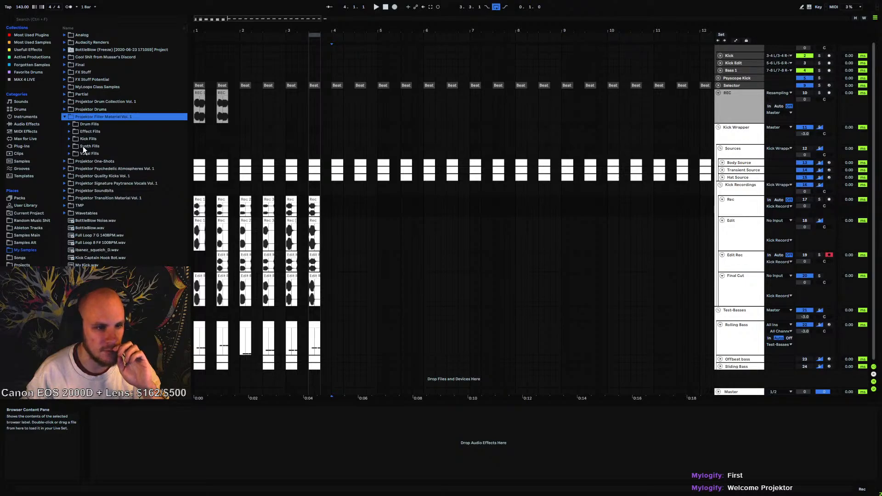
Browse the Snare, Percussions and Kicks folders under One-Shots in the Projektor Drums sample folder
left_click(64, 108)
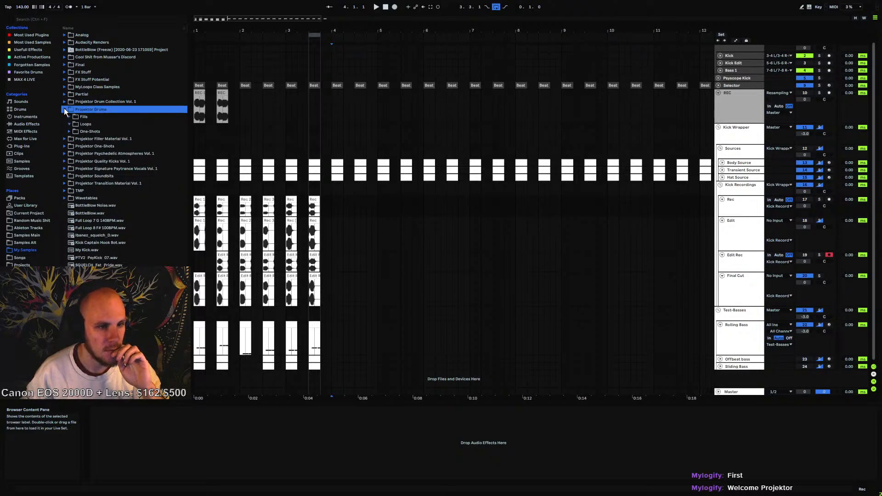
left_click(69, 132)
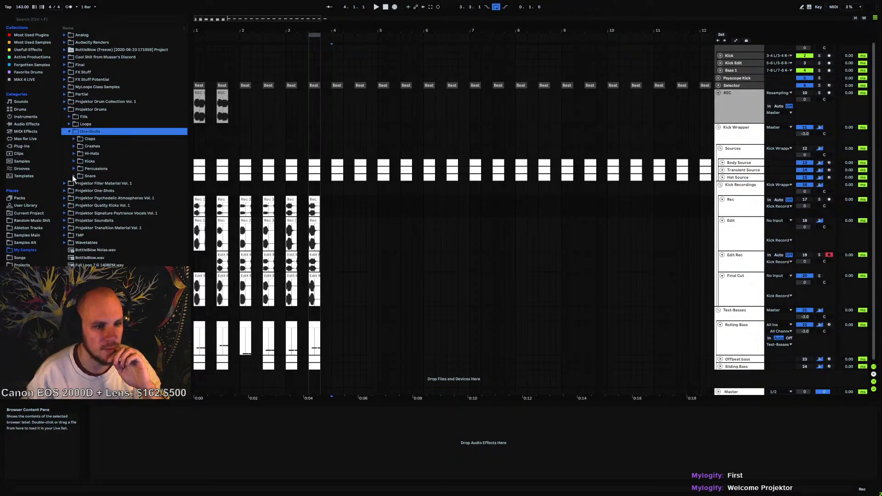
left_click(73, 176)
left_click(73, 168)
left_click(73, 161)
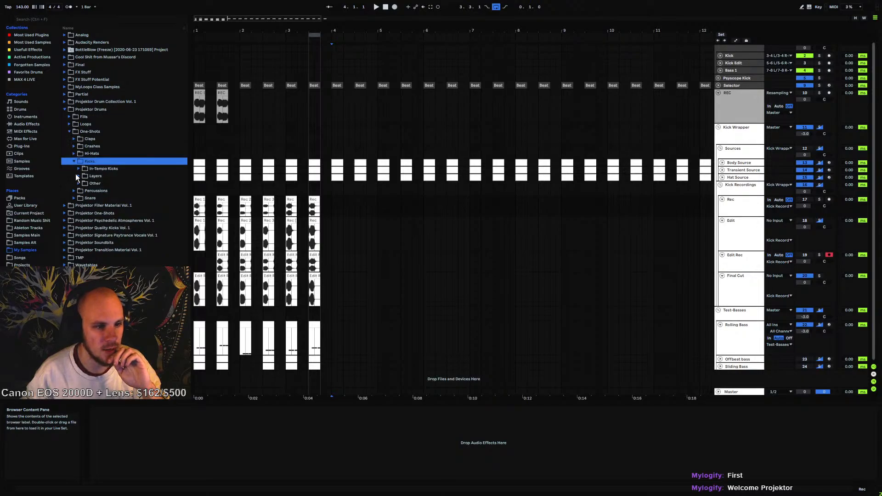
left_click(74, 197)
left_click(111, 184)
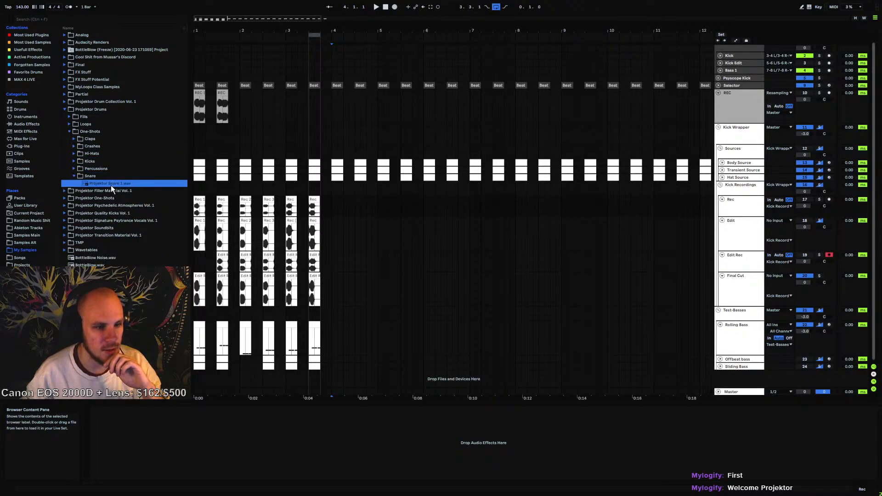
left_click(77, 175)
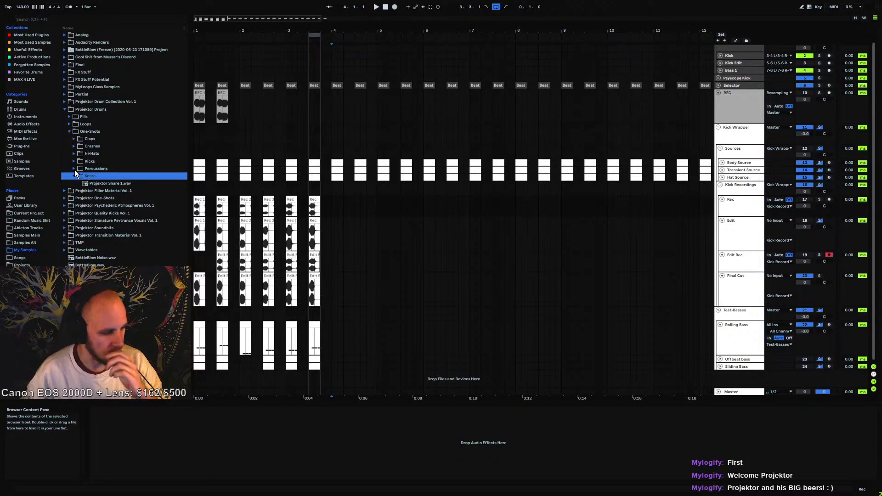
Look through the Percussions folder and the In-Tempo Kicks, Layers and Other subfolders of Kicks
left_click(73, 169)
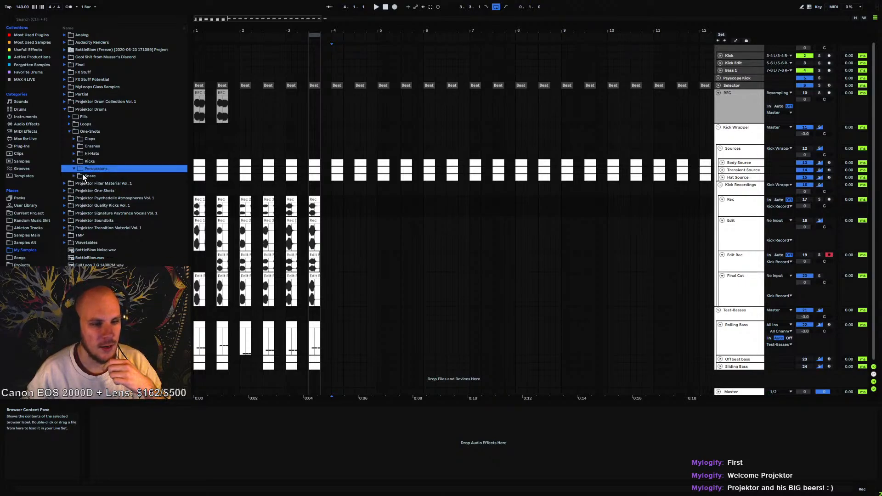
left_click(74, 161)
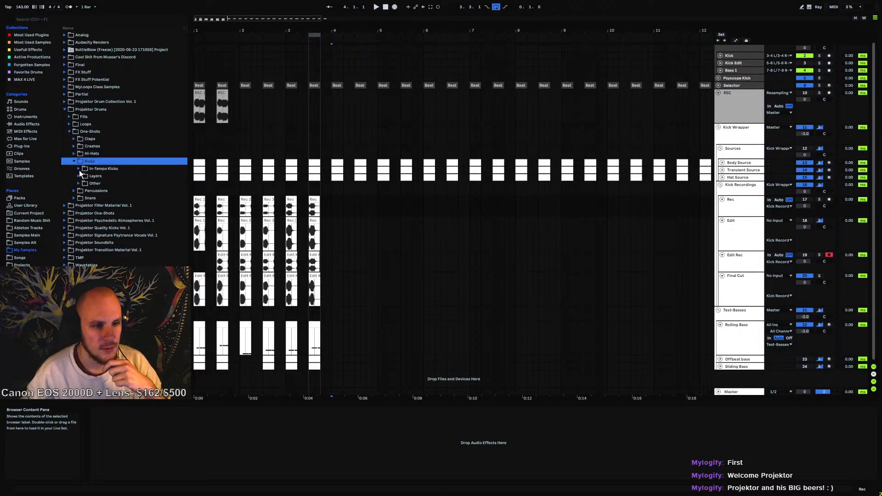
left_click(79, 170)
left_click(82, 177)
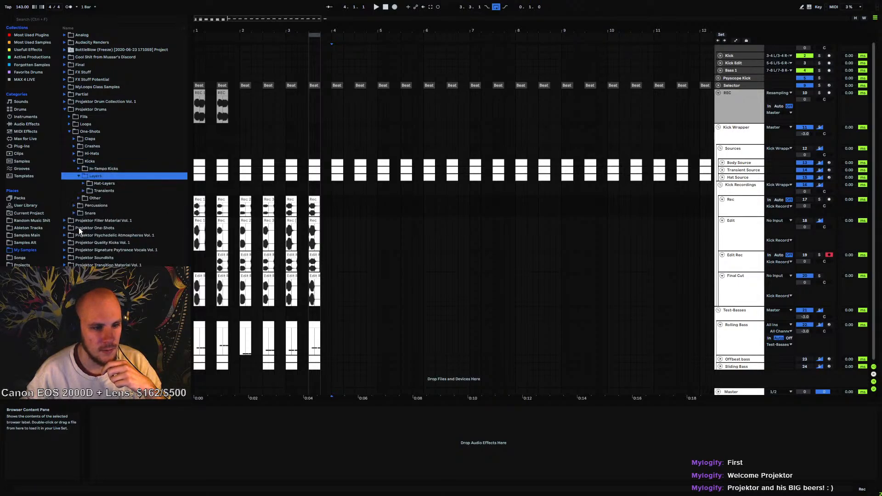
left_click(80, 234)
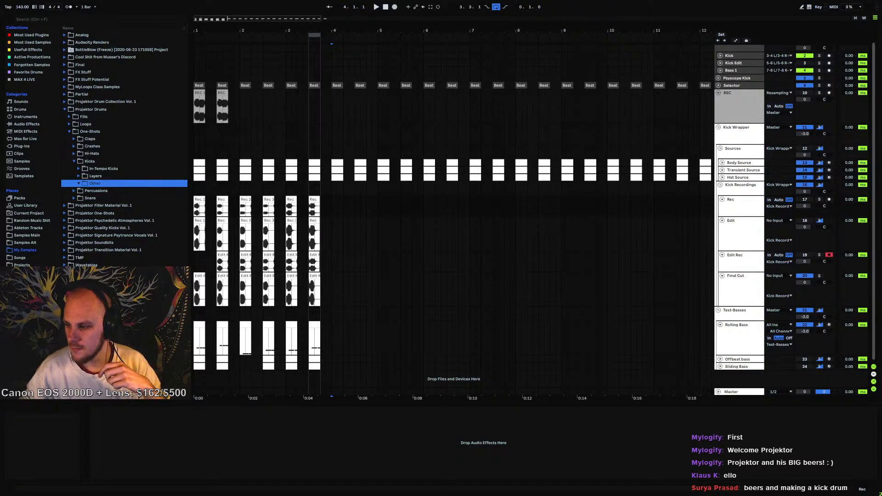
Check the Crashes and Claps one-shot folders and the Loops and Fills folders of Projektor Drums
left_click(73, 146)
left_click(73, 140)
left_click(67, 125)
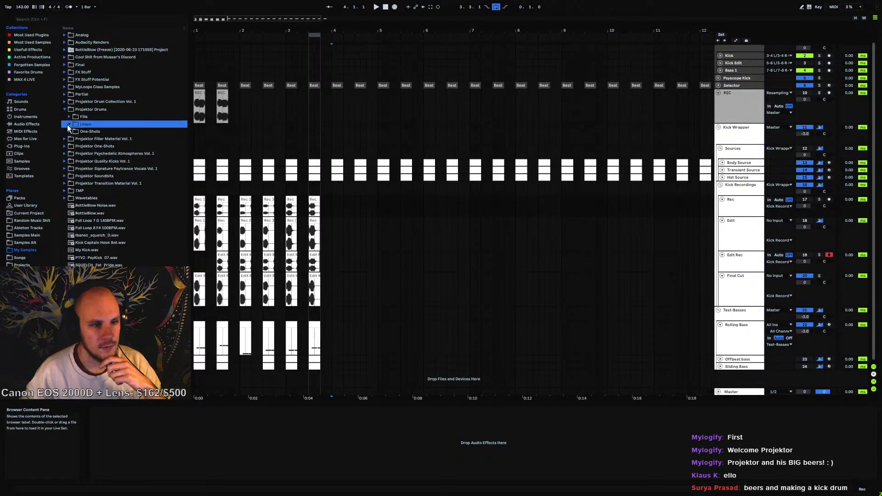
left_click(69, 117)
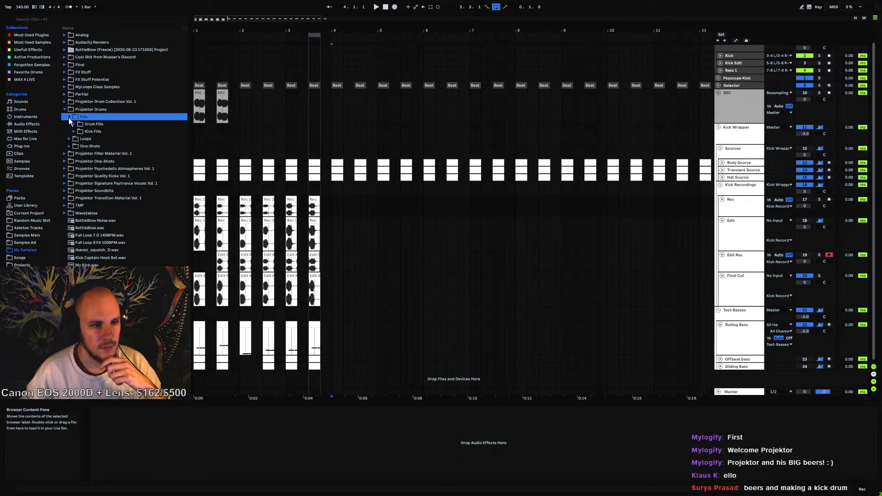
Expand One-Shots, Kicks and In-Tempo Kicks to list the 143 BPM kick samples
left_click(70, 144)
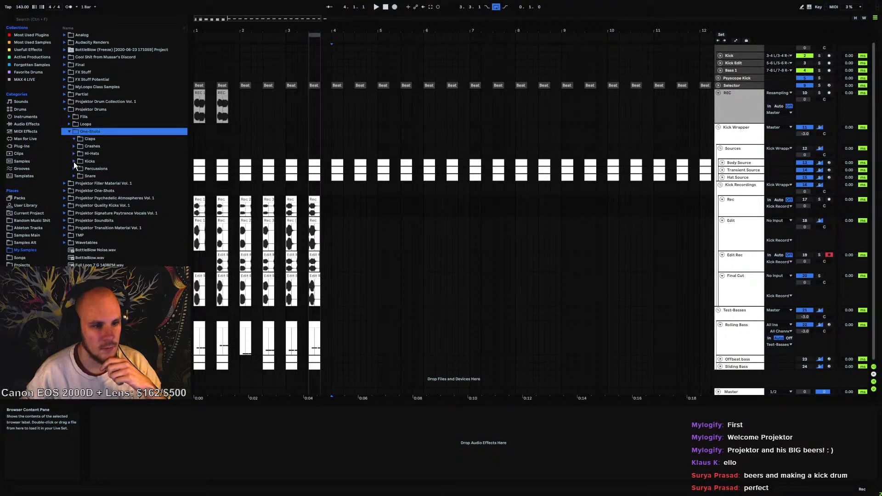
left_click(73, 162)
left_click(78, 169)
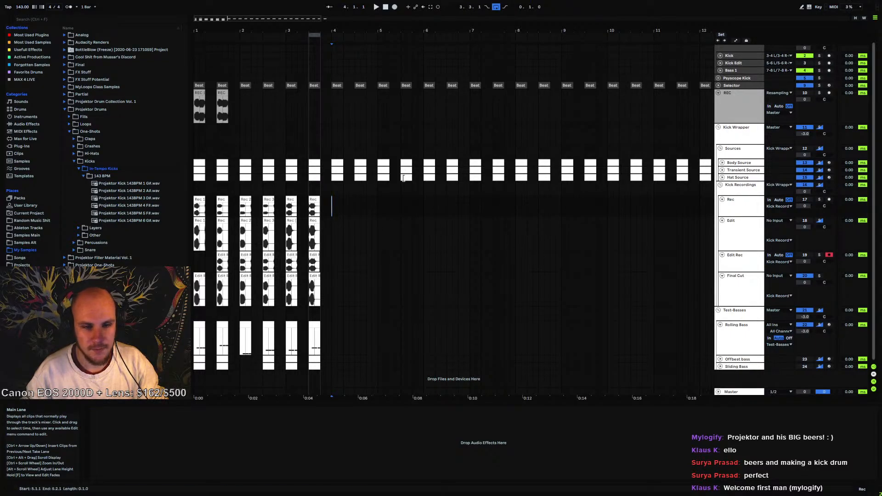
Reduce the heights of the Rec and Edit Rec tracks and place the insert marker at 3.3.1
left_click_drag(736, 216, 738, 211)
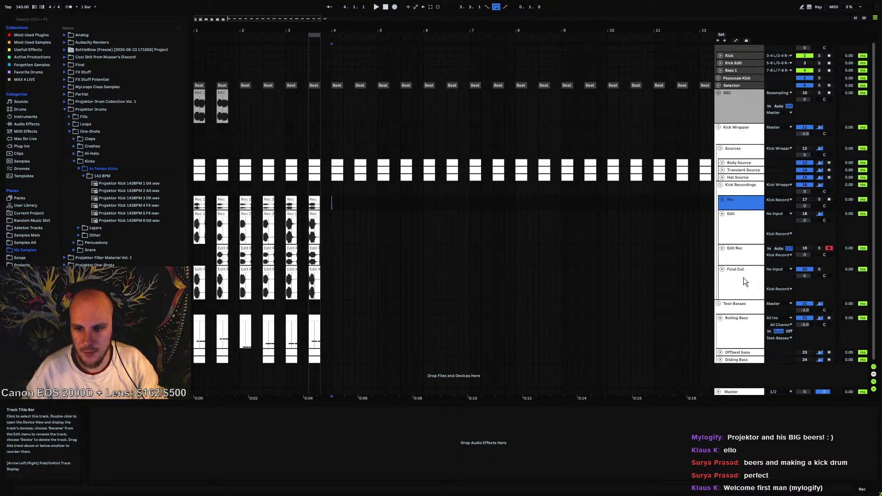
left_click_drag(742, 263, 742, 256)
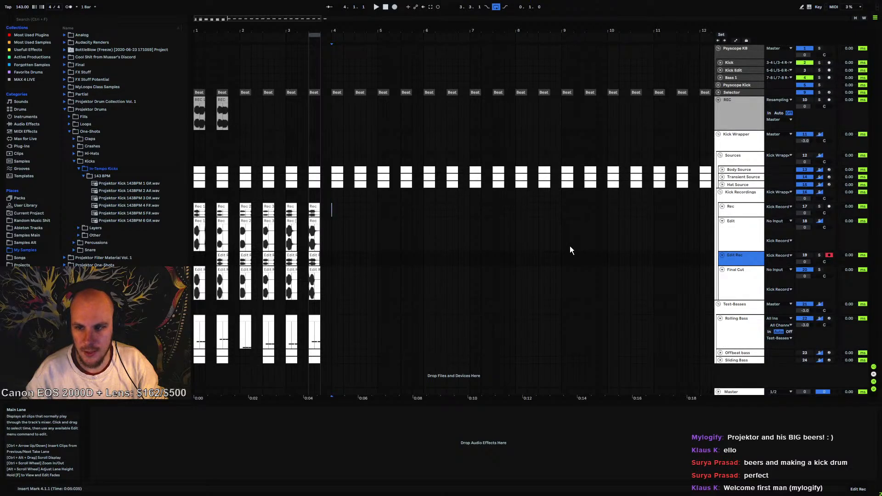
left_click(309, 200)
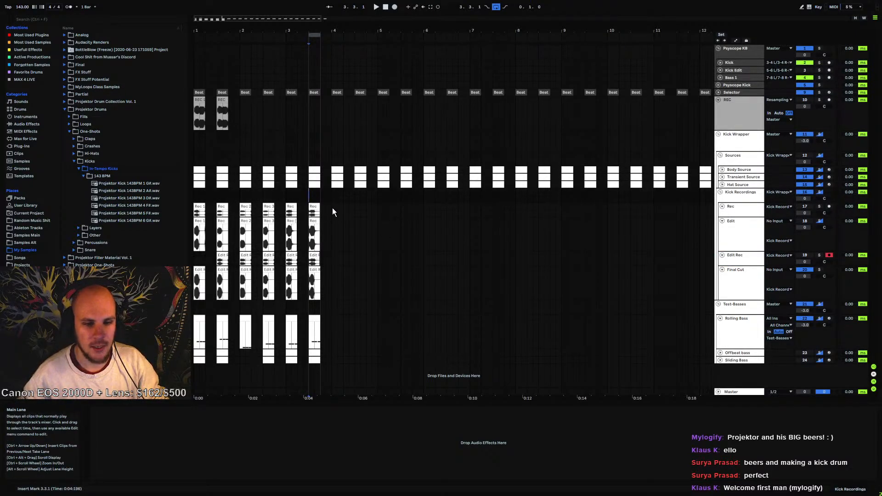
Examine the instrument rack chains and devices on the Body Source, Transient Source and Hat Source tracks, including the Hat 6 chain
left_click(734, 170)
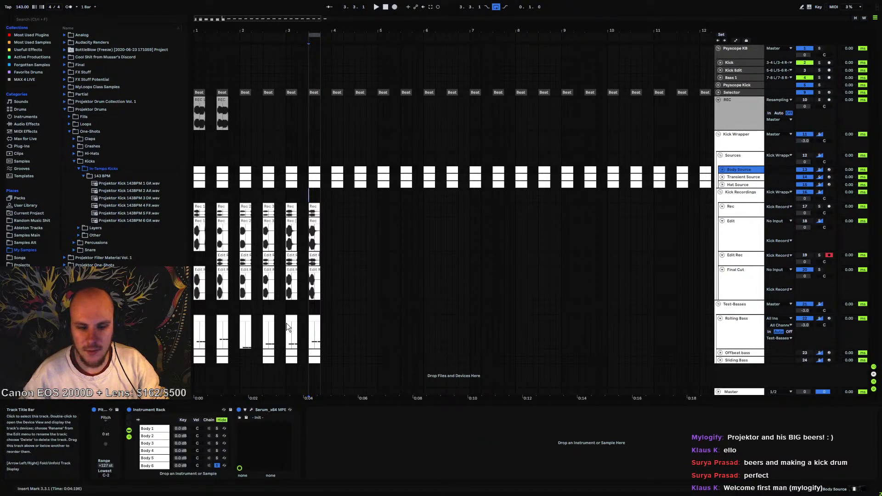
key("Down")
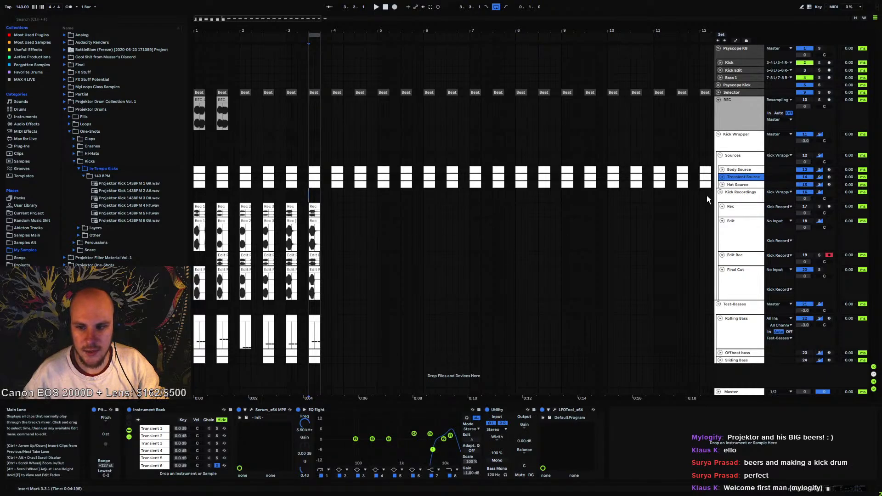
key("Down")
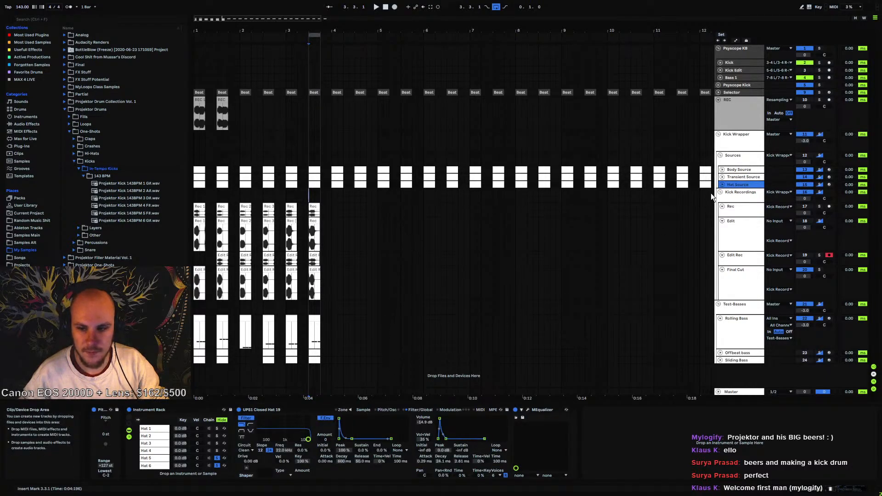
left_click(739, 171)
left_click(738, 177)
left_click(737, 185)
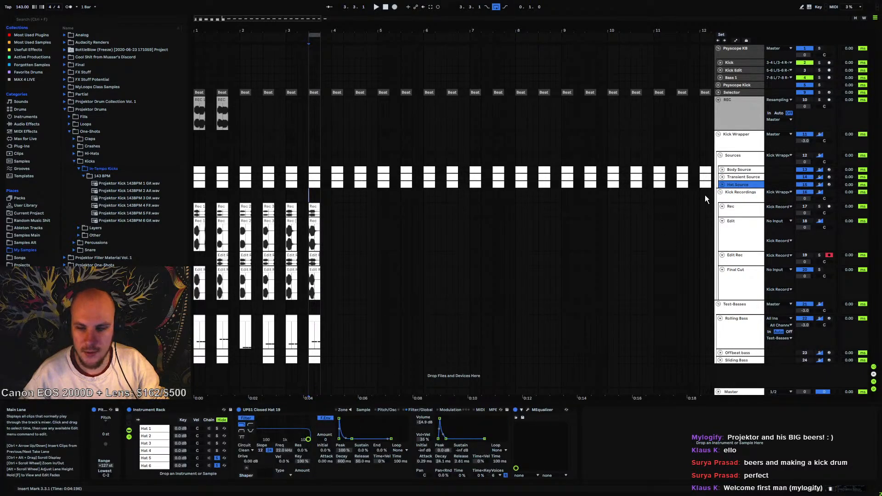
left_click(217, 466)
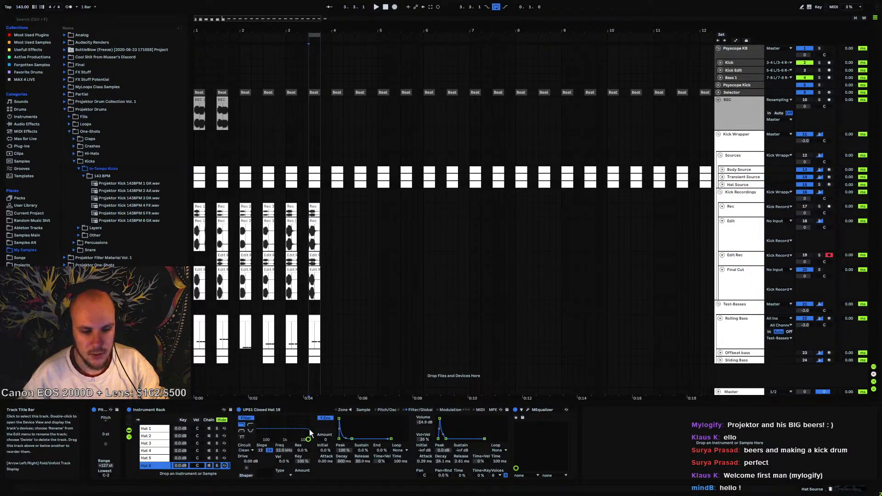
left_click(735, 177)
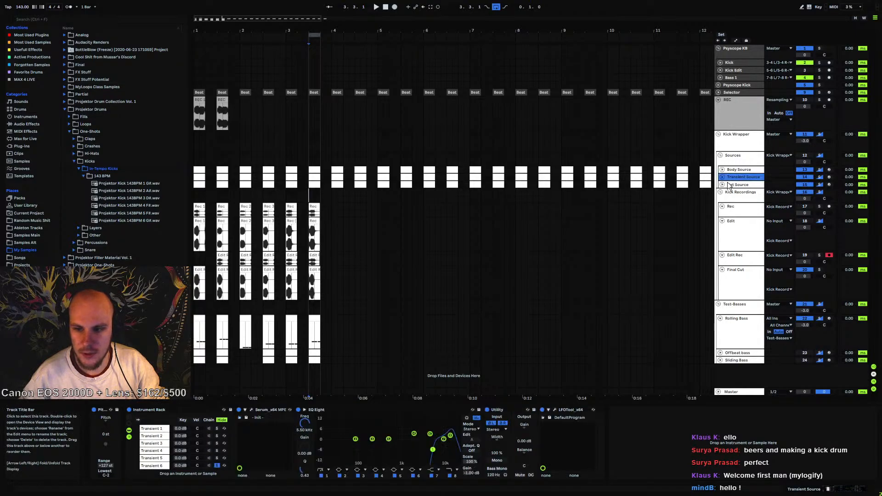
left_click(737, 170)
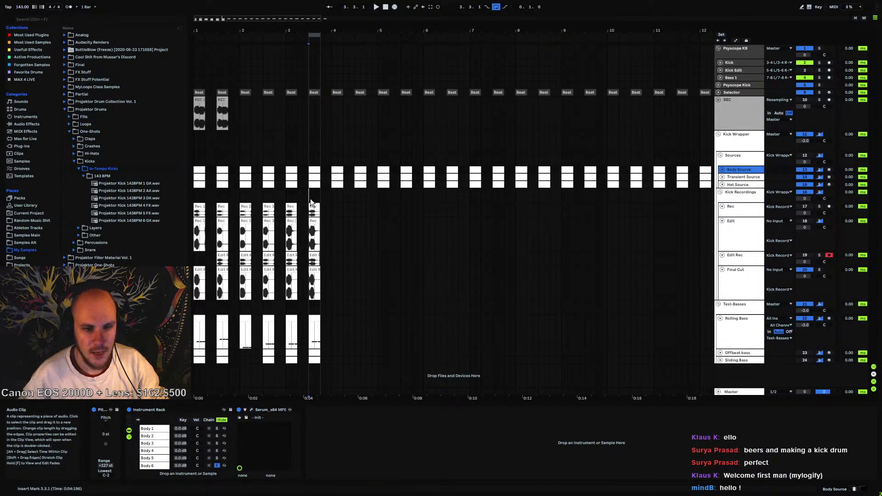
Duplicate the Processing 5 chain in the Sources group's audio effect rack and name the copy Processing 6
left_click_drag(310, 198, 322, 357)
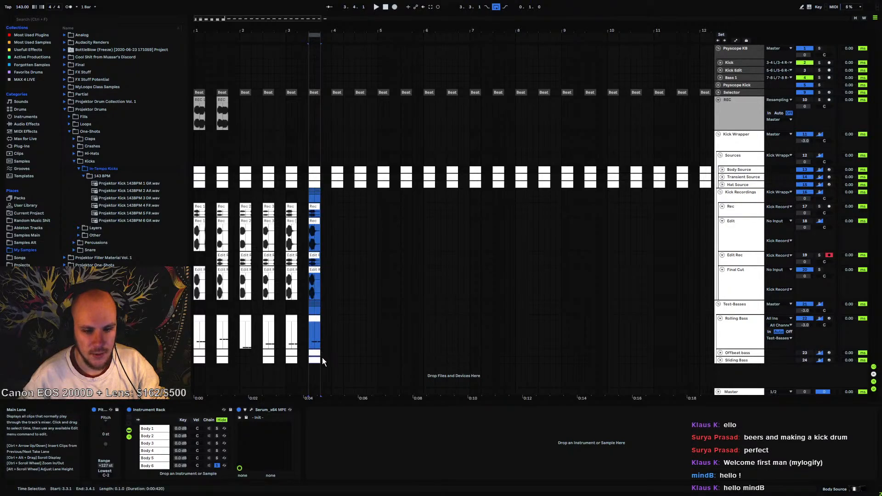
left_click(735, 156)
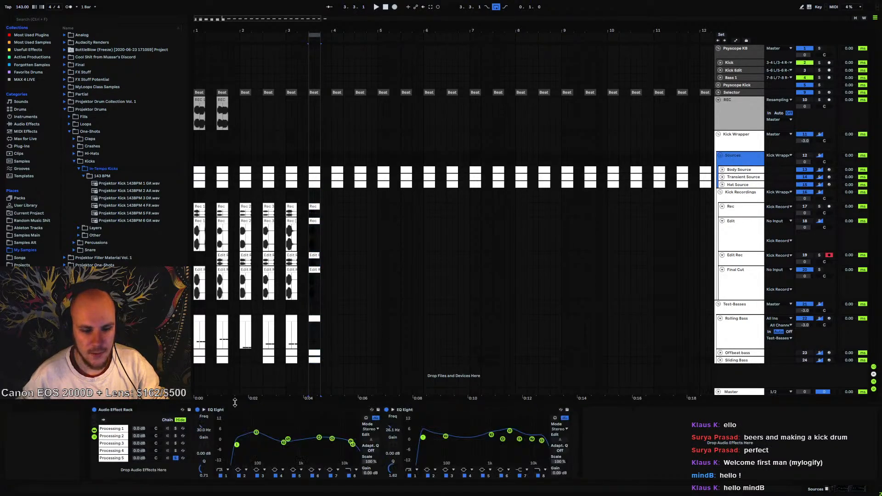
left_click(112, 457)
key("ctrl+d")
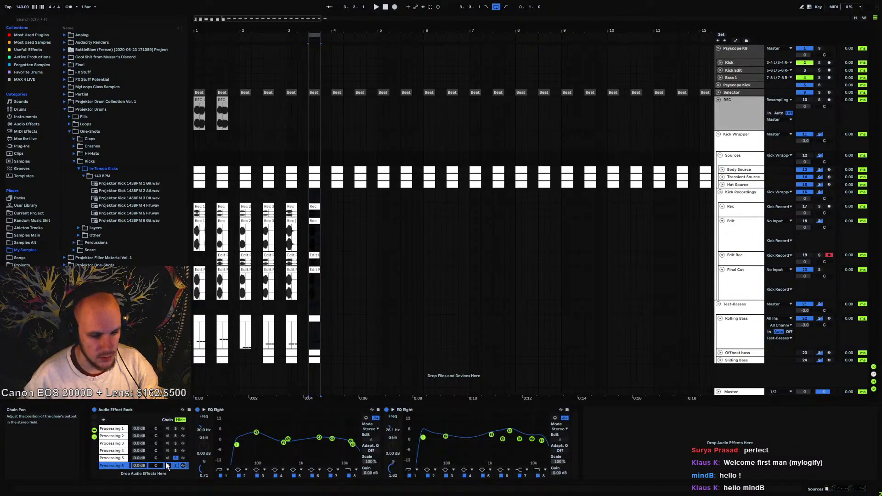
right_click(123, 466)
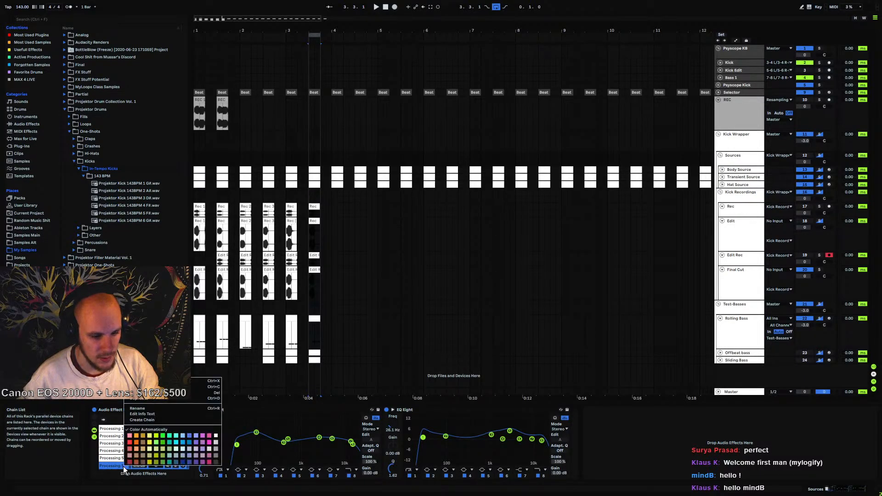
left_click(144, 408)
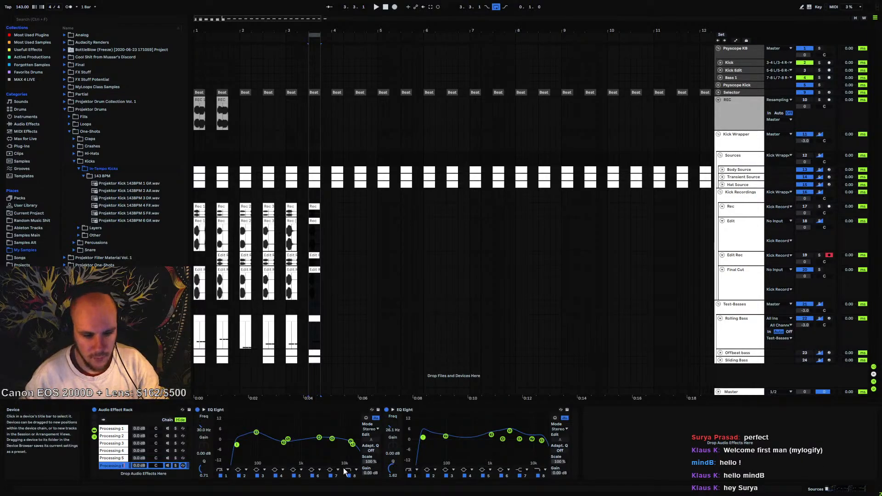
left_click(120, 458)
left_click(120, 465)
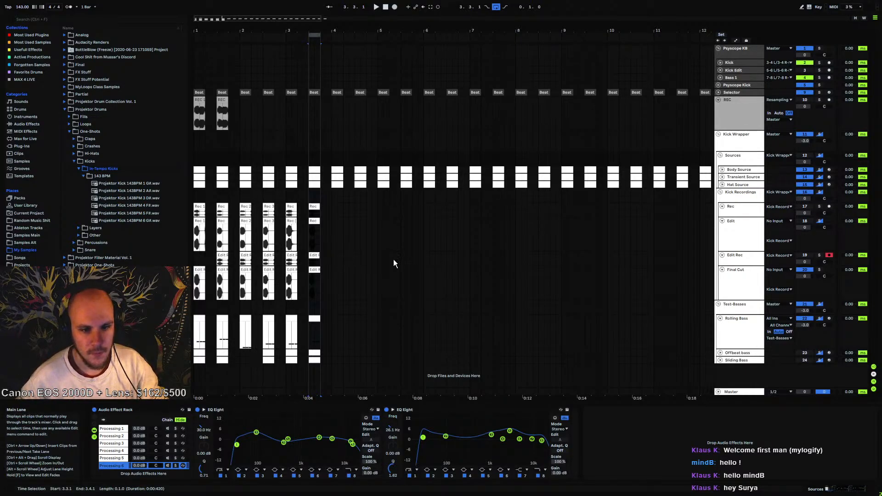
Move the Edit track's EQ Eight into its rack's empty chain and inspect the Processing 3 and Processing 4 chains
left_click(737, 234)
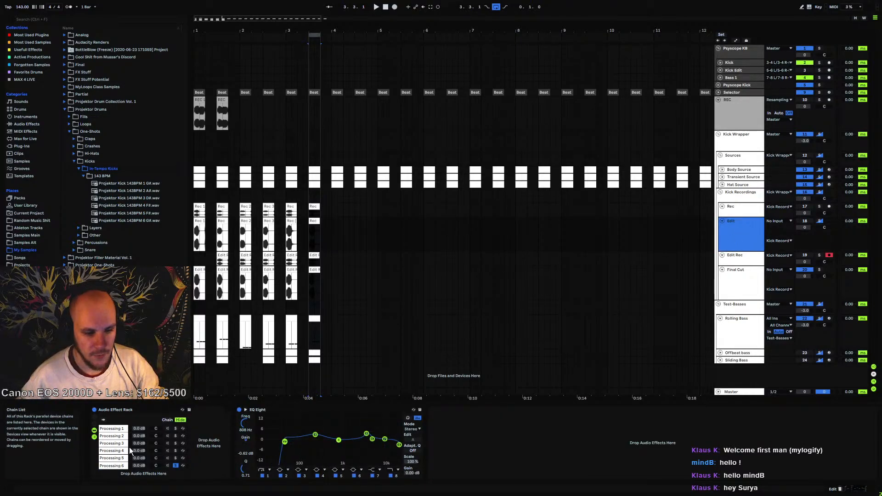
left_click_drag(278, 410, 156, 457)
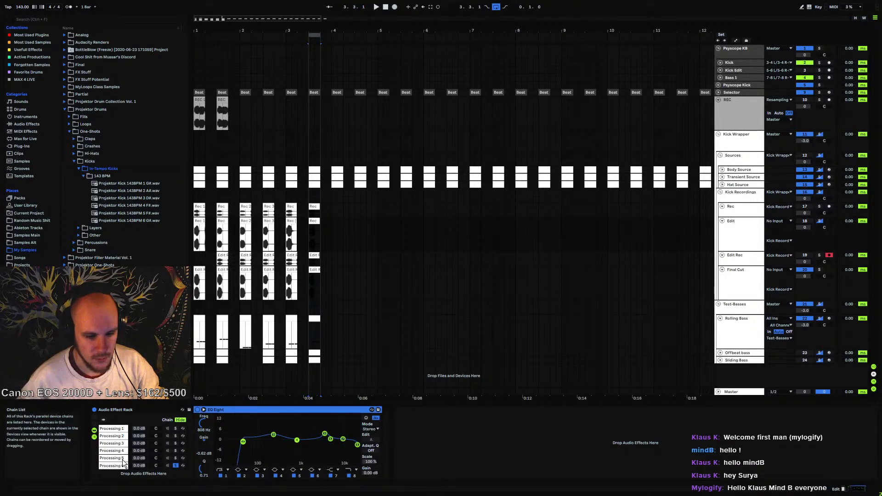
left_click(117, 444)
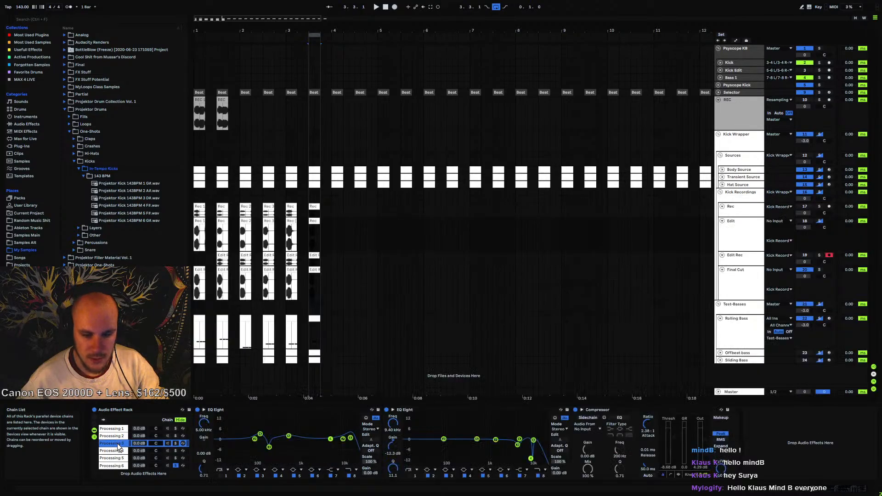
left_click(116, 451)
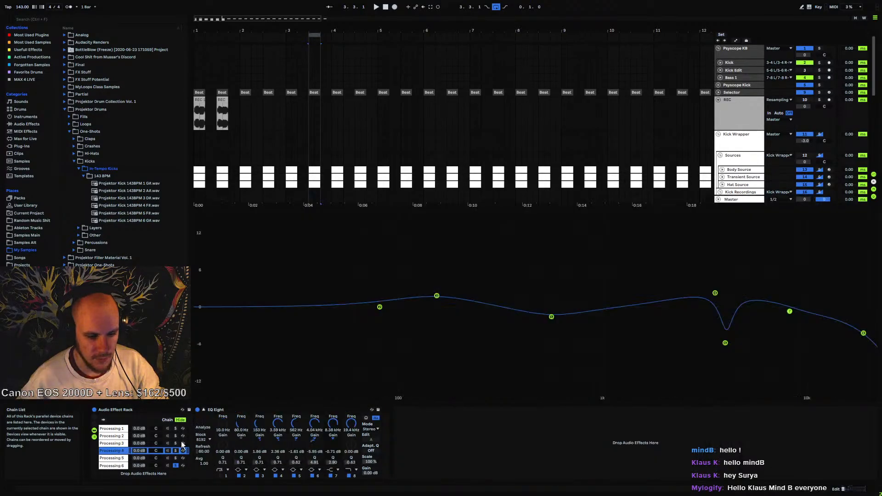
left_click(203, 409)
Check the Edit Rec track's devices and select the Final Cut clip spanning 3.3.1 to 3.4.1
left_click(735, 255)
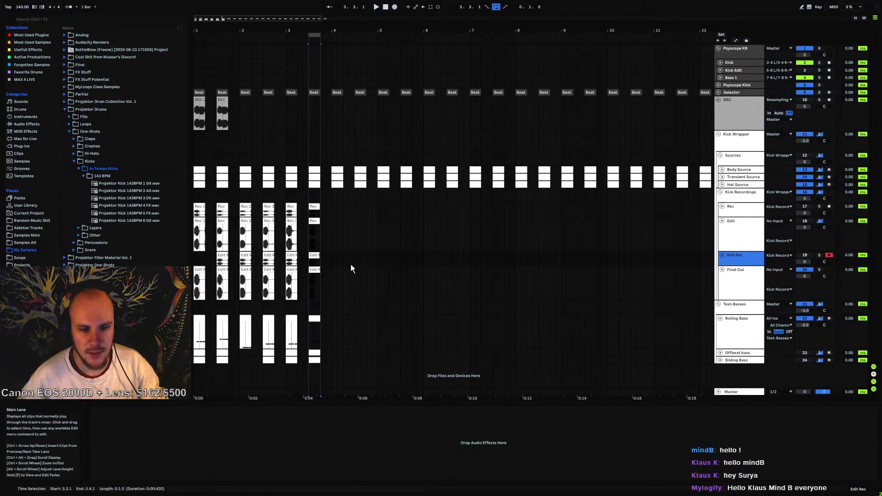
left_click(314, 285)
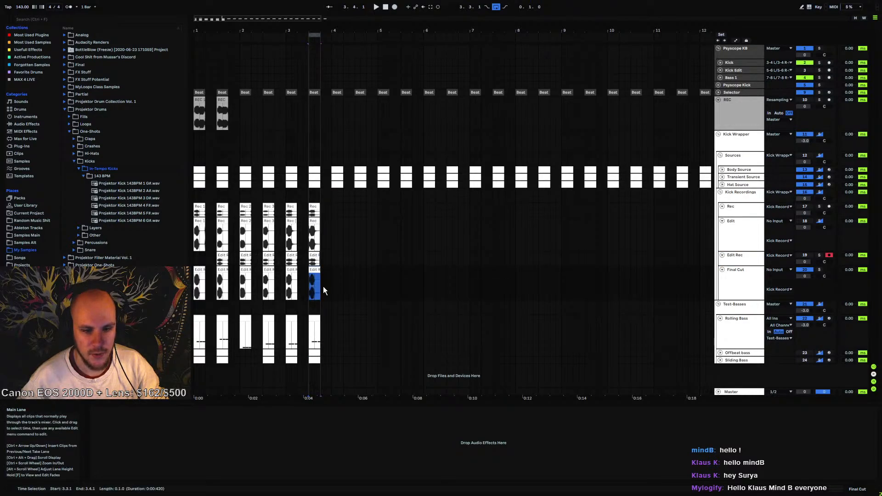
Zoom in on the Final Cut clip at 3.3.1, check the Rolling Bass devices and play the kick with the bass
double_click(315, 34)
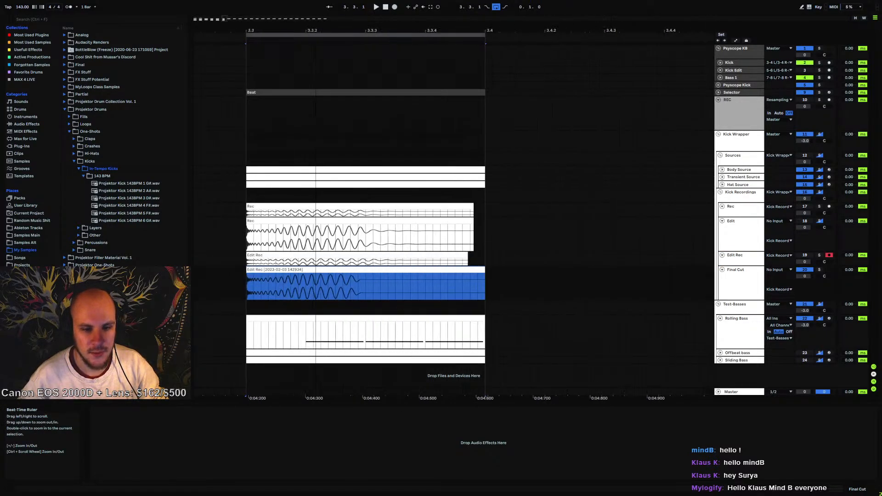
left_click(728, 337)
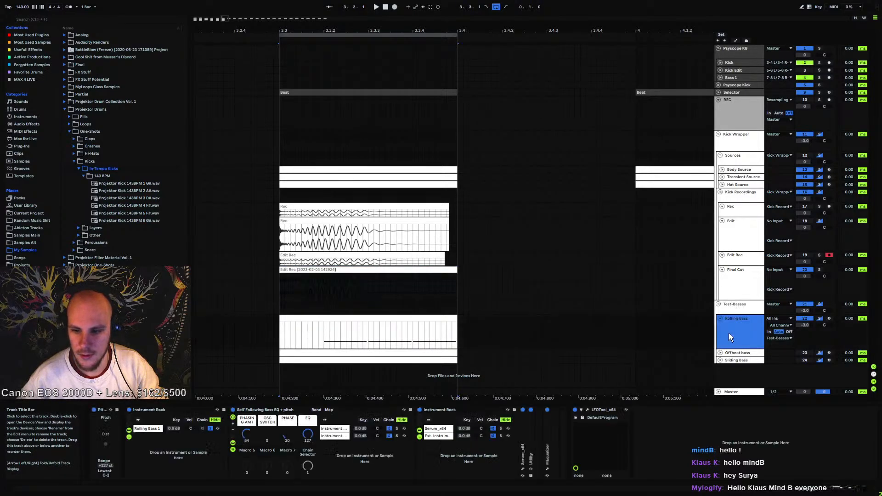
left_click(314, 287)
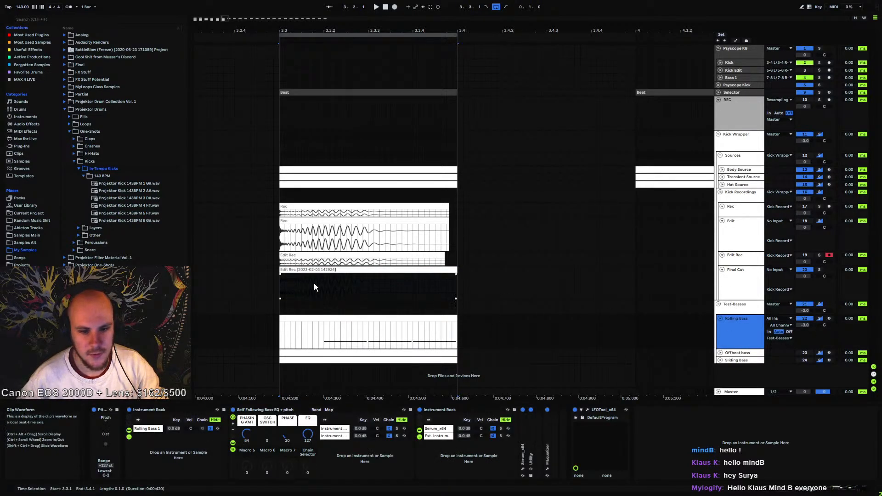
left_click(278, 289)
key("space")
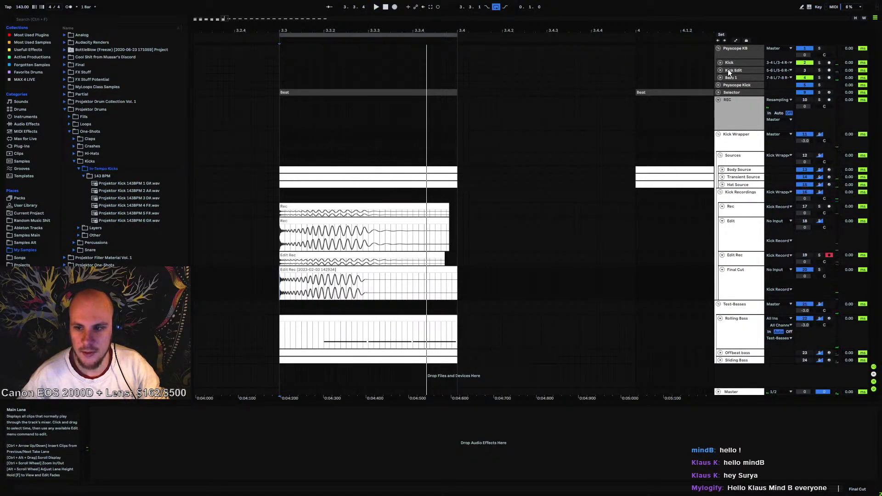
Open the Psyscope plugin on the Psyscope KB group, switch its display to layers and play the kick against the rolling bass
left_click(735, 56)
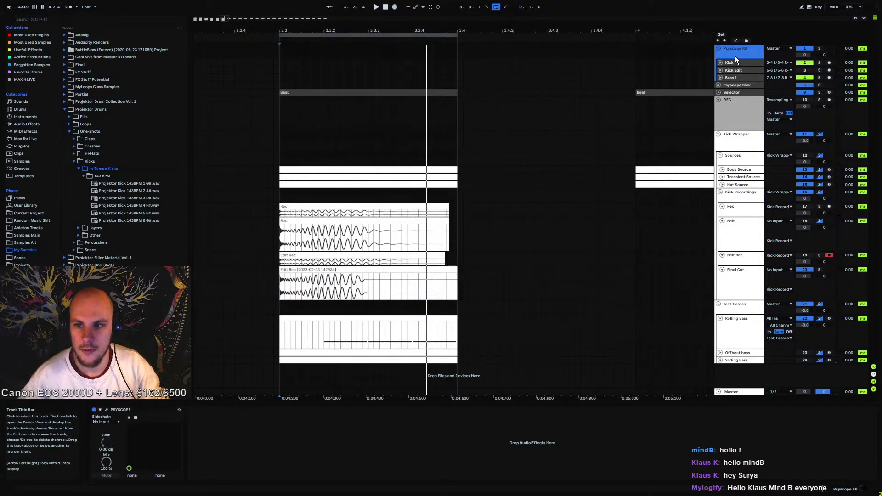
left_click(106, 409)
left_click_drag(0, 214, 382, 31)
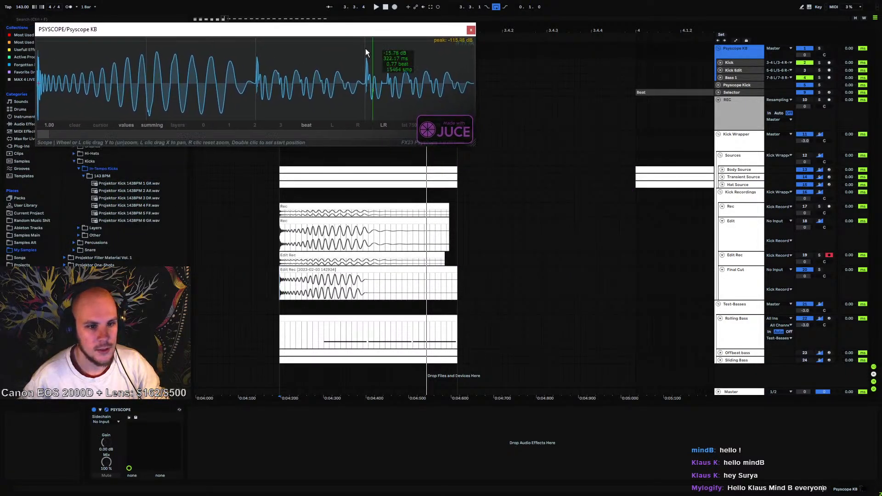
left_click(179, 127)
key("space")
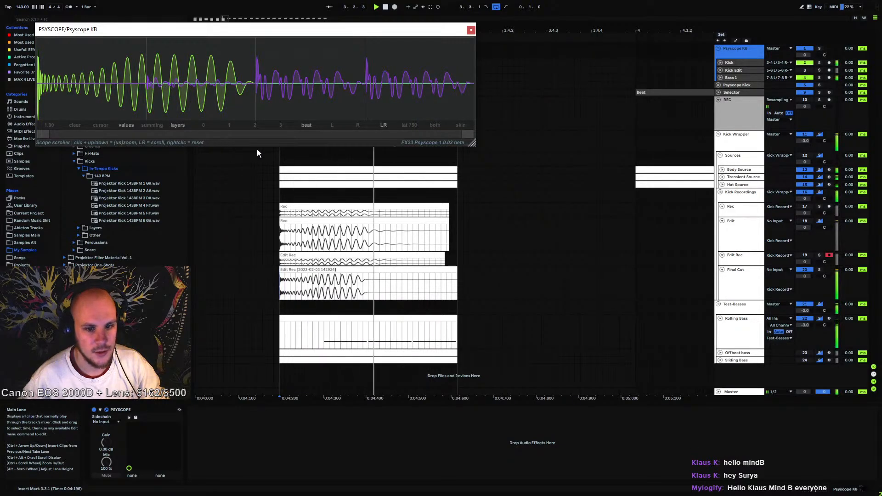
key("space")
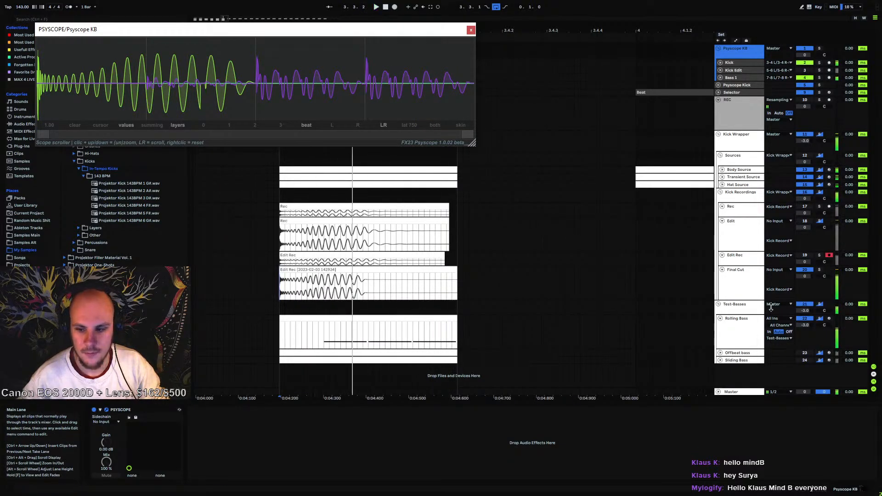
Mute the Rolling Bass and play the kick with the Offbeat bass, followed by the Sliding Bass, while watching the Psyscope waveform
left_click(805, 318)
left_click(803, 353)
key("space")
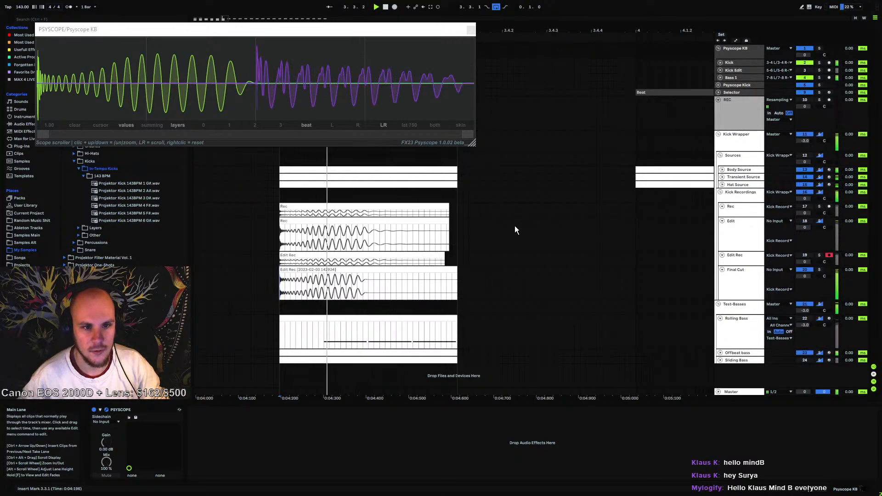
left_click(804, 353)
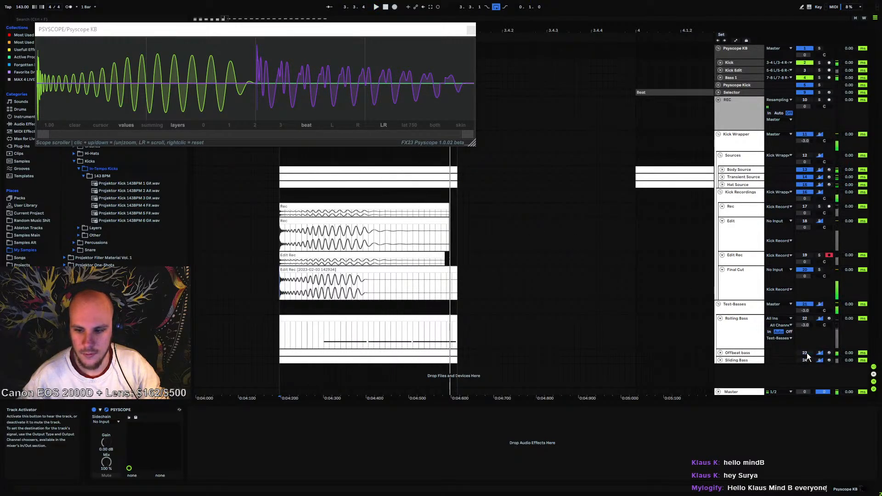
left_click(804, 360)
key("space")
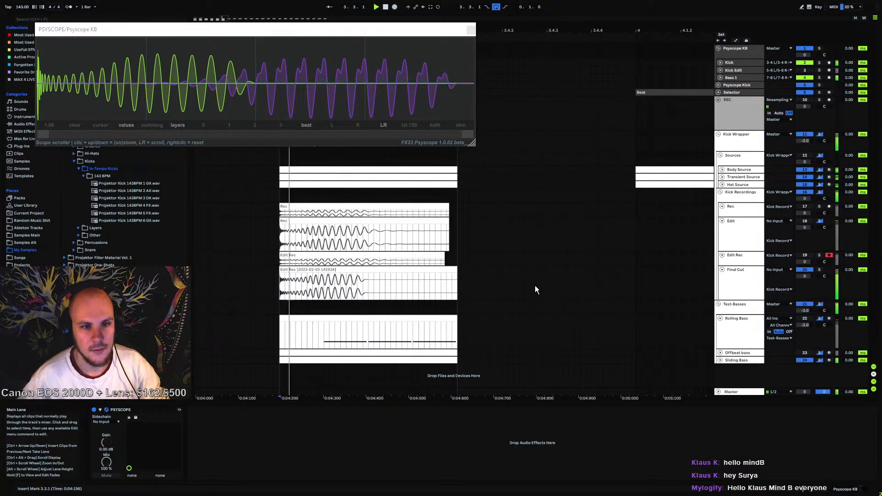
Mute the Sliding Bass, reactivate the Rolling Bass and play the kick with it again
left_click(804, 360)
key("space")
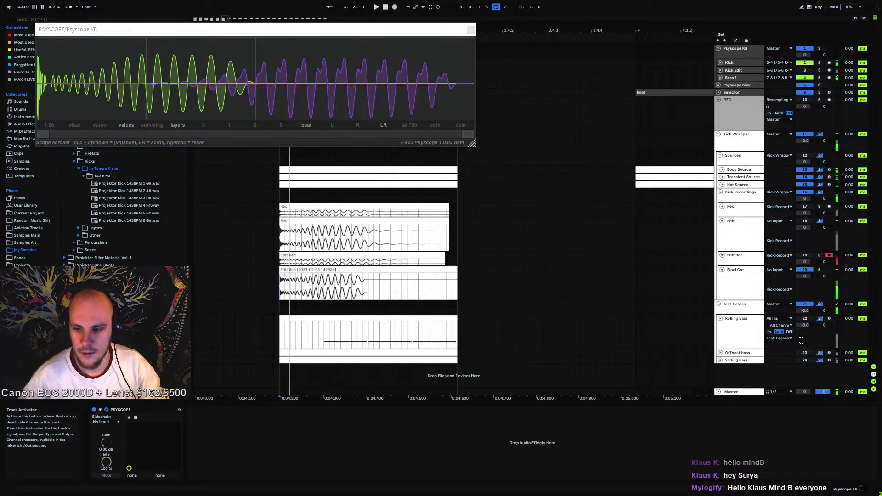
left_click(804, 318)
key("space")
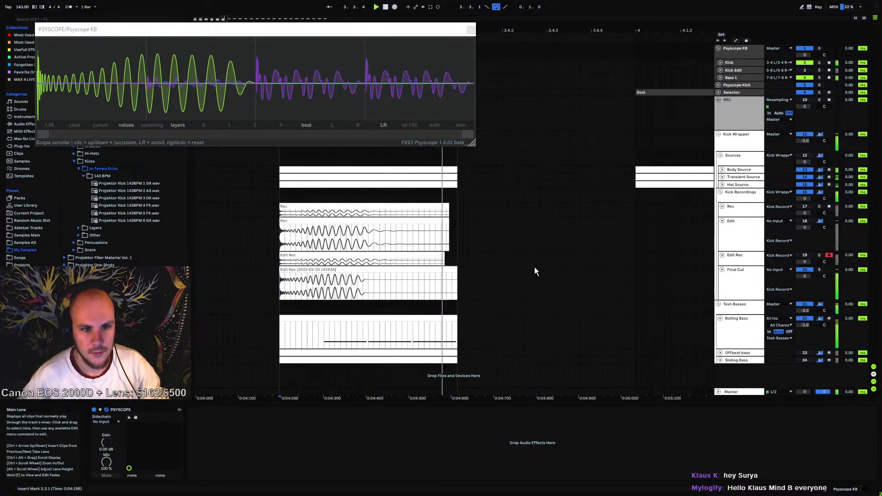
key("space")
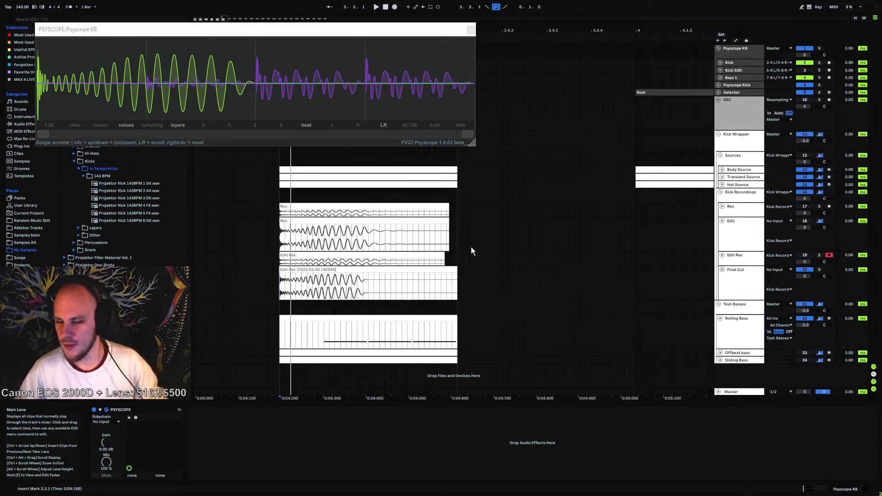
Close Psyscope, duplicate the Body 6 chain in the Body Source instrument rack, name the copy Body 7 and solo it
left_click(470, 30)
left_click_drag(580, 31, 549, 94)
left_click(742, 170)
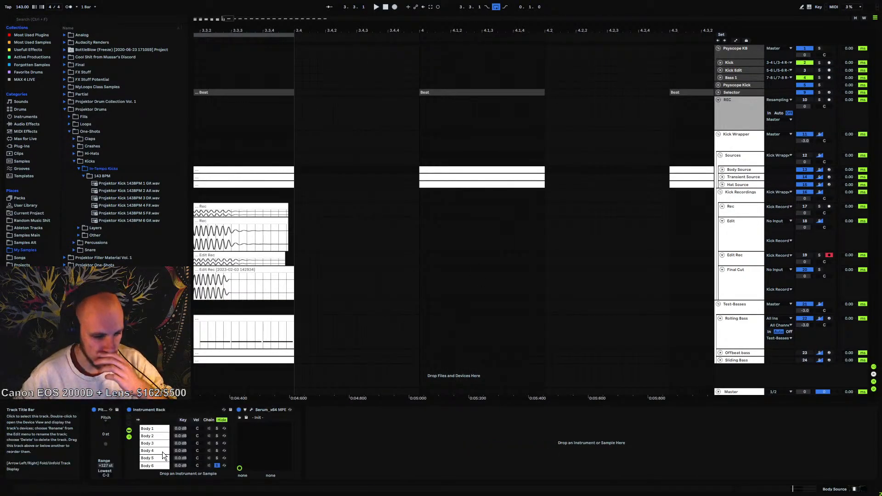
left_click(151, 466)
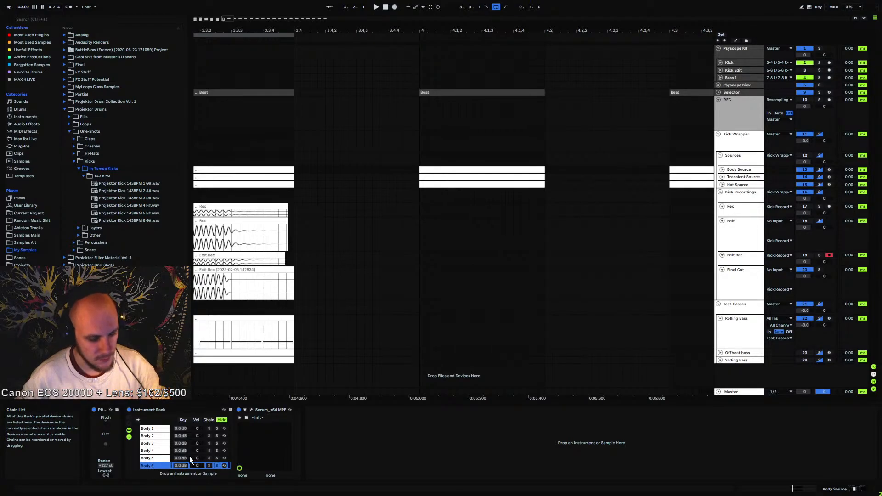
key("ctrl+d")
right_click(154, 472)
left_click(173, 409)
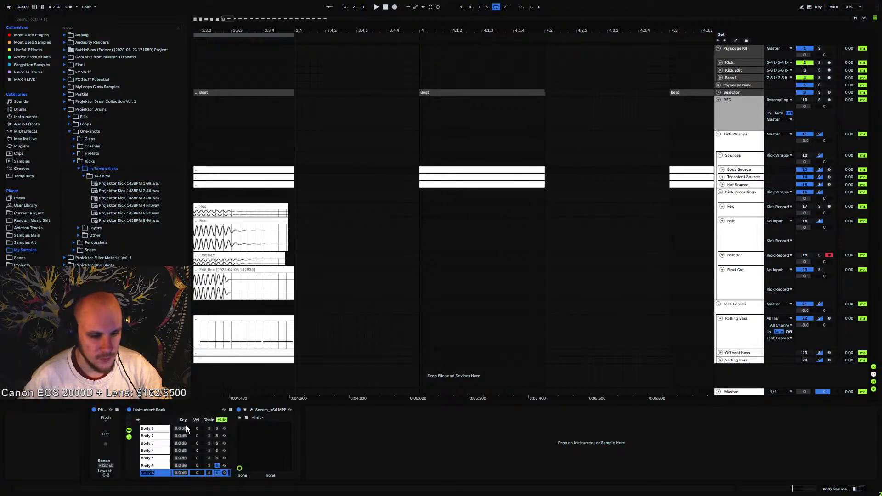
type("Body 7")
key("Return")
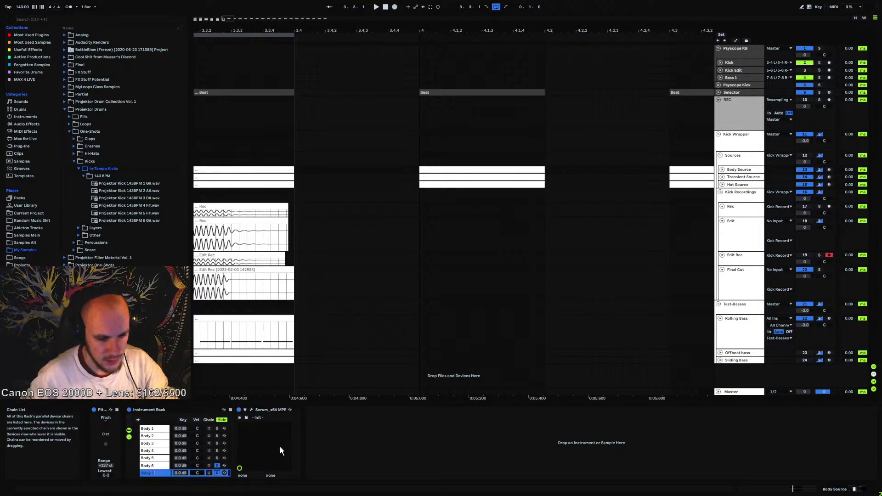
left_click(217, 473)
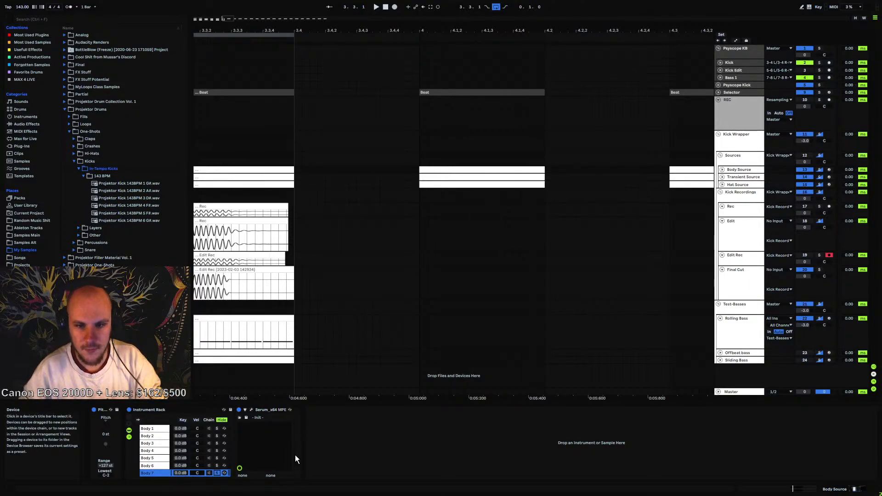
Activate the Sources group, loop the Beat clip from 4.1.1 to 4.2.1 and play it
left_click(802, 157)
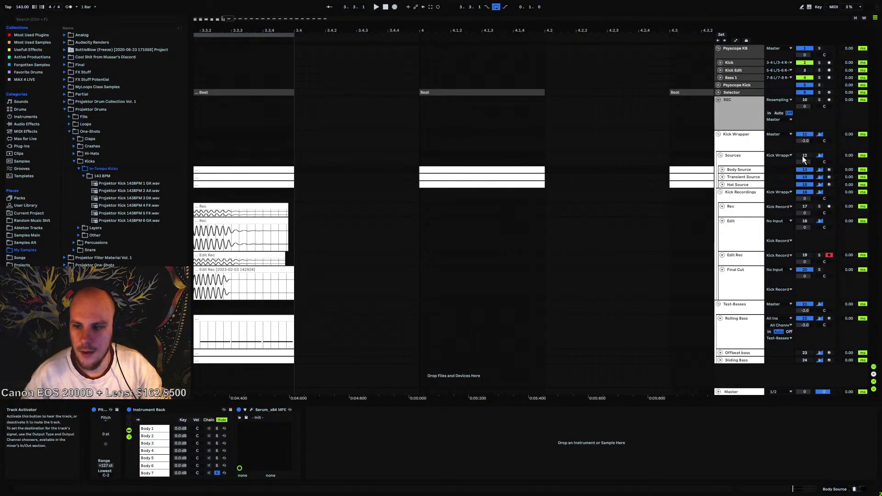
left_click(419, 195)
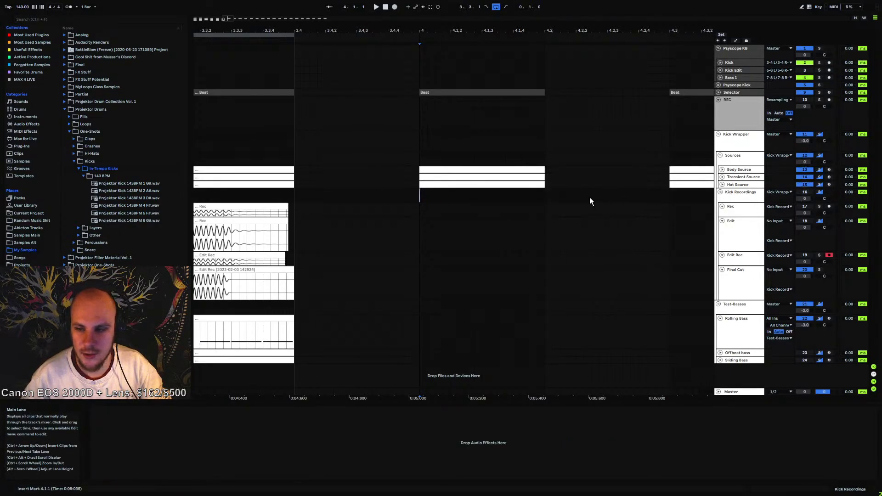
key("space")
key("space")
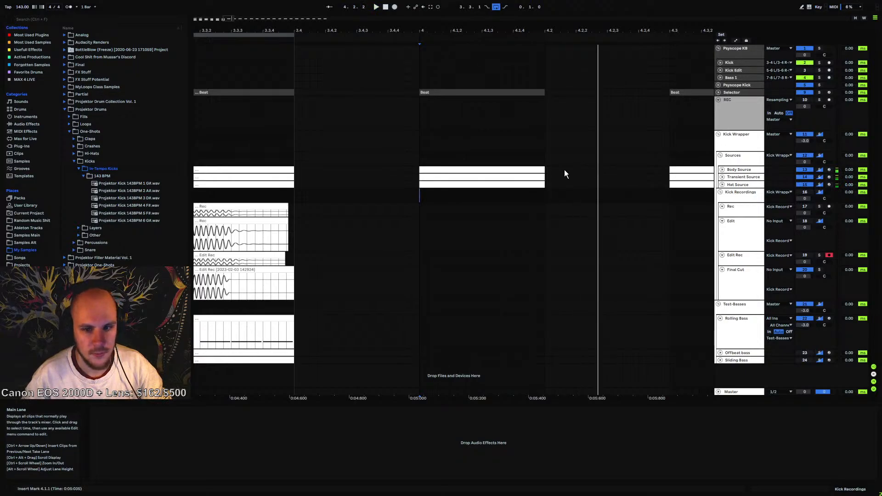
left_click(497, 92)
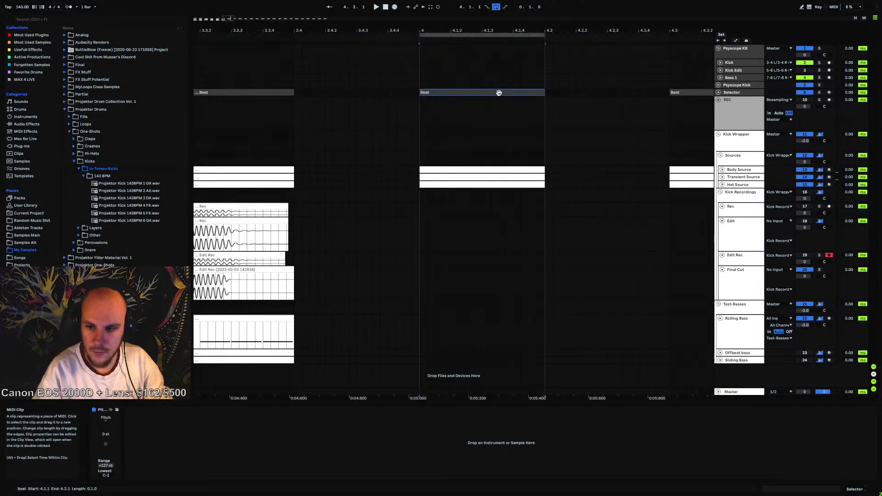
key("space")
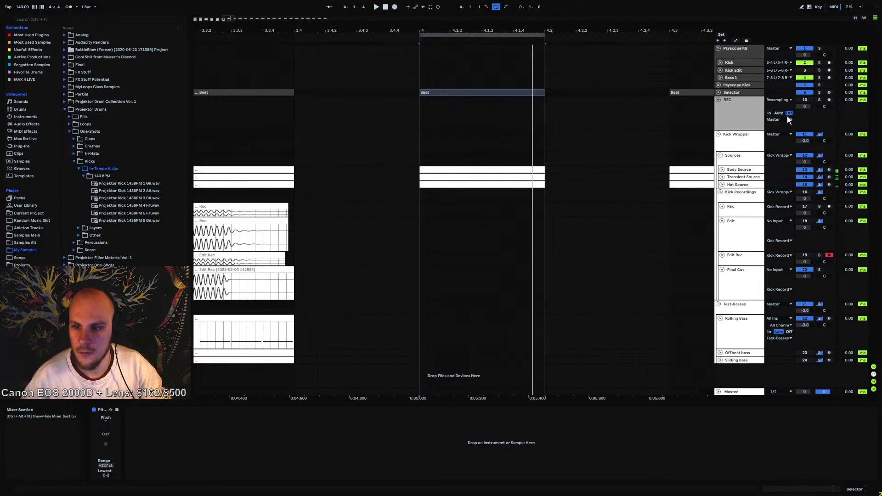
Duplicate the Processing 6 chain in the Sources group's audio effect rack and name the copy Processing 7
left_click(740, 158)
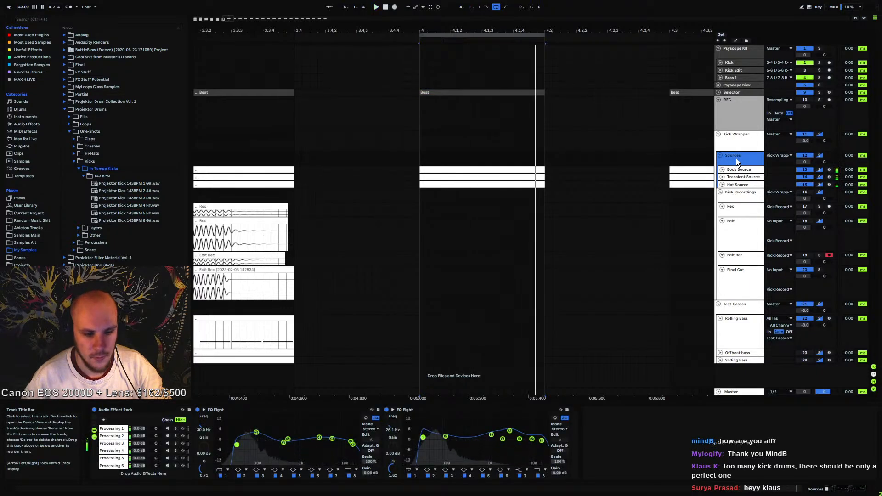
left_click(114, 465)
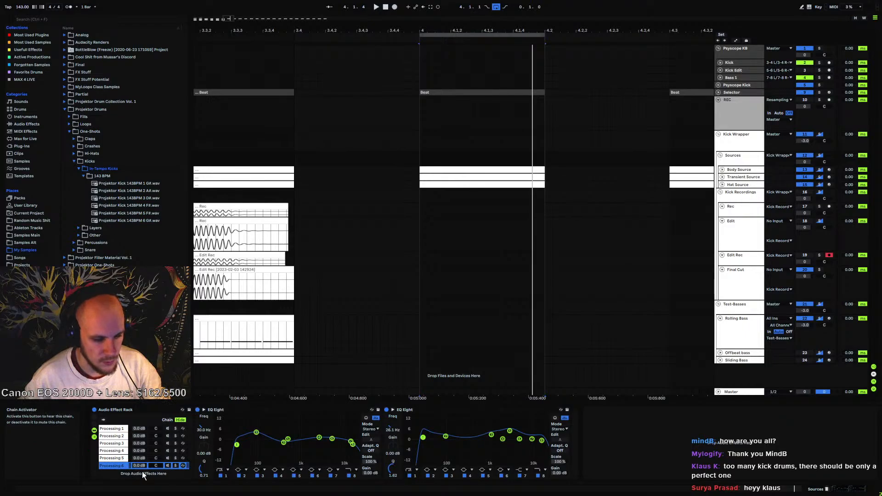
key("ctrl+d")
right_click(118, 470)
left_click(144, 417)
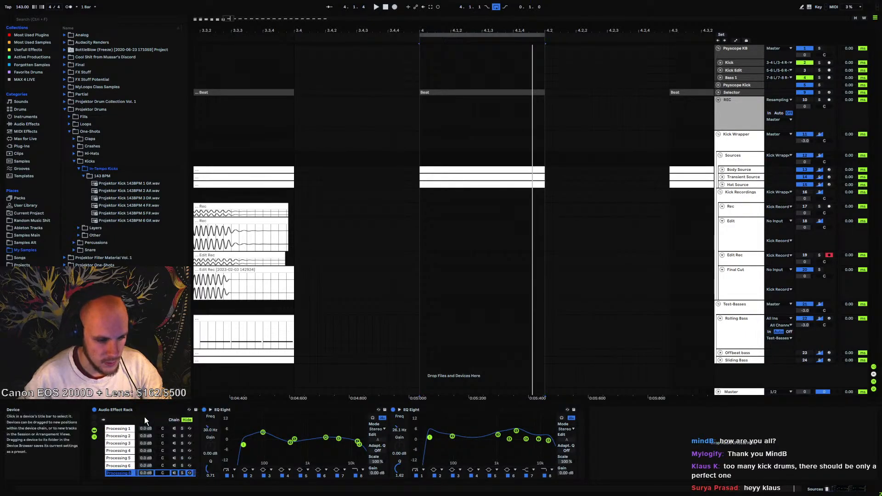
key("BackSpace")
type("7")
left_click(623, 429)
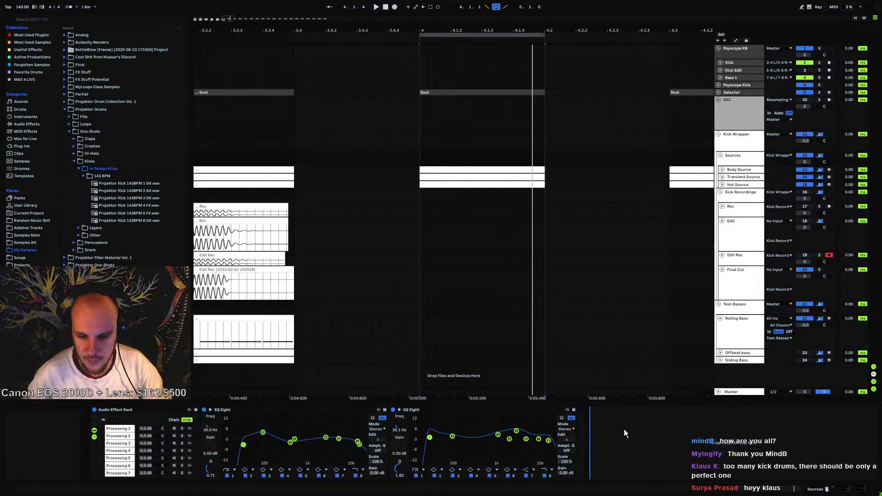
Solo the Processing 7 chain, delete both of its EQ Eight devices and play the loop
left_click(251, 408)
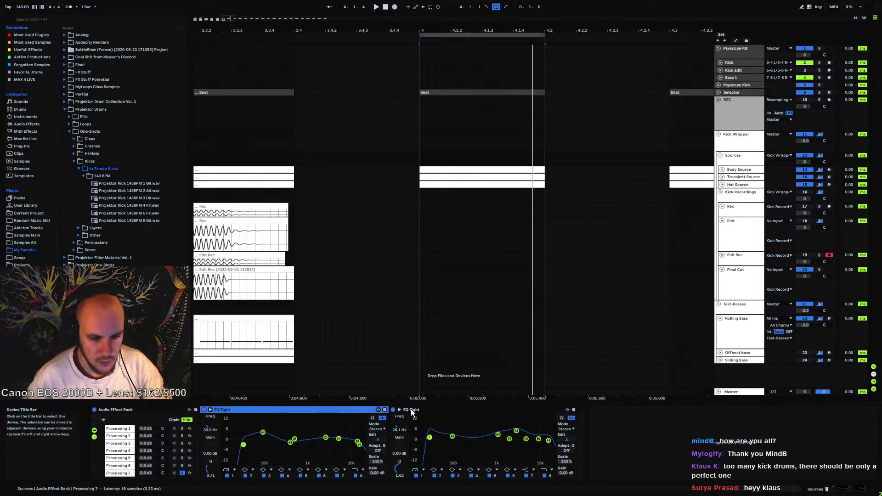
left_click(412, 409, "shift")
key("Delete")
key("space")
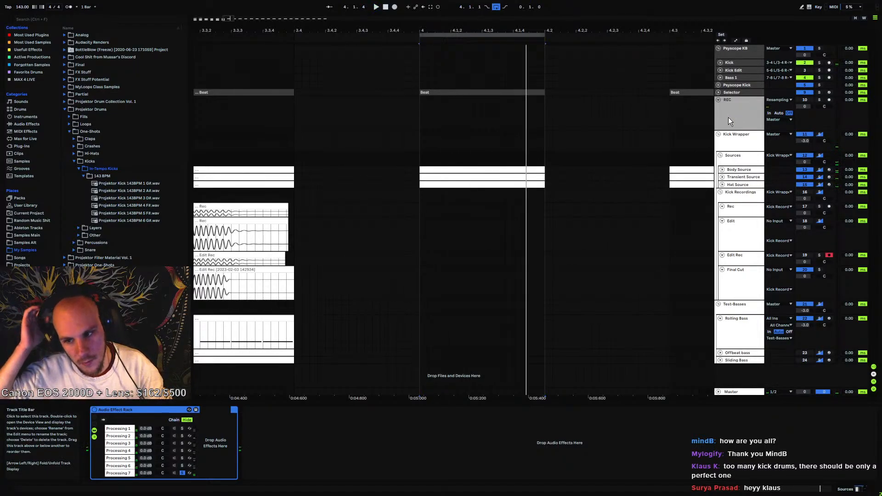
Open Serum on the Body Source track to review its init patch while playing the loop, and close it again
left_click(739, 169)
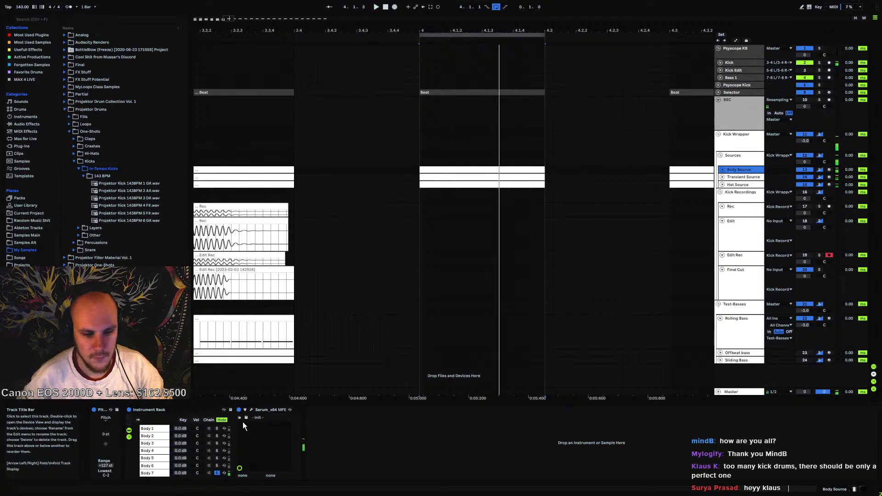
left_click(252, 409)
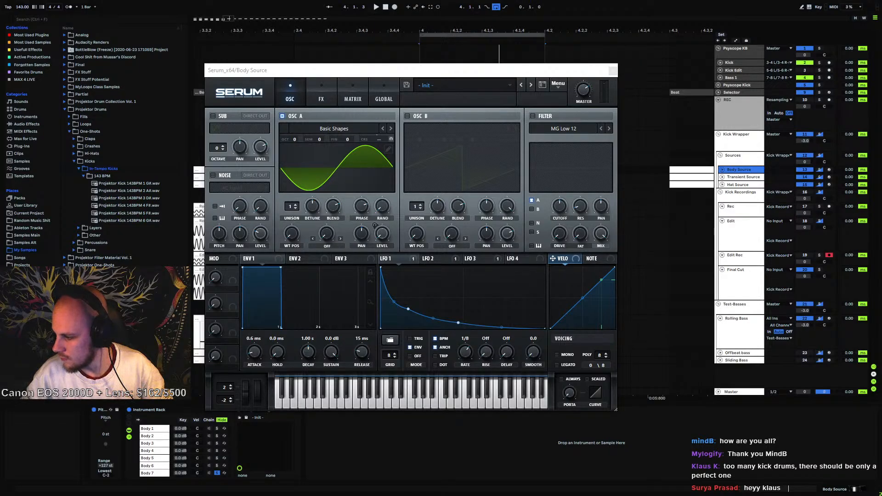
left_click(436, 70)
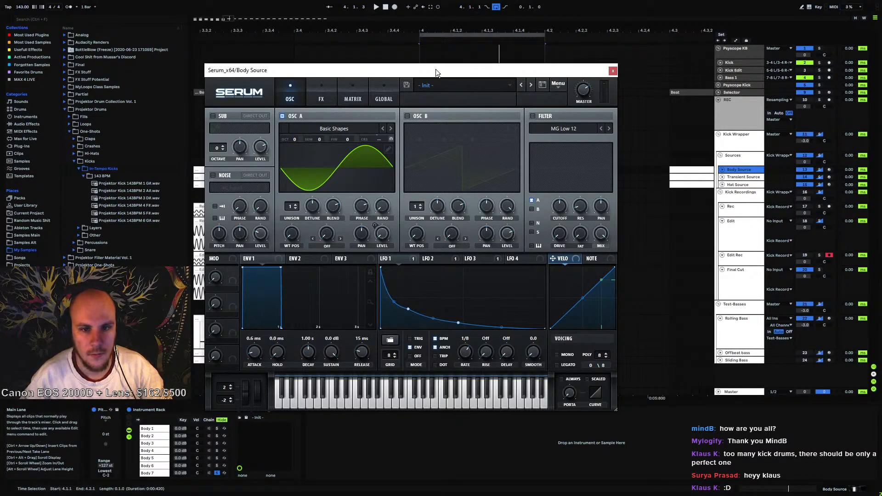
key("space")
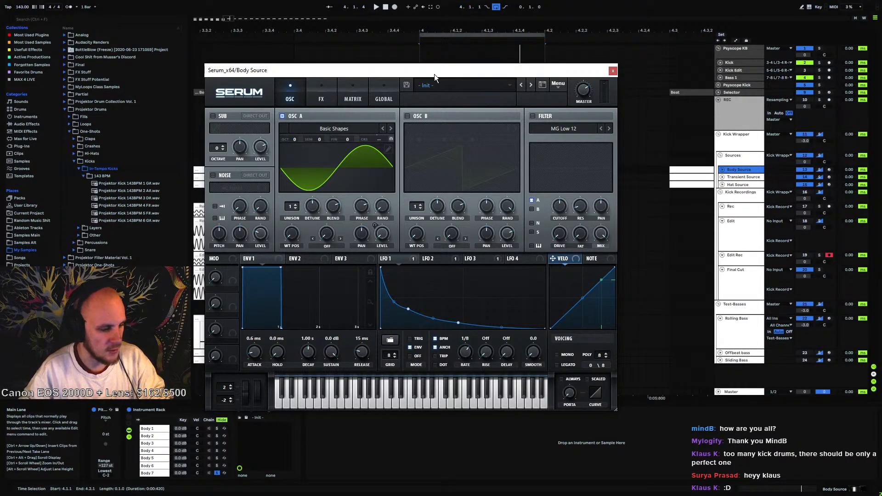
left_click(612, 70)
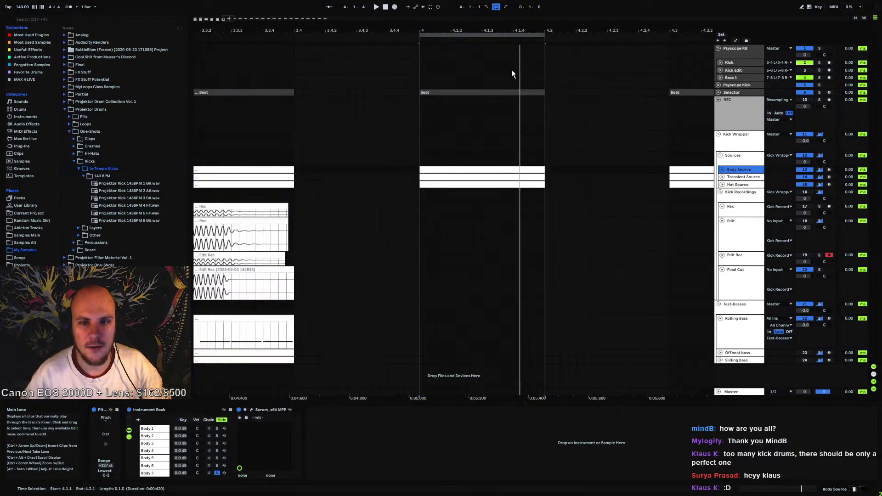
Audition the Projektor Kick 143BPM 2 A#.wav sample from the In-Tempo Kicks folder
left_click_drag(420, 31, 420, 26)
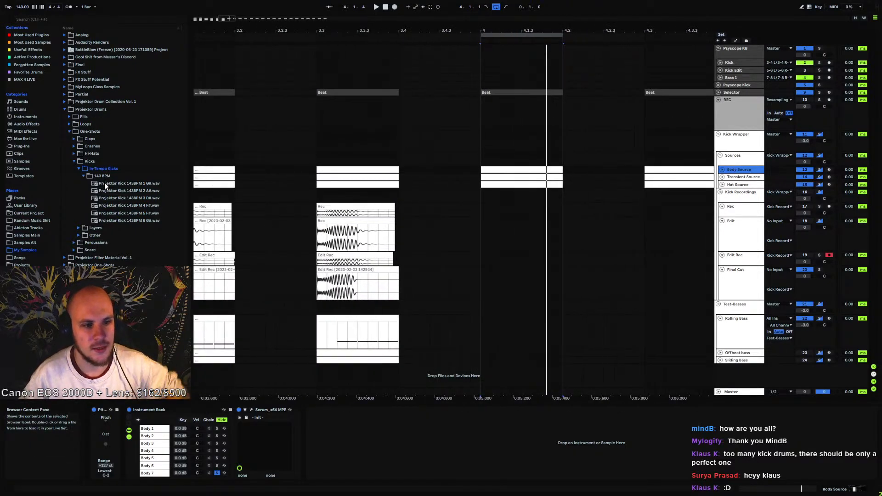
left_click(103, 169)
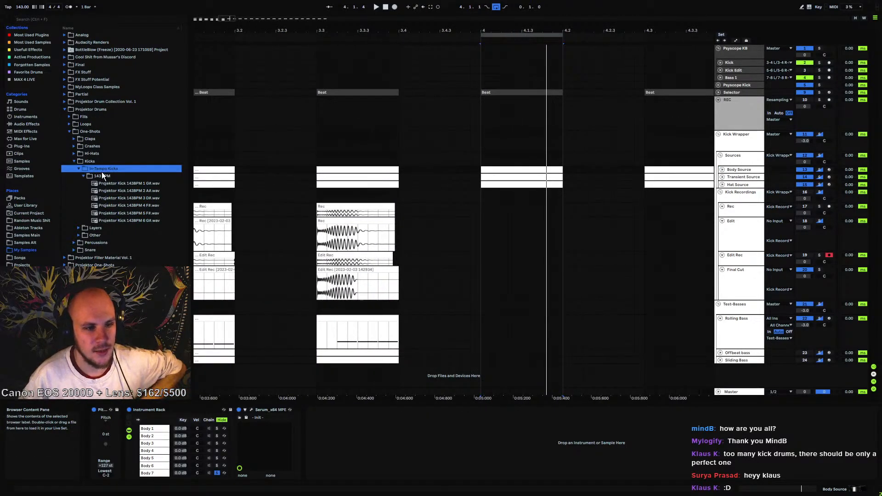
left_click(122, 190)
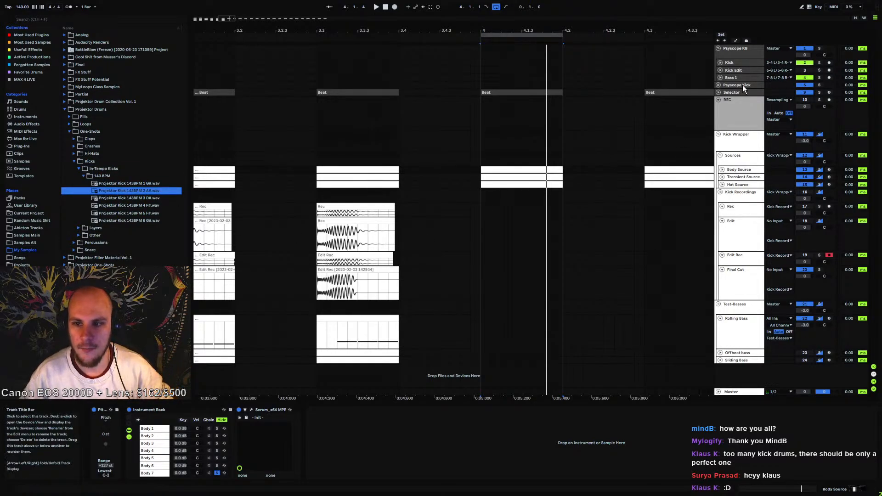
Open the Psyscope on the Psyscope KB track, examine the kick waveform's cycles up close, restore the full view and close it
left_click(738, 55)
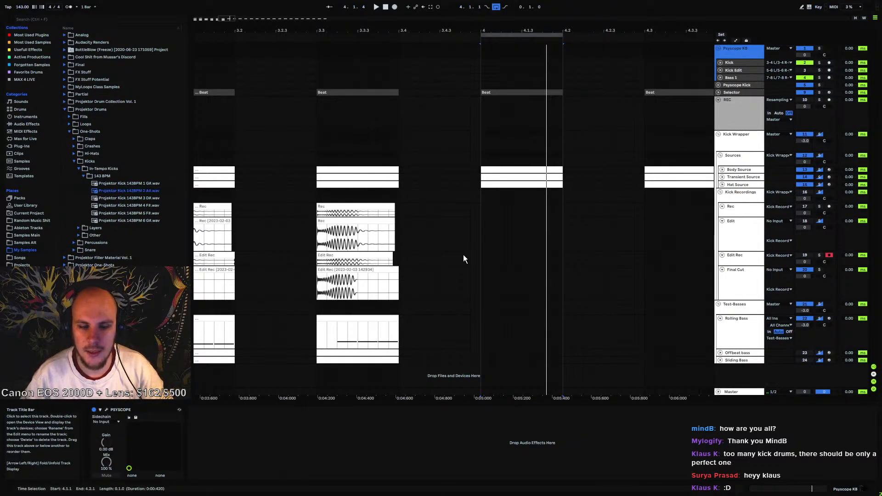
left_click(106, 409)
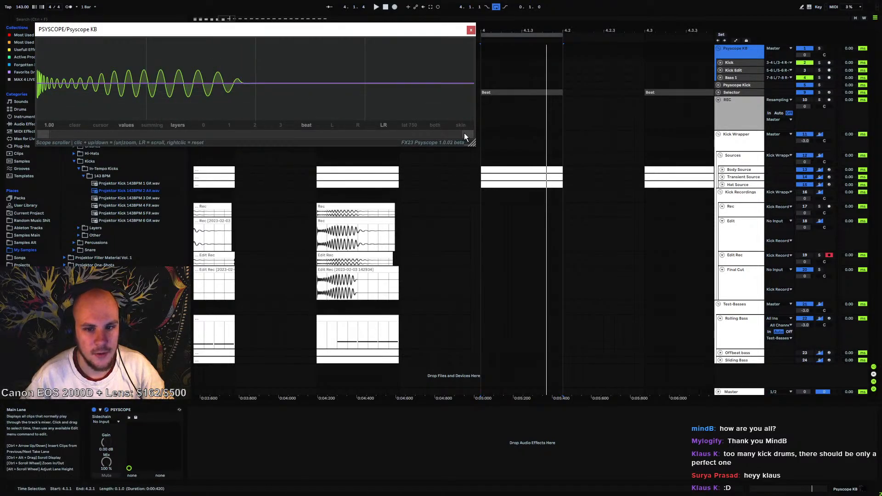
left_click_drag(464, 133, 111, 135)
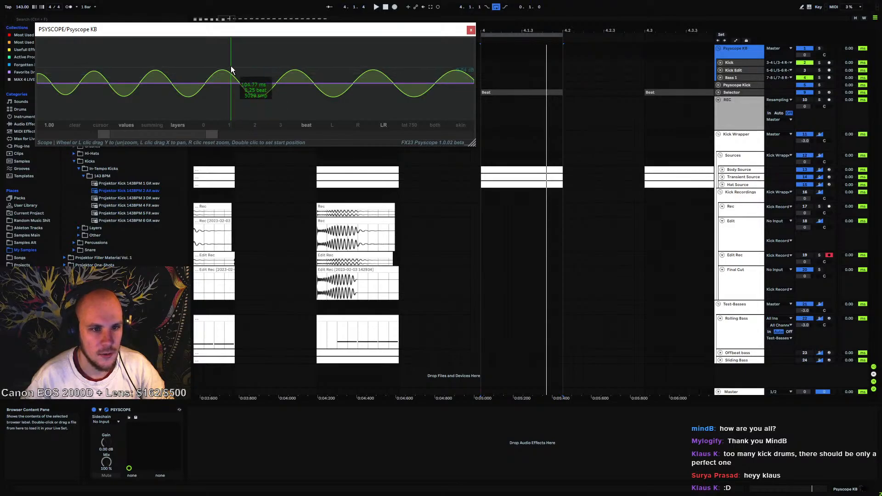
left_click_drag(213, 133, 301, 139)
left_click_drag(111, 136, 43, 139)
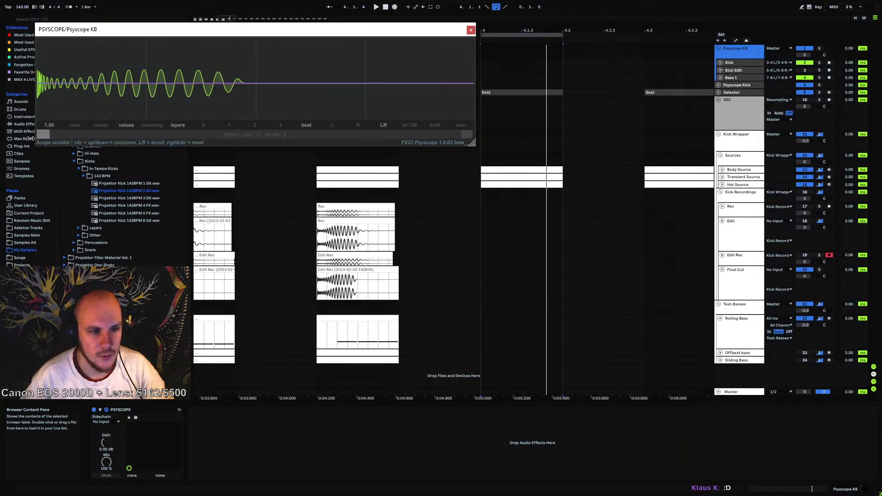
left_click(469, 29)
Open the Psyscope on the Psyscope Kick track, switch it to layers display, raise its vertical zoom to 1.54 and play the loop
left_click(745, 84)
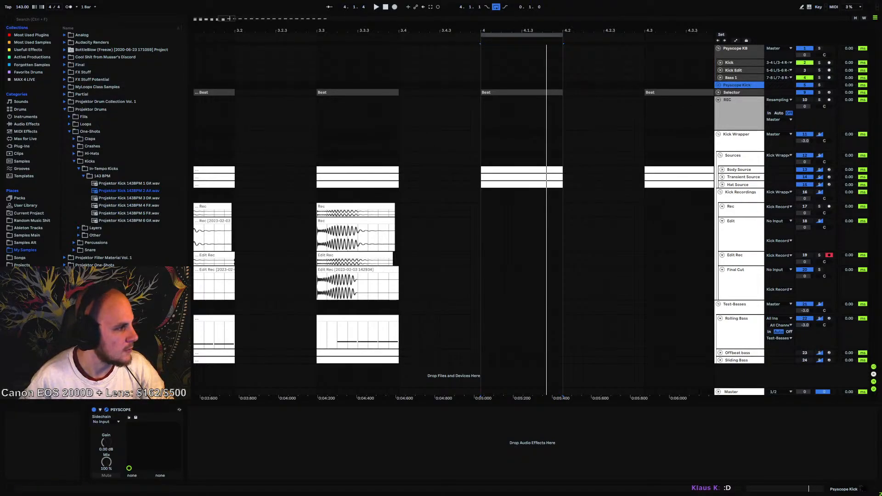
left_click_drag(403, 76, 464, 67)
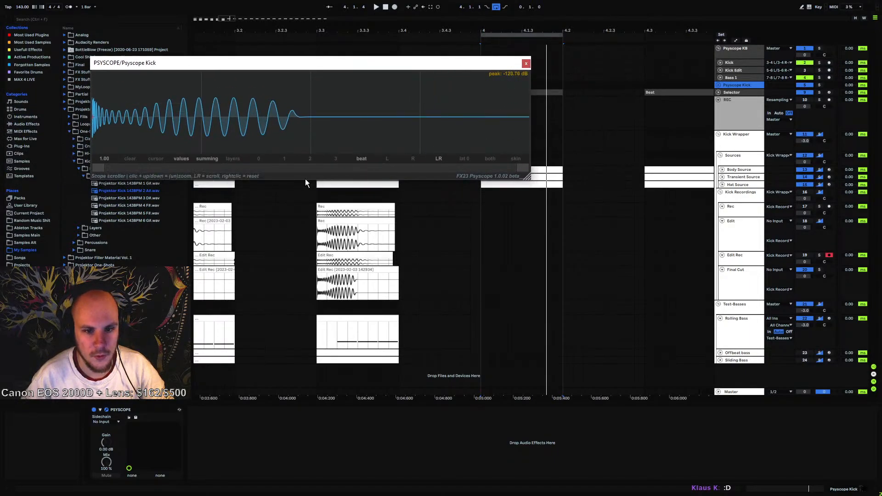
left_click(233, 158)
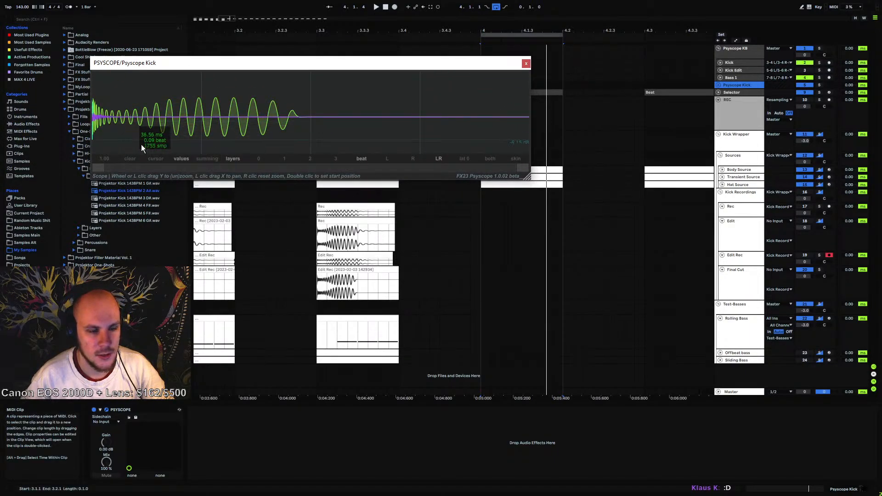
left_click_drag(521, 169, 536, 189)
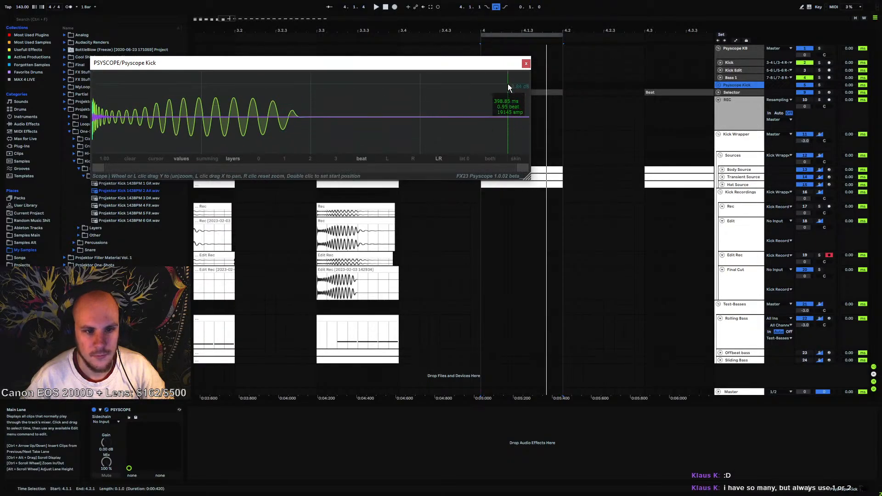
left_click_drag(102, 156, 112, 146)
key("space")
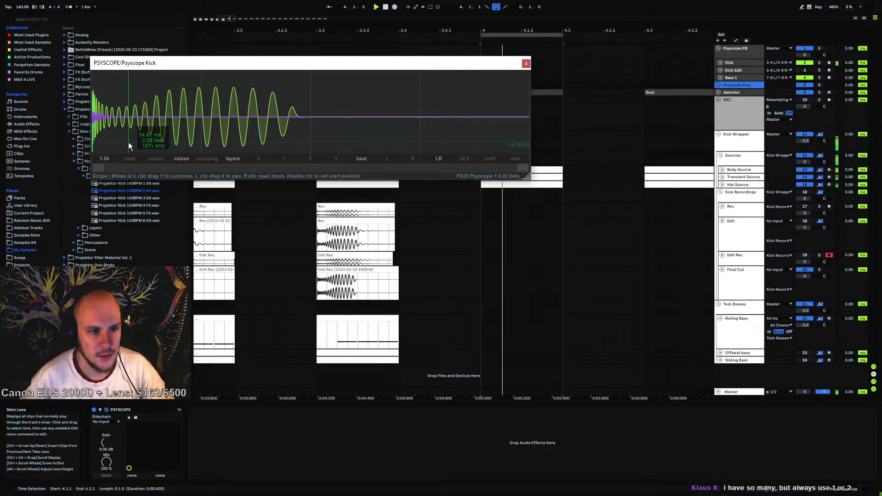
Duplicate the Transient 6 chain in the Transient Source track's instrument rack and name the copy Transient 7
left_click(743, 177)
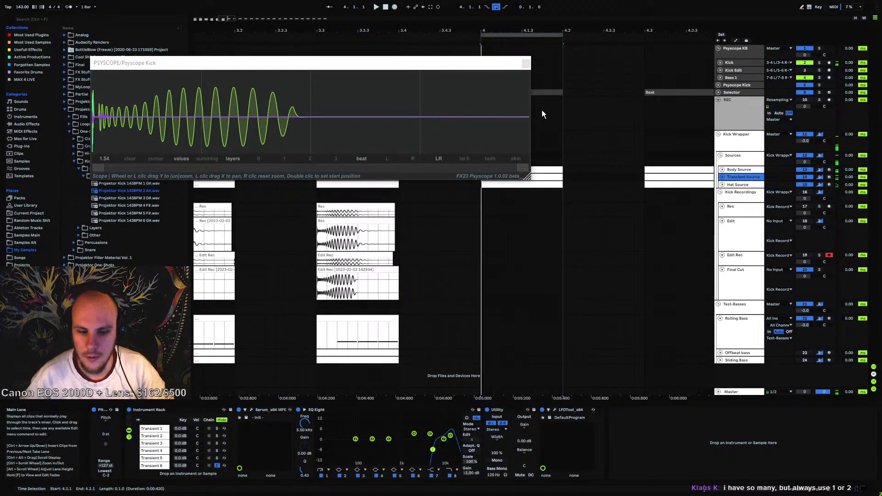
left_click(155, 466)
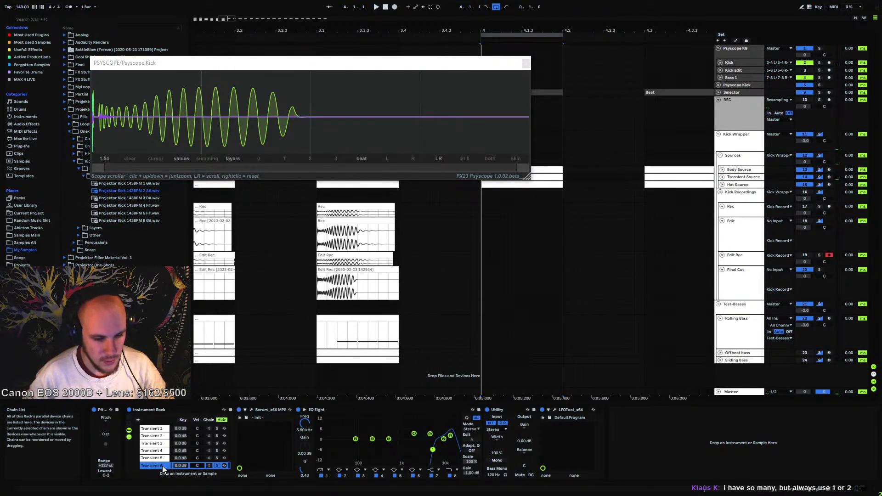
right_click(158, 471)
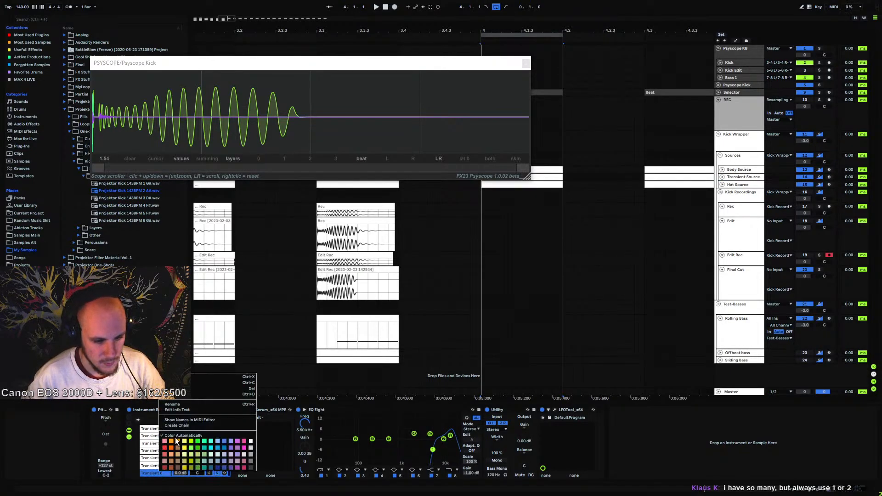
left_click(180, 405)
key("Right")
key("BackSpace")
type("7")
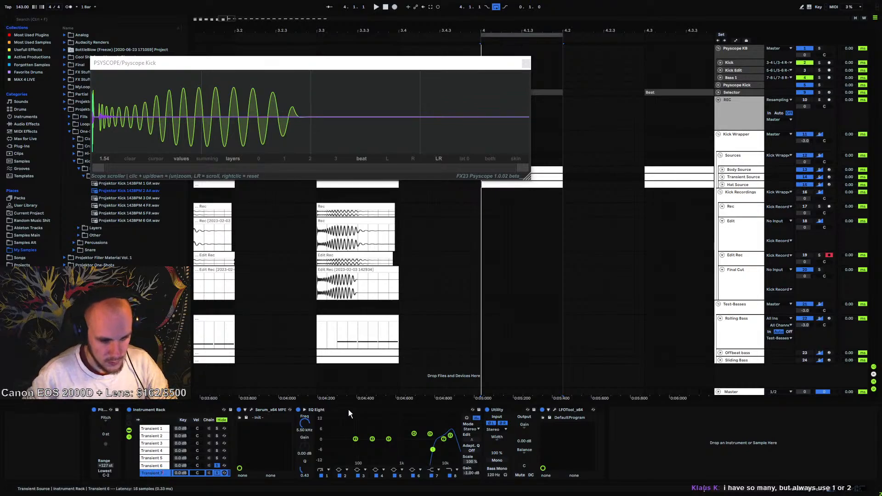
left_click(660, 442)
left_click(151, 473)
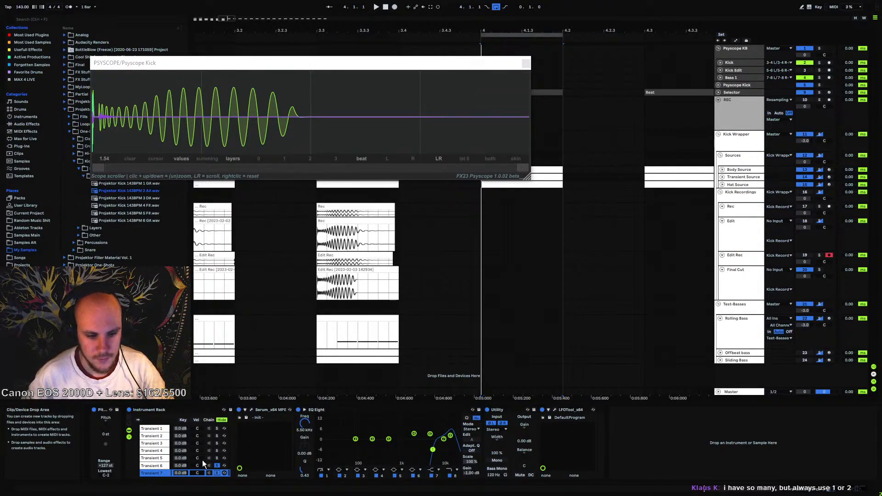
Duplicate the Hat 6 chain in the Hat Source rack, solo the copy and name it Hat 7
left_click(734, 184)
left_click(150, 467)
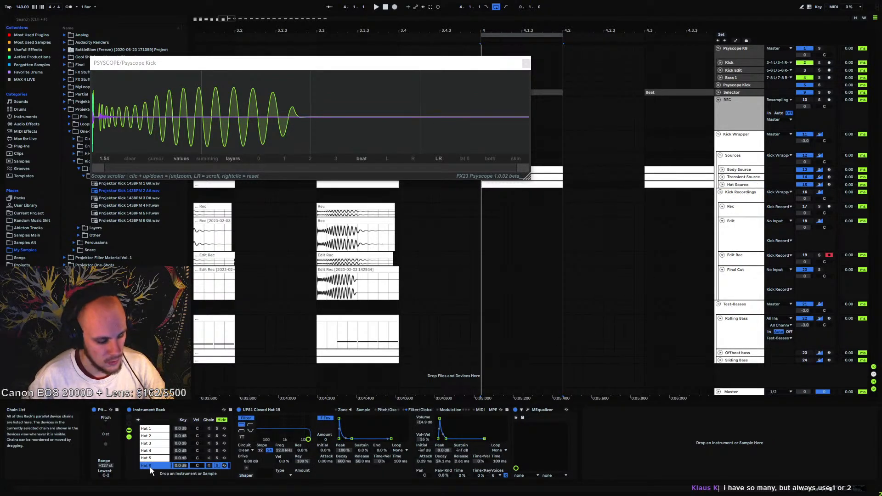
key("ctrl+d")
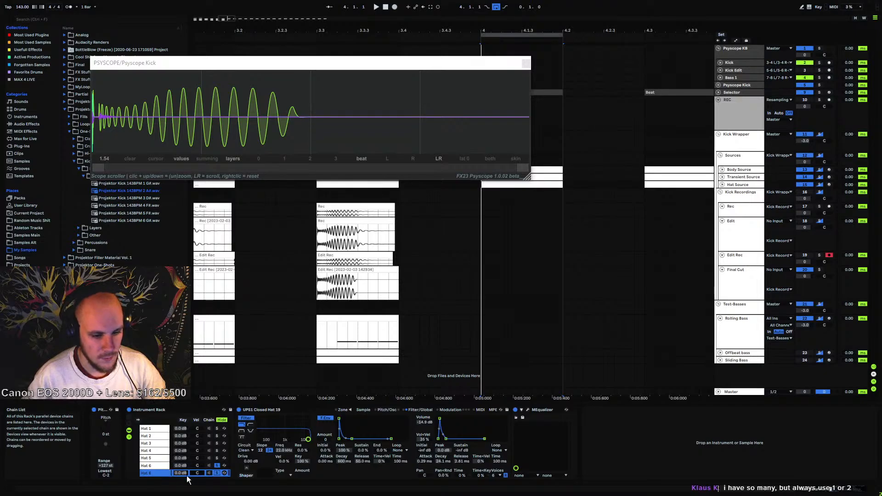
left_click(216, 473)
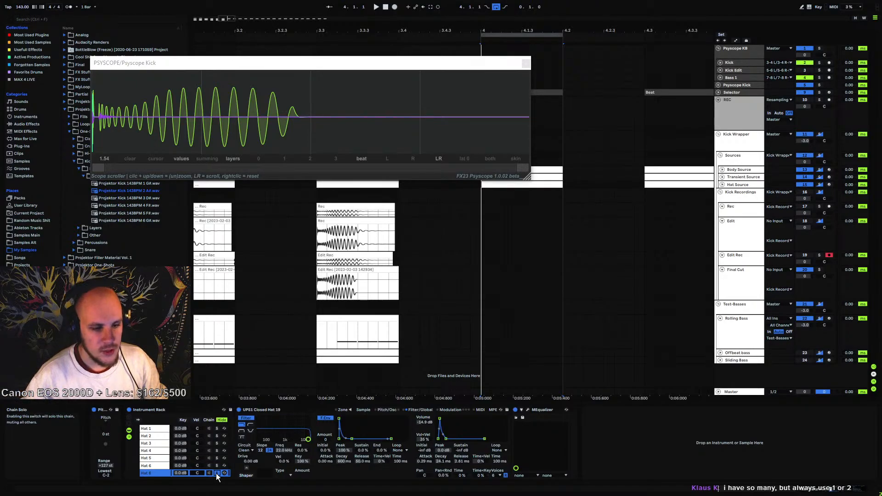
right_click(152, 471)
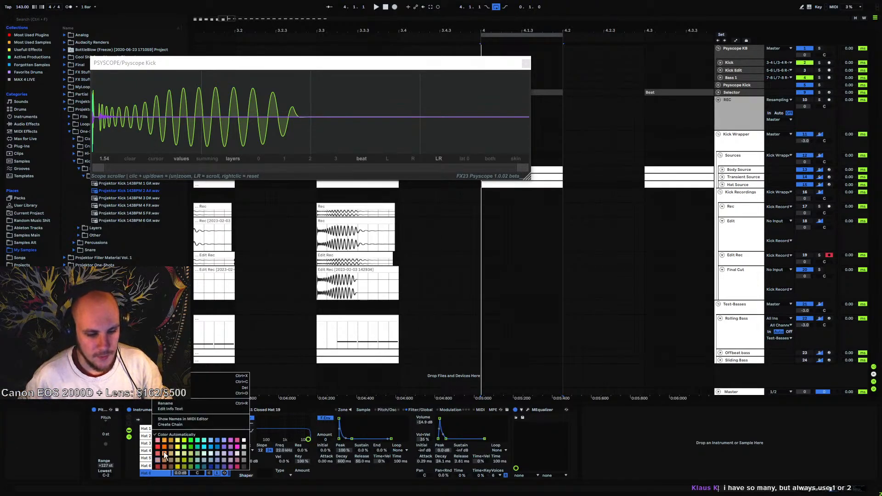
left_click(176, 405)
type("Hat 7")
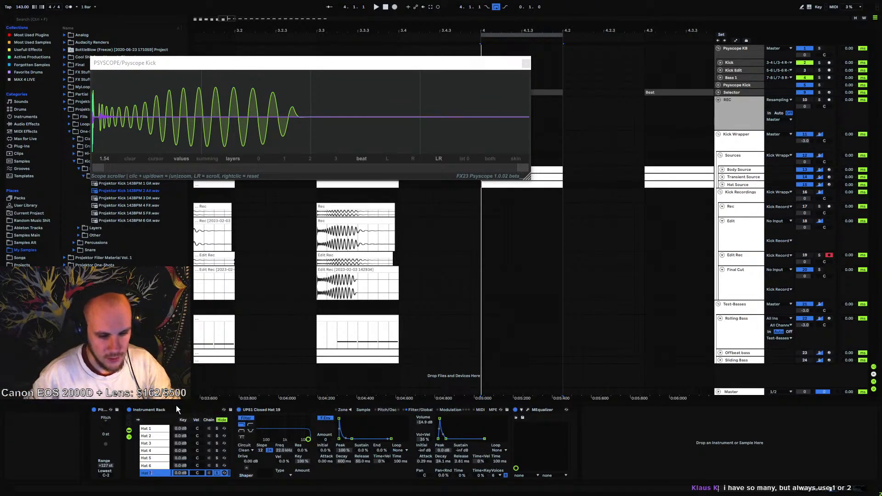
key("Return")
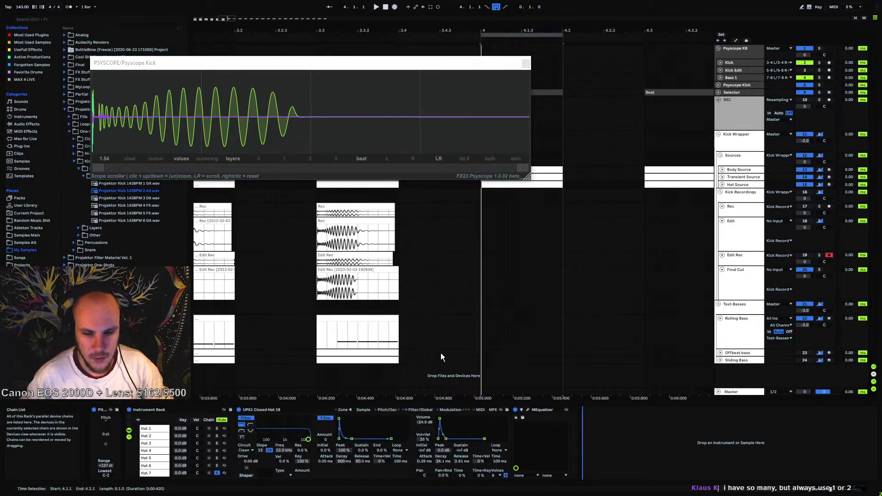
left_click(527, 63)
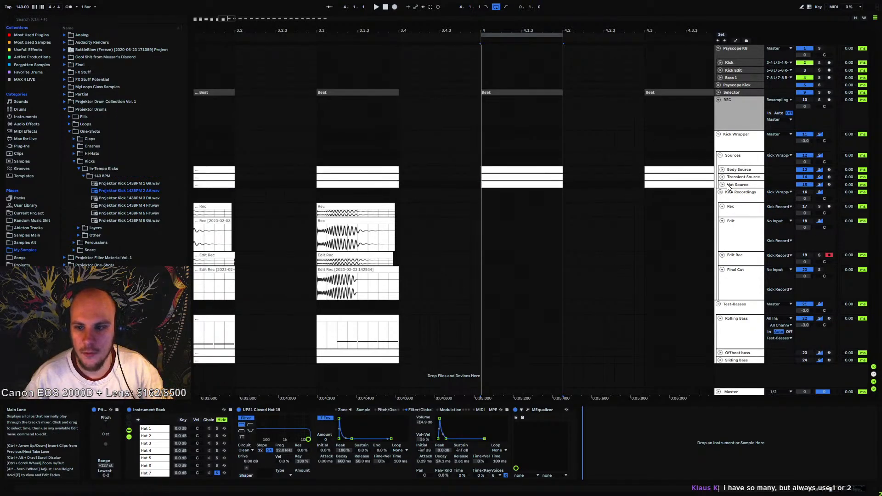
Return to the Body Source track and compare the finished kick samples in the 143 BPM folder by auditioning them
left_click(738, 170)
left_click_drag(510, 31, 434, 32)
left_click(125, 195)
left_click(141, 207)
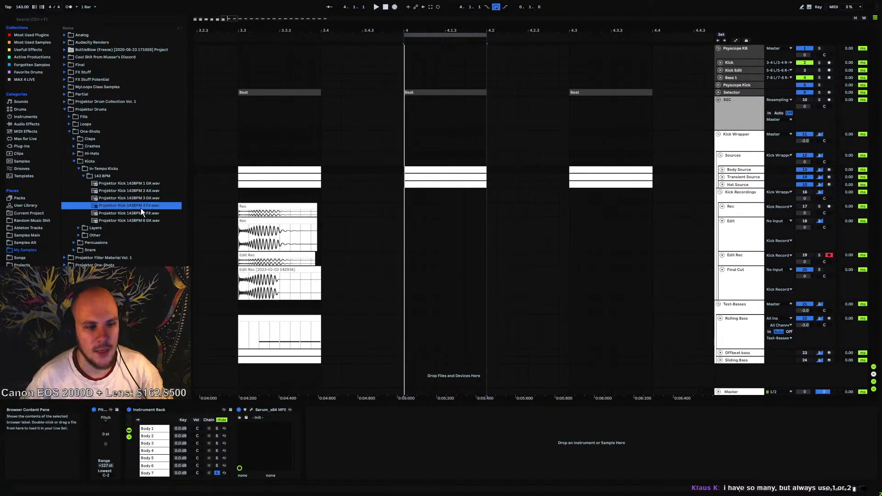
left_click(141, 214)
left_click(140, 220)
left_click(147, 184)
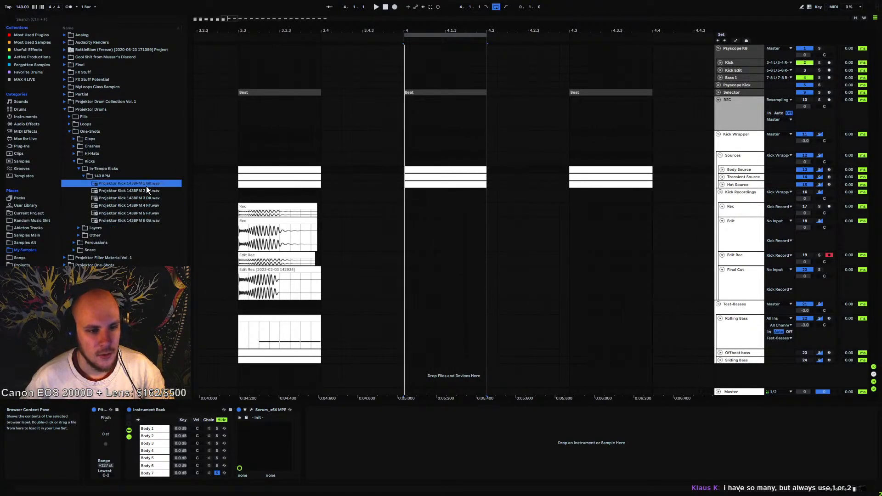
left_click(142, 190)
left_click(139, 197)
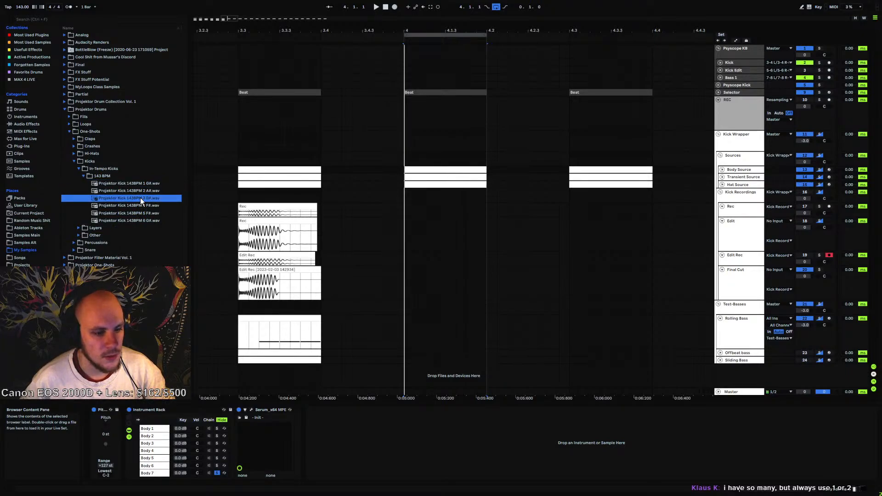
left_click(104, 176)
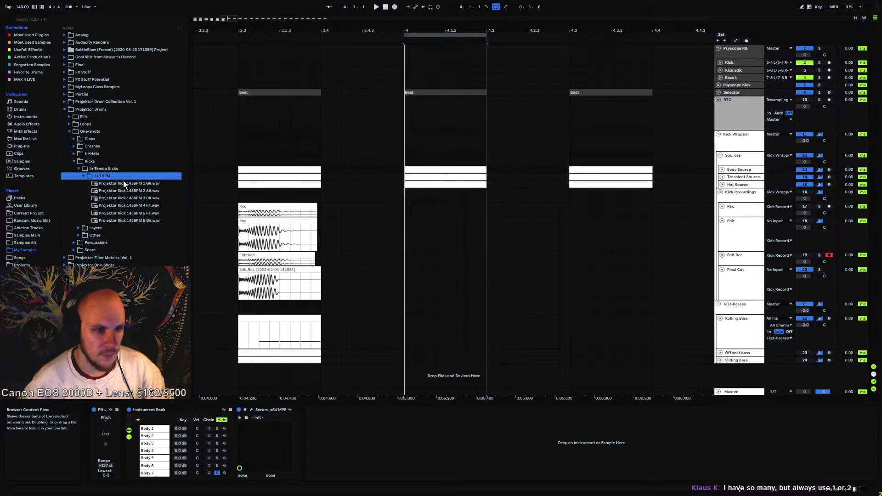
Review the devices of the existing Body chains in the Body Source rack and turn off the solo on Body 7
left_click_drag(416, 31, 416, 2)
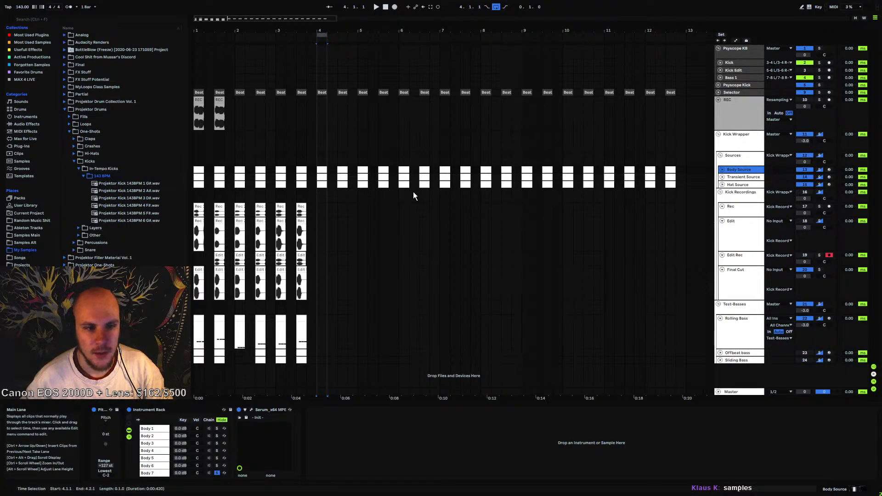
left_click(158, 427)
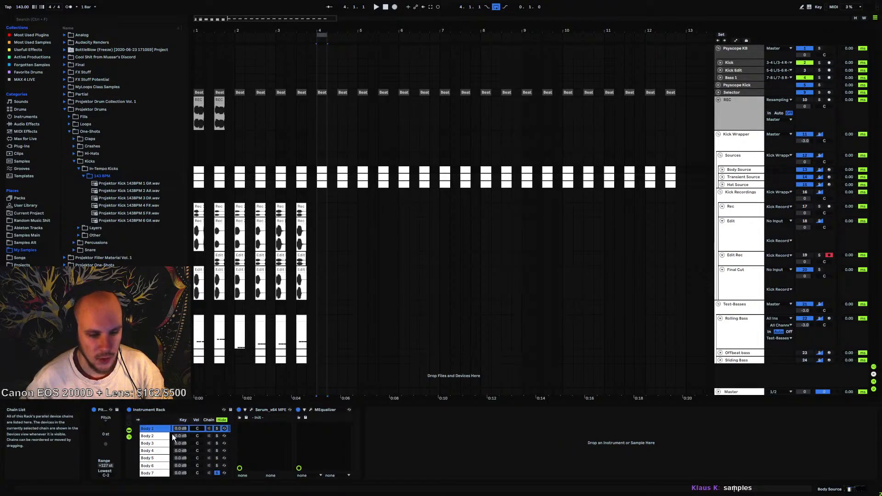
left_click(156, 436)
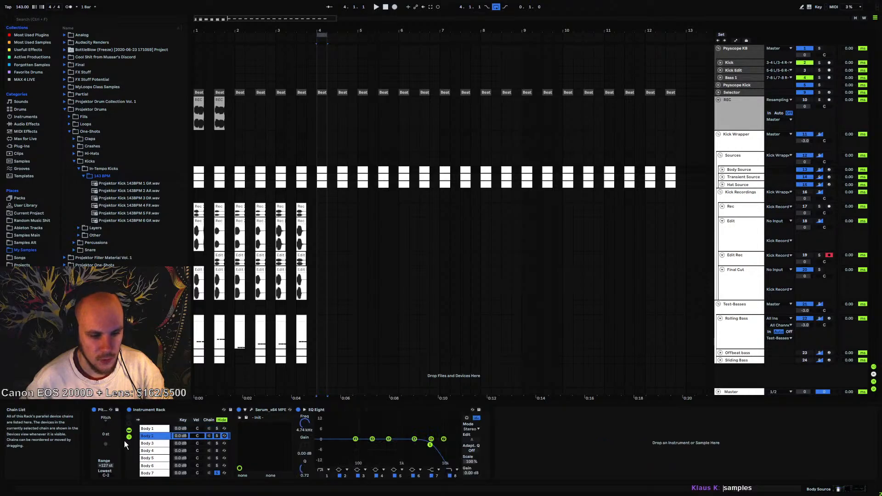
left_click(153, 443)
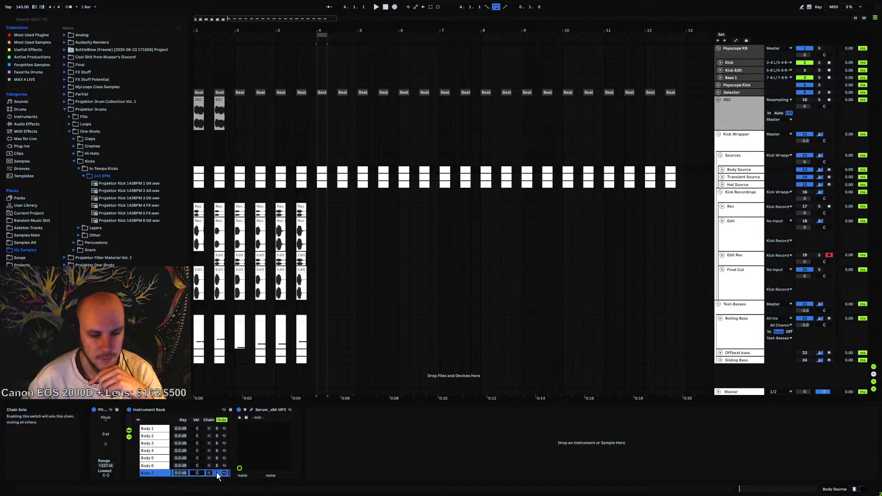
left_click(157, 466)
left_click(149, 473)
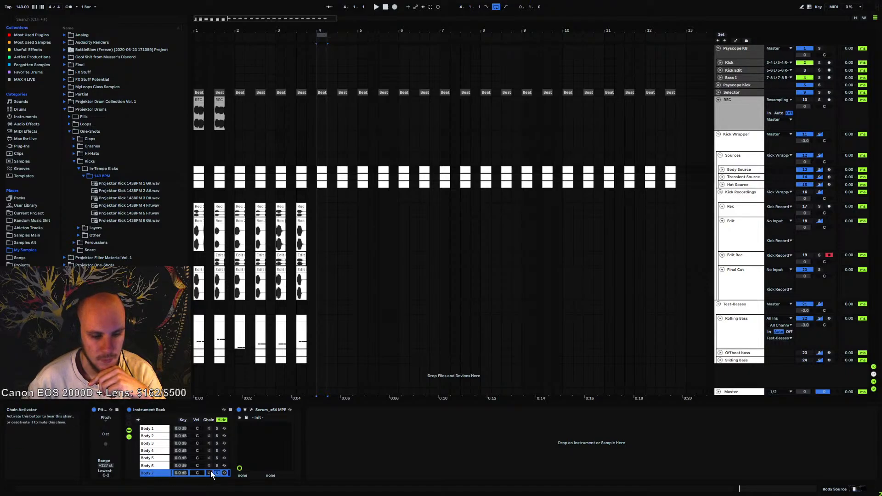
Stagger the chain select zones of Body 2 through Body 7 so each Body chain has its own consecutive selector position
left_click(208, 420)
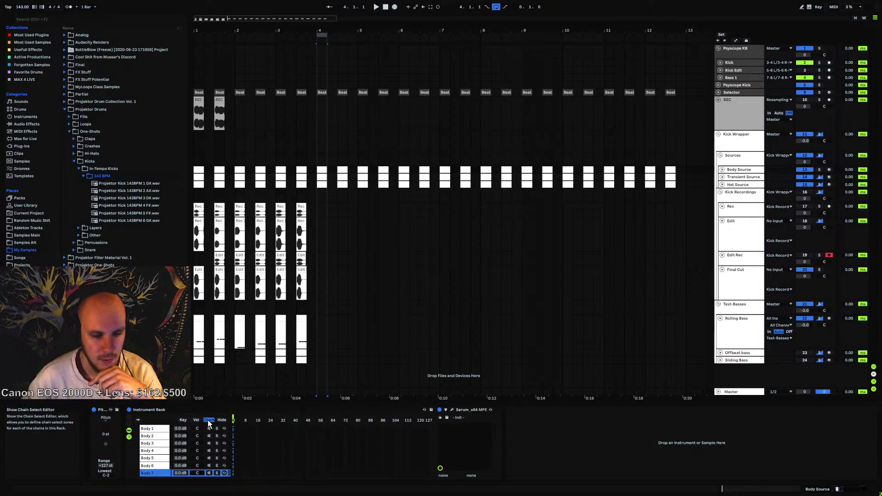
left_click(235, 435)
left_click(235, 443)
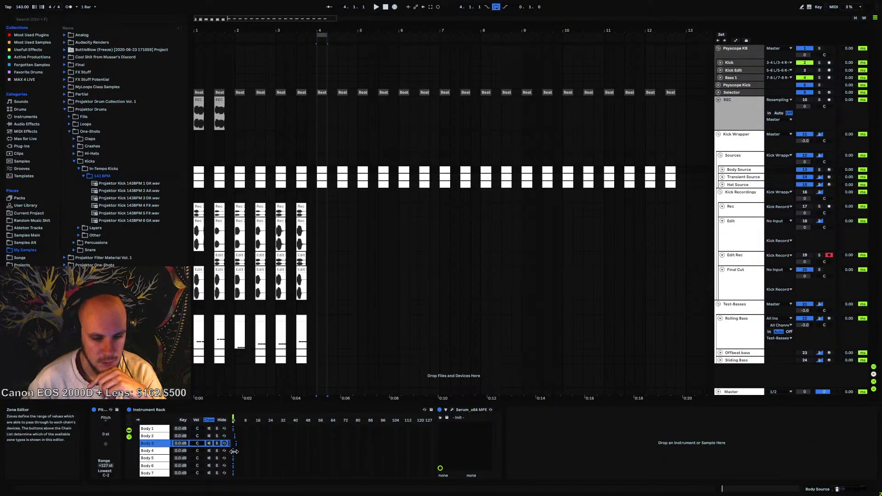
left_click(238, 451)
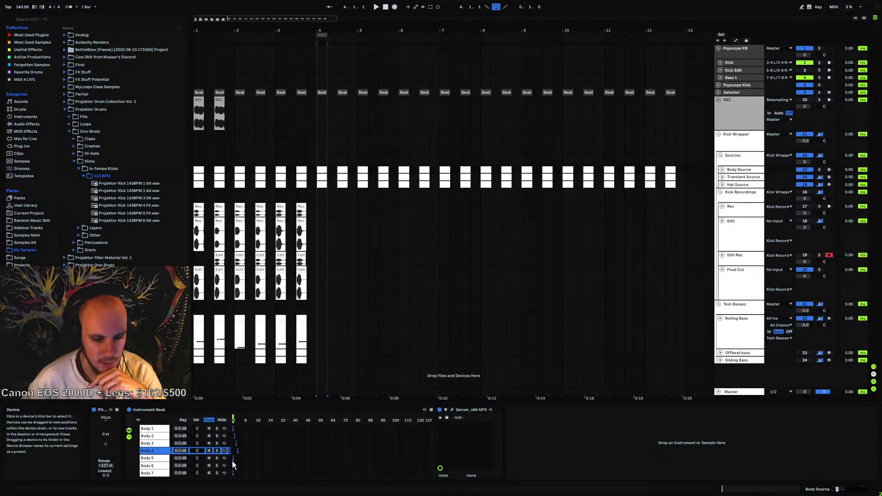
left_click_drag(233, 465, 240, 466)
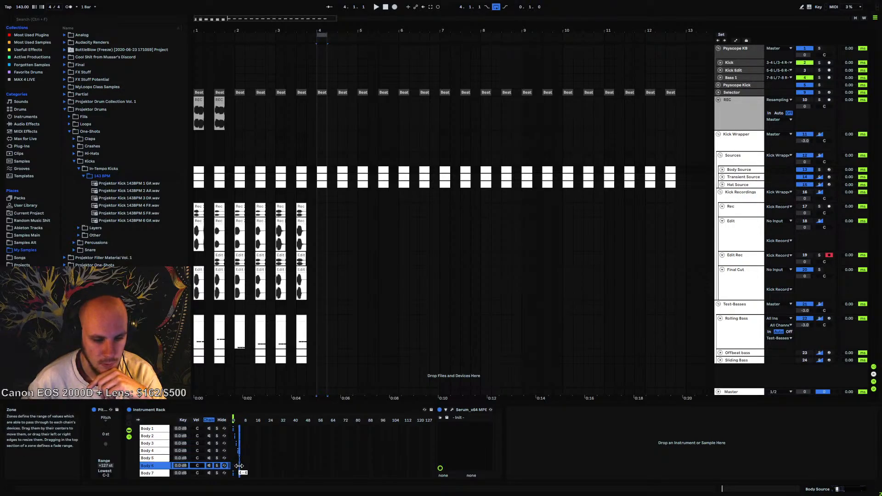
mouse_move(234, 472)
left_mouse_down()
mouse_move(241, 466)
mouse_move(243, 474)
left_mouse_up()
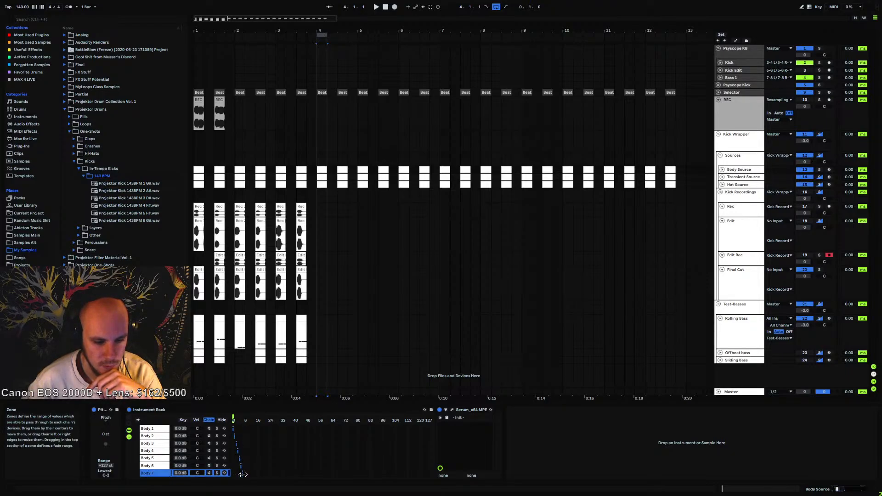
Map the Body Source rack's chain selector to Macro 1
right_click(233, 417)
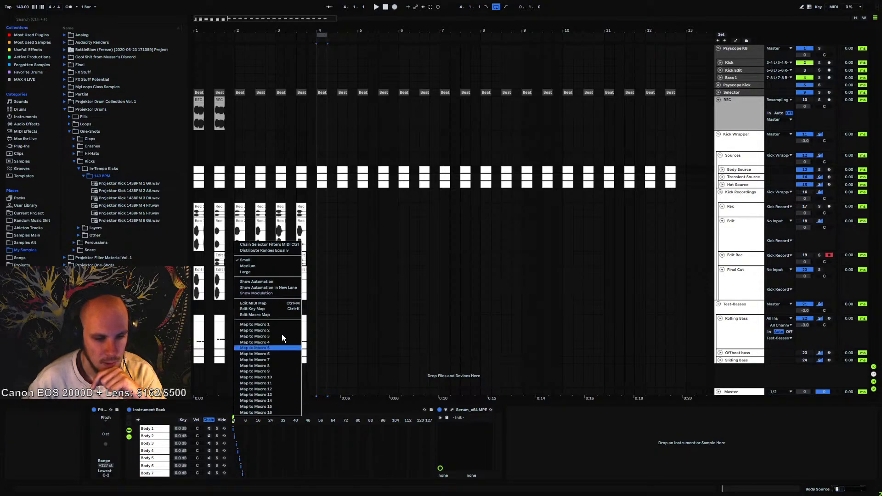
left_click(279, 324)
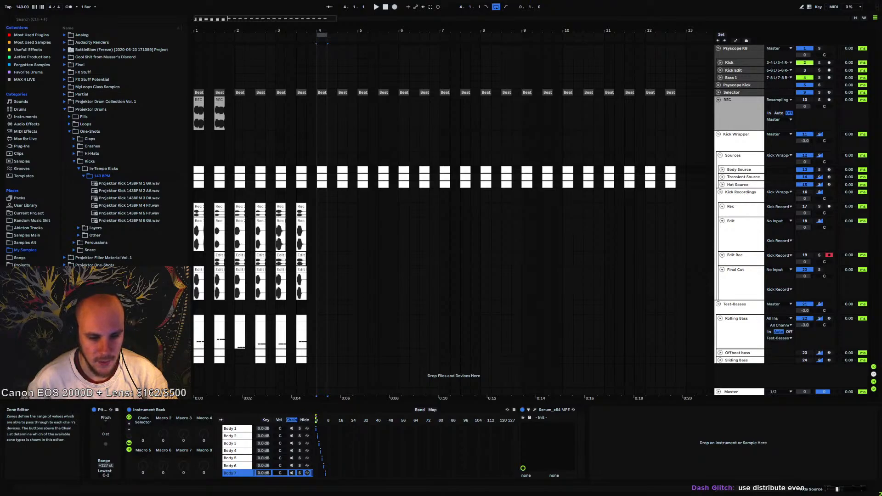
left_click(144, 433)
Load the Max for Live audio effect fader onto the Kick Wrapper track, discarding the values device tried first
left_click(732, 136)
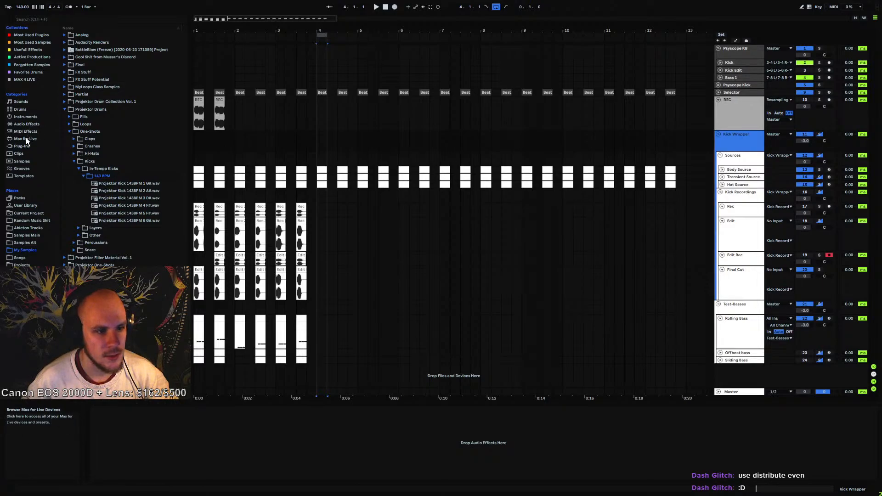
left_click(27, 124)
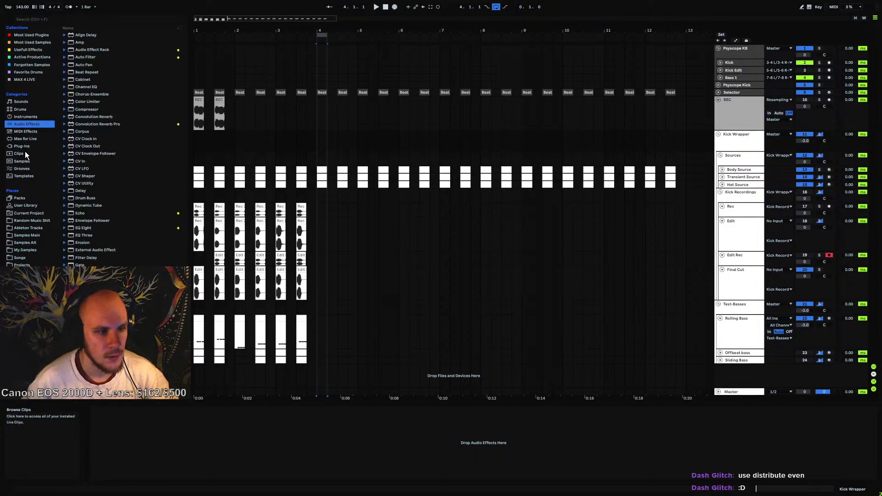
left_click(24, 139)
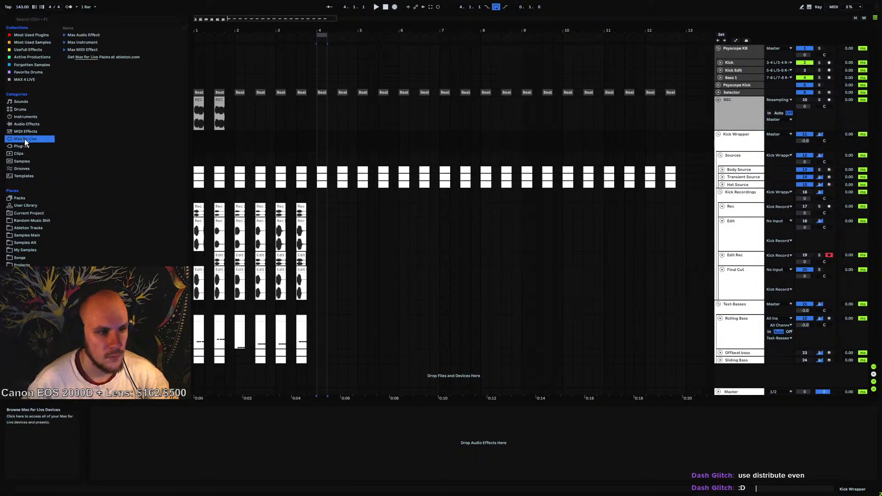
left_click(63, 35)
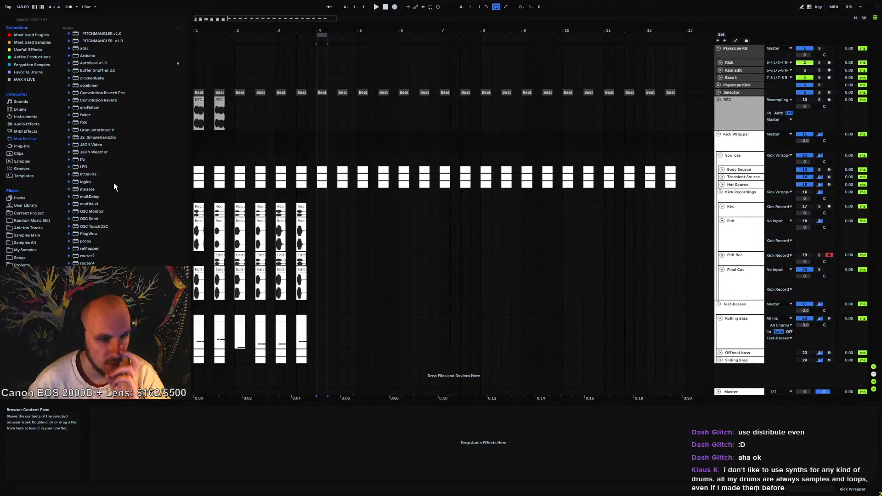
scroll(113, 183, "down", 2)
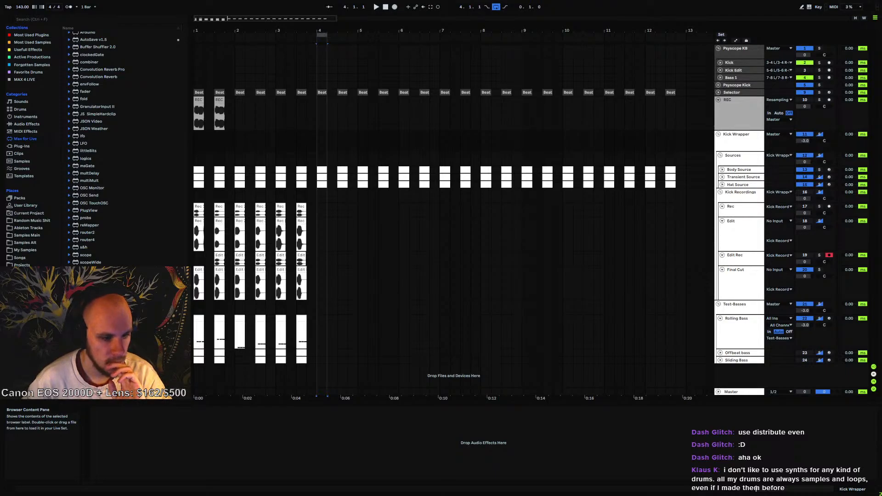
left_click_drag(157, 462, 159, 462)
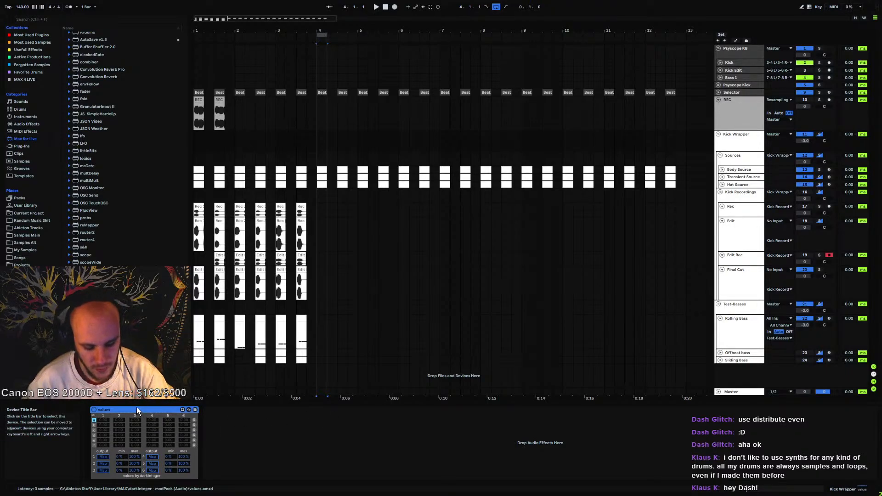
key("Delete")
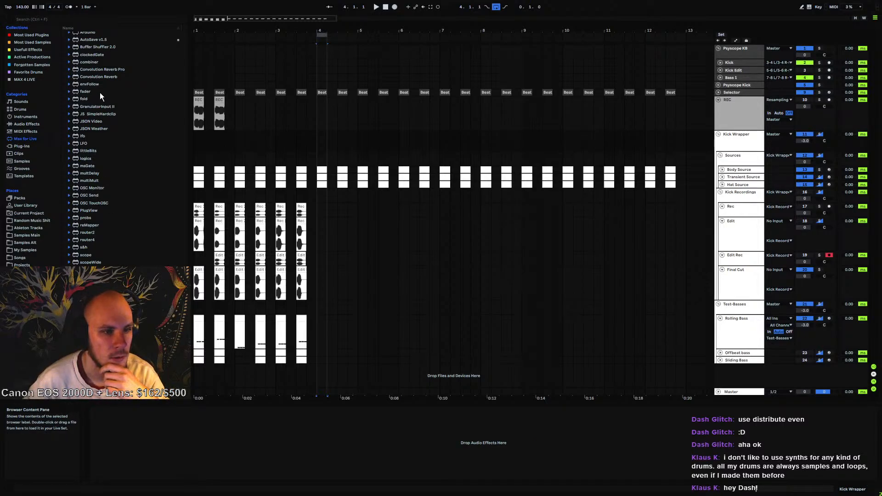
double_click(85, 91)
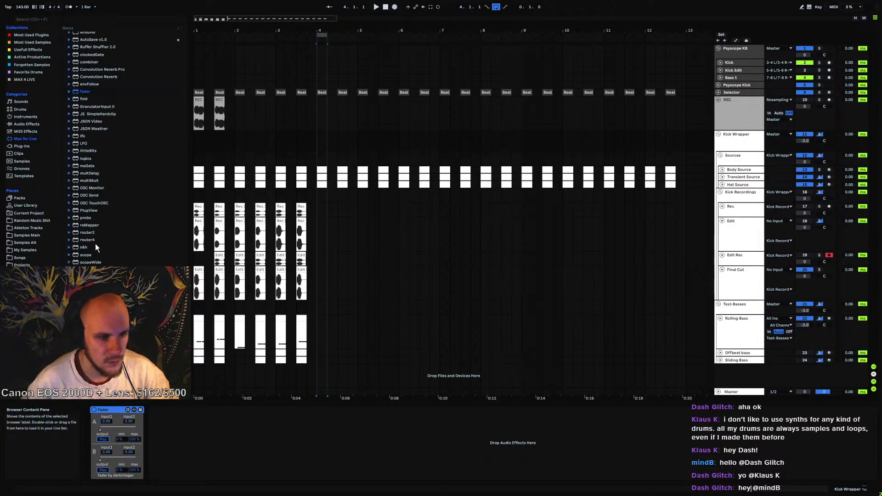
left_click_drag(88, 240, 252, 421)
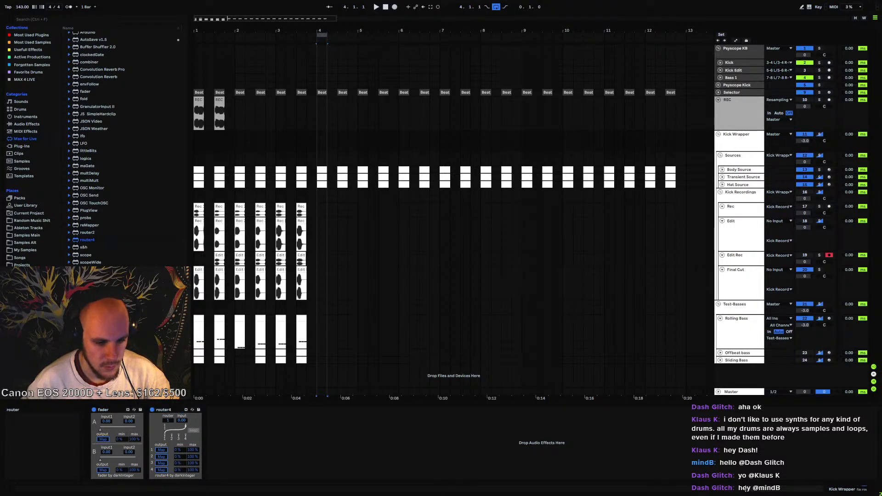
left_click(164, 409)
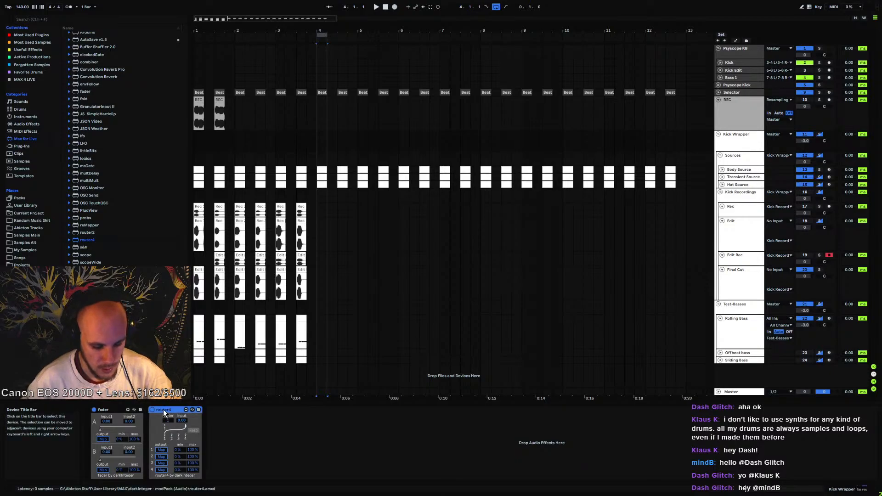
key("Delete")
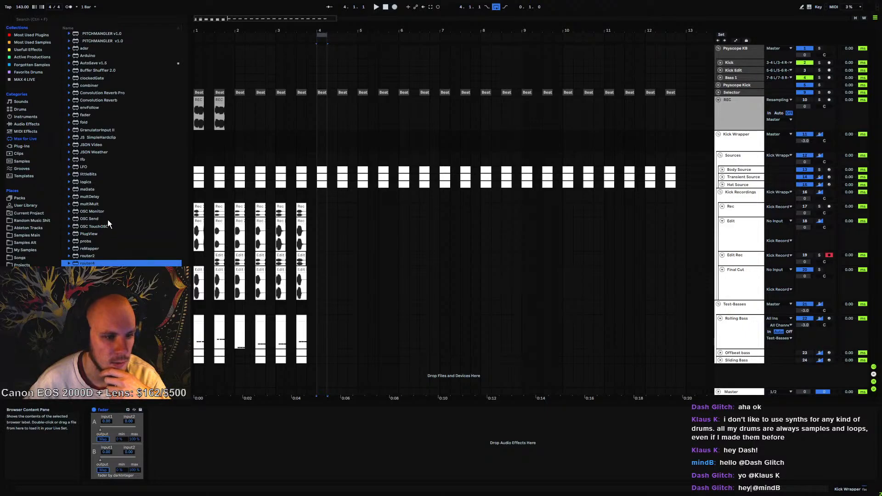
Add a multiMult device after the fader and map the fader's A output to multiMult's input 1
left_click_drag(101, 204, 230, 437)
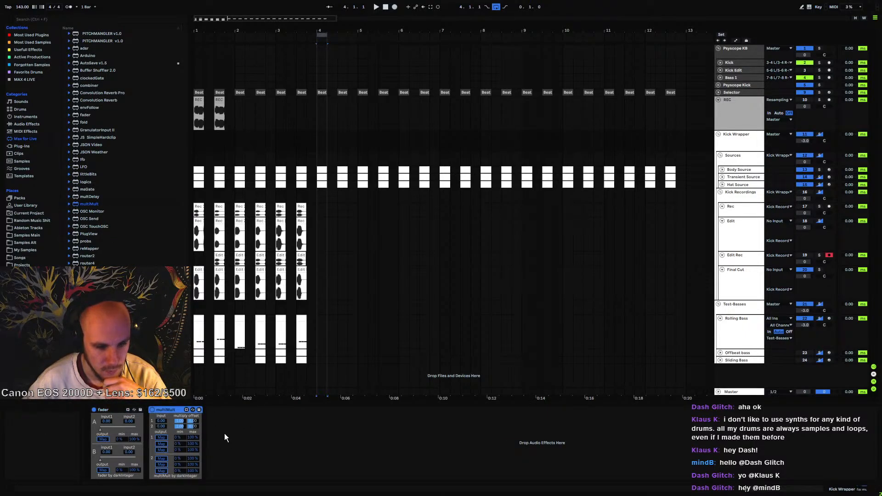
left_click(103, 439)
left_click(161, 425)
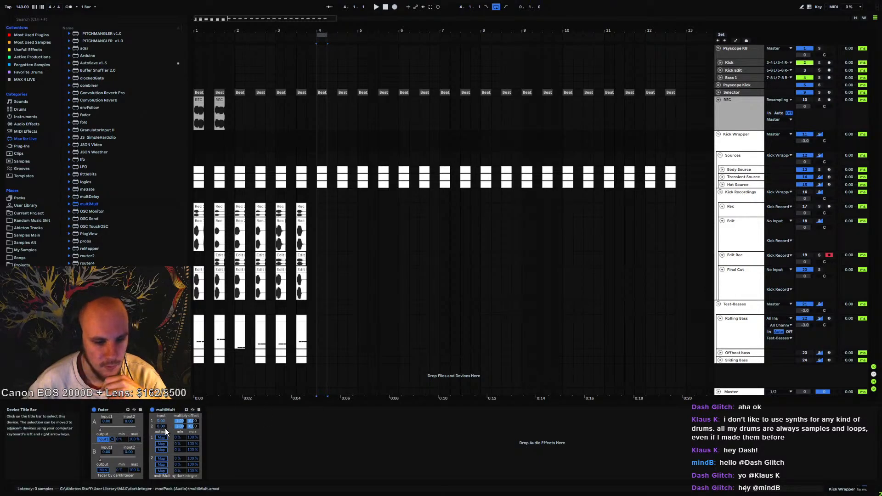
Duplicate multiMult and map the first device's first two outputs to inputs 1 and 2 of the copy
left_click(163, 437)
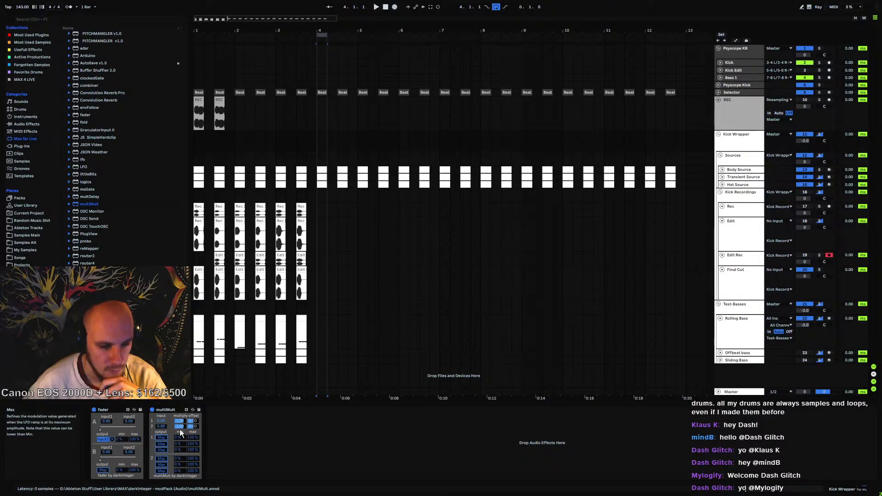
left_click(173, 409)
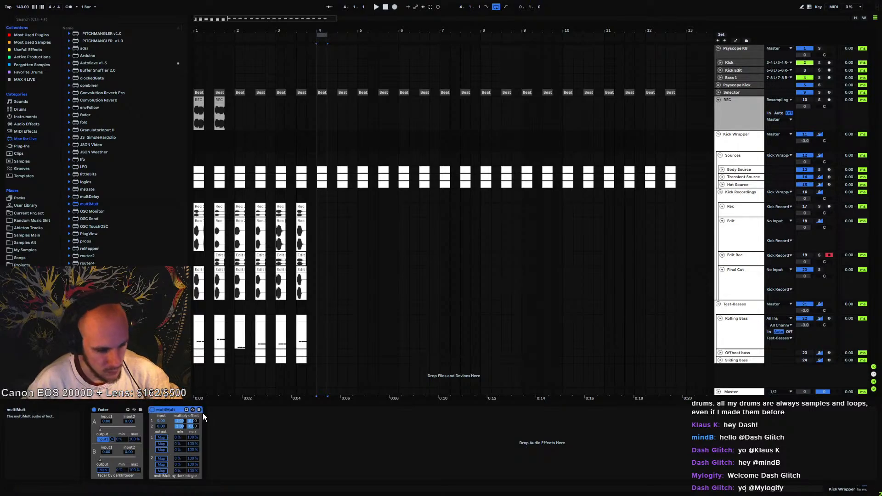
key("ctrl+d")
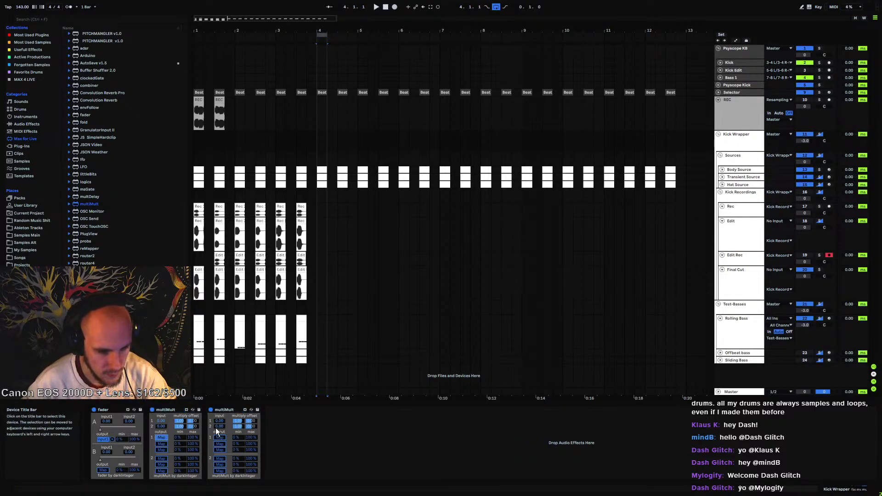
left_click(219, 421)
left_click(162, 443)
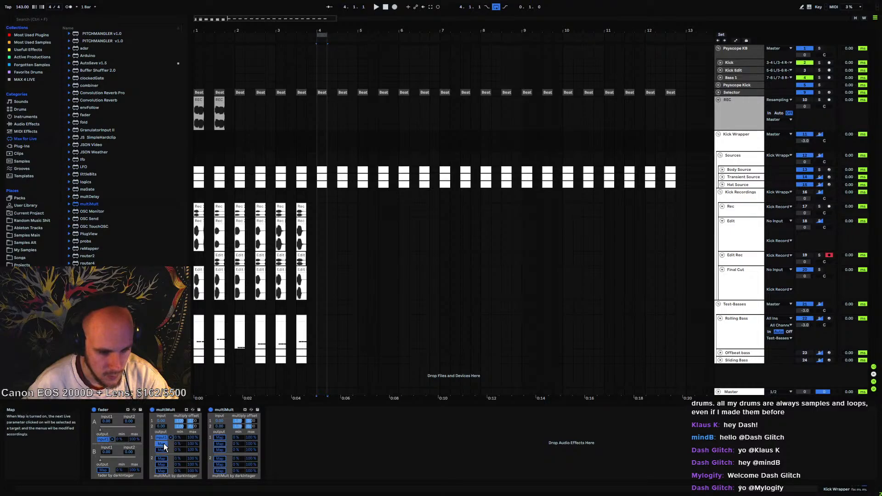
left_click(220, 426)
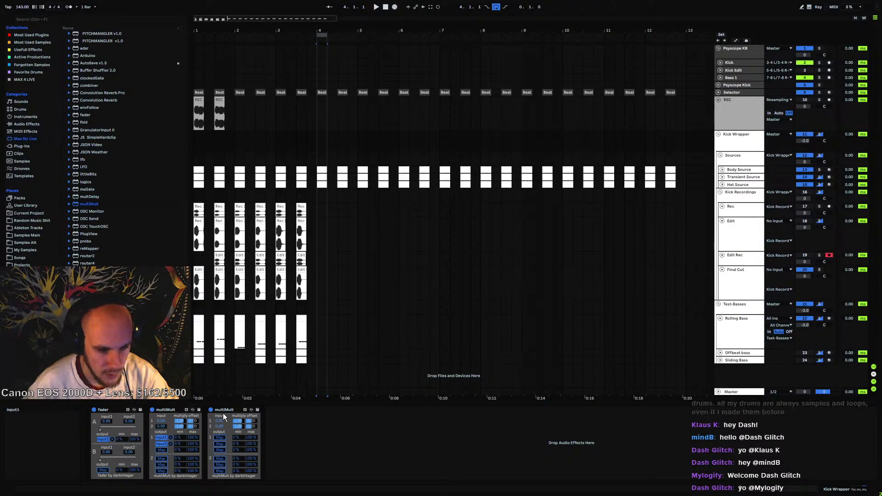
Fold the first multiMult and map the second one's first output to the Chain Selector macro of the Body Source rack
double_click(166, 409)
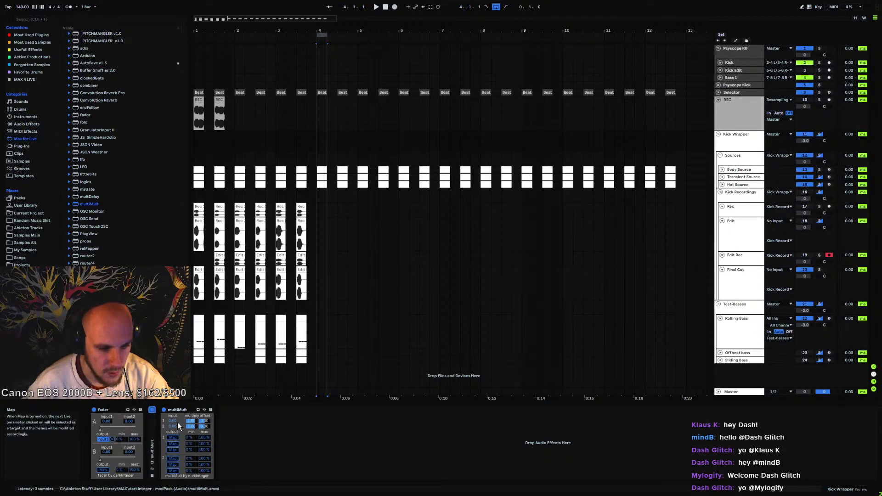
left_click(741, 170)
right_click(143, 432)
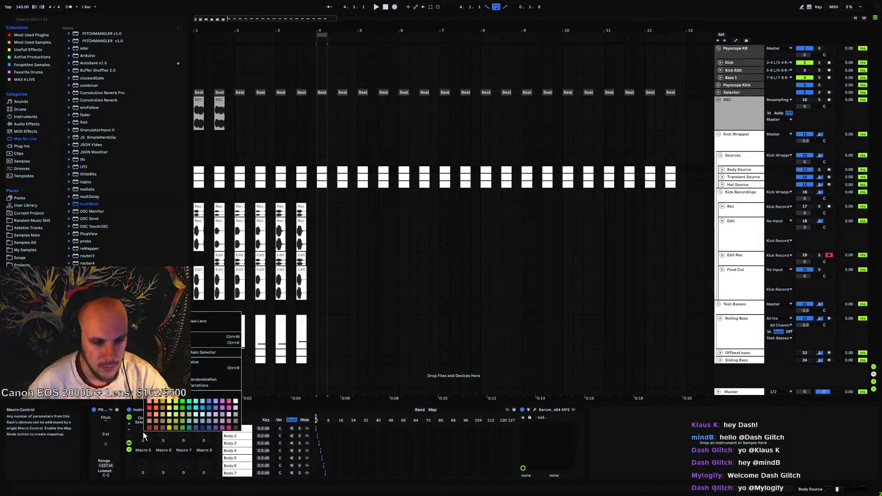
key("Escape")
left_click(740, 158)
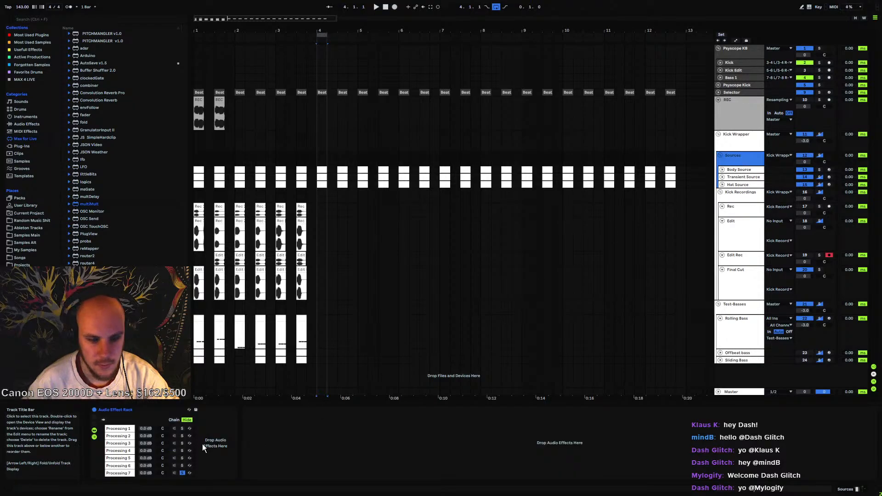
left_click(725, 145)
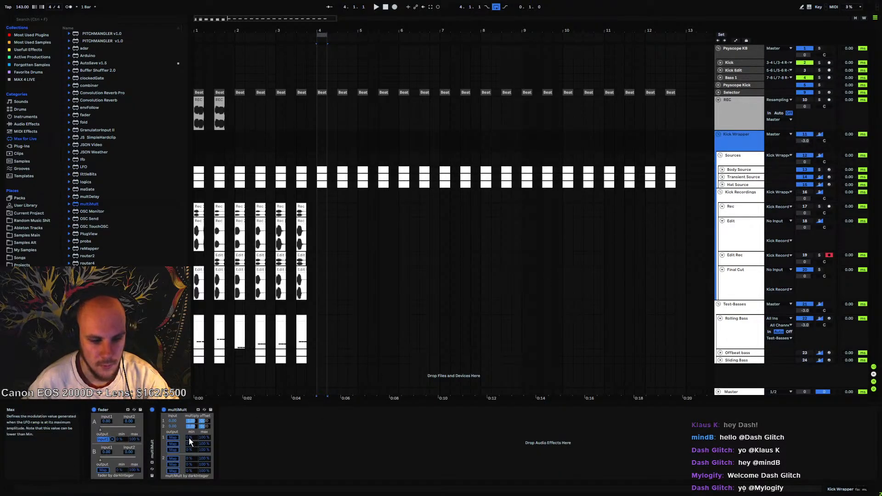
left_click(737, 169)
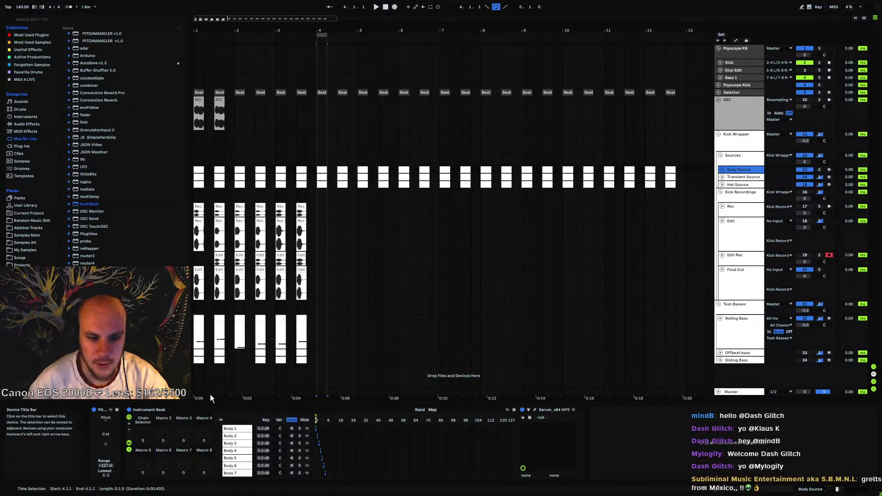
left_click(733, 157)
left_click(739, 144)
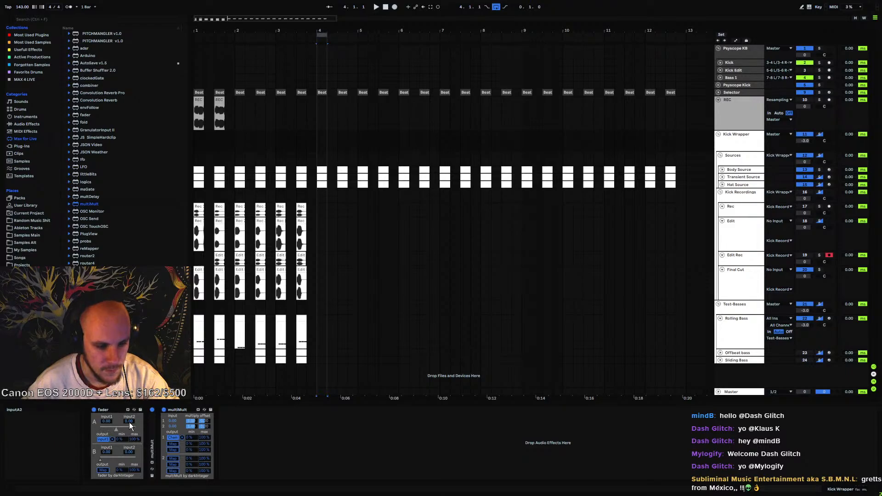
Test the mapping on Body Source's Chain Selector with the fader's second A input at 1.00, and return fader A to its start
left_click(737, 169)
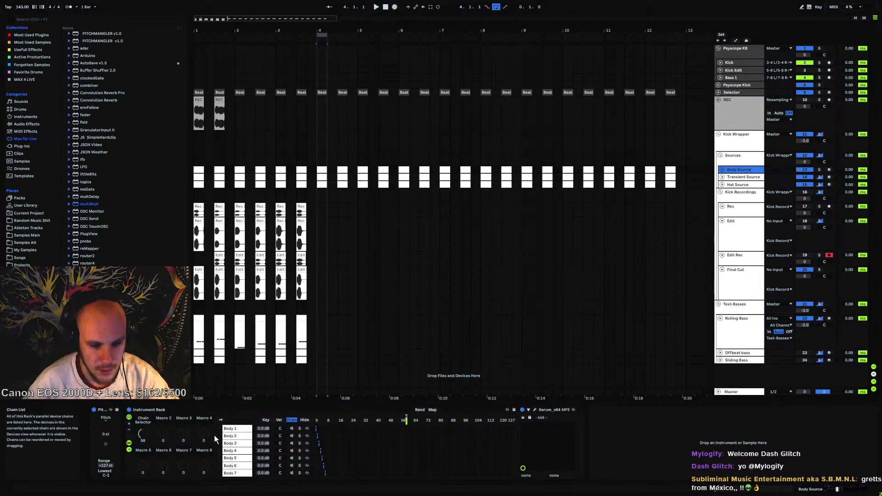
left_click(734, 157)
left_click(735, 135)
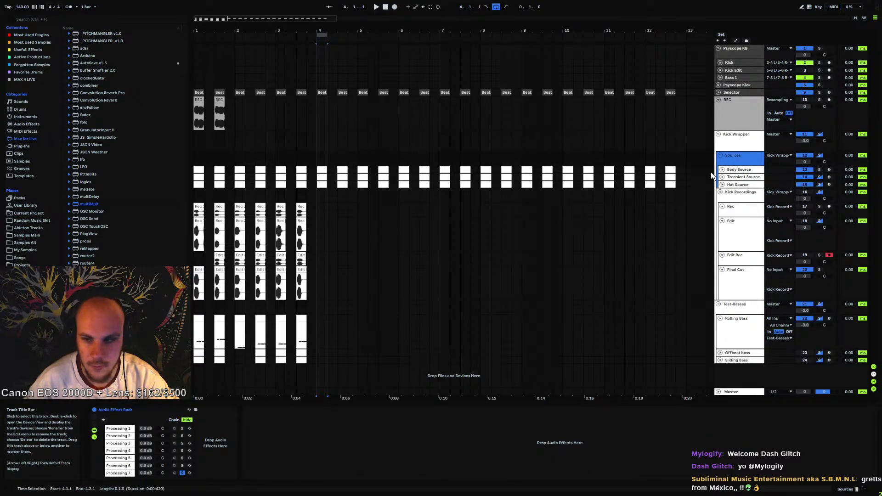
left_click_drag(116, 430, 115, 430)
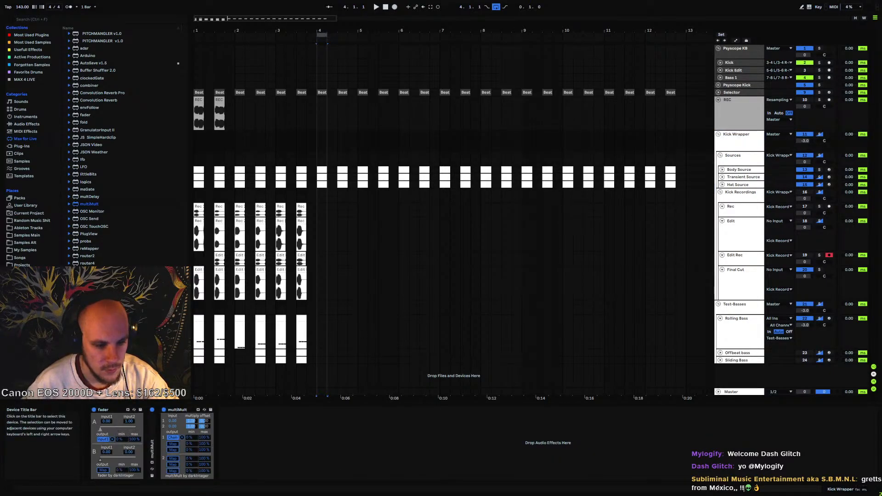
Show the chain zones of the Transient Source instrument rack and stagger Transient 2 to Transient 7 one value apart
left_click(733, 178)
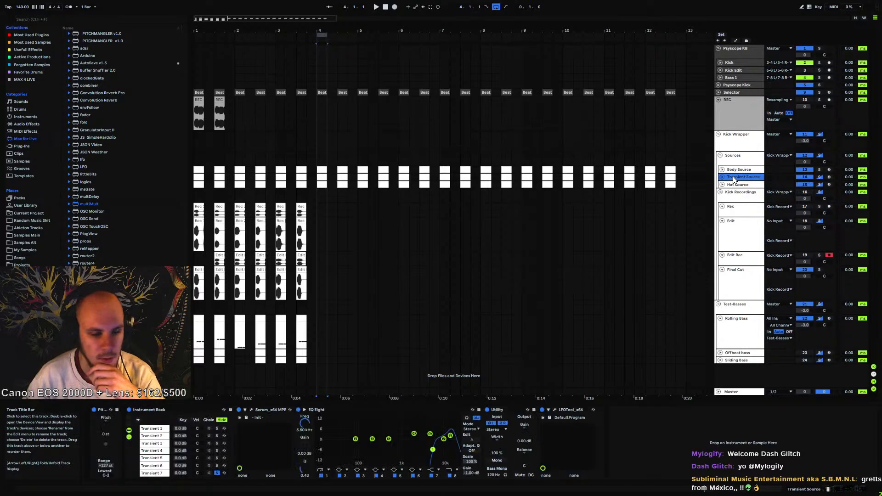
left_click(196, 472)
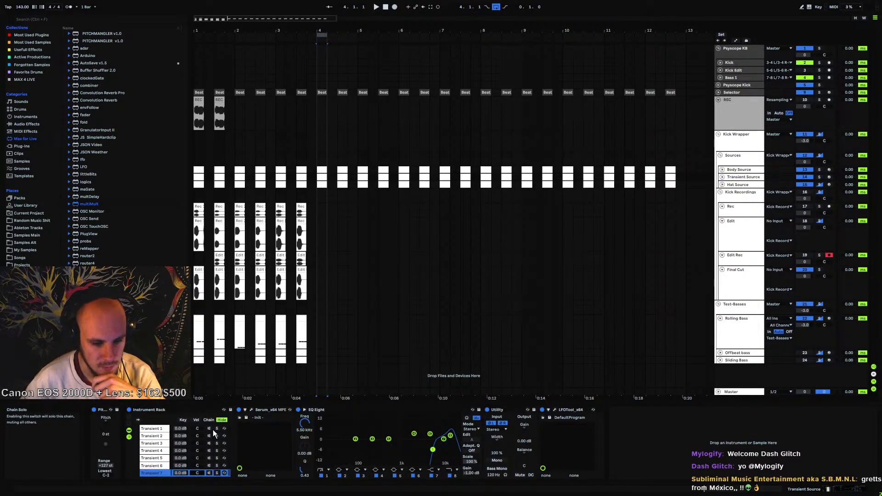
left_click(209, 419)
left_click(234, 436)
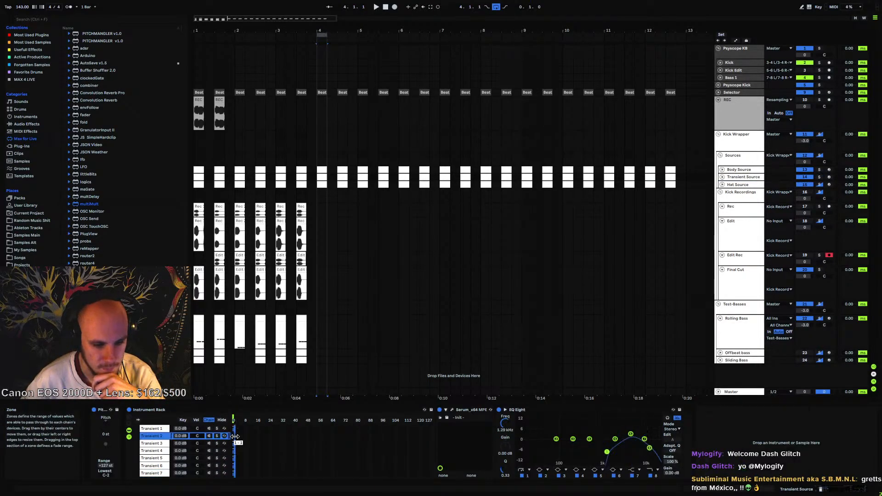
left_click(236, 445)
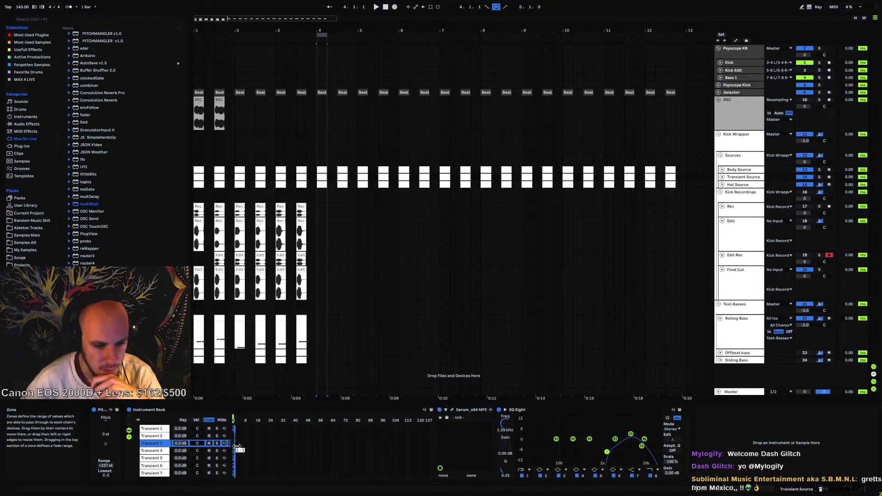
left_click_drag(234, 452, 244, 474)
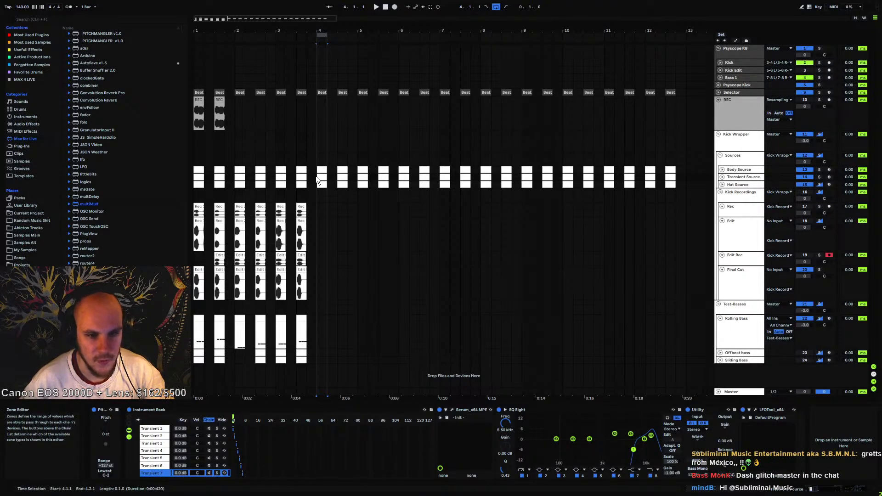
Map the chain selector of the Transient Source instrument rack to Macro 1
left_click(752, 139)
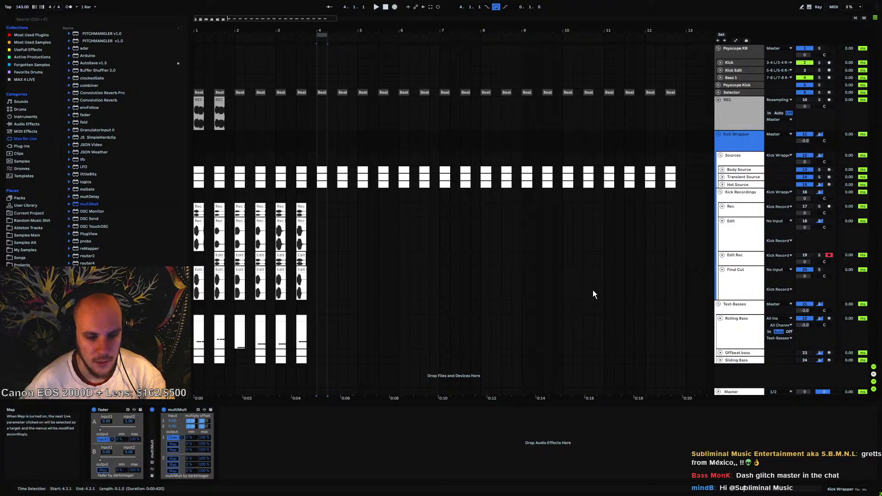
left_click(742, 177)
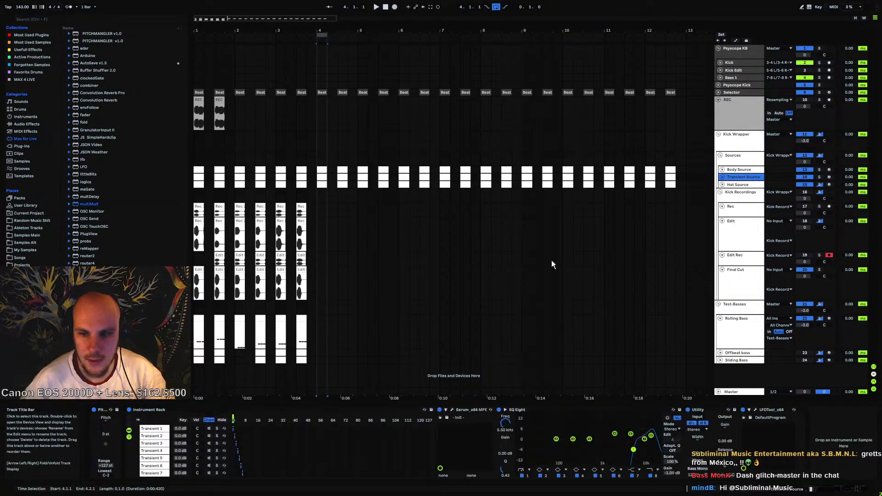
right_click(234, 418)
left_click(280, 326)
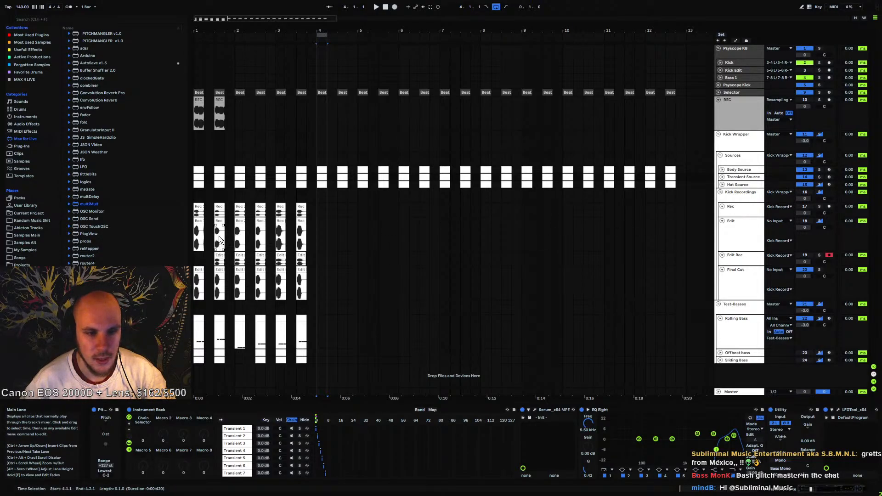
Map the second output in section 1 of Kick Wrapper's multiMult to the Chain Selector macro of the Transient Source rack
left_click(743, 235)
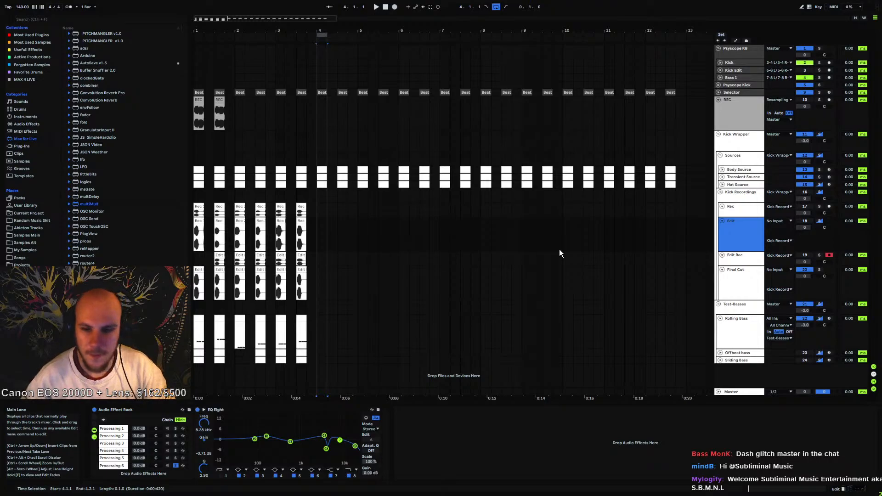
left_click(734, 144)
left_click(732, 159)
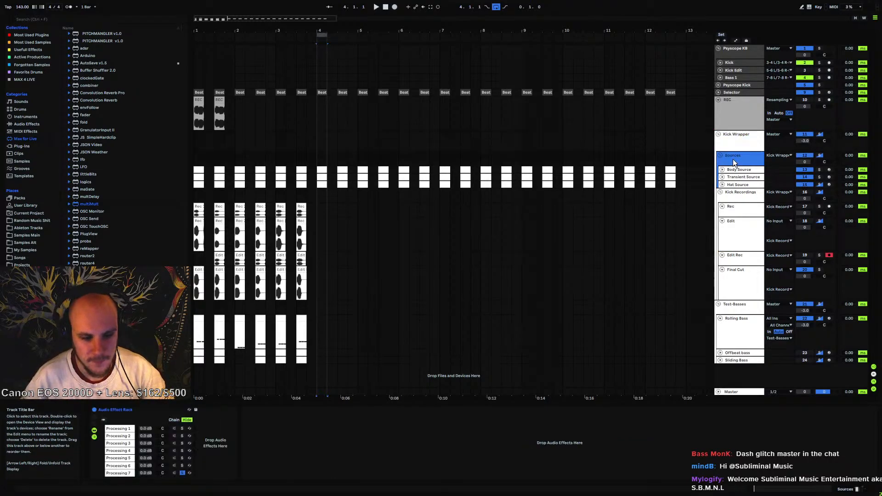
left_click(739, 178)
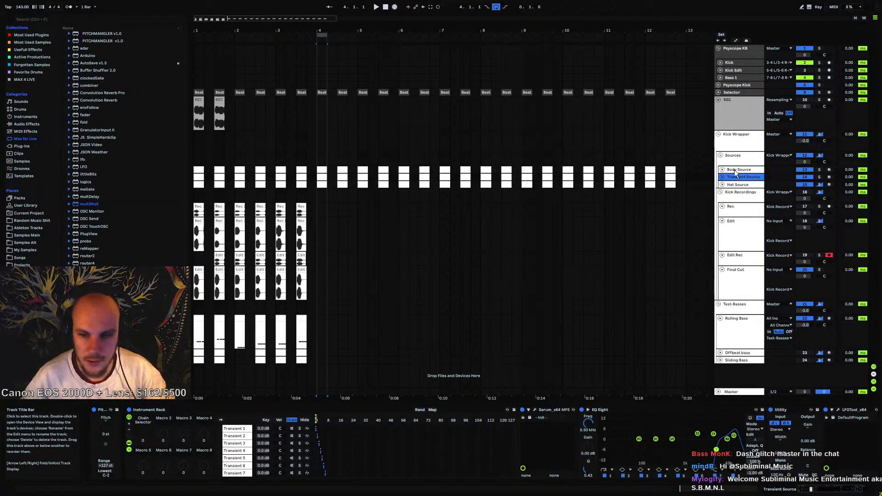
left_click(736, 141)
left_click(173, 444)
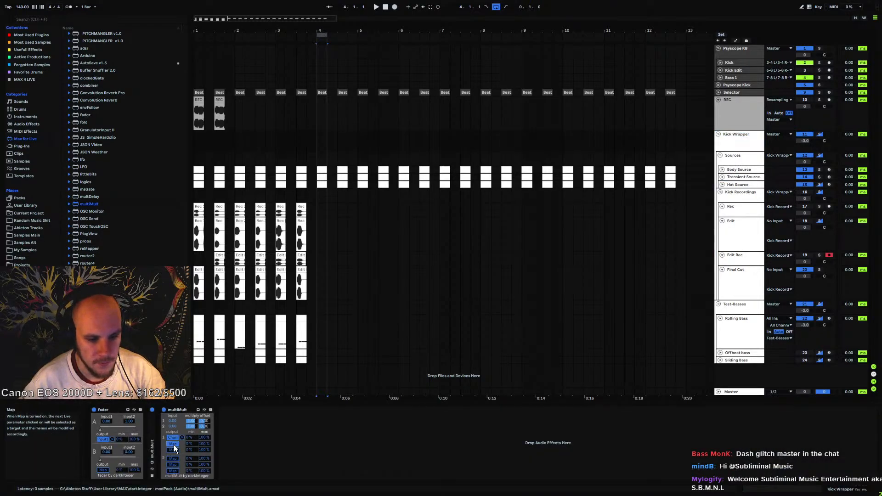
left_click(735, 177)
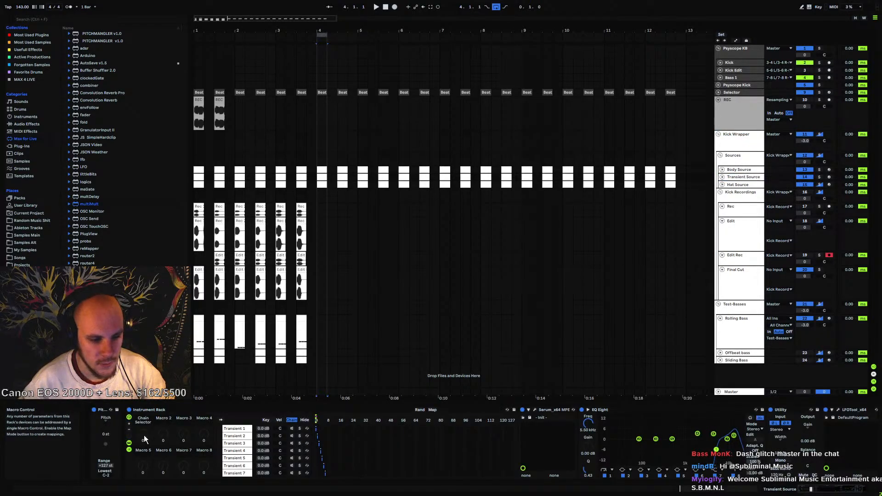
Stagger the chain zones of Hat 2 to Hat 7 in the Hat Source instrument rack one value apart
left_click(738, 186)
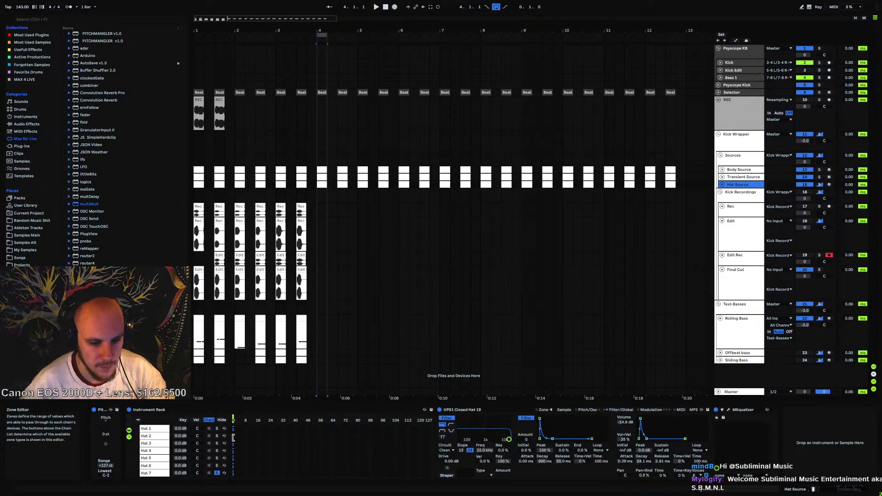
left_click_drag(235, 435, 239, 458)
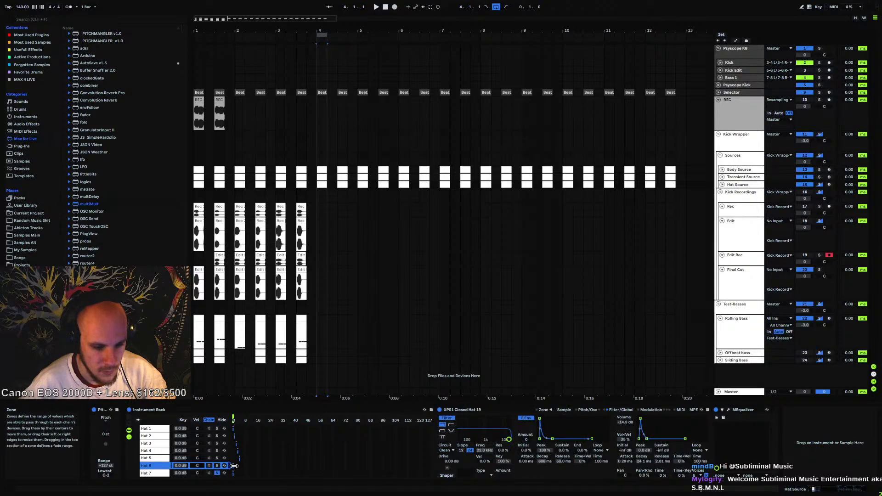
left_click_drag(234, 472, 246, 474)
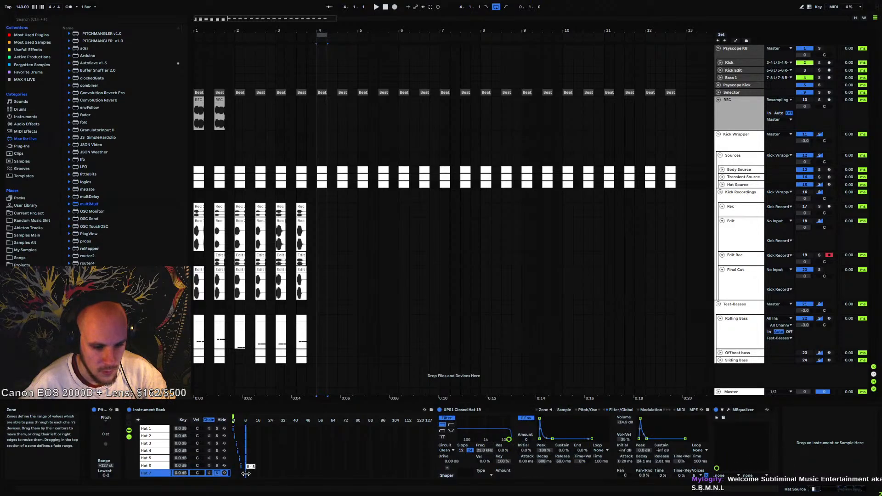
Map Hat Source's chain selector to Macro 1, and map multiMult's third section 1 output to that Chain Selector macro
right_click(233, 420)
left_click(279, 326)
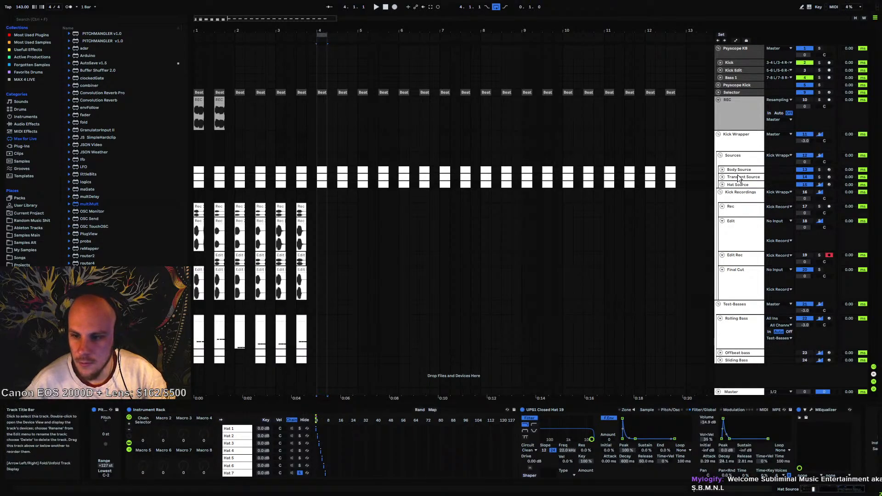
left_click(741, 151)
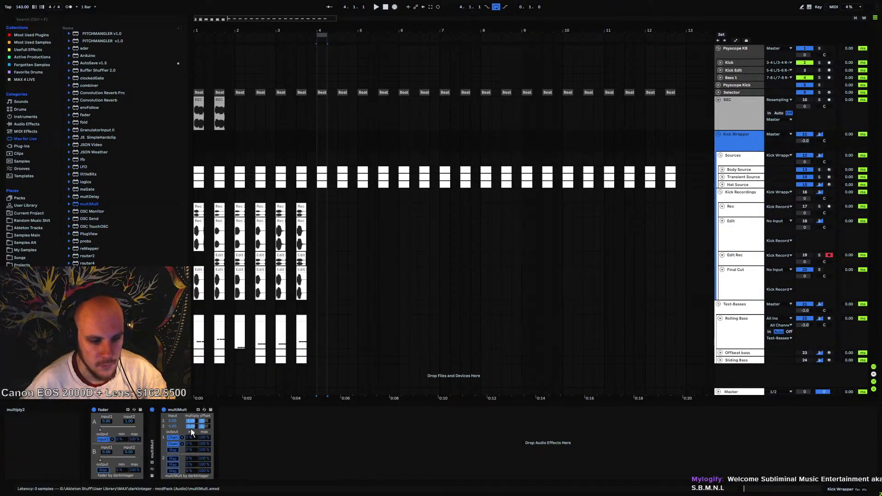
left_click(736, 184)
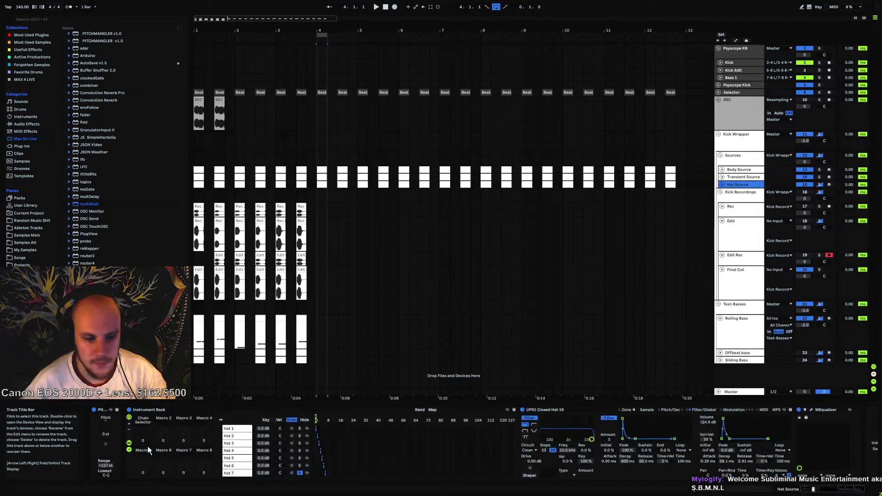
Show the chain zones of the Sources group's Audio Effect Rack and stagger Processing 2 to Processing 7 one value apart
left_click(738, 160)
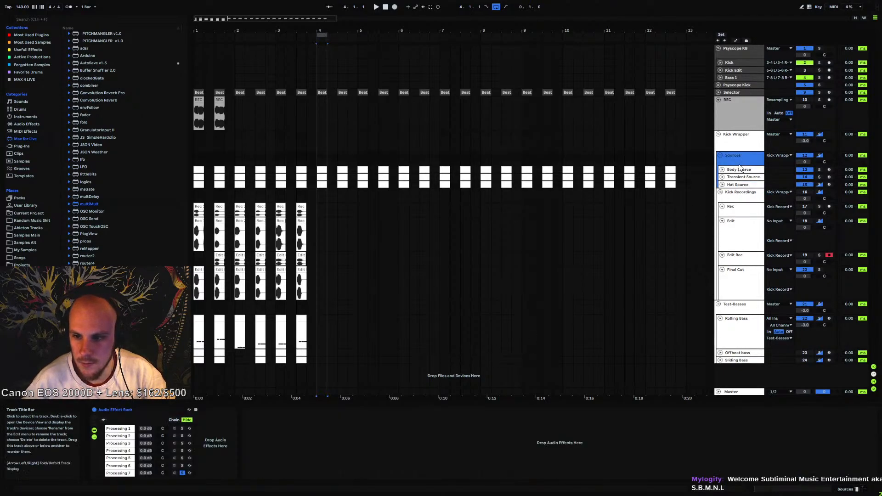
left_click(178, 420)
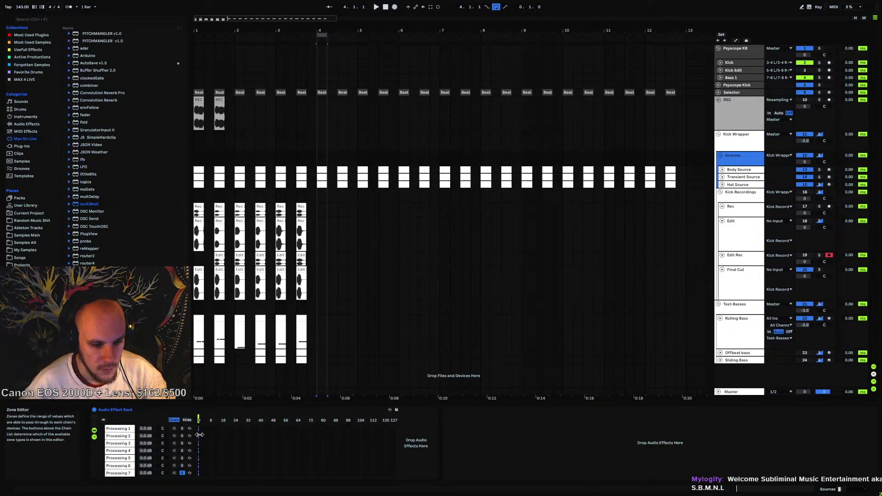
left_click(199, 436)
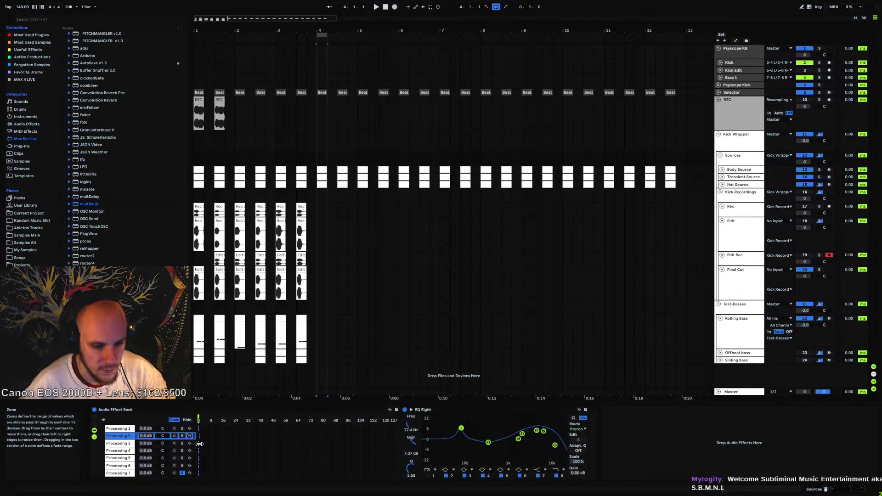
left_click(201, 443)
left_click_drag(199, 451, 205, 473)
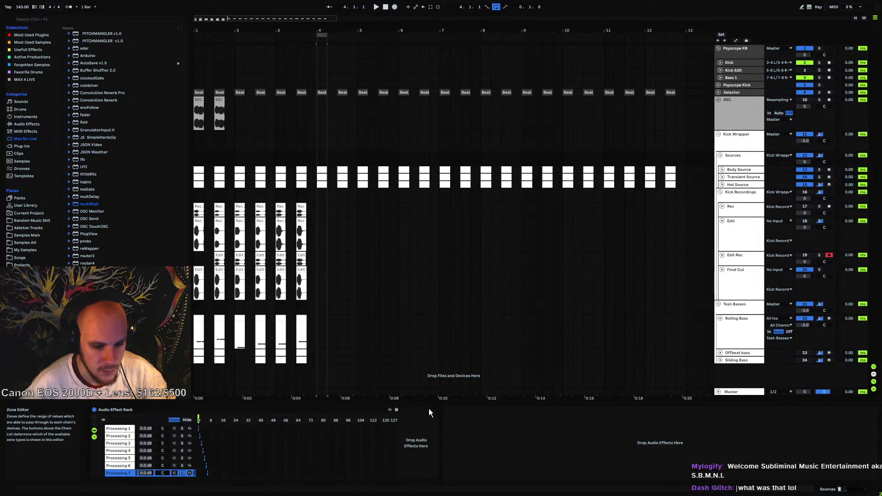
Map the Sources rack's chain selector to Macro 1, and map multiMult's first section 2 output to that Chain Selector macro
right_click(199, 422)
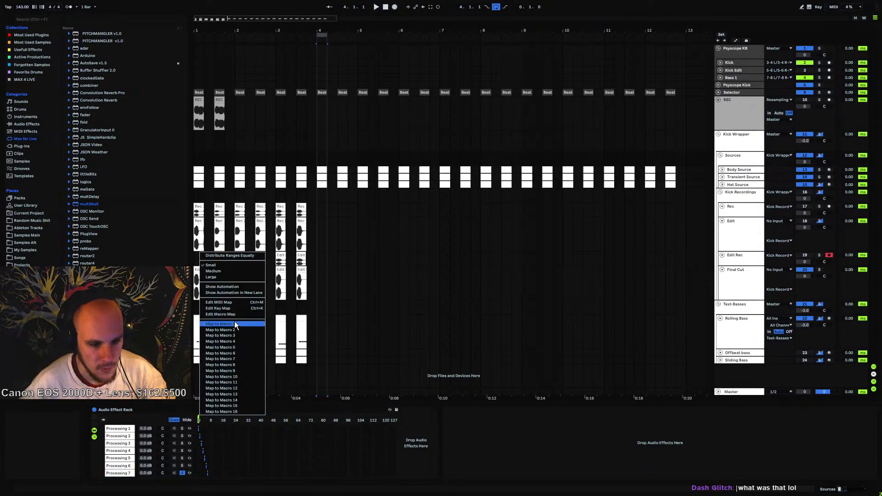
left_click(234, 323)
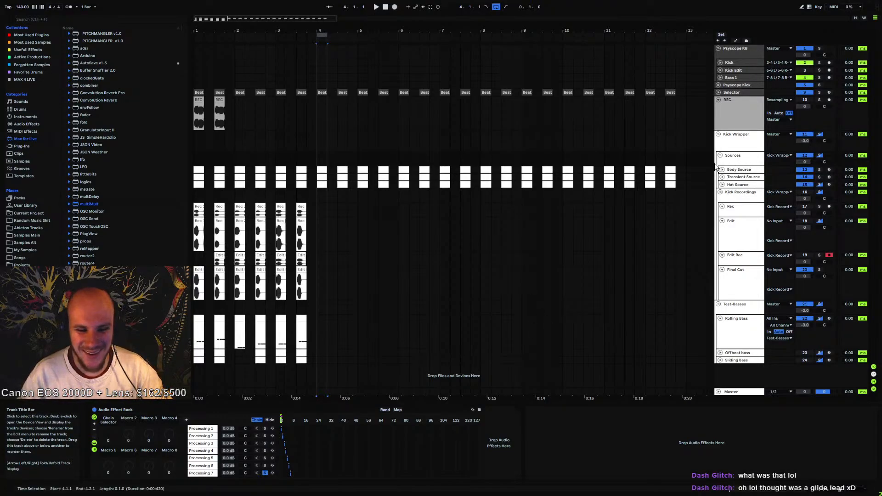
left_click(735, 146)
left_click(174, 458)
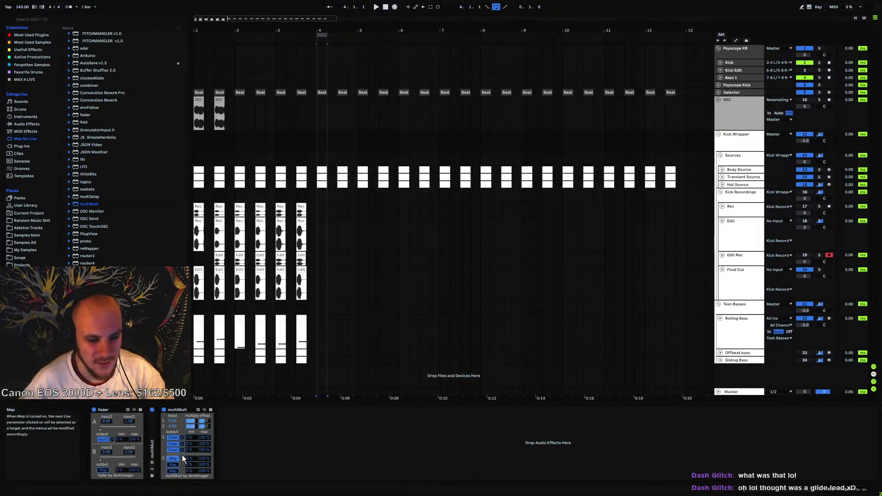
left_click(737, 156)
left_click(106, 431)
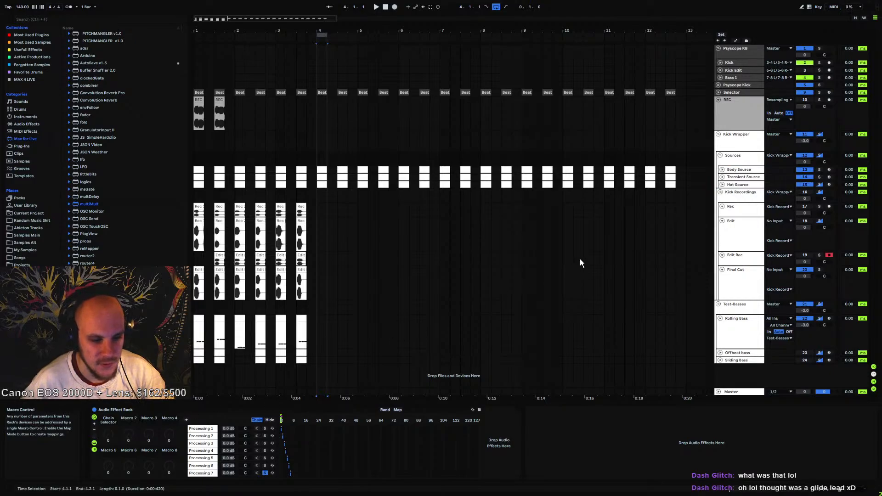
Create an additional chain in the Edit track's Audio Effect Rack and rename it Processing 7
left_click(734, 235)
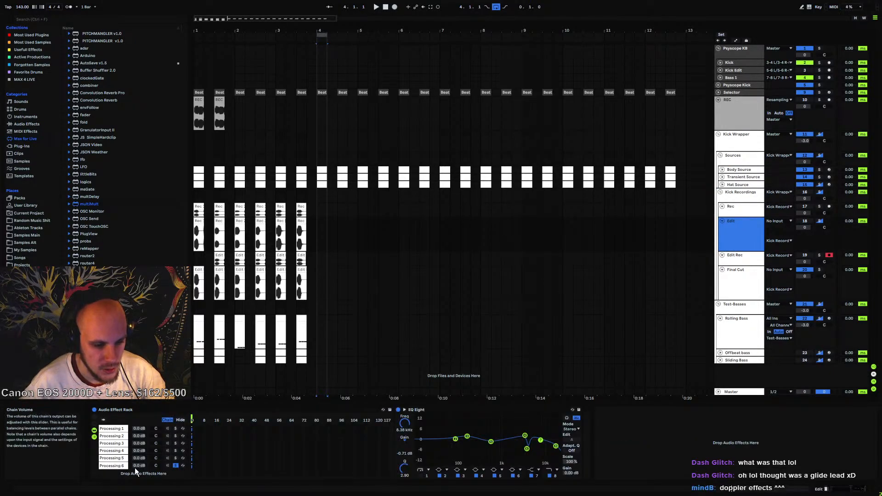
left_click(116, 465)
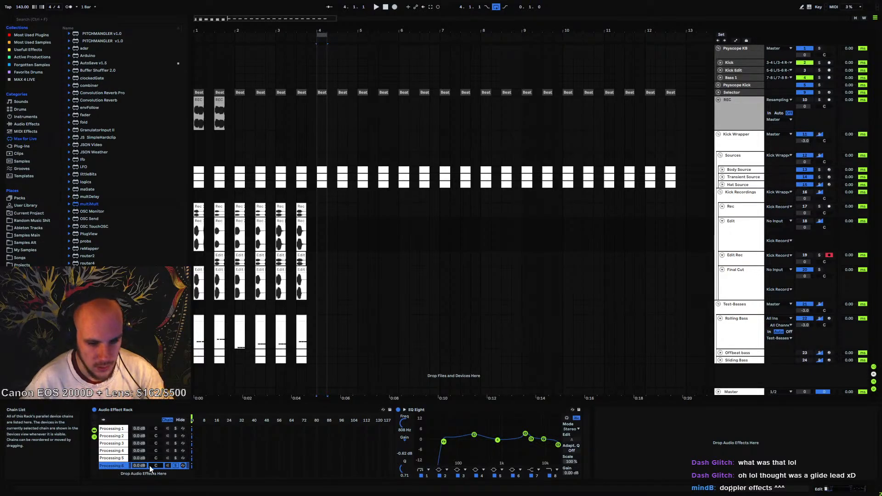
key("ctrl+t")
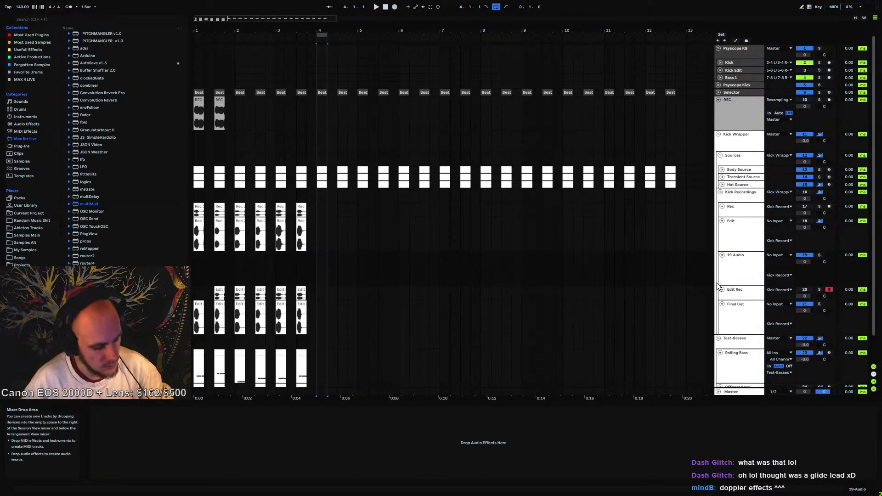
key("ctrl+z")
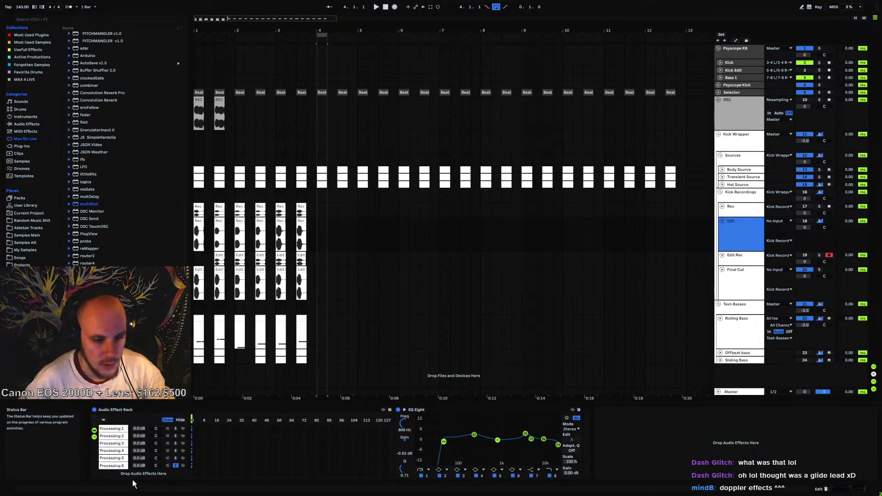
right_click(120, 469)
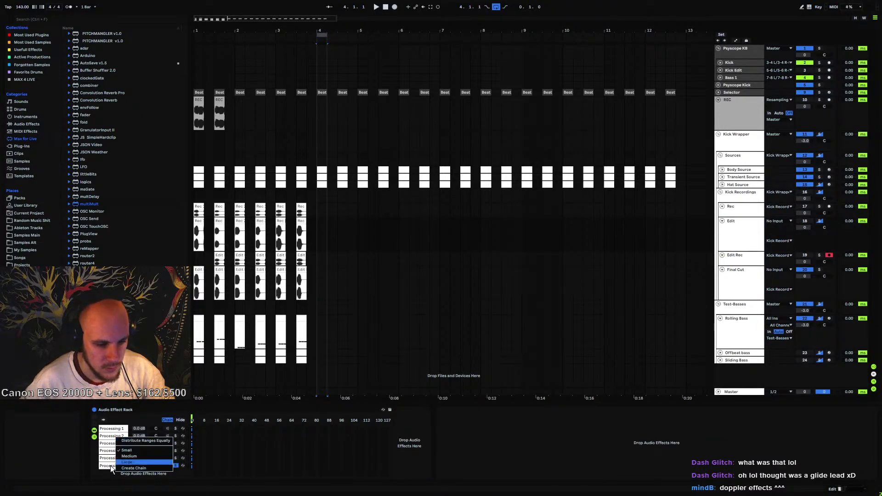
right_click(118, 471)
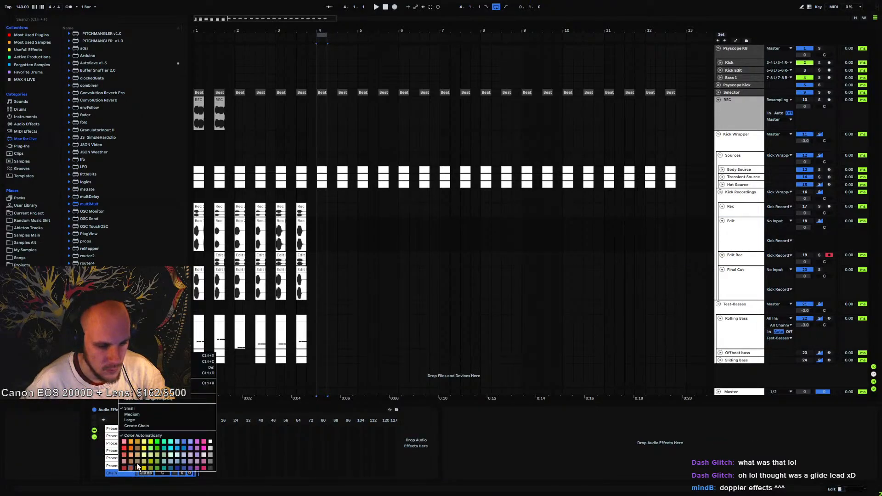
left_click(207, 383)
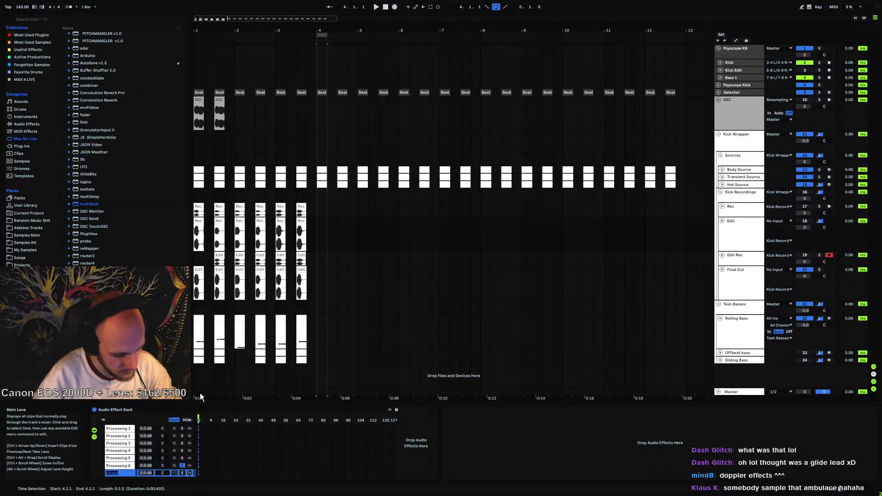
type("Processing 7")
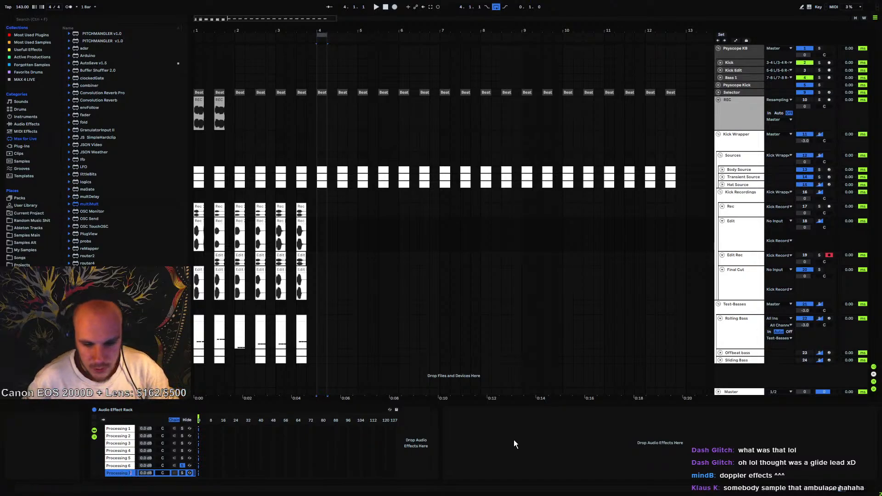
Clear the solo on the Edit track's Audio Effect Rack and activate all of its chains, Processing 1 to Processing 7
left_click(182, 473)
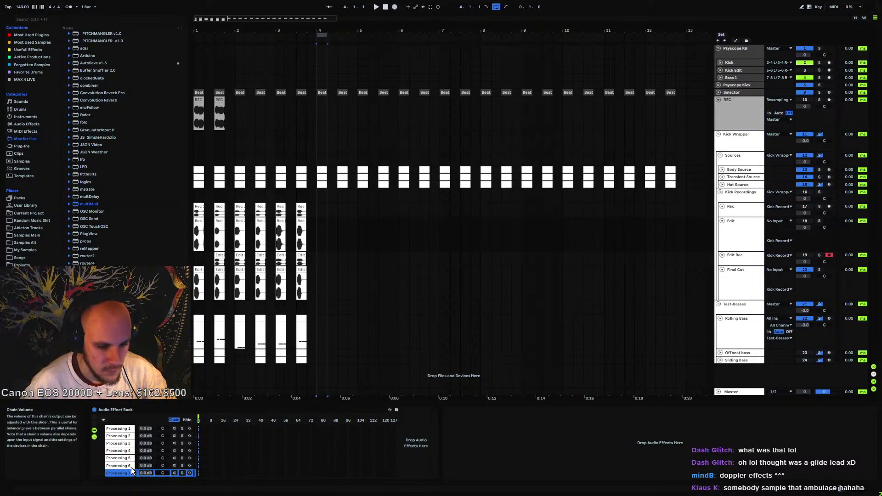
left_click(126, 429, "shift")
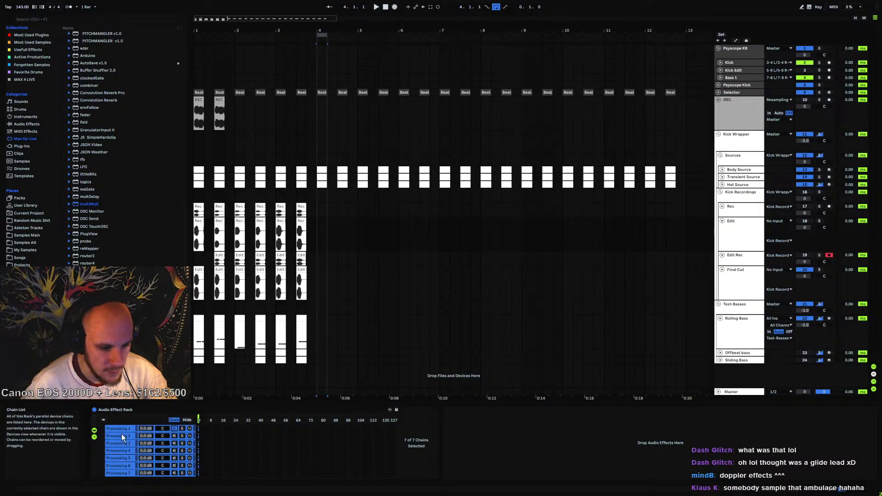
left_click(175, 436)
left_click(175, 443)
left_click(174, 450)
left_click(175, 458)
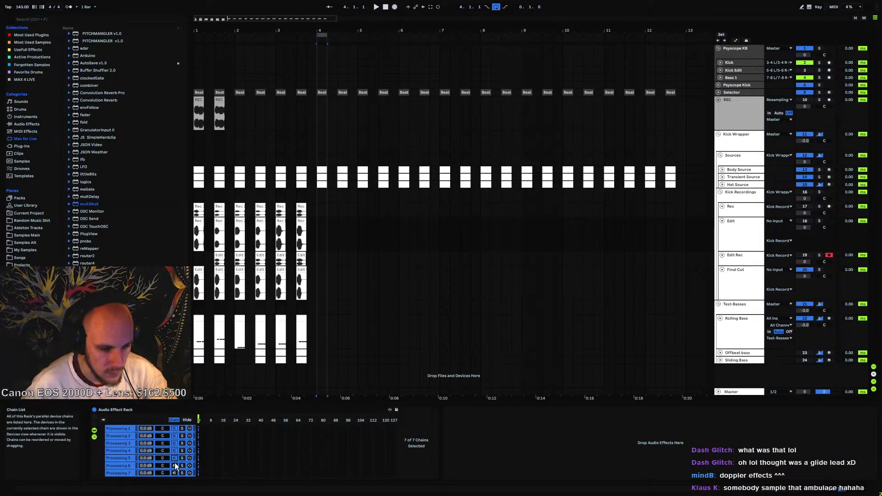
left_click(175, 465)
left_click(174, 473)
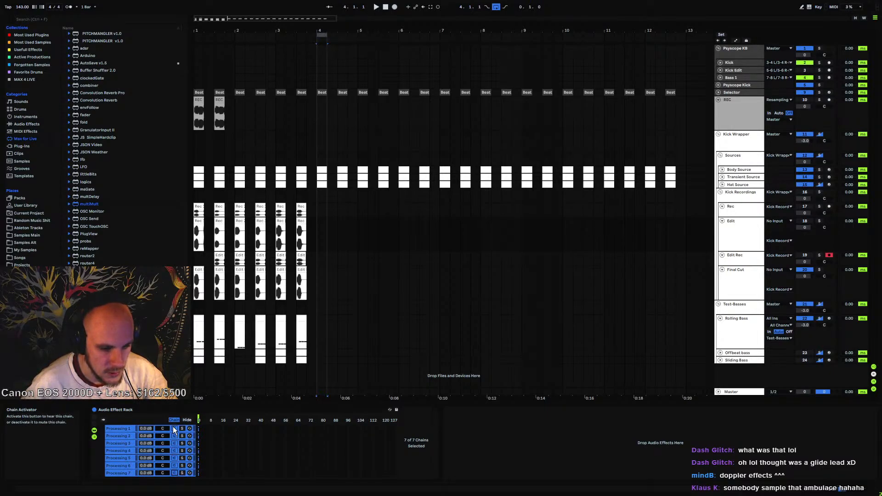
Stagger the chain zones of Processing 2 to Processing 7 one value apart in the Edit track's rack
left_click(212, 438)
left_click_drag(199, 429, 200, 468)
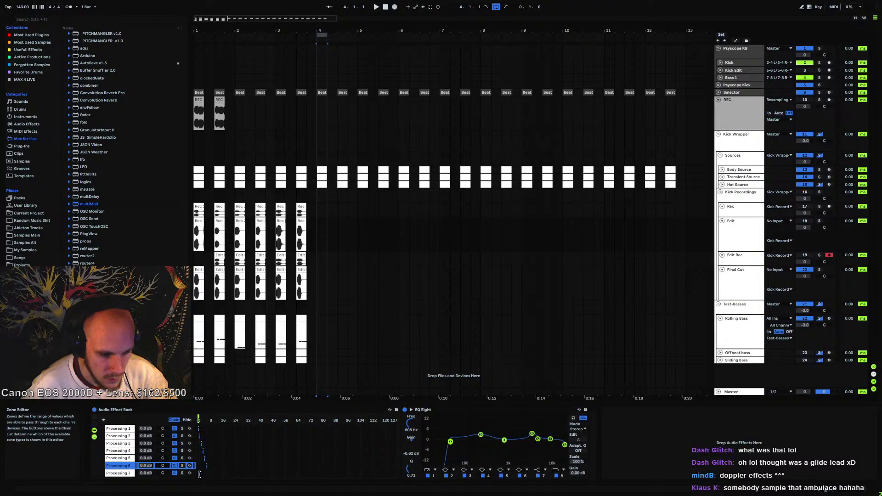
left_click(206, 473)
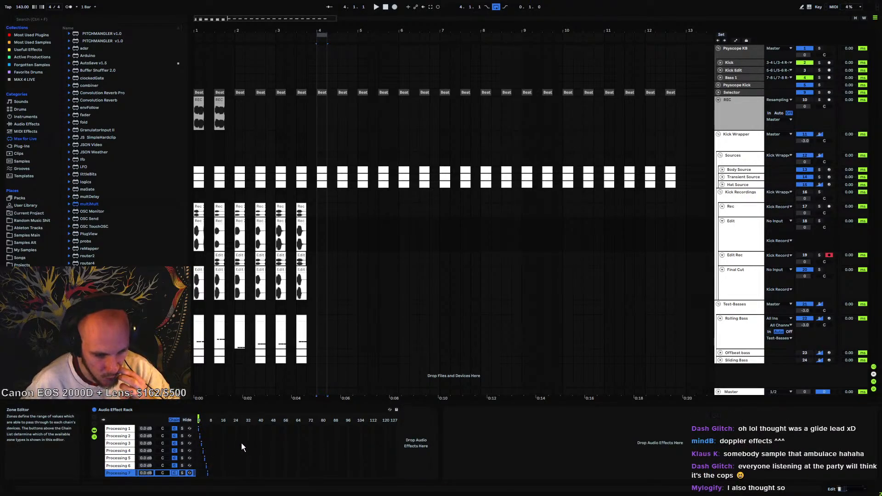
Map the Edit rack's chain selector to Macro 1, and map multiMult's second section 2 output to that Chain Selector macro
right_click(199, 418)
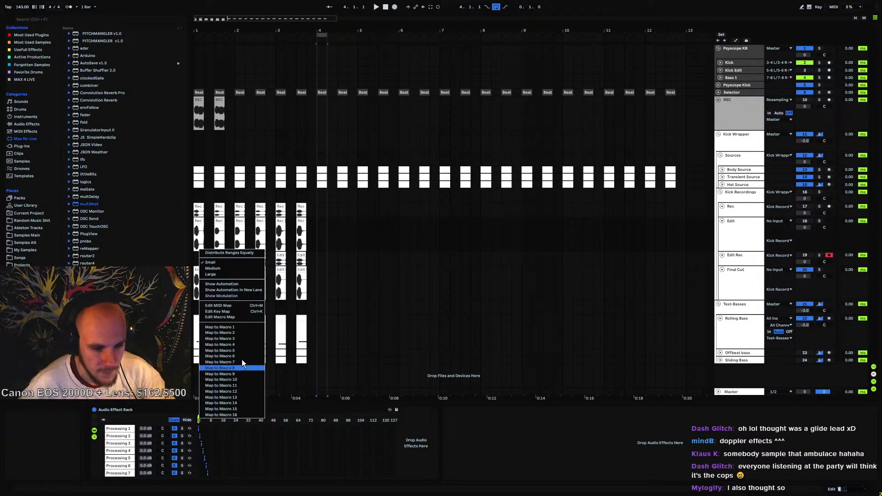
left_click(241, 327)
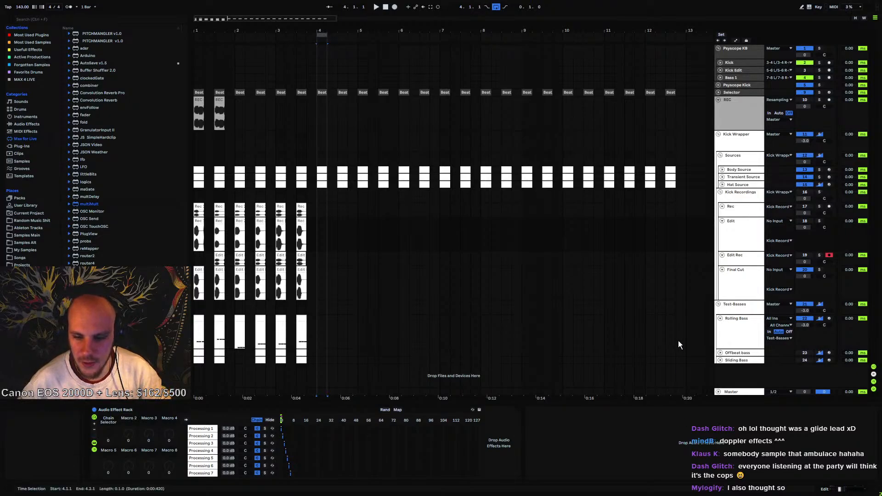
left_click(748, 144)
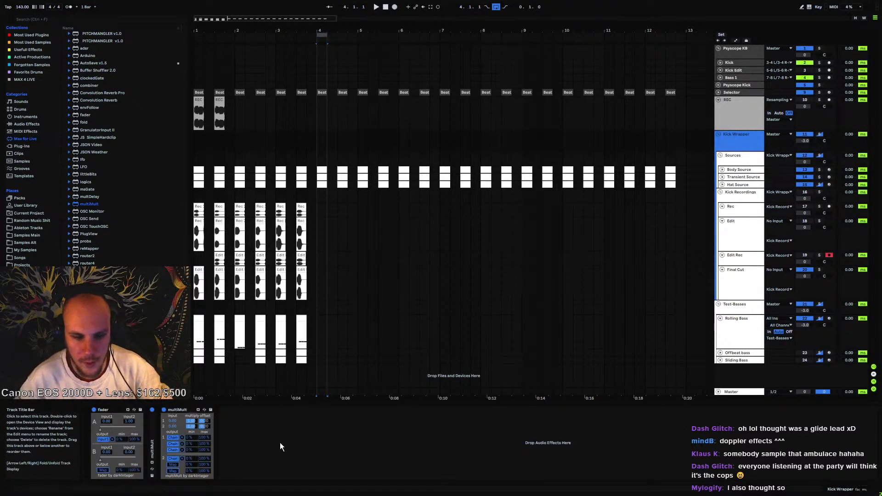
left_click(173, 465)
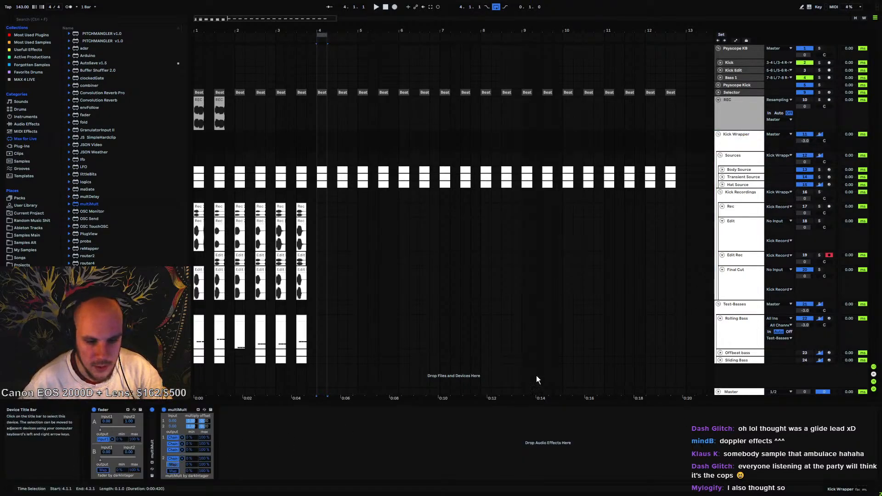
left_click(735, 239)
left_click(111, 436)
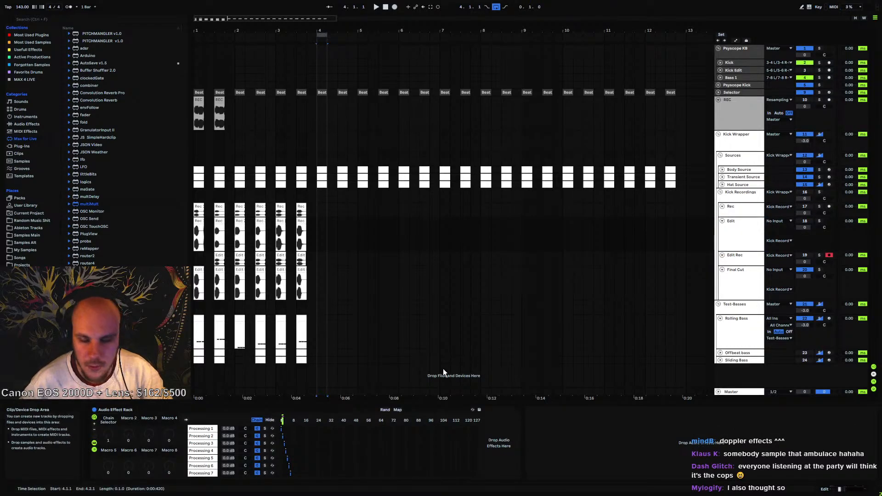
left_click(729, 141)
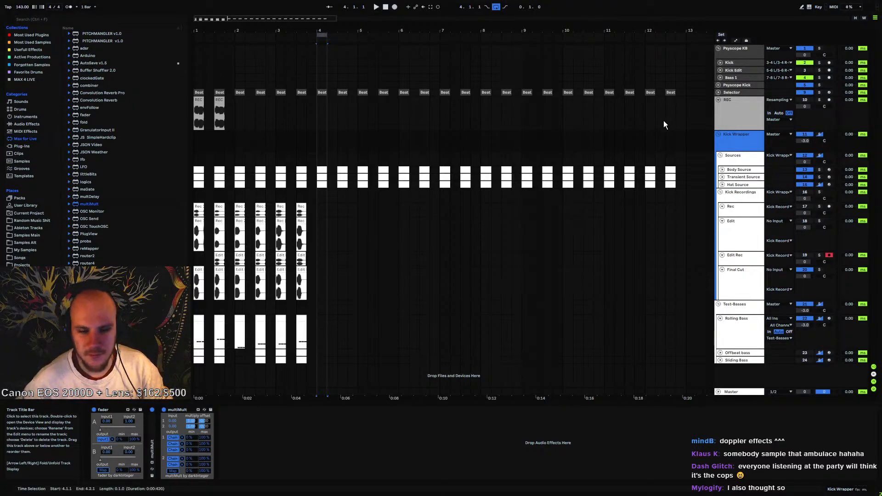
Play the arrangement from bar 1 and from bar 4 to check the sound
left_click(196, 197)
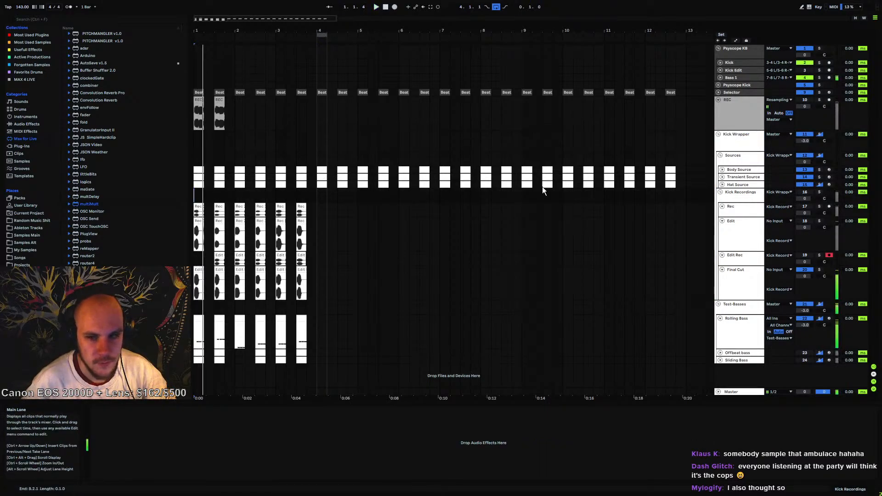
key("space")
left_click(316, 295)
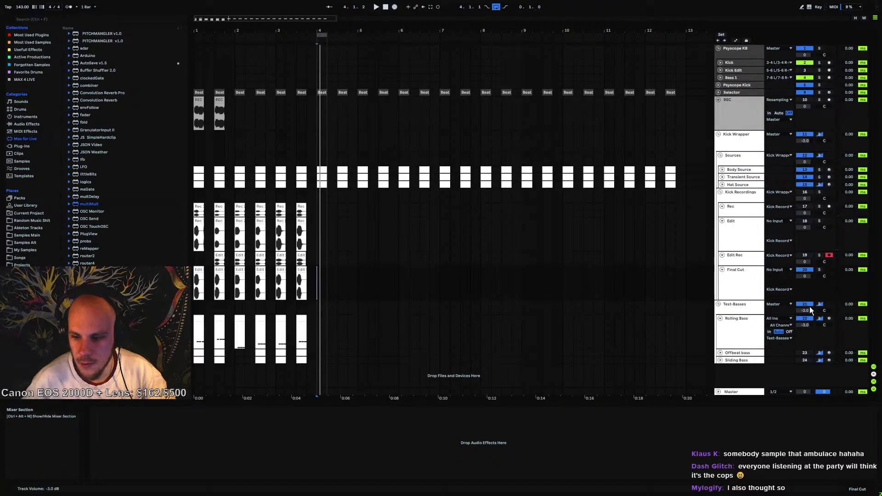
Activate all seven chains, Transient 1 to Transient 7, in the Transient Source track's Instrument Rack
left_click(744, 177)
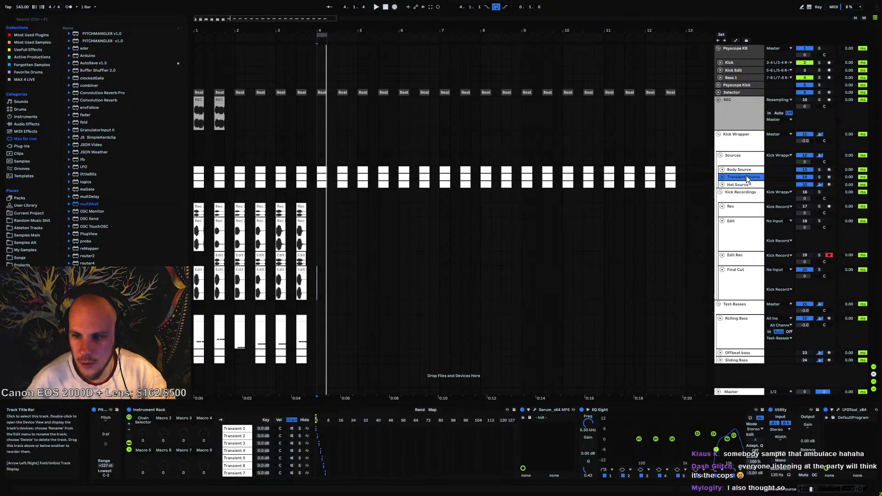
left_click(289, 429)
left_click(291, 436)
left_click(292, 443)
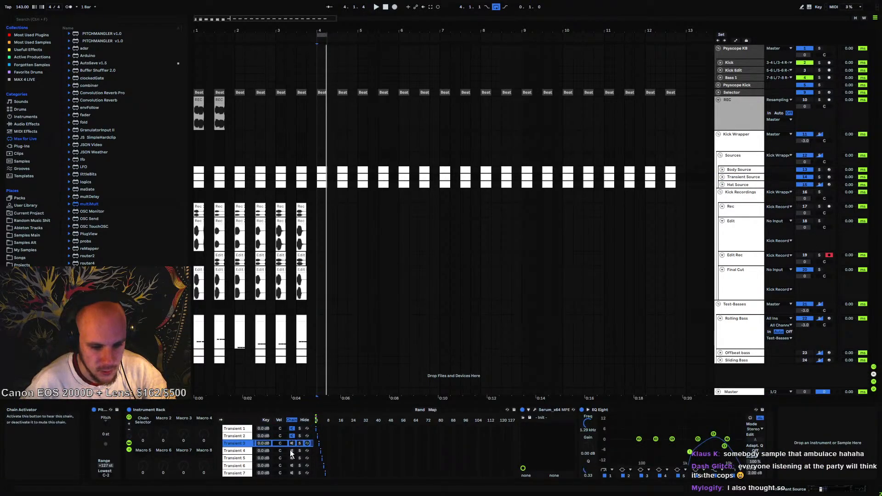
left_click(292, 450)
left_click(291, 458)
left_click(291, 465)
left_click(291, 473)
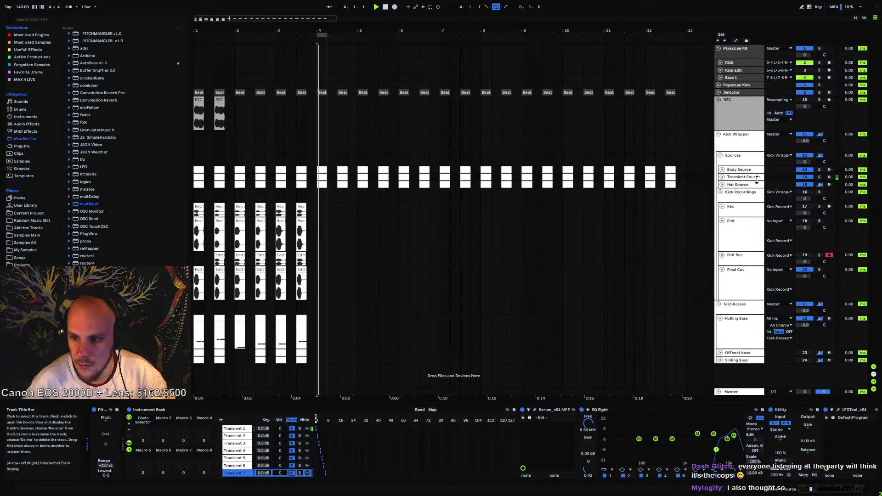
Activate all seven chains, Body 1 to Body 7, in the Body Source track's Instrument Rack
left_click(749, 170)
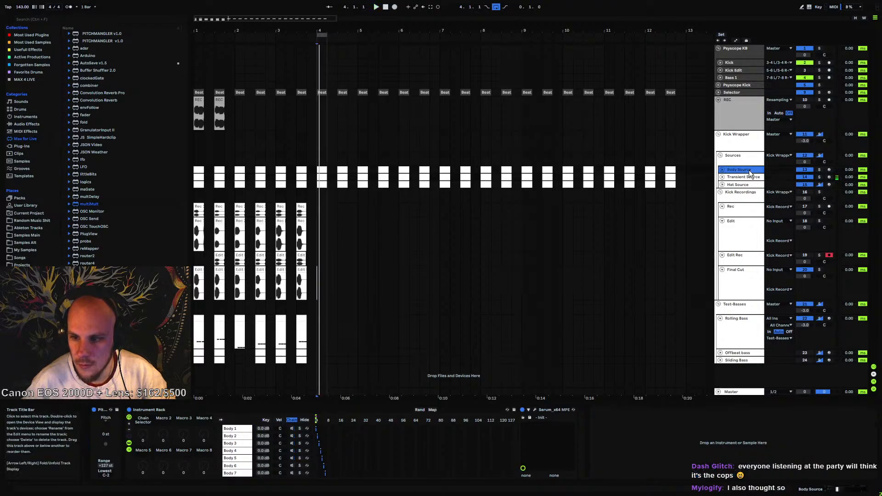
left_click(291, 428)
left_click(291, 436)
left_click(291, 443)
left_click(291, 450)
left_click(291, 458)
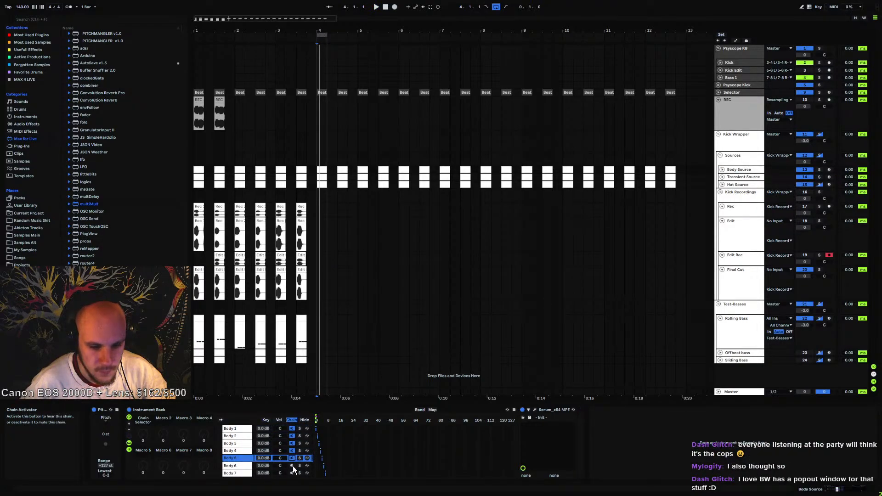
left_click(292, 465)
left_click(292, 473)
Clear the solo on Processing 7 in the Sources group's Audio Effect Rack and activate chains Processing 1 to Processing 7
left_click(731, 158)
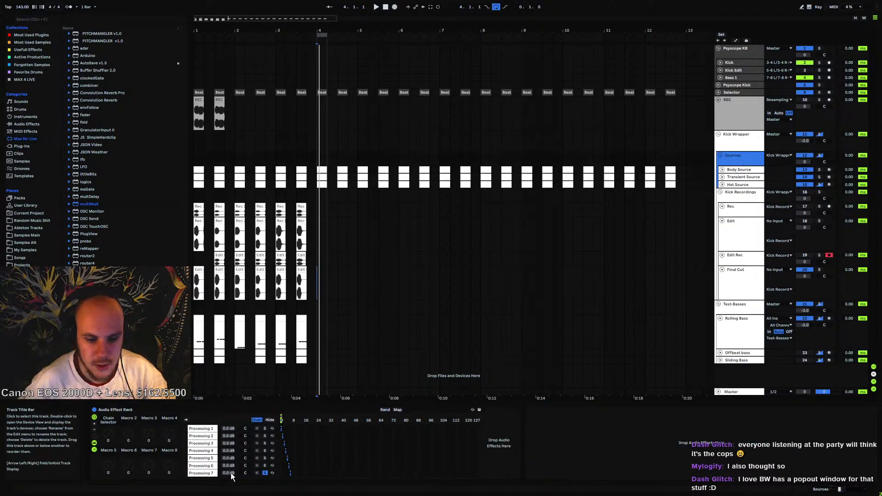
left_click(259, 429)
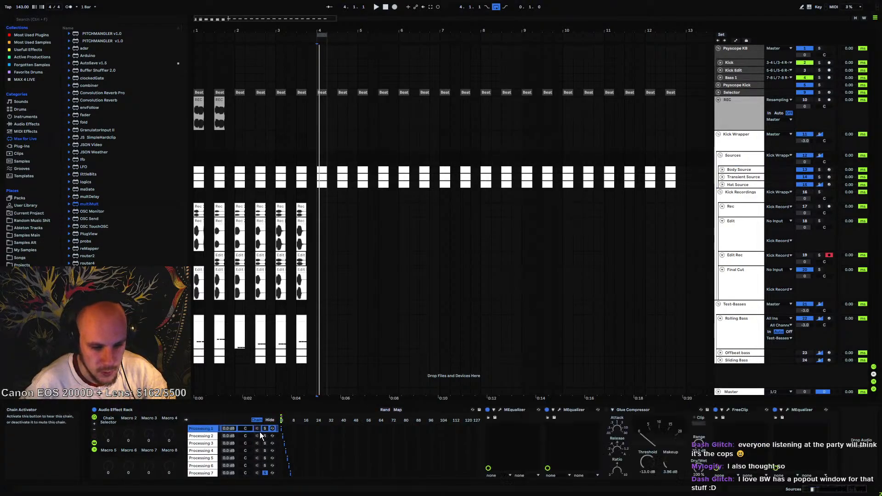
left_click(265, 472)
left_click(258, 437)
left_click(258, 444)
left_click(258, 451)
left_click(258, 459)
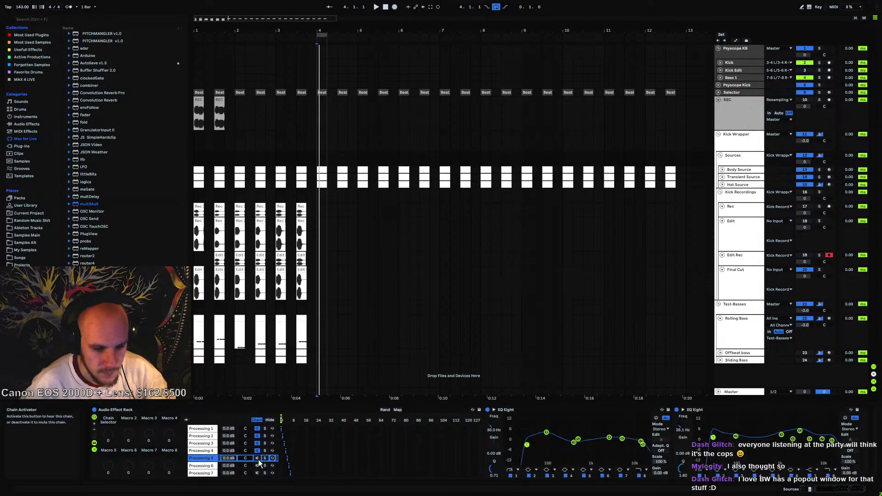
left_click(257, 472)
Clear the solo on Hat 7 in the Hat Source track's Instrument Rack and activate chains Hat 1 to Hat 7
left_click(737, 185)
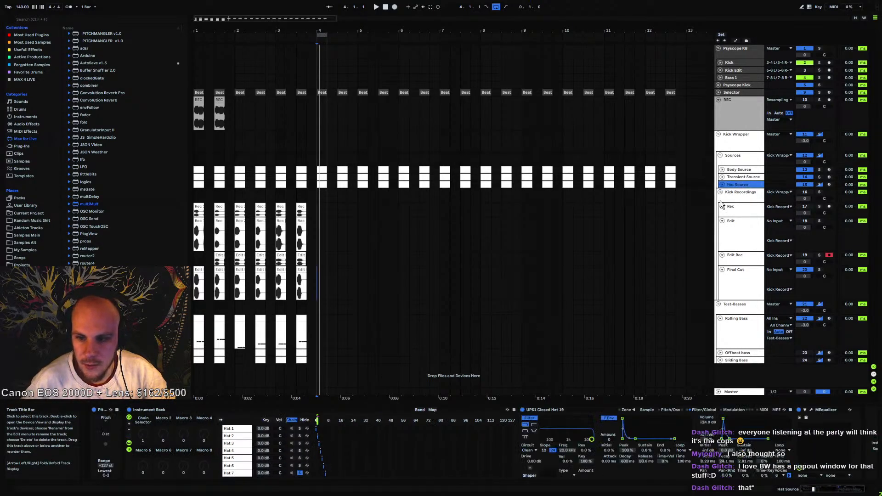
left_click(299, 472)
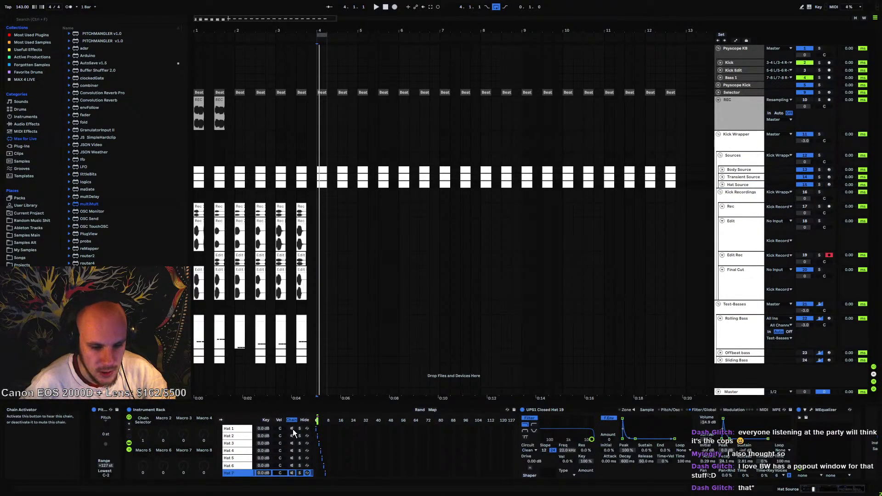
left_click(292, 428)
left_click(292, 435)
left_click(292, 443)
left_click(292, 451)
left_click(292, 457)
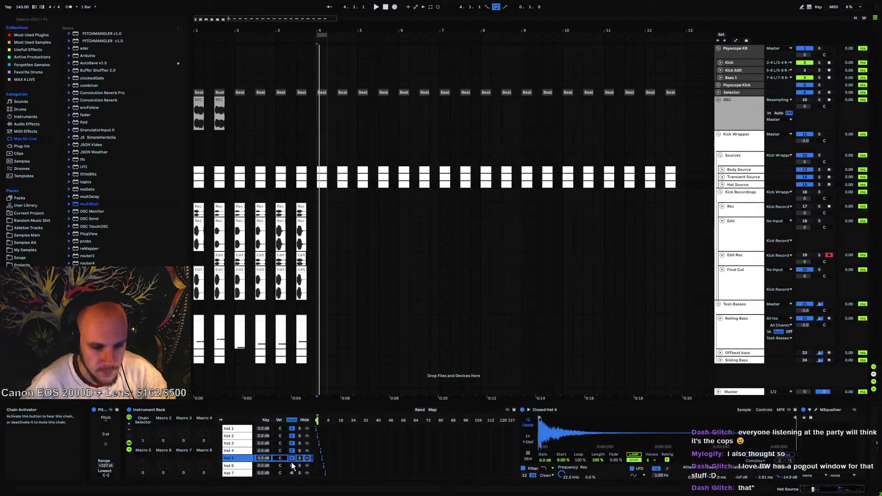
left_click(292, 466)
left_click(292, 473)
Examine the fader and multiMult devices on Kick Wrapper and the Chain Selector macro mapping range on Body Source
left_click(737, 147)
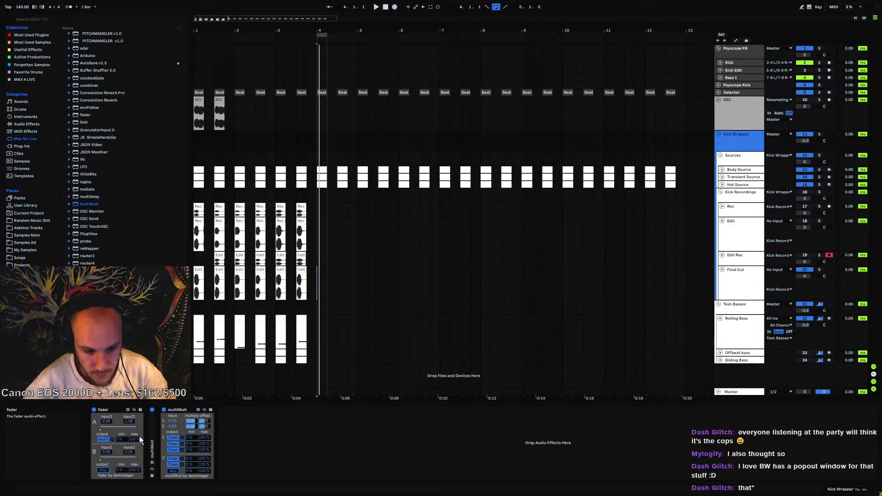
left_click(113, 410)
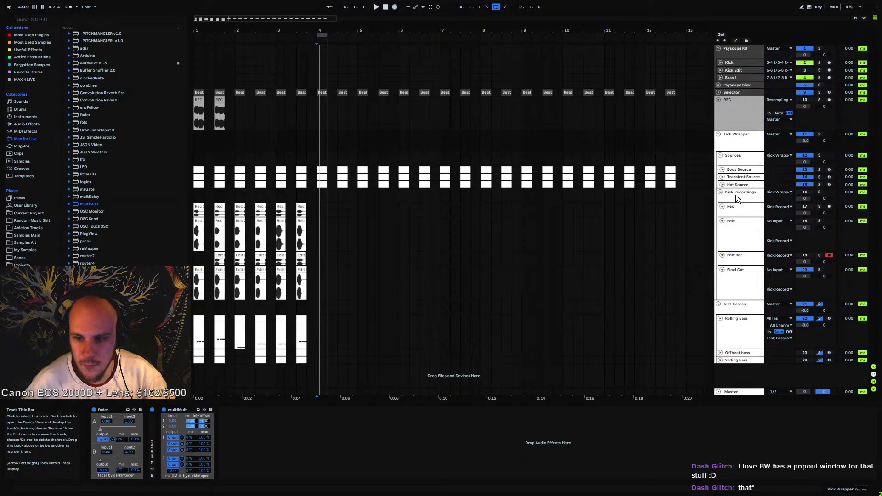
left_click(737, 170)
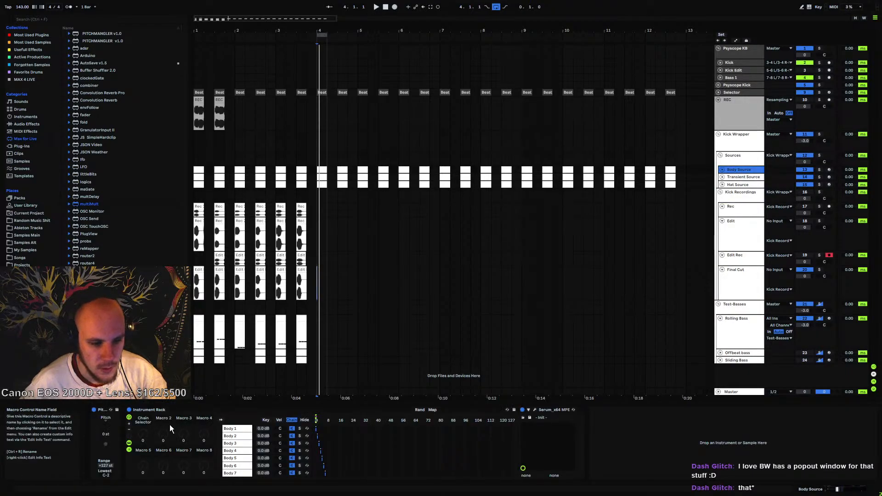
left_click(433, 409)
left_click(92, 35)
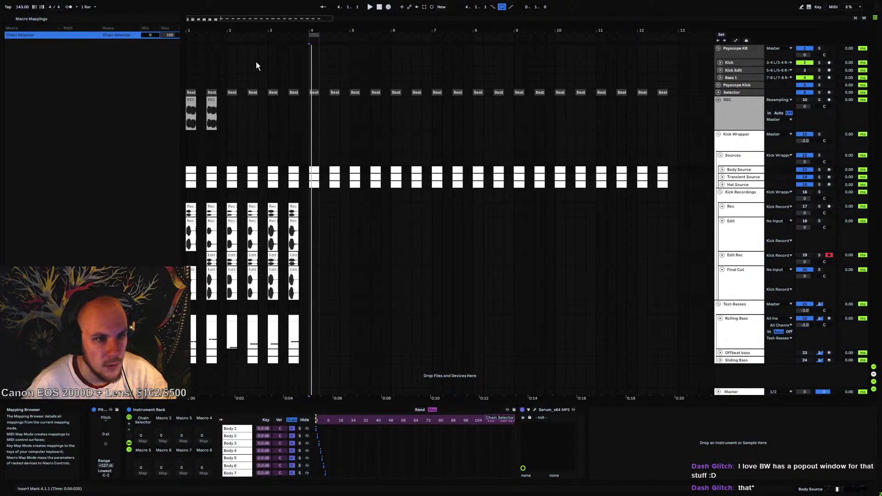
Review the devices on the Sources and Kick Recordings groups and their source, Rec and Edit tracks
left_click(735, 157)
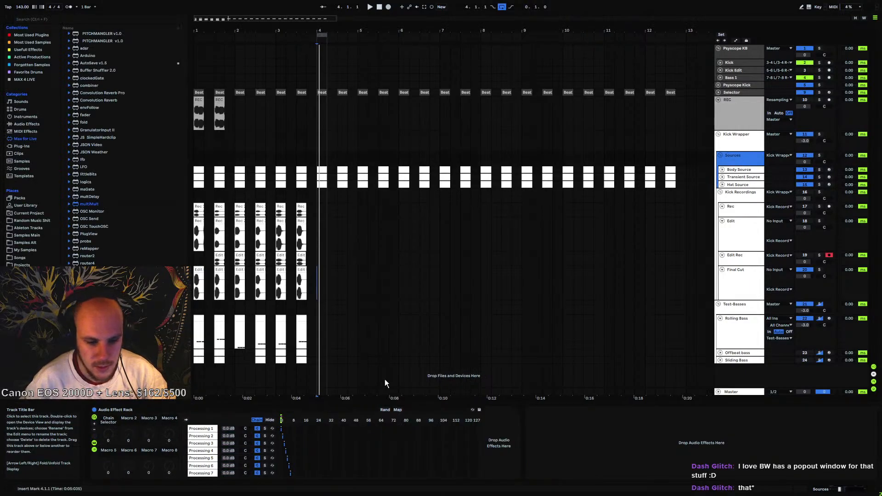
left_click(737, 169)
left_click(737, 176)
left_click(738, 184)
left_click(739, 193)
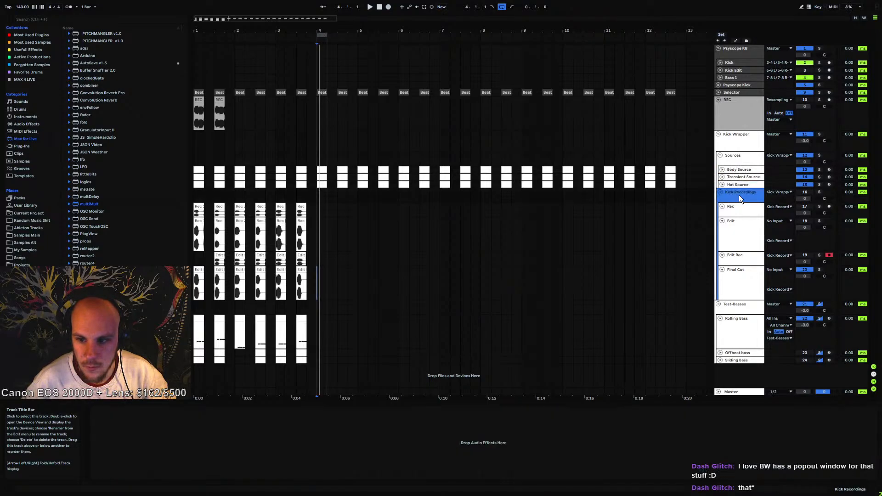
left_click(739, 209)
left_click(739, 225)
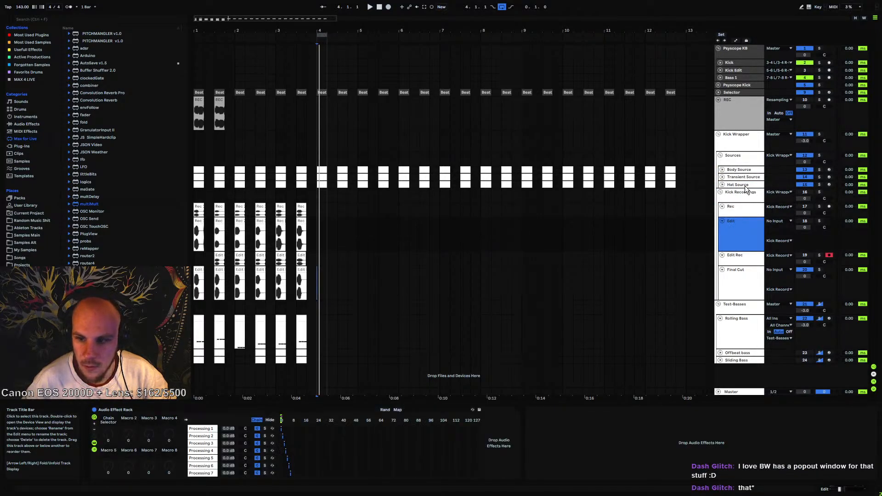
Lower the Chain Selector macro mapping maximum on the Sources group's rack and check the mapping range on Body Source
left_click(739, 156)
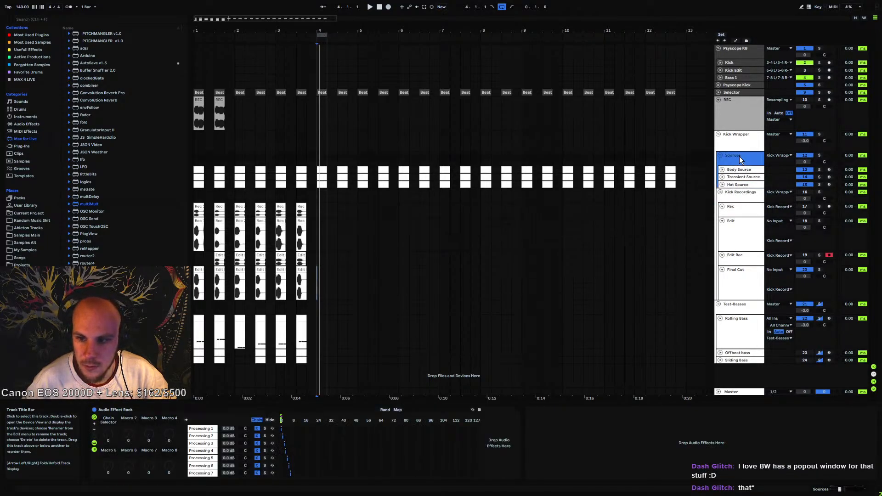
left_click(398, 410)
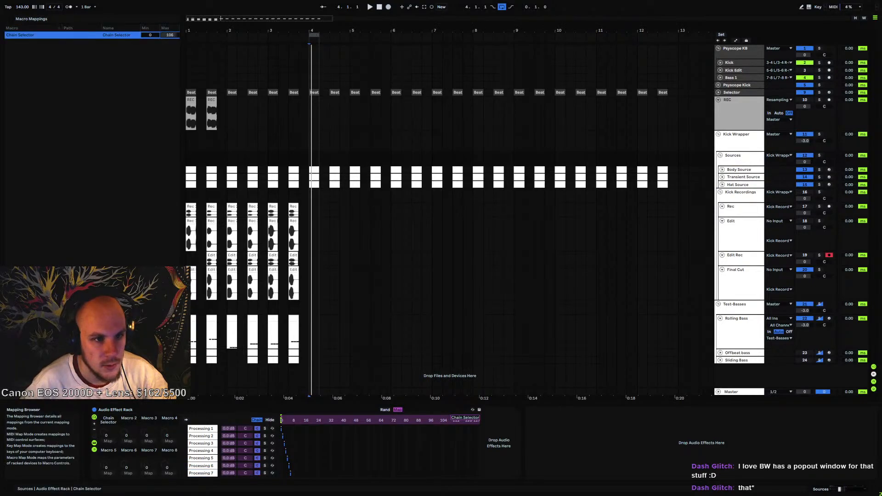
left_click(734, 170)
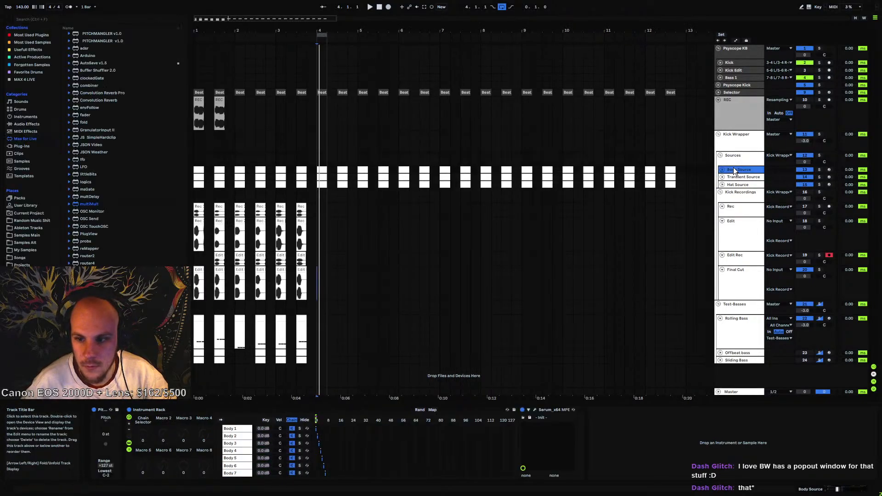
left_click(432, 410)
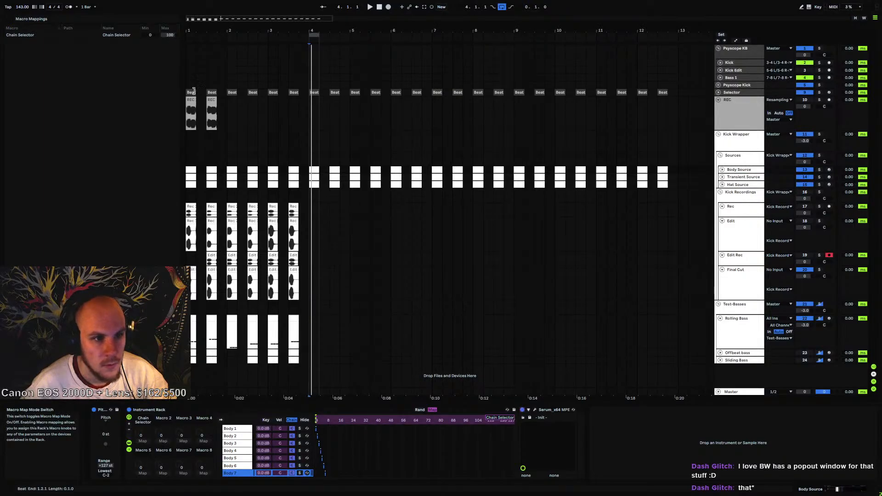
Set the Chain Selector macro mapping maximum to 100 on the Transient Source and Hat Source Instrument Racks
left_click(755, 178)
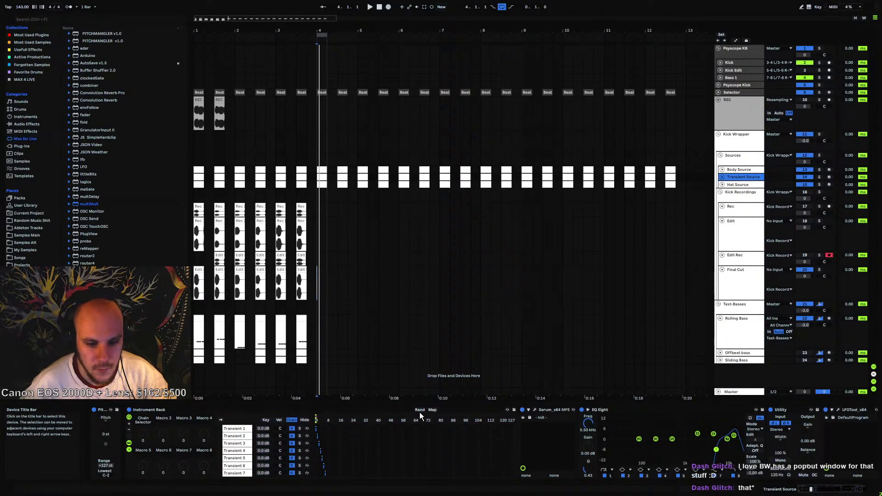
left_click(432, 410)
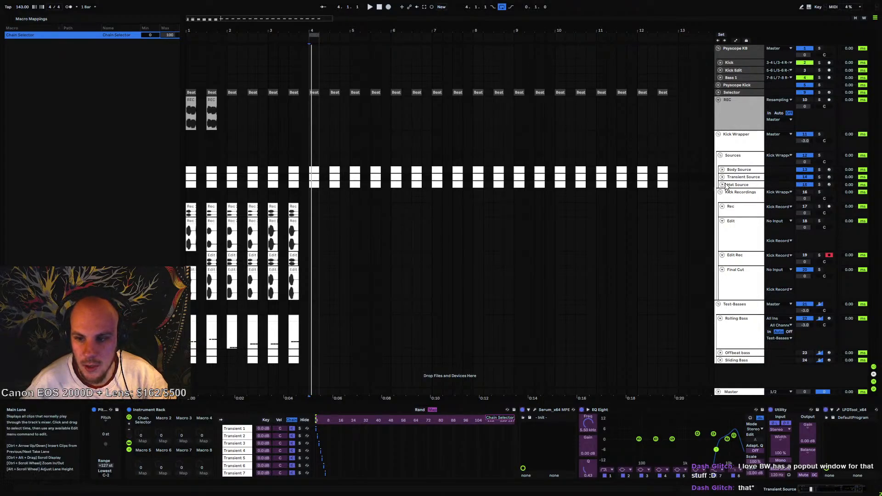
left_click(740, 184)
left_click(432, 409)
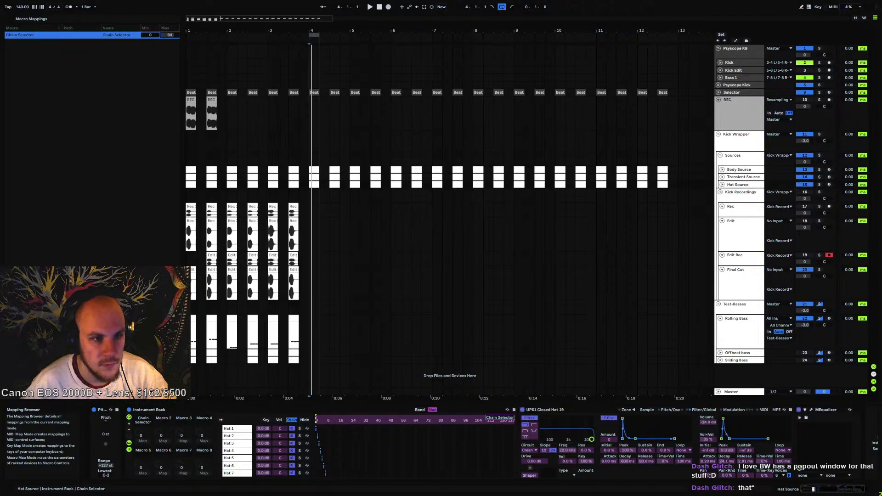
left_click_drag(170, 35, 170, 36)
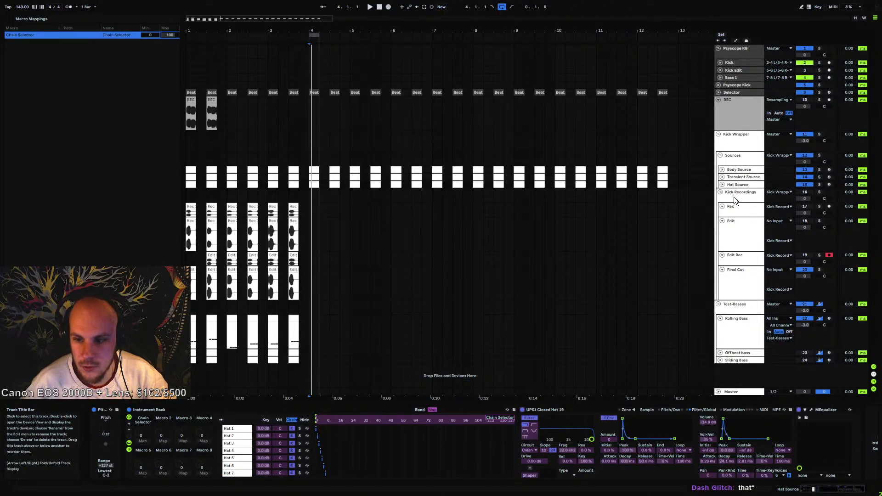
Set the Chain Selector macro mapping maximum to 100 on the Edit track's Audio Effect Rack
left_click(738, 229)
left_click(398, 409)
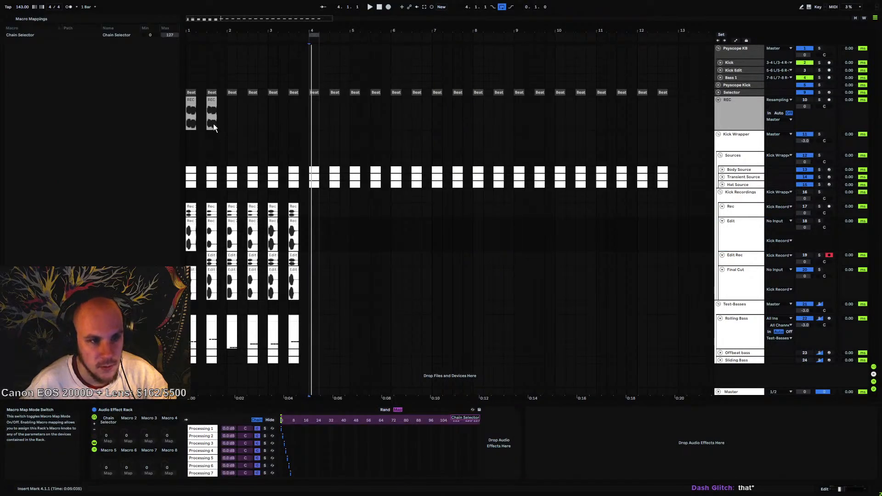
left_click(171, 35)
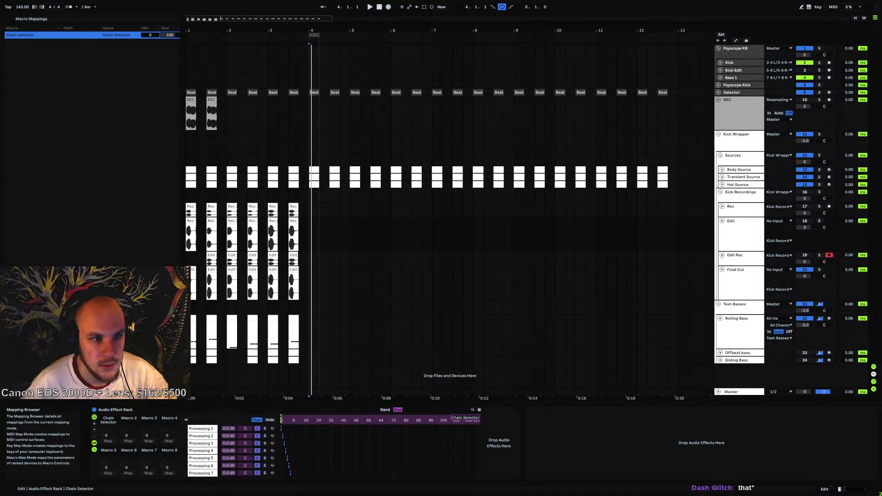
Show the automation of the fader device's slider A on the Kick Wrapper group
left_click(739, 138)
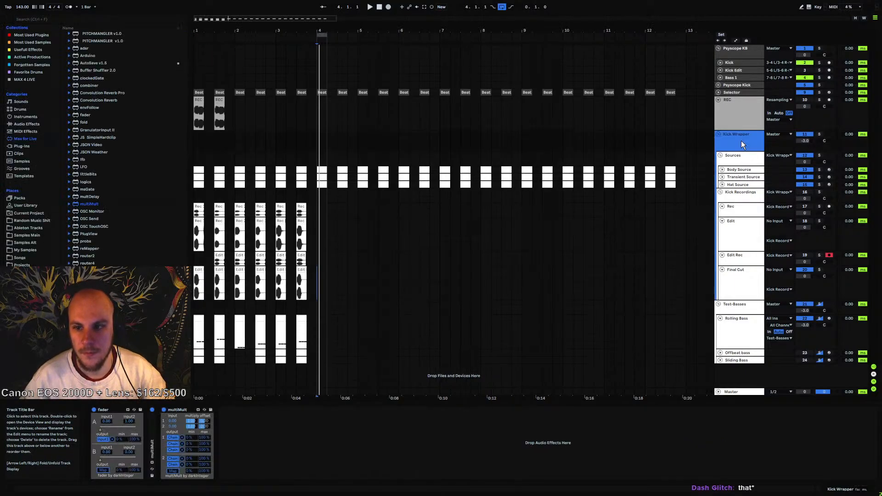
left_click(115, 409)
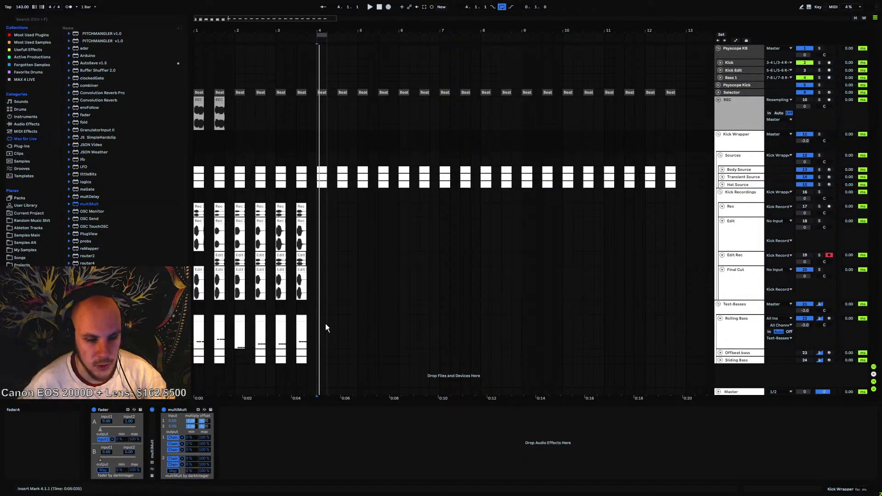
left_click(742, 140)
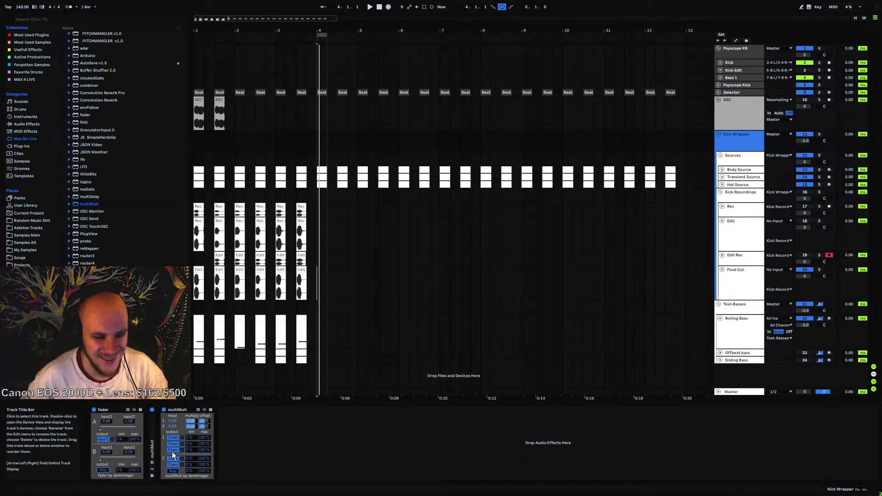
right_click(101, 430)
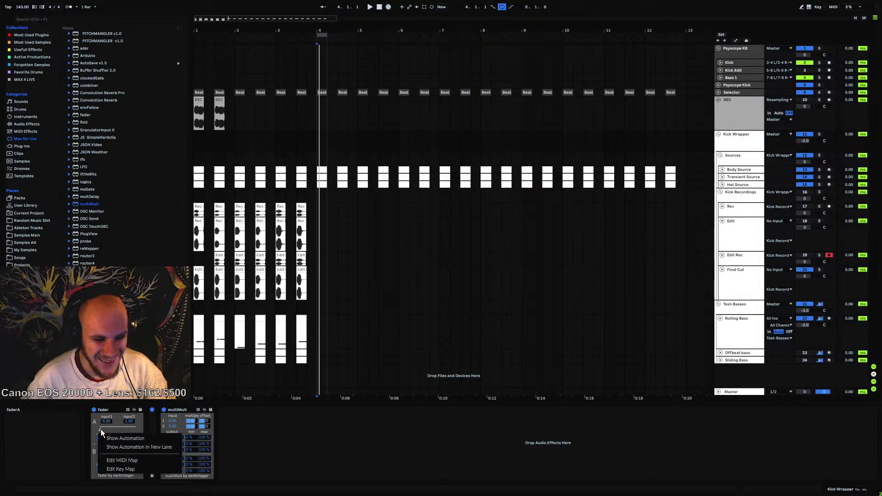
left_click(147, 437)
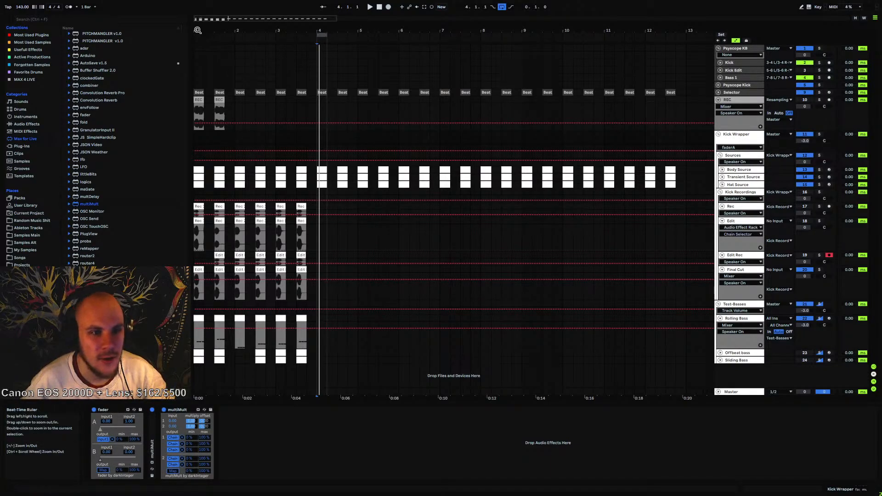
Add breakpoints to Kick Wrapper's faderA automation between the first two kicks and set the value from 1.2.3 to 0.01
left_click_drag(196, 31, 195, 473)
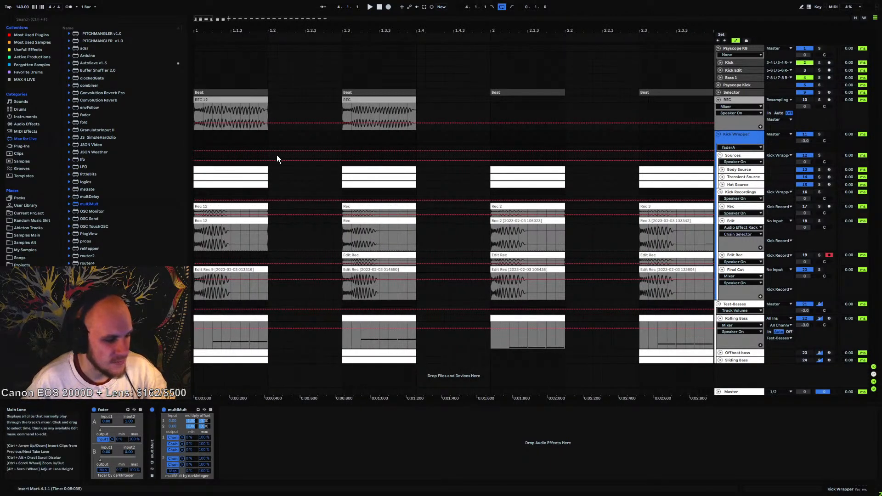
left_click(295, 151)
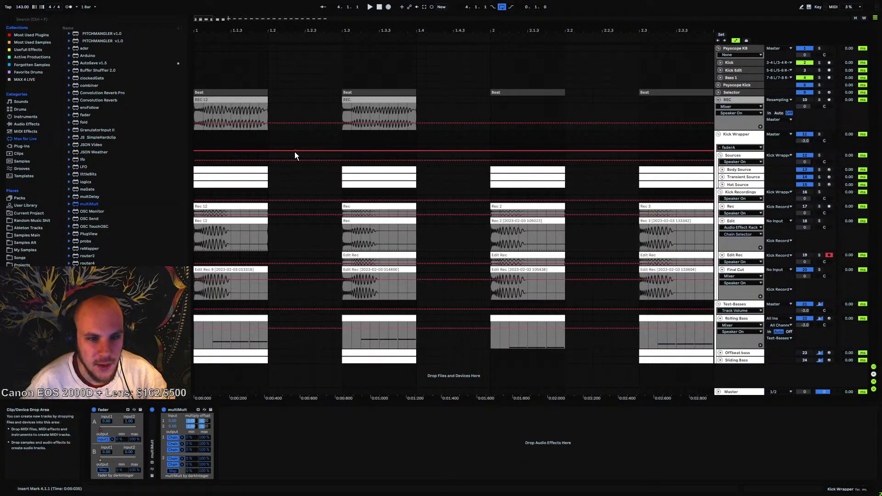
left_click_drag(303, 151, 304, 149)
right_click(304, 151)
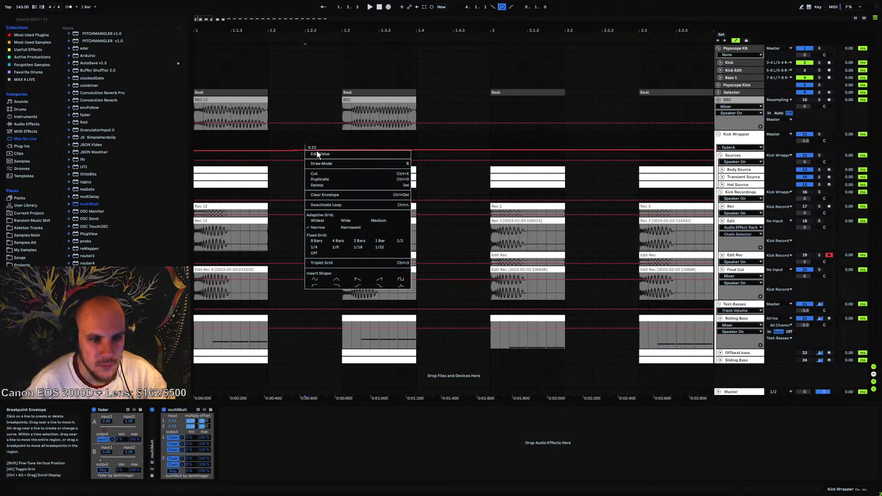
left_click(316, 153)
right_click(305, 149)
left_click(315, 153)
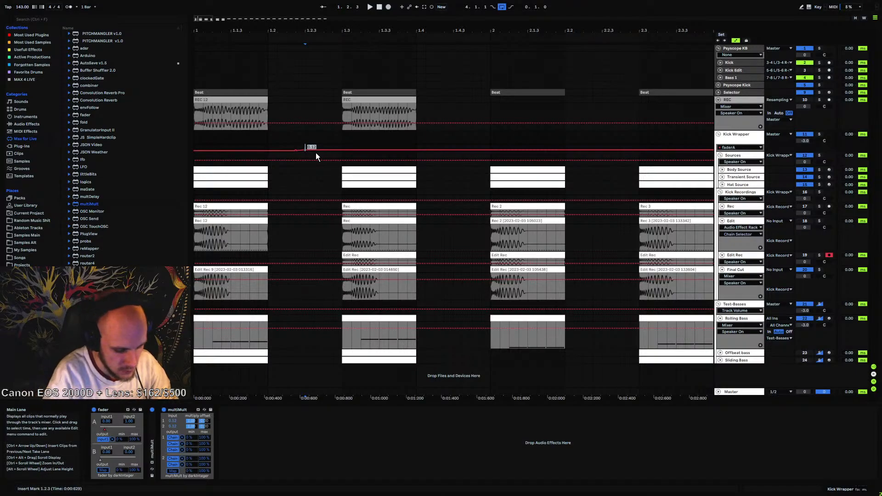
type("0.01")
left_click(333, 143)
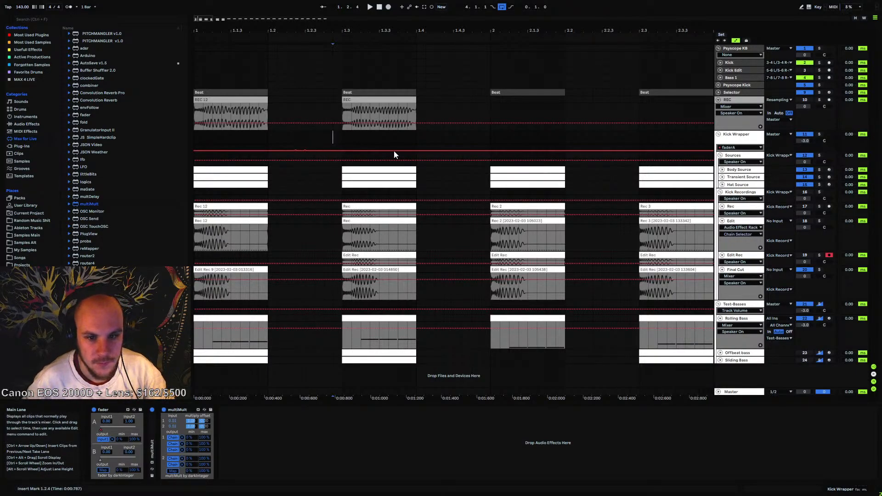
Set Kick Wrapper's faderA automation to 0.02 at 1.4.3 and 0.03 at 2.2.3
right_click(462, 155)
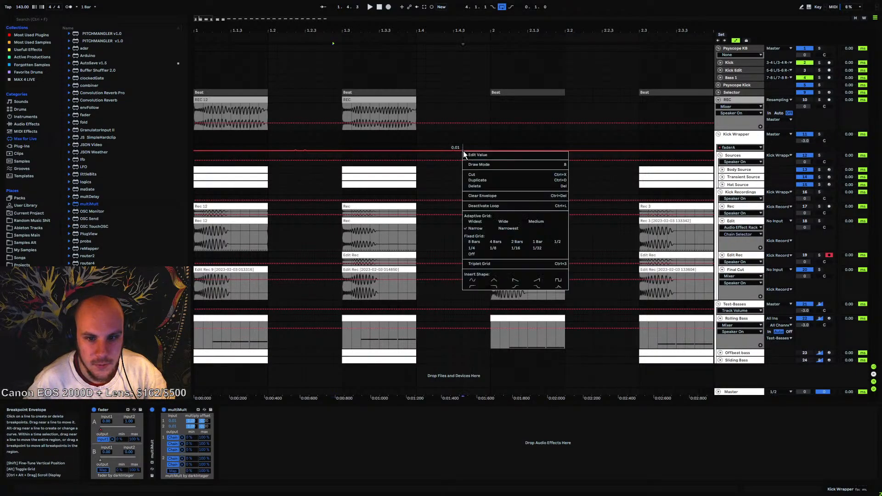
left_click(478, 157)
type("0.")
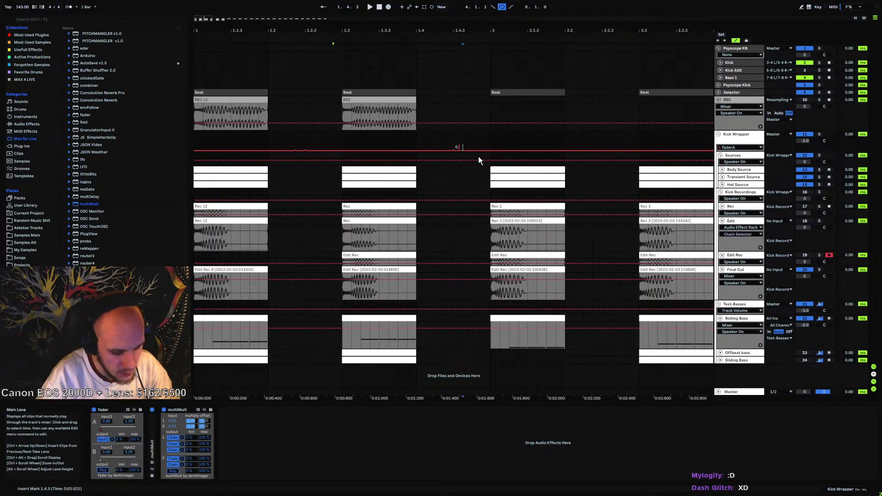
type("02")
key("Return")
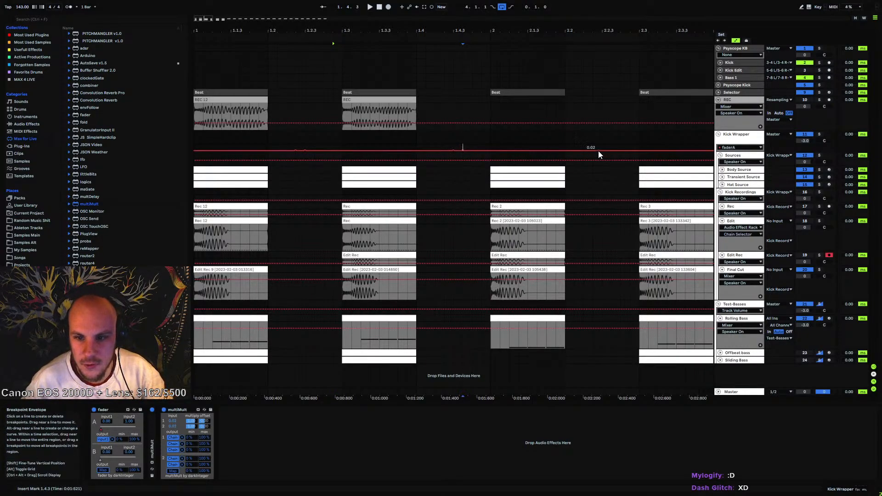
right_click(609, 150)
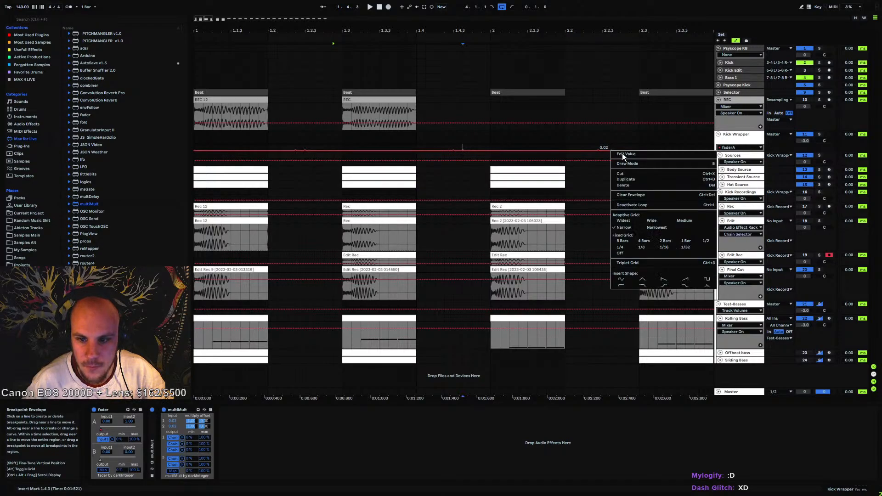
left_click(621, 153)
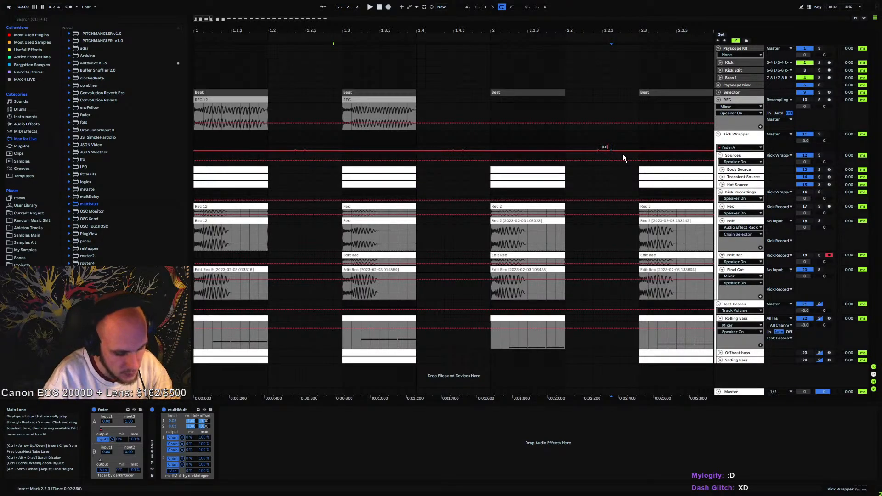
Step Kick Wrapper's faderA automation up to 0.04 at 2.4.3 and 0.05 at 3.2.3
left_click_drag(601, 31, 267, 38)
left_click(439, 151)
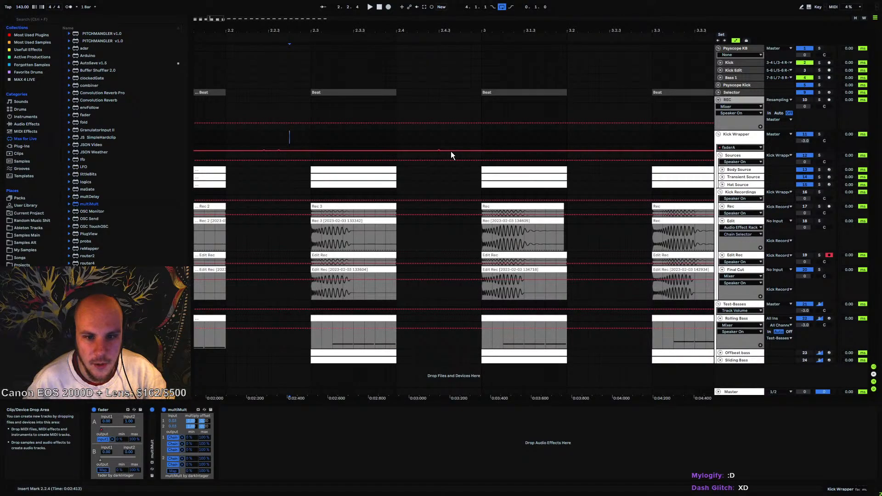
left_click_drag(450, 150, 450, 149)
right_click(449, 150)
left_click(466, 156)
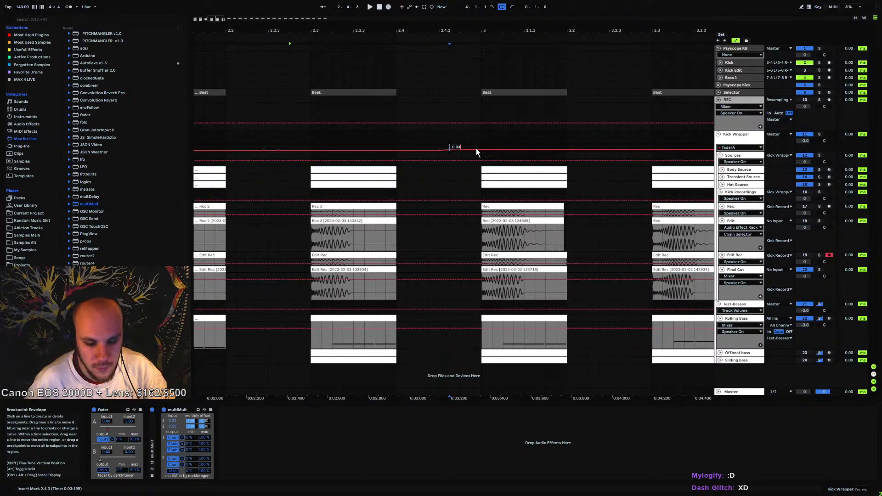
key("Return")
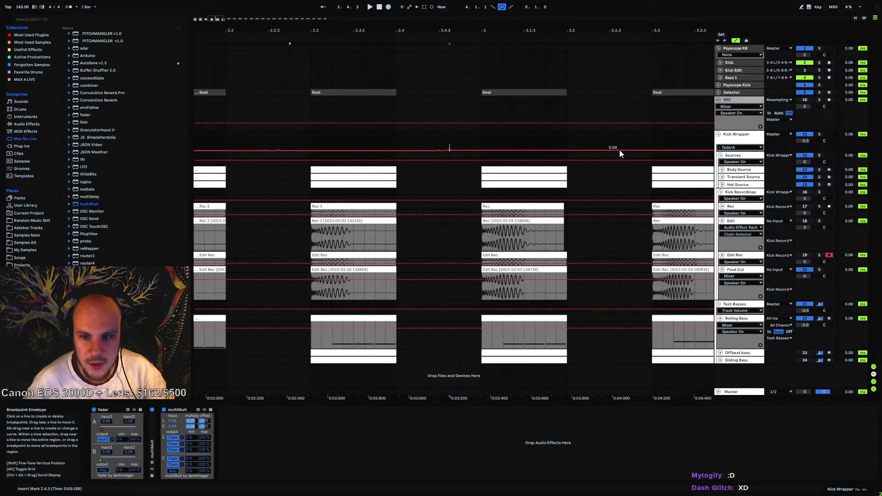
right_click(633, 154)
key("Escape")
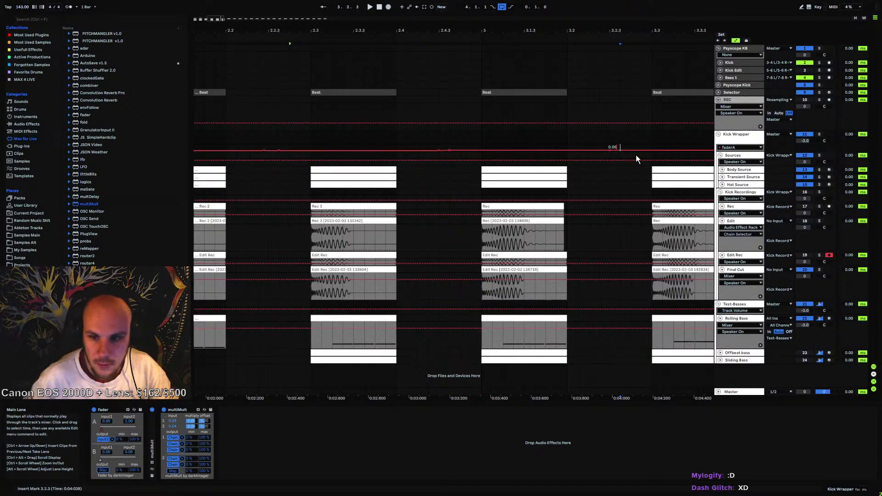
key("Return")
Continue Kick Wrapper's faderA automation steps with 0.06 at 3.4.3 and 0.07 at 4.2.3
left_click_drag(626, 31, 233, 31)
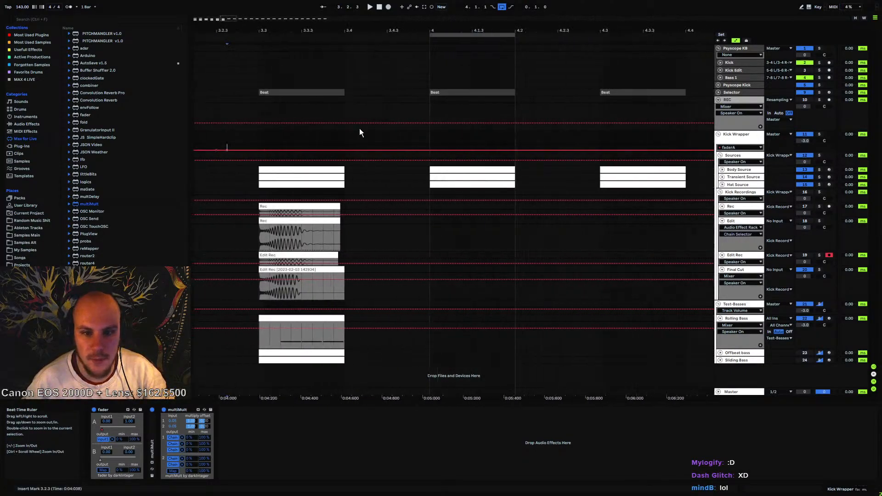
right_click(398, 151)
left_click(405, 155)
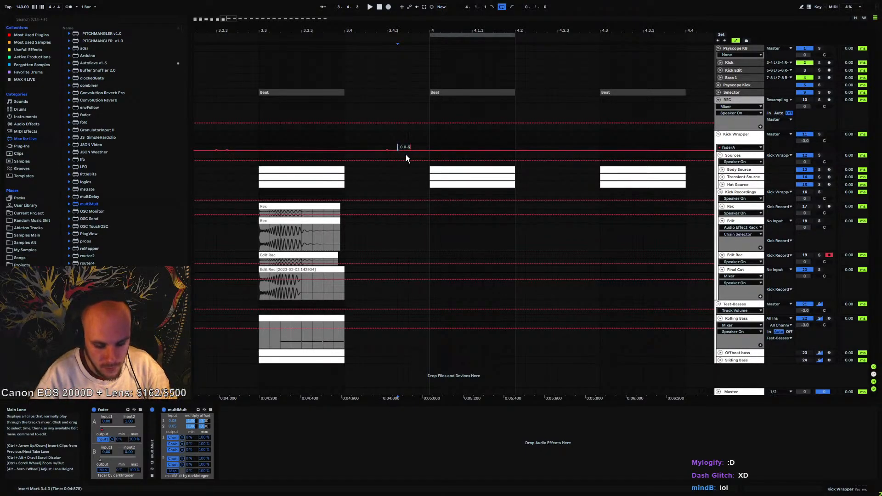
type("0.06")
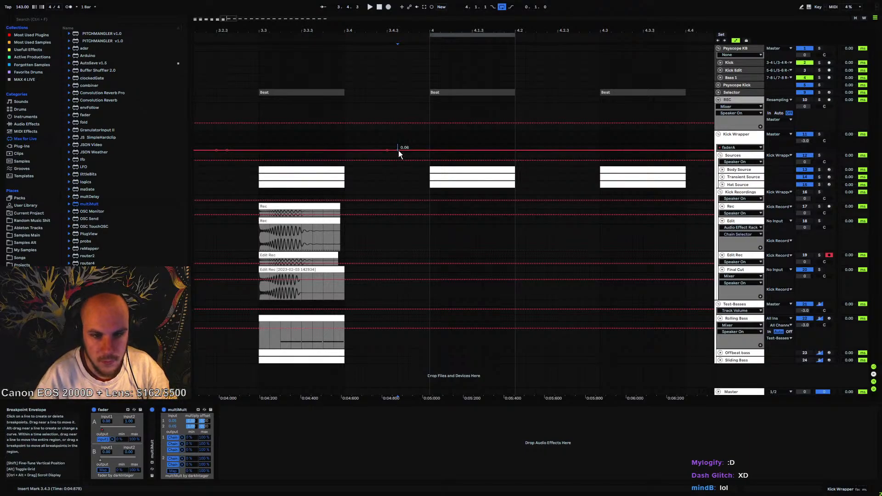
key("Return")
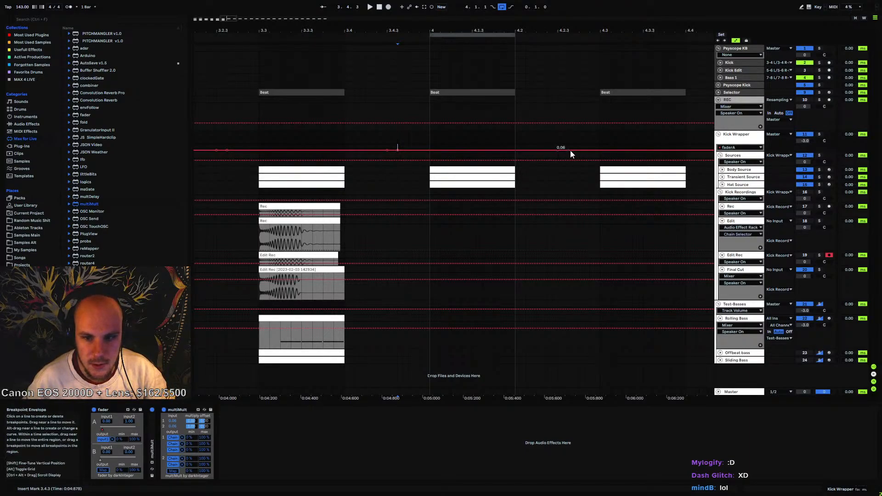
right_click(571, 150)
left_click(584, 154)
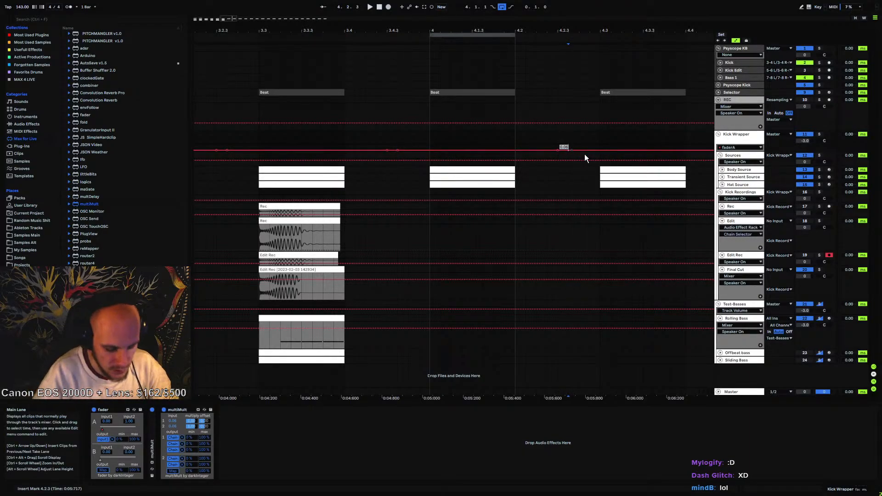
type("0.07")
key("Return")
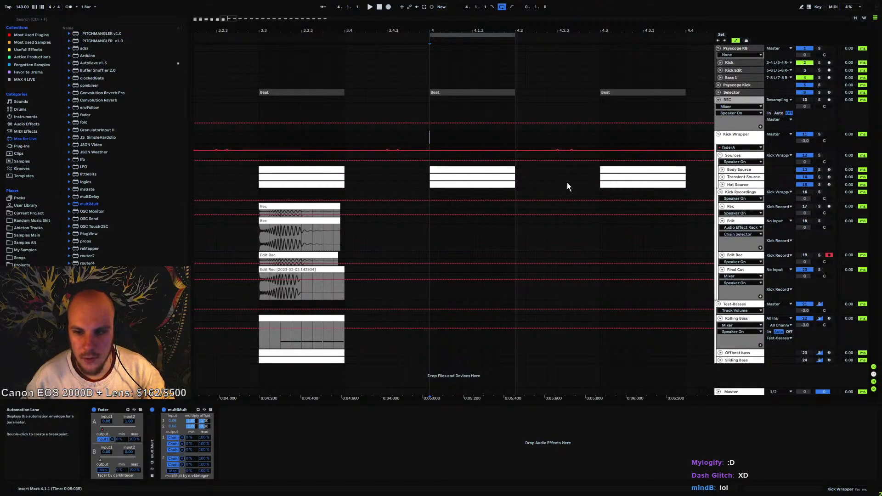
Play the 4.1.1 kick and check which chain is selected on Body Source, Sources, Transient Source, Hat Source and Edit
key("space")
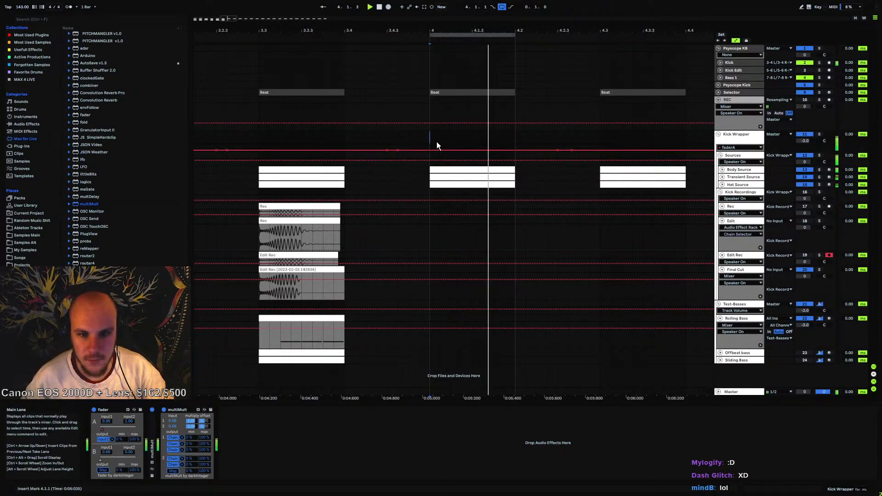
left_click(747, 170)
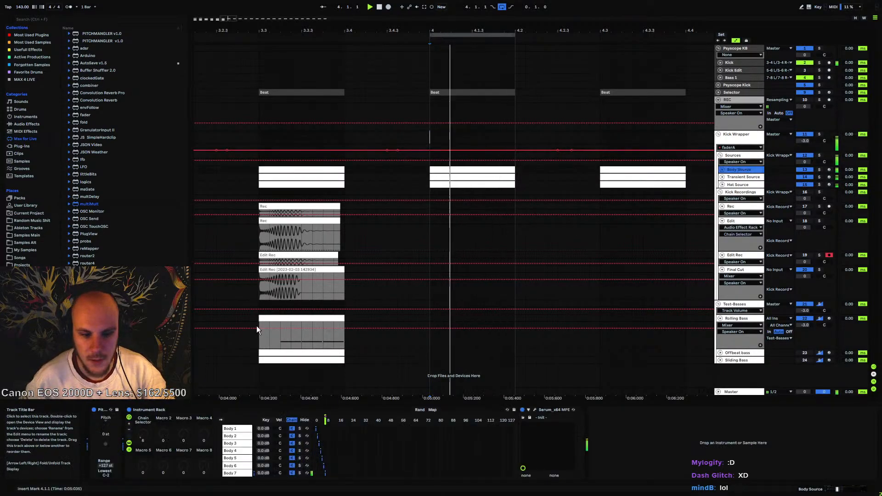
left_click(239, 474)
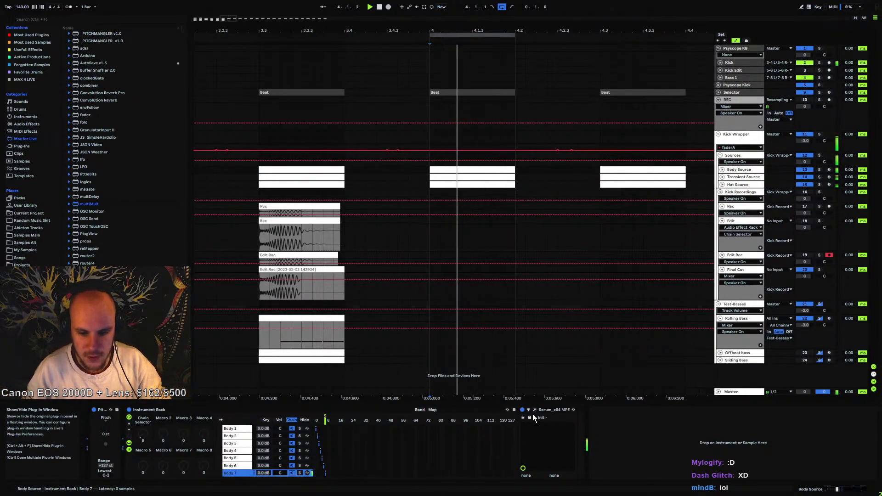
left_click(747, 156)
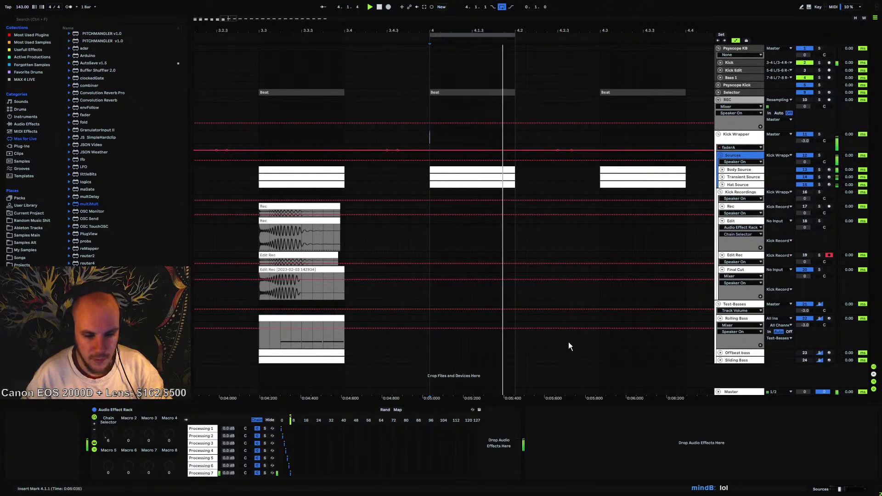
left_click(743, 177)
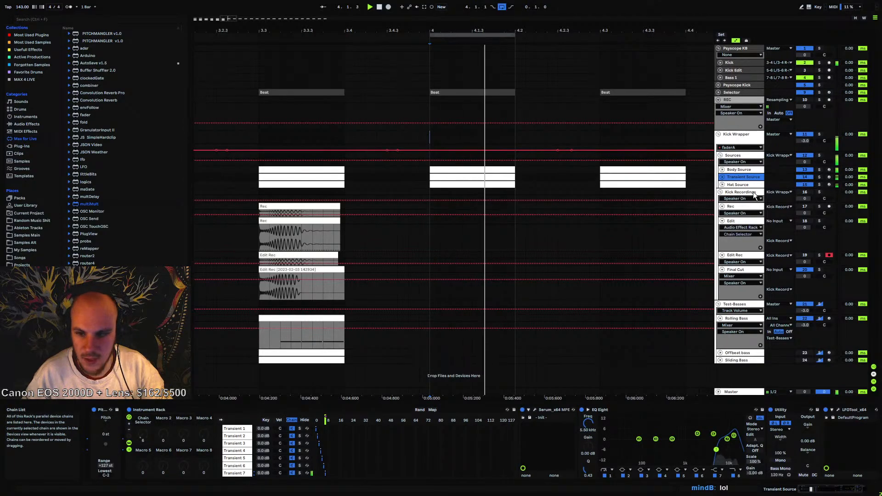
left_click(742, 185)
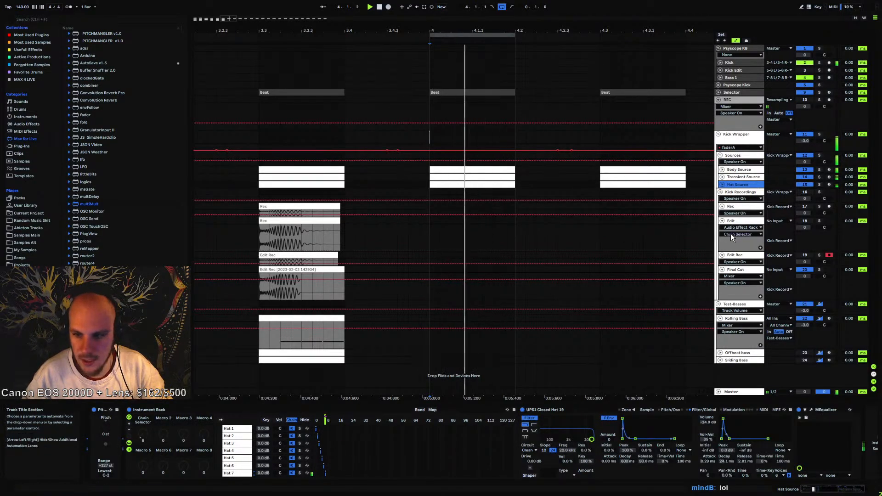
left_click(738, 221)
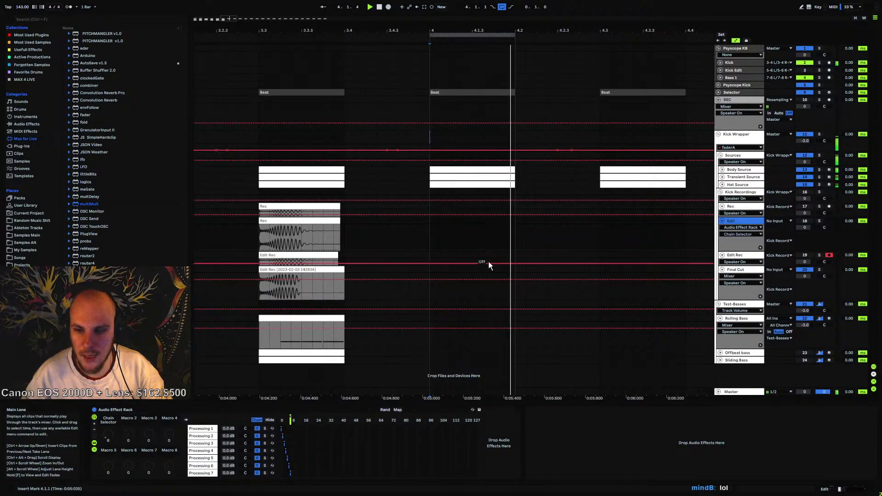
Reshape LFO 1 in Body 7's Serum during playback, moving both middle curve points earlier for a faster drop
left_click(738, 170)
left_click(523, 418)
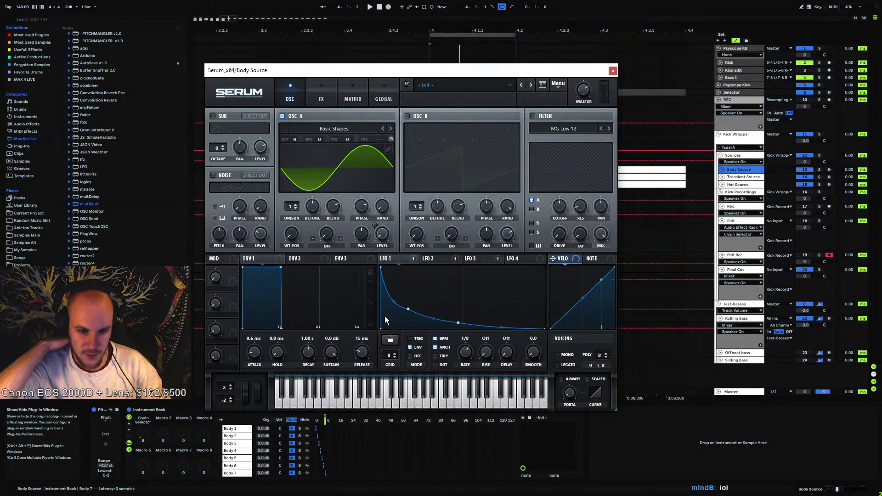
left_click_drag(442, 72, 443, 51)
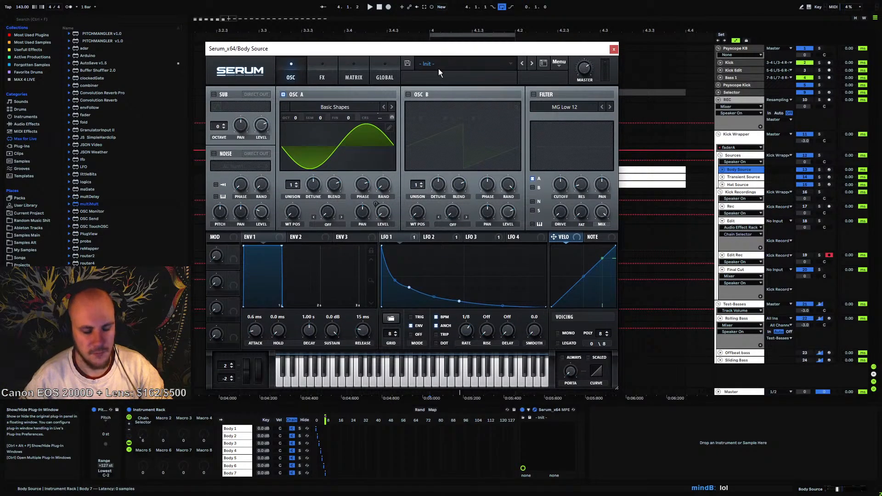
key("space")
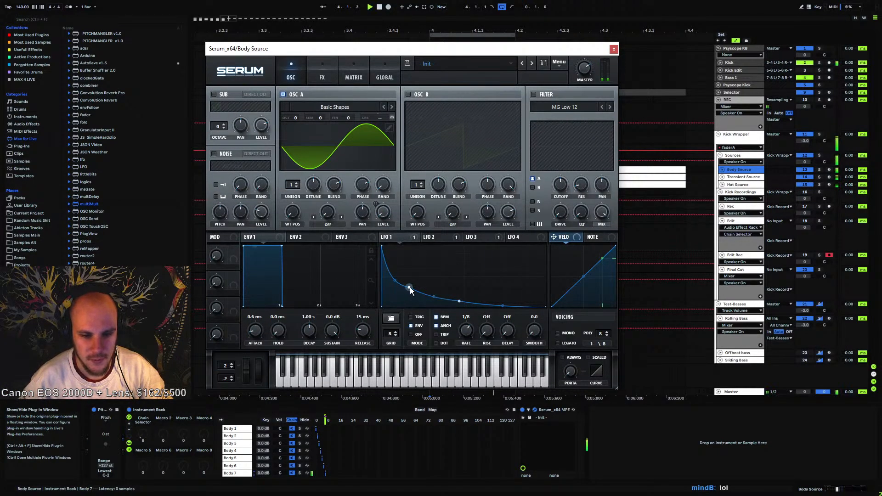
left_click_drag(409, 290, 404, 281)
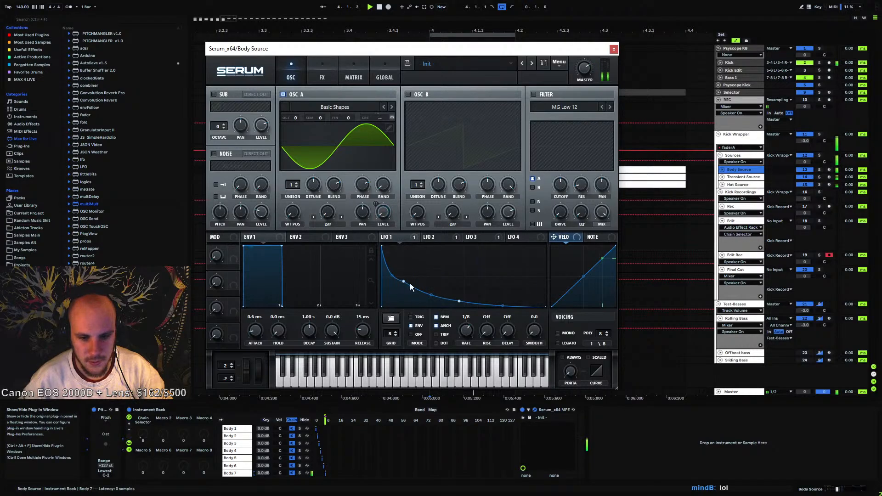
left_click_drag(460, 302, 442, 300)
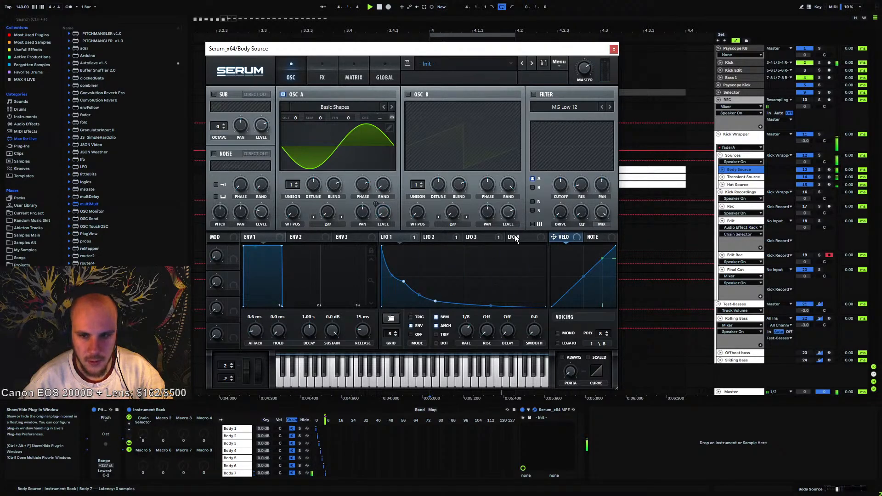
key("ctrl+alt+p")
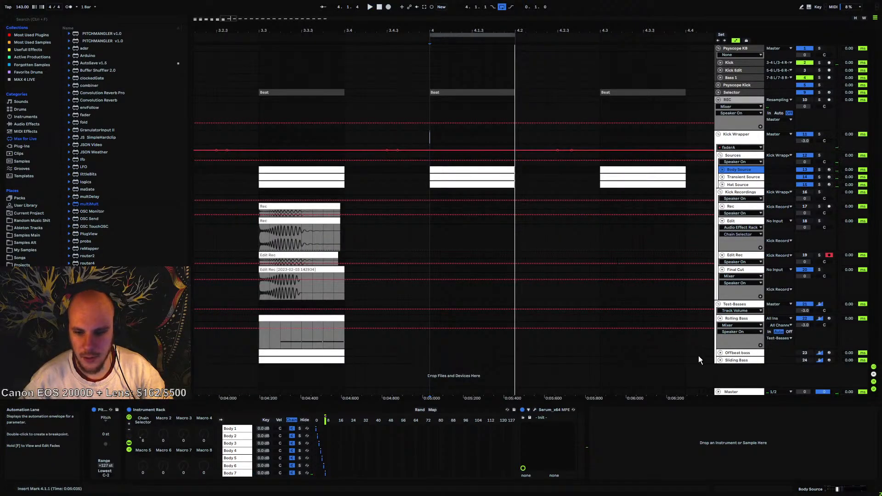
Copy the Rolling, Offbeat and Sliding Bass clips from 3.3.1 to 4.1.1 under the seventh kick
left_click(340, 315)
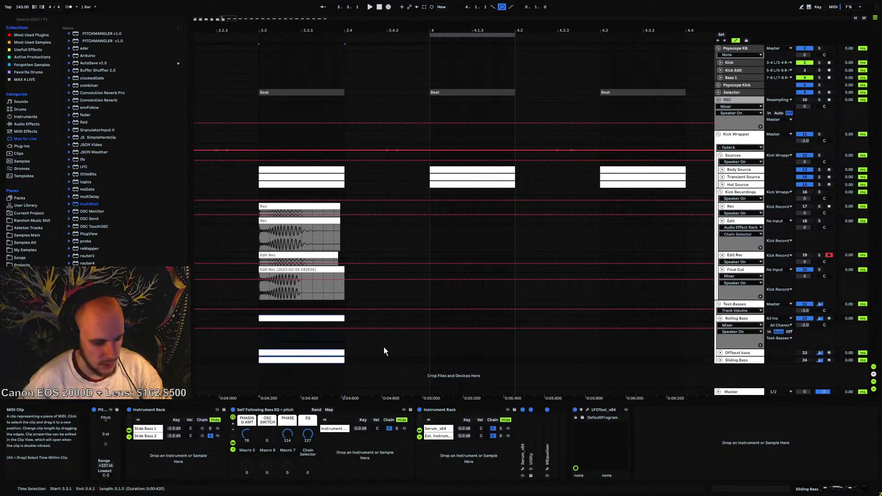
left_click(431, 321)
key("ctrl+v")
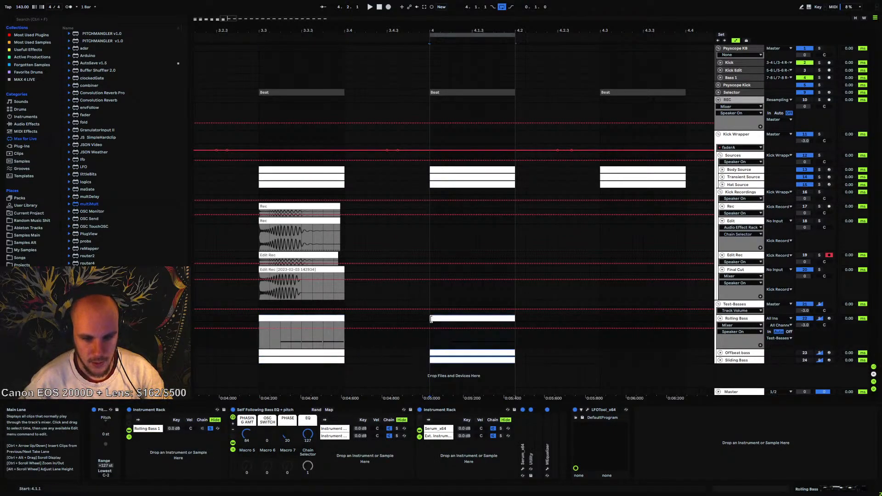
Transpose all notes in the 4.1.1 Rolling, Offbeat and Sliding Bass clips down two semitones to F#0 and play the result
left_click(450, 320)
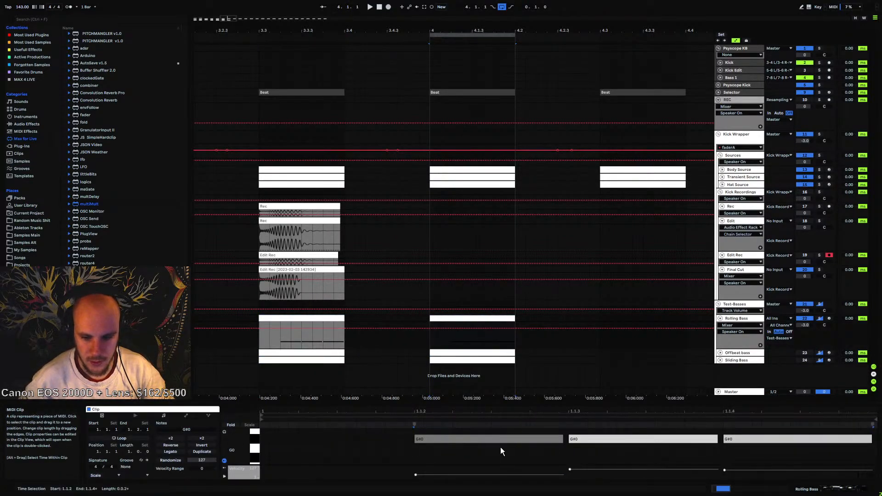
left_click_drag(471, 448, 753, 436)
key("Down")
key("Down")
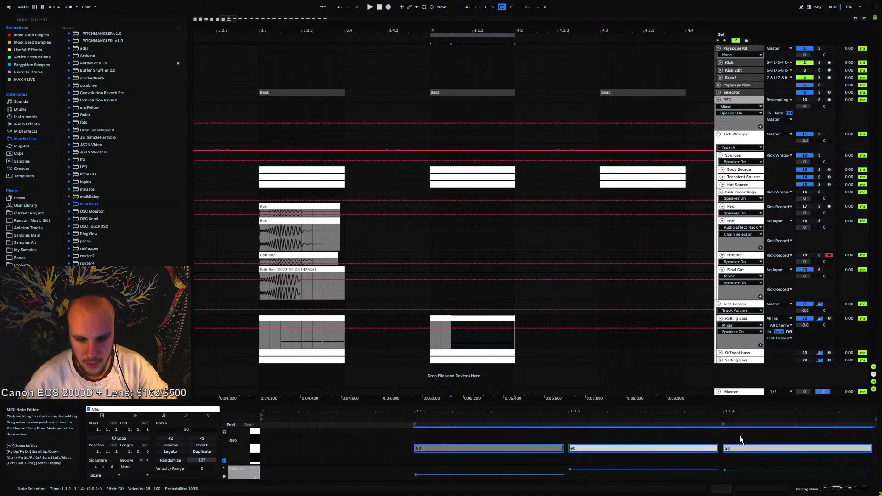
left_click(476, 352)
left_click(591, 439)
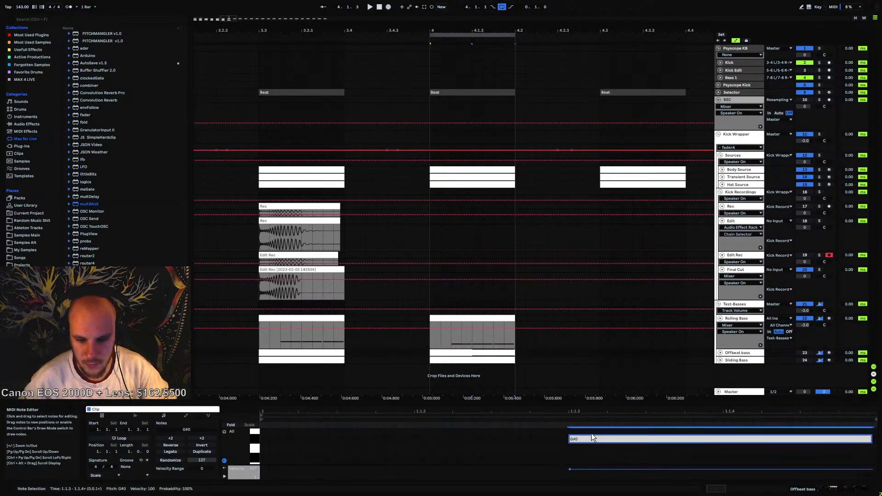
key("Down")
key("Down")
left_click(486, 359)
left_click(563, 440)
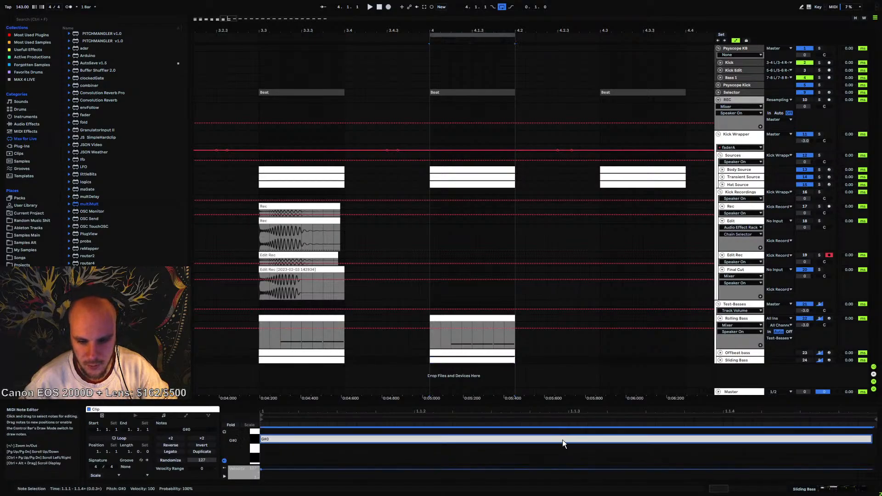
key("Down")
key("Down")
key("space")
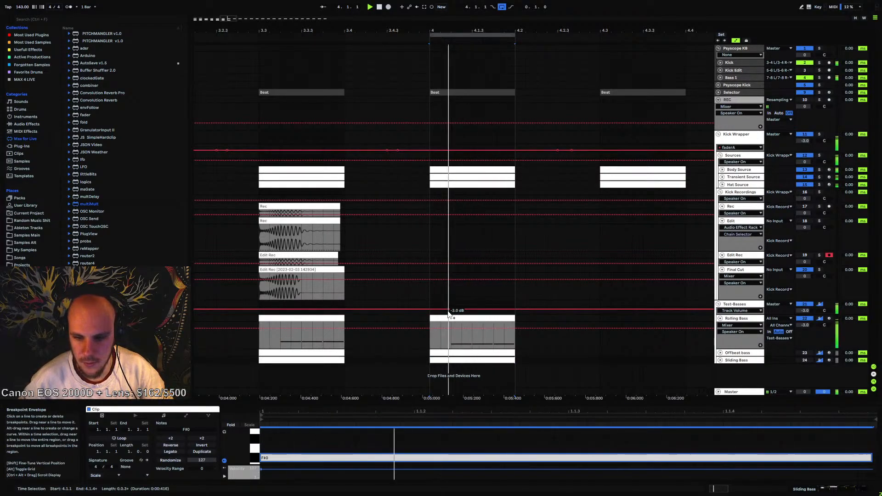
Transpose the note in Body Source's 4.1.1 clip down three semitones to E0 and listen to it with the bass
left_click(475, 169)
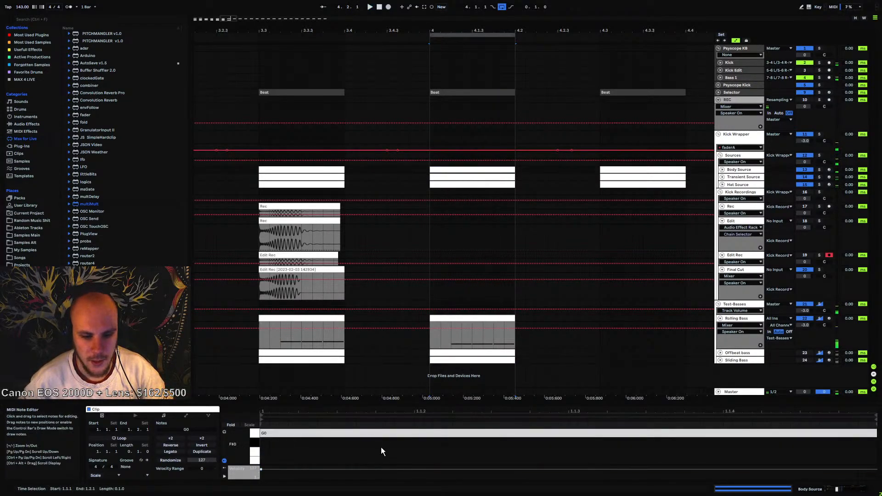
left_click(381, 434)
key("Down")
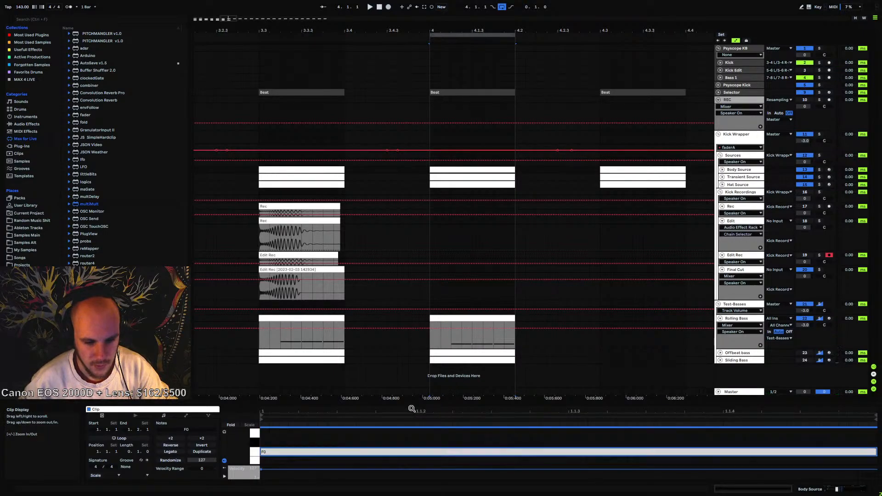
key("Down")
key("Down")
key("space")
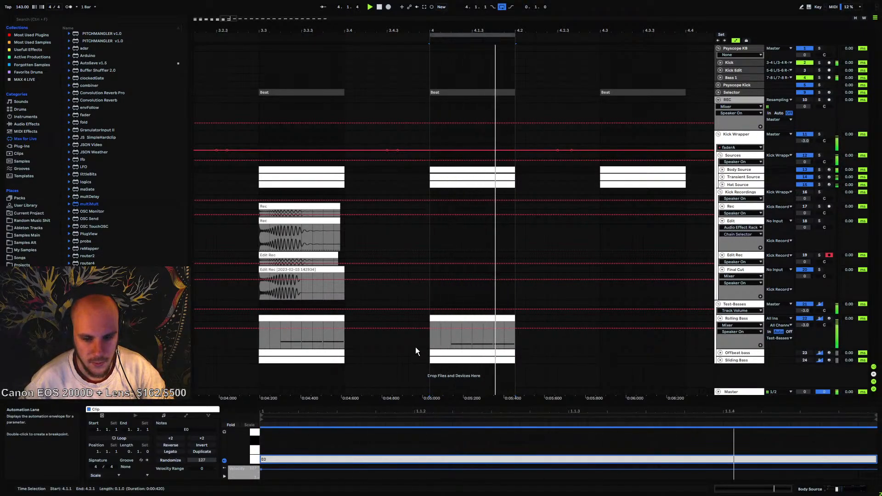
left_click(266, 457)
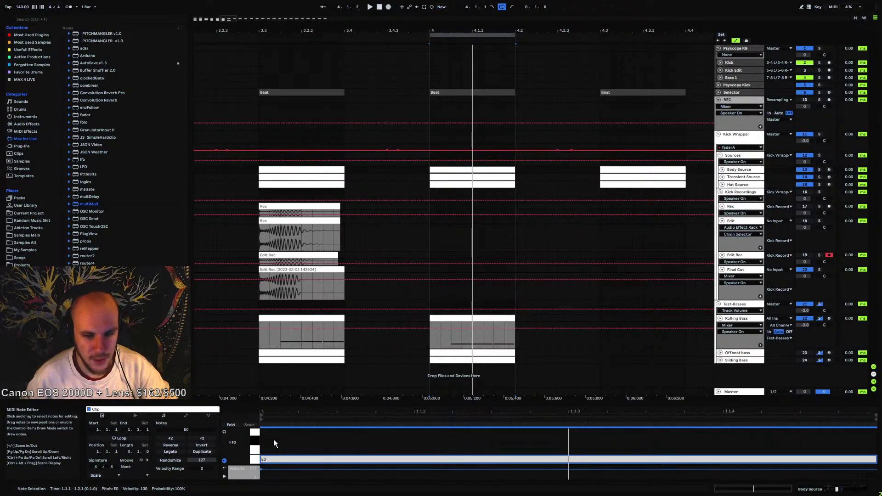
key("space")
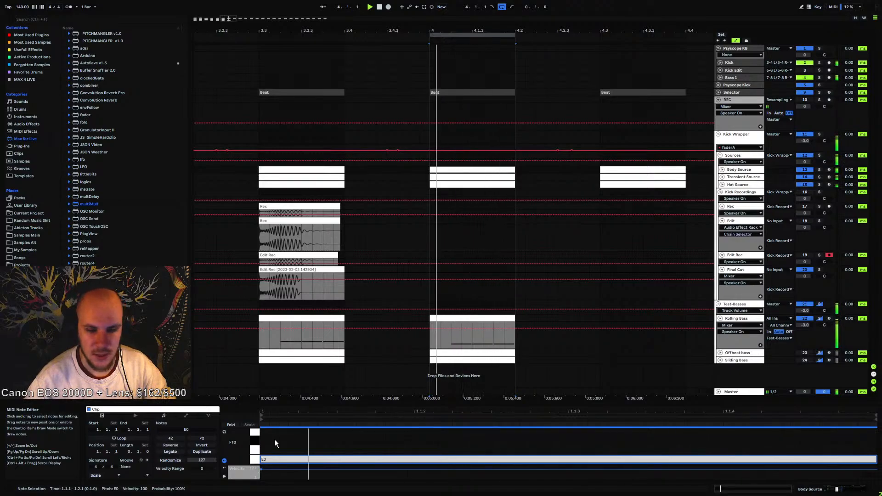
Readjust the two middle points of LFO 1 in Body 7's Serum while playing, slightly slowing the curve's drop
double_click(744, 170)
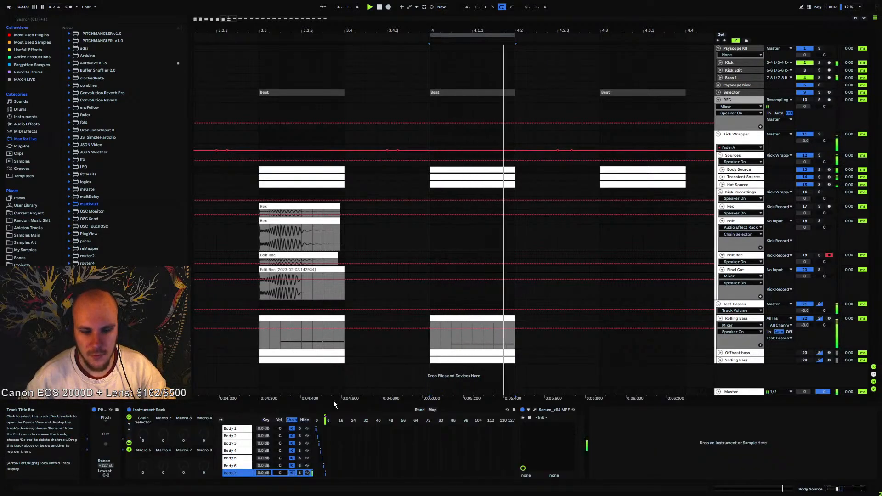
left_click(535, 409)
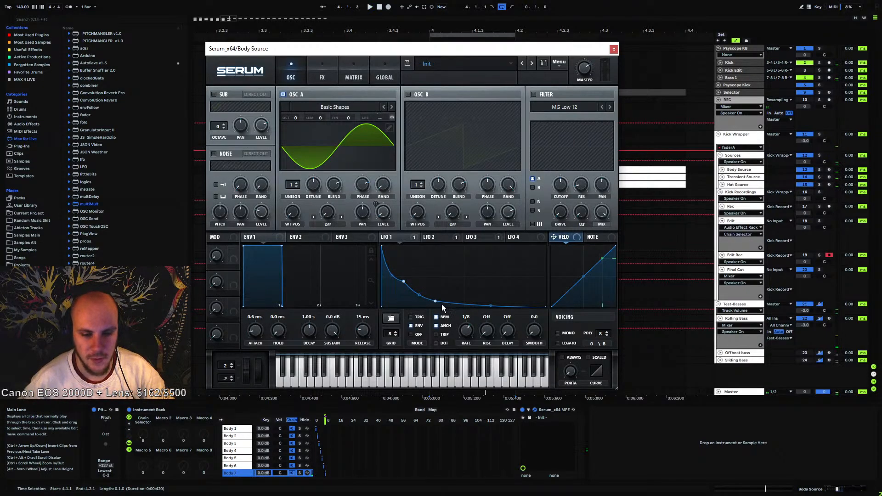
key("space")
left_click_drag(434, 302, 409, 282)
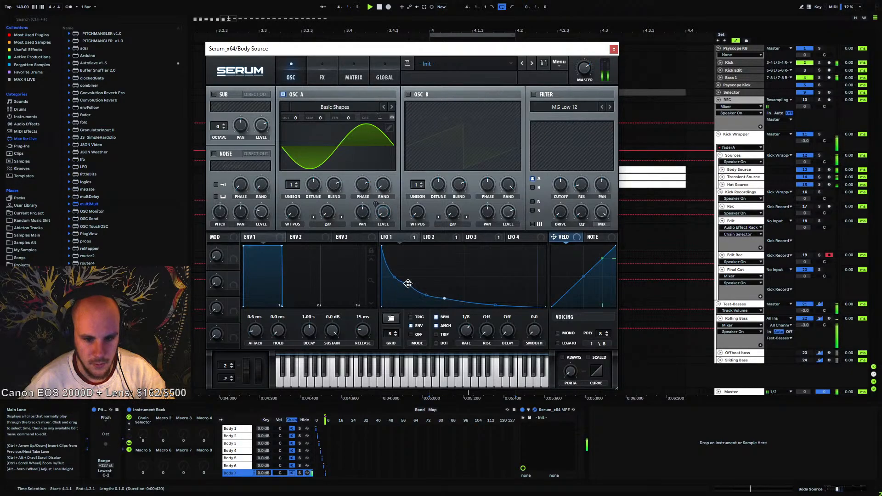
left_click(613, 49)
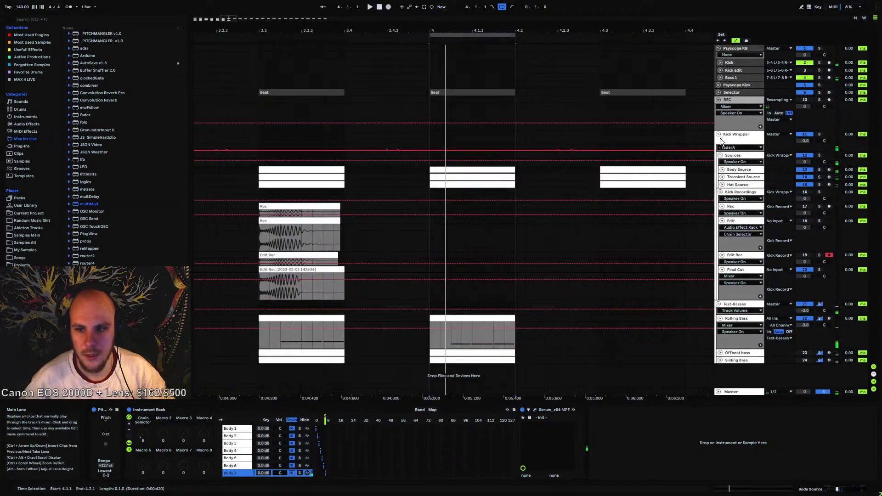
Convert the Sampler holding the UPS1 Closed Hat 19 sound in Hat Source to a Simpler
left_click(738, 177)
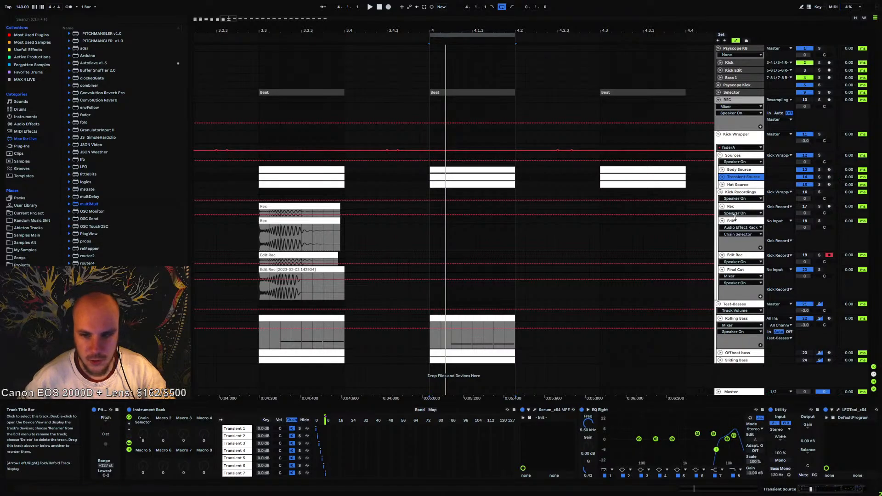
left_click(735, 185)
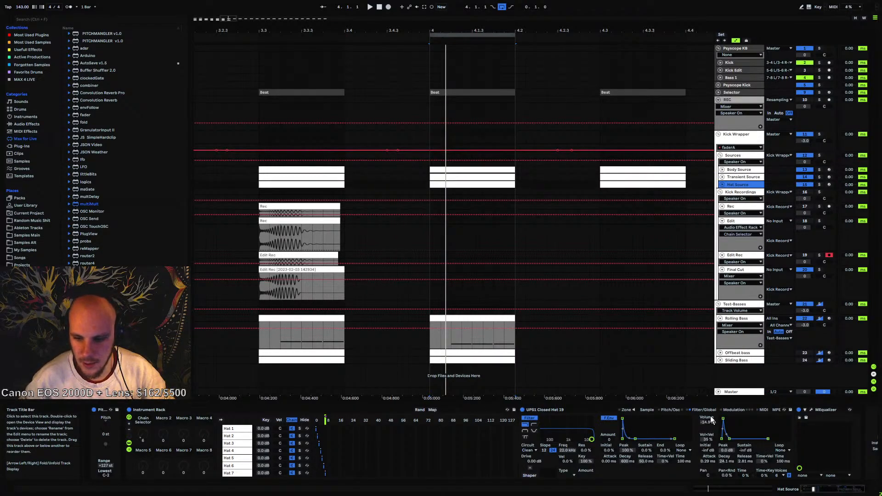
right_click(564, 410)
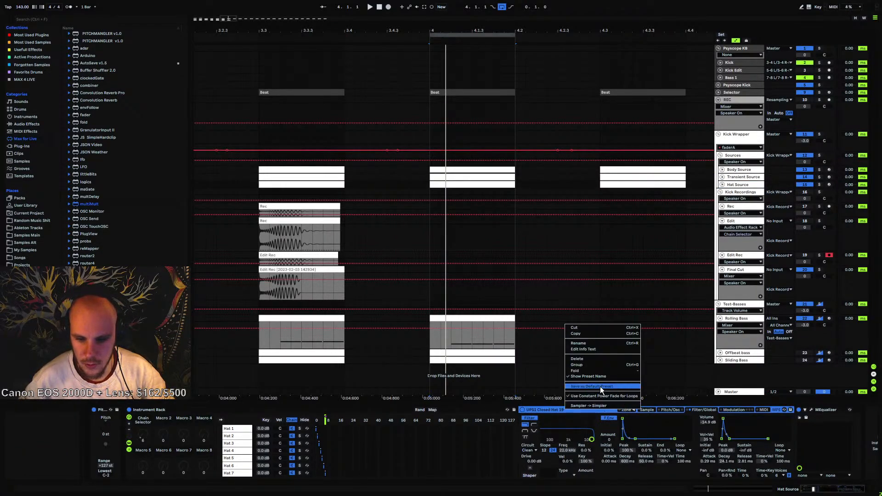
left_click(587, 405)
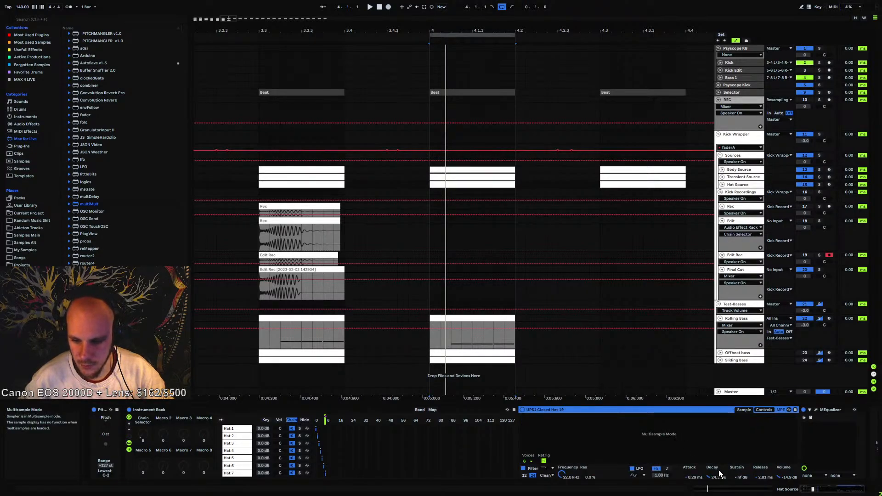
Shorten the amp envelope decay of Hat Source's Simpler to 8.13 ms while listening to the kick
left_click(713, 476)
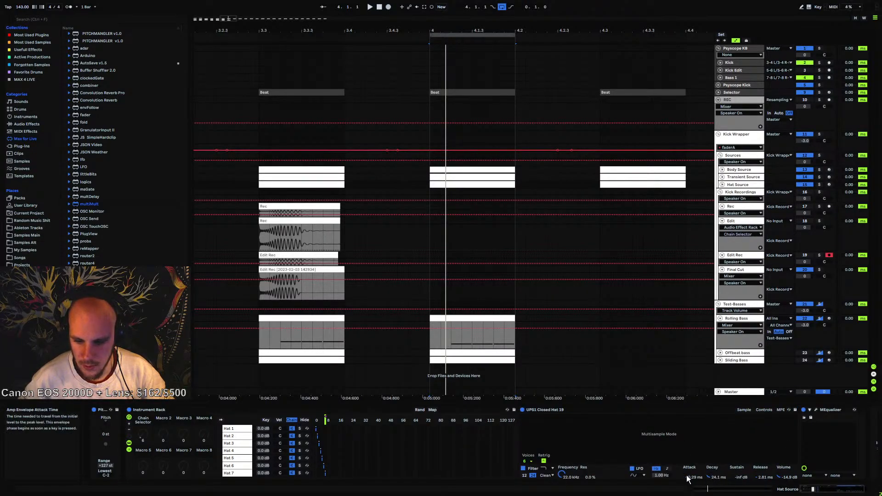
key("space")
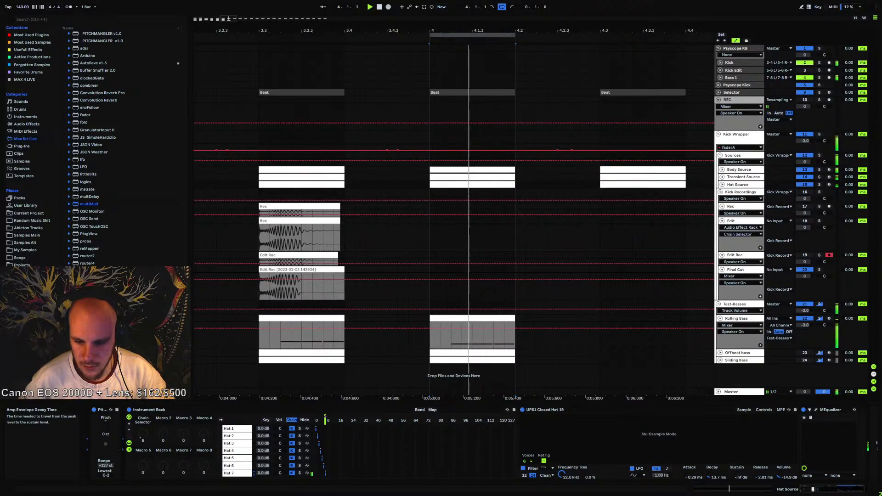
left_click_drag(716, 476, 717, 481)
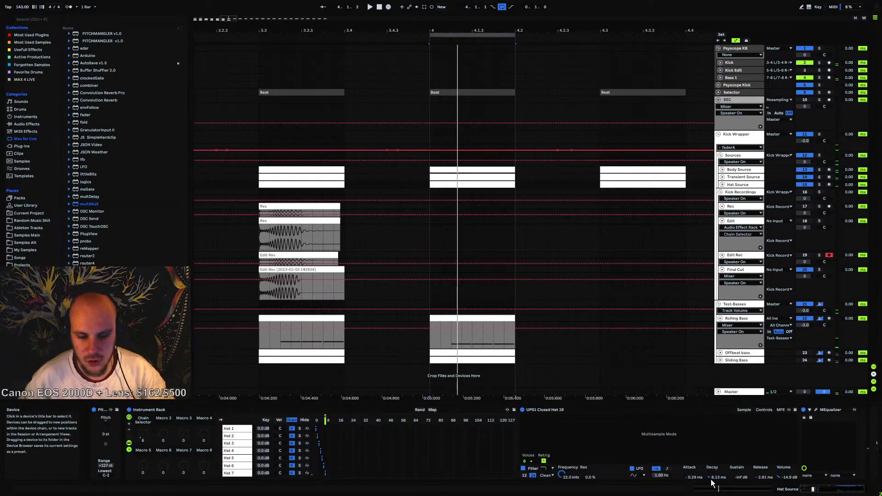
Enter Transient 7's Serum in Transient Source and set the noise oscillator's sample to XF_KikAtk_12 while playing
left_click(740, 179)
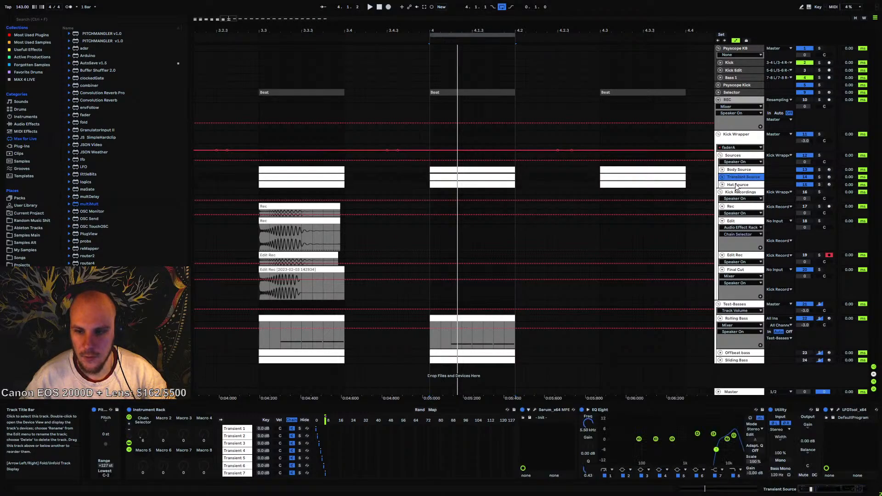
key("space")
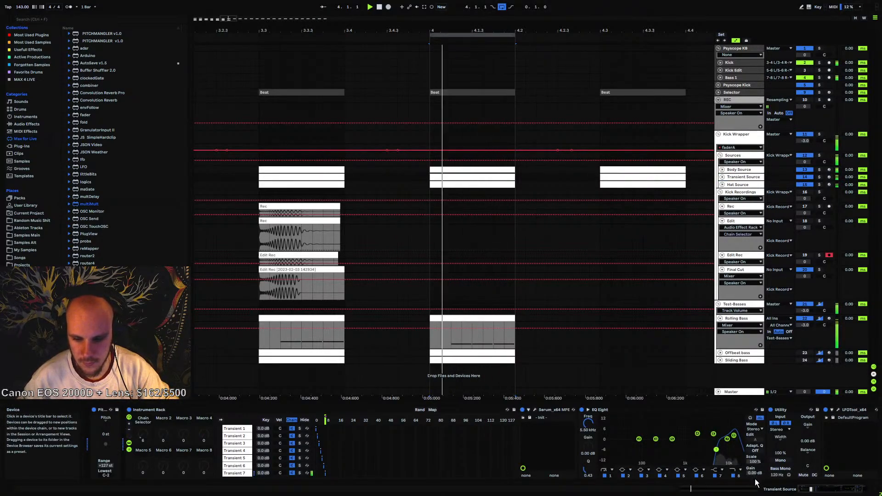
left_click(235, 473)
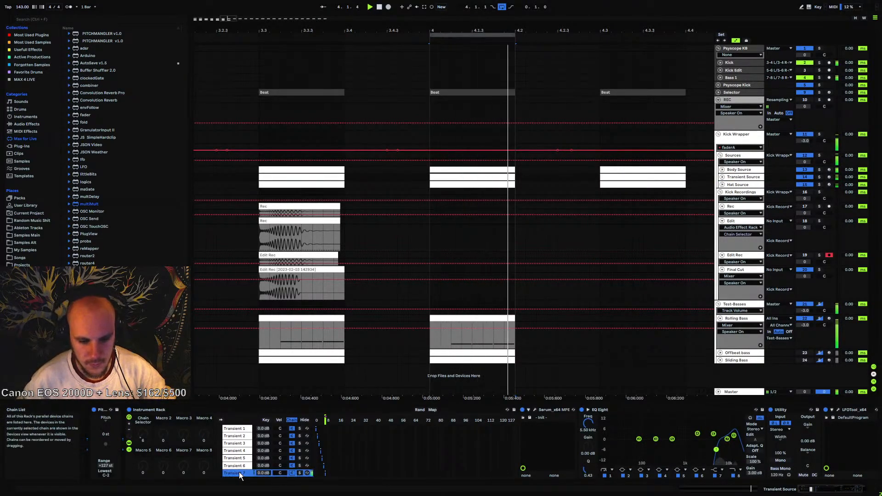
left_click(528, 409)
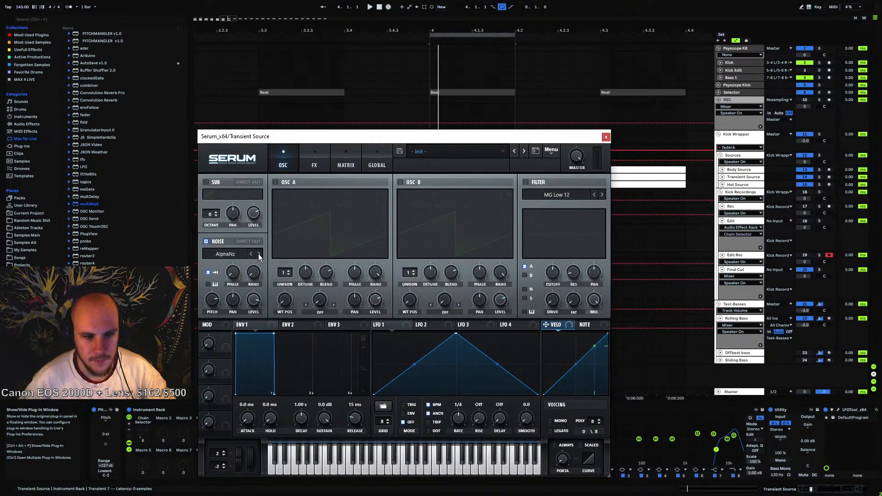
left_click(216, 254)
mouse_move(237, 274)
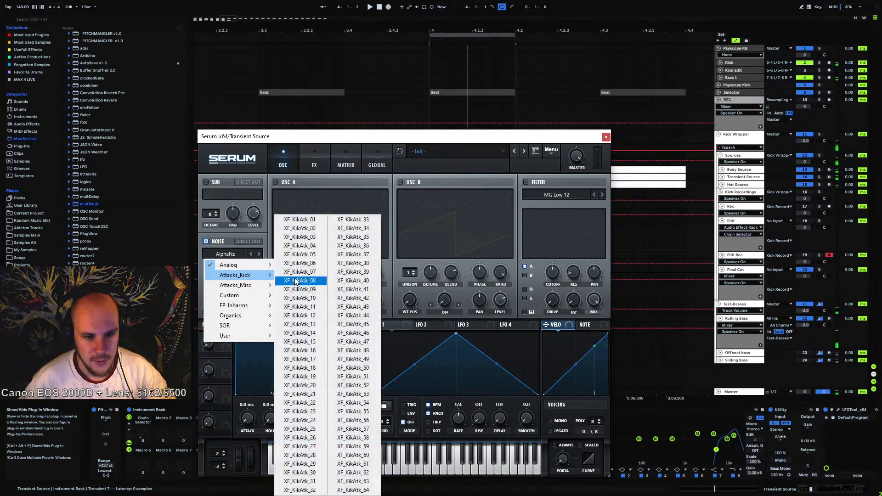
left_click(297, 281)
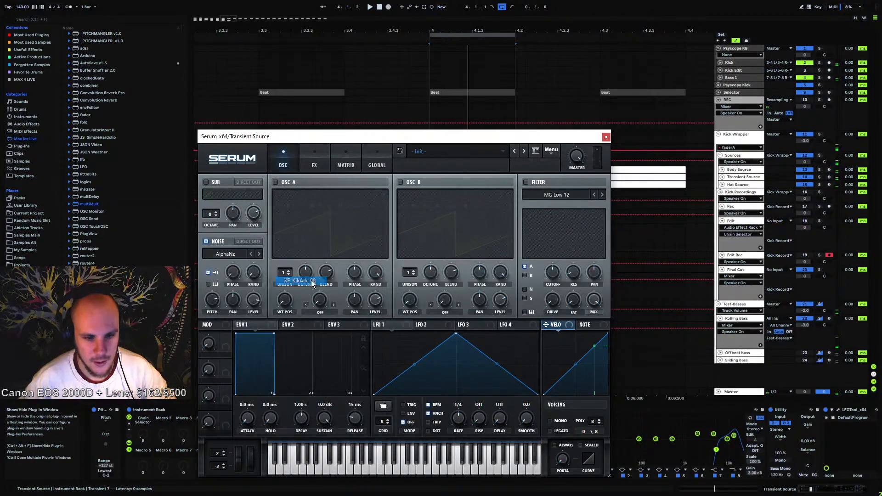
left_click(259, 254)
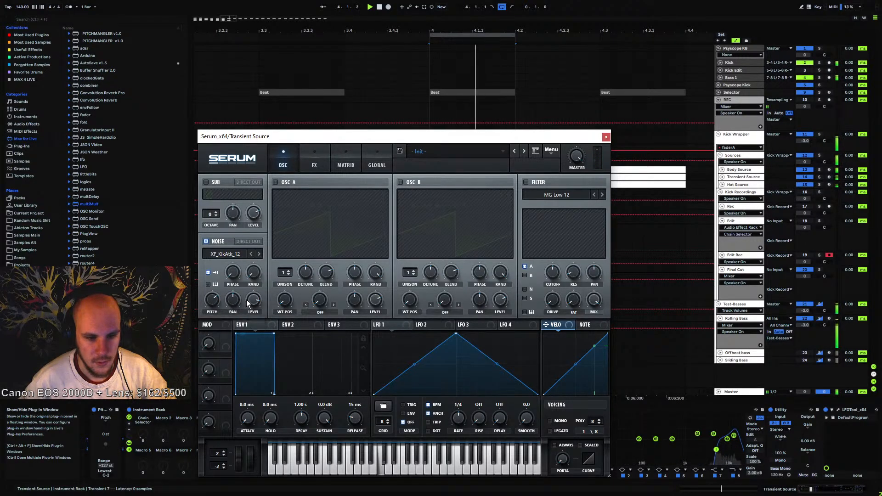
Raise Transient 7's noise level, set its noise pitch to 75%, and lower the Transient Source EQ Eight low cut to about 1.5 kHz
left_click_drag(254, 302, 264, 294)
left_click(727, 439)
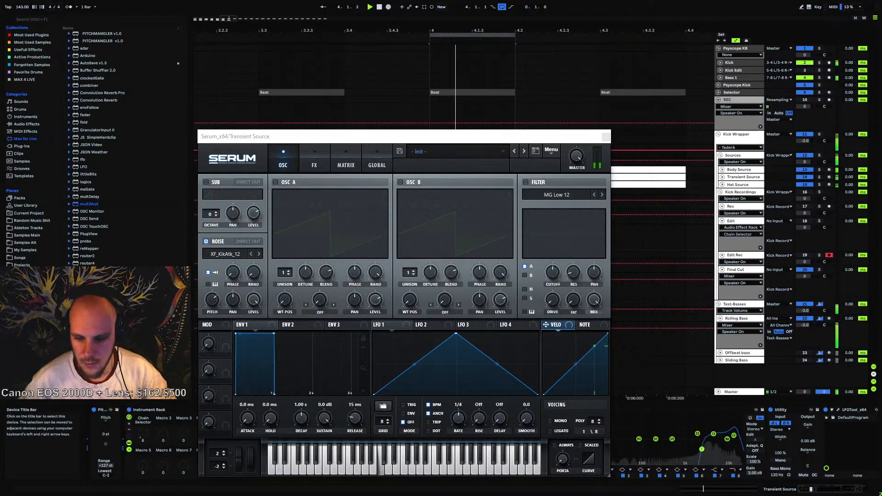
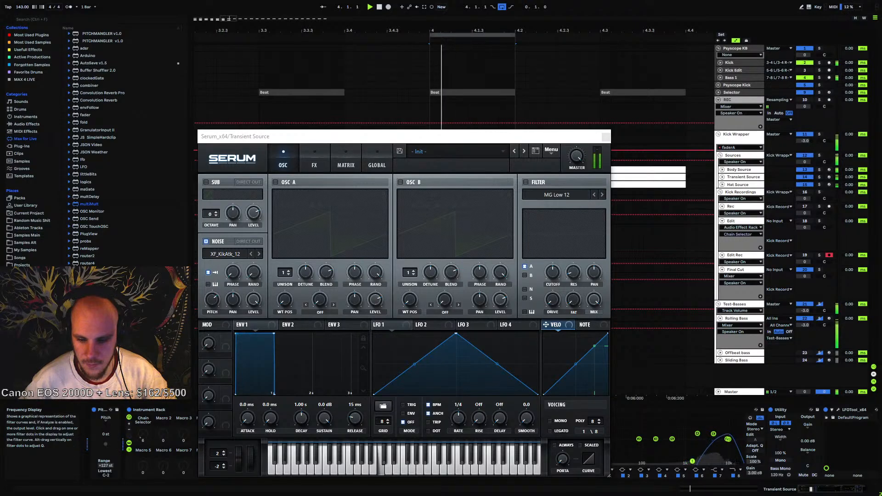
left_click(216, 303)
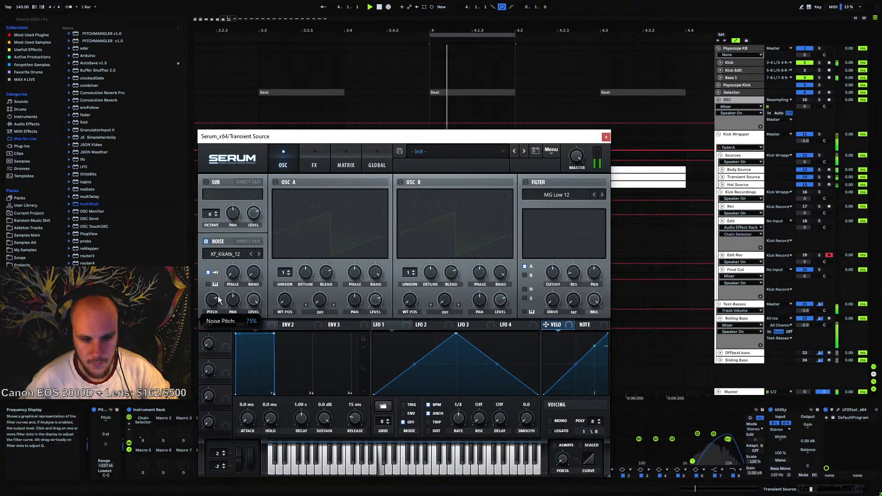
left_click(606, 136)
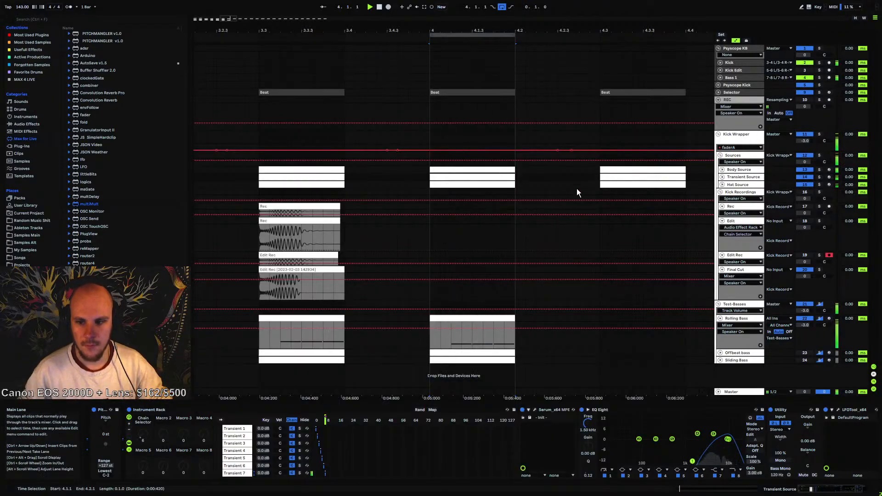
Add an EQ Eight to the Processing 7 chain of the Sources group's Audio Effect Rack
left_click(739, 155)
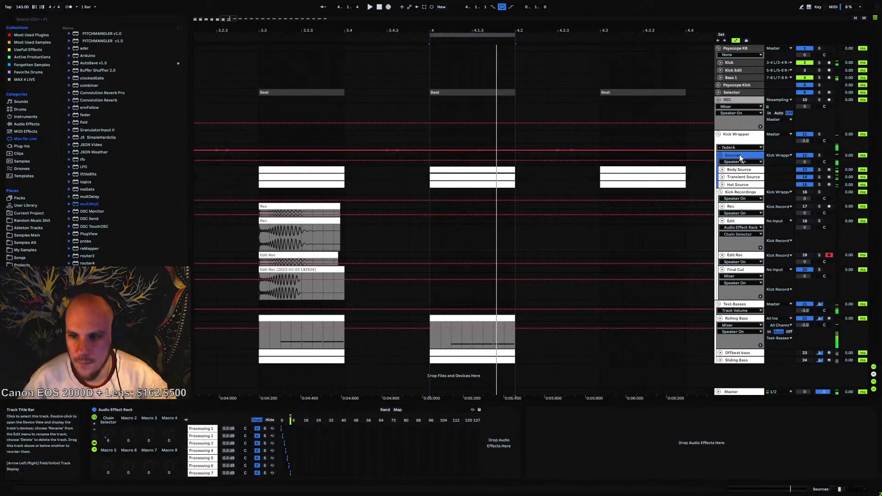
left_click(212, 473)
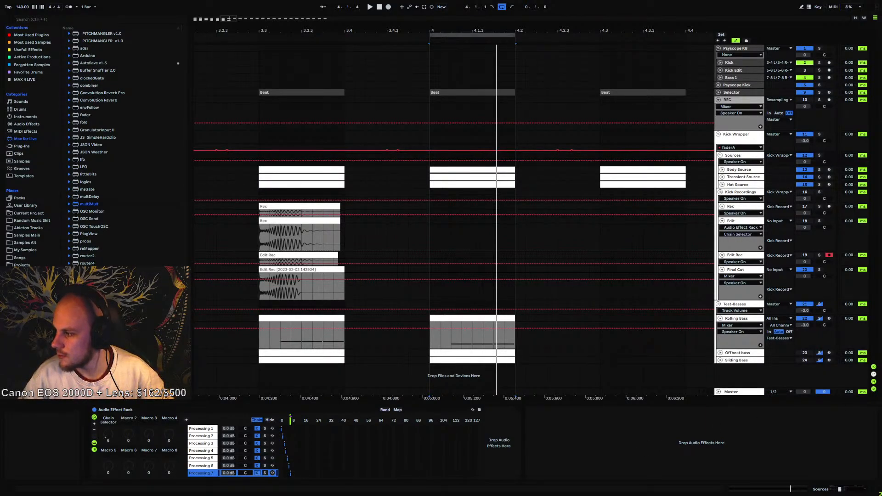
right_click(566, 440)
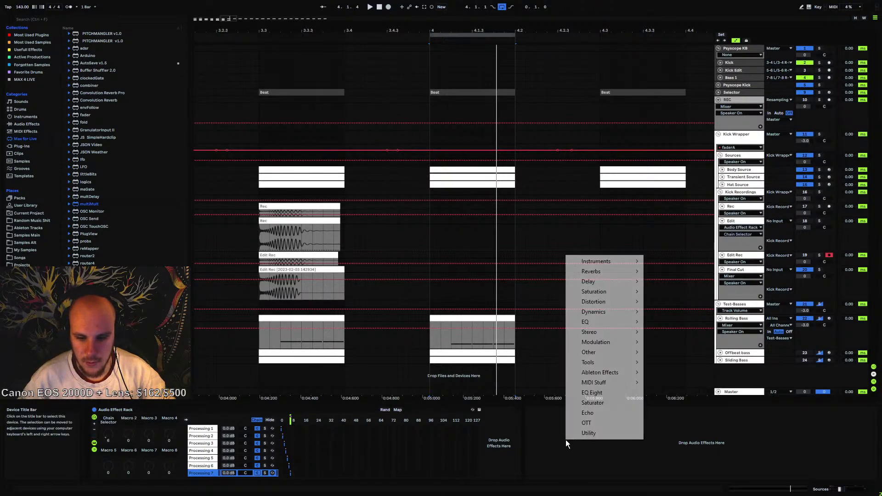
left_click(603, 393)
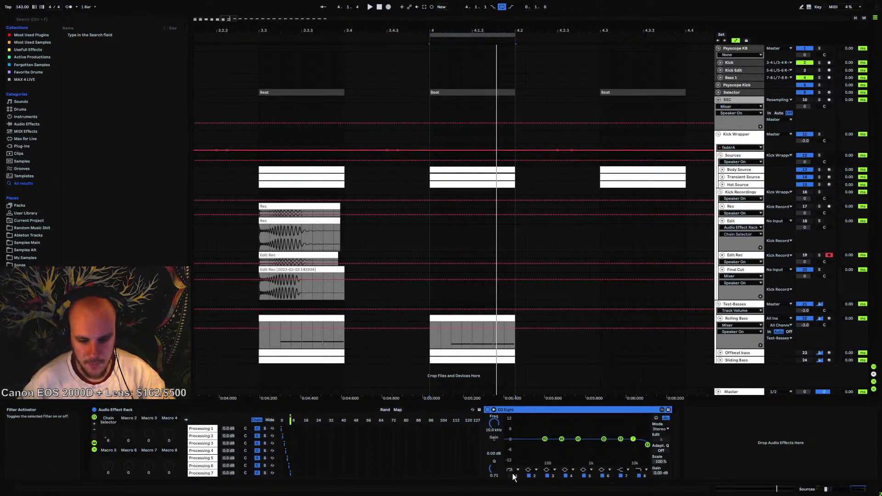
Boost Processing 7's EQ about 4 dB near 1.9 kHz, cut near 370 Hz and 4.5 kHz, and dip Transient Source's EQ near 3.8 kHz
key("space")
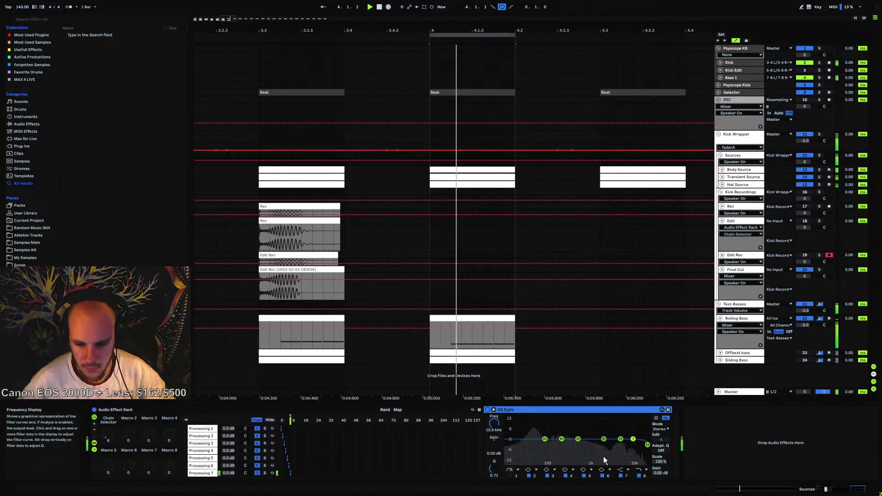
left_click_drag(603, 439, 620, 445)
left_click(742, 177)
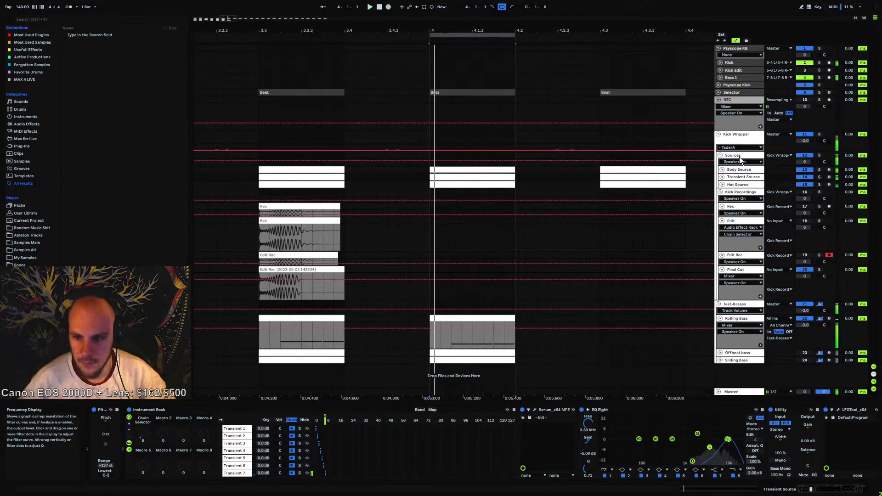
left_click(732, 155)
left_click_drag(619, 444, 573, 443)
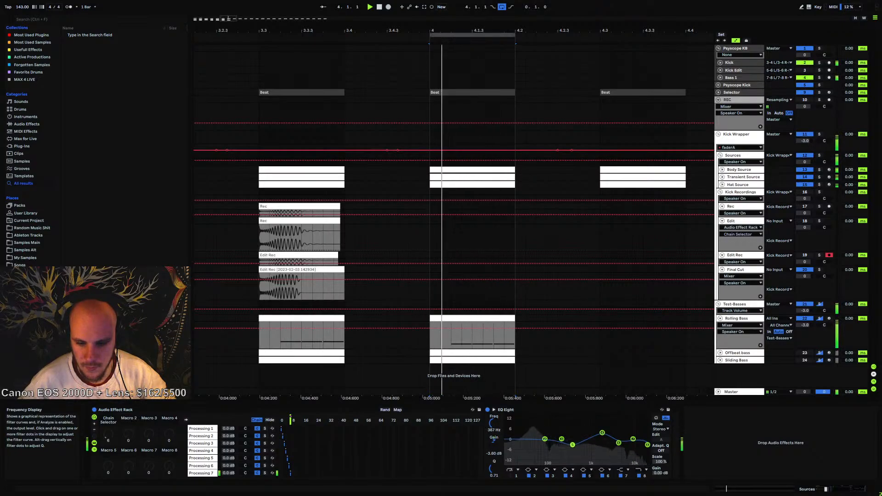
In Processing 7's expanded EQ Eight, boost band 2 about 5.3 dB at 100 Hz with Q 1.84 and lower the high cut to about 16 kHz
left_click(493, 410)
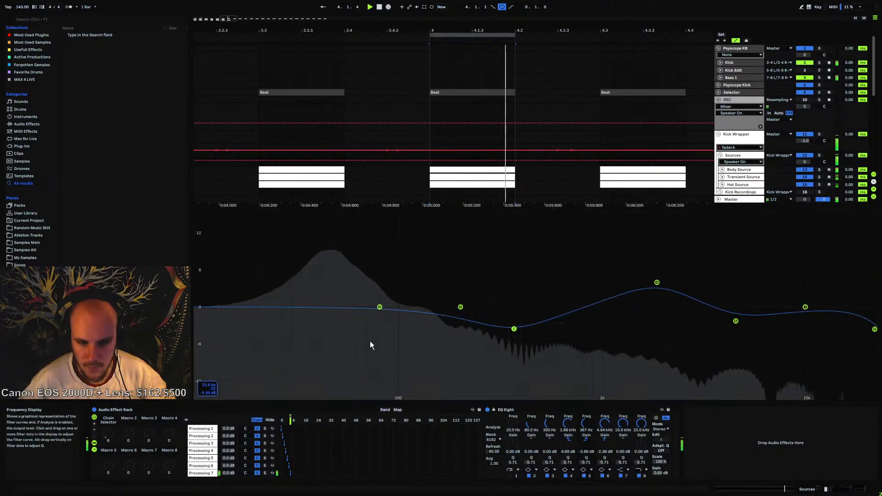
key("space")
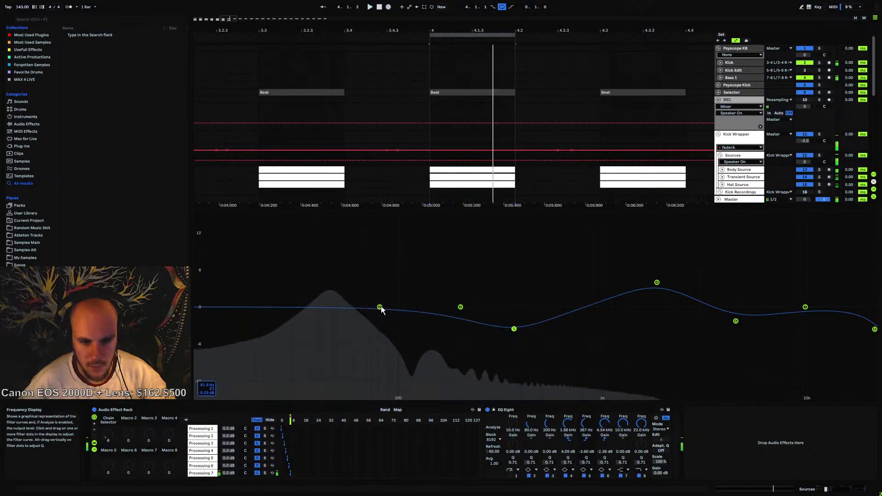
left_click_drag(380, 307, 414, 294)
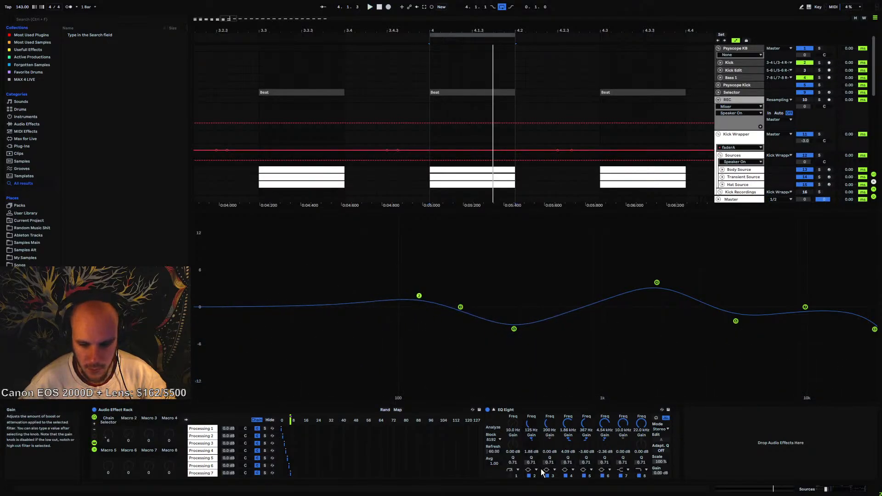
key("space")
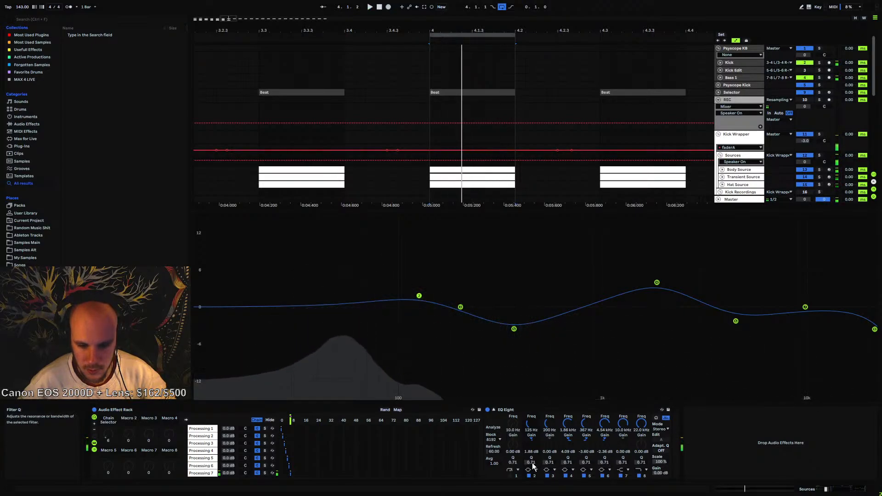
left_click_drag(531, 463, 532, 439)
key("space")
left_click_drag(421, 285, 399, 275)
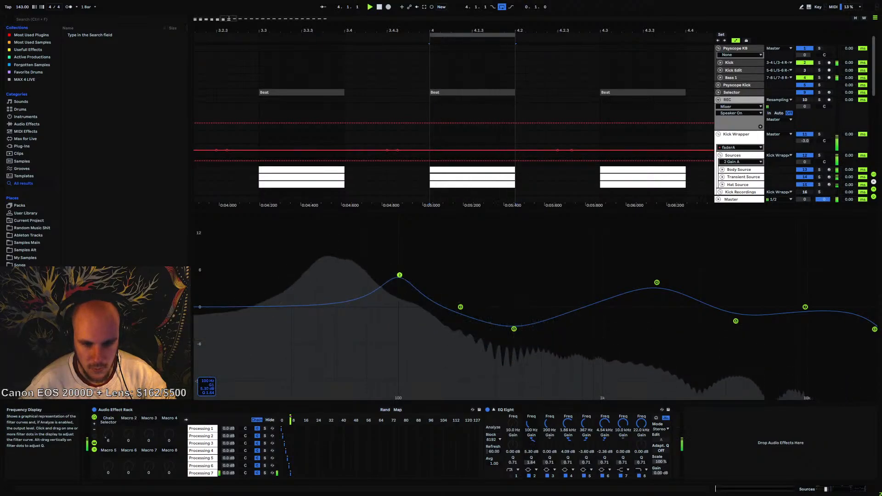
left_click_drag(875, 330, 852, 304)
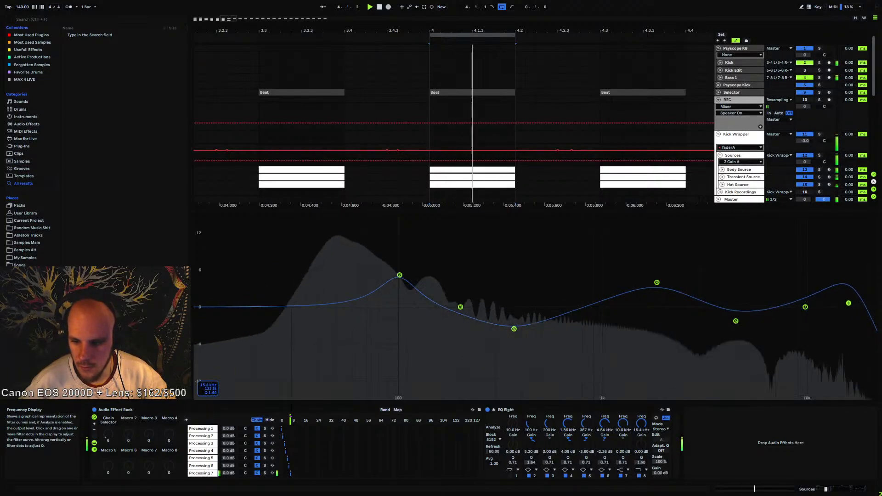
Boost band 7 of Transient Source's EQ Eight by about 1.9 dB at 10 kHz and listen to the kick
left_click(737, 186)
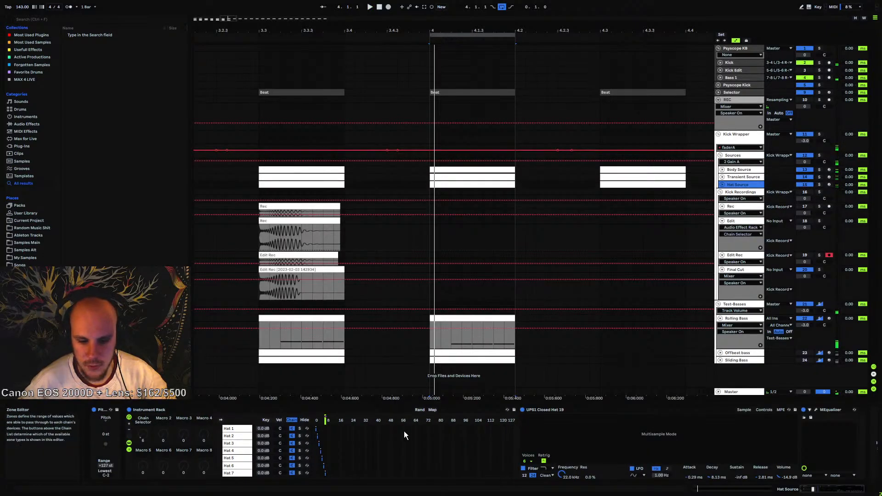
left_click(727, 178)
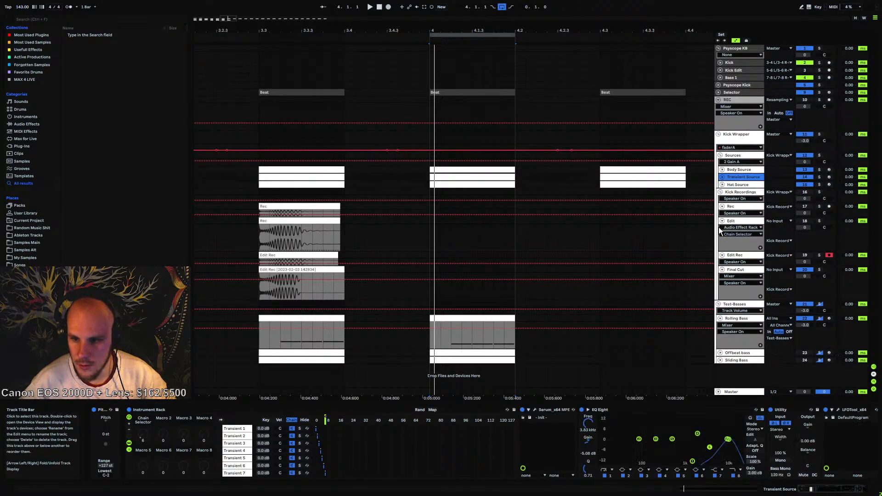
left_click(738, 465)
key("space")
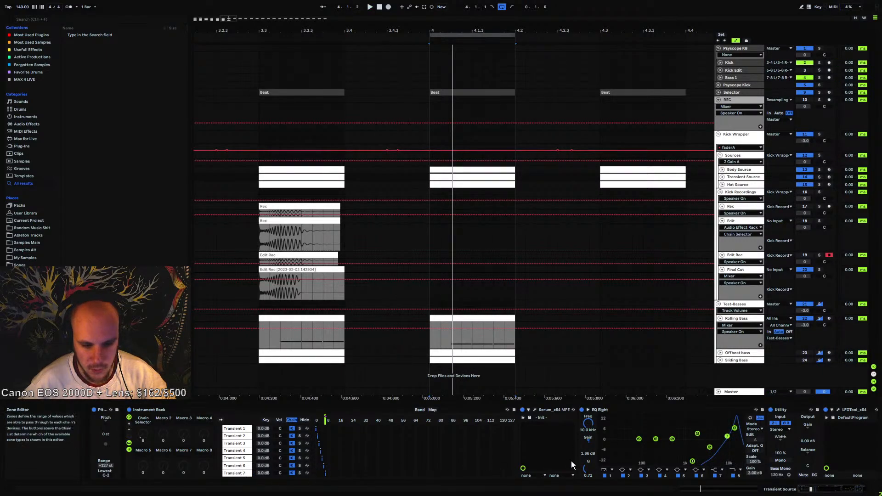
key("space")
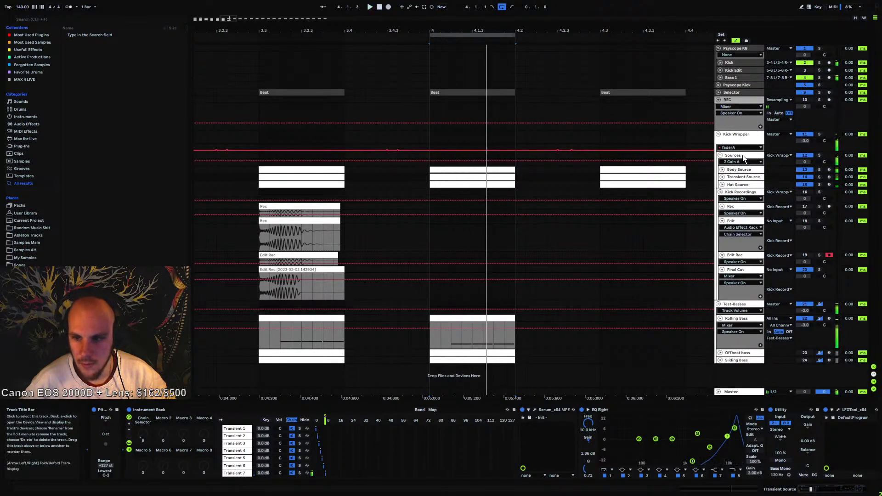
In Processing 7's EQ Eight on Sources, lower the high cut slightly, set band 6 to about -2.8 dB at 4.55 kHz, and listen
left_click(740, 155)
left_click_drag(852, 305, 844, 309)
left_click_drag(735, 321, 735, 324)
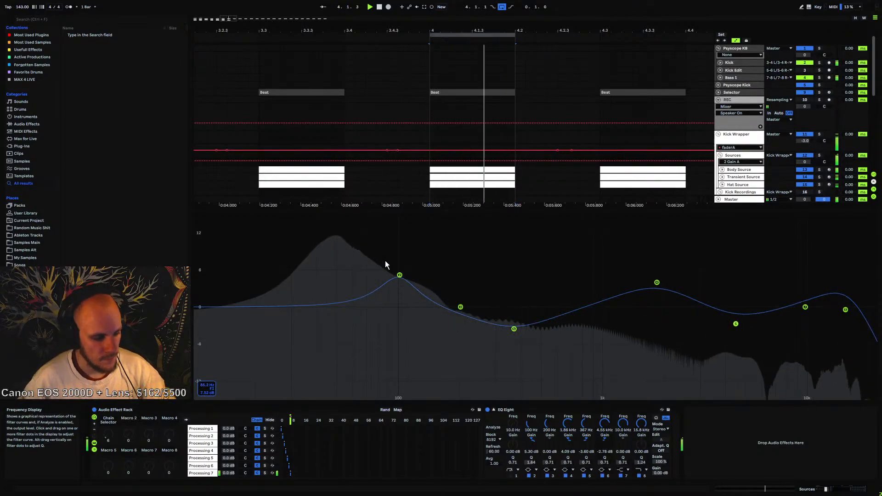
key("space")
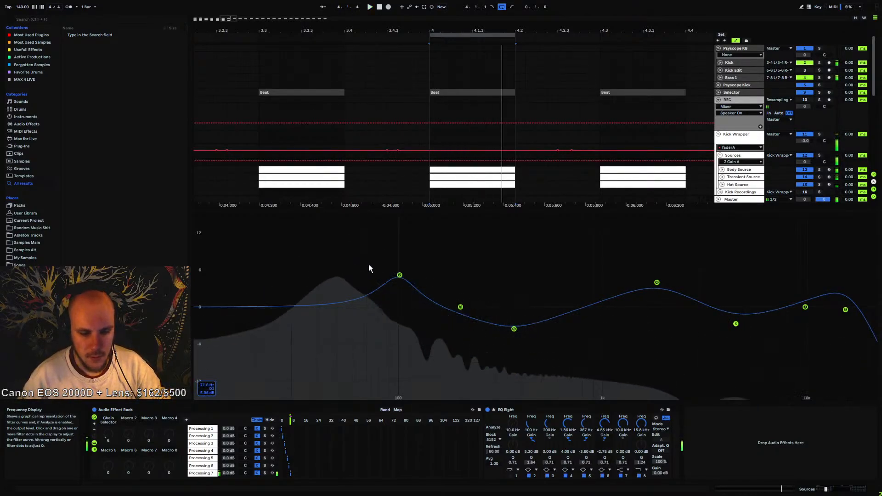
scroll(600, 117, "down", 3)
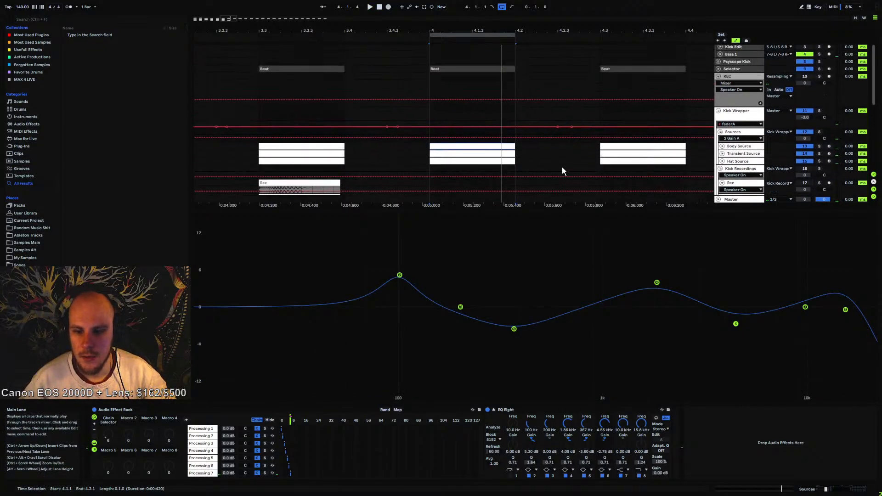
left_click(494, 410)
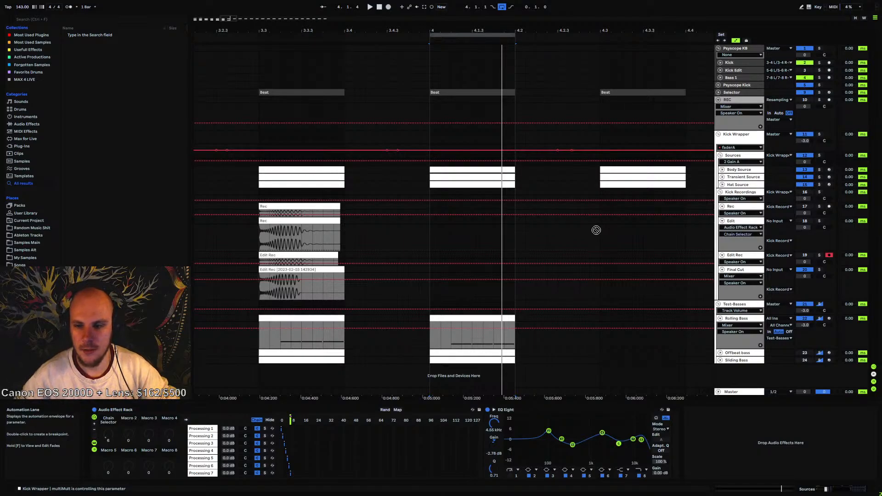
Arm the Rec track and record the seventh kick over the beat starting at 4.1.1
left_click(829, 206)
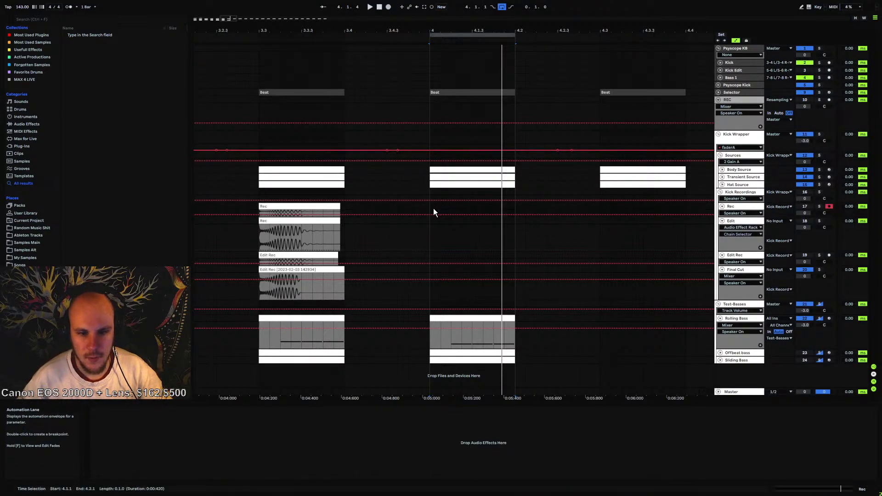
left_click(429, 212)
left_click(388, 7)
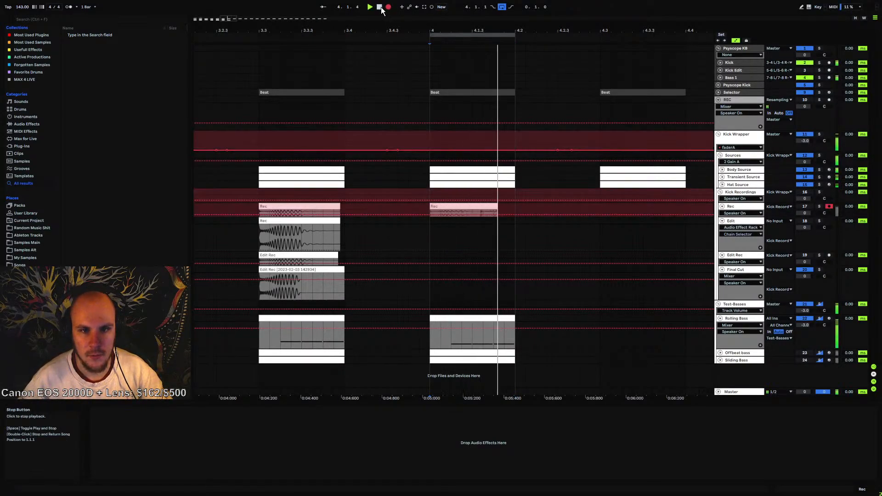
left_click(380, 7)
left_click_drag(431, 207, 430, 207)
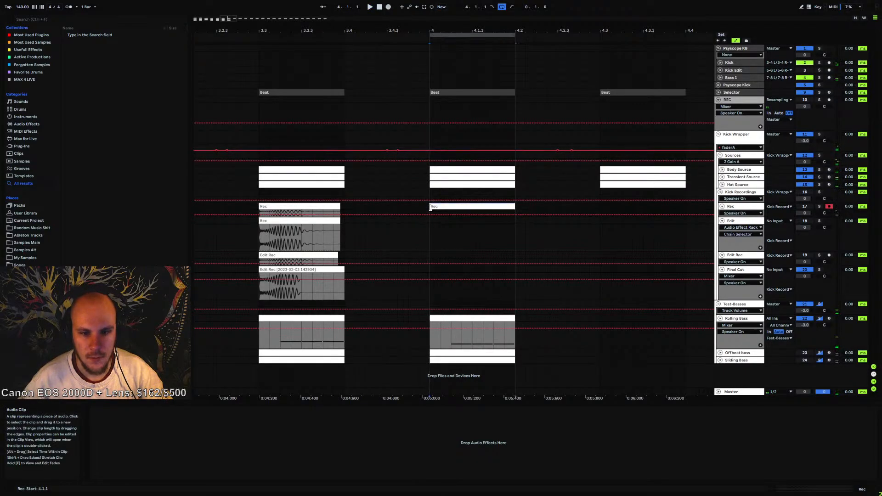
Copy the new Rec recording onto the Edit track at 4.1.1
left_click(448, 206)
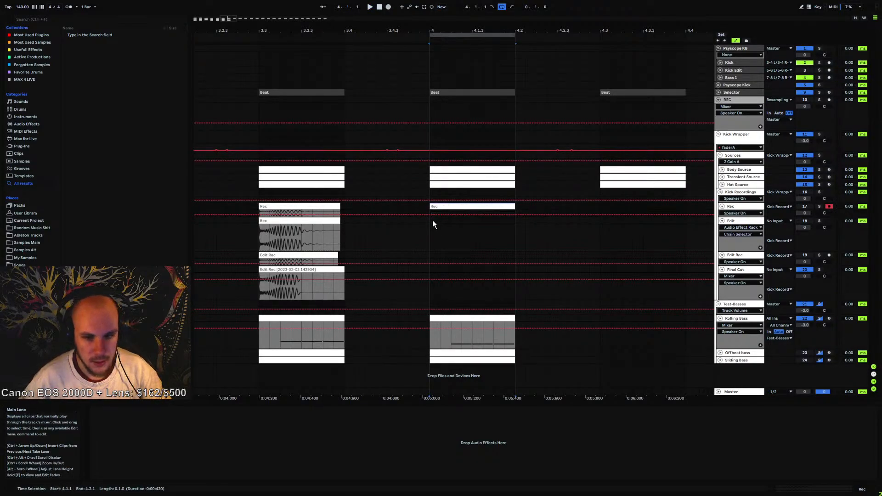
left_click(432, 220)
key("ctrl+v")
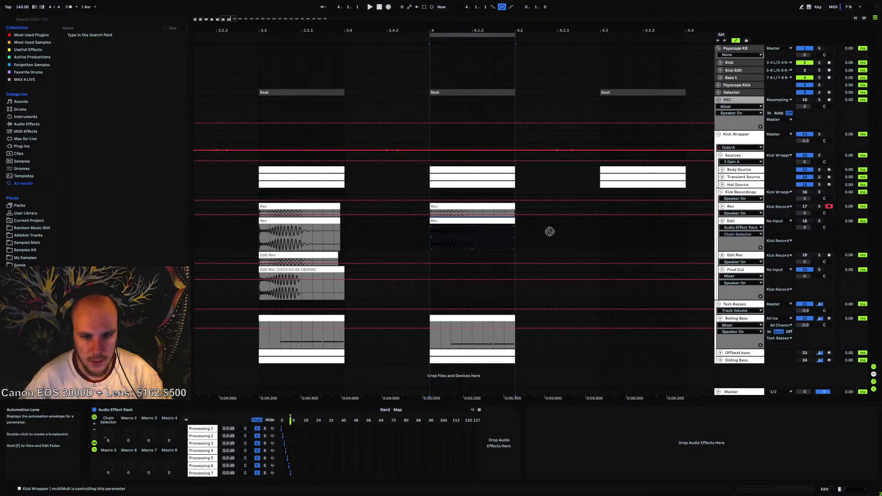
left_click(735, 227)
left_click(733, 235)
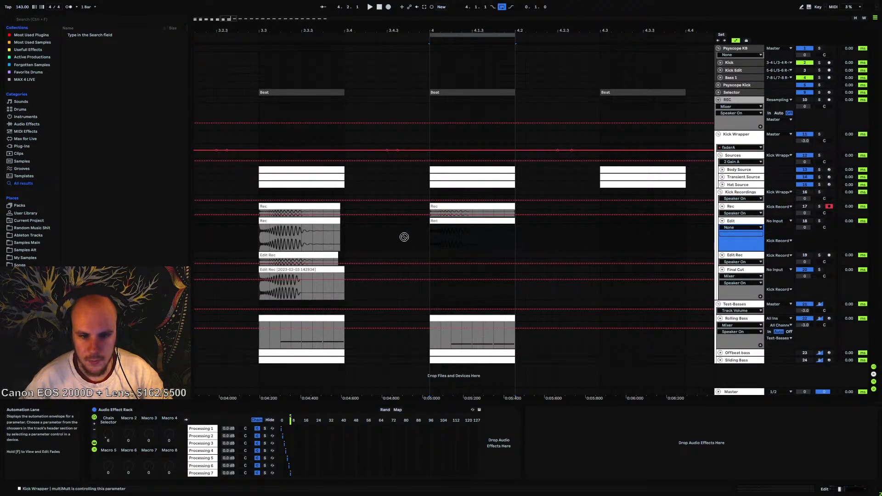
left_click(732, 228)
left_click(735, 240)
left_click(732, 221)
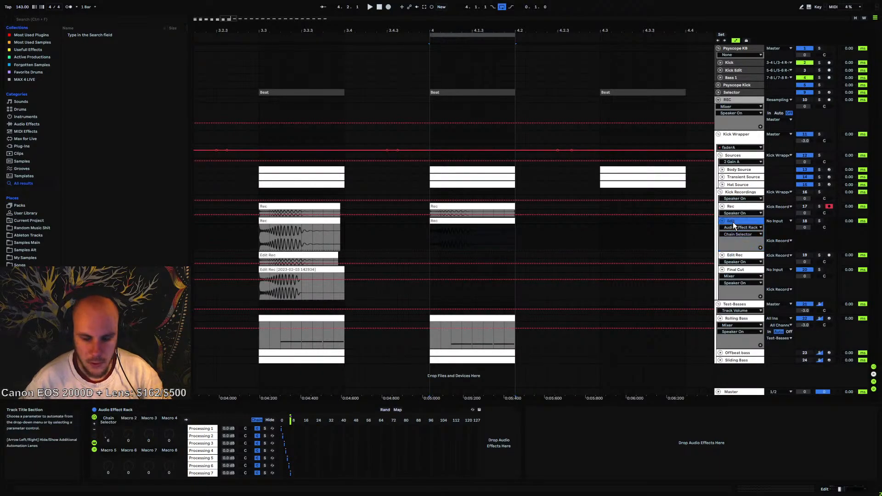
Hide the automation lanes and consolidate the kick clip pasted on the Edit track
key("a")
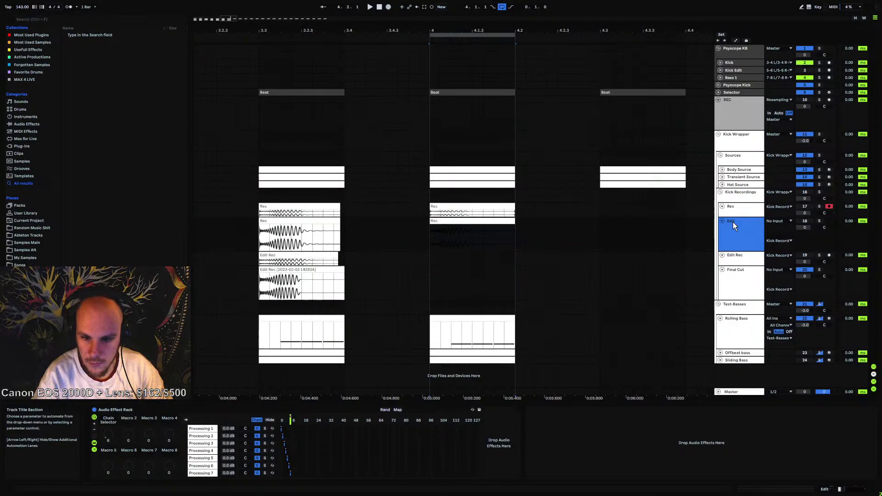
left_click(558, 236)
left_click(447, 223)
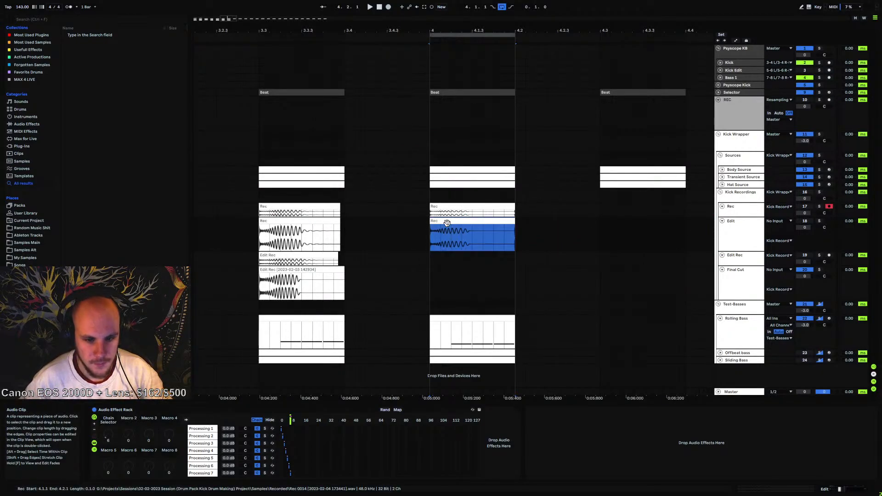
key("ctrl+j")
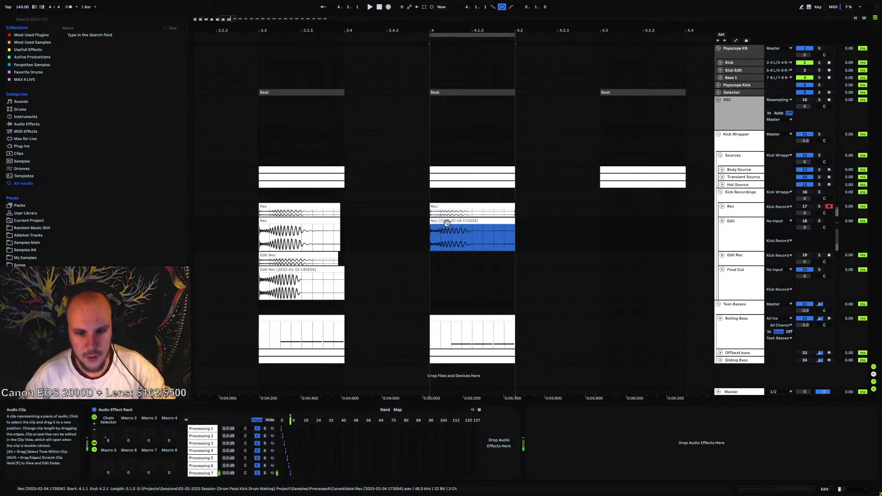
Reset the consolidated clip's gain to 0 dB and place the insert marker at its start, 4.1.1
double_click(447, 223)
double_click(208, 444)
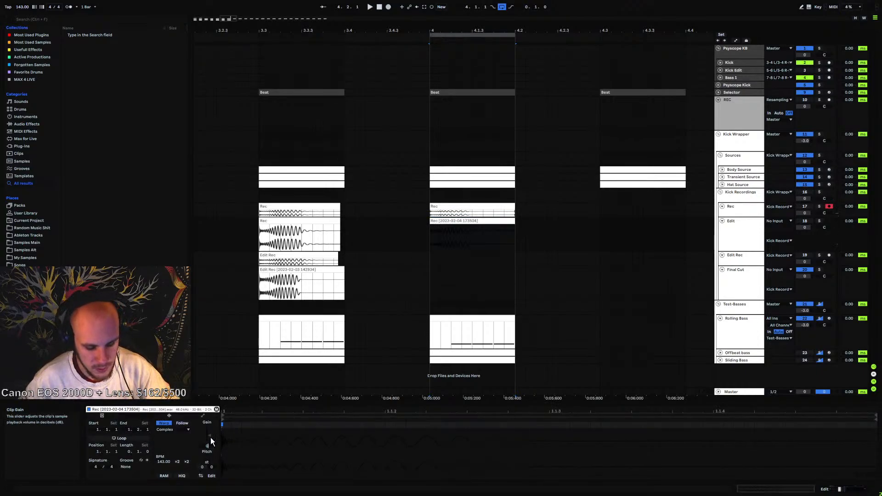
left_click(424, 246)
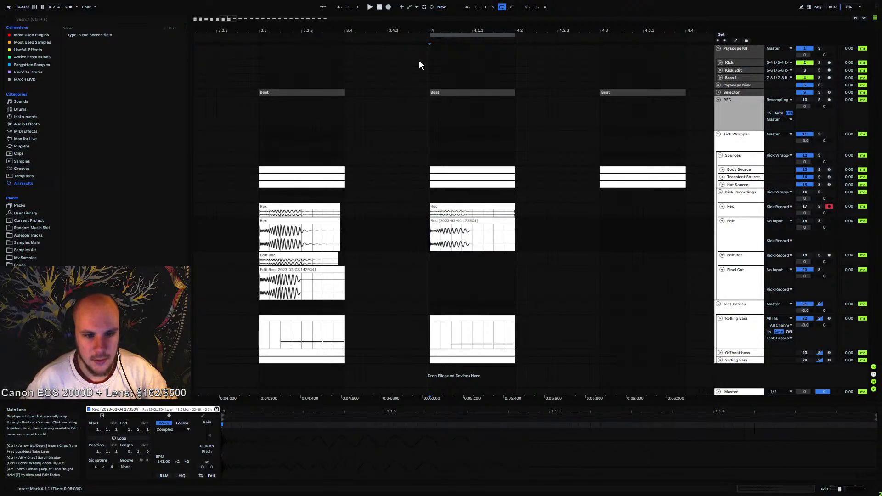
left_click_drag(443, 30, 443, 80)
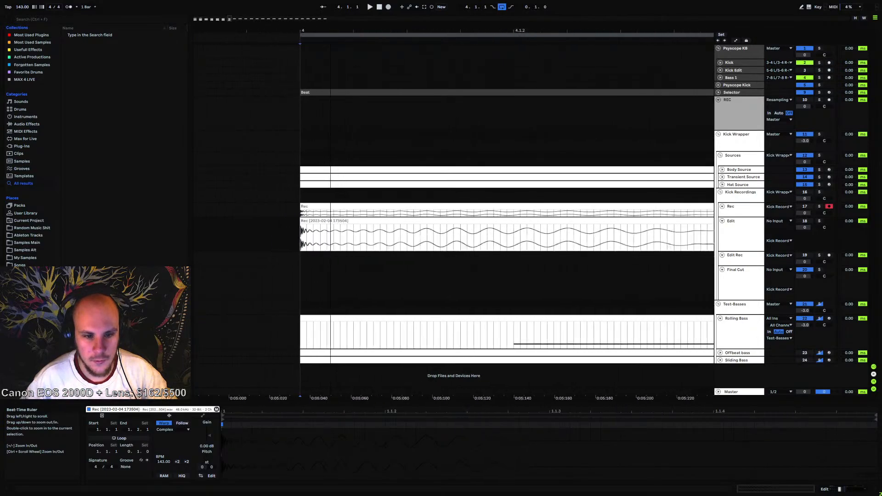
left_click_drag(330, 80, 303, 77)
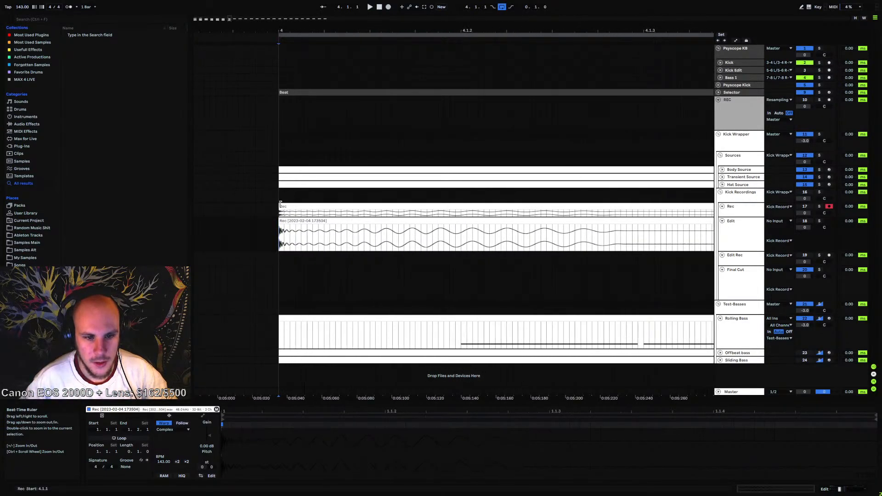
Add the FreeClip plug-in to the Processing 7 chain of the Edit track's Audio Effect Rack
left_click(740, 238)
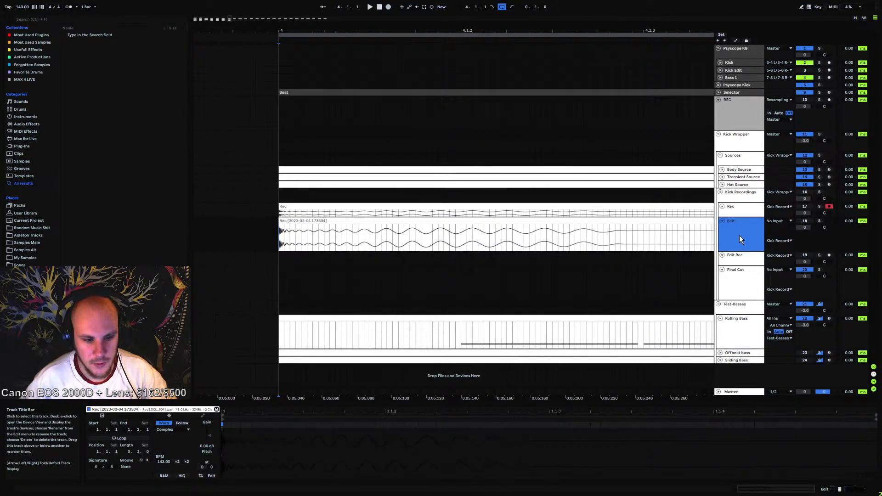
double_click(739, 236)
left_click(210, 473)
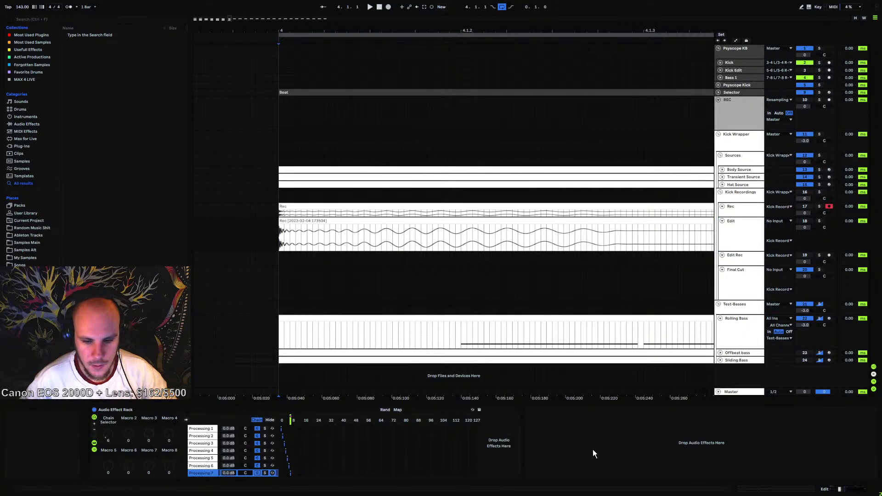
right_click(592, 449)
mouse_move(644, 321)
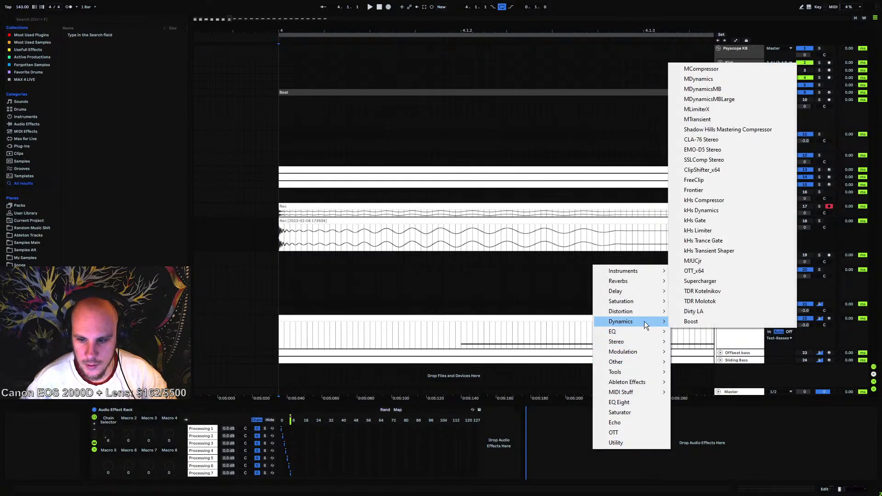
left_click(710, 180)
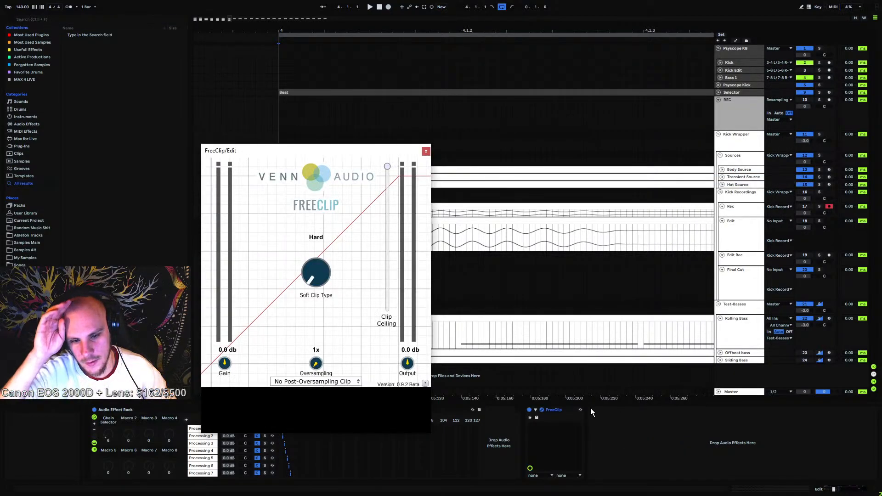
left_click_drag(557, 409, 491, 430)
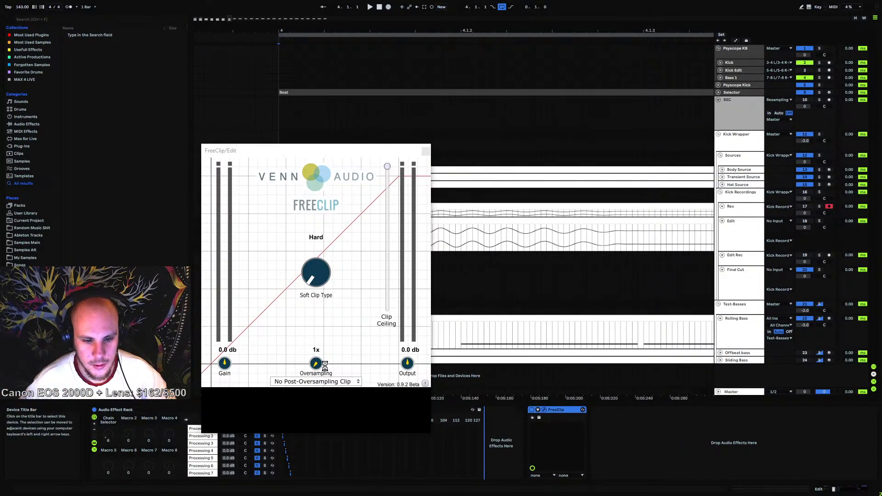
Set FreeClip's oversampling to 8x, gain to 1.0 dB and output to -1.0 dB, and play the kick briefly
left_click_drag(325, 365, 325, 329)
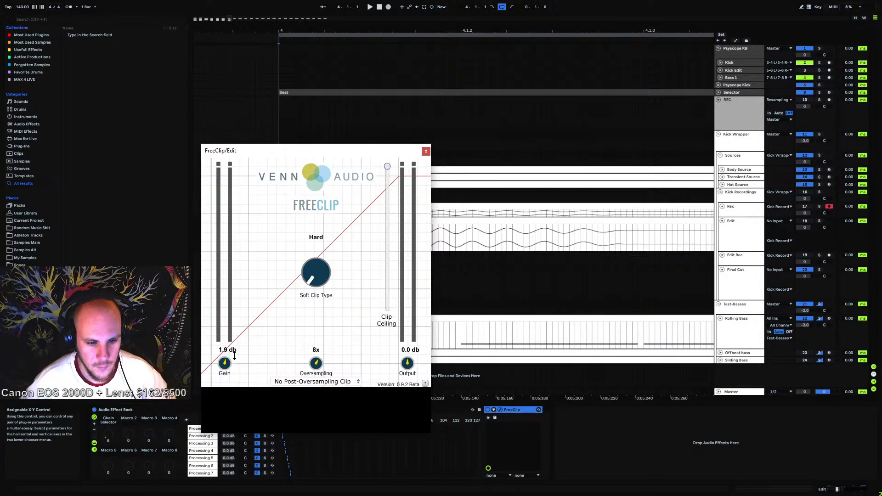
left_click_drag(235, 359, 235, 360)
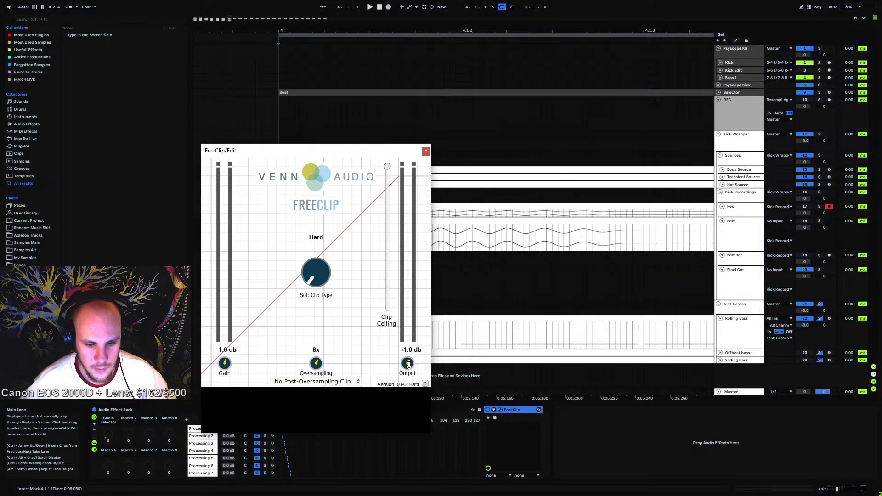
key("space")
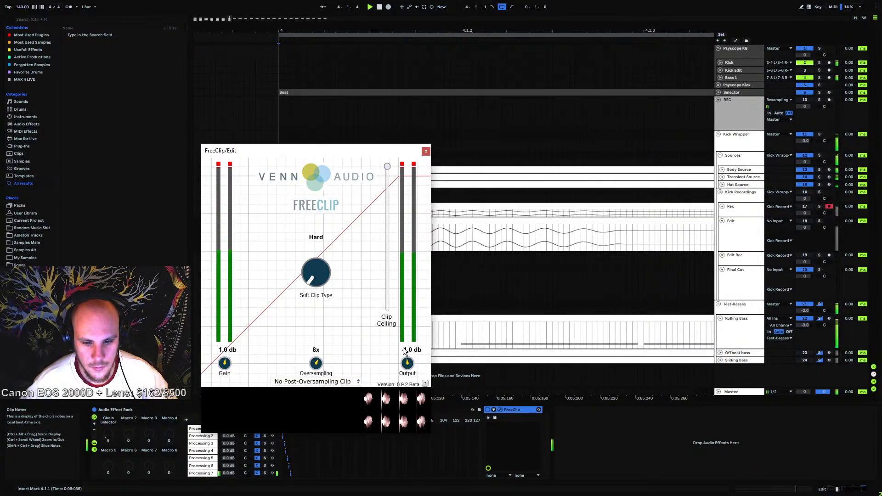
key("space")
Raise FreeClip's gain to 6.3 dB and return its output to 0.0 dB while playing the loop
left_click_drag(225, 364, 229, 360)
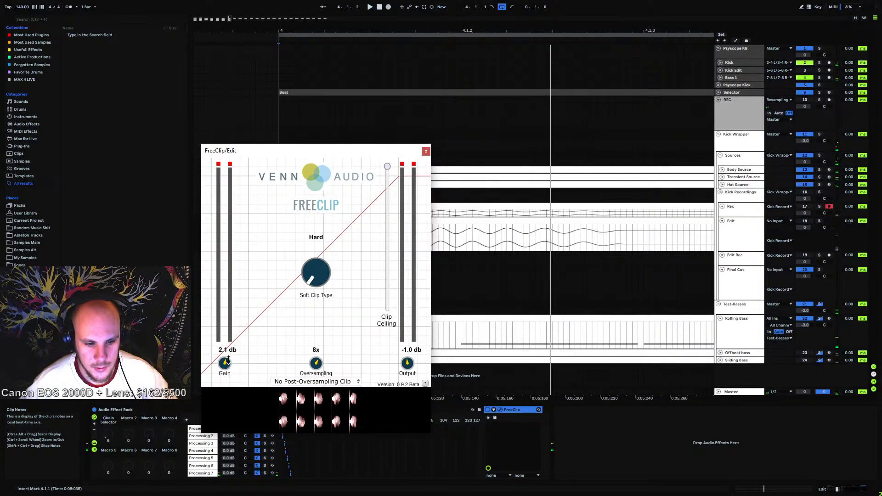
key("space")
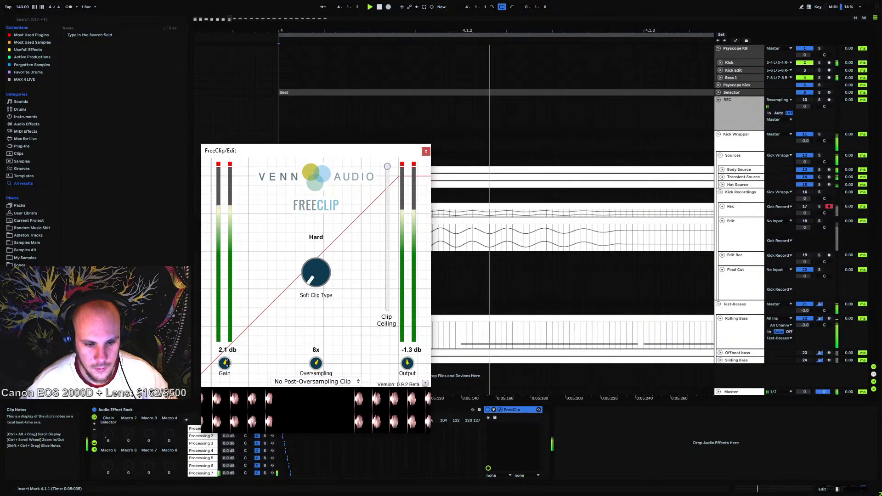
left_click_drag(227, 363, 231, 355)
scroll(232, 351, "up", 5)
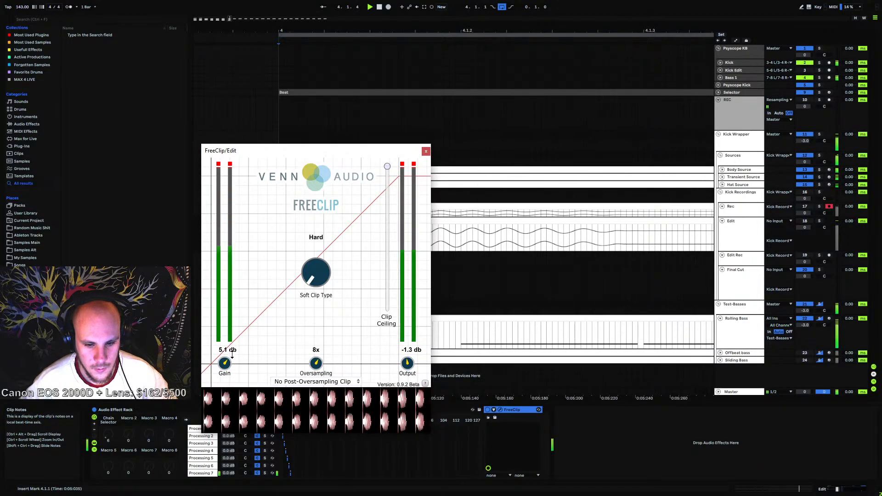
scroll(233, 352, "up", 7)
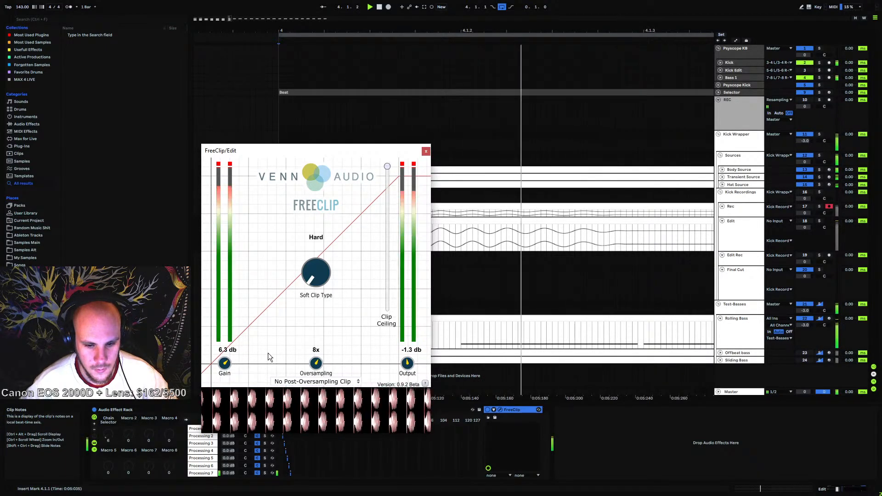
scroll(407, 364, "down", 14)
scroll(408, 364, "down", 20)
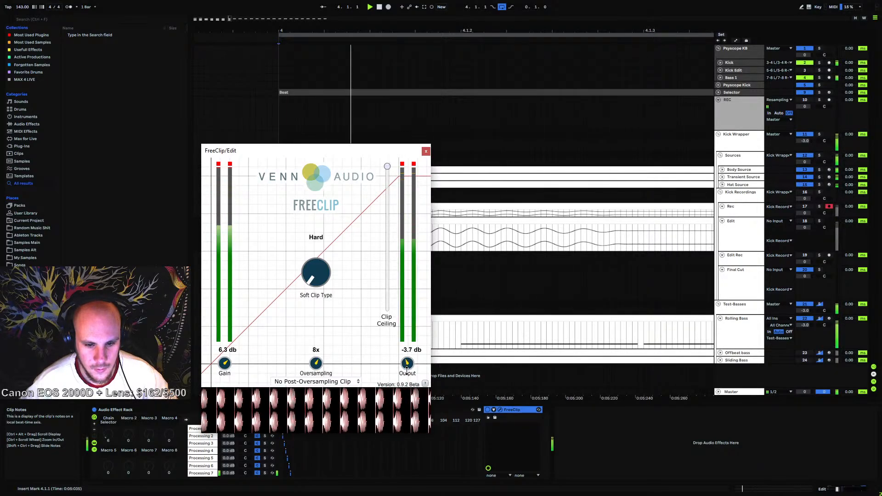
left_click_drag(405, 375, 419, 361)
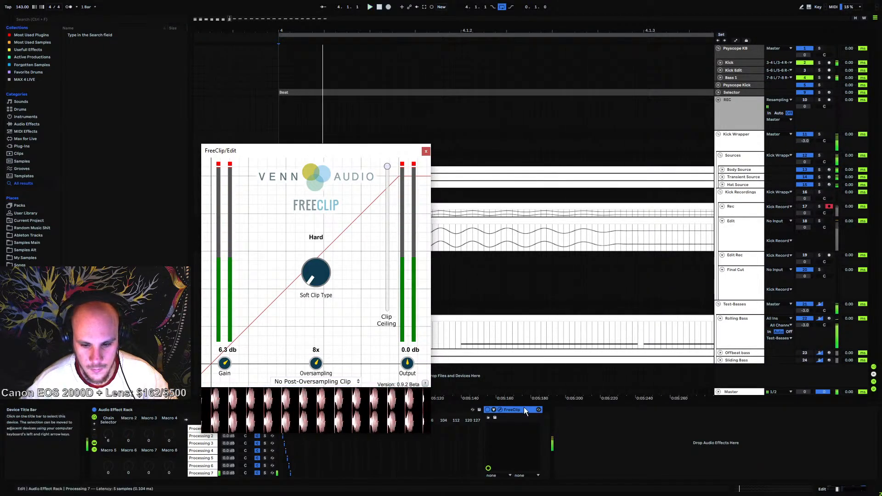
Close the FreeClip window and activate the Edit track instead of the Sources group to hear the recorded kick
left_click(426, 152)
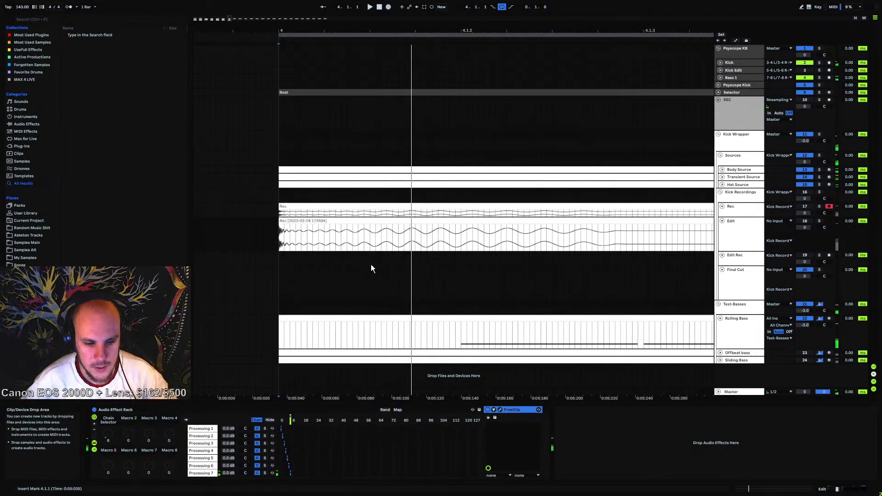
left_click(207, 472)
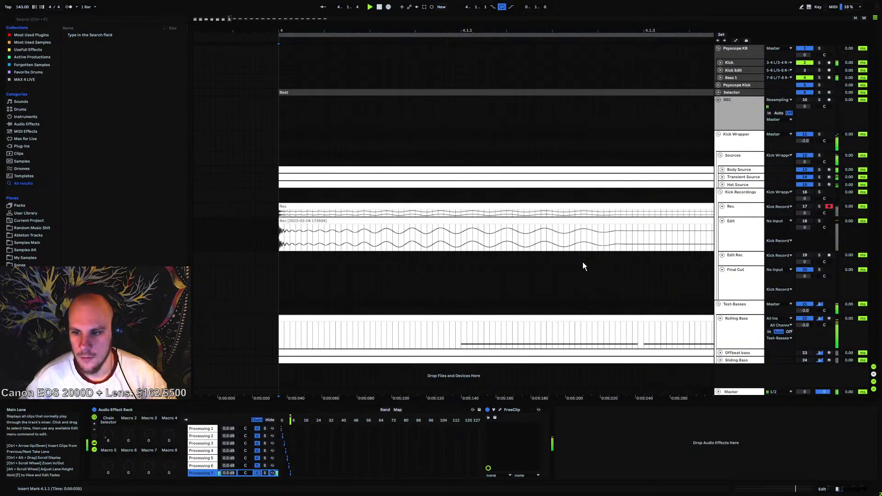
left_click(805, 221)
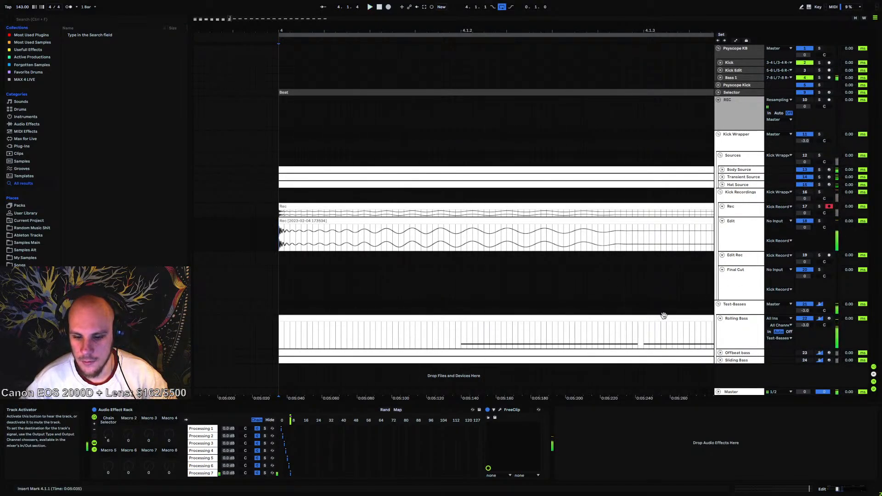
Activate the Kick Recordings group and lower FreeClip's gain to 5.8 dB on the Edit track while the loop plays
left_click(805, 191)
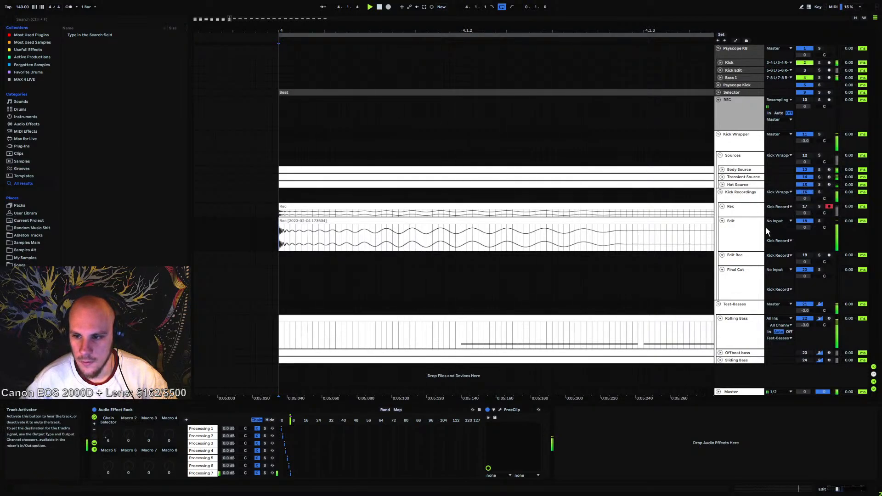
left_click(500, 409)
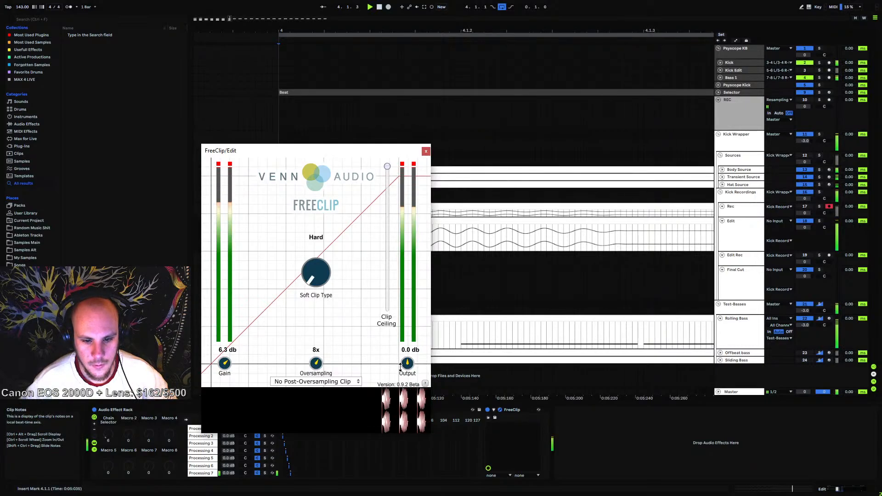
left_click_drag(224, 363, 227, 366)
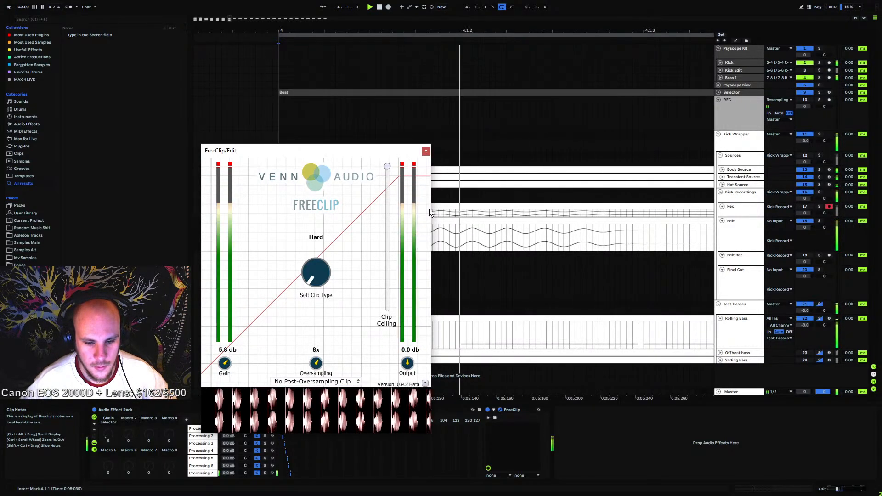
left_click(426, 152)
key("space")
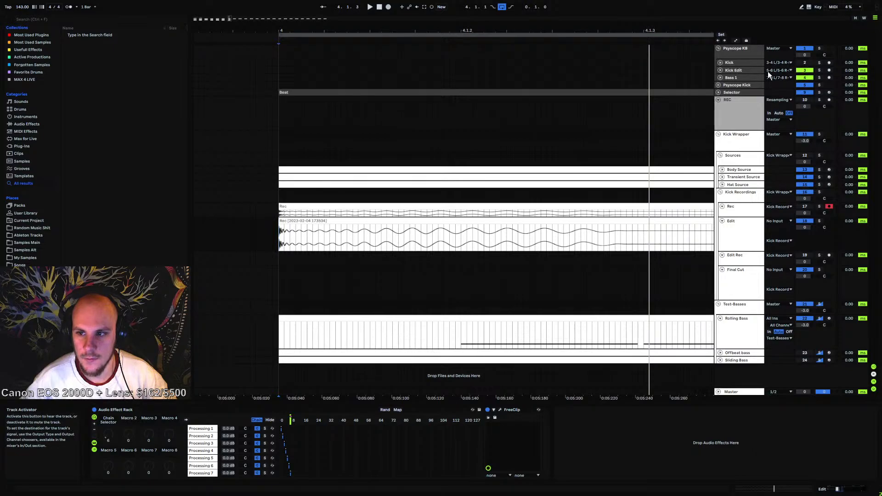
Open Psyscope from the Psyscope KB track during playback and inspect the kick and bass waveforms around the 0.25 beat point
left_click(735, 48)
left_click(106, 410)
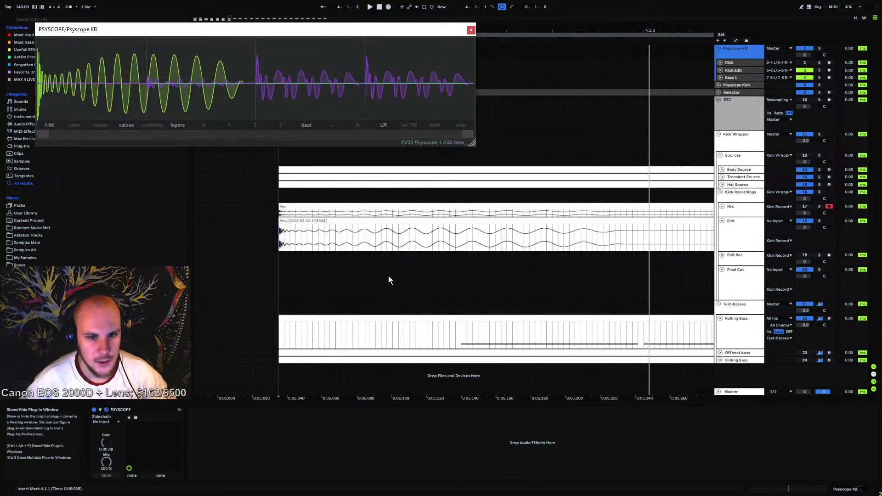
key("space")
left_click_drag(190, 29, 338, 30)
left_click_drag(612, 135, 263, 137)
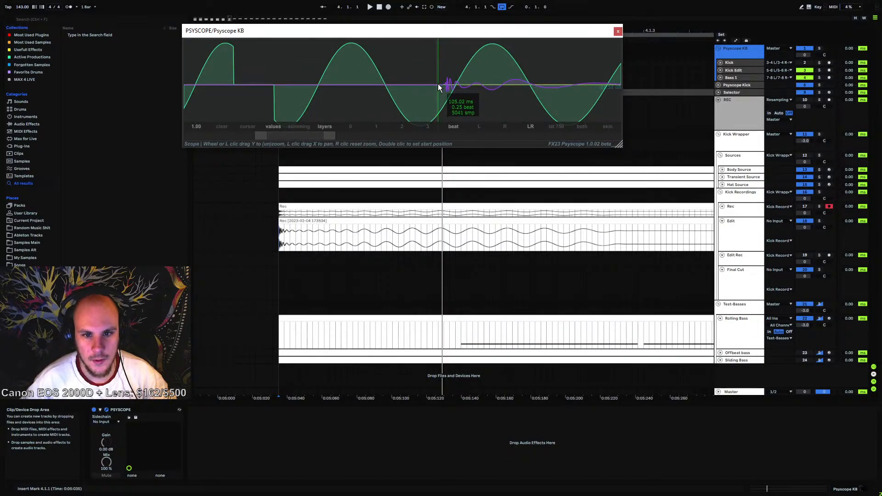
Add an EQ Eight to the Edit track, place it behind FreeClip in the rack, and show My Samples in the browser again
left_click(733, 238)
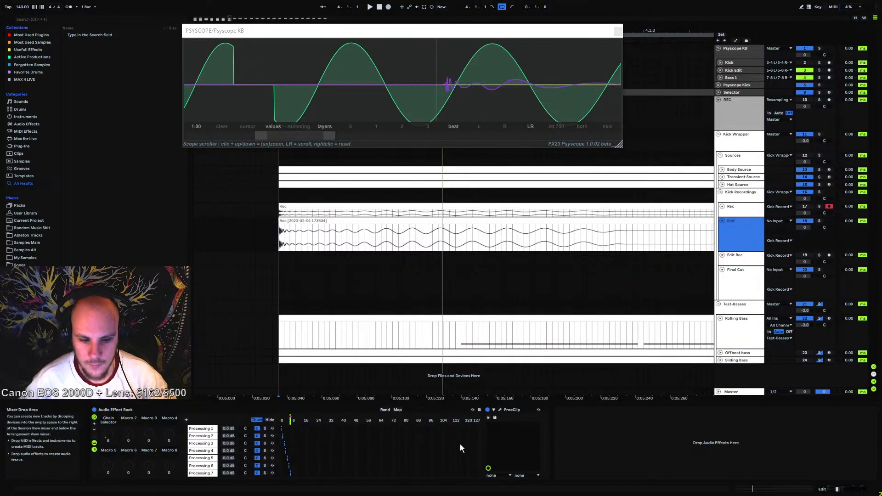
right_click(616, 440)
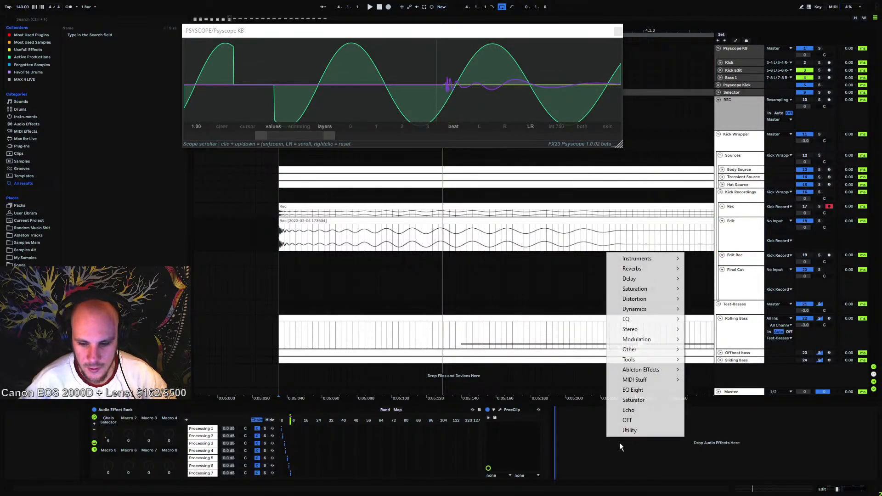
left_click(647, 389)
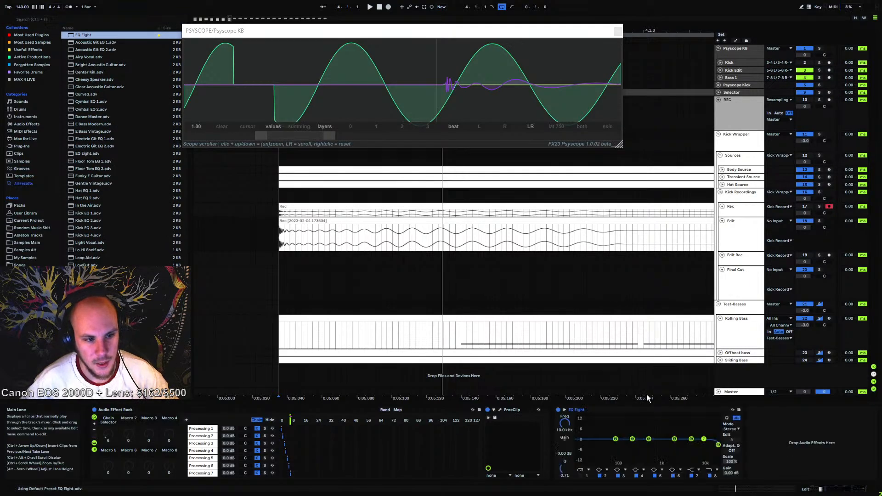
left_click(27, 258)
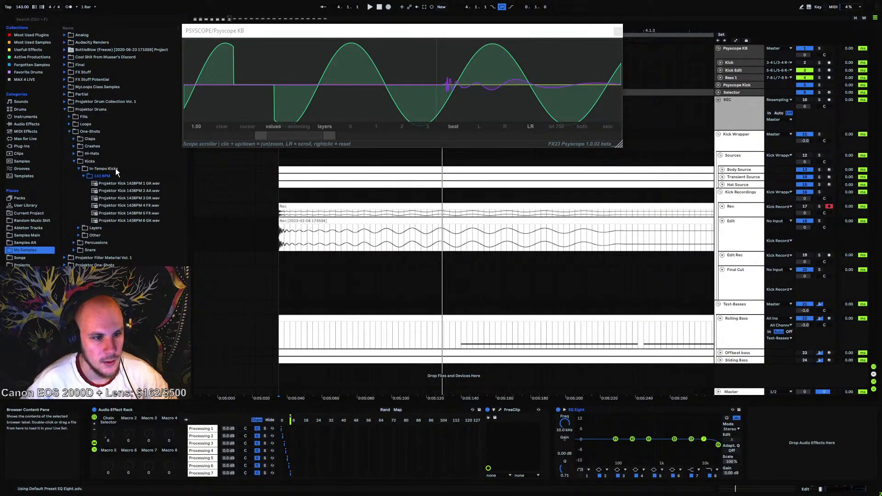
left_click(585, 408)
left_click_drag(585, 408, 542, 422)
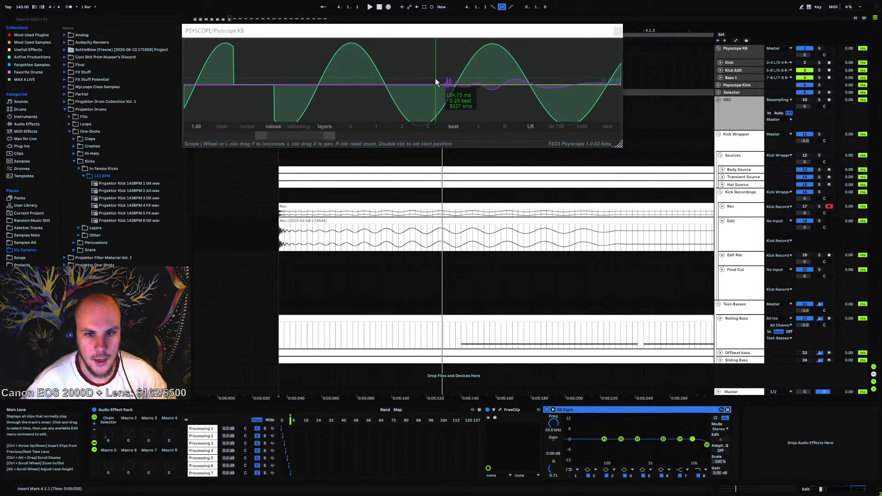
During playback, enable EQ Eight's low cut at 40.8 Hz, boost 150 Hz by 1.12 dB and 2.02 kHz by 3.60 dB, and dip between them
left_click(569, 475)
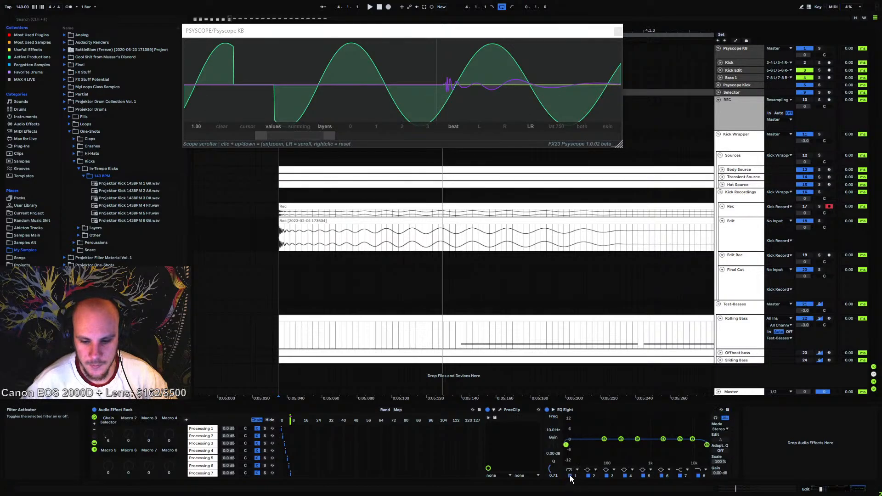
key("space")
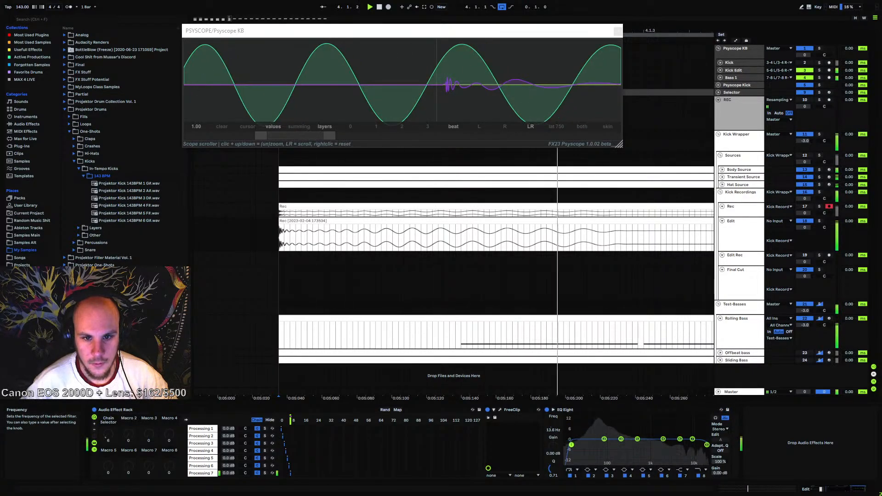
left_click_drag(553, 424, 553, 395)
left_click_drag(591, 444, 592, 442)
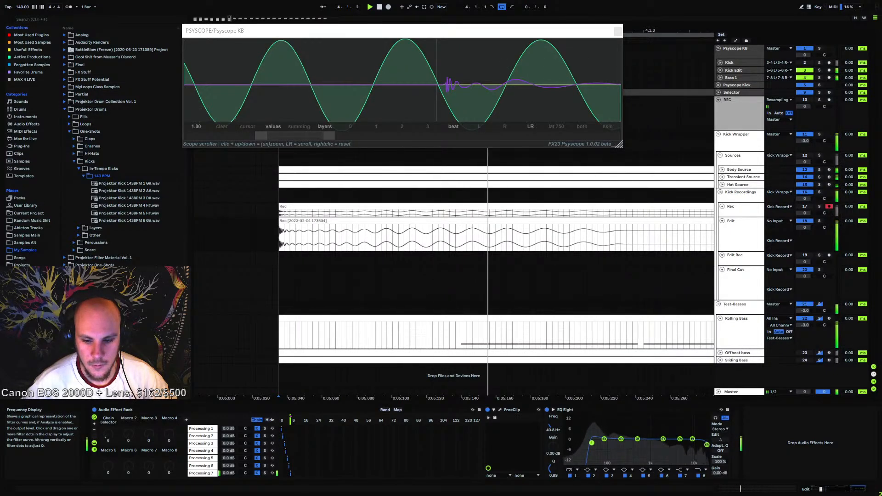
left_click_drag(616, 439, 615, 438)
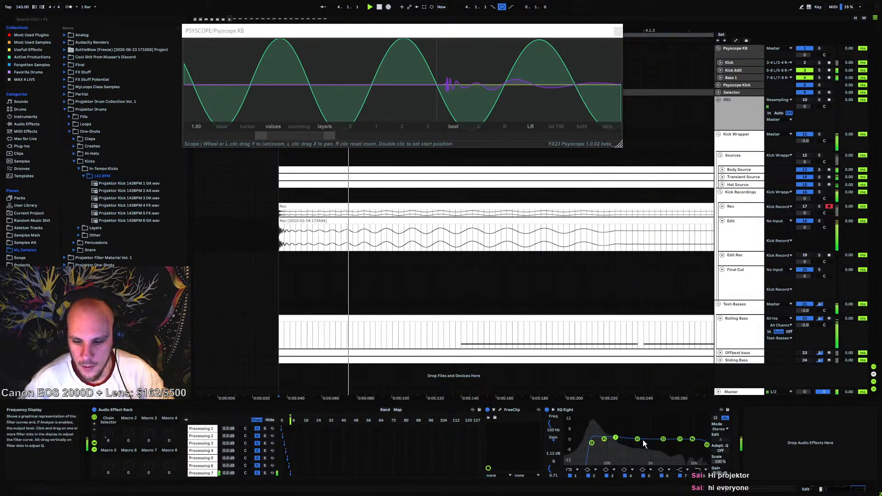
left_click_drag(637, 439, 663, 434)
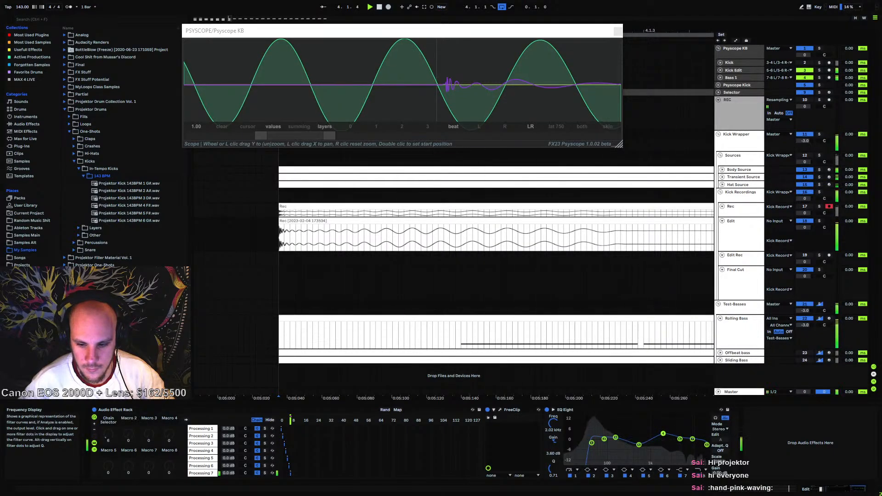
Set EQ Eight's high cut to 16.7 kHz with a Q of 0.49, toggling the filter to compare
left_click(706, 445)
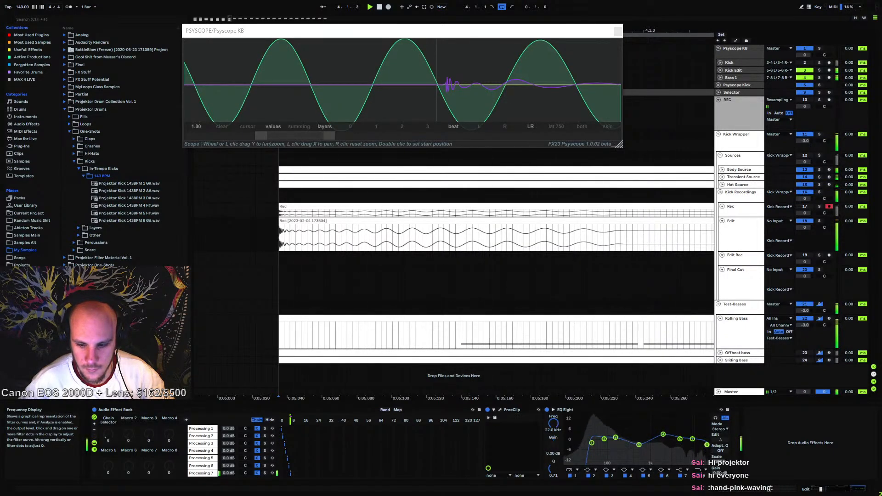
left_click_drag(701, 446, 697, 443)
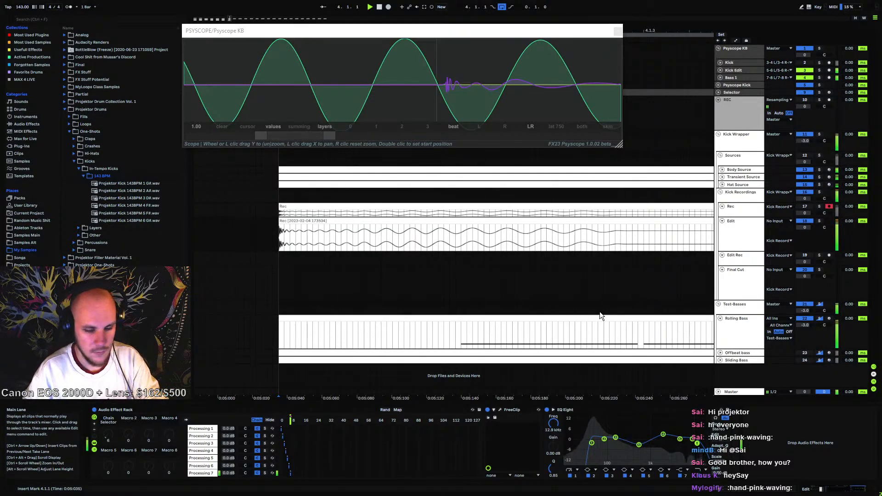
left_click(699, 470)
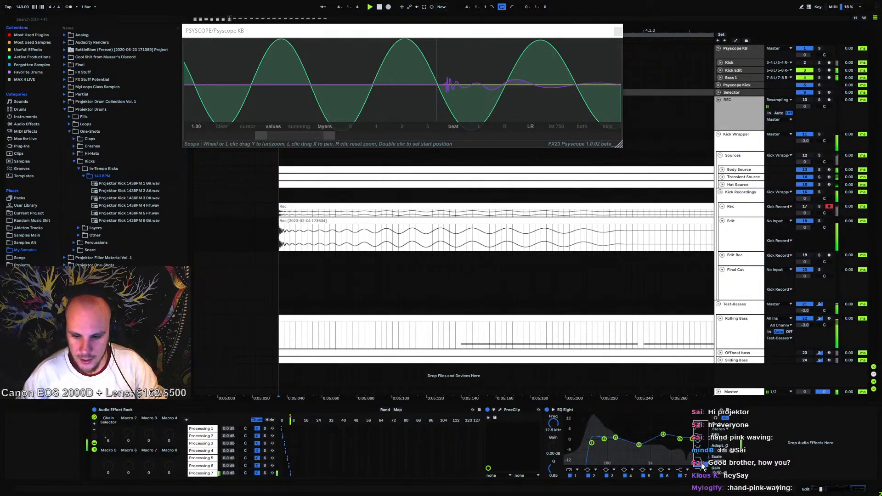
left_click(703, 465)
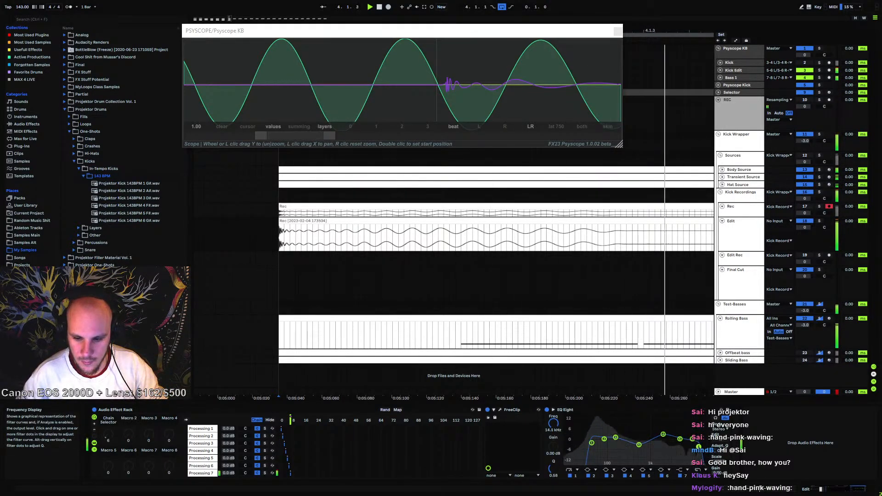
left_click_drag(698, 447, 696, 447)
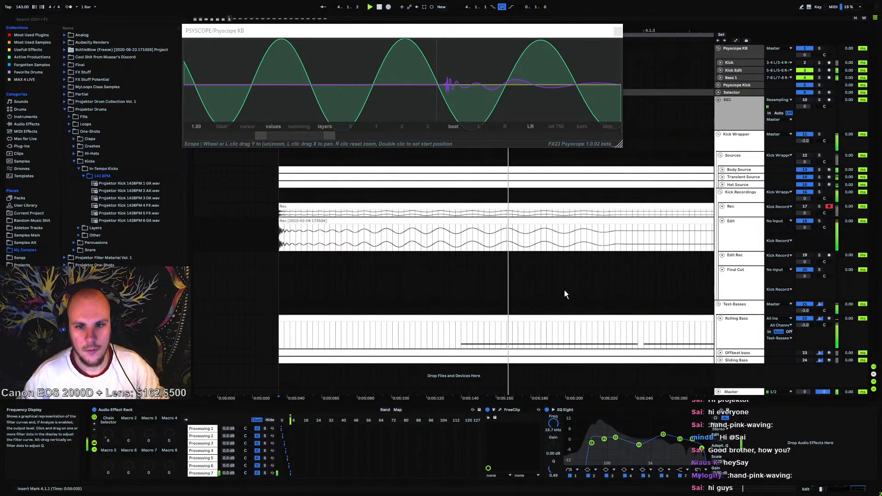
Check the complete kick and bass waveforms in Psyscope, close its window and stop playback
left_click_drag(291, 139, 339, 132)
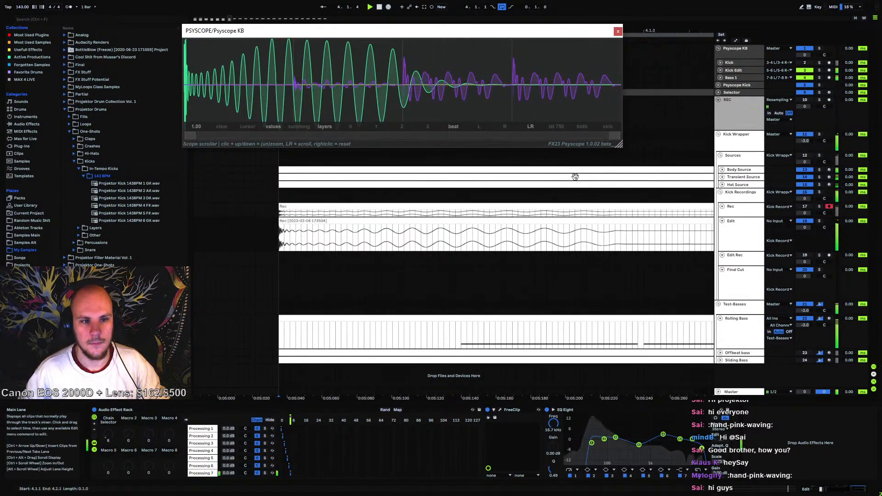
left_click(618, 31)
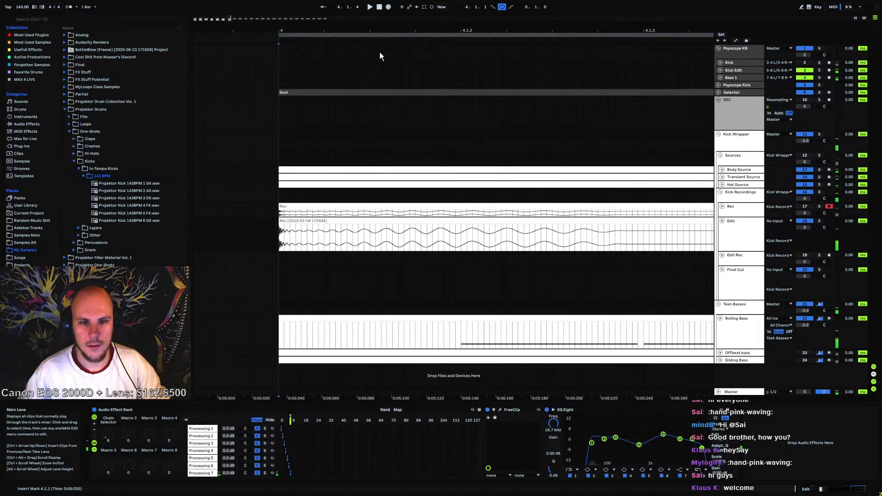
key("space")
Arm the Edit Rec track and record the processed kick onto it from 4.1.1 to 4.2.1
left_click_drag(380, 31, 317, 6)
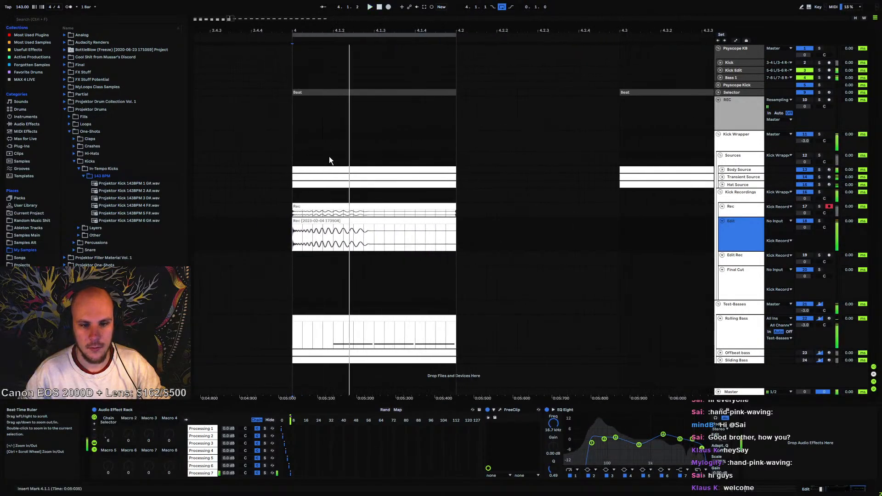
left_click(293, 258)
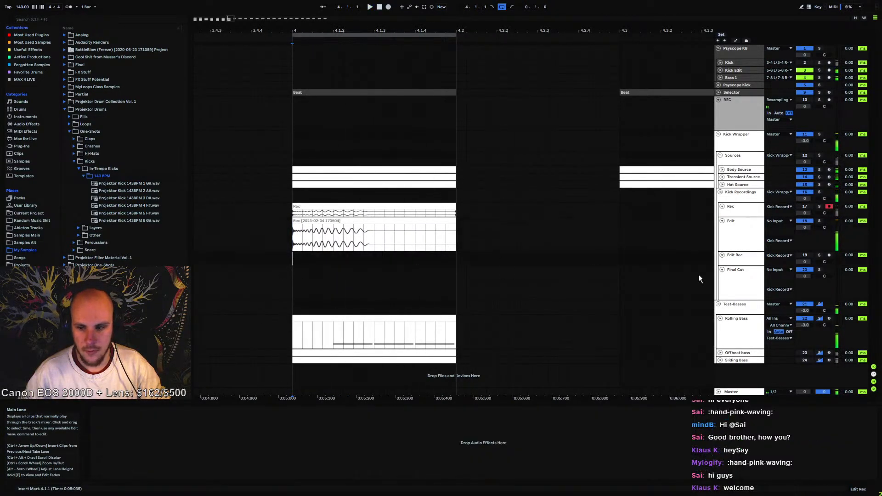
left_click(829, 255)
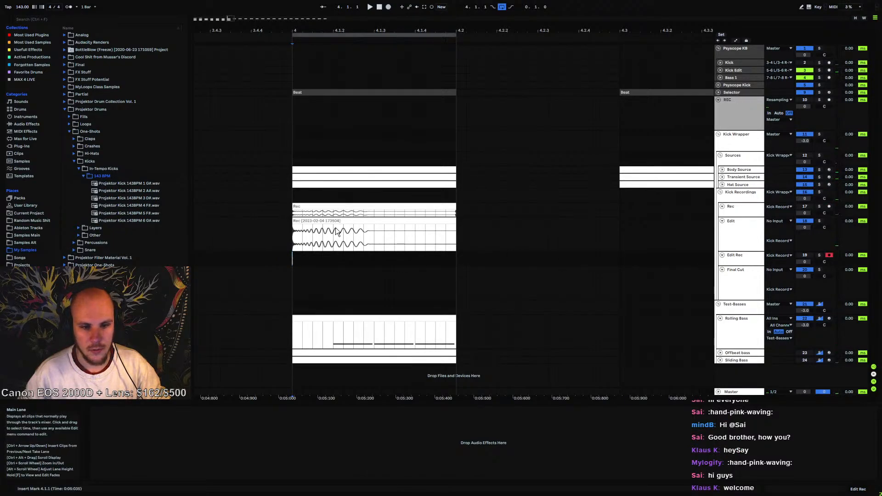
left_click(388, 7)
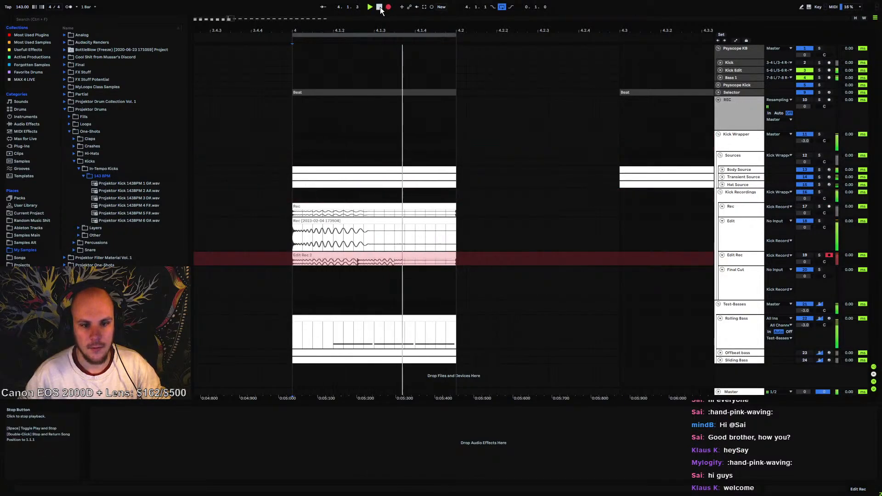
left_click(379, 7)
Copy the new Edit Rec recording onto the Final Cut track at 4.1.1 and consolidate it
left_click_drag(360, 258, 301, 252)
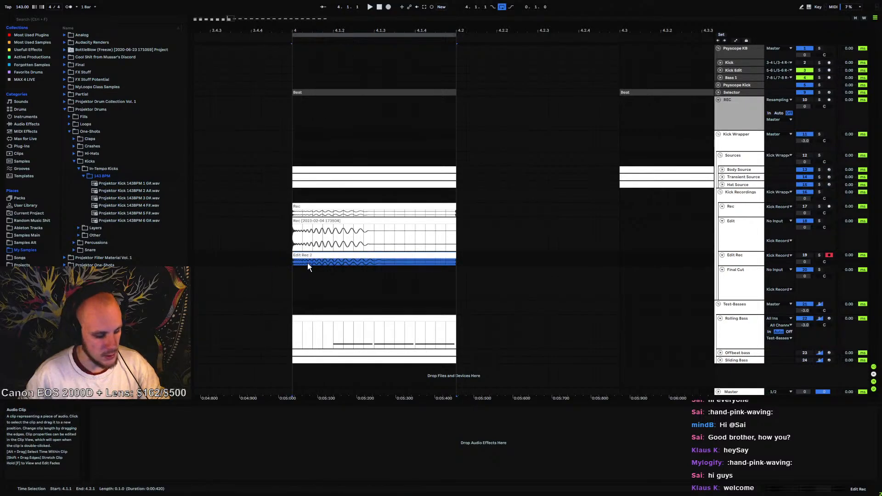
left_click(296, 278)
key("ctrl+v")
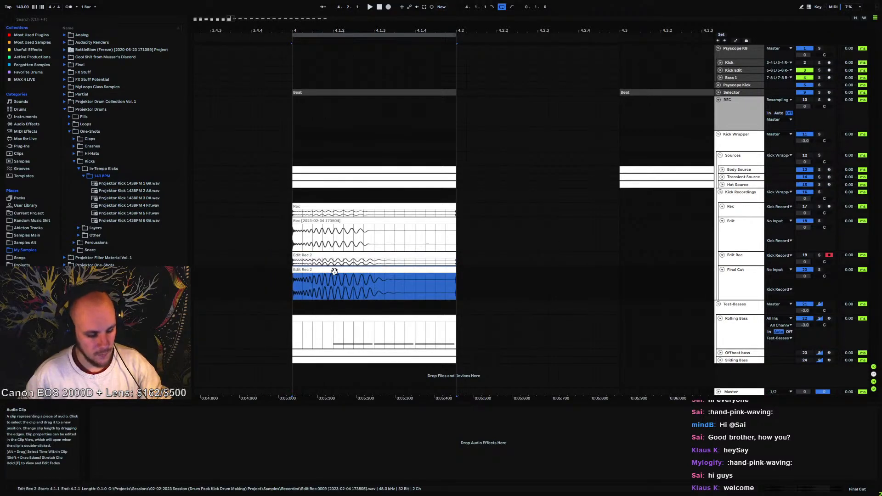
key("ctrl+j")
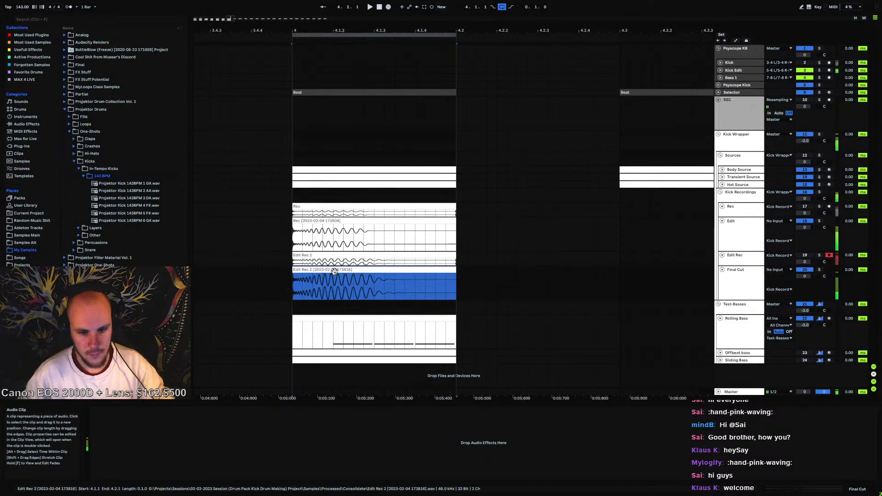
Reset the Final Cut clip's gain to 0.00 dB and delete its tail from 4.1.3 to 4.2.1
double_click(335, 271)
double_click(209, 446)
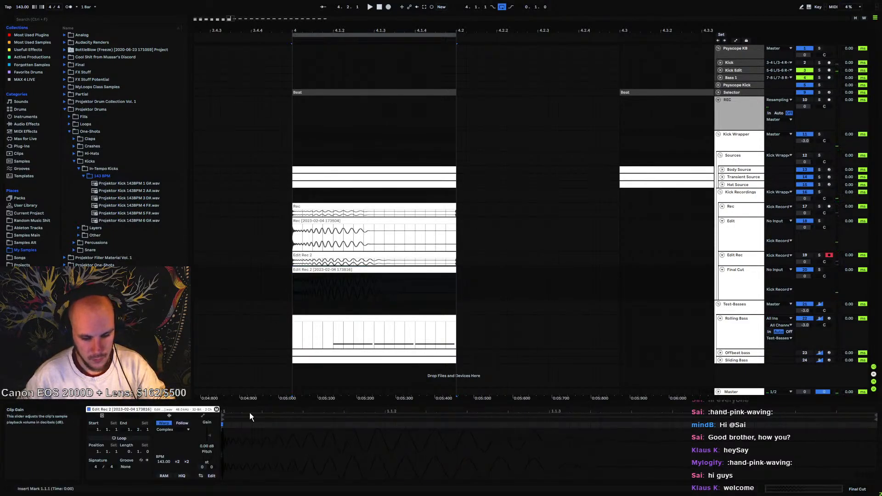
left_click(336, 271)
left_click(358, 286)
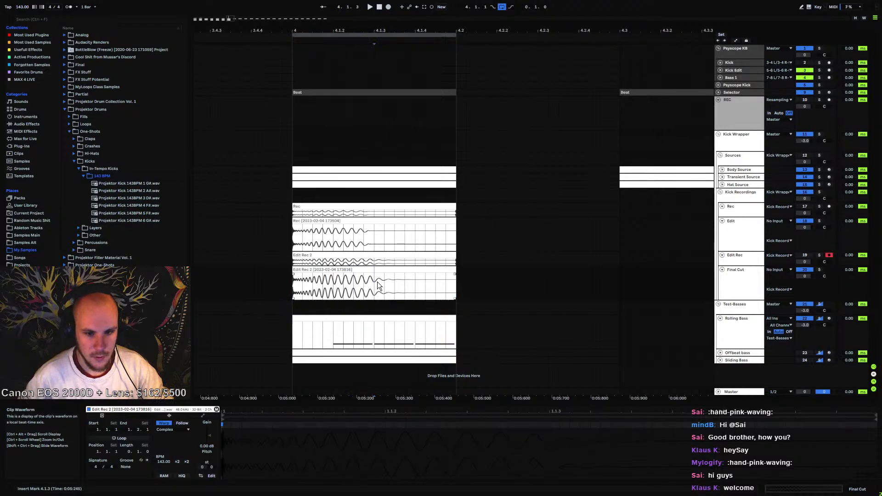
key("shift+Right")
key("shift+Right")
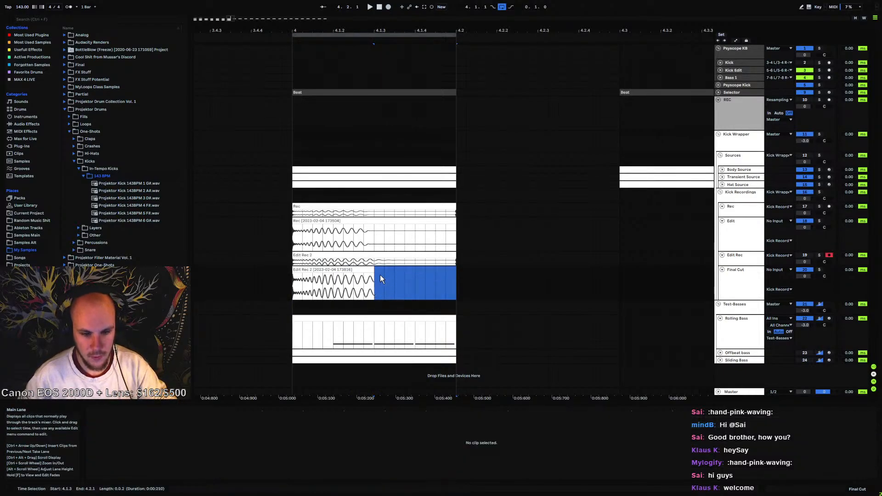
left_click_drag(372, 275, 454, 270)
Consolidate the trimmed Final Cut clip over the full beat from 4.1.1 to 4.2.1
left_click(357, 269)
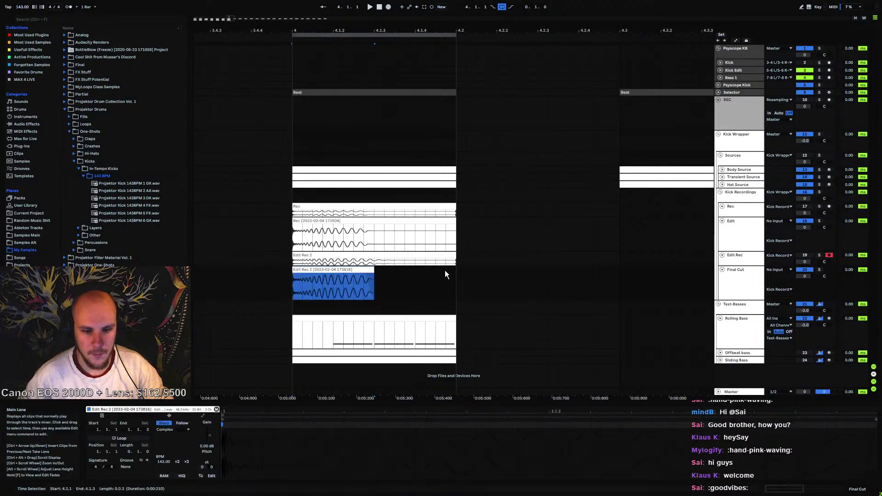
left_click(456, 274, "shift")
key("ctrl+j")
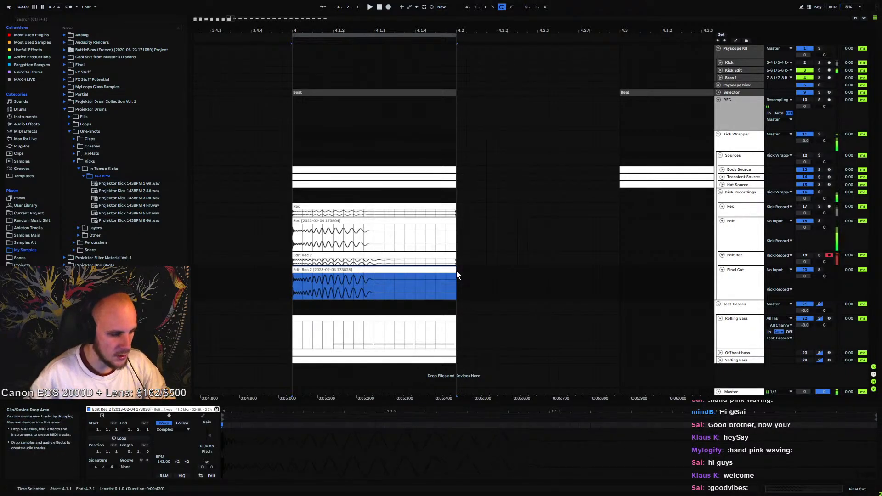
Copy the file name of the sixth 143 BPM kick sample, Projektor Kick 143BPM 6 G#
left_click(424, 277)
left_click(388, 271)
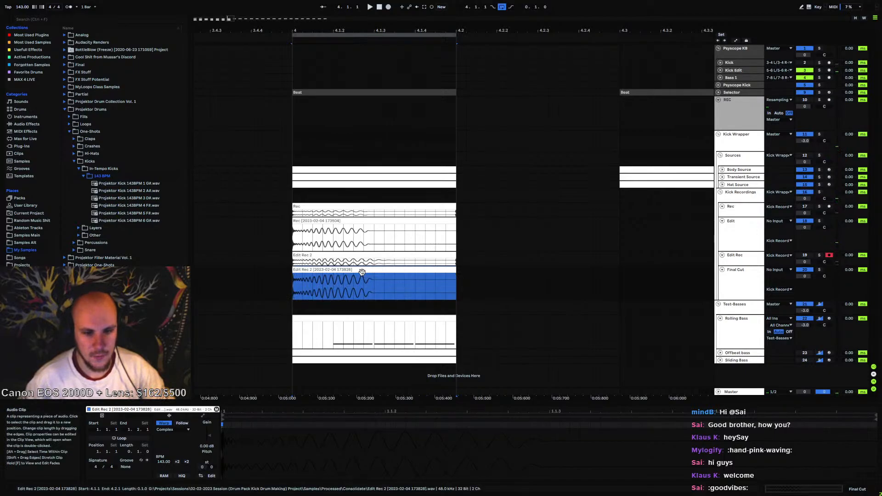
right_click(133, 221)
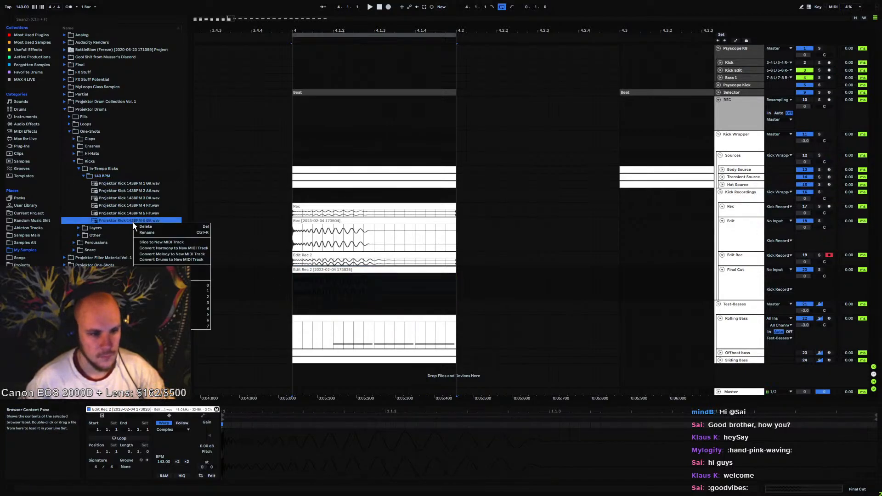
left_click(163, 233)
key("ctrl+c")
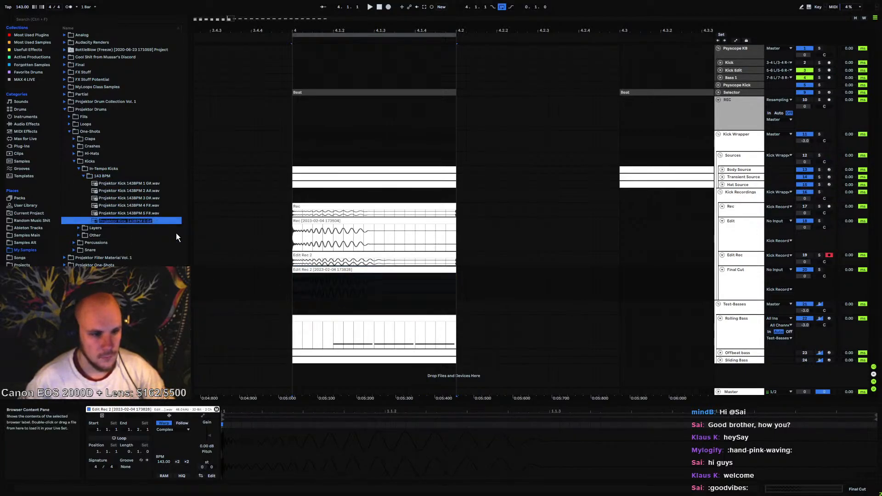
Export the Final Cut clip into the 143 BPM sample folder and expand its new project folder down to Consolidate
left_click(302, 281)
left_click_drag(323, 271, 174, 221)
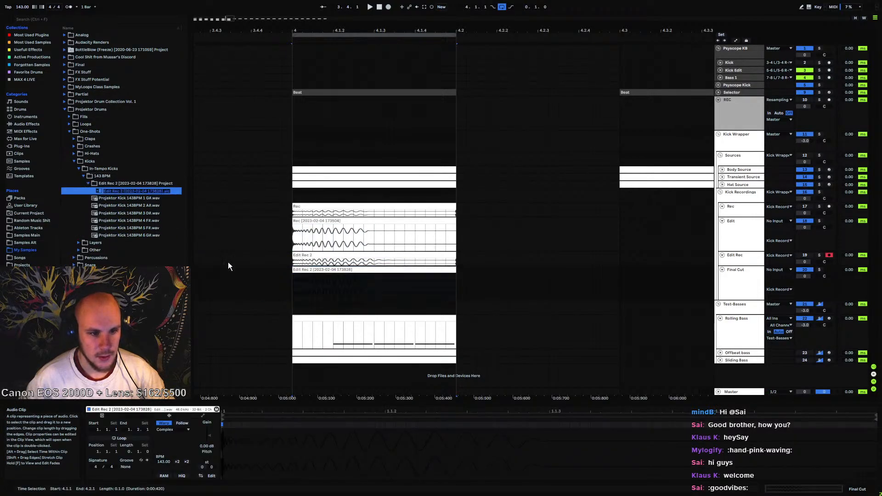
left_click(92, 191)
left_click(97, 198)
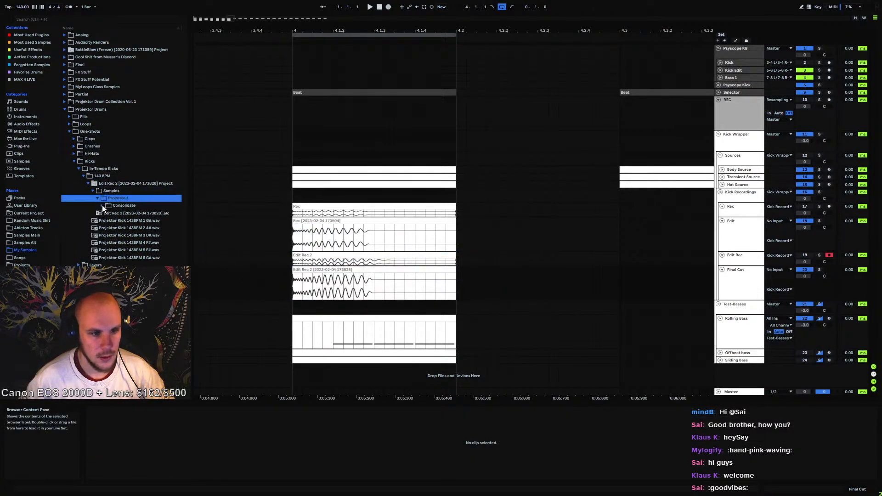
left_click(102, 205)
Rename the exported audio file in the Consolidate folder as Projektor Kick 143BPM 7 F#, reusing the copied name
right_click(122, 214)
left_click(138, 222)
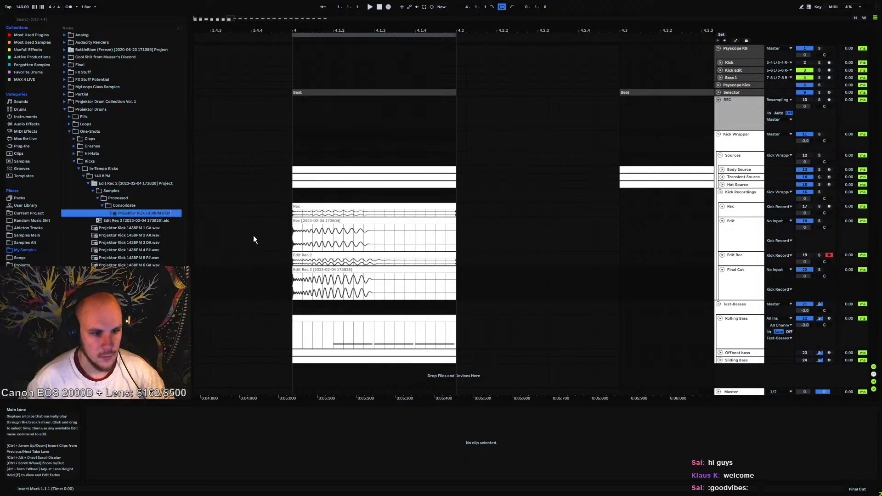
key("ctrl+v")
key("BackSpace")
key("BackSpace")
key("BackSpace")
key("BackSpace")
type("7")
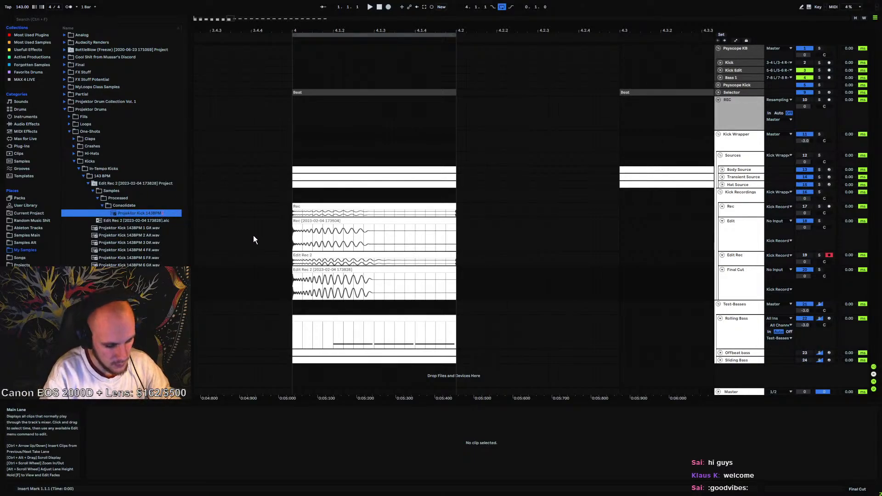
type(" F#")
left_click(257, 248)
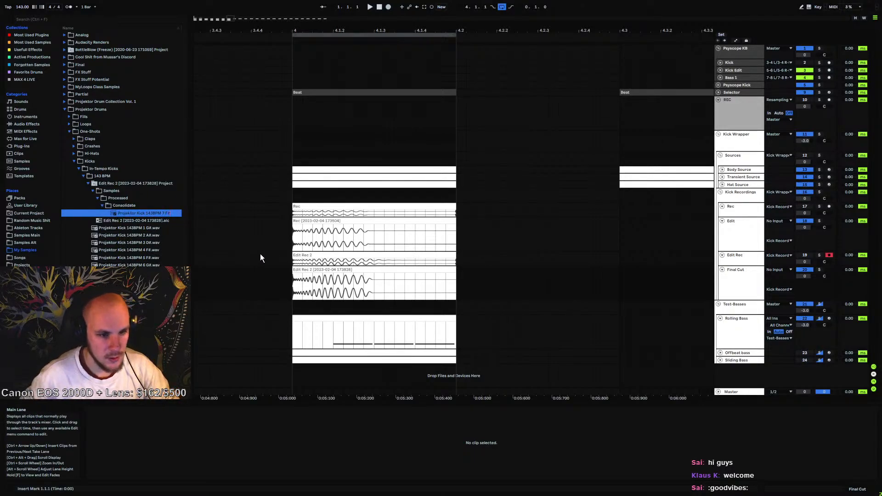
Move the renamed kick 7 sample into the 143 BPM folder and delete the leftover Edit Rec 2 project folder
left_click_drag(141, 216, 136, 255)
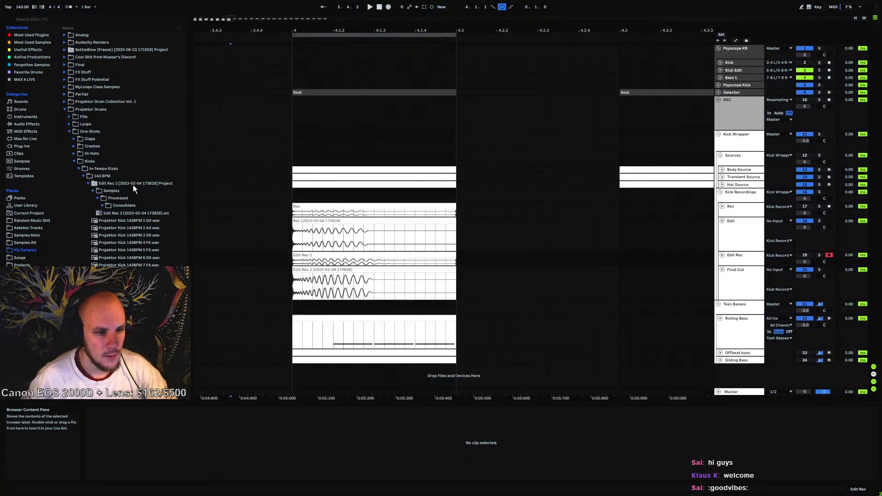
left_click(133, 184)
key("Delete")
key("Return")
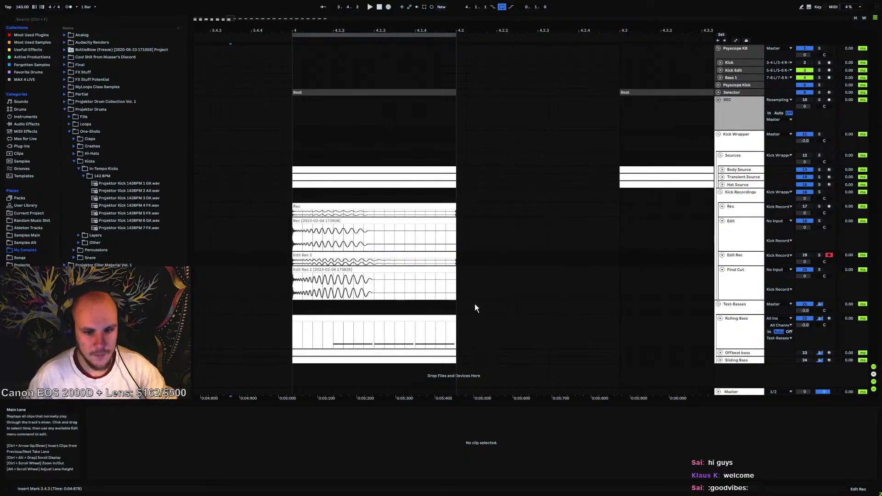
Display the automation lanes with the Kick Wrapper's fader automation and loop the Beat clip from 4.3.1 to 4.4.1
left_click(460, 301)
left_click_drag(401, 30, 326, 30)
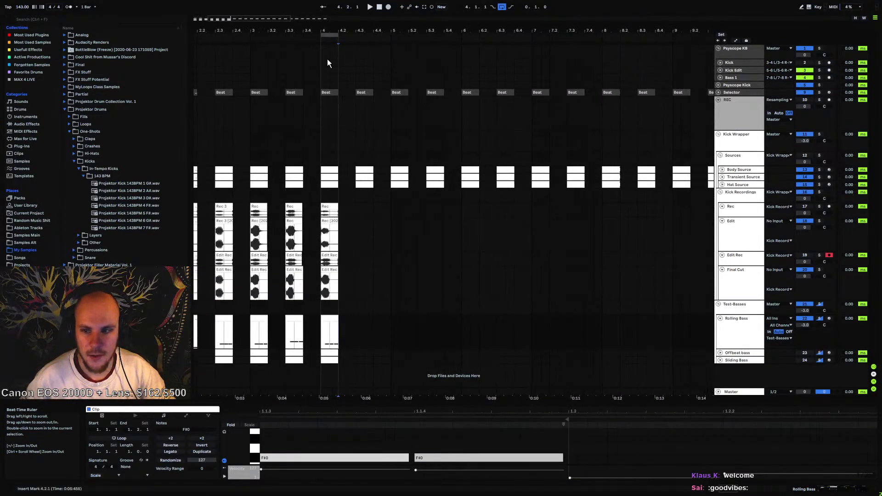
double_click(741, 138)
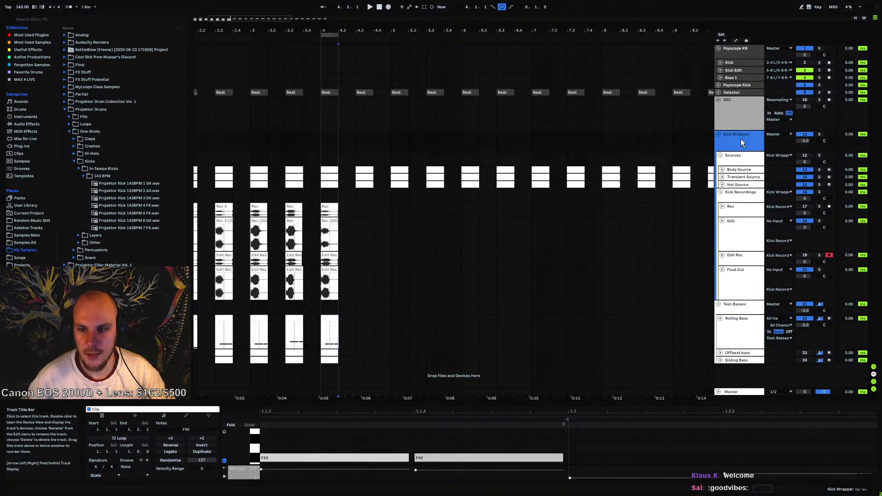
left_click(345, 415)
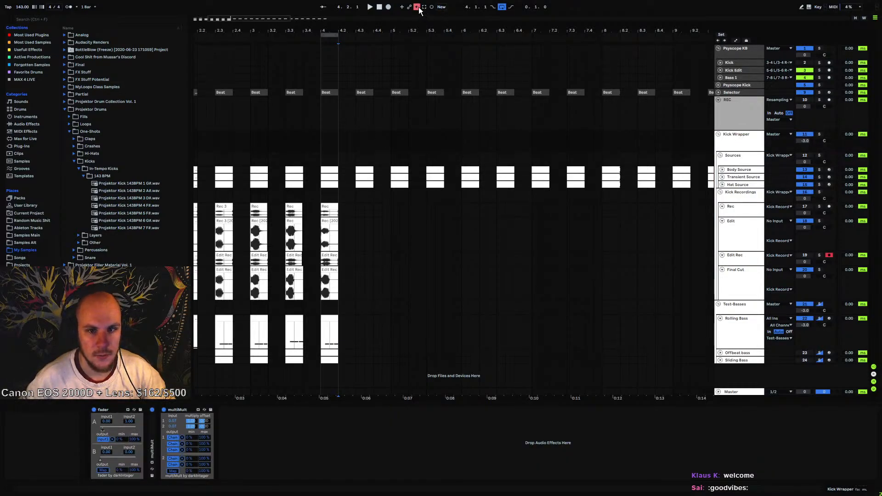
left_click(735, 40)
scroll(359, 33, "up", 5)
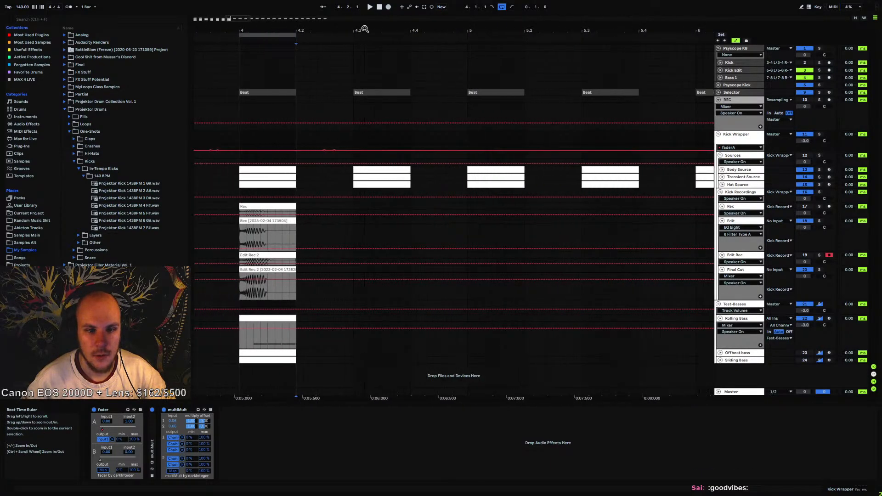
left_click(367, 91)
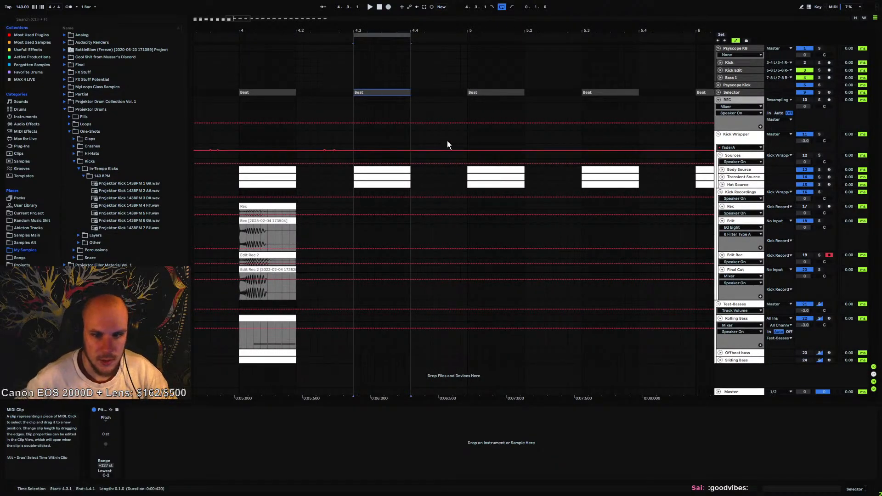
Edit the value of the Kick Wrapper's fader A automation point near 4.4.3
left_click(432, 150)
right_click(438, 151)
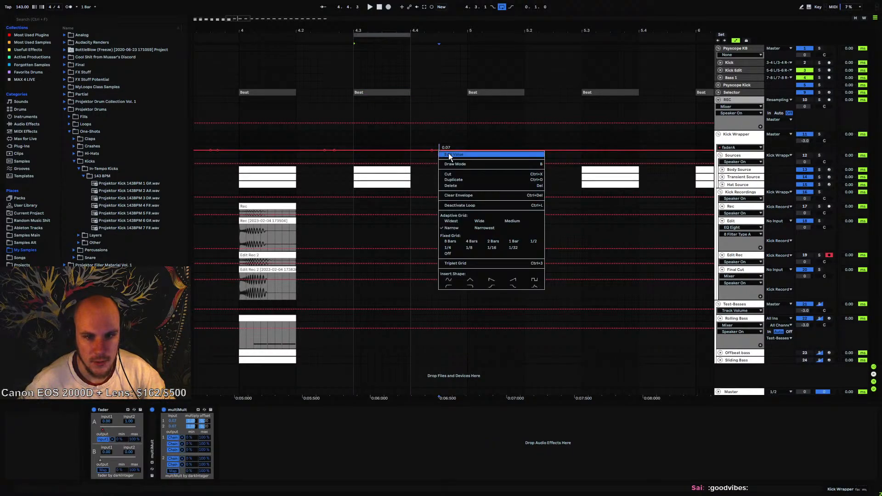
left_click(448, 153)
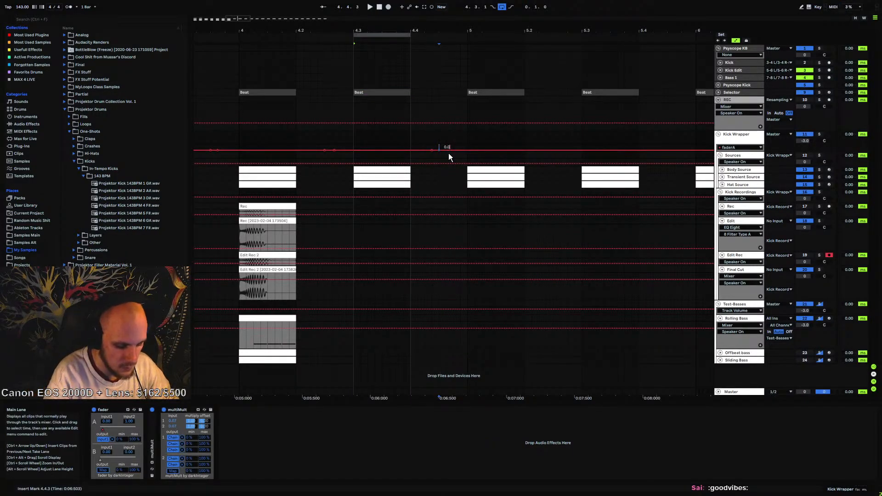
Play the loop from 4.3.1 and switch the active group from Kick Recordings to Sources
left_click(353, 148)
key("space")
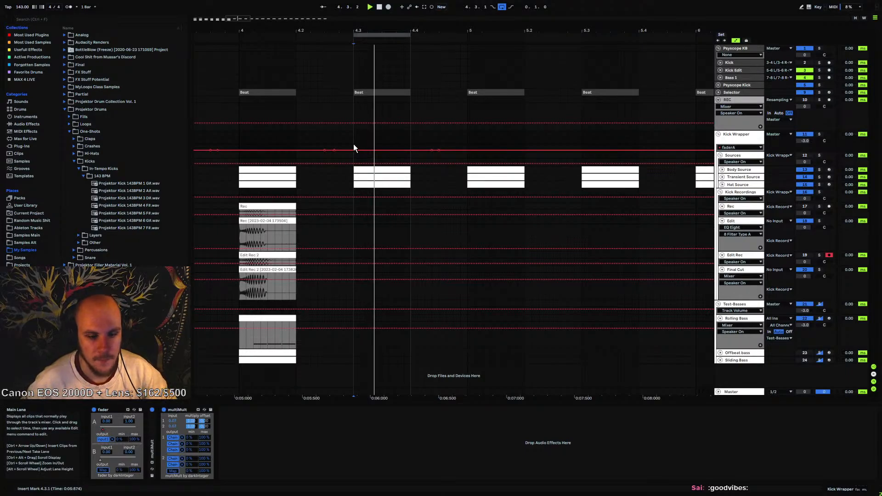
left_click(805, 192)
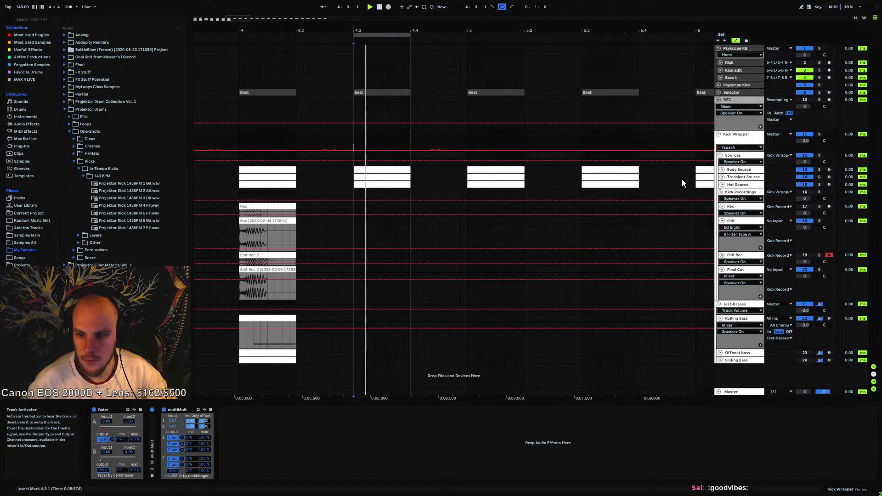
Duplicate the Body 7 chain in the Body Source rack as Body 8 and align its zone with the chain selector's position
left_click(740, 162)
left_click(739, 169)
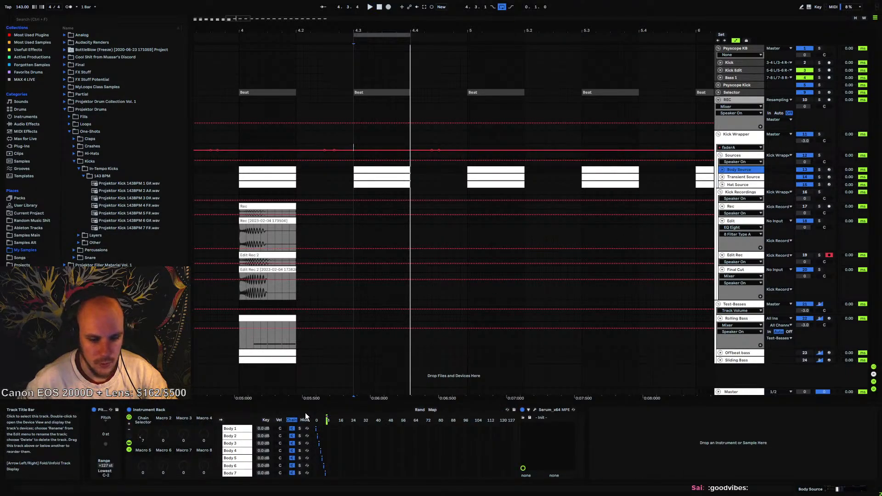
left_click(236, 473)
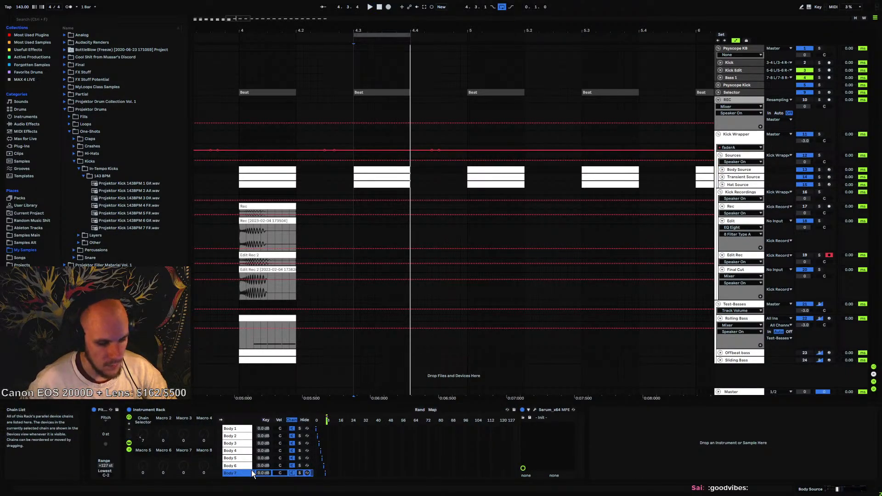
right_click(237, 475)
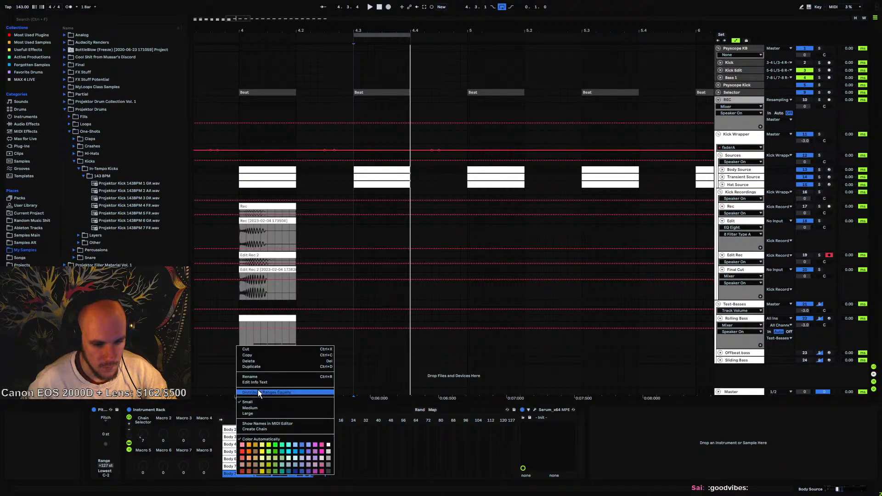
left_click(258, 377)
key("Right")
key("BackSpace")
type("8")
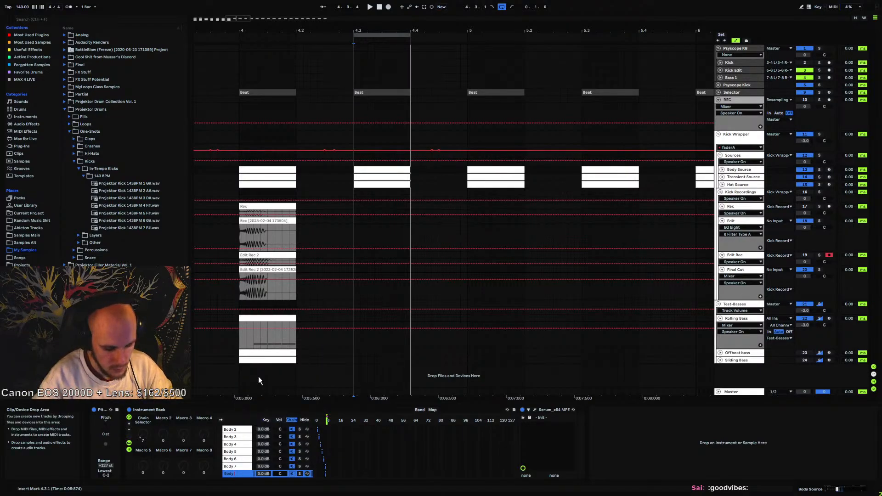
left_click(431, 458)
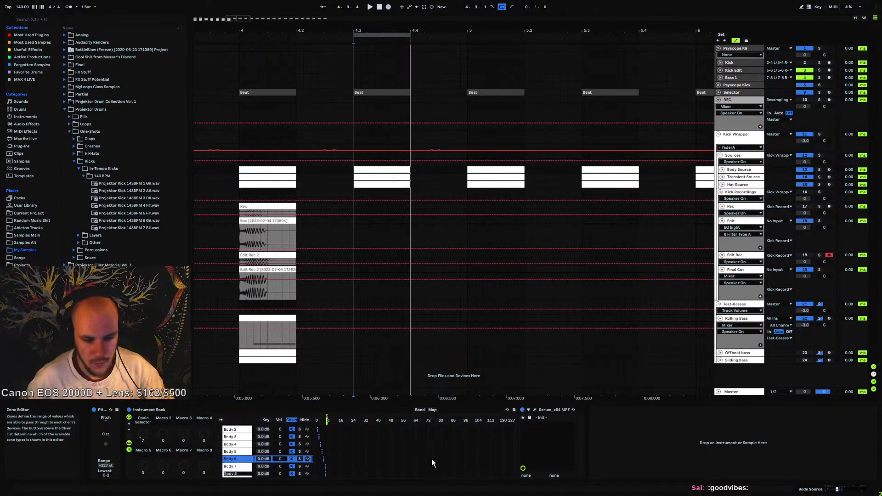
left_click(236, 466)
left_click(236, 473)
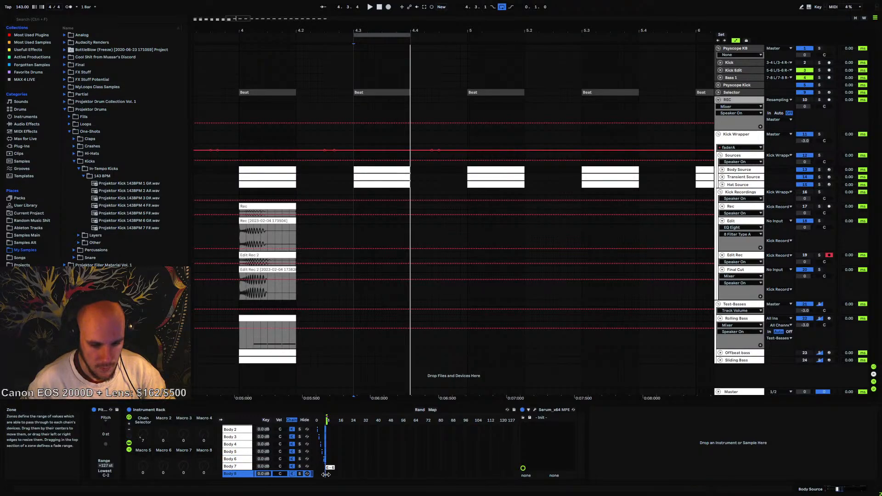
Play the Body Source clip at 4.3 and activate the Kick scope track in place of Kick Edit
left_click(394, 171)
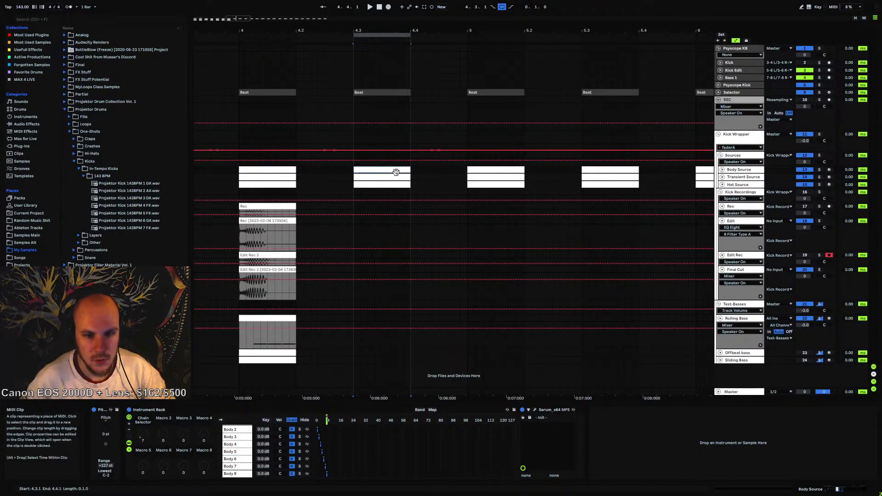
key("space")
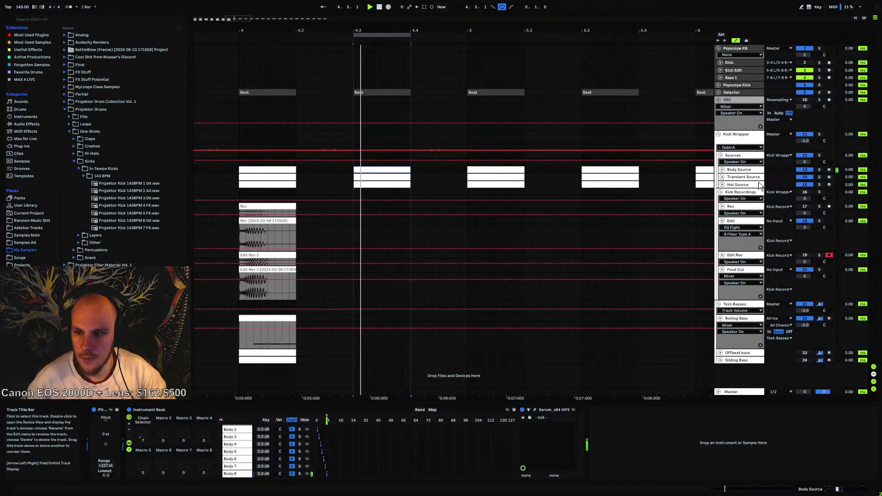
left_click(804, 62)
left_click(804, 71)
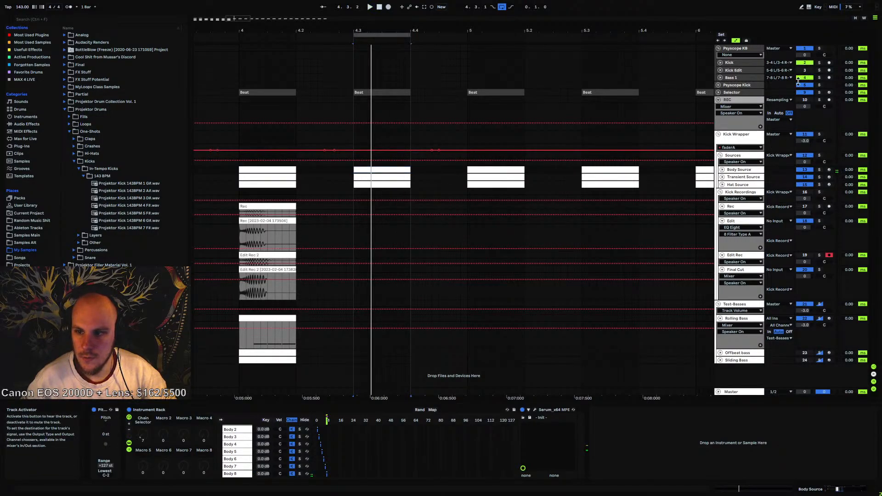
key("space")
left_click(734, 155)
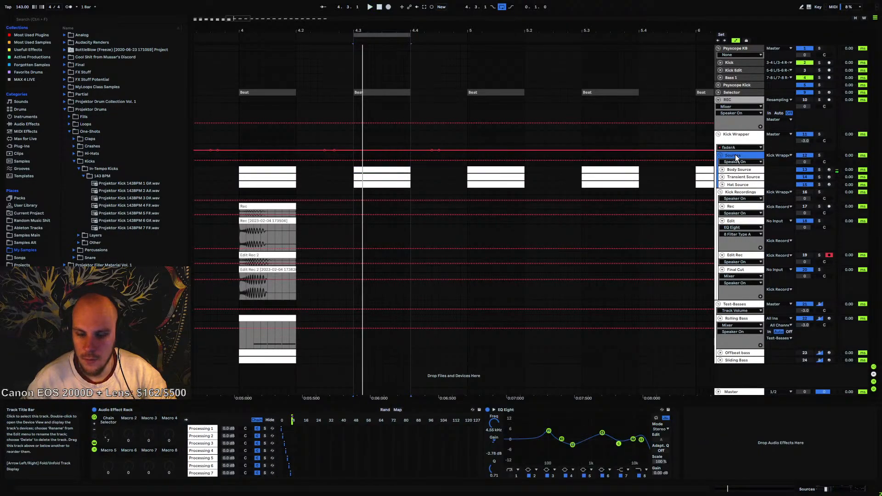
left_click(205, 474)
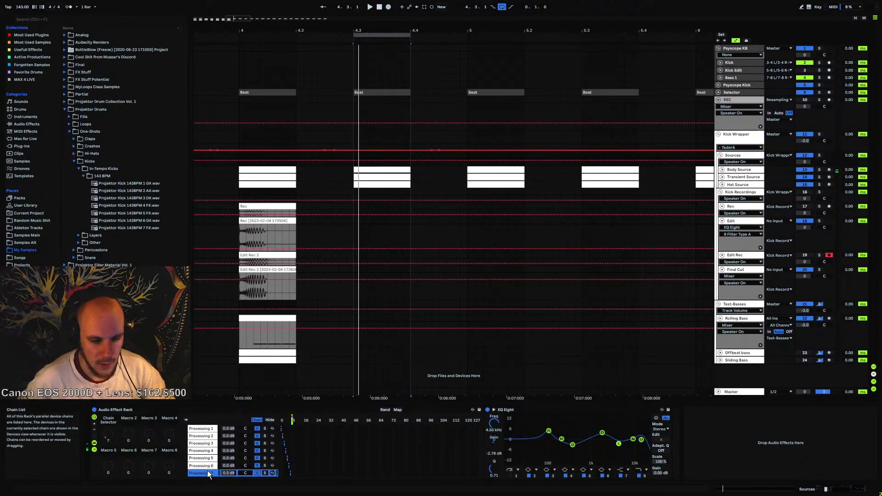
key("ctrl+t")
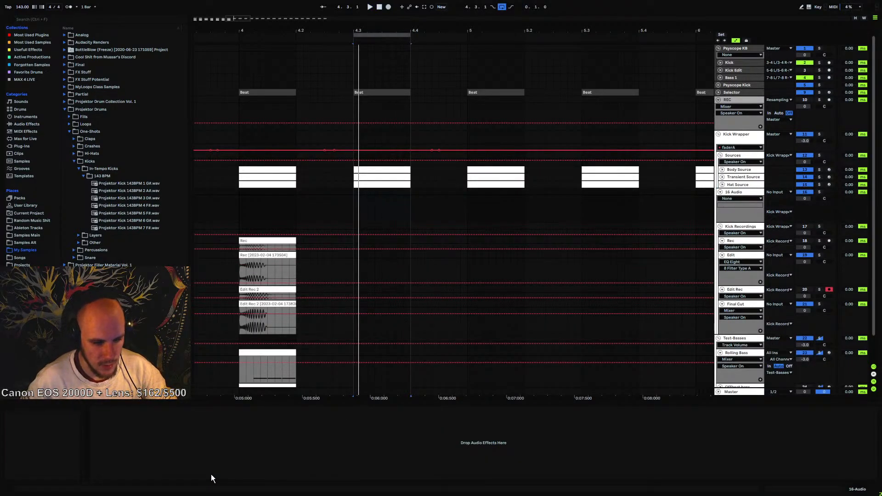
key("ctrl+z")
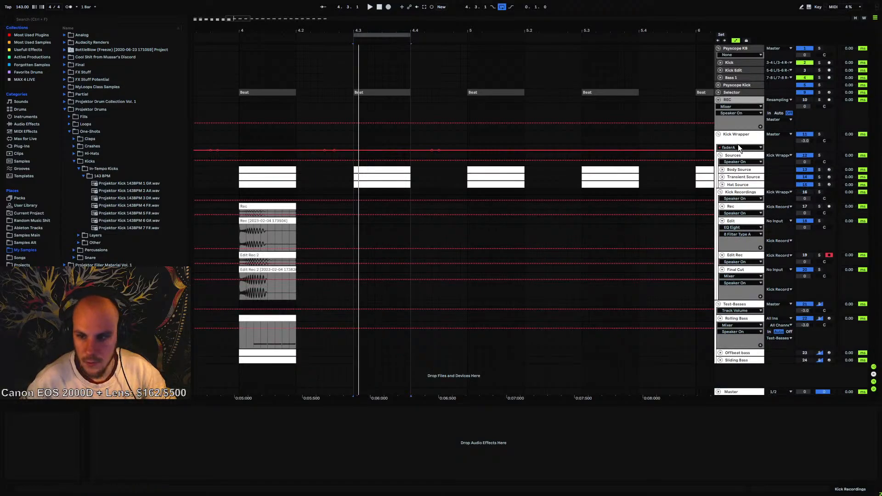
Create a chain named Processing 8 in the Sources group's audio effect rack and move its zone to 7
left_click(736, 156)
left_click(206, 473)
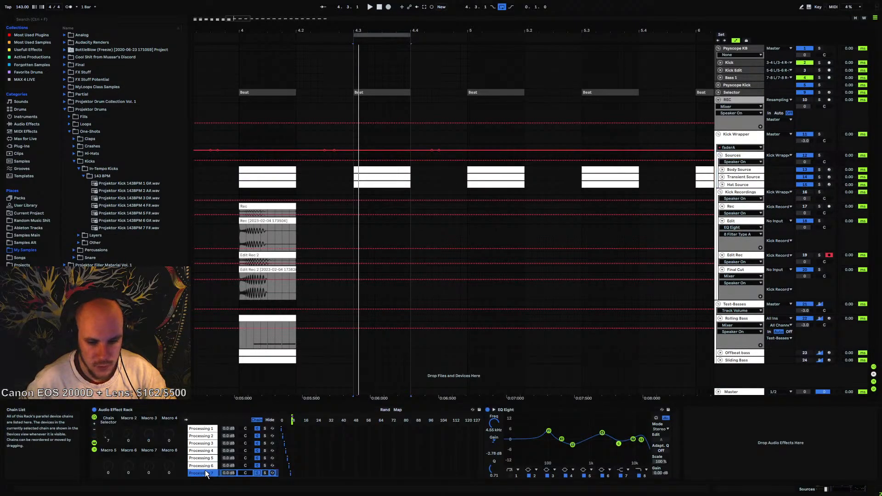
right_click(205, 472)
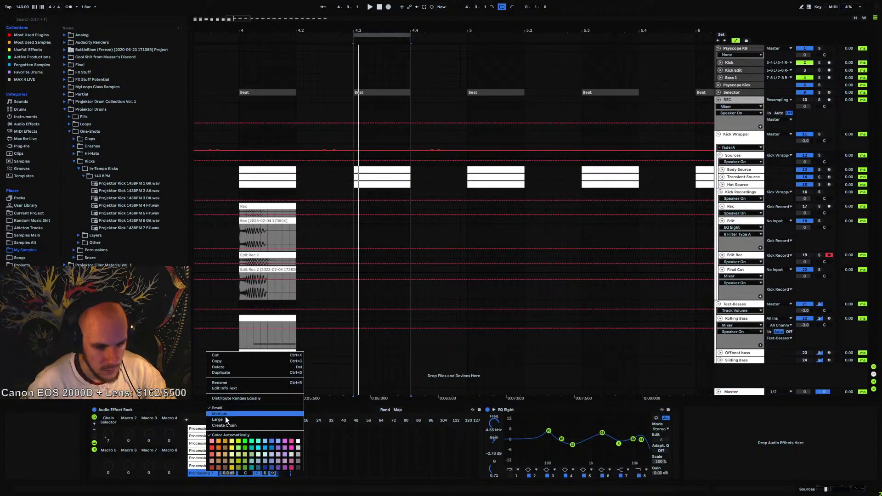
left_click(225, 424)
right_click(207, 472)
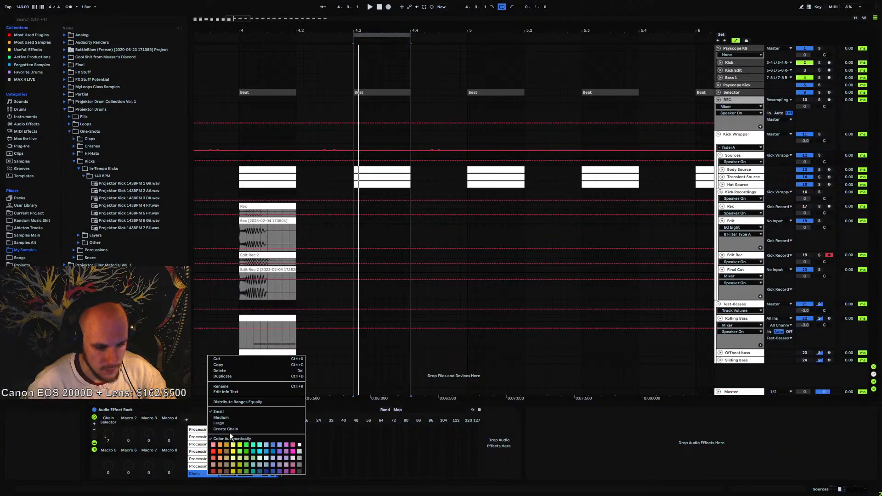
left_click(227, 387)
type("Processing 8")
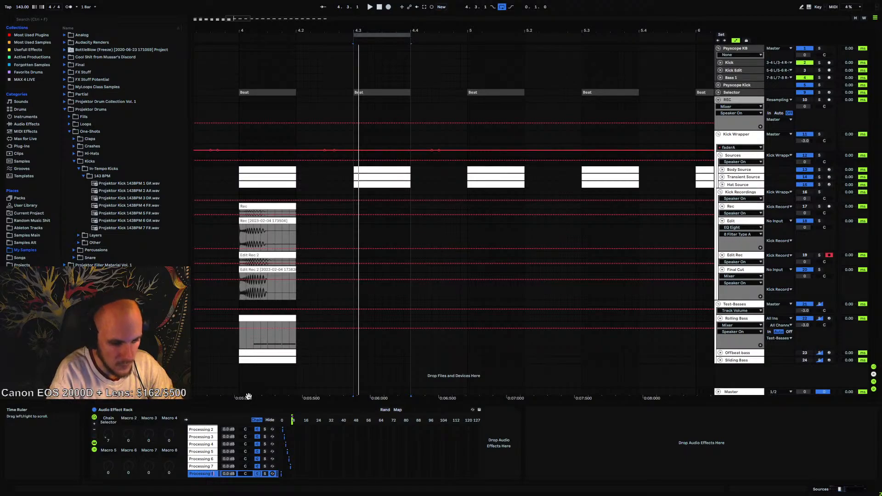
left_click(439, 462)
left_click_drag(281, 473, 291, 475)
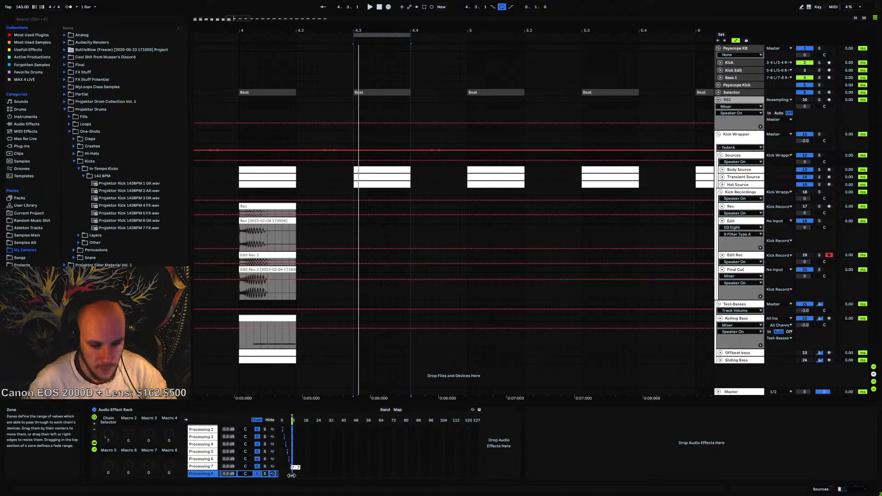
left_click(543, 446)
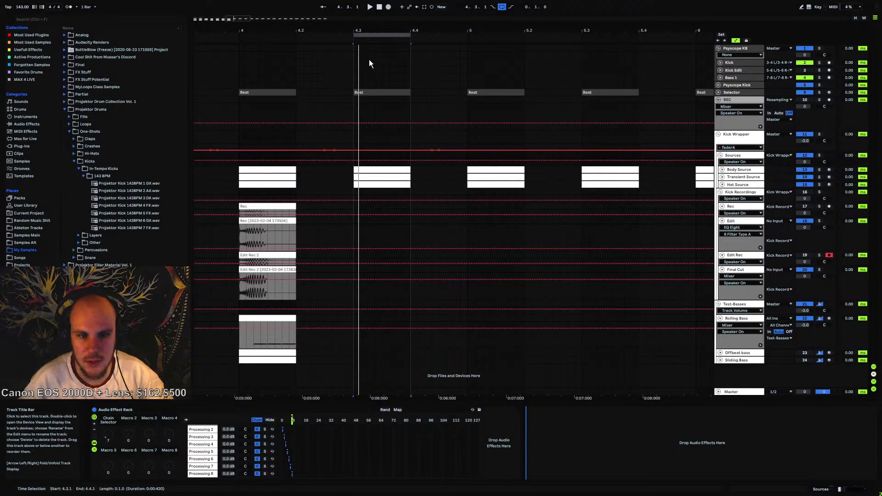
Show the Transient Source track's instrument rack and select its Transient 7 chain
left_click(744, 171)
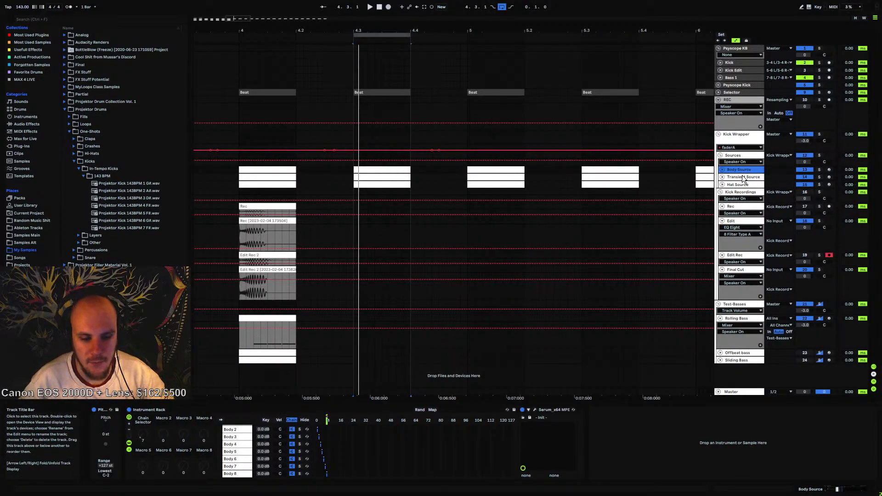
left_click(742, 175)
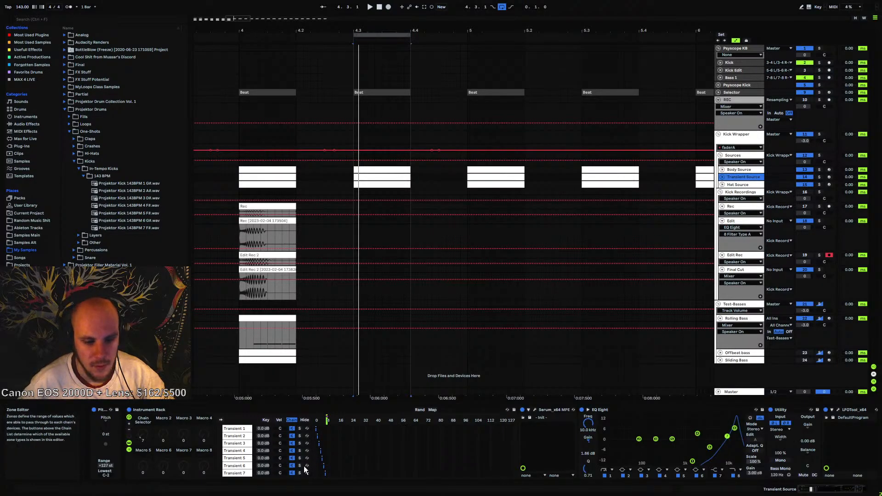
left_click(245, 474)
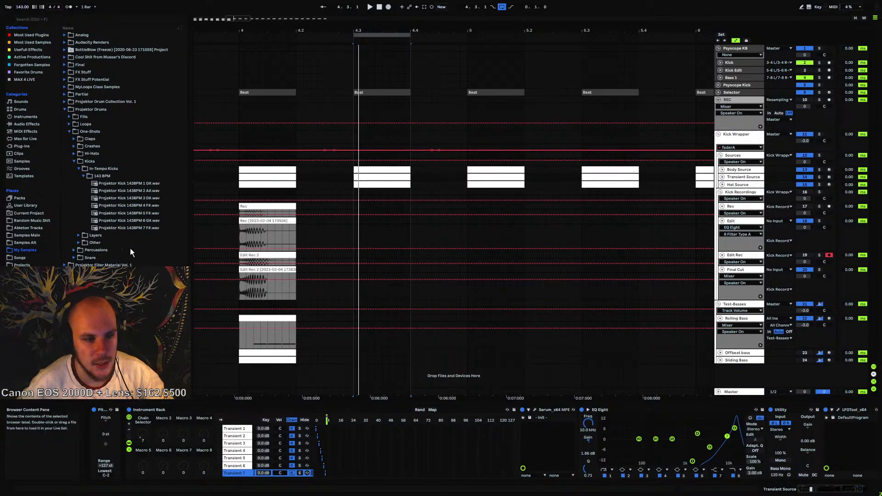
Audition and compare the Projektor kick samples 1 to 6 in the 143 BPM in-tempo kicks folder
left_click(104, 175)
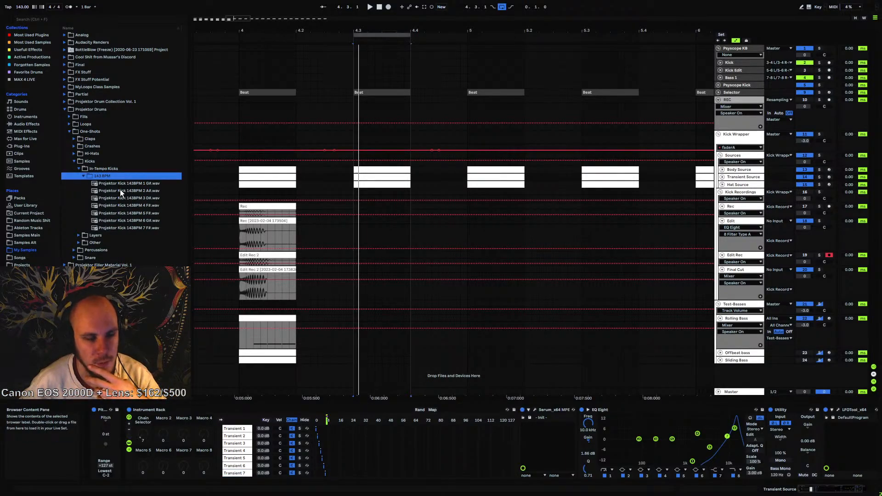
left_click(130, 183)
left_click(130, 190)
left_click(133, 198)
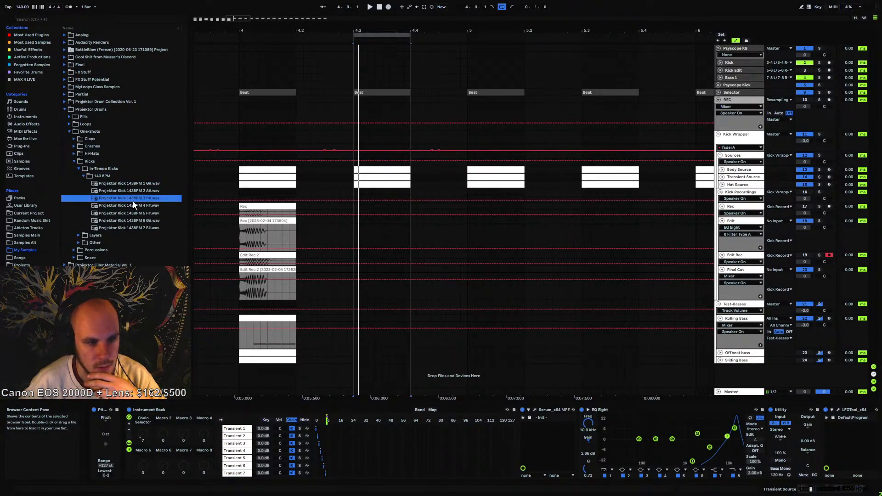
left_click(133, 205)
left_click(134, 220)
left_click(140, 213)
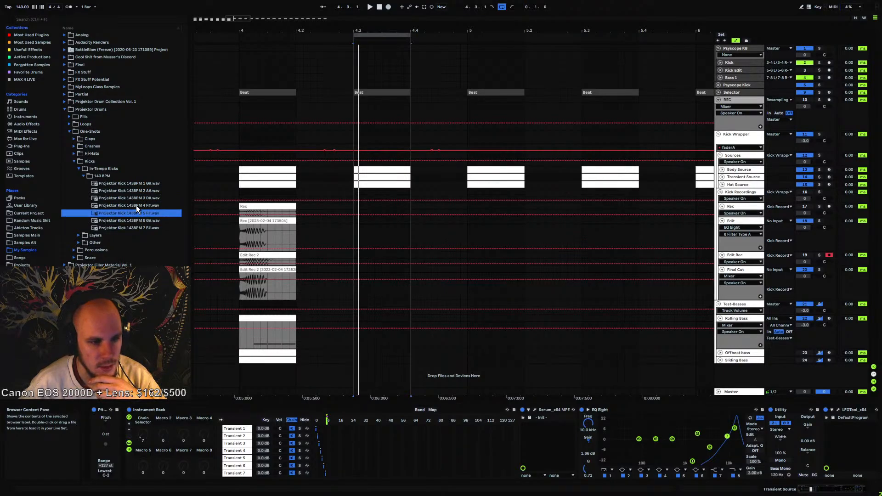
left_click(145, 206)
left_click(143, 221)
left_click(145, 199)
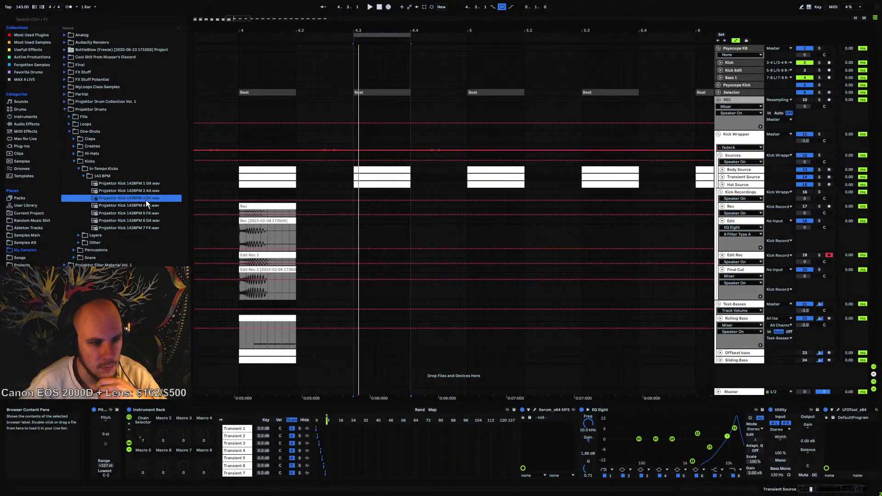
Audition the Projektor kick samples 1, 2, 5, 6 and 7 in the 143 BPM folder
left_click(149, 189)
left_click(150, 183)
left_click(151, 228)
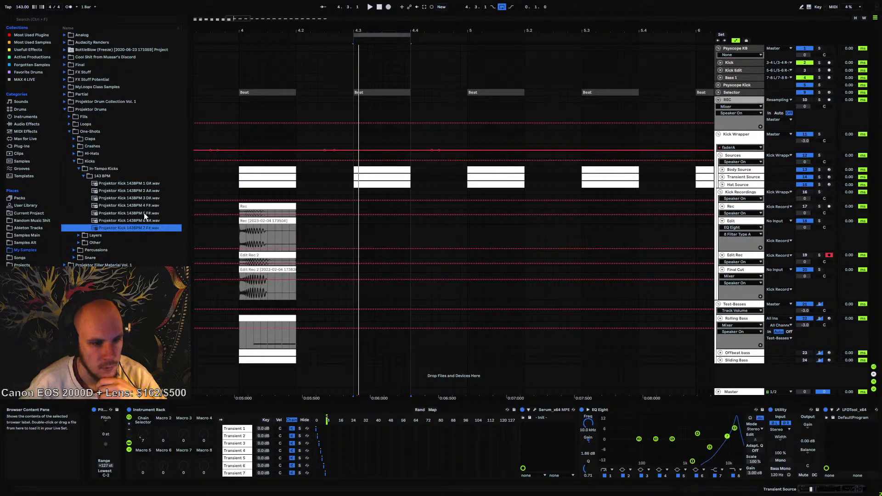
left_click(144, 213)
left_click(147, 220)
left_click(114, 176)
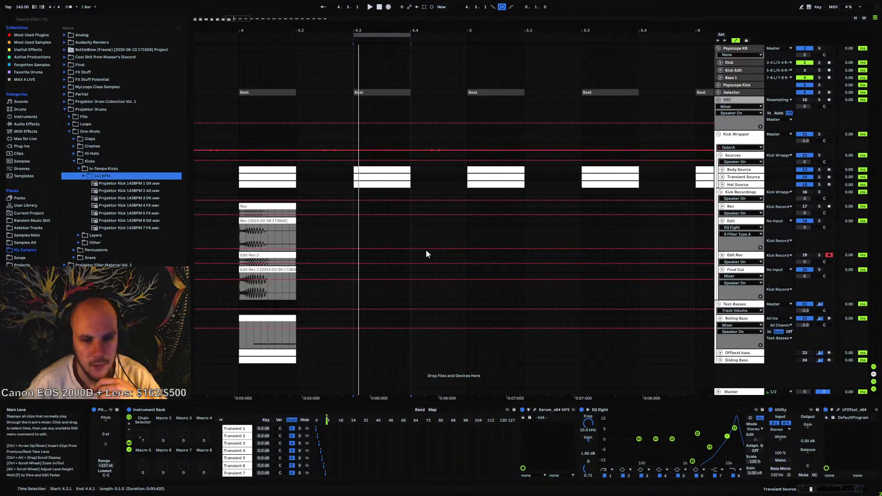
Play the kick at 4.3 and steepen the LFO 1 decay in Body Source's Serum by shifting two curve points earlier
left_click(353, 222)
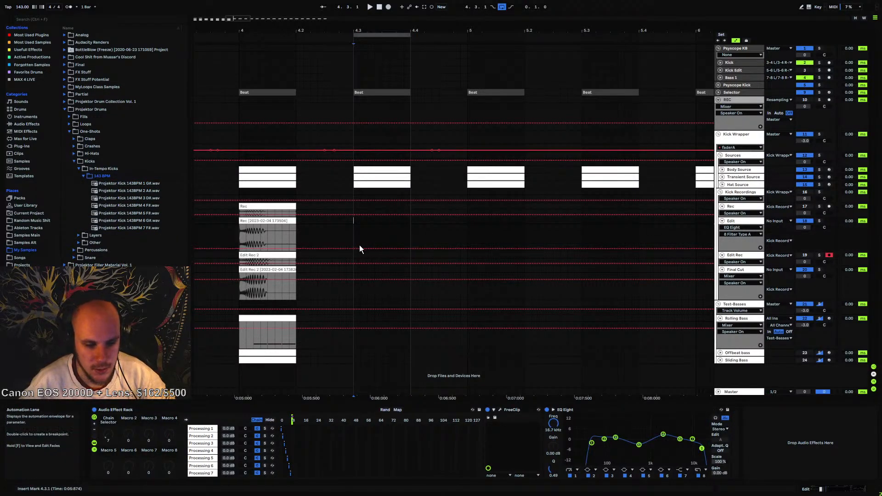
key("space")
left_click(740, 156)
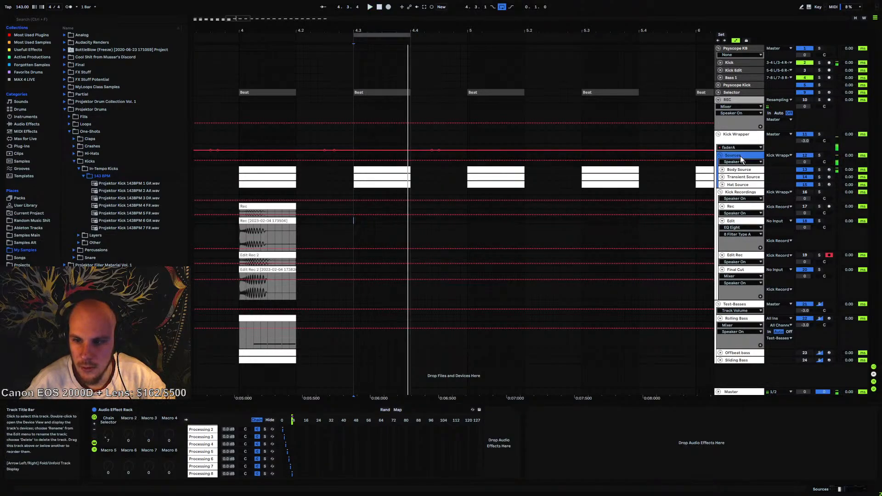
left_click(745, 170)
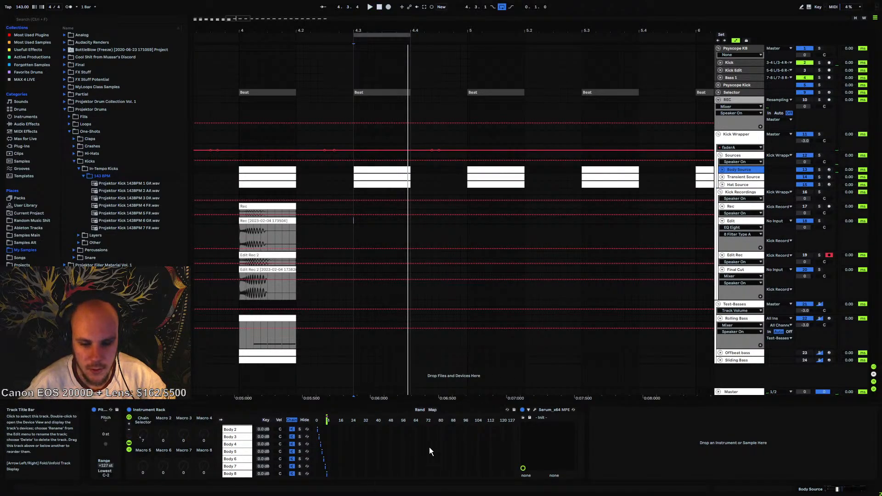
left_click(535, 409)
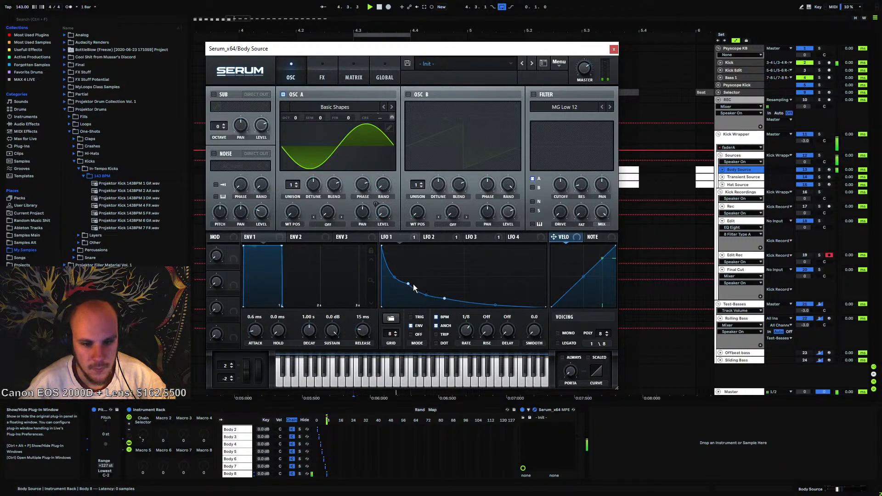
left_click_drag(410, 284, 399, 284)
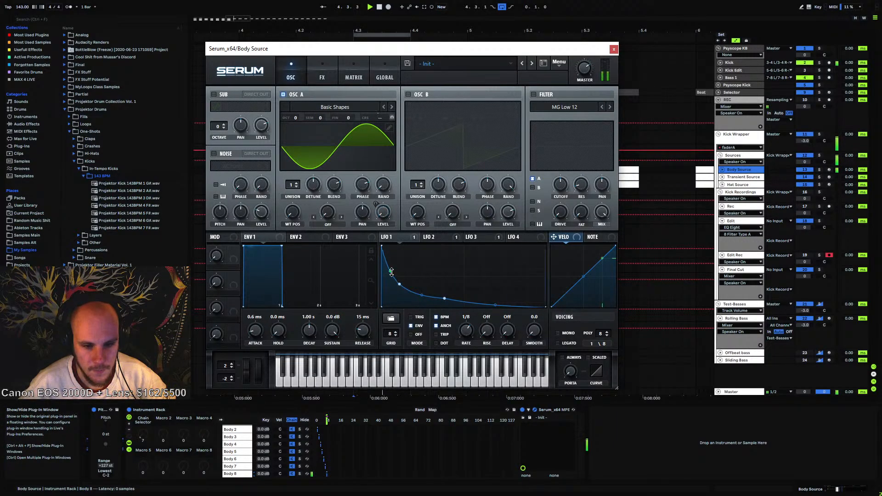
left_click_drag(426, 296, 423, 292)
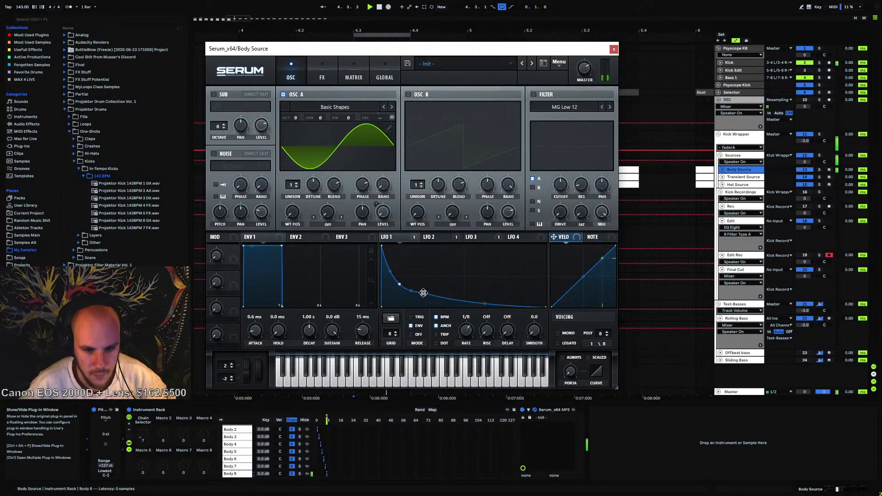
left_click(613, 49)
Copy the Rolling, Offbeat and Sliding Bass clips from bar 4 to 4.3
left_click(270, 317)
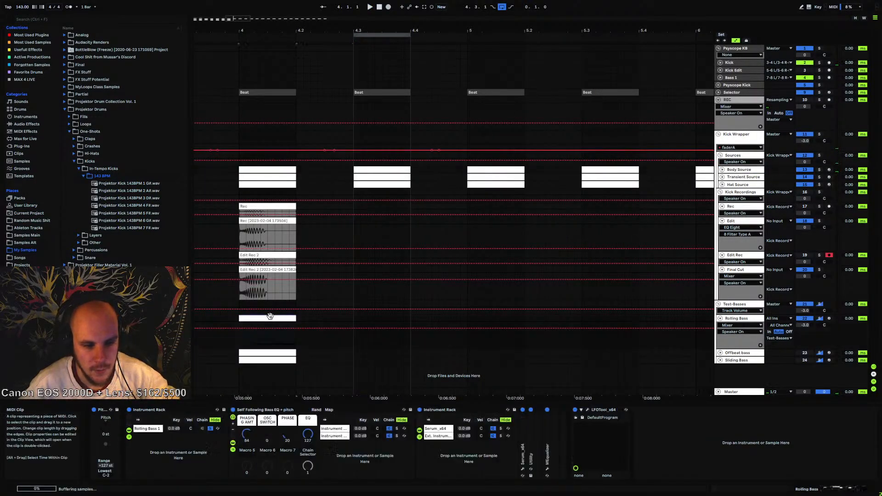
left_click(267, 357)
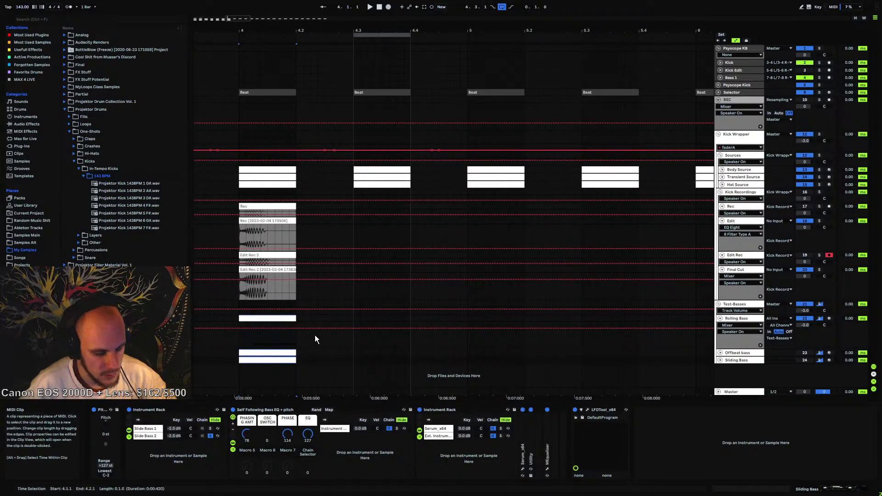
left_click(352, 317)
key("ctrl+v")
Transpose all notes of the Rolling Bass clip at 4.3 down to D#0
double_click(373, 318)
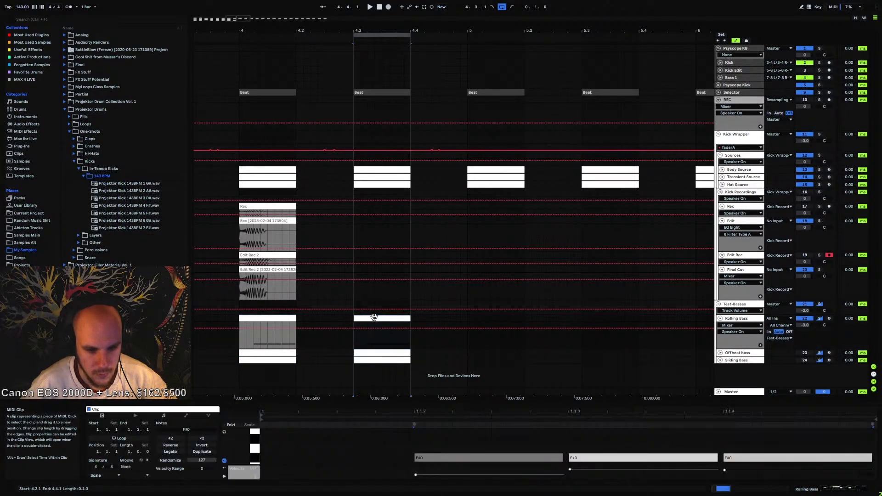
key("ctrl+a")
key("Down")
key("Down")
key("Down")
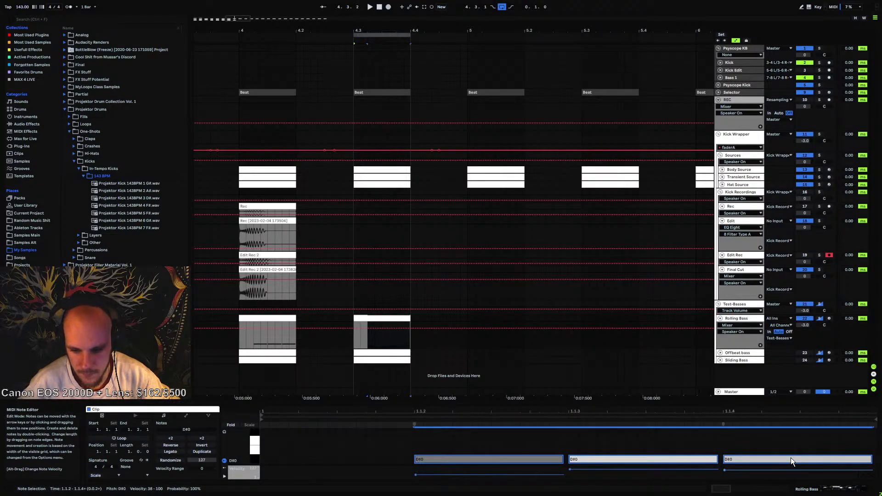
key("Down")
key("Up")
Transpose the note of the Offbeat bass clip at 4.3 down to D#0
double_click(367, 353)
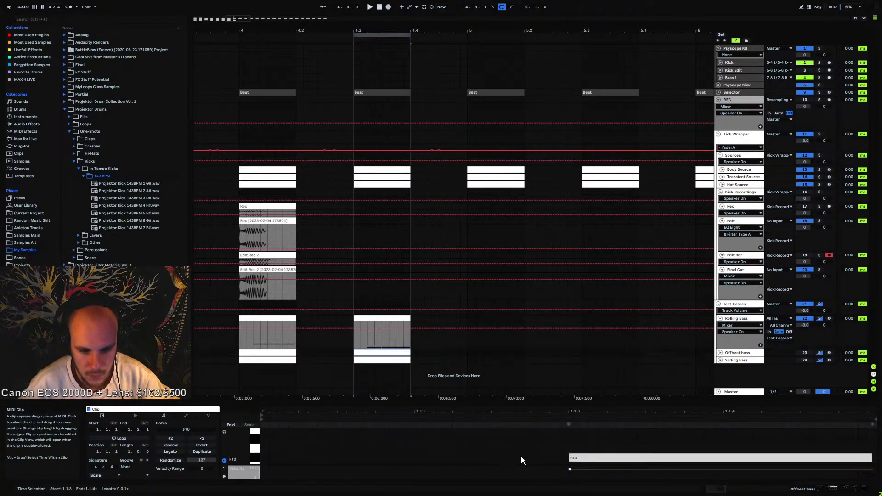
left_click(643, 461)
key("Down")
key("Down")
key("Down")
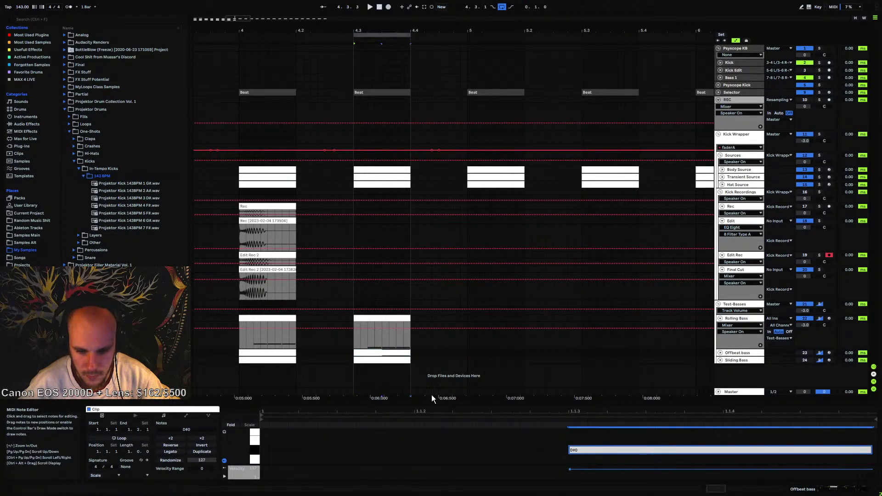
Transpose the note of the Sliding Bass clip at 4.3 down to D#0 and play the kick with the basses
double_click(378, 360)
left_click(530, 460)
key("Down")
key("Down")
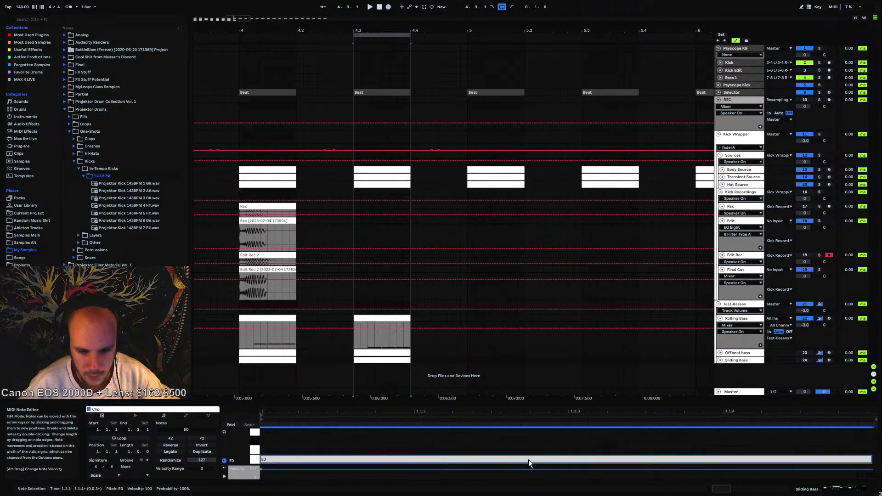
key("Down")
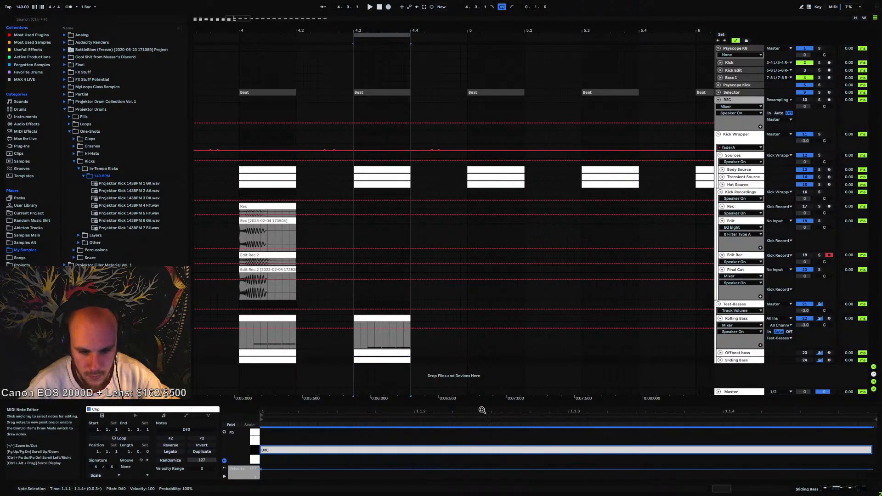
left_click(353, 313)
key("space")
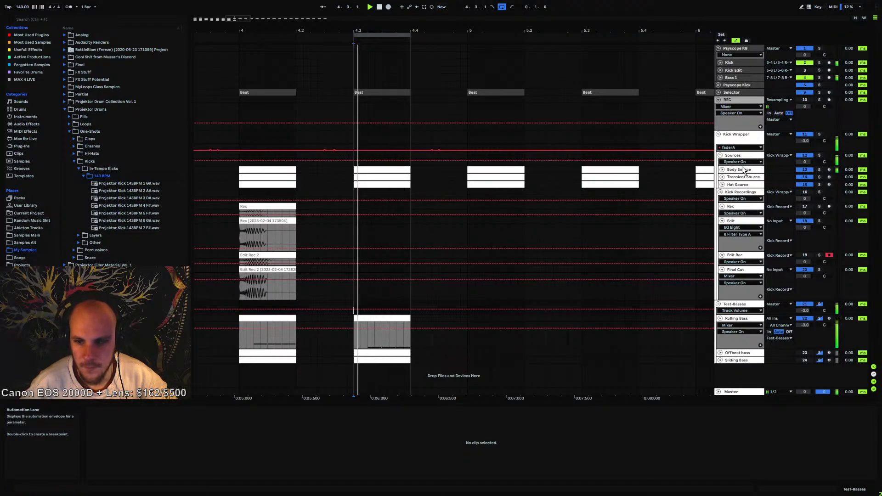
key("space")
Try the Body Source clip's note at 4.3 on C#0 and play it against the bass
left_click(357, 170)
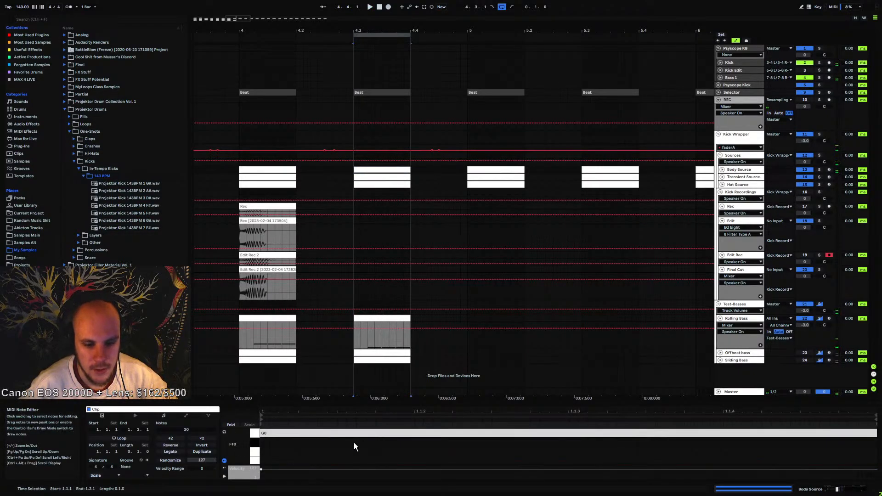
left_click(346, 434)
key("Down")
key("Down")
key("Down")
key("Down")
key("Down")
key("Down")
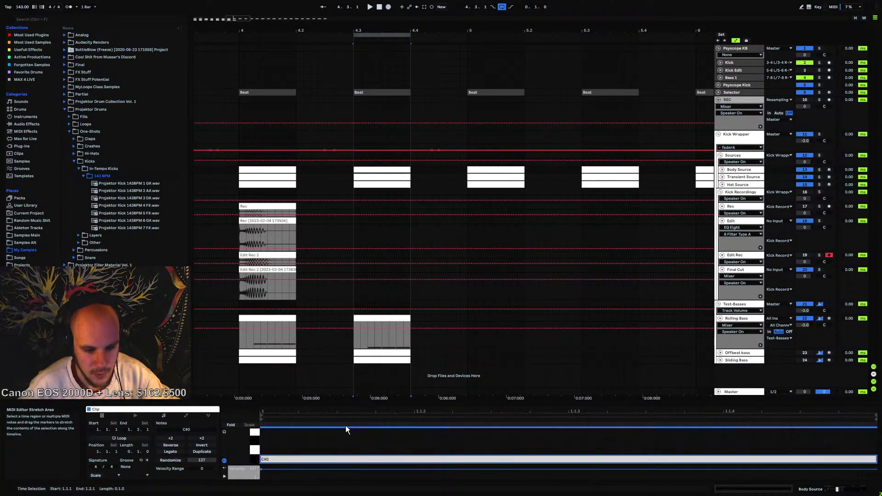
key("space")
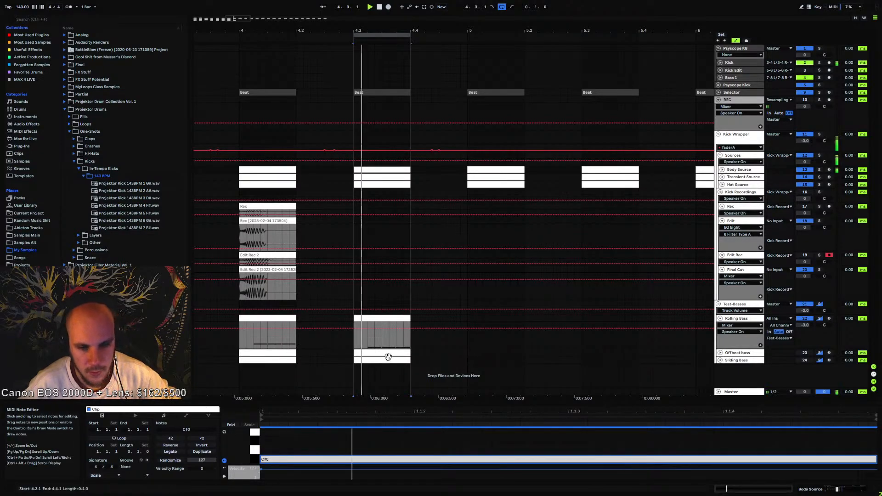
Retune the Body Source note at 4.3 to E0 during playback after trying F0 and D#0
left_click_drag(307, 443, 296, 465)
key("space")
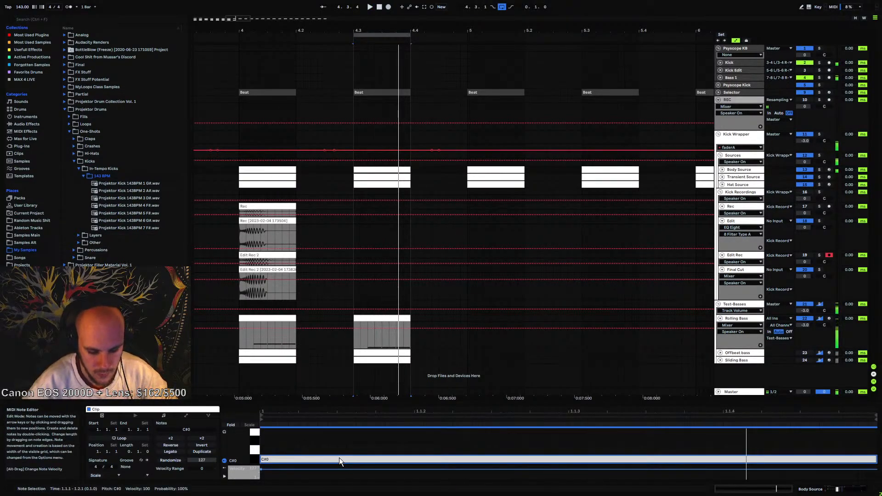
key("Up")
key("Up")
key("Up")
key("Up")
key("space")
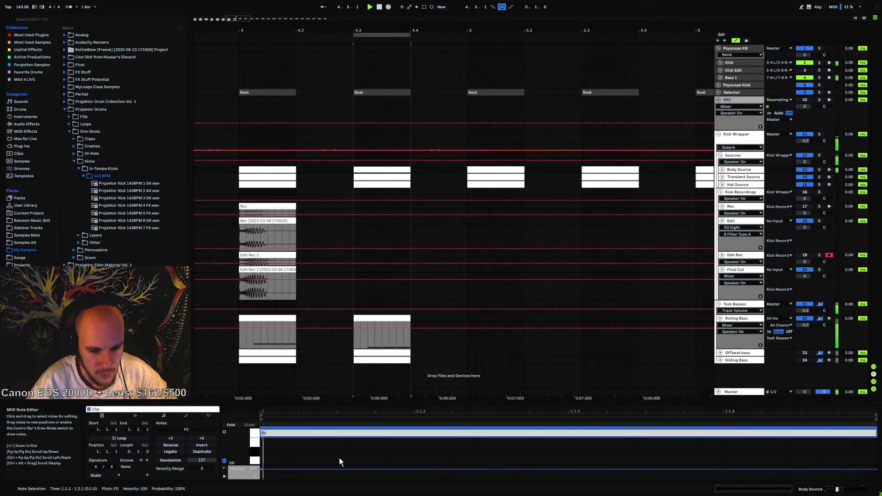
key("Down")
key("Down")
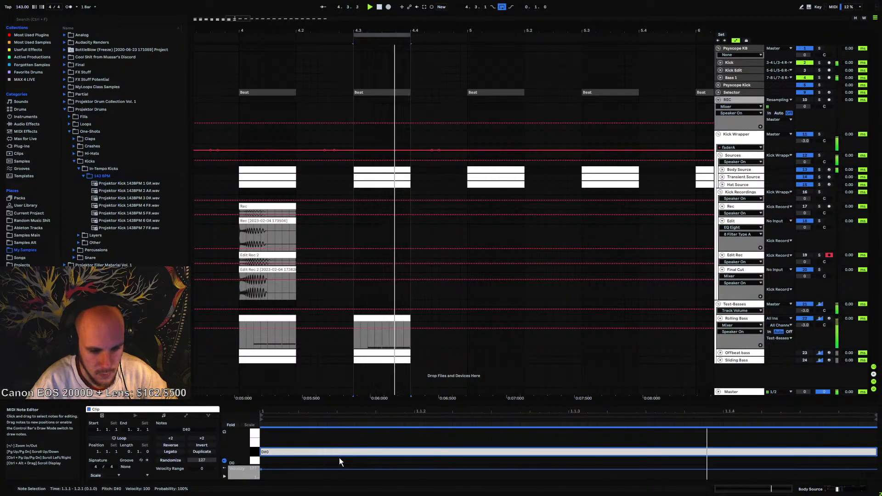
key("Up")
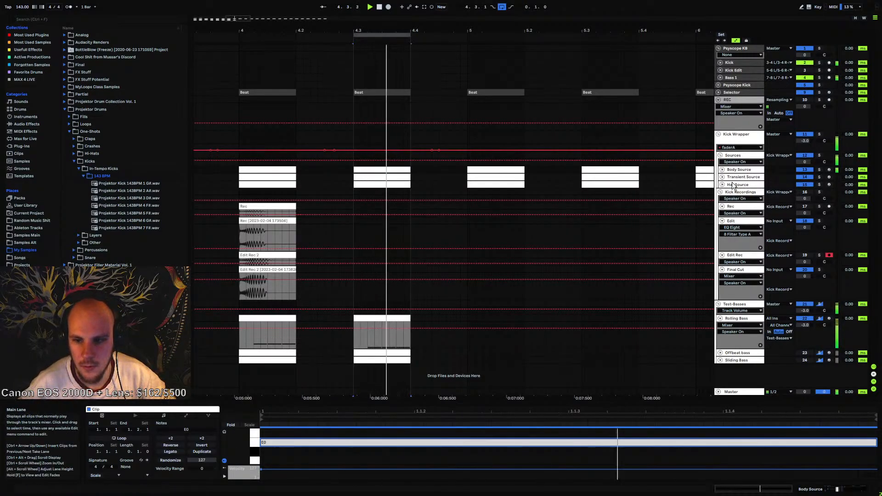
key("space")
Select the Processing 8 chain in the Sources group's audio effect rack while playing the 4.3 beat
left_click(735, 156)
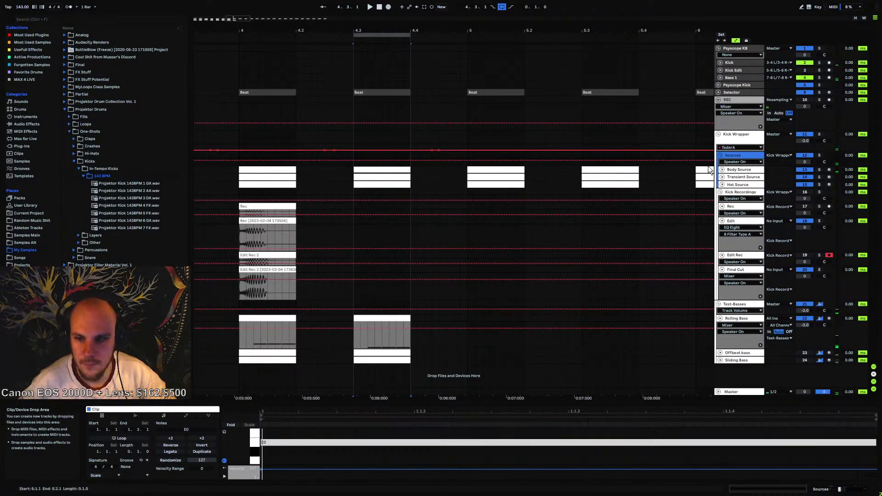
left_click(740, 142)
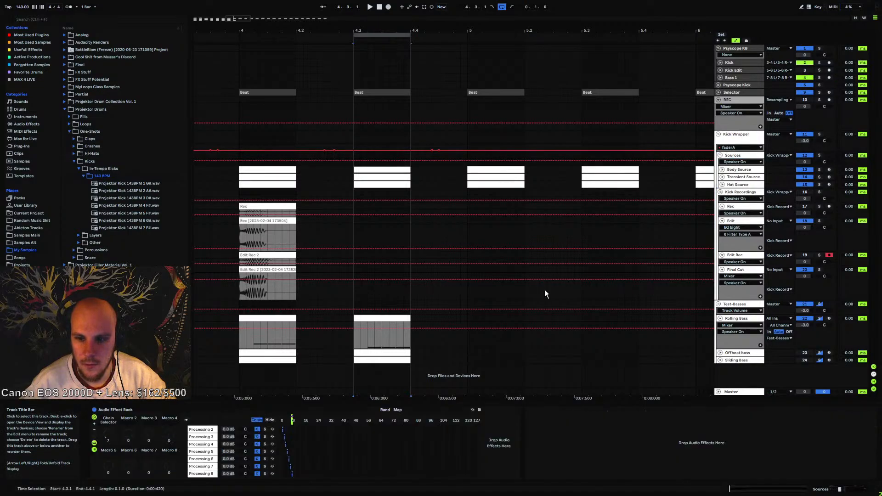
key("space")
left_click(201, 473)
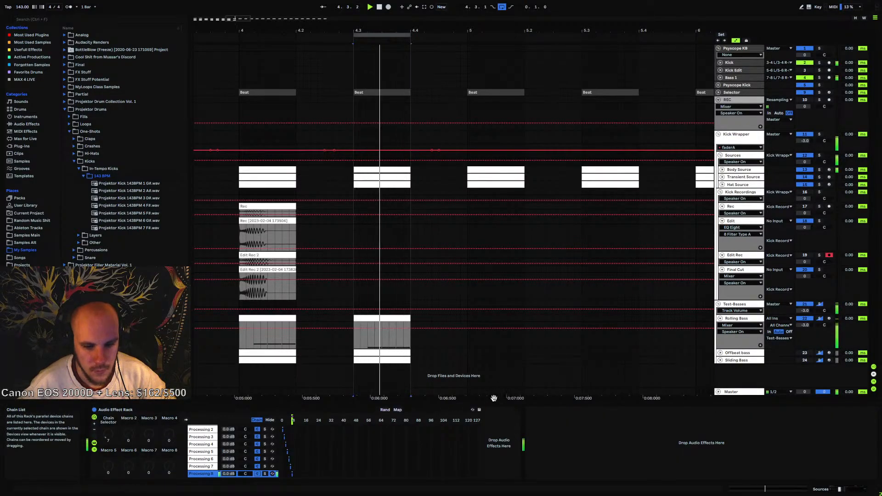
Tighten the LFO 1 decay in Body Source's Serum further by shifting both middle curve points earlier
left_click(738, 170)
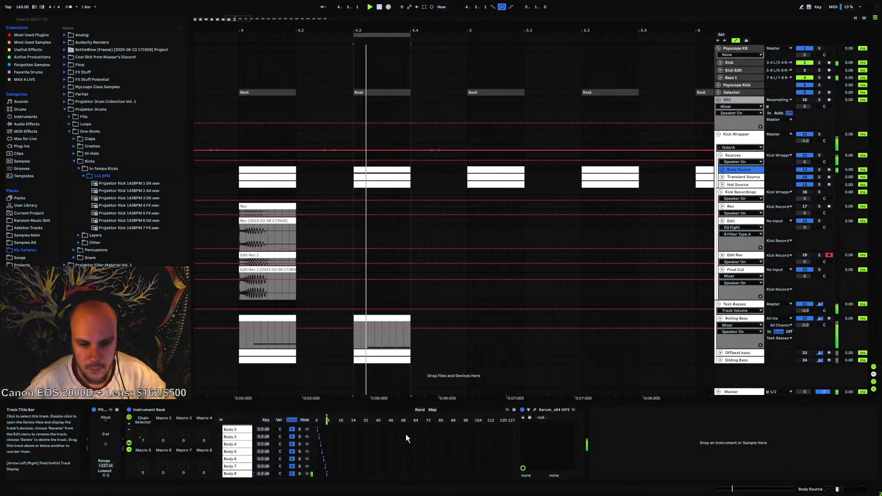
left_click(533, 408)
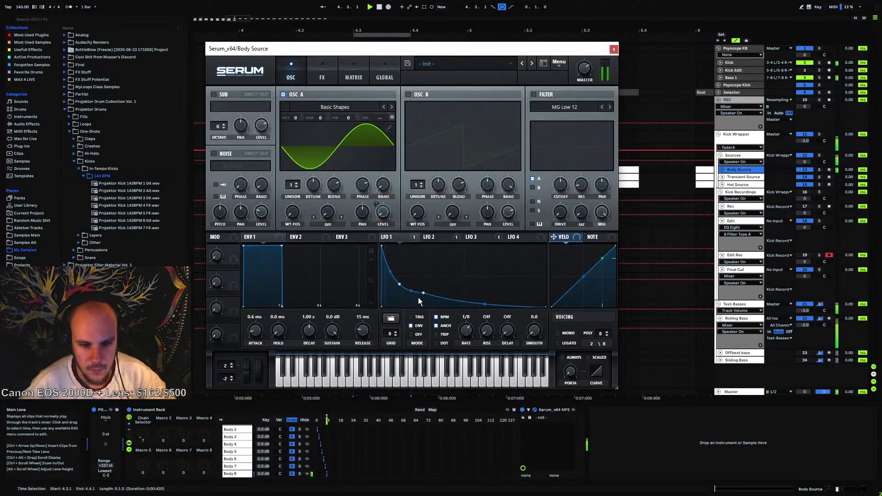
left_click_drag(424, 293, 417, 294)
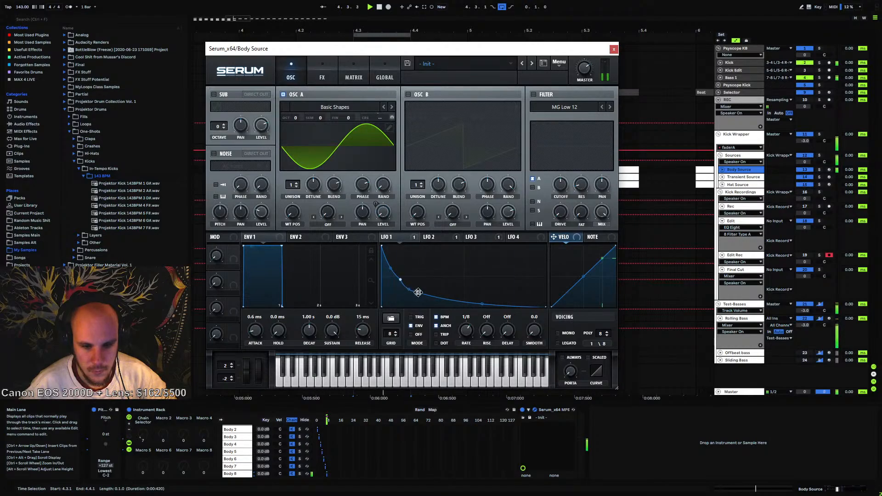
left_click_drag(398, 276, 392, 280)
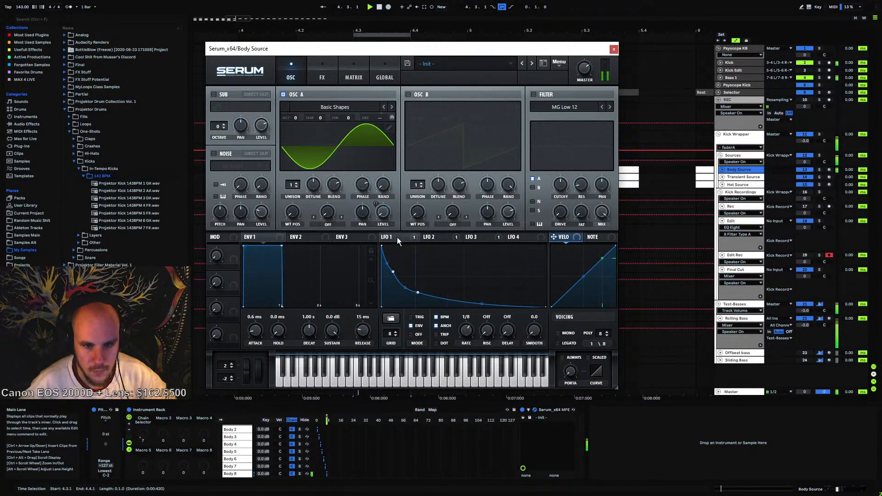
Set the LFO 1 to A CoarsePit modulation amount to 51 in Serum's matrix and return to the oscillator view
left_click(361, 79)
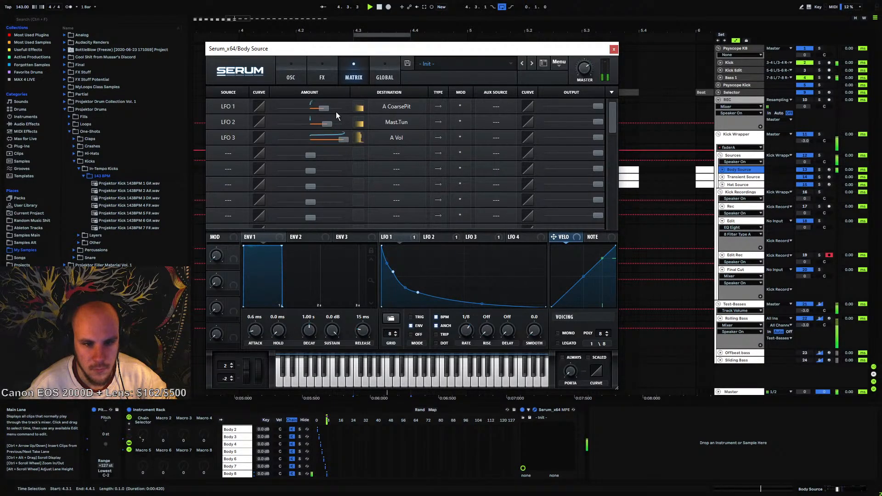
left_click_drag(328, 113, 333, 114)
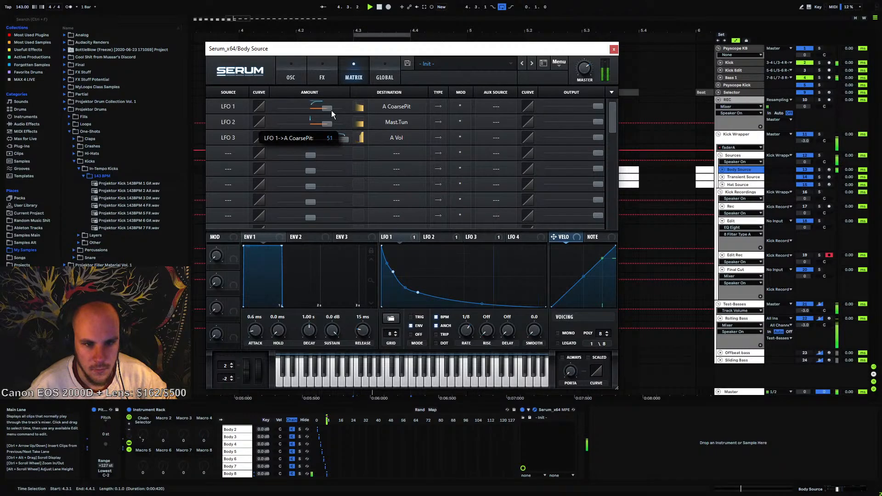
mouse_move(328, 123)
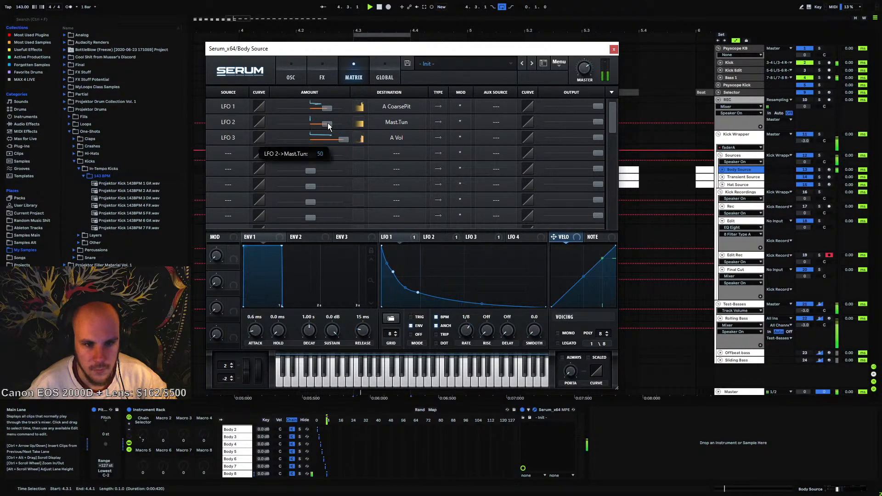
left_click(297, 75)
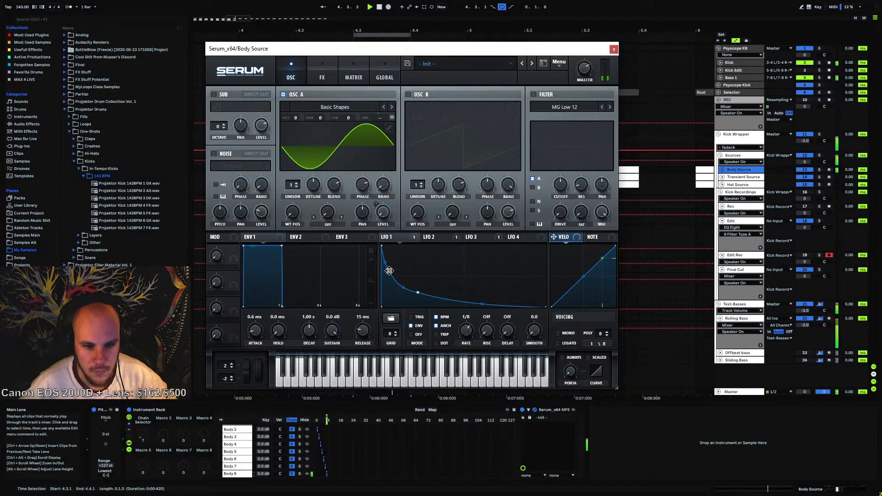
Shift the lower middle point of the LFO 1 decay curve slightly later in Body Source's Serum and close the plug-in
left_click_drag(419, 294, 429, 291)
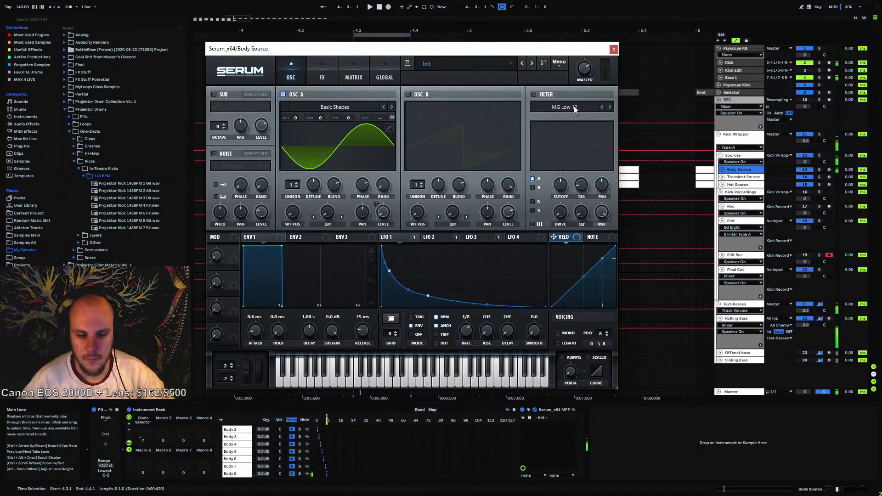
left_click(613, 50)
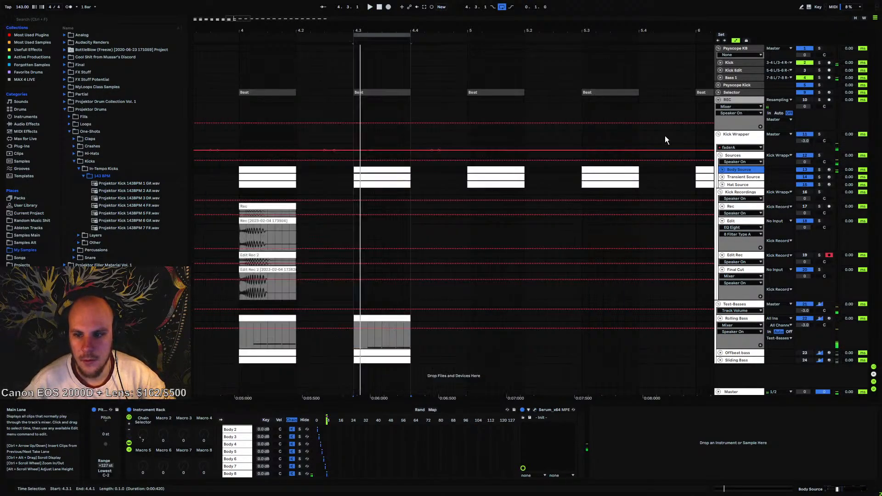
Examine the kick and bass waveforms in the Psyscope KB track's PSYSCOPE during playback, including the summing display
left_click(744, 177)
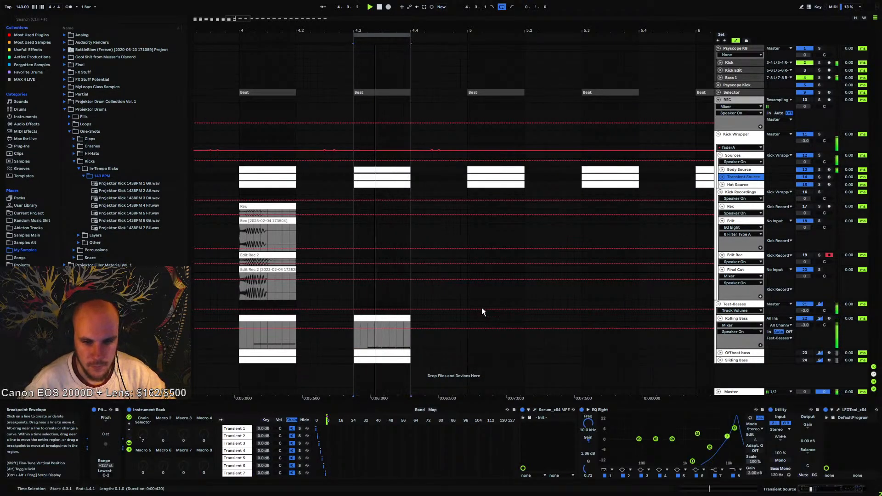
left_click(734, 47)
left_click(106, 410)
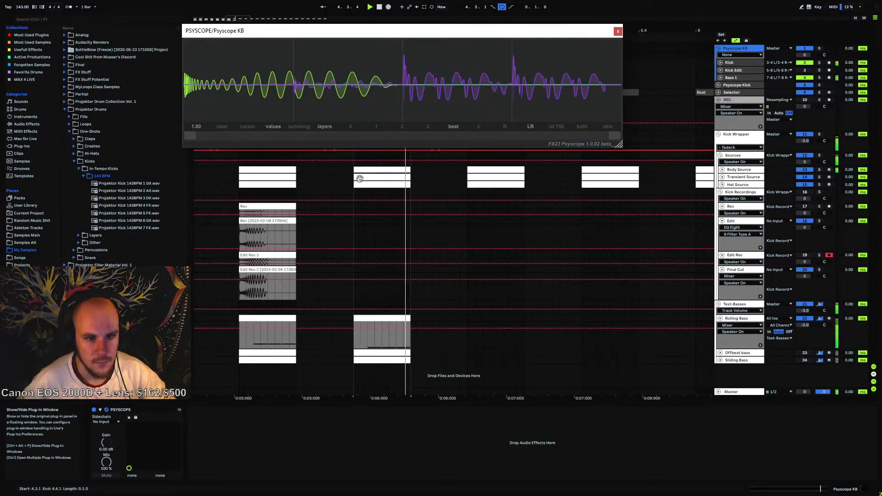
left_click(303, 131)
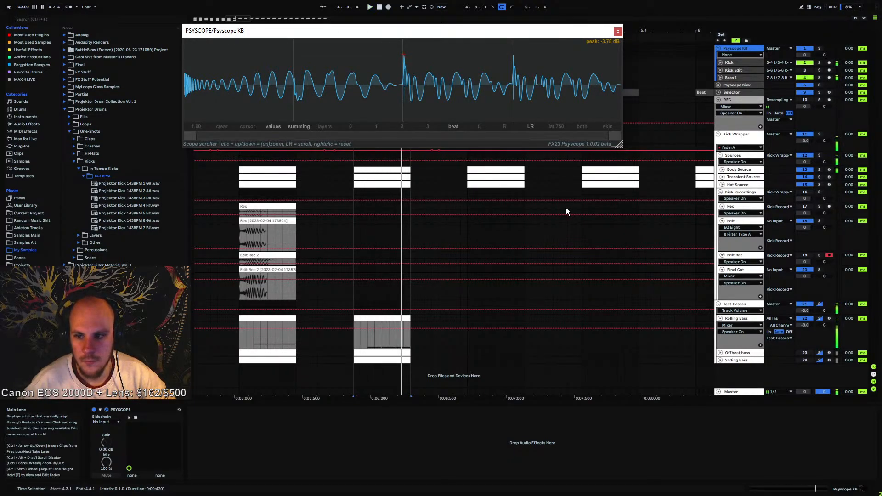
left_click(617, 32)
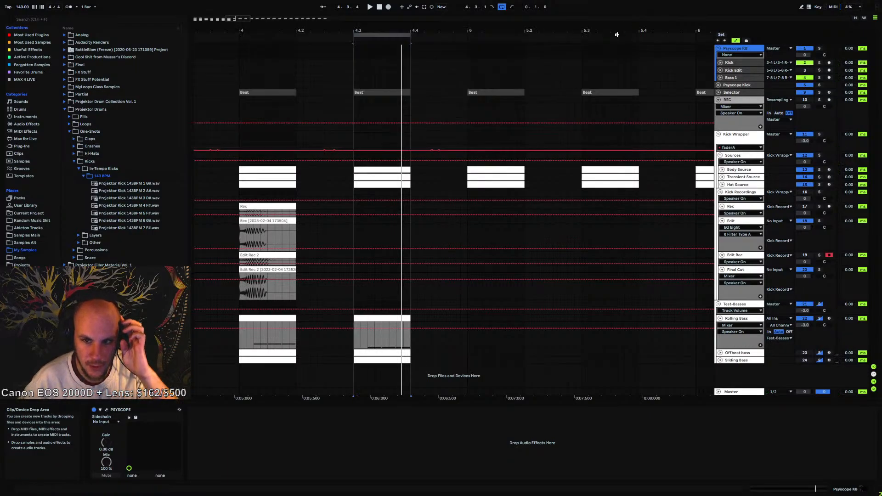
Duplicate the Transient 7 chain in Transient Source, rename the copy Transient 8 and shift its zone to the next chain selector value
left_click(737, 178)
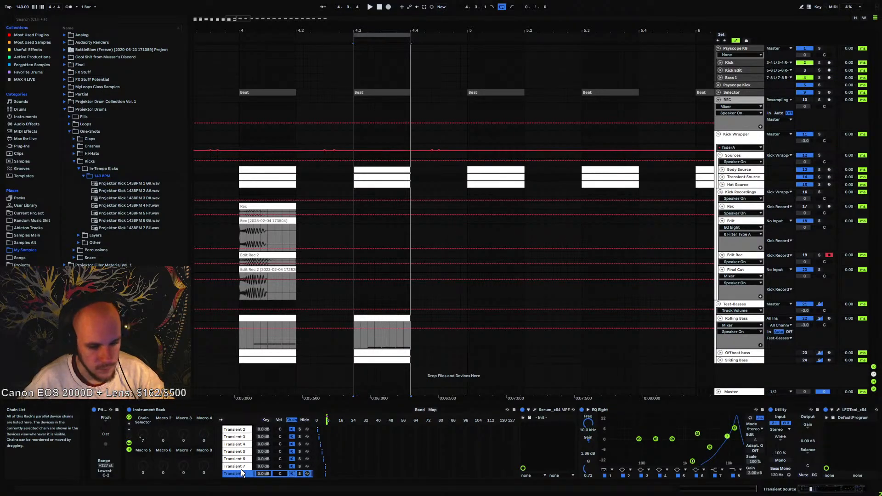
right_click(237, 473)
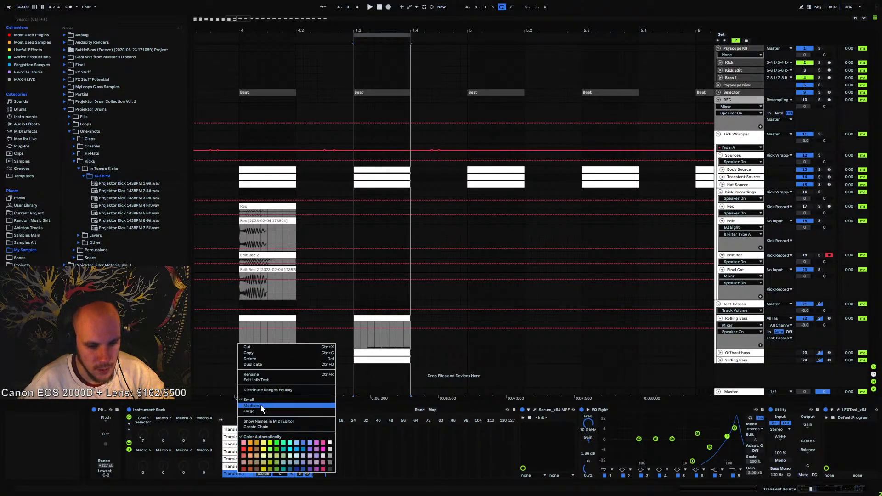
left_click(257, 375)
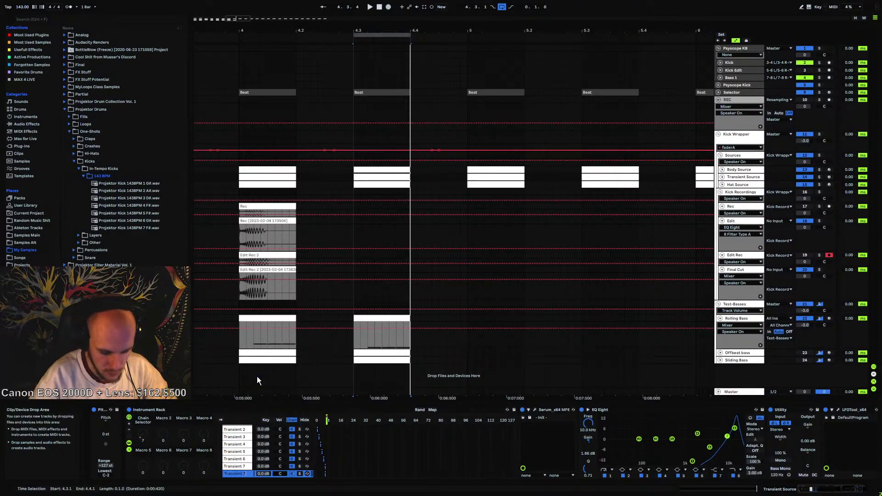
type("8")
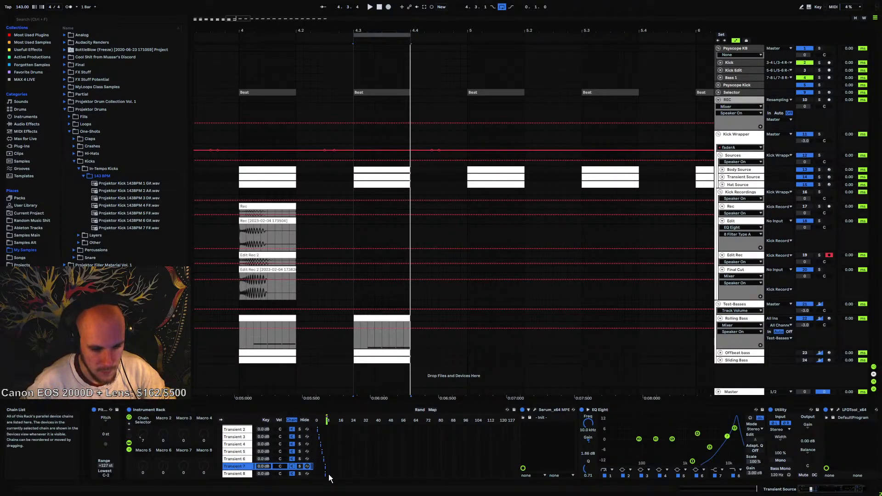
left_click(326, 474)
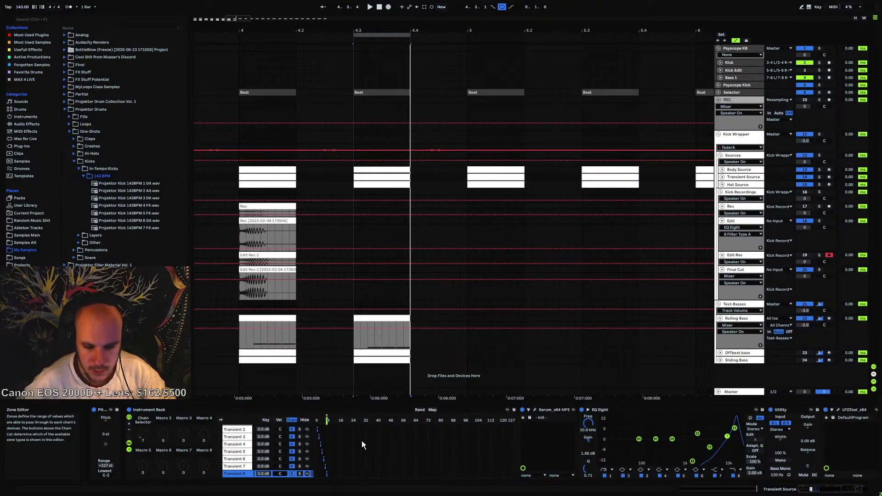
Start playback and set the noise sample in Transient 8's Serum to XF_KikAtk_44
key("space")
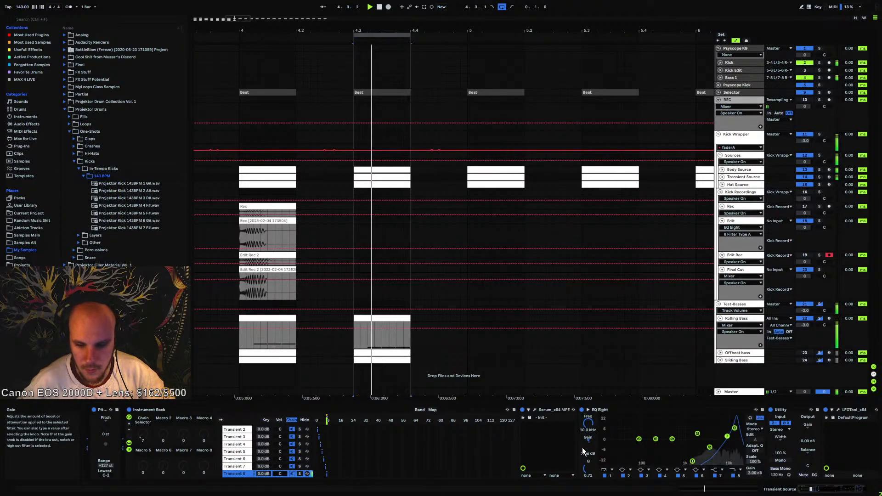
left_click(535, 410)
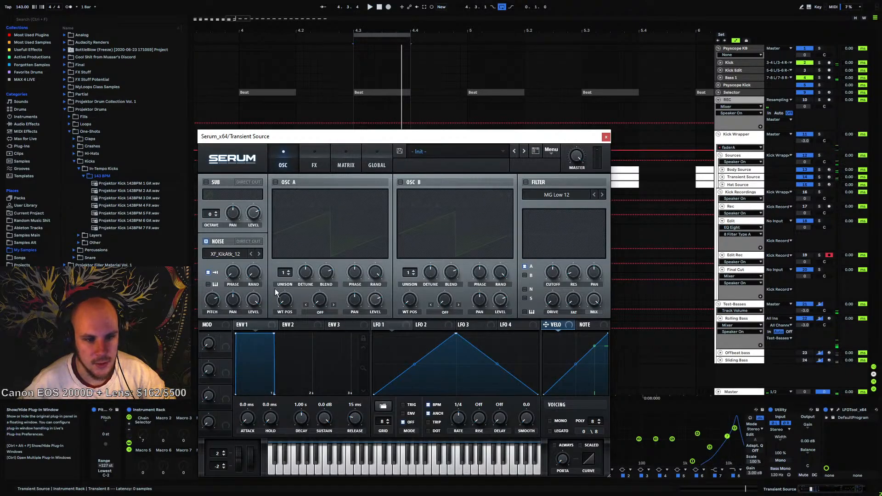
left_click(231, 253)
mouse_move(238, 283)
left_click(351, 280)
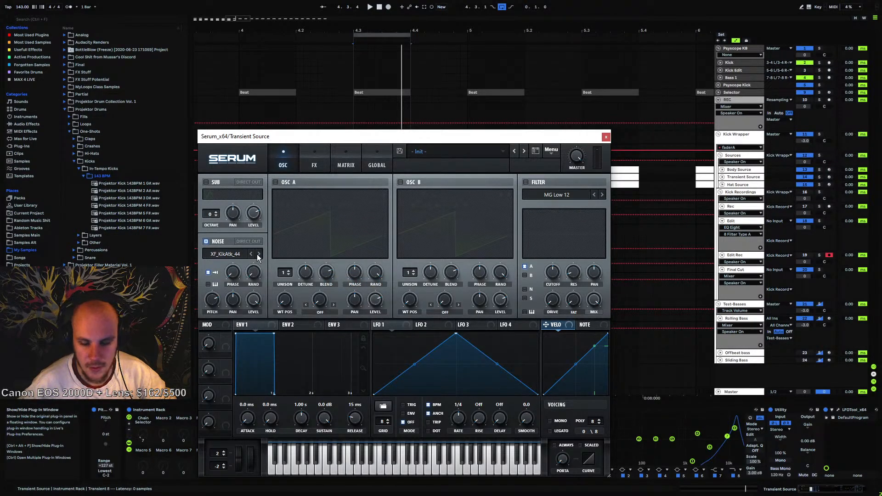
Switch Transient 8's noise sample to XF_KikAtk_48 and tune its EQ Eight low cut to about 2.97 kHz during playback
left_click_drag(692, 462, 687, 442)
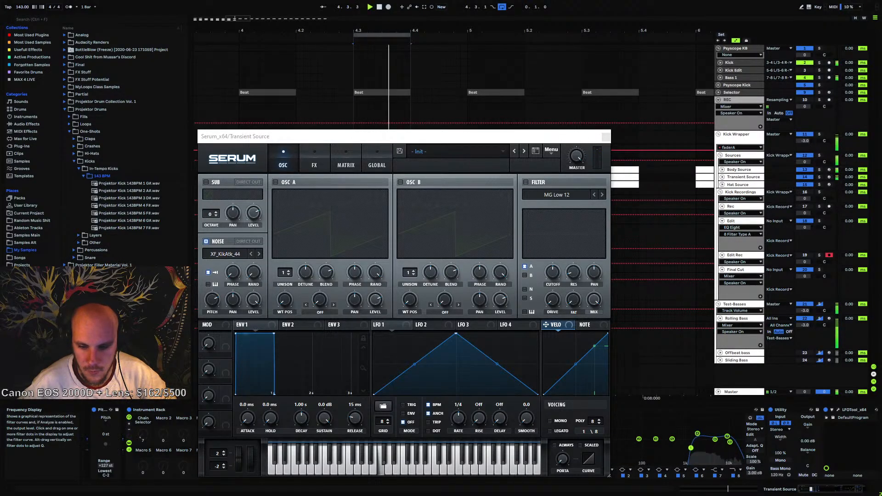
left_click(259, 254)
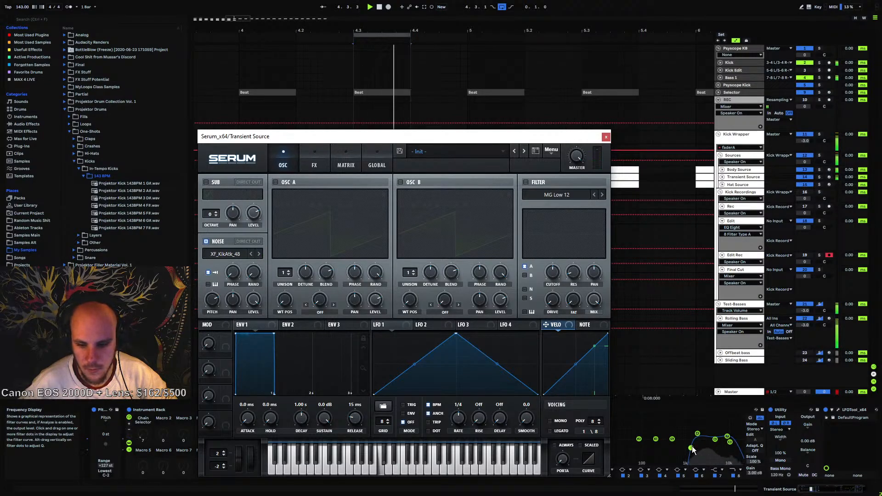
left_click_drag(690, 448, 694, 449)
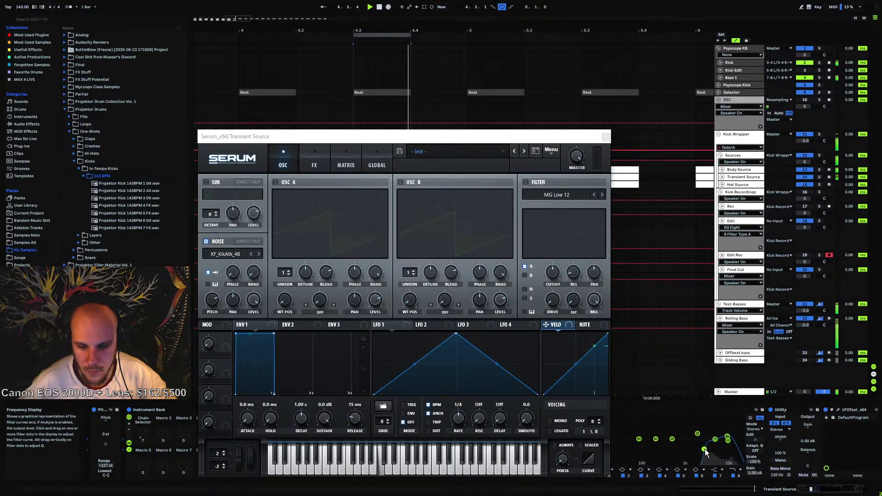
left_click(606, 137)
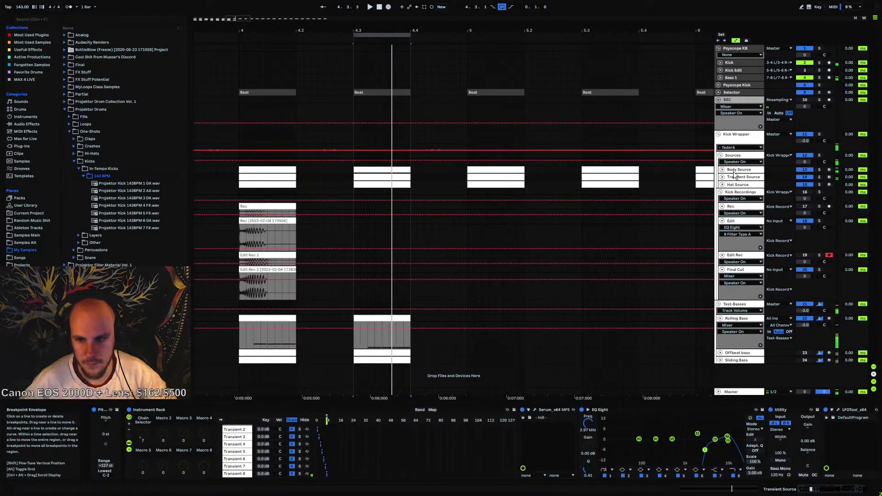
Duplicate the Hat 7 chain in Hat Source, rename the copy Hat 8 and shift its zone to the next chain selector value
left_click(737, 184)
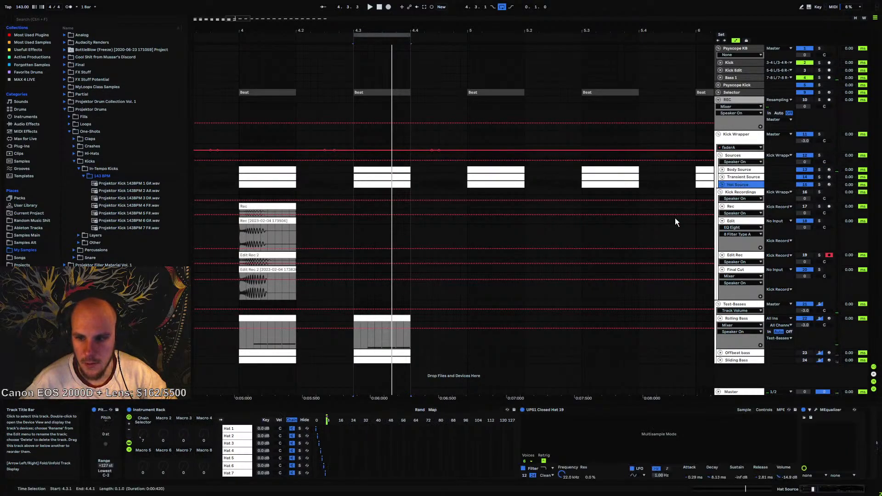
left_click(235, 473)
key("ctrl+d")
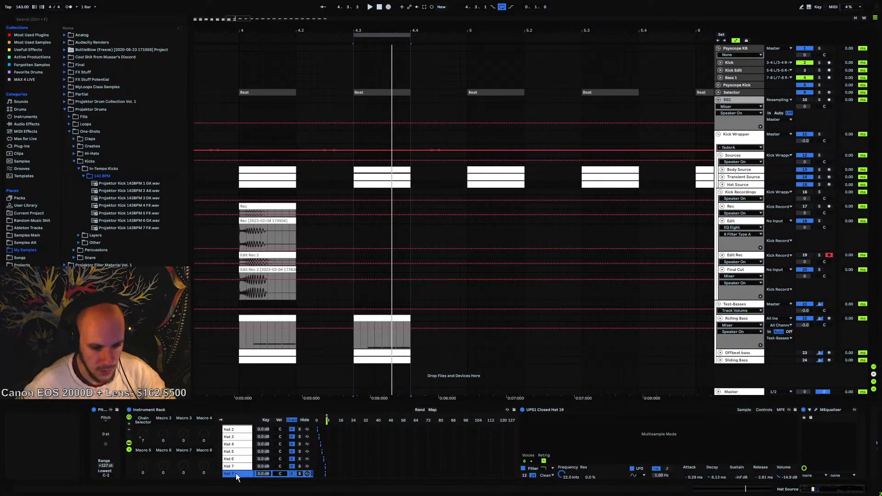
right_click(236, 473)
left_click(250, 375)
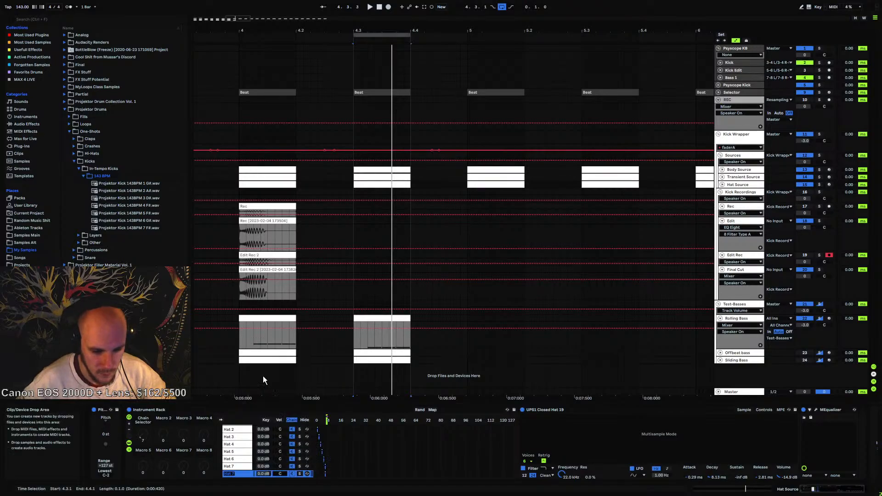
type("Hat 8")
left_click(241, 466)
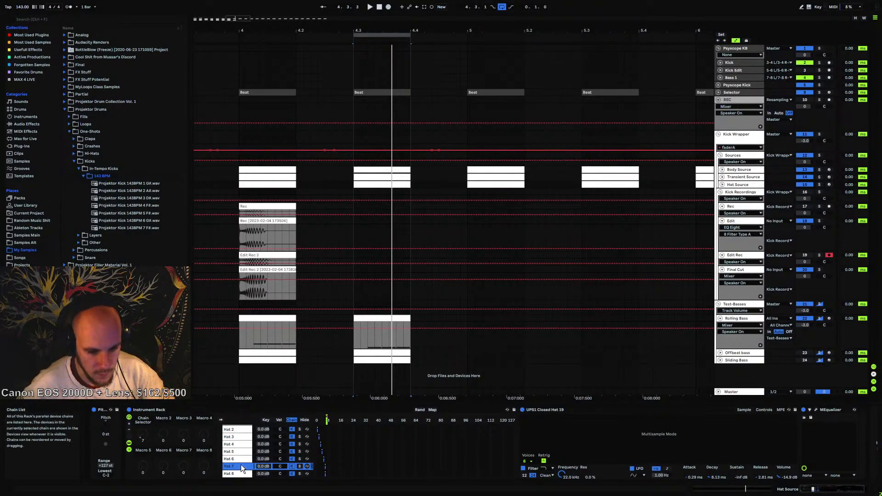
left_click(325, 473)
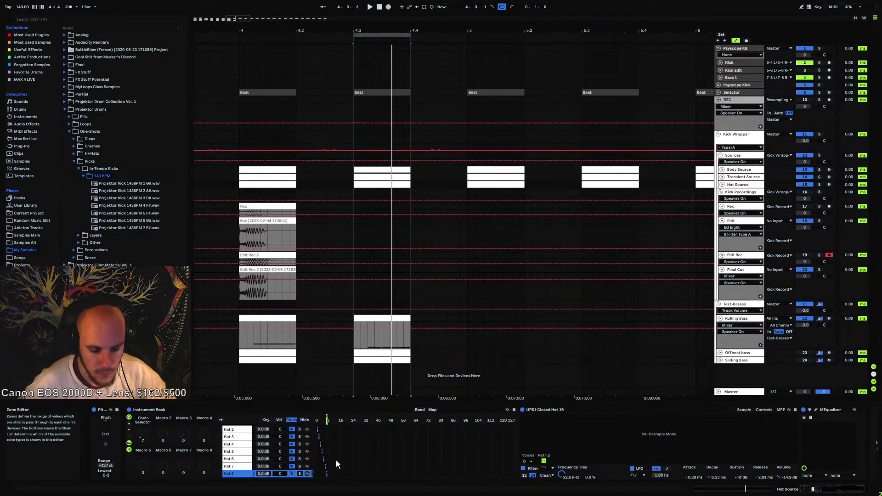
Set the playback start to 4.3, inspect the Hat 4 chain's sampler in Hat Source and play the beat
scroll(231, 446, "down", 2)
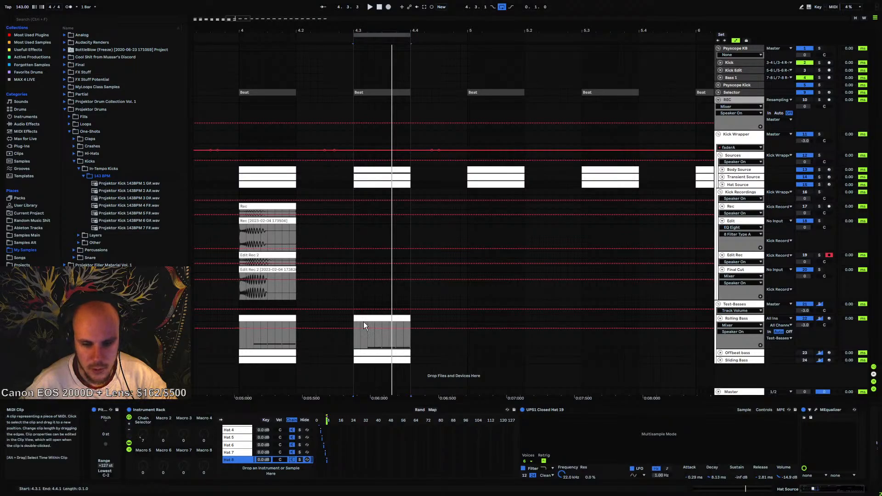
left_click(355, 340)
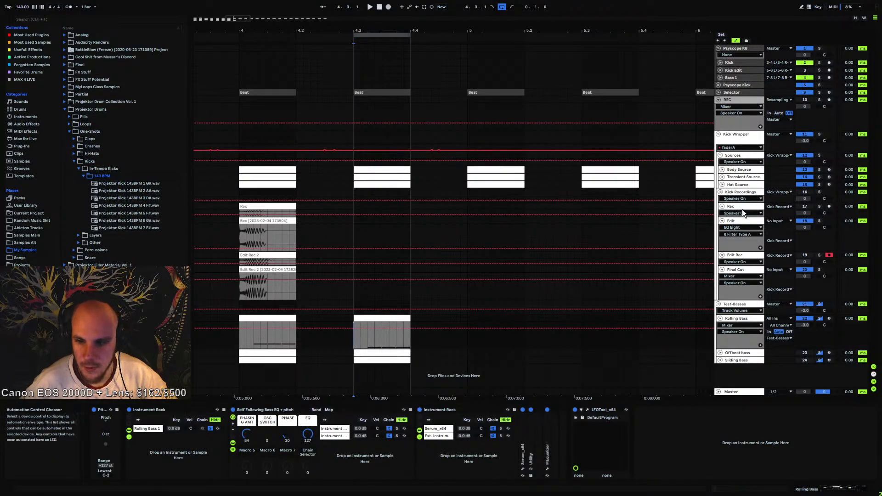
left_click(738, 185)
scroll(238, 443, "up", 2)
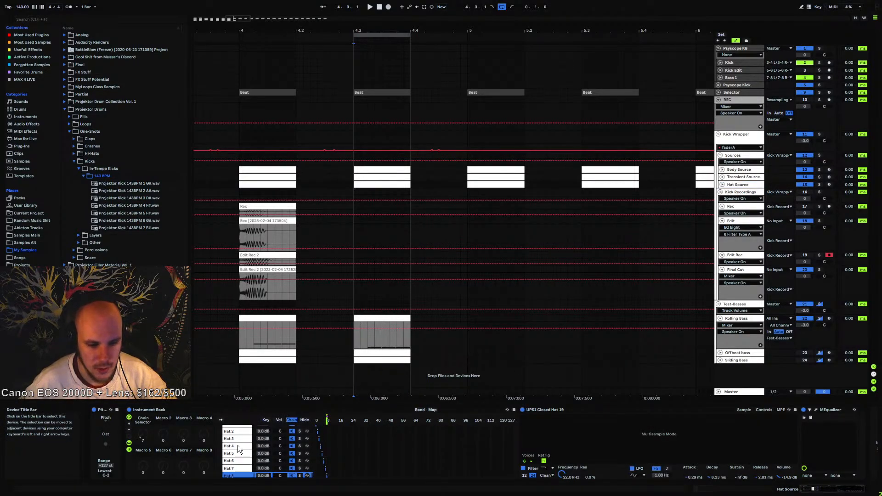
left_click(238, 445)
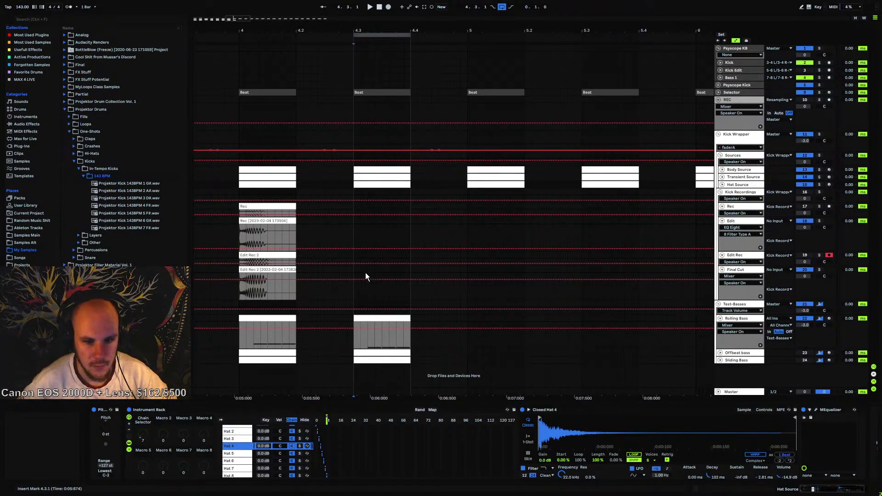
key("space")
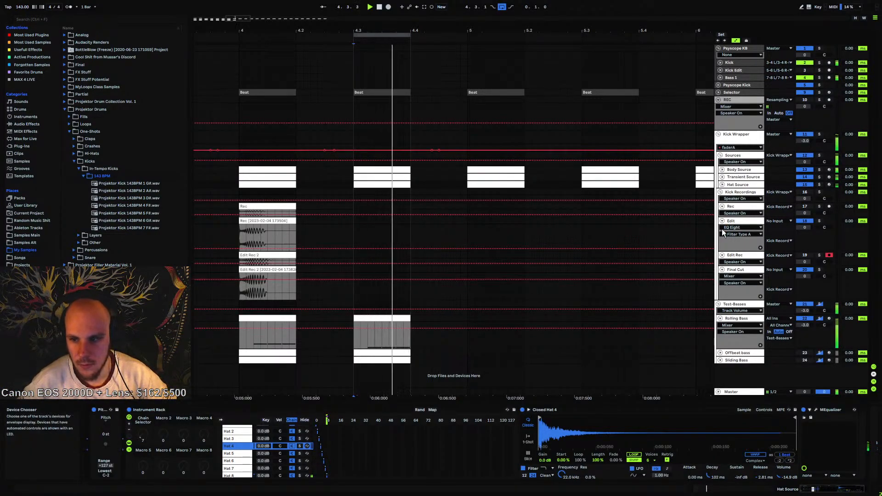
Select the Hat 8 chain and lengthen its sampler's amp envelope decay to about 62 ms during playback
left_click(737, 184)
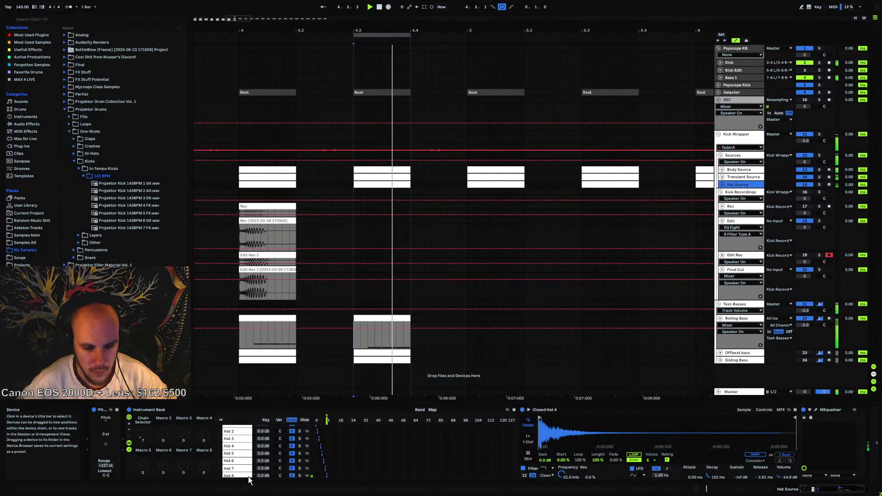
left_click(248, 476)
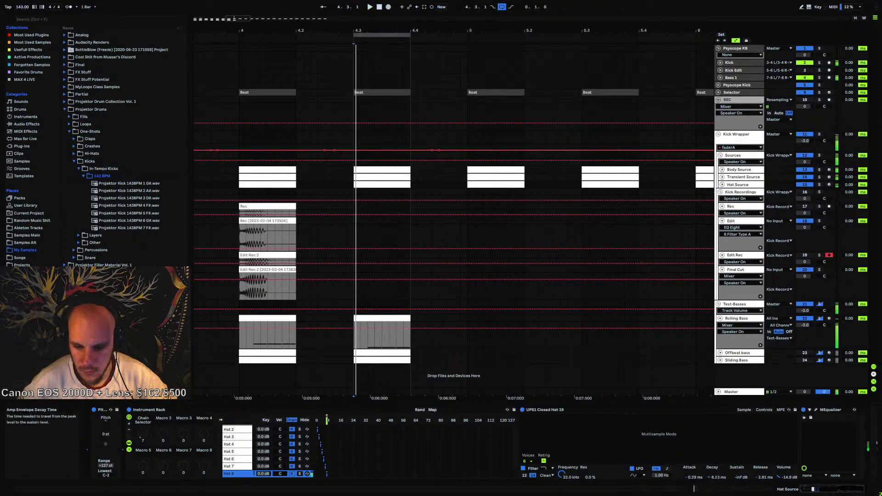
left_click_drag(715, 477, 715, 479)
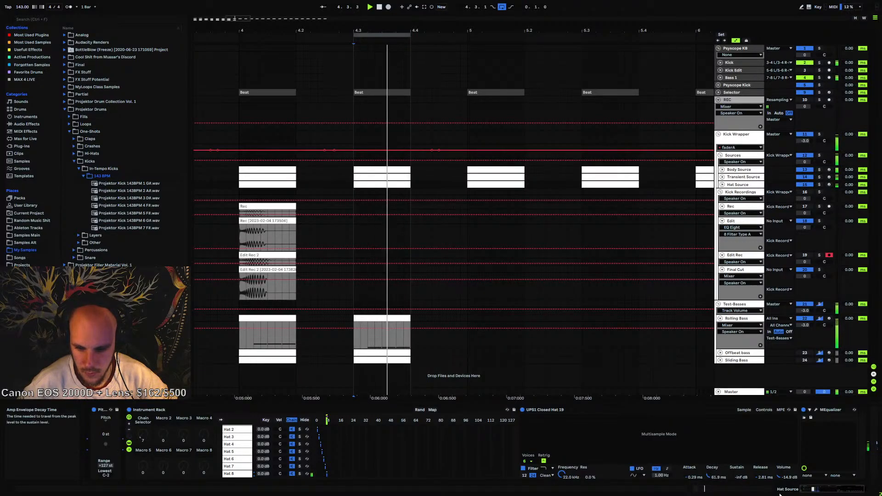
Widen Hat 8's MEqualizer pass band downward, move the band 4 dip into the top highs and set band 6 to about 11.5 kHz, -5.52 dB
left_click(784, 409)
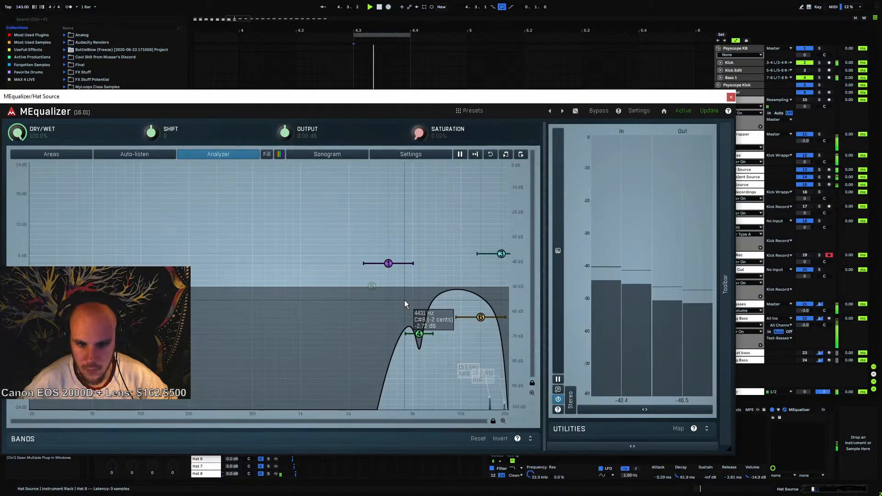
left_click_drag(419, 333, 488, 343)
left_click_drag(501, 254, 493, 256)
left_click_drag(481, 317, 470, 315)
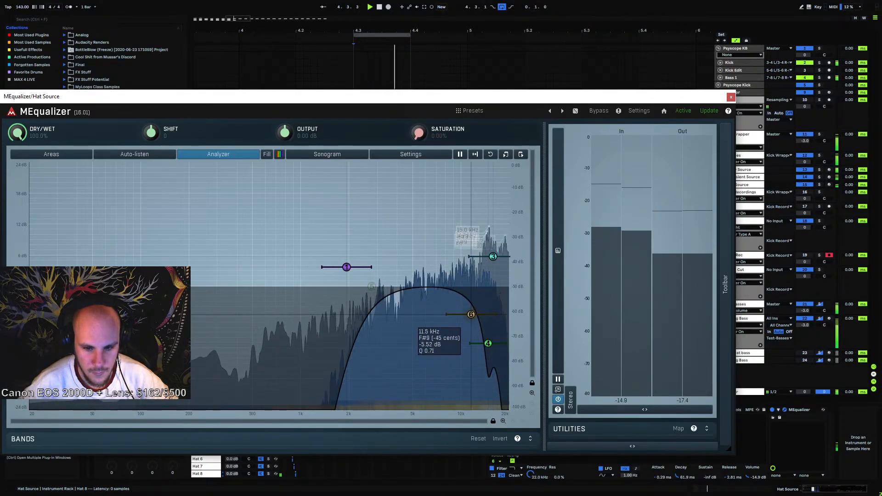
Move MEqualizer's band 3 higher in frequency and fine-tune the band 4 dip to about 15.4 kHz, -11.09 dB
left_click_drag(487, 343, 482, 344)
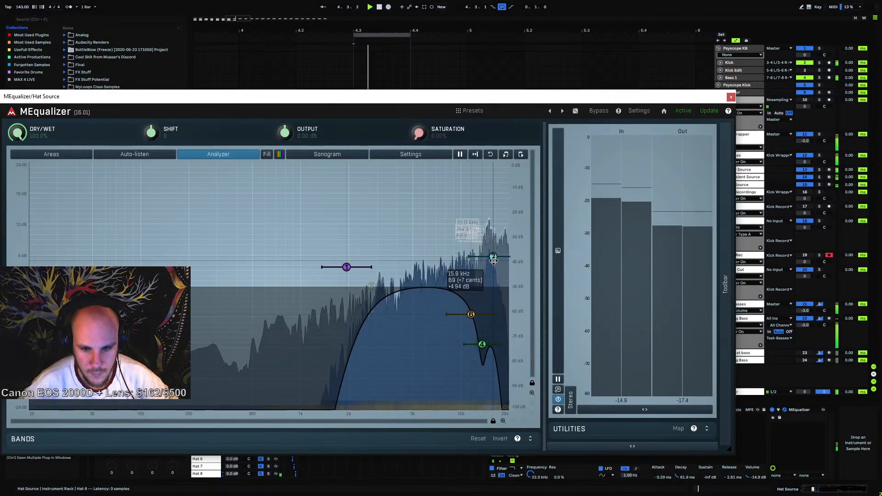
left_click_drag(492, 257, 501, 257)
left_click_drag(482, 344, 490, 343)
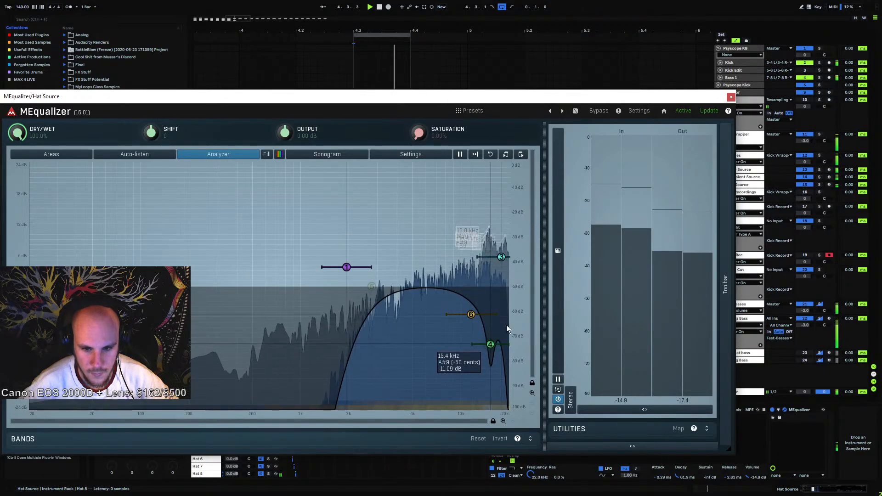
Close Hat 8's MEqualizer and shorten its sampler's amp envelope decay to about 8.13 ms
left_click(730, 97)
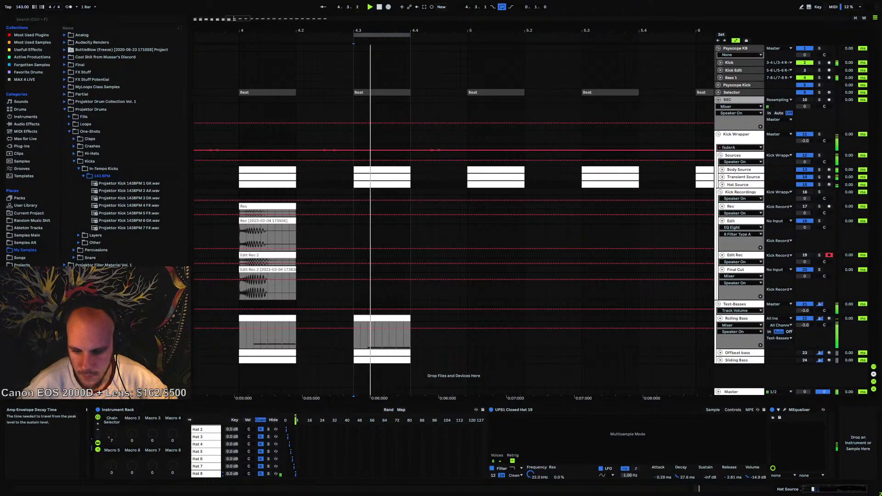
left_click_drag(678, 476, 677, 479)
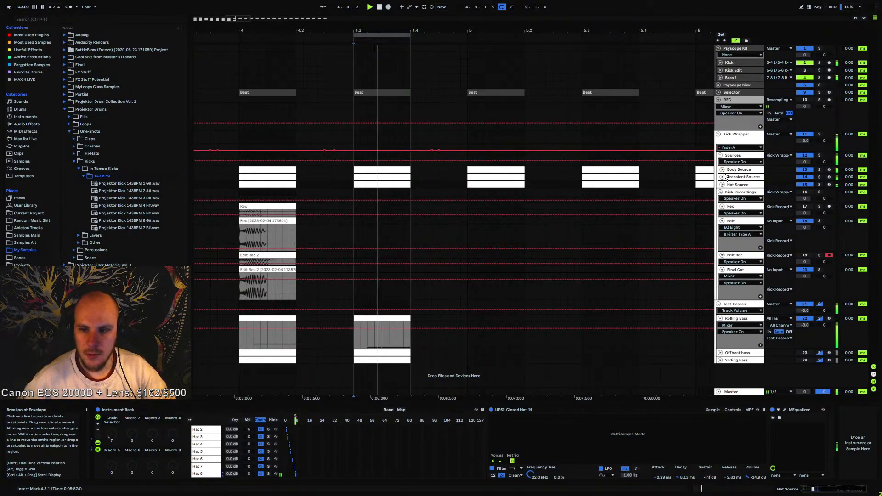
Add an EQ Eight inside the Processing 8 chain of the Sources track's rack and expand its frequency display
left_click(733, 155)
left_click(229, 473)
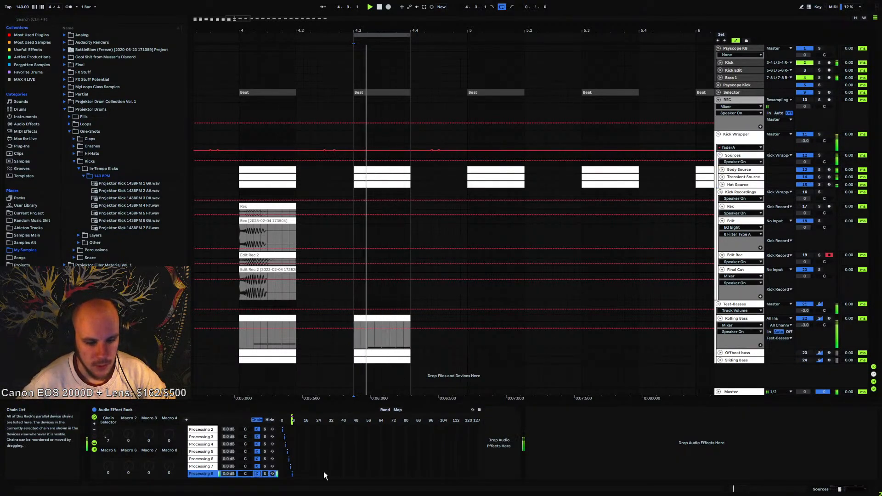
right_click(608, 458)
left_click(643, 409)
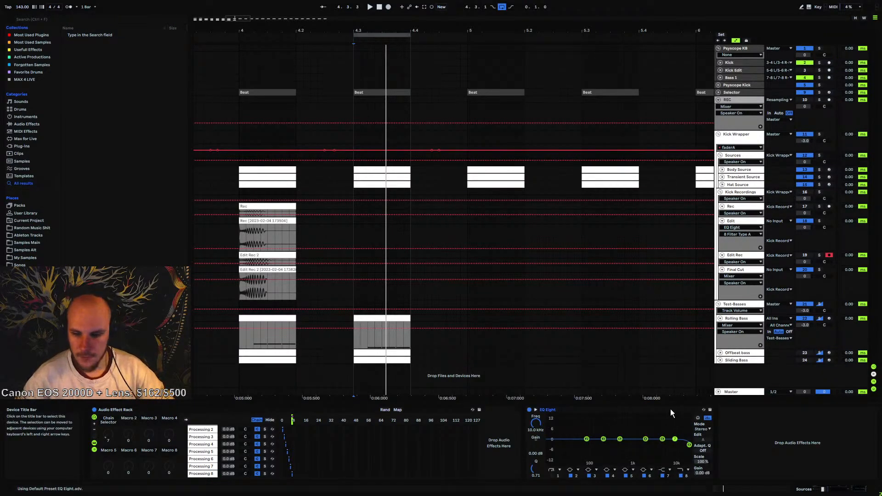
left_click_drag(671, 412, 501, 443)
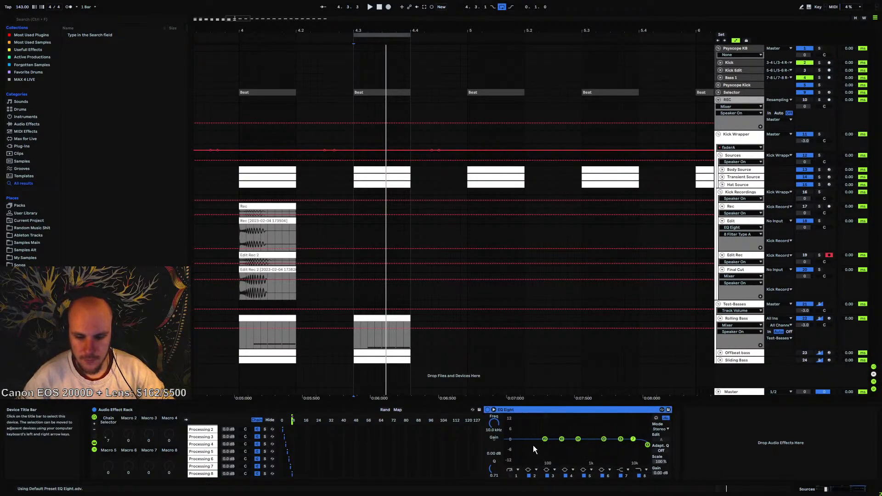
left_click(494, 410)
Boost EQ Eight's band 3 to about 3.17 dB at 123 Hz and dip band 5 to about -3.04 dB at 512 Hz
left_click_drag(546, 307, 543, 348)
left_click_drag(460, 307, 415, 283)
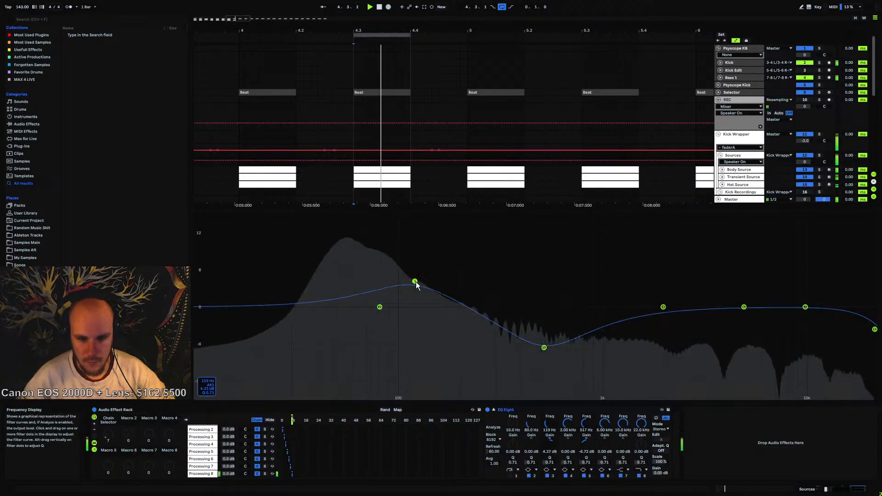
left_click_drag(544, 348, 543, 329)
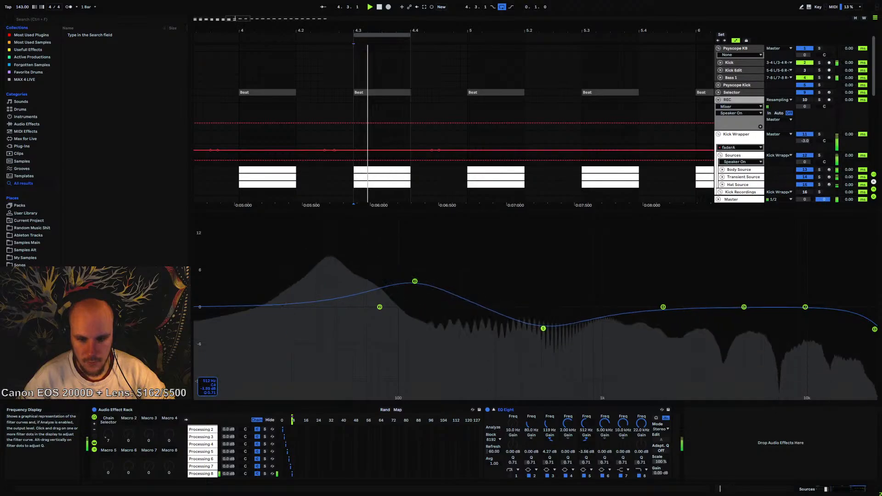
left_click_drag(415, 281, 417, 288)
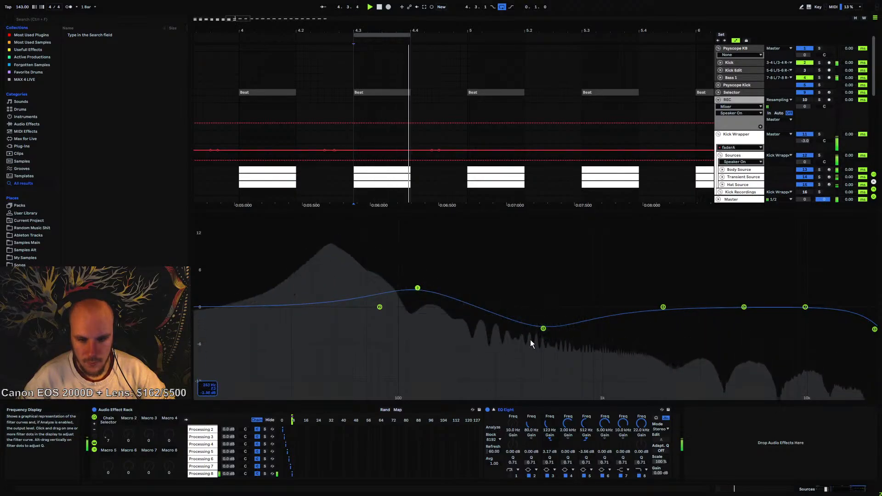
left_click_drag(544, 329, 543, 325)
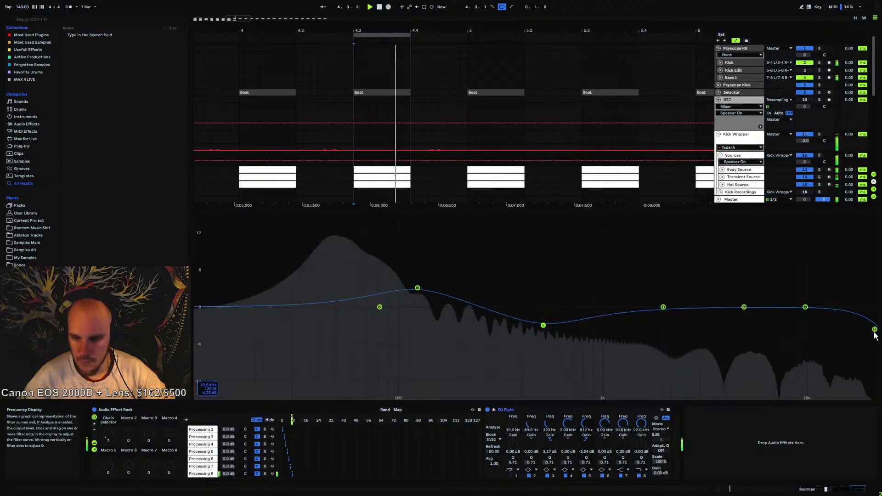
Lower EQ Eight's band 8 high cut to about 12.6 kHz and set band 4 to about 7.88 kHz, 3.30 dB
left_click_drag(875, 330, 825, 324)
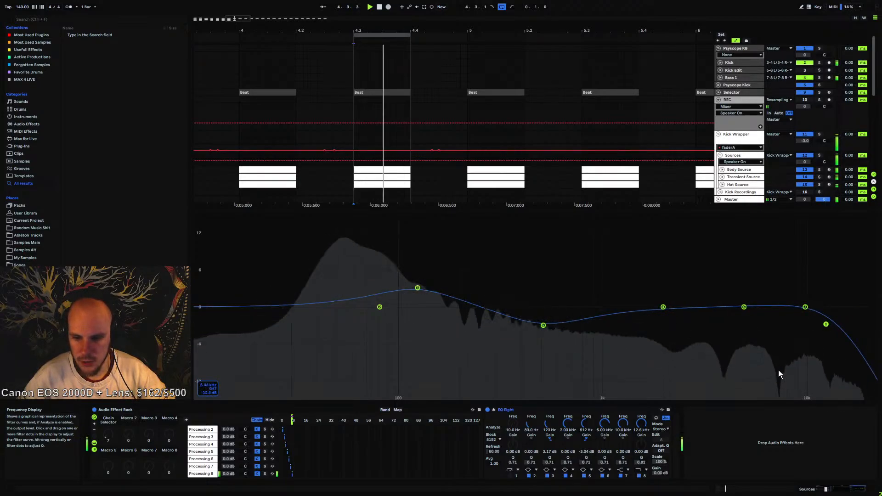
left_click_drag(663, 307, 783, 287)
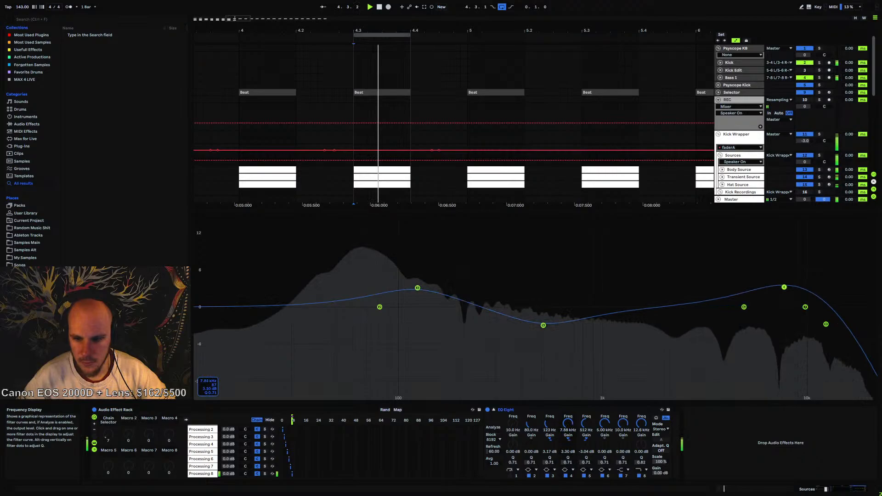
Compare the kick with the Transient Source track off and on, and inspect its Serum patch during playback
left_click(805, 178)
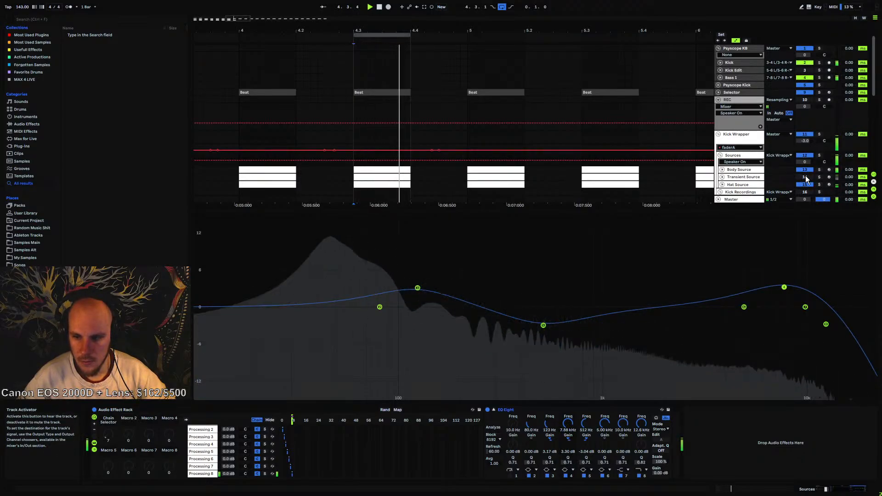
left_click(805, 177)
left_click(741, 178)
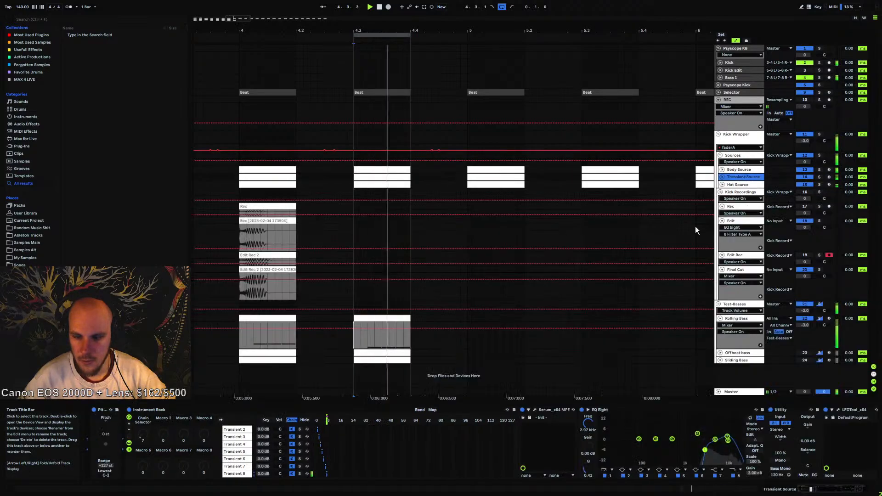
left_click(536, 410)
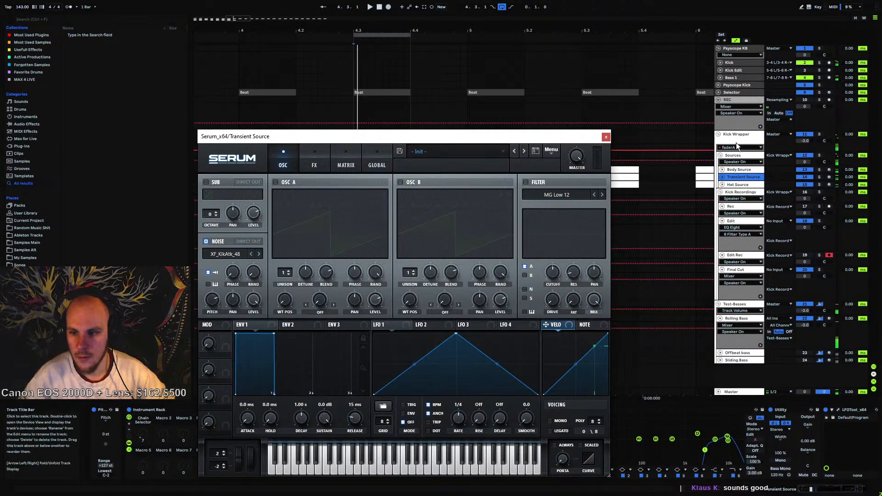
left_click(734, 155)
left_click_drag(455, 138, 356, 113)
key("space")
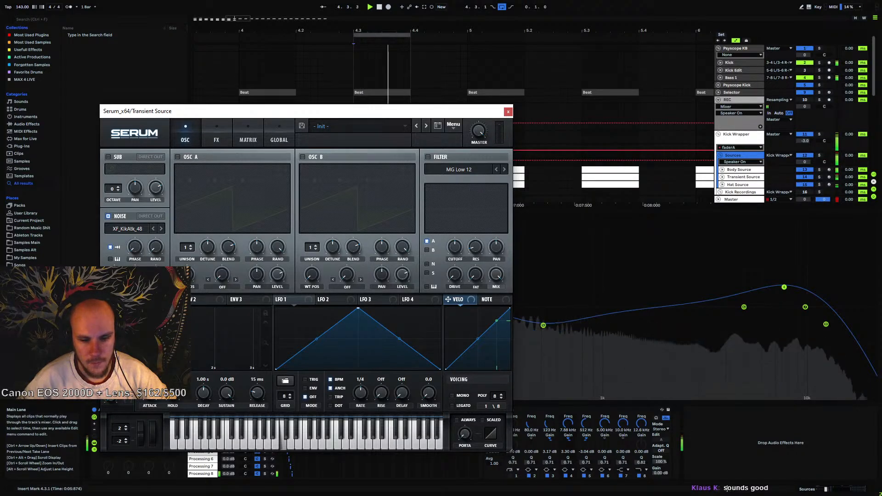
left_click(508, 111)
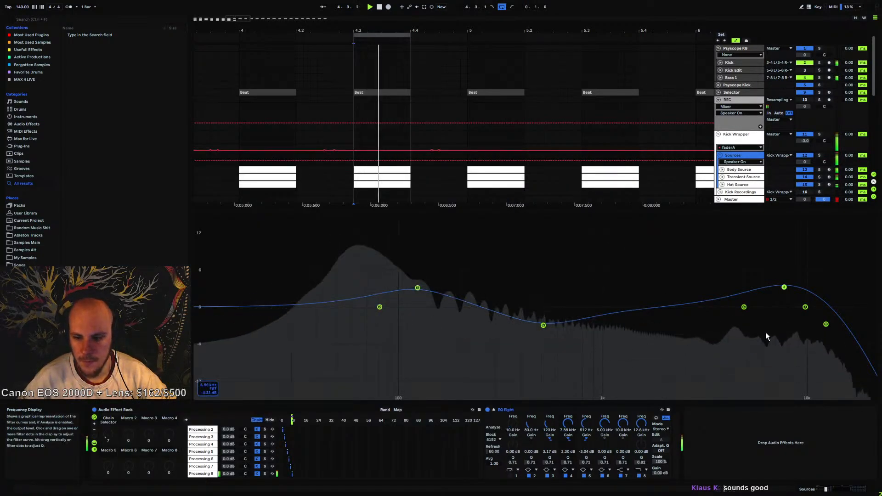
Fine-tune EQ Eight's band 4 to about 7.77 kHz, 3.30 dB and set band 6 to about 3.04 kHz, 2.07 dB
left_click_drag(784, 287, 783, 284)
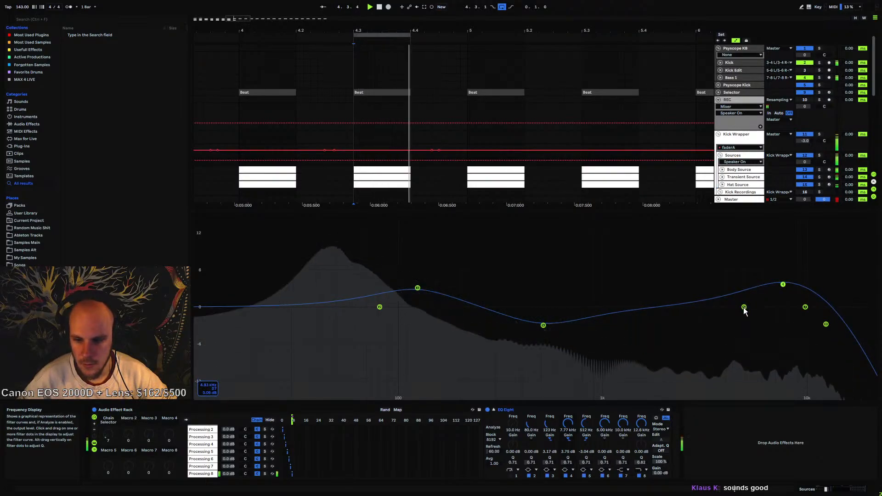
left_click_drag(743, 306, 692, 293)
left_click_drag(782, 285, 783, 287)
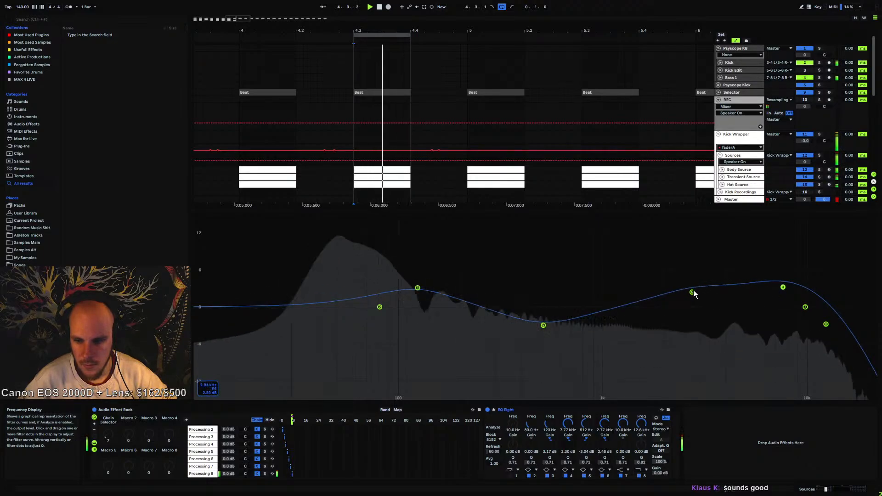
left_click_drag(692, 293, 700, 295)
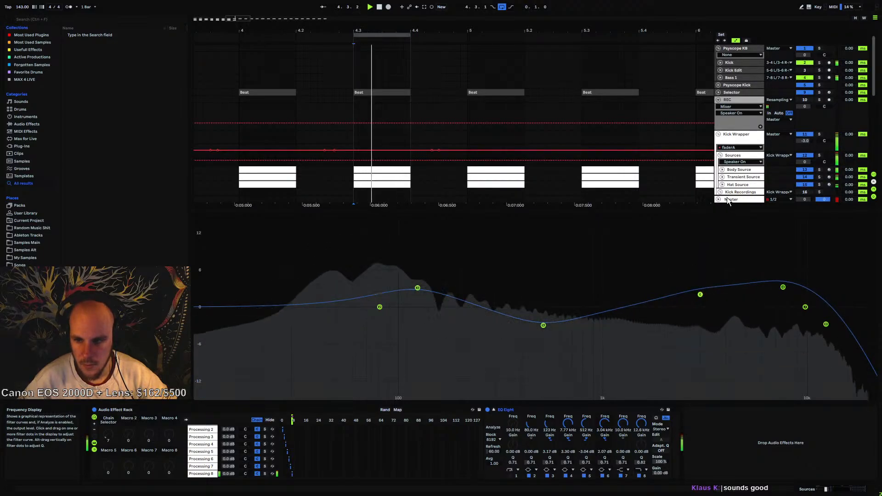
Move the playback start just past 4.3 and insert MDynamics after EQ Eight in the Processing 8 chain
scroll(404, 175, "down", 4)
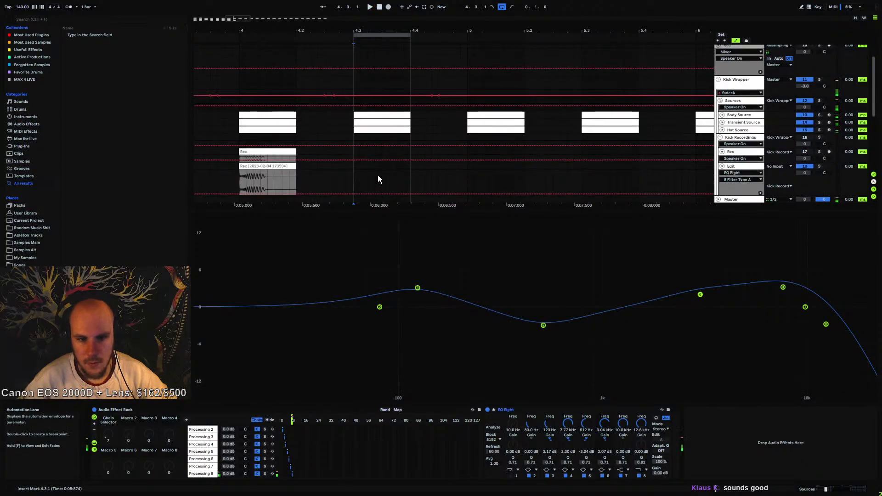
left_click(358, 142)
left_click(739, 156)
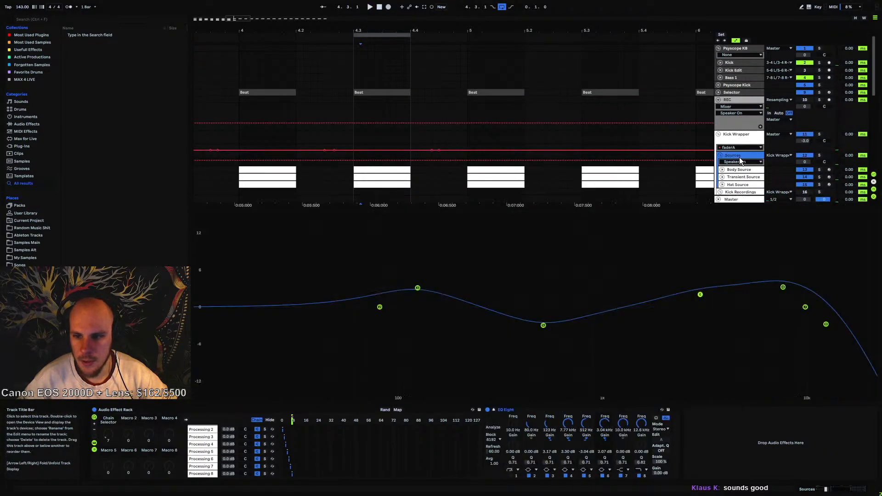
right_click(739, 435)
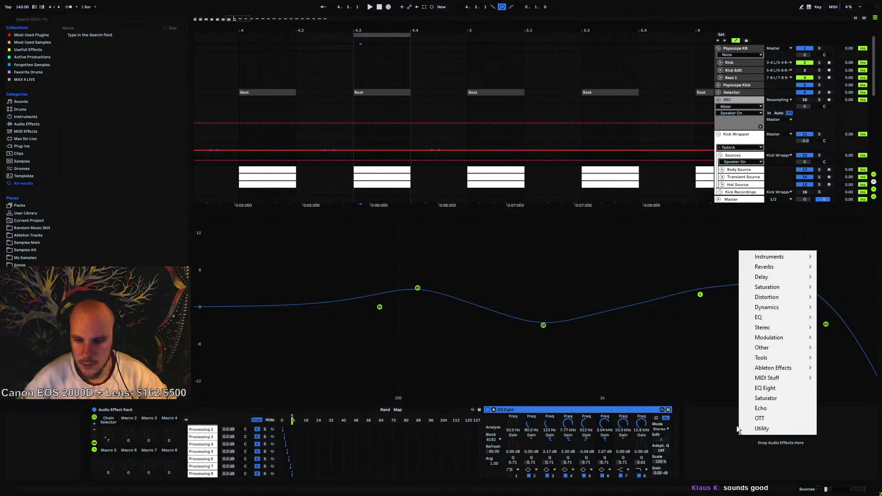
mouse_move(779, 315)
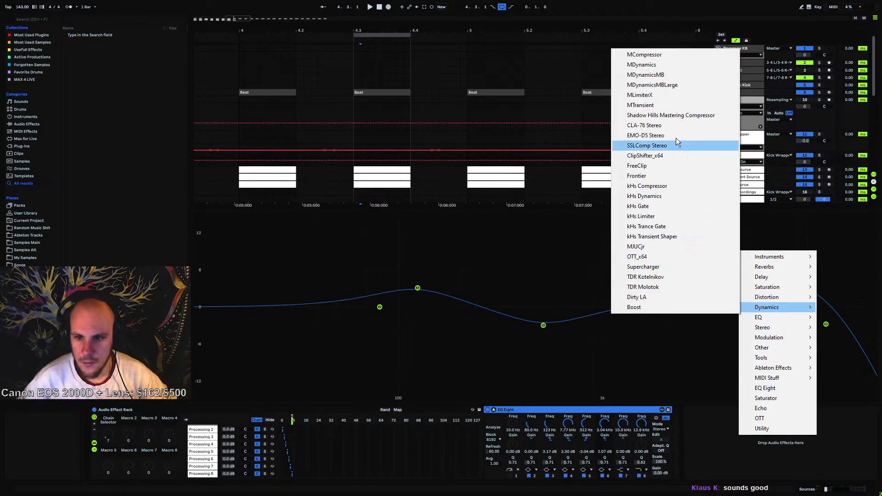
left_click(648, 67)
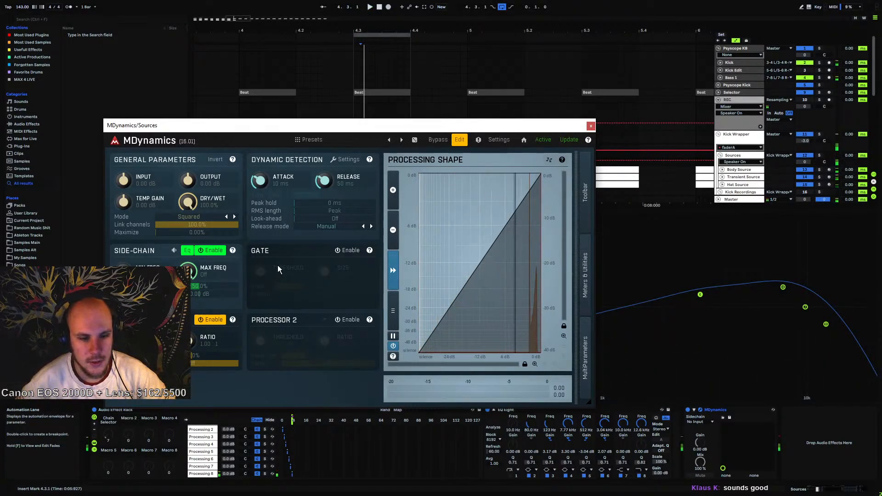
Set MDynamics to 0 ms attack, 35 ms release and 2.58:1 ratio with a lower threshold and about -2.5 dB output
left_click_drag(262, 182, 370, 223)
key("space")
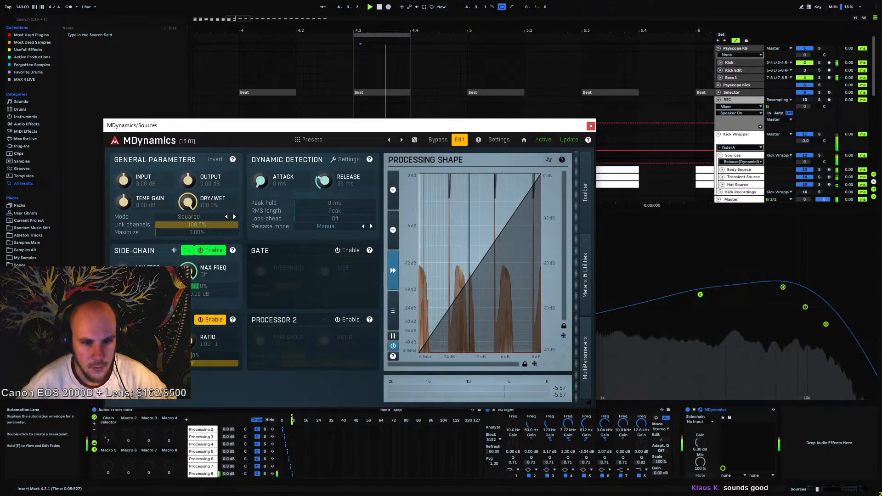
left_click_drag(325, 180, 324, 185)
left_click_drag(189, 340, 189, 313)
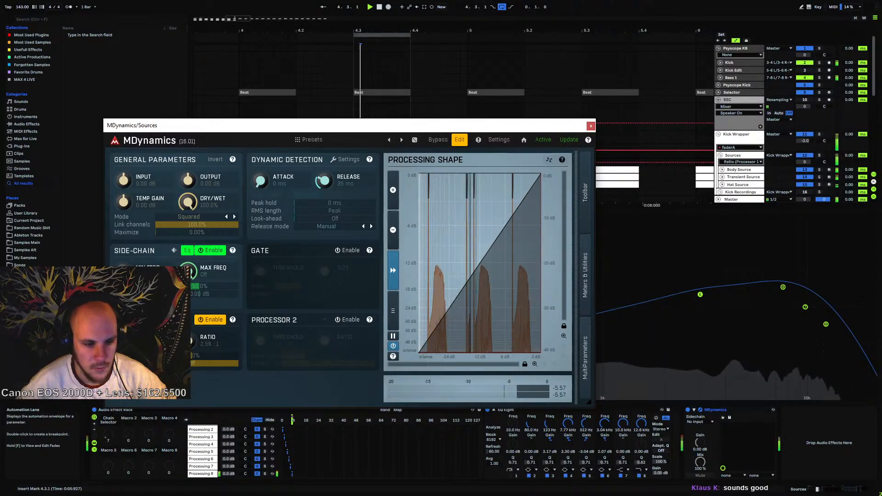
left_click_drag(123, 341, 123, 355)
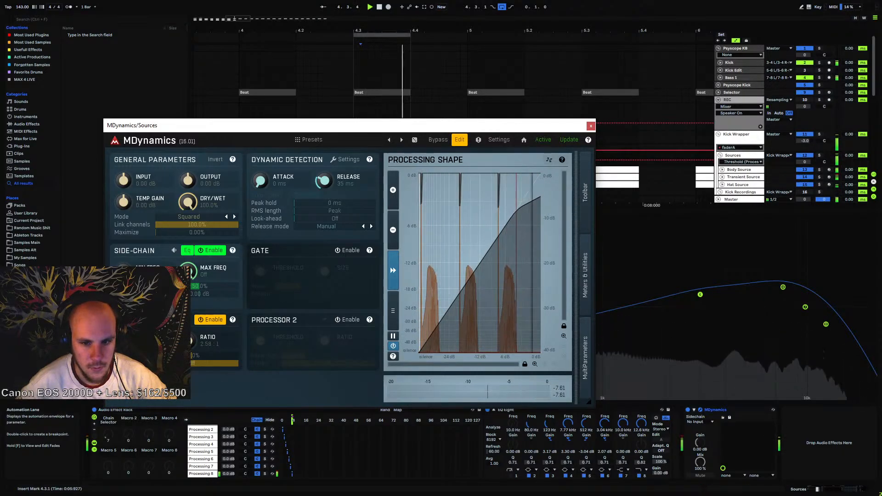
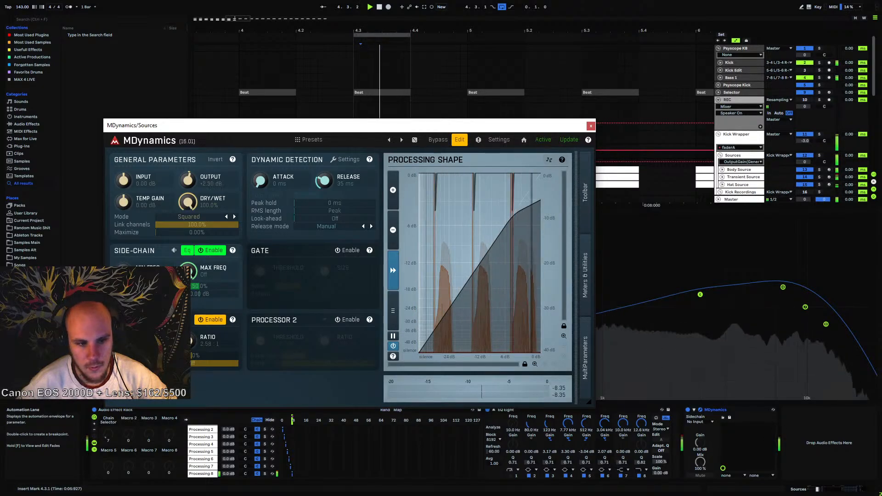
left_click(590, 126)
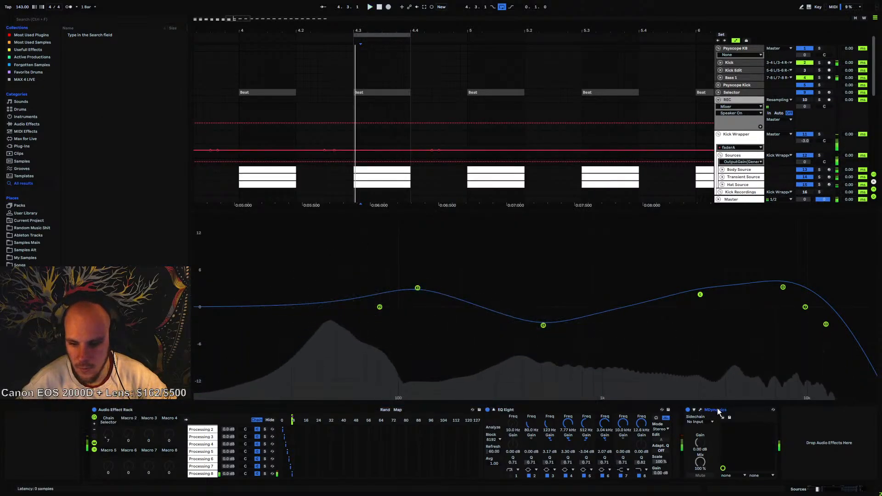
Reopen MDynamics during playback and reduce its dry/wet mix to about 70%
left_click(702, 410)
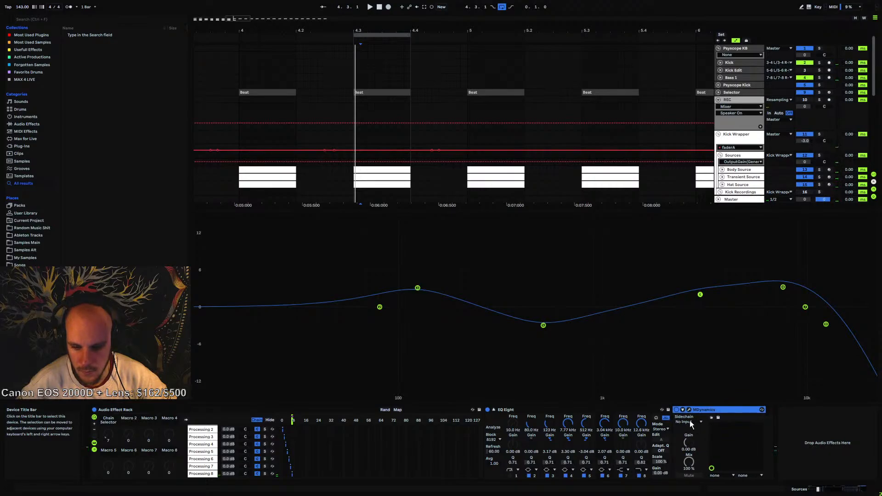
key("space")
left_click(688, 410)
left_click_drag(187, 202, 187, 231)
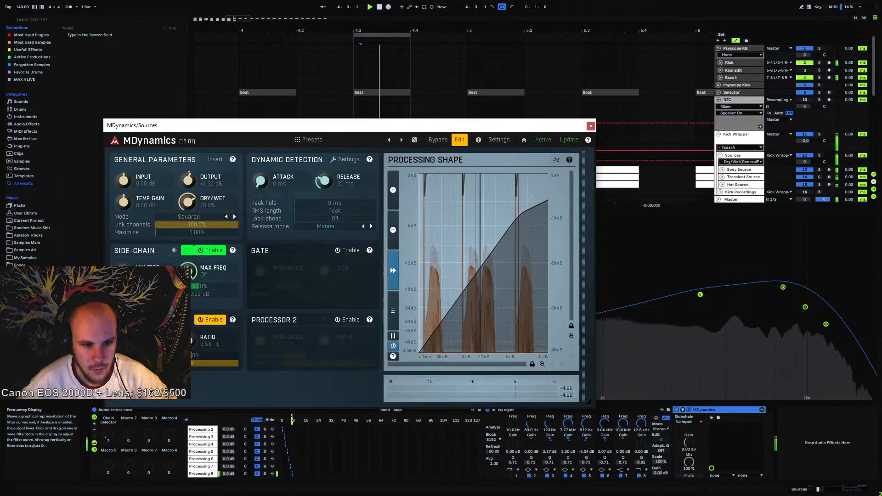
left_click(591, 127)
Raise EQ Eight's band 5 to about 548 Hz, 1.68 dB while the beat plays
right_click(810, 441)
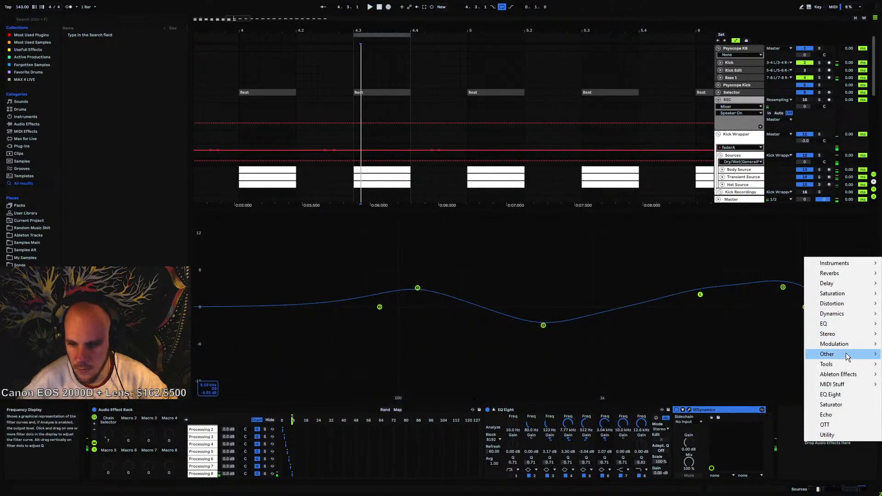
left_click(545, 321)
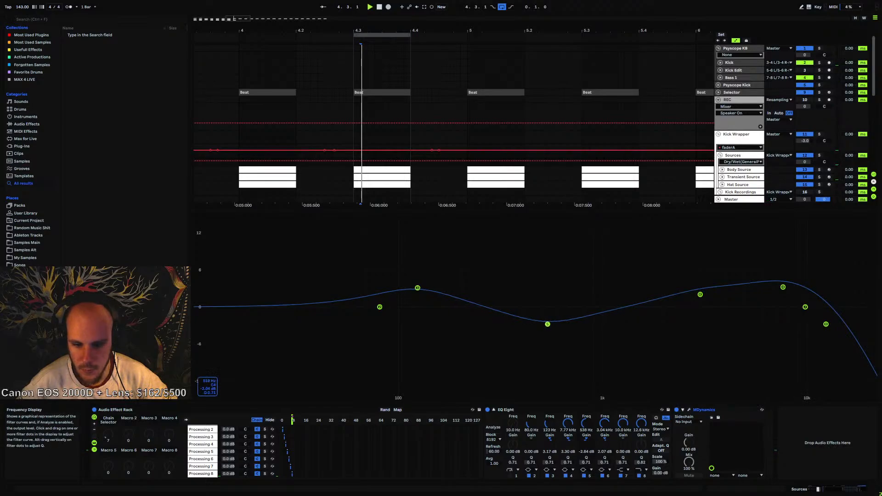
key("space")
left_click_drag(546, 324, 549, 296)
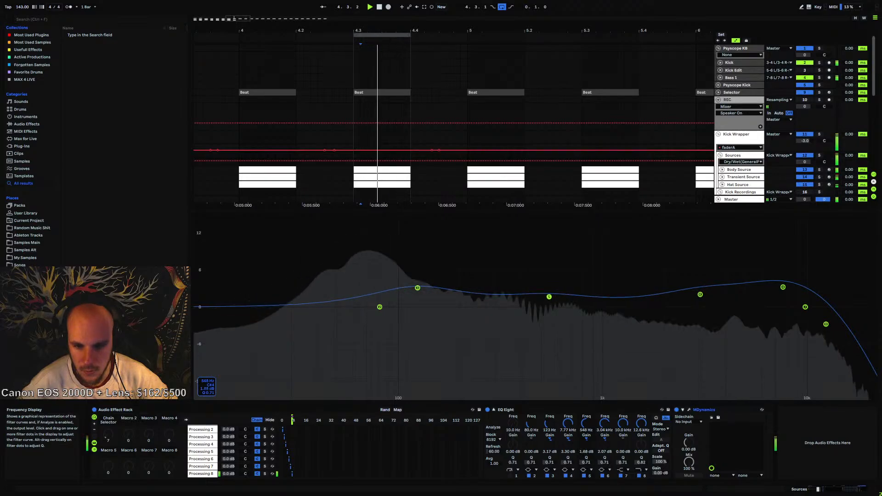
Insert FreeClip after MDynamics in the Processing 8 chain of the Sources rack
right_click(819, 438)
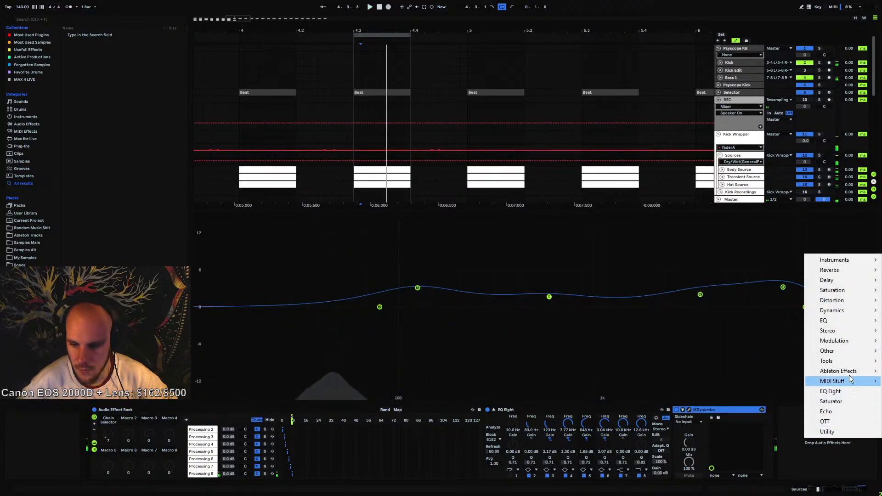
mouse_move(850, 311)
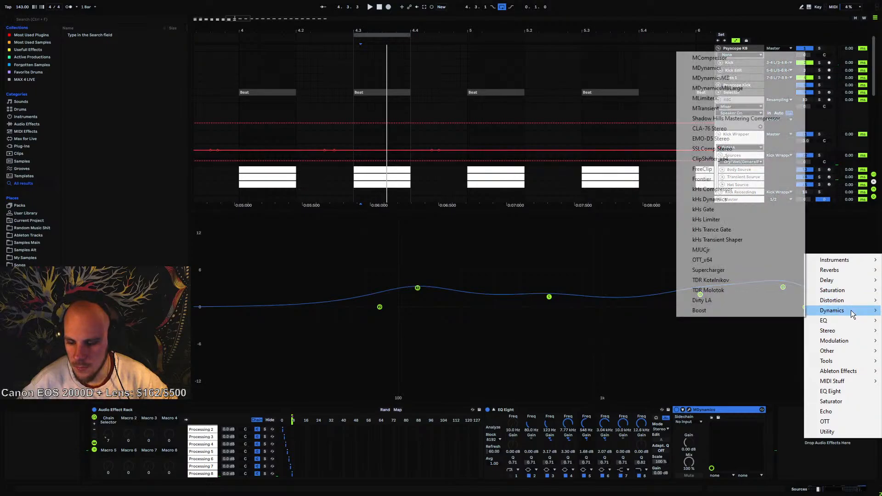
left_click(720, 169)
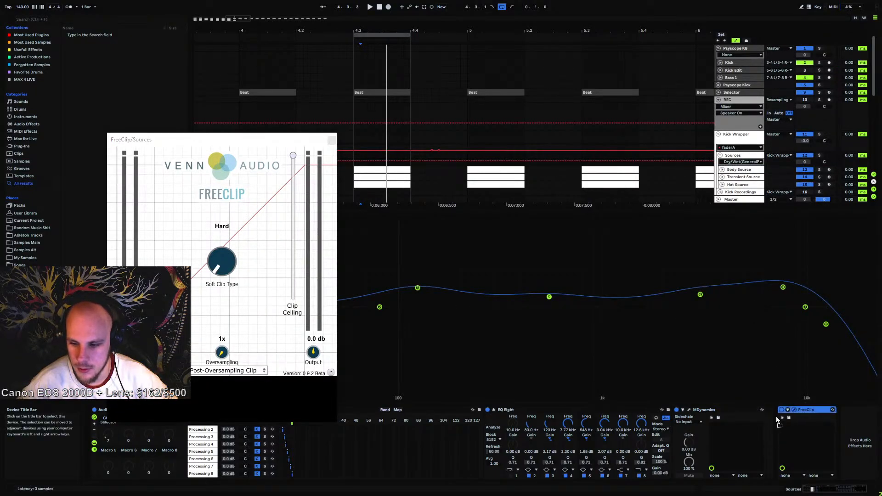
left_click_drag(777, 419, 765, 422)
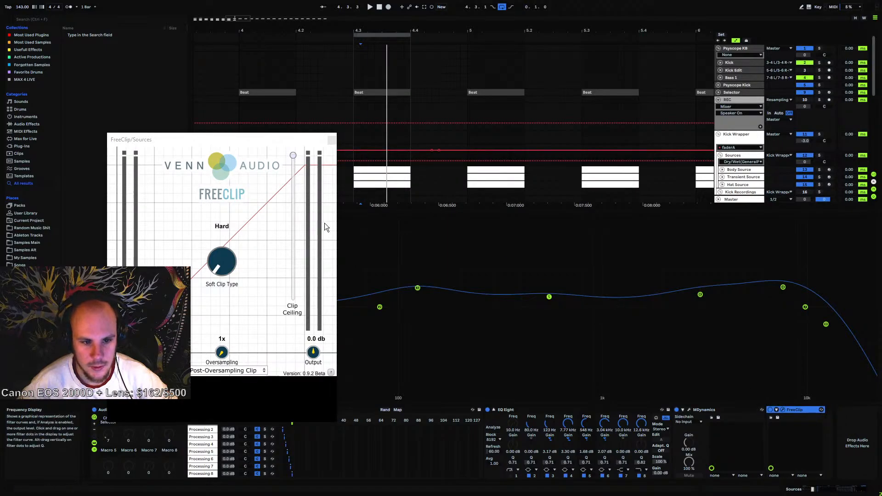
Set FreeClip's input gain to 3.8 dB while watching the playing kick in Psyscope, and close both plug-in windows
key("space")
left_click(738, 49)
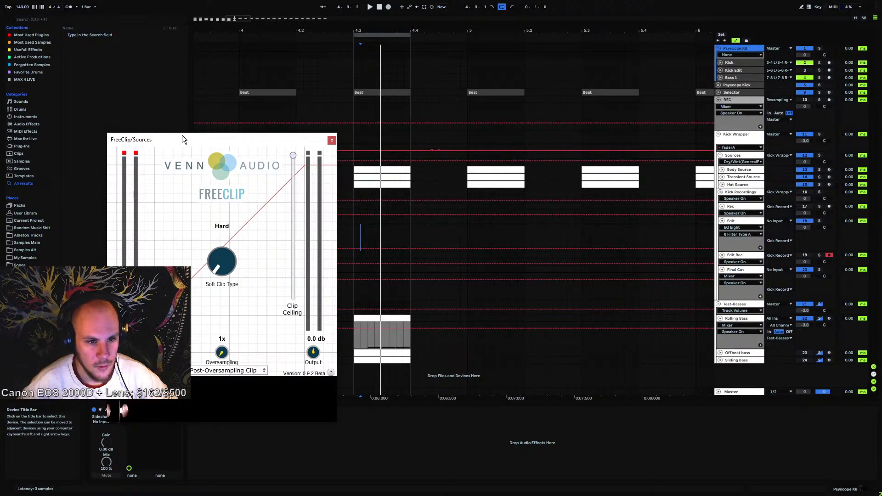
left_click_drag(182, 139, 242, 146)
left_click(106, 410)
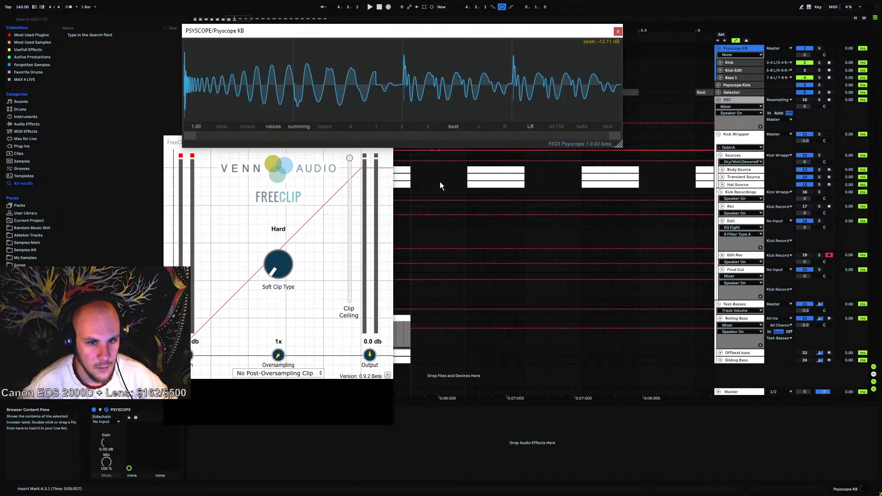
key("space")
left_click_drag(177, 142, 254, 194)
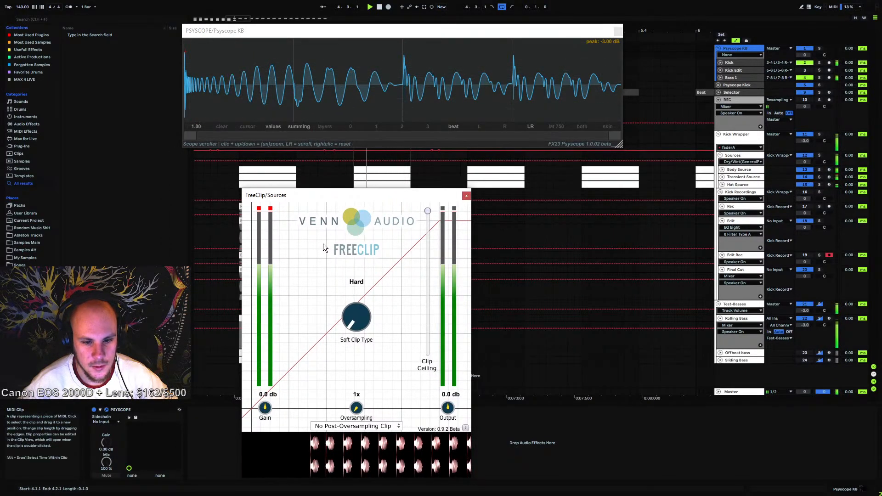
left_click_drag(270, 409, 277, 398)
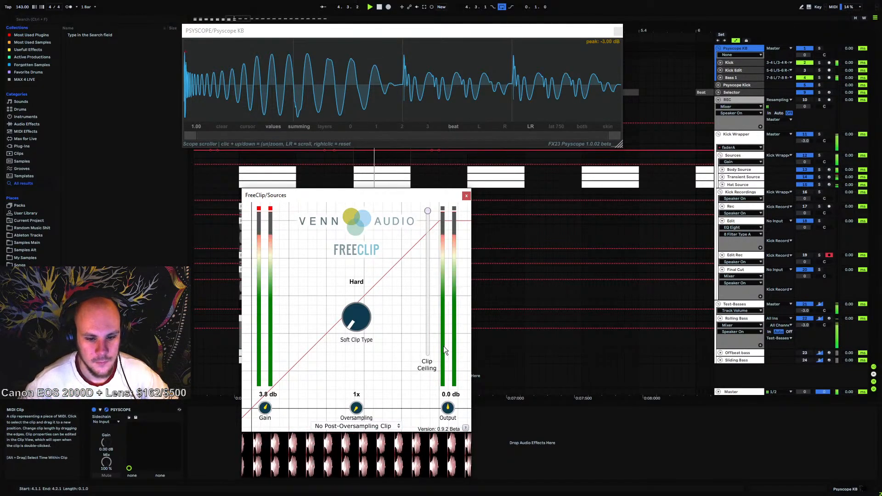
left_click(466, 196)
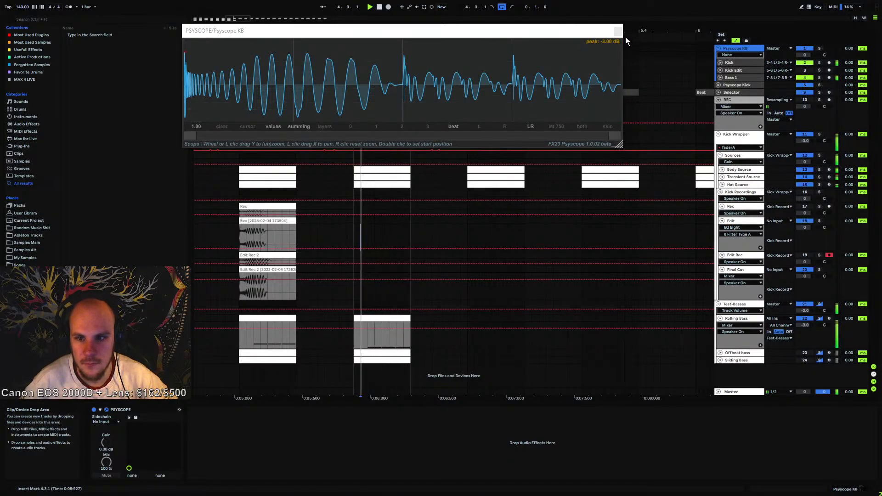
left_click(618, 31)
Set band 5 of the Sources EQ Eight to about 553 Hz and 0.00 dB during playback
left_click(732, 156)
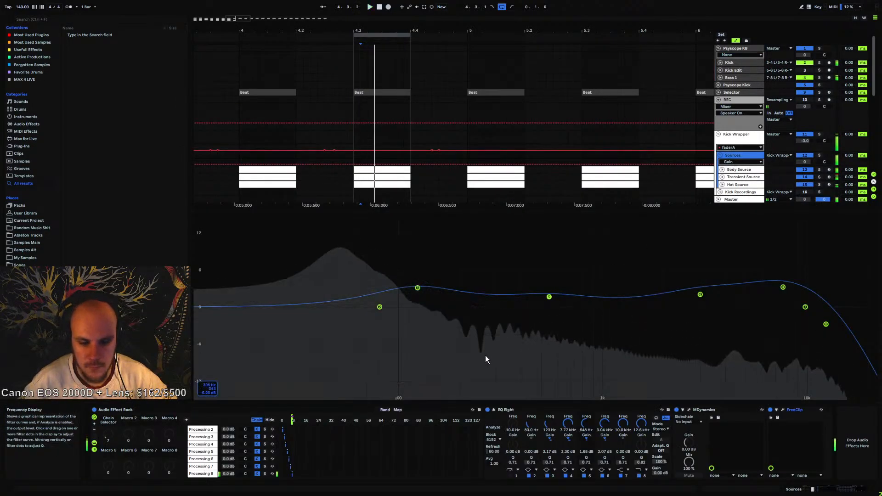
mouse_move(549, 296)
left_mouse_down()
mouse_move(549, 252)
mouse_move(549, 307)
left_mouse_up()
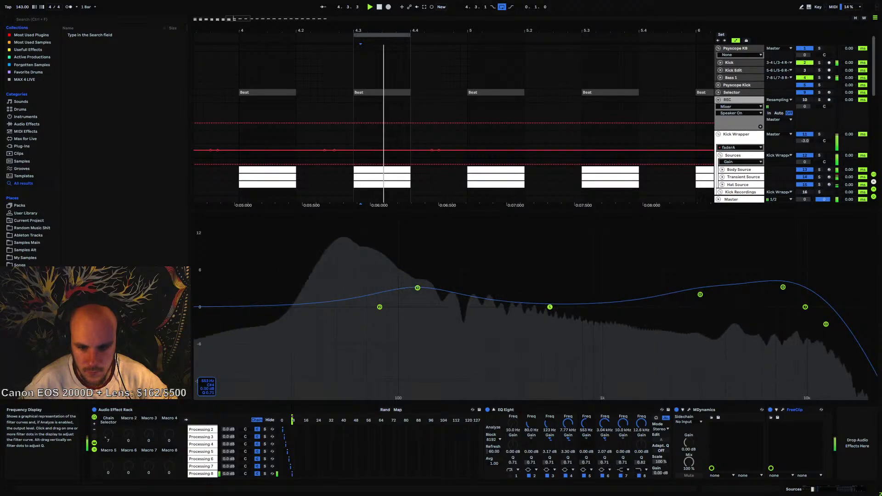
scroll(383, 157, "down", 3)
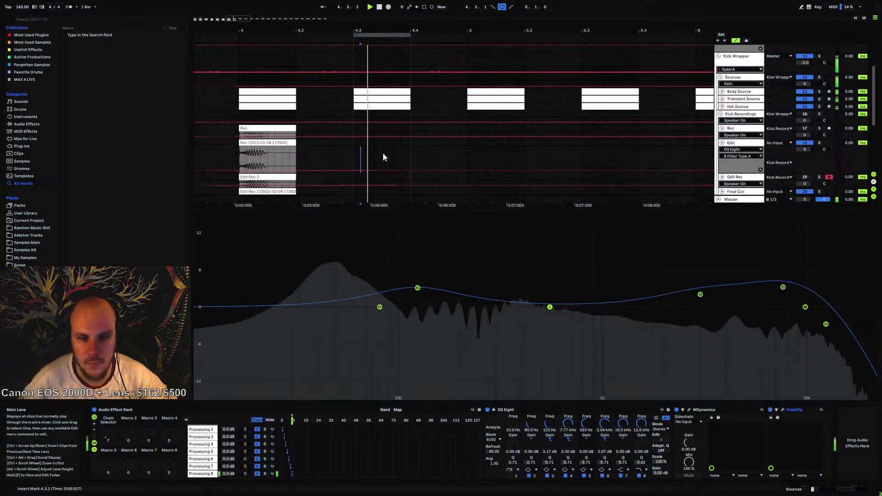
scroll(383, 154, "down", 1)
key("space")
Record the kick from 4.3 to 4.4 on the Rec track and copy the recorded clip to the Edit track
left_click(355, 119)
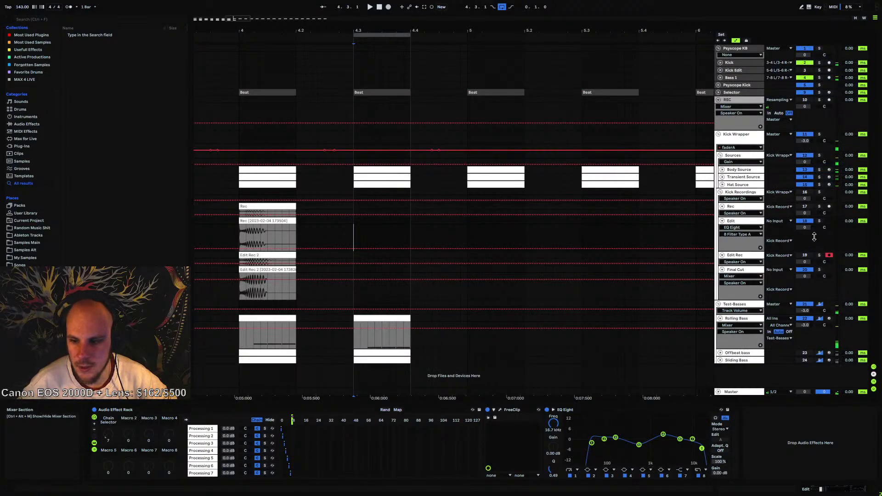
left_click(829, 206)
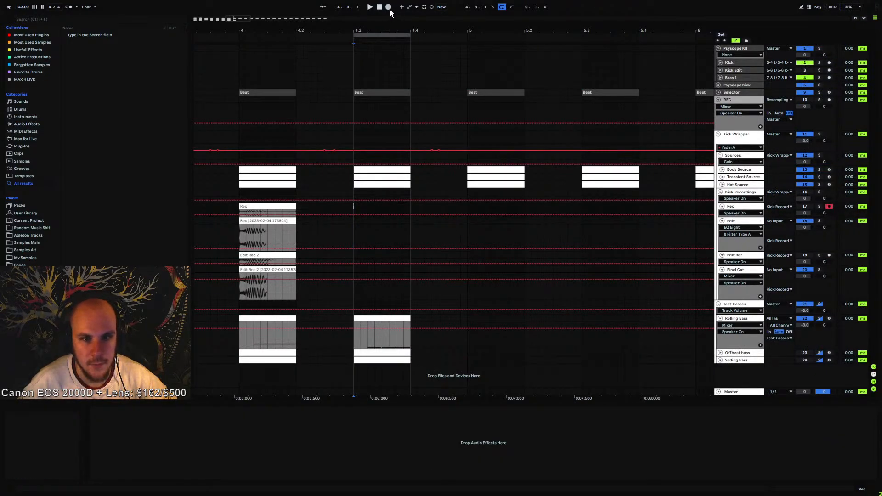
left_click(388, 7)
left_click(379, 7)
left_click(367, 206)
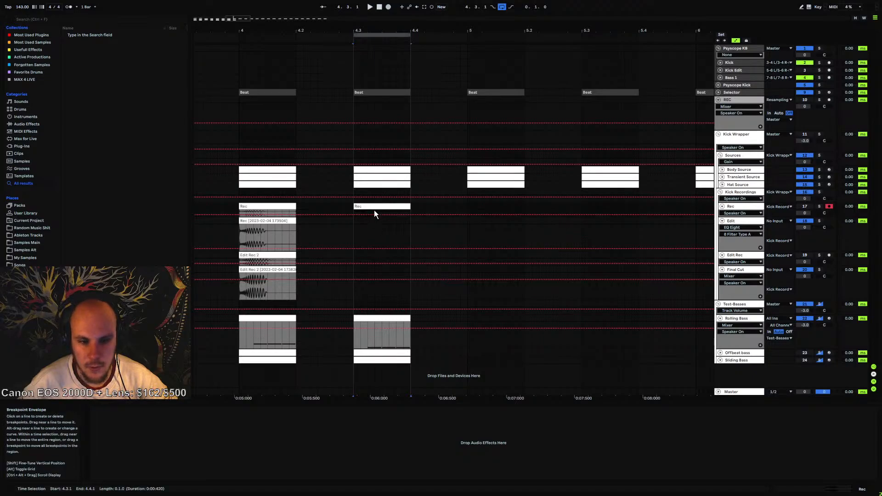
left_click(355, 230)
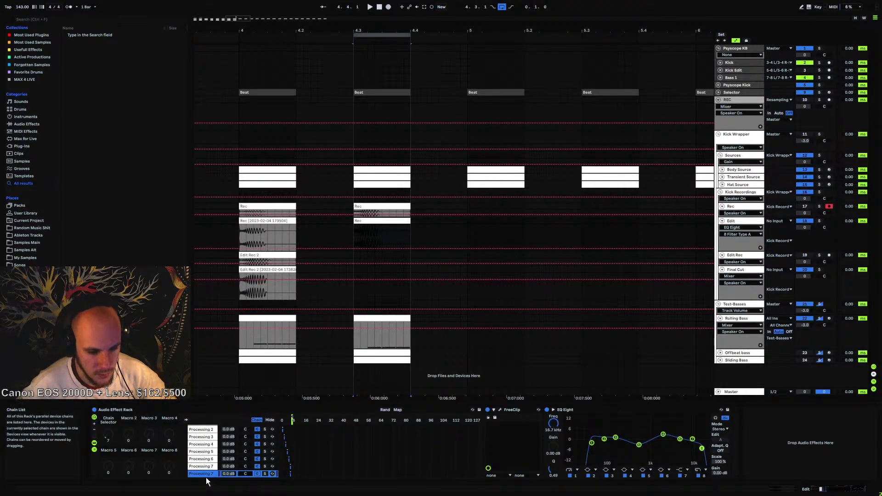
Rename the duplicated Processing 7 chain in the Edit rack as Processing 8 and align its zone with the chain selector
right_click(206, 474)
left_click(230, 386)
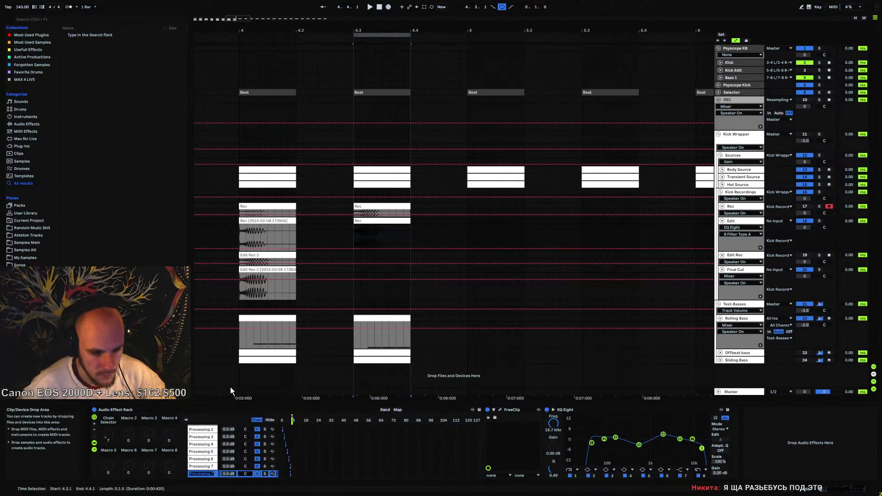
left_click(337, 461)
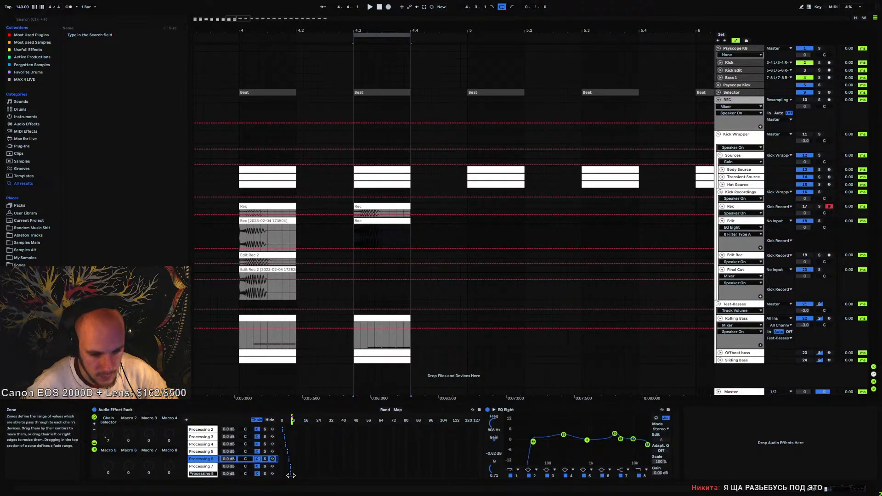
left_click(291, 475)
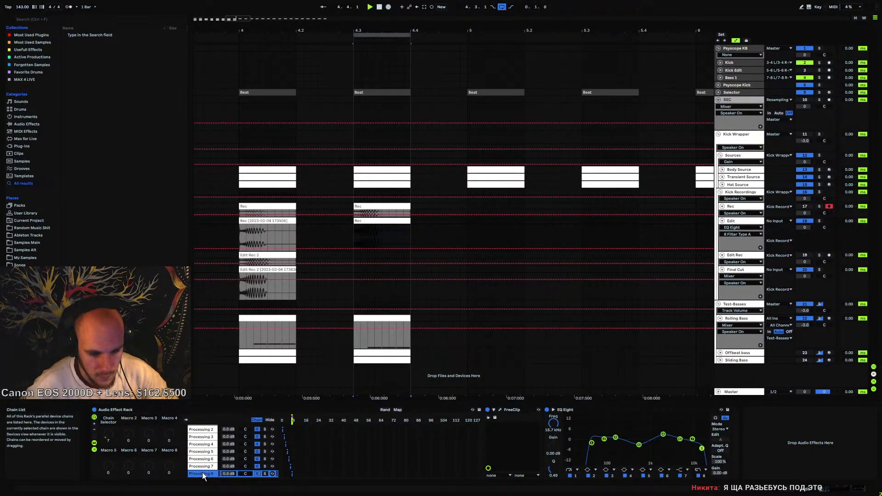
Stop playback and delete FreeClip and EQ Eight from the Edit rack's Processing 8 chain
key("space")
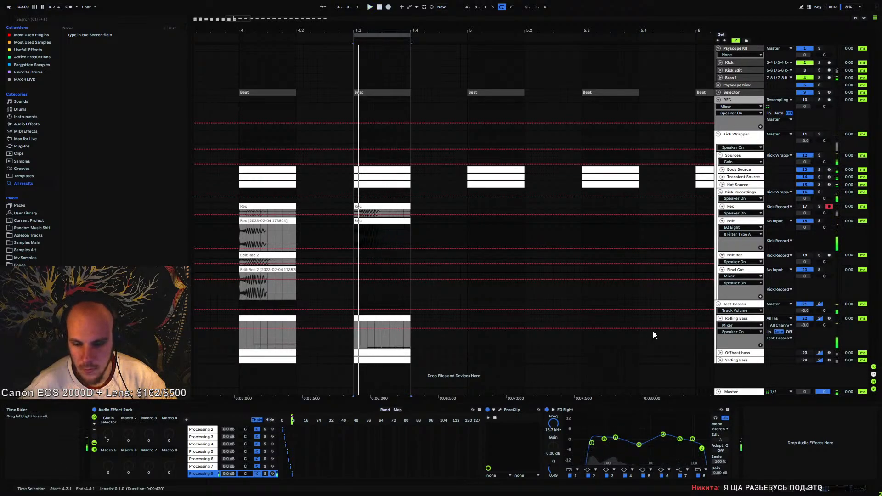
left_click(572, 410)
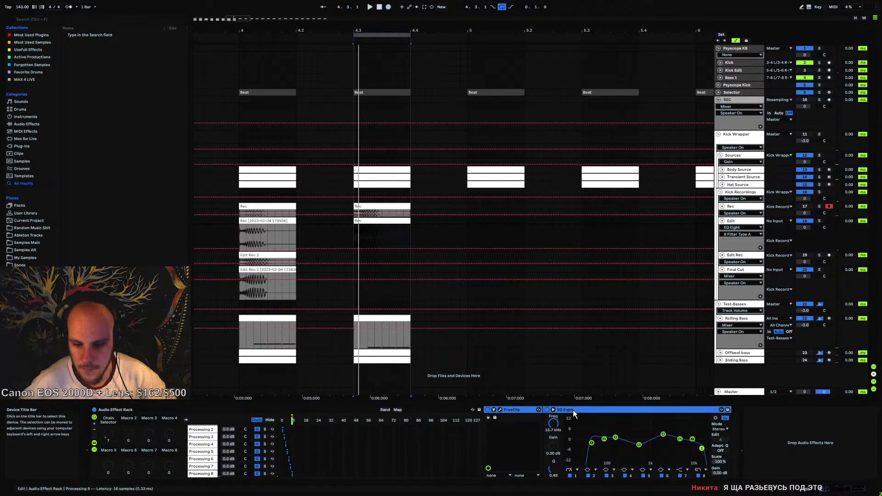
key("Delete")
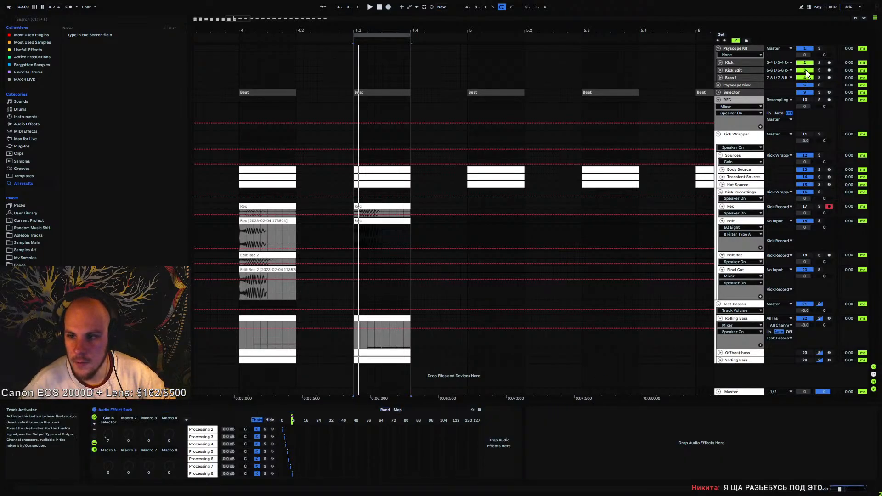
Activate the Kick Wrapper group and mute the Sources group to play only the kick recording
left_click(734, 192)
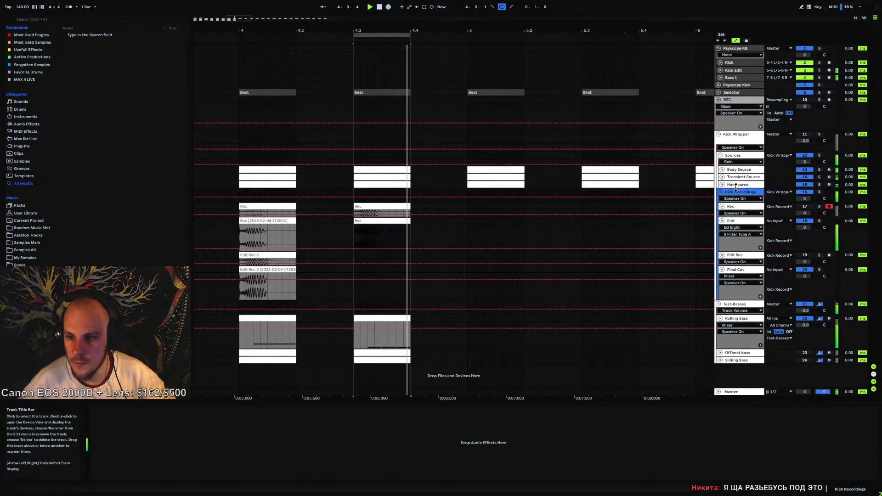
left_click(804, 134)
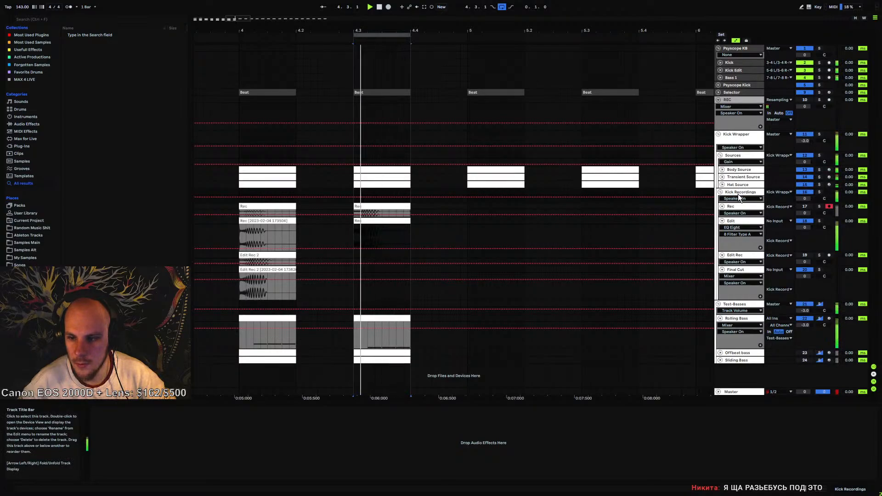
key("space")
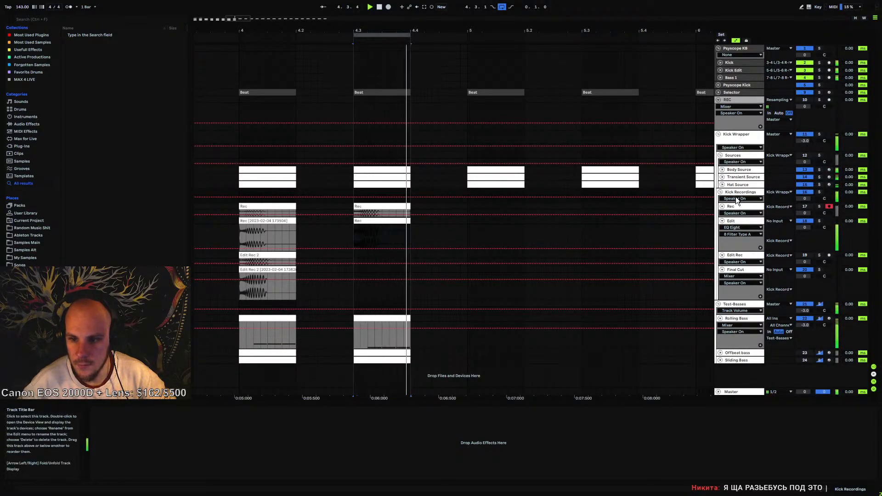
Turn off the Kick track and examine the edited kick's waveform at closer zoom in Psyscope
left_click(732, 221)
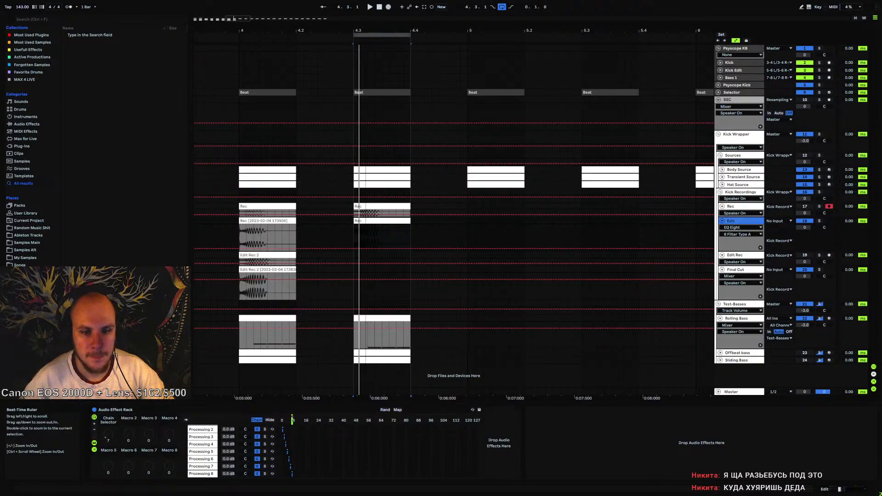
left_click_drag(366, 30, 397, 30)
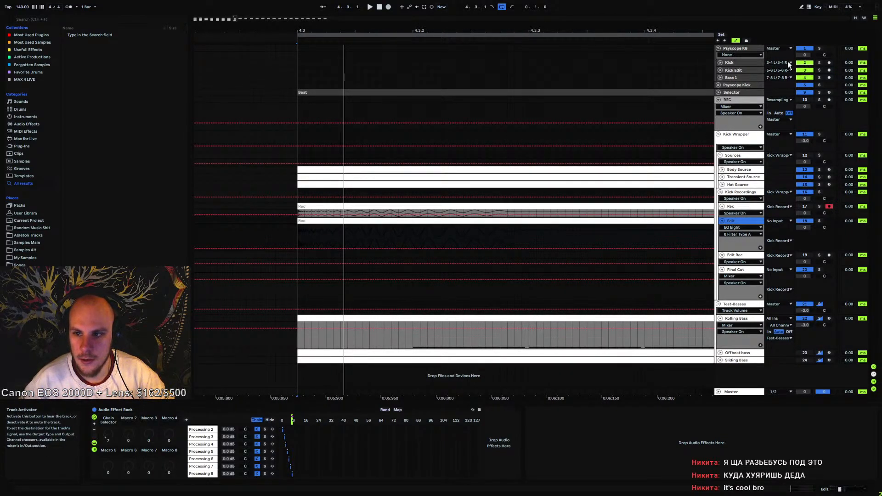
left_click(726, 49)
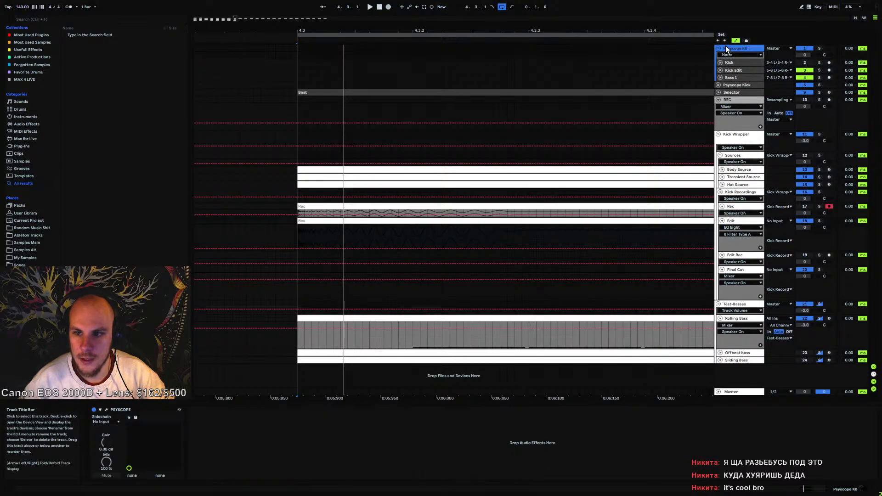
left_click(106, 409)
key("space")
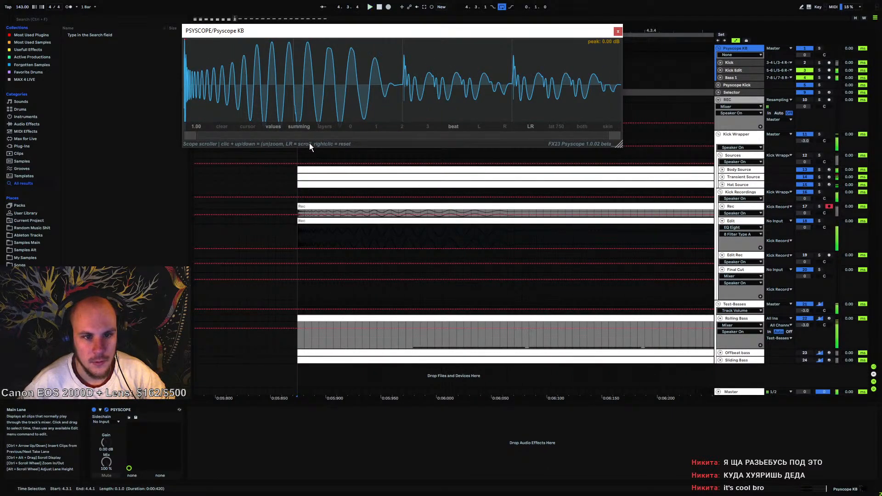
left_click_drag(575, 136, 155, 148)
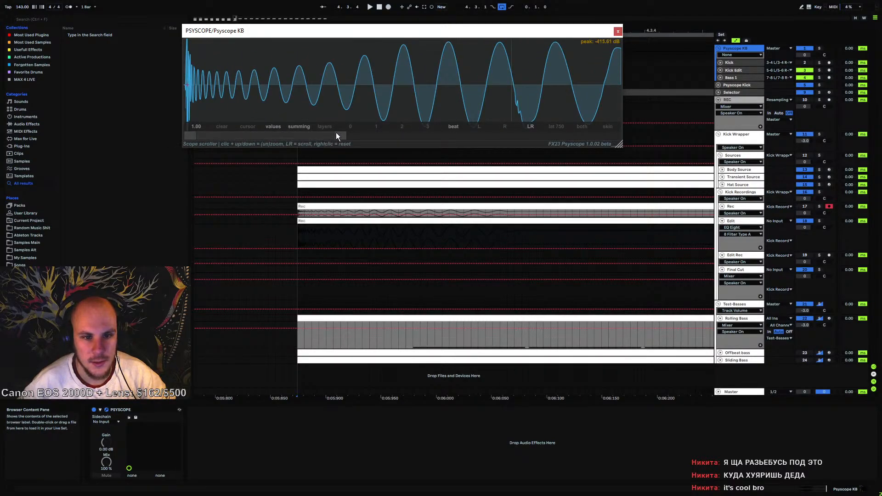
left_click_drag(337, 136, 650, 150)
left_click(617, 31)
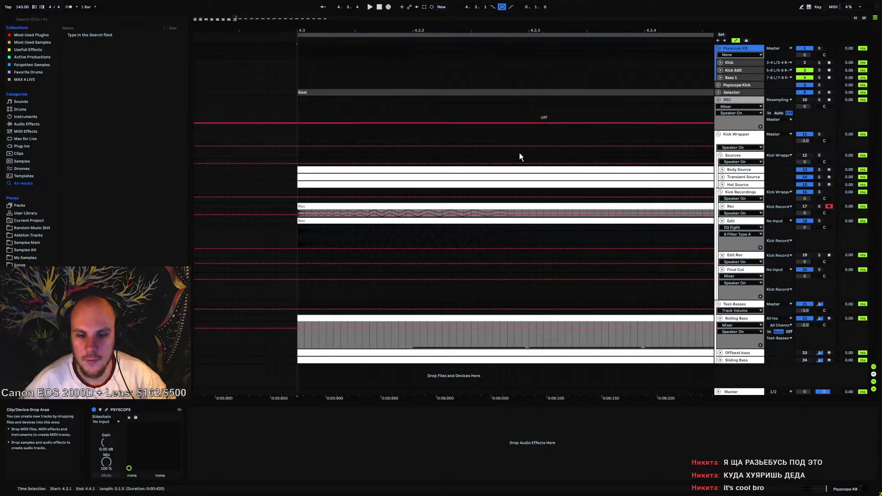
Arm the Edit Rec track and record the Edit track's kick into it from 4.3.1 to 4.4.1
key("space")
left_click(385, 221)
key("space")
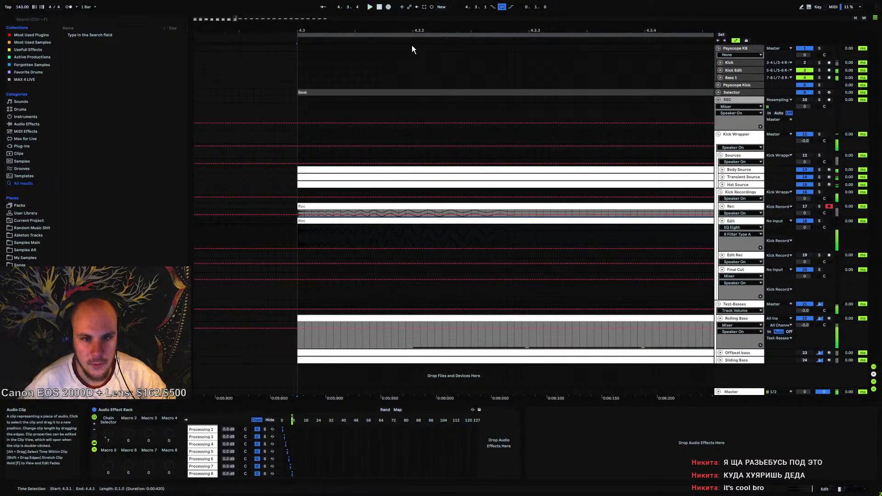
left_click_drag(423, 30, 335, 10)
left_click(300, 239)
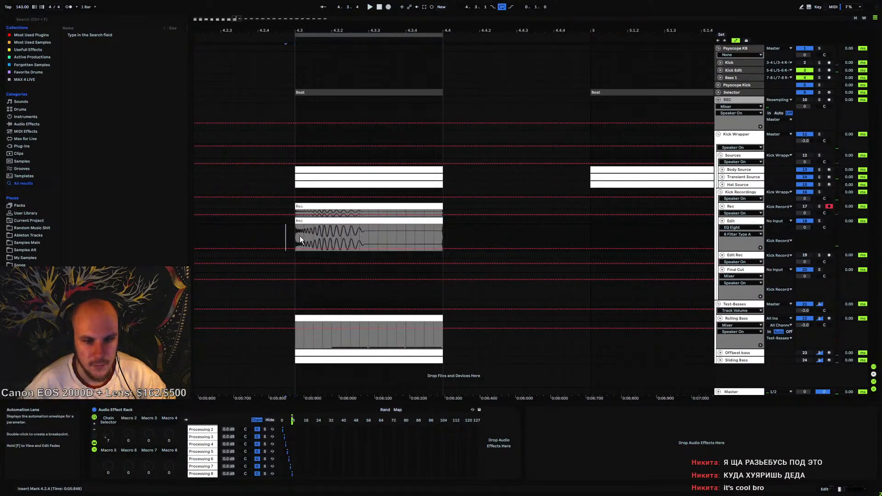
left_click(321, 219)
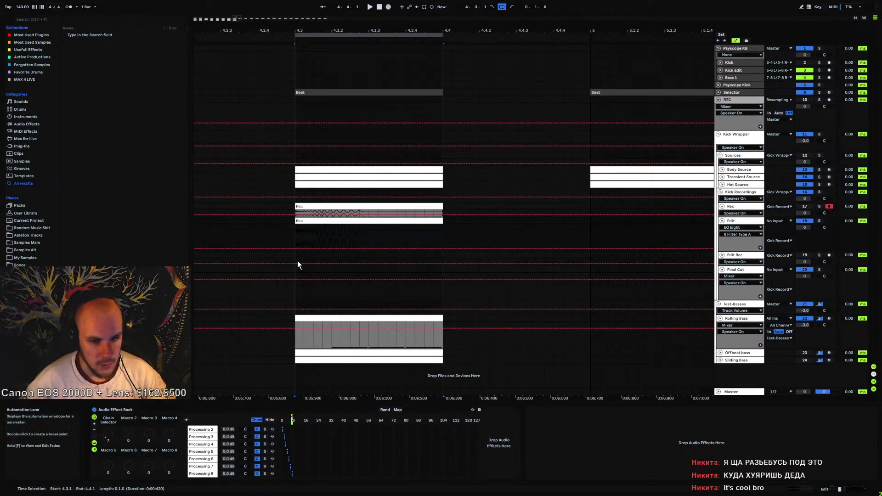
left_click(829, 255)
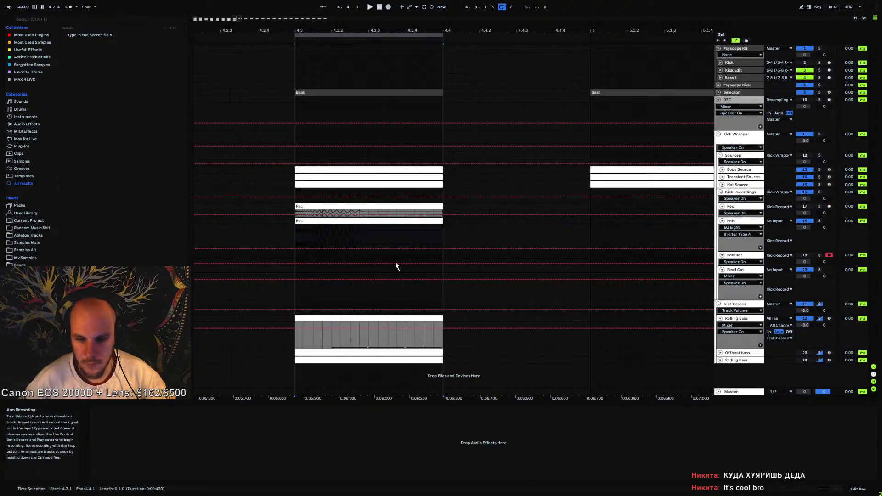
left_click(296, 260)
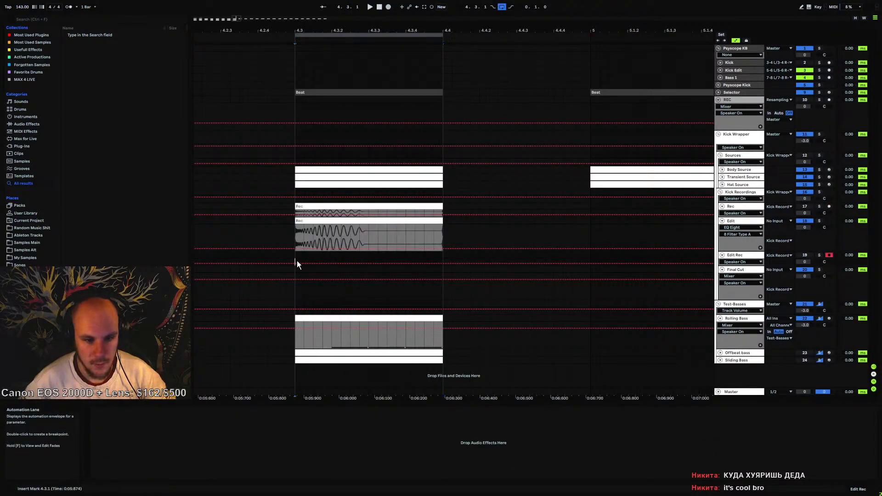
left_click(389, 7)
key("space")
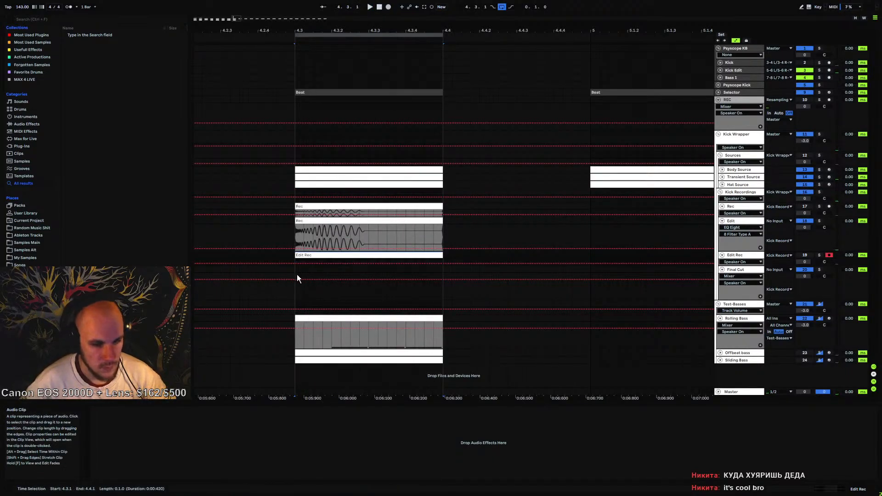
Copy the Edit Rec recording onto the Final Cut track at 4.3.1 and consolidate the clip
left_click(296, 277)
key("ctrl+v")
double_click(330, 270)
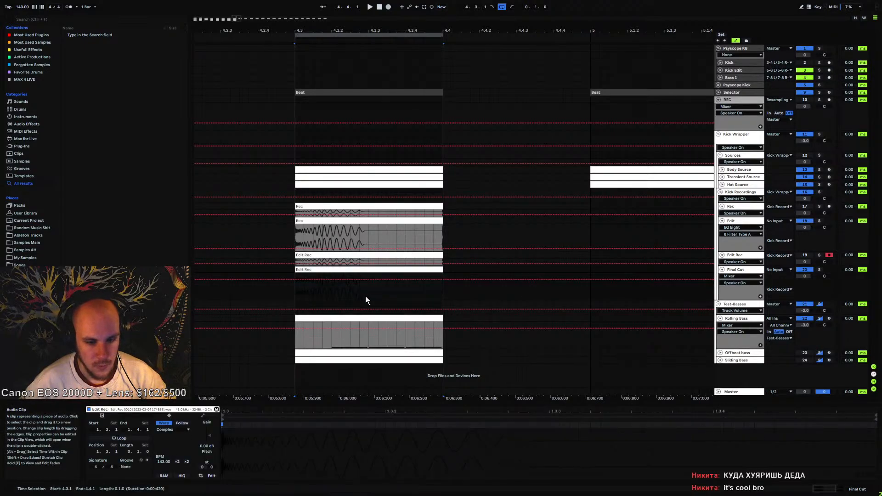
left_click(366, 300)
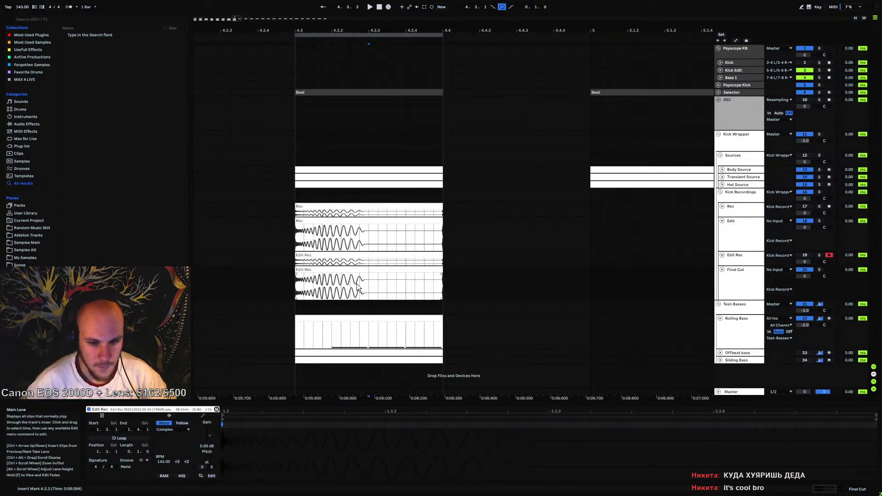
left_click_drag(367, 289, 312, 293)
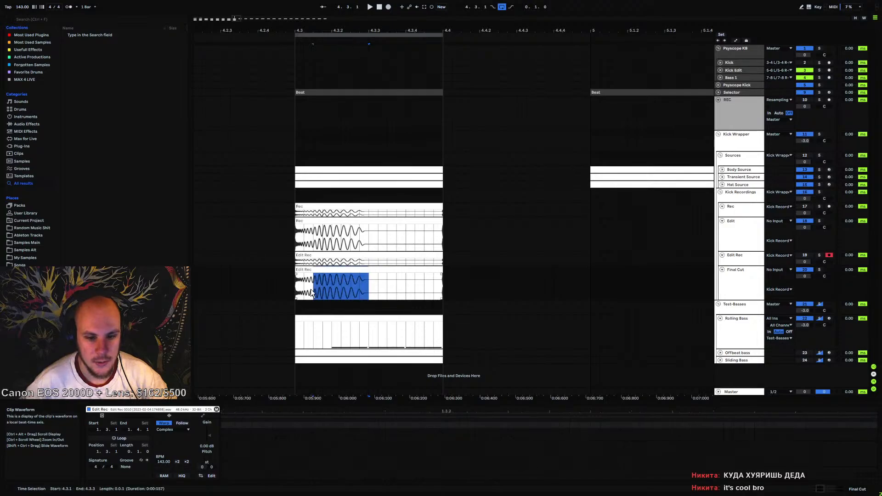
left_click(369, 282)
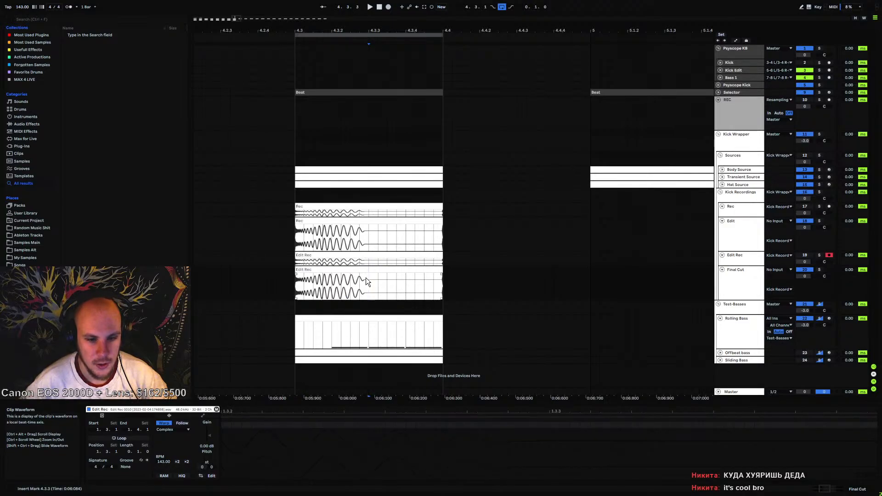
left_click(358, 270)
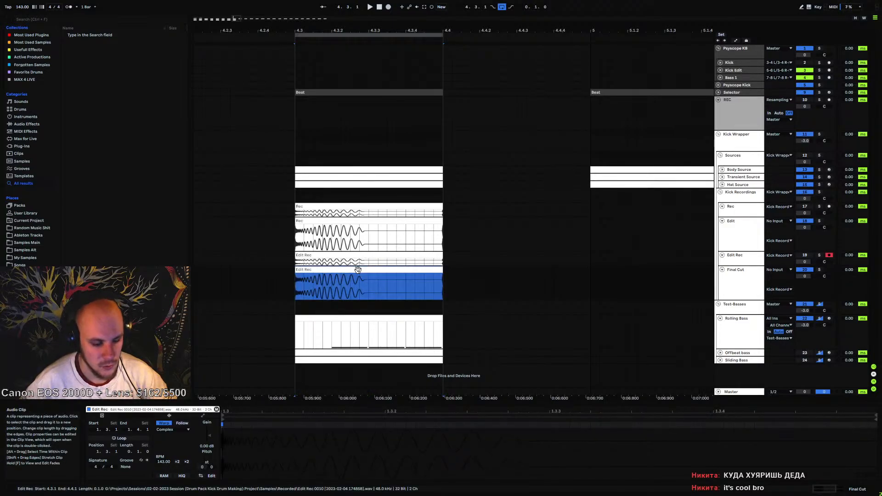
key("ctrl+j")
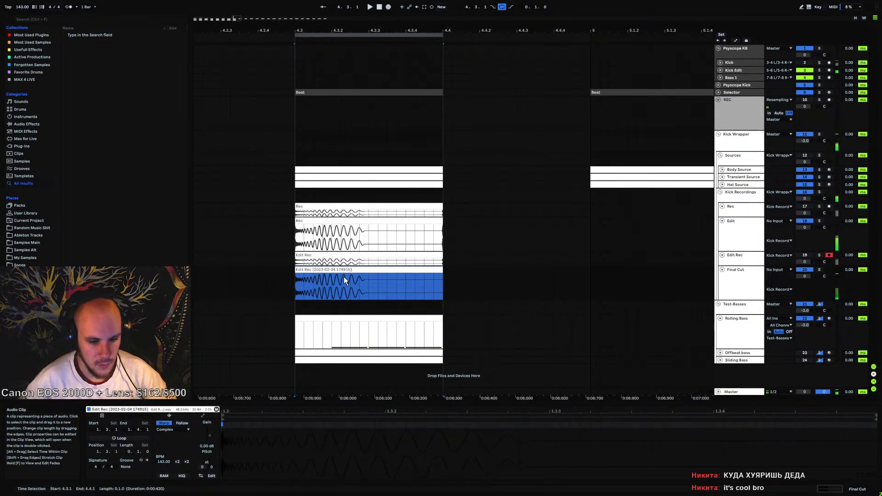
left_click(474, 284)
left_click(348, 270)
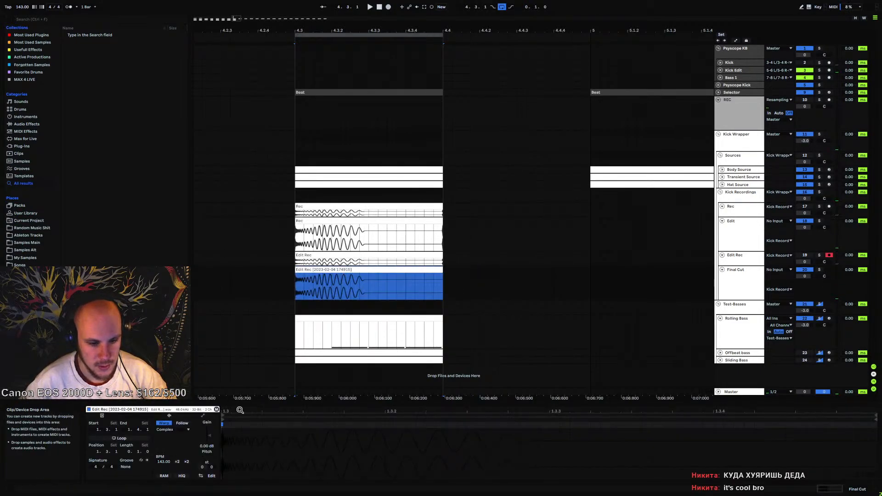
Save the consolidated Final Cut clip into the 143 BPM folder of In-Tempo Kicks in My Samples
left_click(28, 257)
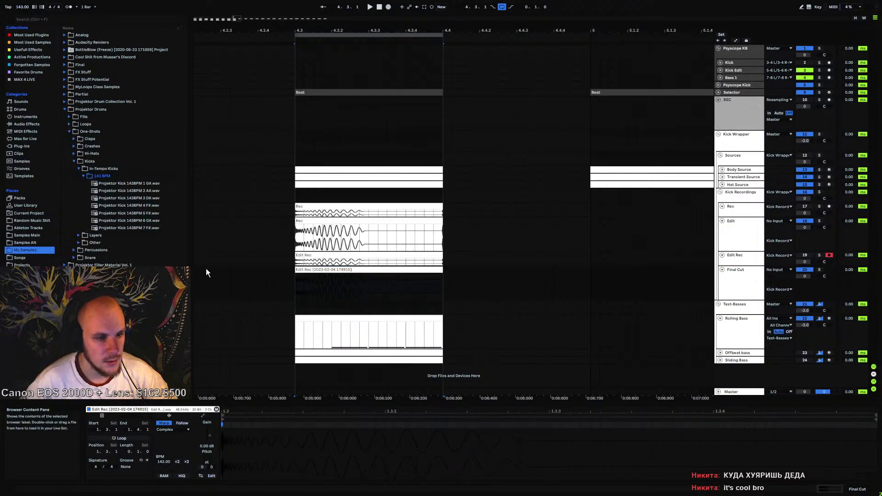
left_click(140, 230)
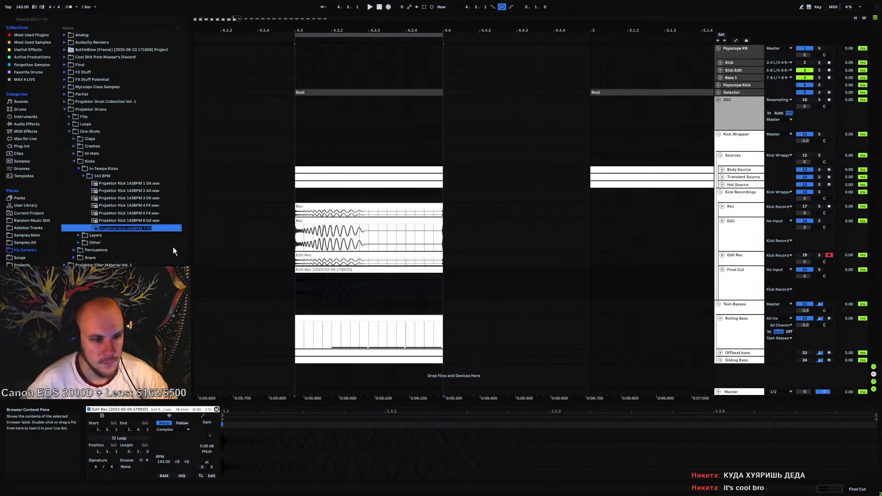
left_click(274, 275)
right_click(353, 269)
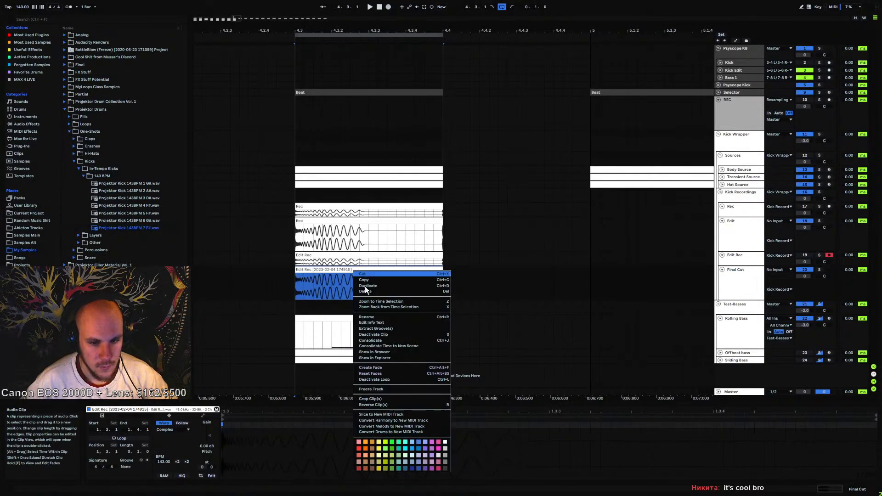
left_click(329, 271)
left_click_drag(330, 270, 152, 215)
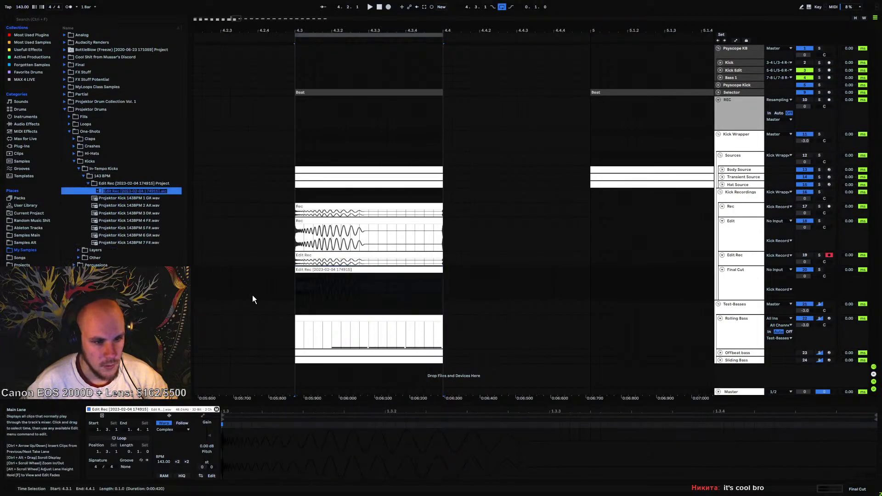
Rename the exported WAV in the new project's Consolidate subfolder as Projektor Kick 143BPM 8 D#
left_click(252, 295)
left_click(94, 192)
left_click(98, 198)
left_click(102, 206)
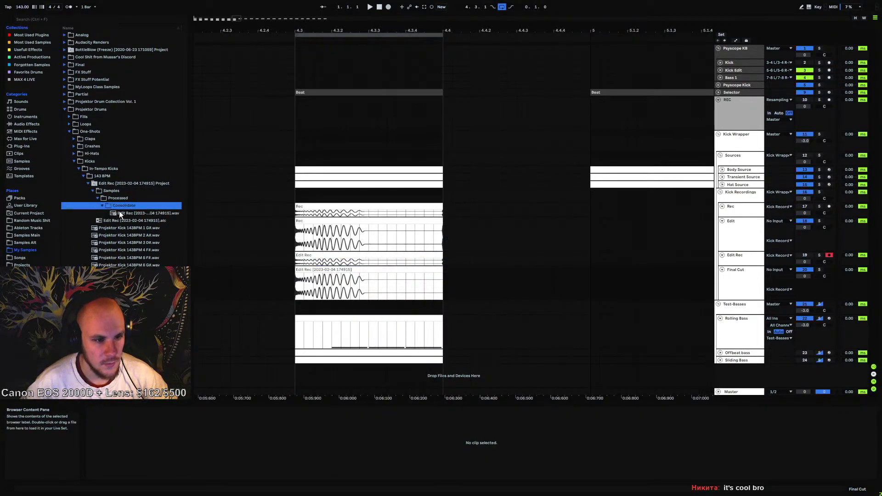
right_click(121, 213)
left_click(147, 223)
type("Projektor Kick 143BPM 7 F")
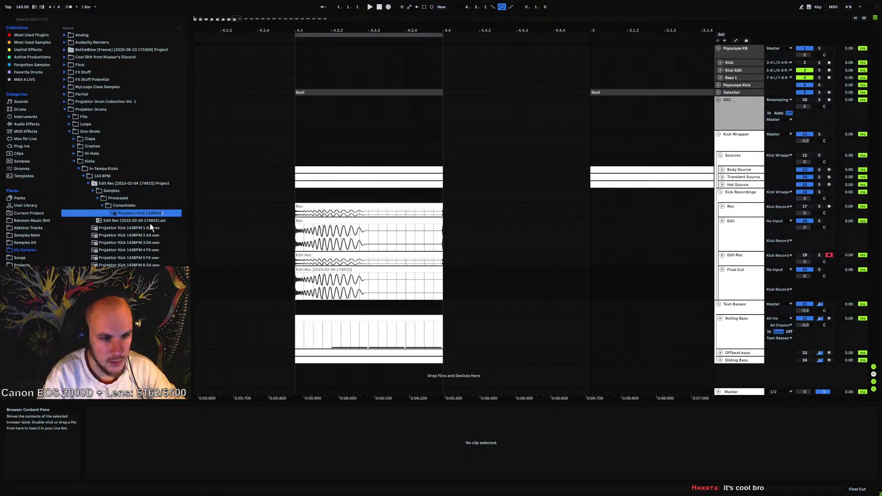
key("BackSpace")
key("BackSpace")
key("BackSpace")
type("8 D#")
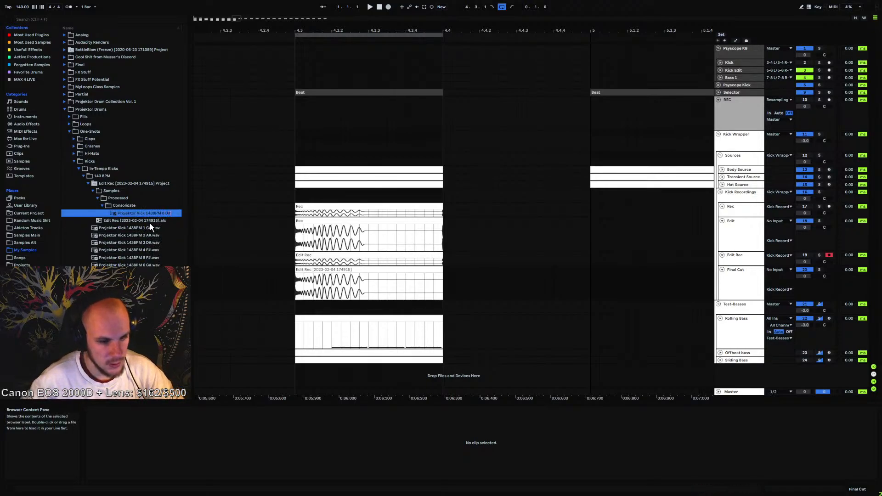
left_click(255, 292)
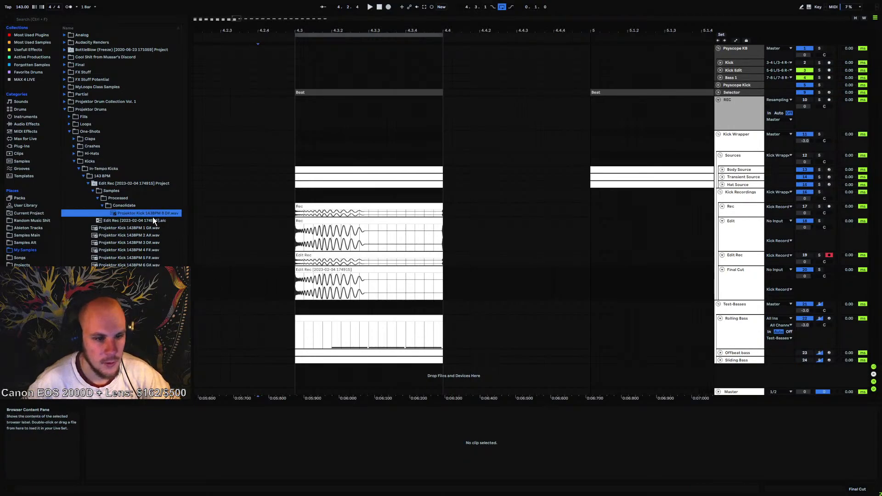
Move the renamed kick WAV into the 143 BPM folder and delete the leftover Edit Rec project folder
left_click(131, 183)
key("Delete")
left_click(388, 265)
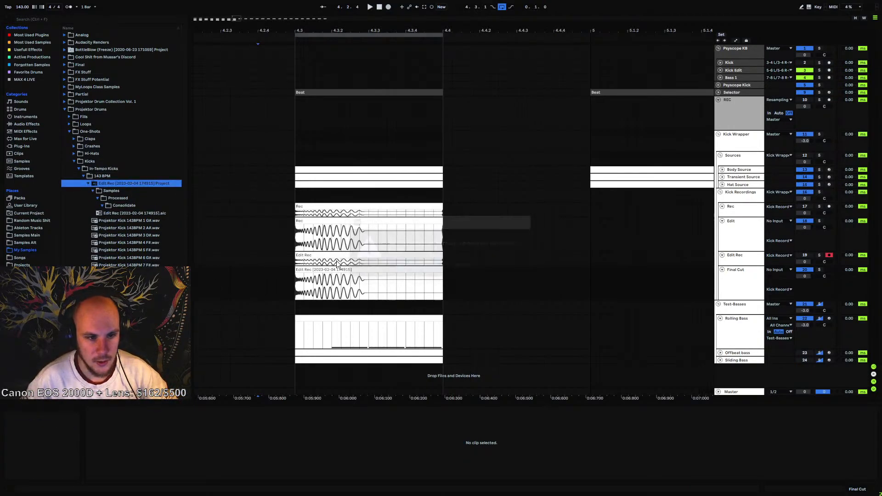
Deactivate the Edit track and play back the Final Cut kick from 4.3.1
left_click(299, 284)
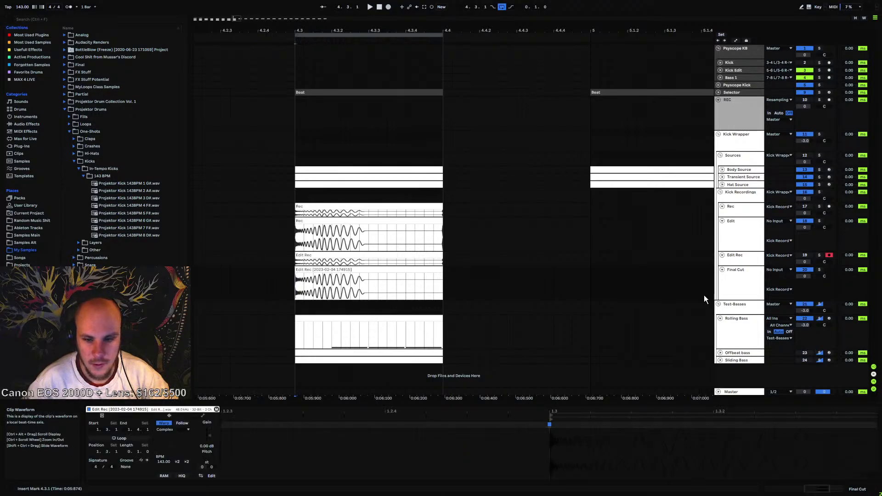
left_click(805, 222)
key("space")
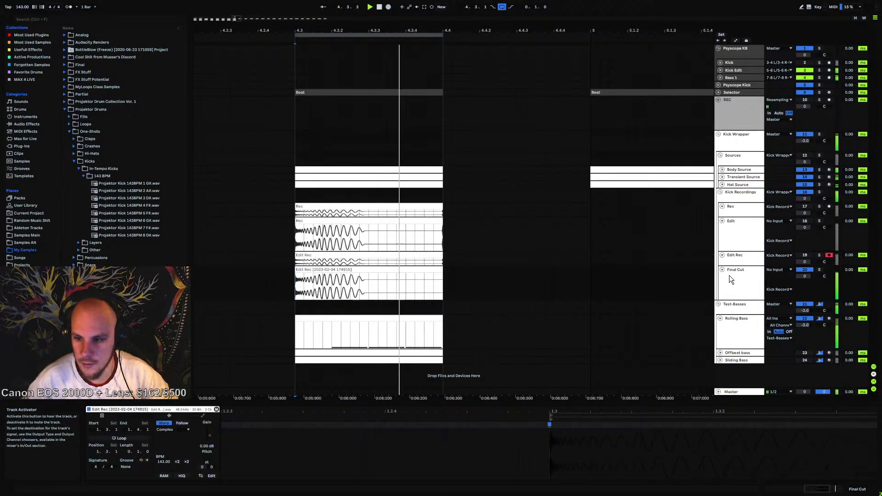
Turn off the Offbeat bass, activate the Sliding Bass against the kick, and unfold its track
left_click(804, 353)
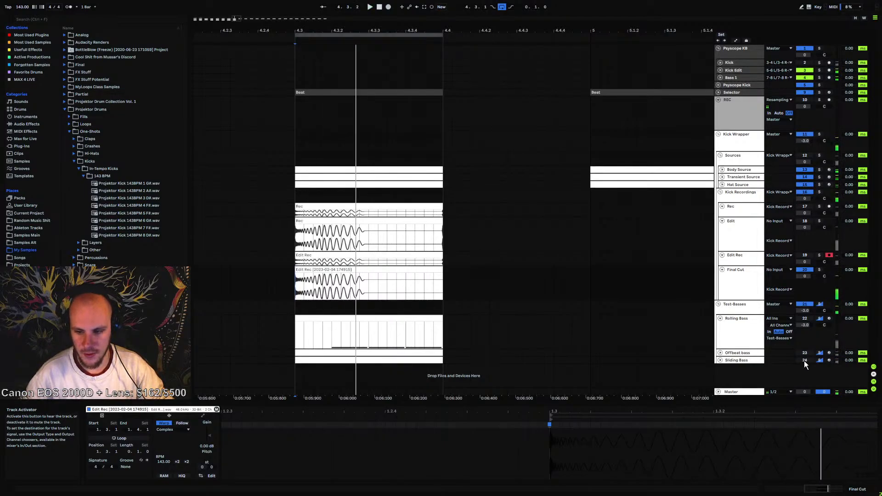
left_click(804, 360)
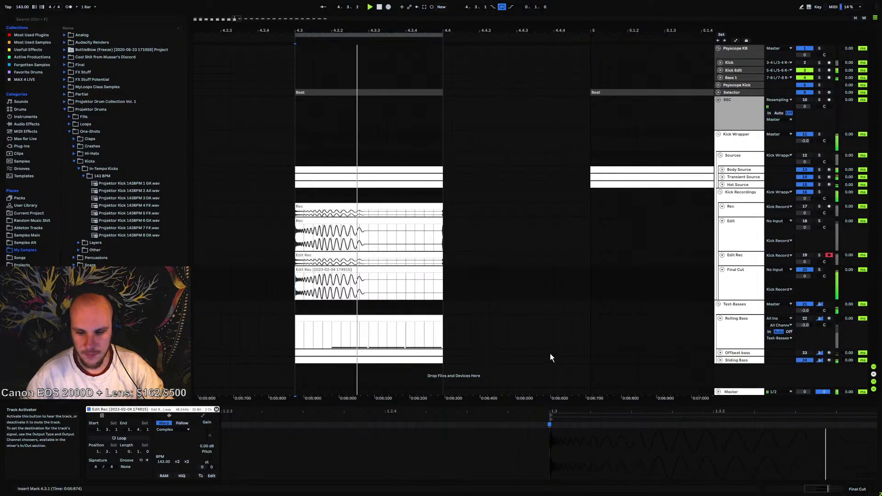
left_click(719, 360)
left_click(732, 360)
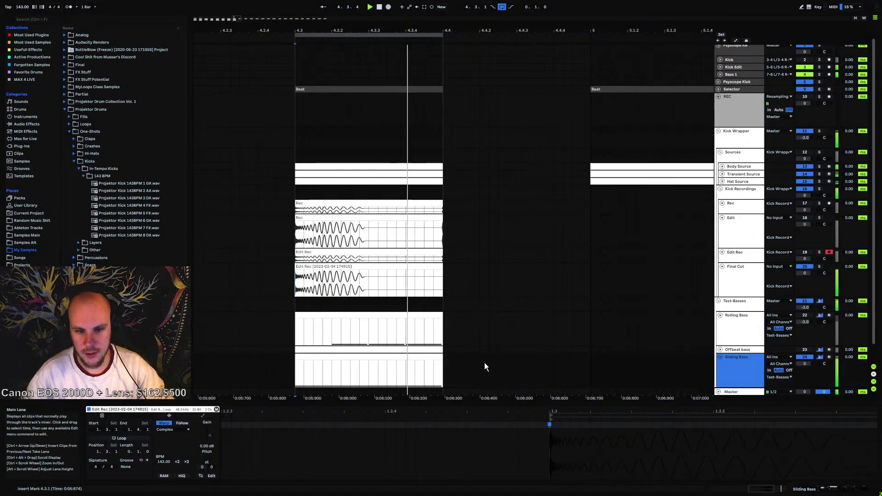
scroll(698, 138, "up", 1)
Examine the Final Cut kick and Sliding Bass waveforms in Psyscope on the Psyscope KB group
left_click(732, 53)
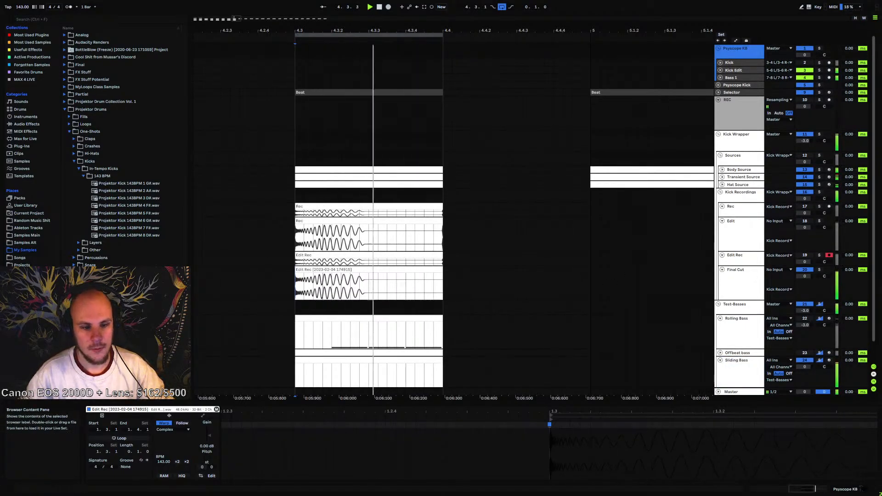
key("shift+Tab")
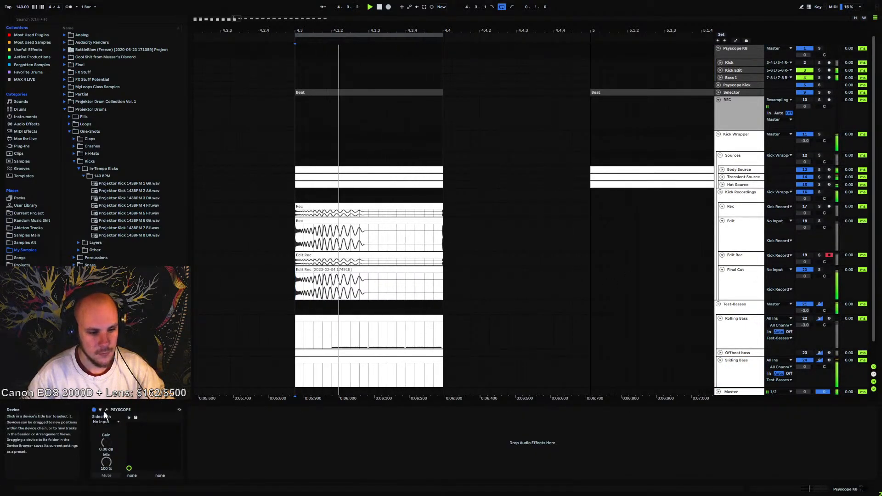
left_click(106, 410)
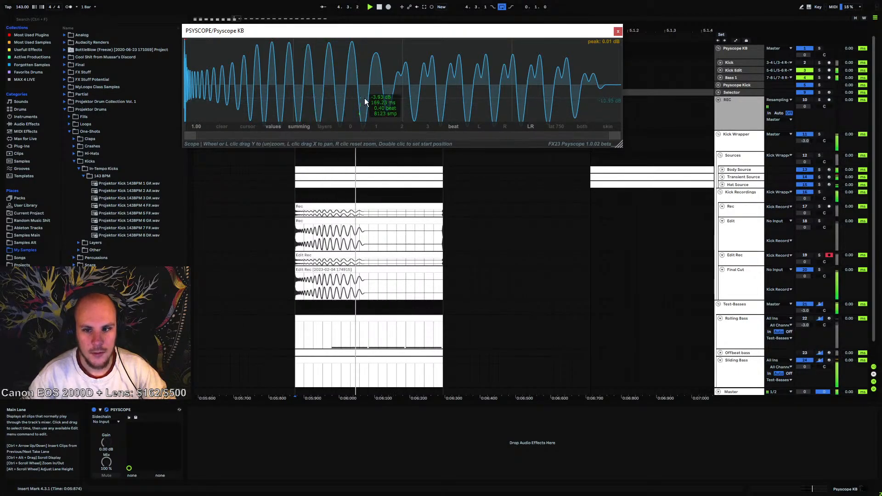
left_click(617, 31)
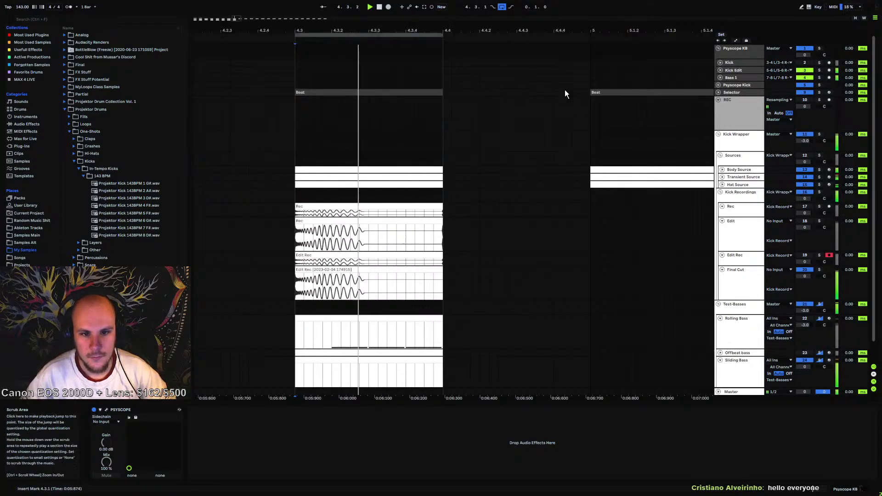
Deactivate the Sliding Bass track and toggle the Rolling Bass test track
scroll(373, 258, "down", 1)
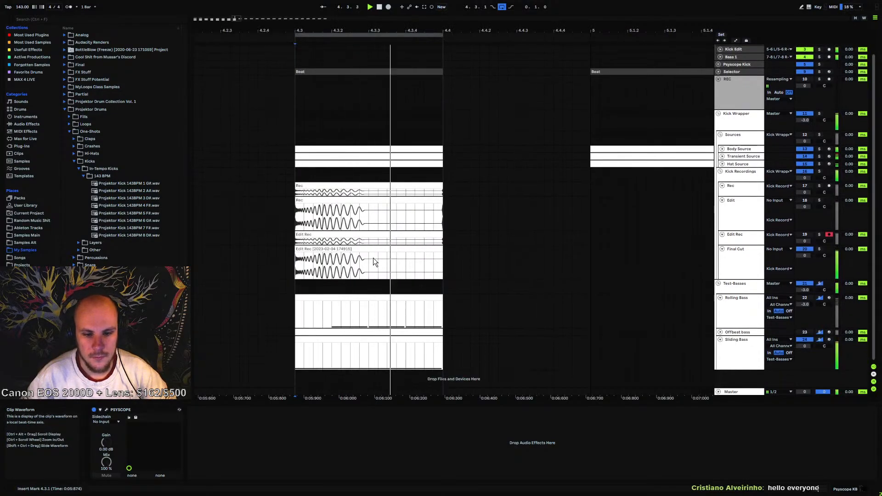
left_click(803, 339)
left_click(806, 298)
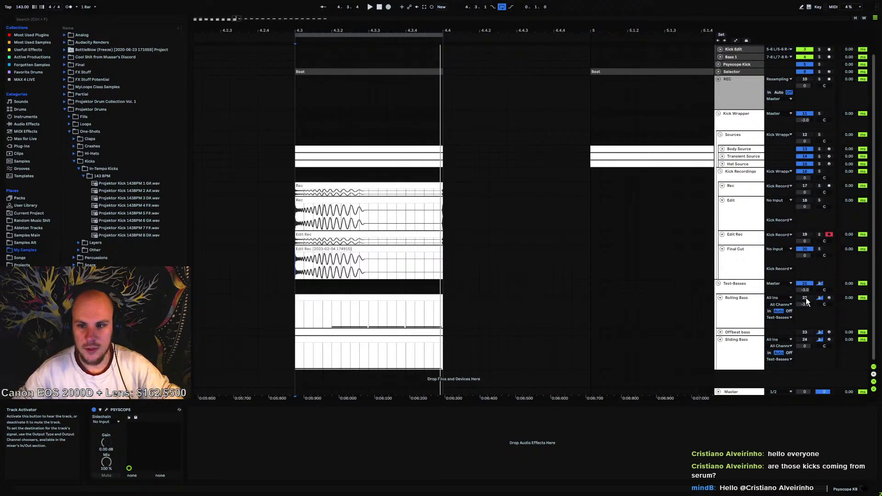
Open the Serum instrument on the Body Source track to view the kick body's settings
left_click(744, 150)
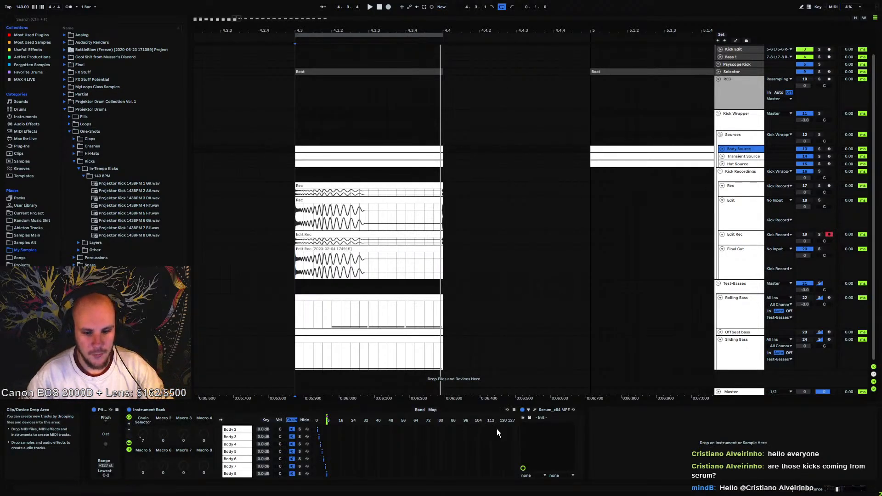
left_click(535, 409)
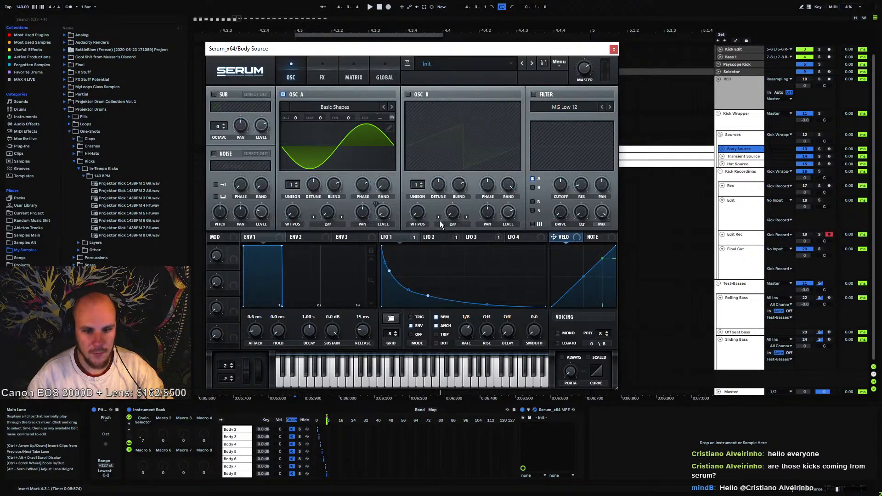
Examine the Body Source LFO curves in Serum and the kick-attack noise samples in the Transient Source's Serum
left_click(390, 238)
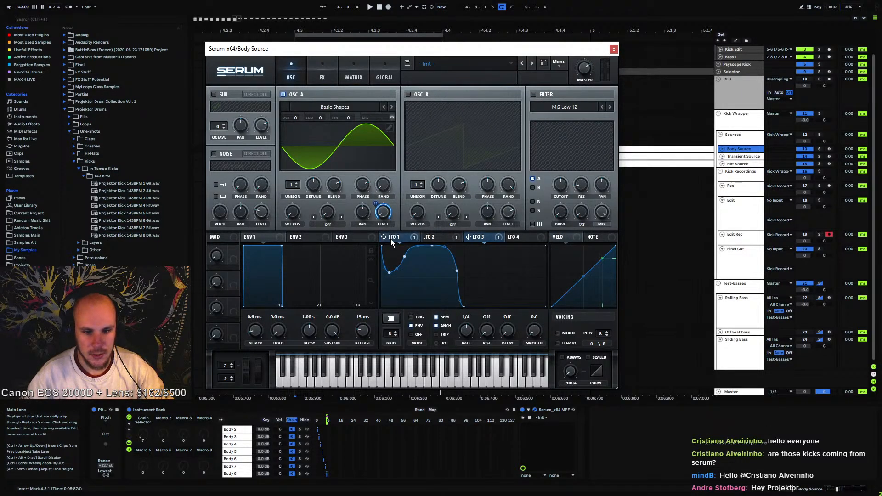
left_click(614, 49)
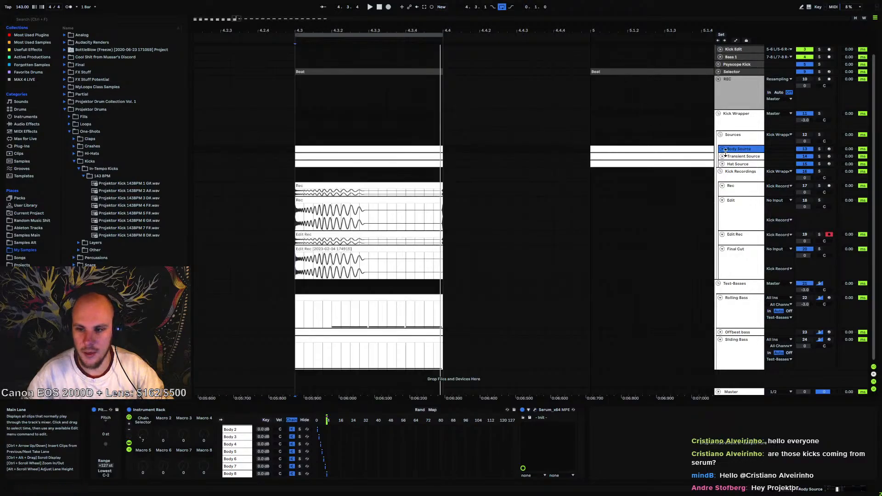
left_click(743, 156)
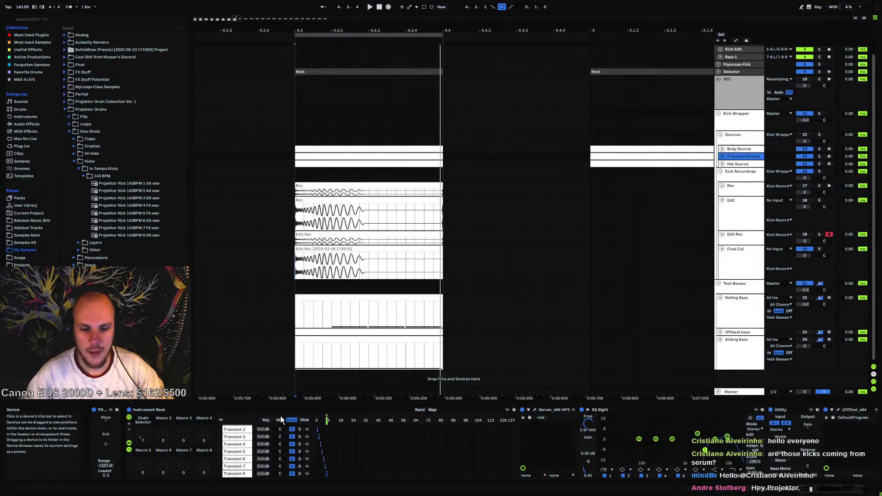
left_click(535, 409)
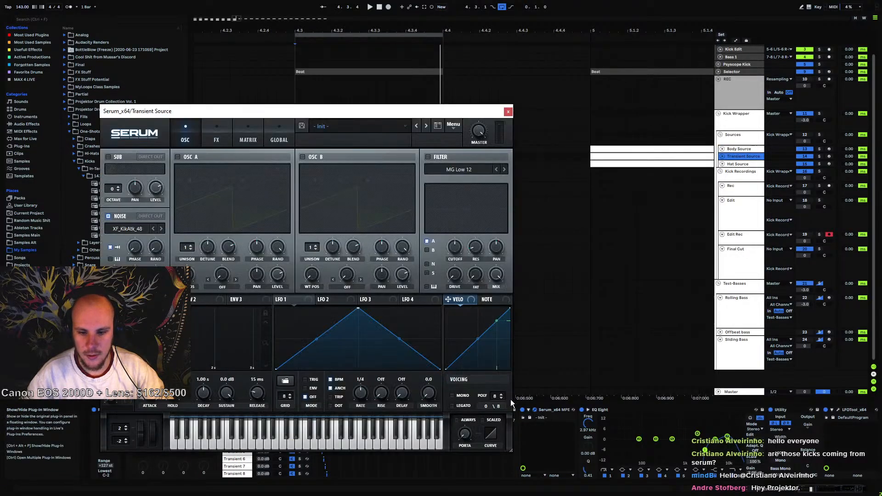
left_click(128, 233)
mouse_move(143, 251)
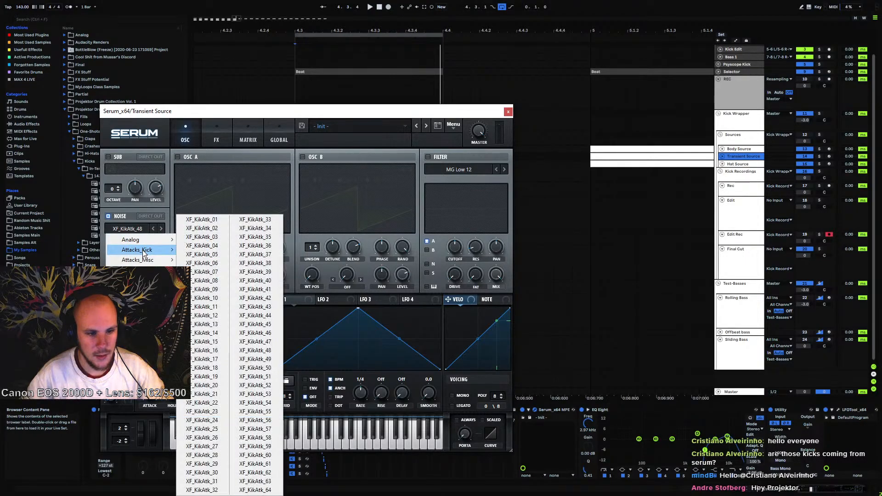
left_click(217, 263)
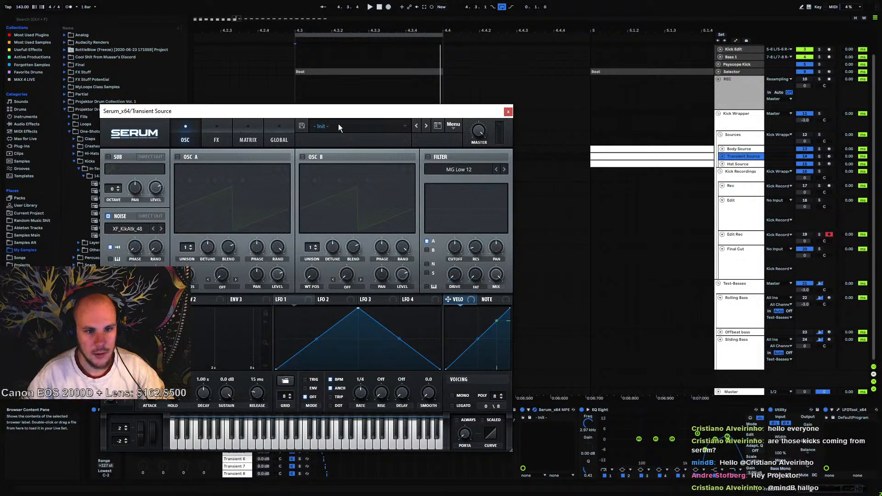
left_click(508, 111)
Look through the Hat 1 to Hat 8 chains of the Hat Source rack and the closed hat samples they use
left_click(733, 165)
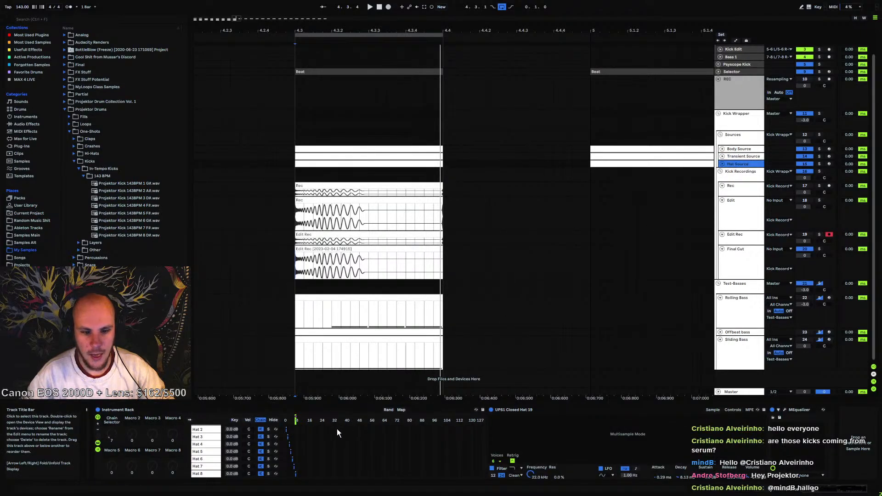
left_click(205, 466)
left_click(214, 458)
left_click(212, 451)
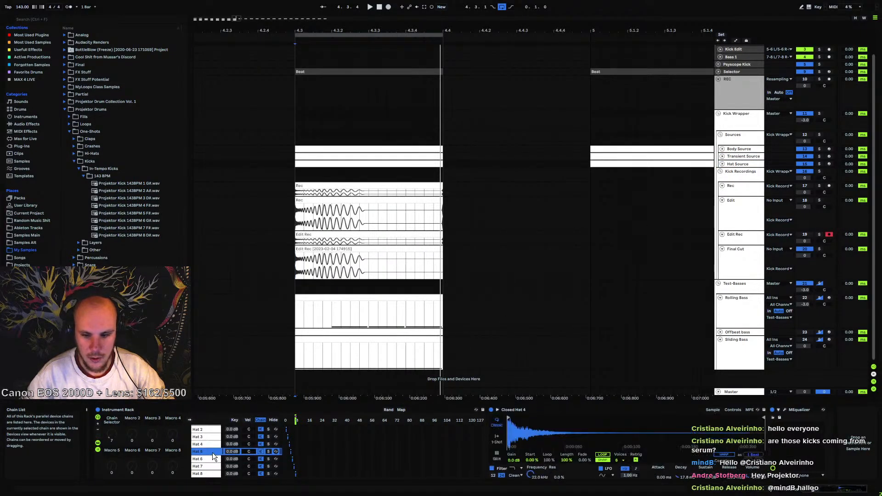
left_click(213, 445)
left_click(212, 437)
left_click(213, 430)
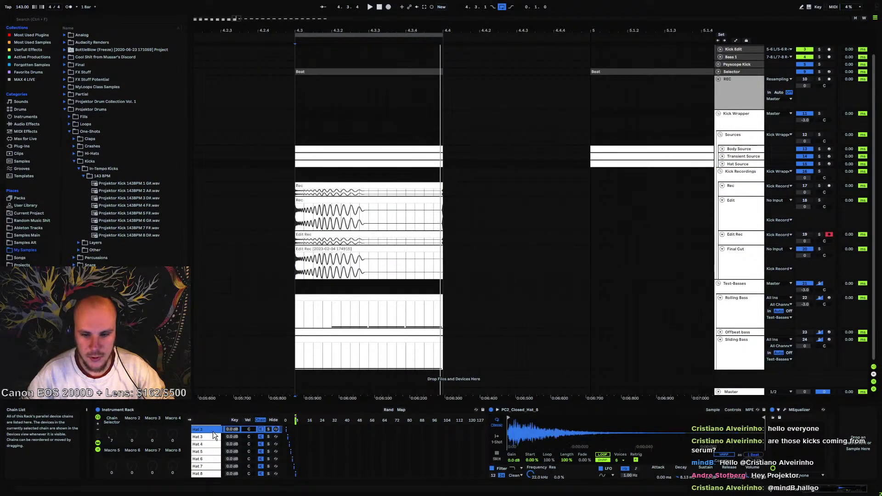
scroll(212, 434, "up", 1)
left_click(212, 429)
left_click(210, 436)
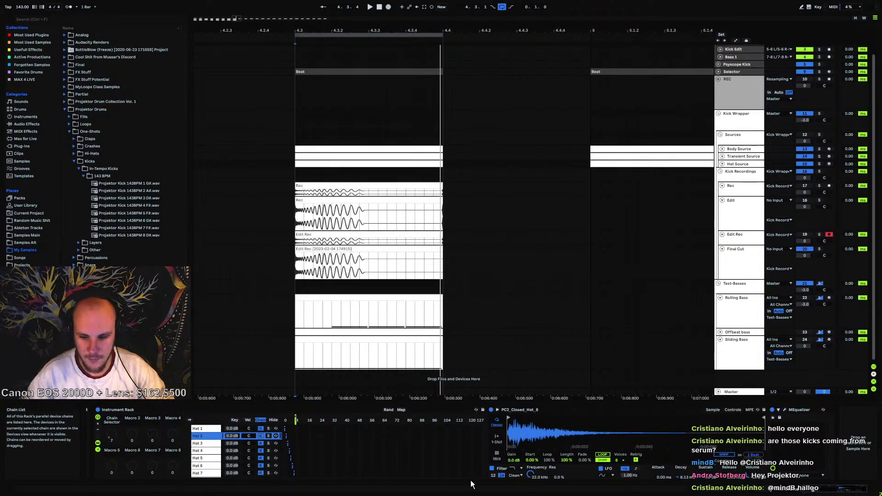
left_click(212, 444)
left_click(211, 450)
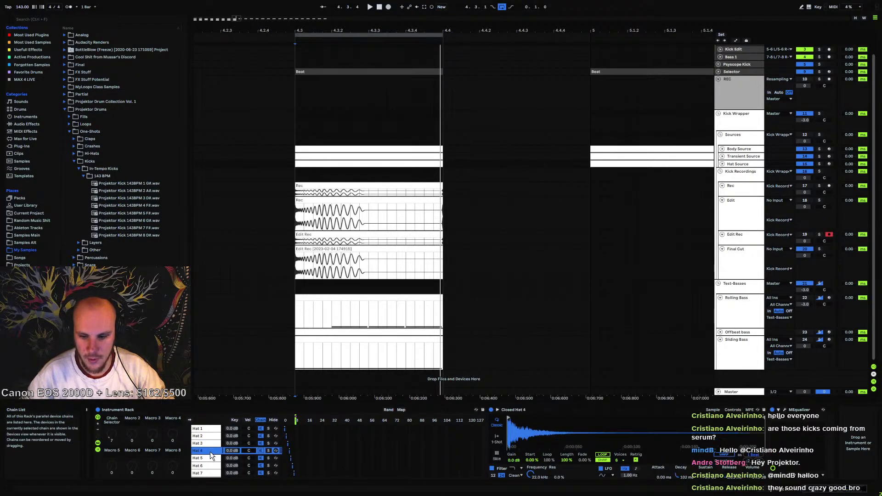
left_click(211, 458)
scroll(209, 463, "down", 3)
left_click(208, 459)
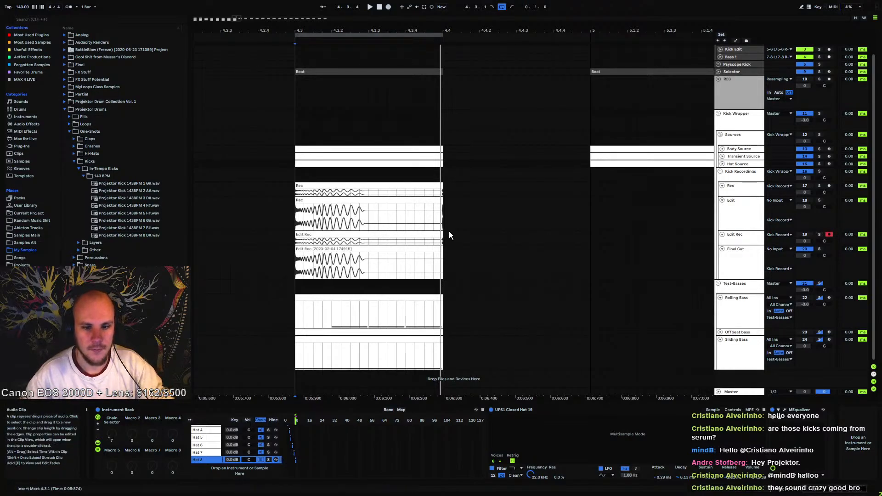
Copy the Rolling Bass, Offbeat bass and Sliding Bass clips from 1.3 and paste them at the start of bar 5
left_click_drag(454, 31, 399, 7)
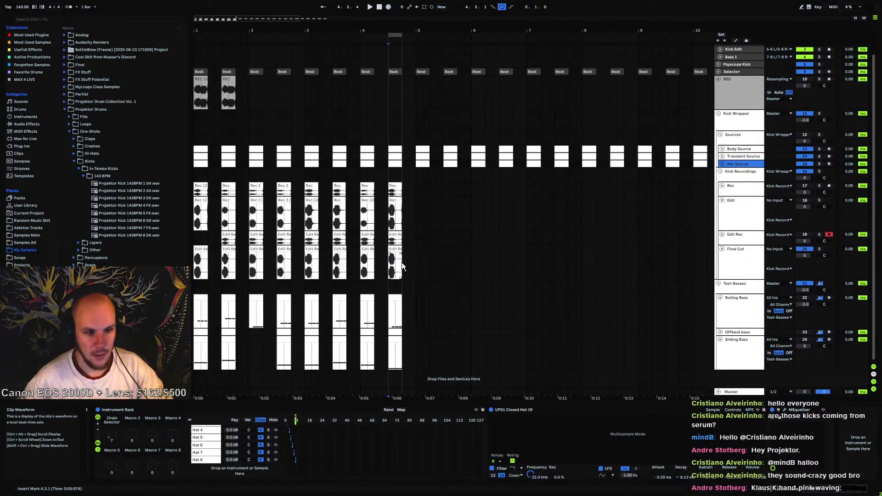
left_click(228, 298)
left_click(228, 339, "shift")
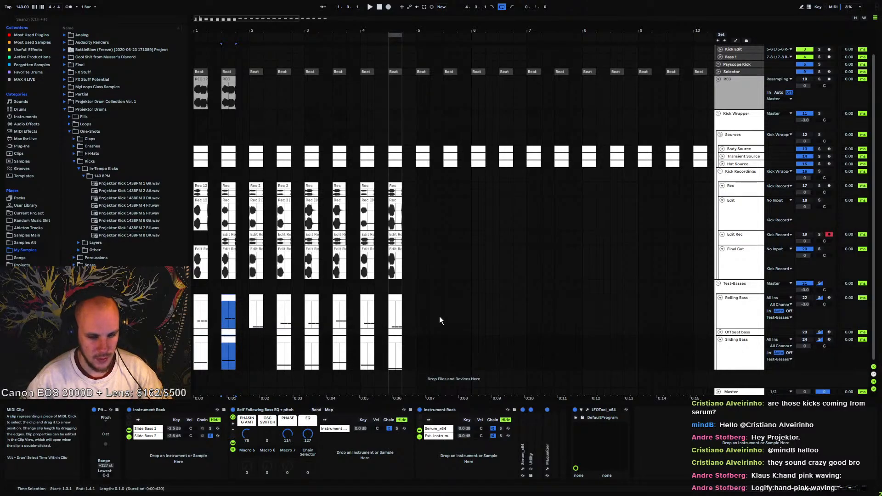
left_click(416, 302)
key("ctrl+v")
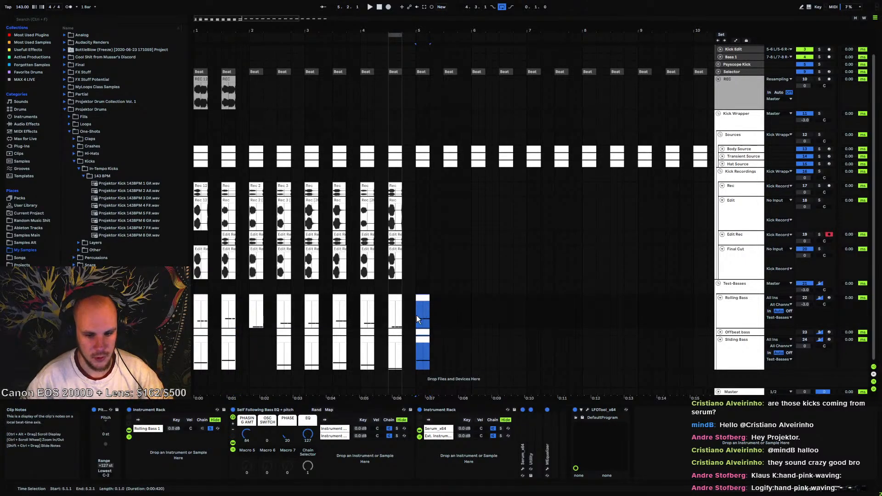
Loop playback over the pasted bass clip at bar 5, with the Sources group active instead of Kick Recordings
left_click(430, 315)
key("shift+Left")
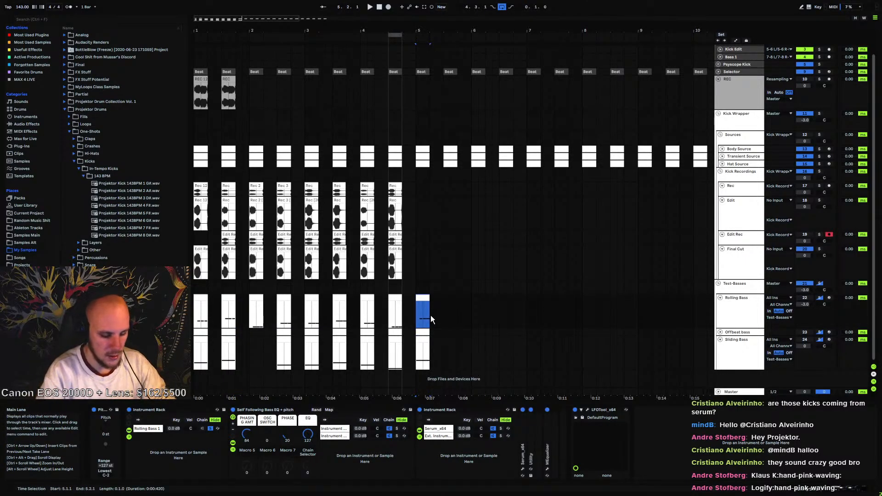
key("ctrl+l")
key("space")
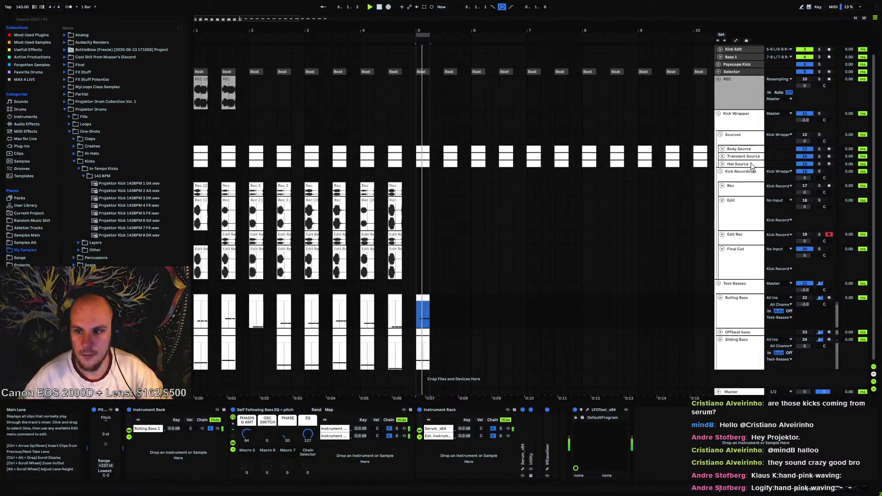
left_click(804, 135)
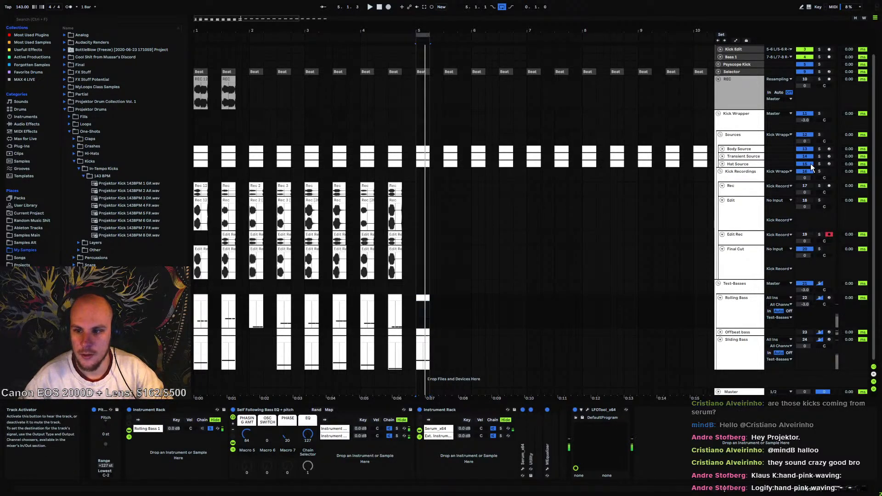
Duplicate the Processing 8 chain in the Sources group's effect rack, rename the copy Processing 9 and set its zone to 8
left_click(741, 139)
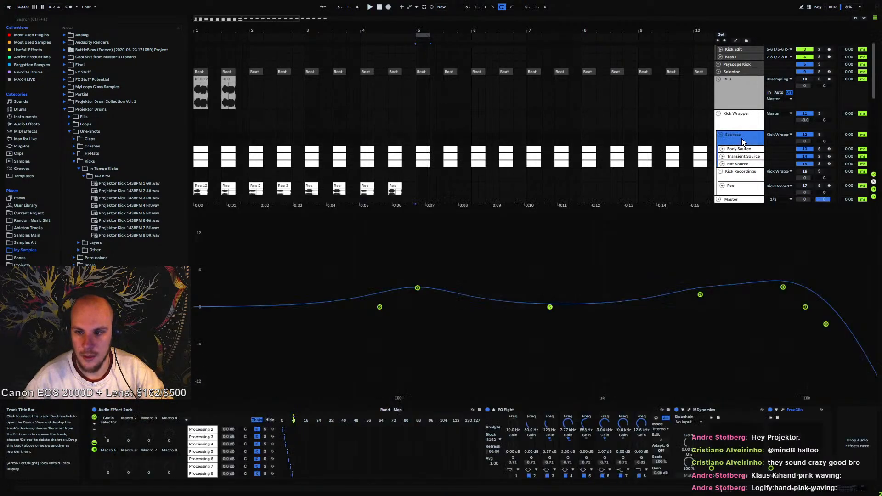
left_click(207, 475)
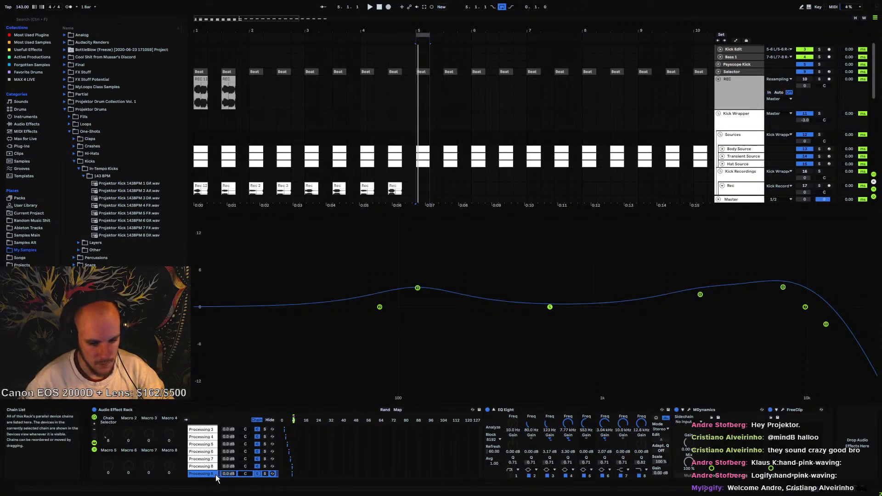
right_click(214, 474)
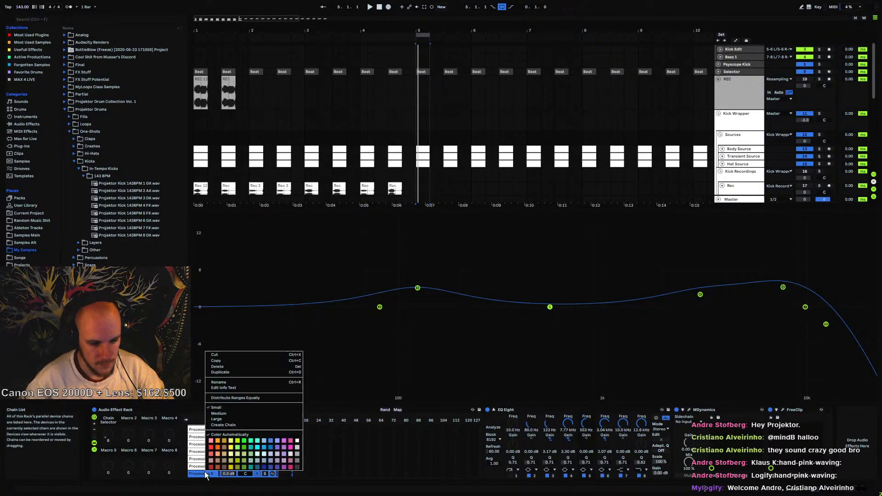
left_click(232, 382)
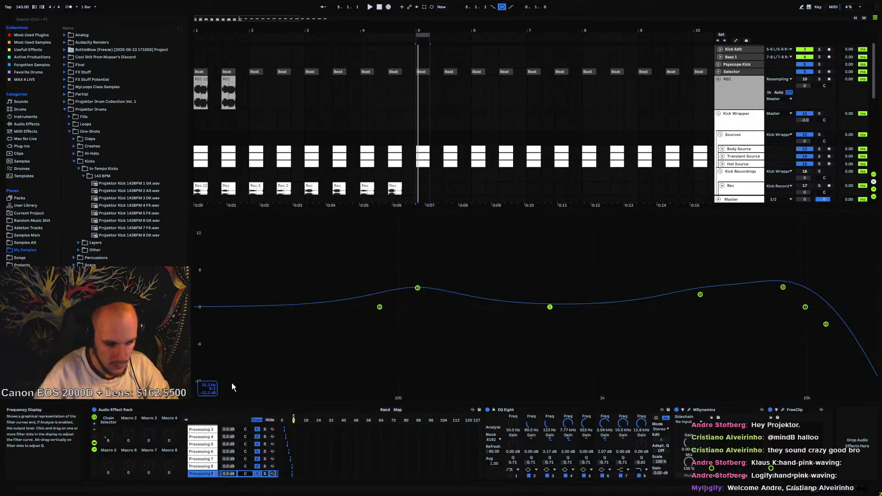
left_click(322, 457)
left_click(202, 474)
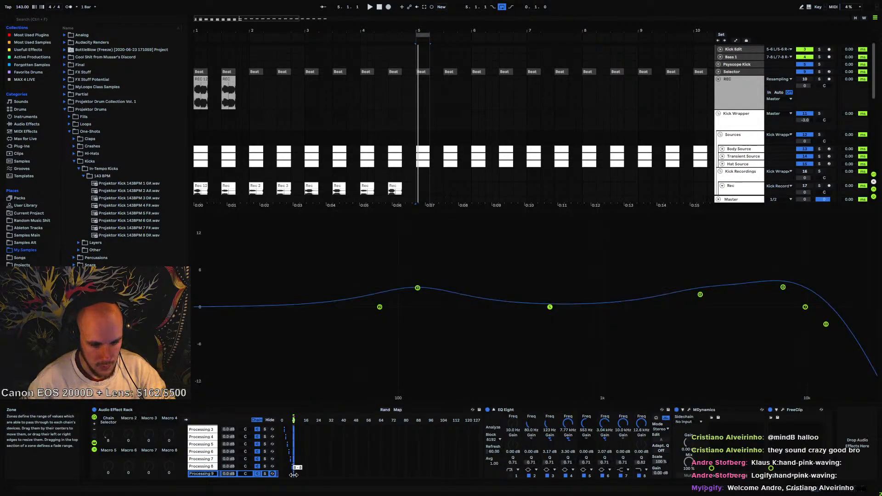
Duplicate the Body 8 chain in the Body Source rack, rename the copy Body 9 and align its zone with the chain selector
left_click(732, 144)
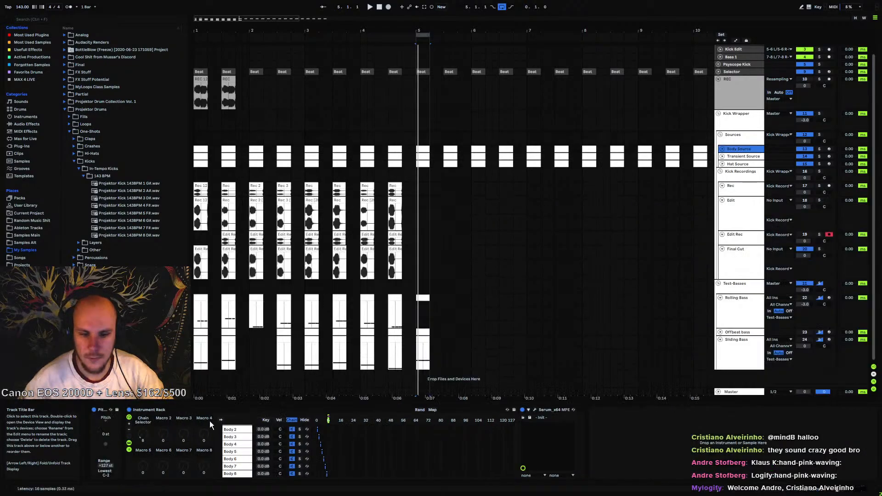
left_click(236, 473)
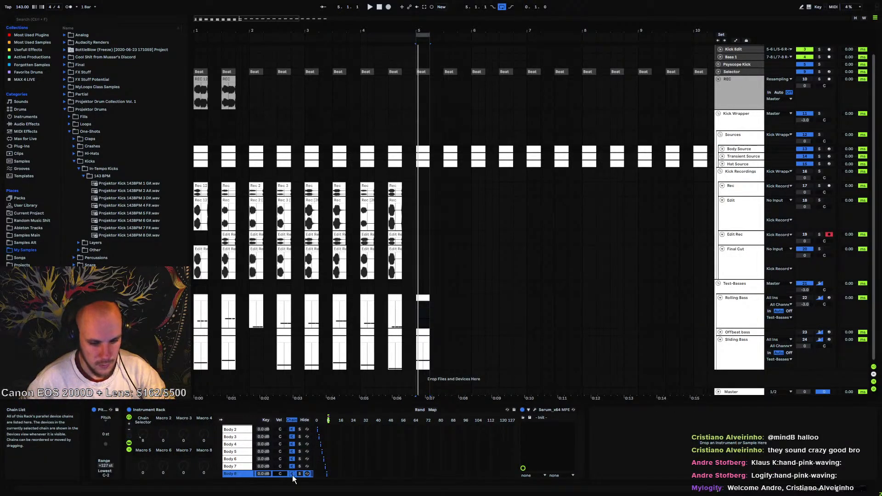
right_click(243, 473)
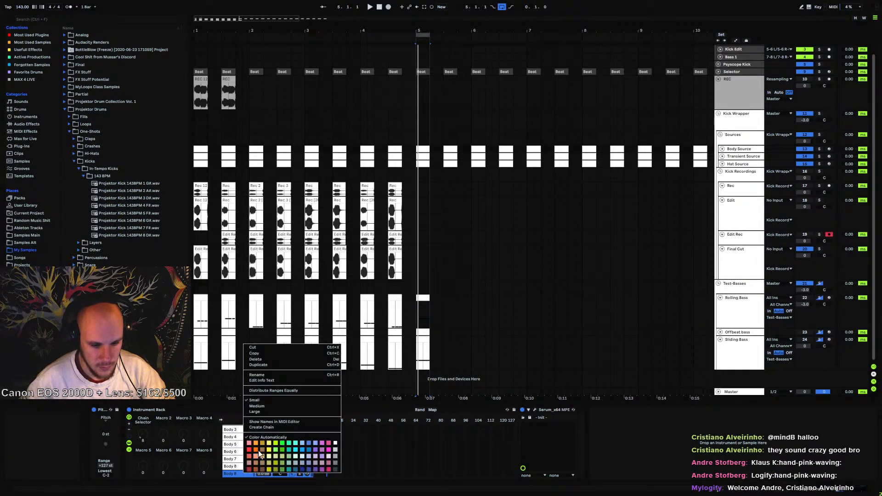
left_click(268, 380)
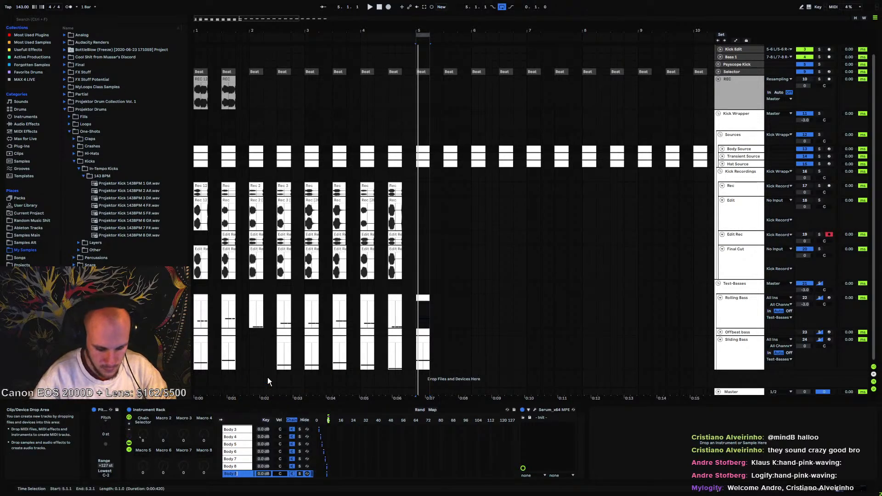
left_click(243, 466)
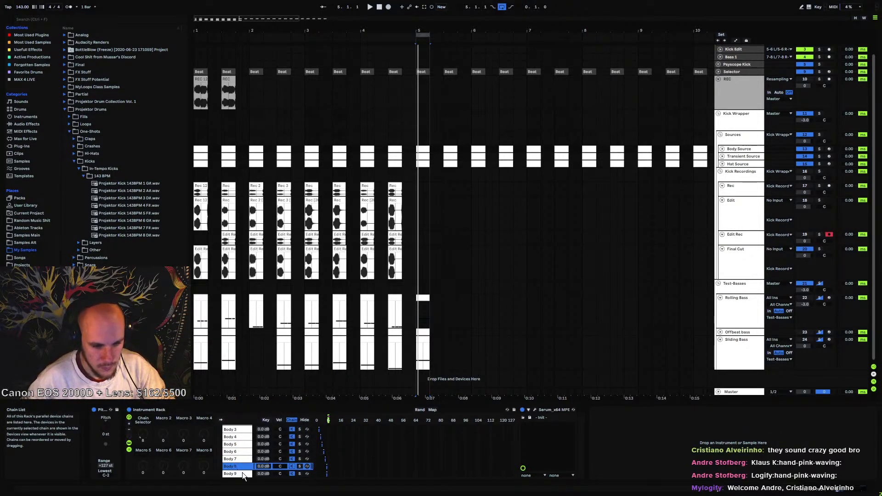
left_click(242, 474)
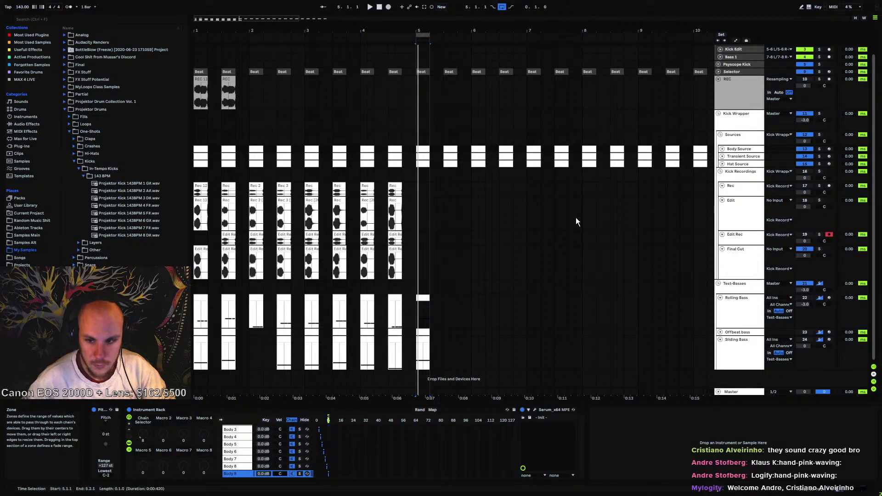
Delete EQ Eight, MDynamics and FreeClip from the Processing 9 chain of the Sources group
left_click(732, 136)
left_click(219, 470)
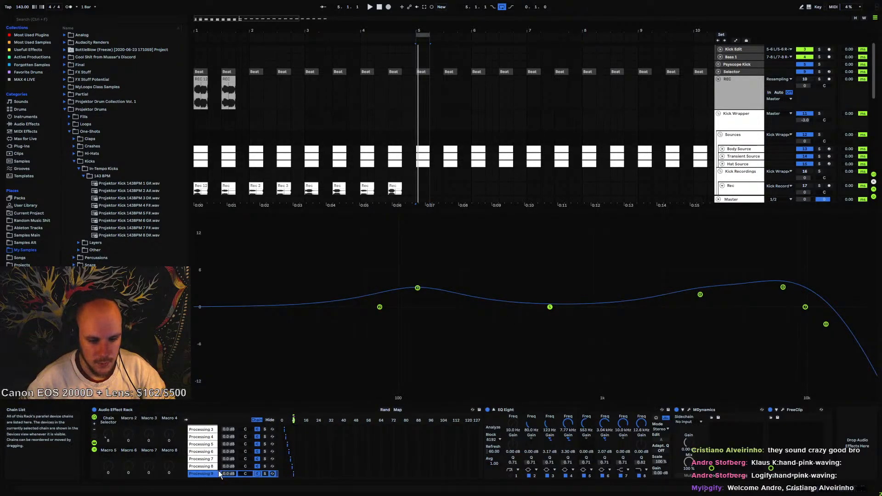
left_click(522, 412)
left_click(791, 410, "shift")
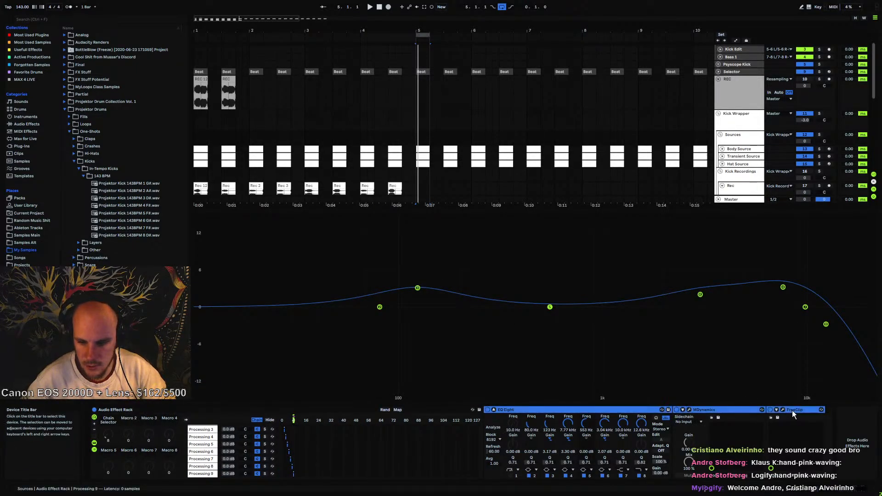
key("Delete")
Reshape the lower part of the LFO 1 decay curve in the Body 9 chain's Serum while the loop plays, and check LFOs 2 and 3
left_click(738, 150)
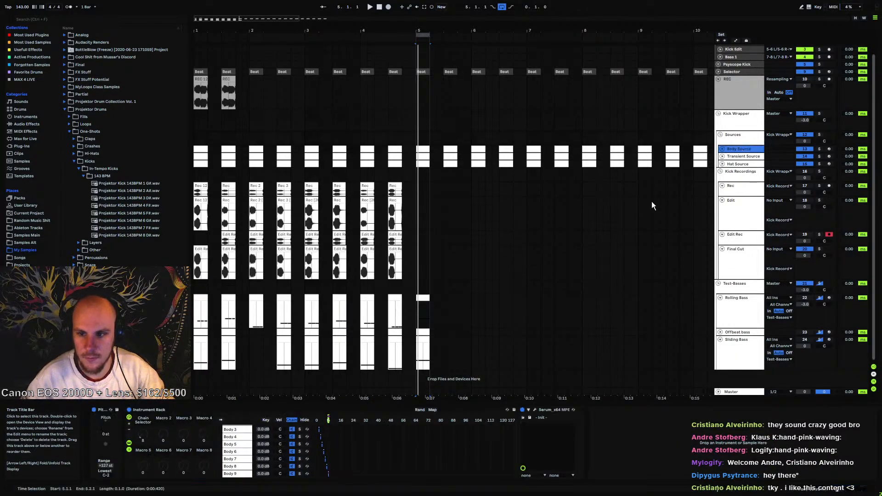
key("space")
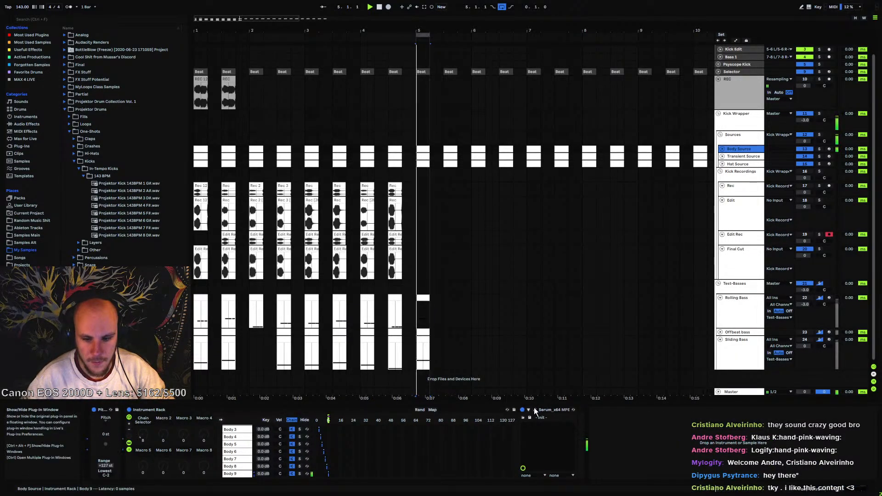
left_click(534, 409)
left_click(473, 236)
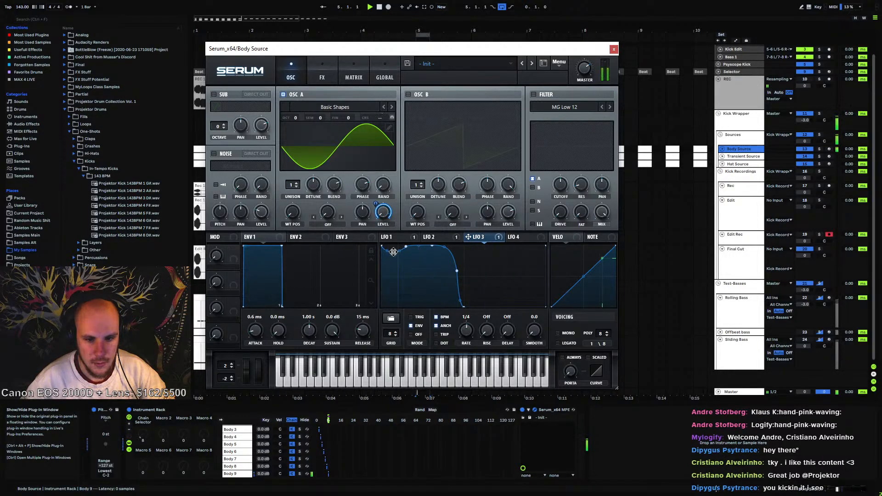
left_click(398, 238)
left_click_drag(427, 295, 423, 297)
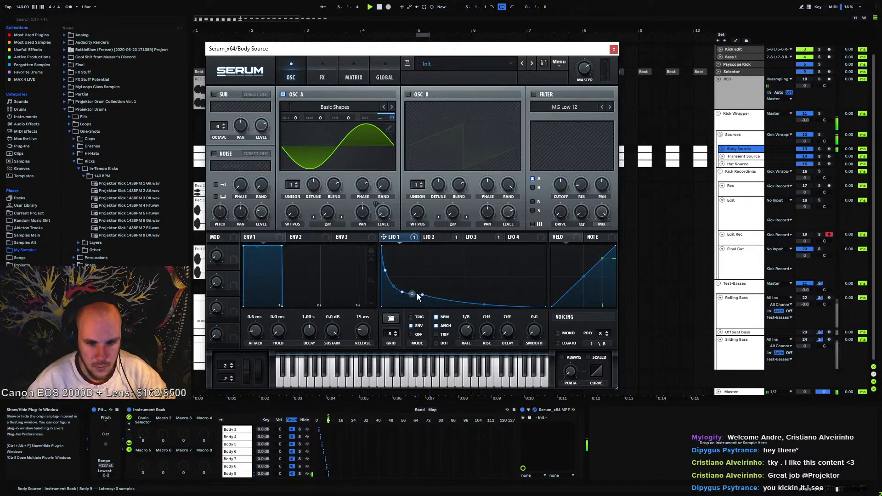
left_click_drag(423, 302, 439, 302)
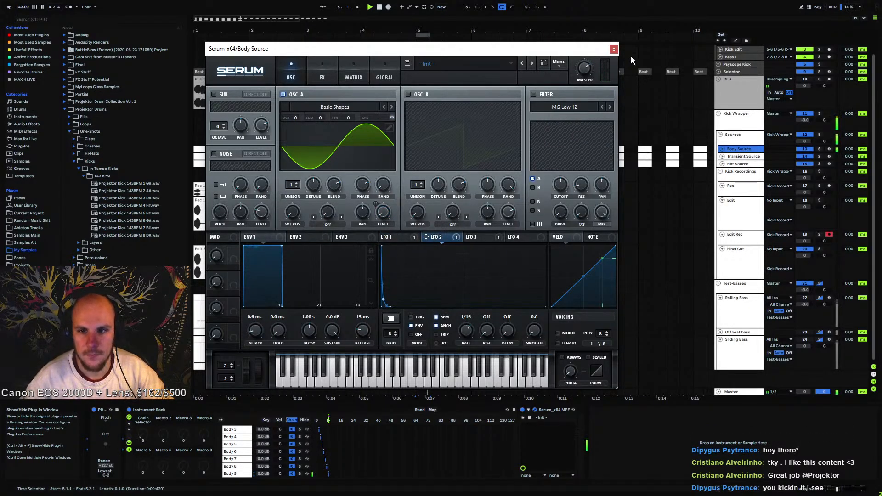
left_click(614, 49)
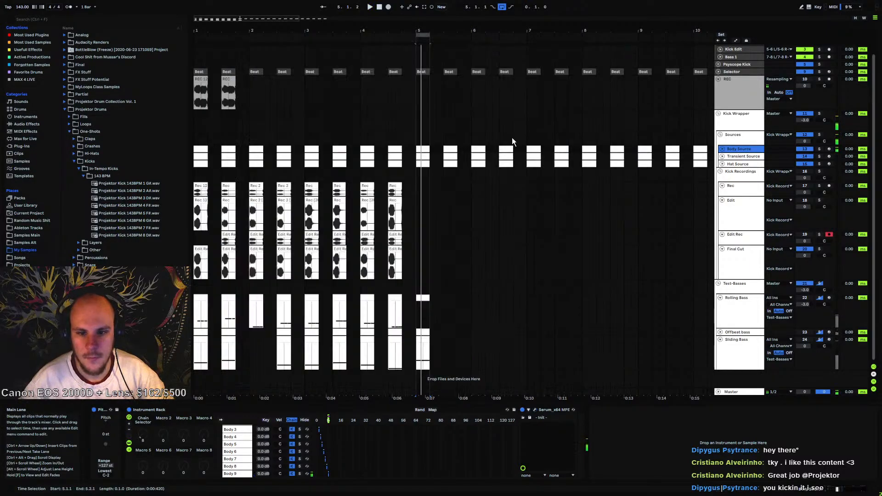
Duplicate the Transient 8 chain in the Transient Source rack, rename the copy Transient 9 and align its zone with the chain selector
left_click(740, 156)
left_click(243, 474)
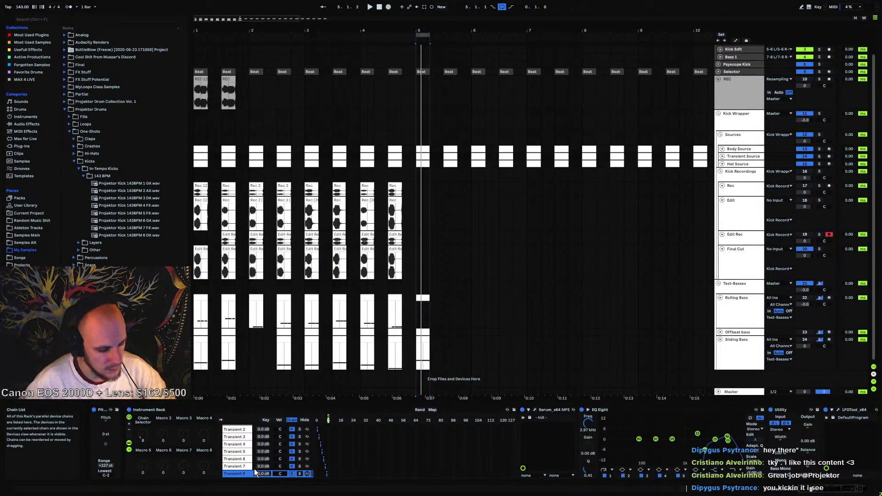
key("ctrl+d")
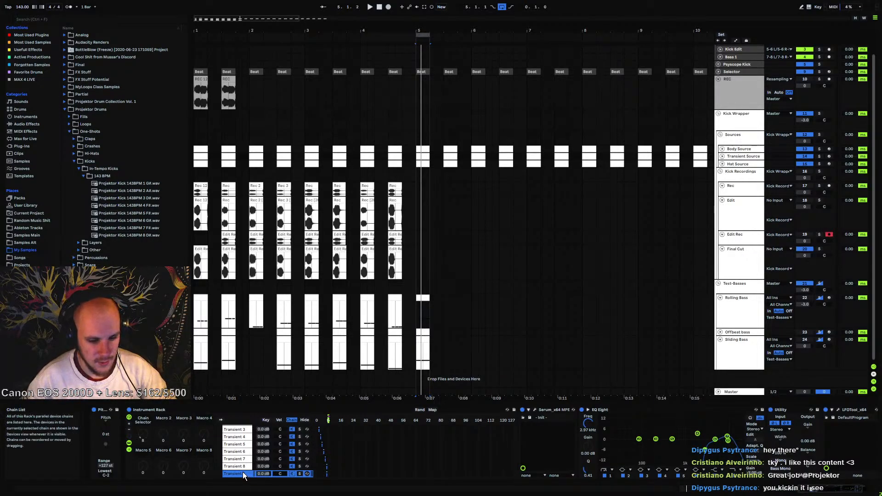
right_click(242, 472)
left_click(270, 374)
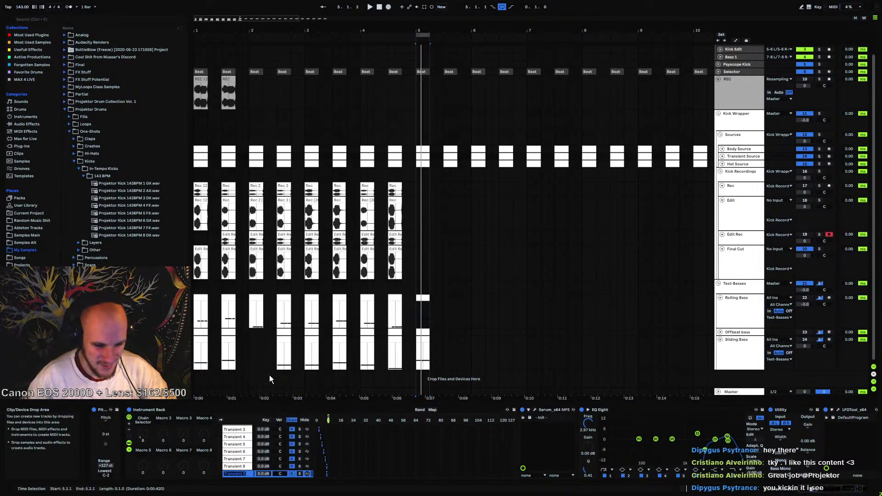
left_click(251, 467)
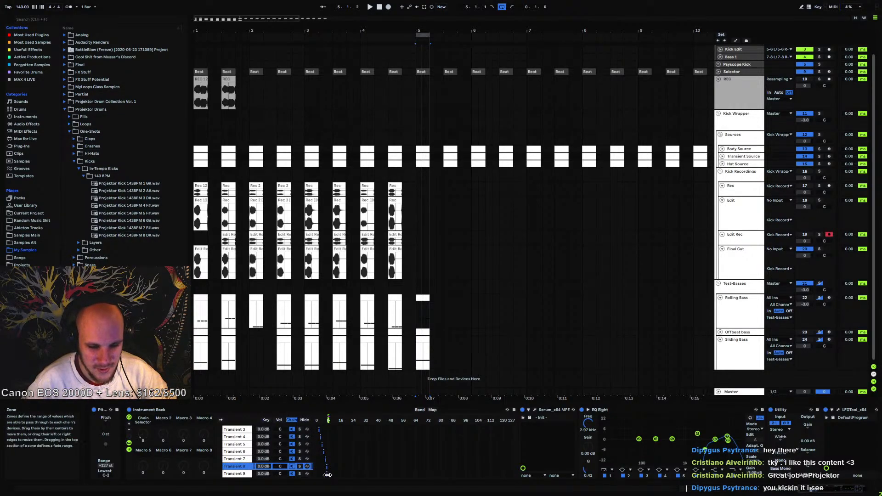
left_click(327, 475)
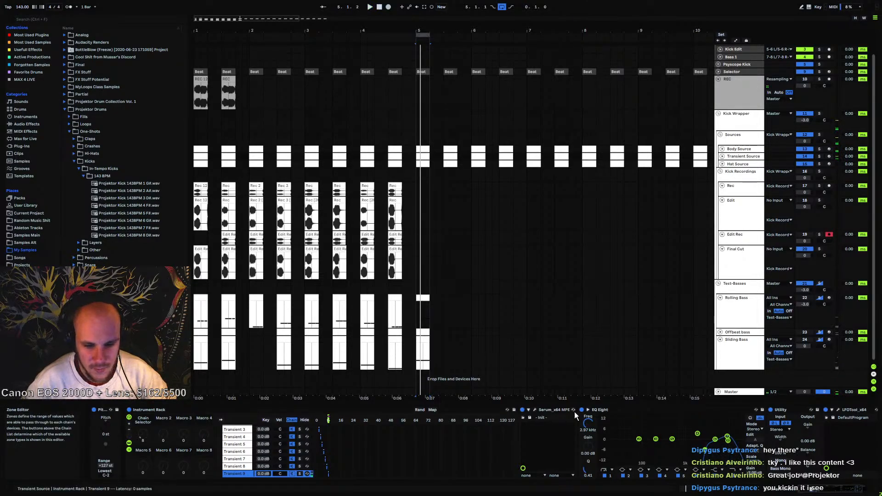
Open Serum on the Transient 9 chain and switch its noise sample to XF_KikAtk_07 while auditioning the kick attacks
key("ctrl+alt+p")
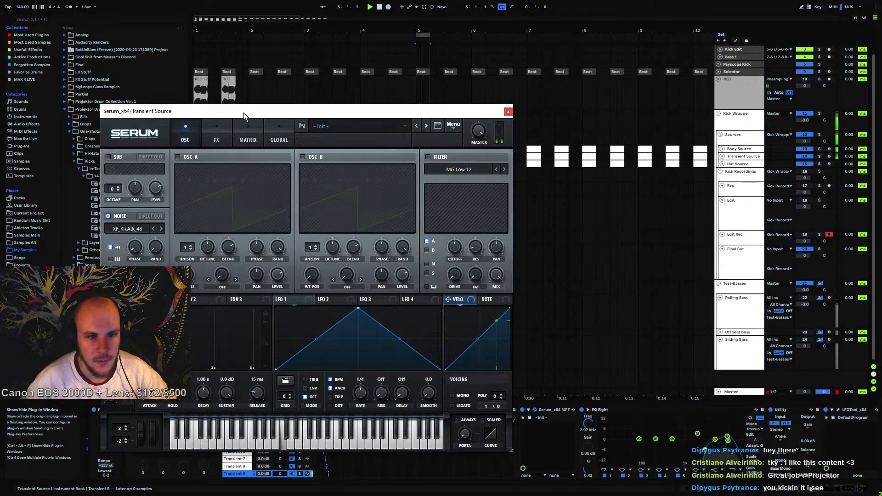
left_click_drag(243, 114, 451, 115)
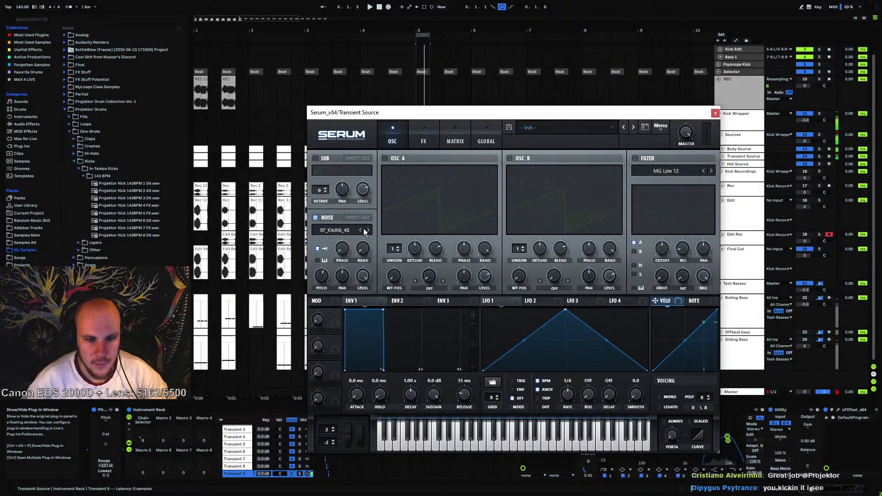
left_click(337, 231)
mouse_move(348, 253)
left_click(417, 256)
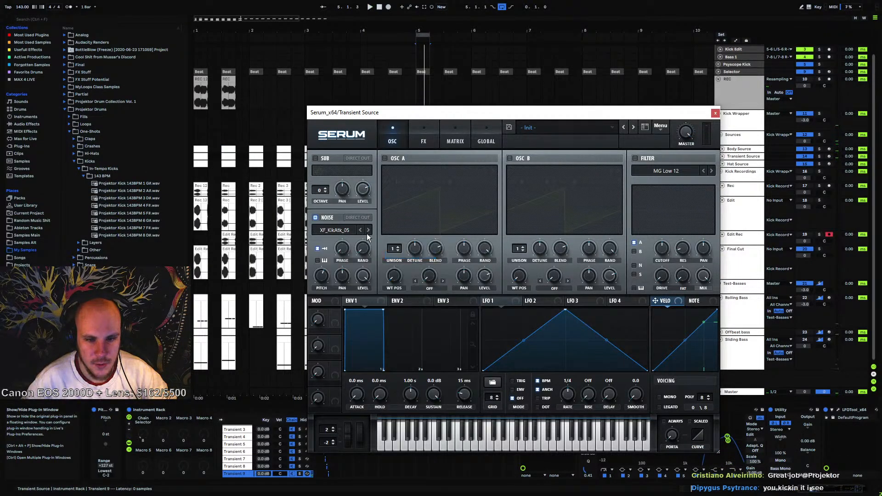
left_click(368, 231)
left_click(368, 231)
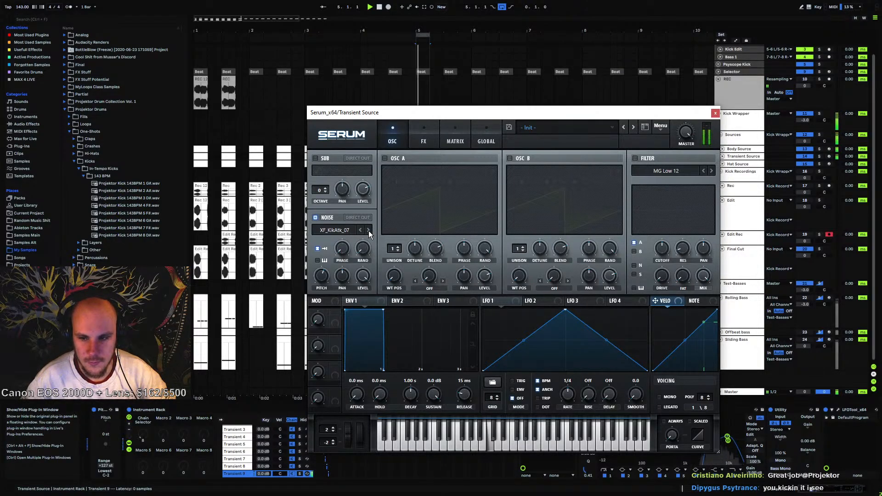
left_click_drag(672, 112, 604, 113)
left_click(733, 135)
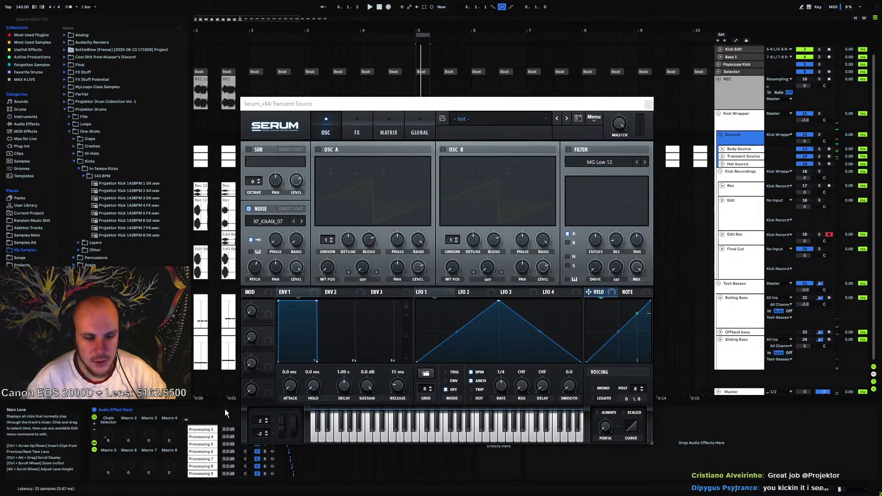
left_click_drag(375, 107, 372, 69)
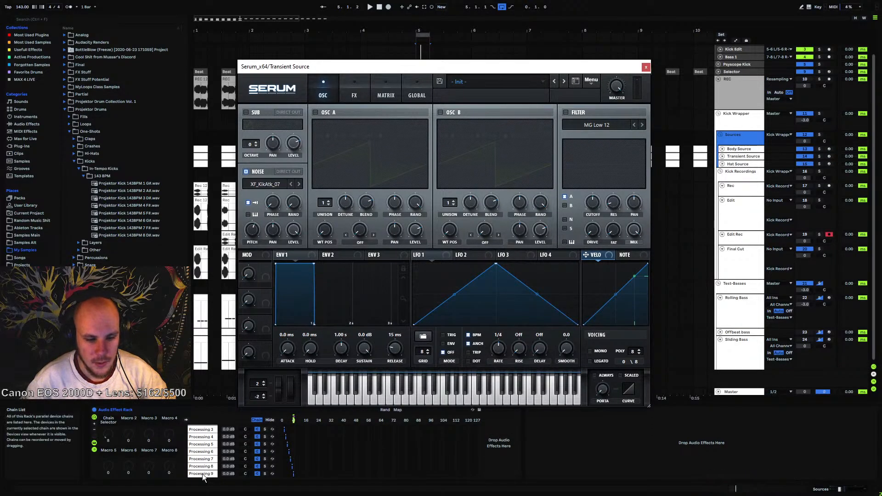
right_click(554, 450)
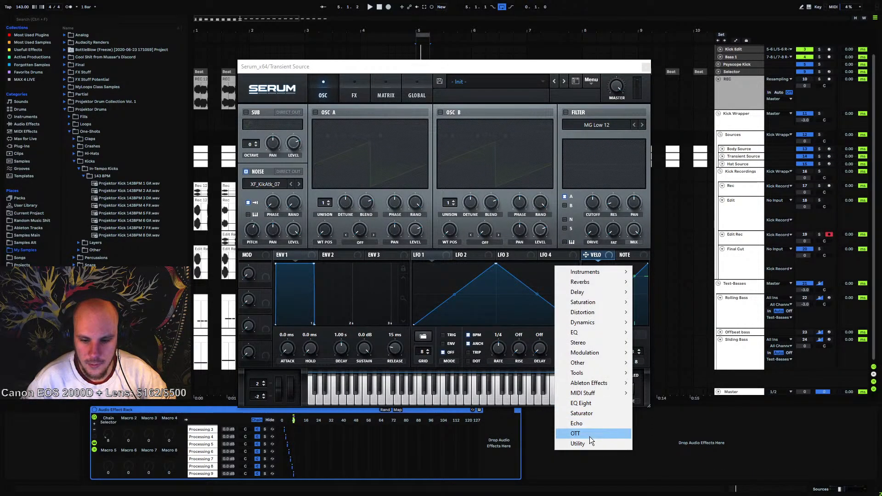
left_click(26, 124)
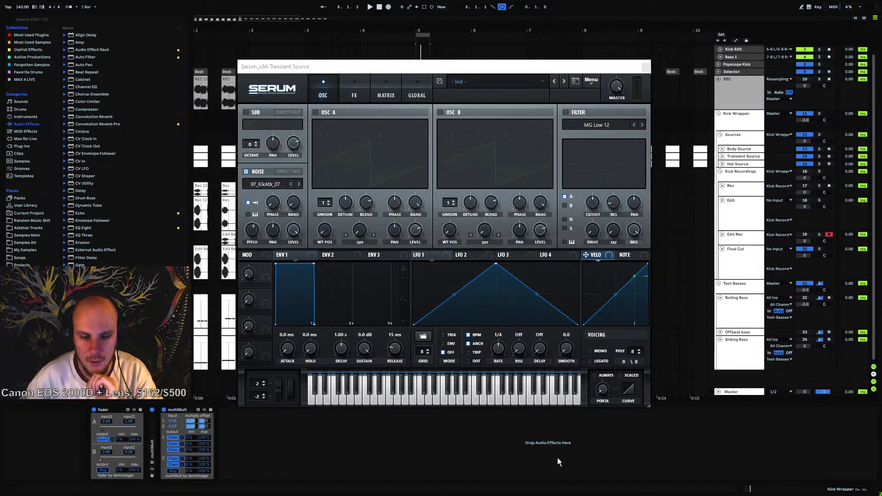
Try MEqualizer on the Kick Wrapper group to analyze the kick's spectrum during playback, and remove it
right_click(557, 457)
mouse_move(588, 338)
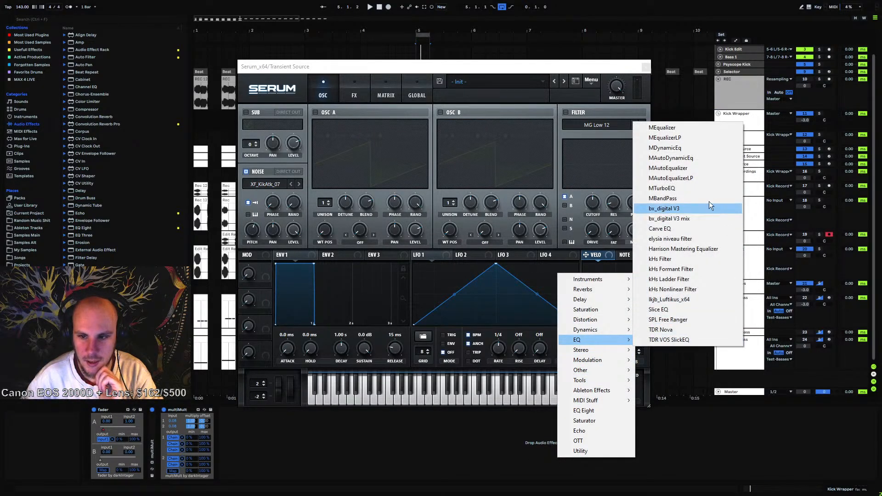
left_click(685, 130)
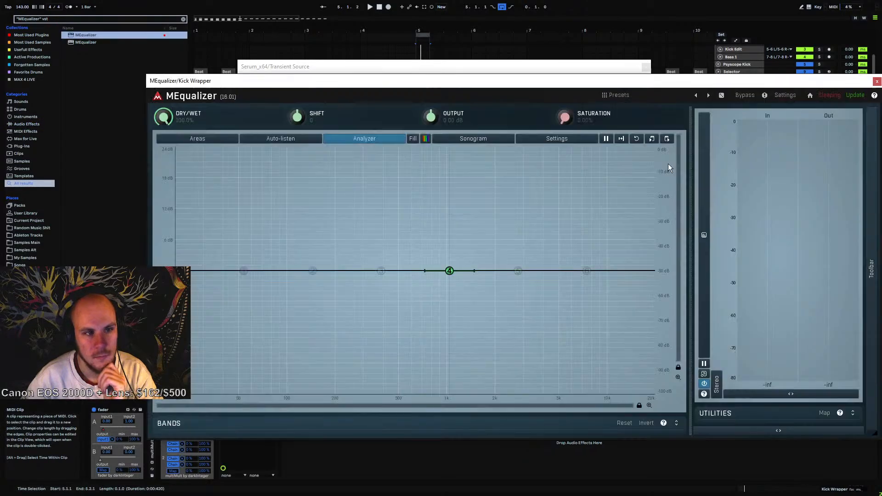
key("space")
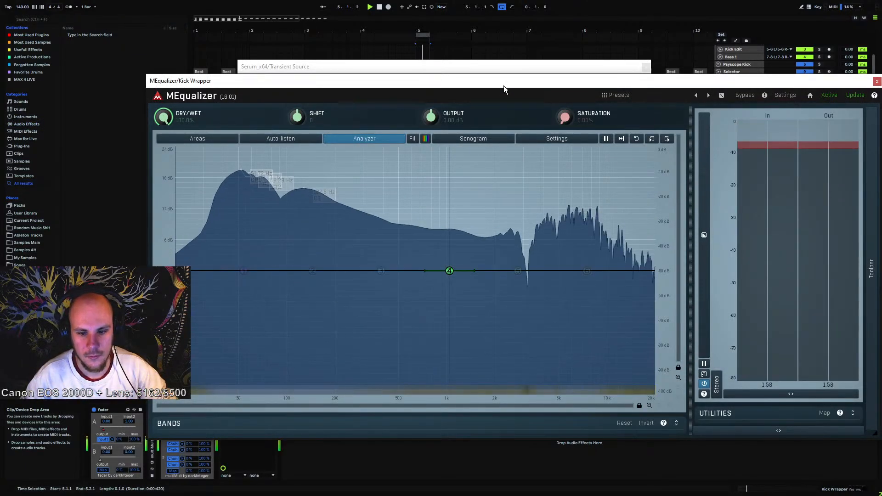
key("space")
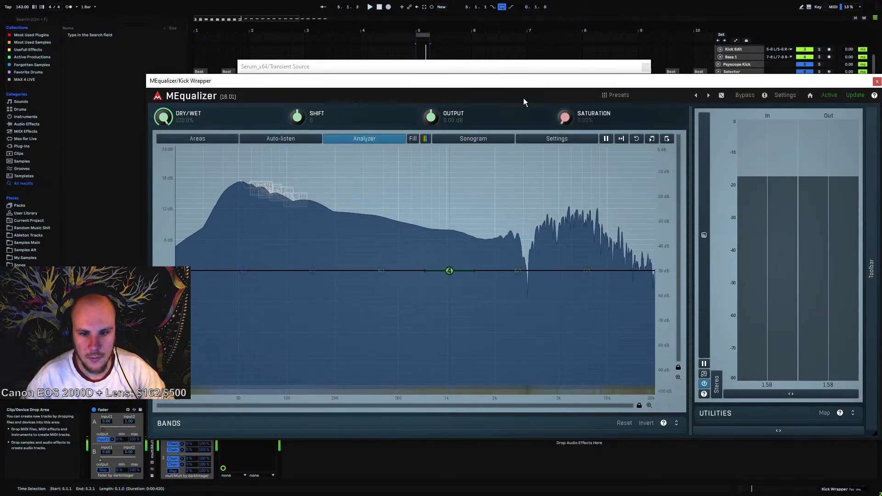
left_click(876, 81)
left_click(244, 410)
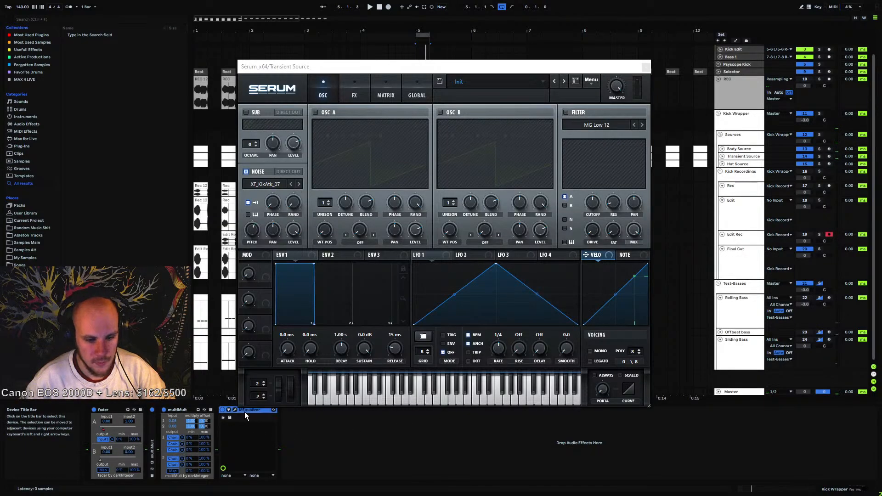
Add a Spectrum device to the Kick Wrapper group, expand its display and play the loop with the graph visible beside Serum
left_click(34, 124)
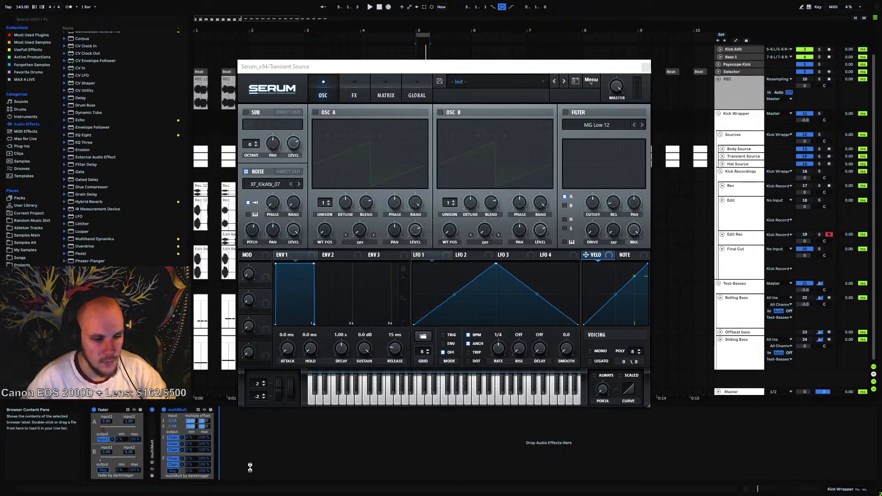
left_click(229, 409)
key("space")
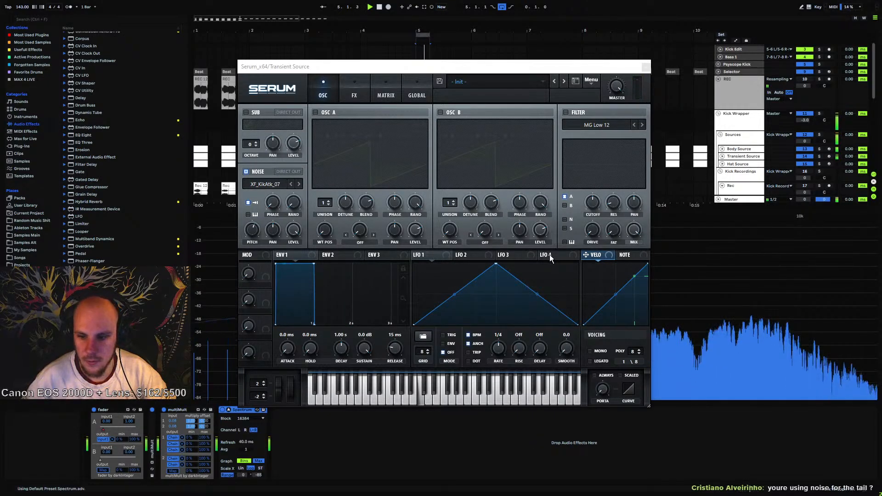
left_click_drag(552, 62, 453, 58)
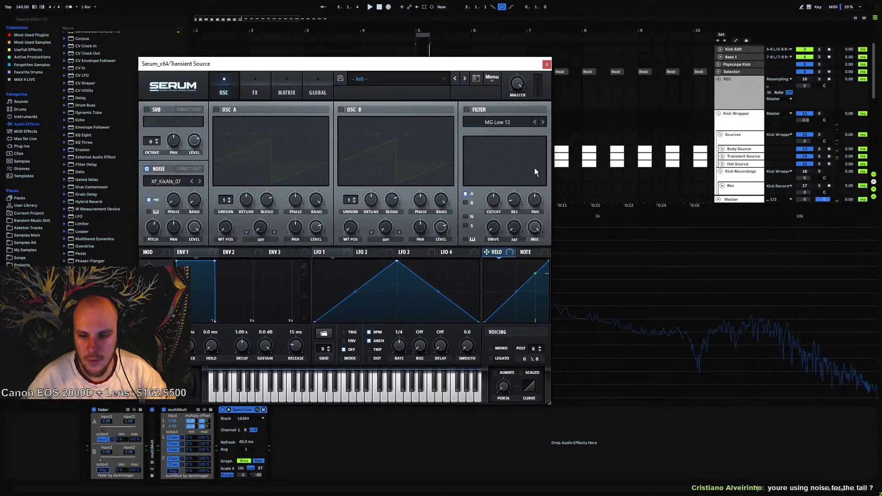
key("space")
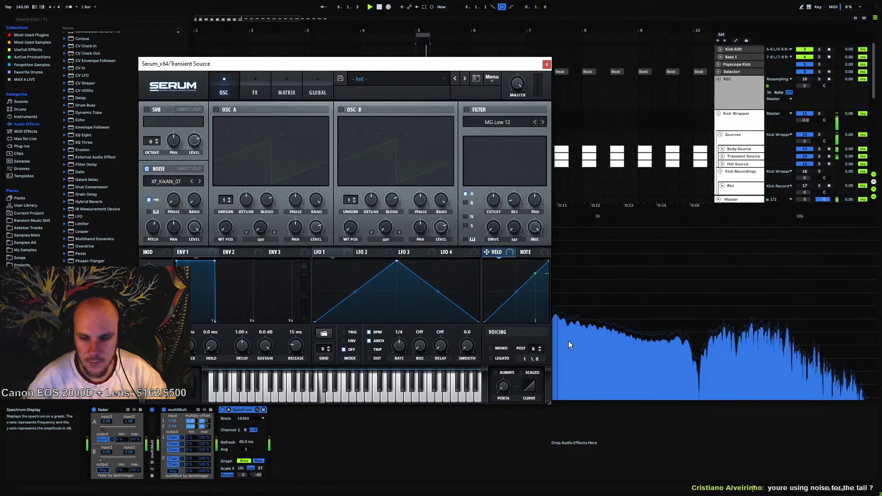
Audition the XF_KikAtk noise samples in Transient 9's Serum against the spectrum, choose XF_KikAtk_14 and stop playback
left_click(191, 181)
left_click(192, 181)
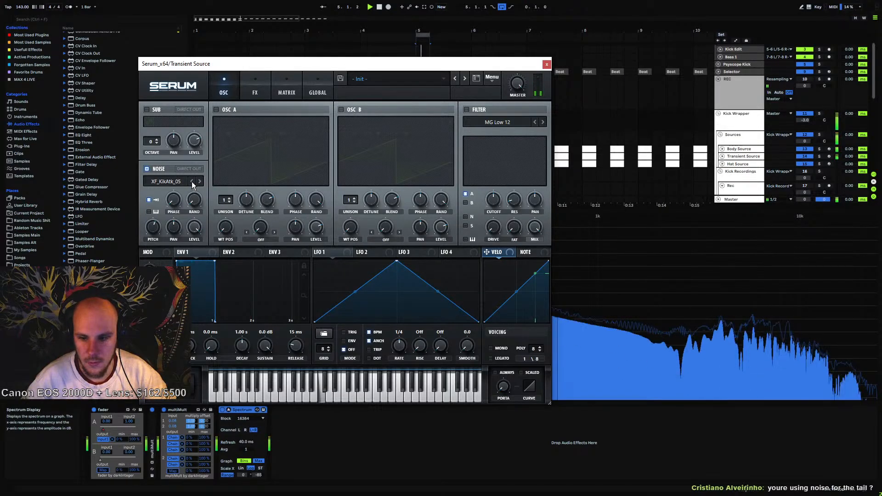
left_click(197, 182)
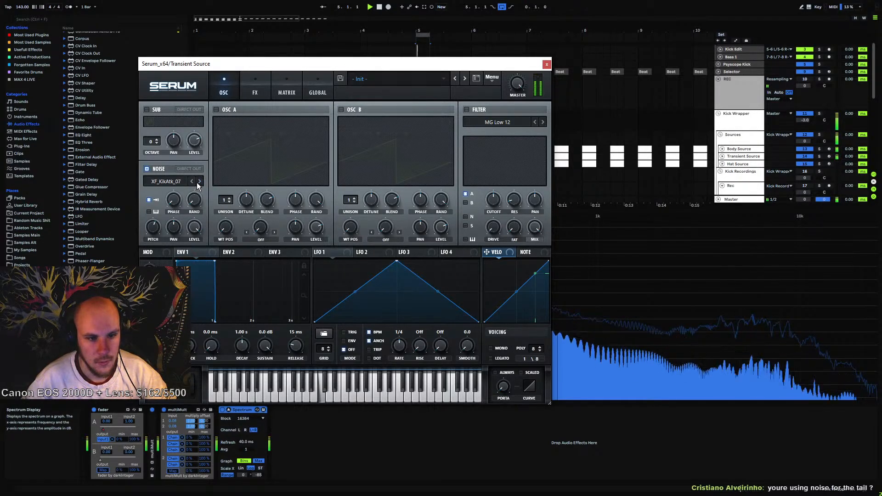
left_click(197, 182)
left_click(197, 182)
left_click(198, 183)
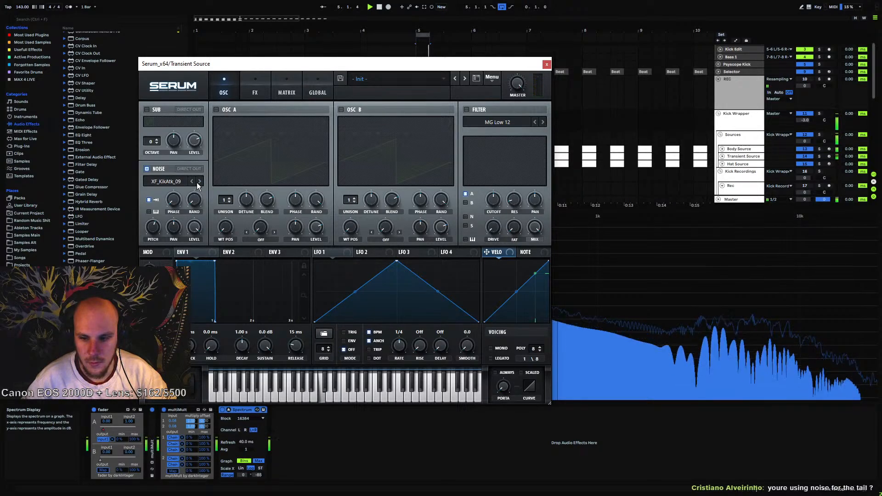
left_click(198, 182)
left_click(199, 182)
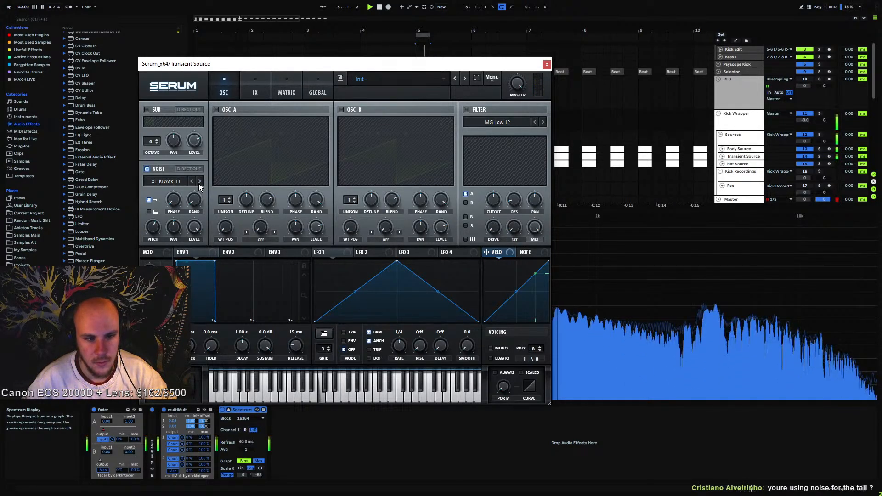
left_click(198, 183)
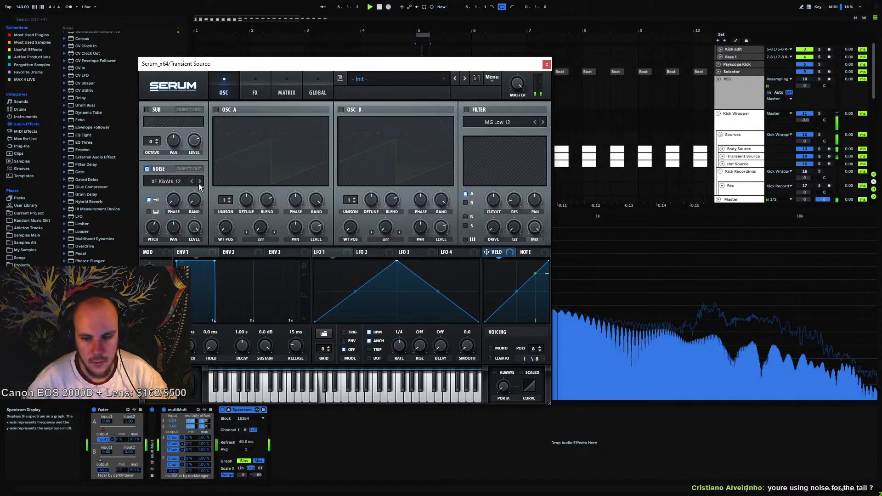
left_click(198, 182)
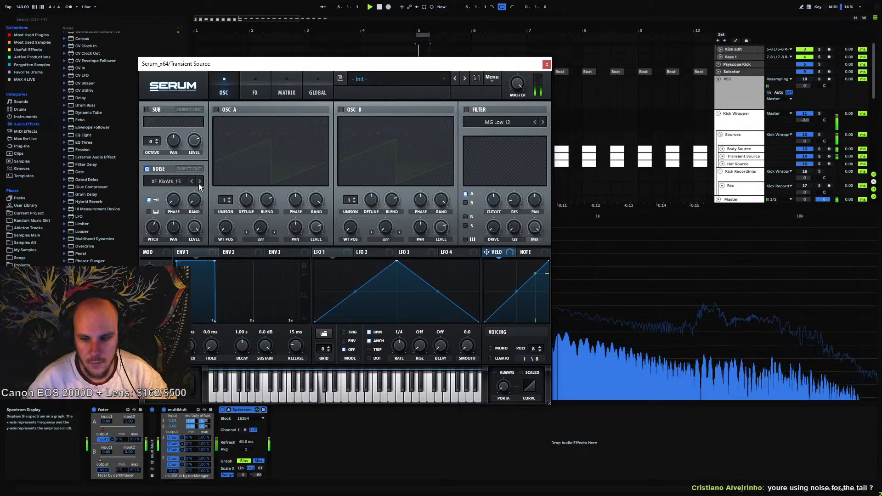
left_click(199, 183)
key("space")
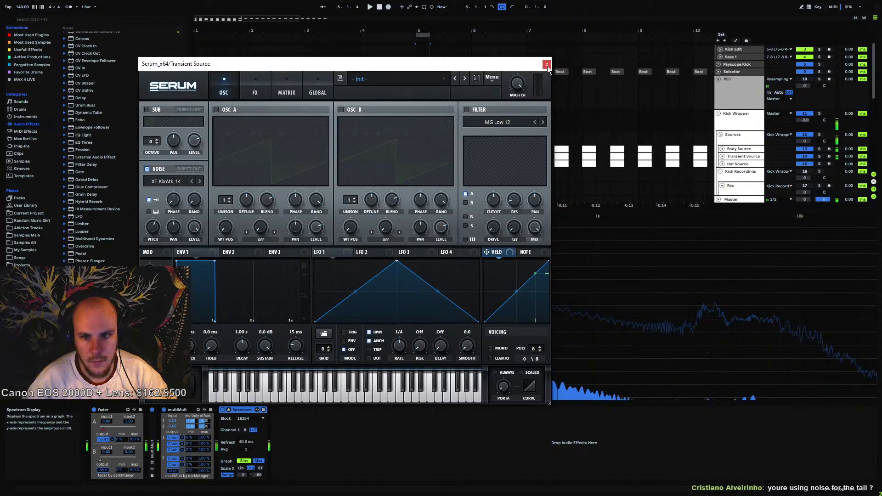
Close the transient Serum window and collapse the expanded Spectrum display on the Kick Wrapper group
left_click(547, 64)
scroll(431, 151, "down", 1)
scroll(431, 151, "down", 1)
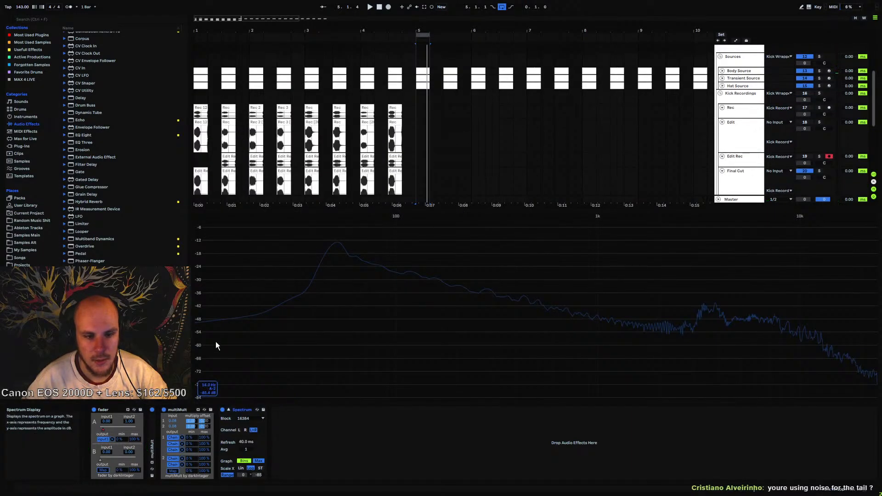
left_click(229, 409)
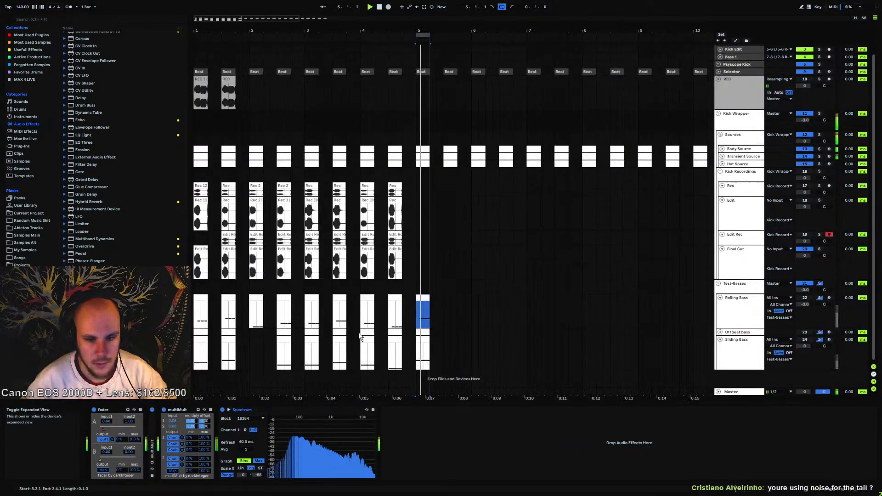
Toggle the Rolling Bass track for playback against the kick and raise the bar 5 Body Source clip's note to G#0
left_click(804, 299)
key("space")
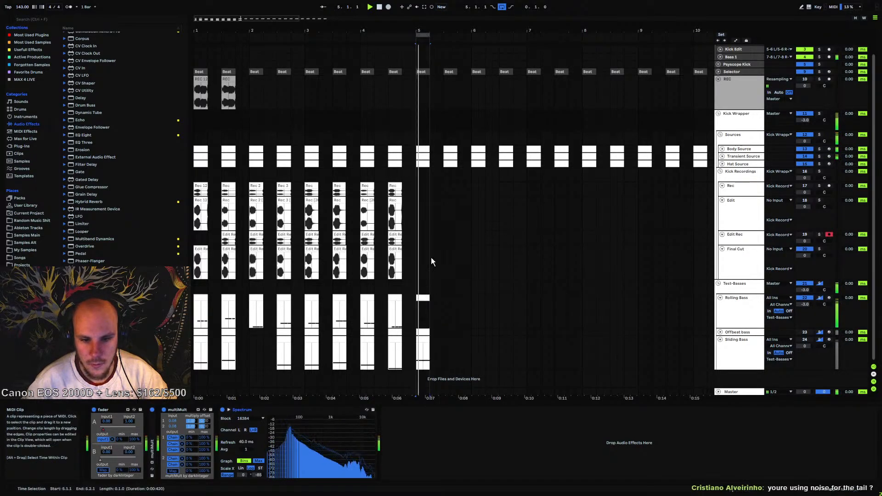
double_click(422, 148)
left_click(287, 434)
key("space")
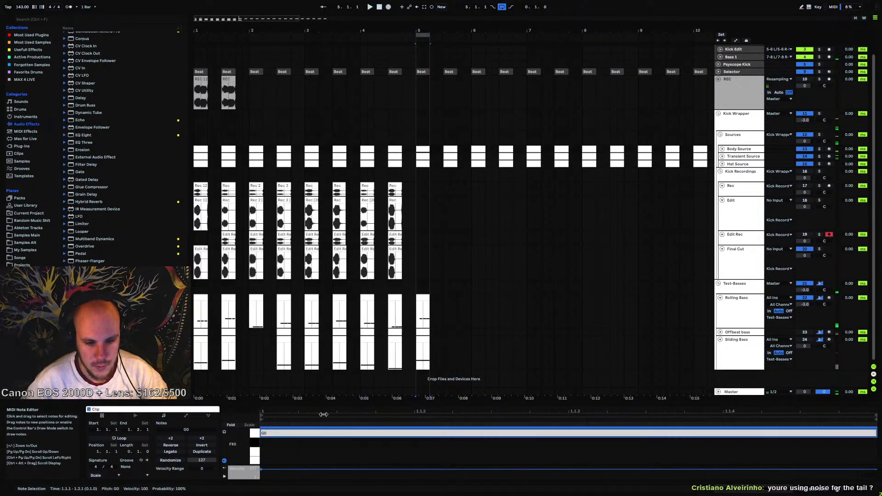
key("space")
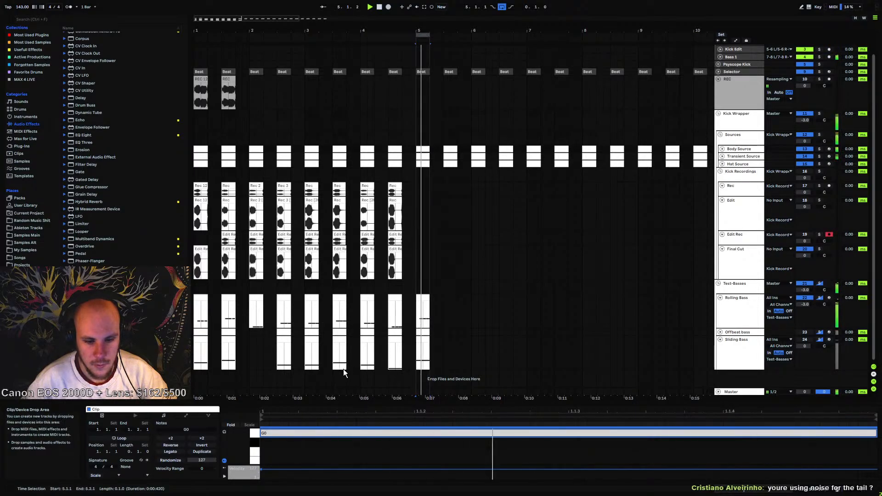
key("Up")
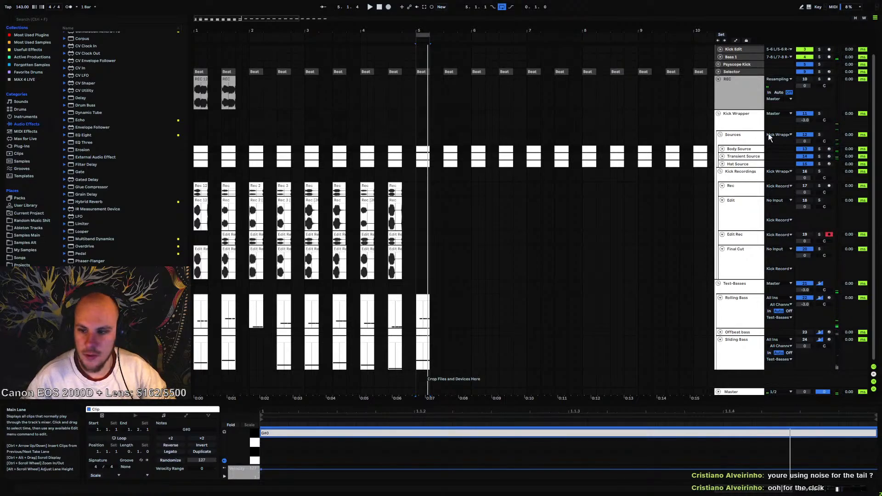
Reopen Serum on the Transient 9 chain, audition more kick attack noise samples during playback and choose XF_KikAtk_20
left_click(740, 157)
key("shift+Tab")
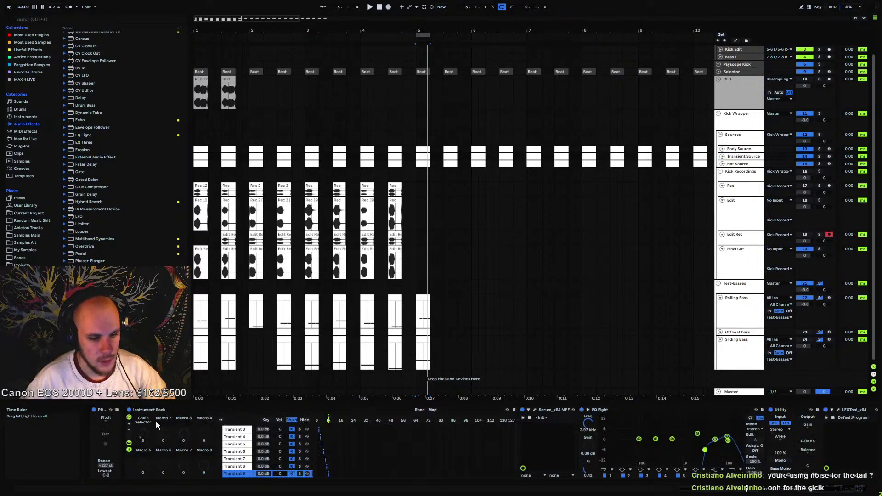
left_click(536, 410)
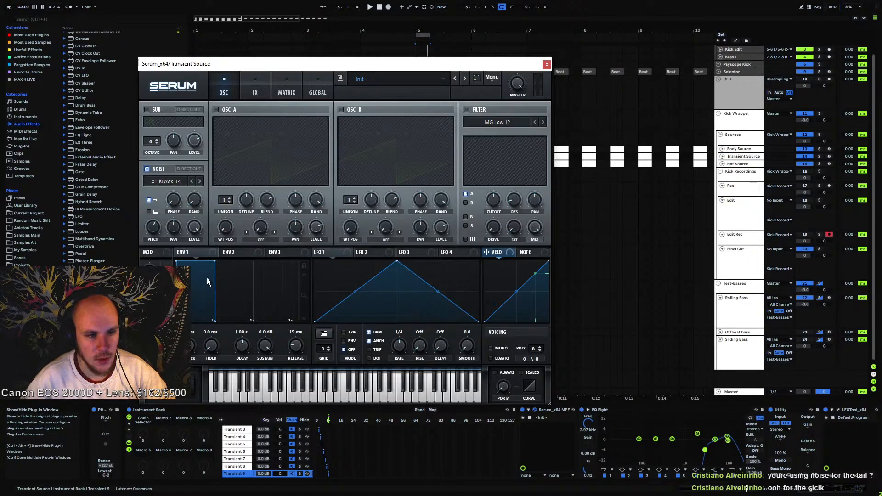
left_click(174, 183)
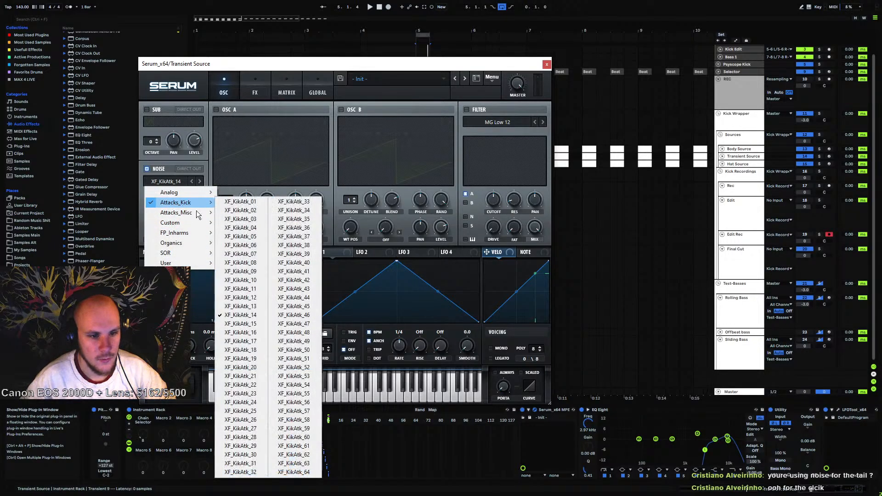
left_click(239, 315)
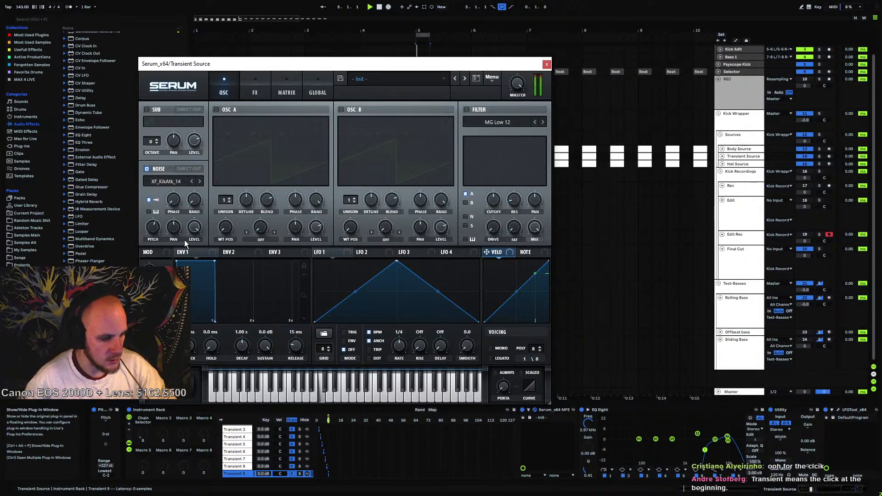
key("space")
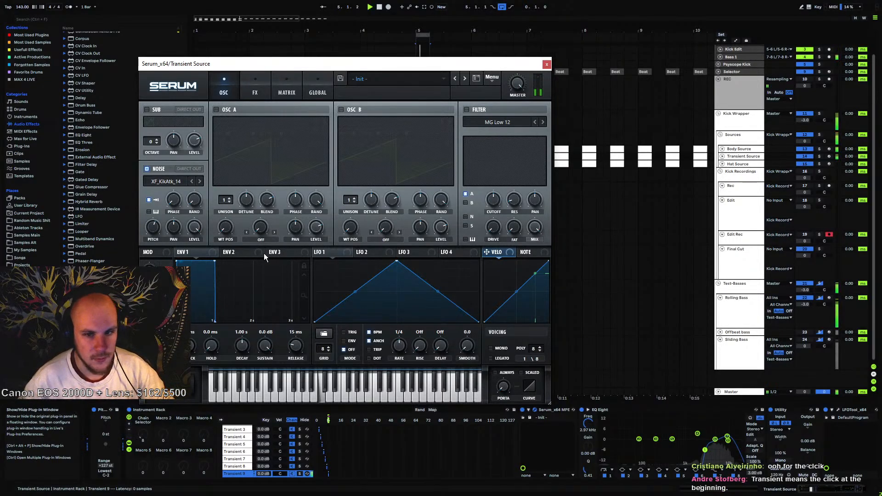
left_click(200, 181)
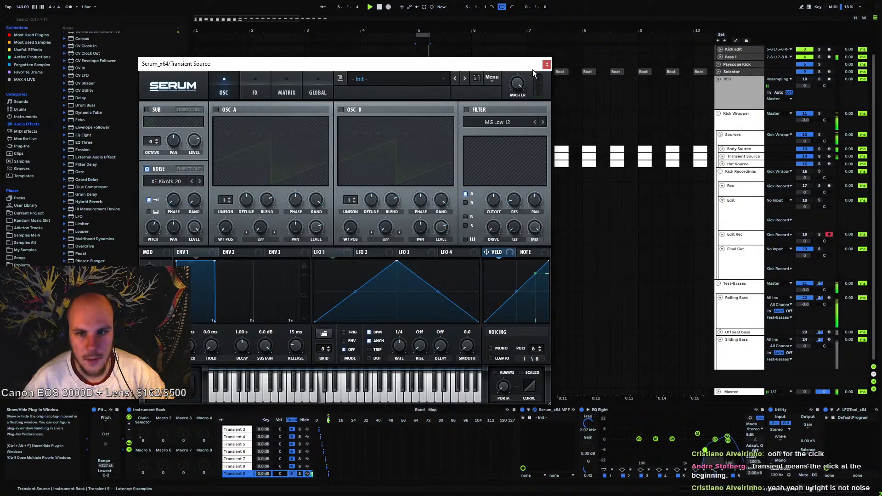
Expand the Kick Wrapper group's Spectrum display and close Serum to examine the kick's frequency curve
left_click(723, 138)
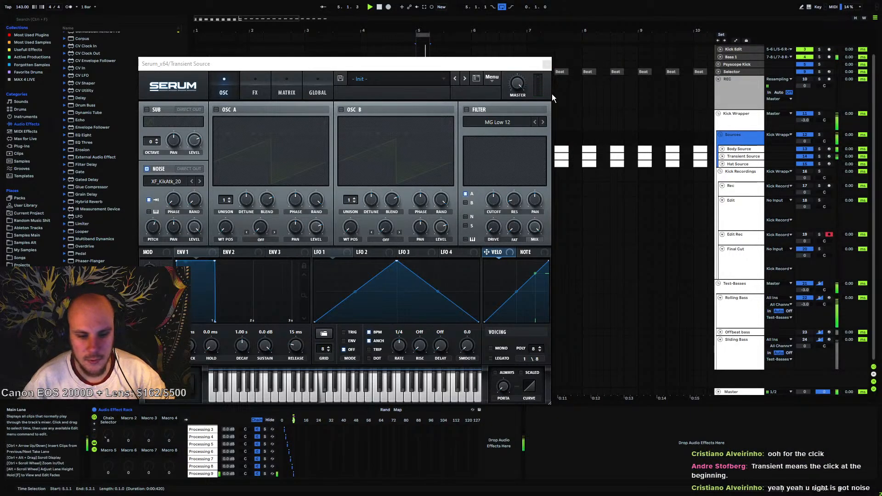
left_click(734, 117)
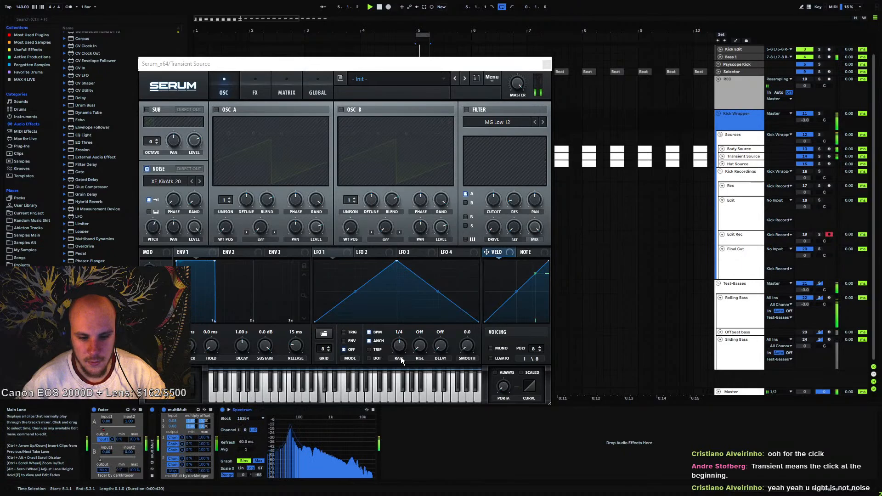
left_click(228, 409)
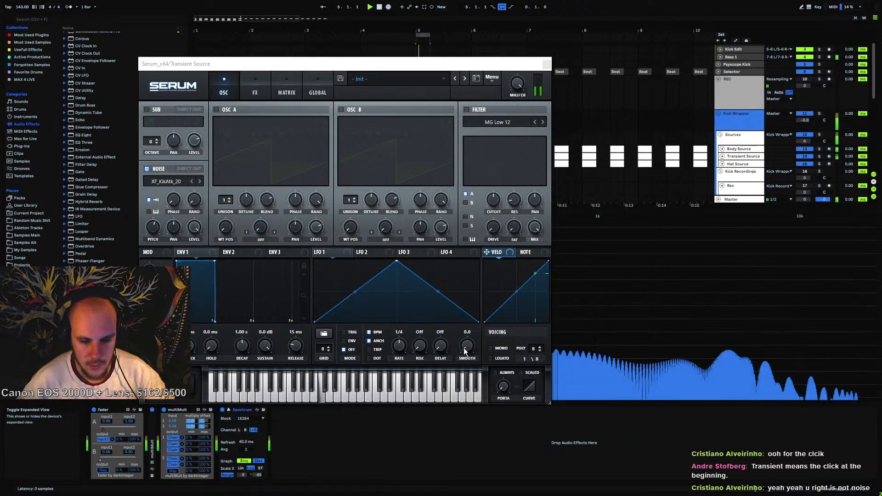
left_click(547, 63)
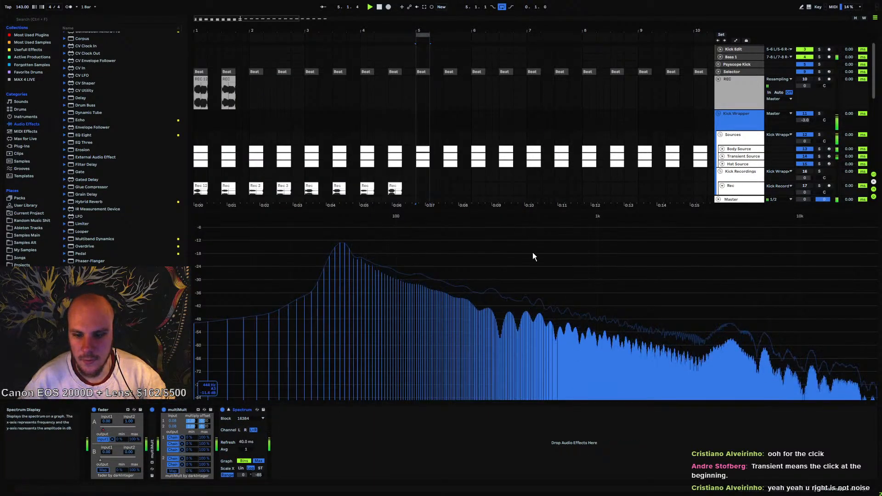
Add an EQ Eight to the Processing 9 chain of the Sources group's rack and expand its frequency display
left_click(730, 135)
right_click(565, 411)
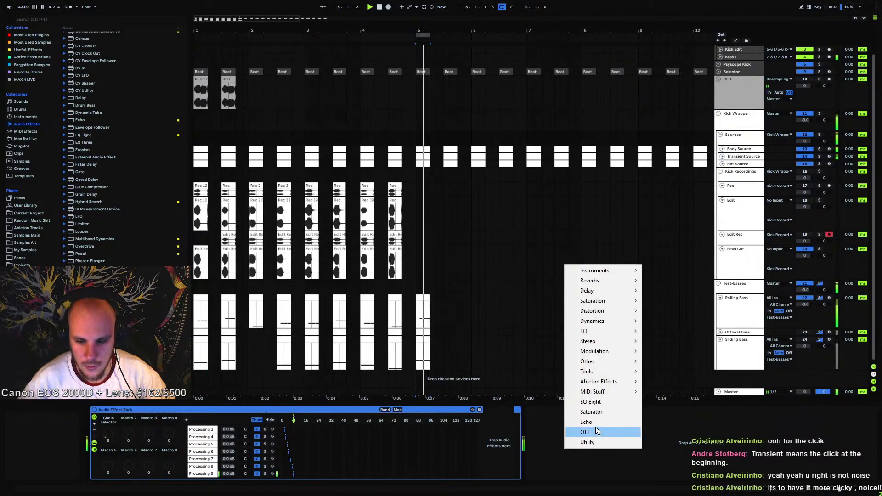
left_click(591, 402)
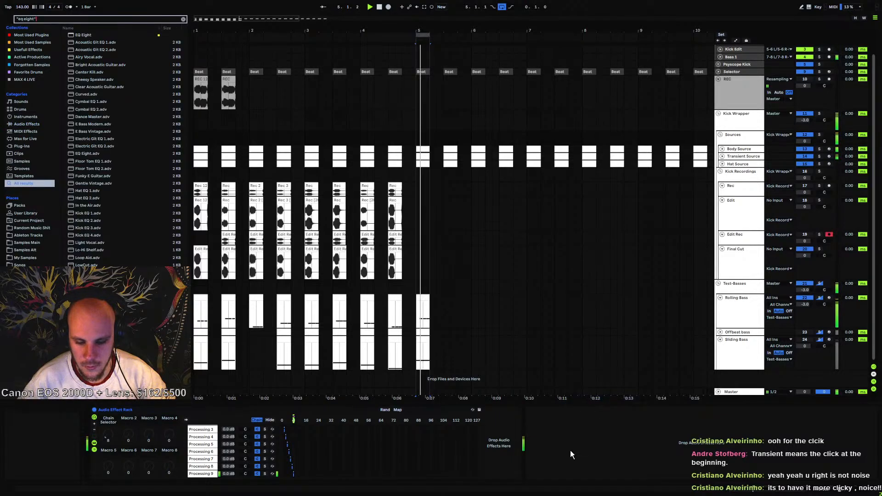
left_click_drag(551, 409, 494, 429)
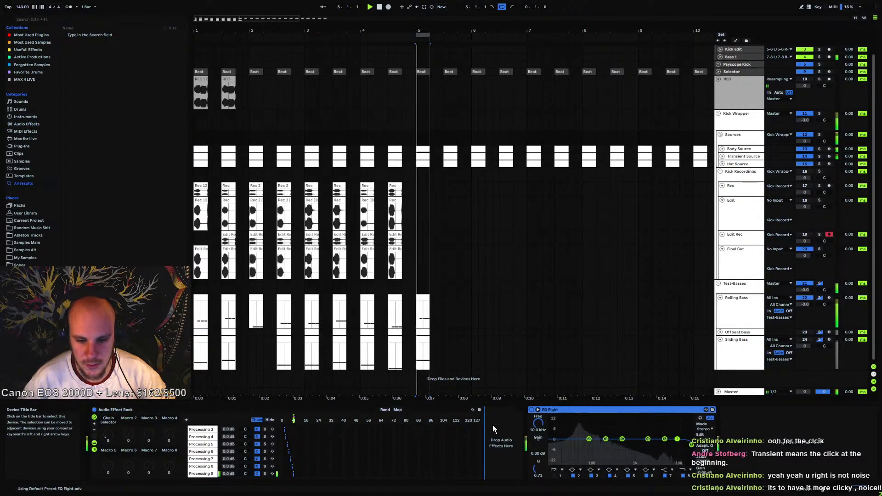
left_click_drag(518, 483, 505, 477)
left_click(661, 409)
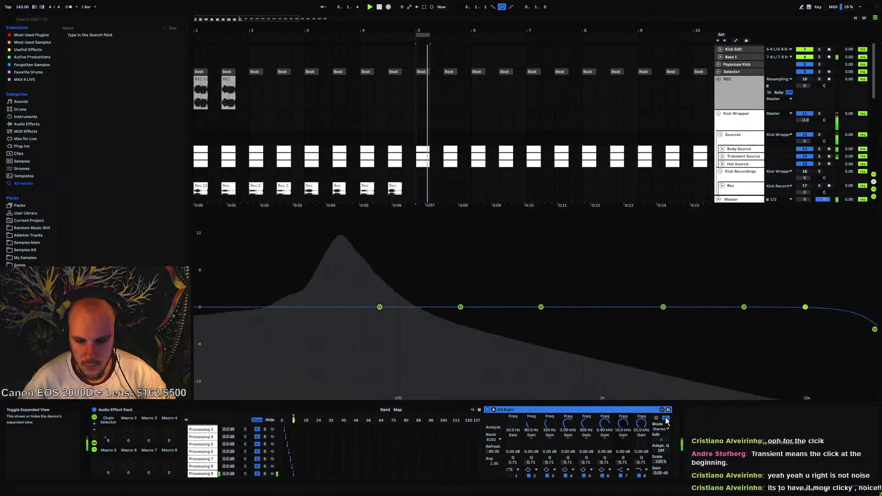
Boost EQ band 5 by about 9.1 dB at 2.82 kHz and cut band 6 by 8.81 dB at 4.47 kHz with Q 3.70
left_click_drag(540, 306, 693, 252)
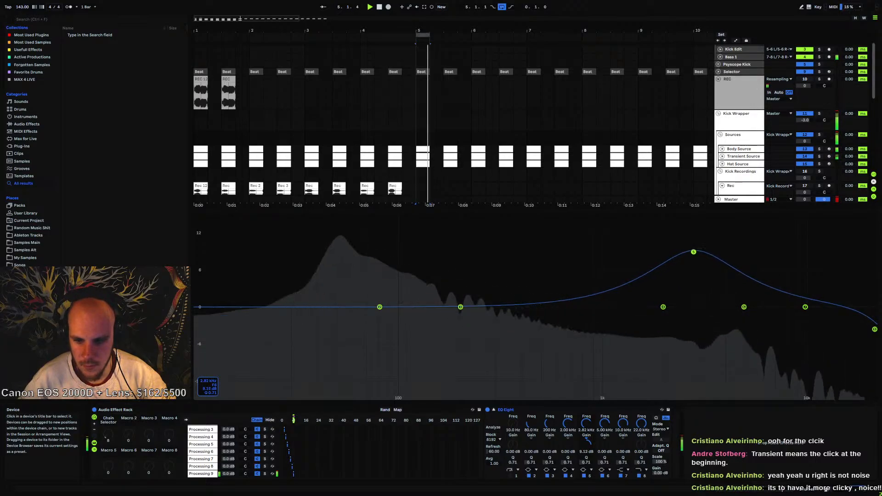
left_click_drag(744, 307, 733, 316)
key("space")
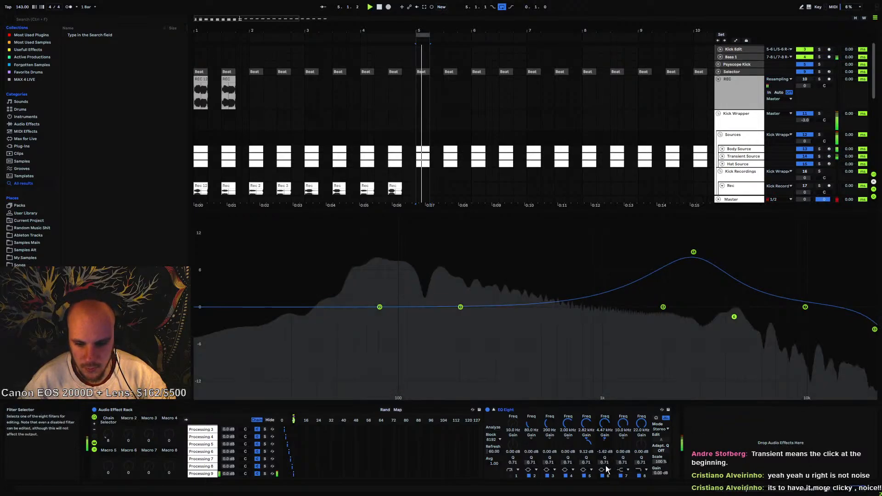
mouse_move(604, 462)
left_mouse_down()
mouse_move(603, 438)
mouse_move(599, 470)
left_mouse_up()
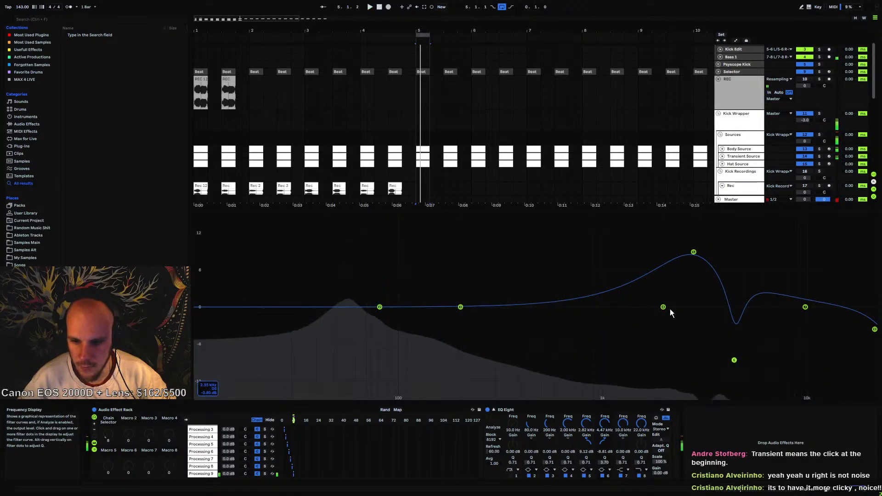
Add a narrow band 3 cut of 6.72 dB at about 6.8 kHz with Q 7.68
left_click_drag(460, 306, 771, 316)
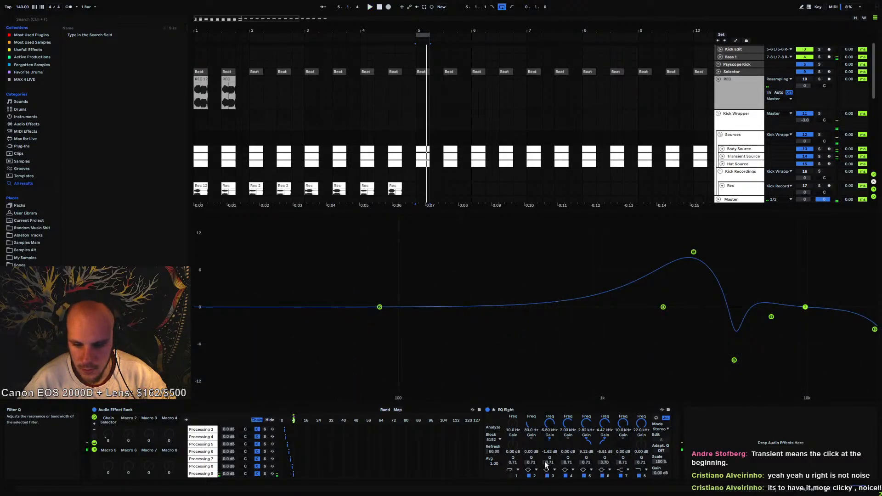
mouse_move(549, 462)
left_mouse_down()
mouse_move(549, 436)
mouse_move(550, 465)
left_mouse_up()
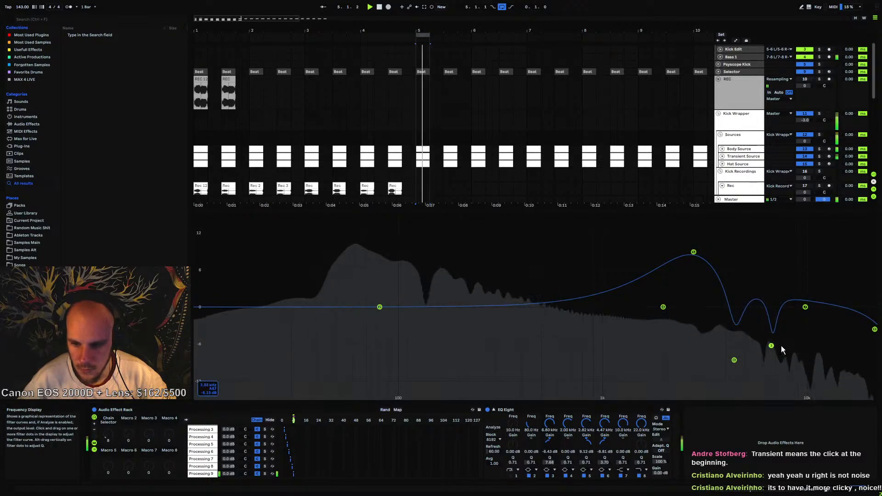
left_click_drag(771, 353, 771, 347)
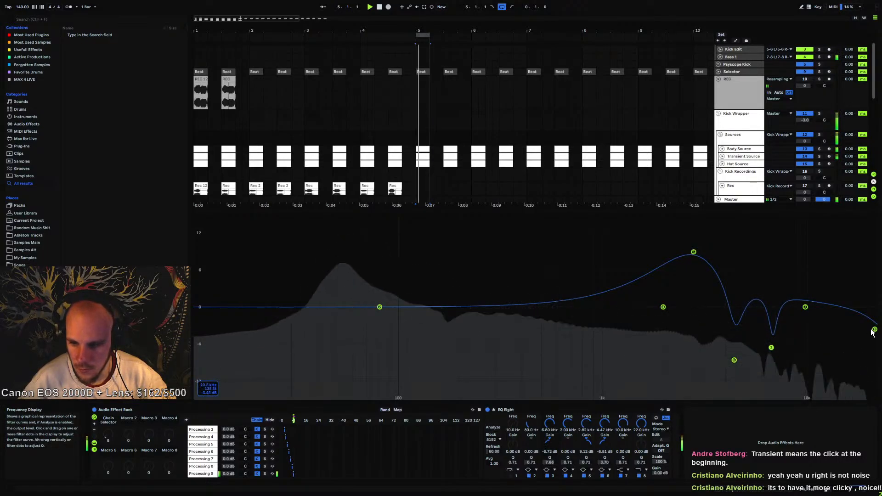
Switch EQ band 8 to the steepest low-pass filter and lower its cutoff to about 10.8 kHz
left_click_drag(874, 329, 825, 317)
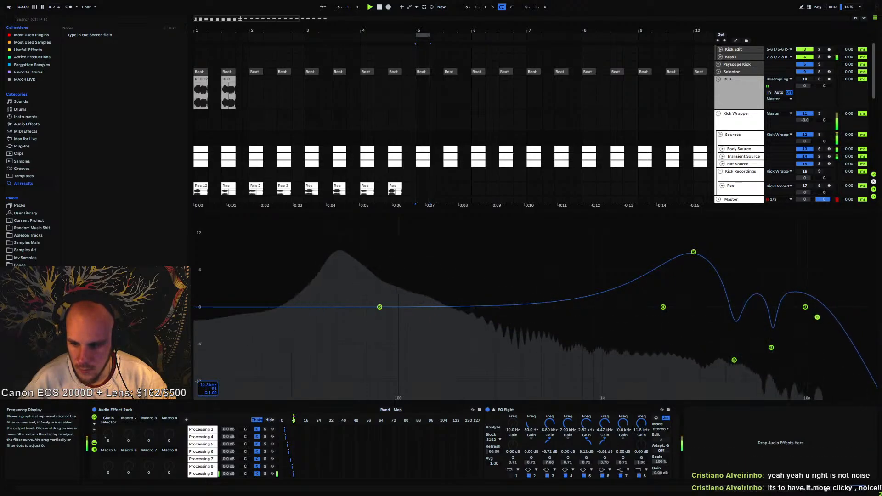
left_click(644, 471)
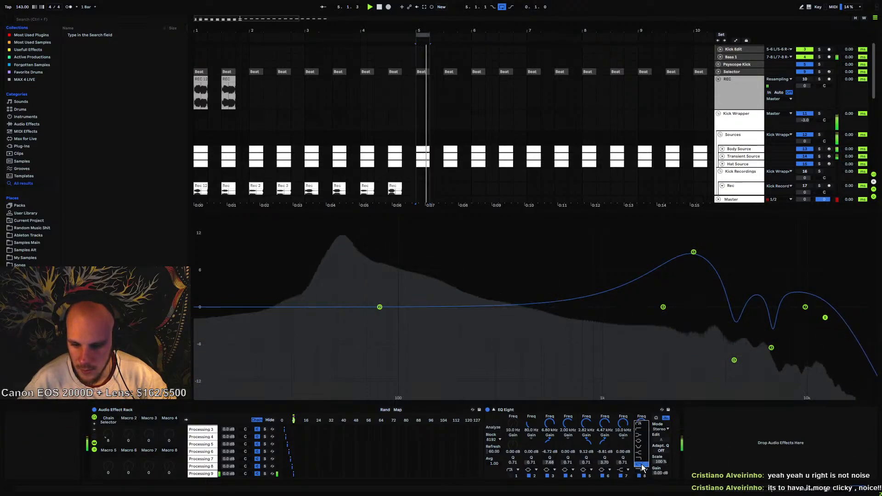
left_click(641, 466)
mouse_move(825, 318)
left_mouse_down()
mouse_move(818, 327)
mouse_move(811, 312)
left_mouse_up()
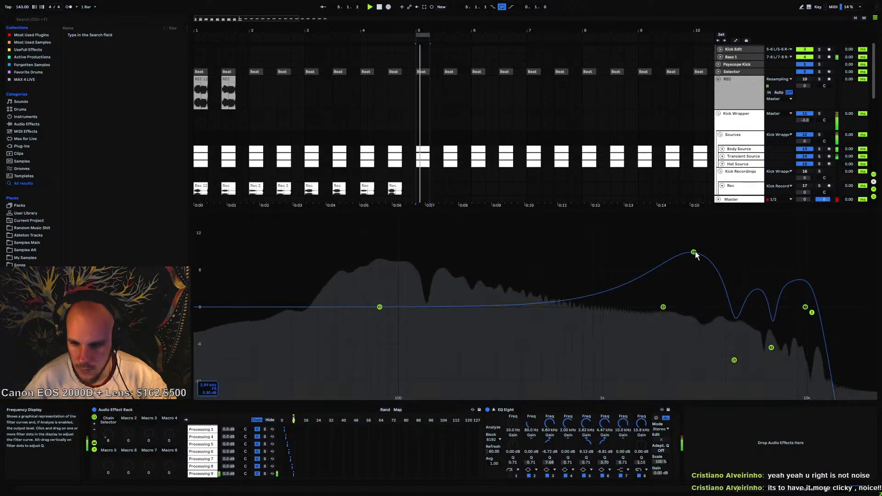
Set the band 5 boost to 6.27 dB at 2.71 kHz and cut band 2 by 4.33 dB at 510 Hz
left_click_drag(694, 252, 690, 270)
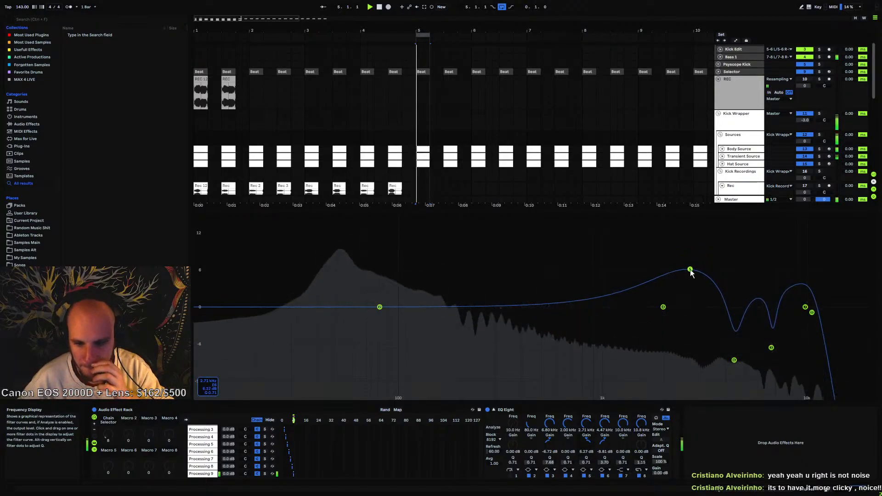
left_click_drag(379, 306, 524, 323)
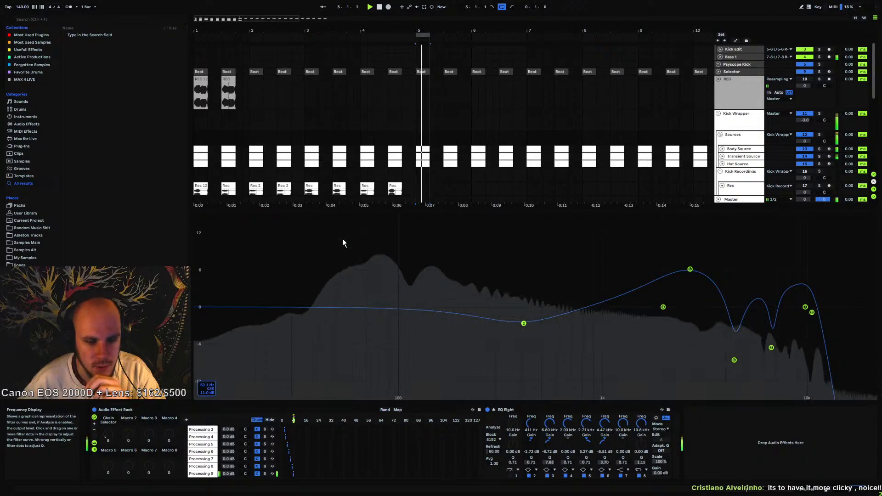
left_click_drag(523, 324, 543, 333)
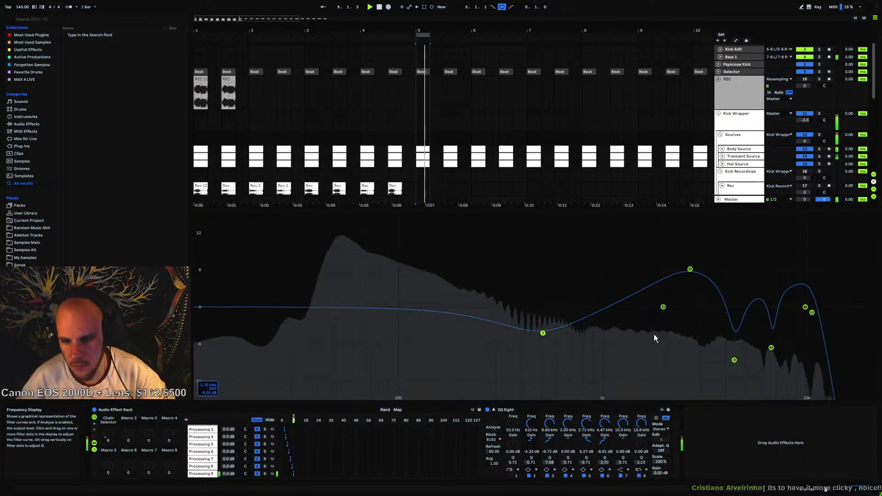
Move EQ band 4 to 85.3 Hz with a boost of 3.17 dB, narrow its Q to about 1.78 and play the loop
left_click_drag(663, 306, 405, 298)
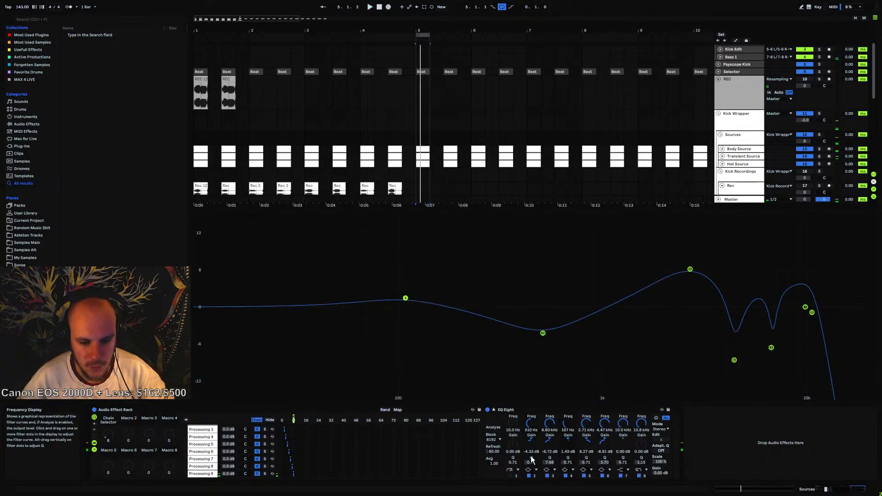
key("space")
left_click_drag(568, 462, 568, 446)
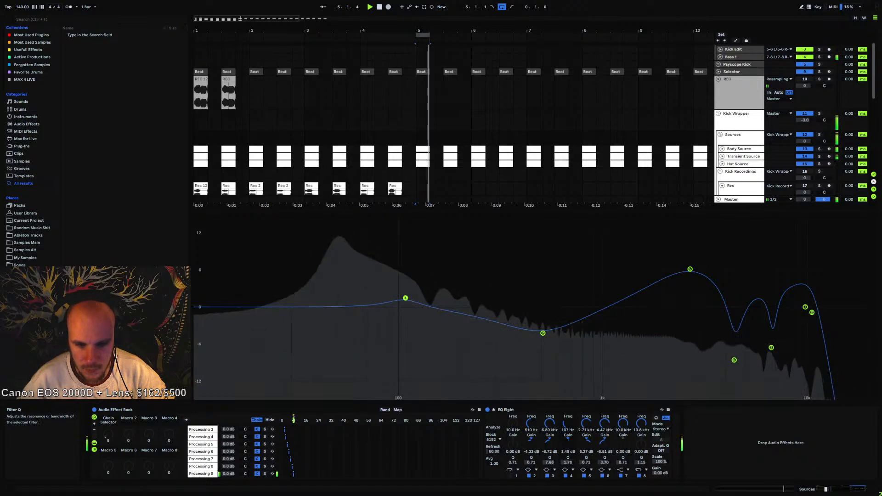
key("space")
left_click_drag(405, 298, 384, 287)
key("space")
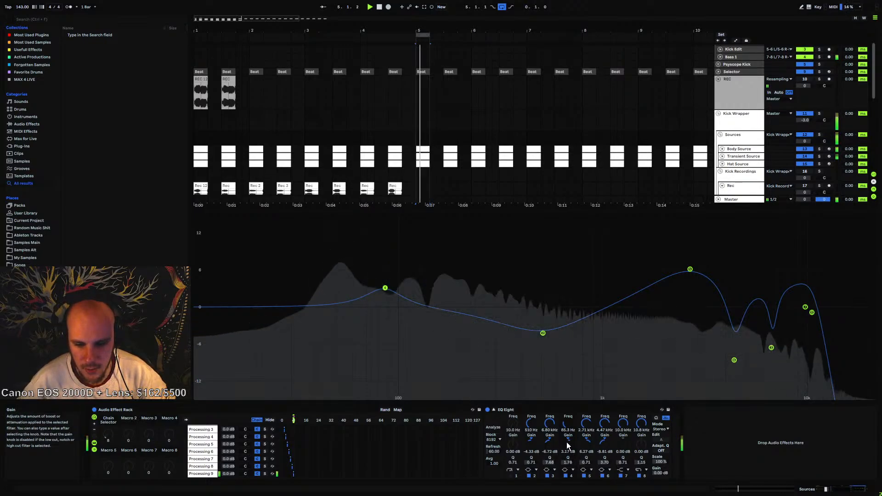
Raise the EQ band 4 boost to 3.57 dB and collapse the EQ Eight's expanded view
left_click_drag(568, 444, 568, 443)
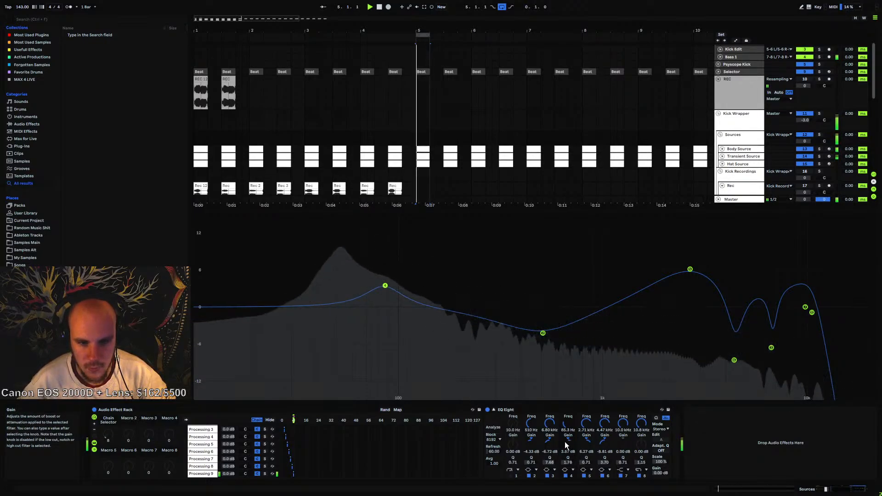
left_click(493, 410)
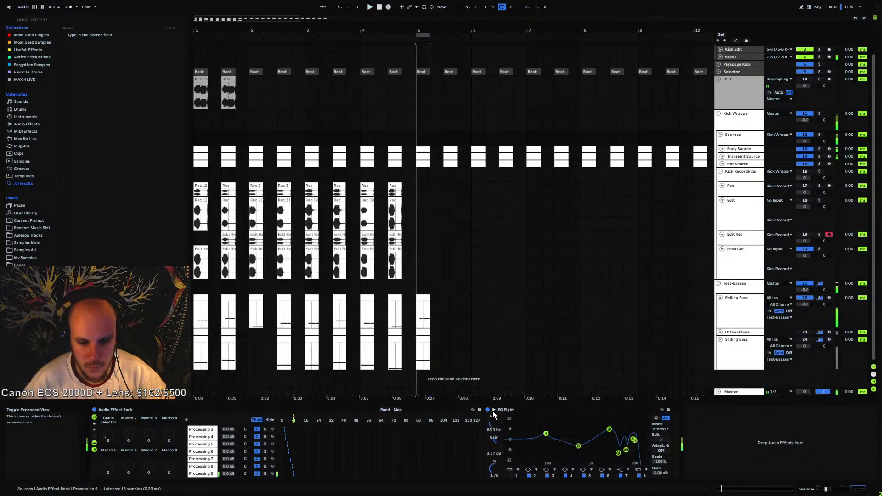
Arm the Rec track and record a one-beat take of the kick at bar 5
left_click(738, 174)
left_click(829, 186)
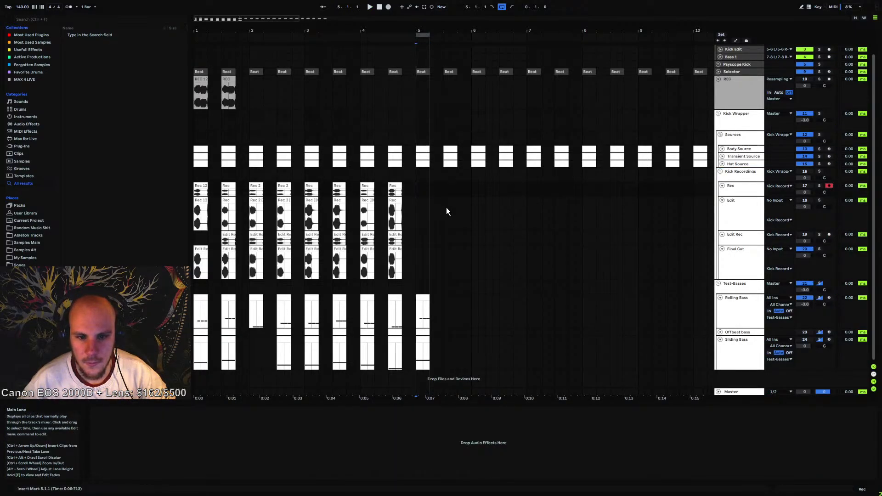
left_click(388, 7)
left_click(379, 7)
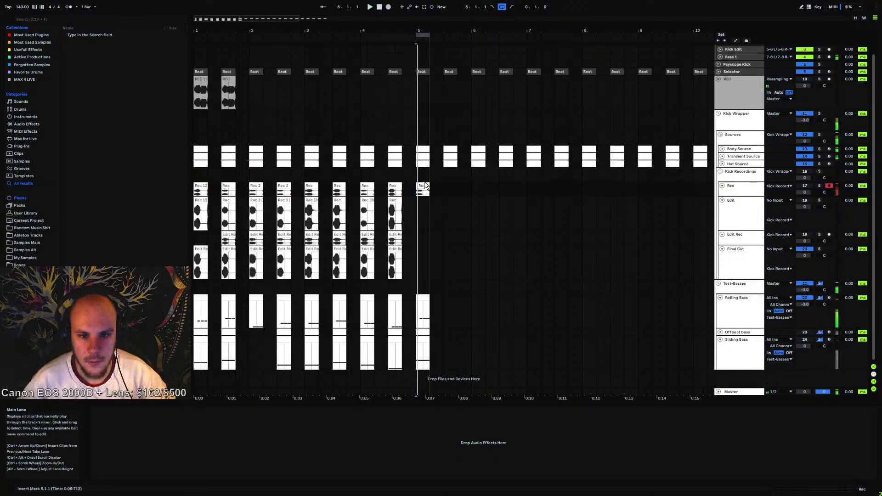
Zoom in on the newly recorded Rec clip at bar 5 and delete it
left_click(416, 184)
key("z")
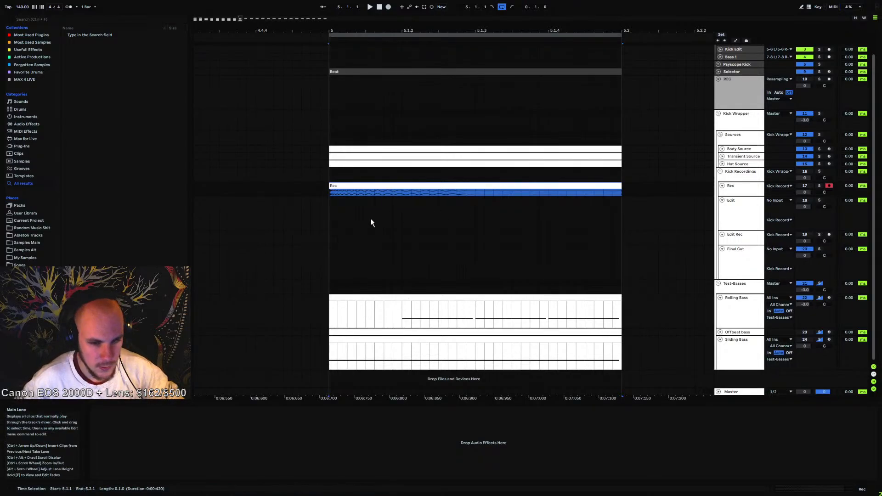
key("Delete")
Play the loop and inspect the kick waveform in an enlarged Psyscope Kick scope with all inputs summed, and close the scope
scroll(741, 57, "up", 2)
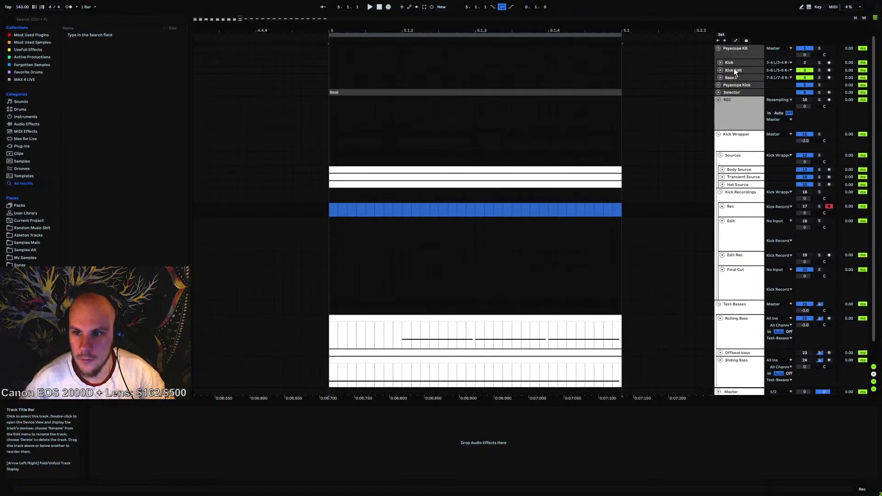
left_click(734, 50)
left_click(747, 85)
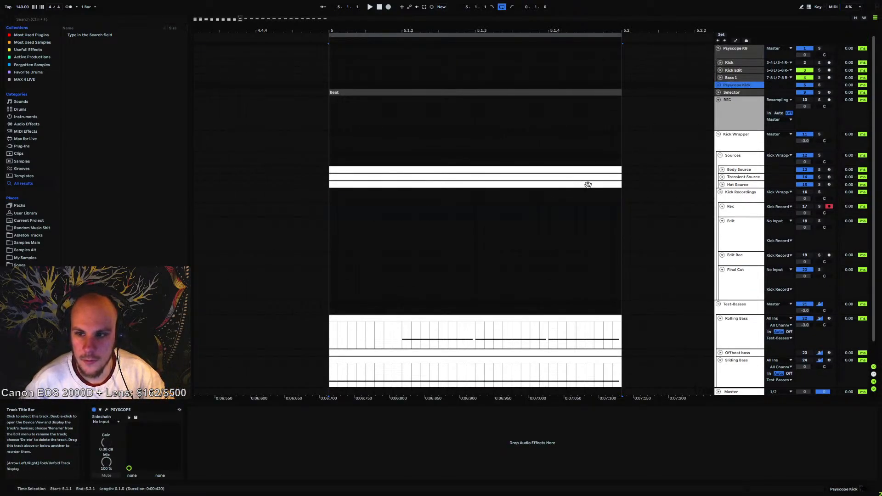
left_click(106, 409)
key("space")
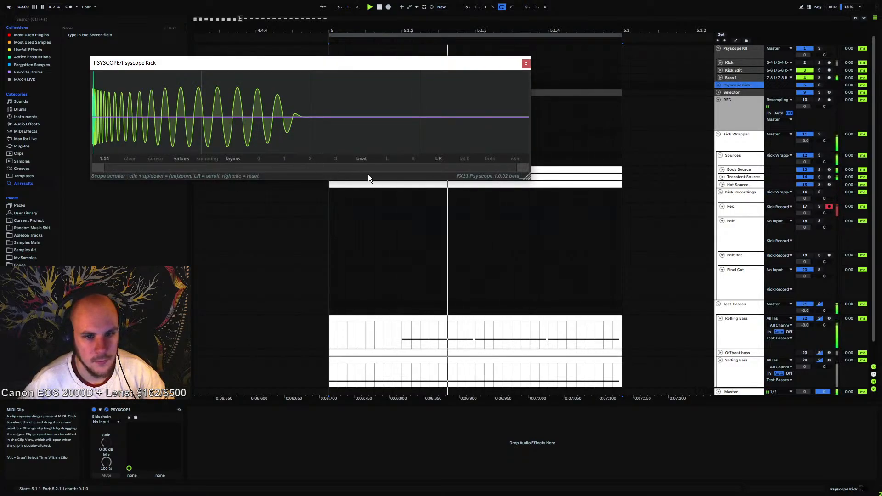
left_click(207, 159)
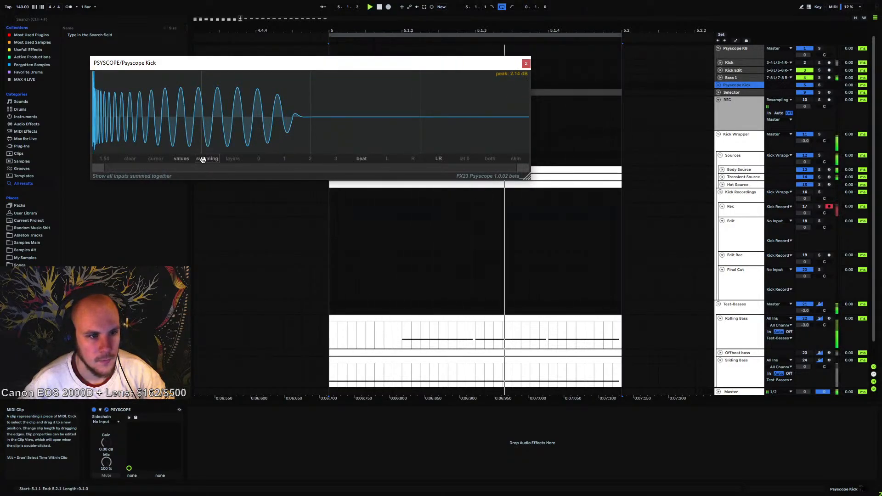
left_click_drag(528, 177, 478, 207)
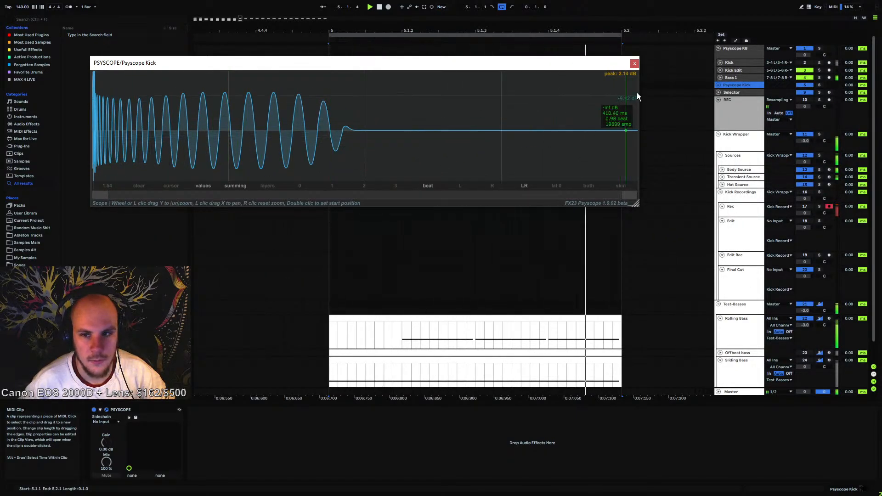
left_click(634, 63)
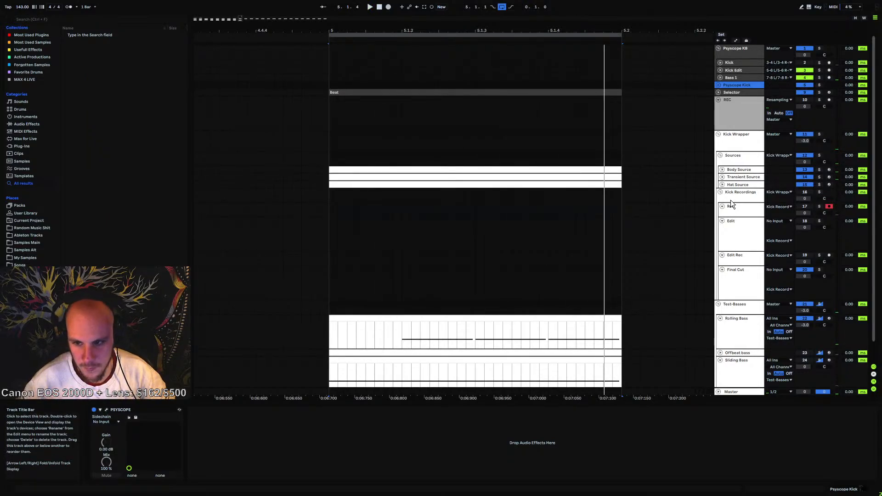
Add a second EQ Eight after the existing one in the Sources group's Processing 9 chain and play the loop
left_click(741, 157)
right_click(712, 433)
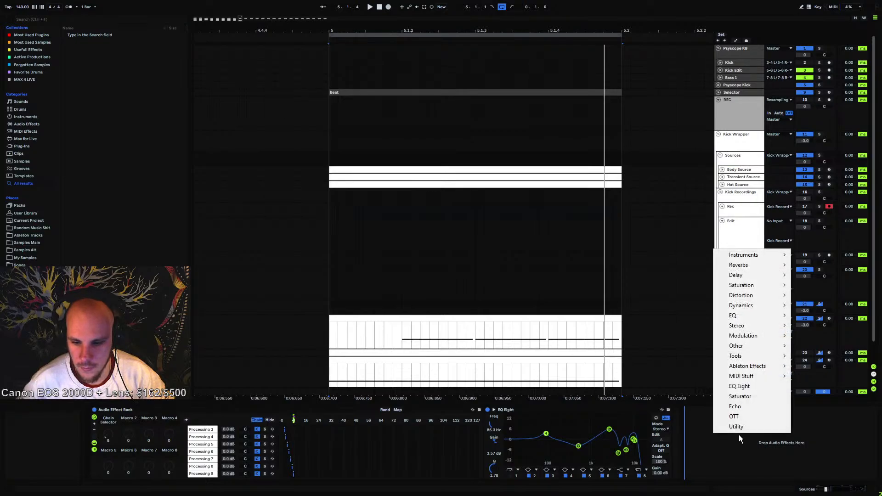
left_click(749, 389)
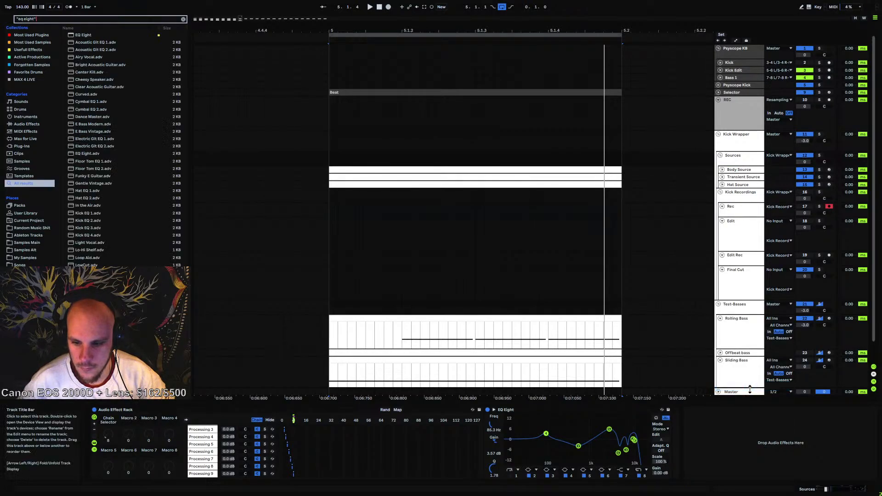
left_click(713, 411)
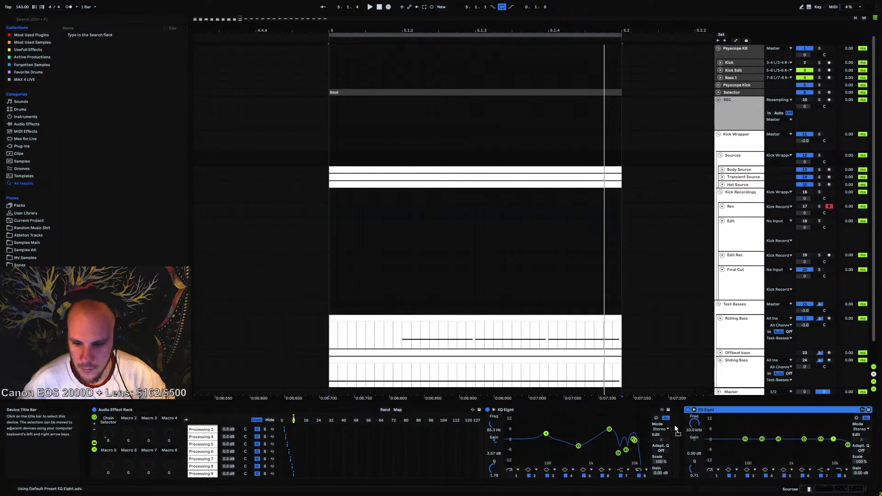
left_click(710, 443)
key("space")
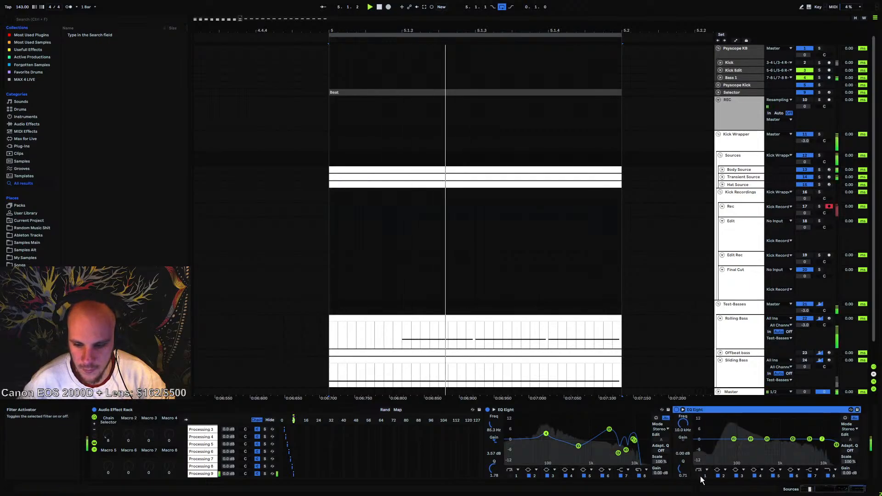
Check the kick waveform again in the Psyscope Kick scope
left_click(737, 86)
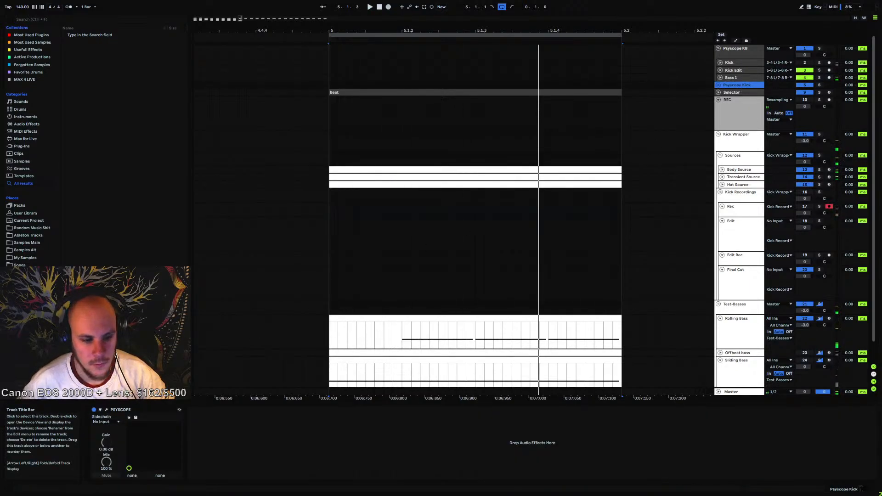
left_click(107, 409)
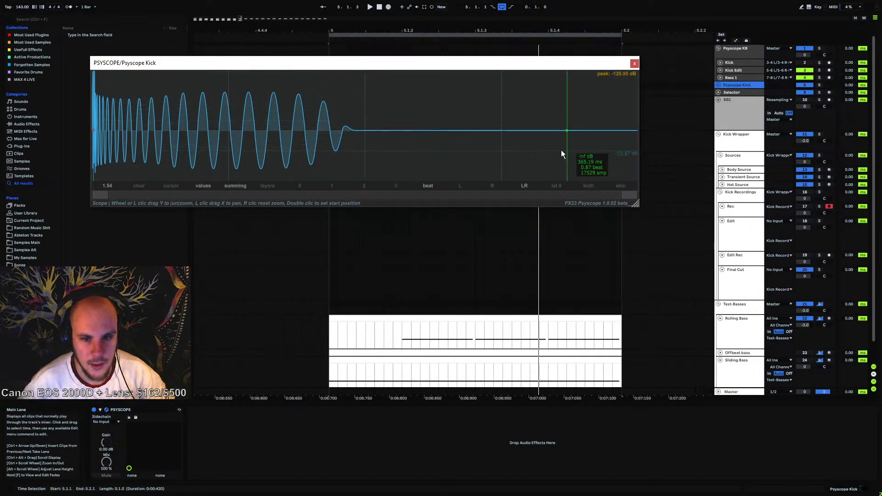
left_click(635, 63)
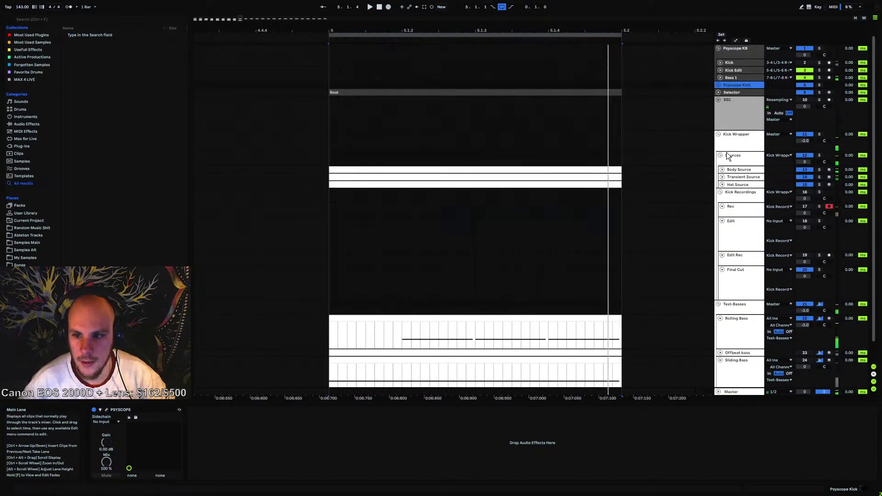
Expand the second EQ Eight and set its band 1 low cut to 40.3 Hz with a Q of 1.27 while the loop plays
left_click(739, 158)
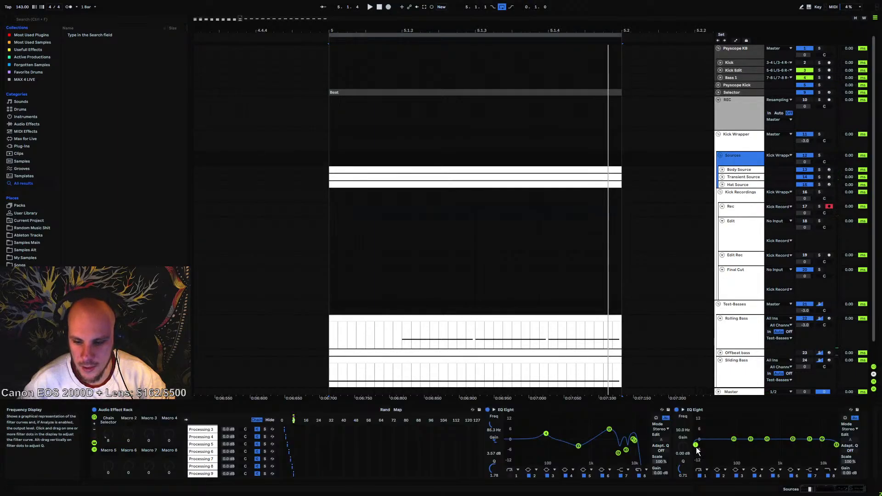
left_click(682, 410)
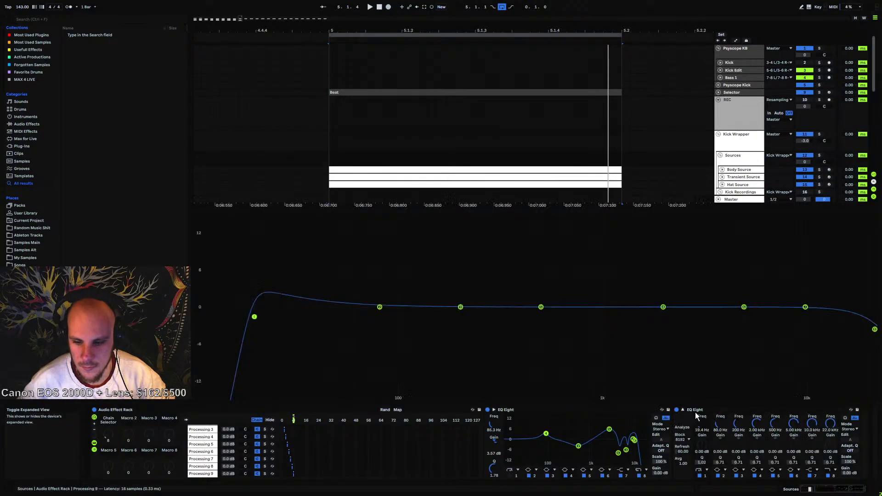
key("space")
left_click_drag(254, 317, 319, 308)
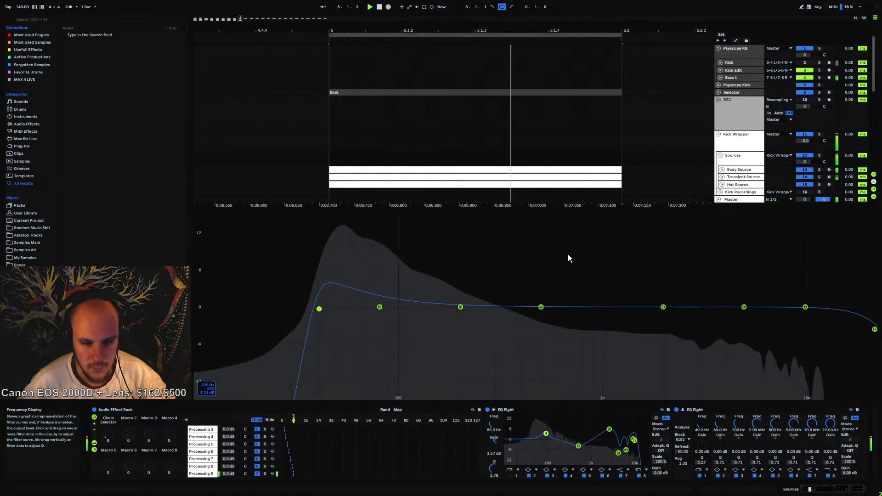
Compare the low-cut kick's waveform in the Psyscope Kick scope, looking briefly at the tracks inside that group and the Sources EQ
left_click(734, 92)
left_click(734, 85)
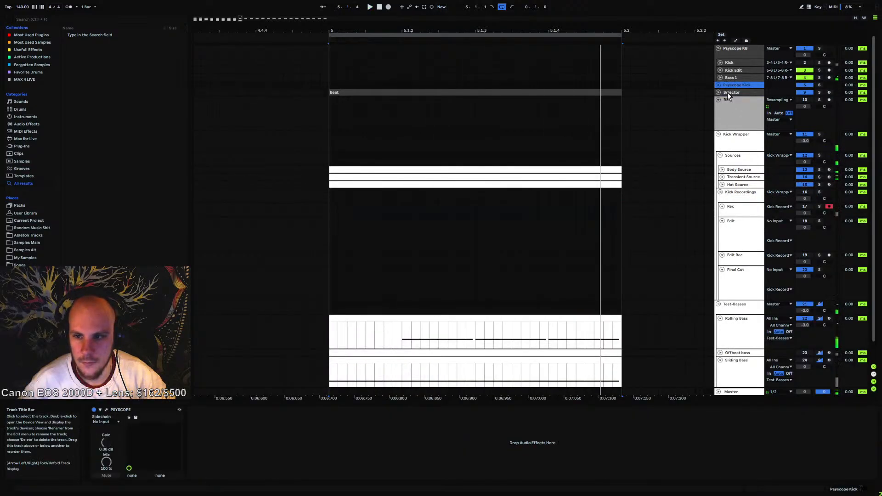
left_click(106, 410)
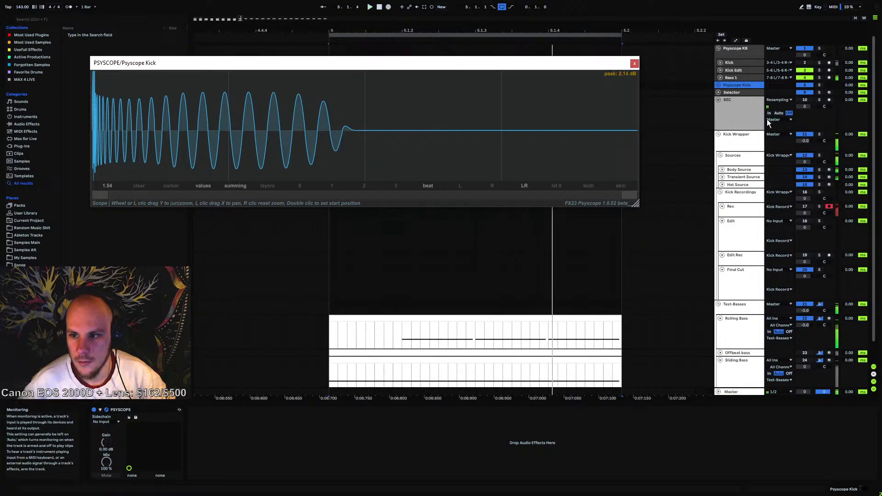
left_click(718, 85)
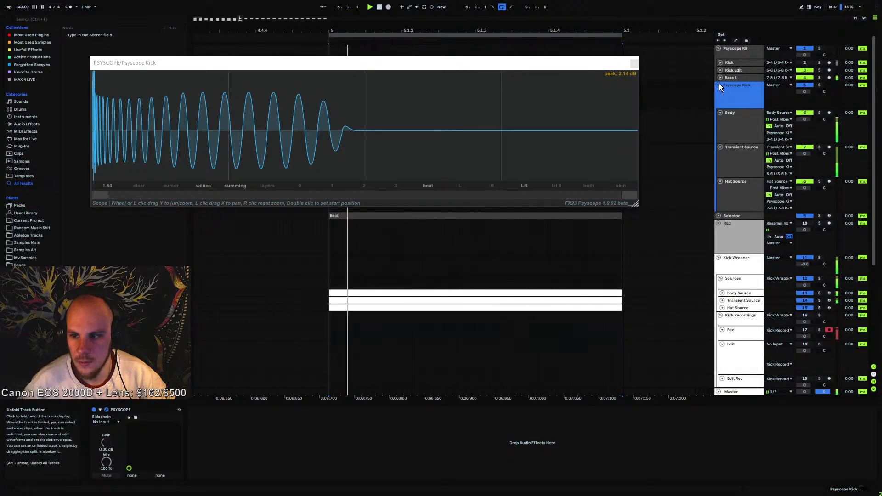
left_click(718, 85)
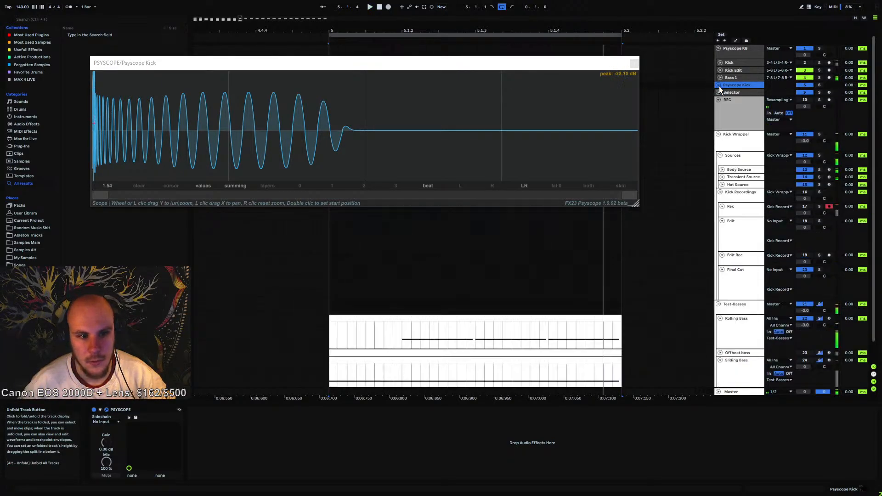
left_click(743, 156)
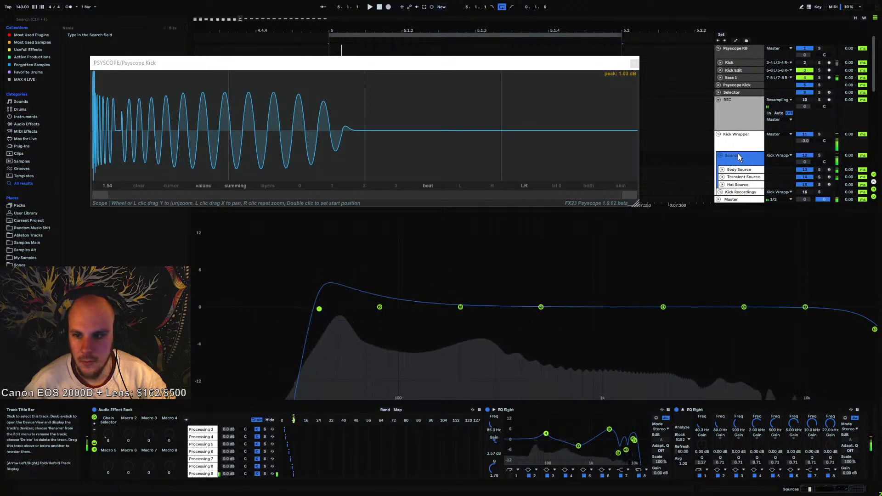
Activate the Kick track in the Psyscope KB group and view kick and bass as separate layers in its scope
left_click(733, 49)
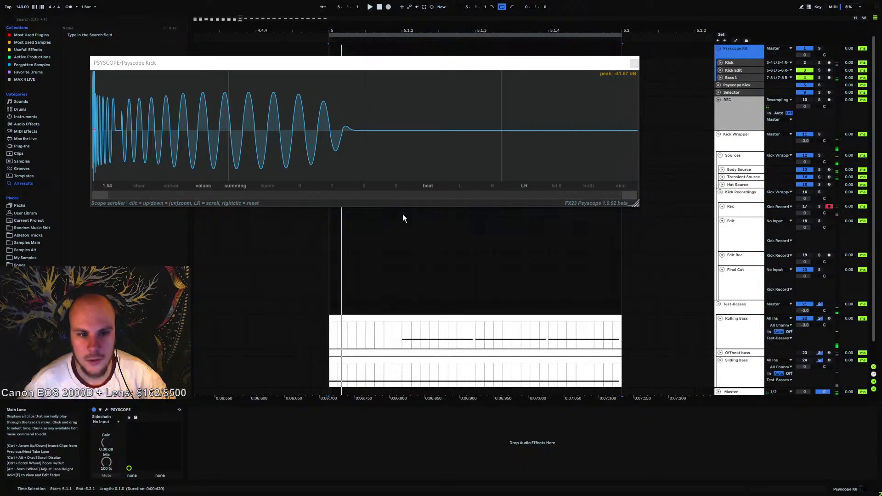
left_click(106, 410)
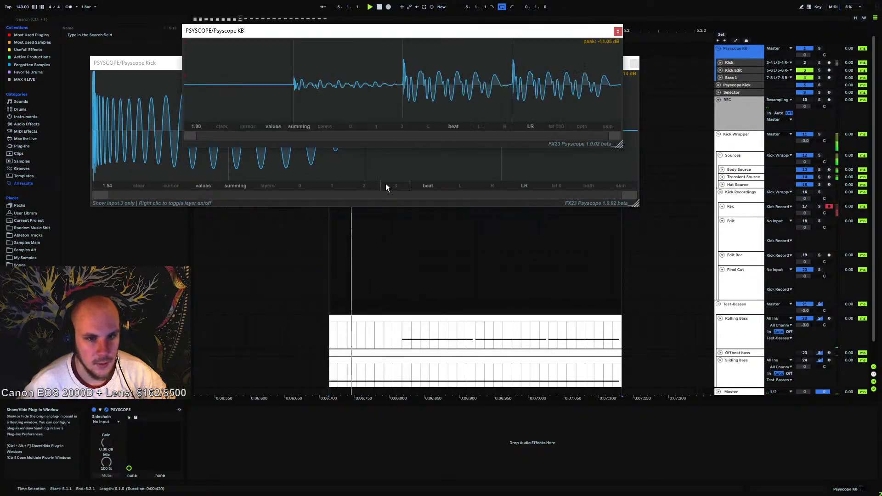
left_click(802, 63)
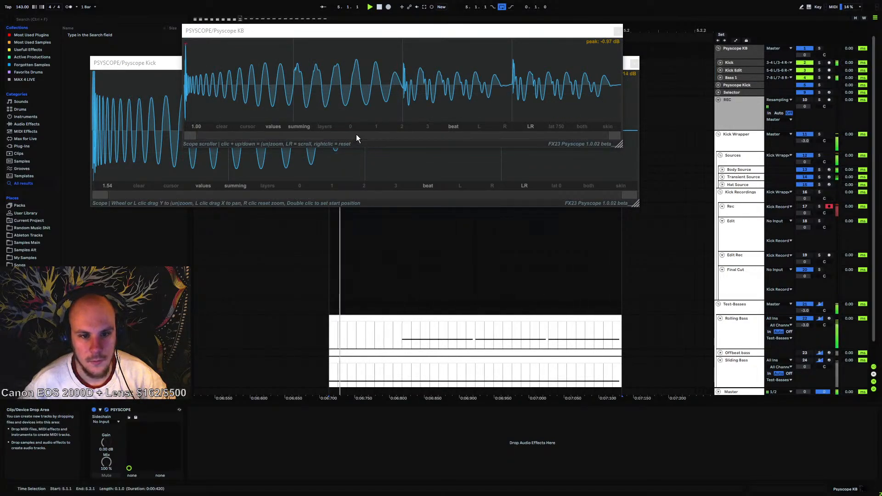
left_click(324, 126)
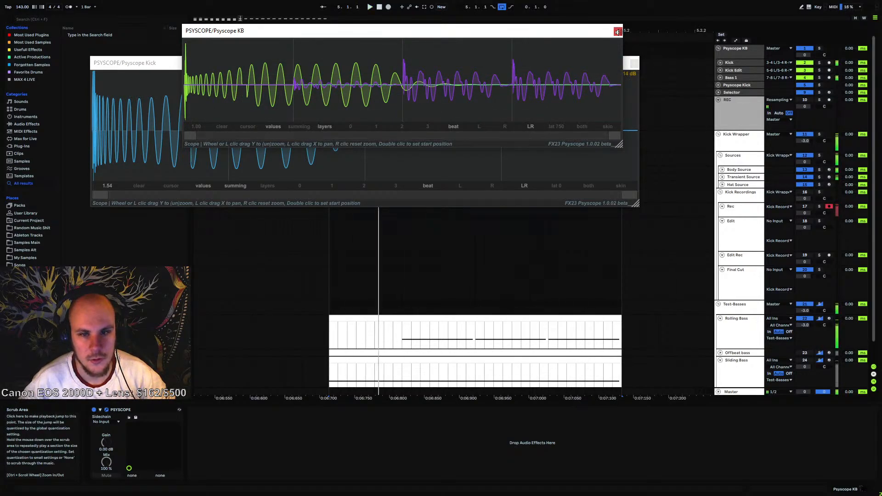
left_click(618, 32)
left_click(634, 62)
Add the FreeClip clipper after the second EQ Eight on the Sources group
scroll(692, 227, "down", 1)
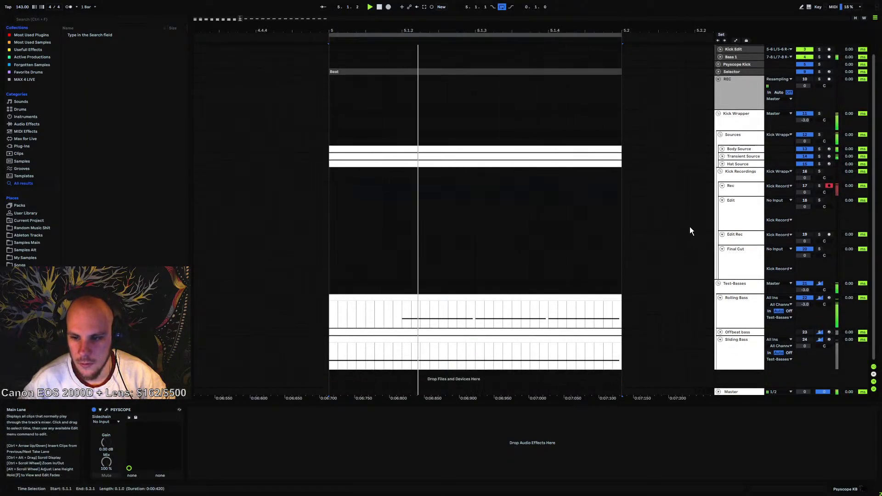
left_click(738, 139)
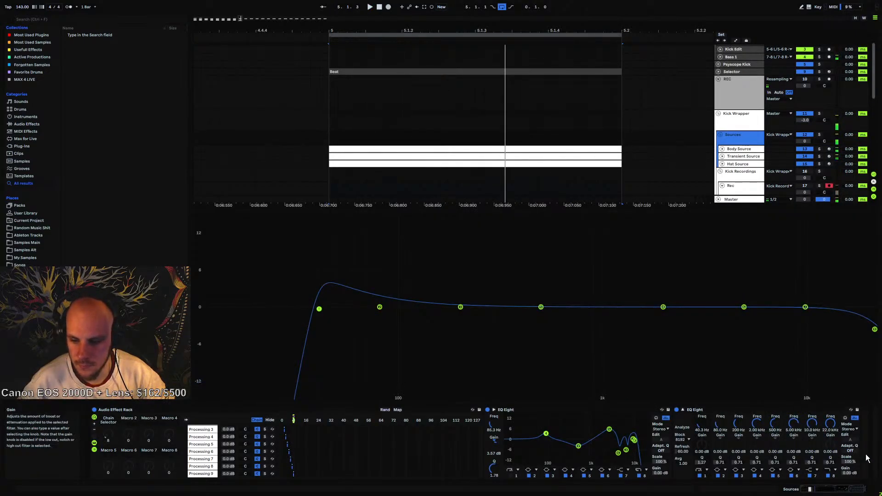
right_click(852, 430)
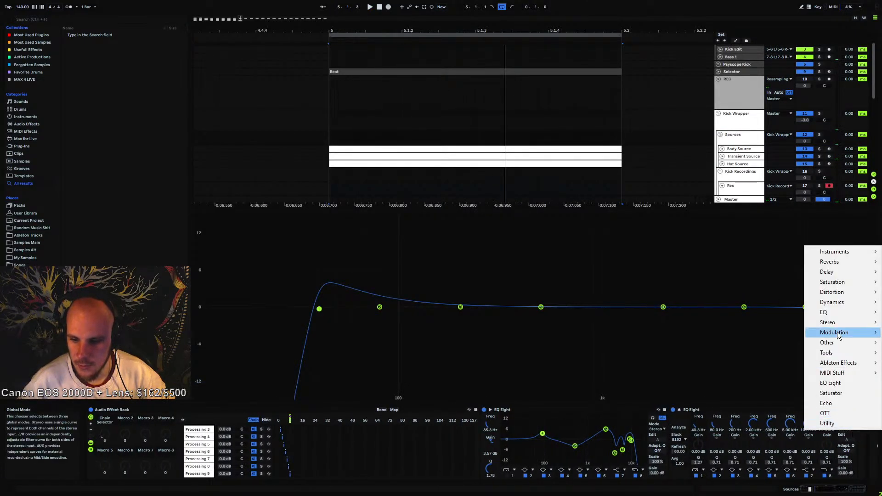
mouse_move(847, 318)
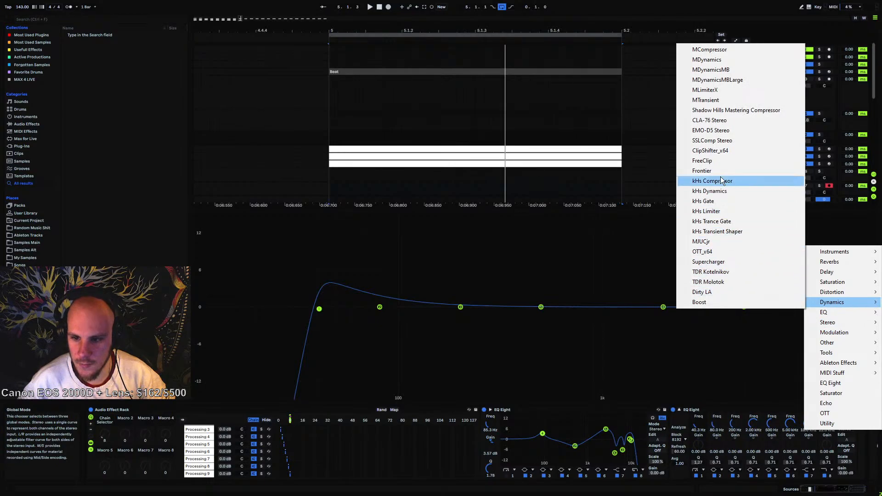
left_click(723, 163)
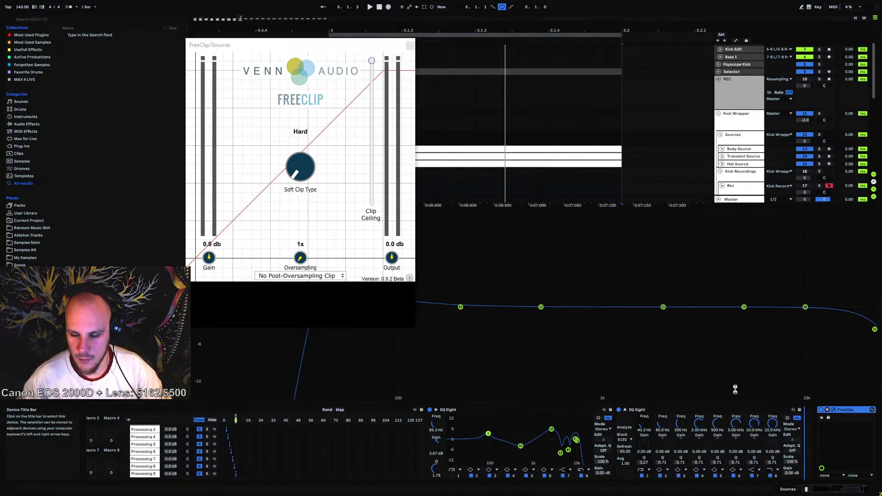
Set FreeClip's input gain to 3.0 dB on the Sources group while the loop plays
key("space")
left_click_drag(209, 257, 218, 253)
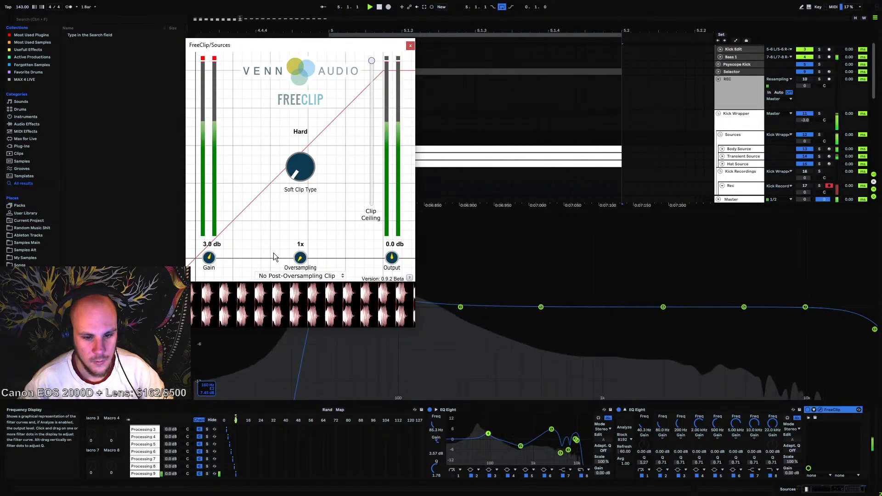
left_click(410, 47)
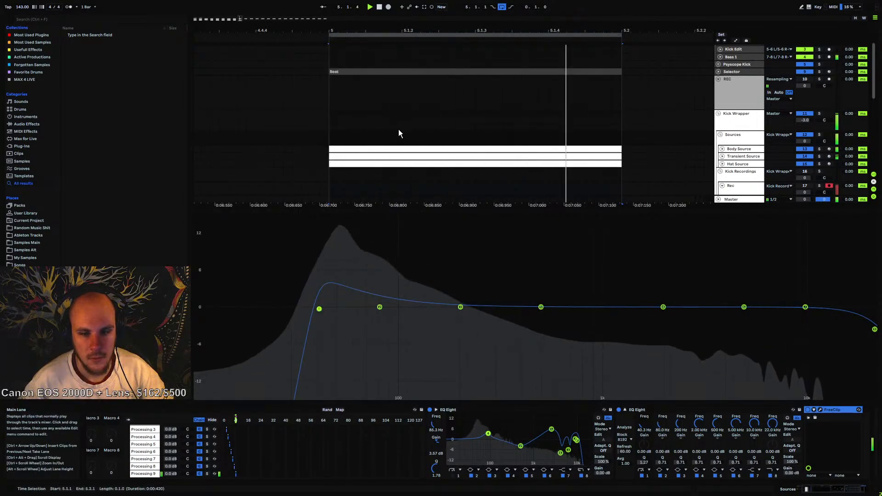
Record the clipped kick onto the Rec track, starting at 5.1.1
scroll(382, 138, "down", 3)
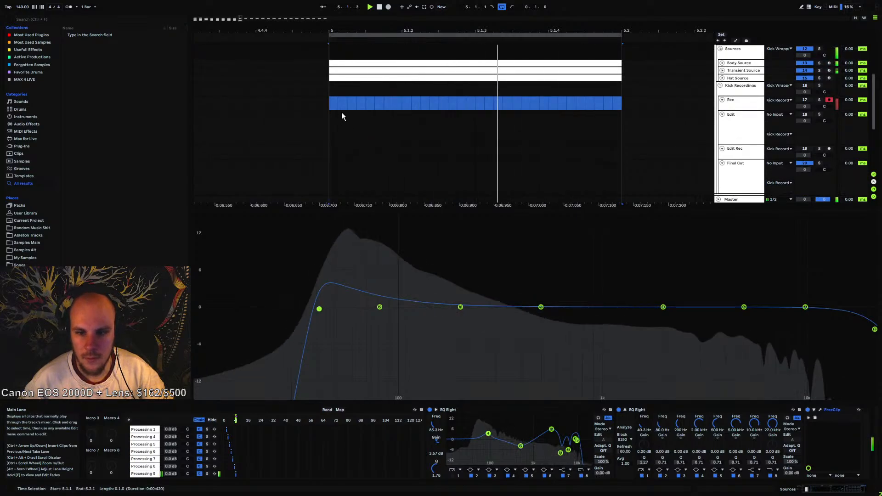
left_click(329, 109)
key("space")
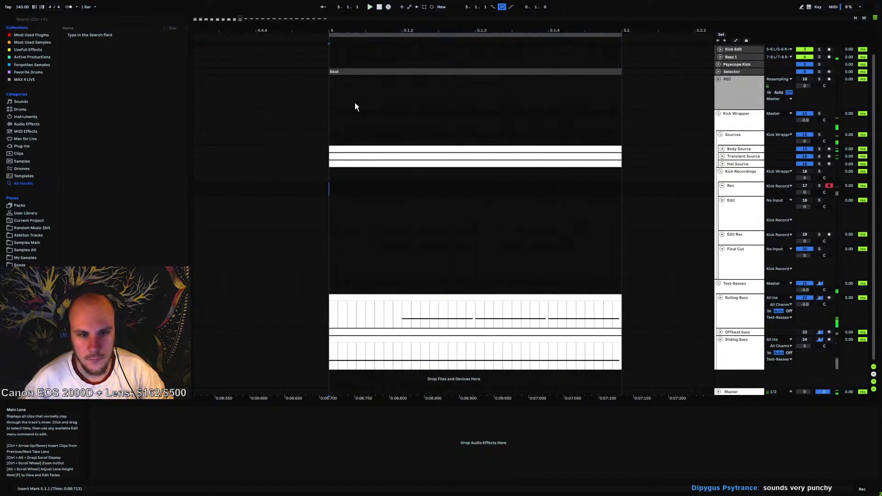
left_click(388, 7)
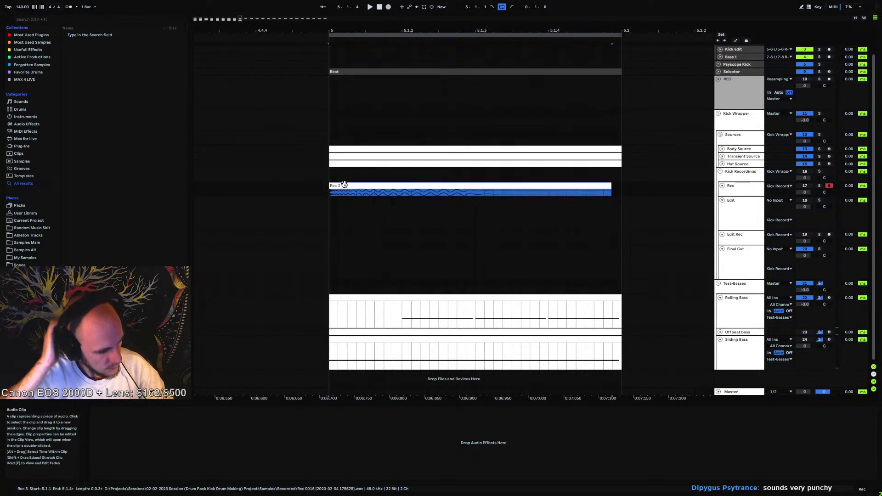
Copy the new Rec recording onto the Edit track at 5.1.1 and play it
key("ctrl+c")
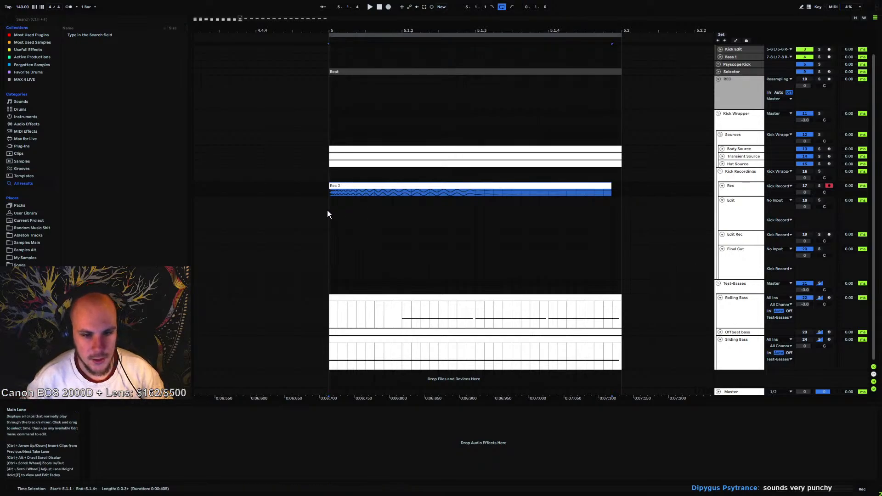
left_click(328, 210)
key("ctrl+v")
key("space")
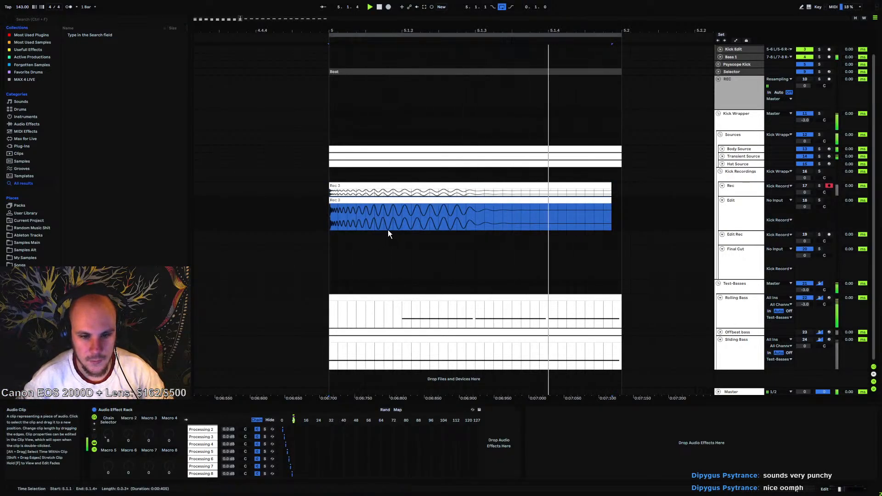
Compare the opening transient of the new Edit clip with the Final Cut clips of the earlier kicks in bar 4
left_click(333, 213)
key("space")
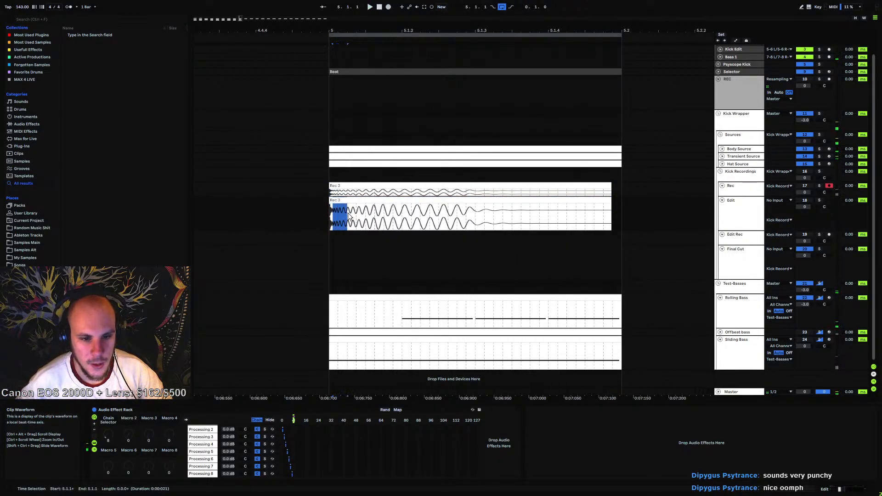
left_click_drag(370, 28, 686, 28)
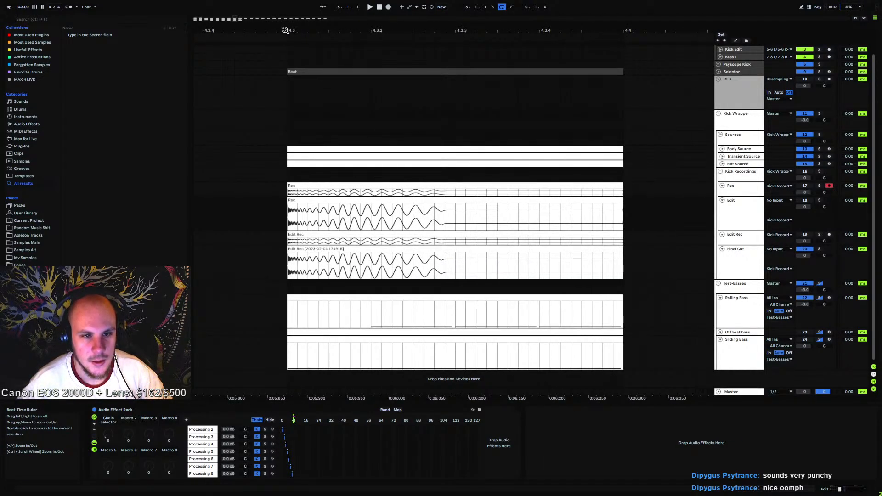
left_click_drag(287, 31, 707, 32)
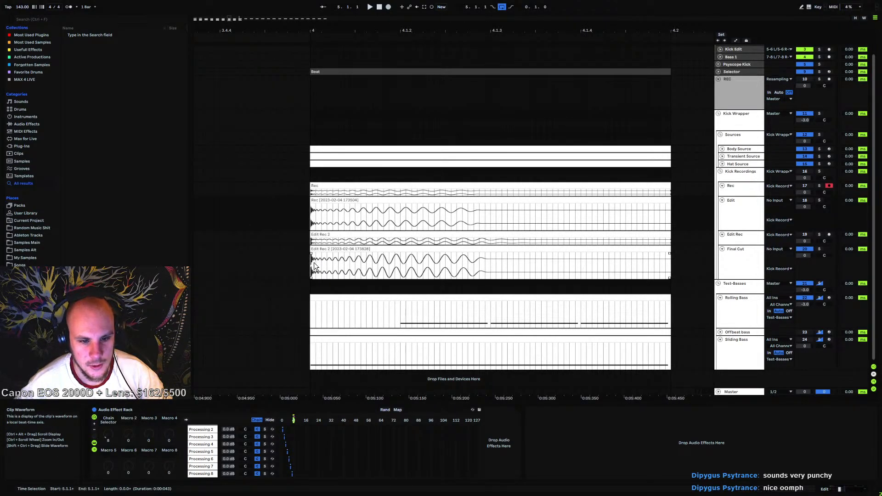
left_click_drag(313, 263, 323, 263)
left_click(331, 250)
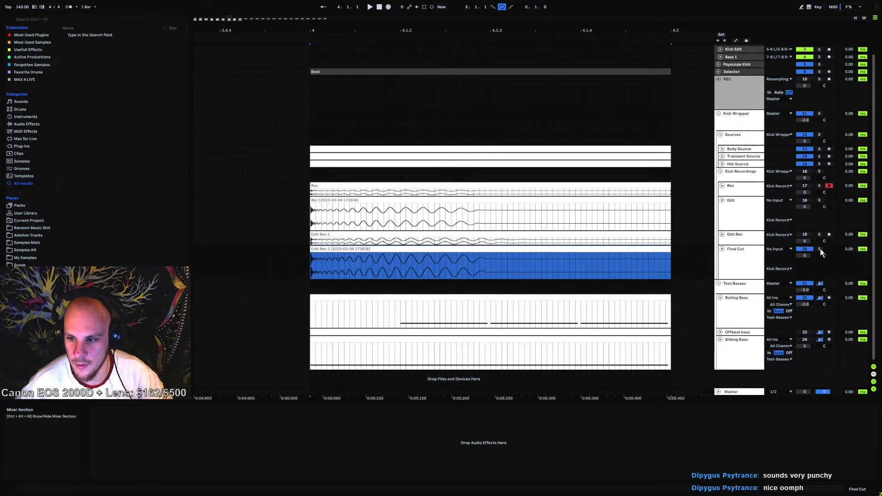
Solo the Final Cut track and audition its kick at 4.1.1 with the Kick Recordings group activated
left_click(820, 250)
left_click(481, 250)
left_click(475, 253)
left_click(479, 249)
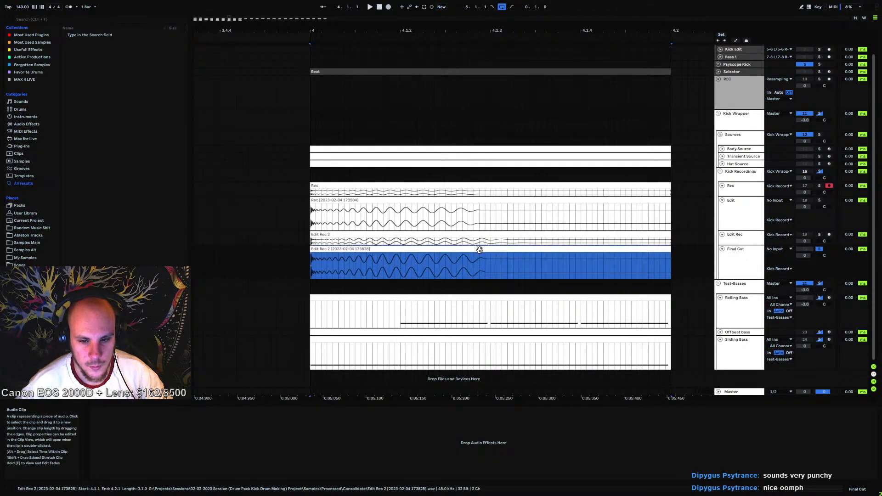
key("space")
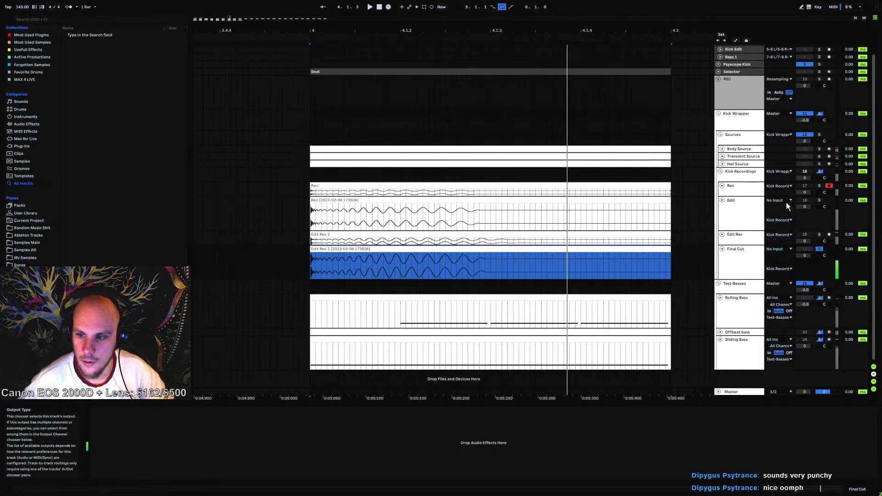
left_click(803, 170)
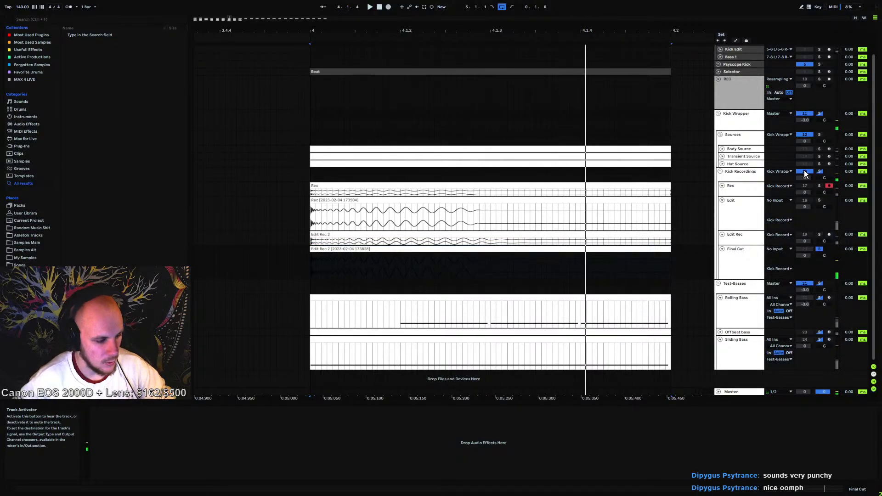
Return to the new kick at 5.1.1 on the Edit track and listen to it with the rolling bass
left_click_drag(488, 31, 200, 6)
left_click(422, 216)
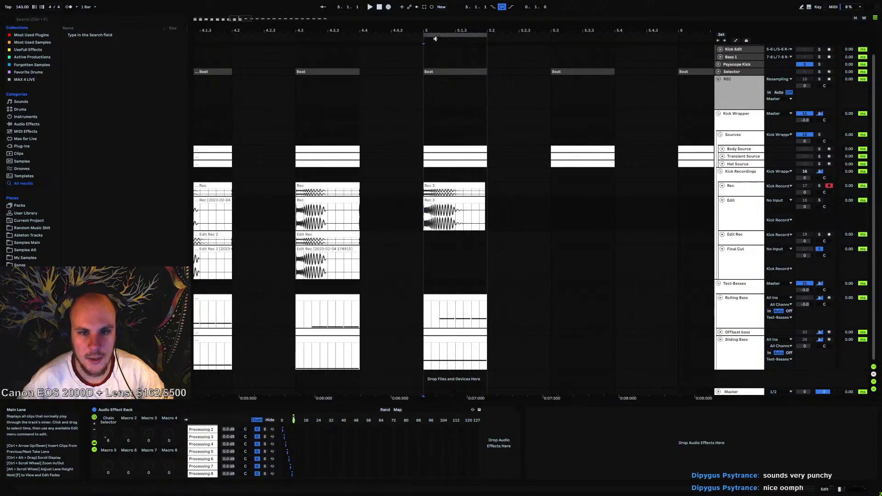
mouse_move(437, 31)
left_mouse_down()
mouse_move(429, 73)
mouse_move(348, 56)
left_mouse_up()
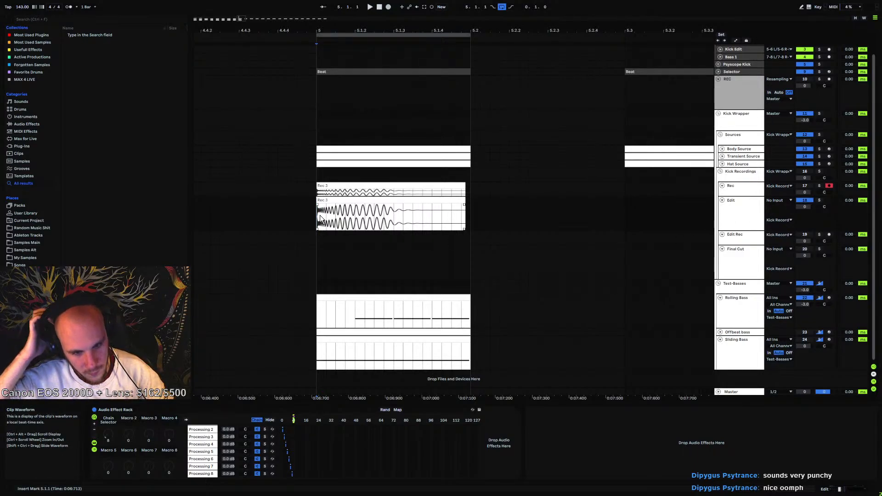
key("space")
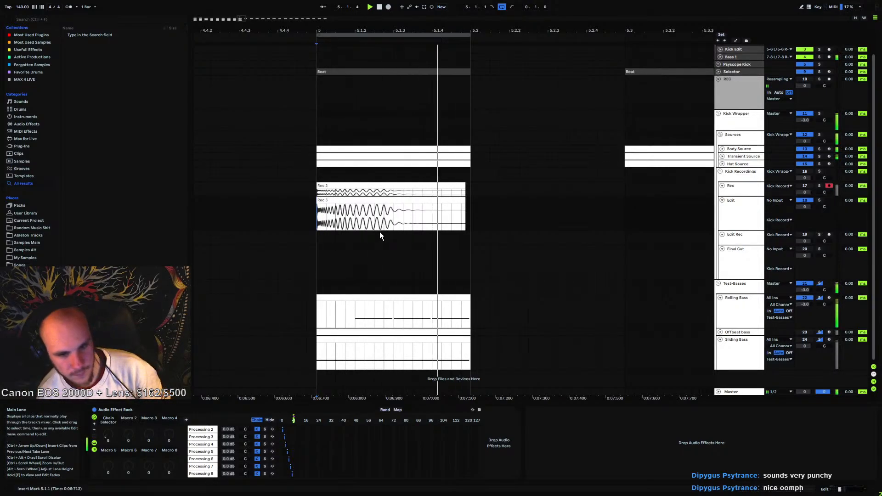
key("space")
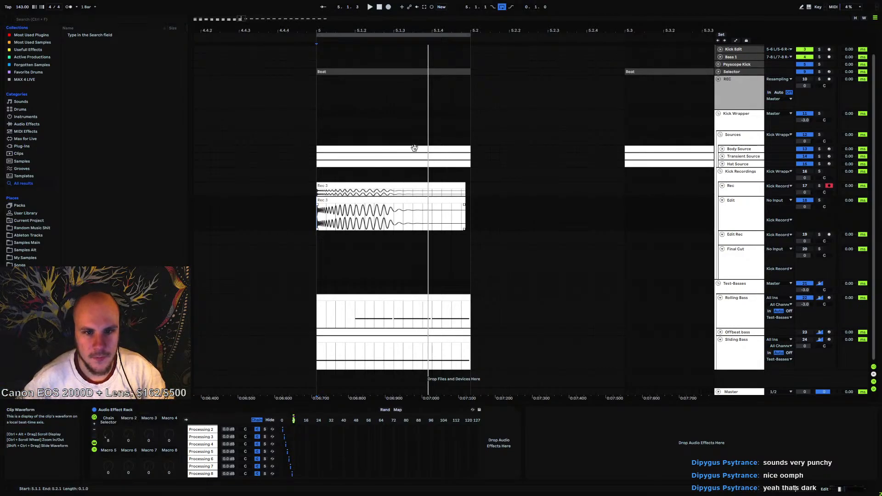
Duplicate the last chain in the Edit track's effect rack and rename the copy Processing 9
left_click(208, 473)
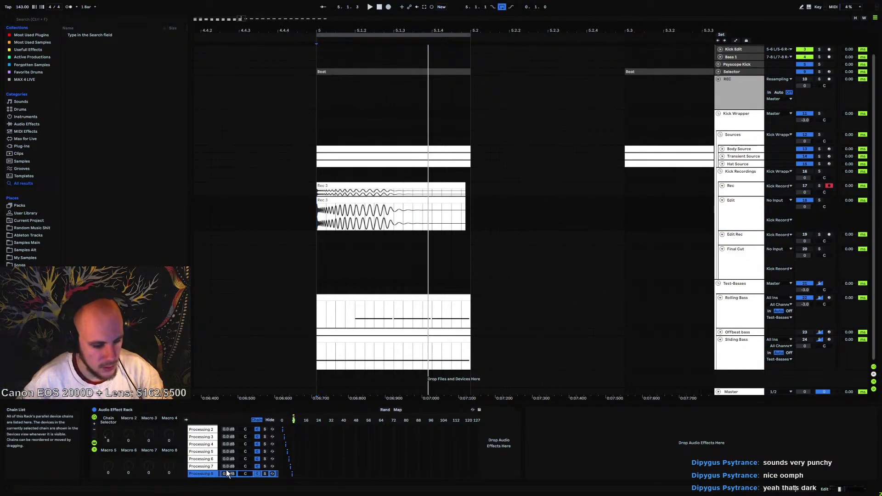
key("ctrl+d")
right_click(201, 474)
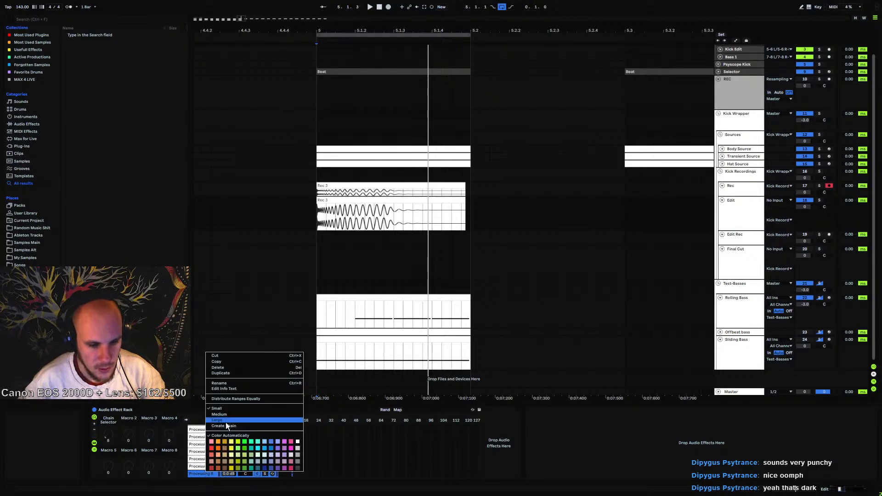
left_click(235, 384)
key("Right")
key("BackSpace")
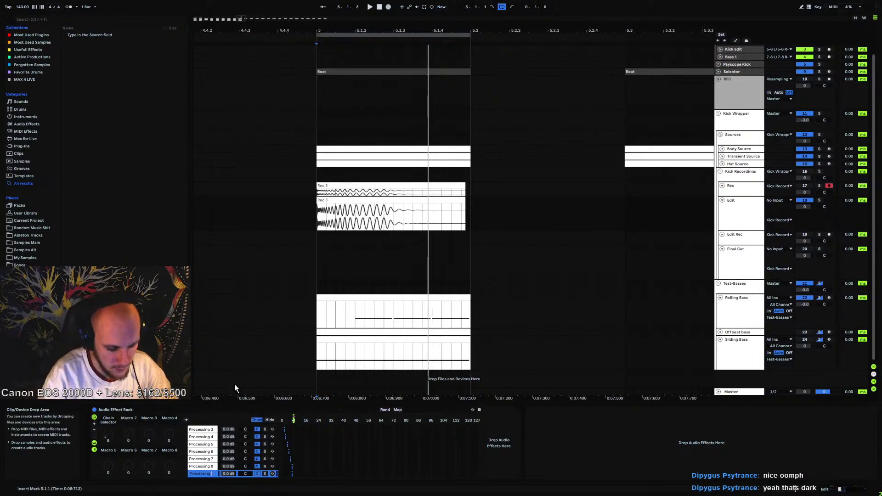
type("9")
left_click(540, 452)
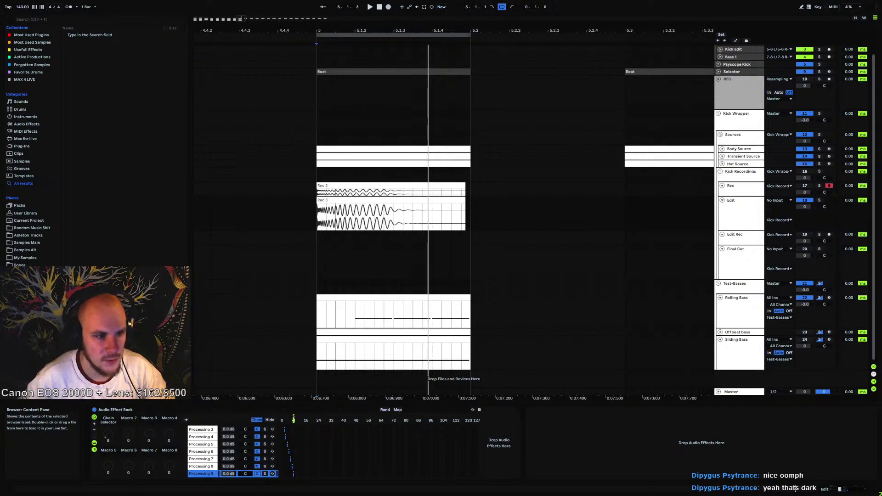
Add an EQ Eight to the Edit track's Processing 9 chain and switch off its band 1 filter
left_click(29, 124)
left_click_drag(84, 136, 456, 431)
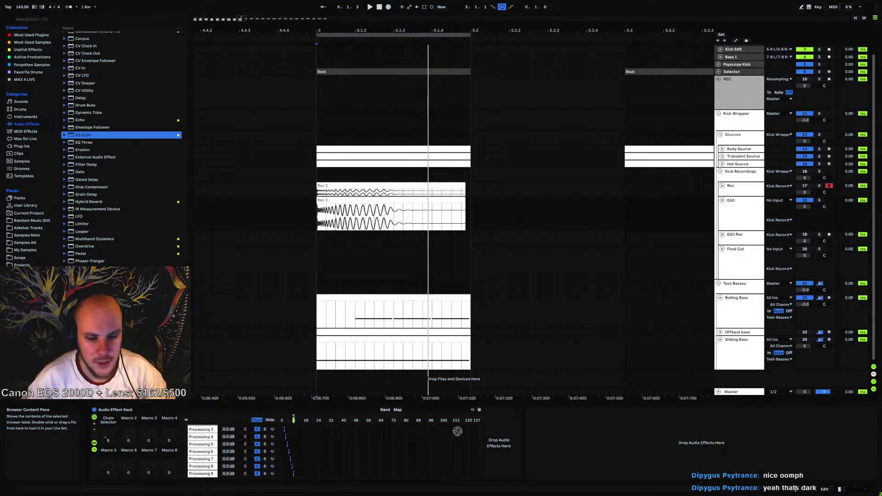
left_click_drag(200, 474, 204, 474)
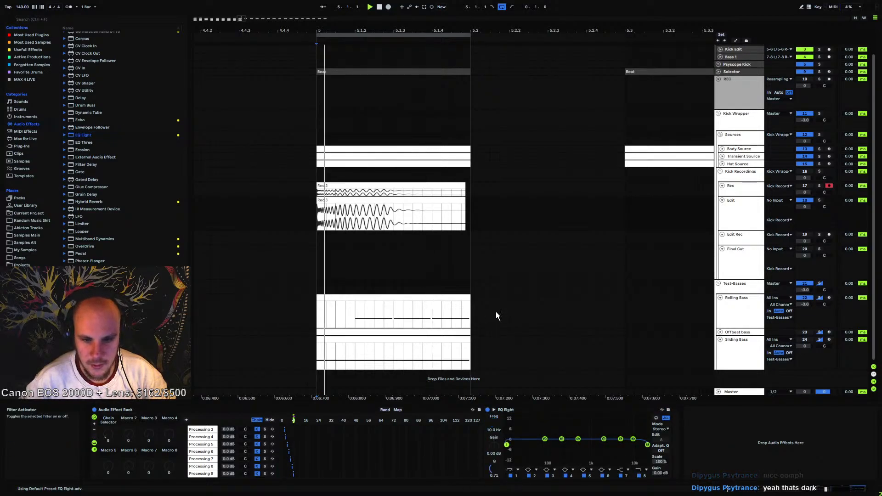
left_click(510, 476)
left_click(512, 478)
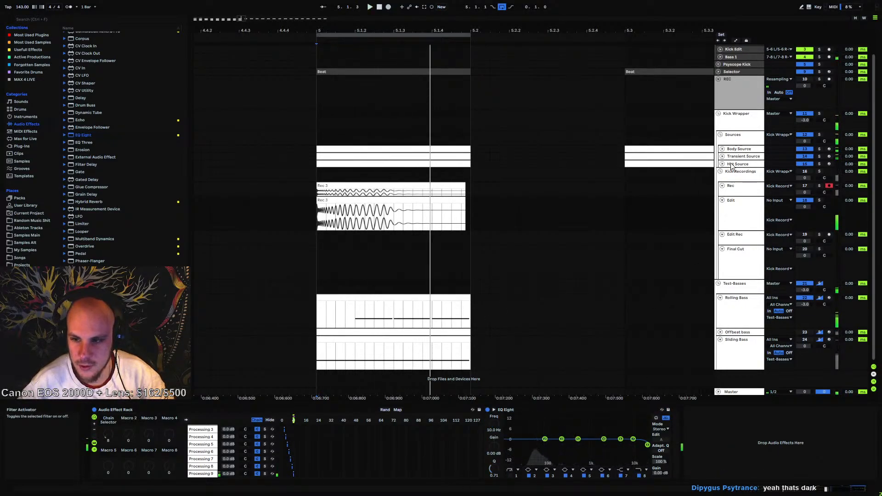
Examine where the kick and bass layers meet in the Psyscope KB scope, zooming in around the quarter-beat mark
scroll(733, 62, "up", 1)
left_click(735, 49)
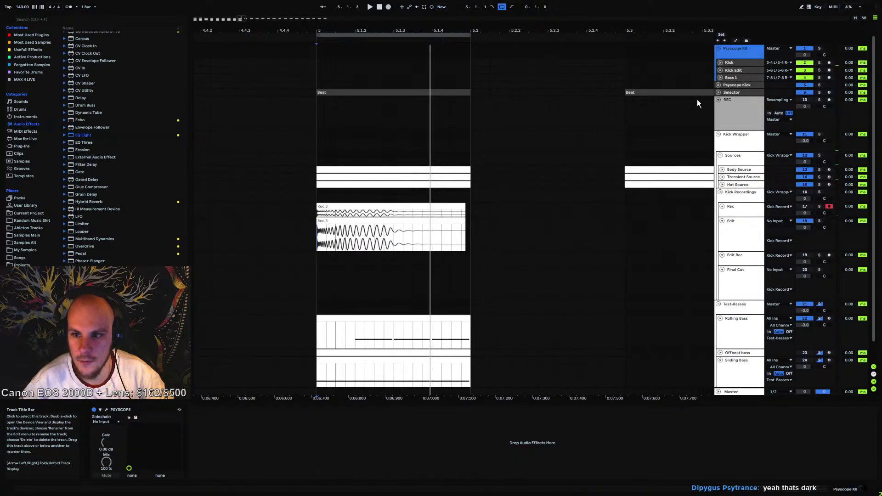
left_click(106, 409)
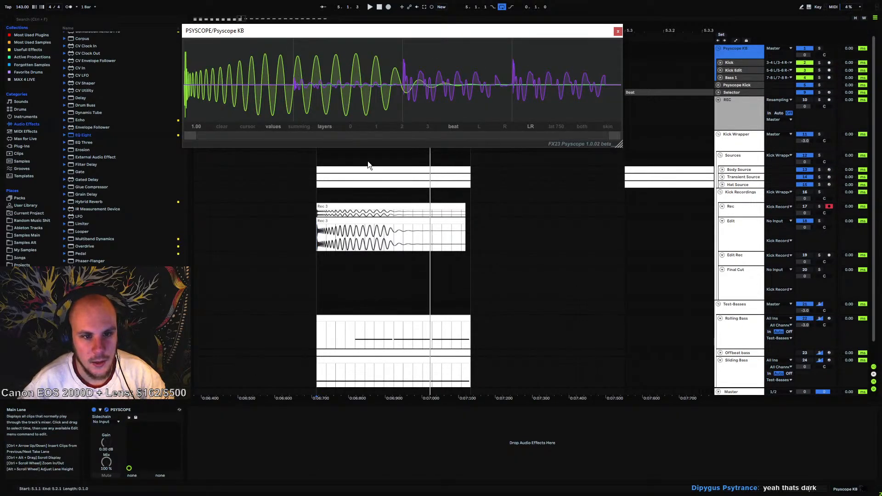
left_click_drag(357, 136, 337, 164)
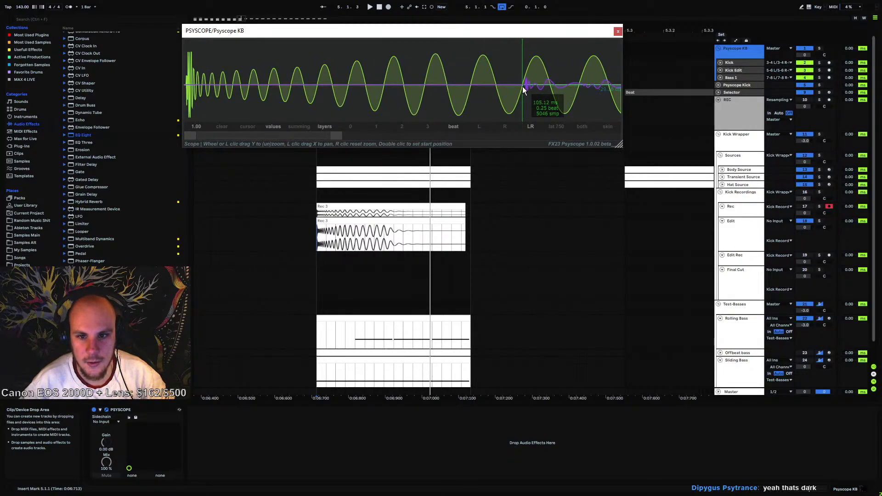
key("space")
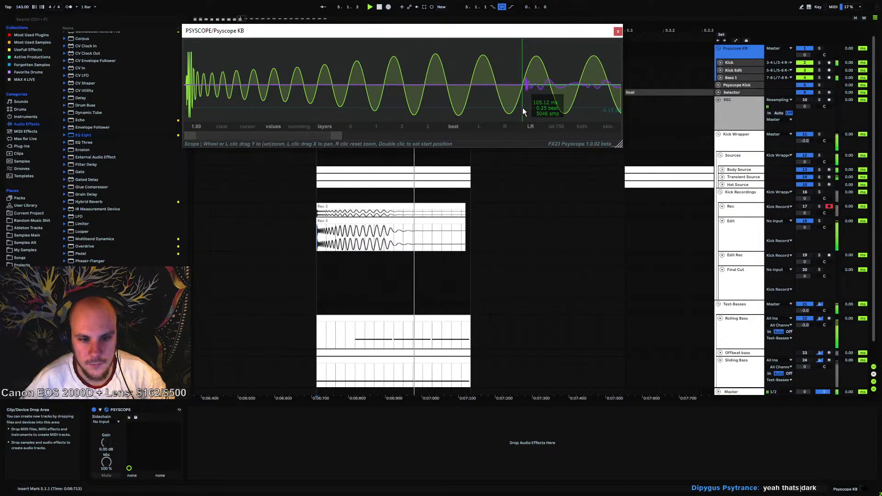
key("space")
left_click(618, 30)
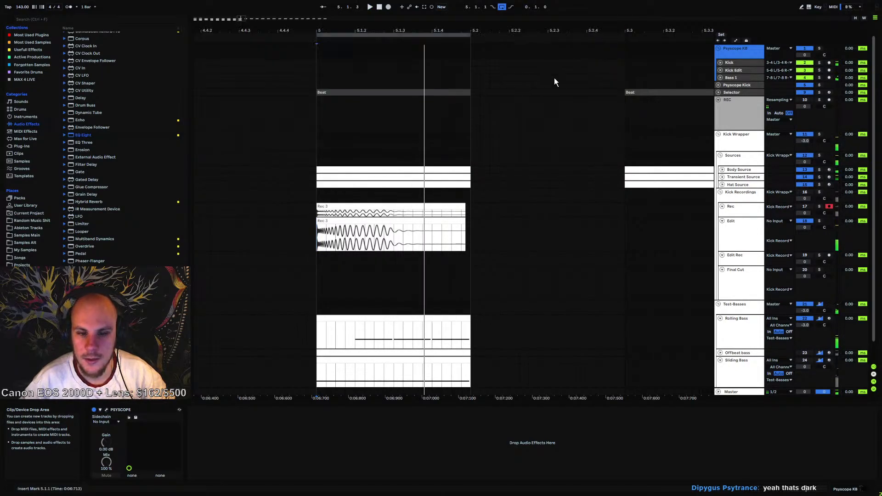
Expand the Edit track's EQ Eight and move band 4 to 936 Hz at -0.19 dB while the loop plays
left_click(379, 229)
left_click(739, 237)
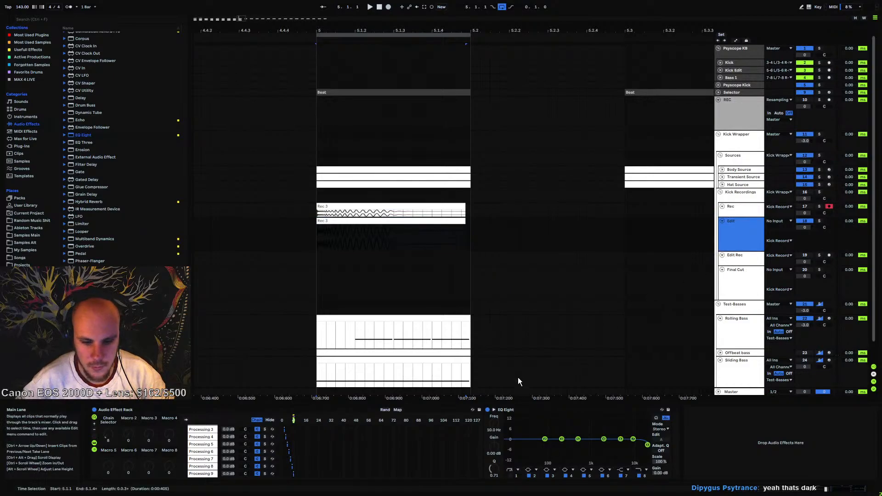
key("space")
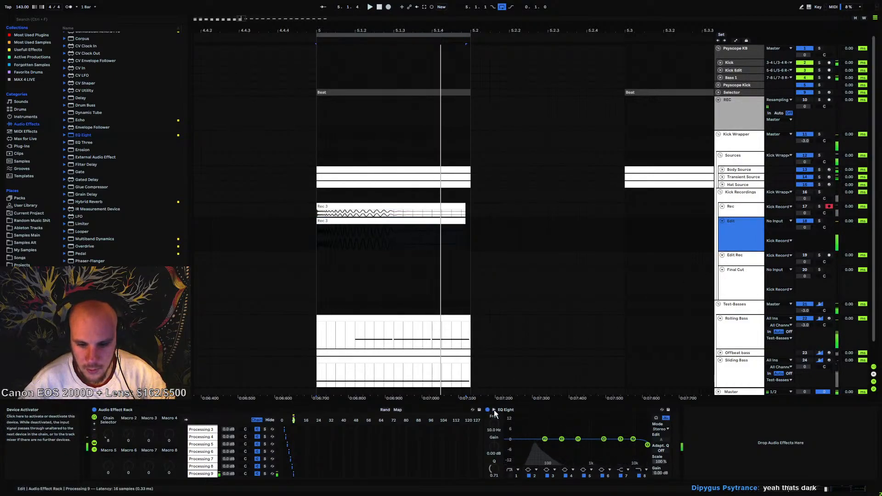
left_click(493, 410)
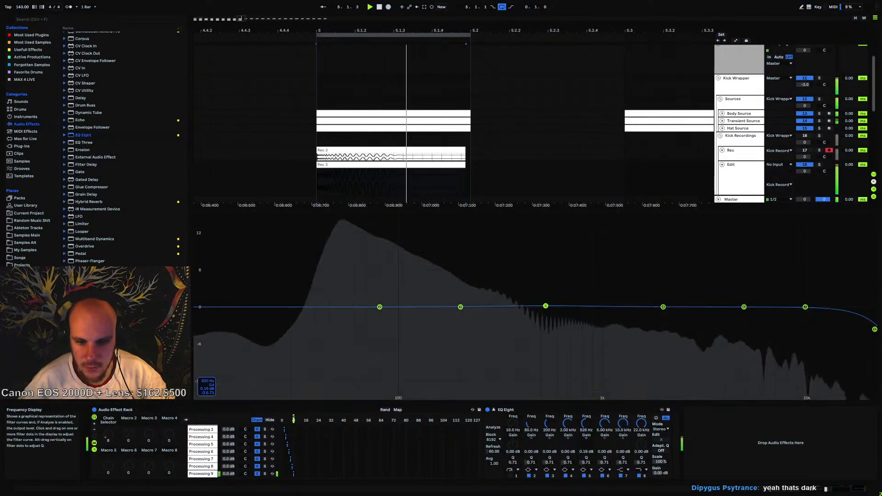
left_click_drag(546, 306, 597, 307)
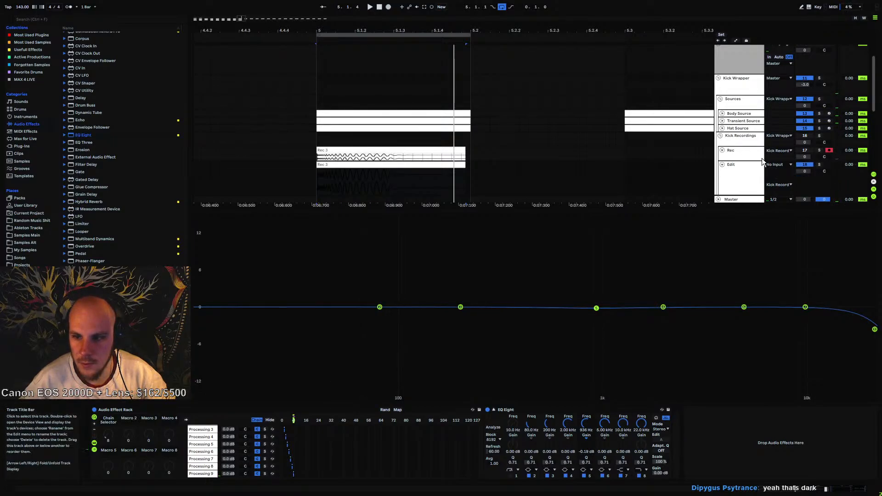
Activate the Kick Recordings group and mute the Sources group so the loop plays the Edit track's kick
scroll(761, 162, "down", 2)
key("space")
left_click(735, 145)
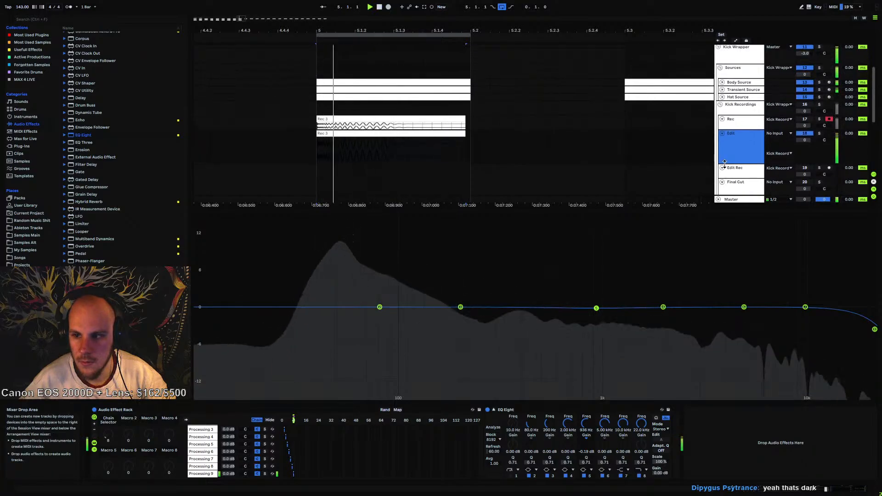
key("space")
left_click(808, 104)
left_click(809, 68)
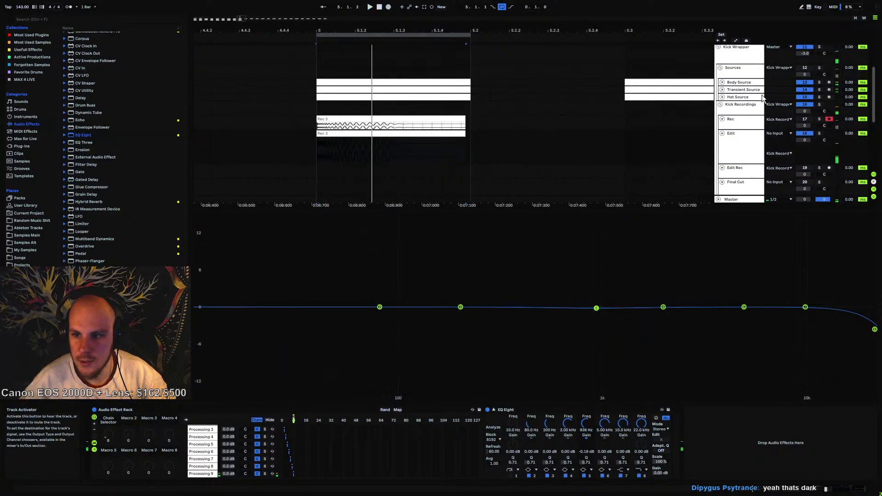
Set the Edit EQ's 936 Hz band to 2.14 kHz at -3.17 dB, the 5 kHz band to 4.23 dB and the high cut to 18 kHz
key("space")
left_click_drag(596, 307, 669, 326)
left_click_drag(743, 307, 744, 280)
left_click_drag(874, 329, 857, 328)
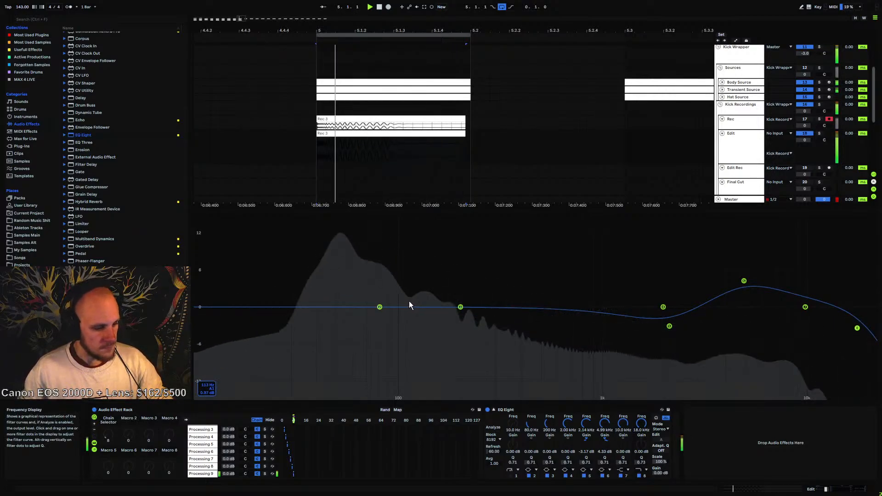
Record the processed kick on the Edit Rec track from 5.1.1 and set the recorded clip's gain to 4.07 dB
left_click(828, 170)
left_click(318, 236)
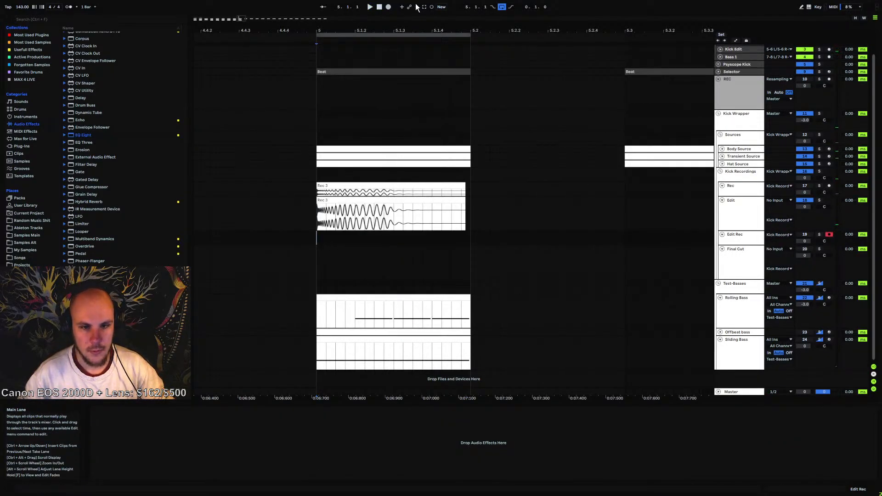
left_click(388, 7)
key("space")
left_click_drag(317, 235, 302, 235)
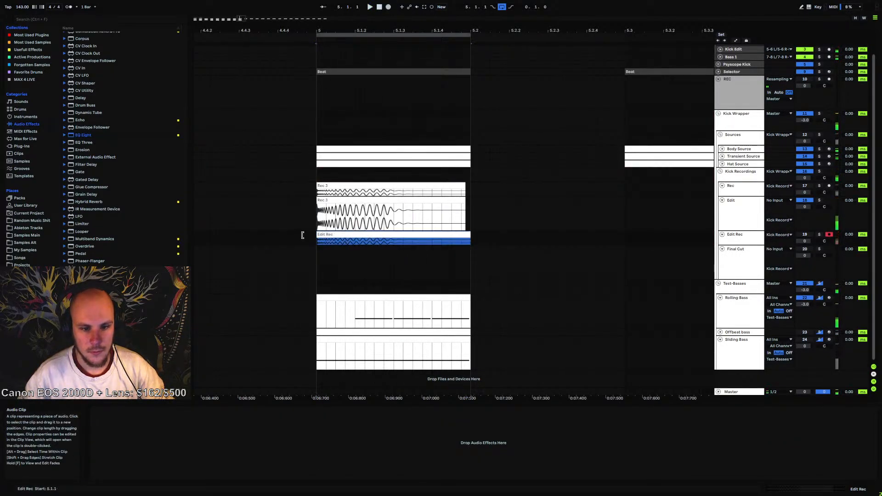
double_click(340, 235)
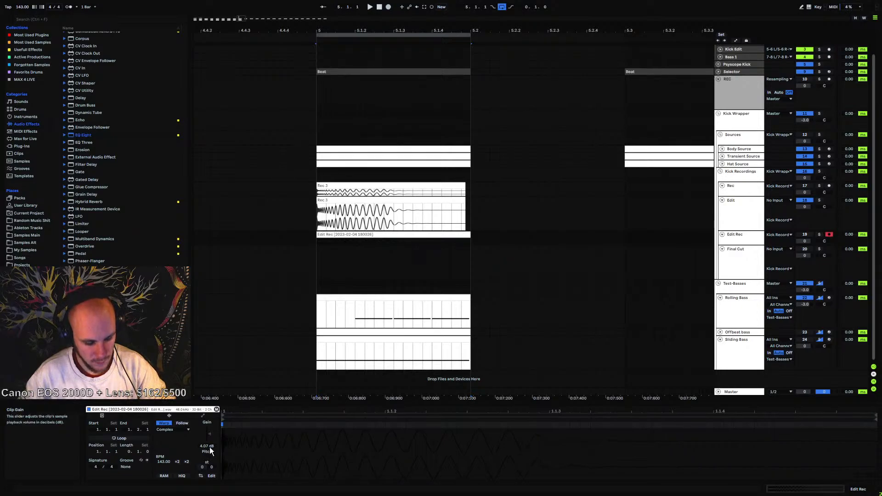
left_click(346, 258)
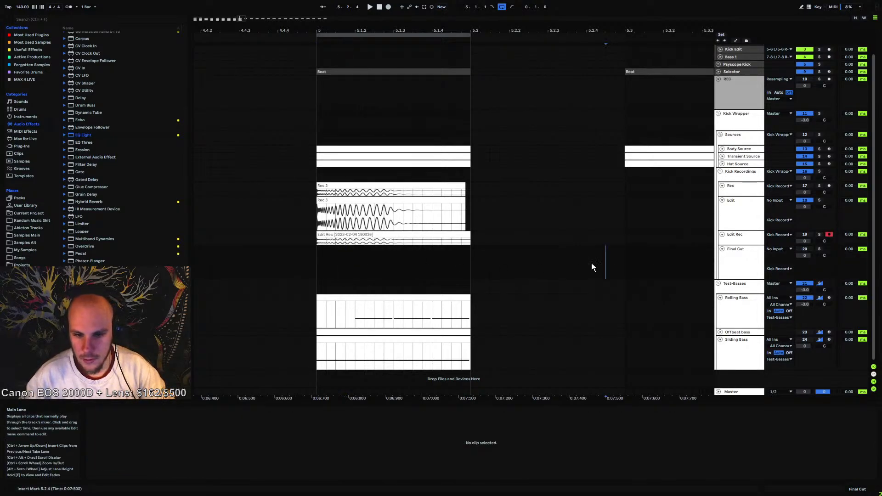
Copy the Edit Rec clip to 5.1.1 on the Final Cut track and play the loop to check it
left_click(337, 240)
left_click(322, 257)
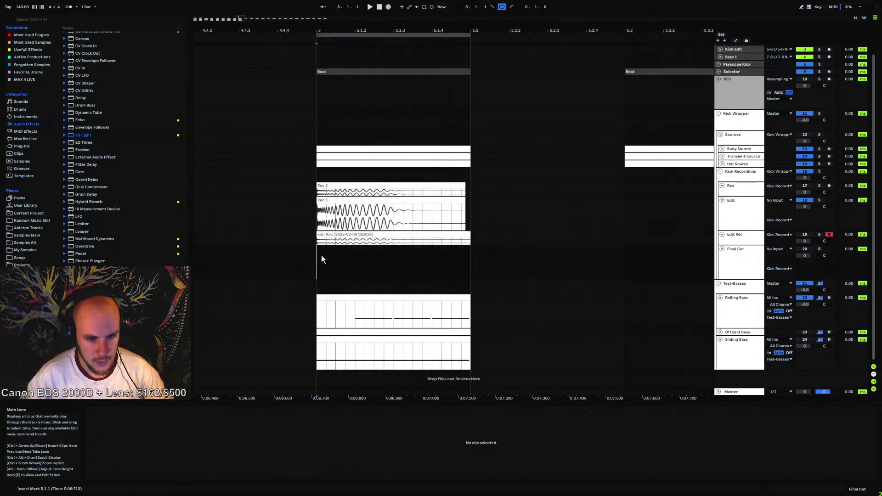
key("ctrl+v")
key("space")
left_click(507, 268)
key("space")
key("space")
key("space")
left_click(361, 249)
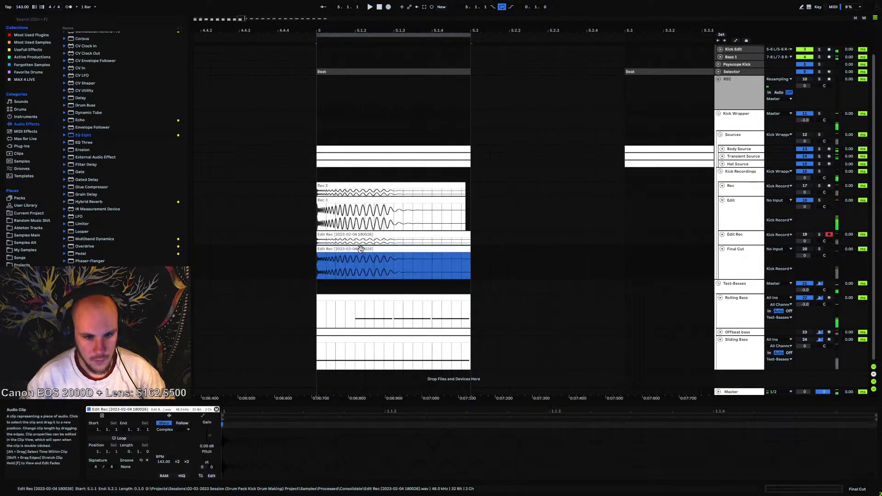
Delete the old kick clip from the Final Cut track, then play the loop with the Edit track's effect chain open
key("Delete")
left_click(358, 235)
double_click(745, 209)
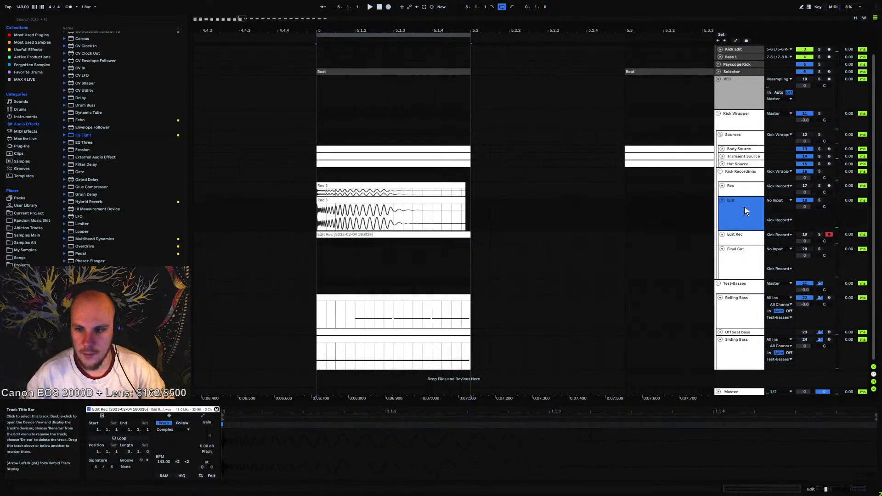
key("space")
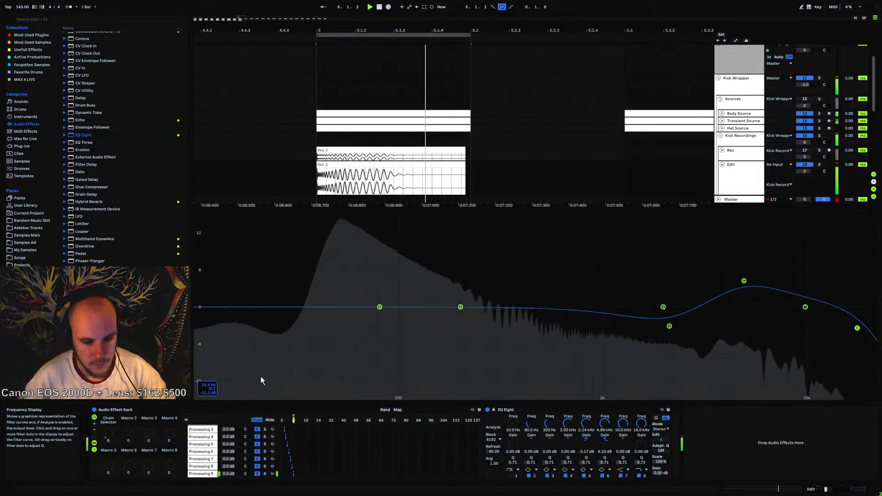
Add the FreeClip plug-in after EQ Eight on the Edit track and set its oversampling to 8x
right_click(723, 432)
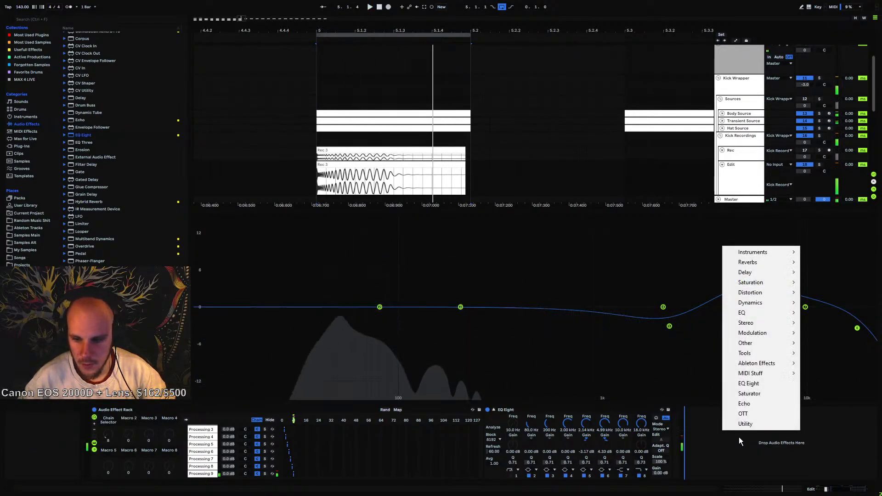
mouse_move(765, 301)
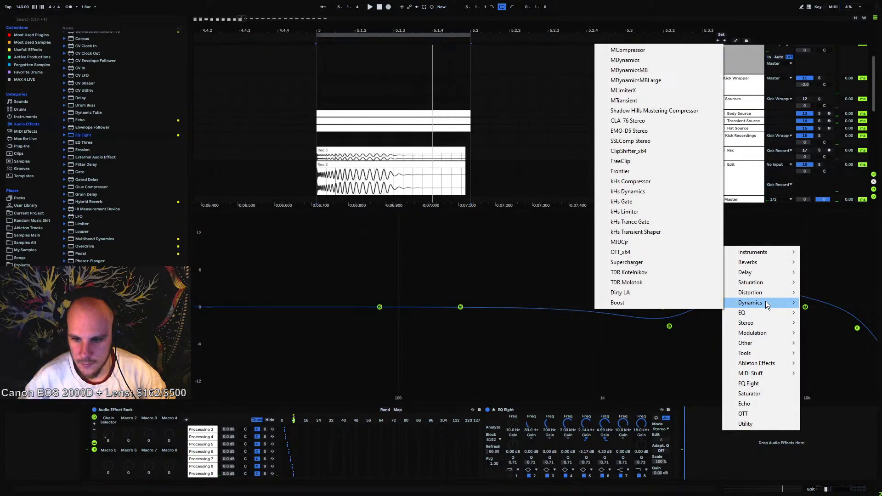
left_click(640, 161)
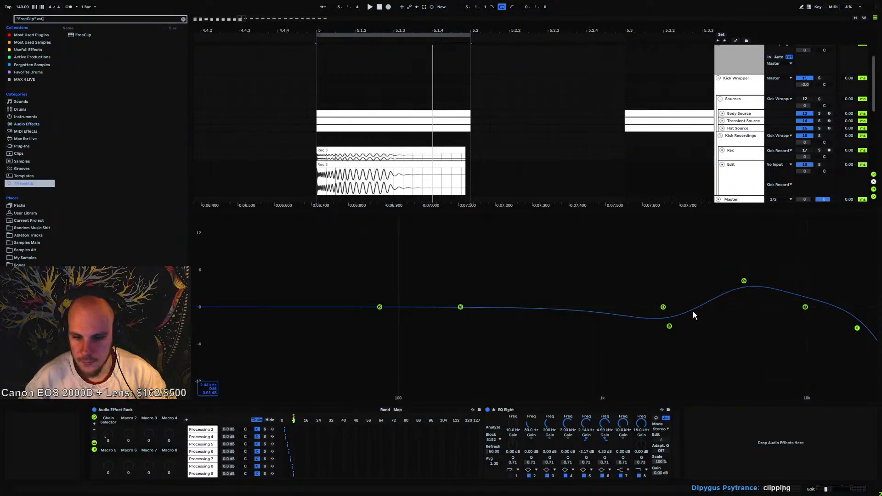
left_click_drag(712, 410, 678, 423)
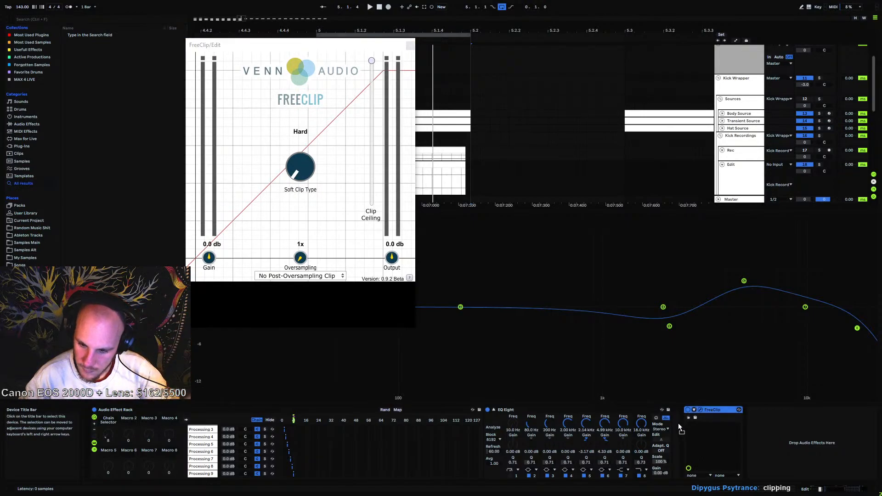
left_click_drag(303, 258, 305, 236)
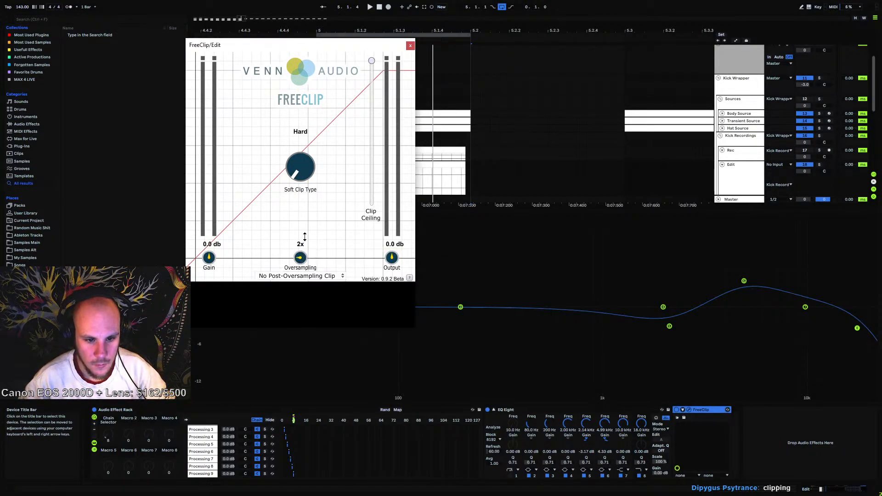
During playback, lower EQ Eight's boost near 5 kHz to 1.88 dB and the 18 kHz high-cut band's Q to 0.69, then close FreeClip's window
key("space")
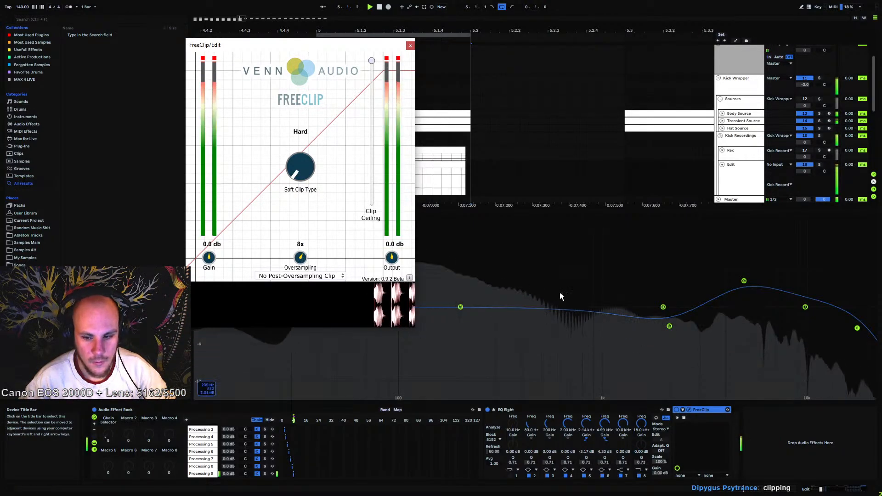
mouse_move(743, 286)
left_mouse_down()
mouse_move(745, 295)
mouse_move(719, 294)
mouse_move(746, 295)
left_mouse_up()
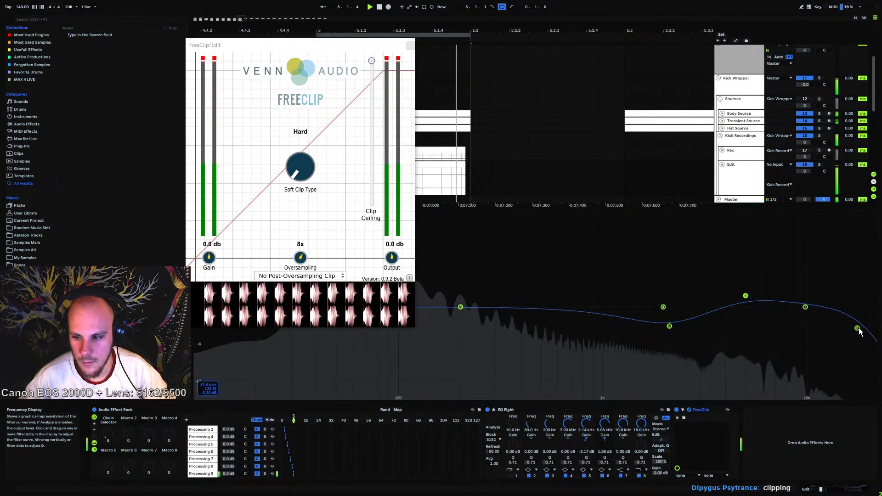
left_click_drag(857, 328, 857, 331)
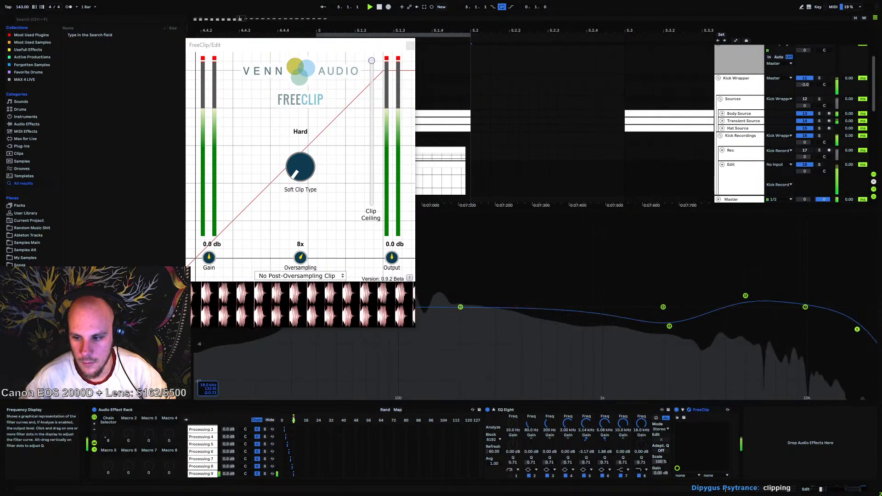
left_click(410, 45)
Stop playback and record the processed kick from 5.1.1 onto the Edit Rec track
left_click(318, 185)
key("space")
scroll(319, 184, "down", 2)
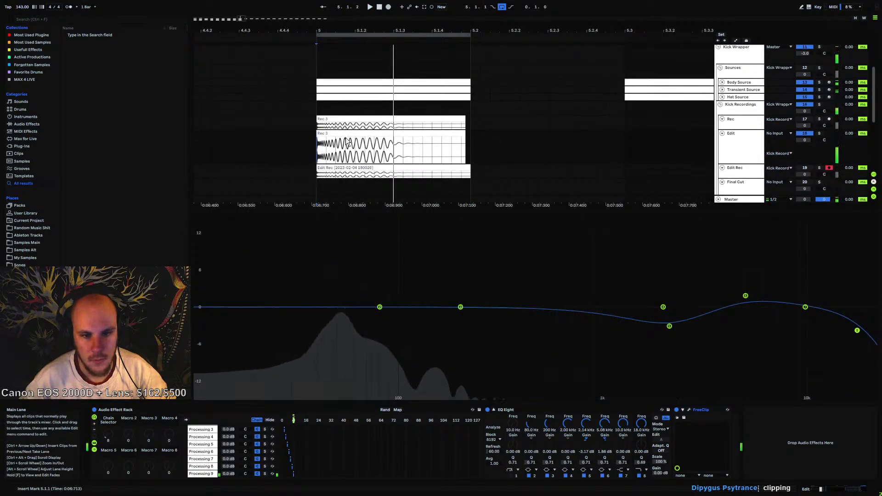
left_click(388, 7)
left_click(380, 8)
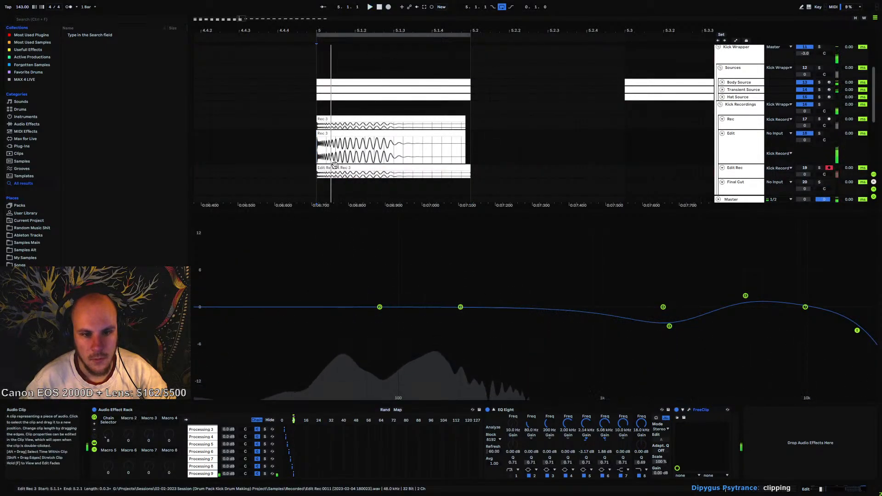
Place a consolidated copy of the new Edit Rec 3 recording on the Final Cut track at 5.1.1, with clip gain at 0.00 dB
left_click(316, 170)
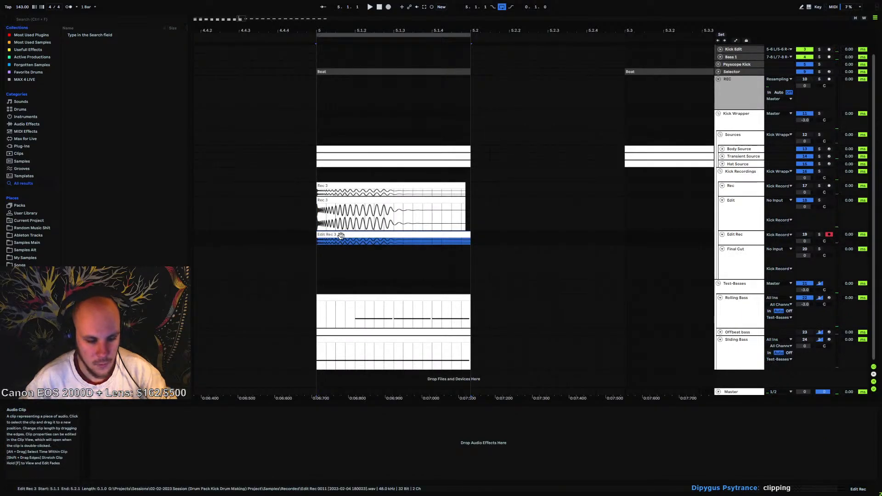
left_click(320, 267)
key("ctrl+v")
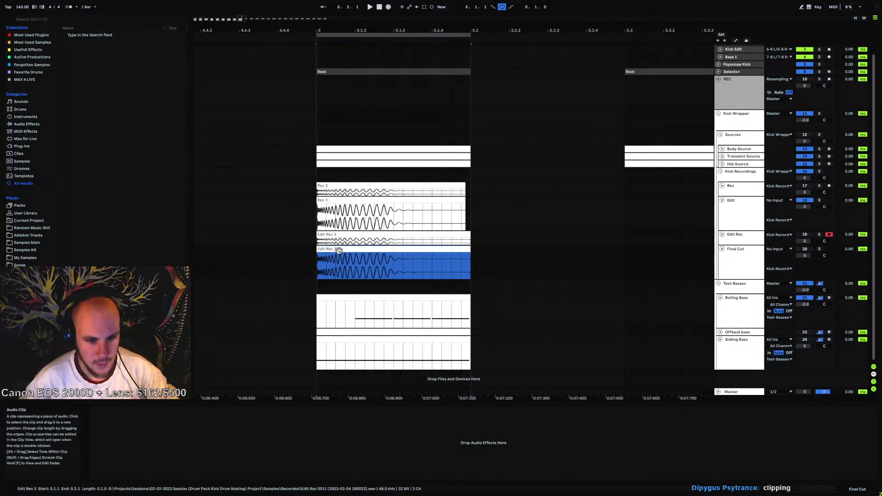
double_click(339, 250)
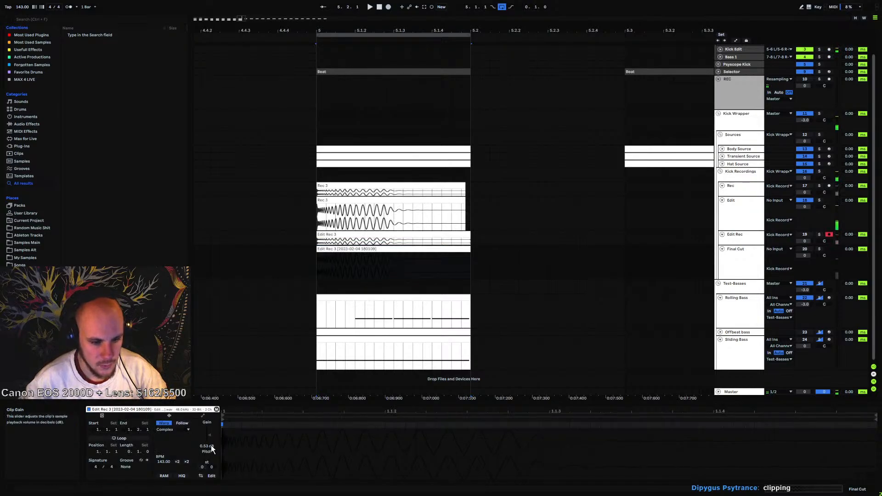
type("00")
Delete the tail of the Final Cut kick clip from 5.1.3 to its end at 5.2.1
left_click(393, 267)
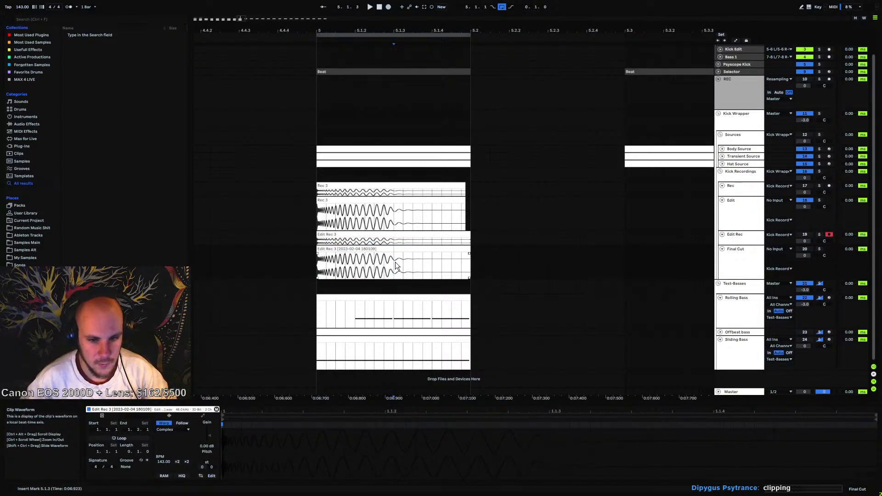
left_click_drag(395, 265, 468, 261)
key("Delete")
Add a short fade-out at the end of the shortened Final Cut clip and consolidate it
left_click(361, 264)
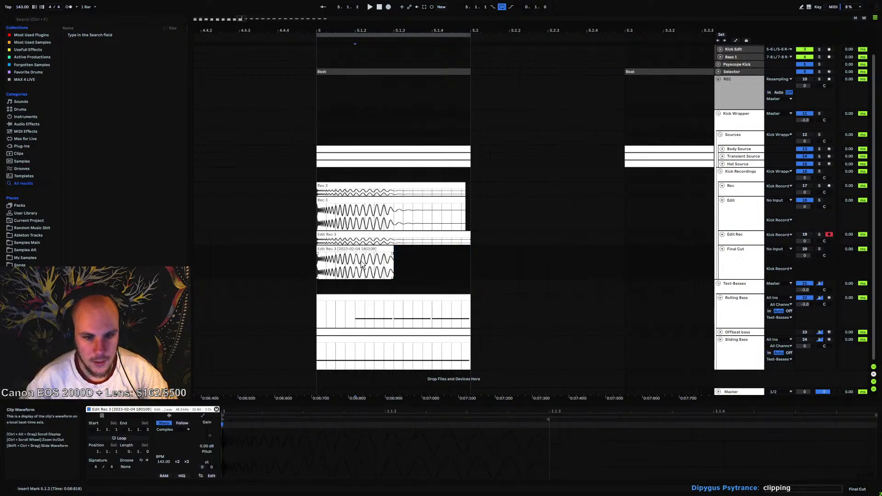
mouse_move(353, 30)
left_mouse_down()
mouse_move(353, 52)
mouse_move(349, 38)
left_mouse_up()
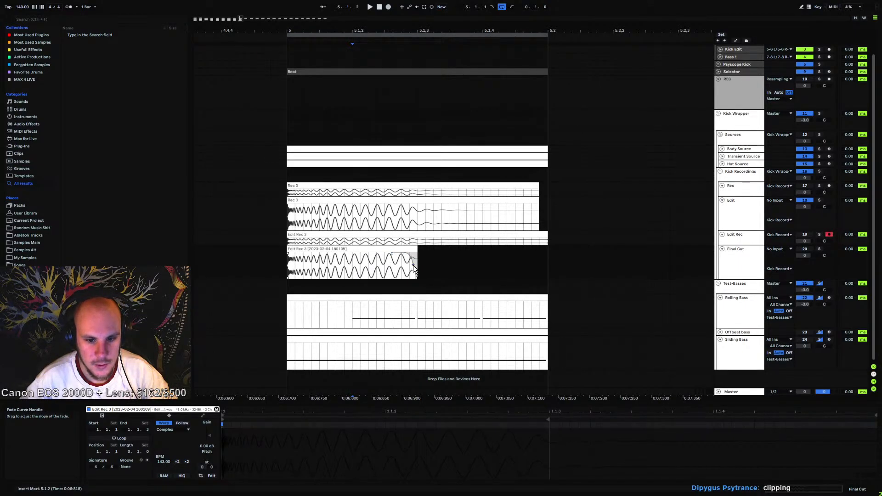
left_click(412, 251)
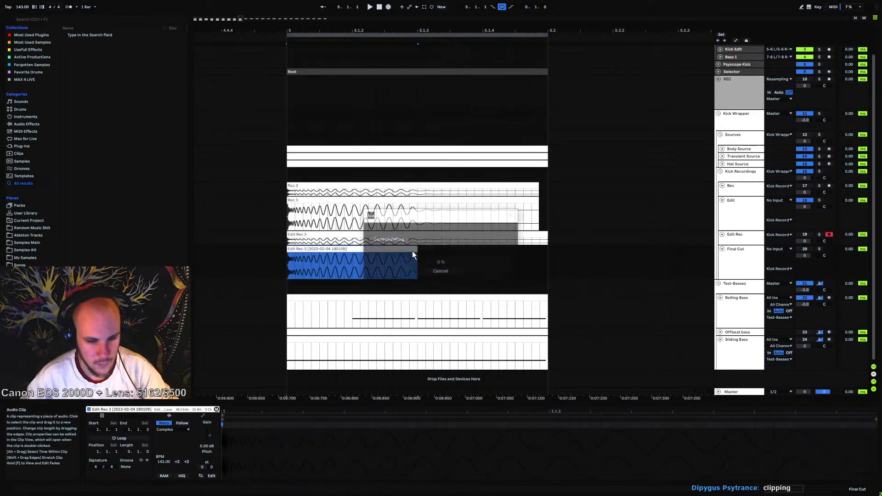
Solo the Final Cut track and listen to the trimmed kick
left_click(820, 248)
key("space")
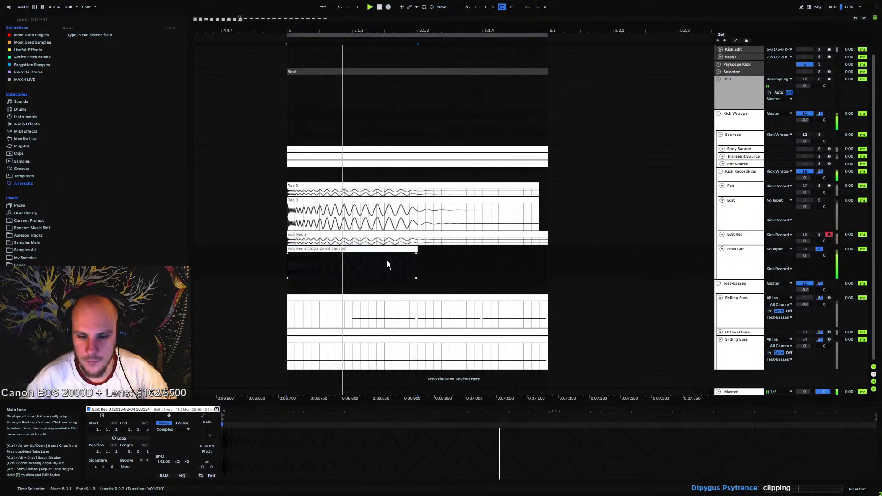
key("space")
Consolidate the Final Cut kick together with the silence up to 5.2.1 and play the result
left_click(379, 250)
left_click(546, 253, "shift")
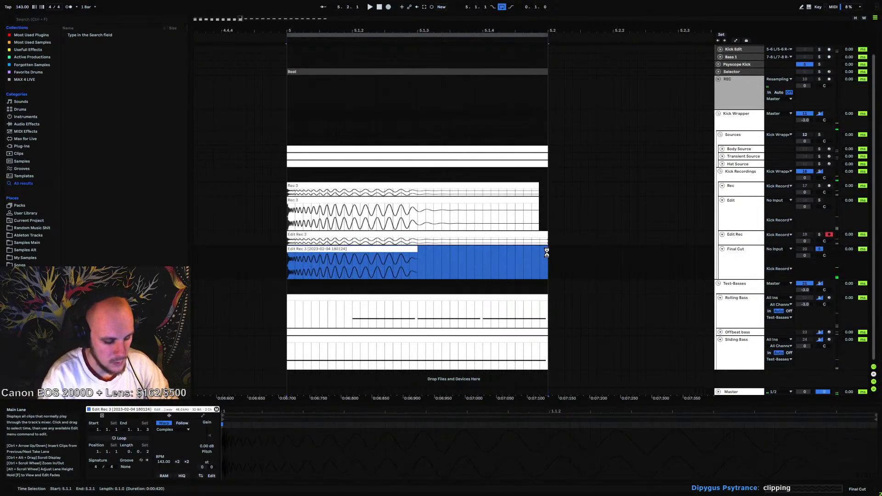
key("ctrl+j")
key("space")
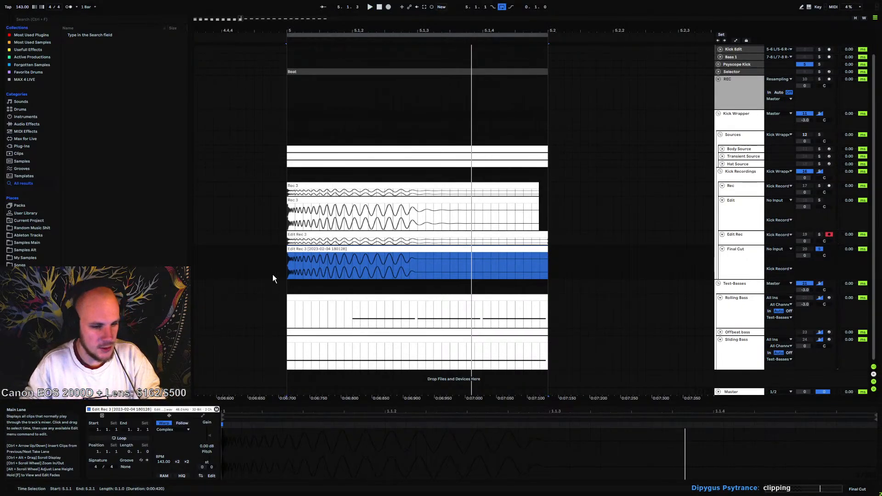
Copy the name of the Projektor Kick 143BPM 8 D# sample from the 143 BPM folder in My Samples, leaving that file's name as is
left_click(32, 258)
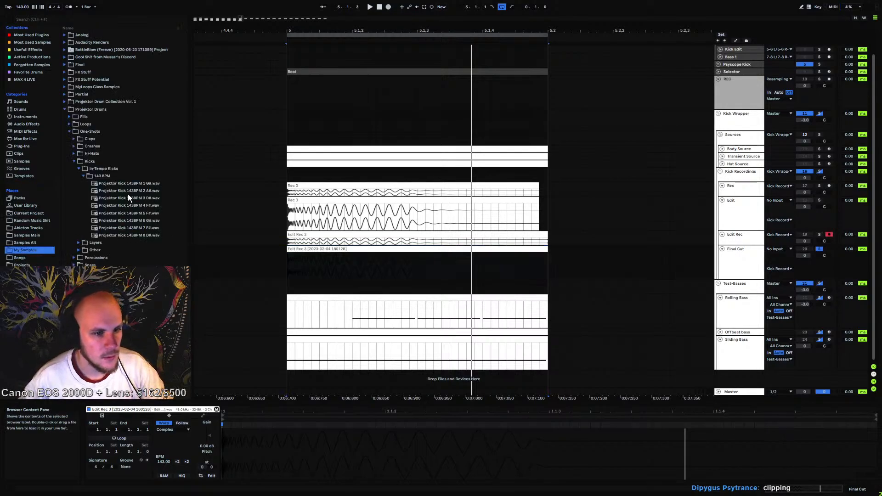
right_click(148, 236)
left_click(178, 248)
key("ctrl+c")
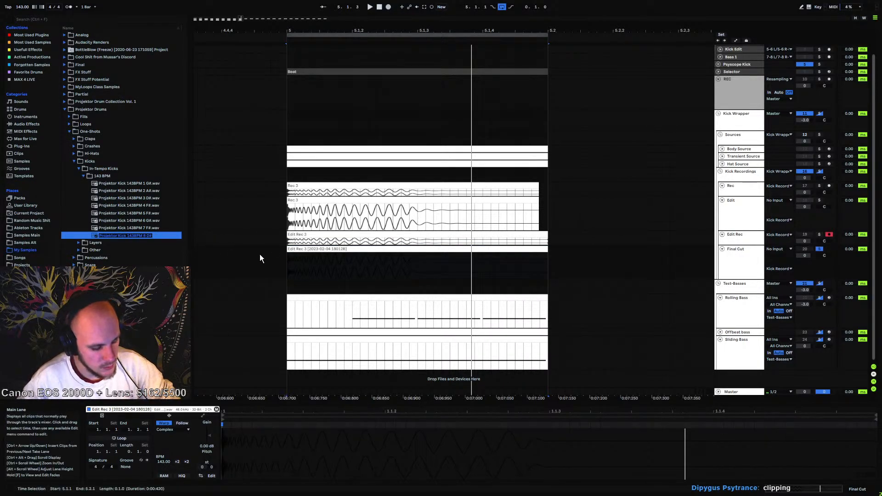
key("Escape")
Save the Final Cut clip into the 143 BPM folder and expand the resulting project folder down to its Consolidate subfolder
left_click_drag(317, 248, 169, 214)
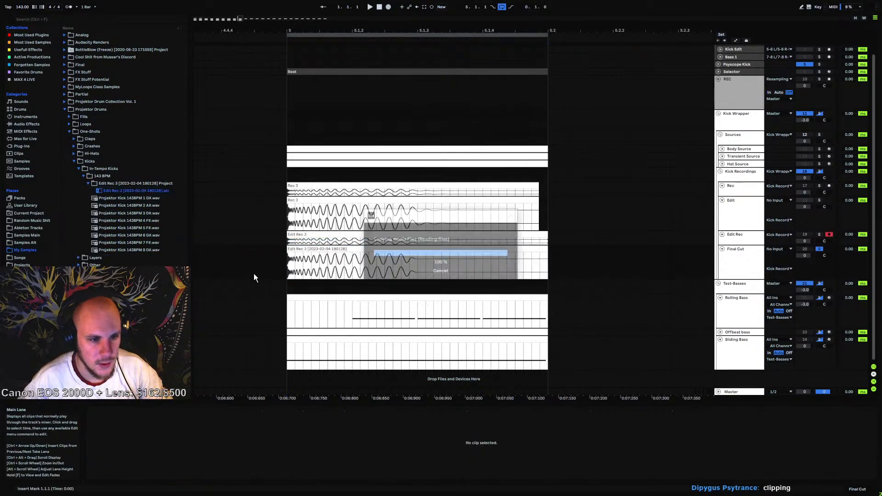
left_click(93, 191)
left_click(97, 197)
left_click(102, 205)
Rename the exported audio file in the Consolidate folder as Projektor Kick 143BPM 9 A#
right_click(121, 213)
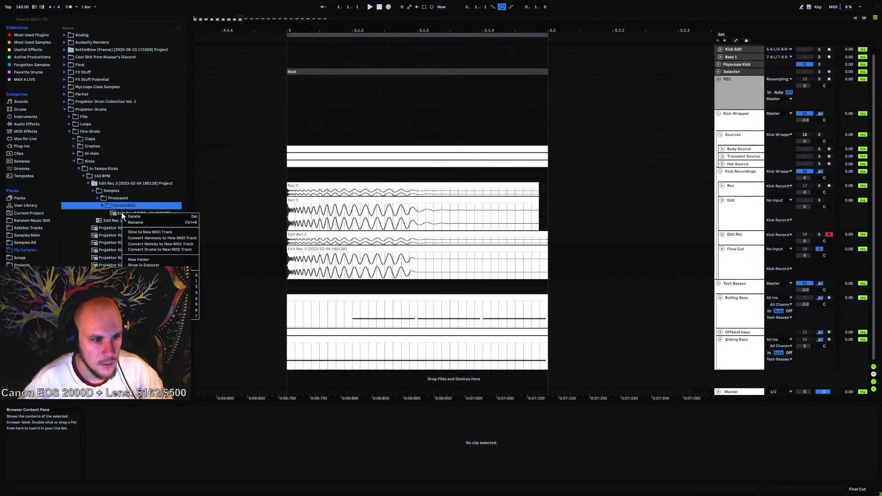
left_click(143, 222)
key("ctrl+v")
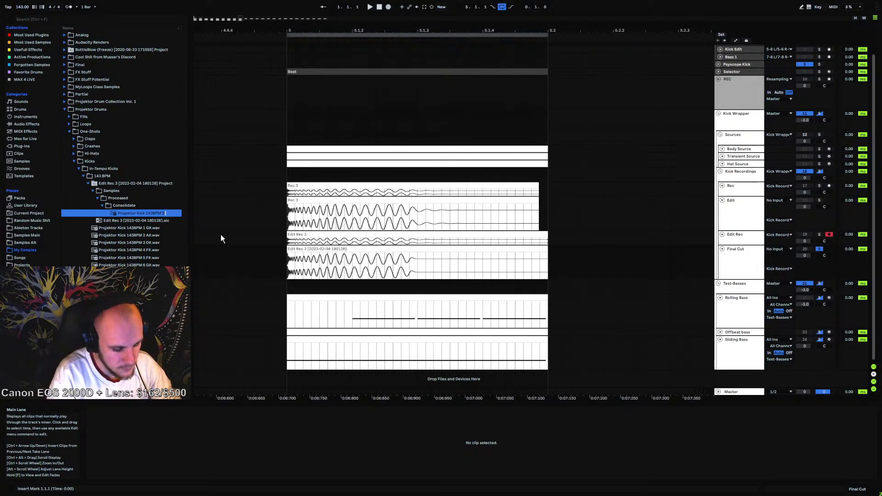
type("9 A#")
key("Return")
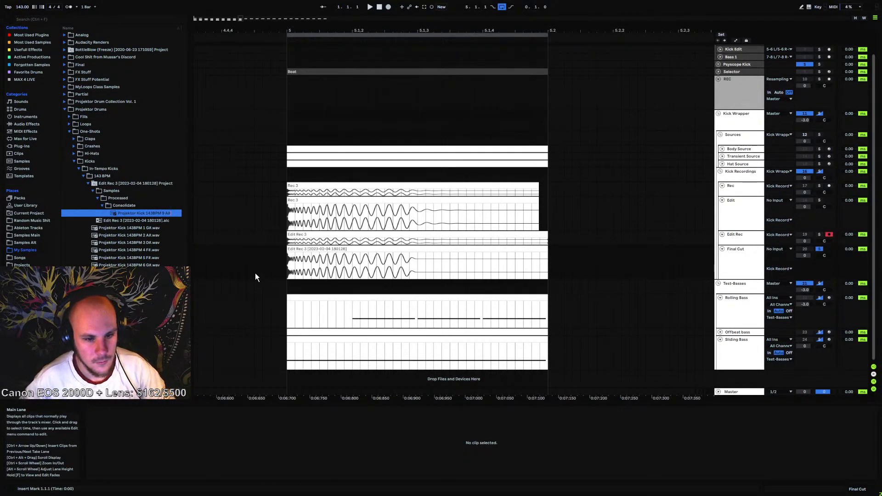
Move the renamed kick directly into the 143 BPM folder and delete the leftover Edit Rec 3 project folder
left_click(150, 184)
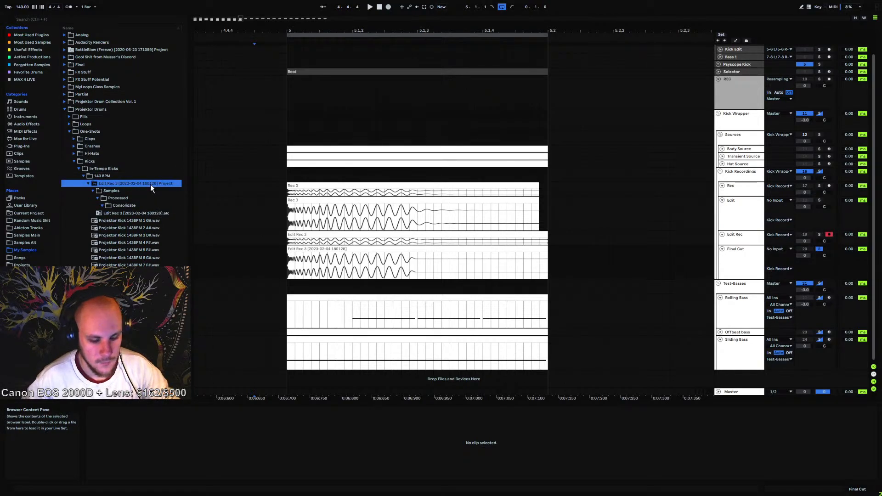
key("Delete")
key("Return")
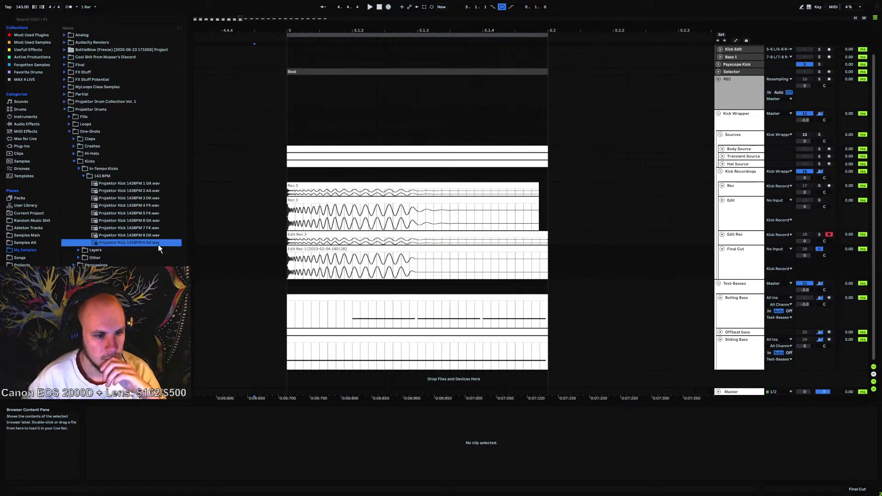
Audition the Projektor Kick 143BPM samples in the 143 BPM folder, comparing the earlier kicks with number 9
left_click(146, 191)
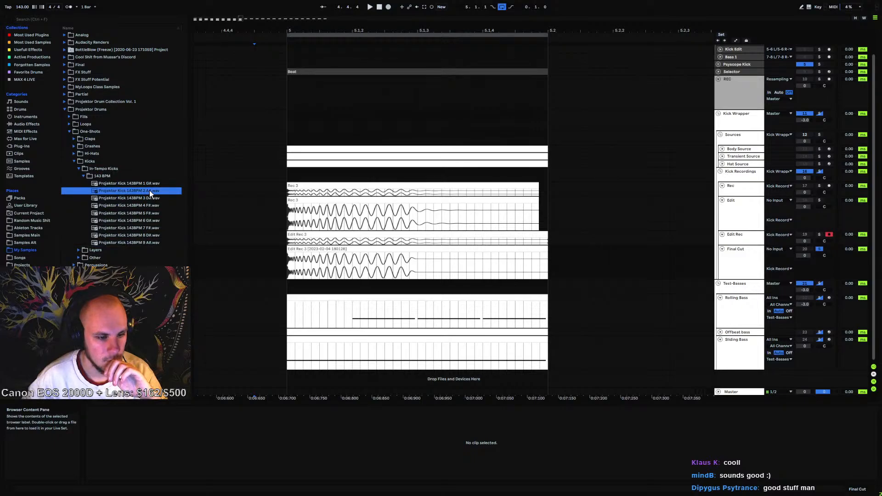
left_click(150, 197)
left_click(151, 206)
left_click(151, 213)
left_click(152, 220)
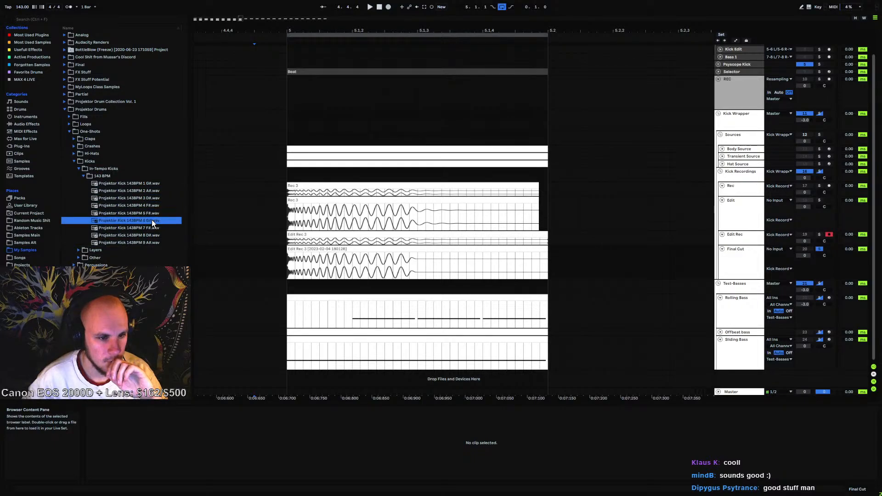
left_click(151, 227)
left_click(150, 235)
left_click(148, 183)
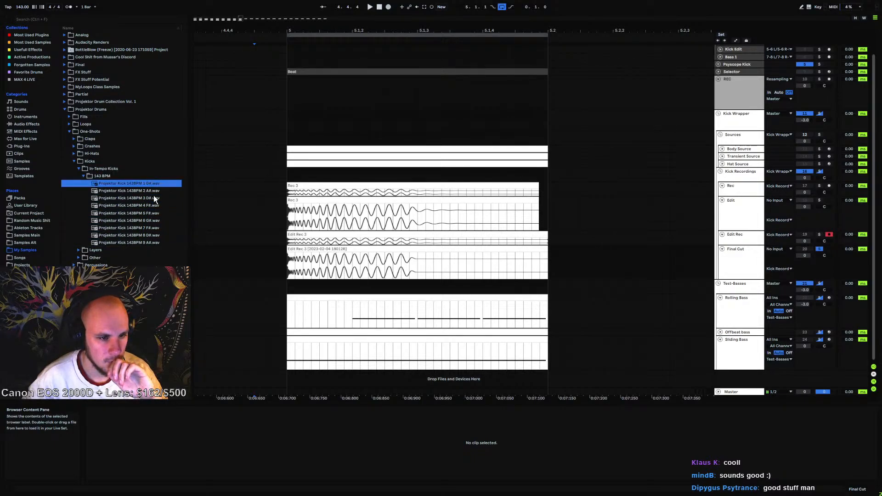
left_click(146, 242)
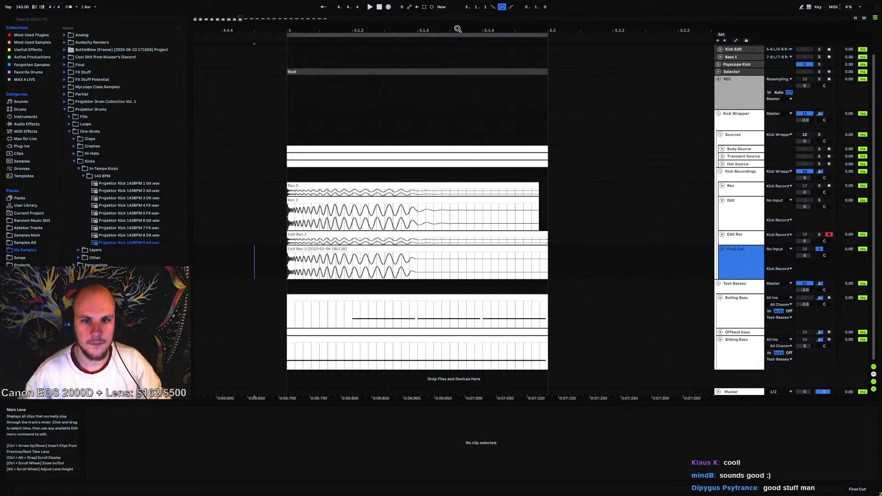
Show the Kick Wrapper's faderA automation, re-enable automation, and edit the envelope's value between beats 5.2 and 5.3
left_click_drag(456, 29, 382, 5)
left_click(733, 134)
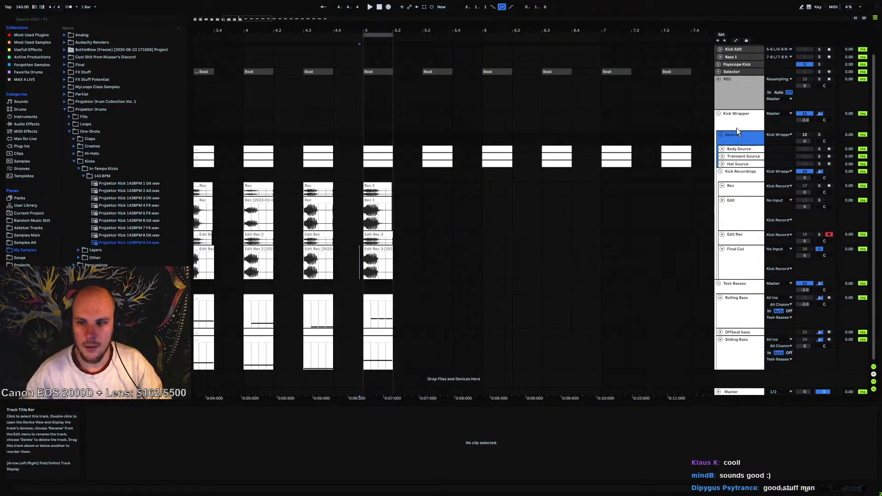
key("shift+Tab")
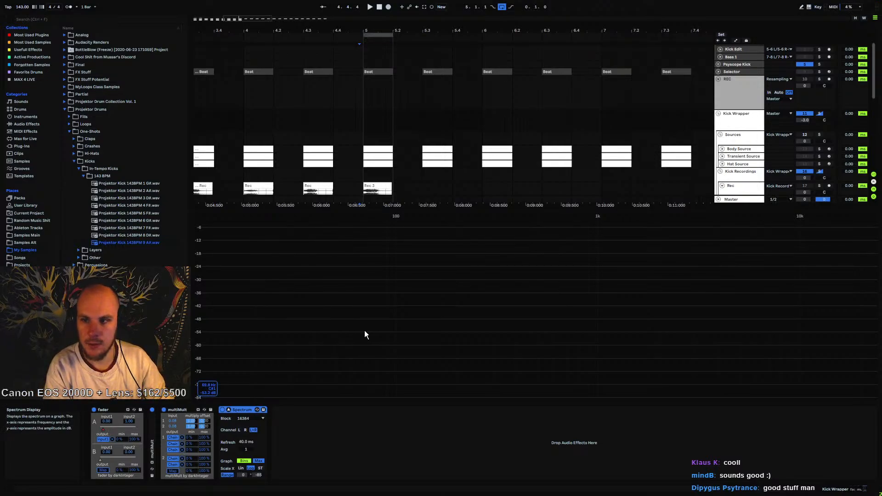
key("a")
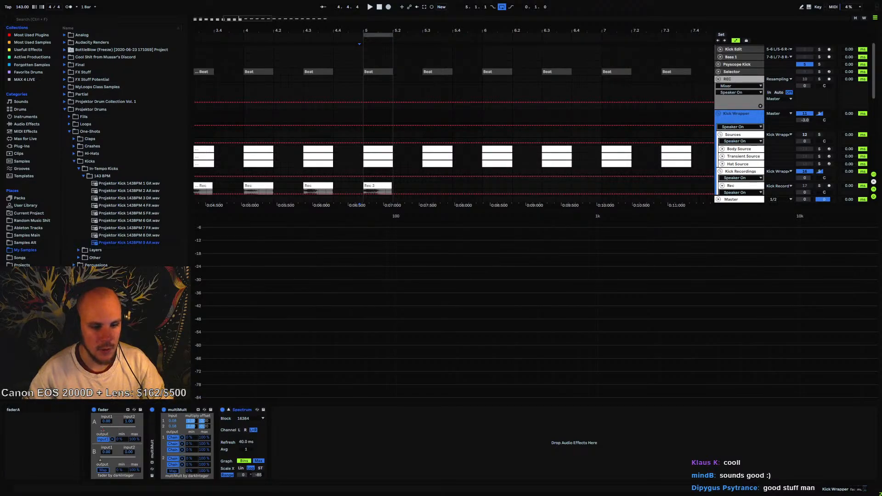
left_click(103, 429)
left_click(417, 9)
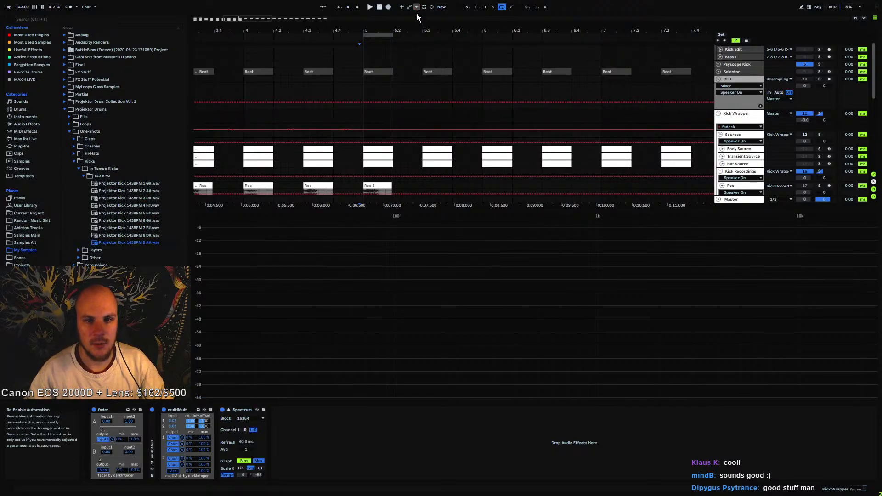
right_click(407, 130)
left_click(420, 138)
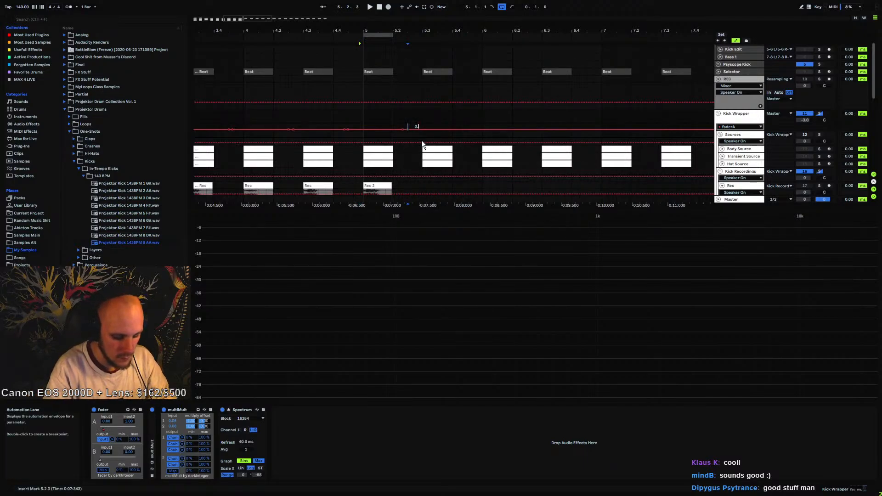
left_click(436, 118)
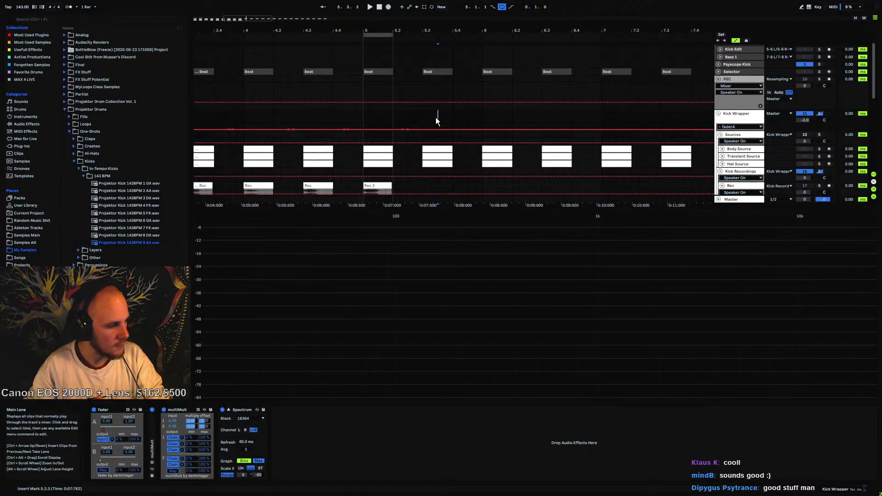
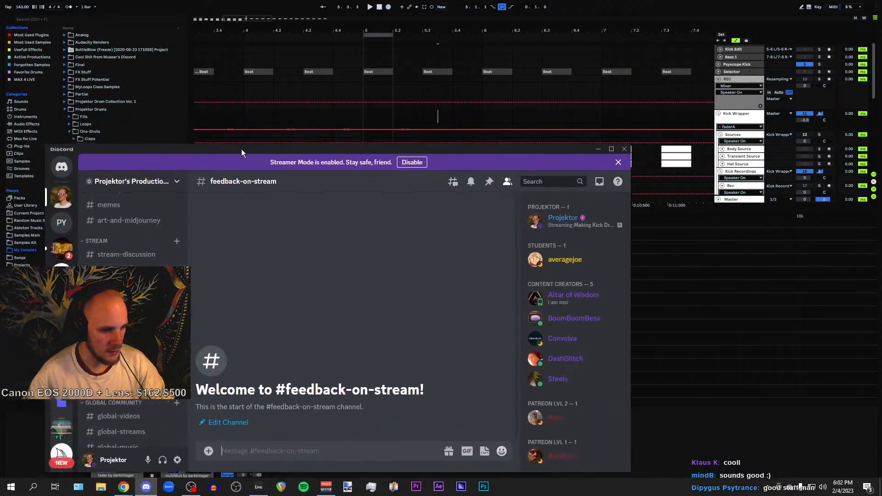
Minimise the Discord window and collapse the Kick Wrapper's enlarged Spectrum display
left_click_drag(241, 149, 303, 69)
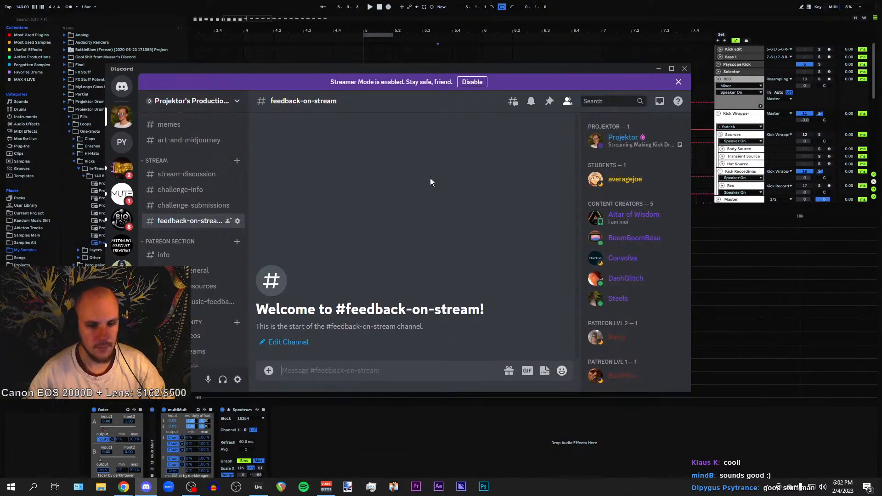
left_click(658, 70)
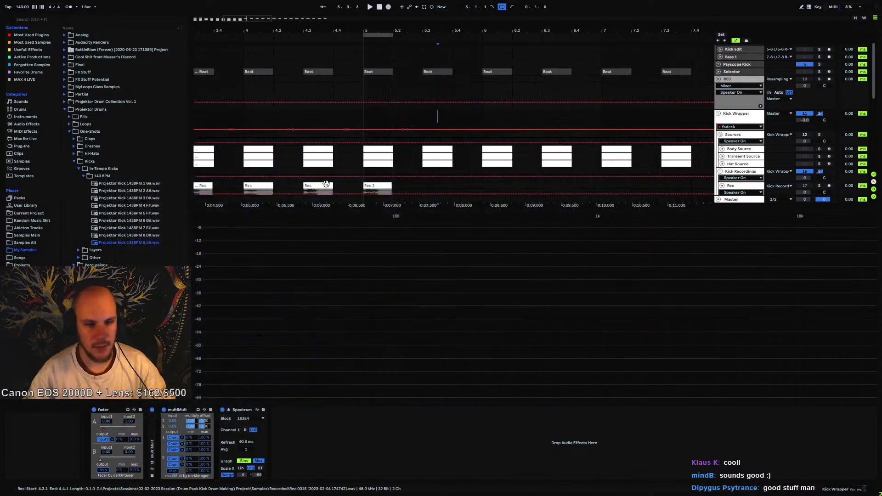
left_click(228, 410)
left_click(422, 121)
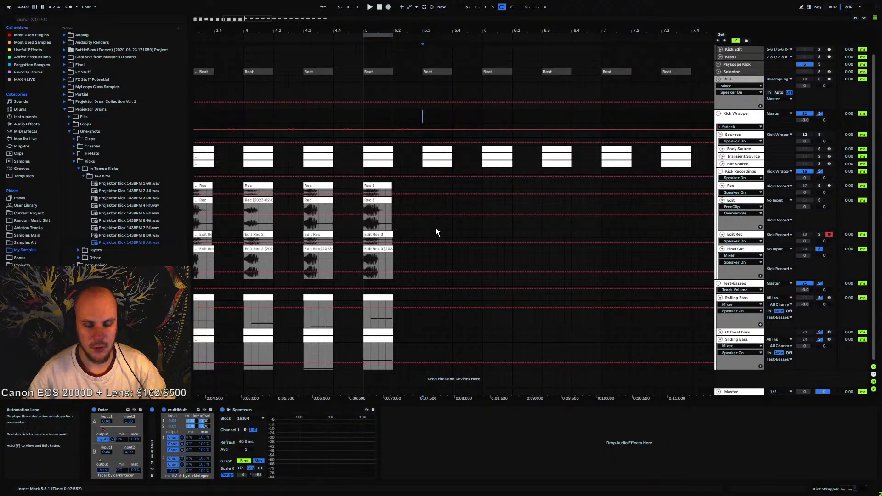
Duplicate the Body 9 chain in the Body Source rack, rename the copy Body 10, and shift its chain zone past Body 9's
left_click(738, 150)
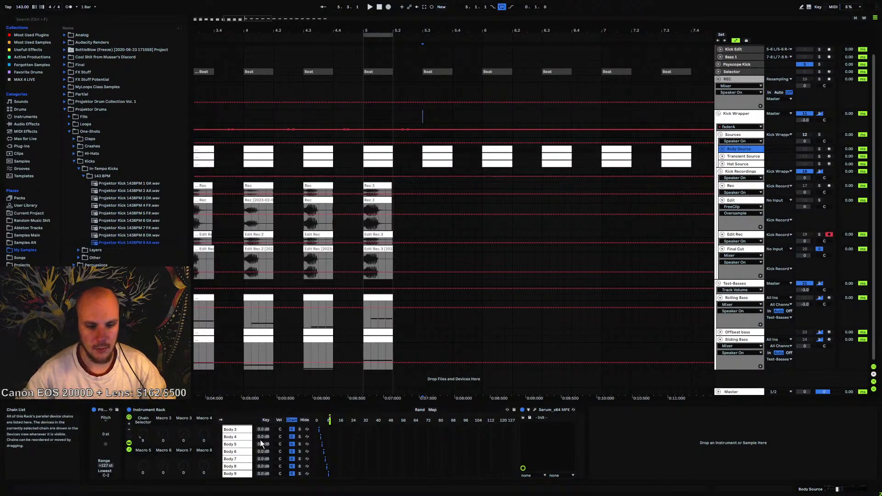
left_click(236, 473)
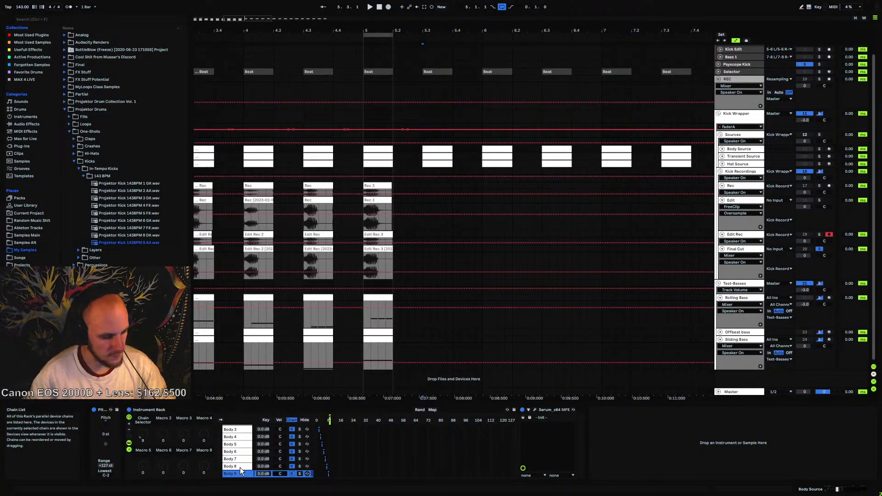
right_click(236, 473)
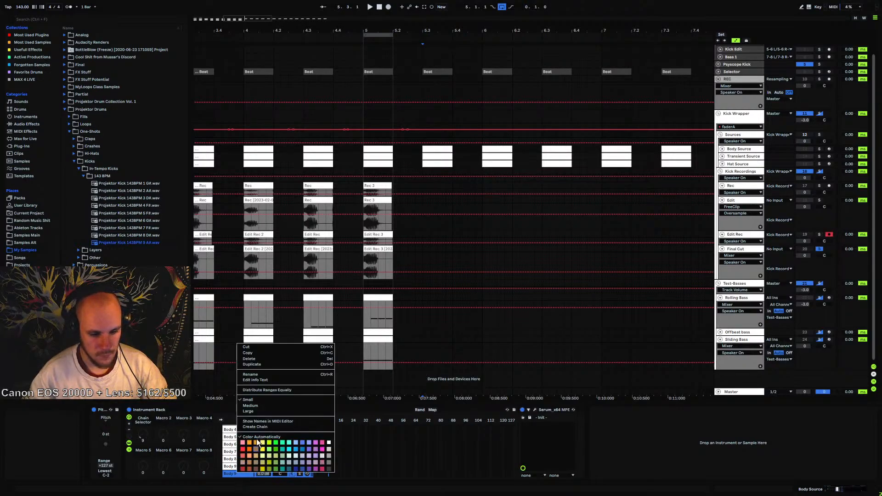
left_click(266, 375)
type("Body ")
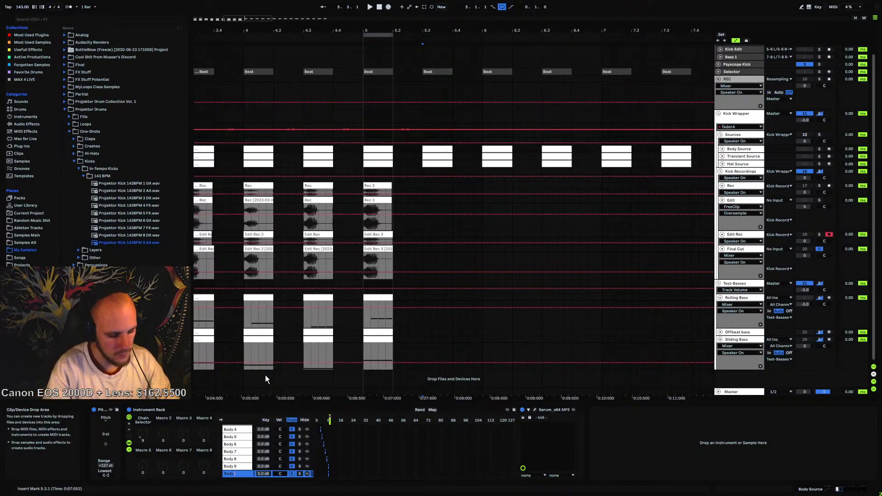
type("10")
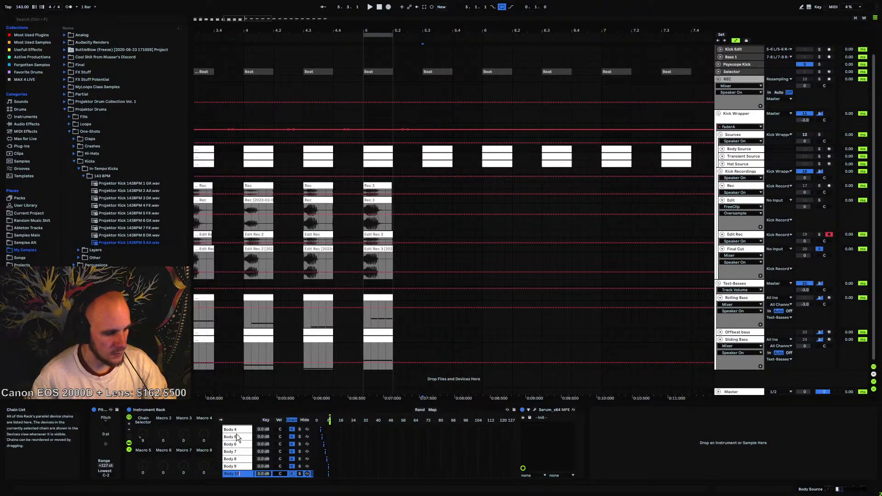
left_click(239, 465)
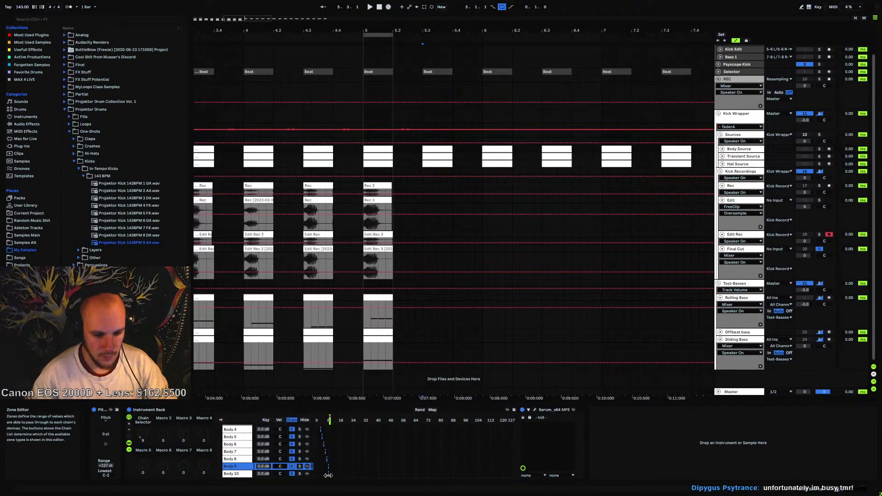
left_click(328, 474)
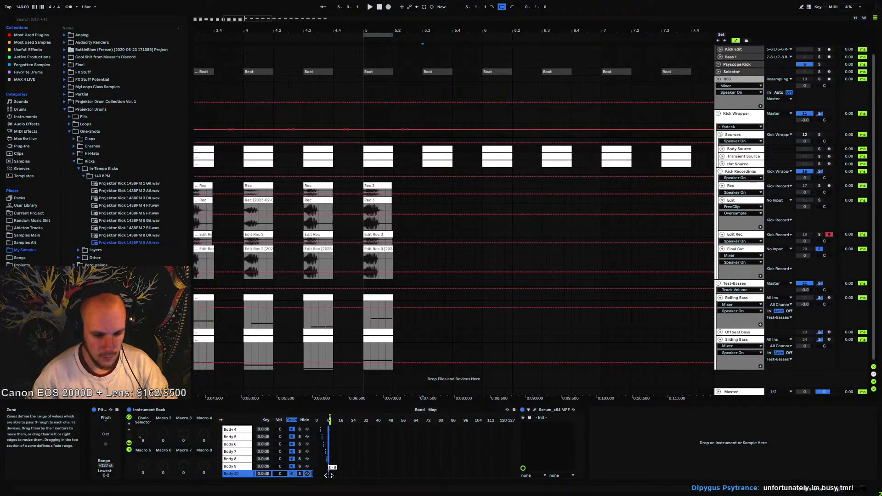
Duplicate the Processing 9 chain on the Sources group, shift the copy's chain zone, and rename it Processing 10
left_click(738, 133)
left_click(156, 474)
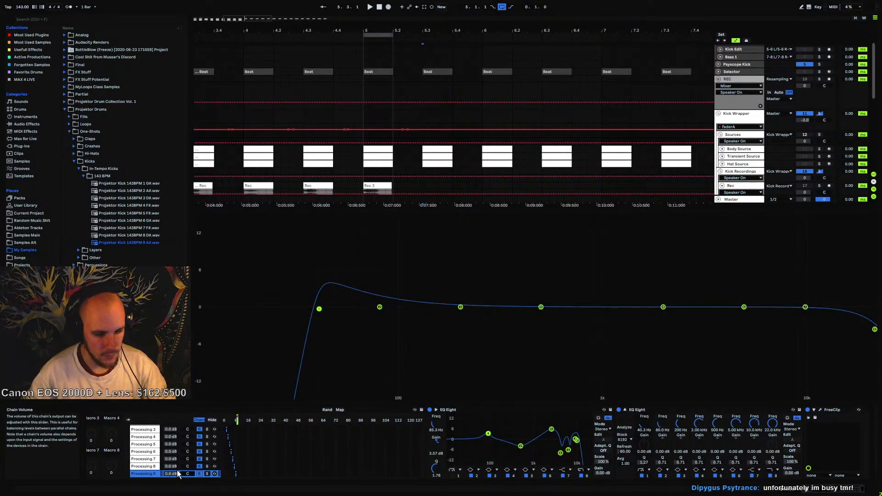
key("ctrl+d")
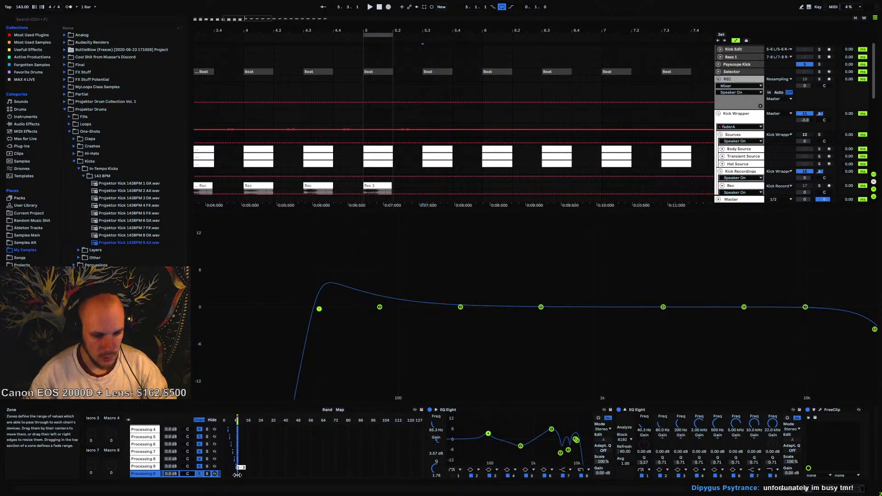
right_click(158, 476)
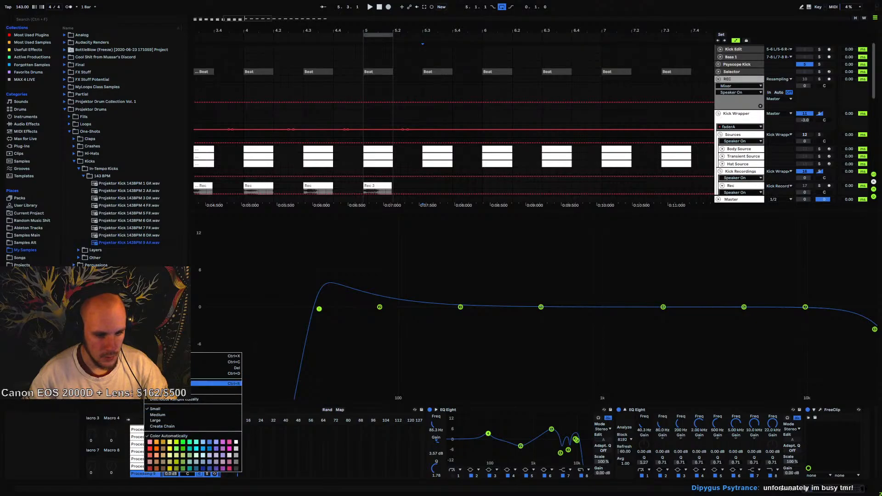
left_click(206, 390)
key("Right")
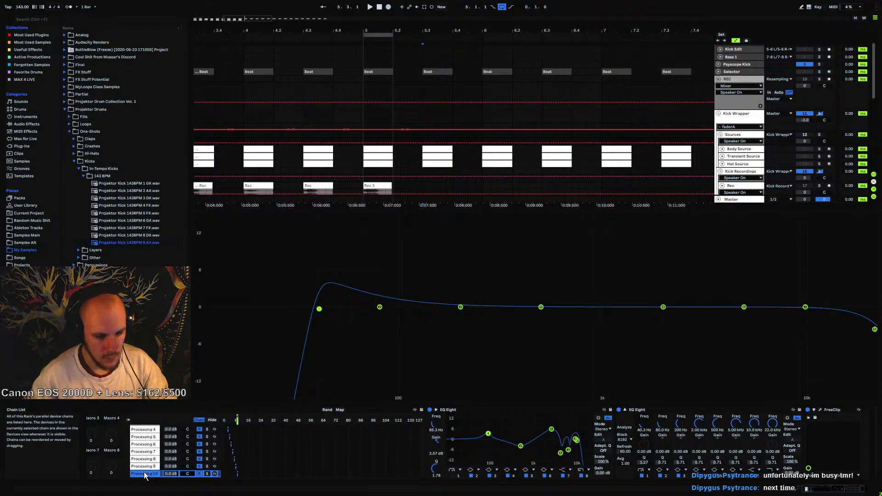
Delete both EQ Eight devices and FreeClip from the Processing 10 chain
left_click(836, 491)
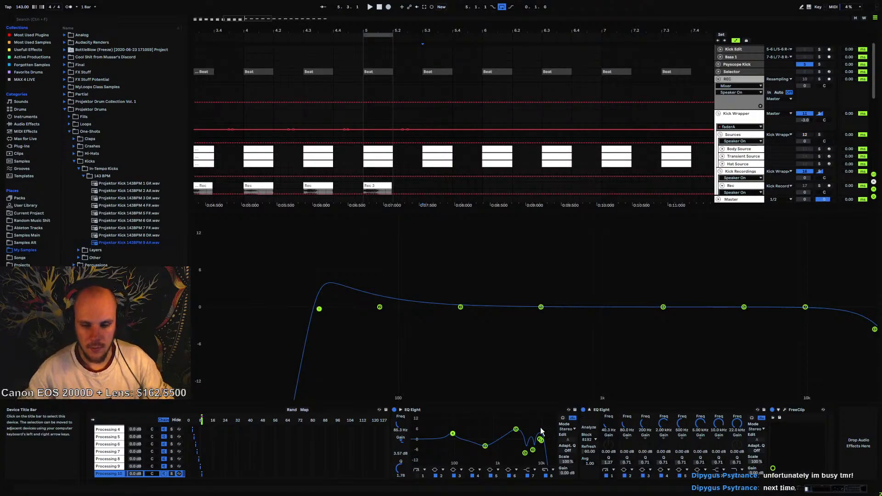
left_click(481, 409)
left_click(588, 410)
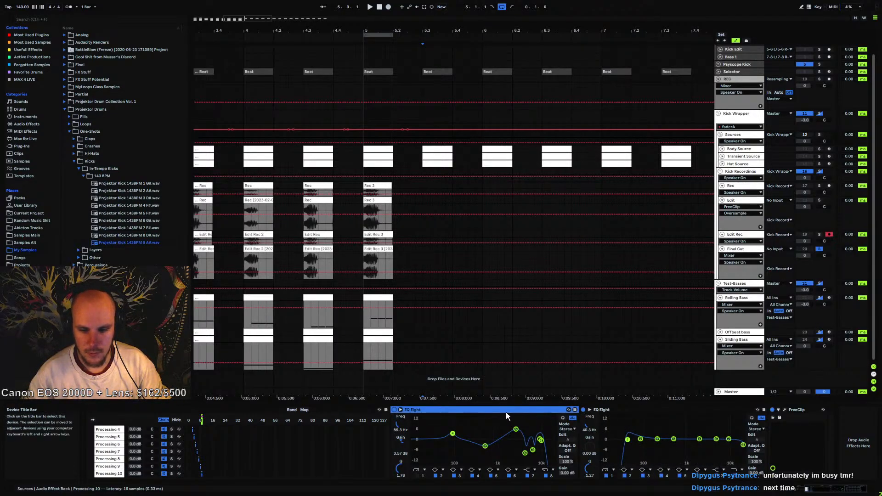
left_click(794, 411, "shift")
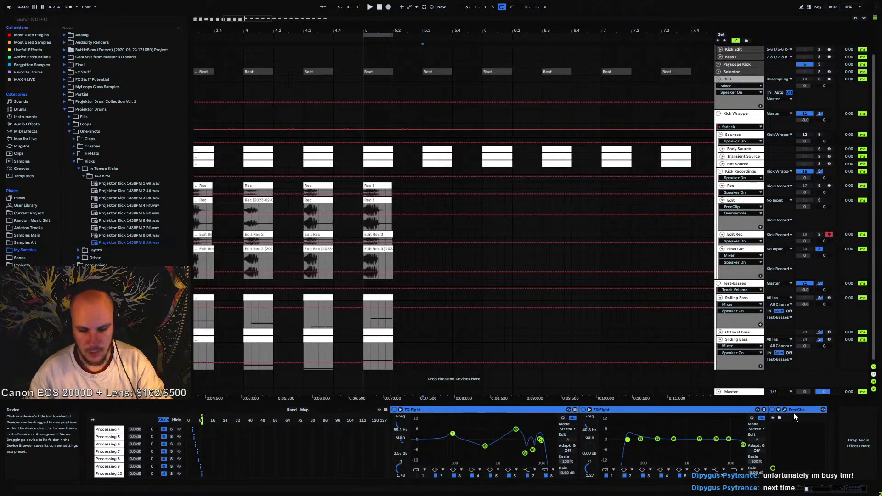
key("Delete")
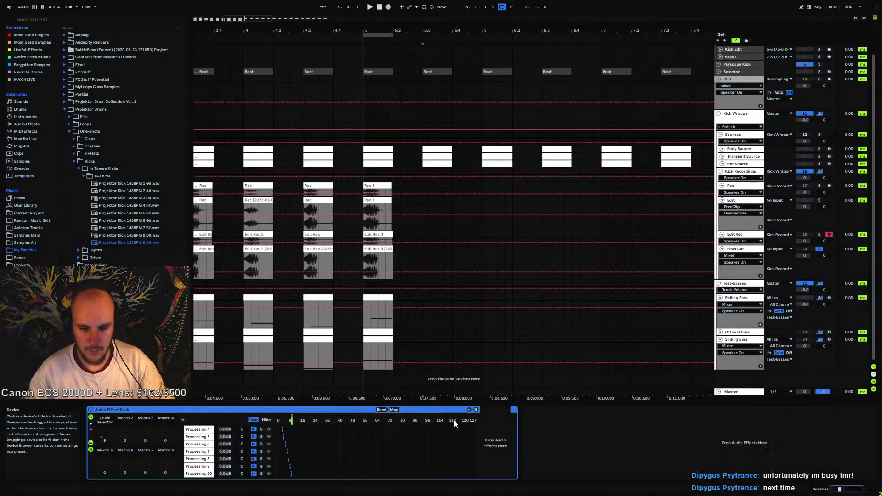
left_click(203, 475)
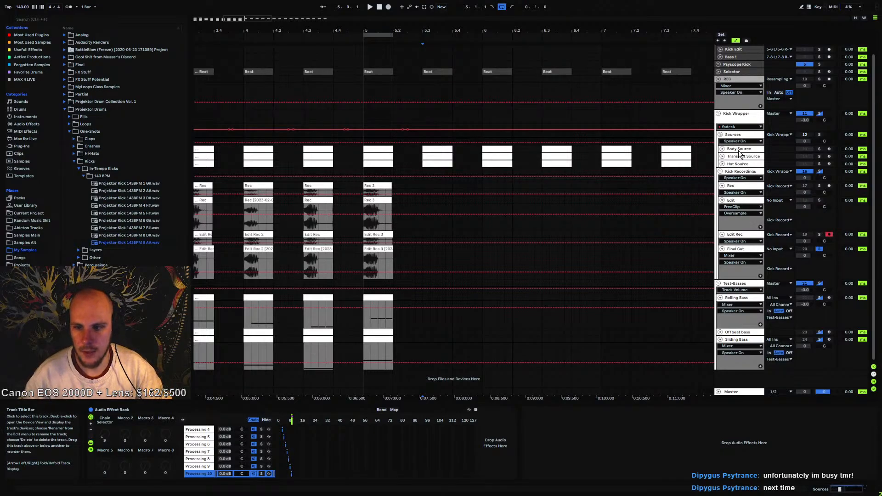
Set the arrangement loop to the Beat clip at 5.3 and play it
left_click(434, 70)
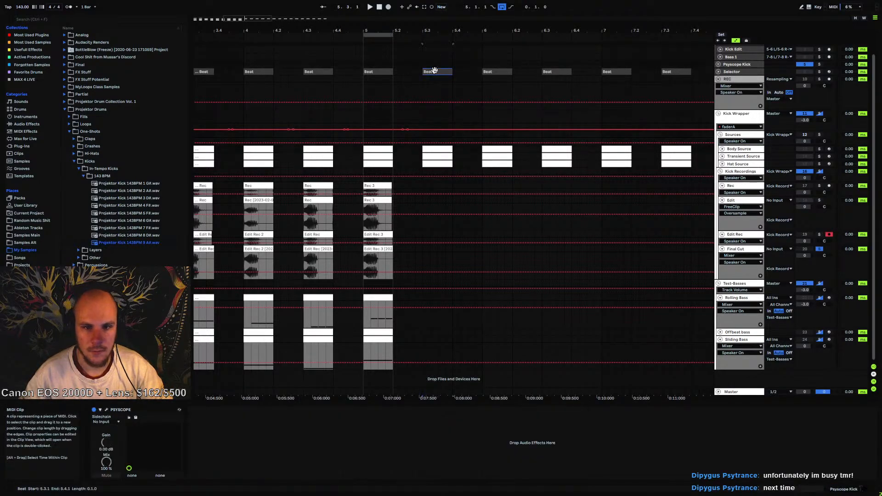
key("ctrl+l")
key("space")
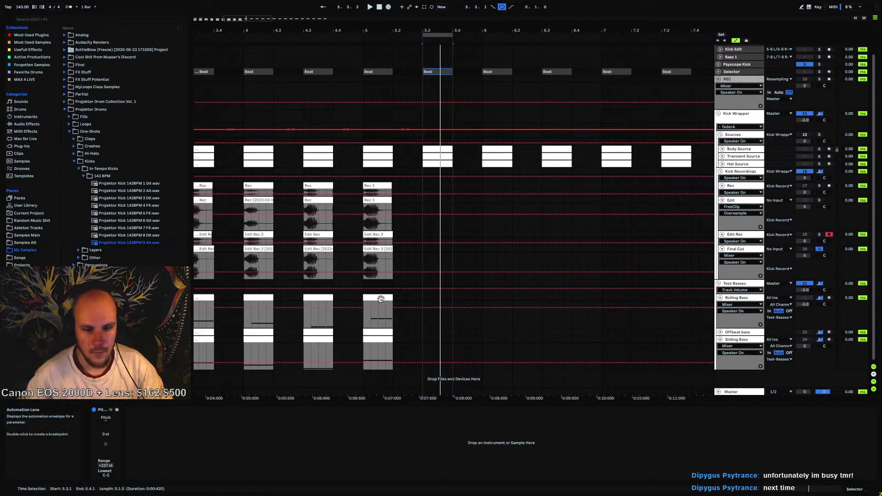
Copy the rolling, offbeat and sliding bass clips from bar 5 to beat 5.3
left_click(380, 299)
left_click(380, 339, "shift")
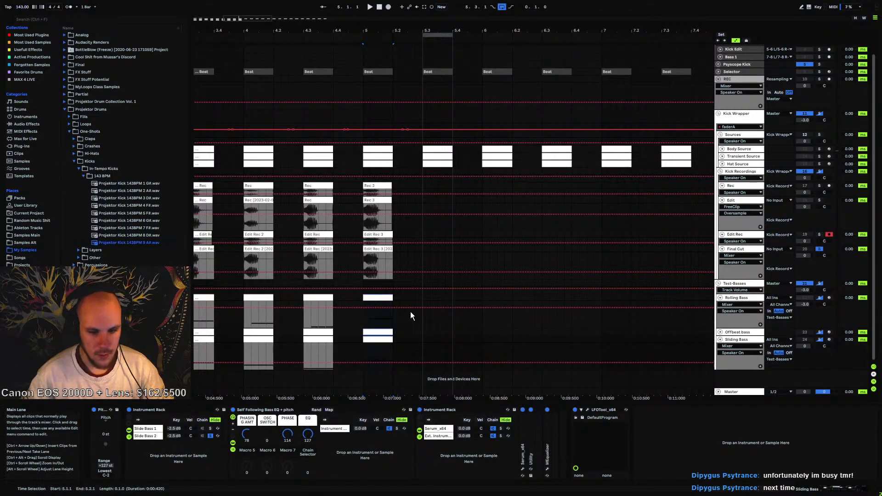
left_click(425, 295)
key("ctrl+v")
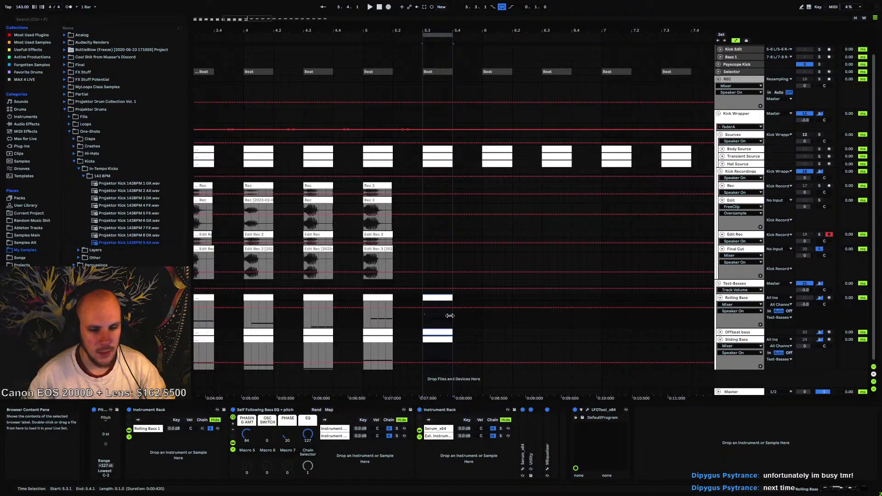
Transpose all notes of the Rolling Bass clip at 5.3 down two semitones to G#0 and check playback
left_click(444, 296)
left_click_drag(482, 450, 740, 439)
key("Down")
key("Down")
key("space")
key("space")
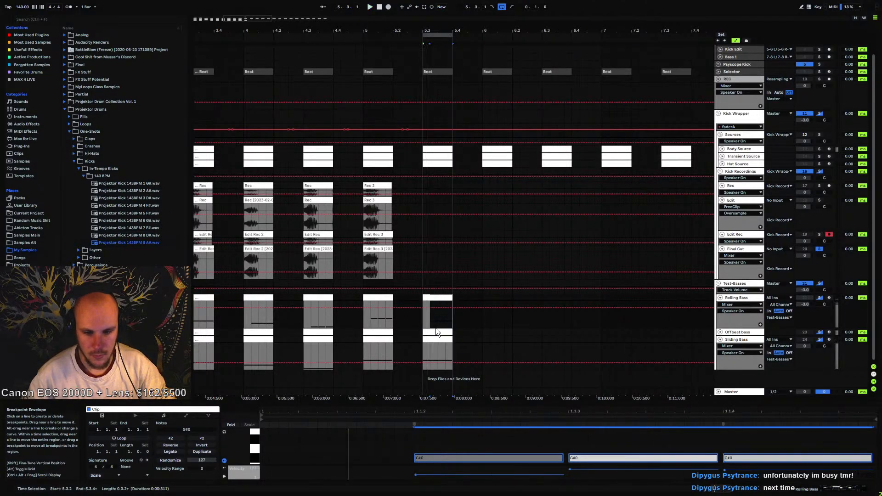
Transpose the notes in the Offbeat bass and Sliding Bass clips at 5.3 to G#0
left_click(436, 331)
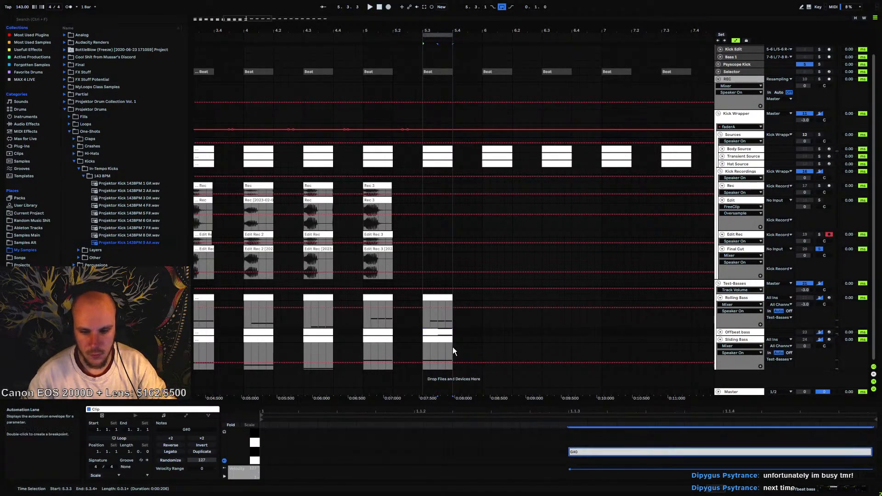
left_click(443, 343)
left_click(551, 433)
key("Down")
key("Down")
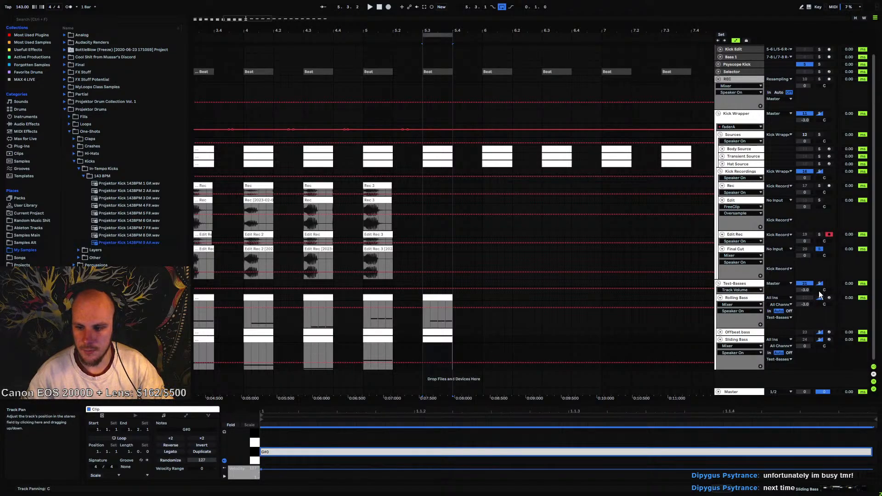
Turn off the Final Cut solo and play the 5.3 loop with the Rolling Bass
left_click(442, 310)
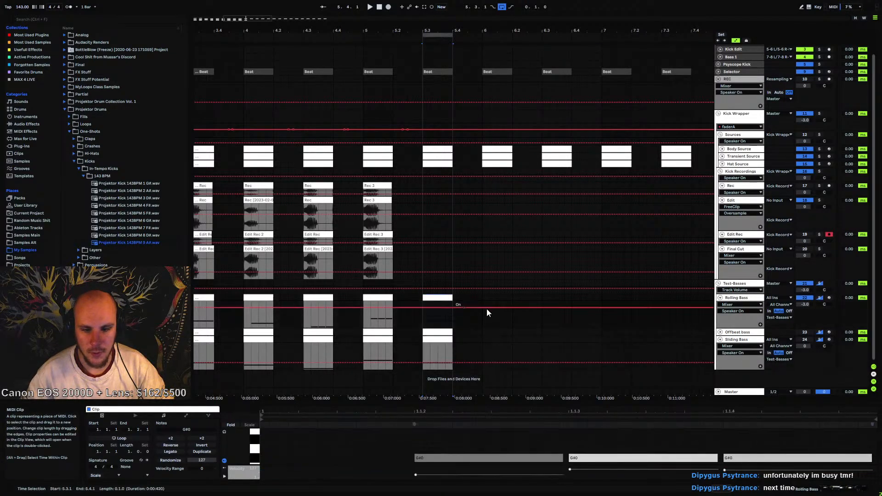
key("space")
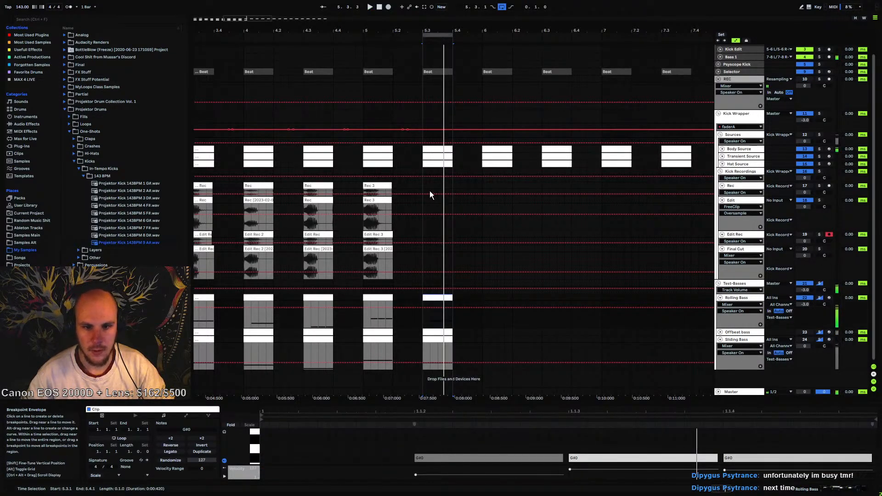
Turn the Sources group on and move the Body Source clip's note at 5.3 to F#0
left_click(805, 135)
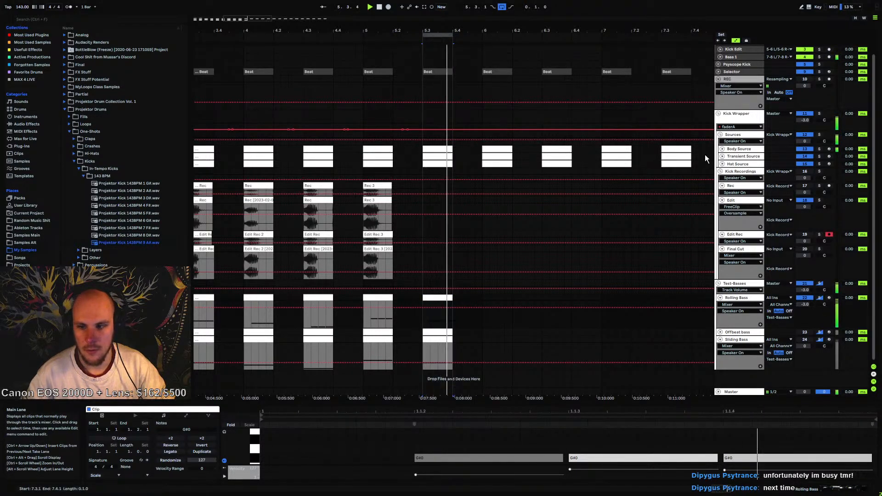
left_click(432, 147)
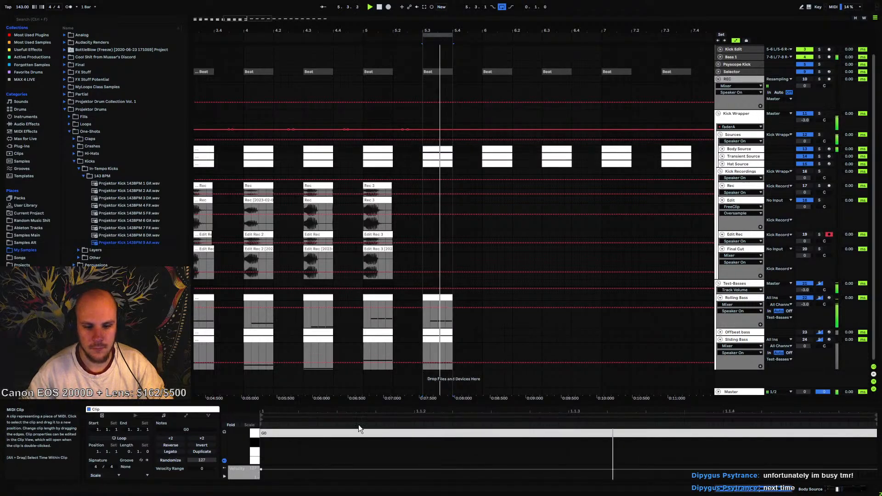
left_click_drag(340, 433, 343, 442)
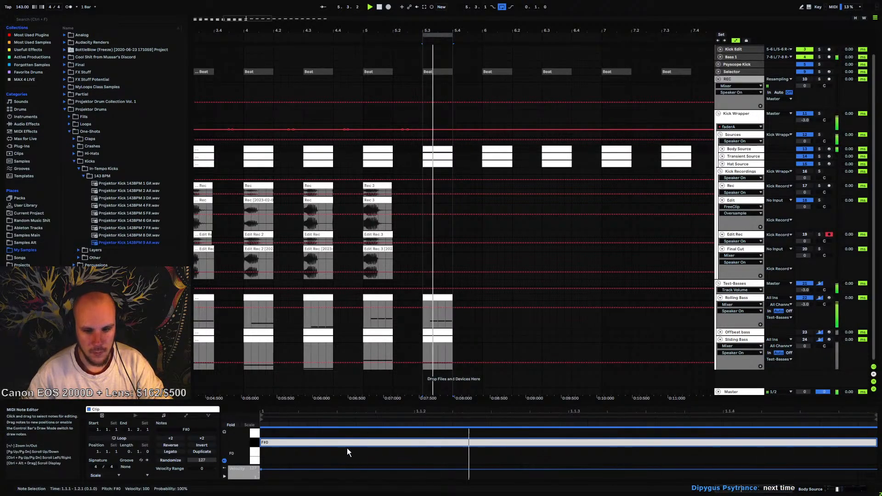
Reshape the early dip of the LFO 3 curve in Body 10's Serum and check LFO 1
double_click(739, 150)
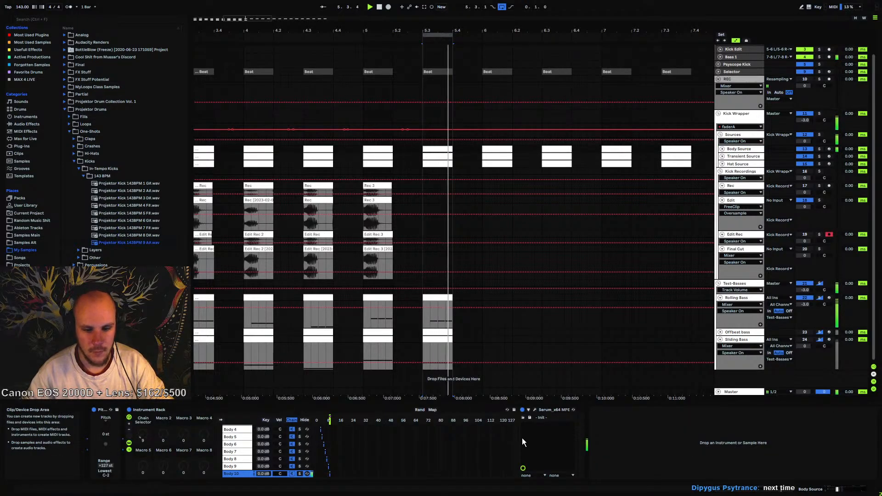
left_click(534, 409)
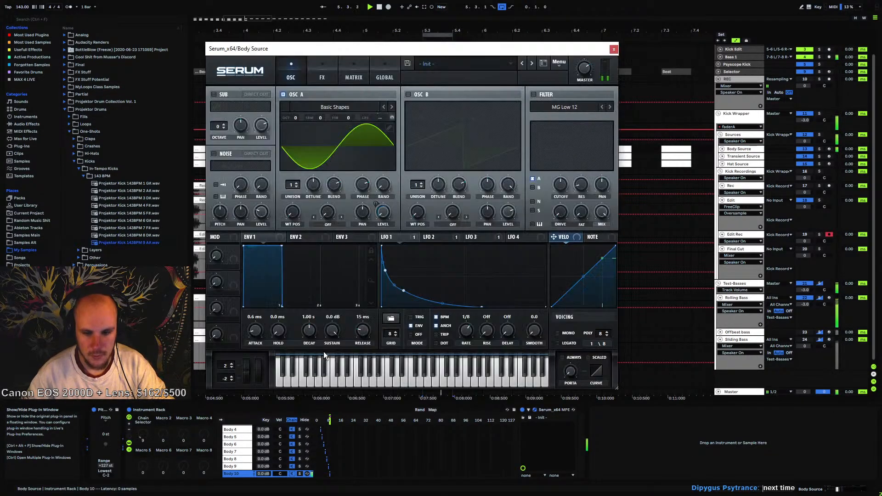
left_click(475, 236)
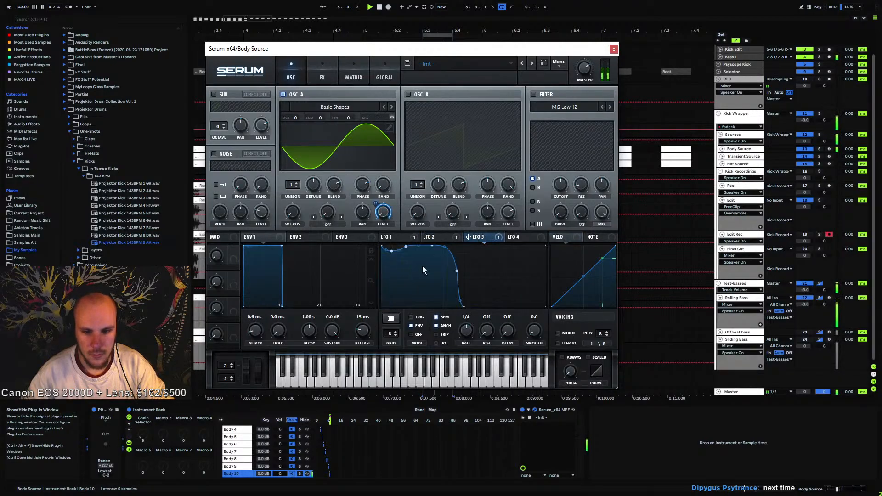
left_click_drag(394, 255, 410, 248)
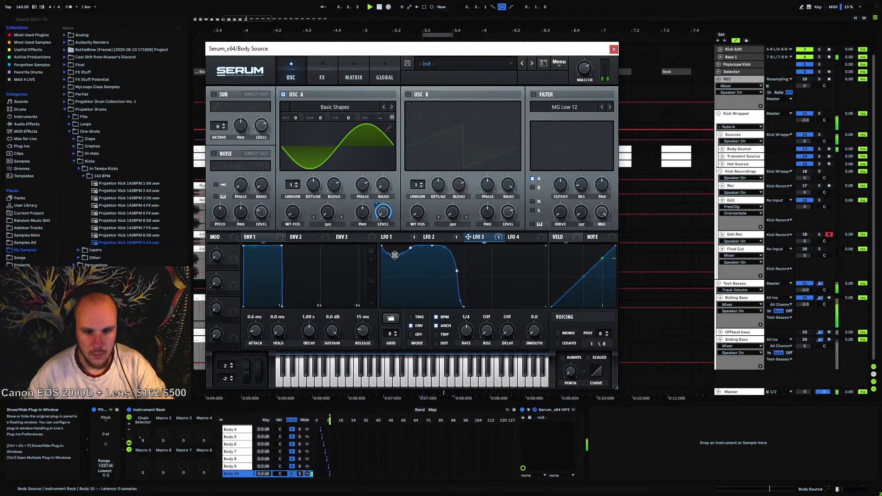
left_click(391, 237)
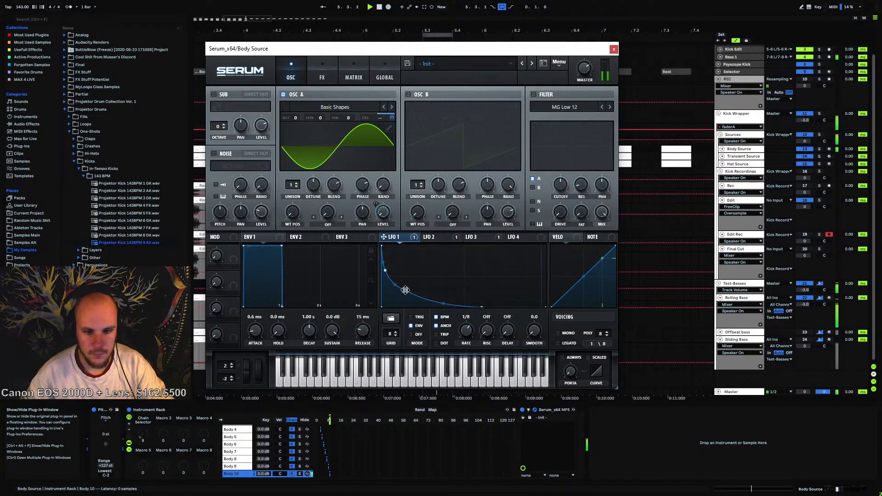
left_click(614, 50)
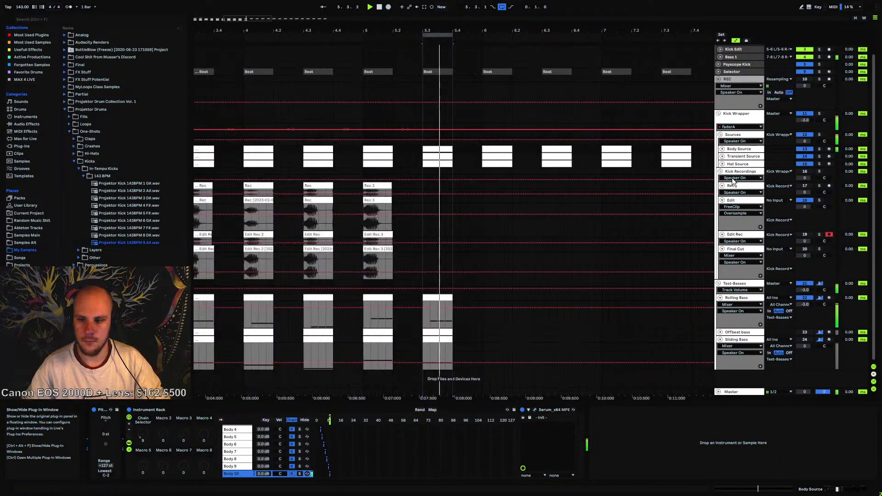
Duplicate the Transient 9 chain in the Transient Source rack and rename the copy Transient 10
left_click(739, 156)
left_click(241, 473)
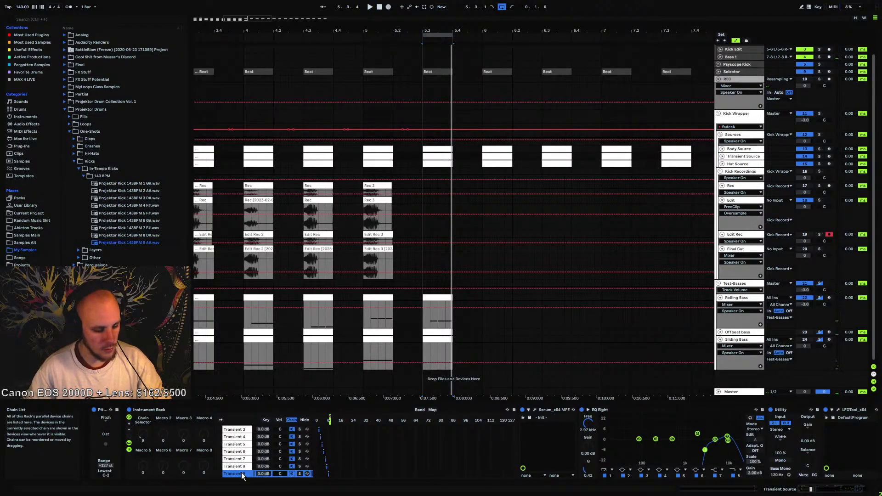
right_click(242, 475)
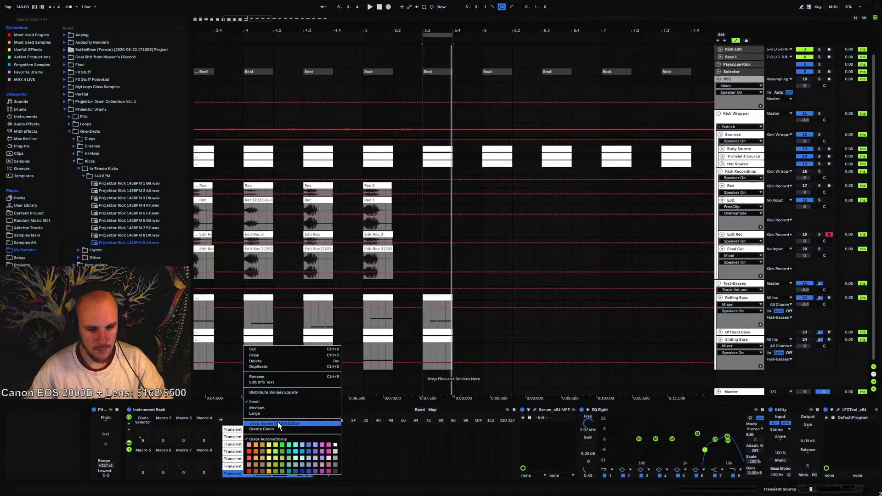
left_click(271, 377)
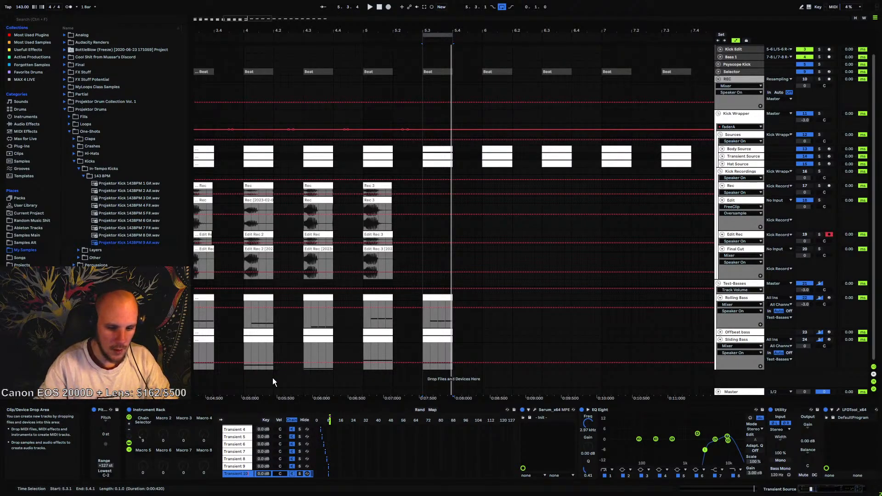
left_click(236, 468)
left_click(236, 473)
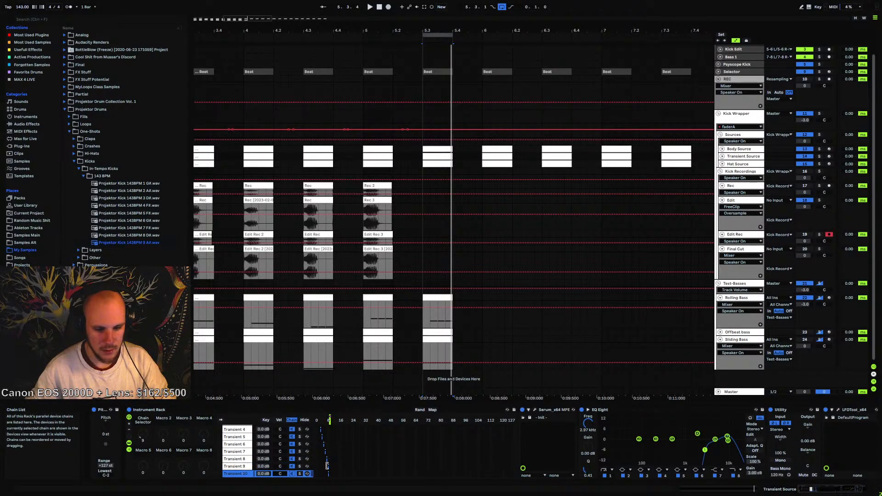
Try XF_KikAtk_40 as the noise sample in Transient 10's Serum and play it in the loop
left_click(534, 410)
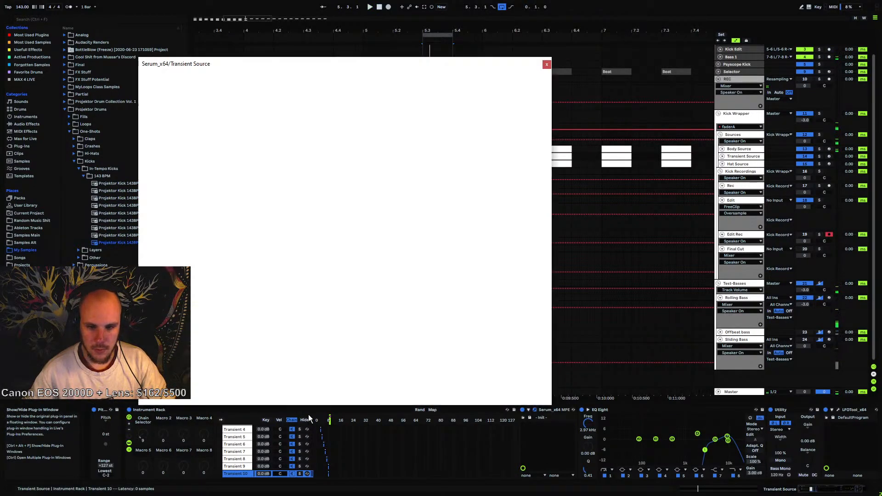
left_click(197, 182)
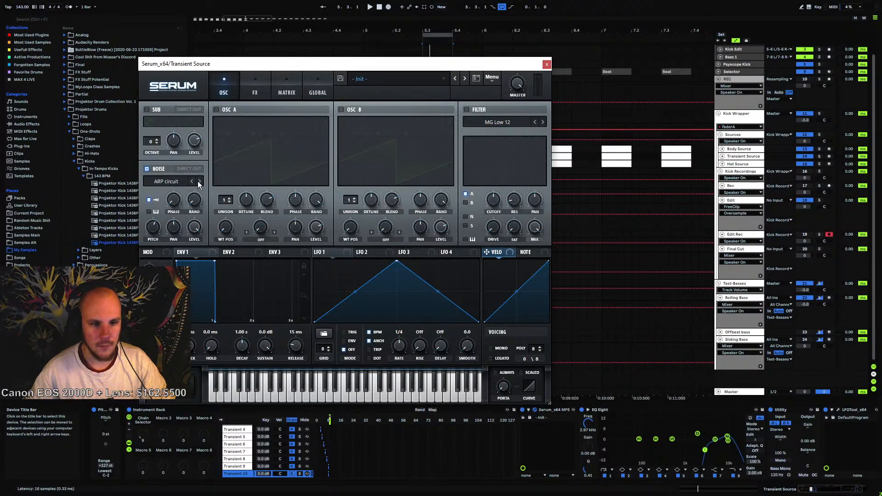
left_click(158, 182)
mouse_move(174, 204)
left_click(294, 266)
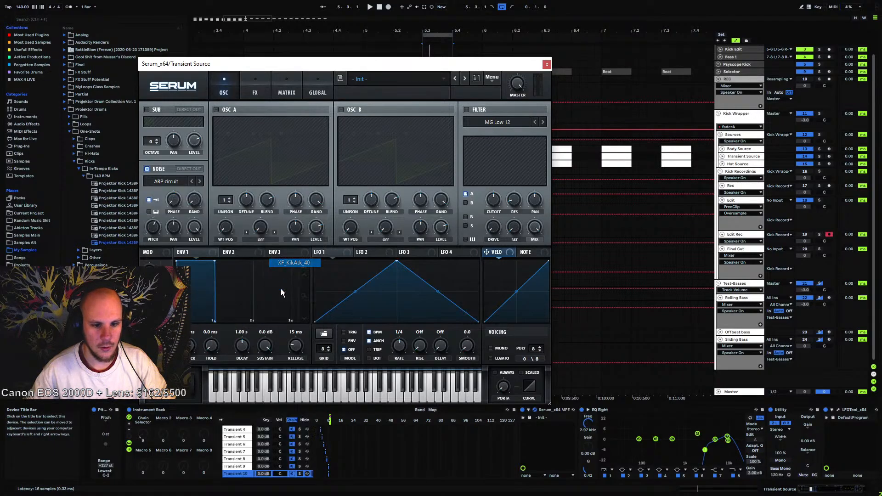
key("space")
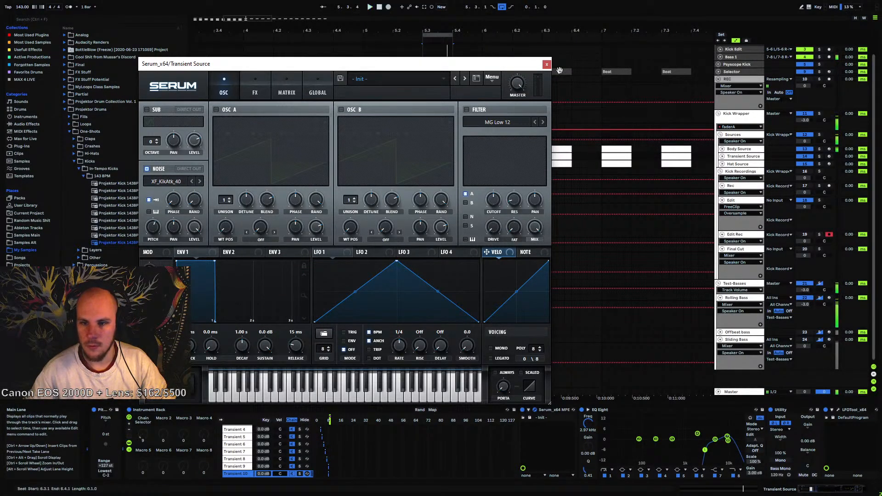
left_click(546, 64)
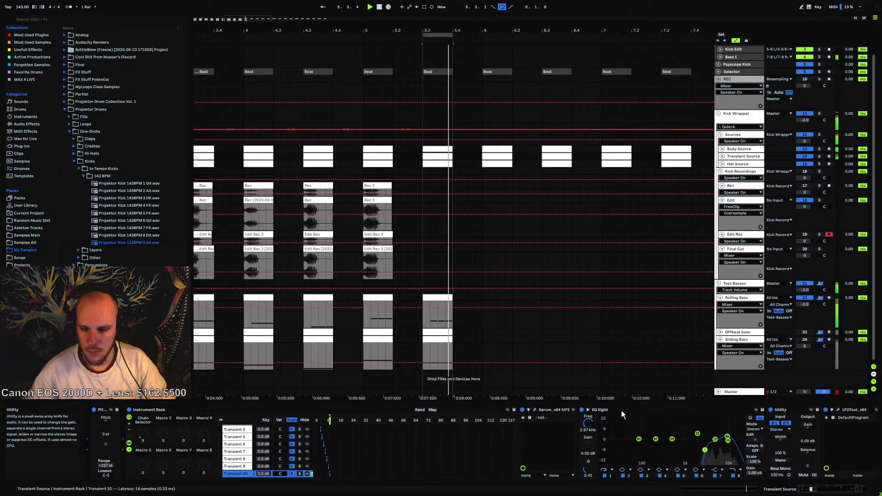
Load XF_KikAtk_42 as the noise sample in Transient 10's Serum
left_click(534, 409)
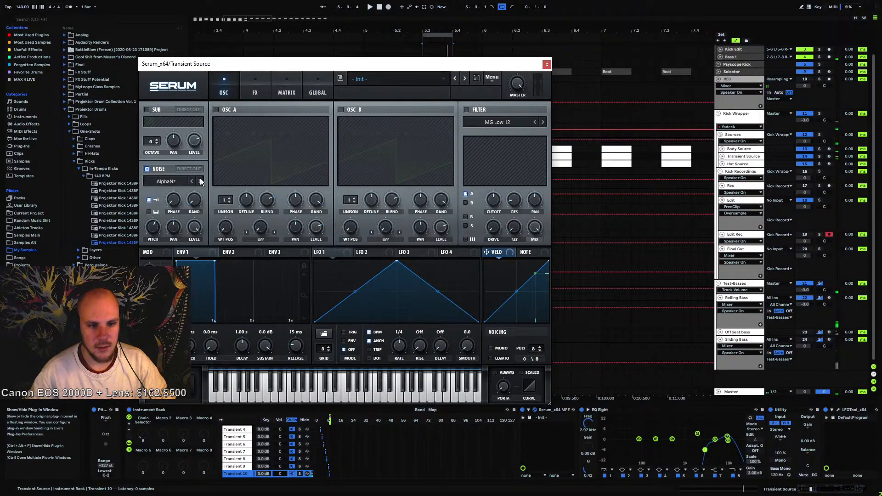
left_click(175, 182)
left_click(292, 254)
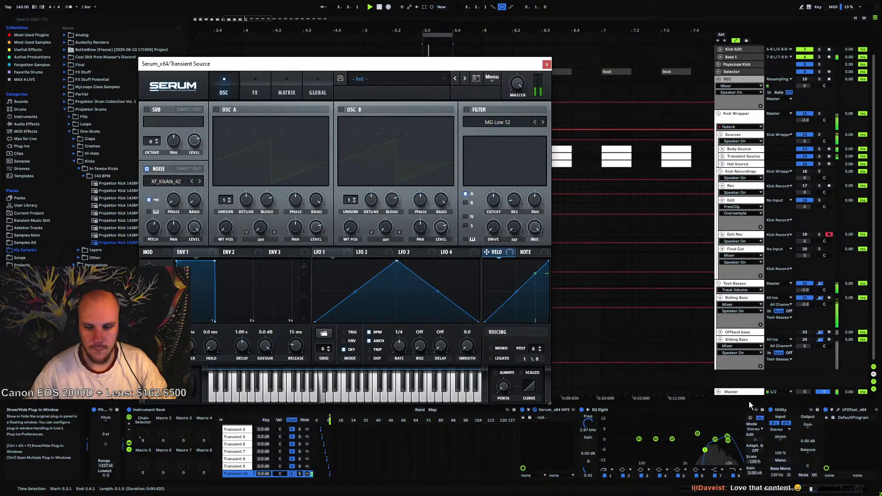
Adjust Transient 10's noise pitch and reshape its EQ Eight curve, boosting one band about 4.34 dB near 5 kHz
left_click_drag(705, 449, 697, 446)
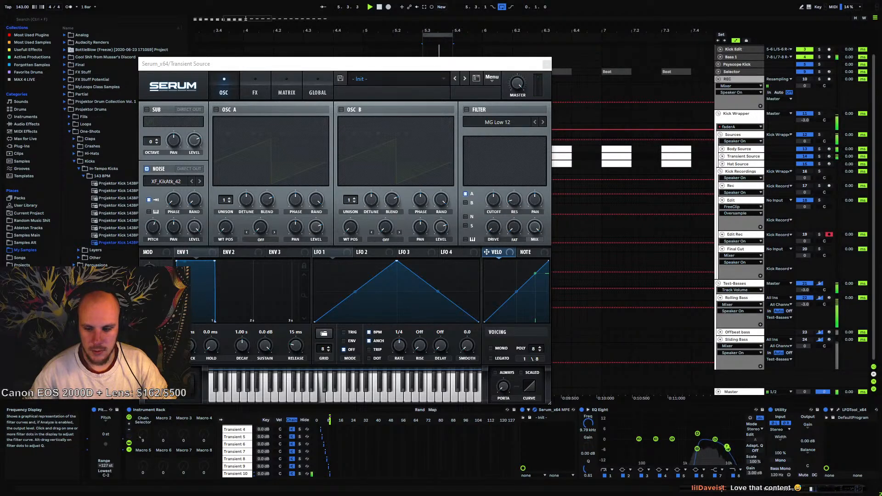
left_click_drag(727, 443, 728, 442)
left_click(159, 229)
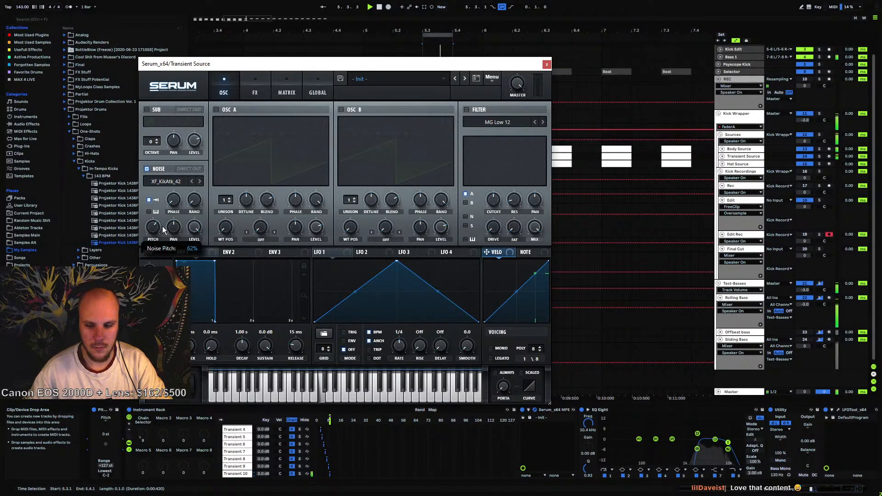
left_click_drag(163, 226, 165, 225)
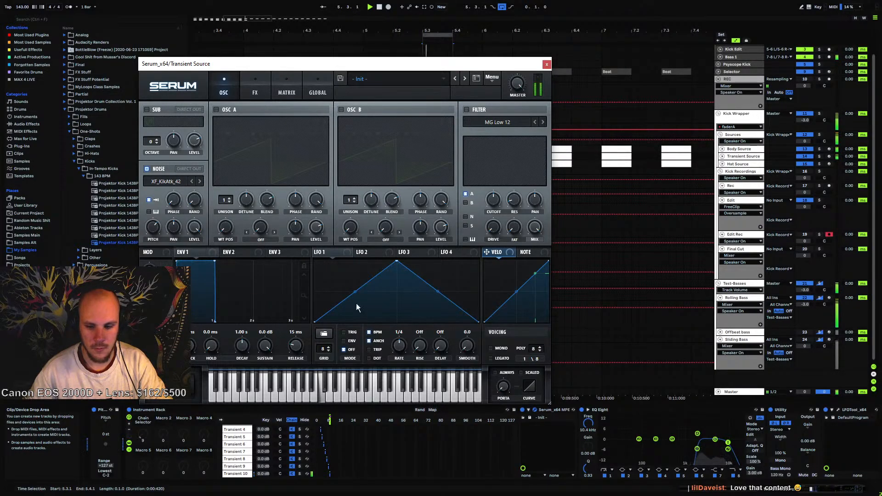
left_click_drag(697, 449, 715, 436)
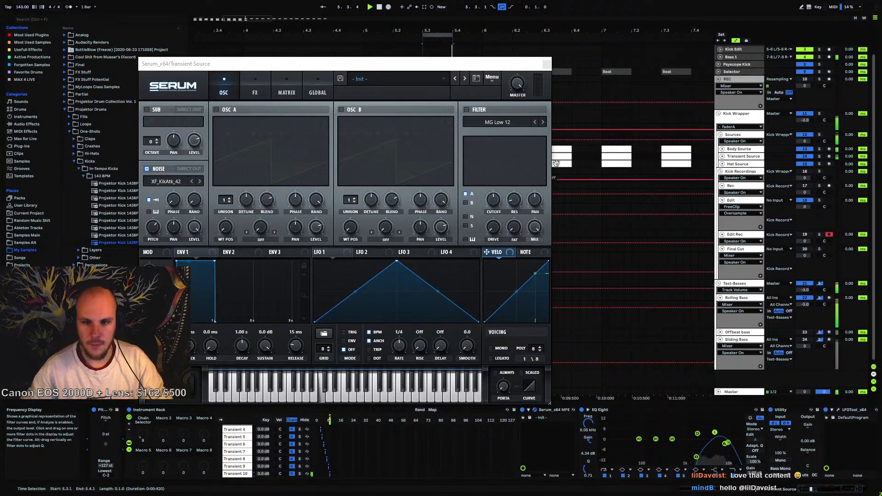
left_click(547, 65)
Duplicate the Hat 8 chain in the Hat Source rack and rename the copy Hat 9
left_click(741, 165)
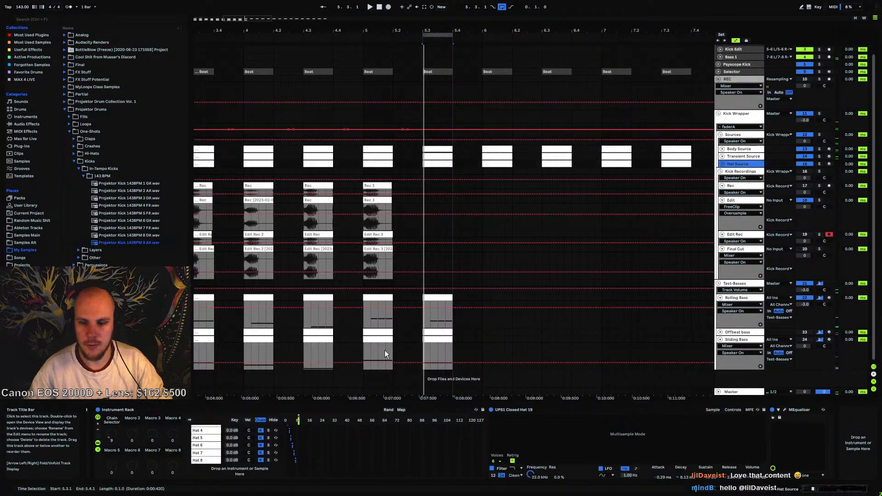
left_click(205, 460)
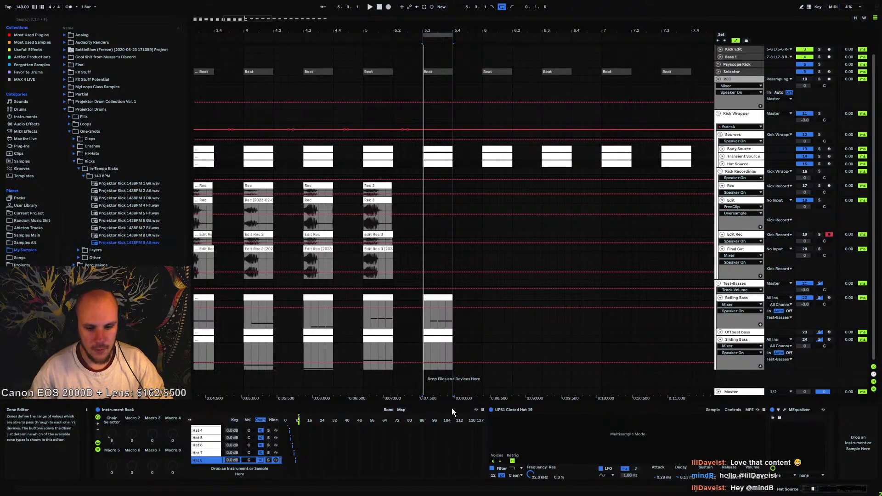
left_click(739, 155)
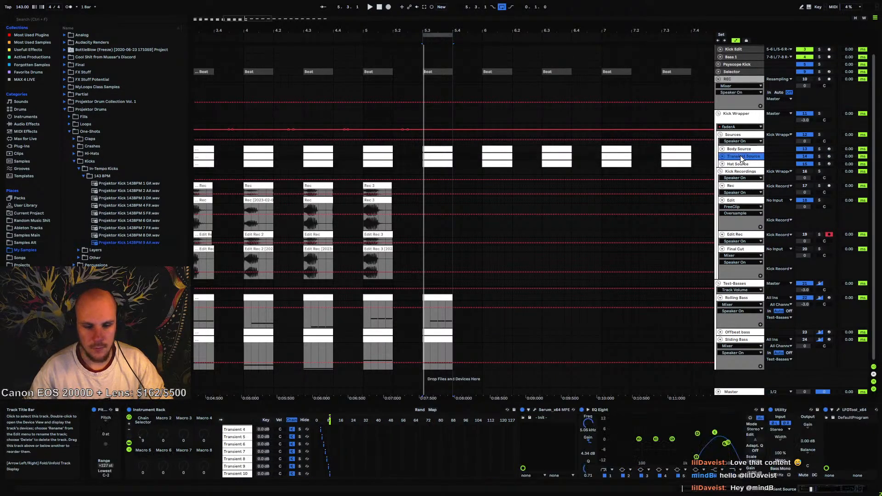
left_click(740, 164)
left_click(205, 460)
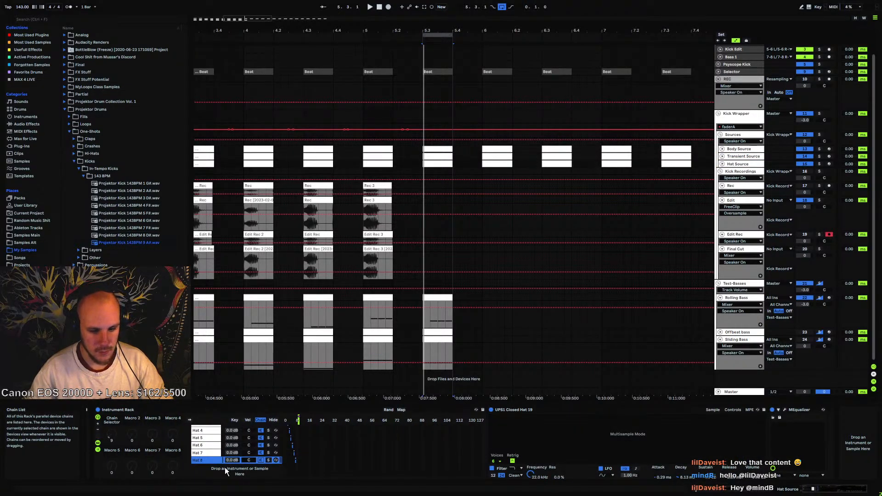
key("ctrl+d")
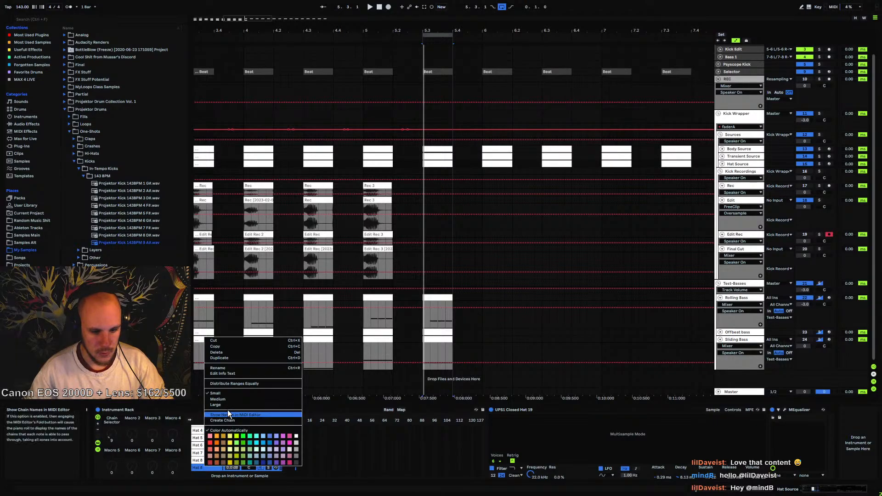
left_click(227, 373)
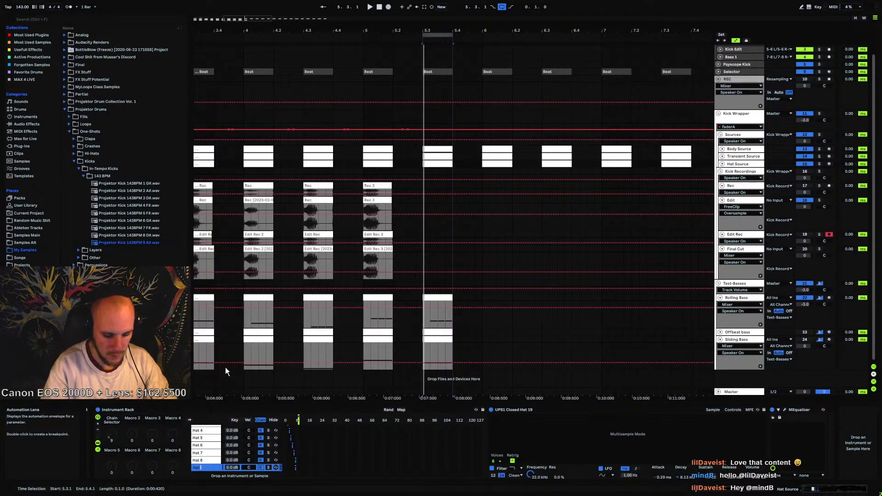
left_click(216, 460)
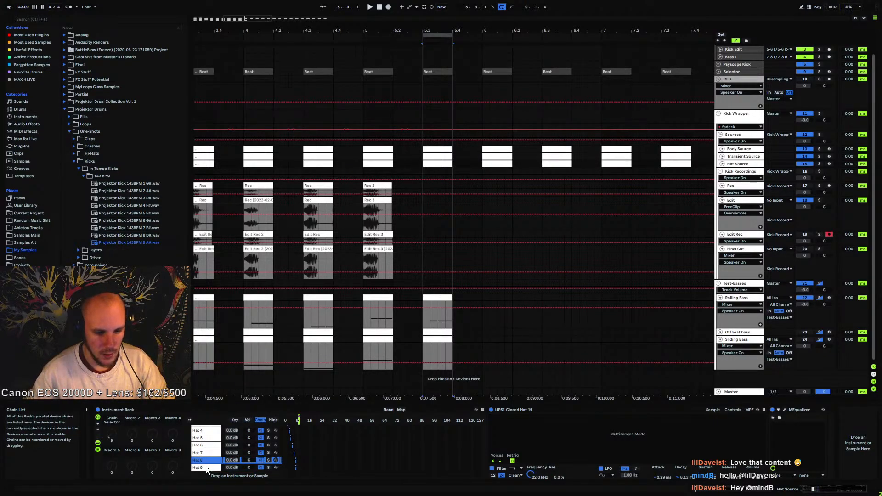
left_click(205, 467)
Delete the UPS1 Closed Hat 19 sampler and the MEqualizer from the Hat 9 chain
left_click(547, 410)
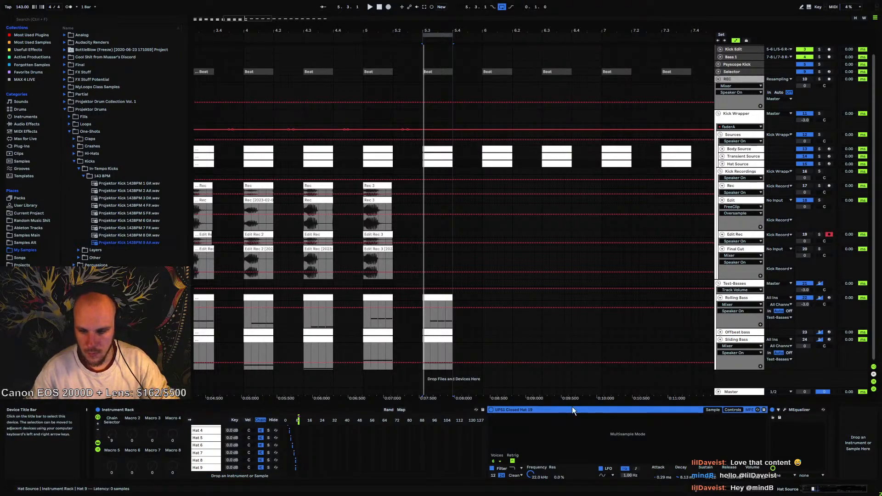
key("Delete")
key("Delete")
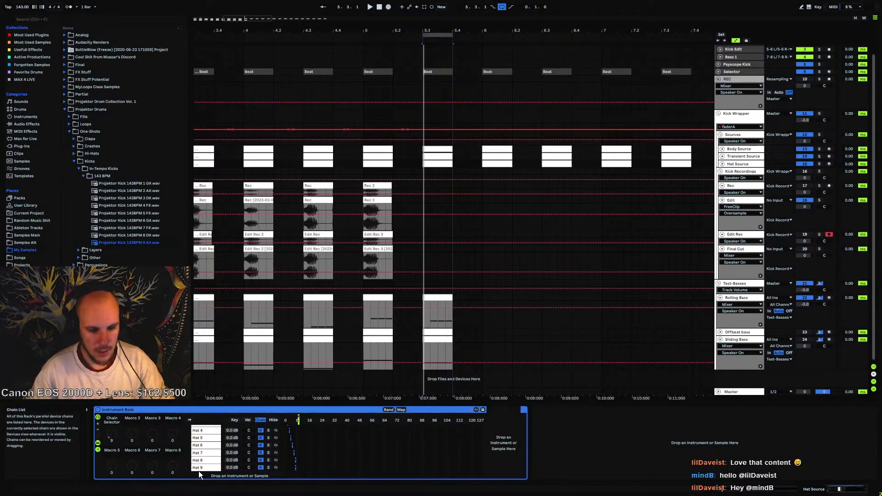
Duplicate the Hat 9 chain in the Hat Source rack and shift the copy's chain zone one position higher
left_click(203, 468)
key("ctrl+d")
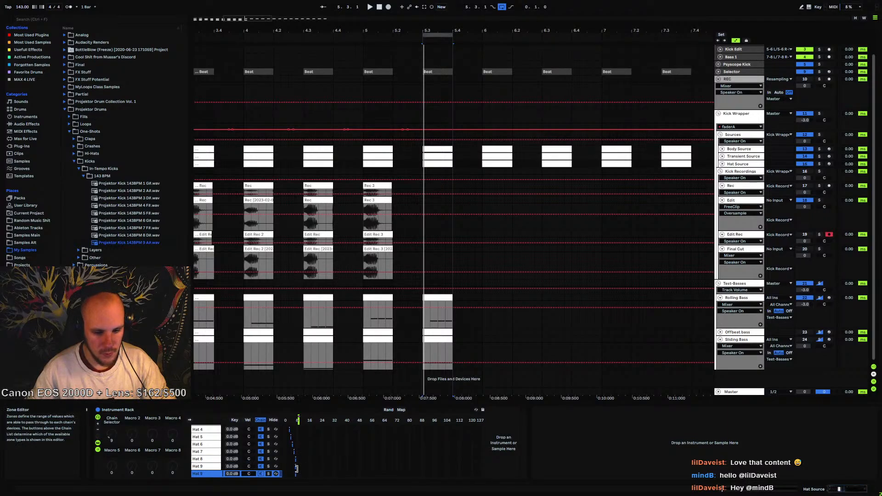
left_click(297, 473)
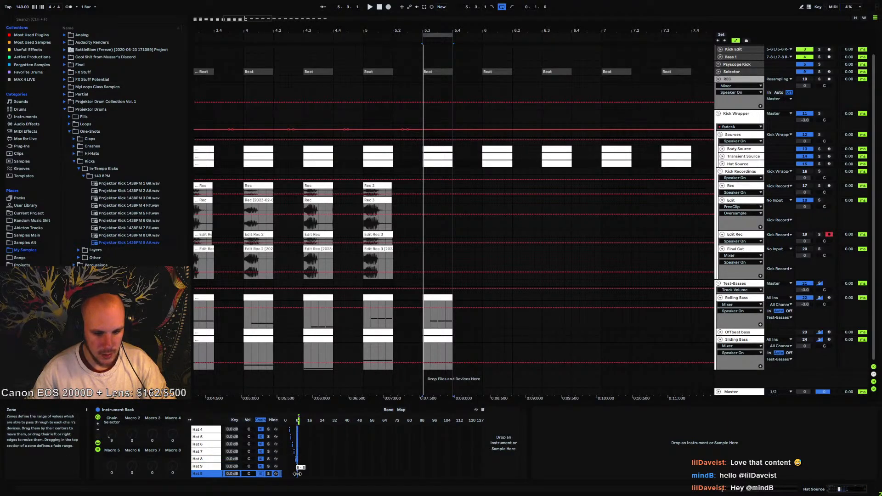
Check the Processing chains in the Sources and Edit racks, including the Edit track's EQ Eight curve
left_click(741, 149)
left_click(740, 135)
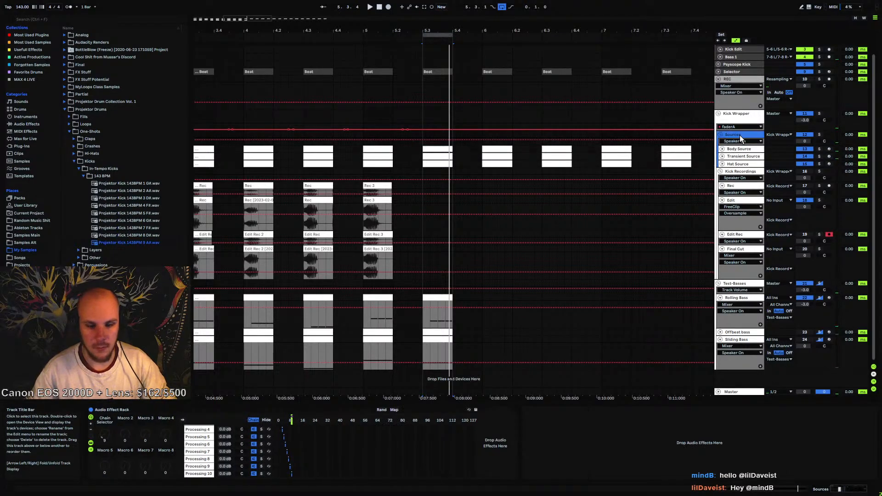
left_click(737, 201)
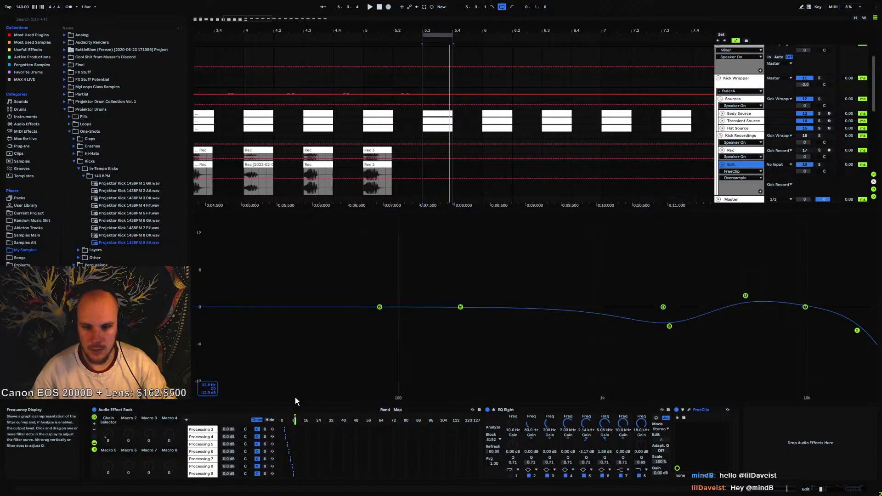
left_click(493, 409)
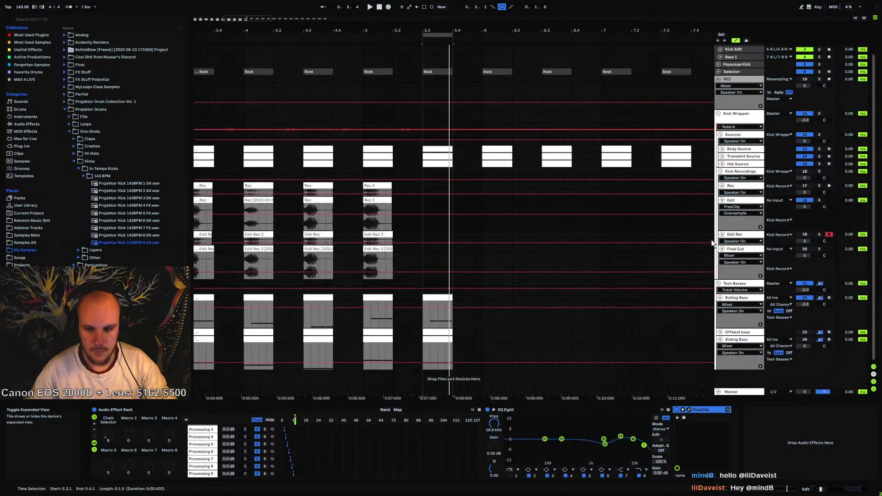
Rename the duplicated last chain in the Hat Source rack as Hat 10
left_click(737, 161)
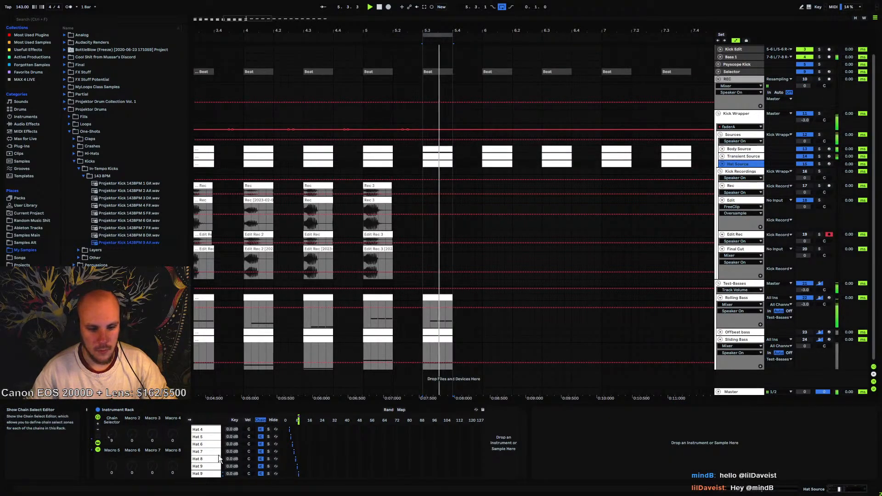
right_click(202, 474)
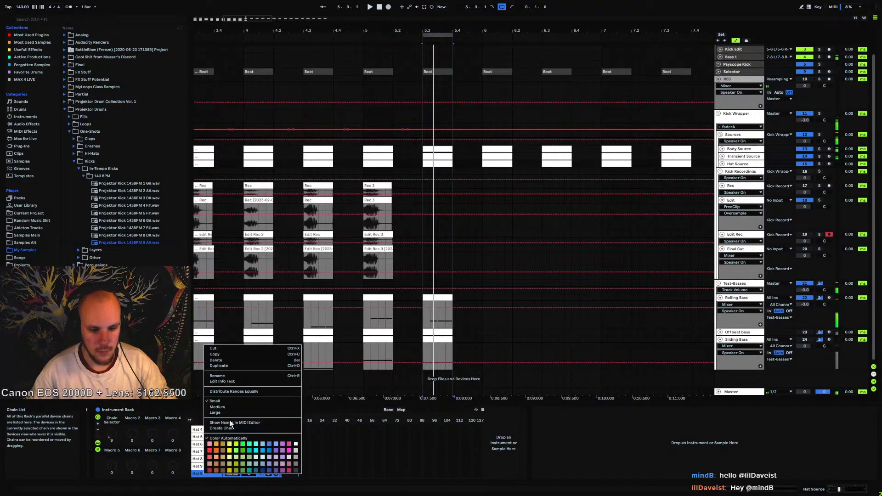
left_click(230, 377)
type("Hat")
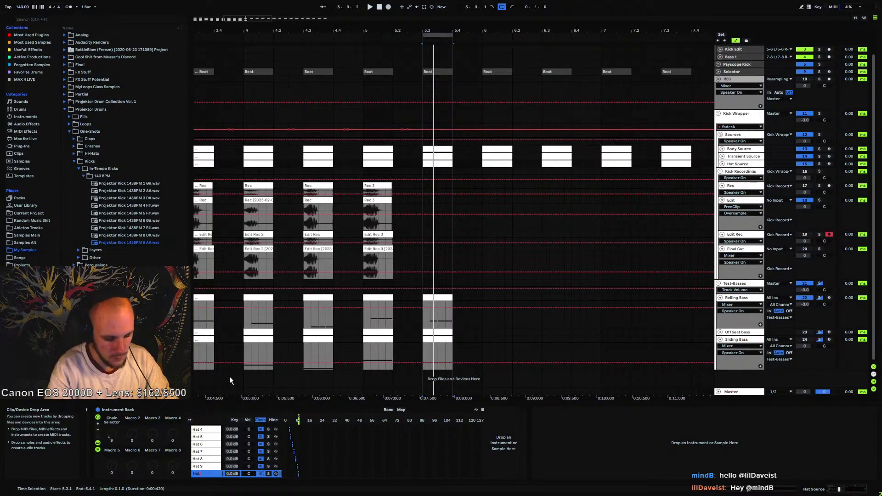
type(" 10")
key("Return")
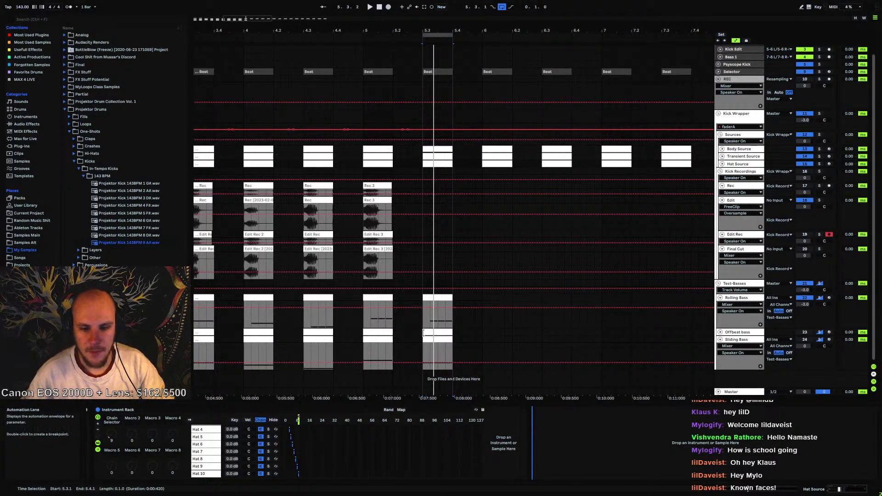
Load the PC2_Closed_Hat_6 sample from PSYTRANCE_INTELLIGENCE_2's PC2_HI_HATS folder into the Hat 10 chain
key("space")
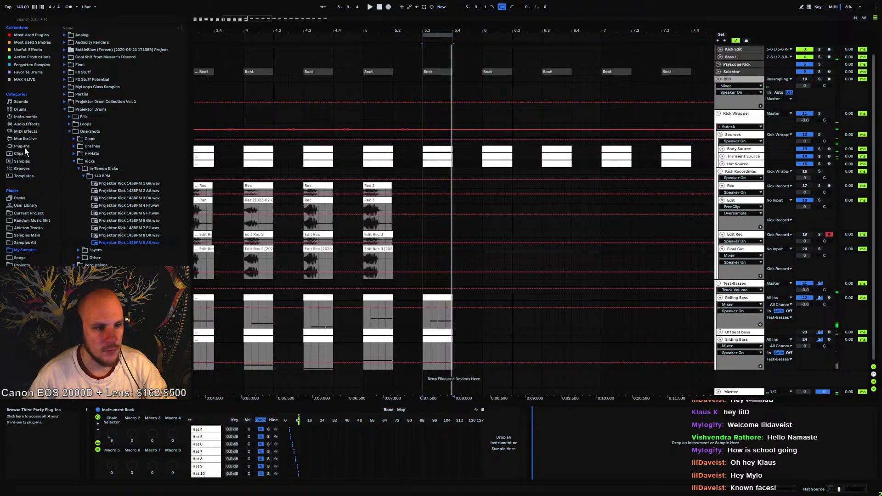
left_click(28, 236)
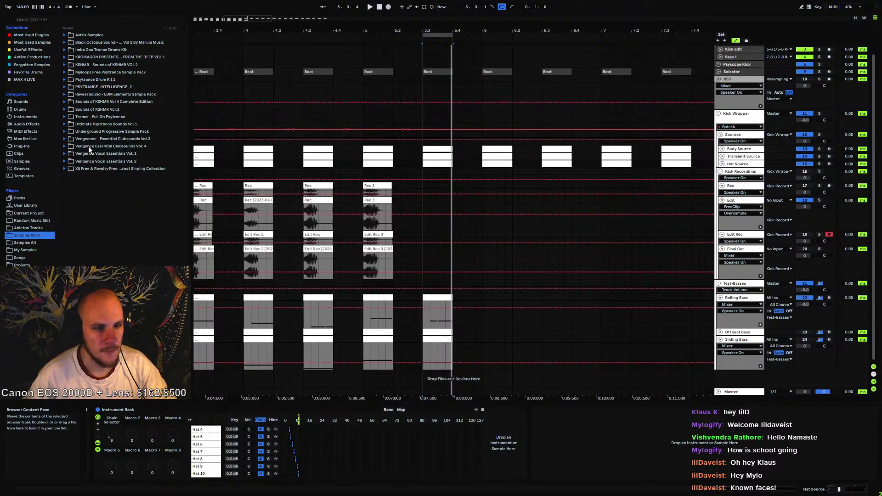
left_click(66, 87)
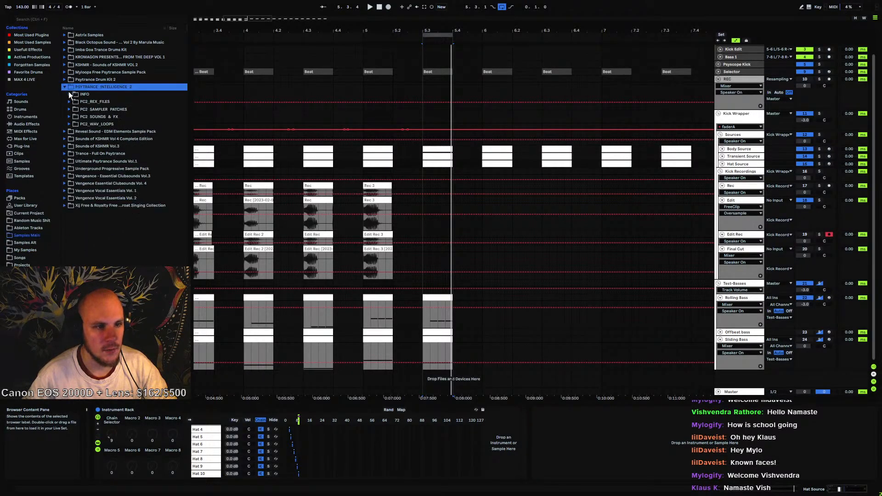
left_click(70, 116)
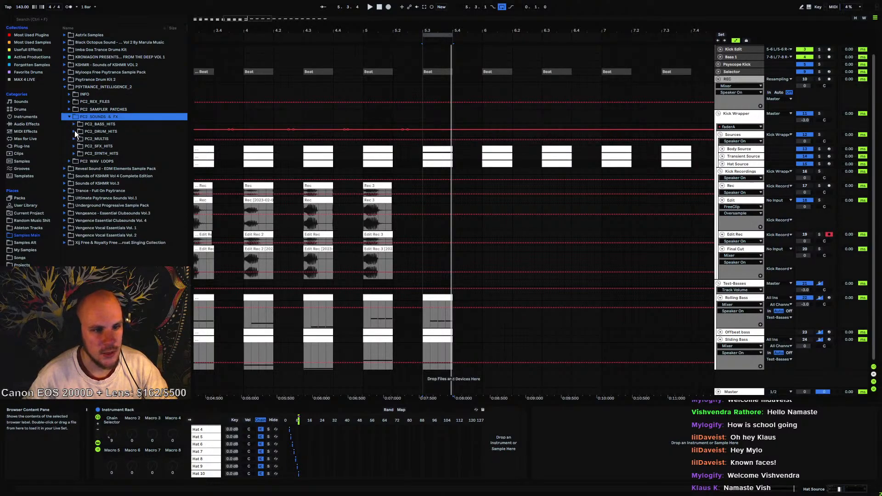
left_click(75, 131)
left_click(76, 153)
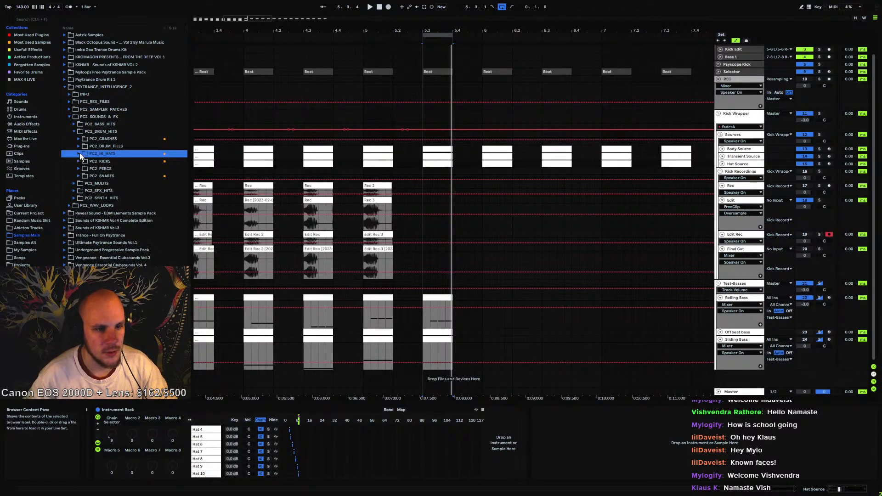
left_click(78, 153)
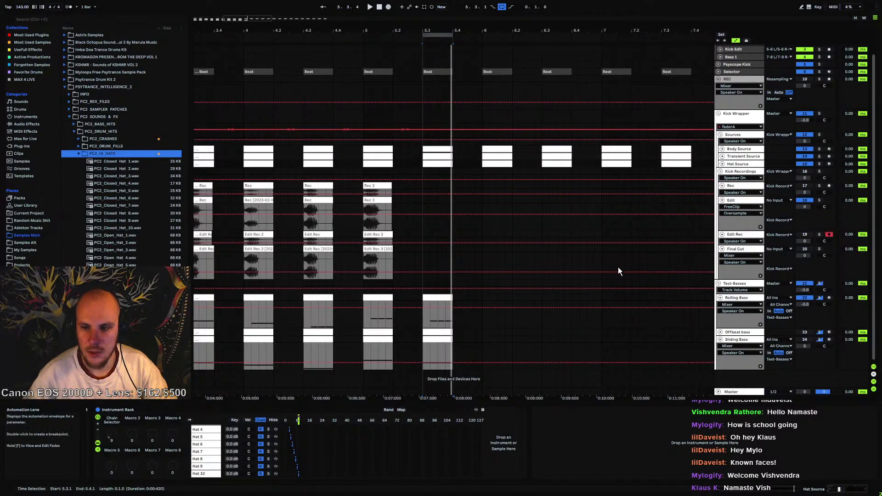
left_click(128, 200)
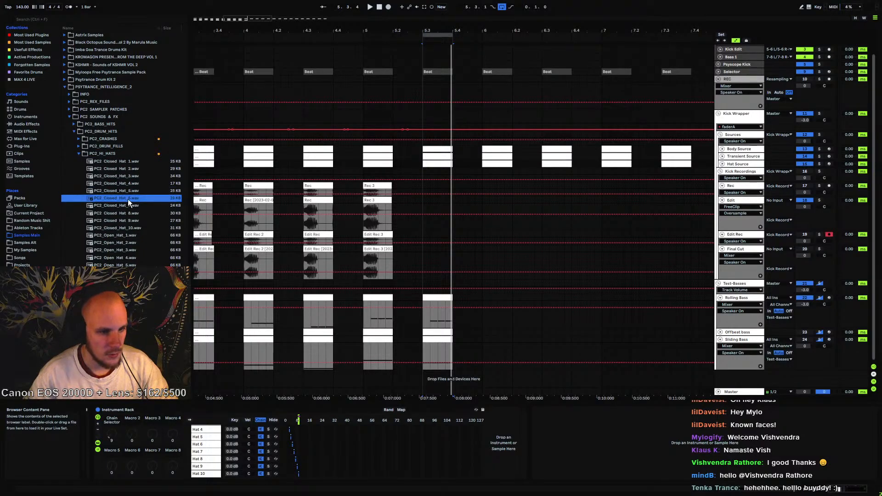
left_click_drag(110, 201, 495, 440)
left_click_drag(387, 389, 505, 443)
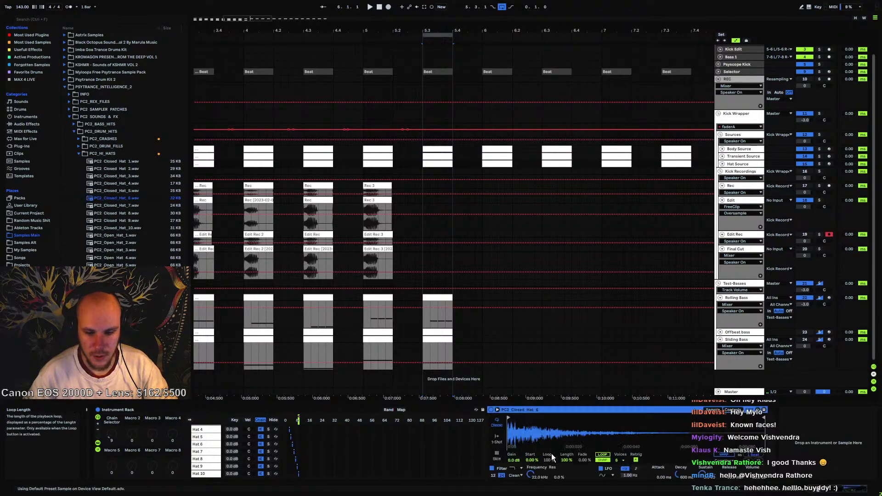
Shorten the amp envelope decay of Hat 10's sample to about 72 ms during playback
key("space")
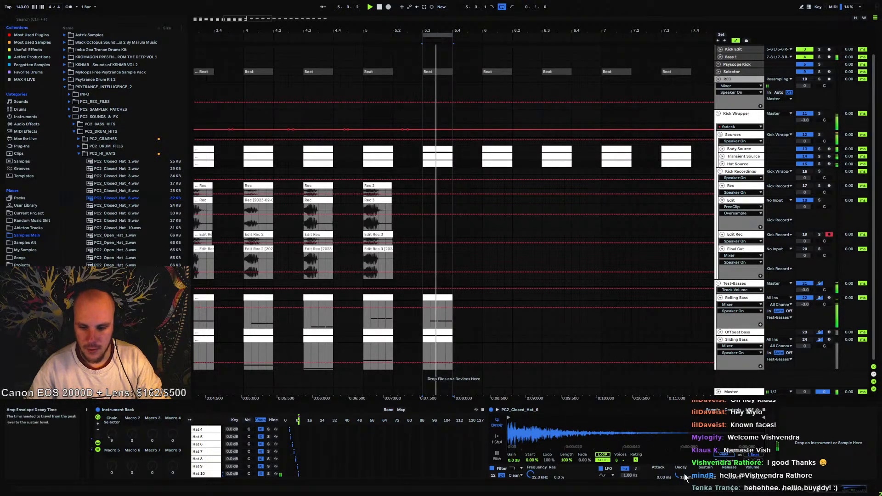
left_click_drag(682, 476, 683, 483)
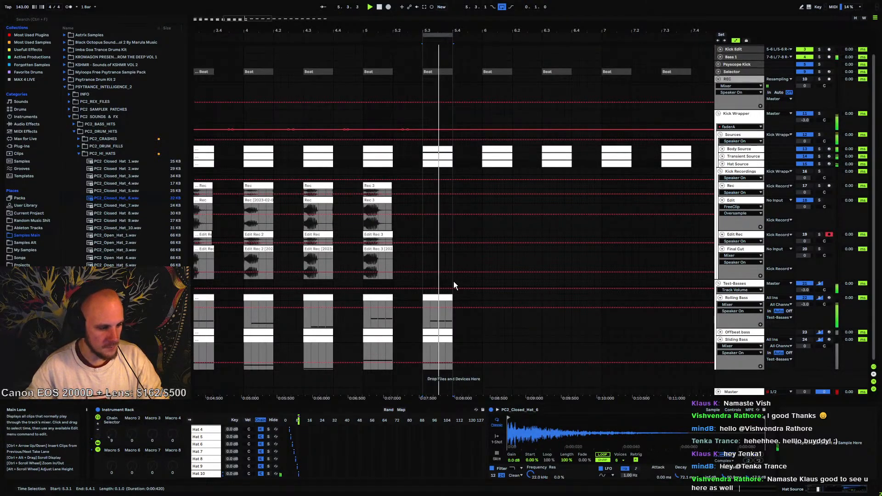
Stop playback, set the Rec track's insert point at 5.3.1 and arm that track for recording
left_click(423, 185)
key("space")
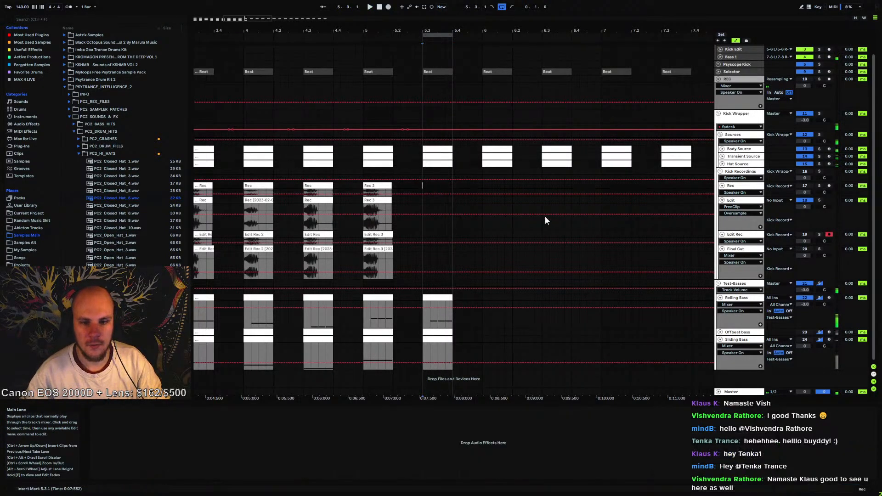
left_click(828, 185)
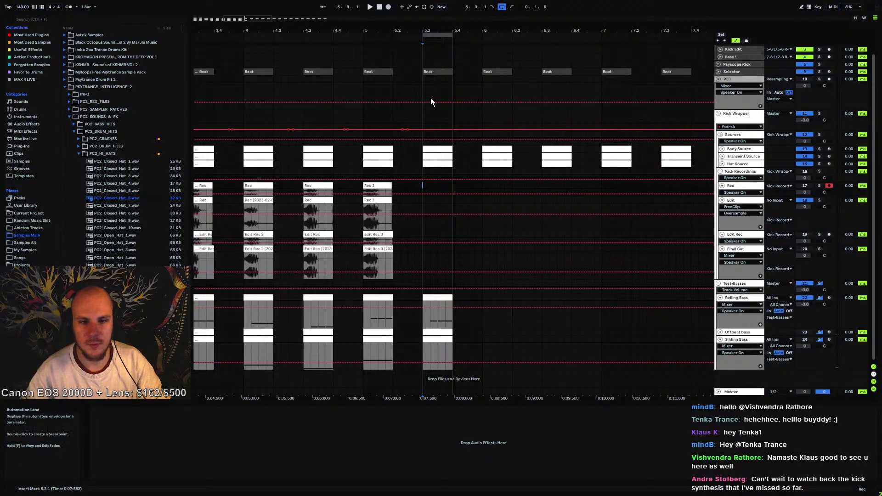
left_click_drag(424, 31, 488, 7)
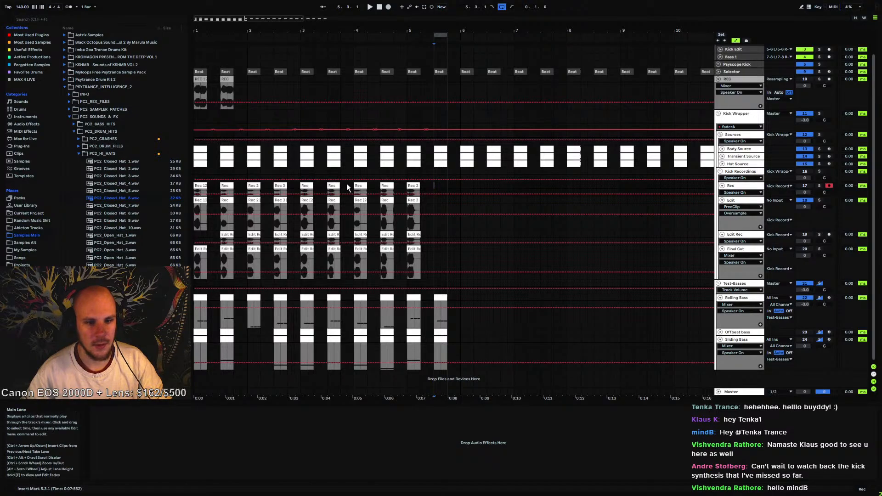
left_click_drag(348, 185, 166, 263)
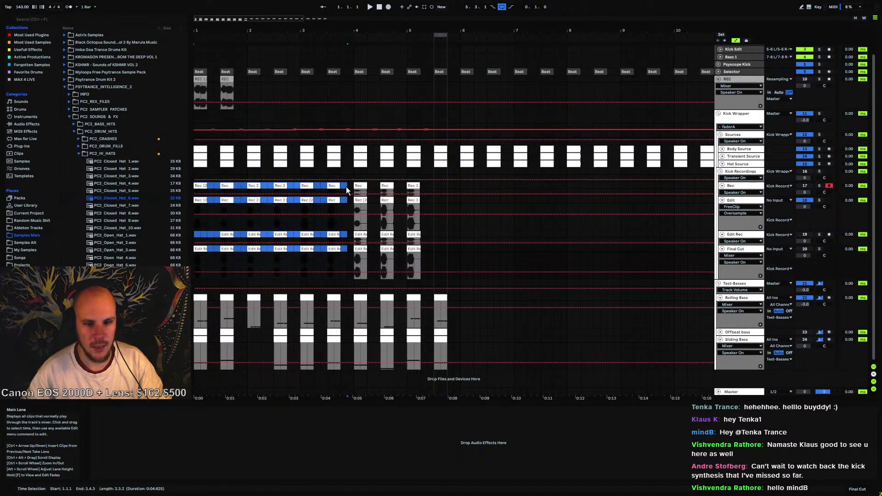
left_click_drag(350, 188, 436, 271)
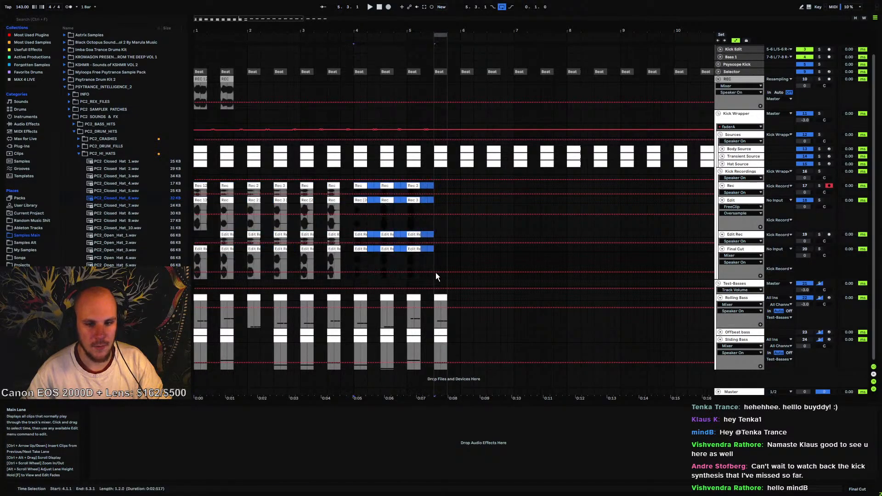
Try recording a kick take on the Rec track at 5.3.1 and delete the recorded clip
left_click(436, 185)
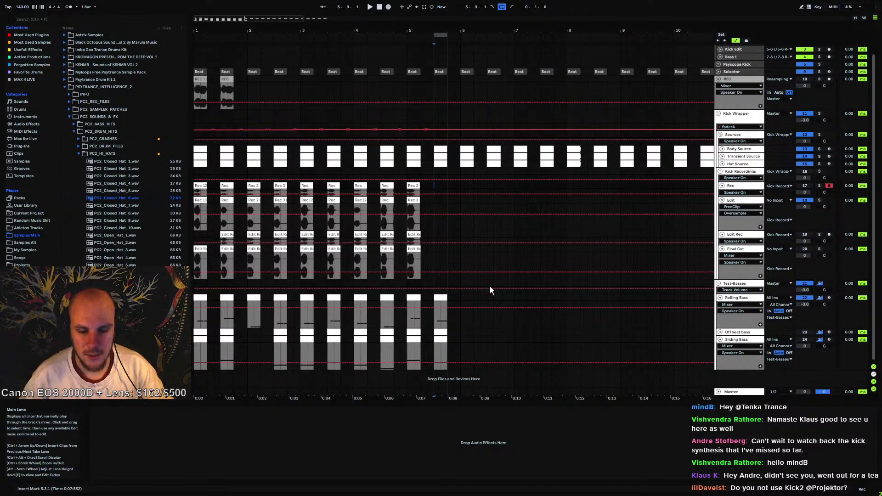
key("space")
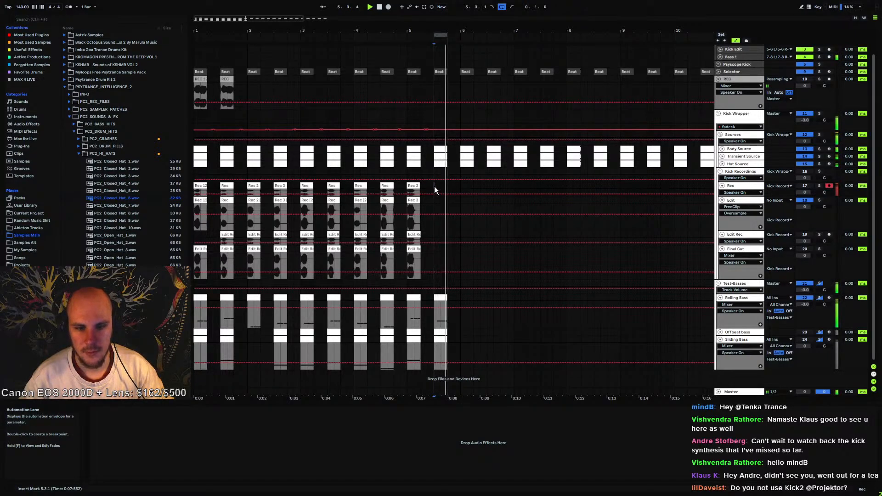
key("space")
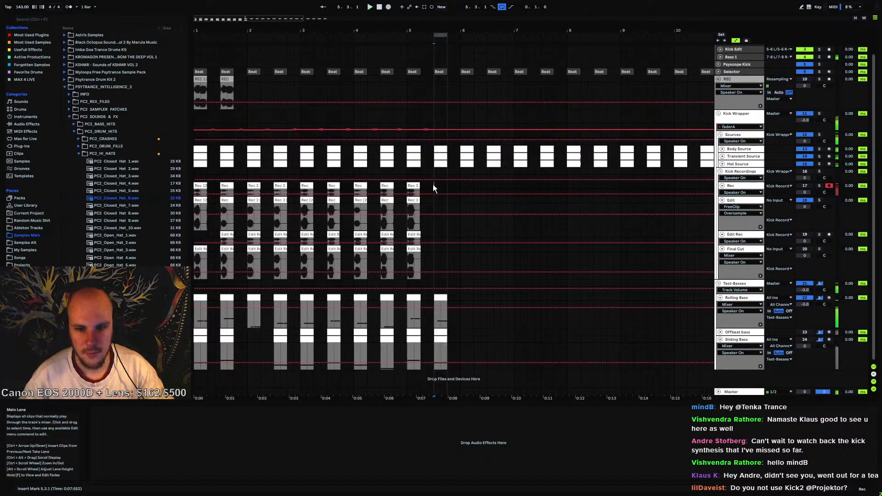
left_click(388, 7)
left_click(379, 7)
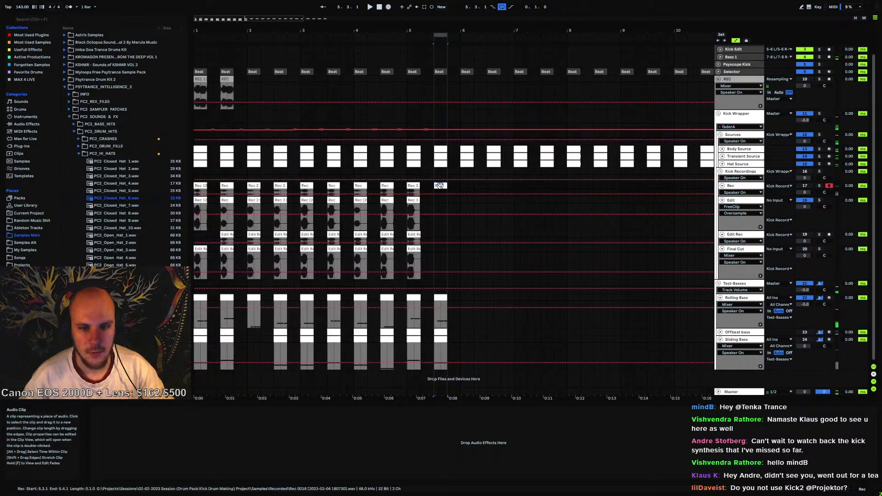
left_click(441, 186)
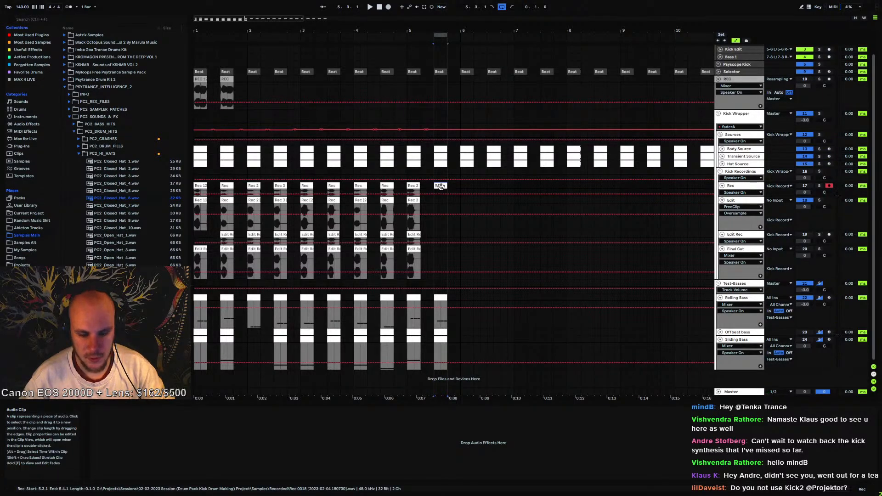
key("Delete")
Add an EQ Eight to the Processing 10 chain of the Sources rack and open its expanded curve display
left_click(674, 151)
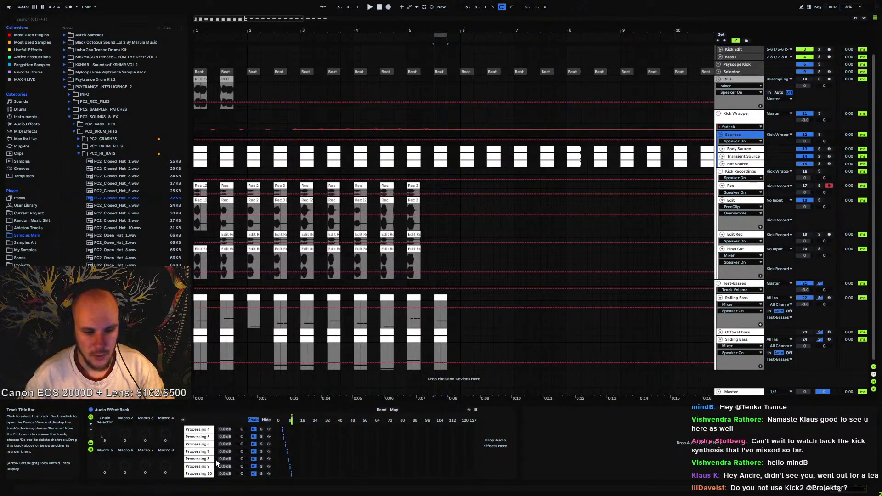
left_click(202, 474)
right_click(619, 444)
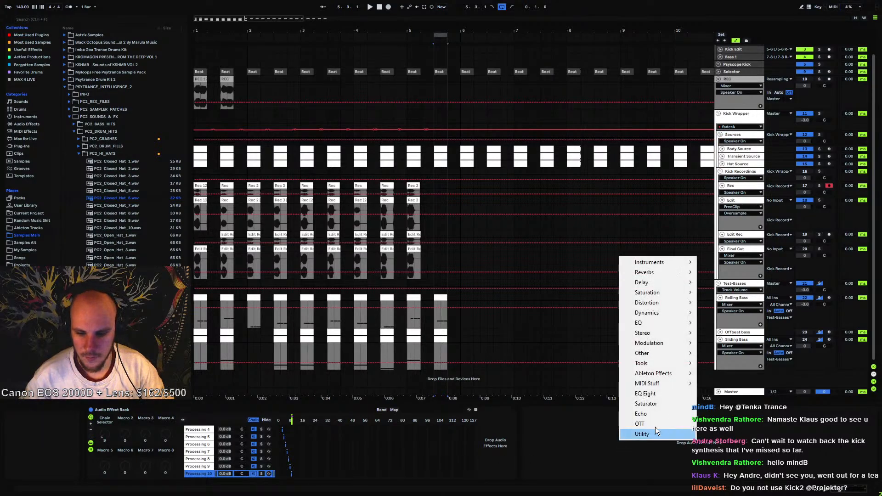
left_click(661, 398)
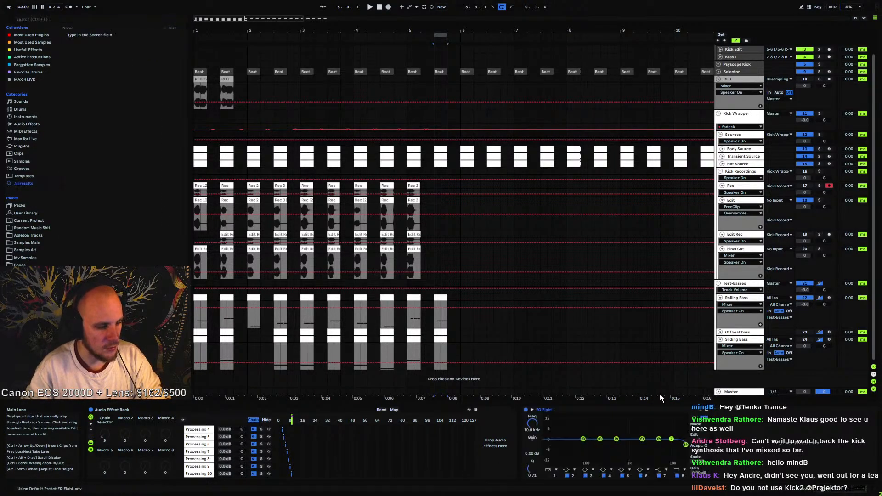
left_click(564, 411)
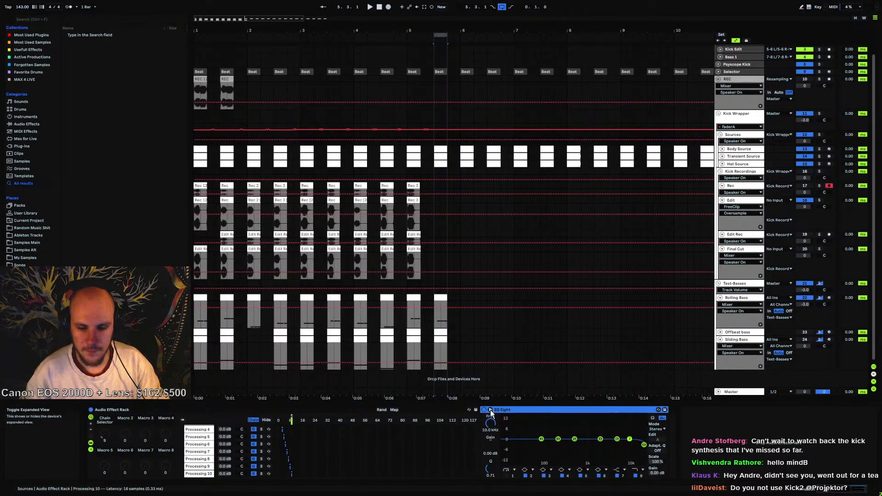
left_click(490, 410)
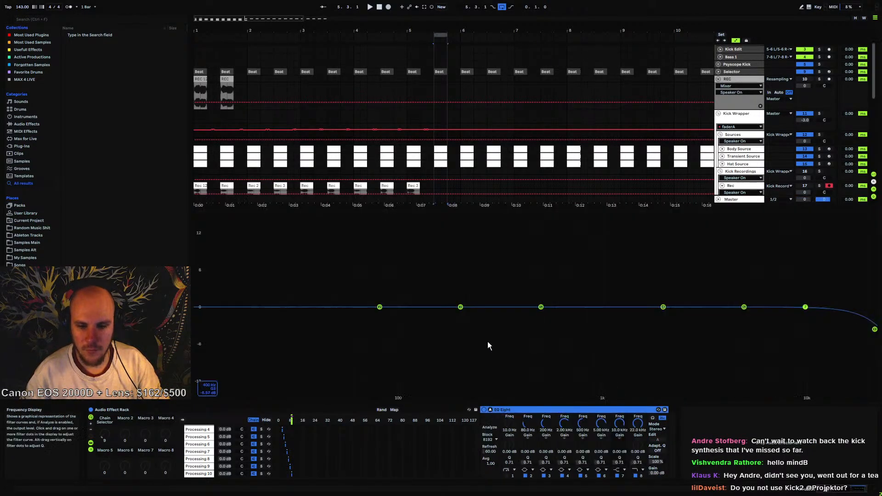
Audition the kick at 5.3.1 and examine its spectrum in the Sources track's EQ Eight display
left_click(434, 123)
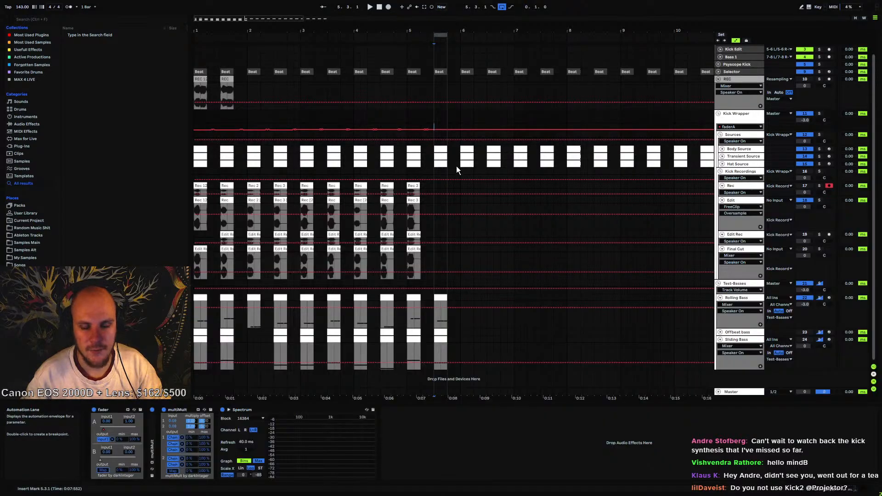
left_click(740, 172)
key("space")
left_click(735, 135)
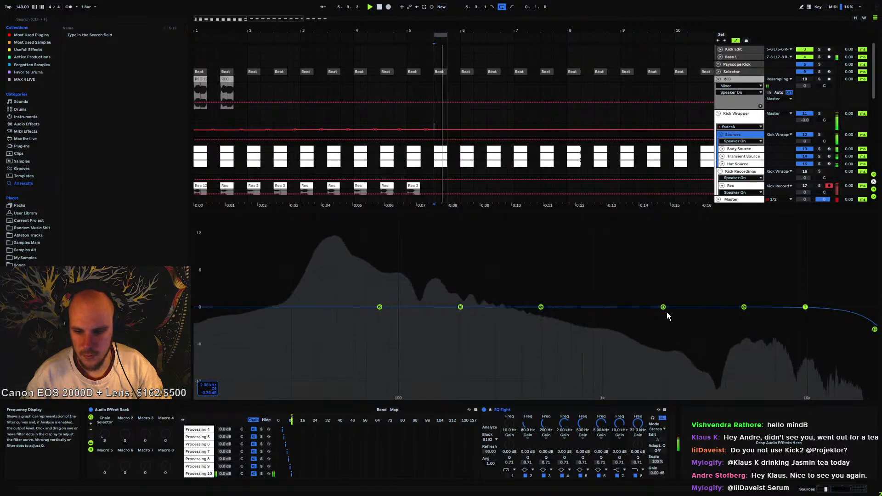
key("space")
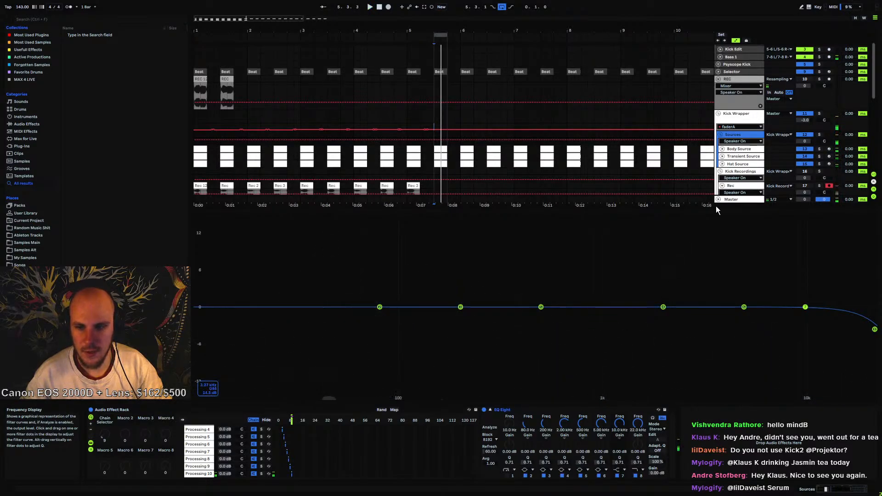
Add an EQ Eight after Serum in the Body 10 chain of Body Source and open its expanded curve display
left_click(734, 149)
right_click(642, 436)
right_click(641, 437)
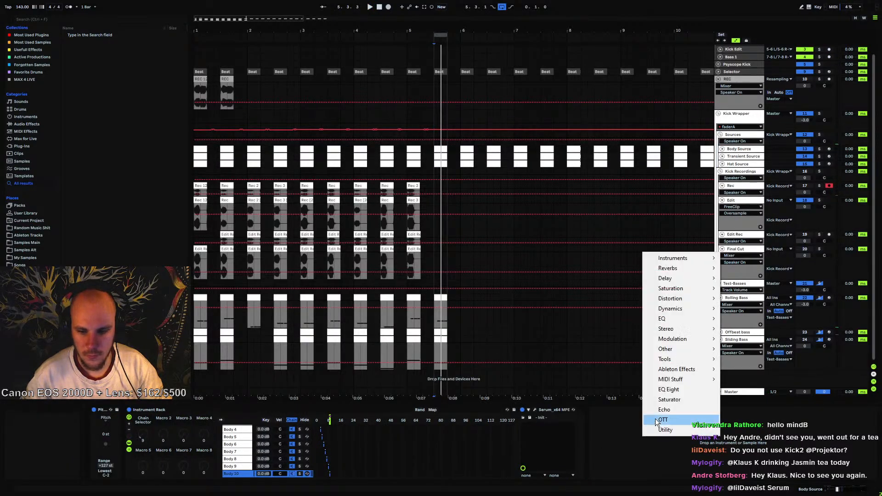
left_click(681, 391)
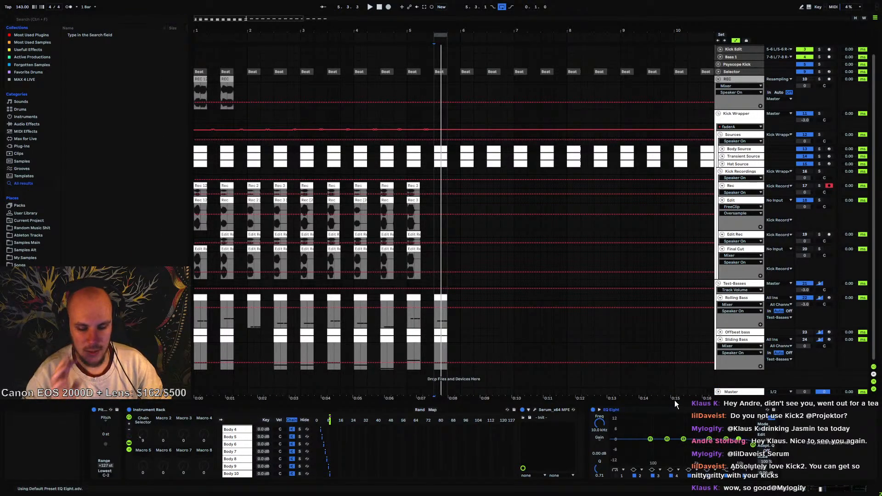
left_click_drag(632, 410, 578, 426)
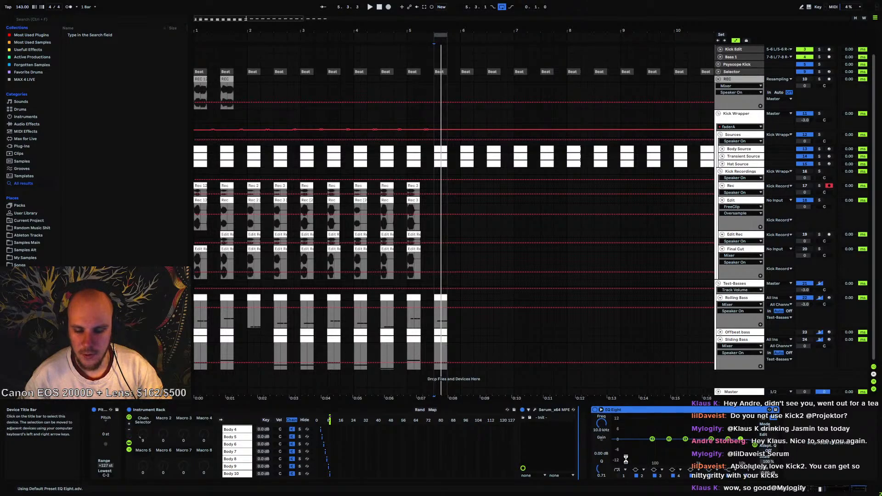
left_click(588, 410)
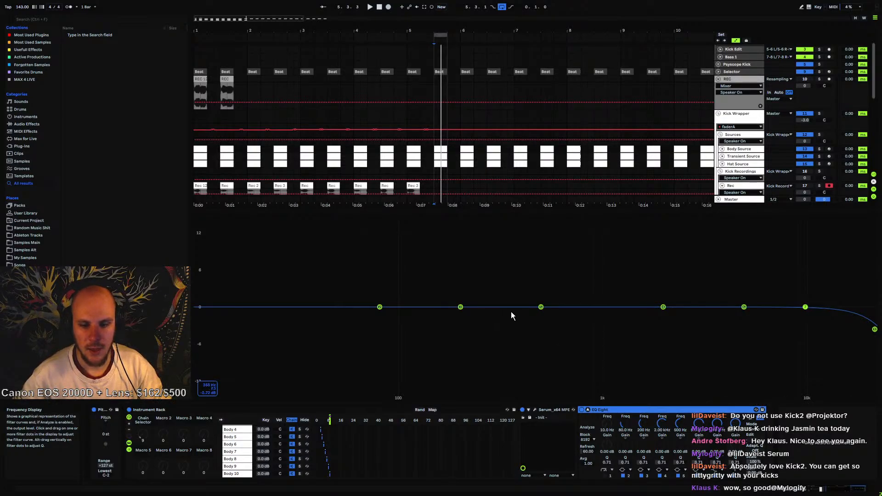
During playback, boost band 5 of the Body 10 EQ about 6 dB near 3.28 kHz and set band 8 as a steep low-pass just above it
key("space")
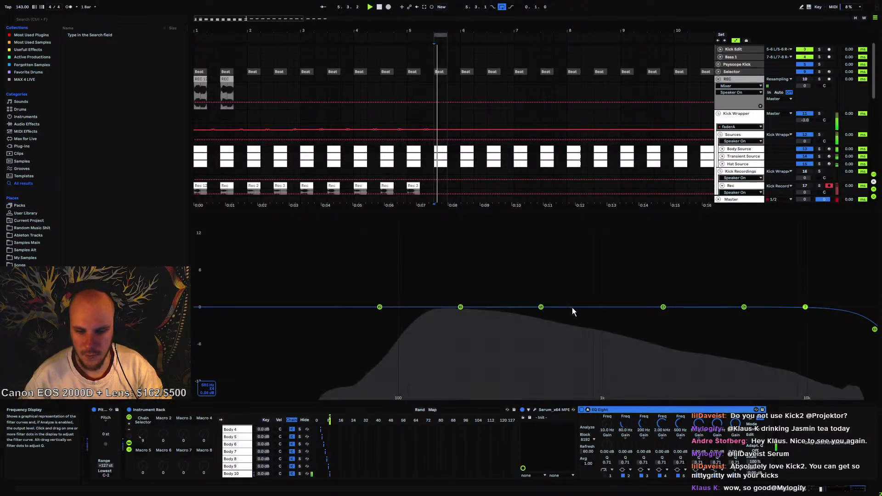
left_click_drag(541, 306, 707, 268)
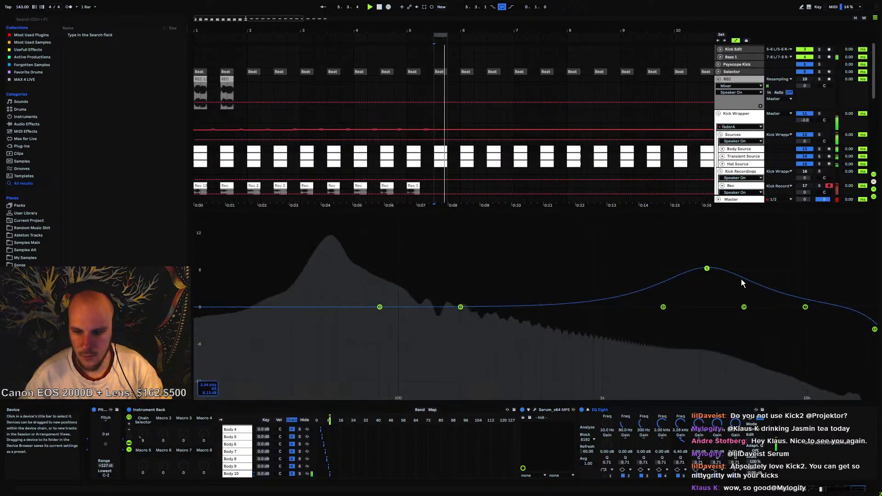
left_click(740, 470)
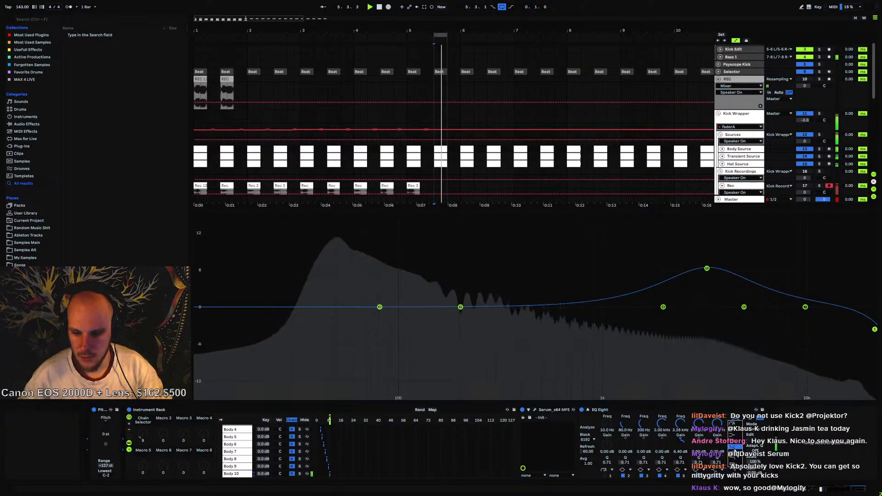
left_click(740, 462)
left_click_drag(874, 329, 733, 332)
left_click_drag(707, 268, 707, 265)
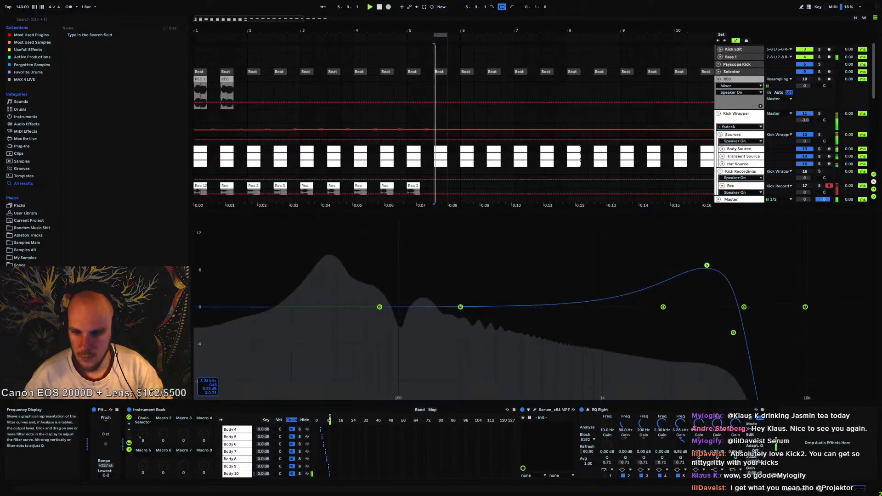
Set band 4 of the Processing 10 EQ on Sources to a narrow cut of about 4.5 dB at 3.08 kHz
left_click(733, 135)
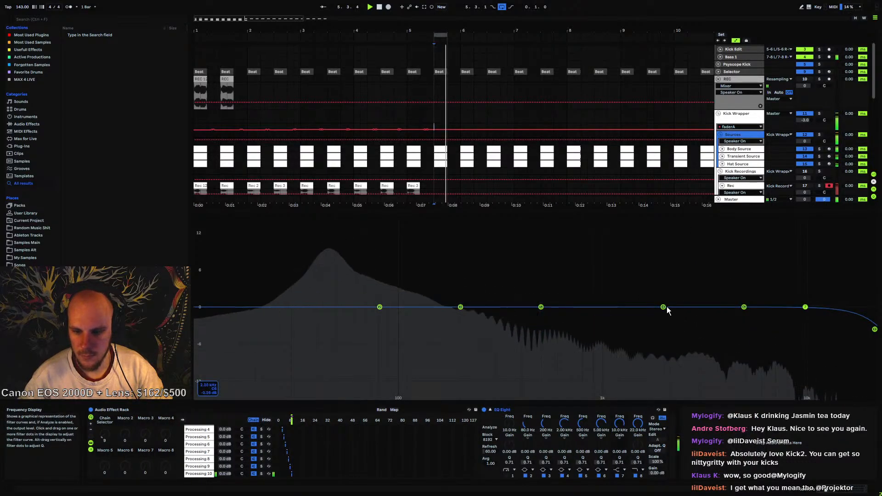
left_click_drag(662, 307, 734, 293)
left_click_drag(734, 312, 702, 288)
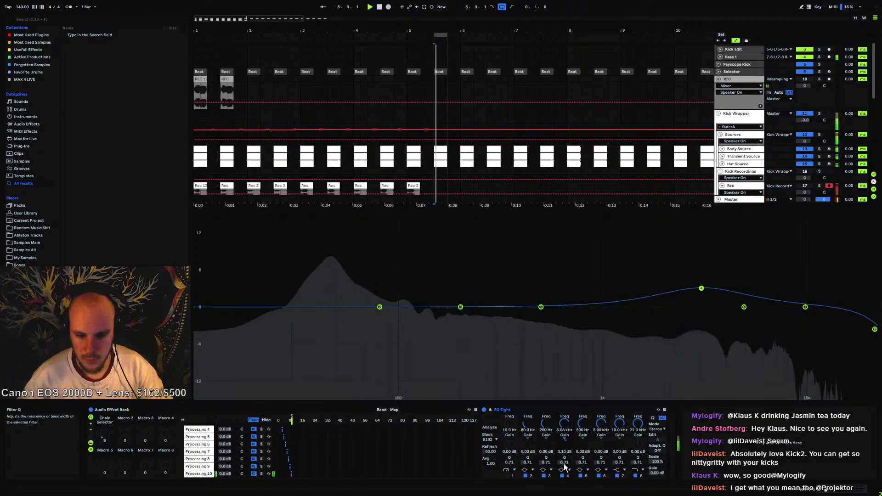
mouse_move(564, 463)
left_mouse_down()
mouse_move(564, 436)
mouse_move(566, 463)
left_mouse_up()
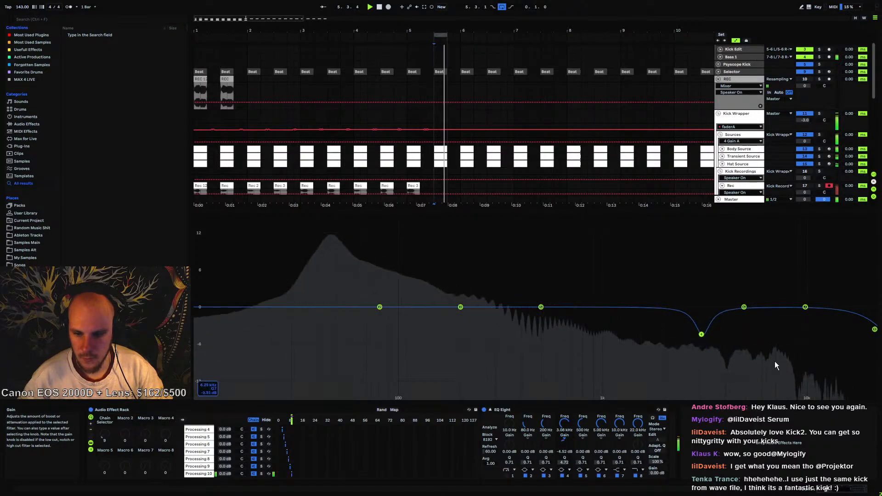
Shape the Processing 10 EQ's highs with a resonant band 7 boost at 7.34 kHz and a steep band 8 low-pass at 13.4 kHz
mouse_move(744, 306)
left_mouse_down()
mouse_move(809, 307)
mouse_move(755, 308)
left_mouse_up()
mouse_move(622, 444)
left_mouse_down()
mouse_move(624, 454)
mouse_move(629, 446)
left_mouse_up()
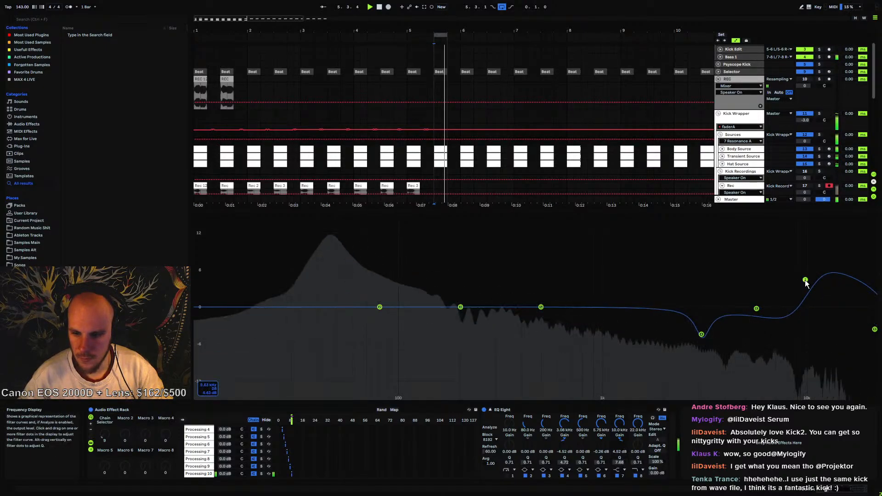
left_click_drag(805, 280, 777, 266)
left_click_drag(874, 329, 831, 327)
left_click(637, 468)
left_click(639, 464)
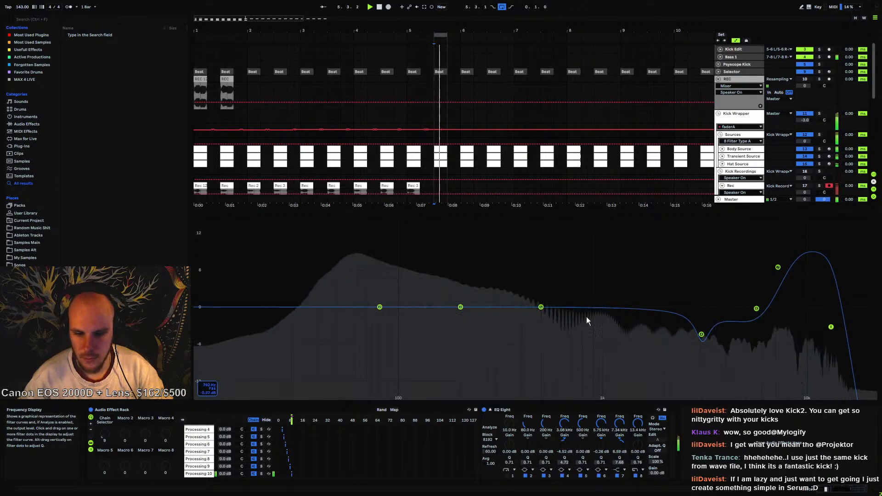
Set band 5 to a 2.72 dB cut at 368 Hz, band 3 to +3.75 dB at 70.5 Hz and band 2 to +2.39 dB at 3.12 kHz
left_click_drag(540, 306, 514, 324)
left_click_drag(460, 306, 368, 284)
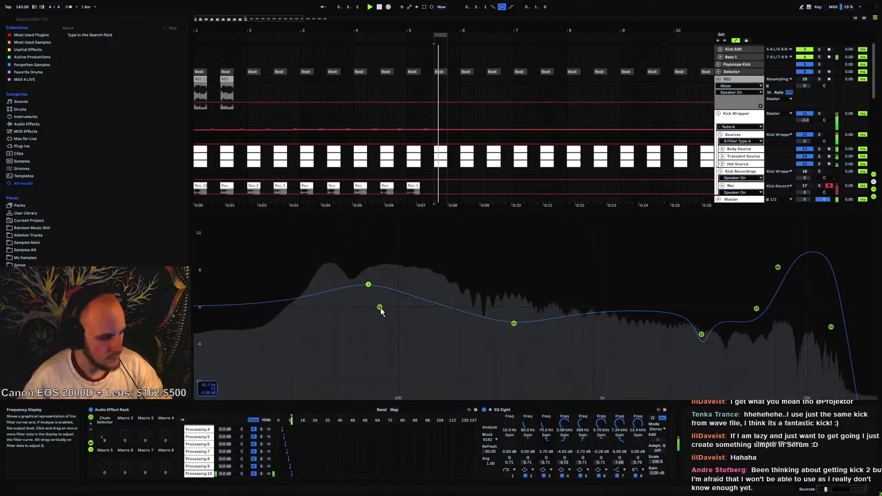
left_click_drag(380, 307, 702, 292)
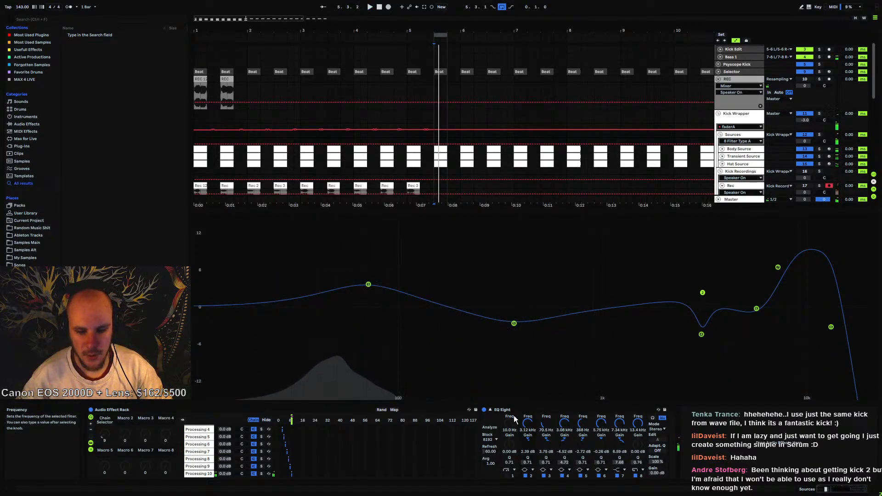
left_click(490, 410)
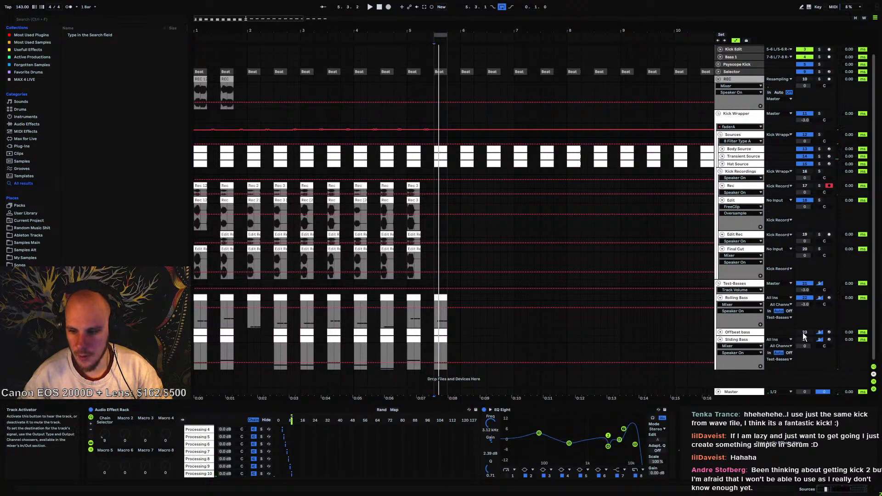
Audition the kick against the test basses and fold the Rolling Bass and Sliding Bass tracks
key("space")
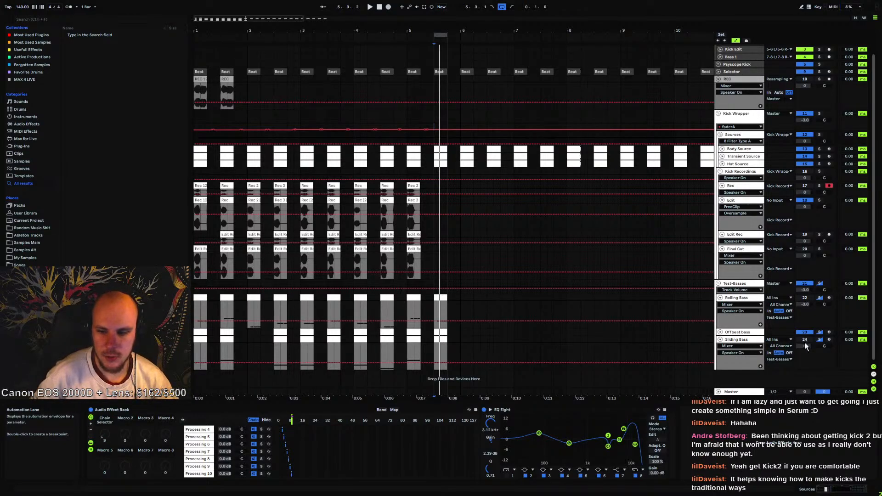
left_click(720, 297)
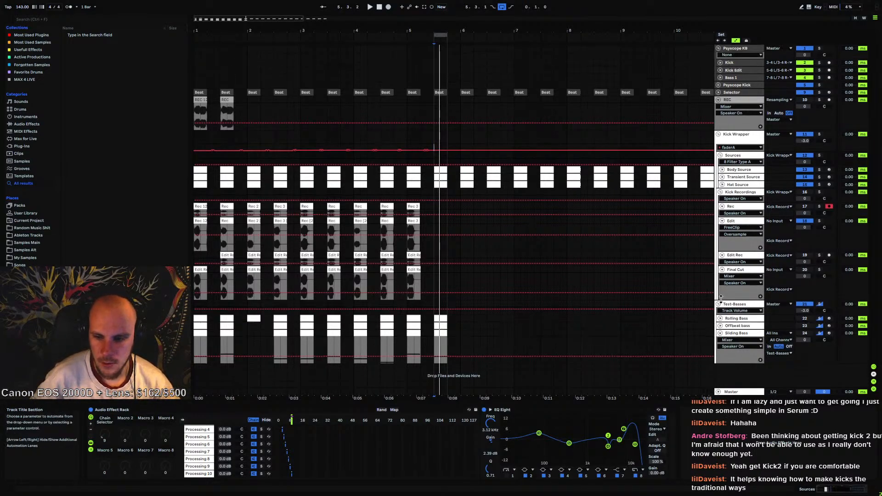
left_click(720, 333)
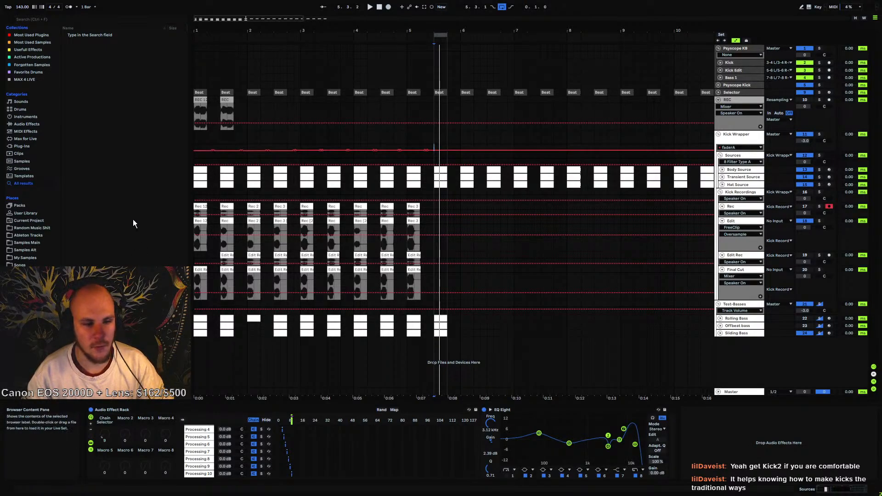
Preview the finished 143 BPM Projektor kicks in My Samples for comparison, ending on kick 9
left_click(27, 258)
left_click(167, 221)
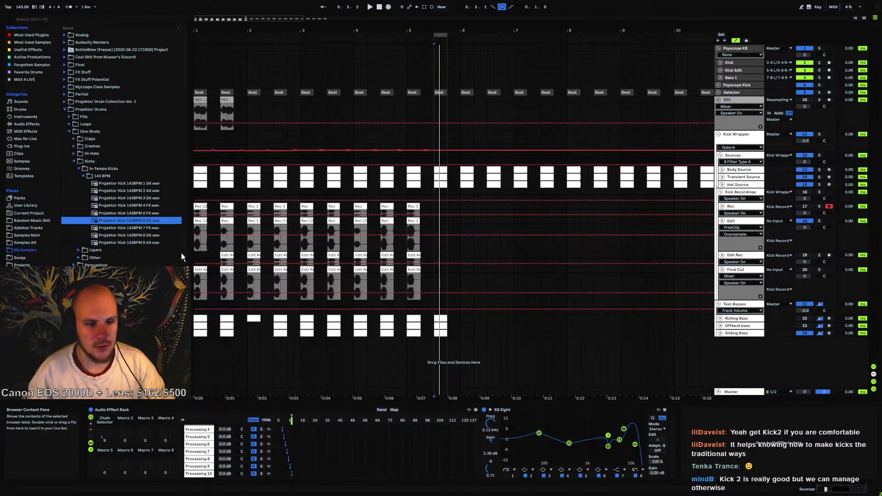
key("Up")
left_click(152, 244)
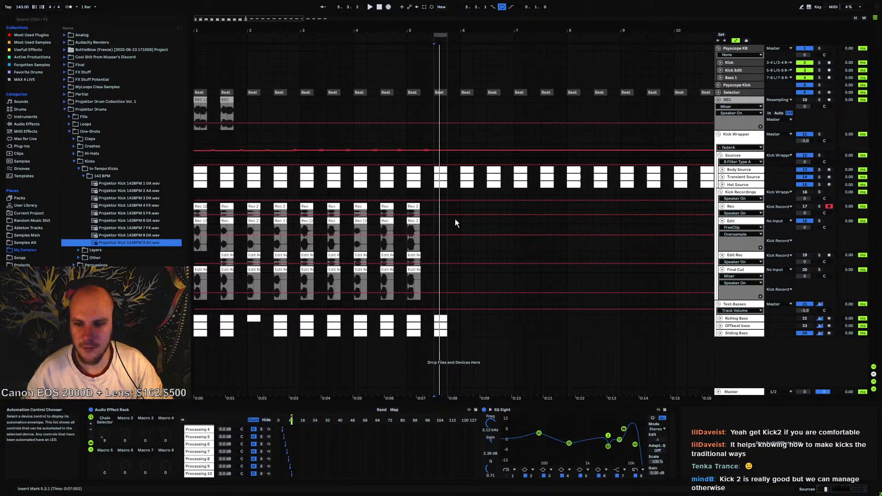
Record a kick take on the Rec track at 5.3.1 and trim the clip to the beat from 5.3.1 to 5.4.1
left_click(734, 156)
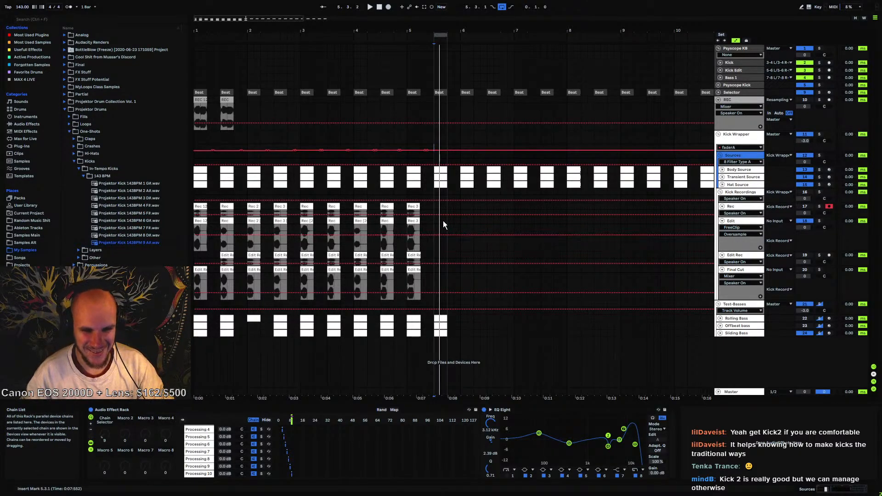
left_click(433, 208)
left_click(388, 7)
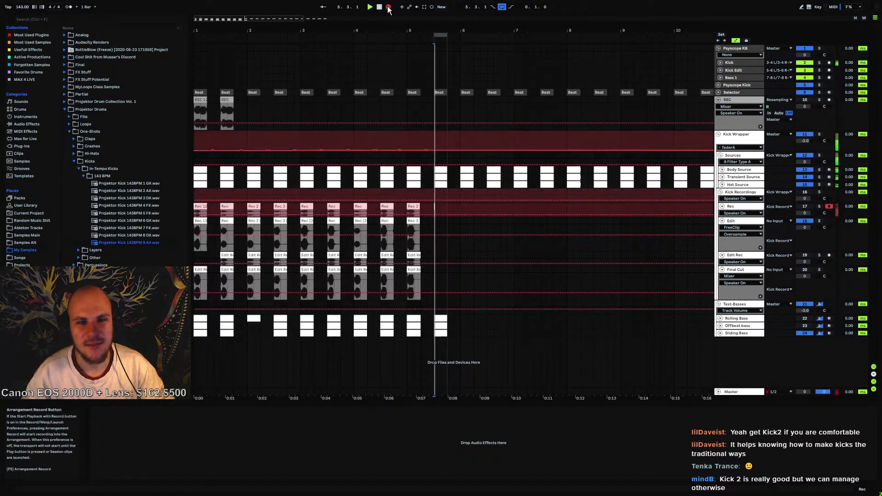
left_click(388, 7)
left_click_drag(440, 31, 439, 81)
left_click_drag(348, 206, 330, 210)
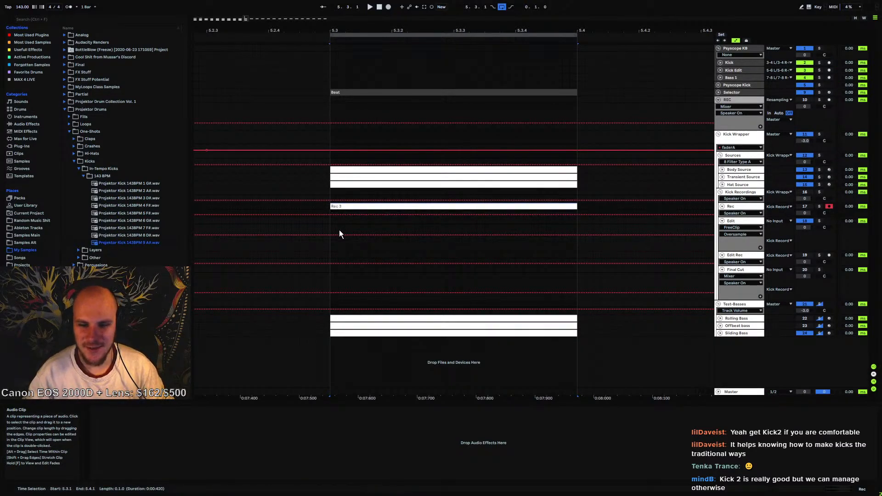
Copy the new recorded kick clip onto the Edit track at 5.3.1
left_click(330, 222)
key("ctrl+v")
left_click(330, 222)
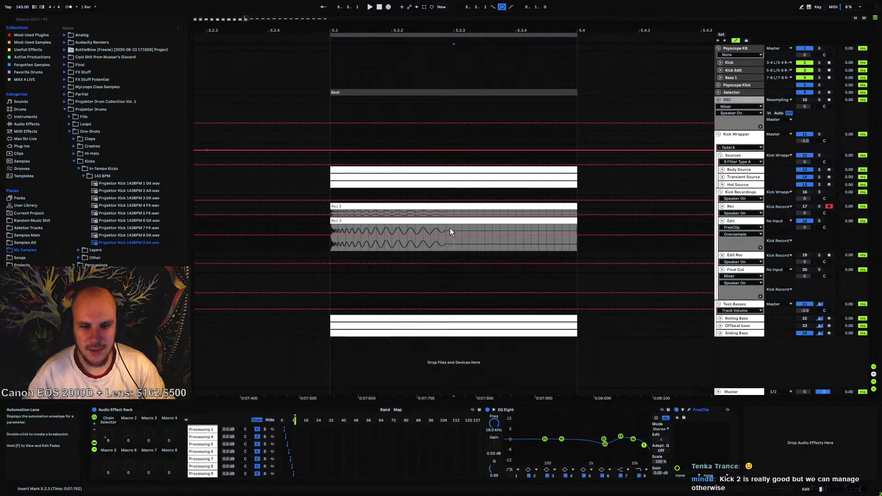
Examine the Edit clip's waveform closely around 5.3.2
left_click(387, 229)
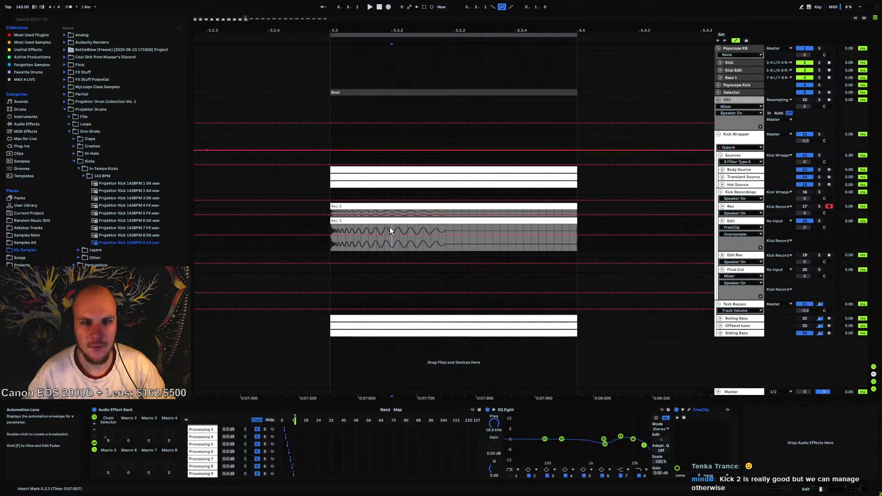
left_click(393, 240)
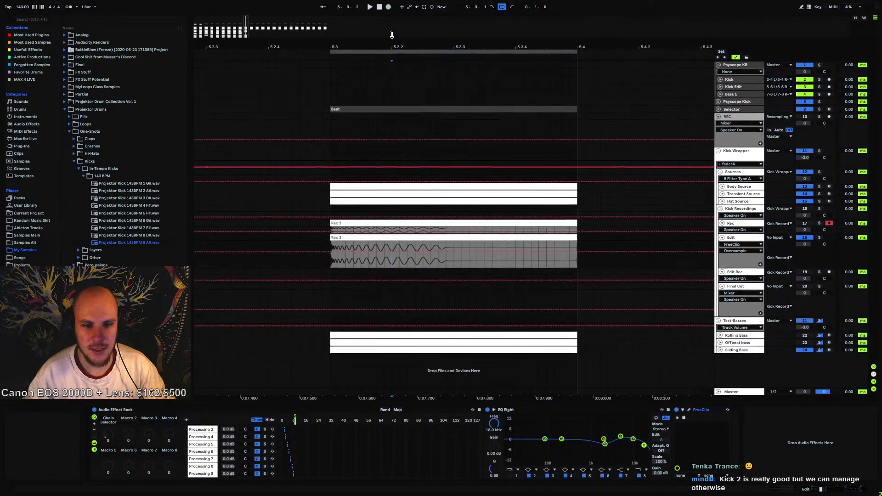
left_click_drag(392, 29, 381, 76)
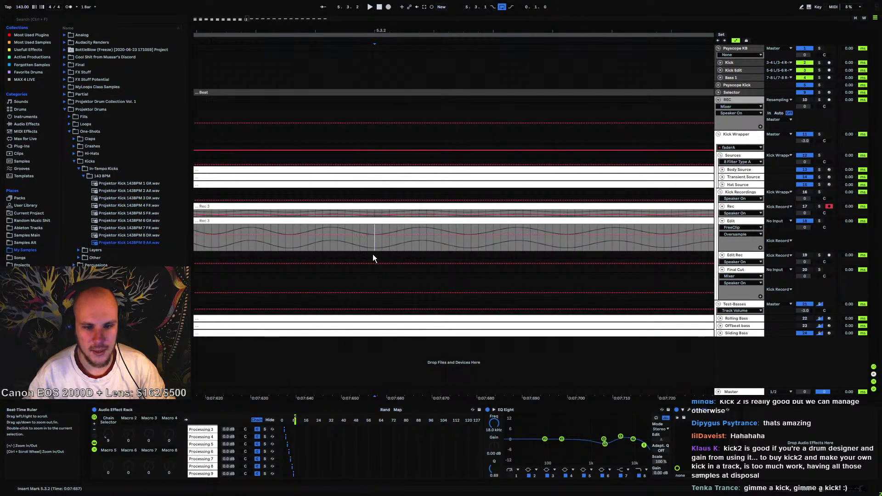
left_click_drag(380, 30, 377, 1)
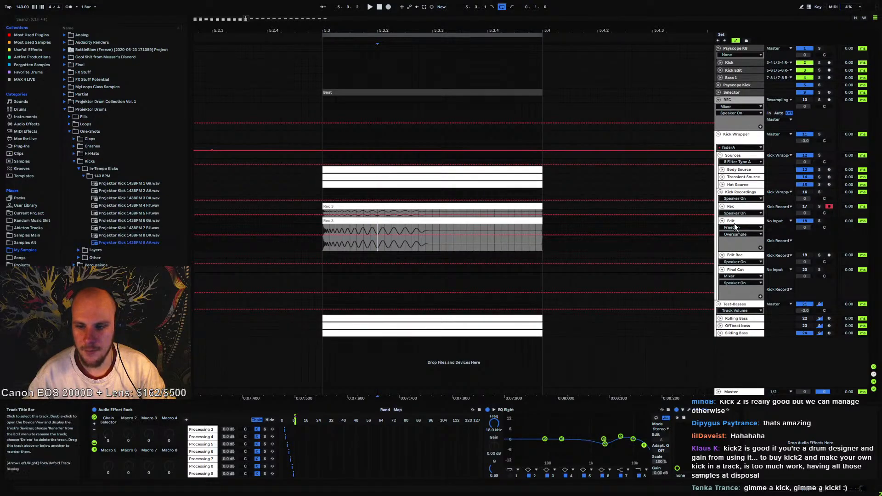
Open the Rolling Bass clip at 5.3.1 in the note editor and select its first G#0 note
left_click(208, 474)
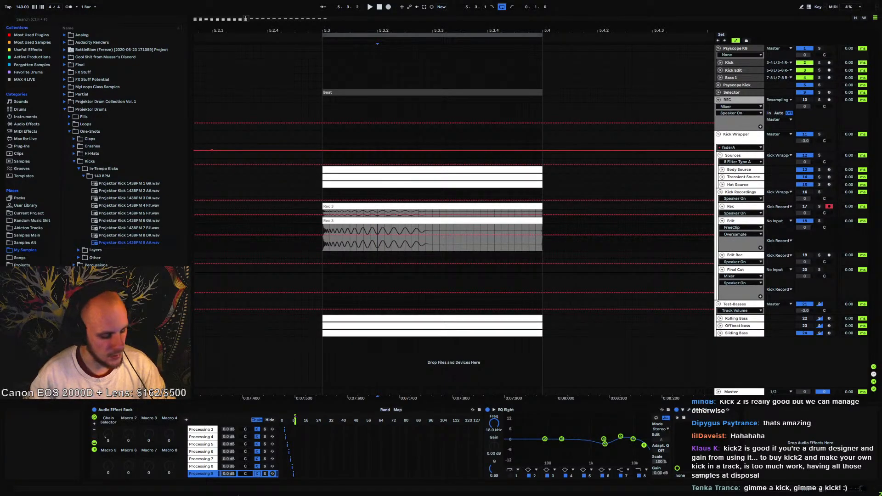
left_click(726, 319)
double_click(487, 318)
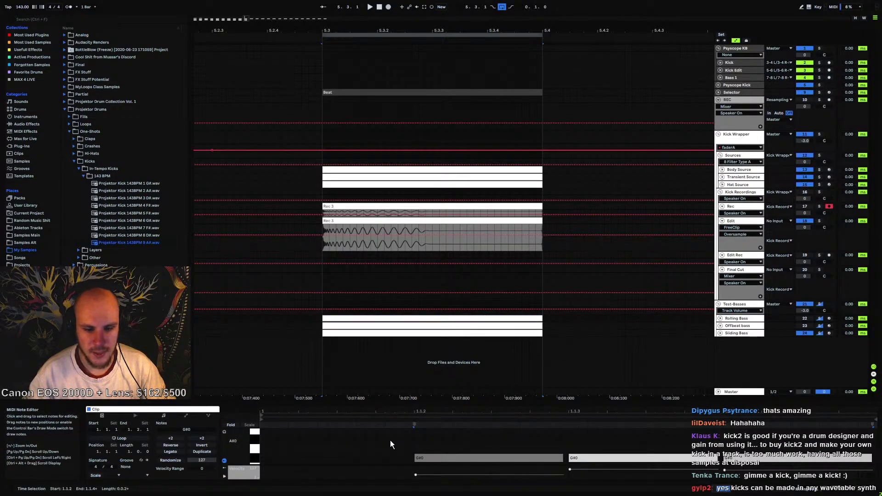
left_click(449, 455)
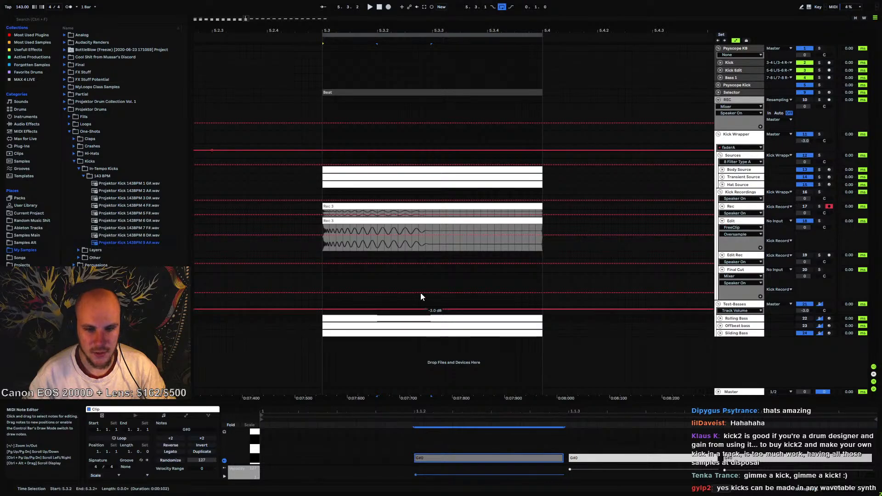
Select the Edit track and audition the kick from 5.3.1
left_click(381, 204)
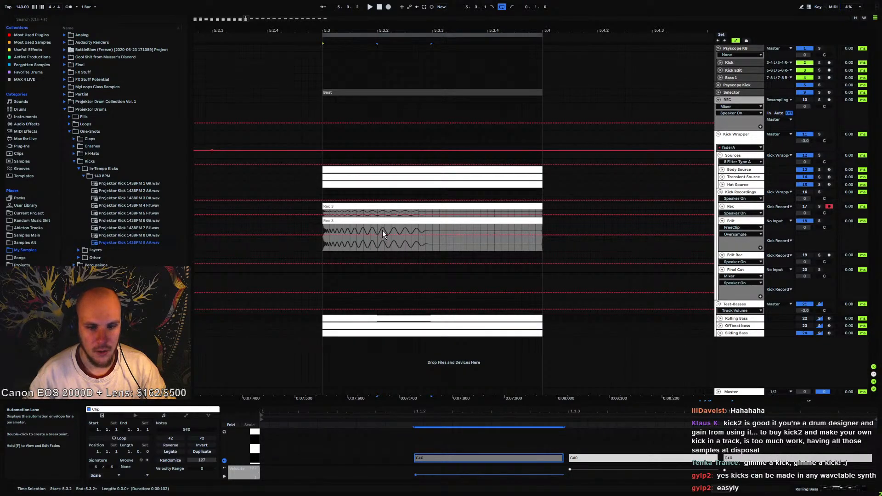
left_click(737, 220)
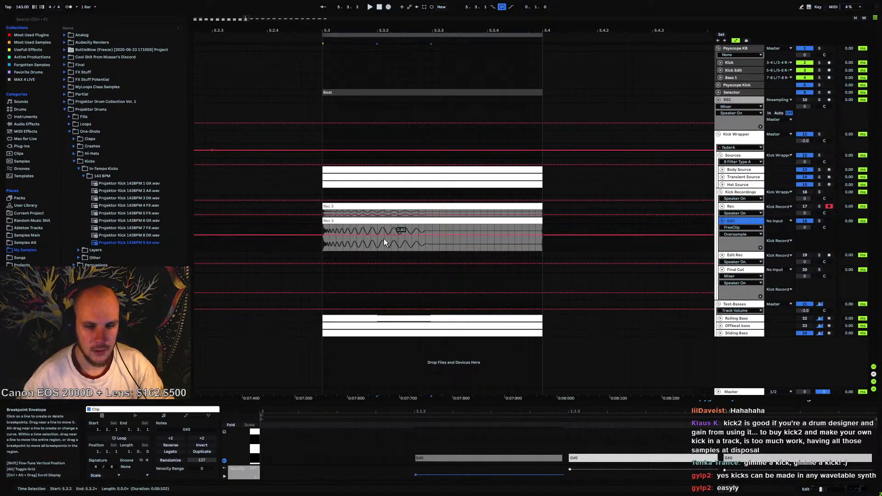
left_click(324, 255)
key("space")
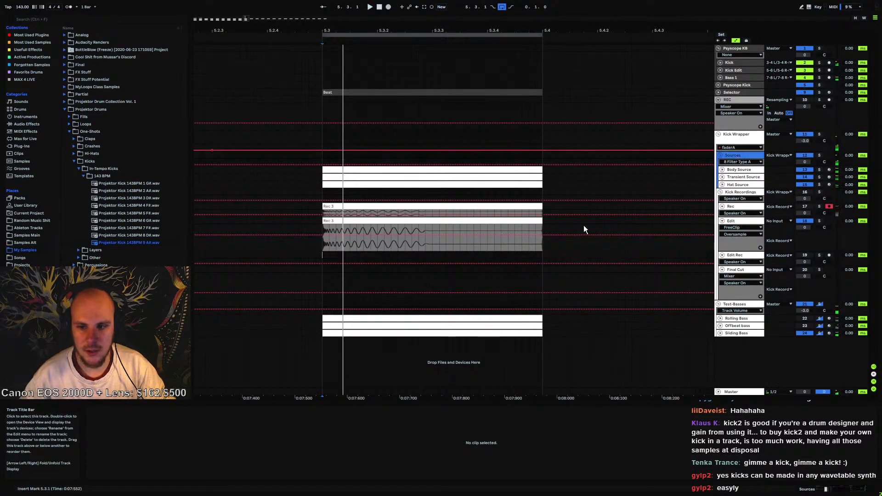
Review the Body Source's Serum patch, checking the LFO 1, LFO 2 and LFO 3 shapes and their modulation matrix assignments
left_click(731, 170)
double_click(731, 170)
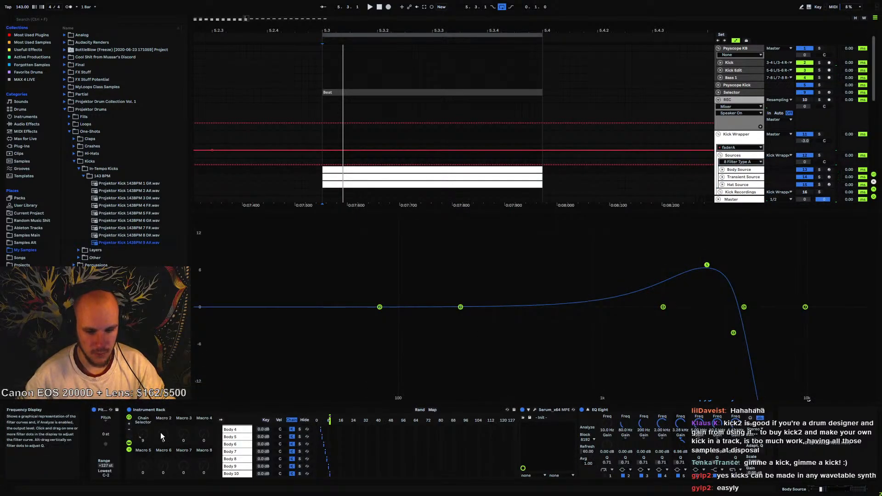
left_click(534, 410)
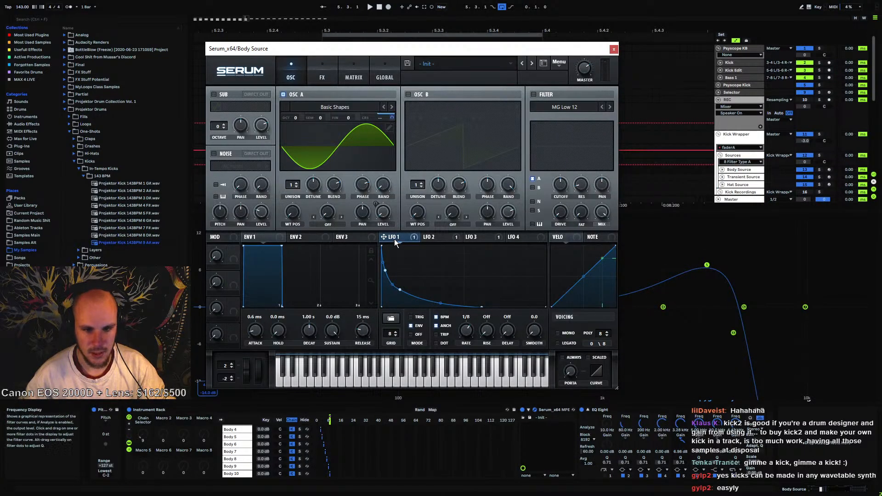
left_click(434, 237)
left_click(387, 237)
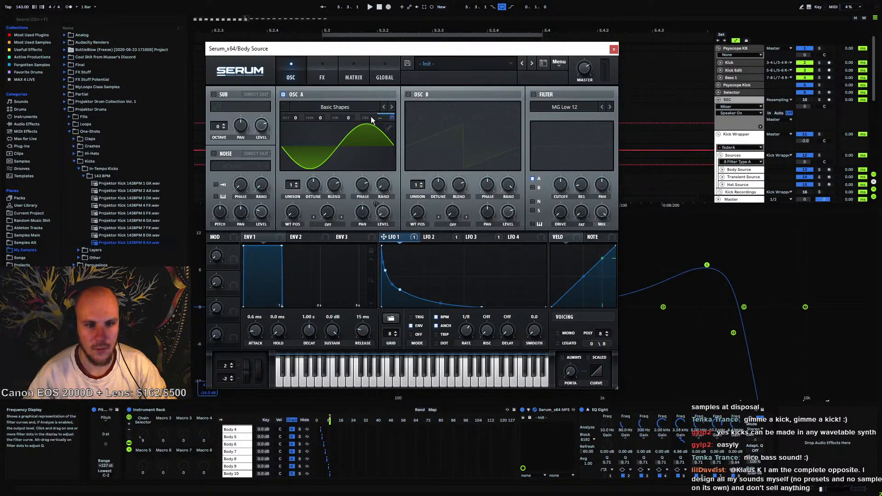
left_click(429, 237)
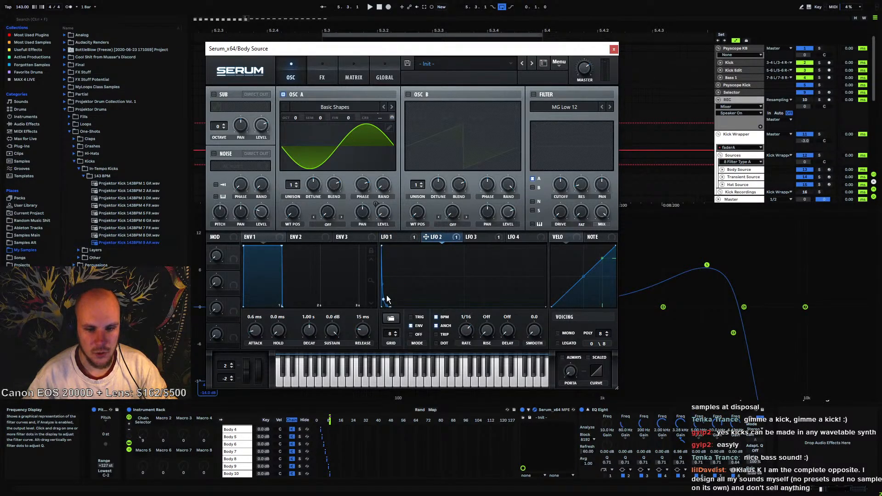
left_click(328, 81)
left_click(346, 79)
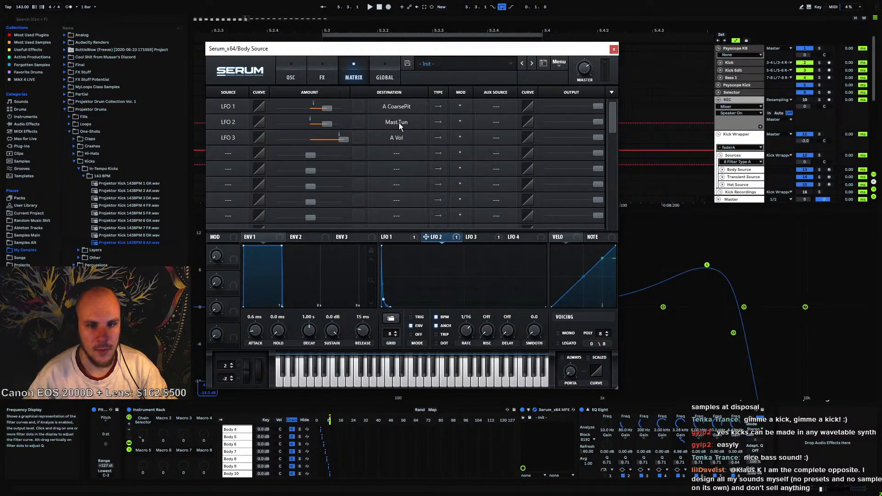
left_click(297, 76)
left_click(482, 240)
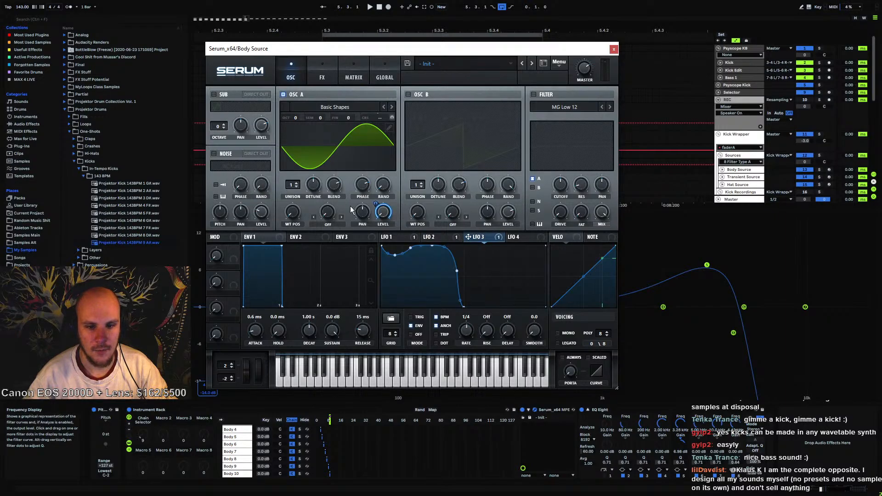
left_click(613, 49)
Collapse the Body Source's EQ Eight display and switch monitoring from the Sources group to the Kick Recordings group
key("space")
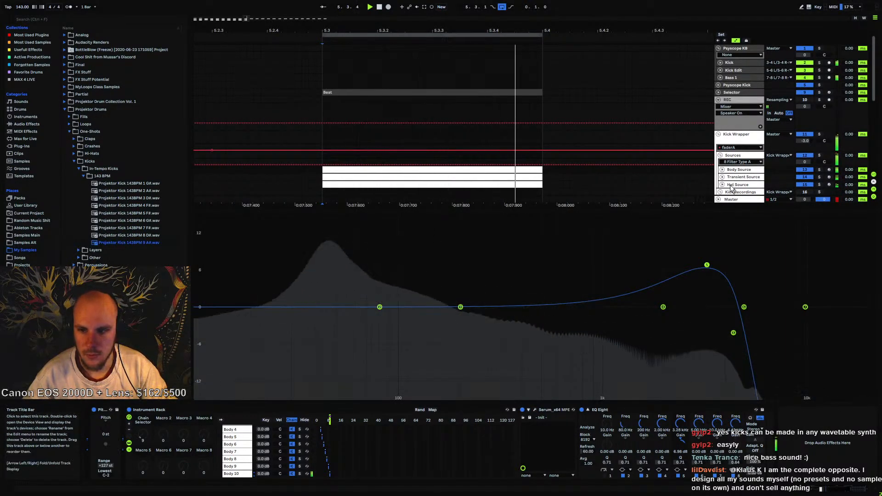
key("space")
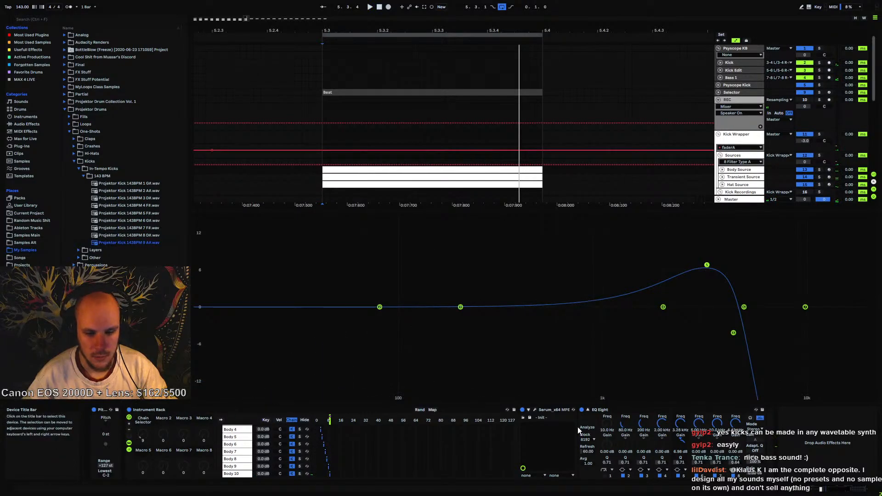
key("space")
left_click(588, 409)
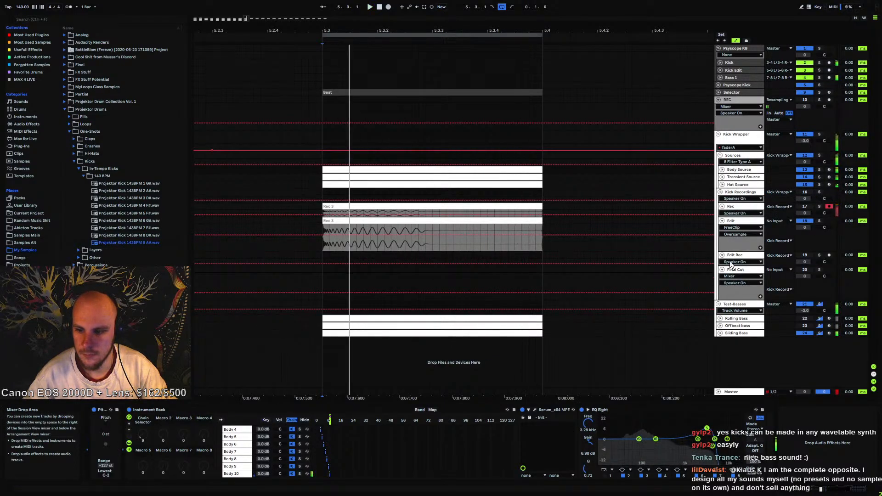
left_click(805, 192)
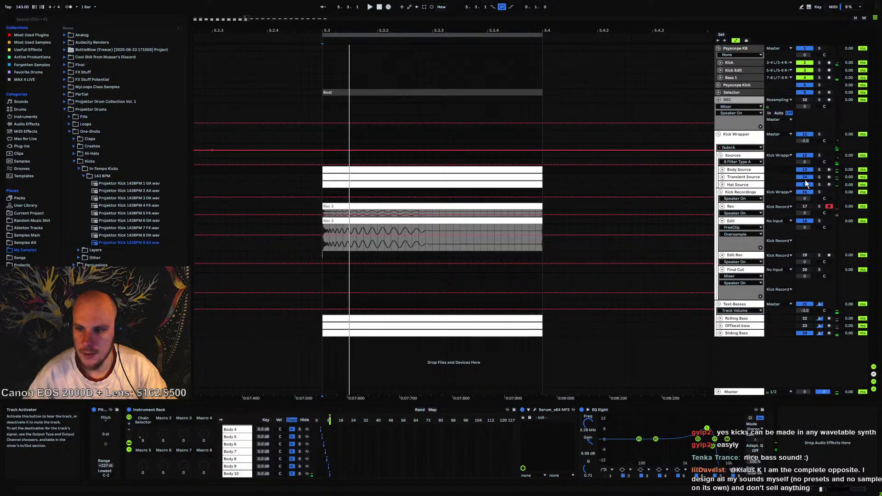
left_click(805, 155)
Align the duplicated last chain's zone in the Edit track's effect rack with the chain selector and rename it Processing 10
left_click(740, 220)
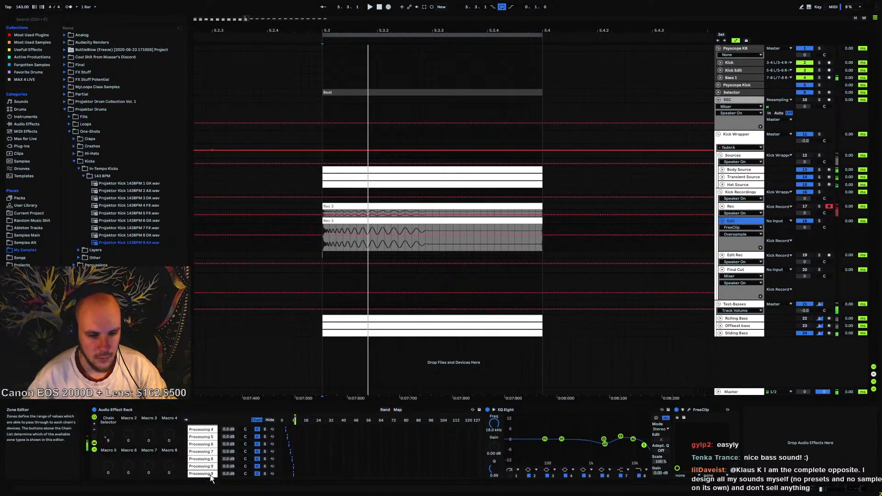
left_click(293, 474)
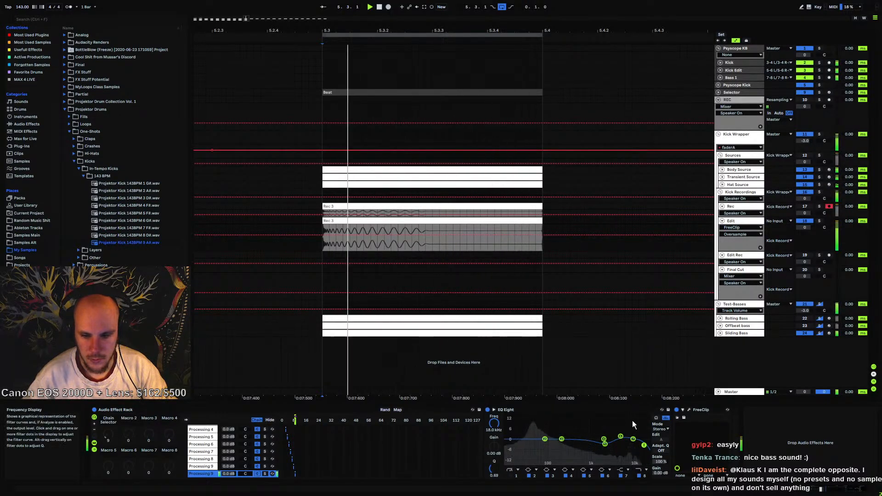
right_click(213, 474)
left_click(233, 385)
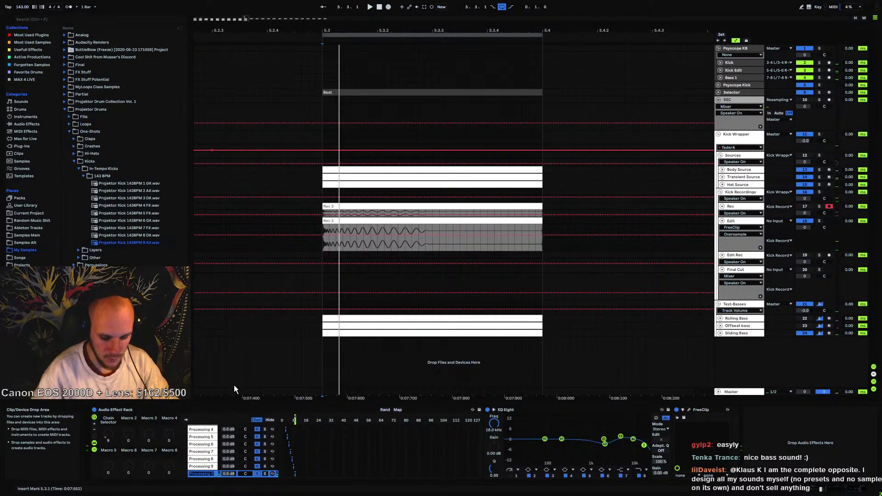
type("10")
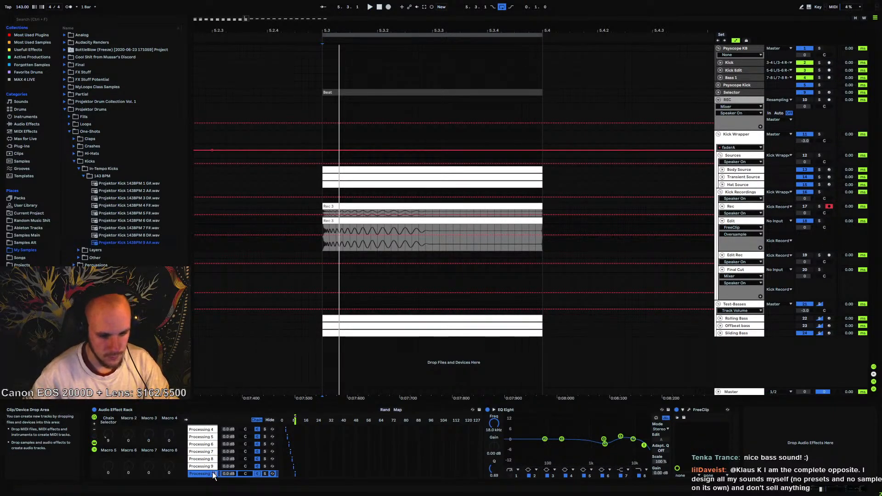
key("Return")
Compare the Edit track's kick with its Audio Effect Rack bypassed and enabled
left_click(206, 466)
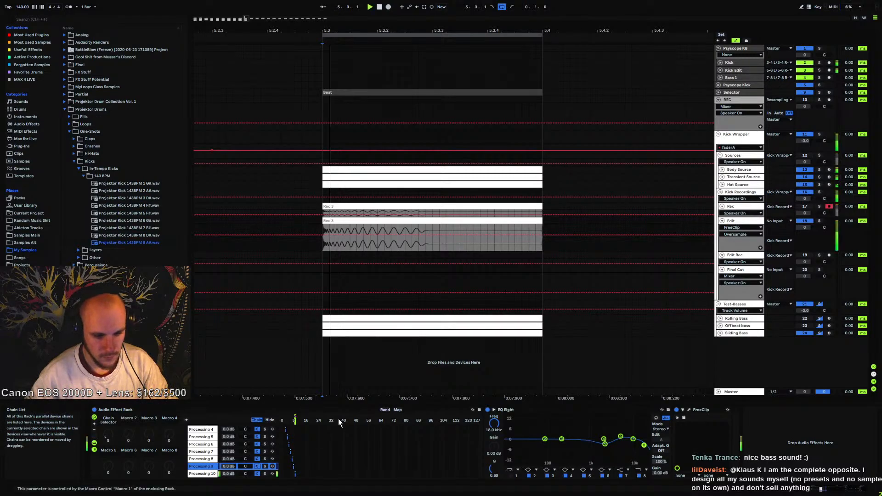
left_click(94, 410)
left_click(95, 409)
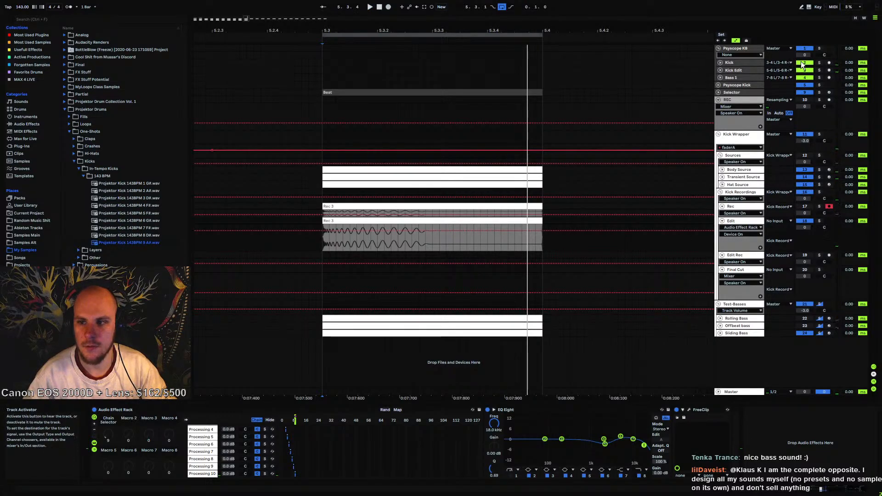
Deactivate the Kick track, open PSYSCOPE on Psyscope KB and zoom its scope in on the kick waveform
left_click(742, 49)
left_click(106, 409)
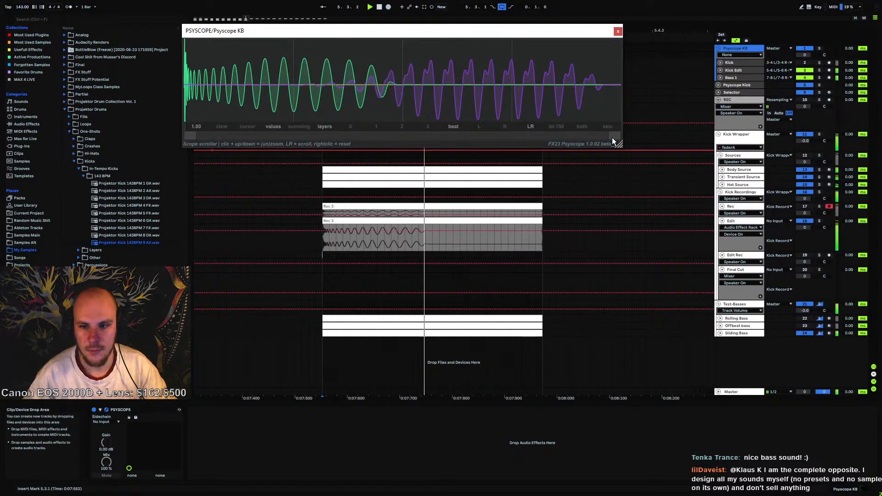
left_click_drag(613, 137, 344, 147)
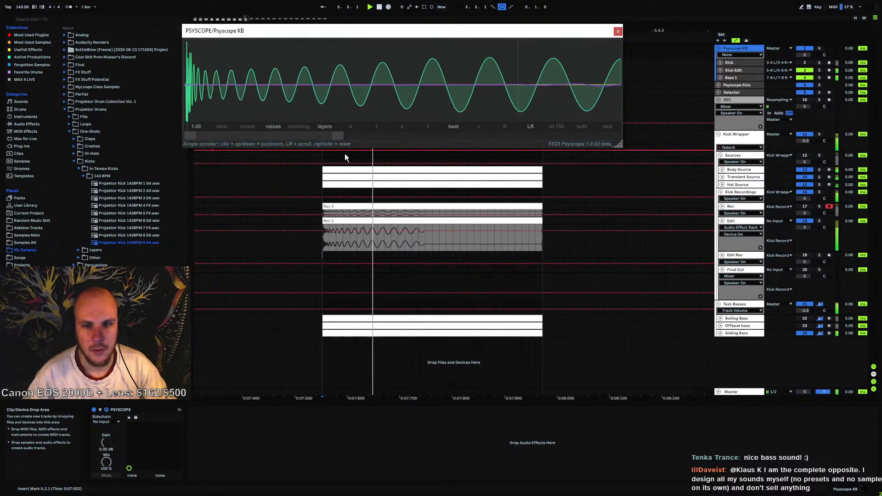
Enable filter 1 in the Processing 10 chain's EQ Eight as a low cut and set its frequency to 18.4 Hz
left_click(737, 222)
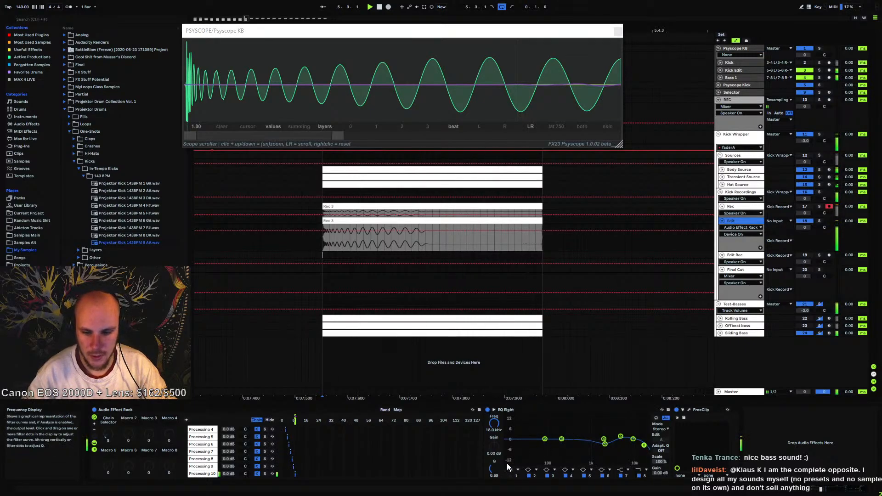
left_click(510, 476)
left_click(203, 474)
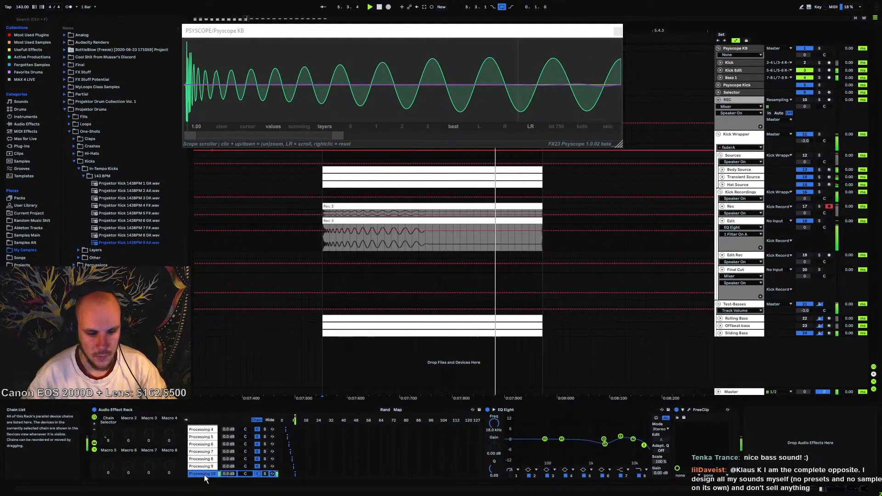
left_click(205, 466)
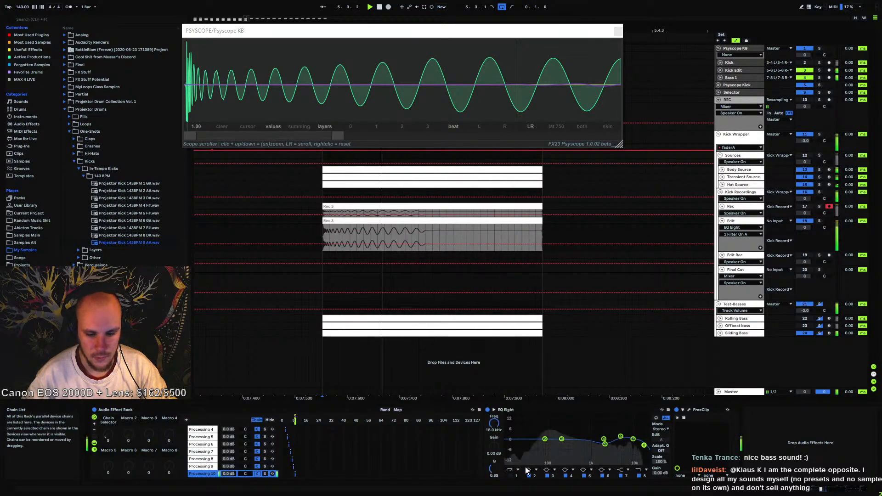
left_click(511, 476)
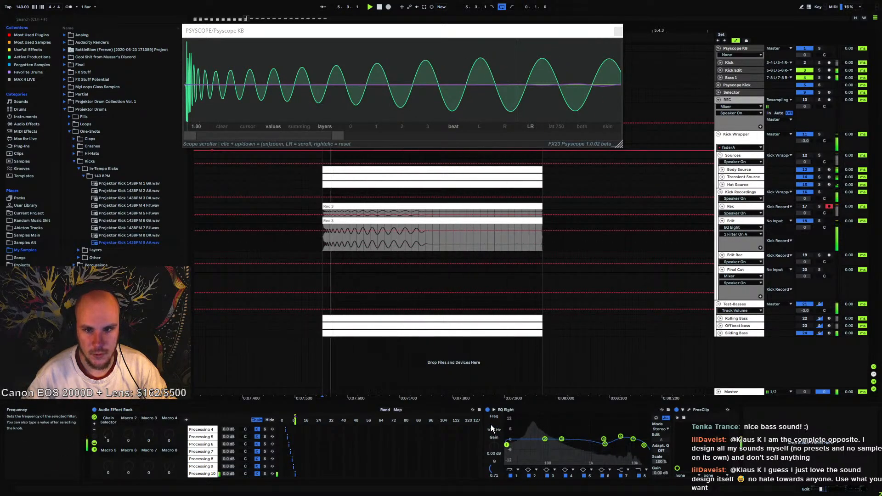
left_click_drag(491, 424, 490, 406)
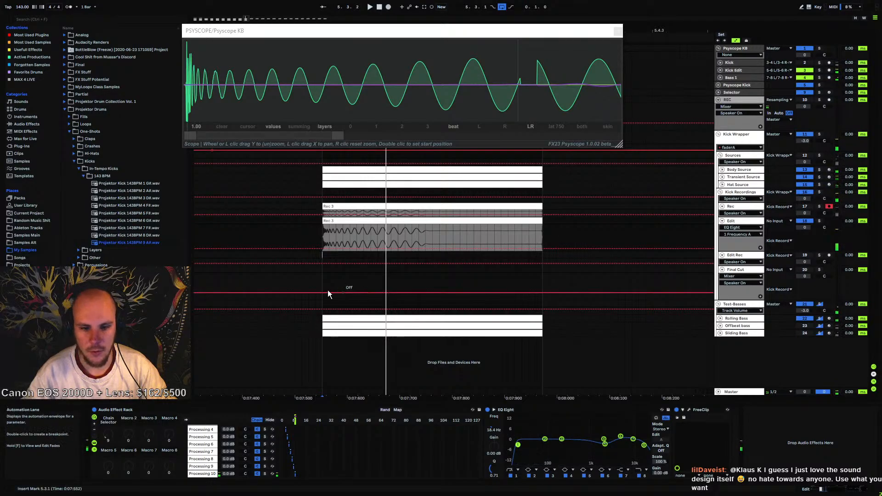
Play from 5.3.1 and compare filter 1 off and on against the bass in PSYSCOPE, using its summing view
left_click(321, 301)
key("space")
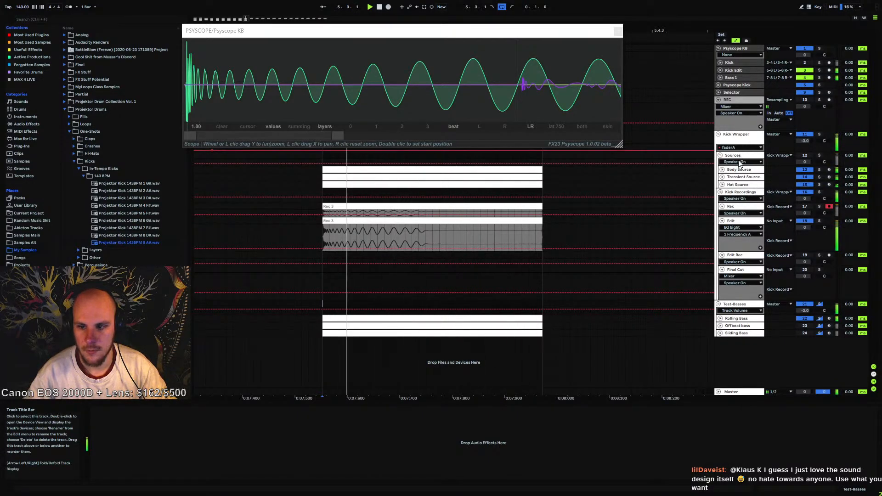
left_click(742, 220)
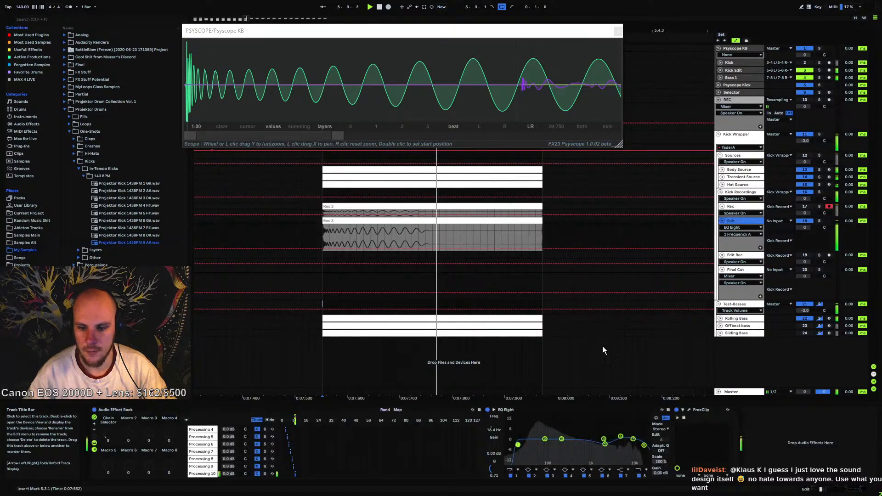
left_click(510, 476)
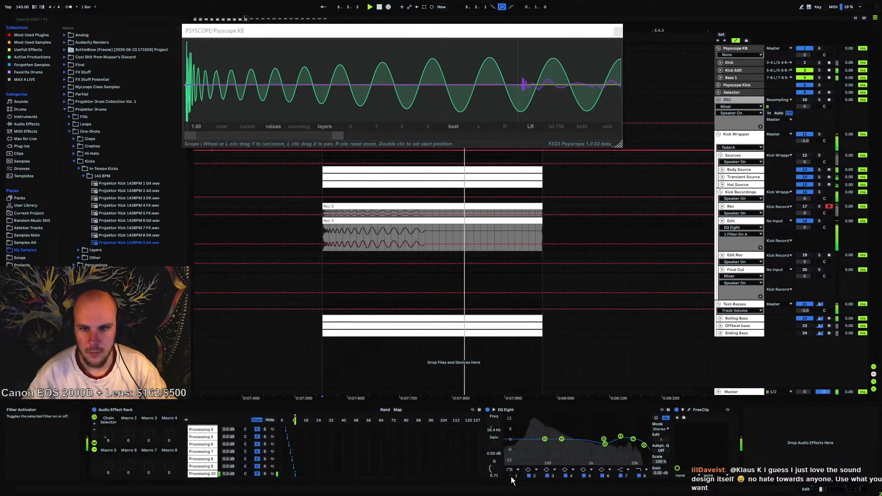
left_click(511, 475)
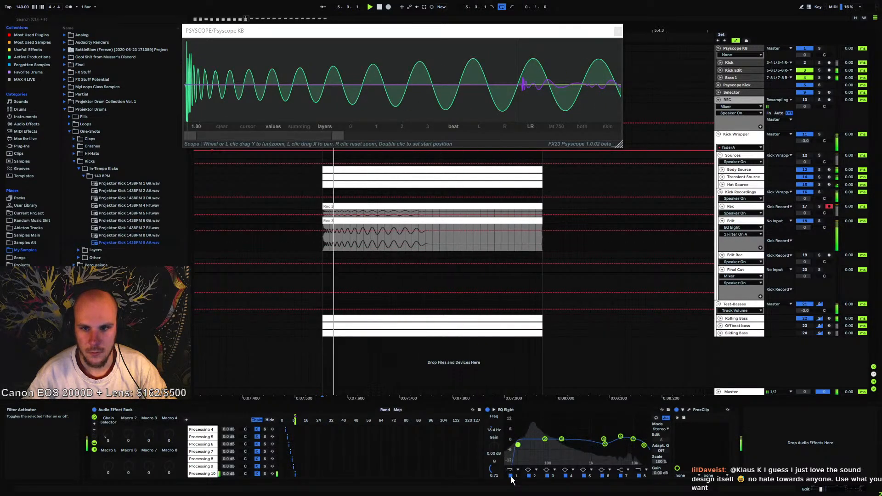
left_click(299, 127)
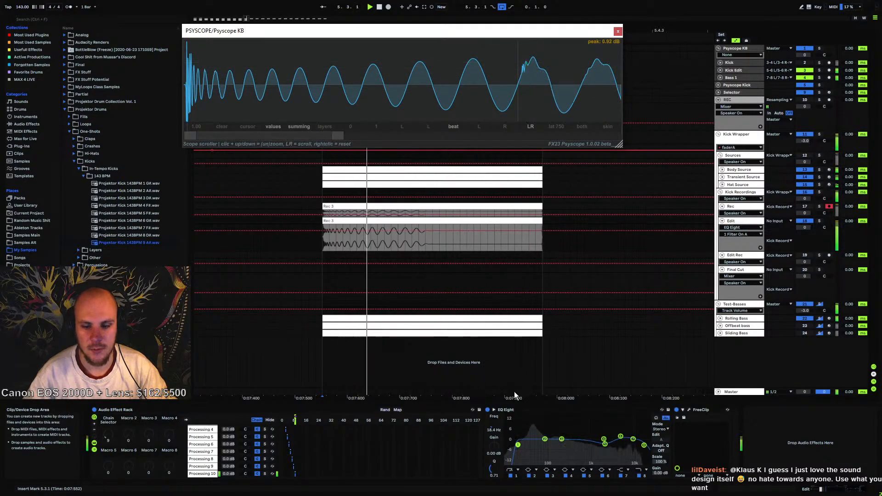
left_click(511, 477)
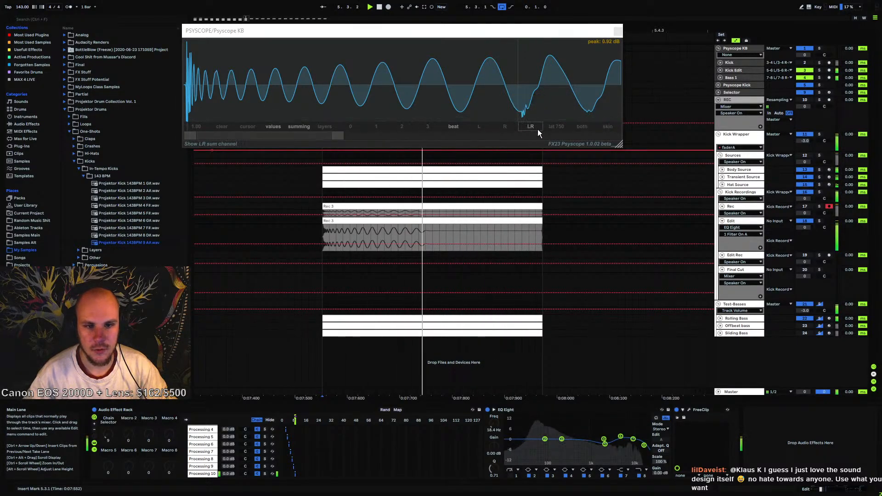
left_click(512, 476)
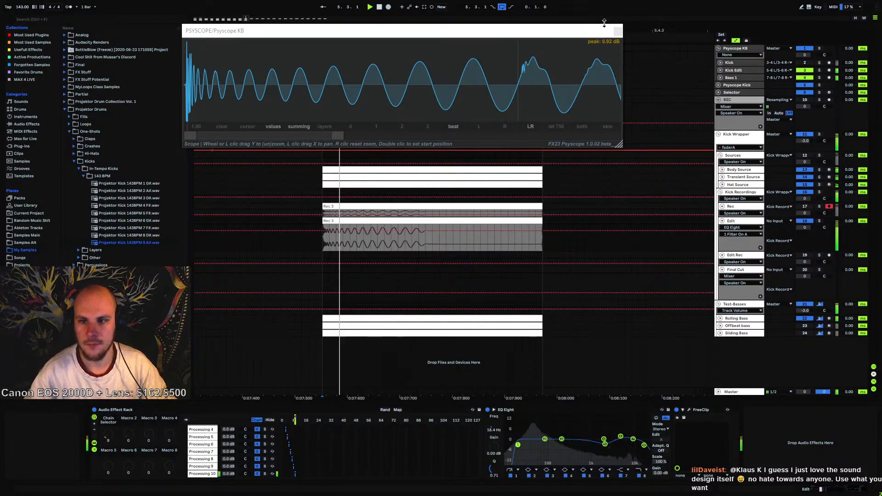
Close PSYSCOPE, place the insert marker at 5.3.1 and arm the Edit Rec track for recording
left_click(618, 31)
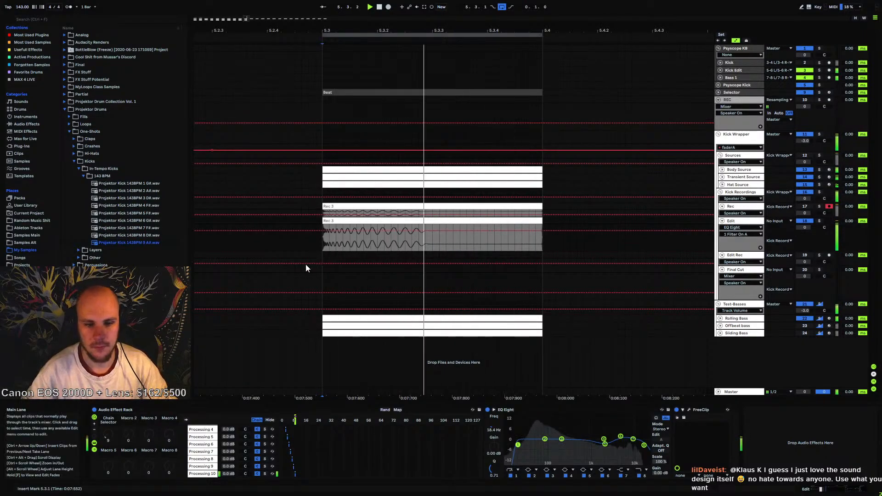
left_click(329, 258)
key("space")
left_click(829, 255)
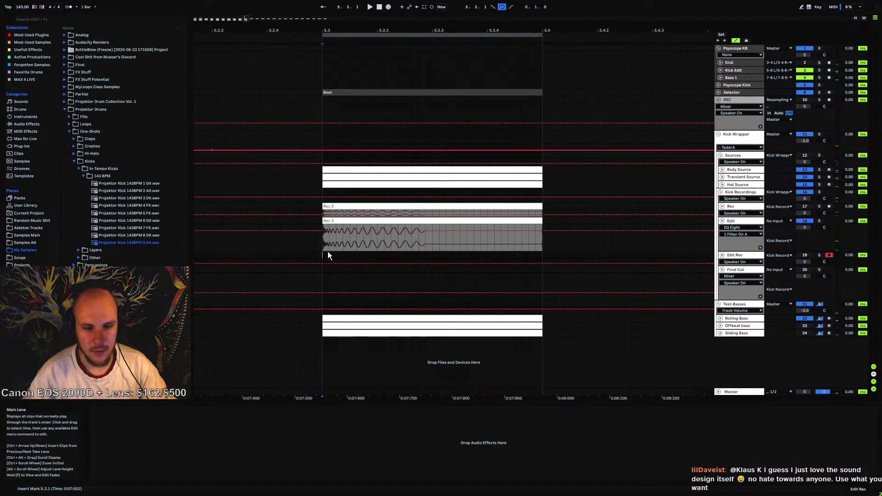
Record the processed kick into Edit Rec from 5.3.1 and copy the take onto the Final Cut track
left_click(388, 7)
key("space")
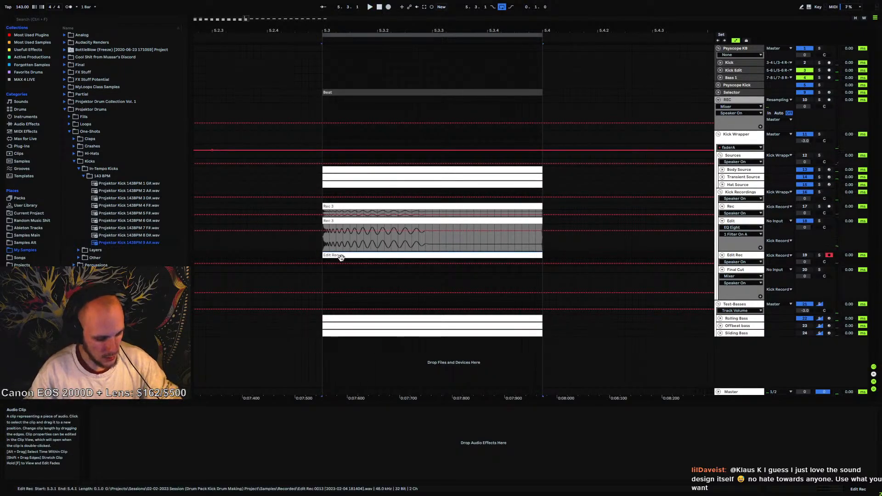
key("ctrl+c")
left_click(323, 276)
key("ctrl+v")
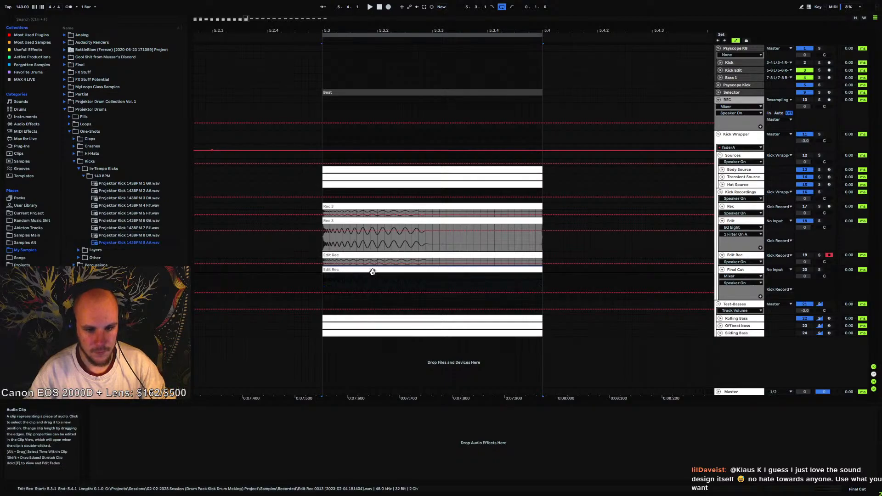
Split the Final Cut clip at 5.3.3, delete the second half and add a short fade-out to the remaining part
left_click(439, 281)
left_click(432, 279)
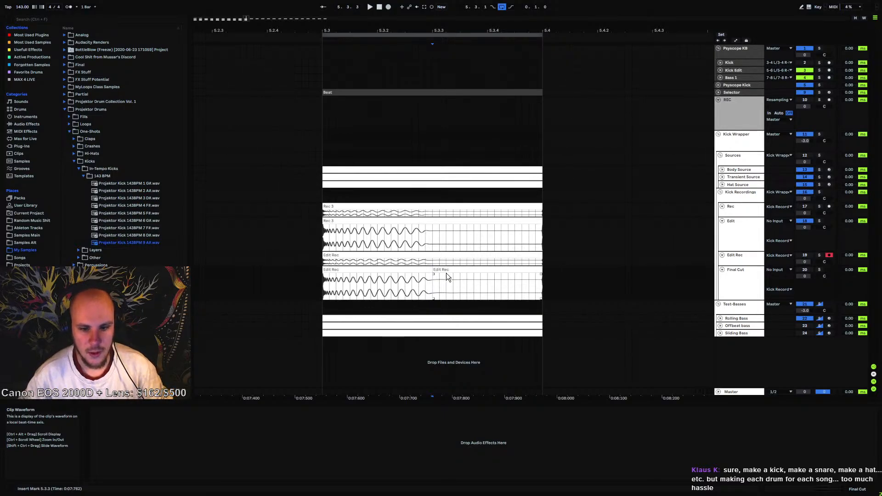
left_click(448, 270)
key("Delete")
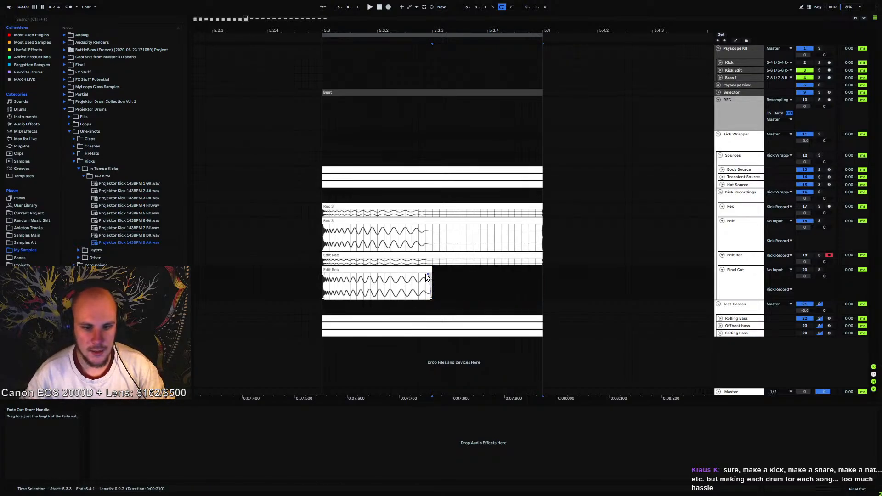
left_click(419, 277)
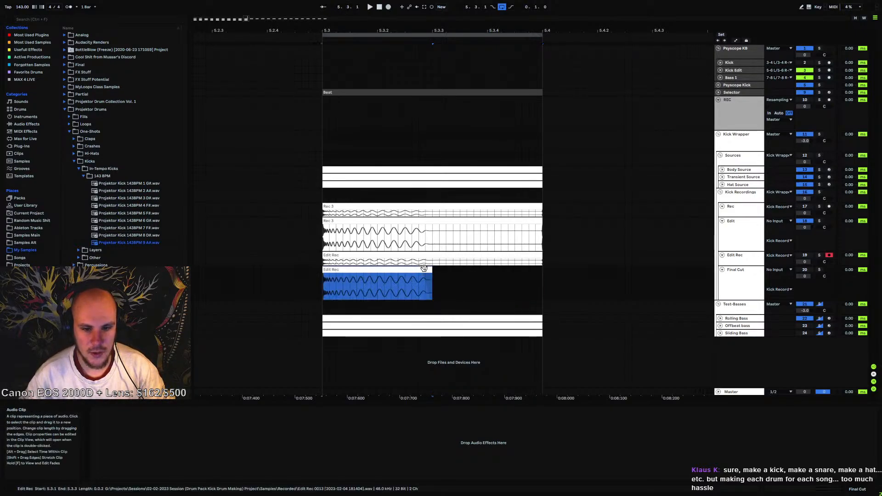
left_click(540, 271)
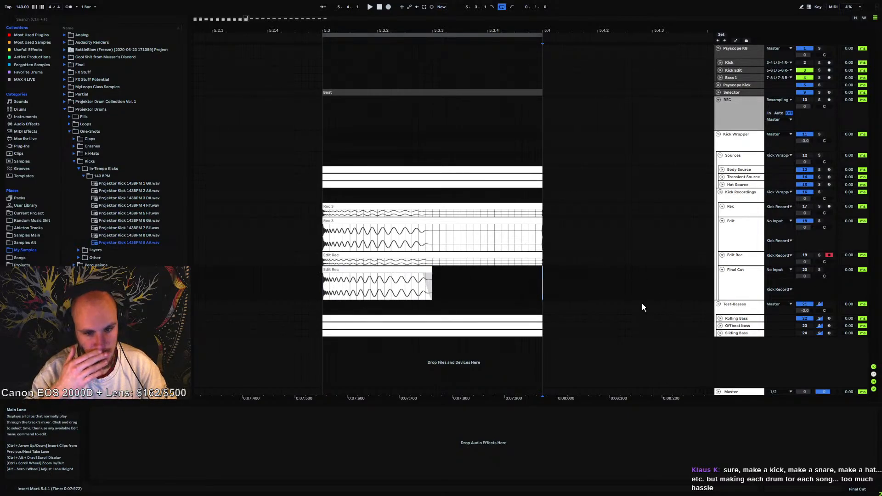
Raise the gain in the Edit track's FreeClip to 3.8 dB while playing the kick from 5.3.1
left_click(737, 239)
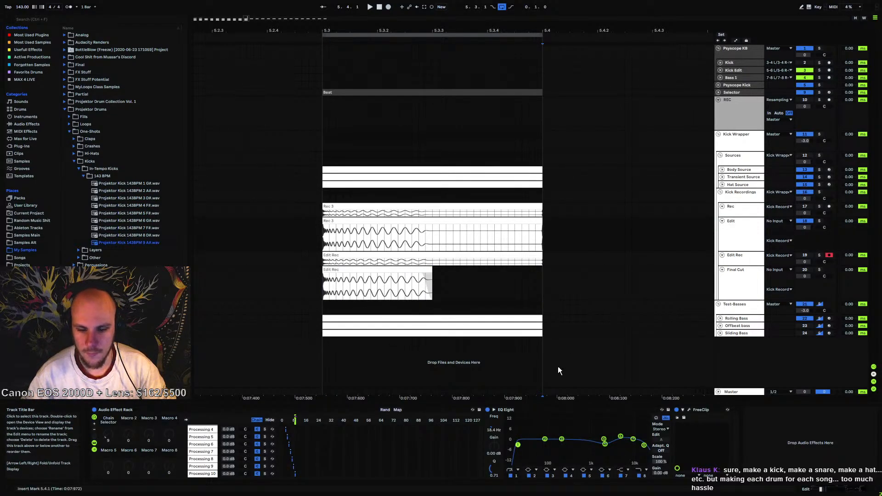
left_click(689, 410)
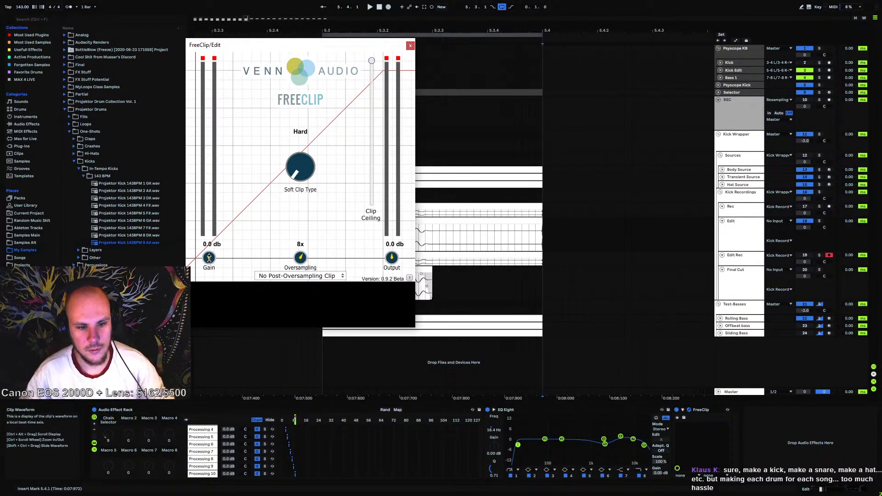
left_click(469, 210)
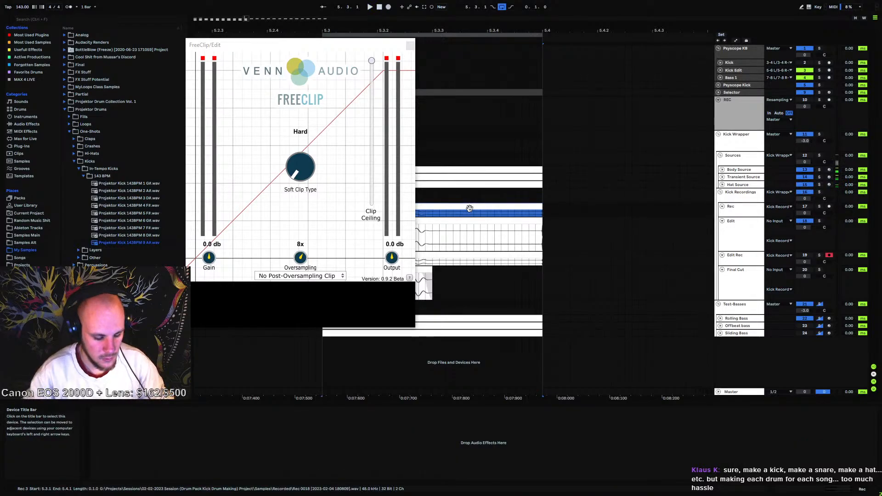
key("space")
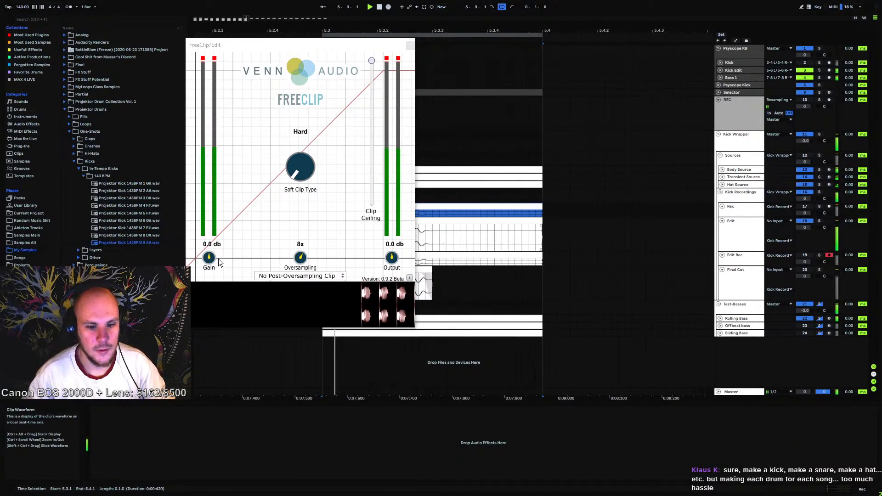
left_click_drag(214, 262, 221, 250)
key("space")
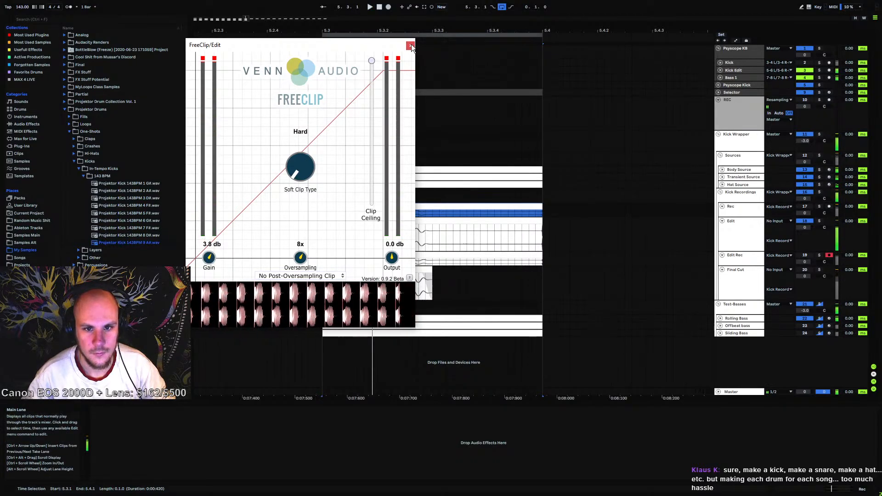
left_click(410, 45)
Re-record the louder kick into Edit Rec from 5.3.1 and place a copy over the clip on Final Cut
left_click(324, 261)
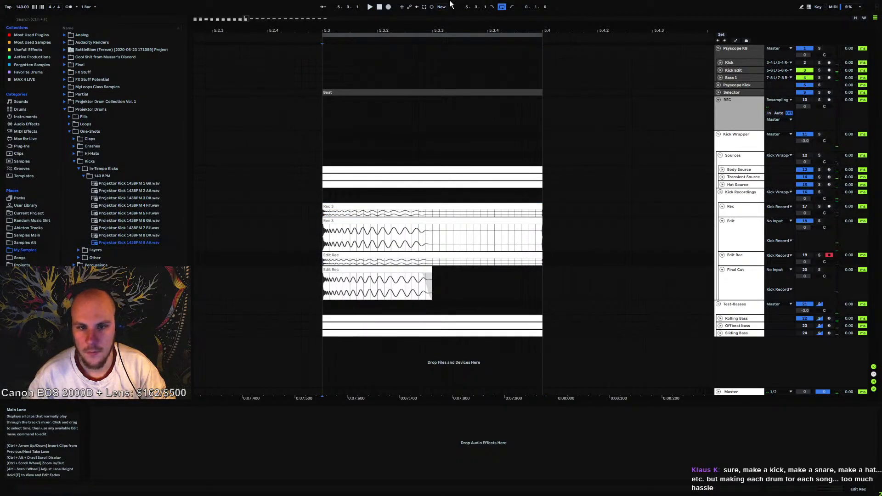
left_click(388, 7)
key("space")
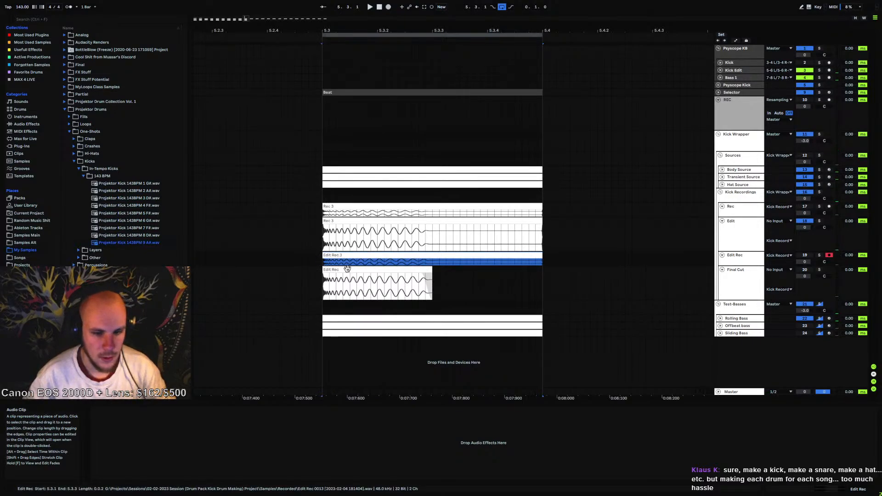
left_click_drag(339, 256, 396, 280)
left_click(475, 284)
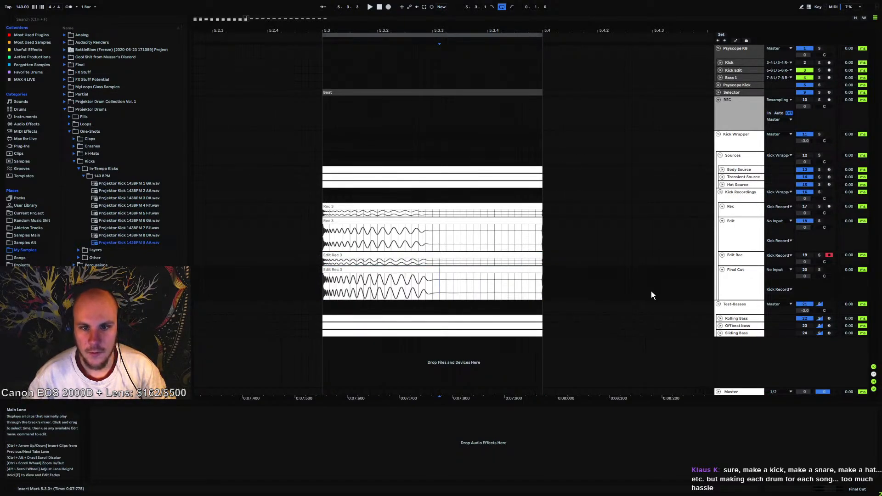
Activate Final Cut instead of Edit, and cut its new clip off at 5.3.3 with a fade-out at the end
left_click(804, 269)
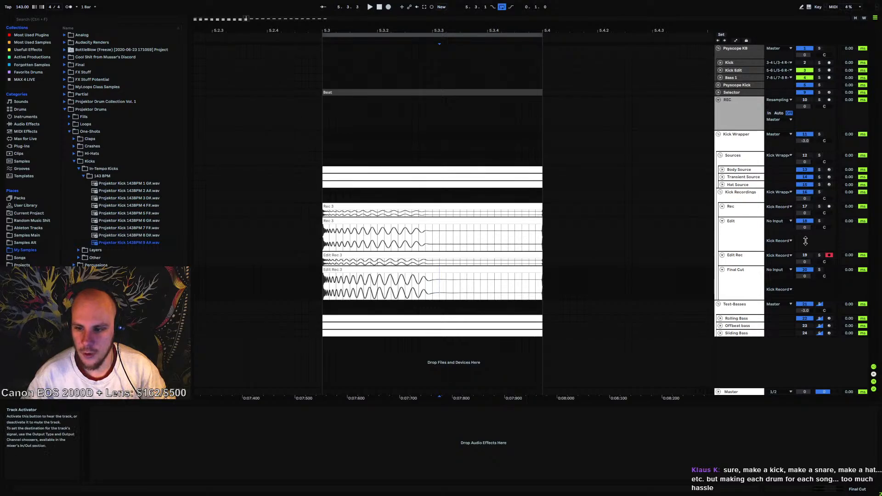
left_click(432, 281)
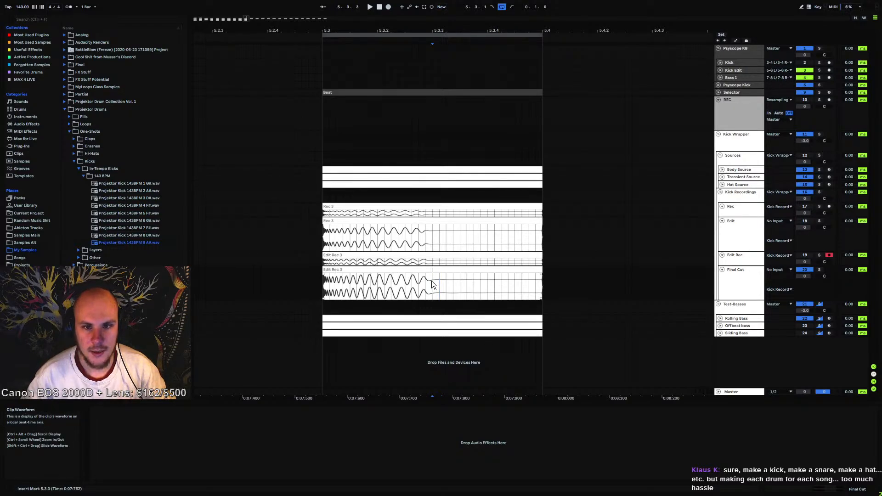
key("ctrl+e")
left_click(453, 270)
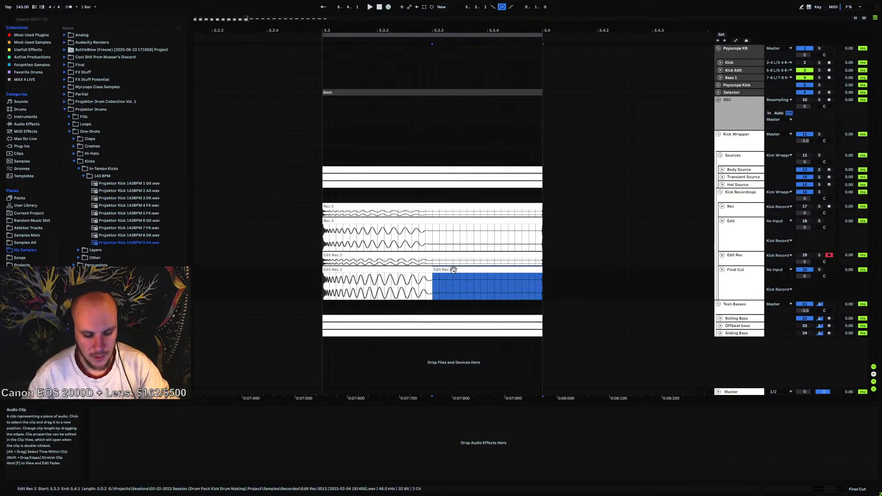
key("Delete")
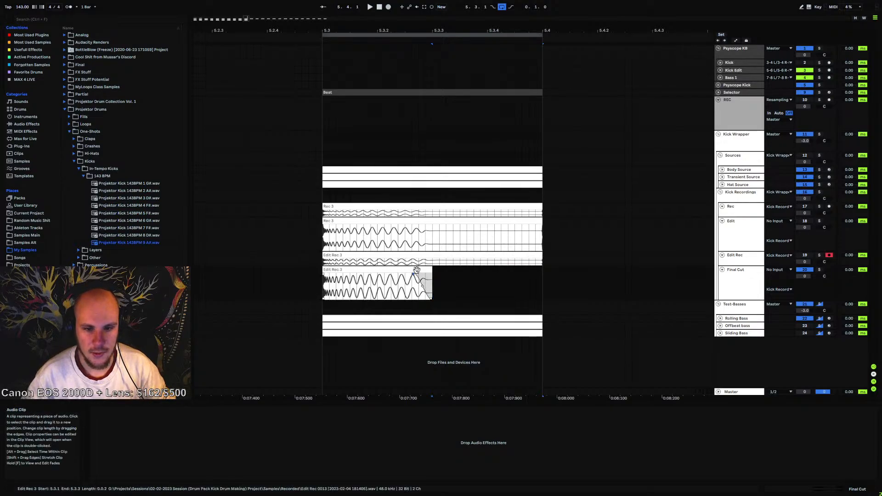
Consolidate the Final Cut range from 5.3.1 to 5.4.1 into one full-beat clip
left_click(441, 318)
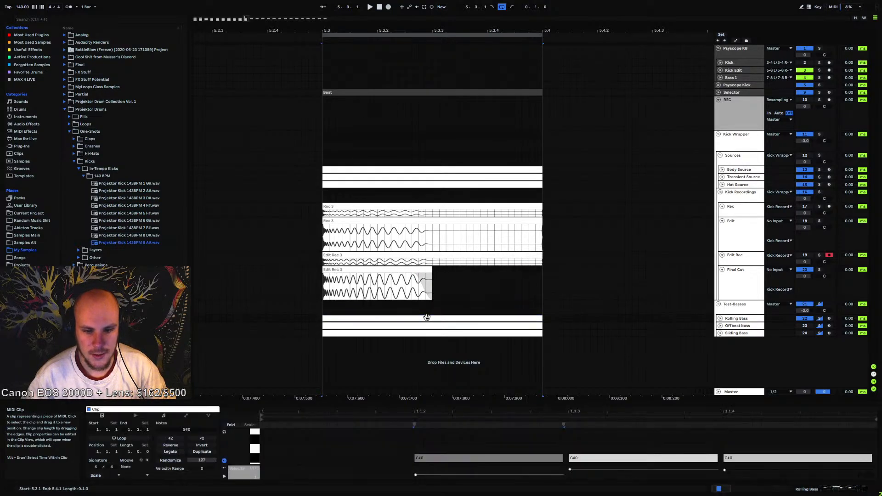
left_click(424, 289)
left_click(541, 279, "shift")
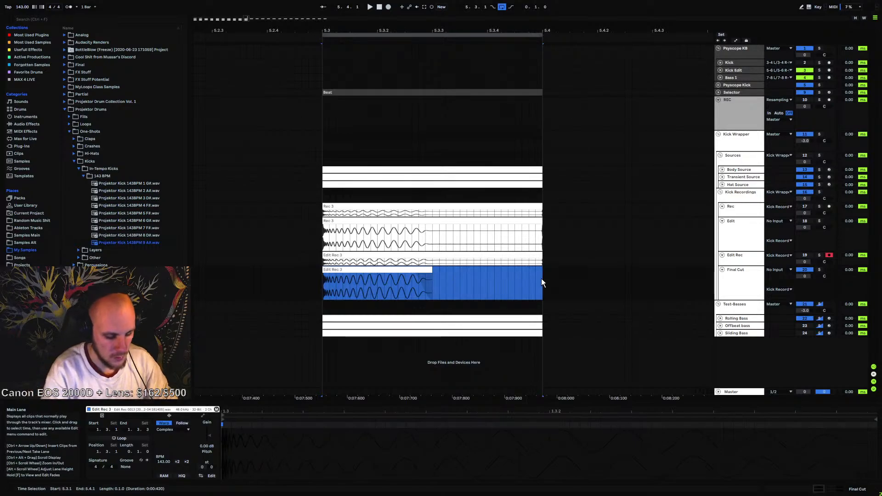
key("ctrl+j")
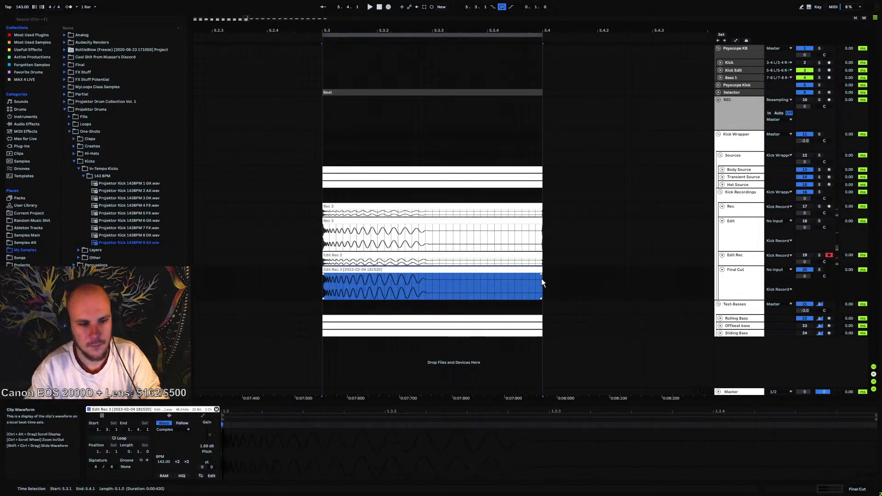
Copy the name of the sample Projektor Kick 143BPM 6 G# and export the consolidated clip to the 143 BPM folder
right_click(158, 221)
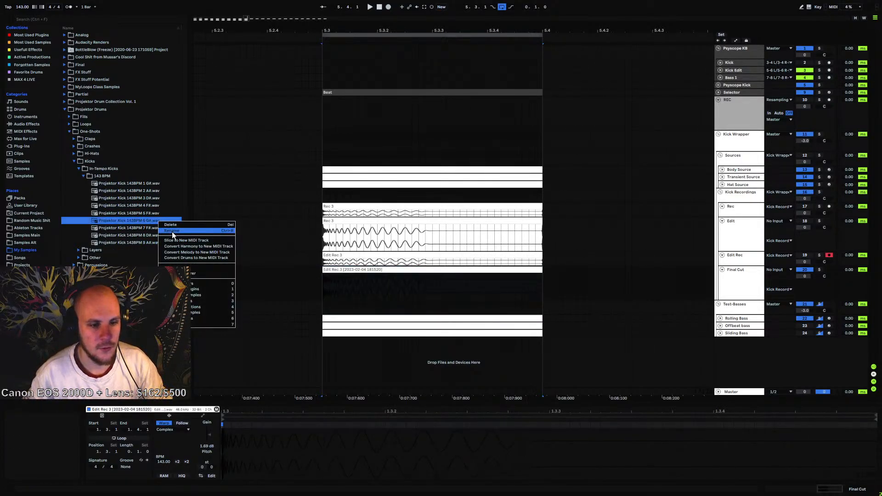
left_click(171, 232)
key("Return")
left_click(341, 269)
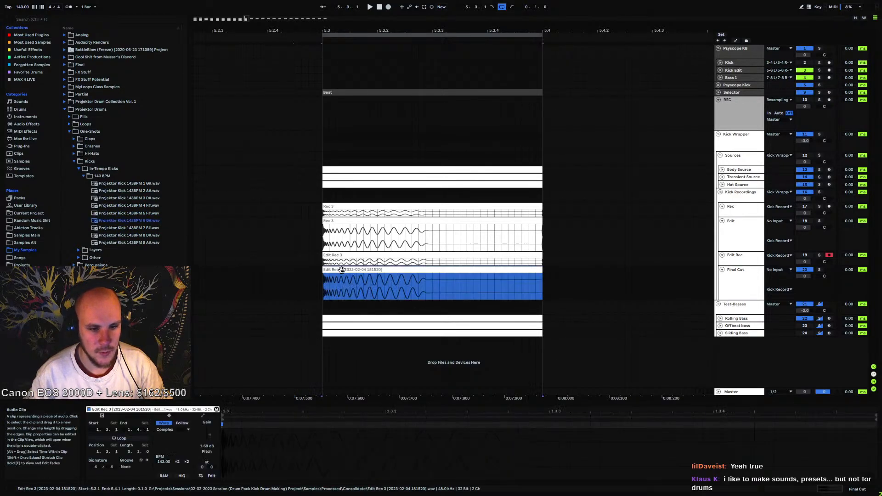
left_click_drag(358, 271, 106, 183)
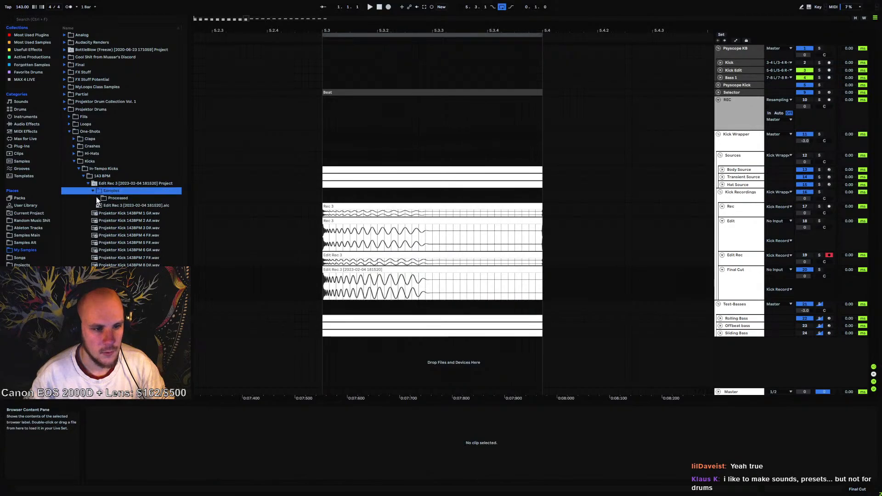
Rename the exported sample inside the Consolidate folder to Projektor Kick 143BPM 10 G#
right_click(126, 213)
left_click(147, 223)
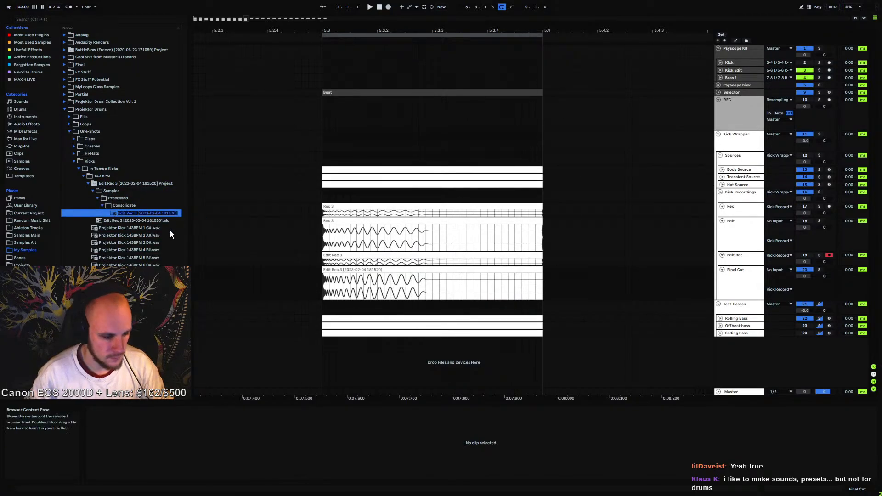
key("ctrl+v")
key("BackSpace")
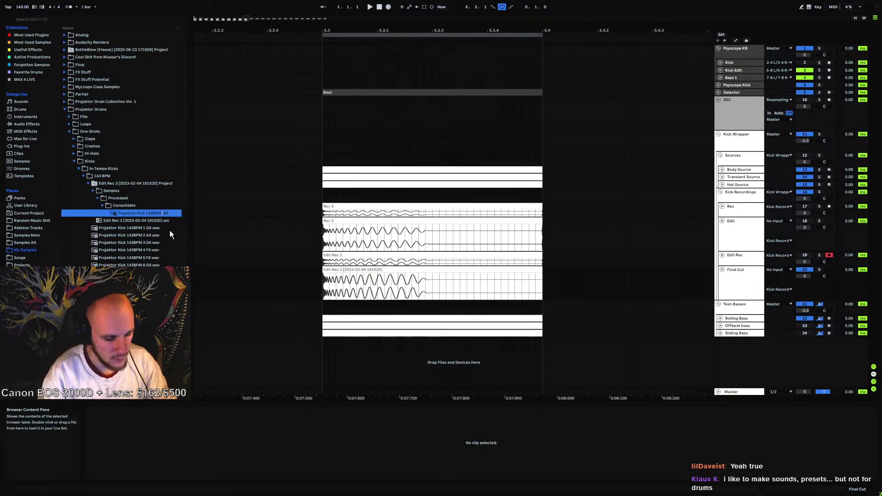
type("10")
left_click(265, 292)
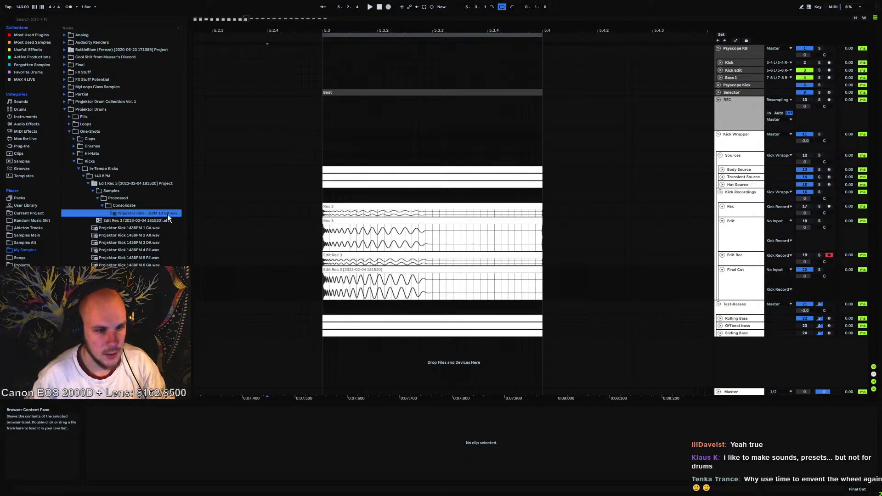
Move the renamed kick directly into the 143 BPM folder and delete the leftover Edit Rec 3 project folder
left_click(146, 183)
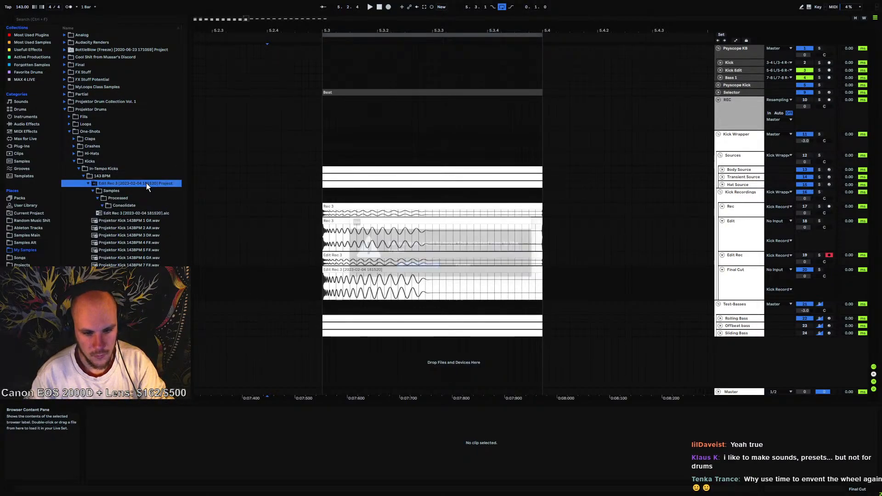
key("Delete")
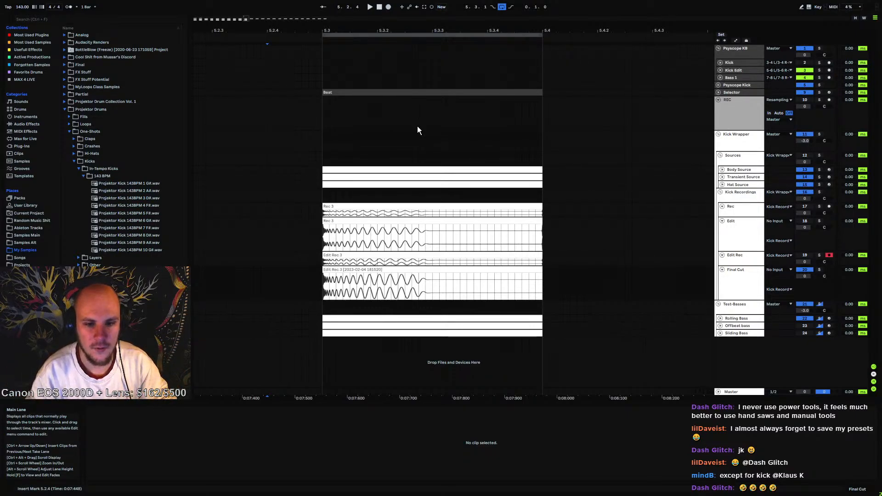
Audition kicks 7, 4 and 3 from the 143 BPM folder
left_click_drag(433, 31, 449, 0)
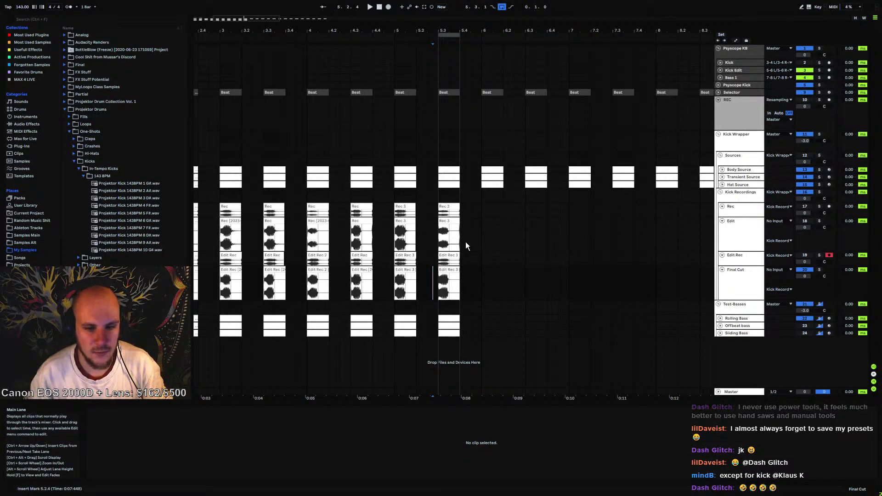
left_click_drag(417, 29, 331, 43)
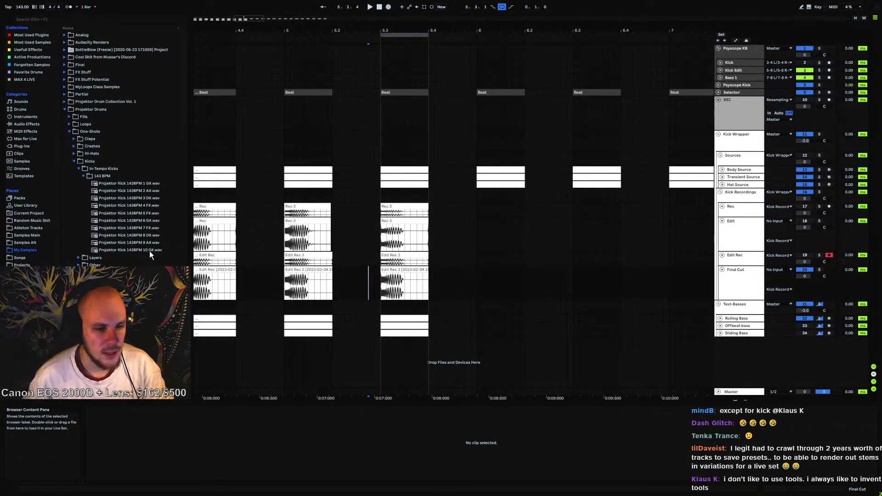
left_click(142, 227)
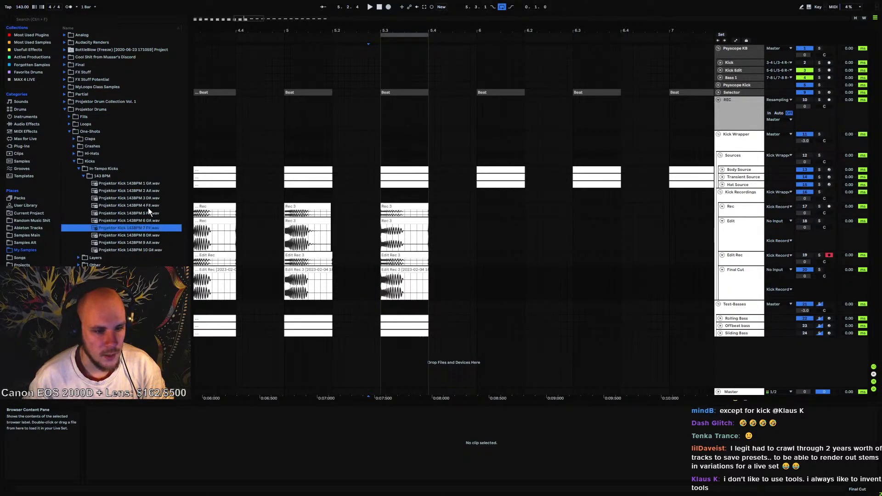
left_click(148, 206)
left_click(154, 198)
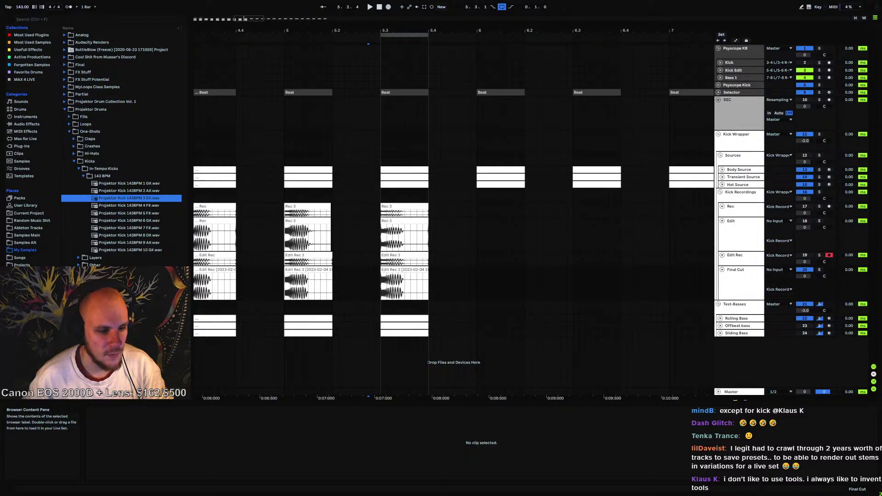
Open the Projektor Quality Kicks Vol. 1 folder and audition several of its kicks, including 8, 14, 11, 2 and 4
left_click(64, 109)
left_click(64, 138)
left_click(107, 198)
left_click(121, 242)
left_click(122, 287)
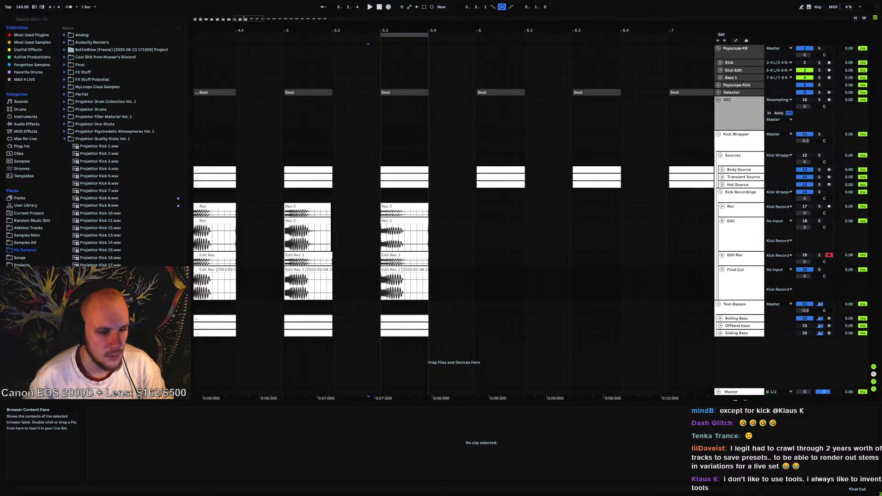
left_click(118, 221)
left_click(125, 154)
left_click(121, 168)
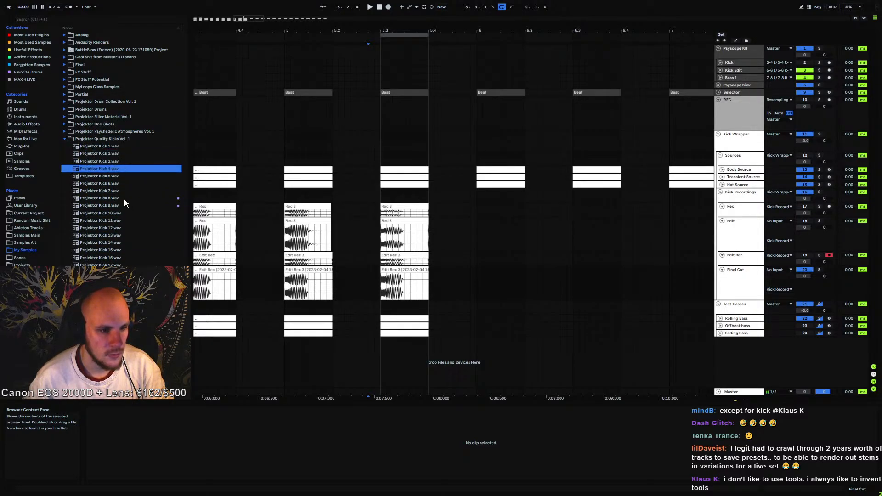
Collapse the Projektor Quality Kicks Vol. 1 folder and expand Projektor Drums to show the 143 BPM kicks again
scroll(124, 266, "down", 1)
scroll(121, 149, "down", 2)
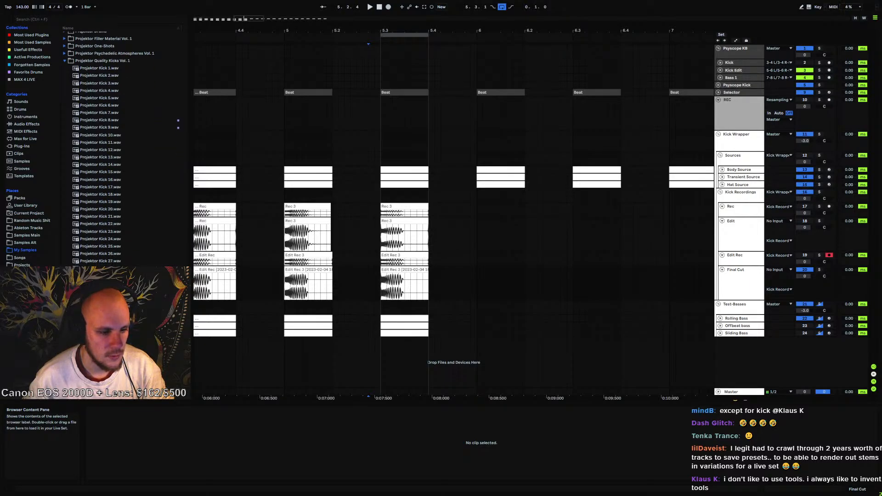
scroll(111, 148, "up", 2)
left_click(109, 100)
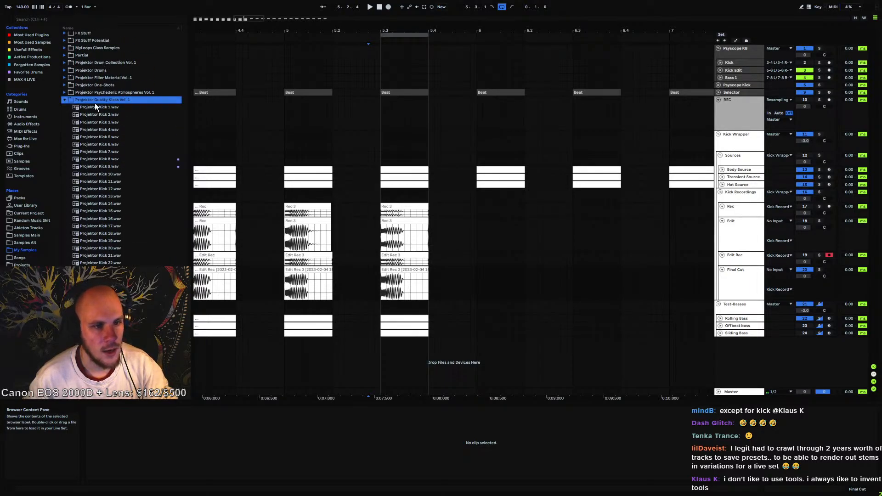
left_click(66, 71)
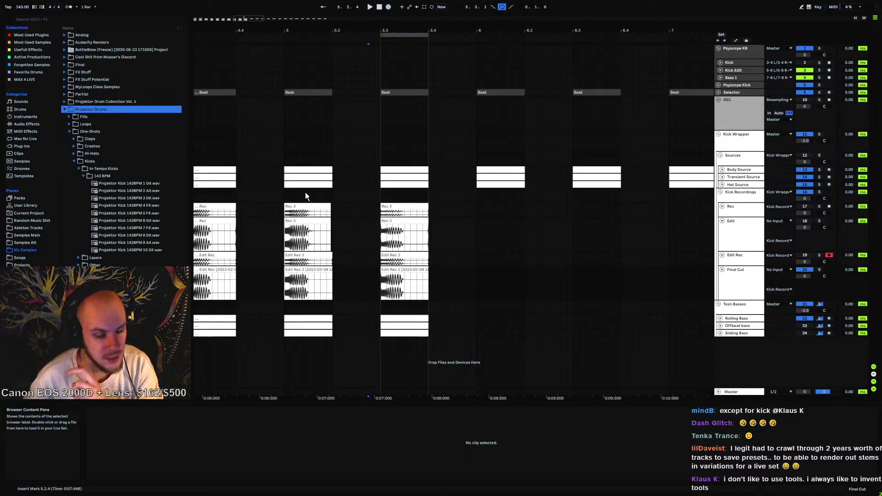
Show the arrangement automation and enter a new value for the Kick Wrapper's faderA automation just before bar 6
left_click(477, 210)
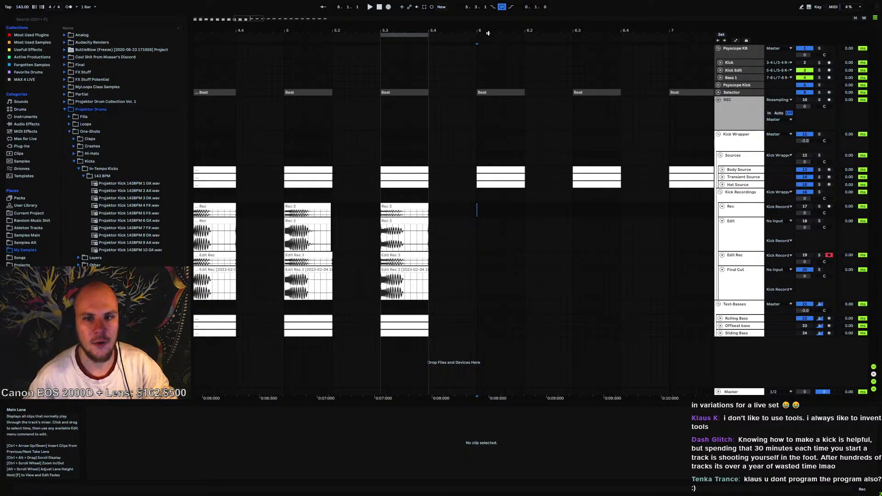
left_click_drag(489, 31, 407, 30)
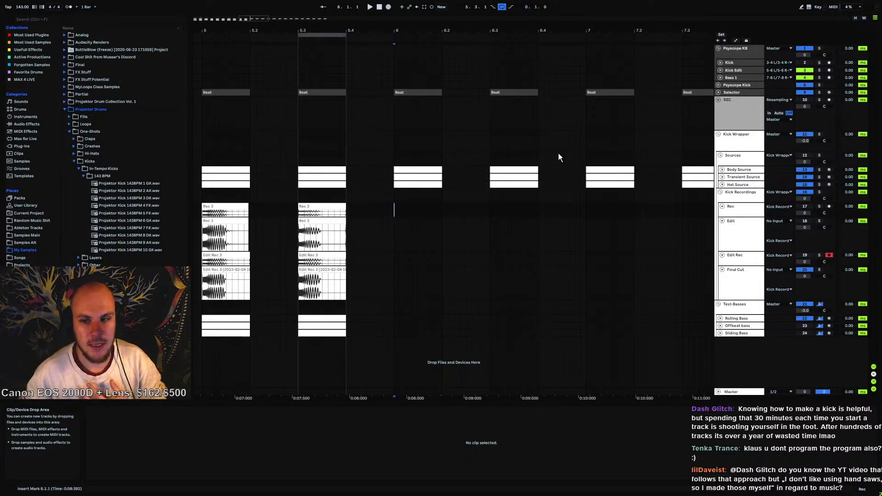
left_click(734, 145)
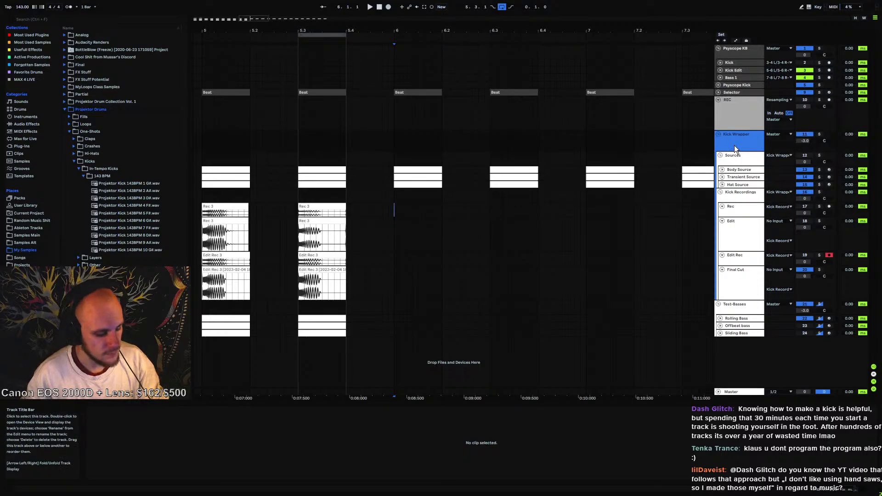
double_click(734, 145)
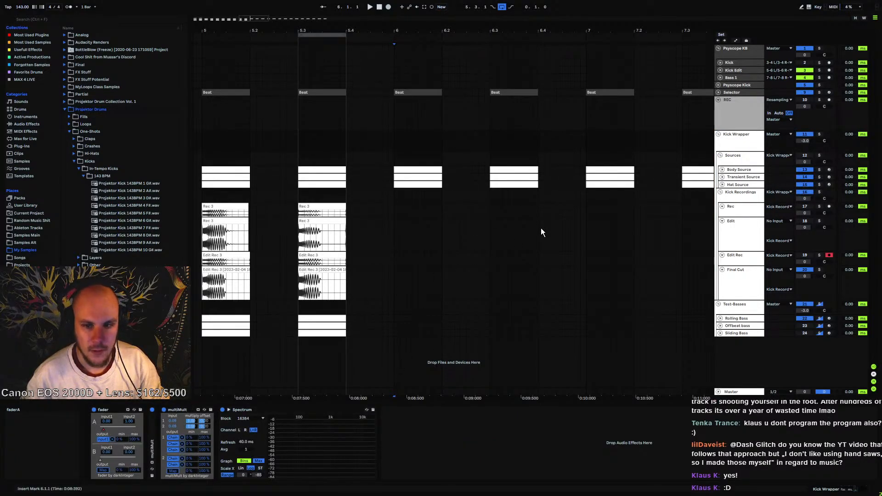
left_click(736, 41)
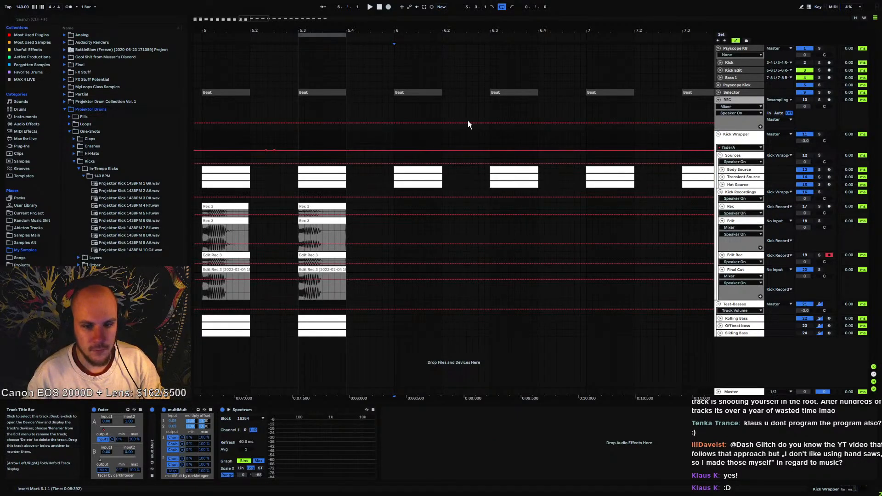
right_click(376, 150)
left_click(393, 156)
type("0")
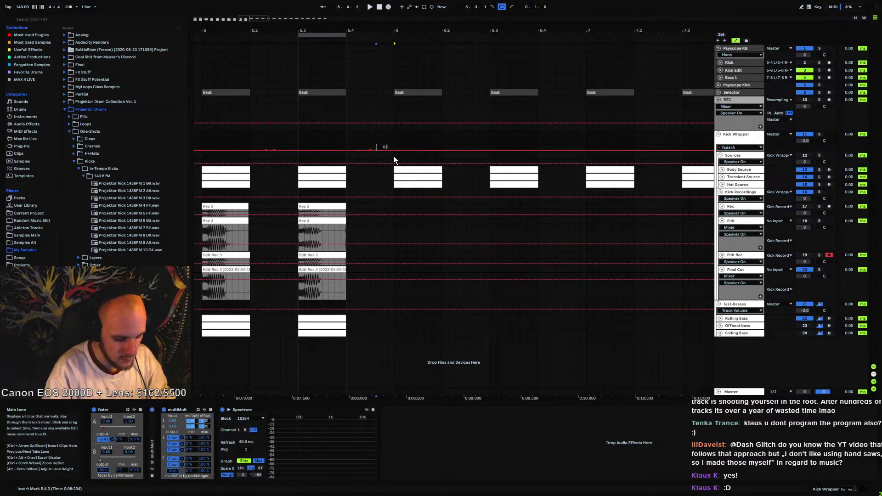
key("Return")
Play the arrangement from bar 6 and set the loop around the Beat clip there
left_click(393, 161)
key("space")
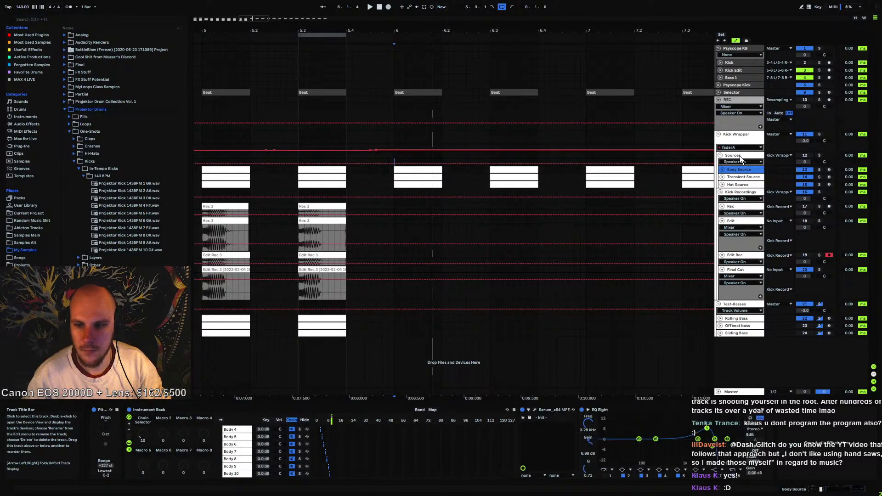
left_click(426, 93)
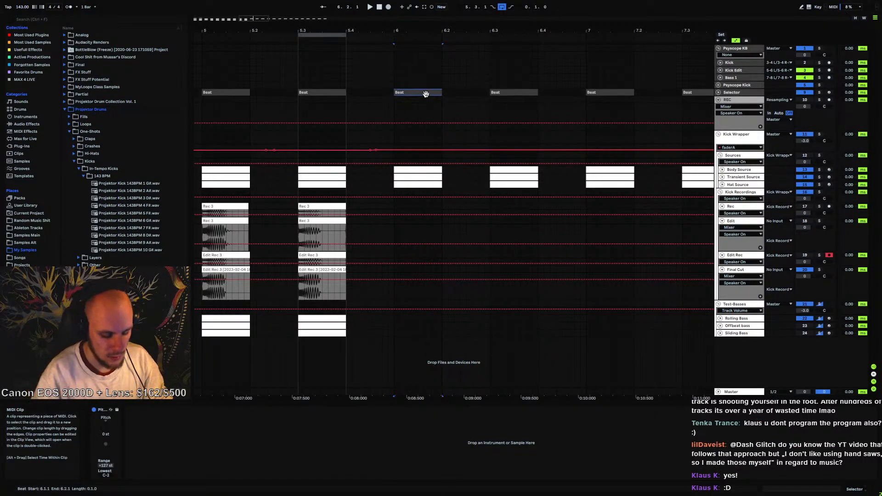
Duplicate the Processing 10 chain in the Sources effect rack, rename the copy Processing 11 and move its chain zone to 10
left_click(734, 148)
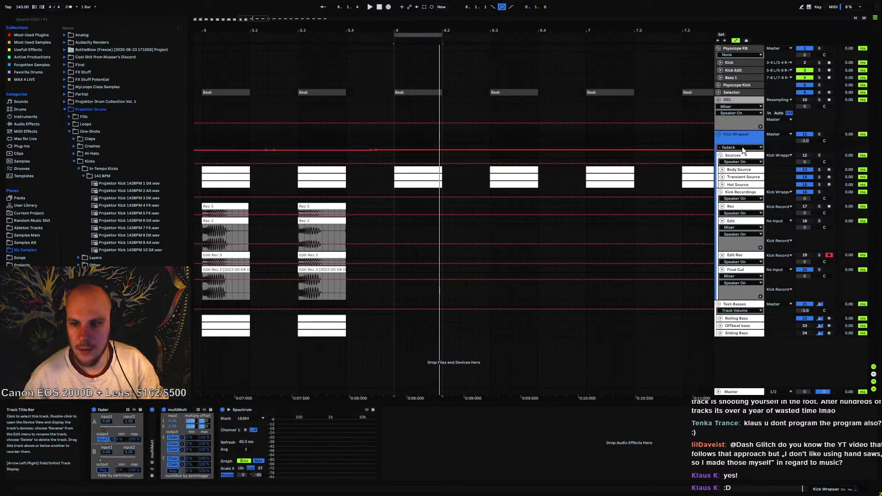
left_click(196, 474)
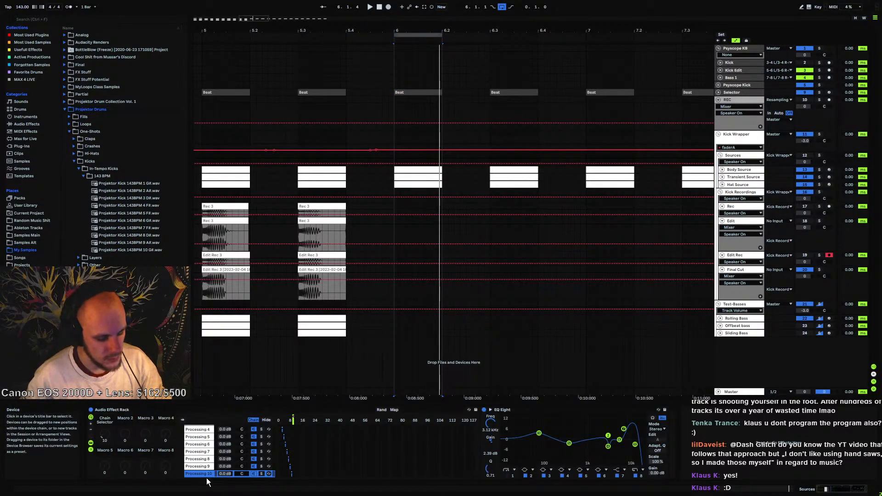
key("ctrl+d")
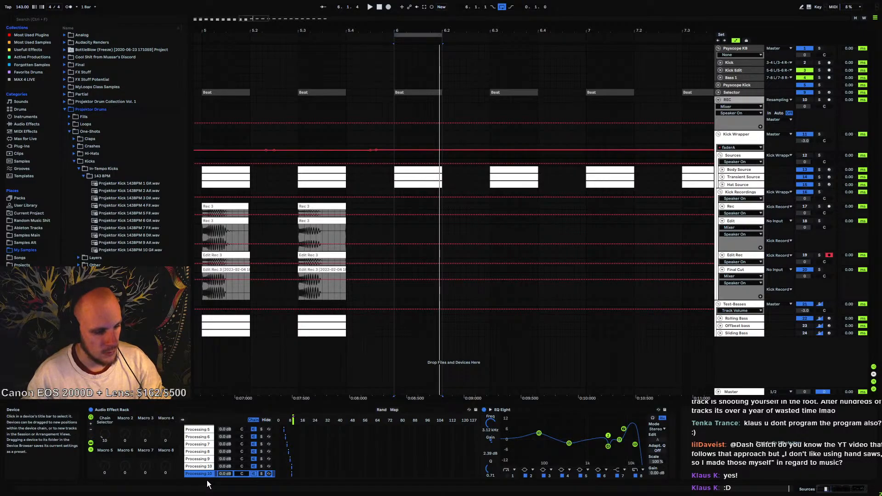
right_click(206, 474)
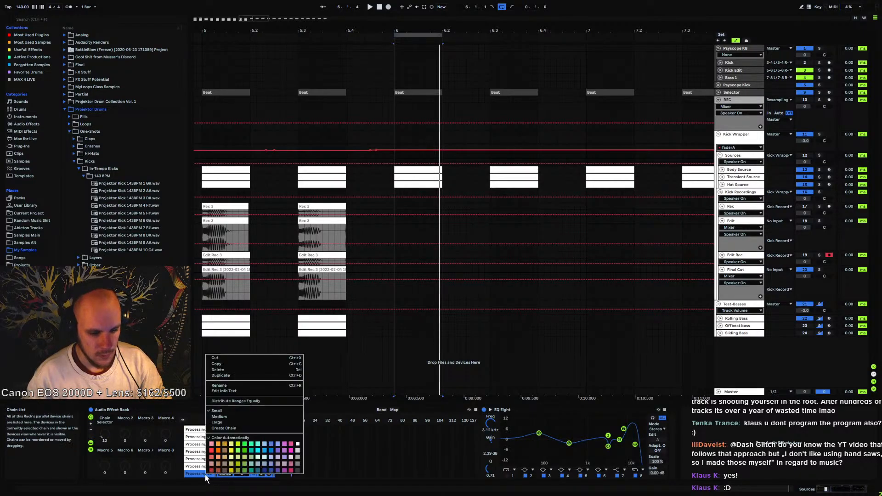
left_click(230, 386)
key("Right")
key("BackSpace")
type("1")
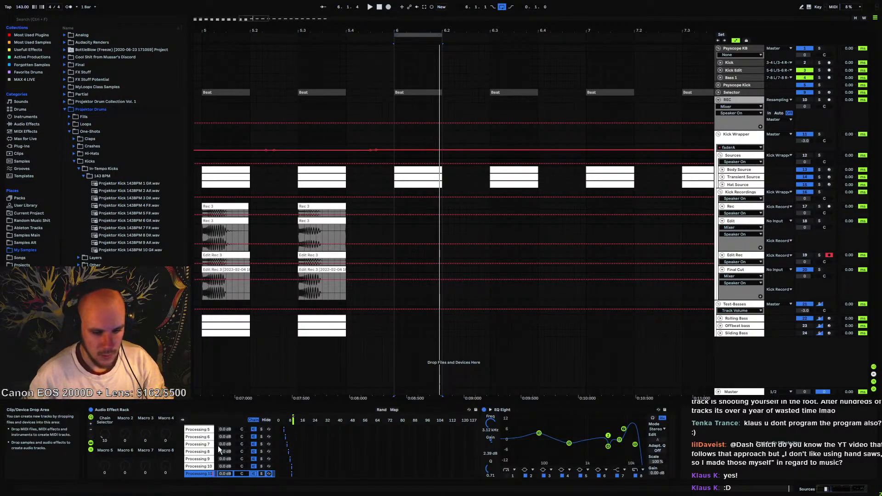
left_click(199, 467)
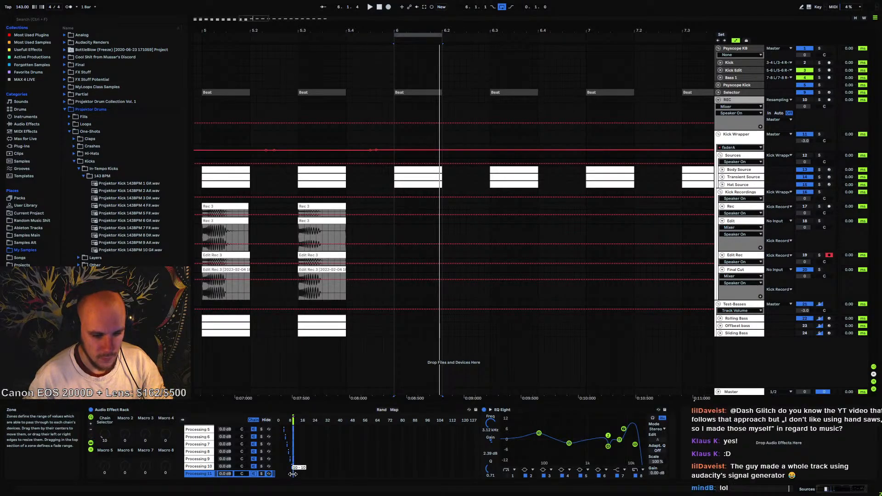
Duplicate the Body 10 chain in the Body Source rack, rename the copy Body 11 and shift its chain zone one position up
left_click(739, 170)
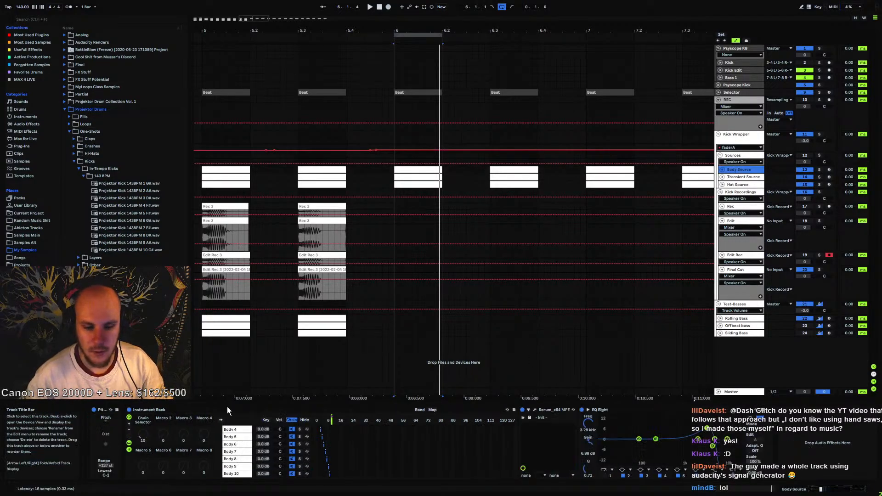
left_click(250, 474)
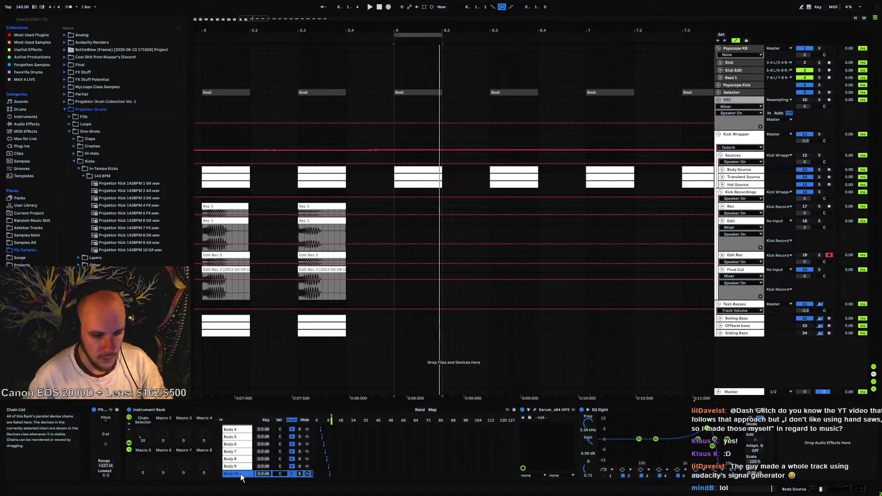
right_click(239, 473)
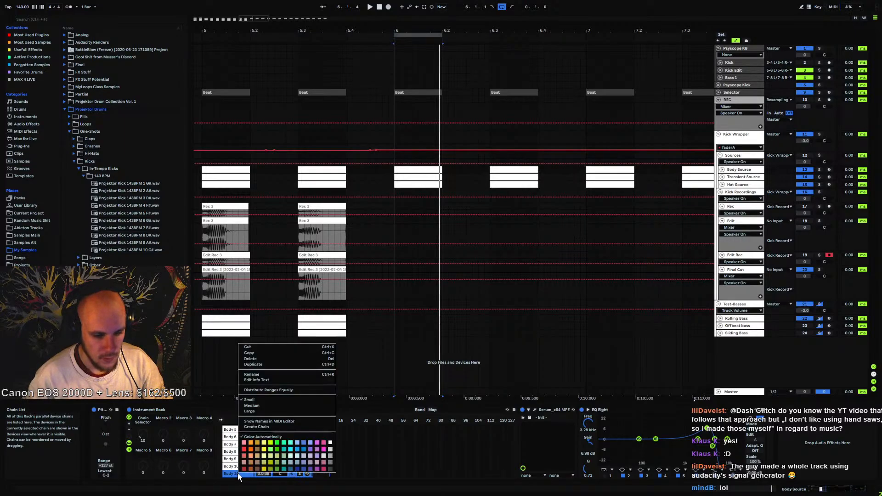
left_click(260, 375)
key("BackSpace")
type("1")
key("Return")
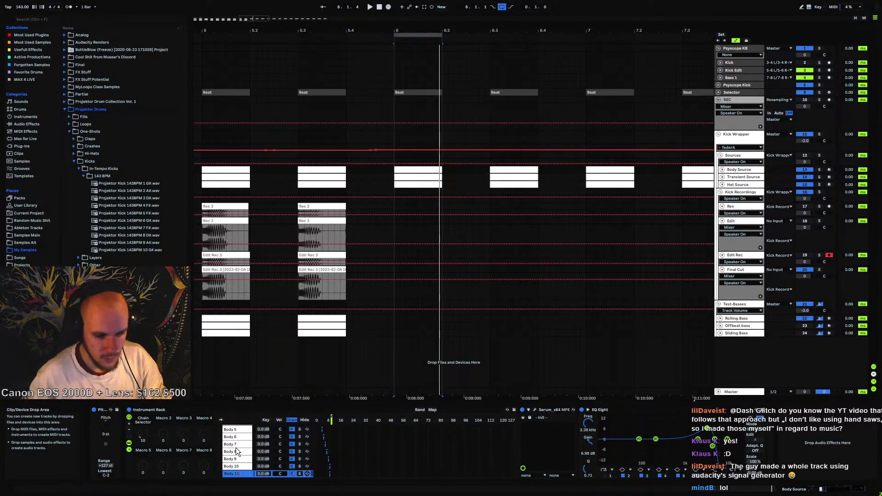
left_click(236, 467)
left_click_drag(330, 474, 332, 474)
Audition the looped kick and transpose the Body Source note at bar 6 to F#0, trying pitches between E0 and G#0
key("space")
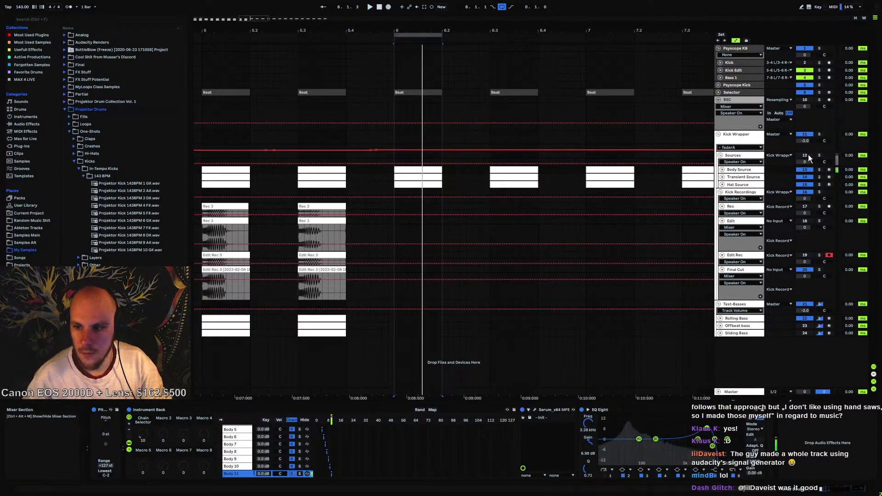
key("space")
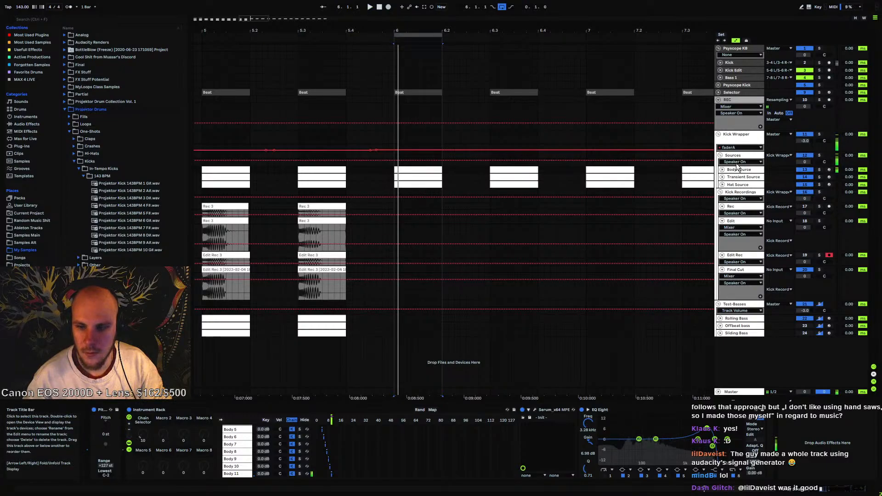
left_click(419, 175)
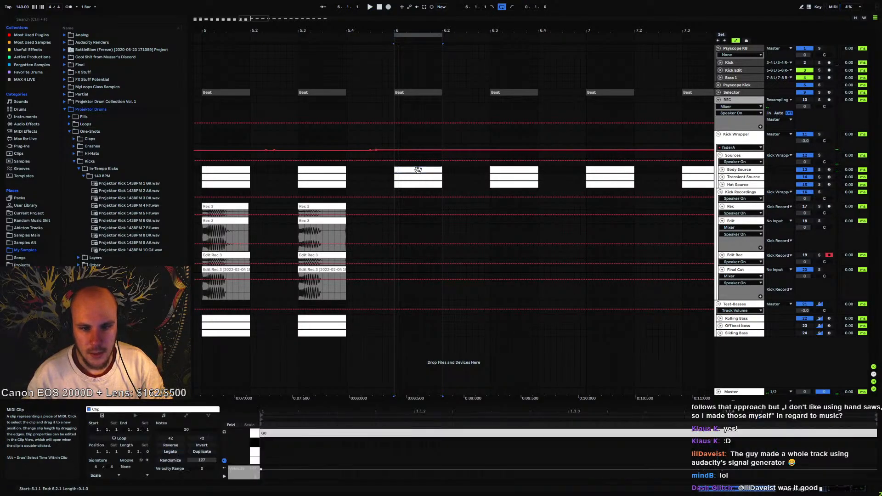
left_click(308, 431)
key("Down")
key("Down")
key("Down")
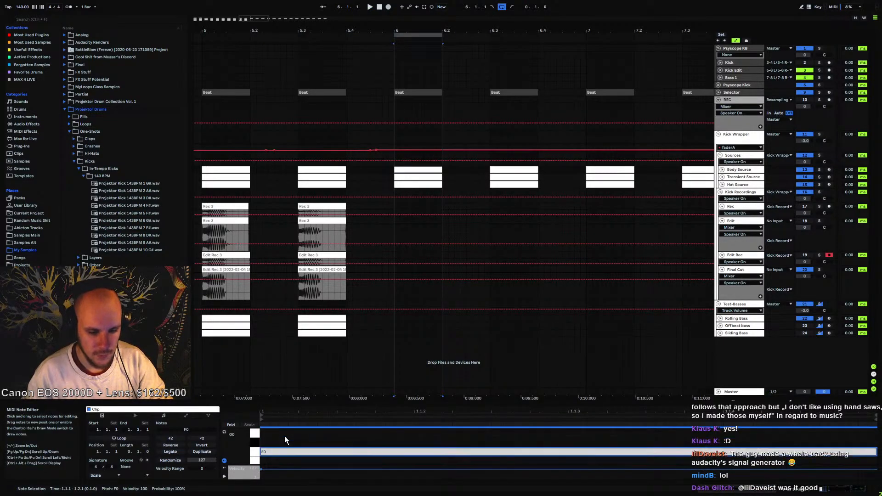
key("space")
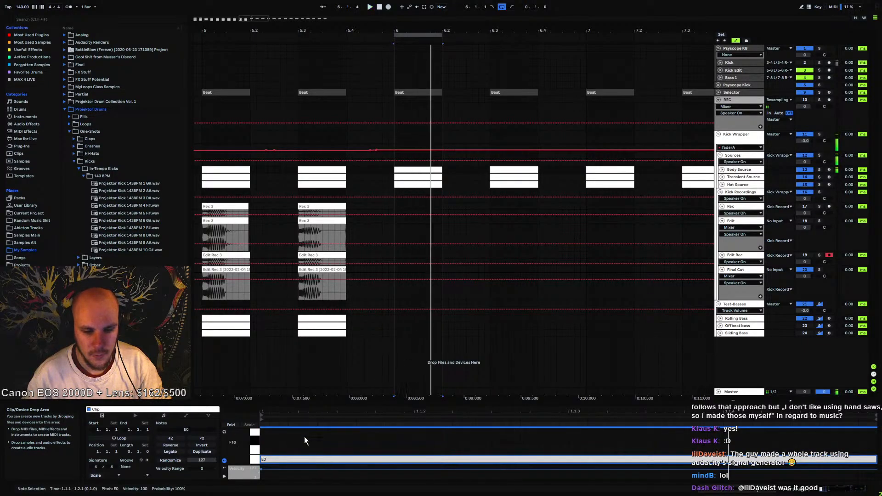
key("Up")
key("Up")
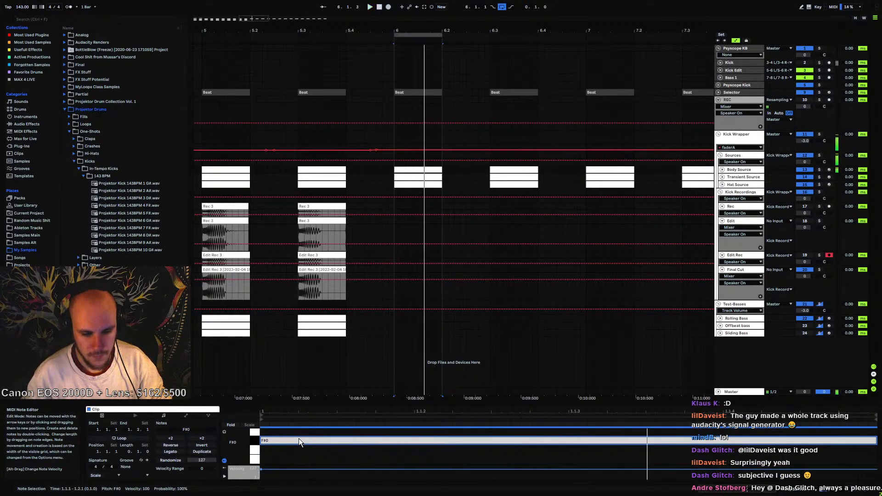
key("Up")
key("Up")
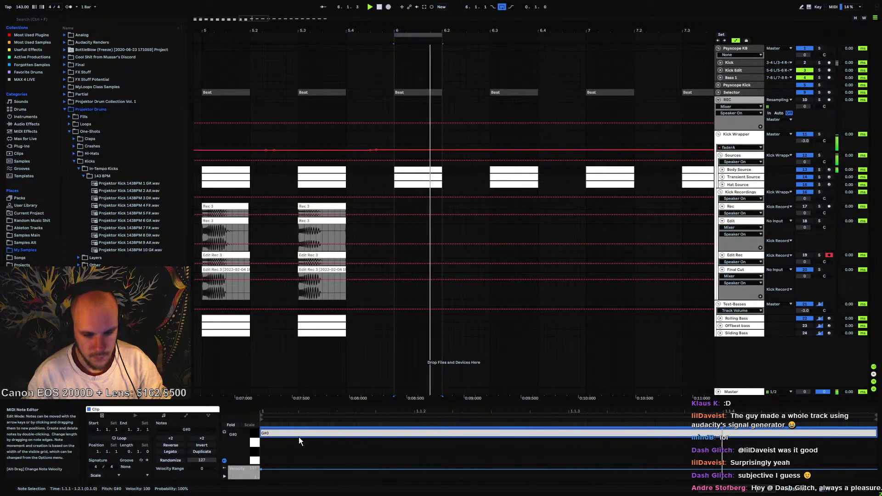
key("Down")
key("Down")
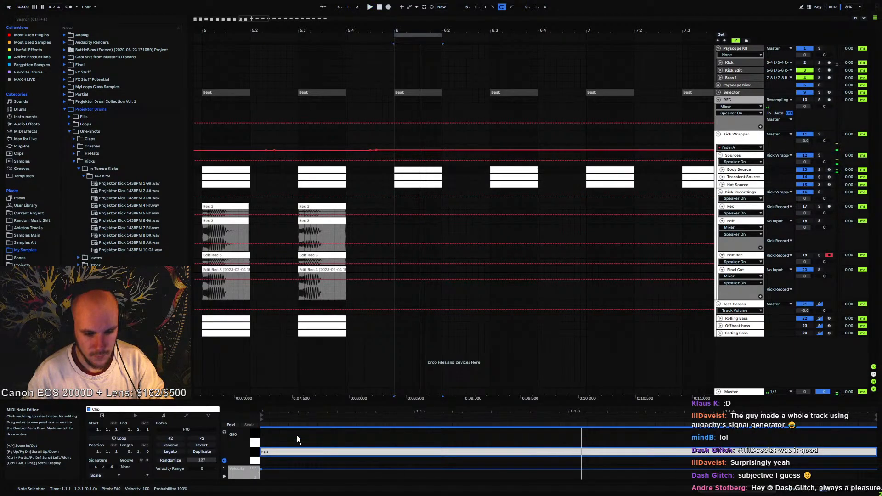
key("Down")
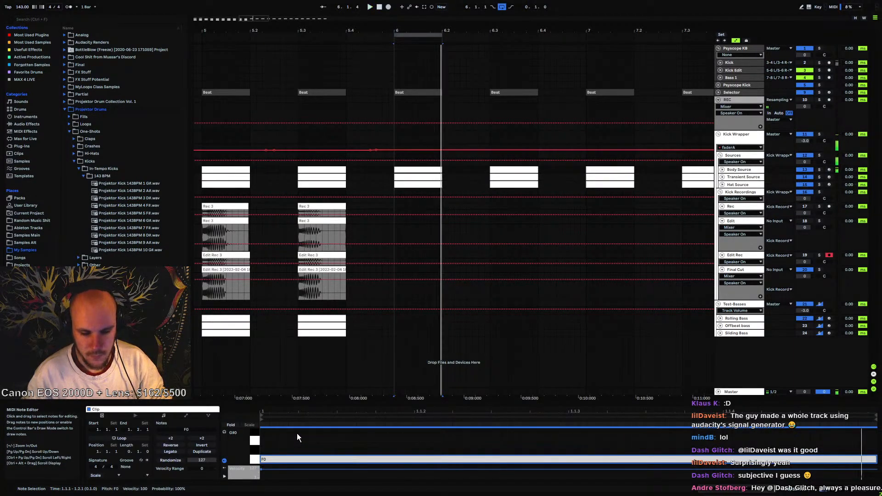
key("Up")
Duplicate the rolling, offbeat and sliding test bass clips from 5.3 to bar 6
left_click(329, 317)
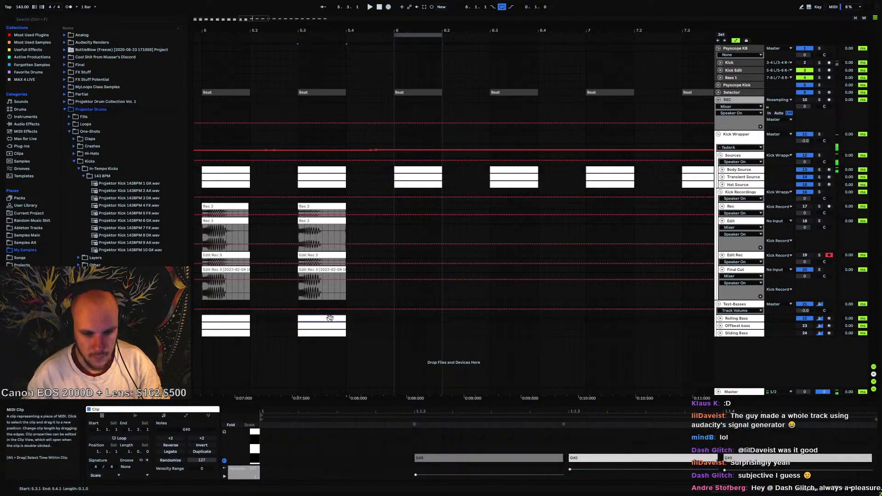
left_click_drag(465, 439, 780, 463)
left_click(325, 319)
left_click(329, 333, "shift")
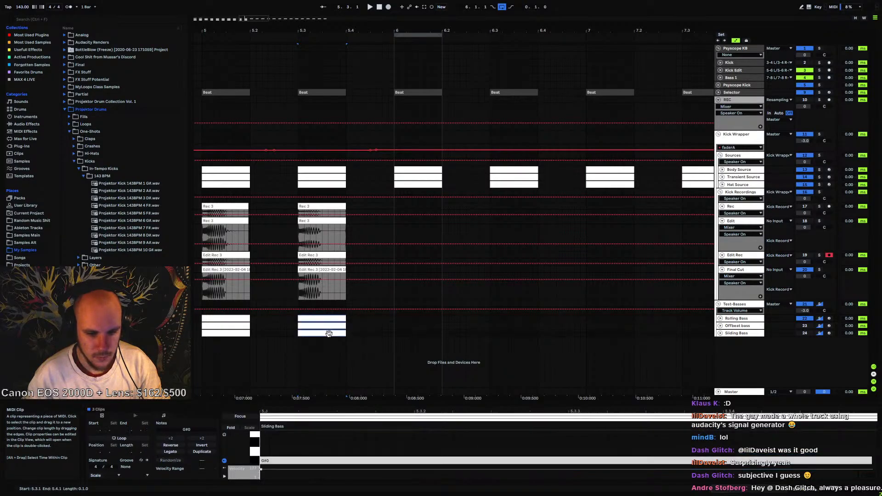
key("ctrl+d")
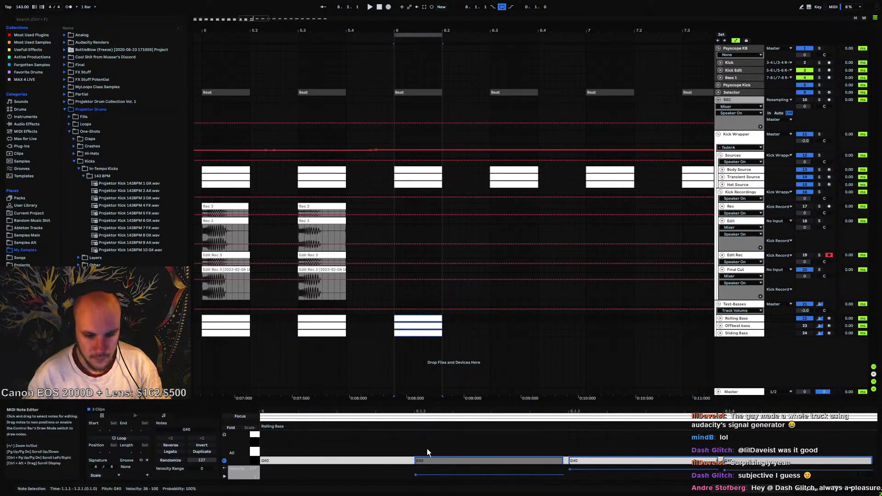
Transpose all notes in the three copied bass clips down two semitones to F#0 and play the loop with the kick
key("ctrl+a")
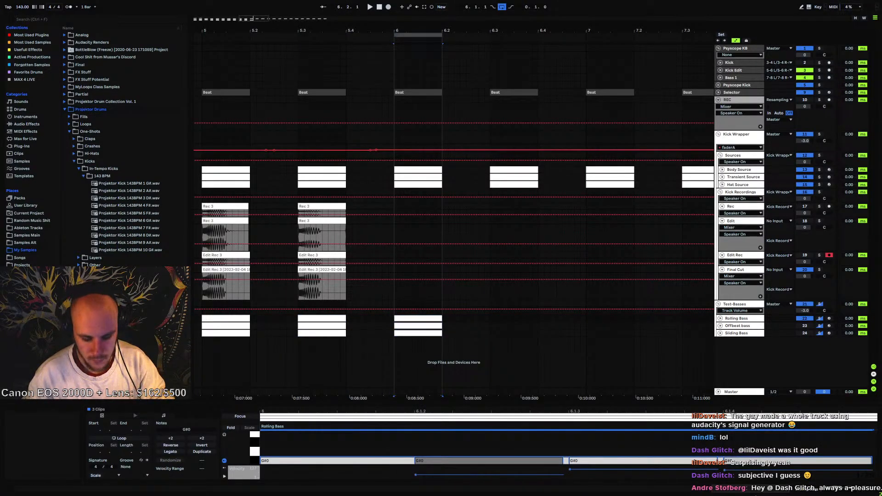
key("Down")
key("Down")
key("space")
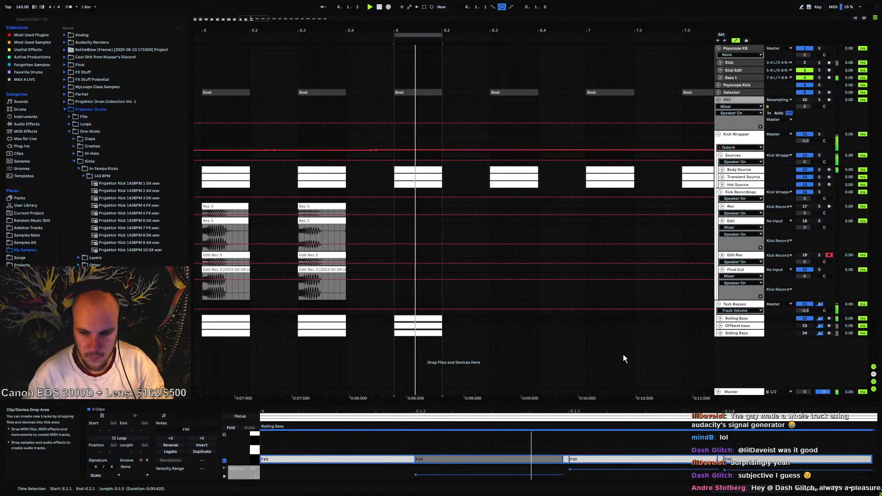
Open the Body 11 Serum instance on LFO 1 and move the EQ Eight's second band to 881 Hz at -0.62 dB
left_click(743, 170)
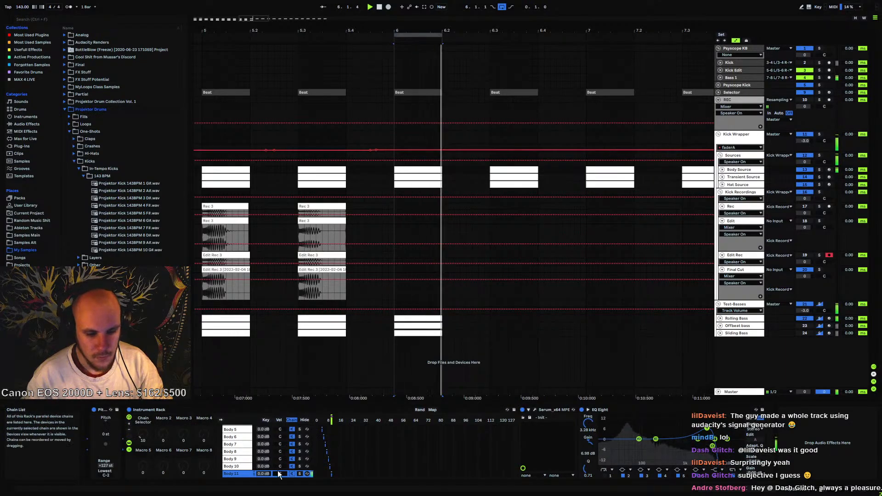
left_click(533, 409)
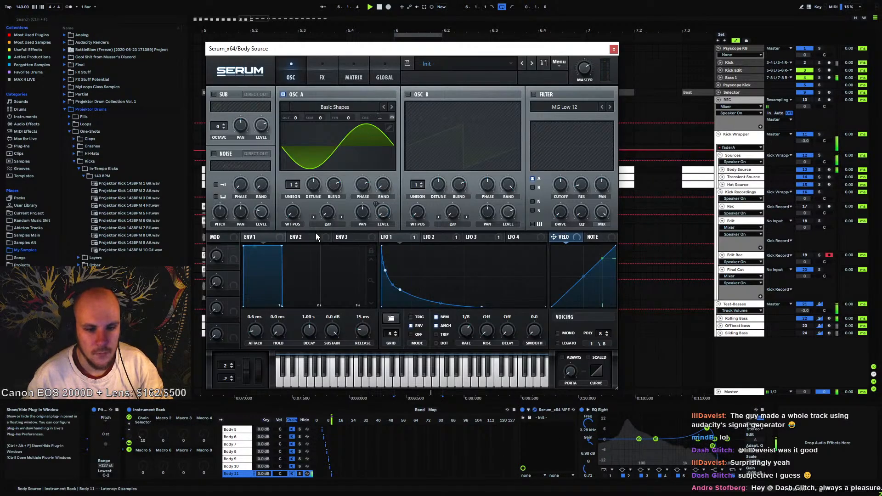
left_click(396, 240)
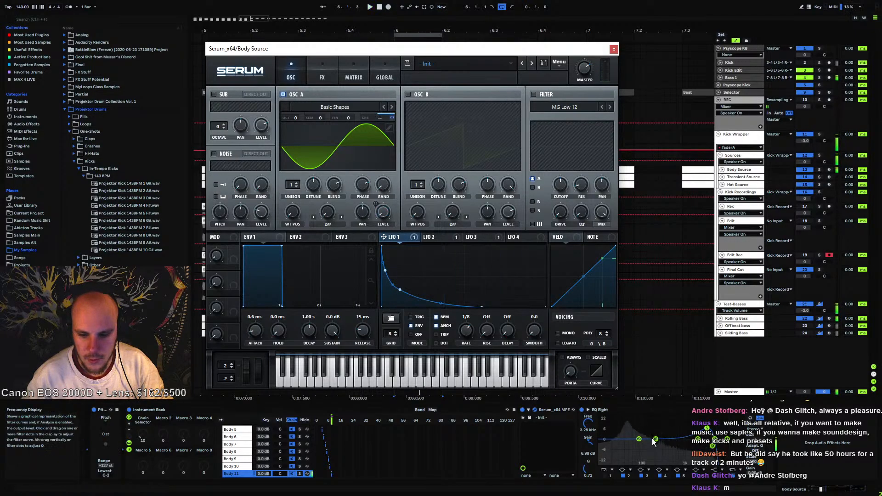
left_click_drag(655, 439, 672, 420)
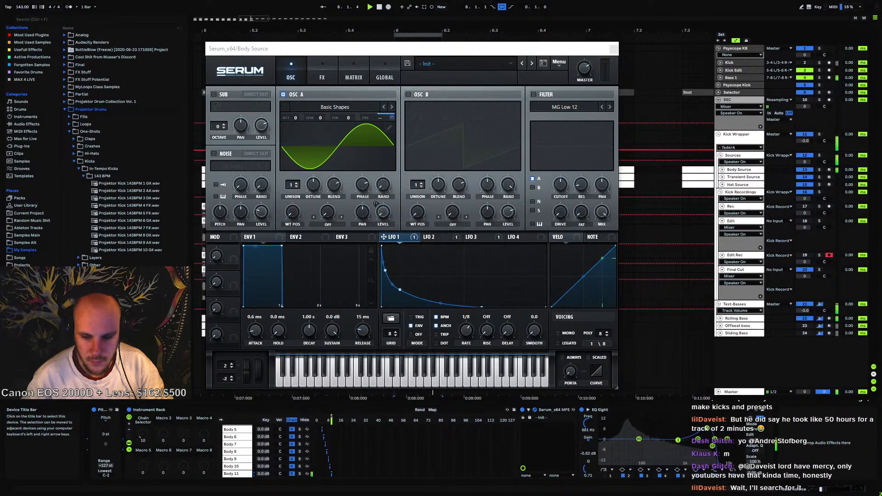
Reshape Body 11's LFO 1 curve with a fuller middle decay and a slightly earlier end point, and play the loop
left_click_drag(400, 290, 400, 292)
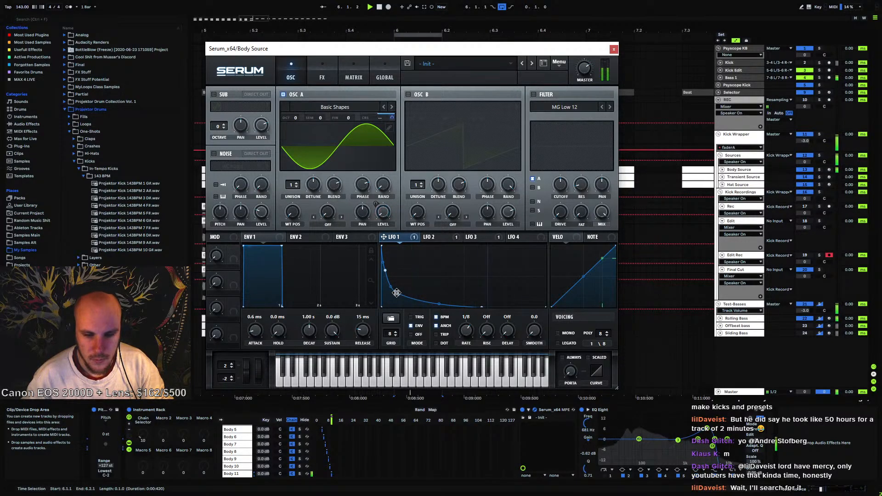
left_click_drag(396, 292, 419, 296)
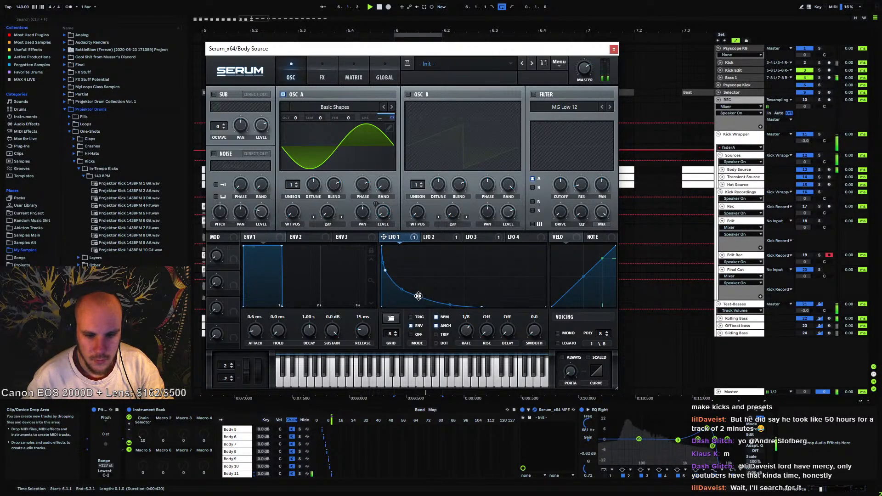
left_click_drag(481, 306, 454, 369)
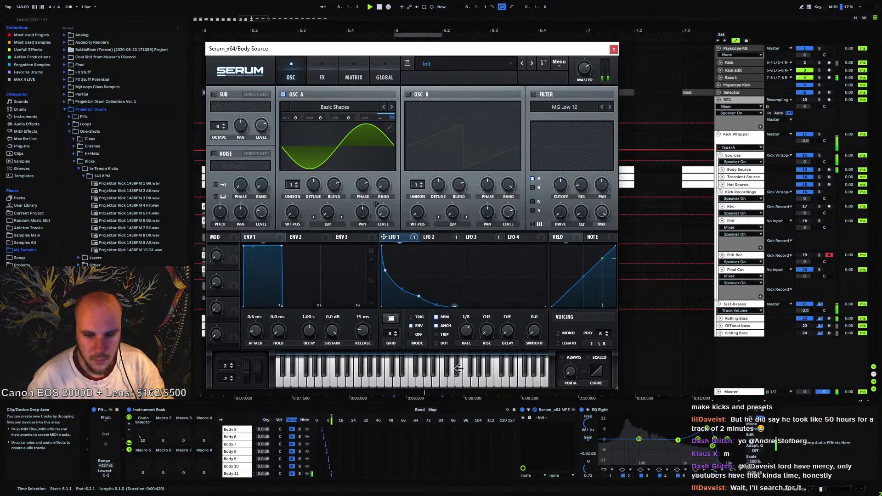
mouse_move(454, 369)
left_mouse_down()
mouse_move(472, 369)
mouse_move(465, 370)
left_mouse_up()
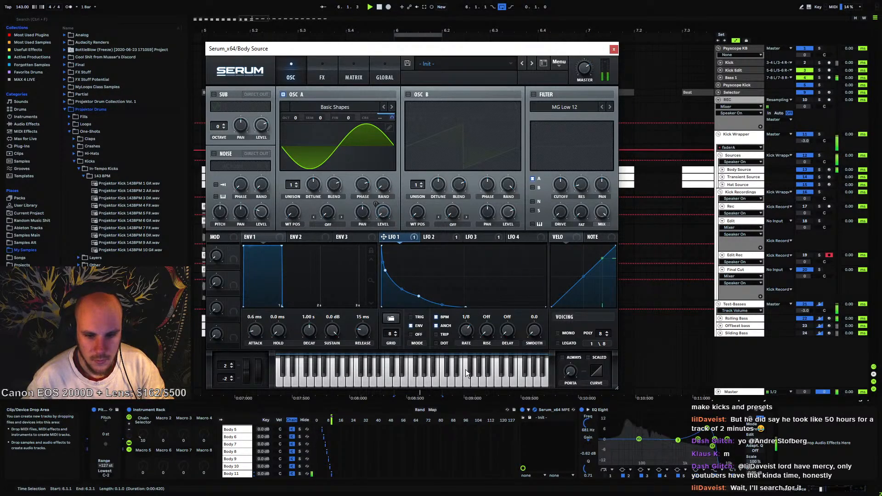
left_click_drag(467, 306, 472, 317)
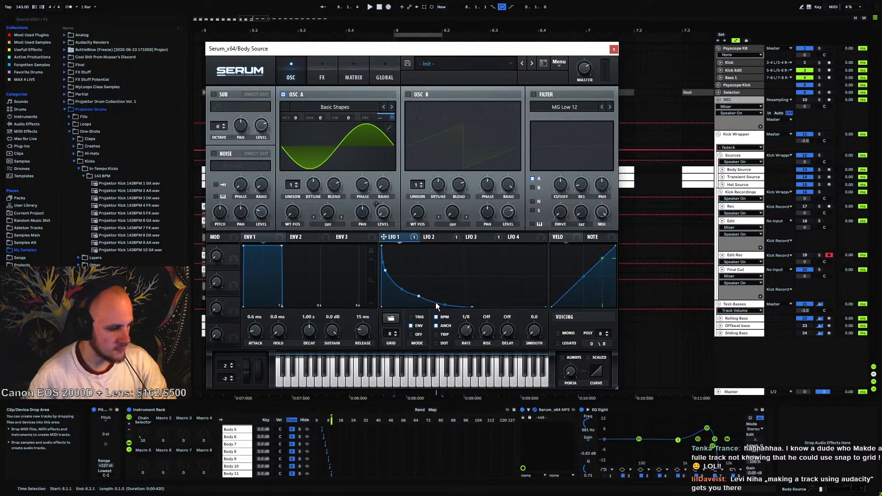
key("space")
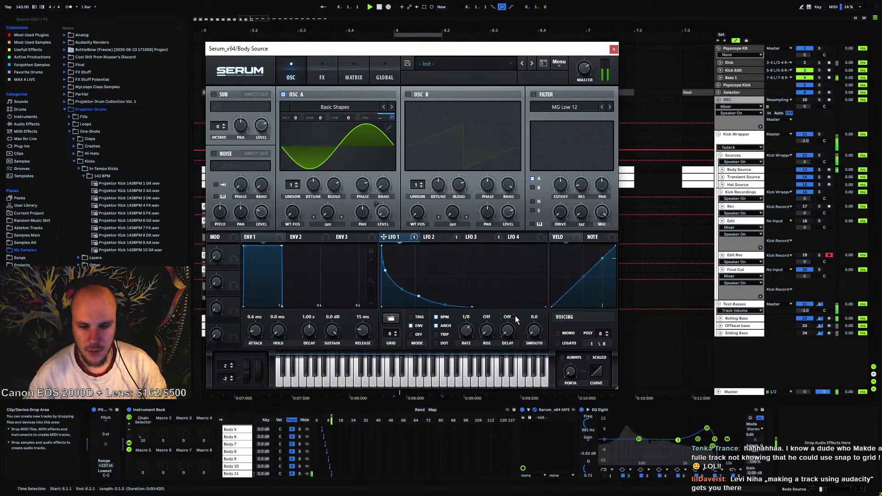
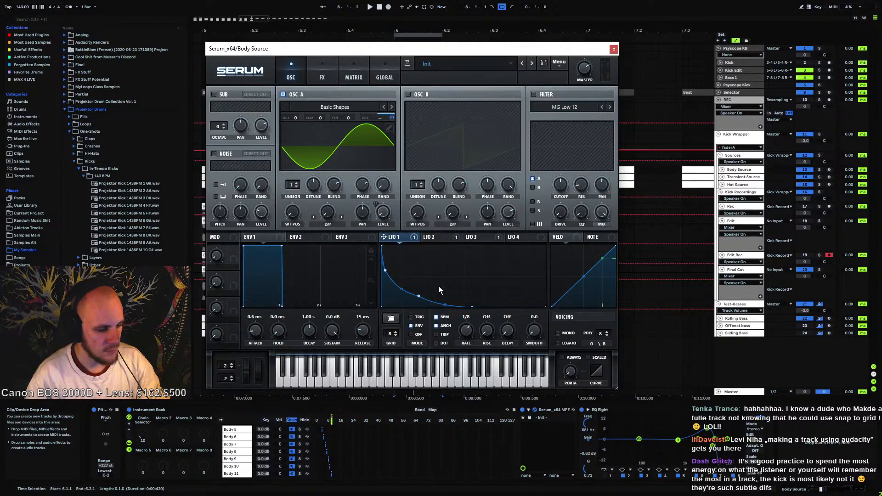
Lengthen and soften the short decay curve of LFO 2 in Body 11's Serum while the loop plays
left_click(432, 237)
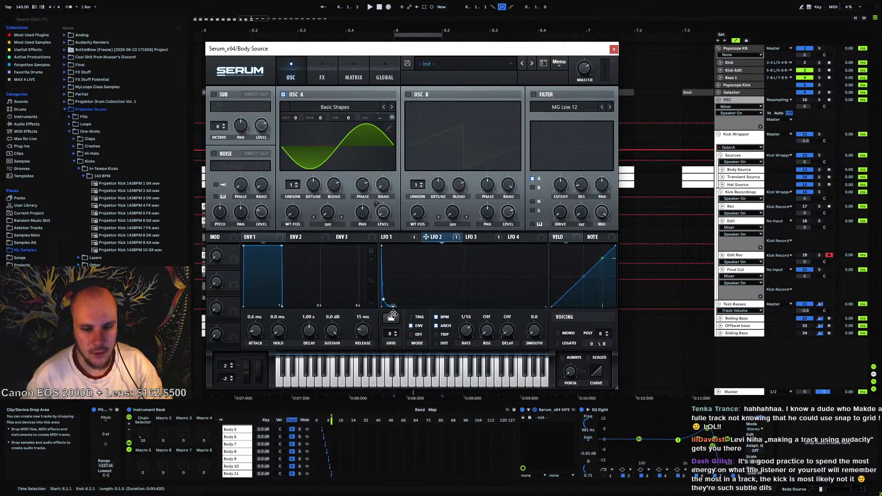
key("space")
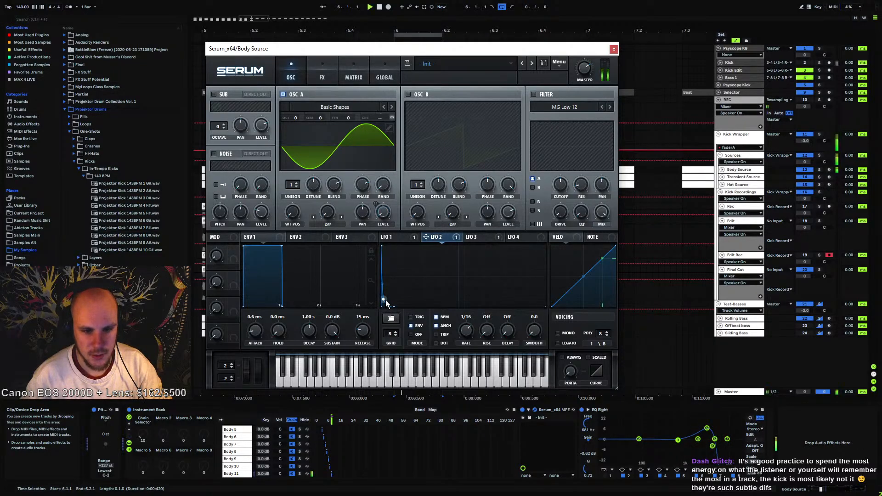
left_click_drag(385, 301, 416, 307)
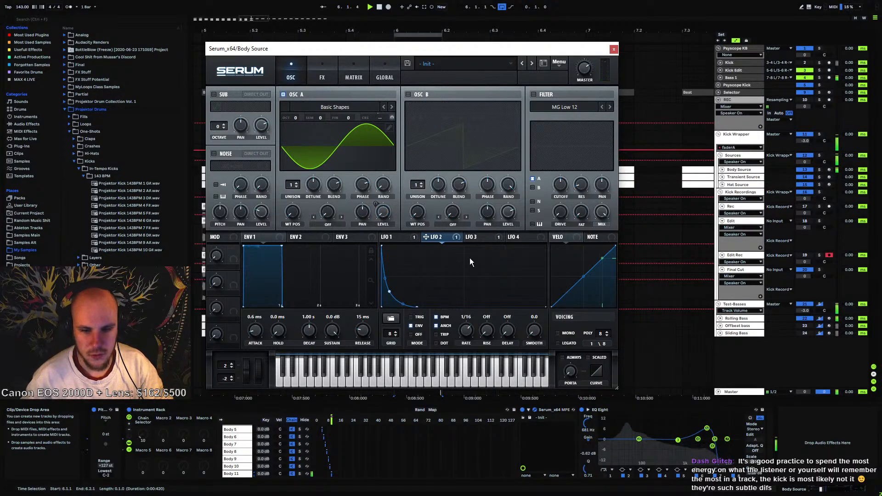
Check the LFO 3 curve and set Body 11's EQ Eight bands to 3.59 kHz at 6.31 dB and 7.74 kHz at 0.00 dB
left_click(472, 236)
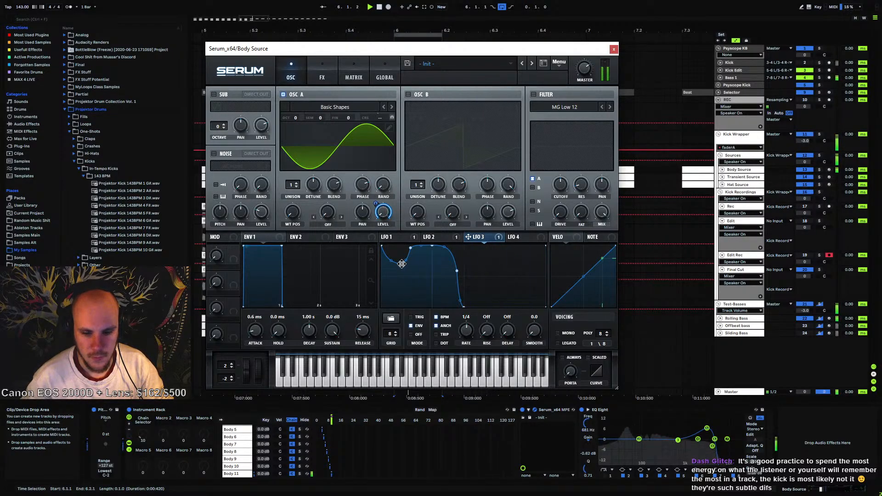
left_click_drag(706, 428, 734, 449)
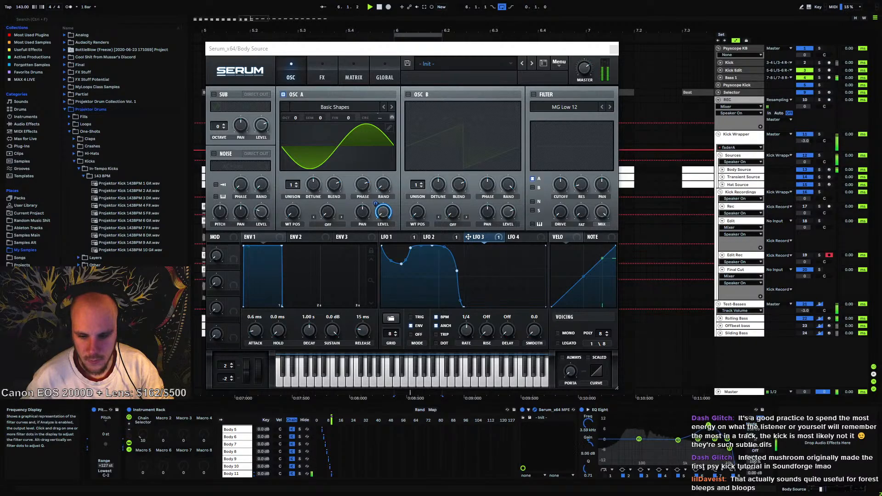
left_click_drag(708, 424, 708, 426)
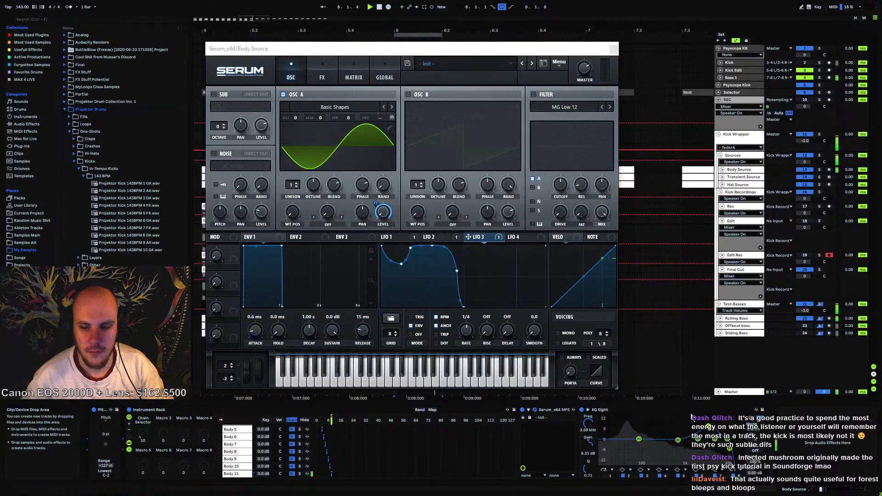
left_click_drag(729, 449, 721, 448)
Duplicate the Transient 10 chain in the Transient Source rack, rename the copy Transient 11 and shift its chain zone one position up
left_click(742, 177)
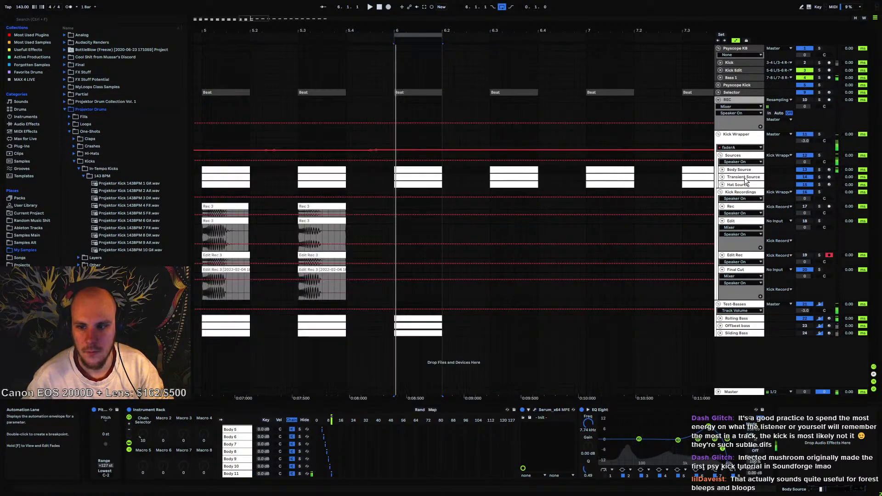
left_click(238, 474)
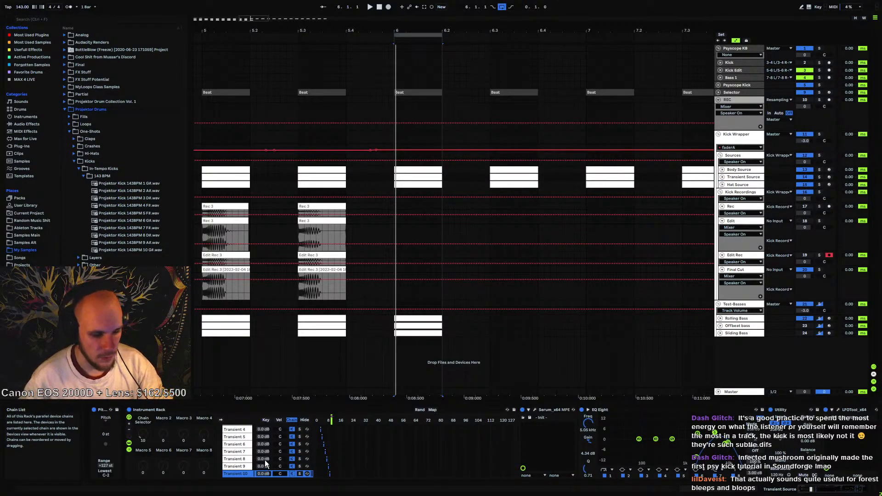
right_click(242, 474)
left_click(266, 376)
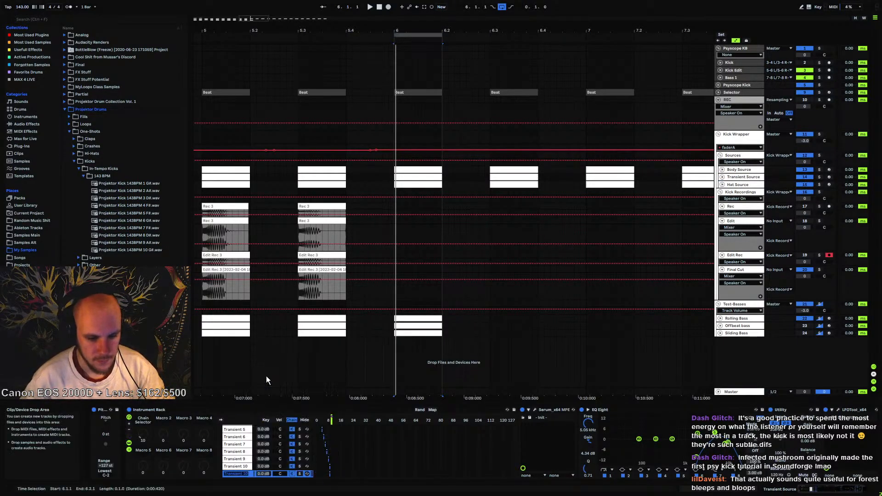
type("1")
key("Return")
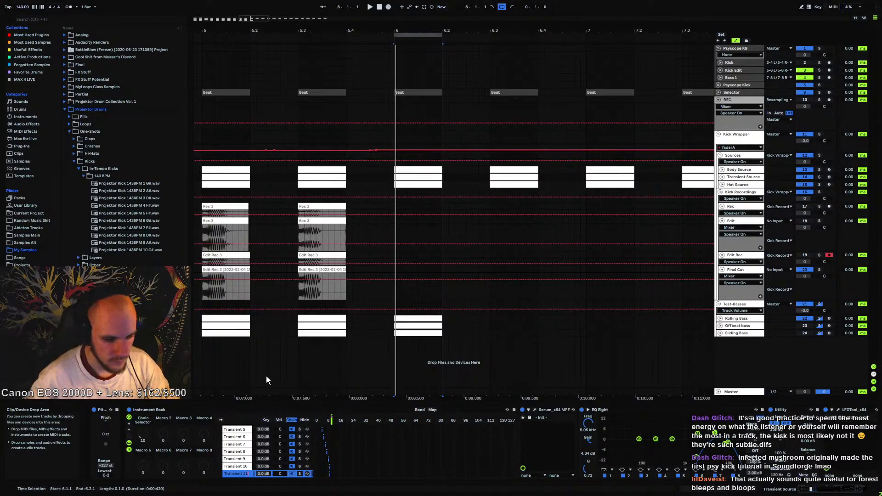
left_click(238, 466)
left_click(240, 473)
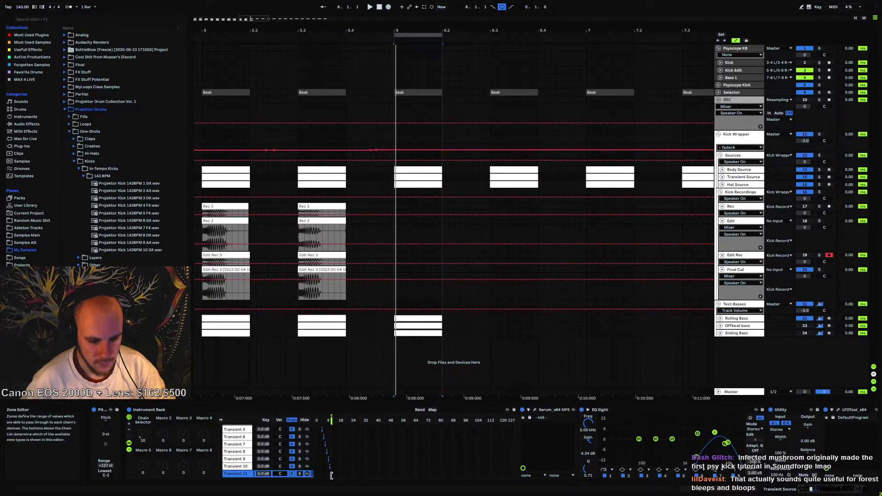
key("space")
key("space")
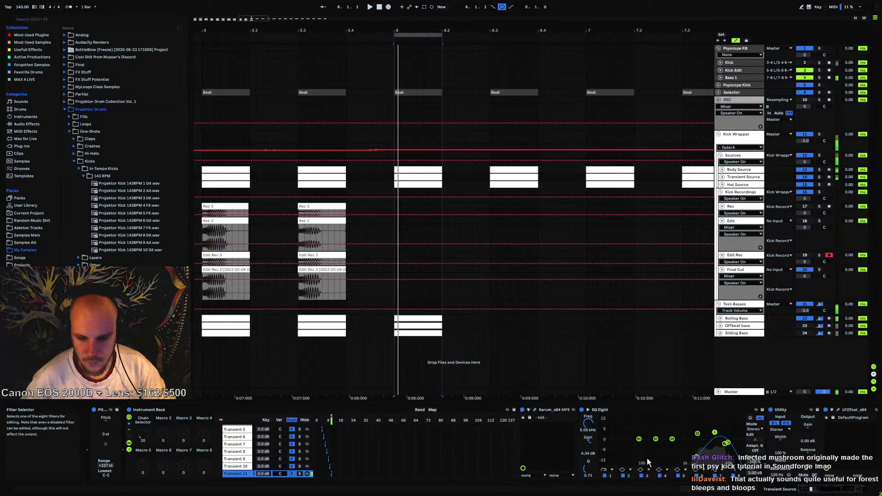
Audition the kick attack noises from XF_KikAtk_03 upward in Transient 11's Serum against the loop and choose XF_KikAtk_10
left_click(533, 408)
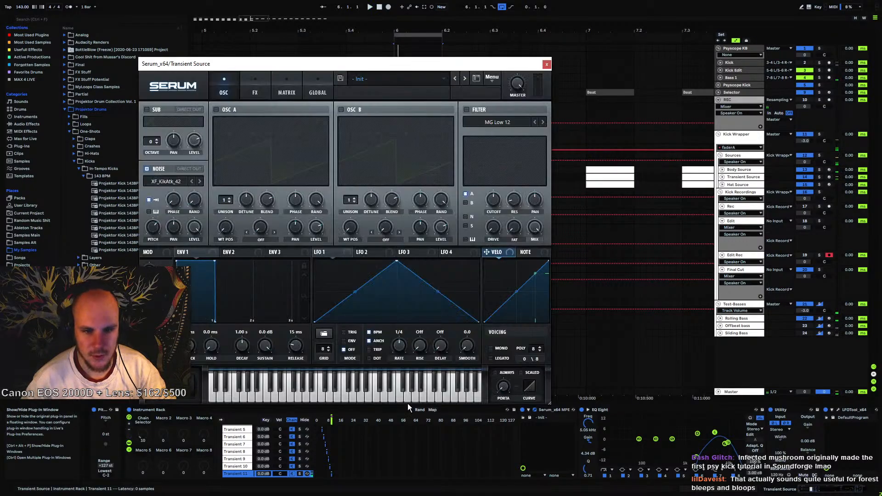
left_click(177, 183)
mouse_move(176, 203)
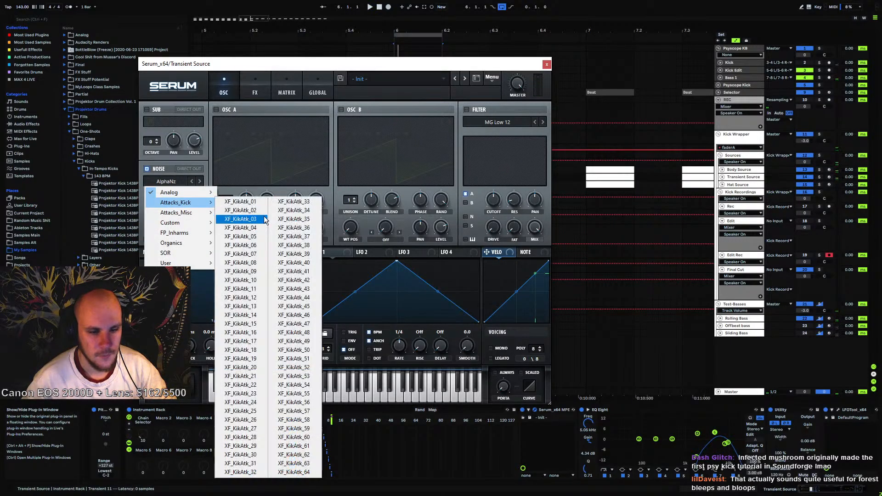
left_click(240, 217)
key("space")
left_click(200, 182)
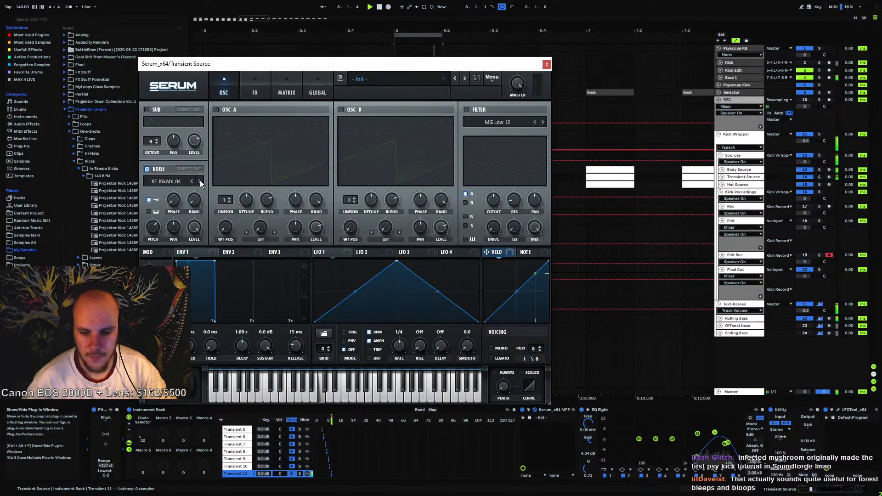
left_click(200, 181)
left_click(200, 181)
mouse_move(162, 224)
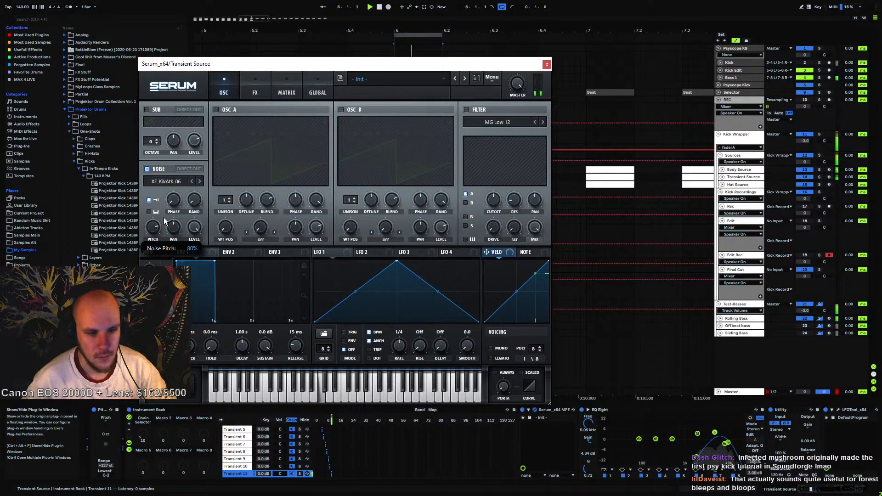
left_click(200, 182)
left_click(200, 182)
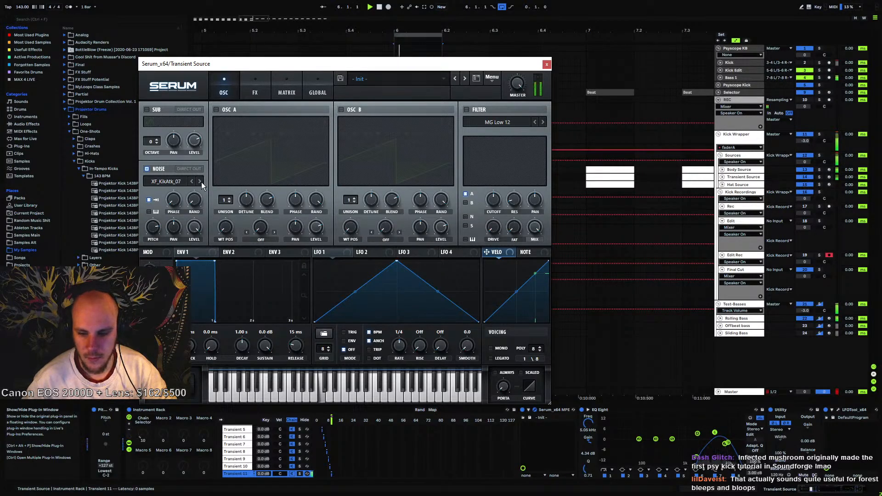
left_click(200, 181)
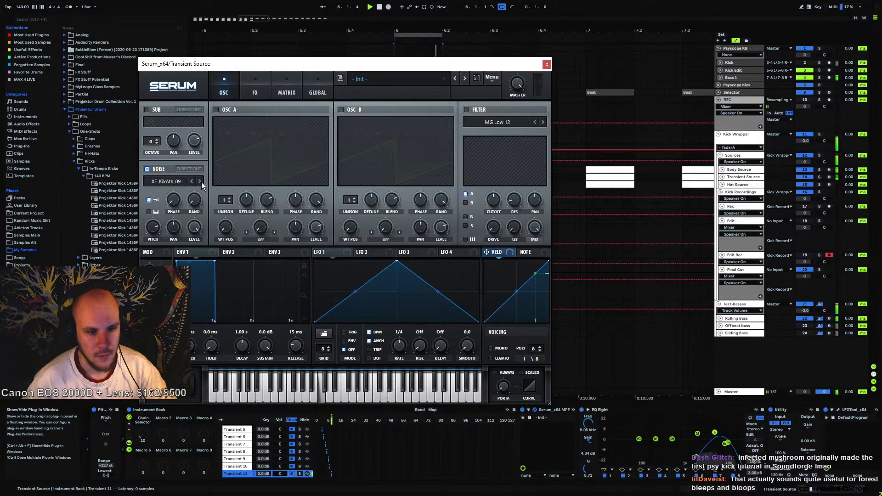
left_click(200, 181)
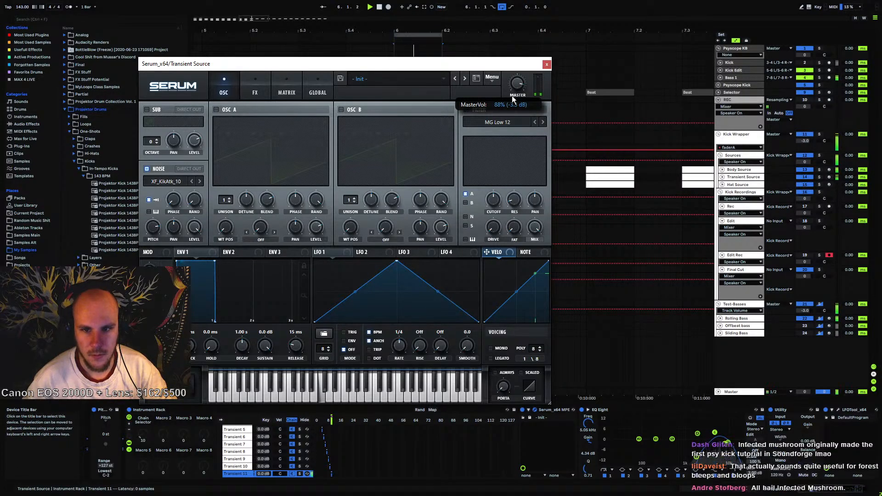
Adjust Transient 11's noise level and set the EQ Eight's low-cut band to 3.16 kHz with a Q of 0.24
left_click_drag(195, 225, 187, 244)
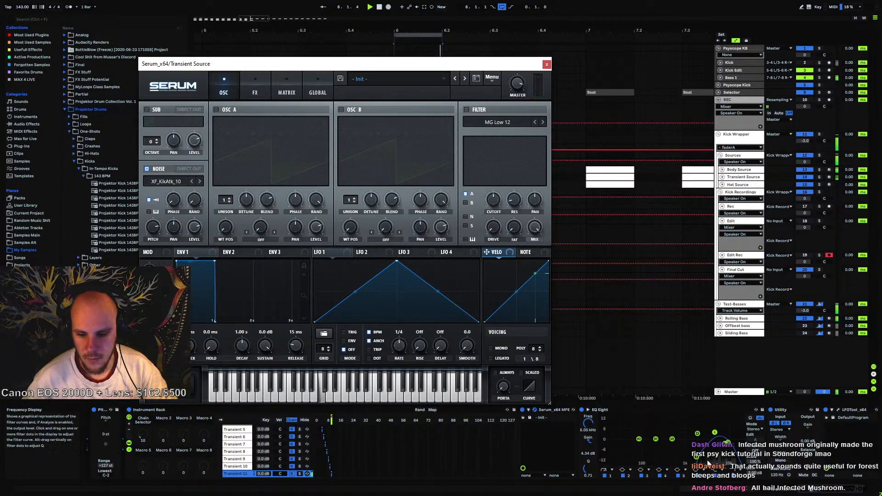
mouse_move(696, 457)
left_mouse_down()
mouse_move(697, 444)
mouse_move(697, 460)
left_mouse_up()
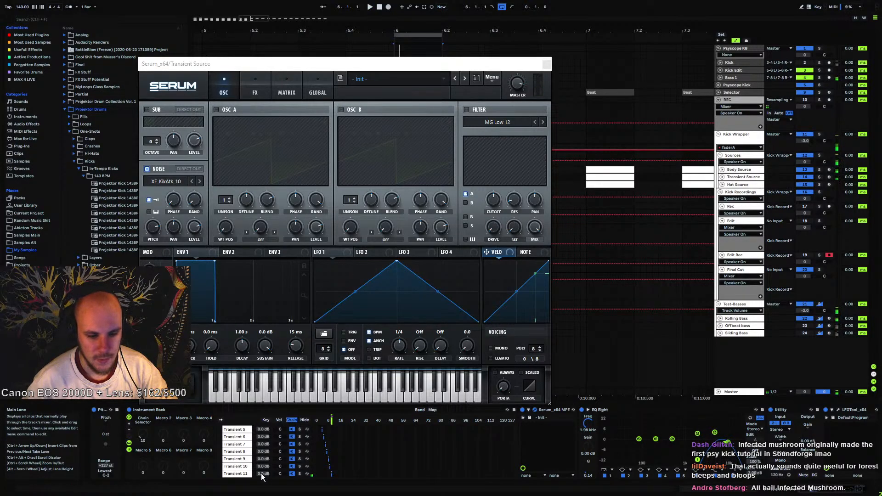
left_click(246, 473)
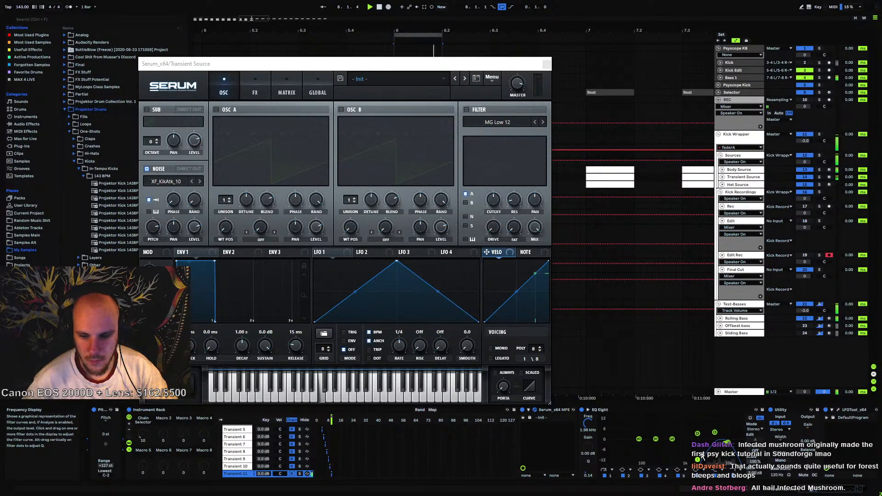
left_click_drag(697, 459, 699, 455)
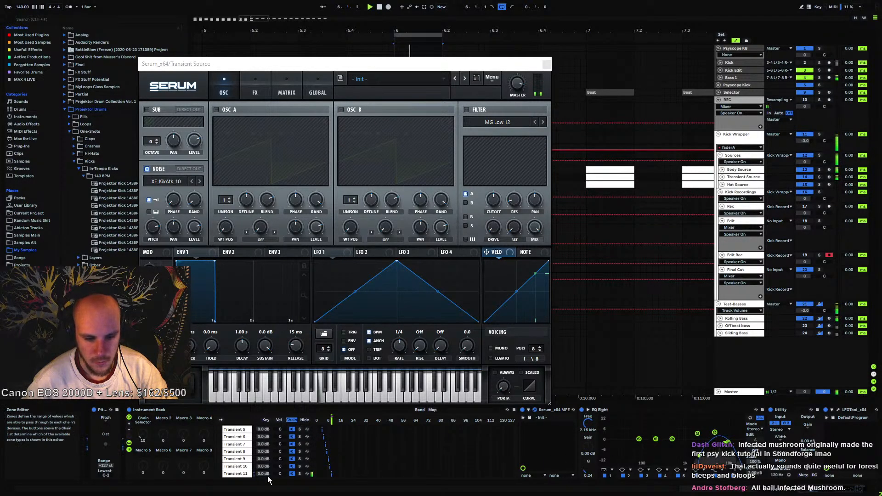
left_click(238, 475)
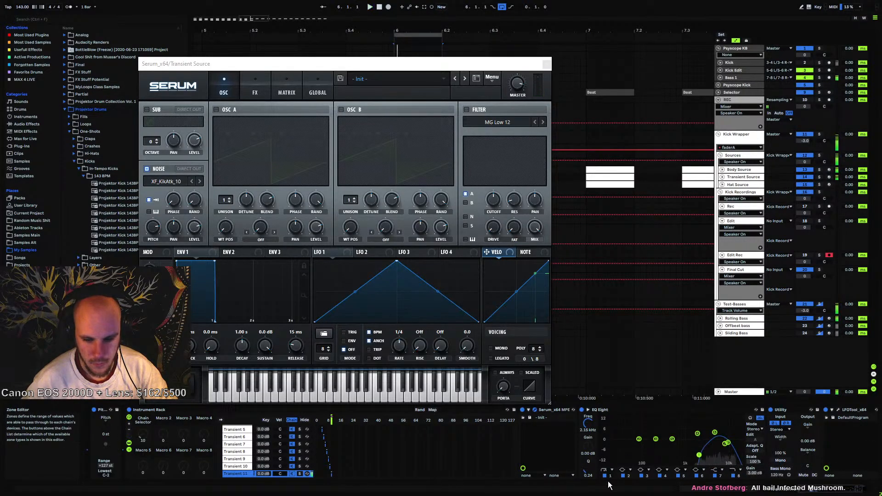
Set Transient 11's upper EQ Eight band to 11.9 kHz, and step its Serum noise forward to XF_KikAtk_17 with the noise pitch at 88%
left_click_drag(699, 455, 730, 443)
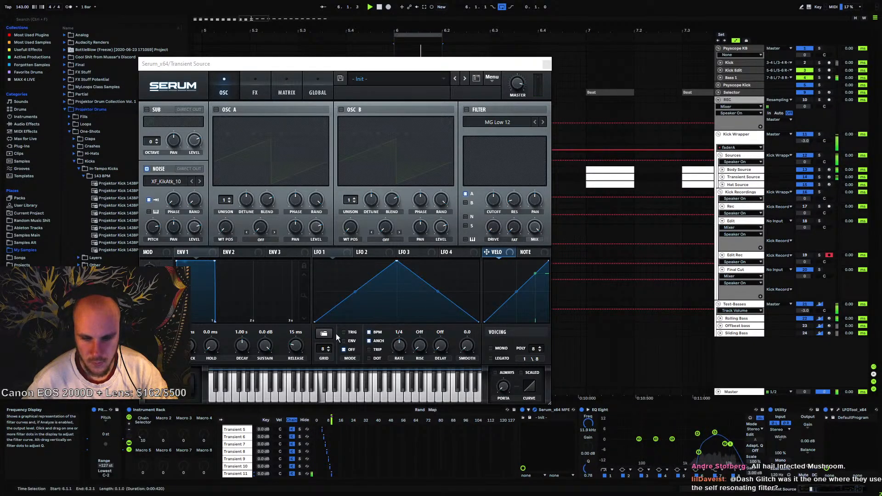
left_click(200, 181)
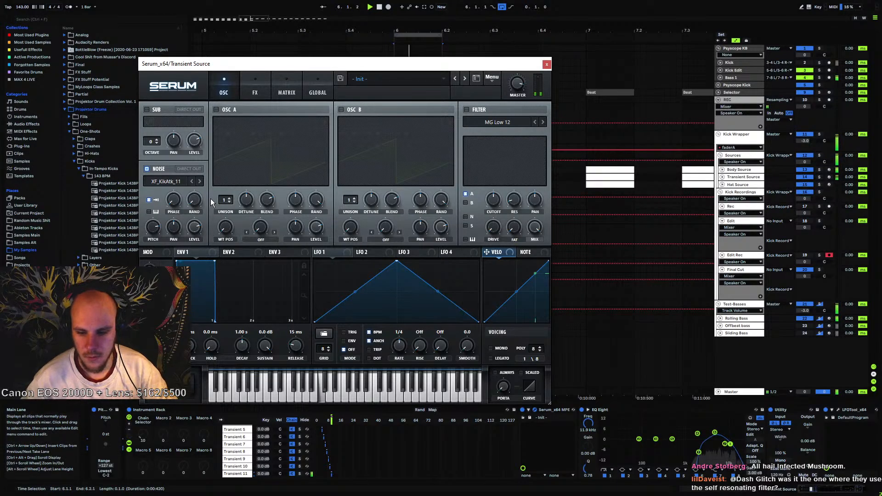
left_click(200, 183)
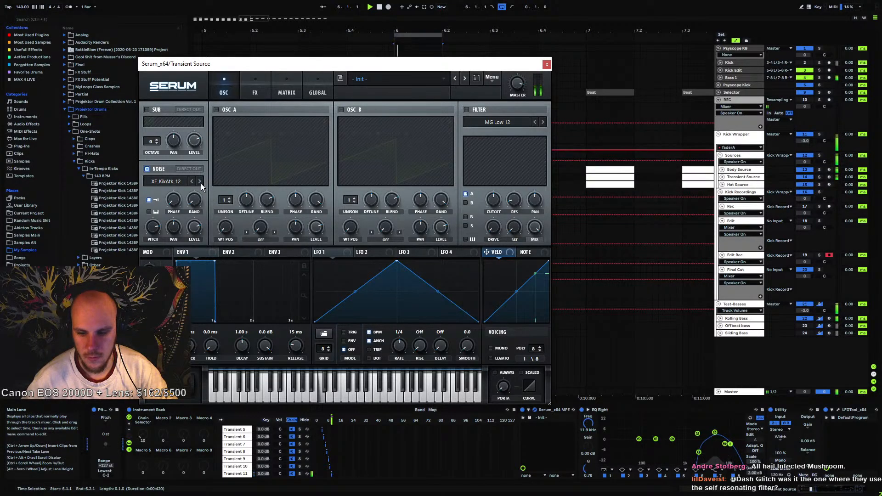
left_click(200, 183)
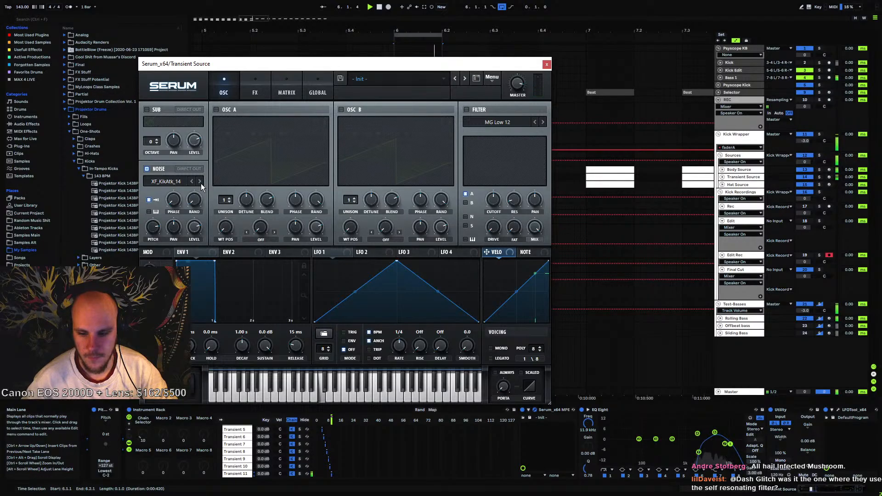
left_click(201, 181)
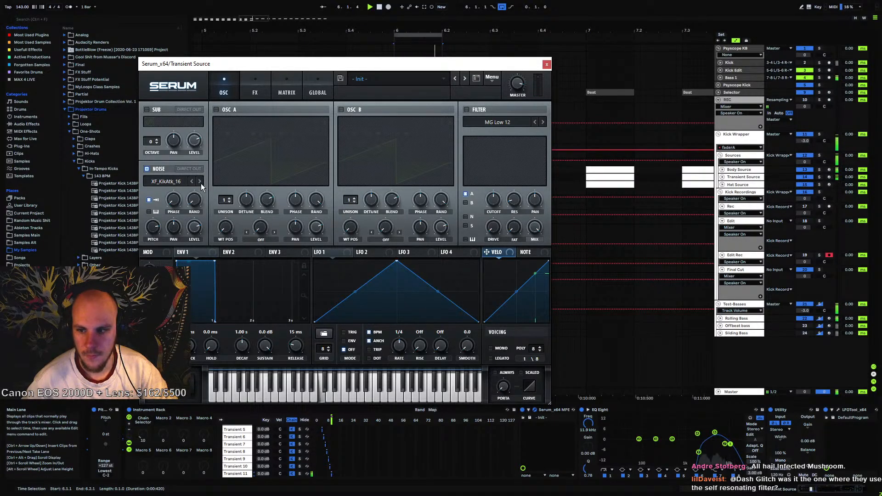
left_click(200, 182)
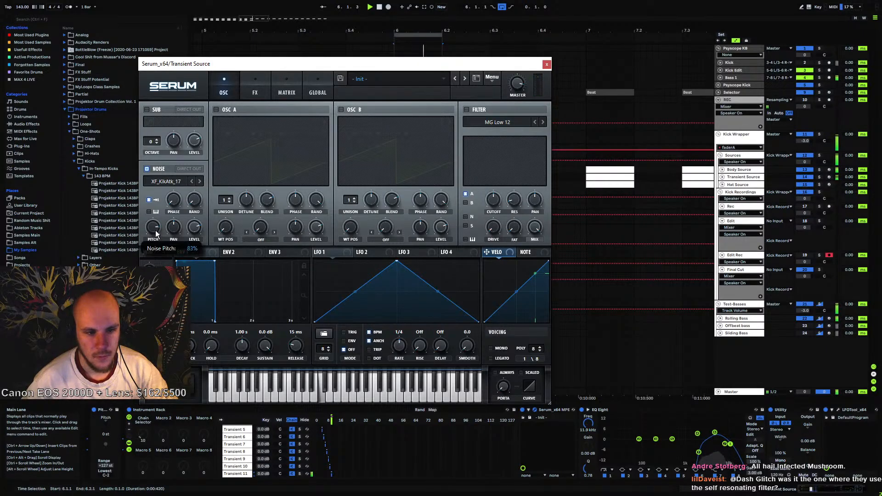
left_click_drag(156, 232, 156, 229)
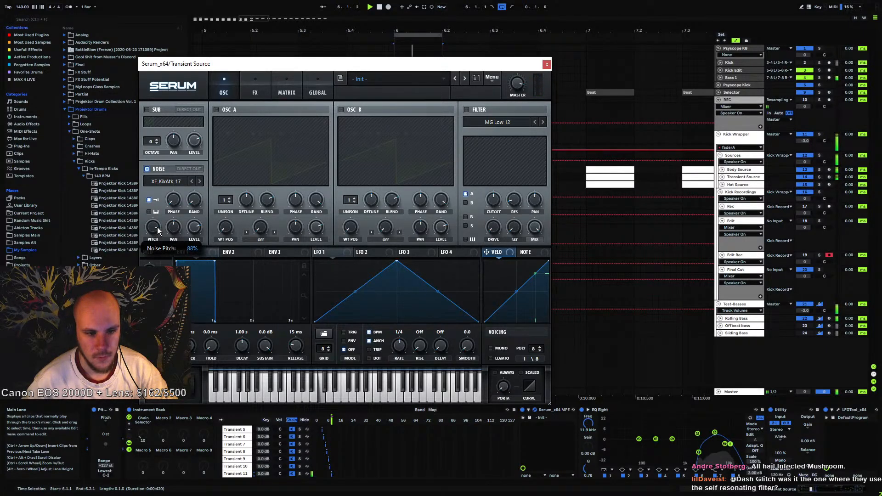
left_click(547, 64)
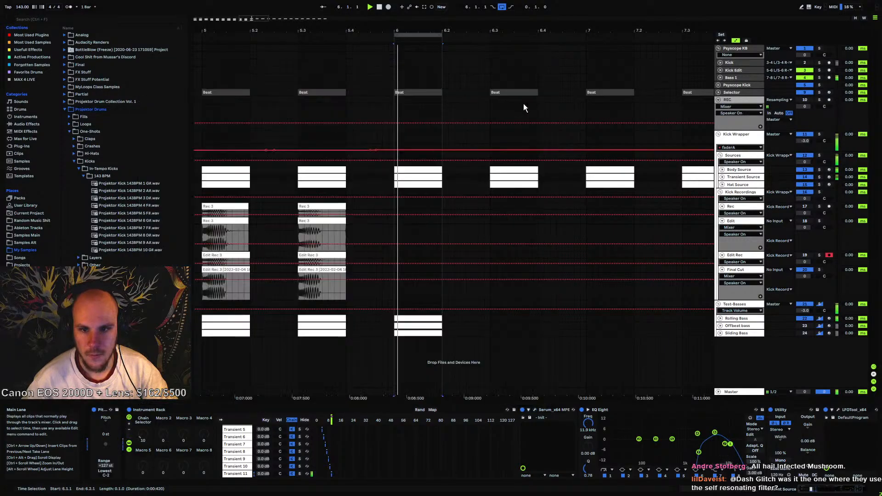
Reshape Body 11's LFO 2 curve in Serum to a steep early drop against the playing loop, checking the LFO 1 curve as well
left_click(739, 169)
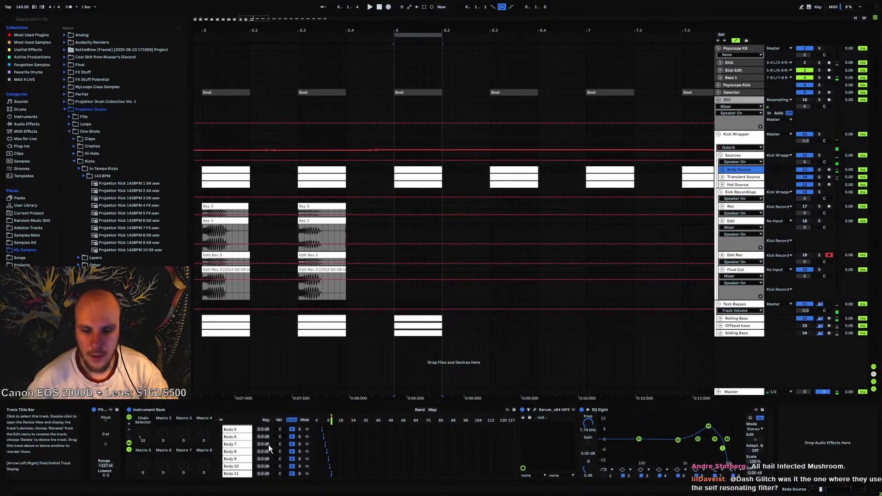
left_click(534, 409)
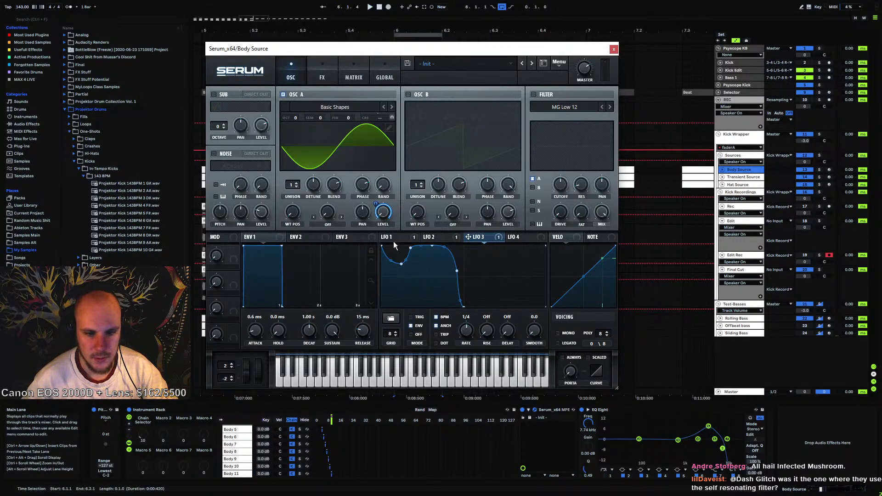
left_click(432, 236)
key("space")
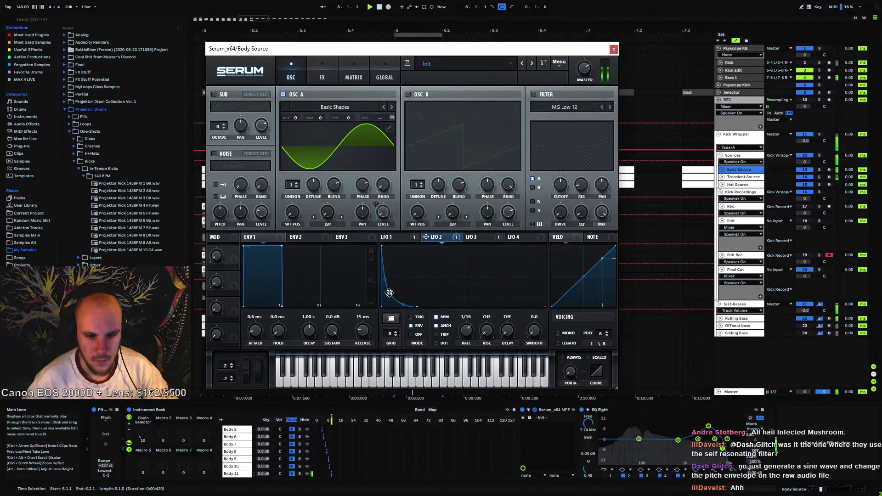
left_click_drag(416, 307, 397, 317)
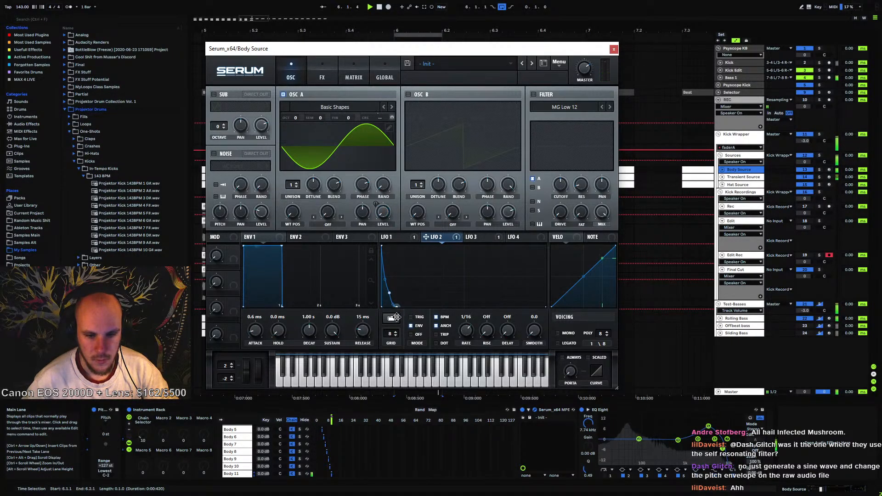
left_click(394, 236)
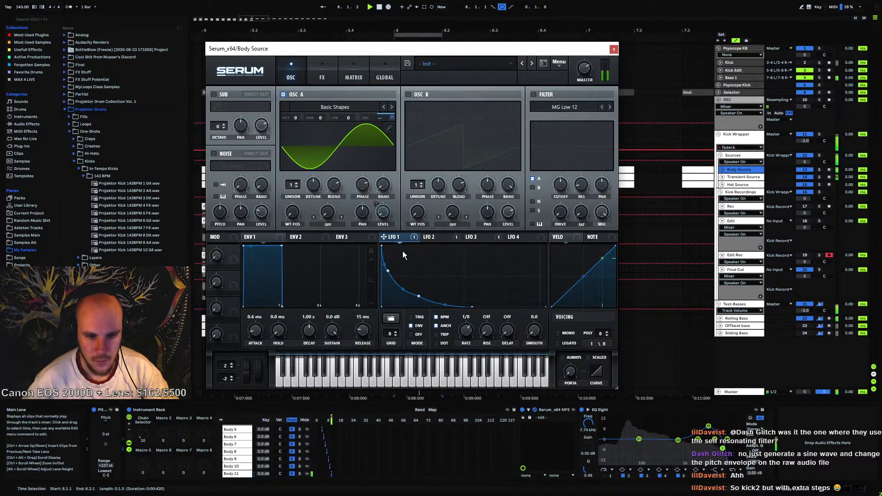
left_click(429, 238)
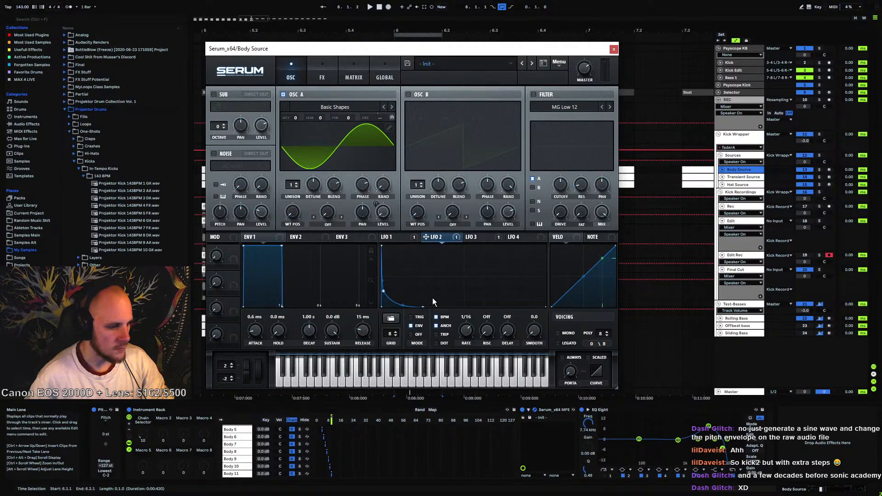
key("space")
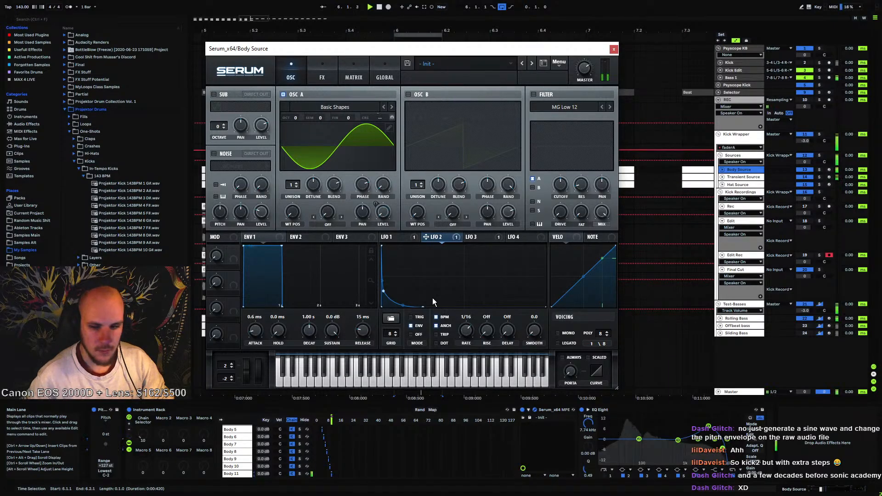
left_click(614, 49)
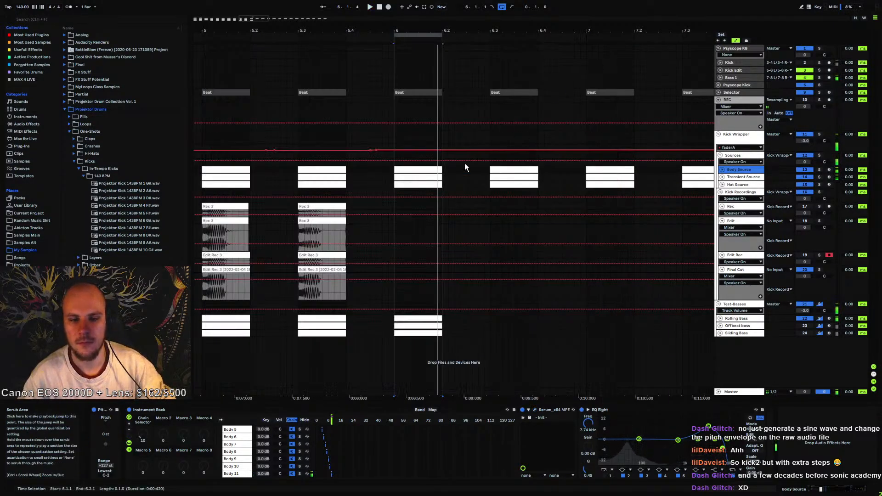
Duplicate the Hat 10 chain in the Hat Source rack and rename the copy Hat 11
left_click(394, 188)
left_click(737, 185)
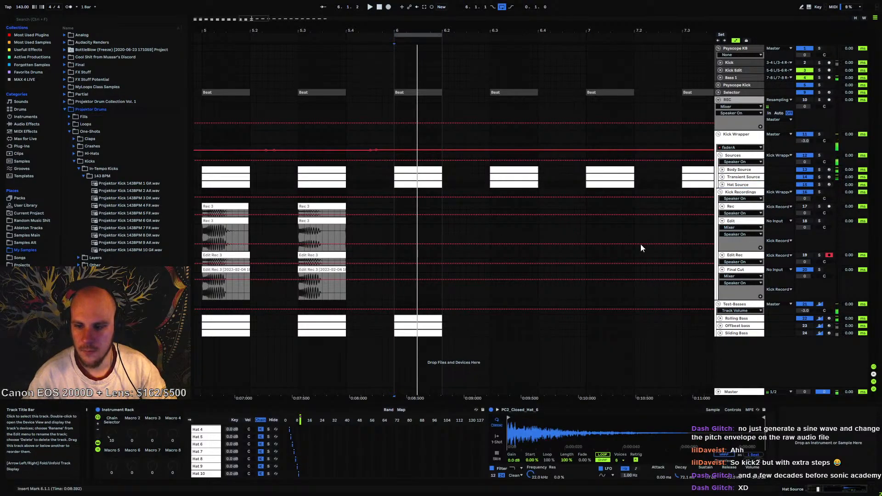
left_click(206, 474)
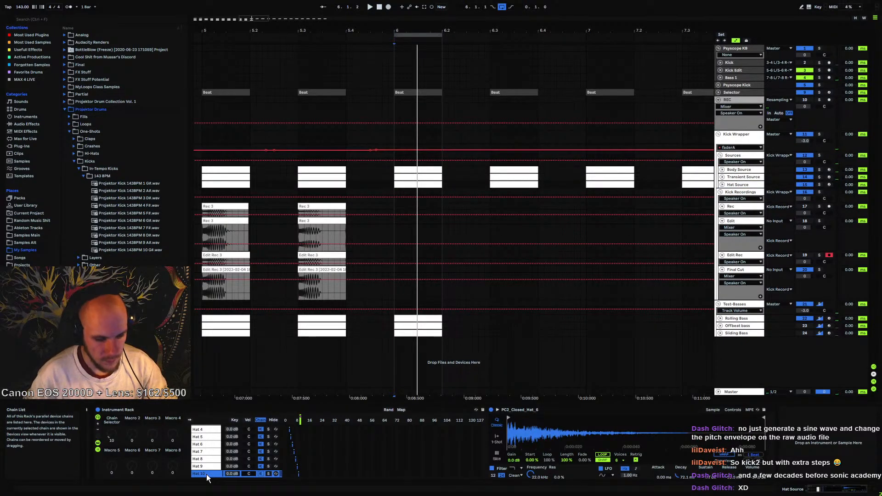
key("ctrl+d")
right_click(208, 476)
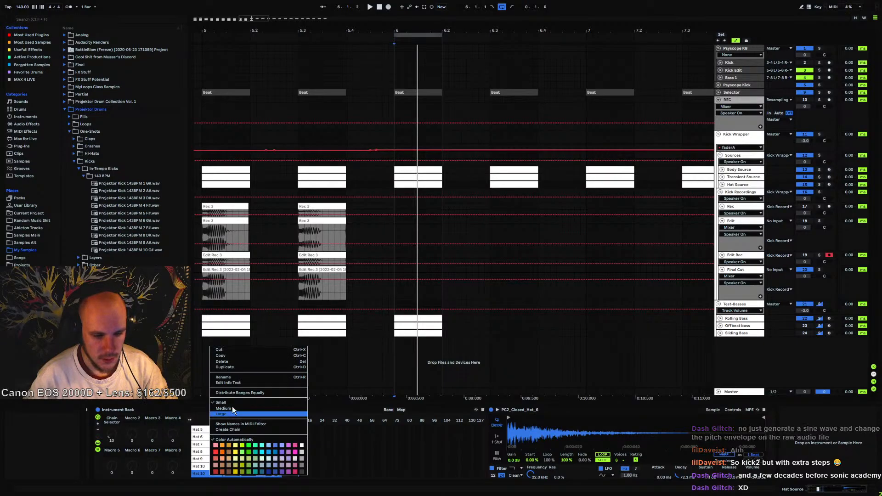
left_click(240, 377)
type("11")
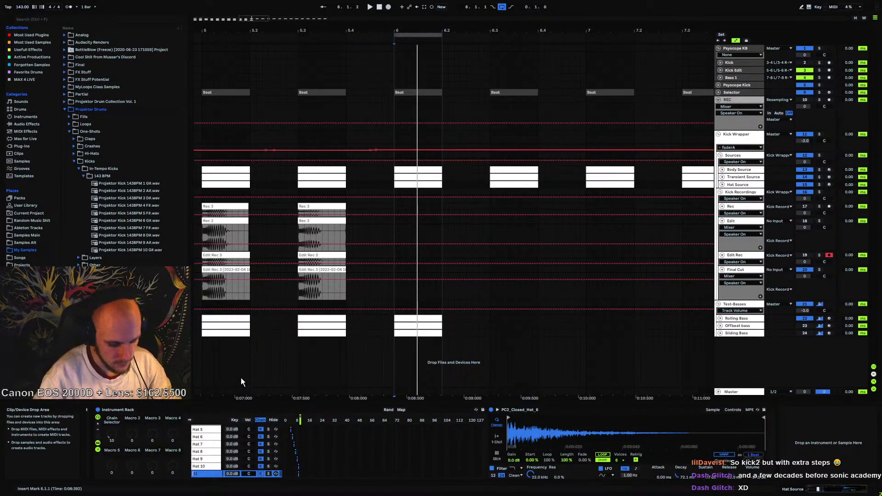
key("Home")
type("hat")
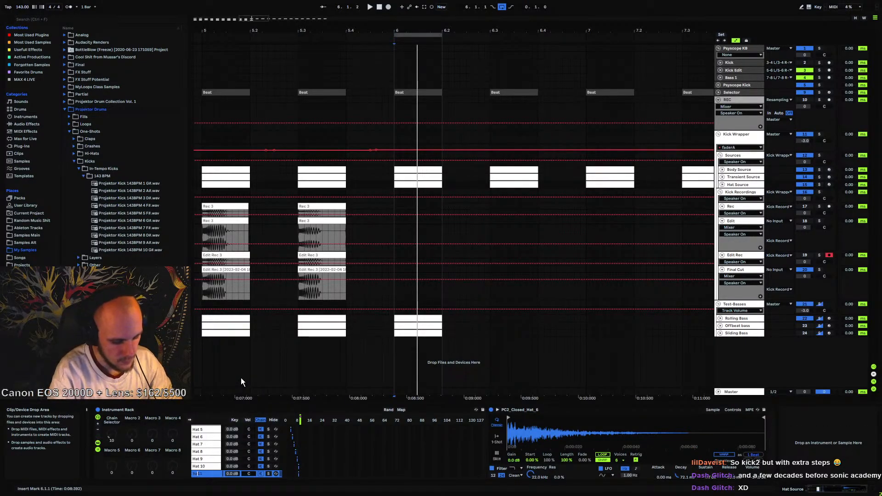
Shift Hat 11's chain zone one position up and shorten its sample's decay to about 21 ms during loop playback
left_click(205, 466)
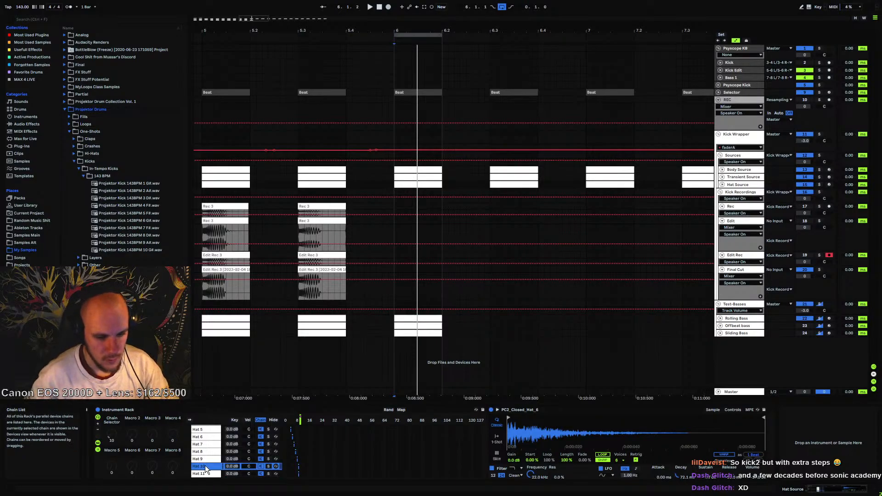
key("space")
left_click_drag(300, 473, 301, 474)
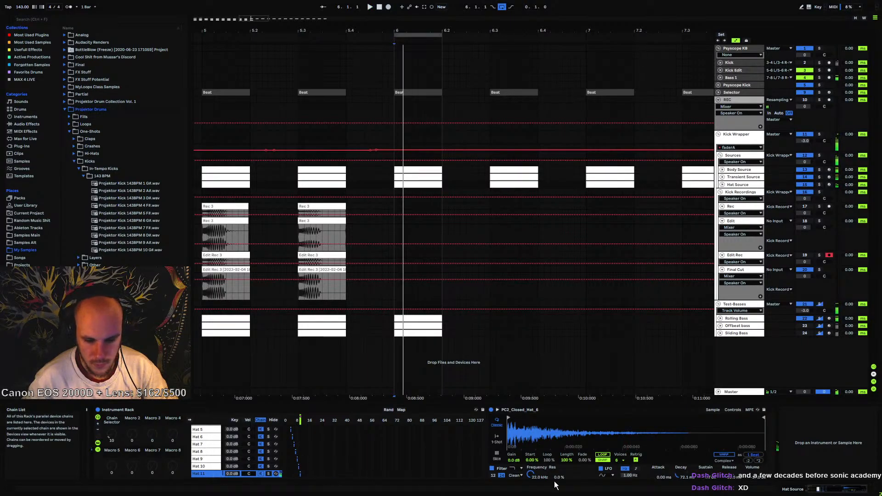
left_click_drag(682, 477, 682, 487)
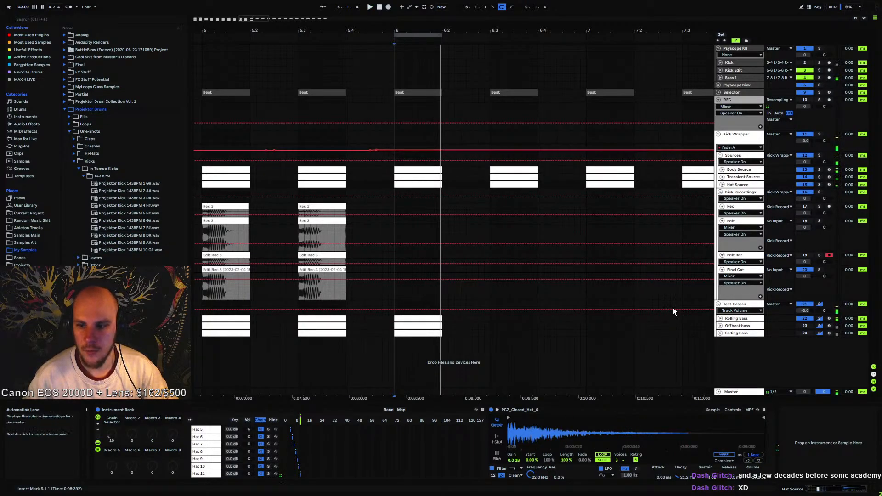
Compare Processing 11's EQ Eight on and off, and adjust its bands, including 80.8 Hz at 3.84 dB and 3.09 kHz at 0.62 dB
left_click(744, 156)
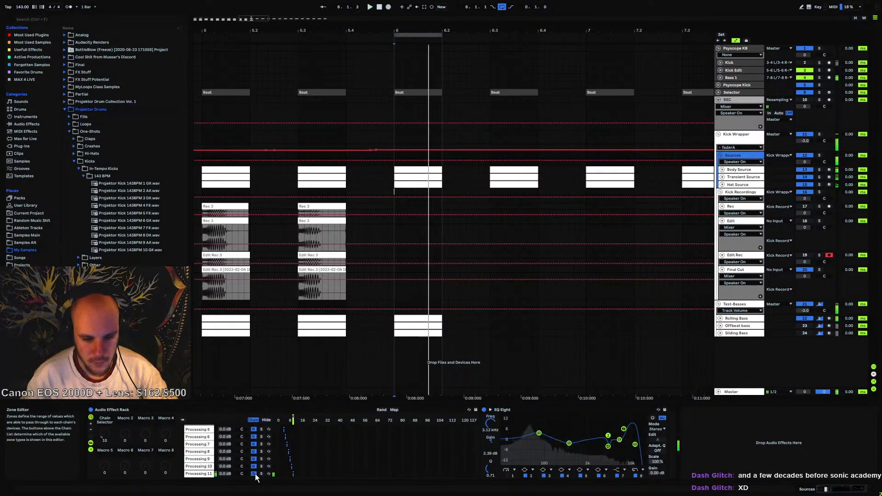
left_click(206, 475)
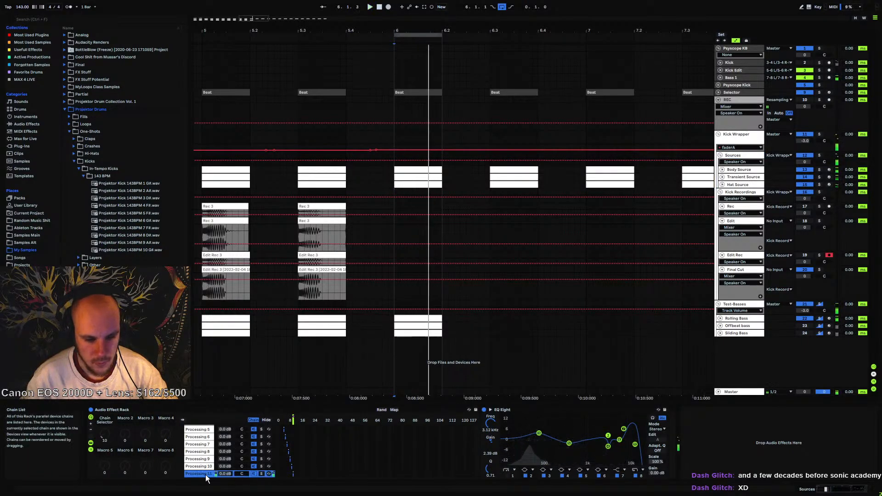
left_click(484, 410)
left_click(484, 410)
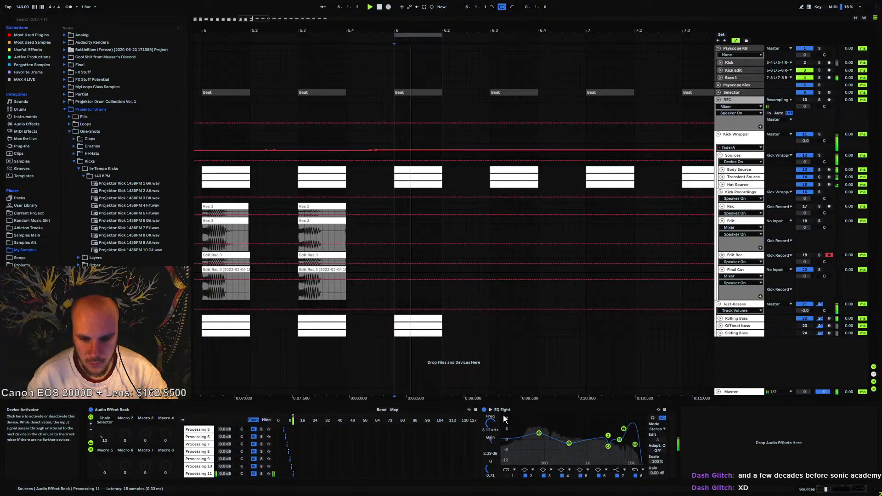
left_click_drag(539, 432, 541, 433)
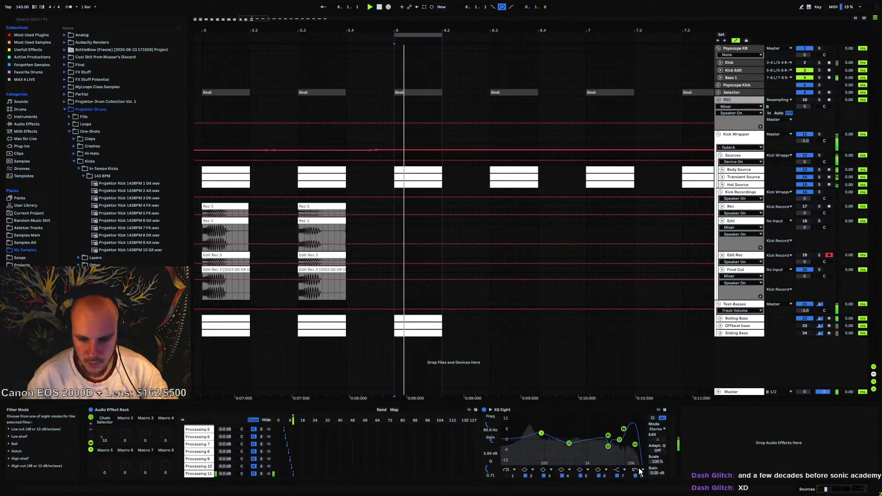
left_click_drag(623, 429, 624, 435)
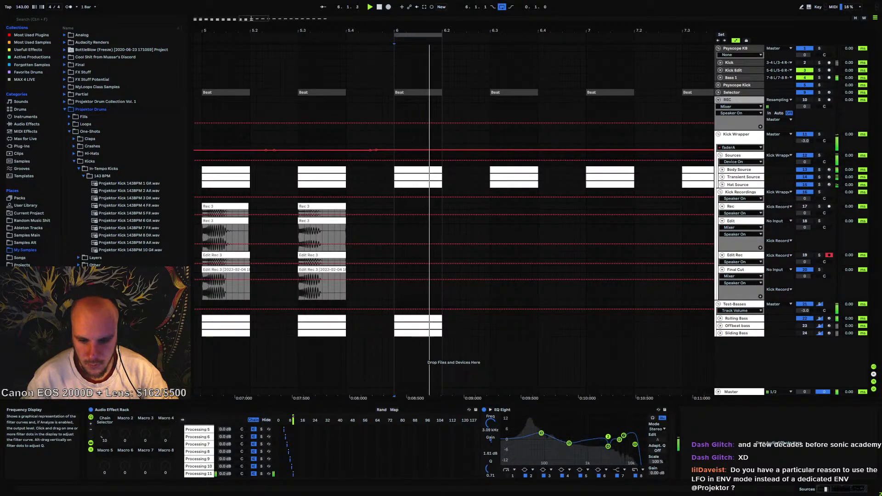
left_click(608, 436)
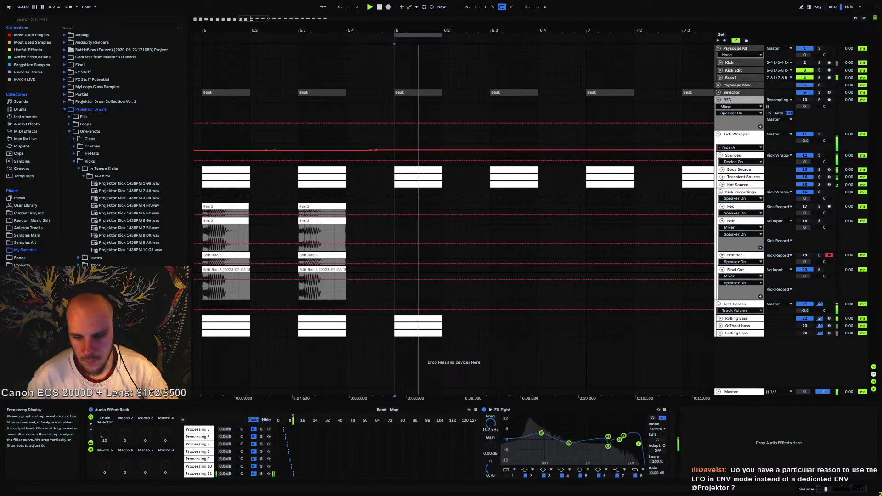
left_click_drag(634, 444, 608, 439)
left_click(608, 437)
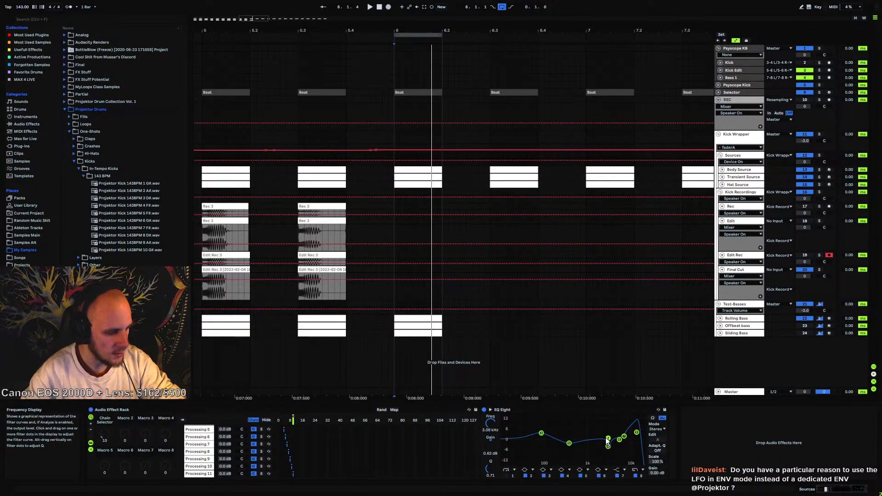
Try extra points on Body 11's LFO 1 curve in Serum, remove them and restore the smooth decay shape
left_click(733, 170)
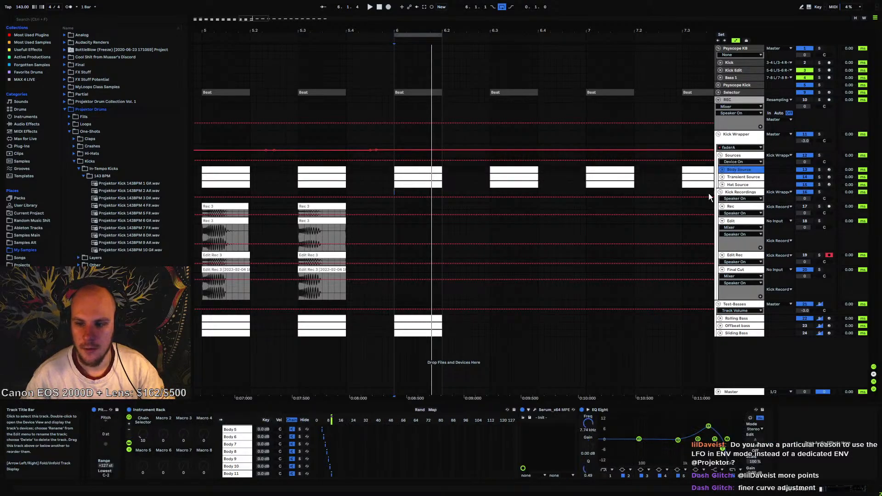
left_click(534, 410)
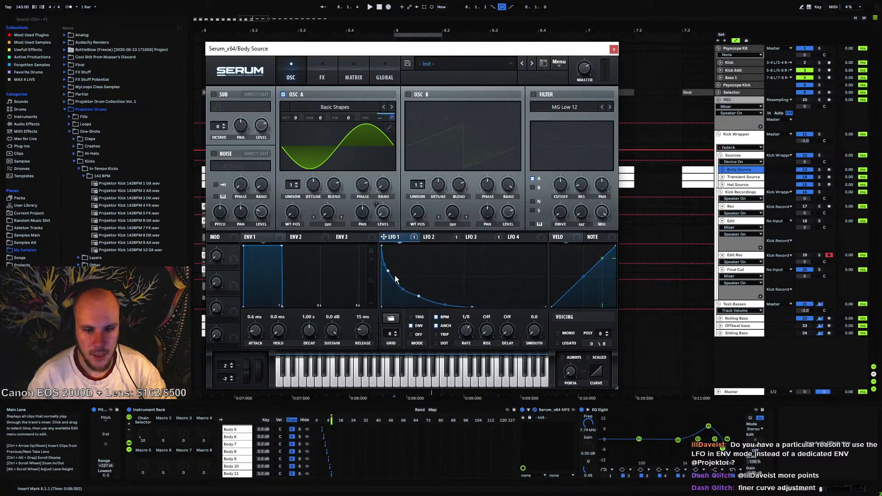
double_click(425, 262)
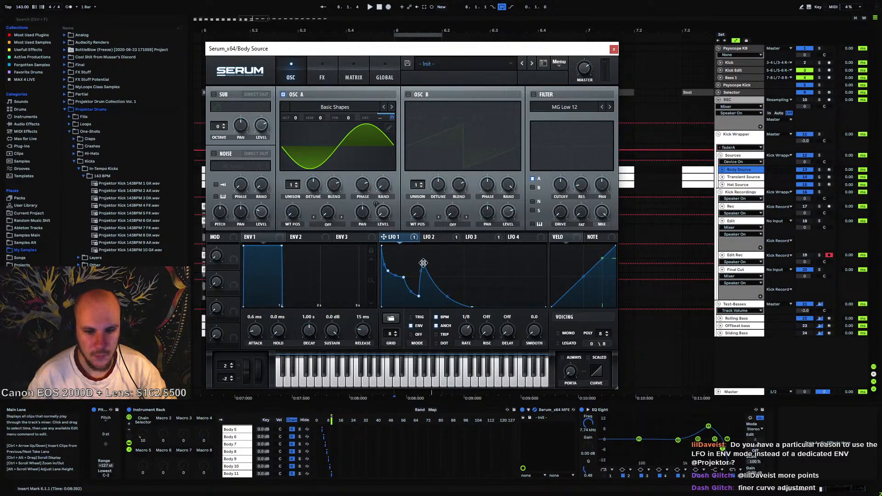
double_click(423, 262)
double_click(403, 276)
left_click_drag(403, 284, 403, 291)
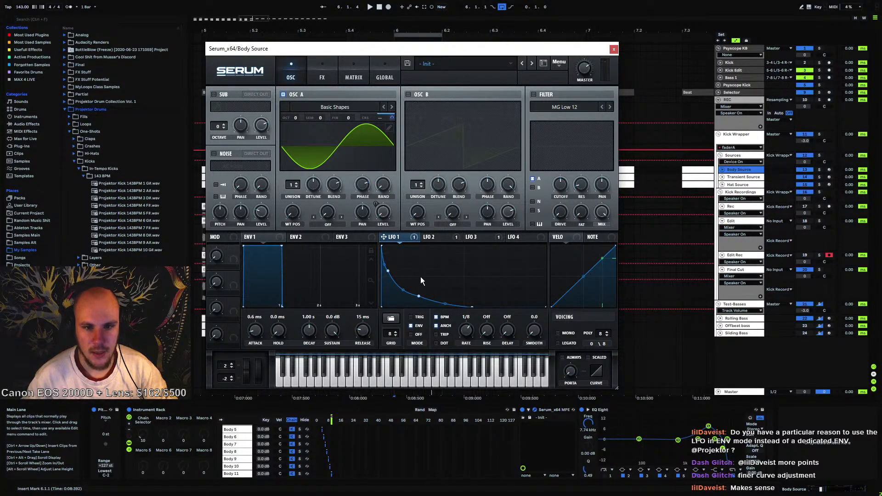
Examine the recorded kick at 5.3 on the Edit track and Body 11's LFO 1, LFO 2 and LFO 3 curves in Serum
left_click(613, 49)
left_click(324, 232)
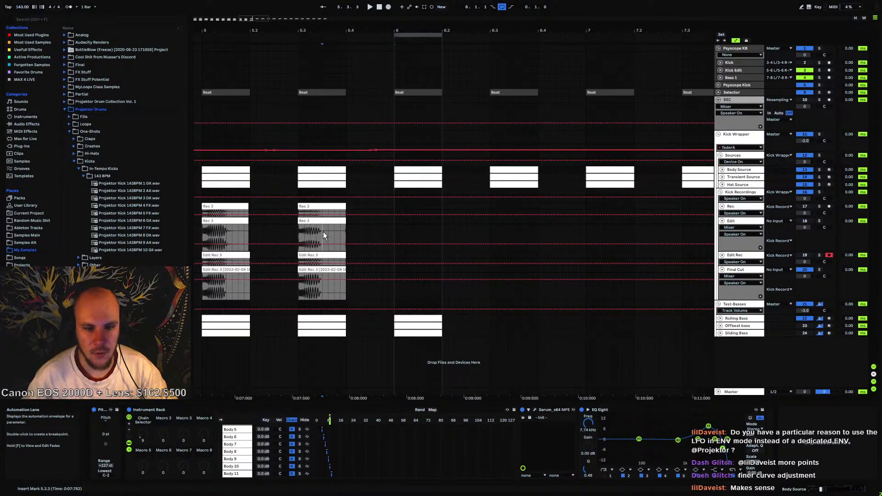
mouse_move(320, 230)
left_mouse_down()
mouse_move(302, 226)
mouse_move(320, 236)
left_mouse_up()
left_click(301, 227)
left_click(733, 169)
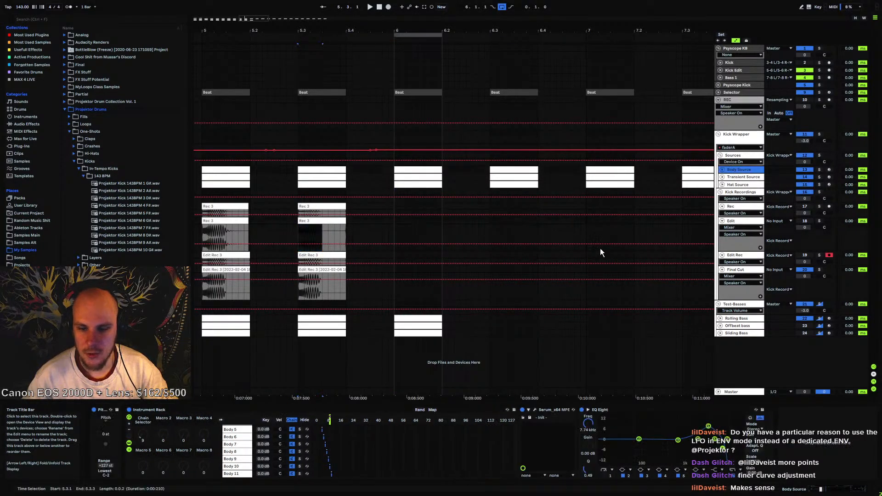
left_click(533, 409)
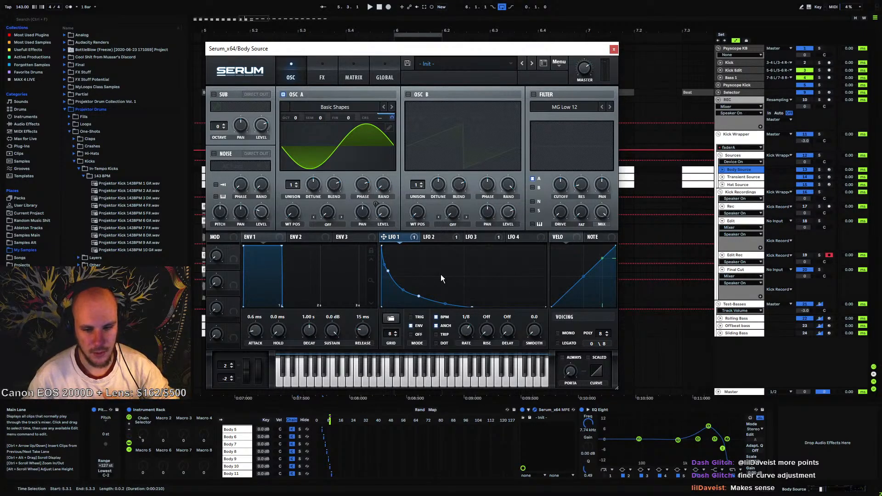
left_click(434, 239)
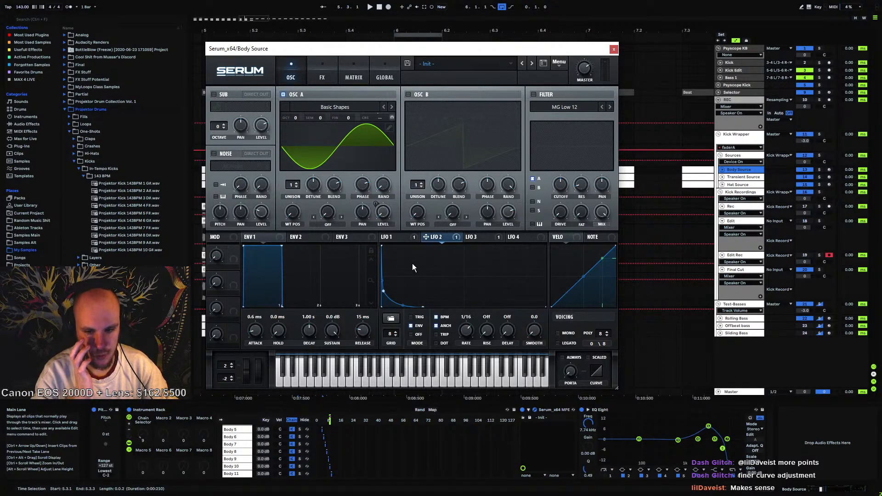
left_click(478, 237)
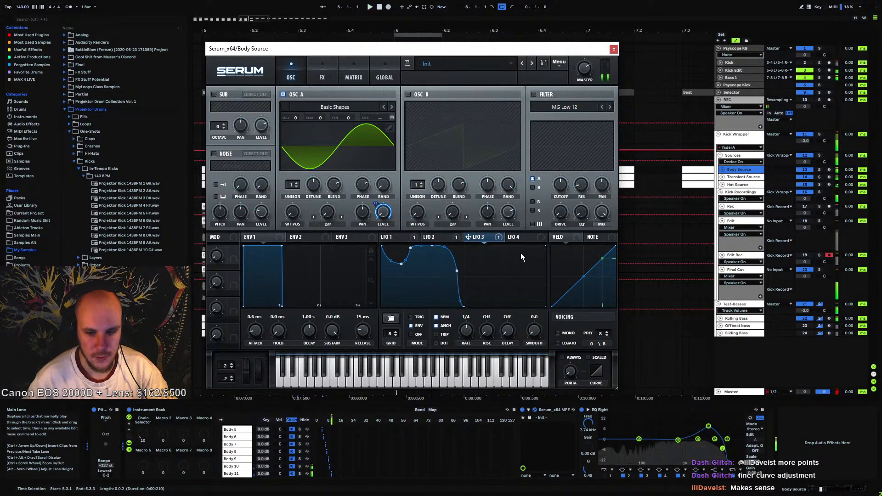
left_click(614, 49)
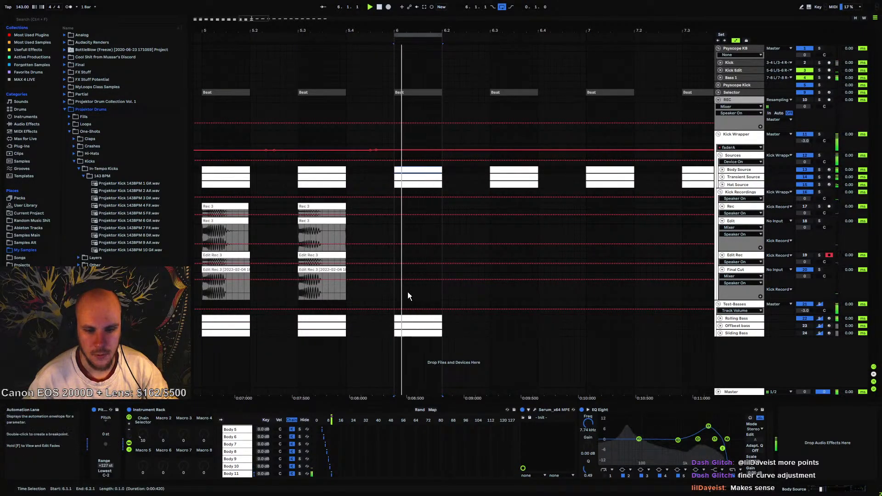
Set the Psyscope KB oscilloscope to a one-beat view showing Kick instead of Kick Edit, and show the Sources devices during loop playback
left_click(394, 292)
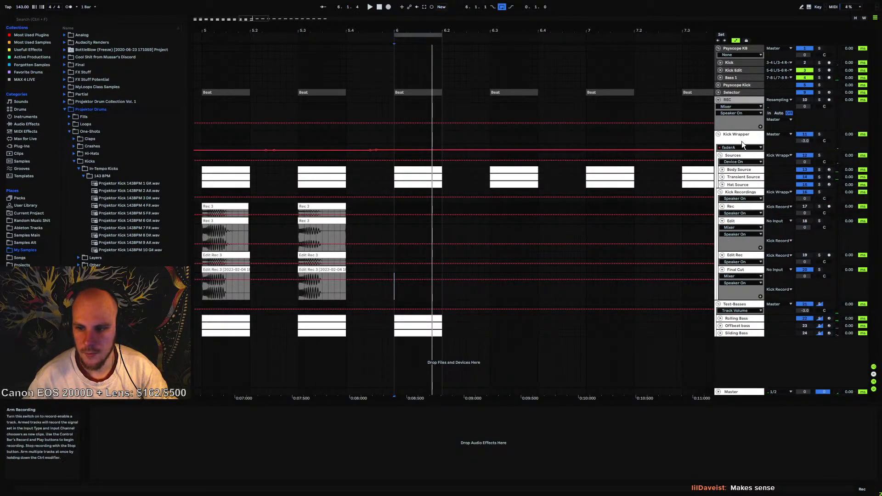
left_click(731, 48)
left_click(106, 410)
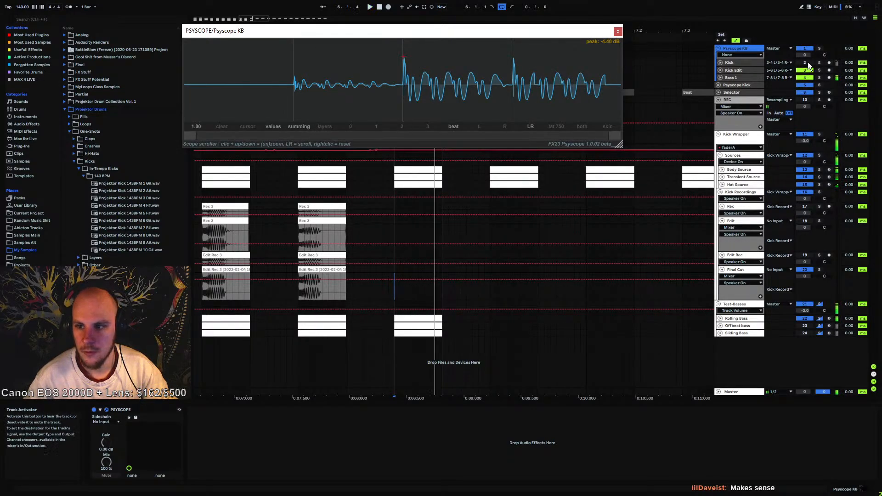
left_click(348, 152)
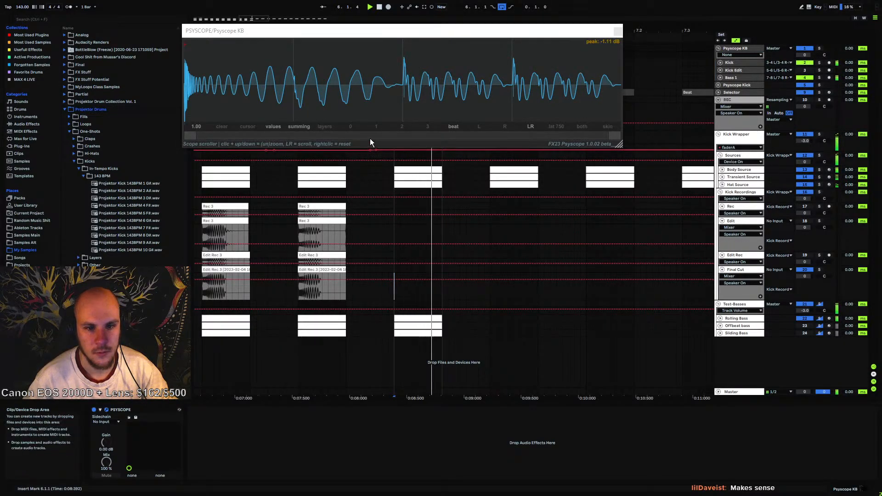
left_click(375, 127)
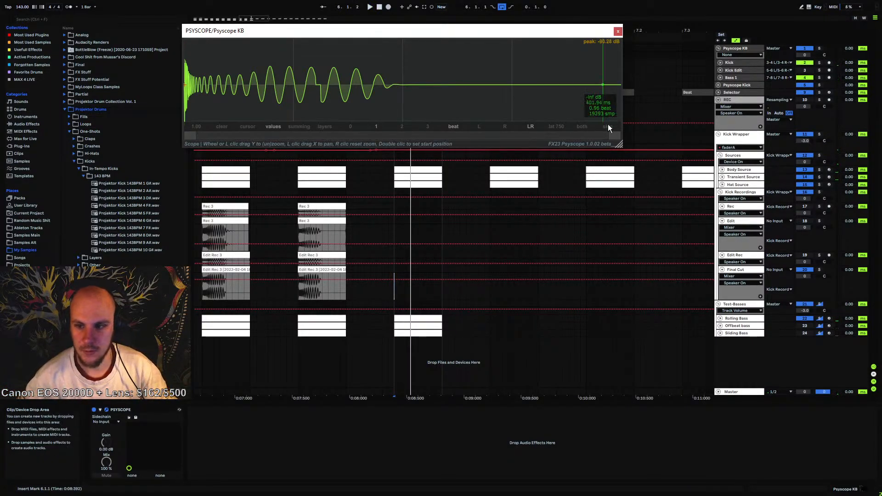
left_click(733, 155)
key("space")
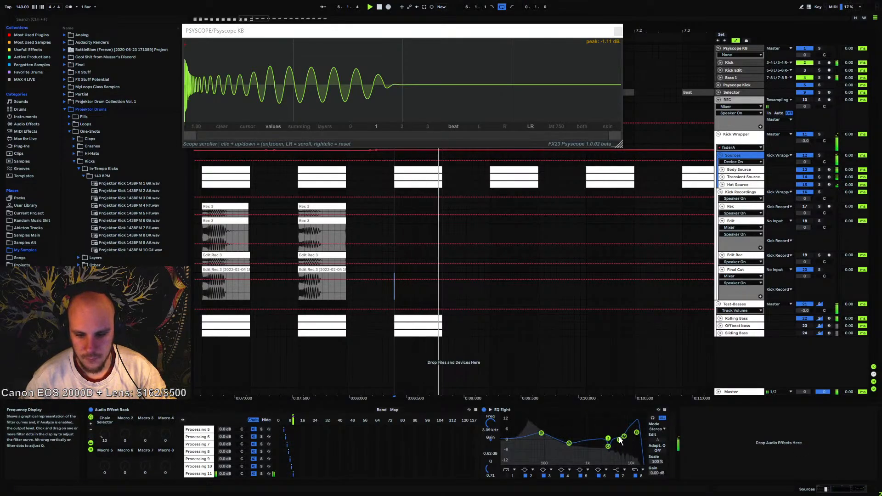
Try a second EQ Eight after the existing one on Processing 11, adjust its midrange bands and delete it
right_click(709, 443)
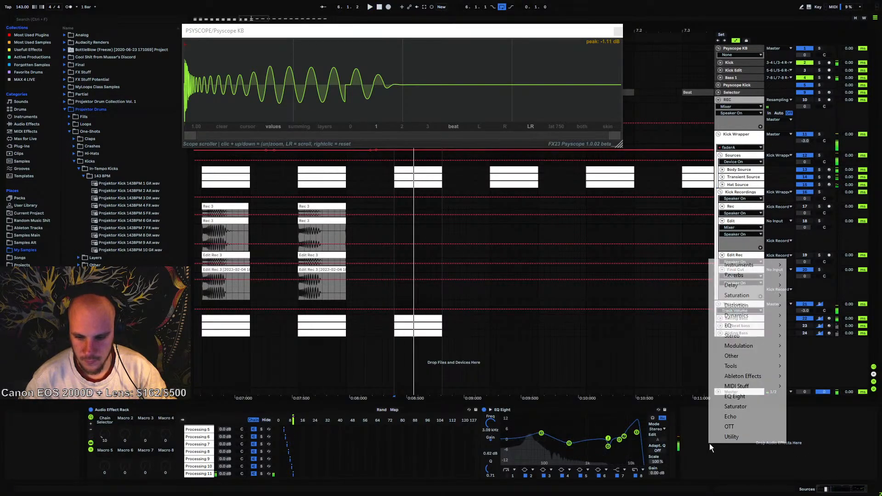
left_click(746, 395)
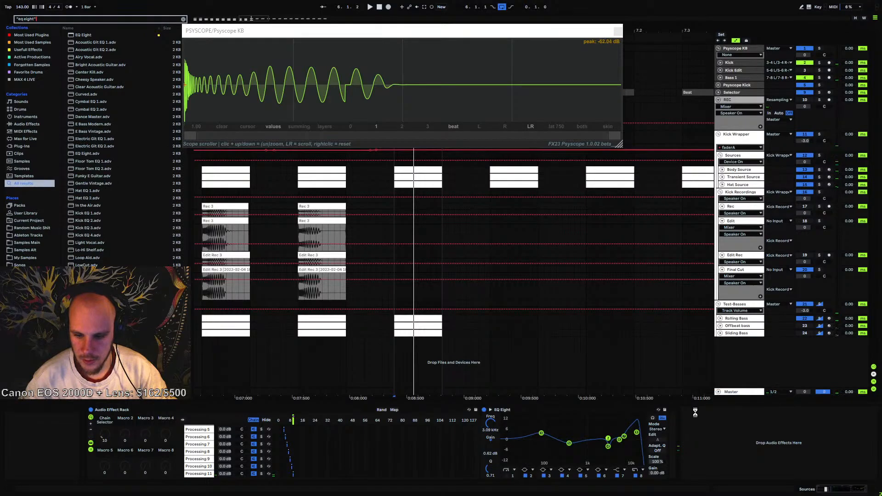
left_click_drag(671, 423, 667, 423)
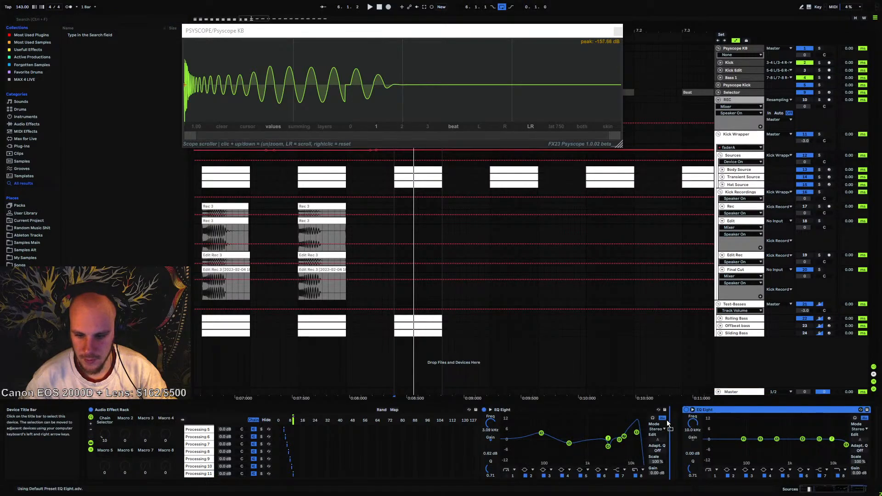
key("space")
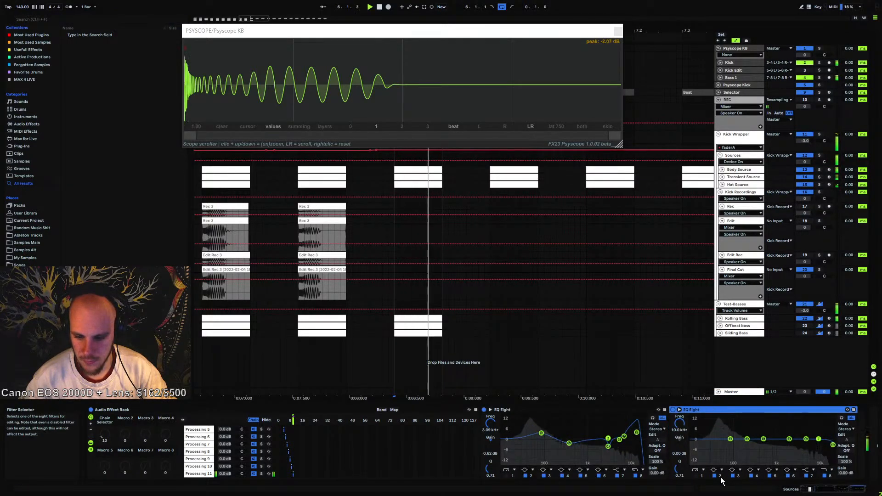
mouse_move(789, 439)
left_mouse_down()
mouse_move(789, 447)
mouse_move(797, 420)
mouse_move(795, 445)
mouse_move(783, 441)
mouse_move(793, 443)
left_mouse_up()
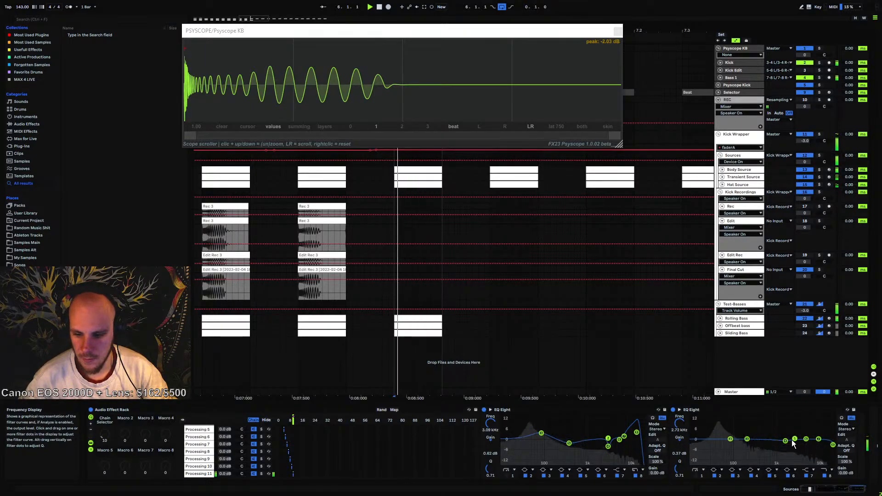
left_click(710, 409)
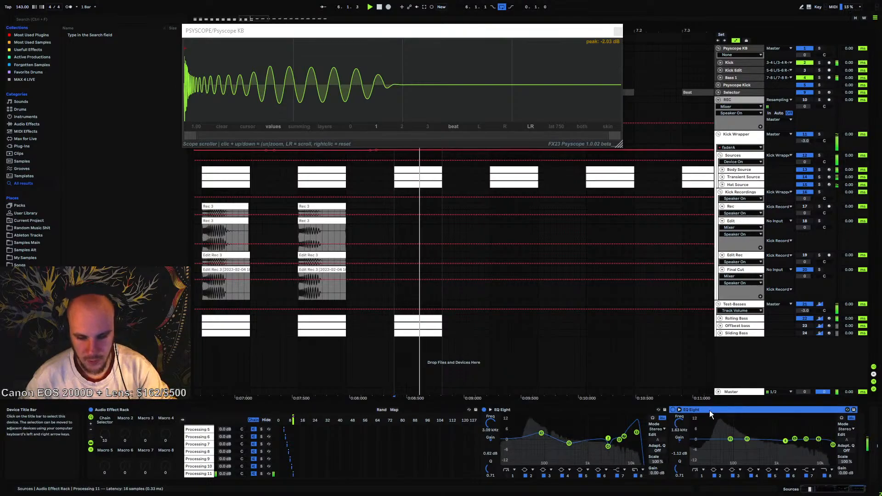
key("Delete")
Add FreeClip after the EQ Eight on Processing 11 and set its gain to 2.2 dB
right_click(715, 423)
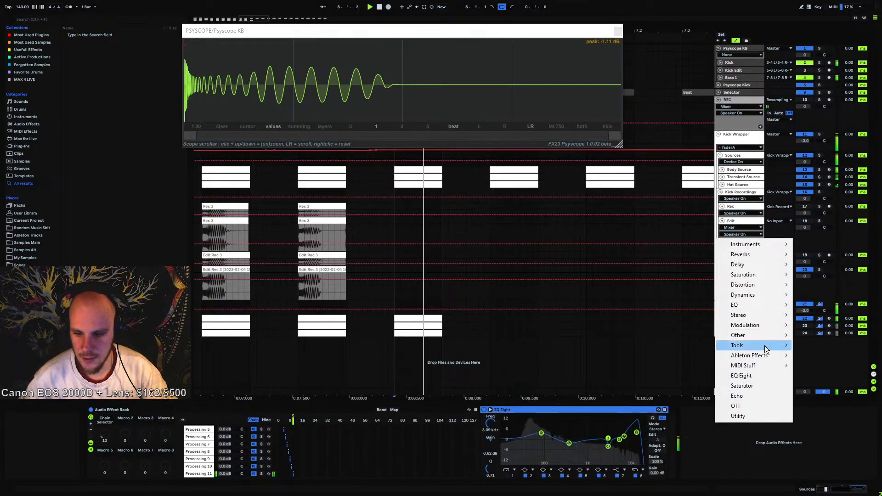
mouse_move(764, 294)
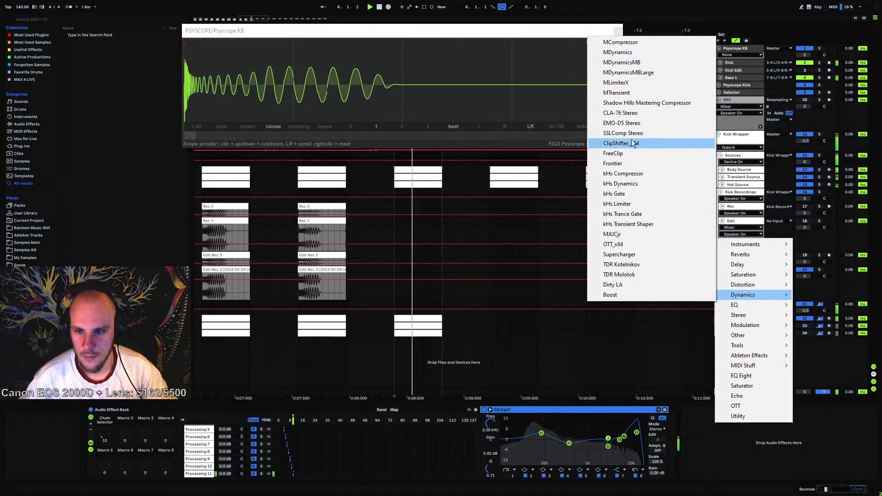
left_click(626, 152)
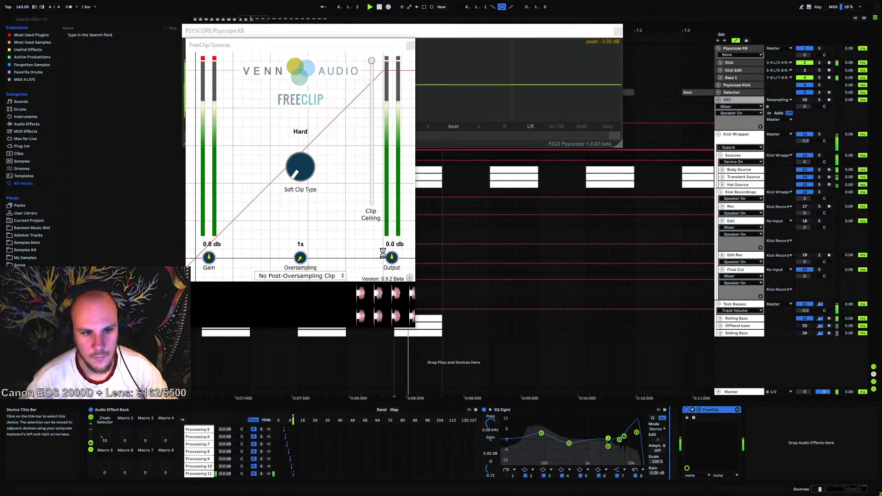
left_click_drag(275, 45, 334, 168)
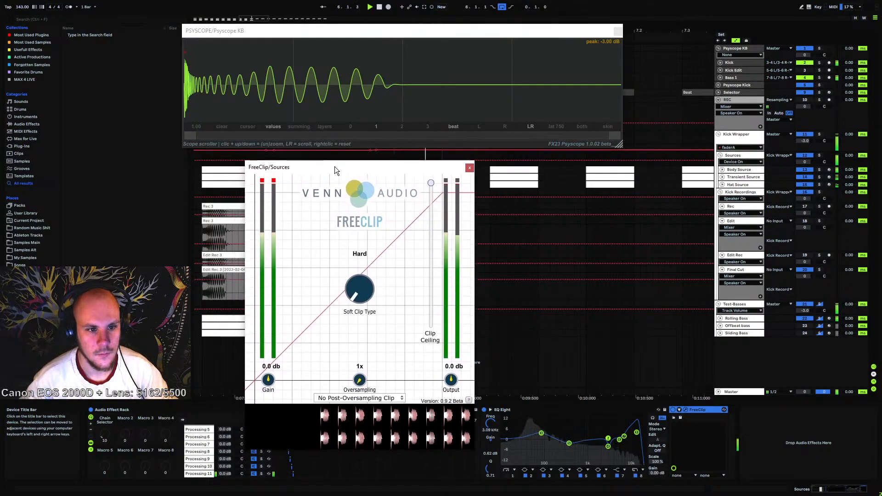
left_click_drag(270, 380, 272, 373)
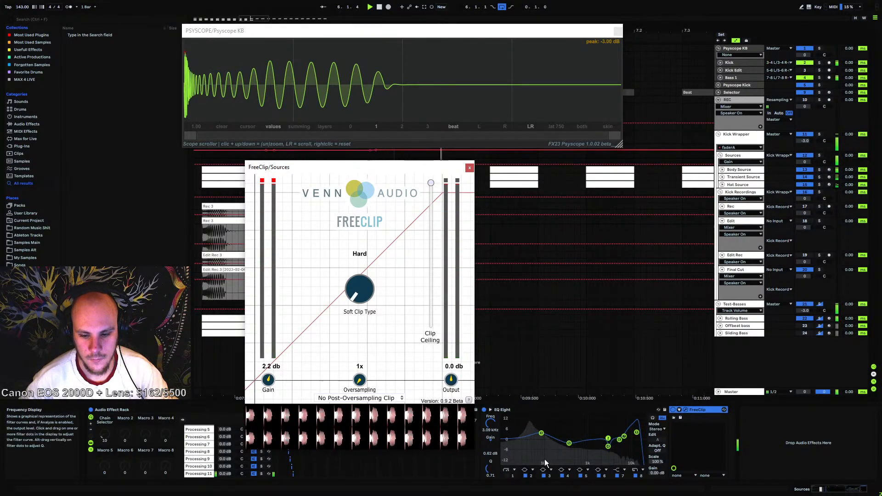
left_click(565, 478)
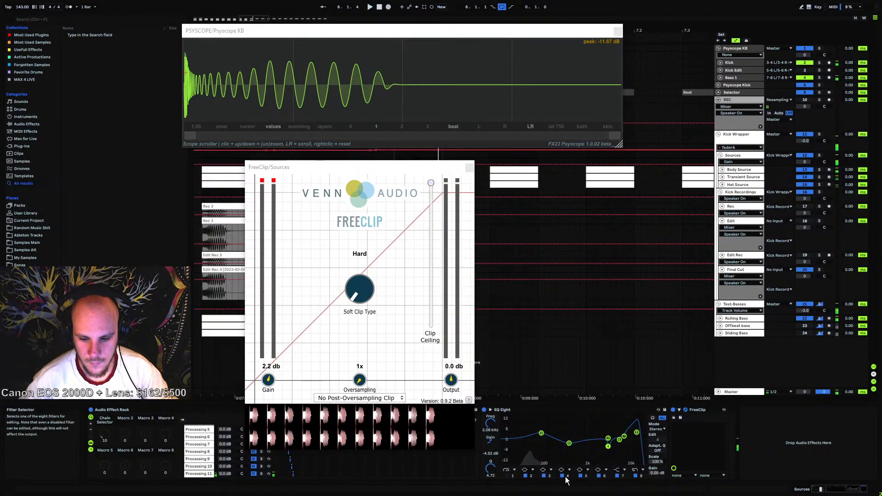
Insert another EQ Eight before FreeClip on Processing 11 and enable its low-cut band at 31.9 Hz
right_click(794, 448)
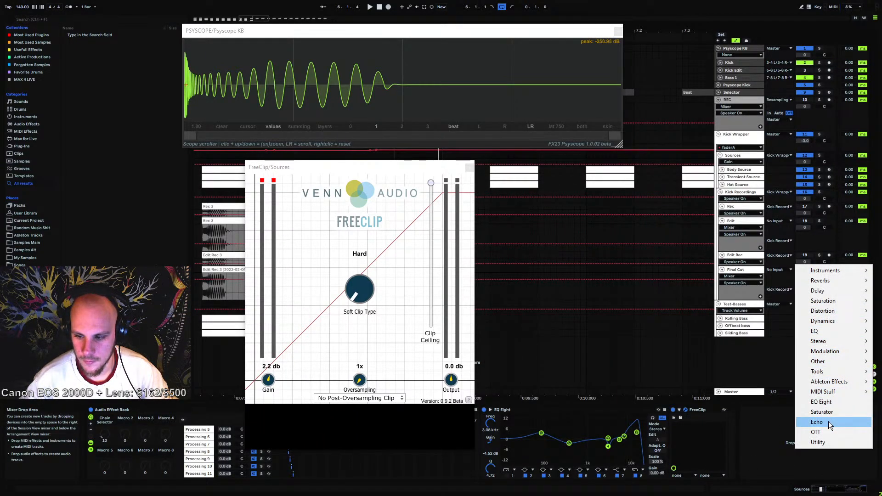
left_click(826, 401)
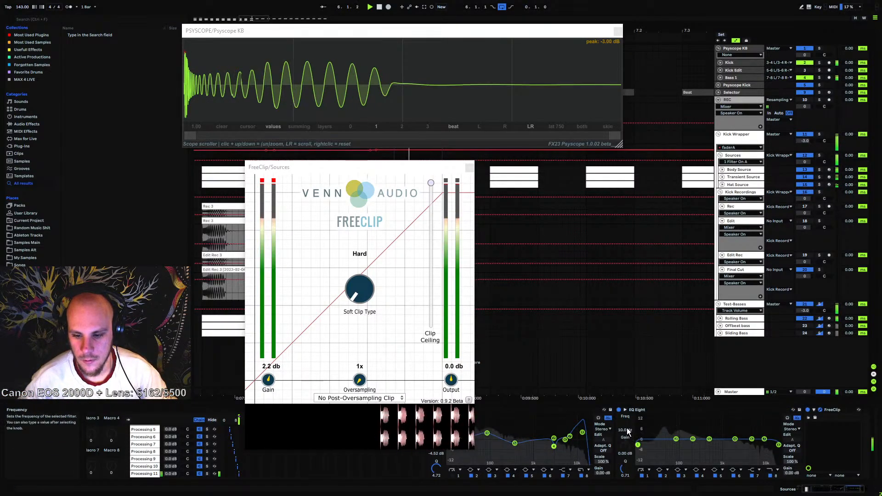
left_click_drag(627, 431, 627, 417)
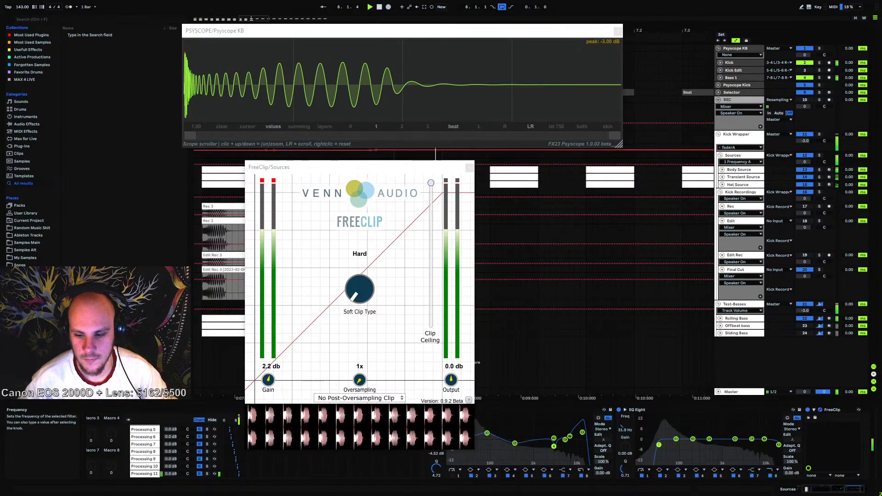
Fine-tune the new EQ Eight's low-cut band, move its 500 Hz band lower and boost an upper-mid band by 3.11 dB
left_click_drag(658, 445, 659, 441)
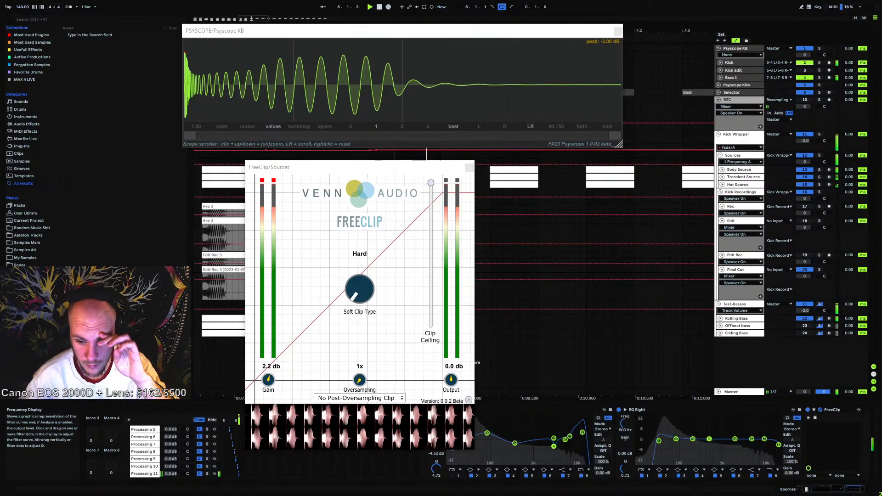
left_click_drag(708, 436, 682, 438)
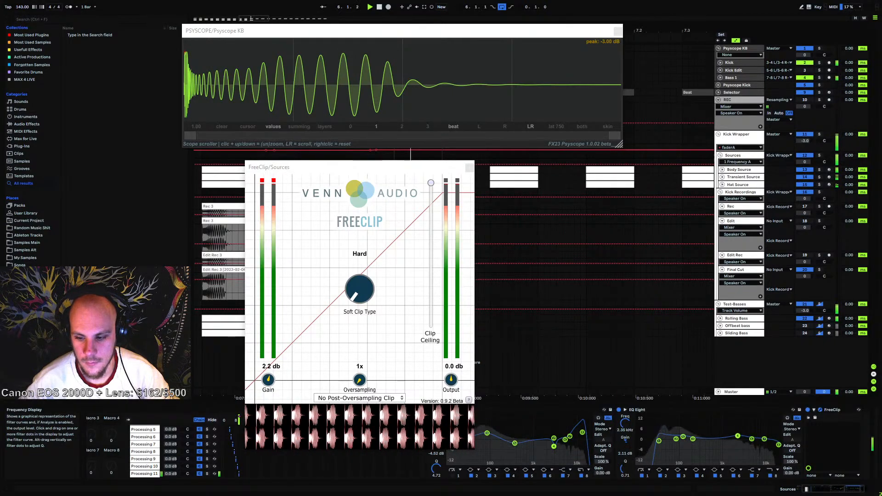
left_click(470, 168)
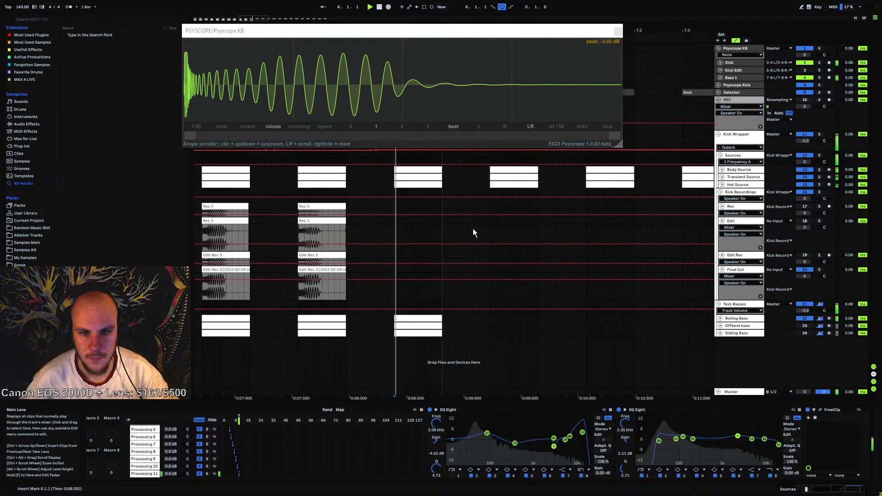
Record the kick onto the armed Rec track from 6.1.1 and copy the recorded clip to the Edit track
left_click(616, 33)
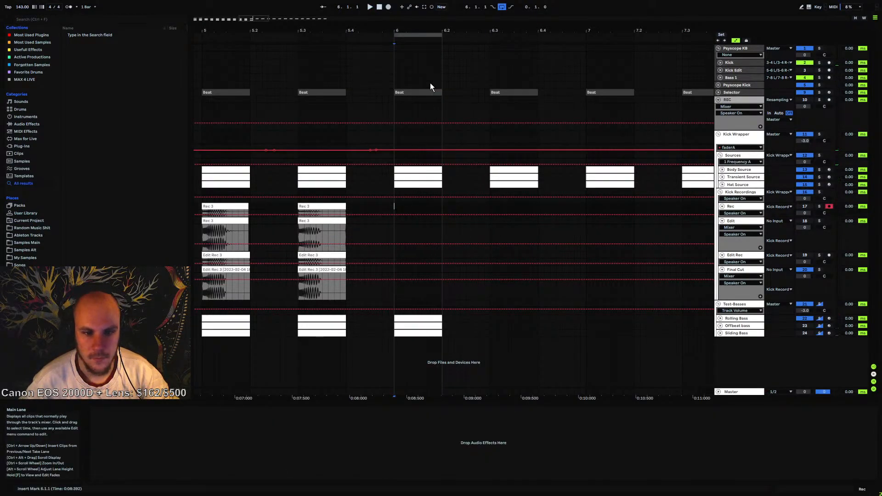
left_click(388, 7)
left_click(380, 7)
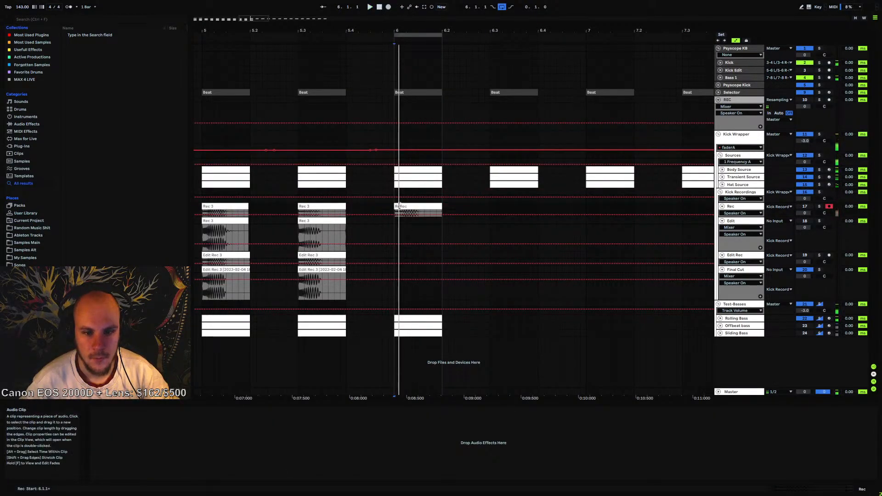
left_click(395, 222)
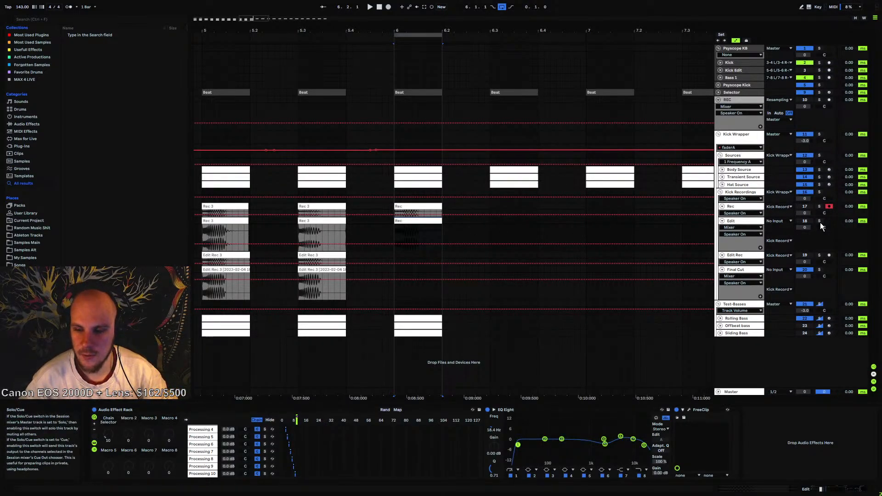
Check the Edit recording in solo, and switch playback from the Sources group to the Kick Recordings group
left_click(819, 223)
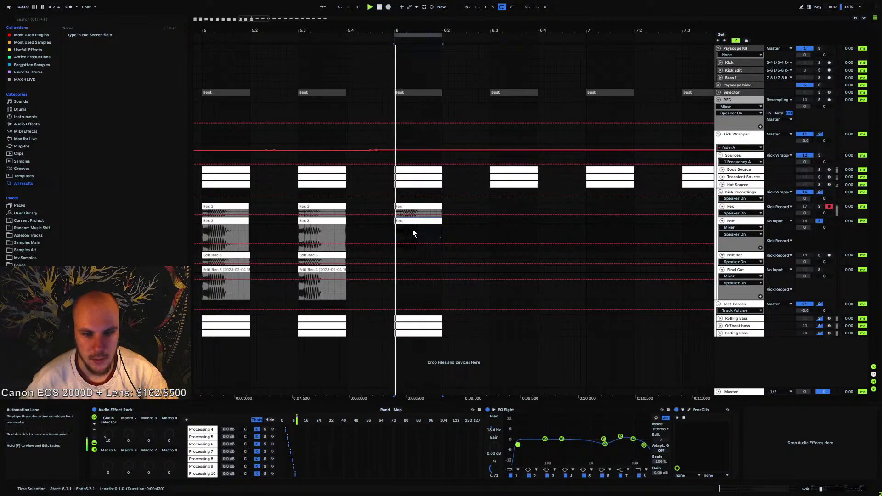
left_click(818, 220)
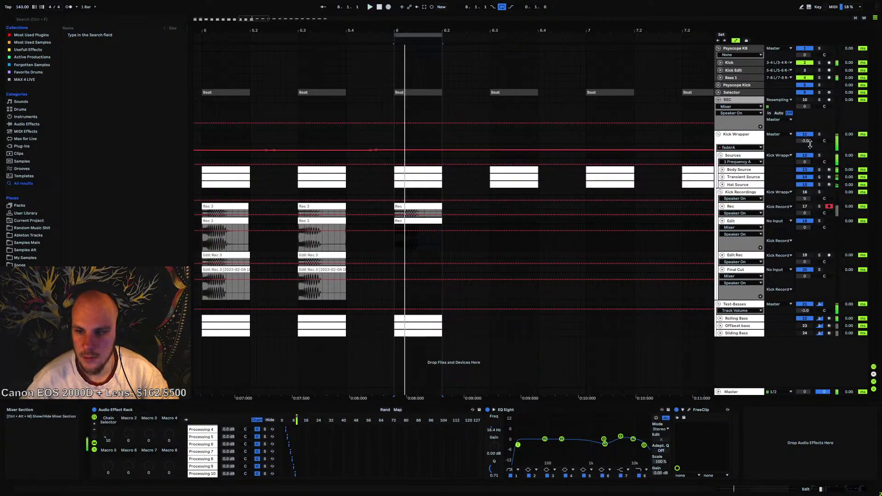
left_click(804, 156)
left_click(805, 193)
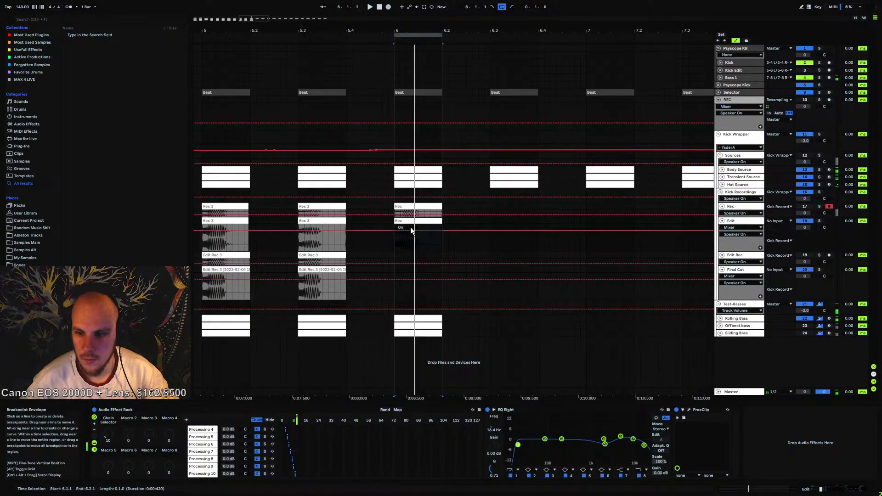
Duplicate the Processing 10 chain in the Edit track's rack
left_click(739, 222)
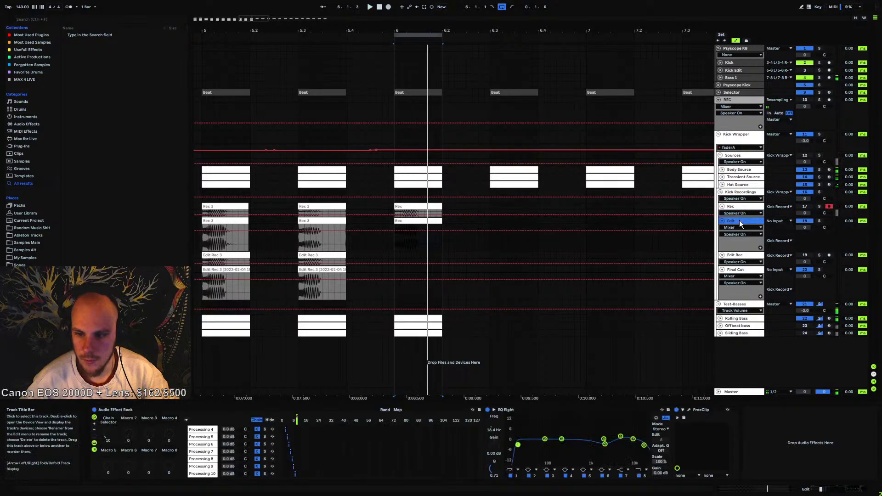
right_click(206, 476)
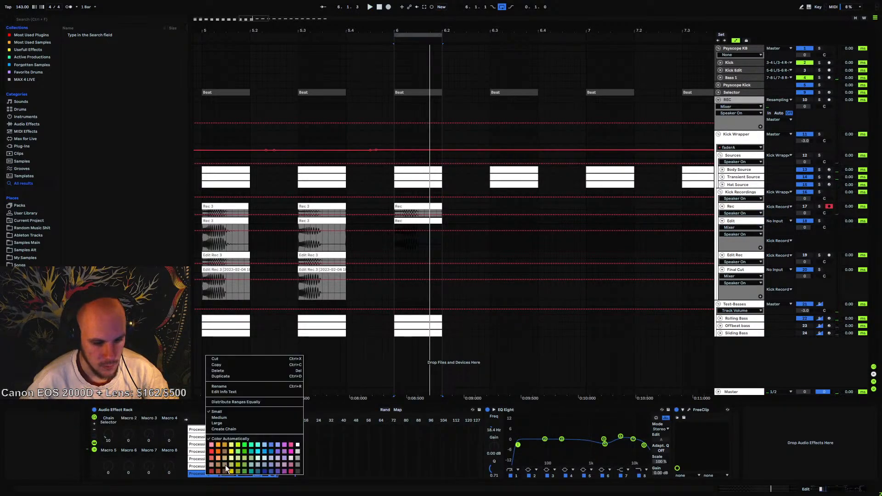
Name the last rack chain Processing 11, delete its EQ Eight and FreeClip devices, and audition the result
left_click(224, 387)
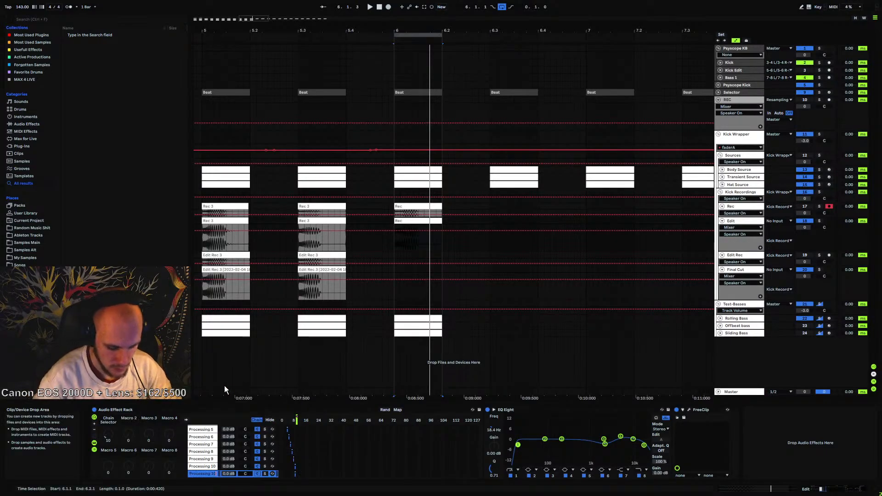
left_click(295, 475)
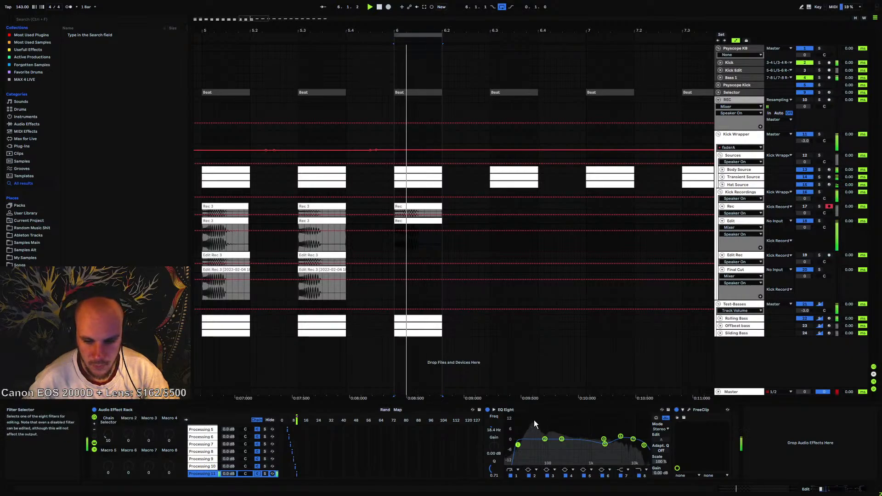
left_click(488, 410)
left_click(599, 410)
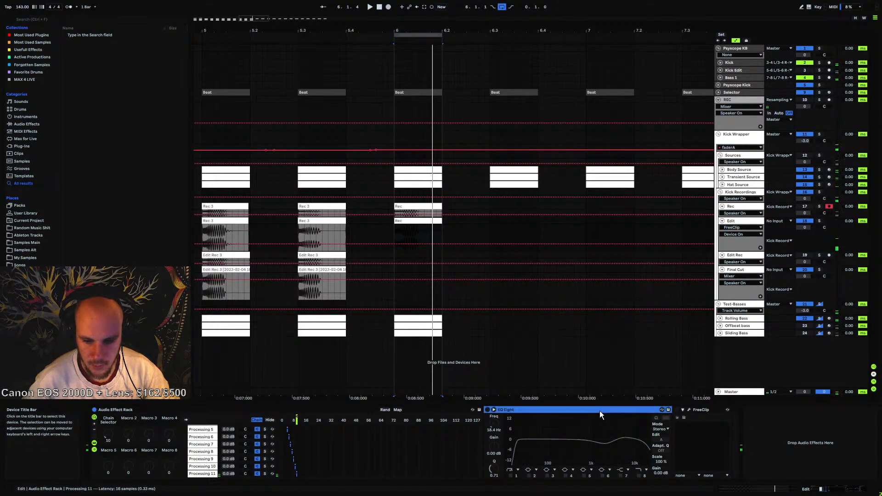
left_click(699, 409, "shift")
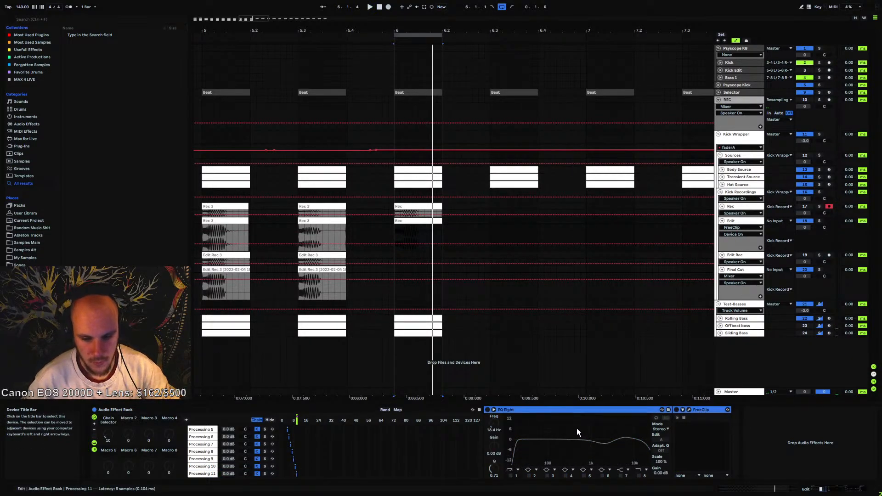
key("Delete")
key("space")
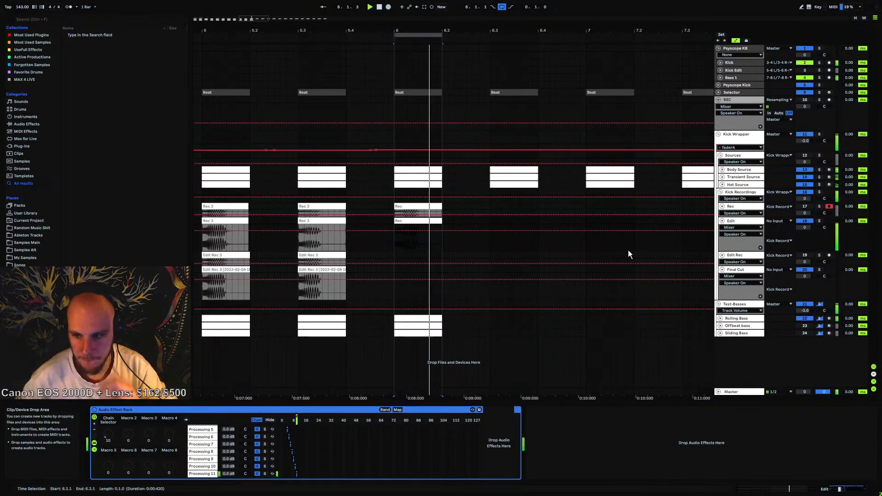
key("space")
Arm the Edit Rec track and record the kick onto it from 6.1.1 to 6.2.1
left_click(828, 255)
left_click(395, 258)
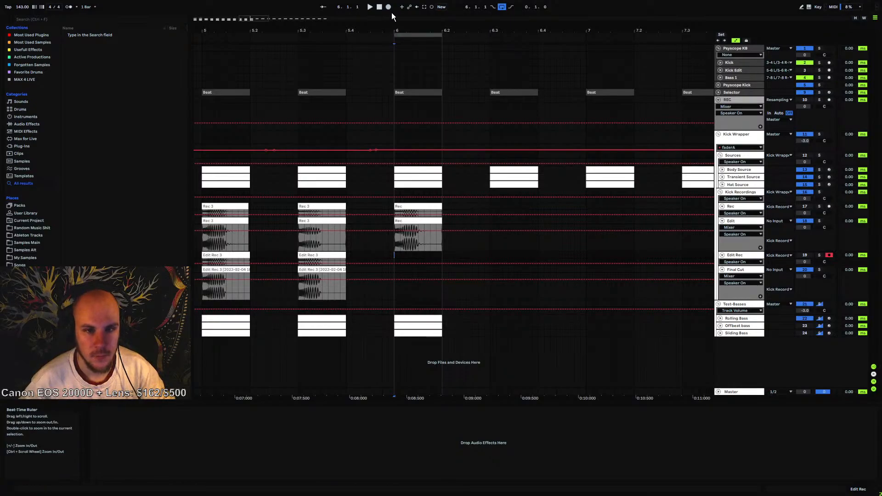
left_click(388, 7)
key("space")
Copy the newly recorded Edit Rec clip onto the Final Cut track at 6.1.1
left_click(394, 254)
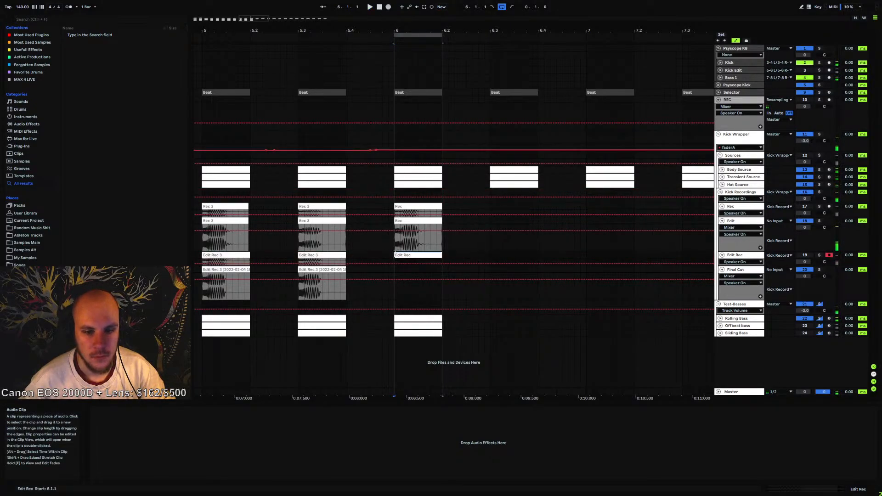
key("ctrl+c")
left_click(396, 269)
key("ctrl+v")
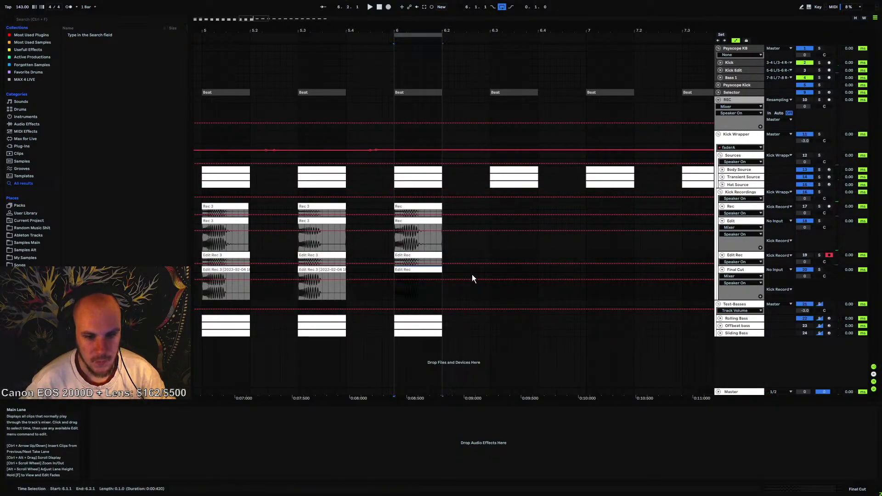
Cut the Final Cut clip at 6.1.3, remove its second half, and give the remaining kick a short fade-out
left_click(421, 294)
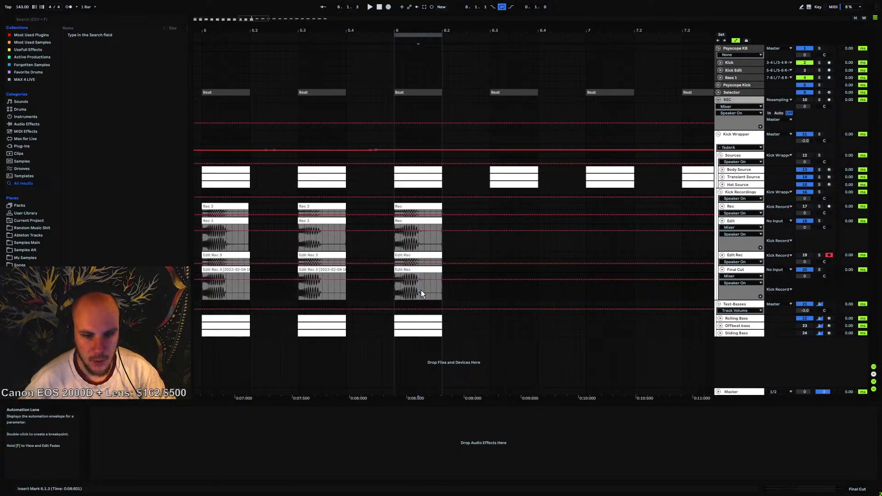
left_click_drag(411, 30, 410, 30)
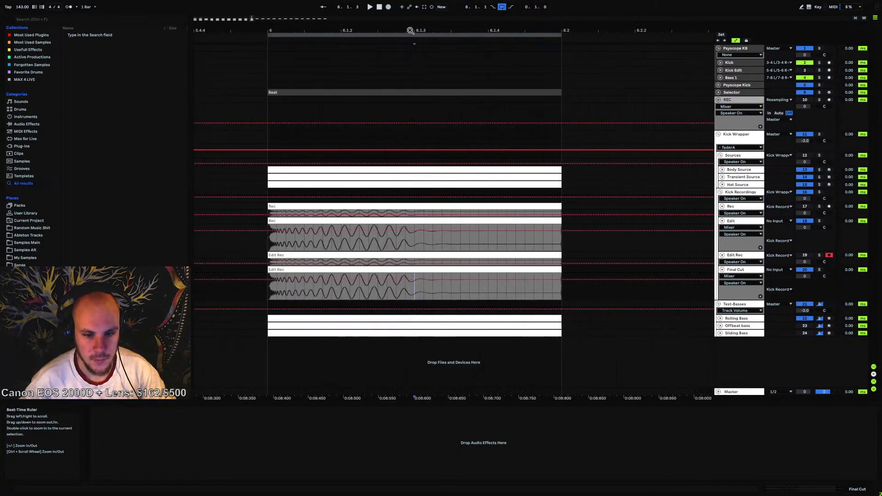
left_click(422, 270)
key("Delete")
left_click(408, 270)
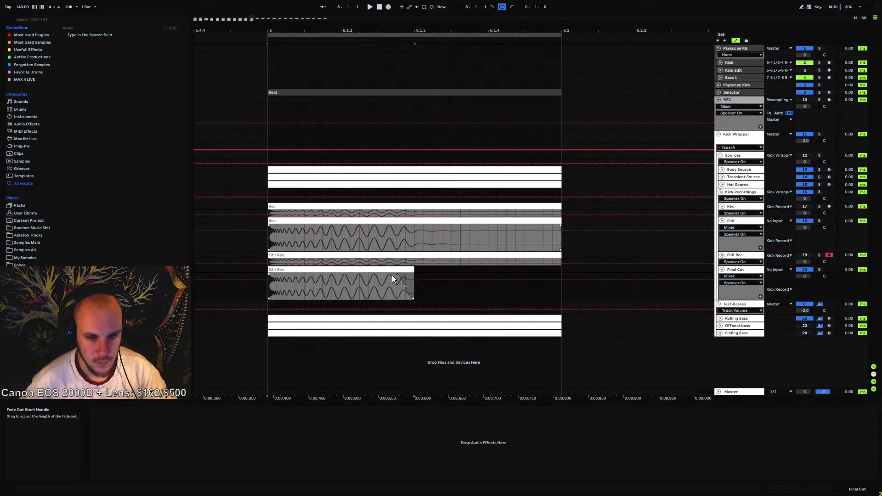
Audition the trimmed kick and deactivate the Edit track so only the Final Cut version is heard
key("space")
key("space")
left_click(560, 269)
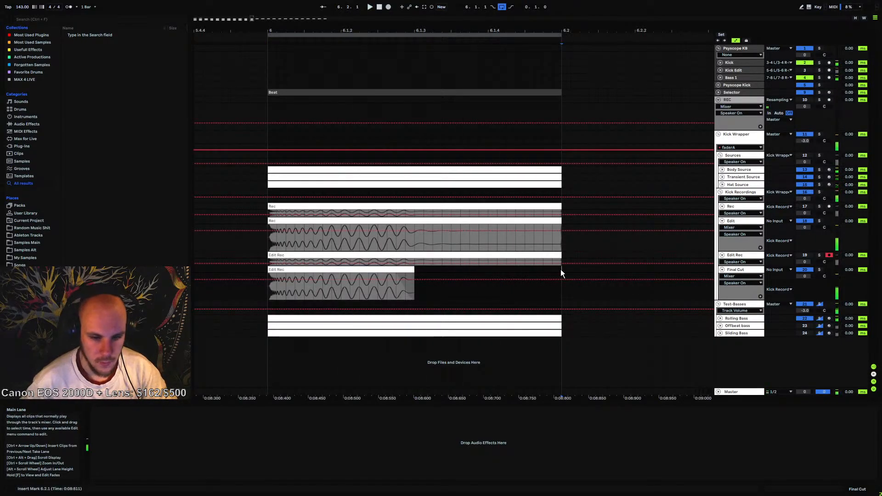
left_click(804, 221)
key("space")
Consolidate the Final Cut kick from 6.1.1 to 6.2.1 into one clip and play it back
left_click(392, 268)
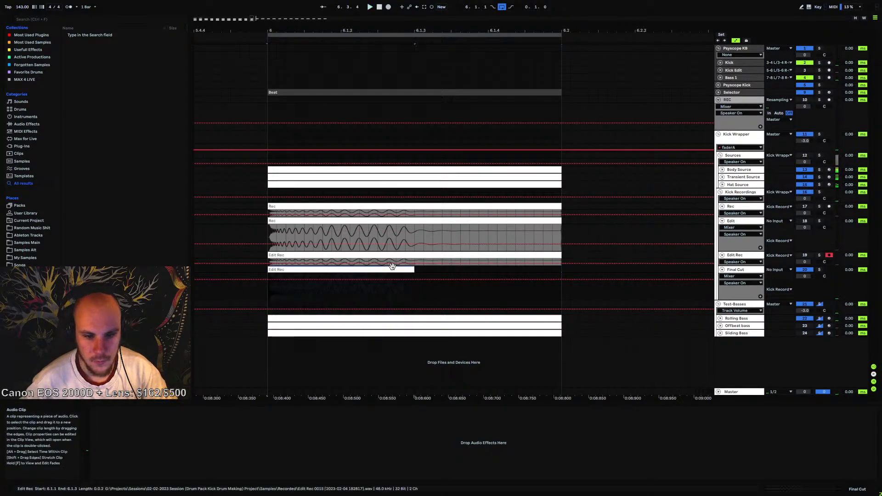
left_click(561, 269, "shift")
key("ctrl+j")
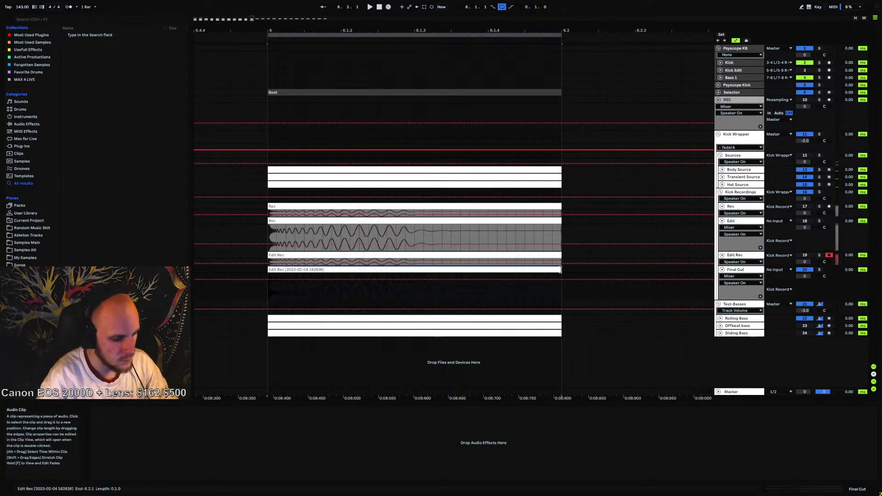
key("space")
left_click(341, 291)
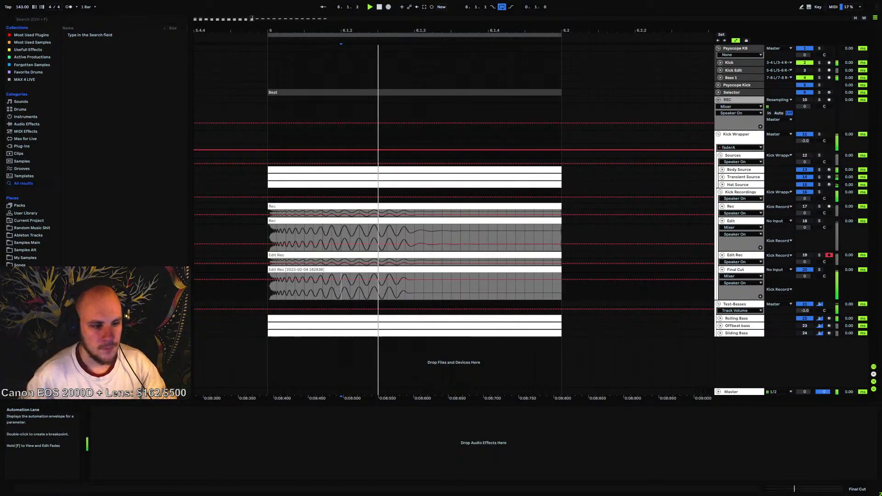
In My Samples, copy the name of the 143 BPM kick 7 sample and save the consolidated Final Cut clip into that 143 BPM folder
left_click(25, 258)
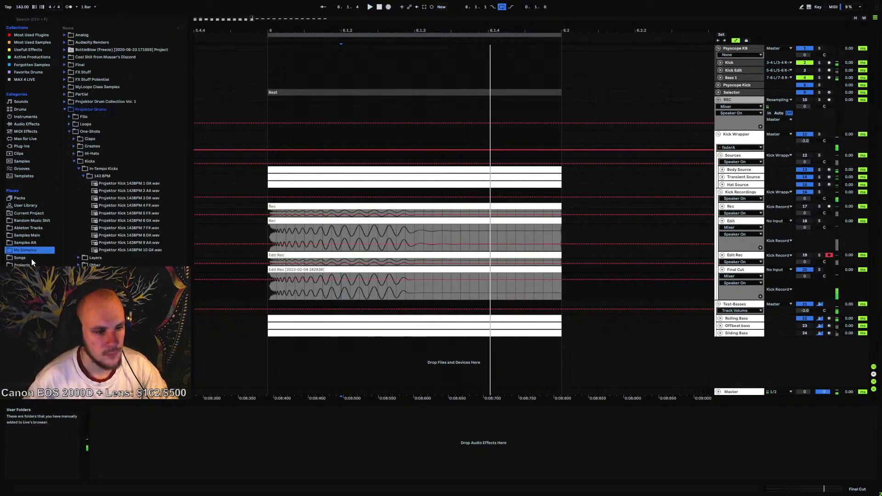
right_click(149, 228)
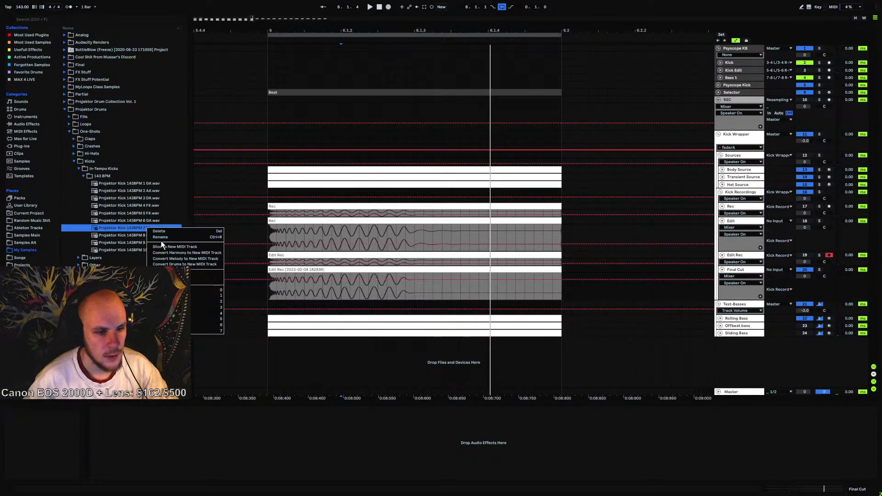
left_click(163, 238)
left_click(300, 269)
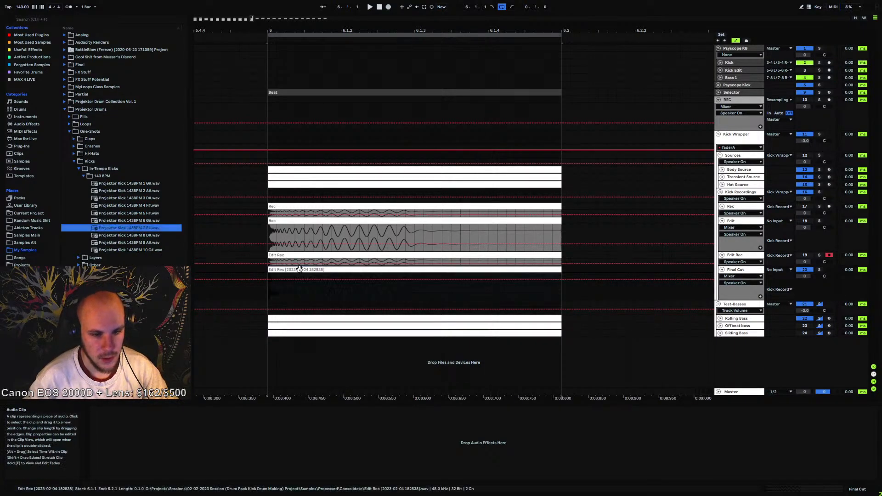
left_click_drag(326, 270, 161, 240)
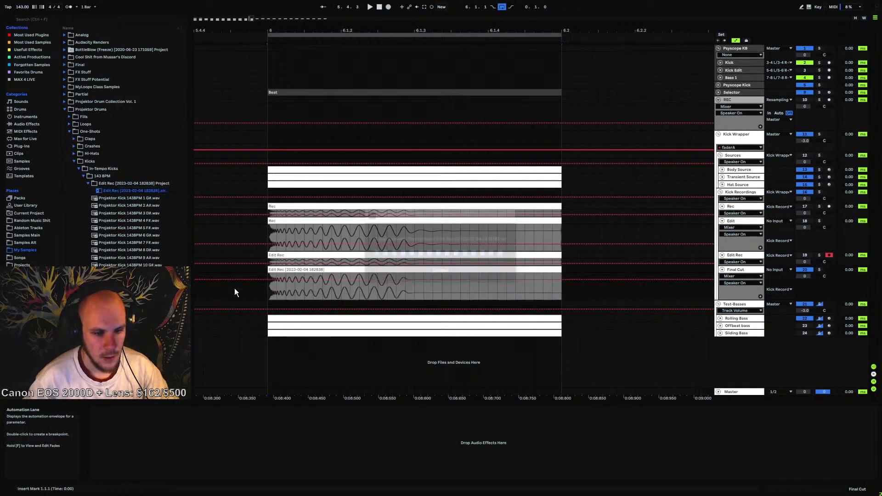
Find the audio file in the saved clip's Samples/Processed/Consolidate folder and rename it Projektor Kick 143BPM 11 F#
left_click(93, 190)
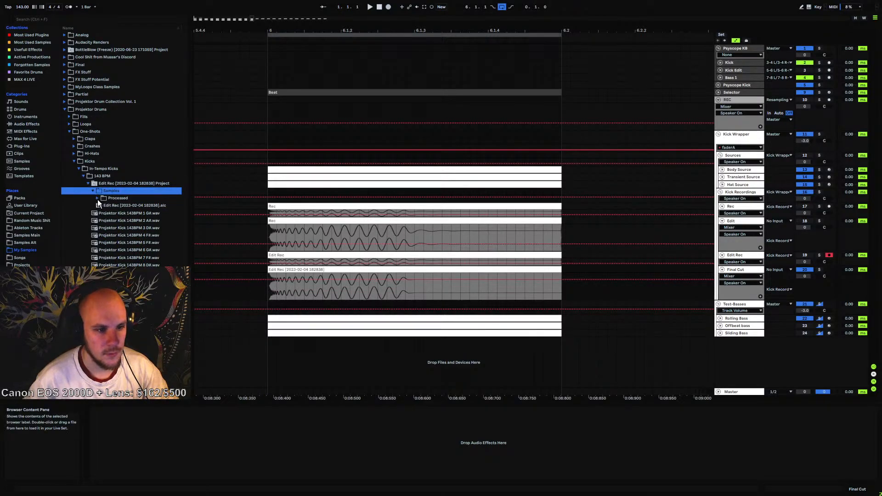
left_click(97, 197)
left_click(102, 206)
right_click(123, 214)
left_click(138, 224)
type("Projektor Kick 143BPM 7 F#")
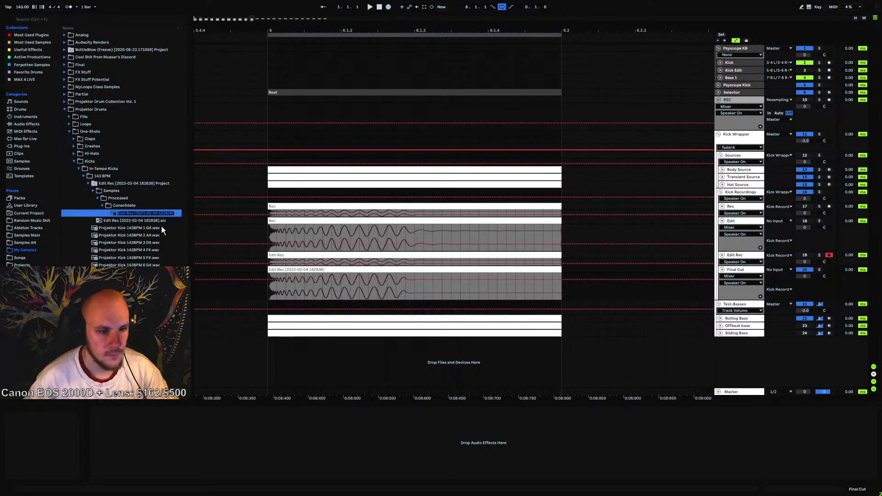
key("BackSpace")
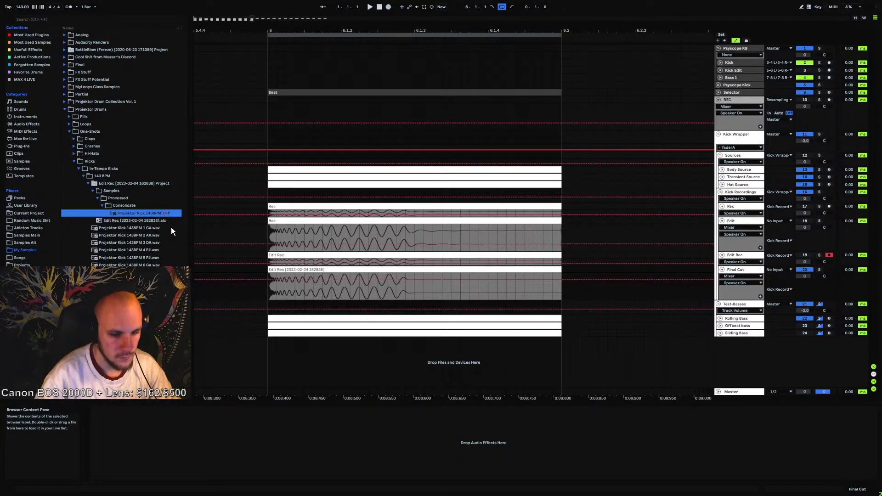
type("11")
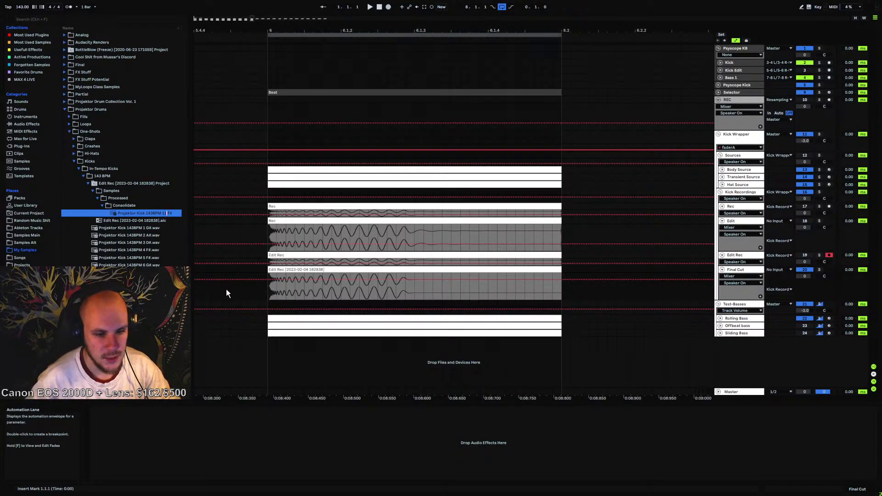
Delete the leftover Edit Rec project folder from the 143 BPM kick folder
left_click(135, 183)
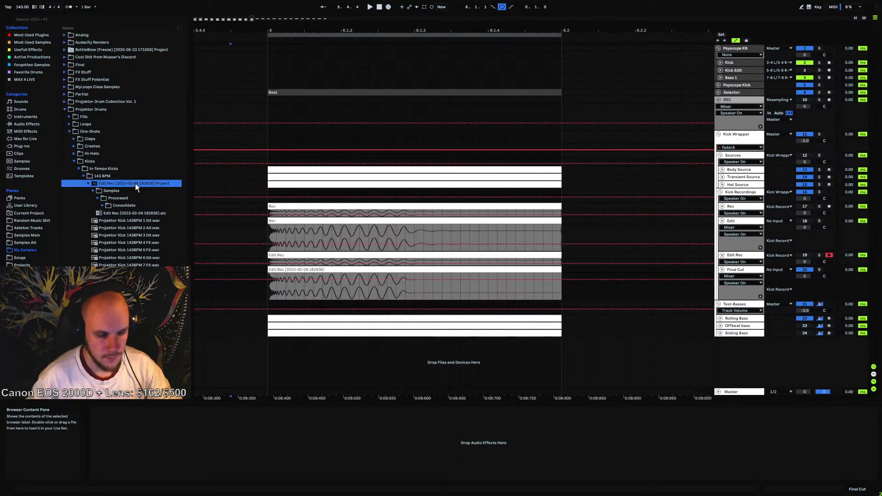
key("Delete")
key("Return")
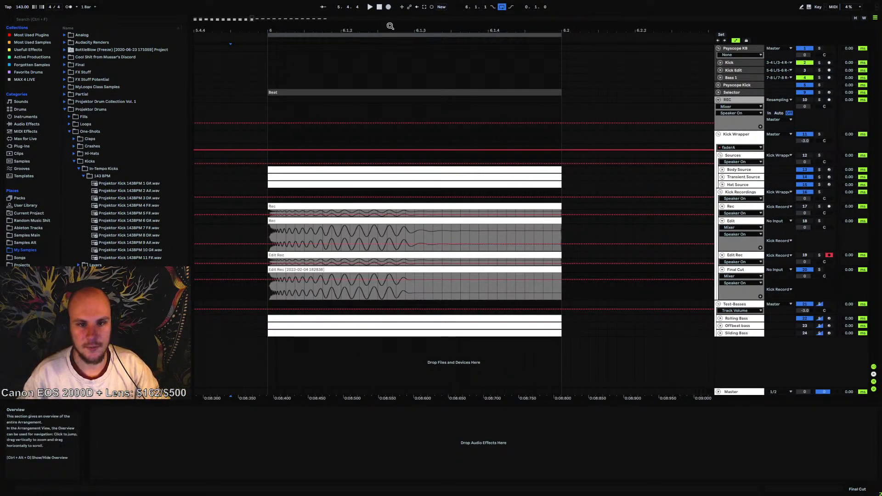
Move the loop to the beat at 6.3.1 and step the Kick Wrapper's faderA automation to 0.11 at 6.2.3
mouse_move(391, 28)
left_mouse_down()
mouse_move(392, 1)
mouse_move(403, 36)
mouse_move(452, 29)
mouse_move(396, 33)
left_mouse_up()
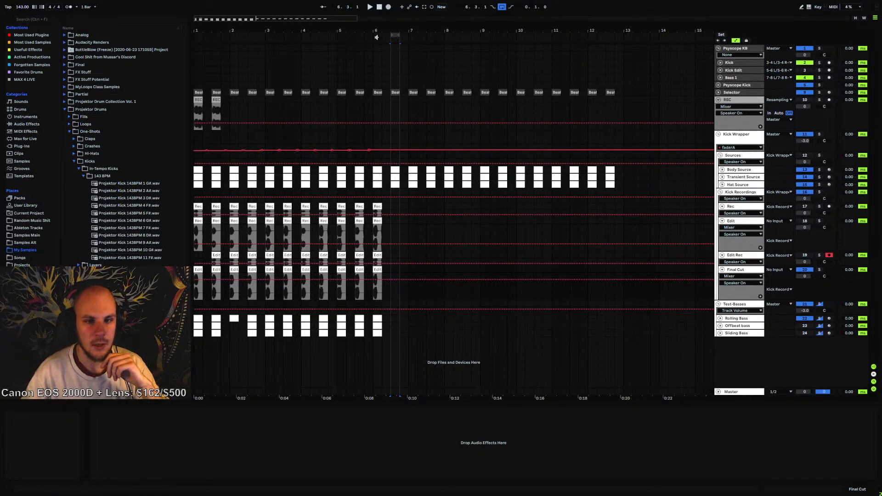
left_click_drag(382, 34, 392, 143)
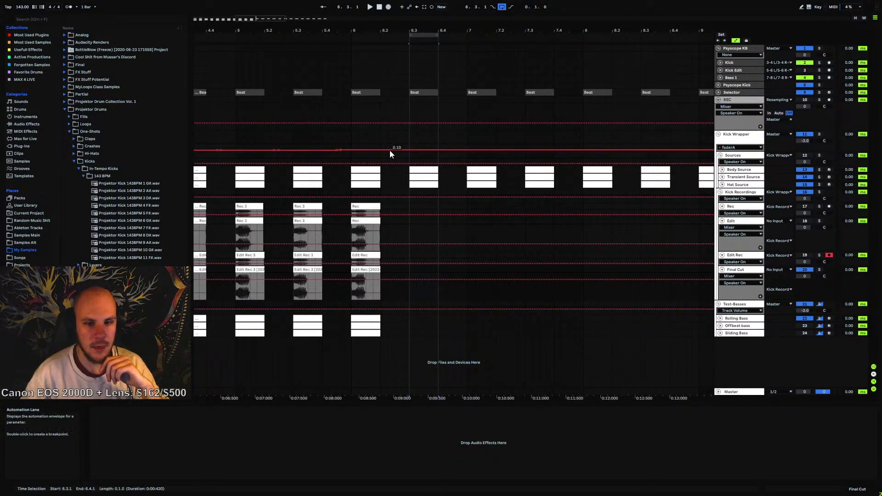
left_click(389, 150)
right_click(395, 151)
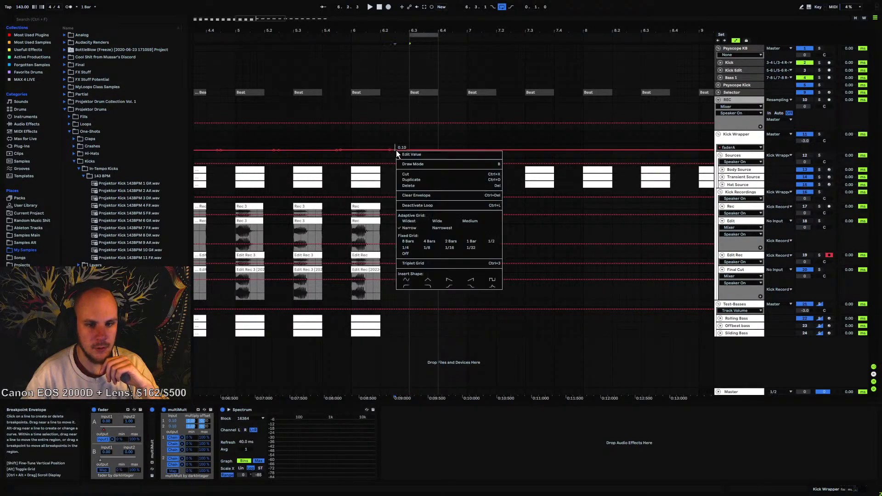
left_click(404, 155)
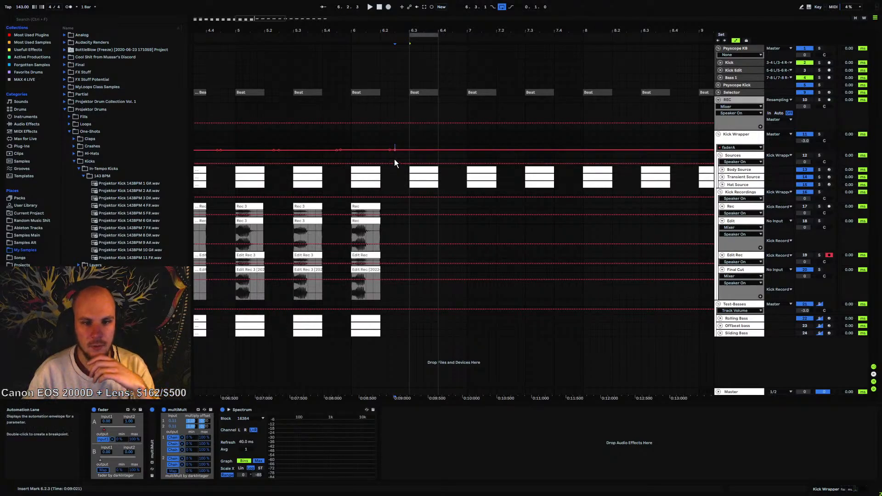
left_click(388, 136)
Place Masterclass Final Master.wav on a new audio track at bar 17, and return the browser to My Samples
left_click_drag(415, 30, 402, 30)
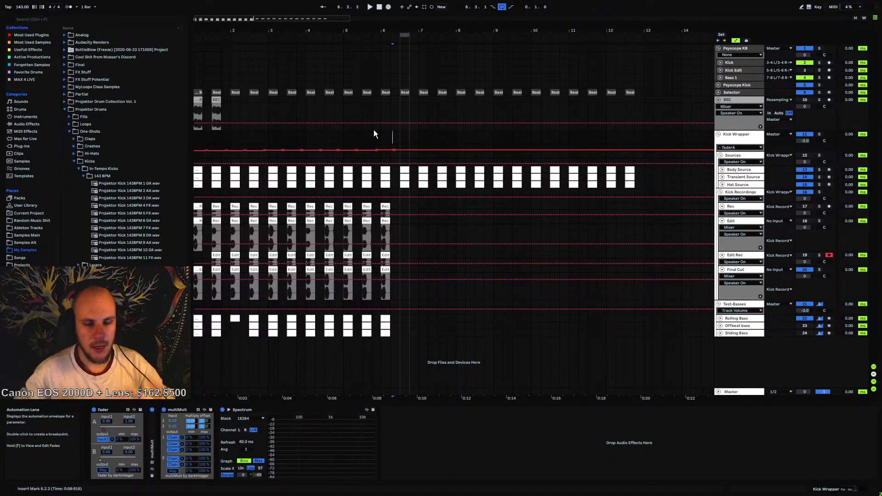
left_click(400, 205)
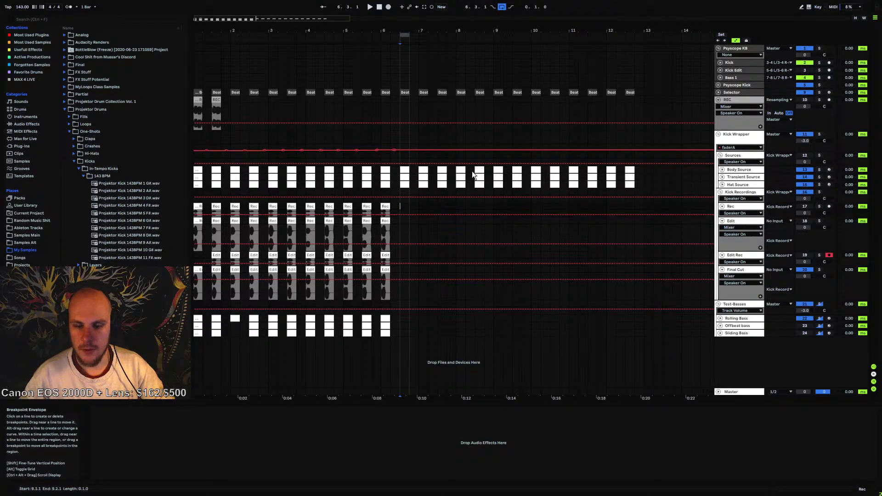
left_click_drag(416, 32, 298, 31)
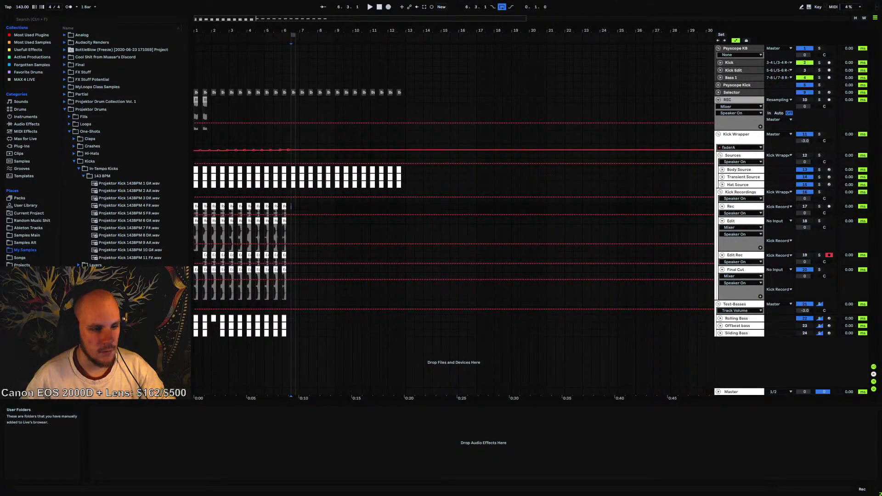
left_click(22, 280)
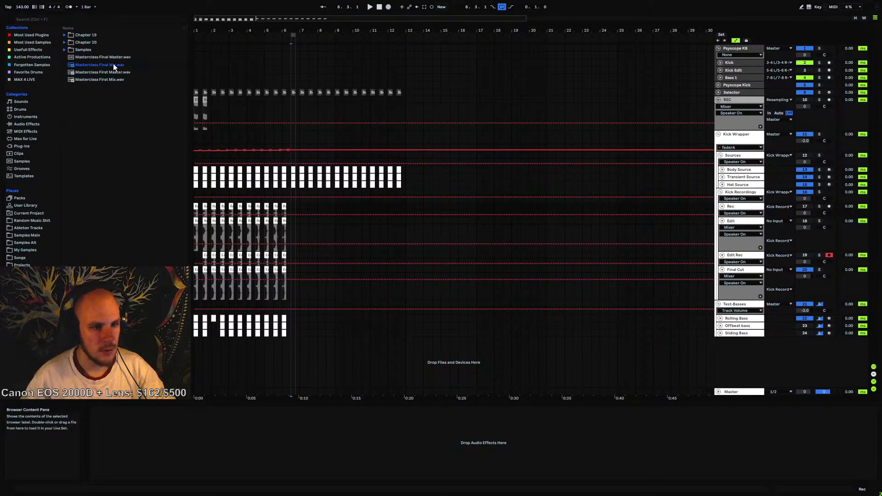
left_click_drag(112, 59, 475, 349)
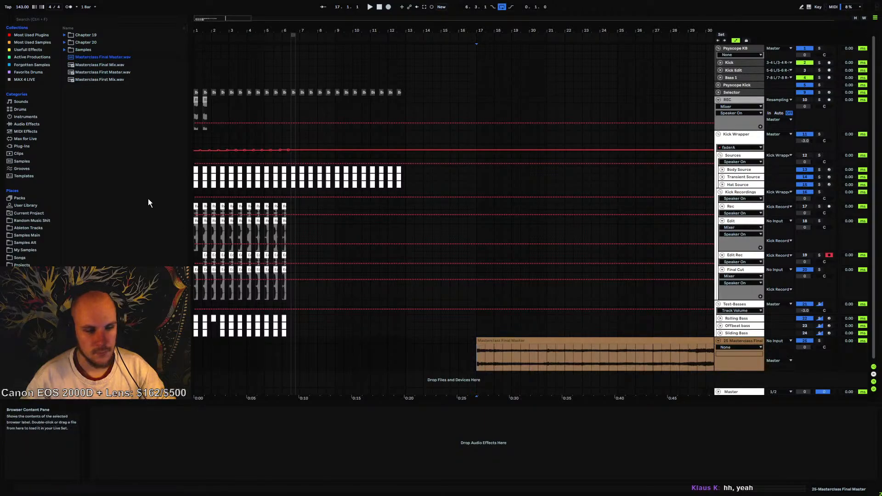
left_click(29, 250)
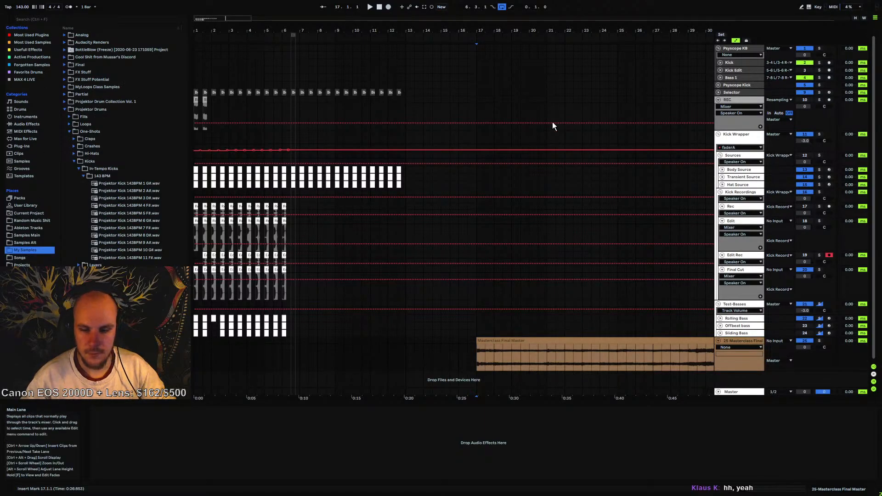
Set the loop to the whole Masterclass Final Master clip from bar 17, solo its track, and play it through
left_click_drag(338, 30, 338, 6)
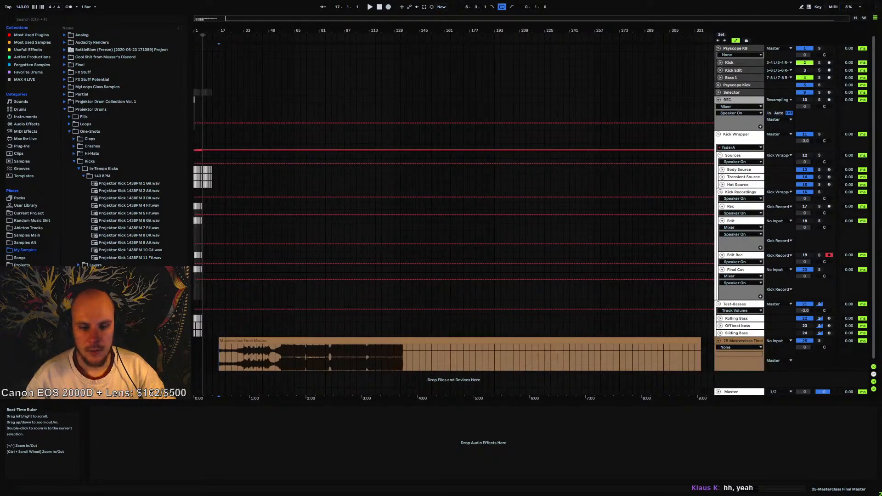
left_click(338, 344)
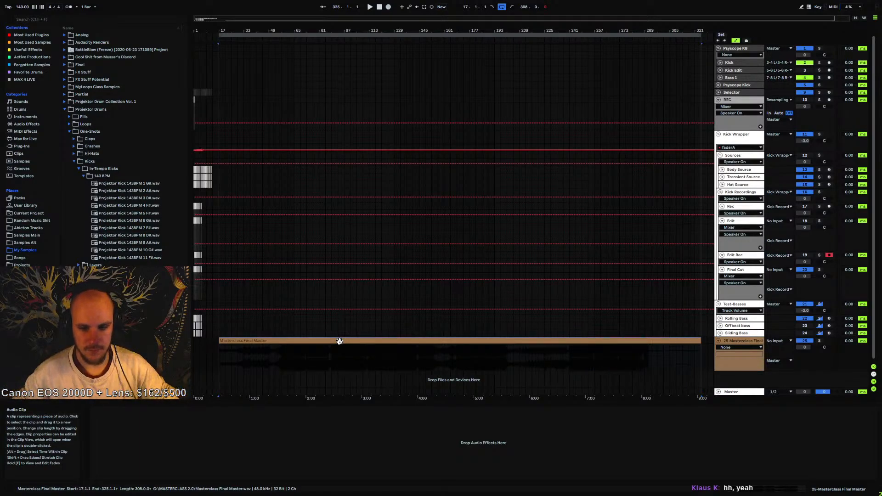
left_click(219, 359)
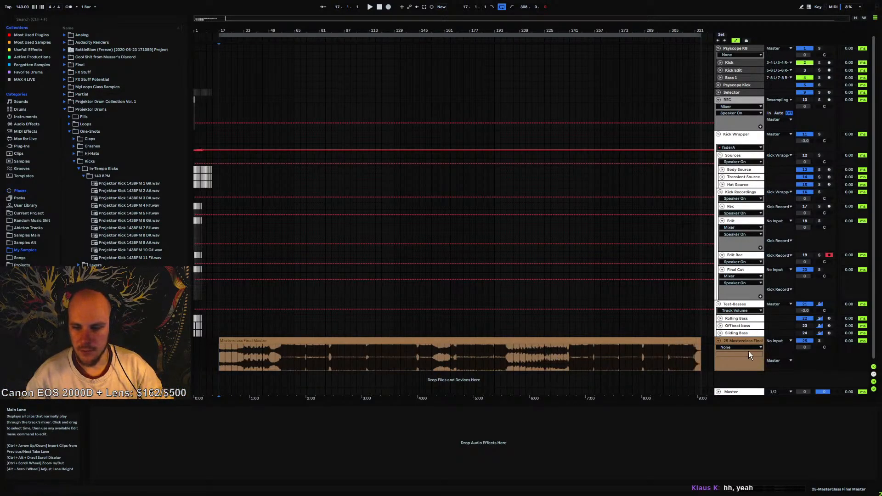
left_click(819, 340)
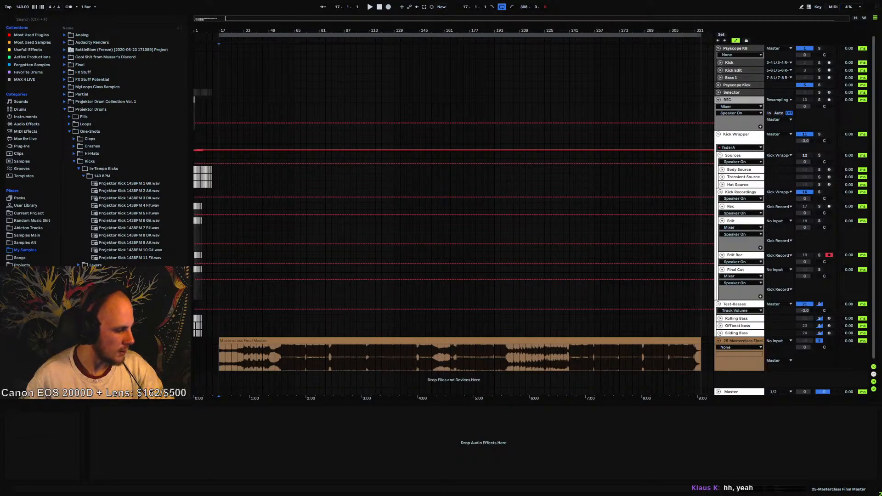
key("space")
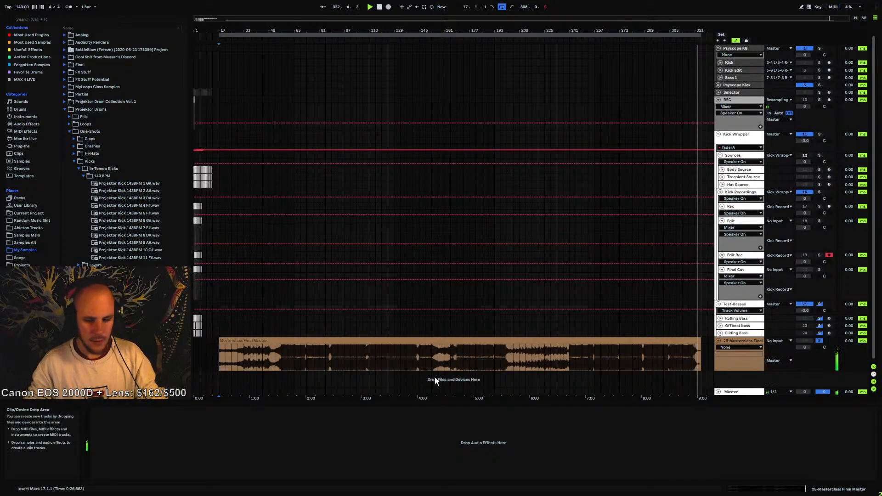
Delete the Masterclass Final Master track and return the insert marker to 6.3.1 on the Rec track
left_click(735, 341)
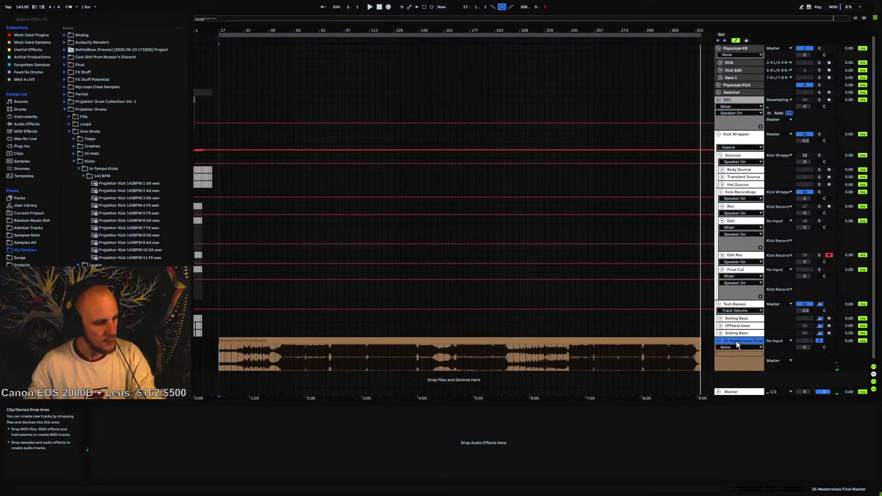
key("Delete")
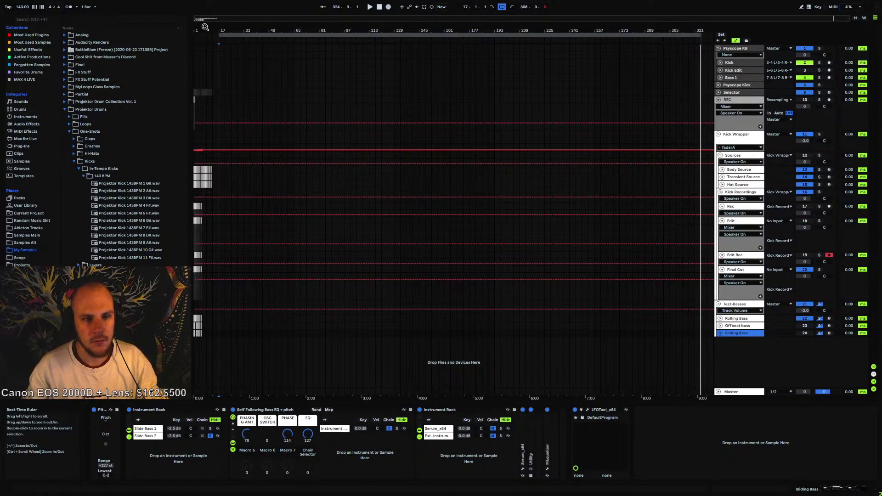
left_click_drag(203, 29, 351, 123)
left_click(363, 206)
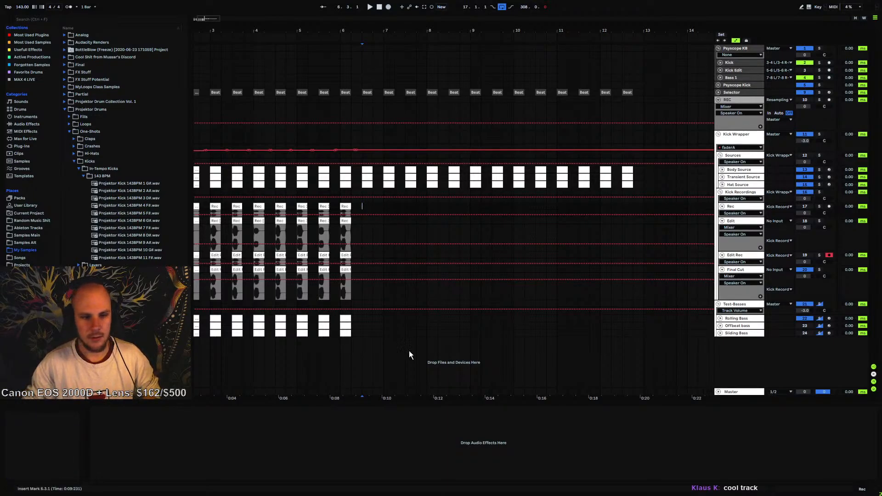
Check the combined size of all chapter videos in the Masterclass TMP folder in File Explorer, and close the window
key("super+e")
left_click_drag(279, 141, 0, 86)
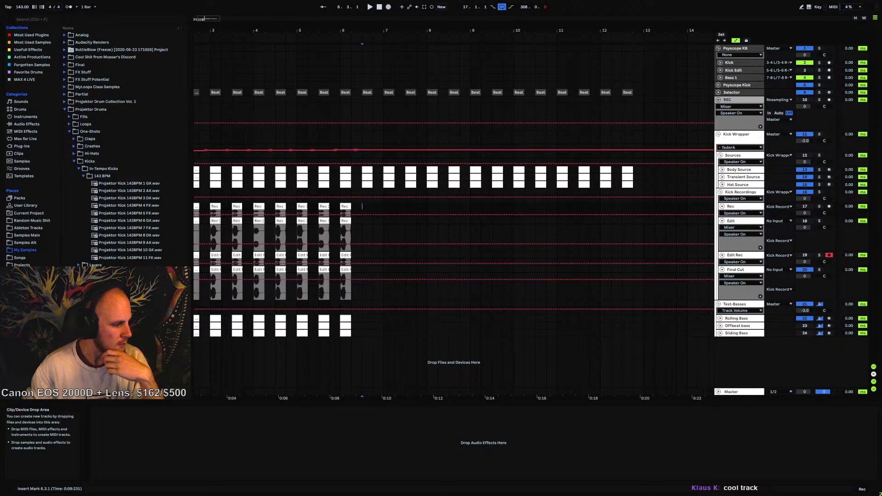
left_click_drag(0, 85, 338, 117)
left_click(265, 174)
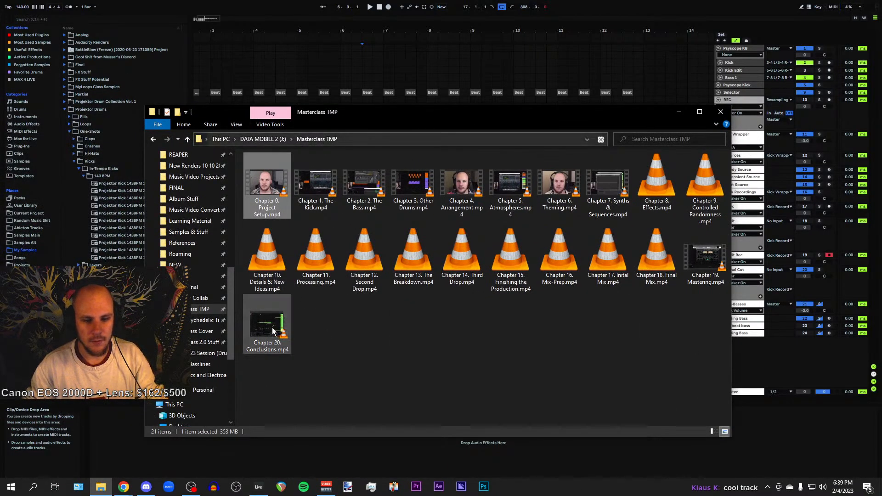
key("ctrl+a")
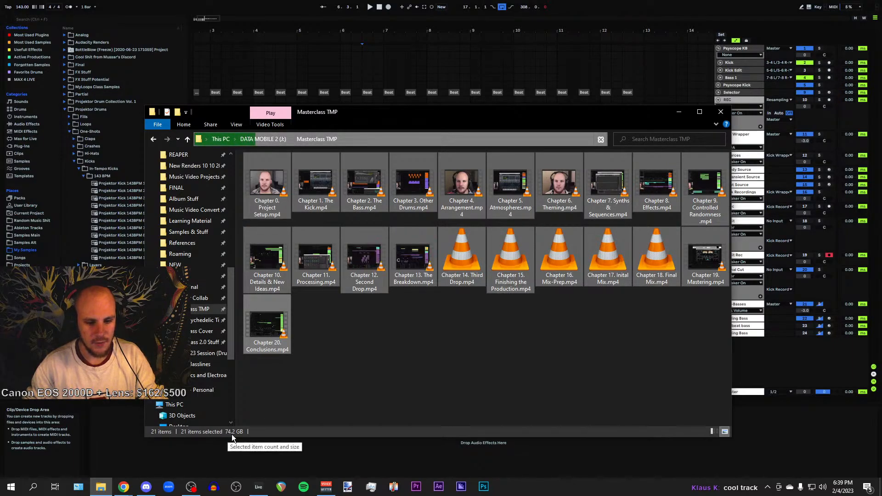
left_click(417, 351)
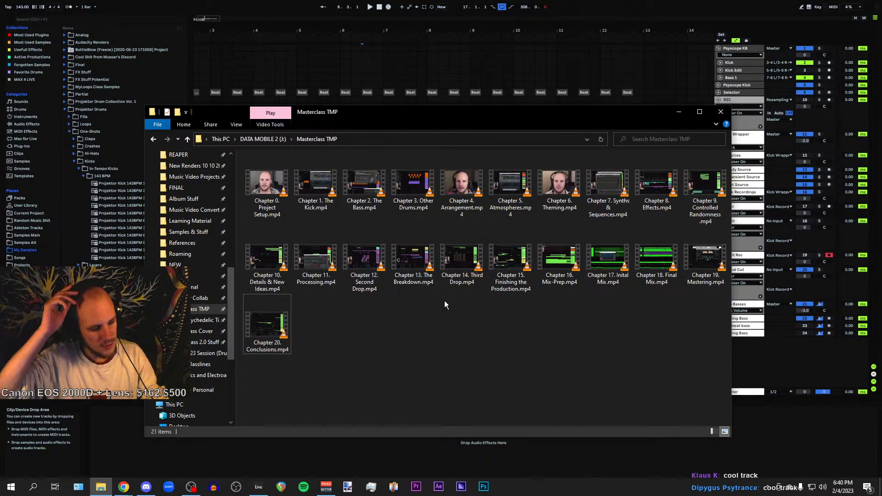
left_click(726, 110)
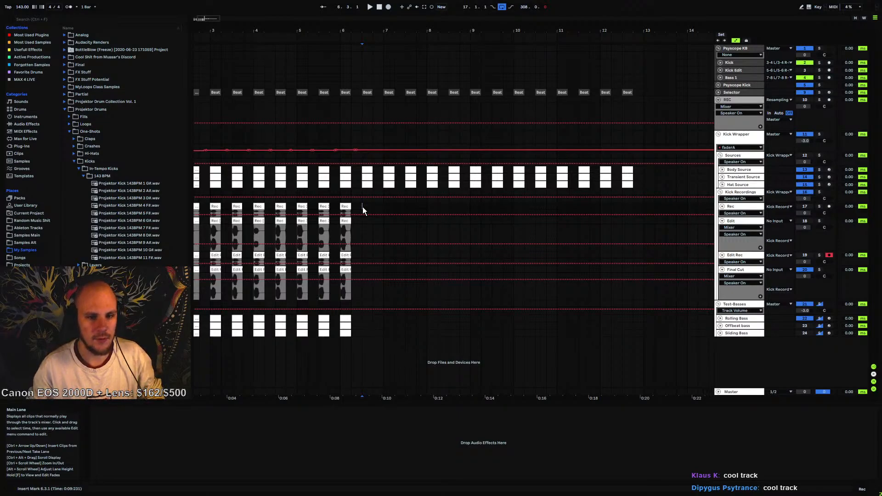
Play the project from 6.3.1 and set the loop to the Beat clip at that position on the Selector track
left_click_drag(367, 32, 382, 175)
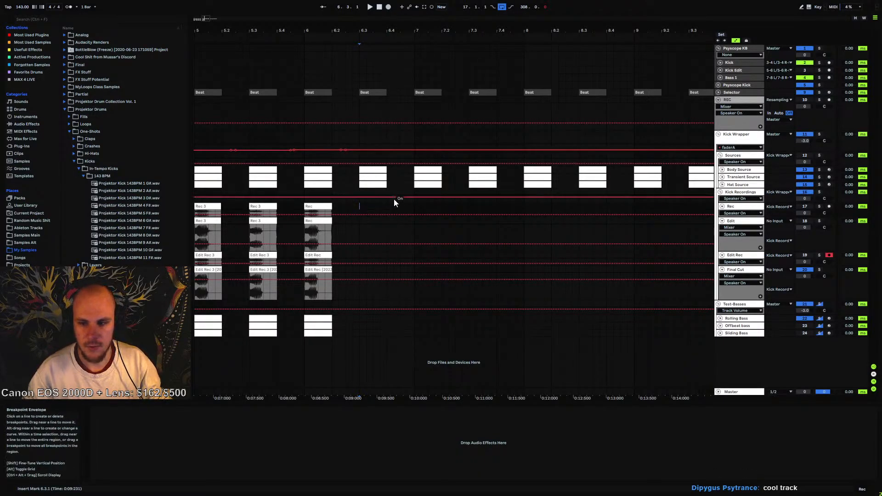
key("space")
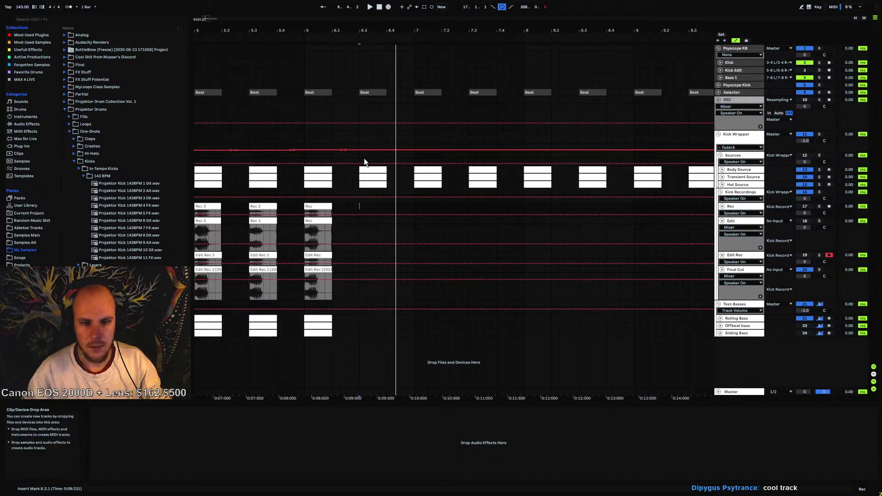
key("space")
left_click(361, 140)
left_click(374, 91)
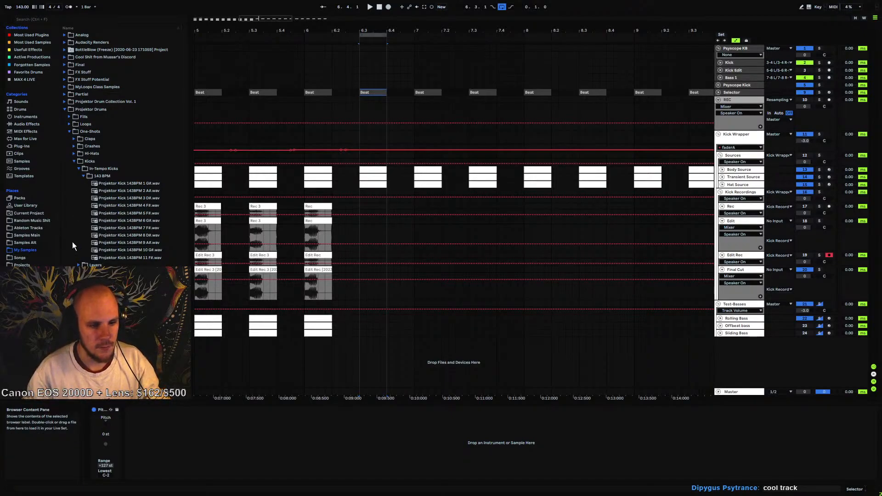
Look through the Hi-Hats, Snare and Claps one-shot folders in Projektor Drums
left_click(75, 161)
left_click(75, 152)
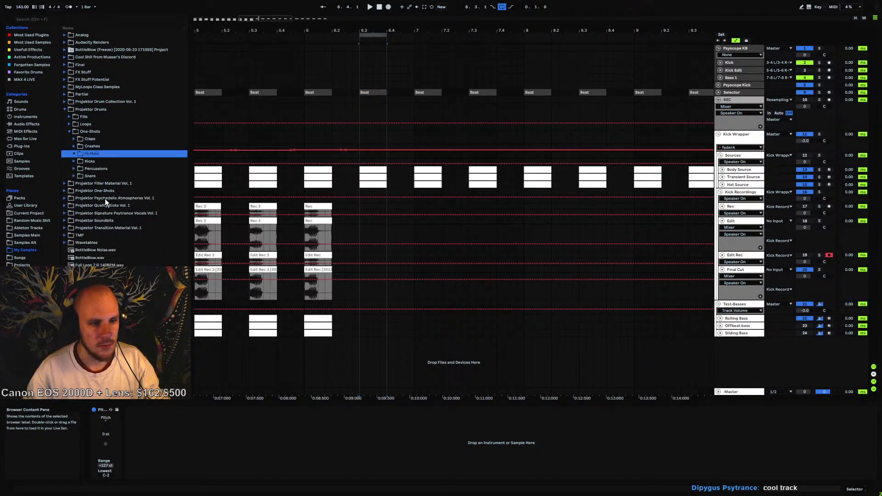
left_click(75, 176)
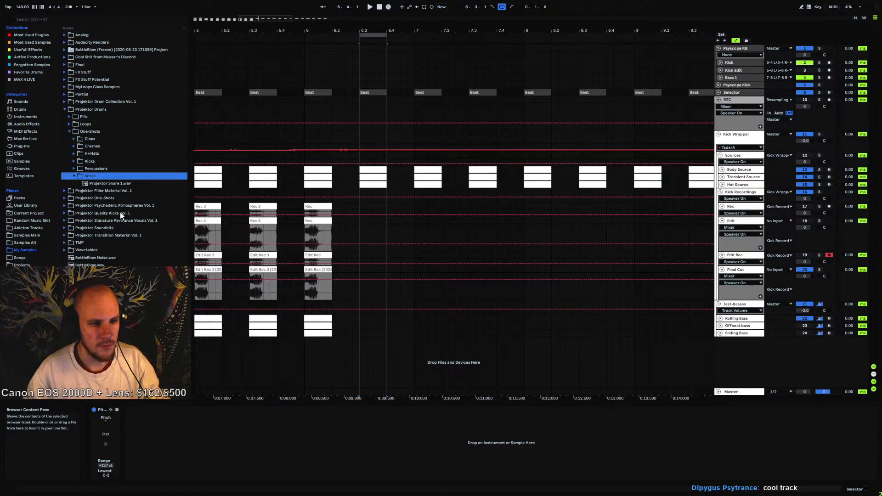
left_click(73, 137)
Duplicate the Body 11 chain in the Body Source track's Instrument Rack and rename the copy Body 12
left_click(361, 191)
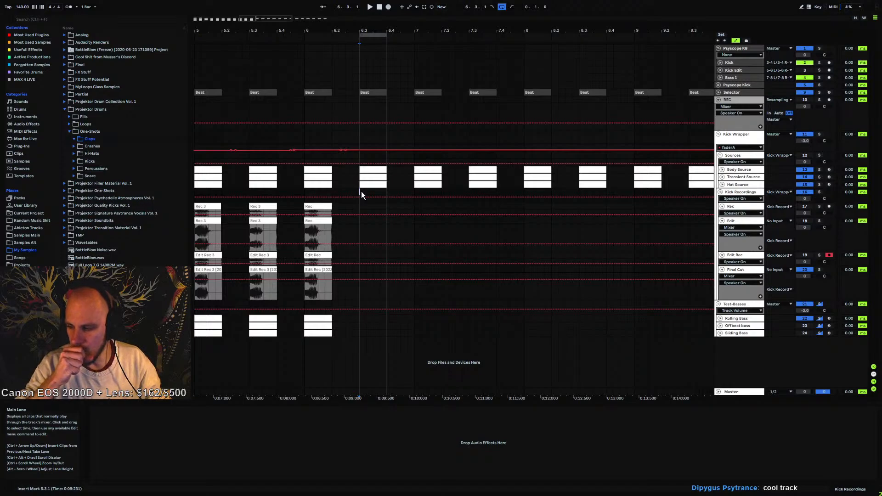
left_click(734, 171)
left_click(236, 474)
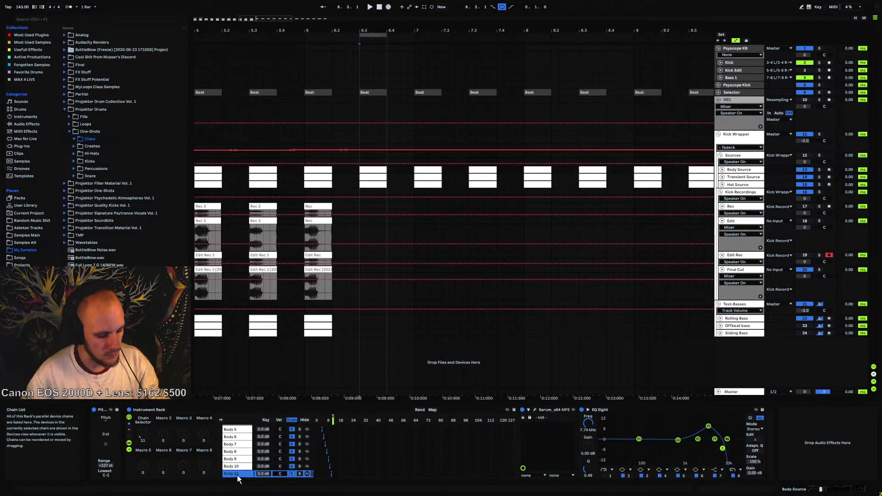
right_click(240, 474)
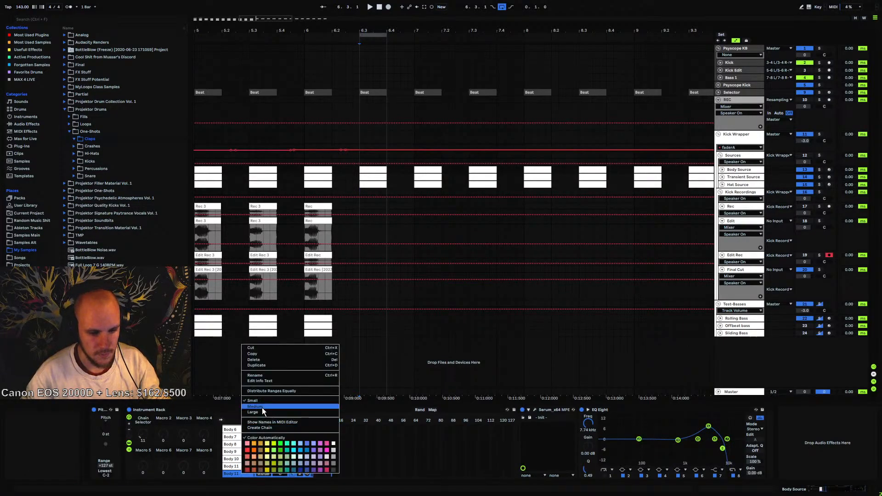
left_click(261, 375)
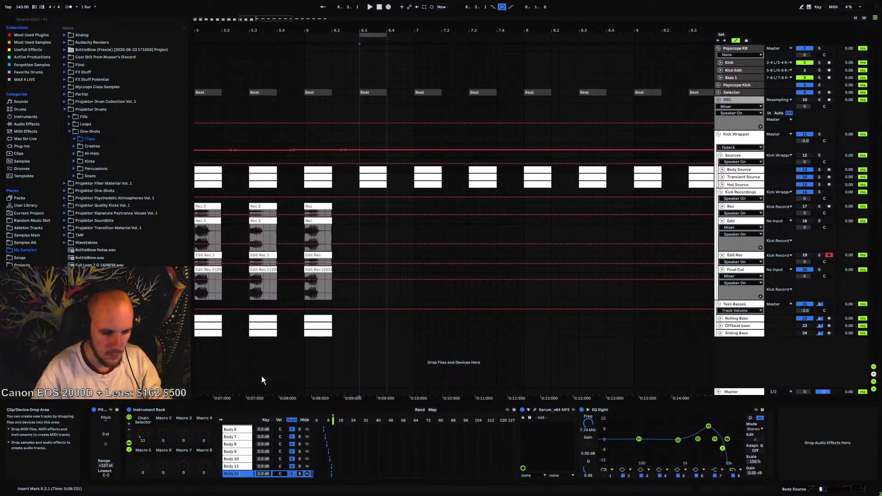
key("BackSpace")
type("2")
key("Return")
left_click(243, 467)
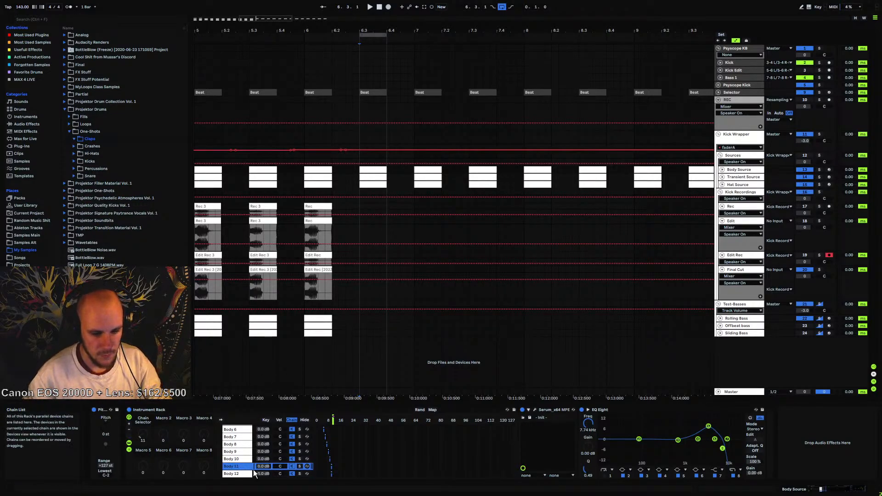
left_click(248, 473)
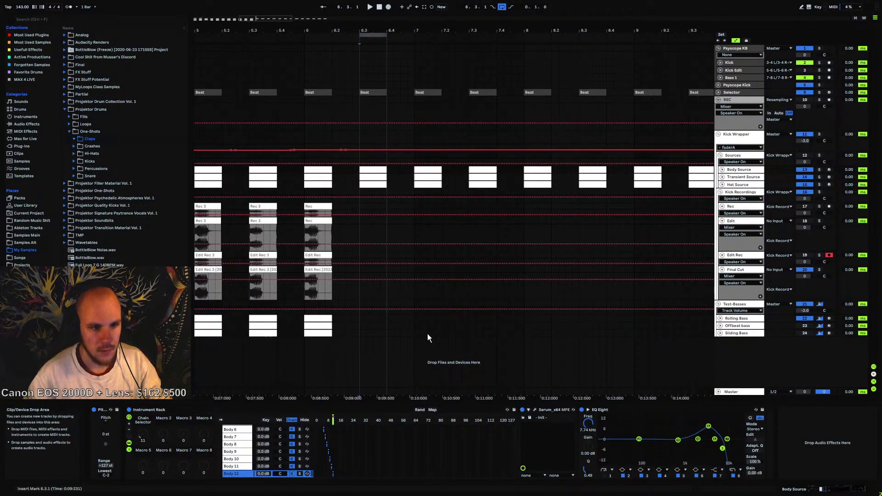
Duplicate the Processing 11 chain in the Sources group's rack and rename the copy Processing 12
left_click(75, 160)
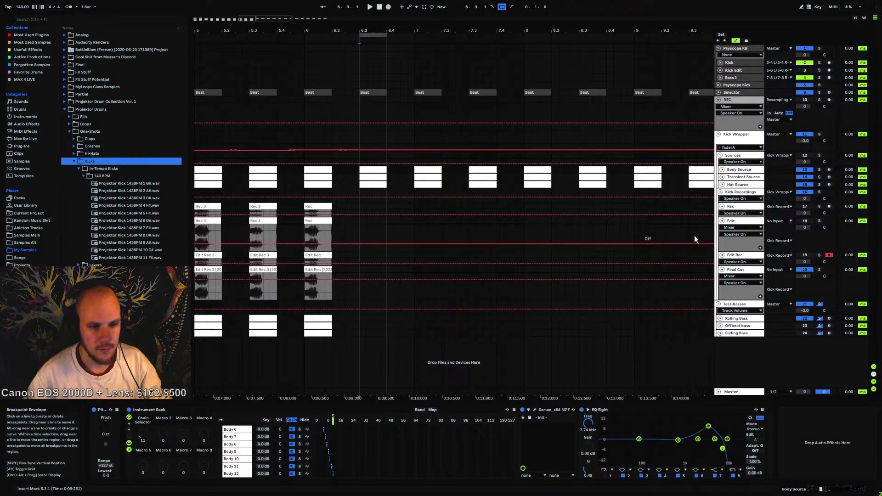
left_click(737, 156)
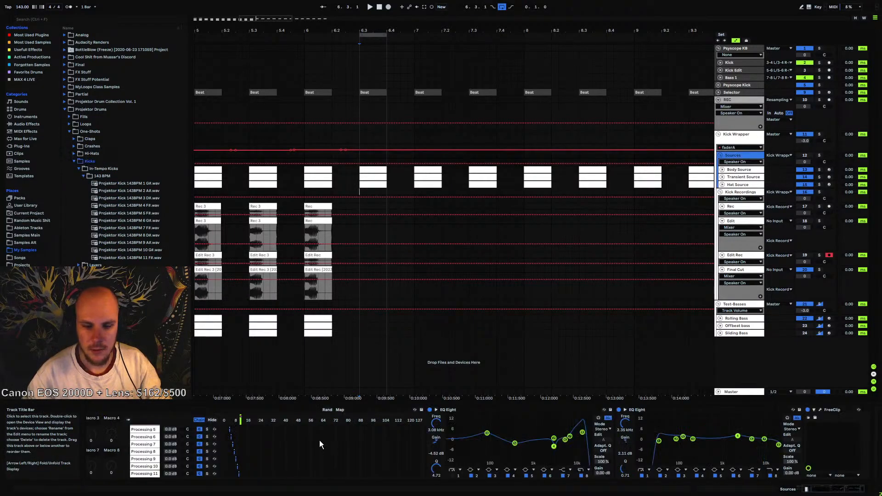
left_click(150, 473)
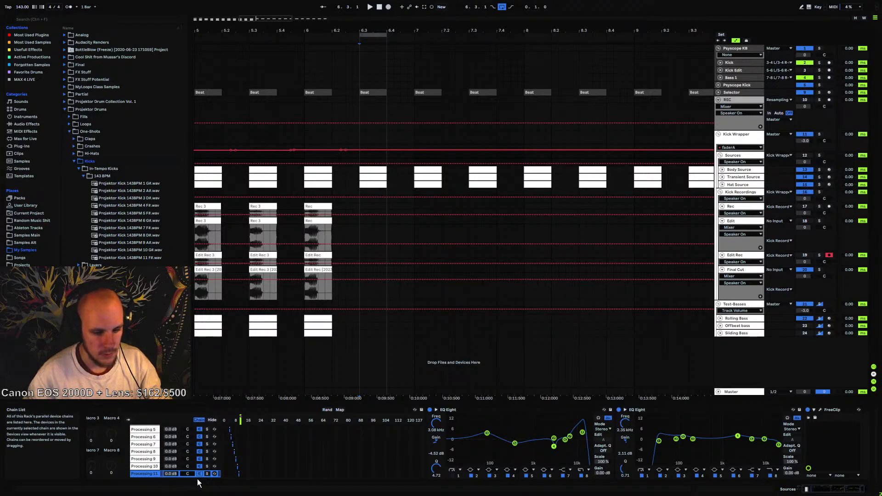
right_click(151, 474)
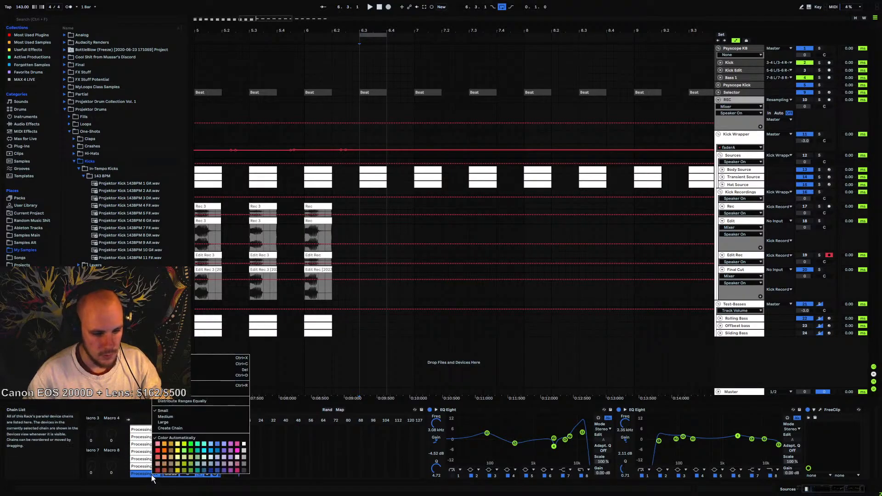
left_click(177, 385)
key("BackSpace")
type("2")
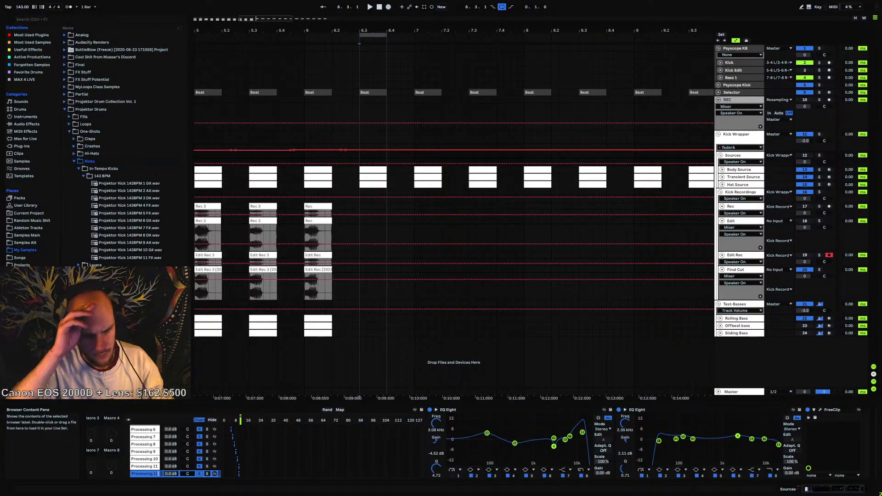
left_click(102, 176)
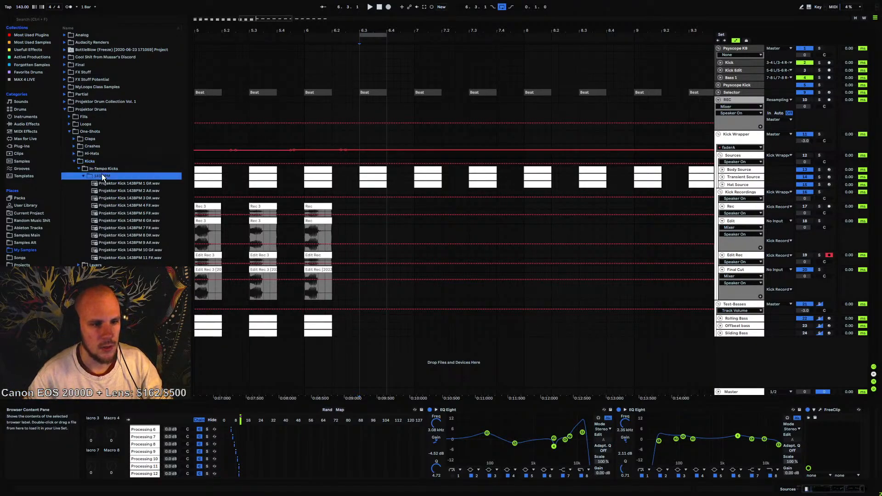
left_click(239, 473)
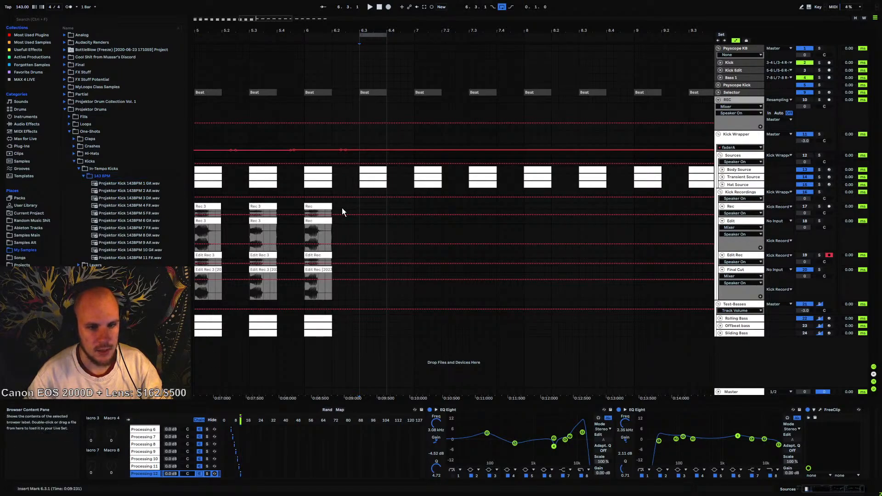
Audition the kick at 6.3.1 and delete the EQ Eight from the Body 12 chain on the Body Source track
left_click_drag(339, 31, 290, 44)
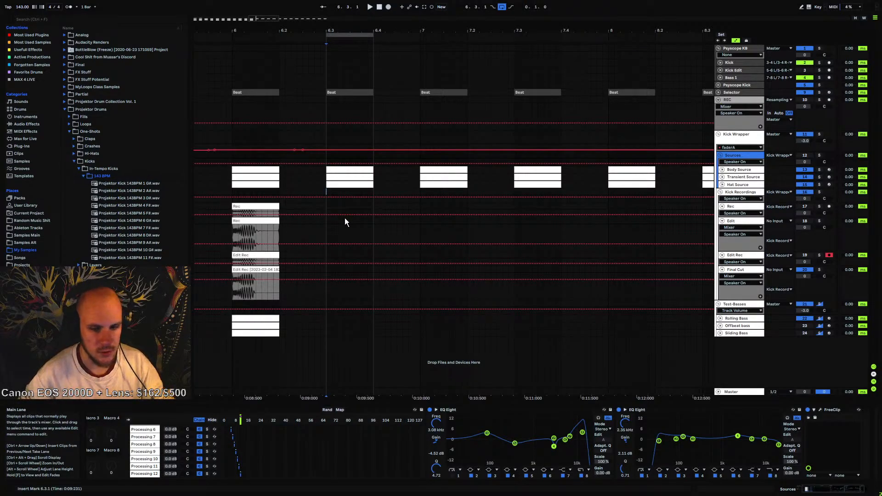
left_click(739, 169)
key("space")
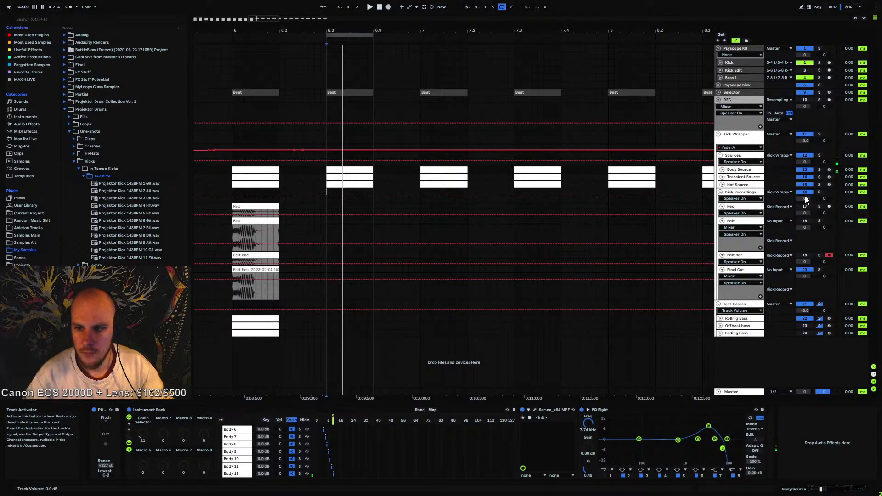
key("space")
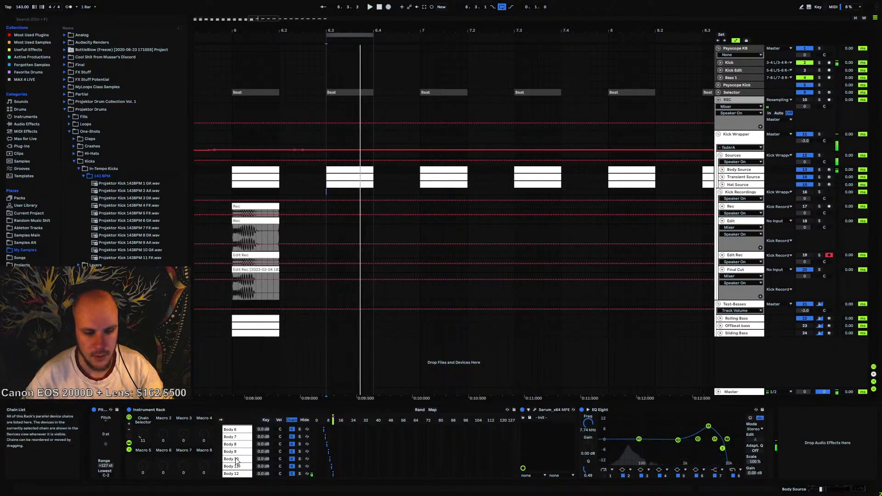
left_click(236, 472)
left_click(604, 409)
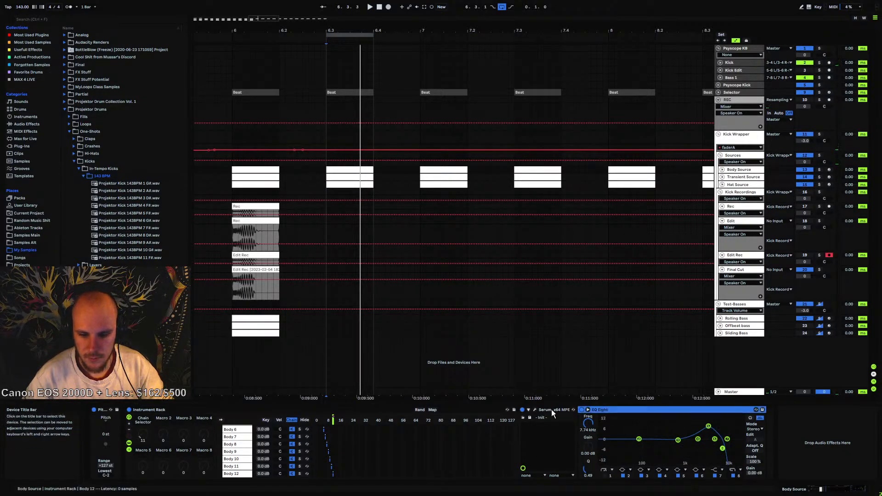
left_click(227, 475)
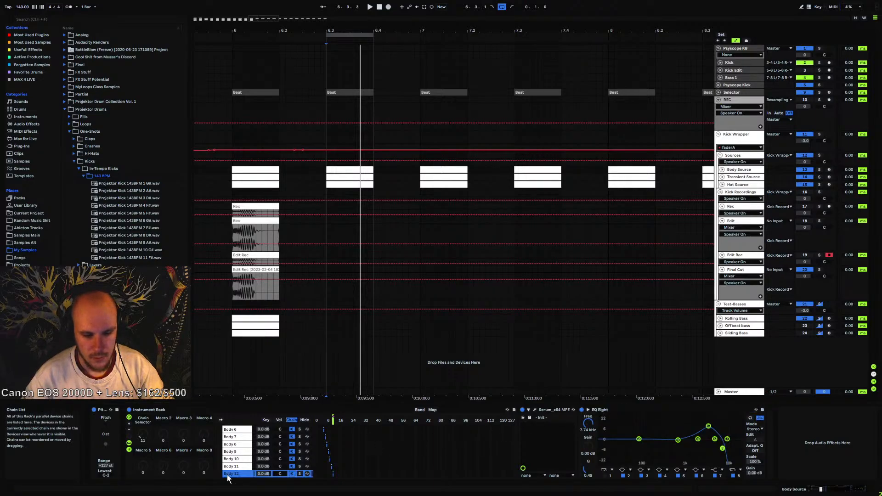
left_click(595, 409)
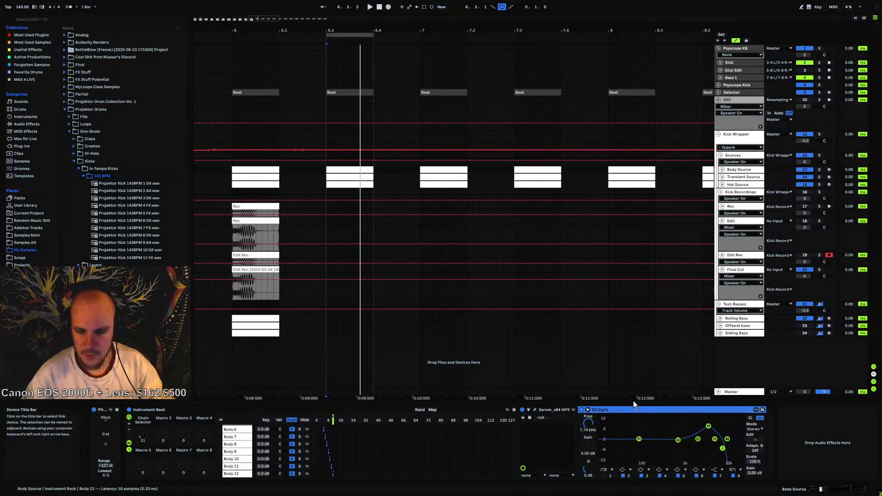
key("Delete")
Delete both EQ Eights and FreeClip from the Processing 12 chain of the Sources group
left_click(734, 160)
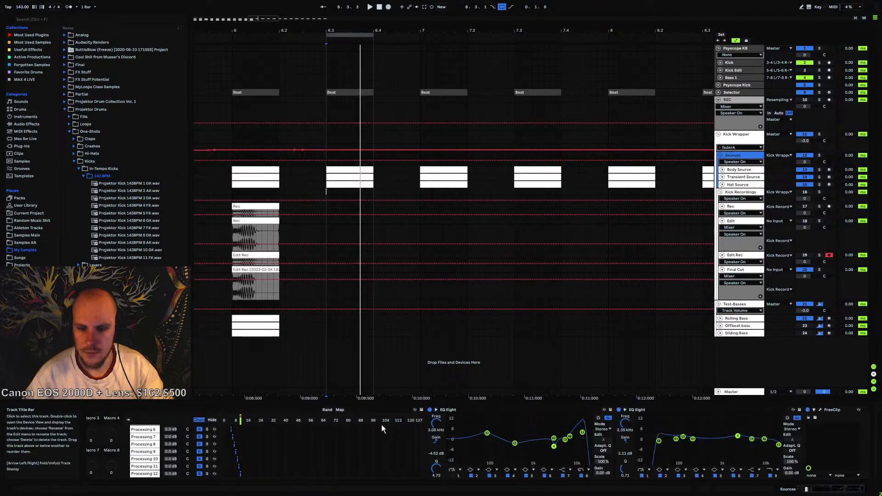
left_click(528, 409)
left_click(825, 408, "shift")
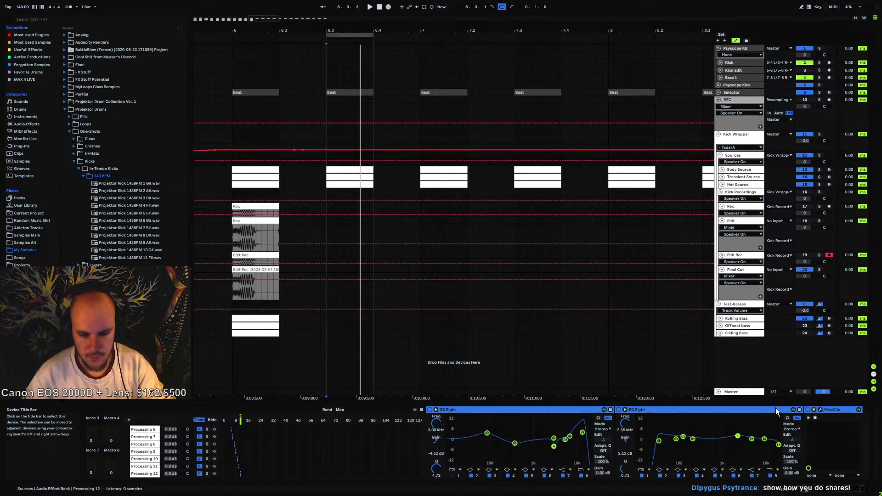
key("Delete")
left_click(739, 169)
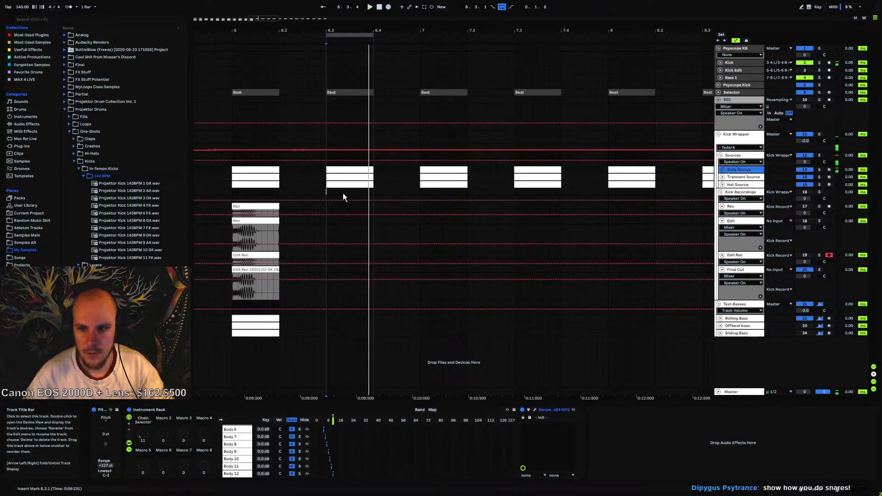
Unfold the Rolling Bass track, copy the Test-Basses clips from 5.1.1 to 6.3.1 and play the loop
left_click_drag(340, 32, 401, 2)
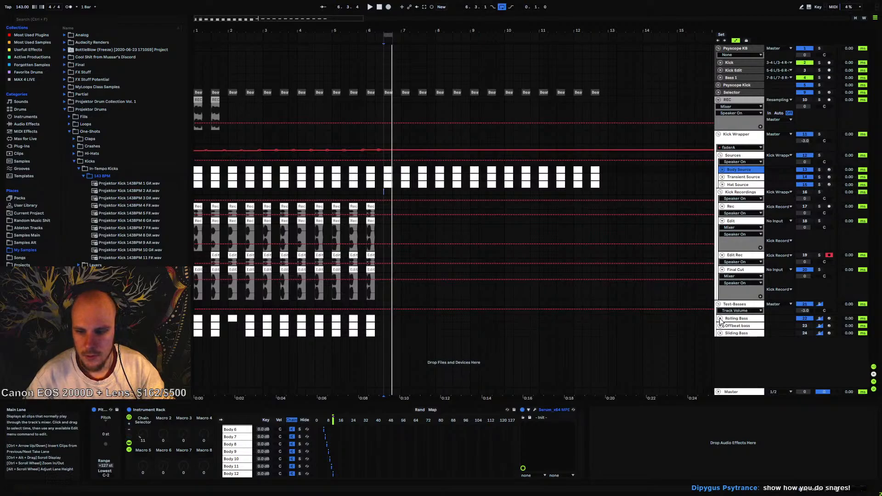
left_click(720, 318)
left_click(334, 318)
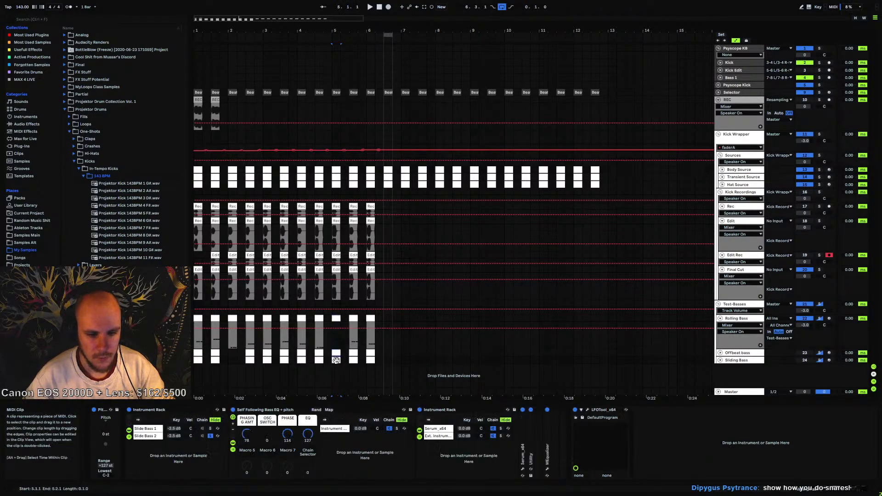
left_click(384, 318)
key("ctrl+v")
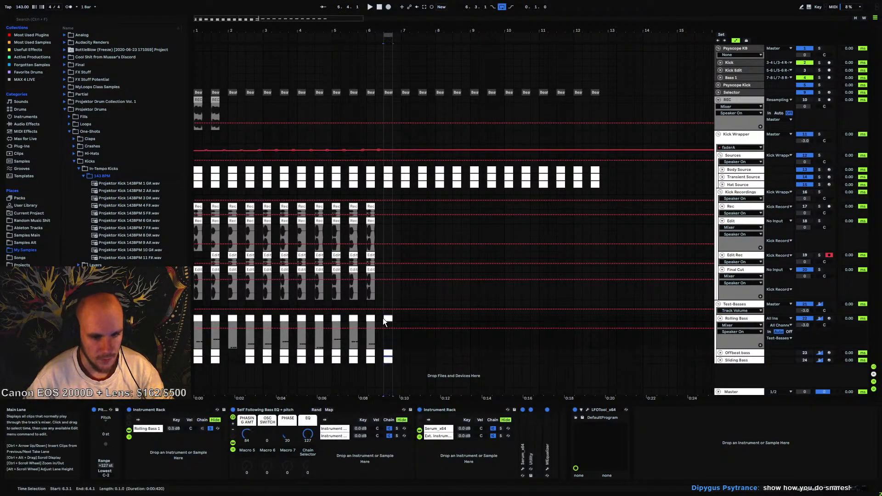
key("space")
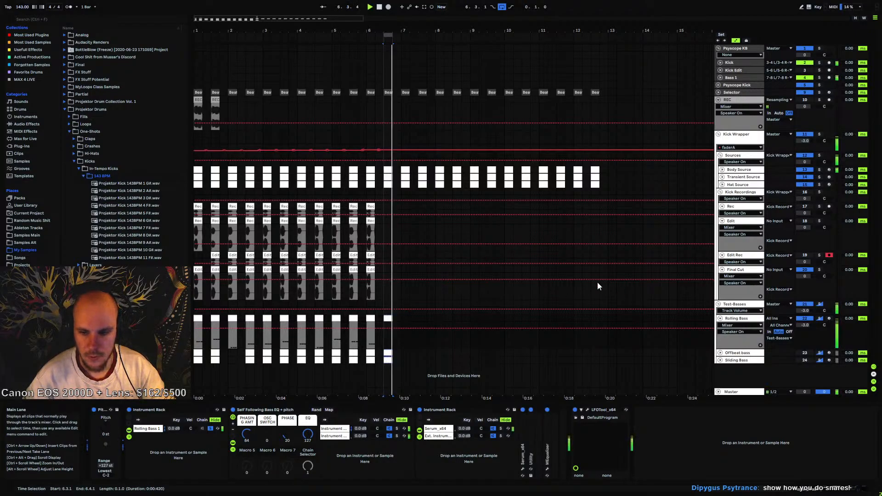
Transpose the note in the Body Source clip at 6.3.1 up one semitone to G#0
double_click(389, 169)
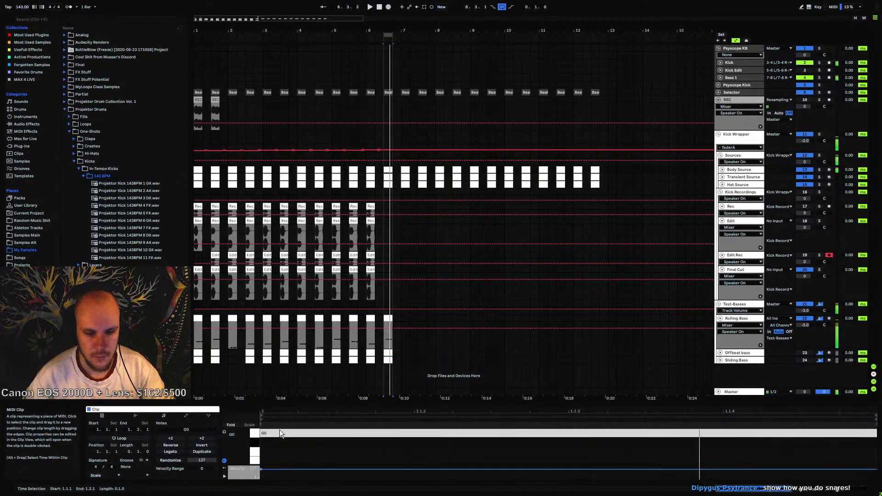
left_click(278, 431)
key("Up")
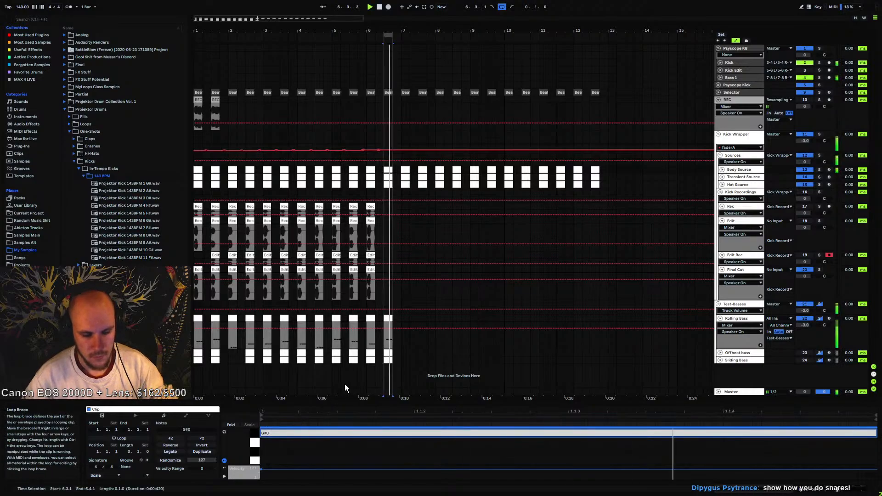
Reshape the LFO 1 decay curve in the Body 12 chain's Serum and check the LFO 2 shape
left_click(745, 170)
double_click(746, 170)
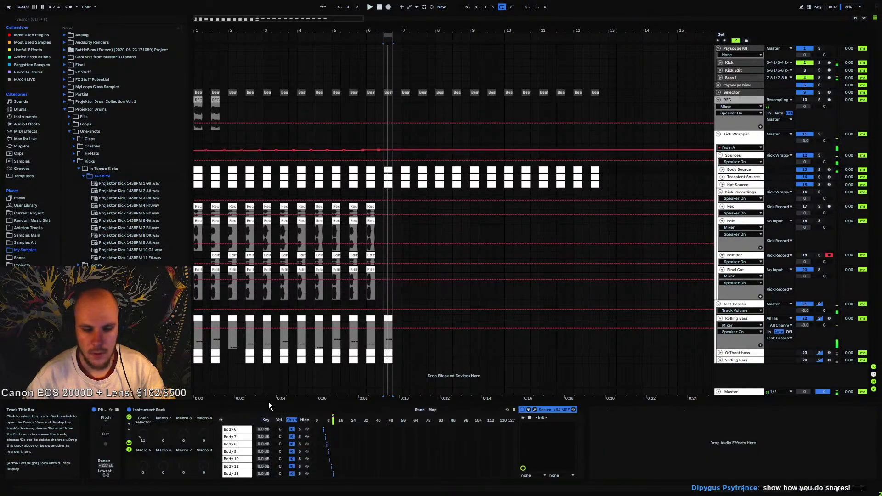
left_click(535, 409)
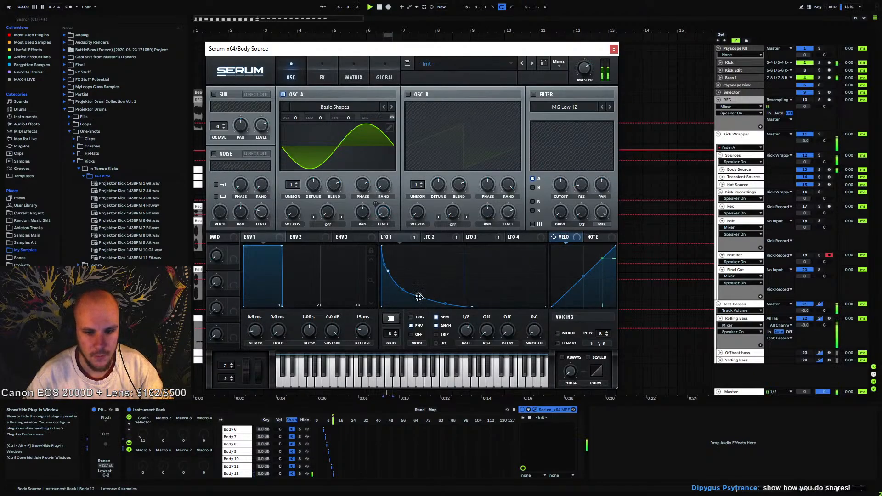
left_click_drag(415, 297, 383, 269)
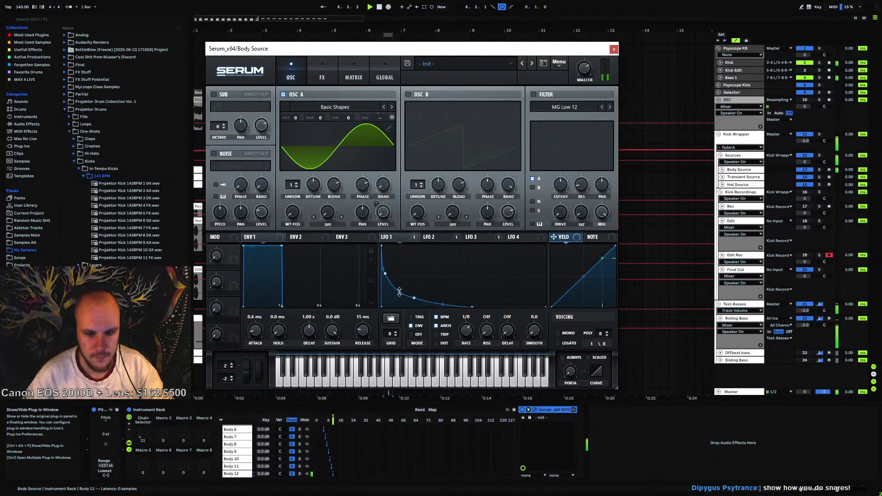
left_click(435, 238)
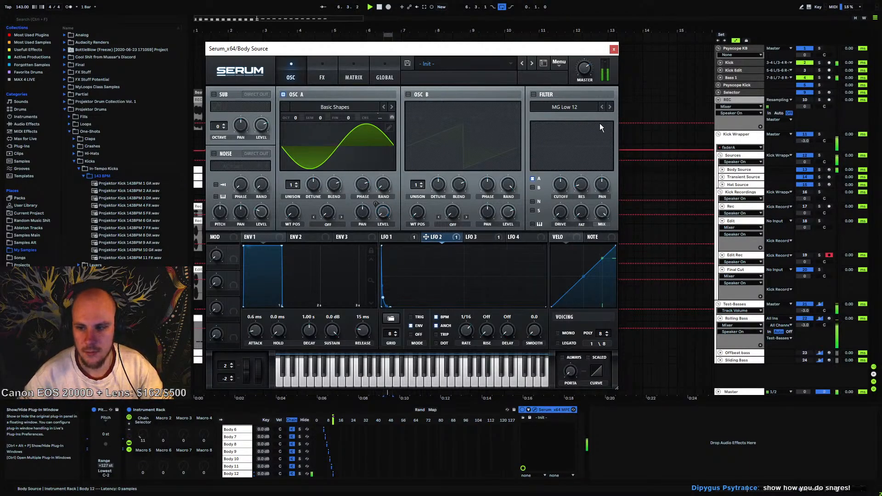
left_click(613, 49)
Duplicate the Transient 11 chain on the Transient Source track, rename the copy Transient 12 and align its zone with the chain selector
left_click(743, 177)
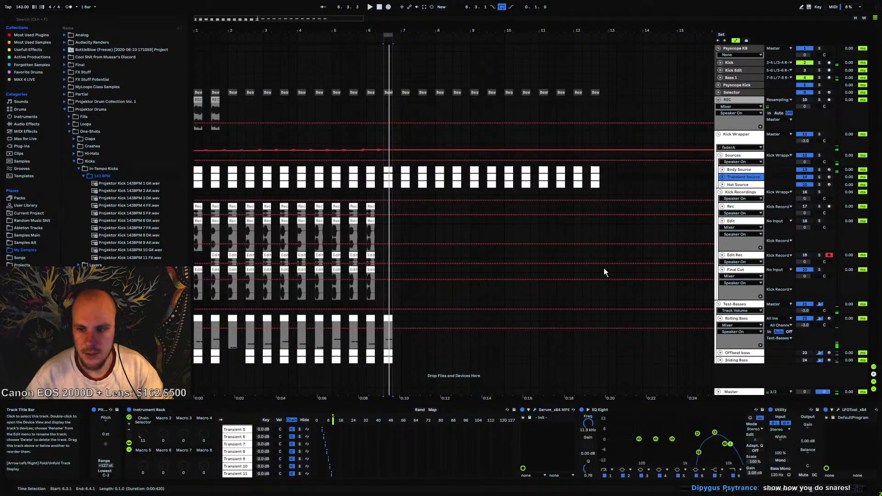
left_click(234, 475)
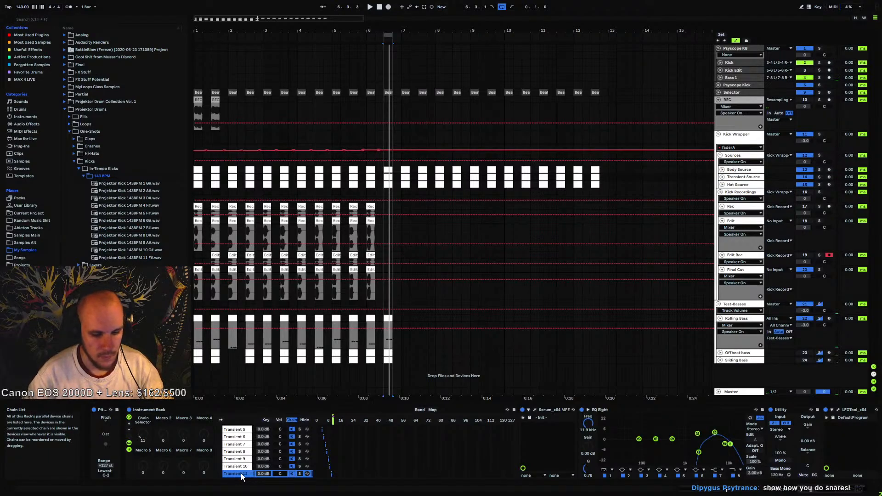
right_click(240, 475)
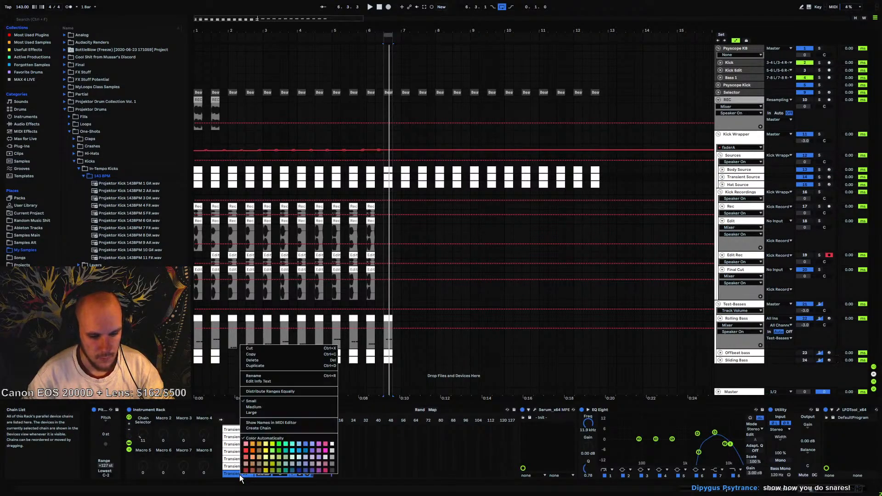
left_click(264, 379)
type("2")
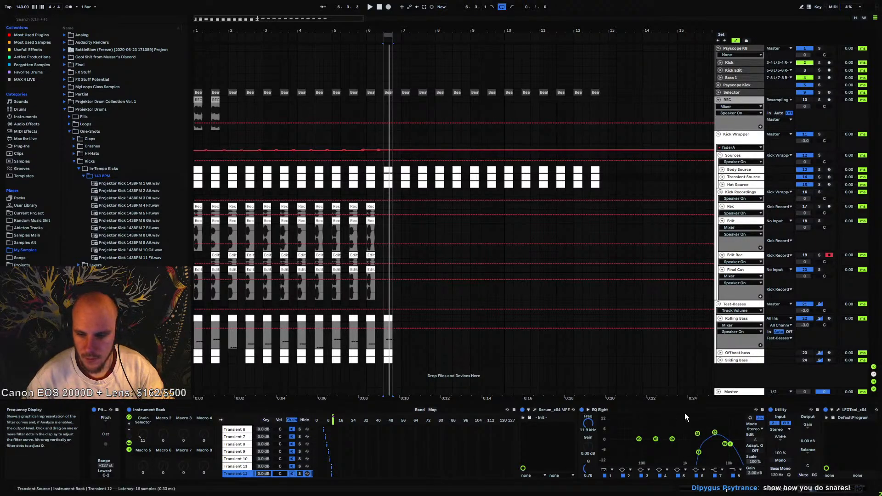
left_click(550, 409)
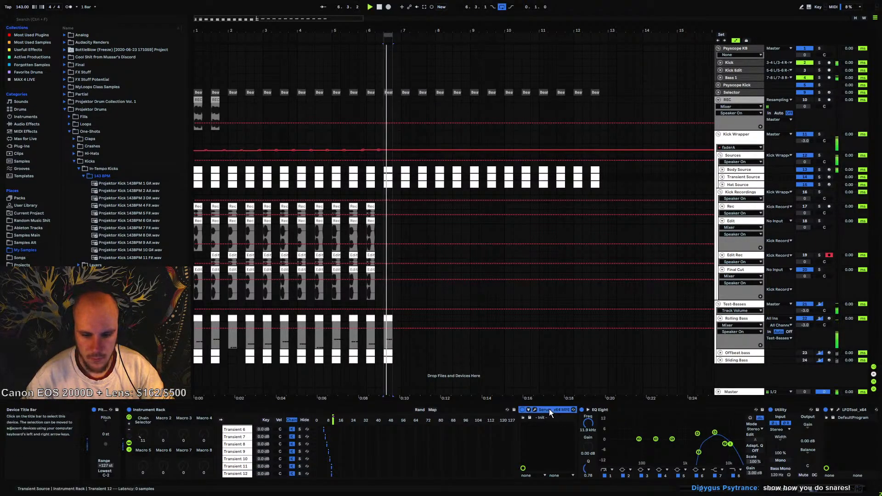
left_click(236, 473)
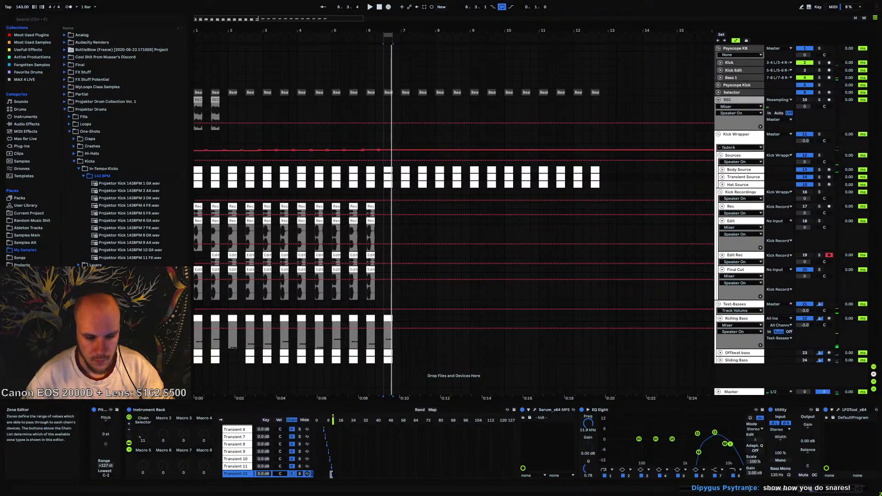
key("space")
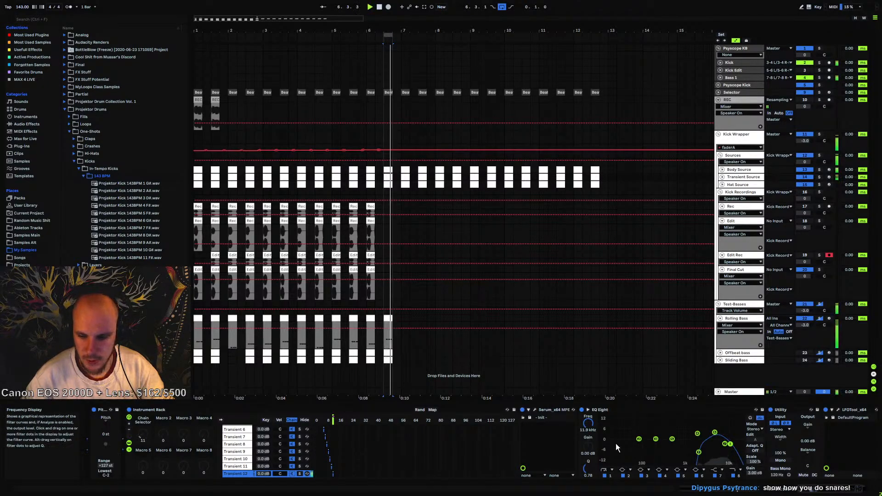
Delete LFOTool from the Transient 12 chain while keeping its Utility device
left_click(825, 410)
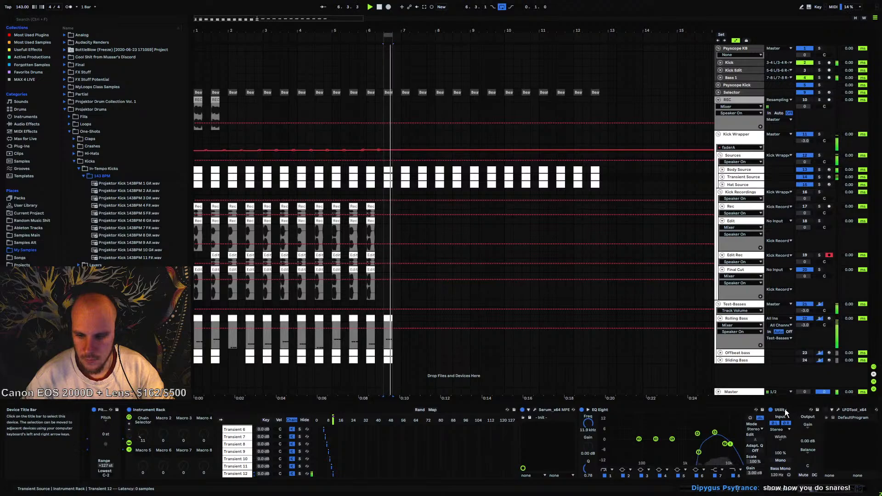
left_click(849, 409, "shift")
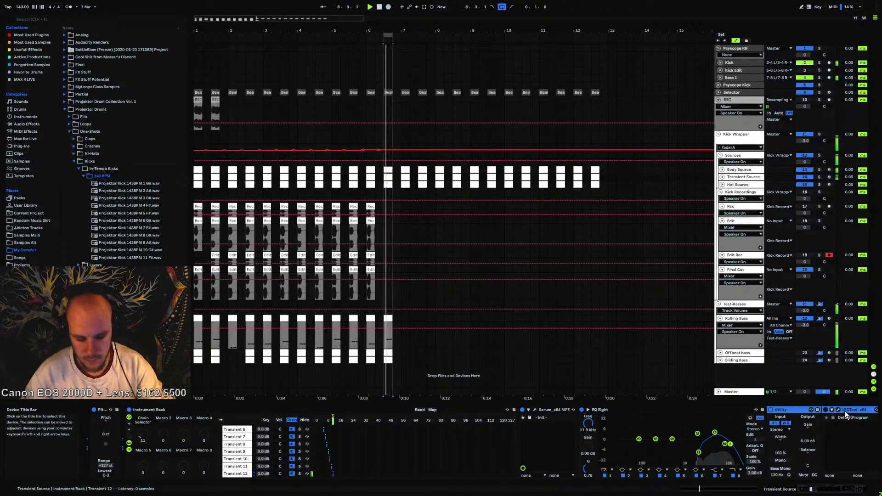
key("Delete")
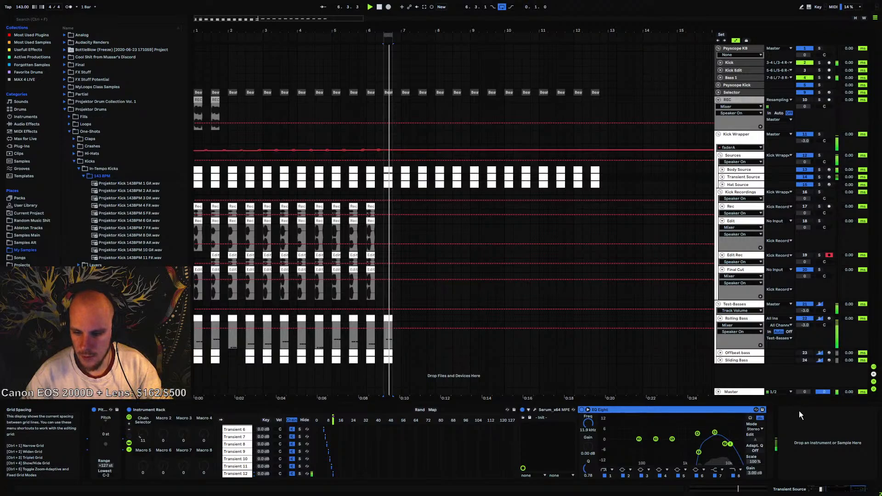
key("ctrl+z")
left_click(844, 409)
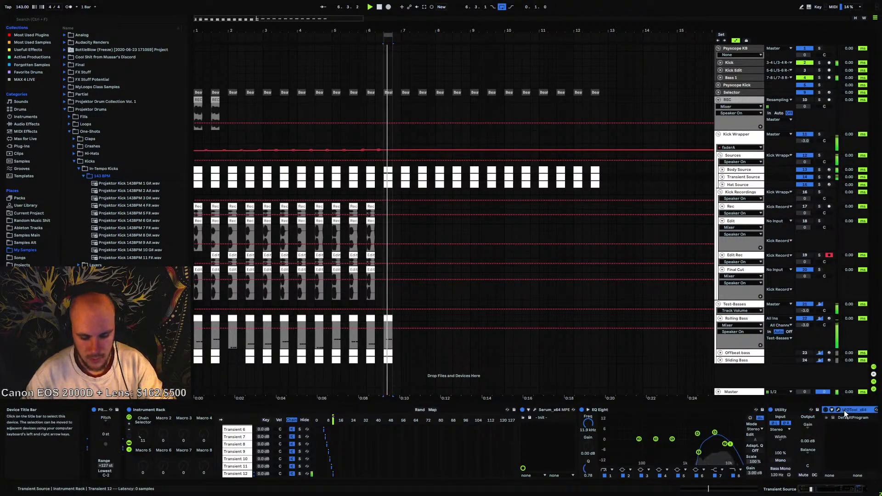
key("Delete")
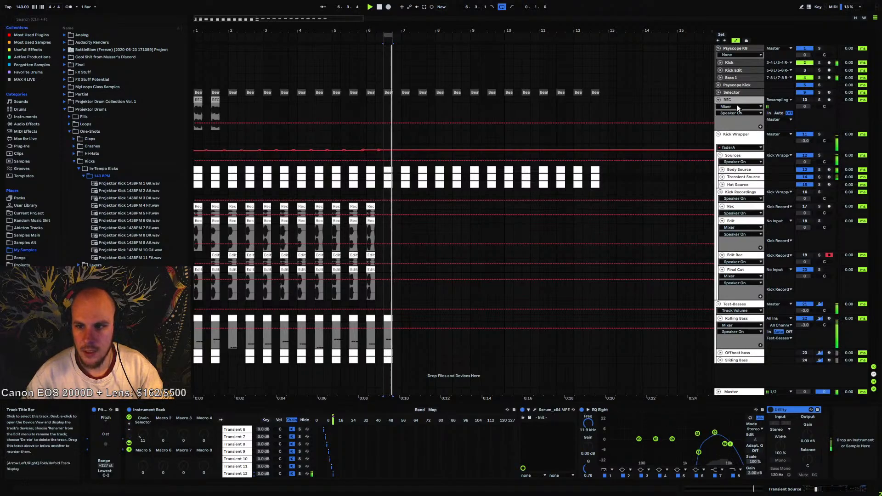
Open Psyscope on the Psyscope Kick track, display the separate input layers and examine the start of the kick waveform
left_click(736, 85)
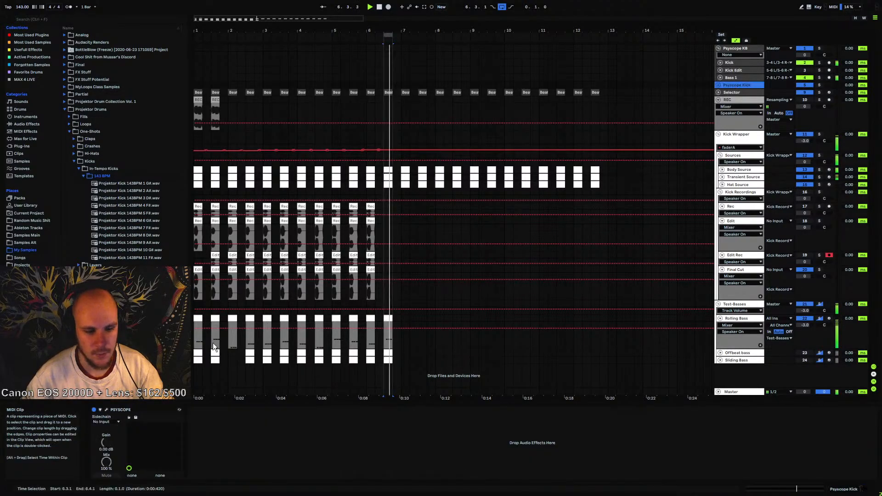
left_click(107, 410)
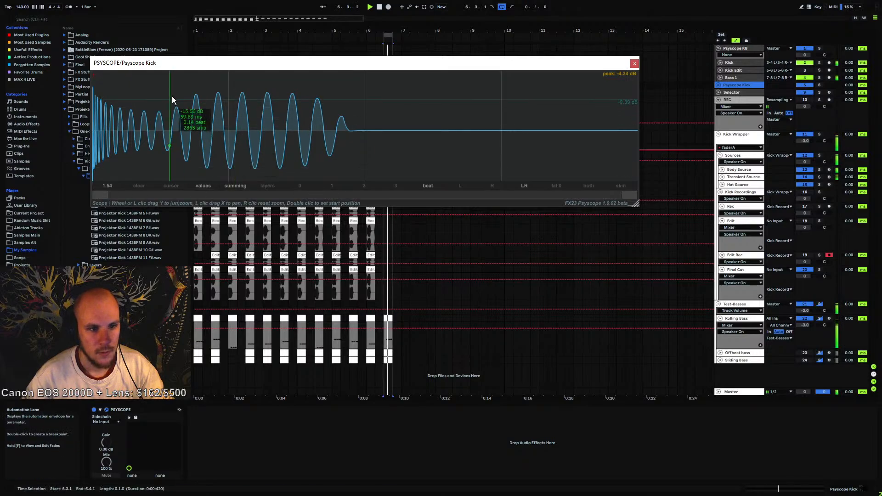
left_click_drag(197, 67, 303, 75)
left_click(373, 193)
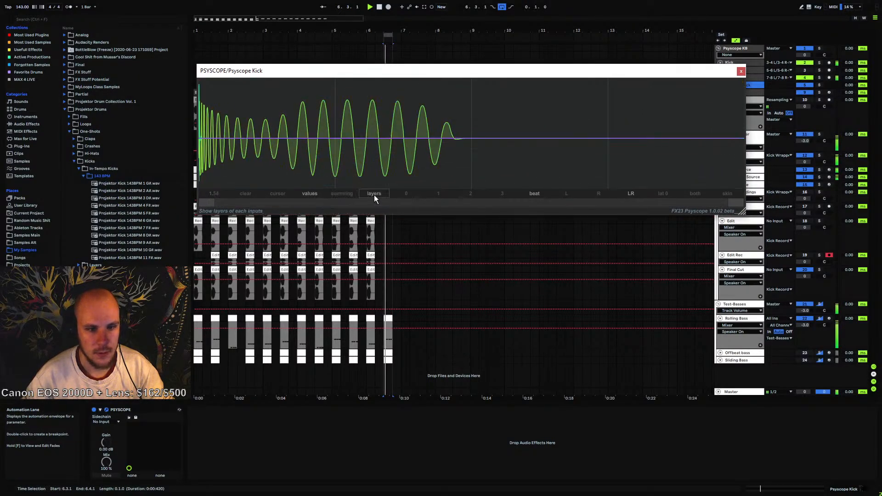
left_click_drag(732, 205, 228, 206)
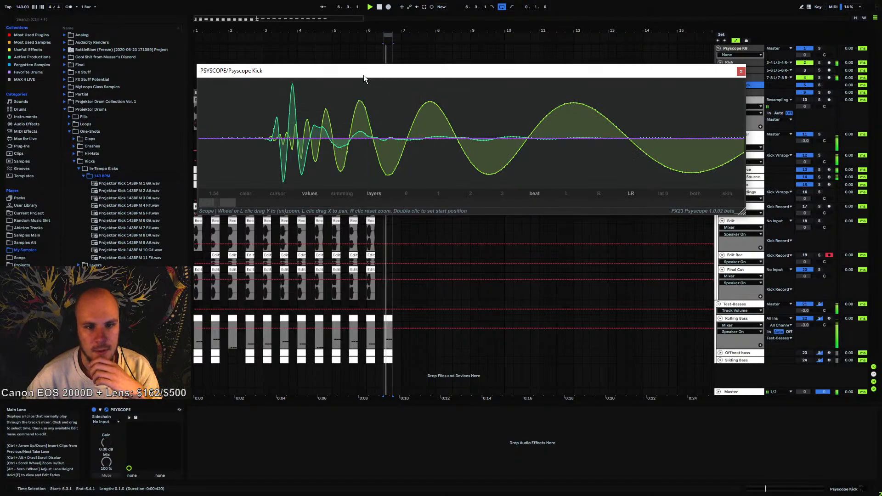
Set the oscillator A phase in the Body 12 chain's Serum to about 136 degrees while watching the kick waveform in Psyscope
left_click_drag(363, 78, 327, 74)
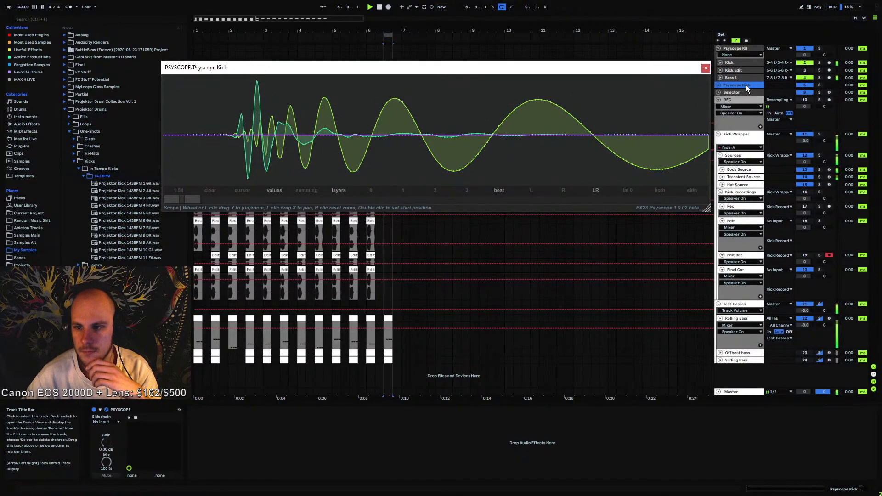
left_click(739, 170)
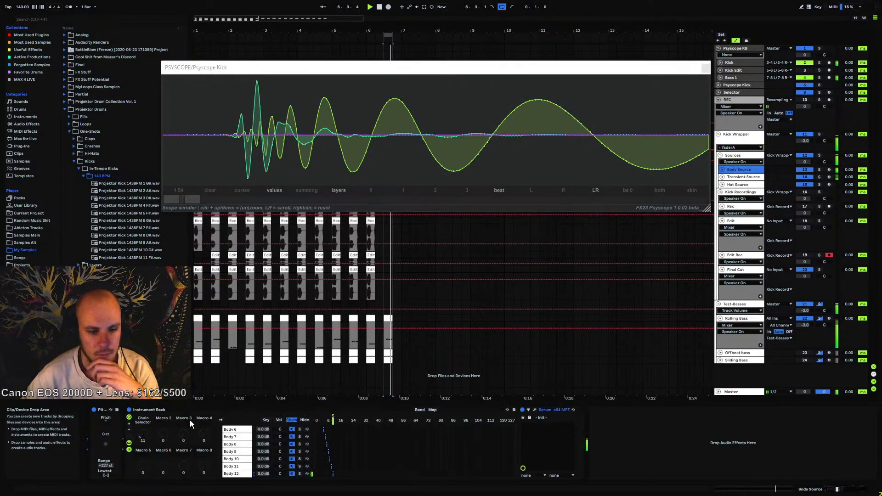
left_click(535, 409)
left_click_drag(390, 51, 440, 220)
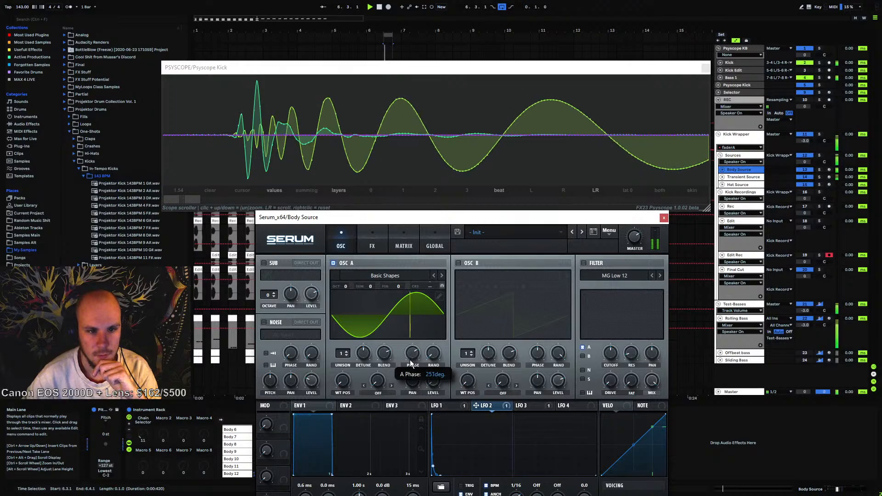
left_click_drag(412, 360, 402, 386)
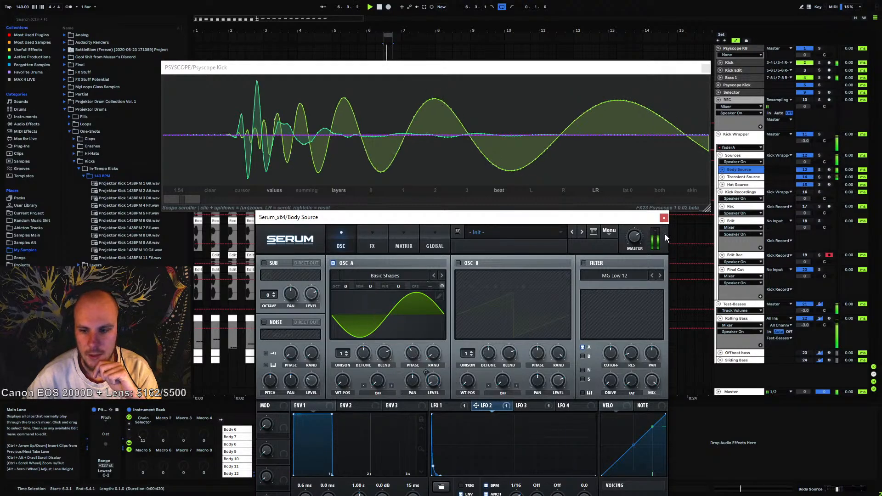
left_click(664, 218)
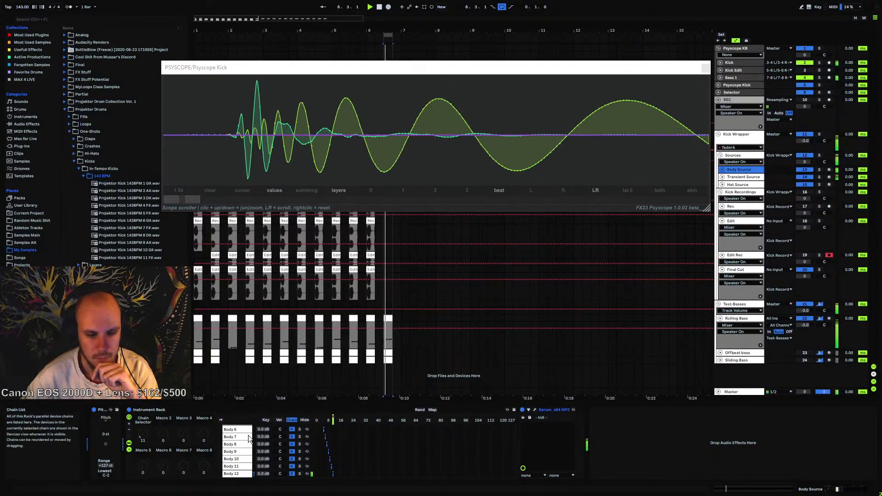
Set LFO 1 in the Transient 12 chain's Serum to envelope mode at a 1/32 rate and shape it as a short decay
left_click(744, 177)
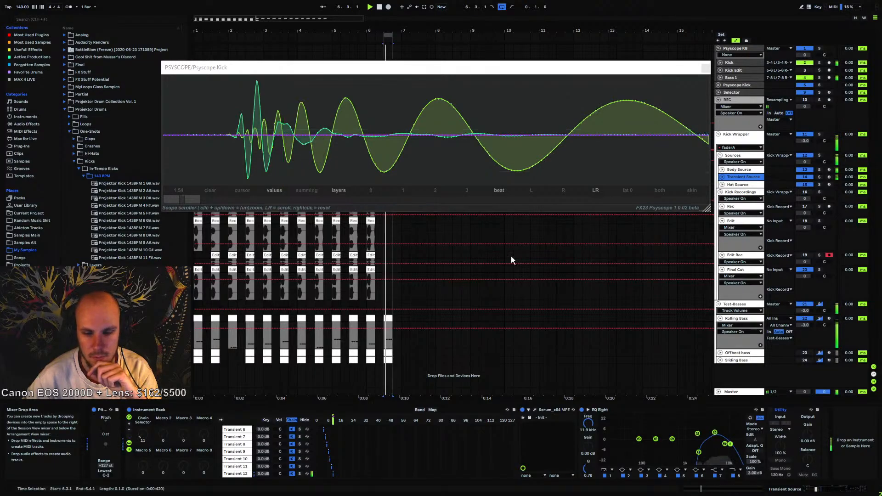
left_click(534, 409)
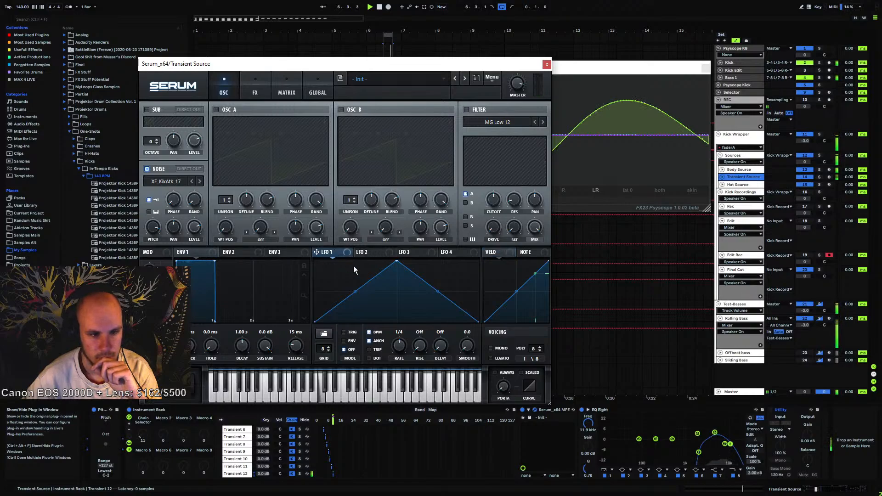
left_click_drag(409, 337, 413, 329)
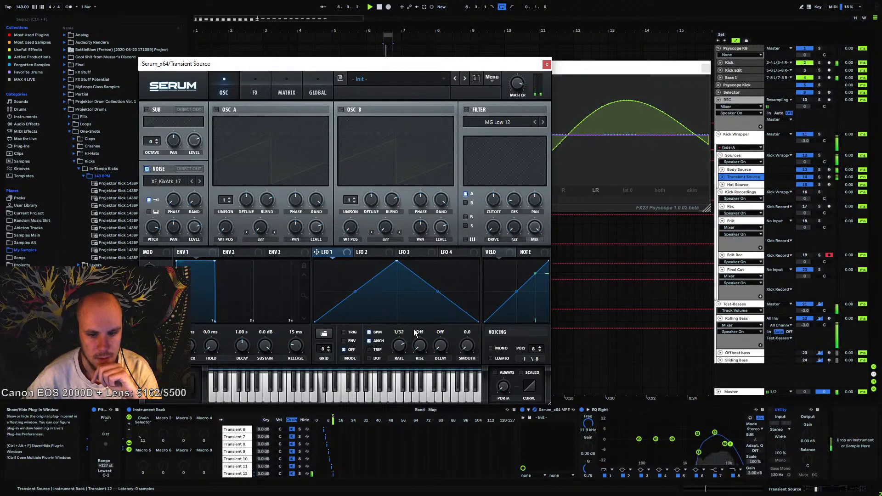
left_click(352, 341)
left_click_drag(396, 261, 341, 340)
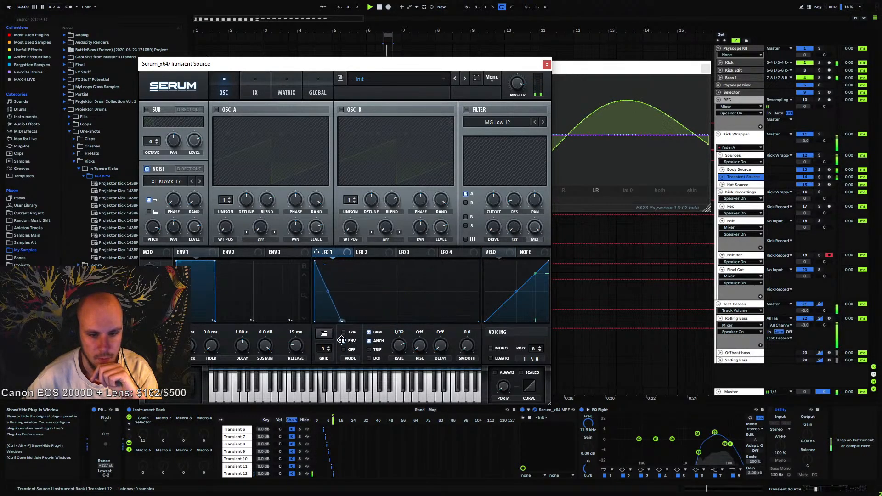
Modulate the Transient 12 noise level with LFO 1 at an amount of 65, tightening the LFO into a very short 1/128 burst
left_click_drag(326, 65, 516, 155)
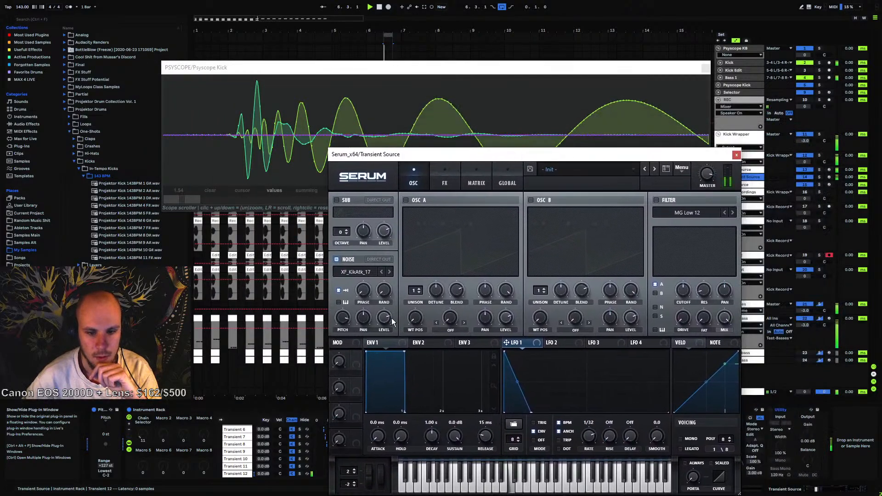
left_click_drag(390, 320, 384, 317)
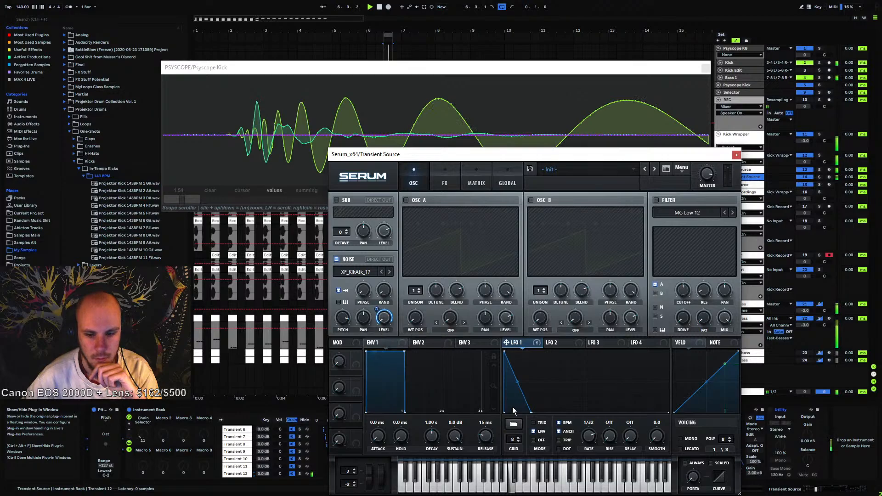
left_click_drag(530, 412, 510, 427)
left_click_drag(507, 382, 507, 354)
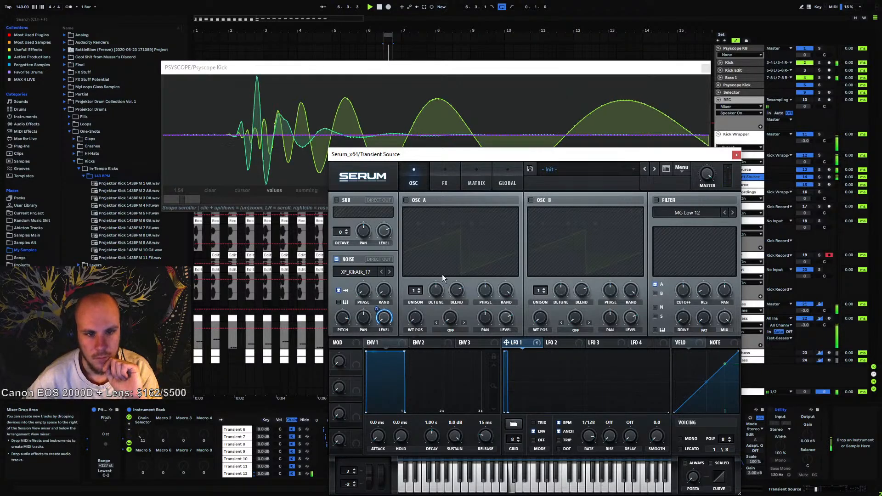
mouse_move(373, 317)
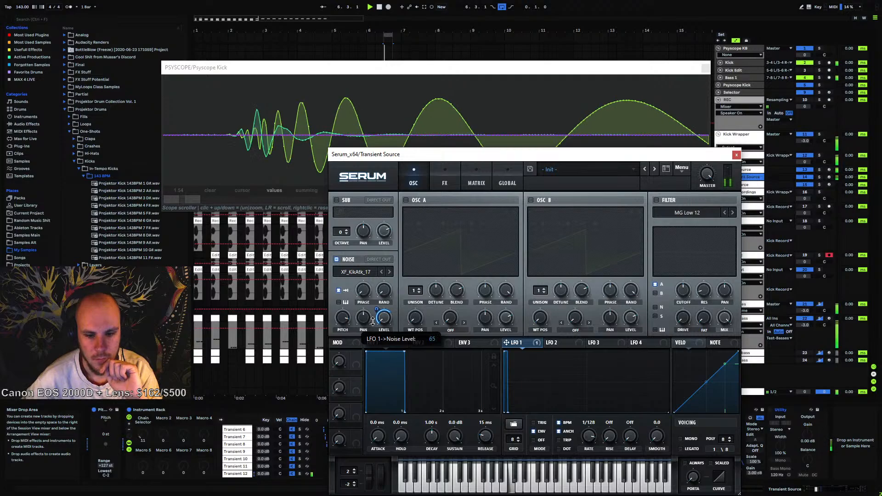
left_click(736, 155)
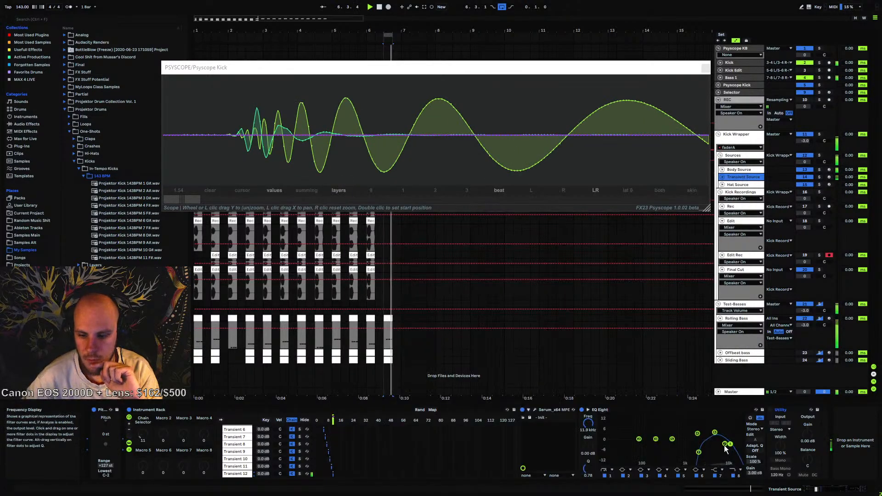
Boost the Transient 12 EQ Eight's highs, with one band 3.60 dB at 10.9 kHz, and enable the phase-inverting Utility after comparing Psyscope's summed view
left_click_drag(725, 444, 729, 436)
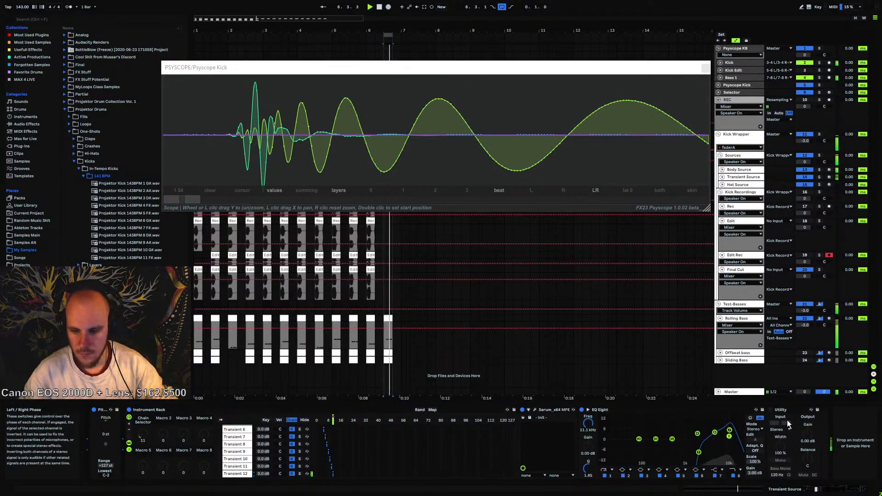
left_click(772, 409)
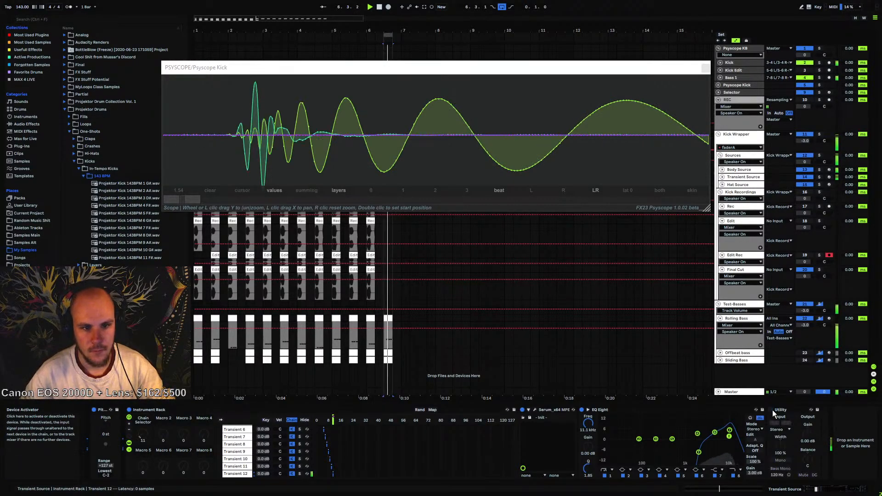
left_click(323, 192)
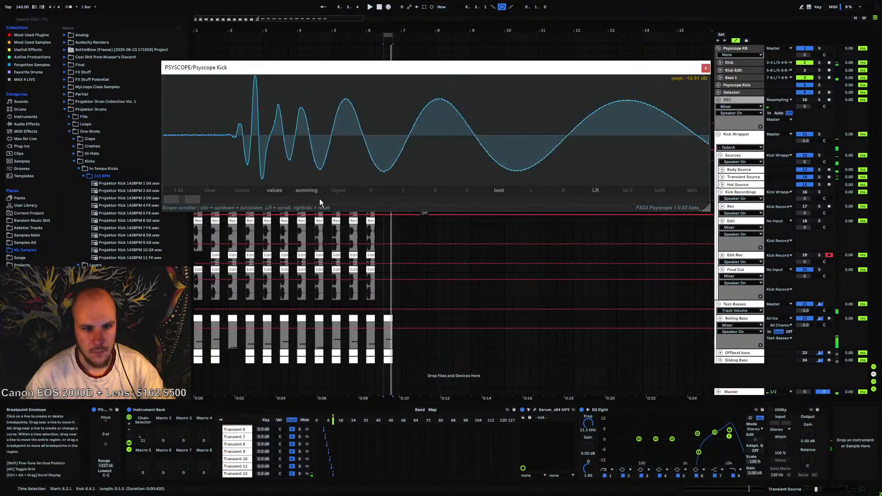
left_click(770, 409)
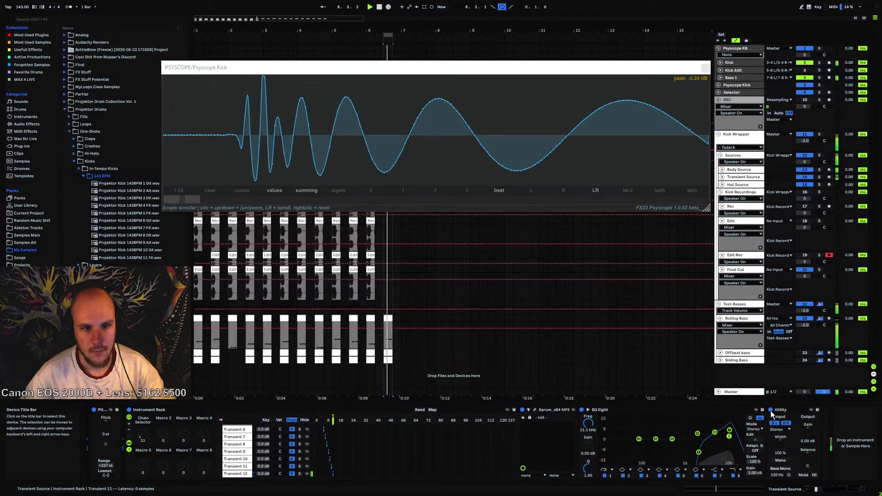
left_click_drag(729, 430, 728, 434)
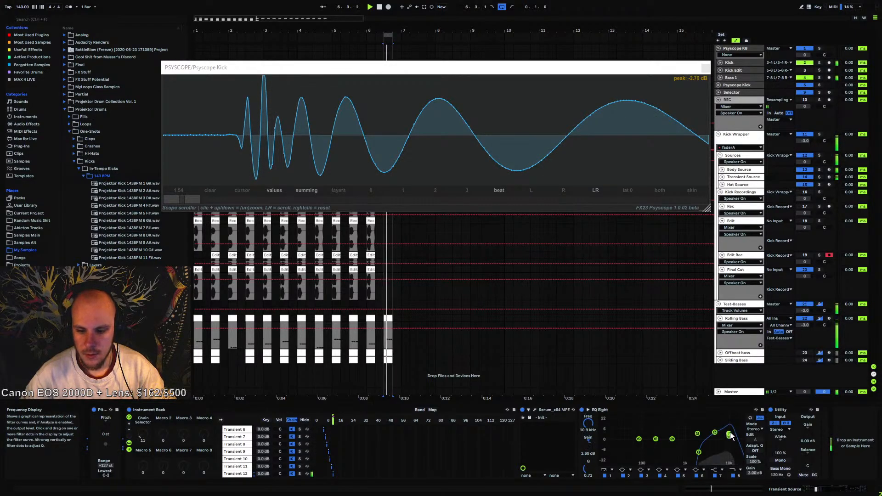
key("space")
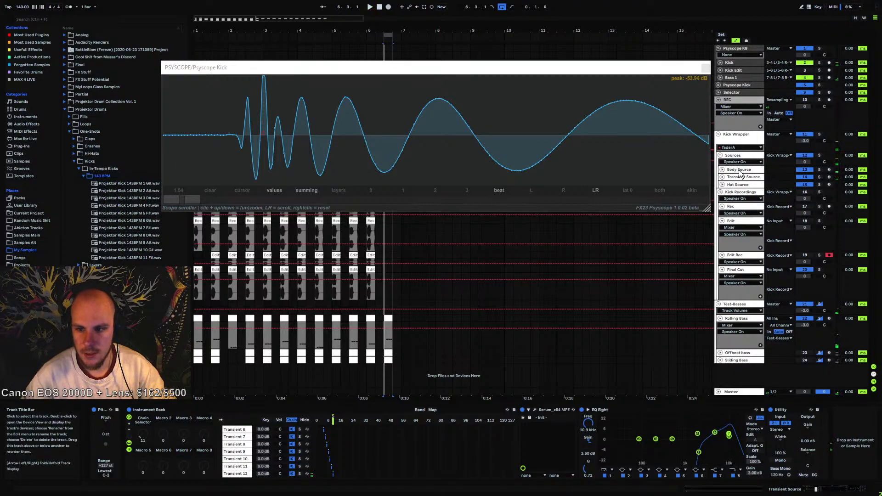
Readjust the oscillator A phase in the Body 12 Serum against the summed kick waveform and close the Serum and Psyscope windows
left_click(739, 171)
left_click(534, 410)
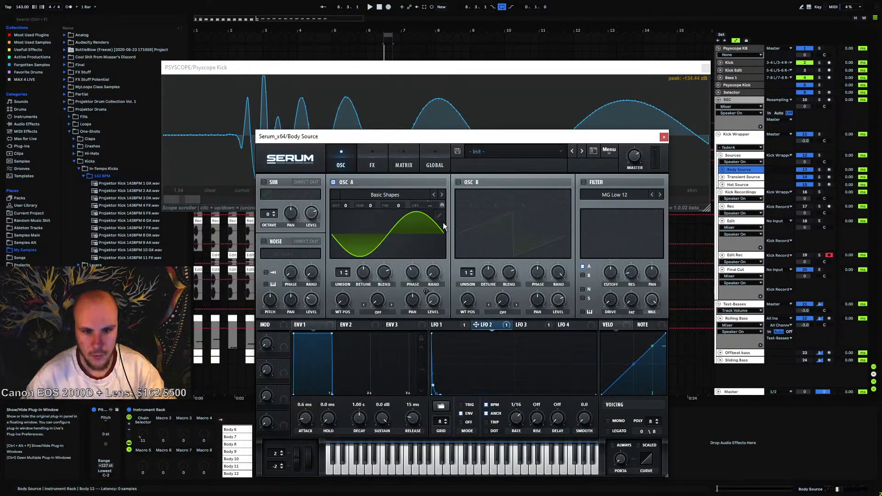
left_click_drag(365, 138, 425, 227)
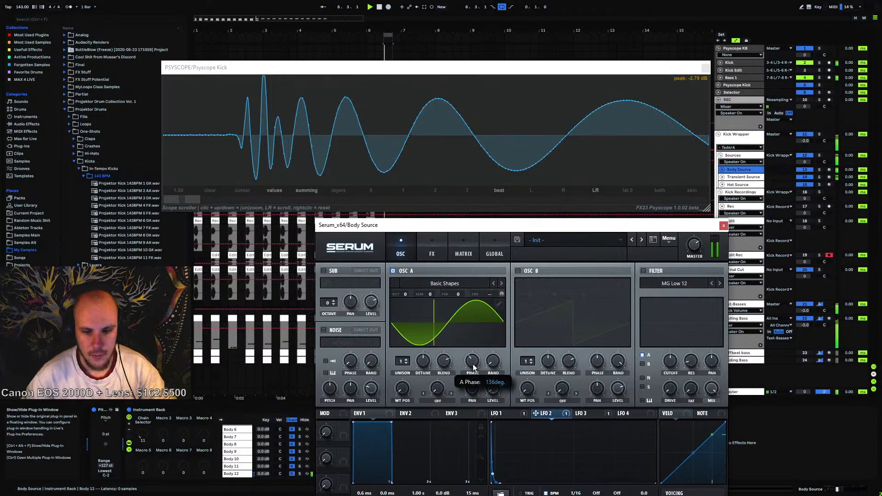
left_click_drag(475, 368, 462, 388)
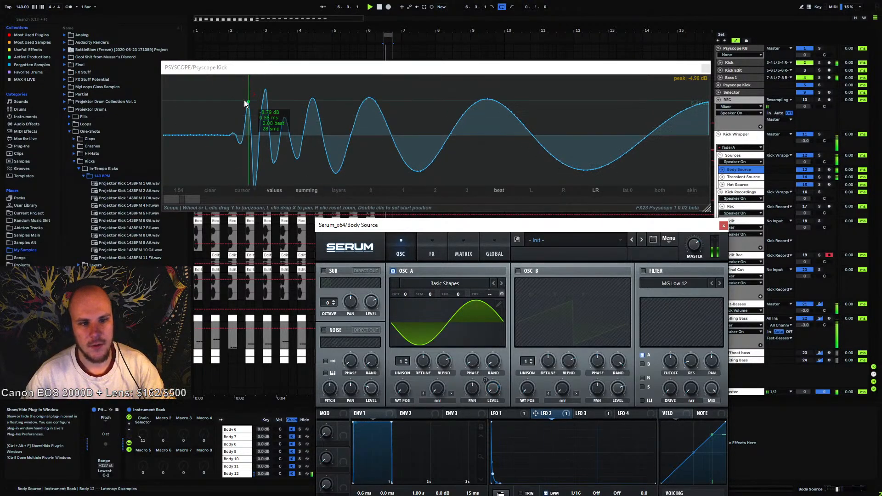
left_click(723, 226)
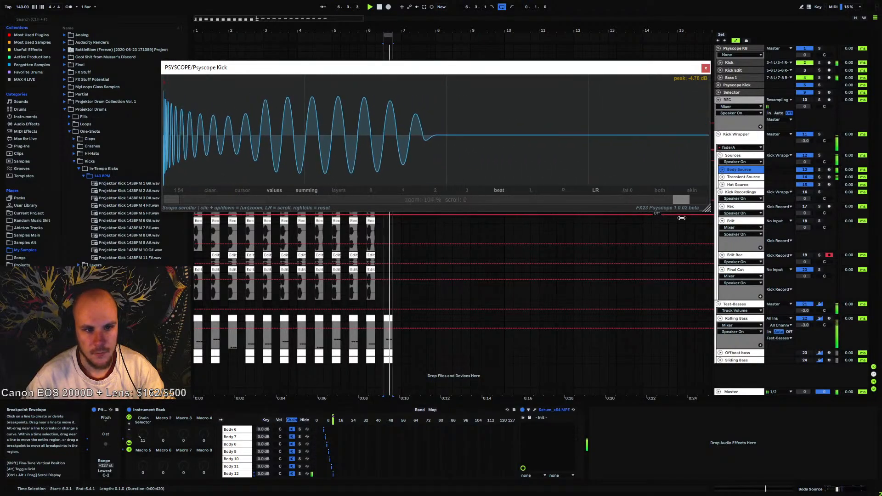
left_click(706, 68)
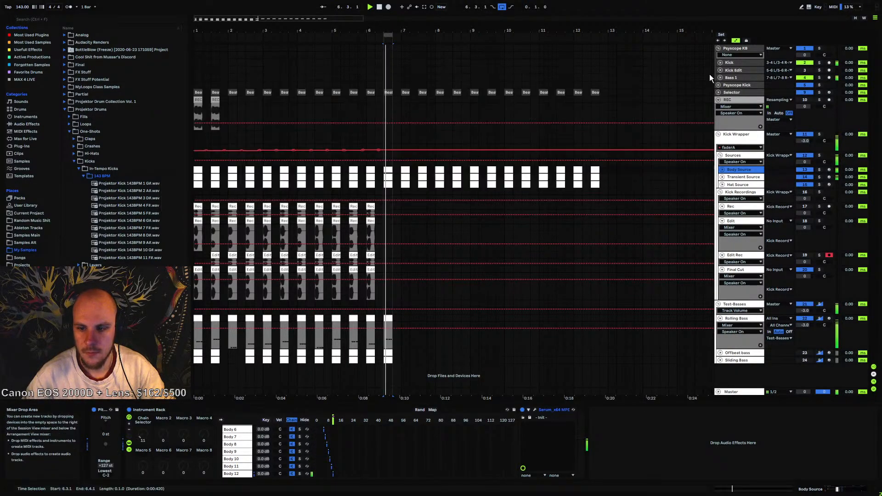
Duplicate the Hat 11 chain on the Hat Source track, rename the copy Hat 12 and align its zone with the chain selector
left_click(738, 185)
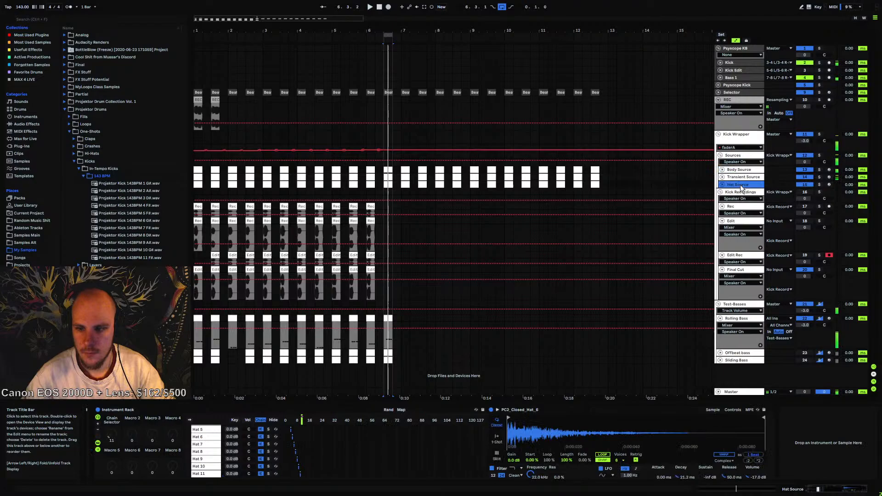
left_click(199, 478)
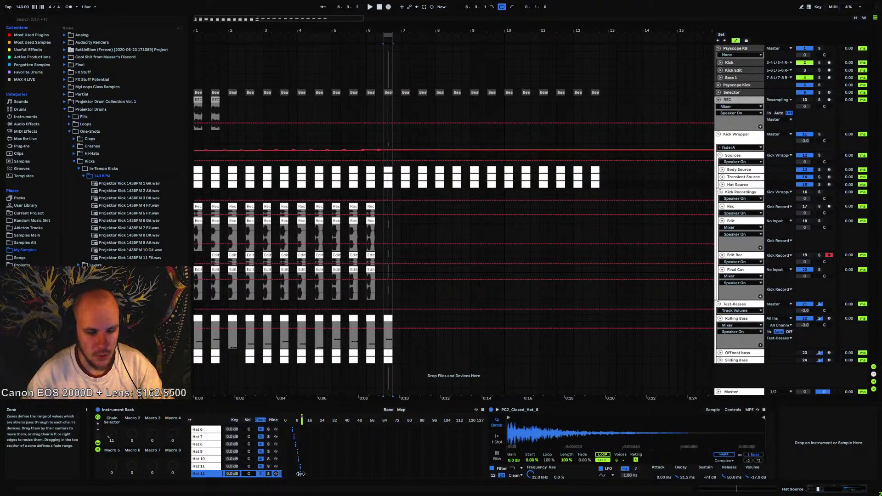
right_click(210, 473)
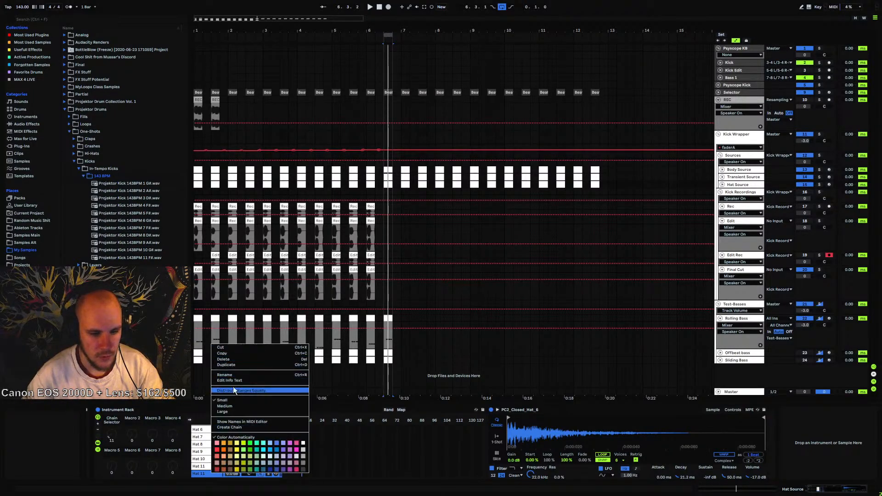
left_click(242, 377)
type("Hat 12")
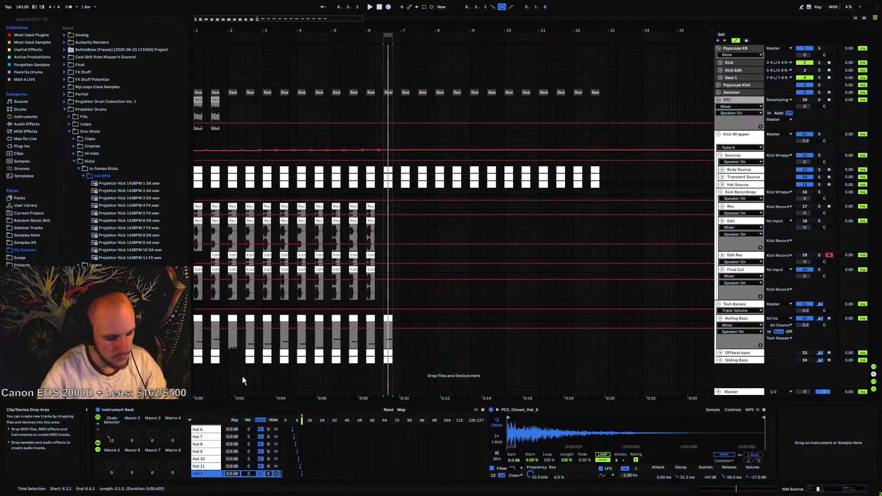
left_click(200, 466)
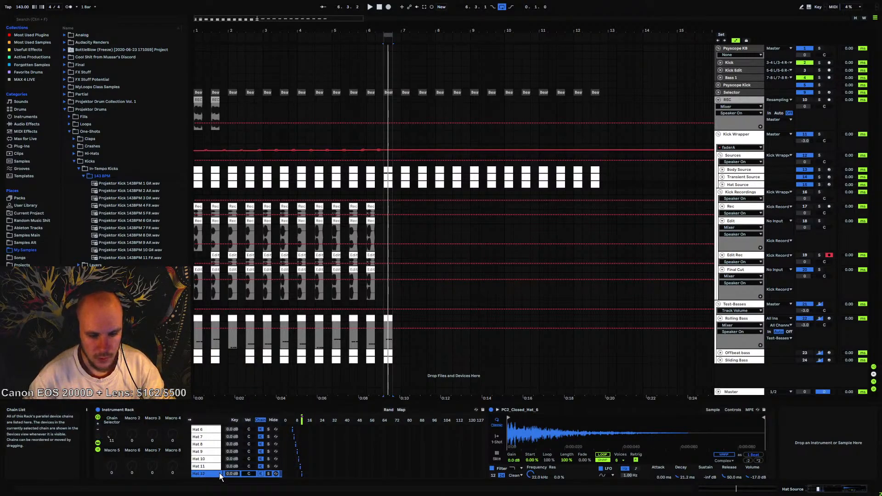
Play kick 12, inspect the start of its summed waveform in Psyscope and set the Hat 12 sample's decay to about 60.6 ms
key("space")
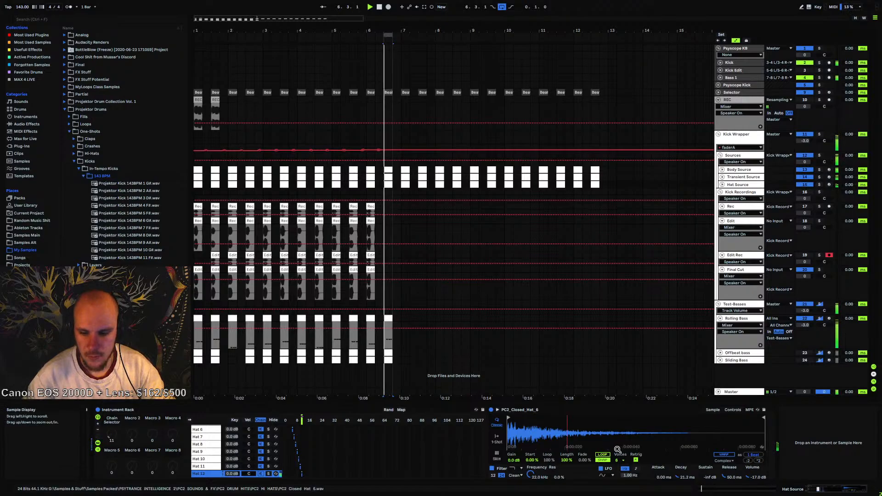
left_click(733, 156)
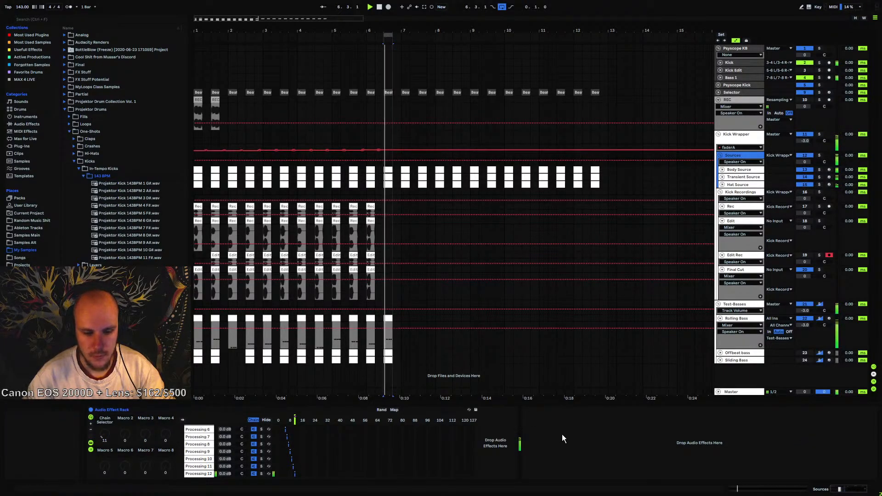
left_click(734, 84)
left_click(107, 409)
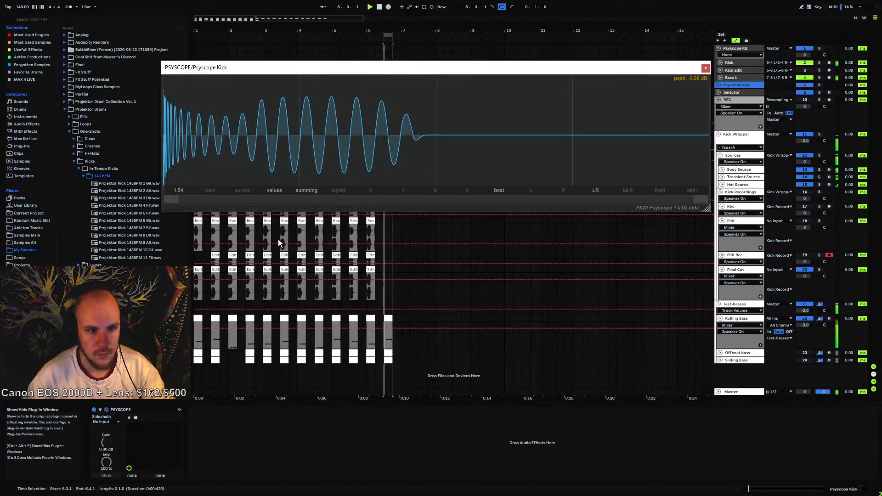
left_click_drag(358, 201, 209, 204)
left_click(737, 184)
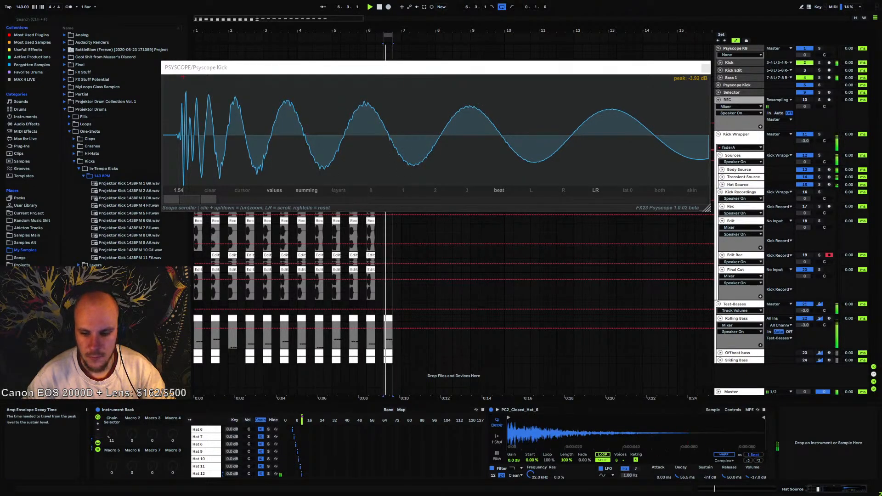
left_click_drag(680, 477, 681, 475)
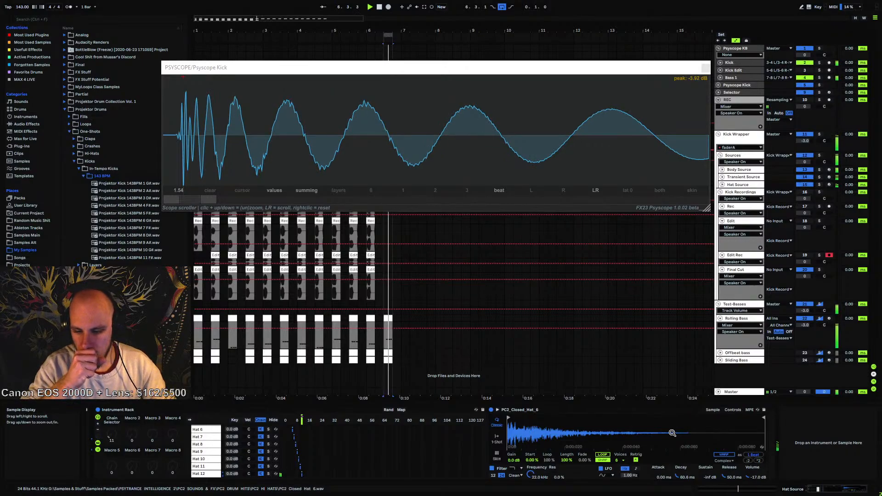
Close Psyscope and shorten the Hat 12 sample's amplitude envelope to a 10.6 ms decay and 32.9 ms release
left_click(706, 69)
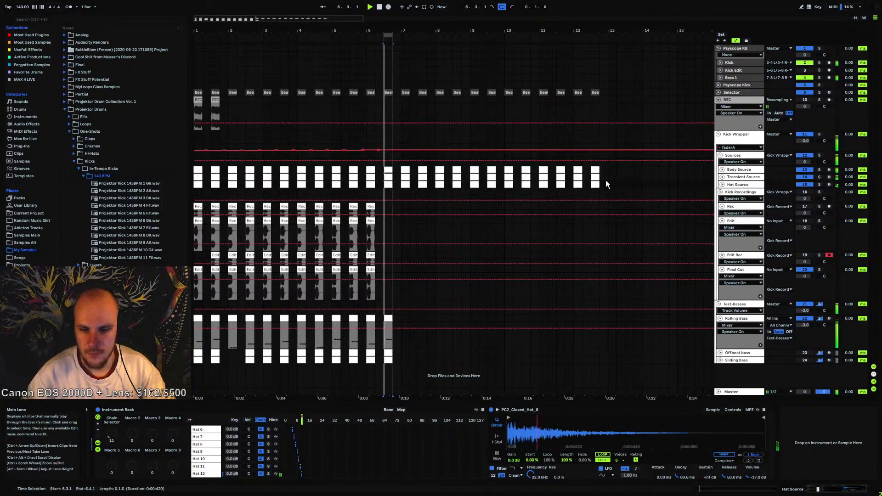
left_click(734, 410)
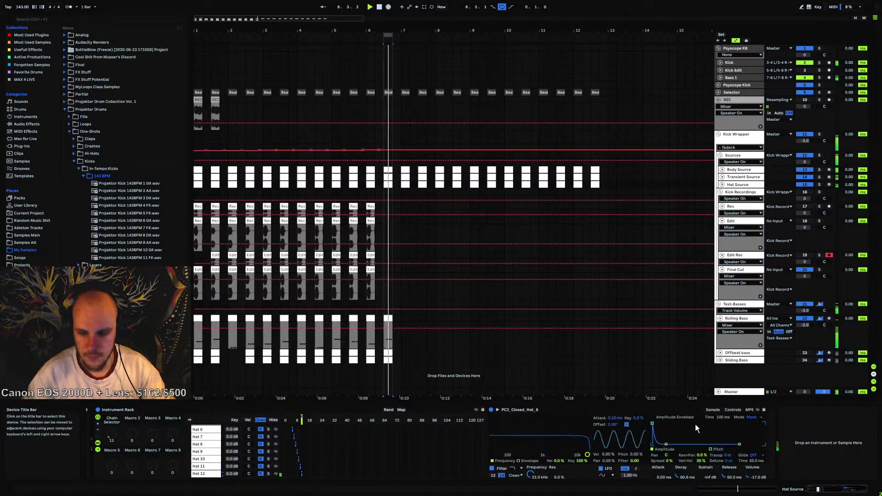
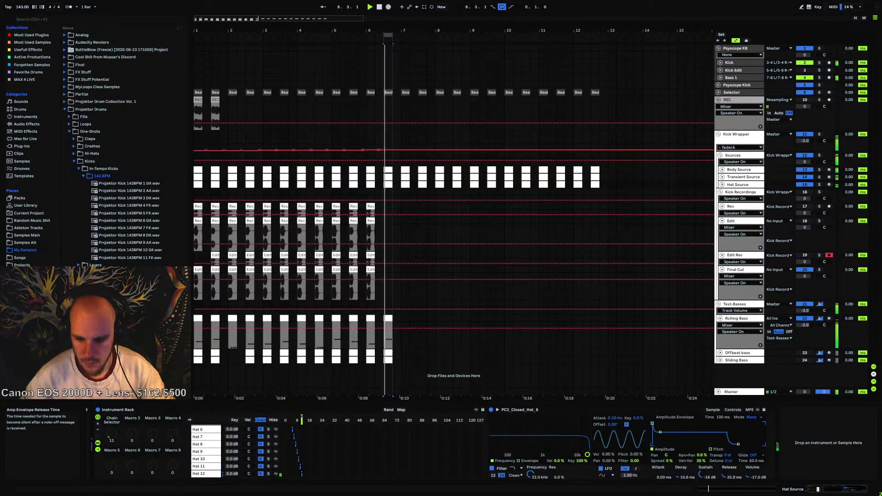
Shorten the C3 note in kick 12's Hat Source MIDI clip to a very short hit at the clip's start
left_click(386, 176)
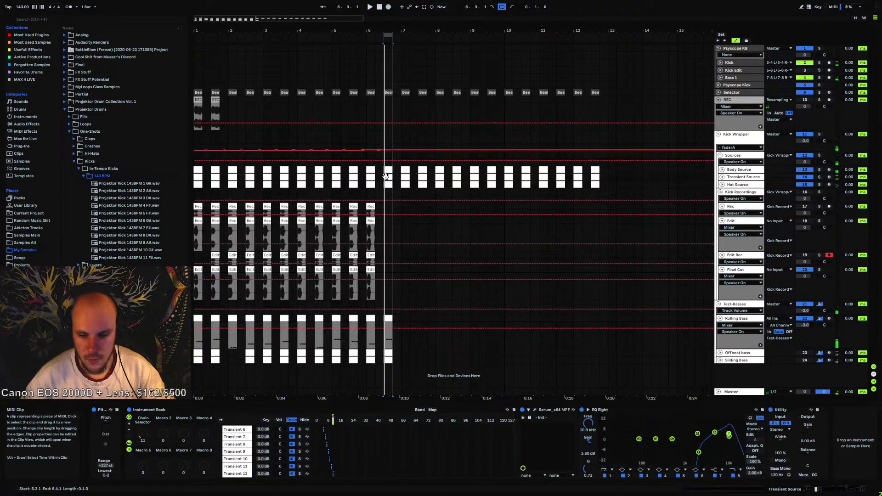
left_click(386, 184)
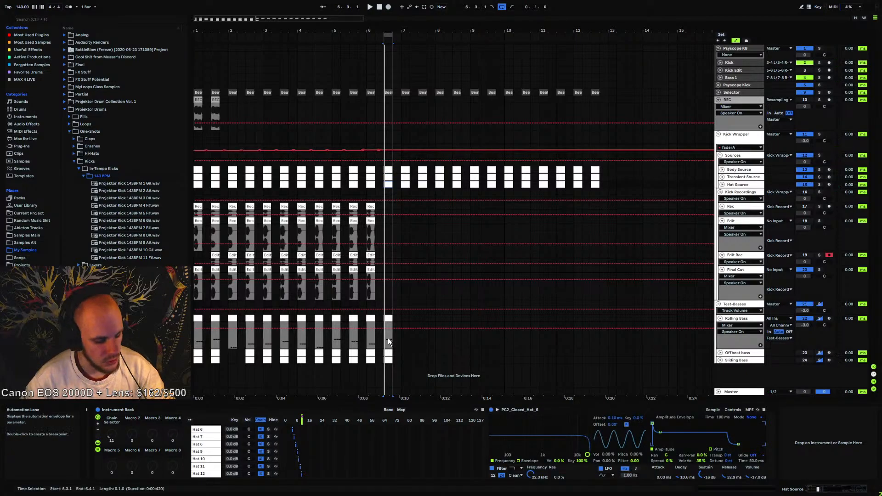
key("shift+Tab")
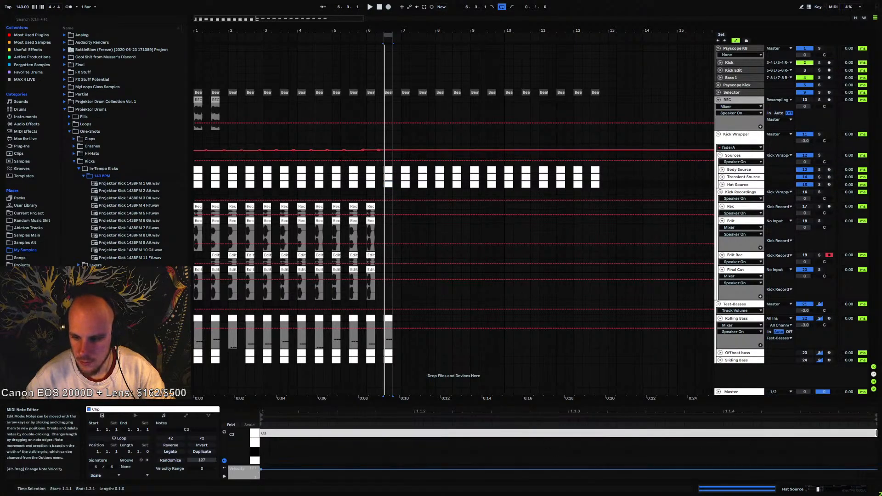
left_click_drag(875, 433, 265, 434)
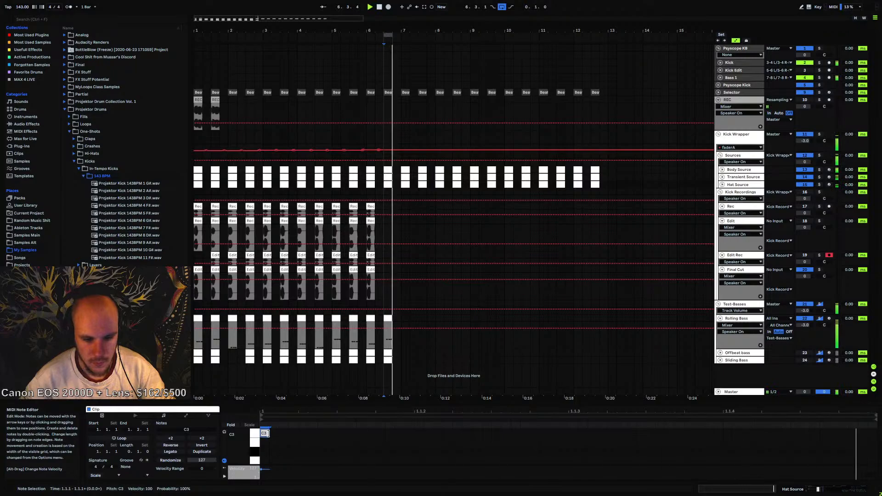
left_click_drag(276, 433, 274, 433)
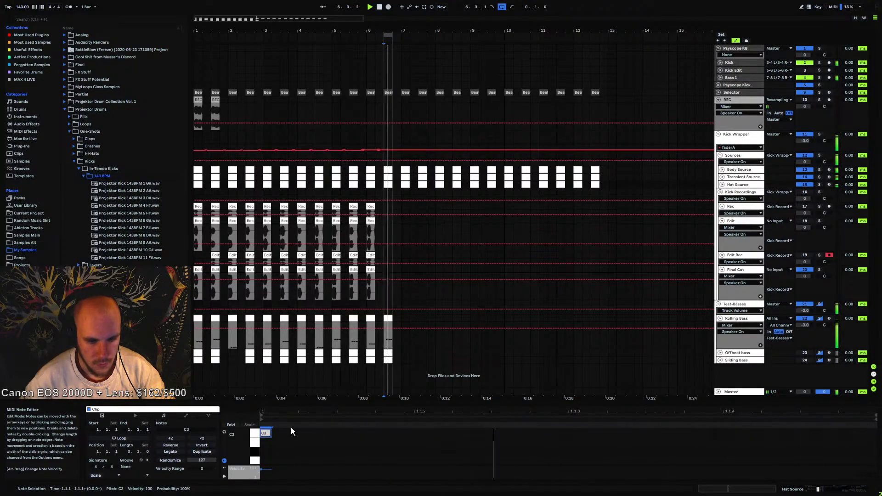
Fine-tune the Hat 12 amplitude envelope while kick 12 plays, with about 26.8 ms decay and -16 dB sustain
left_click(737, 186)
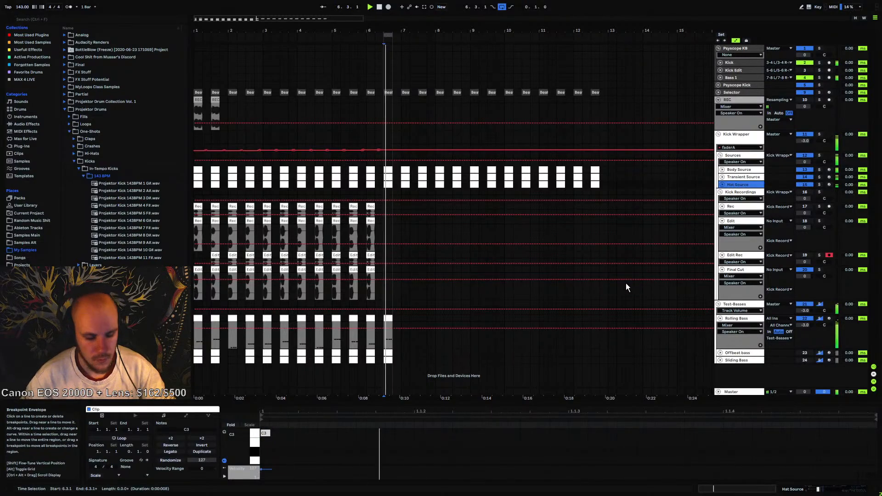
key("shift+Tab")
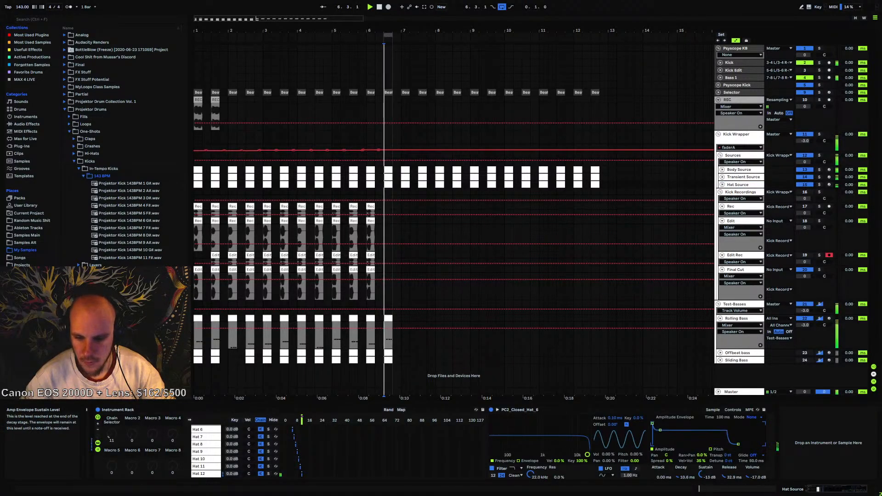
left_click_drag(704, 477, 704, 472)
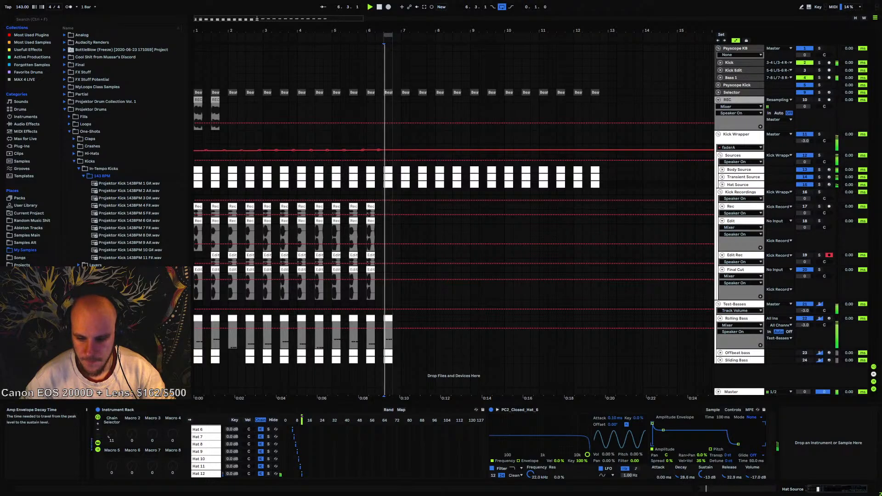
left_click_drag(696, 478, 697, 482)
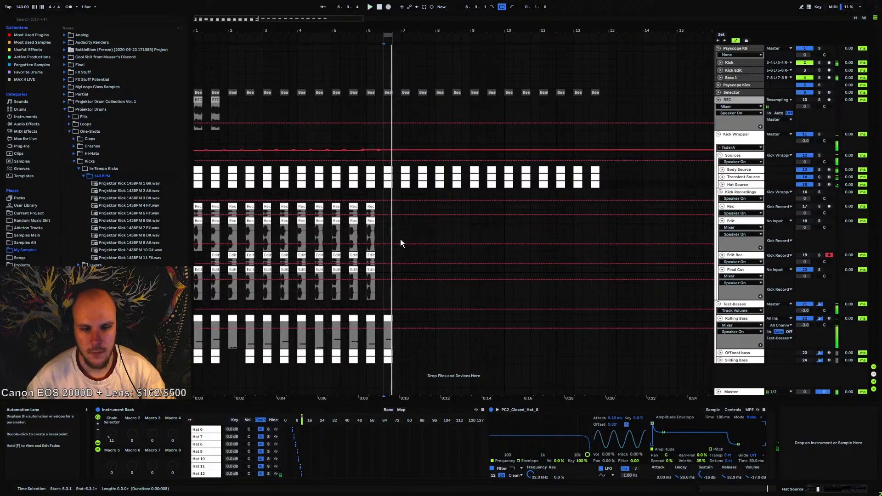
Add an EQ Eight to the Processing 12 chain on the Sources group and expand its frequency display
left_click(383, 206)
left_click(740, 157)
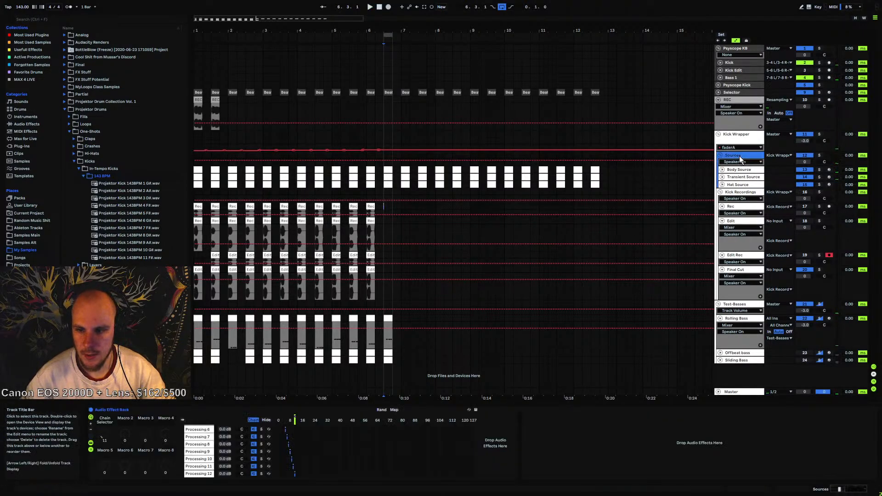
key("space")
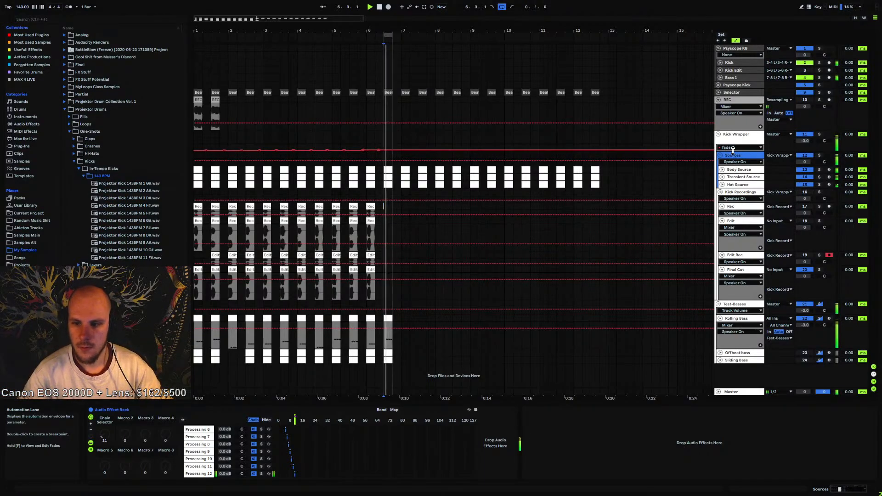
right_click(490, 440)
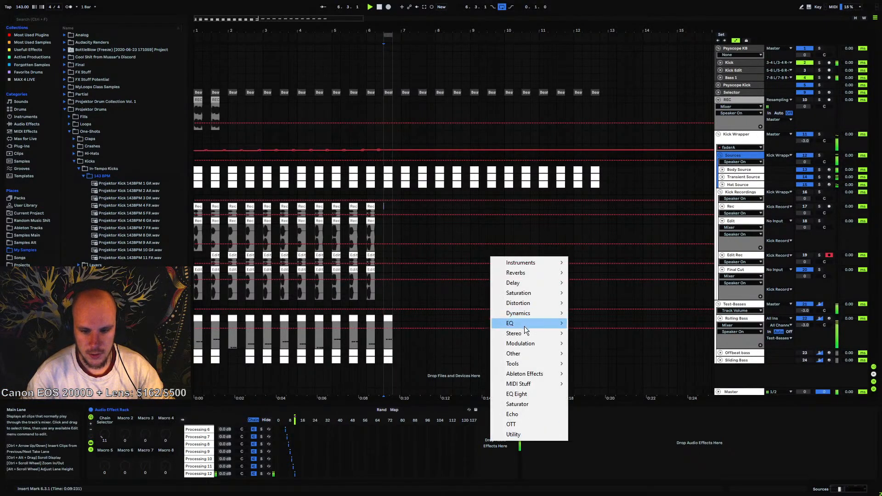
left_click(527, 394)
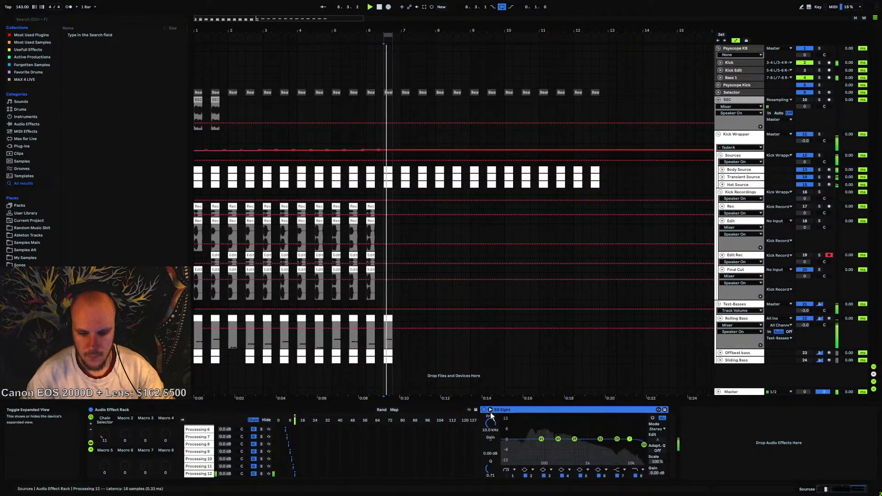
left_click(534, 409)
Boost EQ band 3 by 3.36 dB at 75.3 Hz with Q 1.58, cut band 5 by 2.46 dB at 508 Hz and compare the cut bypassed
left_click_drag(460, 307, 374, 287)
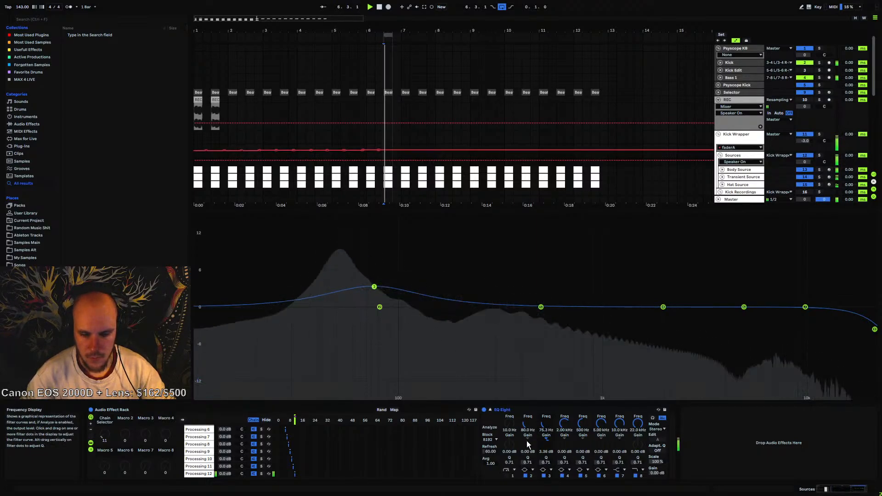
left_click_drag(545, 463, 545, 451)
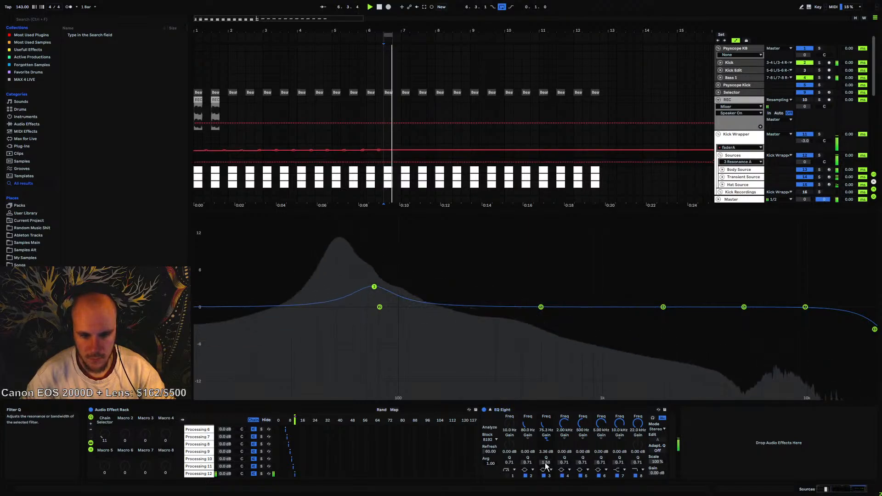
left_click_drag(541, 307, 540, 322)
key("space")
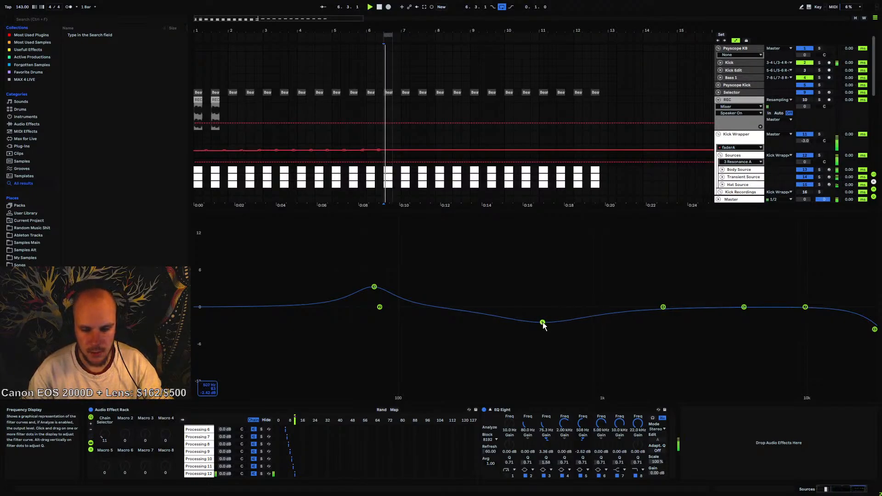
left_click_drag(543, 322, 542, 322)
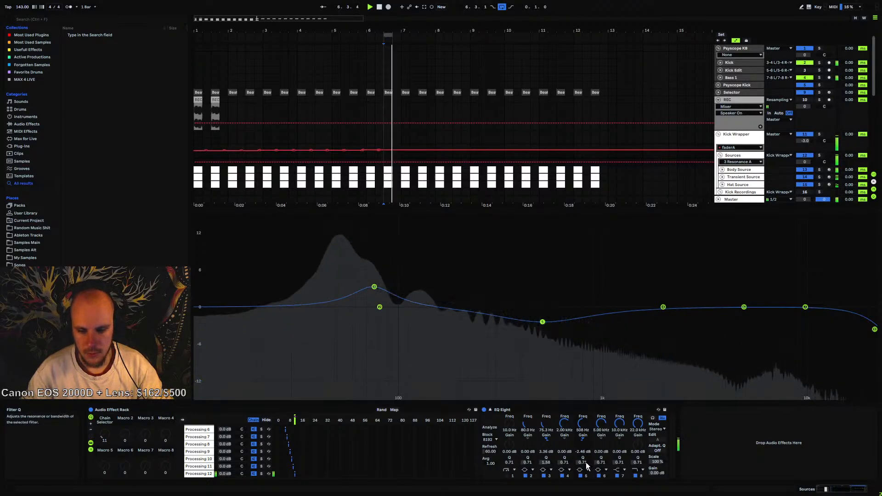
left_click(580, 476)
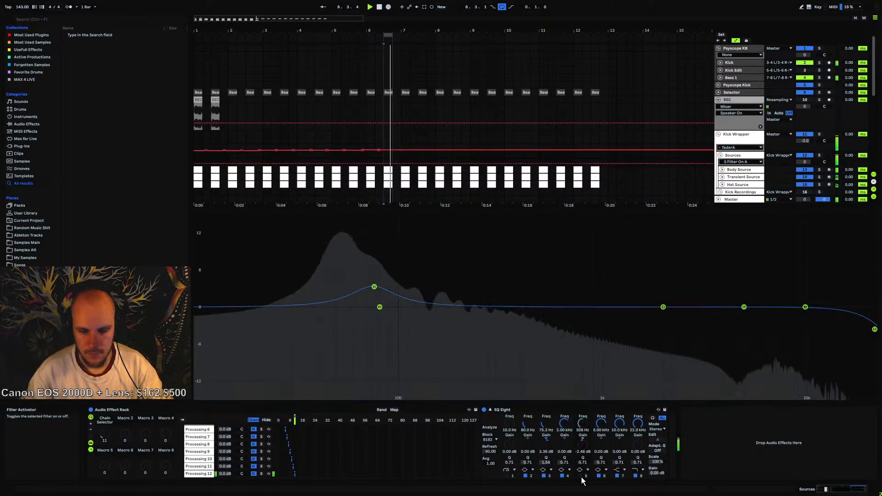
left_click(581, 476)
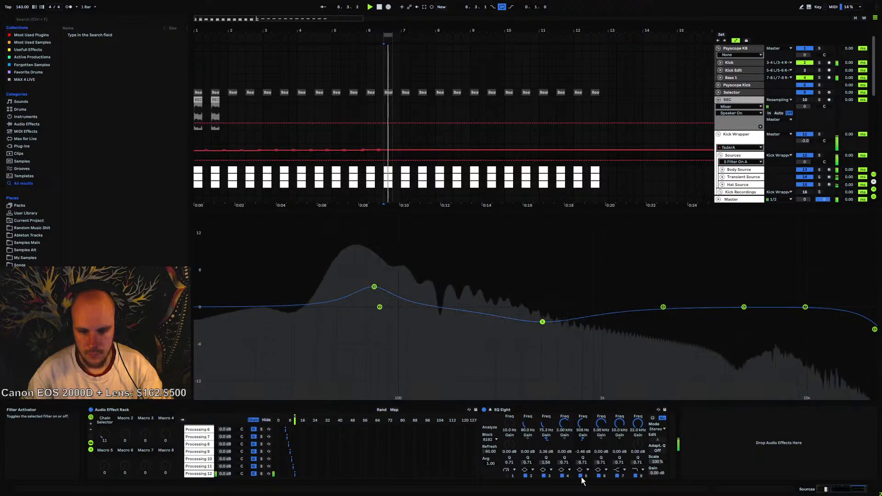
Boost EQ band 4 by 2.59 dB at 4.20 kHz and move the band 8 high cut to 16.9 kHz with Q 2.01
left_click_drag(662, 307, 734, 289)
key("space")
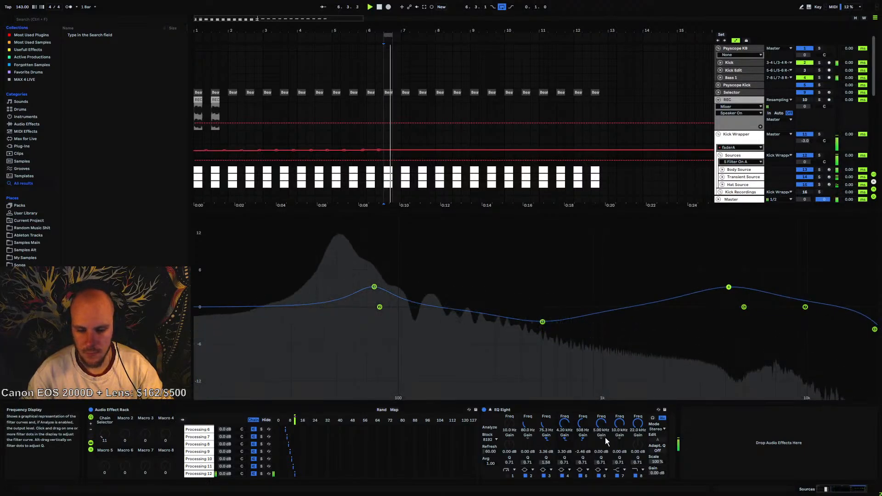
left_click_drag(728, 287, 728, 285)
left_click_drag(874, 329, 852, 290)
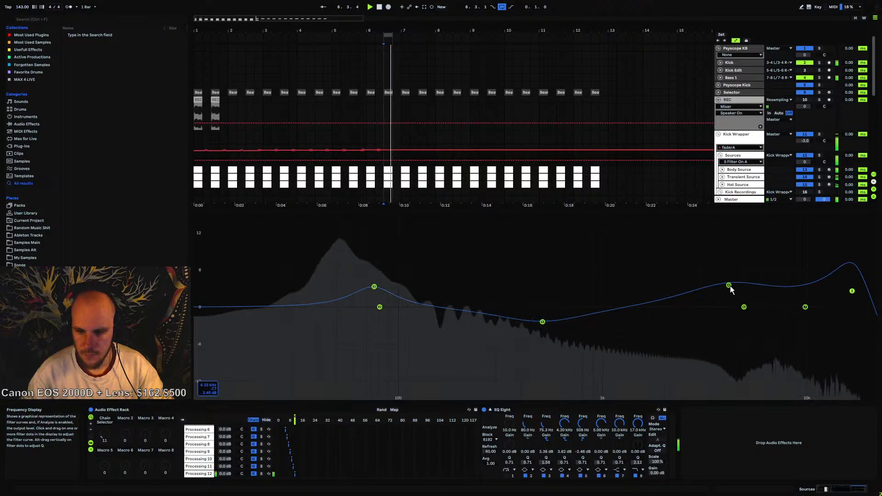
left_click_drag(728, 286, 728, 291)
left_click_drag(852, 292, 850, 299)
Add FreeClip after the EQ Eight, set 8x oversampling, adjust its input gain against playback and close both expanded views
right_click(717, 443)
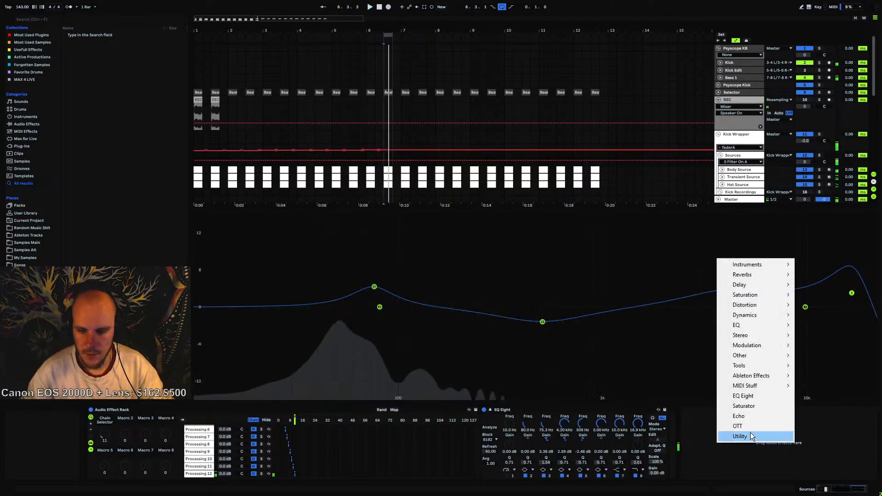
mouse_move(758, 313)
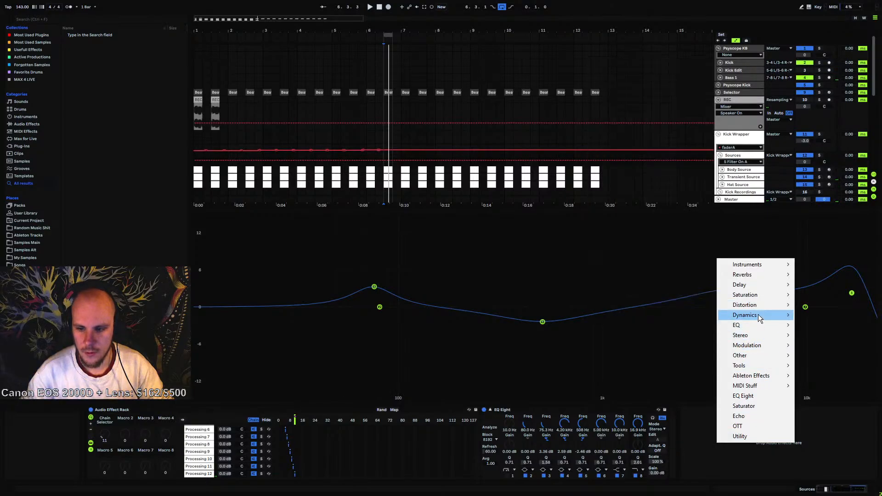
left_click(632, 175)
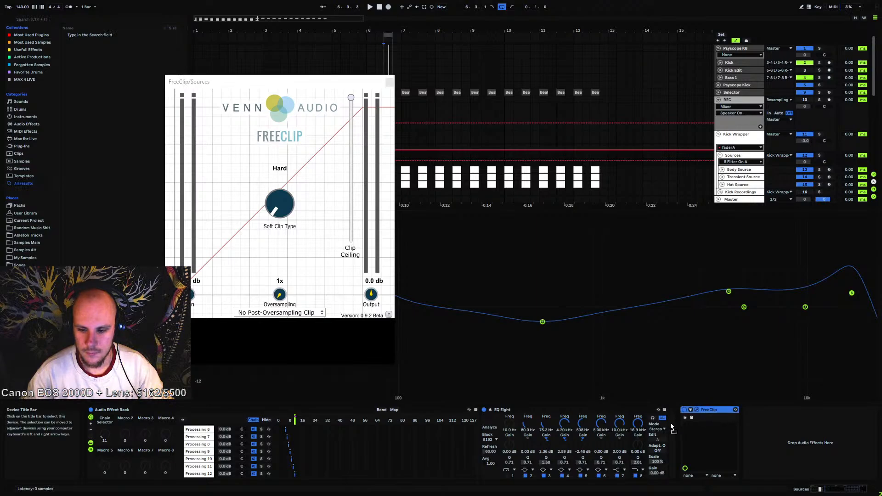
left_click_drag(280, 293, 289, 269)
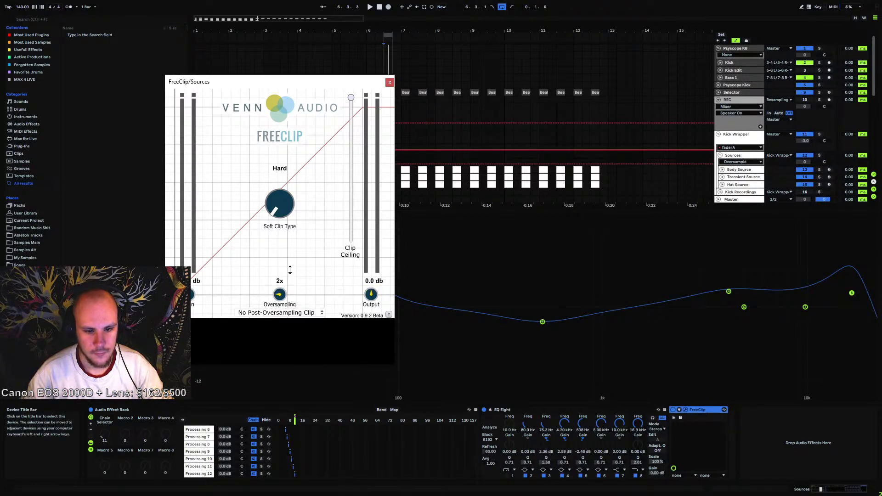
key("space")
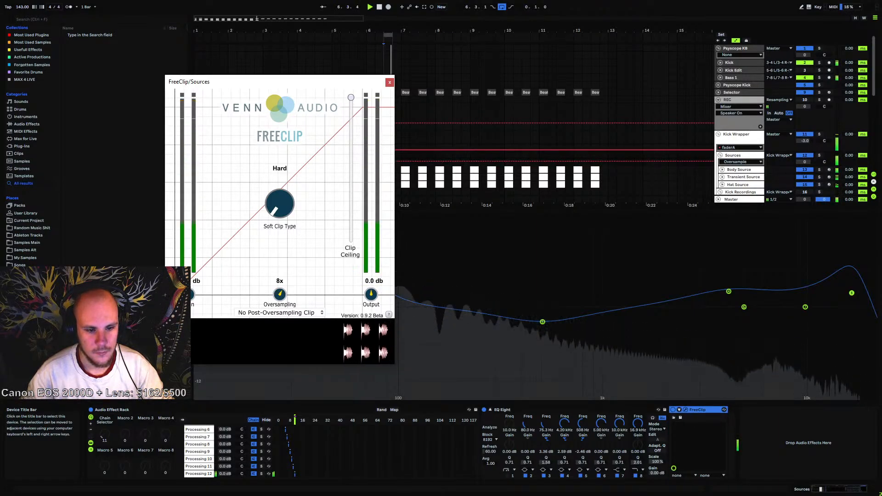
left_click_drag(191, 295, 196, 281)
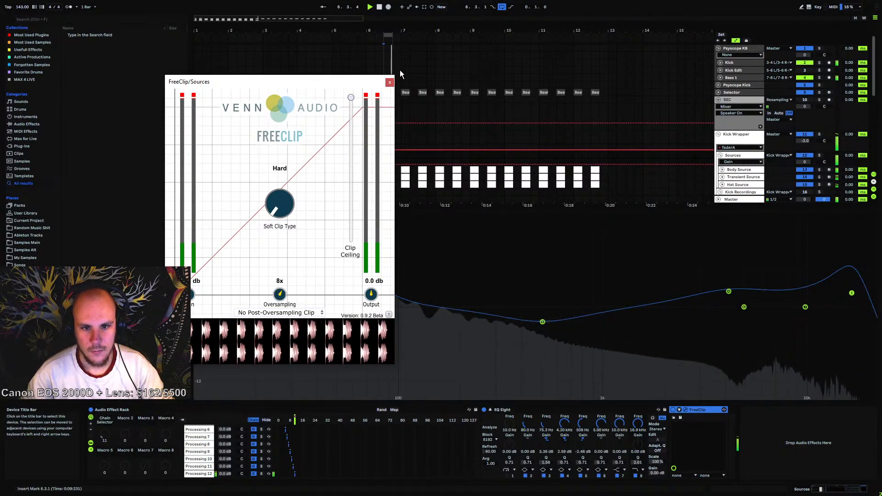
left_click(391, 80)
key("space")
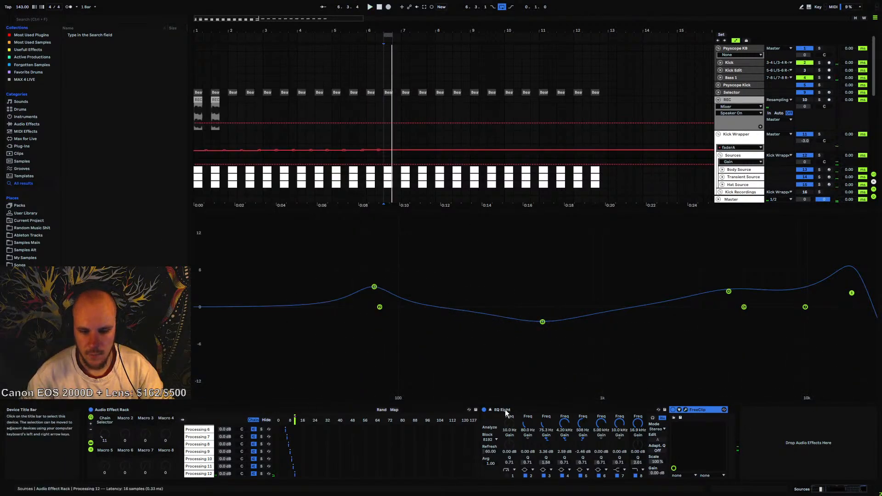
left_click(490, 410)
Record kick 12 onto the armed Rec track at 6.3 and clear the leftover take fragment at the clip's start
left_click(386, 207)
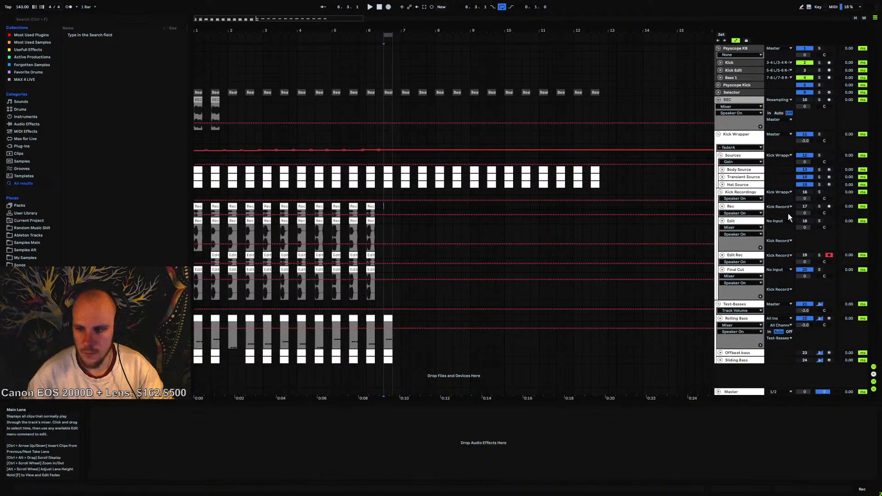
left_click(388, 7)
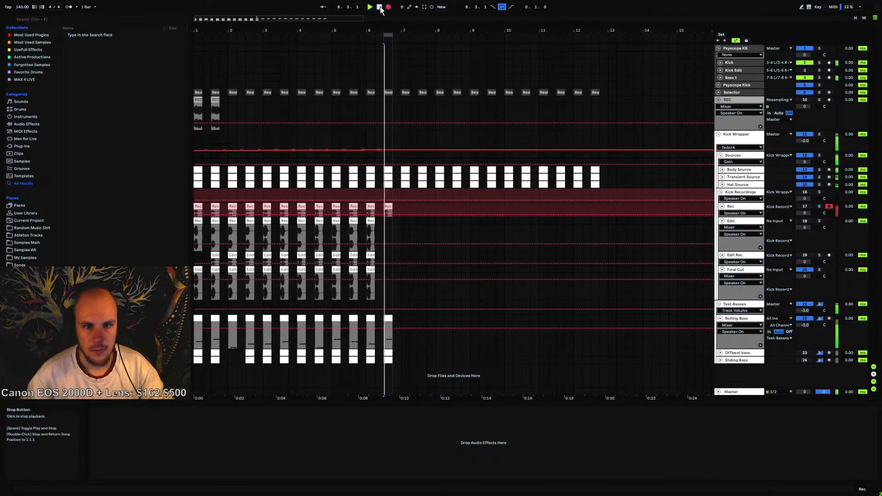
left_click(379, 7)
left_click_drag(387, 31, 387, 82)
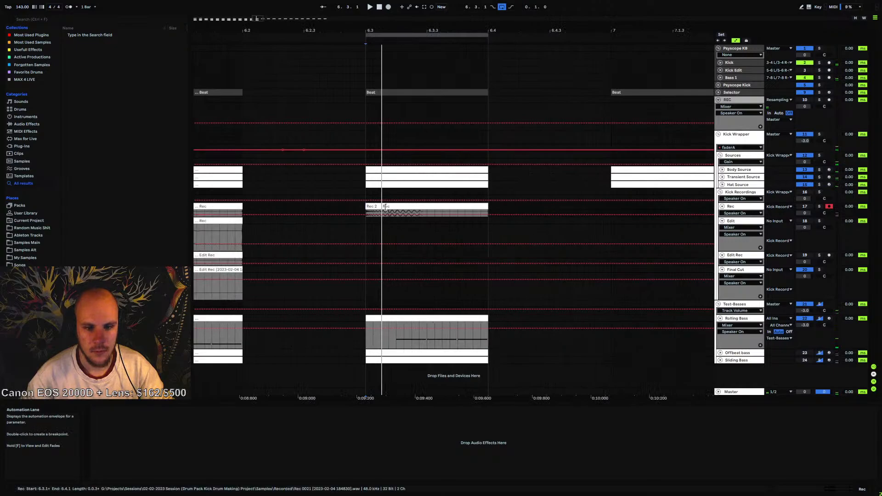
left_click(370, 206)
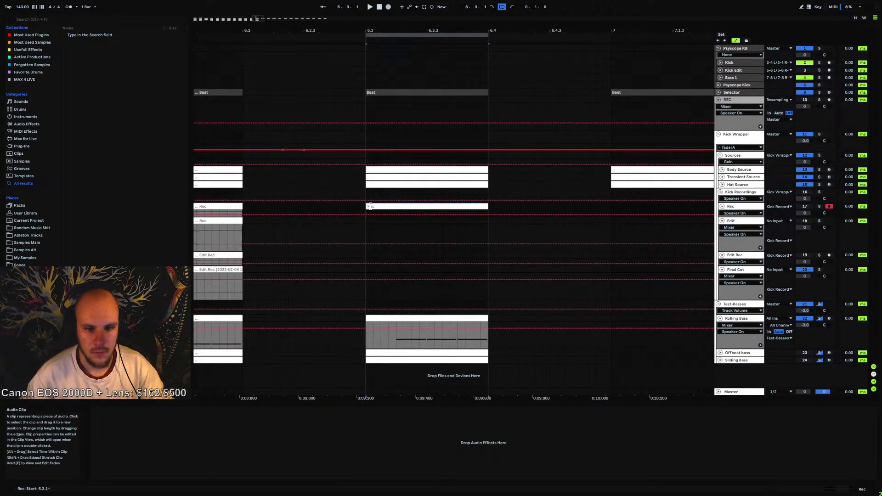
Check the start of the kick 12 recording on the Rec track and copy the clip onto the Edit track at 6.3
left_click_drag(364, 28, 370, 134)
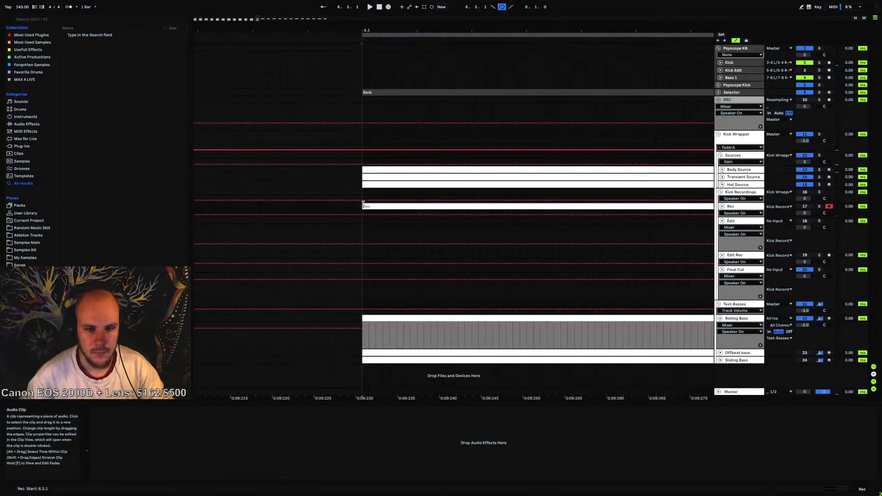
left_click_drag(383, 31, 382, 90)
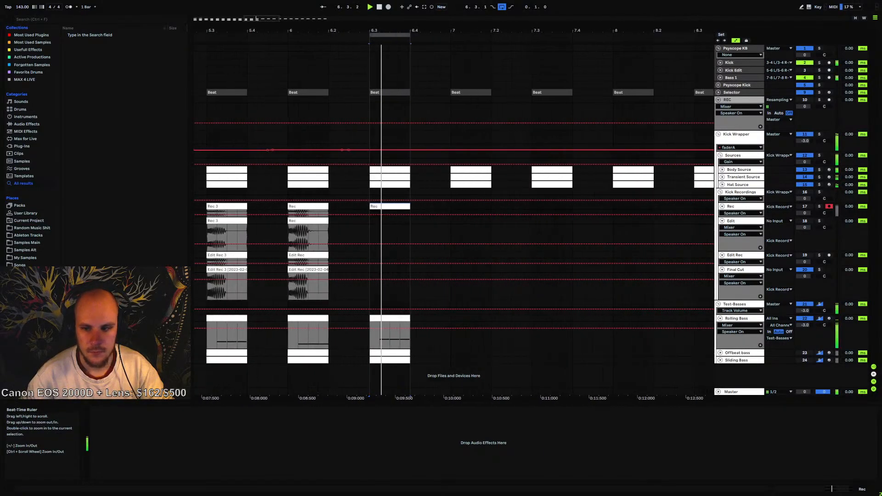
left_click(371, 219)
key("ctrl+v")
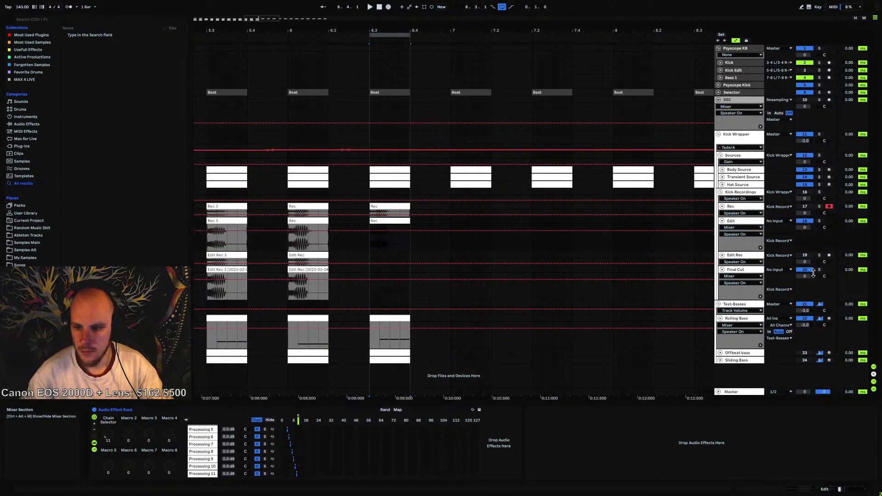
Activate the Kick Recordings group, mute the Sources group and play the copied kick
left_click(805, 193)
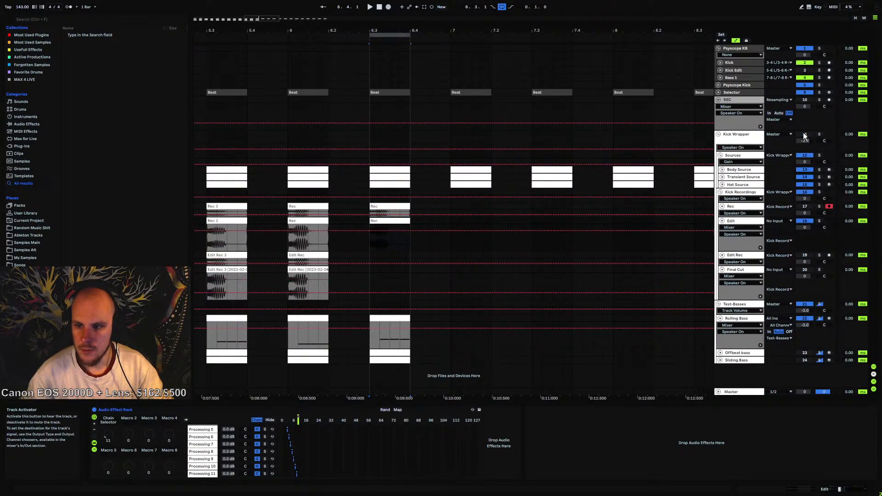
left_click(804, 134)
key("space")
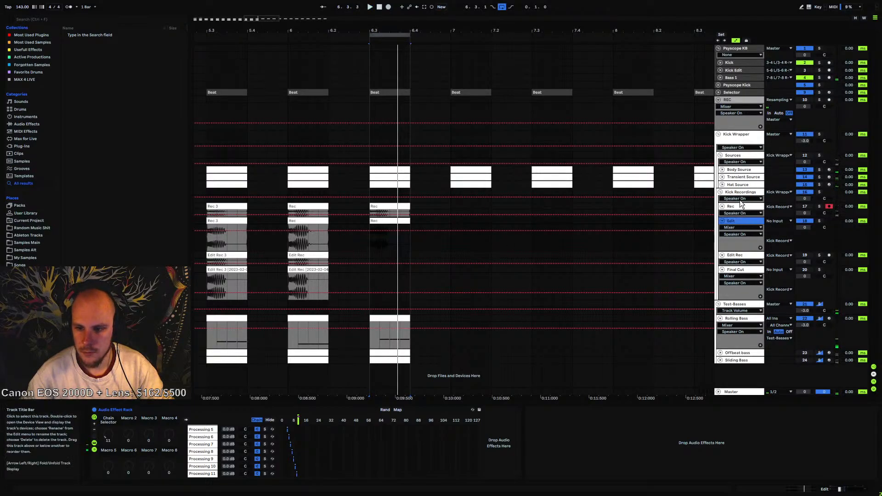
Duplicate the Processing 11 chain in the Edit track's rack, name it Processing 12 and shift its chain-select zone one position up
left_click(208, 473)
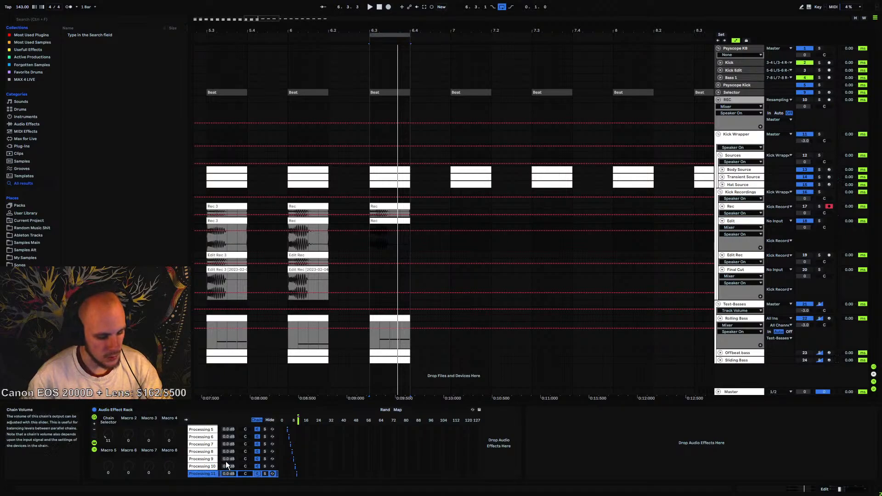
right_click(205, 474)
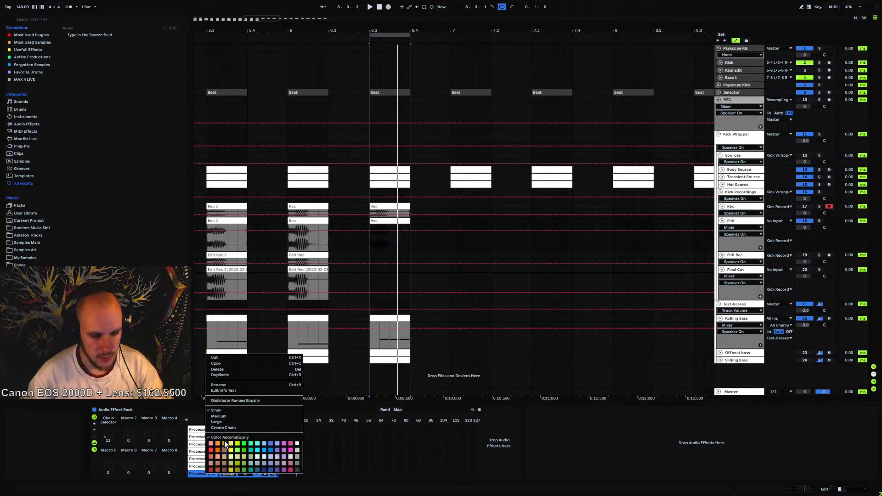
left_click(225, 384)
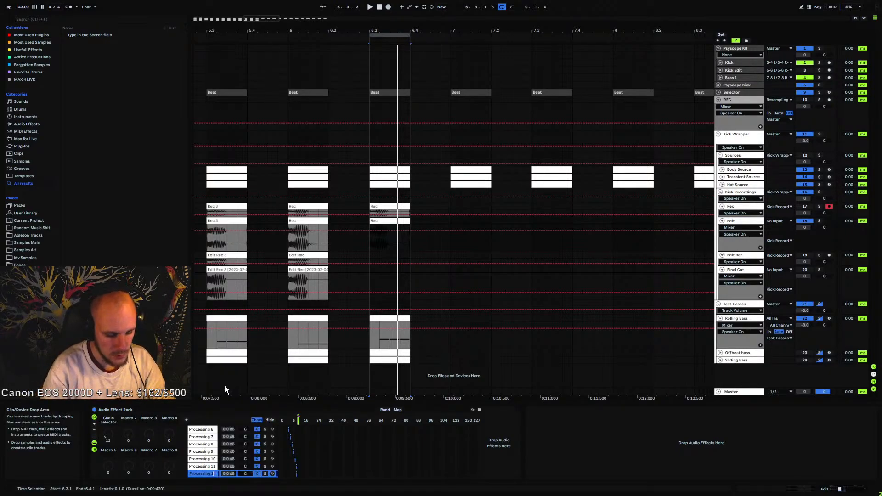
type("2")
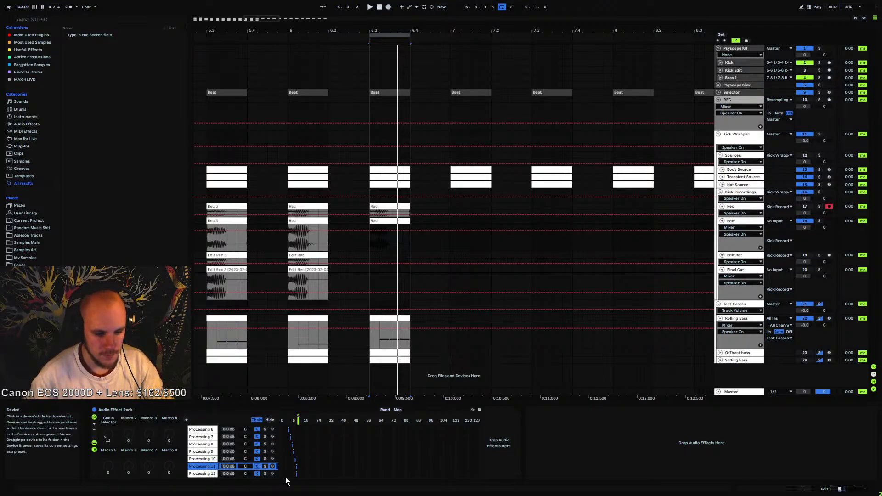
left_click(296, 474)
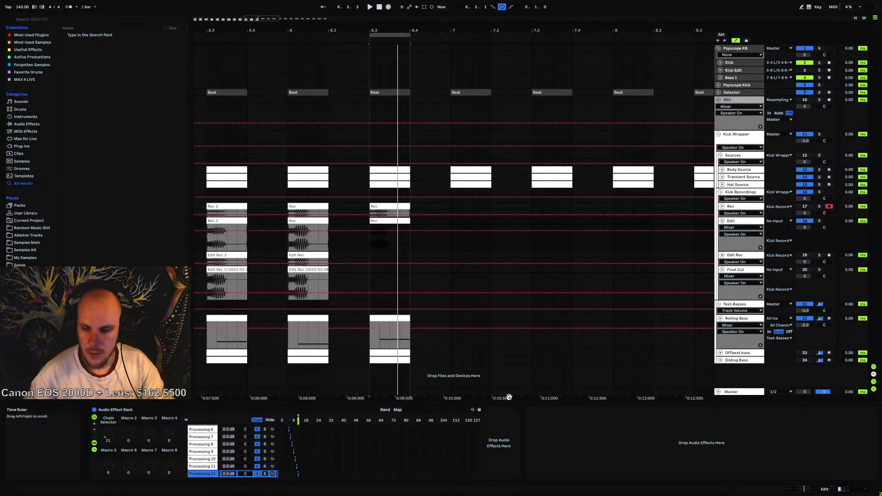
Play the Edit track and examine the kick's waveform and peak level in the Psyscope KB display
left_click(739, 220)
key("space")
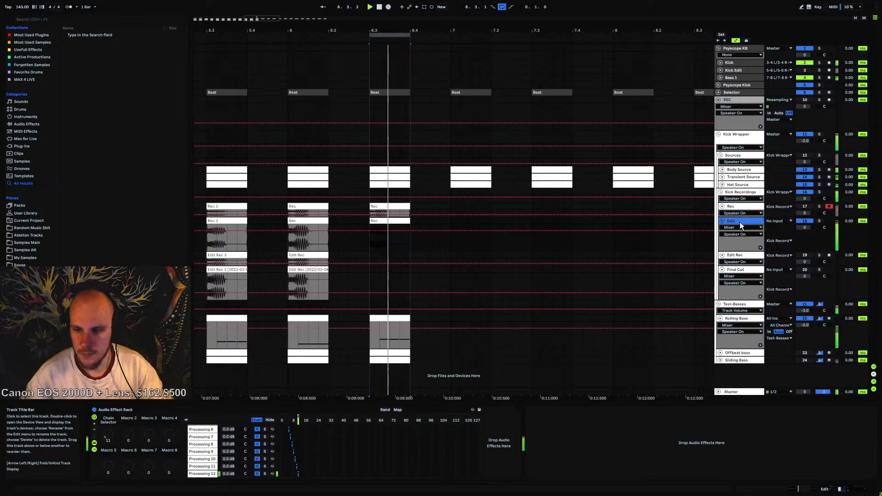
left_click(735, 49)
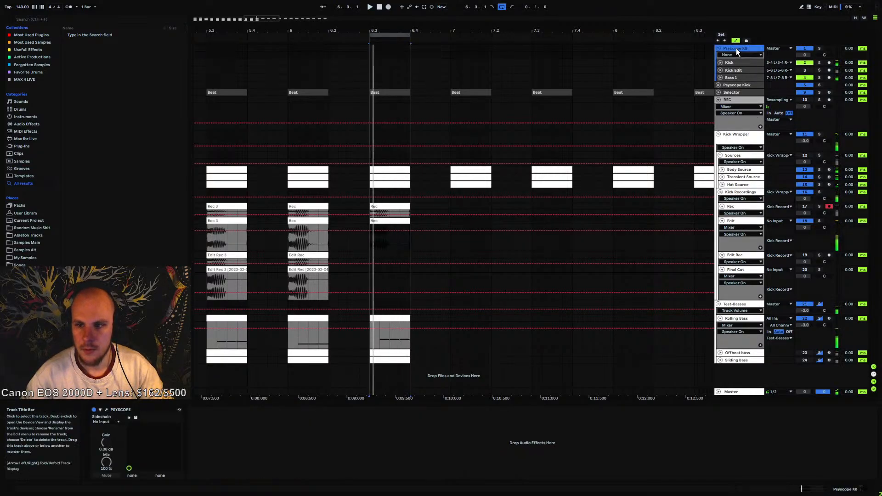
left_click(107, 409)
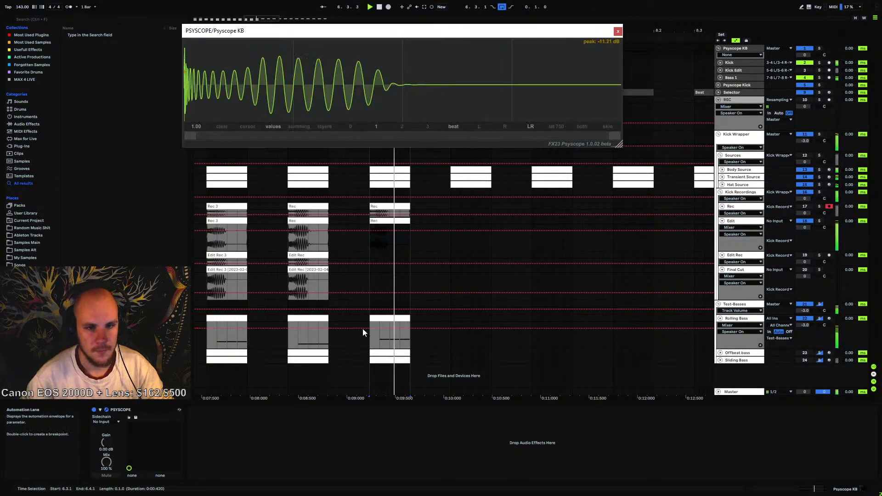
key("space")
mouse_move(616, 138)
left_mouse_down()
mouse_move(363, 164)
mouse_move(615, 137)
left_mouse_up()
key("space")
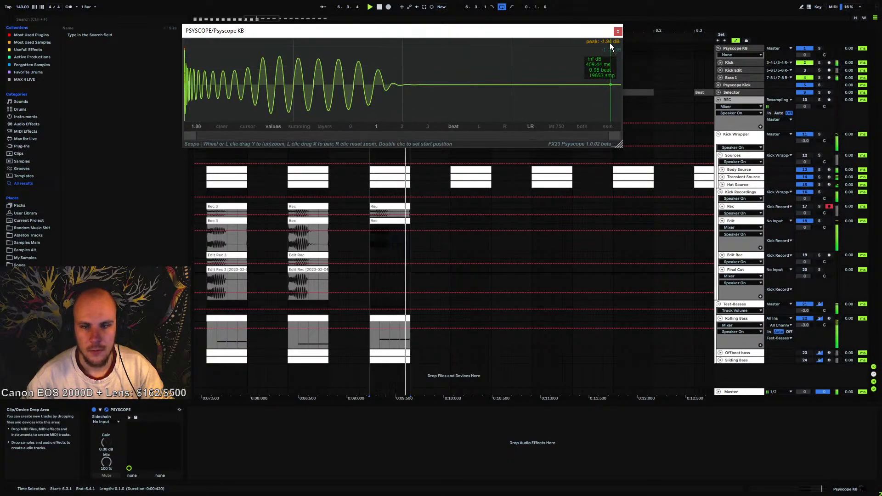
left_click(618, 31)
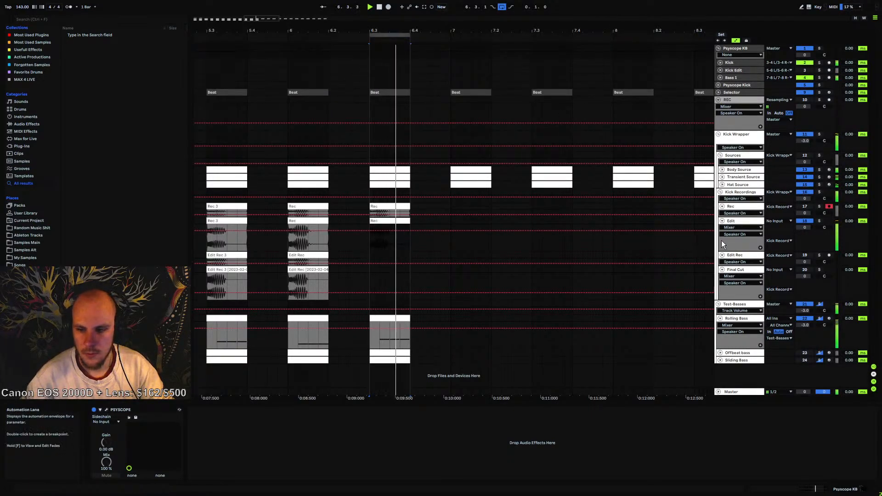
key("space")
Copy the kick 12 clip from the Edit track onto the Edit Rec and Final Cut tracks at 6.3
left_click(389, 222)
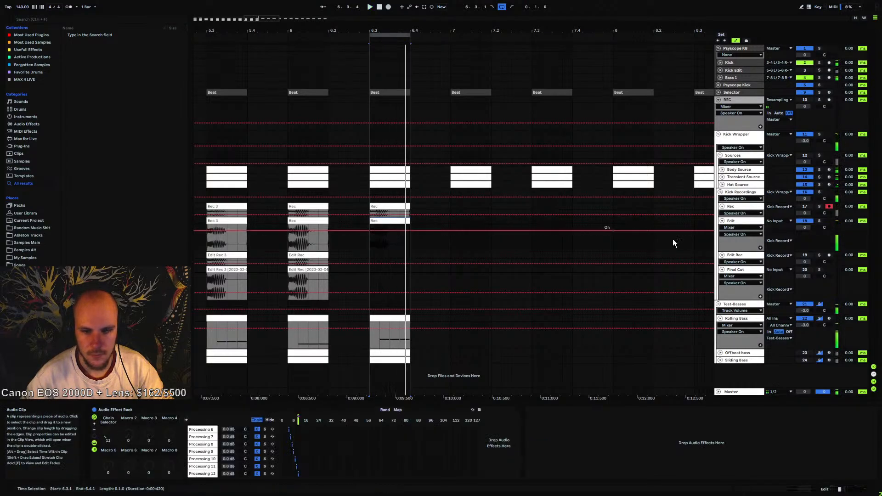
left_click(370, 257)
key("ctrl+v")
left_click(371, 271)
key("ctrl+v")
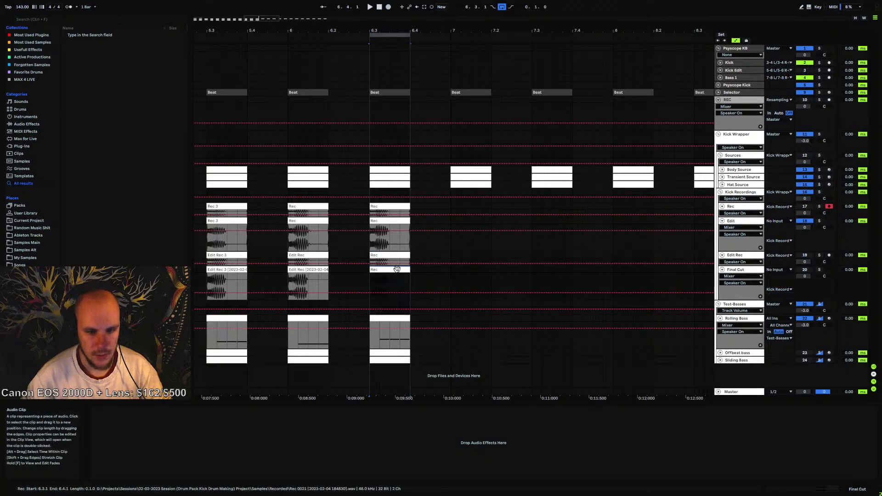
Split the Final Cut clip at 6.3.3 and delete its second half
left_click(400, 275)
key("ctrl+e")
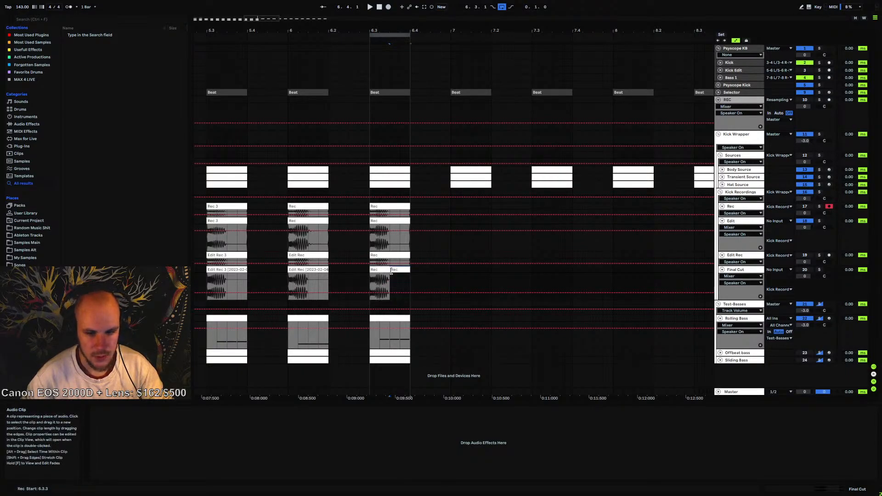
key("Delete")
left_click(386, 270)
Adjust the fade-out on the trimmed Final Cut clip and consolidate it over the full beat from 6.3.1 to 6.4.1
left_click_drag(381, 31, 421, 187)
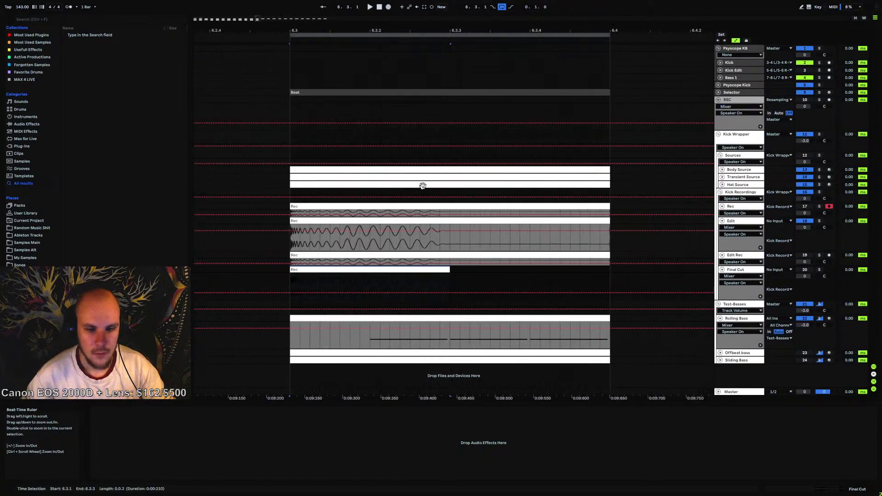
left_click(458, 279)
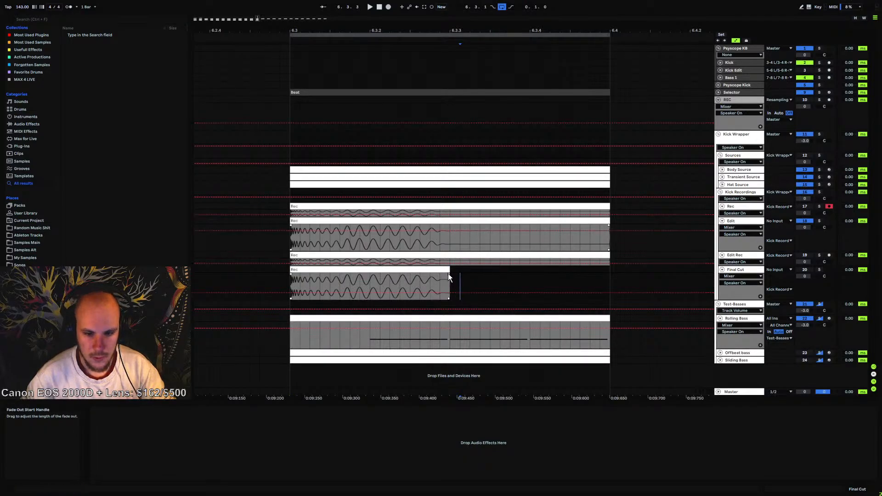
left_click_drag(448, 275, 423, 279)
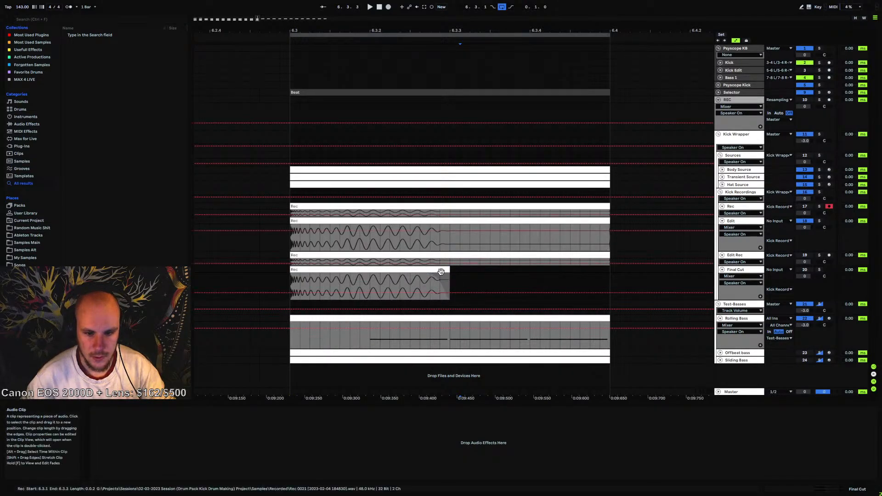
key("Delete")
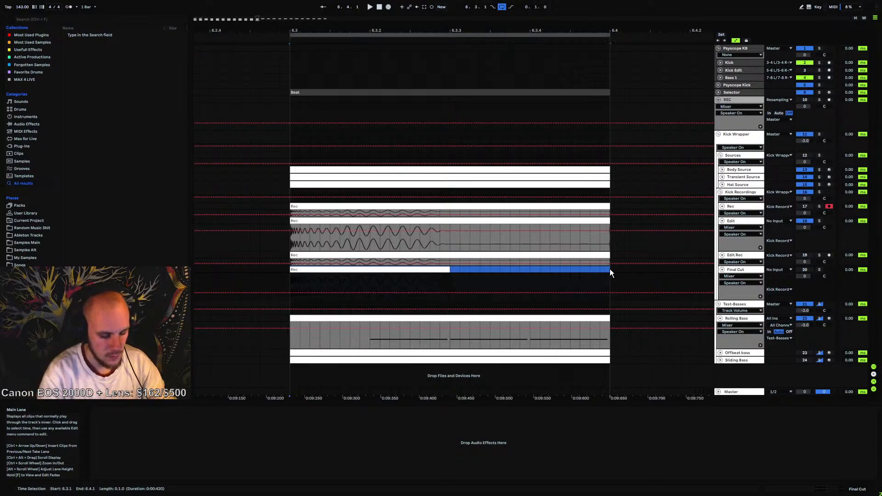
left_click(609, 269)
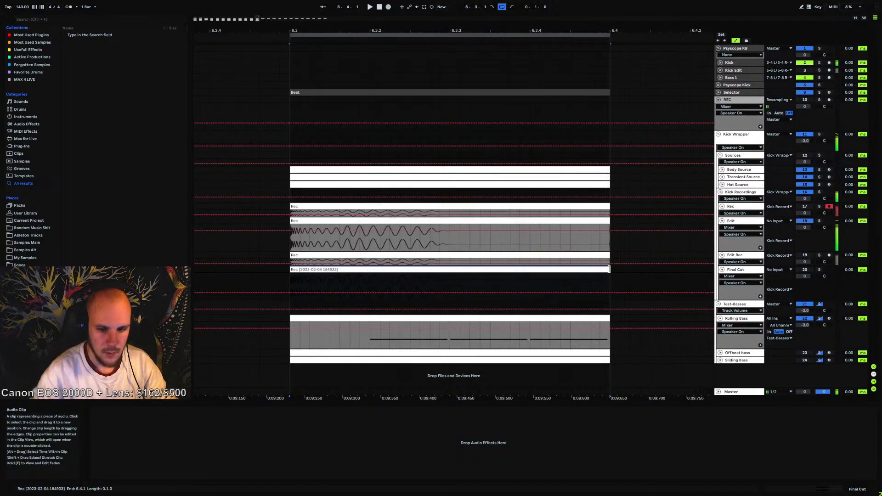
Switch playback from Edit to Final Cut and audition kick 12 with the rolling, offbeat and sliding basses in turn
left_click(804, 221)
left_click(803, 270)
key("space")
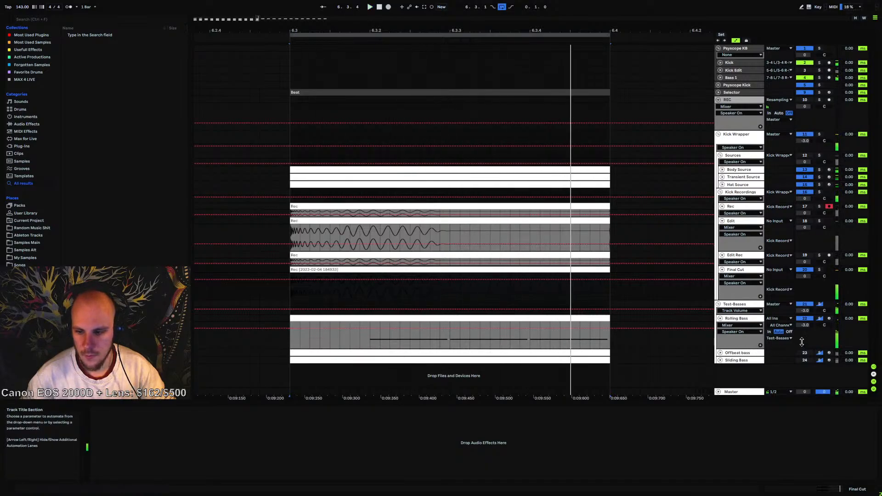
left_click(804, 352)
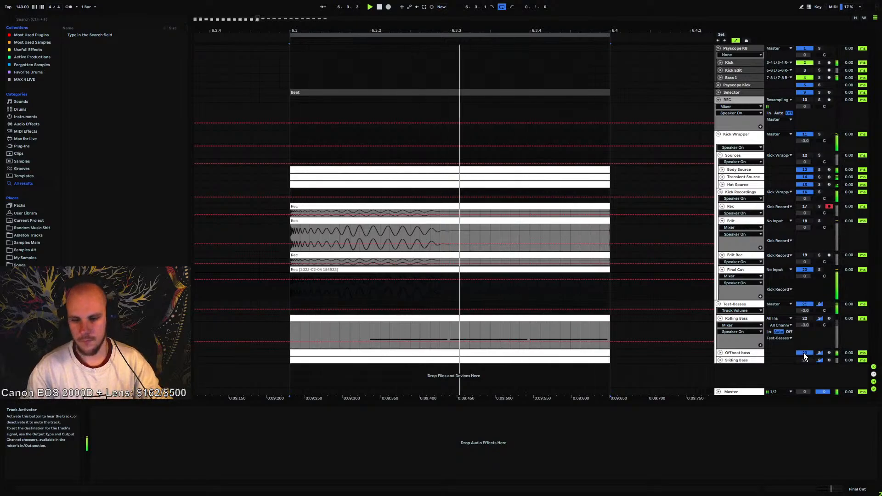
left_click(804, 360)
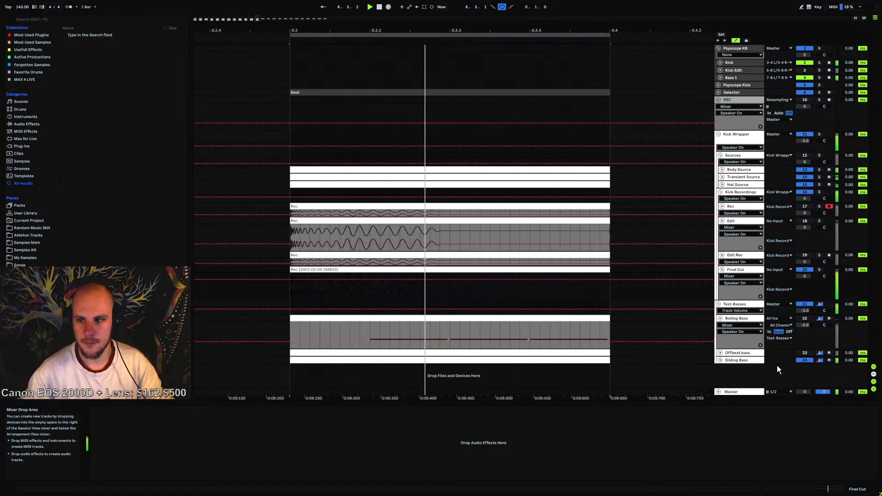
Arm the REC track, record the kick with the sliding bass through resampling and inspect the recorded waveform
left_click(828, 99)
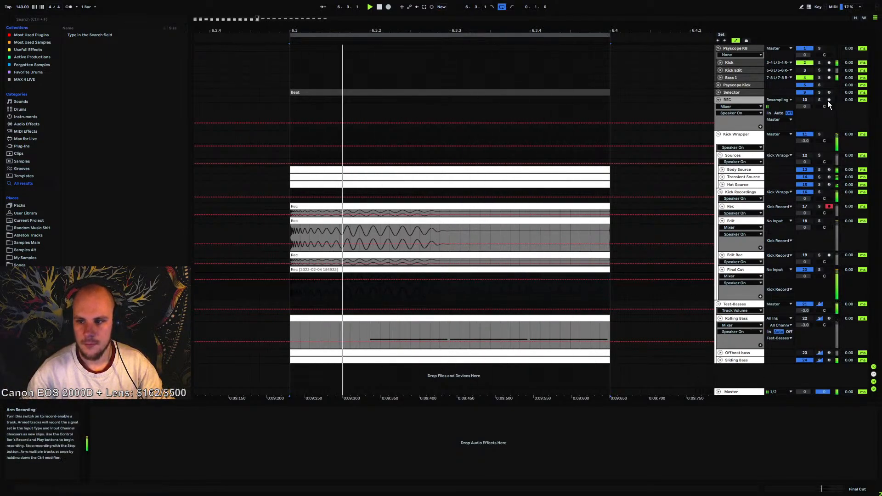
left_click(388, 7)
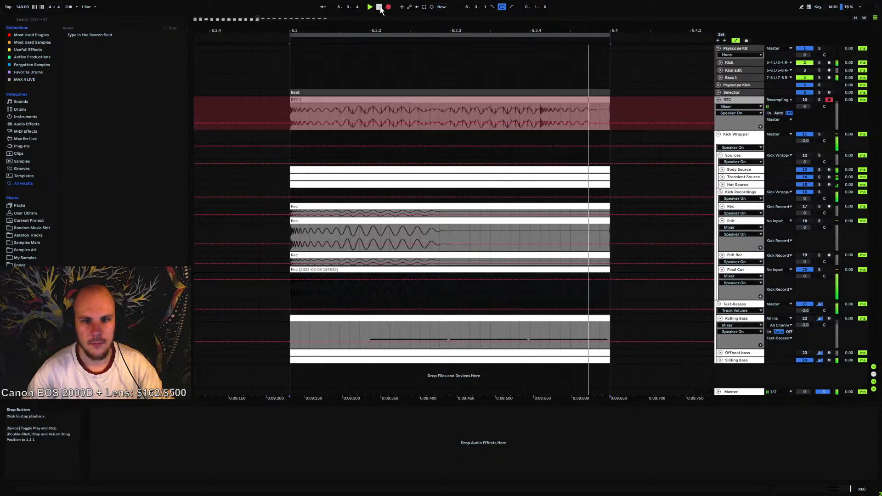
left_click(379, 7)
left_click_drag(445, 99, 295, 100)
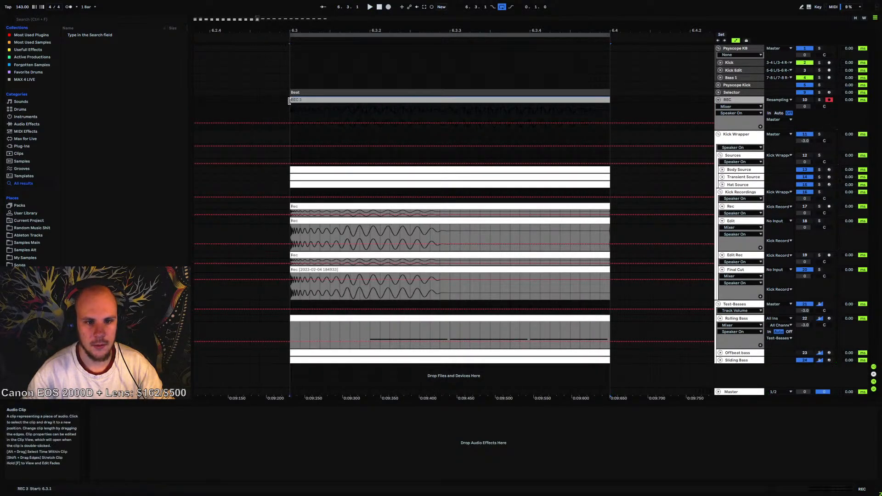
left_click_drag(351, 31, 245, 30)
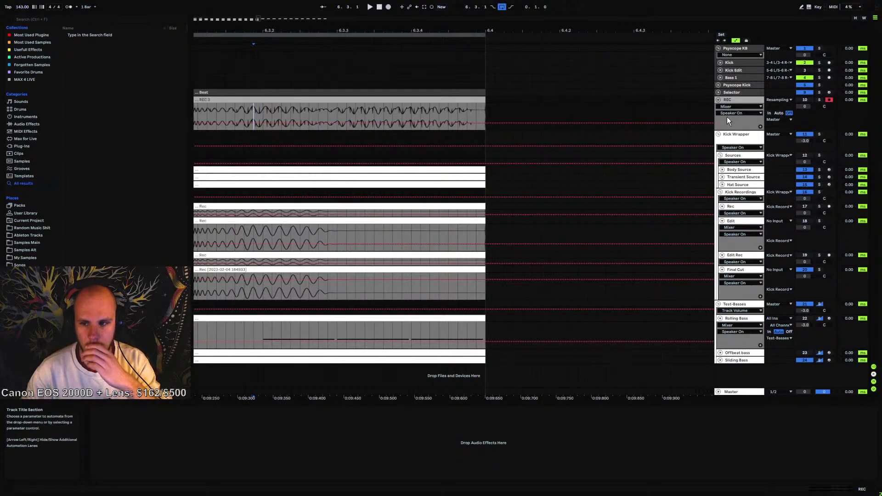
Set the REC track's input to Master, record the kick and bass again from 6.3 and select the REC track
left_click(784, 99)
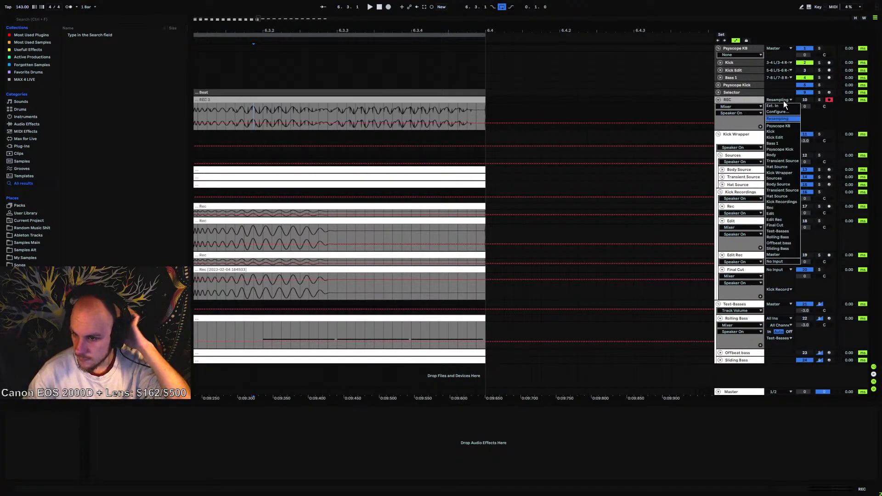
left_click(419, 155)
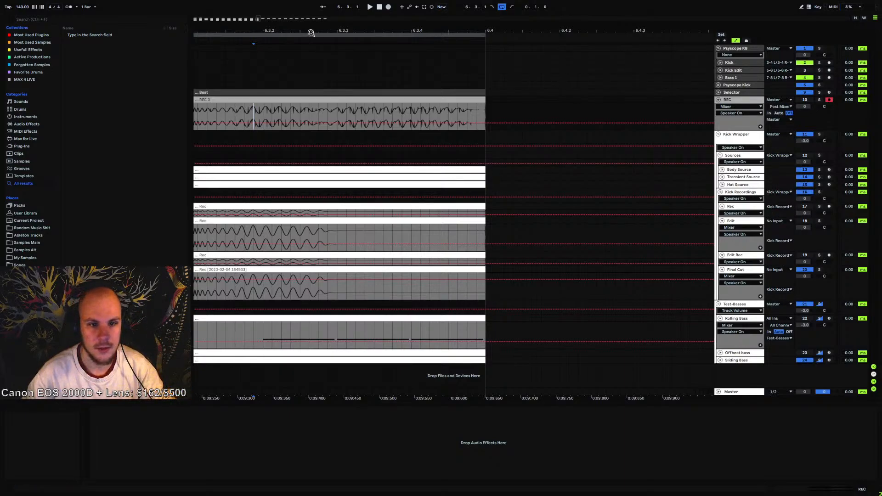
left_click_drag(311, 33, 367, 45)
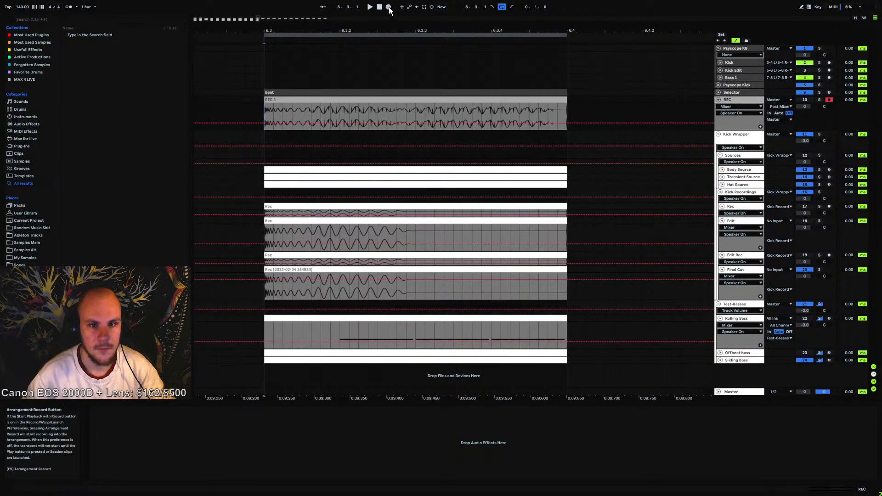
left_click(388, 9)
key("space")
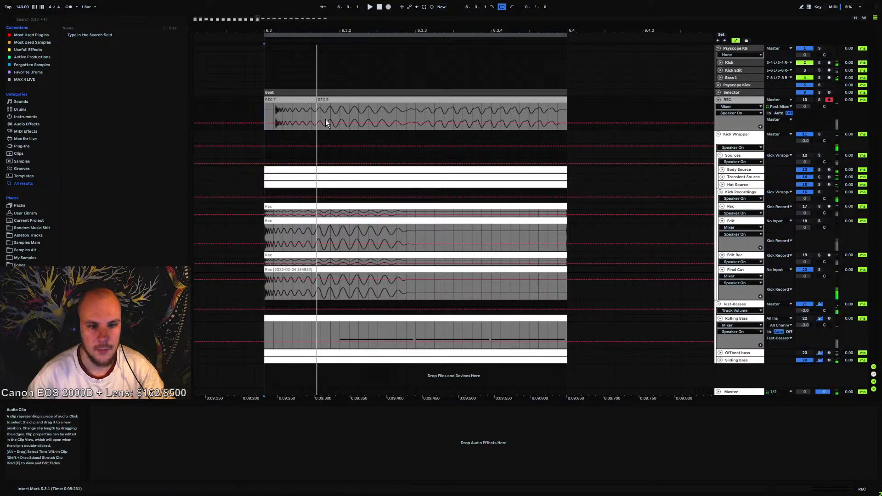
left_click(728, 100)
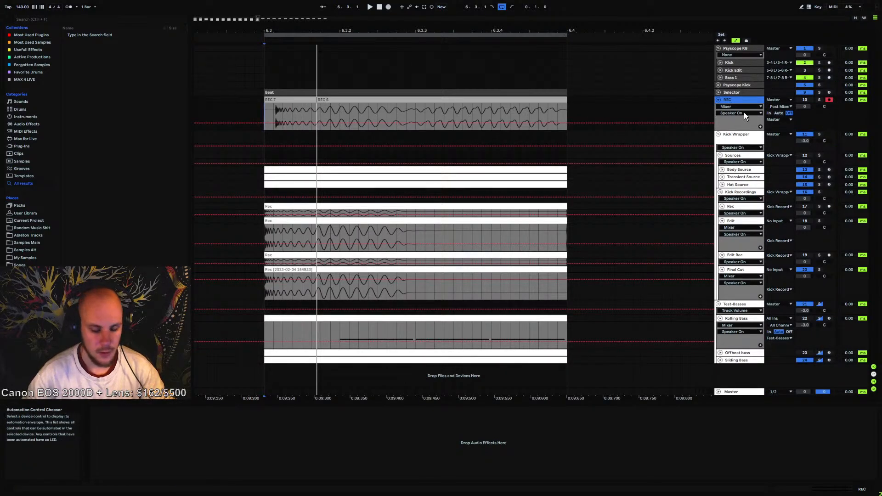
Insert an audio track below REC, name it SUM and fold it
key("ctrl+t")
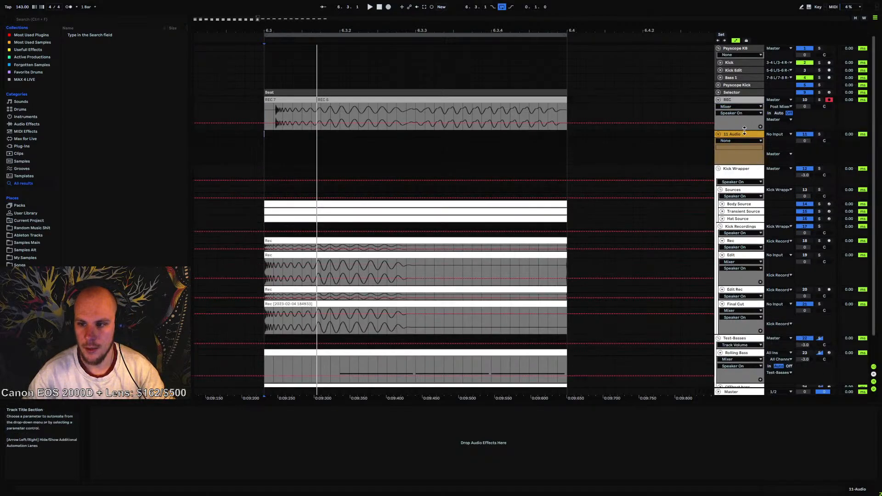
right_click(738, 133)
left_click(751, 164)
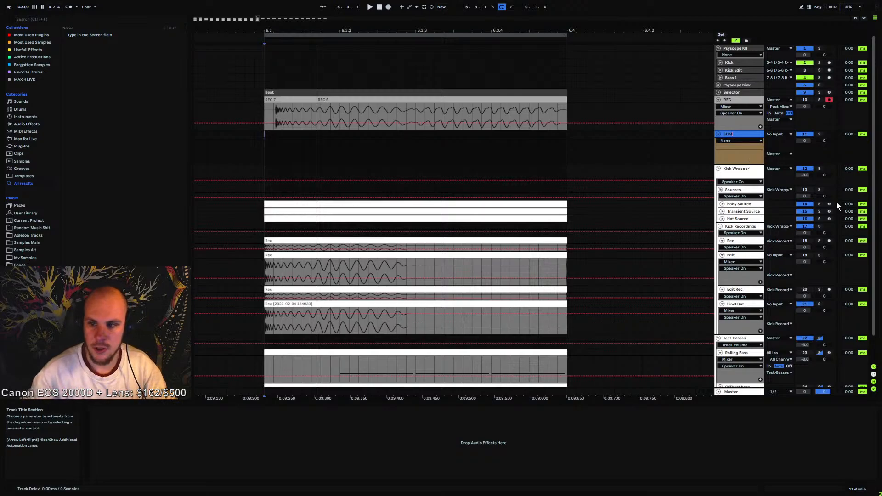
key("Return")
left_click(718, 133)
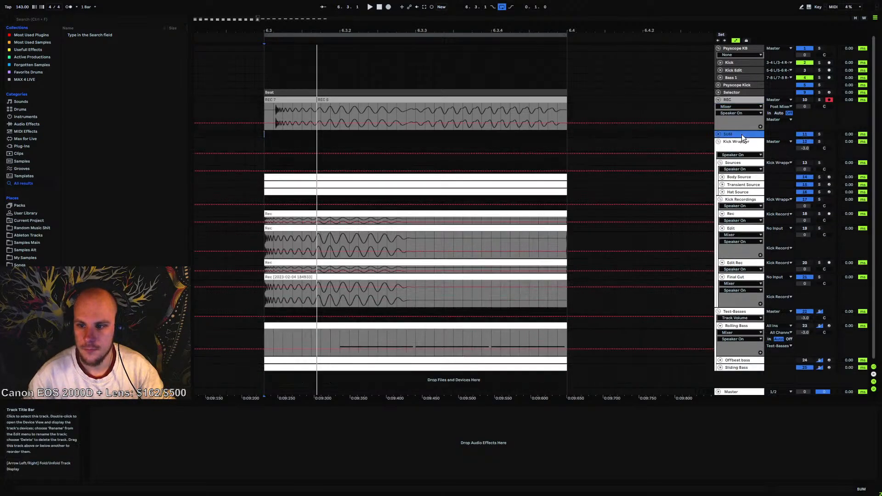
right_click(742, 134)
key("Escape")
Route the outputs of Kick Wrapper and Test-Basses to SUM, and set the REC track's input to SUM
left_click(737, 149)
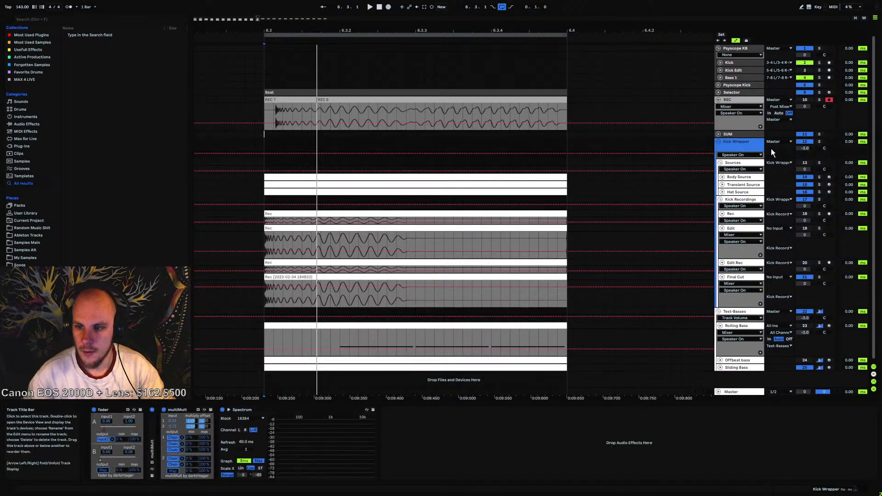
left_click(777, 142)
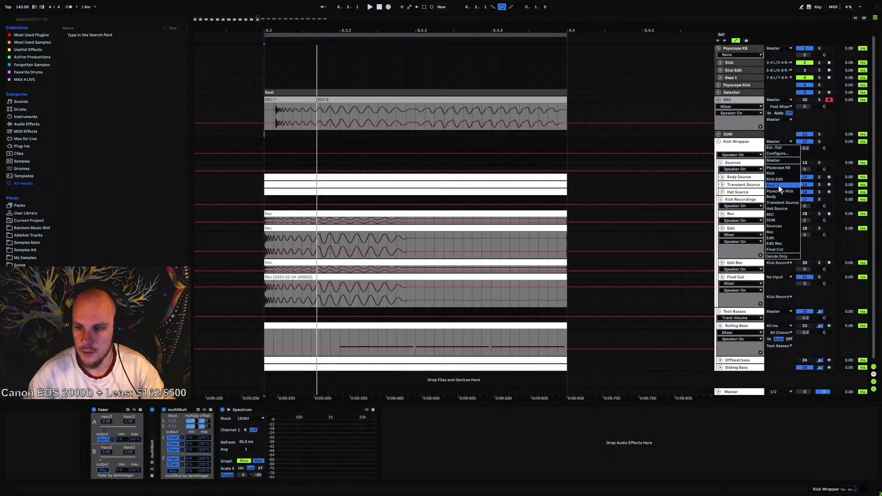
left_click(778, 220)
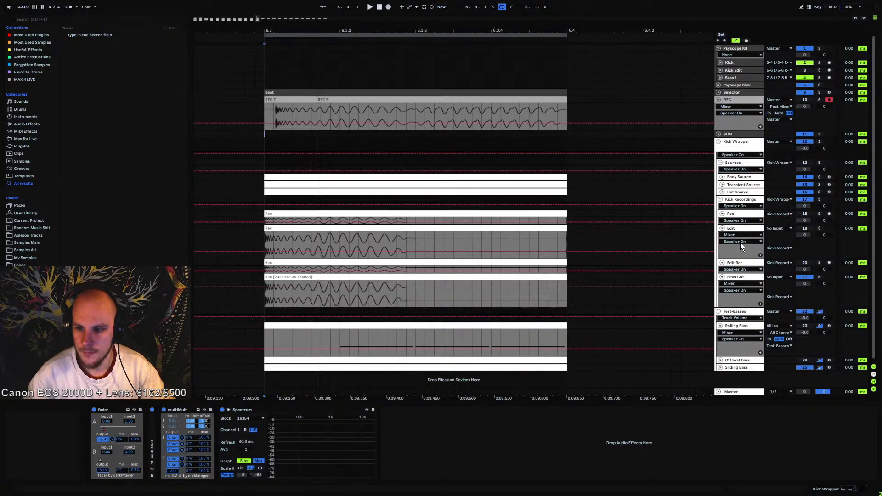
left_click(781, 314)
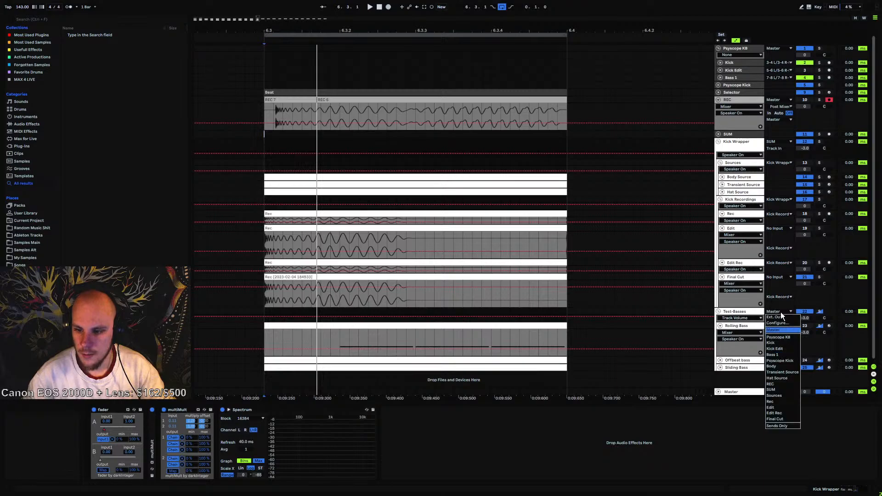
left_click(779, 390)
left_click(781, 99)
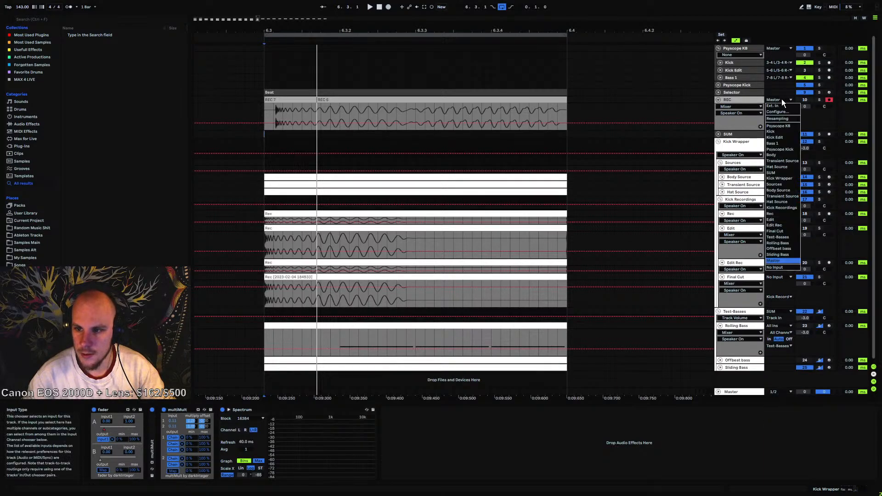
left_click(778, 172)
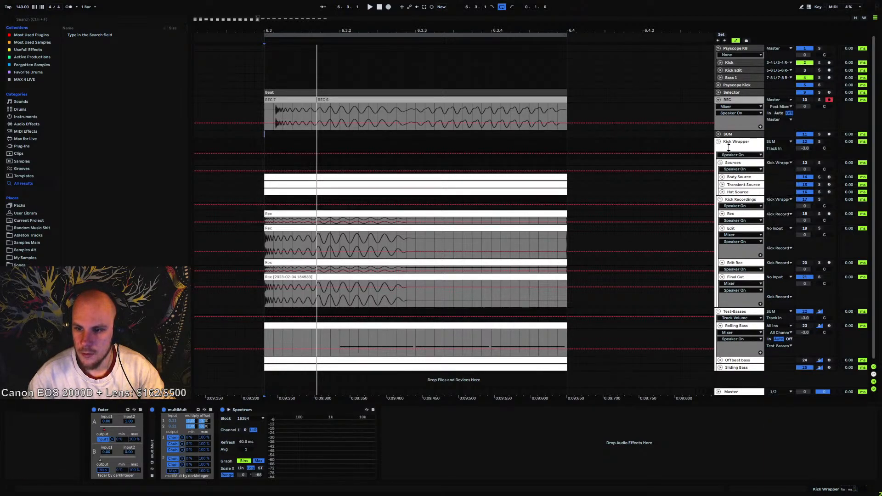
Set SUM's monitoring to In, check its signal during playback and fold the track again
left_click(718, 134)
key("space")
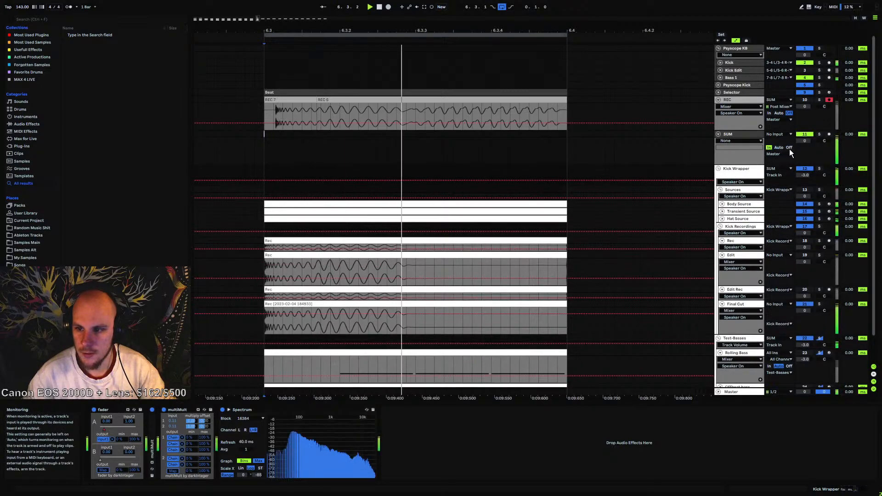
left_click(718, 134)
key("space")
Record the summed kick and sliding bass on REC and extend the full take back to 6.3.1
left_click(268, 115)
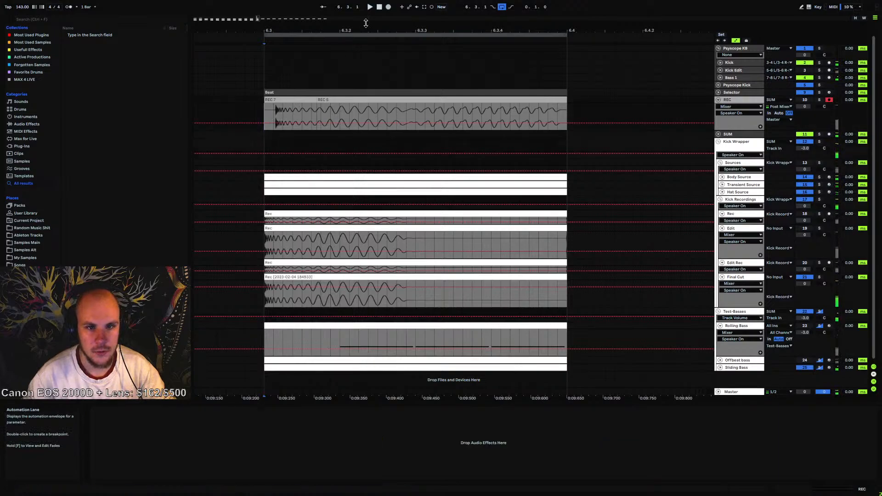
left_click(388, 7)
key("space")
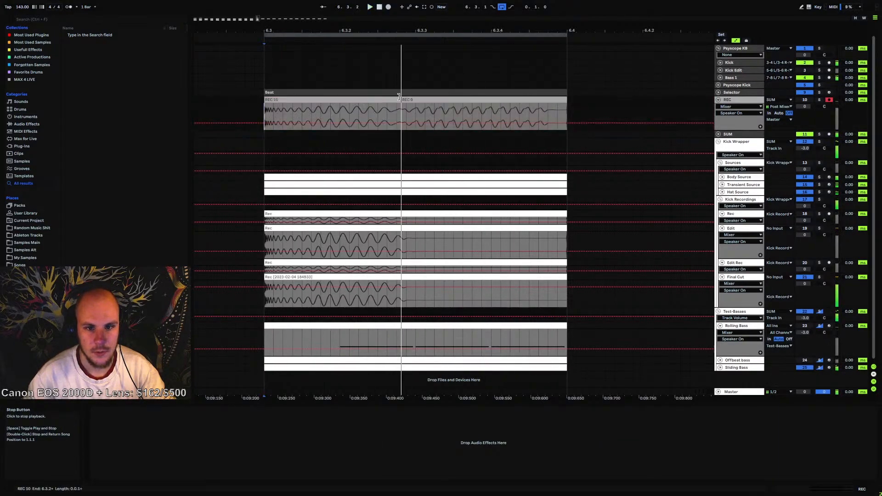
left_click_drag(403, 100, 263, 109)
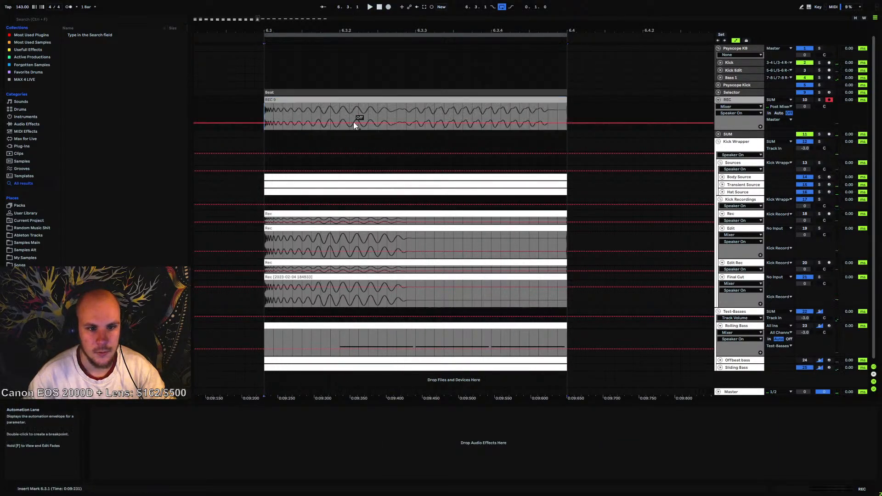
Play the loop and examine the kick-to-bass transition in the recorded waveform between 6.3.2 and 6.3.3
key("space")
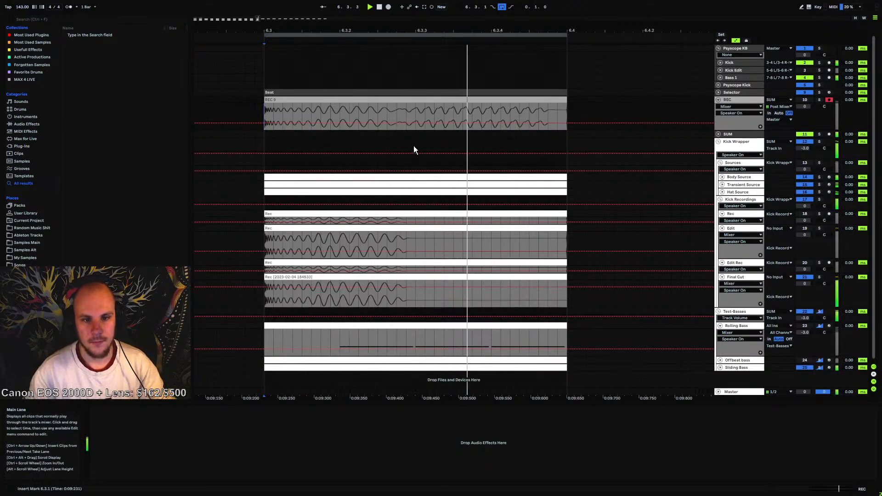
left_click_drag(393, 109, 418, 112)
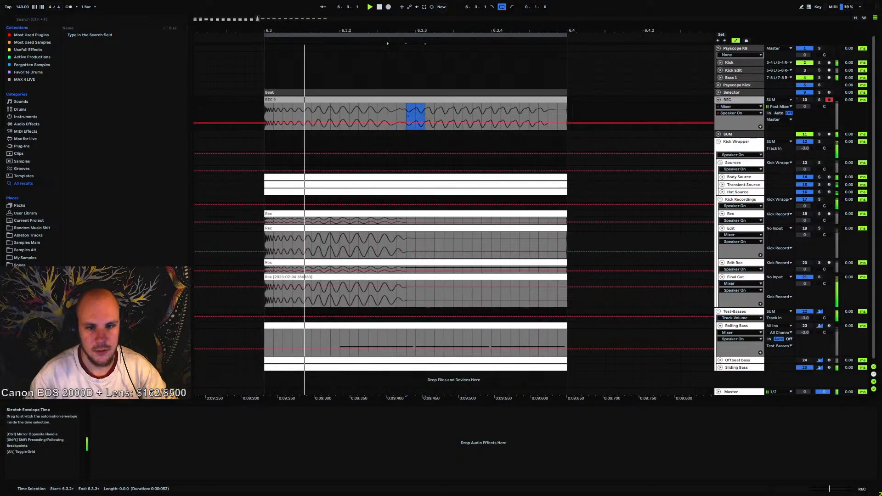
left_click(394, 114)
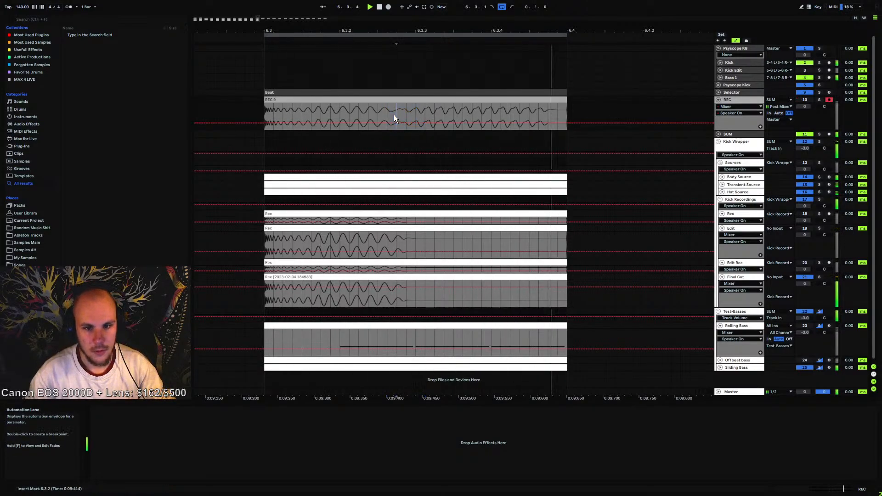
Inspect the Serum patch in the Sliding Bass track's instrument rack and close it
left_click(732, 366)
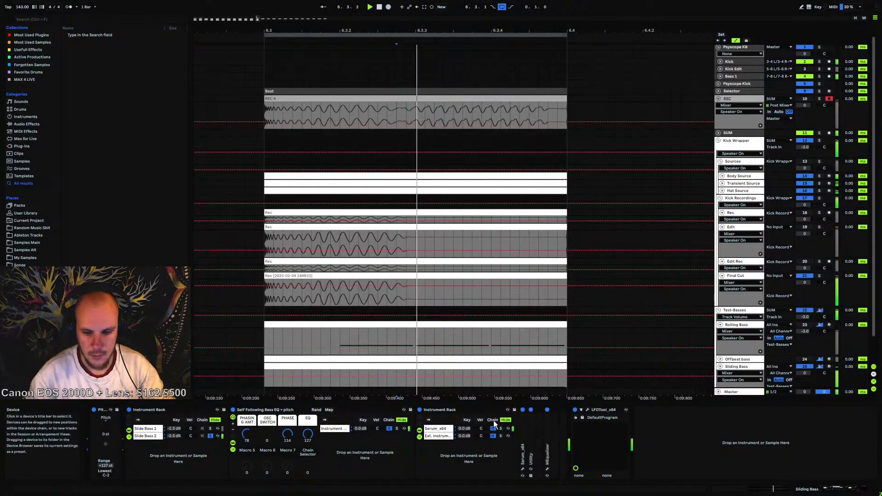
left_click(431, 409)
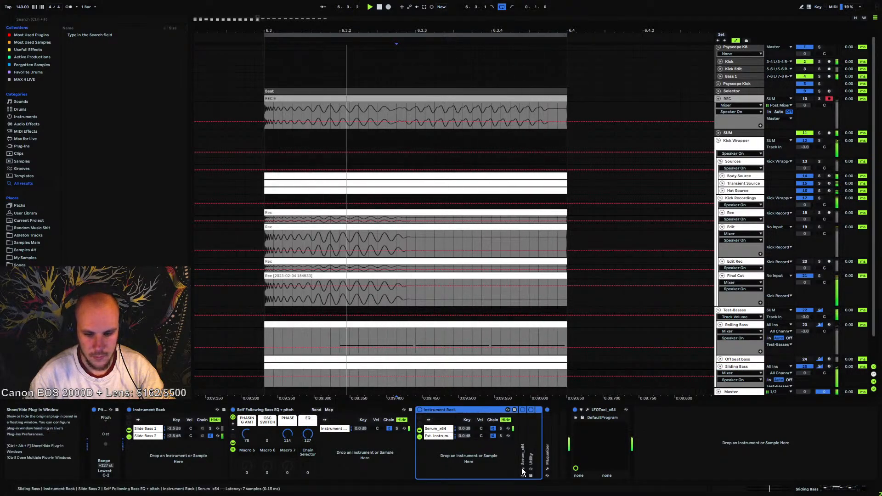
left_click(522, 470)
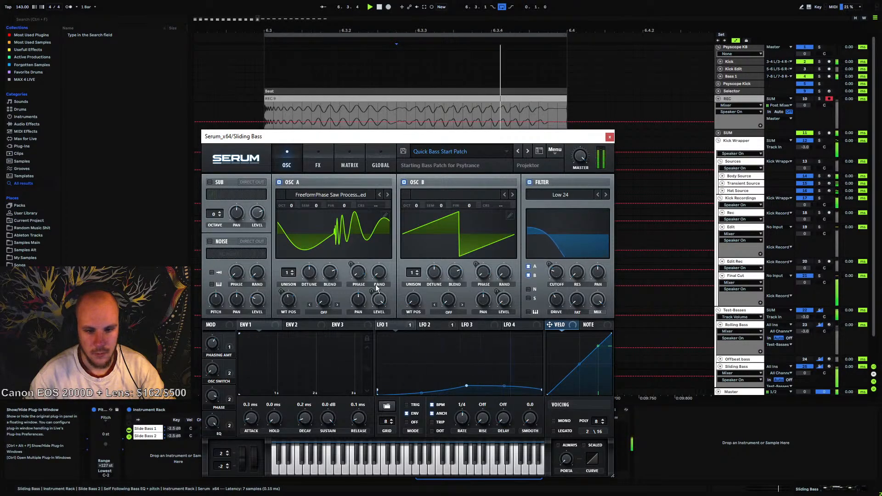
left_click(610, 137)
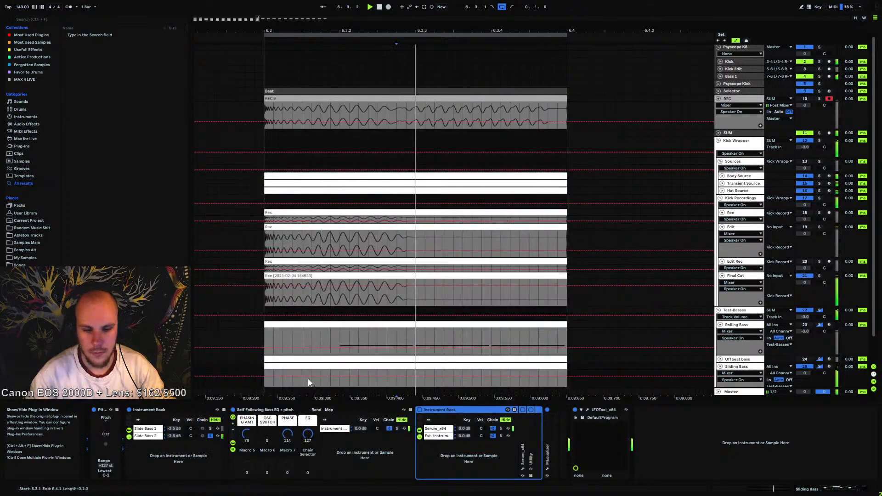
Show the PHASE macro's automation on the Sliding Bass track and add a breakpoint just before 6.3
left_click(287, 433)
scroll(248, 368, "down", 2)
left_click(232, 345)
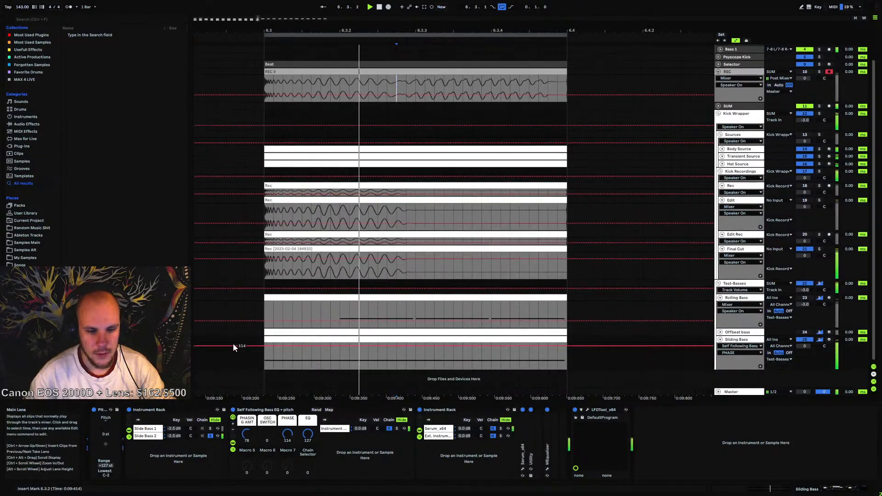
scroll(638, 220, "up", 2)
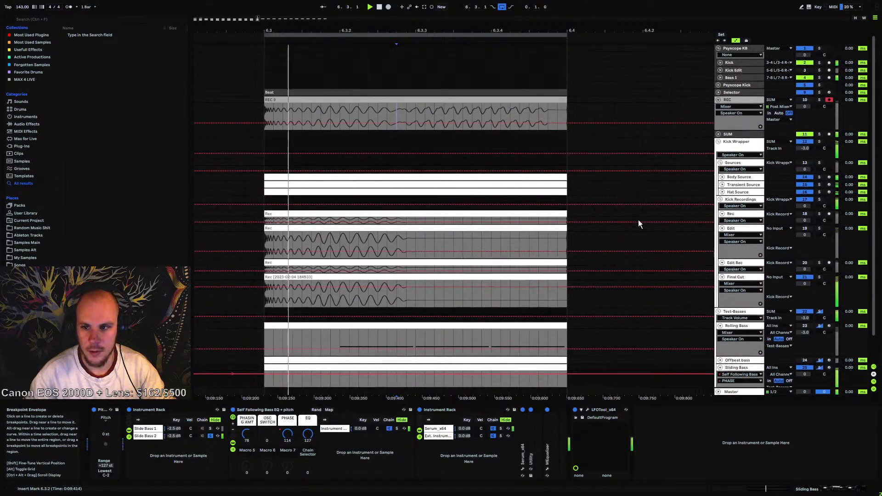
Lower the Sliding Bass PHASE automation to 70 while watching the kick-to-bass transition in Psyscope KB's scope
left_click(741, 48)
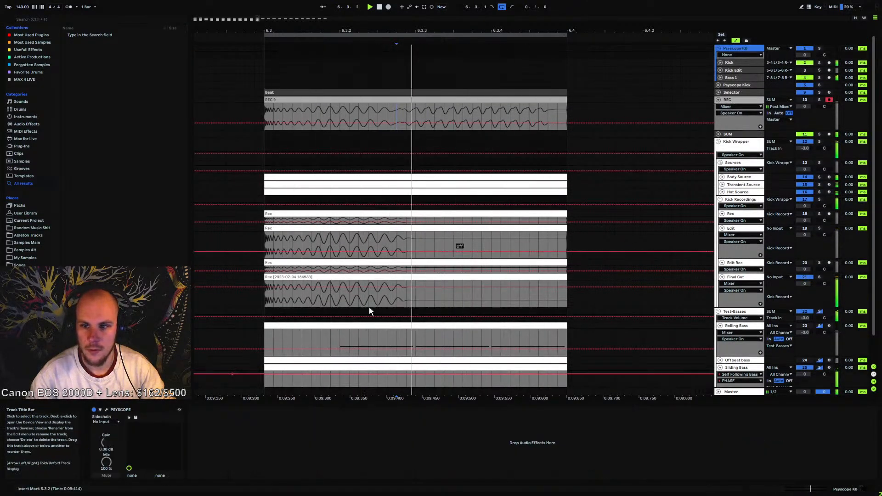
left_click(106, 409)
left_click(303, 125)
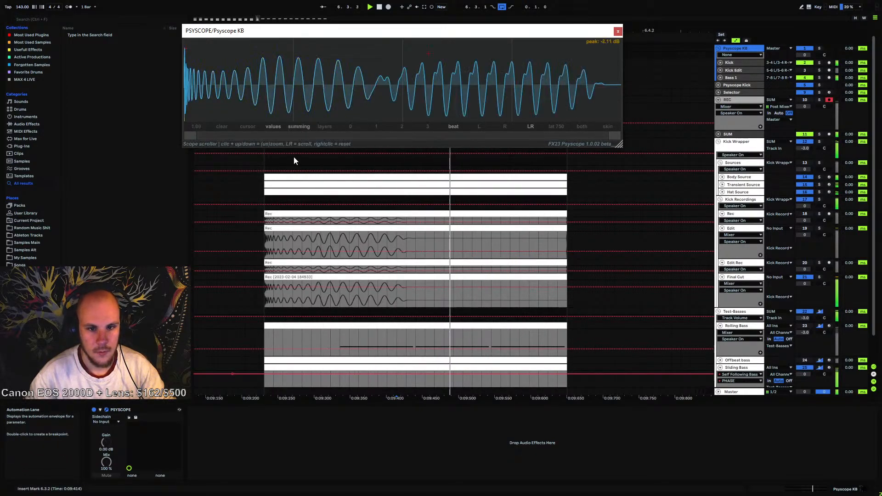
scroll(276, 268, "down", 2)
left_click_drag(244, 348, 244, 355)
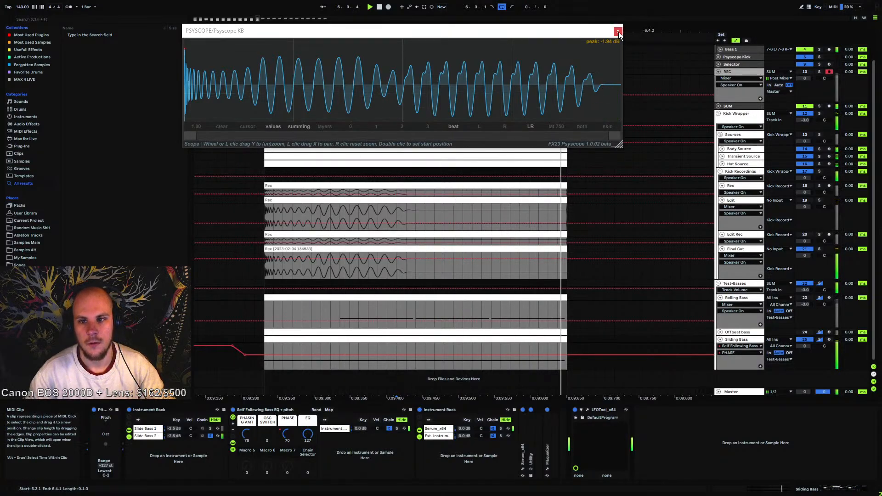
left_click(618, 32)
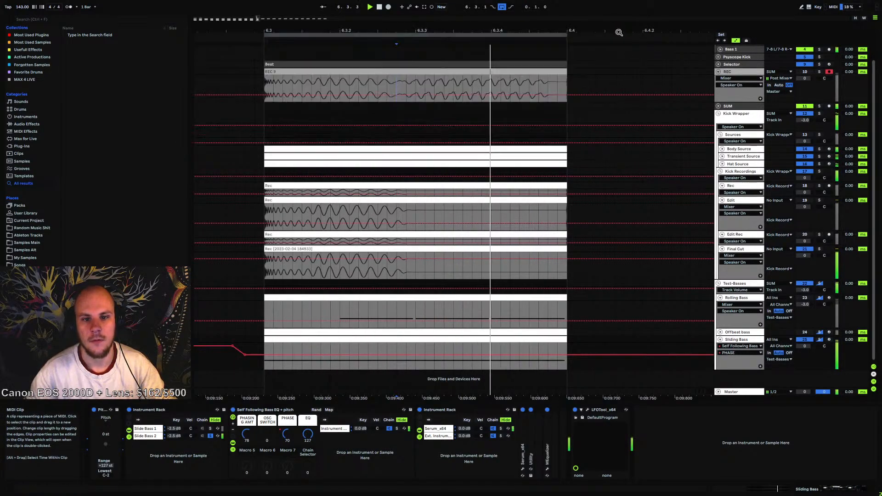
Record the kick with the rephased sliding bass from 6.3.1 on REC and extend the new take over the beat
left_click(331, 44)
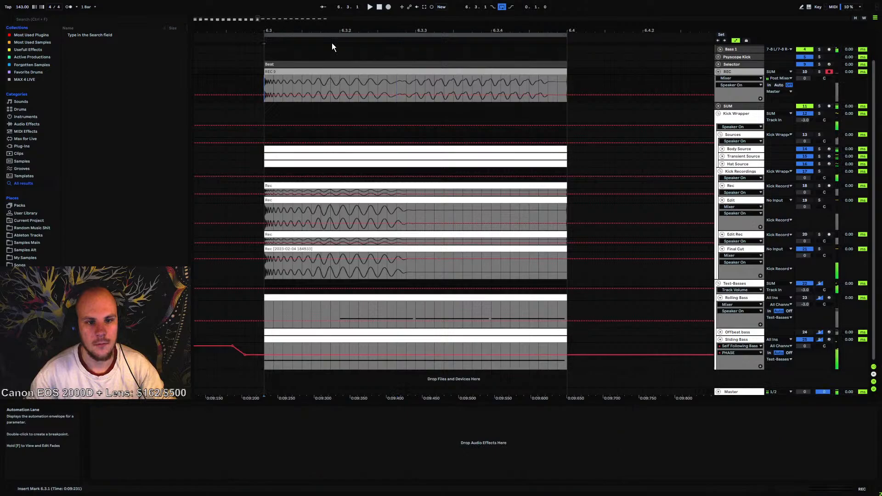
left_click(388, 7)
left_click(379, 7)
left_click_drag(331, 74, 279, 79)
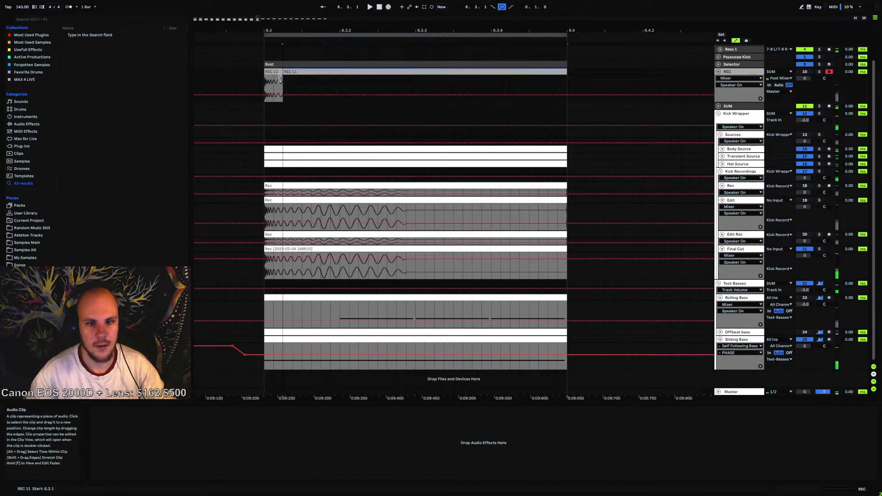
Examine the new REC take's waveform from 6.3.1 to 6.4.1 and select the clip
left_click(266, 83)
left_click_drag(395, 87, 563, 83)
left_click(563, 83)
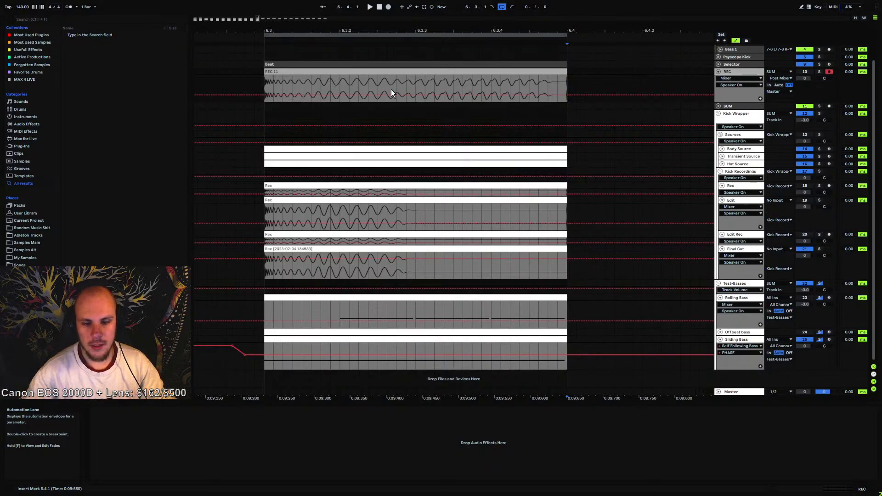
left_click(370, 73)
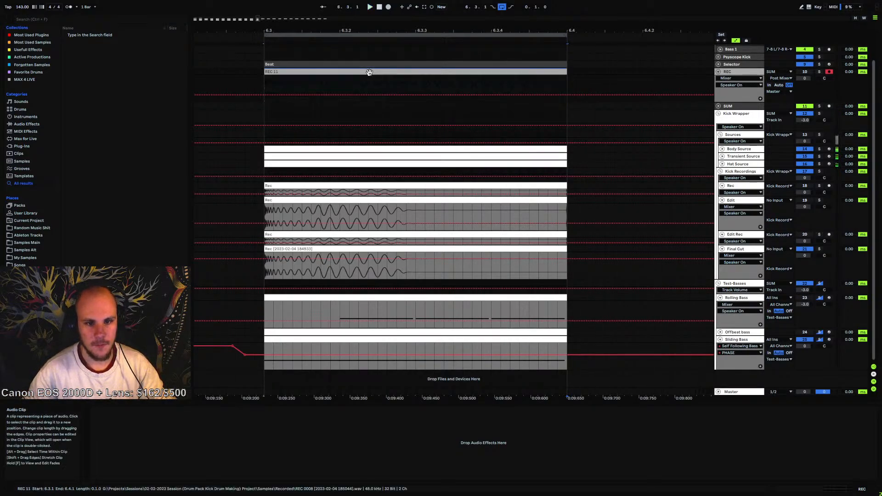
Switch from the sliding bass to the rolling bass and audition it with the kick
key("space")
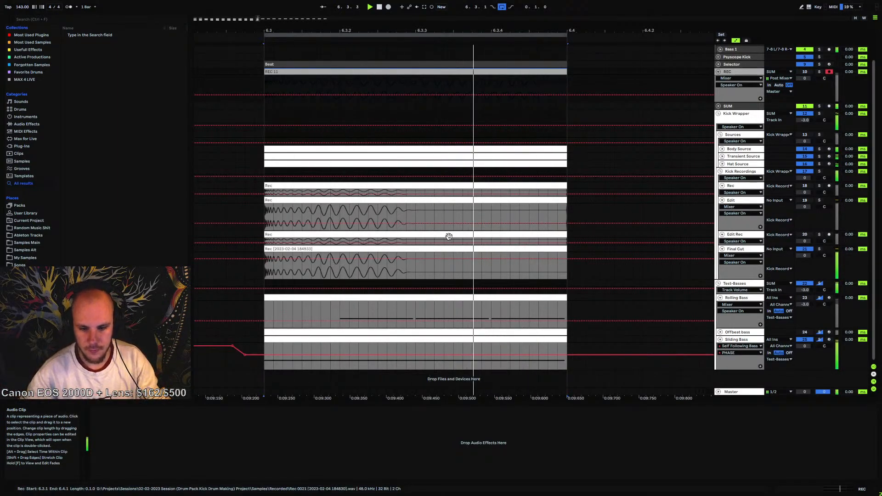
left_click(801, 340)
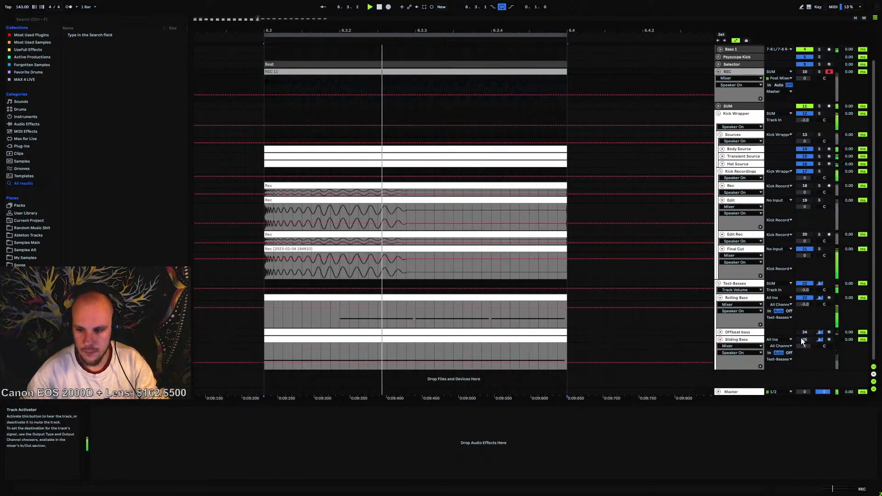
left_click(808, 298)
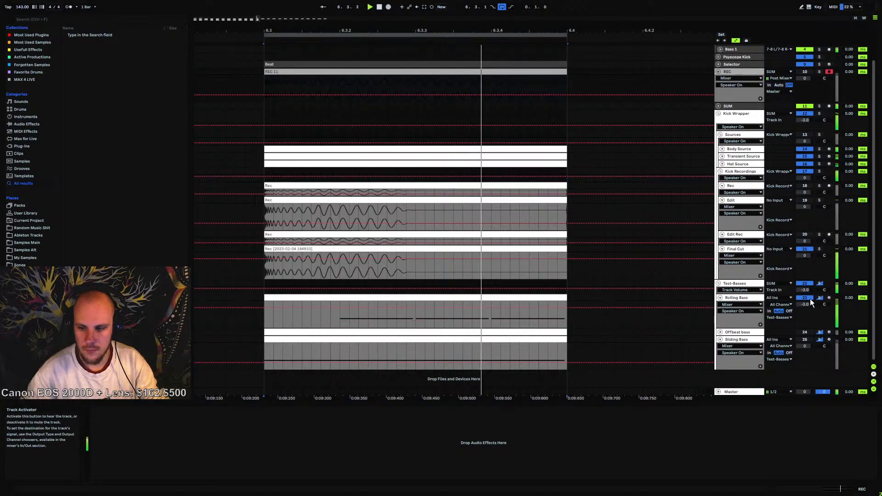
Consolidate the Final Cut kick clip at 6.3.1 and audition it with the rolling bass from the start of the beat
left_click(381, 248)
key("ctrl+j")
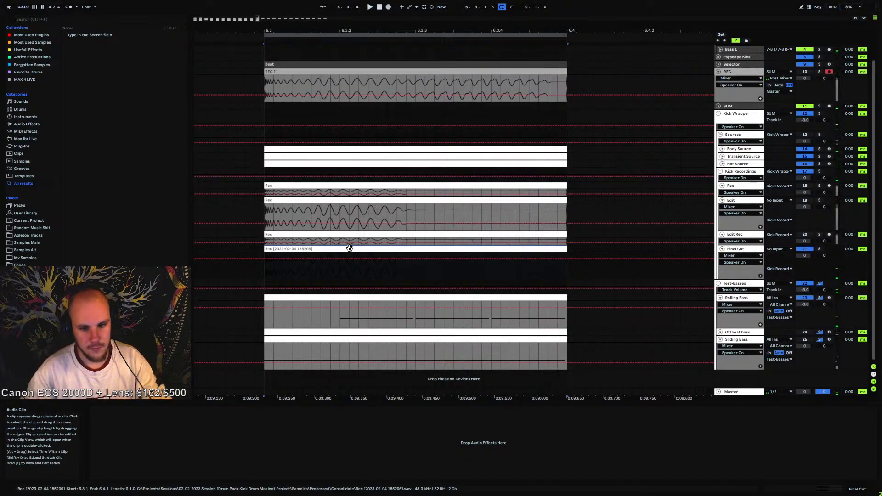
double_click(349, 248)
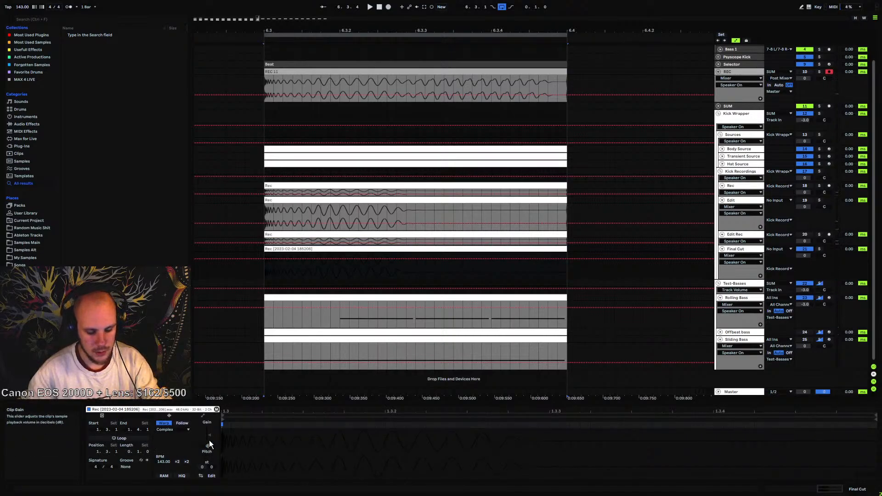
left_click(291, 266)
key("space")
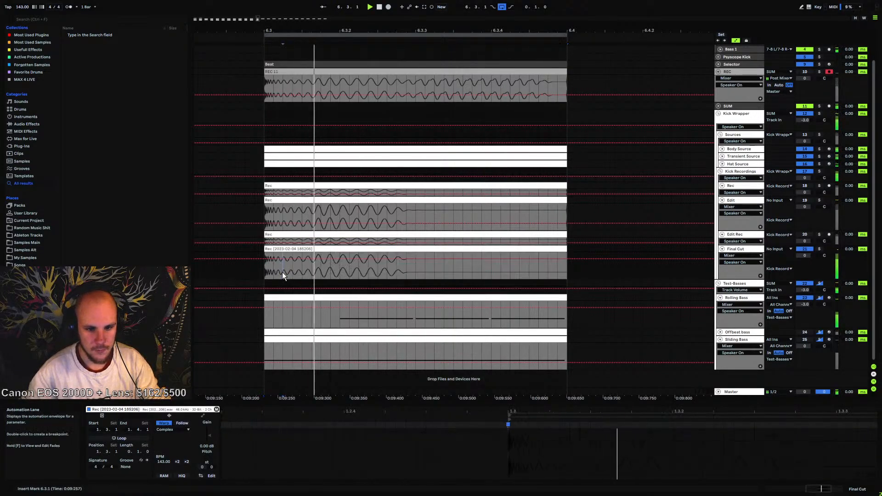
left_click(268, 266)
key("space")
key("space")
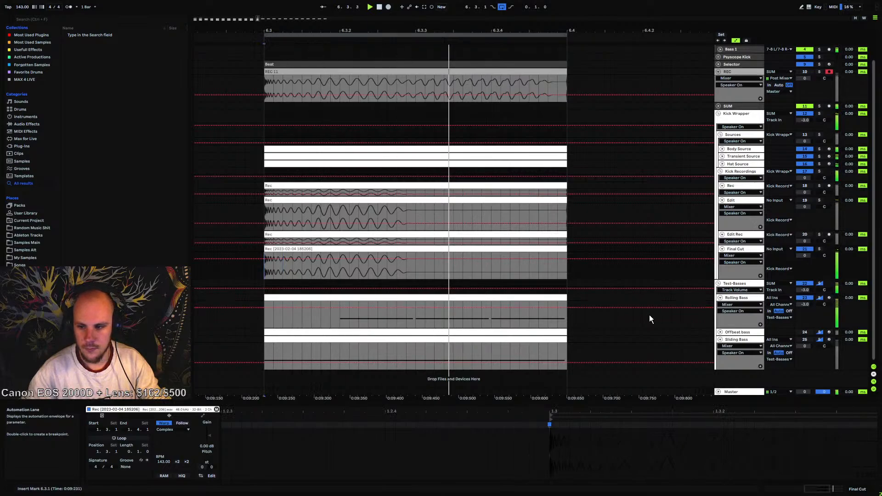
key("space")
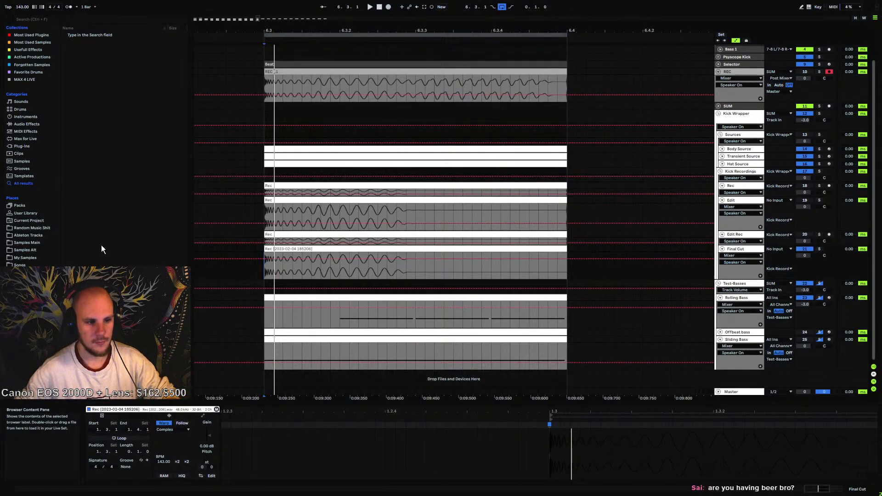
Copy an existing kick's file name from My Samples and export the consolidated Final Cut clip into the 143 BPM folder
left_click(35, 256)
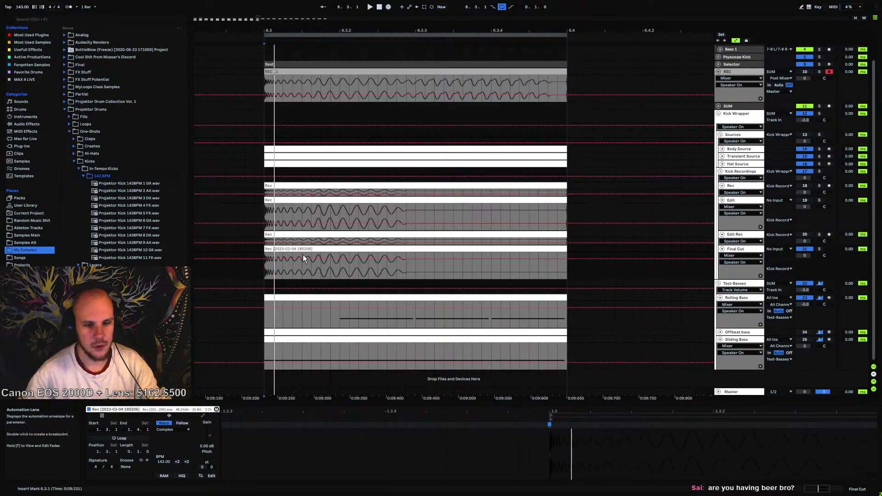
right_click(150, 242)
left_click(172, 253)
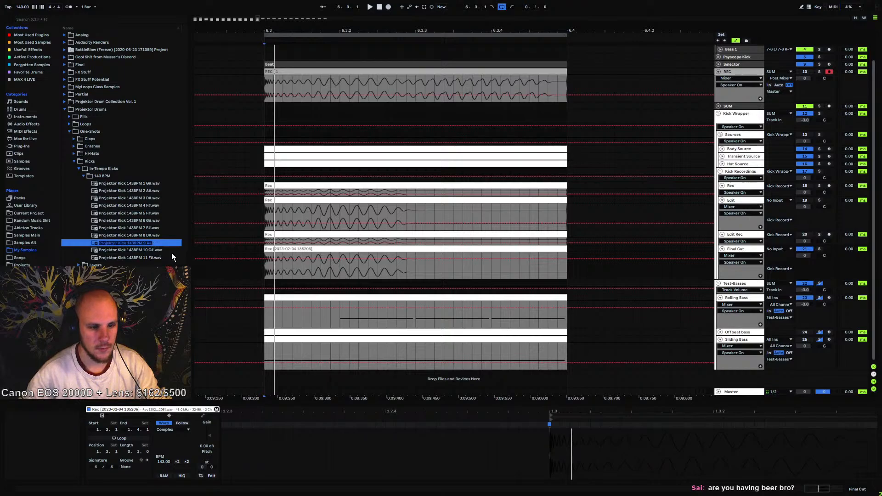
left_click_drag(277, 261, 187, 249)
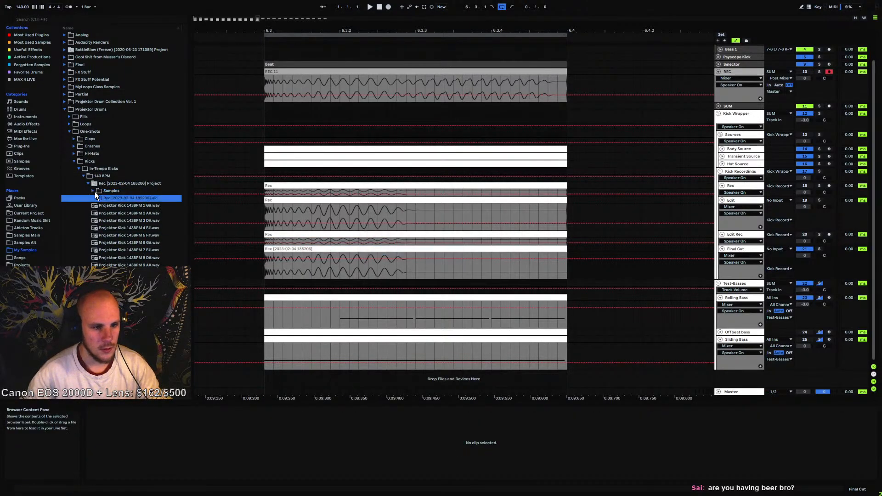
Rename the exported wav in the Consolidate folder as "Projektor Kick 143BPM 12 A#"
right_click(121, 214)
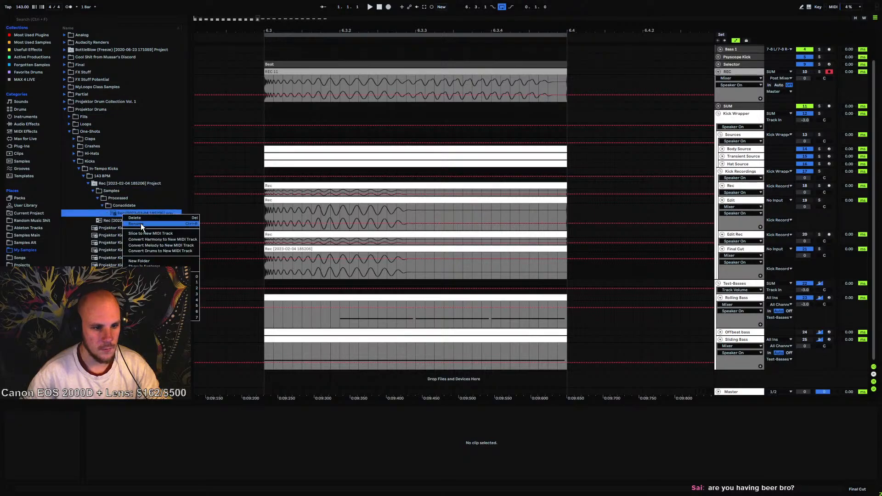
left_click(140, 224)
type("Projektor Kick 143BPM 9 A#")
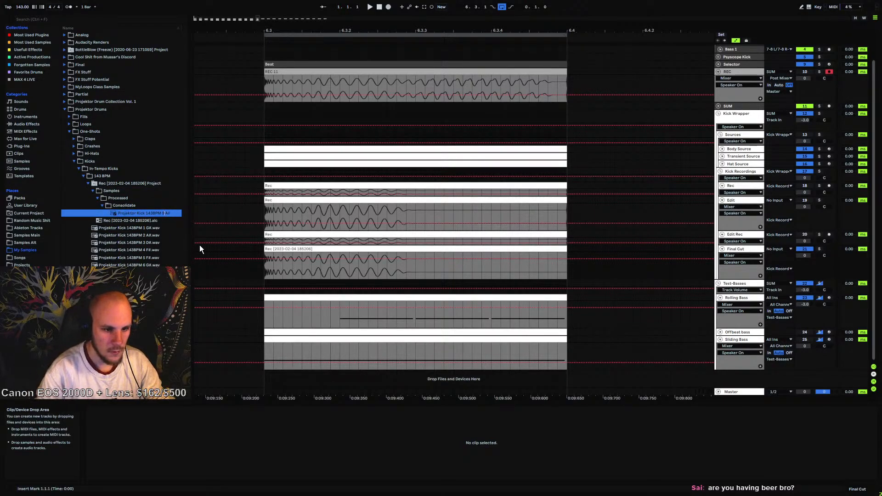
key("BackSpace")
type("12")
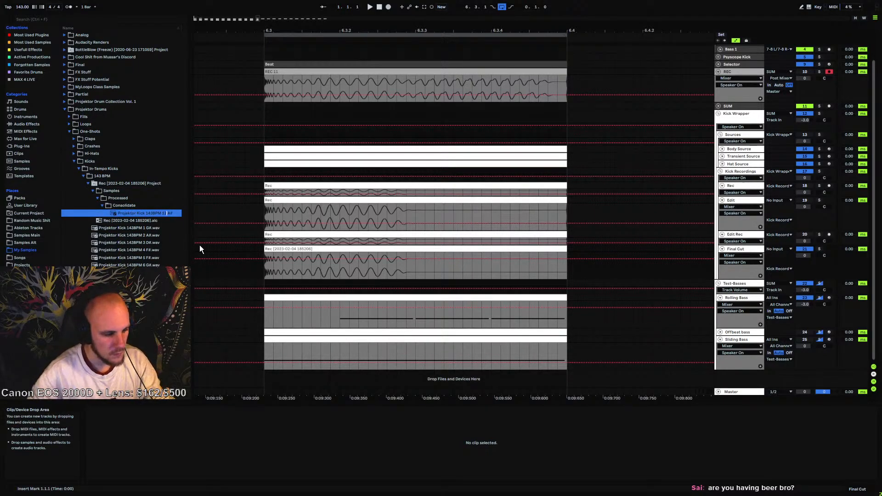
left_click(234, 269)
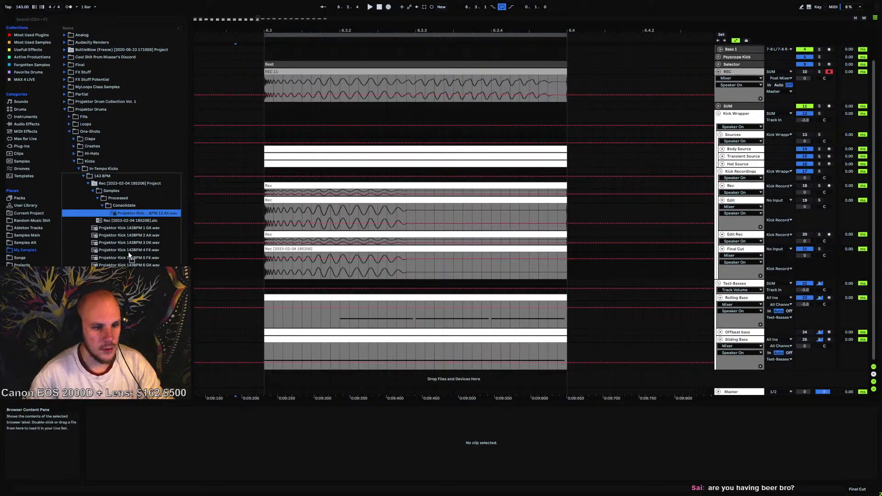
Move the renamed kick sample into the 143 BPM folder and delete the leftover Rec project folder
left_click_drag(128, 251, 128, 251)
left_click(129, 185)
key("Delete")
key("Return")
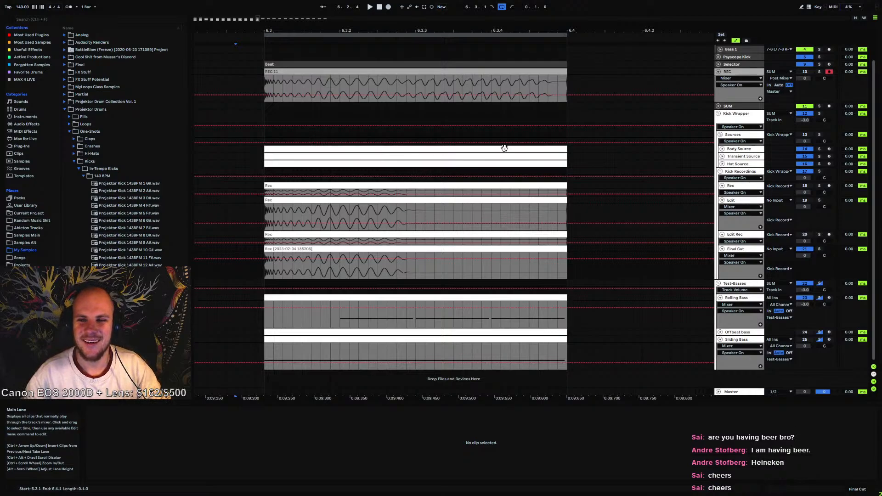
Move the SUM track to the head of the track list, above Psyscope KB
scroll(680, 152, "up", 2)
left_click(717, 100)
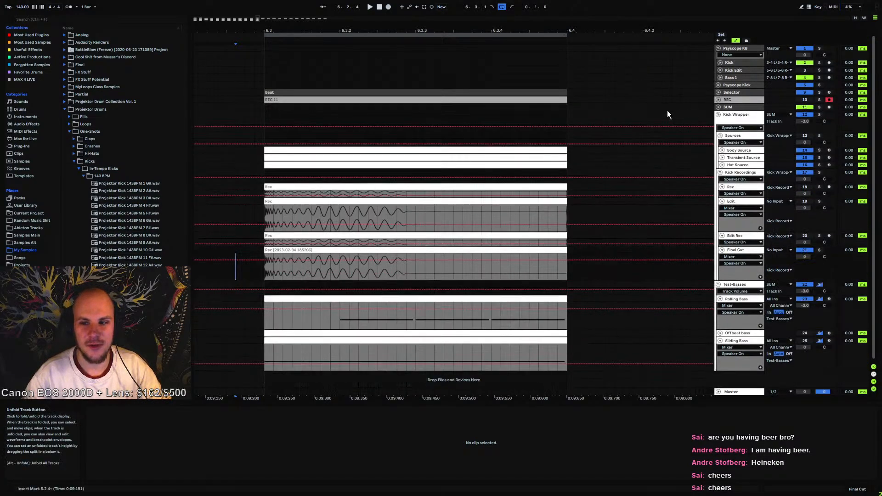
left_click(717, 100)
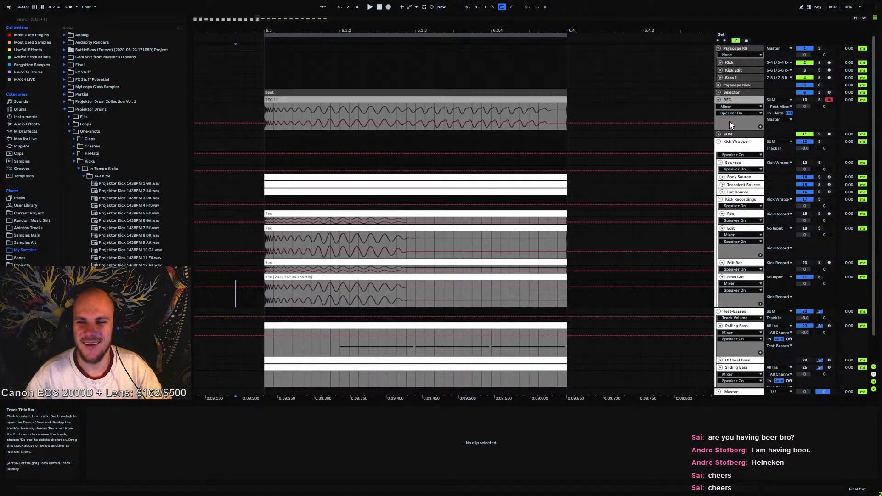
left_click(731, 133)
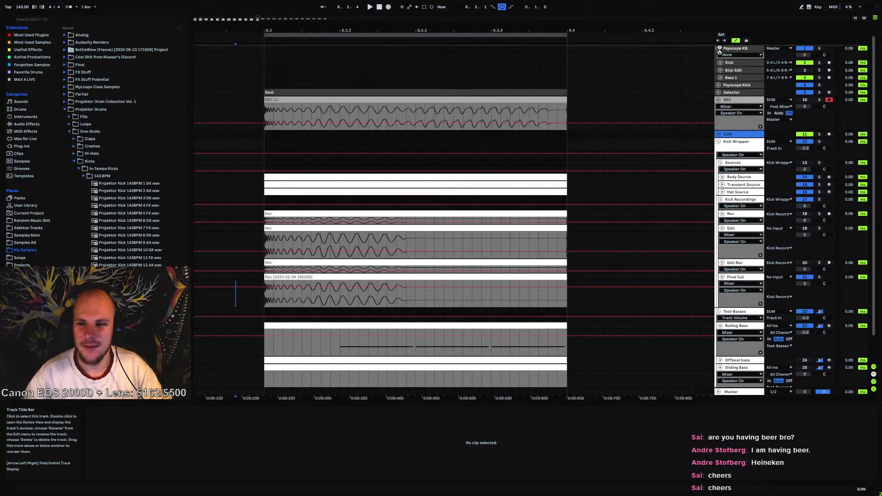
scroll(583, 147, "down", 2)
scroll(581, 148, "up", 2)
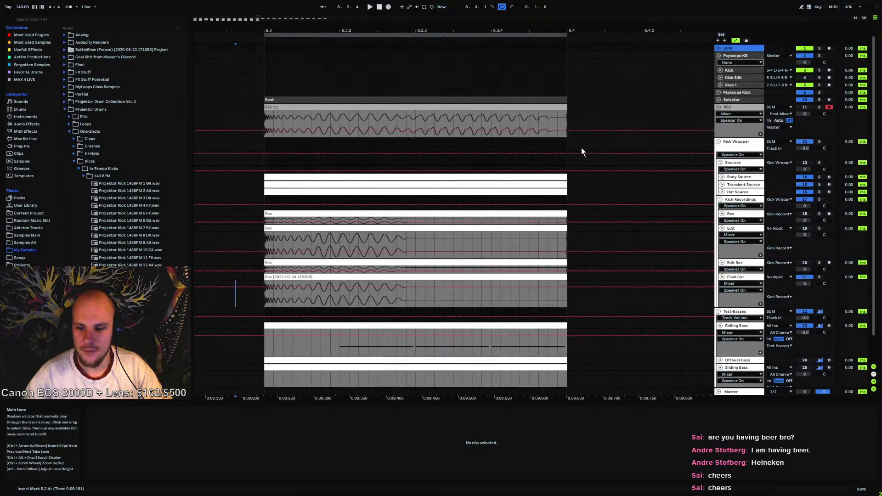
Fold the Sliding Bass and Rolling Bass tracks in the Test-Basses group
scroll(581, 147, "down", 2)
left_click(717, 338)
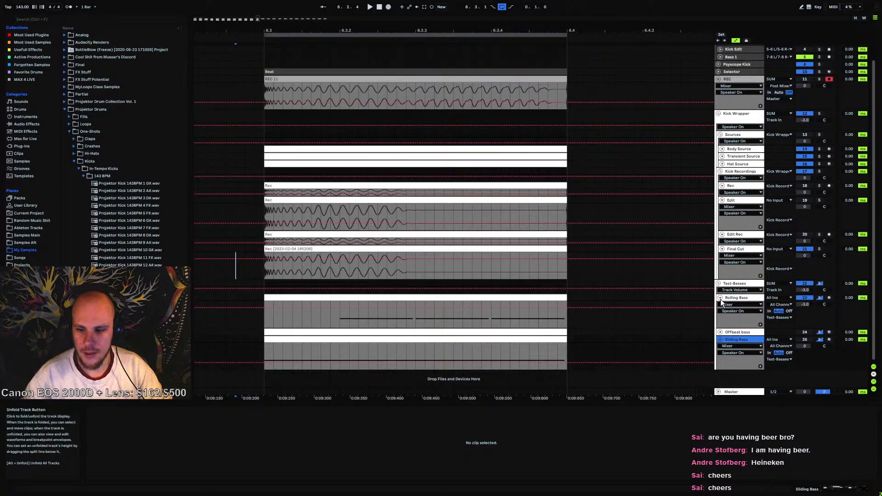
left_click(720, 298)
left_click(720, 313)
Record the kick with the rolling bass on REC from 6.3.1 and keep one take covering the full beat
key("space")
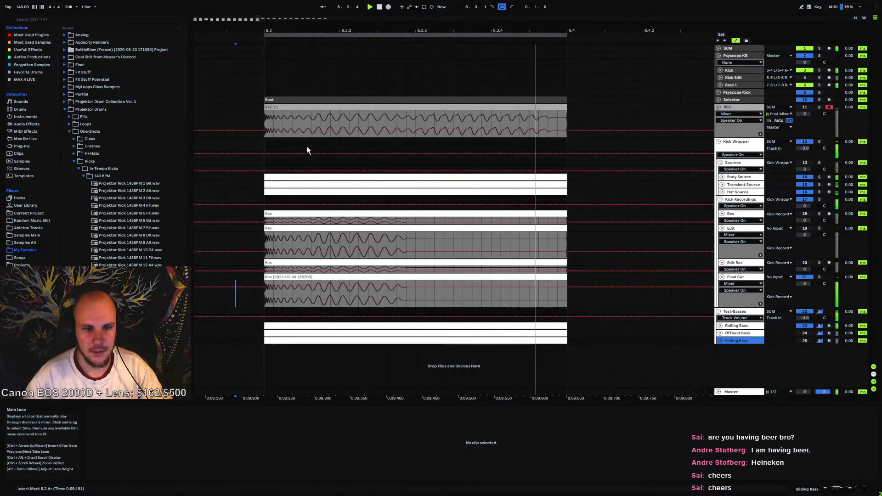
left_click_drag(336, 32, 388, 70)
key("space")
left_click(390, 117)
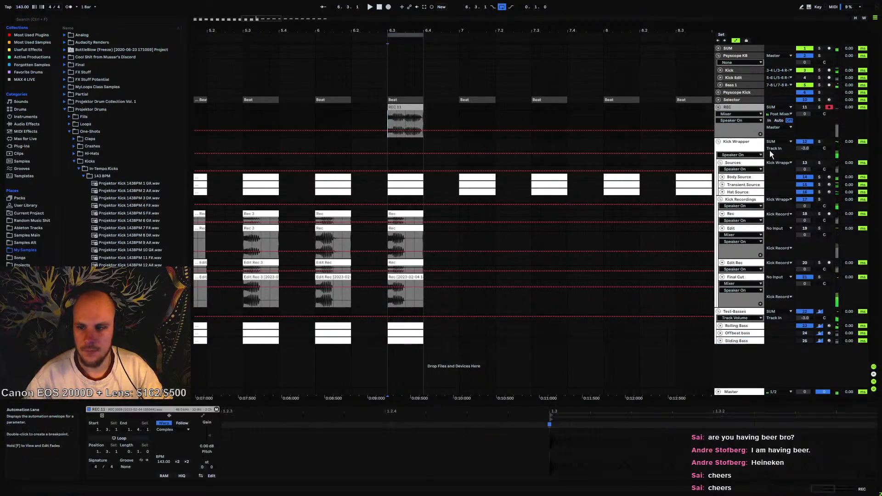
left_click(388, 7)
key("space")
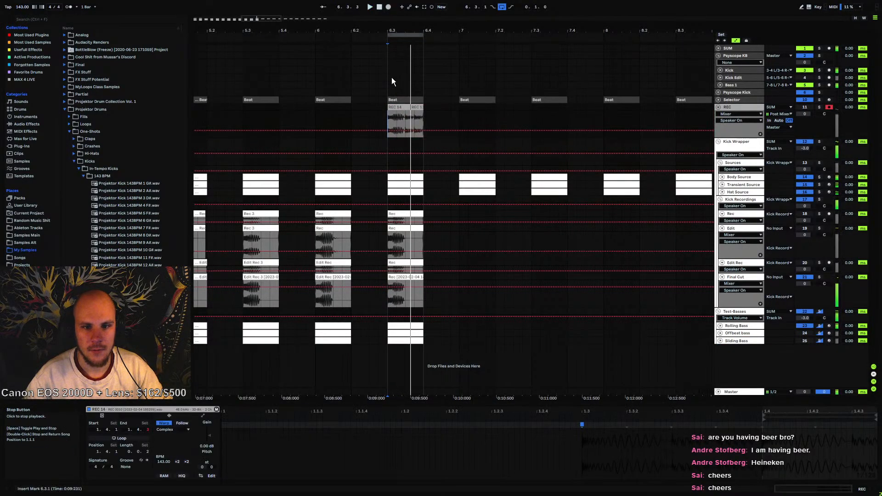
key("ctrl+z")
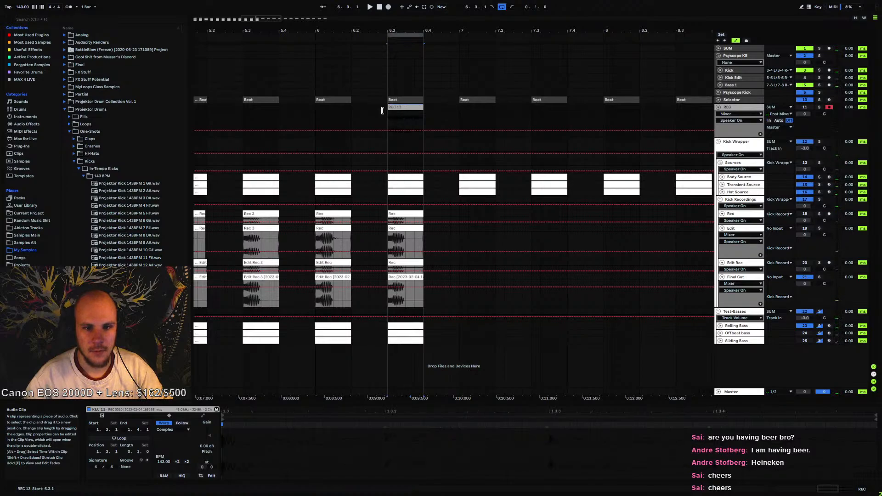
Examine the REC take's waveform around 6.3.2, where the kick passes into the rolling bass, while playing it
key("z")
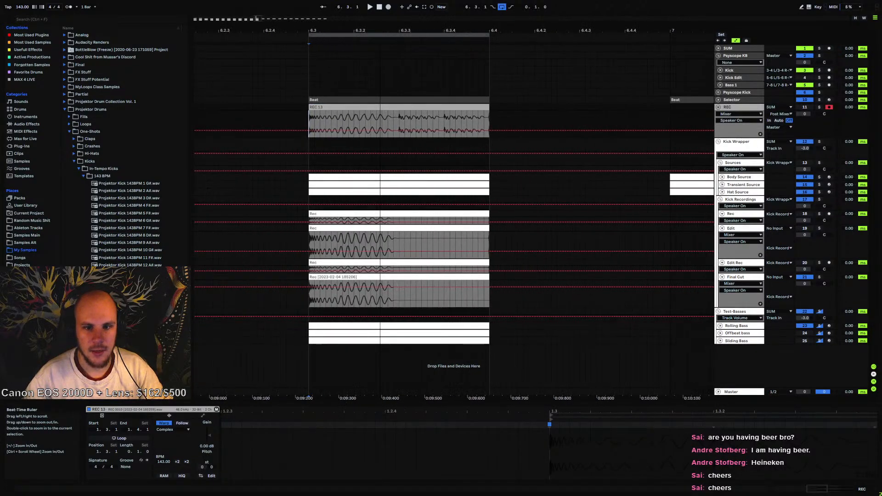
key("space")
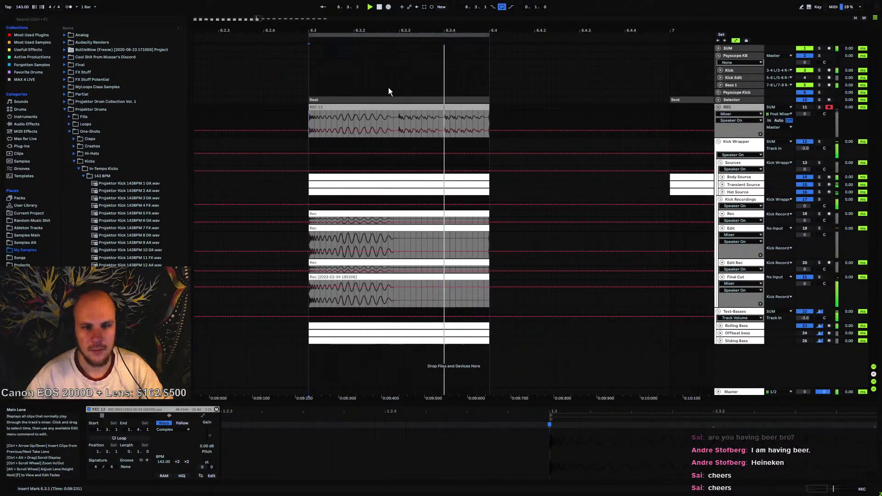
left_click_drag(348, 119, 387, 121)
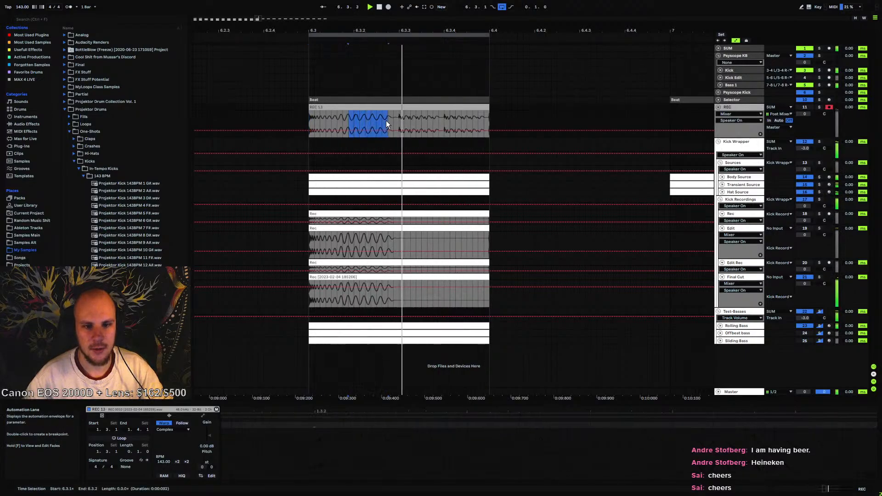
left_click(388, 122)
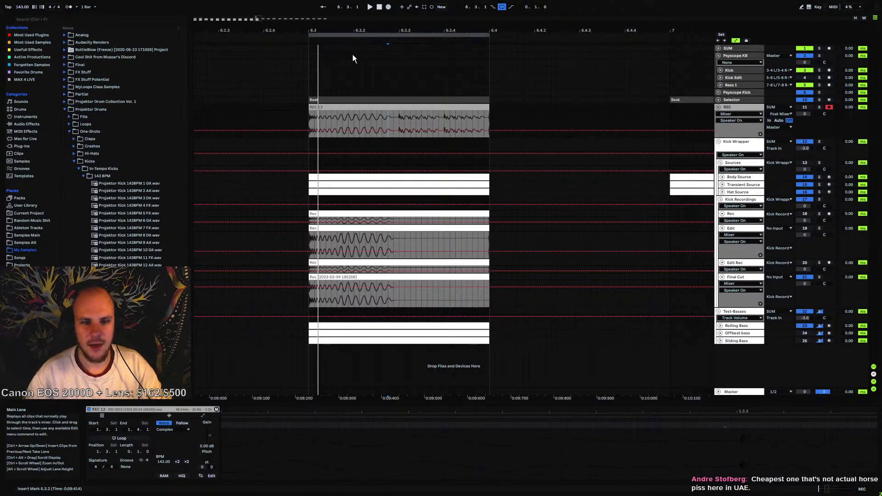
Show the Kick Wrapper's faderA automation and re-enable the automation overridden by touching the fader
left_click_drag(351, 28, 323, 30)
left_click(734, 148)
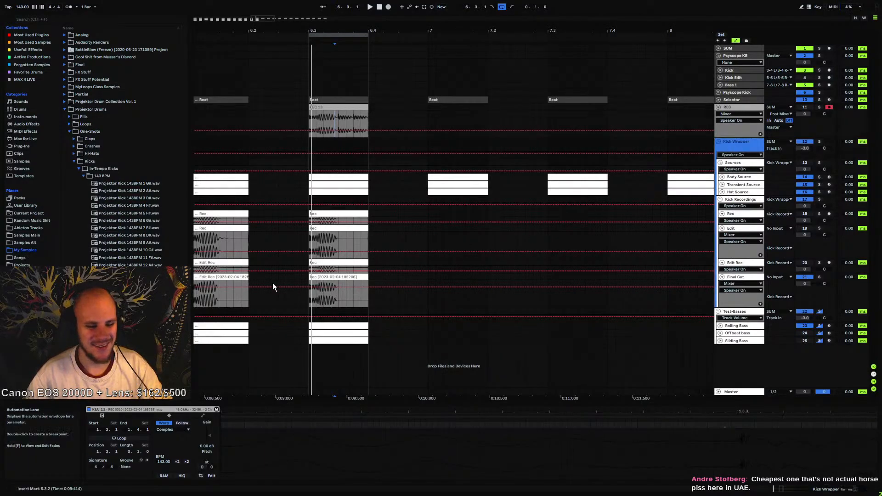
key("shift+Tab")
left_click_drag(105, 428, 128, 428)
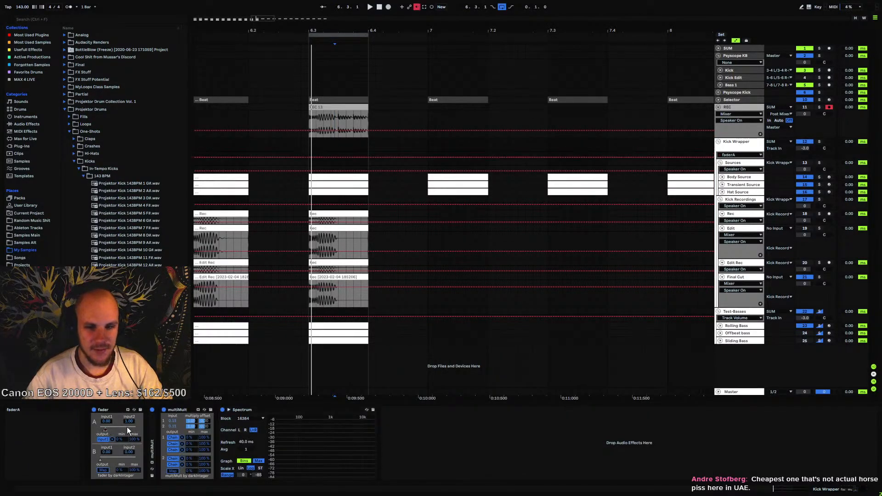
left_click(417, 8)
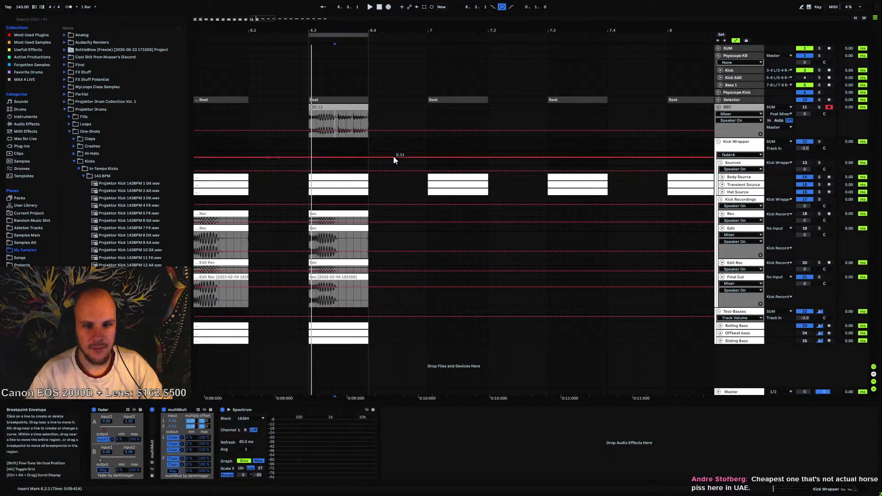
Set the Kick Wrapper's faderA automation value at 6.4.3, ahead of the beat at bar 7, to 0.12
left_click(403, 159)
right_click(403, 158)
left_click(414, 163)
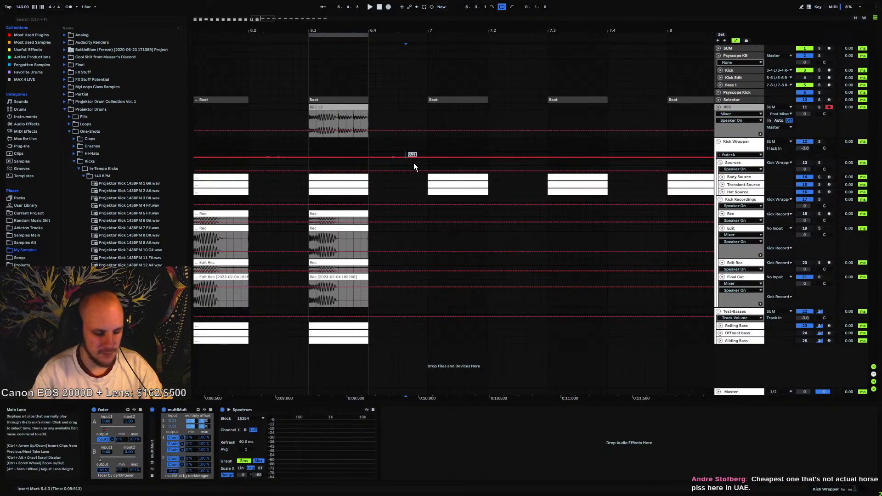
type("0.12")
key("Return")
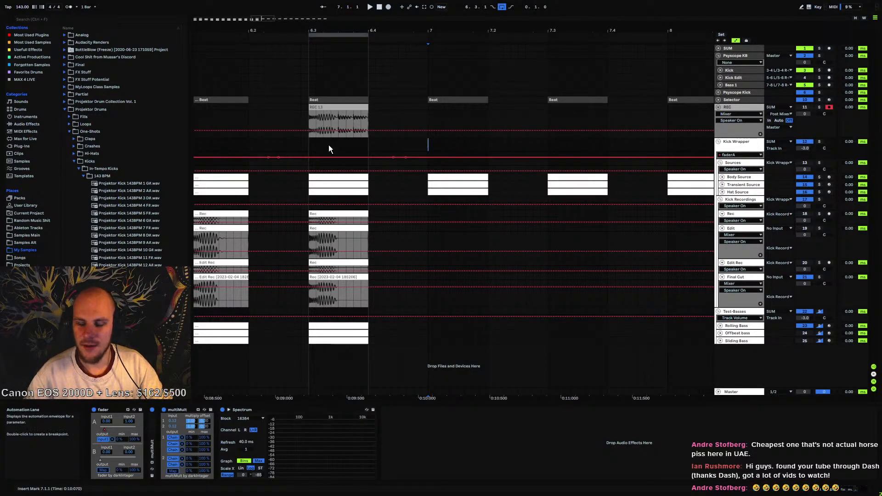
Loop the Beat clip from 7.1.1 to 7.2.1 and place the insert marker at 7.1.1
left_click_drag(412, 32, 415, 80)
left_click(414, 100)
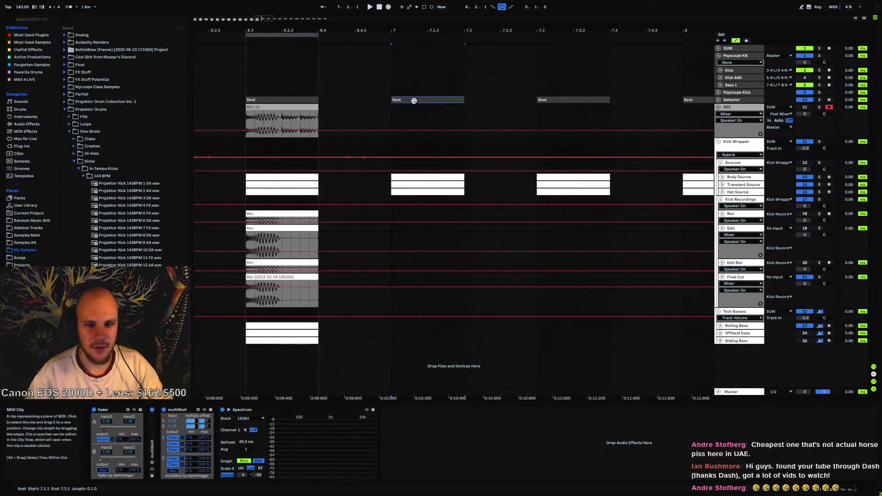
left_click(392, 145)
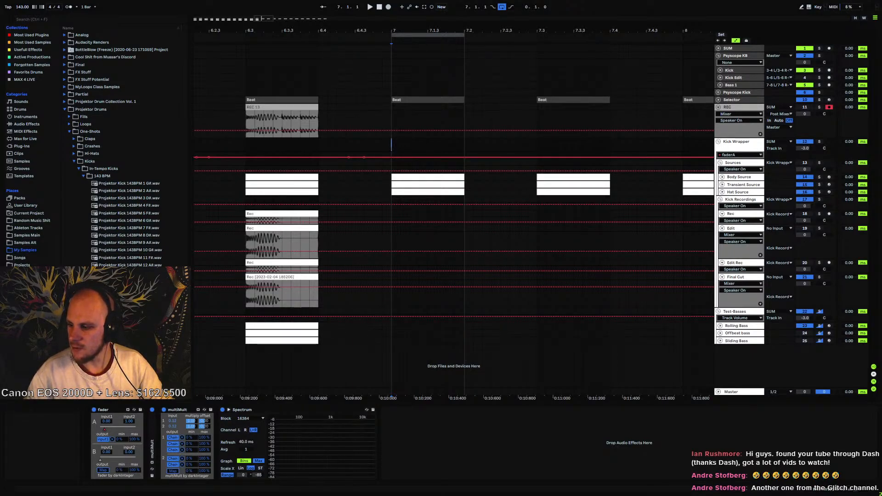
Bring the browser window over the set and play the YouTube video on the Astrix "Deep Jungle Walk" lead sound
left_click_drag(881, 220, 379, 69)
left_click_drag(507, 66, 495, 54)
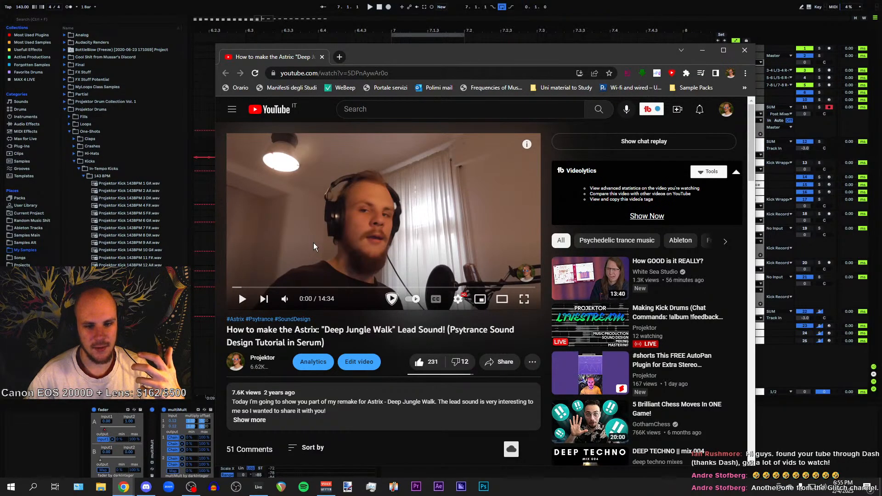
left_click(340, 229)
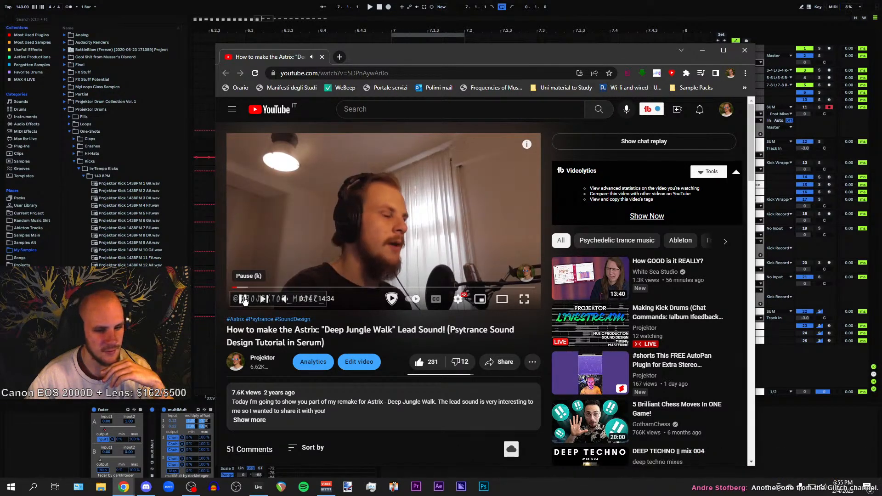
Pause the YouTube video and close the browser window to return to the Ableton Live set
left_click(244, 301)
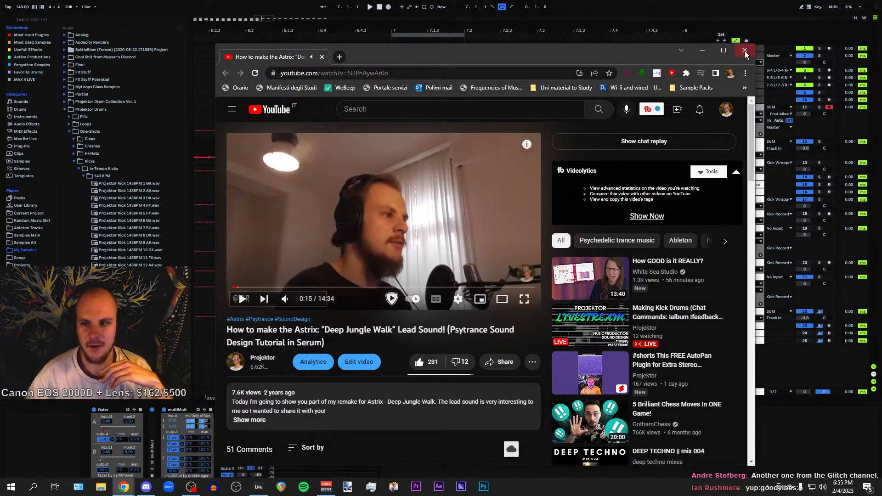
left_click(743, 50)
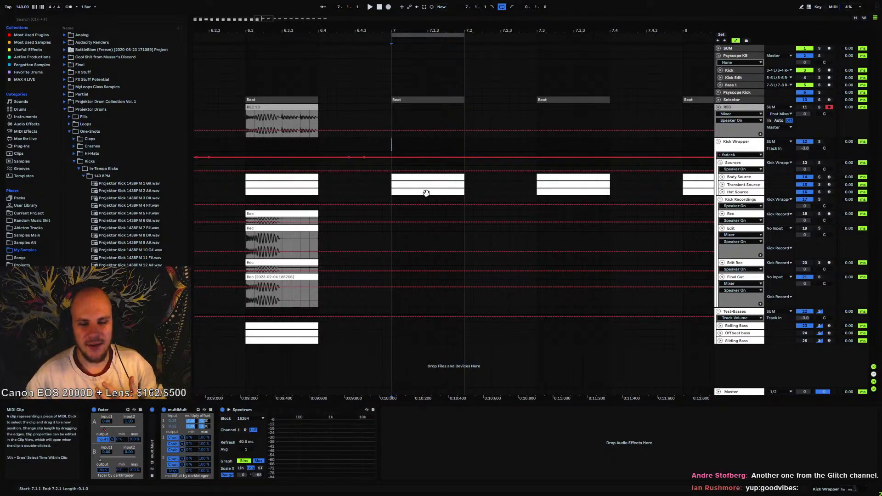
Add a chain after Body 12 in the Body Source rack, name it Body 13 and adjust its chain zone
left_click(734, 177)
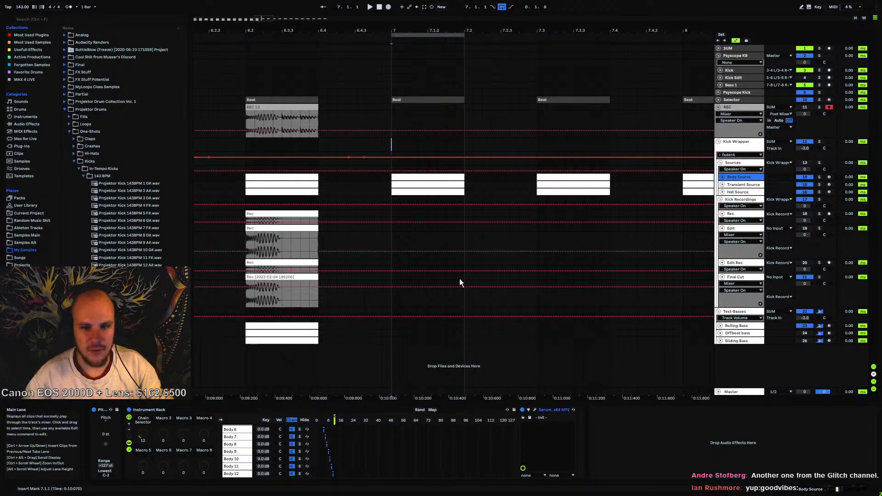
left_click(240, 475)
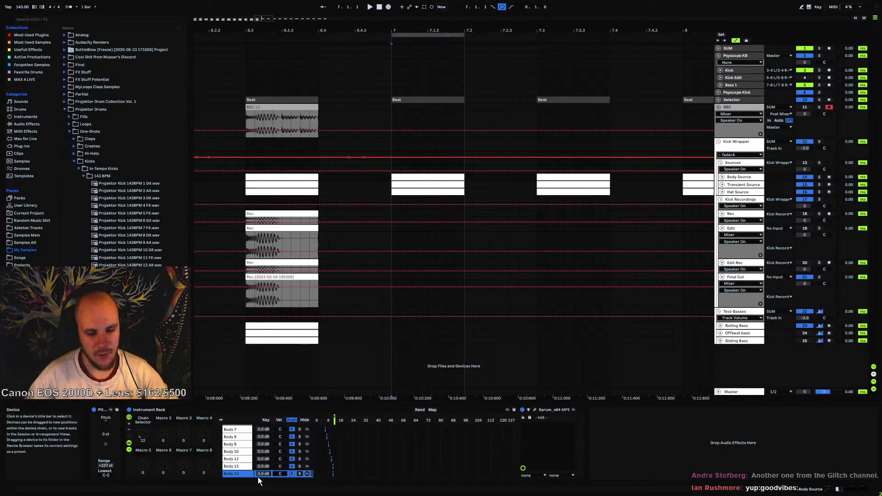
right_click(243, 473)
left_click(266, 375)
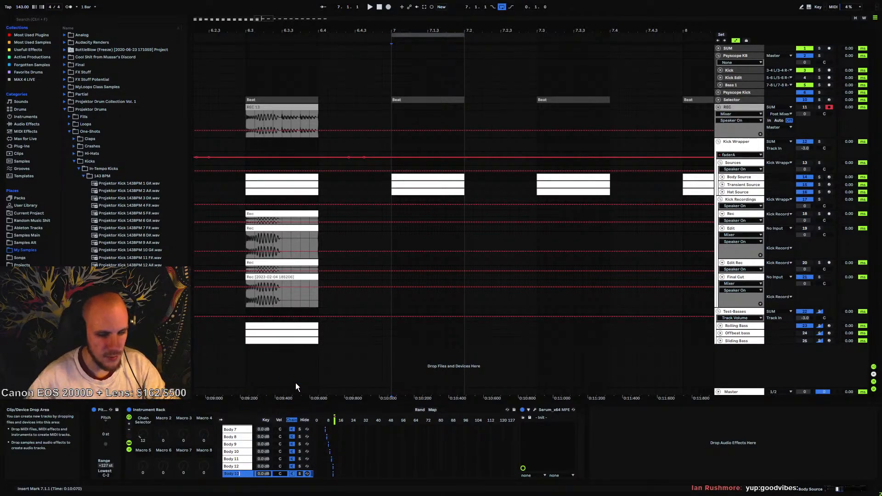
type("Body 13")
left_click(240, 466)
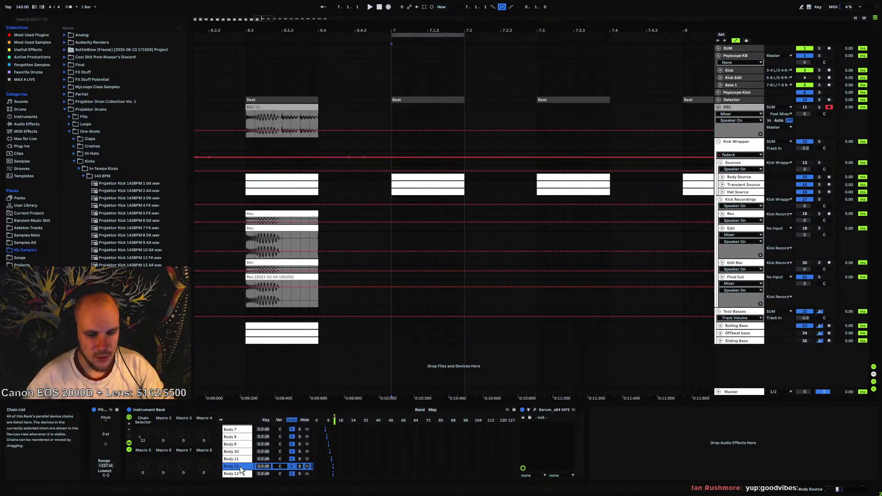
left_click(333, 474)
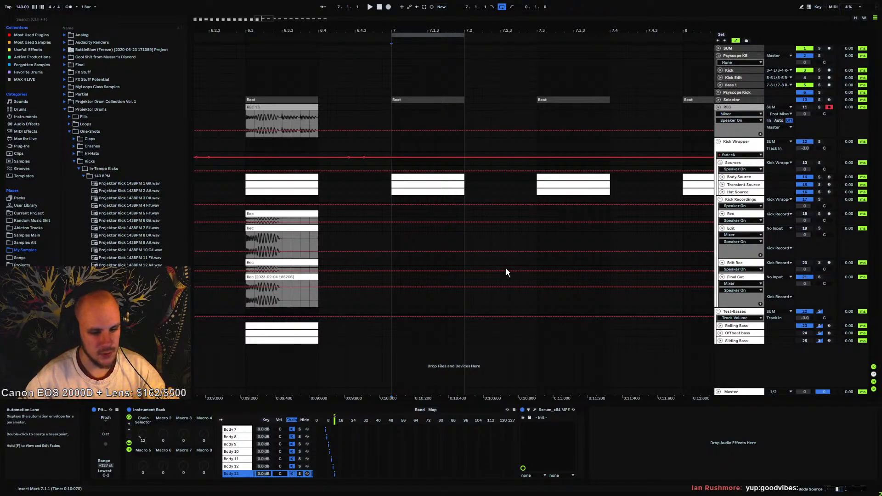
Activate the Sources group track and deactivate the Kick Recordings group track
left_click(732, 177)
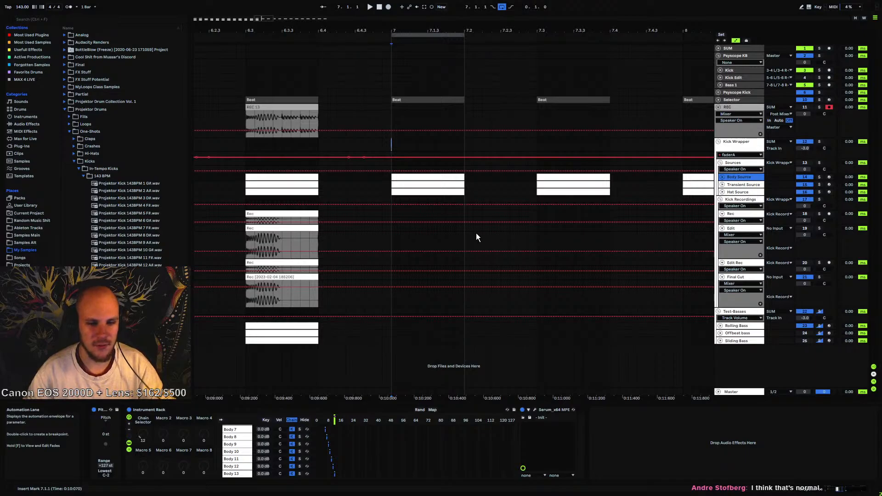
left_click(737, 185)
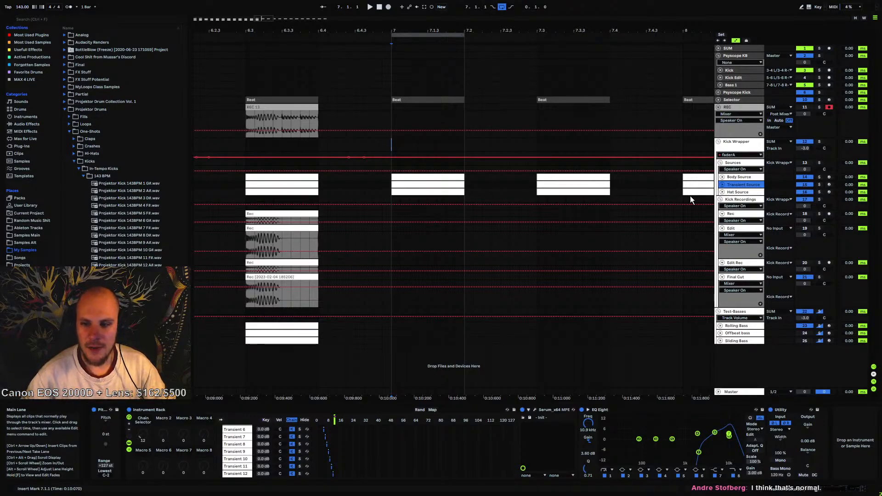
left_click(733, 163)
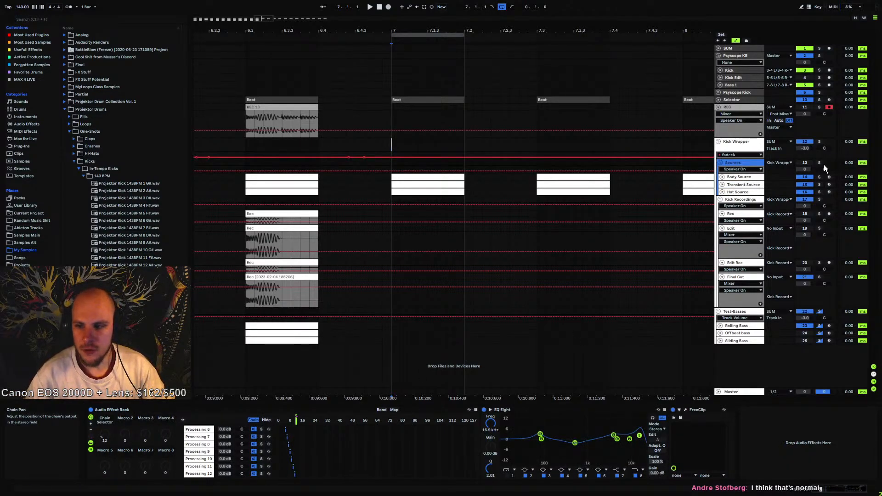
left_click(808, 163)
left_click(806, 201)
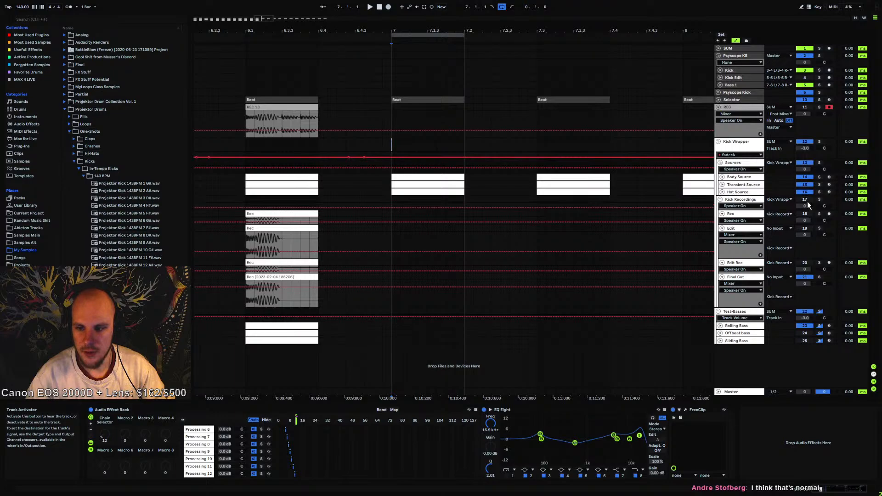
Duplicate the Processing 12 chain in the Sources rack, shift the copy's chain zone and rename it Processing 13
left_click(737, 170)
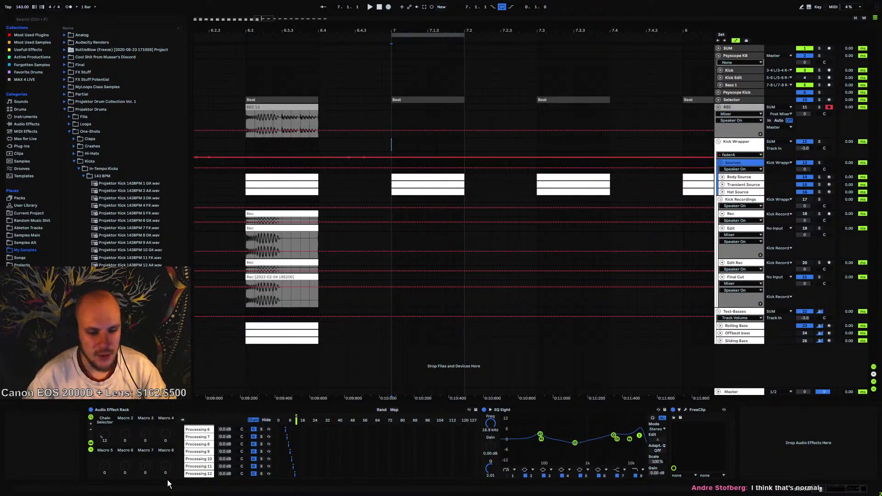
left_click(205, 475)
key("ctrl+d")
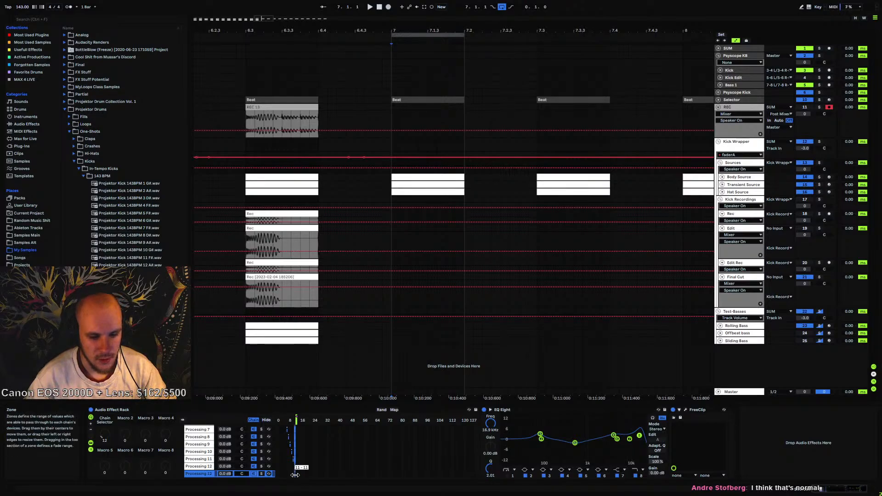
right_click(202, 474)
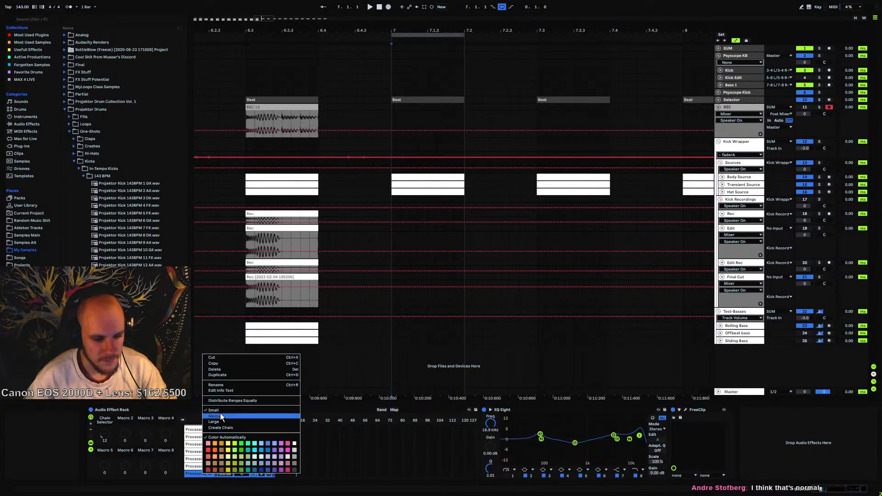
left_click(226, 386)
key("Right")
key("BackSpace")
type("3")
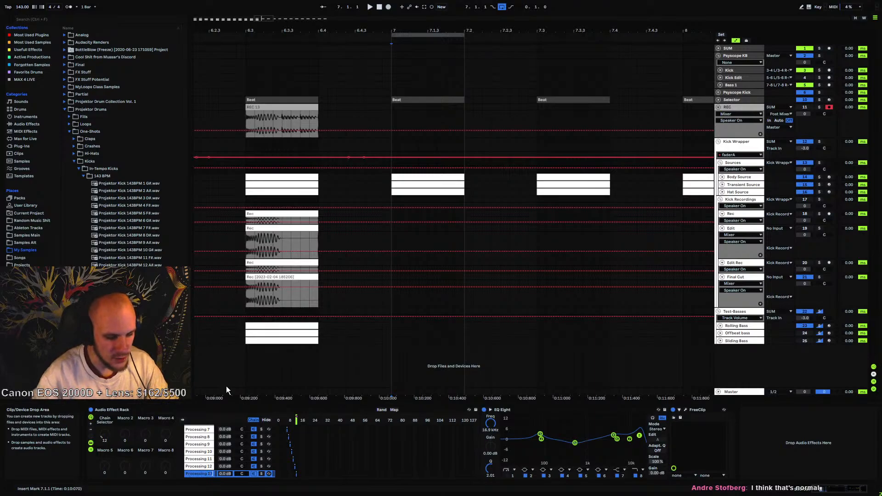
key("Return")
Select the EQ Eight and FreeClip devices in the Processing 12 chain and delete them
left_click(204, 465)
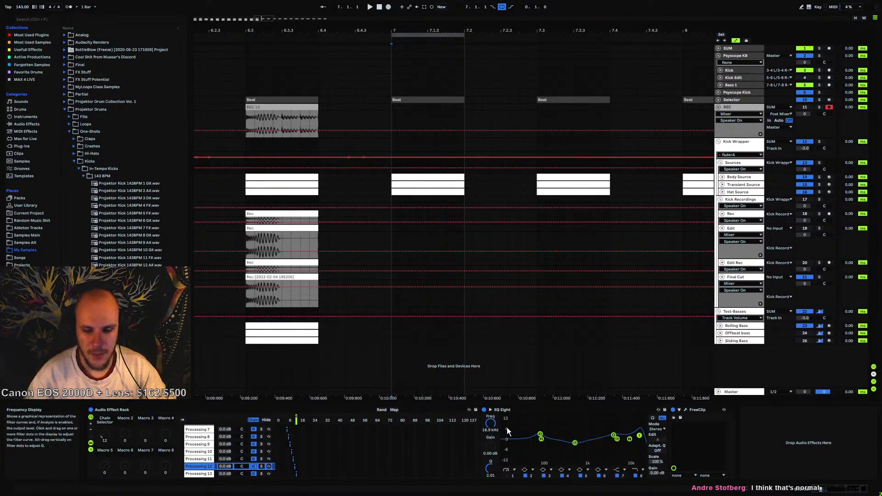
left_click(521, 409)
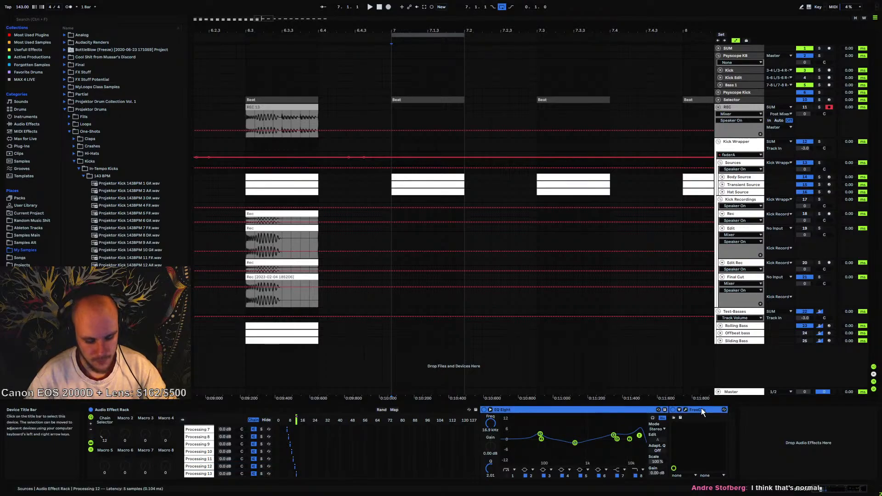
key("Delete")
Change the note in the Body Source clip at 7.1.1 to E0 while the loop plays
double_click(437, 179)
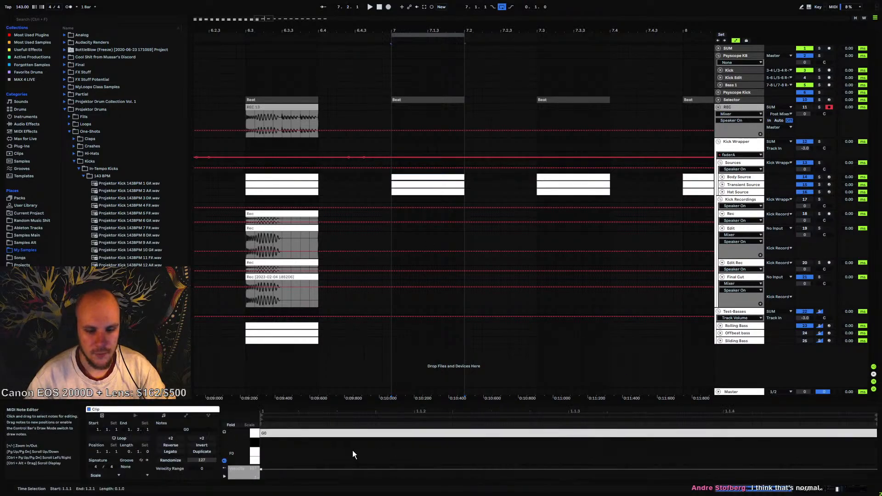
left_click_drag(337, 432, 300, 438)
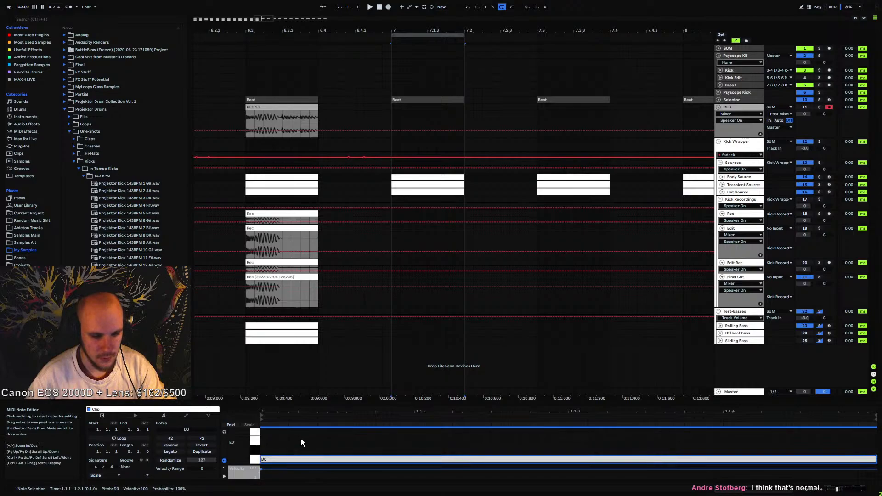
key("space")
key("Up")
key("Up")
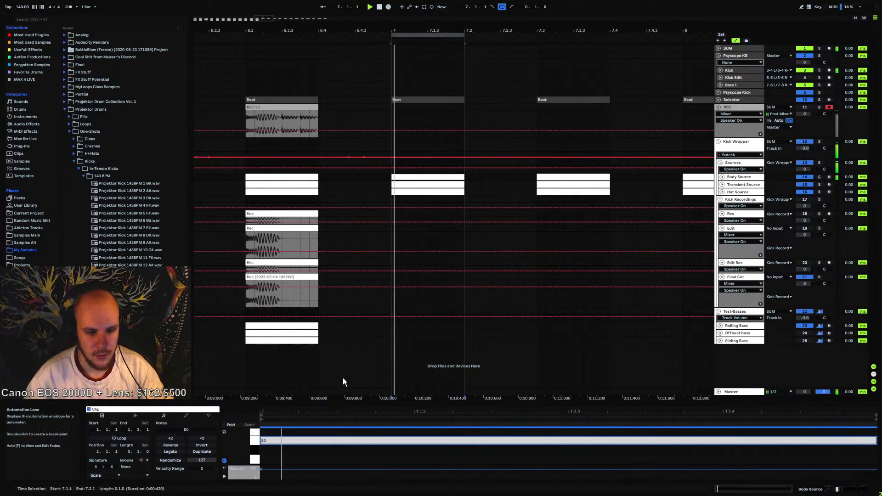
Reshape the LFO 1 decay curve in Body 13's Serum while listening to the loop, and close the plug-in window
key("shift+Tab")
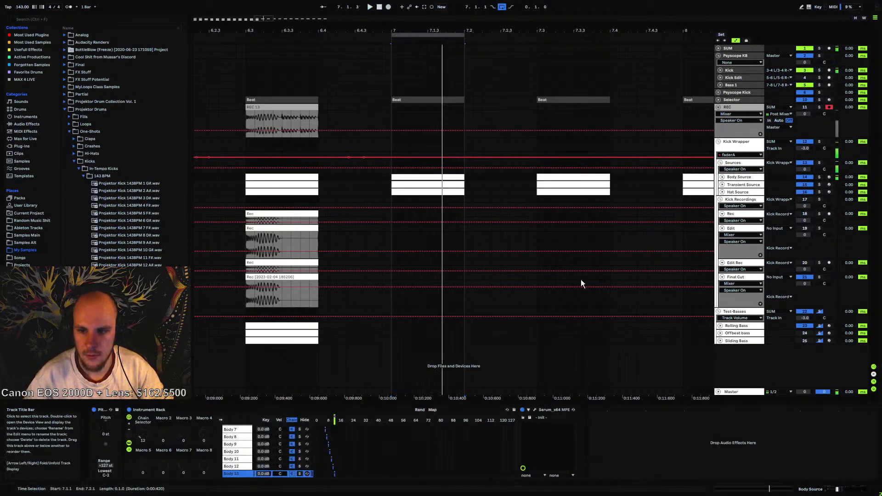
left_click(534, 410)
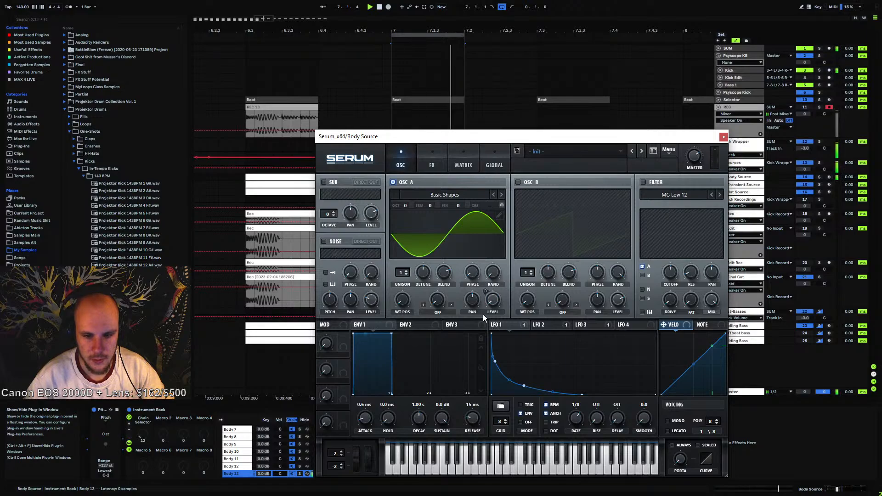
key("space")
left_click_drag(494, 361, 498, 363)
key("space")
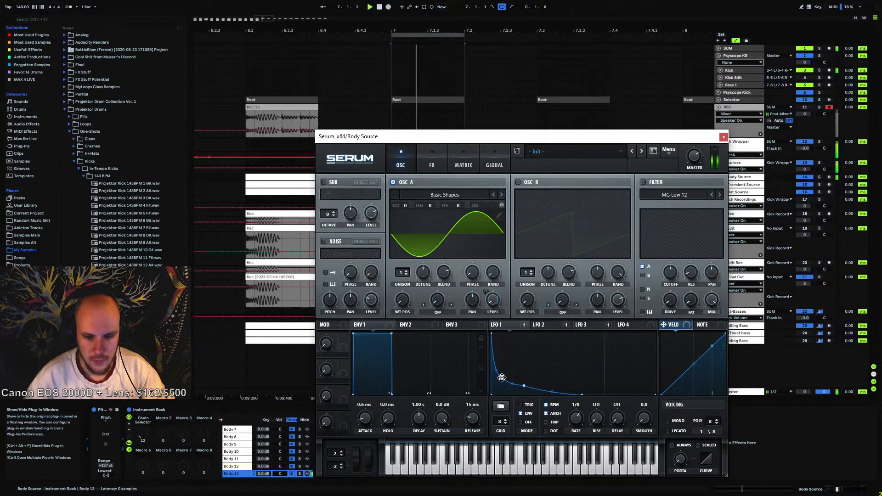
mouse_move(501, 369)
left_mouse_down()
mouse_move(492, 365)
mouse_move(523, 392)
mouse_move(505, 375)
left_mouse_up()
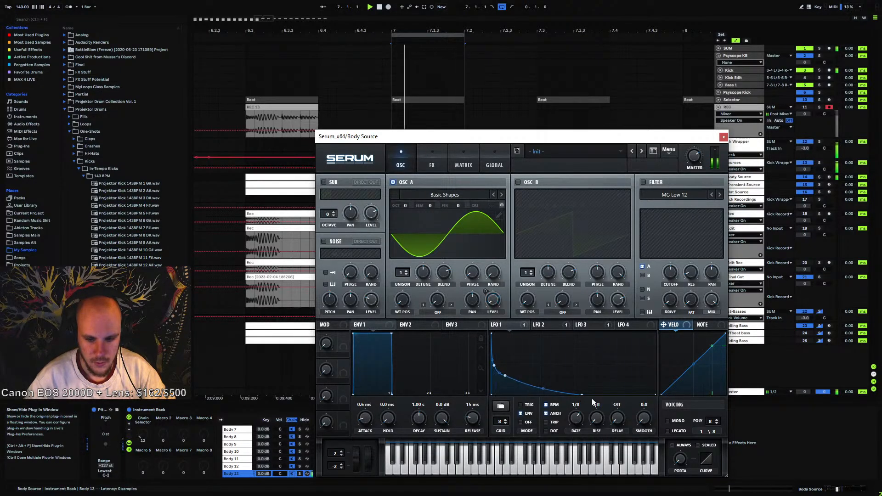
left_click_drag(582, 394, 574, 391)
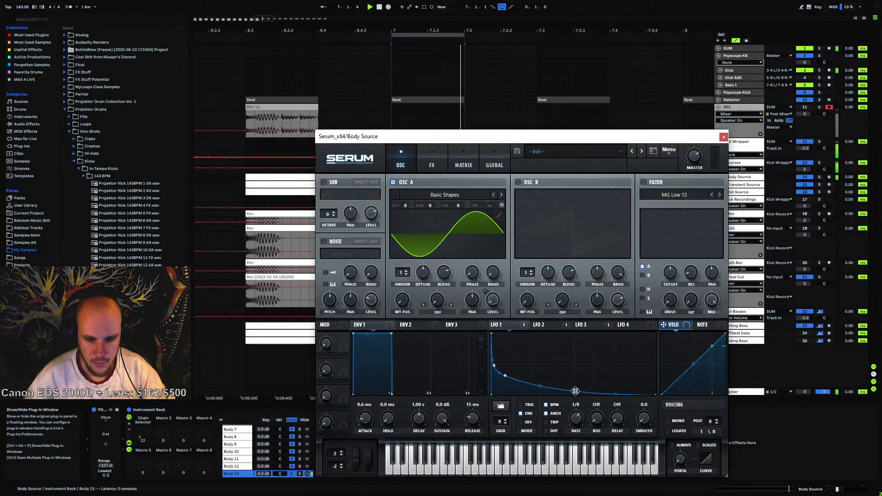
left_click(723, 136)
Copy the Rolling, Offbeat and Sliding Bass test clips from 4.3.1 and paste them at 7.1.1
left_click(291, 326)
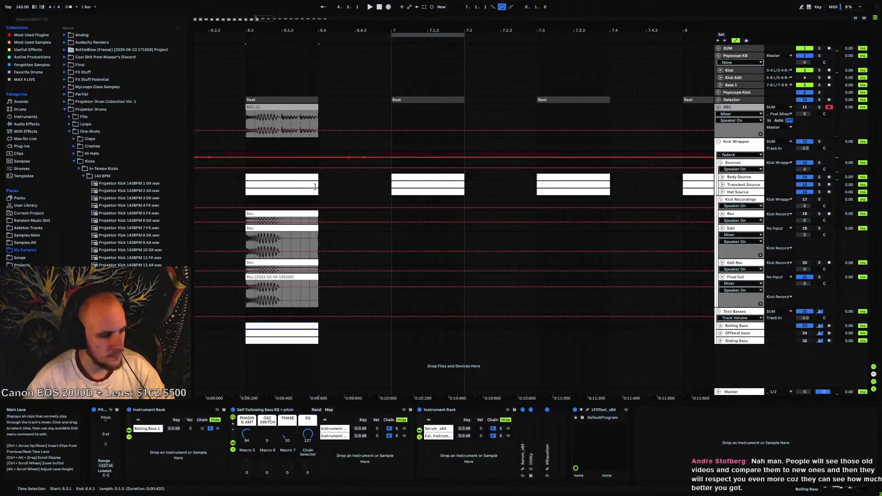
left_click_drag(341, 71, 340, 64)
left_click_drag(341, 31, 341, 9)
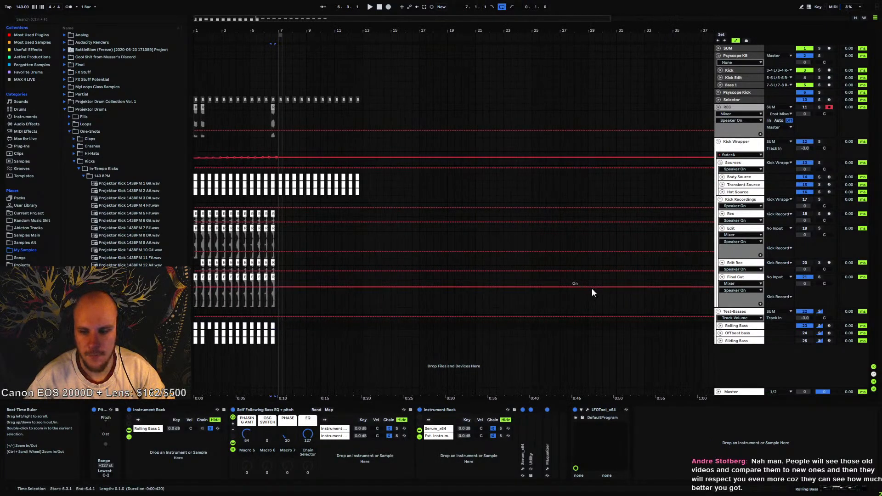
left_click(720, 326)
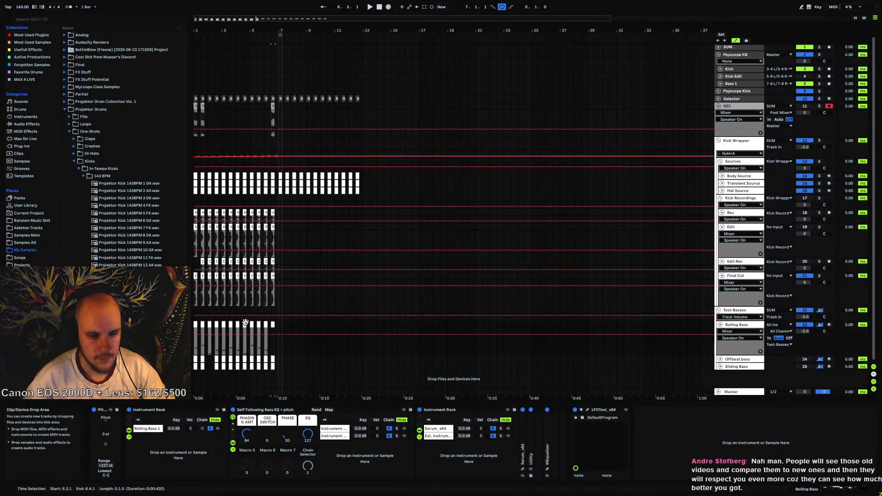
left_click(244, 367)
key("ctrl+c")
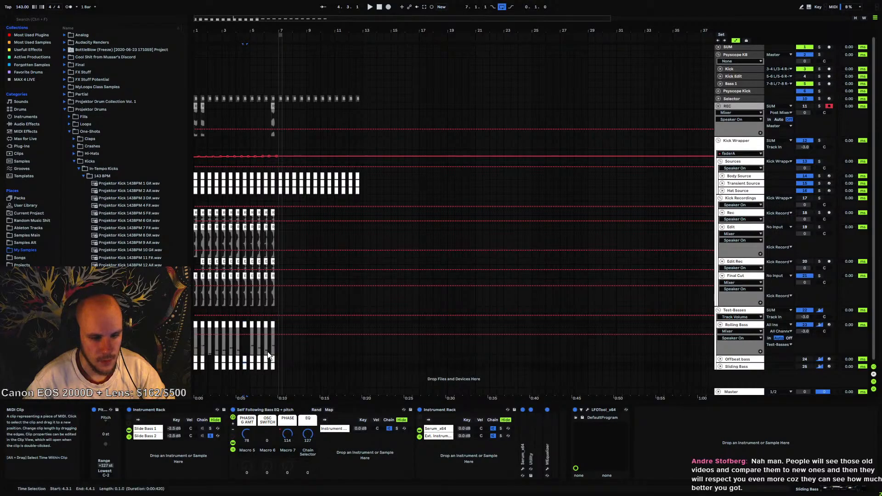
left_click(280, 324)
key("ctrl+v")
Audition the kick and bass loop at bar 7, return the insert marker to 7.1.1 and fold the Rolling Bass track
key("space")
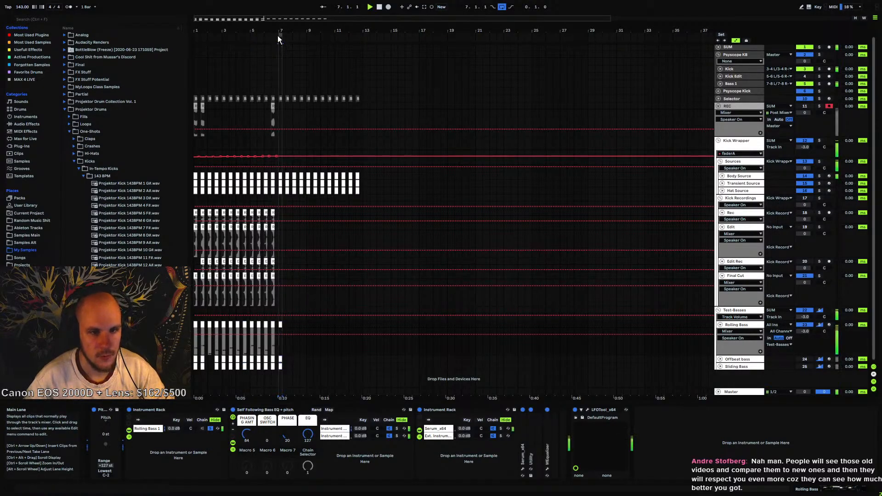
left_click_drag(277, 35, 278, 69)
key("space")
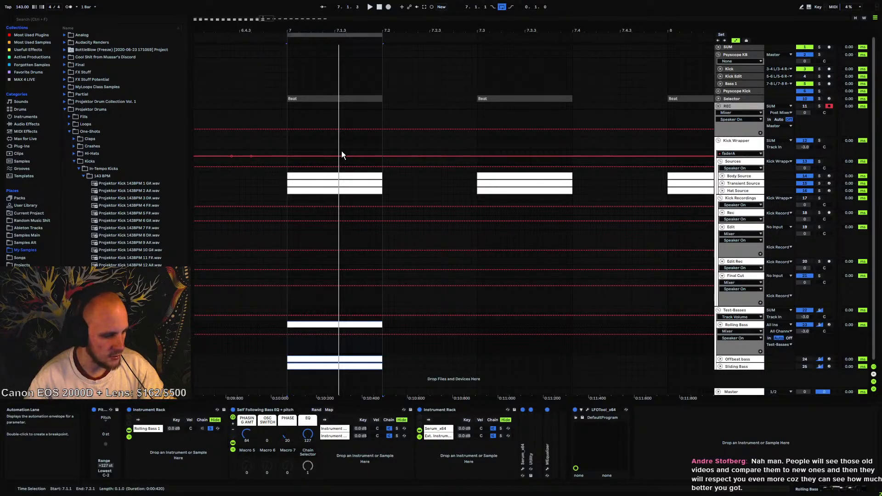
left_click(286, 340)
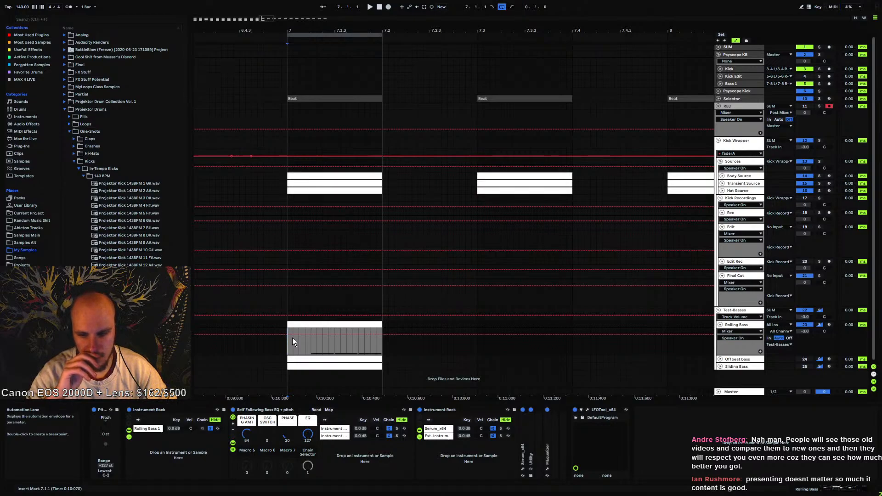
left_click(719, 325)
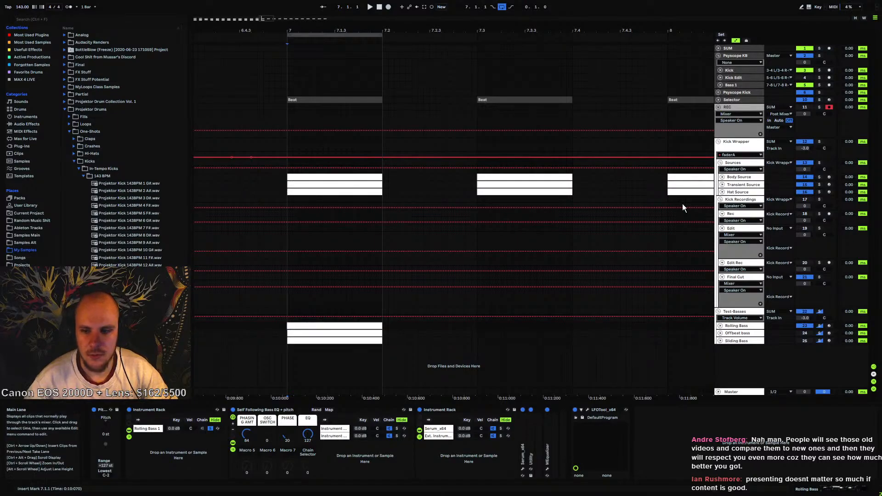
Duplicate the Transient 12 chain on the Transient Source track, rename the copy Transient 13 and shift its zone under the chain selector
left_click(740, 185)
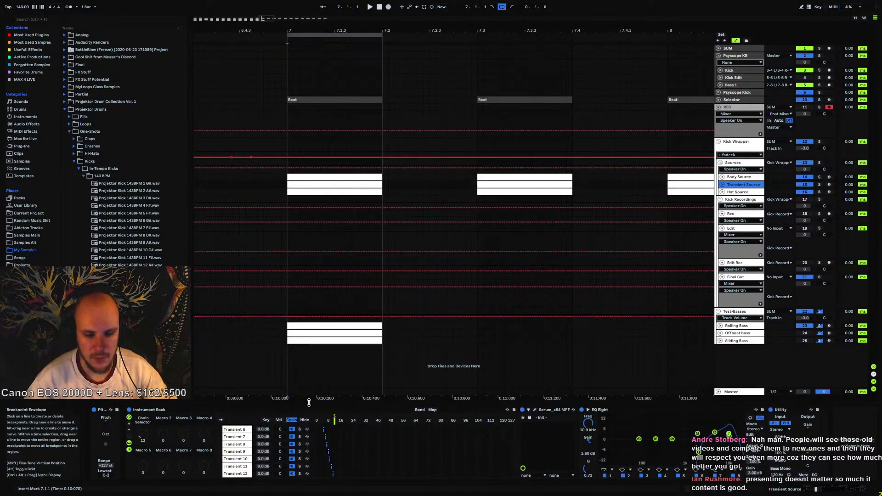
left_click(236, 474)
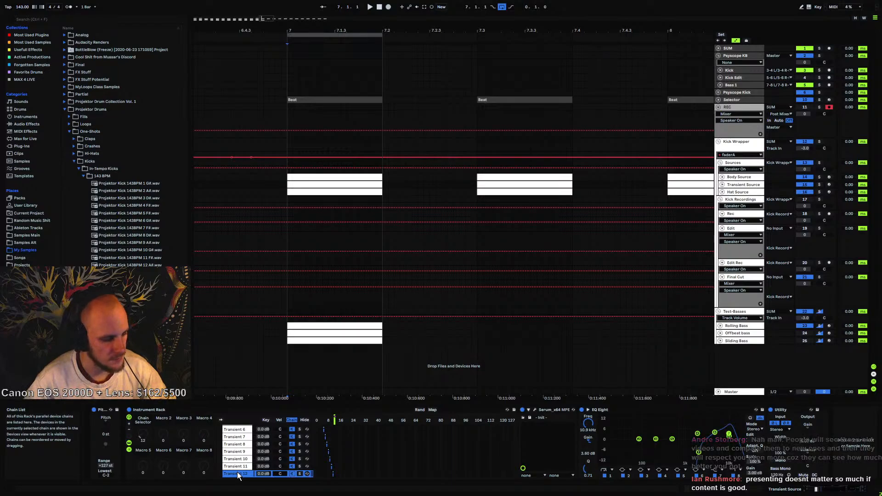
key("ctrl+d")
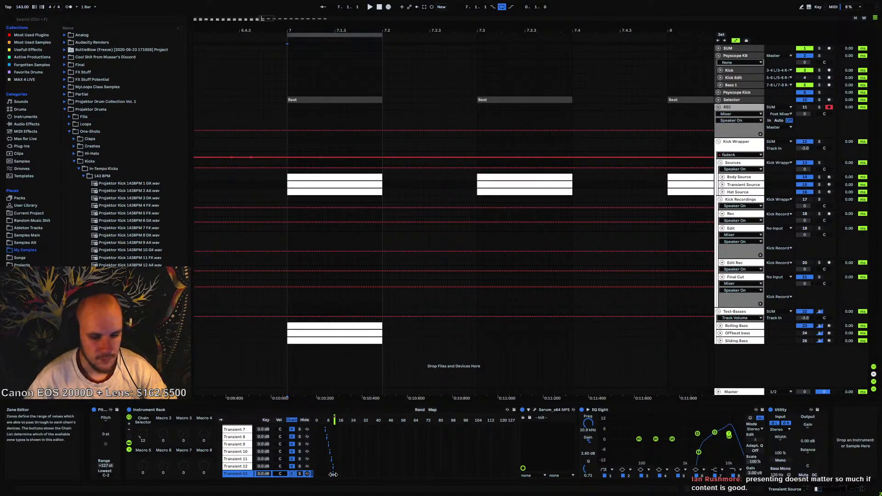
right_click(242, 473)
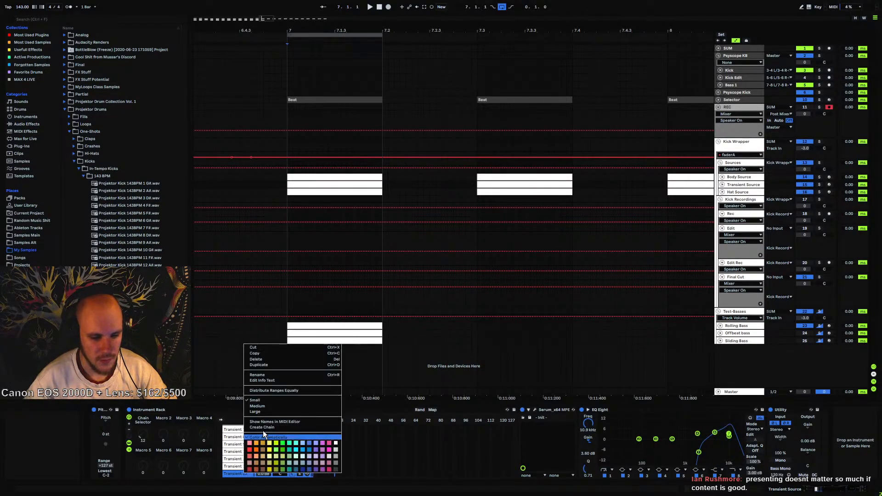
left_click(265, 375)
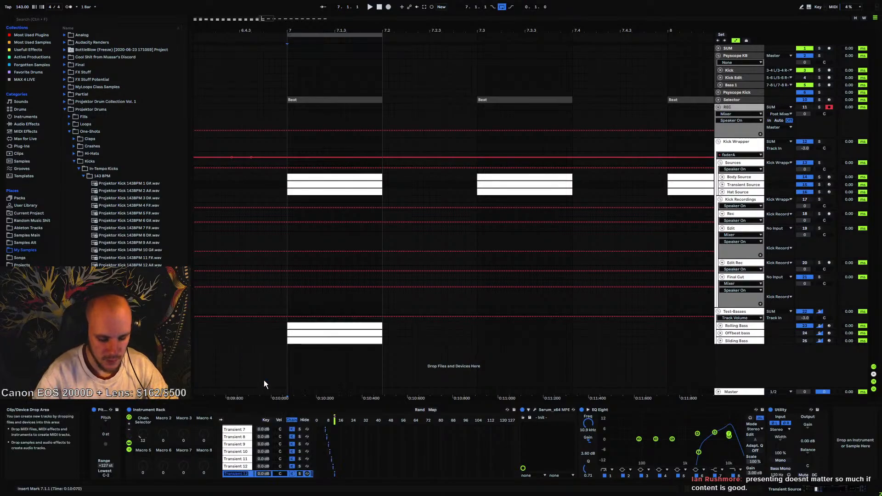
key("Right")
key("BackSpace")
type("3")
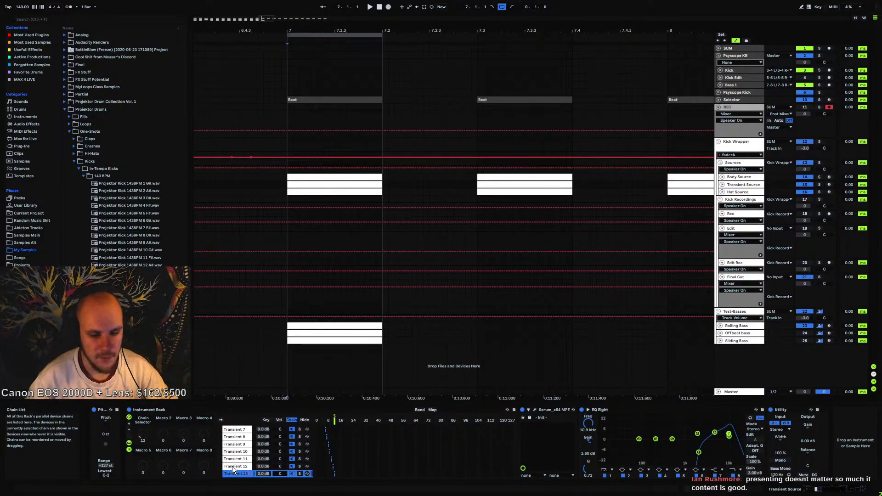
In Transient 13's EQ Eight, pull the boosted high band down to about 5.5 kHz and 0.6 dB and adjust the low cut while the loop plays
left_click(232, 466)
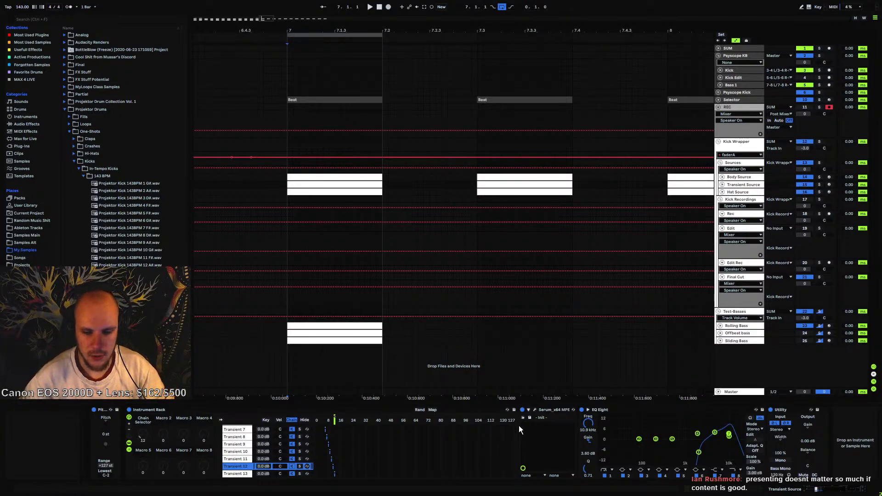
left_click(238, 474)
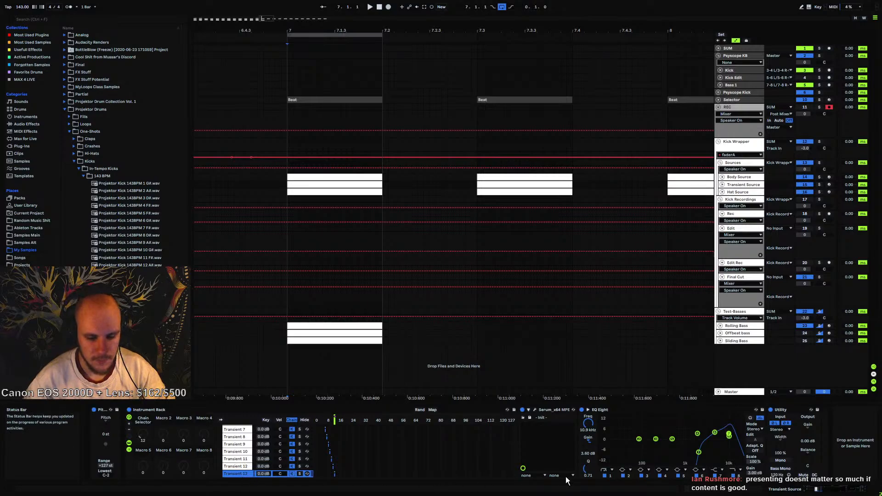
left_click(597, 410)
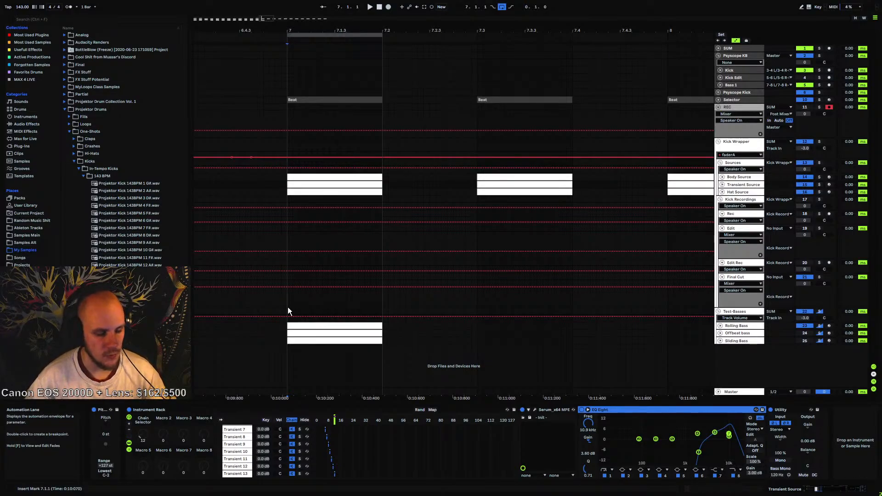
key("space")
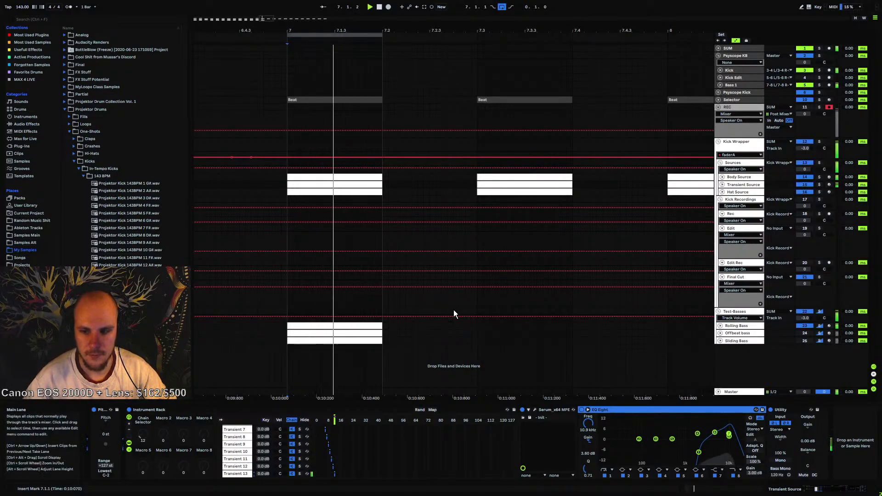
mouse_move(729, 433)
left_mouse_down()
mouse_move(730, 446)
mouse_move(717, 438)
left_mouse_up()
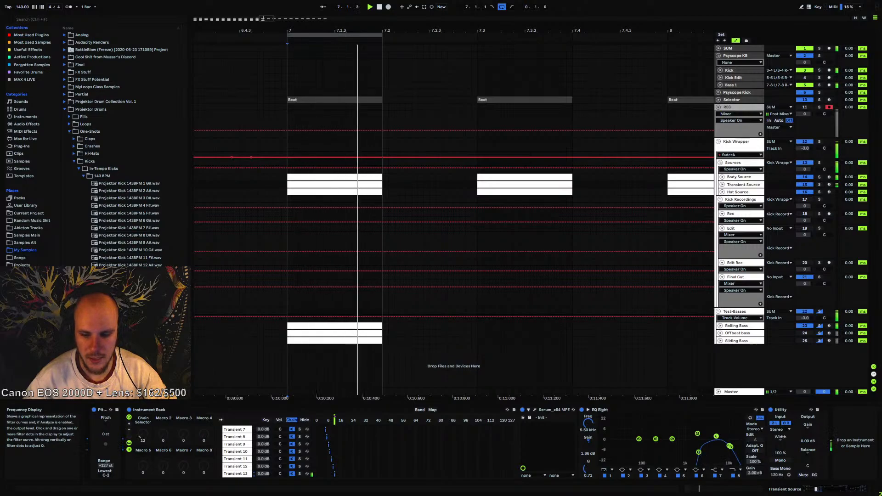
left_click_drag(699, 452, 715, 438)
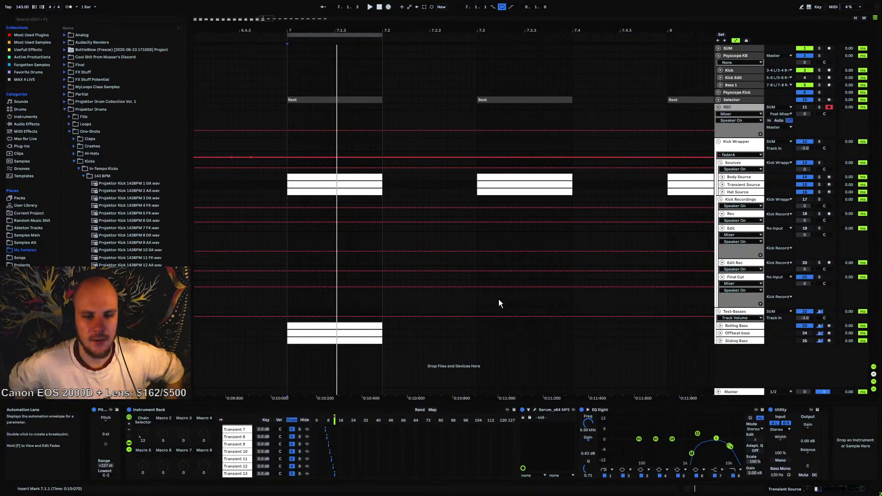
Set the high cut in Transient 13's EQ Eight to 10.7 kHz with Q 1.08, and compare the loop with the chain muted and active
left_click(365, 327)
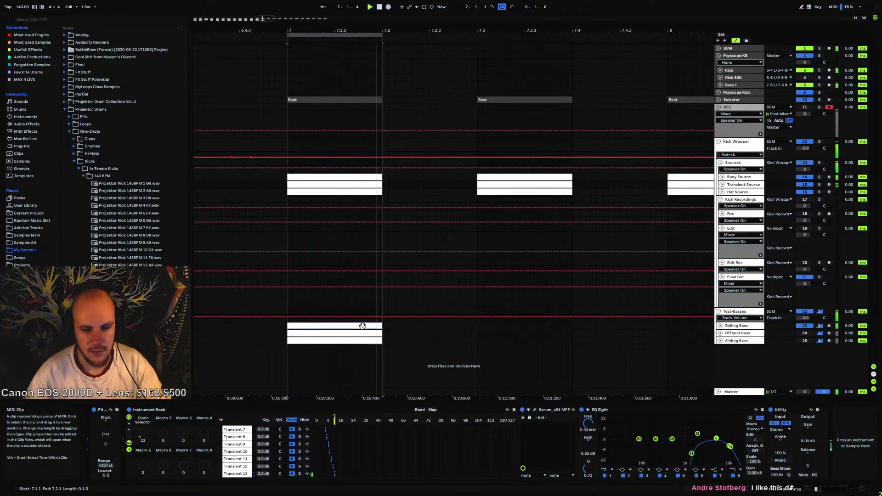
left_click(742, 184)
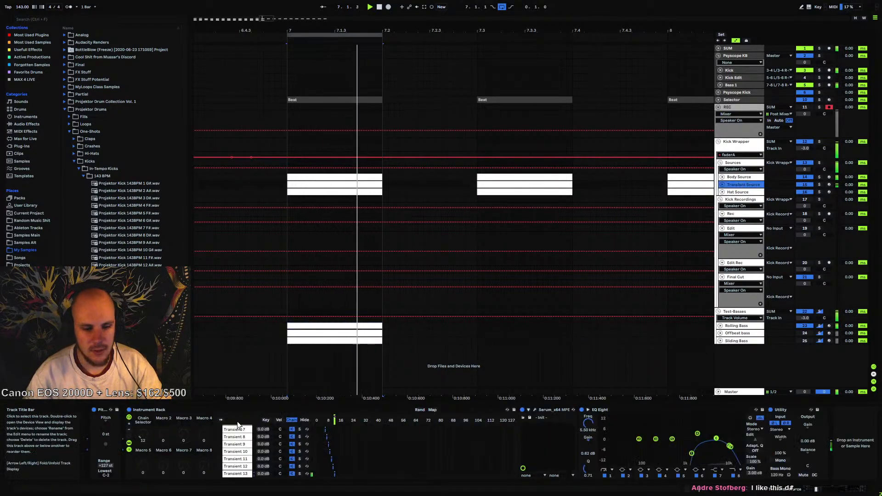
left_click(236, 474)
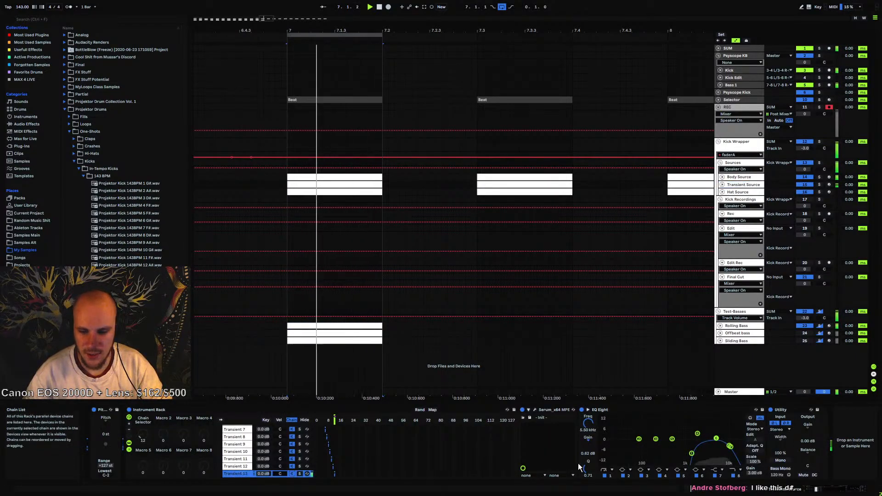
left_click(730, 446)
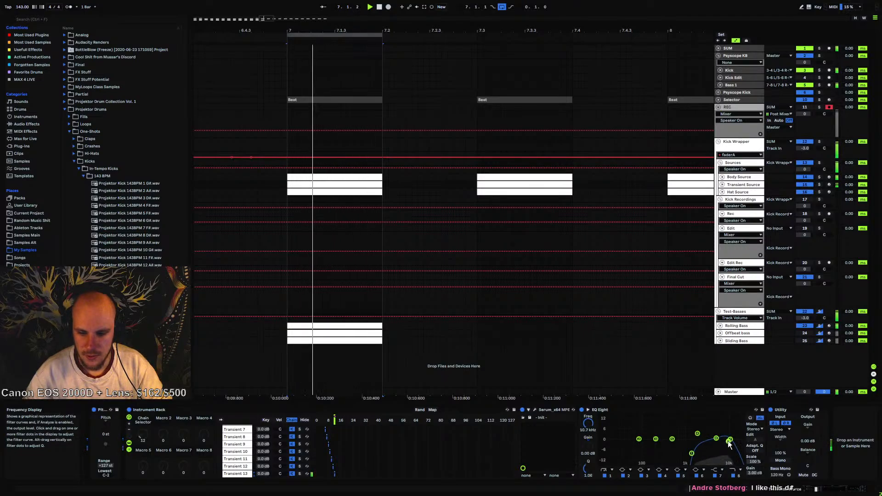
left_click(293, 475)
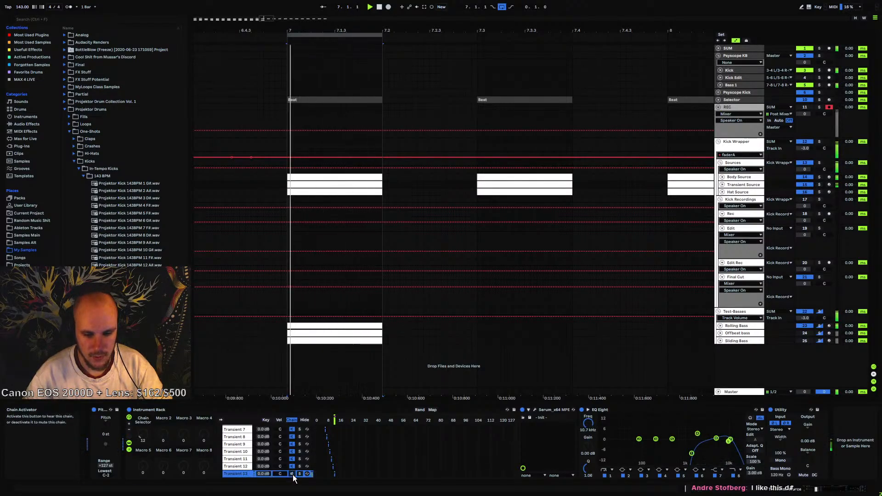
left_click(293, 474)
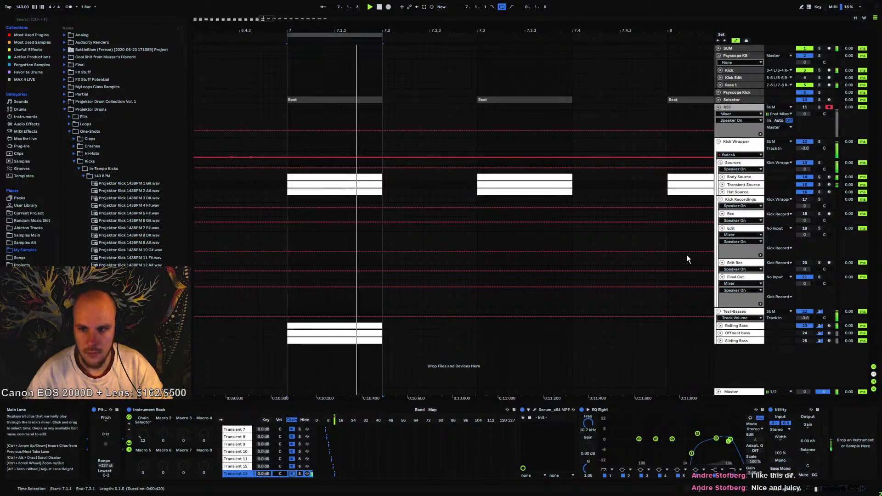
Boost the peak band of Transient 13's EQ Eight by about 15 dB near 5.9 kHz and lower the low cut to about 957 Hz
left_click_drag(728, 442, 710, 415)
key("space")
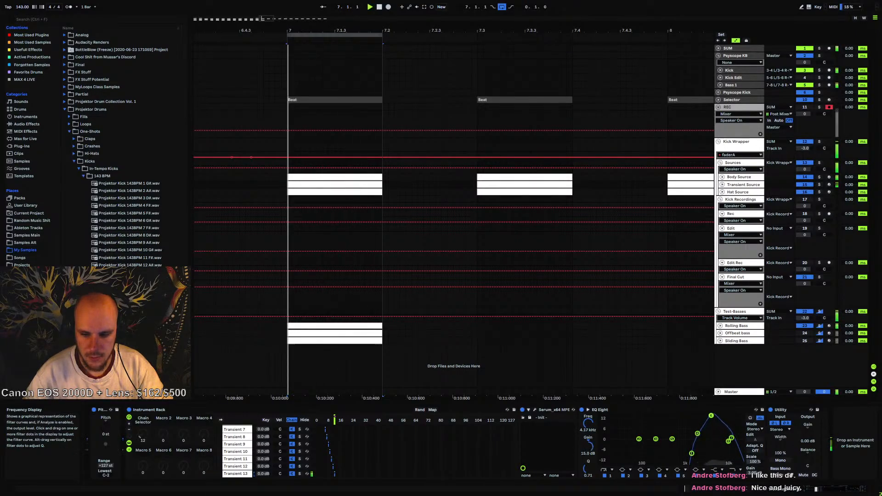
left_click(588, 410)
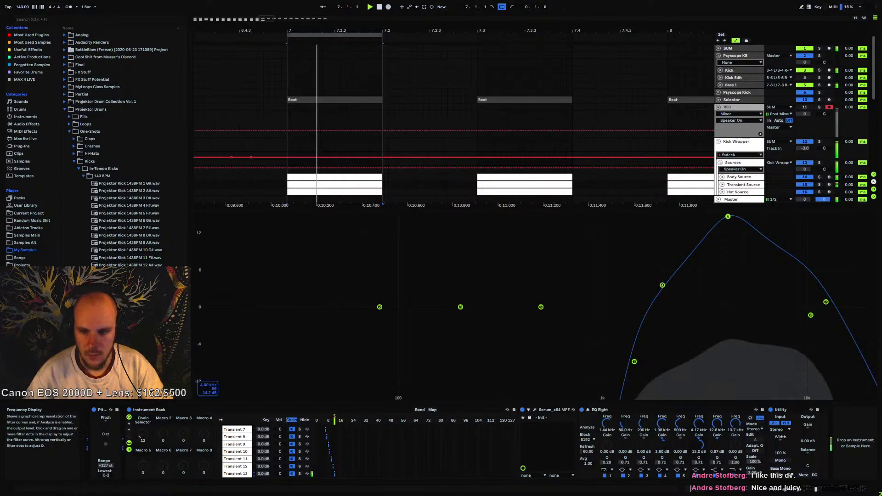
left_click_drag(774, 217, 758, 216)
left_click_drag(634, 362, 598, 357)
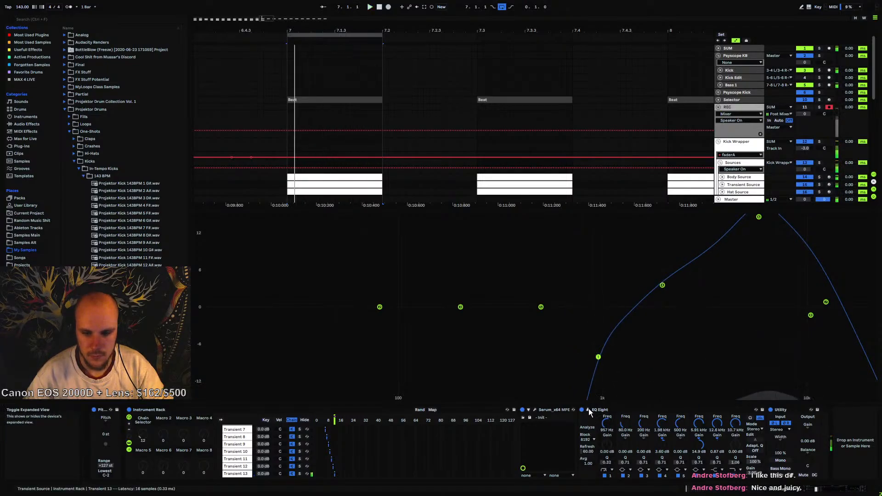
Examine the Kick Wrapper's frequency spectrum in the expanded display while the loop plays, and collapse it again
left_click(741, 134)
left_click(734, 143)
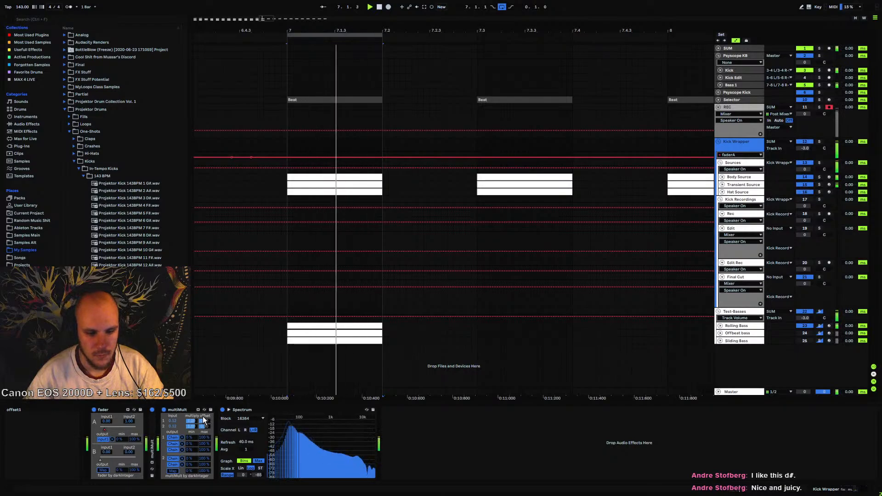
left_click(228, 409)
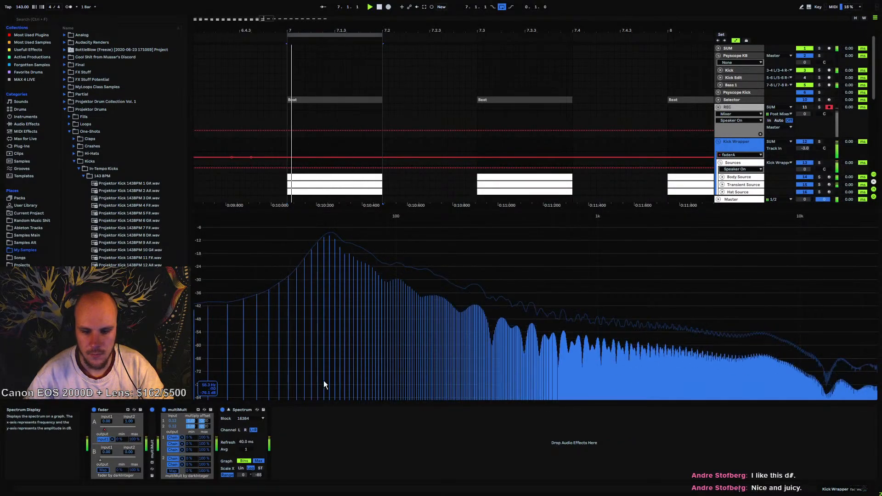
left_click(228, 409)
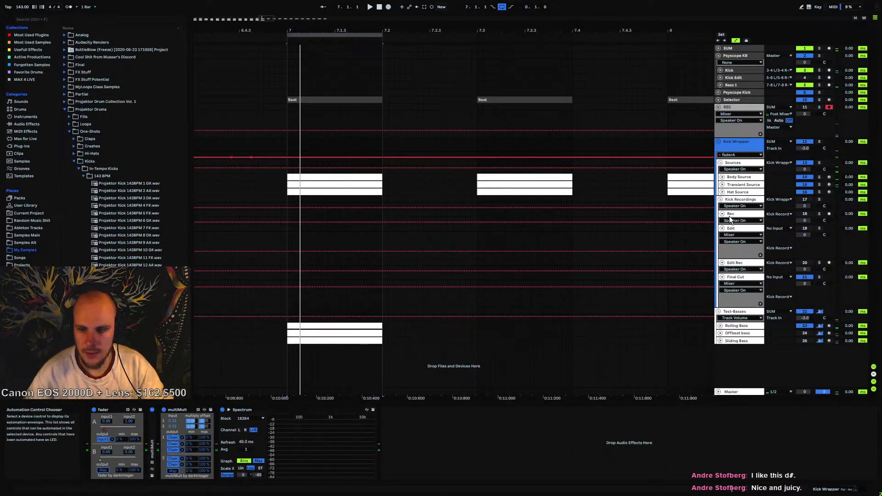
Duplicate the Hat 12 chain on the Hat Source track, rename the copy Hat 13 and shift its zone under the chain selector
left_click(737, 192)
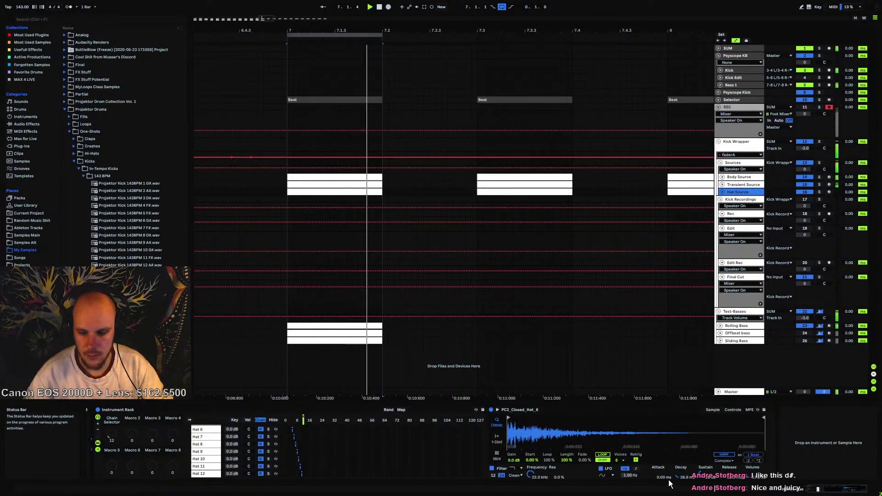
left_click(213, 473)
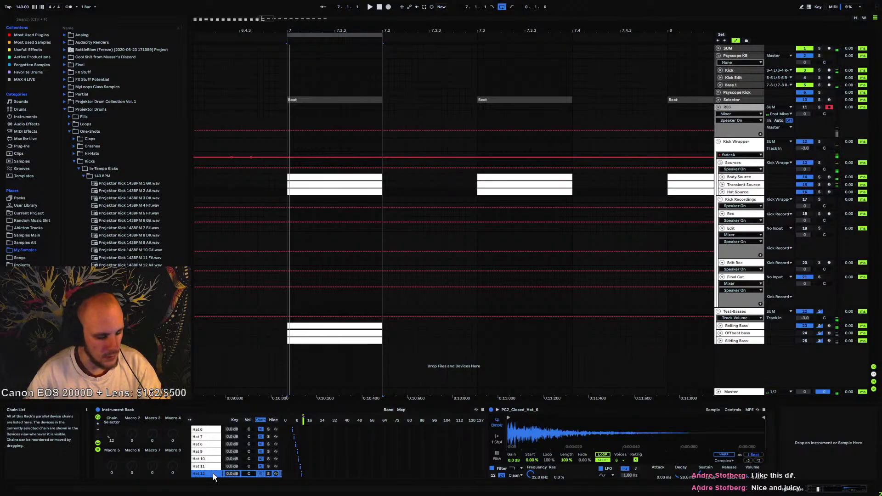
right_click(207, 473)
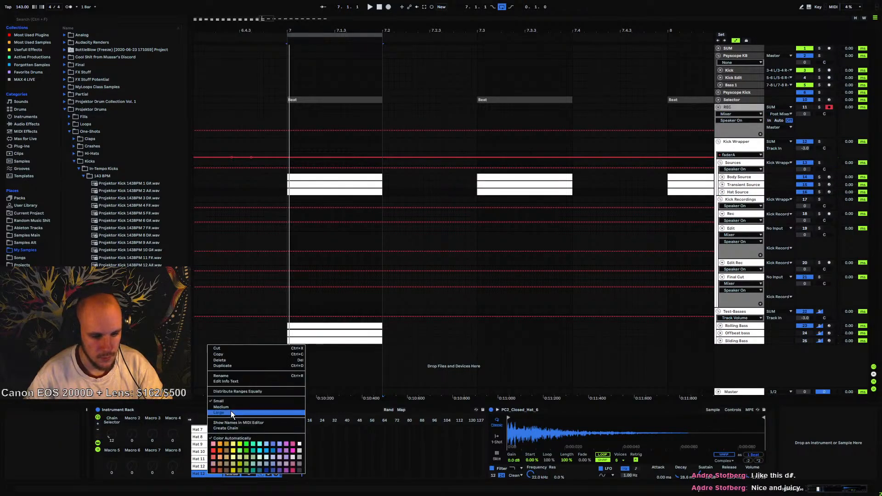
left_click(232, 374)
type("Hat 13")
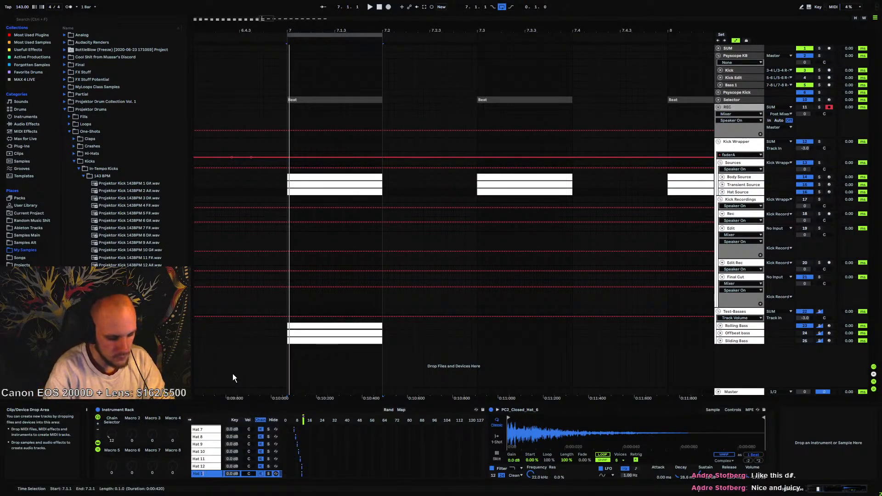
left_click(204, 473)
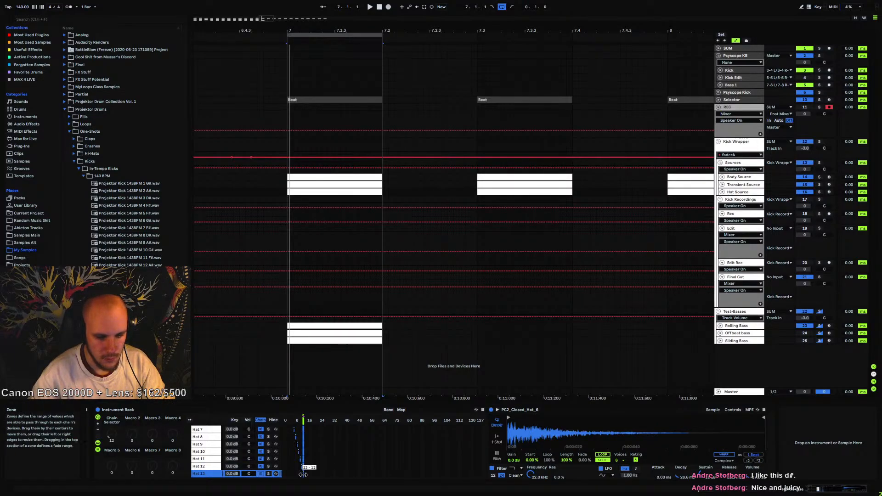
Adjust the amplitude envelope of Hat 13's Simpler while the loop plays, and show the Simpler's detailed controls
key("space")
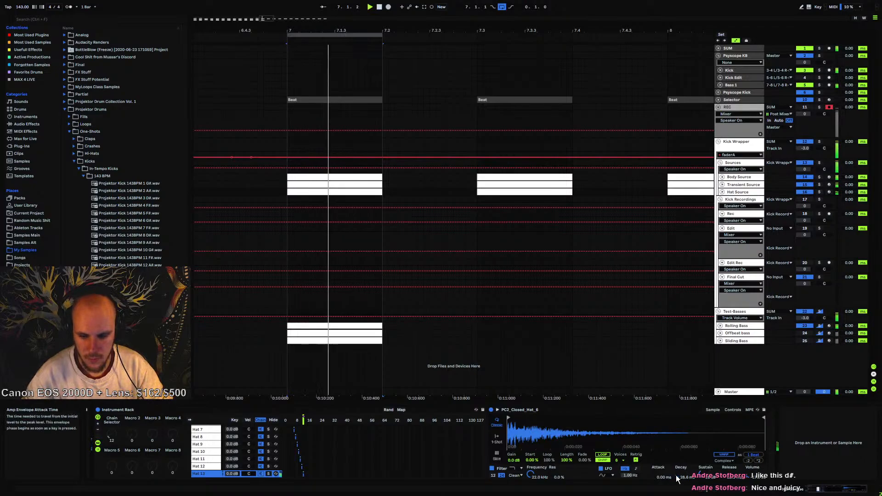
left_click_drag(725, 477, 725, 481)
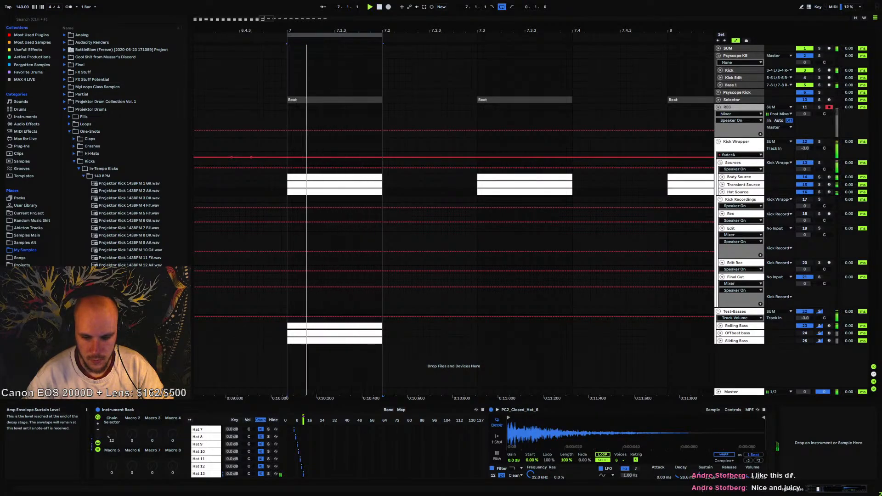
left_click(733, 410)
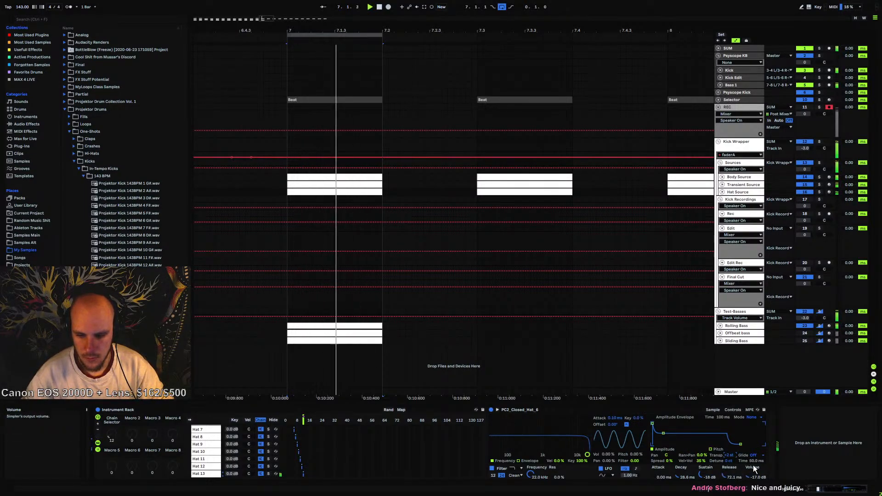
Add a Utility effect after the Simpler in the Hat 13 chain and set its stereo width to 0%
right_click(809, 445)
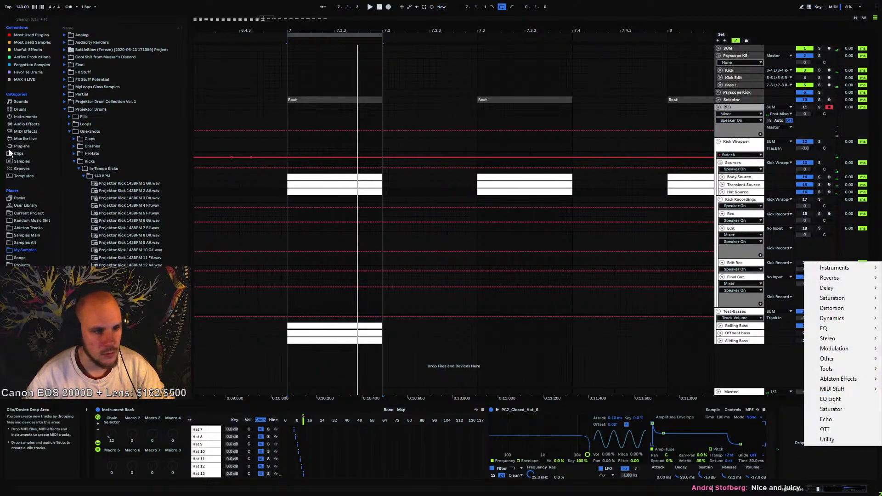
left_click(20, 124)
left_click_drag(83, 135, 721, 456)
left_click_drag(641, 452, 781, 447)
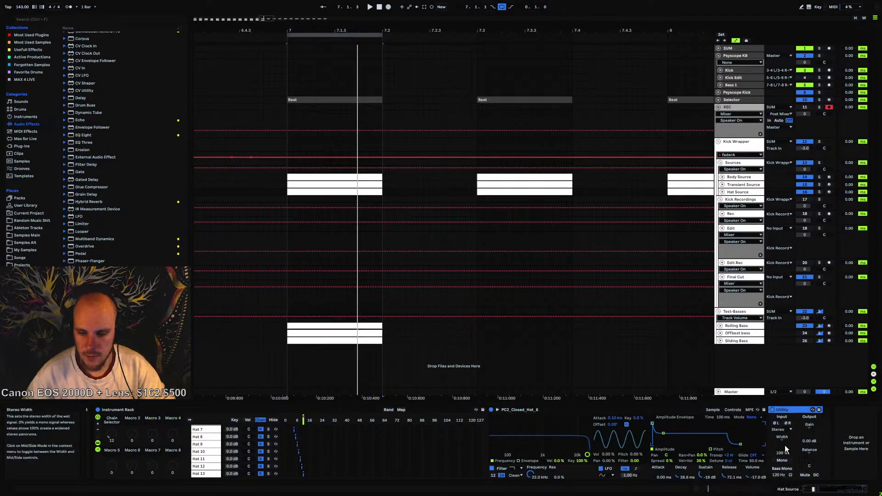
Insert a CV Utility after Hat 13's Utility and delete it again
right_click(840, 429)
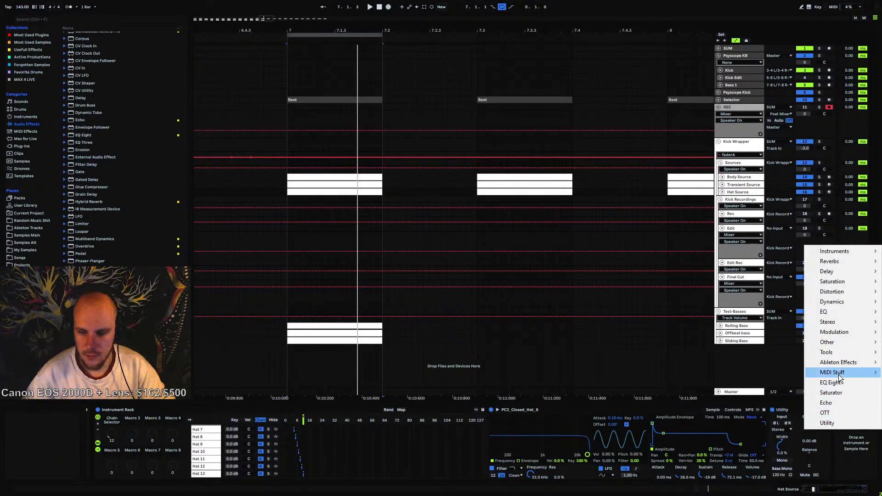
left_click(828, 423)
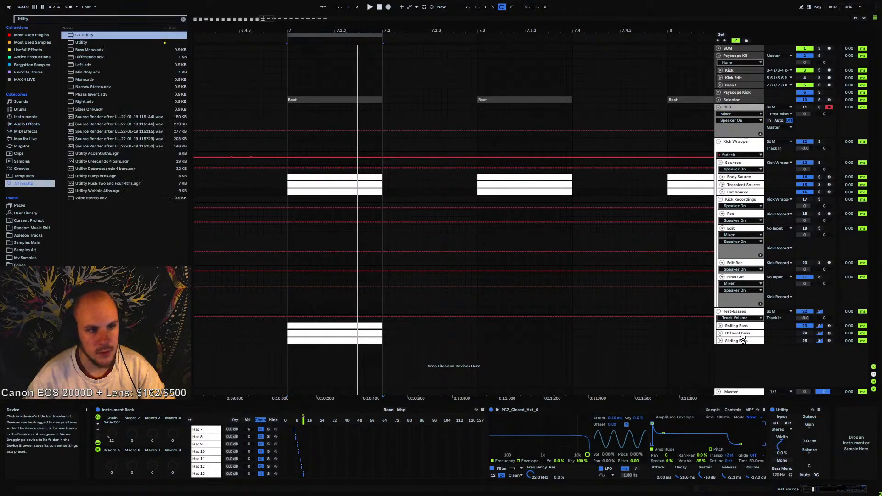
left_click_drag(121, 44, 720, 409)
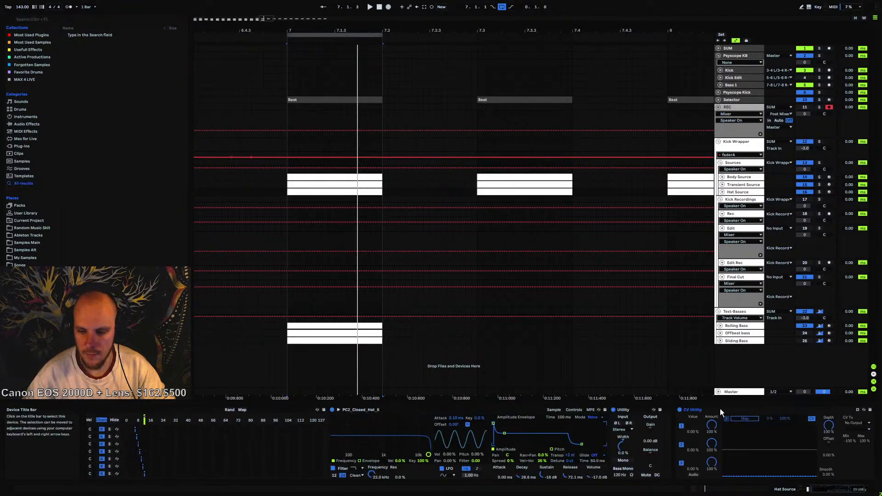
left_click(699, 409)
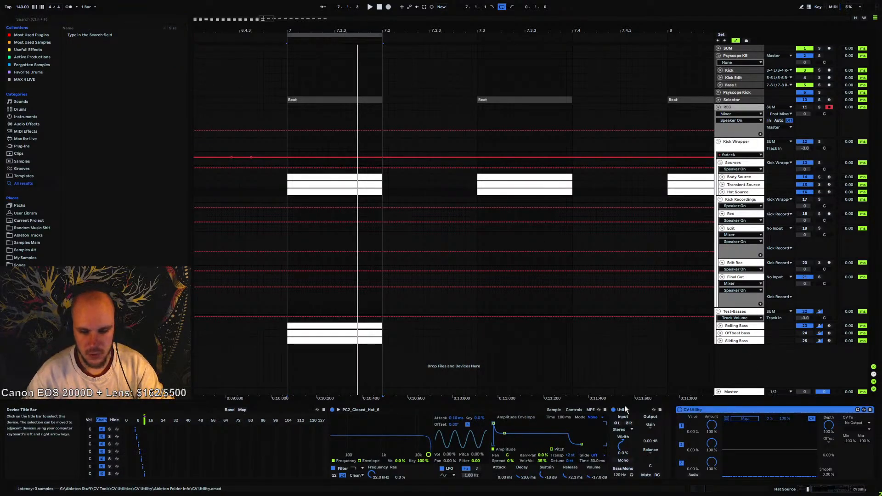
key("Delete")
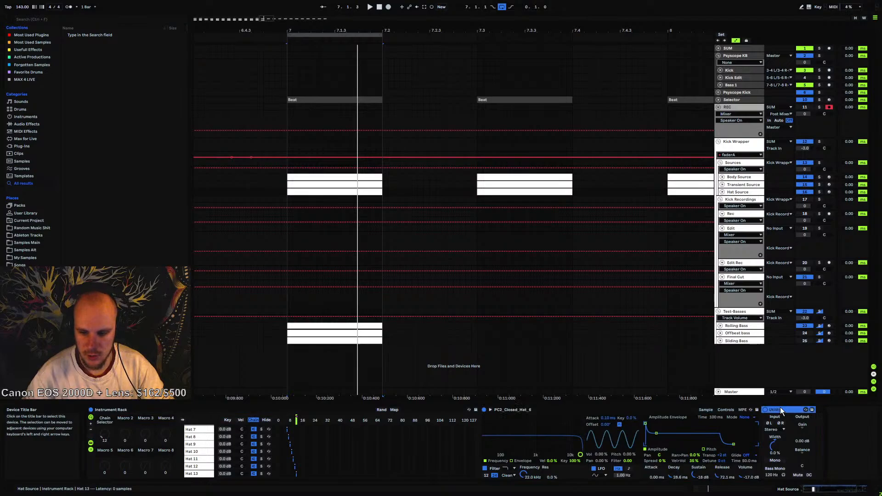
Raise the transpose of Hat 13's Simpler in semitone steps while the loop plays, and stop playback
key("space")
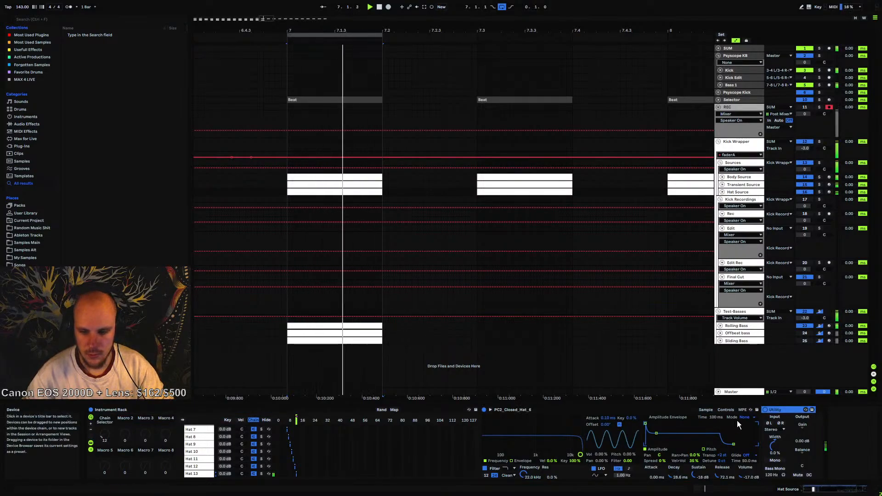
left_click(720, 456)
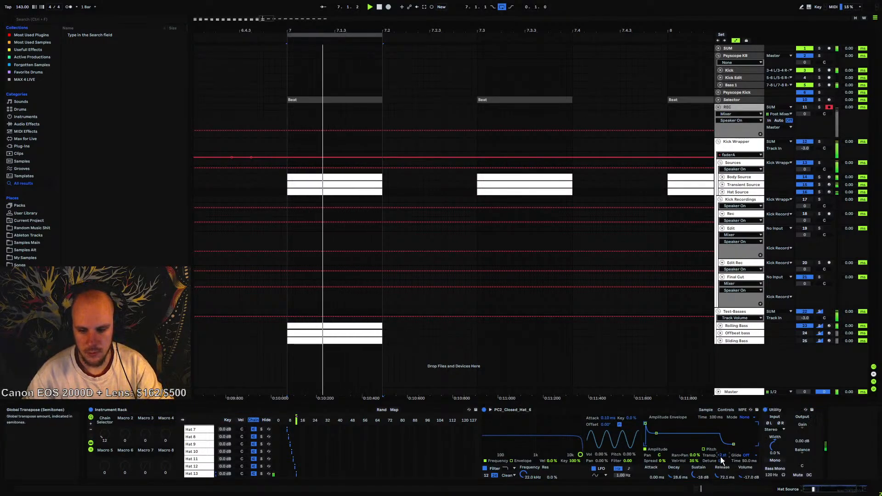
key("Up")
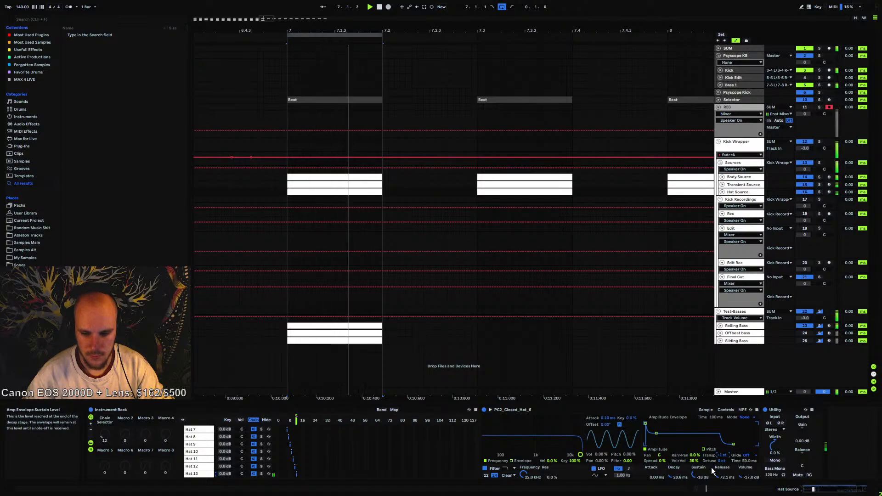
key("Up")
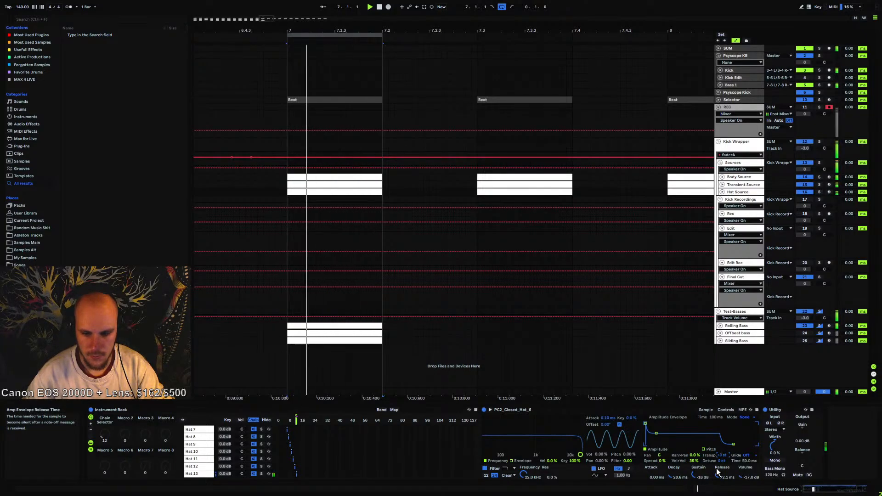
key("Up")
key("space")
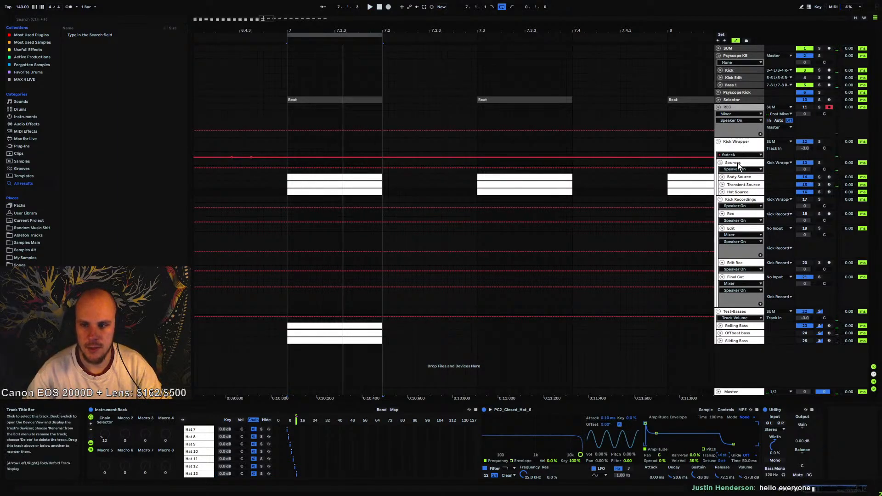
Examine the start of the kick waveform in the Psyscope Kick display during playback, in layers and summing views, and close the scope
left_click(733, 57)
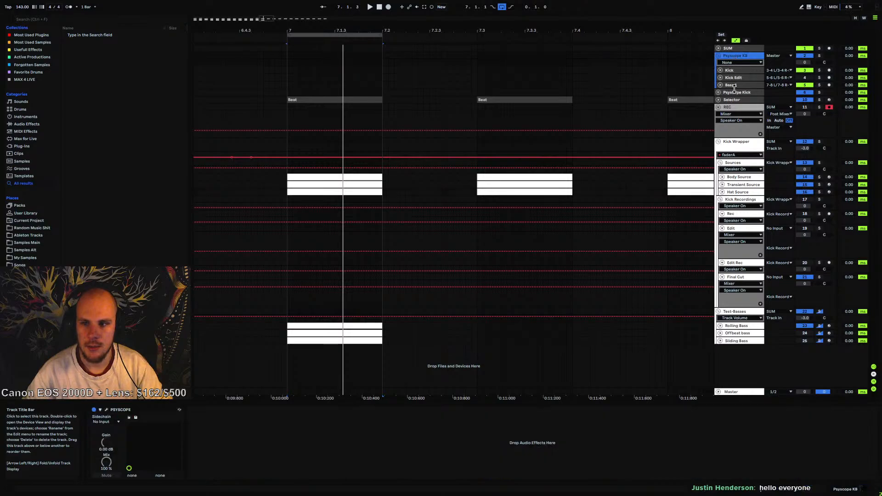
left_click(106, 409)
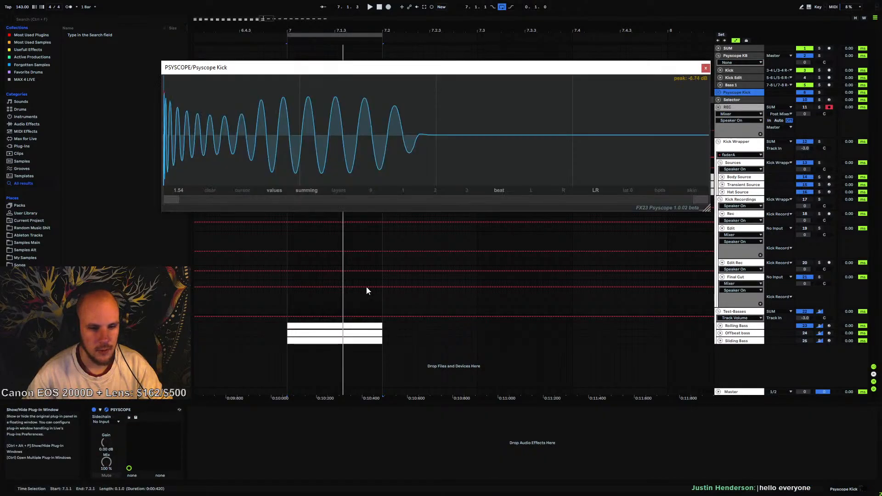
key("space")
left_click(345, 194)
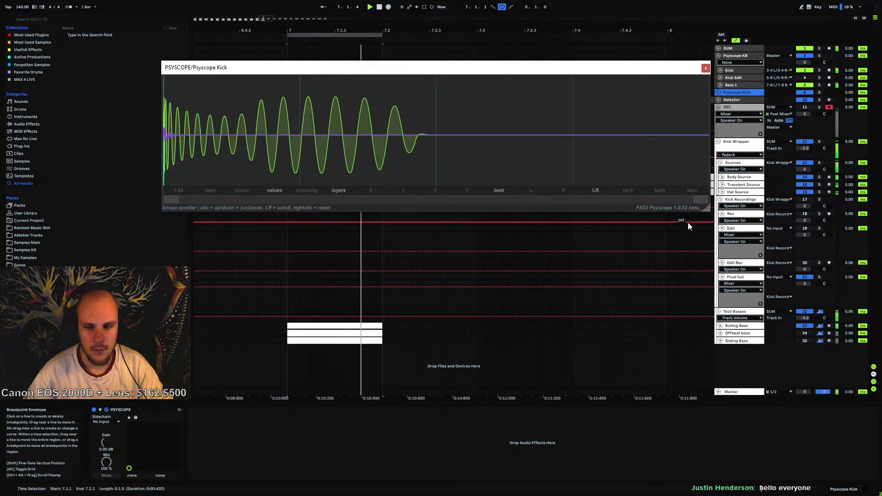
left_click_drag(386, 200, 193, 220)
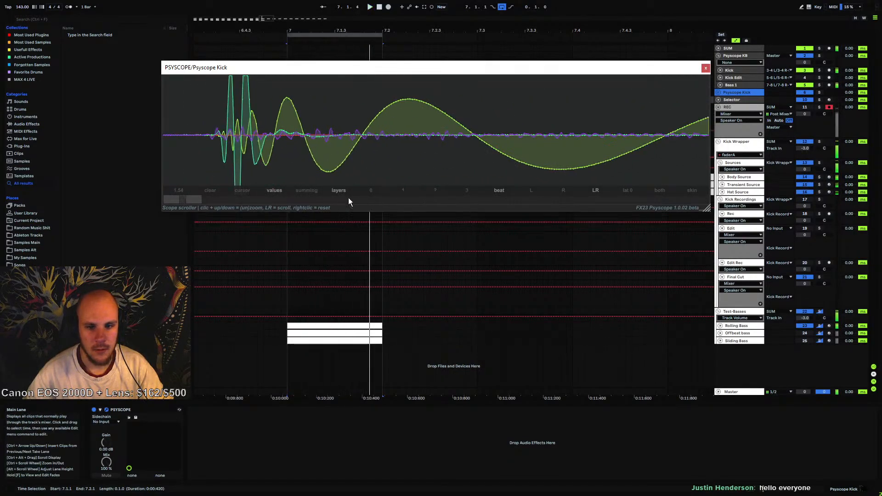
left_click(305, 189)
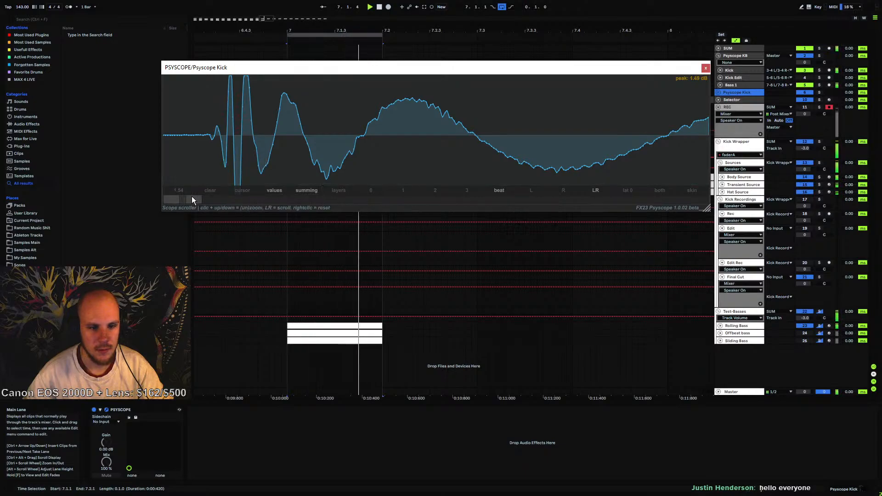
mouse_move(192, 198)
left_mouse_down()
mouse_move(203, 200)
mouse_move(191, 205)
left_mouse_up()
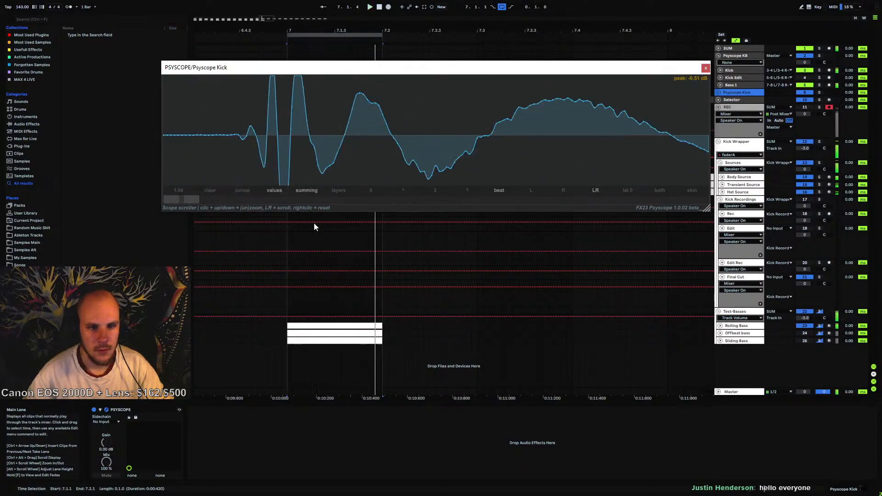
left_click(705, 67)
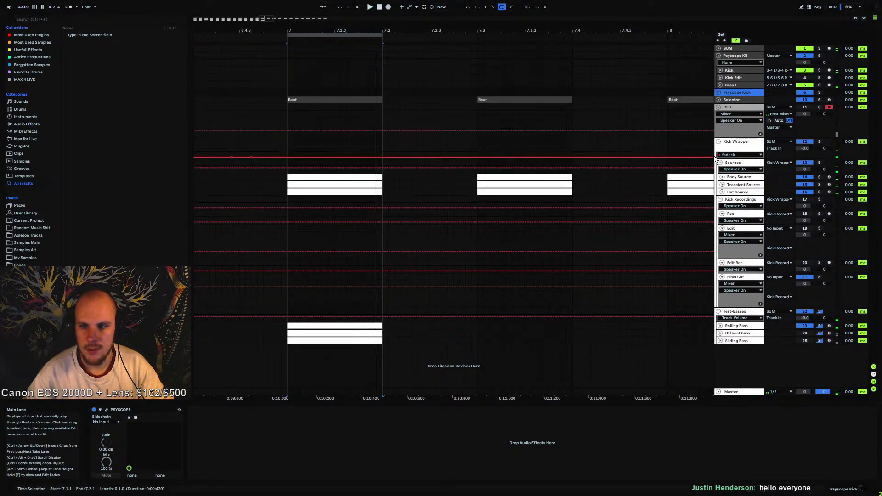
Lower the global gain of Transient 13's EQ Eight on the Transient Source track
left_click(743, 185)
left_click_drag(754, 473, 754, 480)
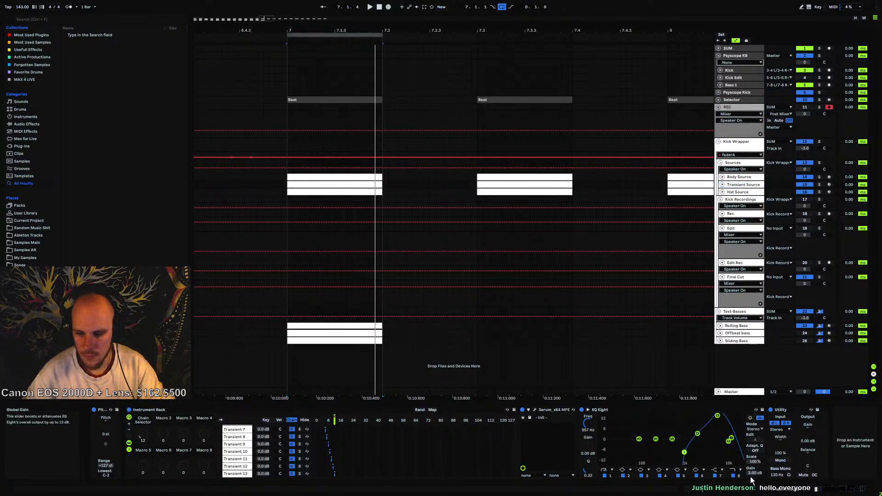
key("Down")
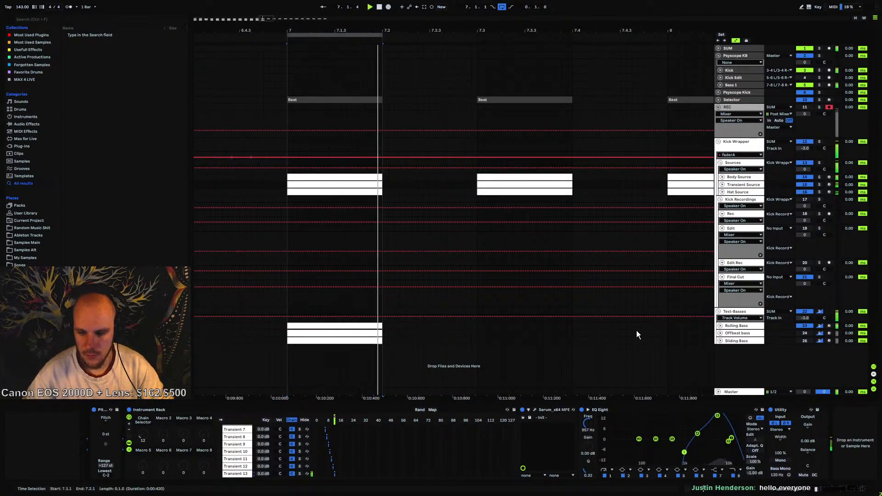
Check the summed kick waveform in the Psyscope Kick display while the loop plays, zoomed to about one kick length, and close the scope
left_click(733, 162)
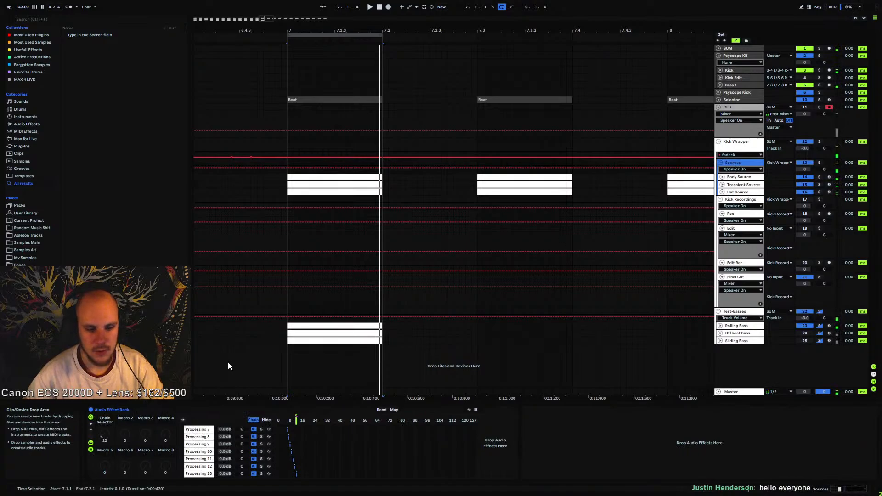
left_click(747, 142)
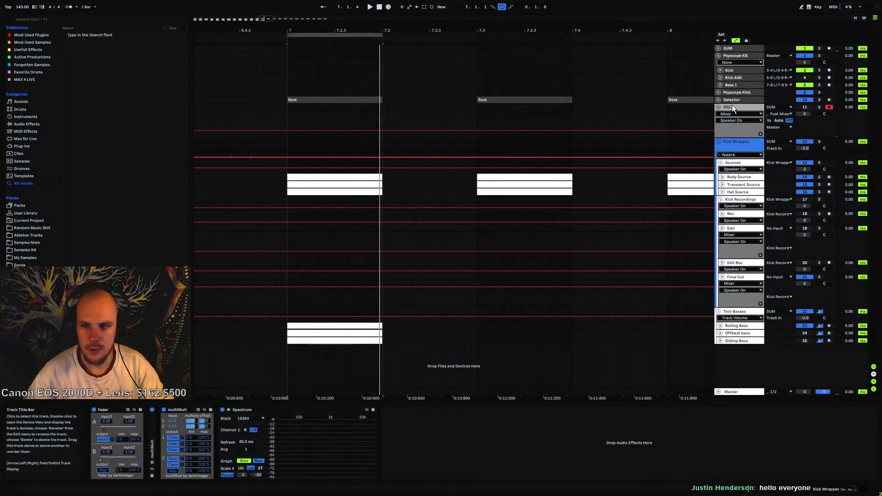
left_click(732, 93)
left_click(106, 409)
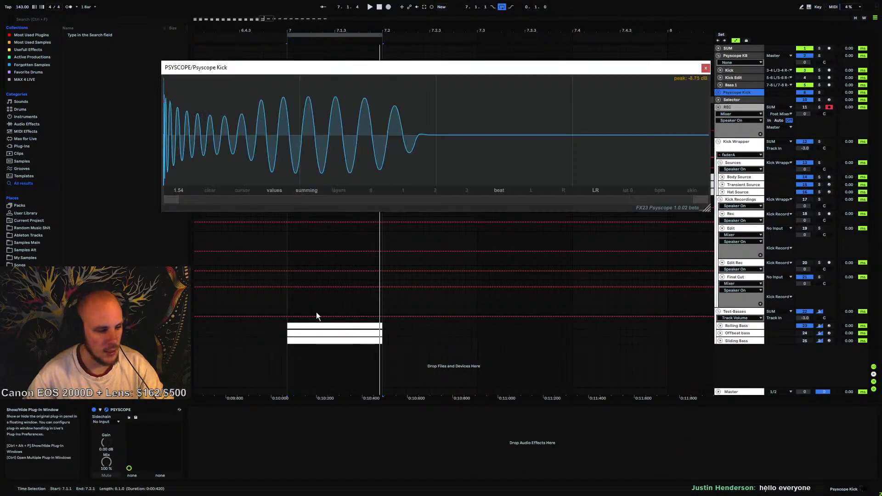
key("space")
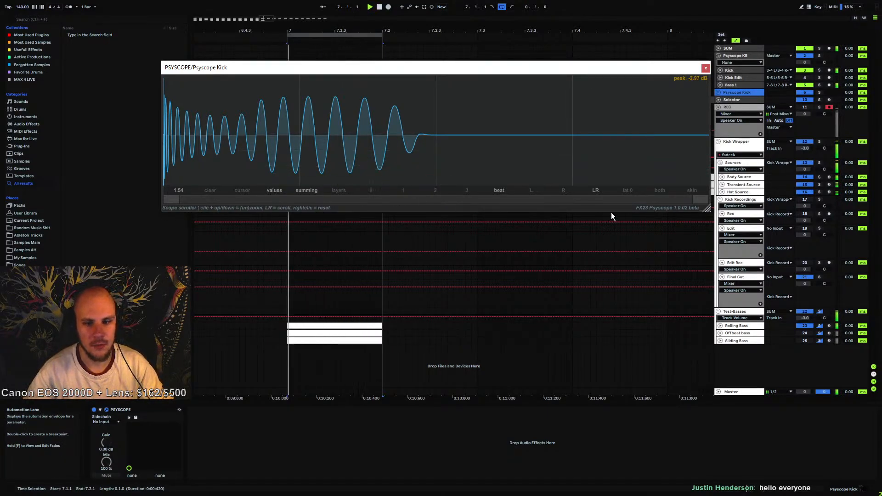
left_click_drag(694, 199, 561, 202)
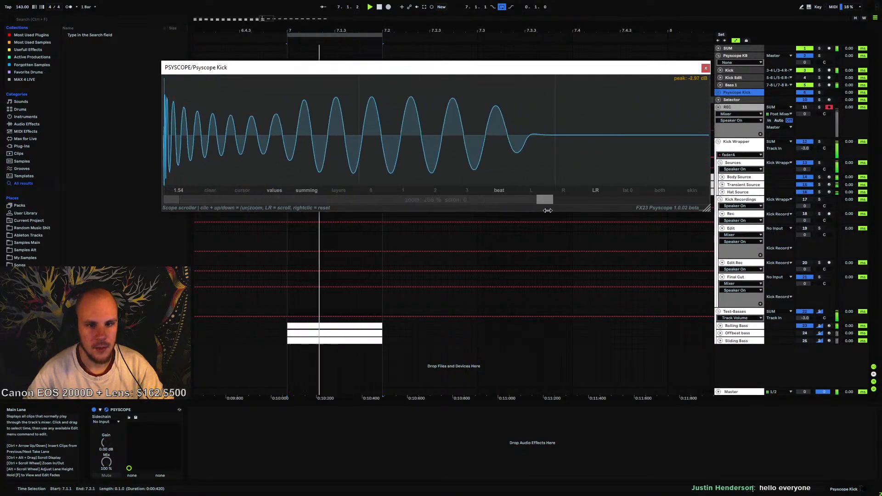
left_click(706, 67)
Insert an EQ Eight into the Processing 12 chain of the Sources track's Audio Effect Rack
left_click(738, 151)
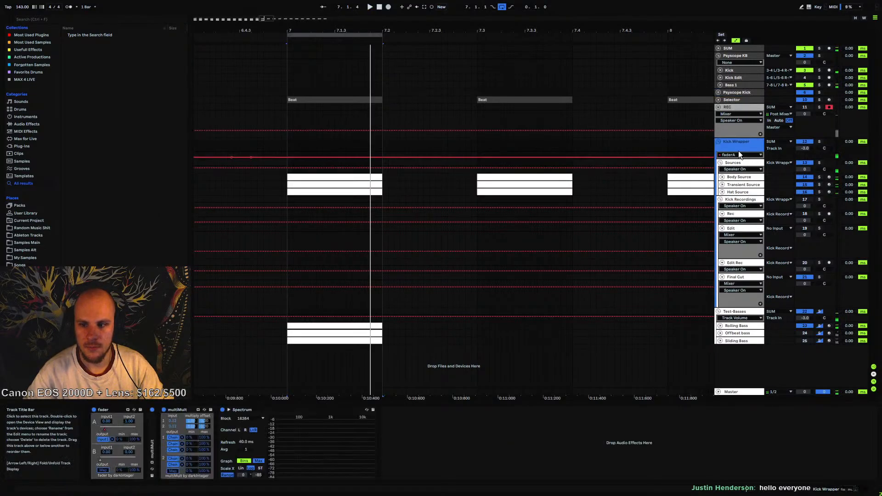
left_click(737, 164)
right_click(555, 446)
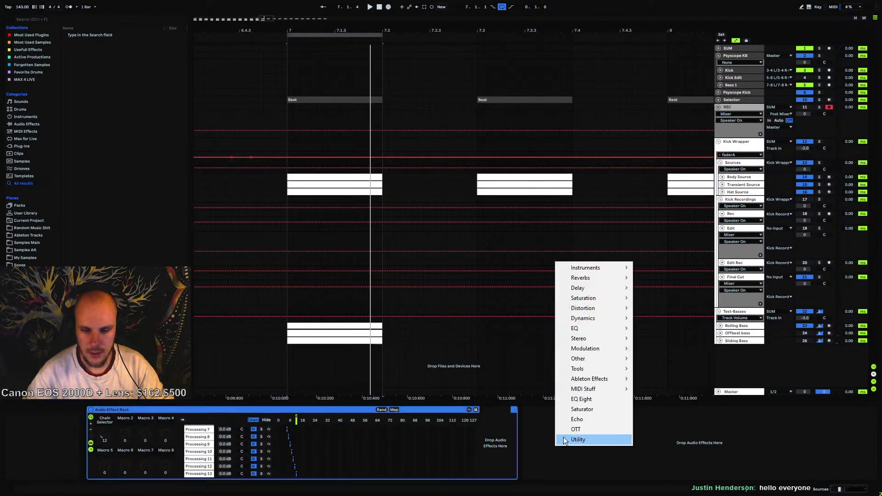
left_click(594, 396)
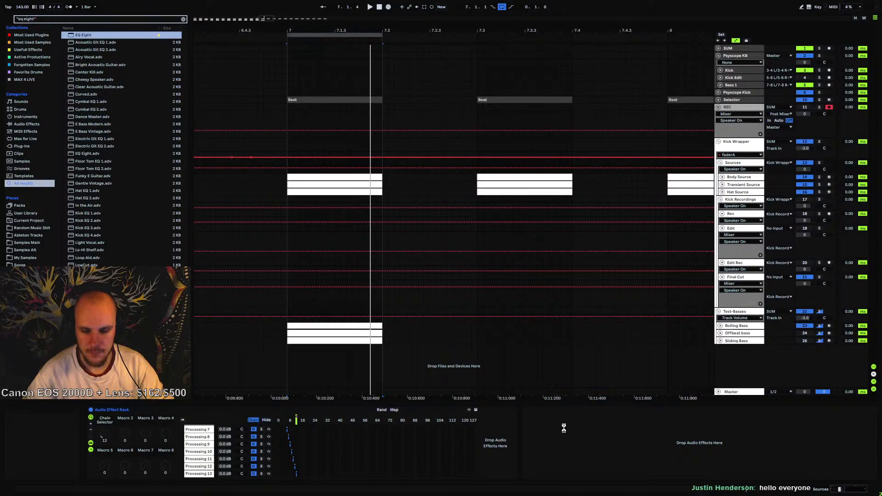
left_click_drag(561, 410, 503, 461)
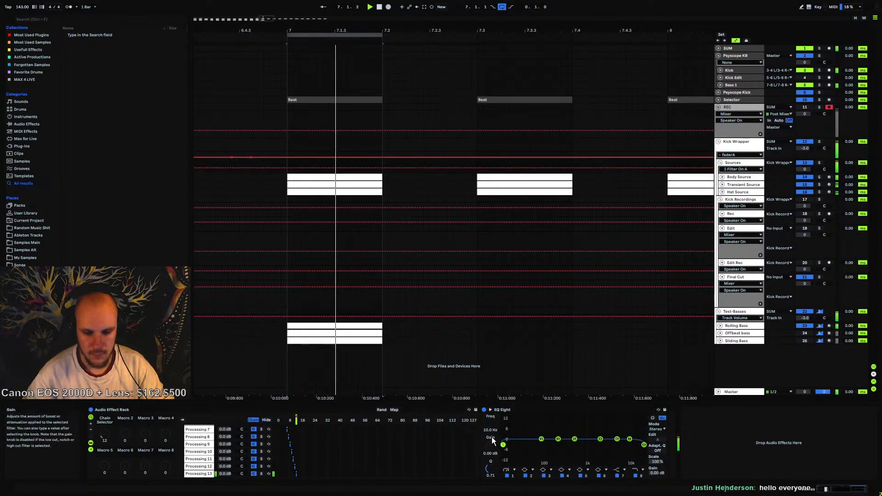
Compare the Processing 13 and Processing 12 chains, and remove the misplaced EQ Eight from Processing 12
left_click(202, 473)
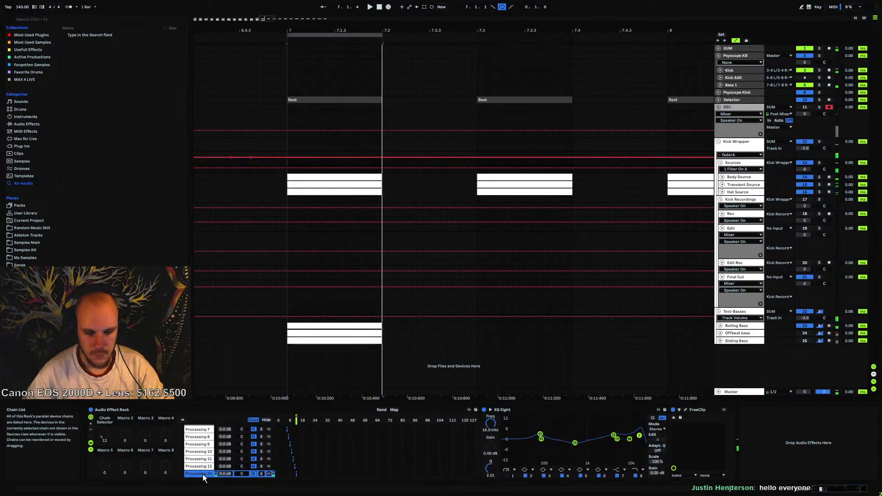
left_click(203, 470)
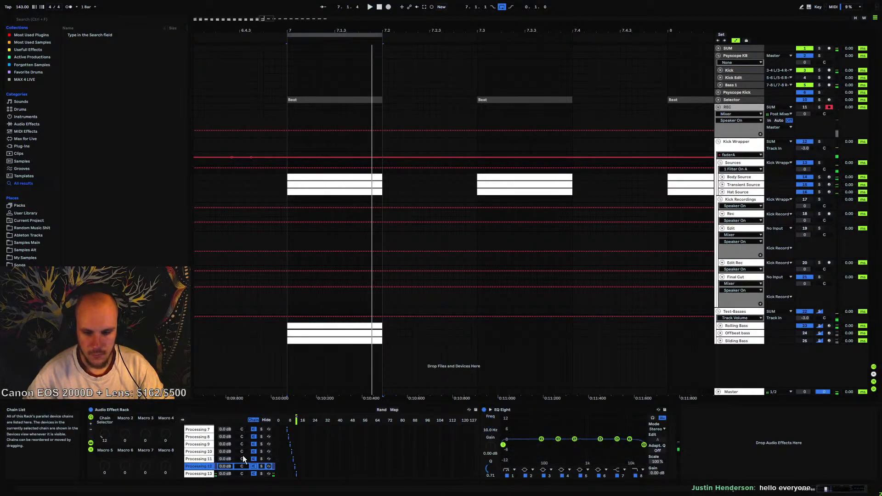
left_click(505, 410)
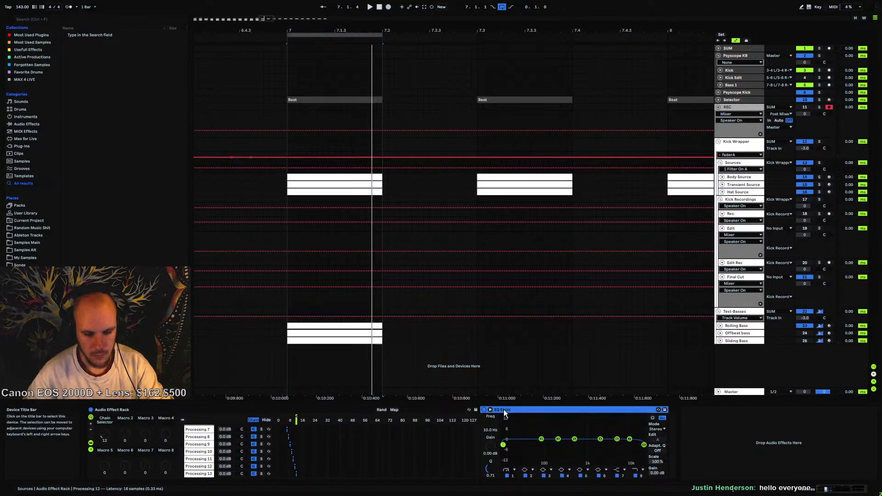
Move the EQ Eight and FreeClip devices from the Processing 13 chain into the empty Processing 12 chain
left_click(193, 474)
left_click(558, 409)
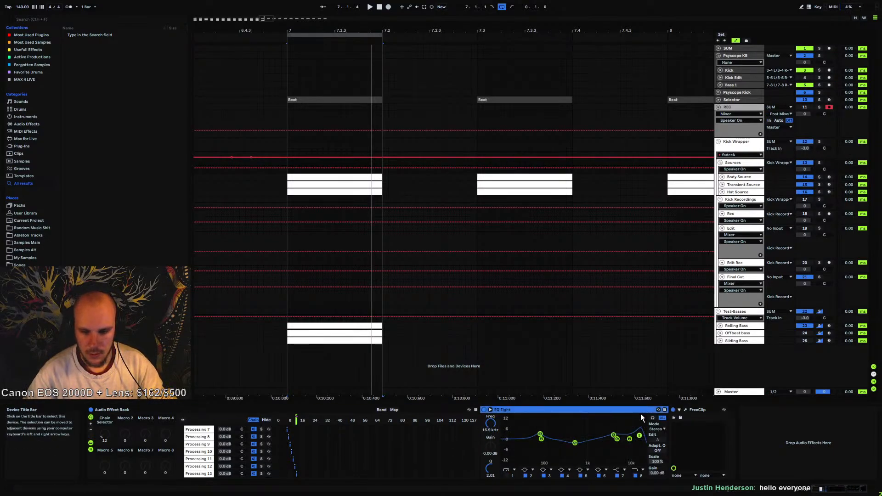
left_click(695, 410, "shift")
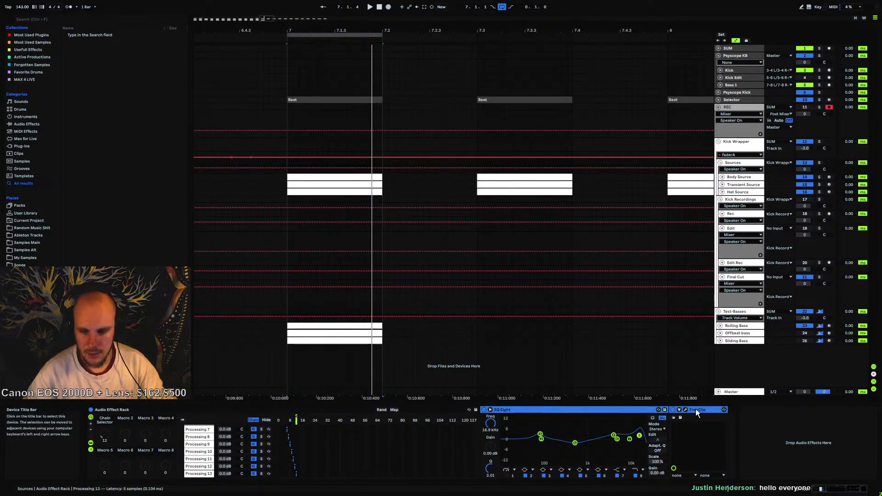
left_click(204, 466)
left_click(492, 439)
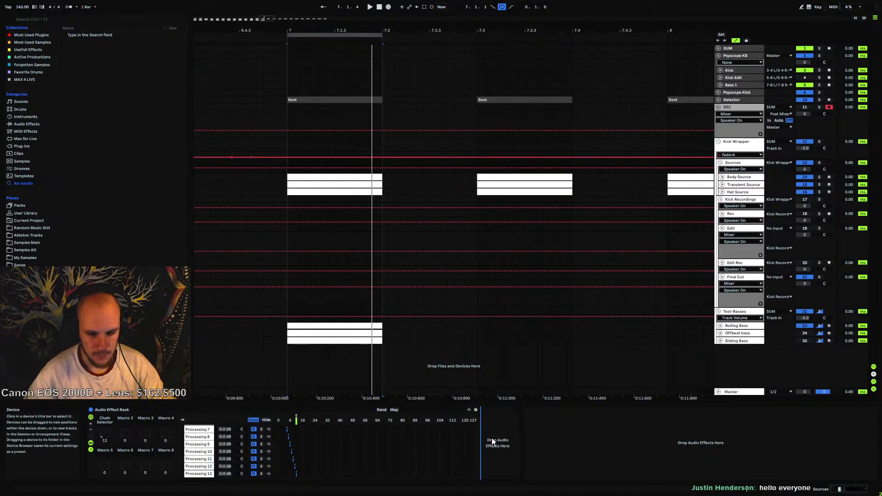
key("ctrl+v")
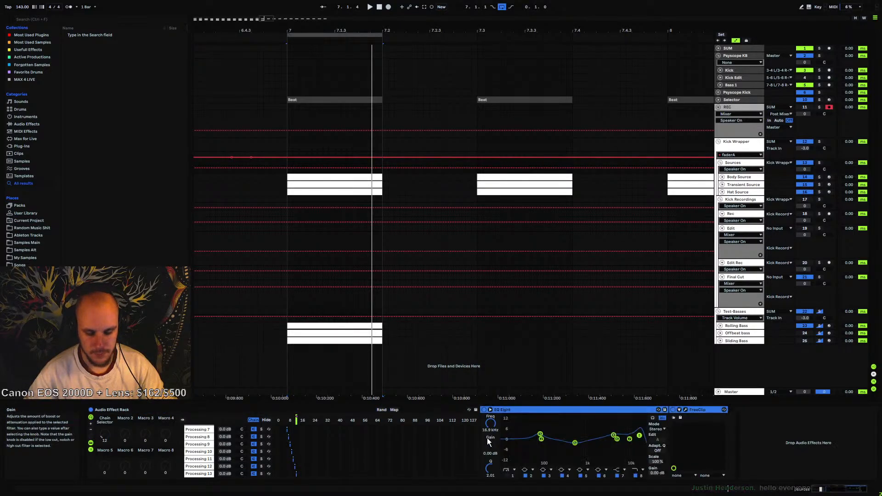
Add a new default EQ Eight and place it inside the emptied Processing 13 chain of the Sources rack
left_click(200, 474)
right_click(600, 446)
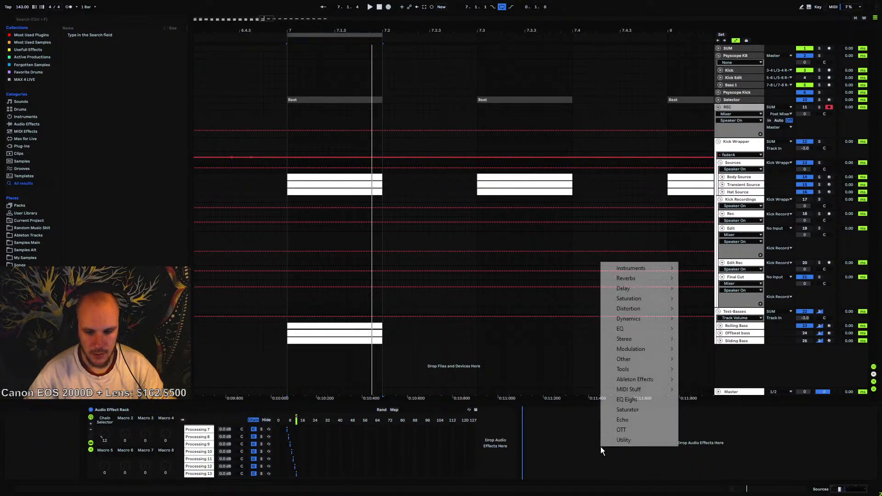
left_click(635, 400)
key("Down")
key("Return")
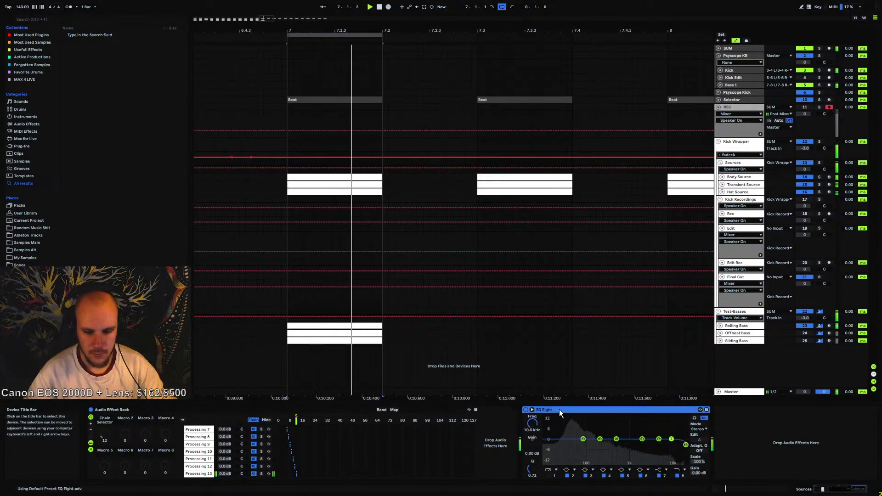
left_click_drag(558, 409, 430, 432)
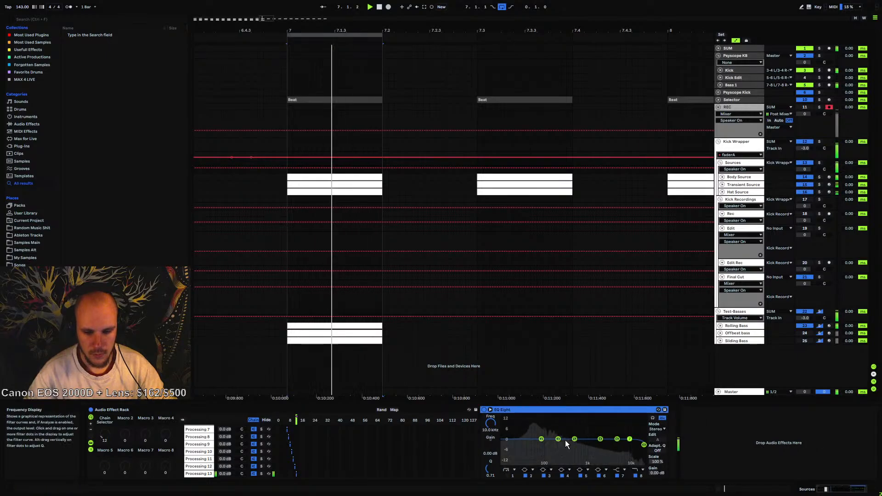
Shape band 3 of Processing 13's EQ Eight into a narrow boost of about 3.4 dB near 70 Hz, using the expanded display
left_click_drag(557, 439, 533, 437)
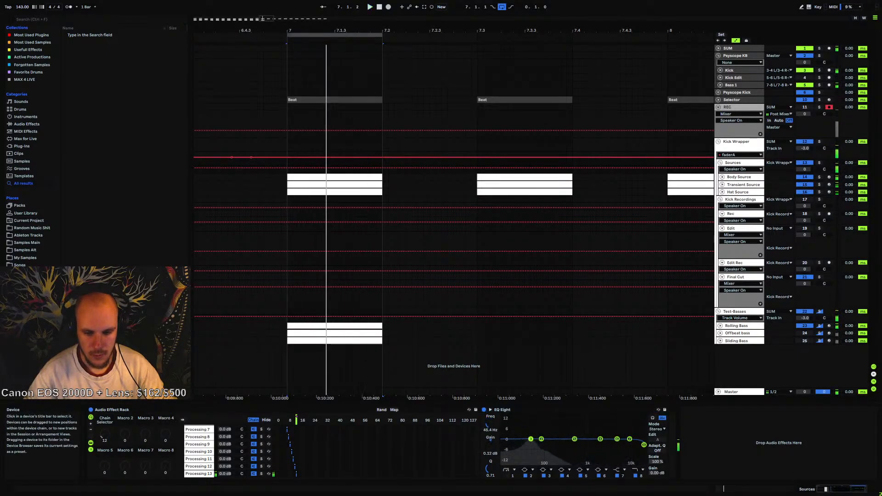
left_click(490, 409)
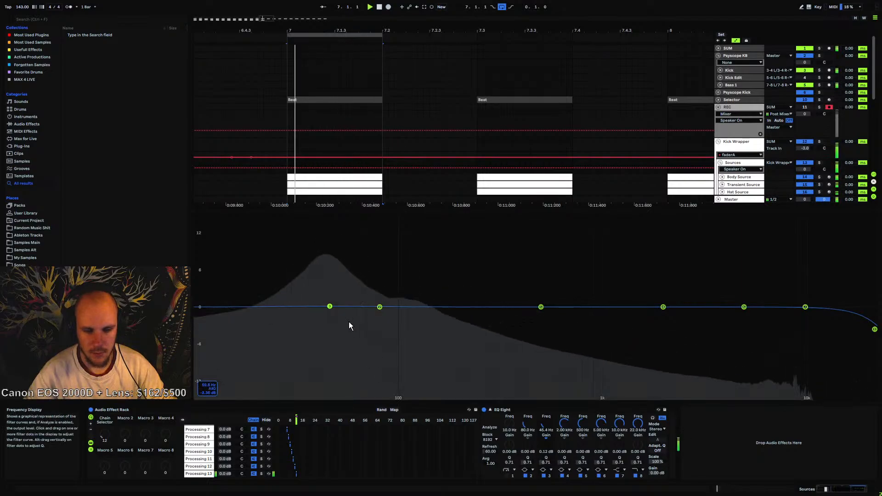
left_click_drag(329, 306, 376, 288)
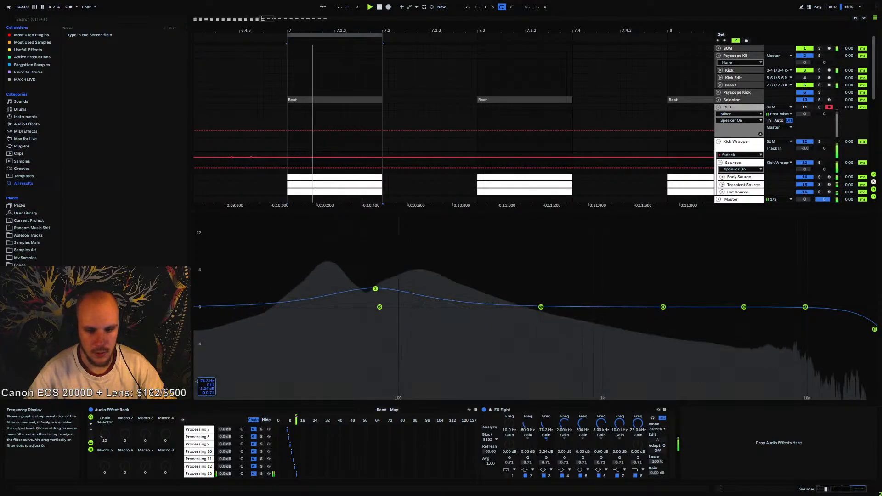
left_click_drag(546, 463, 547, 436)
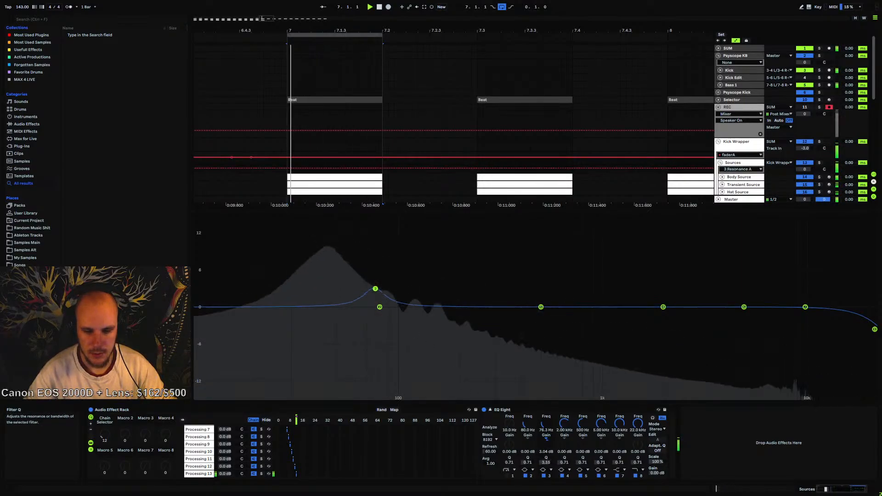
left_click_drag(374, 289, 369, 286)
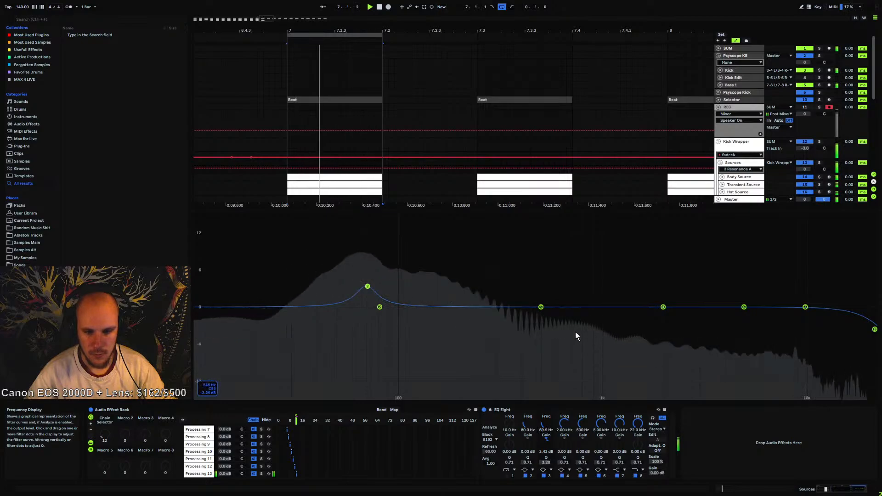
Cut EQ Eight band 5 by about 2.65 dB around 388 Hz with a Q of about 1.78
left_click_drag(540, 306, 521, 313)
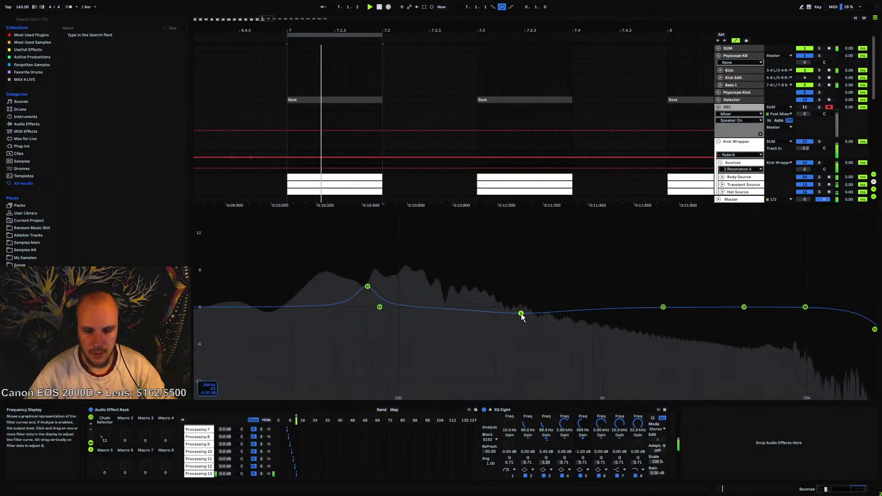
left_click_drag(582, 462, 582, 434)
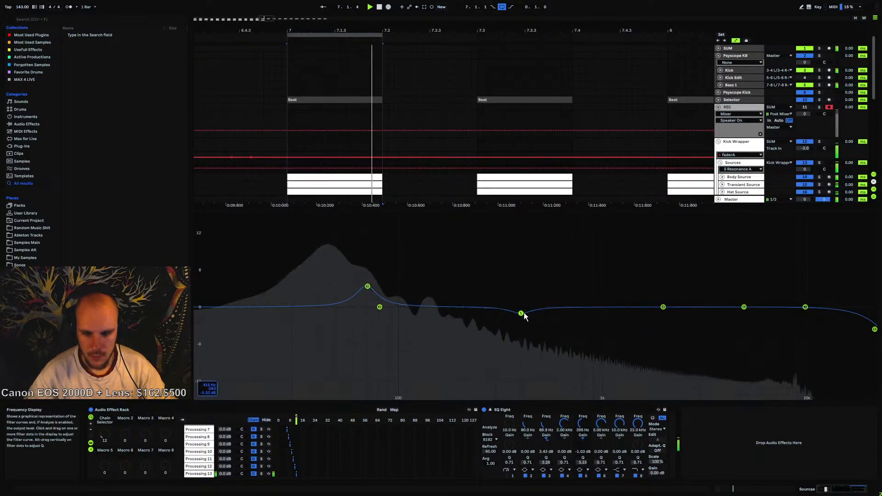
left_click_drag(521, 314, 519, 323)
left_click_drag(590, 461, 586, 474)
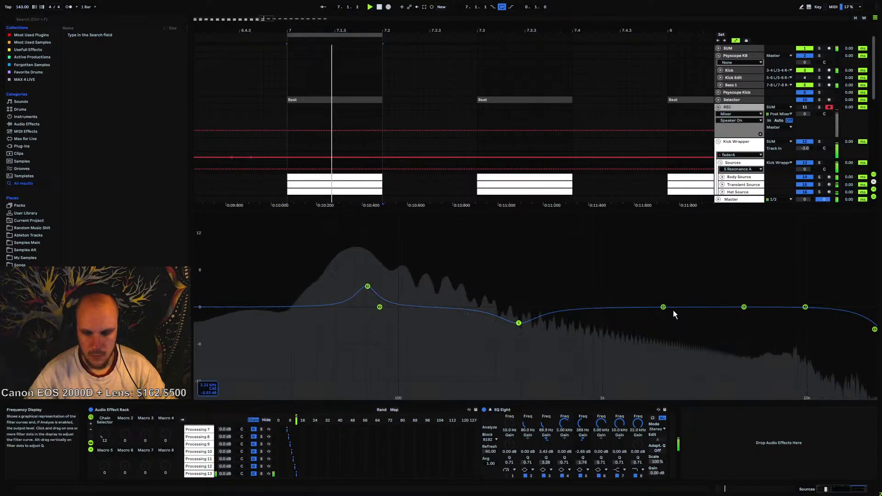
Raise EQ band 4 to about 7.24 dB at 1.93 kHz and band 7 to about 7.31 dB at 10 kHz with Q 12
left_click_drag(663, 307, 659, 263)
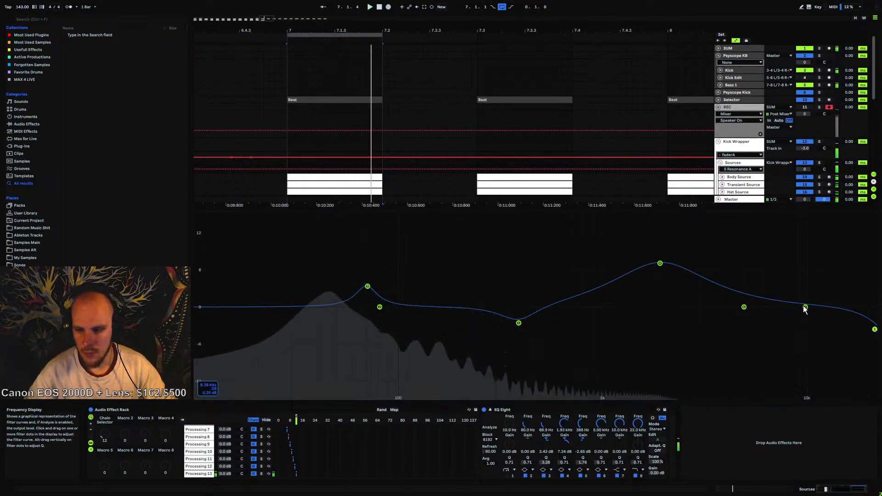
left_click_drag(805, 306, 813, 302)
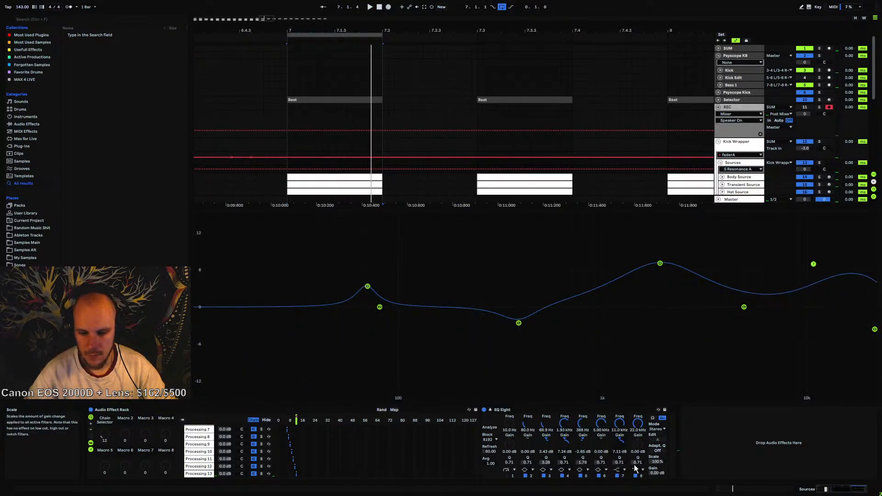
key("space")
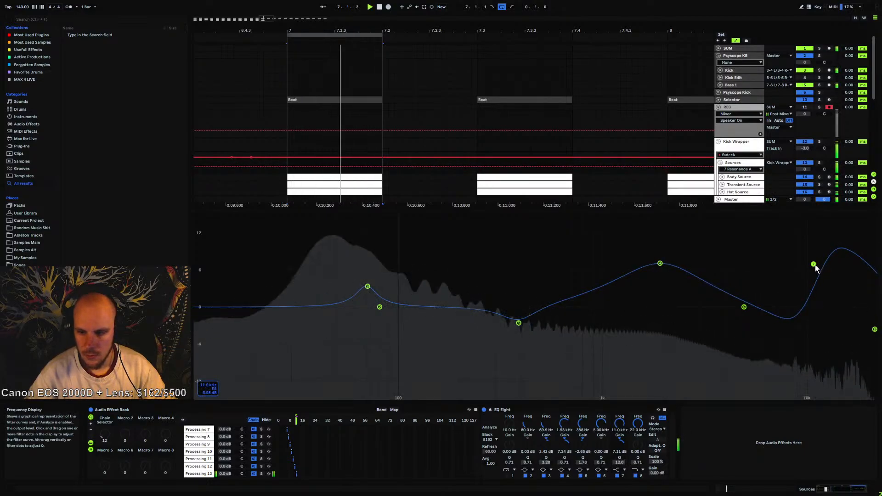
left_click_drag(814, 264, 805, 262)
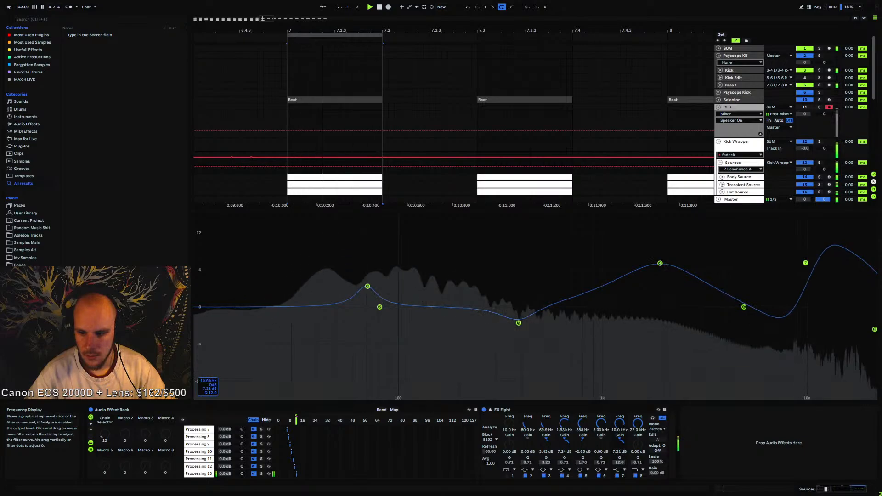
Switch EQ band 8 to a steeper high cut and lower its cutoff to about 15.2 kHz
left_click_drag(874, 329, 862, 306)
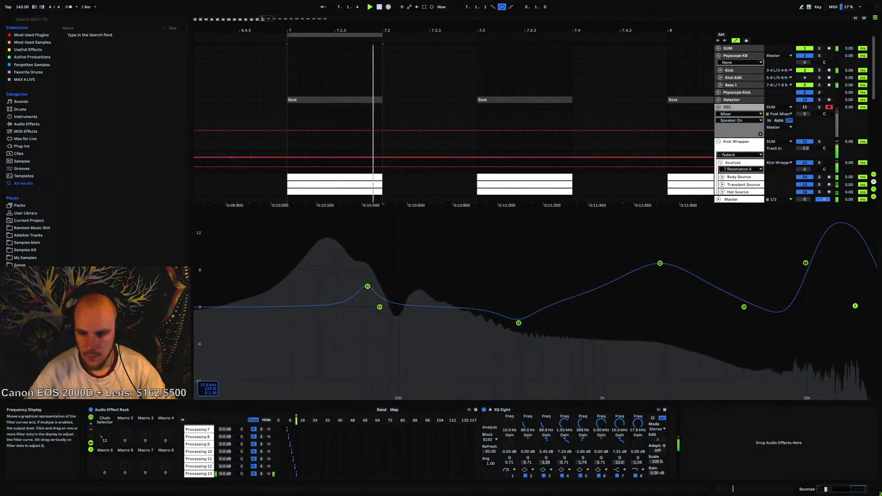
left_click(639, 470)
left_click(639, 463)
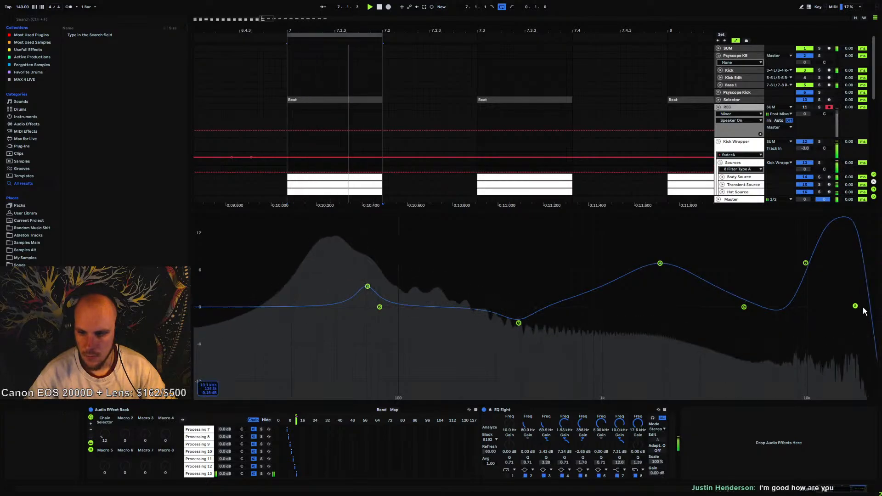
left_click_drag(863, 309, 842, 318)
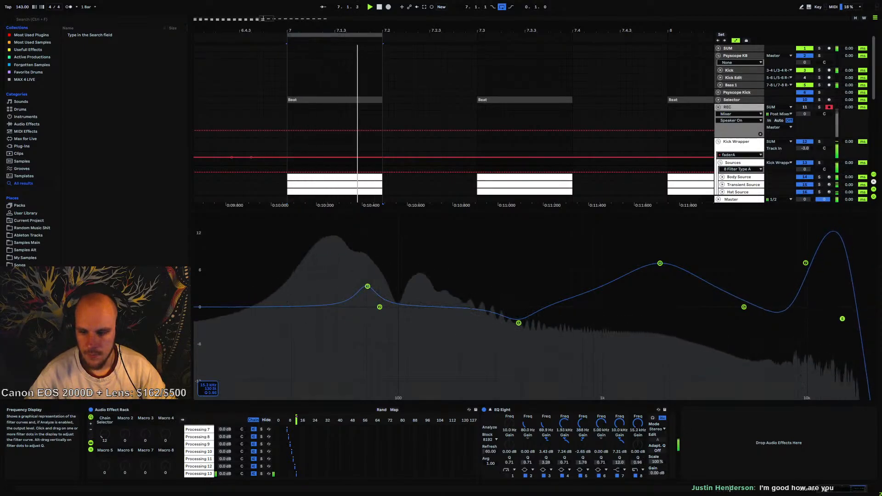
Raise EQ band 6 to about 2.91 dB at 5.06 kHz, lower band 7 to about 6.59 dB, and collapse the EQ display
left_click_drag(744, 308, 745, 289)
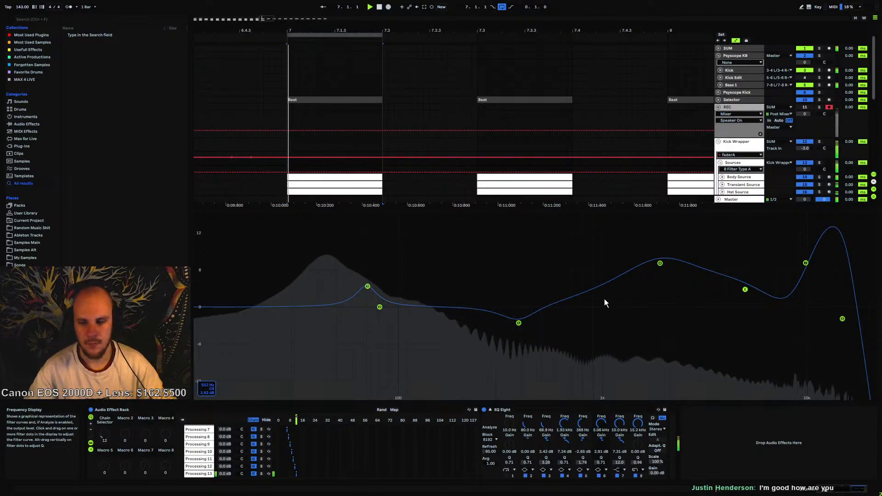
left_click_drag(805, 263, 805, 267)
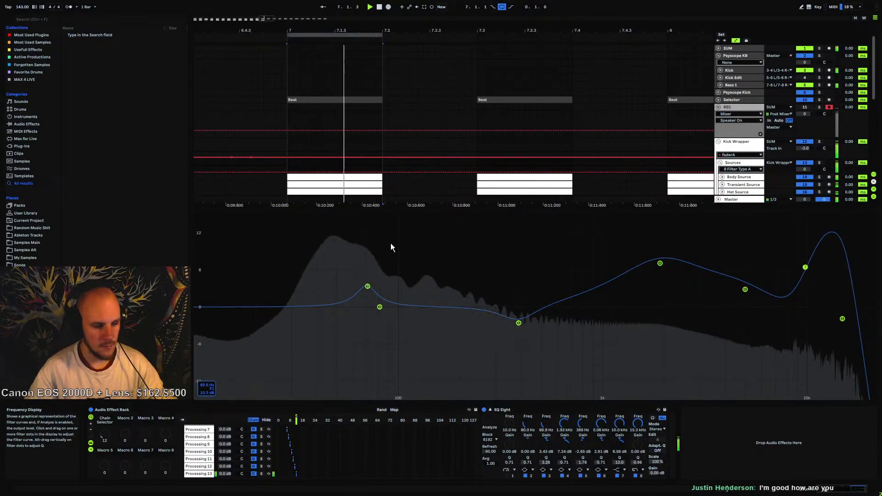
left_click(490, 410)
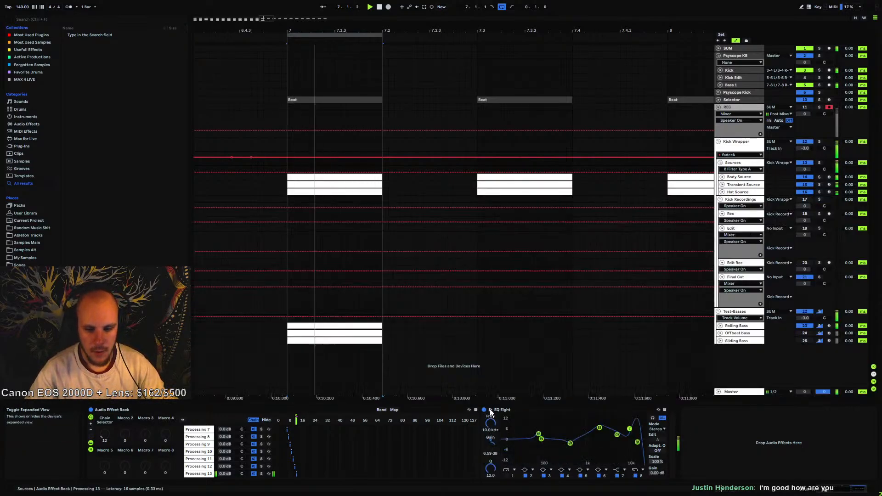
Arm the Rec track, record the kick from 7.1.1 to 7.2.1, and consolidate the recording into one clip
left_click(289, 218)
left_click(829, 213)
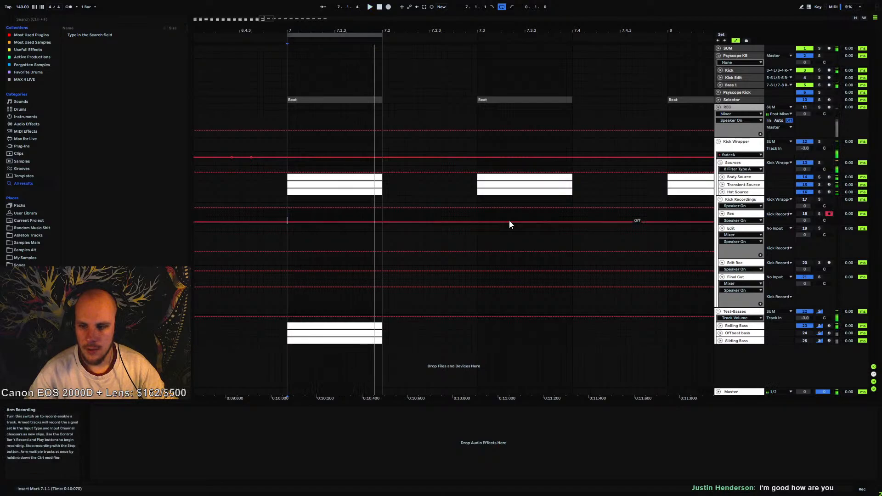
left_click(388, 8)
left_click(379, 7)
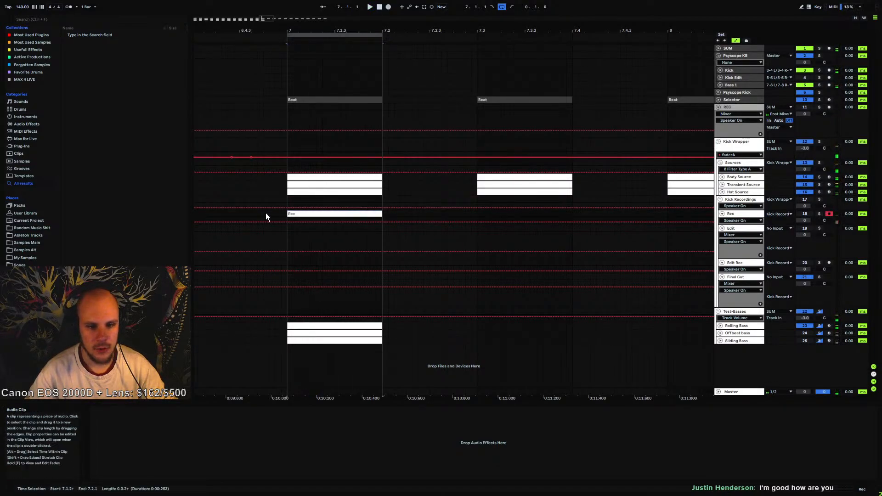
key("ctrl+j")
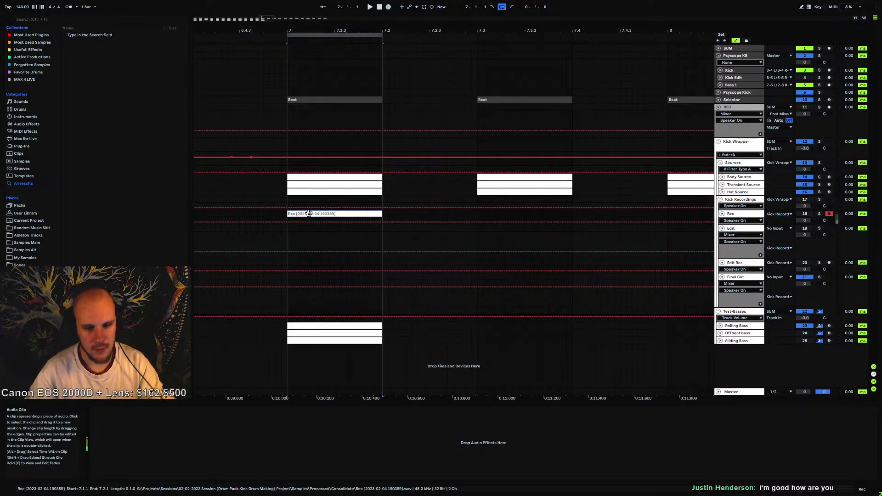
Set the clip gain of the new kick recording to 0 dB
left_click(202, 446)
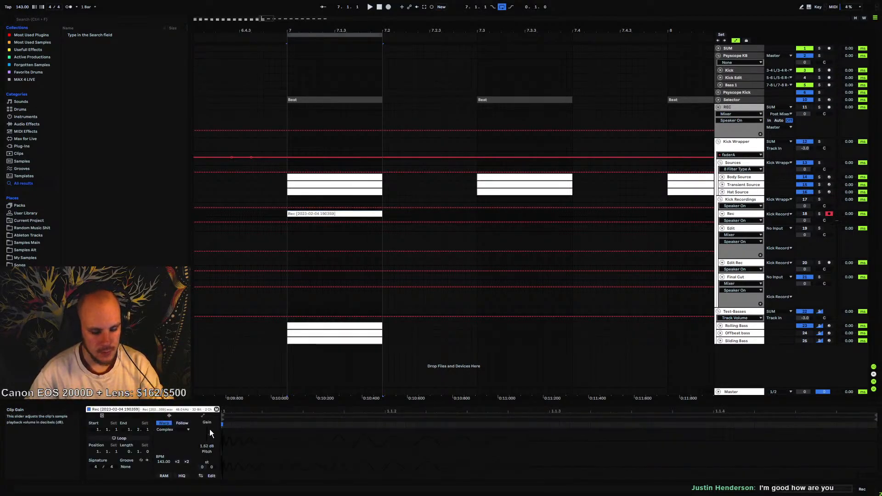
type("0")
left_click(285, 230)
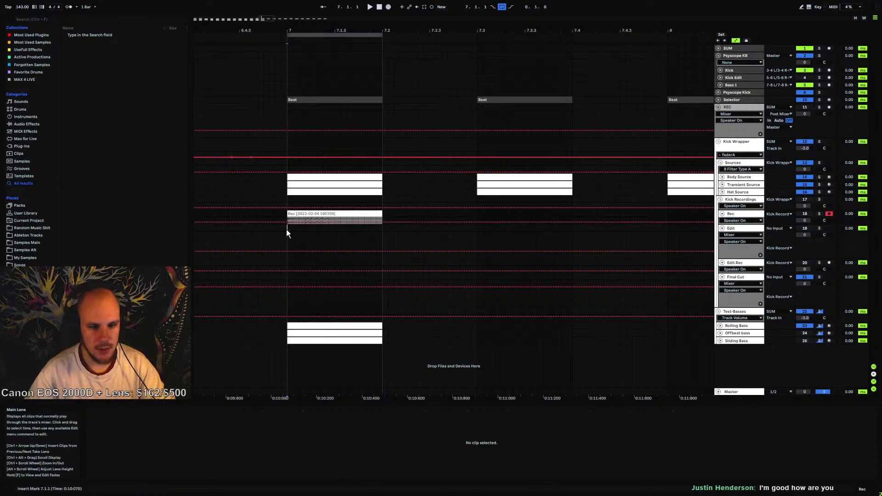
Copy the kick recording from the Rec track to the Edit track at 7.1.1
left_click(309, 213)
left_click_drag(327, 30, 488, 6)
left_click_drag(363, 31, 414, 82)
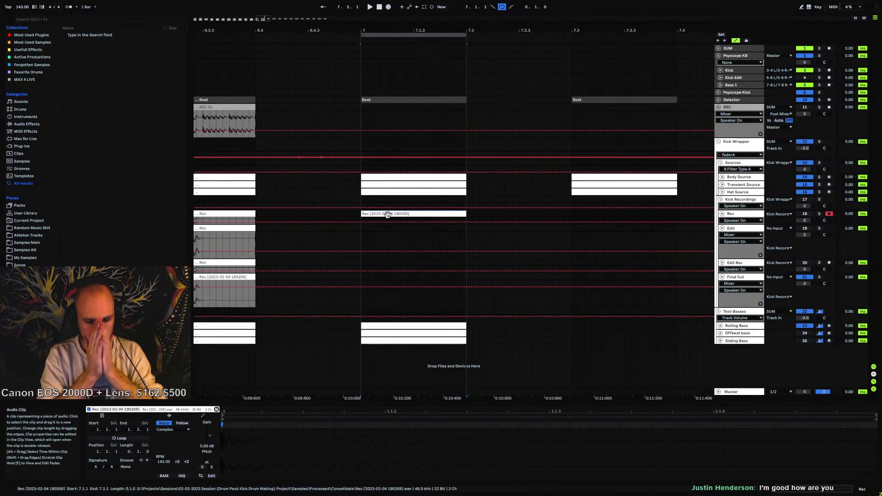
left_click(362, 230)
key("ctrl+v")
left_click(504, 237)
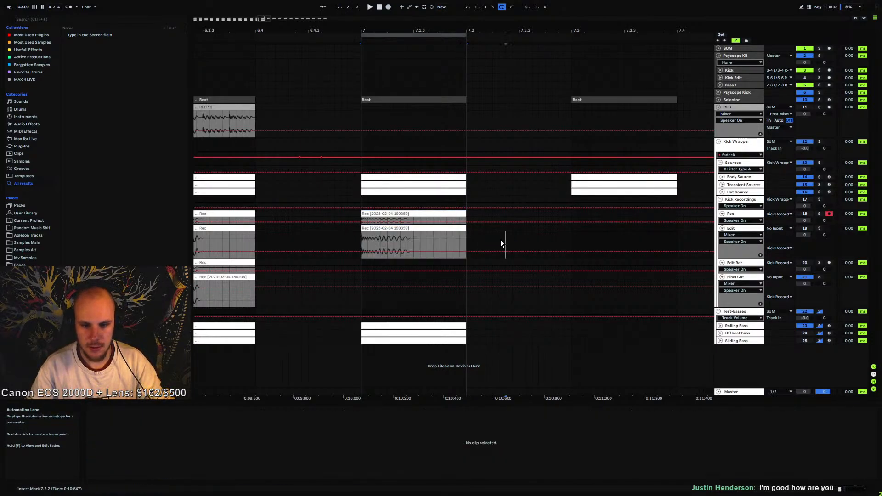
left_click(374, 238)
left_click(368, 238)
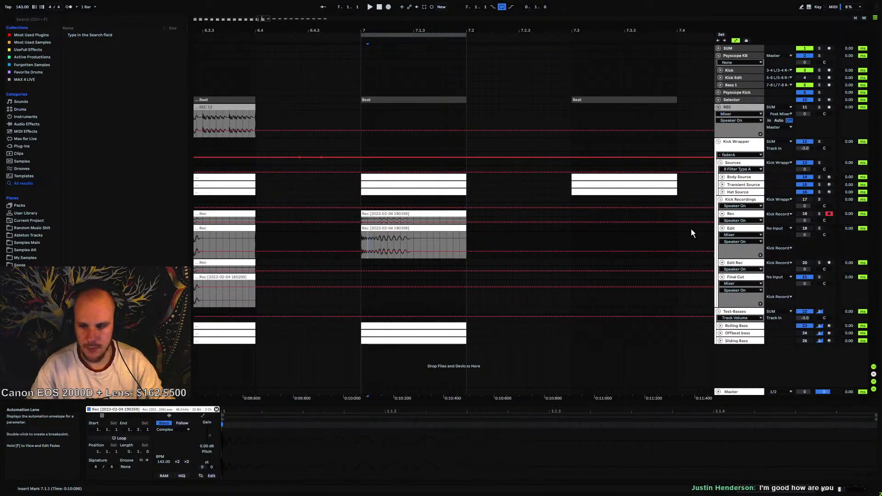
Rename the last chain in the Edit track's Audio Effect Rack as Processing 13
double_click(742, 230)
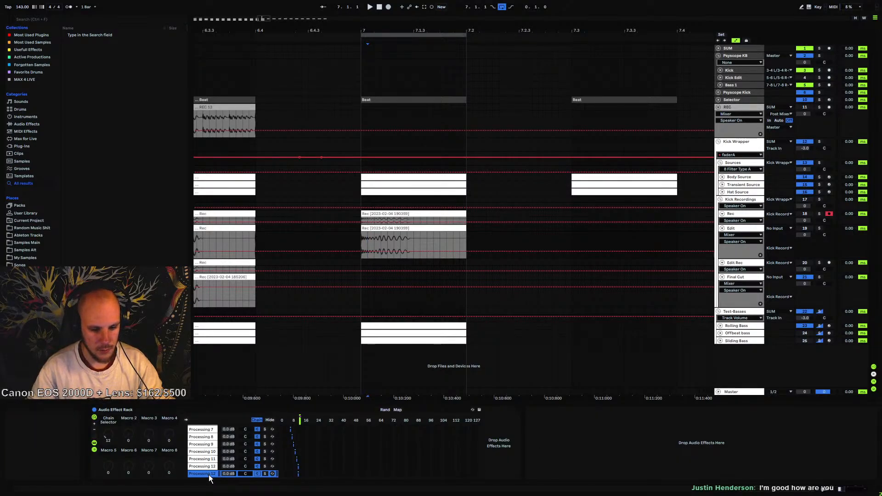
right_click(208, 475)
left_click(233, 386)
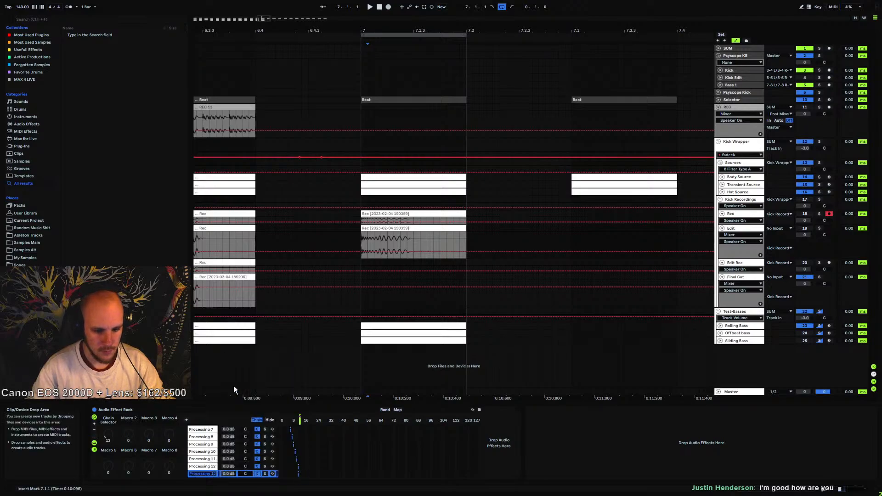
type("3")
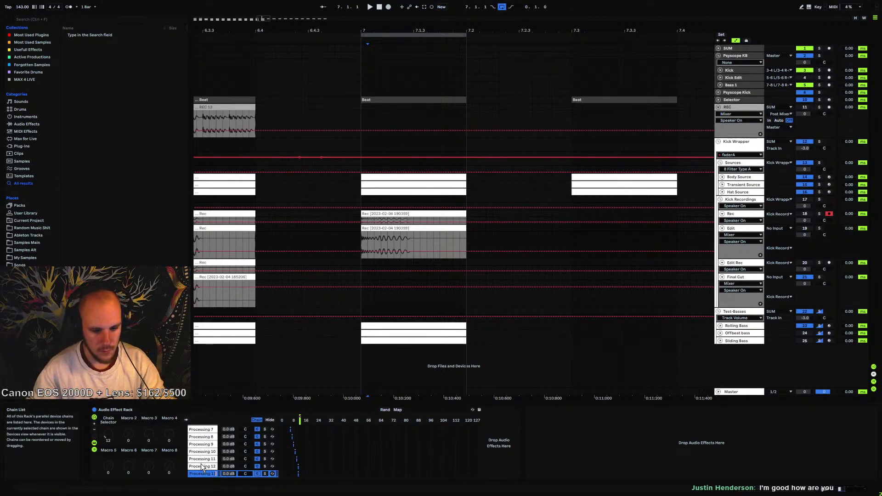
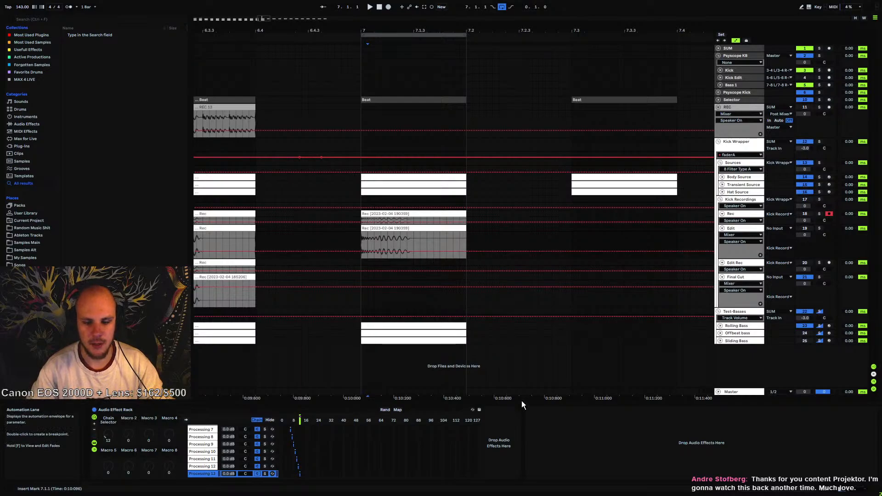
Insert the FreeClip plug-in into the Processing 13 chain of the Edit track's rack and move its window clear of the kick clip
right_click(582, 450)
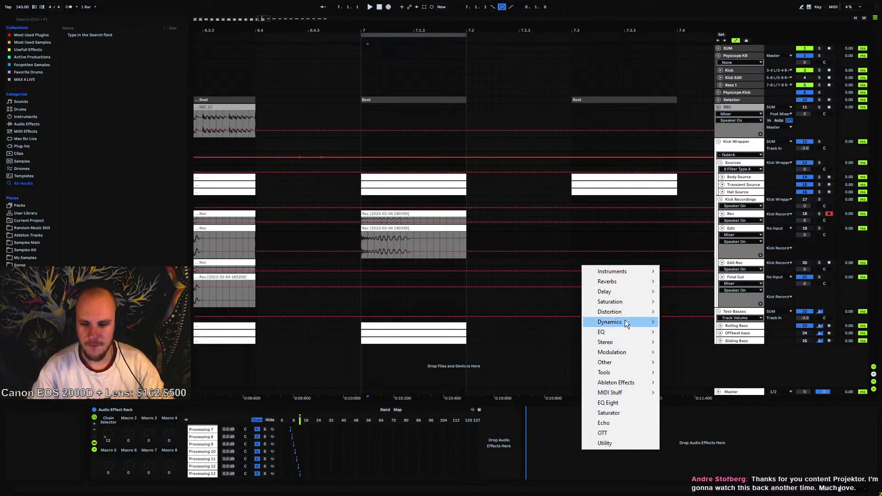
mouse_move(626, 321)
left_click(689, 181)
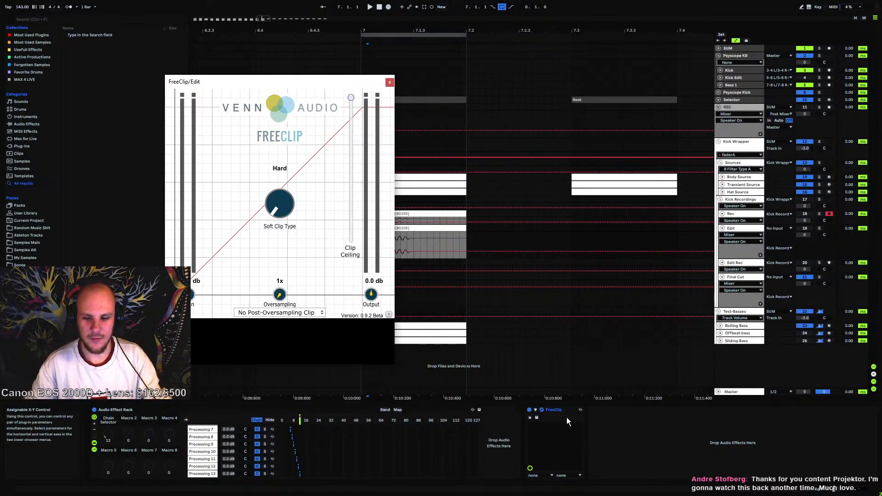
left_click_drag(565, 410, 389, 405)
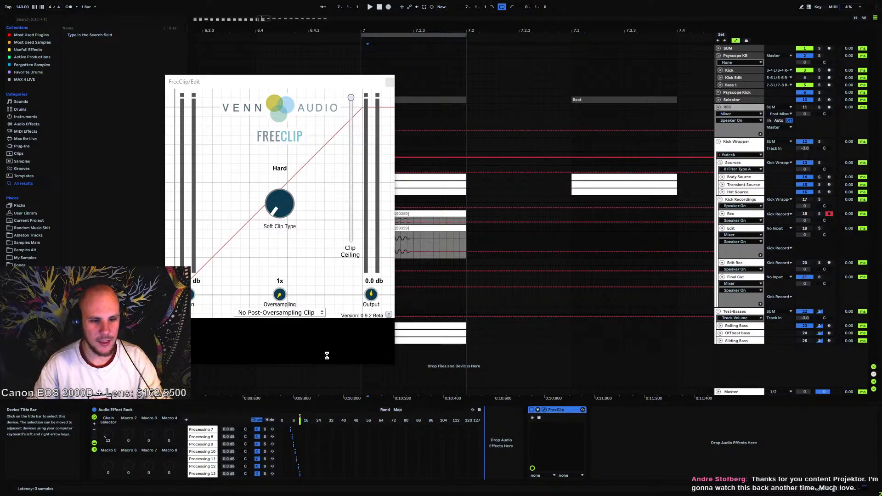
left_click(404, 229)
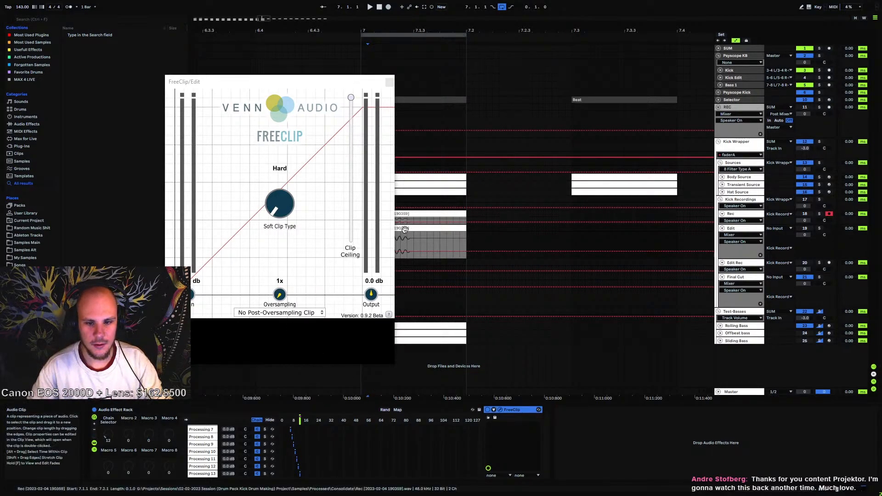
left_click_drag(284, 81, 531, 63)
Play the kick from 7.1.1 and raise the FreeClip input gain to 6.2 dB
left_click(363, 233)
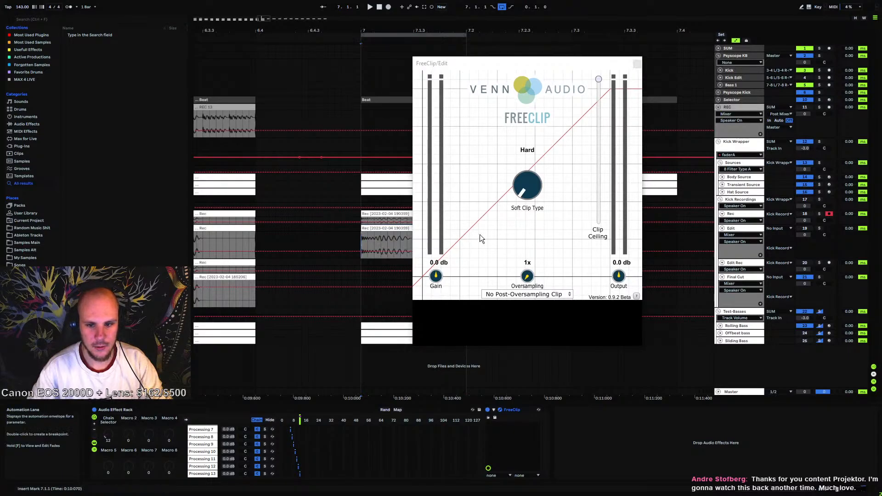
key("space")
left_click_drag(440, 277, 452, 256)
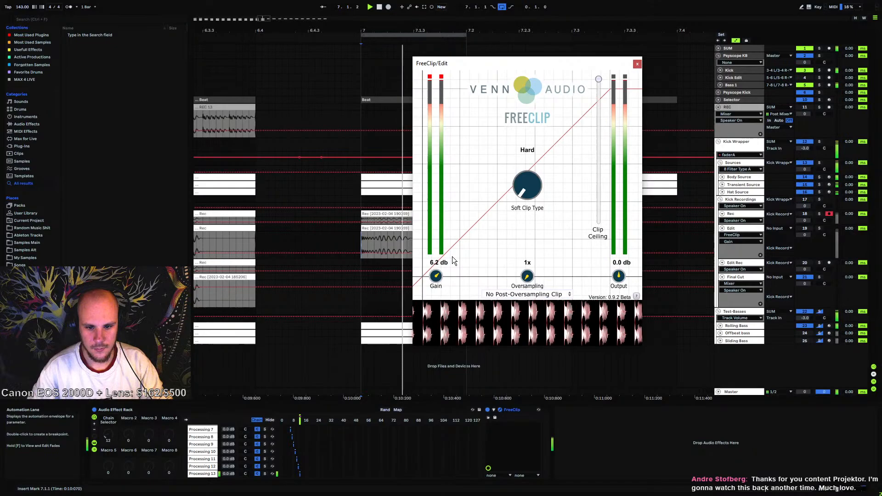
Add an EQ Eight to the Processing 13 chain before FreeClip and resume playback
right_click(600, 441)
left_click(646, 395)
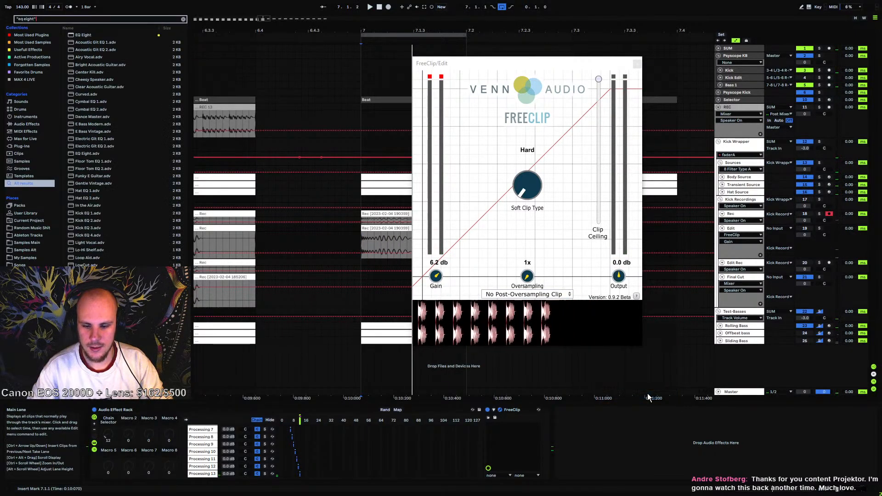
key("space")
left_click_drag(596, 409, 481, 400)
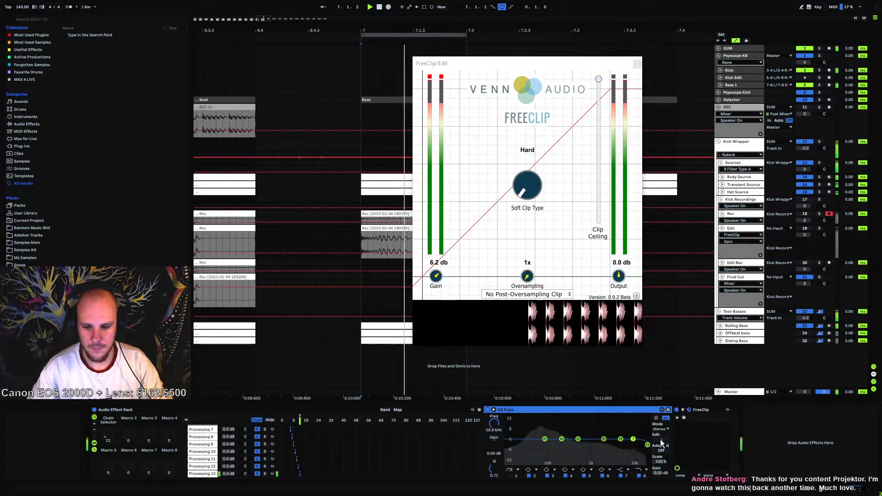
Set the new EQ's band 8 high cut to about 20.6 kHz with Q 0.82 and expand the EQ display
mouse_move(647, 444)
left_mouse_down()
mouse_move(633, 444)
mouse_move(646, 443)
left_mouse_up()
key("space")
key("space")
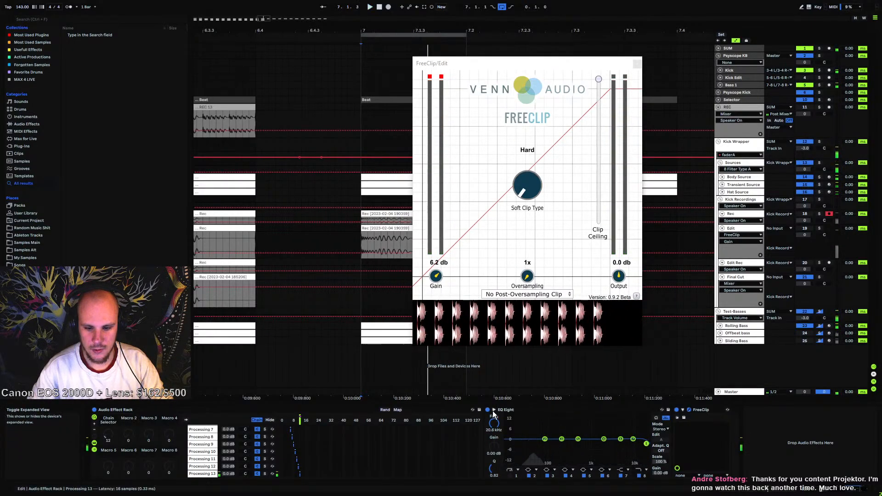
left_click(494, 410)
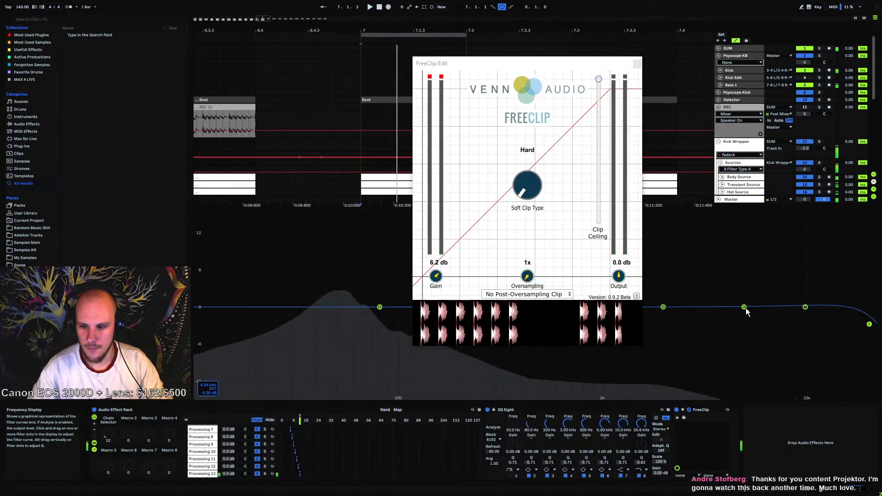
Boost EQ band 4 by about 15 dB near 8.68 kHz and audition the kick's high end
left_click_drag(662, 307, 792, 216)
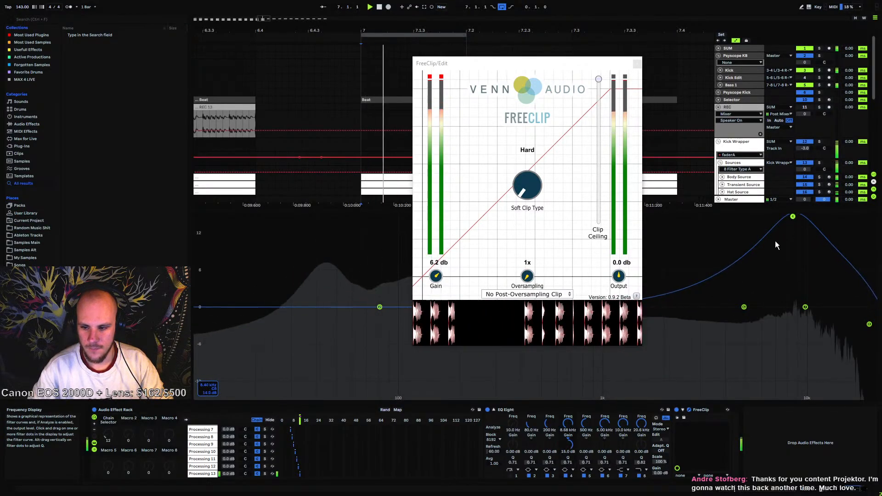
key("space")
key("space")
key("space")
Deactivate the Edit Rec and Final Cut tracks, activate the Edit track and play the kick
scroll(698, 188, "down", 8)
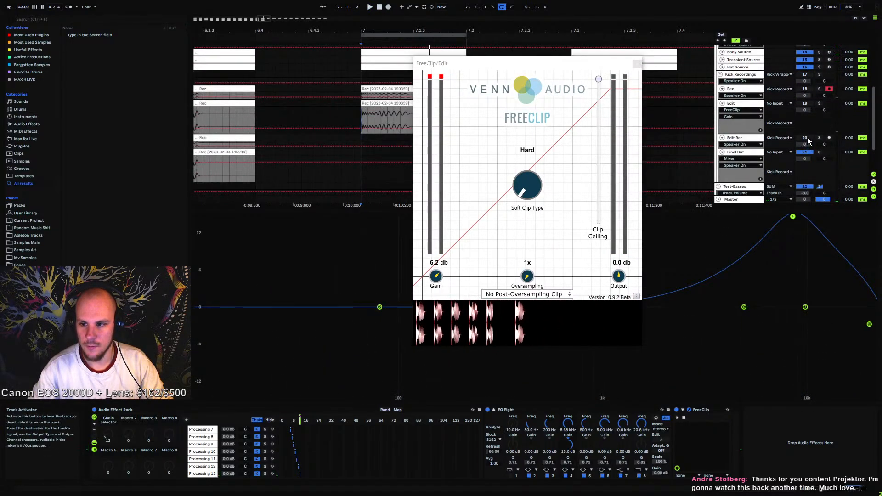
left_click(804, 138)
left_click(805, 152)
key("space")
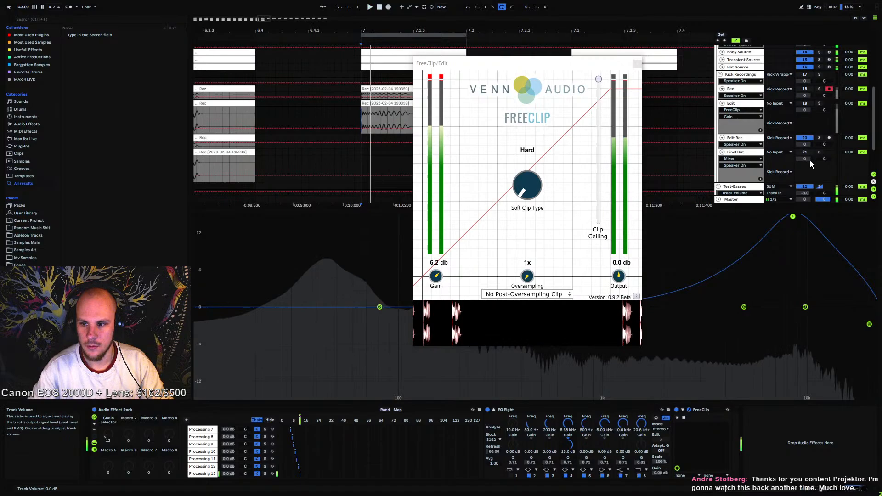
left_click(805, 103)
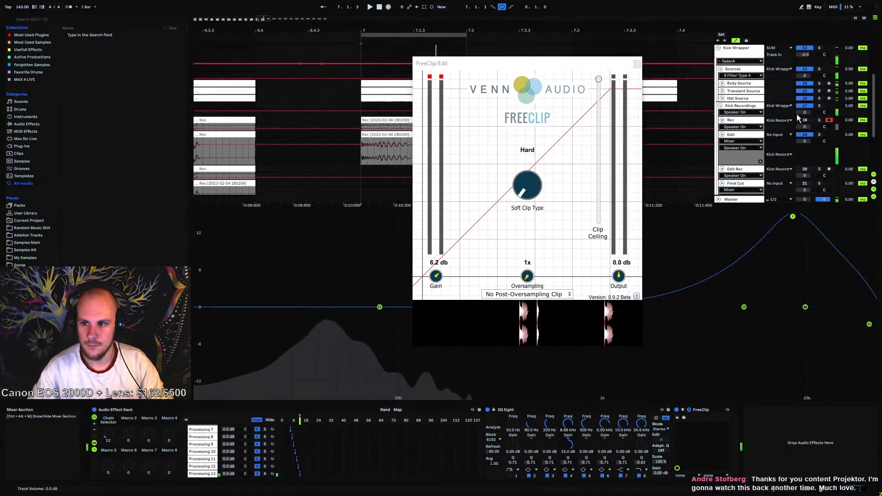
scroll(804, 64, "up", 2)
key("space")
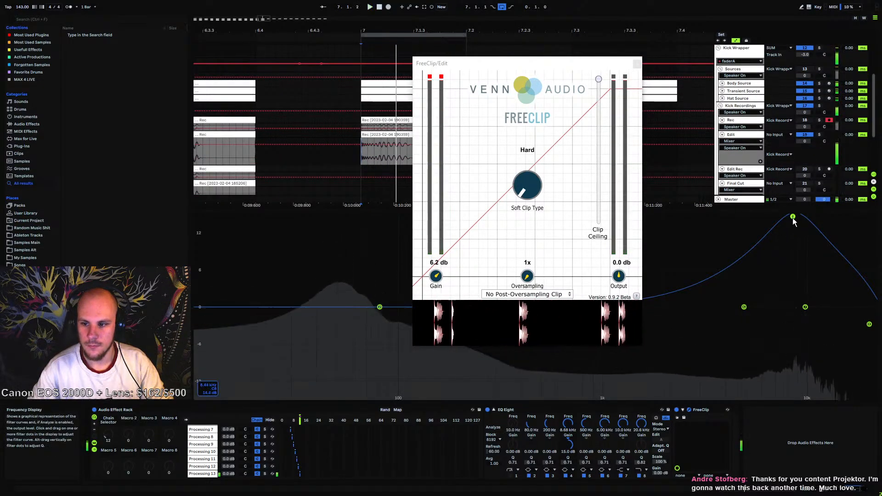
Reshape EQ band 4 into a narrow cut of about -3.33 dB at 13.5 kHz with Q 9.41 during playback
left_click_drag(792, 216, 843, 324)
key("space")
key("space")
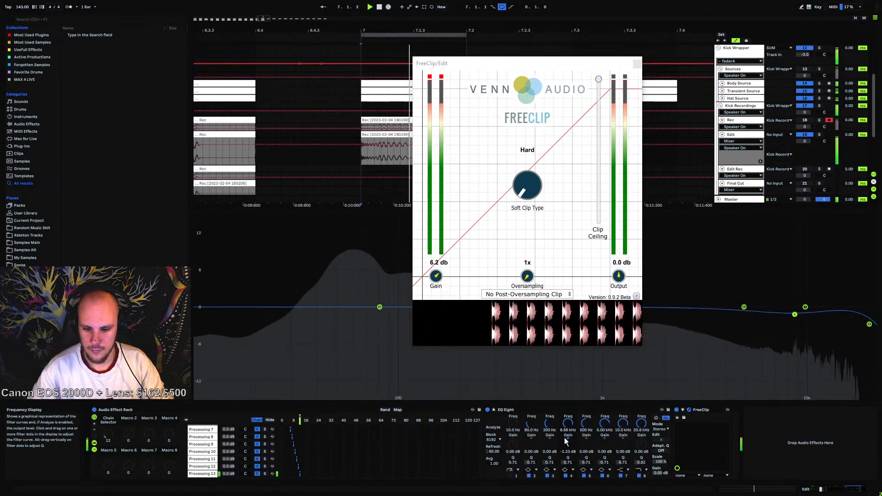
key("space")
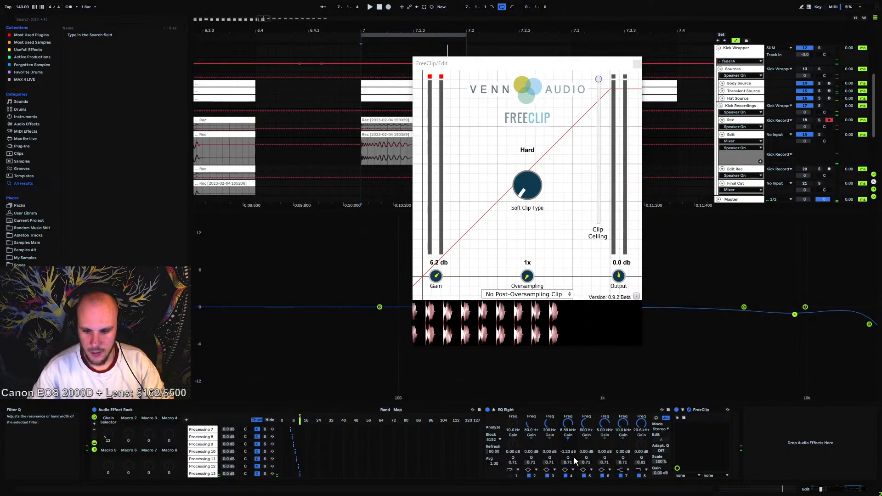
key("space")
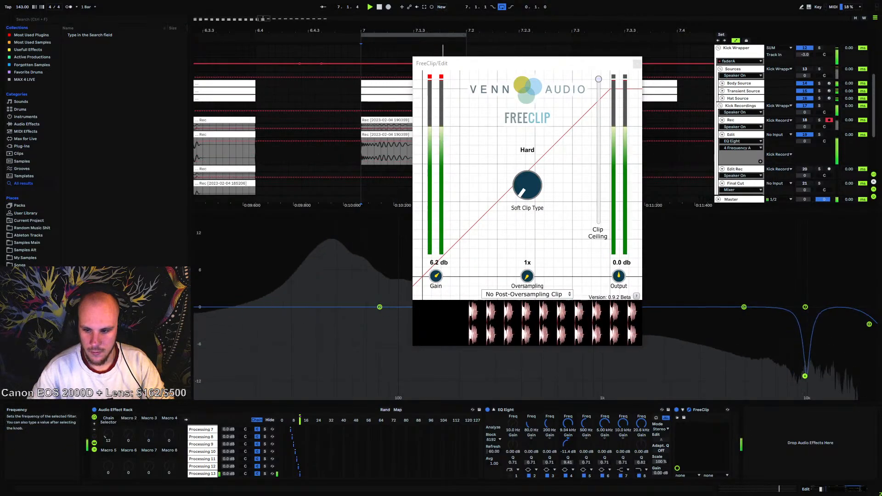
left_click_drag(805, 376, 832, 327)
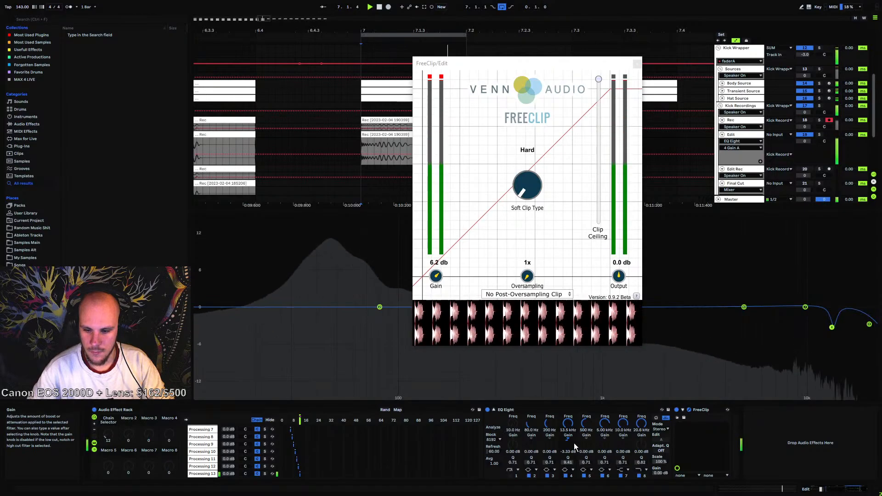
Lower EQ band 8's high cut to 16.2 kHz with a steeper slope and Q 0.57
left_click(641, 424)
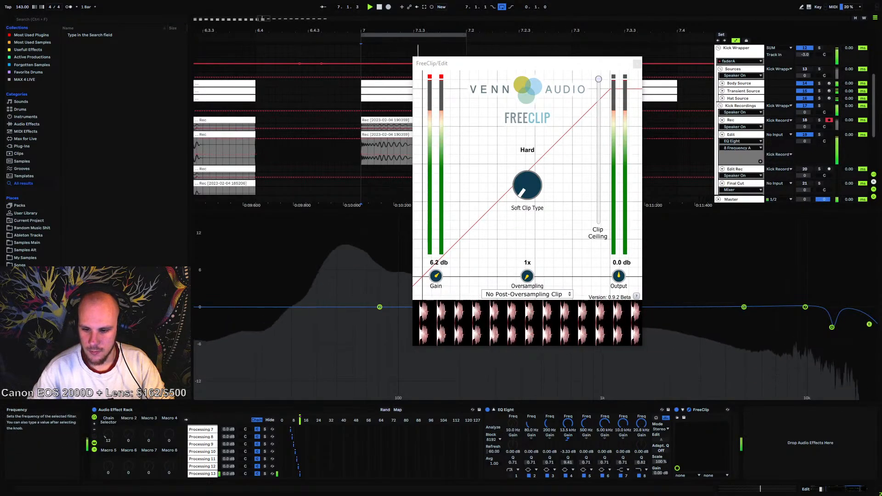
mouse_move(641, 423)
left_mouse_down()
mouse_move(642, 432)
mouse_move(642, 423)
left_mouse_up()
left_click(643, 471)
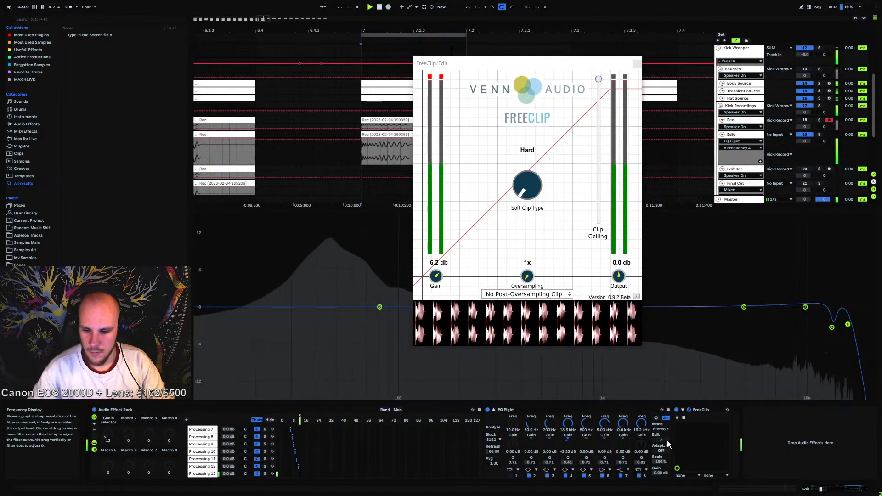
left_click_drag(641, 462, 641, 467)
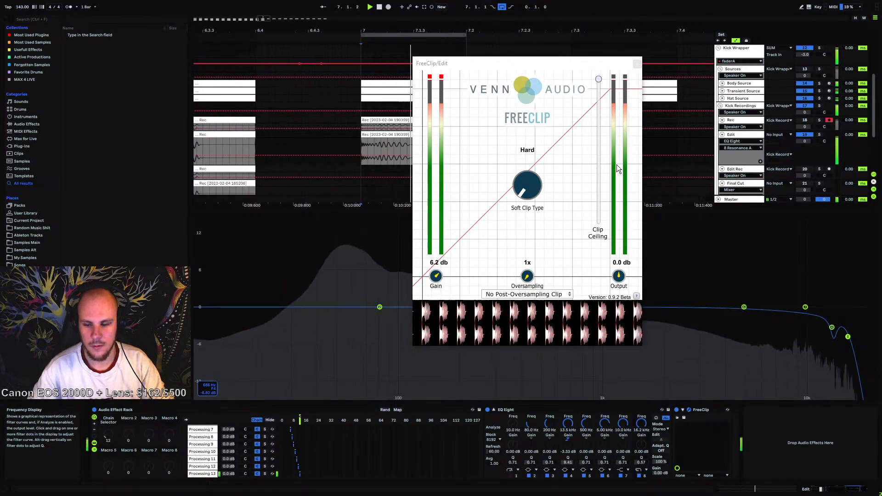
Close the FreeClip window and play the kick with the Rolling Bass from 7.1.1
left_click(637, 65)
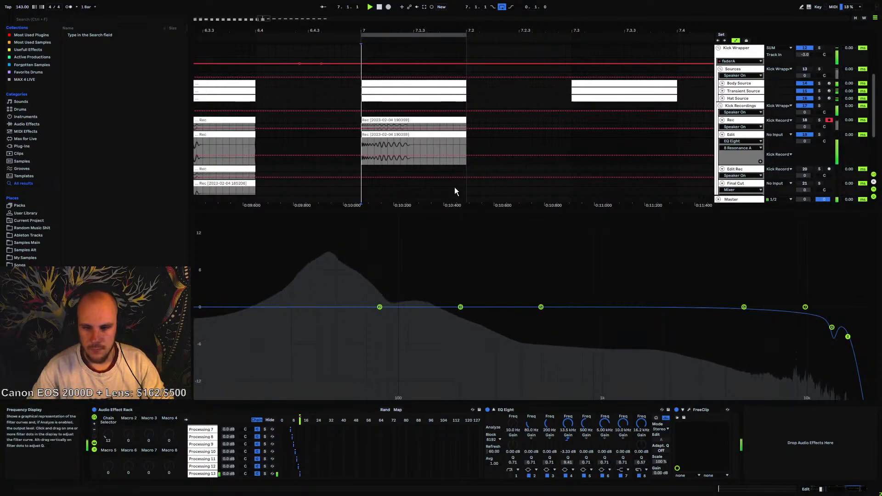
left_click(362, 169)
key("space")
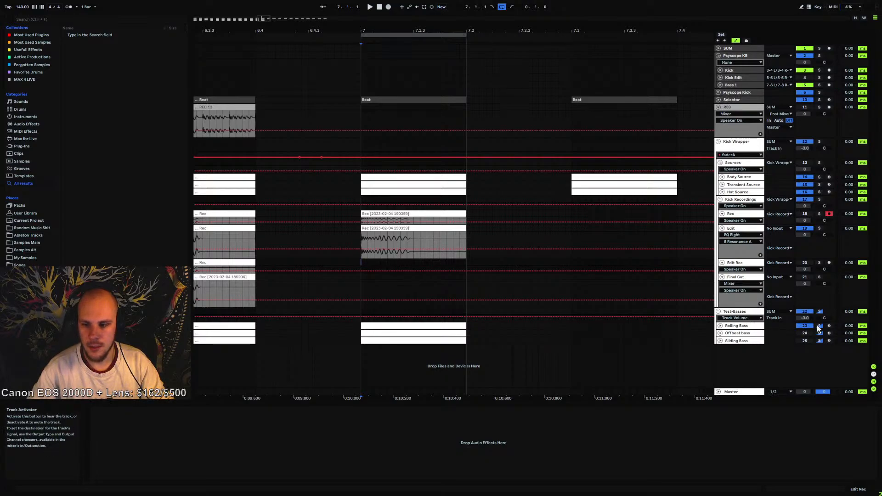
key("space")
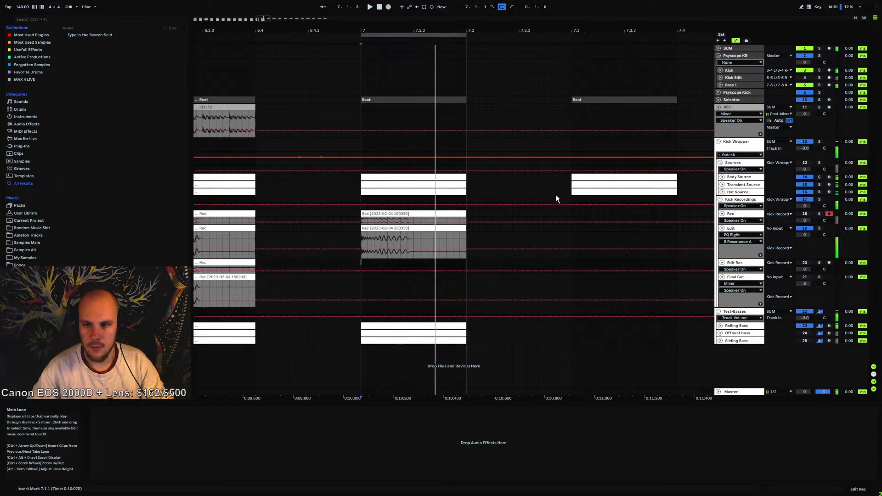
Open the PSYSCOPE window on the Psyscope KB track, play the loop and zoom in on the kick's waveform
left_click(738, 57)
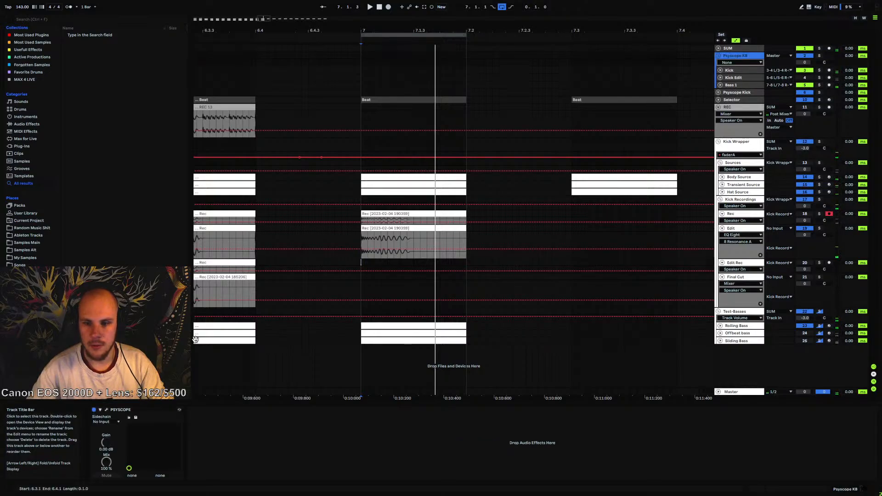
left_click(106, 409)
key("space")
key("space")
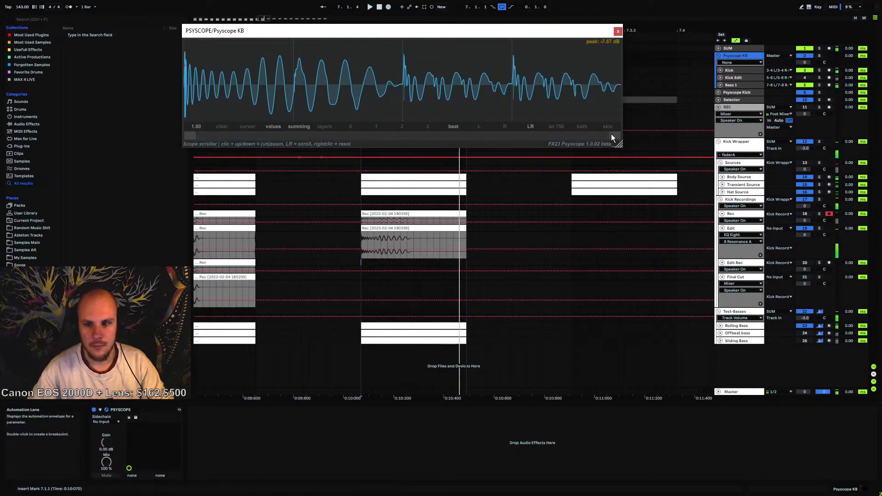
left_click_drag(612, 135, 394, 149)
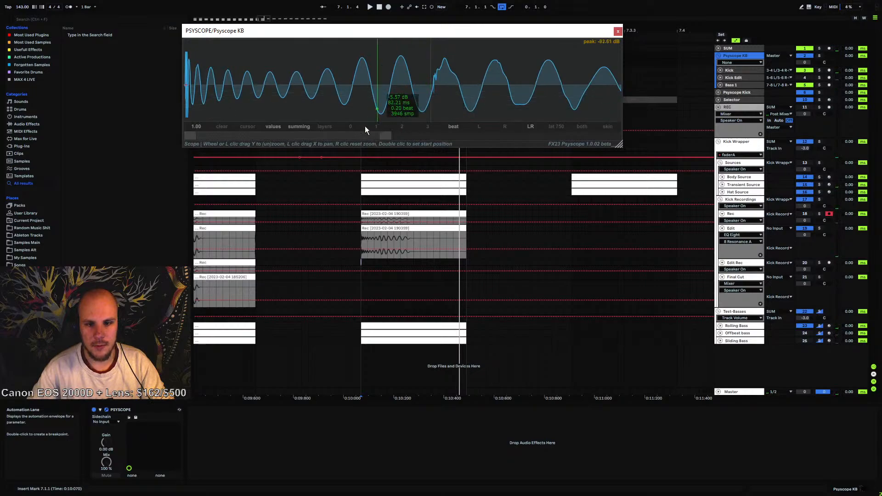
Activate the Kick Edit track in the Psyscope KB group and deactivate the Kick track
key("space")
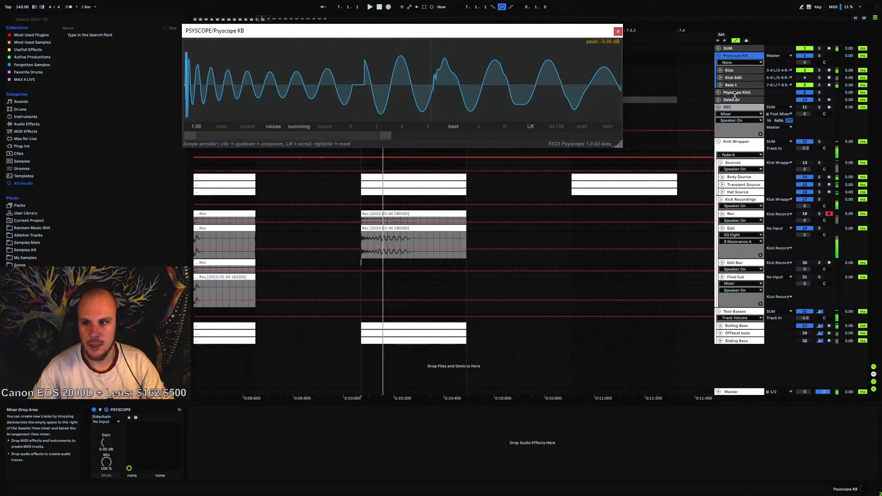
left_click(804, 78)
left_click(805, 71)
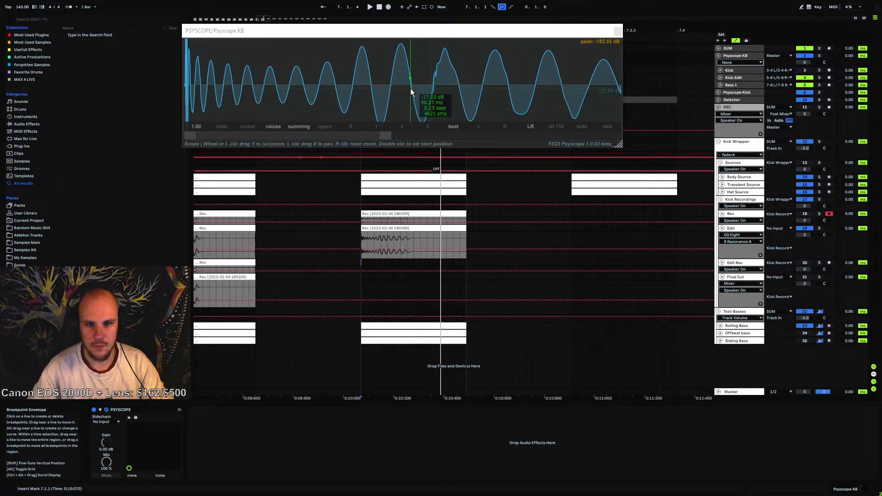
Enable band 1 low cut in the Edit track's EQ Eight at about 36.4 Hz with Q 0.90 during playback
left_click(743, 276)
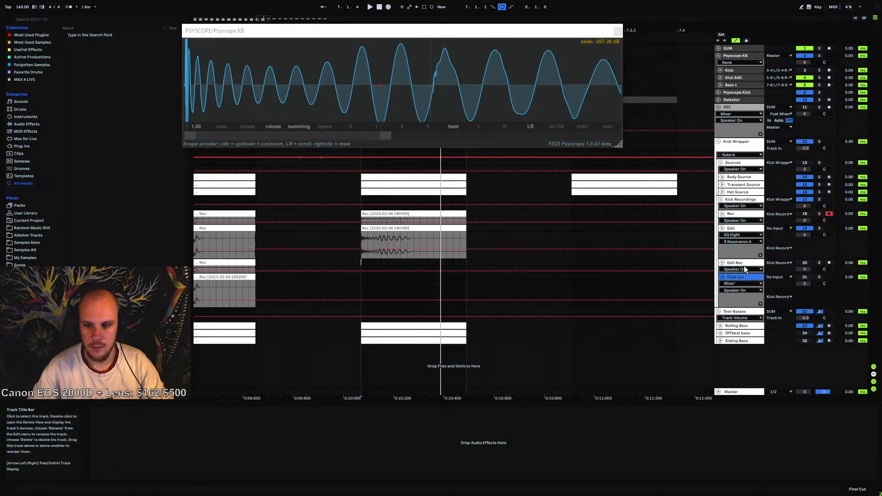
left_click(737, 229)
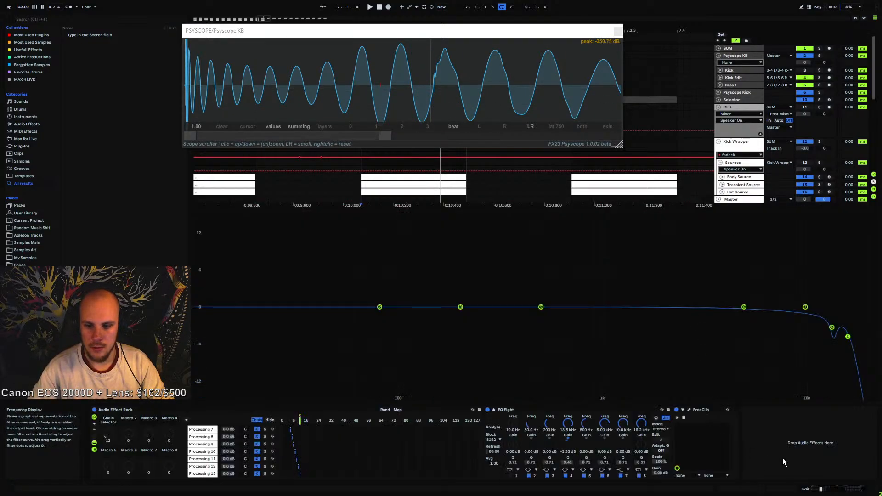
right_click(798, 448)
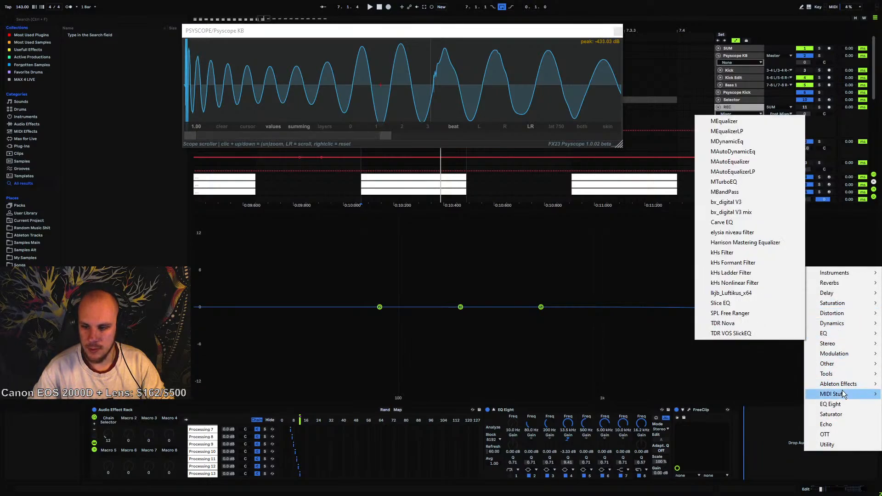
left_click(510, 475)
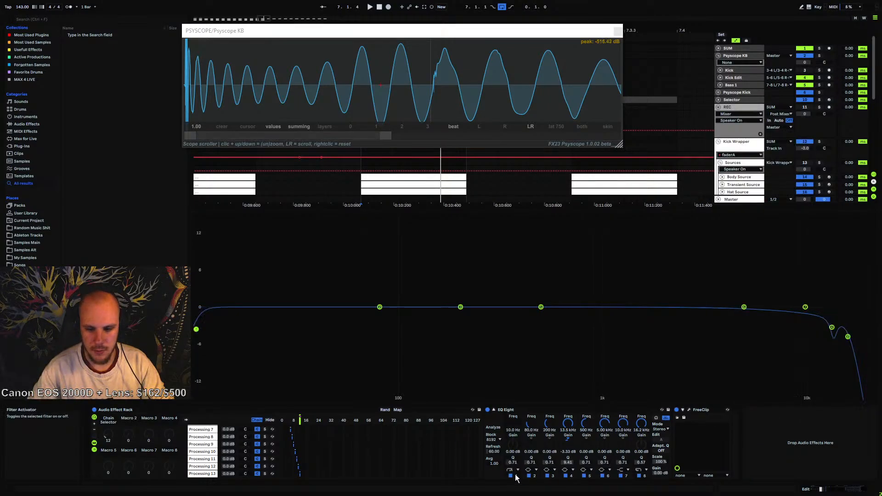
key("space")
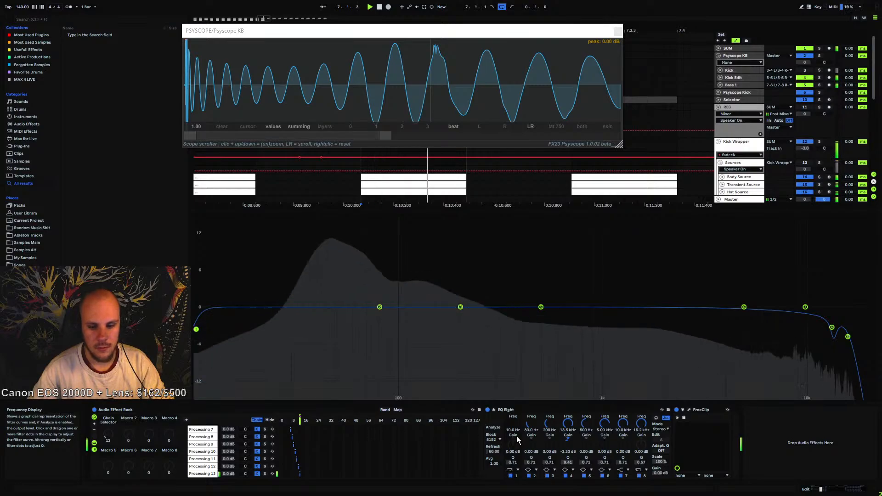
left_click_drag(513, 429, 513, 413)
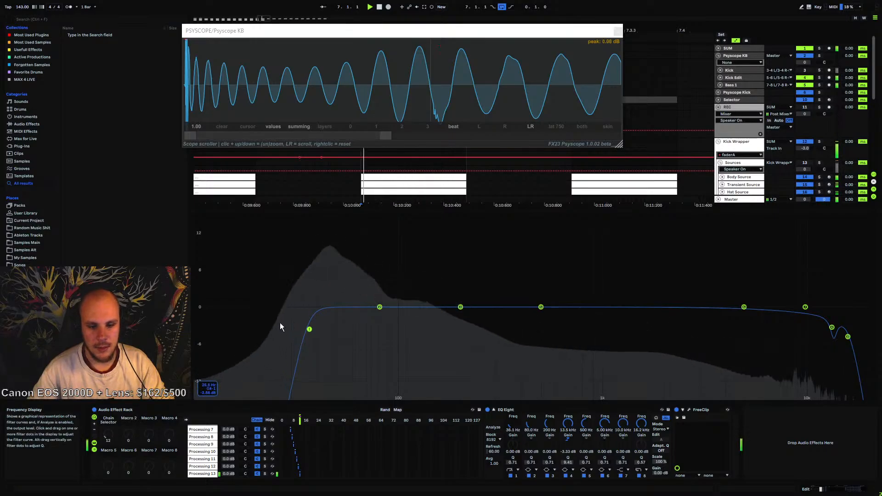
left_click_drag(309, 329, 310, 321)
Zoom the scope back out to show the whole beat and close the PSYSCOPE window
left_click_drag(385, 135, 663, 162)
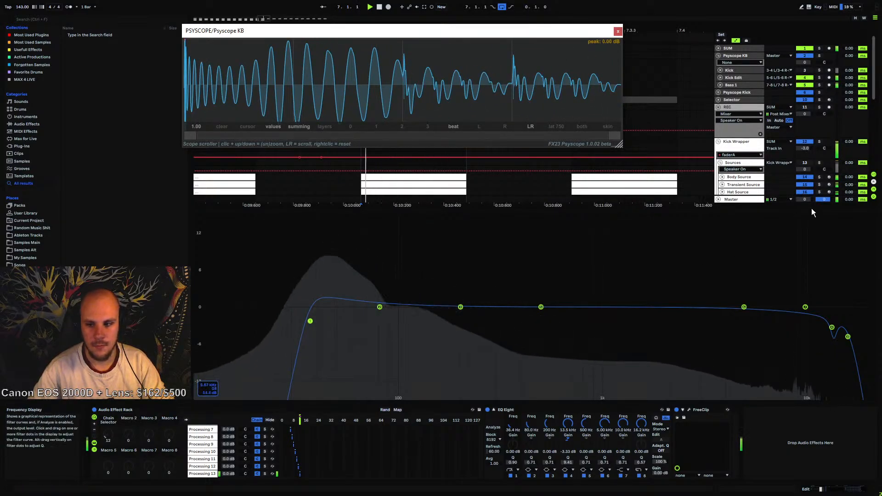
scroll(687, 168, "down", 2)
scroll(685, 165, "down", 3)
scroll(684, 165, "up", 1)
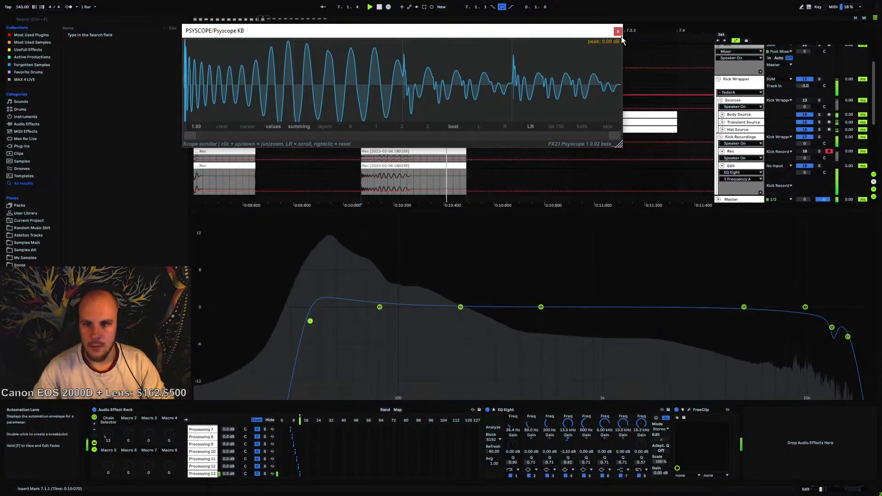
left_click(617, 32)
scroll(734, 92, "up", 3)
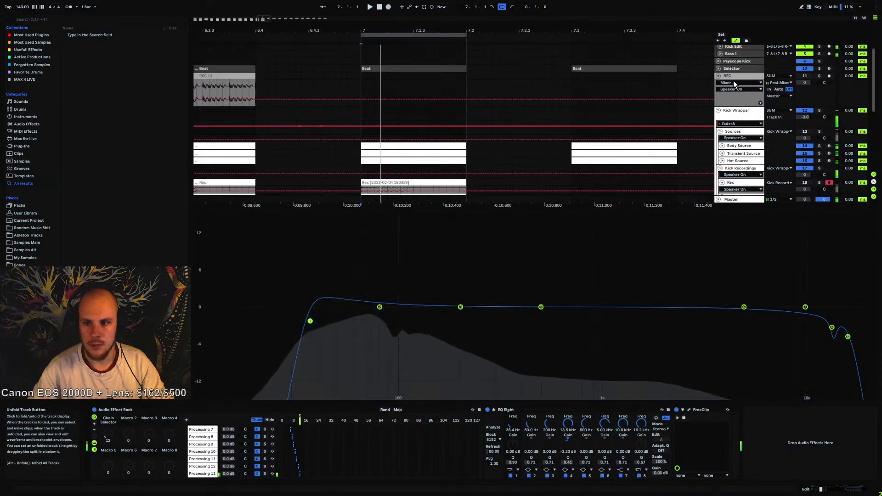
Open the PSYSCOPE window on the Psyscope Kick track and play the kick to inspect its waveform alone
left_click_drag(737, 61, 725, 65)
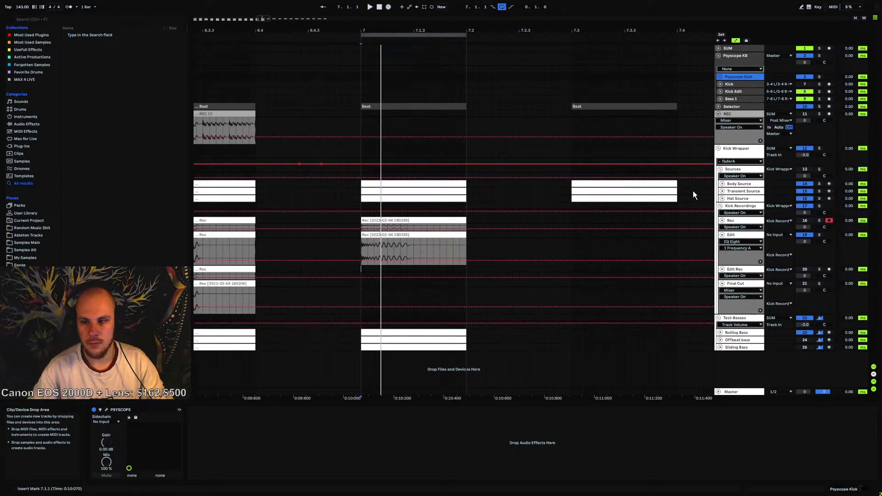
key("ctrl+z")
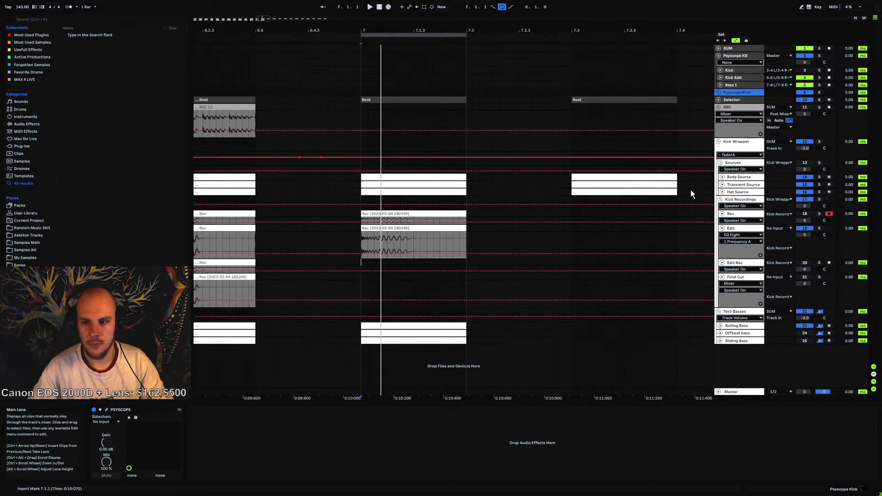
left_click(106, 410)
key("space")
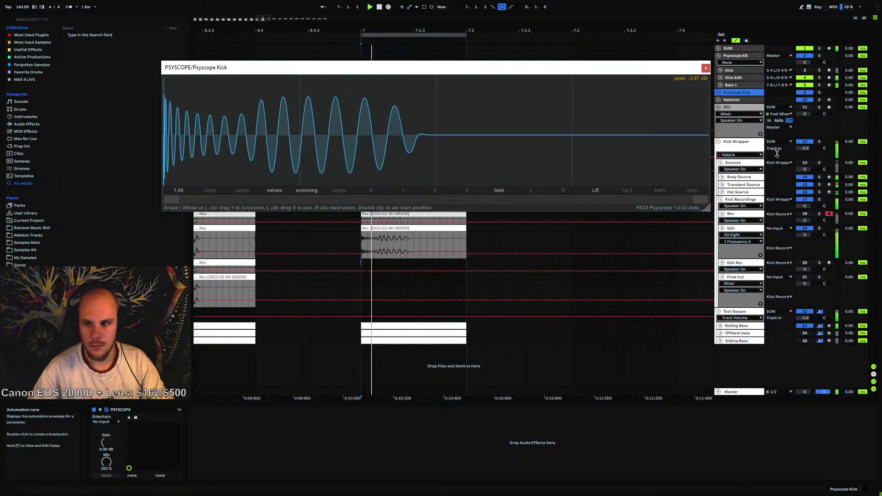
left_click(719, 92)
left_click(719, 92)
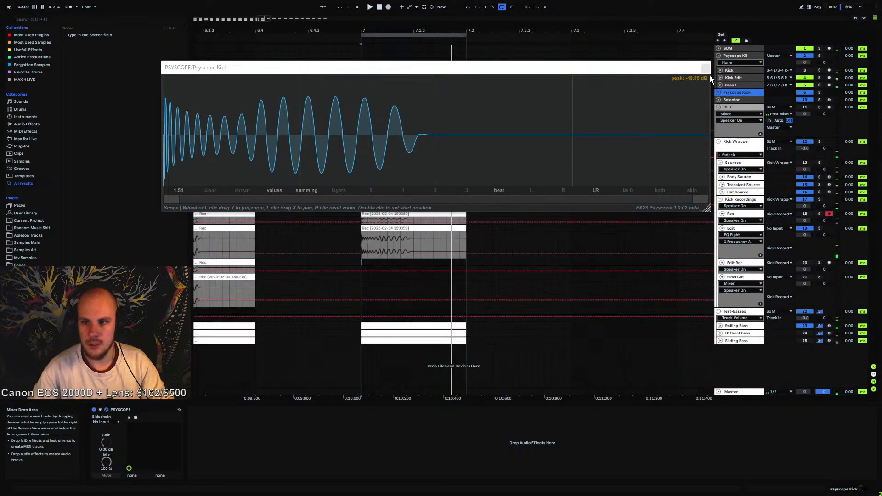
Reopen the PSYSCOPE window of the Psyscope KB track to view the kick and bass together
left_click(735, 70)
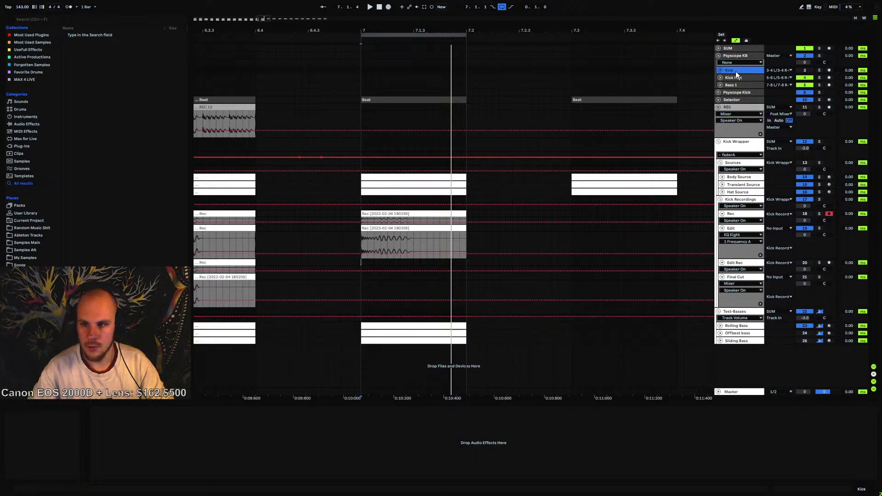
left_click(734, 56)
left_click(108, 410)
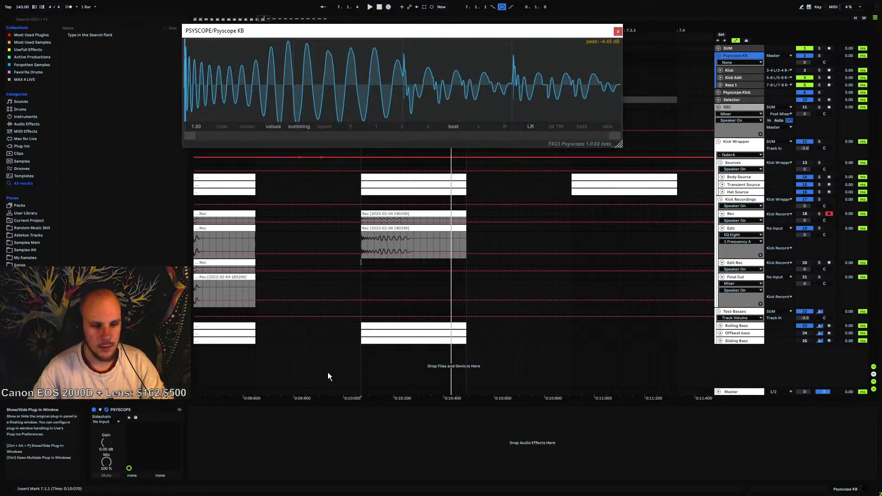
Play the beat with PSYSCOPE showing only input 2 to inspect the edited kick's waveform
key("space")
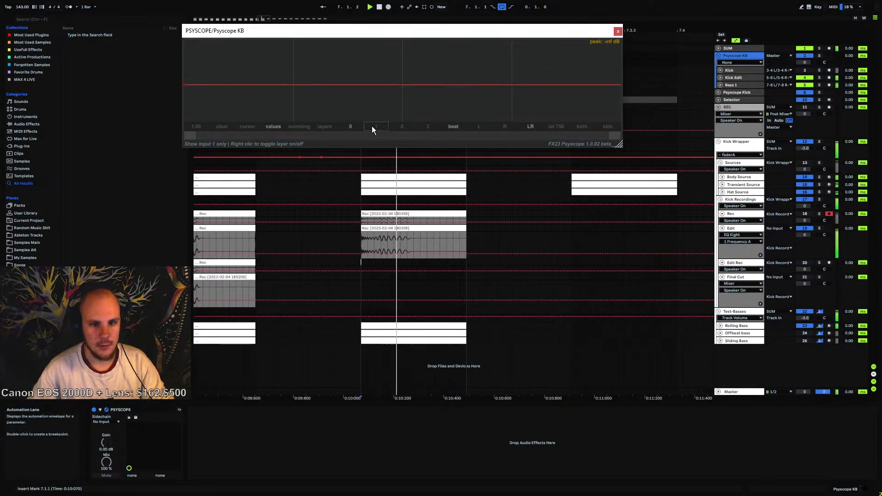
left_click(400, 126)
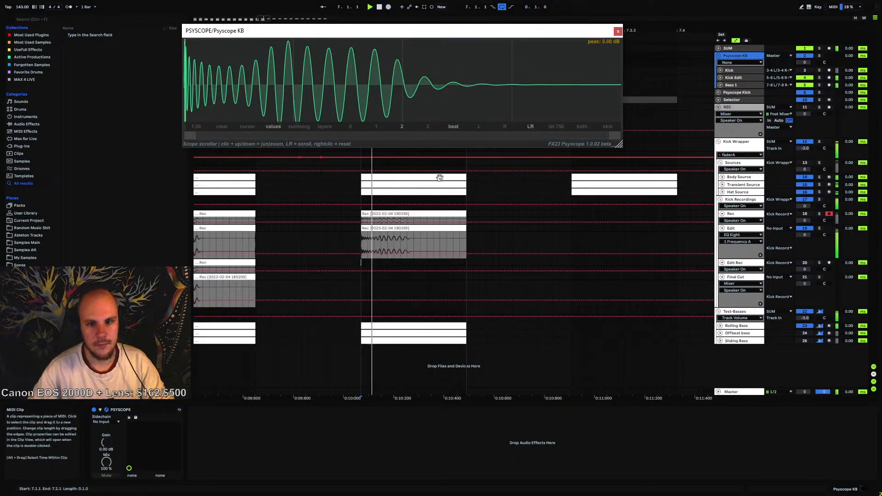
key("space")
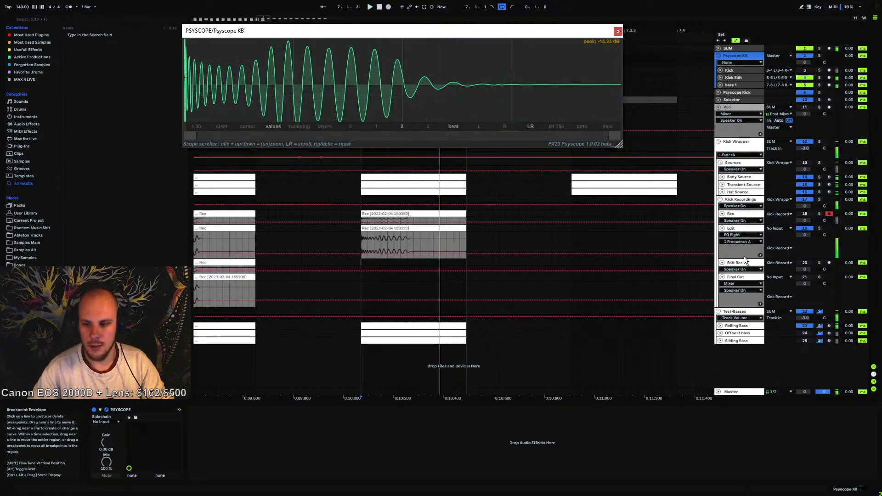
Close the PSYSCOPE window, arm the Edit Rec track and record the processed kick onto it at bar 7
left_click(828, 263)
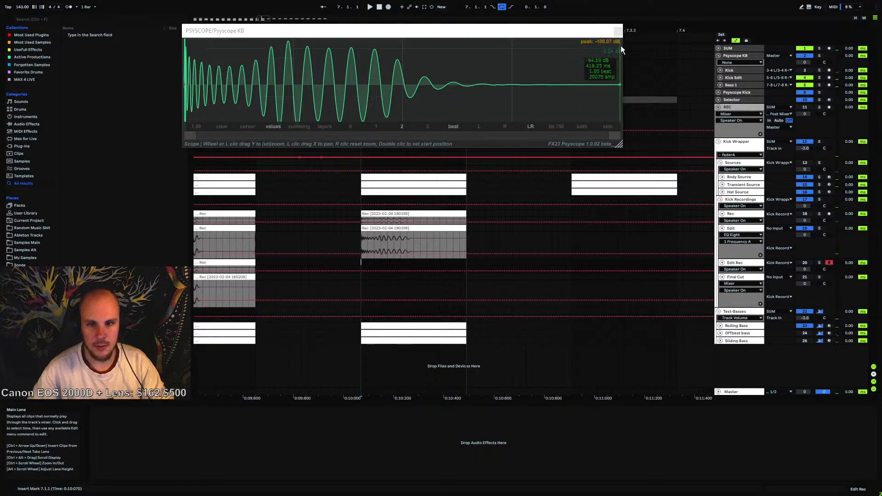
left_click(618, 30)
left_click(385, 6)
left_click(381, 6)
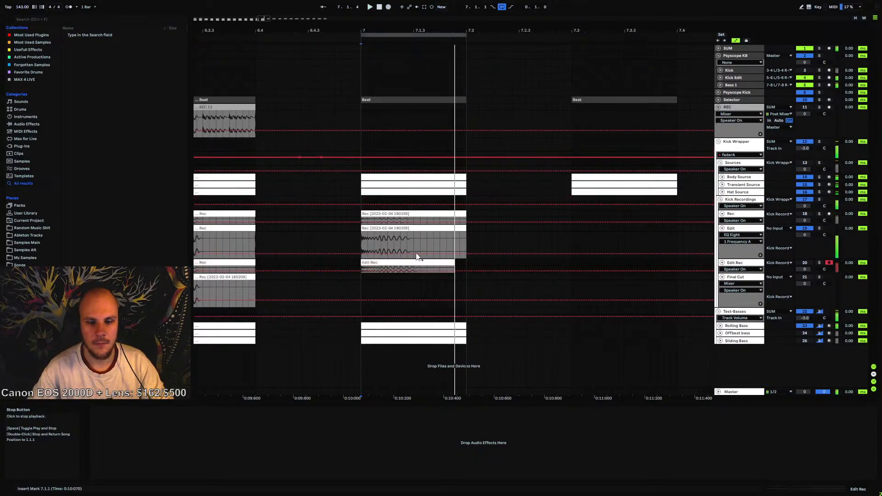
Copy the new Edit Rec clip to the Final Cut track at 7.1.1 and delete the part after 7.1.3
key("ctrl+c")
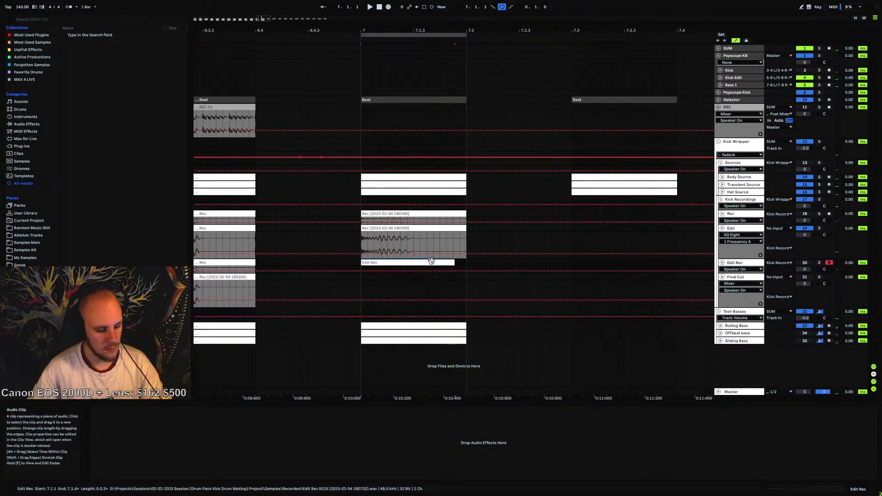
left_click(362, 285)
key("ctrl+v")
left_click(414, 291)
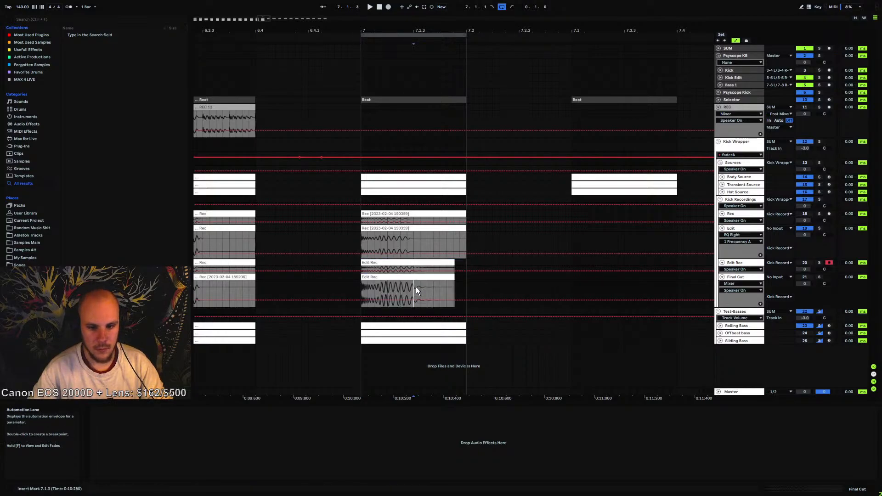
left_click(432, 277)
key("Delete")
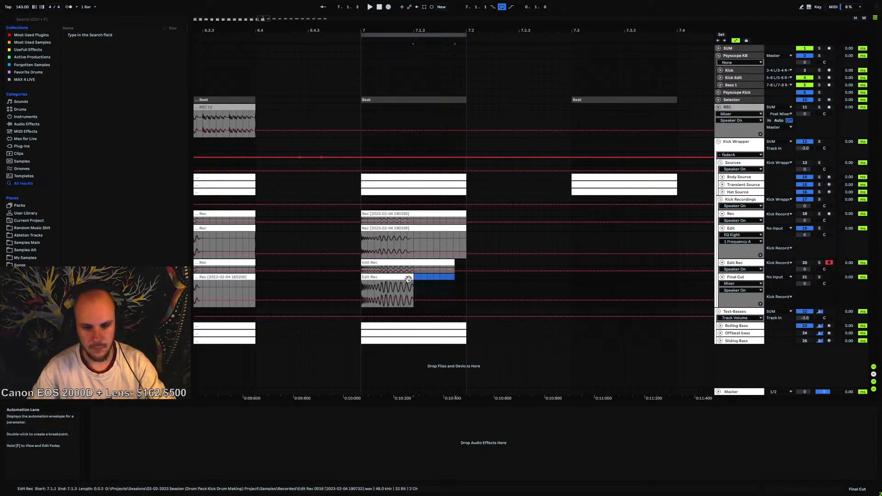
Give the trimmed Final Cut clip a short fade-out and consolidate it to a length of one beat, from 7.1.1 to 7.2.1
left_click(408, 278)
left_click_drag(412, 283, 409, 283)
left_click(406, 277)
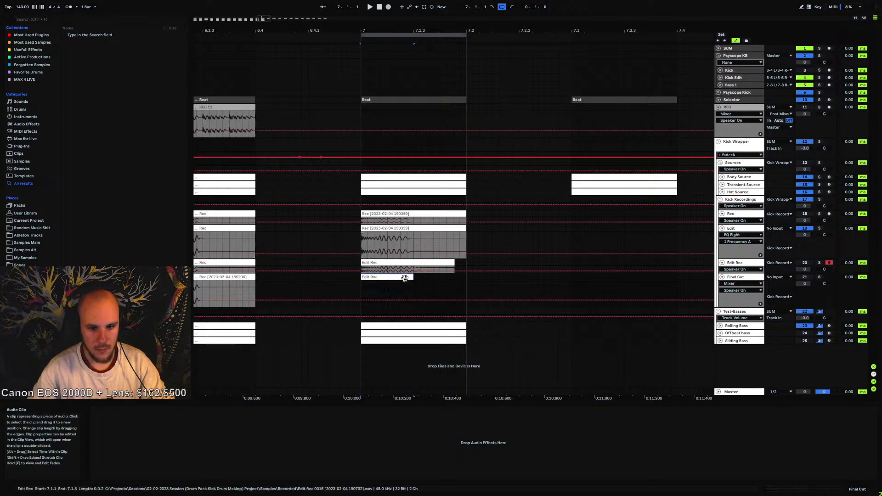
key("ctrl+j")
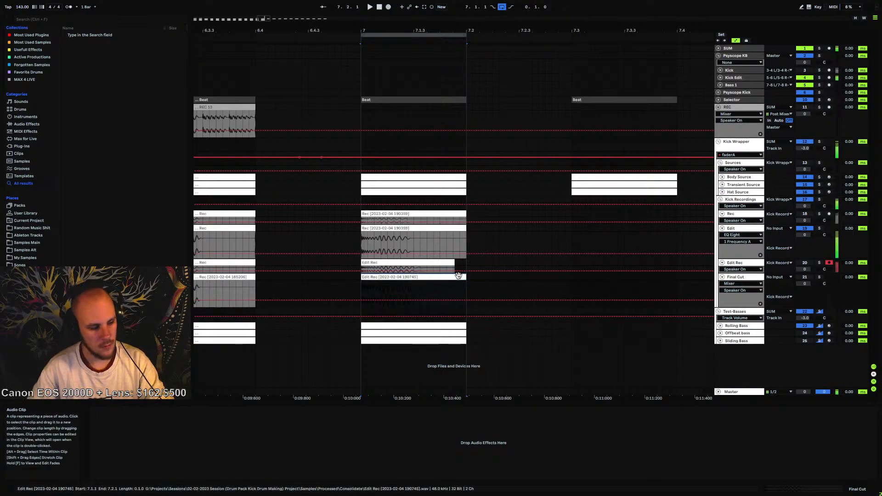
Play back the finished kick and open the Rolling Bass clip at bar 7 to check its note
key("space")
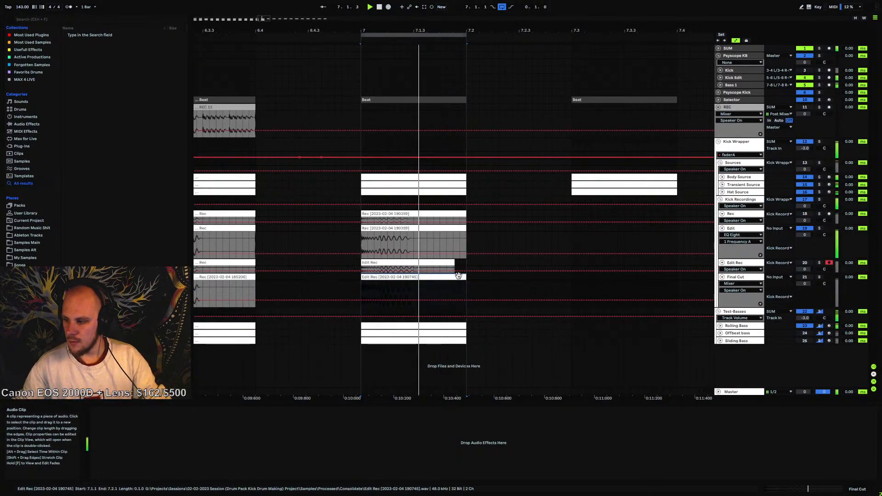
left_click(381, 313)
key("space")
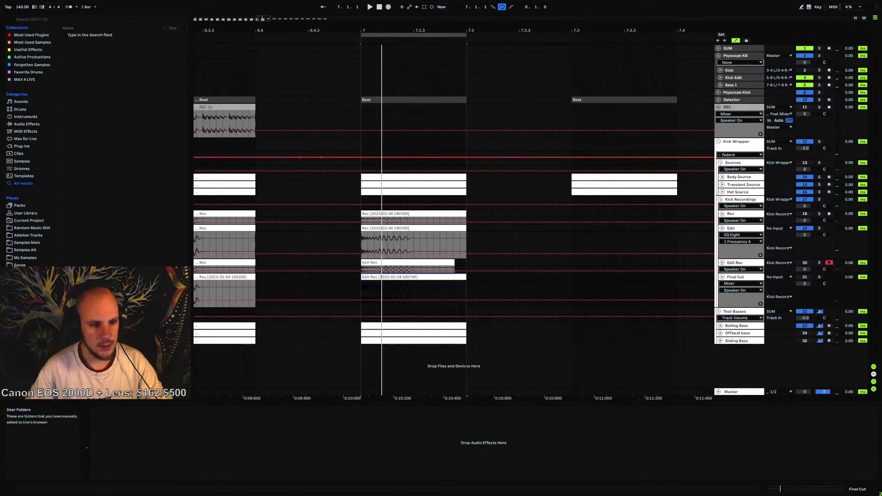
left_click(393, 325)
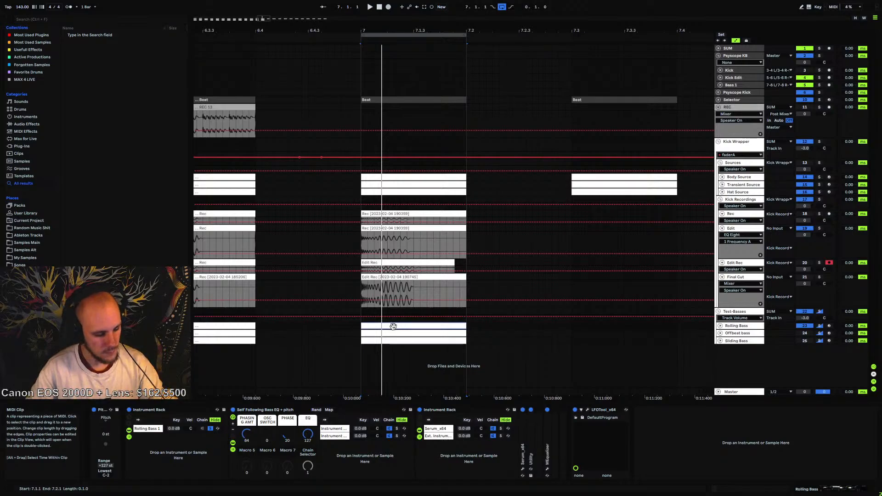
double_click(393, 325)
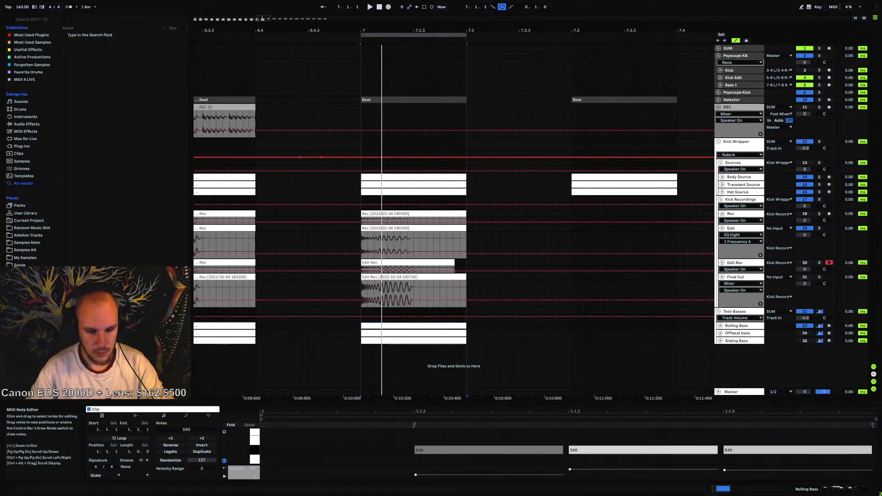
key("space")
key("space")
Copy the name of the third 143 BPM kick in My Samples and export the consolidated Final Cut clip into the 143 BPM folder
left_click(32, 257)
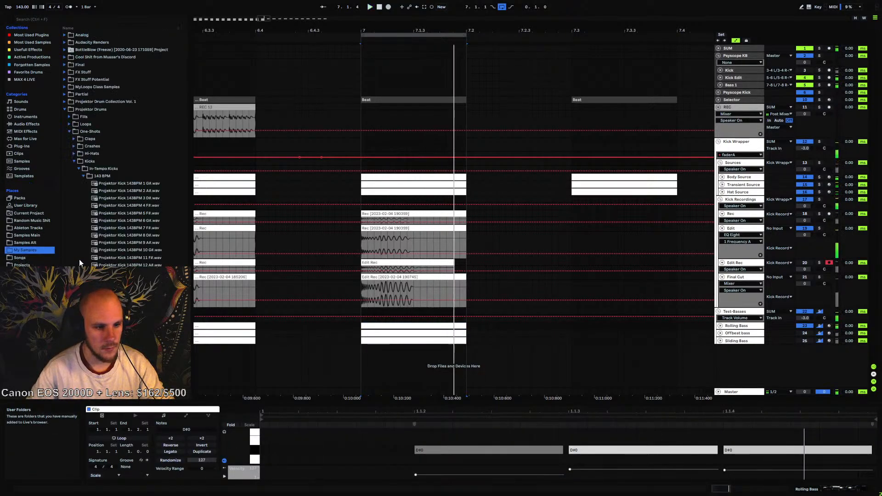
right_click(152, 202)
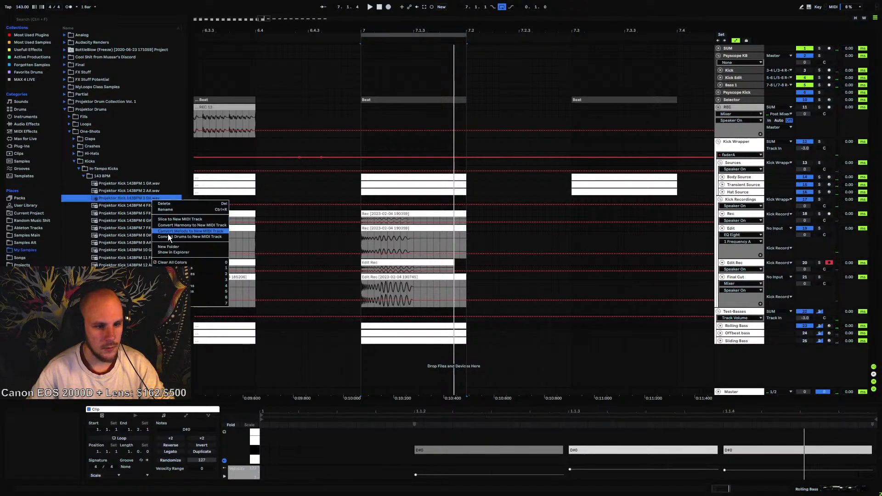
left_click(172, 211)
key("ctrl+c")
left_click_drag(429, 278, 176, 225)
left_click_drag(528, 281, 363, 218)
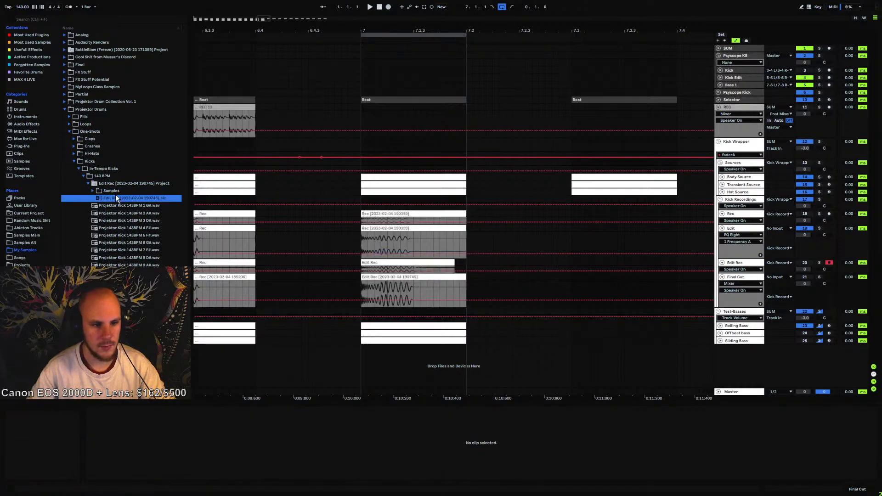
Find the exported wav in the Samples/Processed/Consolidate subfolder and rename it in the Projektor Kick 143BPM naming scheme with key D#
left_click(93, 191)
left_click(98, 199)
left_click(102, 205)
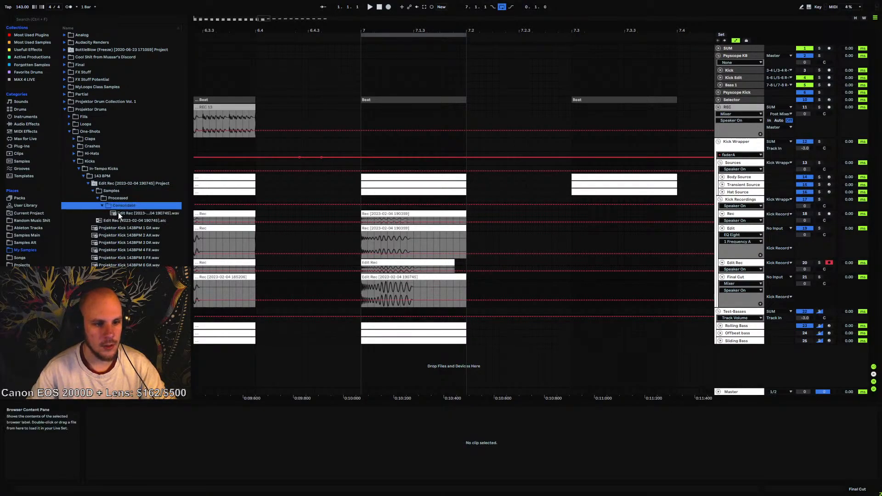
left_click(117, 213)
key("ctrl+v")
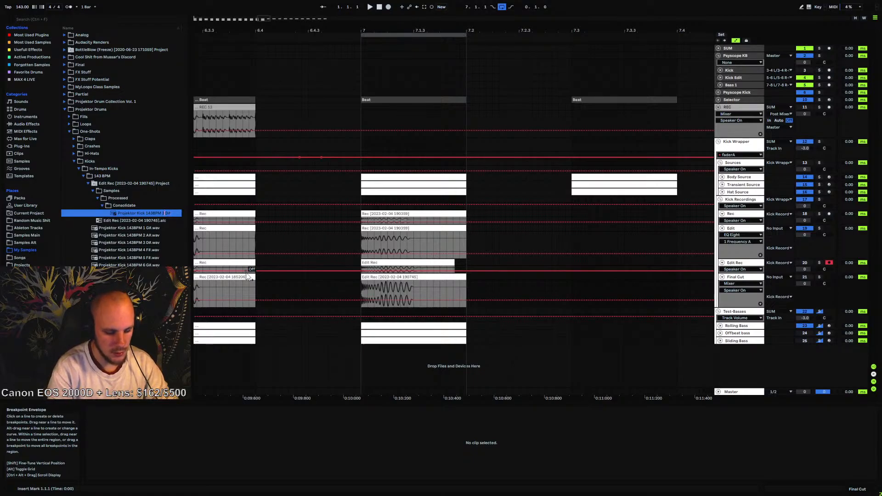
left_click(322, 286)
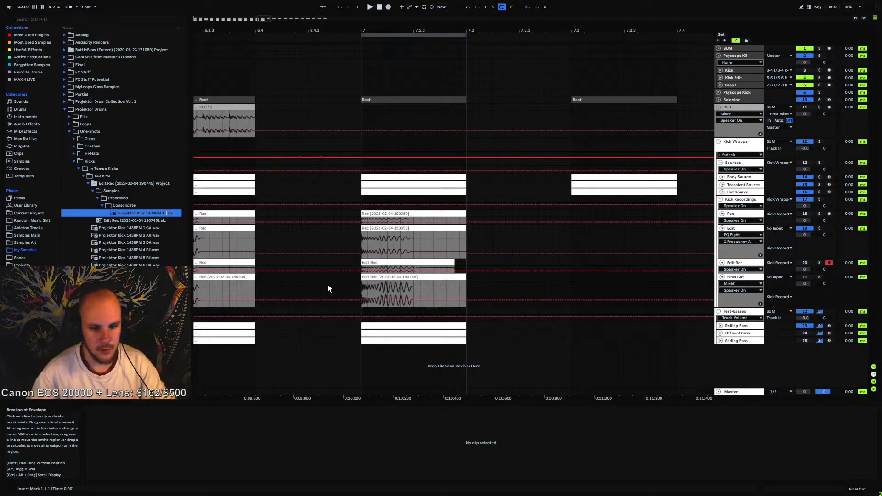
Move the renamed wav out of the leftover Edit Rec project folder and delete that folder from 143 BPM
left_click(150, 186)
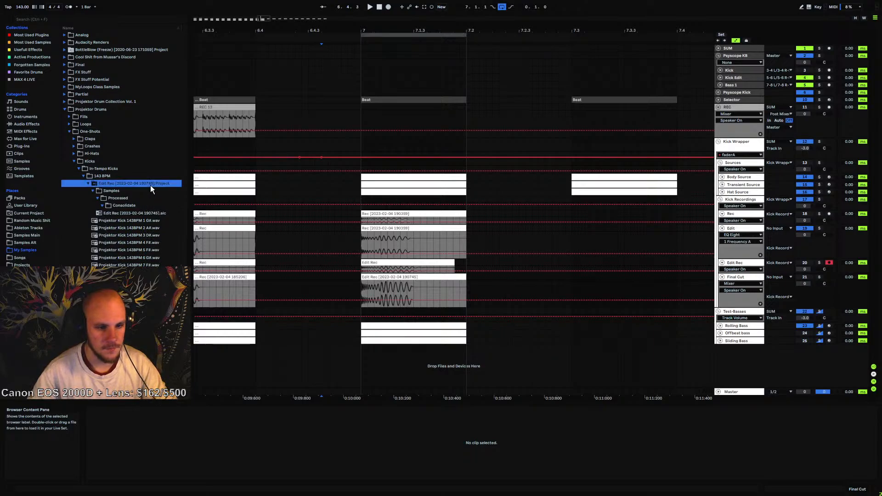
key("Delete")
key("Return")
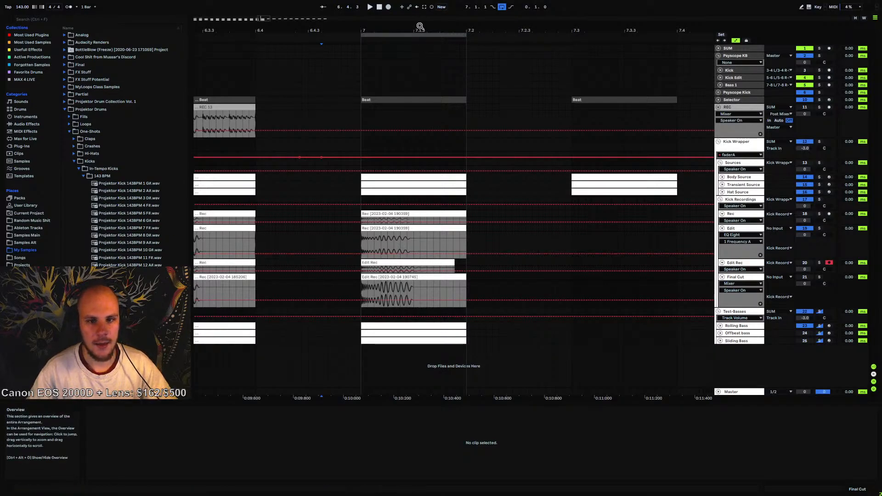
Audition the Projektor 143BPM kicks in the 143 BPM folder one after another to compare them
left_click_drag(419, 27, 386, 21)
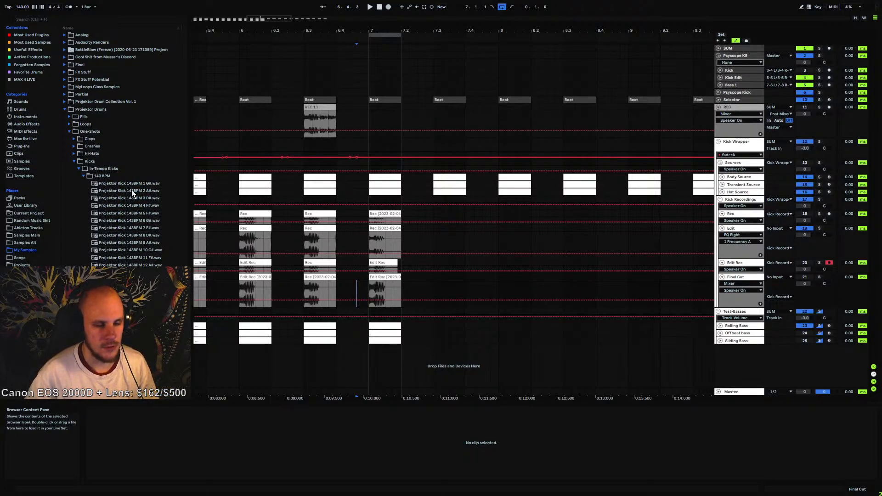
left_click(146, 213)
left_click(150, 234)
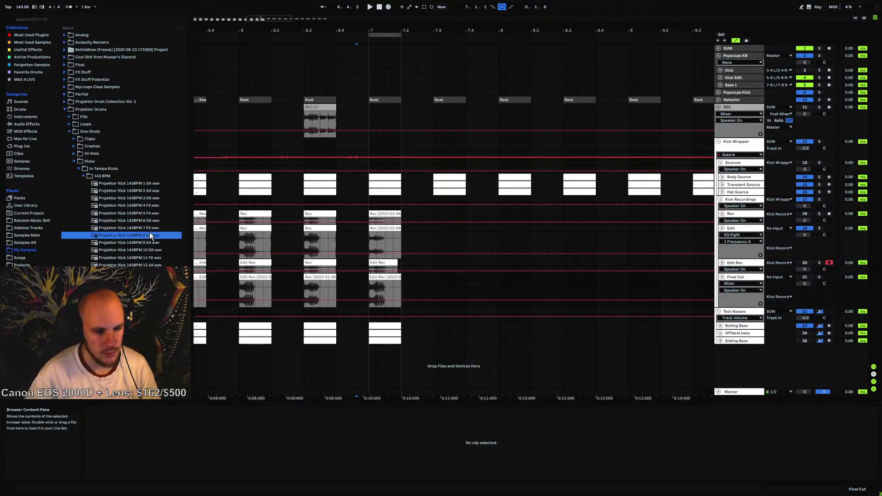
left_click(151, 258)
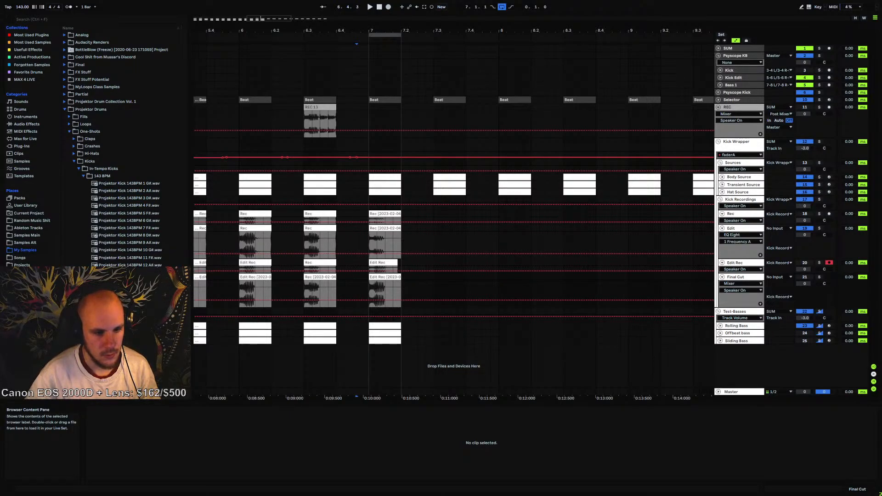
left_click(151, 249)
left_click(150, 242)
left_click(150, 235)
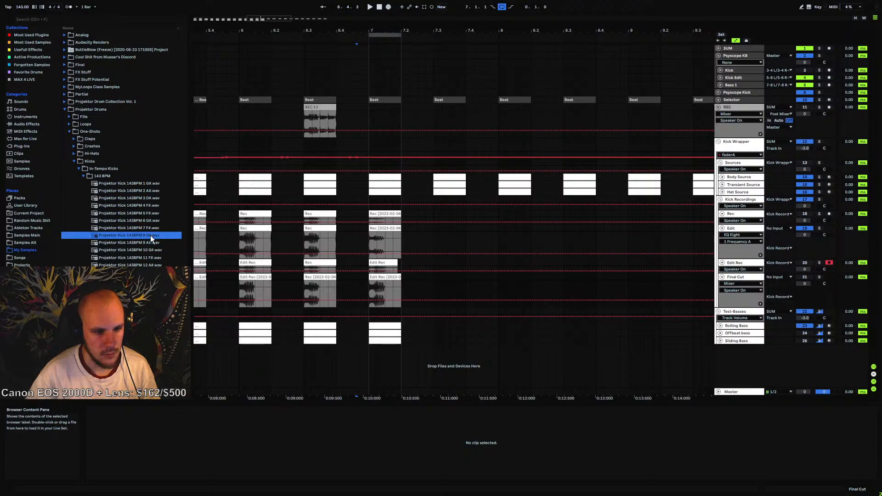
left_click(152, 227)
left_click(153, 220)
left_click(154, 213)
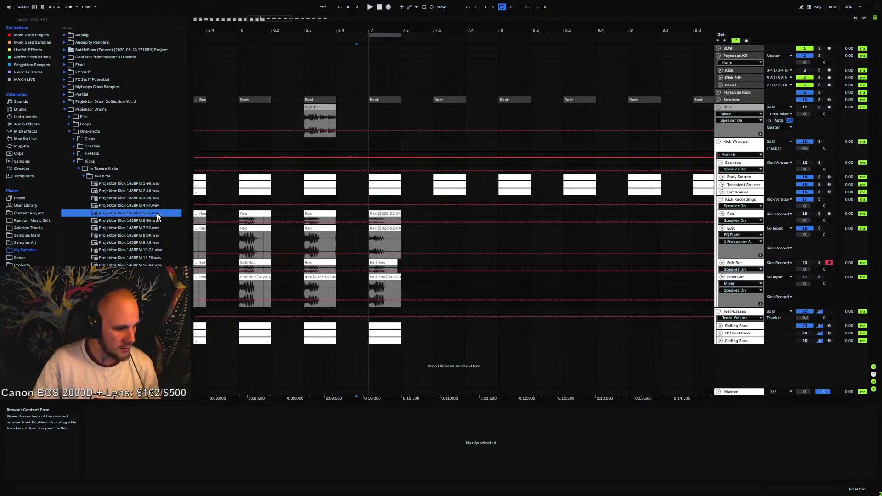
left_click(151, 204)
left_click(154, 197)
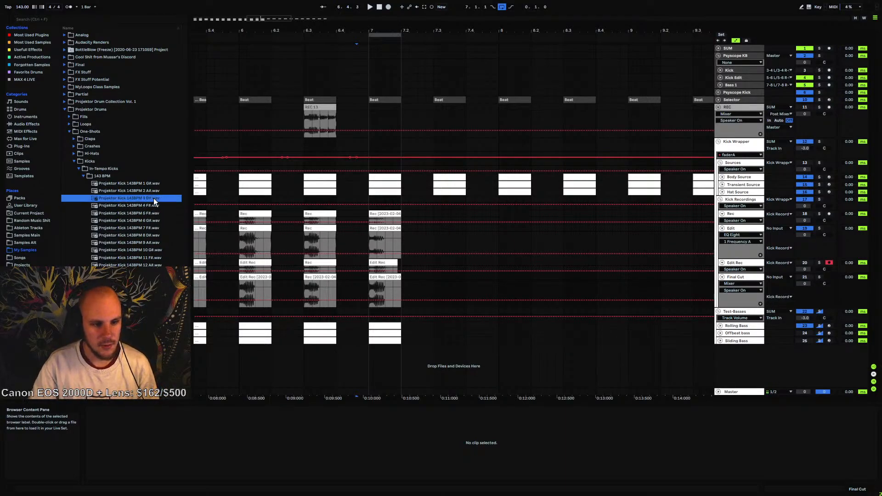
left_click(156, 192)
left_click(154, 185)
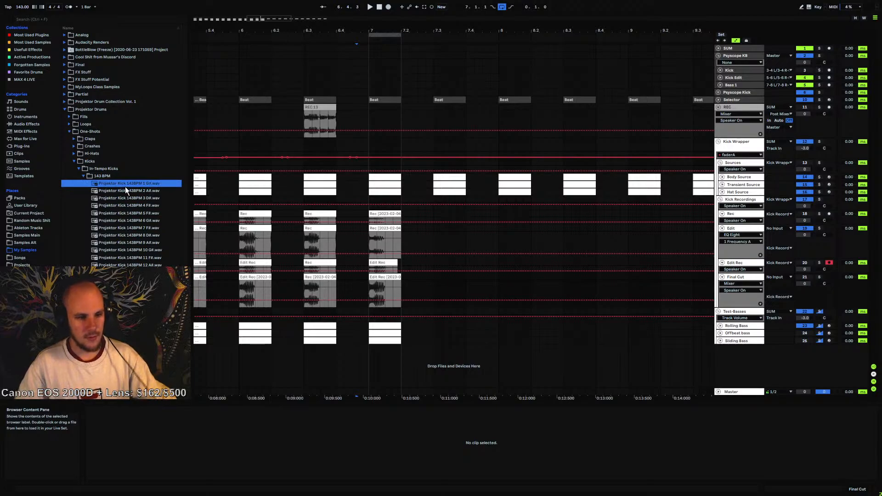
Save the kick design set
left_click(104, 179)
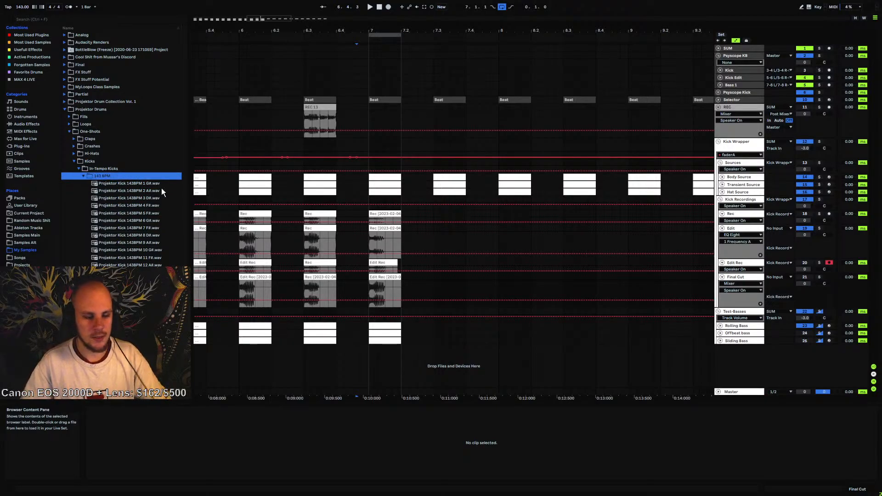
key("ctrl+s")
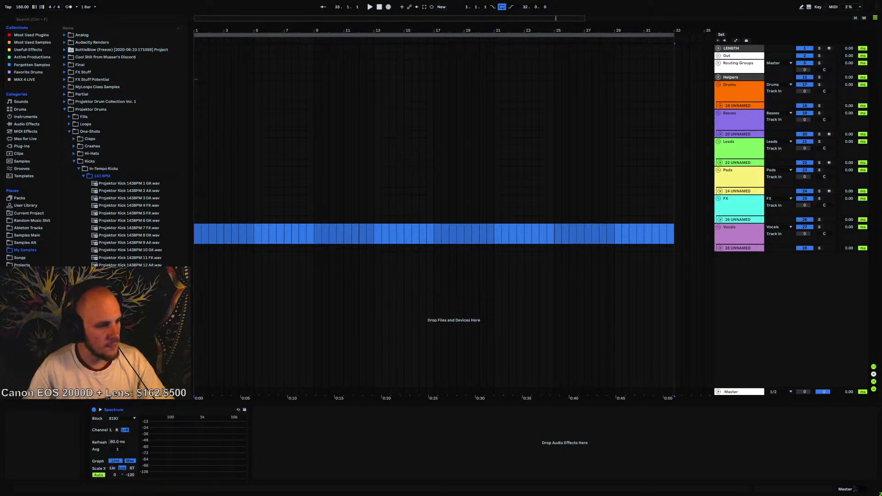
Insert a new MIDI track below the Vocals group at the end of the track list
right_click(751, 289)
right_click(751, 289)
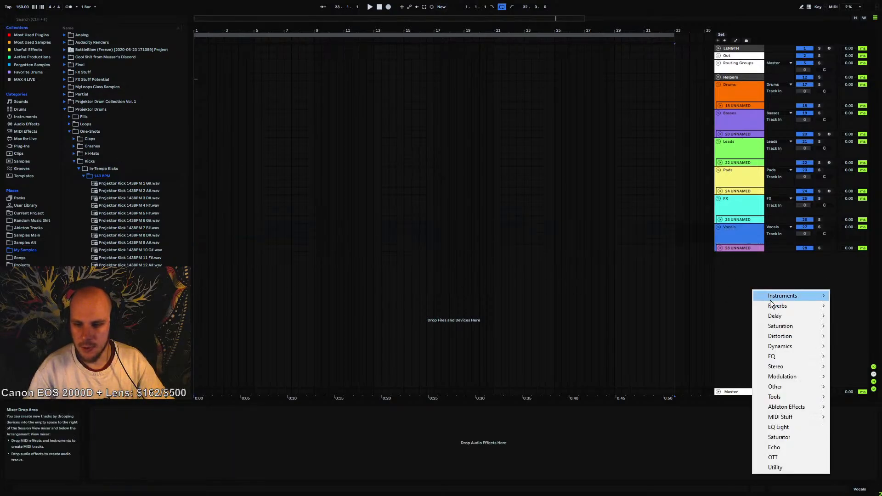
left_click(740, 285)
right_click(740, 287)
left_click(748, 294)
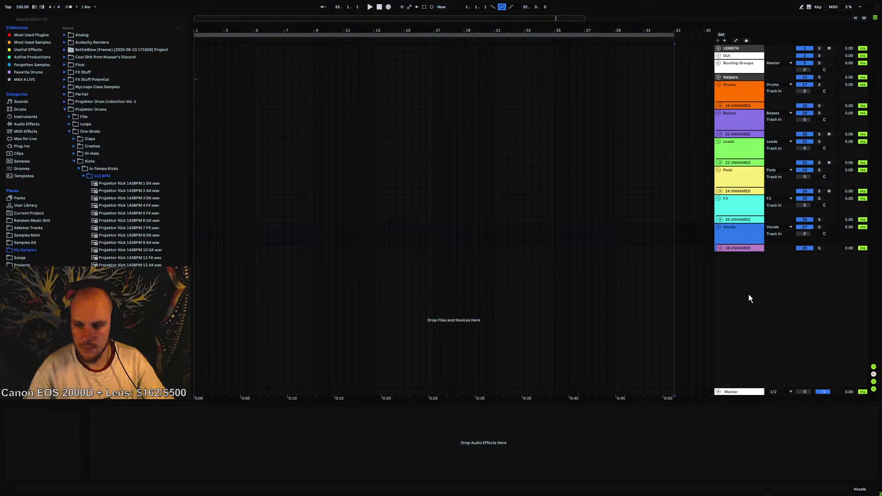
right_click(735, 272)
left_click(825, 394)
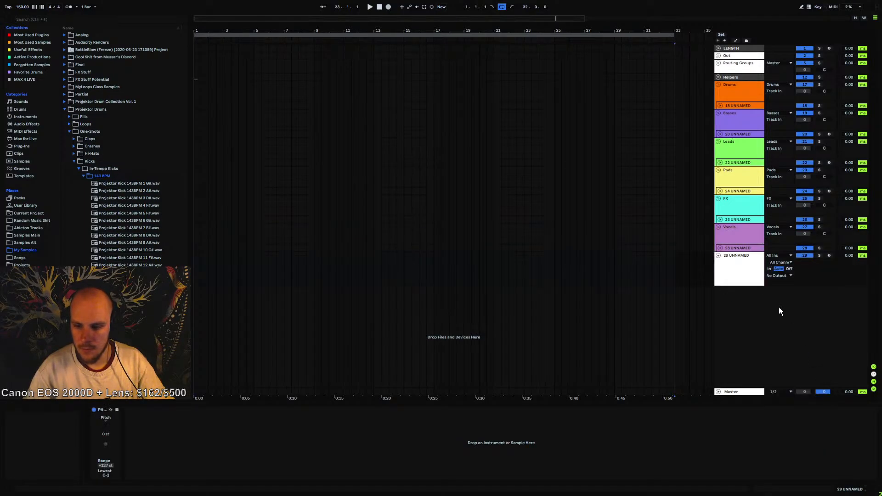
Group the new MIDI track and rename the group as Wrapper
key("ctrl+g")
right_click(736, 264)
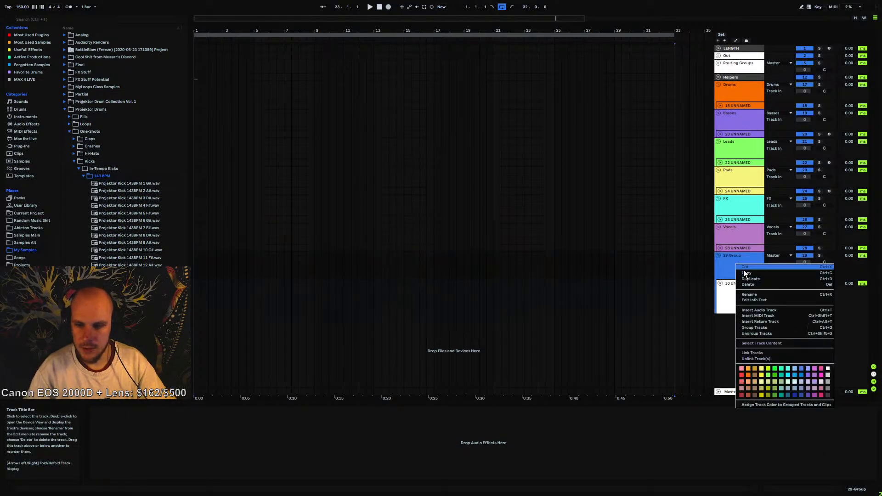
left_click(757, 294)
type("W")
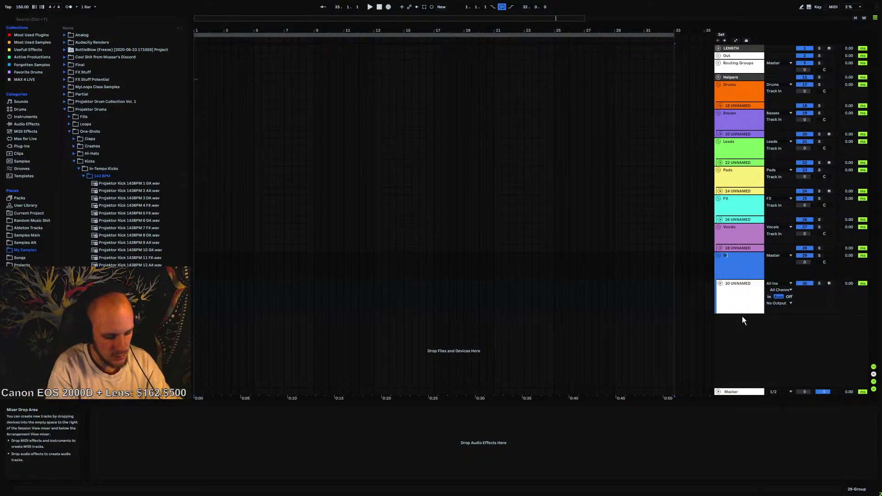
type("rapper")
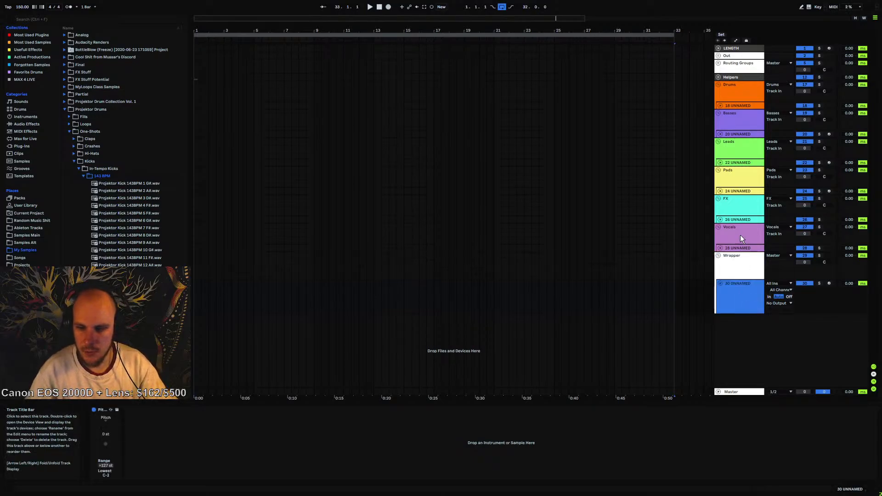
Delete every track above the Wrapper group and insert an audio track after the MIDI track inside the group
left_click(744, 49, "shift")
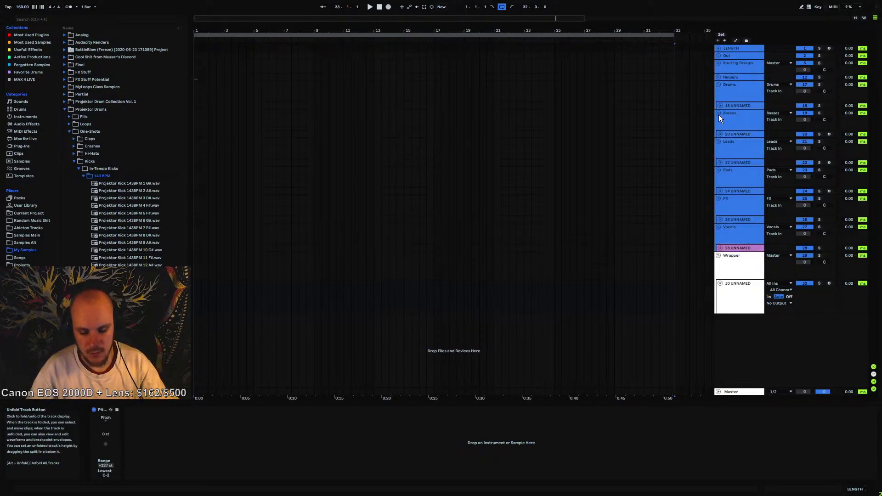
key("Delete")
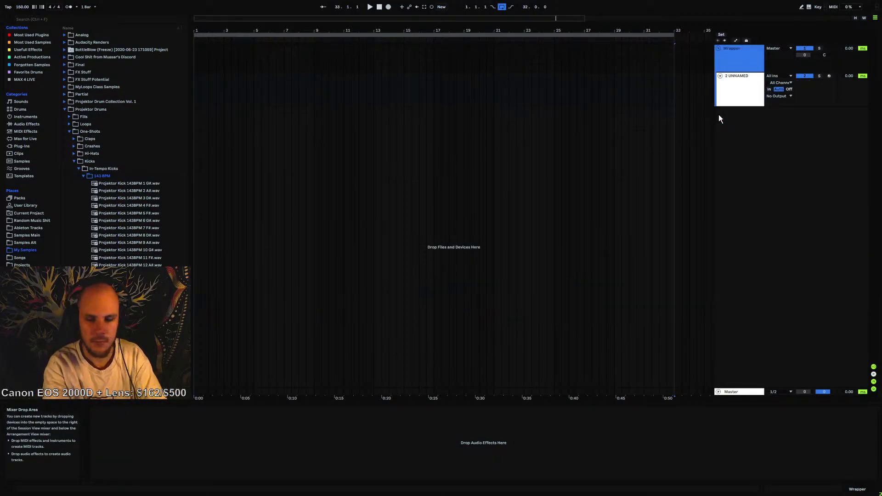
right_click(502, 95)
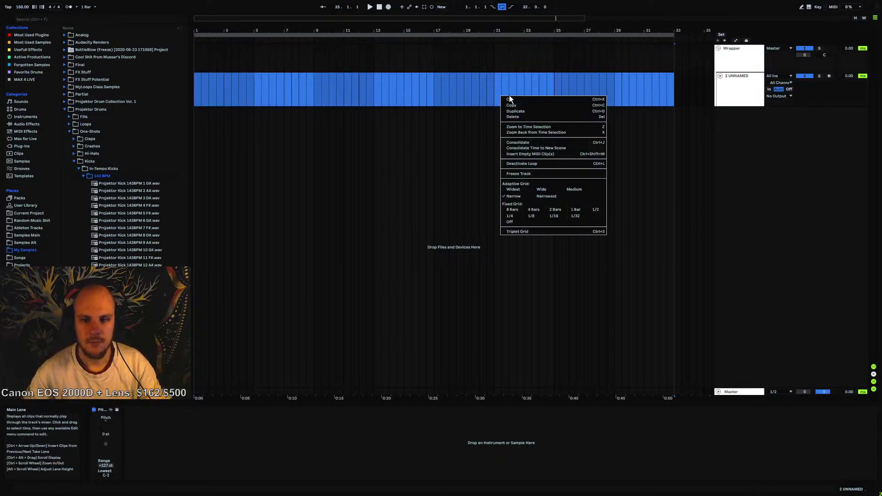
left_click(725, 95)
left_click(744, 91)
key("ctrl+t")
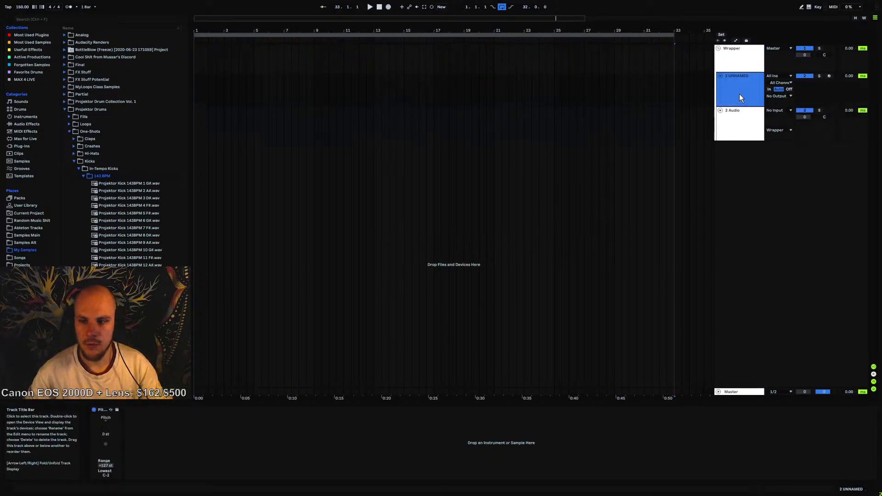
Load the Serum_x64 instrument onto the MIDI track in the Wrapper group and close its plug-in window
right_click(494, 95)
left_click(470, 84)
right_click(470, 84)
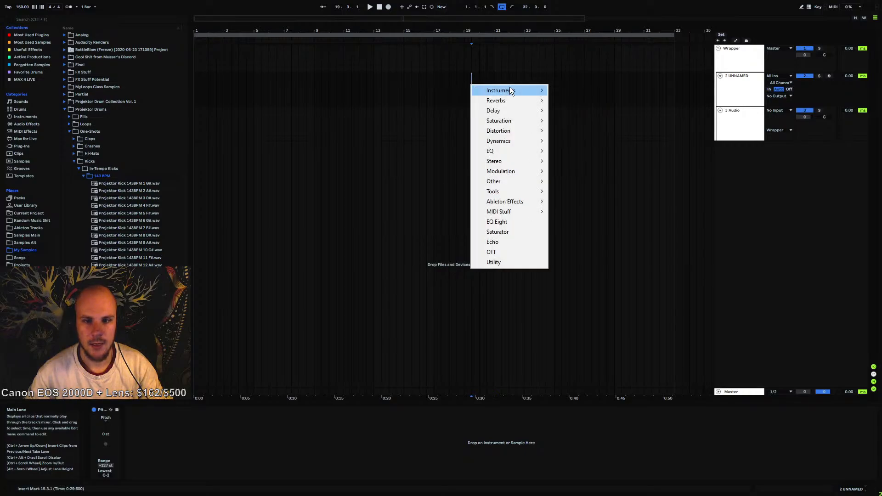
mouse_move(509, 87)
left_click(580, 89)
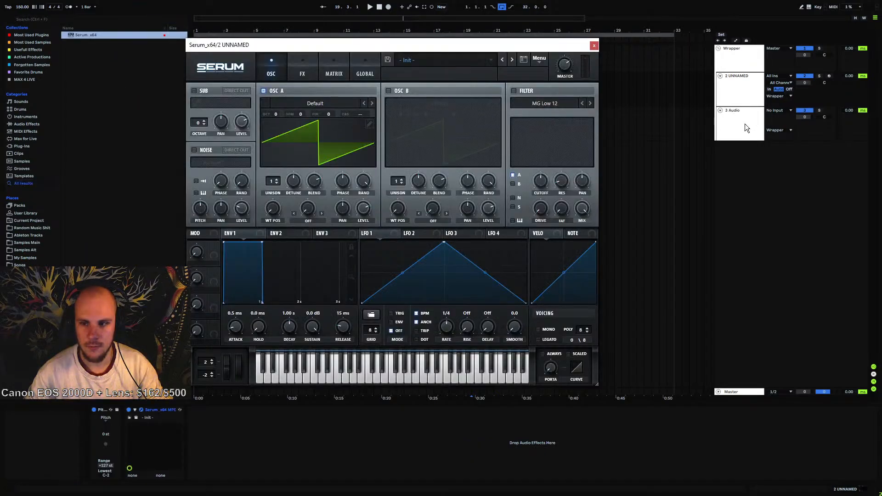
left_click(745, 123)
left_click(593, 46)
left_click(734, 86)
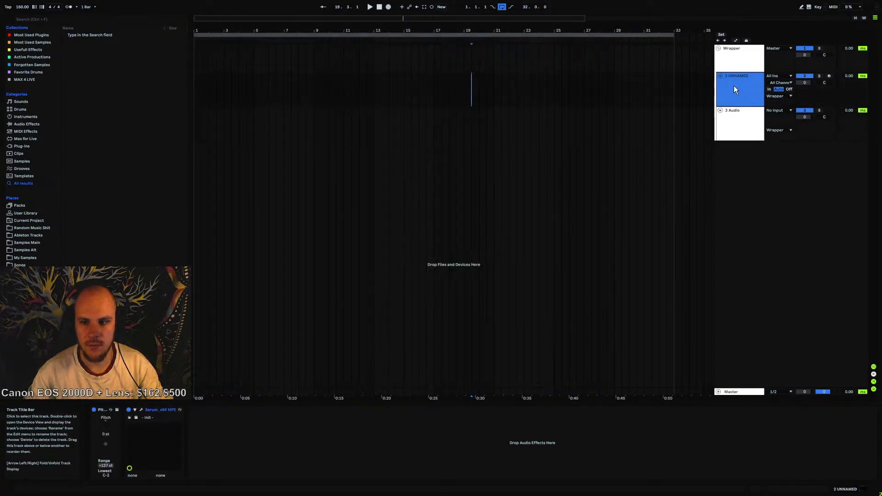
Set the audio track's input to Wrapper and rename the track as REC
left_click(738, 114)
left_click(784, 113)
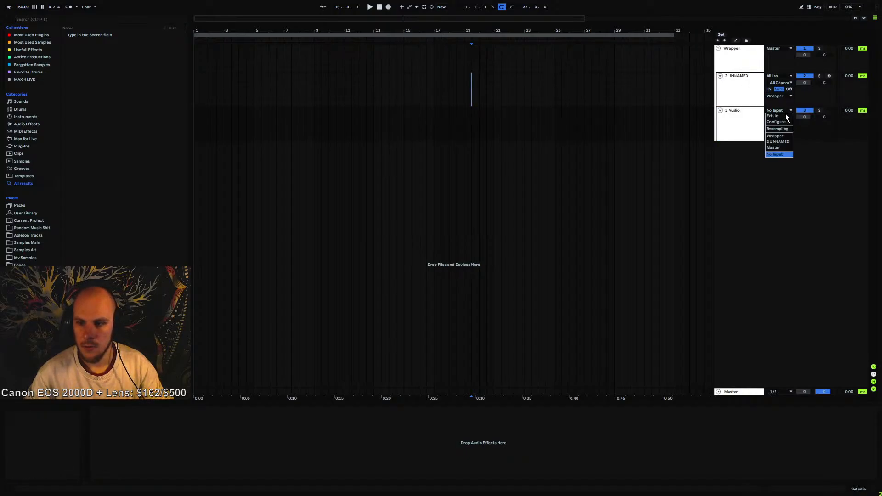
left_click(784, 136)
right_click(737, 113)
left_click(757, 139)
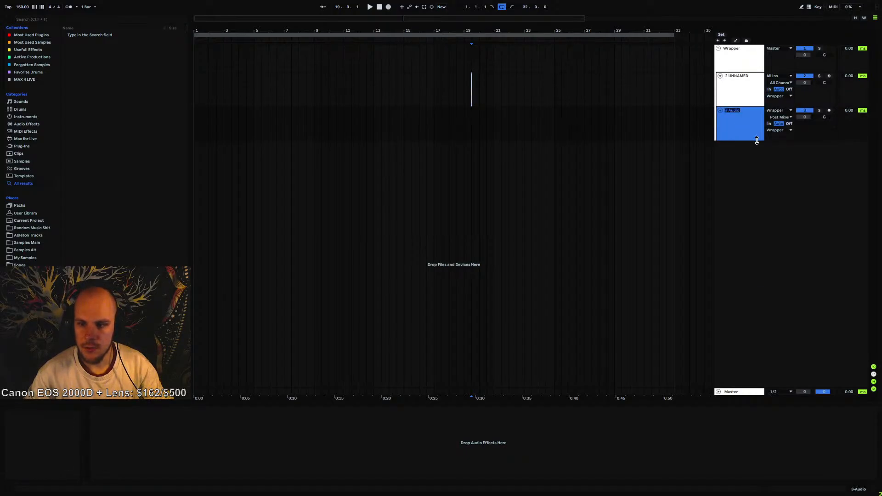
type("REC")
Rename the Serum MIDI track as SOURCE
left_click(747, 95)
right_click(747, 94)
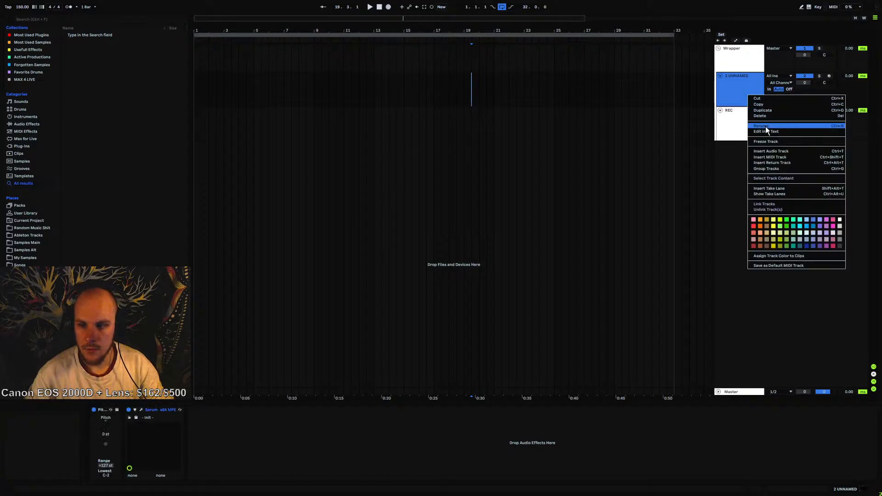
left_click(765, 126)
type("SC")
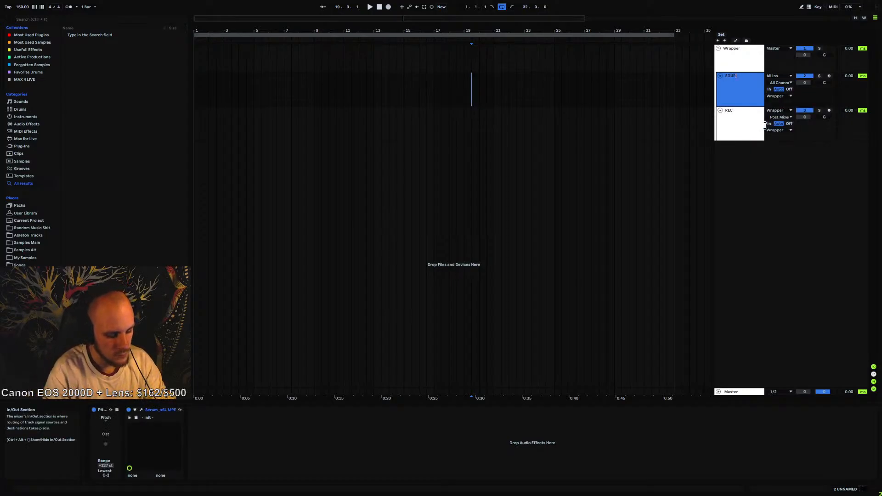
type("URCE")
Set monitoring to Off on the REC track and keep the SOURCE track's monitoring on Auto
left_click(788, 124)
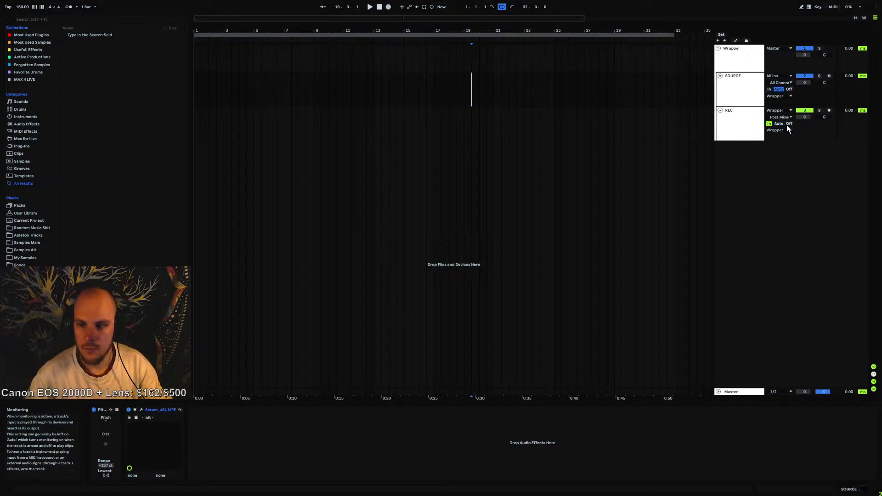
left_click(789, 90)
left_click(778, 89)
left_click(735, 129)
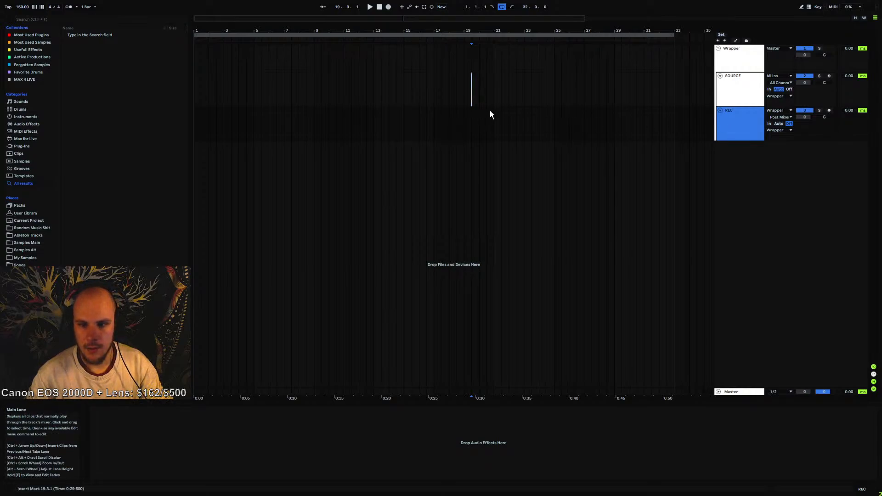
right_click(761, 173)
left_click(790, 178)
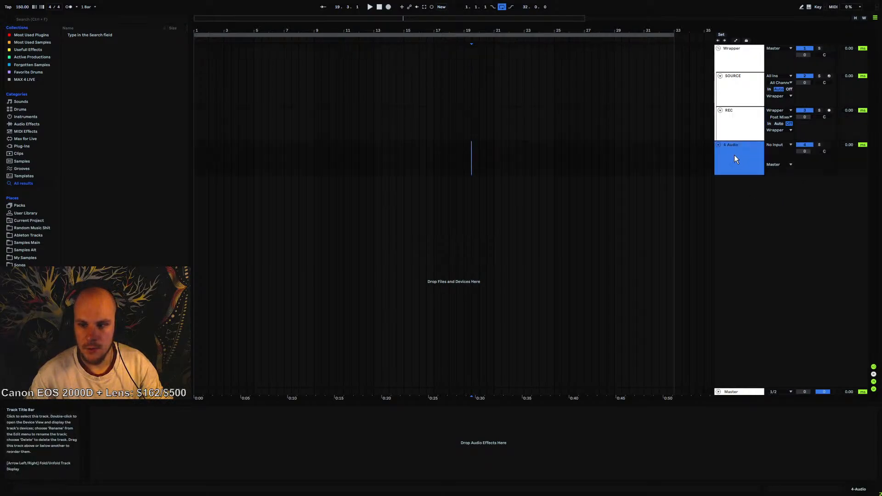
key("Delete")
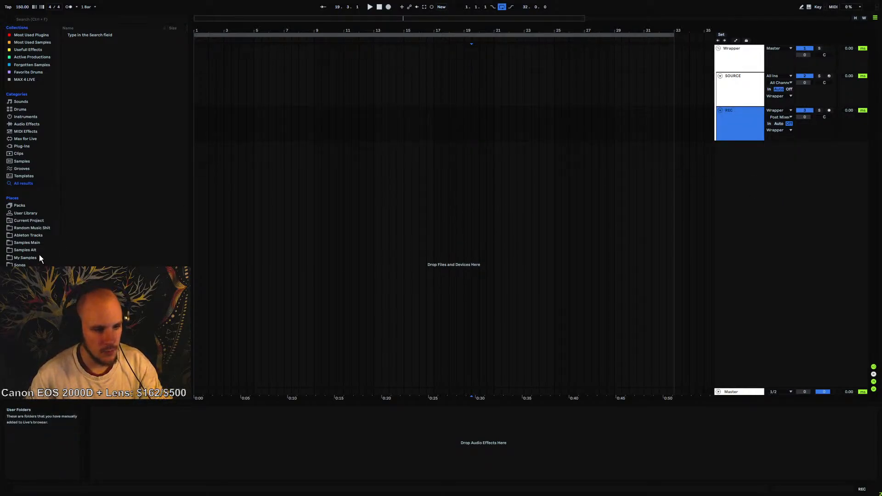
Collapse the PSYTRANCE_INTELLIGENCE_2 folder in Samples Main and group Serum on the SOURCE track into an Instrument Rack with its chain list shown
left_click(35, 242)
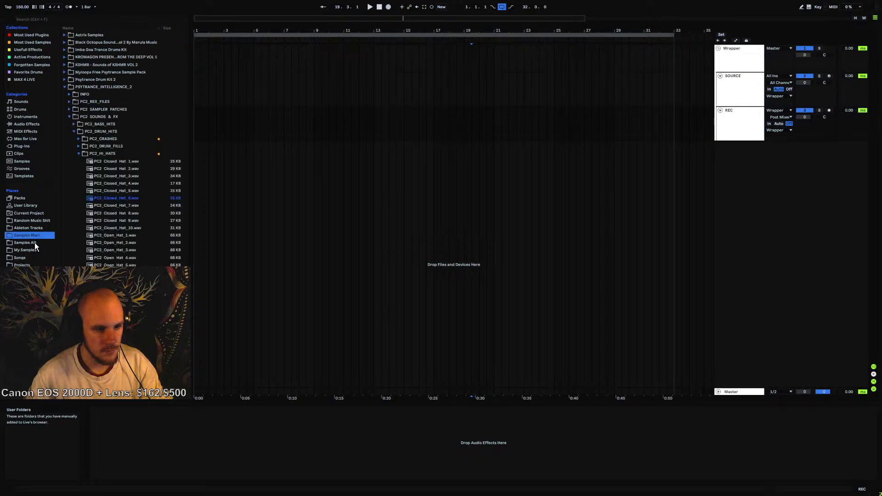
left_click(65, 88)
left_click(731, 88)
left_click(156, 408)
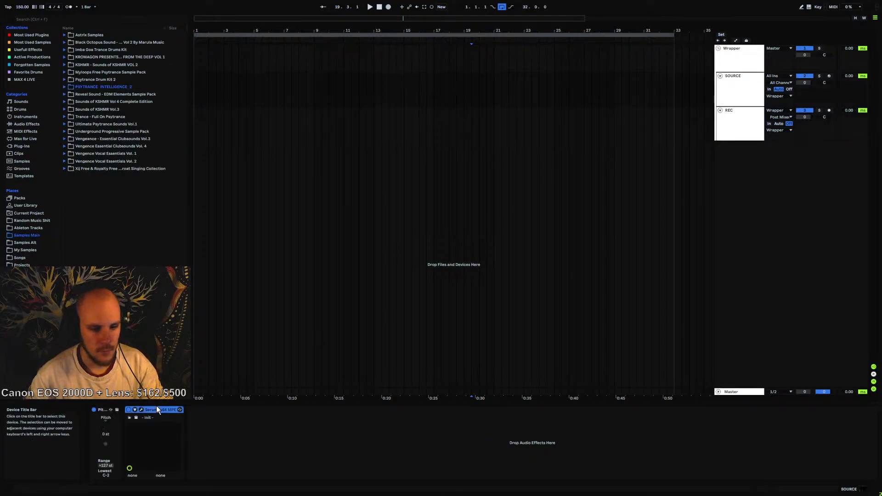
key("ctrl+g")
left_click(130, 436)
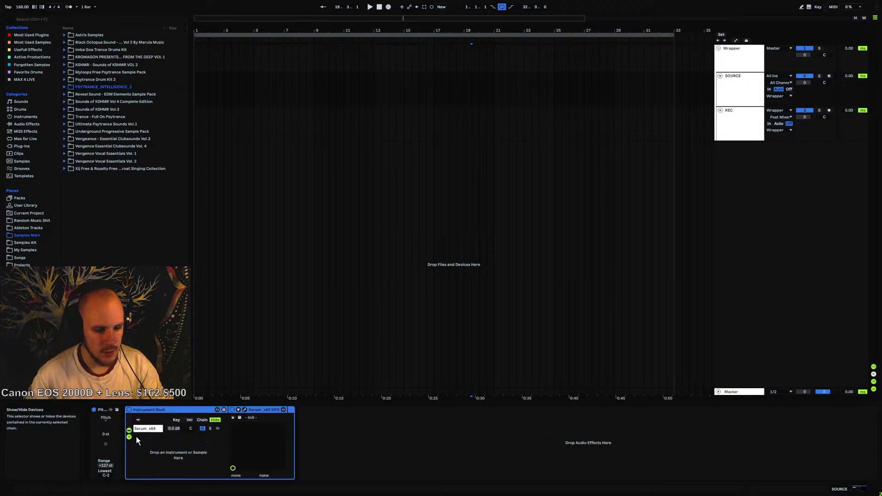
Rename the Serum chain in the Instrument Rack as Noise 1
left_click(147, 428)
right_click(156, 432)
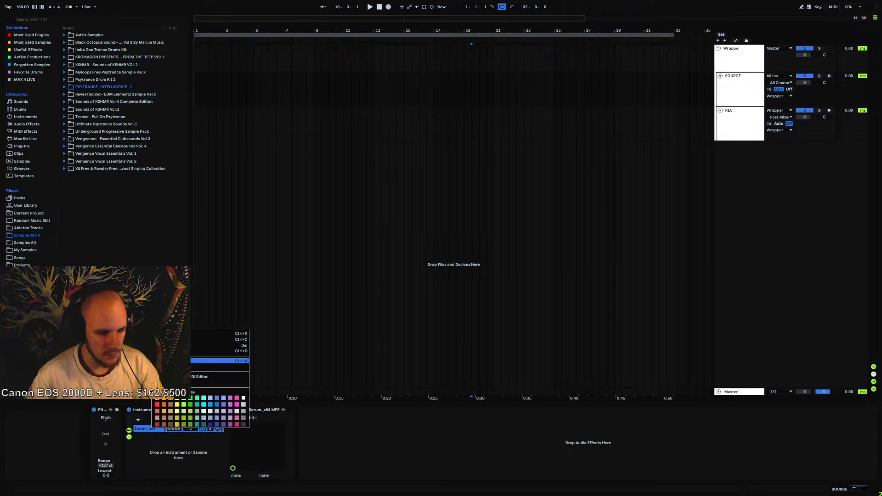
left_click(197, 361)
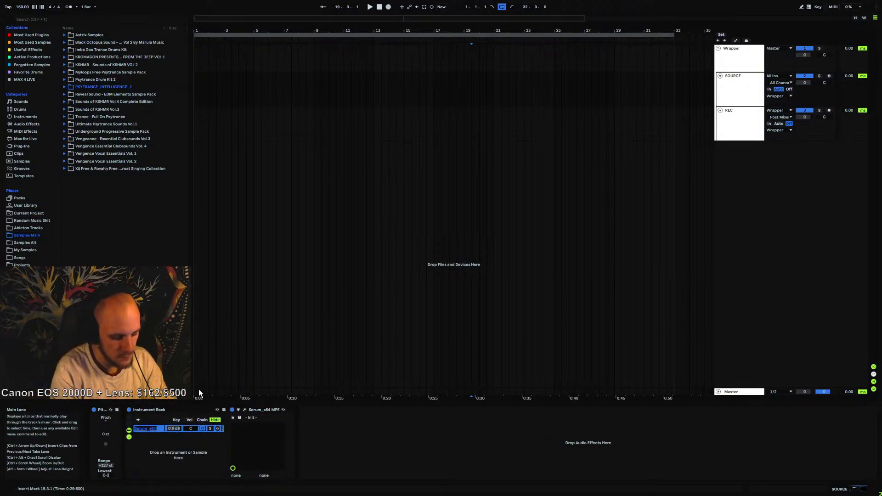
type("Noise")
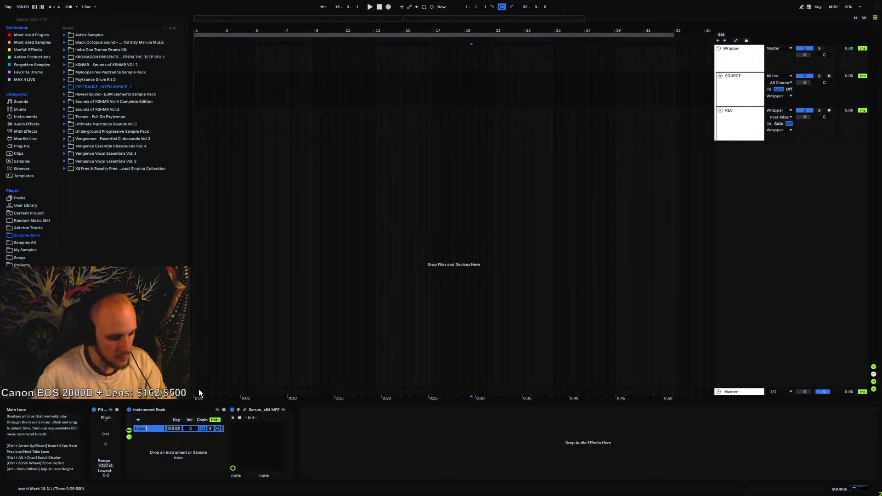
type(" 1")
Group the SOURCE track inside Wrapper and rename the new group as Source
right_click(743, 85)
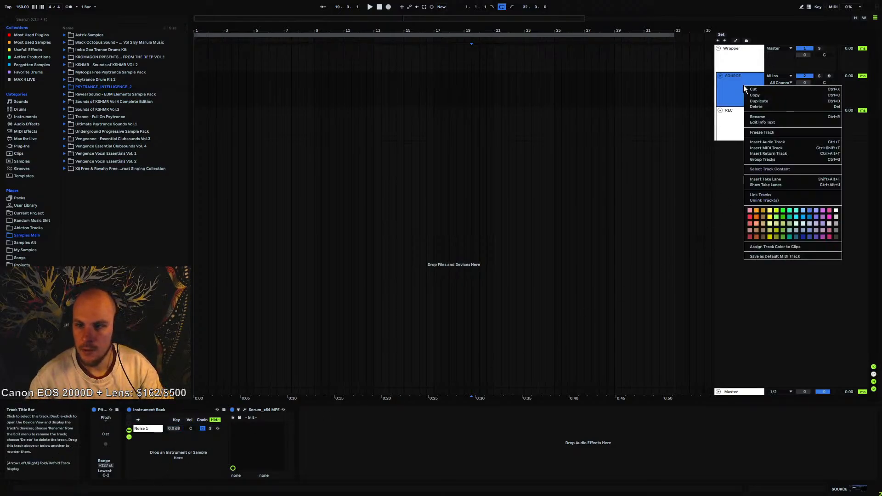
left_click(734, 82)
key("ctrl+g")
right_click(735, 77)
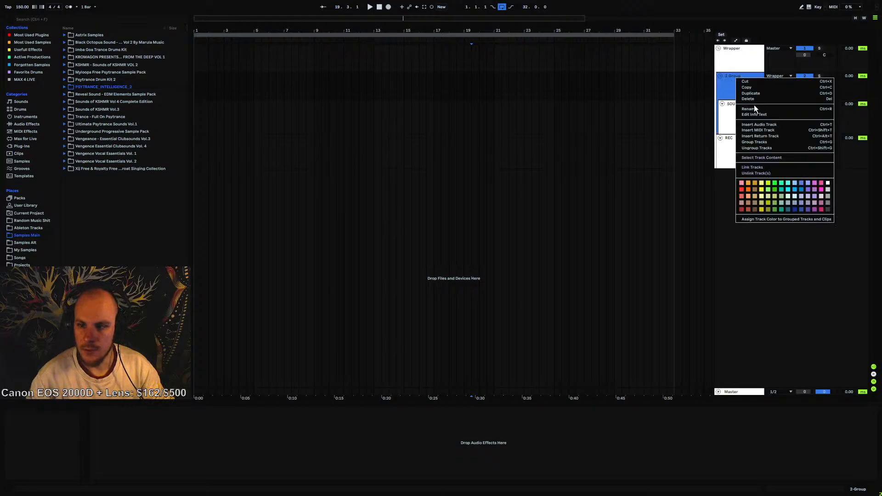
left_click(753, 108)
type("Sourc")
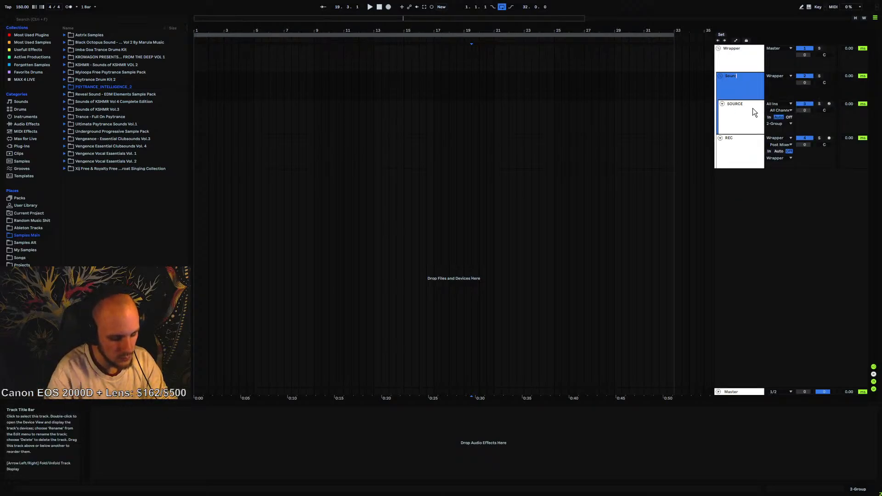
type("e")
Rename the MIDI track inside the Source group as Noise
right_click(752, 108)
left_click(766, 129)
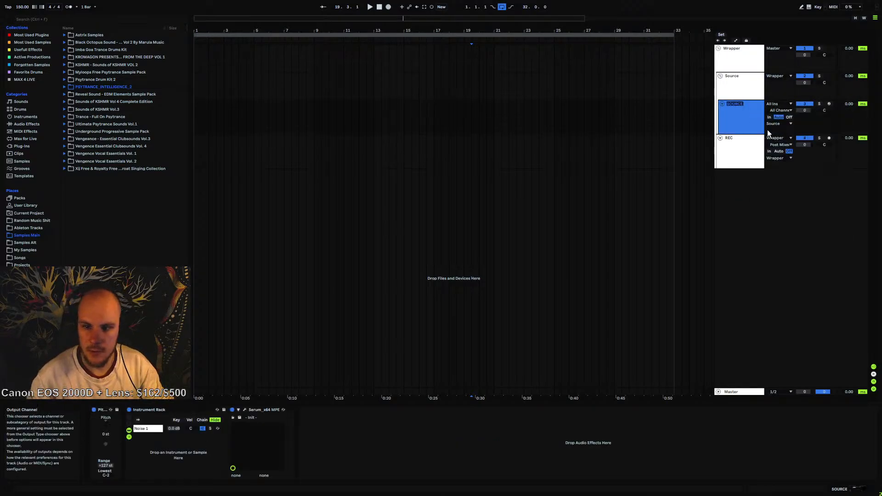
type("Noise")
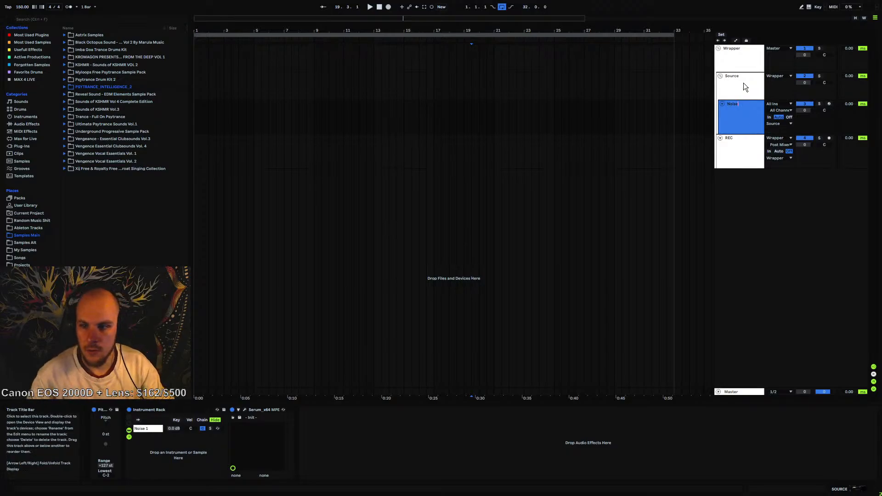
key("Return")
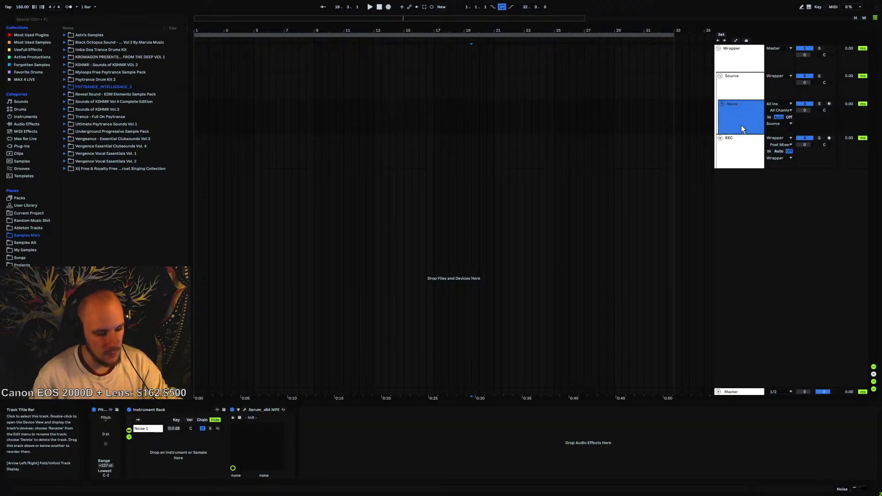
Insert another MIDI track after Noise in the Source group and rename it as Tone
key("ctrl+shift+t")
right_click(747, 145)
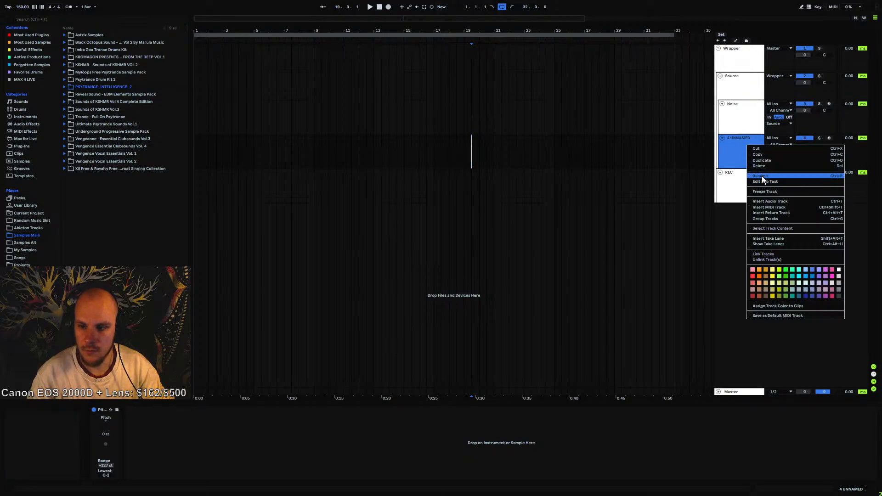
left_click(760, 176)
type("Tone")
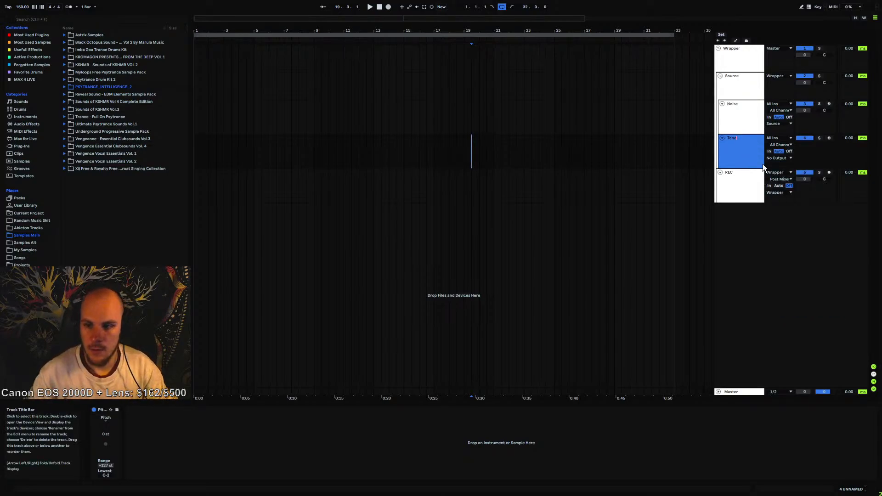
Insert another MIDI track after Tone in the Source group and rename it as Spike
key("ctrl+shift+t")
right_click(744, 177)
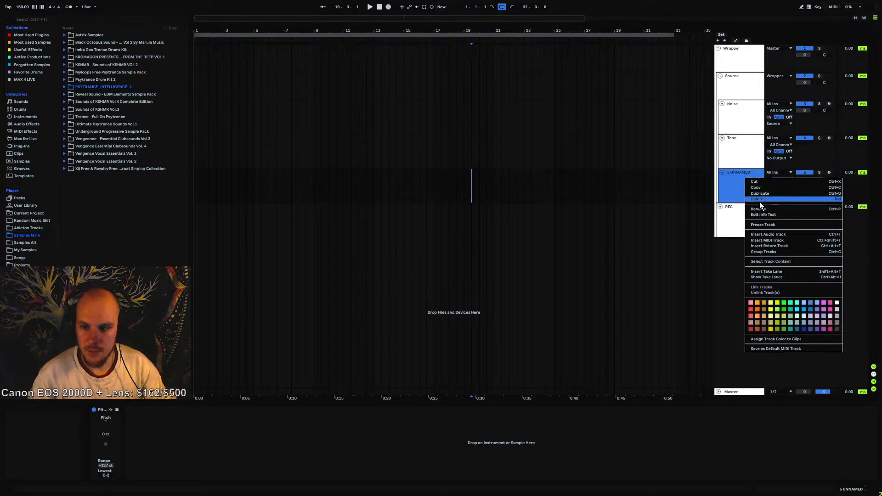
left_click(756, 208)
type("Spike")
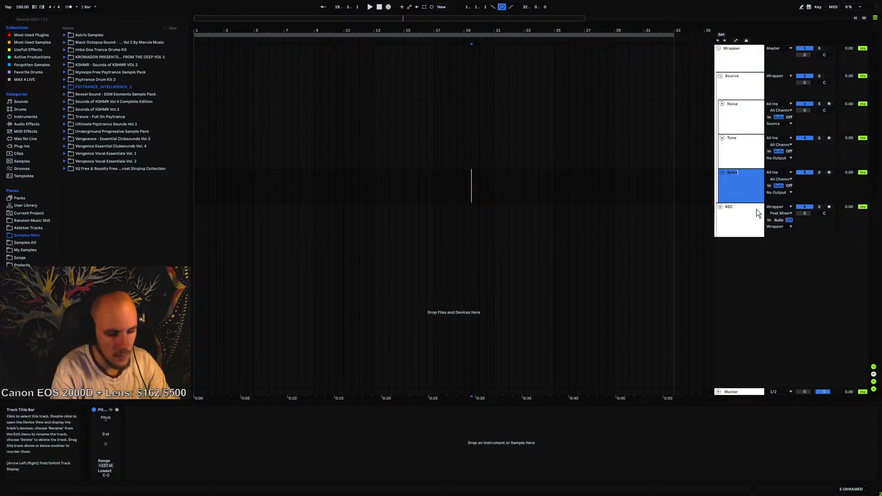
left_click(737, 145)
left_click(734, 120)
left_click(722, 160)
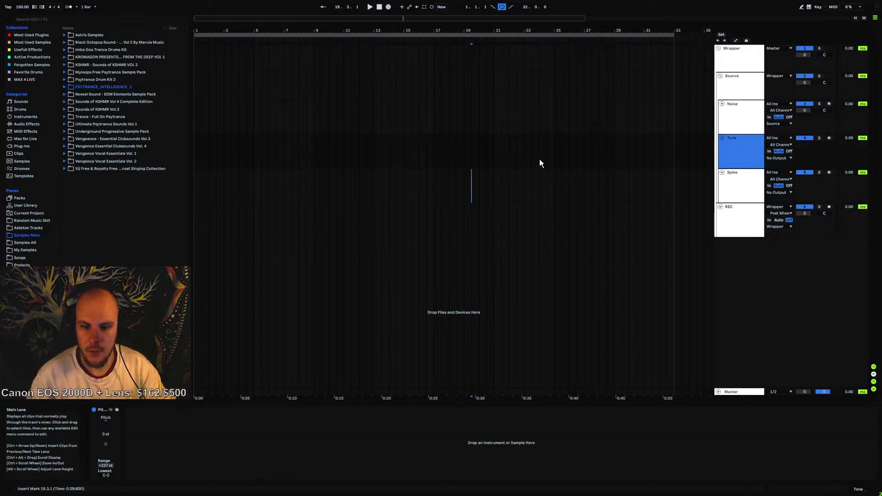
right_click(537, 155)
right_click(537, 155)
mouse_move(574, 155)
left_click(639, 155)
Copy the Instrument Rack from the Noise track to the Tone and Spike tracks
left_click(734, 116)
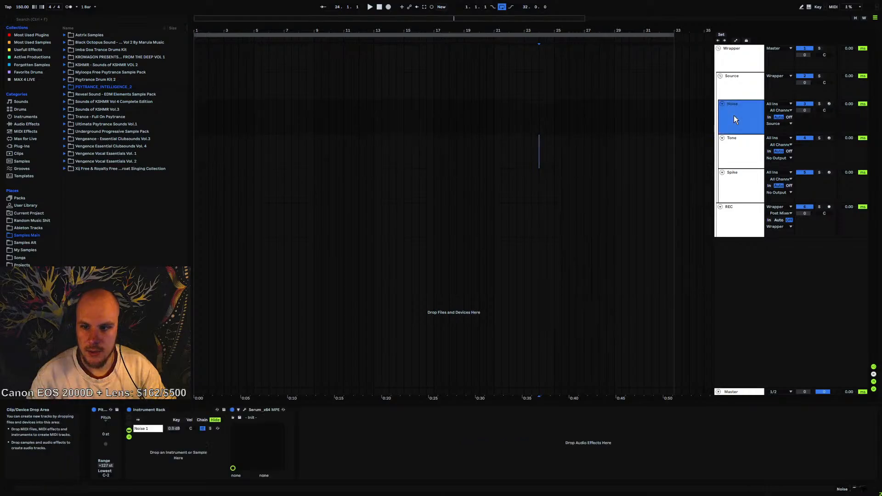
left_click(155, 412)
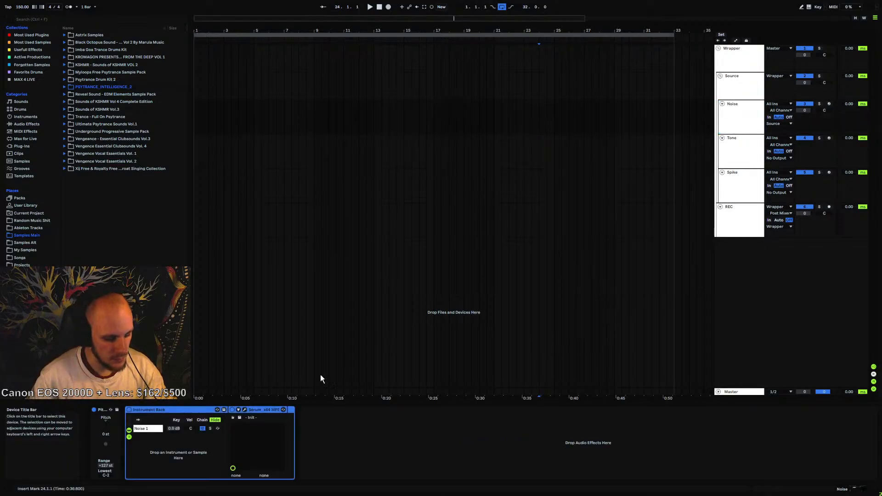
key("ctrl+c")
left_click(726, 161)
left_click(245, 442)
key("ctrl+v")
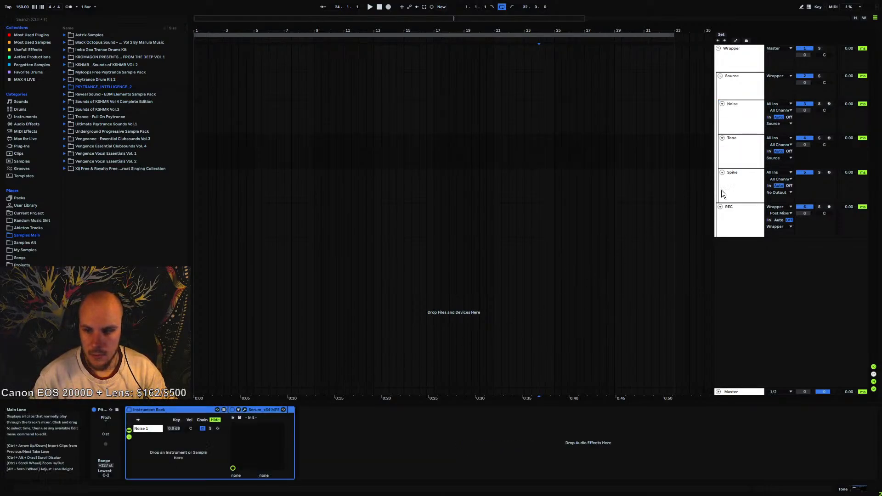
left_click(722, 193)
left_click(370, 417)
key("ctrl+v")
Rename the chain in the Tone track's Instrument Rack as Tone 1
left_click(734, 153)
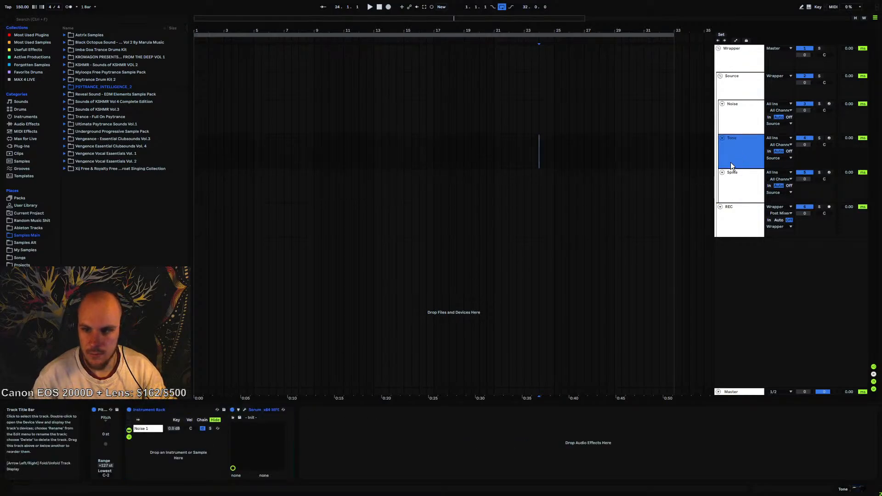
right_click(152, 429)
left_click(221, 358)
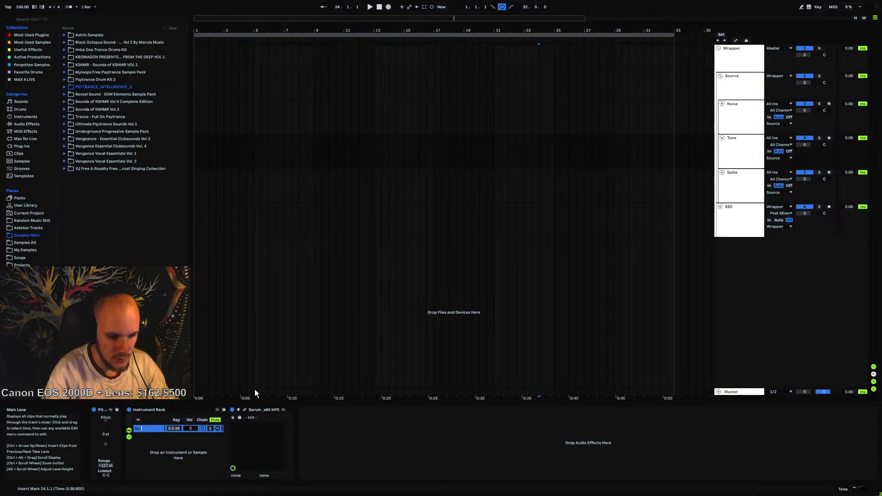
type("Tone 1")
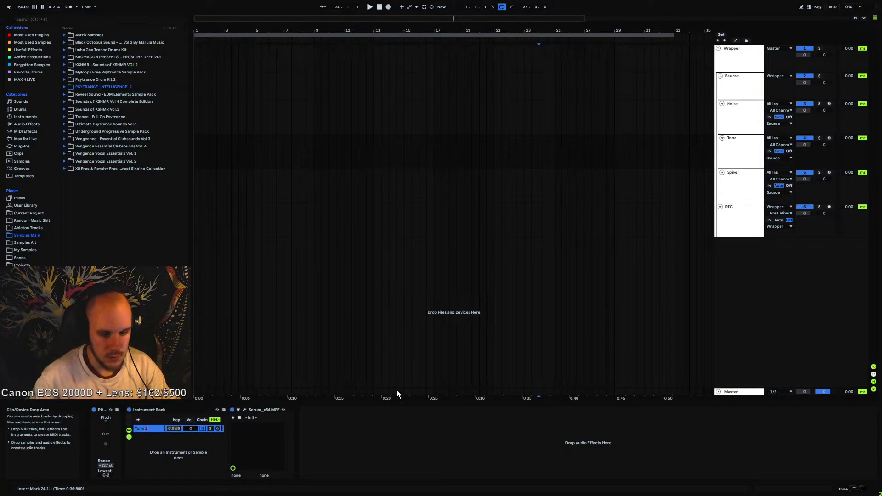
key("Escape")
Rename the chain in the Spike track's Instrument Rack as Spike 1
left_click(737, 197)
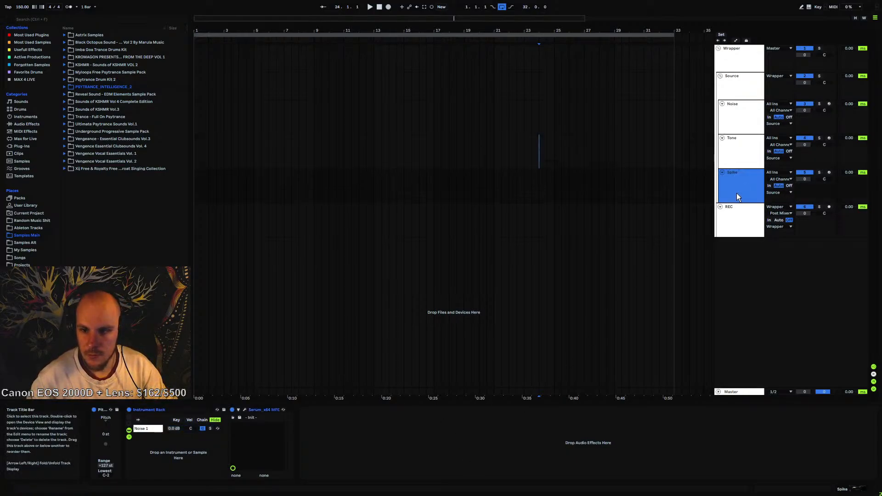
right_click(137, 430)
left_click(214, 363)
type("Spike")
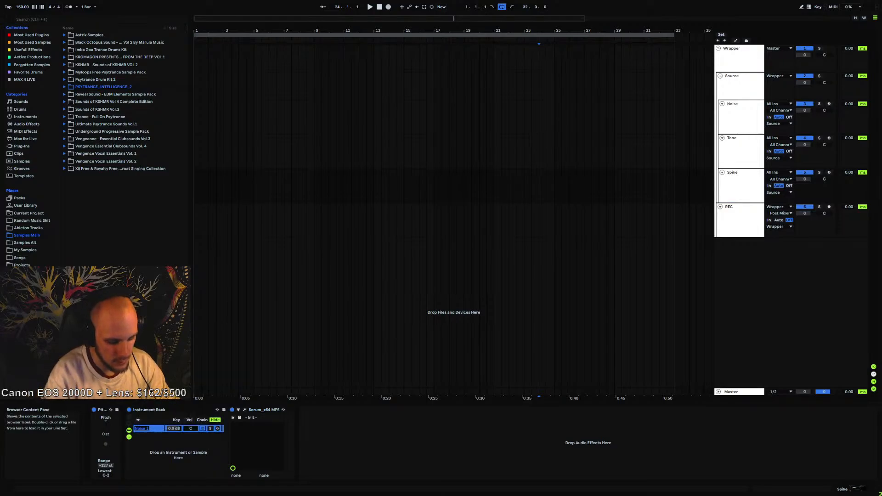
key("Return")
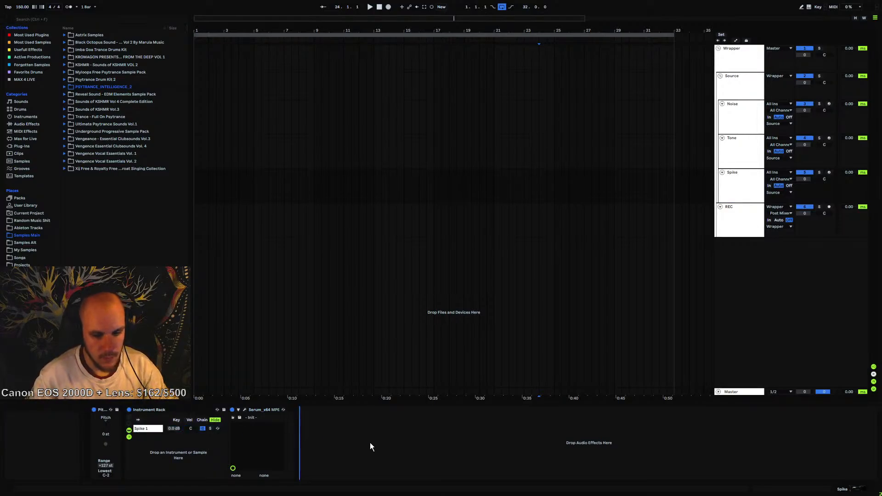
Add an Audio Effect Rack to the Source group track
left_click(750, 98)
right_click(287, 444)
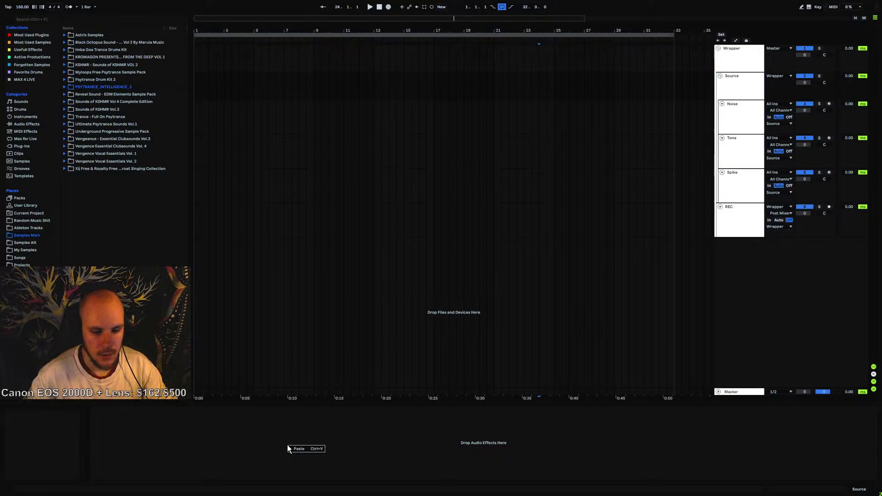
left_click(246, 441)
left_click(26, 124)
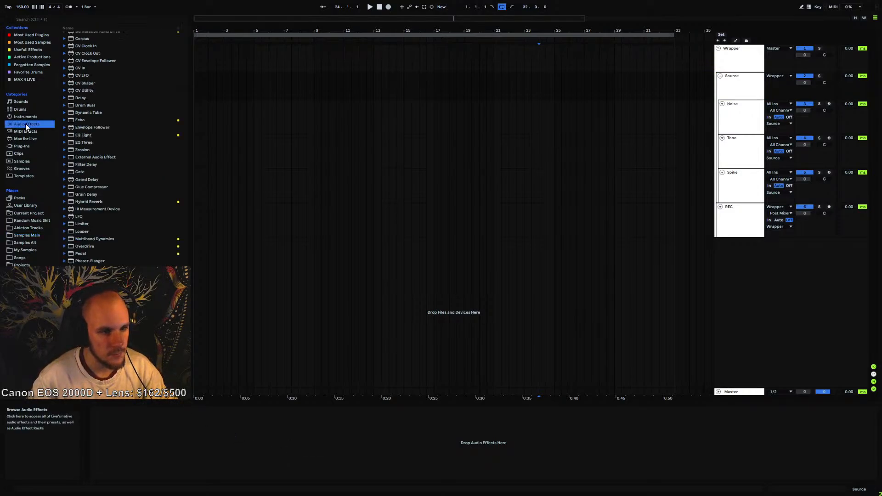
scroll(79, 89, "up", 5)
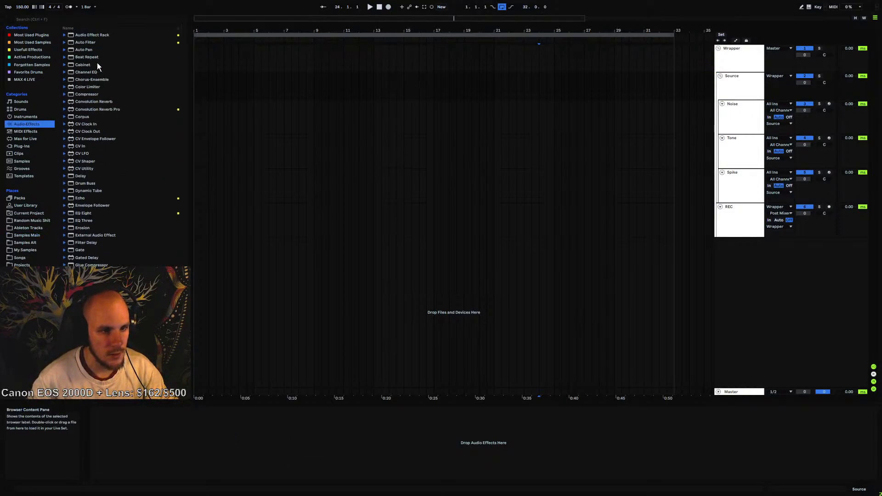
left_click(98, 50)
left_click_drag(97, 50, 236, 435)
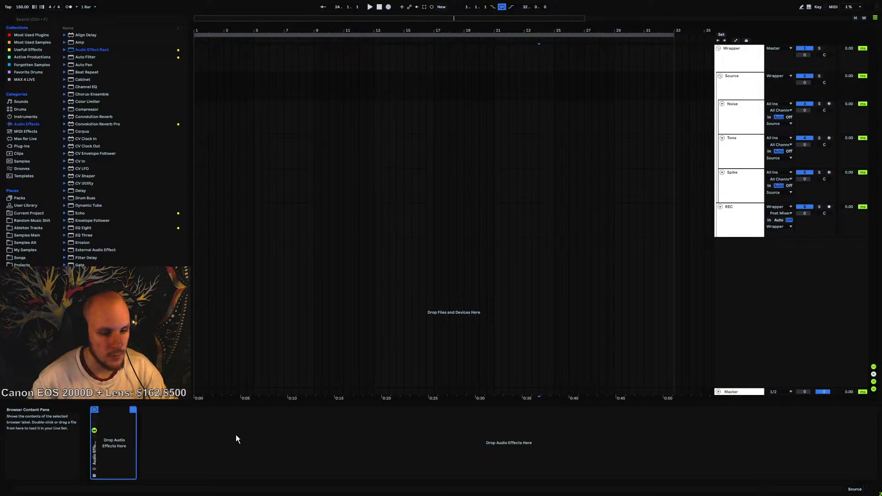
Create a chain in the Source group's Audio Effect Rack and rename it as Processing 1
double_click(94, 437)
right_click(128, 439)
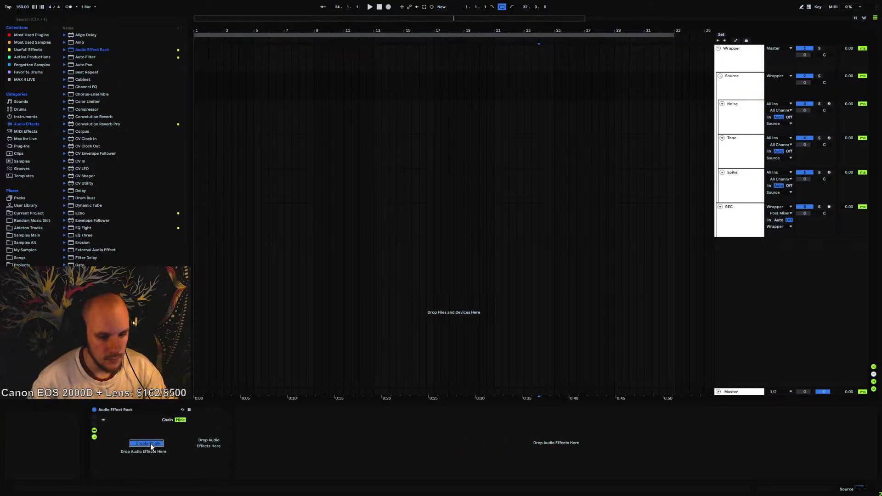
left_click(150, 443)
right_click(125, 428)
left_click(203, 371)
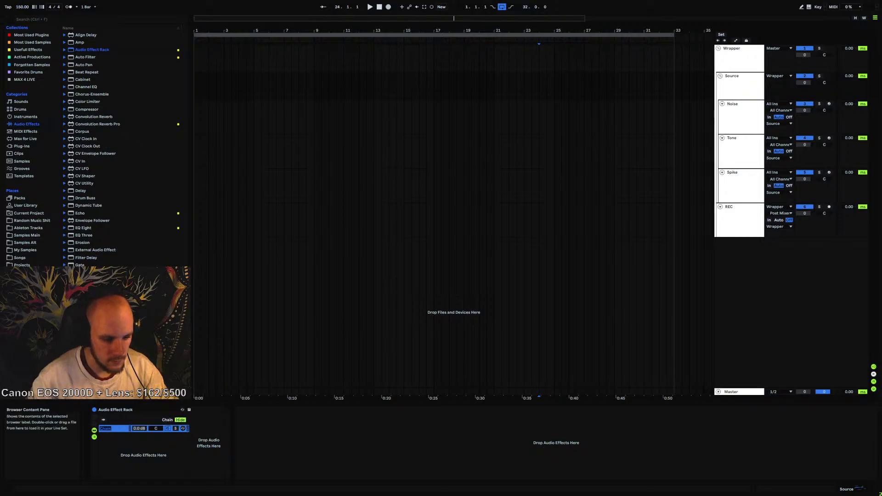
type("Processing")
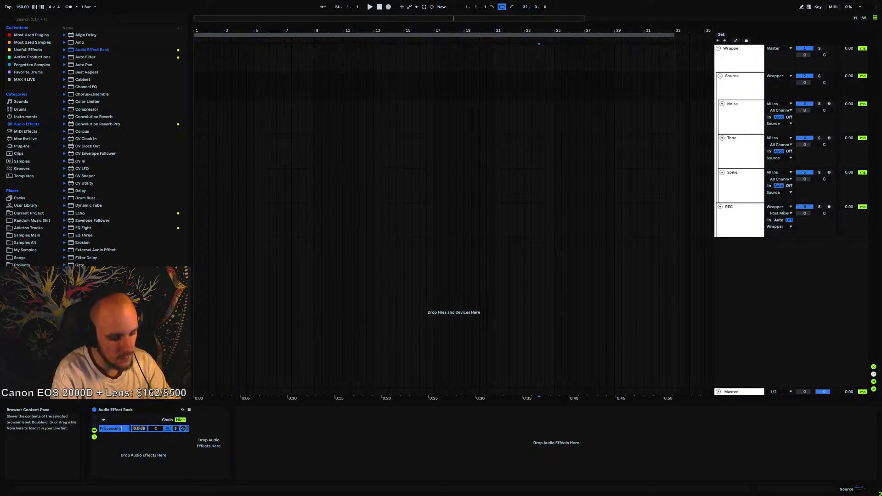
type(" 1")
left_click(288, 441)
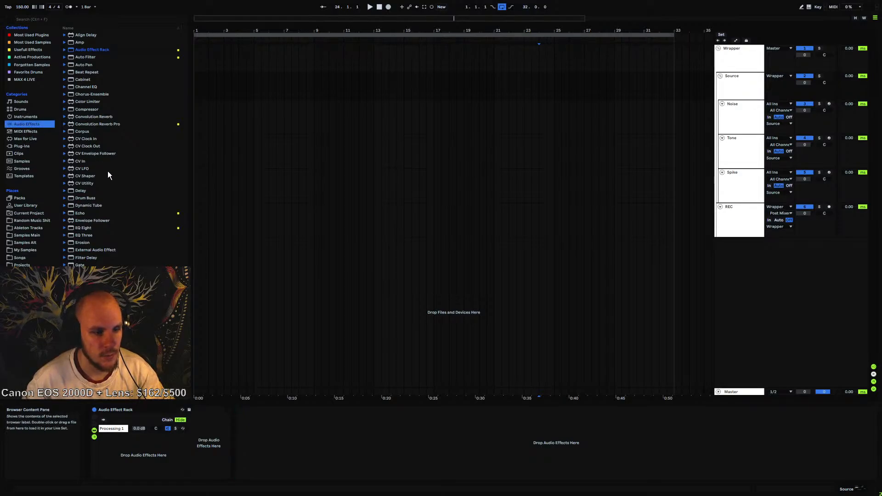
Add two multiMult devices to the Wrapper group and map the first one's output 1 slots to inputs 1 and 2 of the second
left_click(24, 145)
left_click(25, 139)
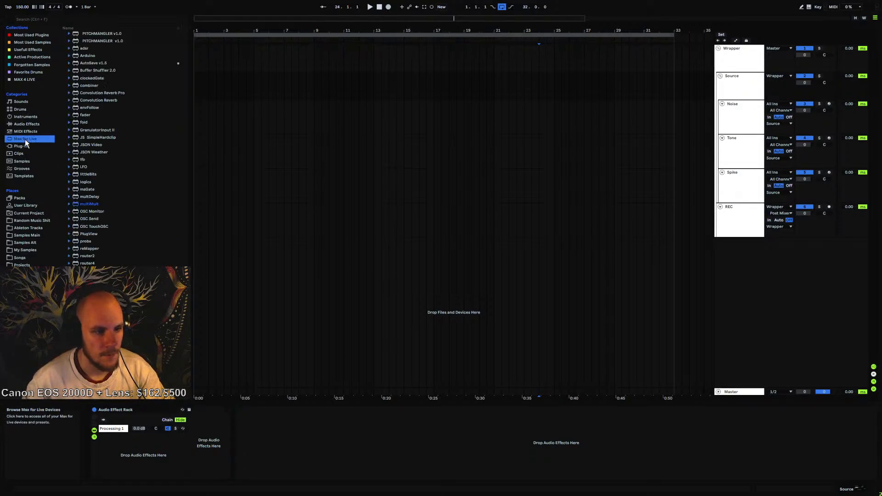
left_click(86, 205)
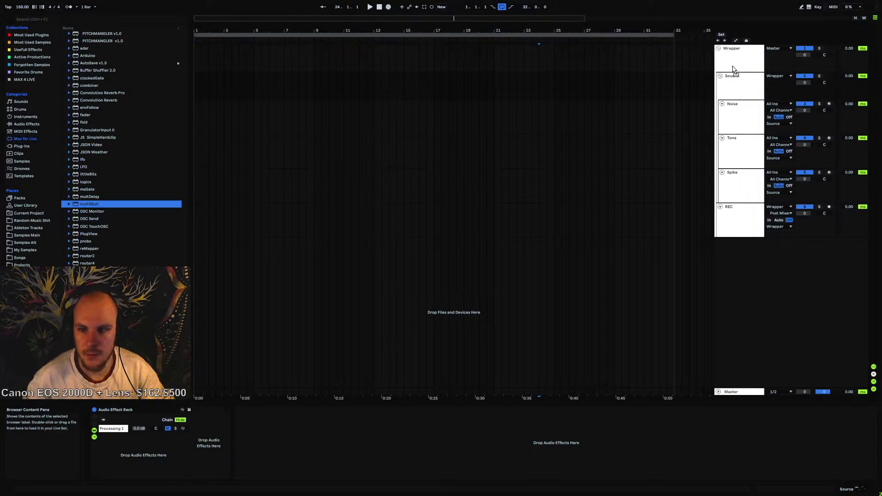
left_click_drag(731, 66, 272, 439)
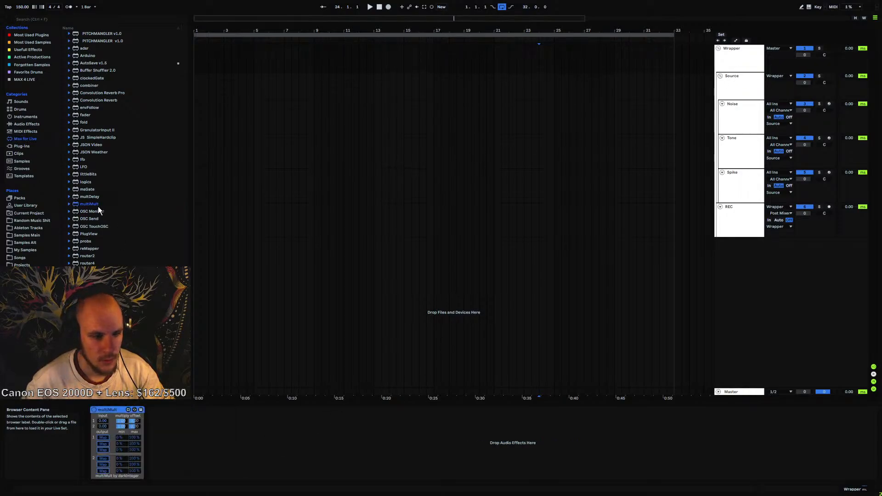
left_click_drag(97, 204, 95, 220)
left_click_drag(185, 439, 167, 423)
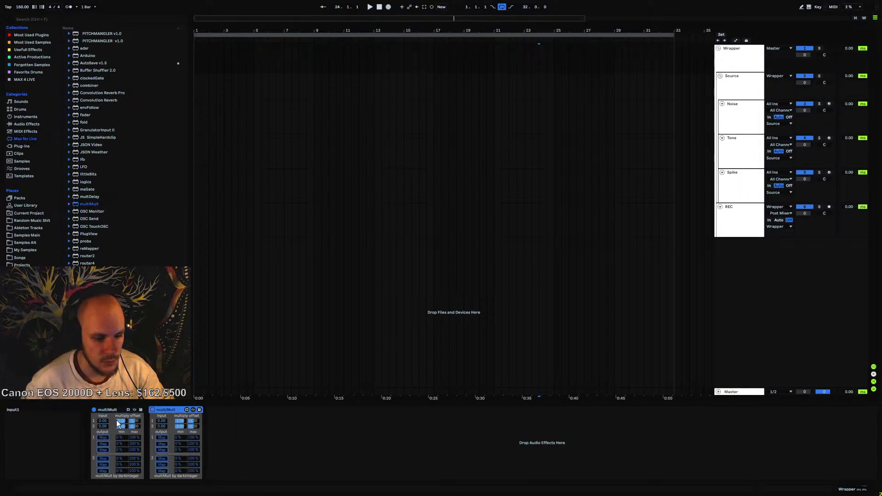
left_click(102, 437)
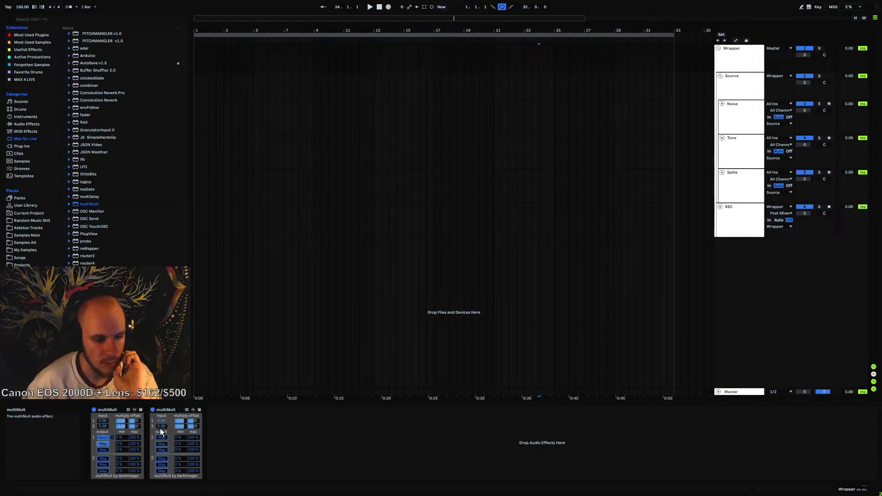
double_click(106, 409)
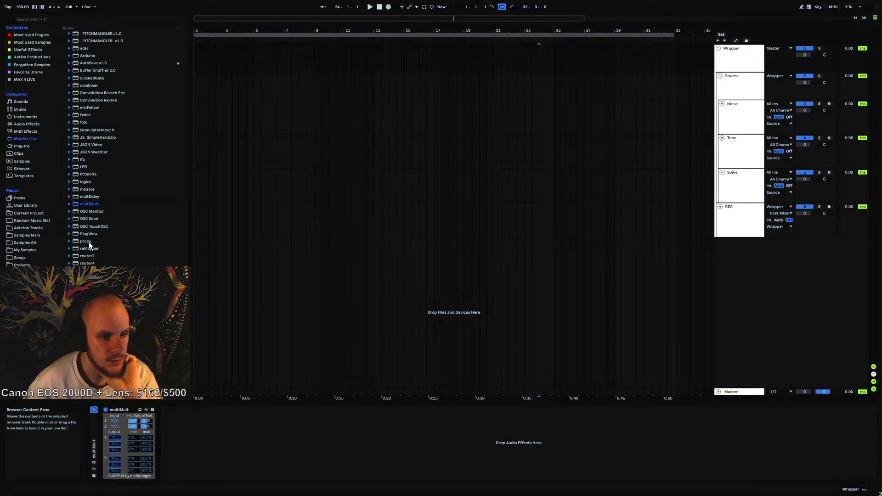
double_click(85, 116)
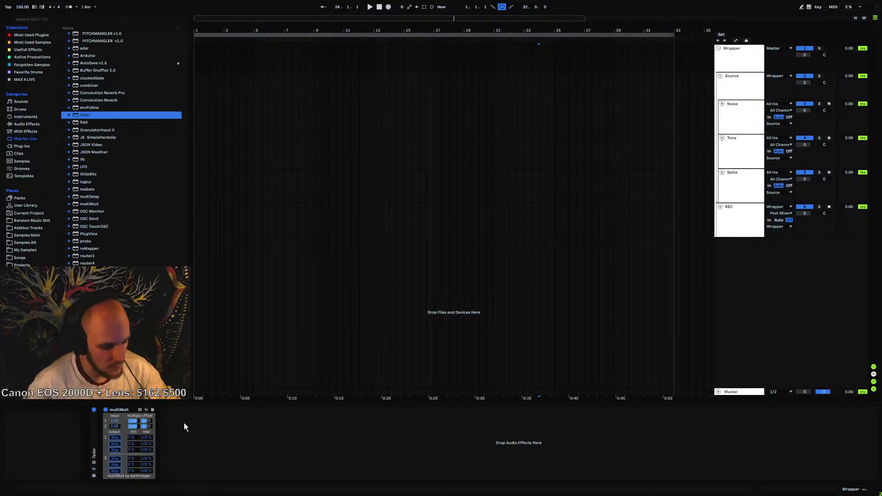
key("ctrl+z")
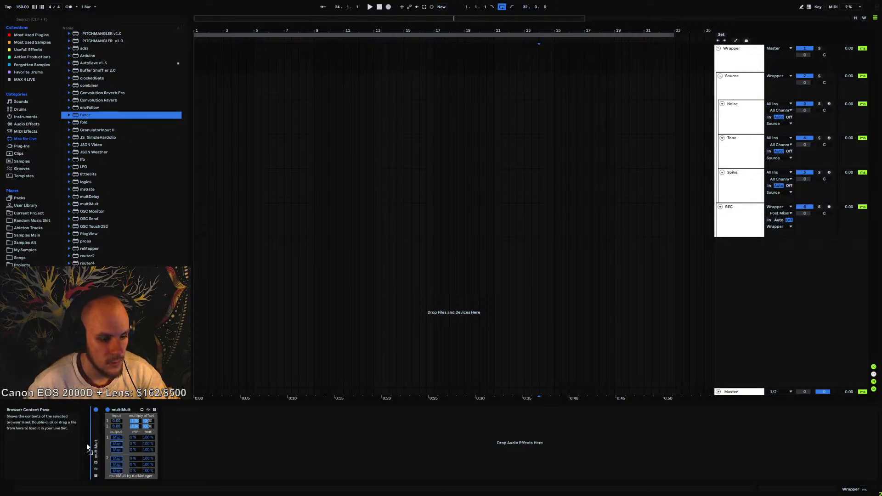
left_click(92, 450)
double_click(91, 448)
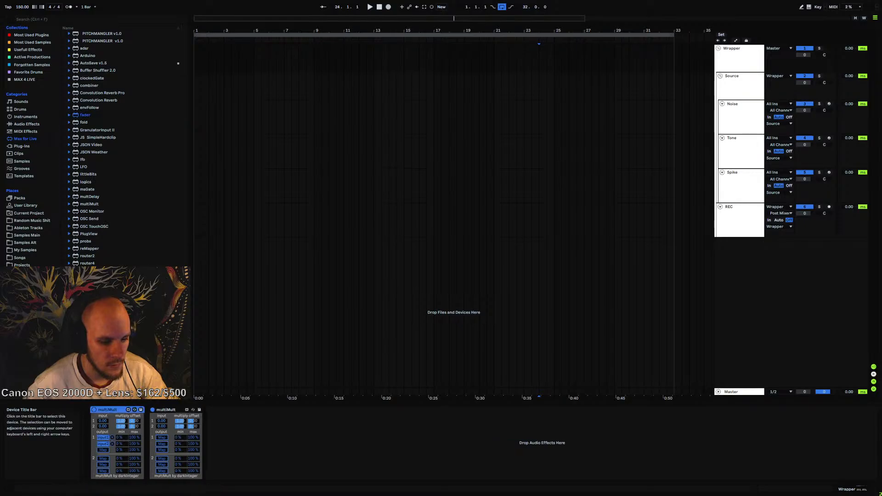
Insert a fader device before the first multiMult and map its output A to that multiMult's input 1
left_click_drag(85, 117, 90, 446)
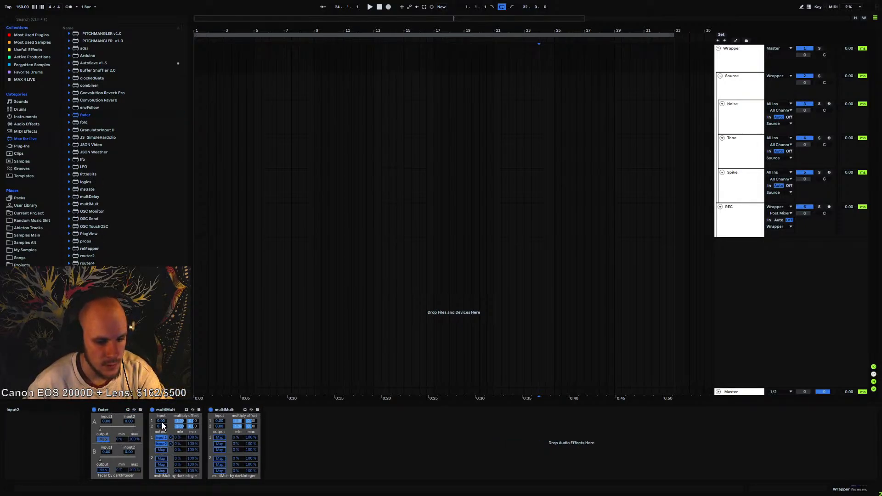
left_click(162, 422)
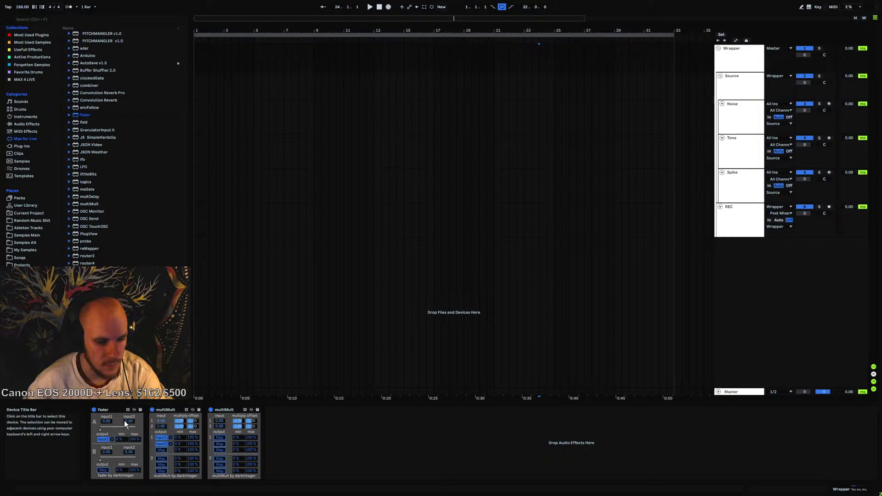
left_click(359, 434)
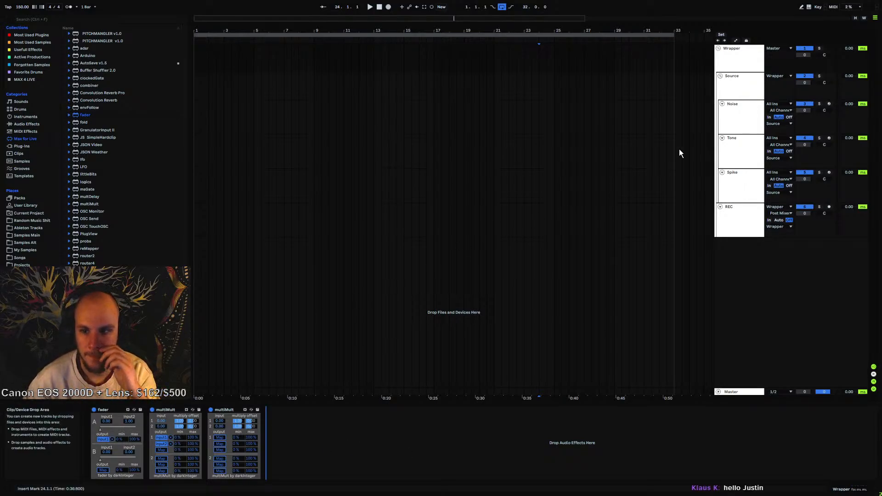
Show the chain selector of the Source group's Audio Effect Rack and map it to Macro 1
left_click(733, 91)
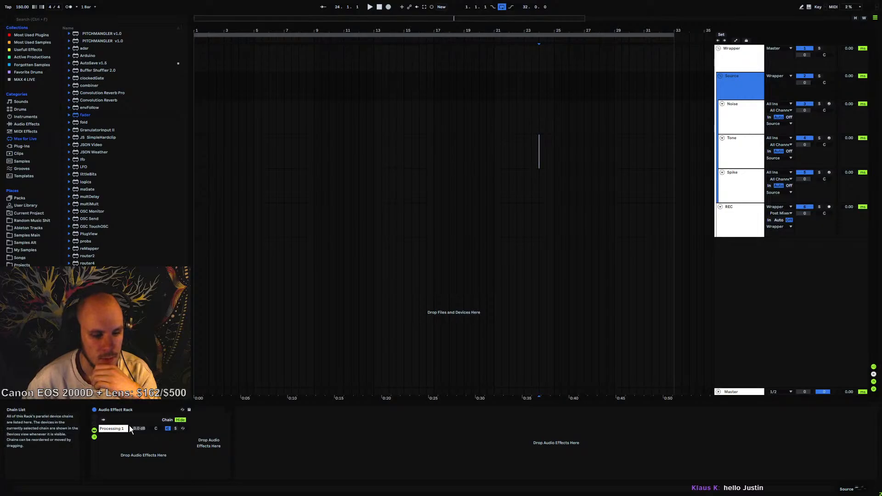
left_click(167, 420)
right_click(193, 420)
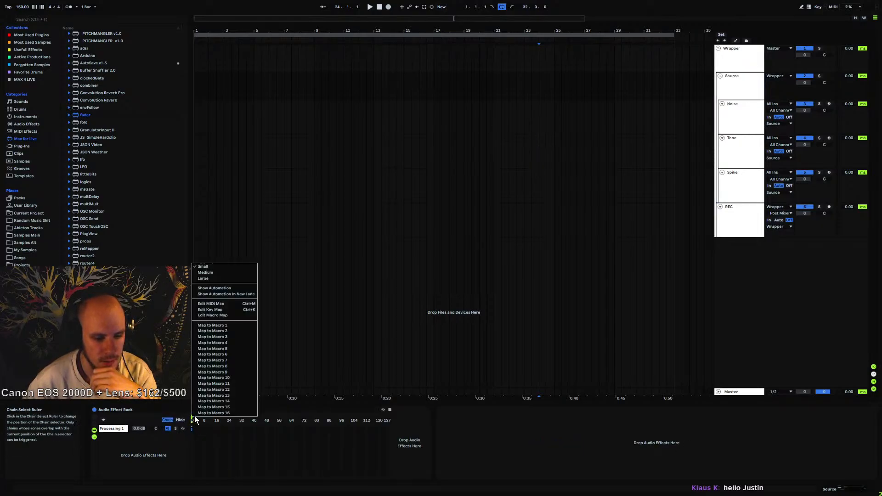
left_click(238, 325)
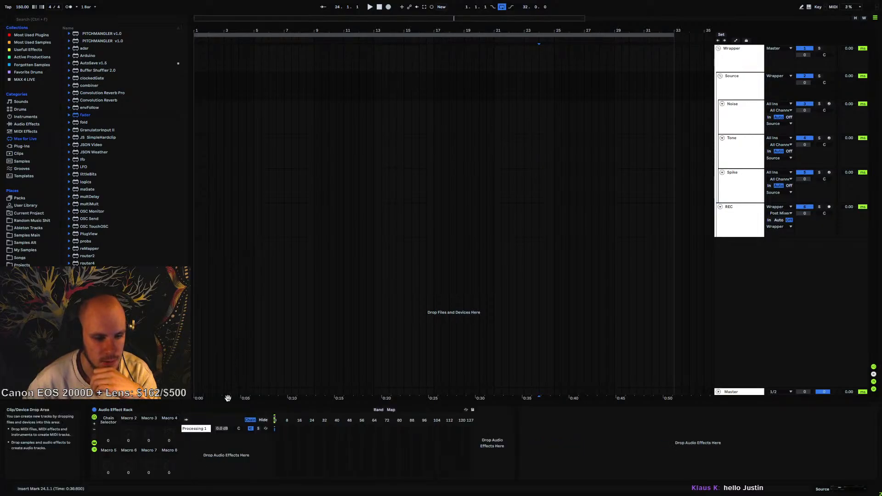
Set the maximum of the Chain Selector macro mapping in the Source group's Audio Effect Rack to 100
left_click(390, 409)
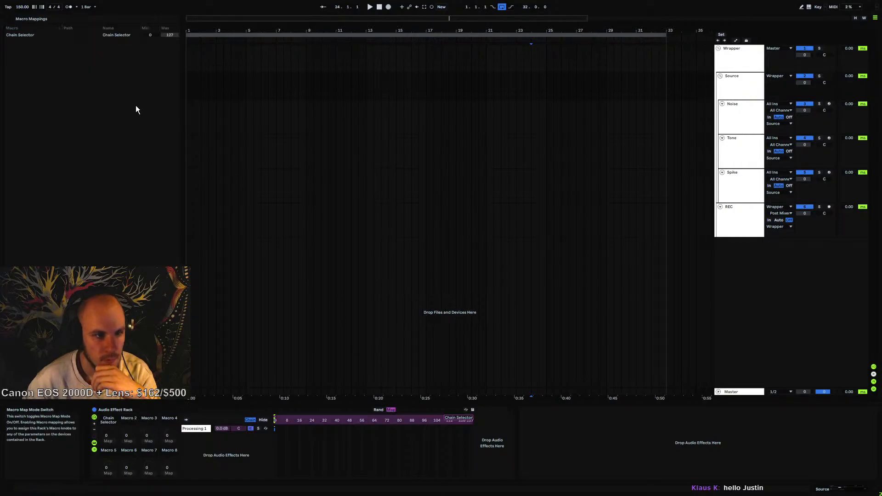
left_click(166, 36)
type("100")
key("Return")
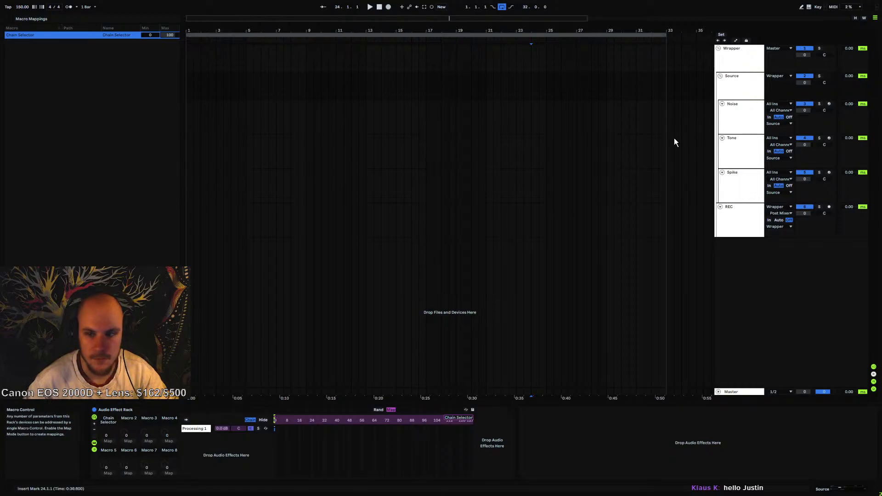
Map the first slot of output 1 on the Wrapper group's second multiMult to the Source rack's Chain Selector macro
left_click(744, 84)
left_click(722, 68)
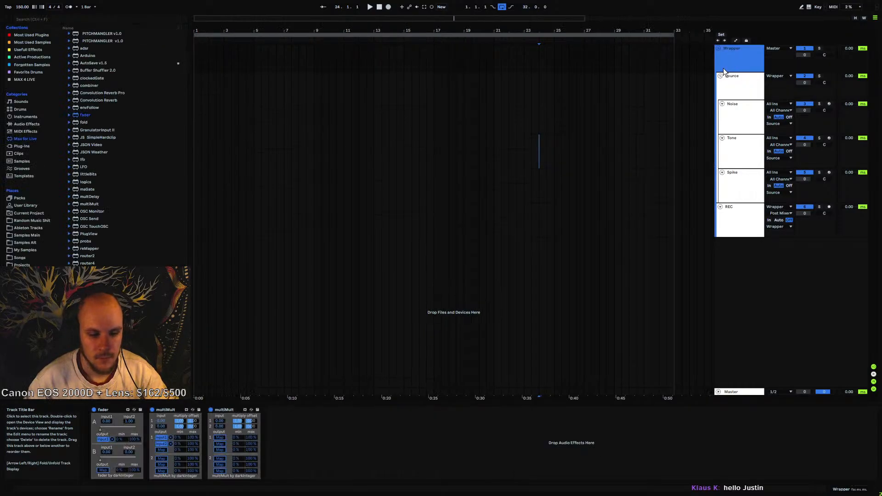
left_click(219, 438)
left_click(740, 87)
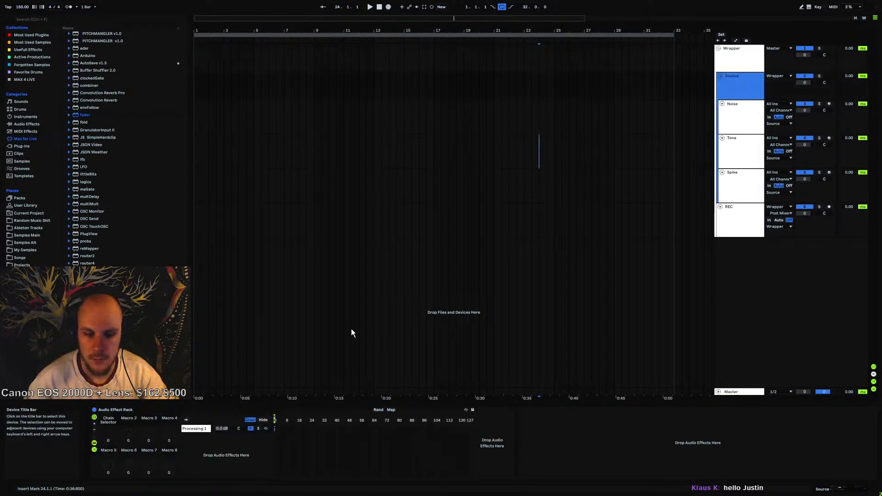
Show the Noise rack's chain selector, map it to Macro 1 and set the mapping's maximum to 100
left_click(733, 123)
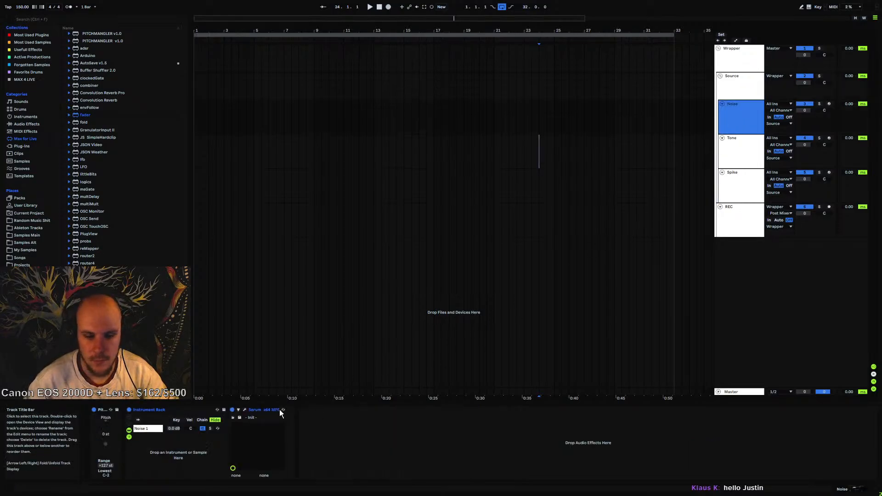
left_click(201, 420)
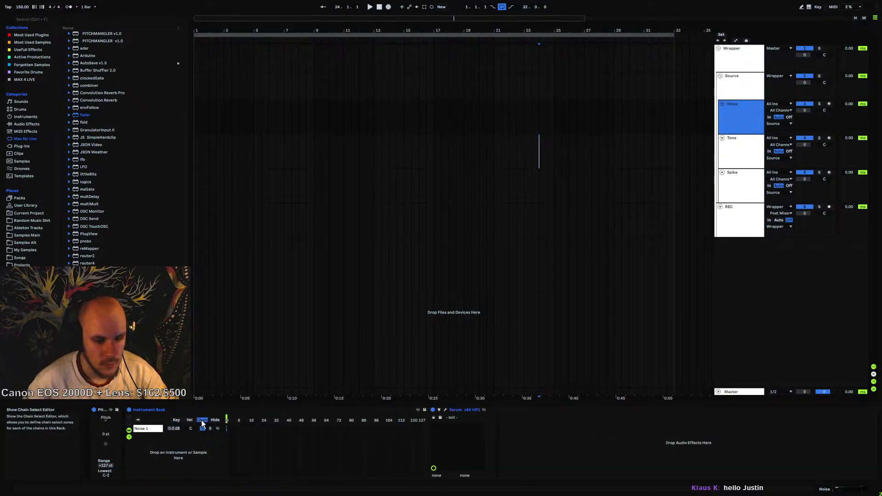
right_click(226, 425)
left_click(261, 329)
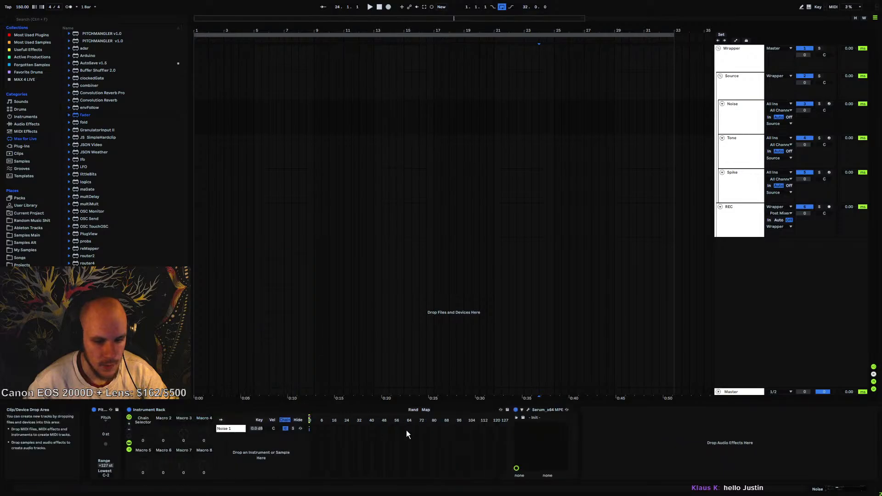
left_click(425, 410)
left_click(171, 37)
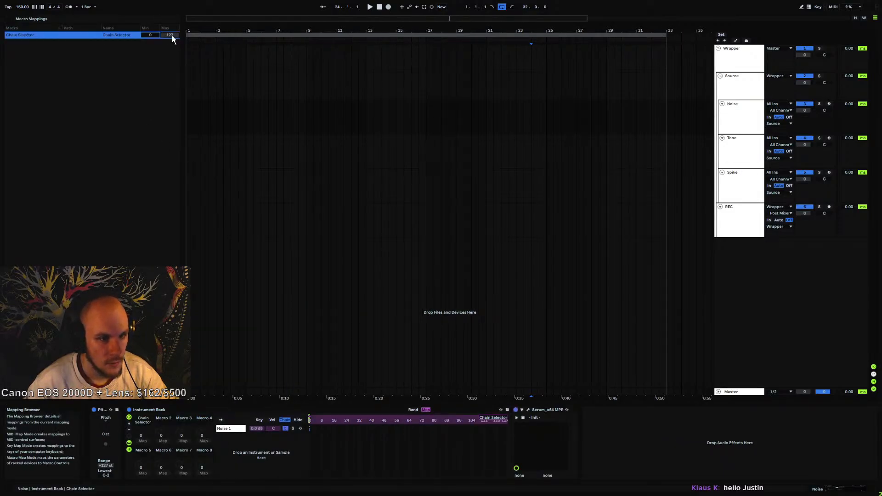
type("10")
key("Return")
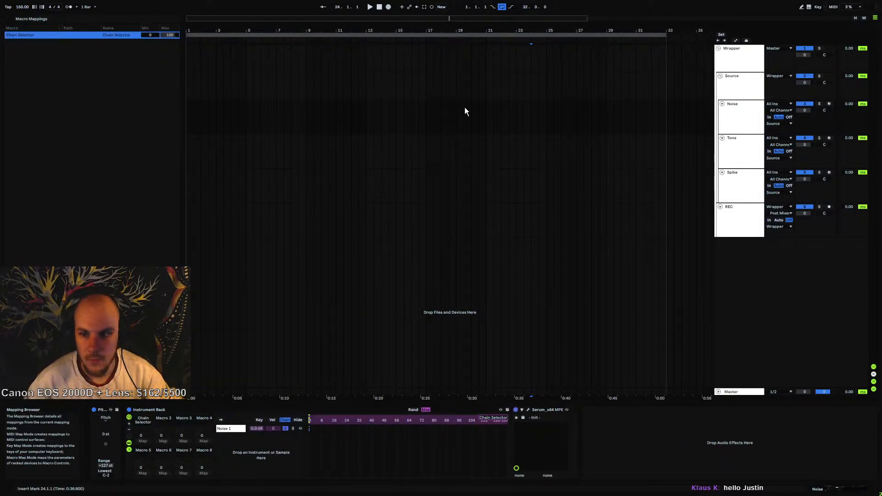
Map the second slot of output 1 on the Wrapper group's second multiMult to the Noise rack's Chain Selector macro
left_click(738, 67)
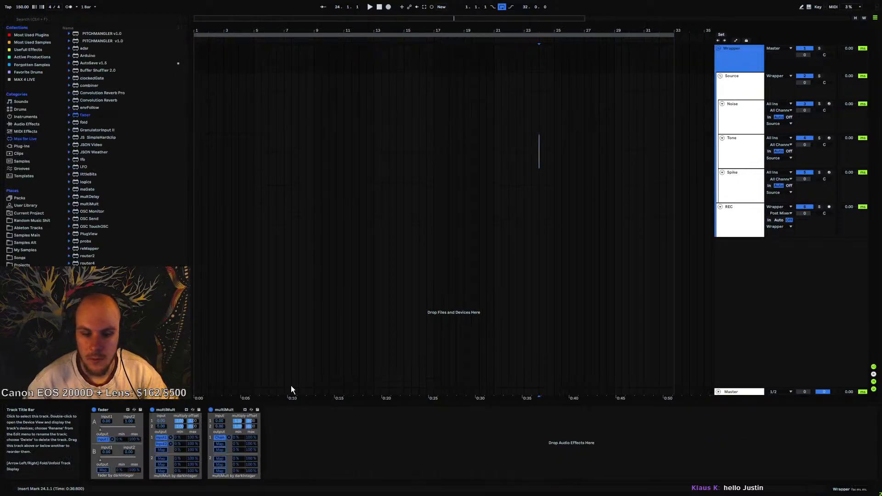
left_click(219, 443)
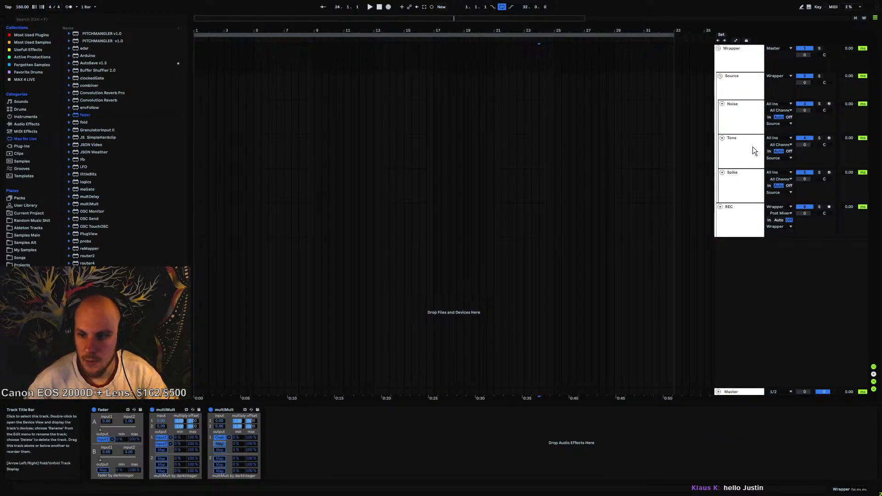
left_click(745, 121)
left_click(143, 434)
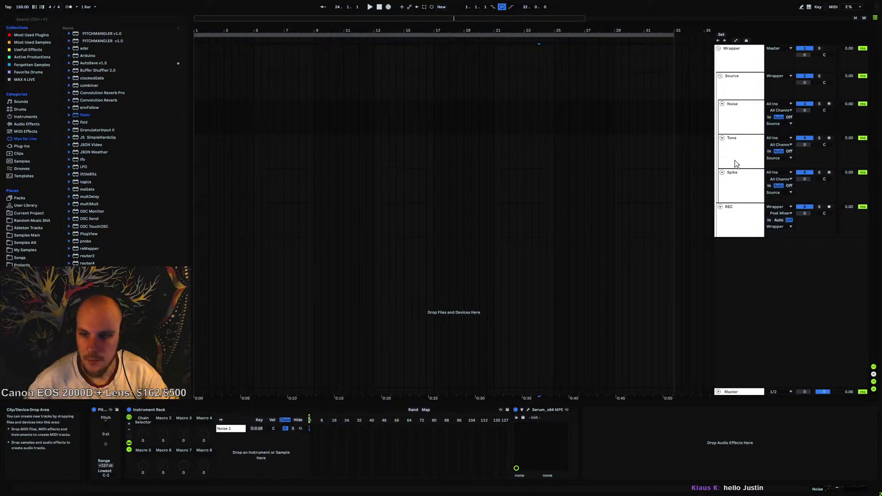
Map the Tone rack's chain selector to Macro 1 and set the mapping's maximum to 100
left_click(738, 156)
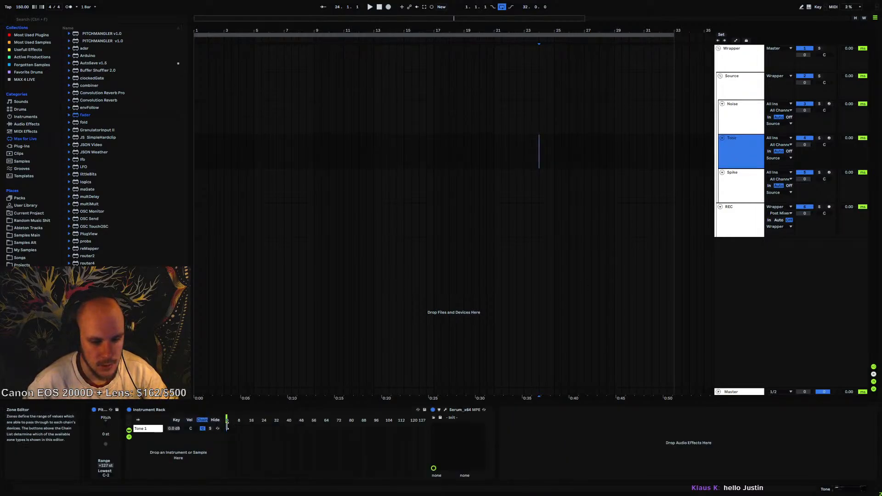
left_click(227, 422)
right_click(227, 421)
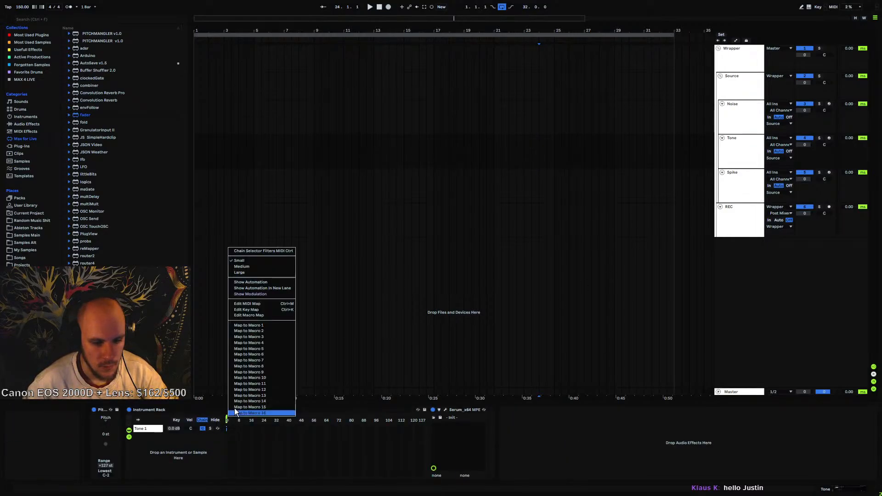
left_click(264, 325)
left_click(426, 409)
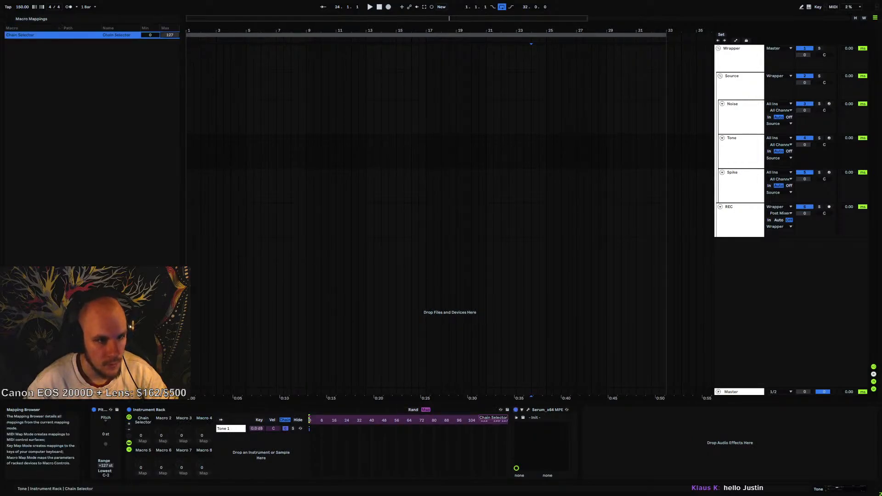
left_click(170, 36)
type("100")
key("Return")
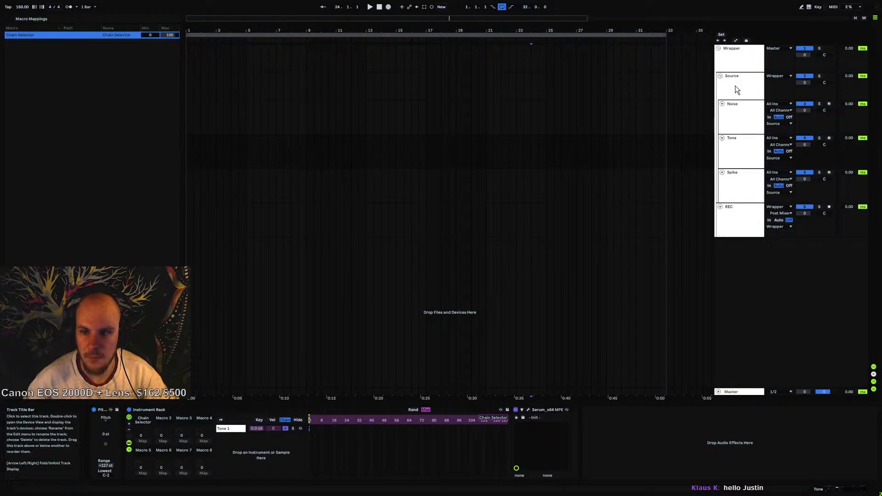
Map the third slot of output 1 on the Wrapper group's second multiMult to the Tone rack's Chain Selector macro
left_click(734, 58)
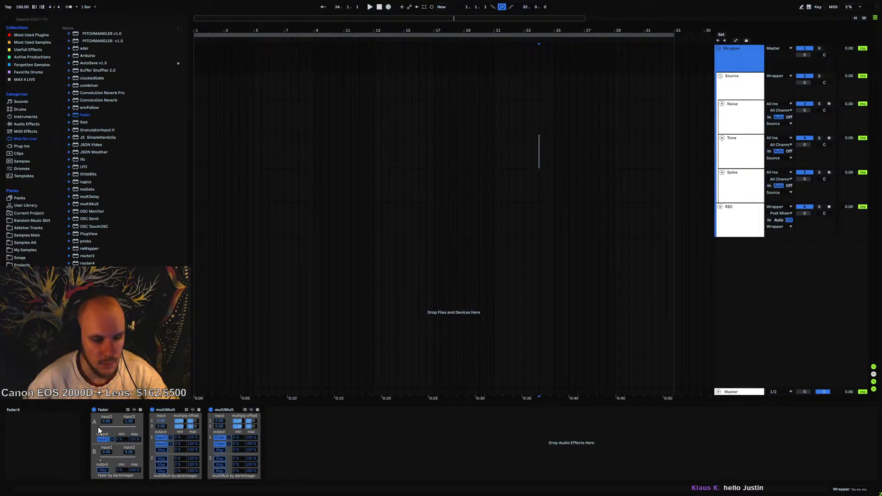
left_click(743, 142)
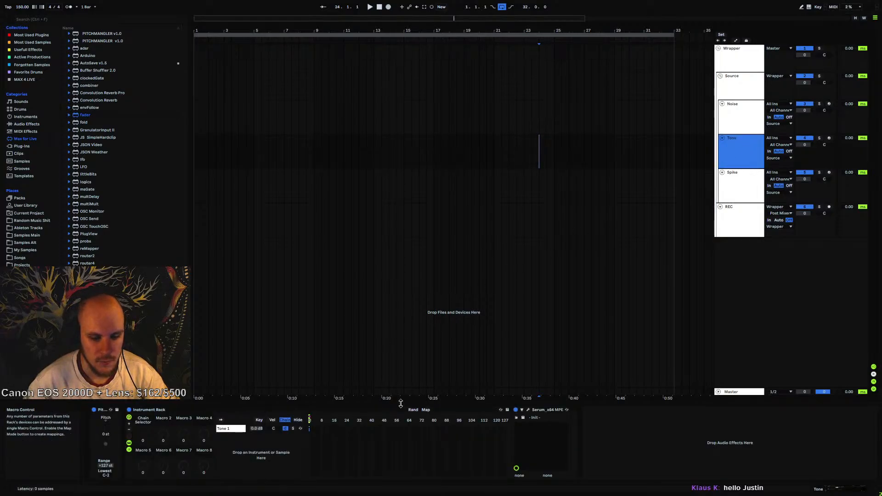
left_click(745, 63)
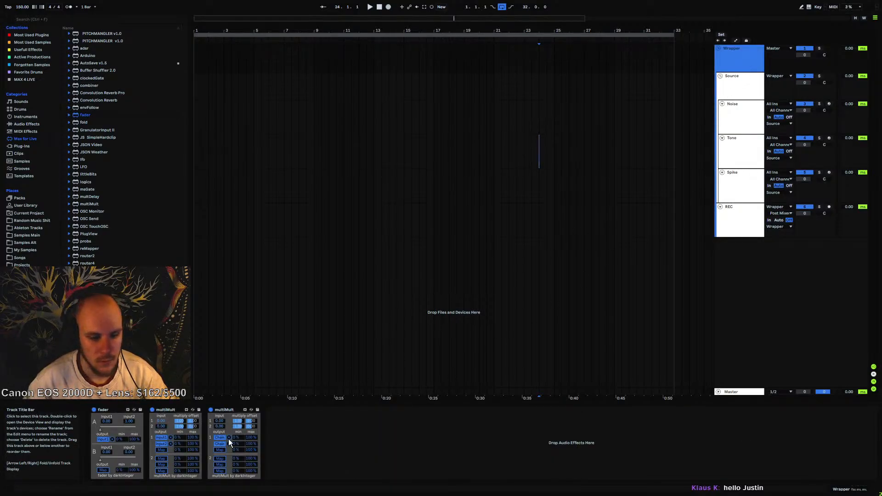
left_click(735, 158)
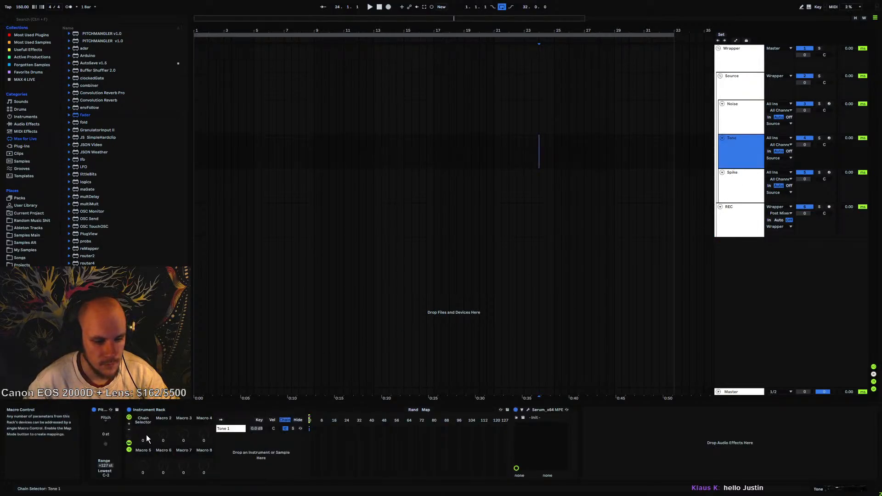
Show the Spike rack's chain selector, map it to Macro 1 and set the mapping's maximum to 100
left_click(741, 183)
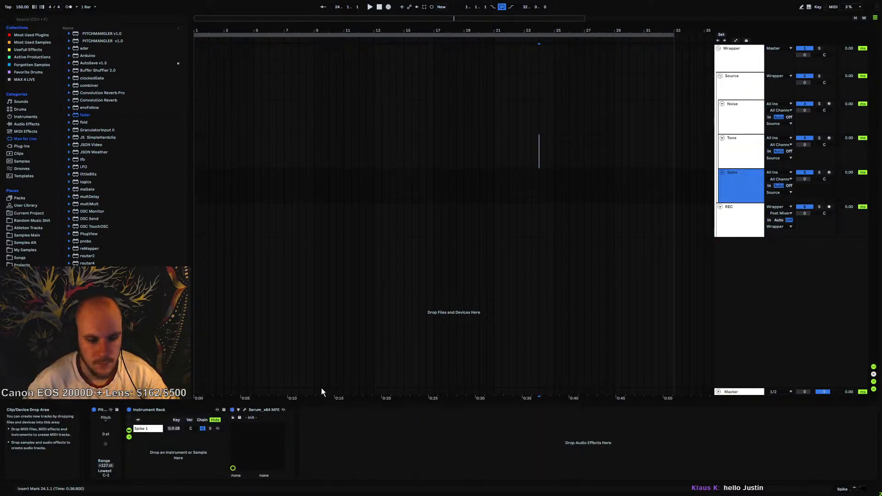
left_click(202, 420)
right_click(235, 420)
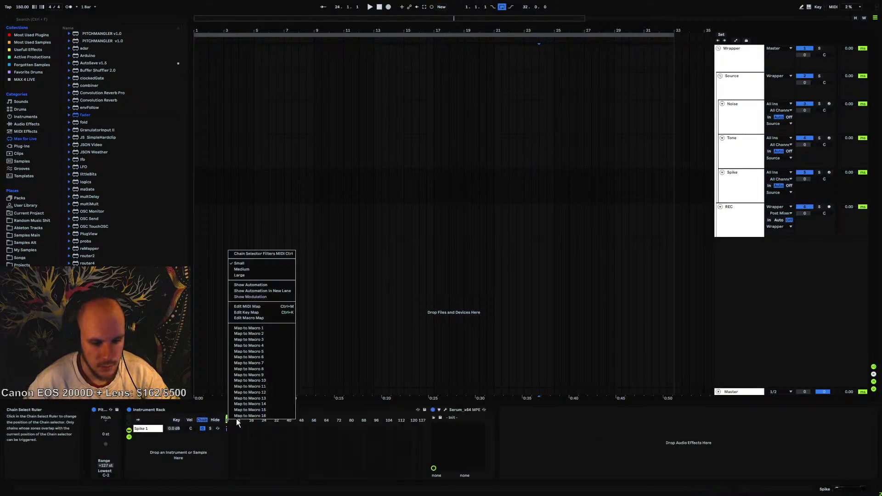
left_click(264, 327)
left_click(422, 410)
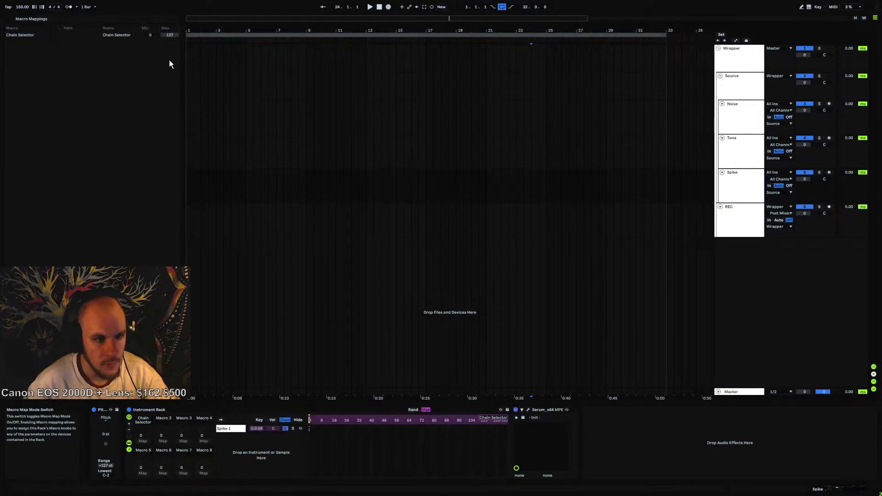
left_click(169, 35)
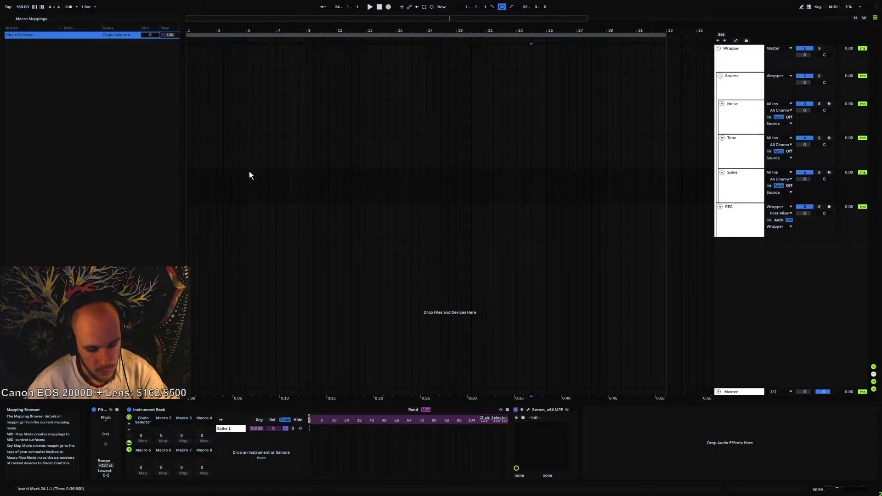
Map the first slot of output 2 on the Wrapper group's second multiMult to the Spike rack's Chain Selector macro
left_click(733, 64)
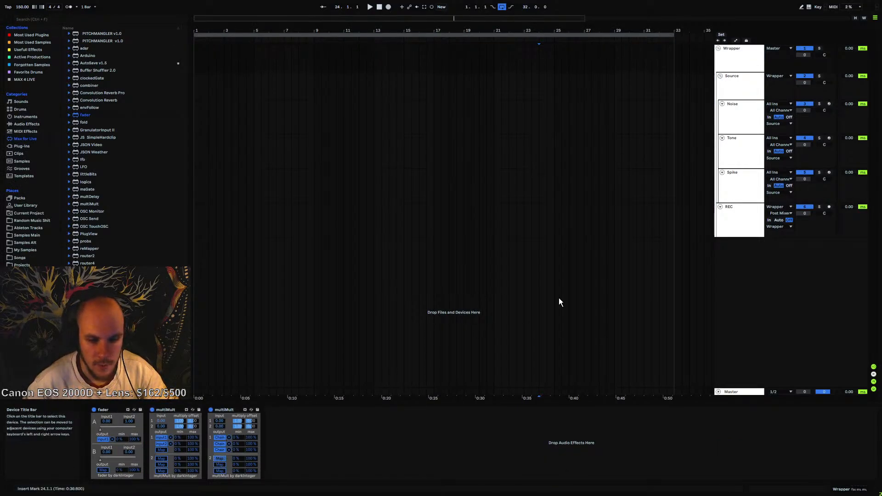
left_click(747, 186)
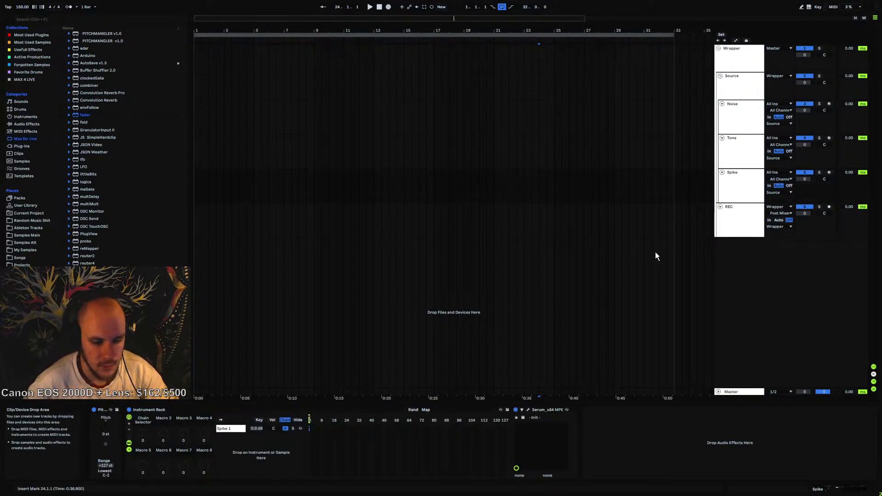
left_click(732, 188)
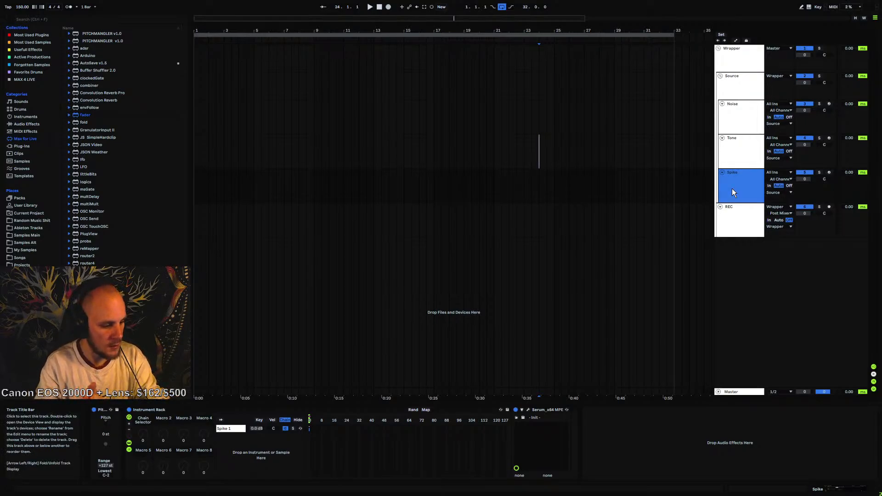
Move fader A's slider in the Wrapper group and check the Chain Selector macros on the Source and Noise racks
left_click(746, 90)
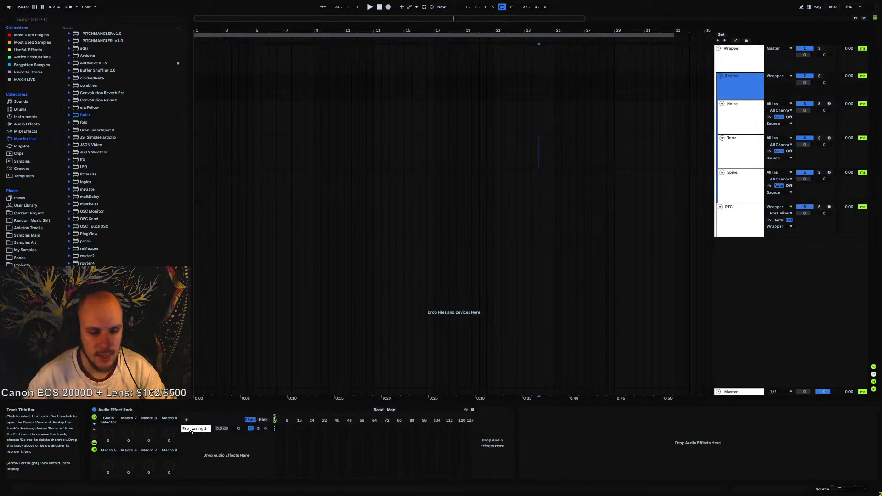
left_click(734, 67)
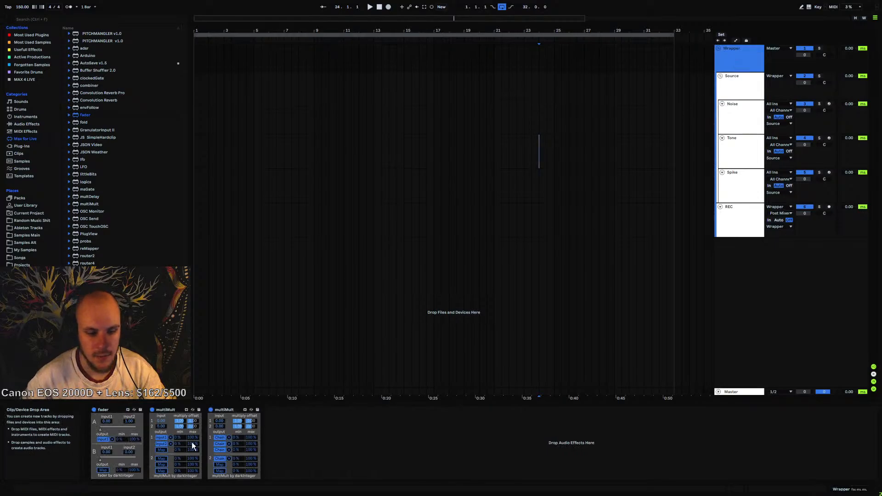
left_click_drag(100, 430, 109, 429)
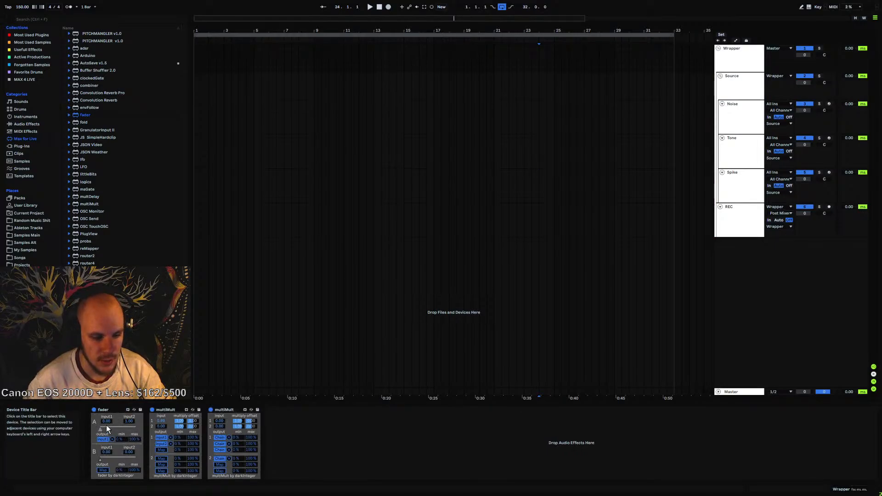
left_click(740, 85)
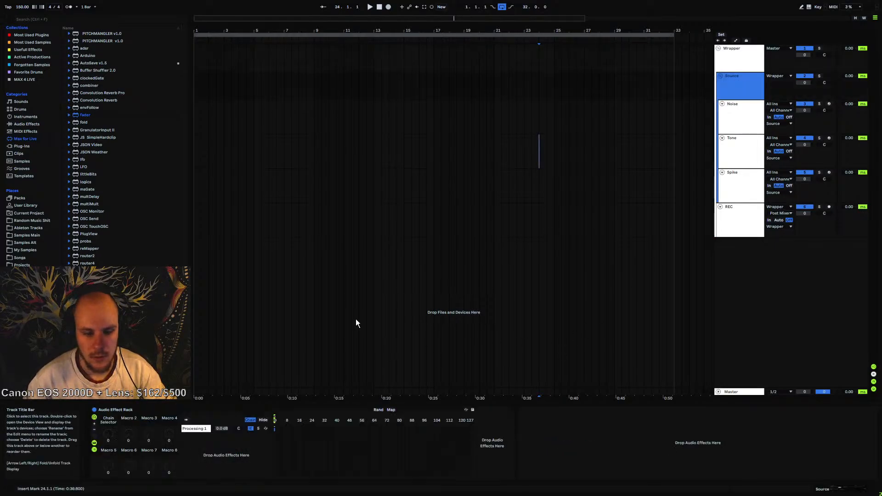
left_click(718, 118)
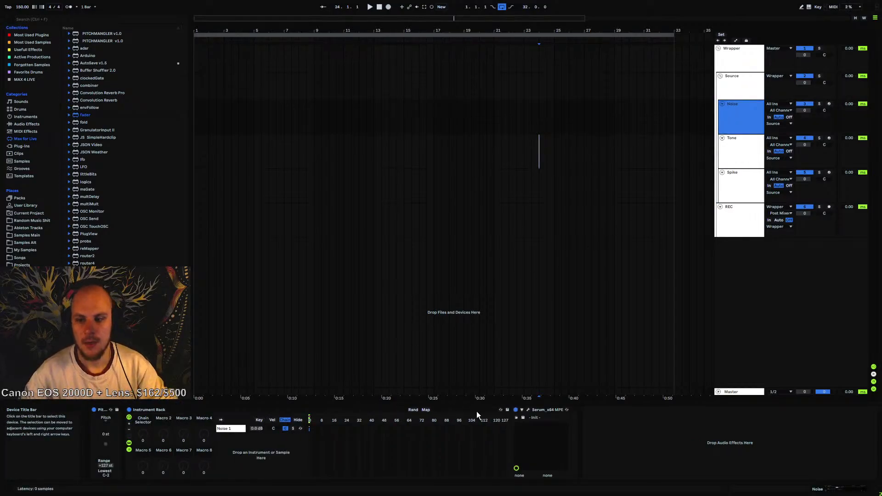
Set the REC track's input to Source and put the track in a new group named Recording
left_click(781, 208)
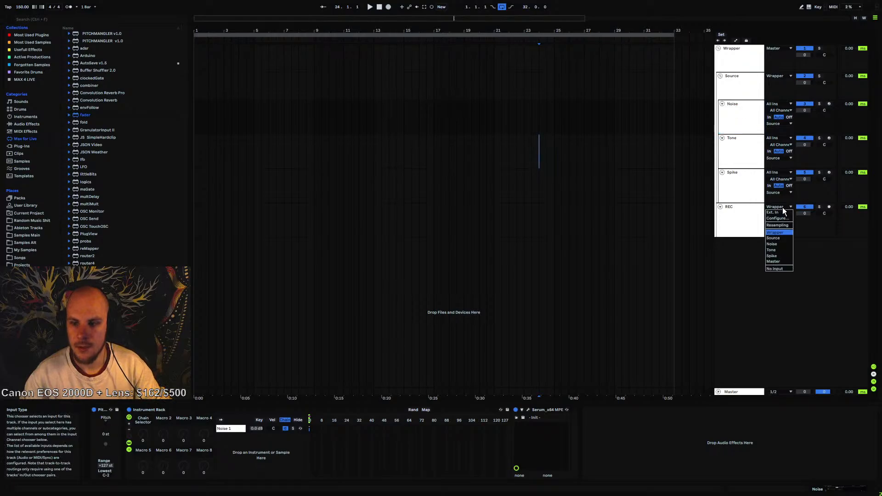
left_click(775, 238)
left_click(748, 216)
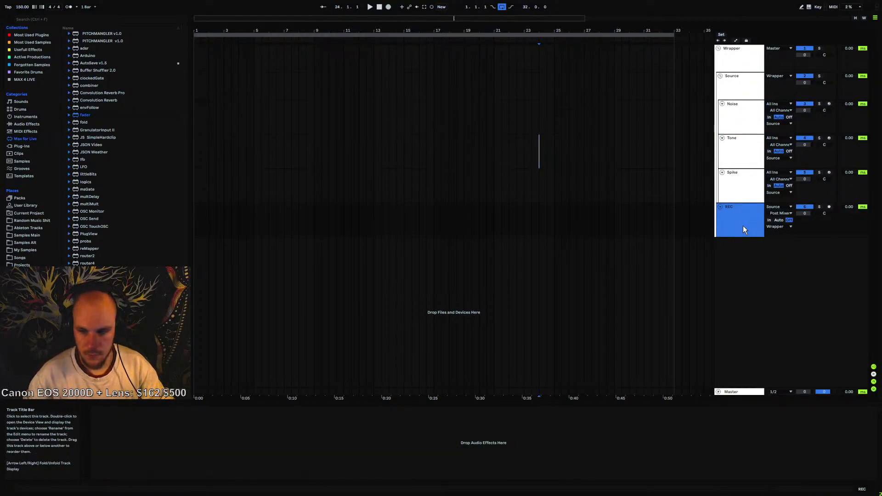
key("ctrl+g")
right_click(737, 218)
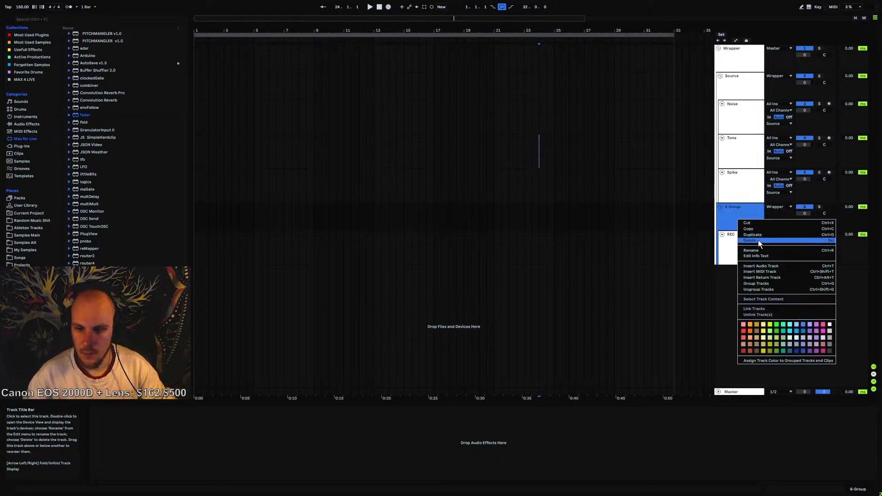
left_click(753, 250)
type("R")
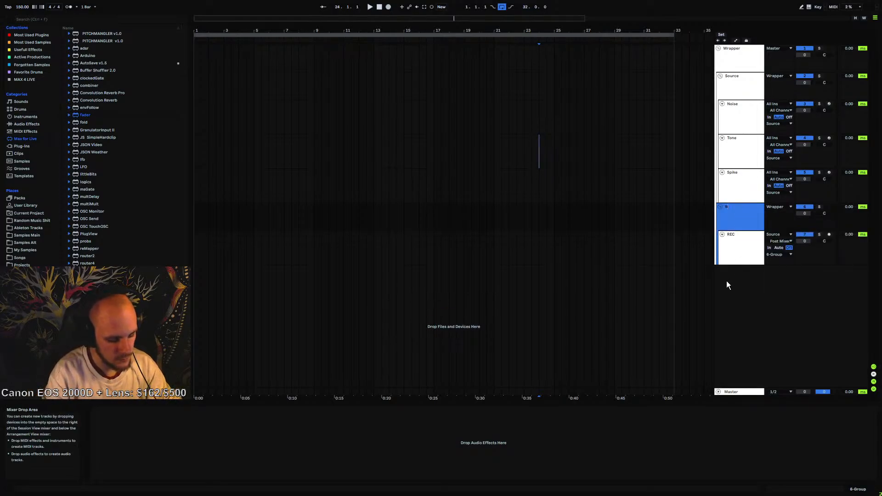
type("ecor")
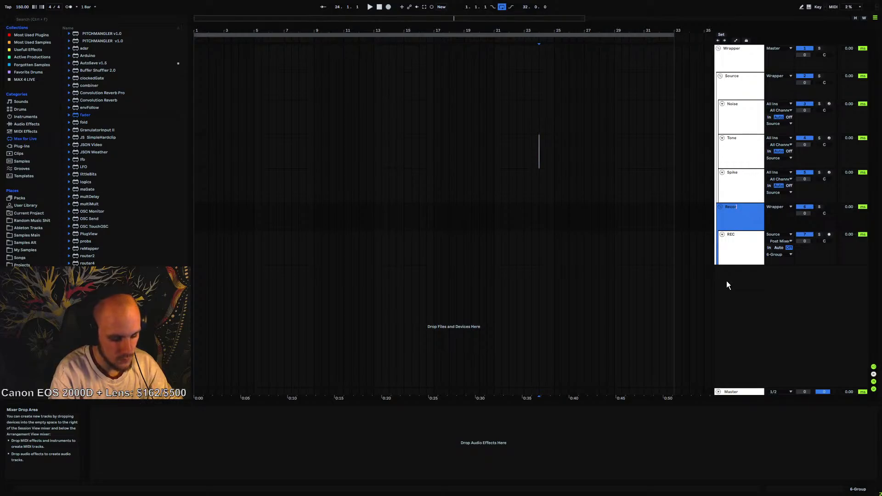
type("ding")
key("Return")
Rename the REC track to REC 1 and insert three audio tracks below it in the Recording group
right_click(747, 241)
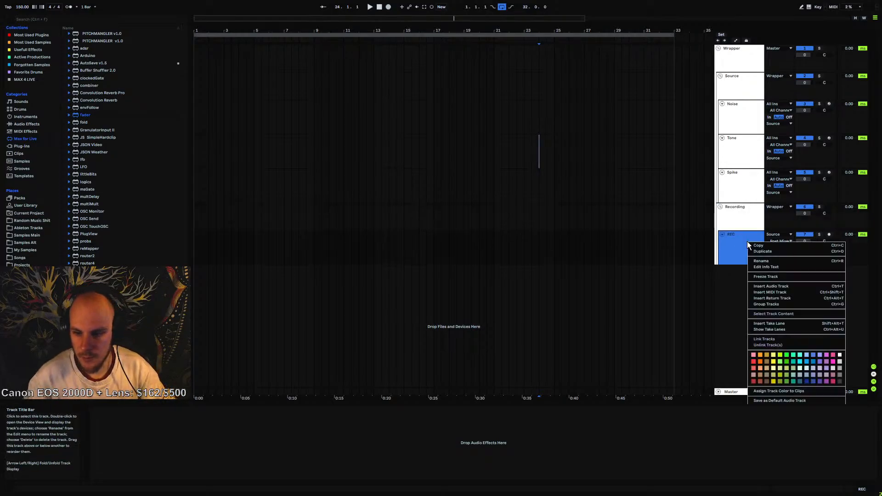
left_click(761, 260)
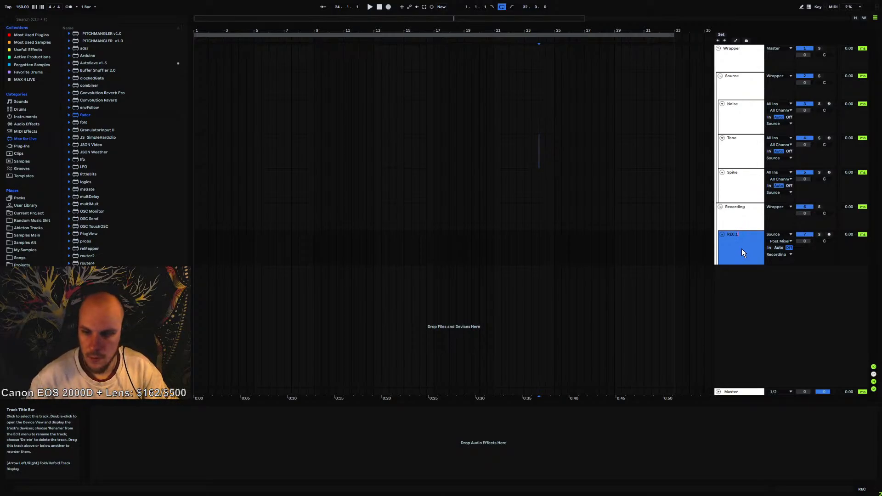
key("ctrl+t")
key("ctrl+t")
key("ctrl+t")
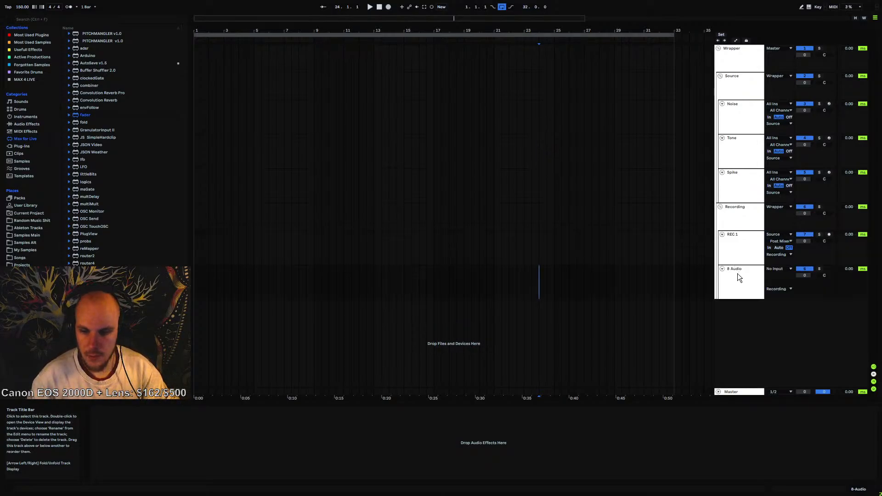
Set the 9 Audio track's input to 8-Audio and rename the 8 Audio track to Edit
left_click(776, 310)
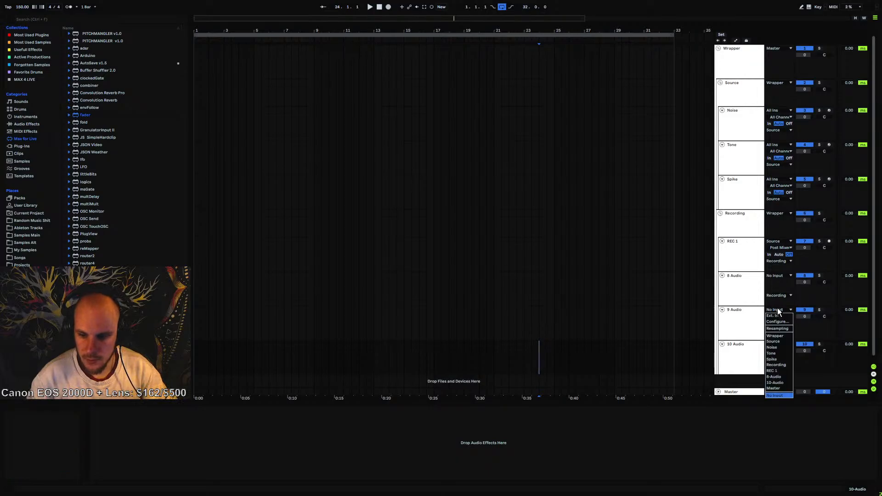
left_click(777, 376)
left_click(745, 280)
right_click(745, 280)
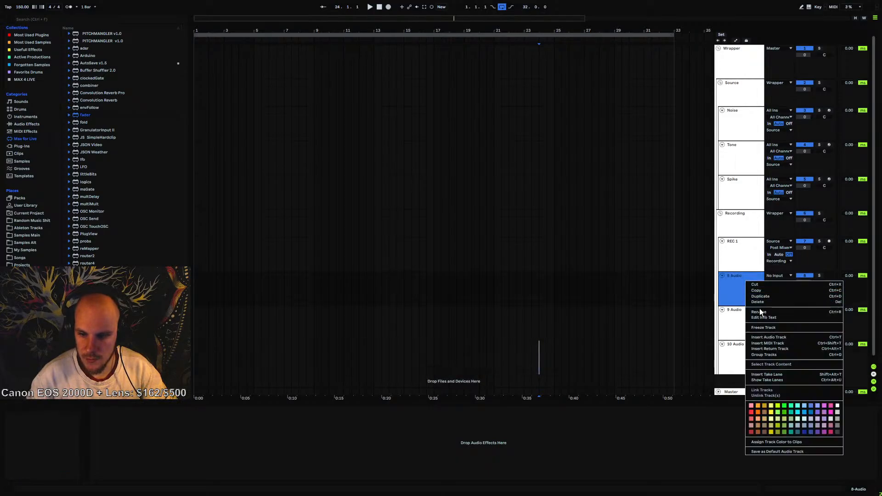
left_click(758, 311)
type("Edit")
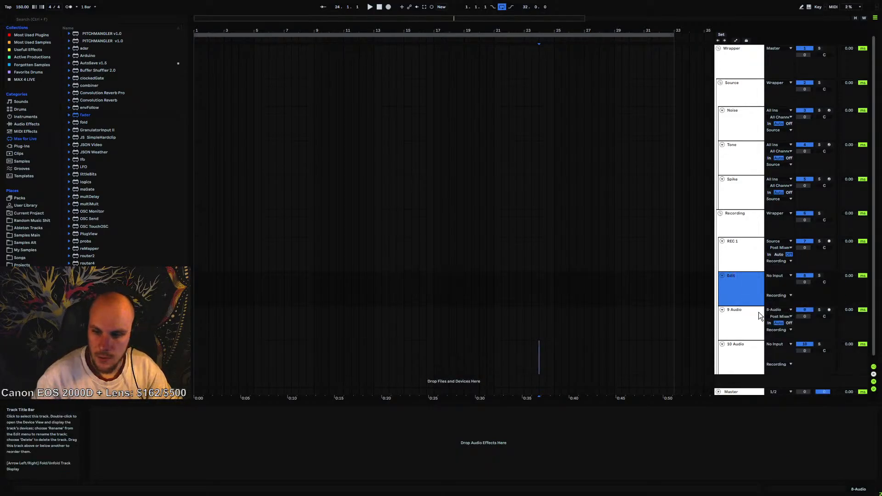
Rename the 9 Audio track to Final Rec and the 10 Audio track to Final Snare
right_click(749, 318)
left_click(762, 175)
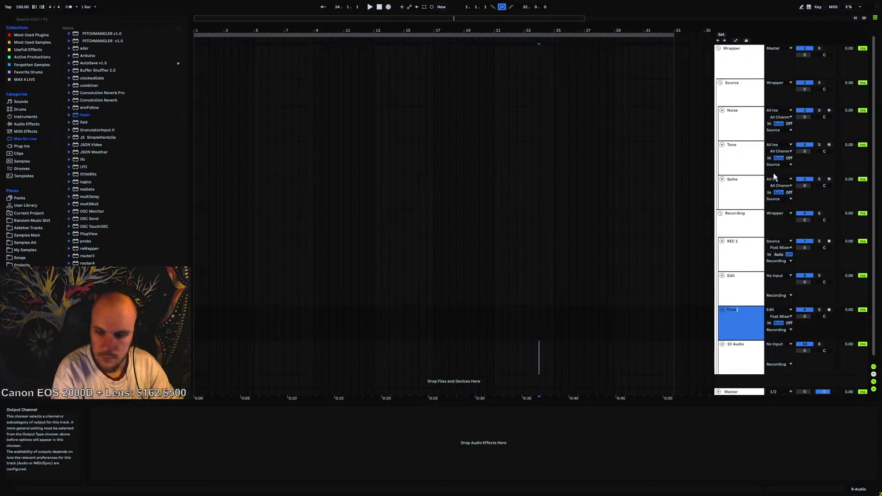
type("Final Rec")
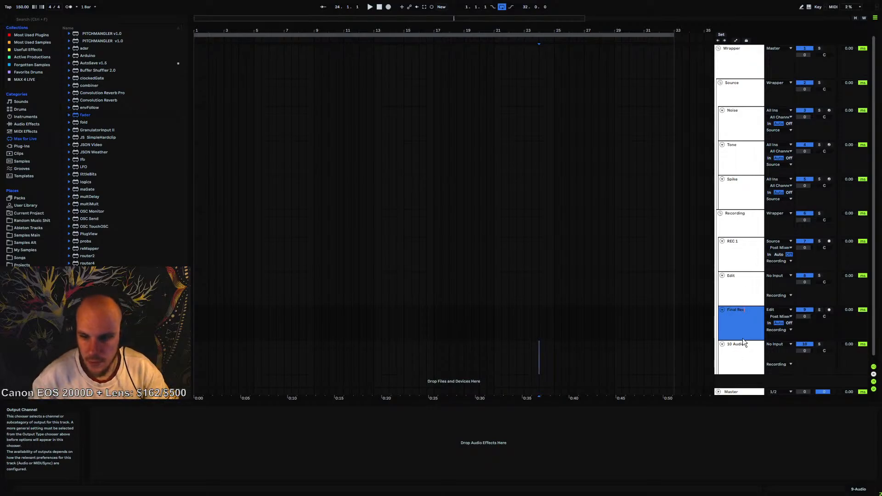
right_click(737, 358)
left_click(754, 218)
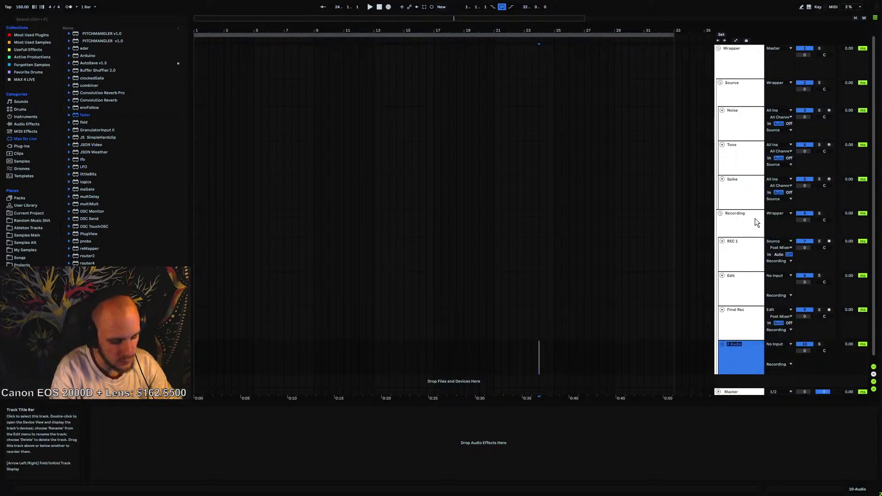
type("Final Snare")
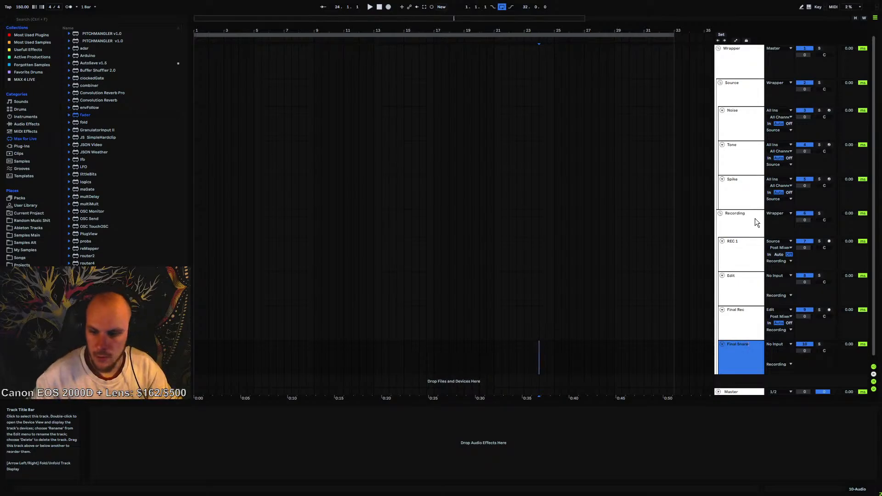
Reduce the heights of the REC 1, Final Rec, Source, Wrapper and Recording tracks
left_click(727, 268)
left_click_drag(732, 270, 737, 259)
left_click_drag(738, 327, 738, 314)
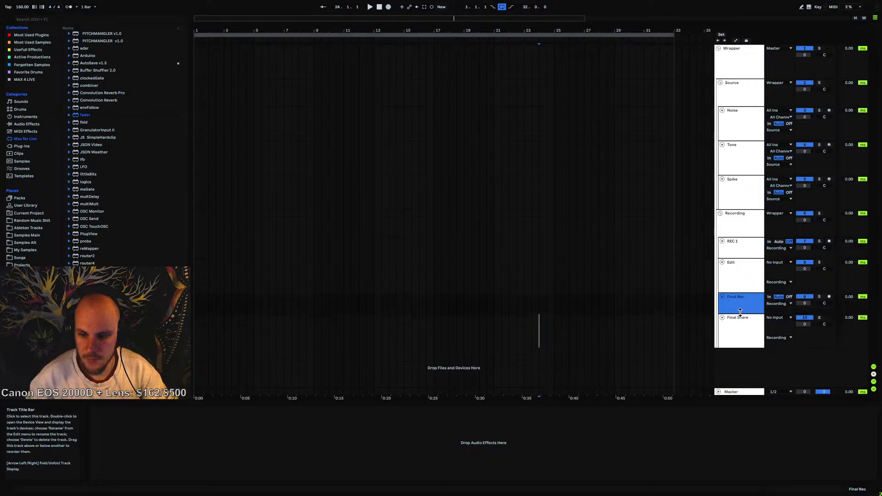
left_click(734, 92)
left_click_drag(743, 105, 747, 59)
key("Left")
key("Right")
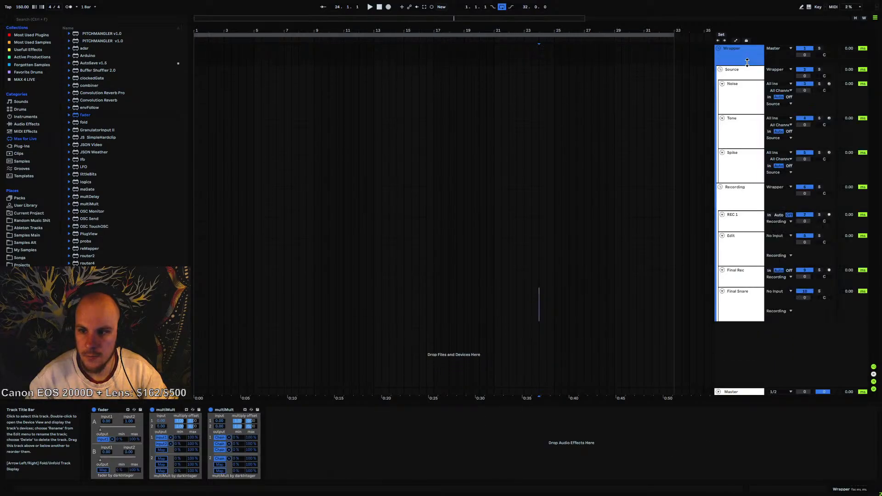
left_click_drag(736, 210, 741, 198)
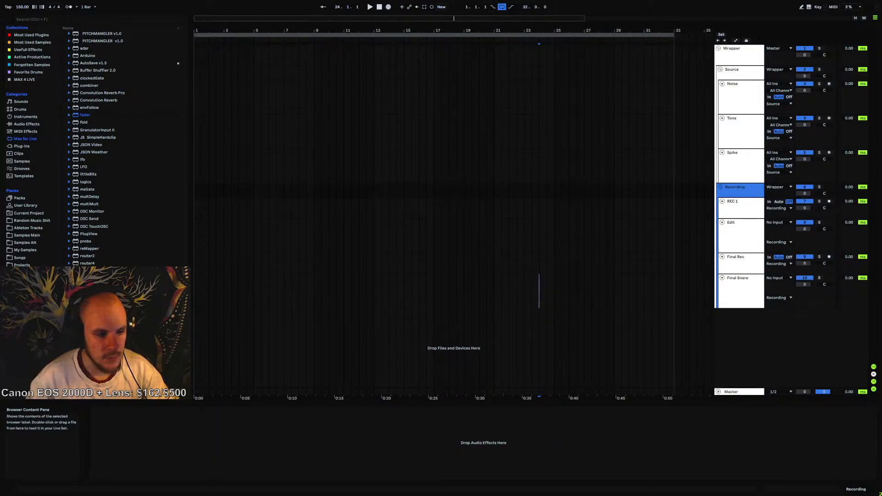
Import Psyscope Beat.als from the Ableton Tracks folder above the Wrapper group
left_click(37, 227)
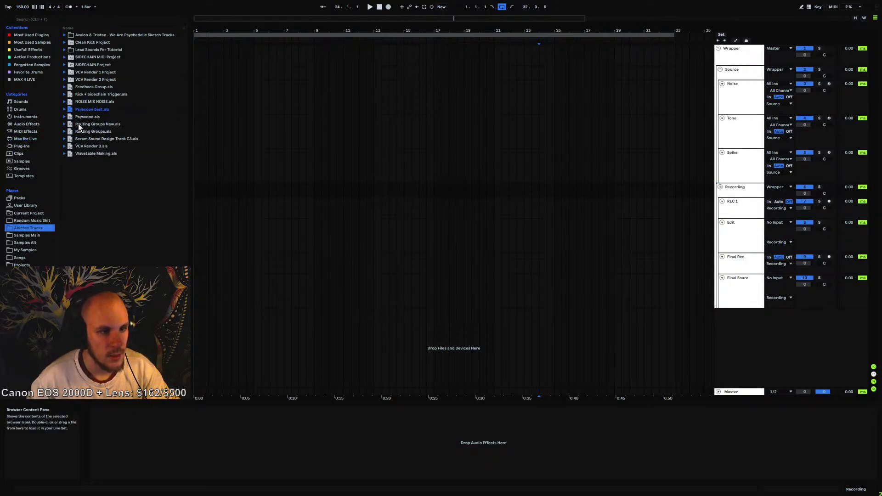
left_click(90, 109)
left_click_drag(724, 51, 724, 52)
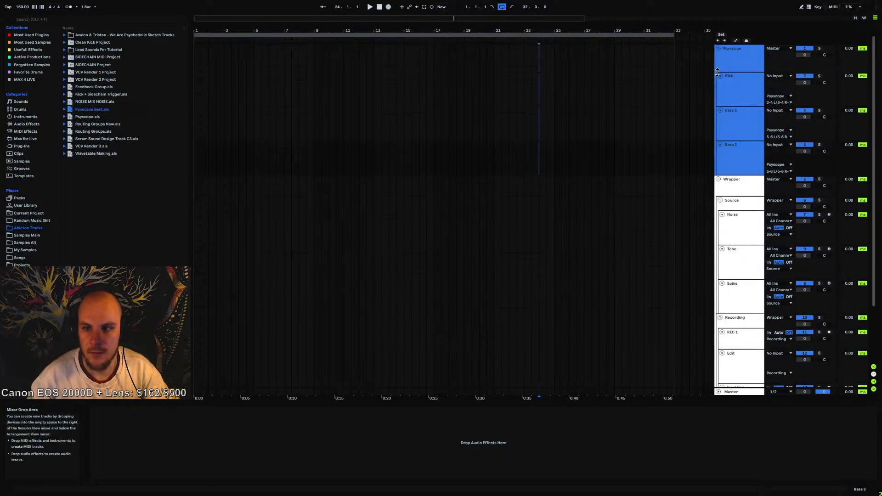
Set the inputs of Kick, Bass 1 and Bass 2 to Noise, Tone and Spike, and Bass 2's output channel to 7-8 L/7-8 R-PSYSCOPE
left_click(745, 90)
left_click(779, 76)
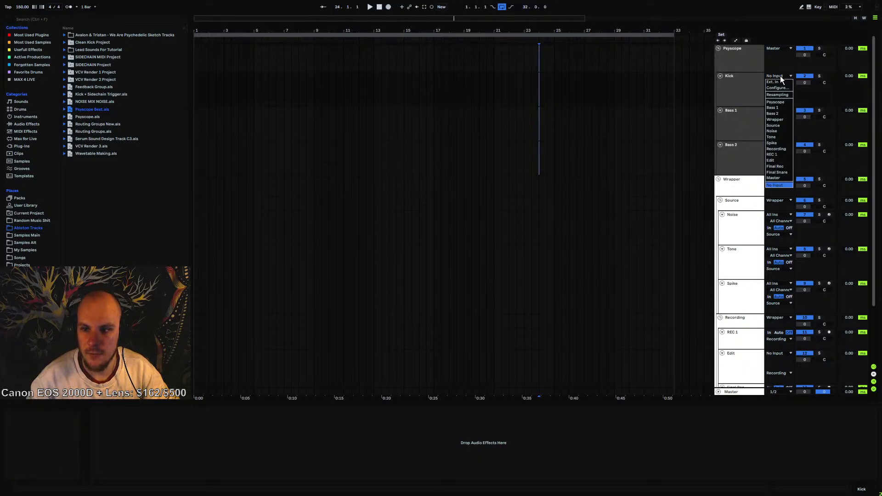
left_click(779, 131)
left_click(781, 111)
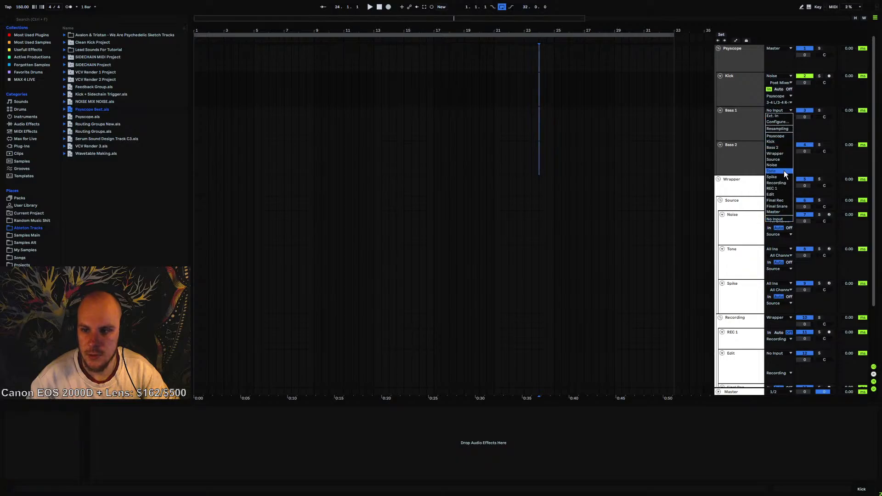
left_click(776, 171)
left_click(778, 145)
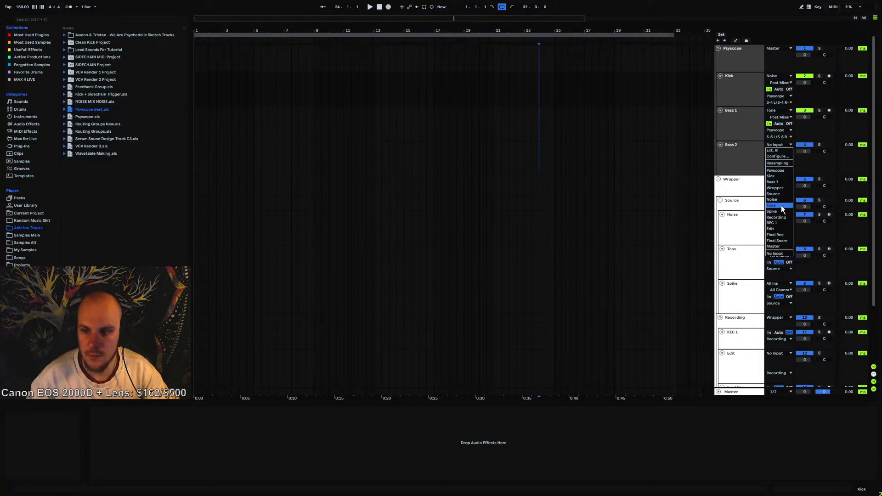
left_click(773, 211)
left_click(777, 171)
left_click(775, 186)
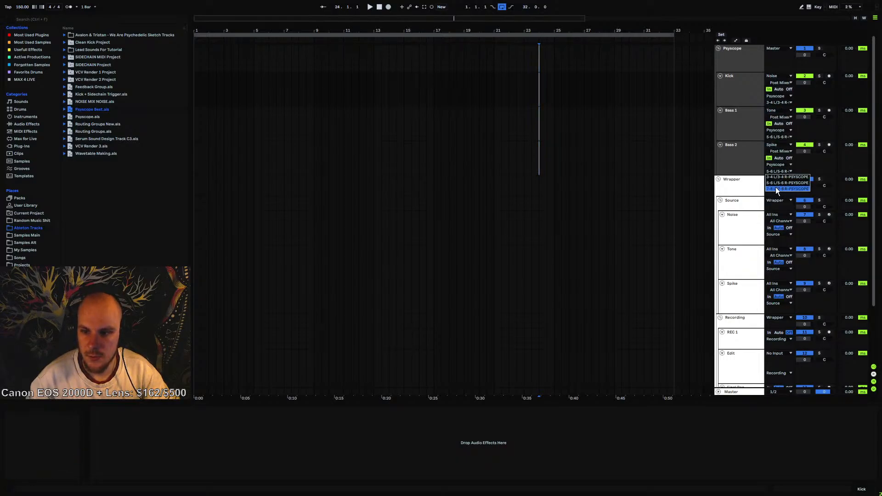
Rename the Psyscope group's Kick, Bass 1 and Bass 2 tracks to Noise, Tone and Spike
right_click(735, 85)
left_click(762, 117)
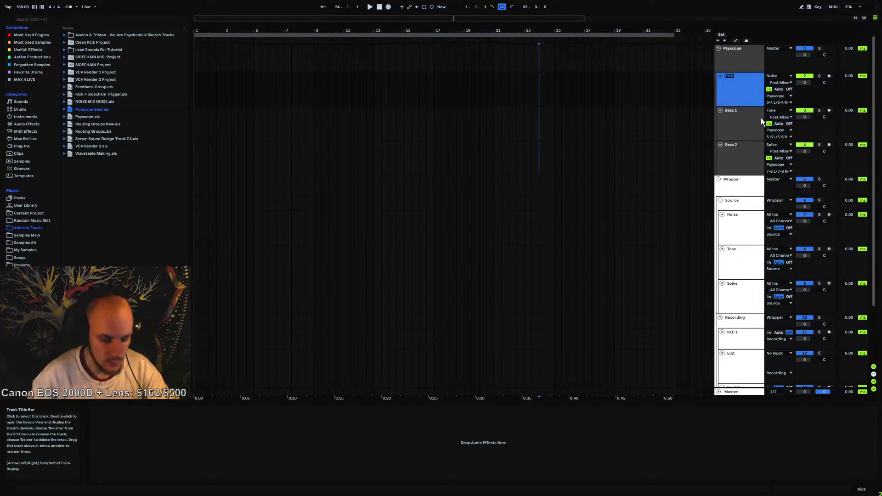
type("Noise")
right_click(747, 119)
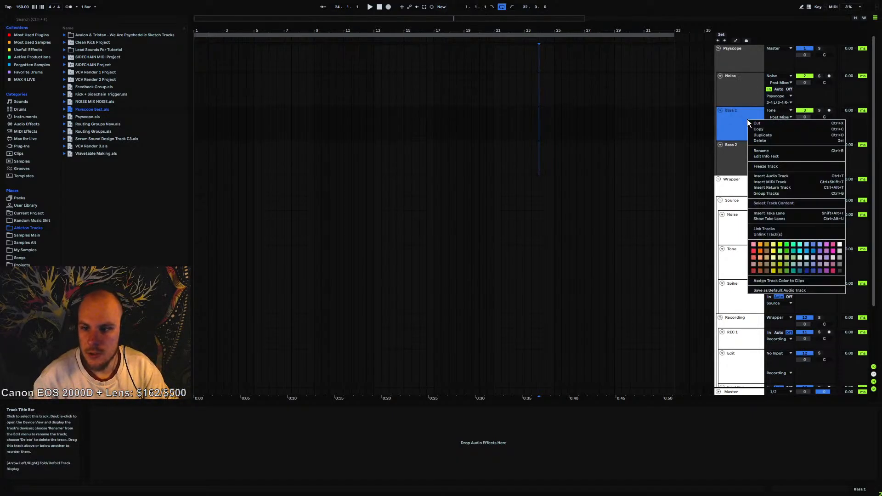
left_click(770, 153)
type("Tone")
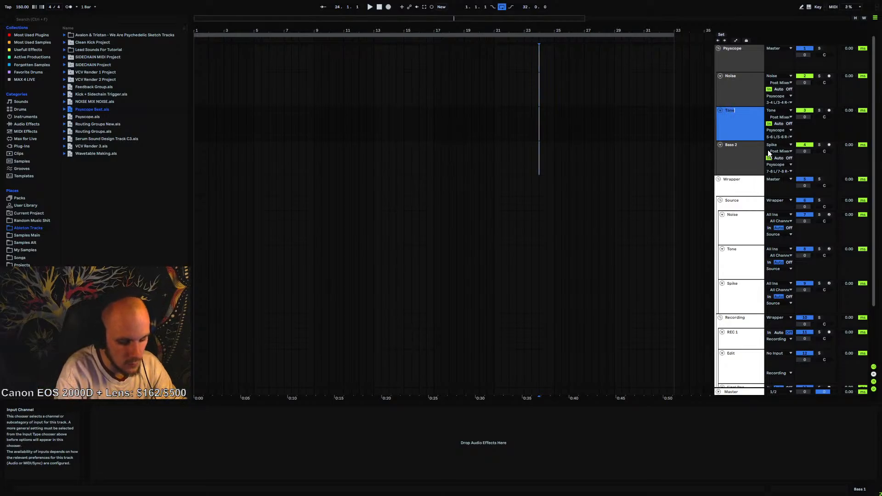
right_click(737, 169)
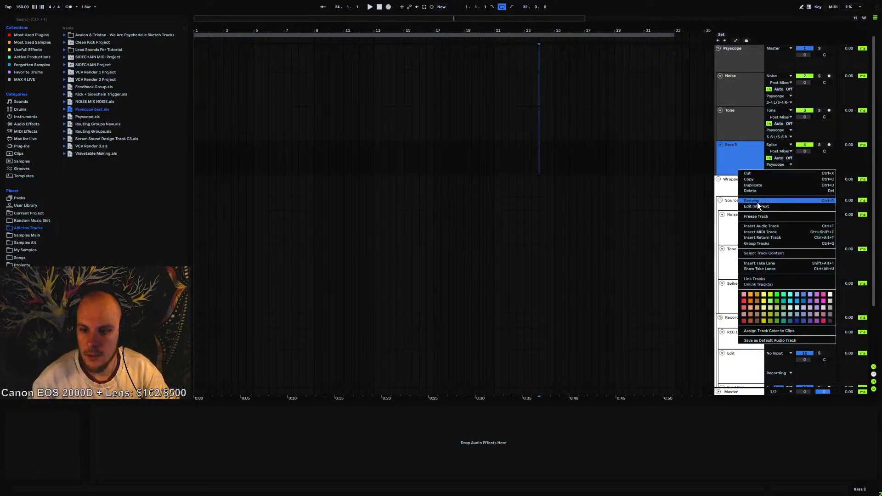
left_click(757, 202)
type("Spi")
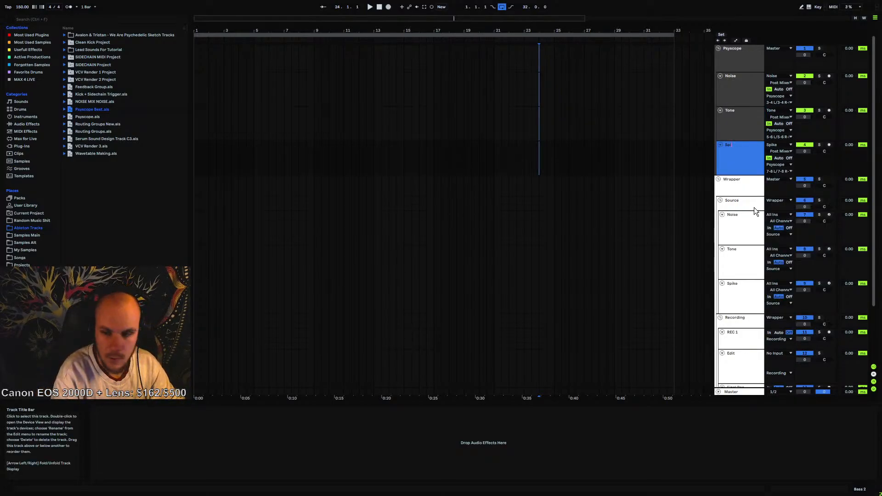
type("ke")
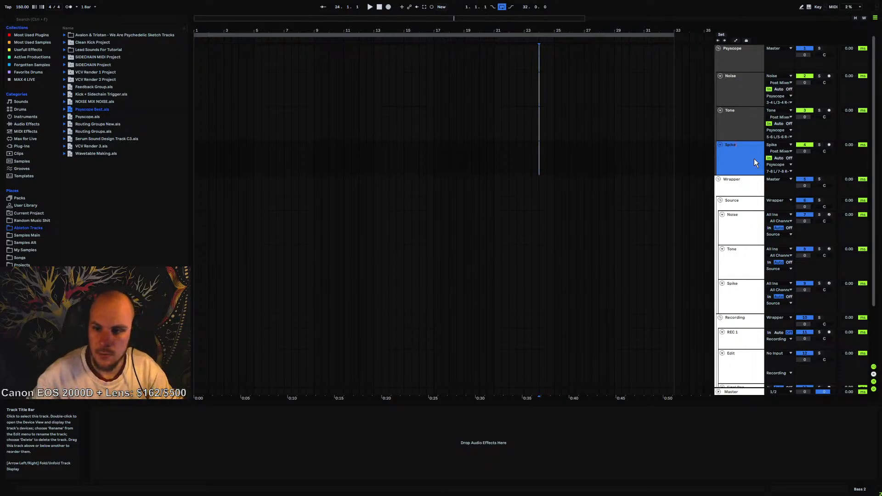
Fold the Noise, Tone and Spike tracks in the Psyscope group together and show the group's PSYSCOPE device
left_click(738, 99)
left_click(737, 143, "shift")
left_click(720, 110)
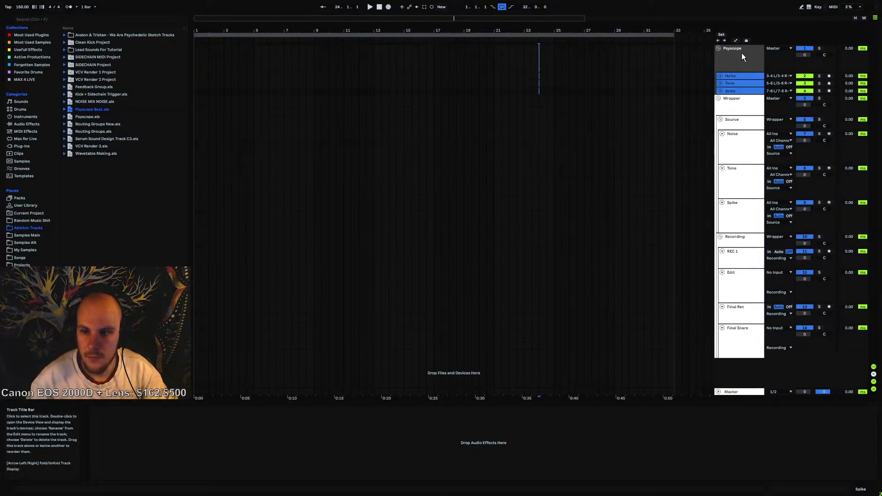
left_click(741, 53)
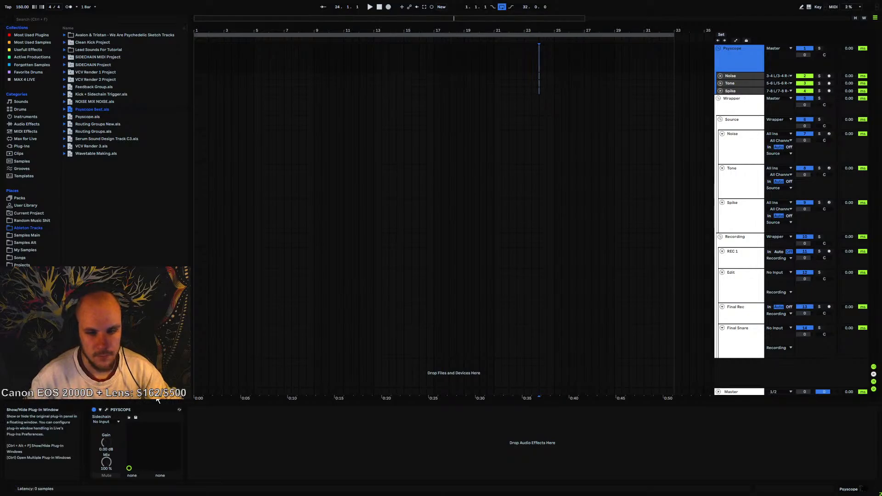
In the Source group's Noise track Serum, replace Osc A with the Analog BrightWhite noise and reshape LFO 1 into a falling ramp
left_click(720, 156)
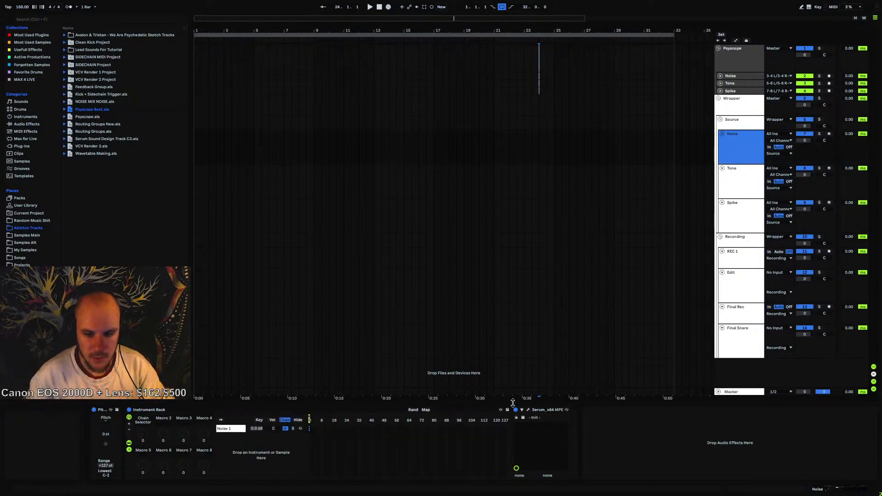
left_click(526, 410)
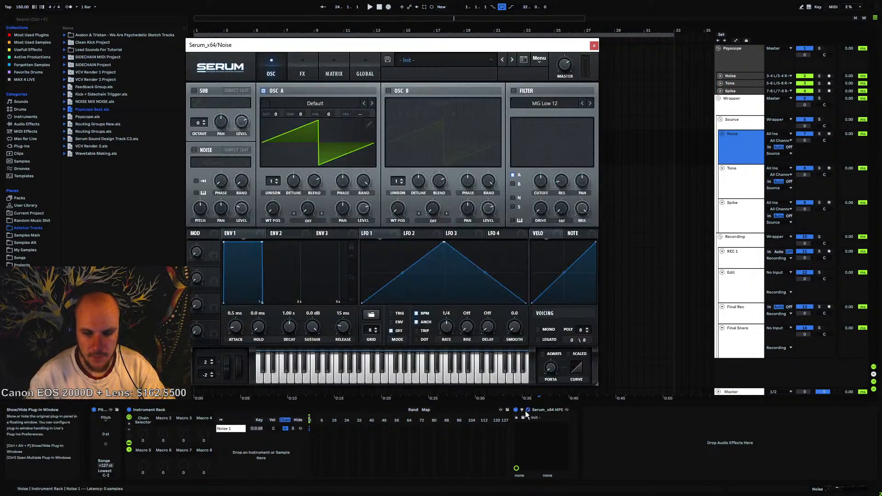
left_click(264, 91)
left_click(193, 150)
left_click(223, 162)
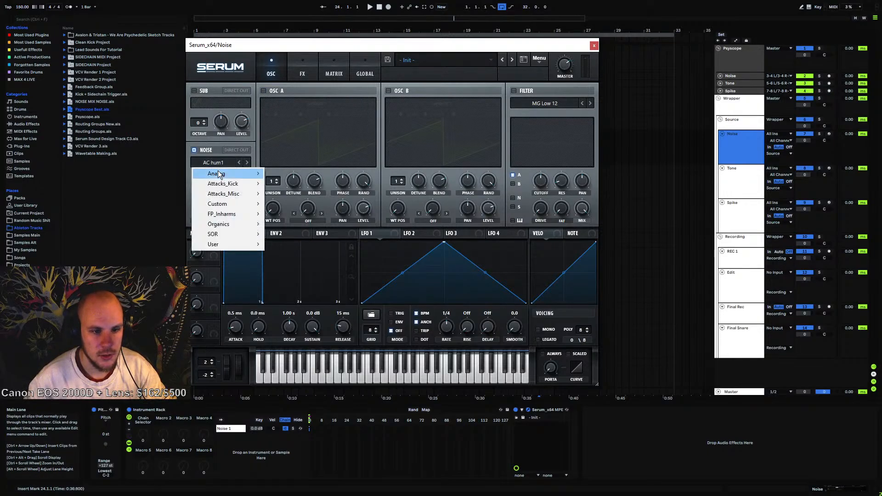
mouse_move(225, 173)
left_click(293, 214)
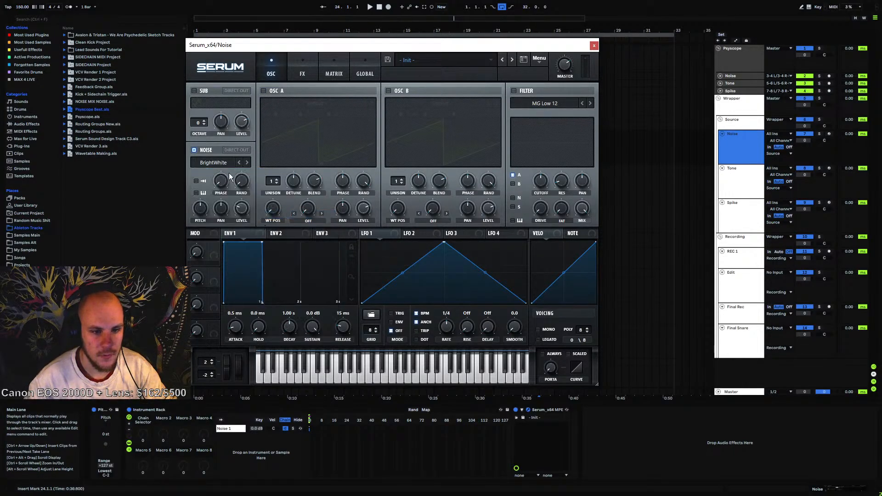
left_click_drag(444, 246, 334, 222)
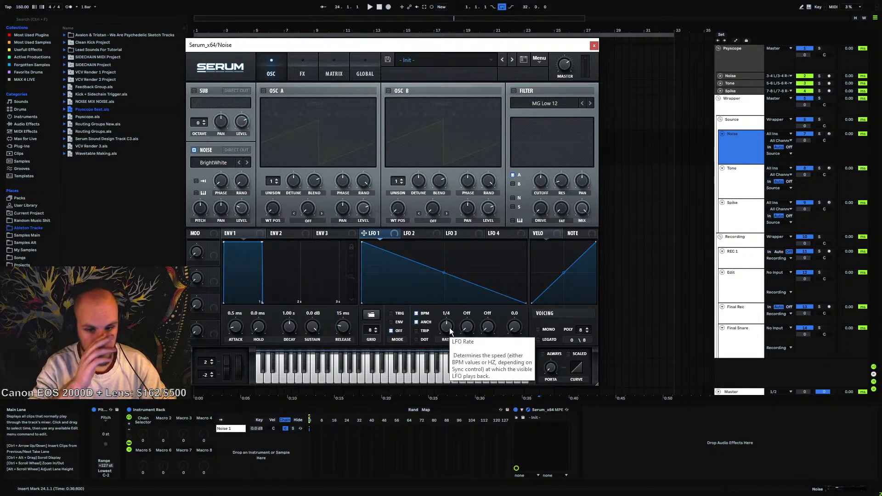
left_click(593, 48)
Save the Live Set under a new dated session name (02-2023) in the Projects > Sessions folder
left_click(737, 111)
key("ctrl+shift+s")
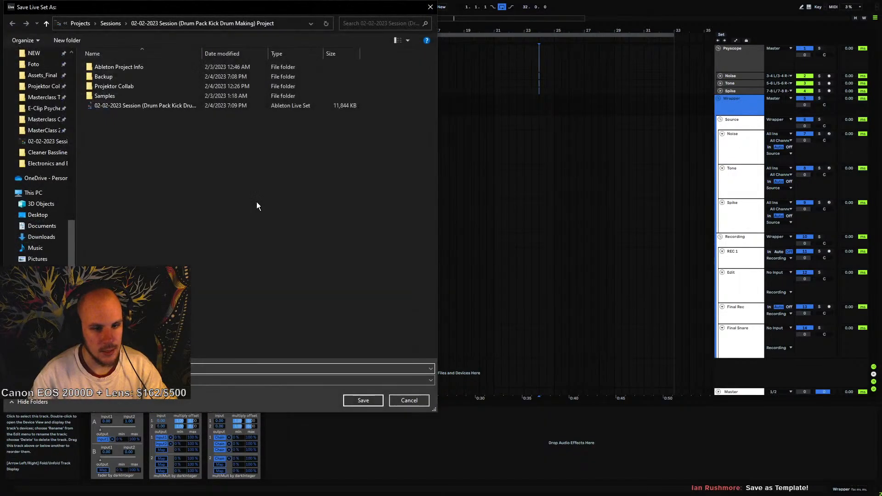
left_click(110, 24)
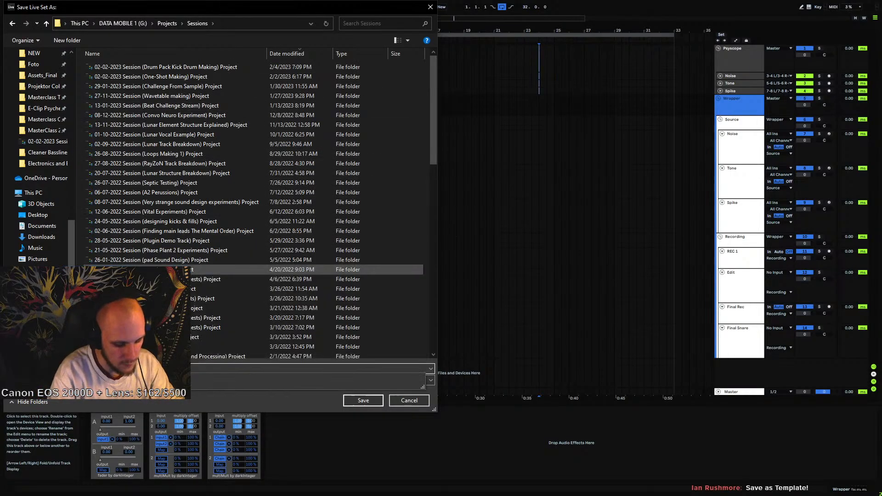
type("02-2023")
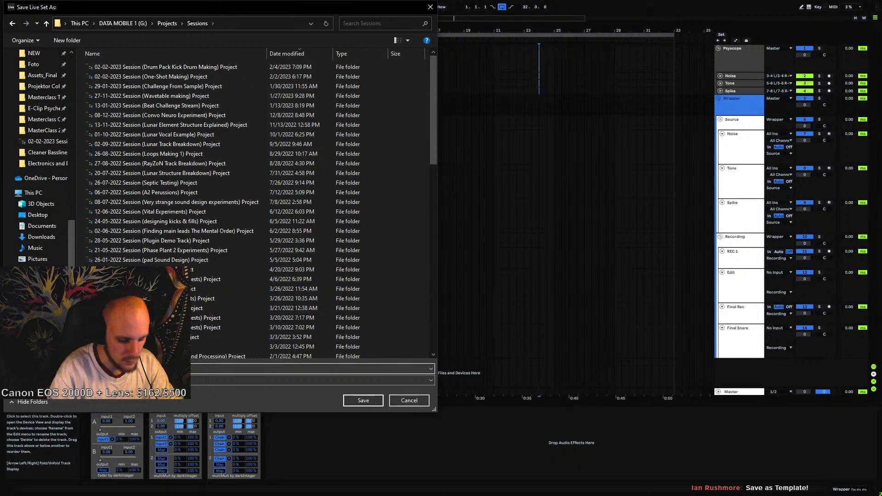
left_click(354, 400)
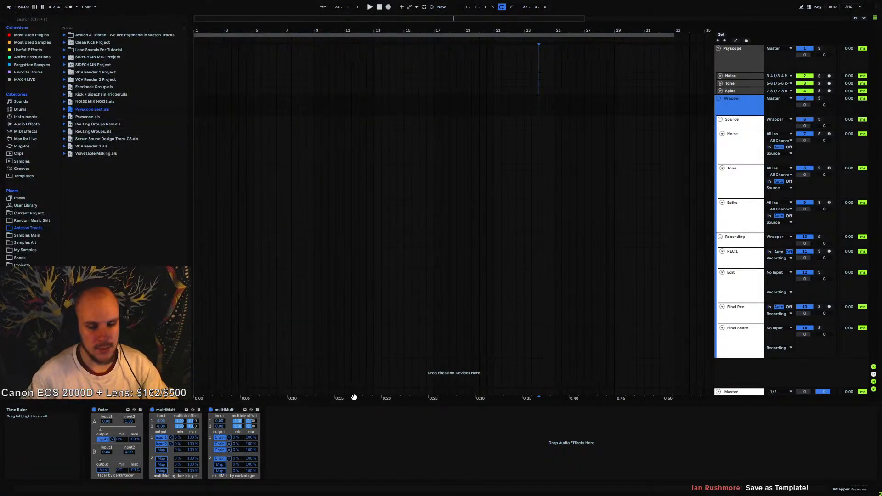
In the Noise track's Serum, bend LFO 1 into a concave decay at a 1/8 rate and assign it to the noise level
left_click(730, 121)
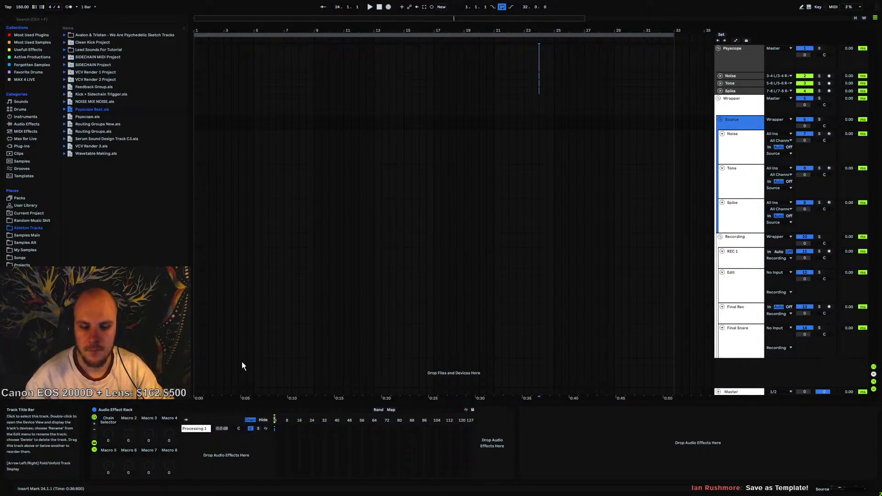
left_click(739, 154)
left_click(526, 410)
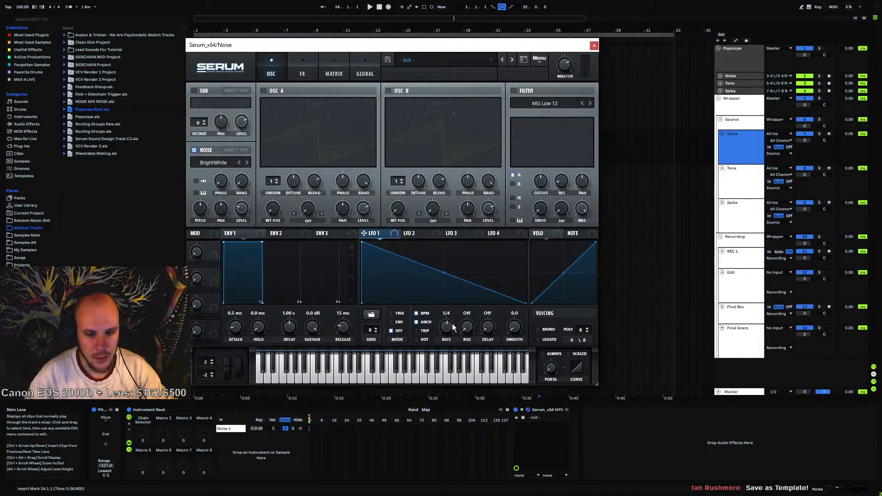
left_click_drag(442, 273, 440, 279)
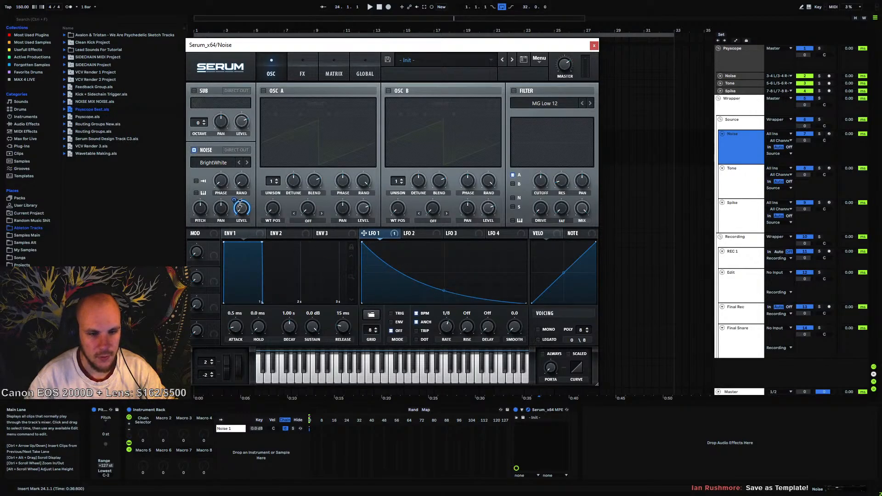
Add an EQ Eight after Serum in the Noise track's device chain and close Serum's window
left_click(648, 425)
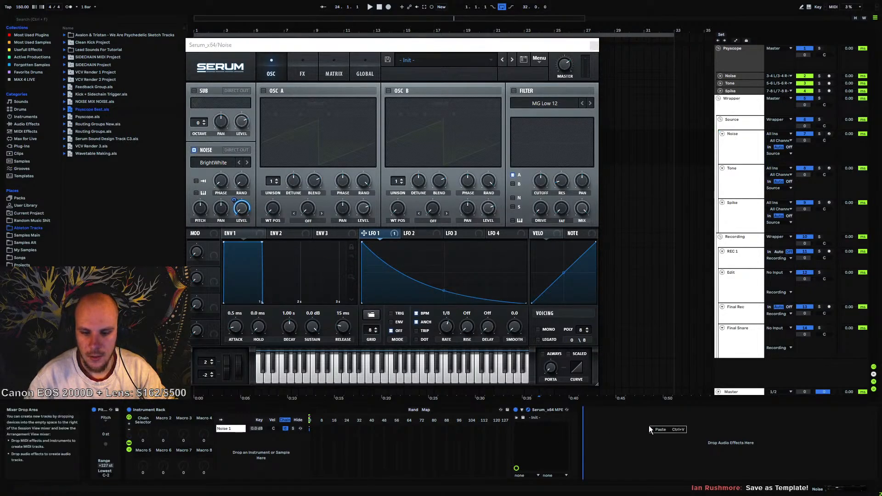
right_click(648, 425)
left_click(675, 378)
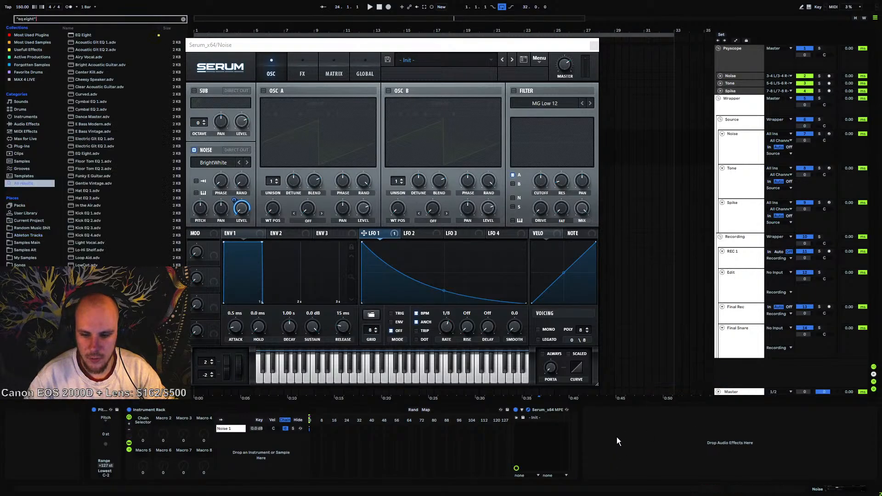
left_click_drag(613, 410, 571, 415)
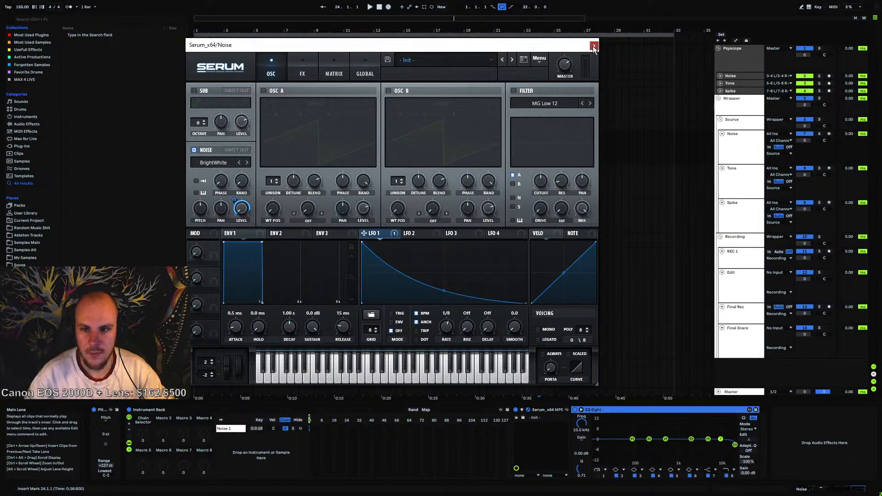
left_click(594, 44)
Create a one-beat MIDI clip at bar 1 on the Noise track and fill it with one full-length note
left_click(250, 141)
left_click_drag(226, 30, 313, 55)
left_click_drag(208, 146, 160, 152)
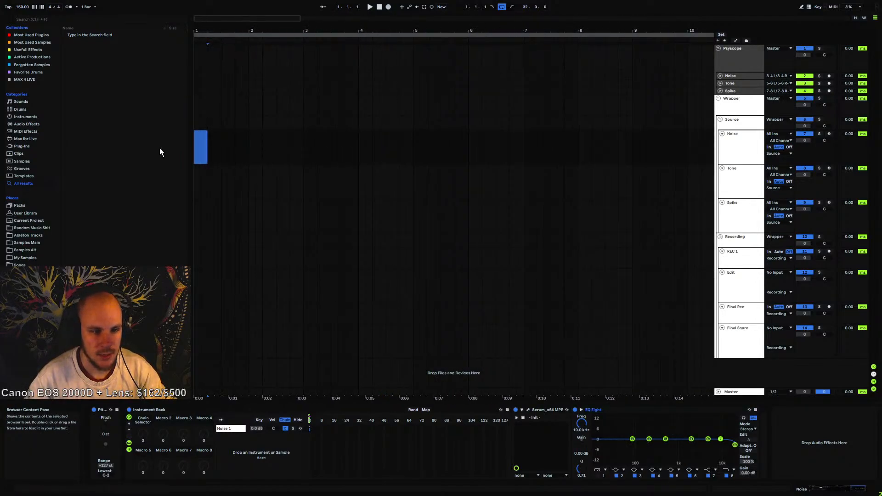
key("ctrl+shift+m")
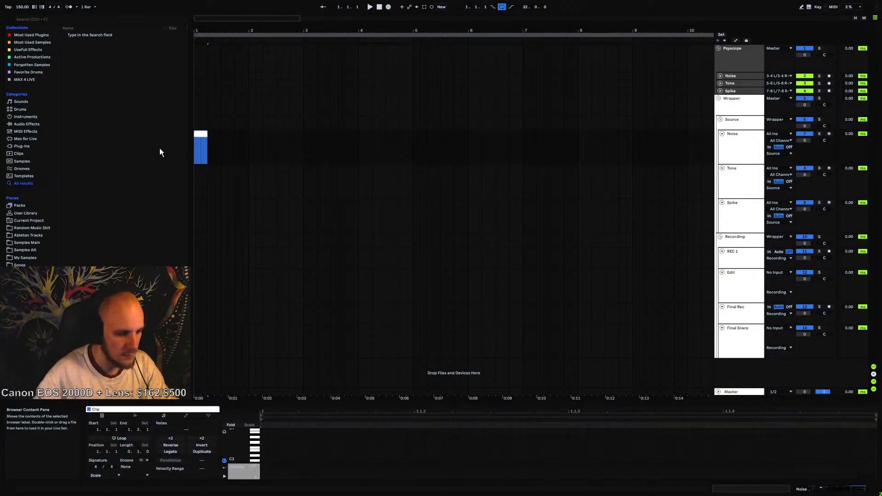
double_click(262, 439)
left_click_drag(270, 440, 873, 441)
Play the Noise clip and set LFO 1 in the Noise track's Serum to ENV mode
key("space")
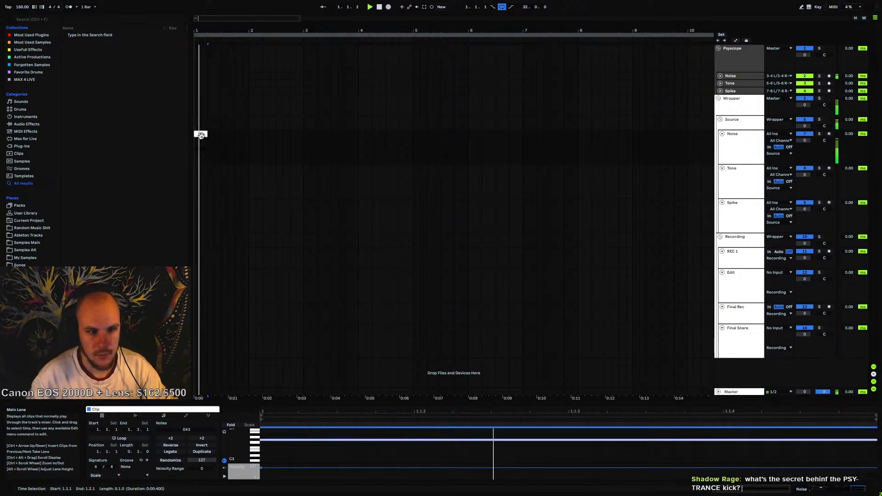
left_click(200, 140)
left_click(732, 143)
double_click(731, 139)
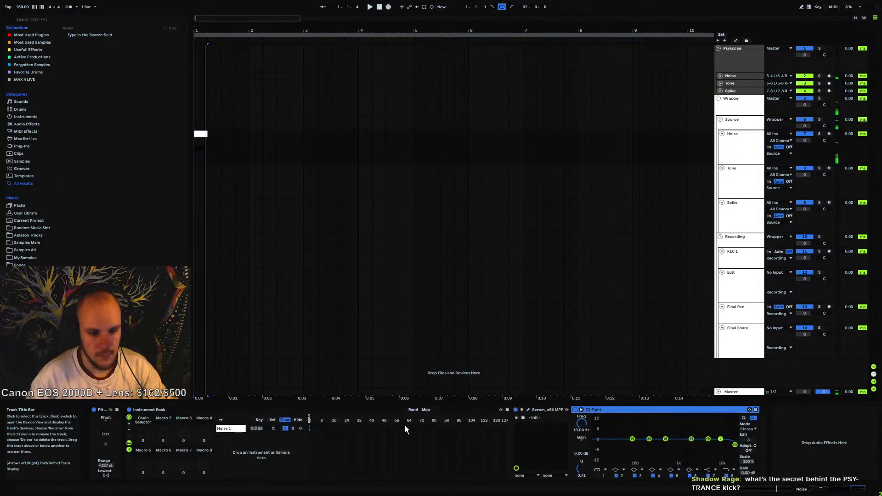
left_click(527, 409)
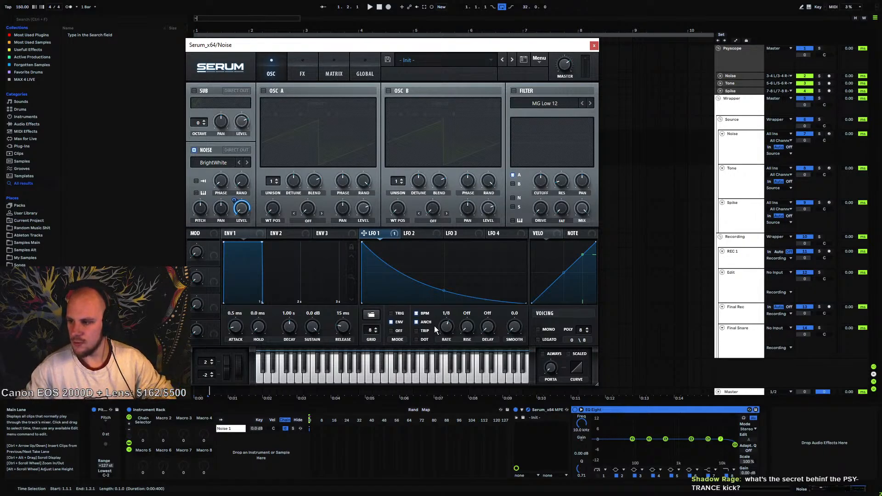
left_click(594, 45)
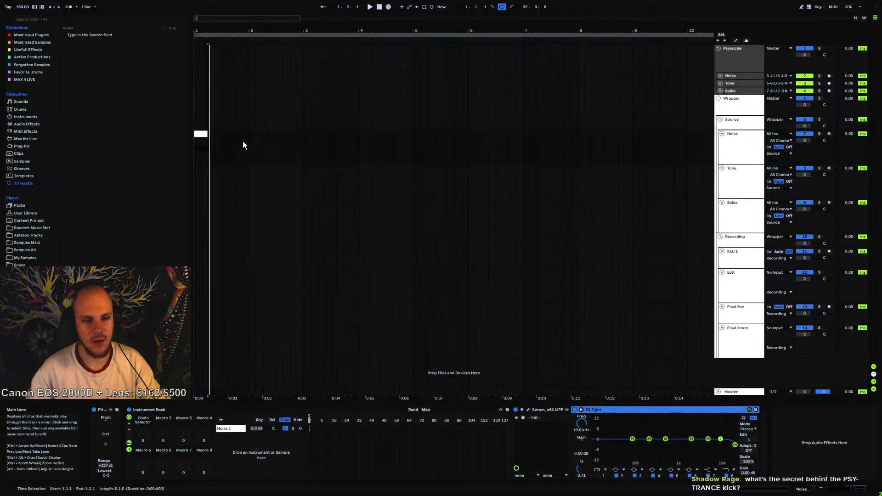
Audition the Projektor Kick 143BPM samples in the My Samples folder, under Projektor Drums > One-Shots > Kicks > In-Tempo Kicks > 143 BPM
left_click(203, 142)
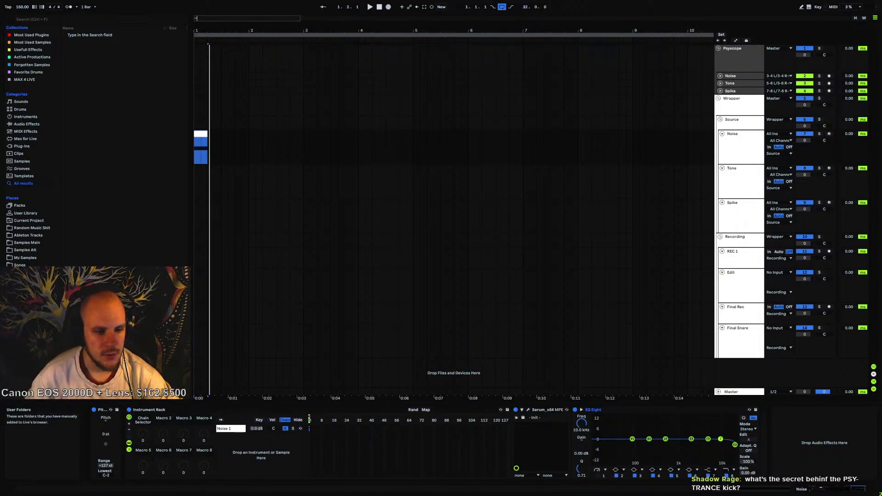
left_click(29, 258)
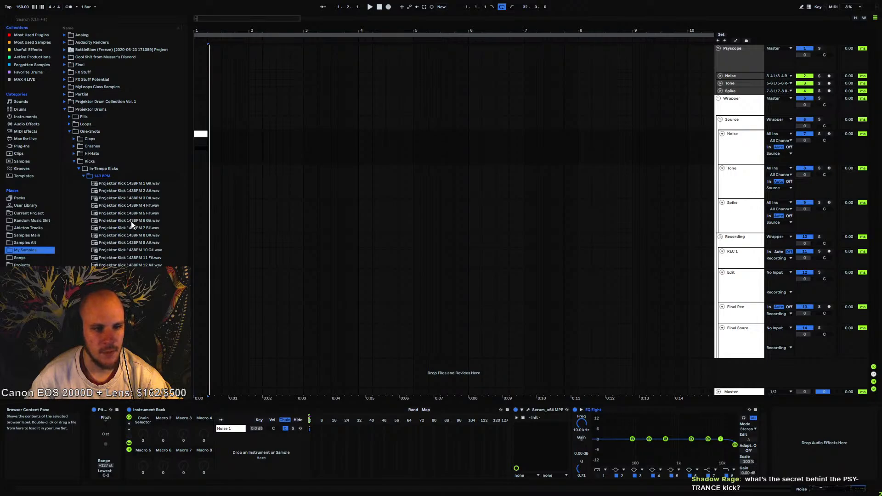
left_click(136, 185)
left_click(137, 191)
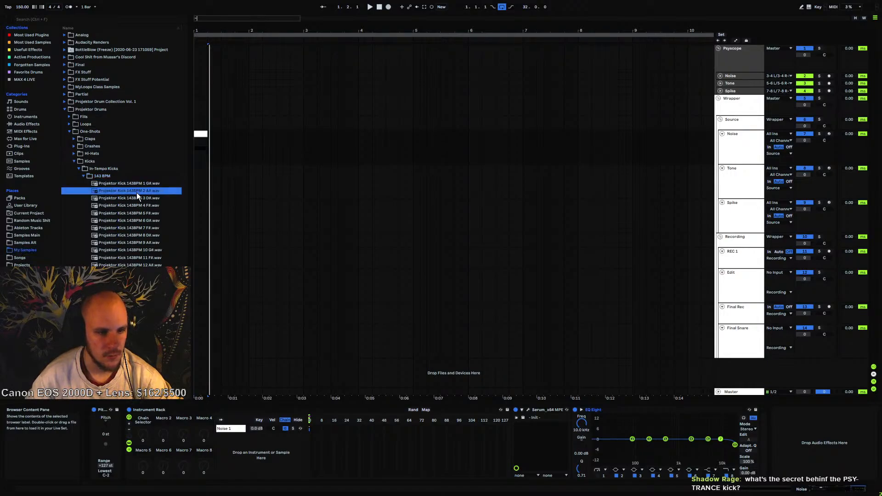
left_click(137, 197)
left_click(133, 205)
left_click(133, 213)
left_click(133, 221)
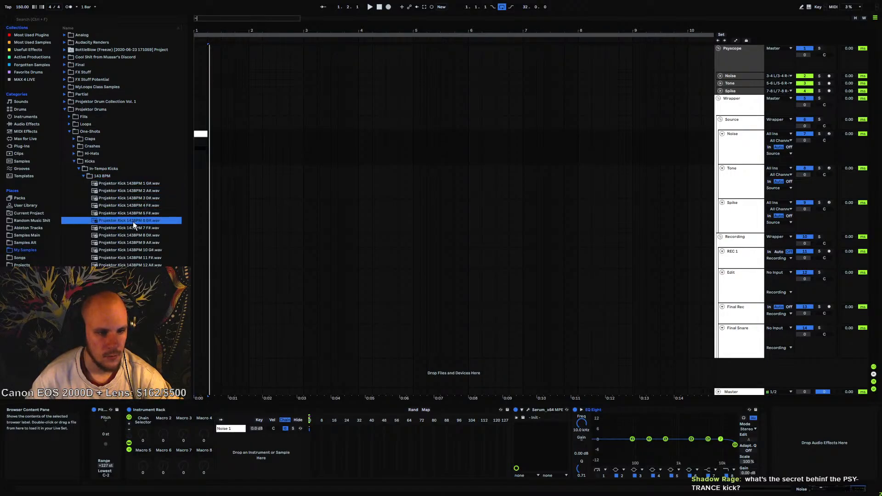
left_click(133, 234)
left_click(132, 243)
left_click(131, 250)
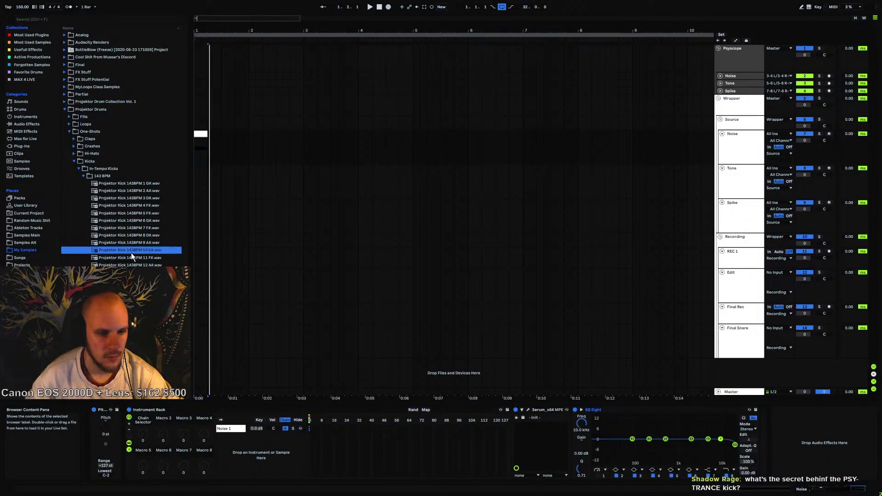
left_click(131, 257)
left_click(131, 265)
left_click(131, 272)
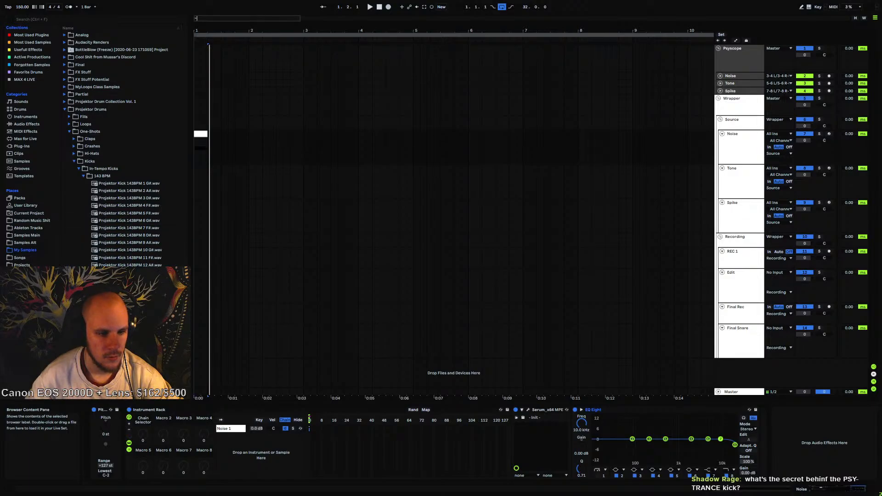
left_click(104, 178)
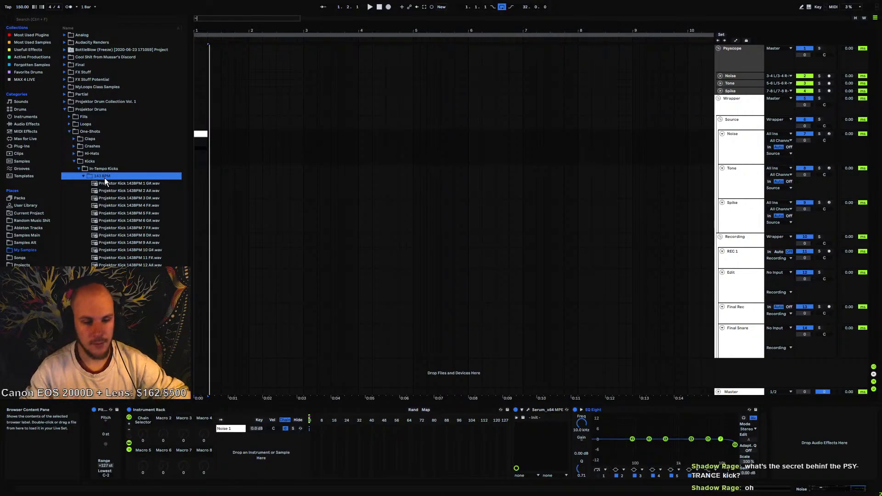
left_click(123, 183)
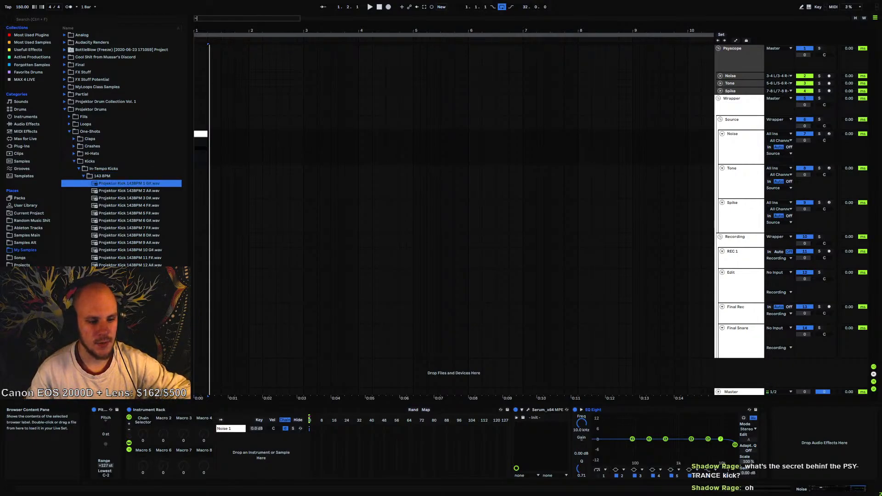
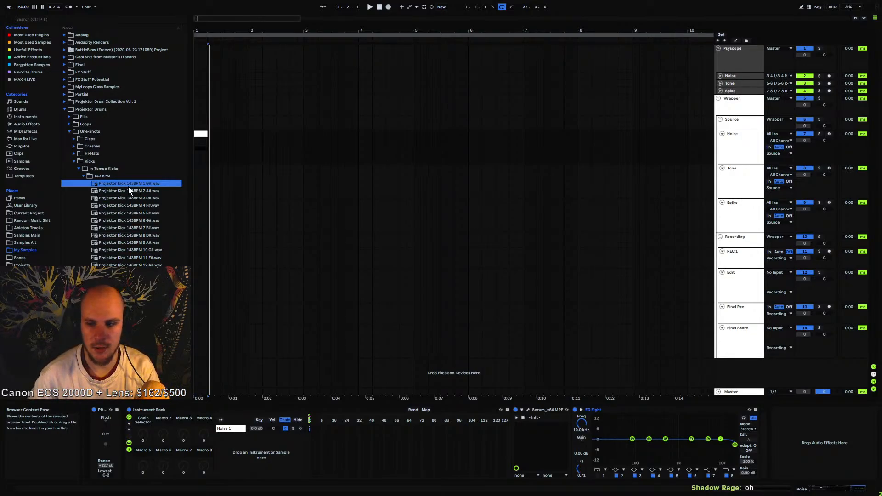
left_click(136, 191)
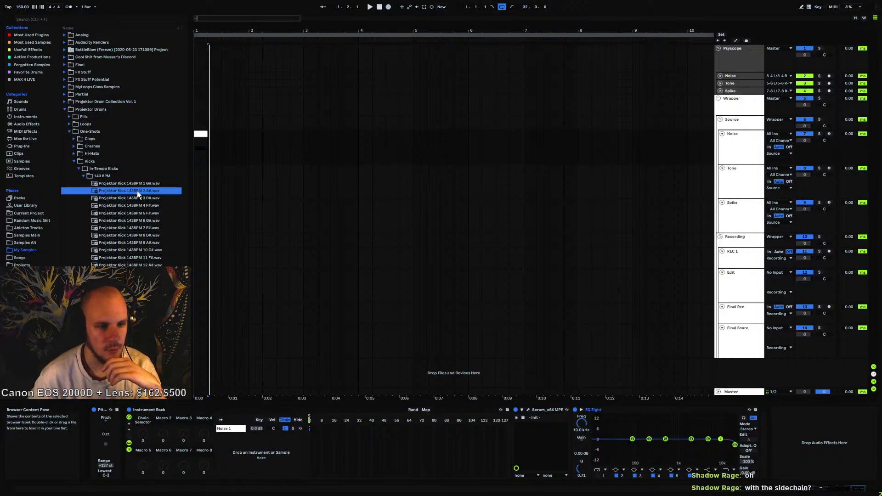
left_click(137, 205)
left_click(145, 235)
left_click(139, 242)
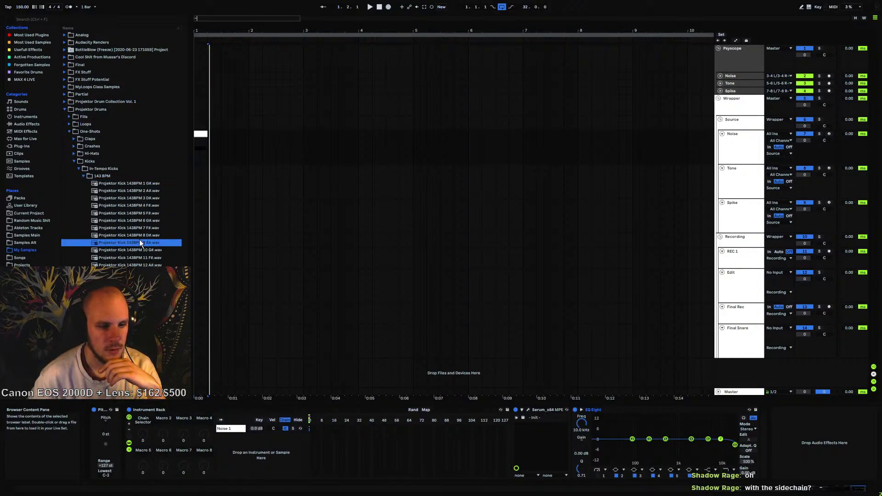
left_click(141, 250)
left_click(104, 179)
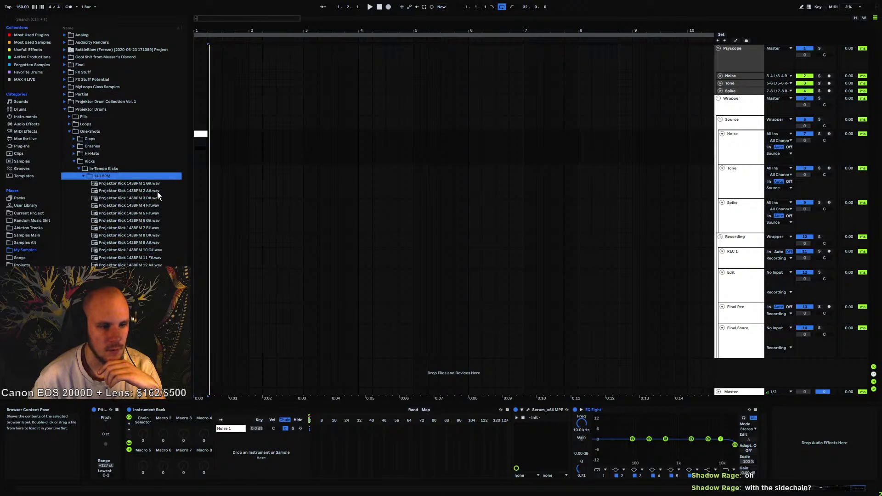
Play back the Noise clip and show the devices of the Tone track in the Source group
left_click(198, 134)
key("space")
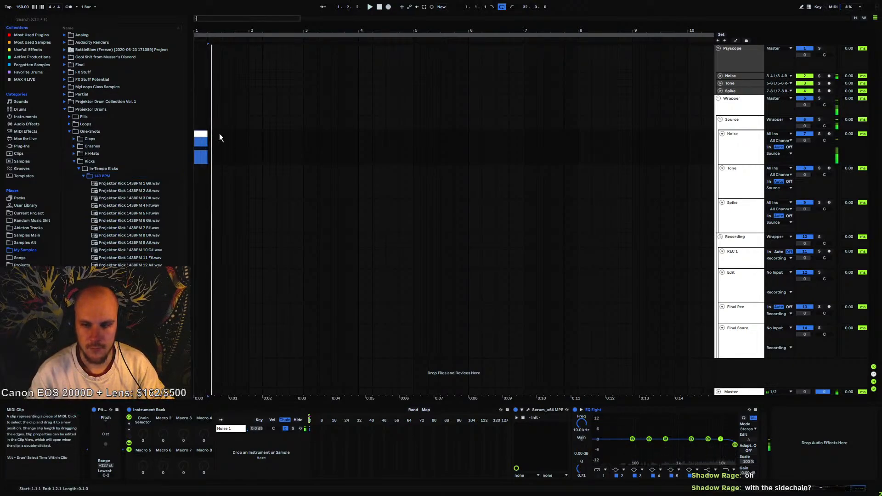
left_click(738, 180)
key("space")
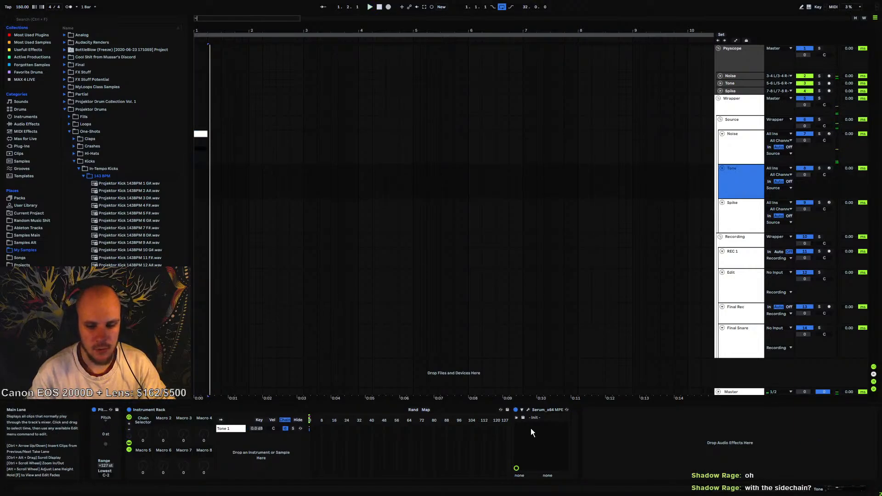
In the Tone track's Serum, load the Analog_BD_Sin wavetable into oscillator A and route a short falling LFO 1 ramp to its coarse pitch
left_click(529, 409)
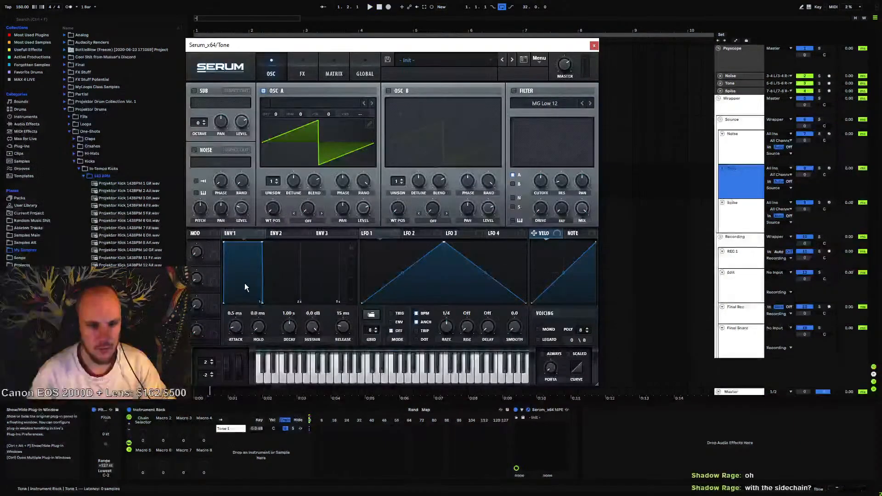
left_click(320, 111)
mouse_move(322, 114)
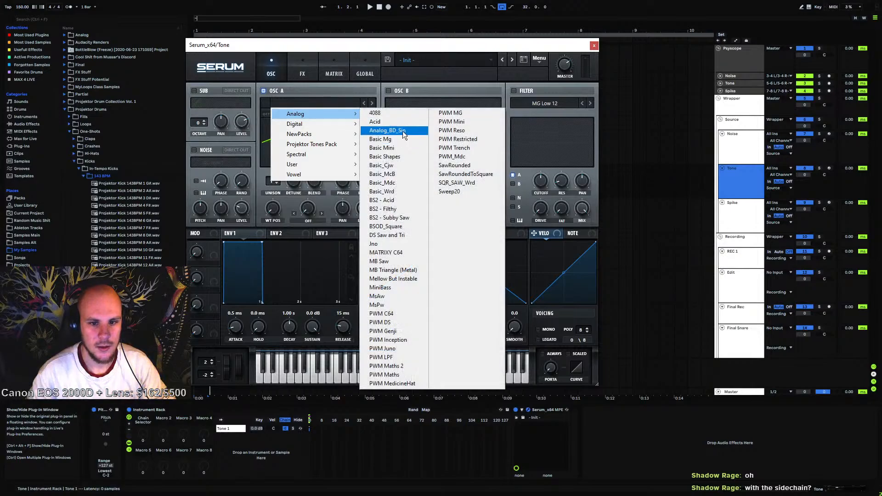
left_click(399, 131)
left_click_drag(443, 243, 375, 259)
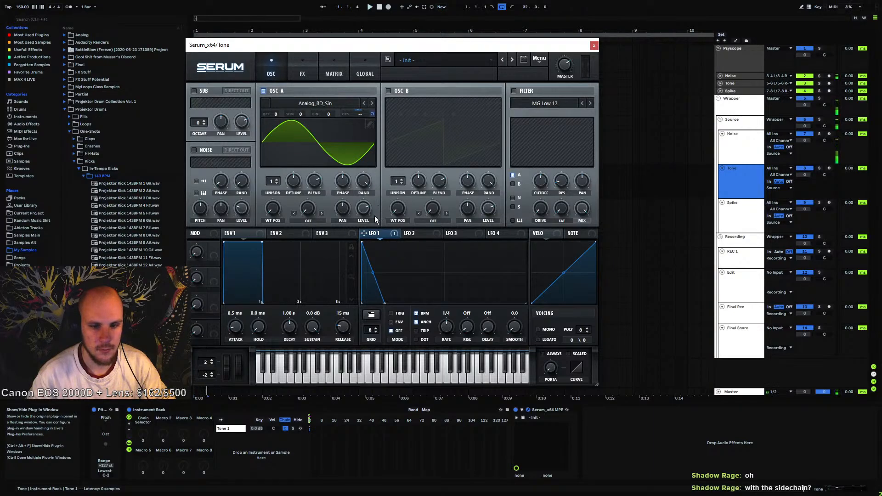
left_click(594, 45)
Copy the one-beat Noise clip to the Tone track at bar 1 and show its note for editing
left_click(200, 159)
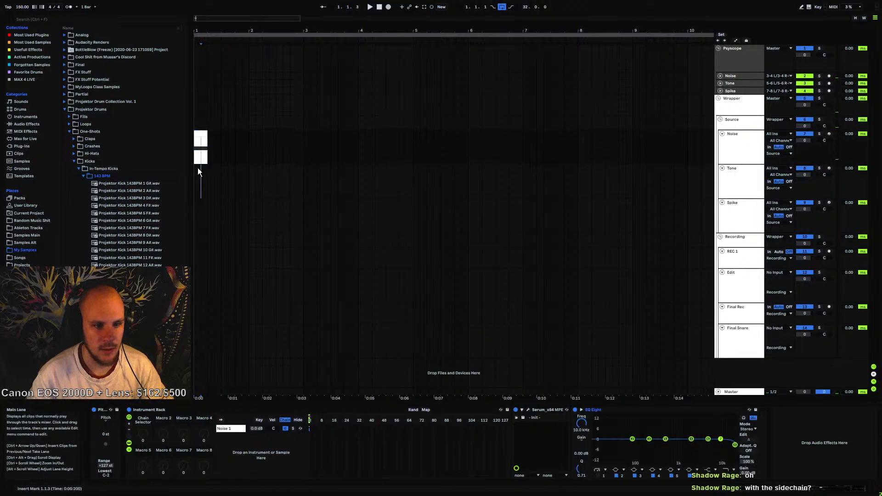
left_click(196, 172)
key("ctrl+v")
key("space")
double_click(200, 168)
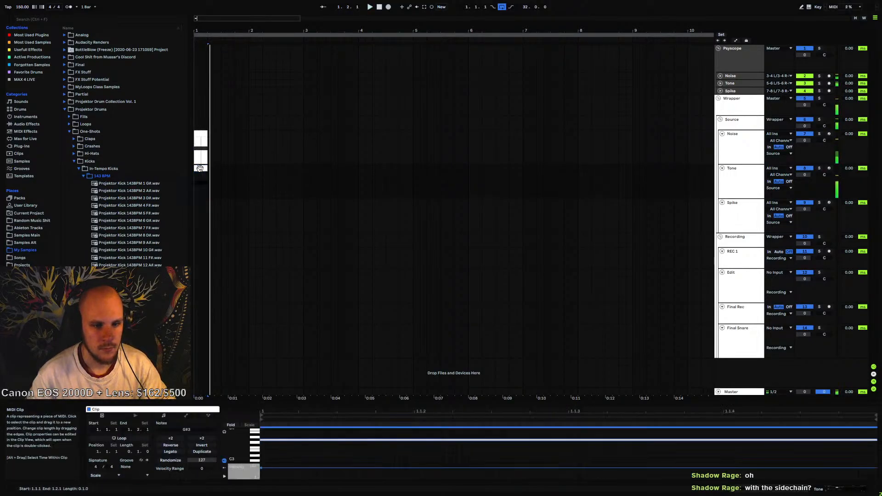
Transpose the Tone clip's note two octaves down to G#1 and play it back
key("space")
key("space")
left_click(362, 437)
key("shift+Down")
key("shift+Down")
key("space")
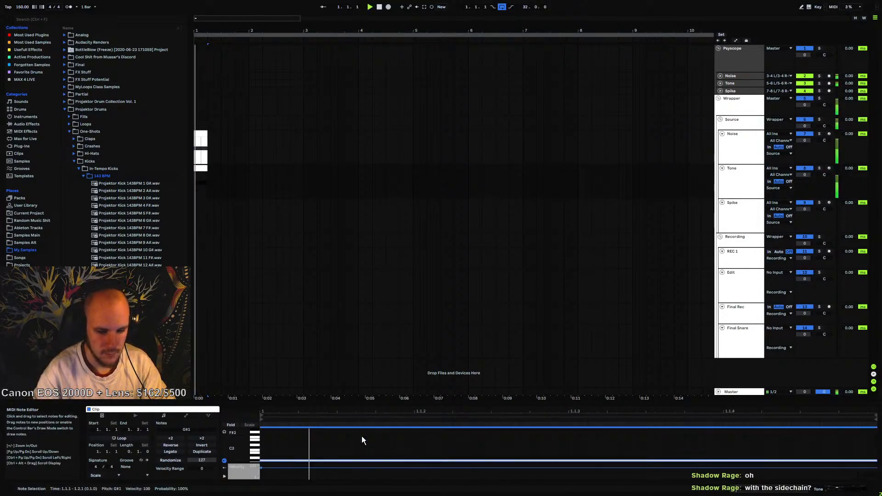
key("space")
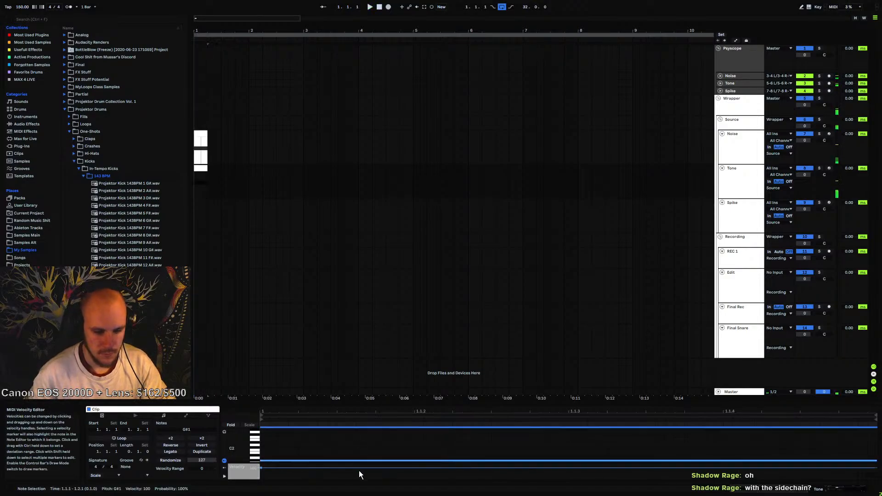
Audition the Tone note from G#2 down to G#1 in semitone steps and settle it on A#1
key("space")
key("shift+Up")
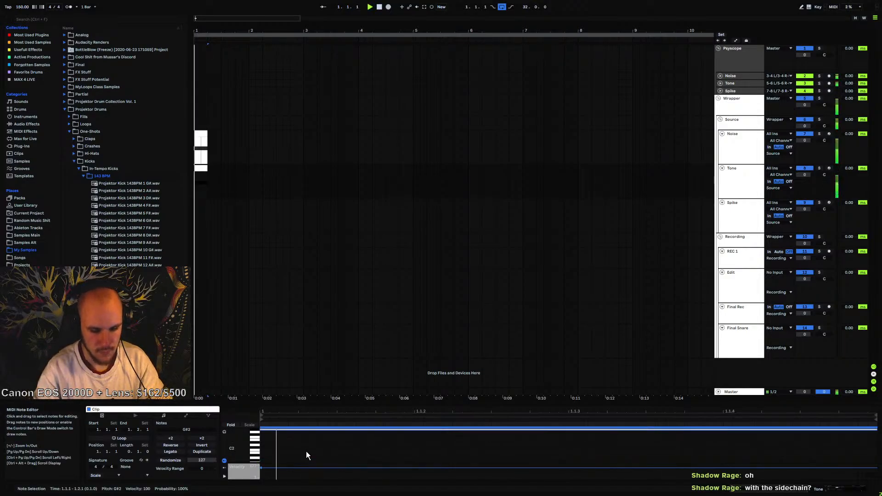
key("Down")
key("Down")
key("Down")
key("Down")
key("Down")
key("Down")
key("Down")
key("Down")
key("Down")
key("Down")
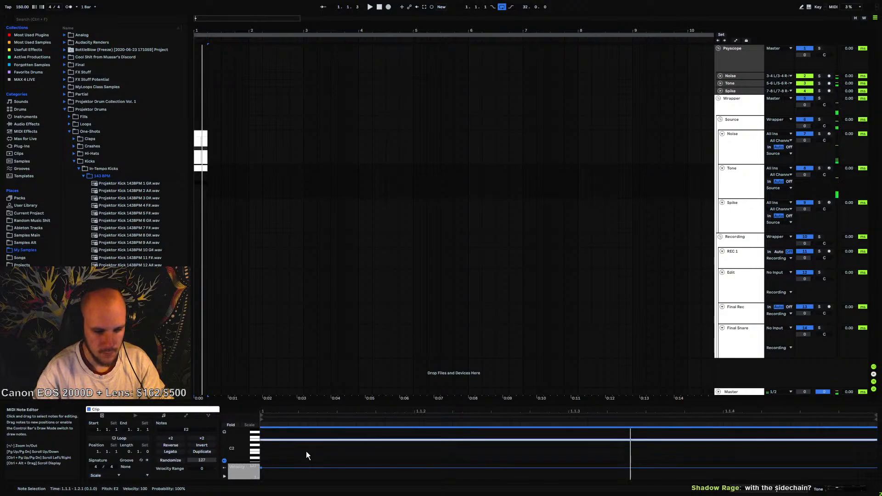
key("Down")
key("Down")
key("Down")
key("Down")
key("Down")
key("Down")
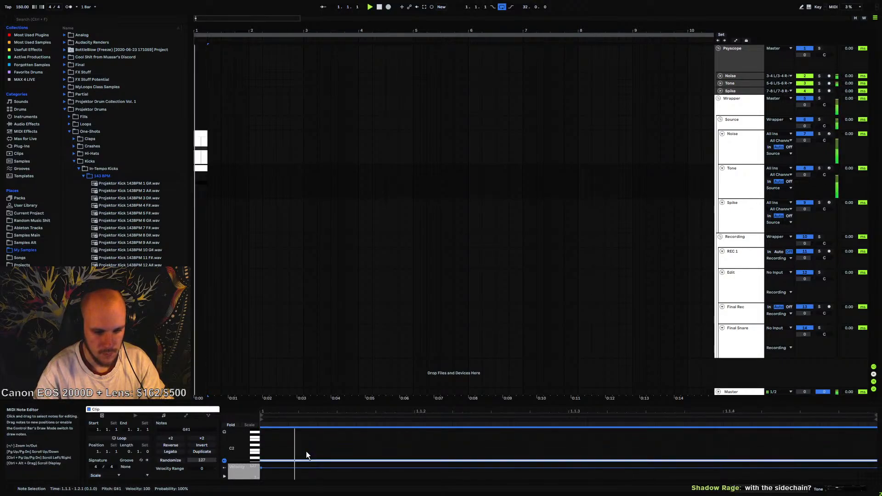
key("Up")
key("Up")
key("Up")
key("Up")
key("Up")
key("Up")
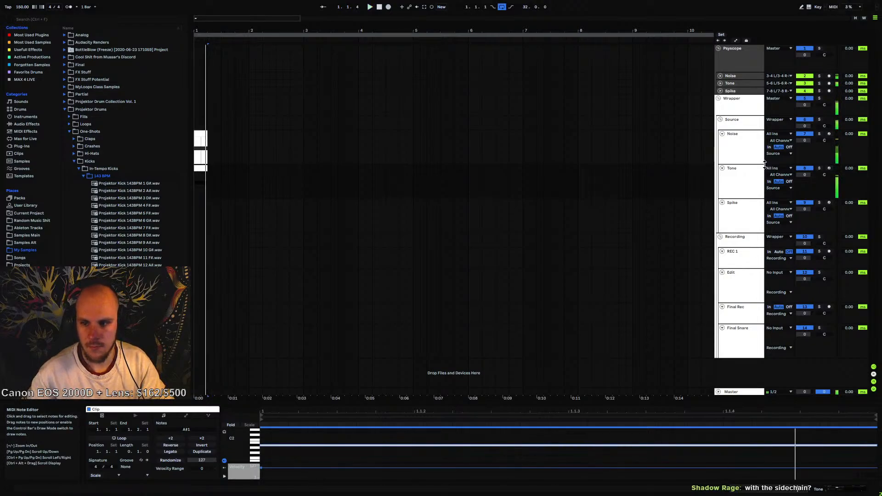
Add an EQ Eight after Serum on the Tone track and play the clip with its expanded spectrum display showing
left_click(726, 198)
right_click(617, 434)
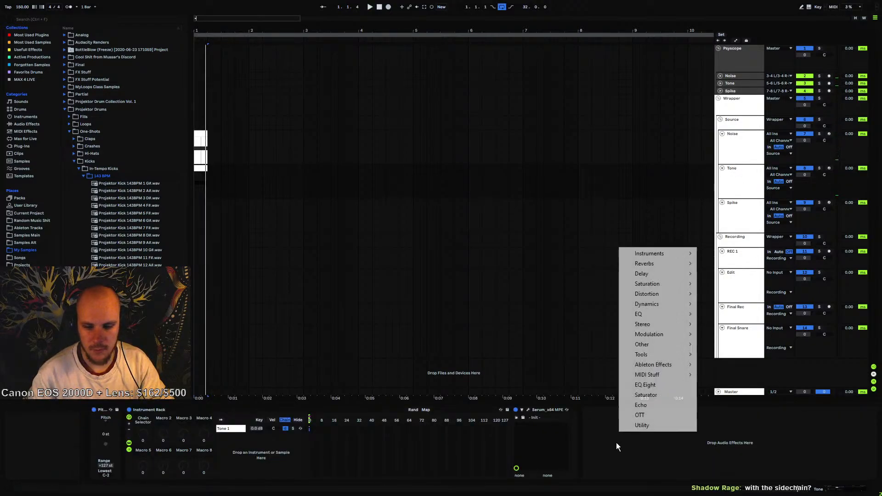
left_click(655, 385)
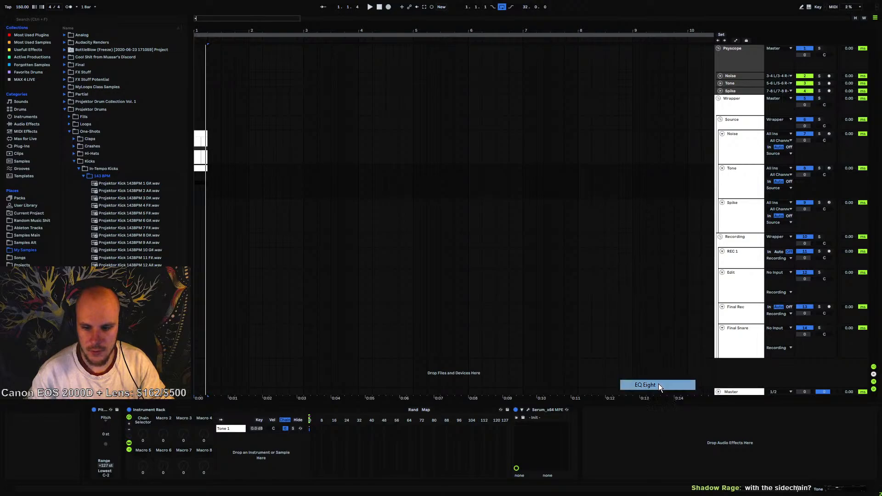
left_click(593, 409)
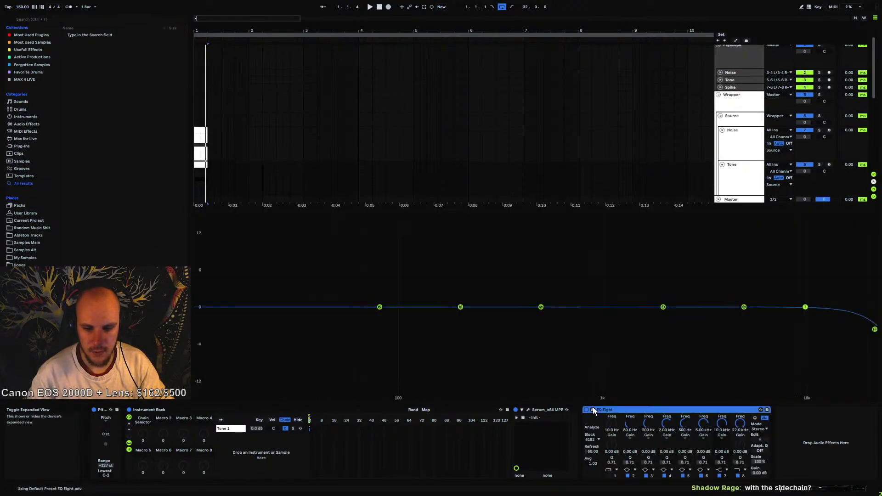
key("space")
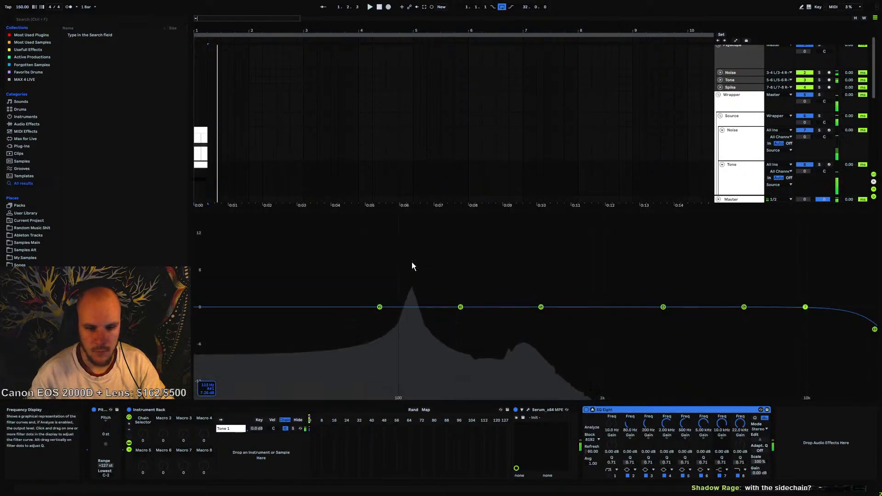
Raise the Tone clip's note to D#2 and play it back
left_click(233, 431)
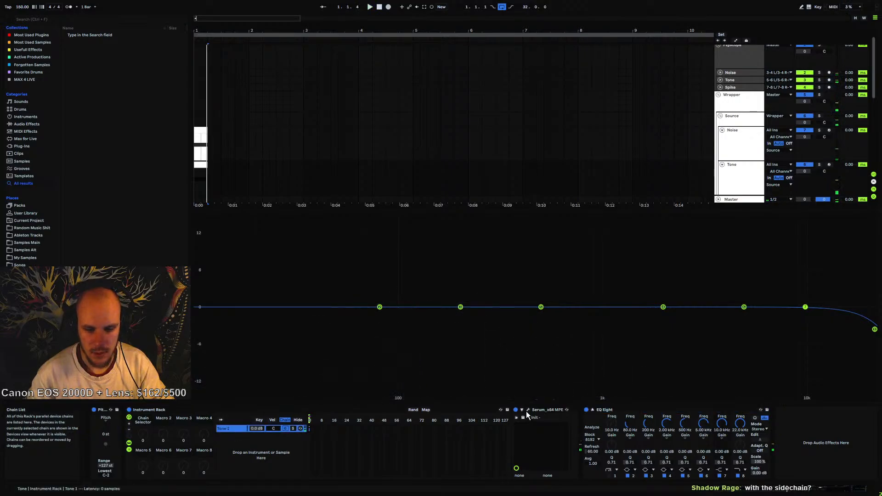
left_click(527, 410)
left_click(595, 46)
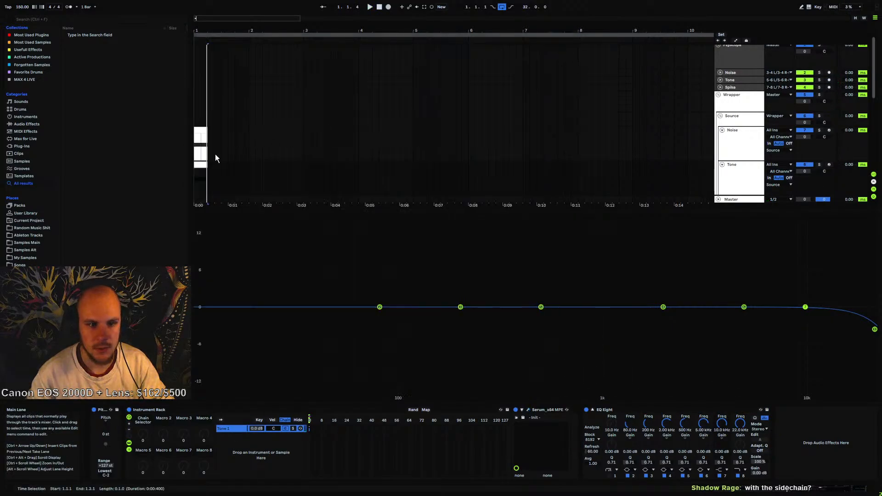
double_click(201, 165)
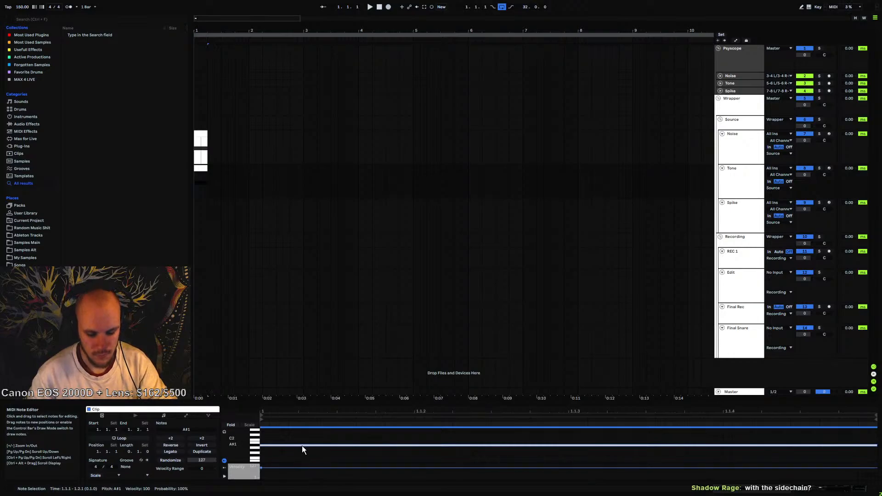
left_click_drag(302, 446, 303, 431)
key("space")
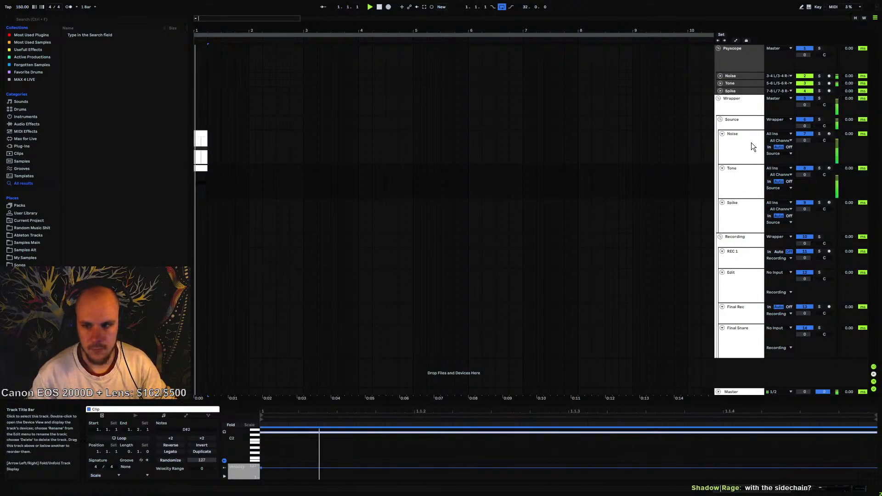
Examine the Tone track's fundamental frequency in the expanded EQ Eight spectrum during playback, and collapse the display
left_click(736, 148)
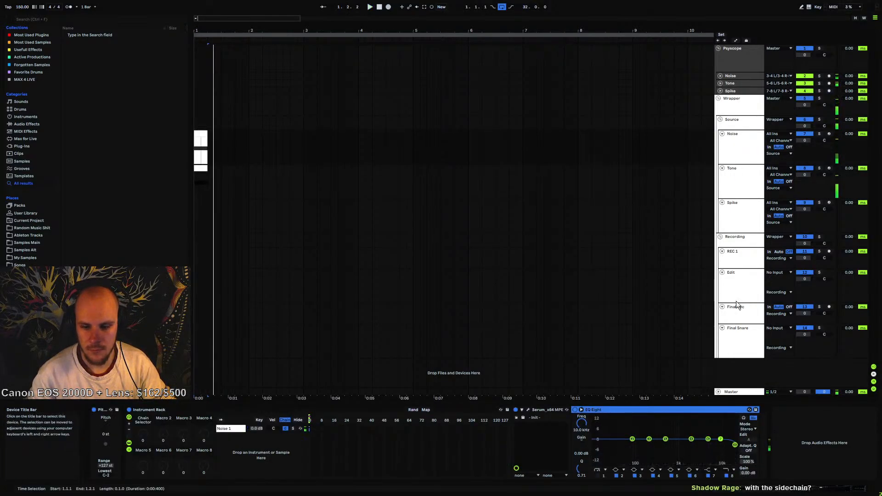
left_click(742, 178)
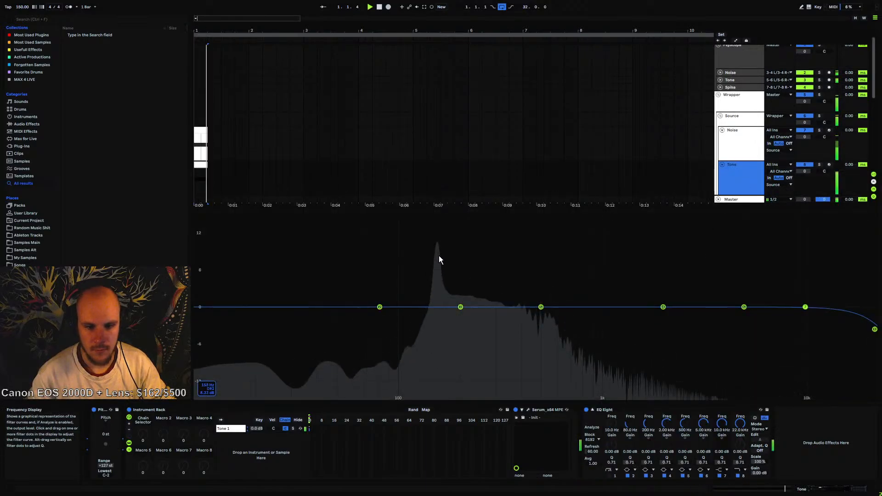
key("space")
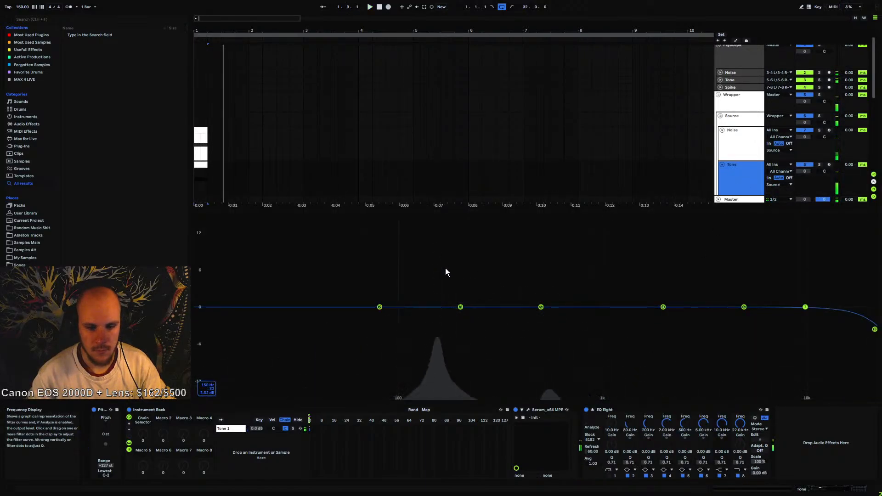
left_click(592, 409)
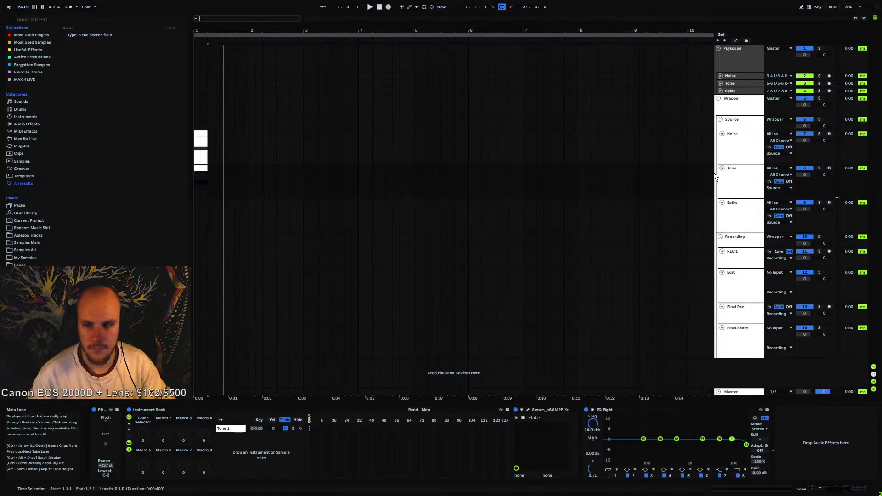
Reshape LFO 1 in the Tone track's Serum into a steep curved drop with a long low tail while auditioning the clip
left_click(737, 181)
left_click(528, 409)
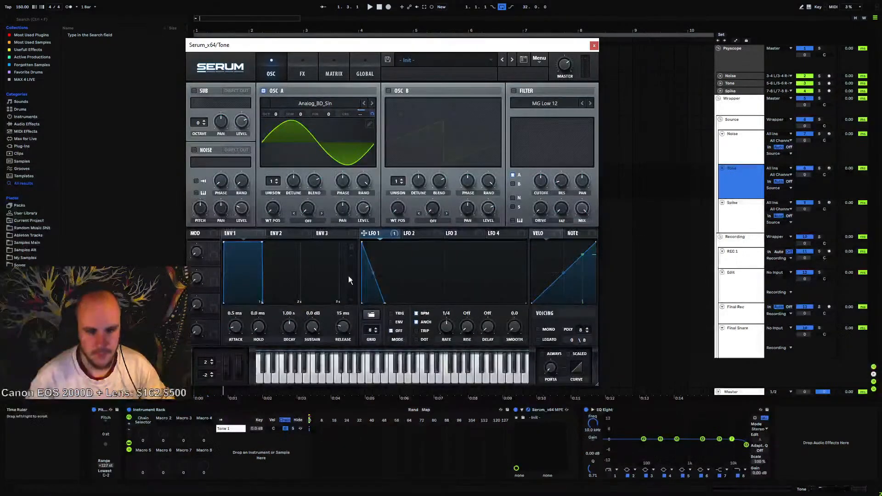
key("space")
left_click_drag(383, 288, 383, 288)
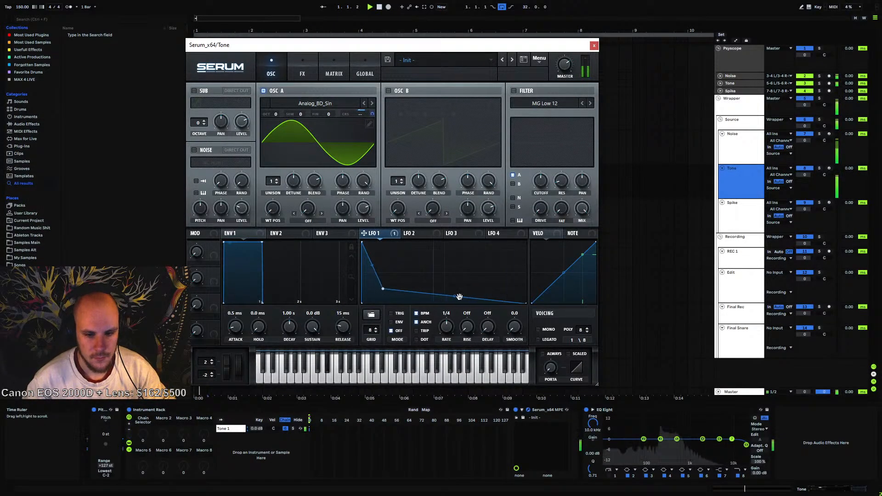
left_click_drag(454, 297, 449, 320)
key("space")
key("space")
key("space")
key("space")
left_click_drag(372, 264, 382, 291)
key("space")
key("space")
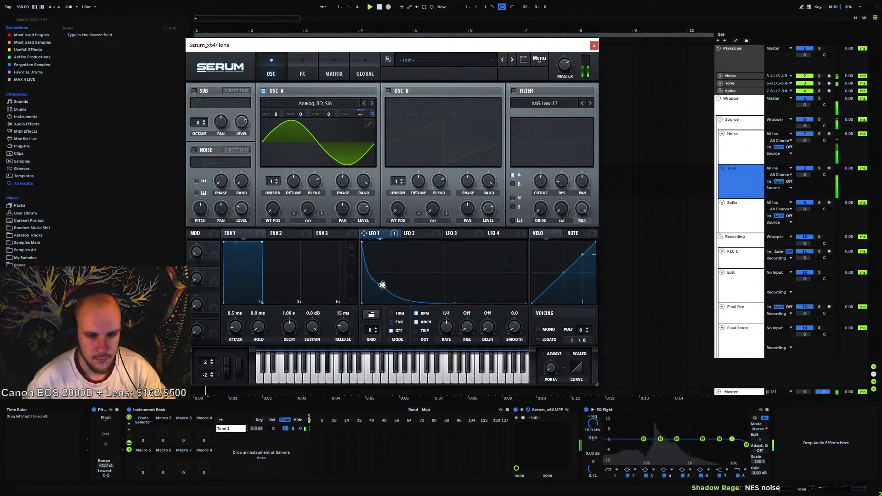
Shape LFO 2 as a straight falling ramp ending about a third of the way through its cycle
left_click(414, 233)
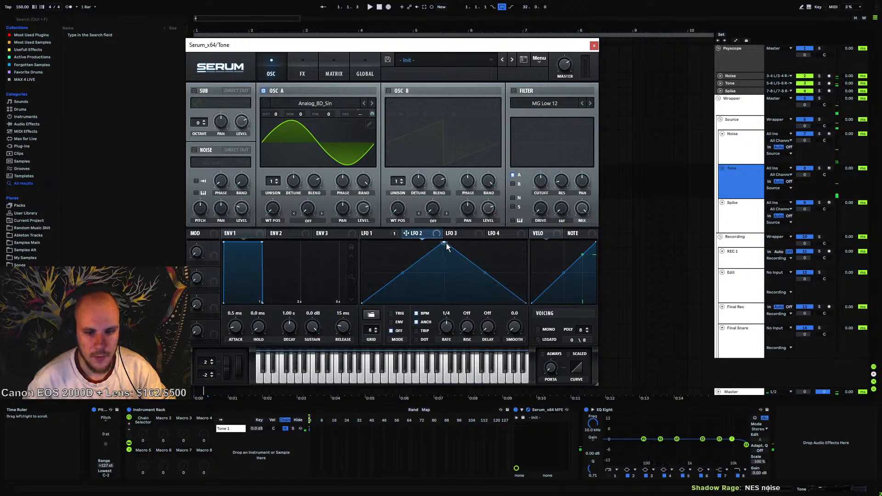
left_click_drag(446, 243, 361, 242)
double_click(411, 261)
left_click_drag(411, 261, 413, 327)
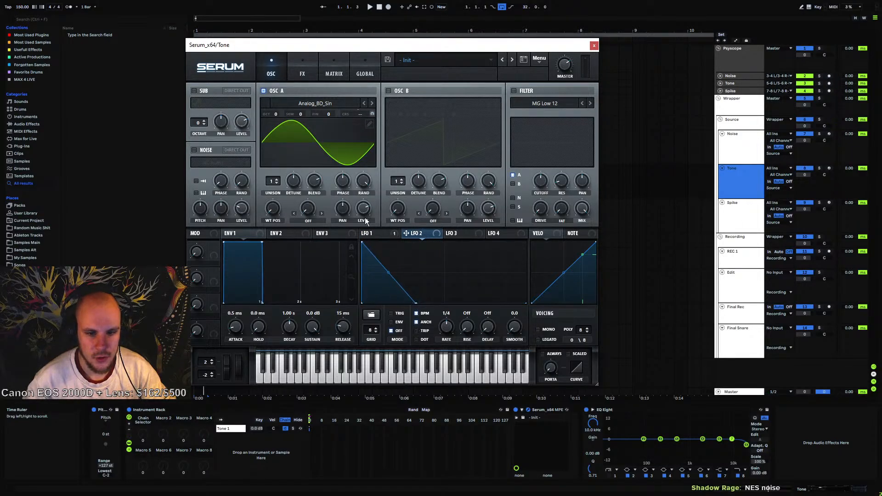
Turn oscillator A's level down, modulate it with LFO 2 by about 87, and bend LFO 2 into a shorter curved decay
left_click_drag(364, 210, 354, 305)
key("space")
left_click_drag(415, 233, 363, 209)
left_click_drag(356, 200, 366, 175)
key("space")
key("space")
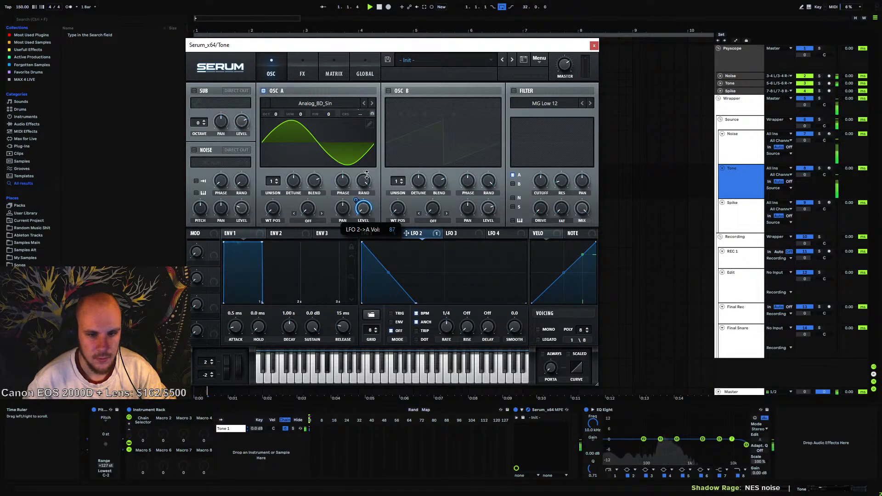
left_click_drag(388, 272, 378, 293)
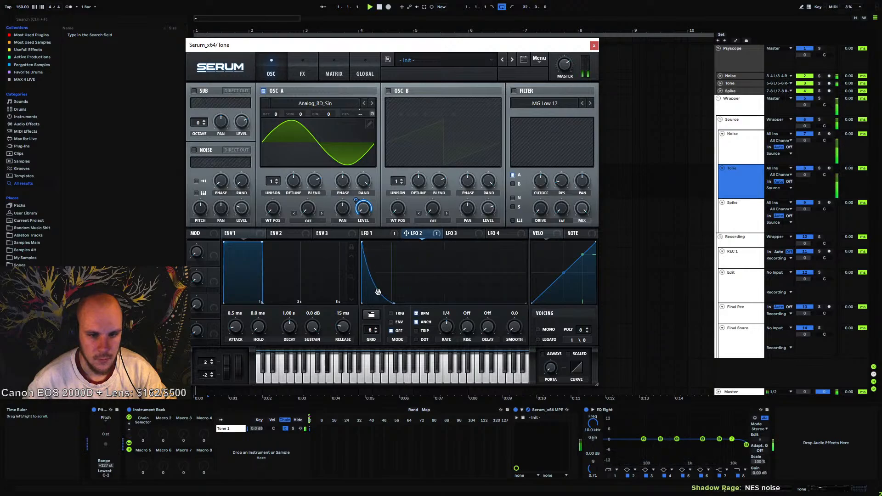
Adjust LFO 1's modulation amount on oscillator A's coarse pitch and lengthen LFO 2's decay to about half its cycle
left_click_drag(387, 235, 378, 101)
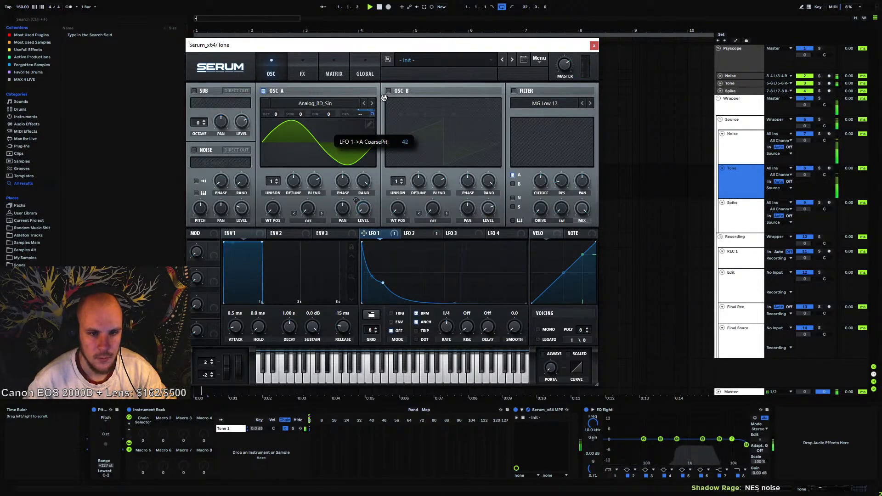
left_click_drag(375, 114, 369, 123)
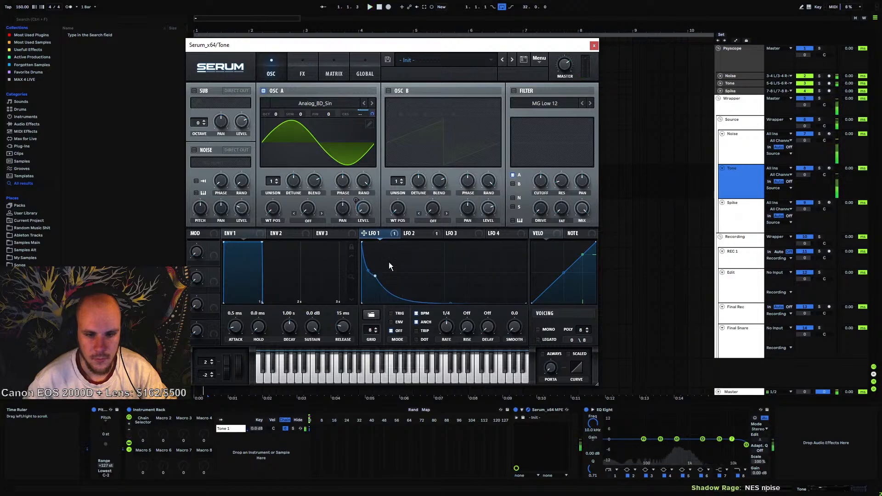
left_click(417, 233)
left_click_drag(394, 303, 445, 325)
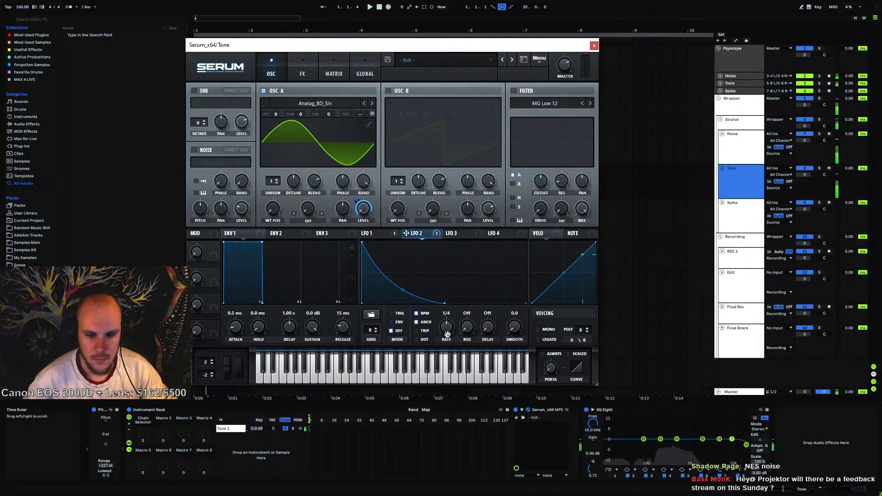
Review LFO 1 in the Tone track's Serum, close the plug-in, and show the Spike track's devices
left_click(387, 236)
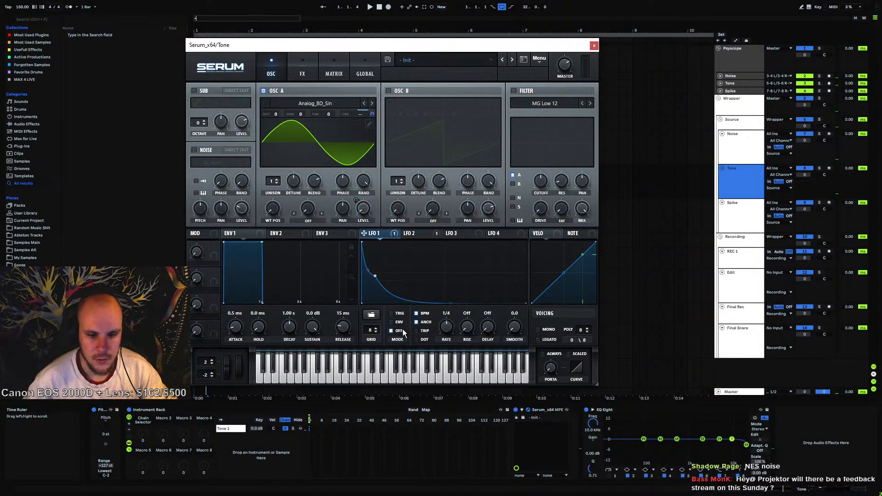
left_click(594, 46)
left_click(720, 226)
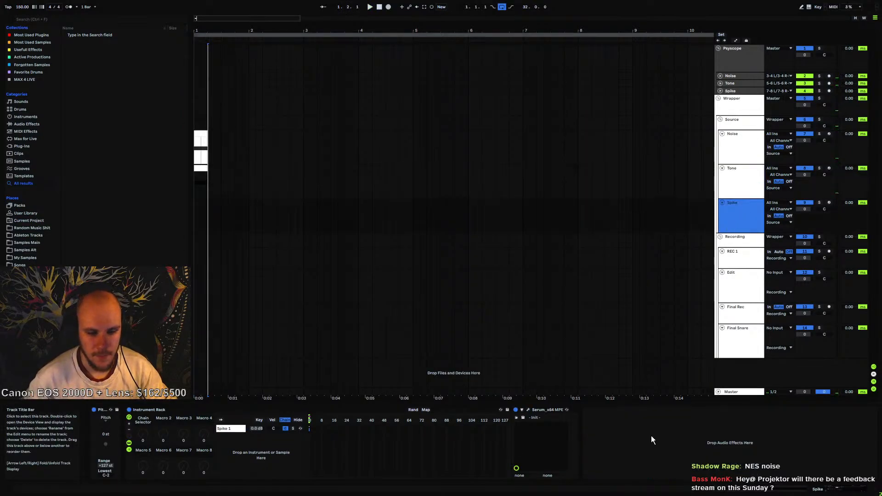
Open the Spike track's Serum and load the Analog_BD_Sin wavetable into oscillator A
left_click(527, 409)
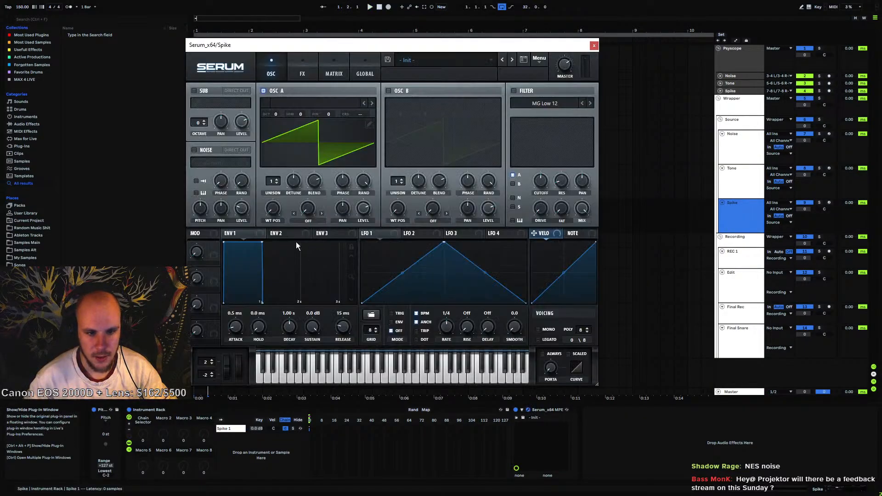
left_click(316, 105)
mouse_move(314, 109)
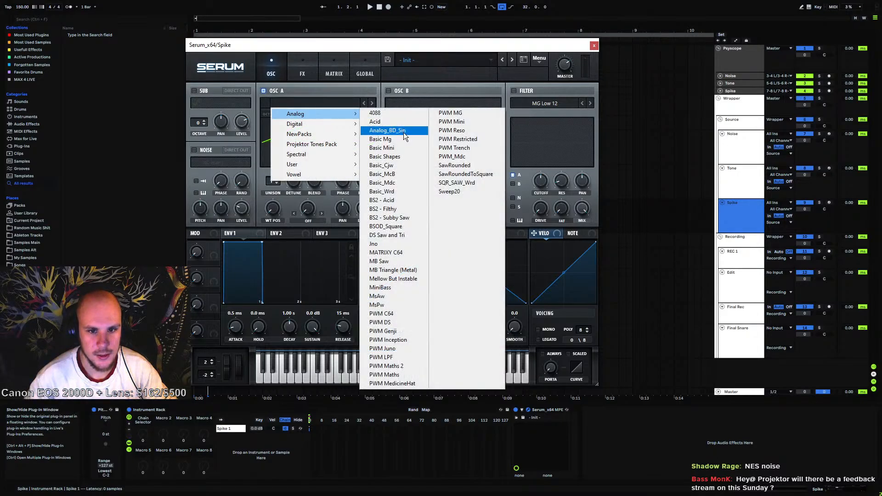
left_click(404, 132)
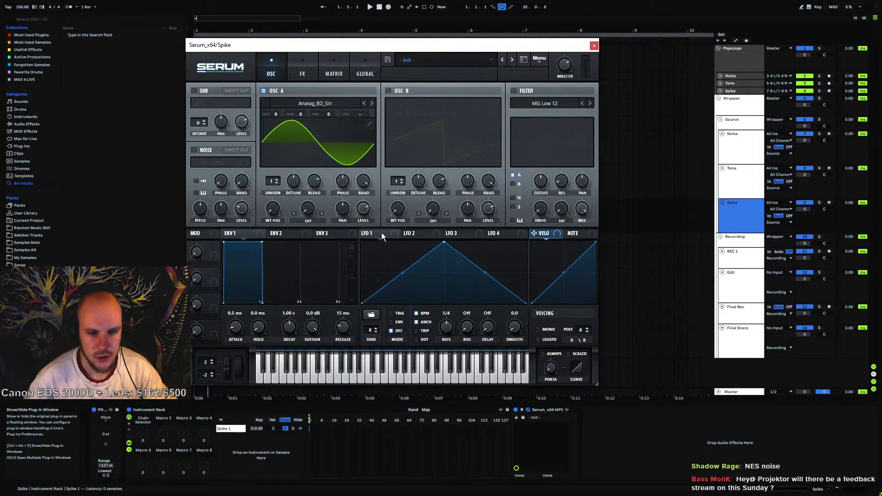
Shape LFO 1 as a very short falling spike at 1/16 rate in envelope mode and route it to oscillator A's coarse pitch
left_click_drag(438, 247, 294, 210)
left_click_drag(383, 278, 363, 331)
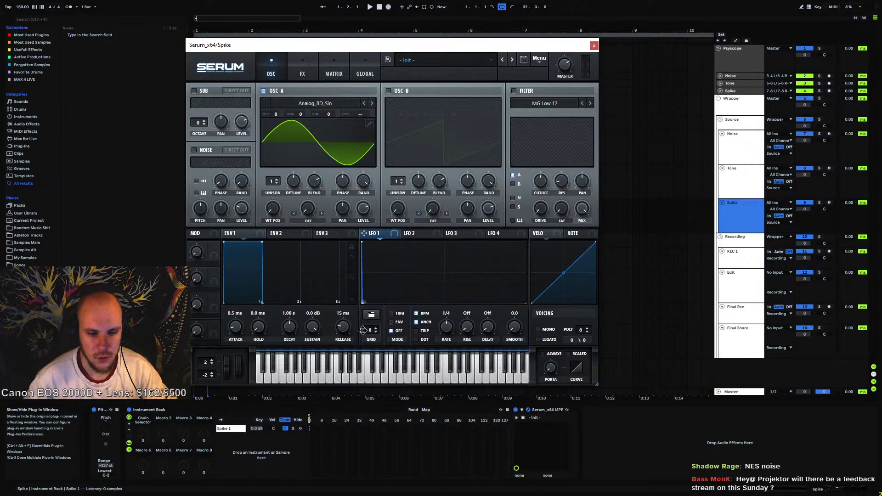
left_click_drag(456, 324, 459, 320)
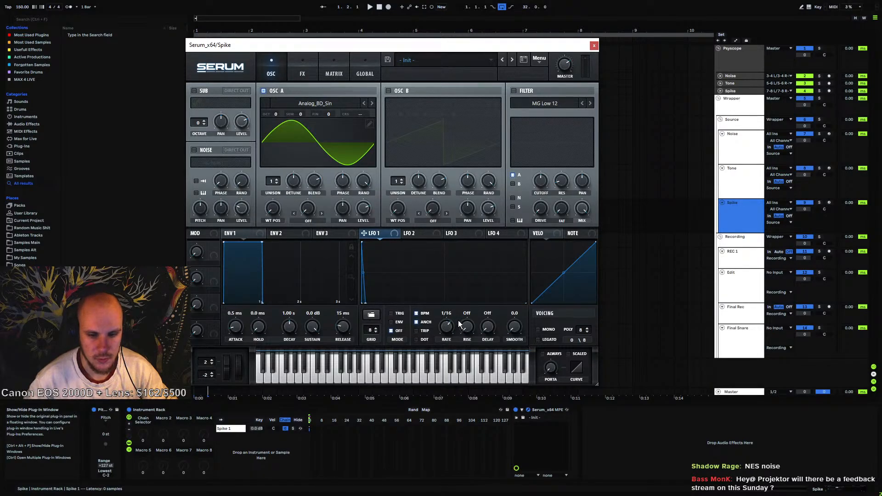
left_click(398, 321)
left_click_drag(371, 232, 372, 114)
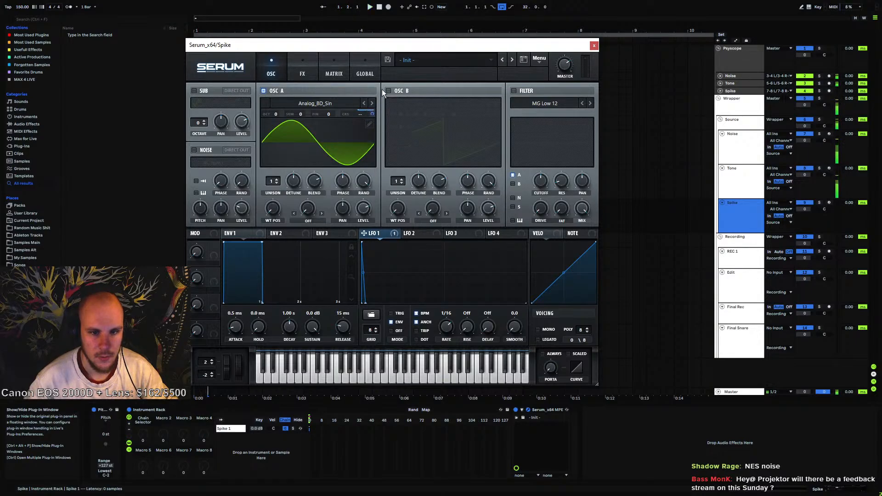
left_click(594, 45)
Copy the Tone track's MIDI clip to the start of the Spike track
left_click(201, 188)
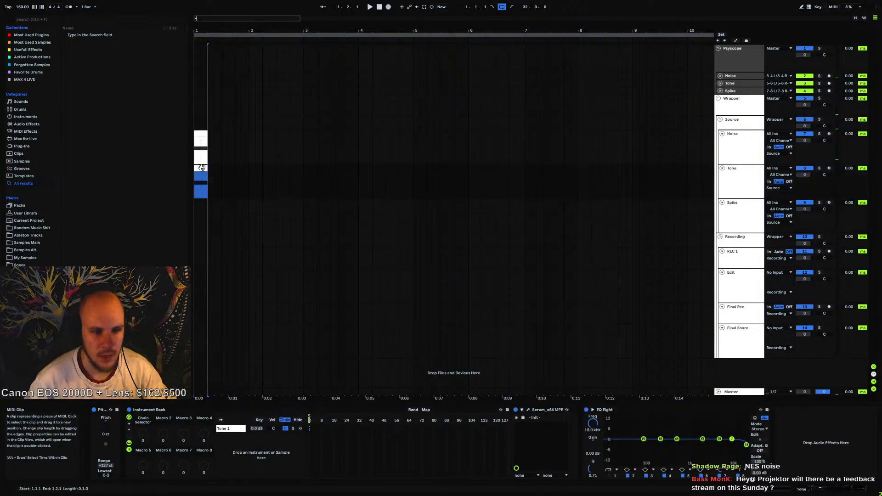
left_click(197, 210)
key("ctrl+v")
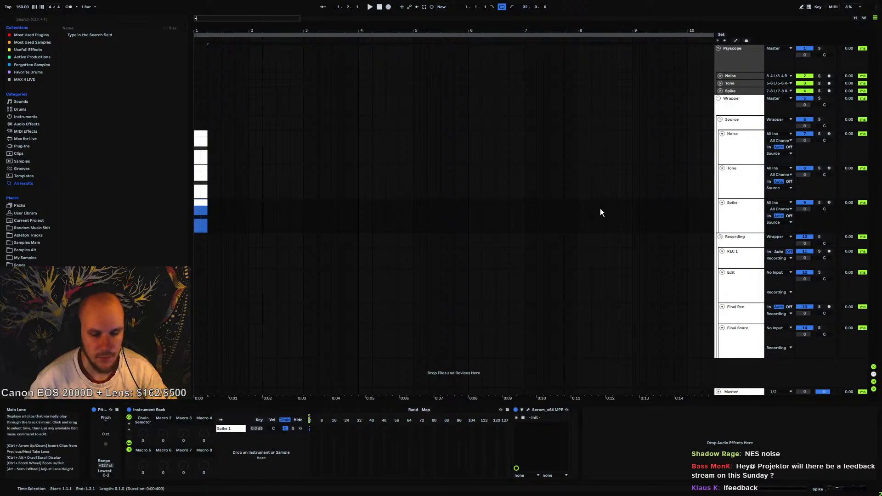
Reopen the Spike track's Serum and audition the track in solo
left_click(751, 213)
left_click(528, 410)
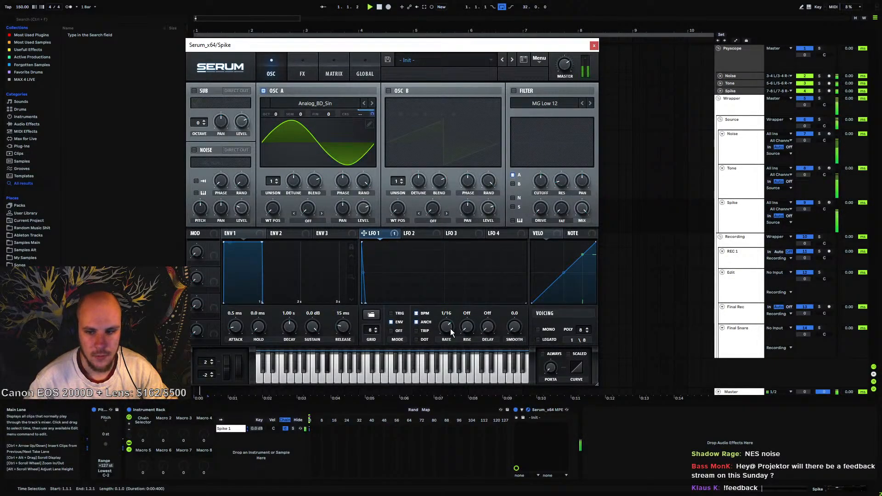
left_click(818, 202)
key("space")
key("space")
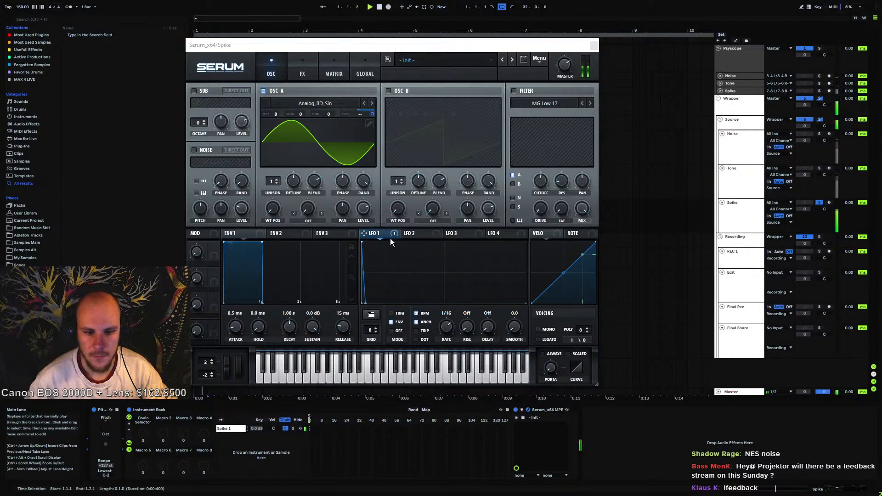
Modulate oscillator A's level with LFO 1 and add a matrix routing from LFO 1 to master tuning at about 44
left_click(409, 233)
left_click(374, 233)
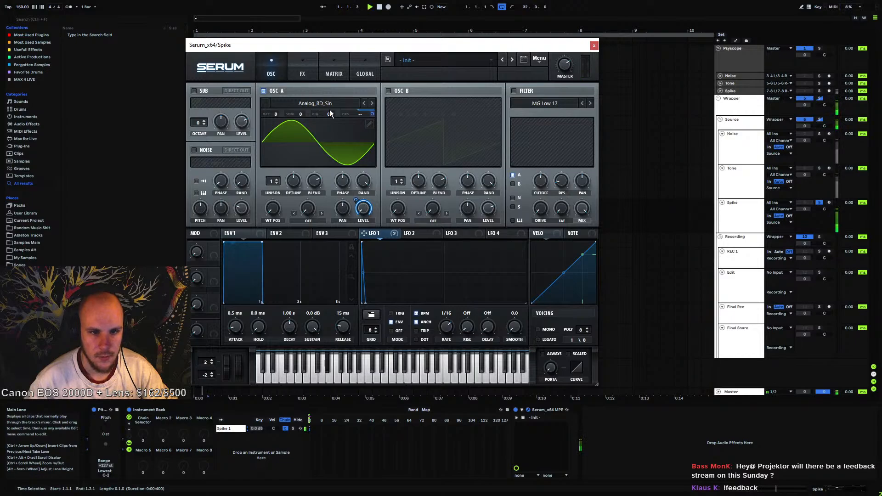
left_click(334, 72)
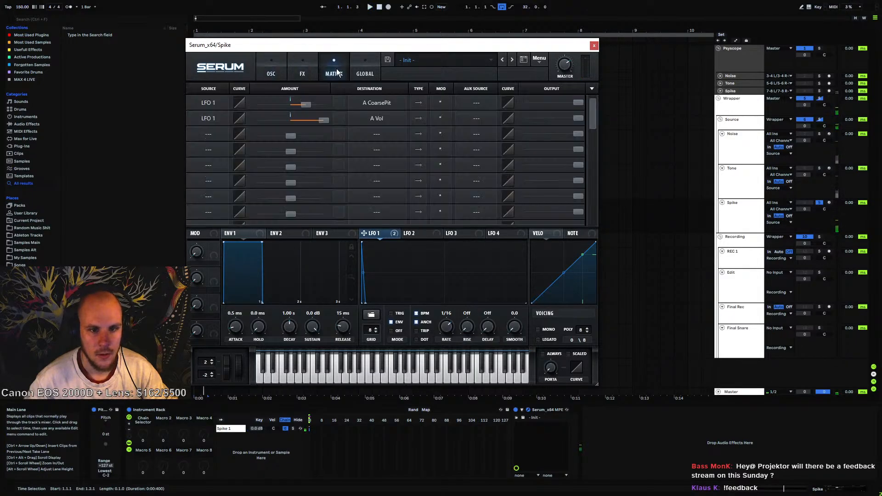
left_click(206, 134)
left_click(218, 192)
left_click_drag(291, 136, 310, 136)
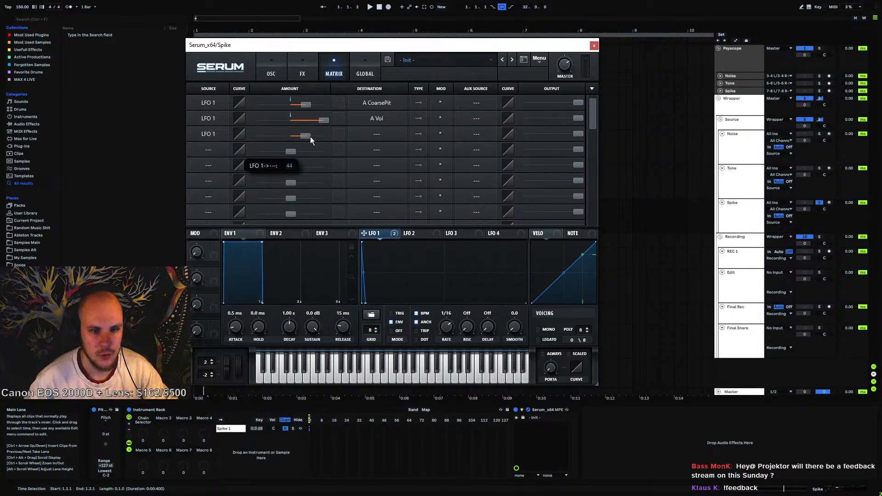
left_click(351, 136)
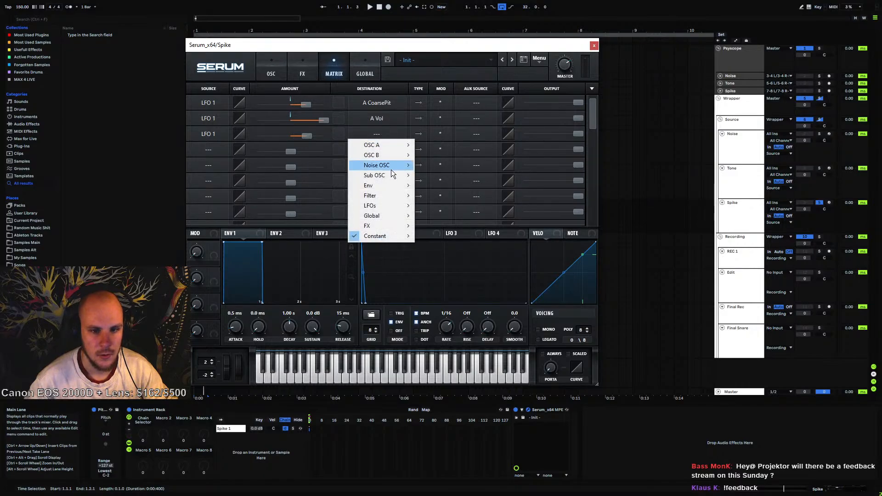
left_click(440, 215)
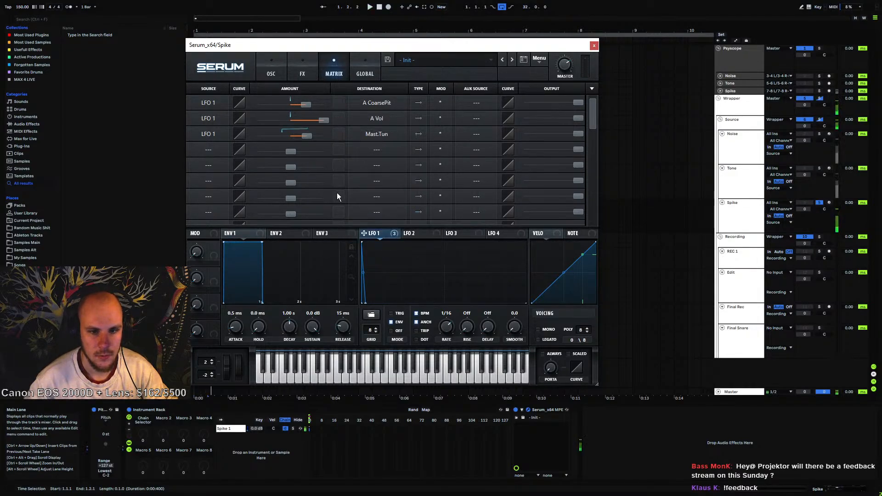
Widen LFO 1's spike into a short curved decay and set envelope 1's attack to 0.0 ms while auditioning
left_click(271, 69)
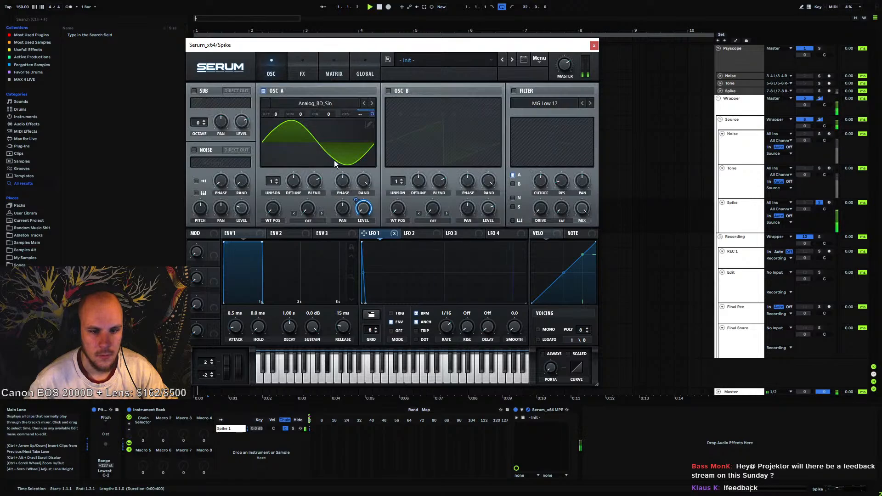
left_click(303, 69)
left_click(279, 69)
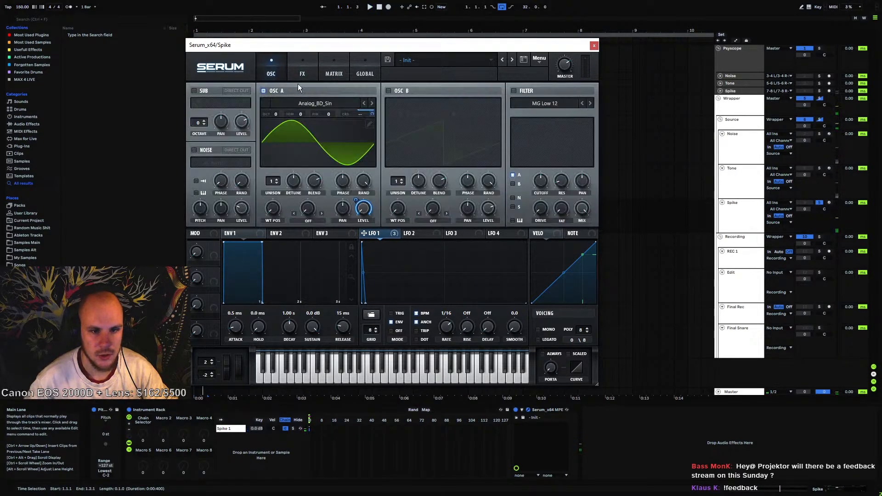
key("space")
mouse_move(365, 303)
left_mouse_down()
mouse_move(376, 303)
mouse_move(369, 280)
mouse_move(362, 307)
left_mouse_up()
key("space")
key("space")
key("space")
key("space")
key("space")
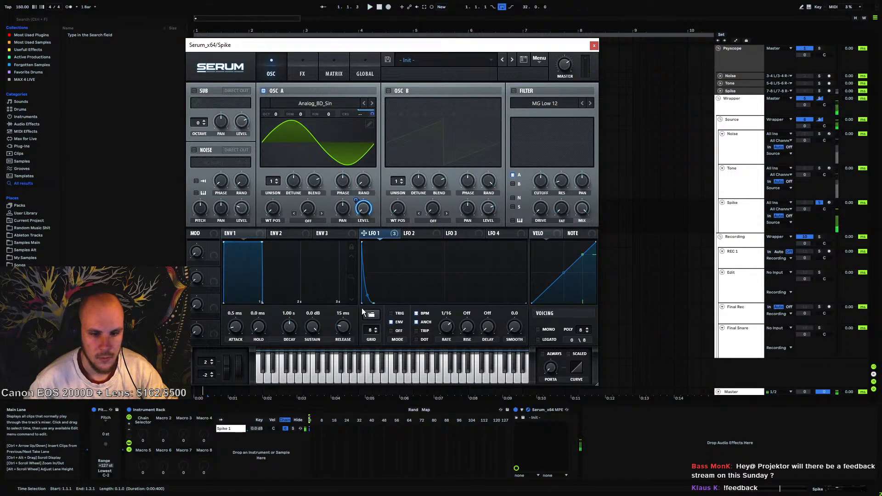
left_click_drag(236, 326, 236, 332)
key("space")
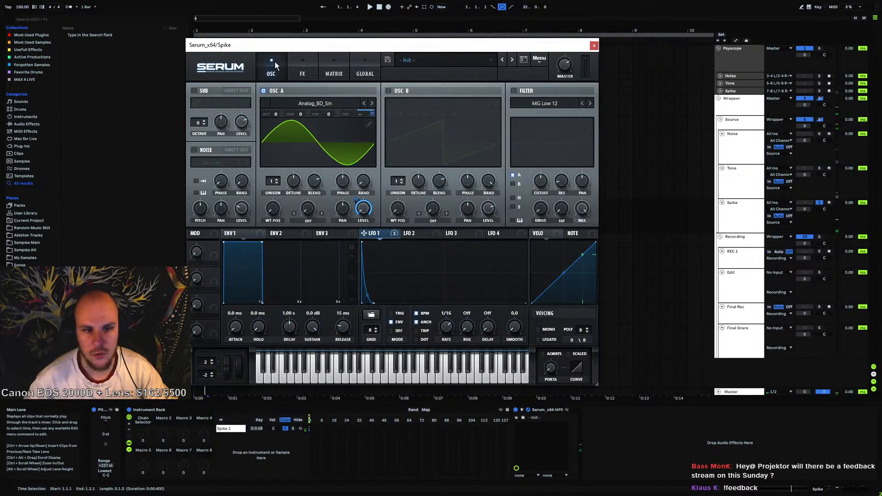
Adjust the effects in the Spike track's Serum, close the plug-in, and play all sources with Spike unsoloed
left_click(302, 68)
left_click(228, 106)
left_click_drag(487, 99, 509, 40)
left_click(594, 46)
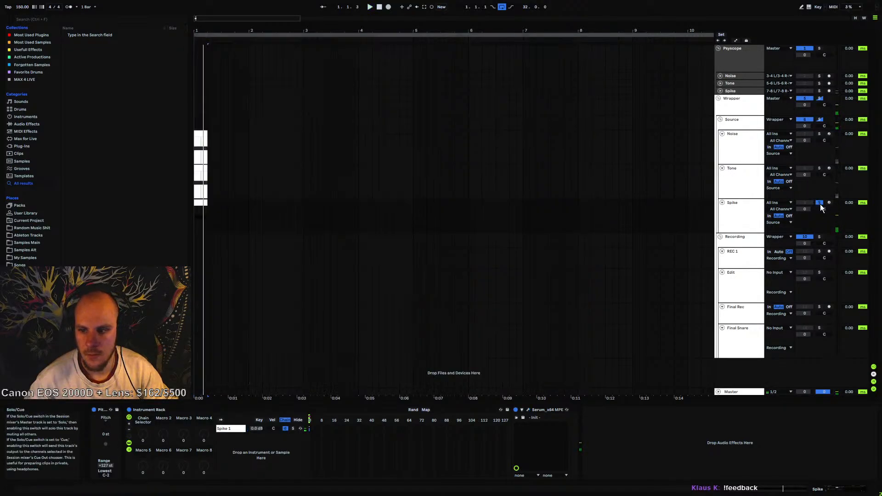
key("space")
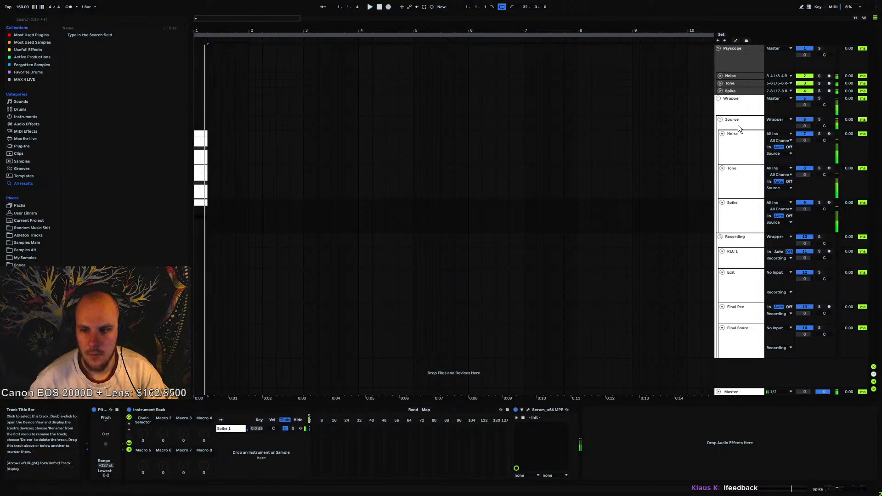
Transpose the note in the Tone track's MIDI clip down to F1 while auditioning the sources together
left_click(738, 125)
left_click(738, 188)
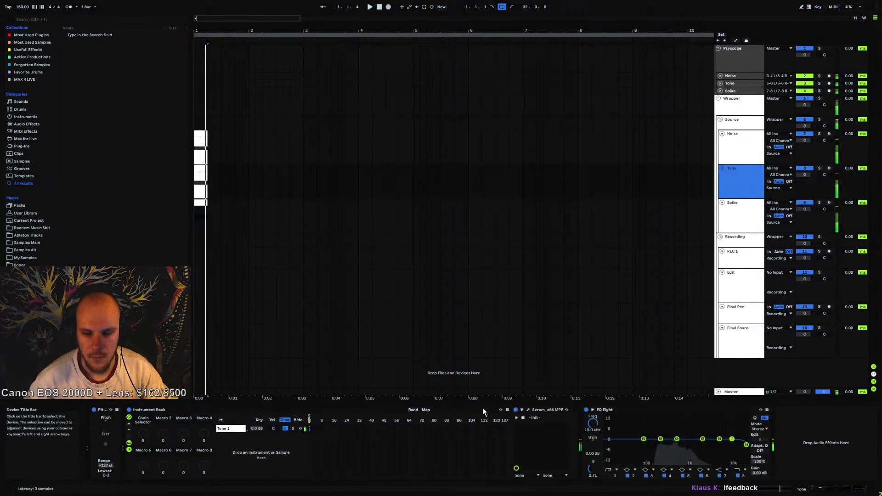
key("space")
double_click(199, 168)
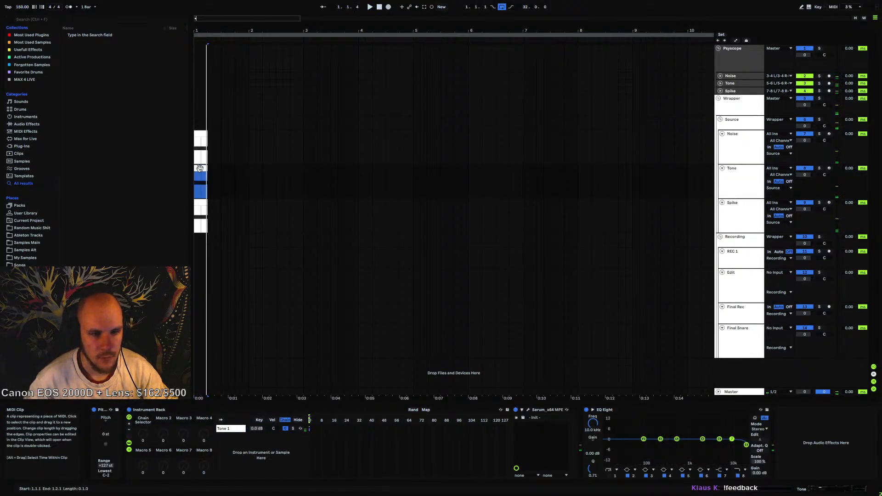
key("Down")
key("Down")
key("Down")
key("Down")
key("Down")
key("Down")
key("Down")
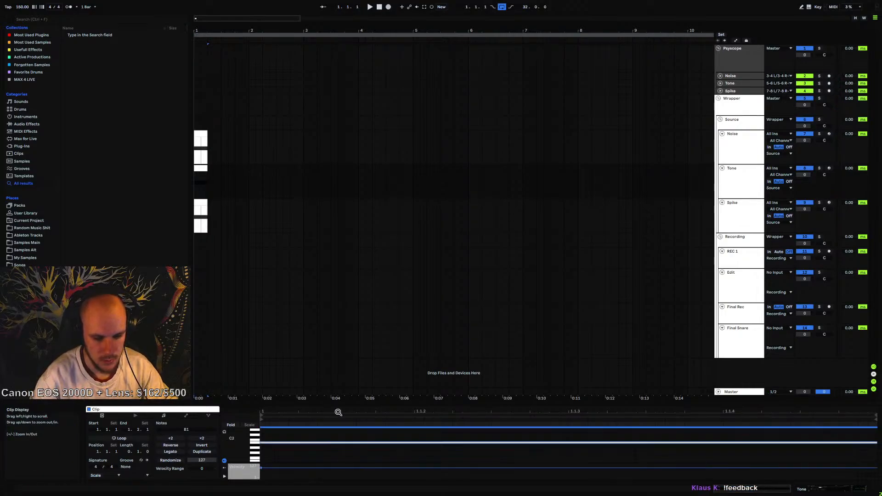
key("space")
key("Down")
key("Down")
key("Down")
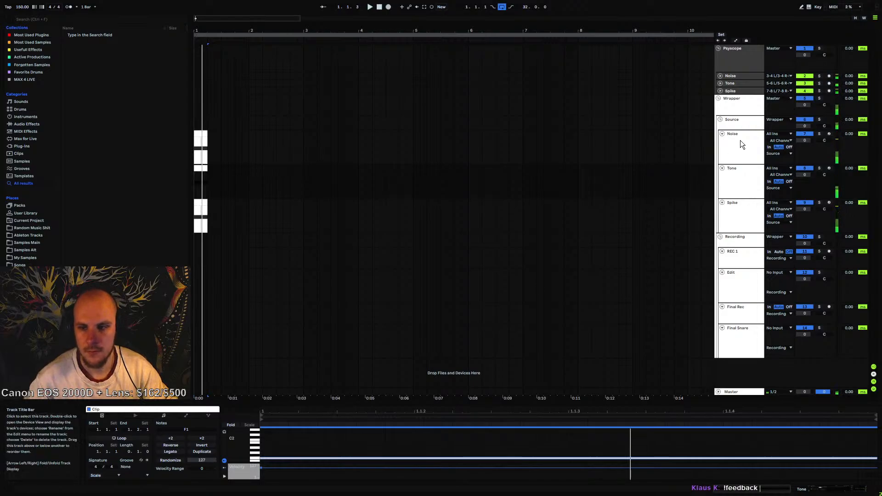
Add a Saturator to the Processing 1 chain of the Source group's Audio Effect Rack
left_click(730, 153)
right_click(594, 434)
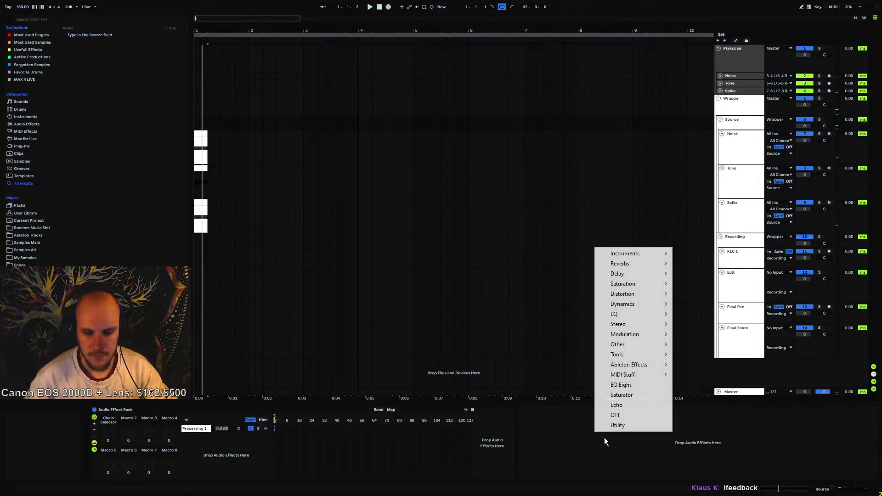
left_click(627, 396)
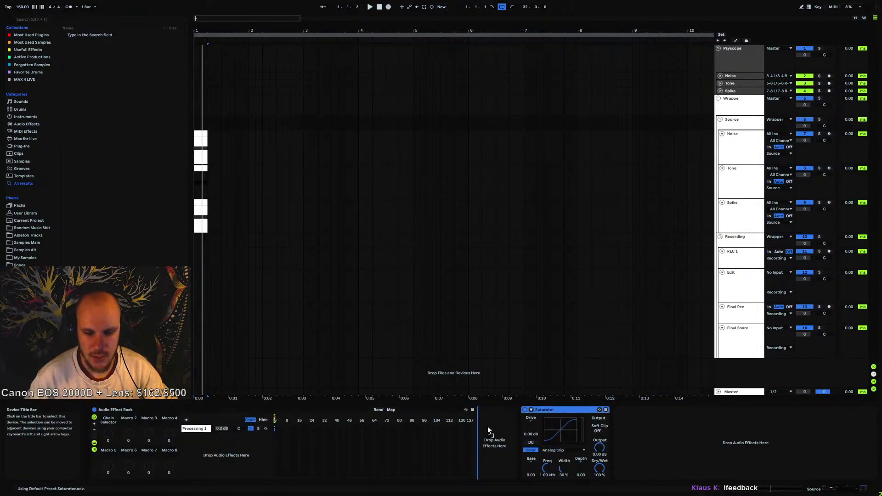
left_click(740, 156)
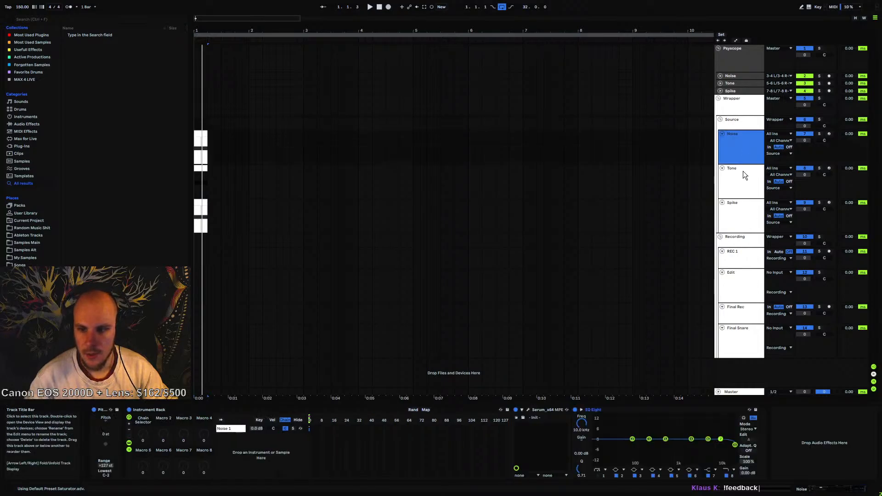
left_click(739, 122)
Set the Saturator's drive to 6 dB and turn on Soft Clip
key("space")
key("space")
left_click(489, 425)
type("4")
key("Return")
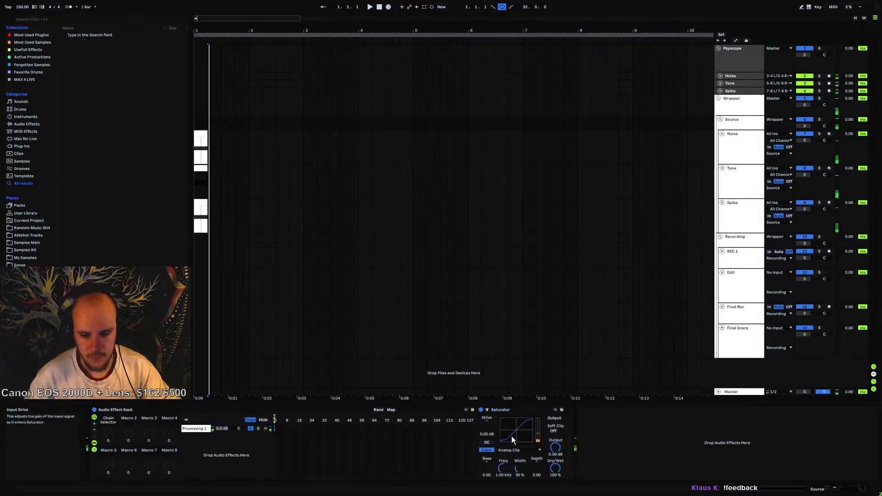
left_click(553, 430)
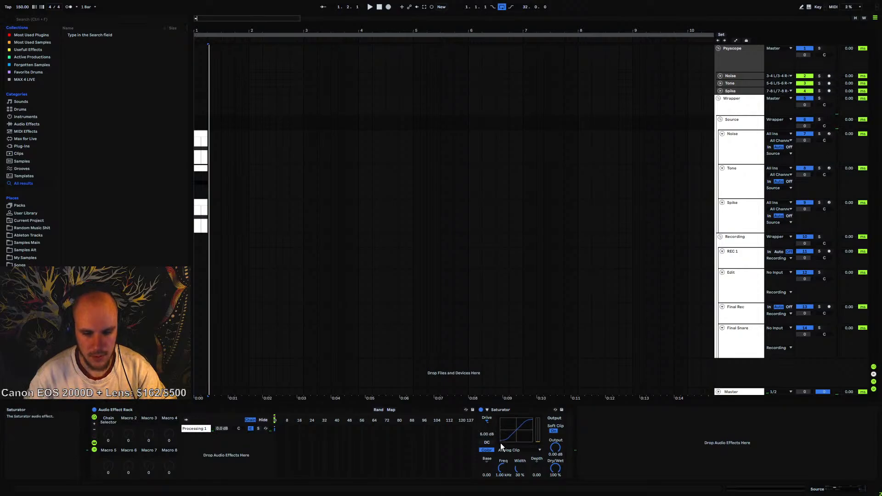
Raise the Saturator's drive to 10 dB while auditioning the Source group
key("space")
key("space")
key("space")
key("space")
left_click_drag(487, 425, 487, 422)
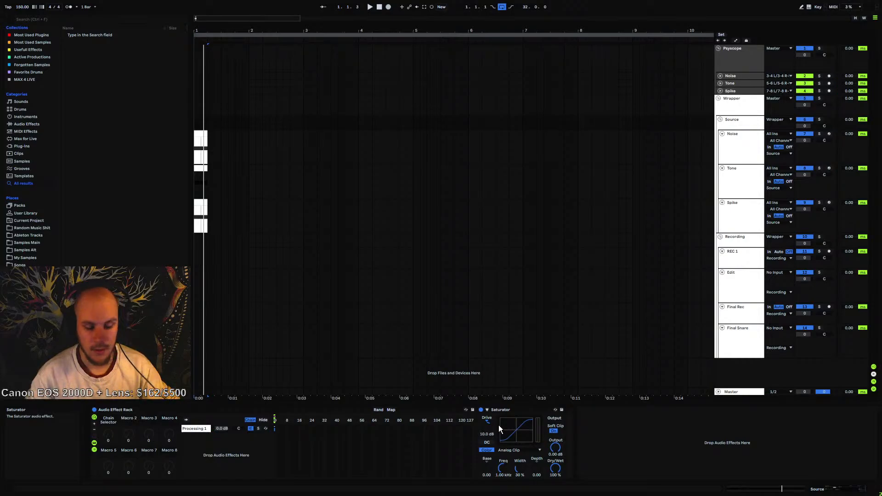
key("space")
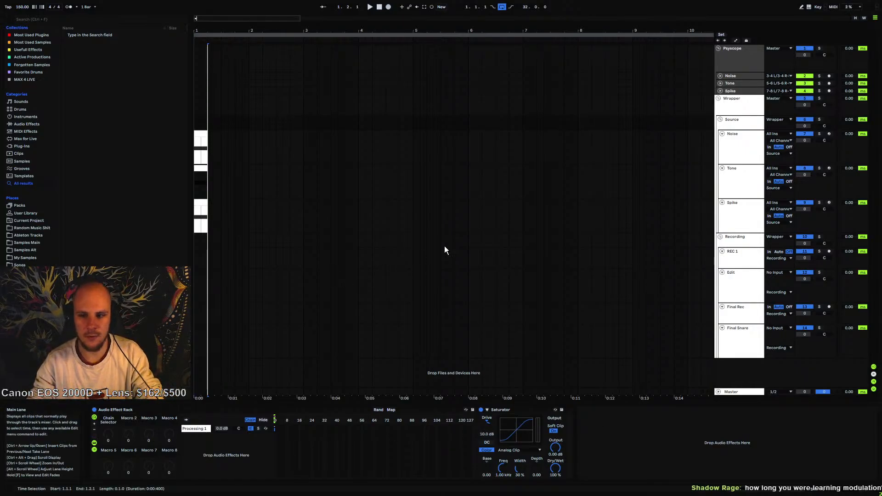
Review the Source group's Saturator, select the Noise clip, and play the layered sources
left_click(728, 123)
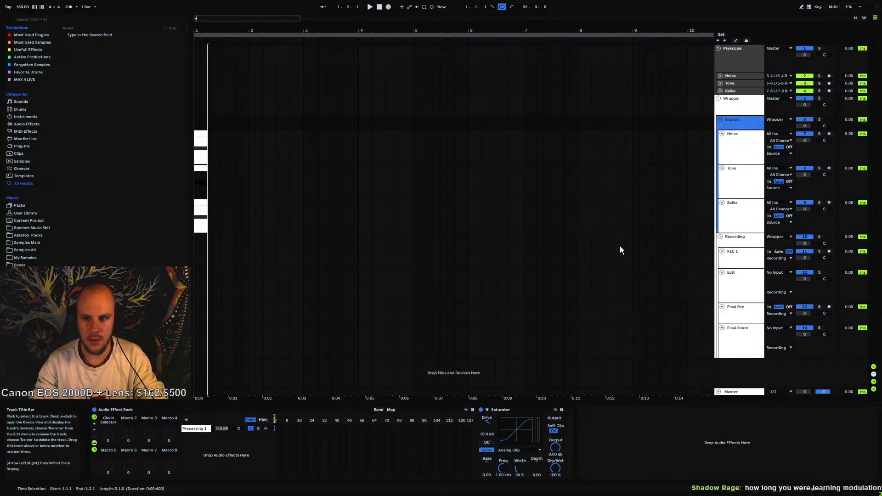
left_click(502, 410)
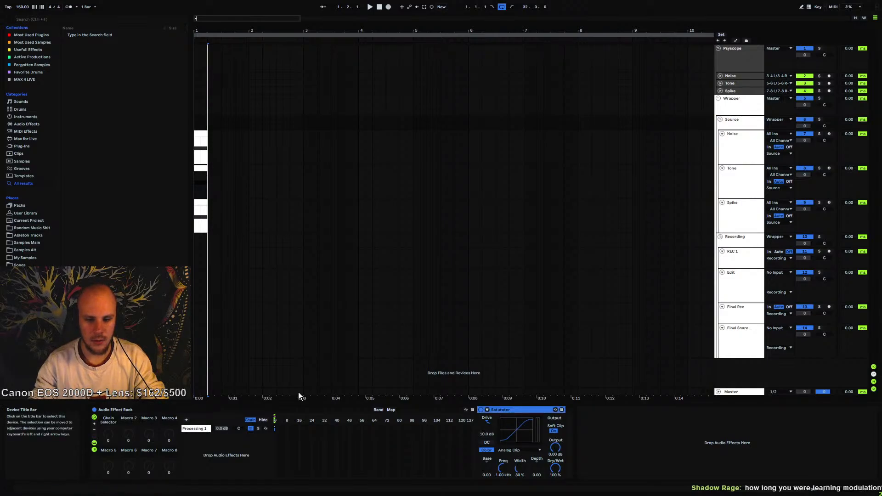
left_click(201, 140)
key("space")
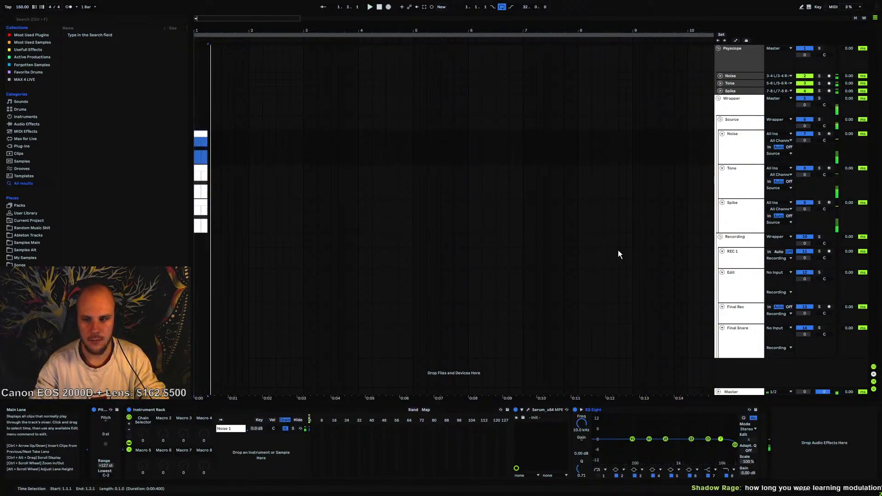
Add an EQ Eight after the Saturator in the Source group's Processing 1 chain with a low cut at about 85 Hz
left_click(736, 120)
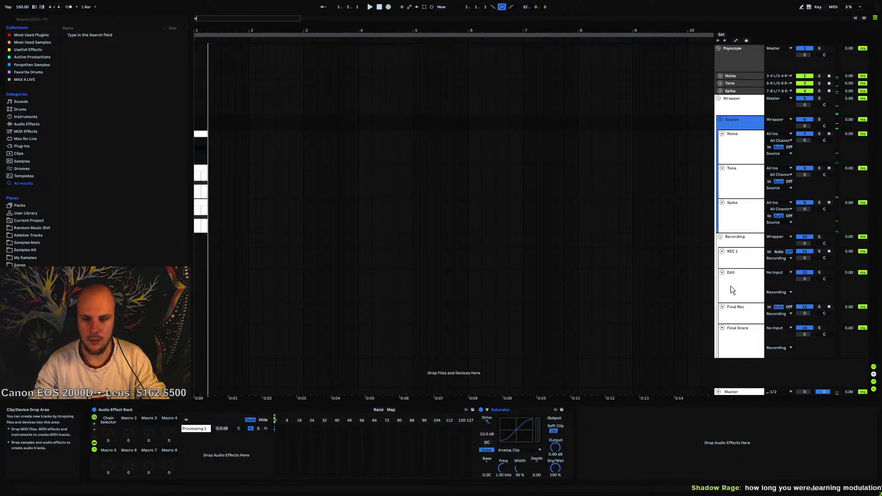
right_click(623, 432)
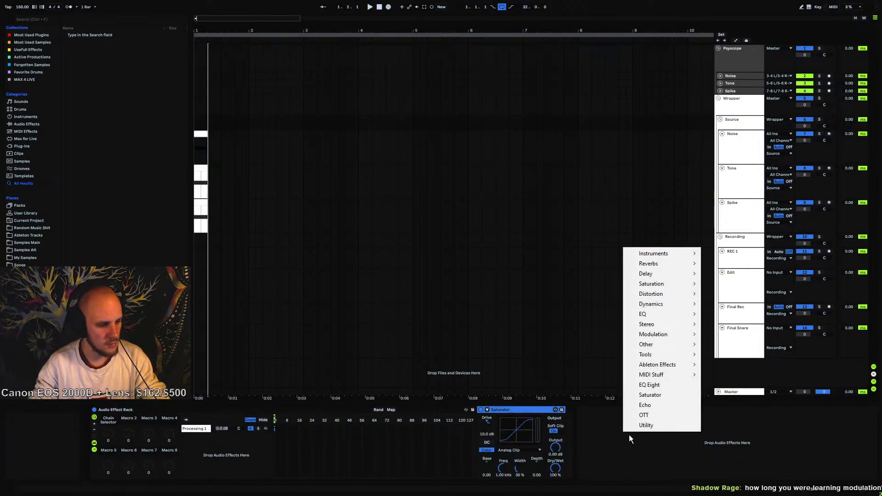
left_click(657, 386)
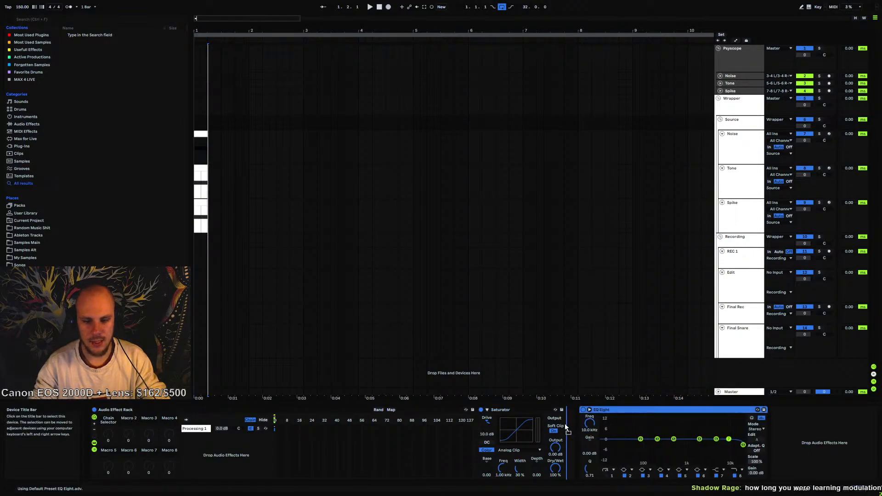
left_click(592, 477)
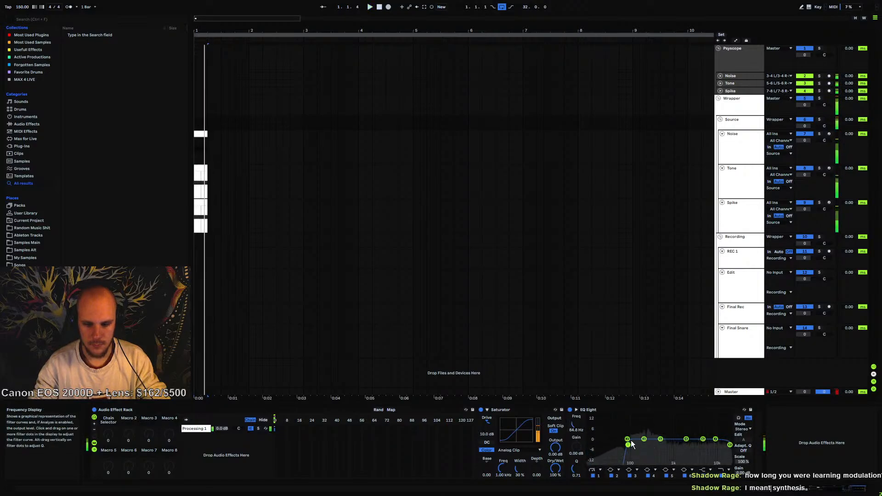
Boost the Source group's EQ band 3 by 12.5 dB at about 230 Hz with a narrow Q and enlarge the EQ display while auditioning
left_click_drag(644, 439, 646, 419)
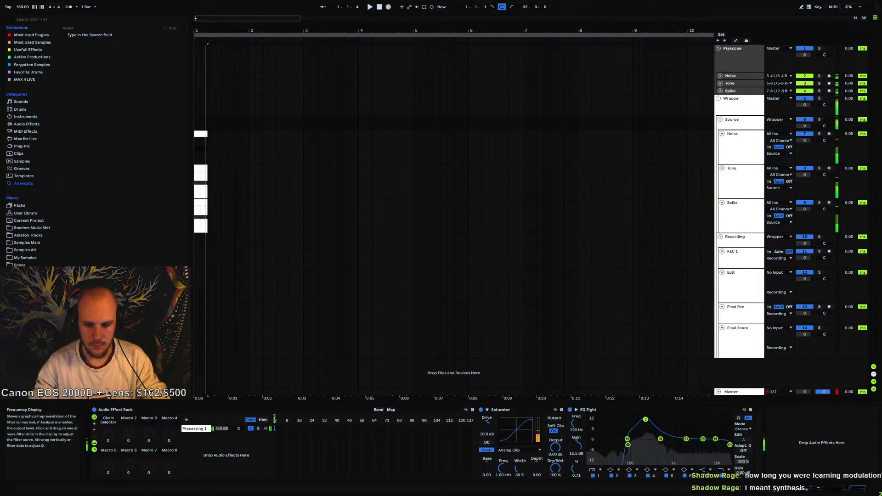
key("space")
left_click_drag(575, 468, 576, 431)
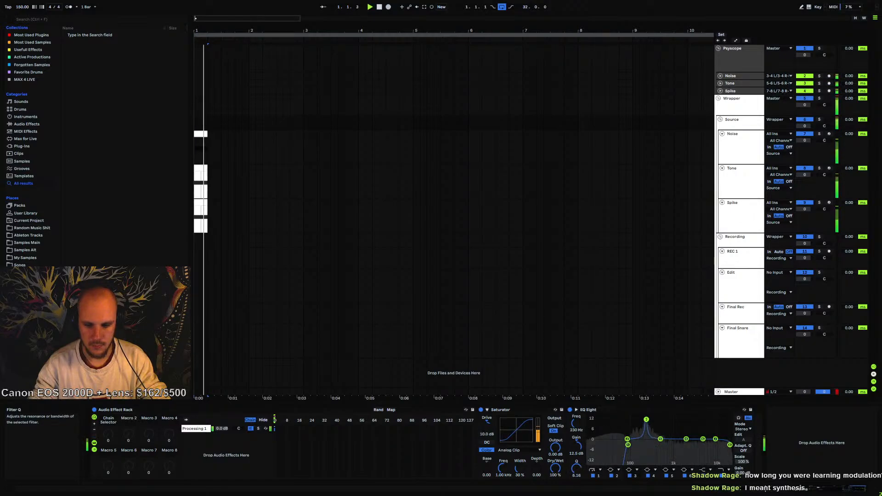
left_click(576, 410)
key("space")
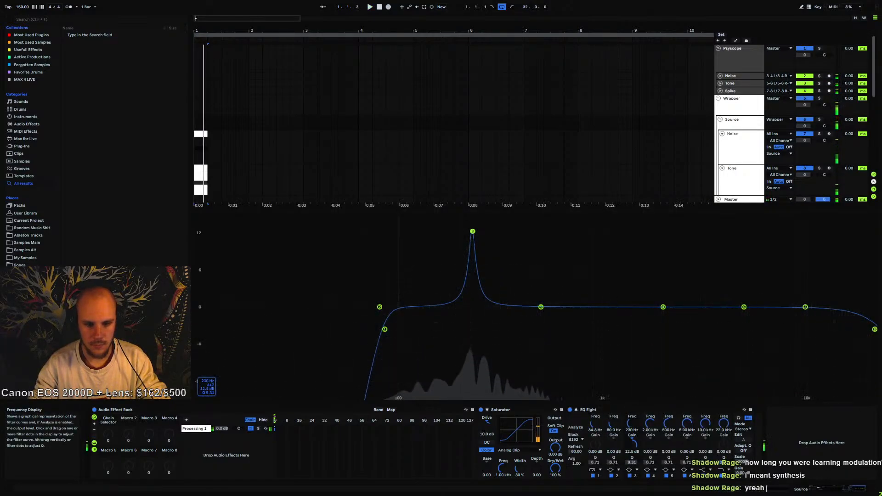
Set EQ band 3 to about 263 Hz and 6.98 dB with a broad Q, and boost band 5 by 8.47 dB at 8.76 kHz
left_click_drag(472, 231, 484, 265)
key("space")
key("space")
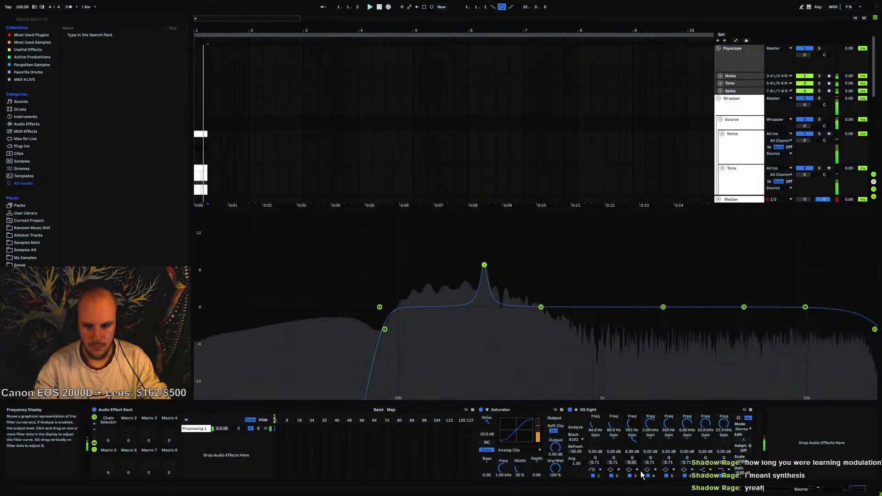
left_click_drag(632, 463, 632, 494)
key("space")
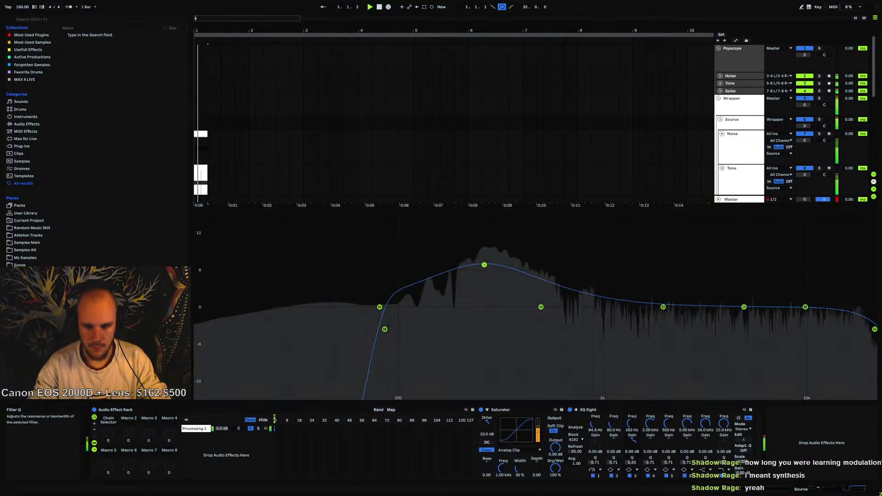
left_click_drag(632, 462, 631, 458)
key("space")
left_click_drag(541, 307, 793, 256)
key("space")
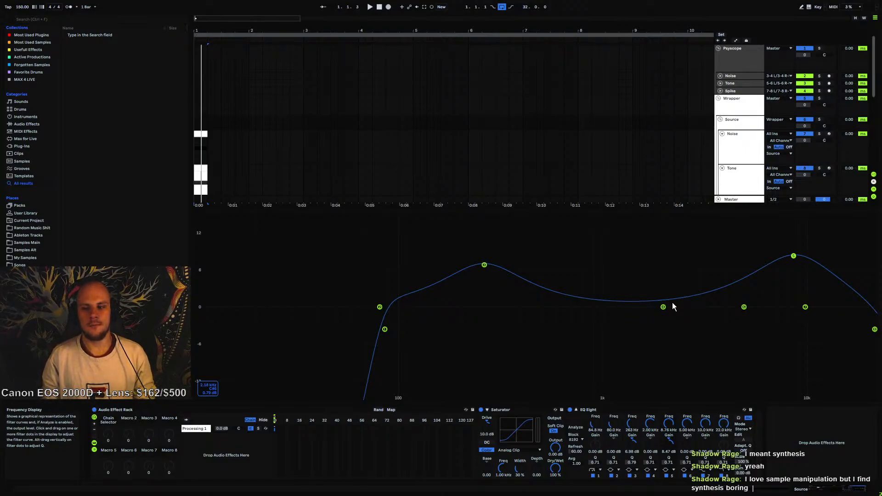
Fold the Noise, Tone and Spike tracks in the Source group and collapse the enlarged EQ Eight display
left_click(722, 134)
left_click(722, 141)
left_click(722, 148)
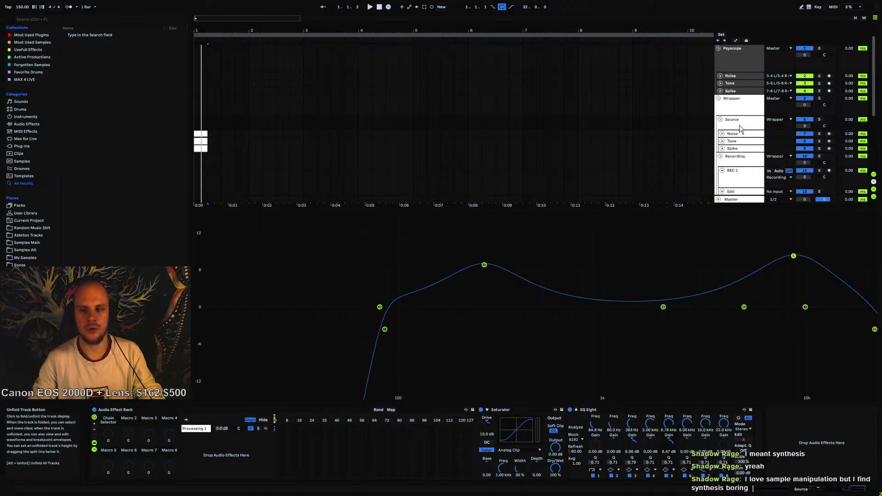
left_click(740, 124)
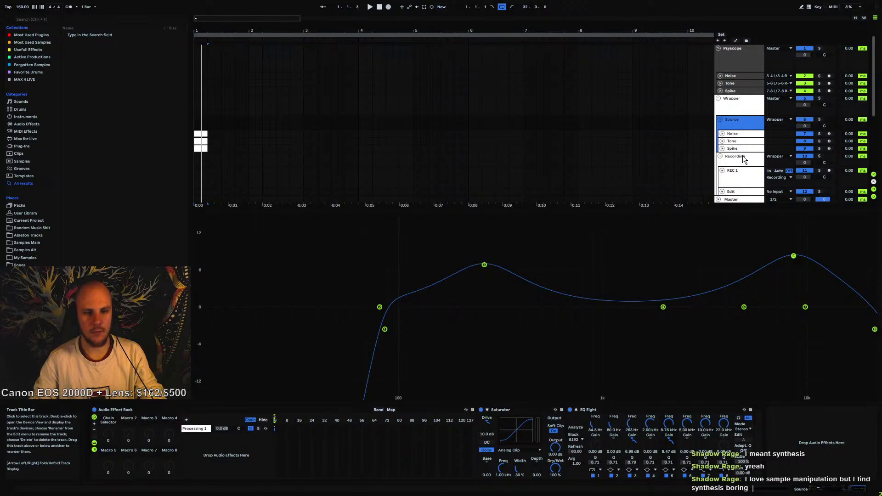
left_click(576, 410)
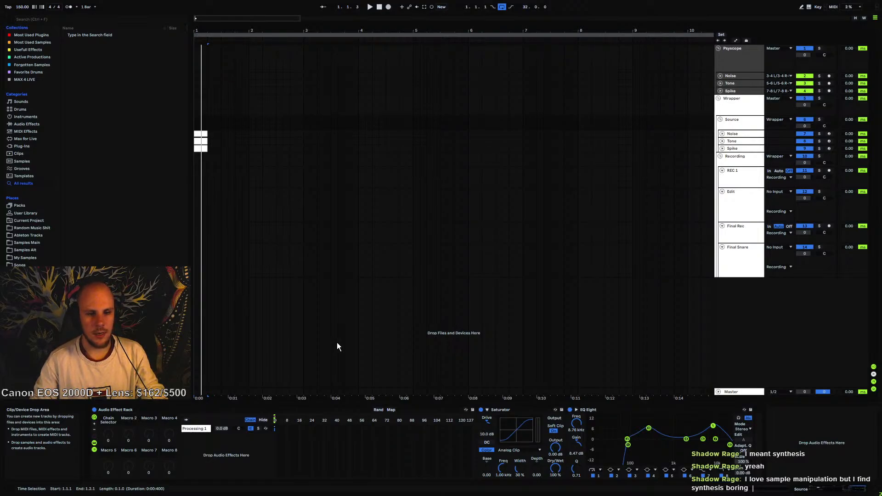
Insert a MIDI track between the Psyscope and Wrapper groups and create a one-beat empty MIDI clip at 1.1.1
left_click(197, 121)
left_click(738, 64)
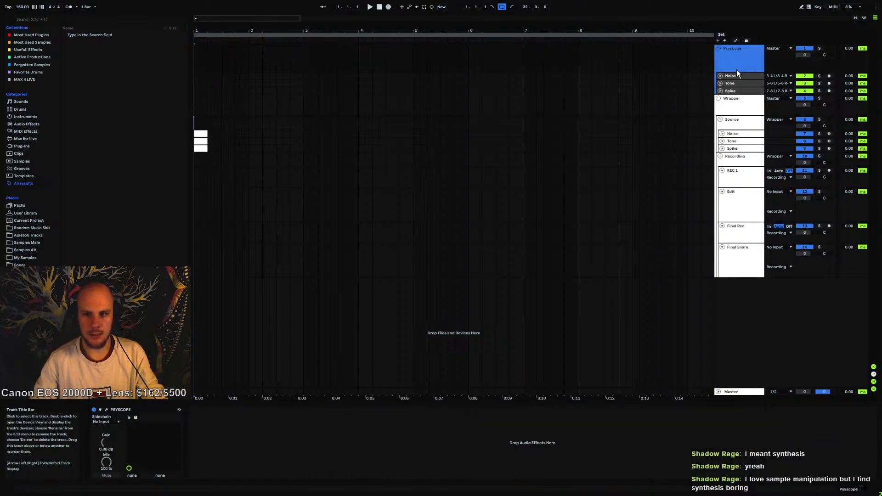
key("ctrl+shift+t")
left_click_drag(195, 102, 208, 105)
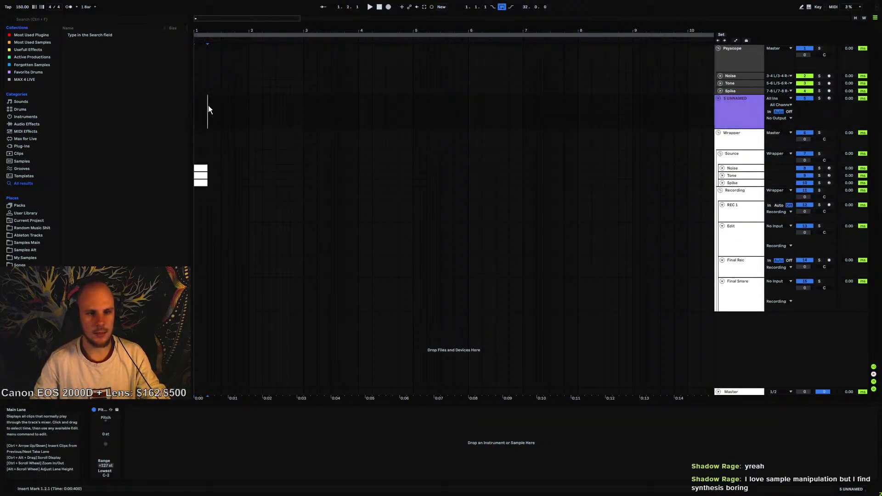
key("ctrl+shift+m")
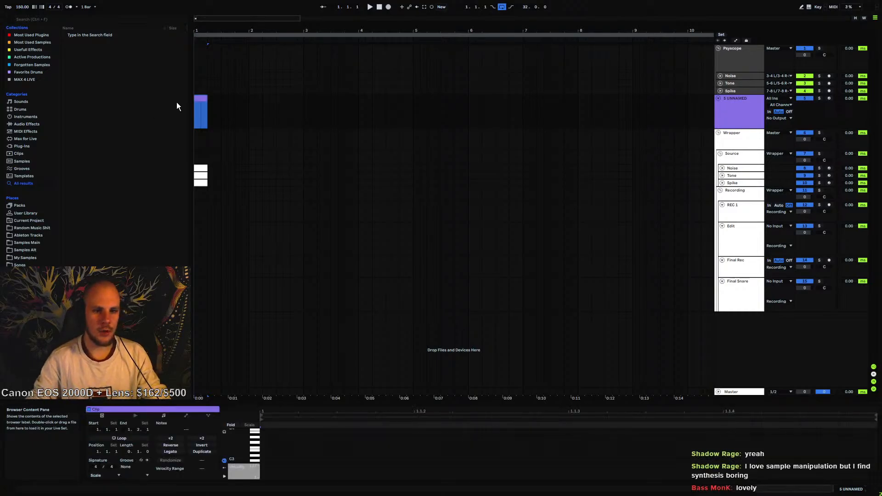
Colour the new MIDI clip dark grey and rename it Beat
right_click(200, 99)
left_click(294, 251)
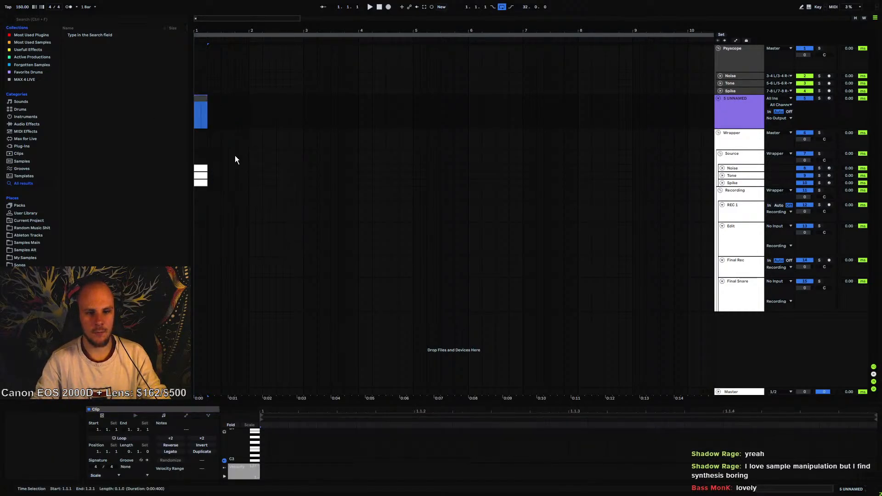
left_click(213, 113)
right_click(200, 99)
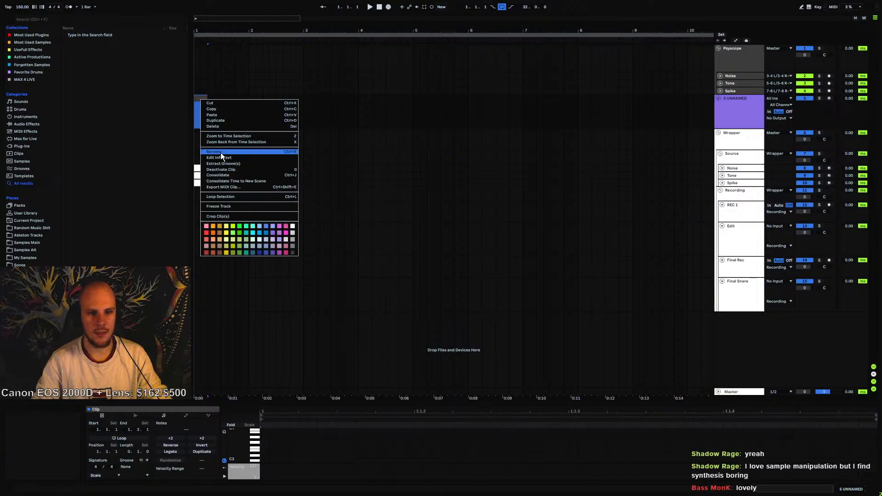
left_click(221, 153)
type("Beat")
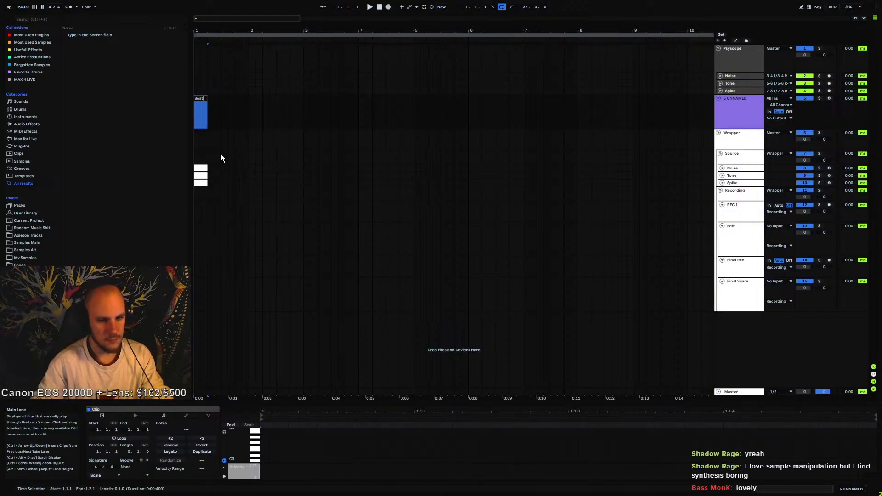
left_click(241, 112)
Loop the arrangement over the Beat clip, arm the REC 1 track and place its insert marker at 1.1.1
left_click(198, 97)
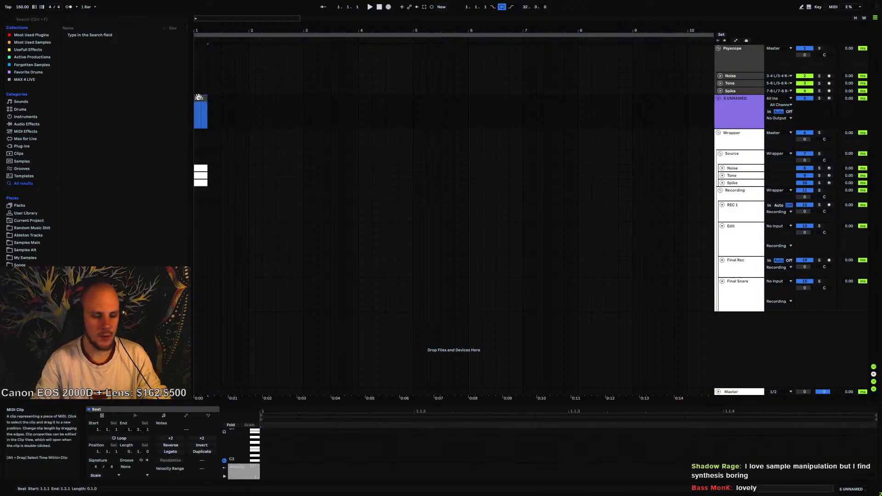
key("ctrl+l")
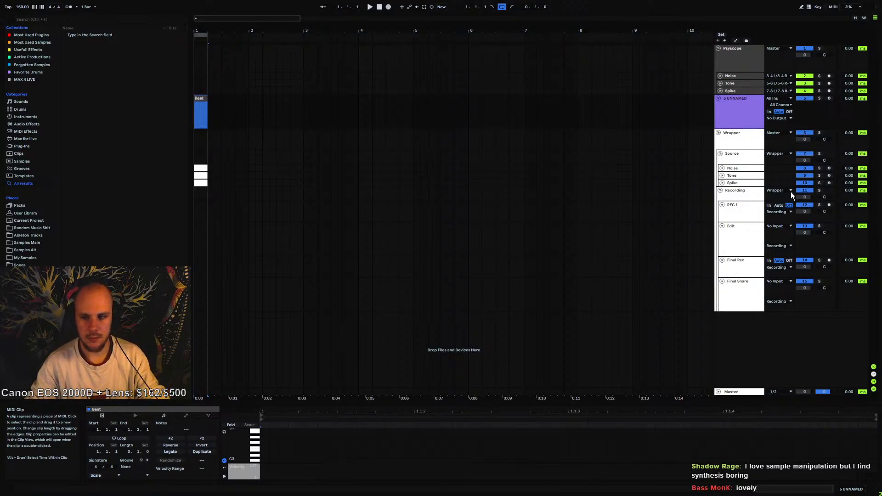
left_click(828, 205)
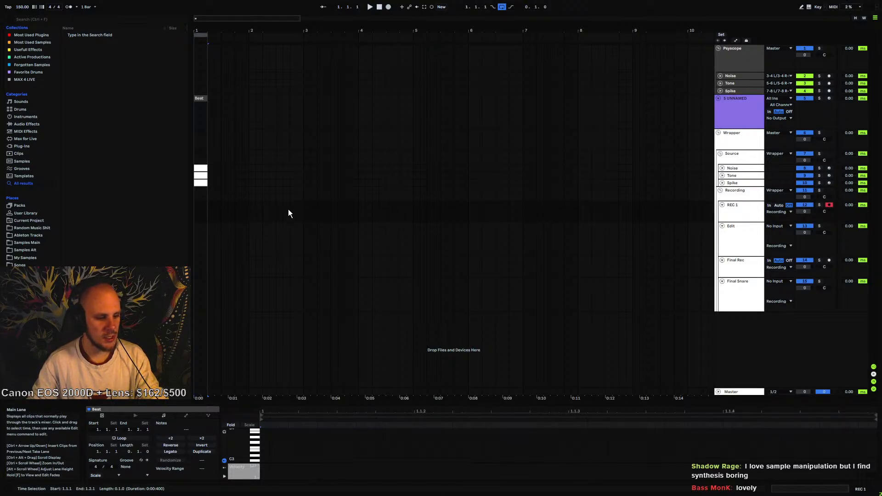
left_click(196, 212)
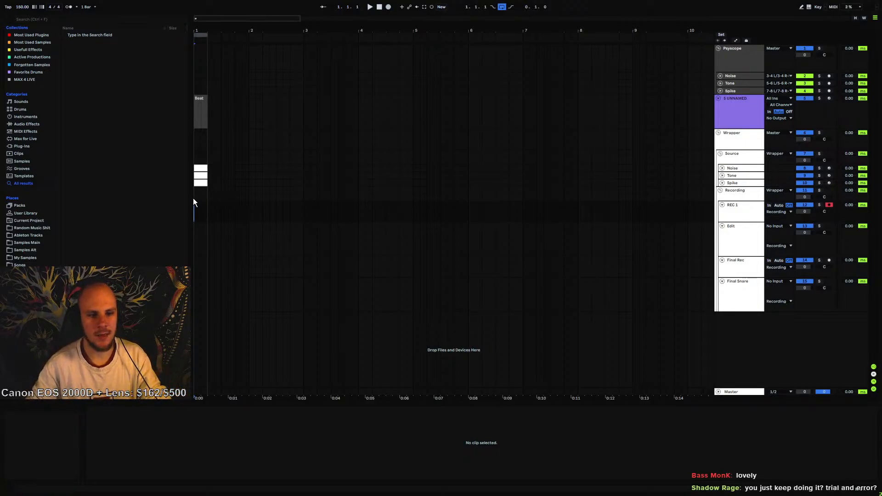
Zoom in on the looped beat, open the Psyscope group's plug-in and set its latency offset to 0
left_click_drag(205, 31, 204, 92)
left_click(739, 54)
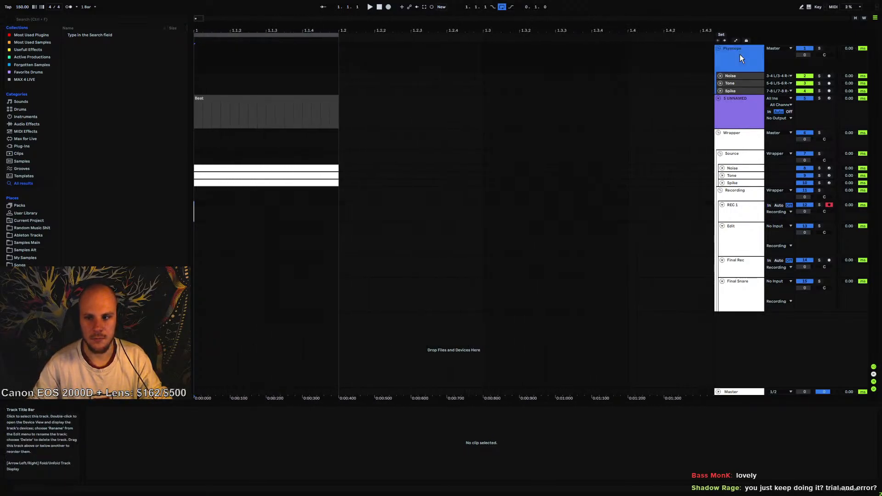
left_click(106, 409)
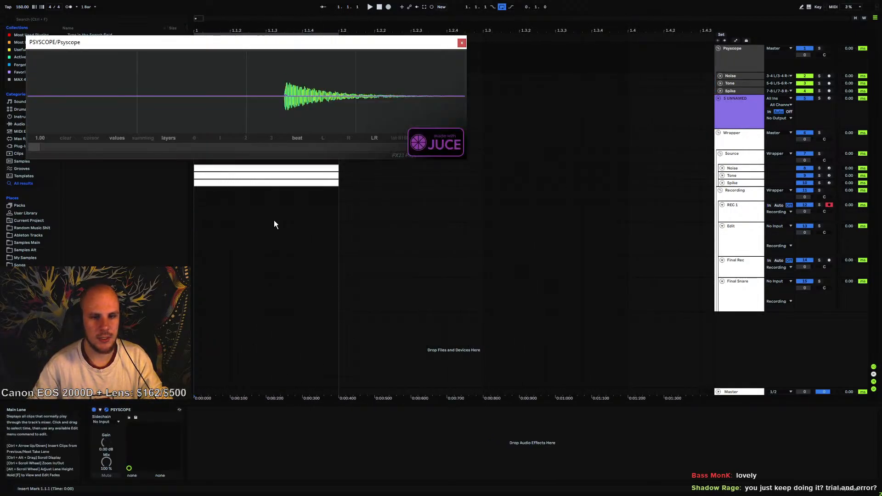
double_click(394, 139)
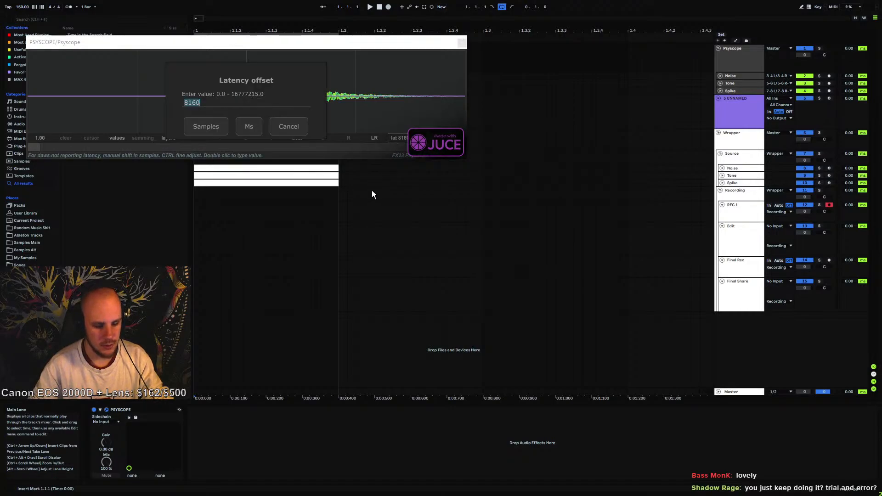
type("0")
key("Return")
Turn on summing in Psyscope during playback, inspect the combined snare waveform and close the plug-in window
key("space")
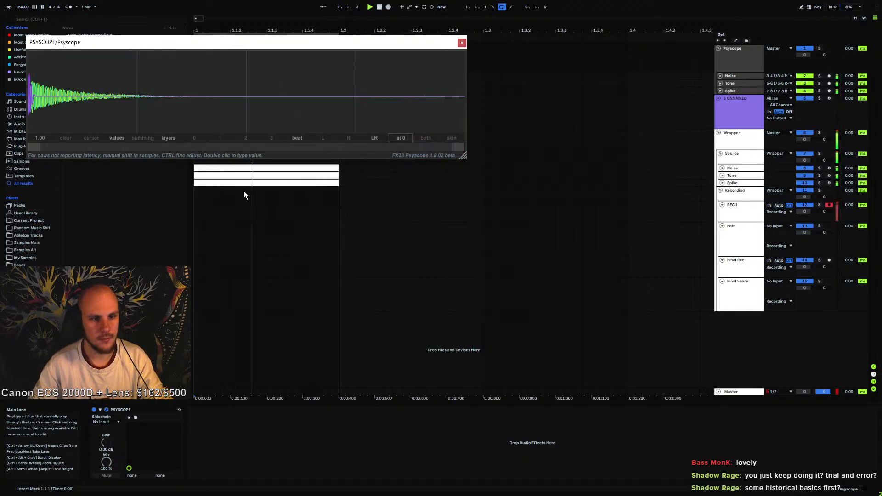
left_click(143, 138)
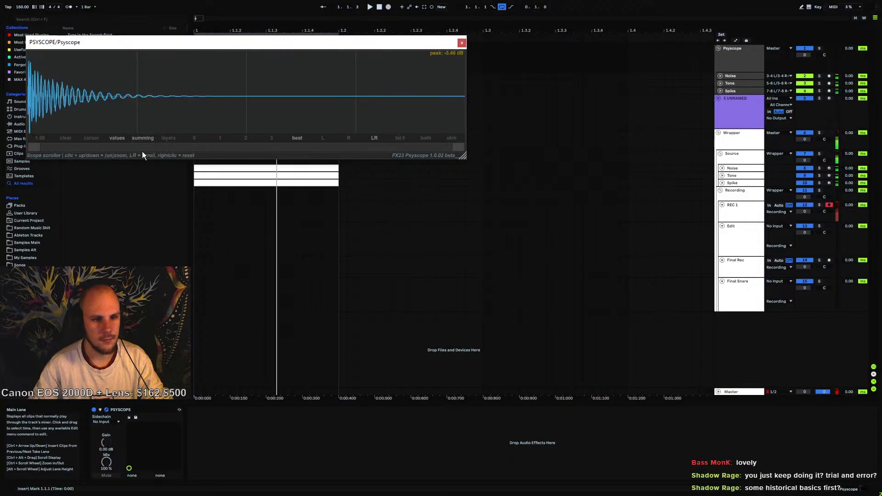
left_click(235, 184)
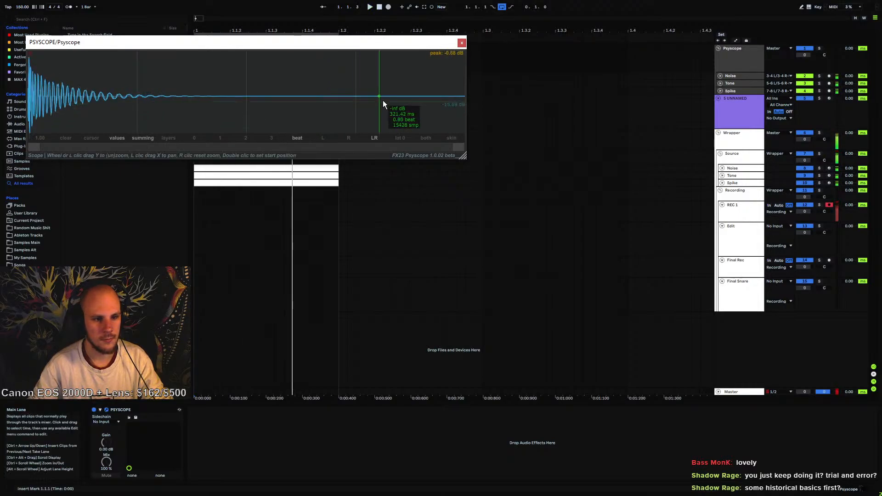
left_click(460, 42)
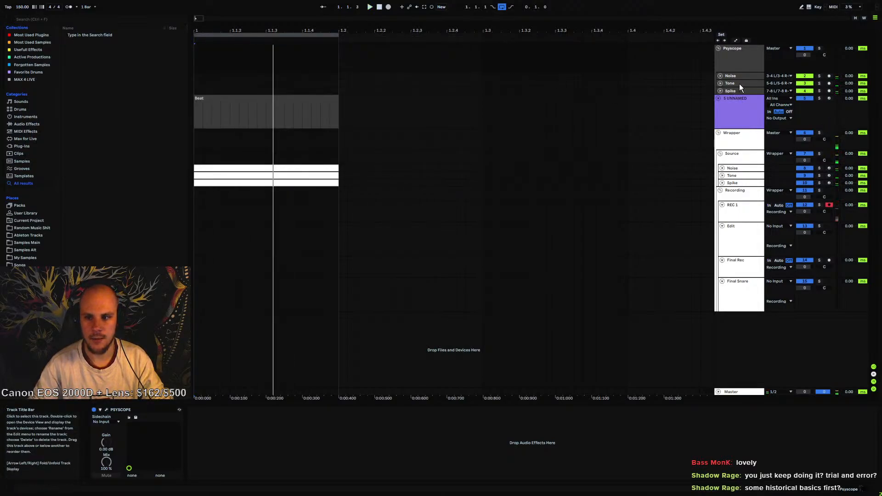
Open Serum on the Source group's Noise track and set LFO 1's rate to 1/4 while auditioning
left_click(740, 75)
left_click(743, 169)
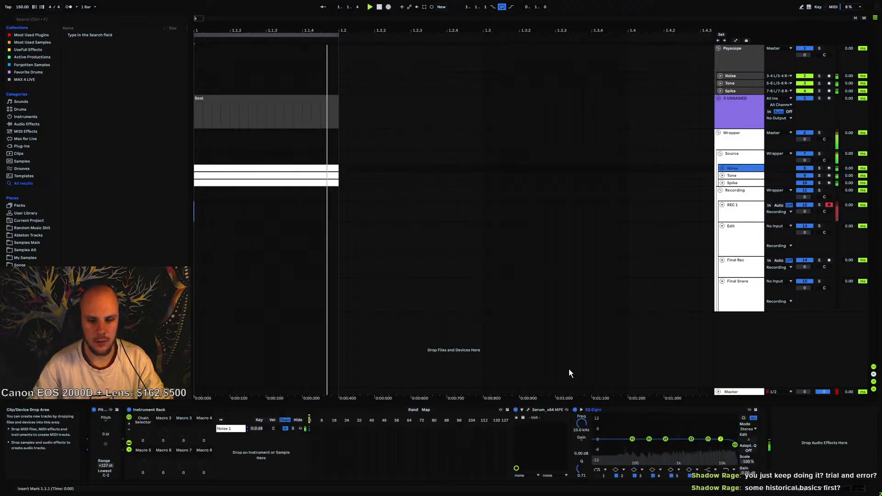
left_click(528, 409)
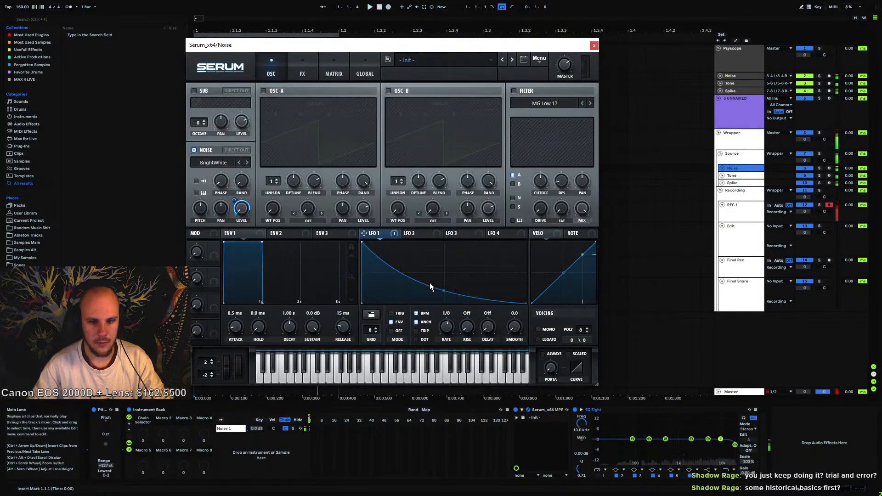
key("space")
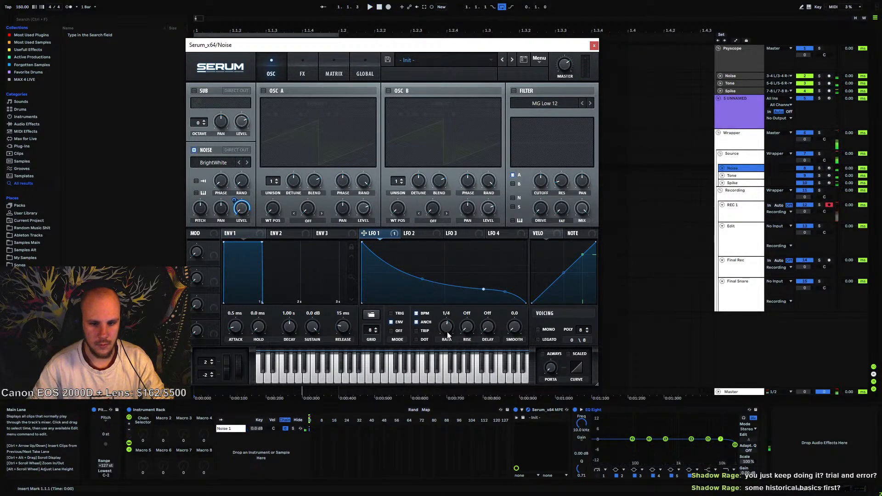
Reshape LFO 1 on the Noise Serum with an added early breakpoint and a concave decay reaching zero before the cycle ends
left_click_drag(487, 292, 497, 317)
double_click(399, 260)
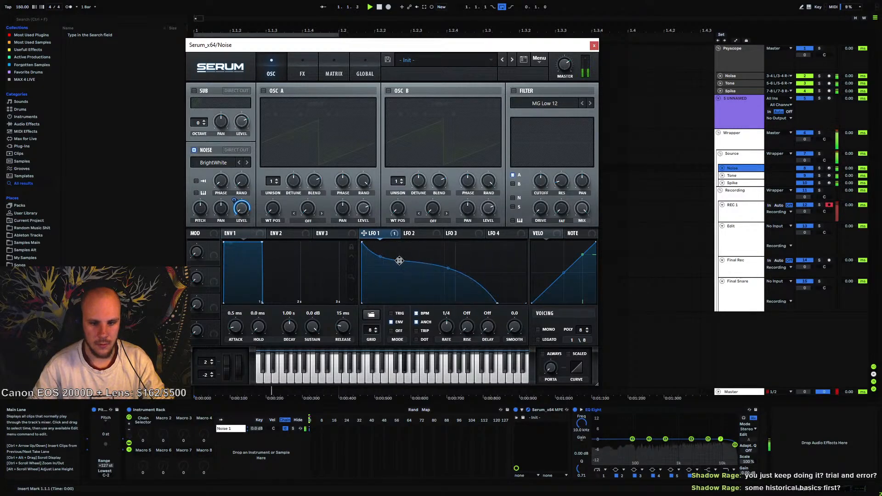
left_click_drag(442, 269, 502, 304)
left_click_drag(400, 260, 393, 262)
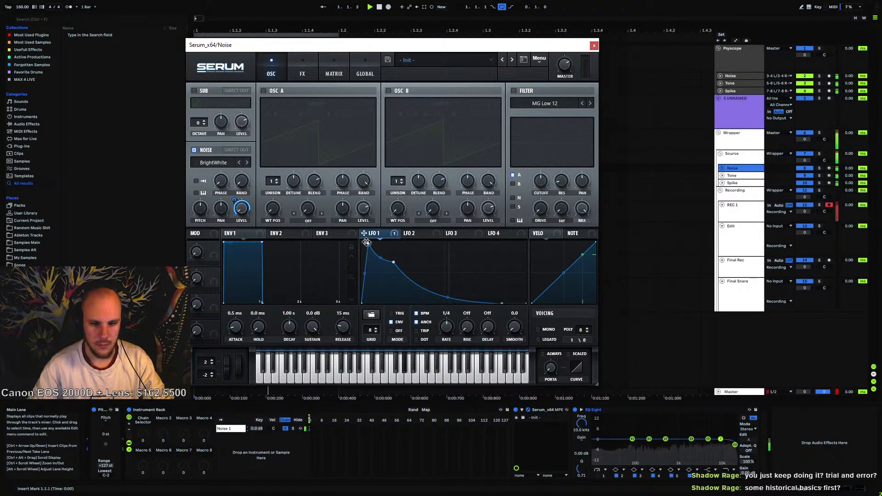
left_click_drag(393, 263, 389, 261)
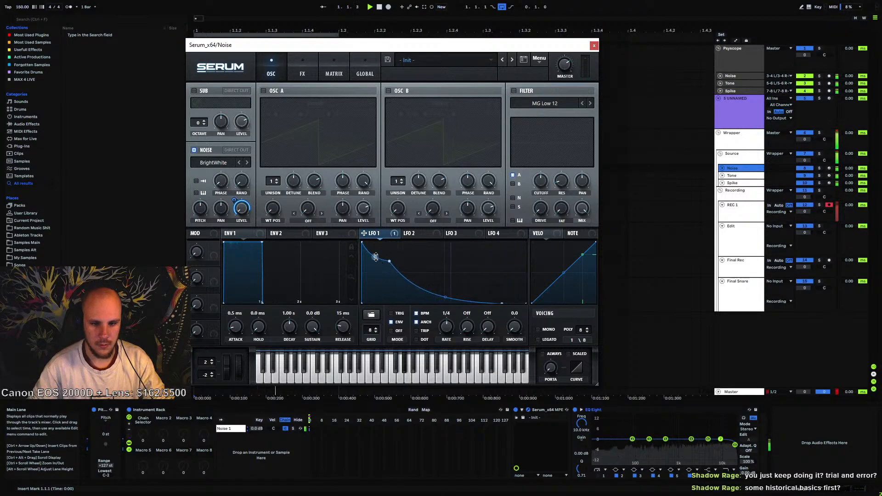
Reshape the Noise track's EQ Eight curve by repositioning its bands during playback, with the high band at 11.9 kHz
left_click(599, 477)
left_click(599, 475)
left_click_drag(593, 444, 724, 442)
key("space")
key("space")
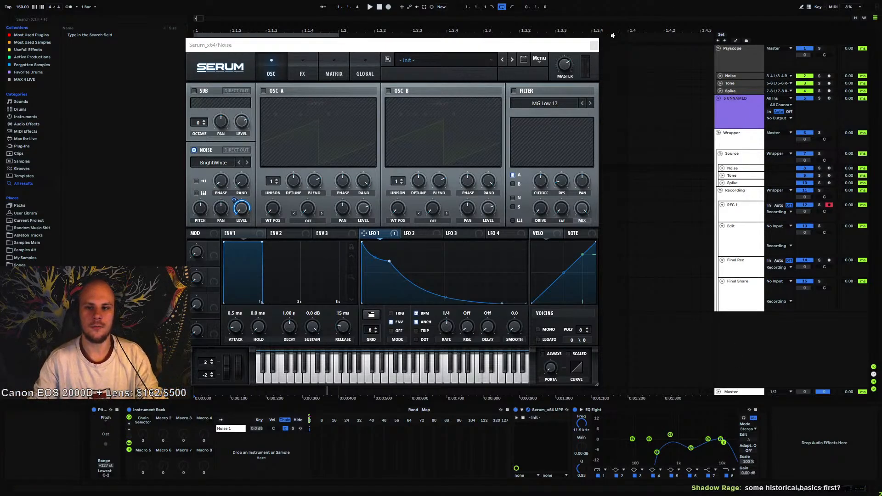
Color the unnamed MIDI track holding the Beat clip dark grey to match the Psyscope group
left_click(744, 110)
right_click(745, 108)
left_click(765, 138)
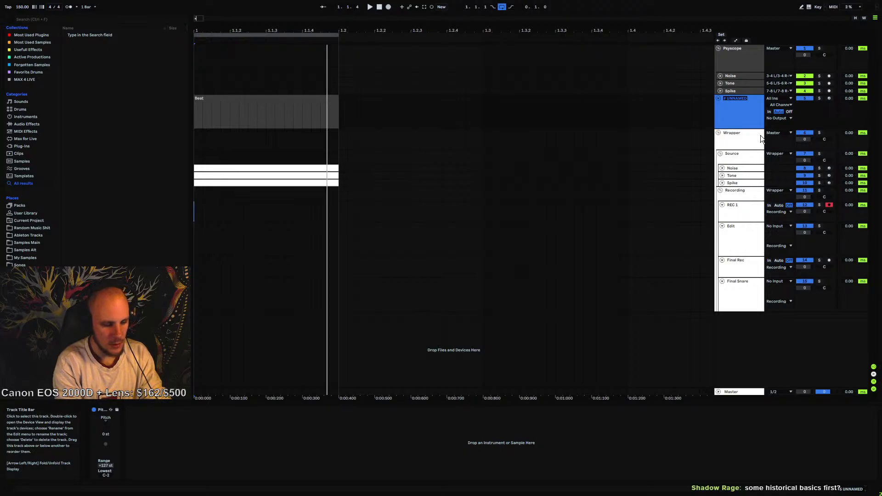
right_click(739, 108)
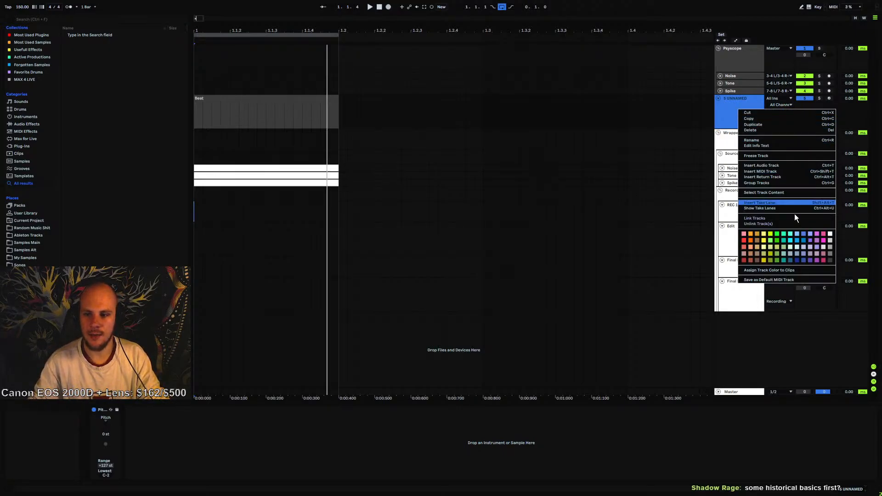
left_click(829, 258)
Rename the Beat clip's MIDI track LOOP TIMING and fold it
right_click(748, 120)
left_click(759, 141)
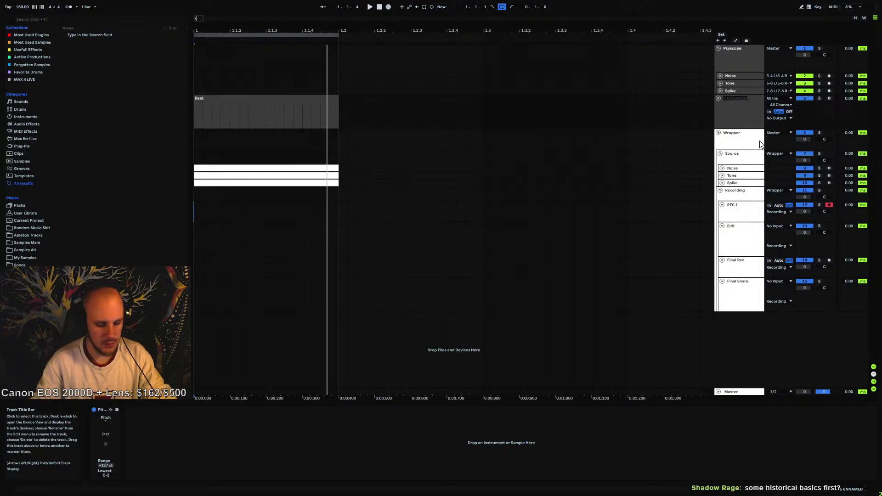
type("LOOP 1")
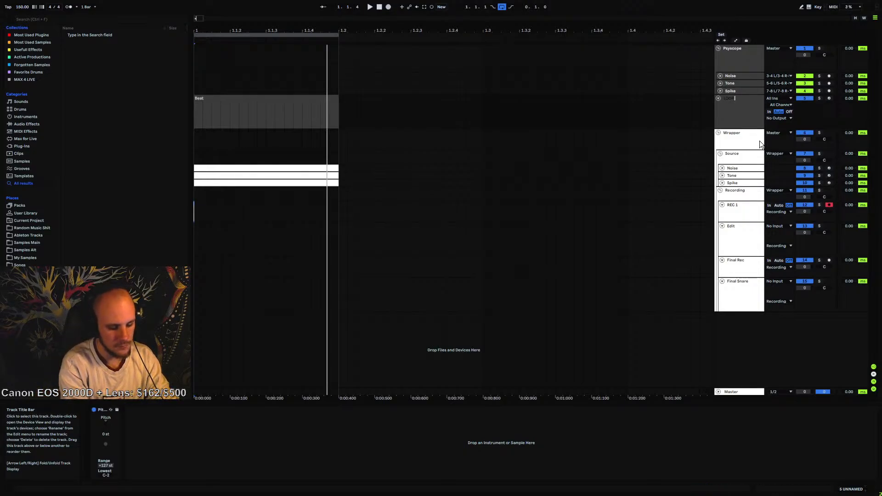
type("IMING")
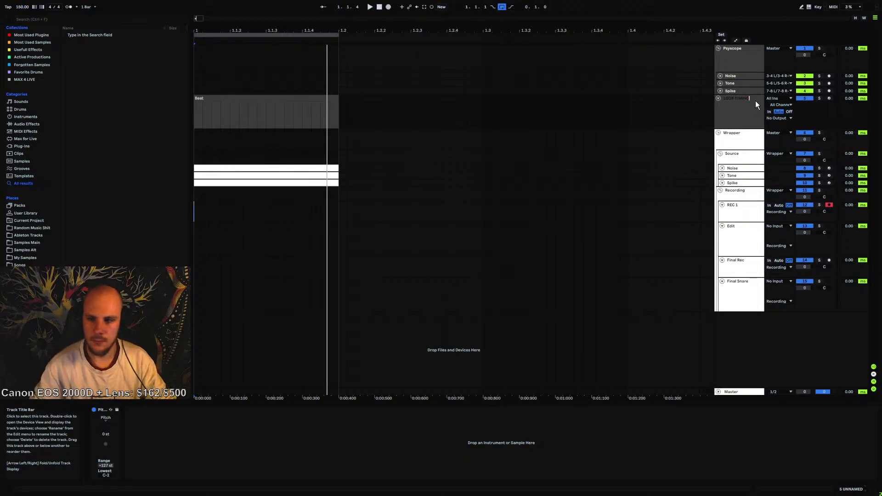
left_click(733, 68)
left_click(718, 98)
left_click(732, 99)
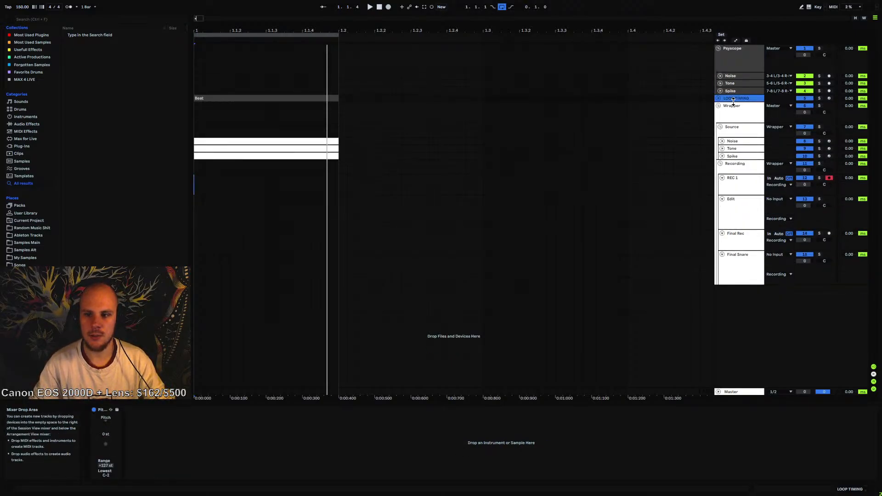
In the Source group's EQ Eight, set a mid-band boost of 3.35 dB at 1.78 kHz and raise the low cut to 272 Hz
left_click(274, 97)
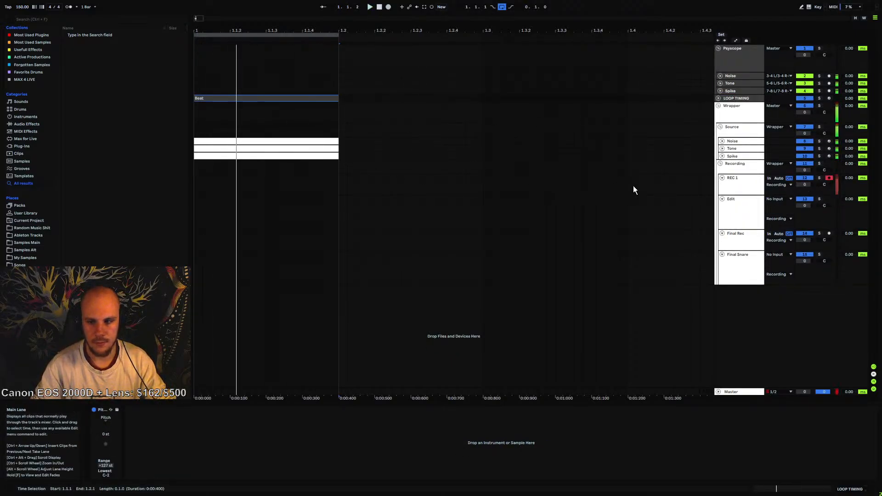
left_click(742, 105)
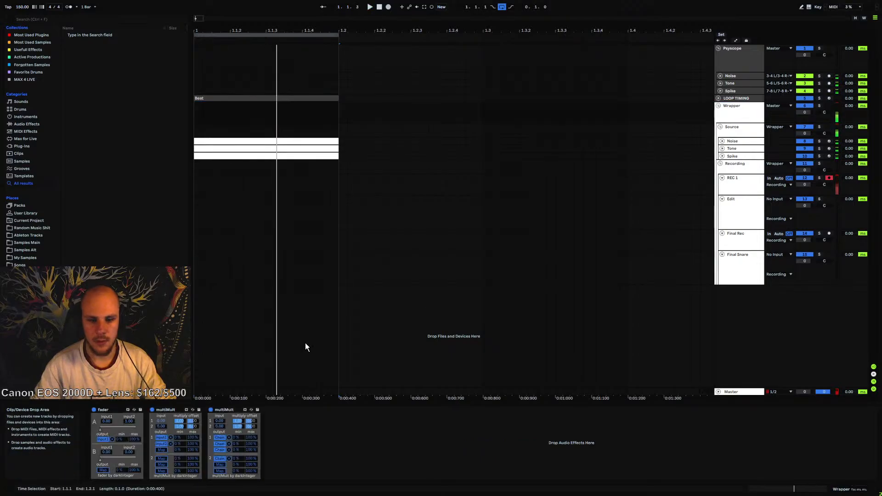
left_click(734, 128)
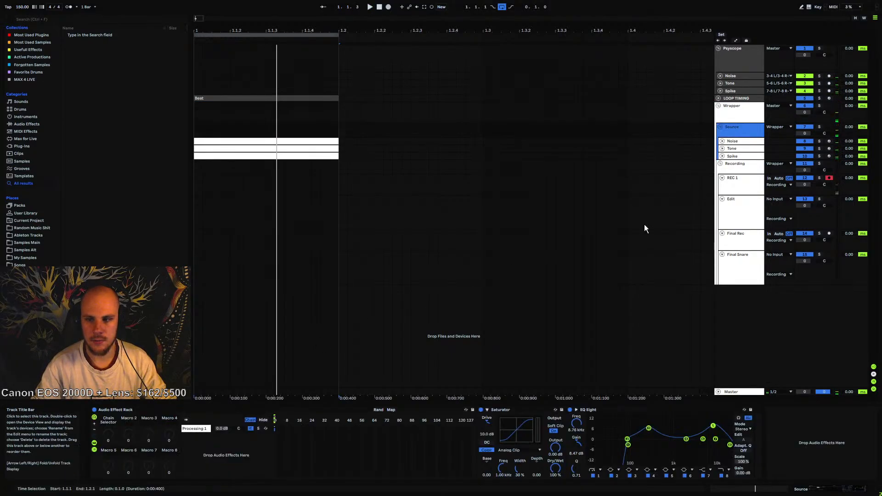
left_click(648, 428)
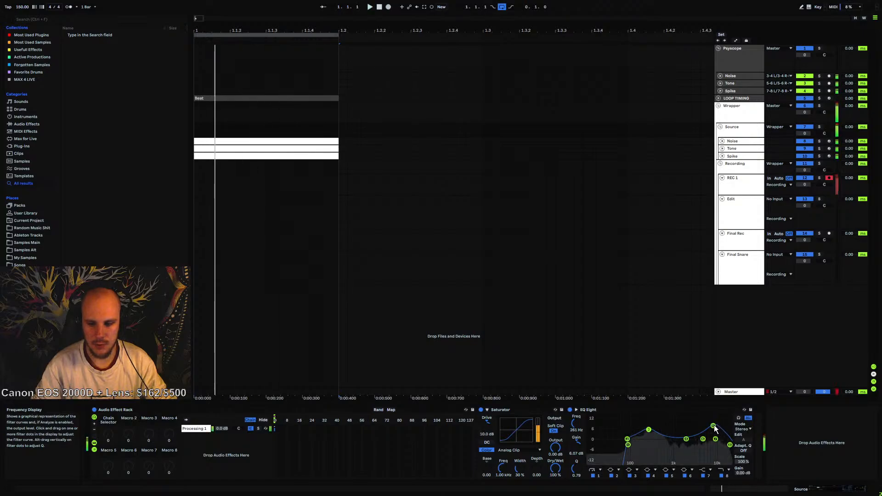
left_click_drag(713, 427, 683, 433)
key("space")
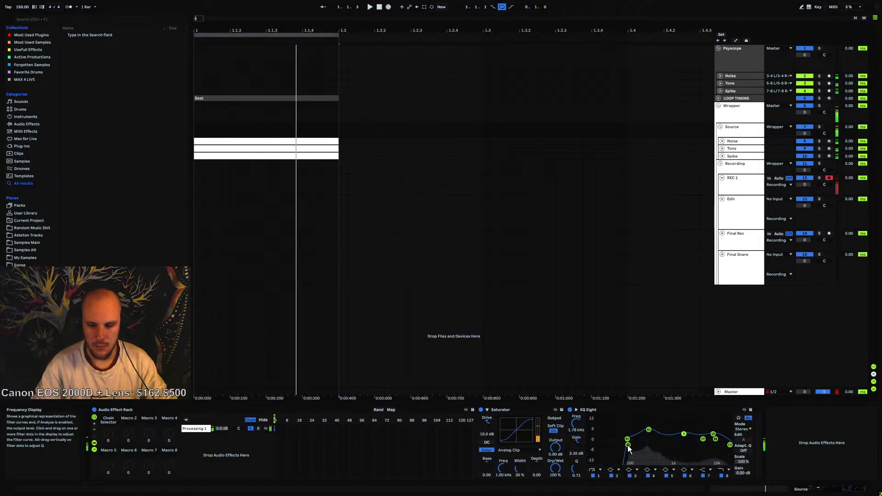
key("space")
left_click_drag(628, 445, 648, 443)
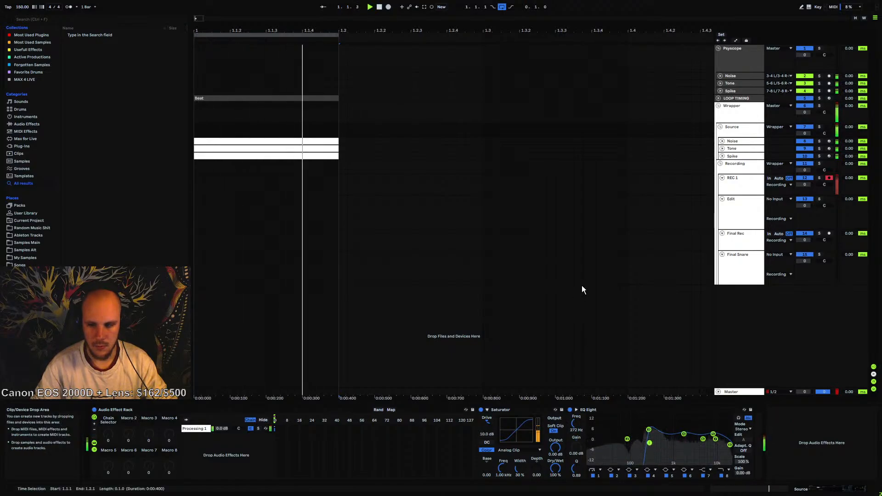
key("space")
Play the loop and view its waveform in the Psyscope plug-in on the Psyscope group
left_click(741, 54)
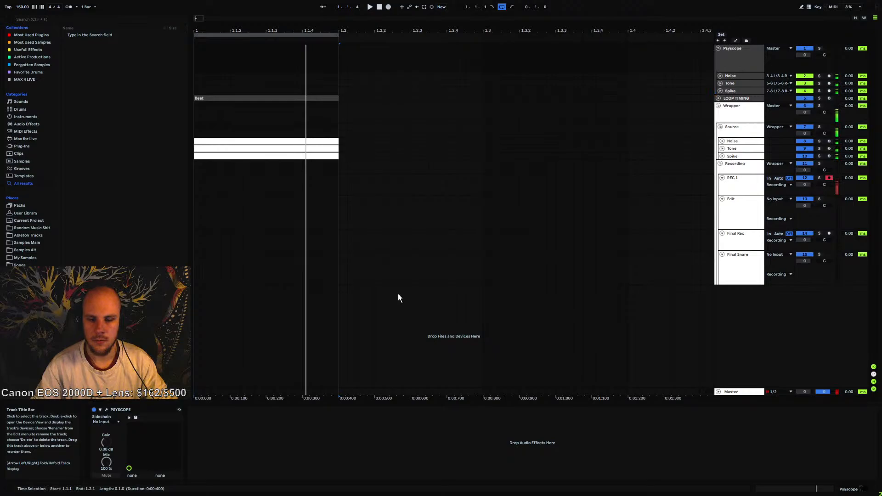
left_click(106, 409)
key("space")
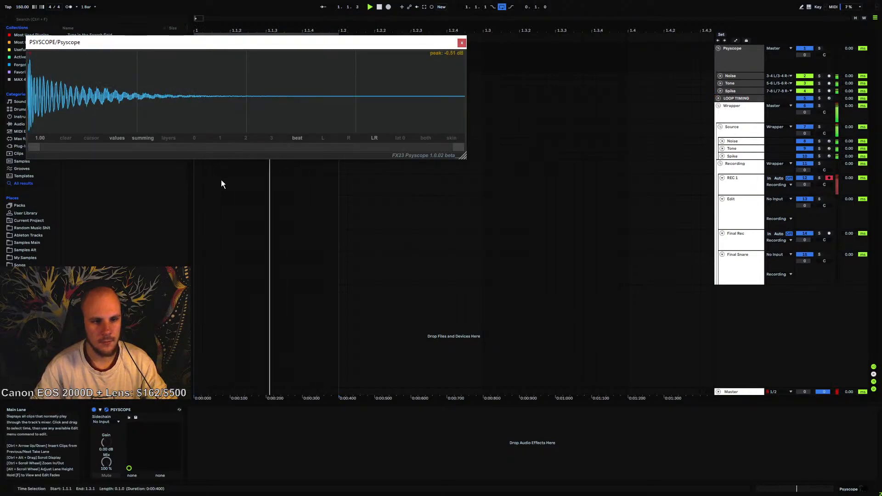
left_click(461, 42)
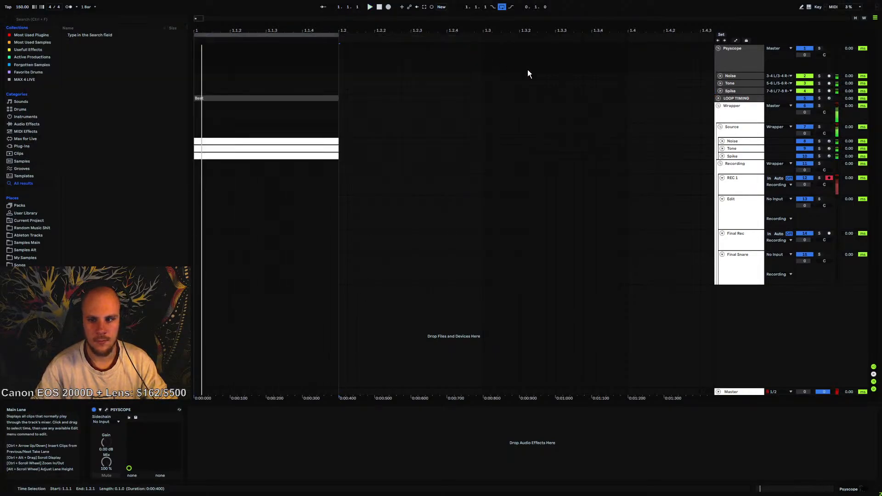
Turn the Source EQ Eight's low-mid boost into a 3.60 dB cut at about 490 Hz and readjust the low cut beneath it
left_click(739, 130)
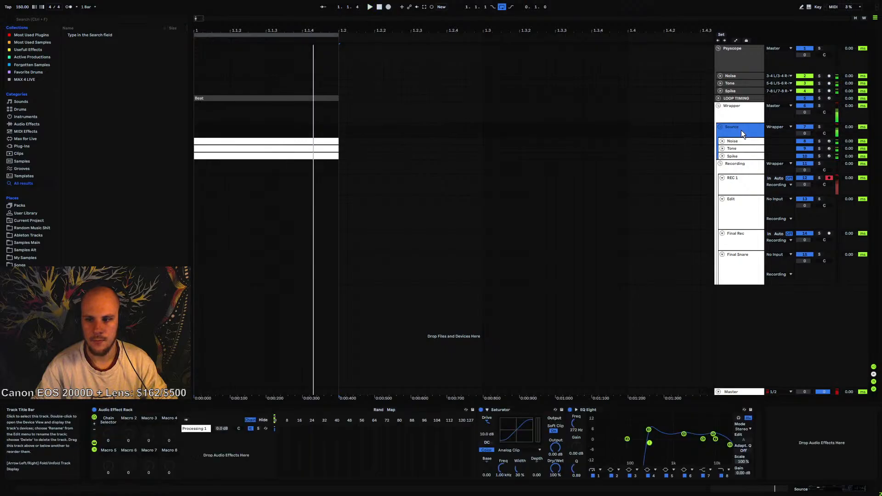
mouse_move(650, 433)
left_mouse_down()
mouse_move(645, 442)
mouse_move(660, 444)
left_mouse_up()
key("space")
left_click(648, 442)
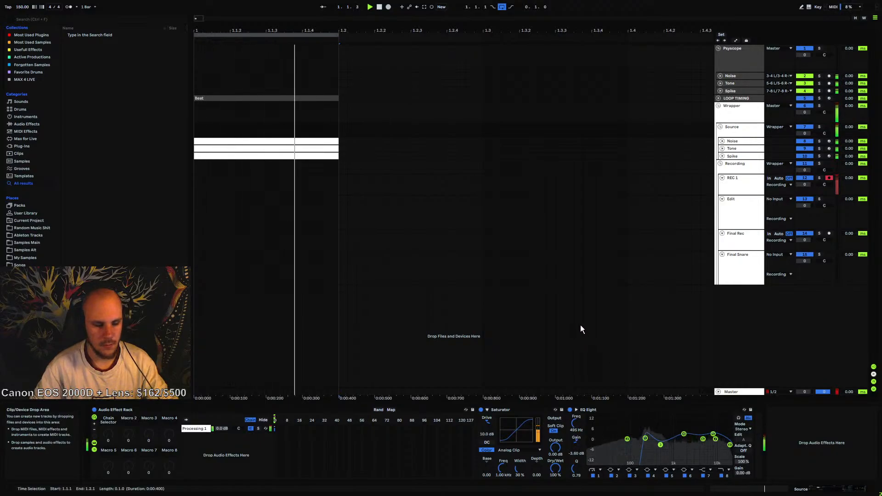
key("space")
Record the looped one-beat sound from 1.1.1 onto the REC 1 track
left_click(293, 223)
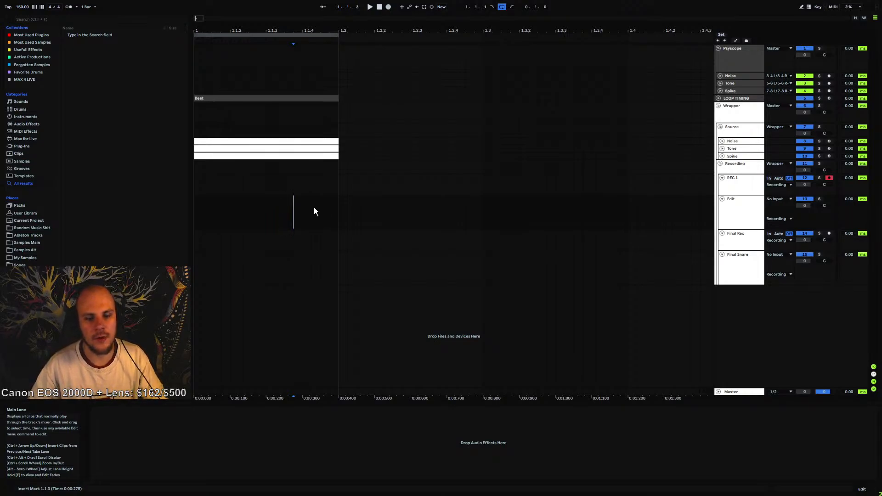
left_click(302, 210)
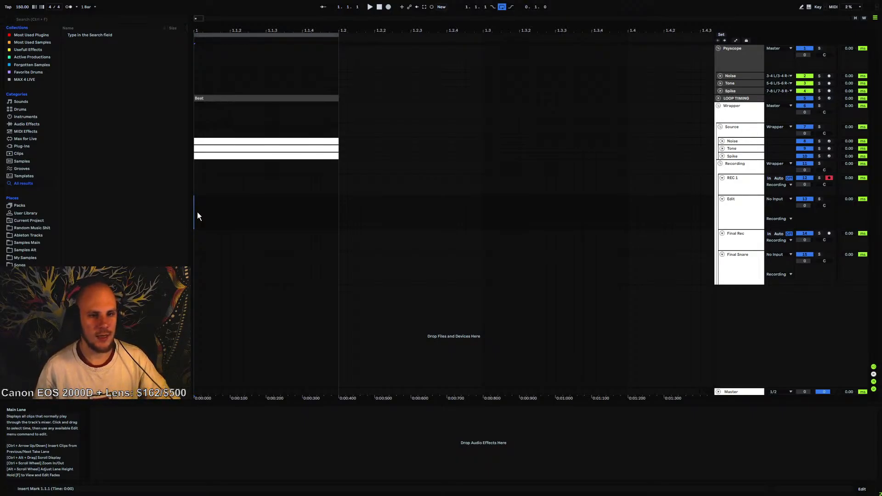
left_click(200, 179)
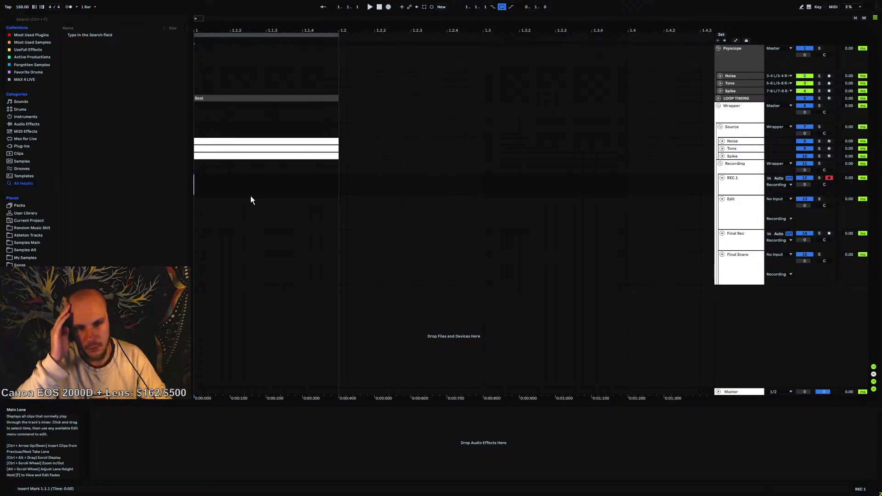
left_click(388, 7)
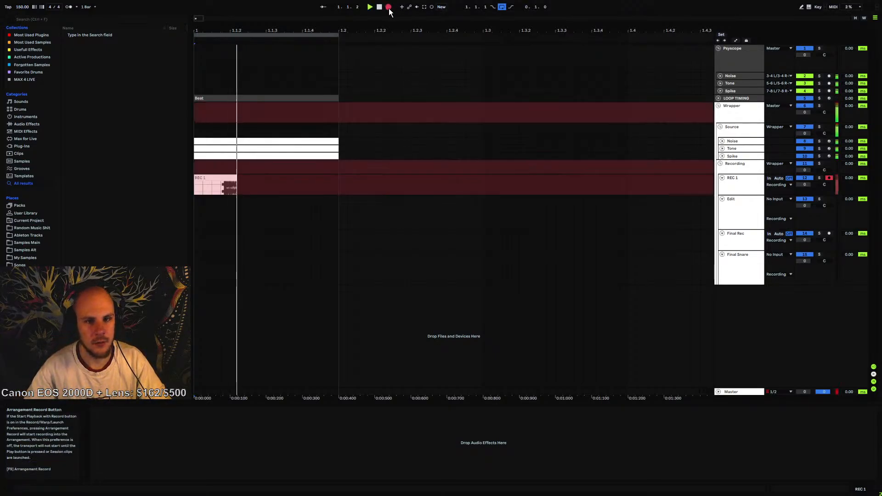
left_click(378, 7)
Open the new REC 1 recording in Clip View and inspect its waveform
left_click(230, 178)
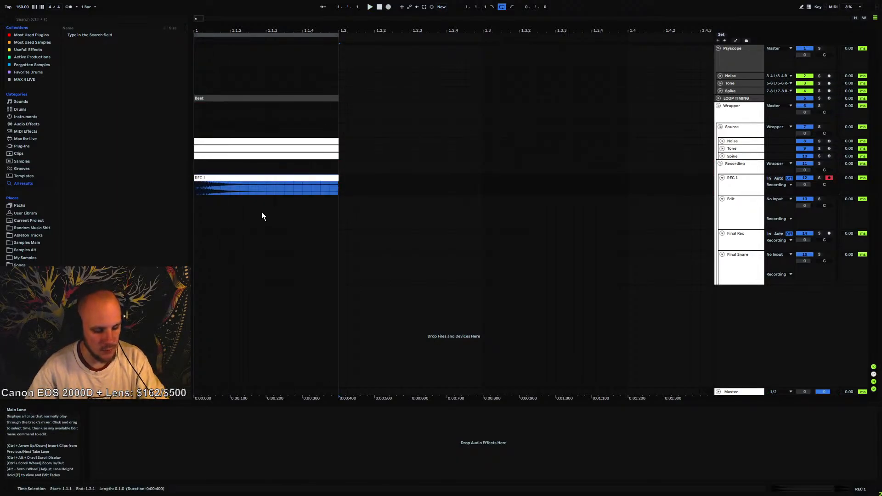
double_click(232, 178)
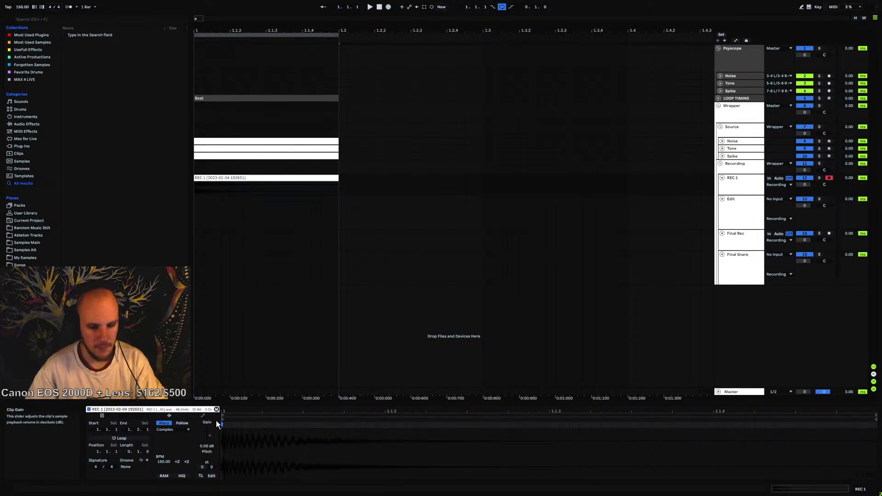
left_click(230, 221)
left_click(198, 183)
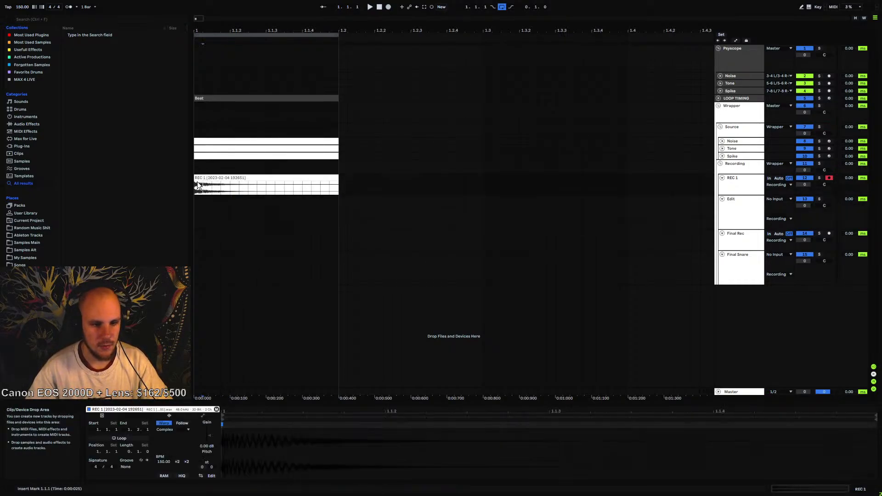
left_click(198, 178)
Deactivate the Source group and the Edit and Final Snare tracks, leaving the Recording group active, while the loop plays
key("space")
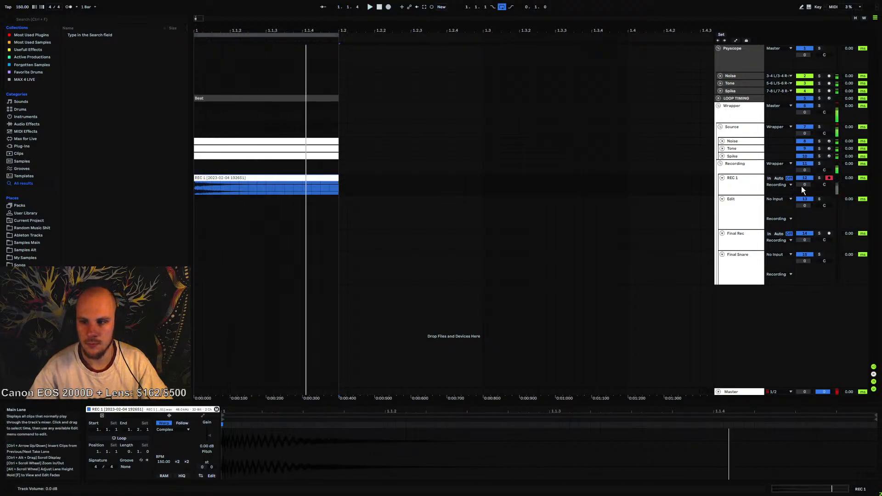
left_click(804, 164)
left_click(802, 128)
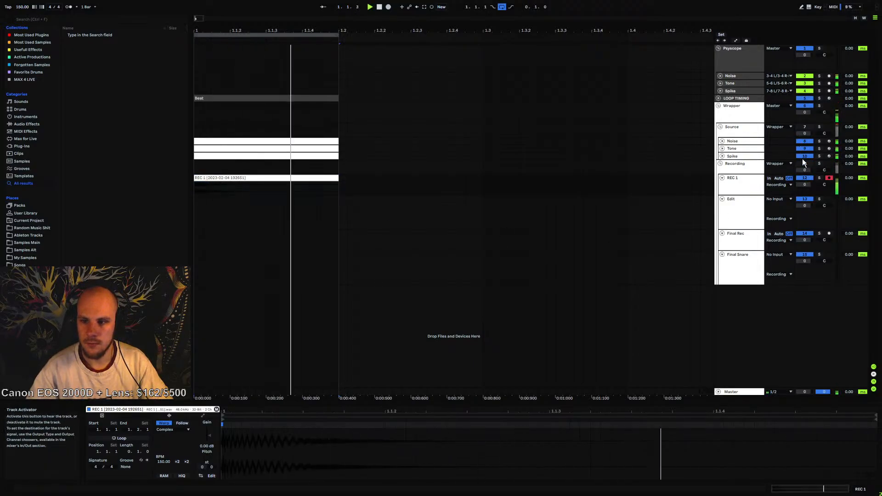
left_click(804, 164)
left_click(804, 199)
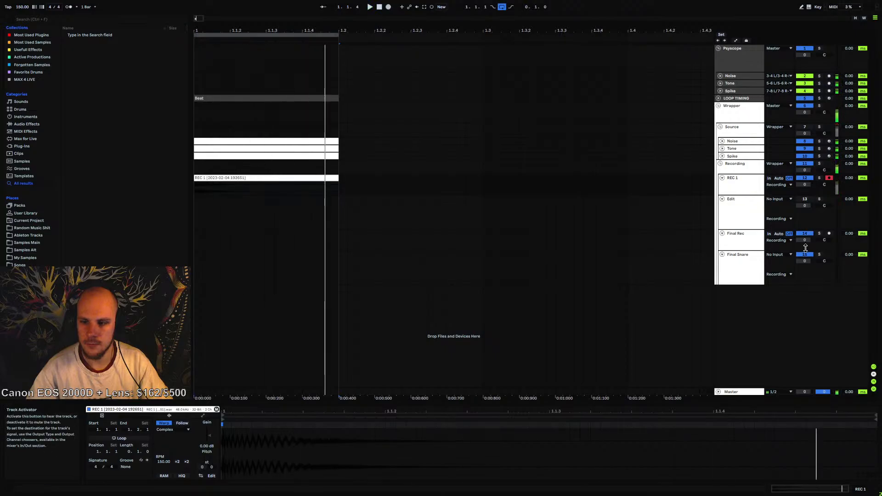
left_click(739, 186)
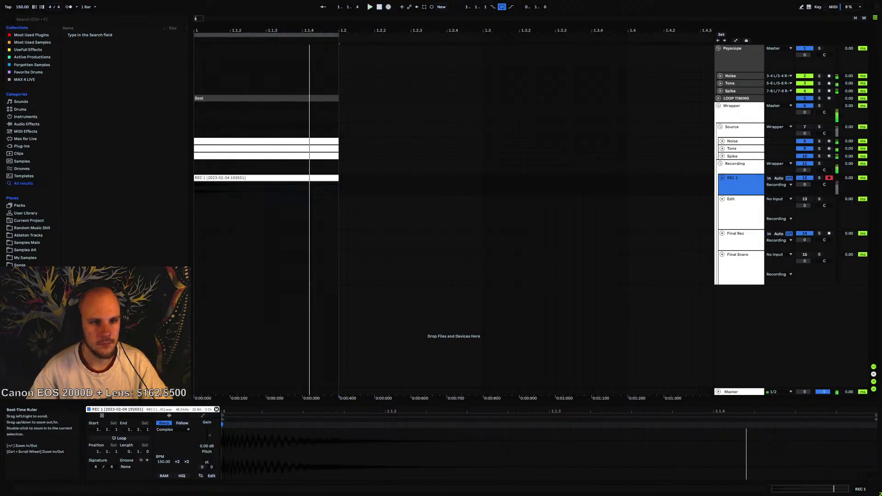
Examine the attack of the REC 1 clip's waveform up close in the arrangement during playback
left_click_drag(197, 30, 196, 138)
left_click(264, 217)
key("space")
left_click(200, 189)
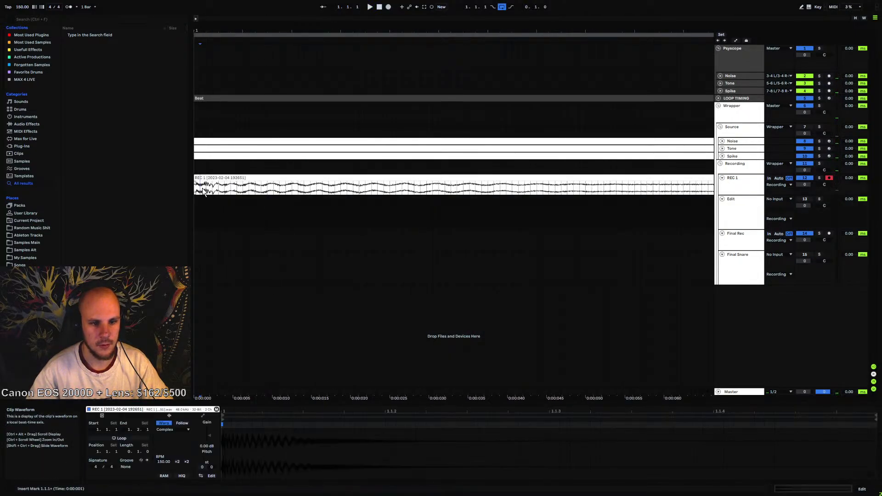
mouse_move(209, 30)
left_mouse_down()
mouse_move(210, 2)
mouse_move(210, 49)
left_mouse_up()
key("space")
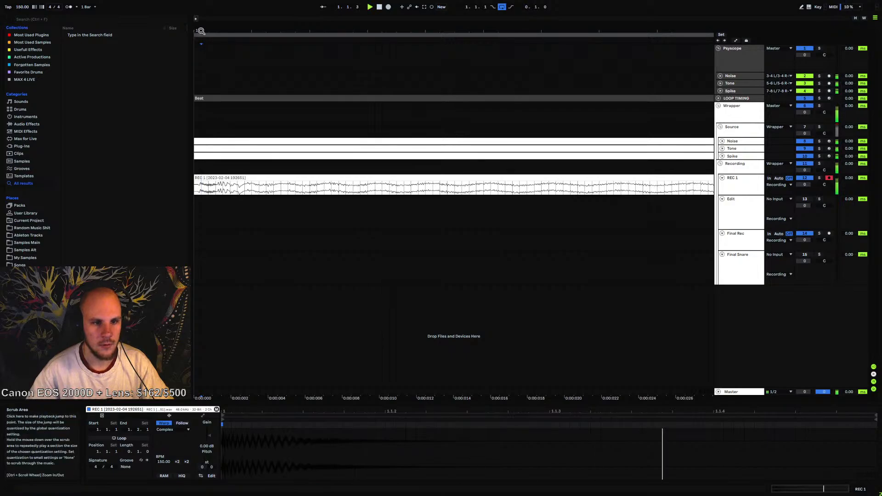
mouse_move(201, 31)
left_mouse_down()
mouse_move(201, 57)
mouse_move(211, 29)
left_mouse_up()
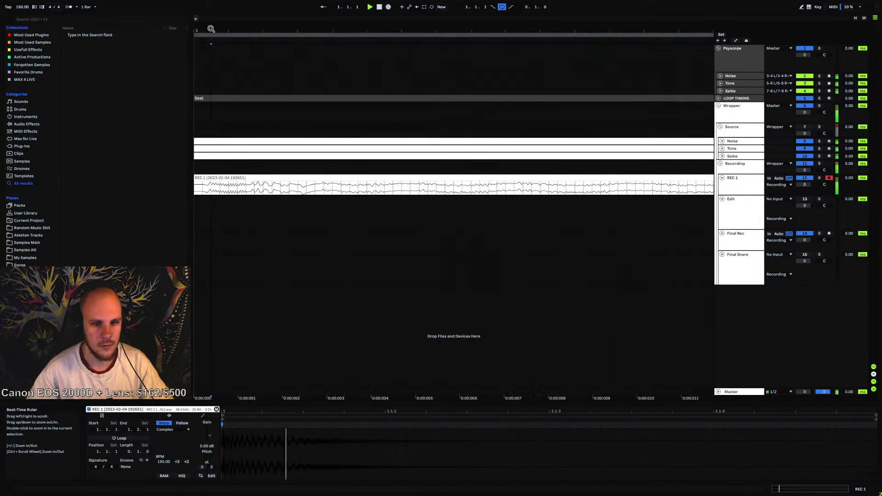
left_click(252, 189)
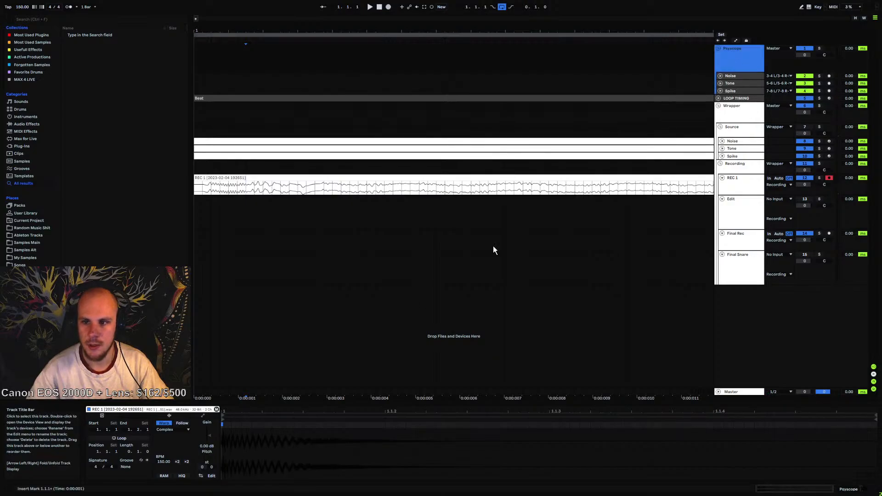
Show the Psyscope waveform window and check the oscillator and envelope settings of Serum on the Source group's Tone track
left_click(299, 345)
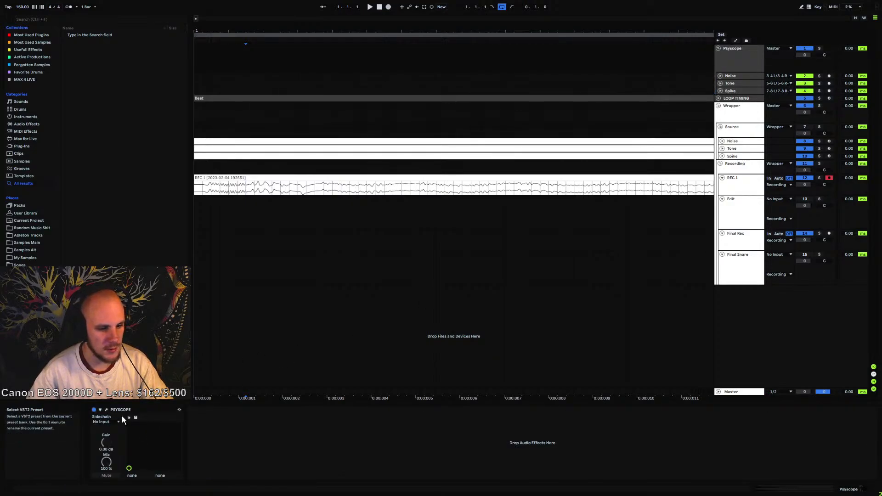
left_click(106, 409)
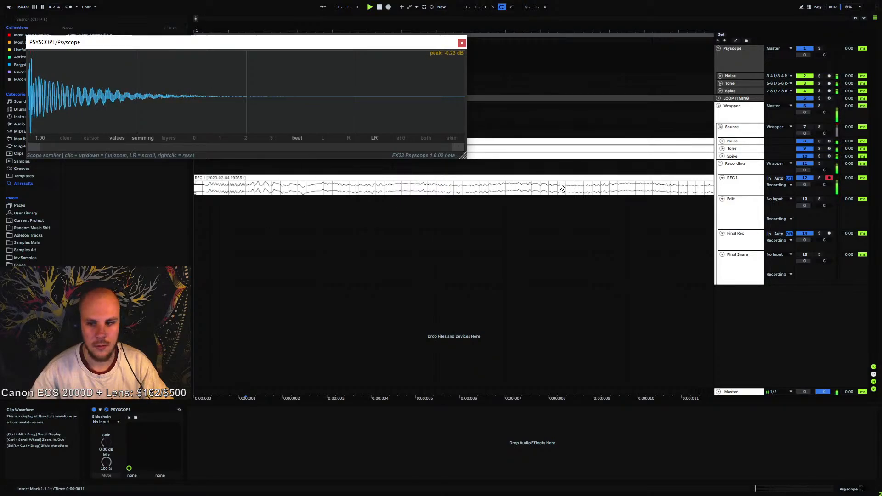
left_click(733, 147)
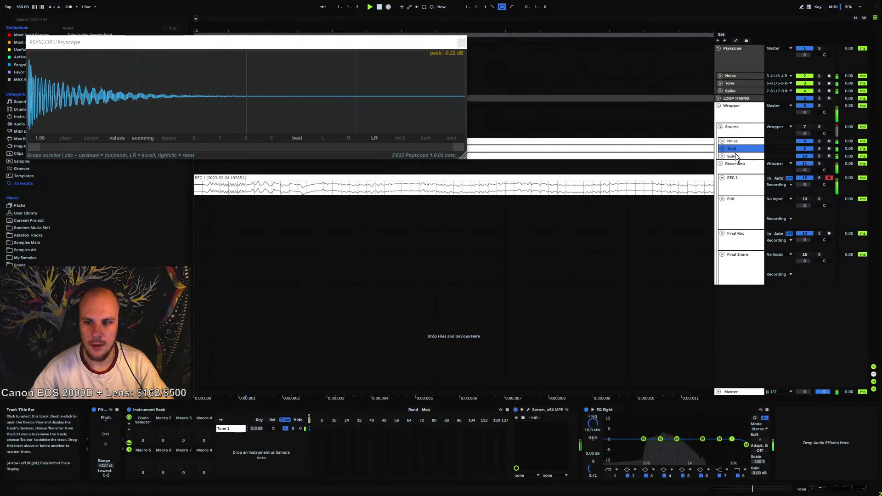
left_click(528, 410)
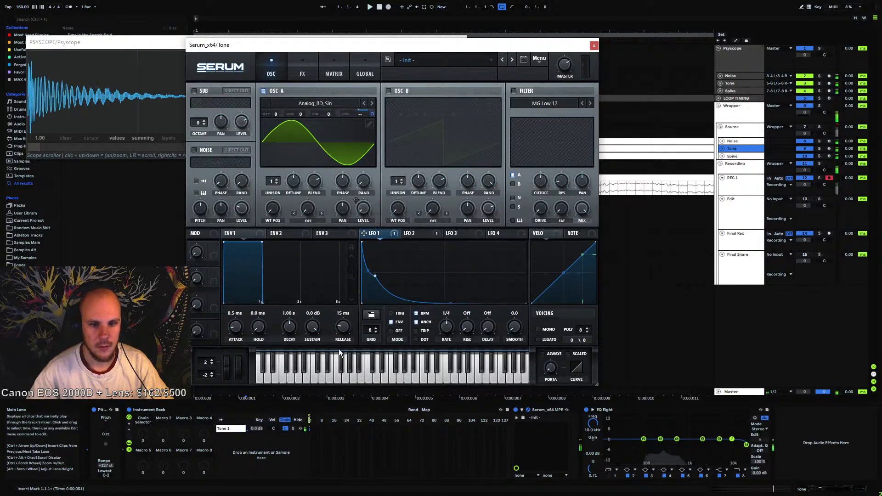
left_click(593, 45)
Check the random phase setting of oscillator A in Serum on the Source group's Spike track
left_click(744, 156)
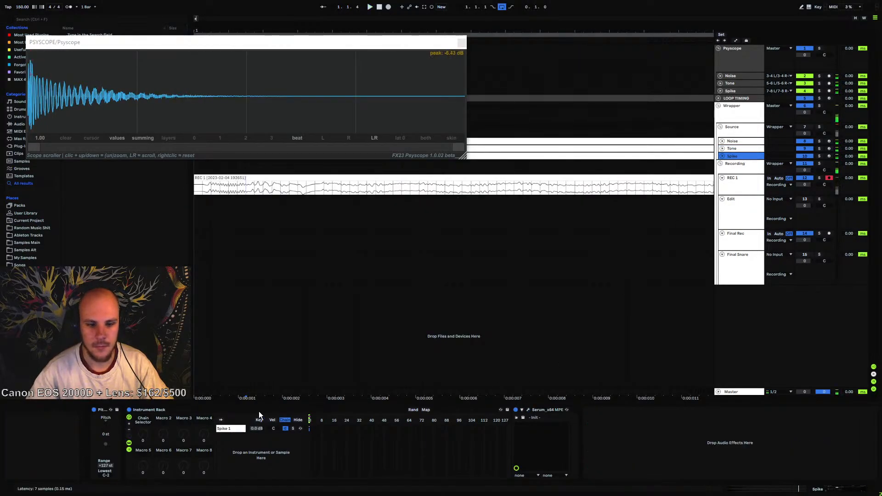
left_click(527, 409)
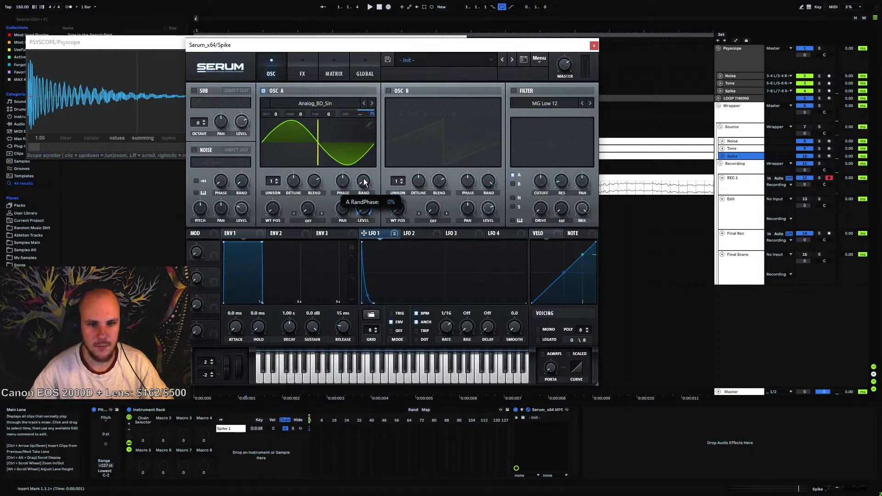
left_click(593, 46)
Examine the sound's attack closely in Psyscope during playback and bring up the devices of the Source group's Tone track
left_click(732, 128)
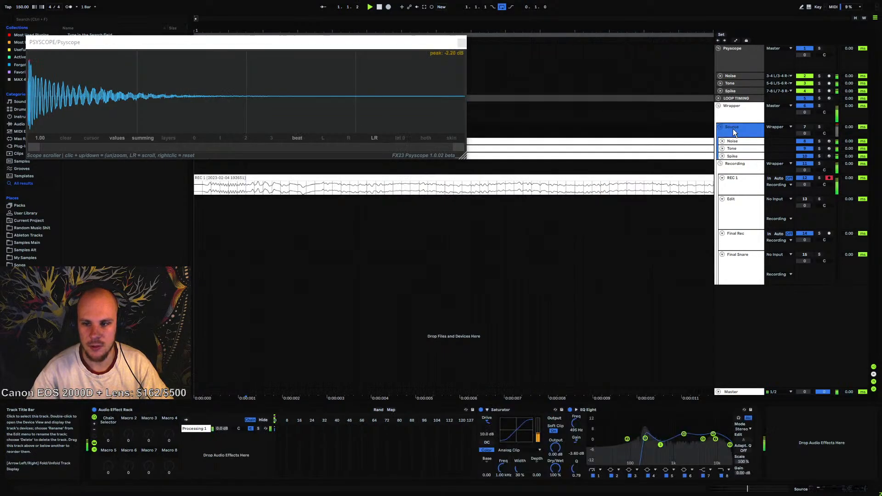
key("space")
left_click_drag(456, 147, 62, 165)
key("space")
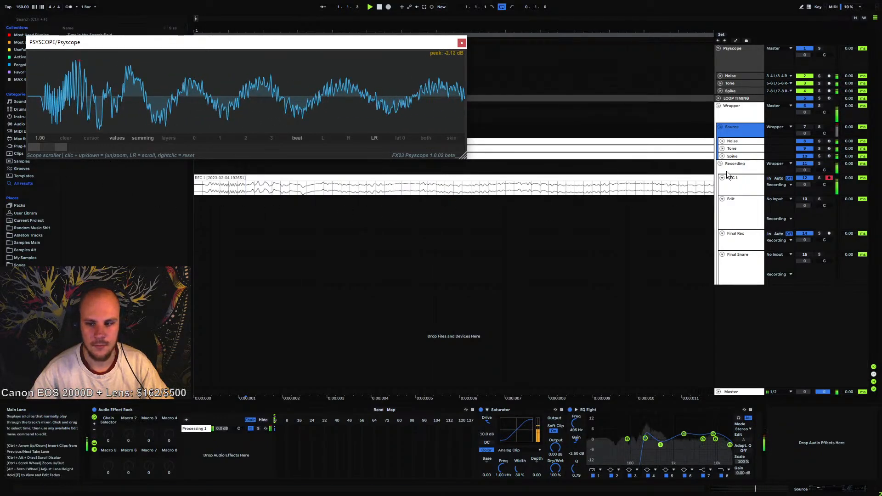
left_click(740, 148)
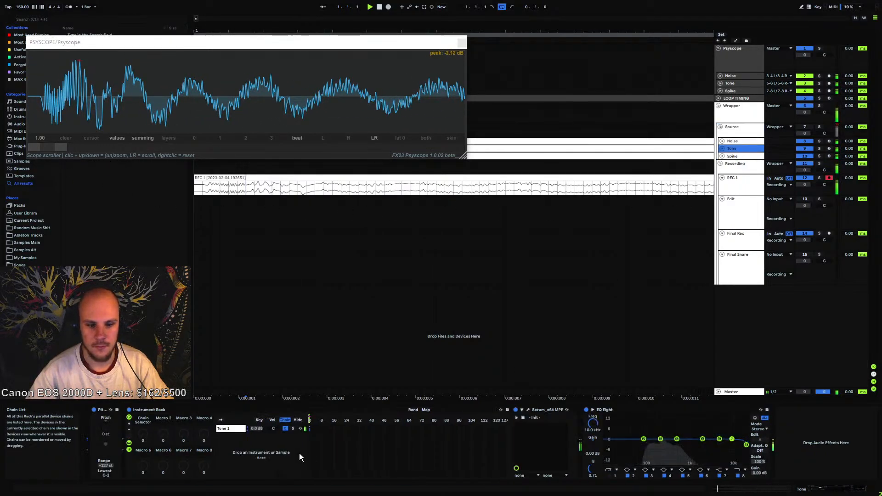
Review the oscillator, envelope and LFO settings of Serum on the Source group's Tone track
left_click(527, 409)
left_click_drag(234, 326, 224, 418)
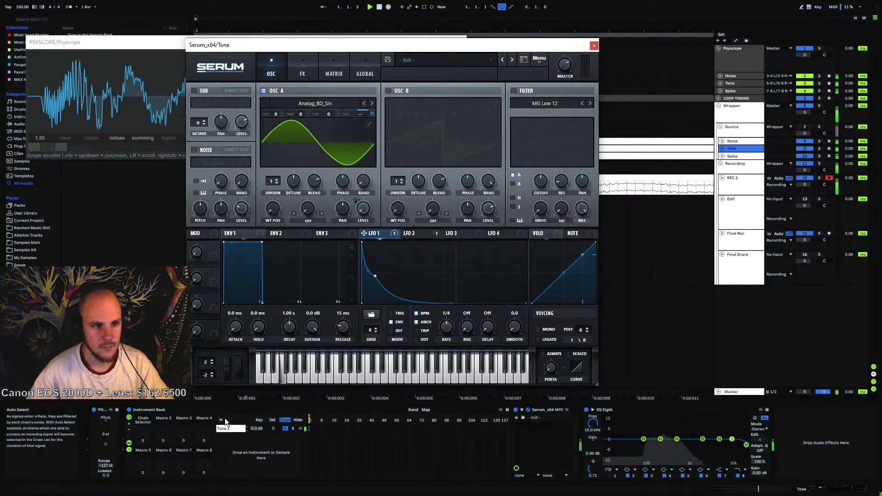
left_click(594, 46)
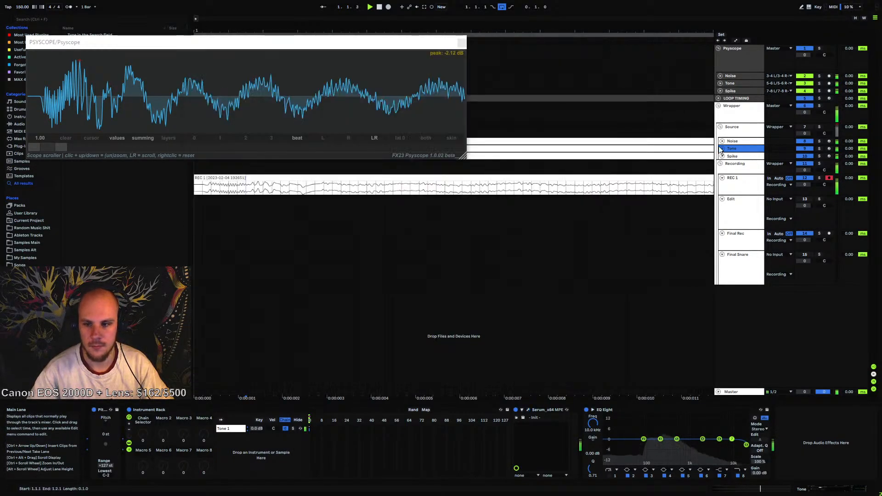
Bring up Serum on the Source group's Spike track and compare the attack during playback with the track's Instrument Rack off and on
key("Down")
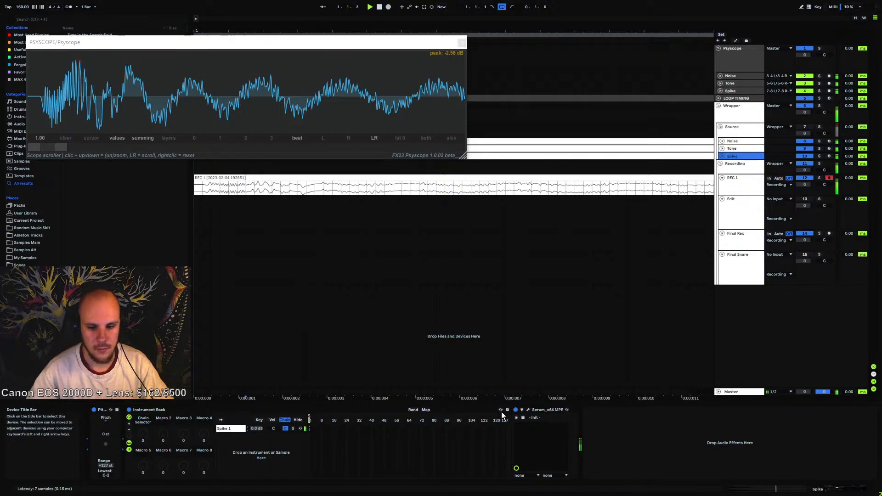
left_click(527, 410)
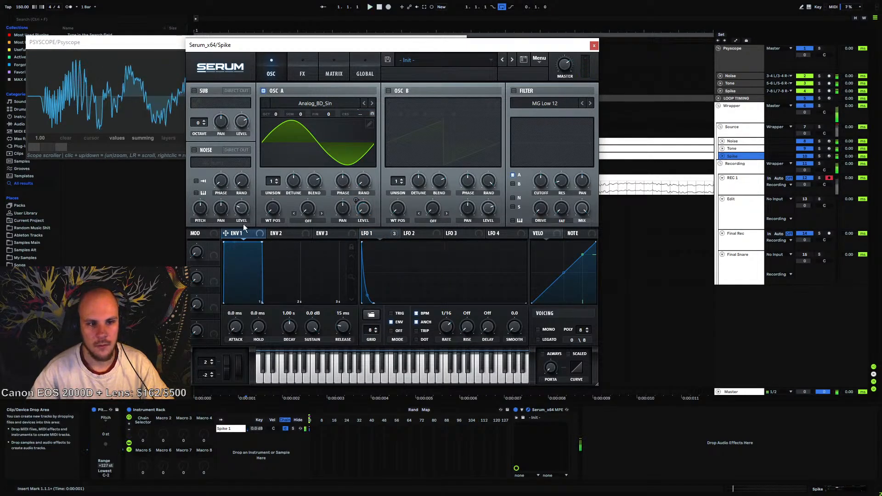
left_click(131, 410)
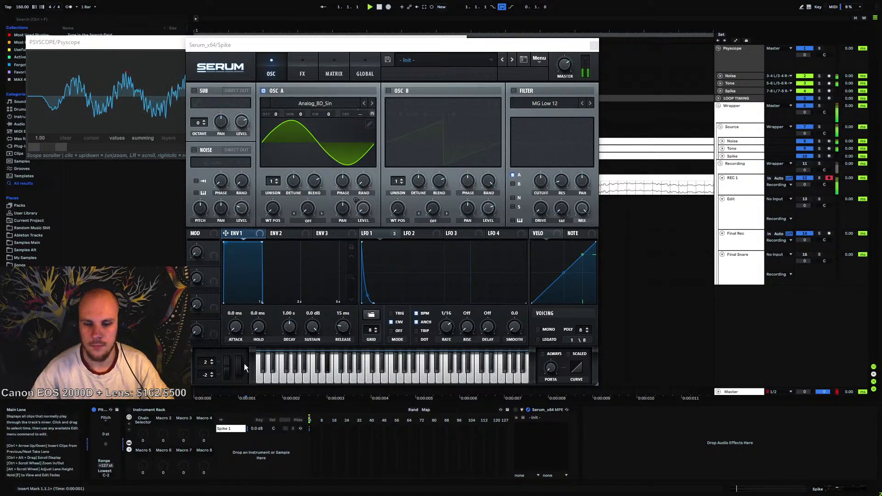
left_click(130, 410)
key("space")
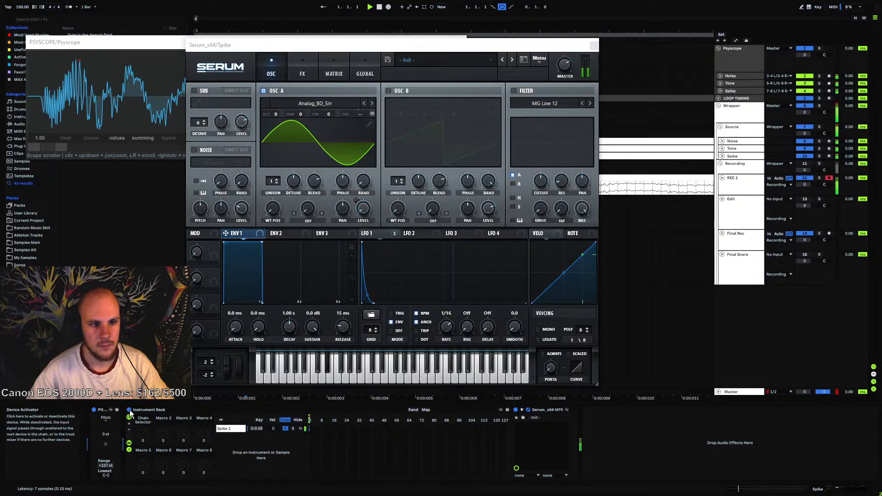
Raise the master level of Serum on the Source group's Spike track
left_click(362, 241)
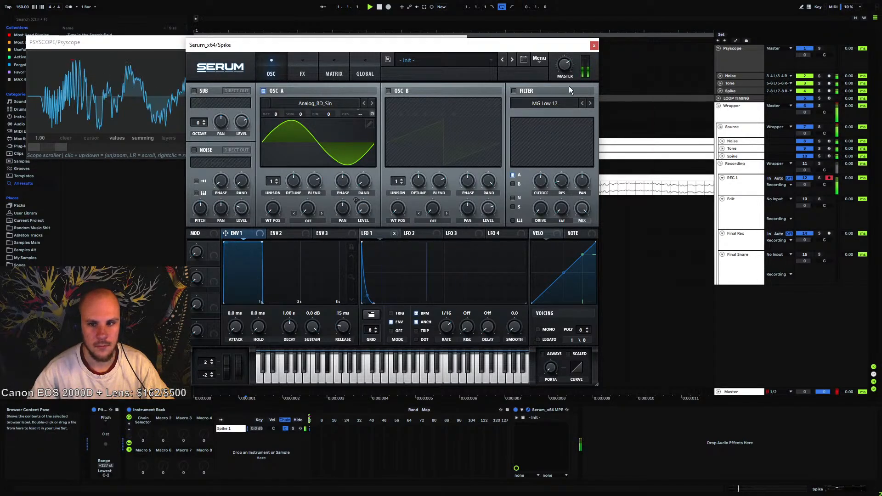
left_click_drag(569, 66, 578, 56)
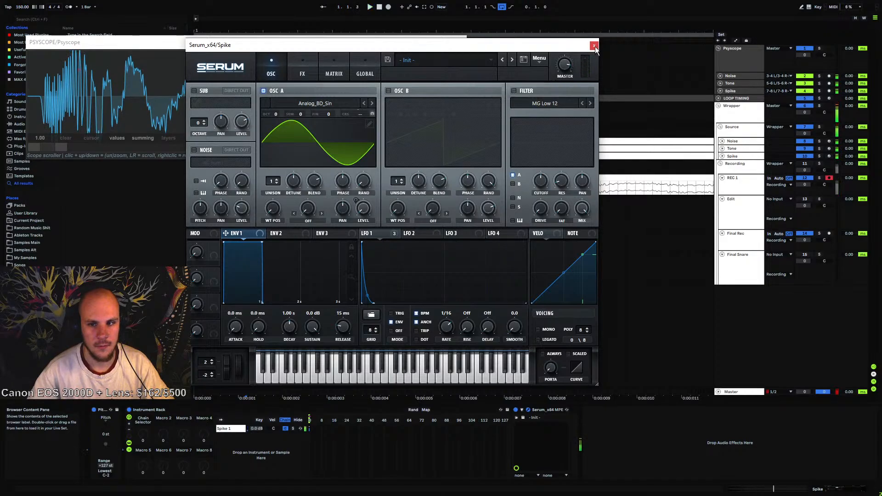
left_click(594, 45)
Move the Saturator behind EQ Eight in the Source group's Audio Effect Rack and audition the new order
left_click(748, 129)
left_click(521, 410)
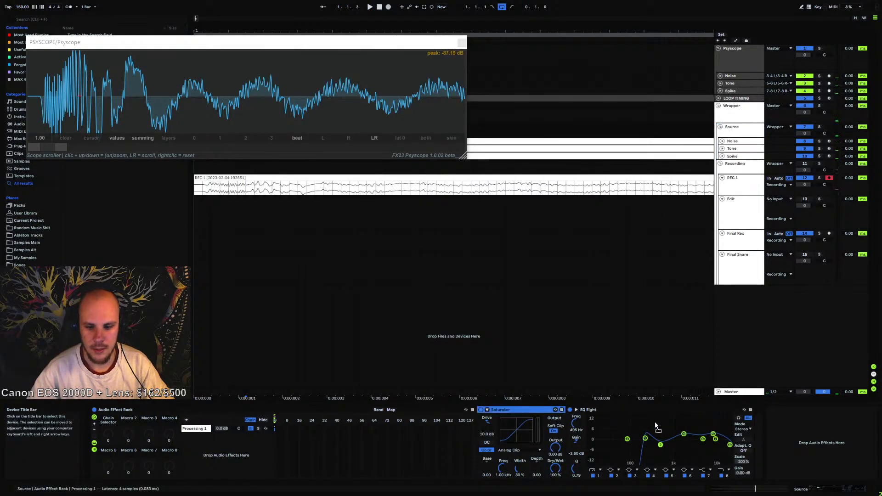
left_click_drag(704, 429, 753, 429)
key("space")
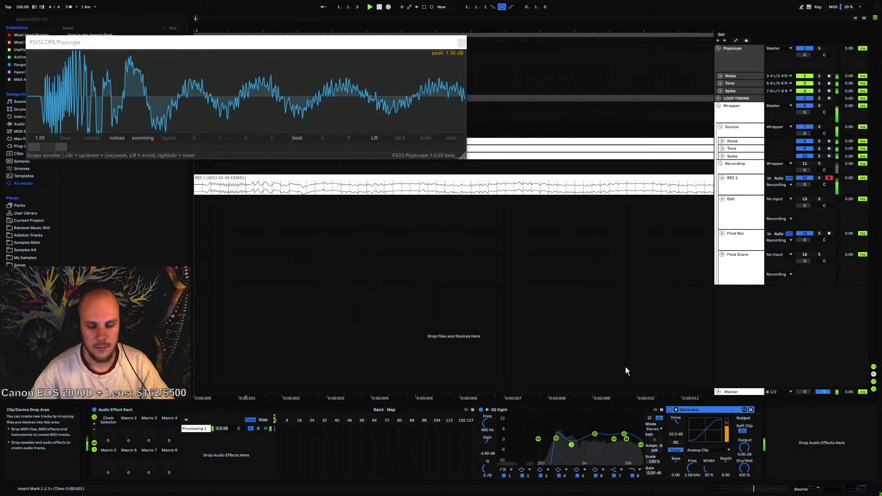
key("space")
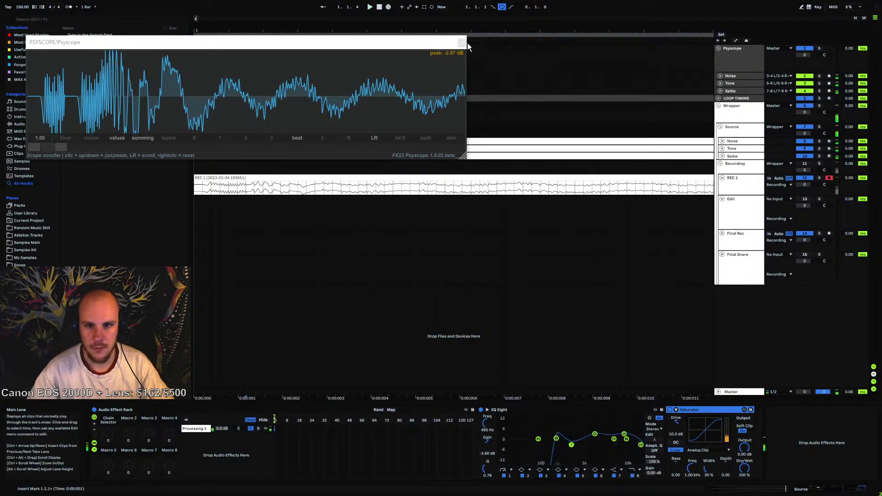
Close the Psyscope window and record a new take of the snare onto the REC 1 track from the start of bar 1
left_click(462, 42)
left_click(736, 185)
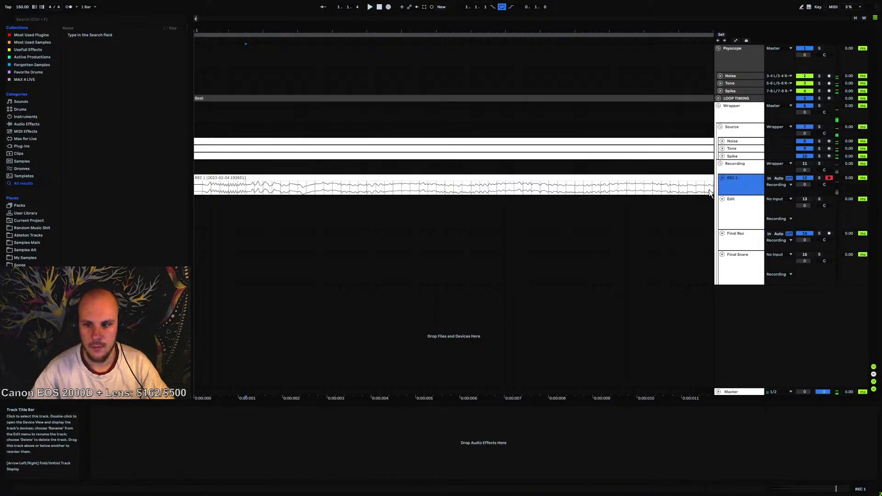
left_click(216, 186)
key("F9")
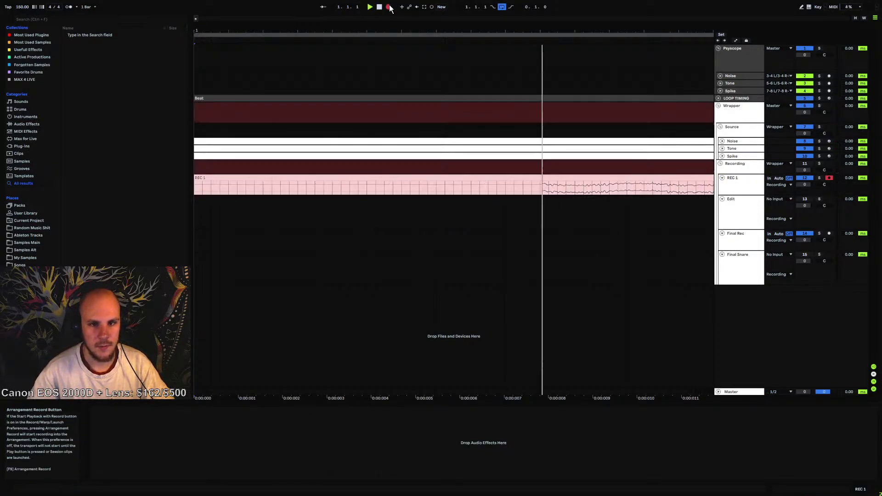
left_click_drag(252, 31, 252, 3)
Consolidate the REC 1 recording from 1.1.1 to 1.2.1 into a single clip and play it back
left_click(272, 238)
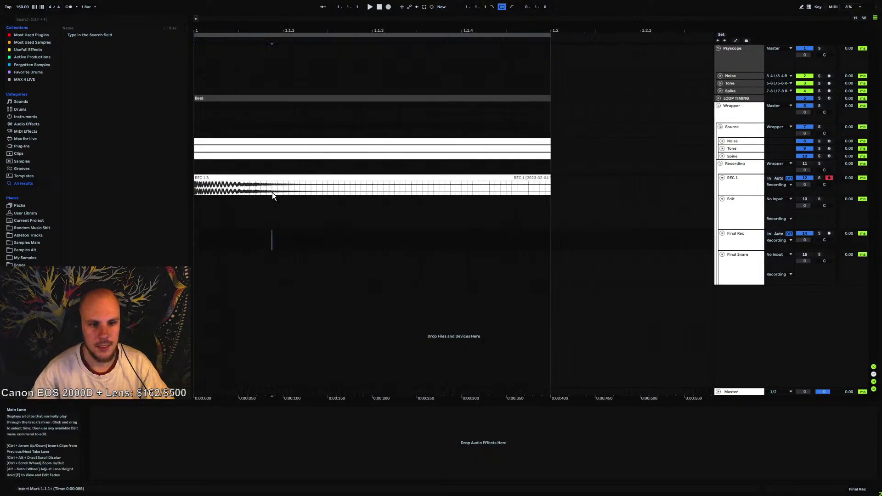
left_click(278, 177)
left_click_drag(512, 181, 551, 177)
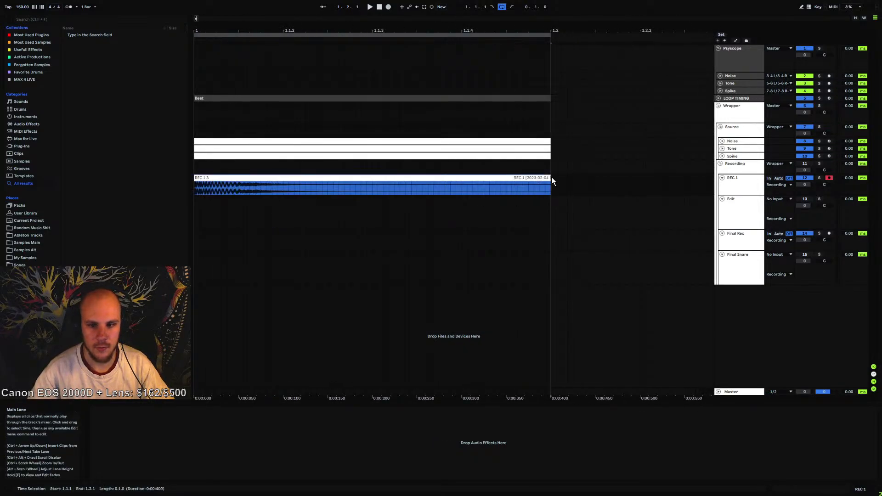
key("space")
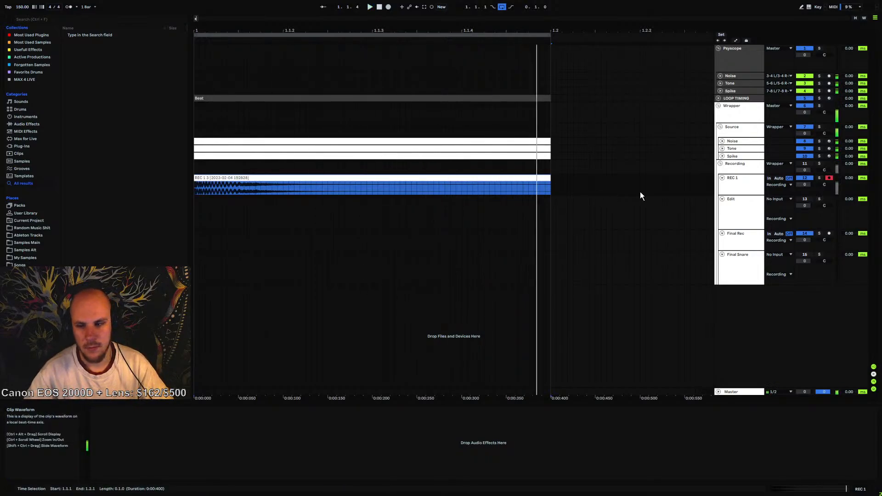
key("space")
Reset the gain of the consolidated REC 1 clip to 0 dB and play it
double_click(410, 178)
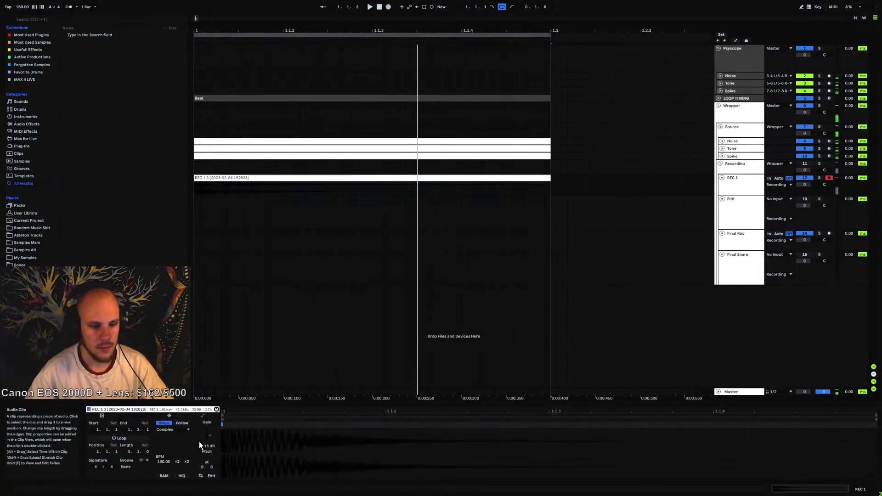
double_click(210, 445)
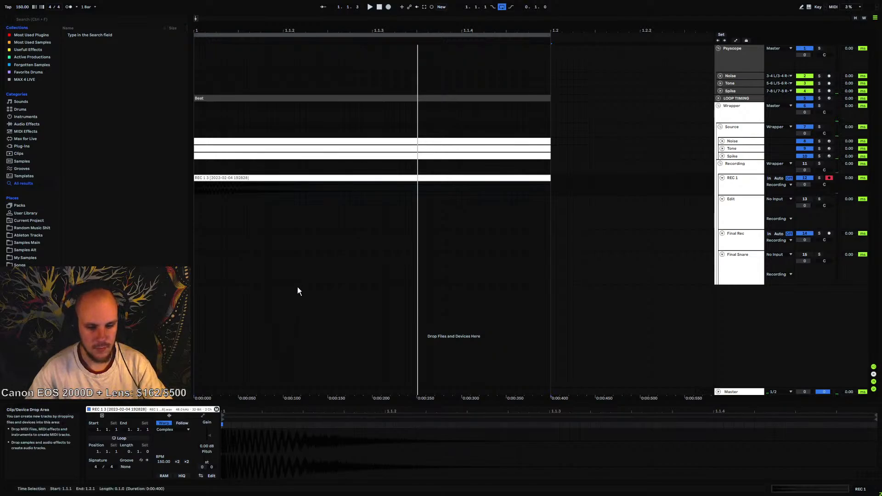
key("space")
left_click(207, 190)
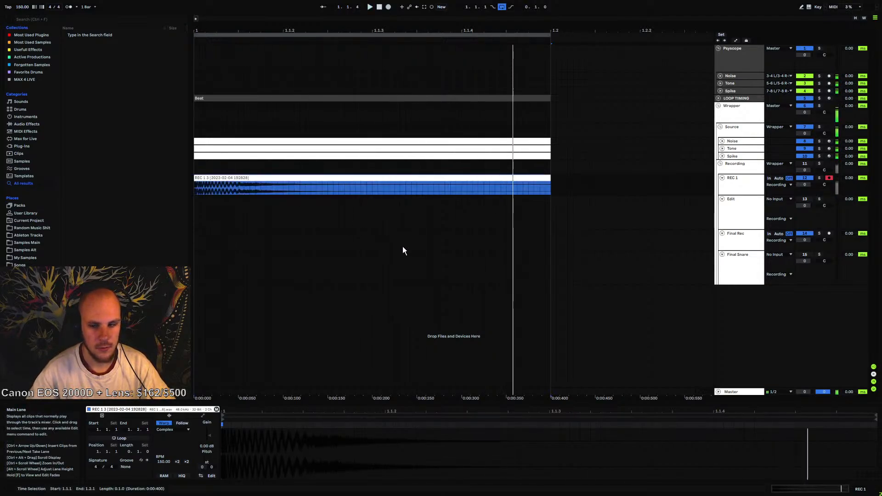
Audition REC 1 in solo, then unsolo it, activate the Recording group and deactivate the Source group
left_click(820, 177)
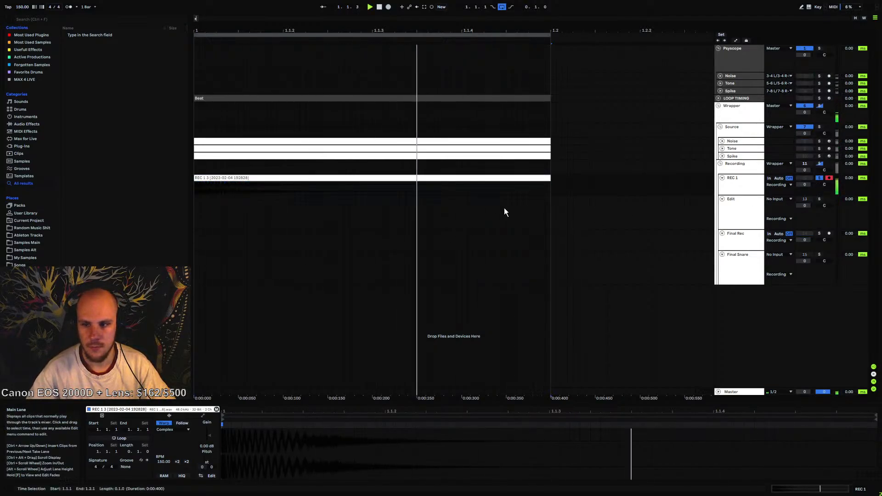
left_click(818, 177)
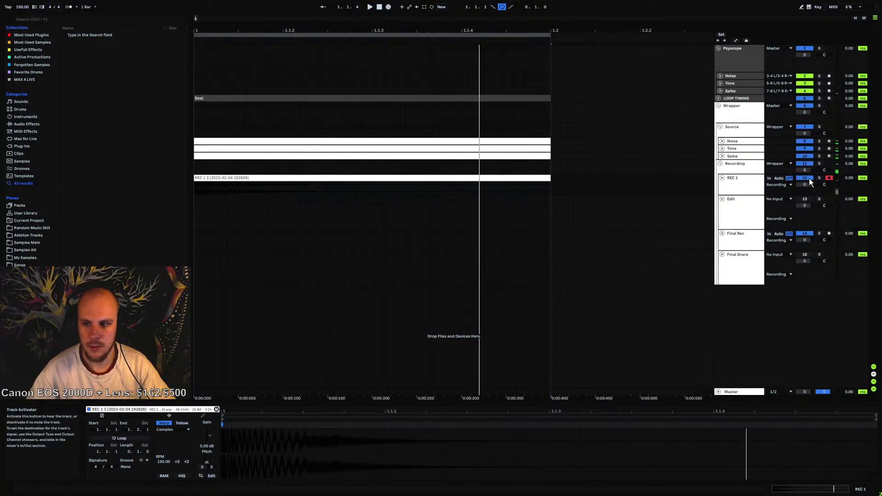
left_click(806, 126)
left_click(287, 191)
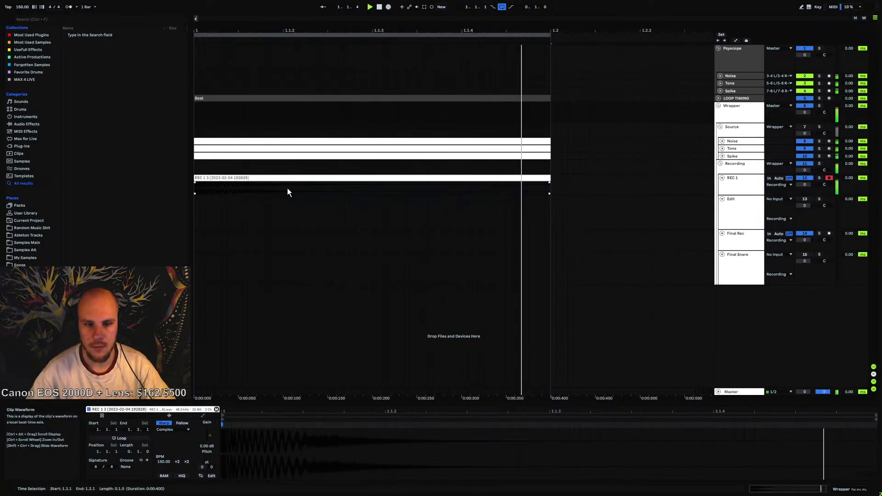
key("space")
Copy the consolidated REC 1 clip to the start of the Edit track
left_click(256, 177)
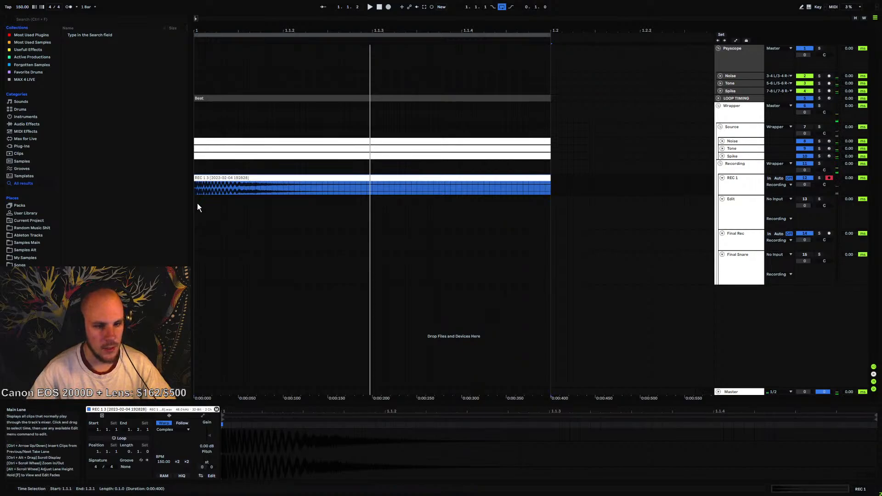
left_click(196, 205)
key("ctrl+v")
Insert the MEqualizer plug-in on the Edit track
right_click(266, 212)
right_click(266, 211)
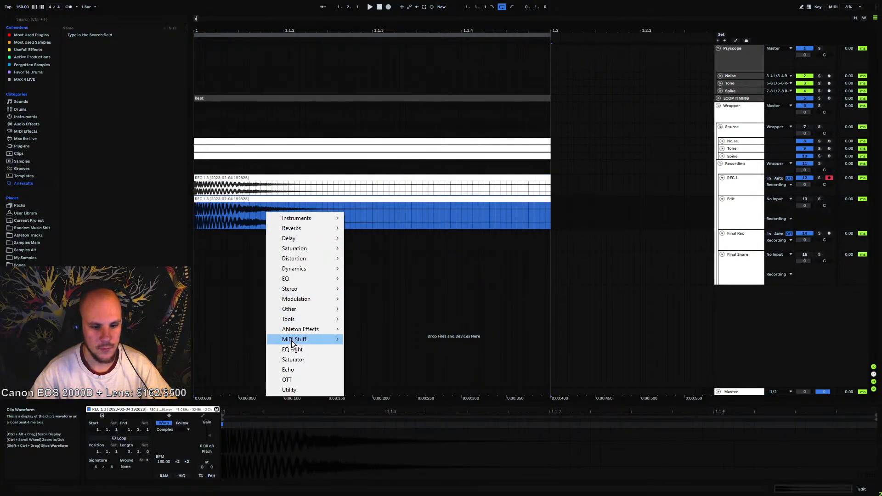
mouse_move(300, 280)
left_click(393, 69)
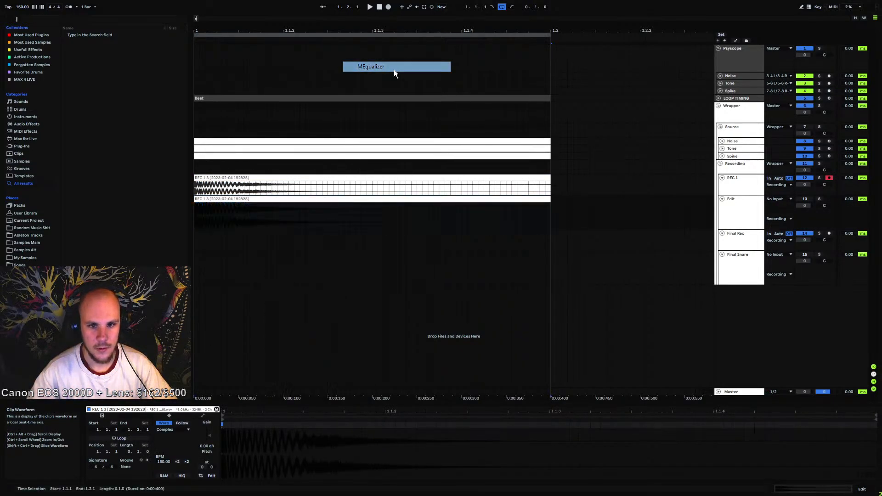
In MEqualizer, cut about 7.2 dB at about 243 Hz with band 3, add a band 4 cut below 500 Hz and place band 5 near 978 Hz
key("space")
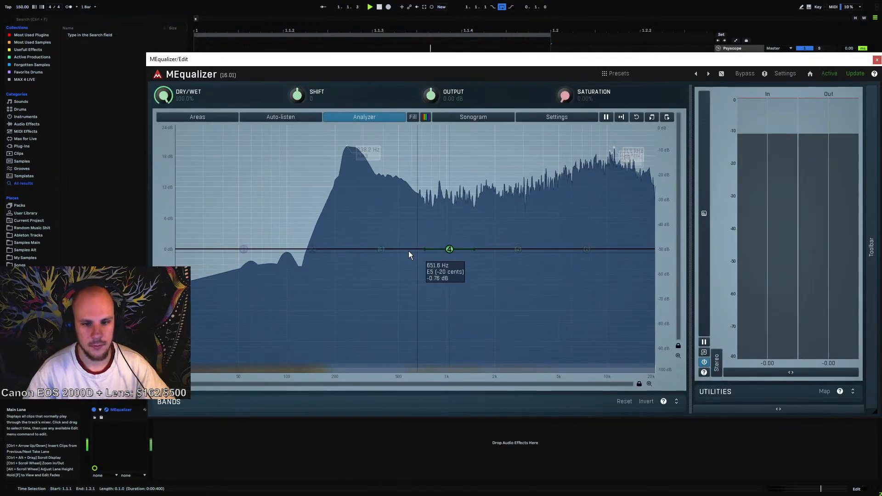
left_click_drag(381, 248, 348, 286)
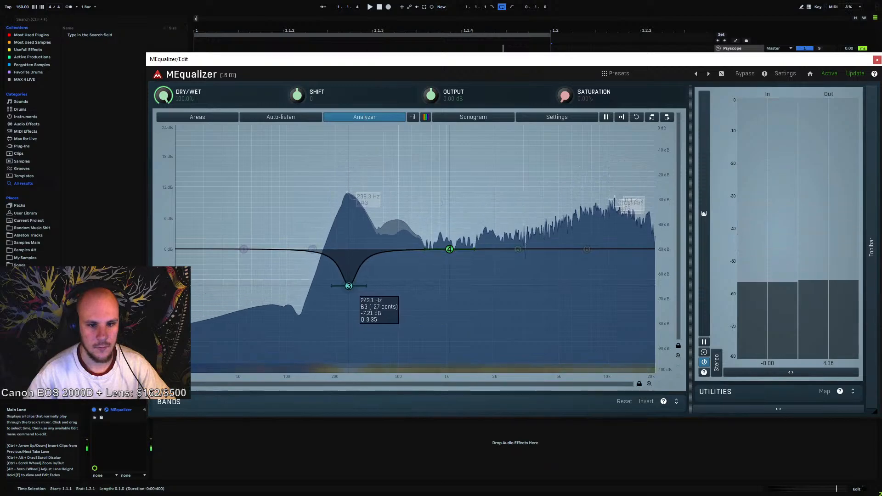
left_click_drag(449, 249, 395, 277)
left_click_drag(517, 249, 445, 249)
left_click(877, 60)
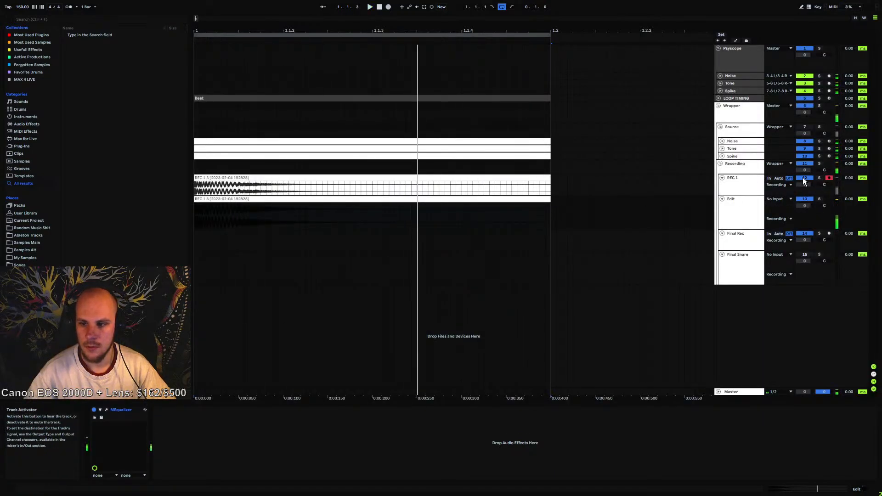
Slightly reduce band 4's cut in the Edit track's MEqualizer and raise band 5 to a gentle boost just below 1 kHz
left_click(737, 215)
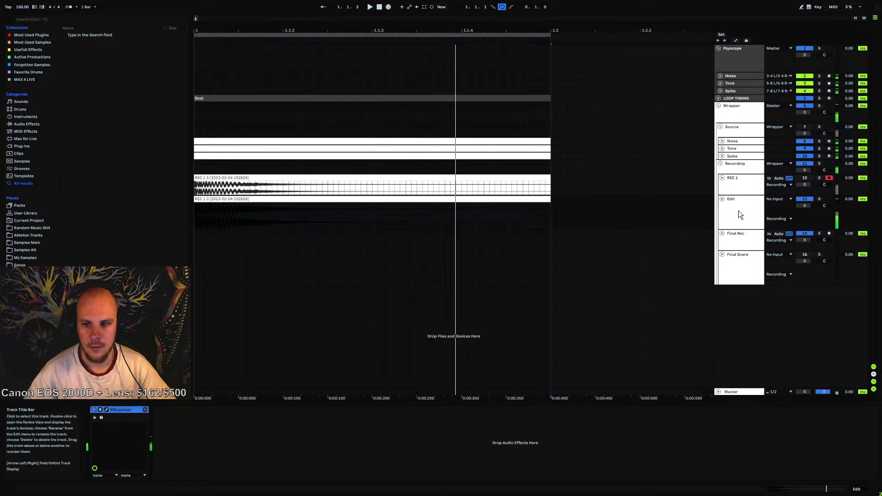
left_click(106, 410)
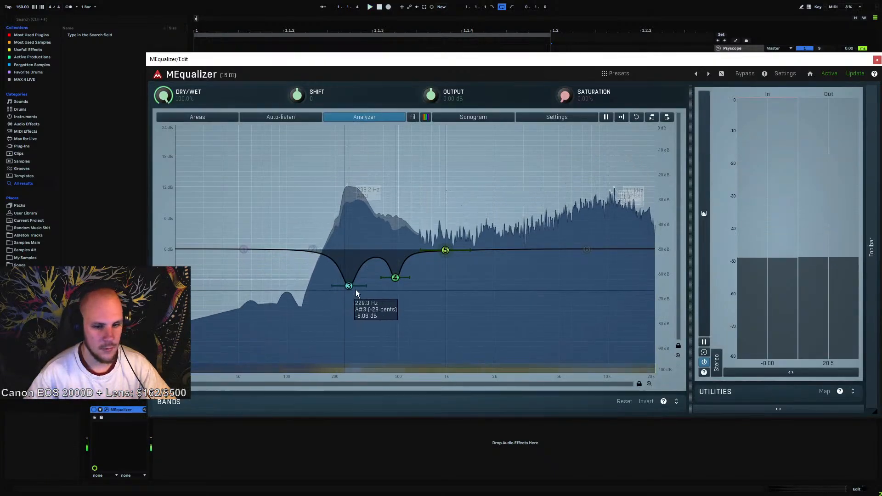
left_click_drag(395, 277, 397, 274)
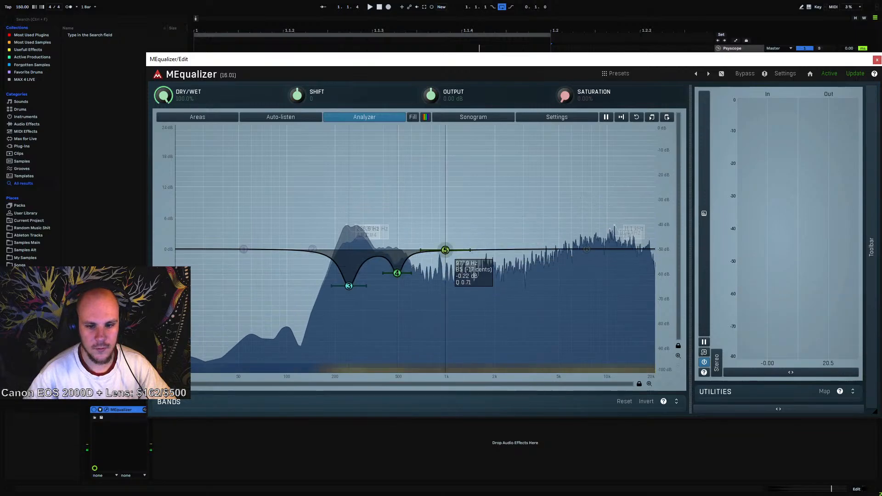
left_click_drag(445, 250, 436, 241)
left_click(875, 59)
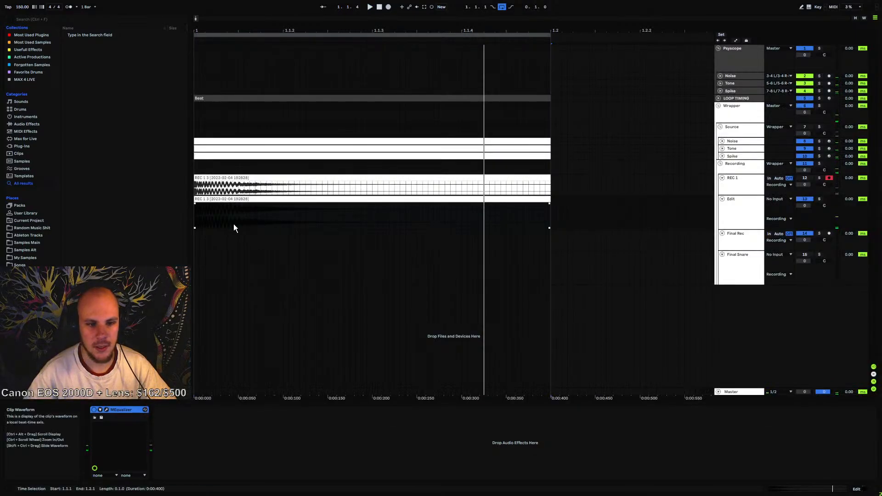
Play the Edit clip and add a high-frequency boost of about 3 dB at about 13.7 kHz in MEqualizer
left_click(251, 202)
key("space")
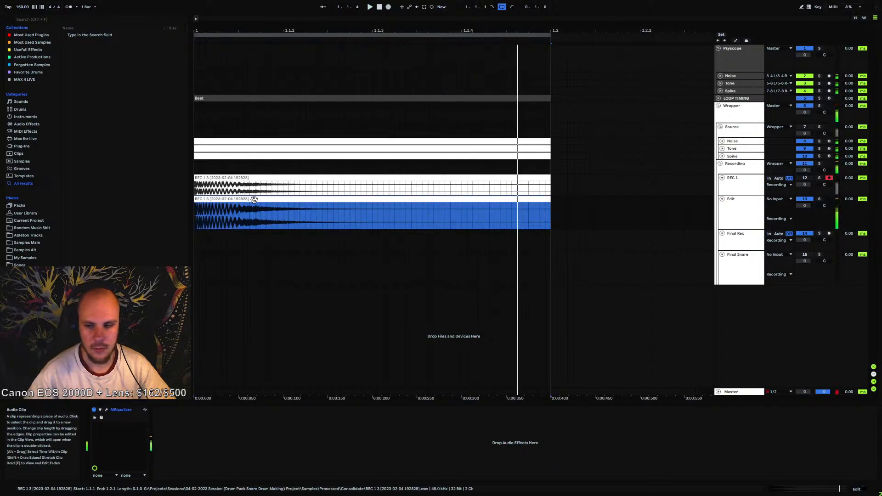
left_click(106, 409)
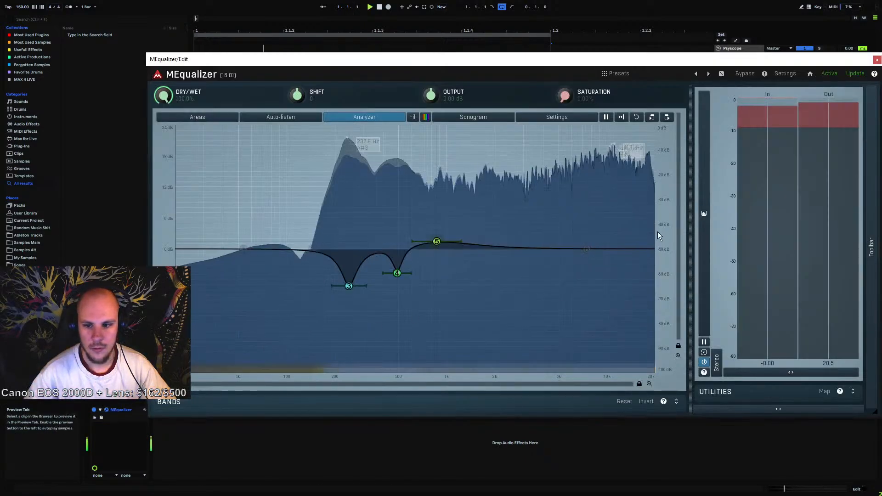
double_click(628, 233)
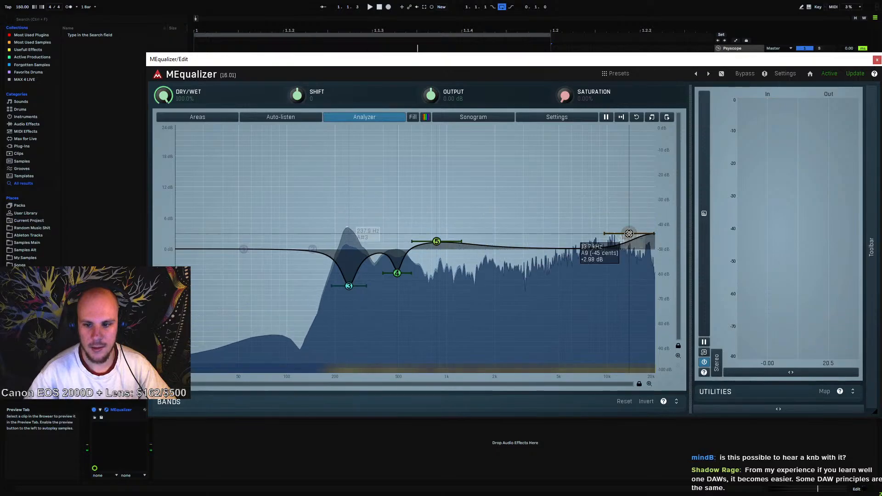
Turn MEqualizer band 6 into a low-pass filter and place it at about 14.8 kHz while the Edit clip plays
key("space")
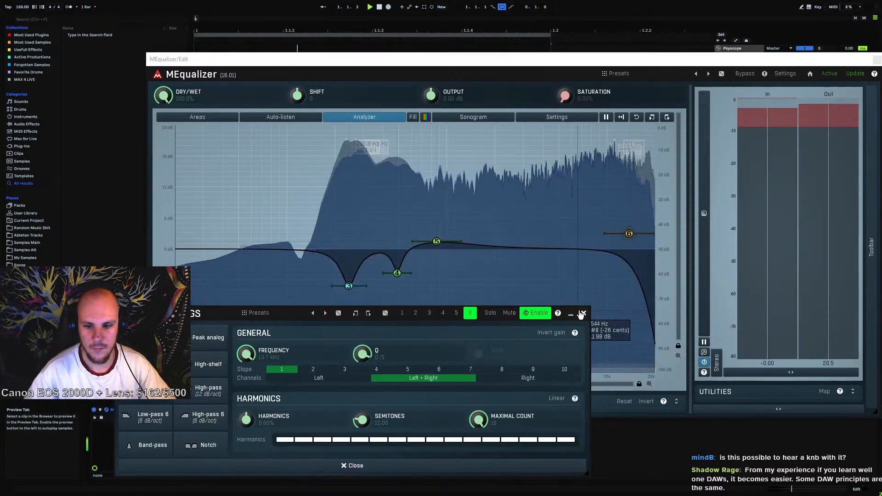
left_click(583, 313)
left_click_drag(629, 233, 633, 232)
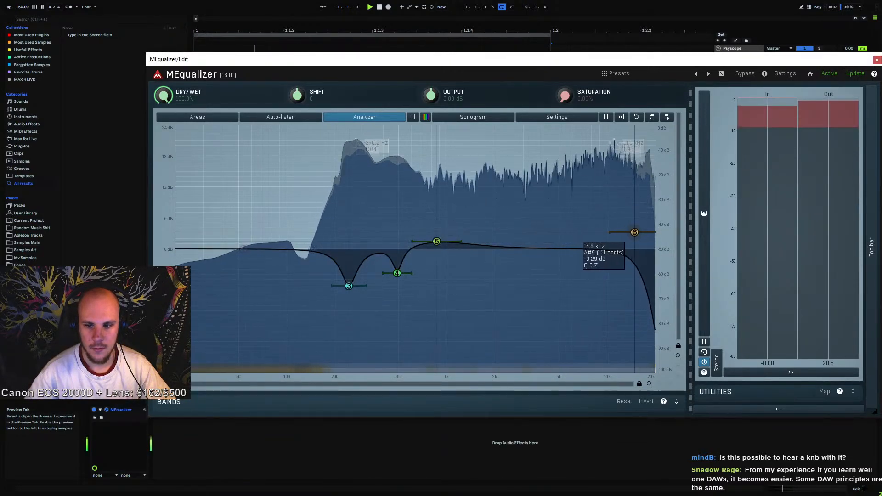
key("space")
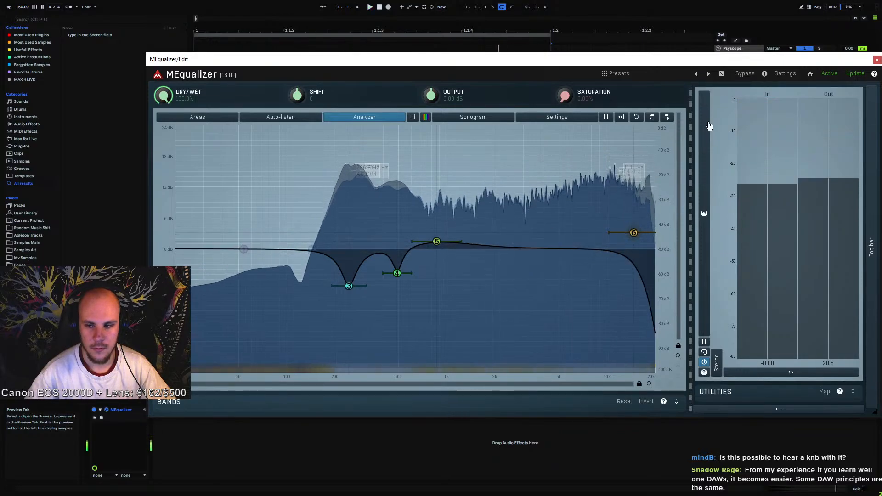
left_click(877, 60)
Insert the bx_stereomaker plug-in after MEqualizer on the Edit track
left_click(740, 211)
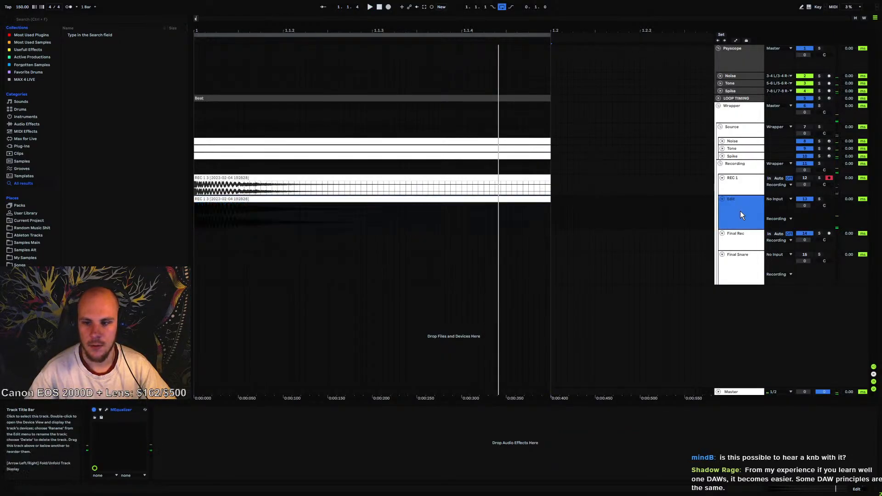
right_click(169, 436)
mouse_move(214, 328)
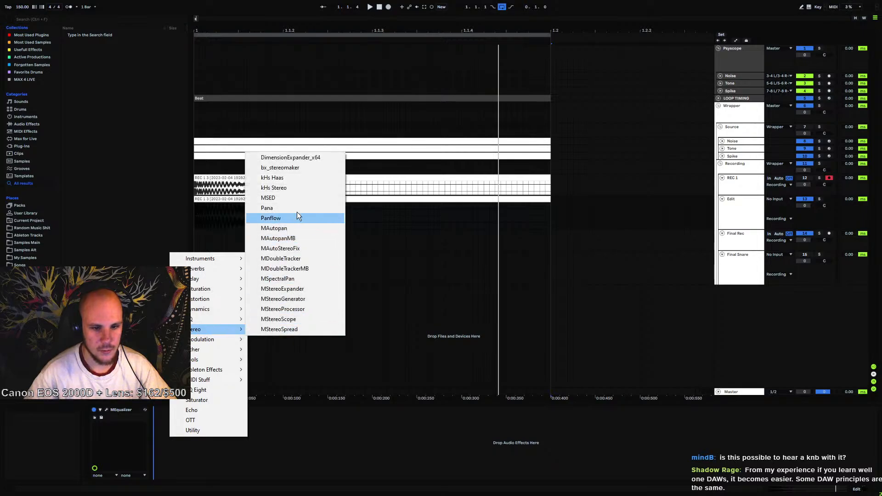
left_click(286, 167)
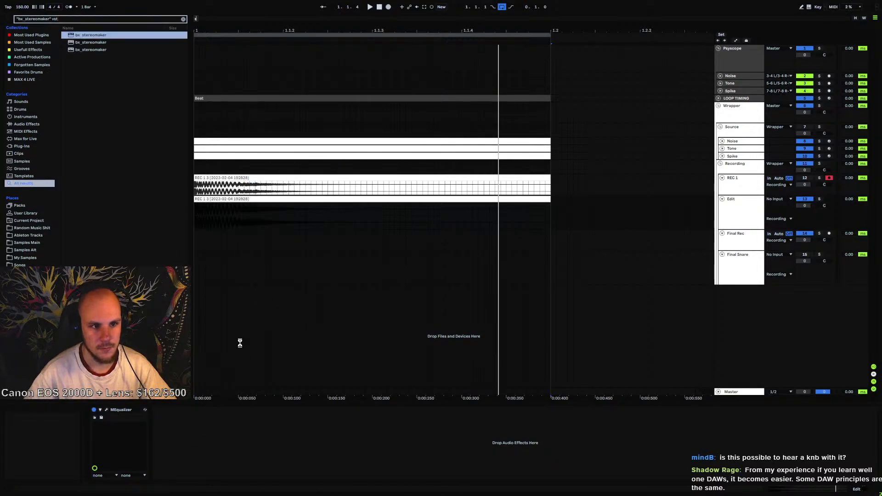
In bx_stereomaker, raise the Tone frequency, turn Stereo-Exp down to its minimum and set Hi-Damp to about 79%
left_click_drag(276, 96, 277, 118)
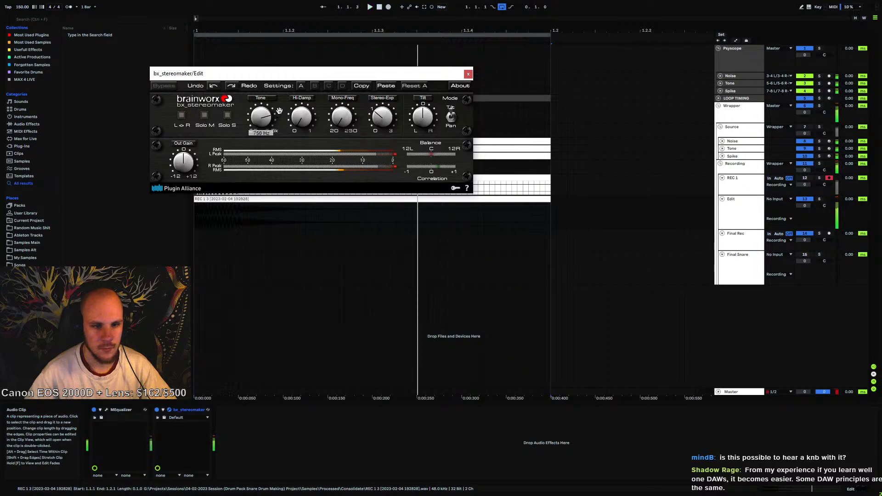
mouse_move(381, 120)
left_mouse_down()
mouse_move(379, 131)
mouse_move(384, 124)
left_mouse_up()
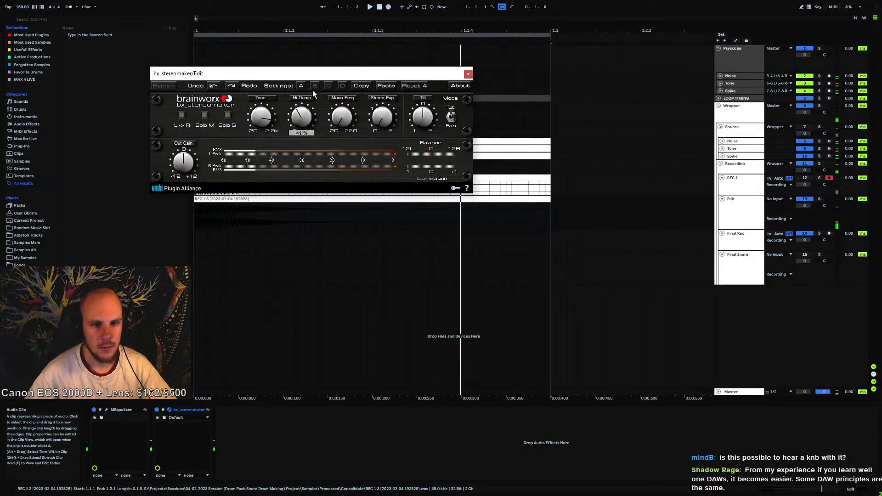
left_click_drag(314, 94, 321, 70)
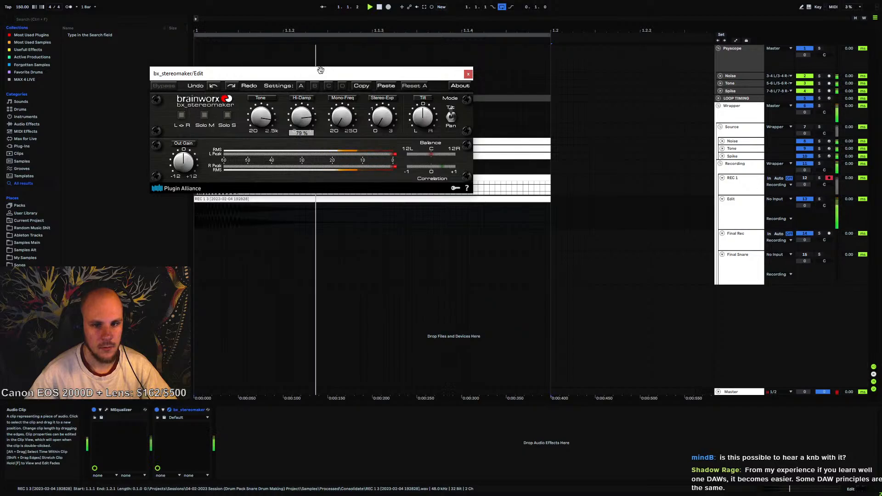
left_click_drag(350, 111, 366, 48)
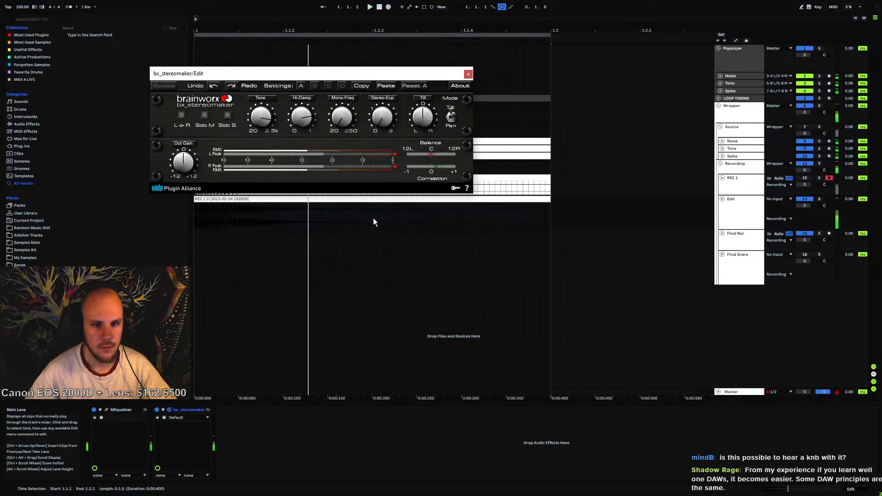
Compare the Edit sound with bx_stereomaker off and on, raising Stereo-Exp to about 58%
left_click(157, 409)
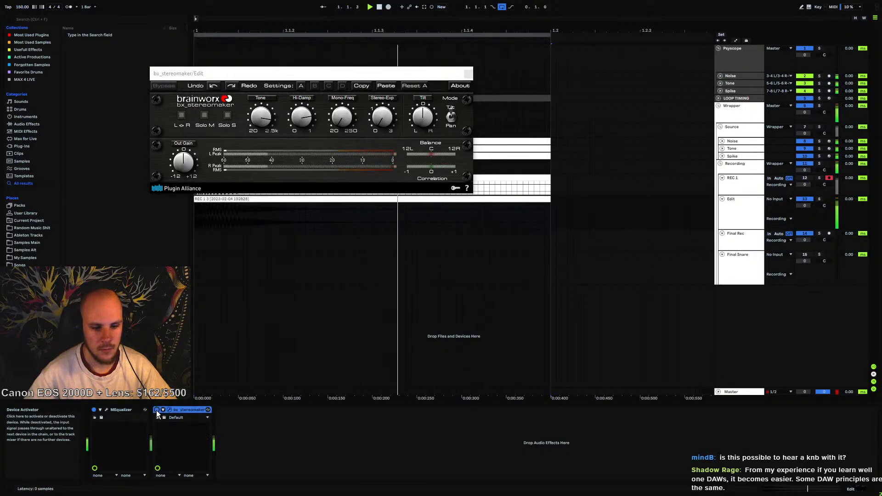
left_click(156, 409)
left_click_drag(381, 121, 386, 115)
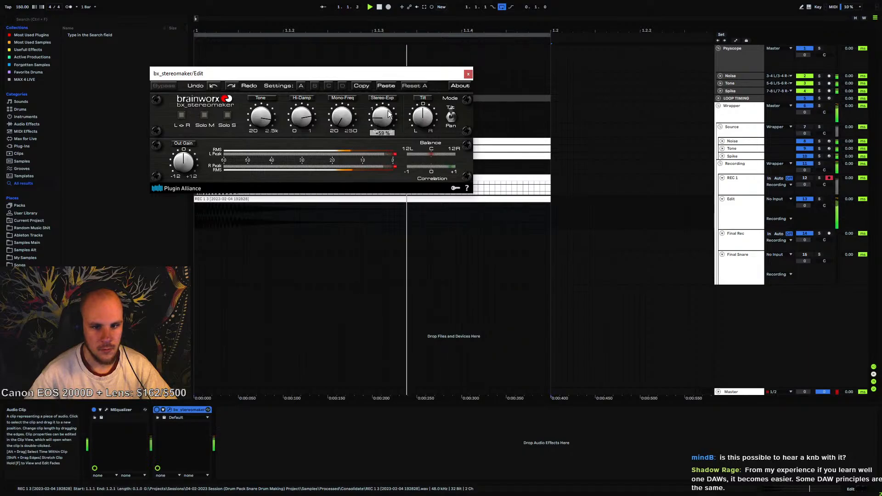
left_click(156, 410)
left_click(156, 410)
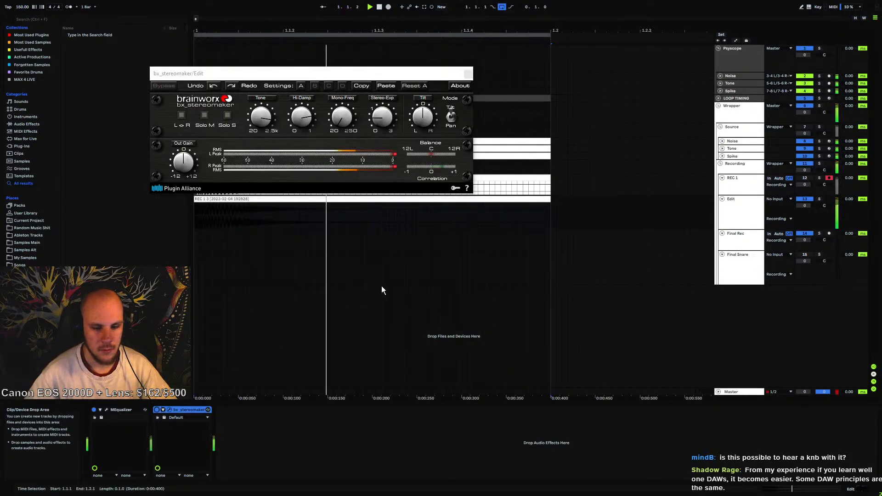
left_click(467, 74)
Split the Edit clip about 1 ms after its start and delete the short leading piece
left_click(208, 217)
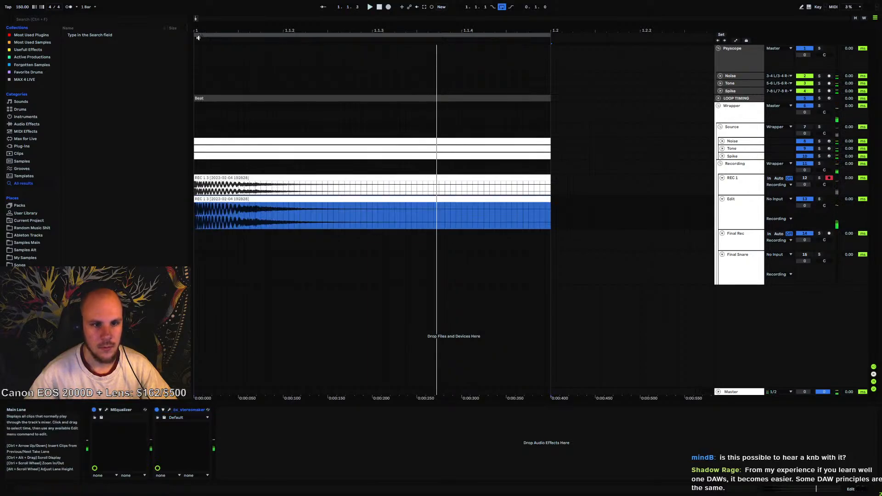
left_click_drag(197, 33, 196, 134)
left_click(203, 211)
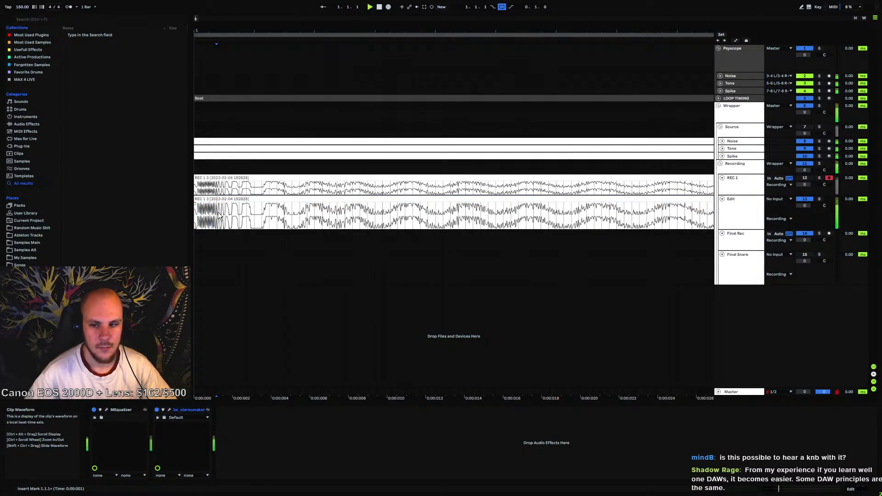
key("space")
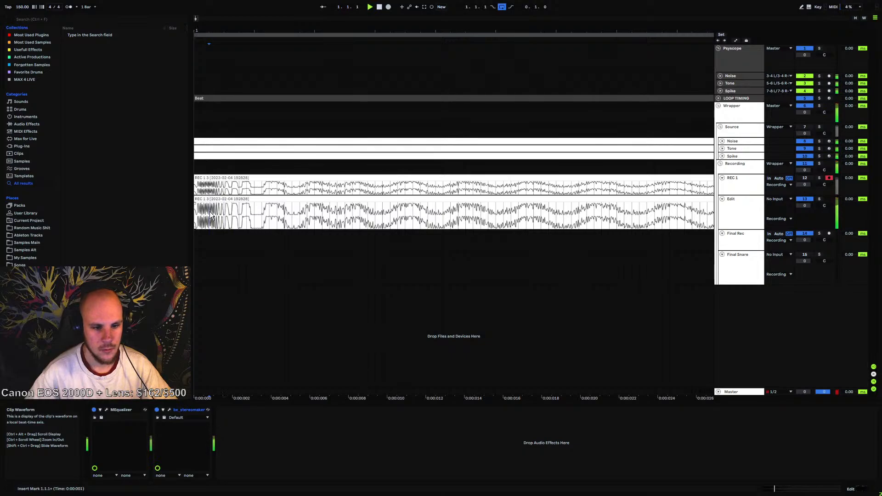
key("ctrl+e")
left_click(200, 198)
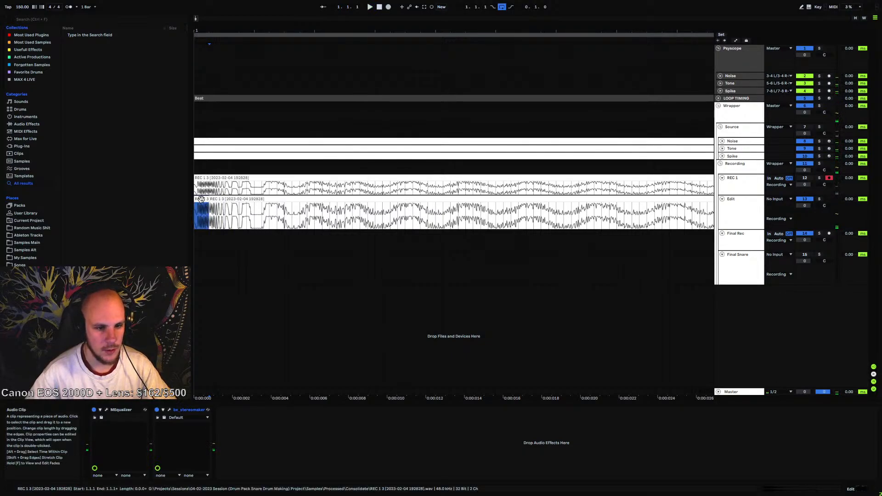
key("Delete")
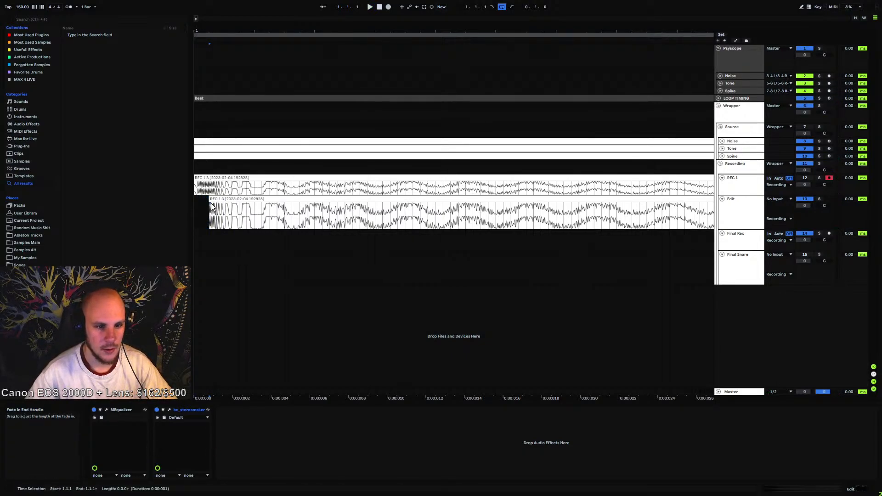
Play the trimmed Edit clip and move it back to the start of the timeline at 1.1.1
left_click(221, 199)
key("space")
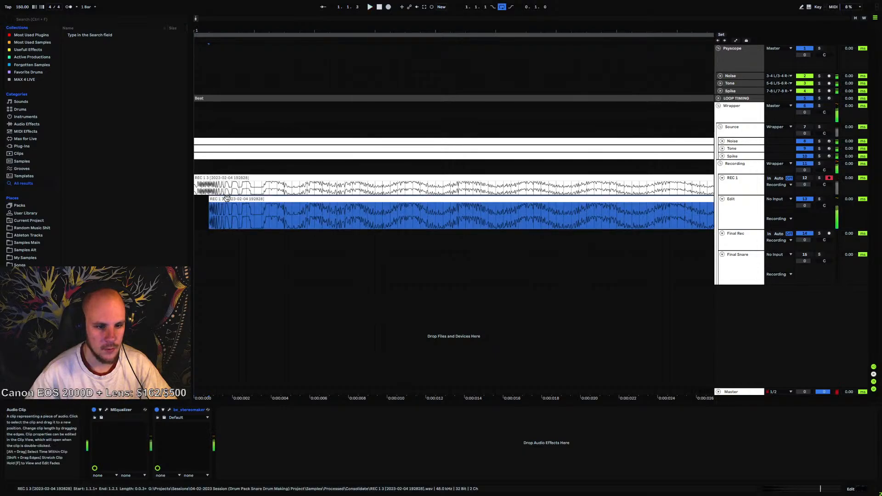
left_click_drag(226, 197, 214, 200)
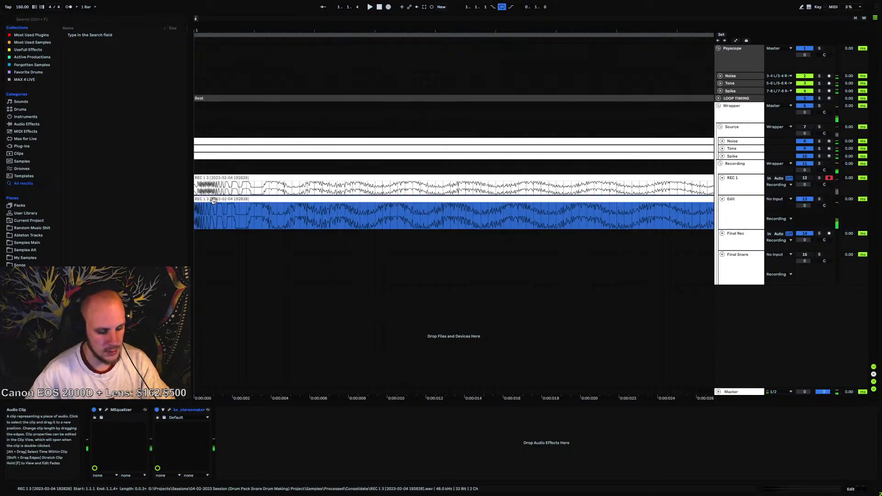
Arm the Final Rec track and record the processed Edit snare onto it from the start of the timeline
left_click(761, 244)
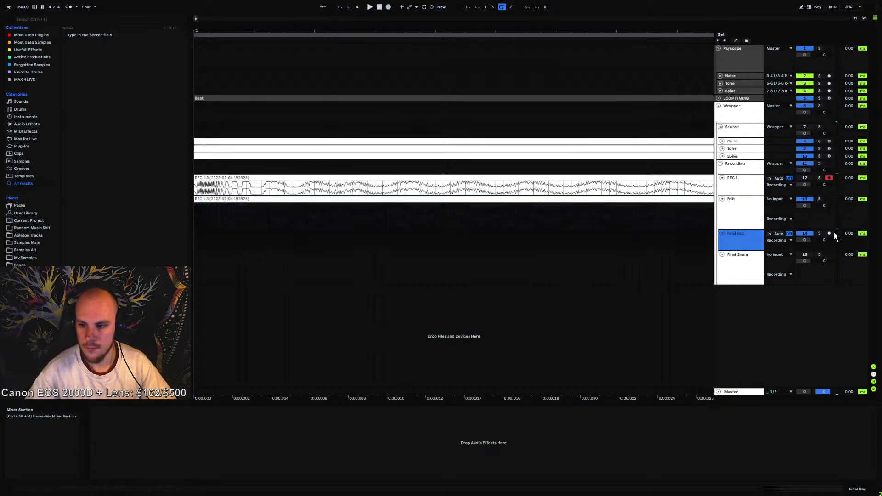
left_click(830, 233)
left_click(314, 242)
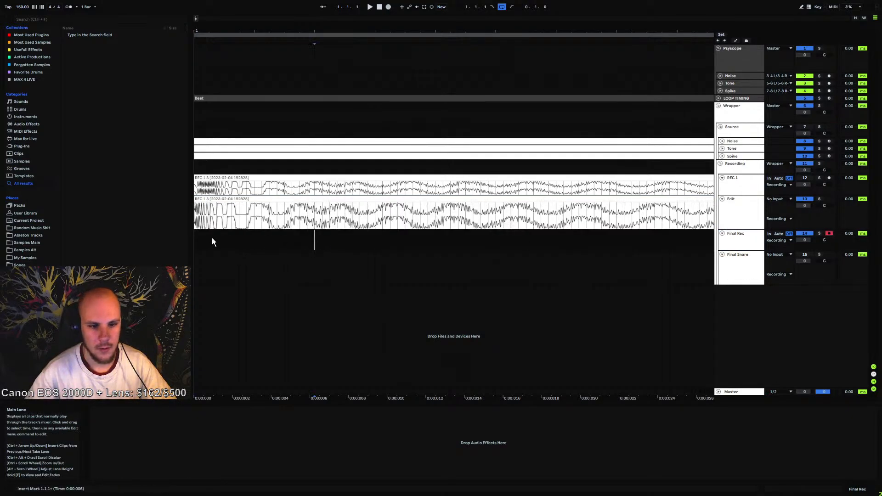
left_click(389, 7)
key("space")
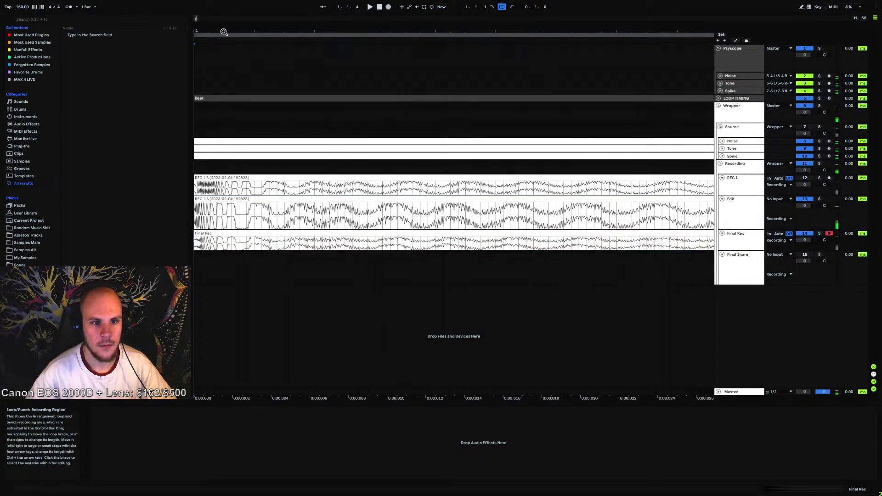
Copy the recorded Final Rec clip to the start of the Final Snare track
left_click_drag(224, 31, 224, 7)
left_click(344, 275)
left_click(320, 226)
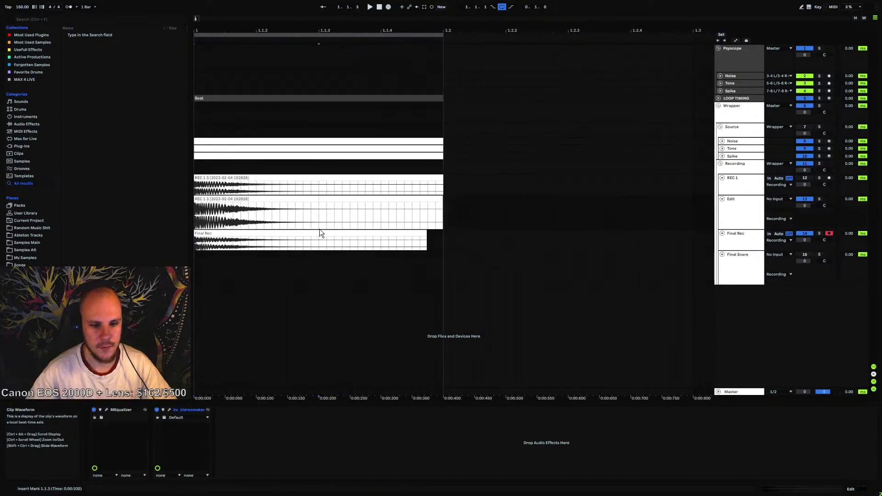
left_click(319, 232)
left_click(197, 262)
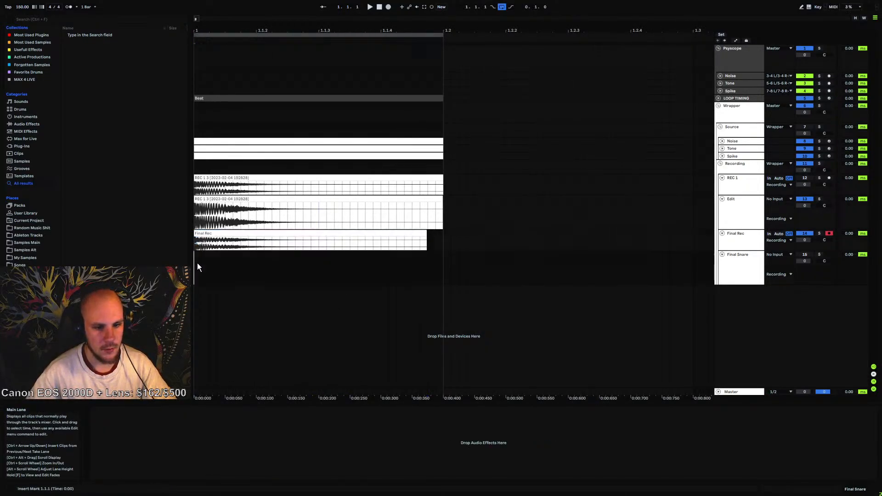
key("ctrl+v")
Raise the Final Snare clip's gain to 24 dB to expose its tail and trim the clip's length to about 0.288 s
left_click(311, 280)
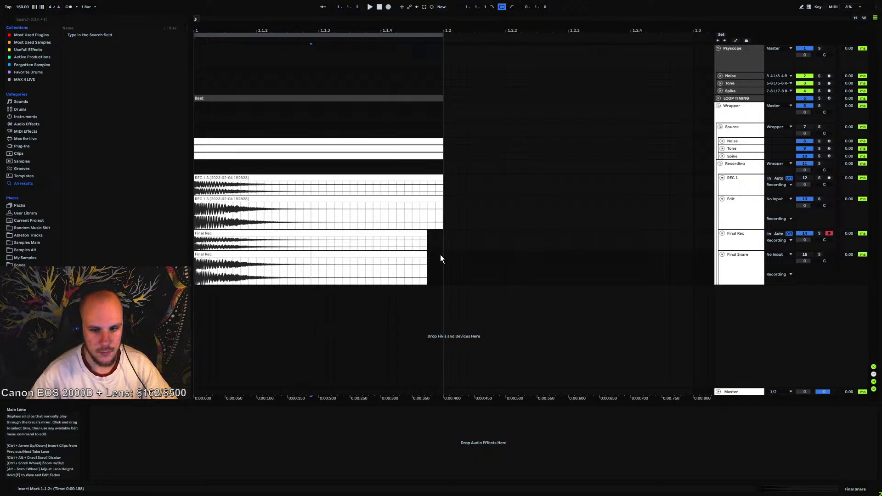
left_click_drag(441, 256, 196, 257)
left_click(318, 266)
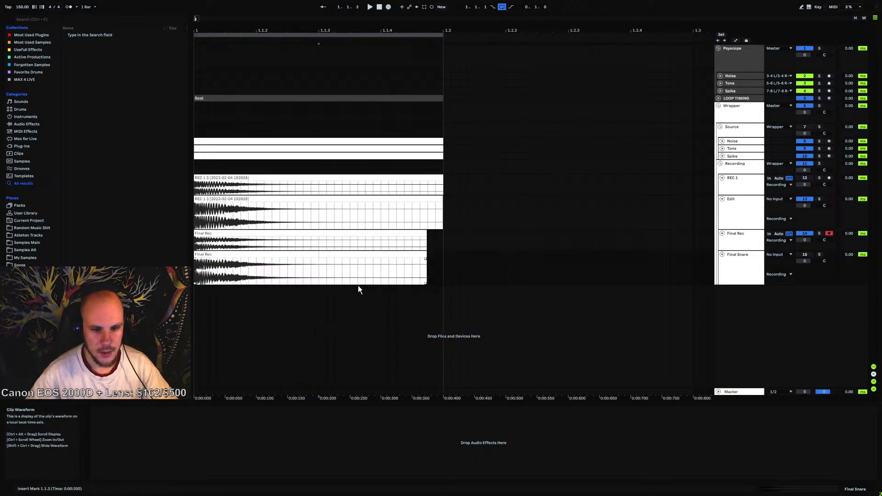
double_click(322, 259)
left_click_drag(209, 437, 213, 426)
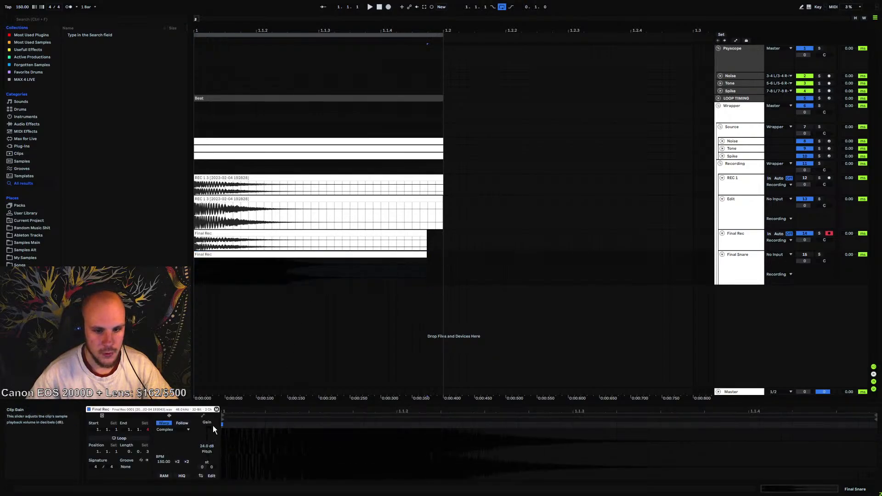
left_click(386, 276)
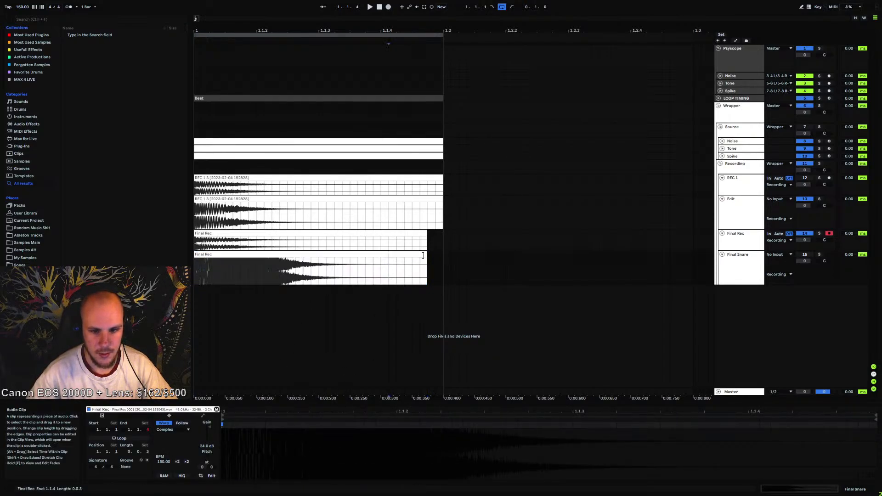
left_click_drag(425, 260, 373, 263)
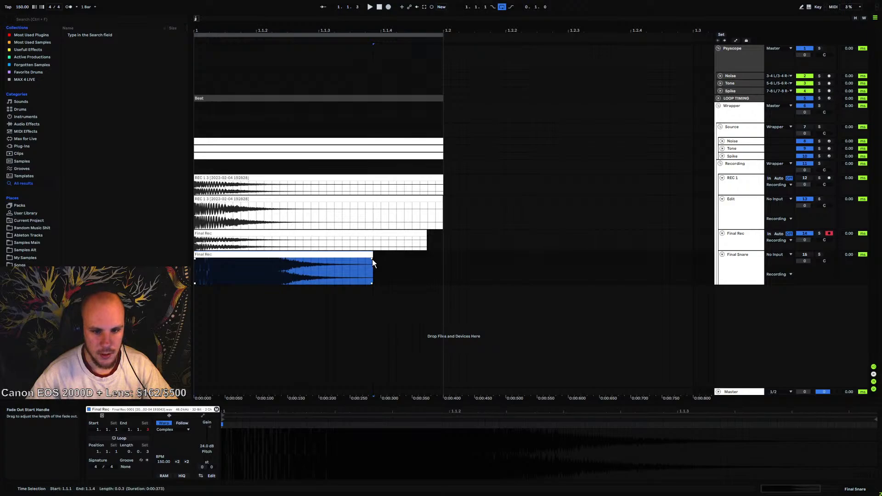
Reset the Final Snare clip's gain to 0 dB and add a fade-out from just after 1.1.2 to its end
double_click(208, 448)
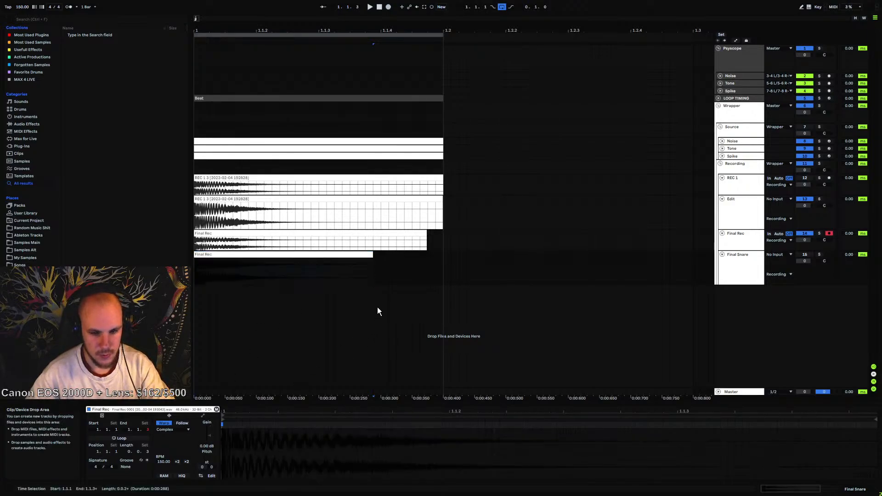
left_click_drag(371, 260, 266, 258)
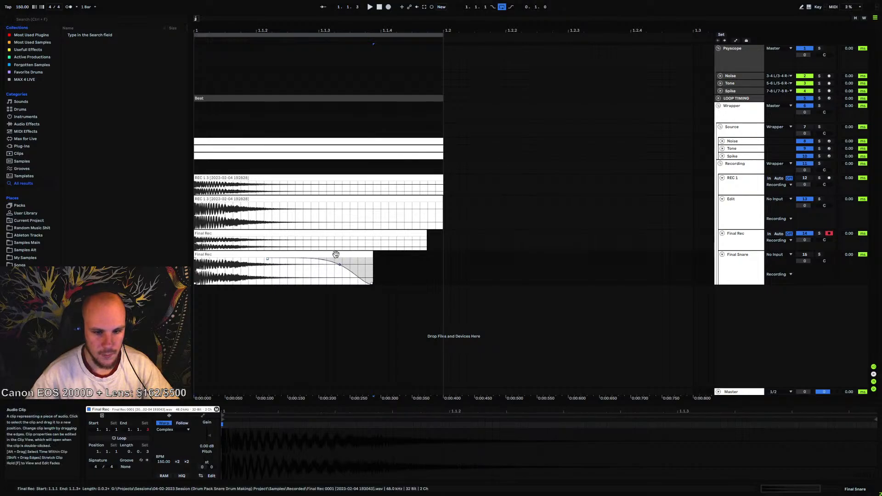
Consolidate the faded Final Snare clip and set the new clip's gain to 0 dB
left_click(280, 255)
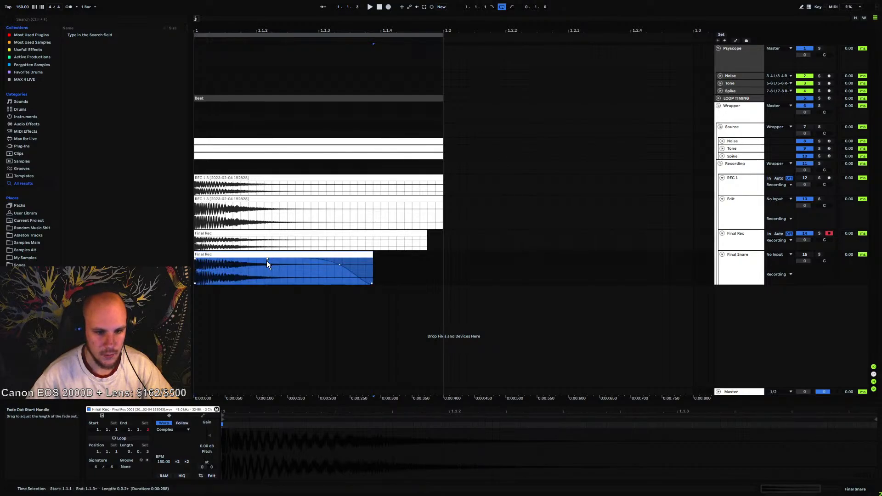
key("ctrl+j")
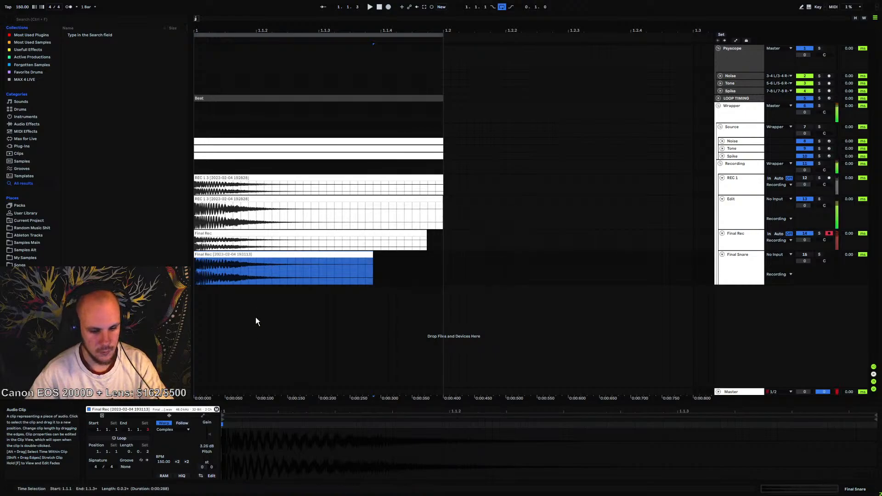
left_click(204, 446)
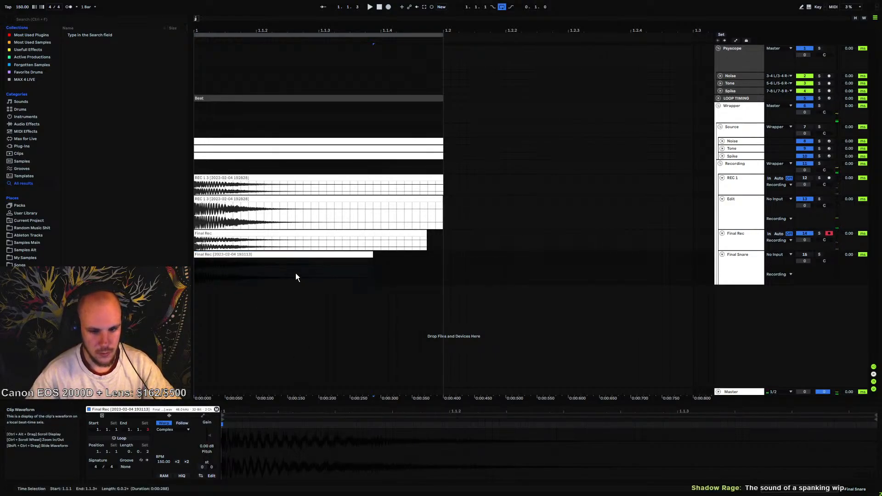
Activate the Final Snare track and play its trimmed clip on its own
left_click(251, 275)
key("space")
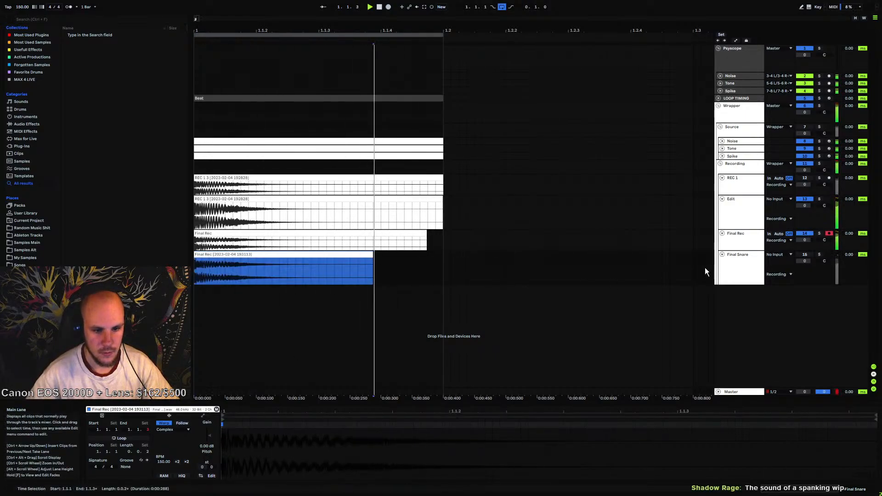
left_click(819, 254)
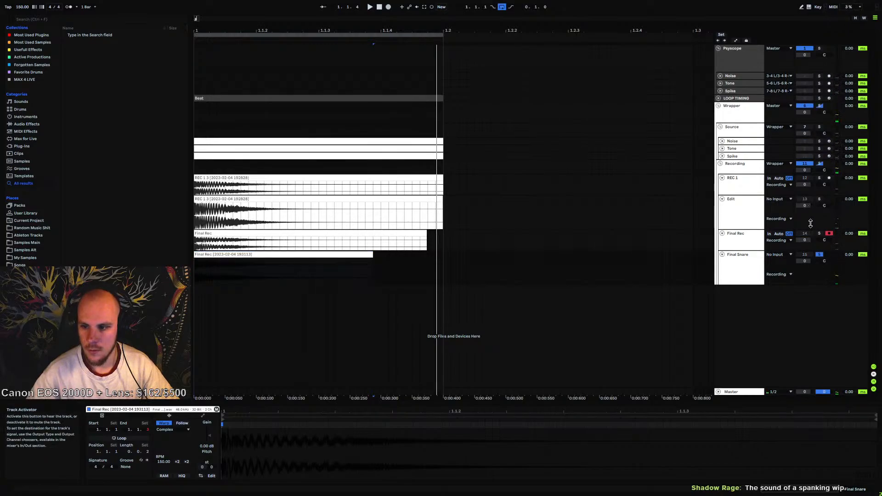
key("space")
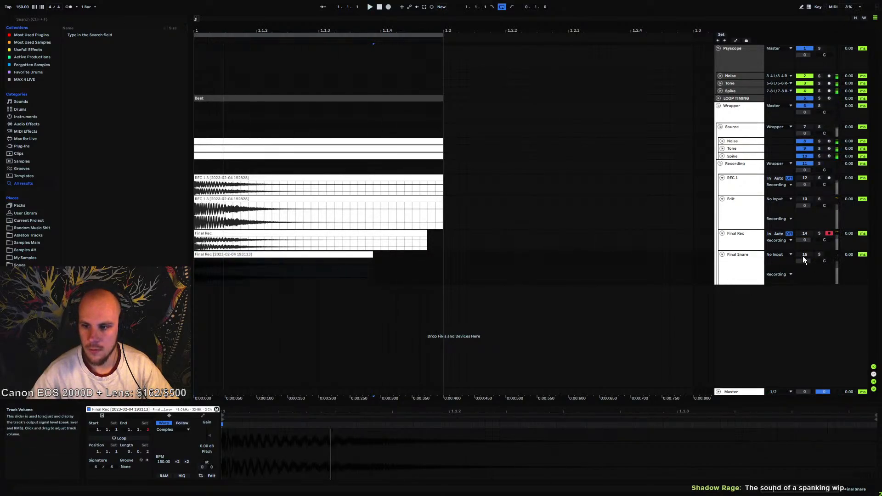
left_click(803, 255)
left_click(320, 256)
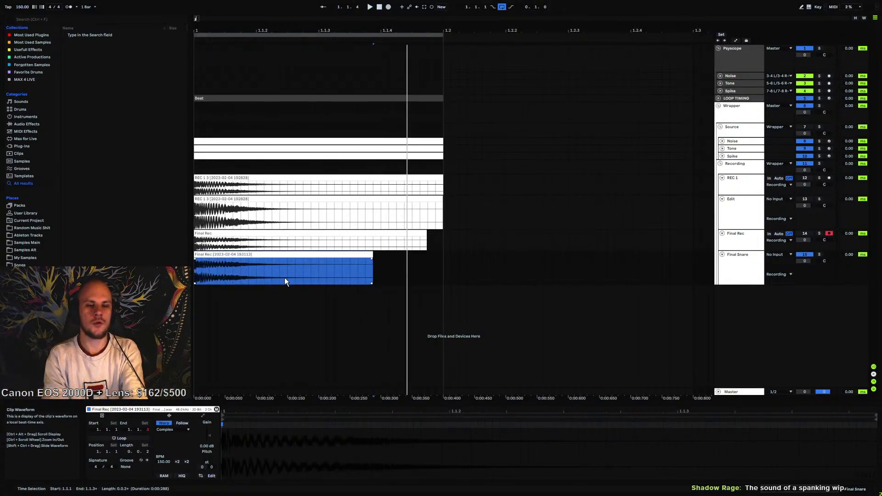
key("space")
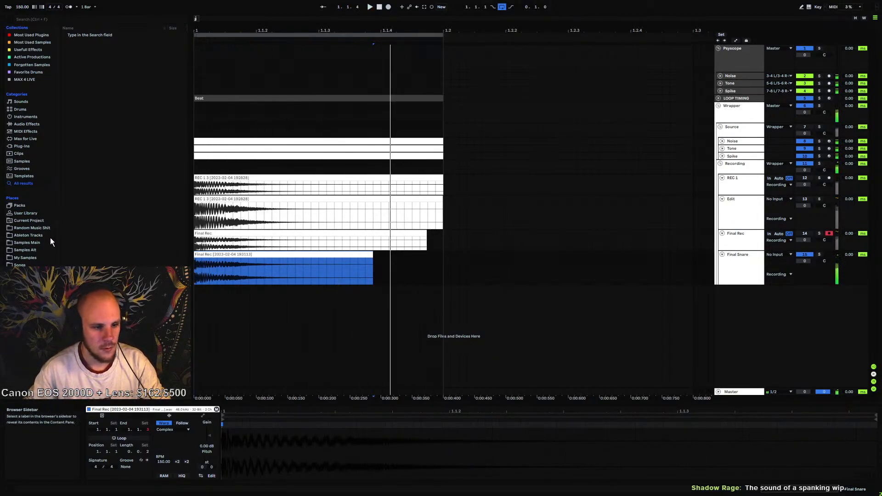
key("space")
Replay the Final Snare clip and examine its waveform at the start and through the tail
left_click(201, 271)
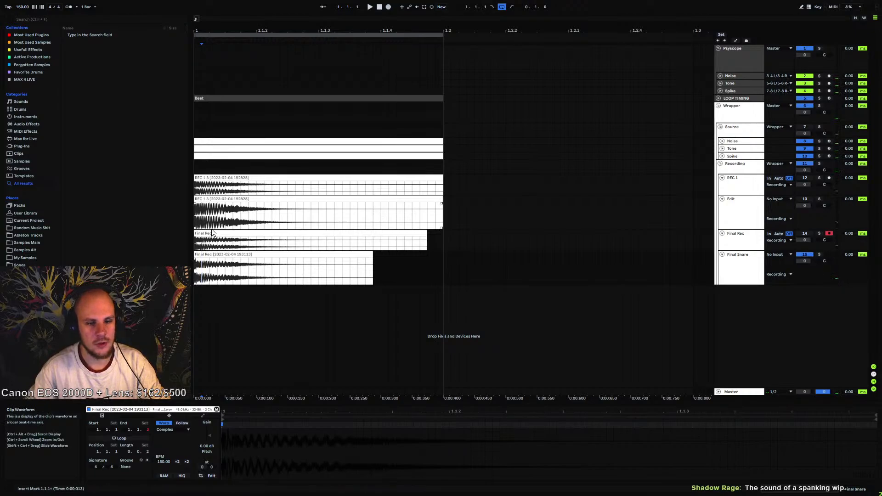
left_click(197, 259)
key("space")
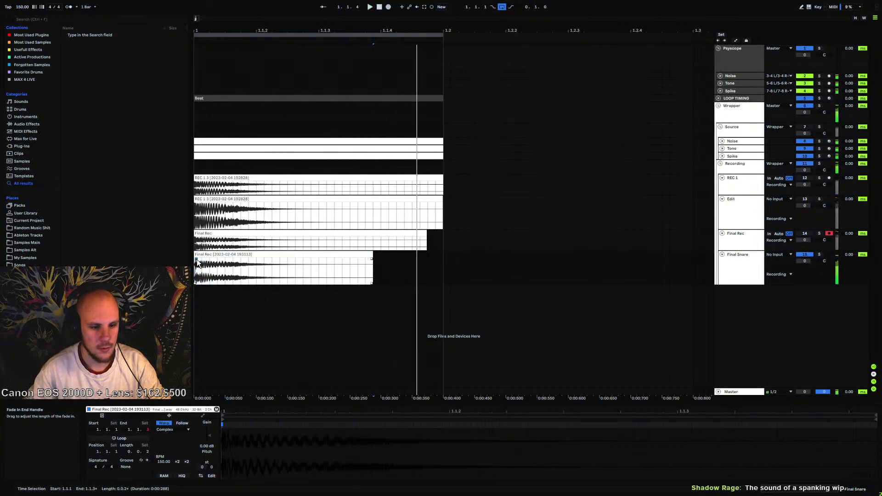
left_click(200, 272)
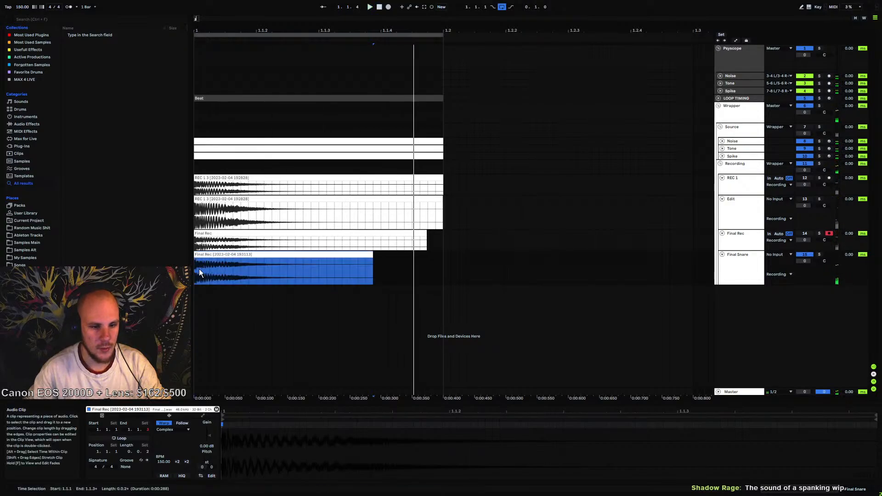
mouse_move(206, 31)
left_mouse_down()
mouse_move(205, 87)
mouse_move(202, 33)
left_mouse_up()
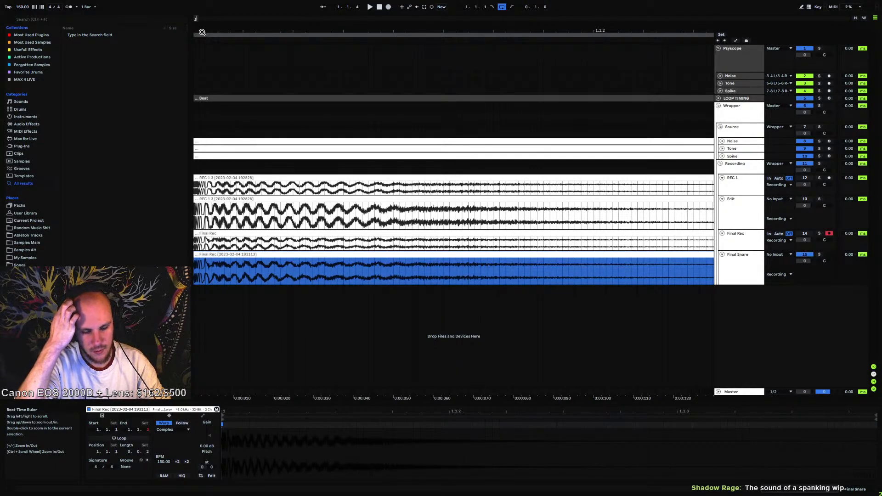
key("space")
left_click_drag(202, 33, 202, 1)
key("space")
left_click(394, 270)
Save the Final Snare clip into the Snare folder of Projektor Drums One-Shots in My Samples
left_click(312, 255)
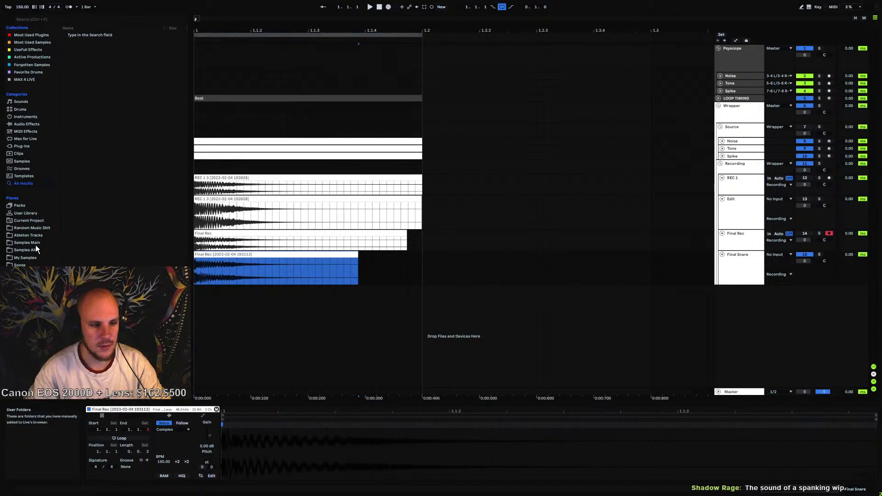
left_click(26, 257)
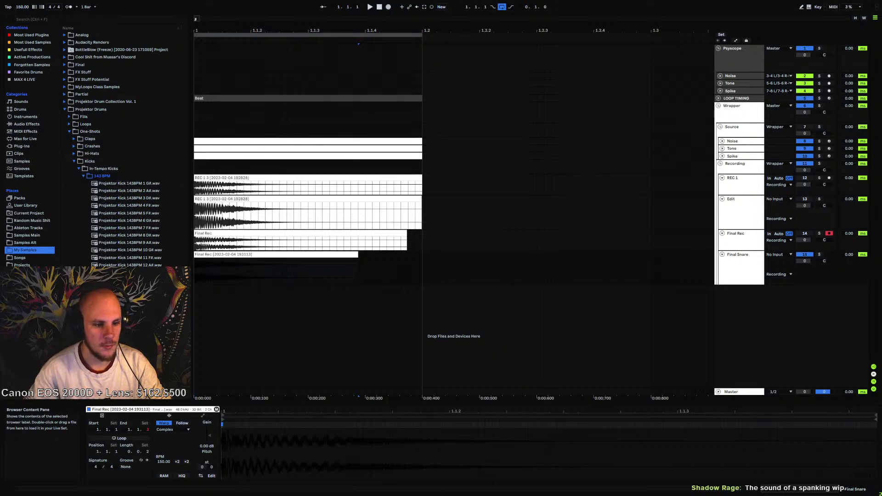
left_click(90, 299)
left_click_drag(211, 254, 109, 186)
key("Return")
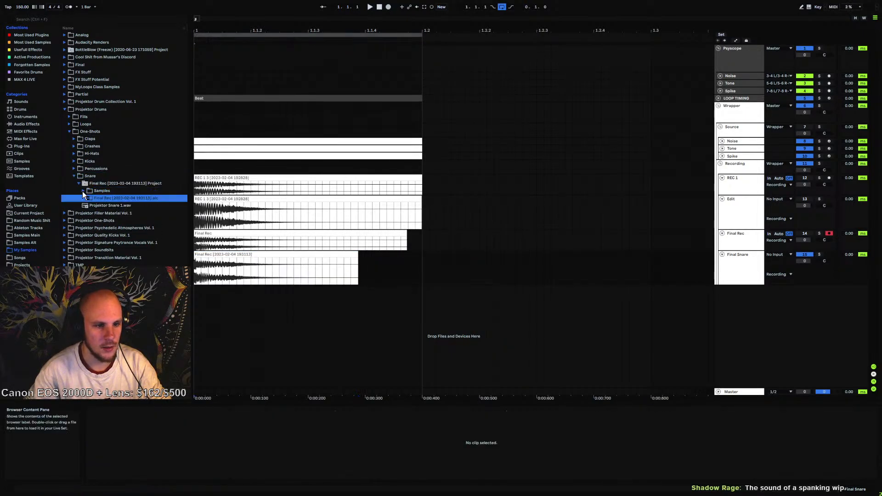
Rename the consolidated audio file inside the saved Final Rec project folder to Projektor Snare 2
left_click(83, 191)
left_click(88, 198)
left_click(93, 206)
right_click(108, 212)
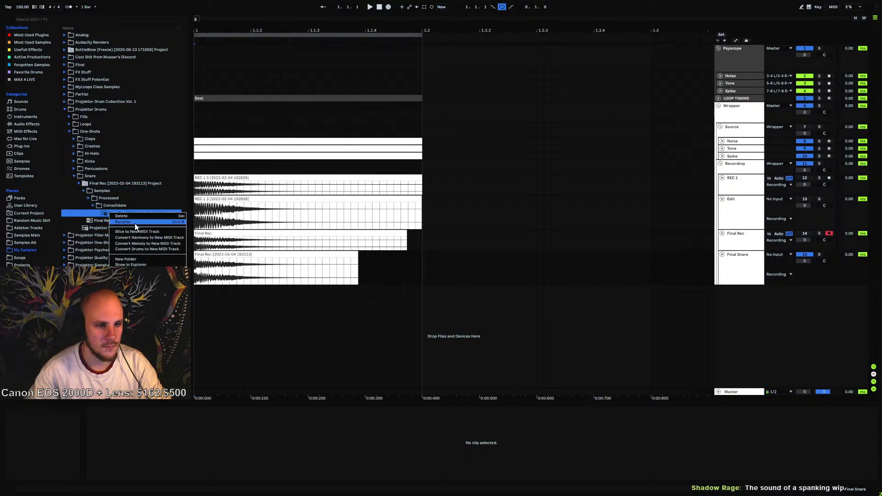
left_click(134, 223)
type("Projektor")
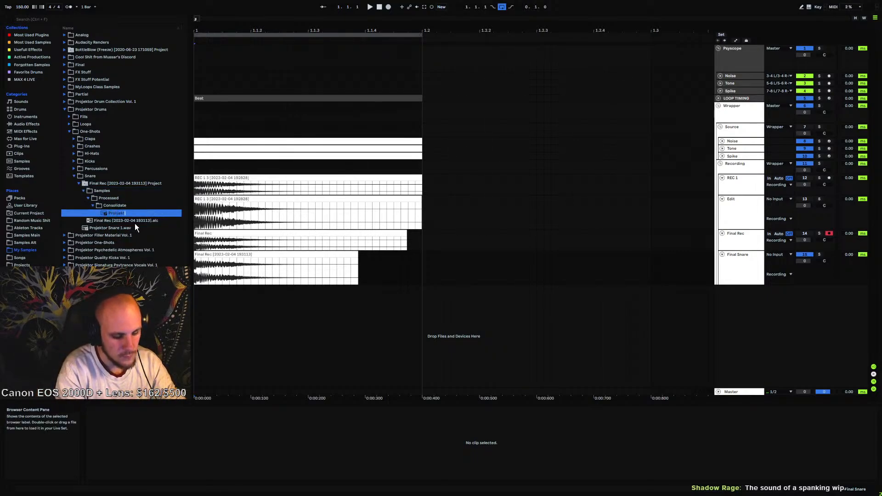
key("BackSpace")
key("BackSpace")
key("BackSpace")
key("BackSpace")
key("BackSpace")
key("BackSpace")
key("BackSpace")
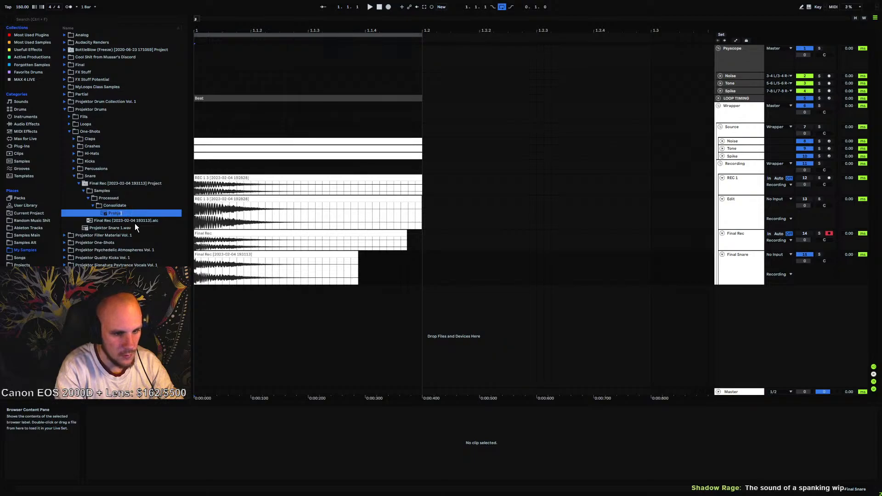
type("ojek")
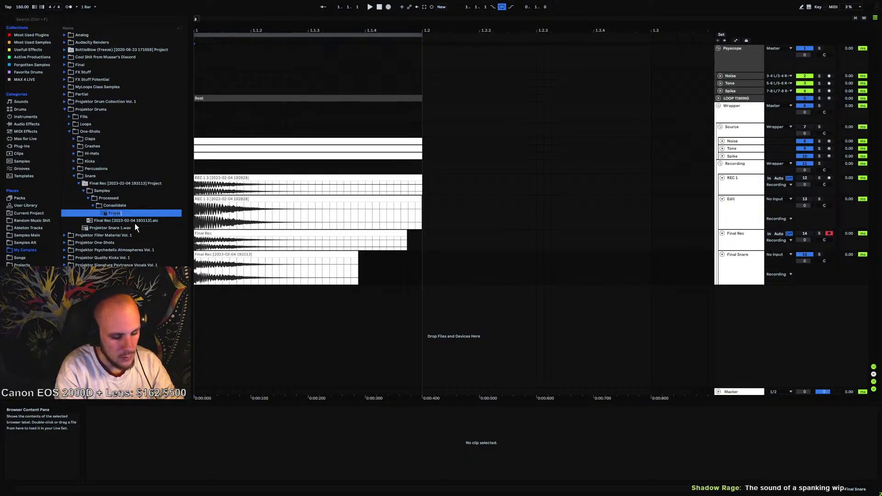
type("tor Snare 2")
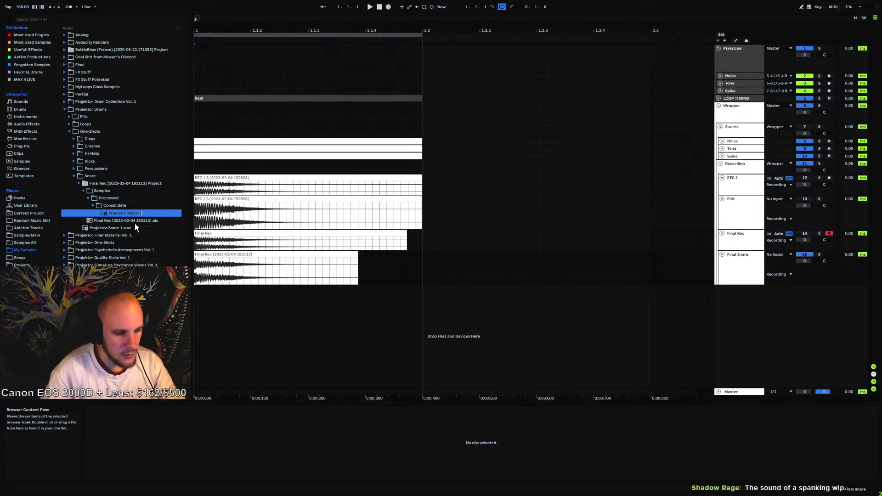
left_click(292, 321)
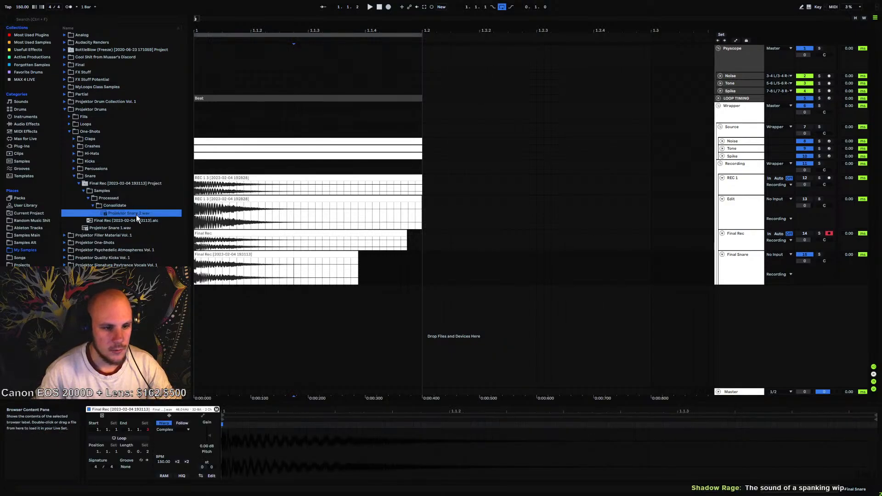
Move Projektor Snare 2.wav into the Snare folder and delete the leftover Final Rec project folder
left_click_drag(117, 212, 127, 183)
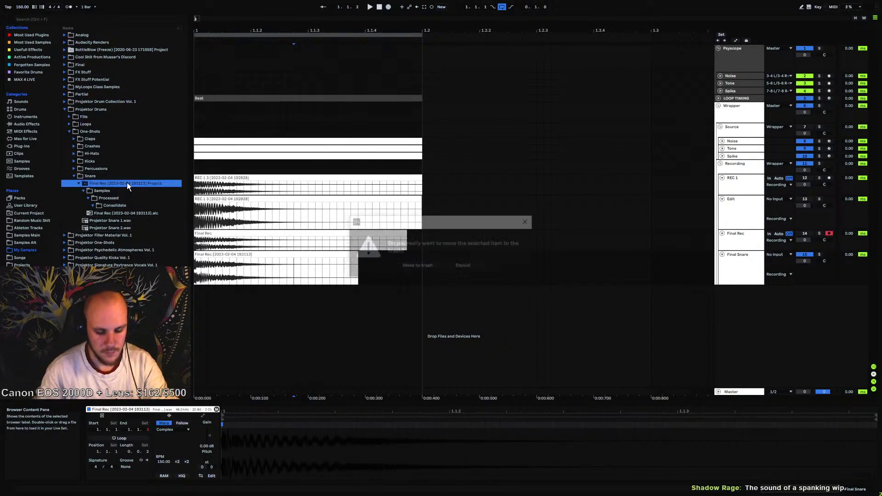
left_click(280, 329)
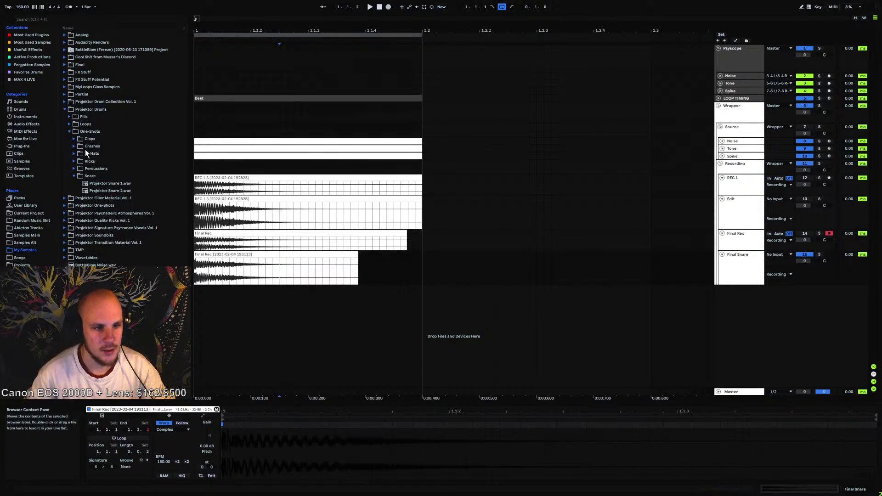
Preview the Projektor kicks in the 143 BPM folder and set the project tempo to 143 BPM
left_click(74, 161)
left_click(109, 198)
left_click(122, 220)
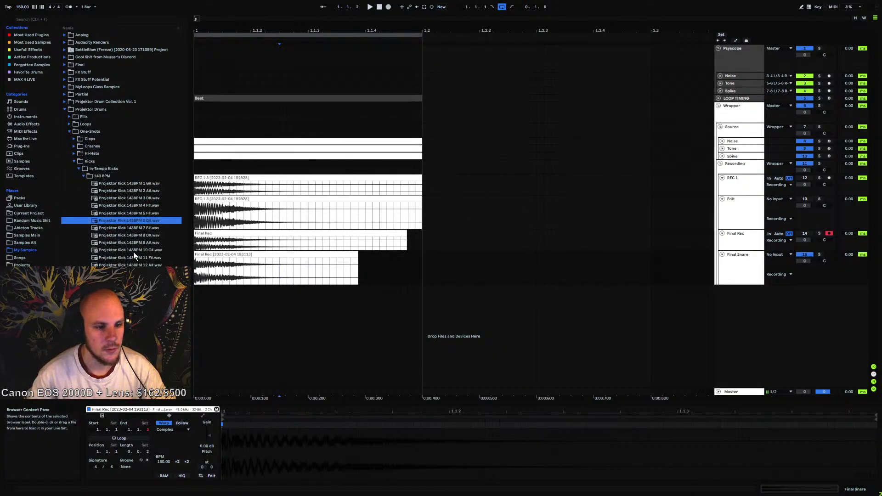
left_click(133, 250)
left_click(26, 9)
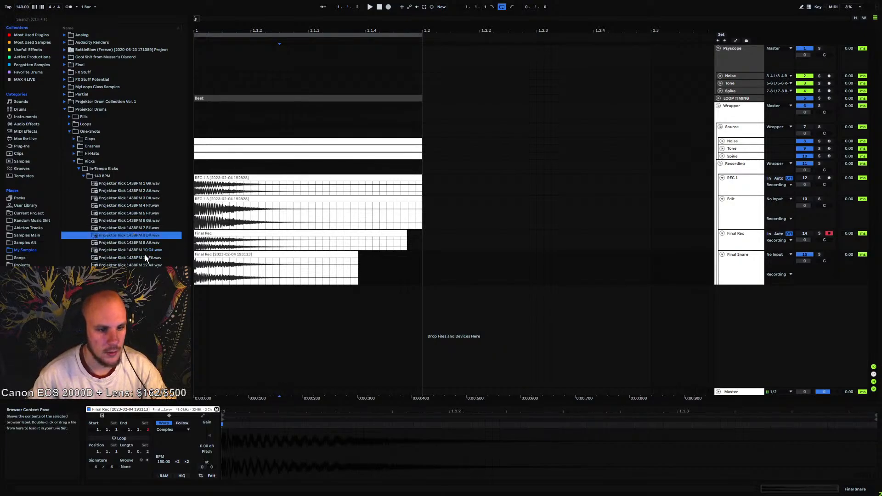
Place Projektor Kick 143BPM 8 D# on a new audio track at 1.2 and play it
left_click_drag(142, 236, 421, 324)
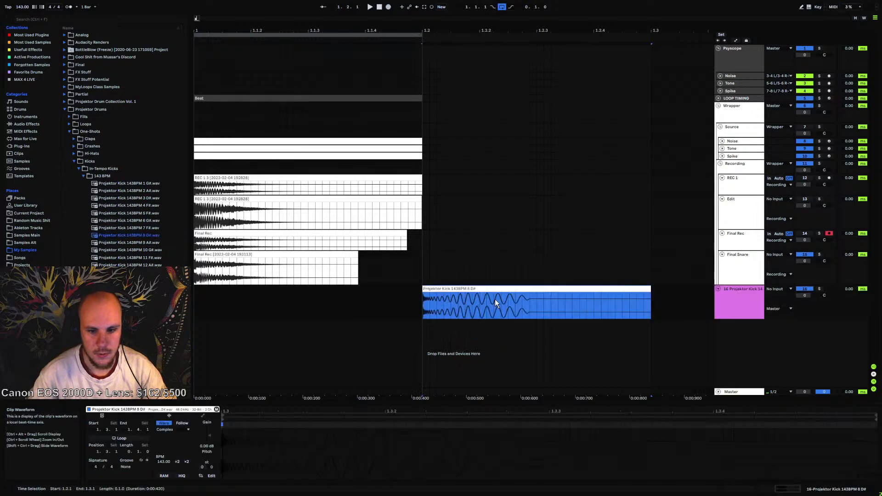
key("space")
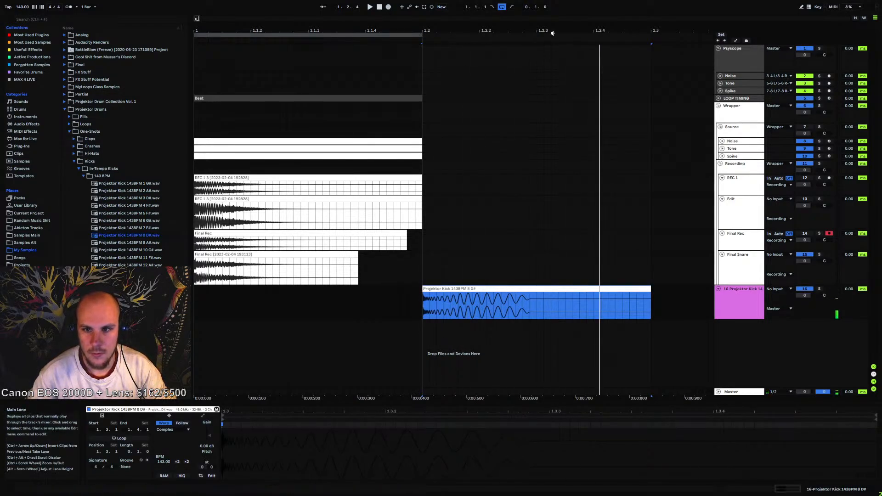
left_click_drag(553, 32, 553, 12)
left_click(517, 289, "shift")
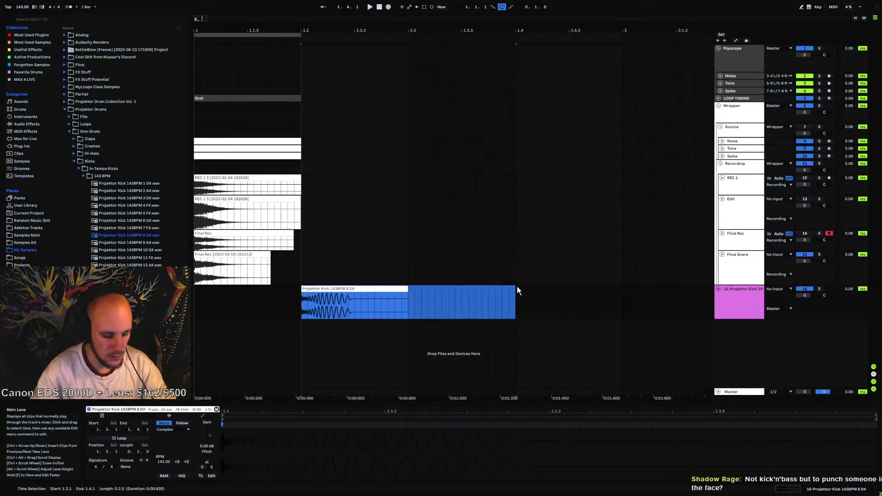
key("ctrl+j")
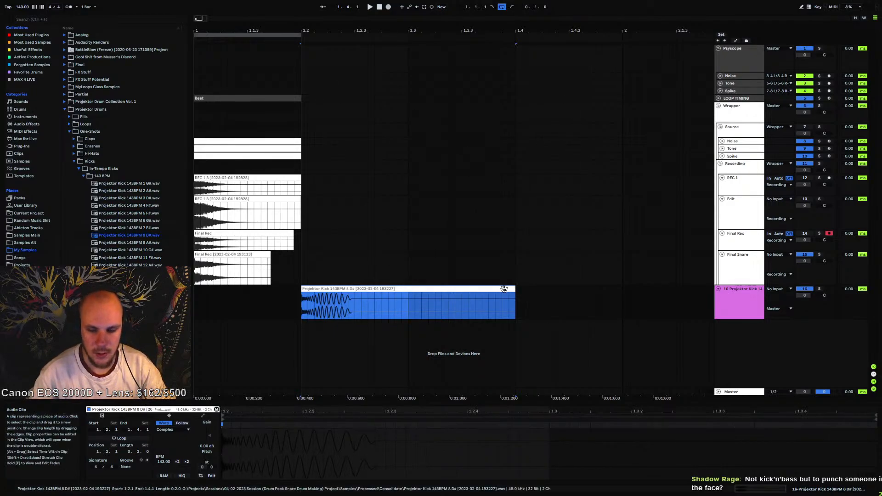
key("ctrl+z")
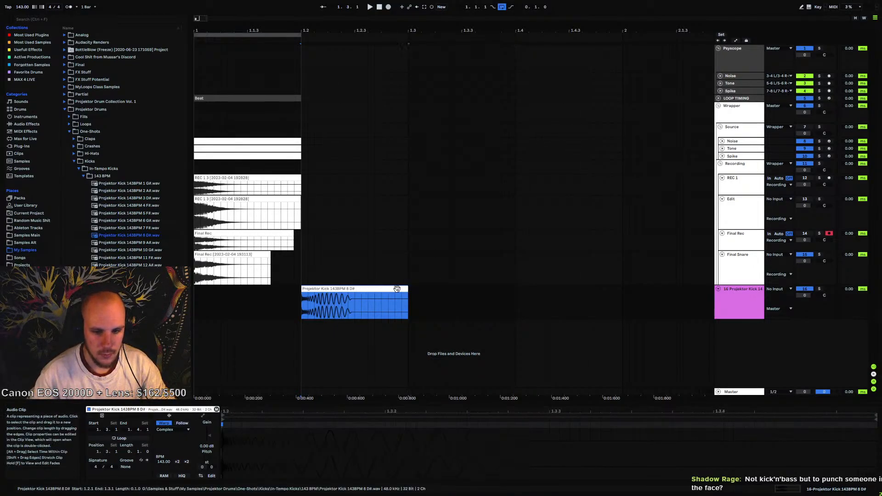
Duplicate the kick clip to 1.3 and loop the two kicks from 1.2 to 1.4
left_click(397, 288, "shift")
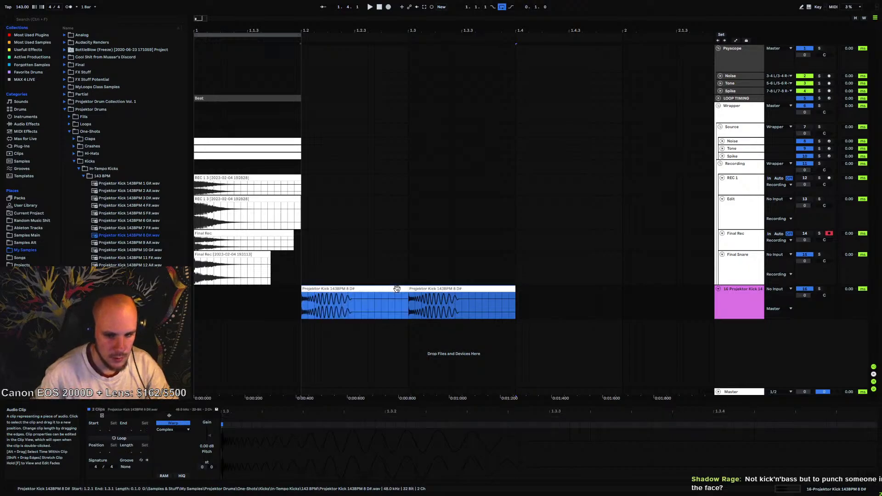
key("ctrl+l")
Copy the Final Snare clip to 1.3 on a new audio track below the kick track
left_click(258, 254)
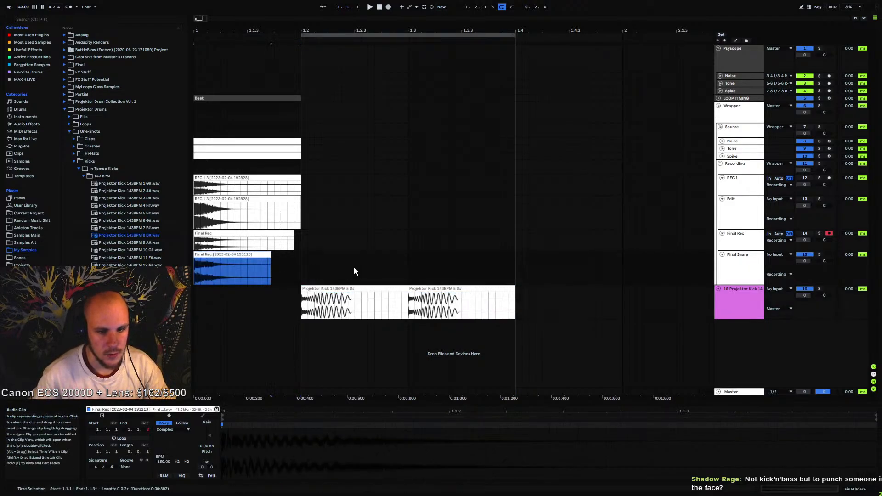
left_click(408, 263)
key("ctrl+v")
left_click(733, 284)
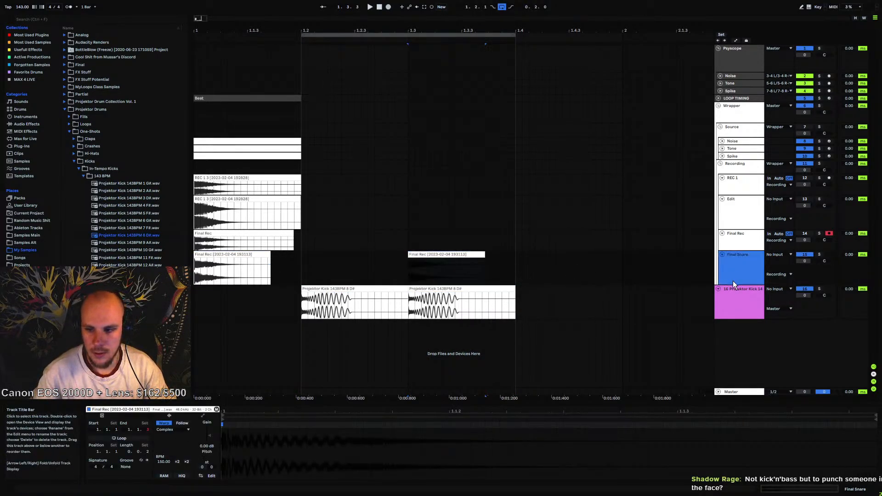
key("ctrl+t")
left_click_drag(432, 254, 431, 339)
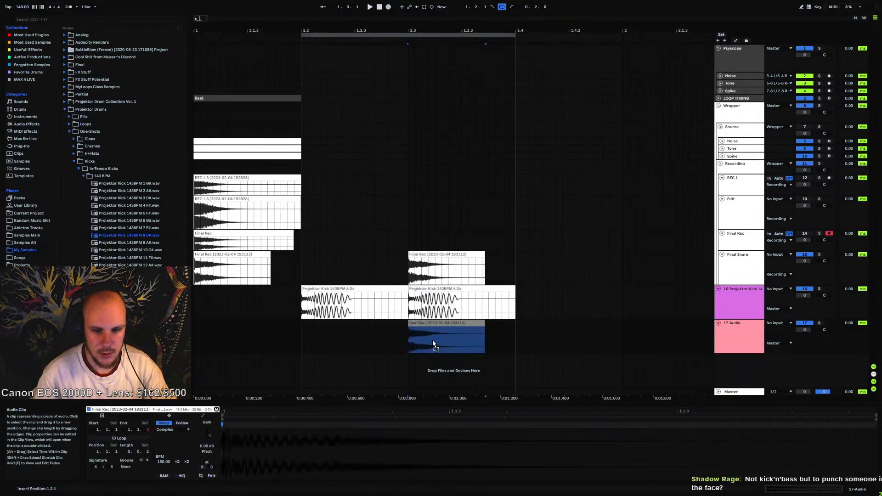
Play the kick and snare loop and lower the copied snare track's volume slightly
left_click(387, 341)
key("space")
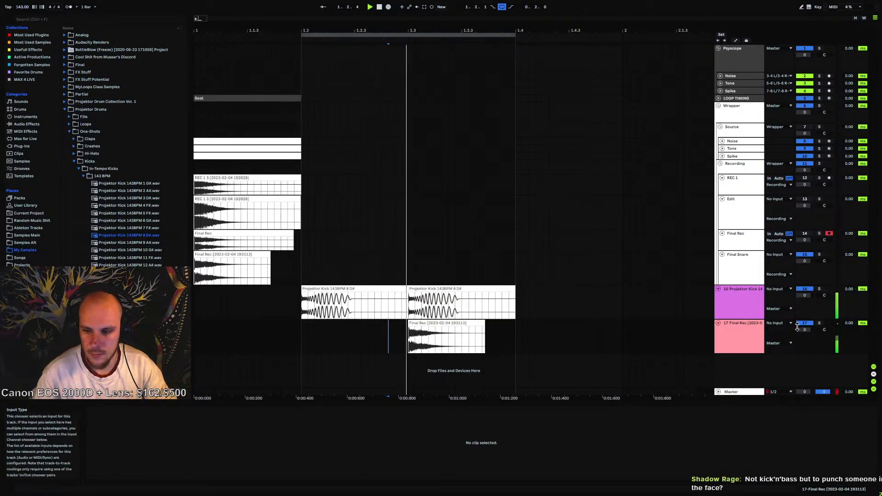
left_click_drag(804, 329, 804, 337)
key("space")
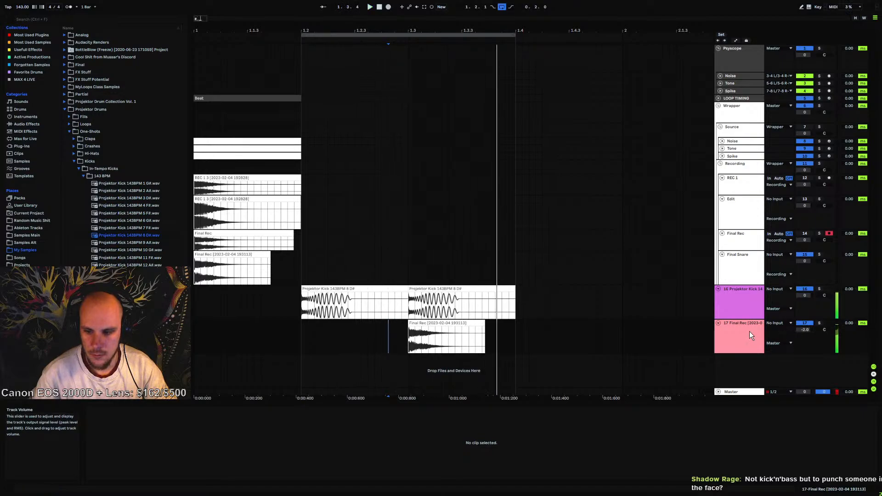
Insert a new MIDI track below the copied snare track
left_click(738, 334)
key("ctrl+shift+t")
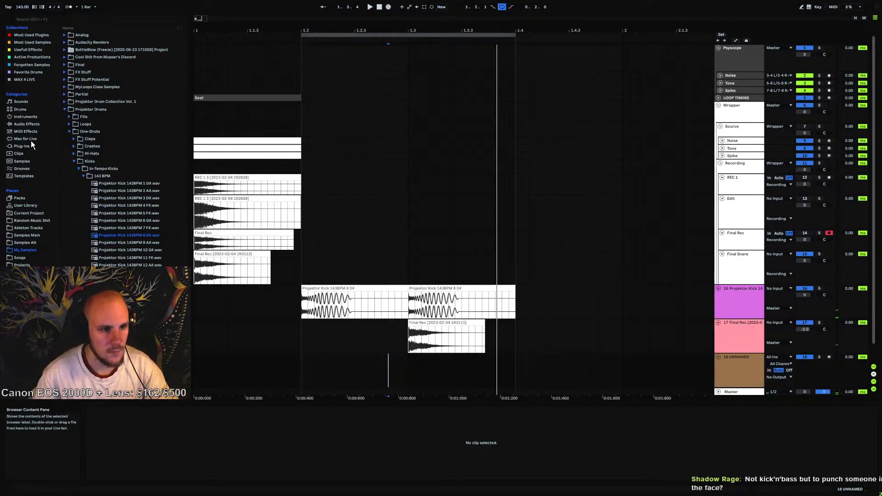
left_click(27, 118)
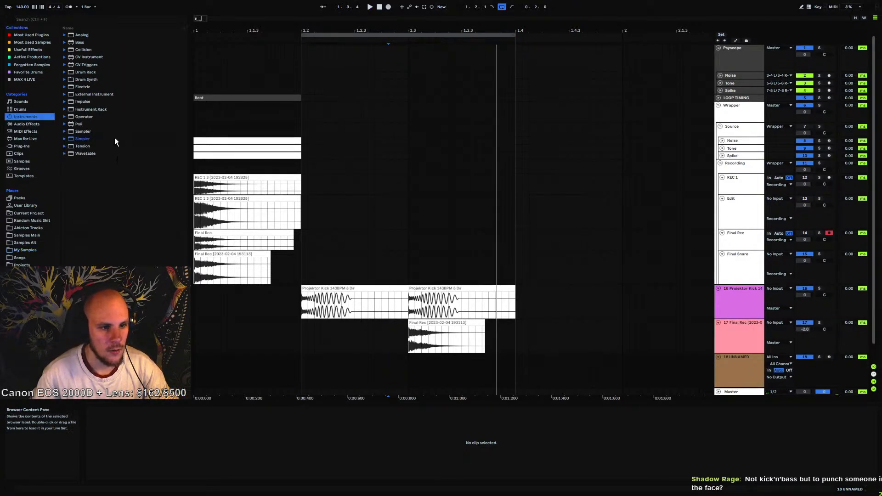
left_click(64, 109)
left_click_drag(110, 264, 372, 363)
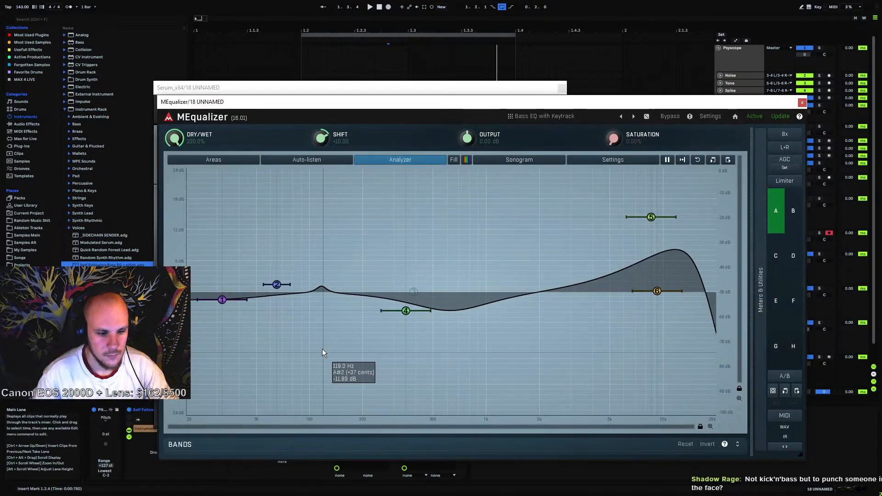
left_click(799, 103)
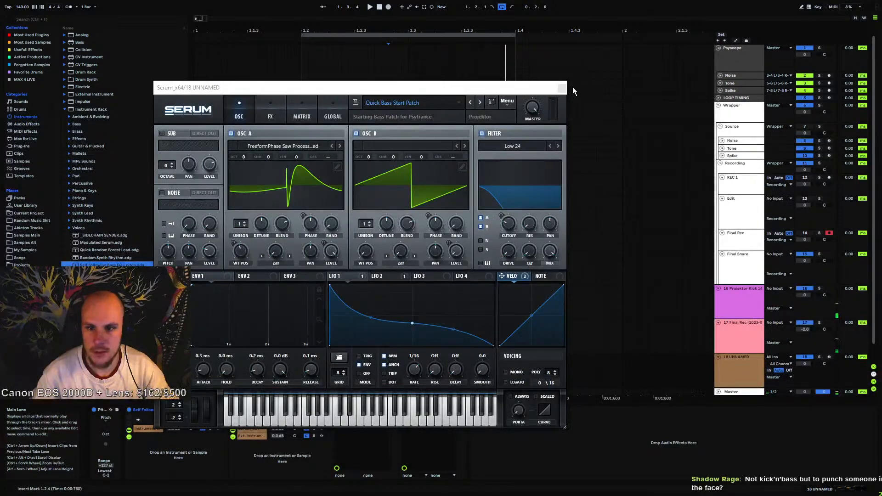
left_click(562, 88)
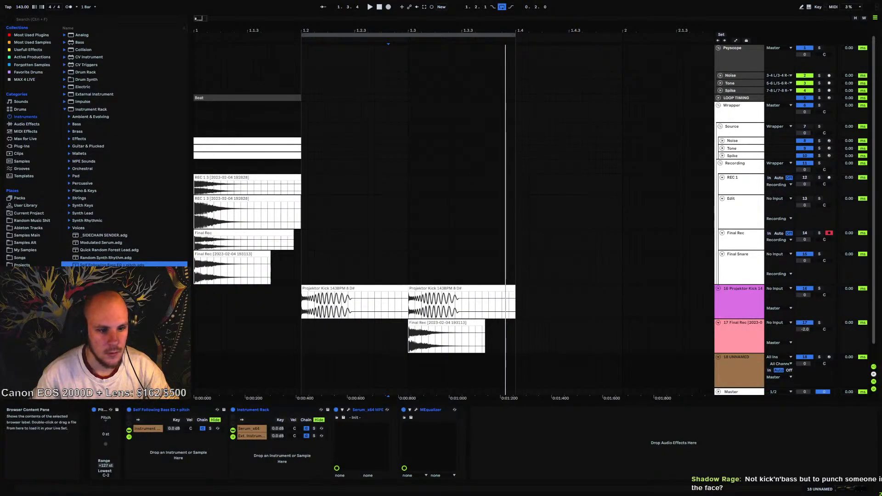
left_click(149, 409)
key("Delete")
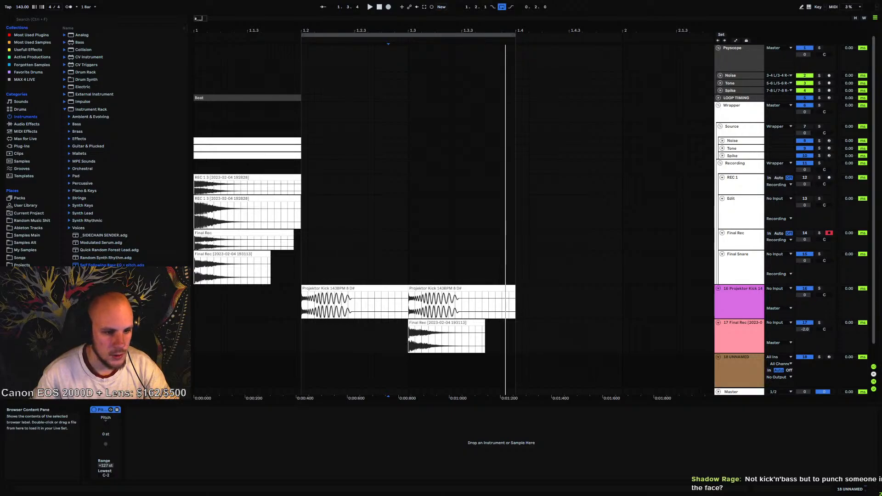
left_click(112, 266)
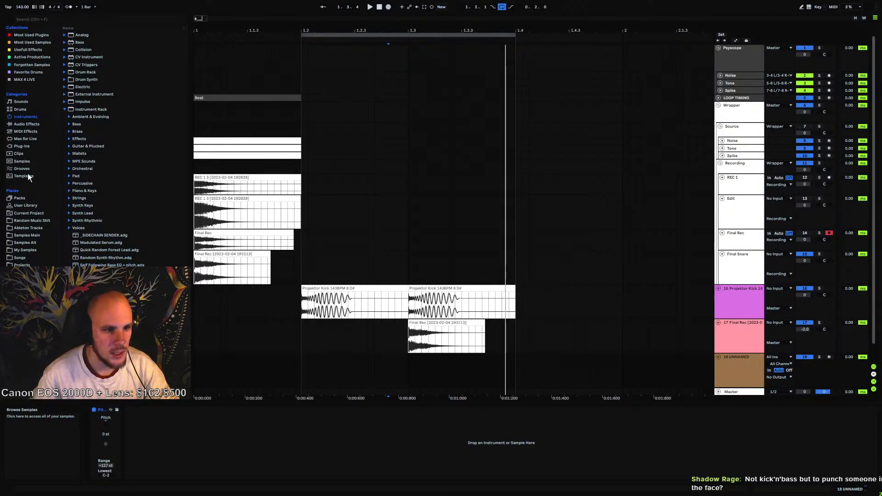
Load the Bass track from Cleaner Basslines.als in the Cleaner Basslines Project onto the new MIDI track
left_click(25, 213)
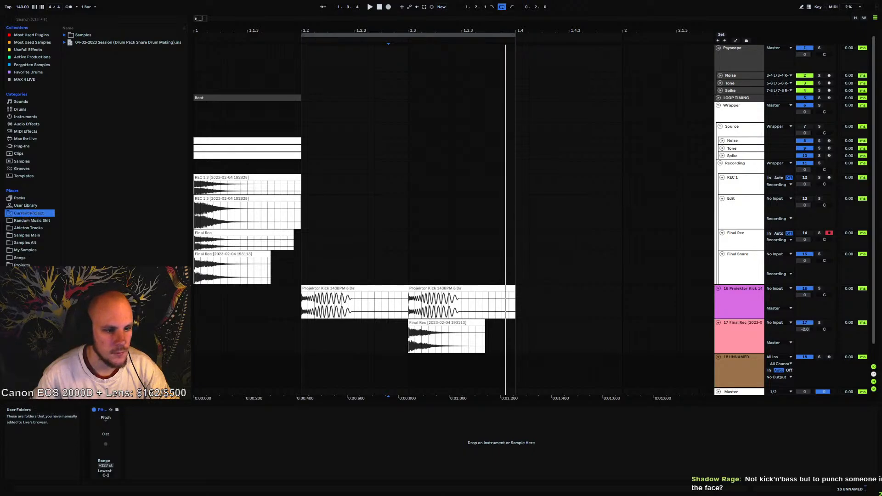
left_click(23, 279)
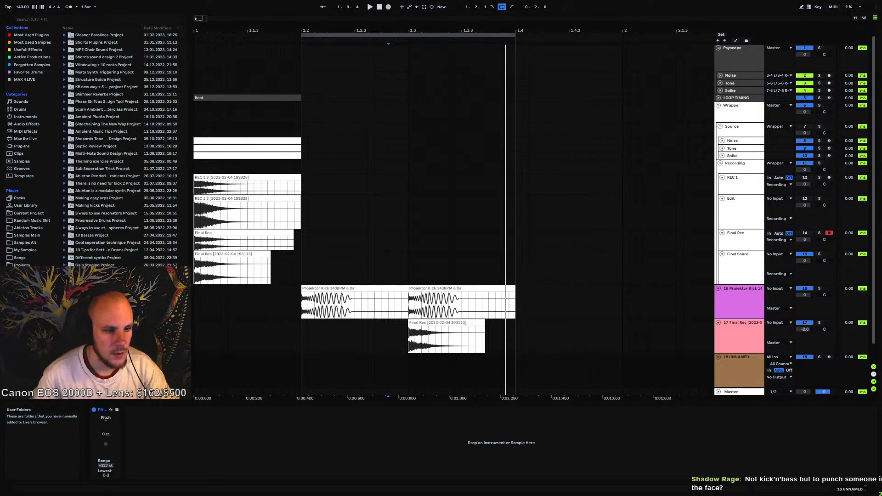
left_click(63, 35)
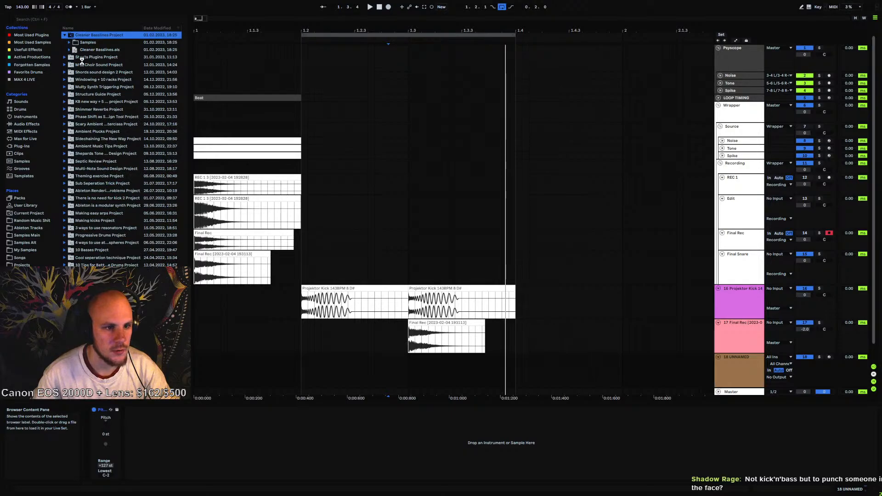
left_click(75, 49)
left_click(88, 65)
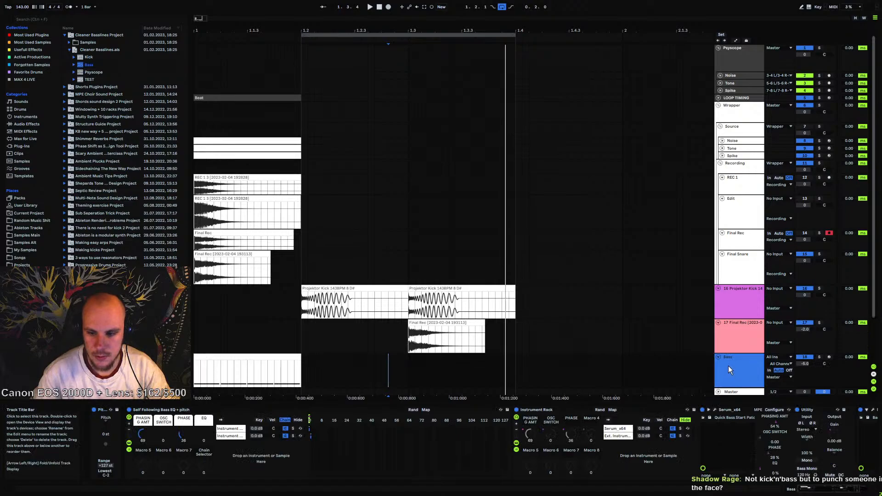
scroll(728, 366, "down", 3)
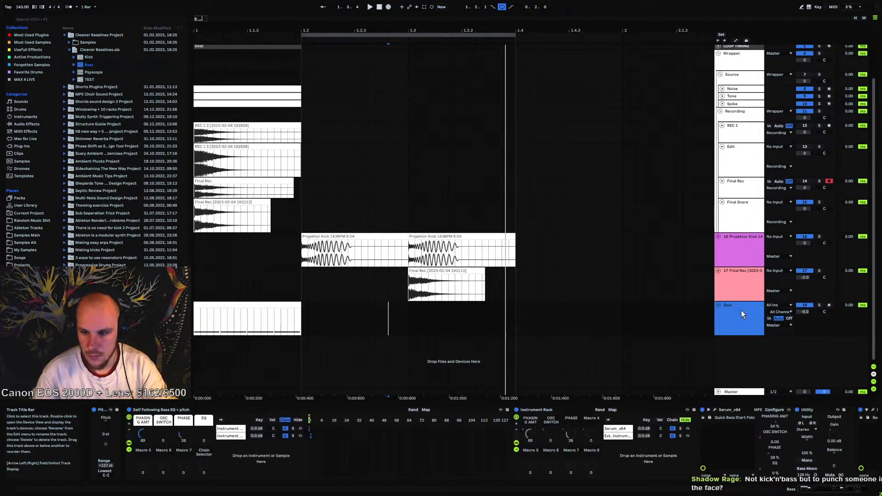
Save the Bass track's Self Following Bass EQ + pitch rack as a user library preset named AutoBass
left_click(322, 415)
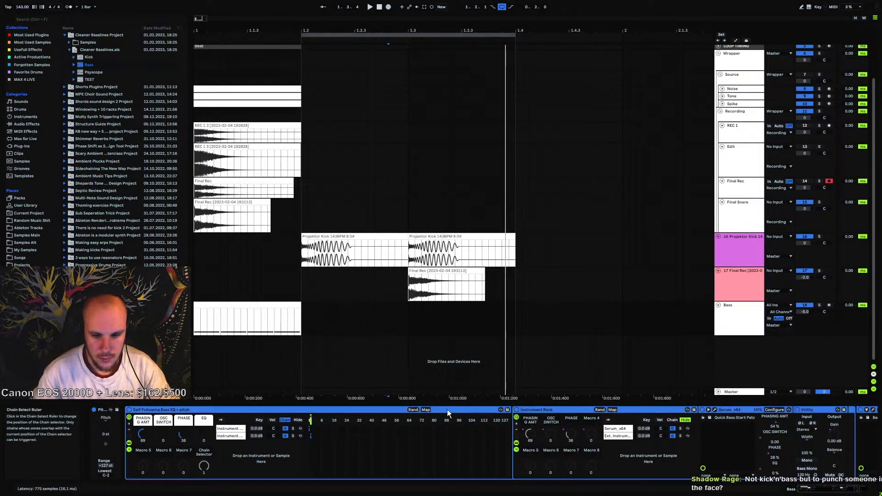
left_click(506, 409)
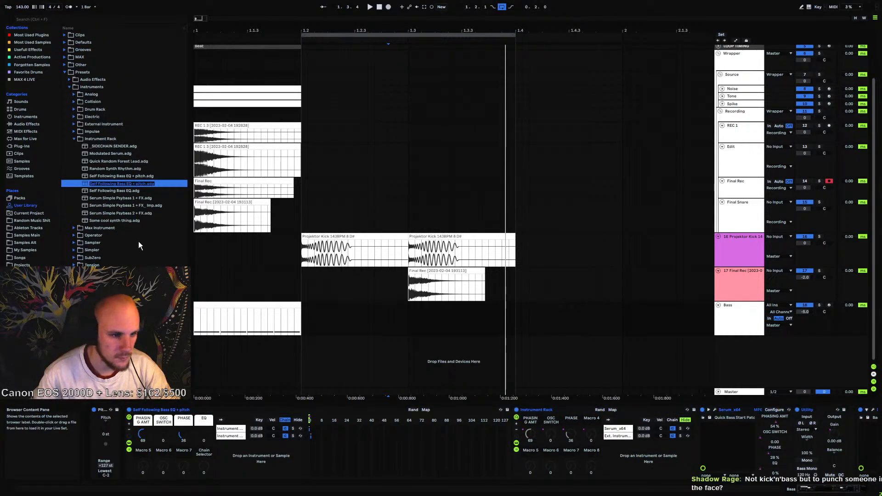
type("A ")
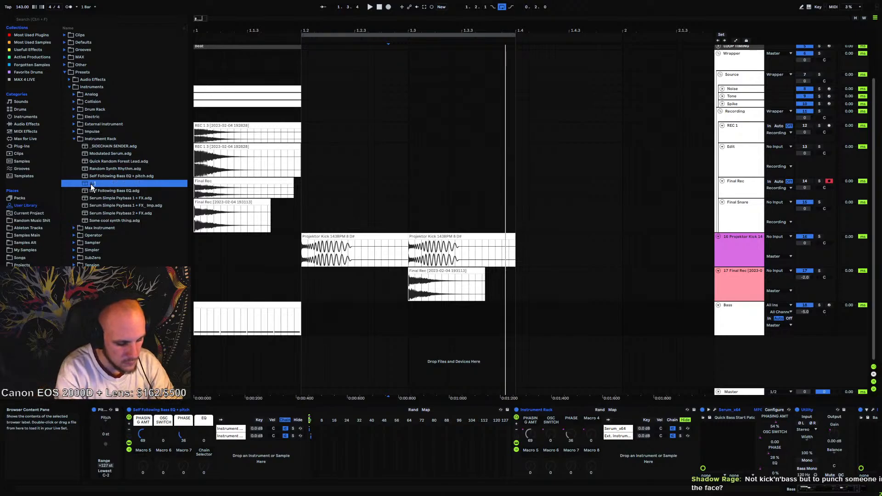
type("utoBass")
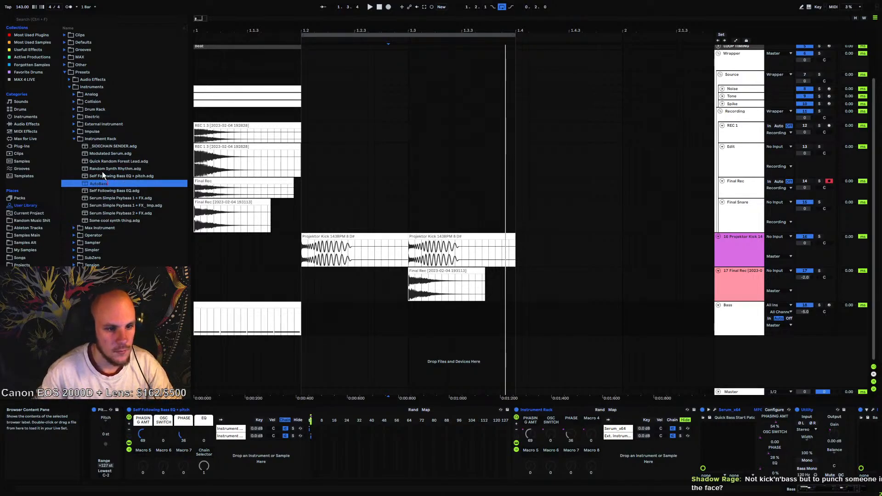
key("Return")
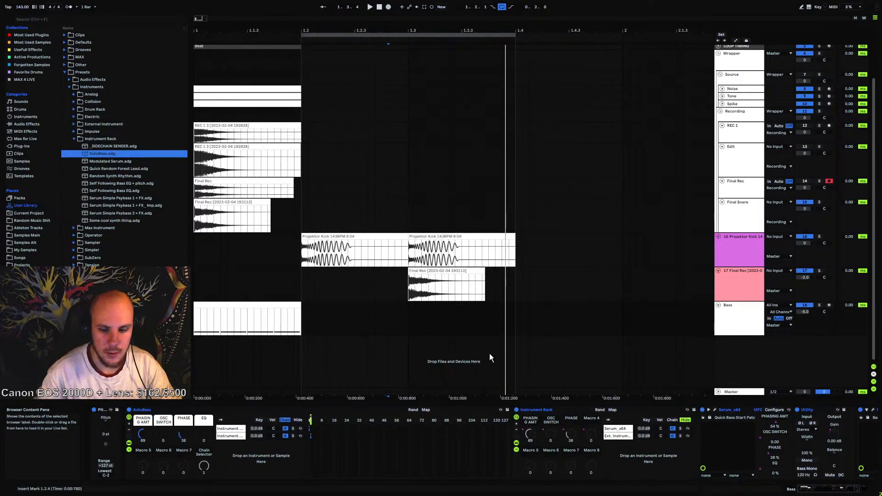
Play the loop, move the bass clip to 1.2 and duplicate it to 1.3
key("space")
mouse_move(277, 306)
left_mouse_down()
mouse_move(423, 316)
mouse_move(385, 319)
left_mouse_up()
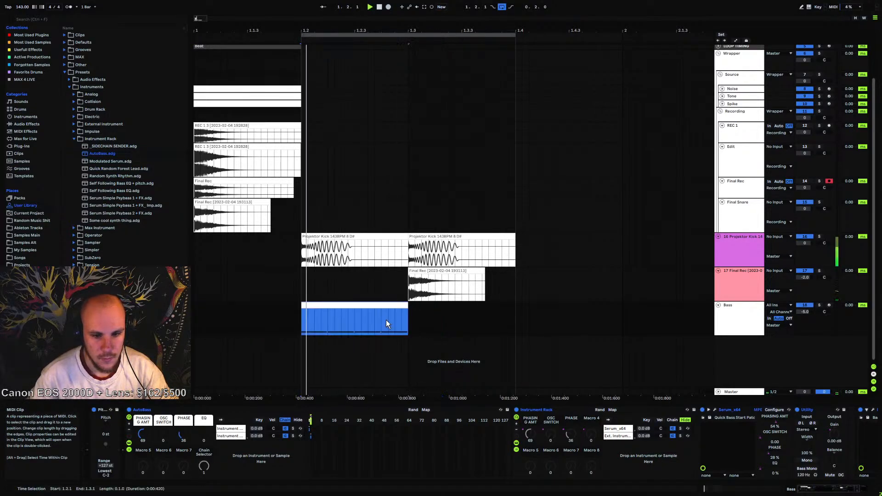
key("ctrl+d")
Transpose all notes of the bass clip at 1.2 down to D#0, duplicate it over the clip at 1.3 and play the loop
double_click(360, 306)
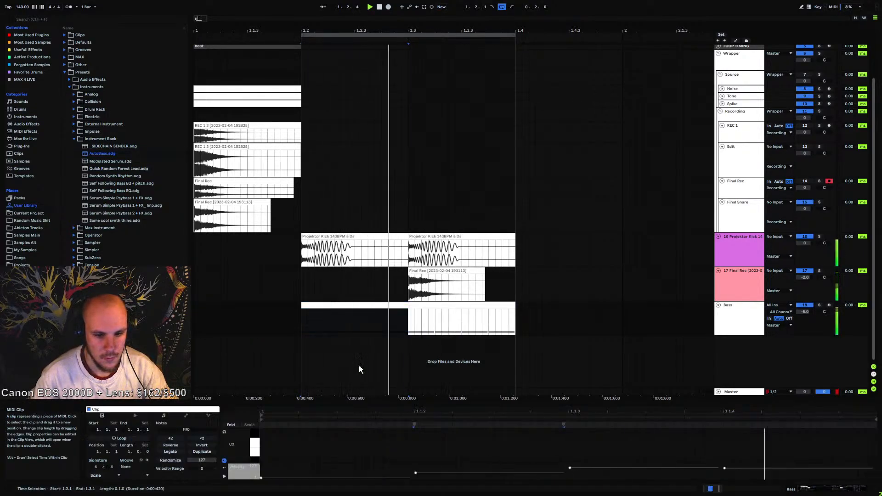
double_click(437, 452)
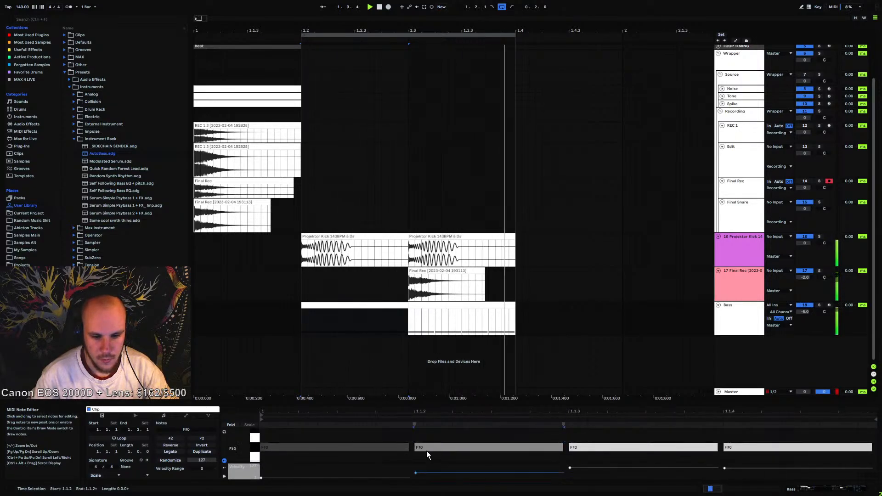
key("ctrl+a")
key("Down")
key("Down")
key("Down")
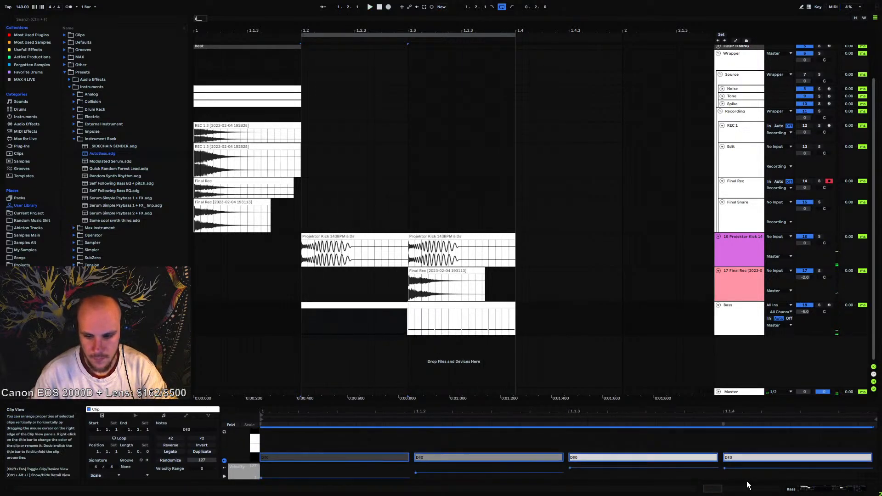
left_click(380, 305)
key("ctrl+d")
key("space")
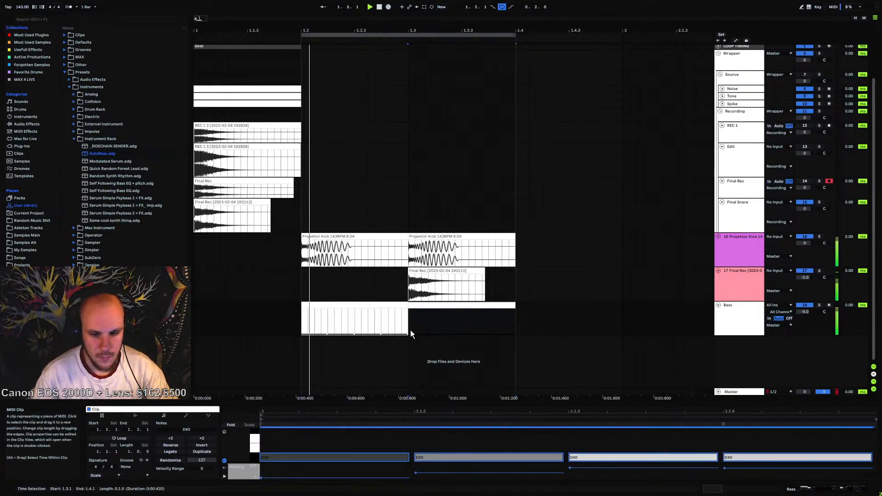
Turn off Warp for the copied snare clip at 1.3
left_click(448, 271)
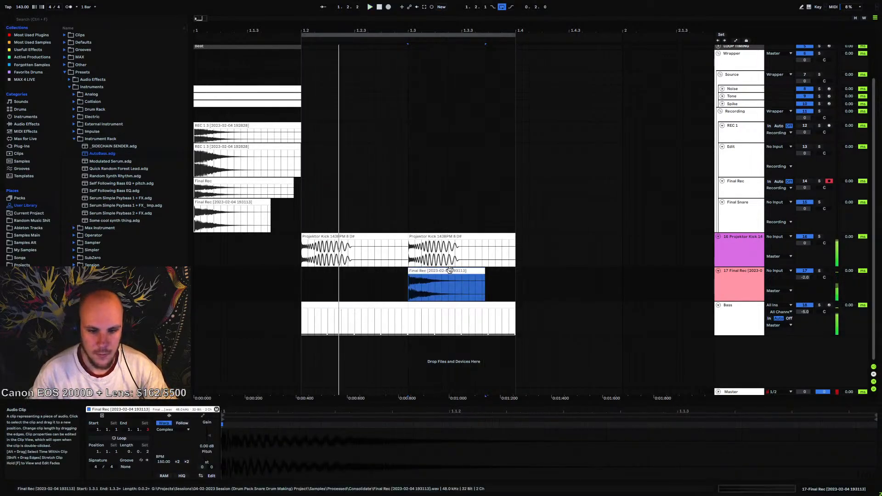
left_click(164, 423)
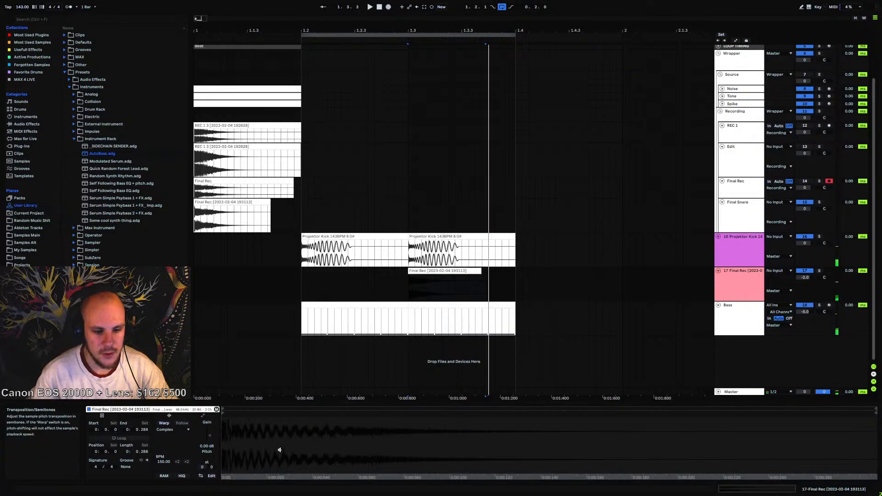
left_click(415, 286)
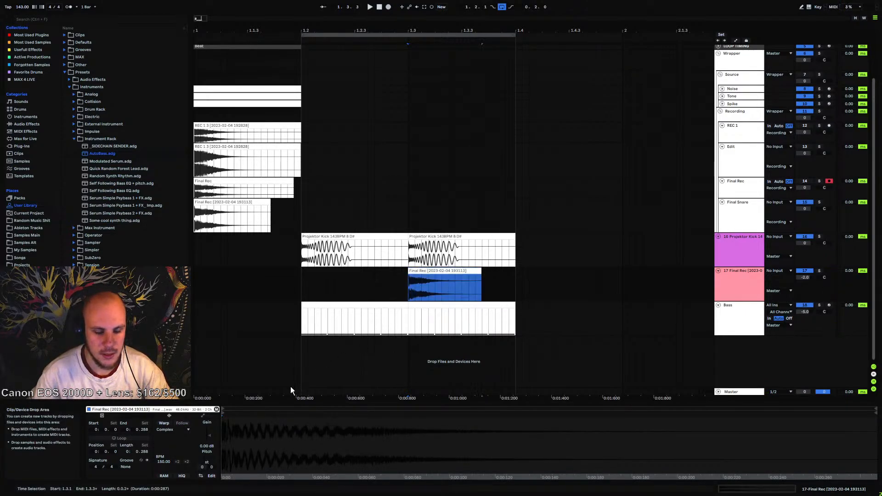
Compare transpositions from -1 to +2 semitones on the snare clip during playback and settle on +1 semitone
key("space")
left_click(207, 457)
key("Up")
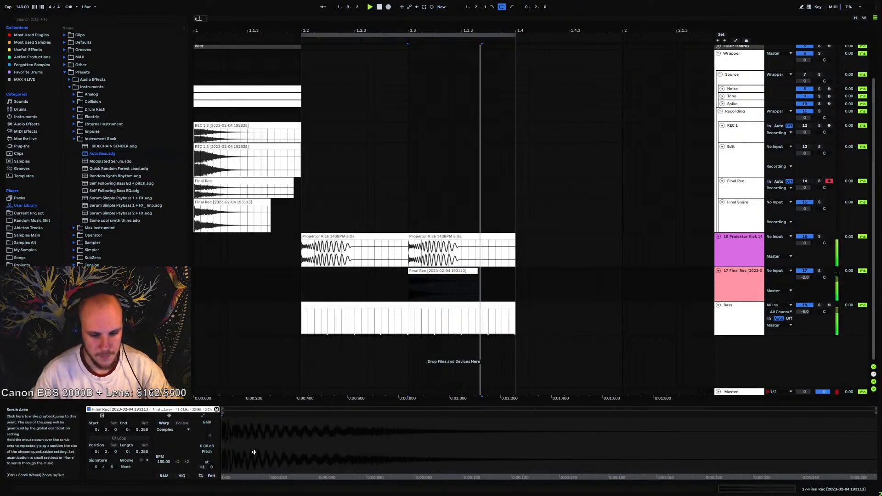
key("Down")
key("Down")
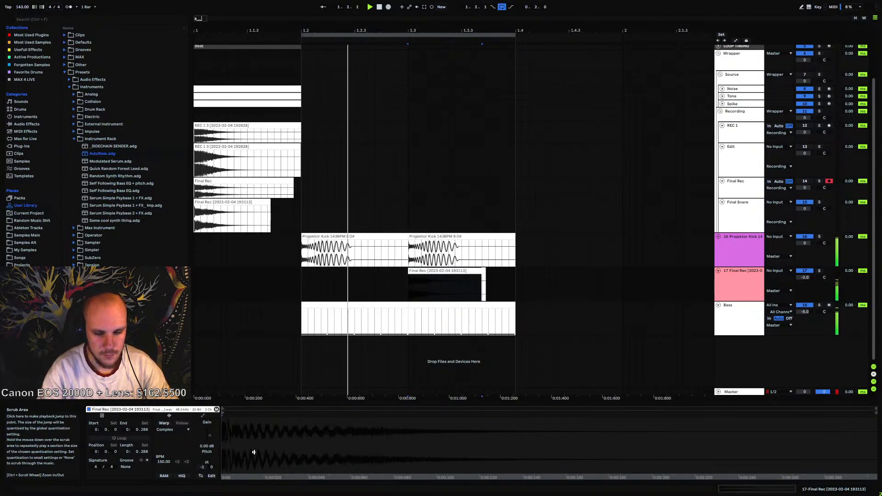
key("Up")
key("Up")
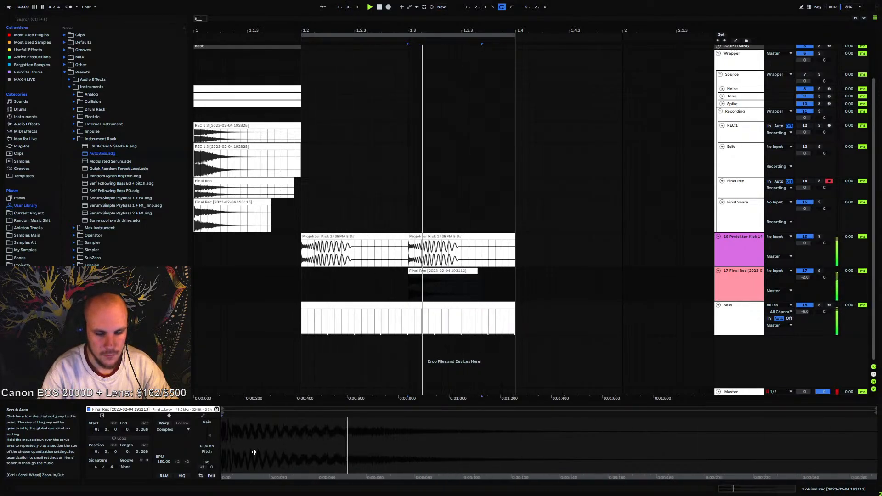
key("Up")
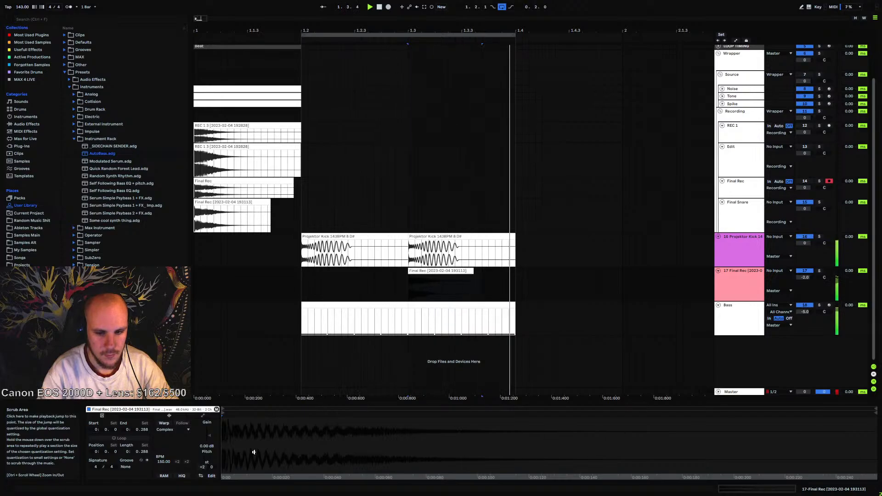
key("Down")
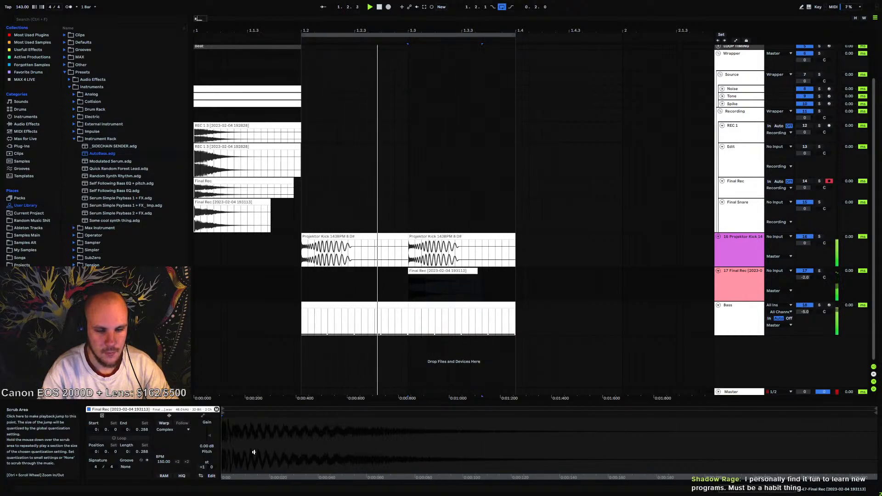
Add EQ Eight to the copied snare track, expand its display and play the loop
left_click(27, 124)
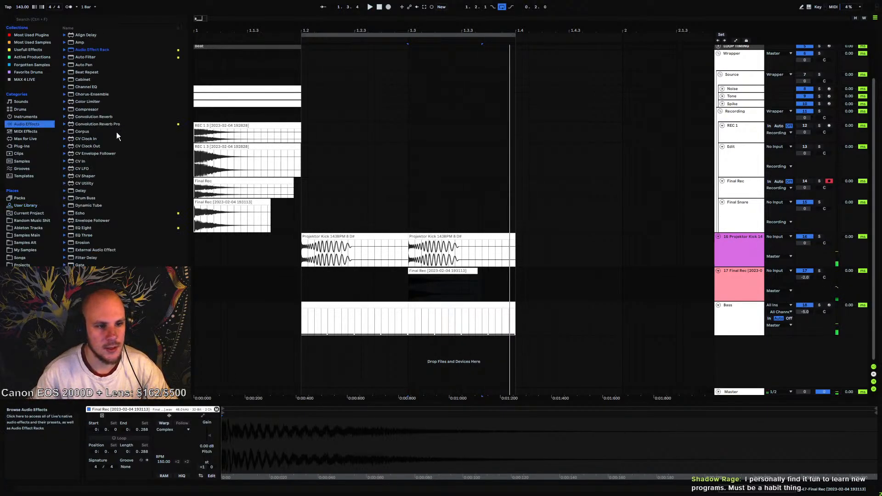
left_click_drag(79, 228, 435, 289)
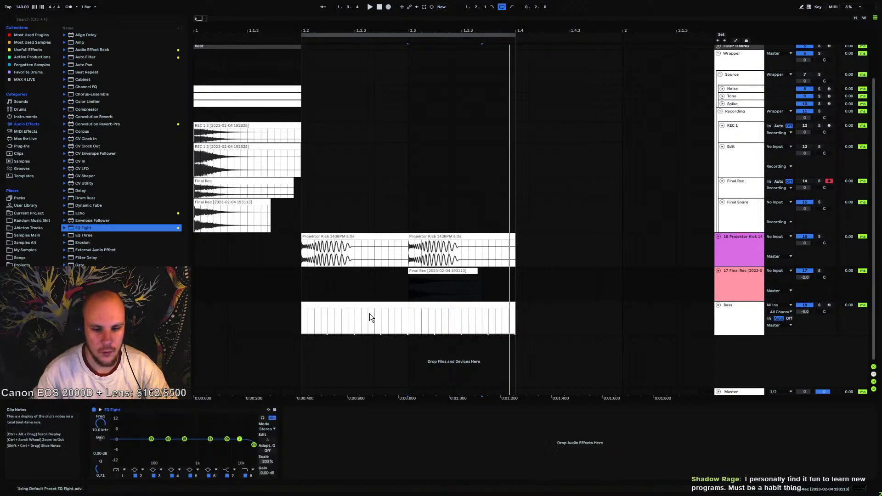
left_click(100, 410)
key("space")
Cut EQ Eight band 3 by about 7.69 dB at 236 Hz and enable band 1 as a low cut at about 199 Hz
left_click_drag(460, 307, 475, 353)
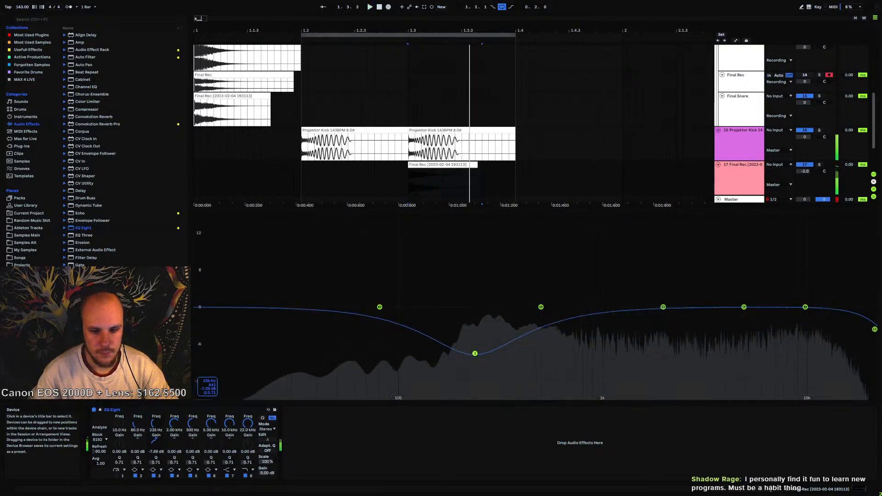
left_click(117, 475)
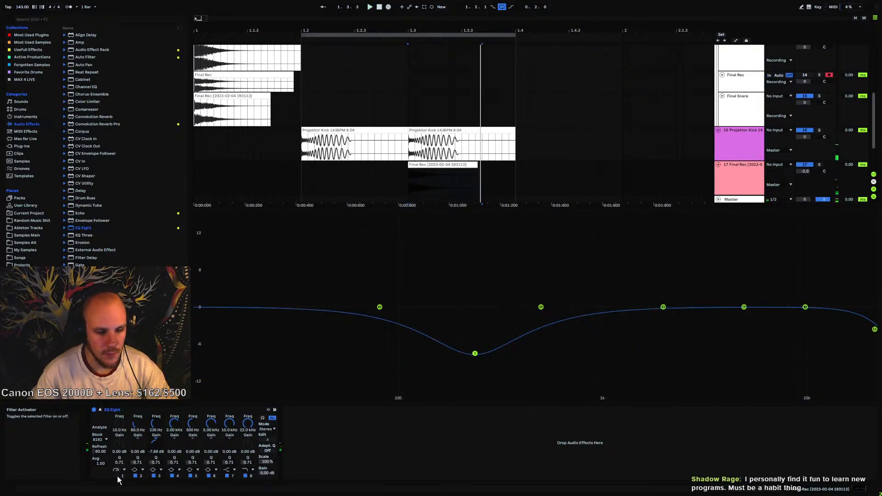
left_click_drag(119, 422, 119, 409)
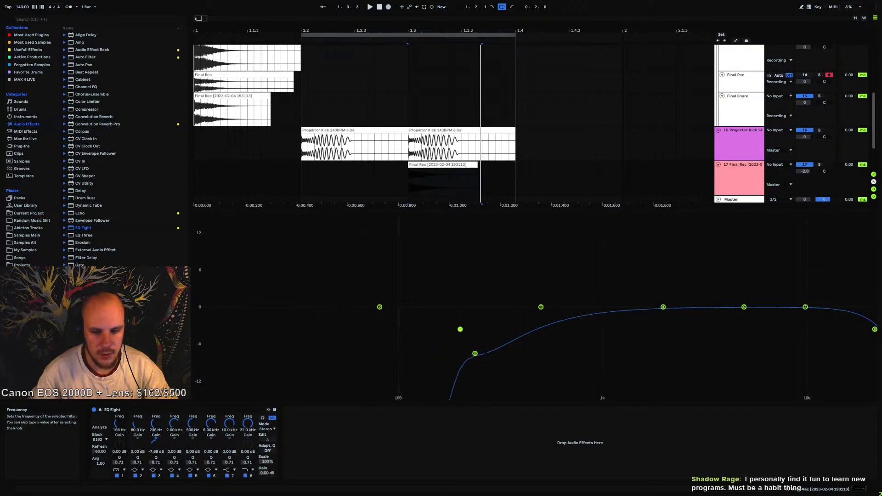
Audition the loop and adjust EQ Eight band 3 on the copied snare track to -8.34 dB at 242 Hz
key("space")
key("space")
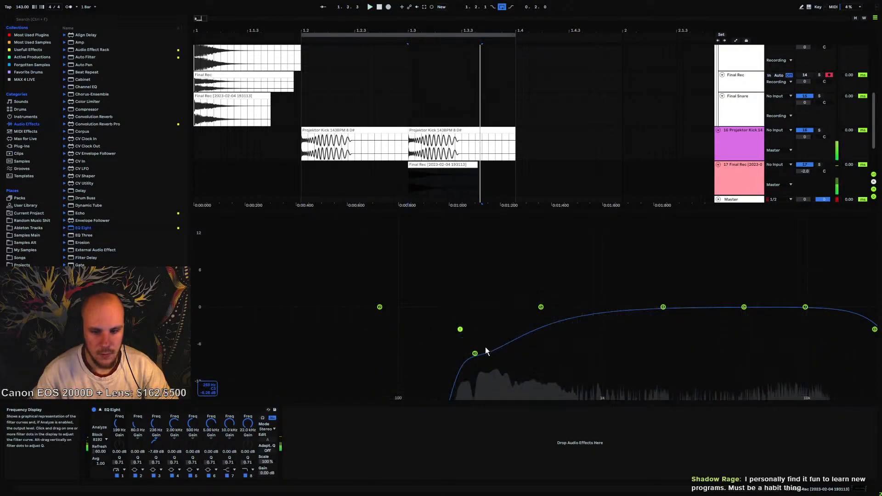
left_click_drag(475, 353, 477, 354)
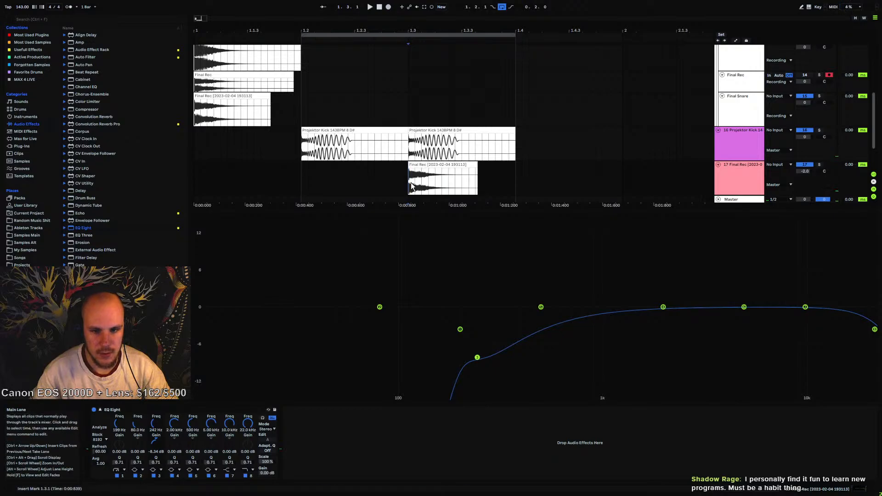
Compare the kick and snare waveforms closely at 1.3, play the loop and collapse EQ Eight's expanded display
left_click_drag(407, 33, 407, 97)
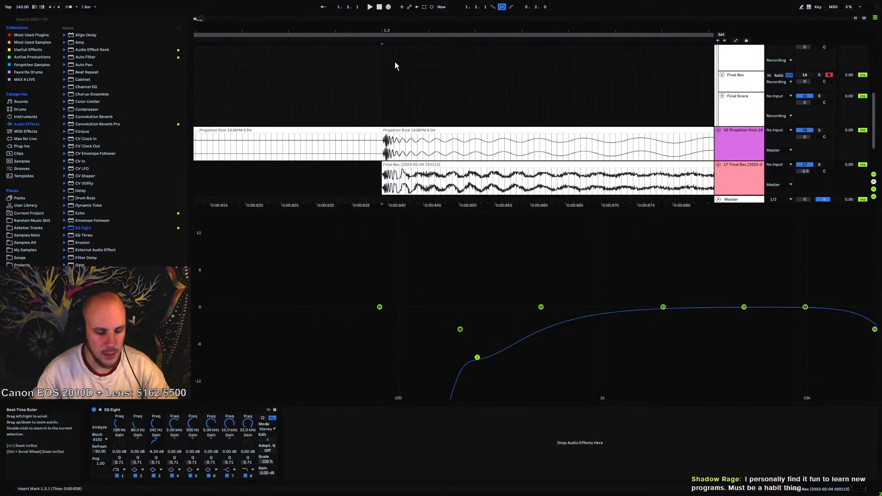
left_click(384, 169)
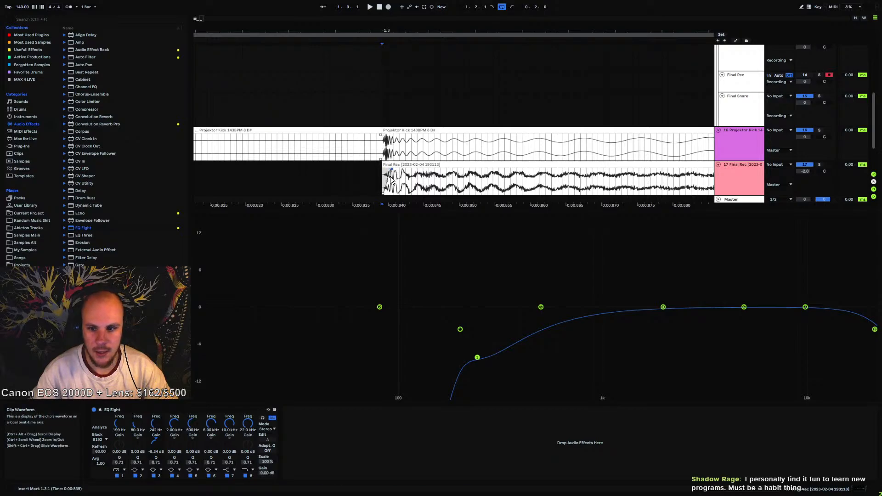
left_click(377, 179)
key("space")
left_click_drag(389, 33, 391, 2)
left_click(100, 410)
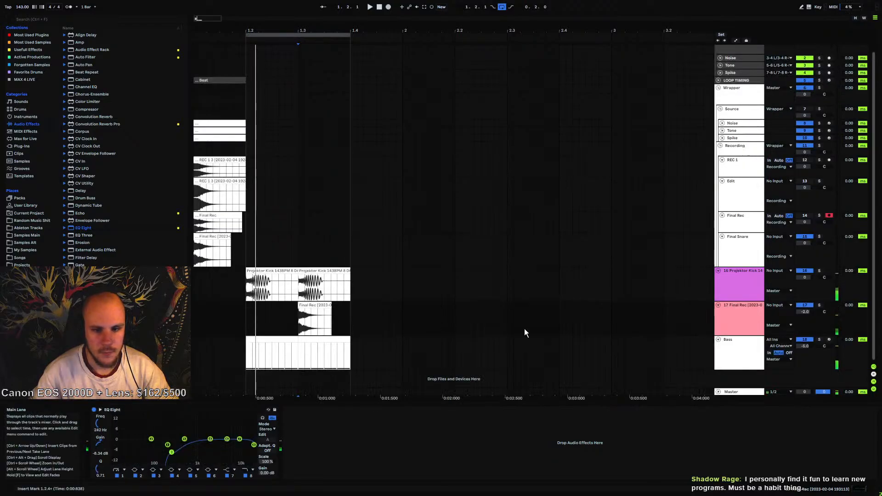
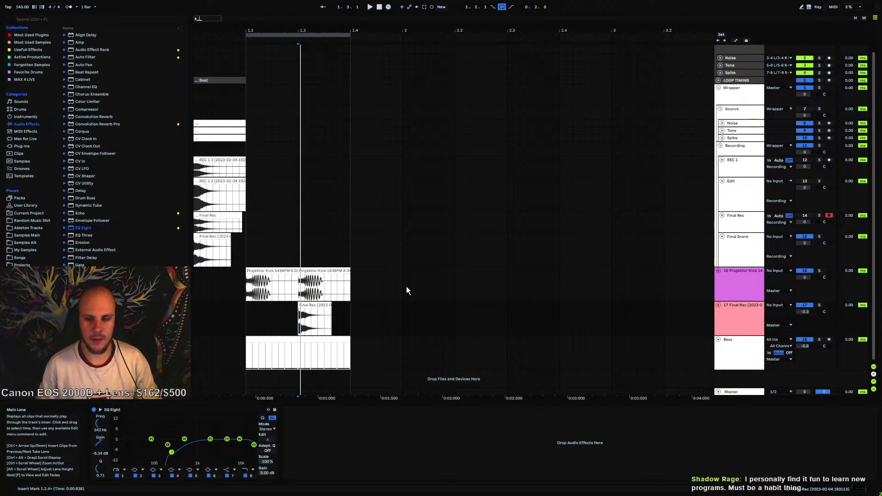
Delete the Projektor Kick, copied Final Rec snare and Bass tracks
left_click(731, 288)
left_click(737, 348)
left_click(733, 284, "shift")
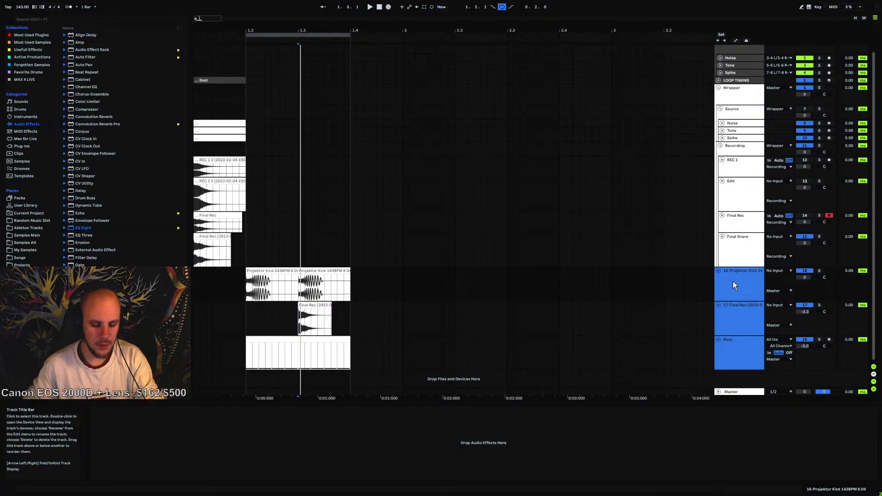
key("Delete")
Copy the Beat clip on the LOOP TIMING track from 1.1 to 1.3
left_click(734, 109)
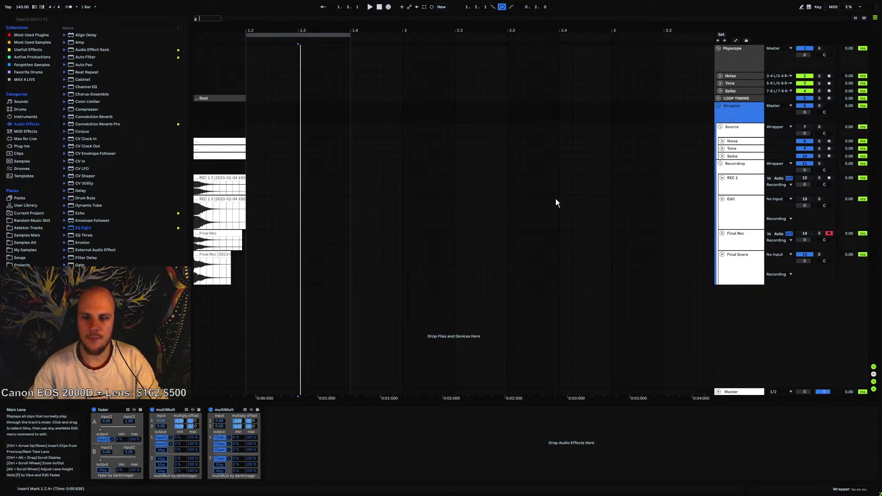
left_click_drag(254, 31, 252, 28)
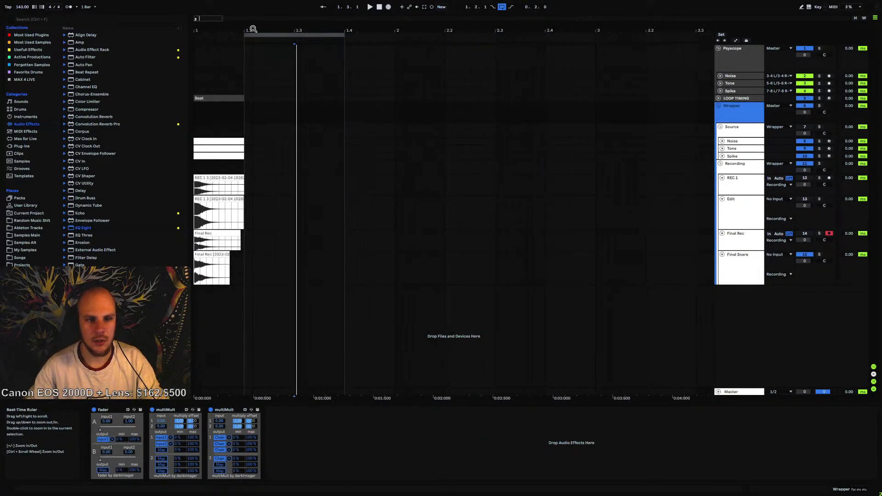
left_click(224, 98)
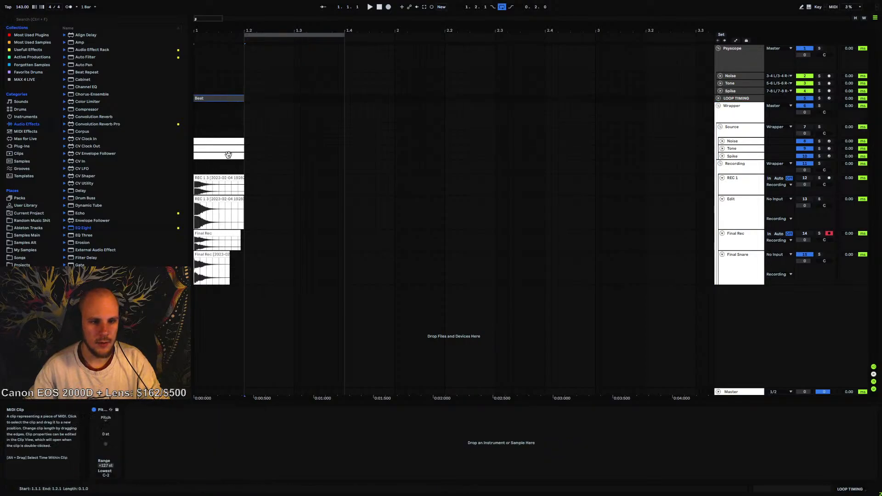
left_click(294, 101)
key("ctrl+v")
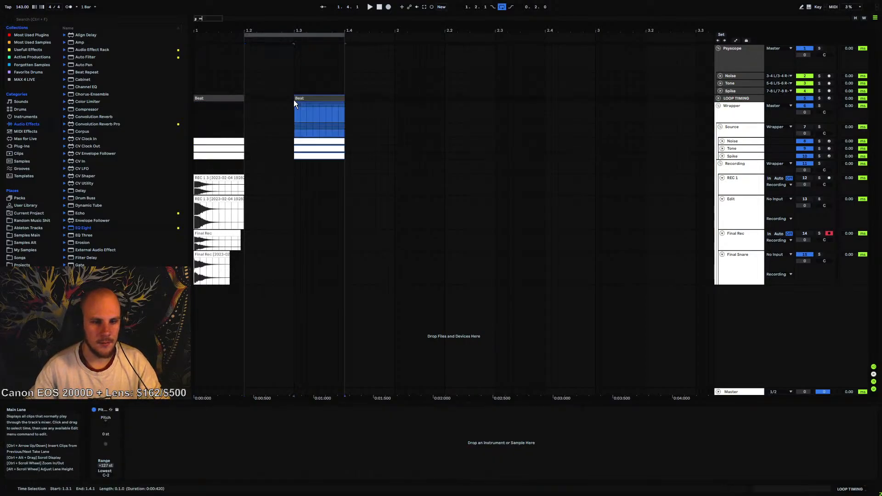
left_click(294, 100)
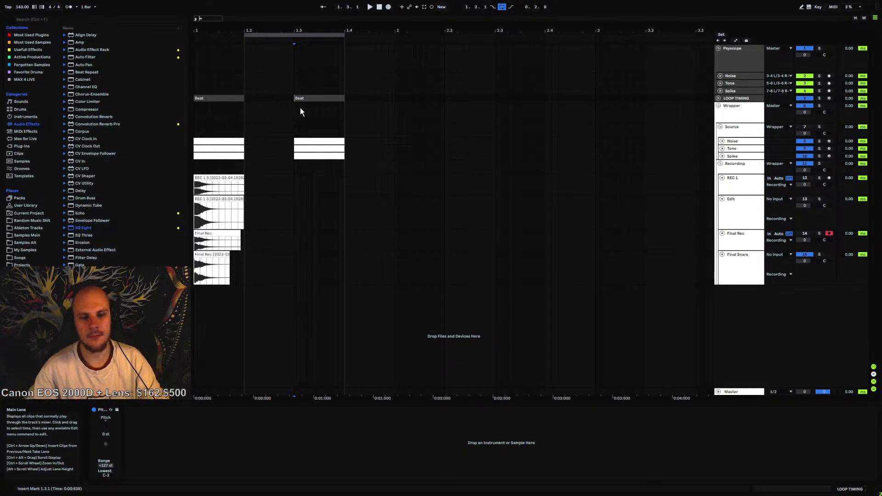
Move the loop start to 1.3.1 so the loop covers one beat over the copied Beat clip
left_click(295, 113)
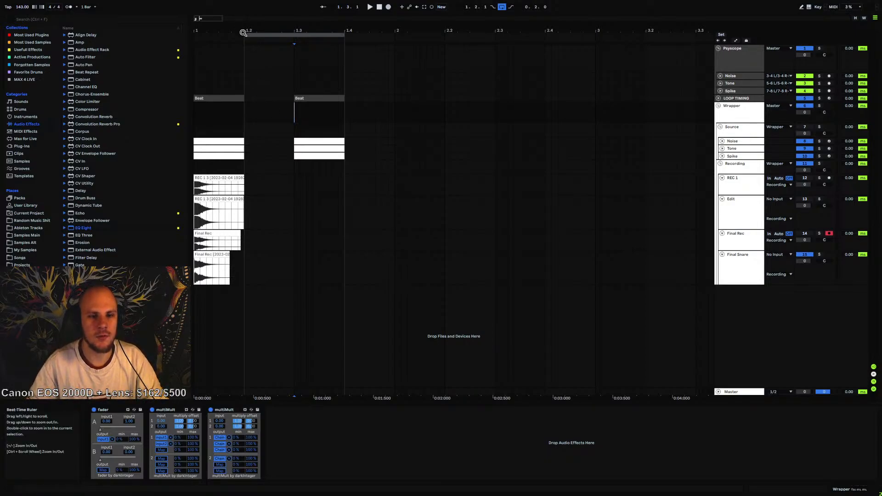
left_click_drag(244, 35, 292, 38)
left_click(294, 75)
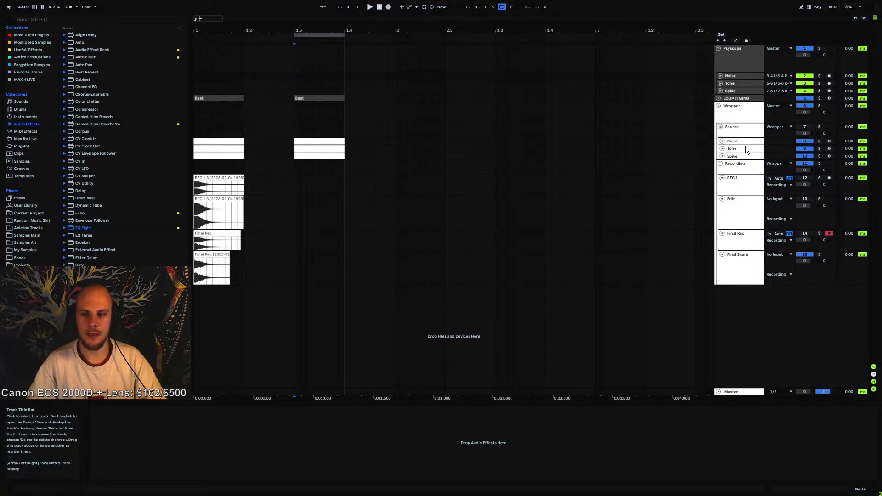
Deactivate the Recording group and play the one-beat loop from 1.3 through the Source group
left_click(322, 142)
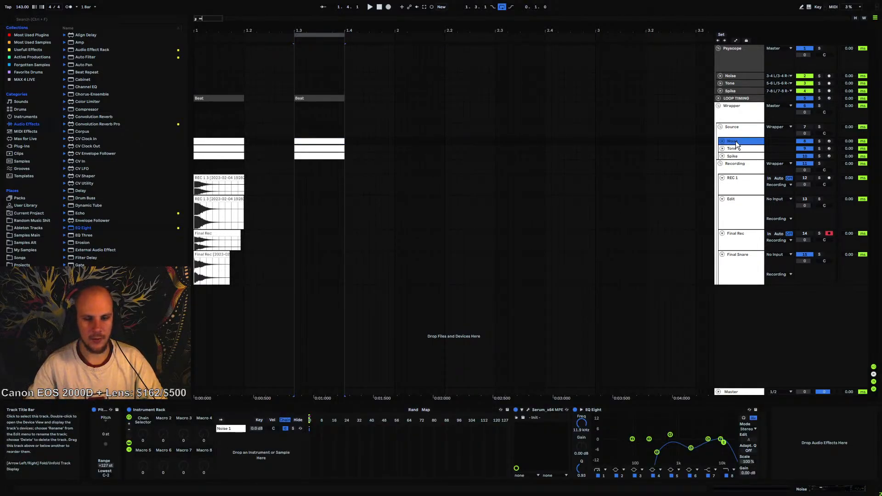
left_click(321, 142)
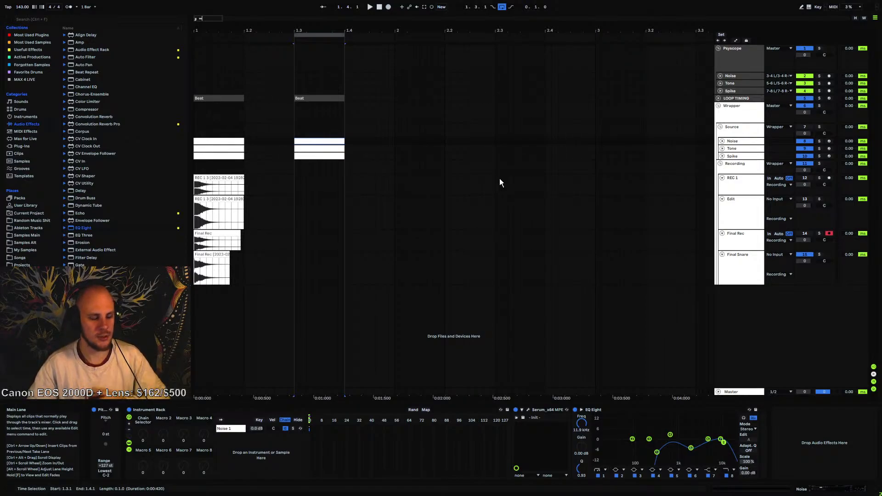
left_click(294, 129)
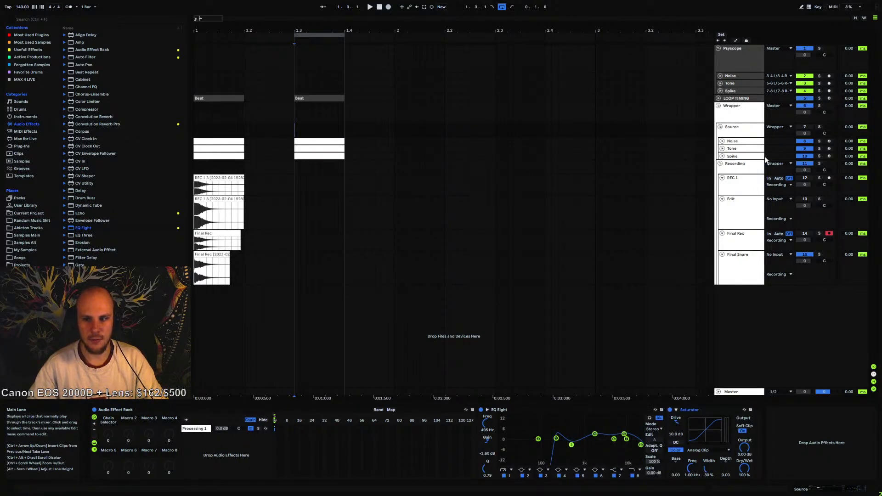
key("space")
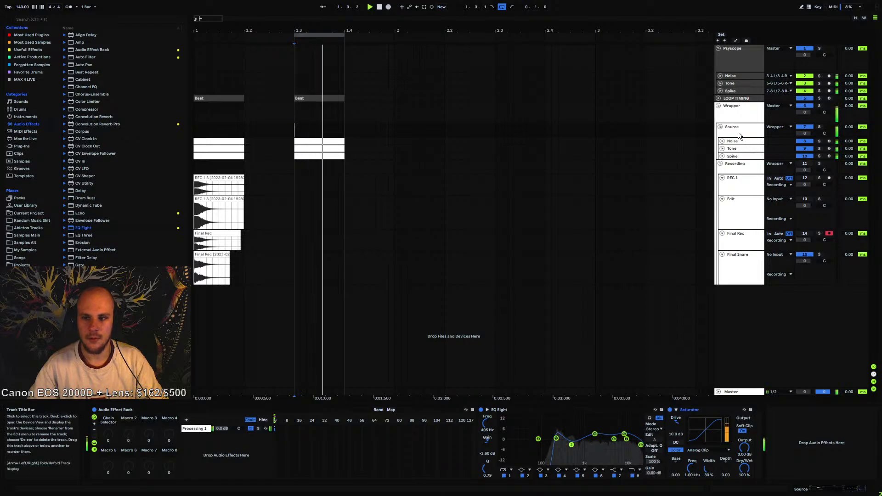
left_click(738, 131)
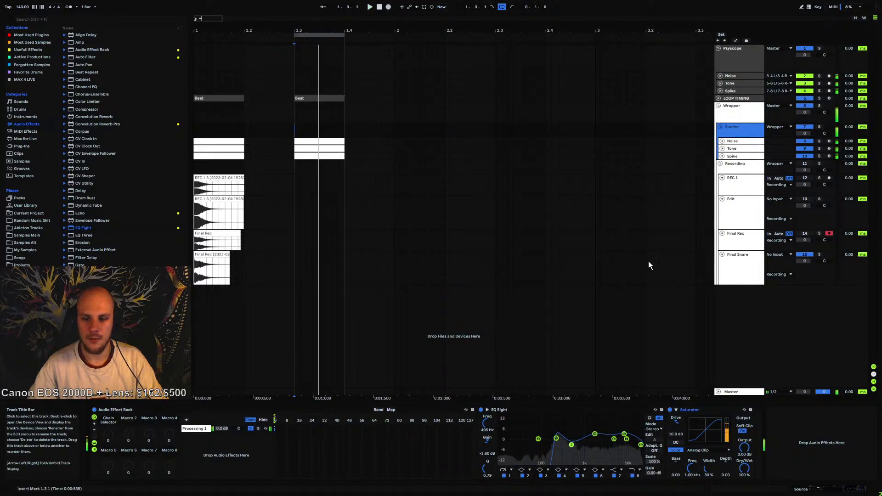
Open the Noise clip at 1.3 and transpose its note down to A2 while auditioning the loop
double_click(327, 142)
left_click(339, 440)
key("space")
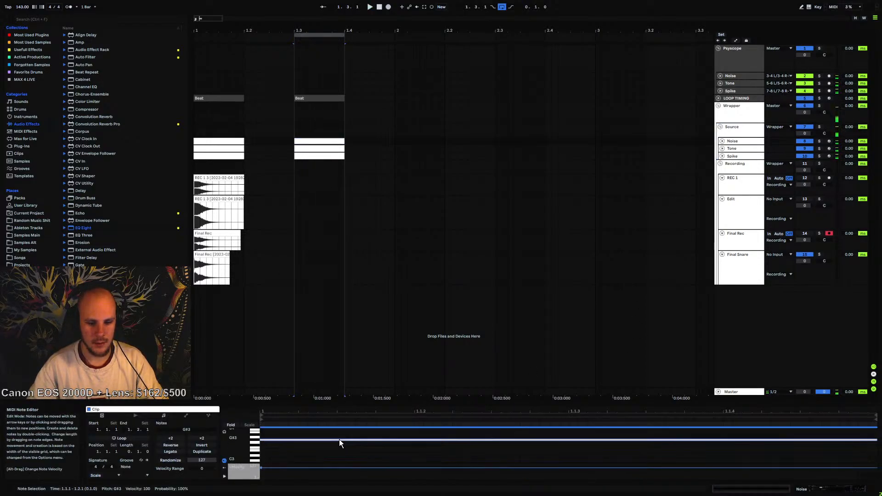
key("Down")
key("Down")
key("Down")
key("Down")
key("Down")
key("Down")
key("Down")
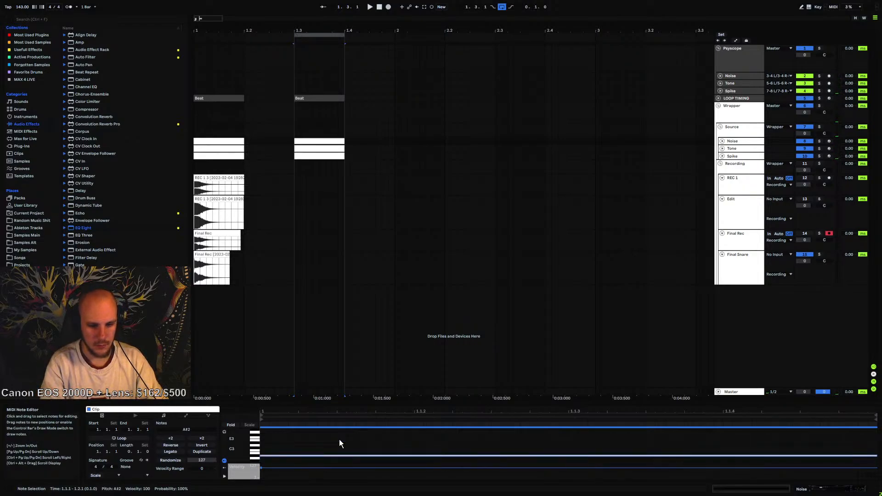
key("space")
key("Down")
key("Down")
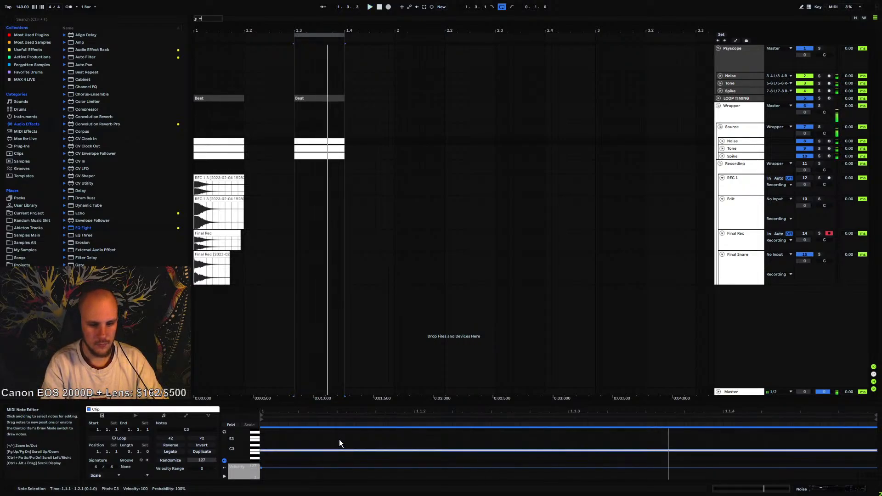
key("Down")
key("Down")
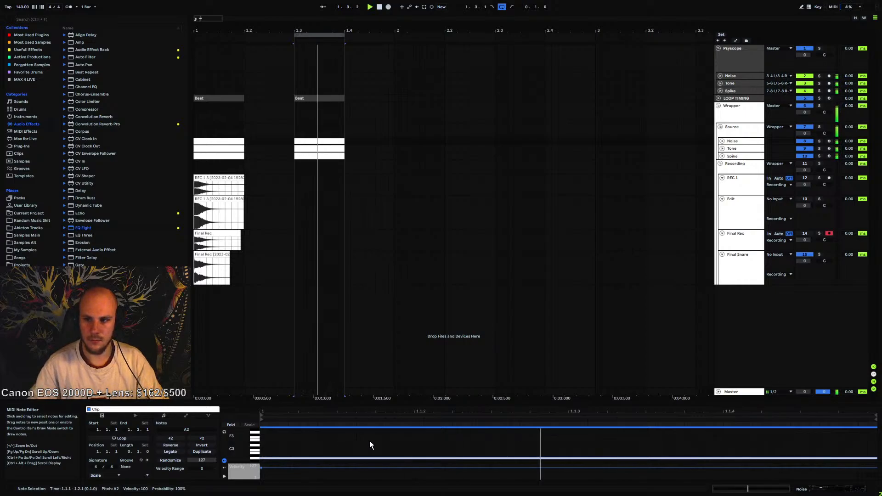
Raise the note in the Noise clip at 1.3 by one octave to A3 and audition it
left_click(735, 141)
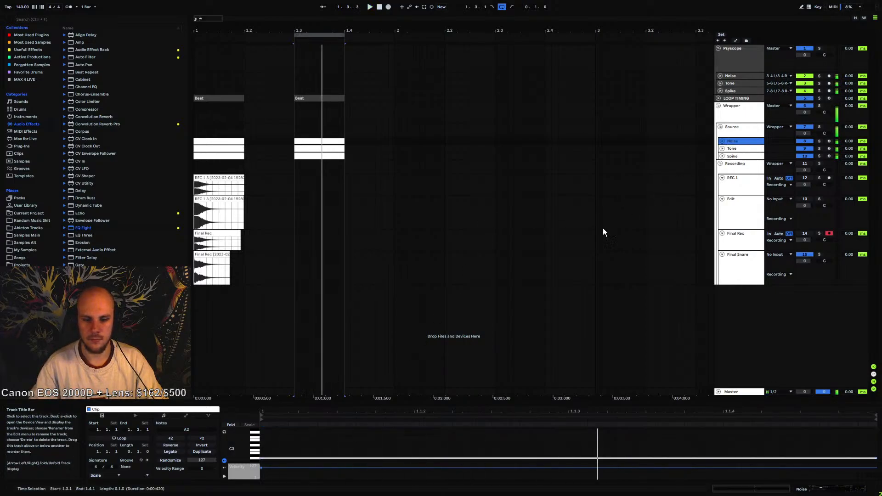
left_click_drag(318, 433, 294, 490)
key("shift+Up")
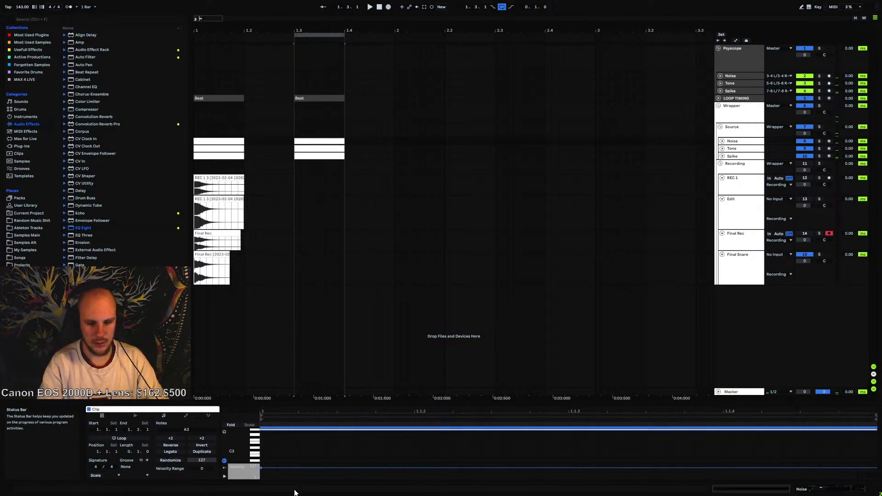
key("space")
Show automation and set the fader A envelope on the Wrapper track to 0.01
left_click(743, 148)
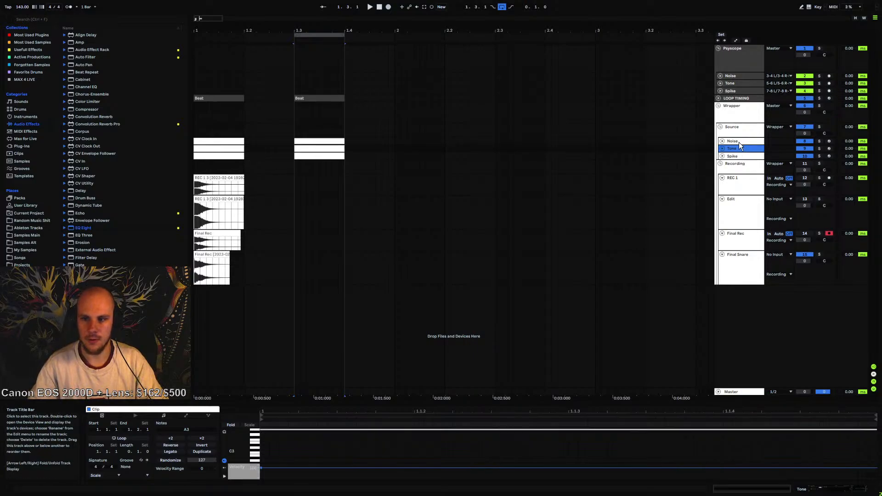
left_click(740, 127)
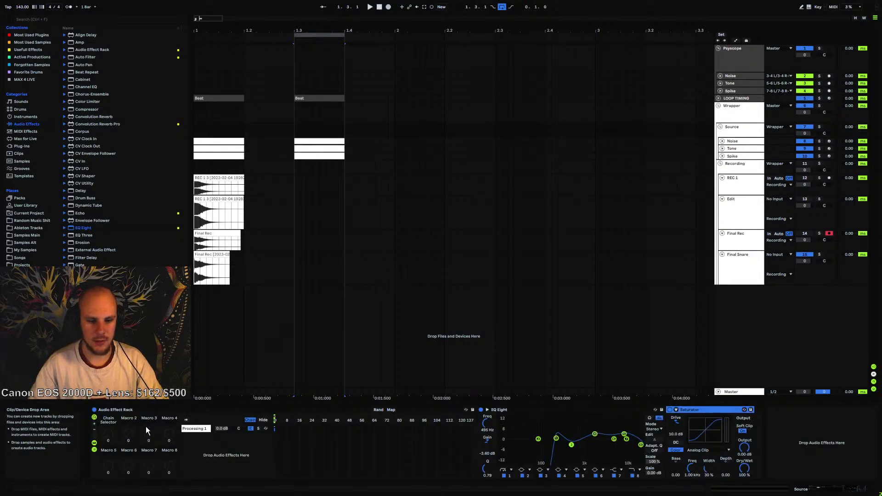
left_click(735, 105)
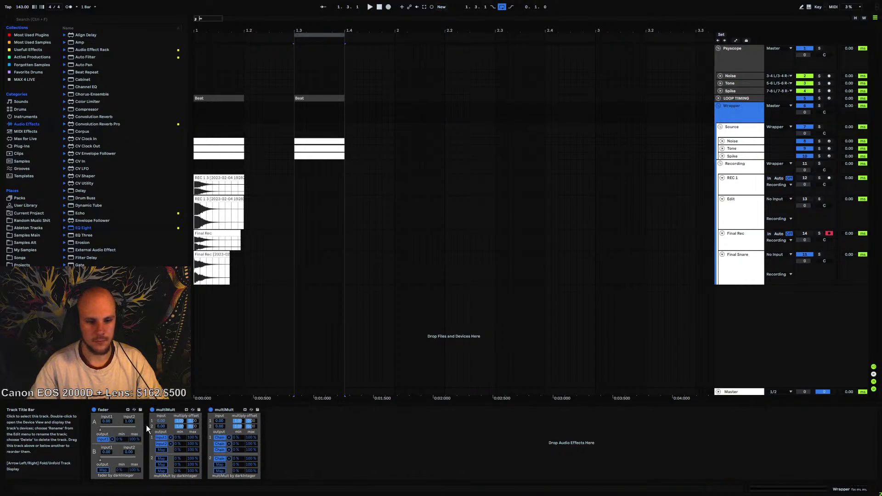
left_click(101, 429)
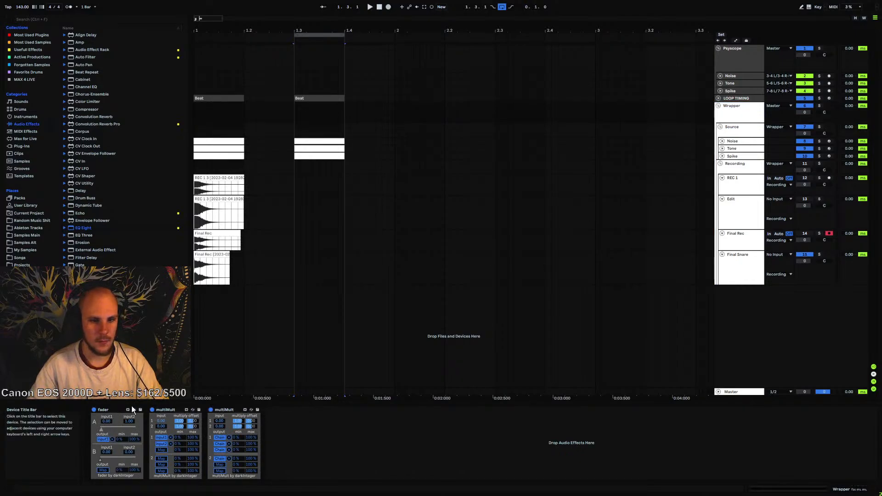
left_click(735, 41)
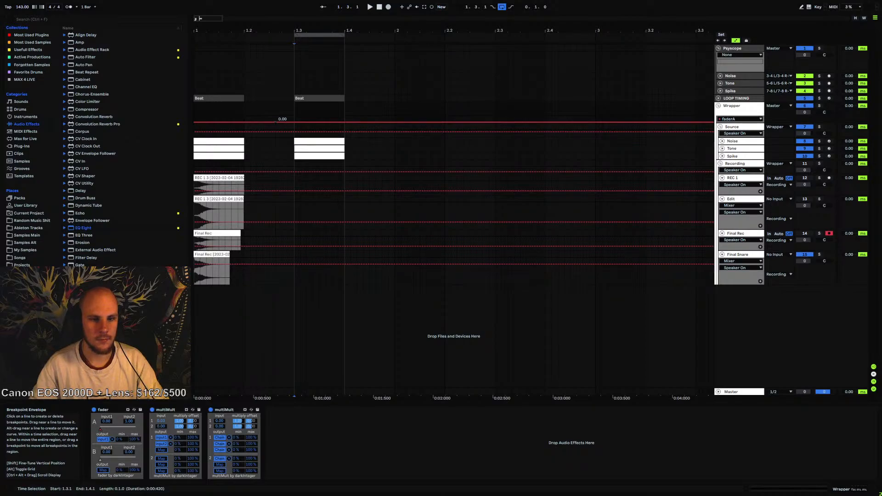
right_click(283, 122)
left_click(298, 125)
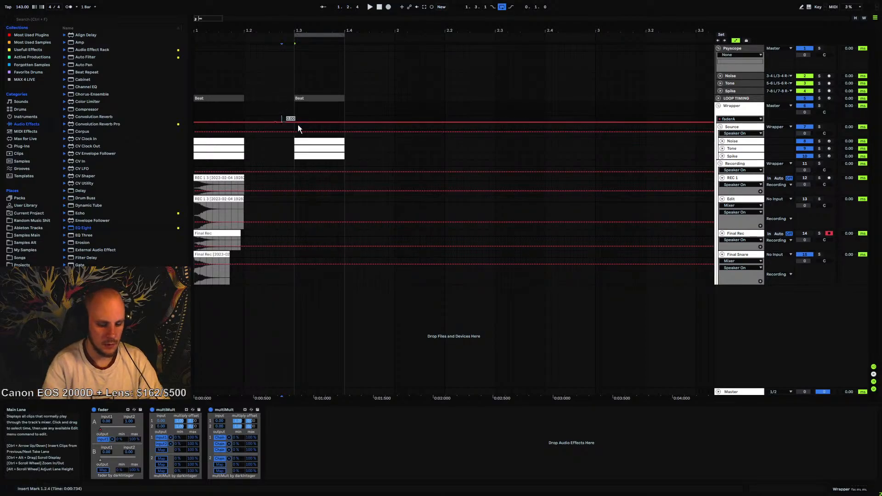
type("0.01")
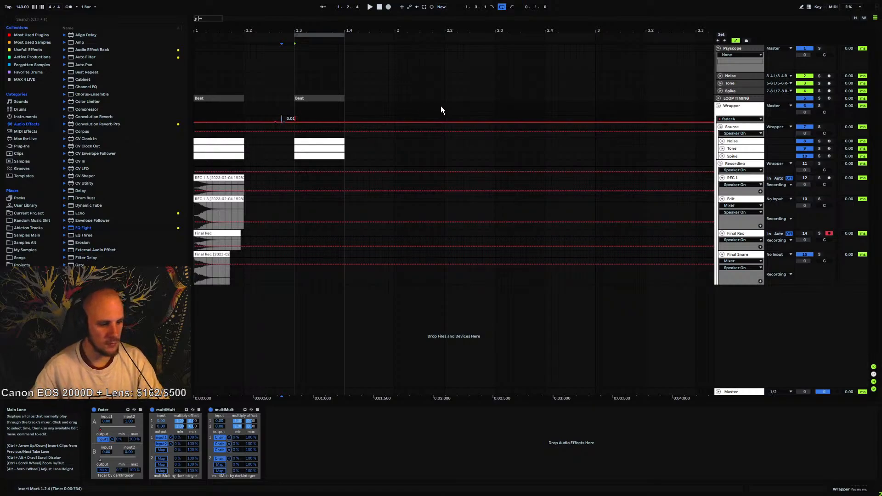
key("Return")
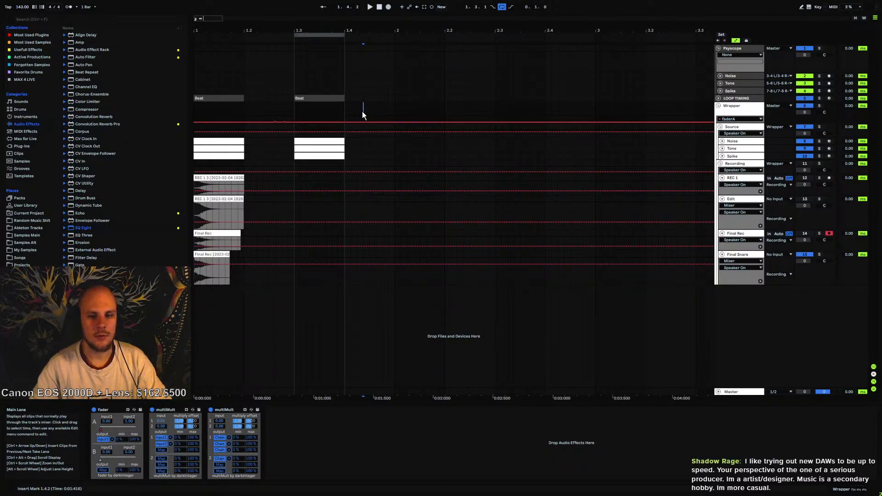
Duplicate the Noise 1 chain in the Noise track's Instrument Rack and rename the copy Noise 2
left_click(293, 106)
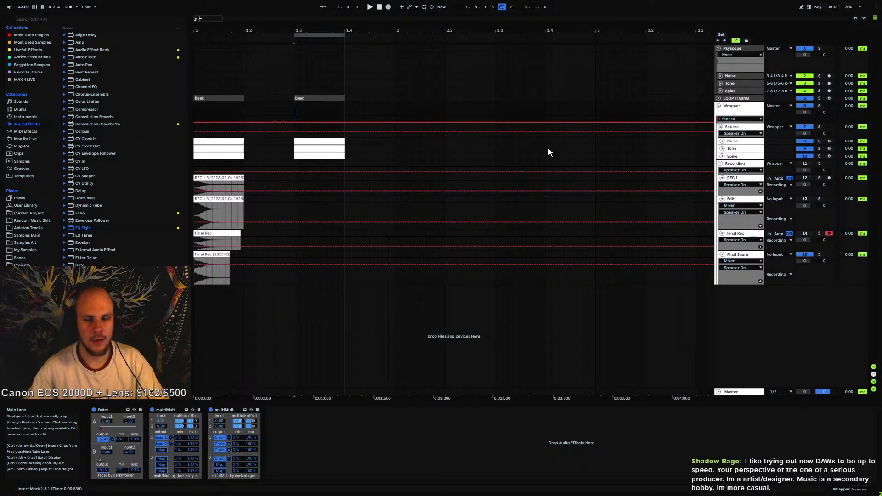
left_click(737, 141)
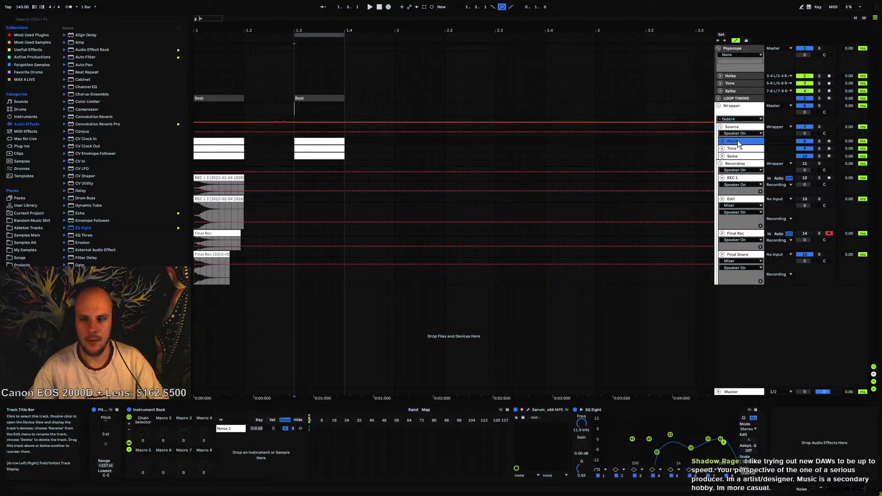
left_click(228, 428)
key("ctrl+d")
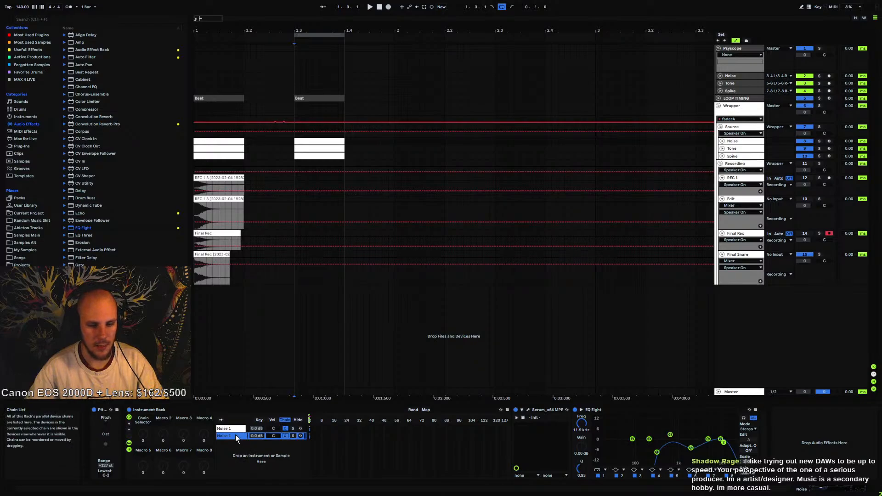
right_click(235, 434)
left_click(259, 334)
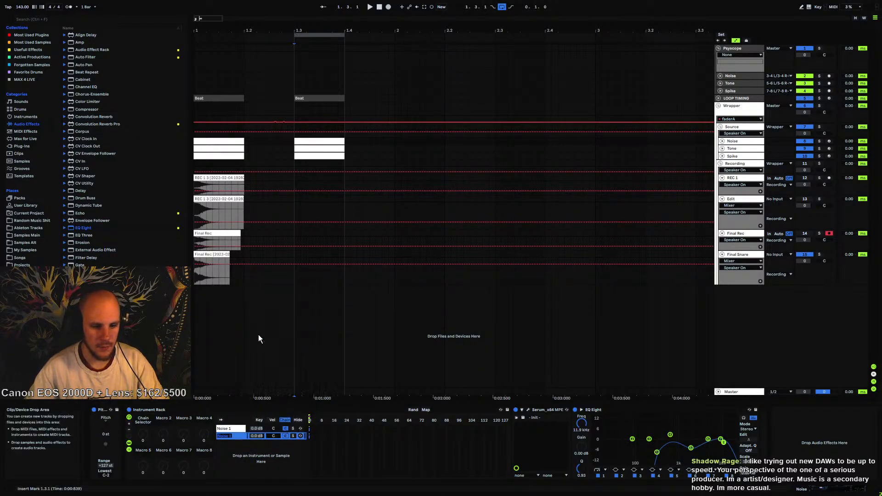
type("Noise 2")
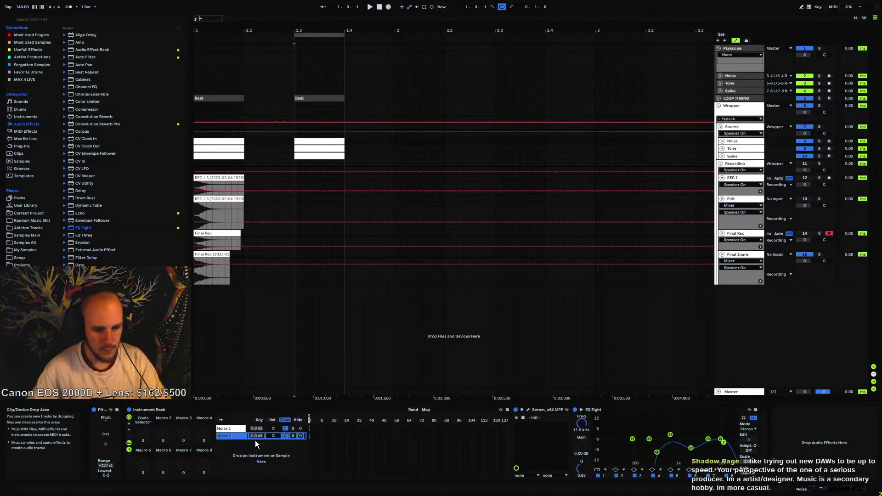
Remap outputs 1 and 2 of the Wrapper track's first multiMult to inputs 1 and 2 of the second multiMult
left_click(301, 112)
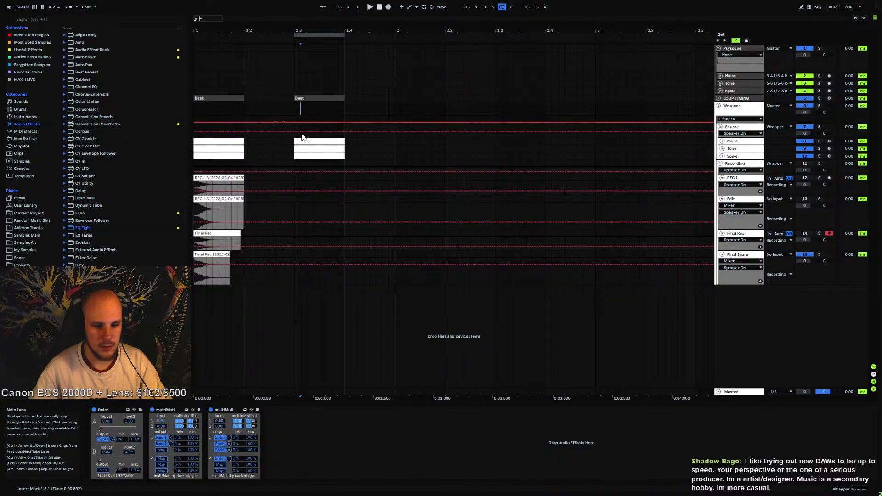
left_click(730, 127)
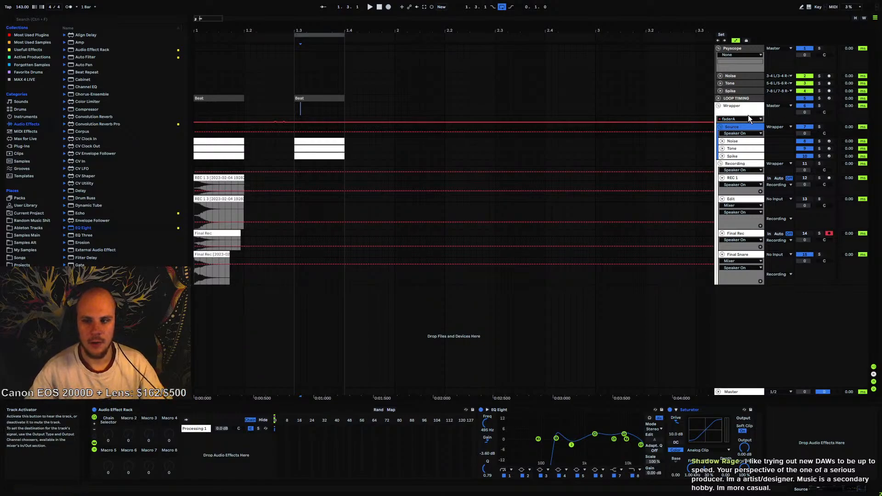
left_click(735, 108)
key("space")
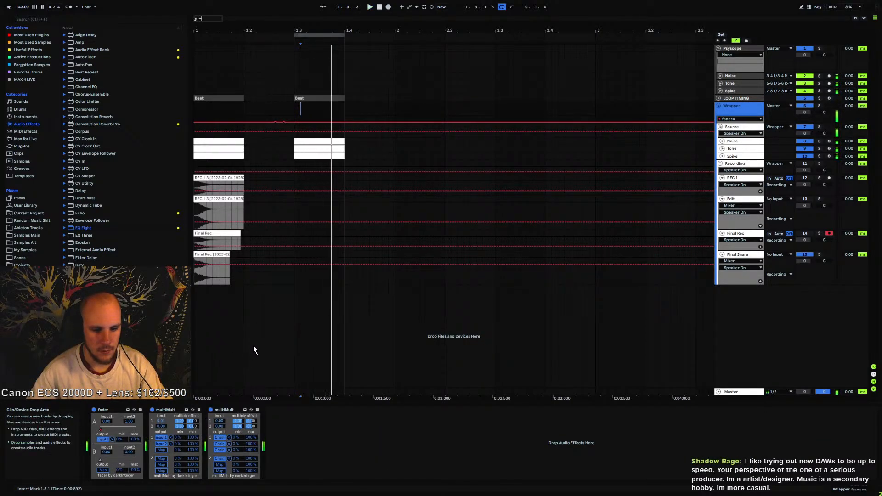
left_click(171, 436)
left_click(172, 442)
left_click(164, 438)
left_click(219, 421)
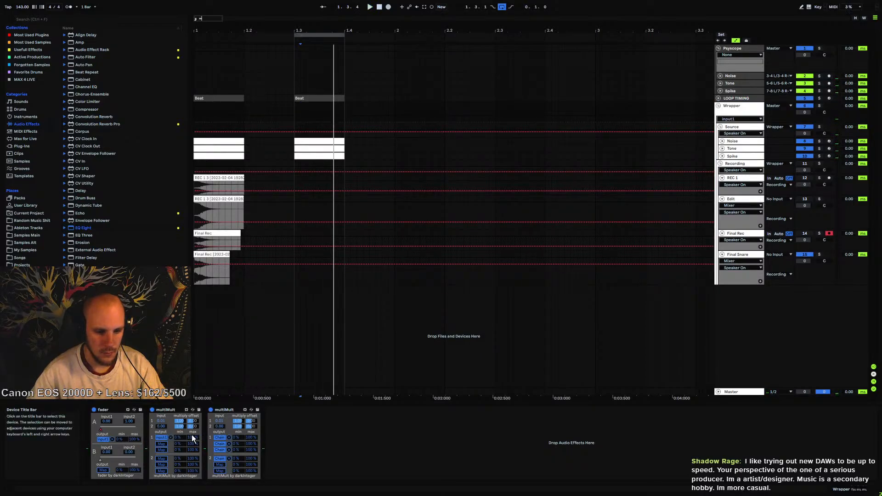
left_click(166, 443)
left_click(220, 427)
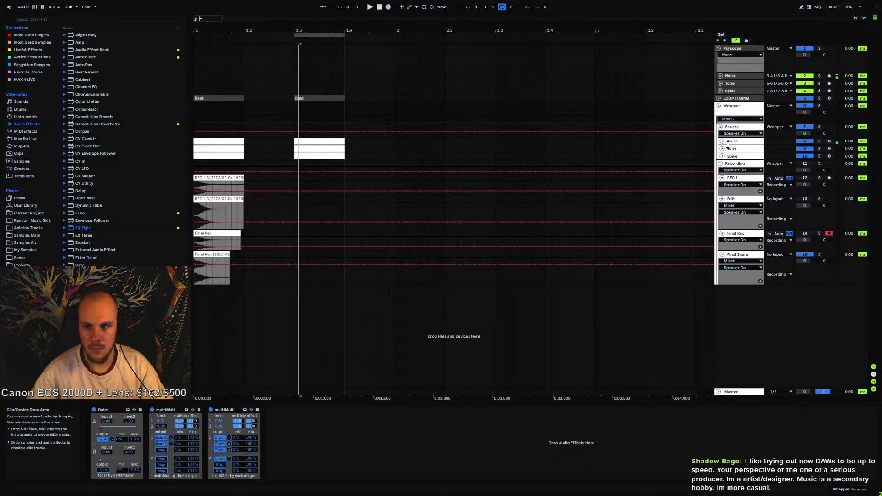
Duplicate the Processing 1 chain in the Source group's Audio Effect Rack and rename the copy Processing 2
left_click(732, 141)
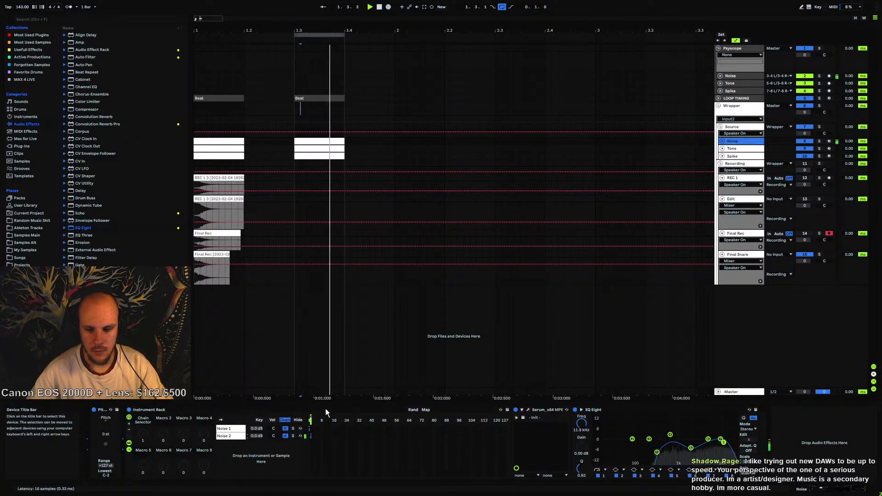
left_click(750, 127)
left_click(199, 428)
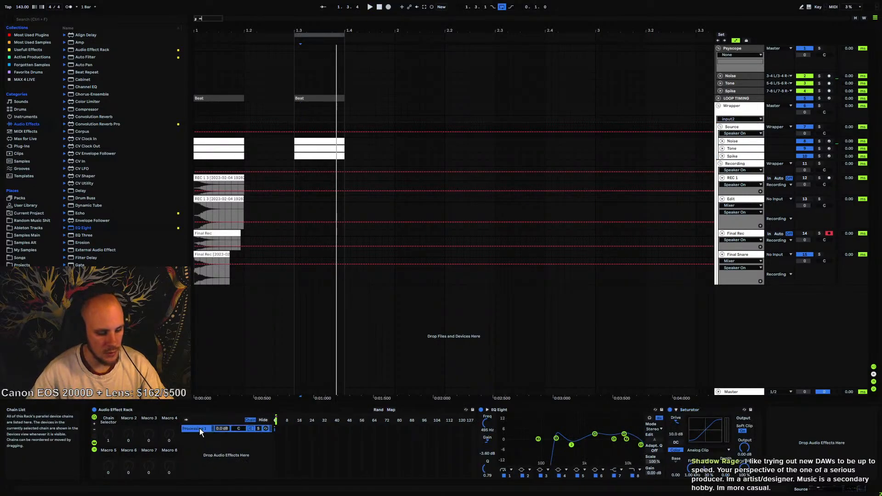
key("ctrl+d")
right_click(201, 434)
left_click(224, 348)
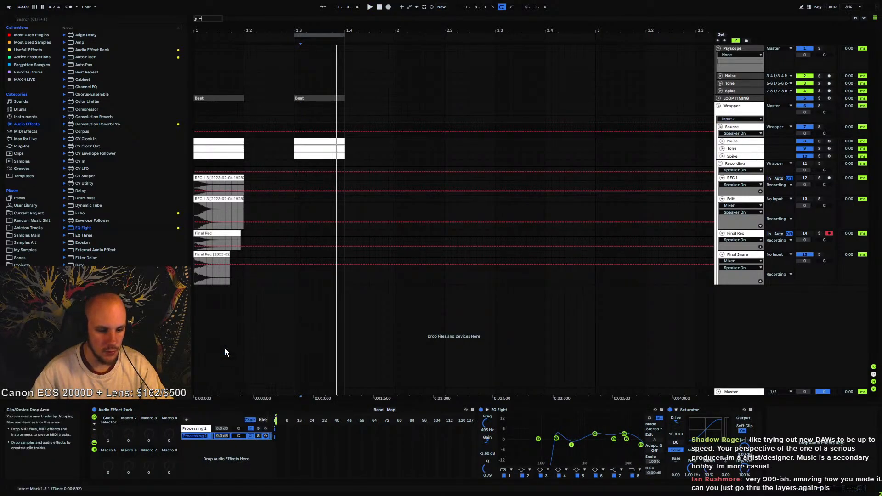
type("2")
key("Return")
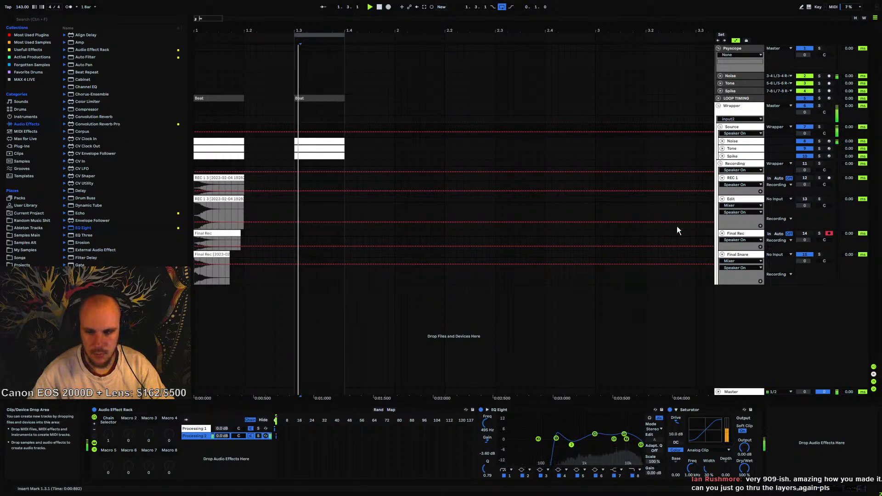
Duplicate the Tone 1 chain in the Tone track's rack, rename the copy Tone 2 and move its chain zone to 1
left_click(732, 148)
left_click(227, 426)
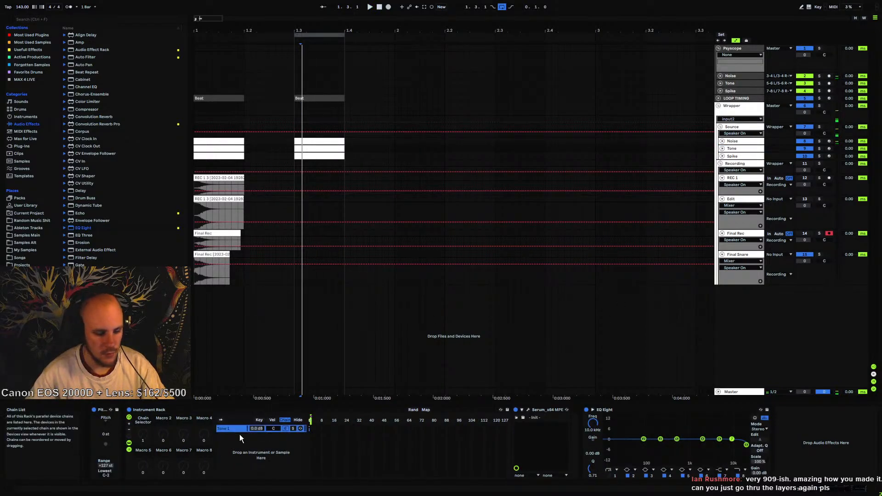
key("ctrl+d")
right_click(230, 434)
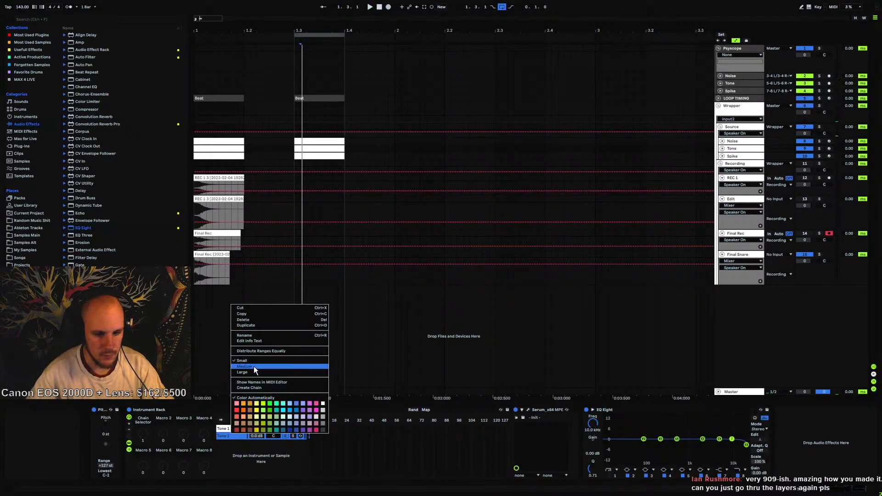
left_click(250, 335)
type("Tone 2")
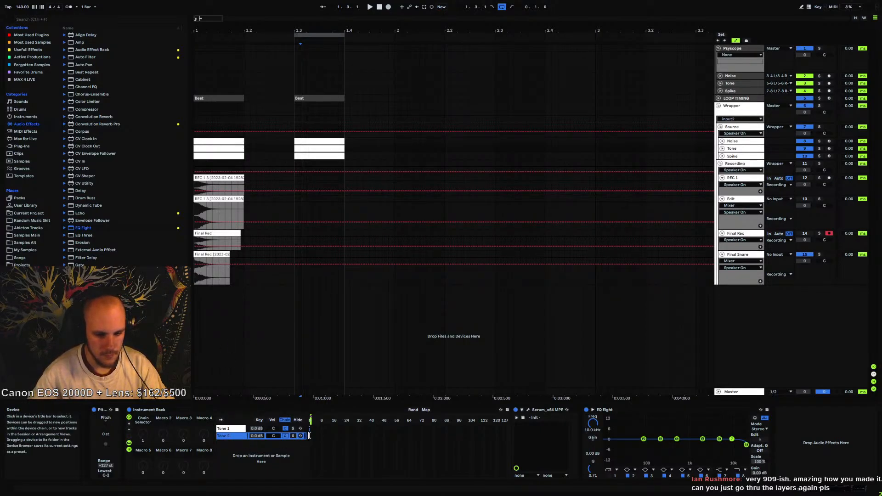
left_click_drag(311, 436, 312, 437)
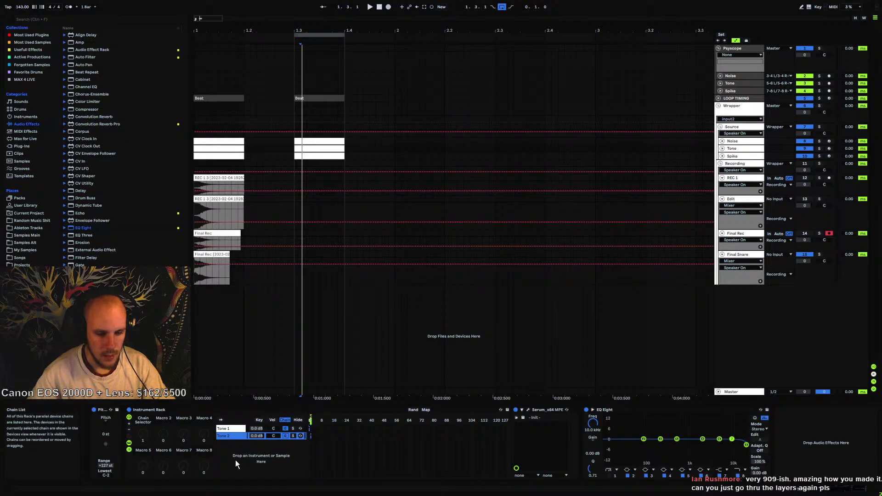
Duplicate the Spike 1 chain in the Spike track's rack, set the copy's chain zone to 1 and rename it Spike 2
left_click(744, 157)
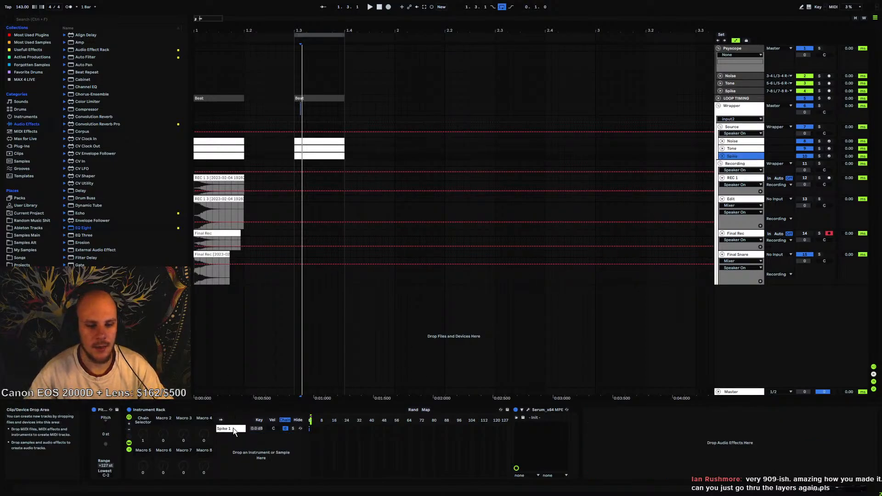
key("ctrl+d")
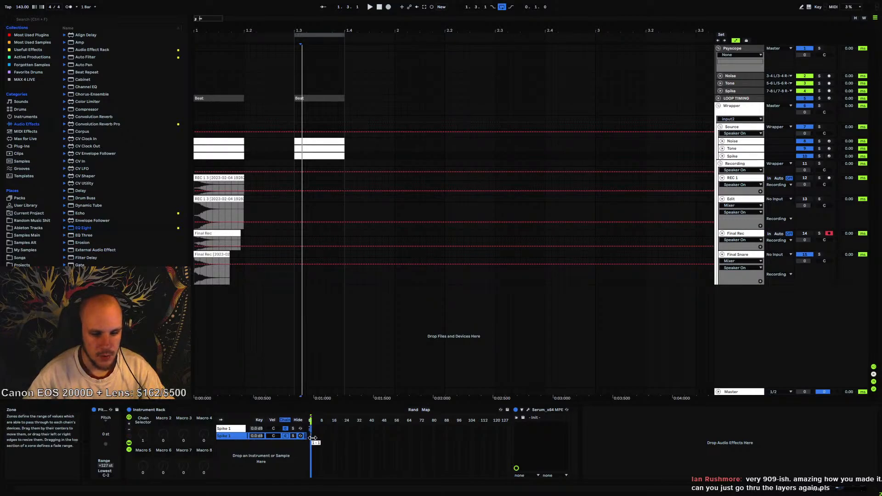
right_click(220, 435)
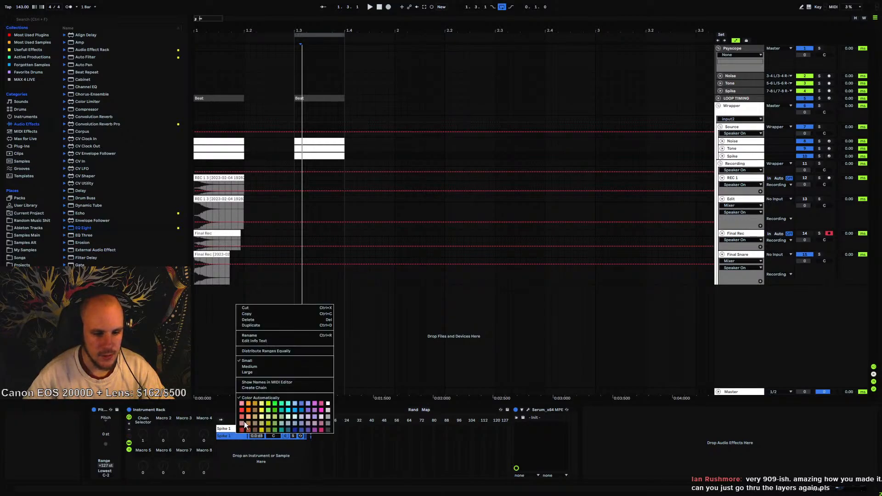
left_click(257, 337)
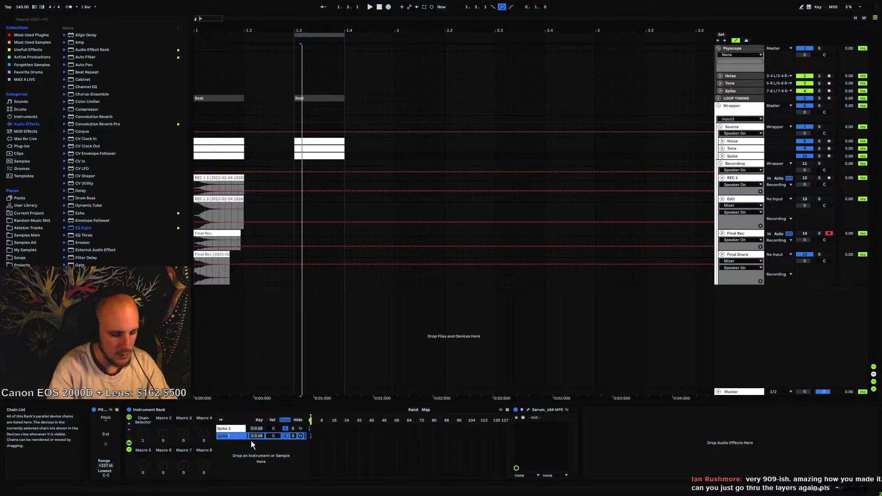
type("2")
key("Return")
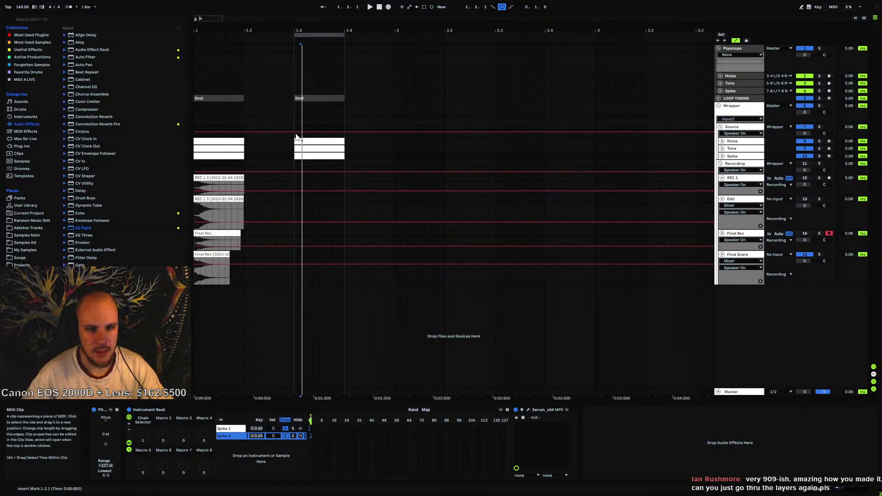
Override fader A on the Wrapper track to 0.00 and re-enable its automation
left_click(729, 106)
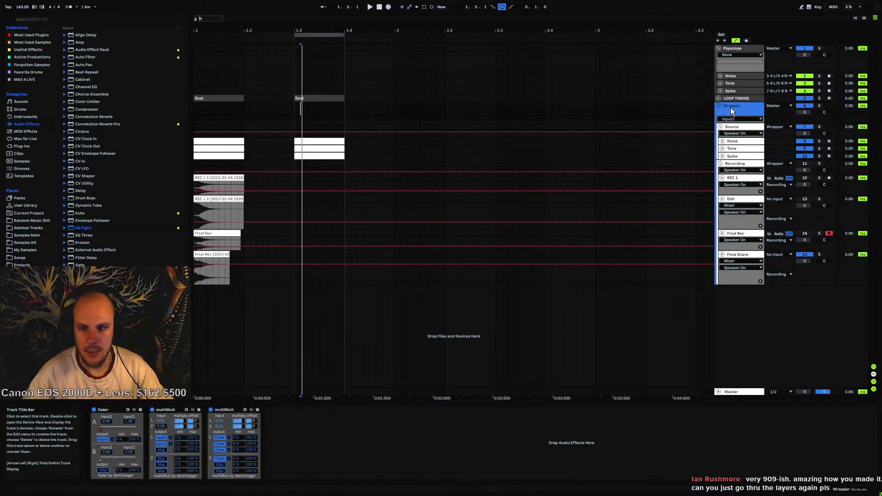
left_click(102, 428)
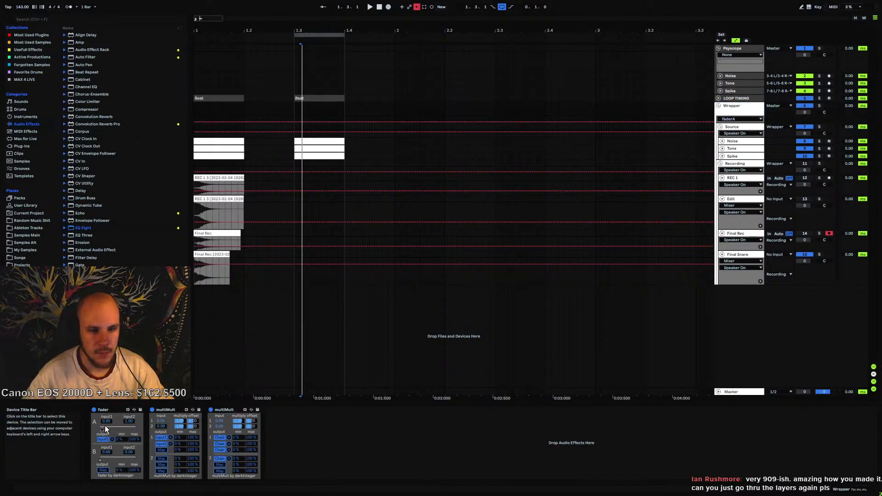
left_click(416, 8)
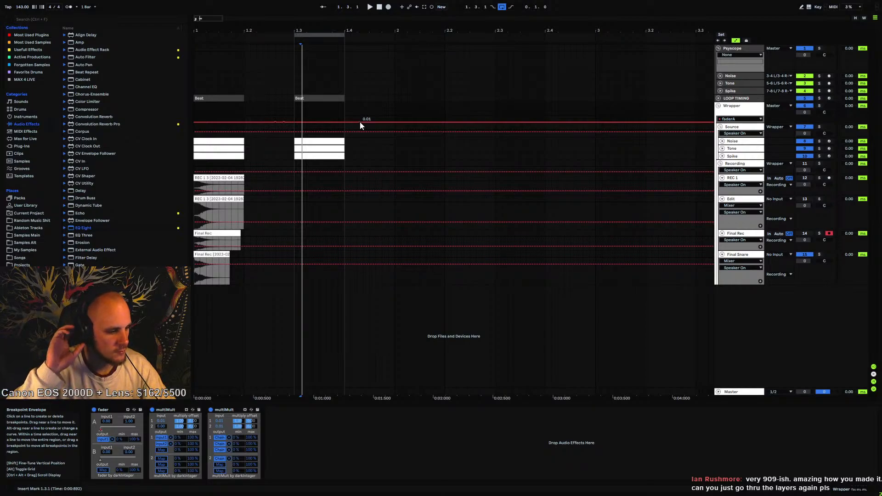
Select the Noise clip at 1.3, solo the Noise track and audition the loop
left_click(317, 141)
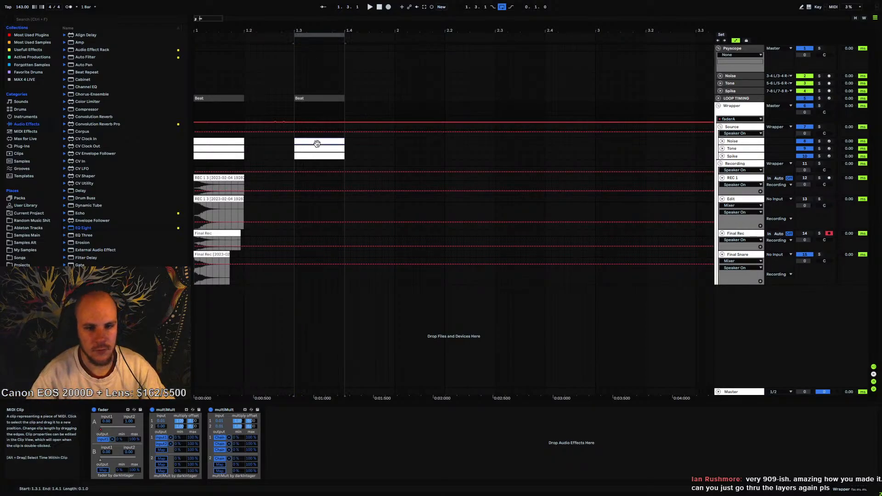
left_click(818, 141)
key("space")
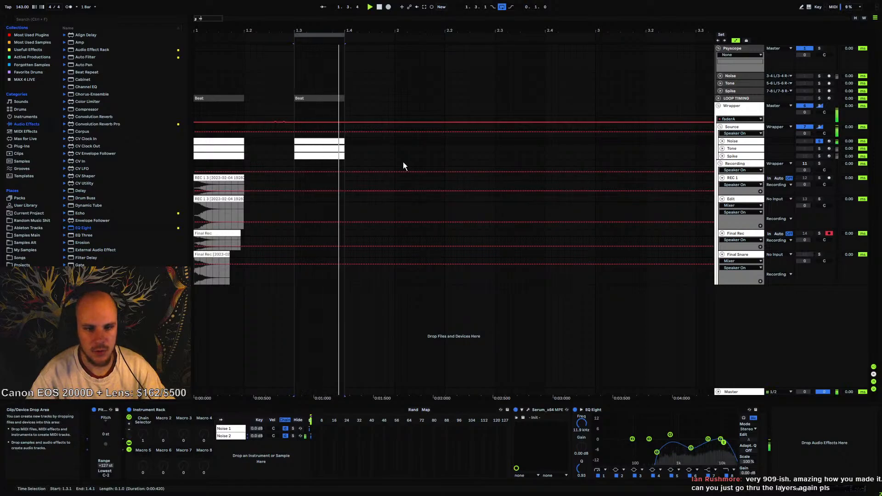
Inspect the LFO 1 routing and the effects page in the Noise 2 chain's Serum, closing the plug-in when done
left_click(733, 141)
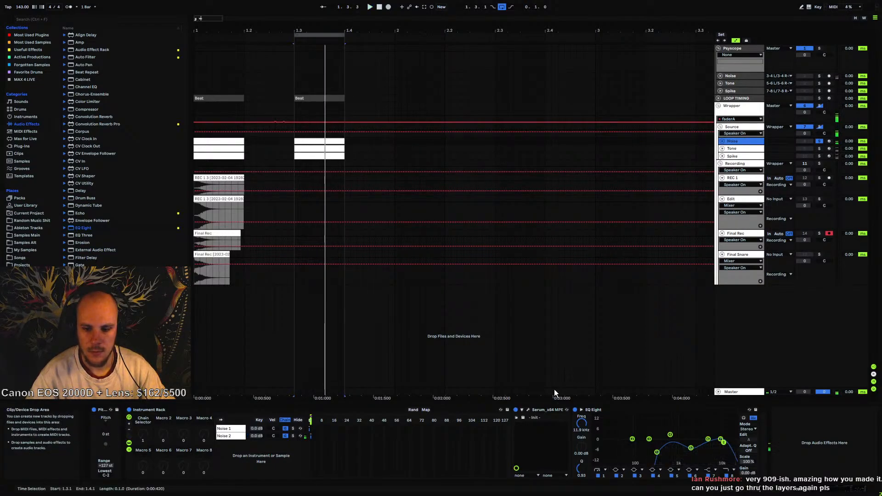
left_click(528, 409)
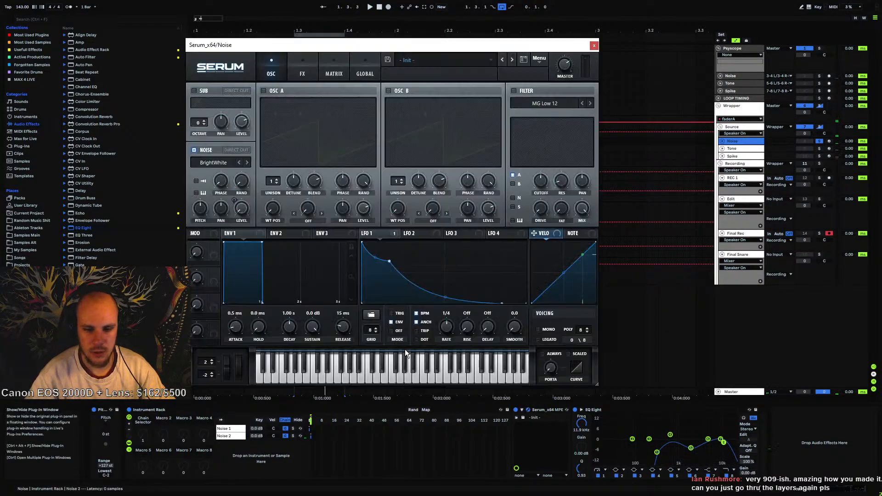
left_click(372, 233)
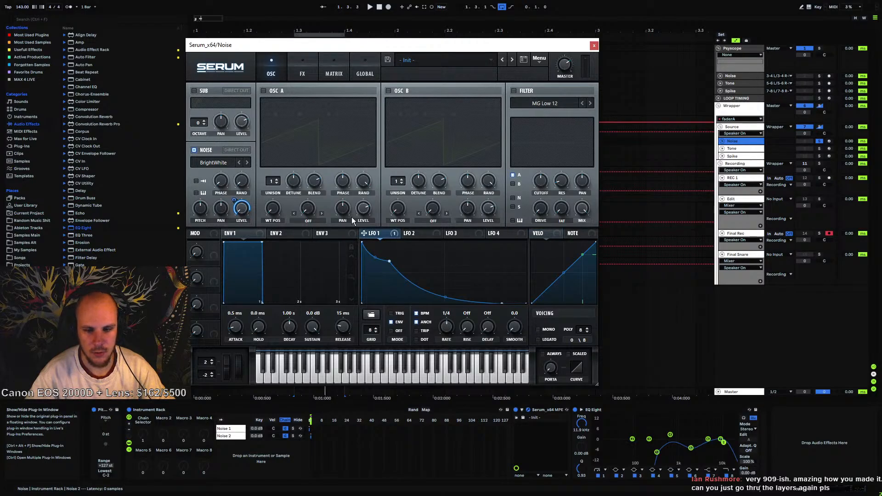
left_click(301, 78)
left_click(276, 69)
left_click(594, 45)
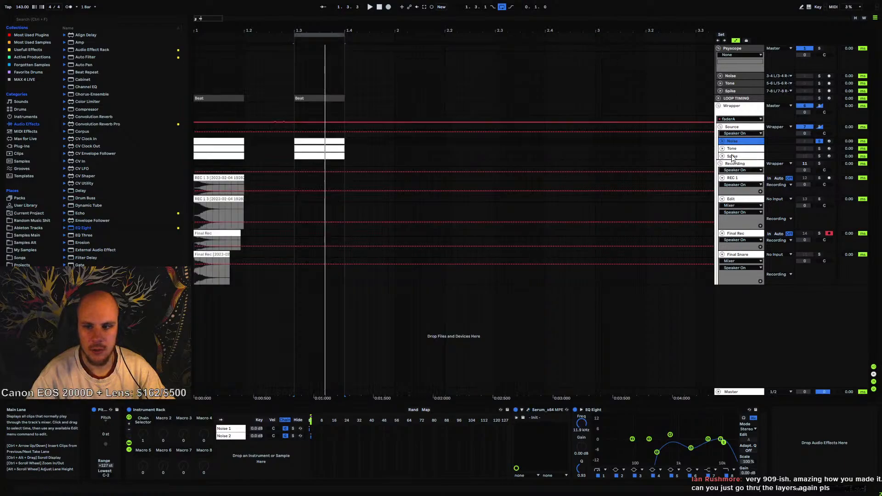
Solo the Tone track and assign LFO 1 to oscillator A's wavetable position in the Tone 2 chain's Serum
left_click(732, 148)
left_click(527, 409)
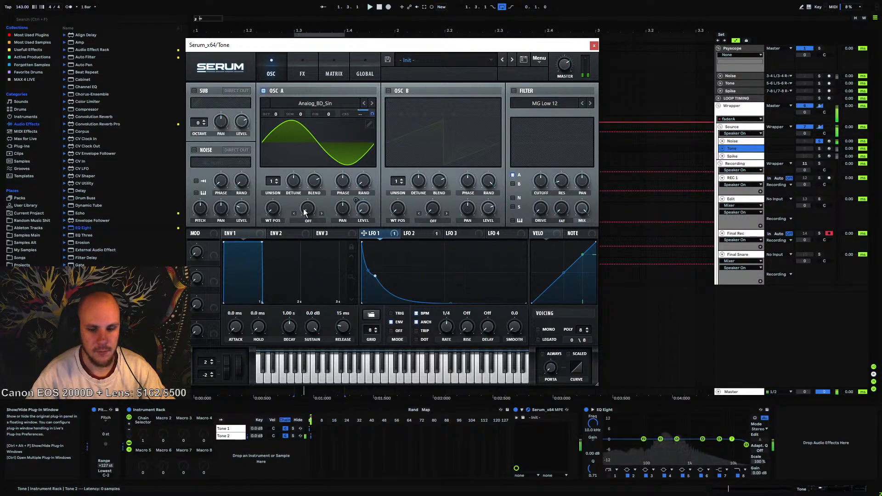
left_click(822, 149)
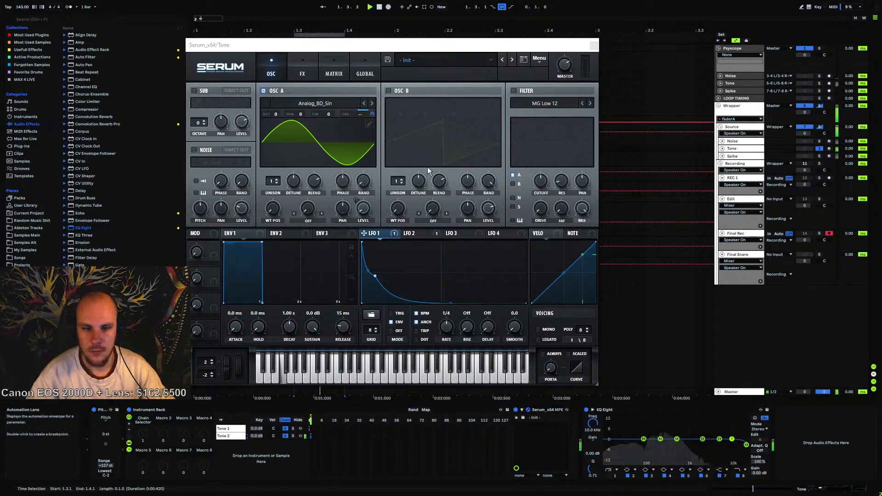
left_click_drag(363, 234, 270, 207)
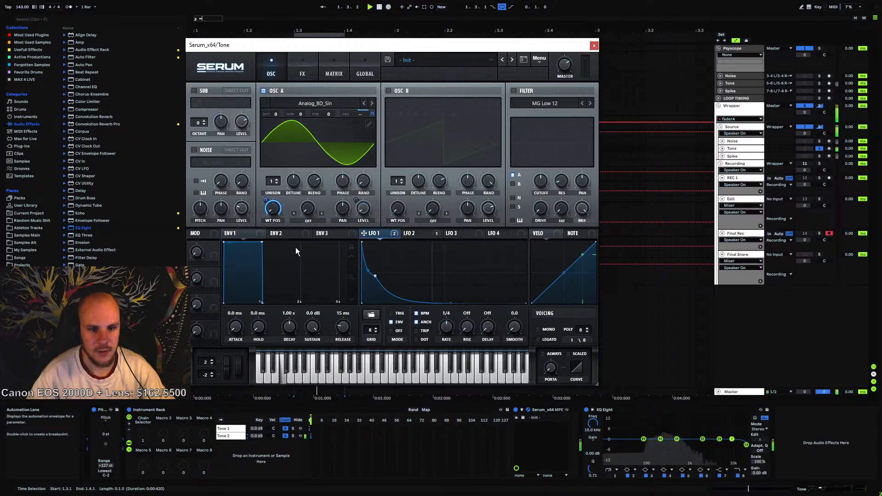
Steepen LFO 1's decay curve and set its rate to 1/8 in the Tone 2 chain's Serum, closing the plug-in when done
right_click(279, 213)
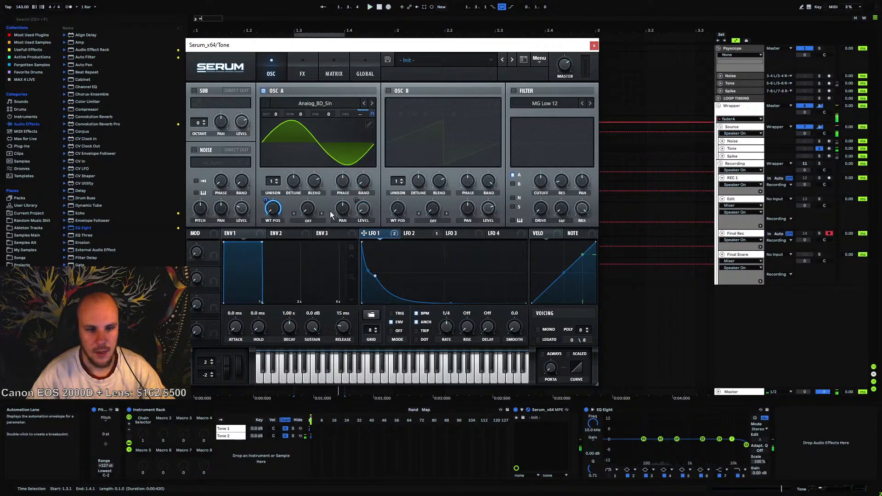
mouse_move(376, 108)
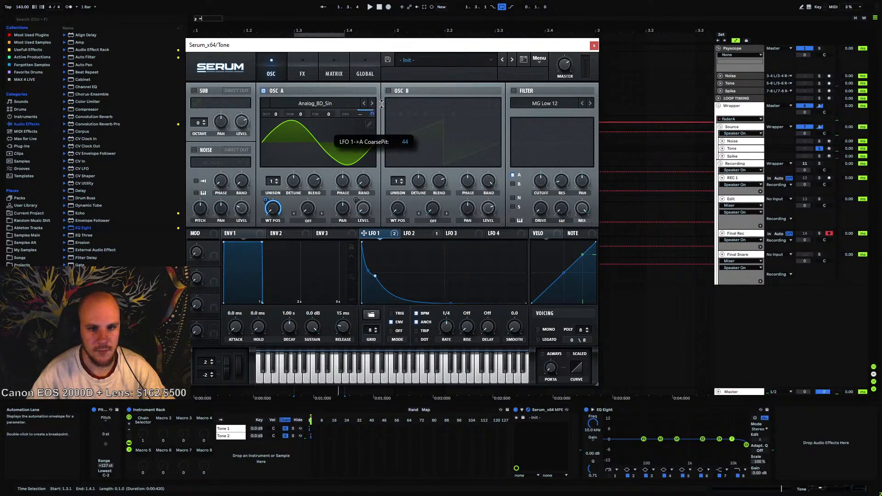
key("space")
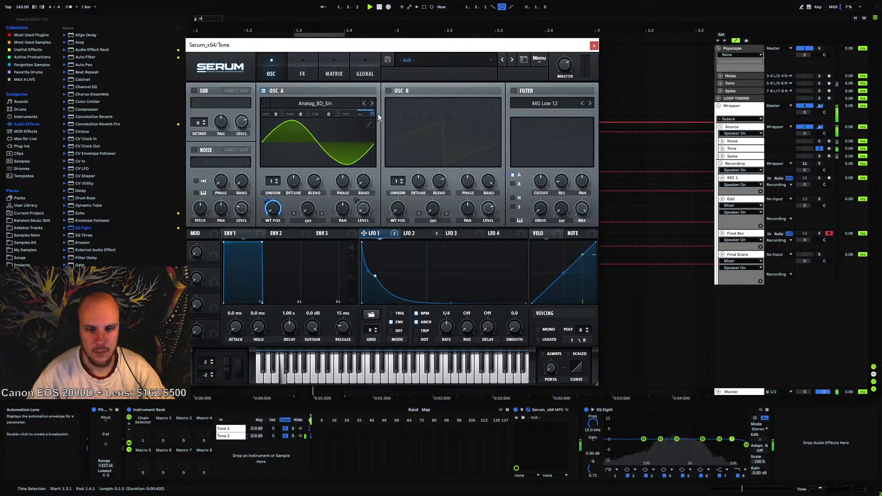
left_click_drag(375, 278, 375, 289)
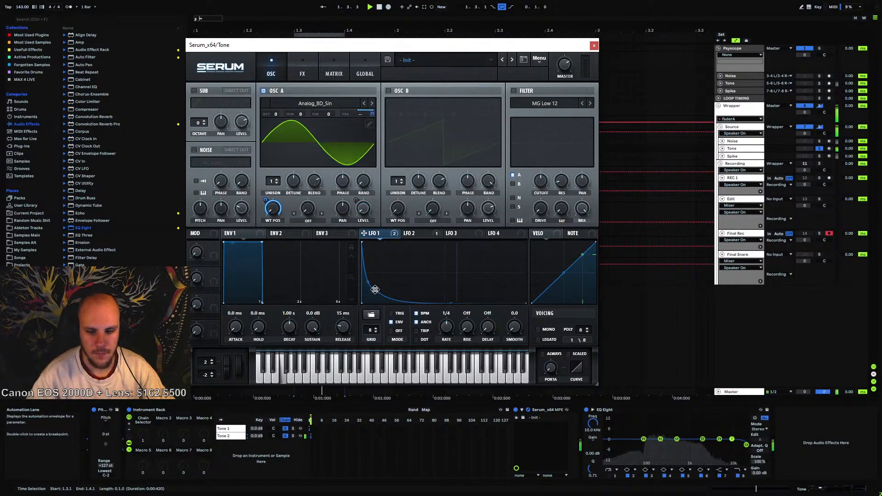
left_click_drag(362, 243, 450, 296)
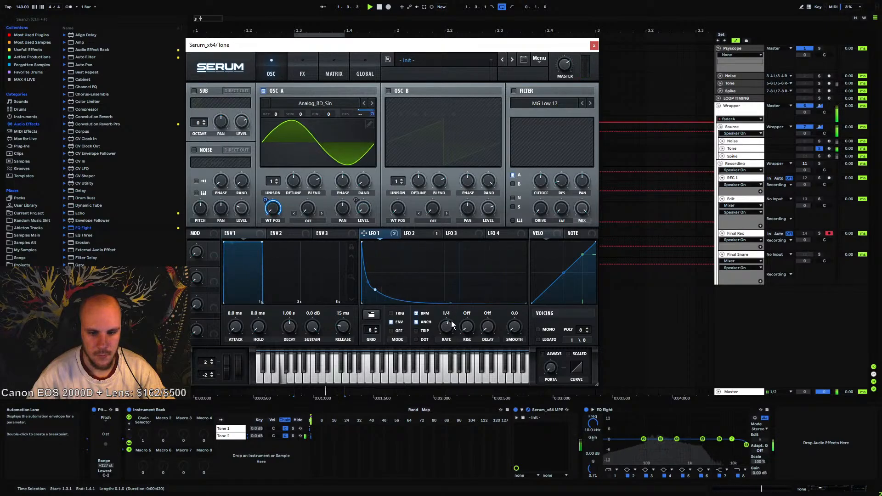
left_click_drag(452, 324, 450, 304)
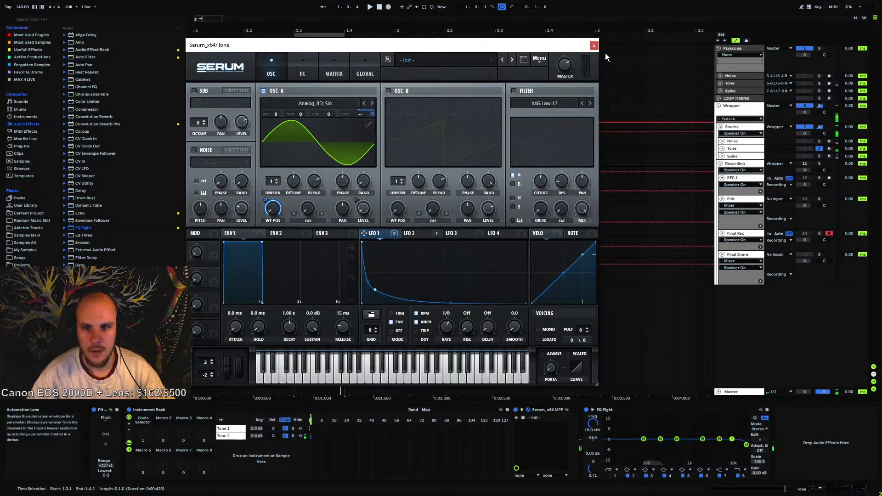
left_click(594, 45)
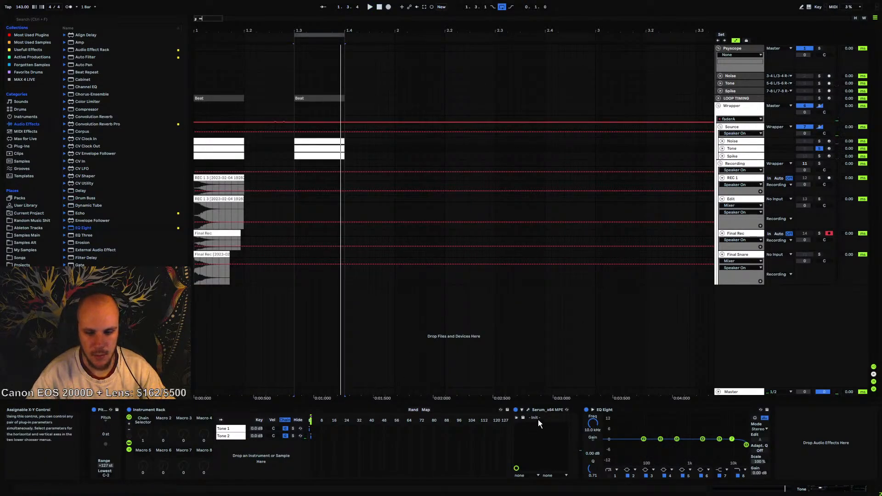
Boost the Tone chain's EQ Eight by 3.60 dB at 681 Hz
left_click(677, 439)
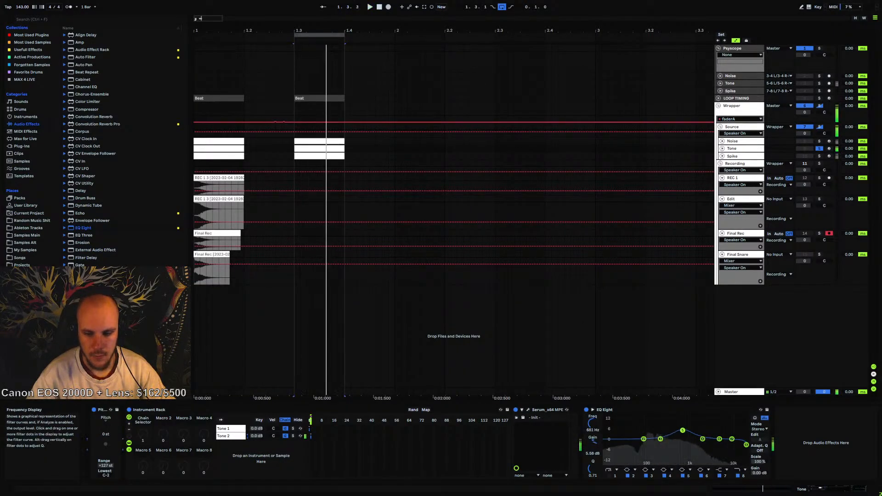
left_click_drag(676, 439, 682, 434)
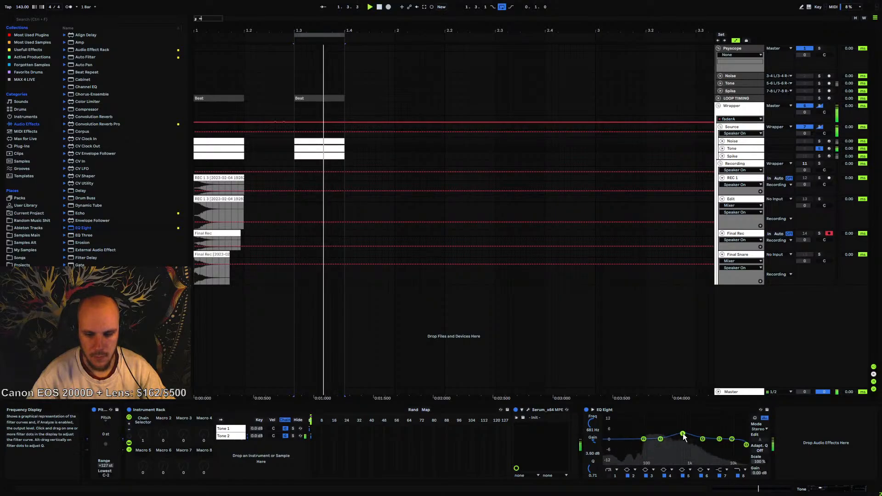
Shorten LFO 2's level decay to about a quarter of its cycle in the Tone 2 chain's Serum, auditioning the loop and closing the plug-in
left_click(527, 409)
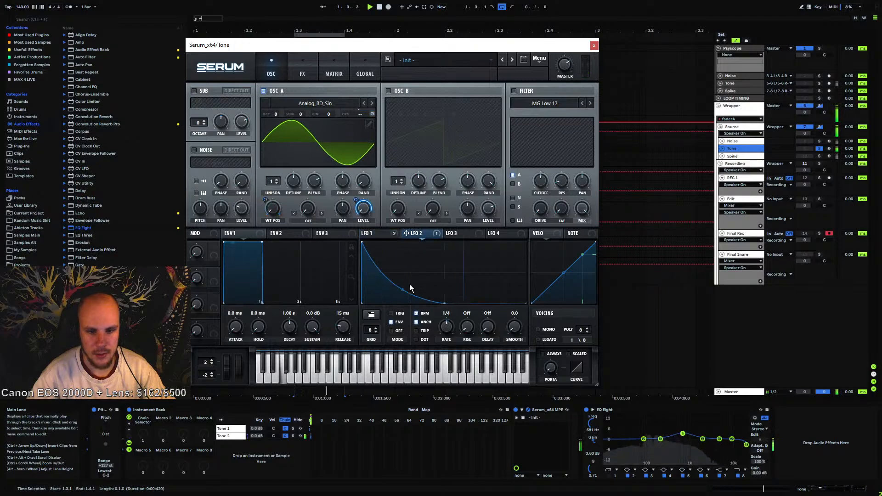
left_click_drag(445, 303, 488, 302)
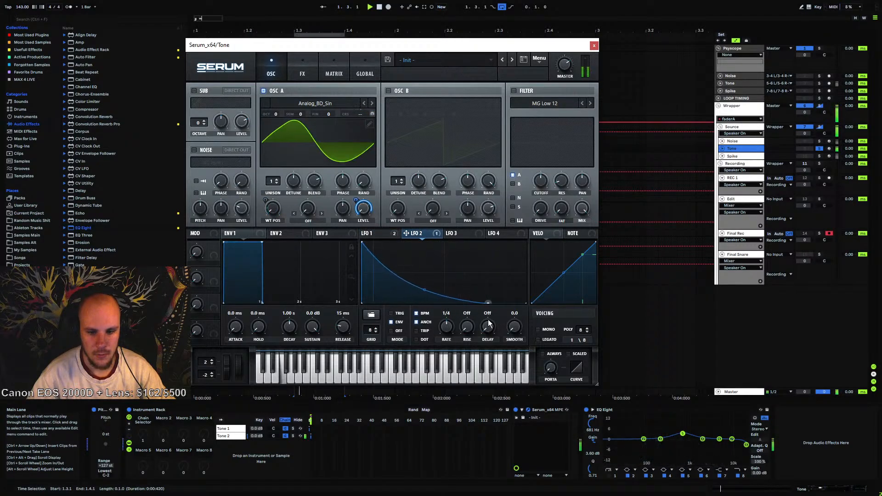
mouse_move(420, 291)
left_mouse_down()
mouse_move(429, 285)
mouse_move(419, 289)
left_mouse_up()
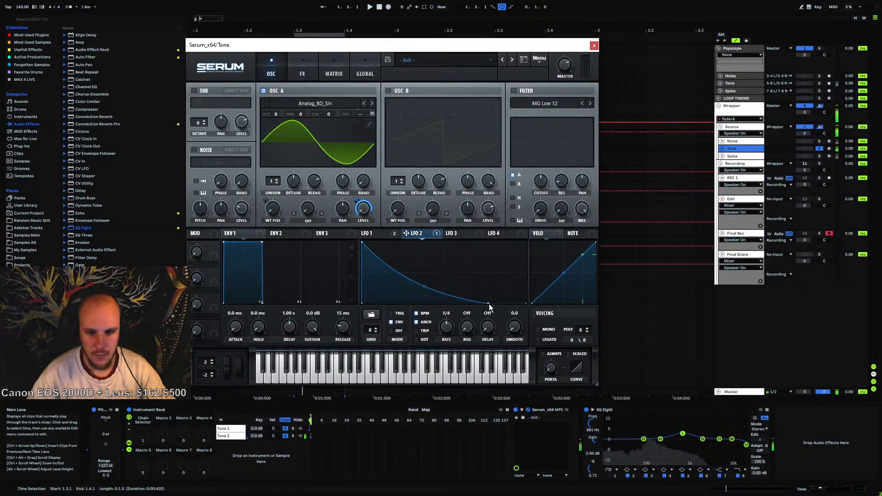
key("space")
left_click_drag(446, 330, 409, 341)
left_click_drag(386, 286, 386, 290)
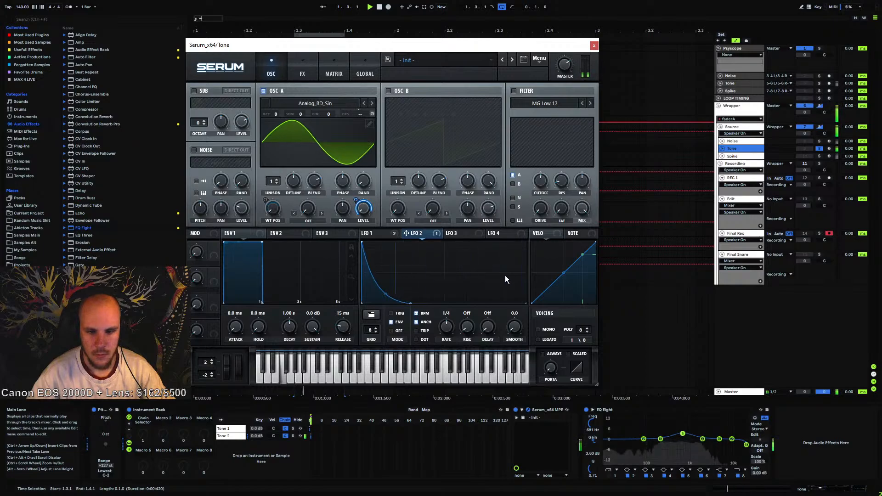
left_click(594, 45)
In the Spike 2 chain's Serum, raise oscillator A to +2 octaves and tighten LFO 1's decay, auditioning Spike soloed alone and with Tone
left_click(734, 156)
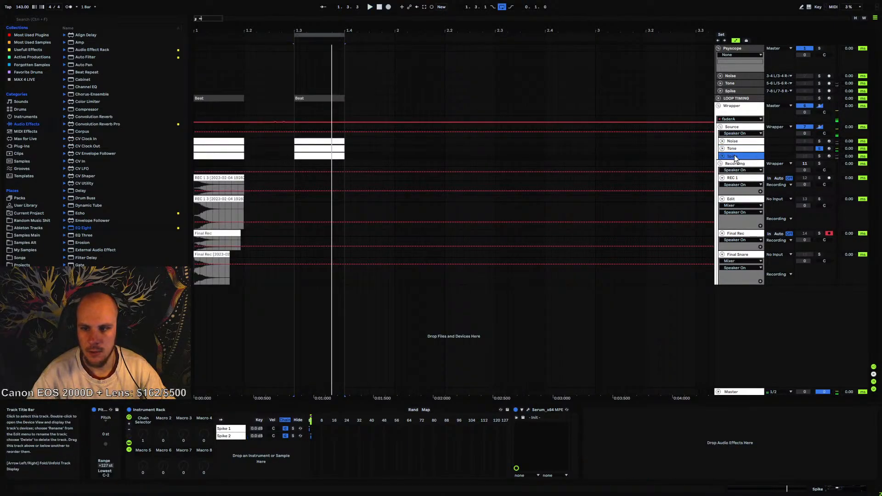
left_click(527, 409)
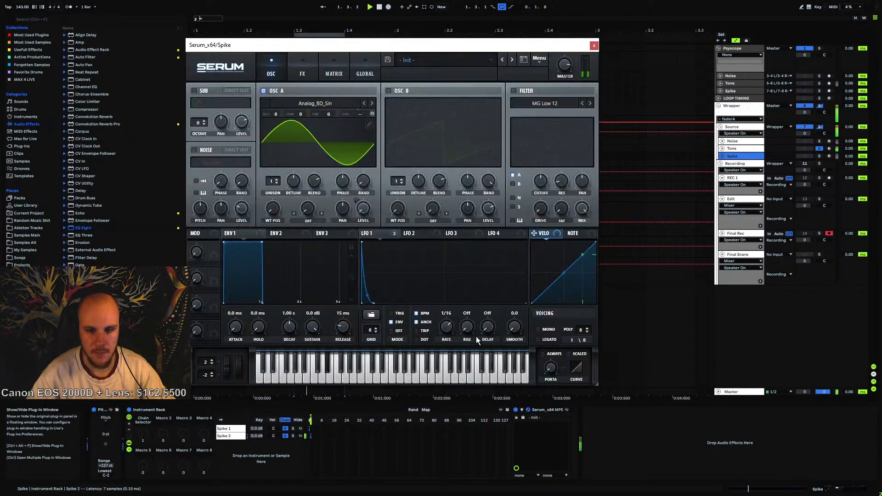
left_click(818, 156)
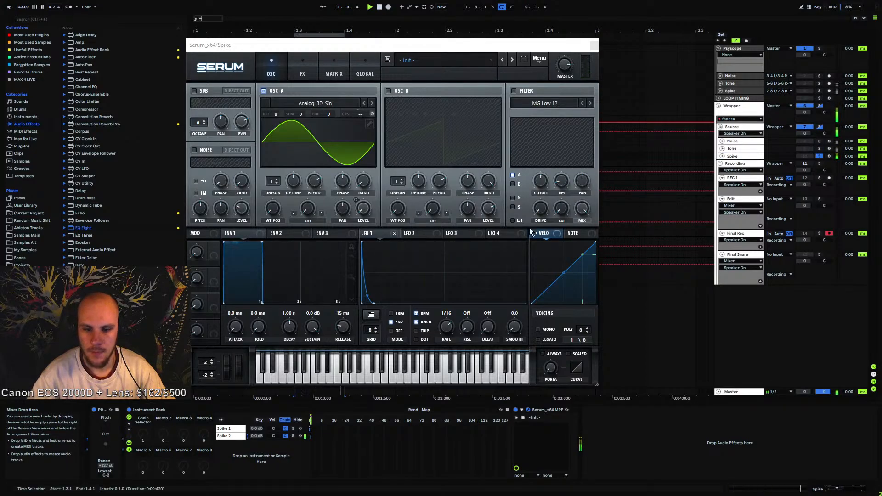
left_click(384, 235)
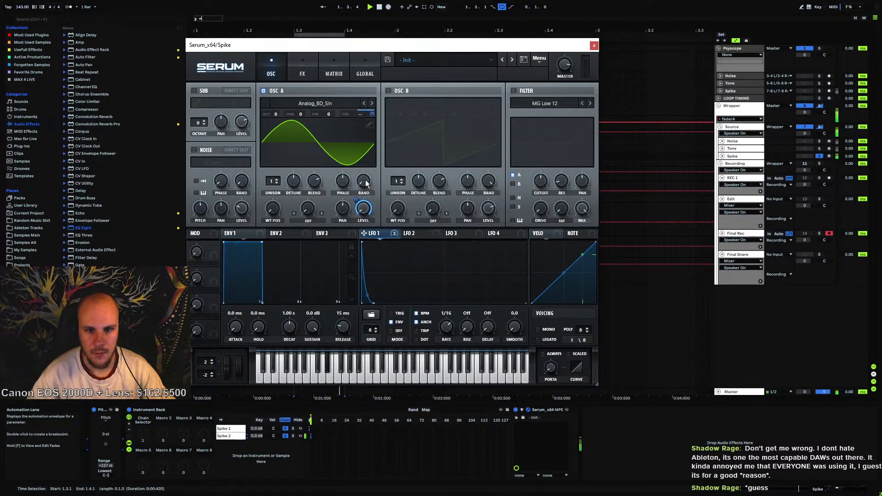
left_click_drag(277, 117, 280, 108)
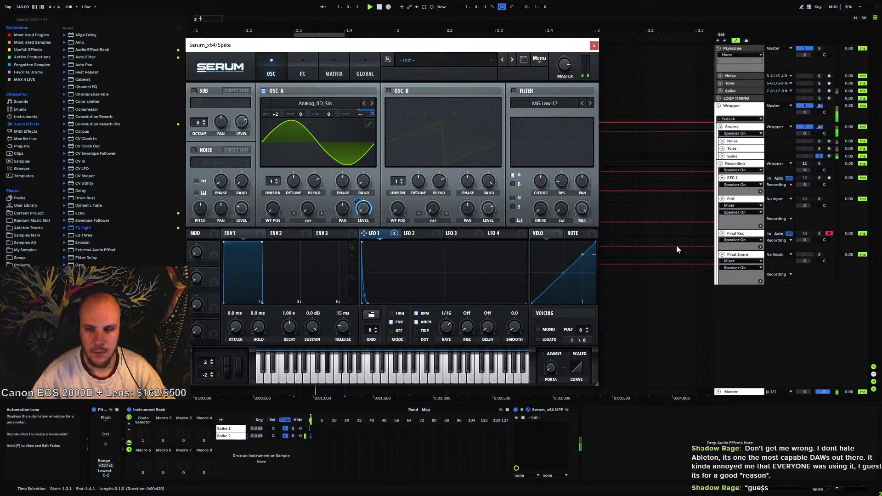
left_click(820, 156)
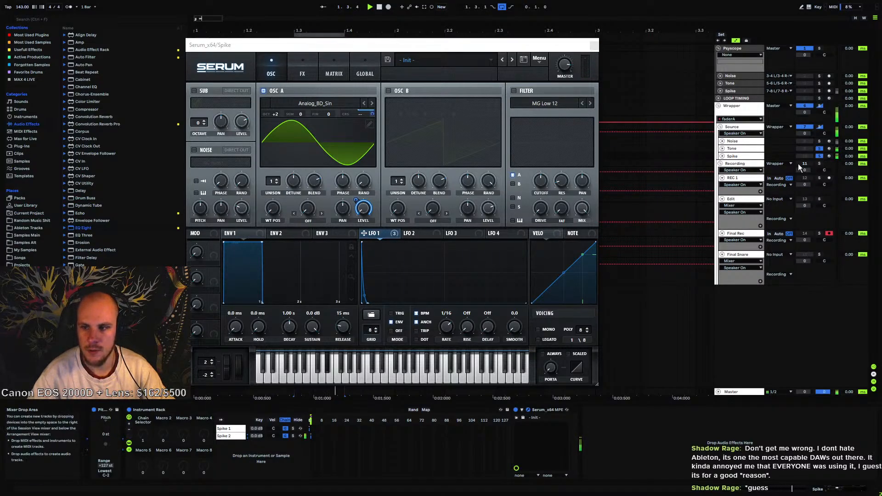
left_click(367, 304)
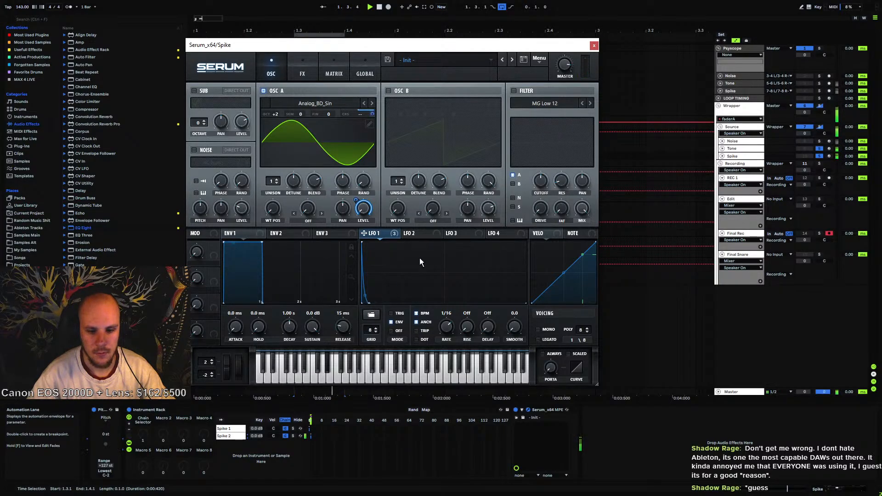
left_click(593, 45)
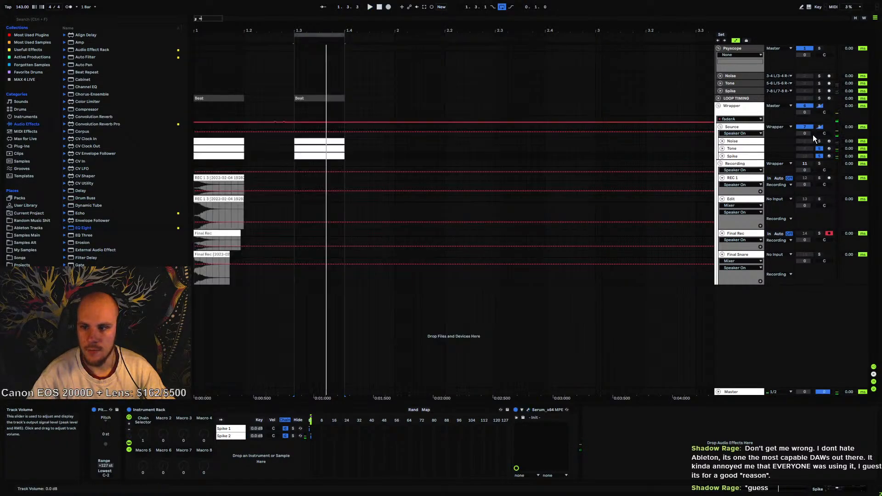
Solo the Noise track alongside Tone and Spike, select it and audition the three layers together
key("space")
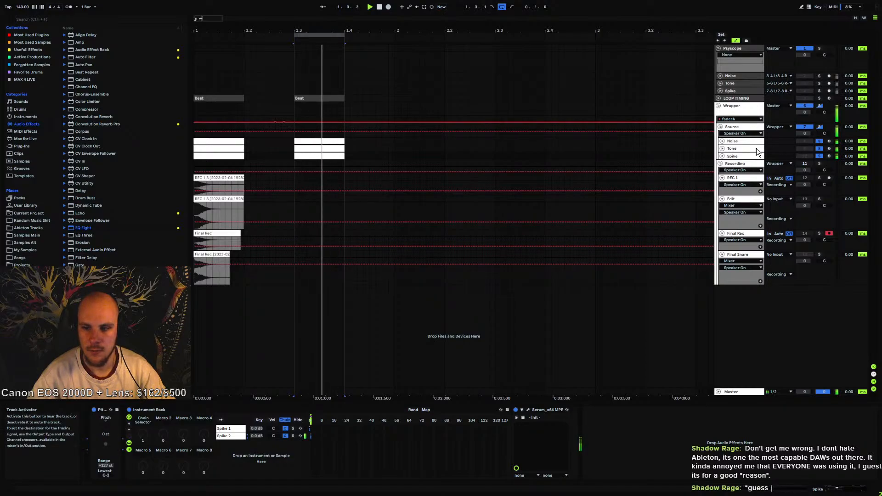
left_click(733, 141)
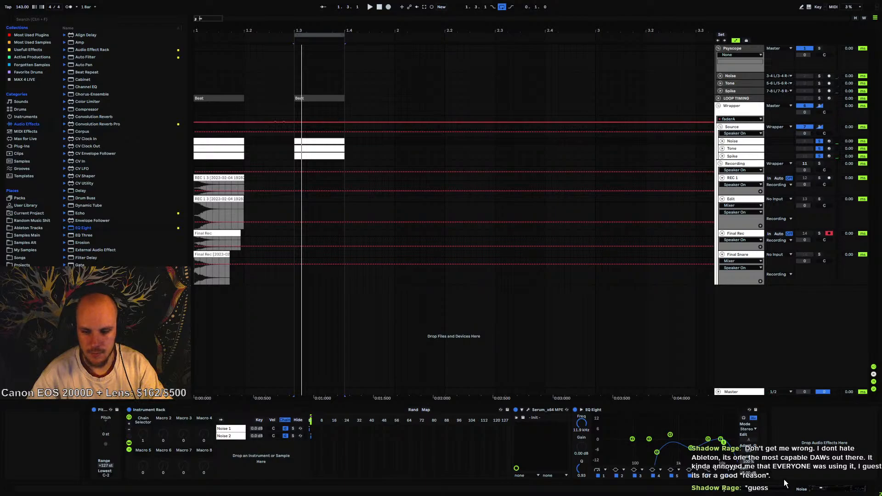
key("space")
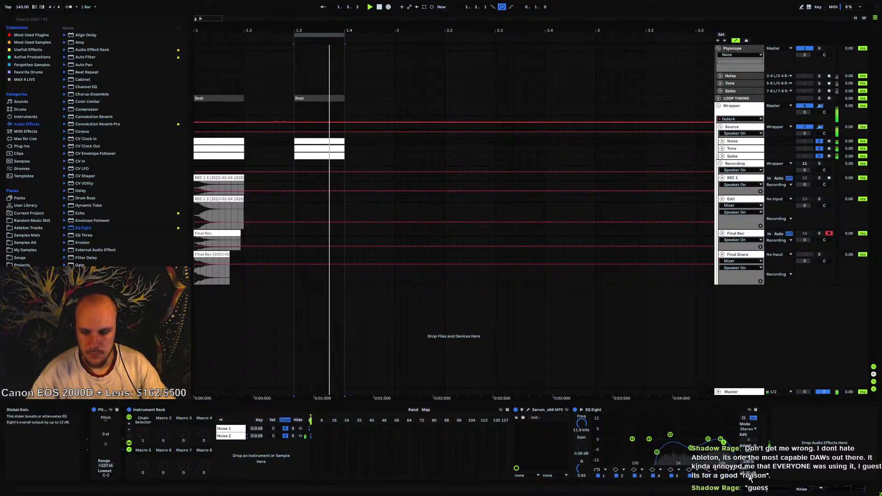
In the Source group's Processing 2 EQ Eight, strongly boost the low peak and cut 11.8 dB at 297 Hz
left_click(744, 127)
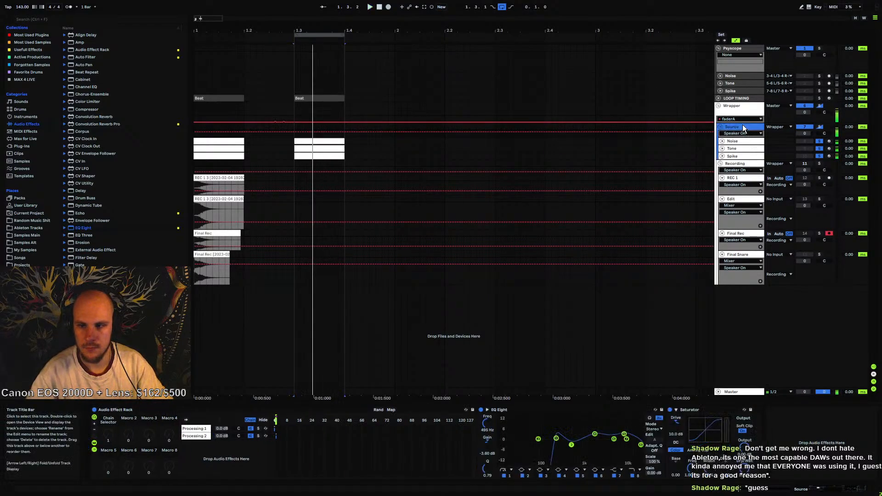
double_click(742, 125)
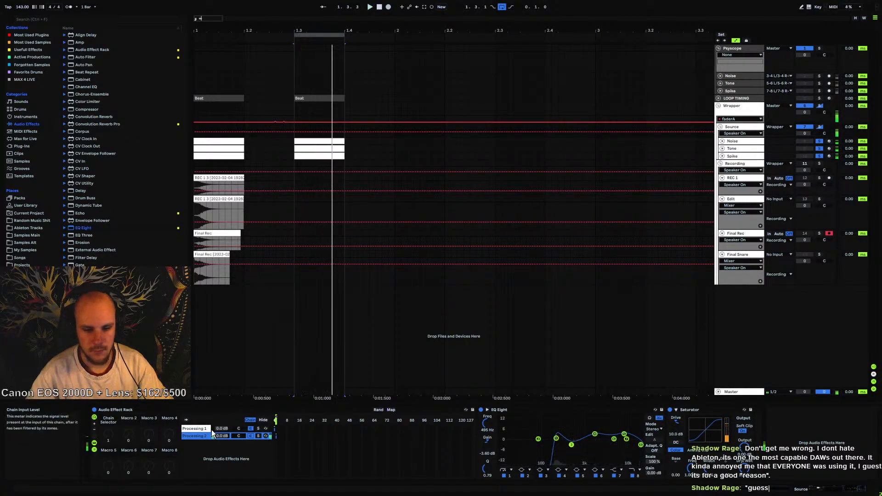
left_click(200, 435)
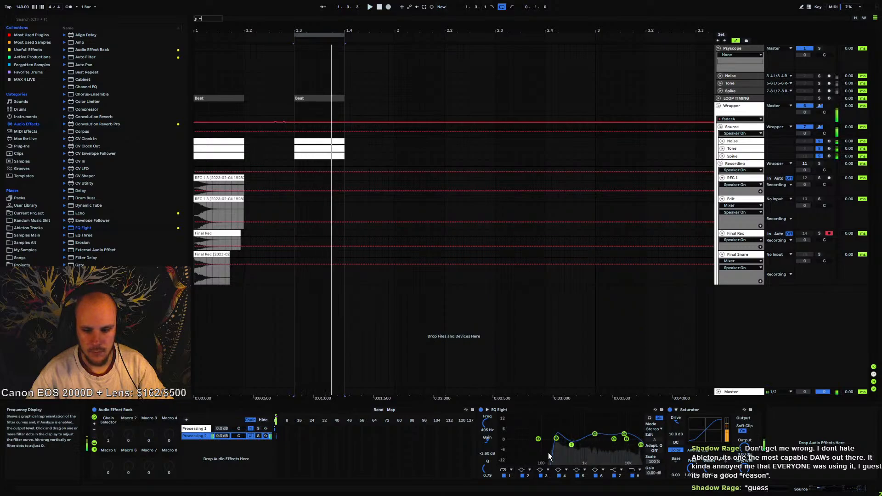
left_click_drag(555, 438, 549, 415)
mouse_move(572, 445)
left_mouse_down()
mouse_move(560, 438)
mouse_move(562, 458)
left_mouse_up()
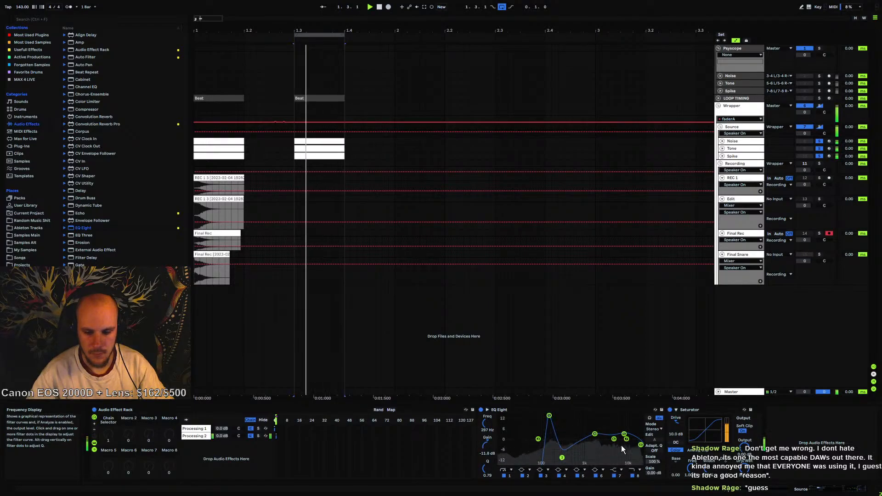
Move the Processing 2 EQ Eight's highest band to 16.7 kHz and add a cut at 5.05 kHz while auditioning the loop
left_click_drag(640, 445, 635, 440)
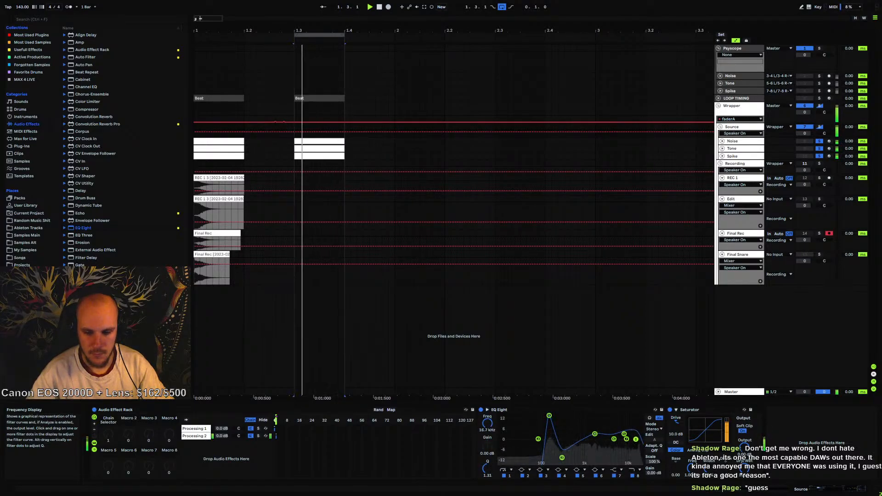
left_click_drag(580, 430, 613, 444)
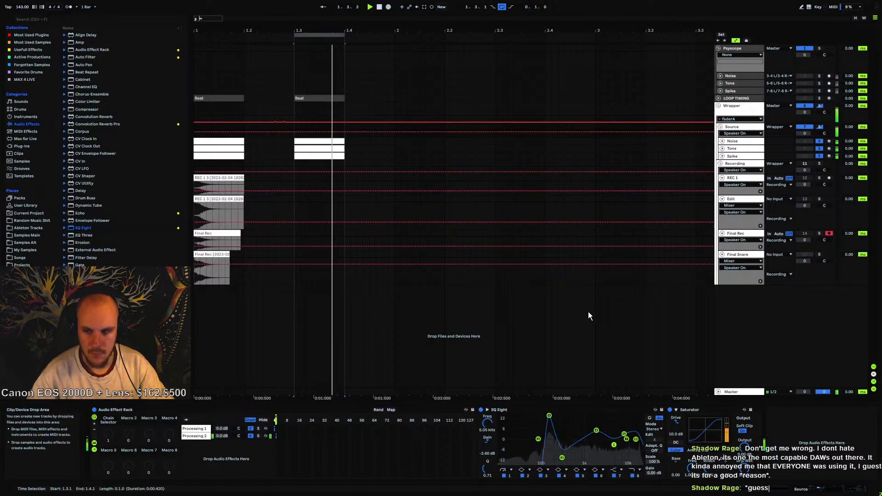
key("space")
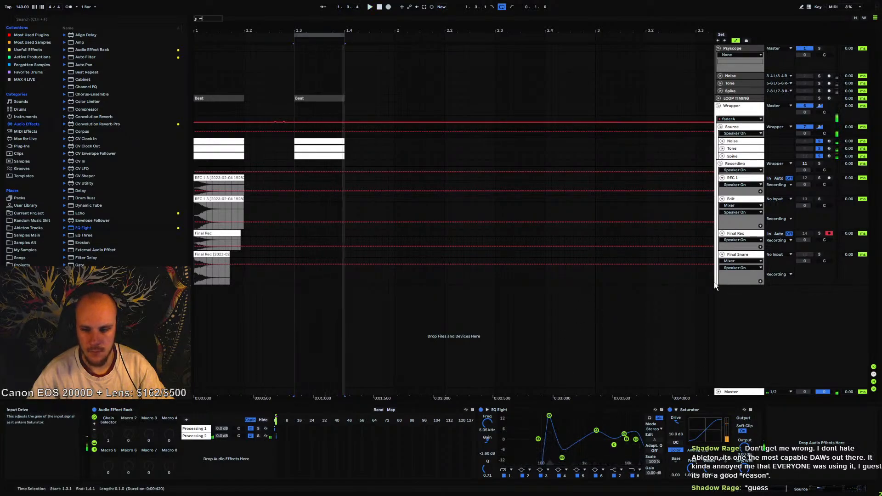
Shorten LFO 2's decay further and straighten its curve in the Tone 2 chain's Serum, closing the plug-in when done
left_click(732, 148)
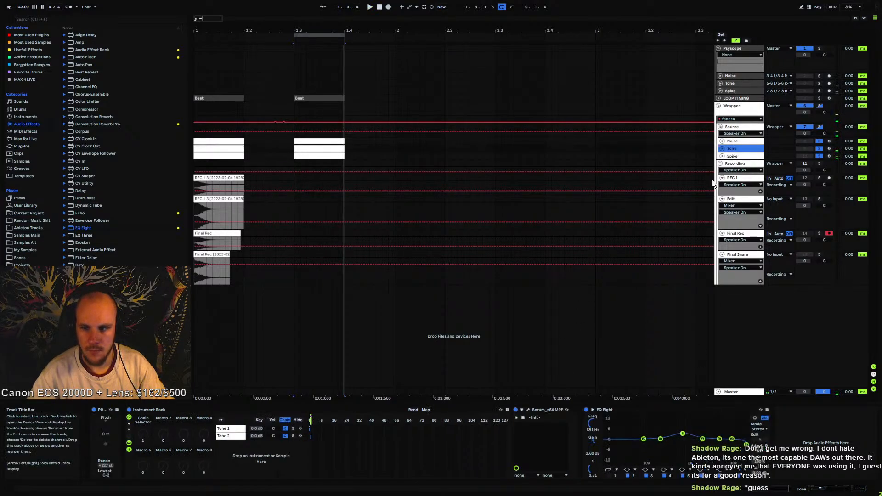
left_click(528, 409)
left_click_drag(410, 303, 394, 339)
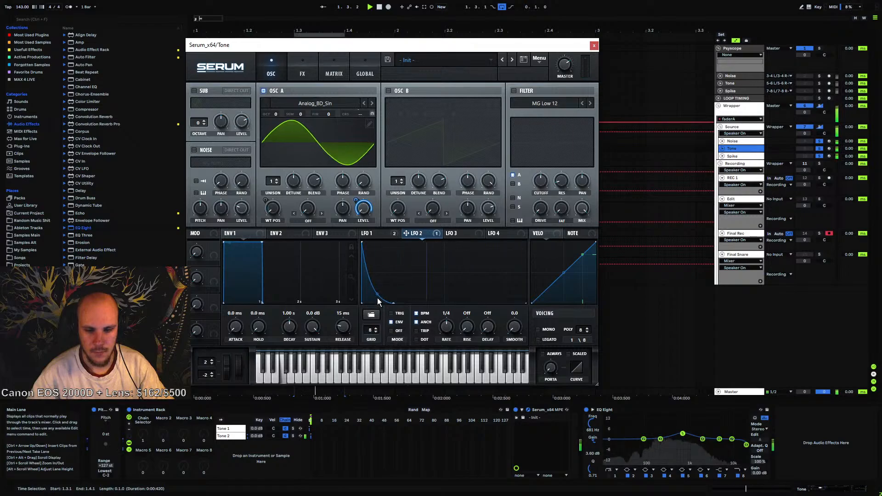
left_click_drag(377, 298, 387, 285)
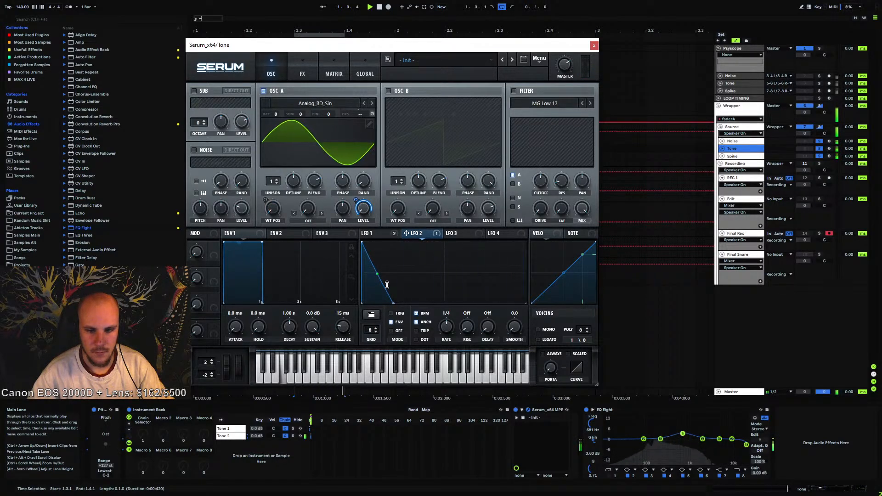
left_click(594, 45)
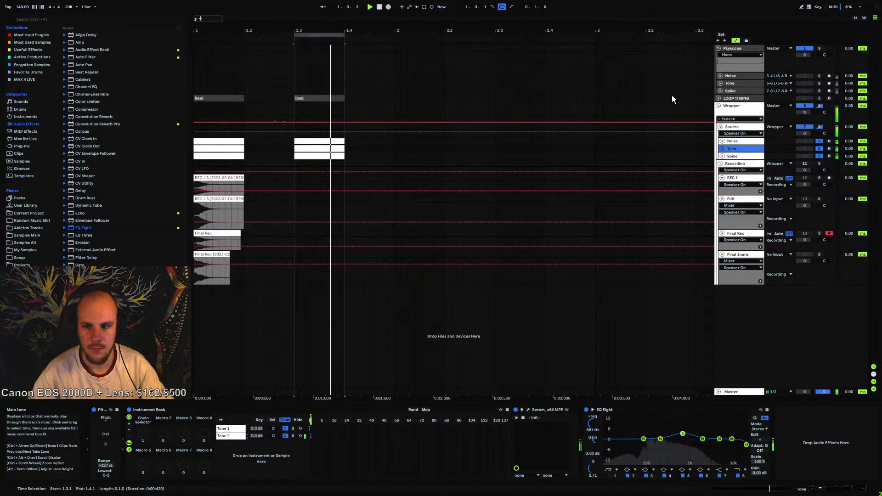
Set the Noise track EQ Eight's output gain to -1.00 dB and audition the layered snare from 1.3.1
left_click(733, 141)
left_click_drag(747, 472, 746, 462)
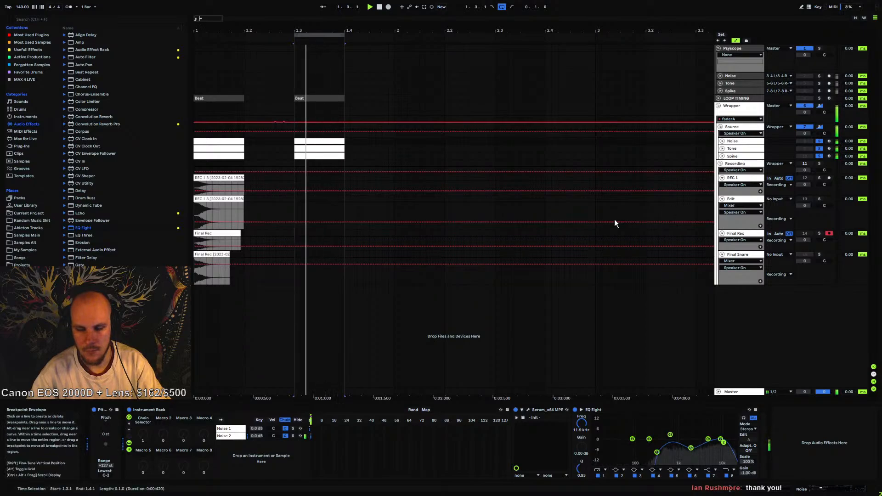
left_click(297, 180)
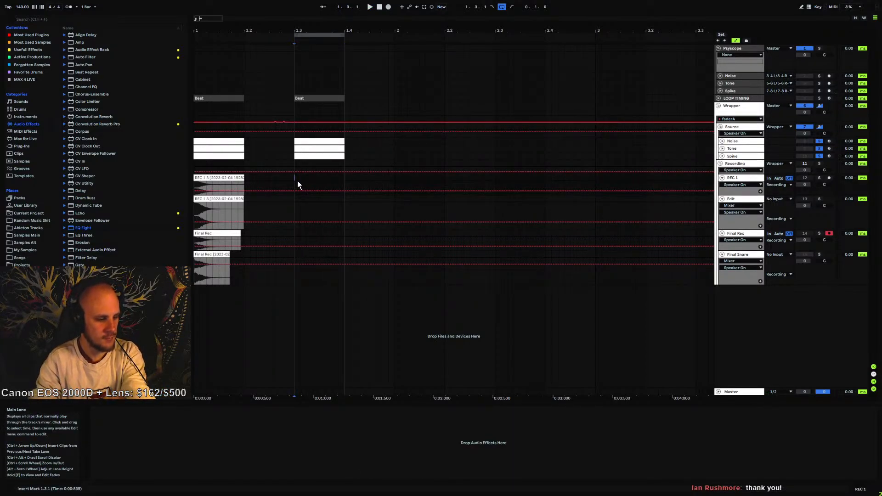
key("space")
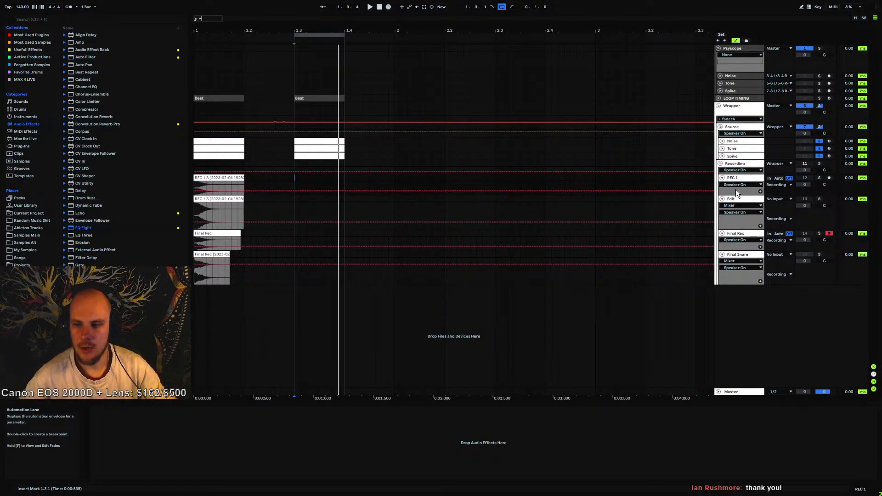
Arm the REC 1 track and record the snare variation into it from 1.3.1
left_click(828, 178)
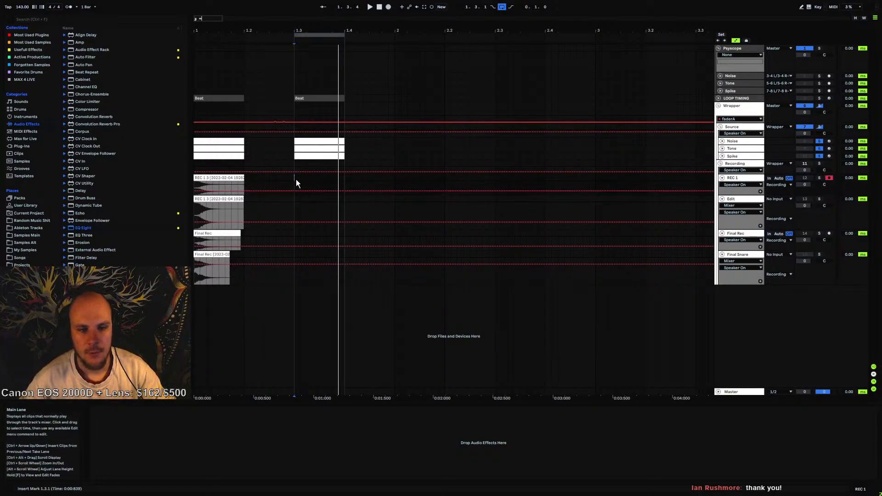
left_click(295, 179)
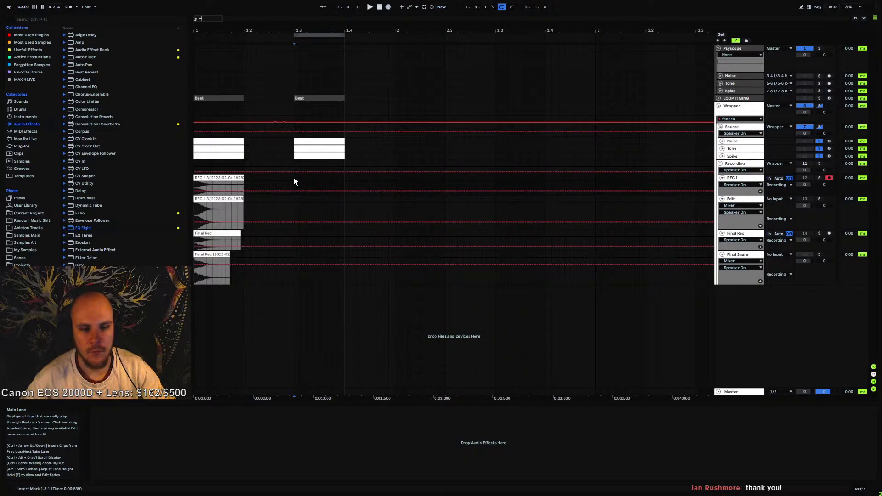
left_click(386, 8)
left_click(378, 7)
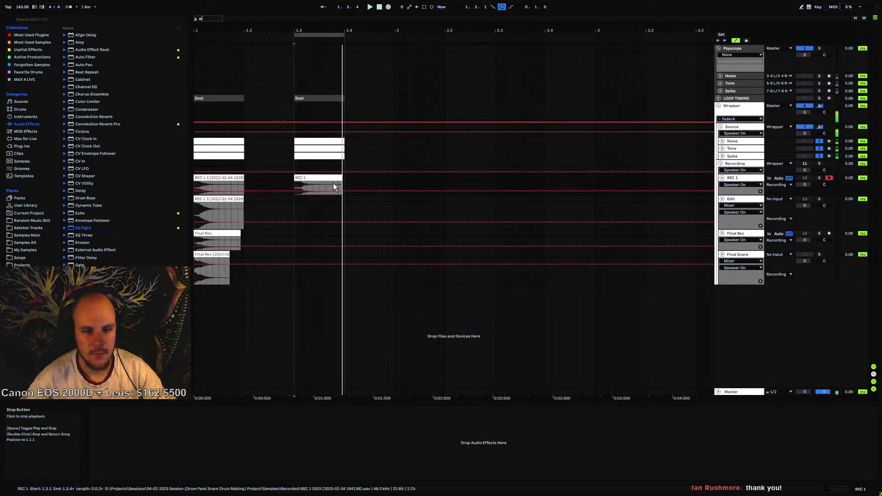
Select the newly recorded REC 1 clip at 1.3 and play it back
double_click(298, 31)
left_click(279, 184)
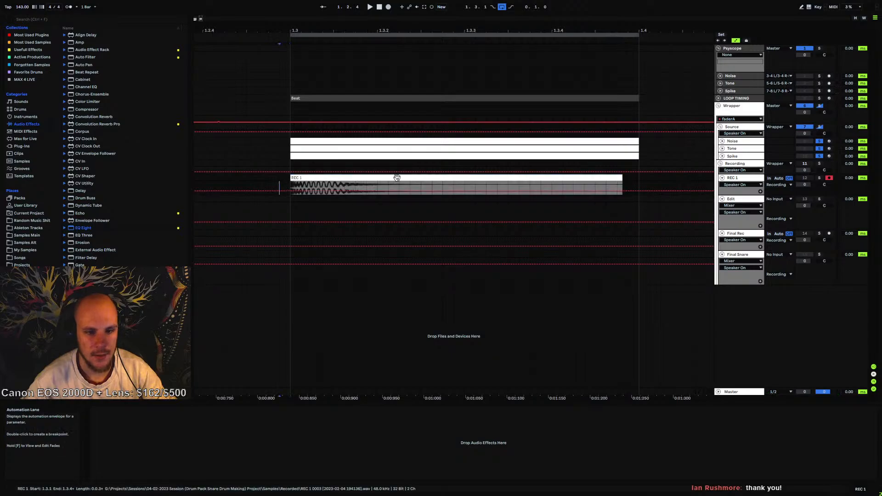
left_click(348, 177)
key("space")
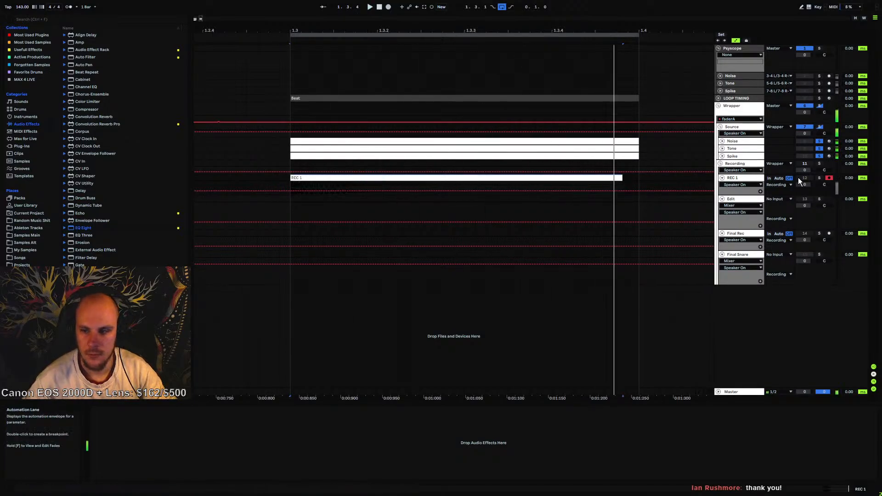
Activate the Recording group, audition REC 1 in solo, and deactivate the Source group
left_click(819, 178)
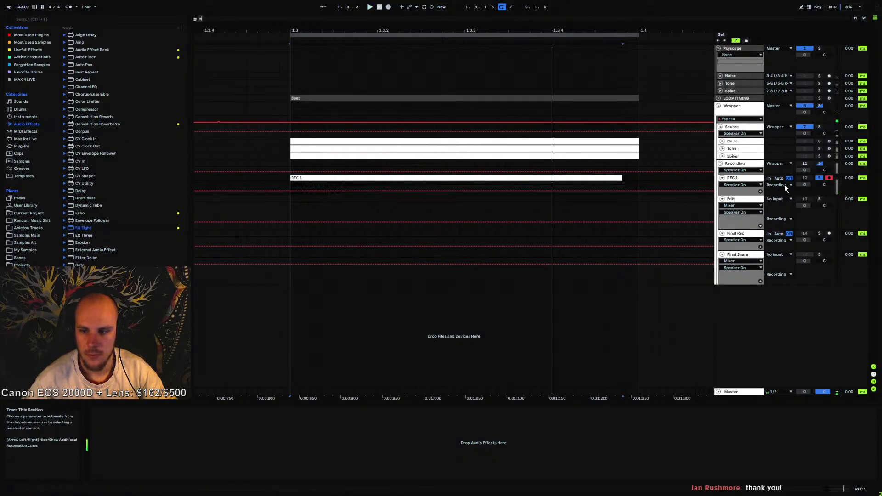
left_click(805, 163)
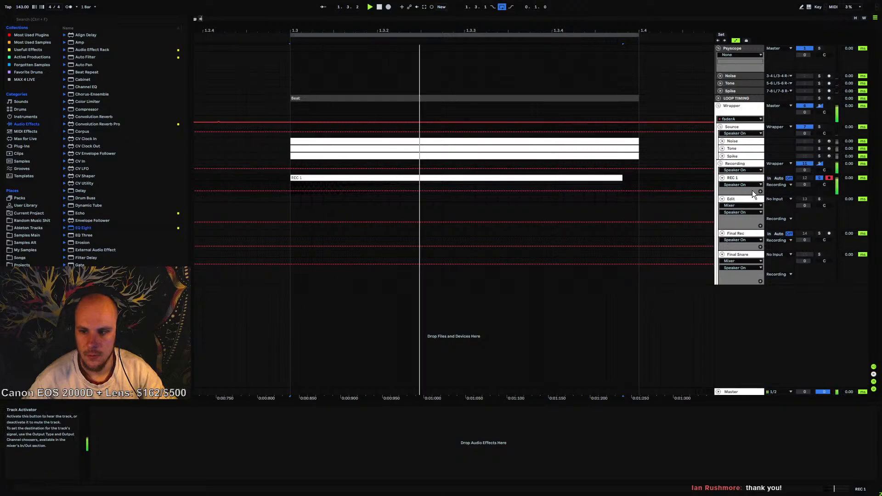
left_click(818, 178)
left_click(803, 178)
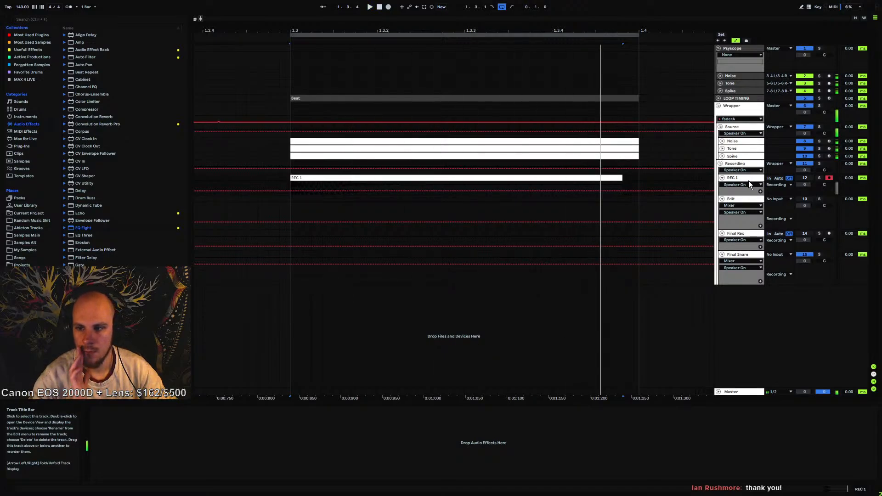
left_click(804, 127)
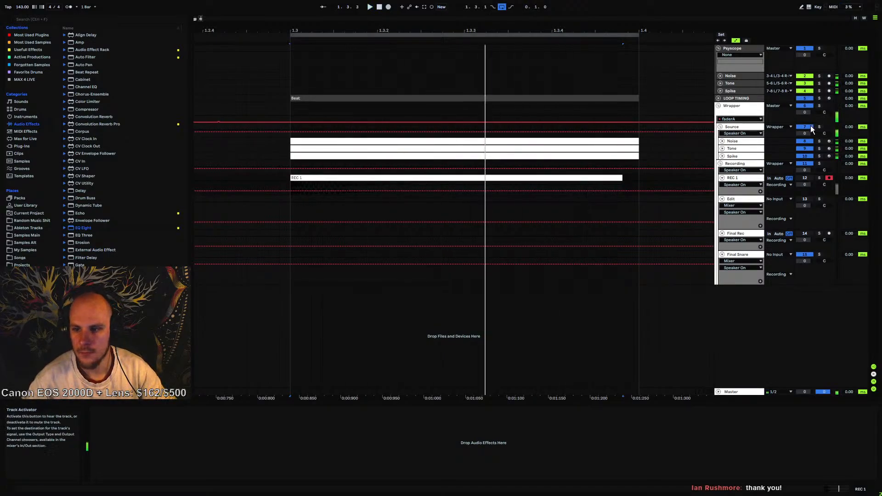
Paste the REC 1 clip onto the Edit track at 1.3.1 and audition it with Edit soloed
left_click(295, 208)
key("ctrl+v")
left_click(294, 206)
key("space")
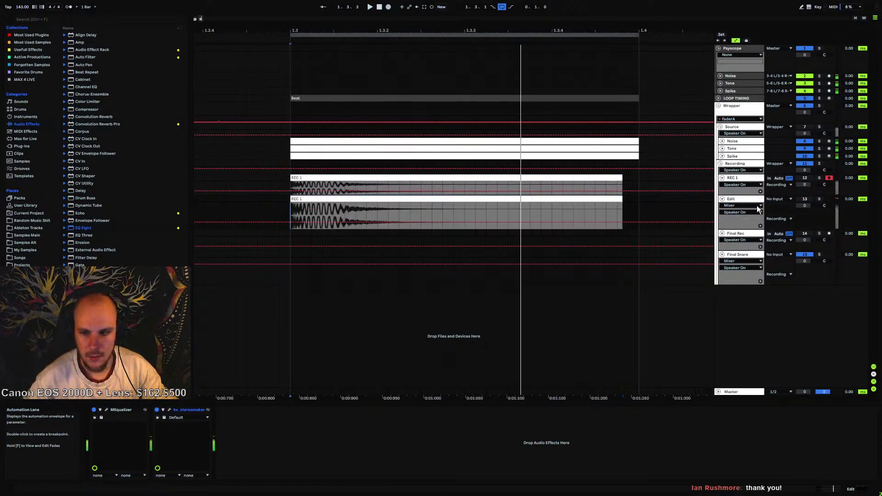
left_click(819, 198)
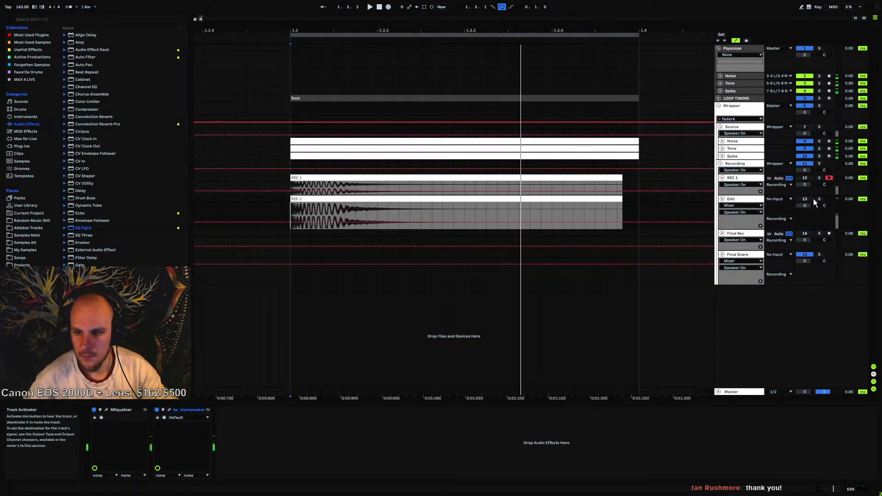
left_click(353, 209)
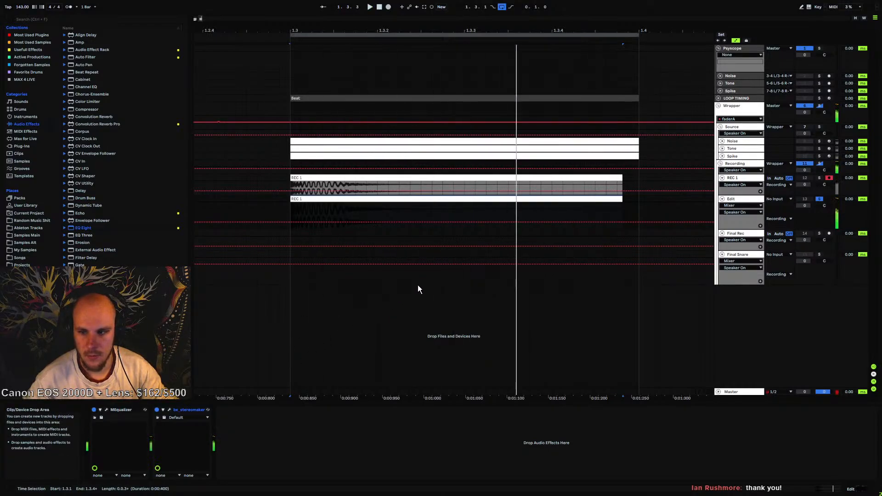
Group the Edit track's MEqualizer and bx_stereomaker into an Audio Effect Rack, show its chain selector, and name the chain Processing 1
left_click(171, 410)
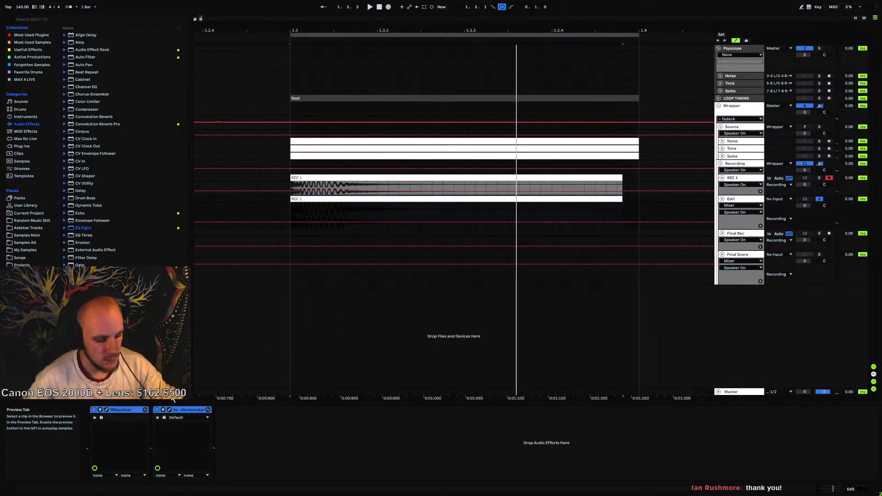
key("ctrl+g")
left_click(117, 429)
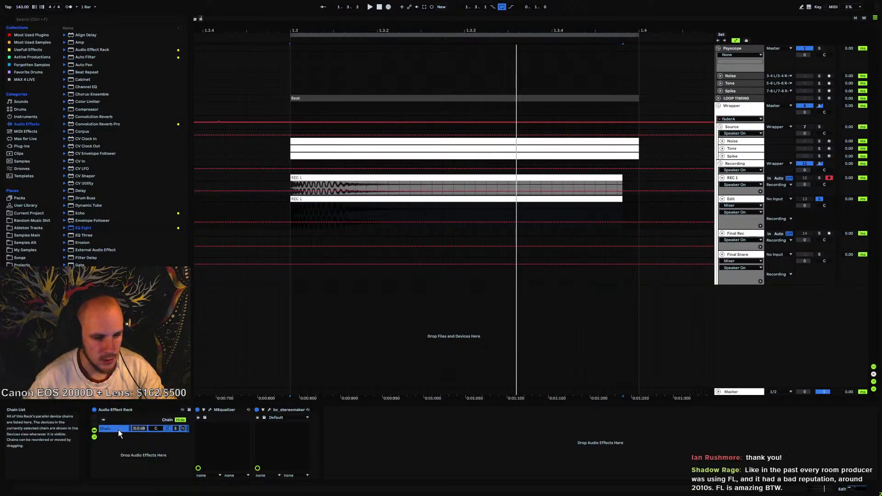
left_click(167, 420)
right_click(131, 428)
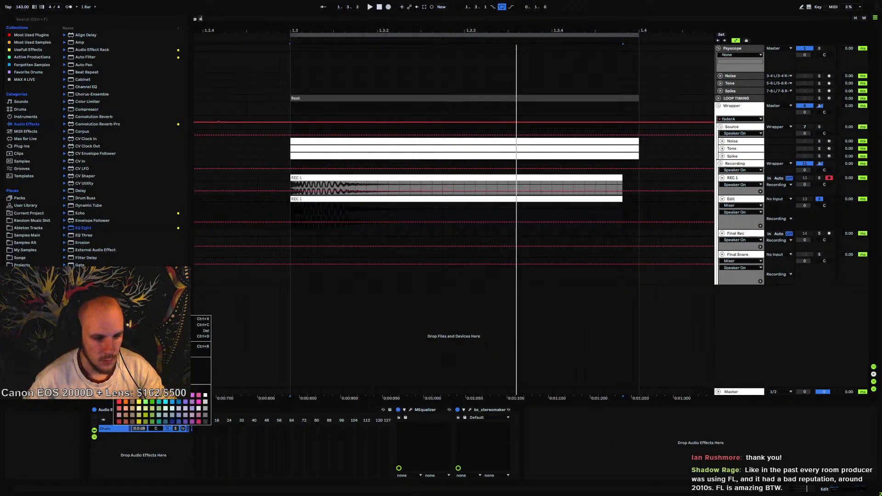
left_click(201, 346)
type("Proc")
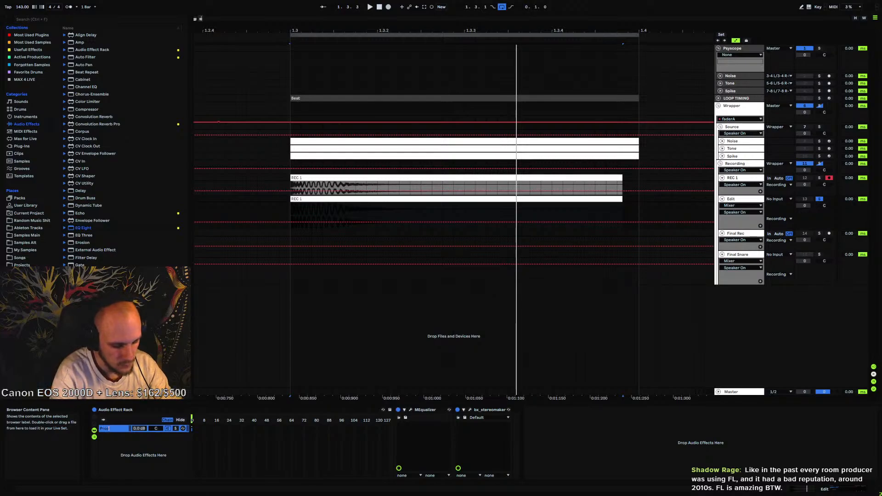
type("essing 1")
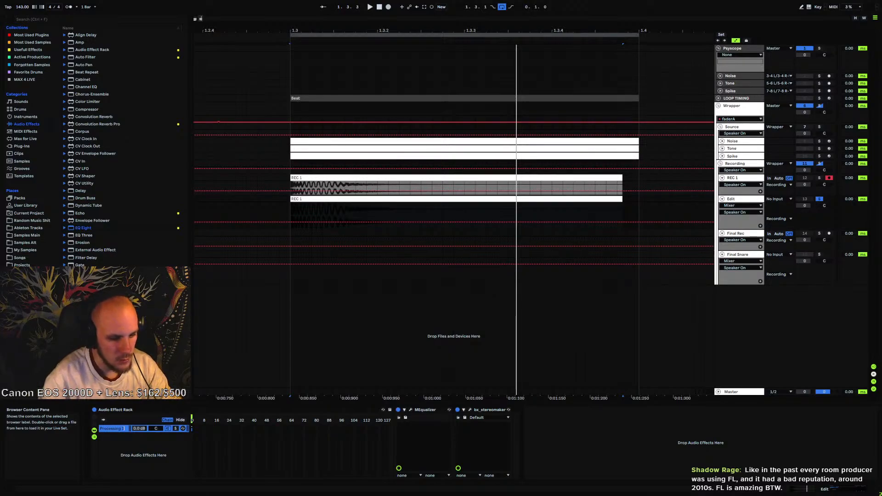
left_click(574, 459)
Duplicate the Processing 1 chain in the Edit rack and rename the copy Processing 2
left_click(115, 431)
key("ctrl+d")
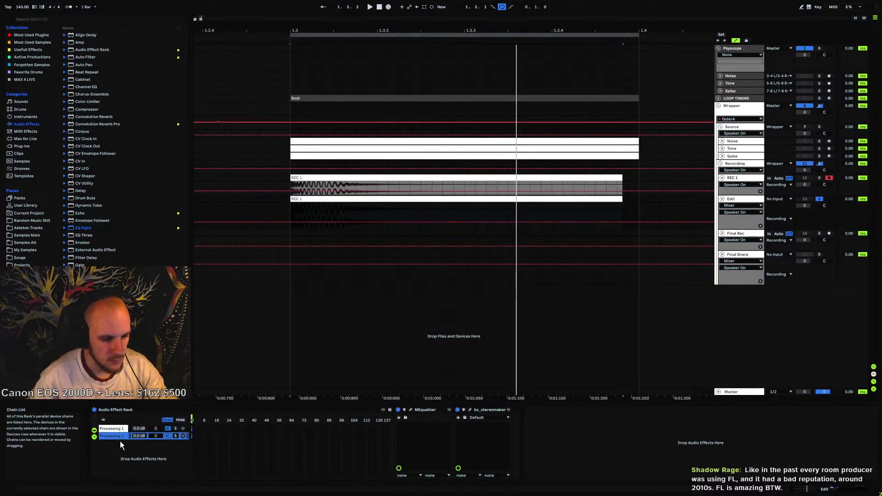
right_click(123, 437)
left_click(151, 348)
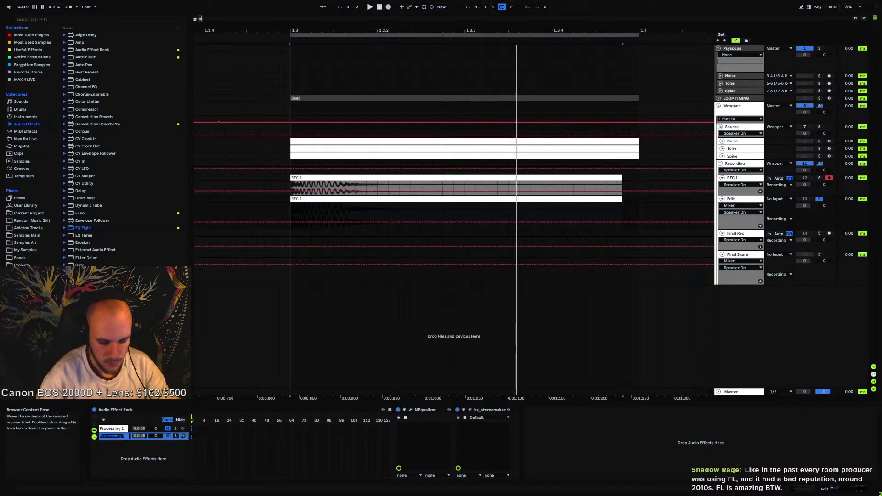
key("BackSpace")
type("2")
key("Return")
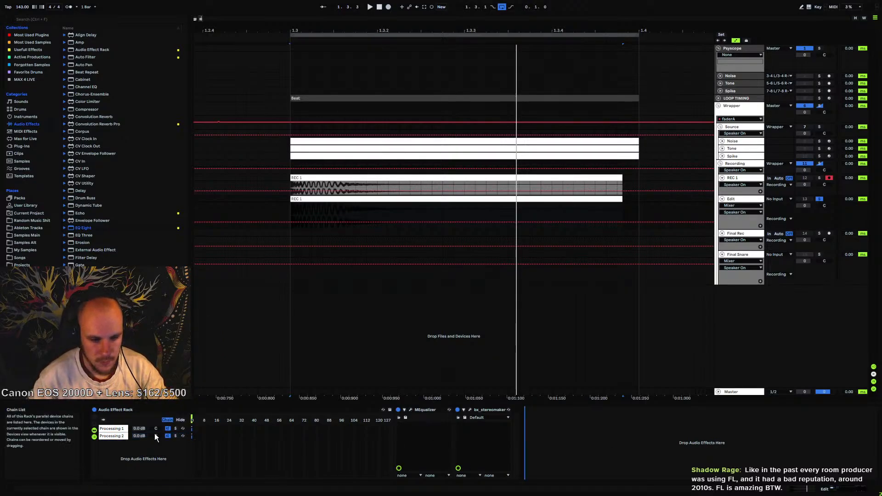
Shift the Processing 2 chain's selector zone to 1 and map the rack's chain selector to Macro 1
left_click(193, 435)
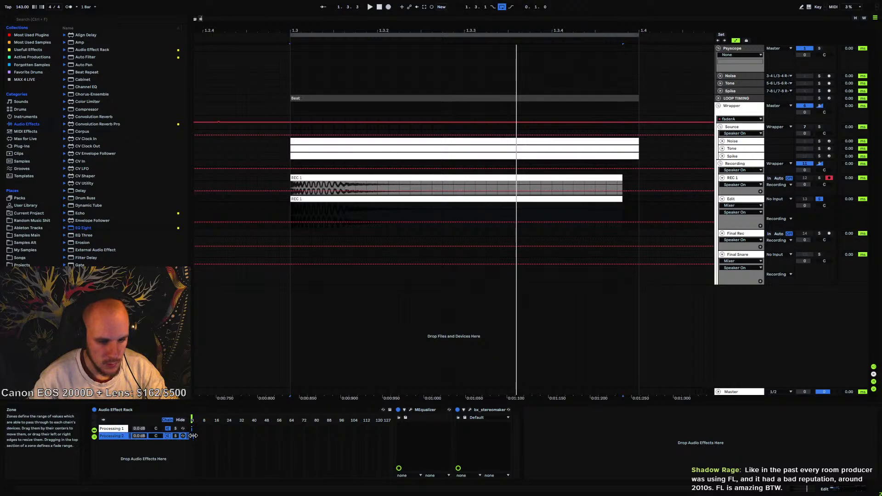
right_click(192, 427)
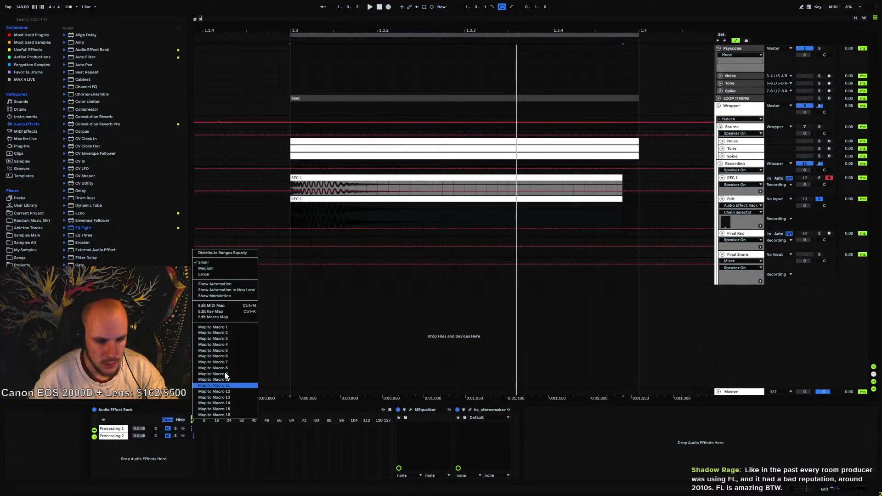
left_click(225, 327)
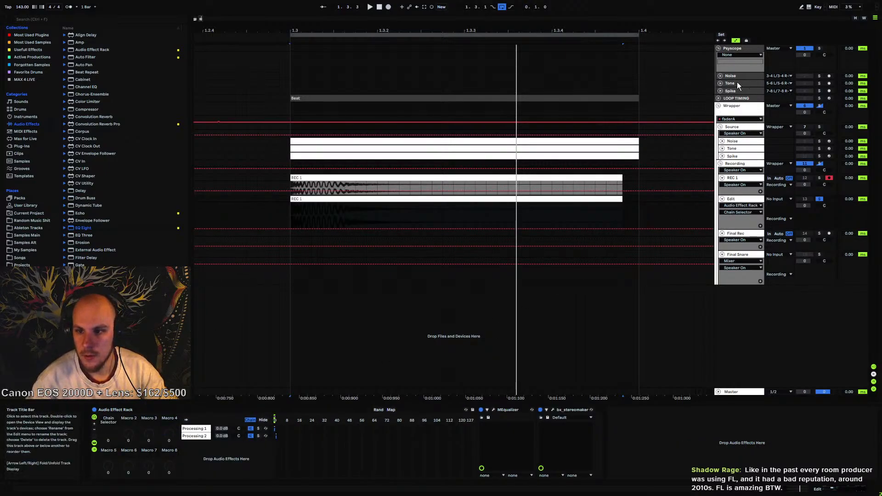
Map the Edit rack's Chain Selector macro to the Wrapper's second multiMult and play the loop through Processing 2
left_click(734, 107)
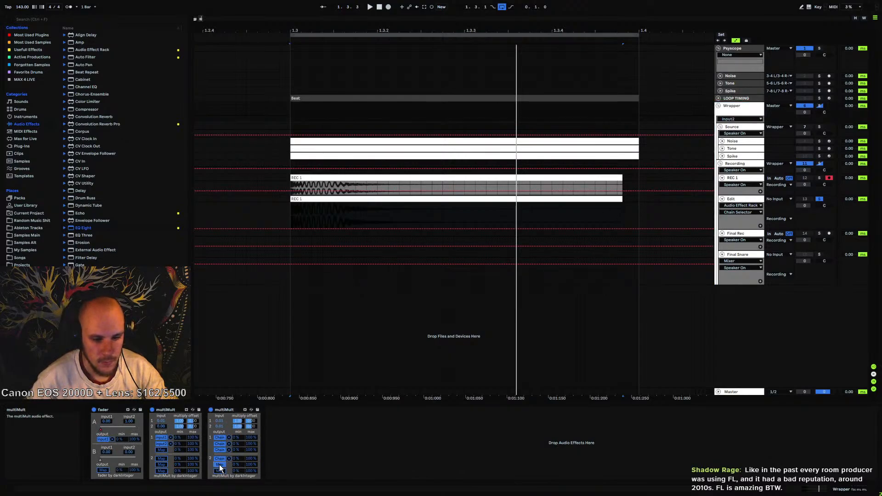
left_click(738, 199)
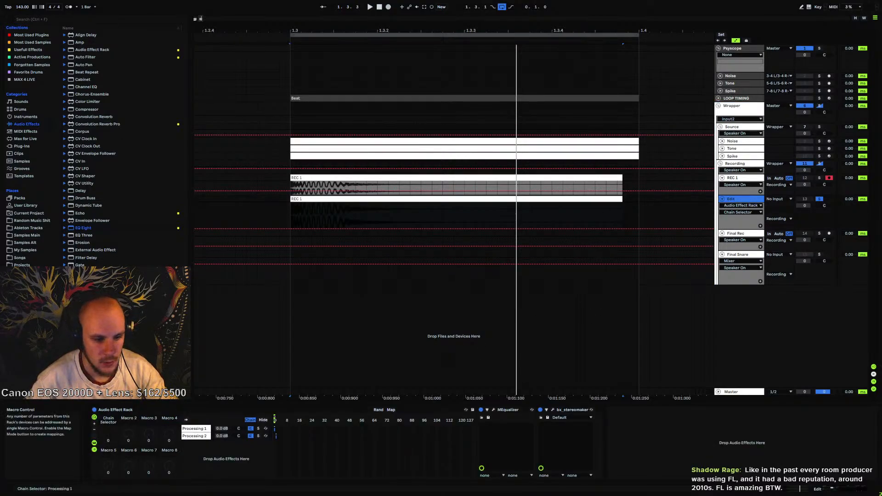
left_click_drag(109, 434, 108, 432)
key("space")
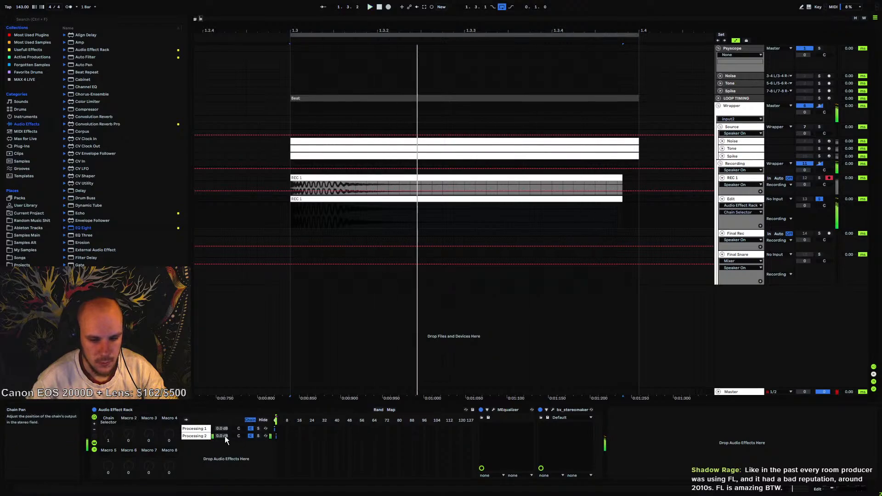
Adjust Stereo-Exp and lower the Tone frequency in the Processing 2 chain's bx_stereomaker while auditioning the loop
left_click(553, 409)
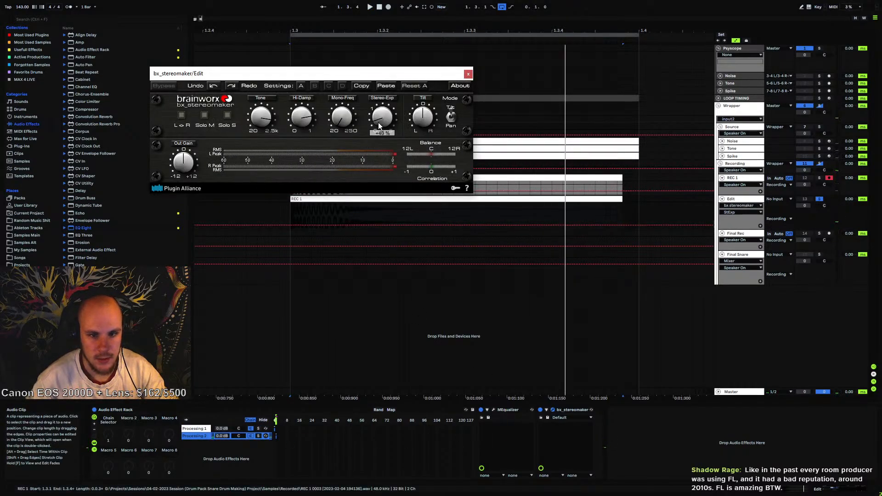
left_click_drag(379, 122, 394, 140)
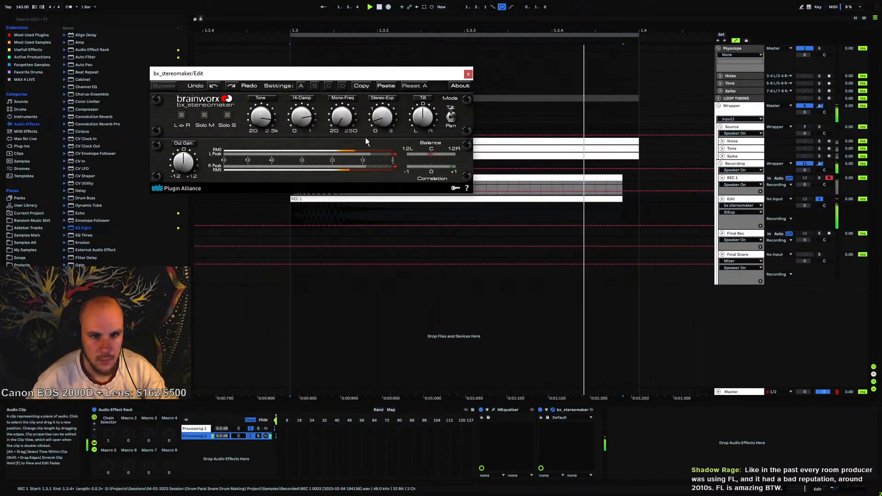
left_click(263, 134)
left_click_drag(262, 134, 281, 143)
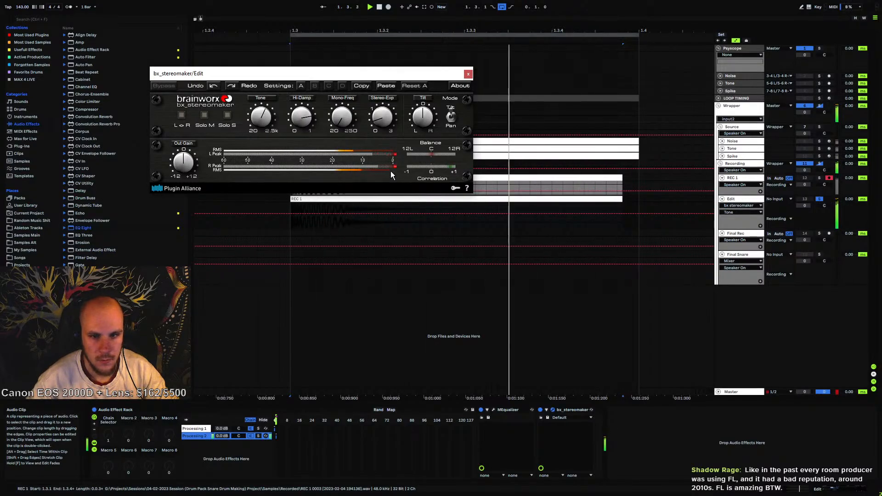
Move band 6 of the Processing 2 chain's MEqualizer to about 13 kHz and change it to a high-shelf cut
left_click(494, 411)
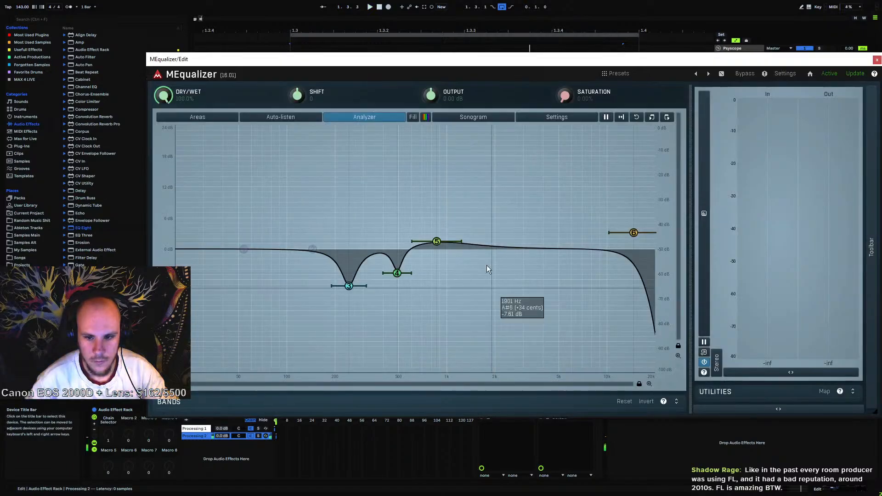
left_click_drag(607, 240, 625, 258)
right_click(626, 260)
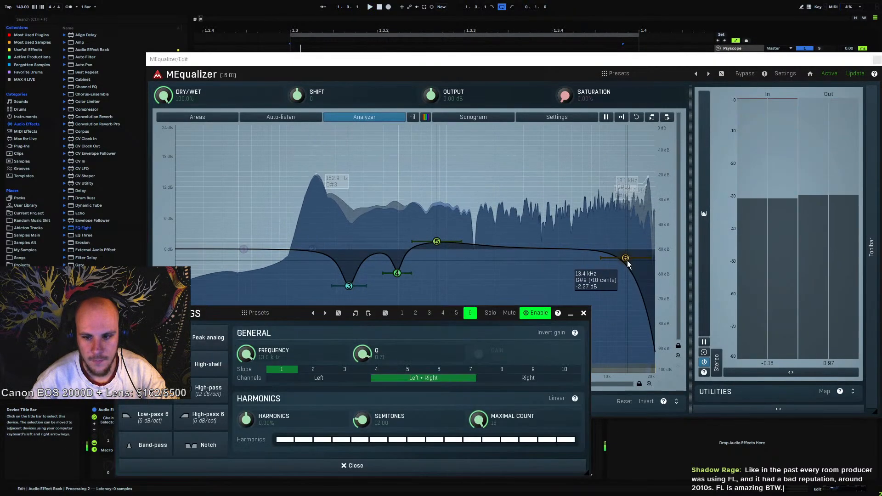
left_click(200, 374)
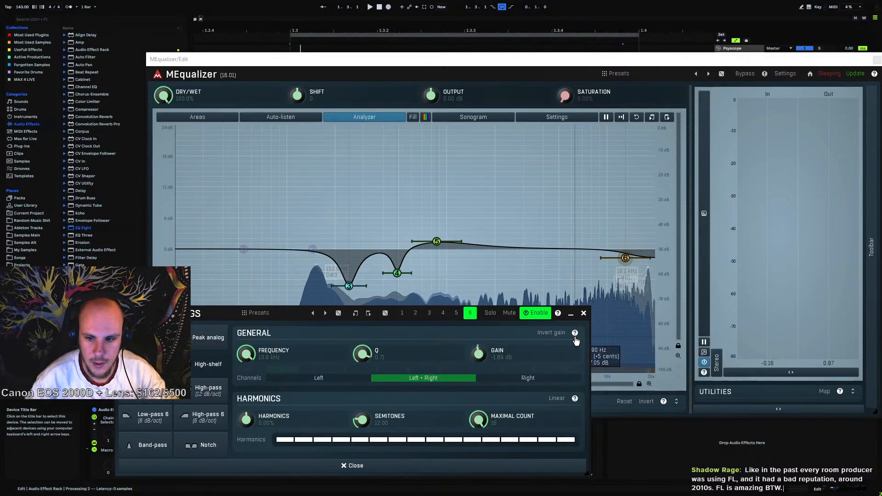
Move band 6 of the Processing 2 chain's MEqualizer to about 5.3 kHz at -5.6 dB while auditioning the loop
left_click_drag(625, 258, 562, 280)
key("space")
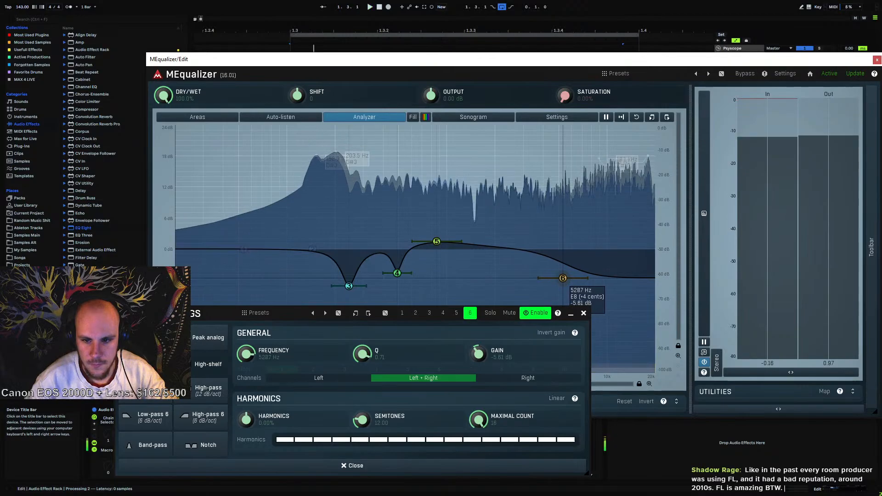
left_click(436, 242)
key("space")
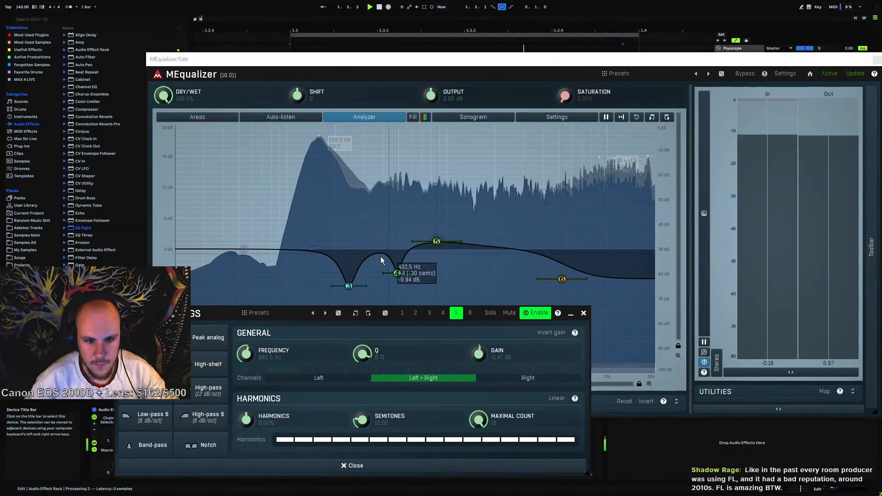
Move MEqualizer's band 3 cut down to about 150 Hz, then deepen the band 3 cut and deepen and widen the band 4 cut
left_click(348, 285)
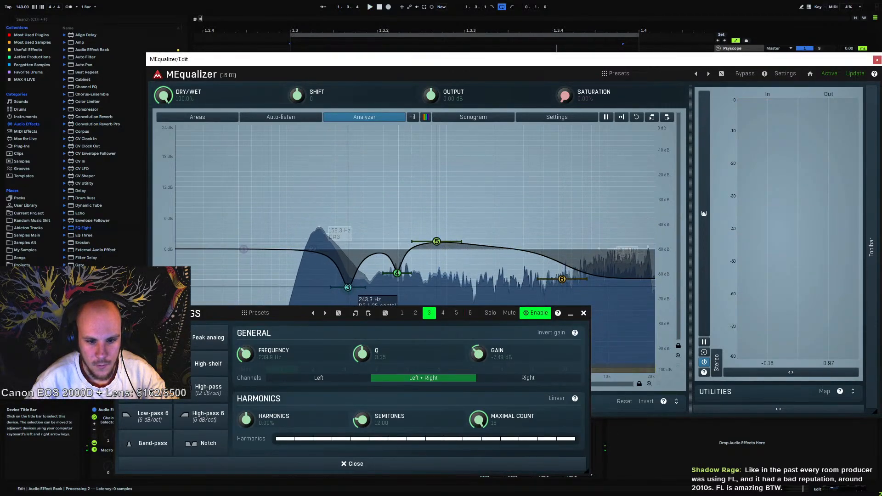
left_click_drag(349, 286, 315, 312)
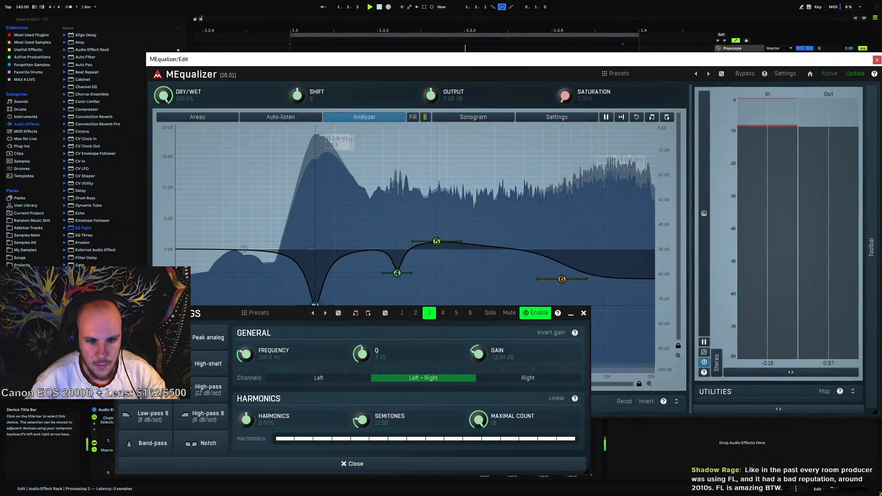
left_click(584, 314)
left_click_drag(315, 314, 317, 349)
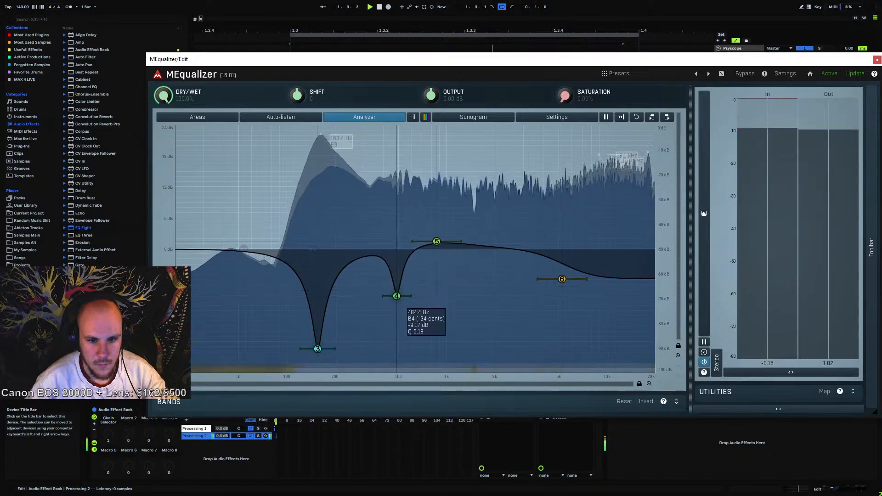
left_click_drag(398, 276, 418, 356)
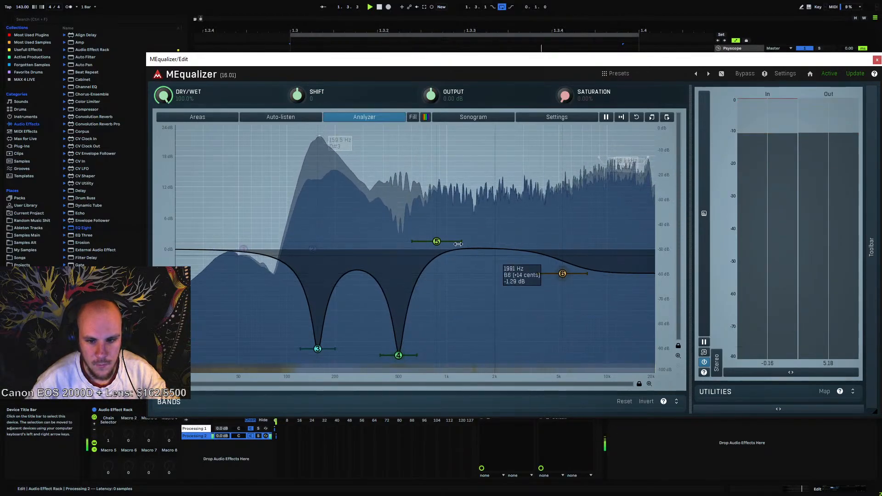
Boost MEqualizer's band 5 by about 3.2 dB near 1.5 kHz and make the cuts of bands 3, 4 and 6 shallower
left_click_drag(436, 241, 479, 213)
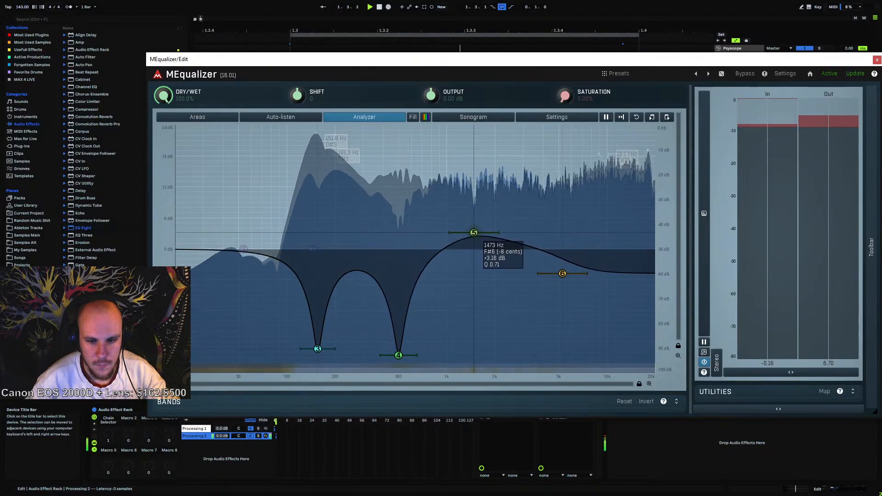
left_click_drag(562, 274, 563, 271)
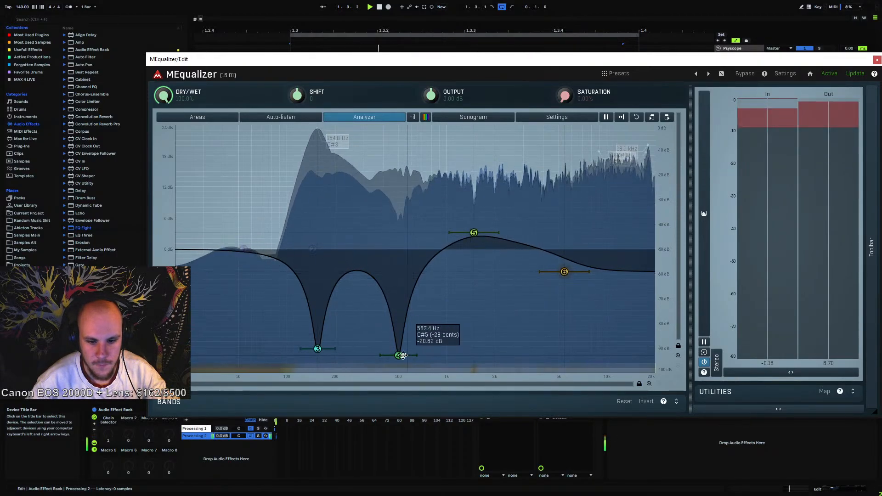
left_click_drag(399, 355, 398, 327)
left_click_drag(317, 349, 328, 308)
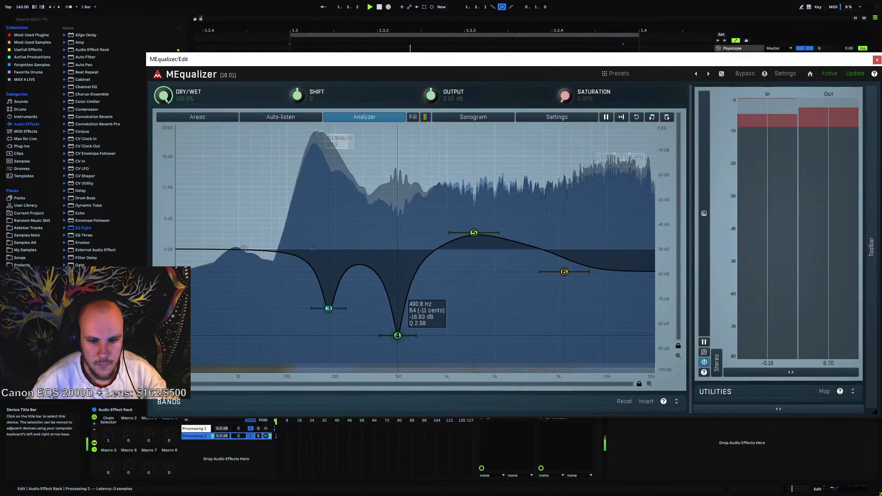
left_click_drag(398, 327, 398, 306)
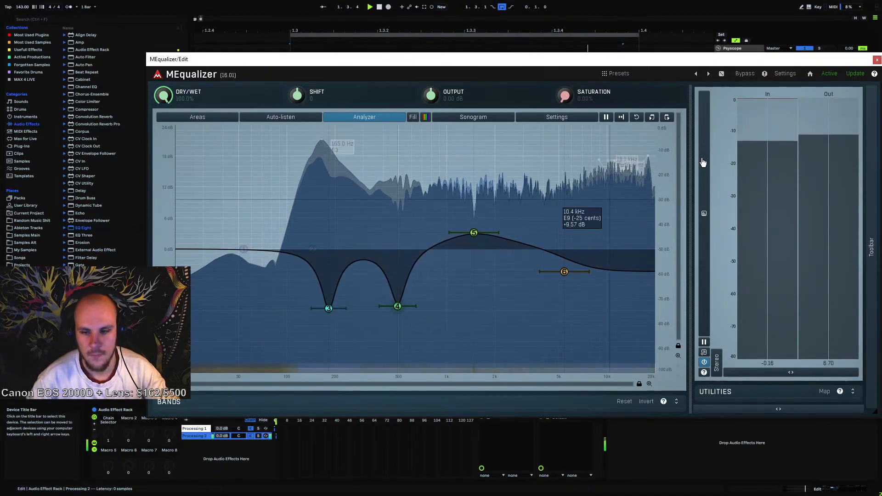
Lower MEqualizer's output to about -0.77 dB while auditioning the loop, and close the open plug-in windows
key("space")
left_click(877, 60)
key("space")
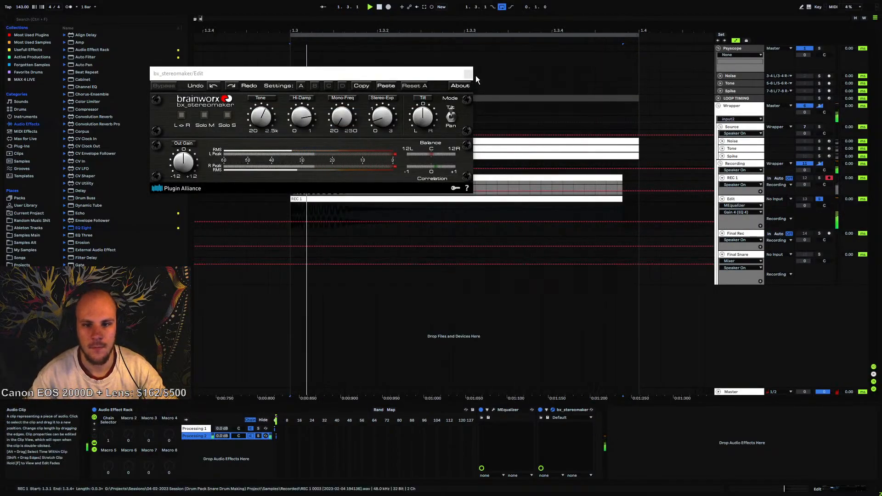
left_click(467, 74)
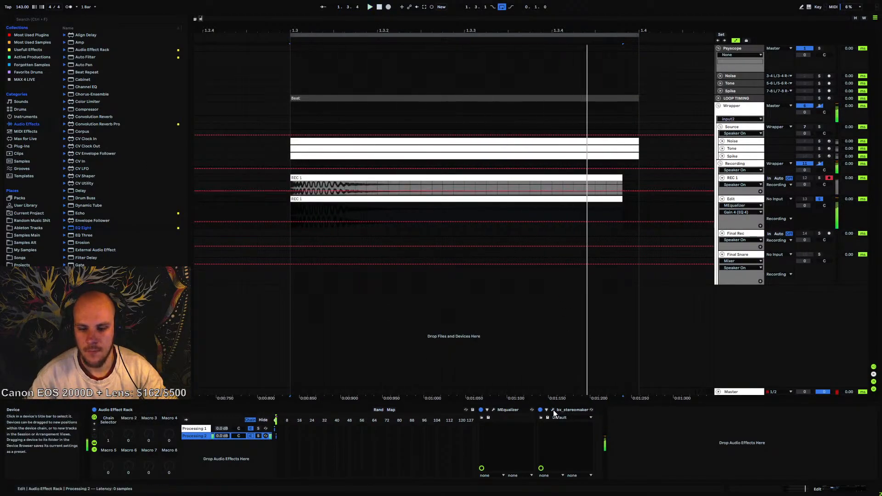
left_click(493, 409)
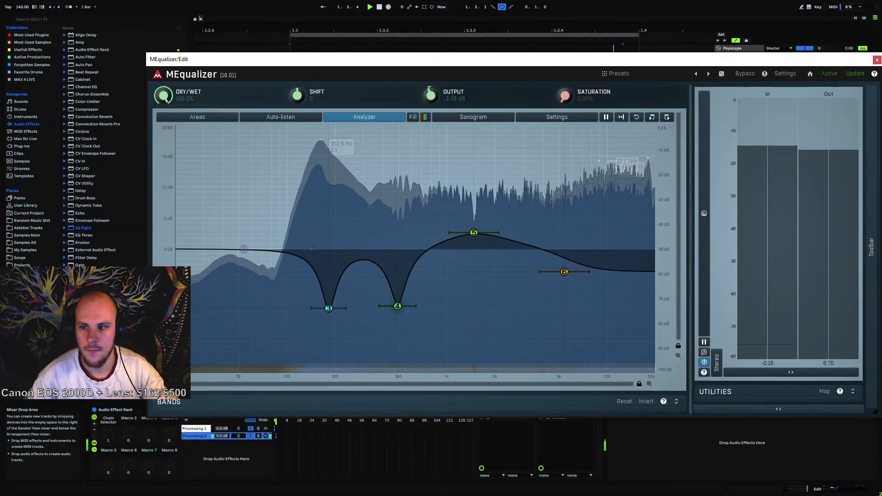
key("space")
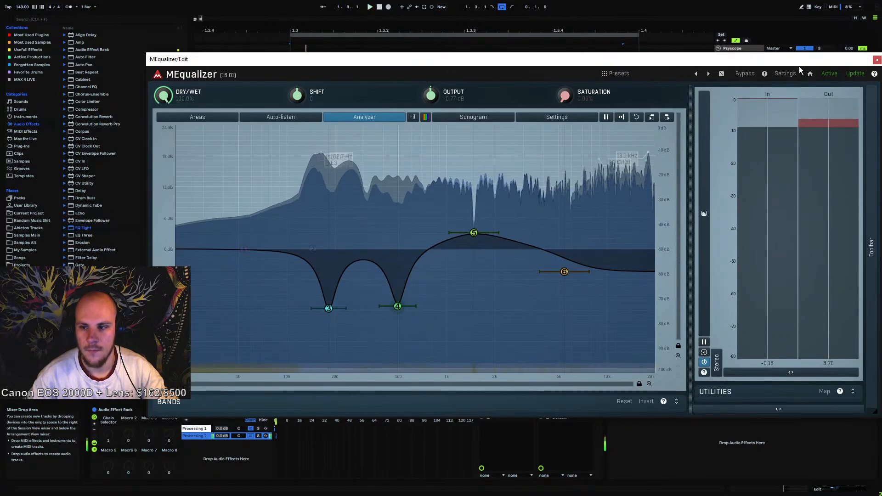
left_click(876, 61)
Add FreeClip after bx_stereomaker in the Processing 2 chain and play the loop through it
right_click(690, 436)
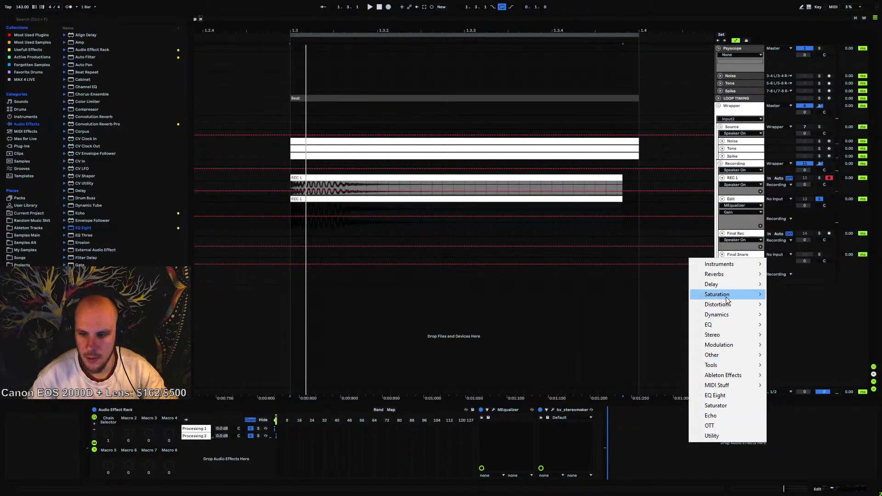
mouse_move(729, 299)
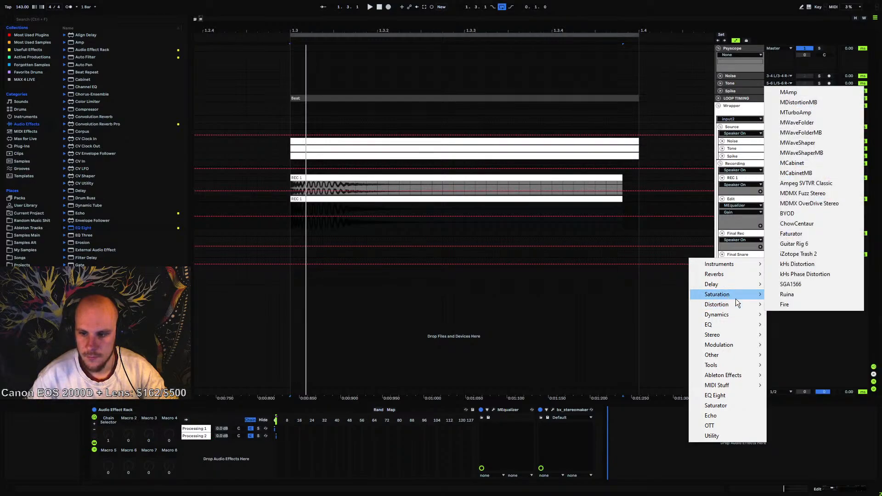
mouse_move(730, 315)
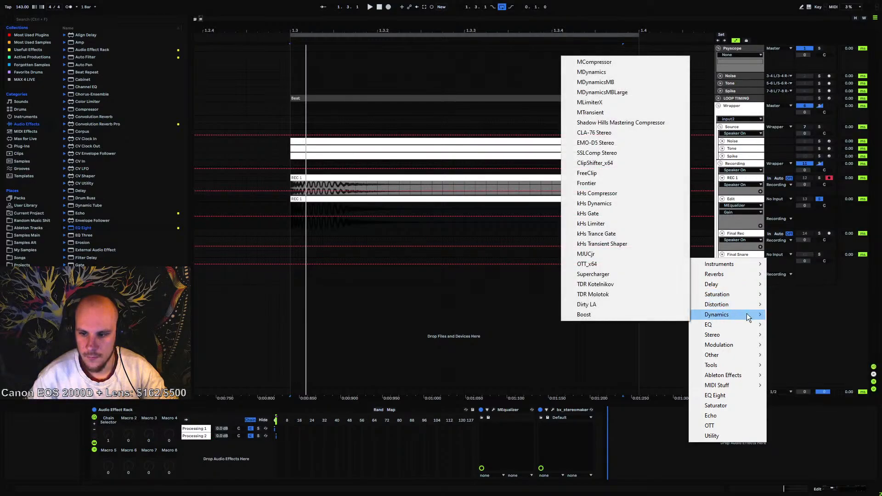
left_click(592, 177)
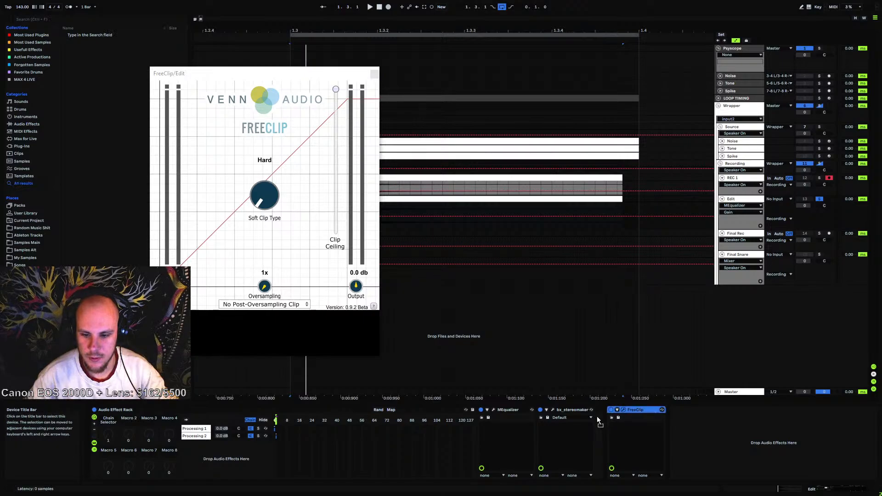
key("space")
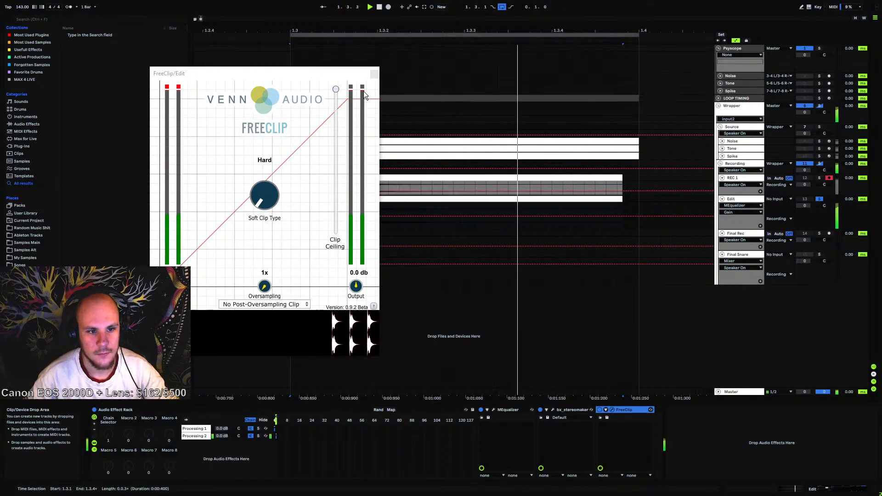
key("space")
Adjust FreeClip's input gain and set its soft clip type to Hyperbolic Tan while auditioning the loop
left_click(172, 286)
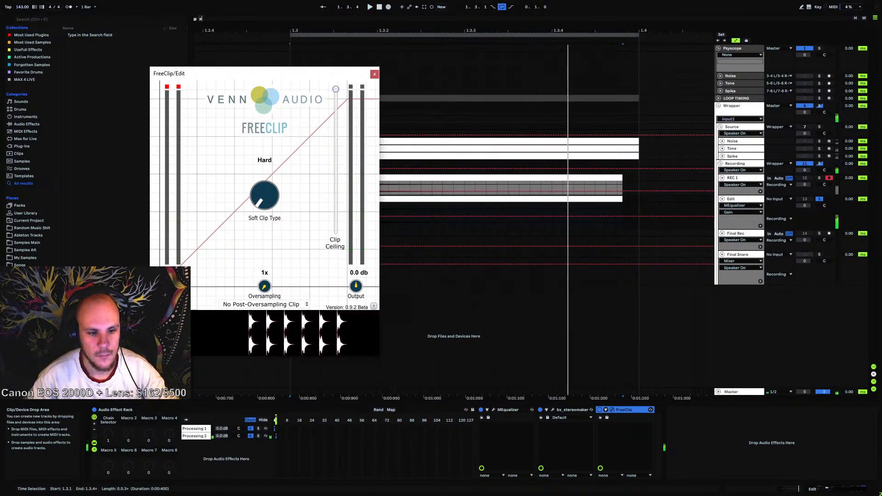
key("space")
key("space")
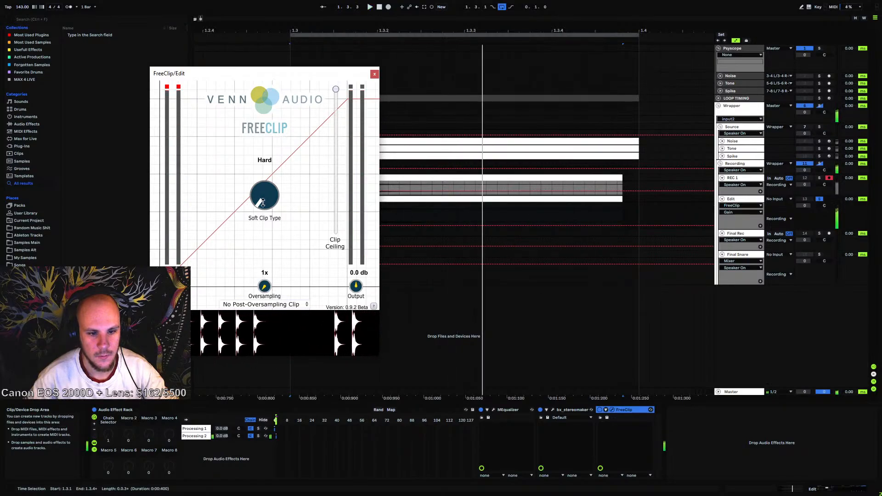
left_click_drag(273, 196, 281, 159)
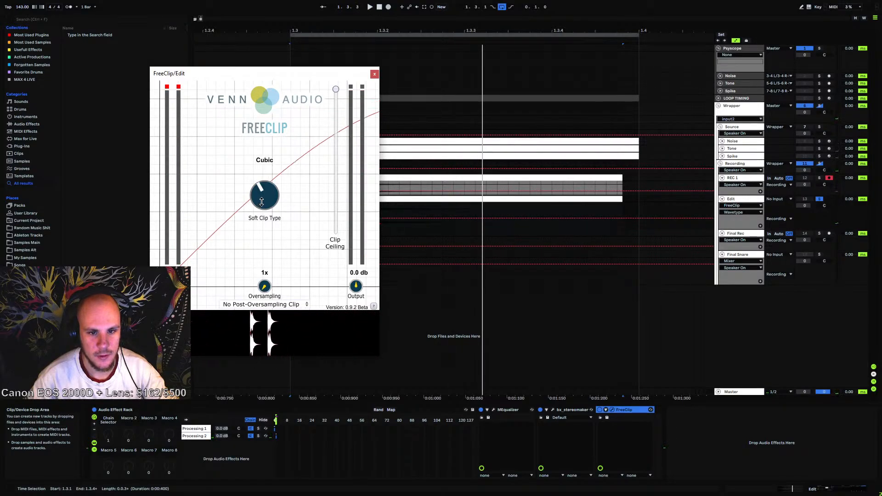
left_click_drag(261, 202, 273, 187)
key("space")
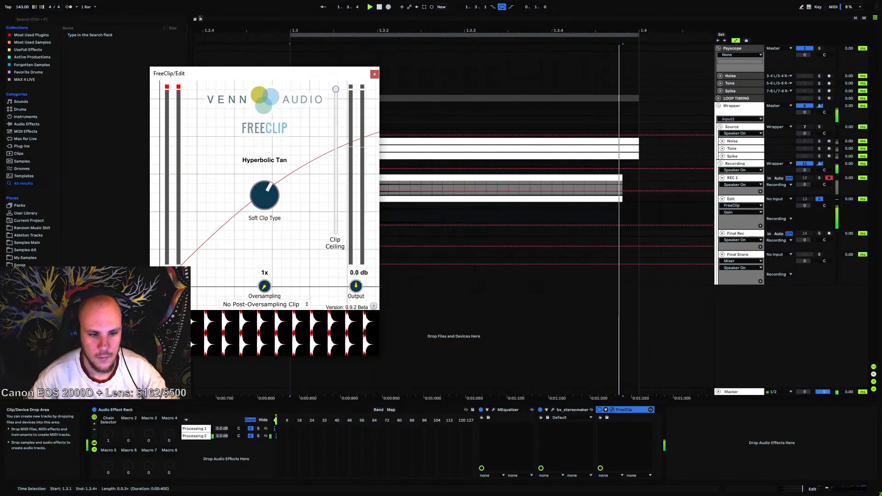
Close FreeClip, set the insert marker at 1.3 on the Final Rec track and arm that track for recording
left_click(374, 74)
key("space")
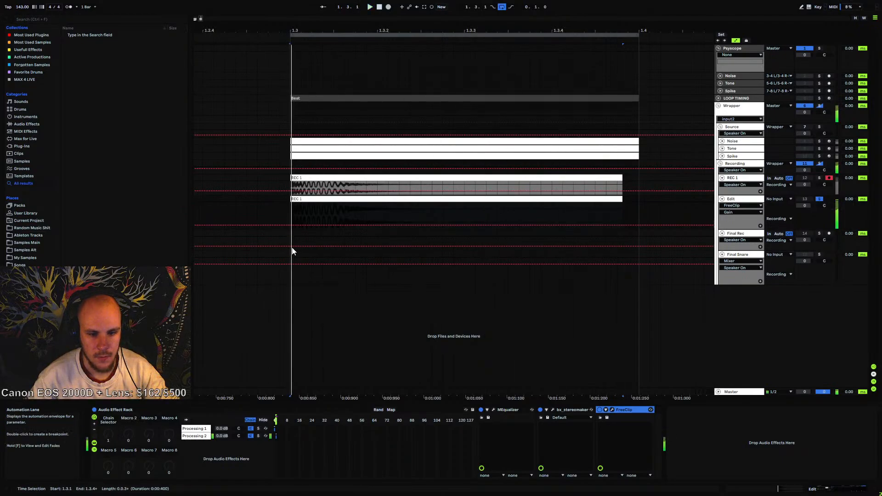
left_click(290, 239)
key("space")
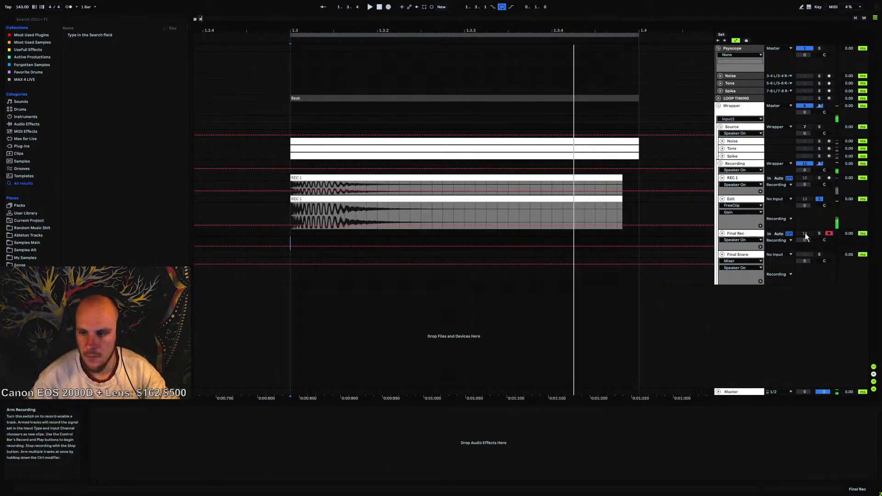
Add PSYSCOPE to the Recording group track to monitor the processed snare's waveform
left_click(752, 48)
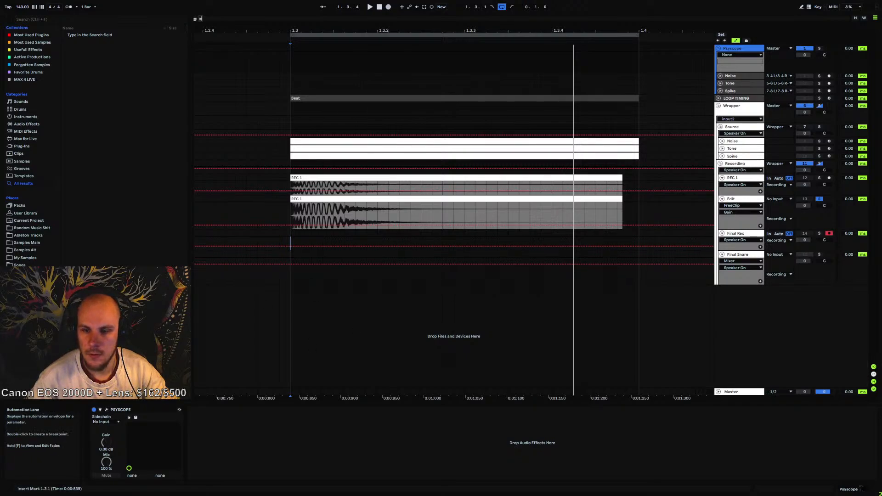
left_click(733, 164)
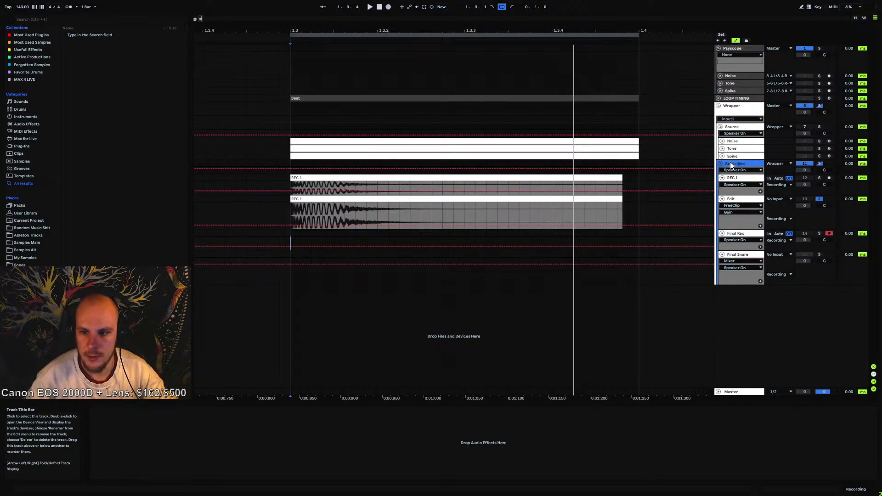
right_click(274, 457)
mouse_move(299, 370)
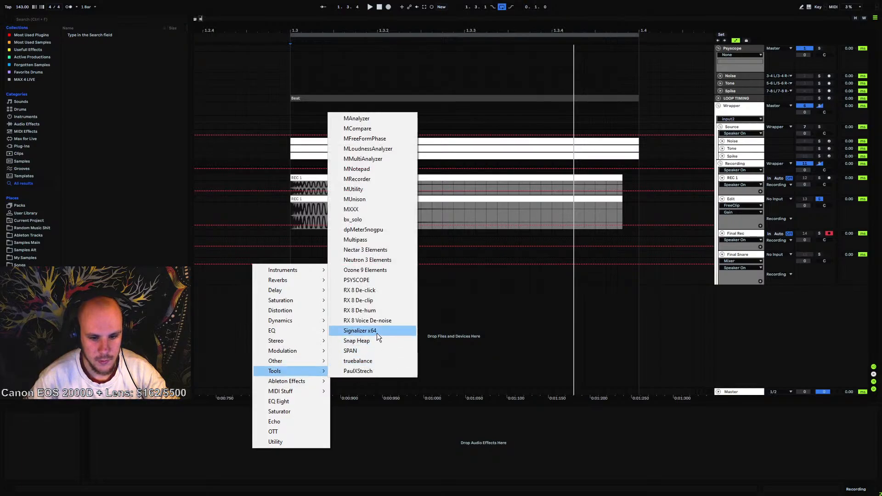
left_click(363, 280)
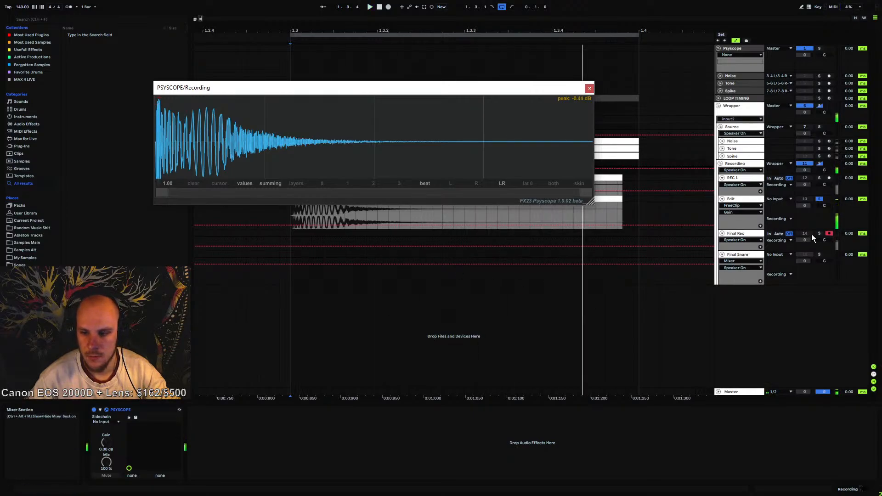
Record the processed snare onto Final Rec at 1.3 and copy the recorded clip to the Final Snare track
left_click(388, 7)
left_click(459, 233)
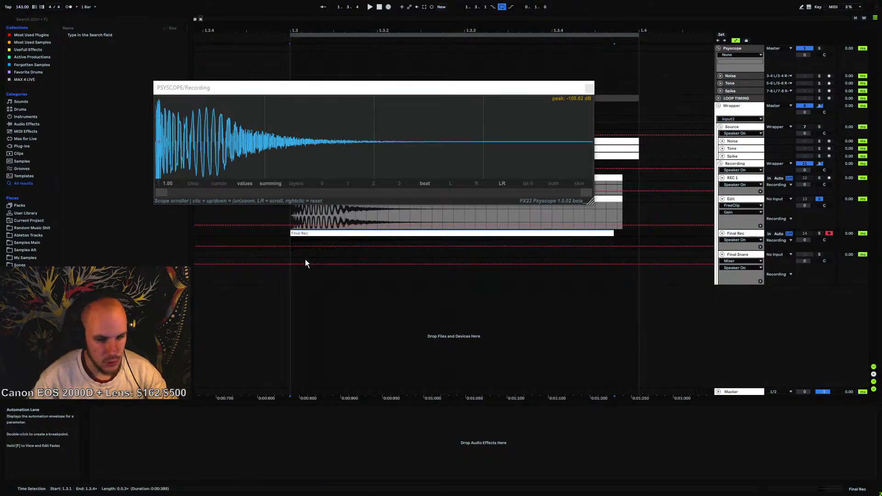
left_click(291, 258)
key("ctrl+v")
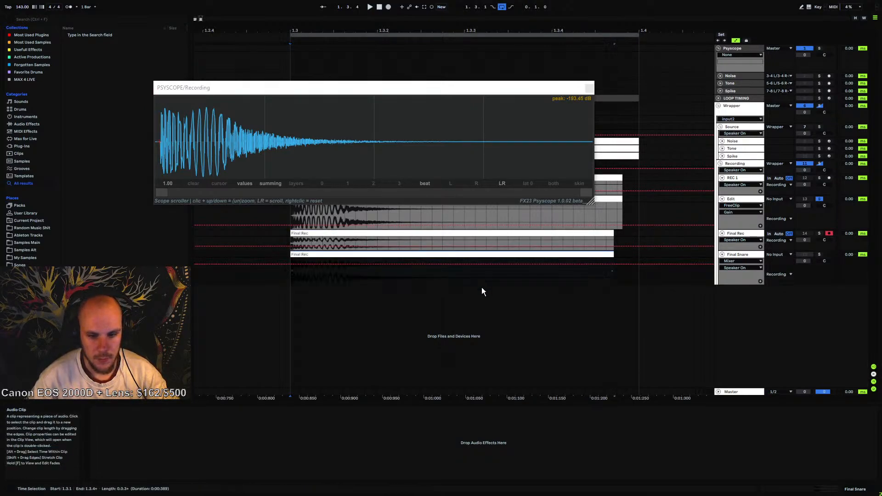
Raise the Final Snare clip's gain to 24 dB, then split it at 1.3.4 and remove the remaining tail
double_click(464, 258)
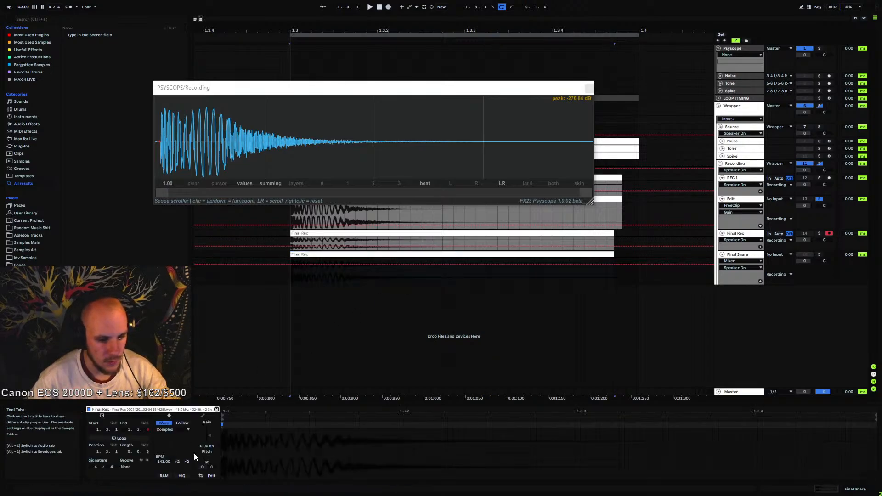
left_click_drag(211, 441, 212, 425)
left_click(499, 369)
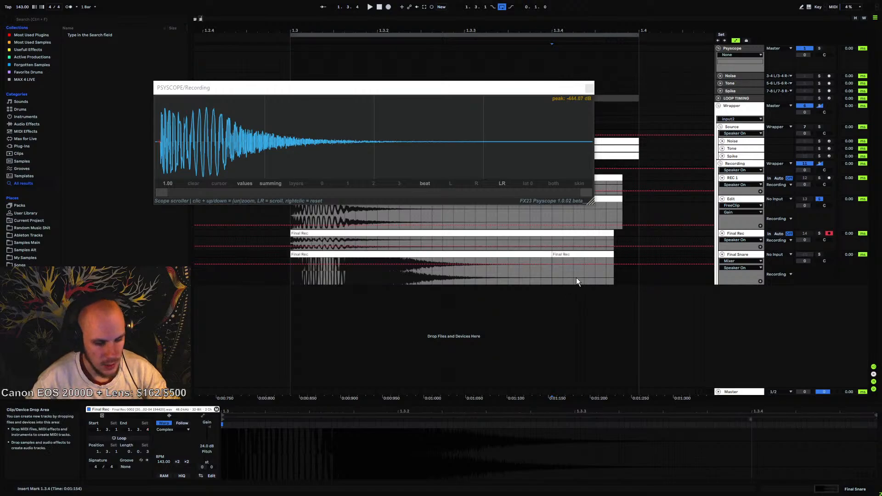
left_click(555, 255)
key("Delete")
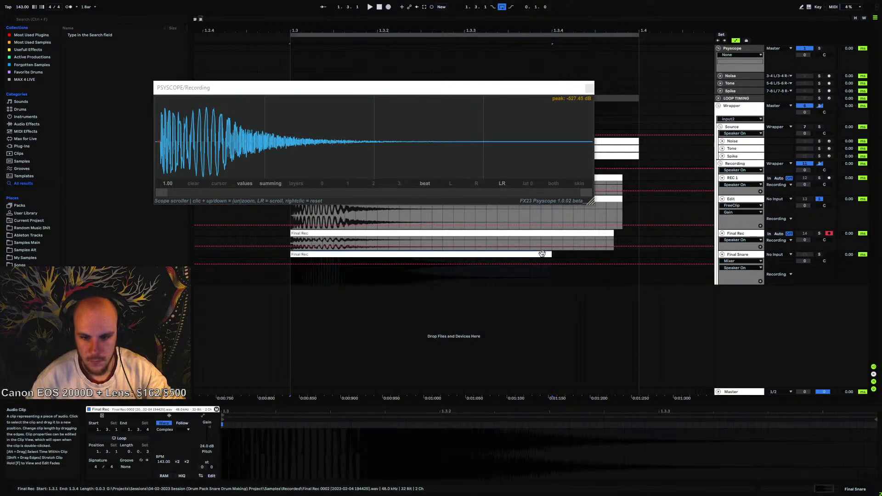
Add a long fade-out over about the second half of the Final Snare clip
key("f")
left_click_drag(549, 260, 419, 273)
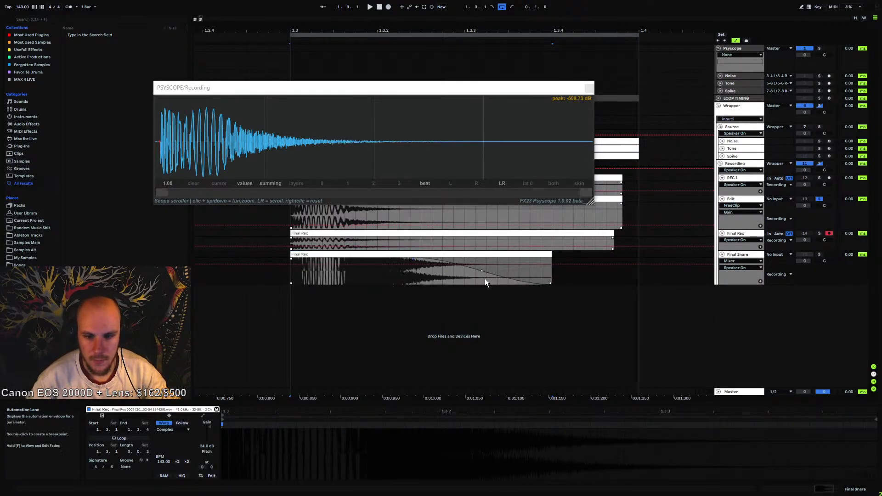
Bend the Final Snare clip's fade-out curve to hold the level longer and drop steeply near its end
left_click_drag(482, 271, 502, 261)
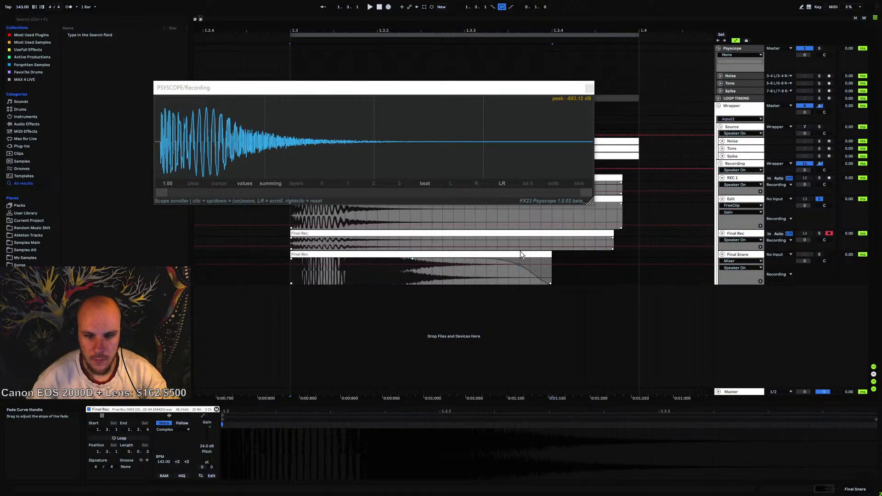
key("f")
left_click(522, 253)
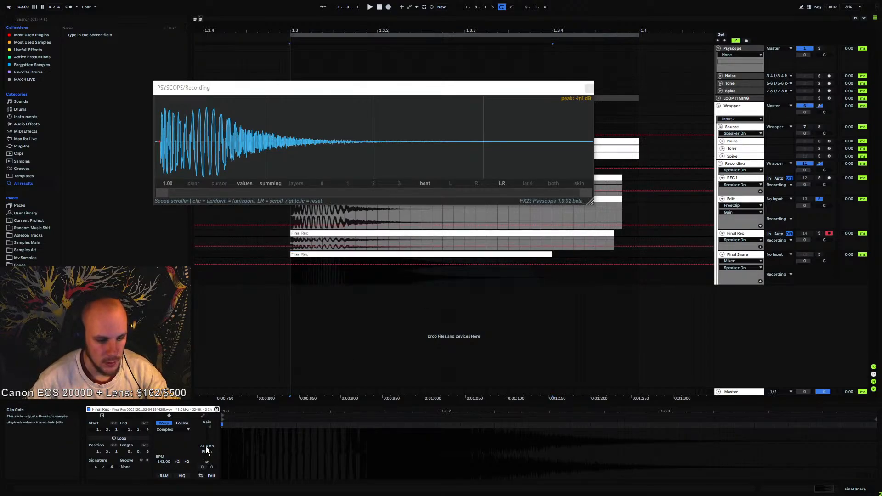
Reset the Final Snare clip's gain to 0 dB and consolidate the trimmed, faded clip
double_click(206, 446)
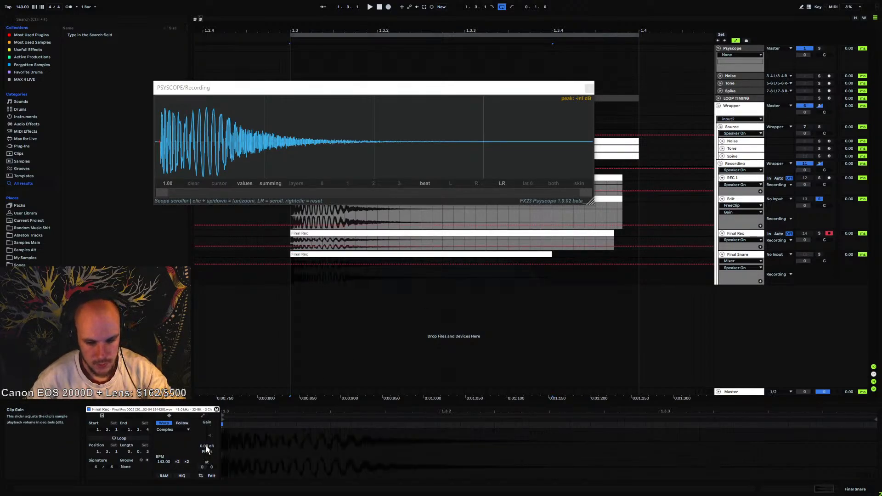
left_click(401, 253)
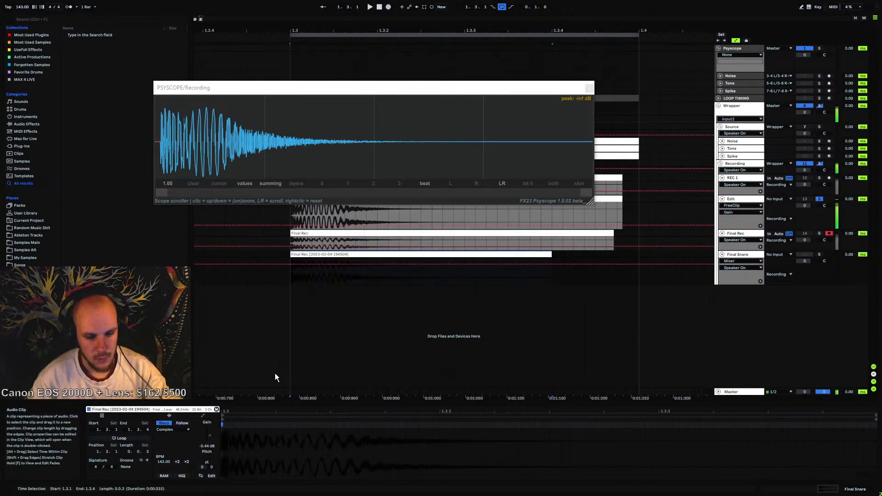
double_click(212, 447)
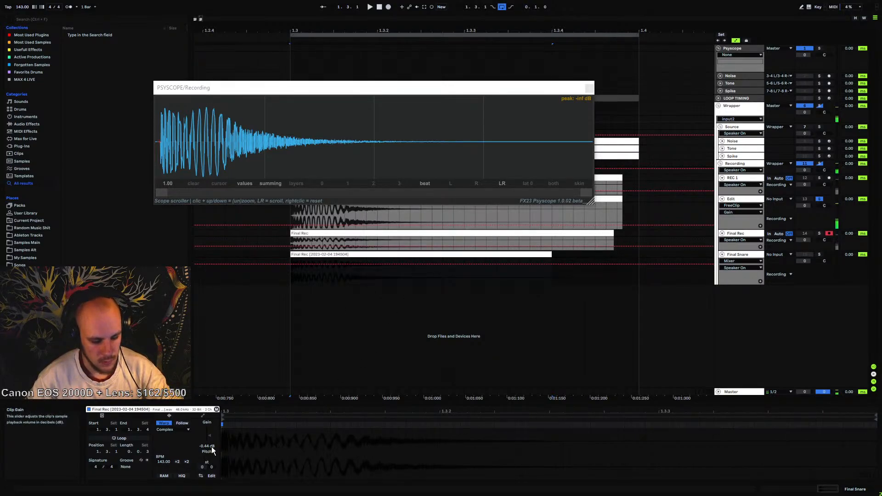
Solo the Final Snare track, play back the consolidated clip and close the PSYSCOPE window
left_click(819, 254)
key("space")
left_click(589, 88)
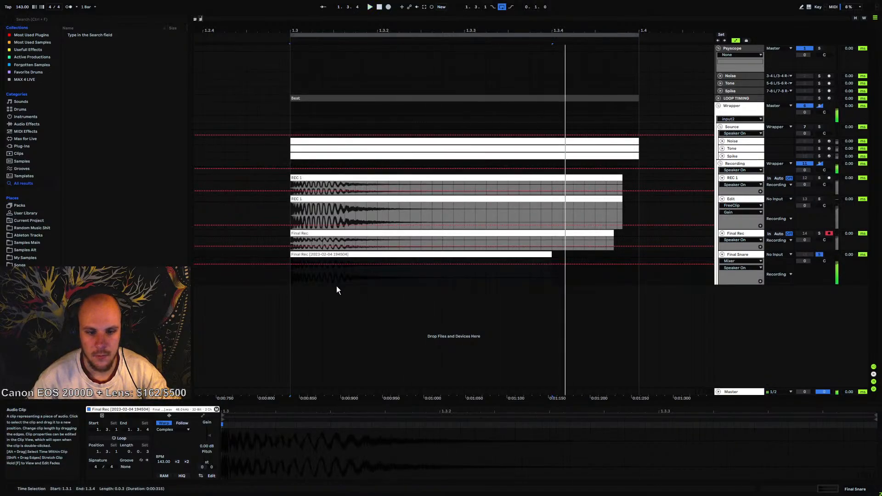
left_click(296, 278)
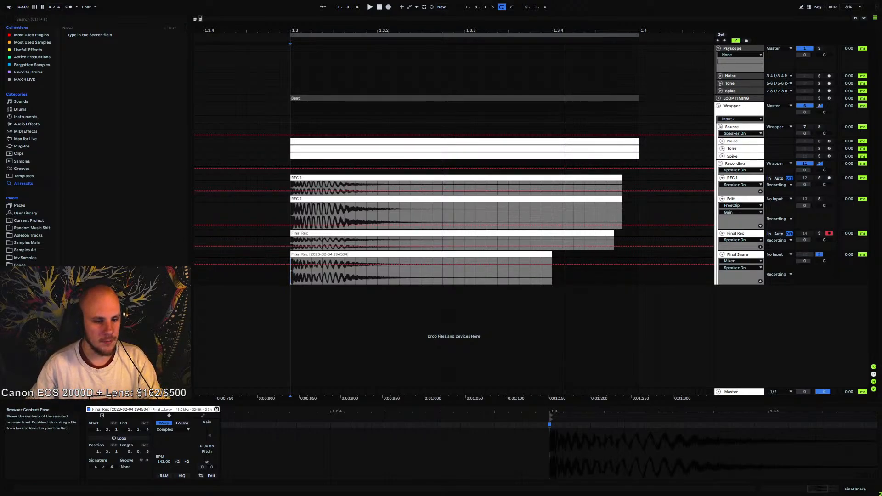
Export the consolidated Final Snare clip into the Projektor Drums One-Shots Snare folder in My Samples
left_click(33, 258)
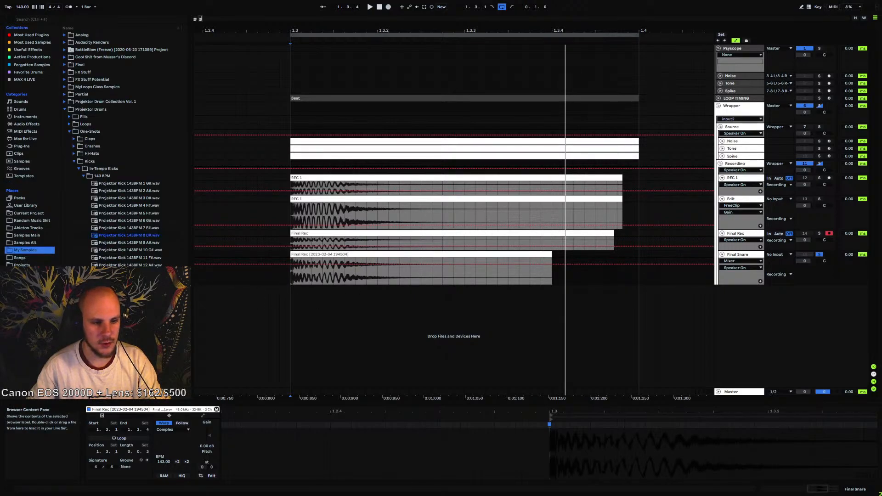
left_click(74, 161)
left_click(74, 176)
left_click_drag(346, 257, 125, 188)
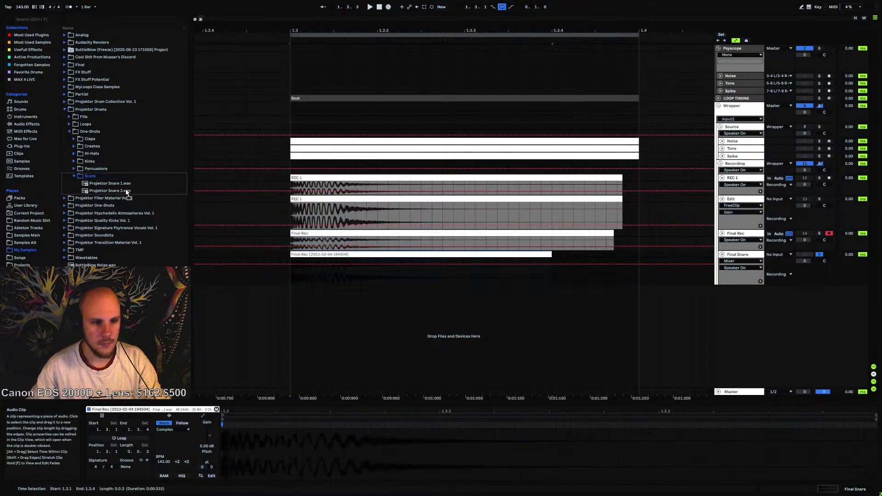
left_click(303, 293)
Rename the consolidated WAV inside the exported Final Rec project folder to Projektor Snare 3
left_click(83, 190)
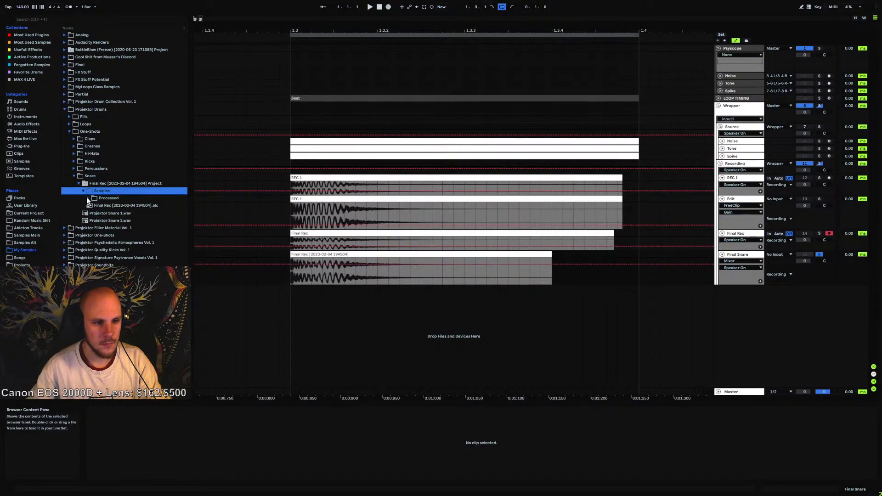
left_click(88, 198)
left_click(93, 205)
right_click(109, 213)
left_click(132, 226)
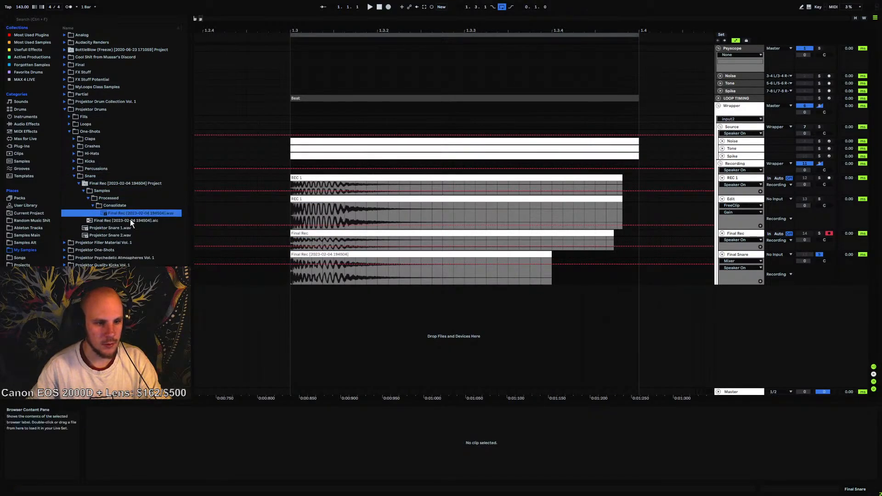
right_click(125, 214)
left_click(135, 224)
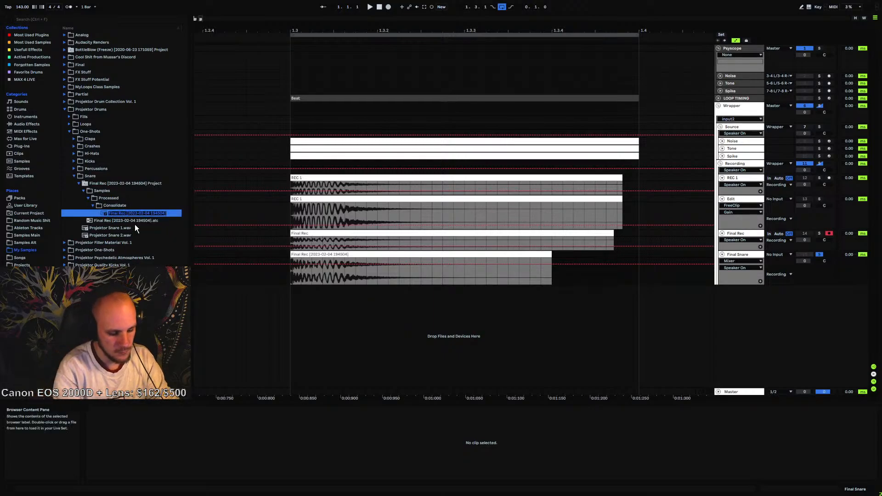
type("Projektor Snare 3")
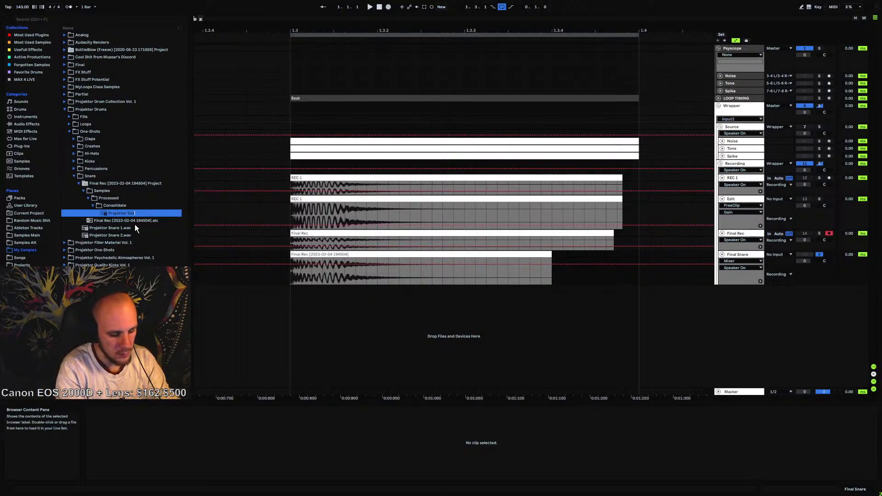
Move Projektor Snare 3.wav directly into the Snare folder and delete the leftover Final Rec project folder
left_click(368, 318)
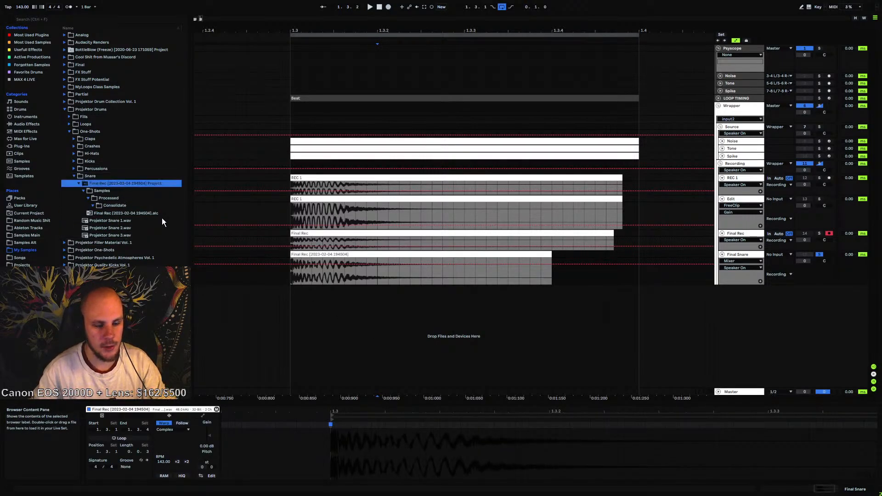
key("Delete")
key("Return")
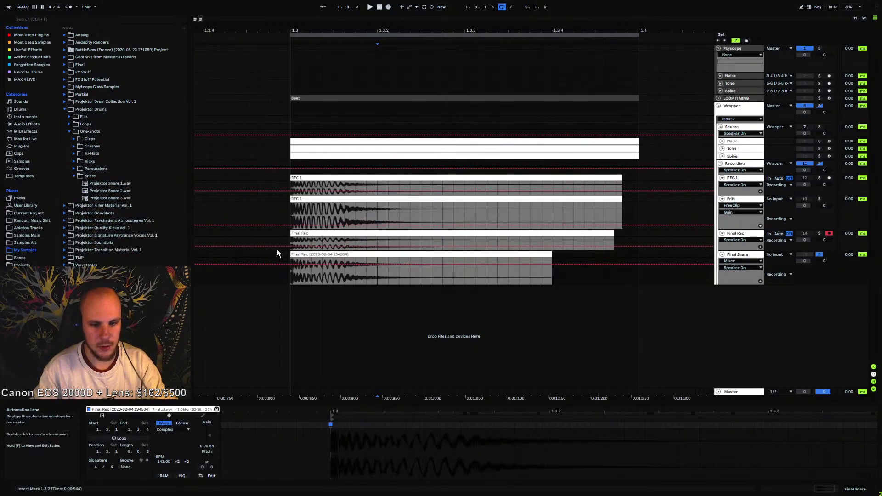
Preview Projektor Snare 1, 2 and 3 in the Snare folder to compare the saved samples
left_click(117, 197)
left_click(123, 190)
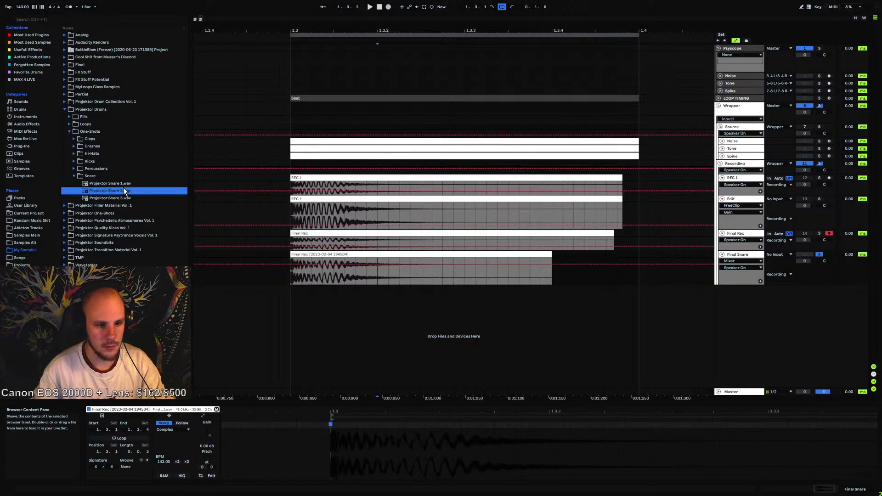
left_click(123, 184)
left_click(121, 200)
left_click(121, 190)
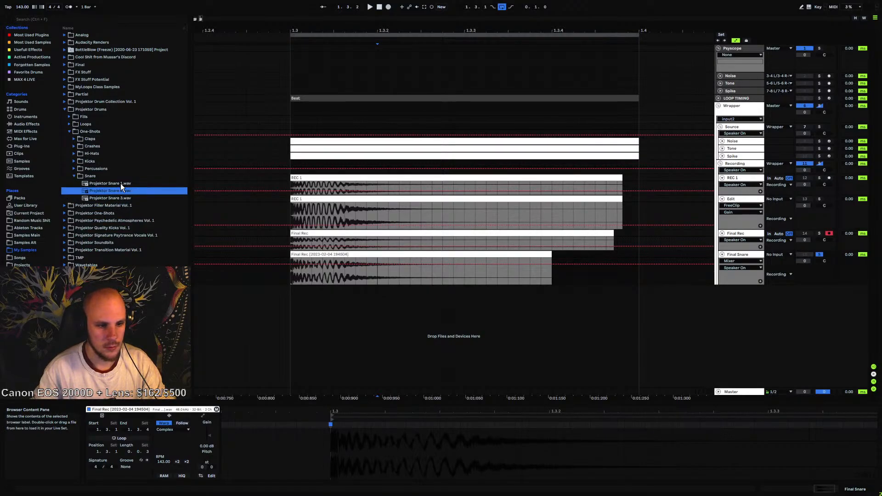
left_click(120, 183)
left_click(89, 177)
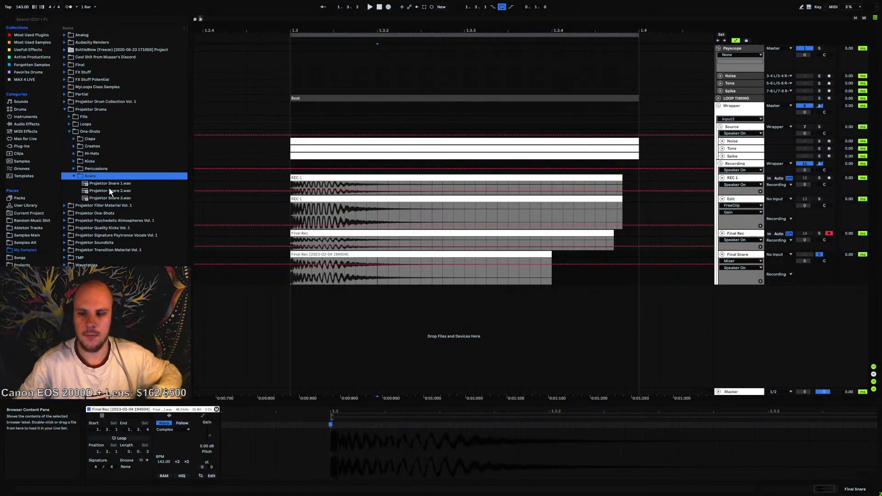
Copy the Beat clip and source clips from 1.3 to 2.1.1 and loop the copied beat
left_click_drag(399, 30, 348, 29)
left_click(352, 97)
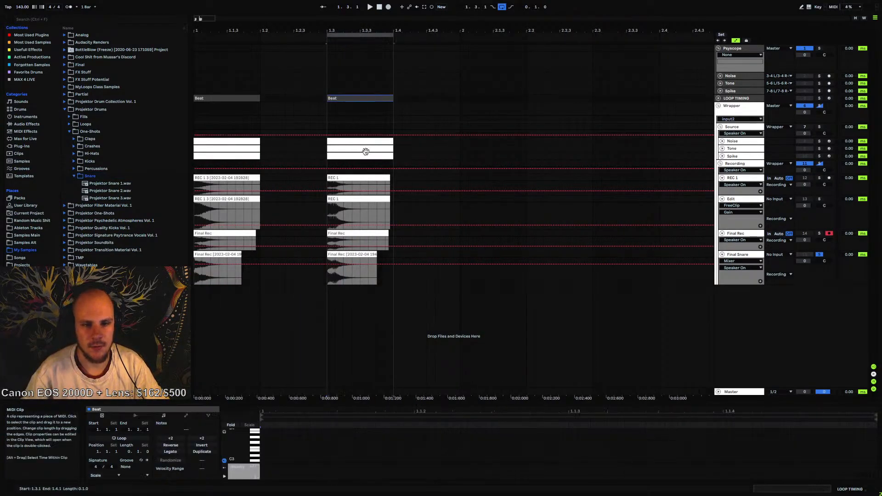
left_click(461, 100)
key("ctrl+v")
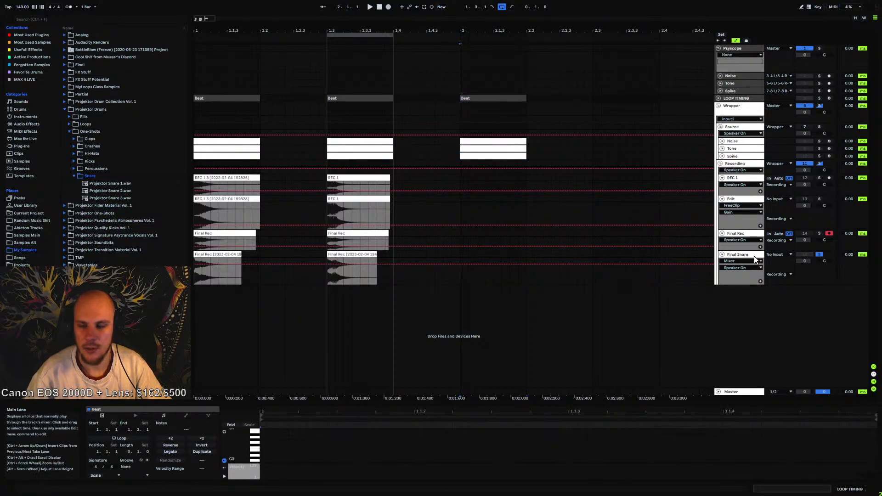
left_click(752, 141)
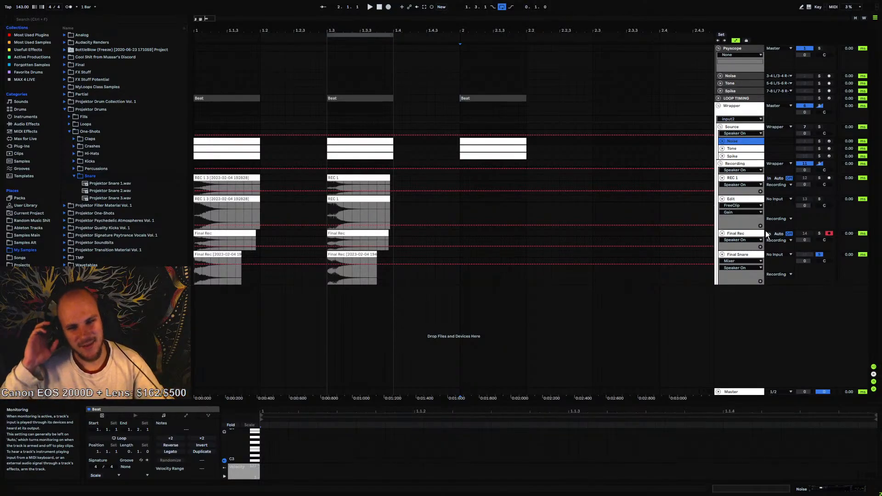
left_click(497, 96)
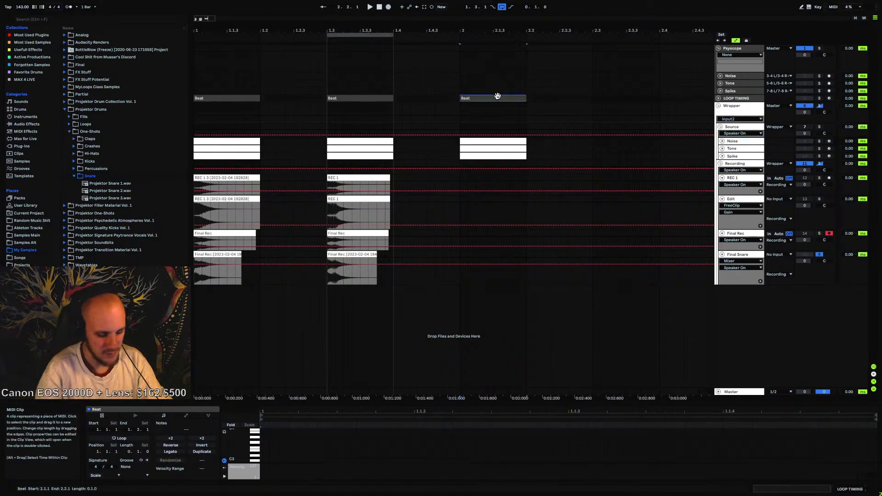
key("ctrl+l")
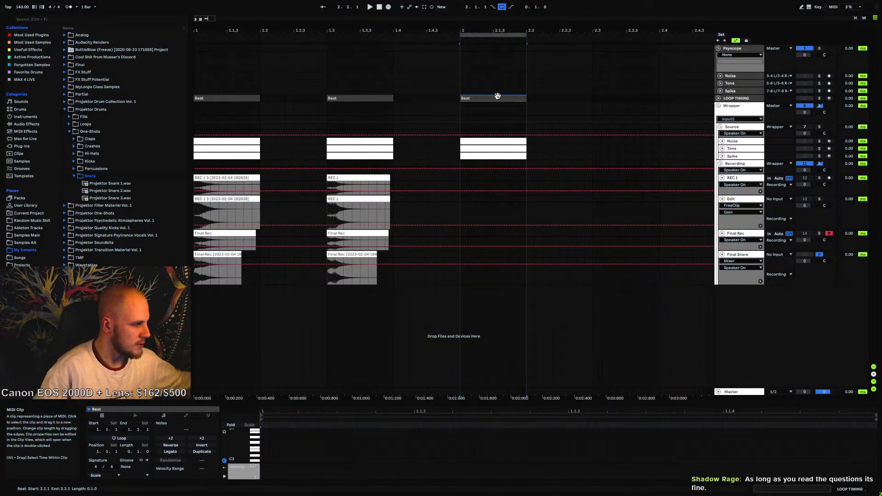
Play the copied beat at 2.1.1 and compare it with the snare at 1.3
left_click(459, 105)
key("space")
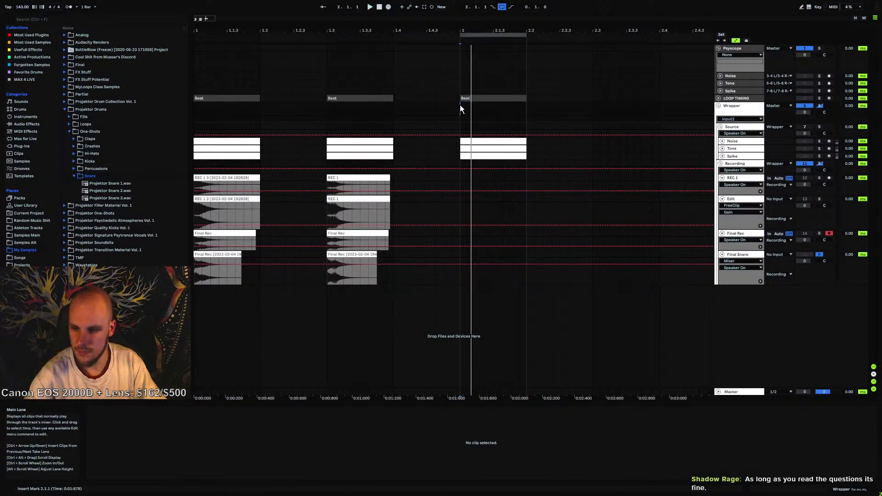
left_click(326, 107)
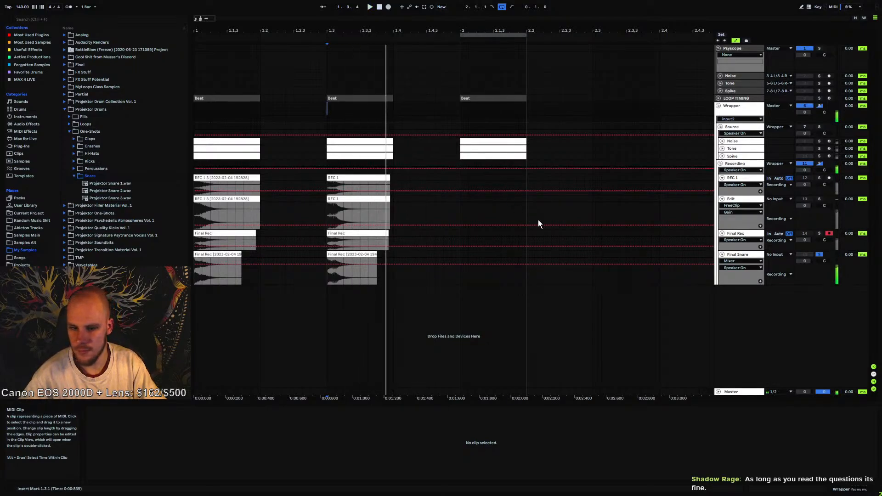
left_click(464, 207)
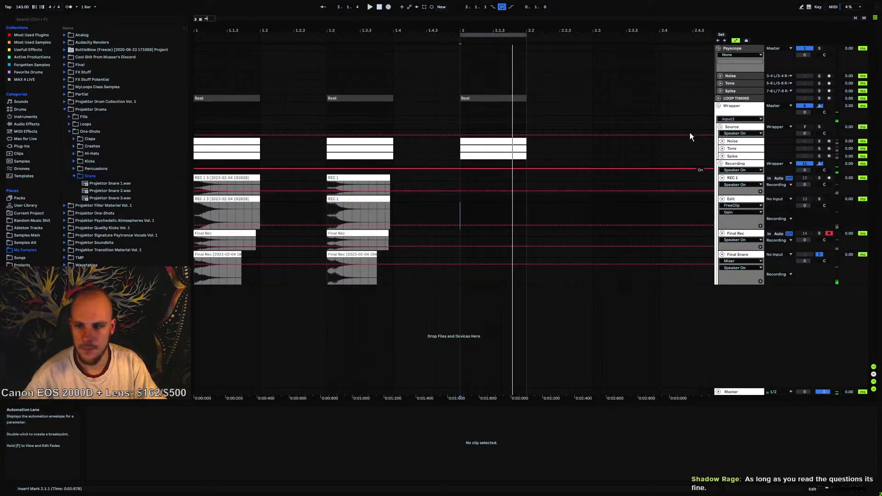
Show the Wrapper group's faderA automation, re-enable automation and set the envelope value at 1.4.3 to 0.02
left_click(731, 111)
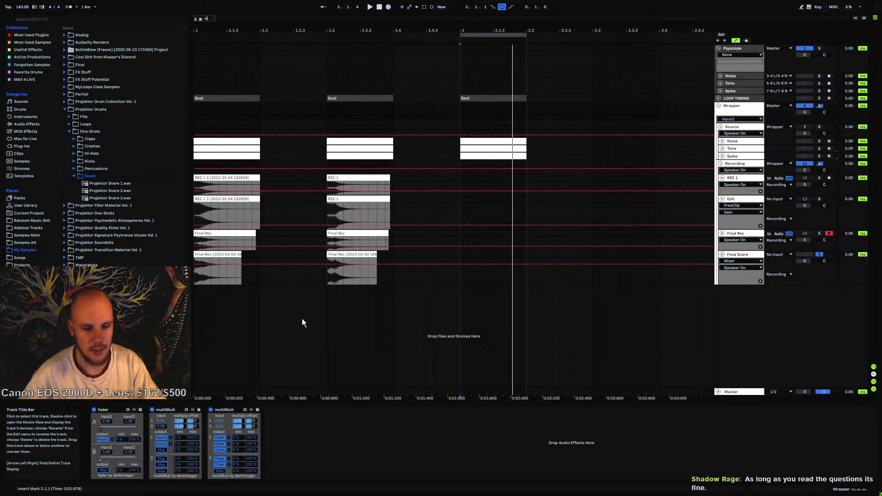
left_click(102, 429)
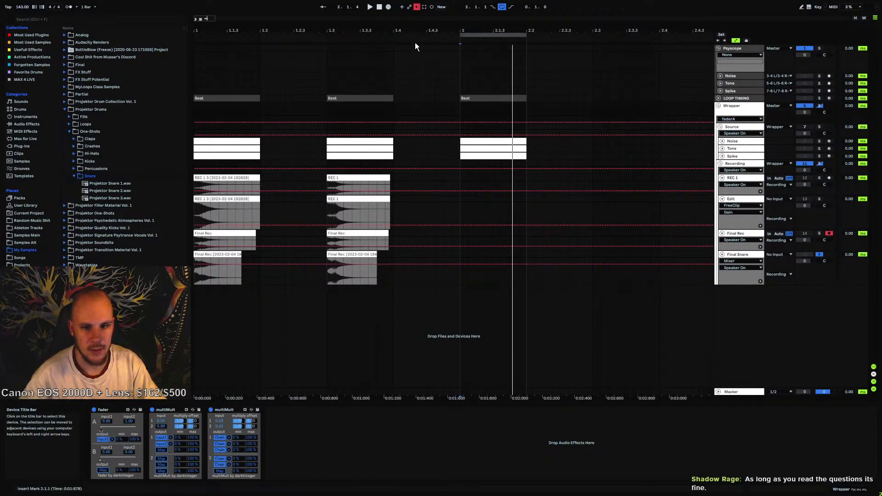
left_click(417, 7)
right_click(424, 123)
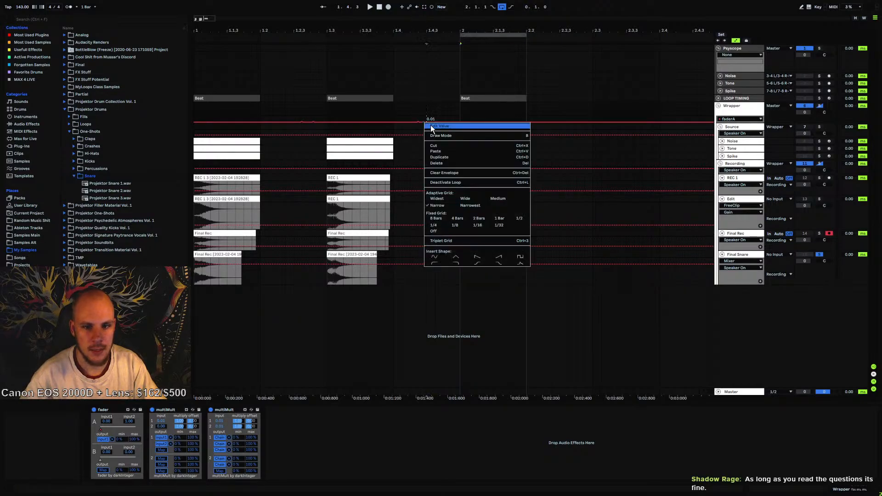
left_click(431, 125)
type("0.02")
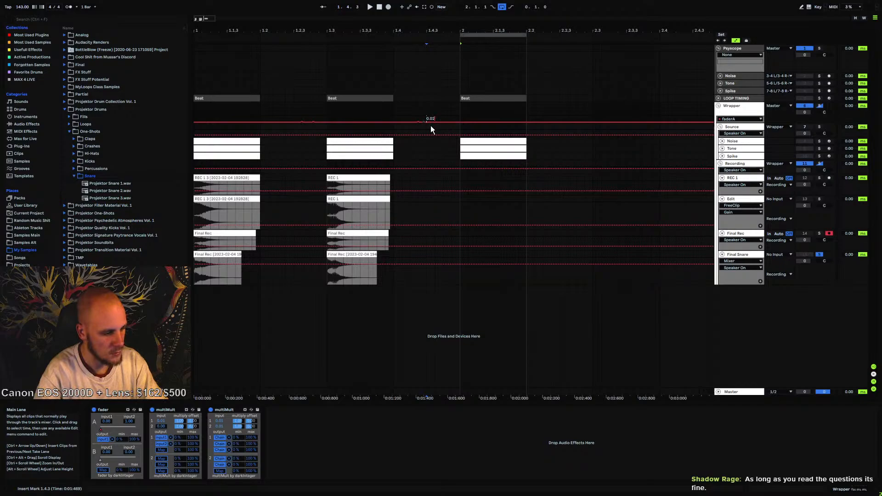
key("Return")
right_click(423, 122)
left_click(470, 103)
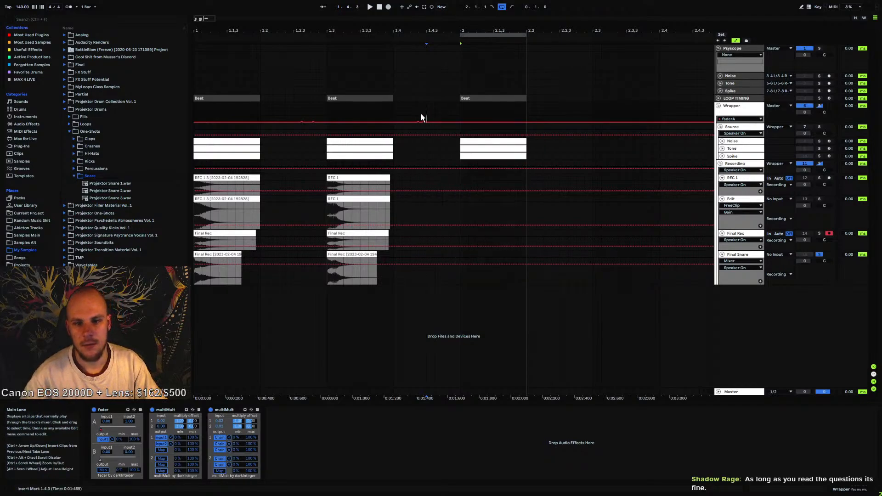
Duplicate the Noise 2 chain in the Noise track's Instrument Rack and name the copy Noise 3
left_click(737, 141)
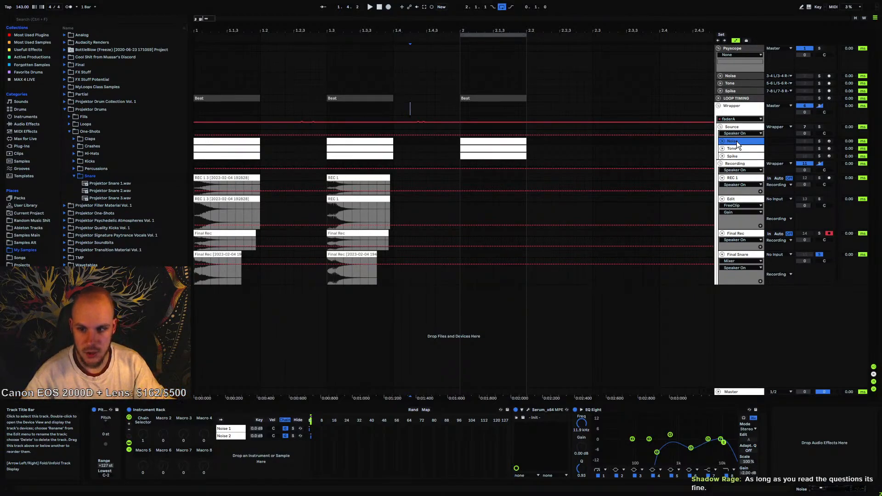
left_click(233, 436)
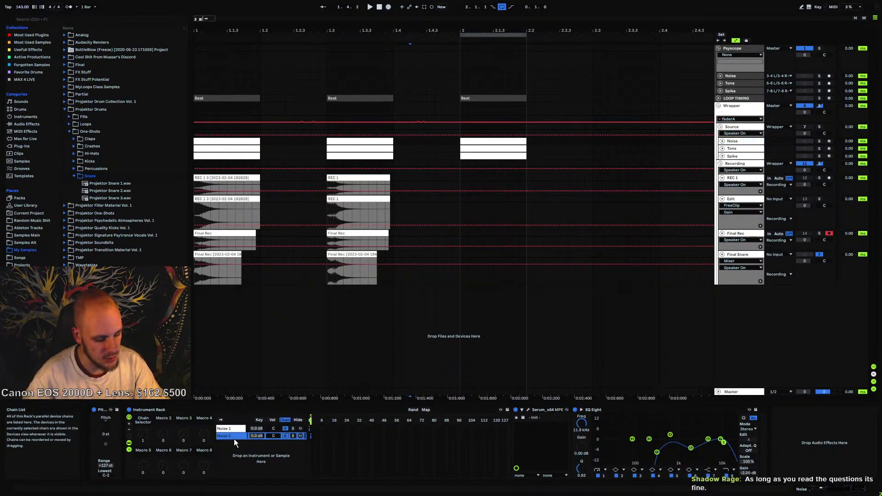
key("ctrl+d")
right_click(233, 444)
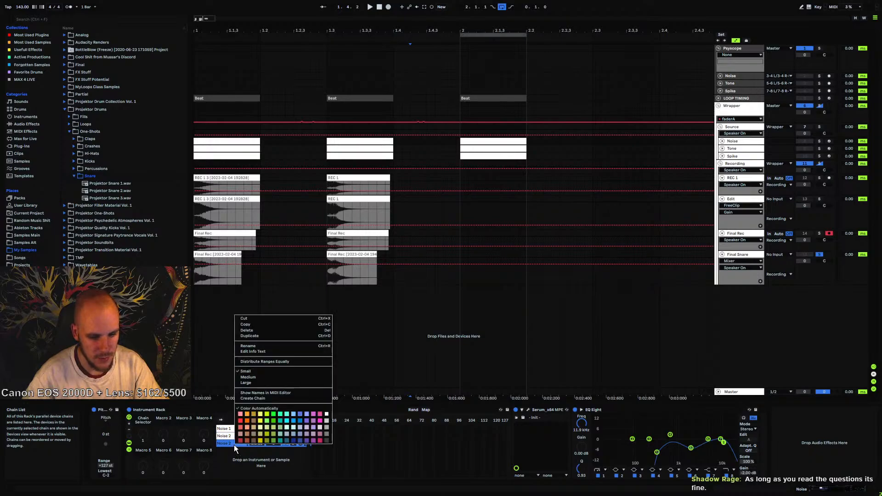
left_click(258, 348)
type("Noise 3")
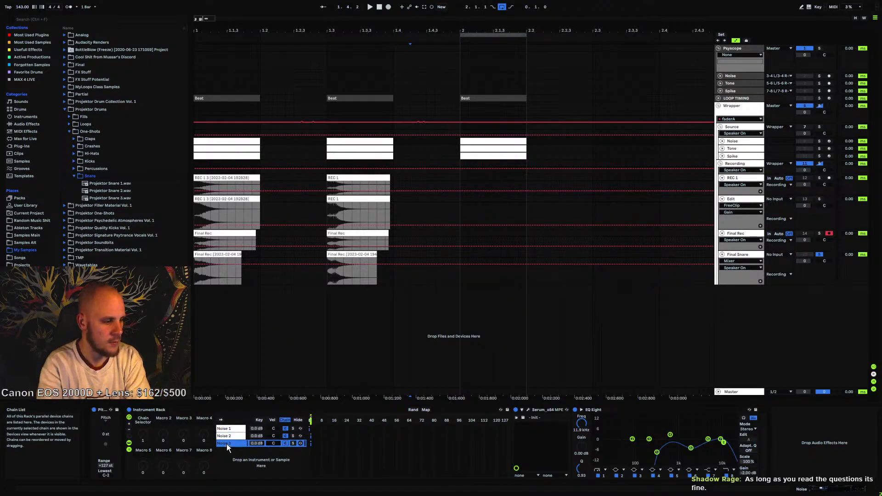
key("Return")
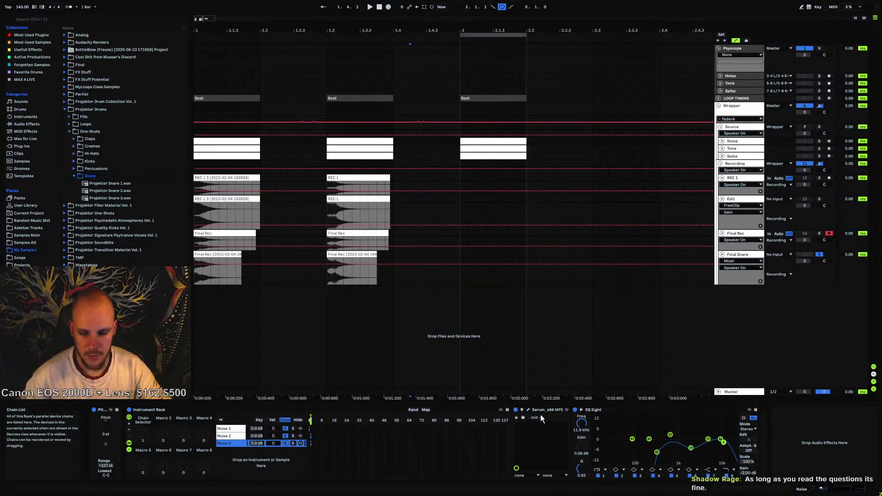
Open the Serum instrument of the Noise 3 chain on the Noise track
key("ctrl+alt+p")
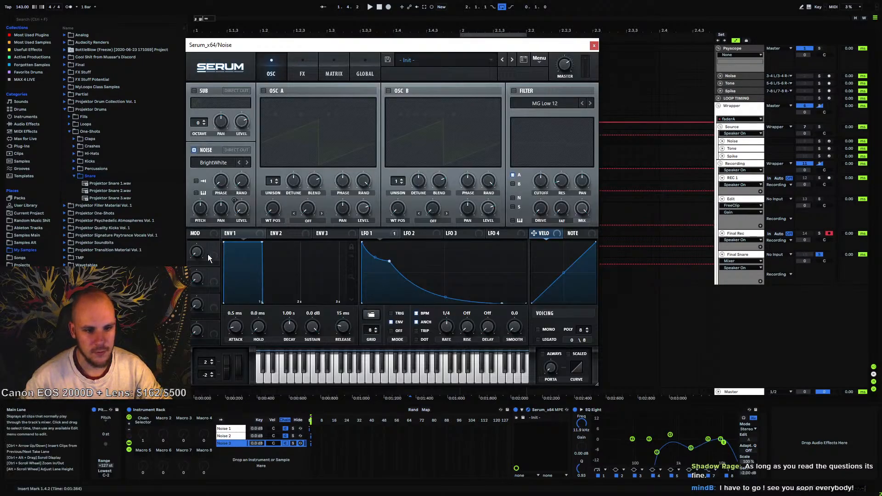
left_click(735, 142)
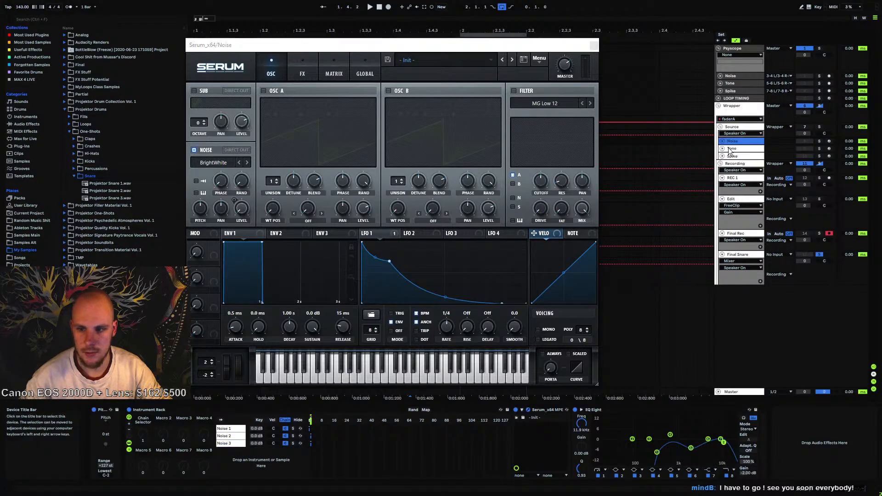
Select the Noise 3 chain and close the Noise track's Serum window
left_click(312, 443)
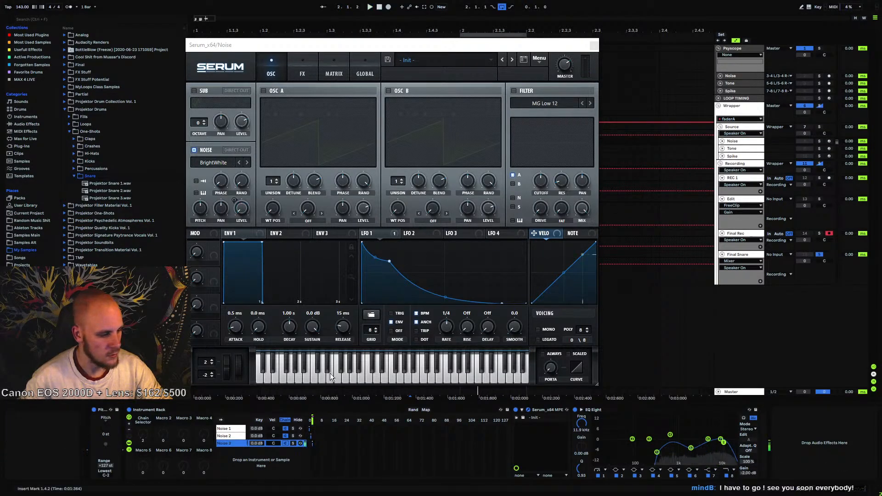
left_click_drag(436, 45, 459, 204)
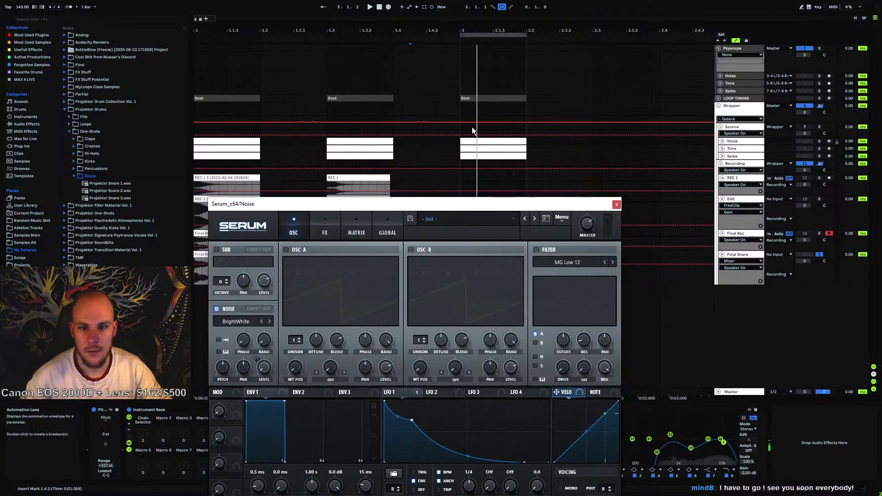
left_click(616, 204)
Duplicate the Processing 2 chain in the Source group's effect rack and rename the copy Processing 3
left_click(730, 128)
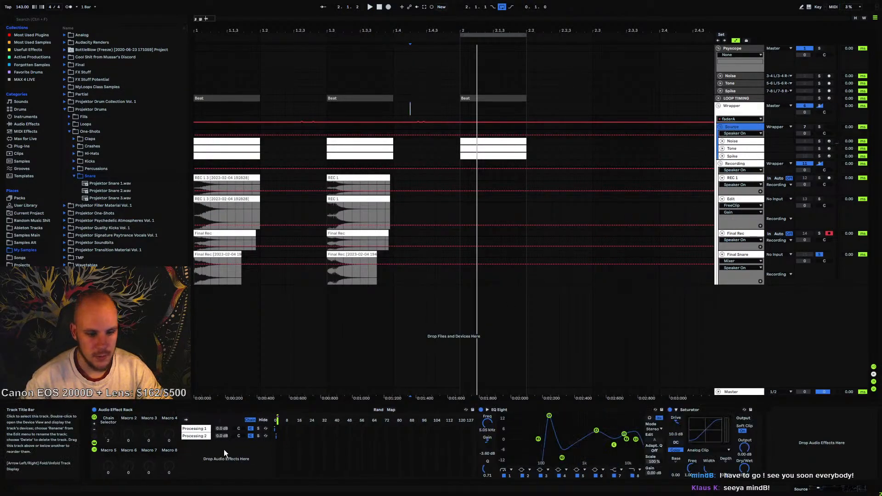
left_click(201, 436)
key("ctrl+d")
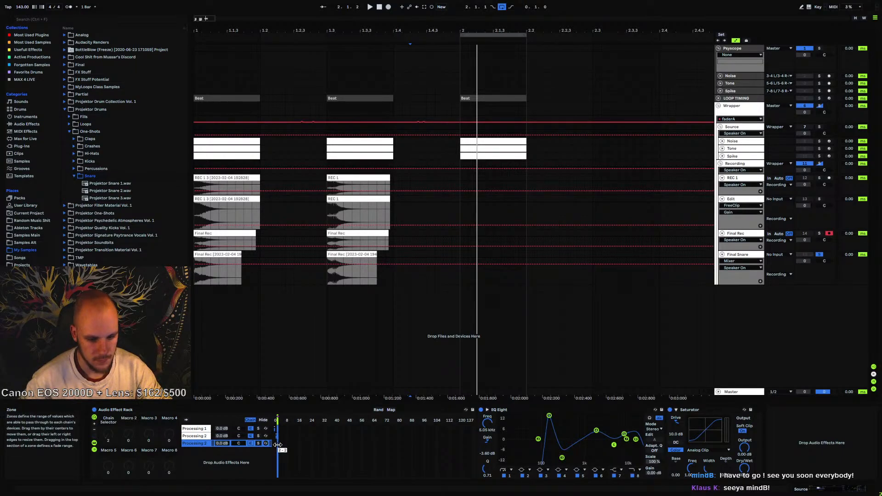
right_click(199, 444)
left_click(228, 358)
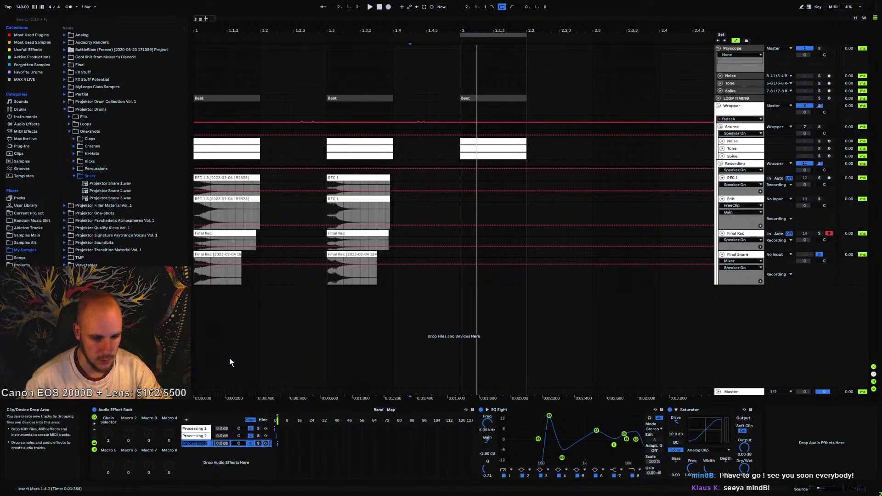
type("3")
key("Return")
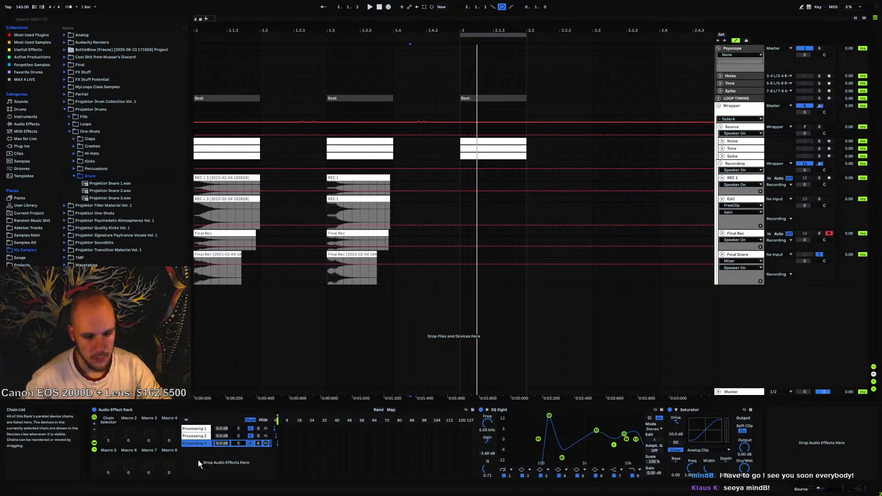
Play the loop at bar 2 and adjust the noise pitch in the Noise 3 chain's Serum
left_click(488, 142)
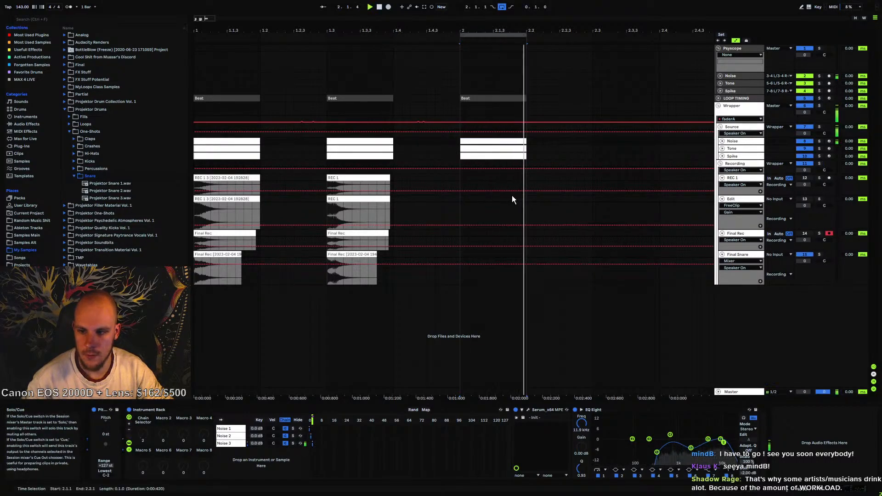
key("space")
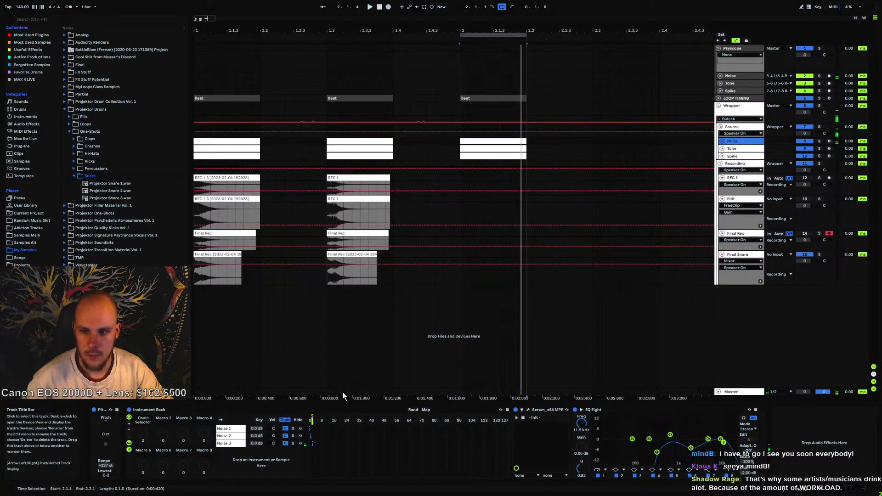
left_click(246, 444)
left_click(527, 408)
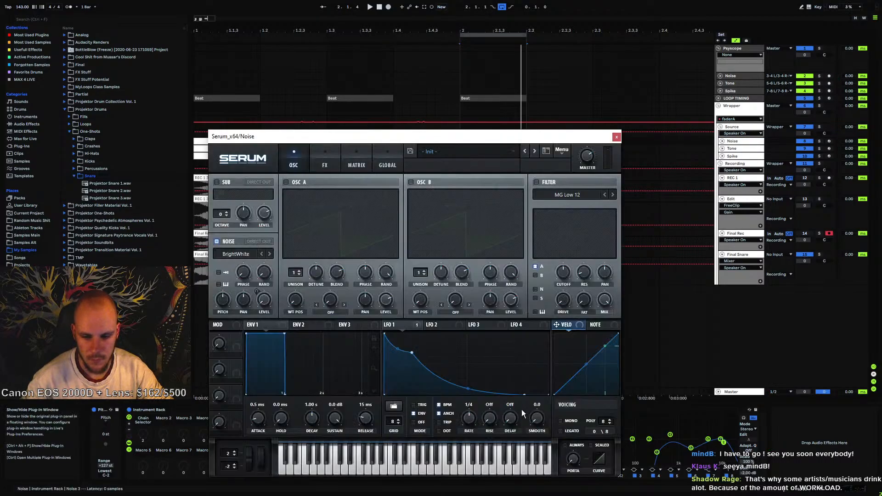
key("space")
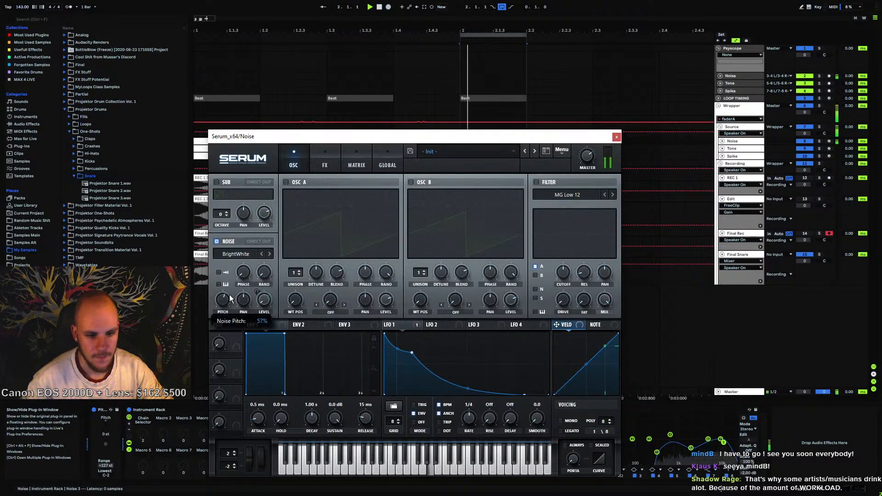
left_click_drag(232, 295, 233, 307)
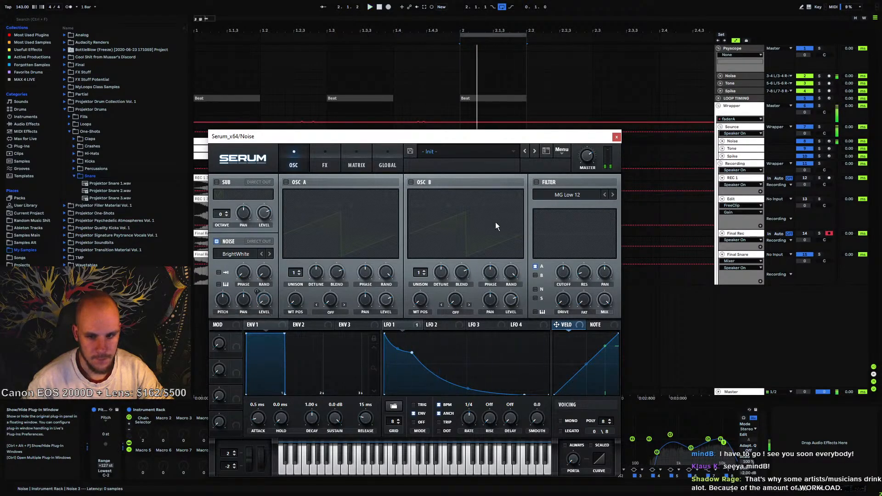
Move an EQ Eight band on Noise 3 to about 774 Hz and -2.85 dB, stop playback and close Serum
mouse_move(691, 448)
left_mouse_down()
mouse_move(714, 425)
mouse_move(671, 436)
mouse_move(674, 444)
left_mouse_up()
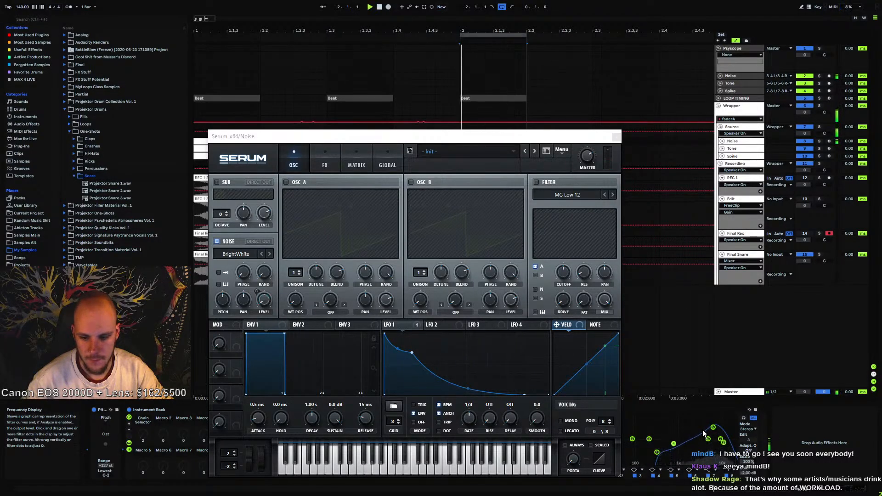
key("space")
left_click(616, 137)
Duplicate the Tone 2 chain in the Tone track's instrument rack and rename the copy Tone 3
left_click(747, 149)
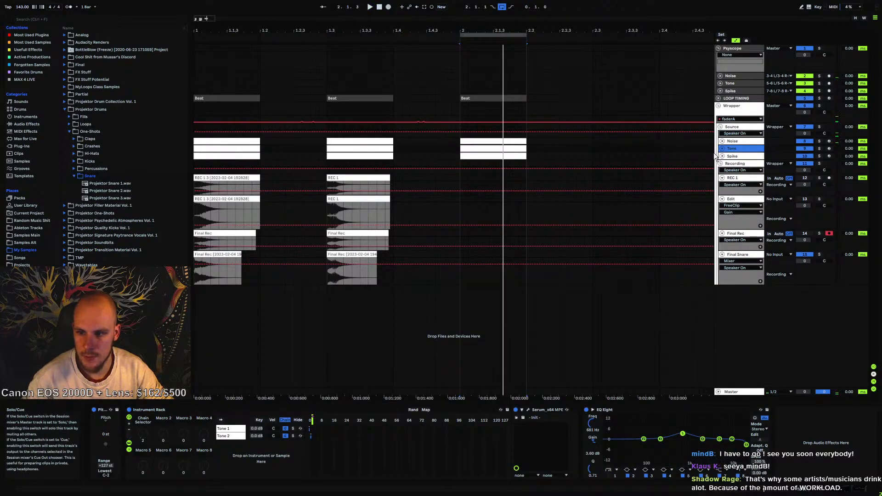
left_click(227, 438)
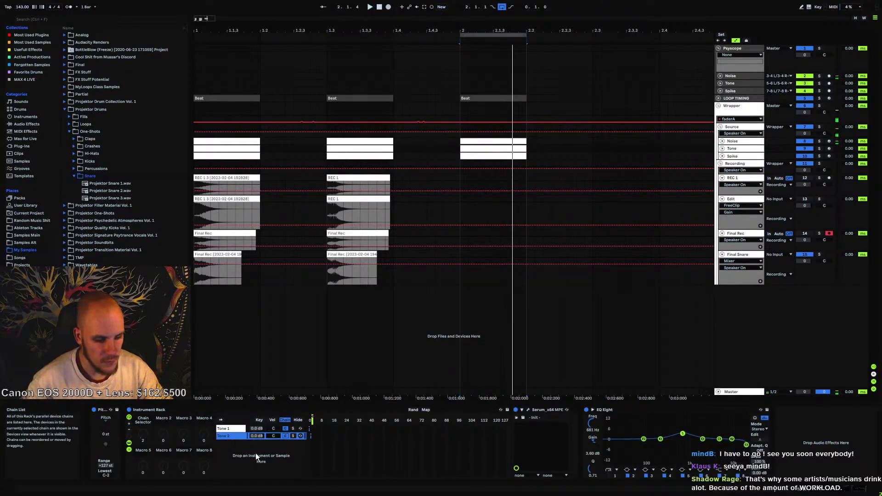
key("ctrl+d")
right_click(227, 442)
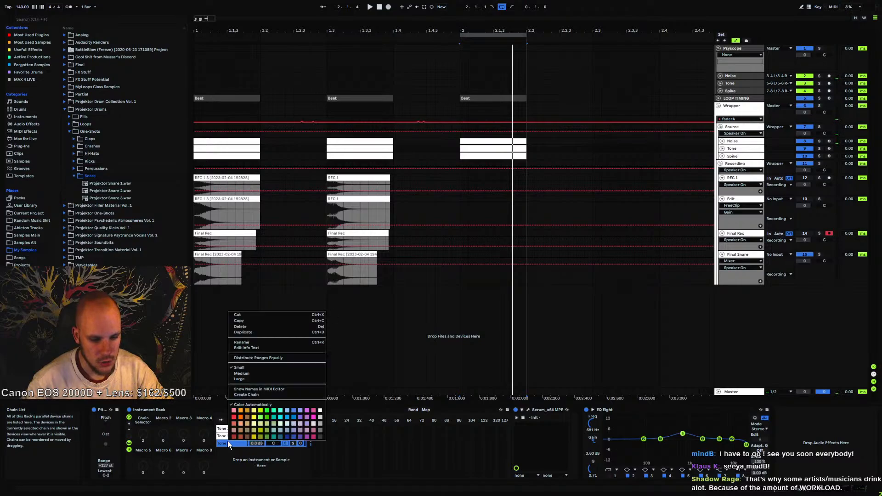
left_click(249, 342)
type("Tone")
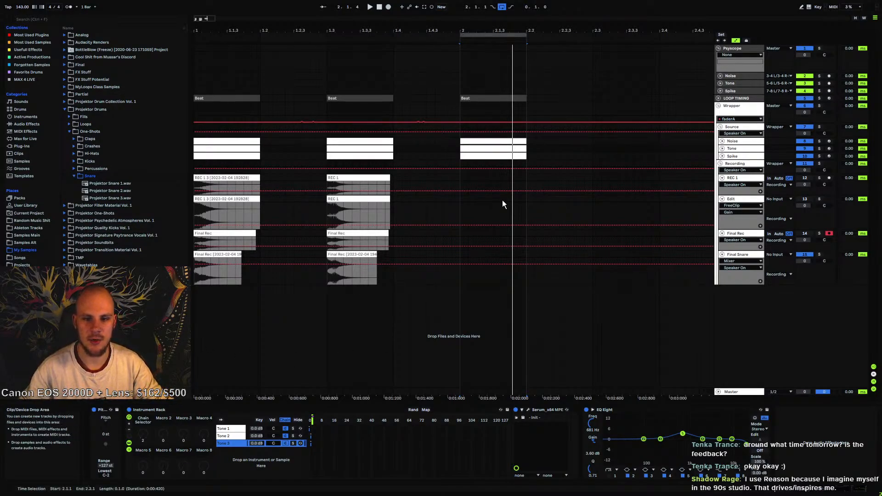
Play the loop at bar 2 and shift the Tone 3 chain's zone to line up with the chain selector
left_click(481, 141)
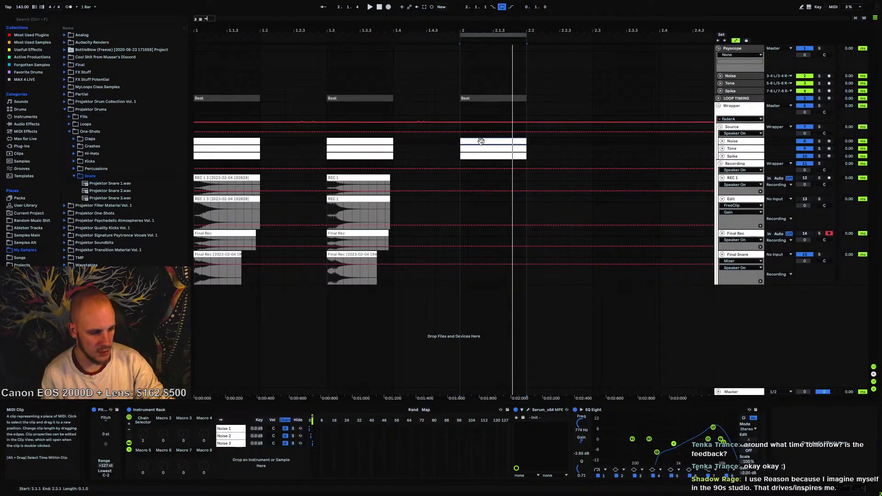
key("space")
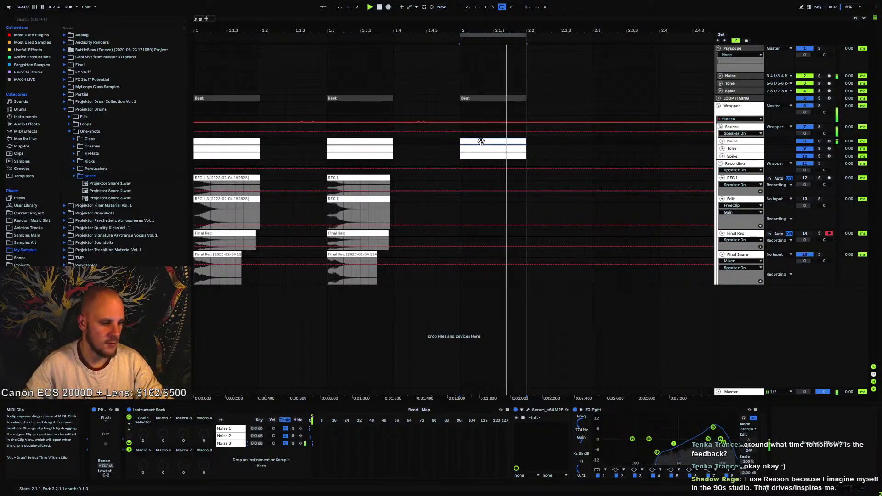
left_click(734, 148)
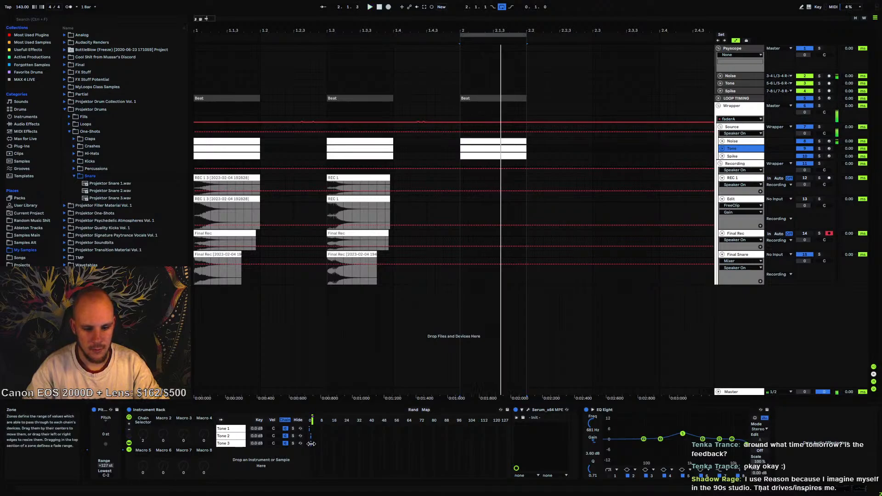
left_click_drag(311, 444, 313, 445)
Raise oscillator A by +12 semitones in Tone 3's Serum and shorten the decay of the LFO 1 curve
left_click(528, 411)
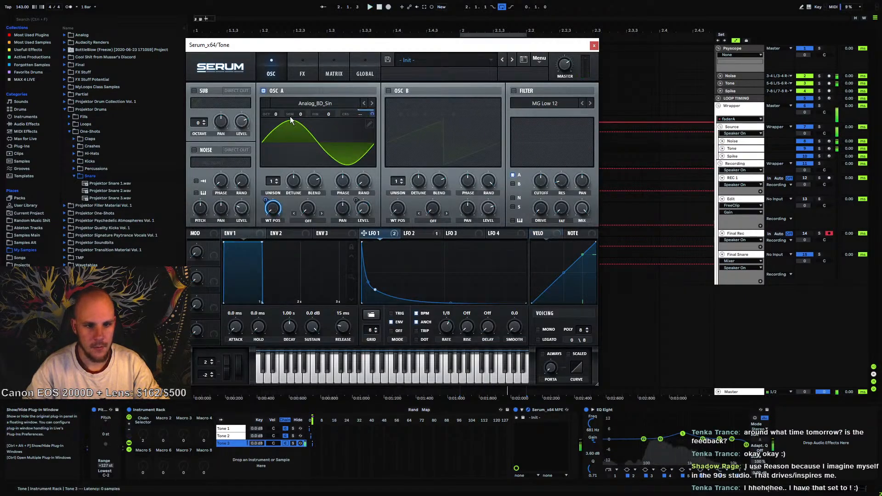
left_click_drag(301, 114, 319, 70)
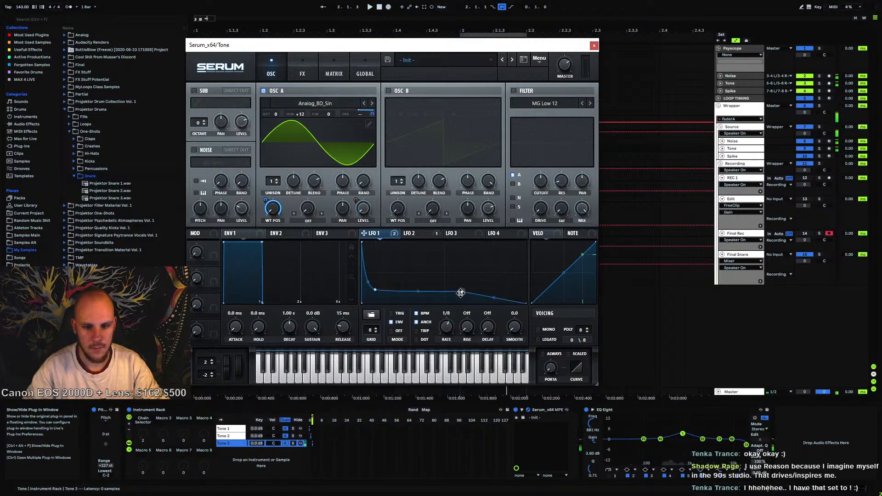
left_click(415, 233)
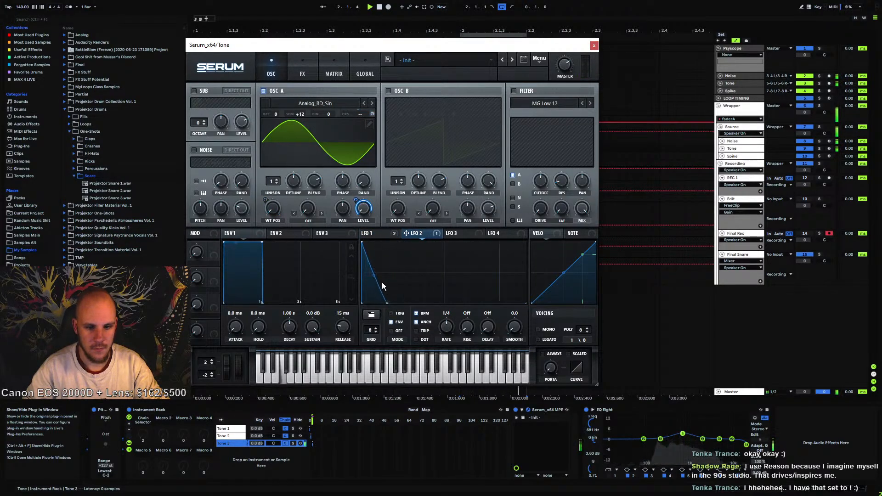
left_click(375, 234)
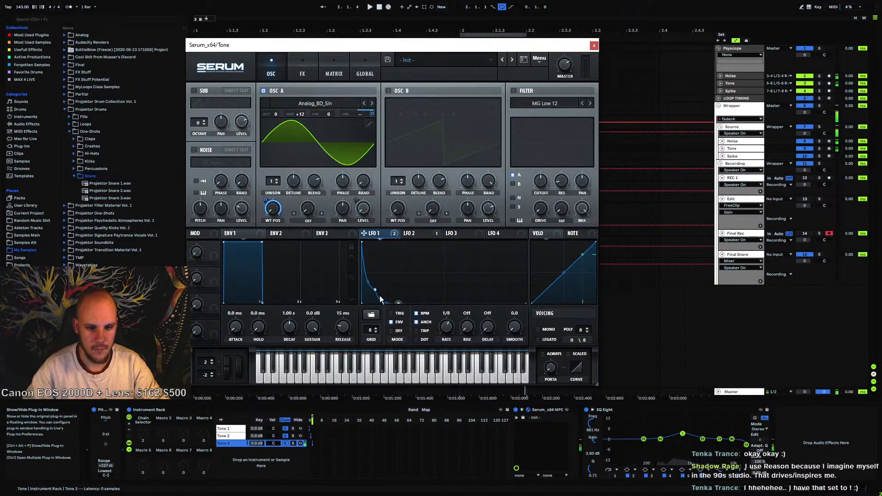
left_click_drag(374, 290, 367, 292)
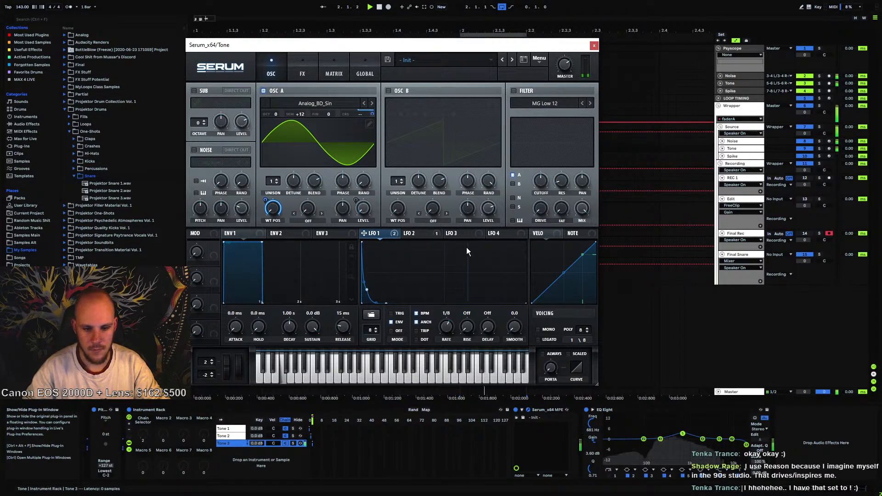
left_click(594, 45)
Duplicate the Spike 2 chain in the Spike track's instrument rack and rename the copy Spike 3
left_click(730, 156)
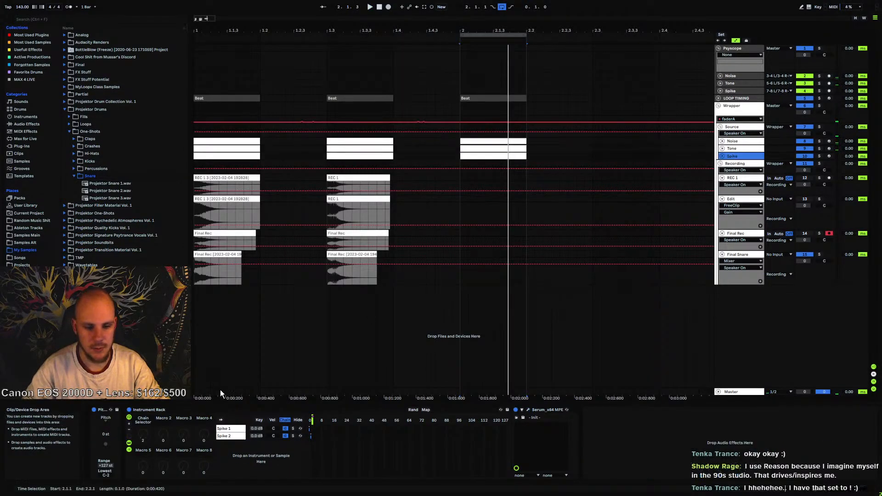
left_click(231, 437)
key("ctrl+d")
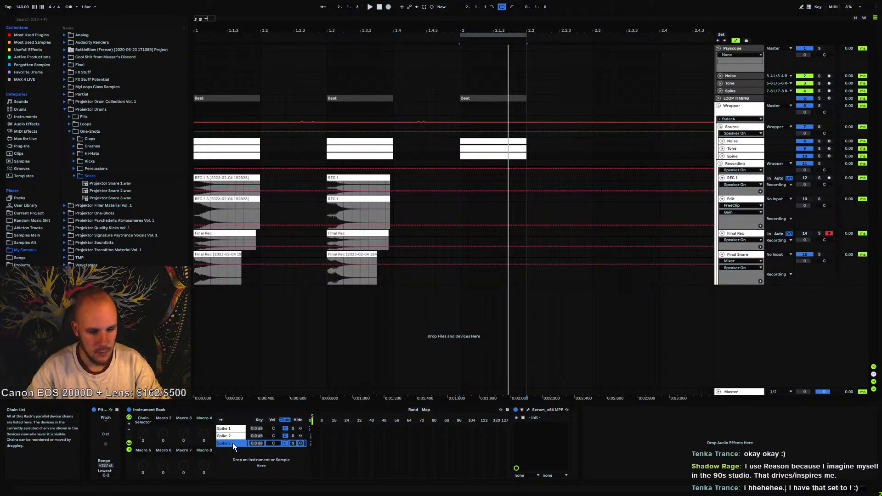
right_click(233, 443)
left_click(257, 344)
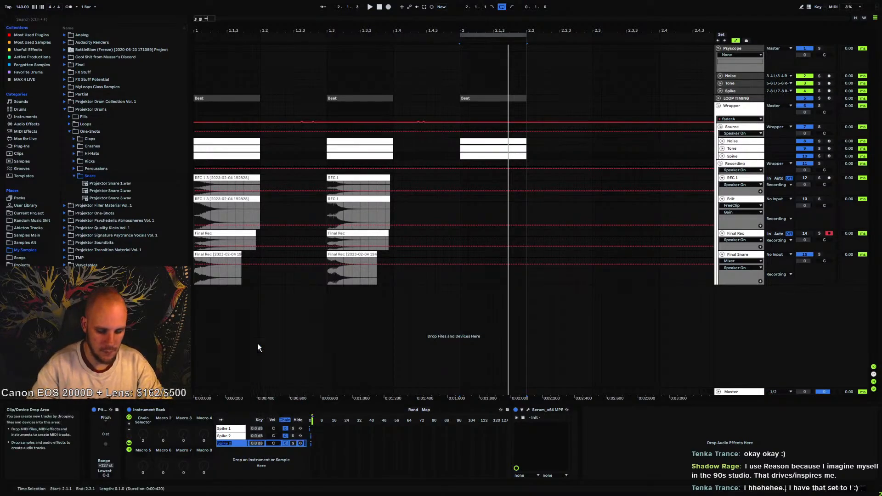
type("Spike 3")
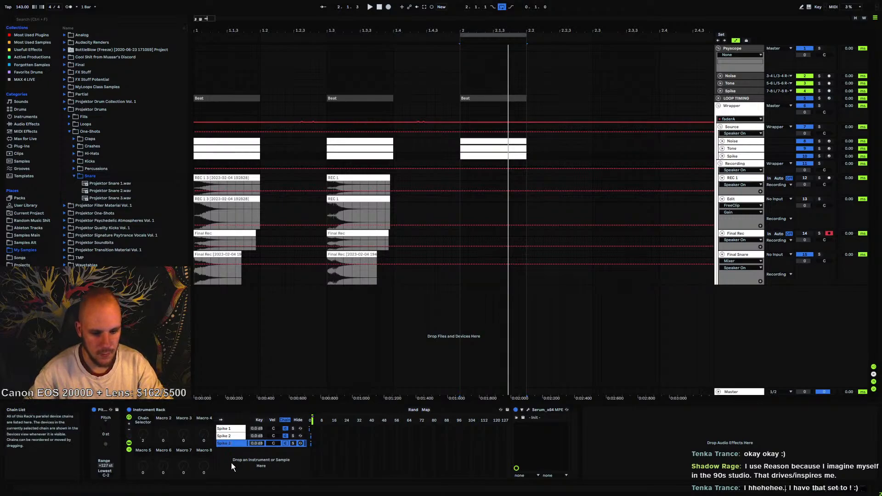
Play the loop, open the Spike 3 chain's Serum and solo the Spike track
key("space")
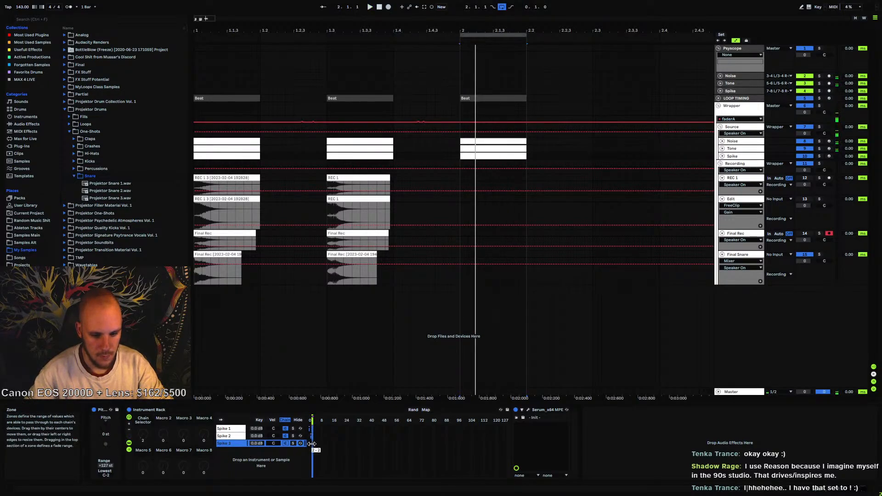
left_click(528, 410)
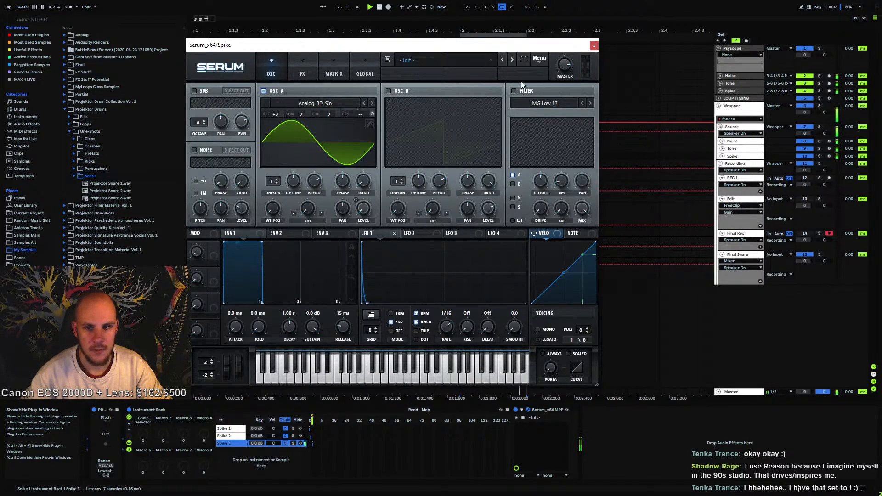
left_click(818, 156)
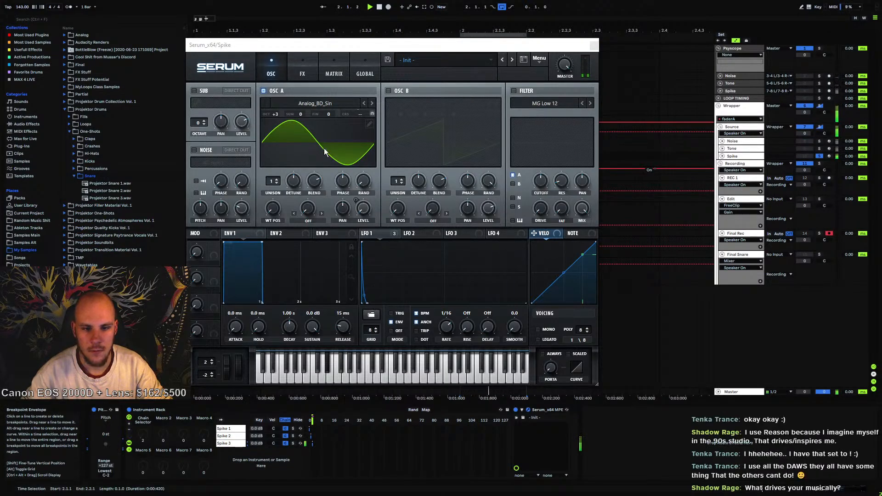
Add an EQ Eight after Spike 3's Serum, enable its first band and boost another band to about 14.8 dB at 11.4 kHz
right_click(619, 446)
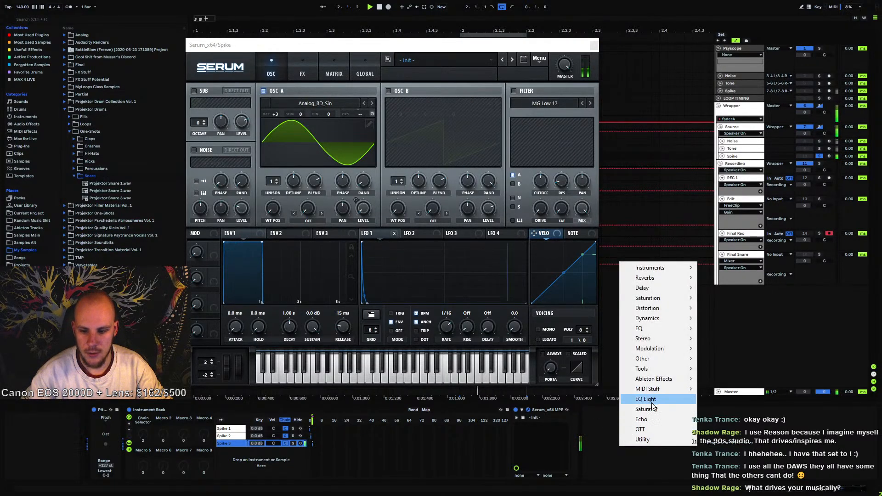
left_click(651, 401)
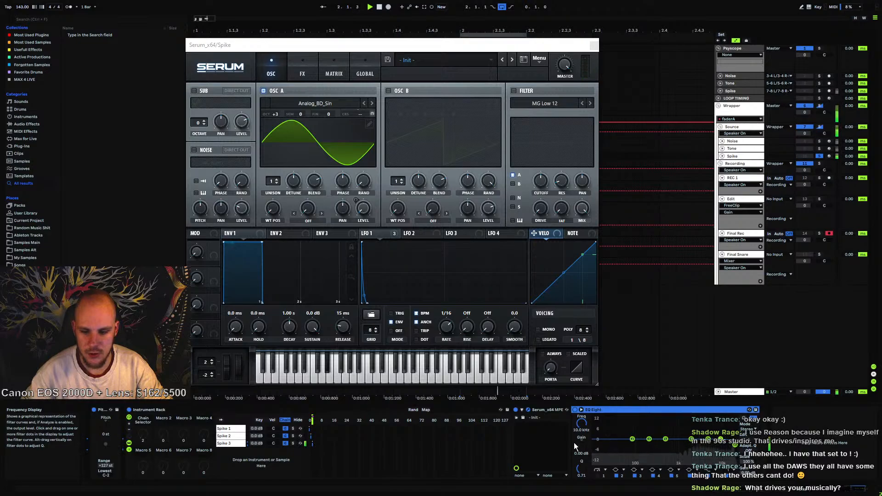
left_click(601, 476)
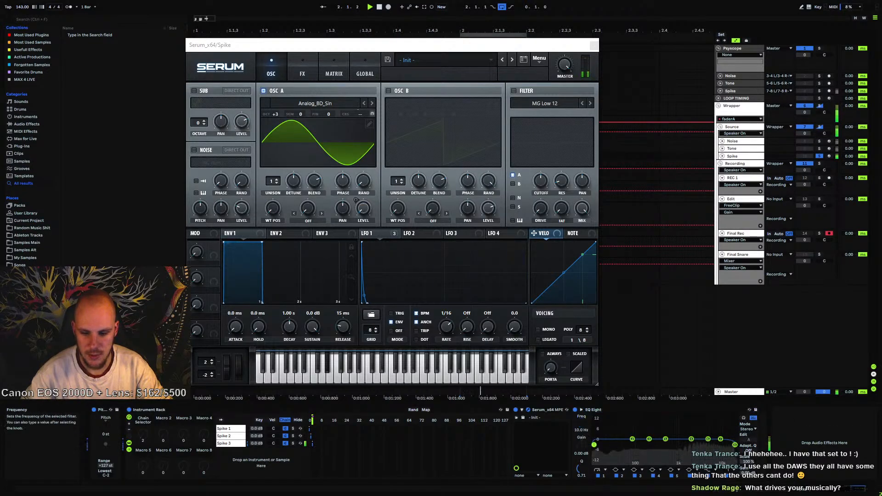
left_click_drag(691, 439, 722, 415)
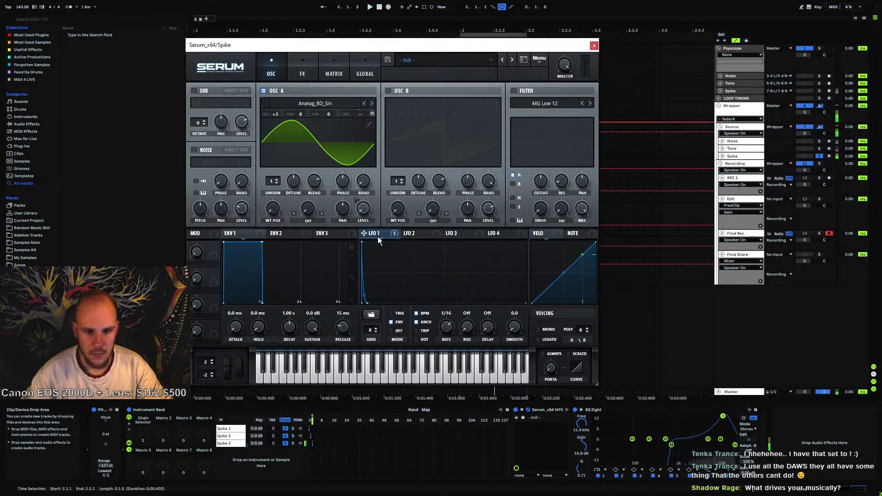
Set Spike 3's oscillator A octave to 0 and adjust its EQ Eight bands to 9.05 dB at 16.0 kHz and 681 Hz with Q 0.10
left_click_drag(277, 120, 276, 144)
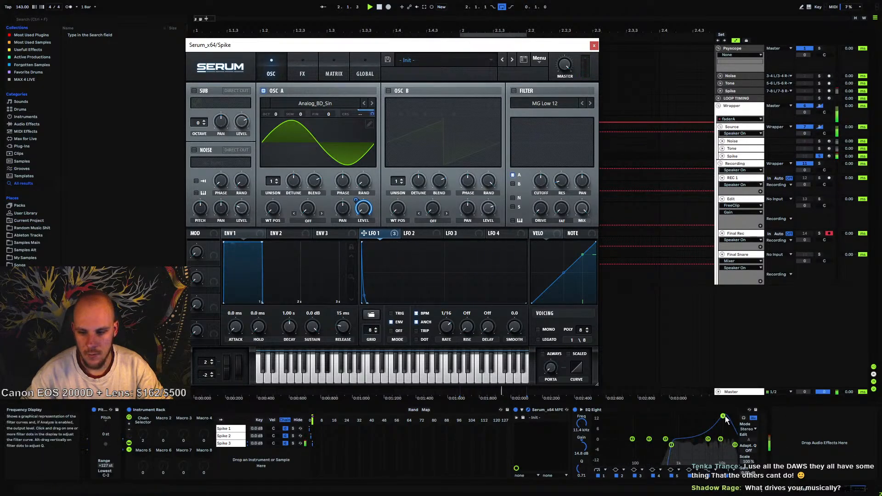
left_click_drag(722, 415, 728, 415)
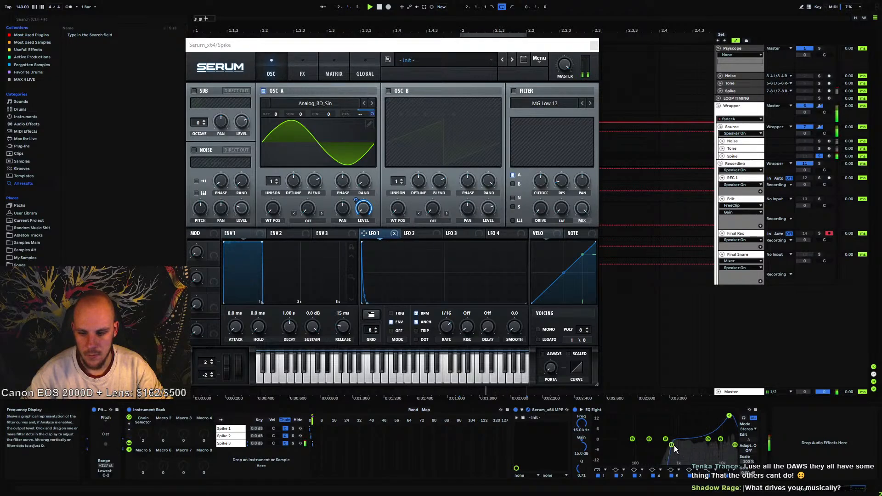
left_click_drag(671, 444, 671, 463)
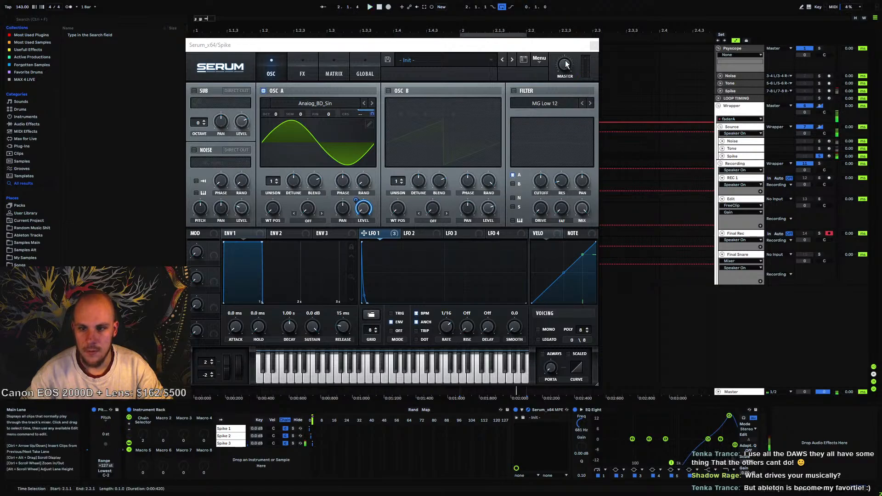
left_click(595, 45)
left_click_drag(728, 417, 729, 425)
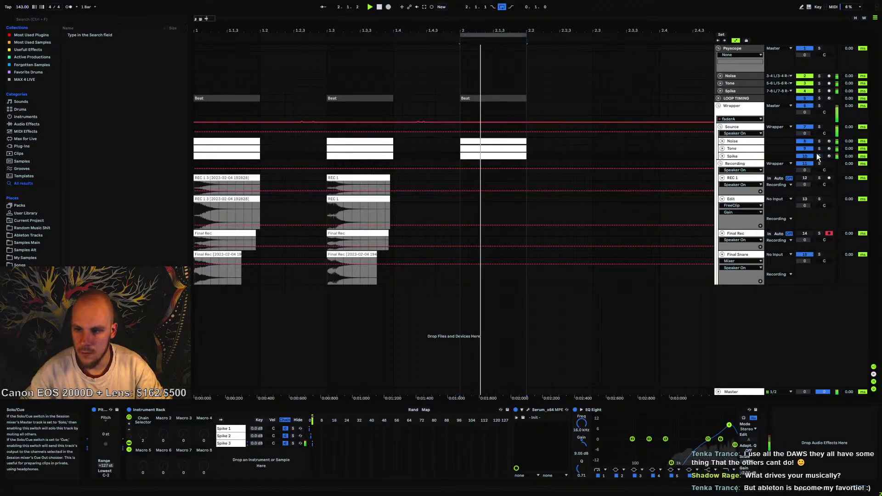
In the Source group's Processing 3 EQ Eight, reduce the low-mid cut to about -4.34 dB at 363 Hz and turn the low boost into a cut
left_click(736, 126)
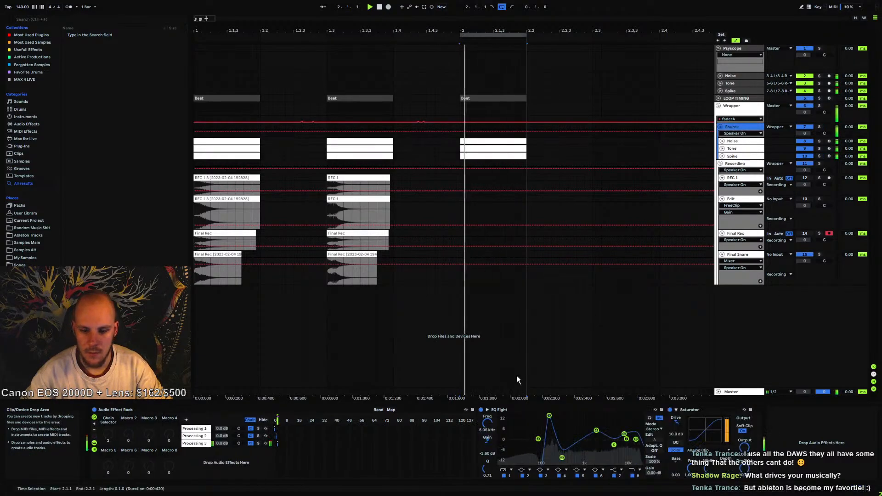
left_click_drag(562, 457, 566, 445)
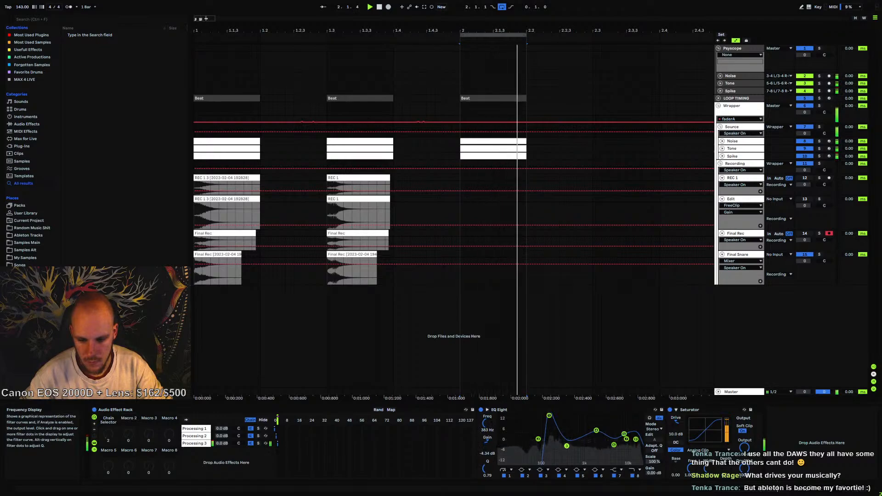
left_click_drag(549, 415, 553, 451)
left_click(614, 444)
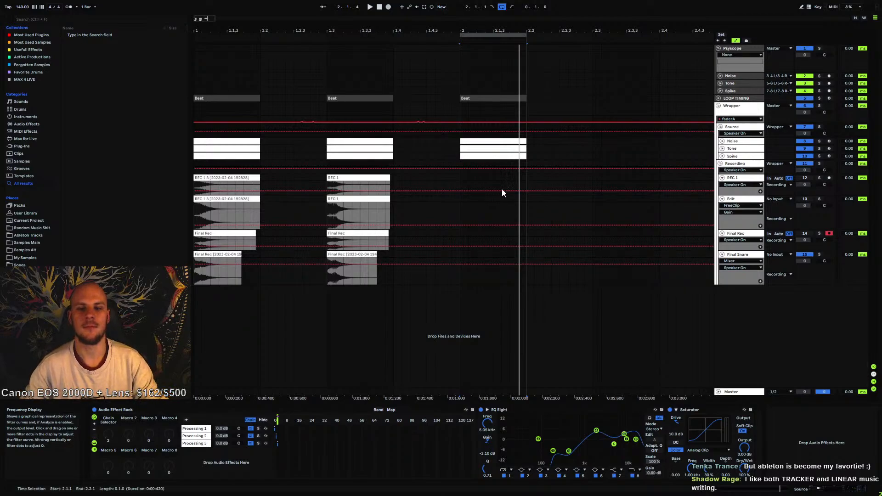
Arm the REC 1 track and place its insert marker at 2.1.1, checking playback from there
left_click(459, 166)
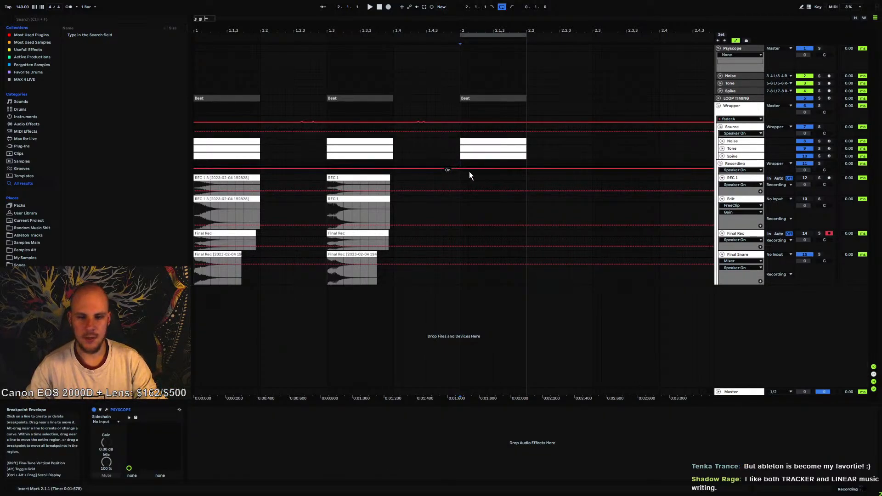
key("space")
left_click(829, 178)
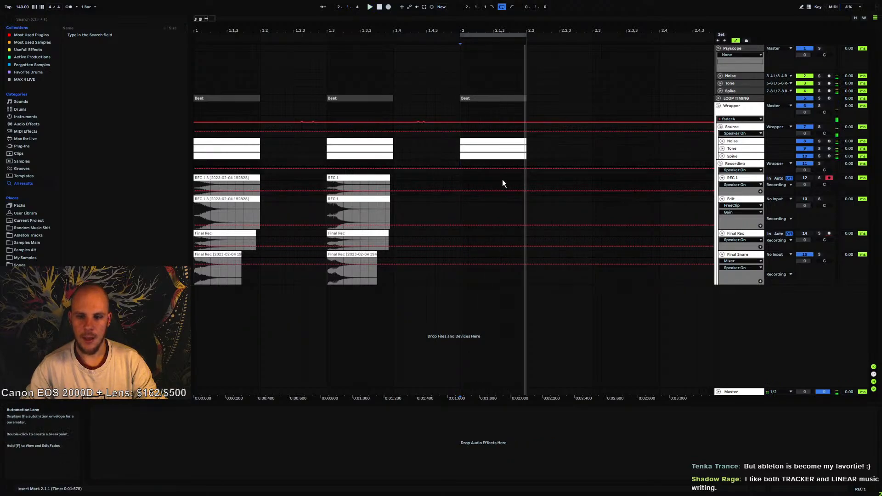
left_click(460, 178)
key("space")
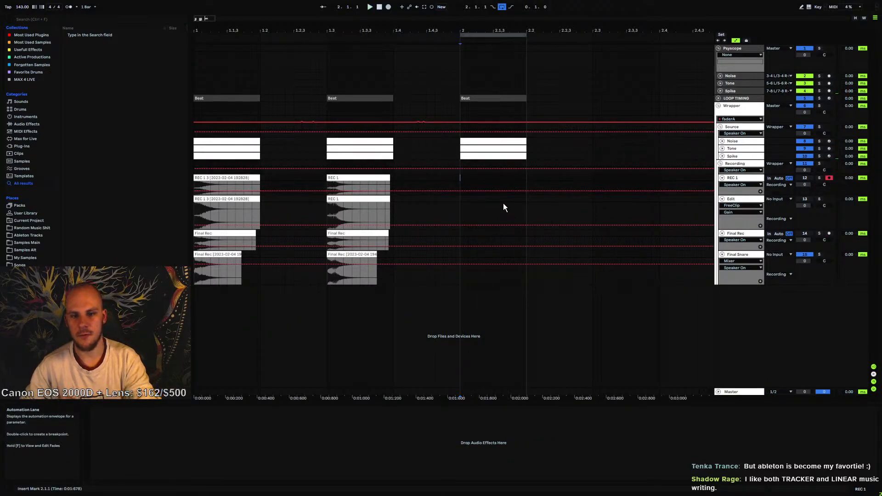
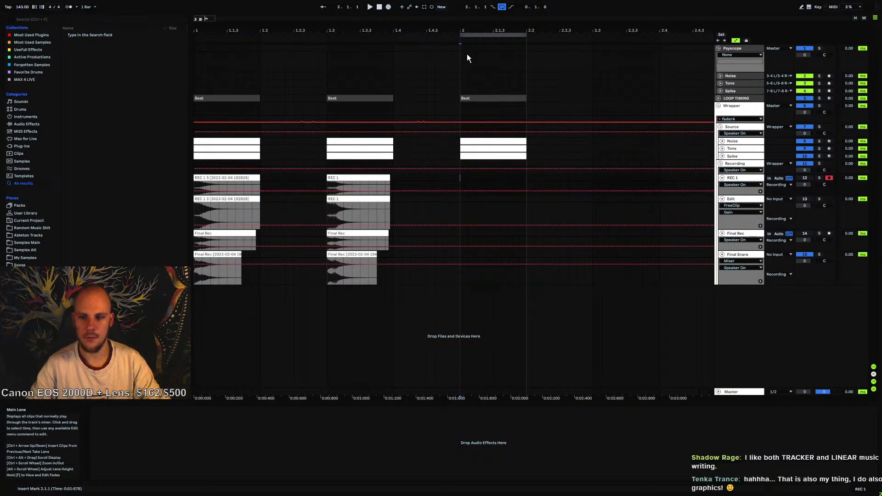
Record a first take of the third snare on REC 1 from 2.1.1 and play it back
left_click(388, 7)
left_click(380, 7)
left_click(471, 177)
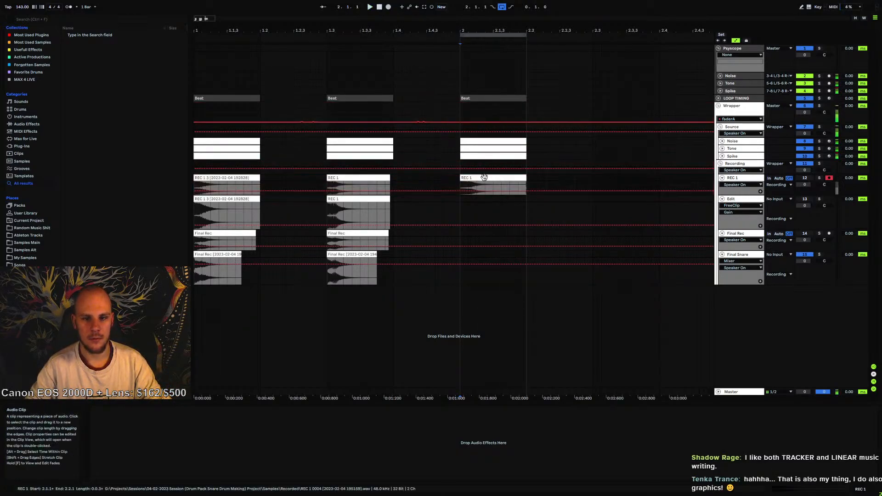
key("space")
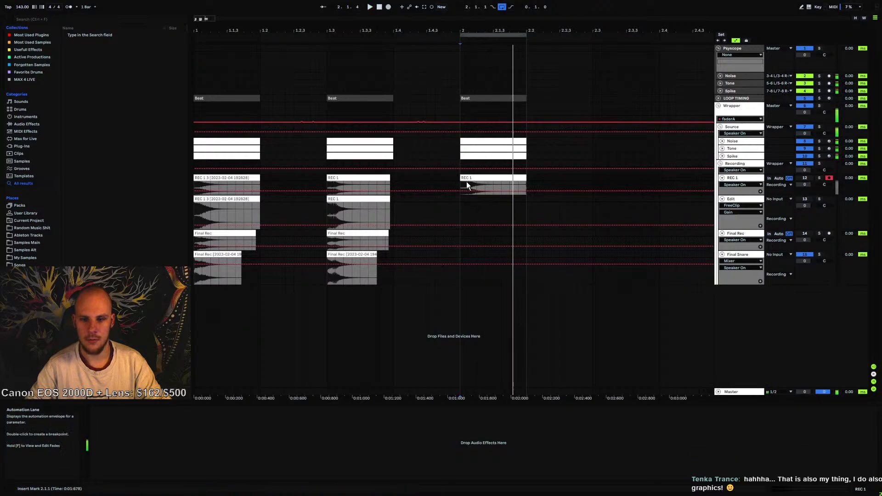
key("space")
Record a new take of the snare on REC 1 and copy the clip to the Edit track at 2.1.1
left_click(388, 7)
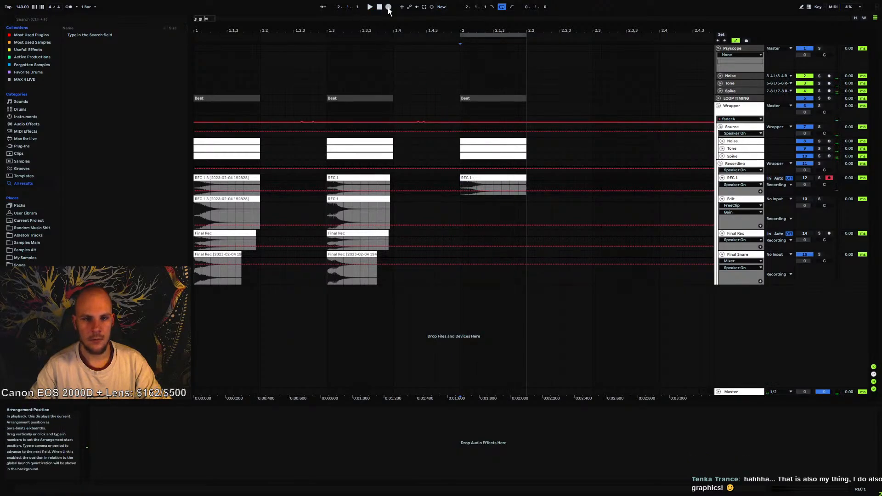
key("space")
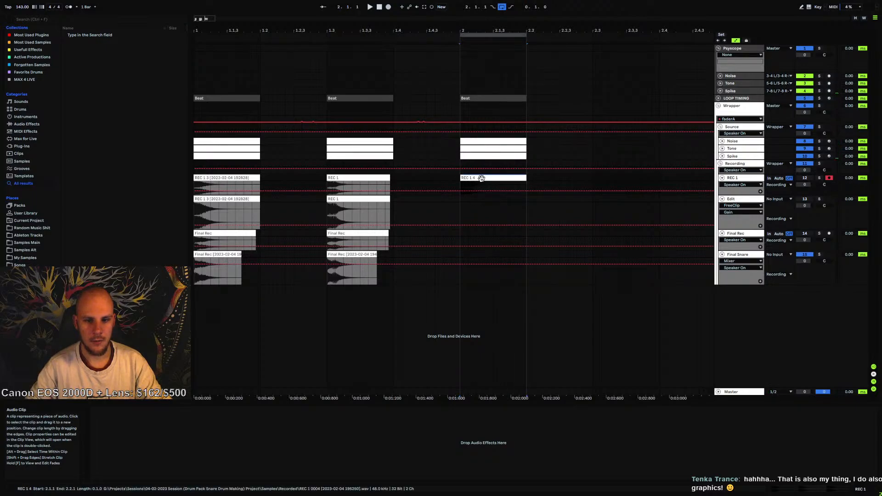
left_click(460, 203)
key("ctrl+v")
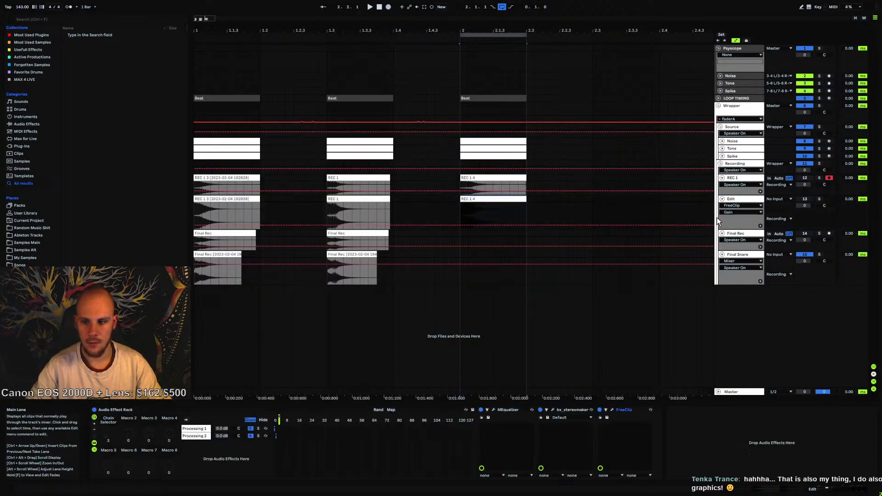
Duplicate the Processing 2 chain in the Edit track's audio effect rack and rename the copy Processing 3
left_click(194, 436)
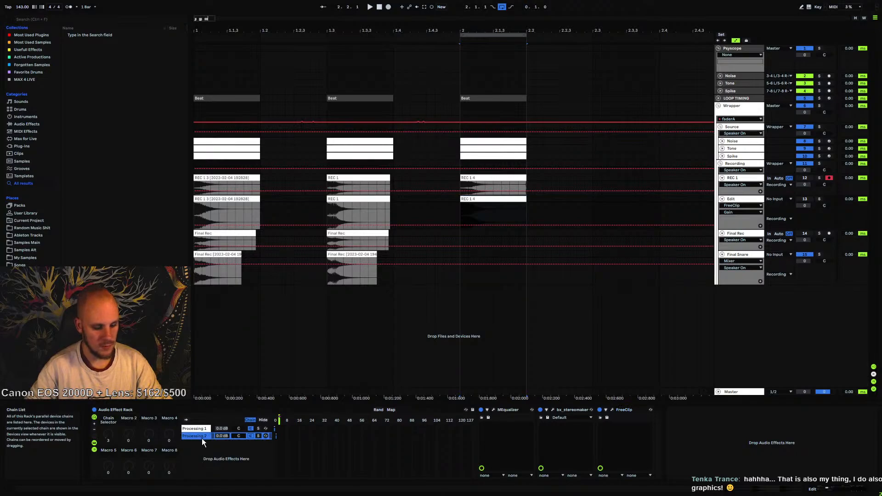
key("ctrl+d")
right_click(198, 442)
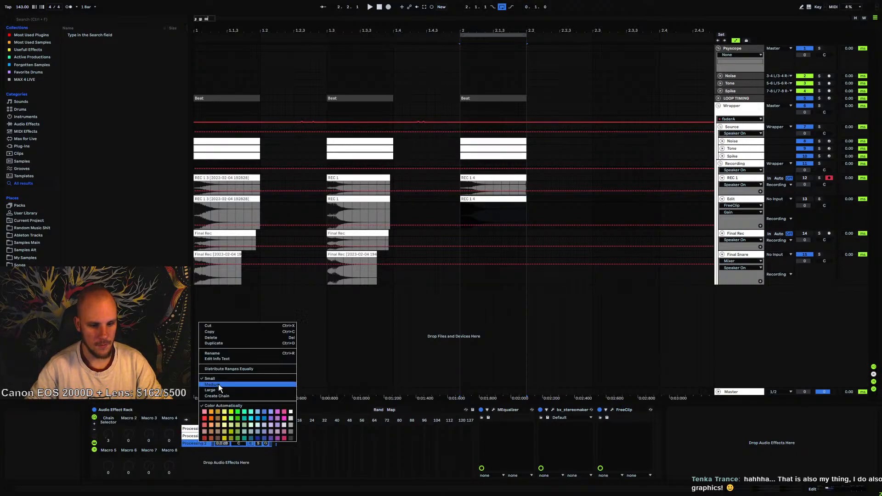
left_click(222, 354)
key("Right")
key("BackSpace")
type("3")
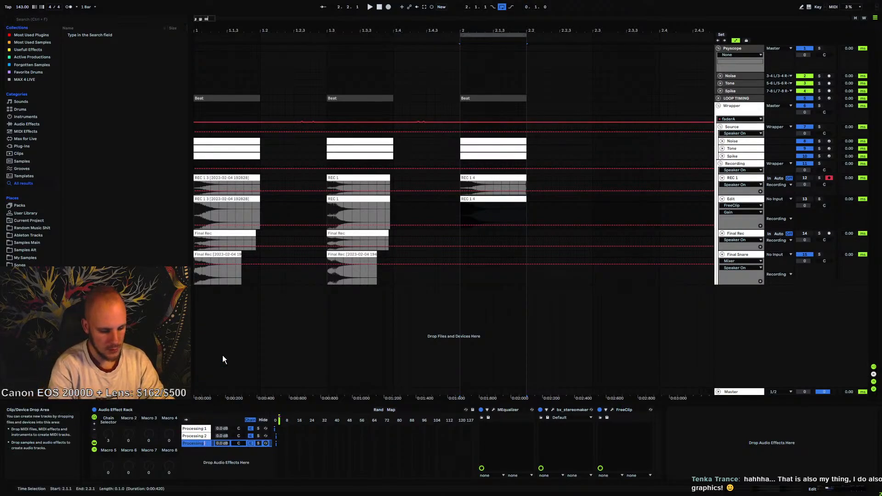
key("Return")
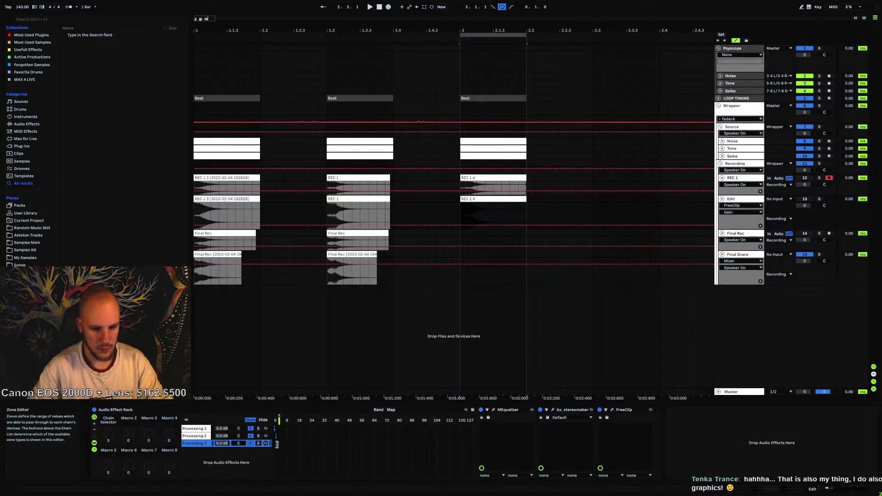
Activate the Edit track, mute the Source group and play the copied clip from 2.1.1
key("space")
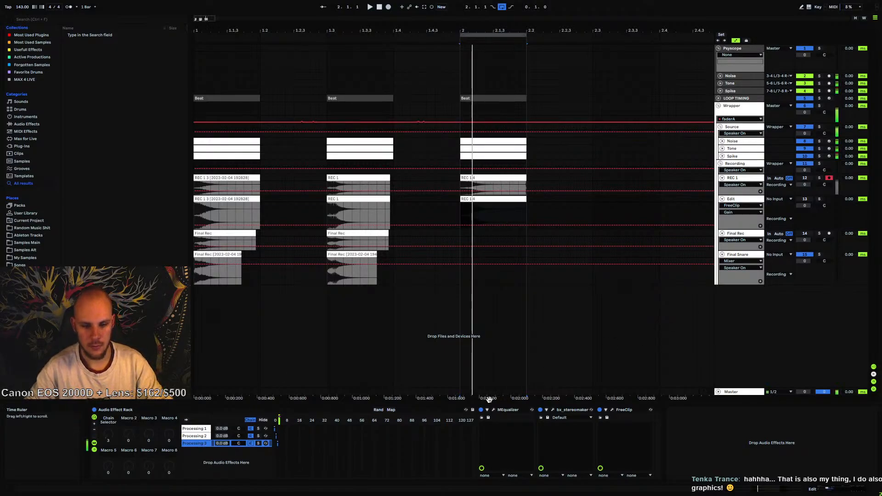
left_click(809, 198)
left_click(805, 126)
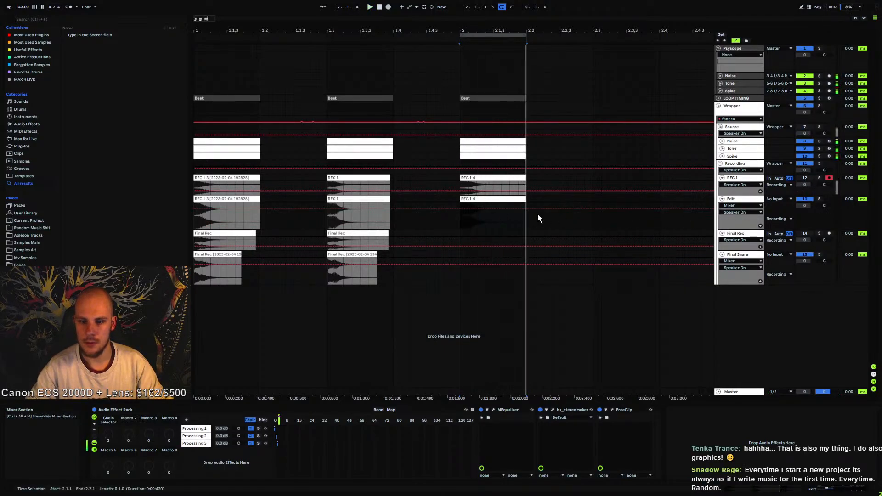
left_click(462, 219)
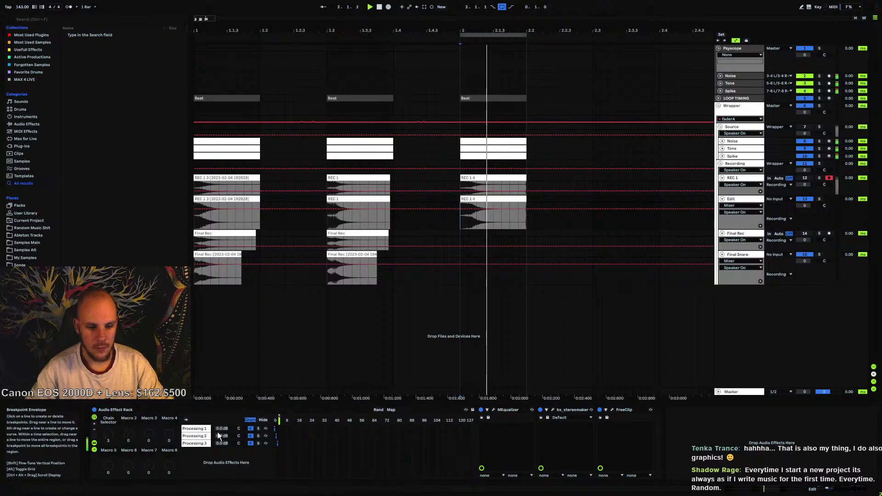
key("space")
Set the maximum of the Chain Selector macro mapping to 100 in the Edit track's rack
left_click(198, 442)
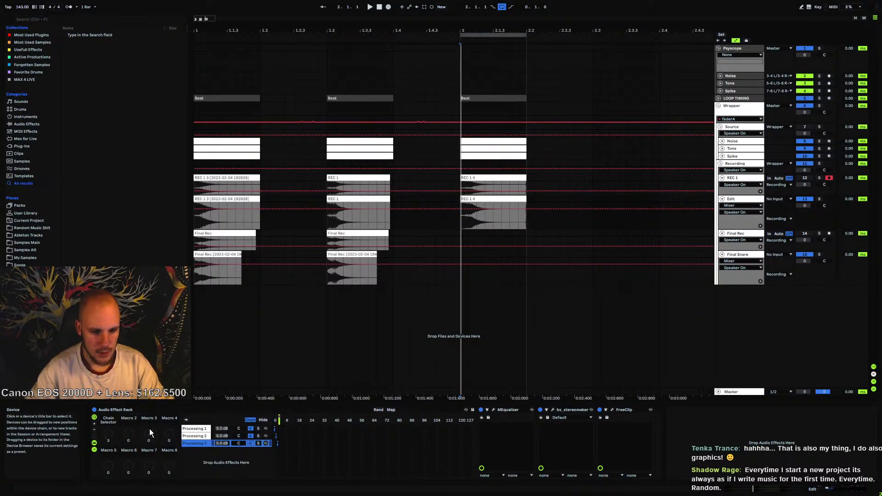
left_click(390, 409)
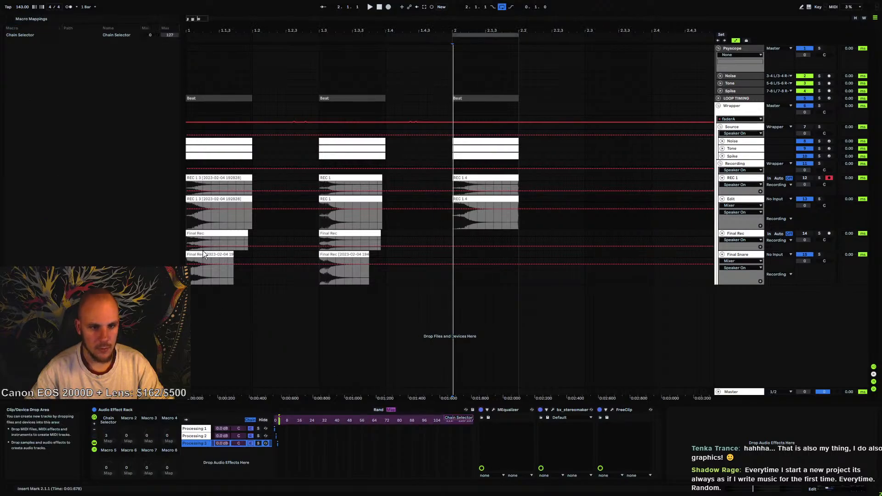
left_click(172, 35)
type("100")
key("Return")
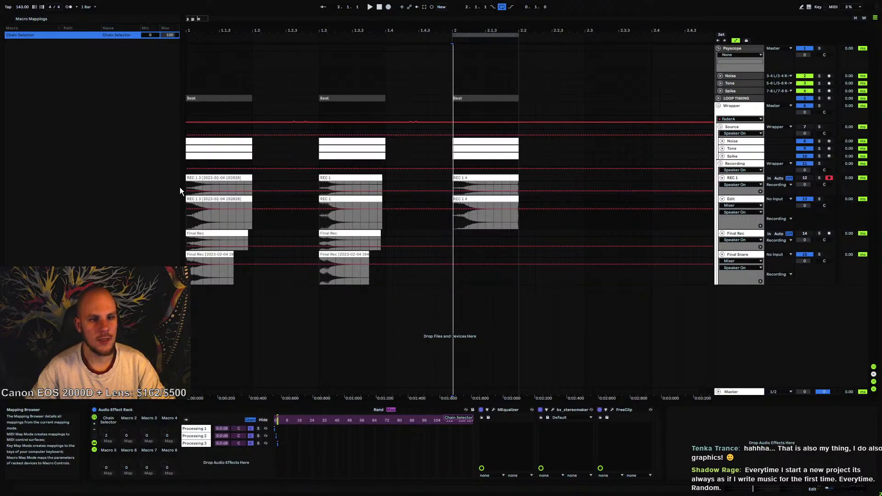
left_click(390, 409)
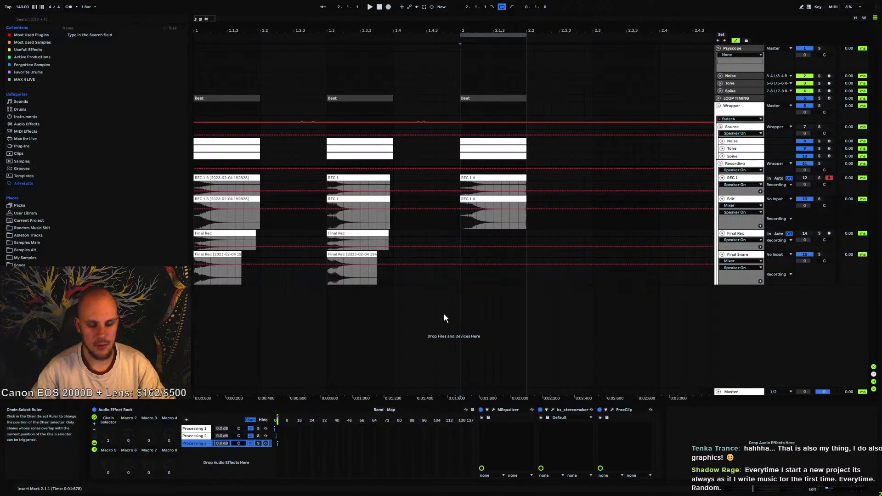
Play the loop, open the Processing 3 chain's MEqualizer and disable band 4 while keeping band 3 active
key("space")
key("space")
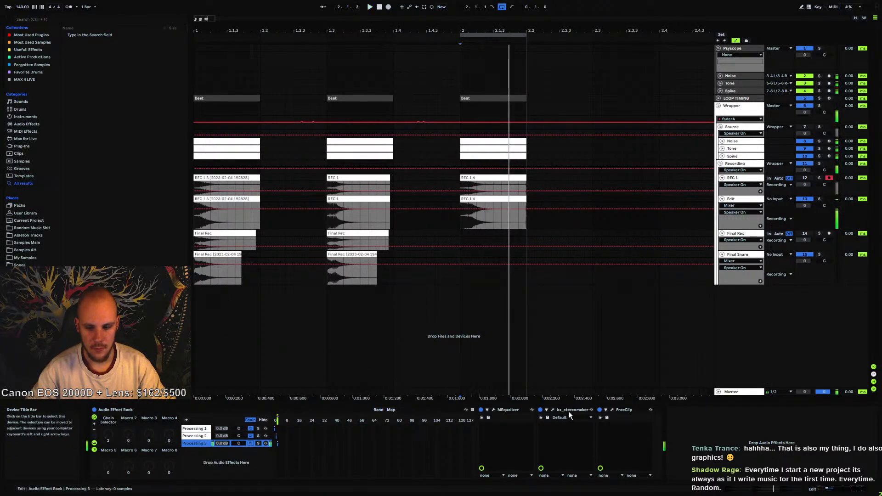
left_click(494, 414)
key("space")
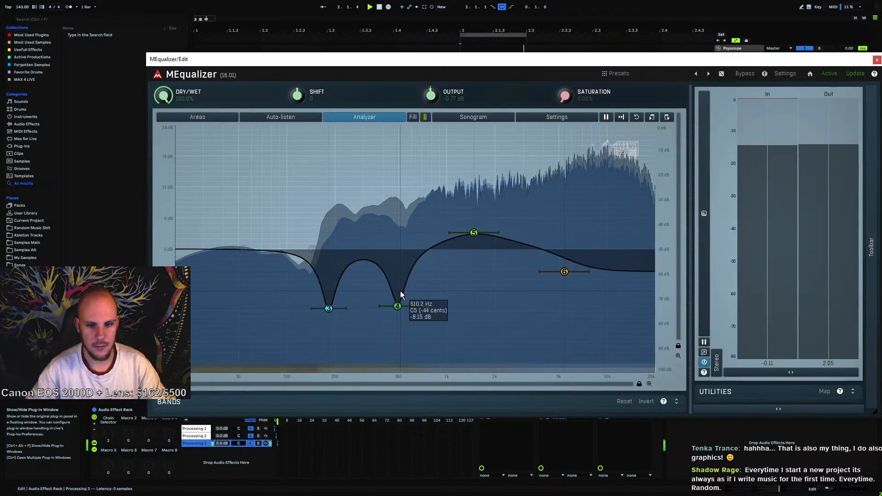
double_click(397, 306)
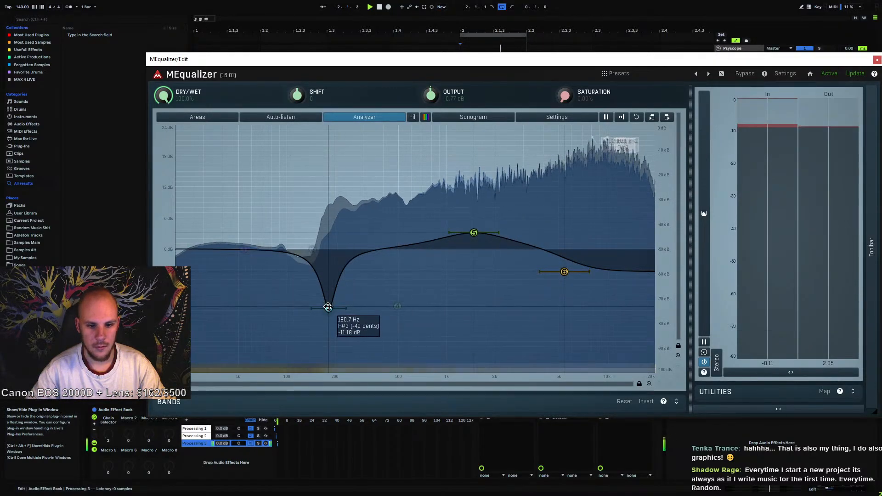
double_click(328, 308)
double_click(328, 308)
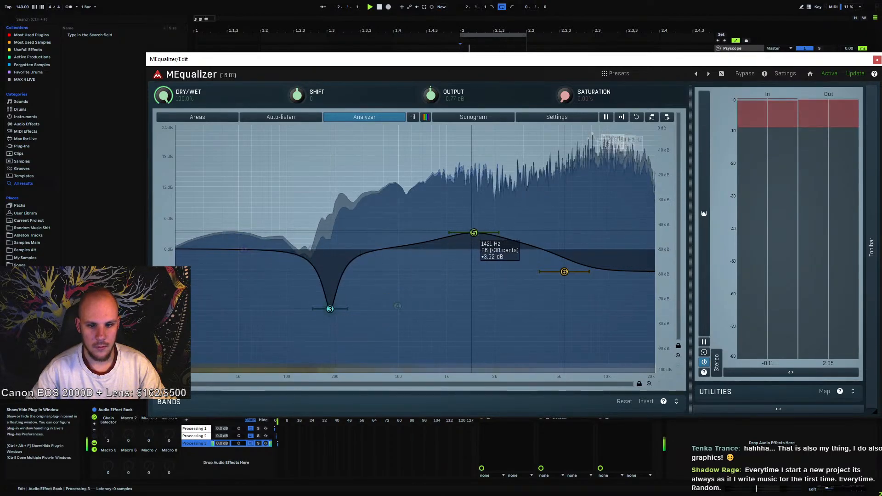
Move MEqualizer band 5 to about -5.57 dB at 529 Hz, lower band 6 slightly and close the plug-in
left_click_drag(473, 232, 402, 277)
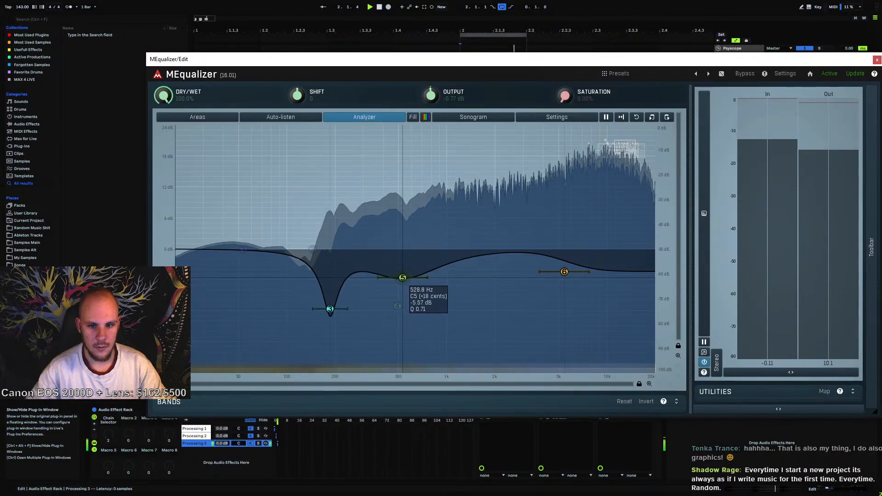
left_click_drag(564, 271, 565, 277)
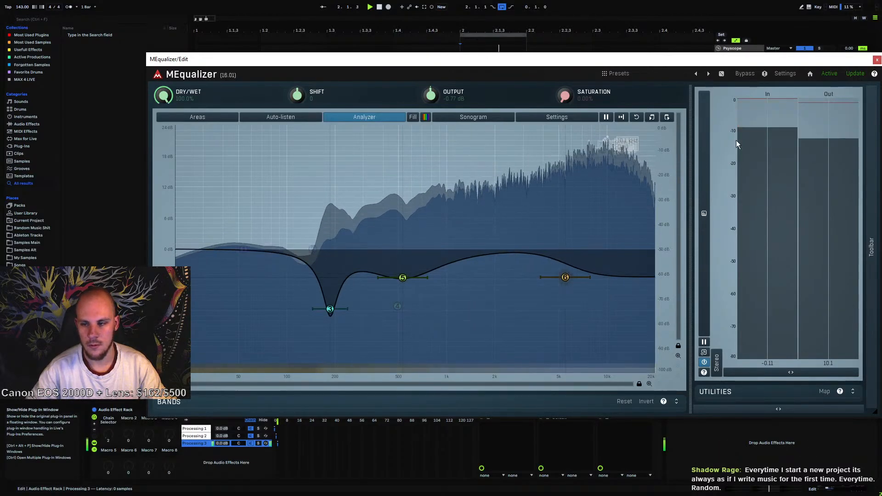
left_click(877, 60)
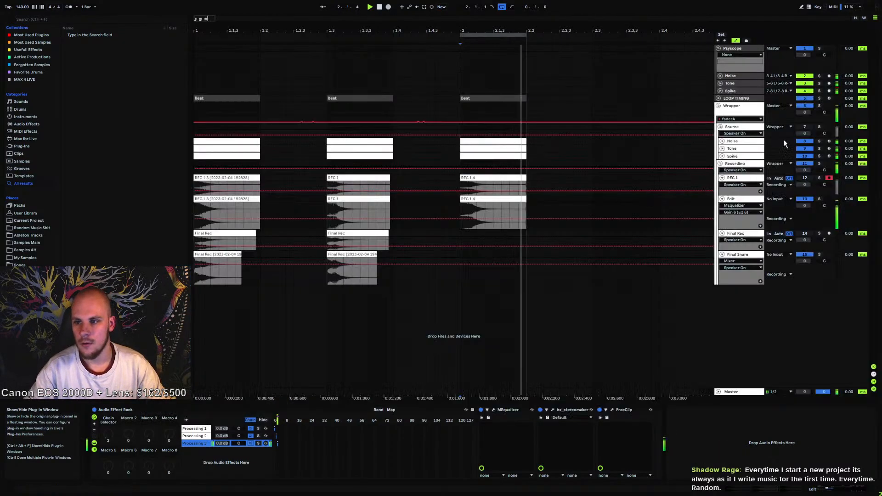
Arm the Final Rec track and record the processed snare onto it from 2.1.1
left_click(461, 239)
left_click(828, 233)
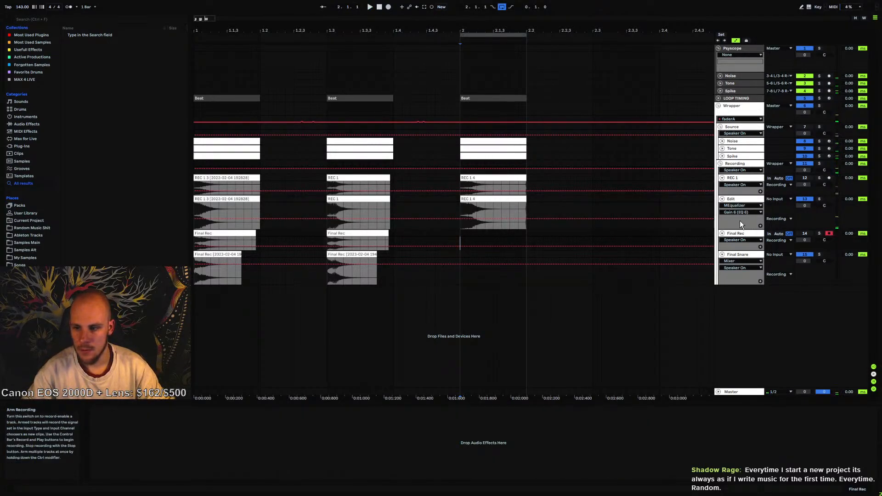
left_click(388, 7)
left_click(379, 7)
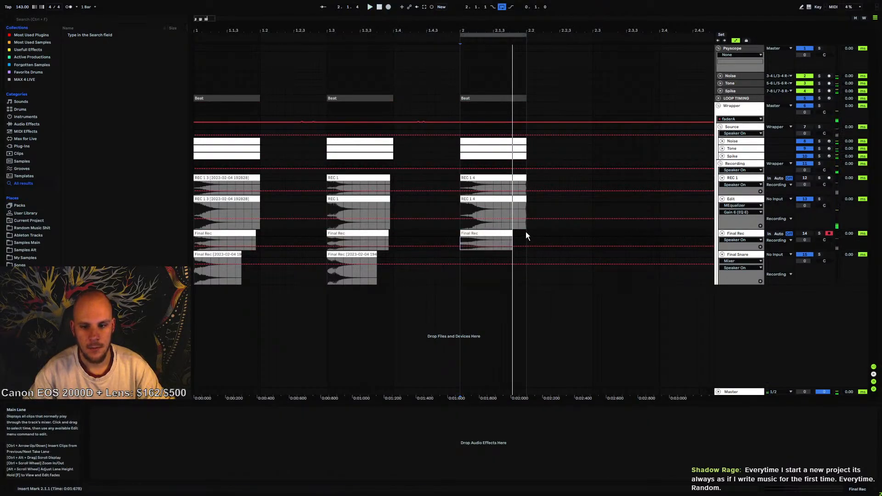
Copy the new Final Rec recording to the Final Snare track at 2.1.1 and shorten its end slightly
left_click_drag(526, 232, 466, 233)
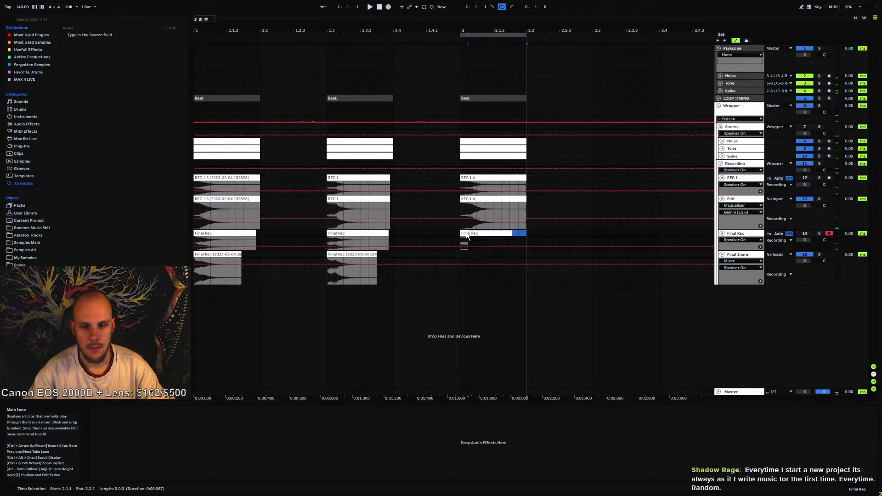
left_click(462, 255)
key("ctrl+v")
double_click(489, 254)
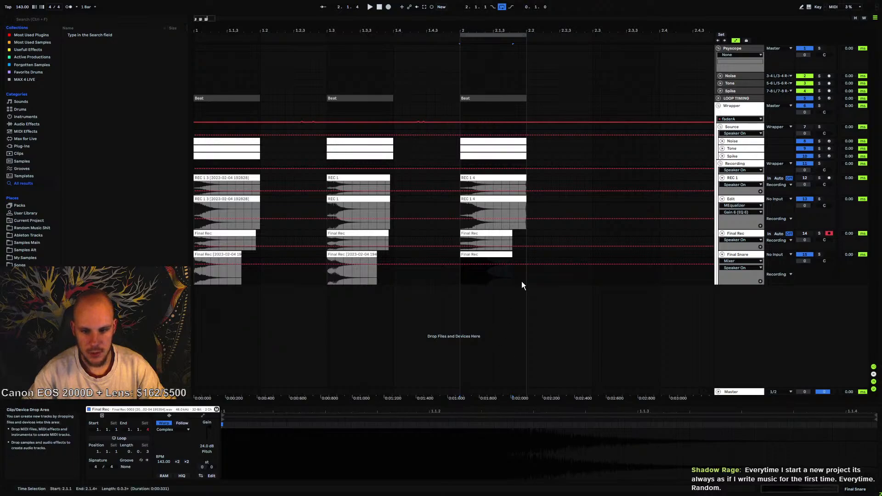
left_click_drag(508, 252, 506, 255)
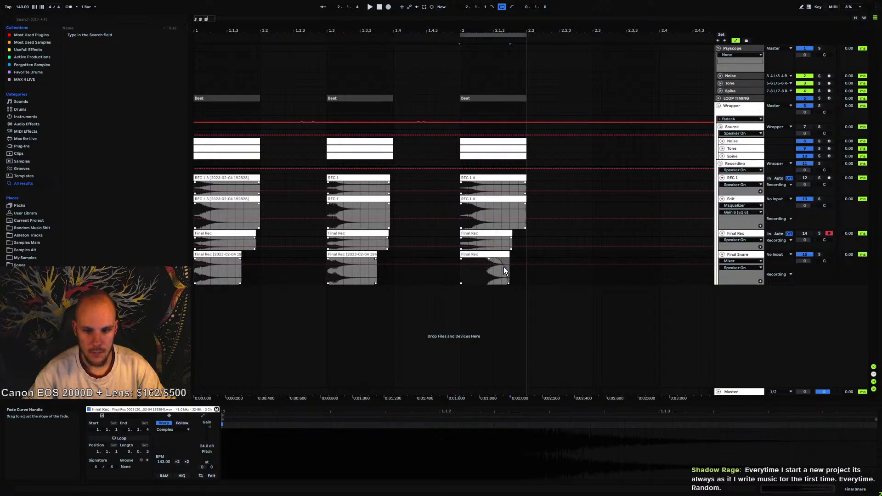
Reset the gain of the trimmed Final Snare clip to 0.00 dB and consolidate the clip
left_click(495, 254)
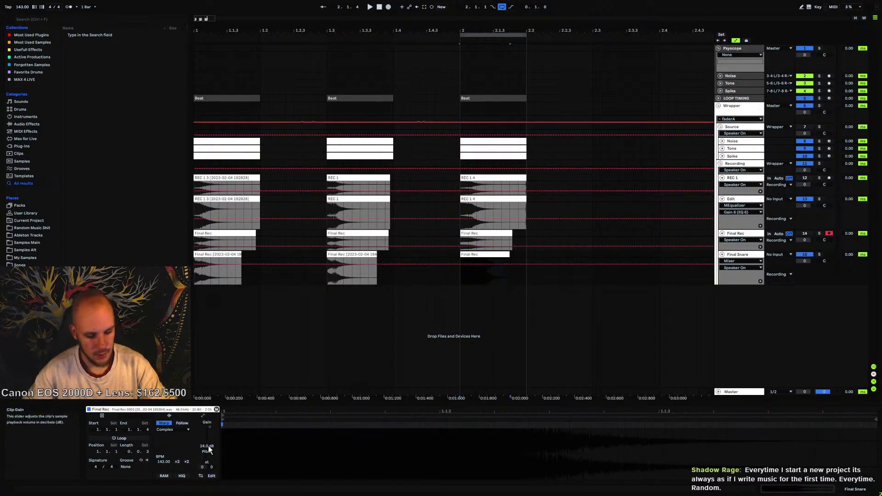
key("ctrl+z")
left_click(435, 272)
left_click(501, 254)
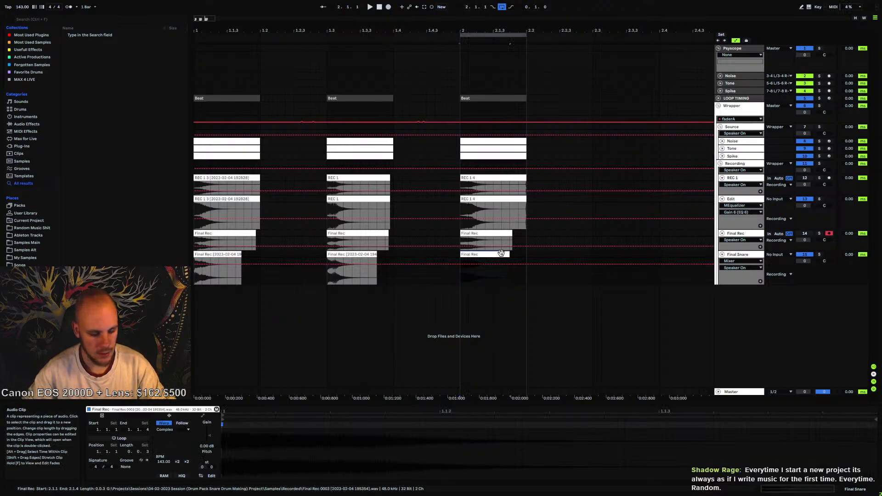
key("ctrl+j")
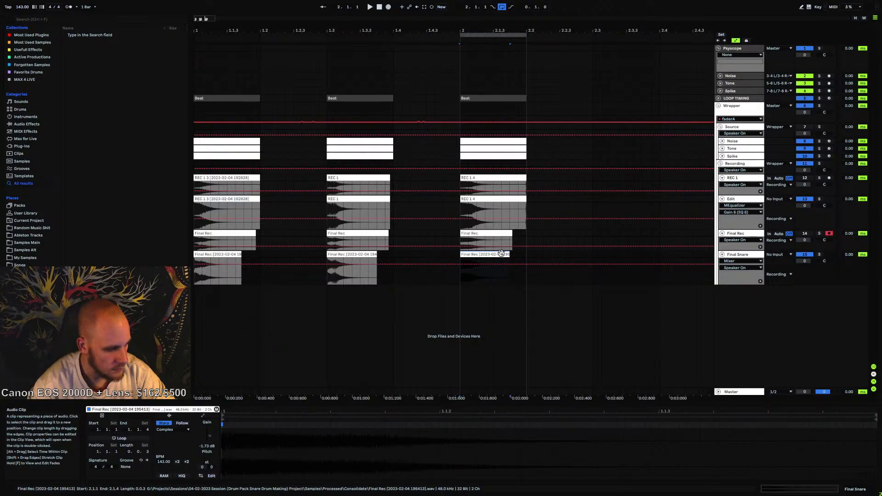
Set the gain of the consolidated Final Snare clip to 0.00 dB
left_click(462, 277)
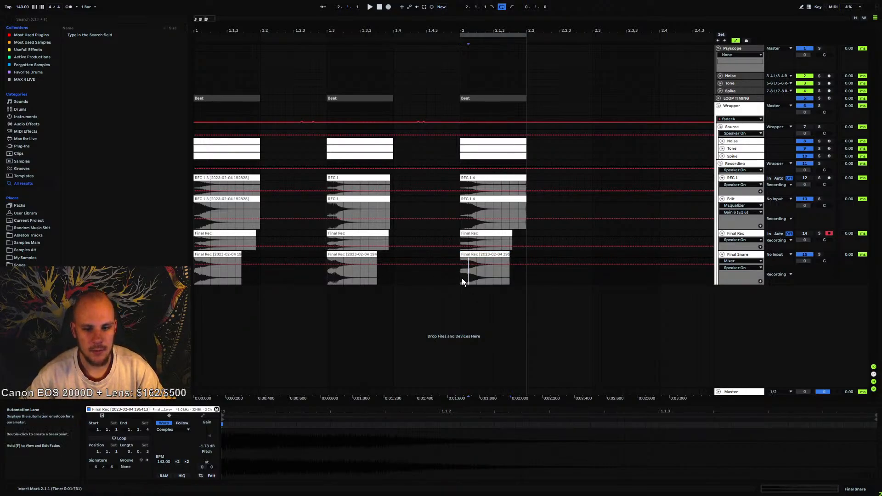
left_click(473, 253)
double_click(213, 444)
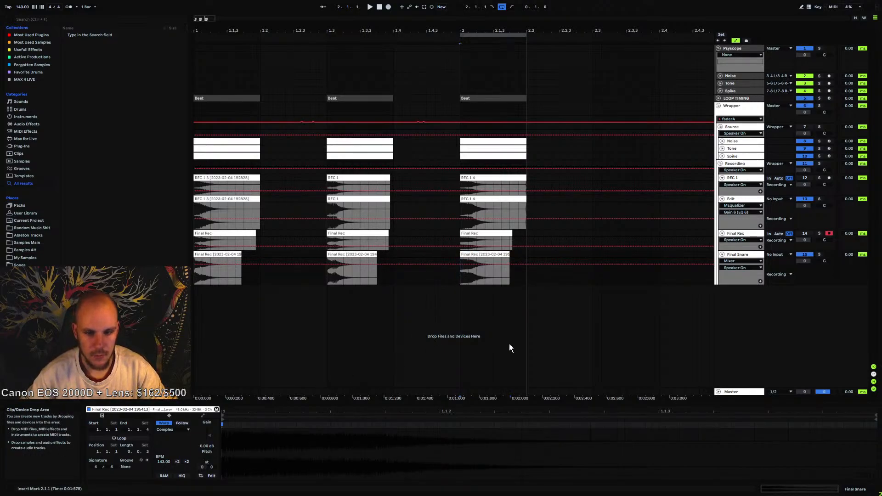
Save the consolidated snare clip from the arrangement into the Projektor Drums One-Shots Snare folder of My Samples
double_click(477, 28)
left_click_drag(414, 31, 309, 35)
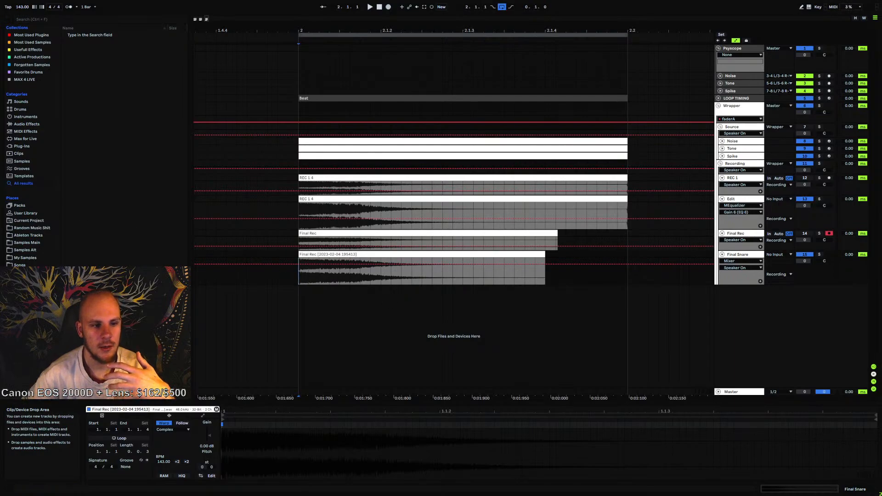
left_click(30, 258)
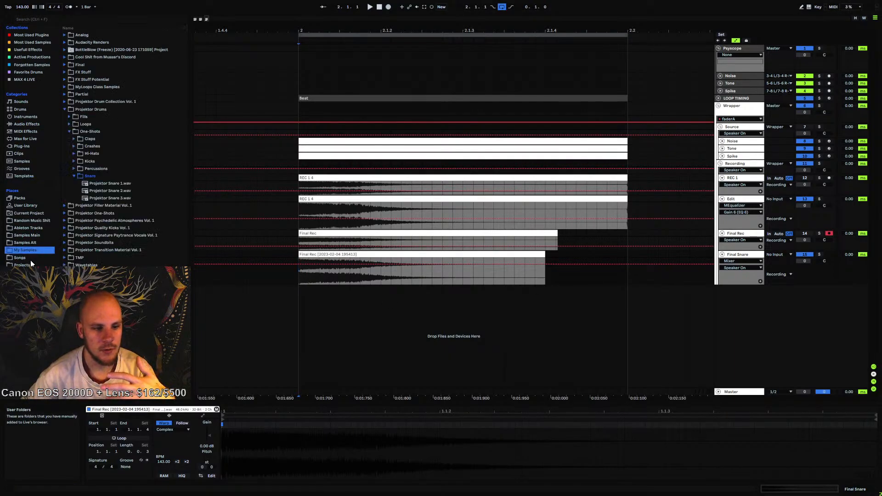
left_click(333, 254)
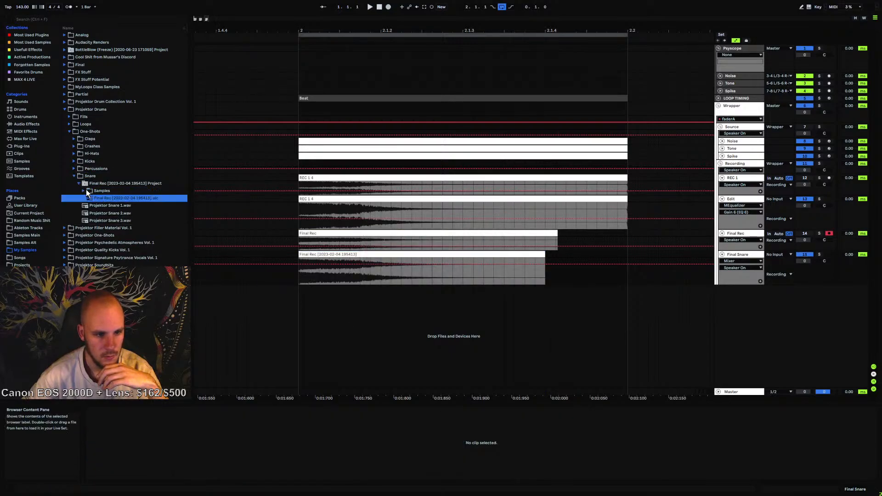
Find the consolidated sample inside the exported Final Rec project folder and rename it Projektor Snare 4.wav
left_click(85, 190)
left_click(89, 197)
left_click(92, 205)
right_click(113, 213)
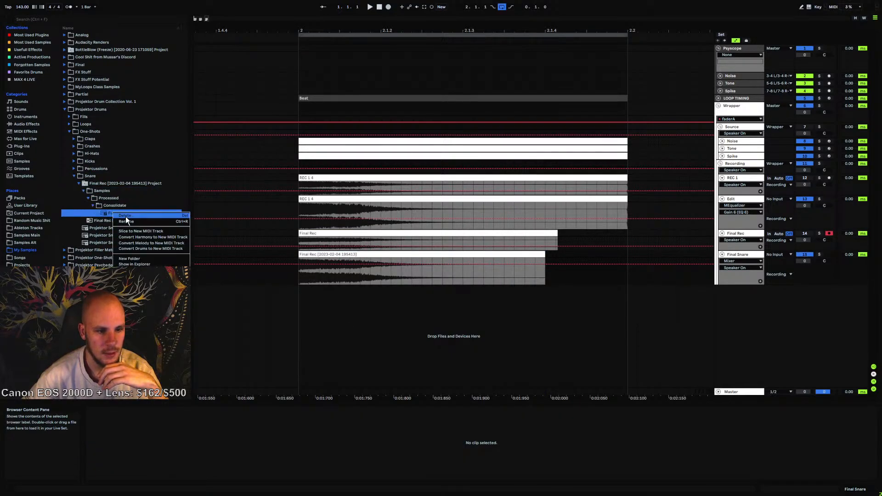
left_click(129, 222)
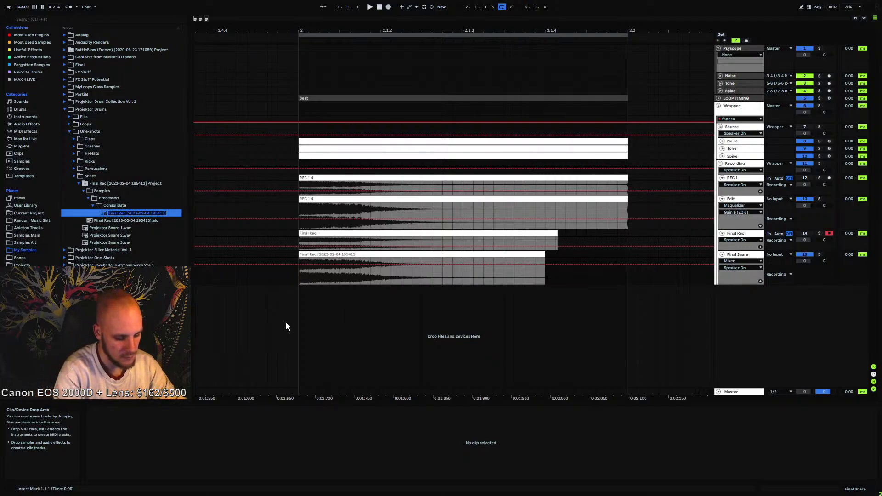
type("Projektor Snare")
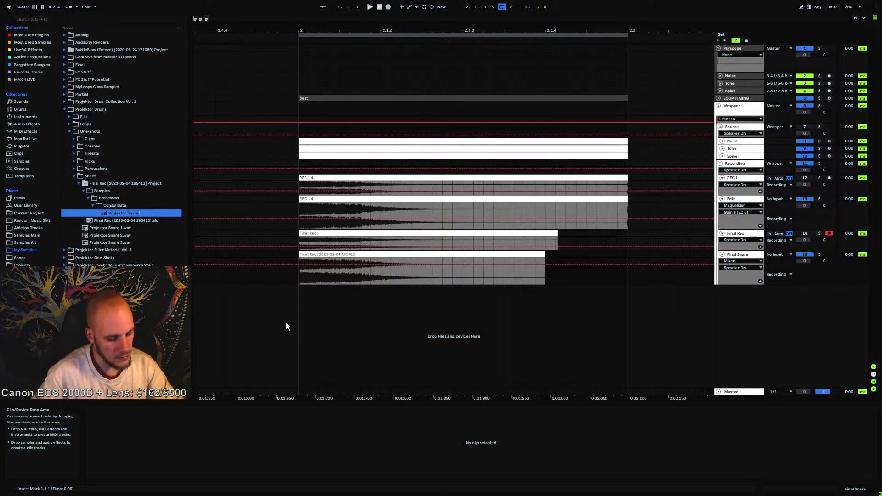
type(" 4.wav")
key("Return")
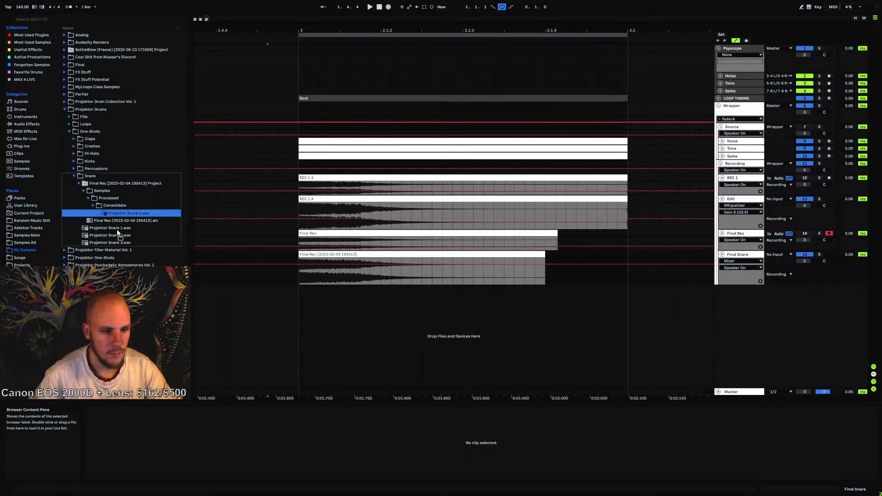
Move Projektor Snare 4.wav directly into the Snare folder and delete the leftover Final Rec project folder
left_click(120, 182)
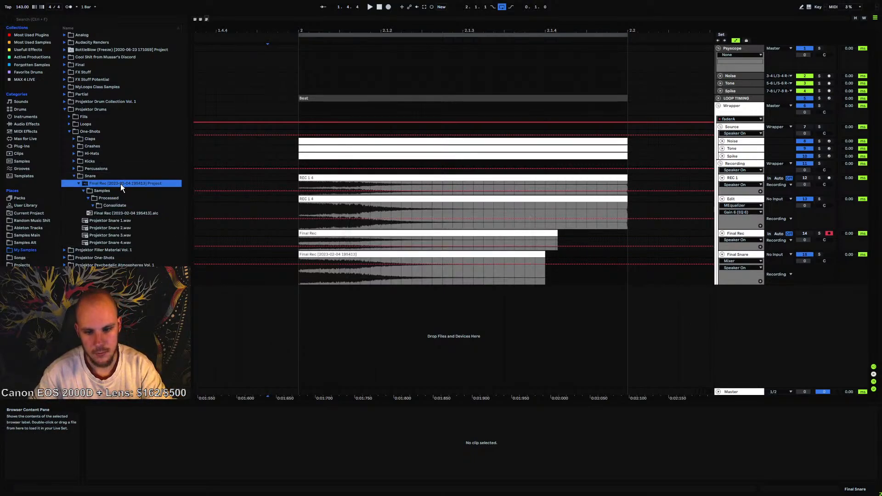
key("Delete")
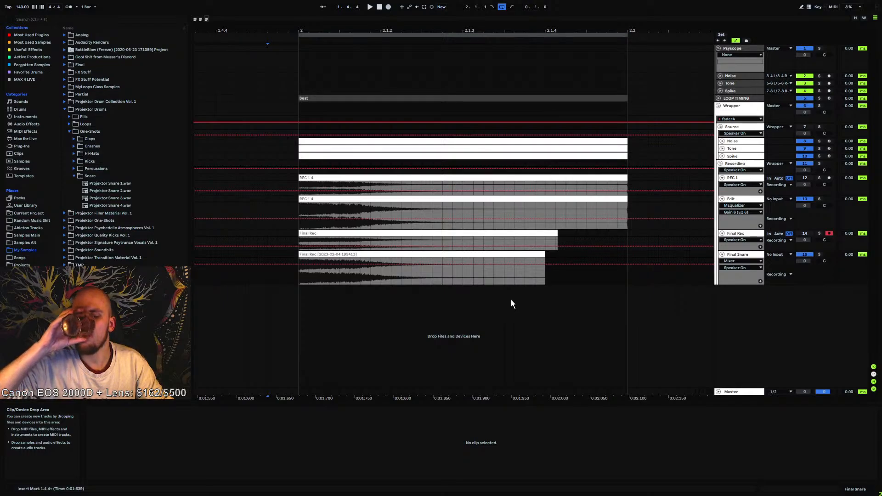
Play the Final Snare clip in the arrangement from 2.1.1
left_click(331, 264)
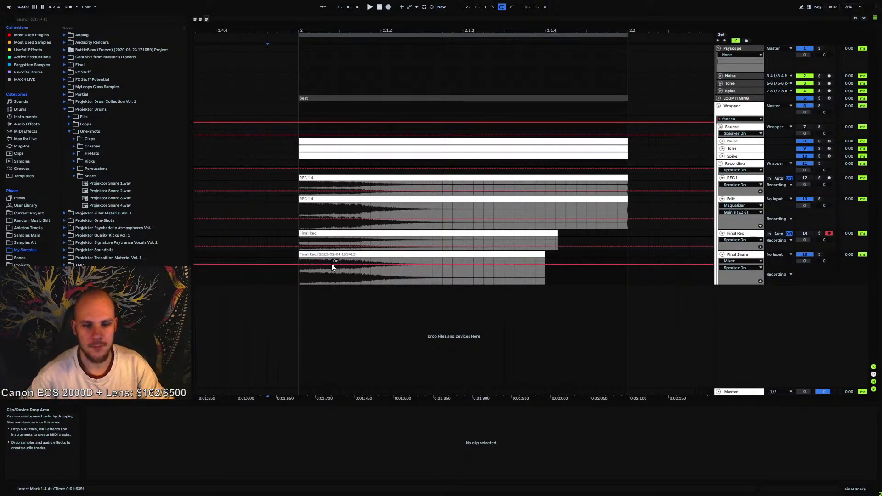
key("space")
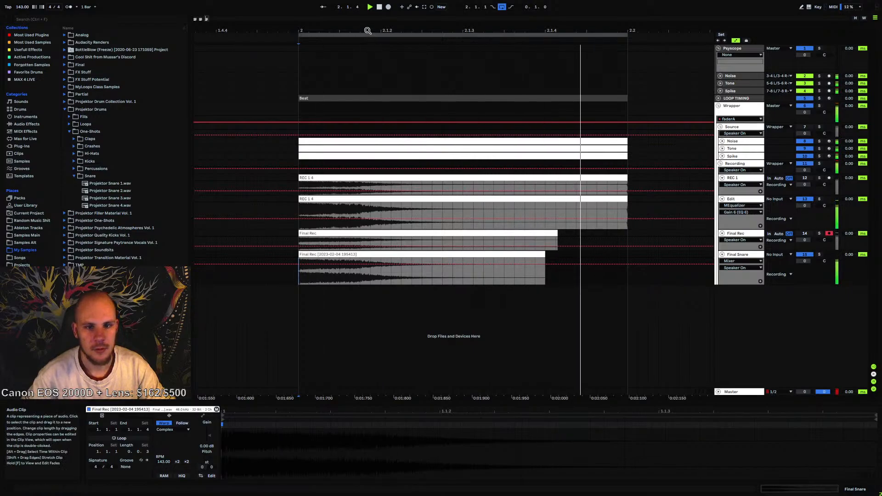
left_click_drag(367, 31, 345, 5)
Preview Projektor Snare 1 to 4 repeatedly in the browser to compare their sound
left_click(122, 206)
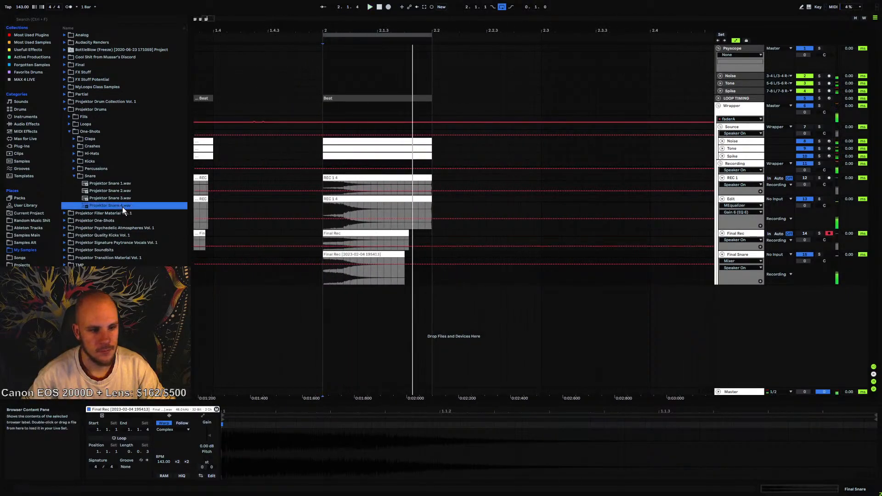
left_click(114, 200)
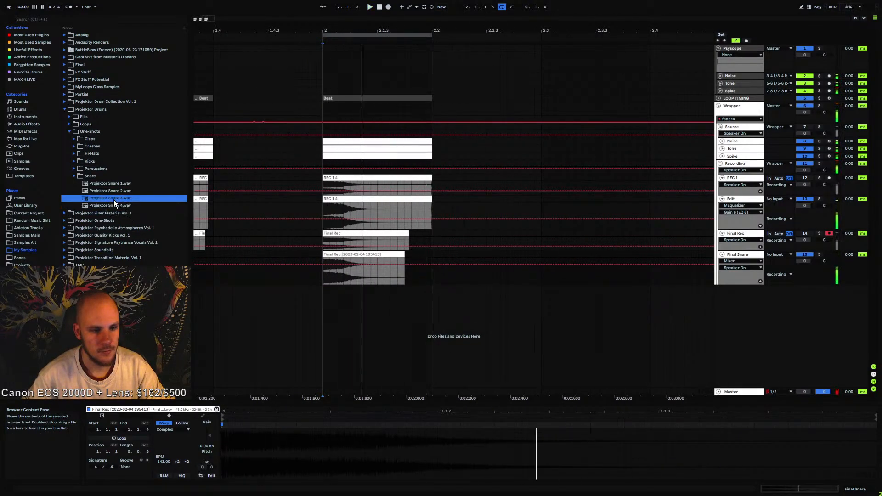
left_click(122, 191)
left_click(126, 184)
left_click(118, 205)
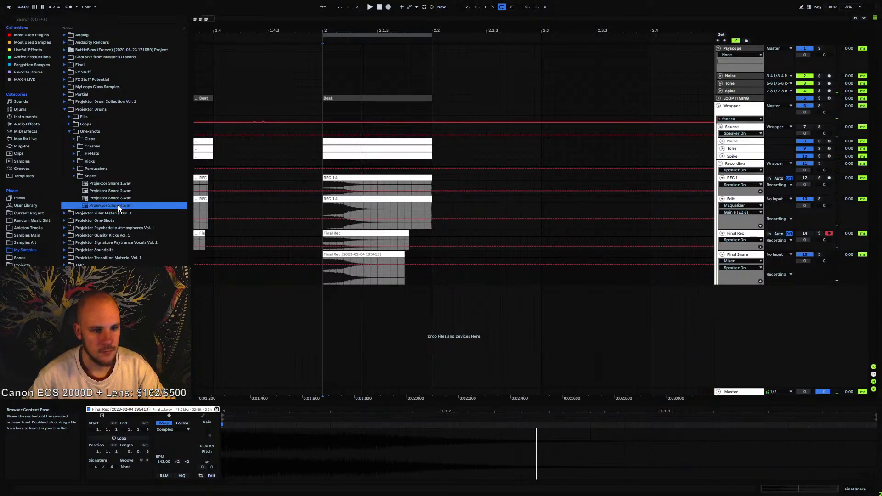
left_click(121, 184)
left_click(119, 191)
left_click(117, 198)
left_click(117, 206)
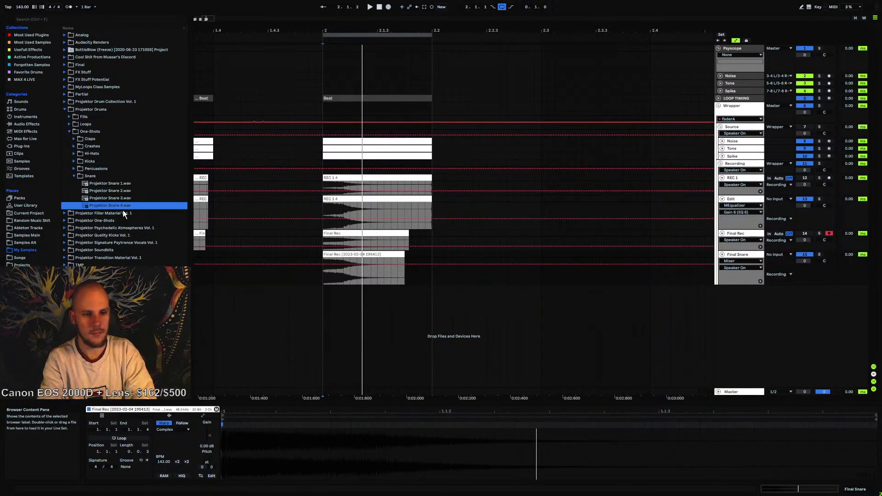
left_click(122, 198)
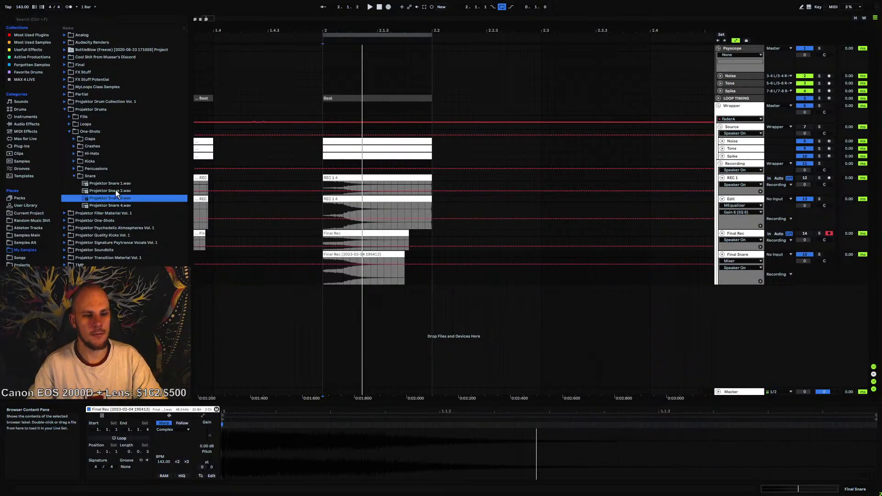
left_click(120, 190)
left_click(120, 205)
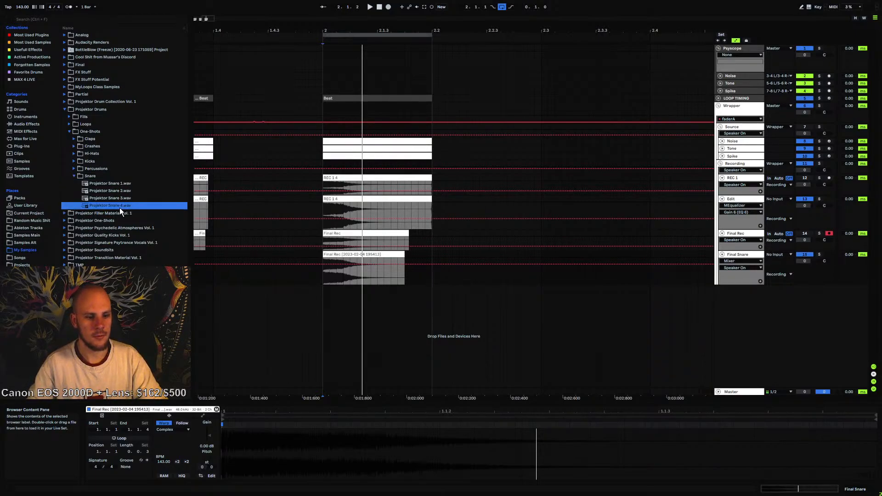
left_click(397, 281)
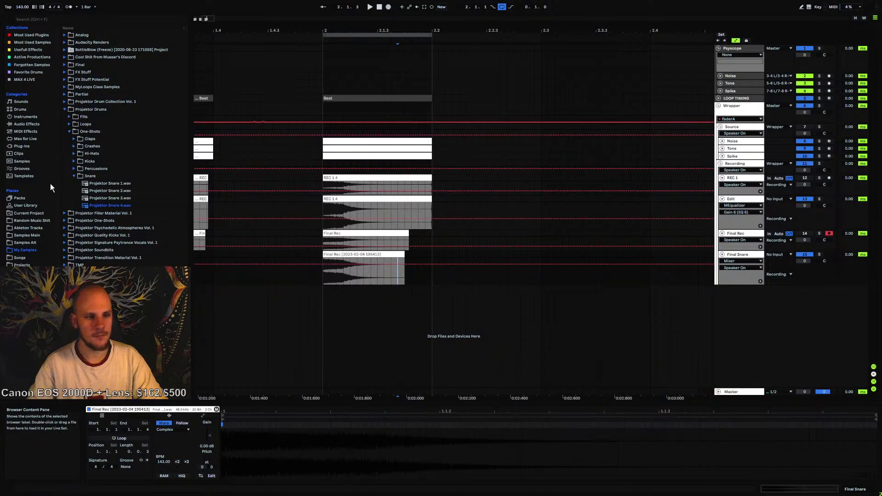
Open the PC2_SNARES folder of PSYTRANCE_INTELLIGENCE_2 in Samples Main, collapsing the hi-hats folder
left_click(36, 236)
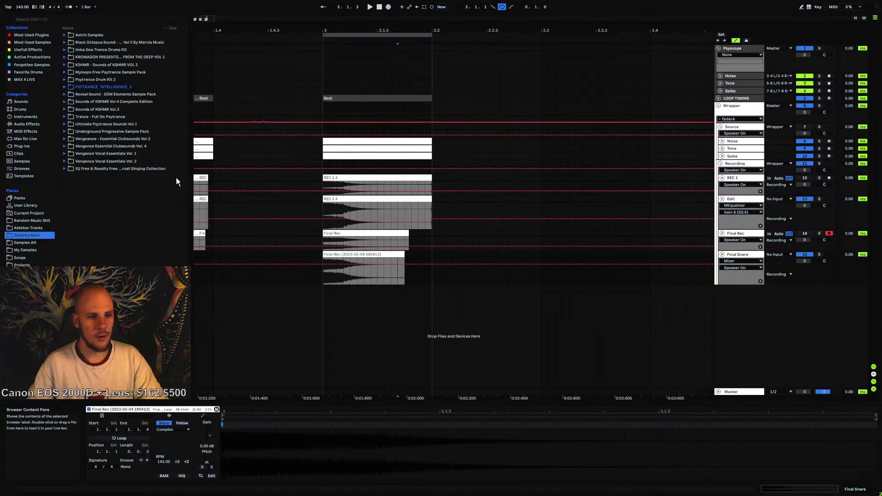
left_click(65, 87)
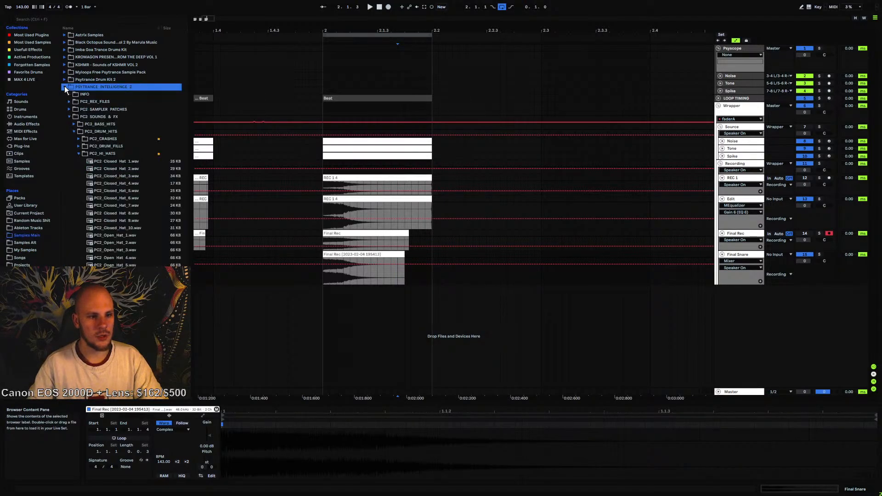
left_click(79, 154)
left_click(80, 175)
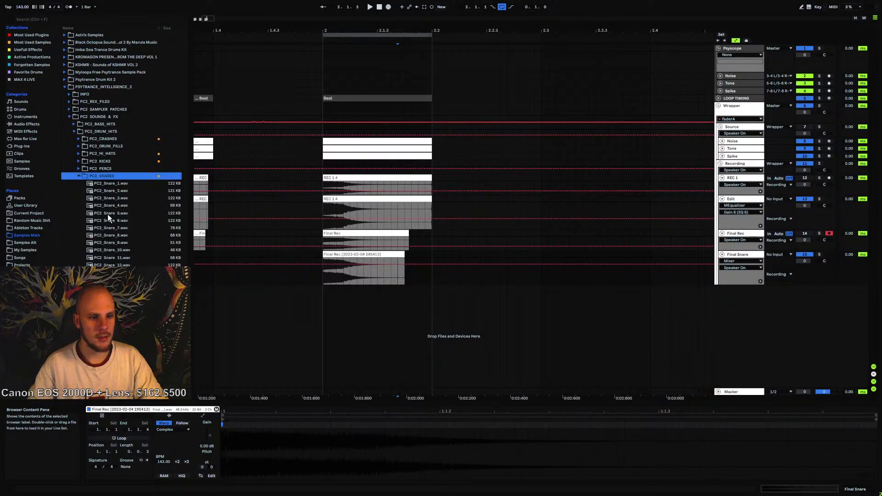
Preview several PC2 snares and place PC2_Snare_5.wav on a new audio track just after the final snare
left_click(118, 198)
left_click(126, 192)
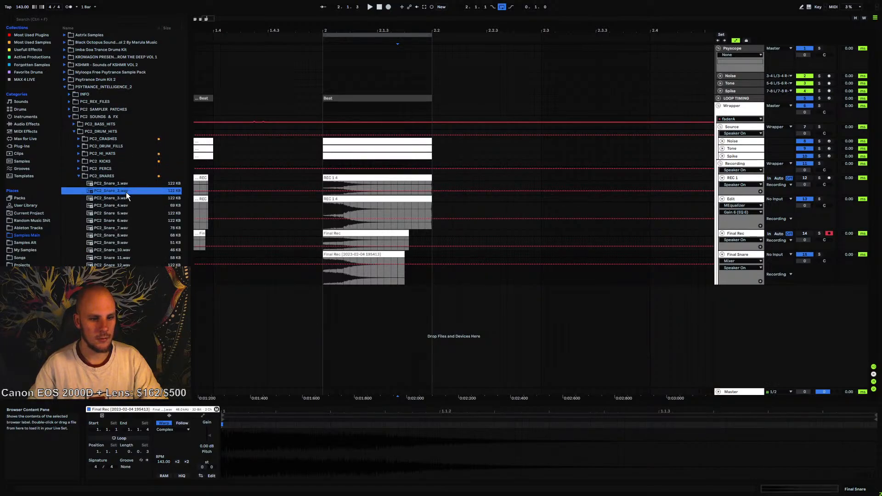
left_click(122, 205)
left_click(122, 213)
left_click(123, 220)
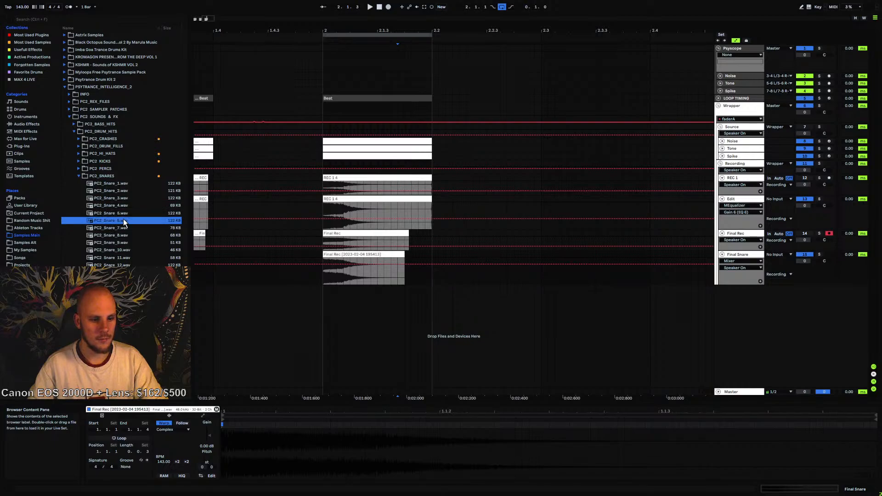
left_click(120, 215)
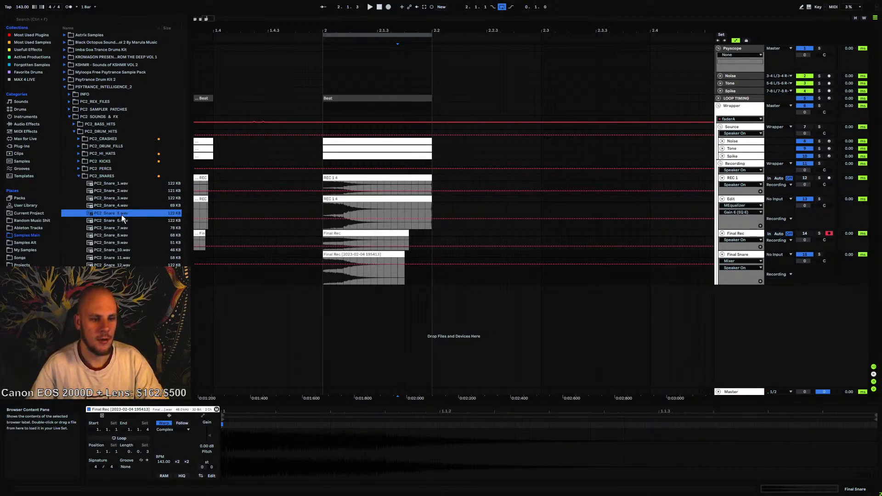
left_click_drag(119, 216, 448, 318)
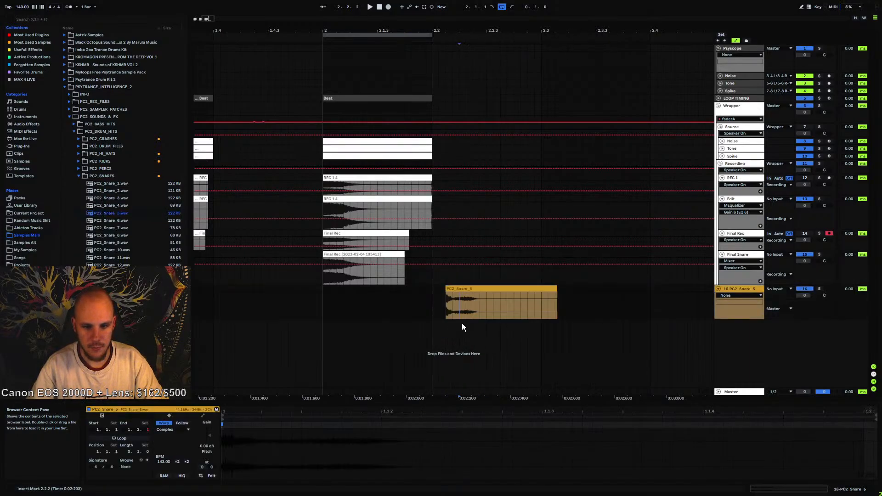
Examine the start of the PC2_Snare_5 clip's waveform up close in the arrangement
left_click(452, 306)
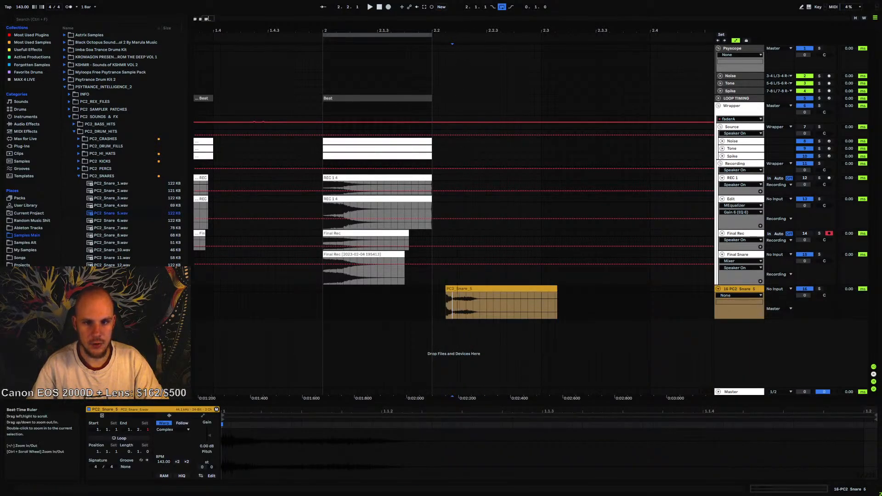
left_click_drag(460, 28, 363, 62)
left_click(313, 271)
left_click_drag(297, 295, 418, 296)
left_click_drag(337, 297, 416, 296)
left_click(431, 295)
left_click(413, 289)
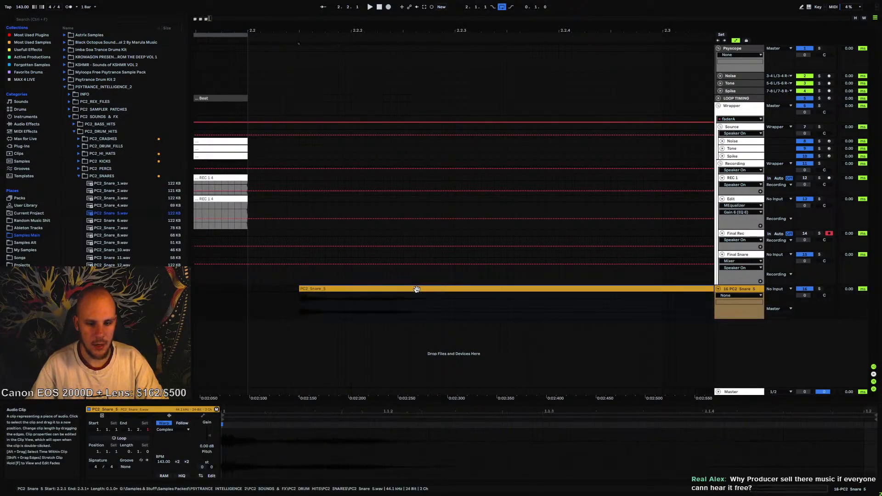
Preview PC2_Snare_5.wav to PC2_Snare_11.wav one after another in the browser, ending on PC2_Snare_10.wav
left_click(128, 214)
left_click(127, 221)
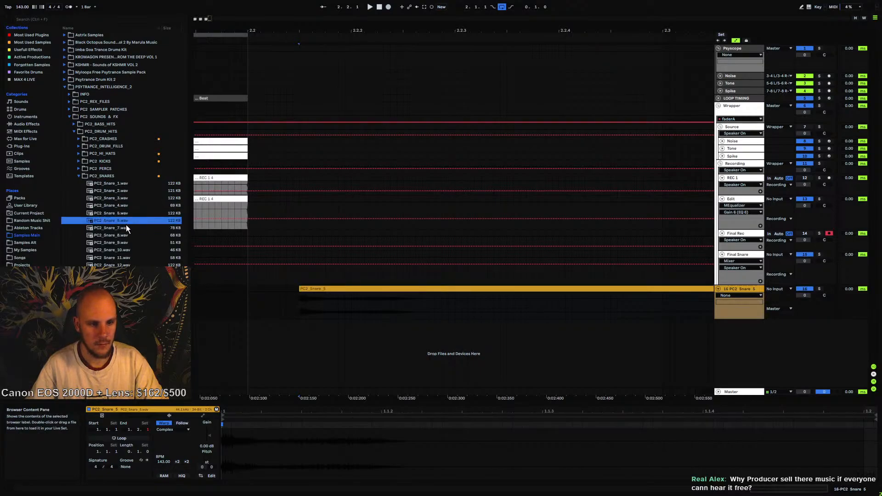
left_click(125, 228)
left_click(126, 234)
left_click(125, 242)
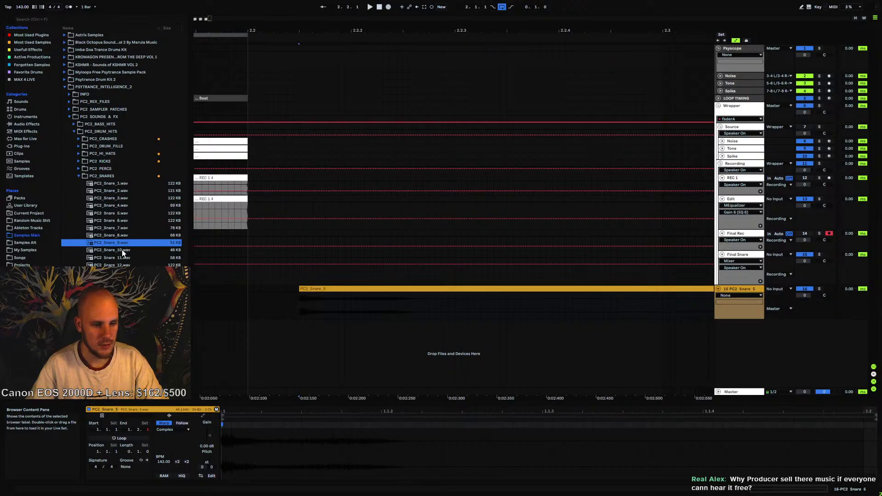
left_click(122, 250)
left_click(128, 258)
left_click(125, 251)
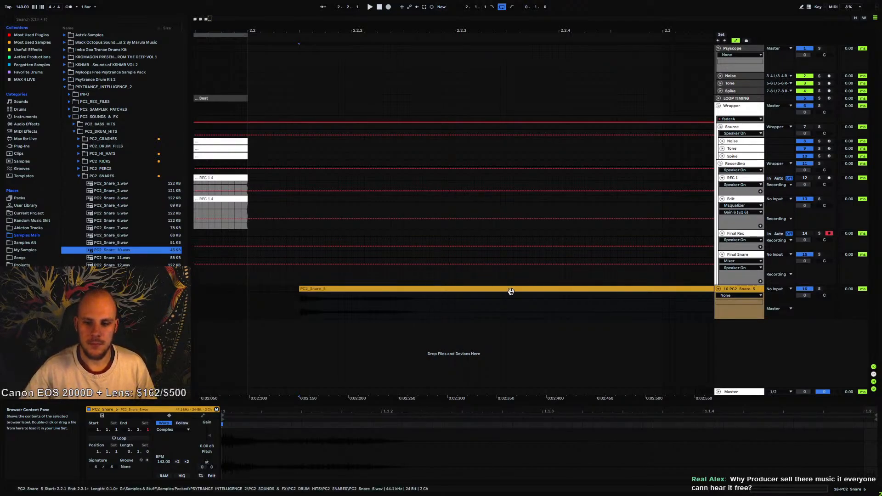
Delete the PC2_Snare_5 clip and the audio track that held it
left_click(529, 288)
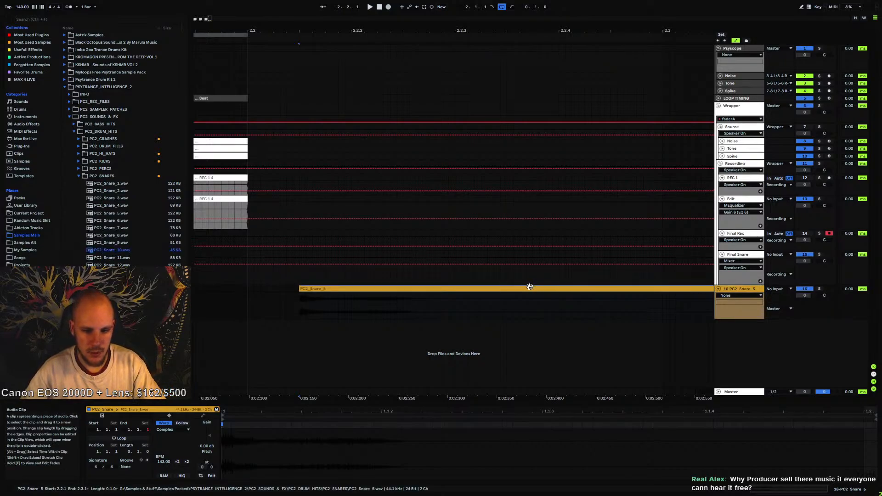
left_click(396, 307)
left_click(420, 288)
left_click(327, 288)
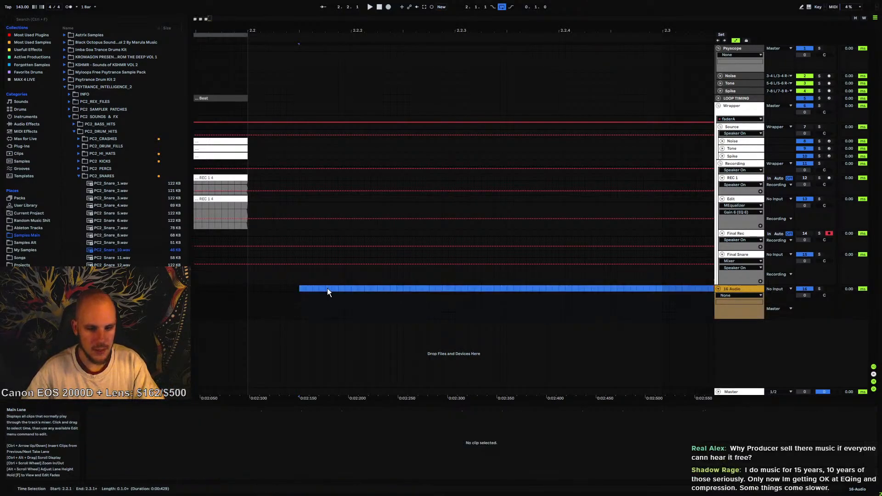
key("Delete")
left_click(248, 289)
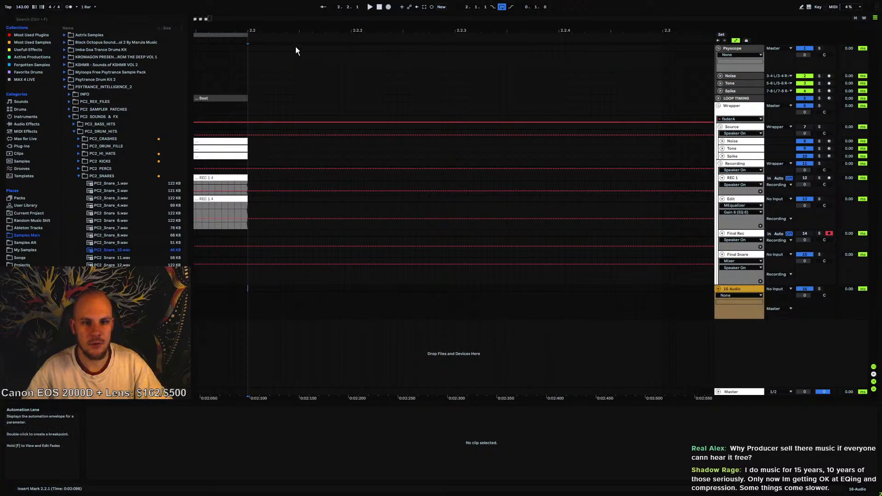
left_click_drag(297, 30, 531, 11)
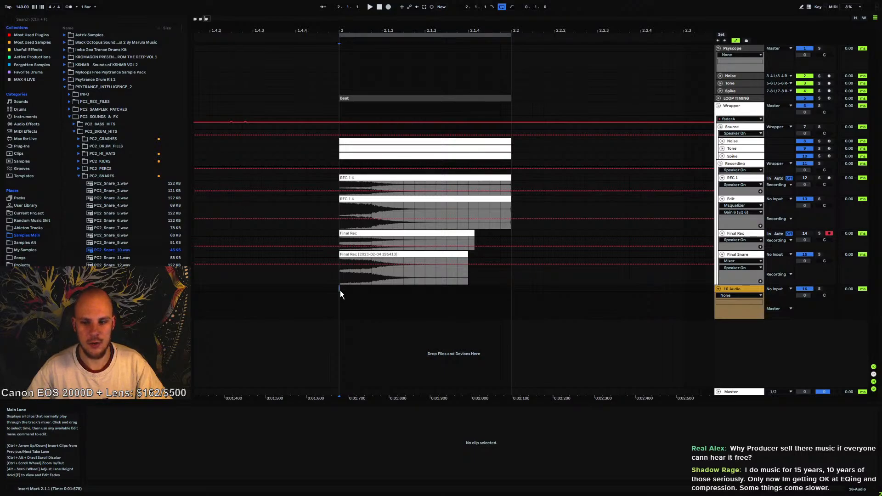
left_click(730, 288)
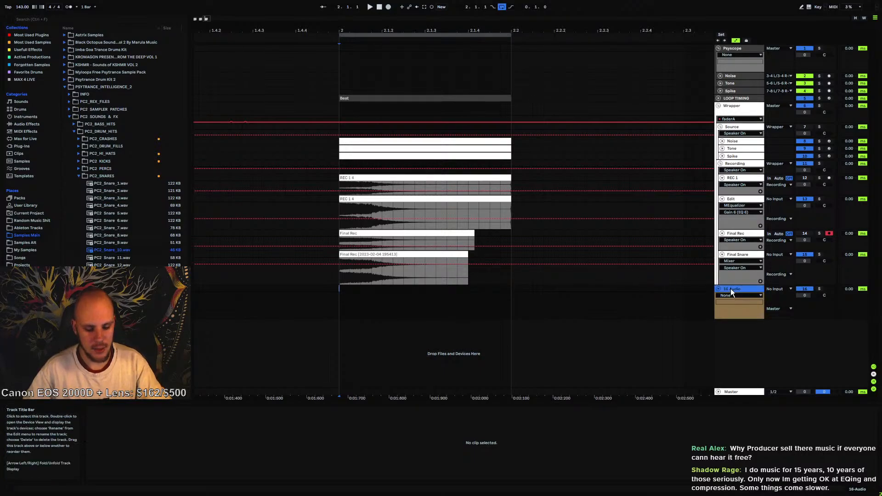
key("Delete")
Add the MDynamics dynamics effect to the Final Snare track and start playback
left_click(340, 277)
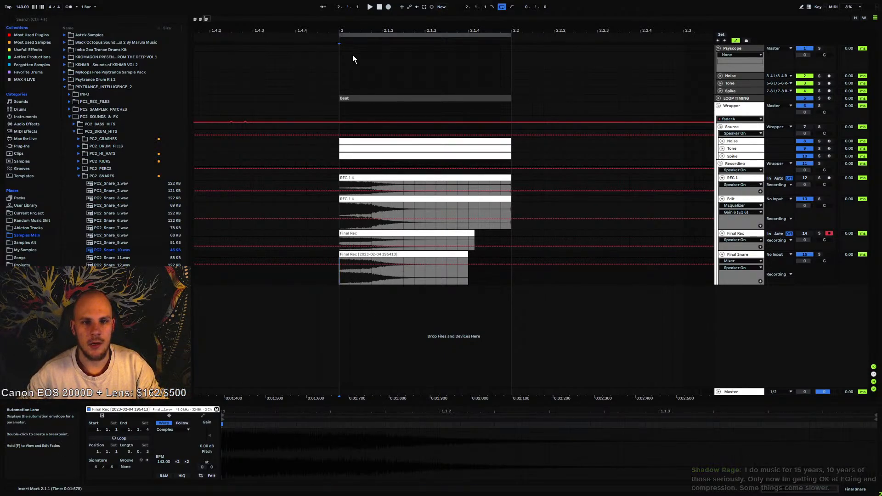
left_click_drag(361, 30, 412, 30)
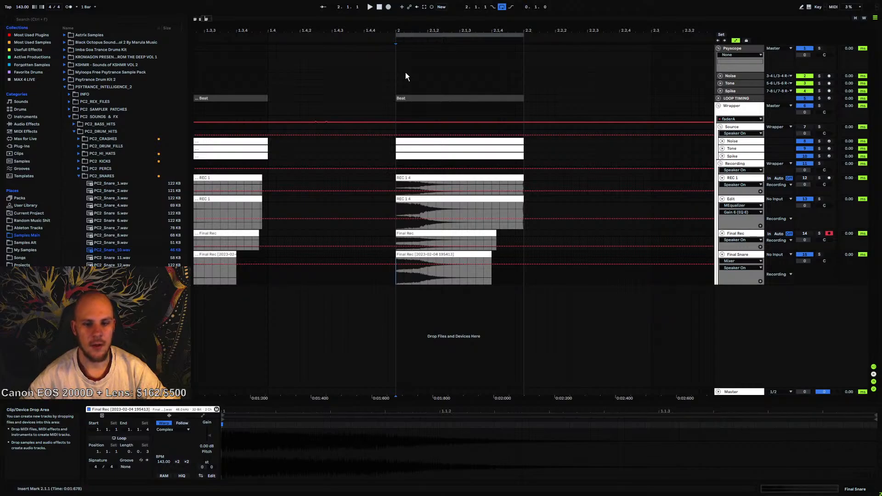
left_click(476, 268)
right_click(475, 268)
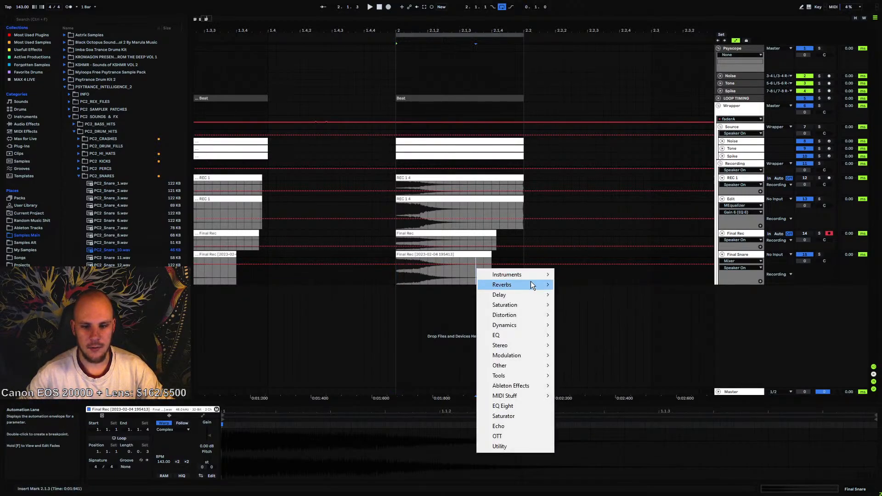
mouse_move(525, 286)
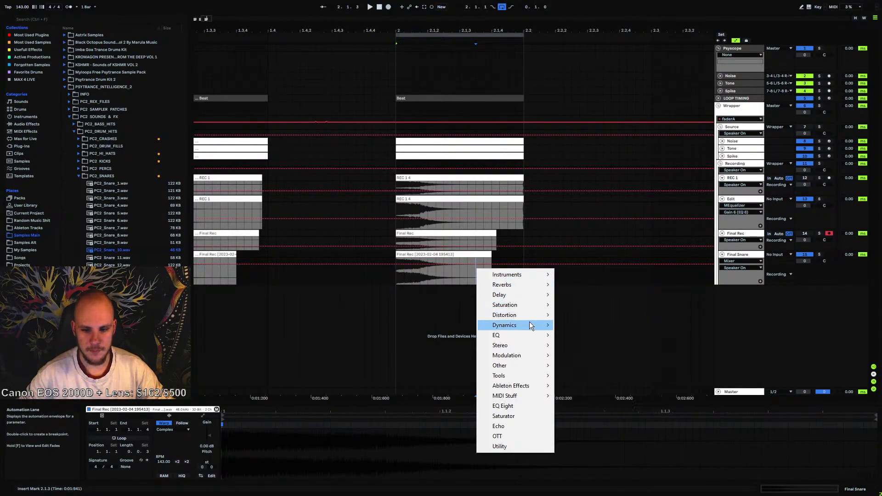
mouse_move(529, 323)
left_click(600, 84)
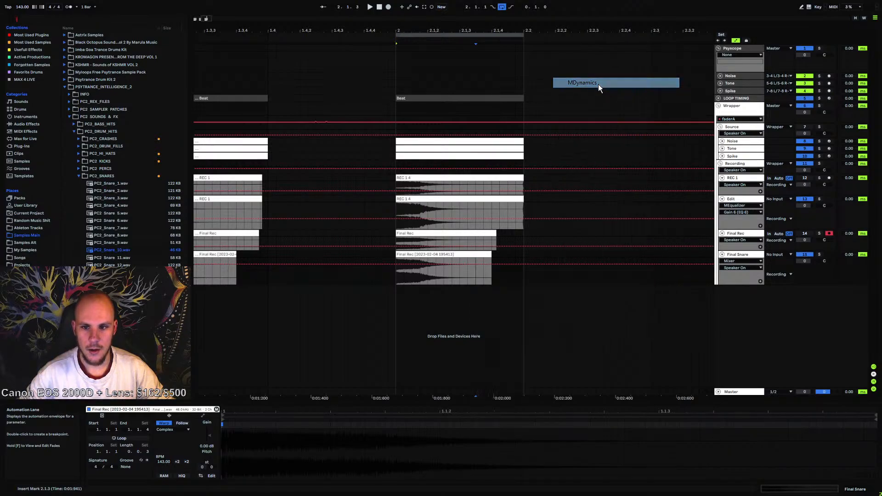
key("space")
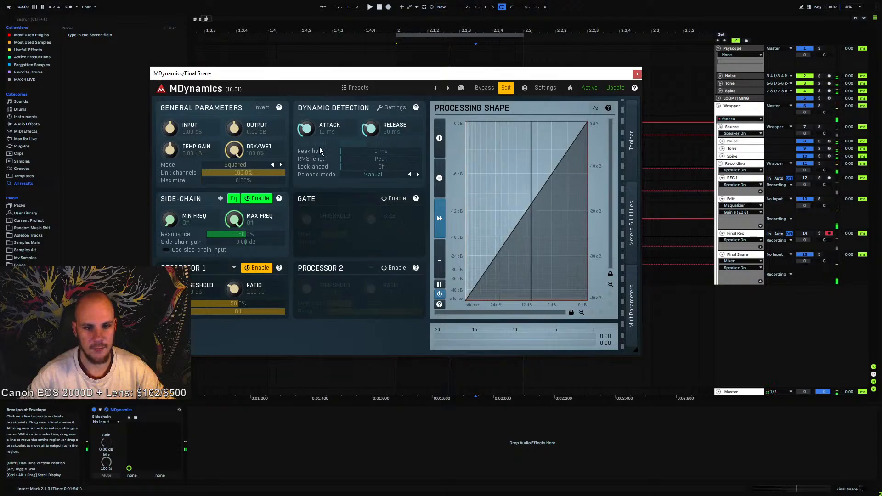
Shorten MDynamics' attack to below 1 ms, set Processor 1's ratio to 3.30:1 and lower its threshold
left_click_drag(307, 132, 306, 156)
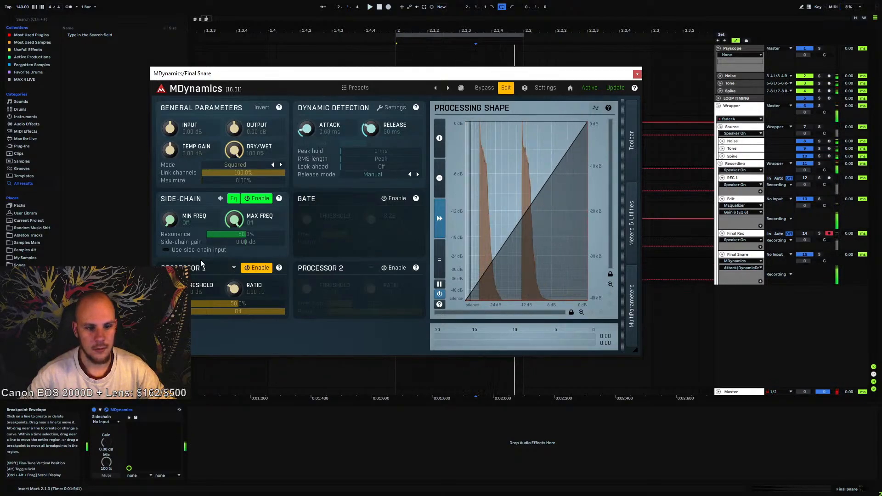
left_click_drag(170, 288, 171, 295)
left_click_drag(234, 289, 234, 278)
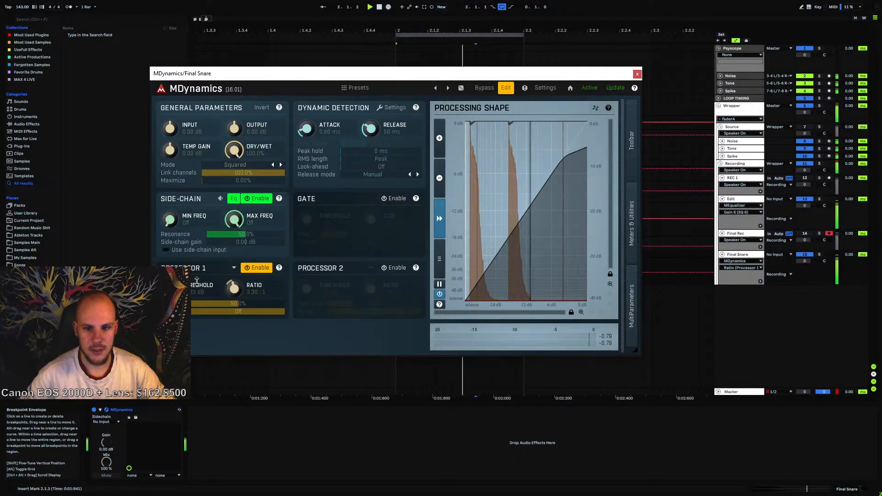
left_click_drag(171, 288, 170, 295)
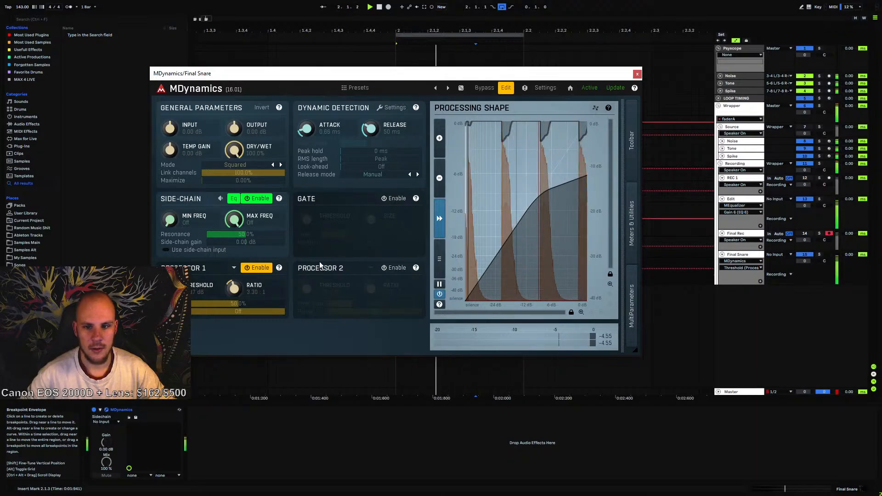
Lengthen MDynamics' attack to 73 ms and lower Processor 1's threshold further while auditioning the snare
key("space")
mouse_move(307, 130)
left_mouse_down()
mouse_move(306, 140)
mouse_move(307, 120)
mouse_move(323, 130)
left_mouse_up()
key("space")
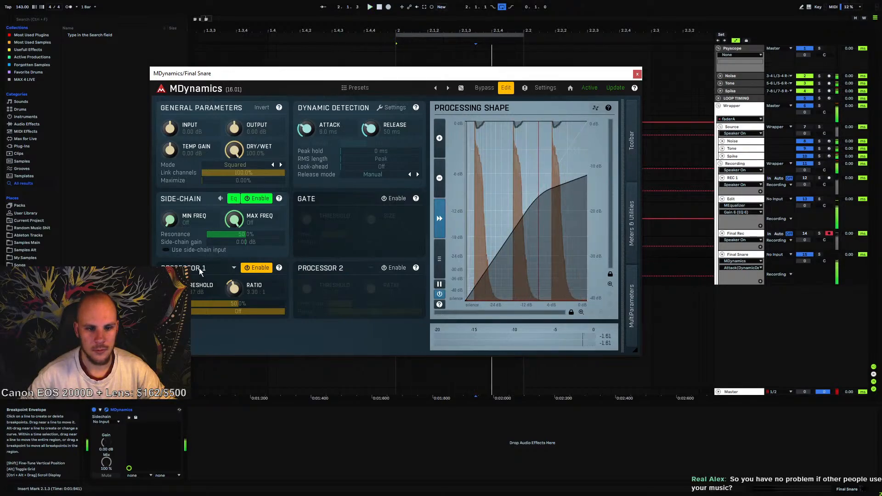
key("space")
left_click_drag(170, 288, 170, 297)
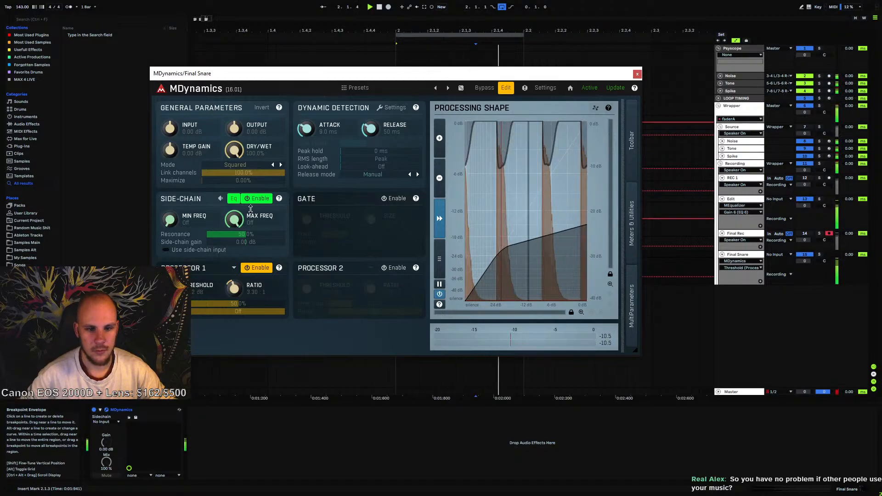
left_click_drag(311, 131, 311, 111)
key("space")
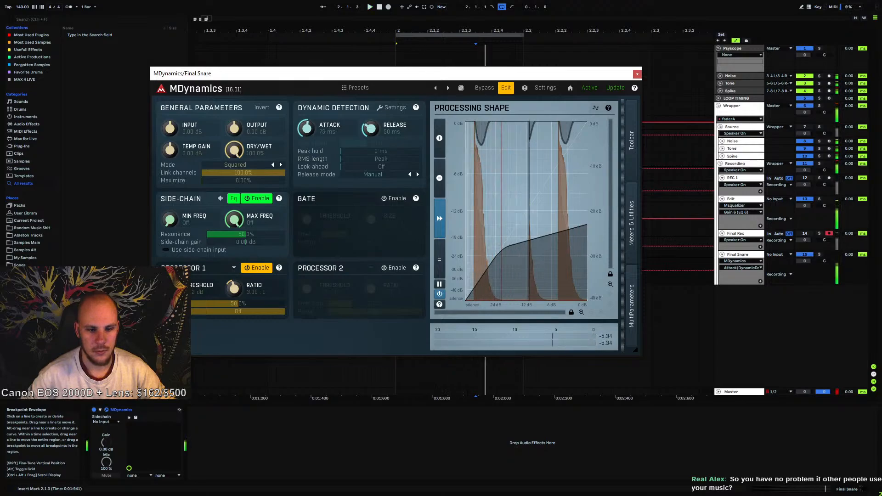
Lower Processor 1's threshold even more, reduce MDynamics' dry/wet to about 67%, and audition the snare
left_click_drag(170, 288, 170, 298)
key("space")
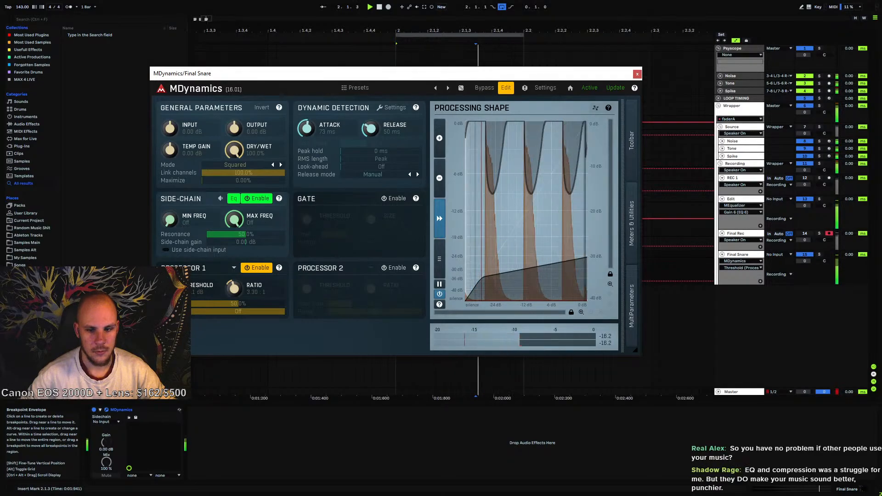
key("space")
mouse_move(234, 150)
left_mouse_down()
mouse_move(234, 182)
mouse_move(234, 165)
left_mouse_up()
key("space")
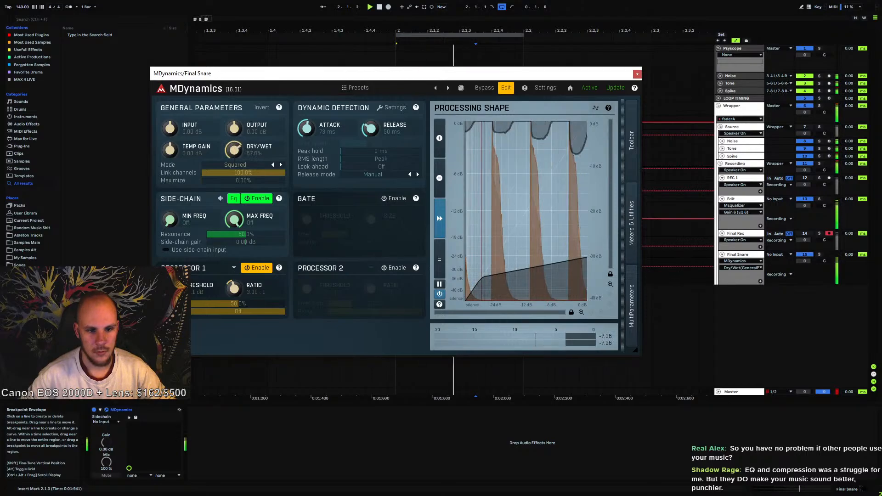
Stop playback and remove MDynamics from the Final Snare track
key("space")
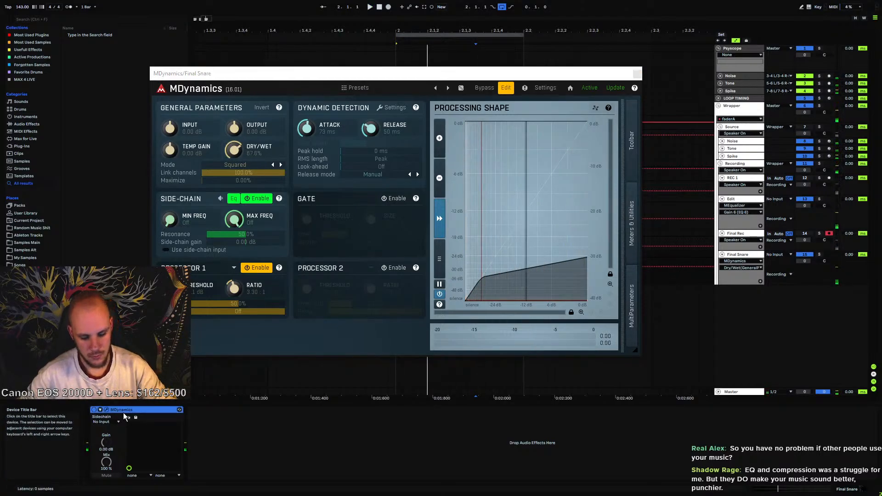
left_click(123, 412)
key("Delete")
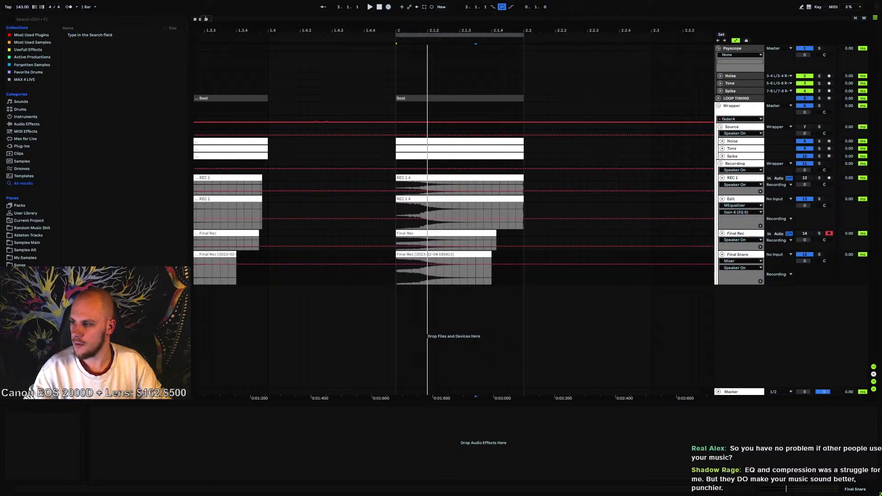
Switch to Chrome, look through the Projektor "Feelings" Remix Pack & License page on Gumroad, and close the page
left_click_drag(412, 495, 391, 72)
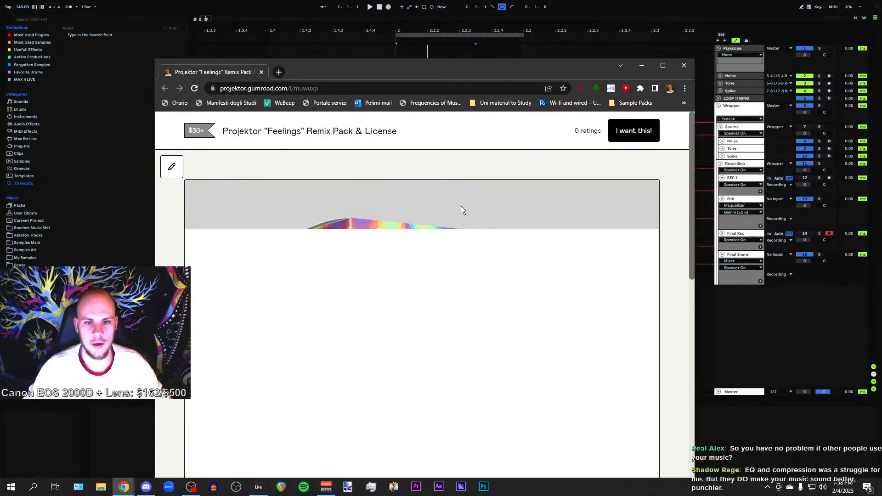
scroll(435, 255, "down", 8)
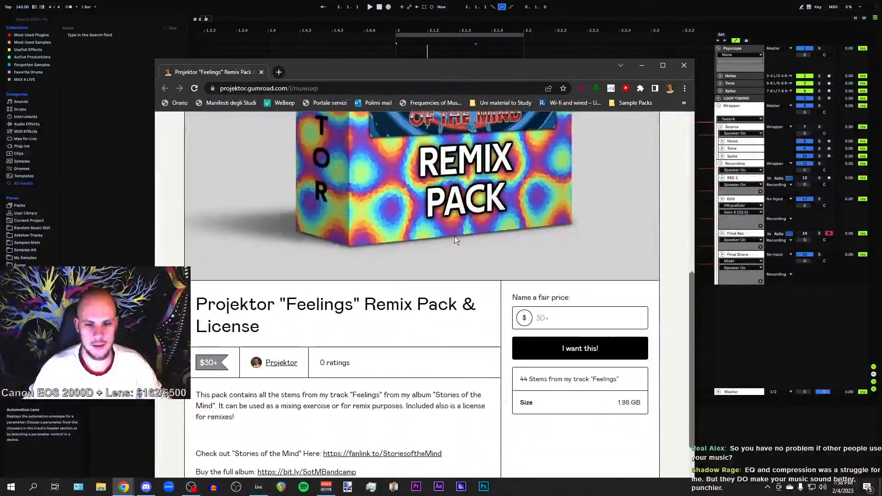
left_click_drag(277, 231, 336, 235)
left_click(294, 359)
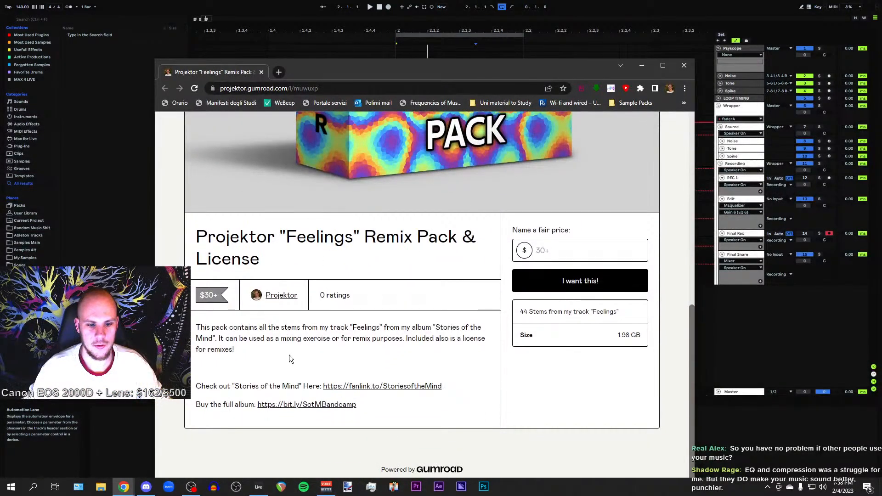
scroll(350, 285, "up", 1)
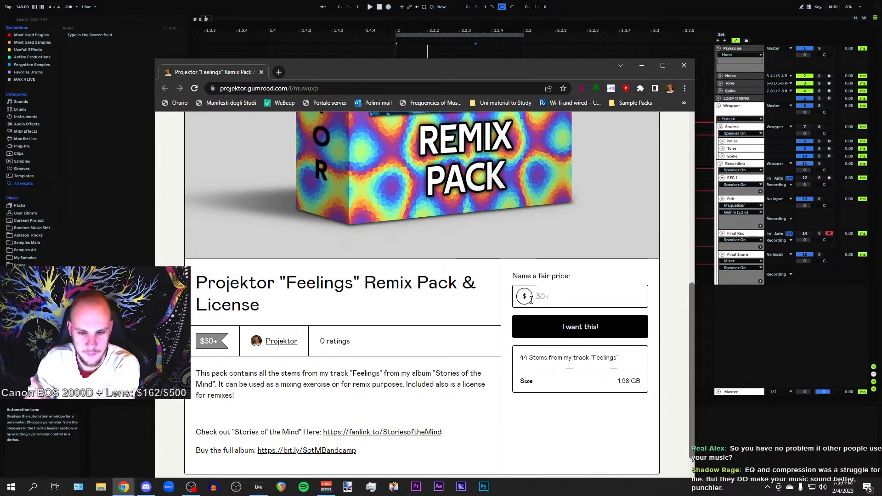
scroll(267, 342, "up", 2)
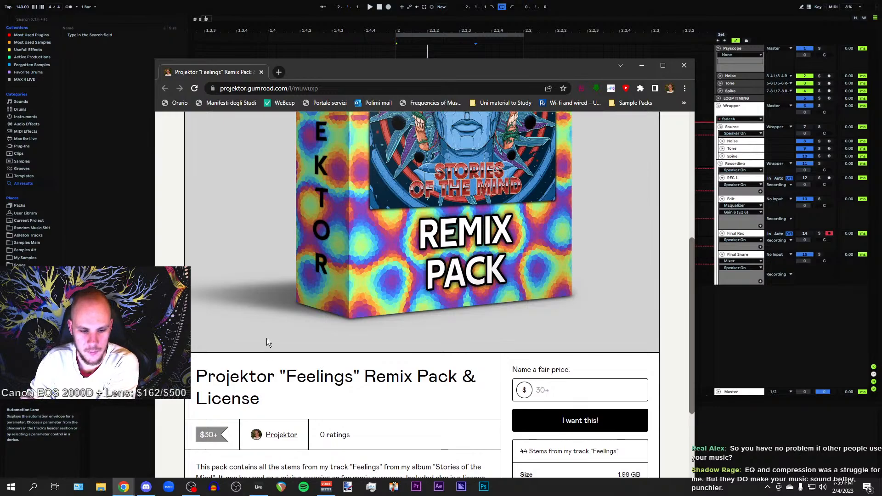
scroll(328, 257, "up", 3)
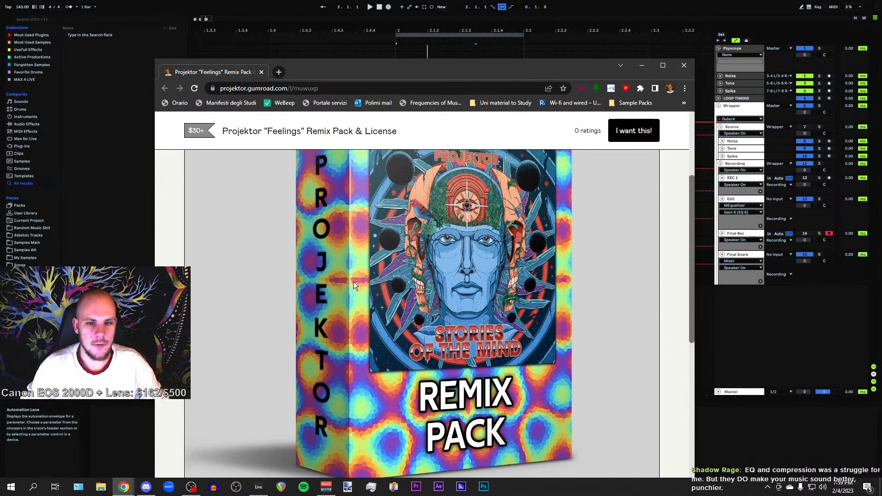
scroll(354, 283, "up", 3)
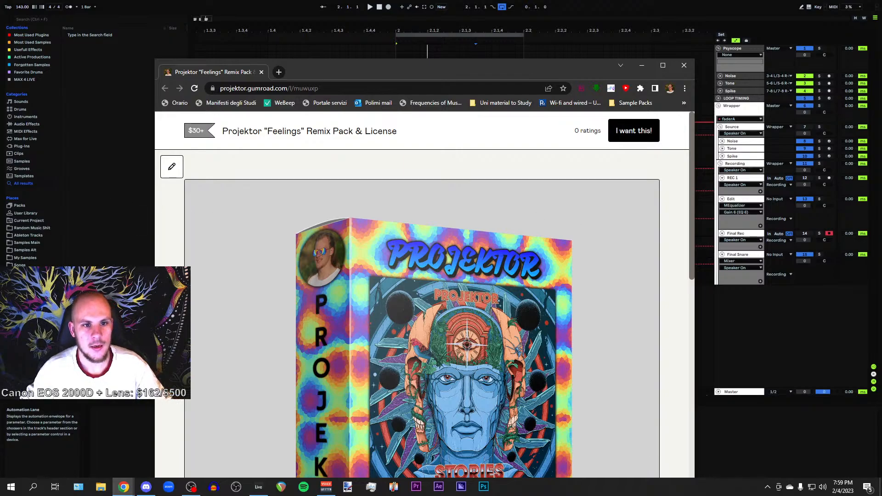
scroll(374, 247, "down", 6)
scroll(351, 290, "up", 7)
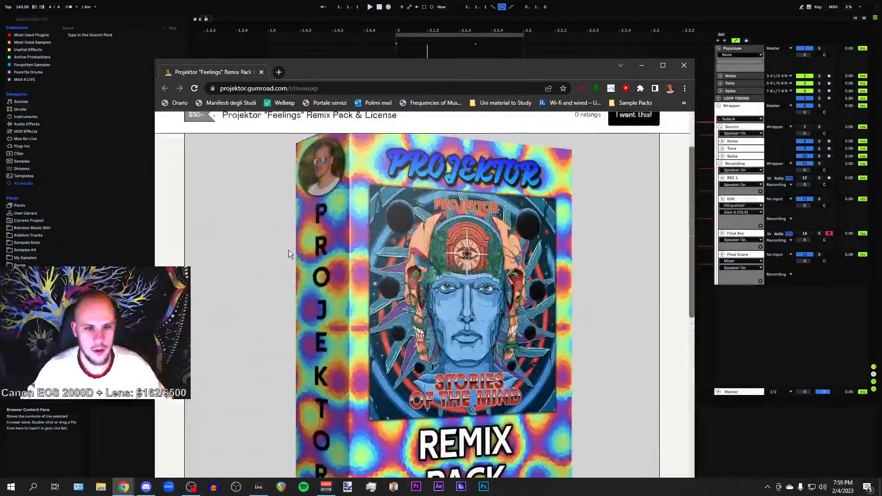
middle_click(222, 73)
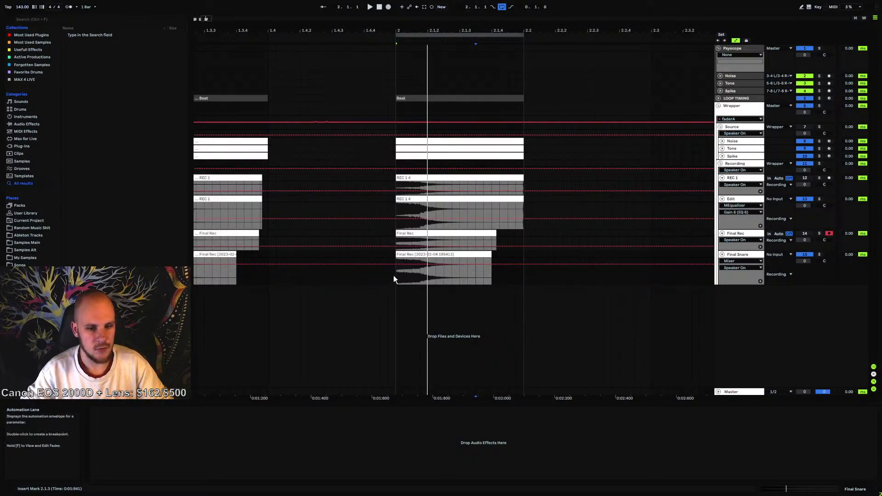
Audition the final snare from position 2.1.1, then mute the Edit track and stop playback
left_click(398, 290)
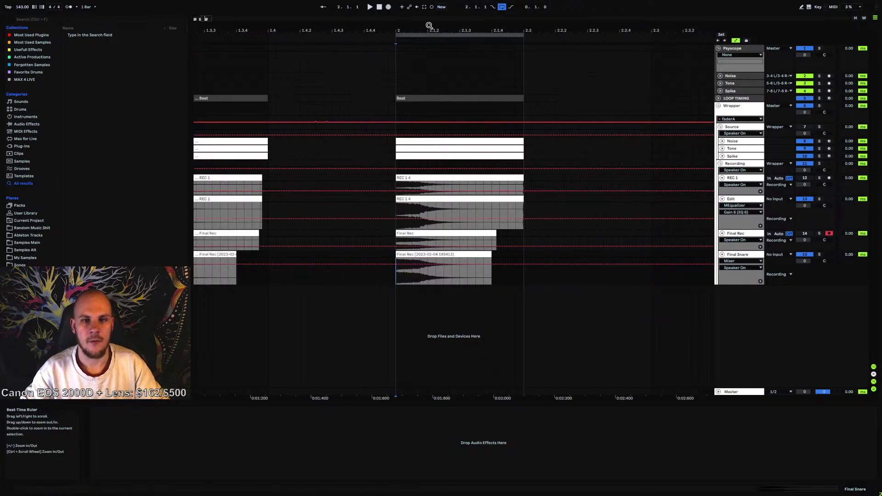
left_click_drag(429, 26, 398, 28)
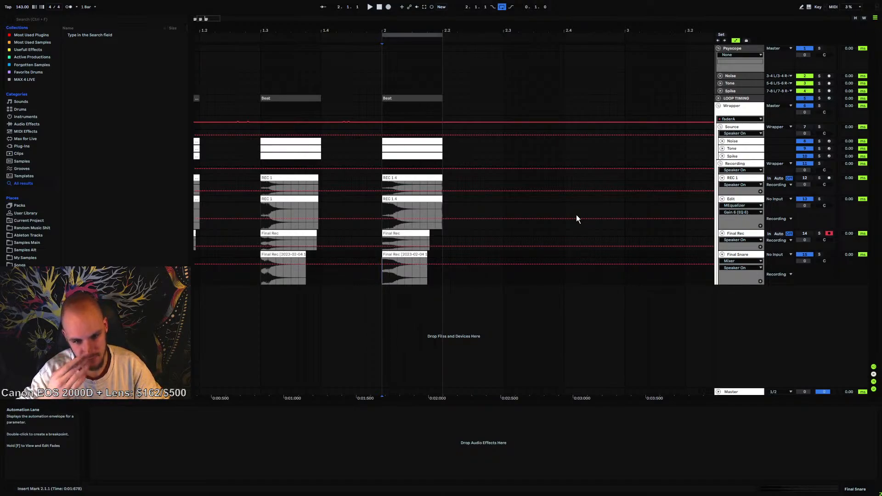
left_click(382, 205)
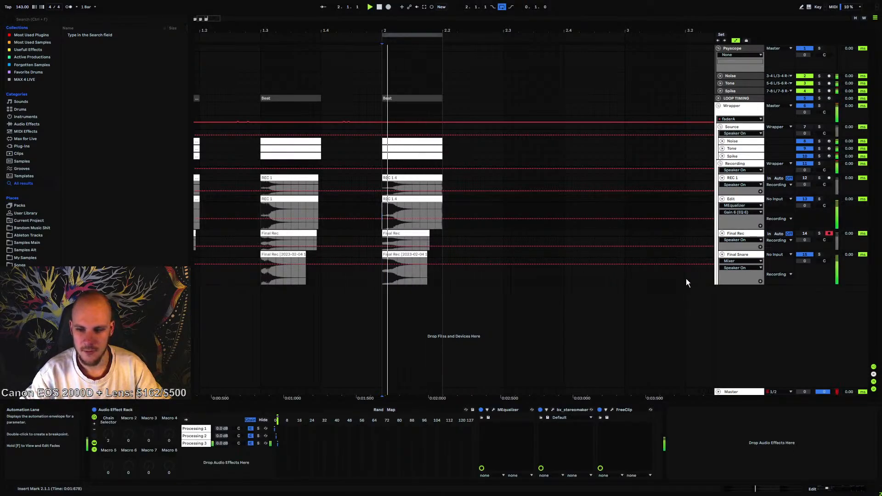
key("space")
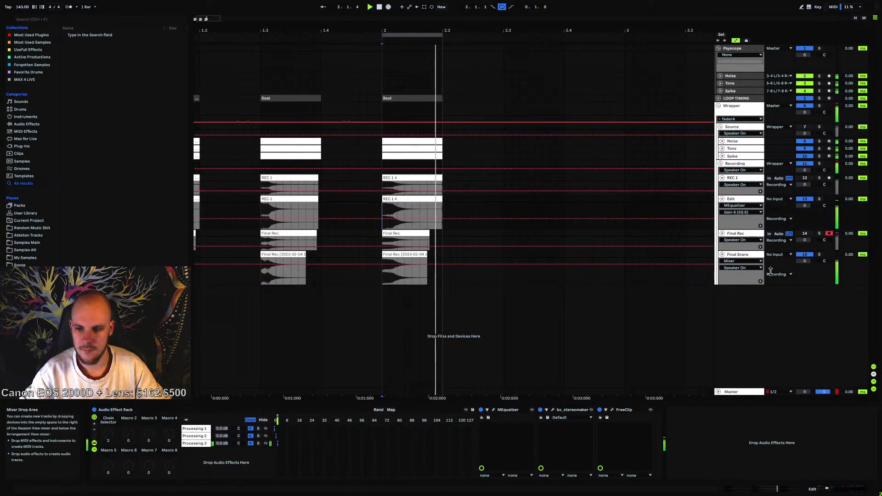
key("space")
left_click(804, 199)
key("space")
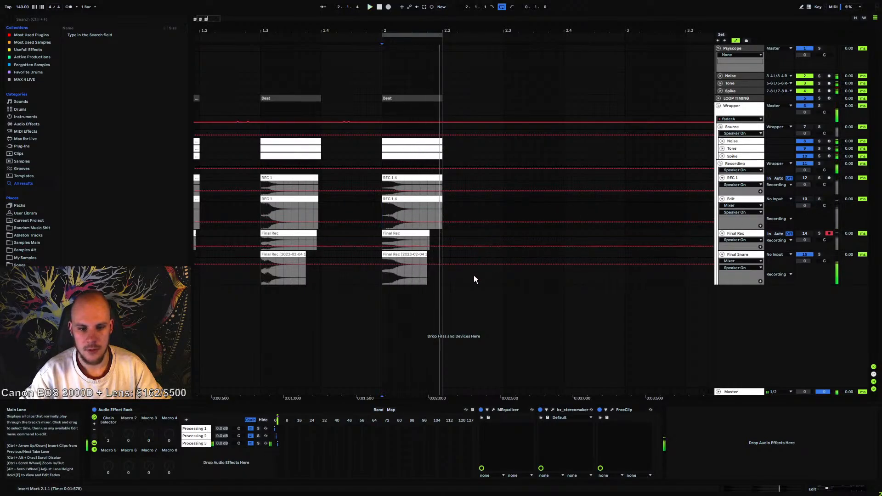
Copy the Noise, Tone and Spike MIDI clips from 2.1.1 to position 2.3.1
left_click(422, 143)
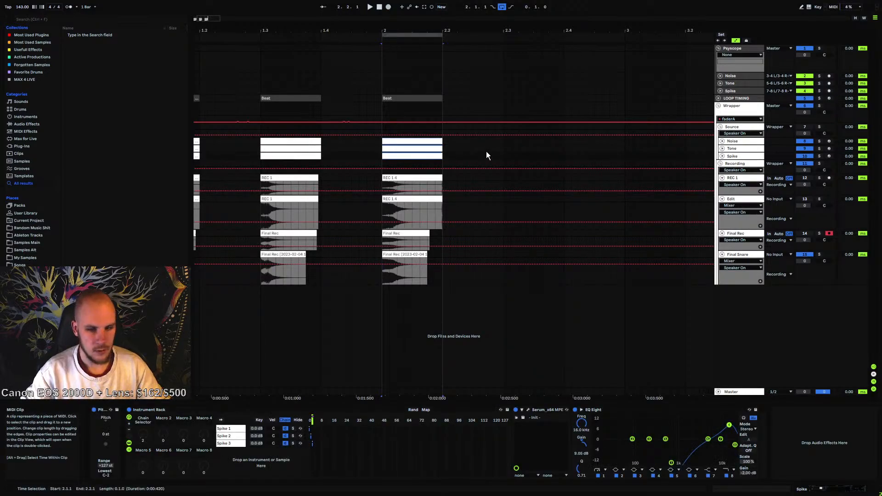
left_click(501, 145)
key("ctrl+v")
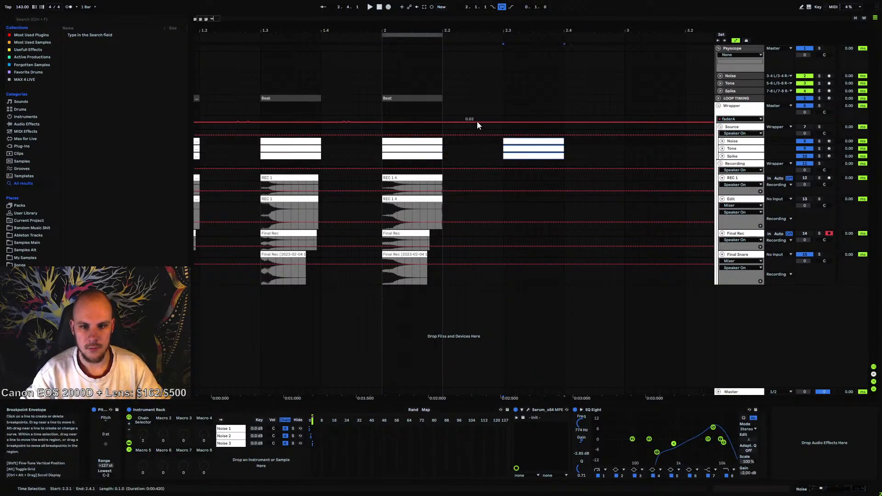
Add a breakpoint to the Wrapper's fader automation just before the new clips and set its value to 0.03
left_click(477, 122)
right_click(483, 123)
left_click(491, 125)
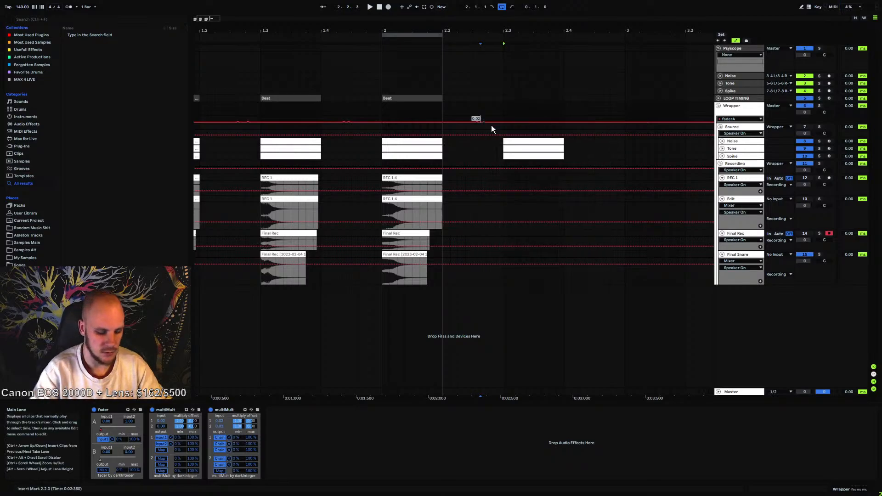
type("0.")
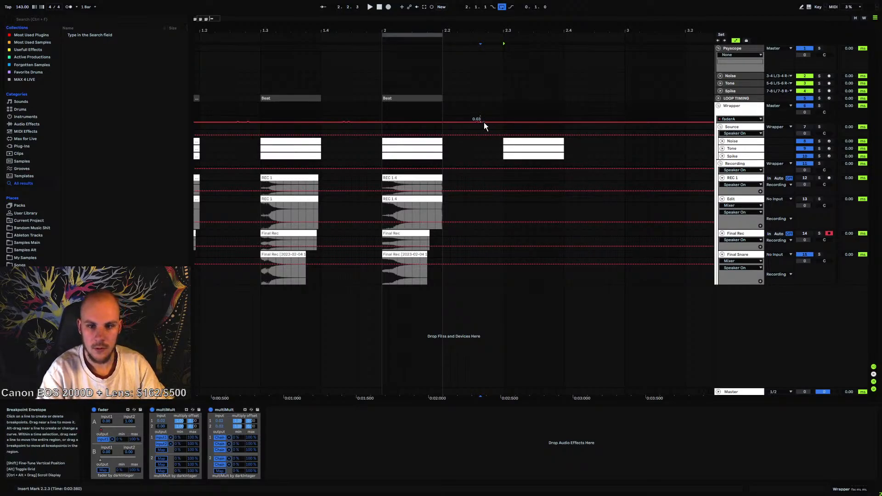
key("Return")
Copy the Beat clip on LOOP TIMING to 2.3.1, loop its range, and briefly play it
left_click(422, 99)
left_click(503, 97)
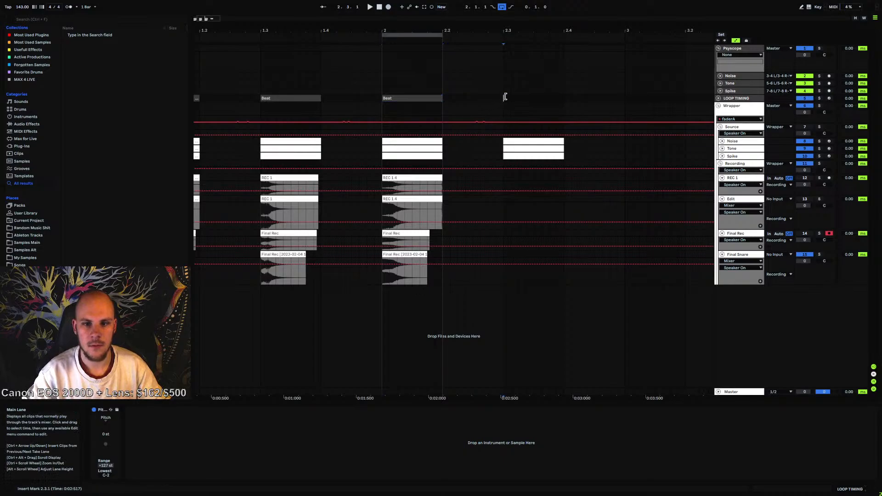
key("ctrl+v")
key("ctrl+l")
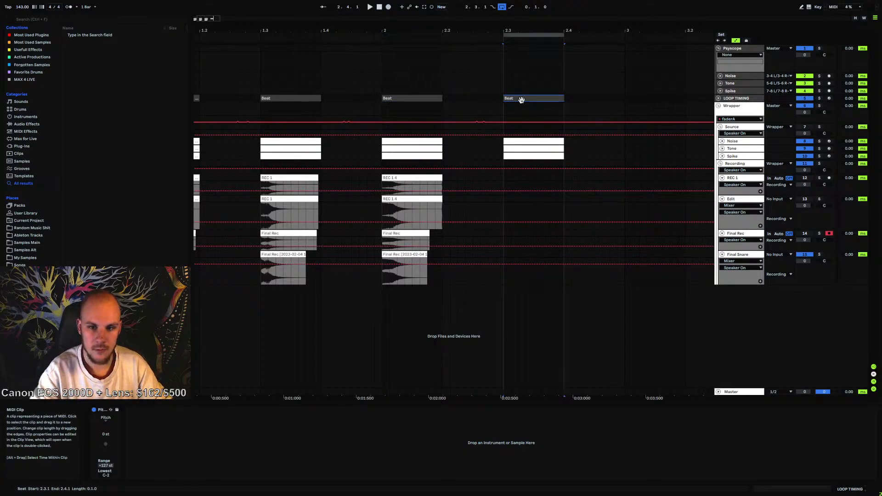
key("space")
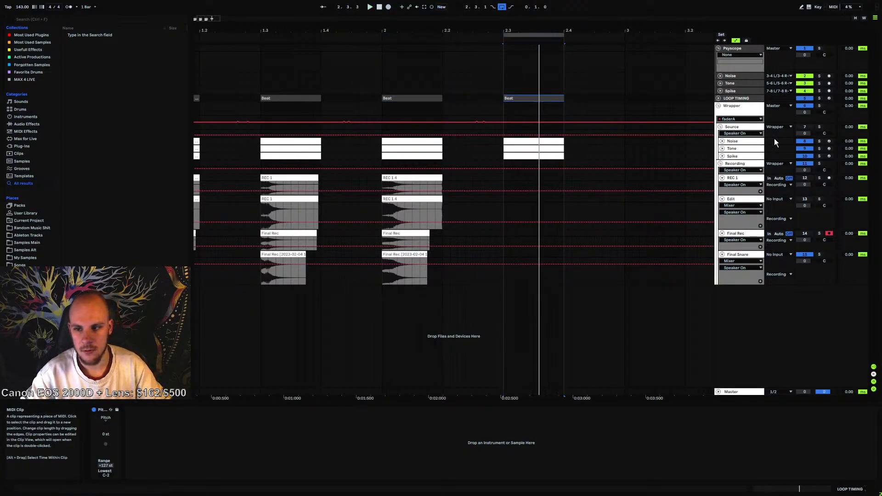
Duplicate the Processing 3 chain on the Source group as Processing 4 and remove its EQ Eight and Saturator
left_click(736, 140)
left_click(734, 129)
left_click(202, 444)
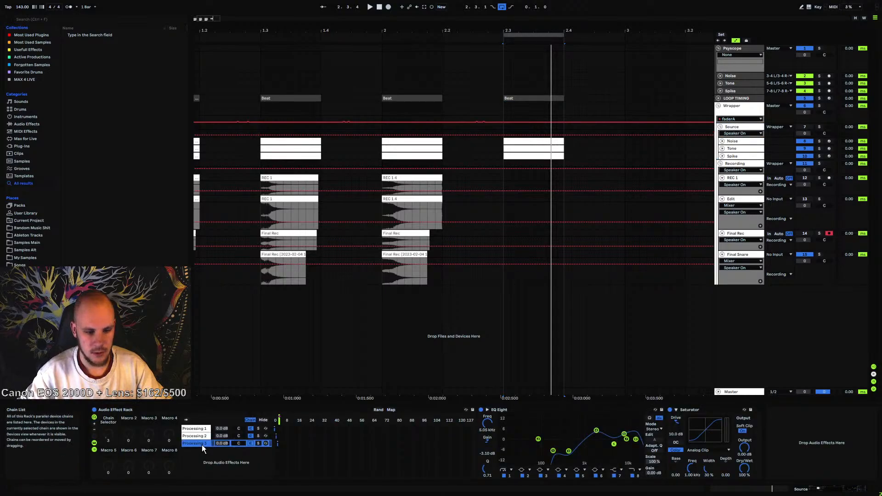
key("ctrl+d")
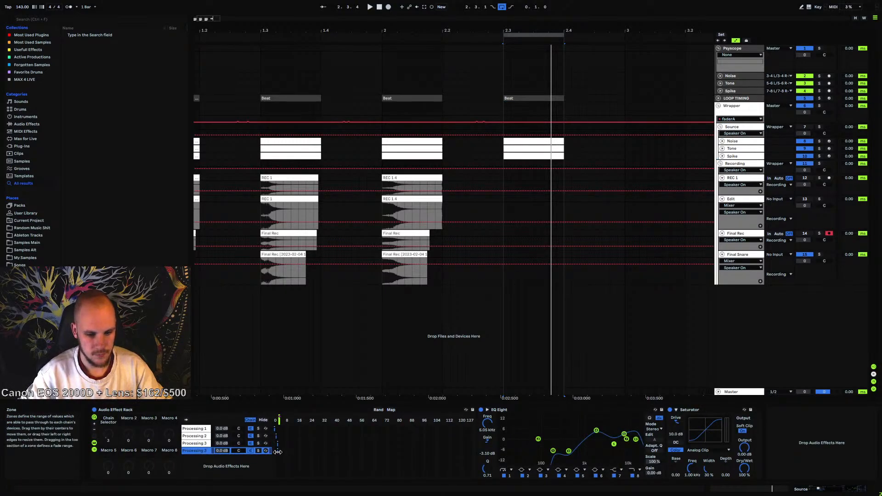
right_click(202, 451)
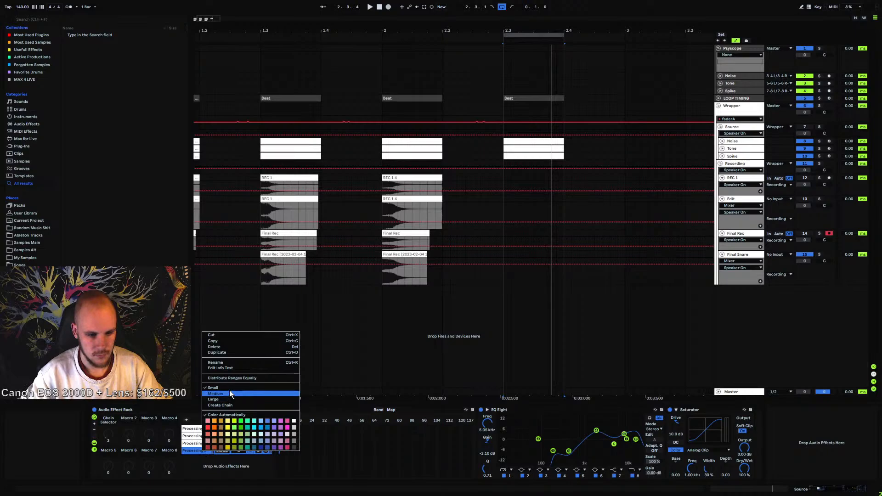
left_click(225, 363)
key("BackSpace")
type("4")
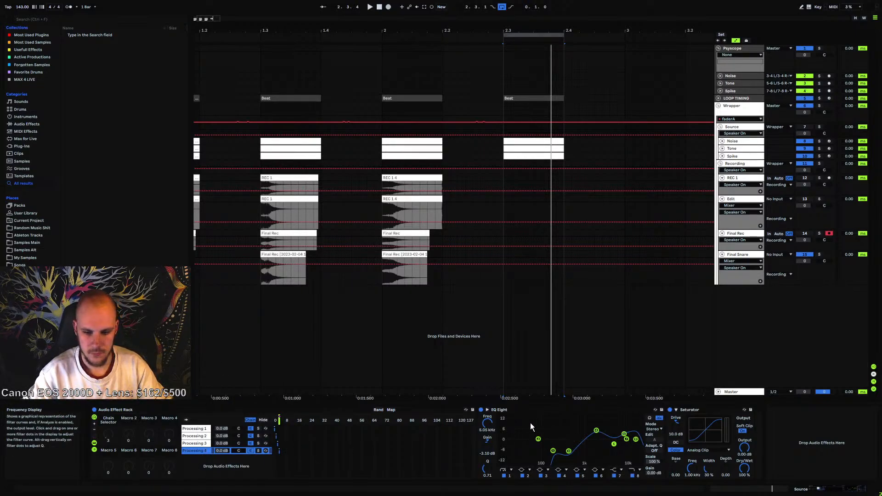
left_click(503, 408)
left_click(685, 409, "shift")
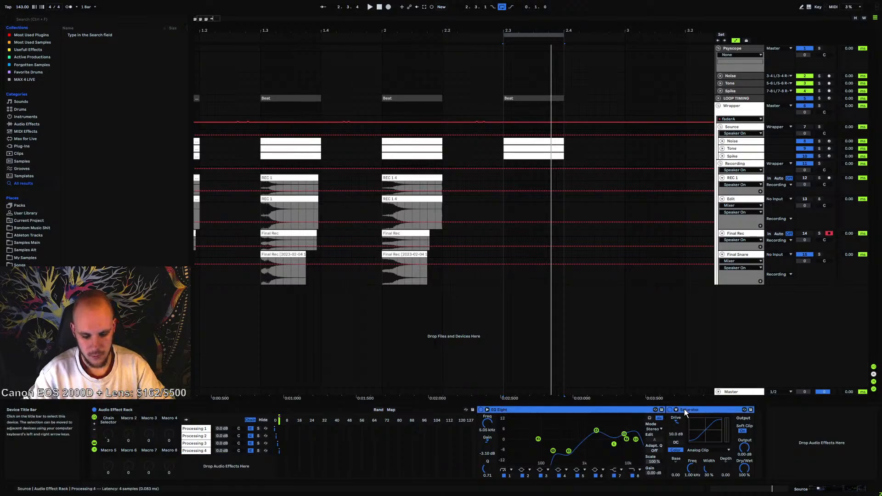
key("Delete")
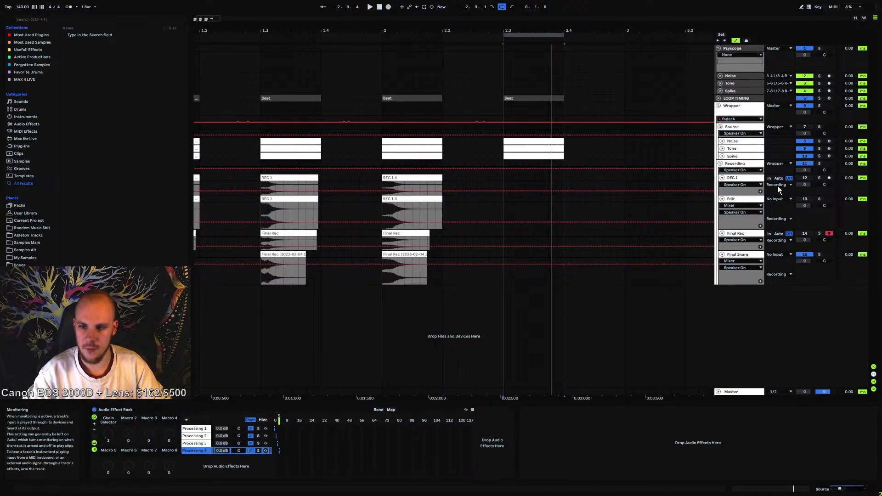
Duplicate the Noise 3 chain on the Noise track as Noise 4 and remove its EQ Eight
left_click(743, 141)
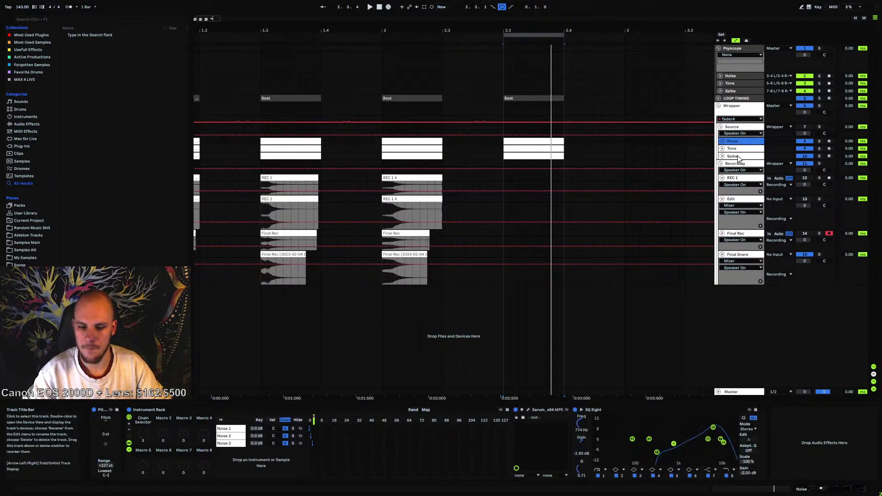
left_click(233, 443)
key("ctrl+d")
right_click(233, 451)
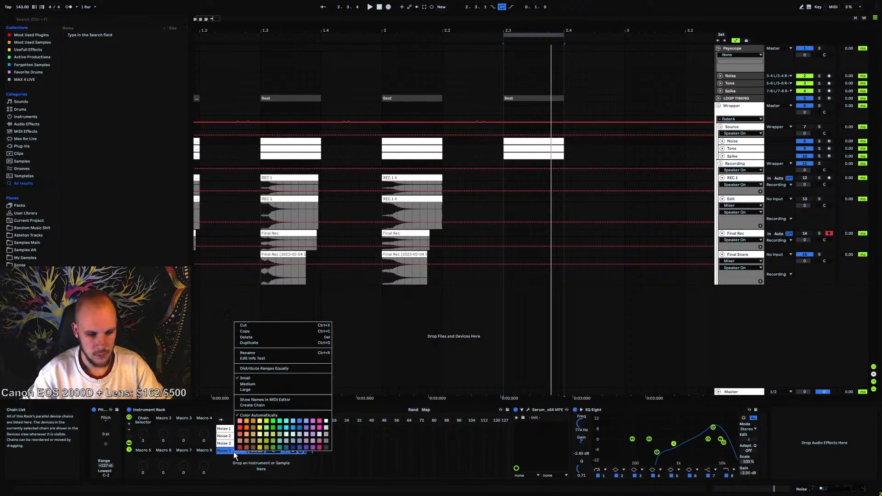
left_click(253, 353)
type("Noise 4")
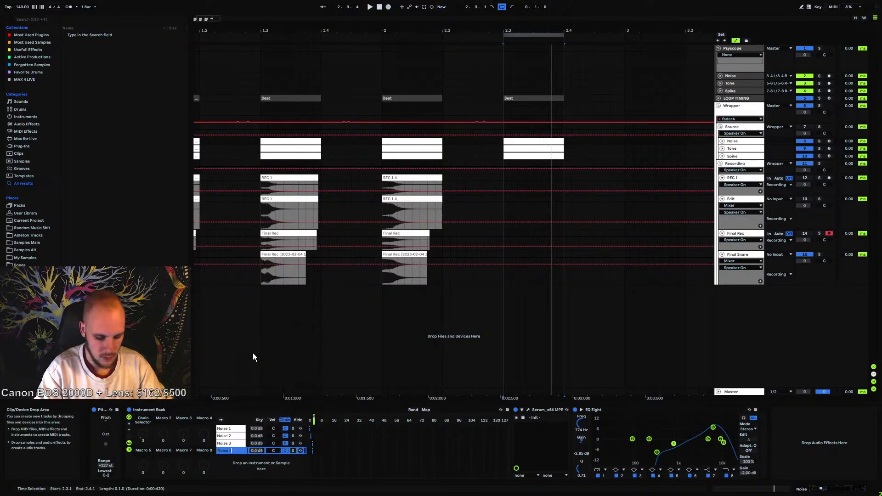
key("Return")
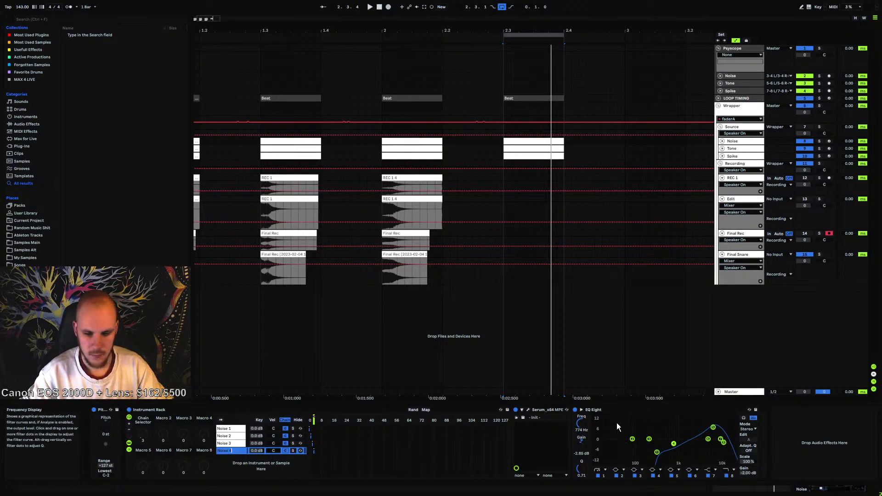
left_click(601, 408)
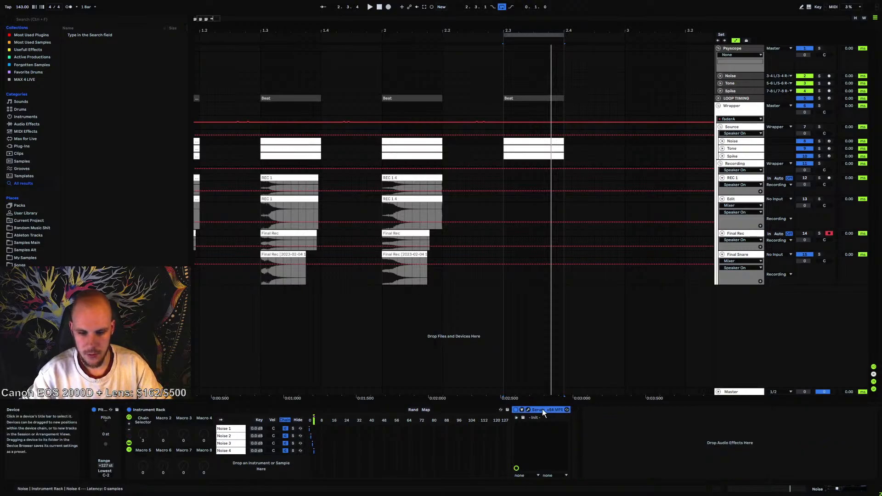
Activate the Source group, mute the Recording group, and play the new section from 2.3.1
left_click(734, 148)
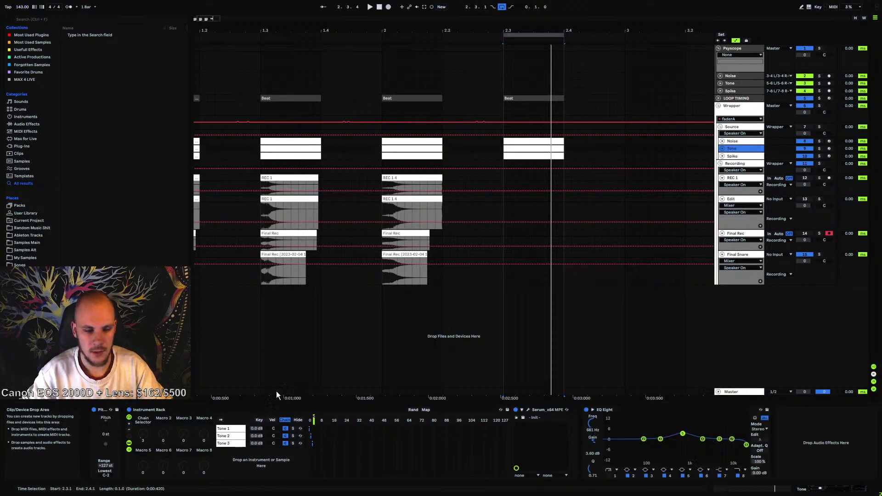
left_click(502, 106)
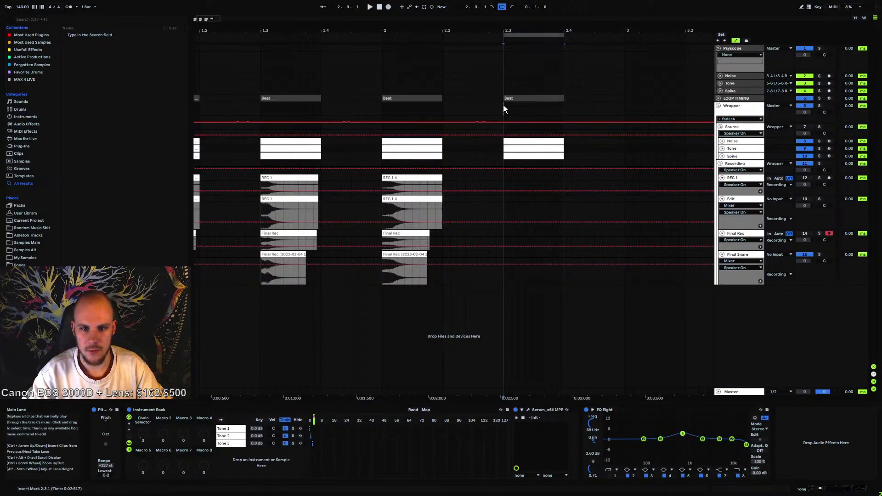
left_click(803, 127)
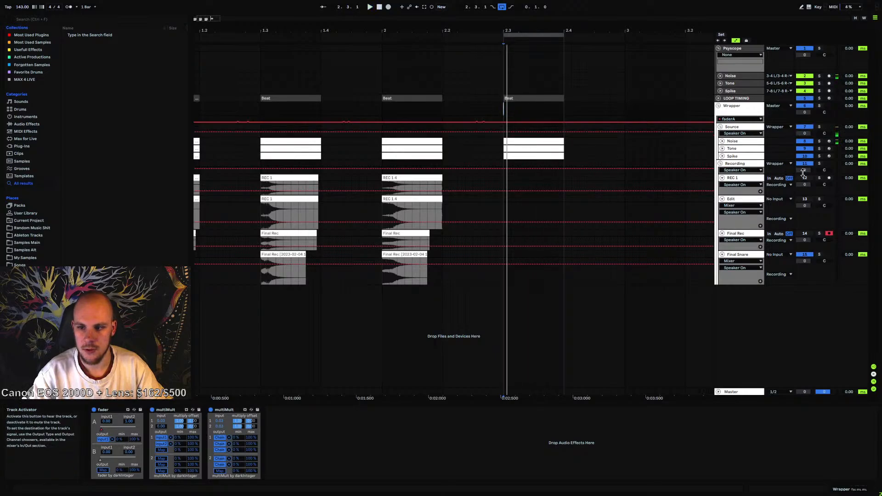
key("space")
Open Serum in the Noise 4 chain and reshape LFO 1 into a longer, smoother decay curve
left_click(732, 141)
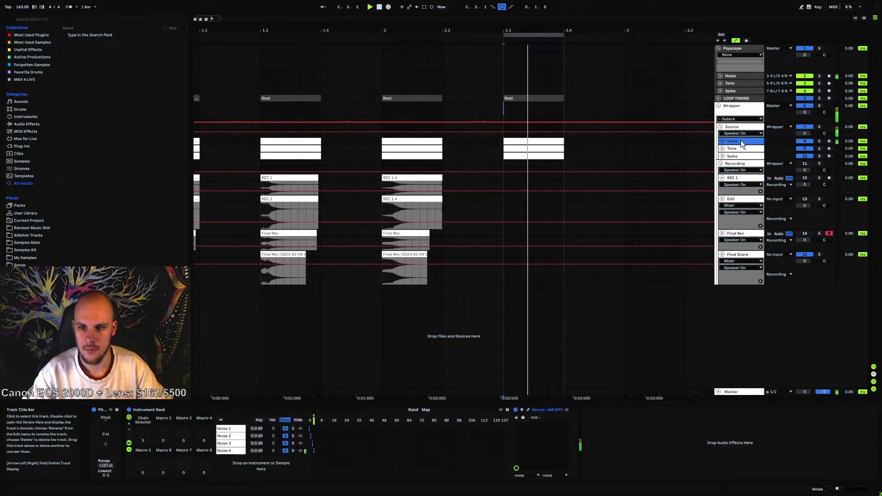
left_click(507, 409)
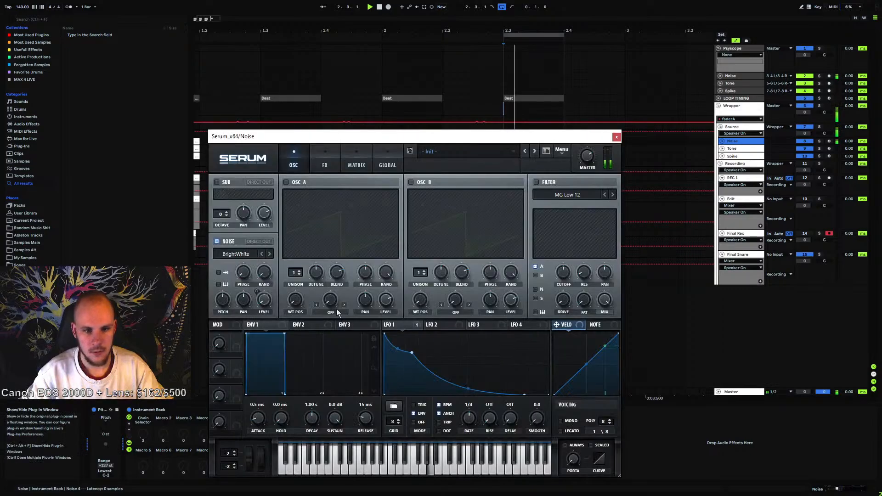
left_click_drag(417, 356, 429, 349)
left_click_drag(524, 395, 546, 396)
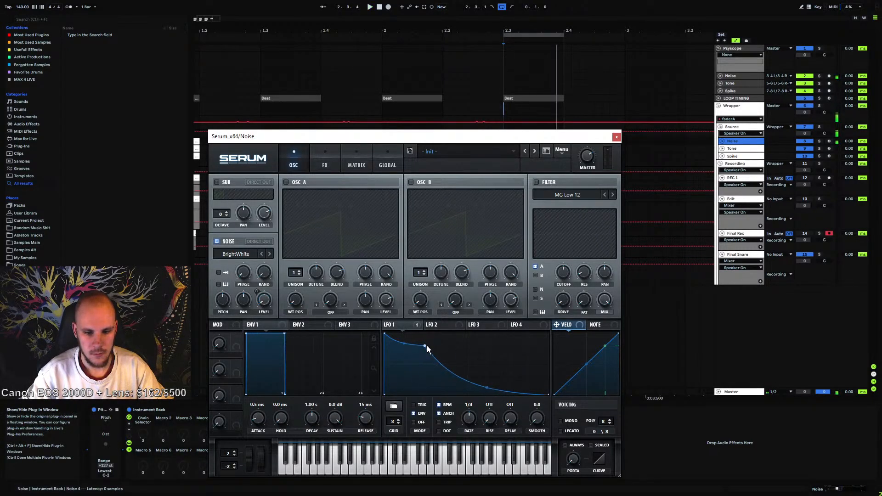
left_click_drag(426, 346, 425, 351)
left_click_drag(489, 388, 489, 381)
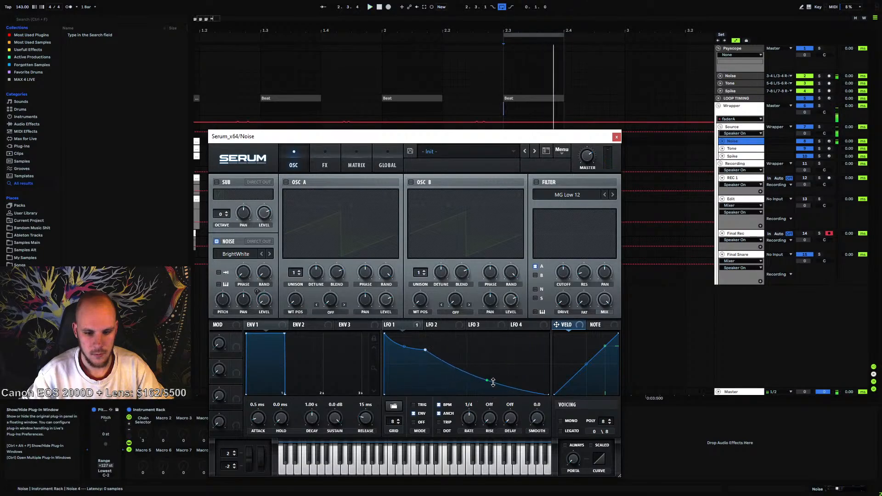
mouse_move(425, 350)
left_mouse_down()
mouse_move(410, 340)
mouse_move(429, 353)
left_mouse_up()
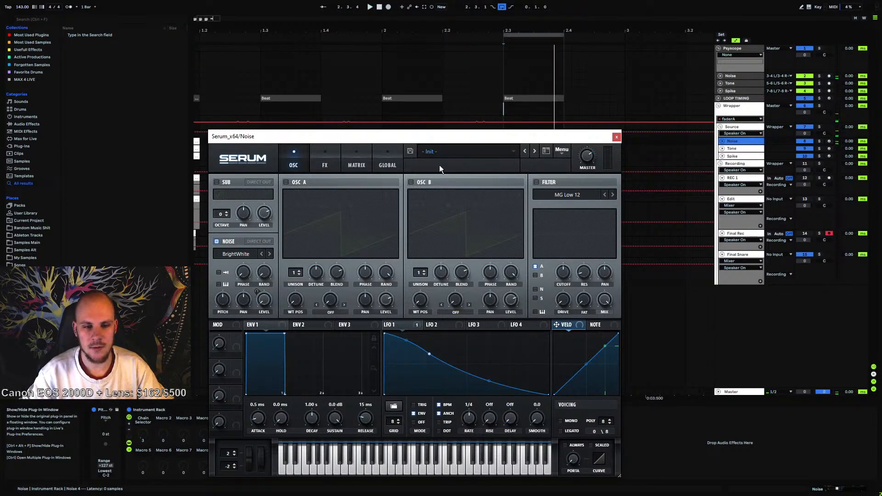
Close Serum, add EQ Eight to Noise 4, and enable its first band as a resonant low cut near 383 Hz during playback
left_click(615, 137)
right_click(641, 419)
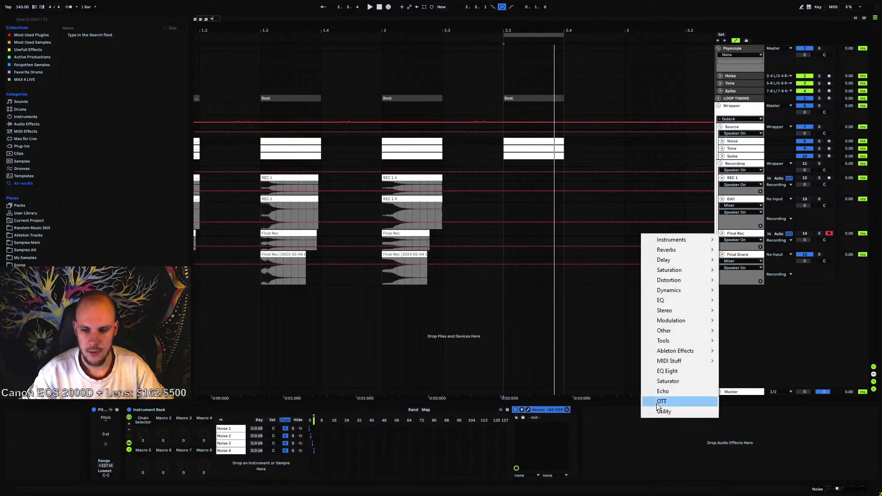
left_click(666, 370)
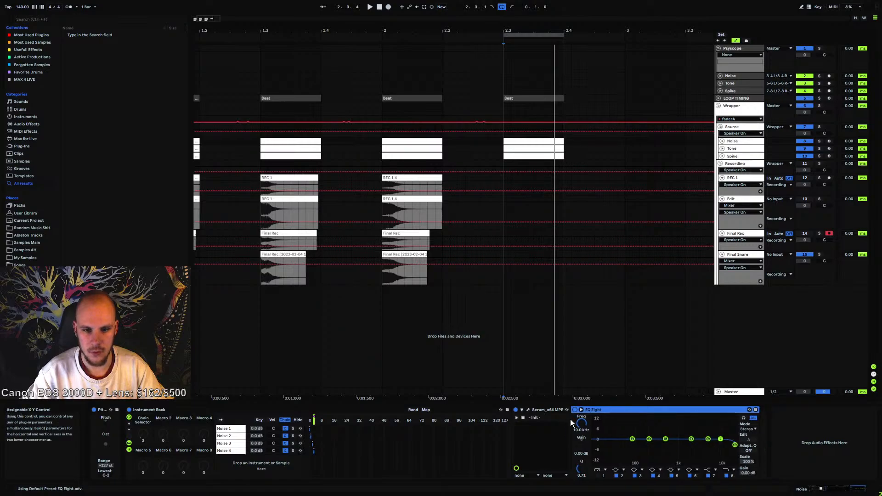
key("space")
left_click(598, 476)
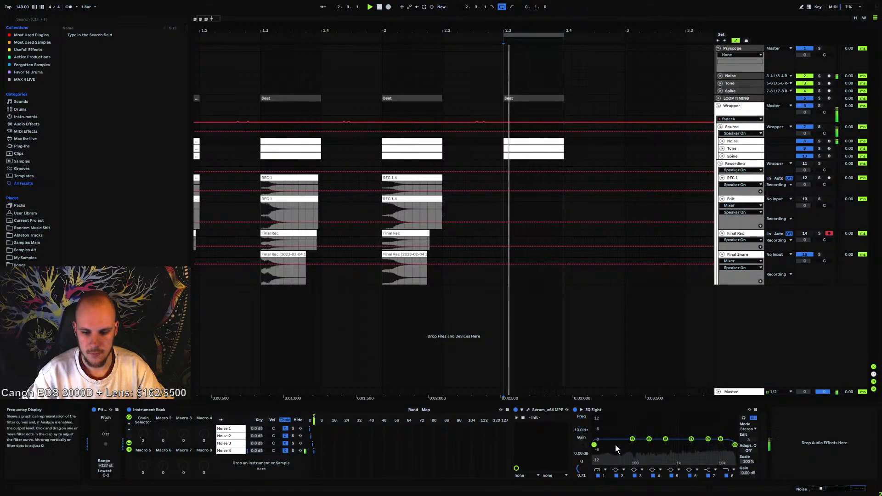
left_click_drag(596, 444, 661, 432)
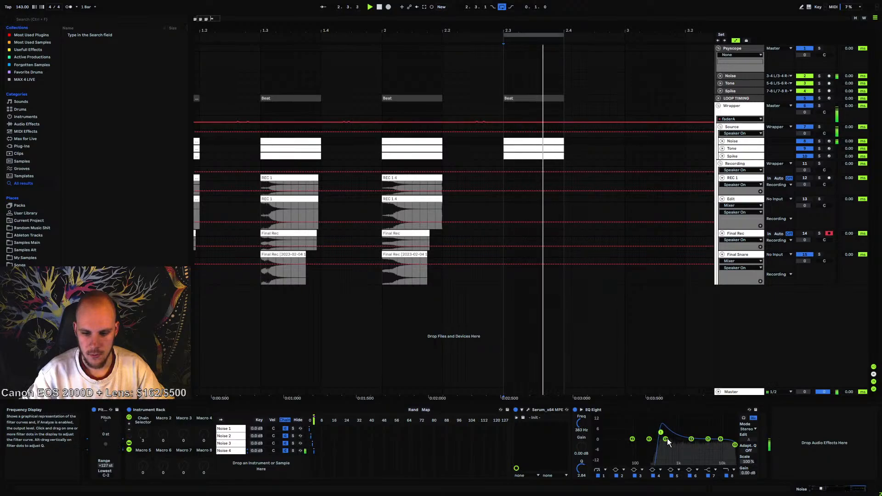
Shape Noise 4's EQ Eight with a 125 Hz low cut, dips near 381 Hz and 6 kHz, a 3.23 kHz boost and a lower, resonant high cut
left_click(581, 410)
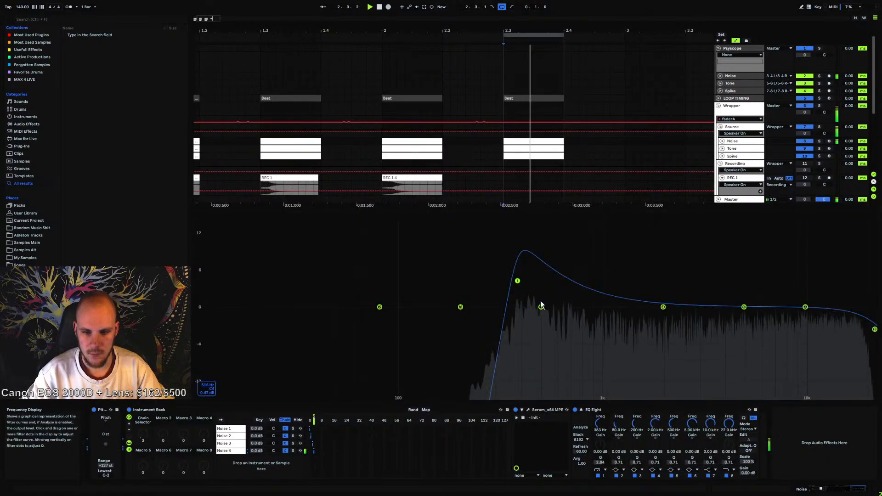
left_click_drag(517, 281, 419, 281)
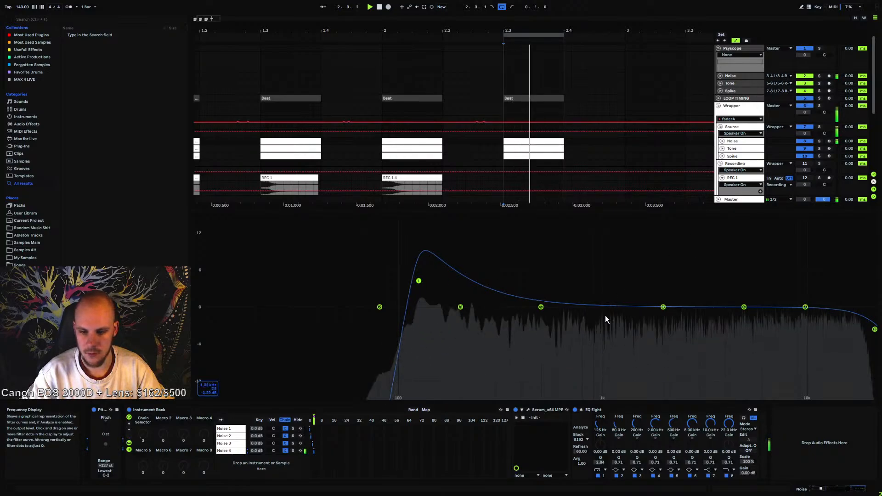
left_click_drag(540, 307, 517, 327)
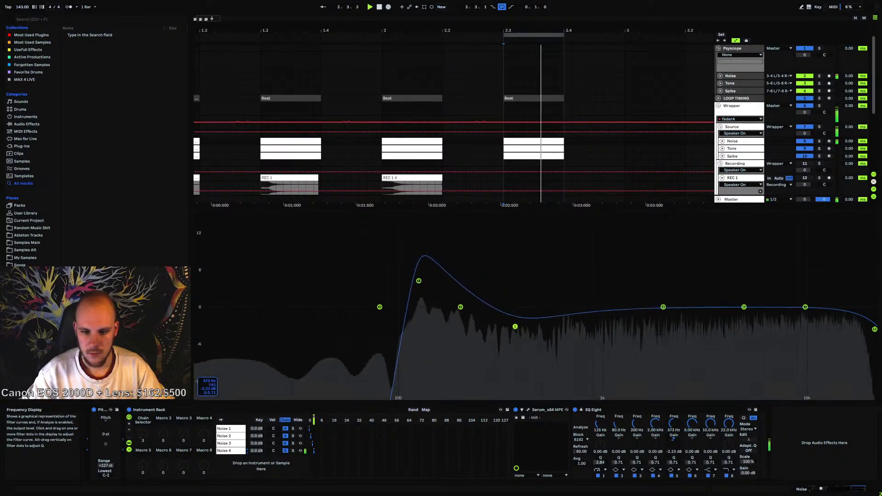
left_click_drag(663, 307, 661, 304)
left_click_drag(660, 270, 705, 275)
left_click_drag(743, 307, 760, 324)
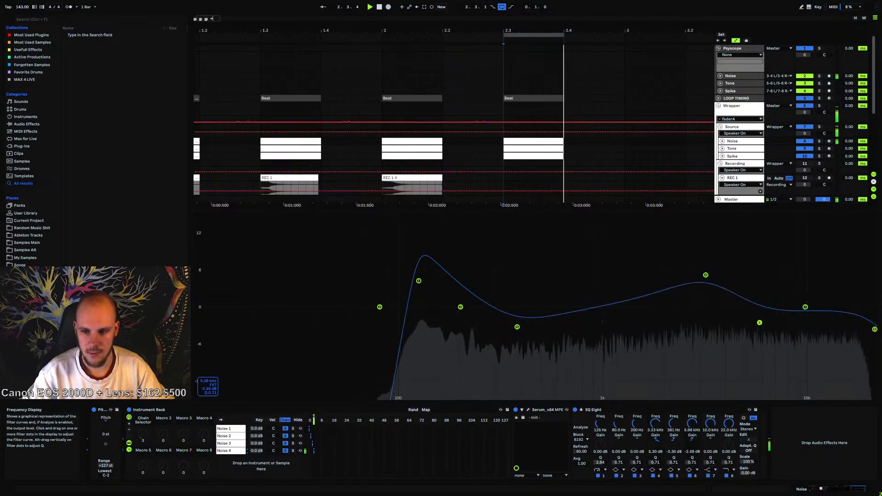
left_click_drag(874, 329, 824, 292)
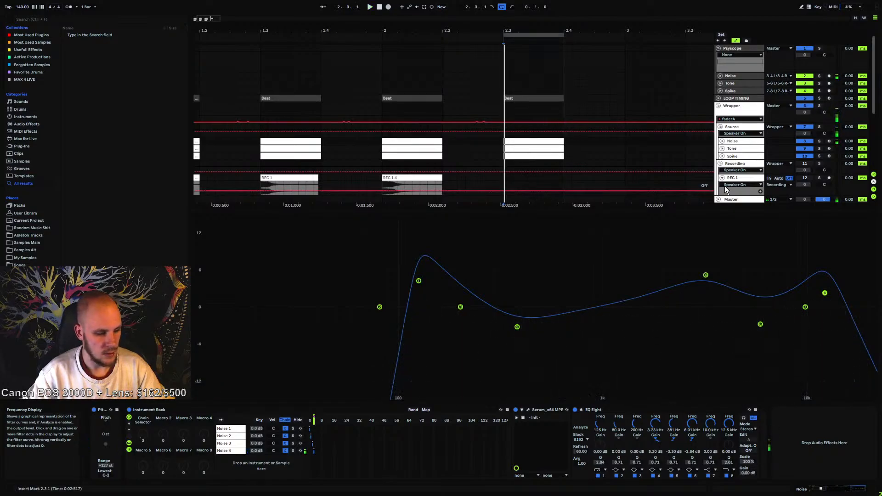
Duplicate the Tone 3 chain on the Tone track and rename the copy Tone 4
left_click(748, 148)
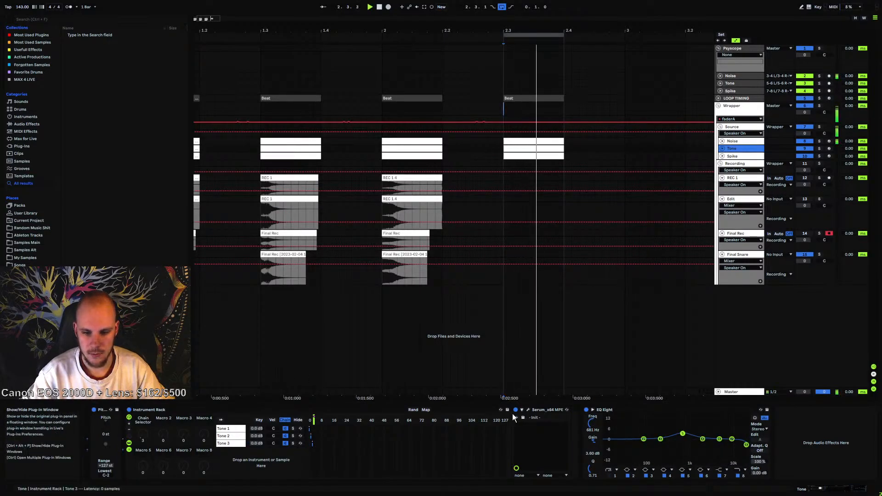
left_click(234, 443)
key("ctrl+d")
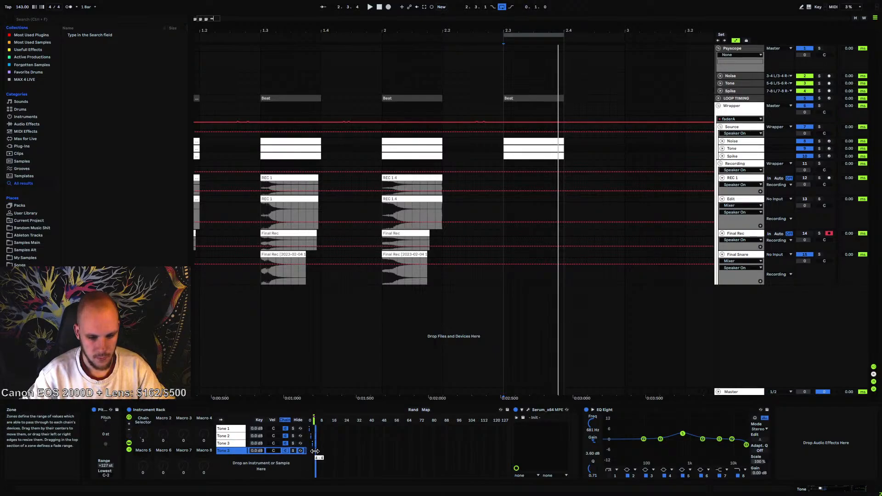
right_click(239, 451)
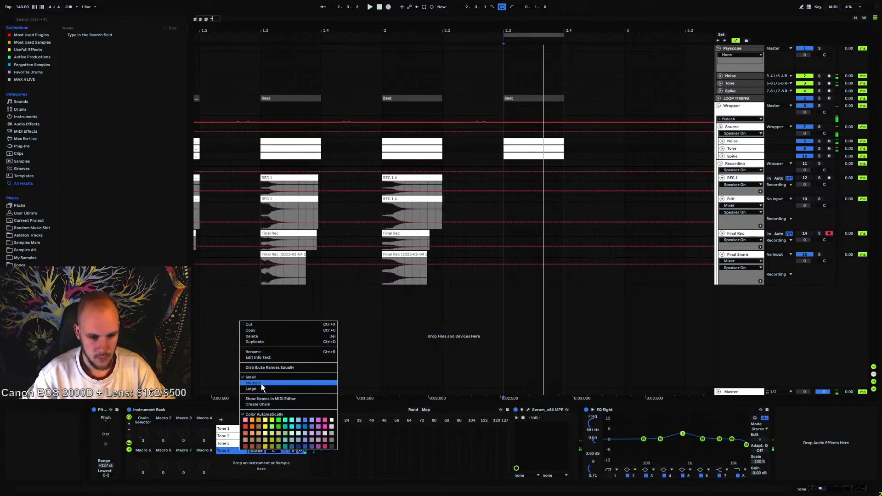
left_click(262, 353)
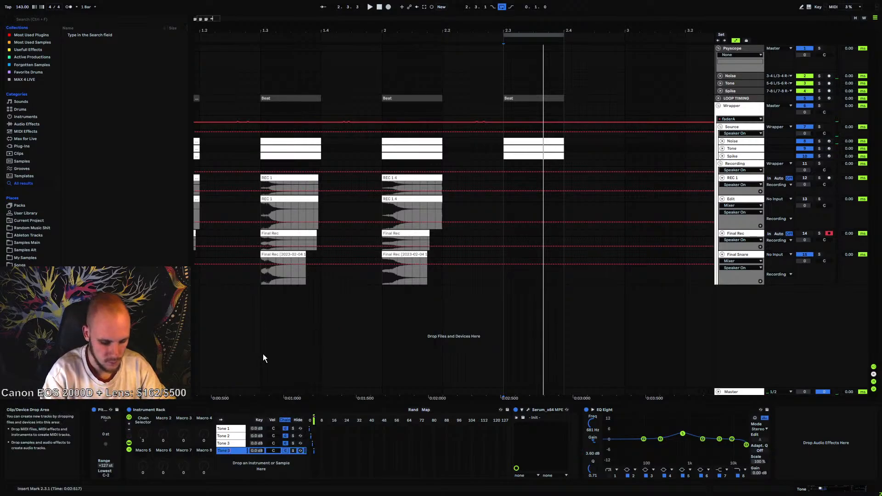
type("Tone 4")
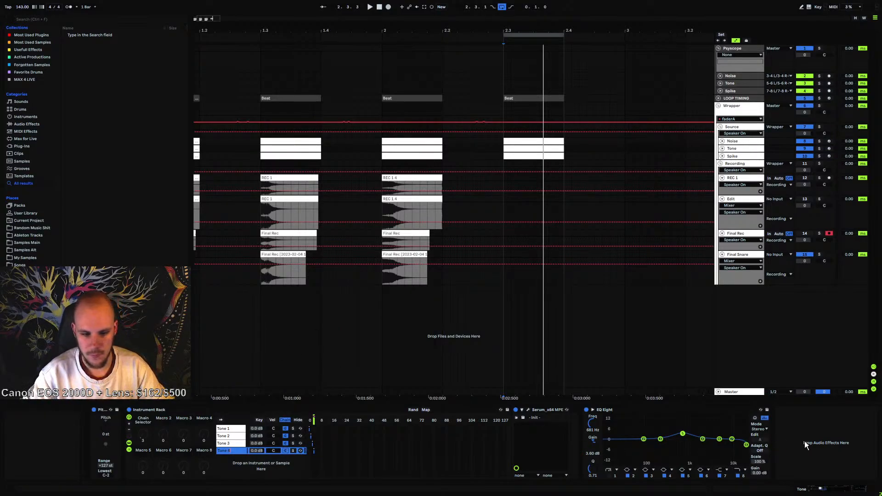
Enable the first band of Tone 4's EQ Eight as a resonant low cut near 131 Hz while playing the section
left_click(804, 441)
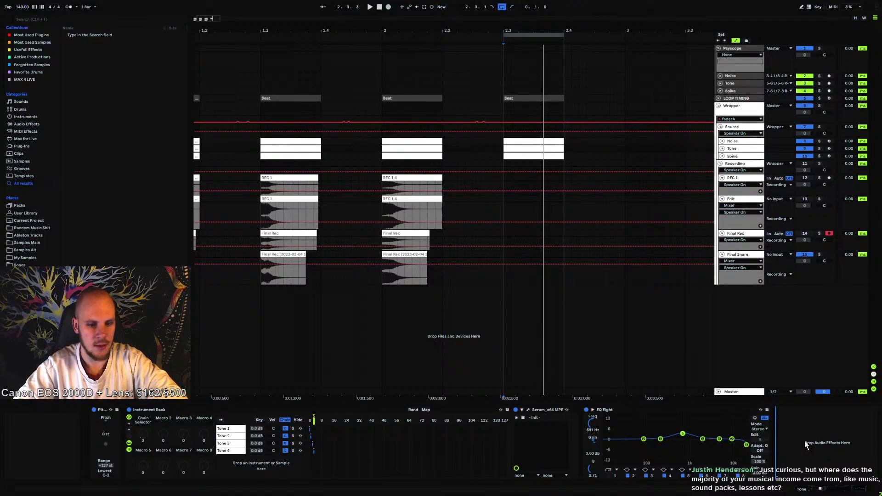
left_click(613, 410)
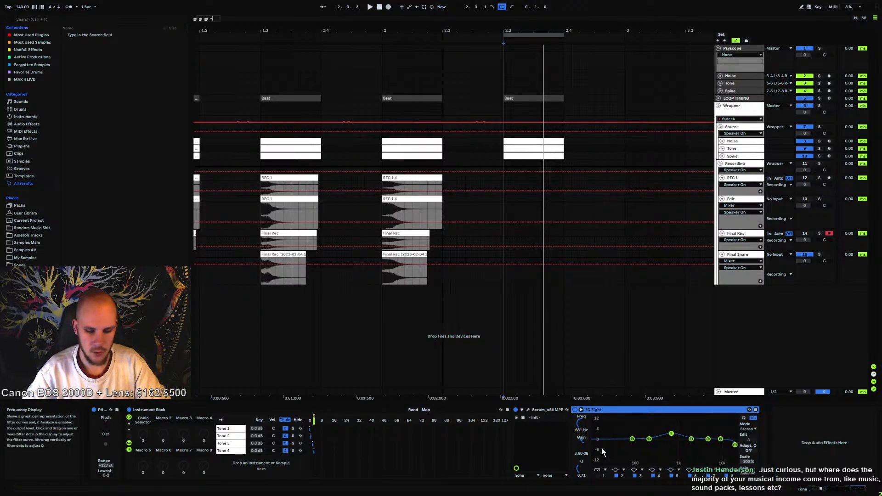
left_click(599, 475)
left_click_drag(580, 424, 580, 400)
left_click_drag(630, 445, 636, 445)
key("space")
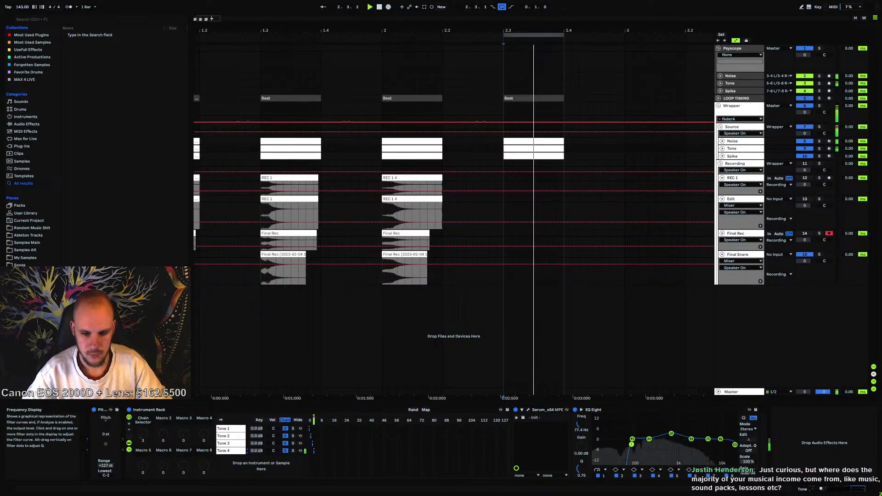
left_click(581, 409)
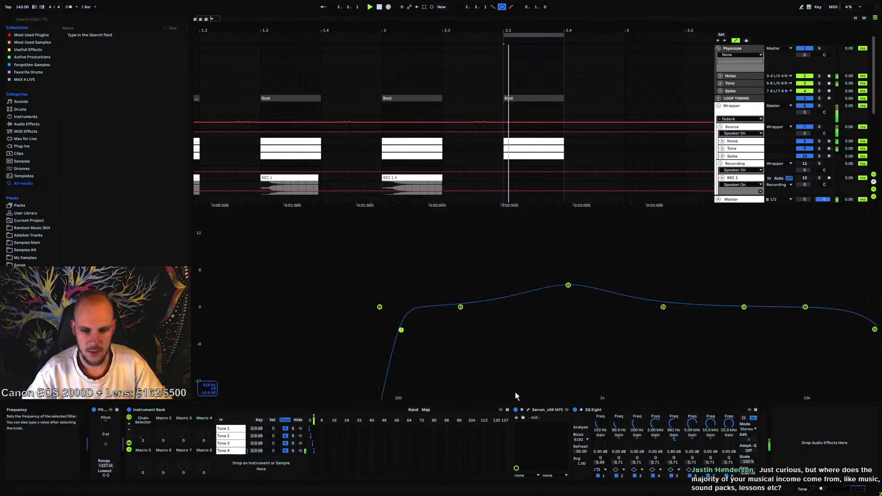
left_click_drag(401, 331, 422, 287)
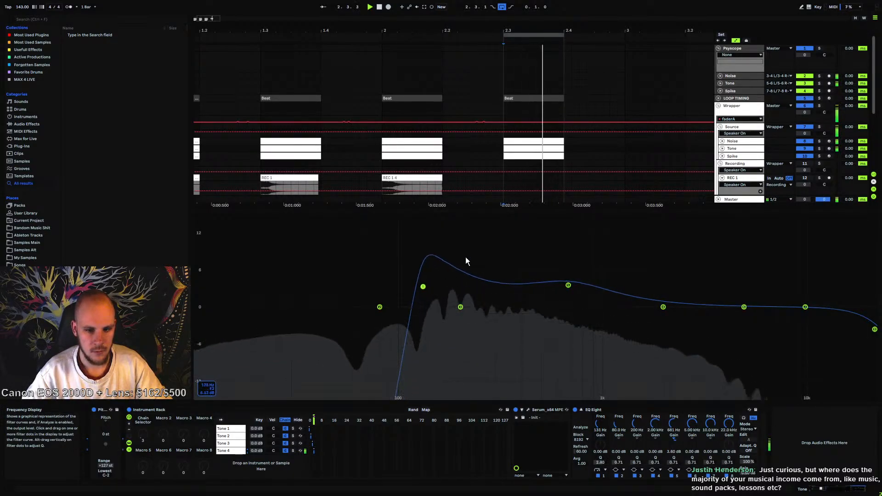
Transpose the note in the Tone clip at 2.3.1 to D1 and audition the change
left_click(538, 145)
key("space")
double_click(538, 145)
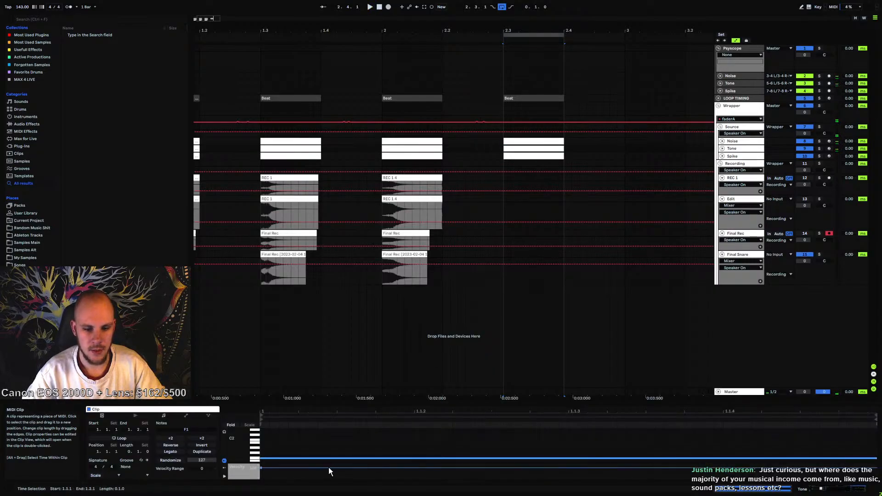
key("Down")
key("Down")
key("Down")
key("space")
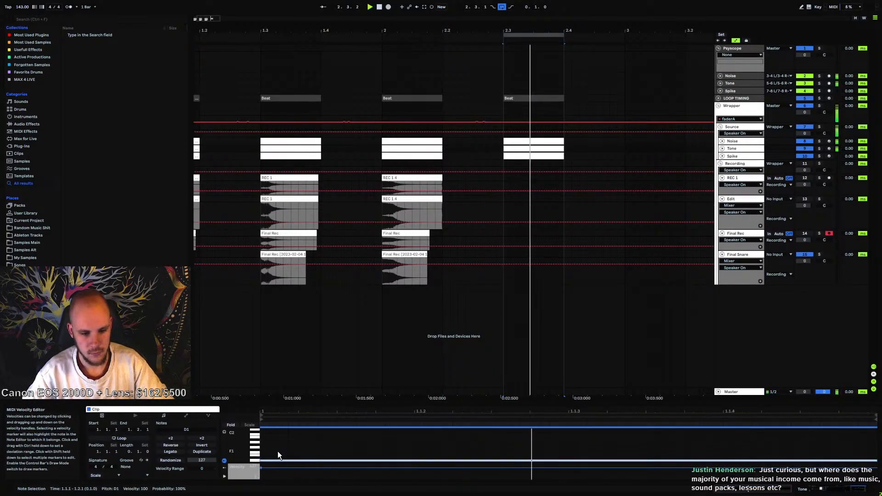
left_click_drag(263, 461, 272, 455)
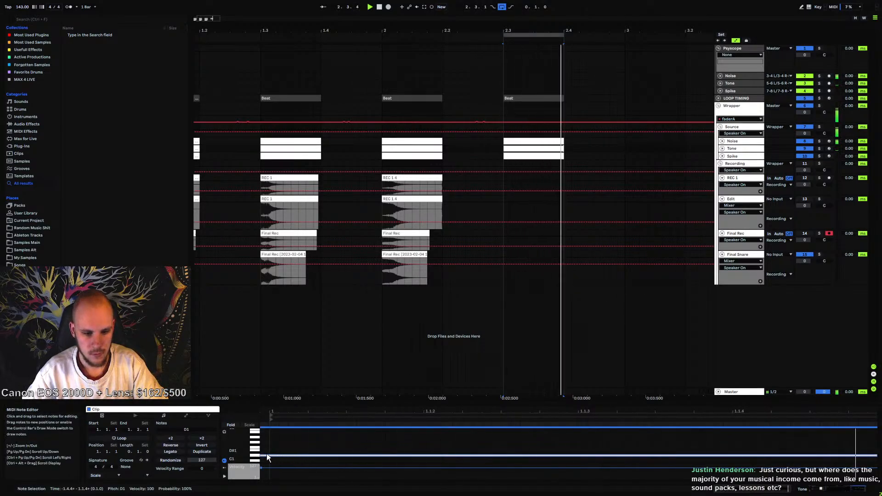
key("Up")
key("Down")
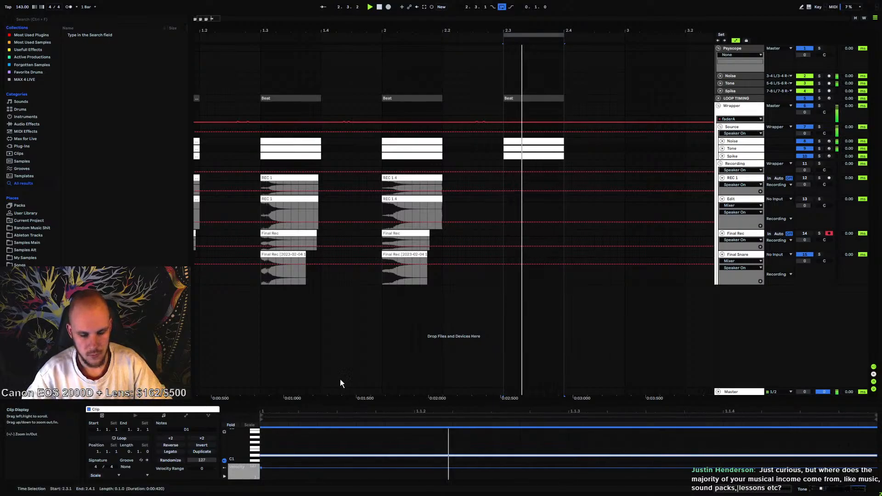
Add a Spectrum analyser to the end of the Wrapper group's device chain, with its display expanded
left_click(748, 127)
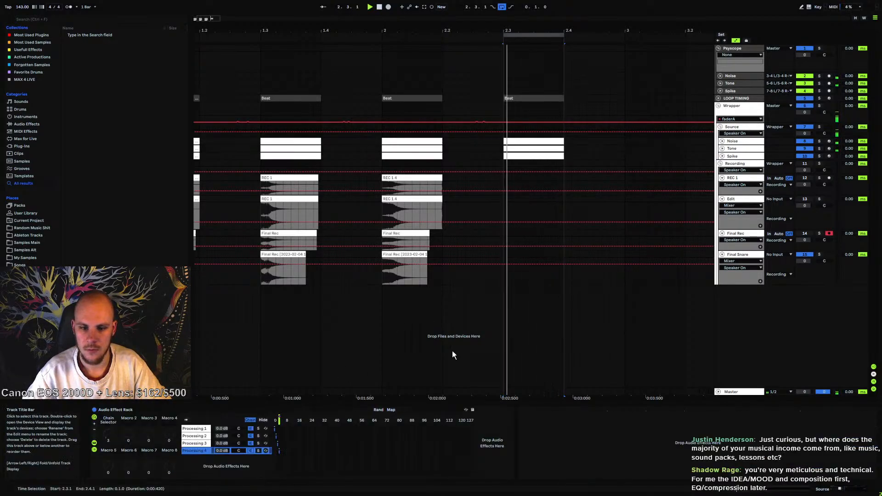
right_click(610, 454)
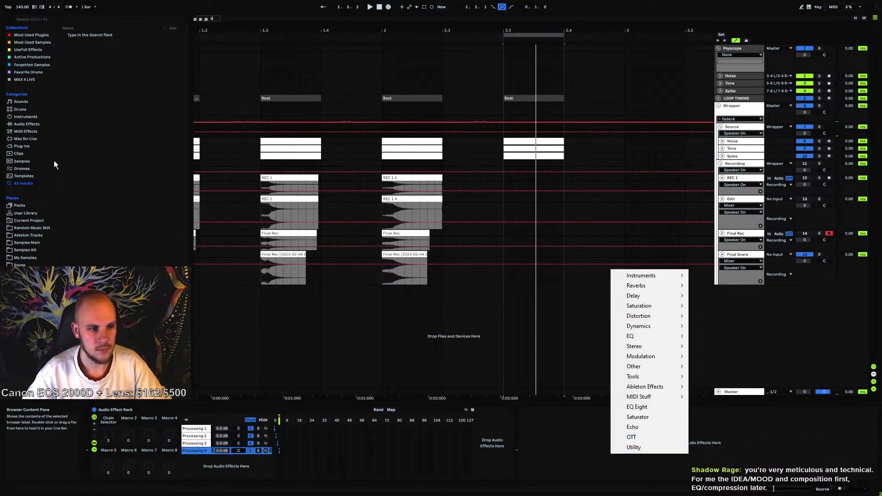
left_click(27, 123)
scroll(91, 152, "down", 3)
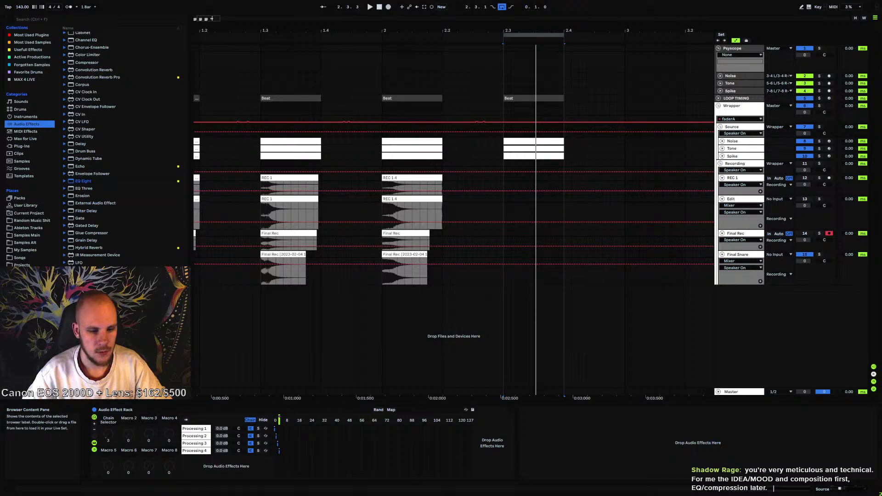
left_click(725, 106)
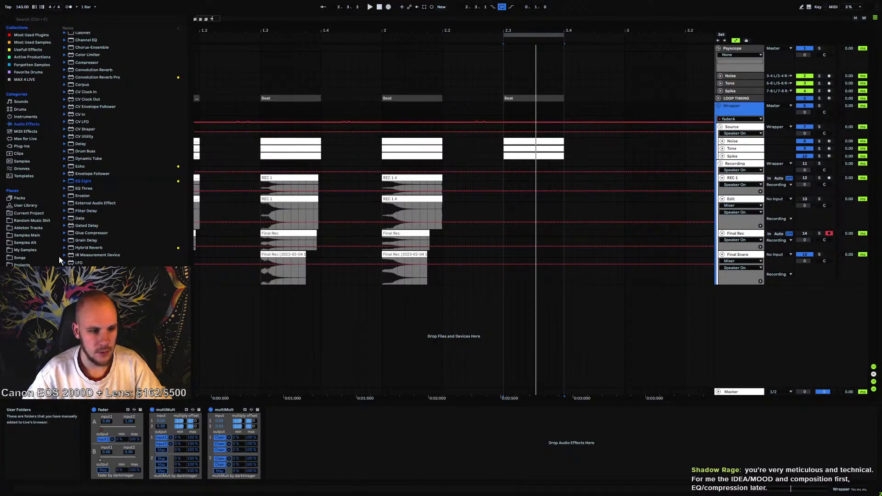
left_click(92, 181)
scroll(91, 181, "down", 1)
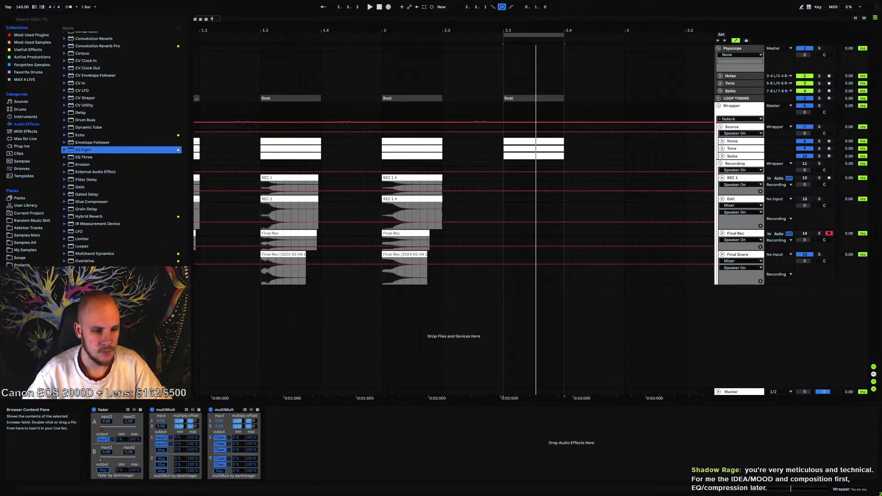
left_click(317, 434)
key("ctrl+v")
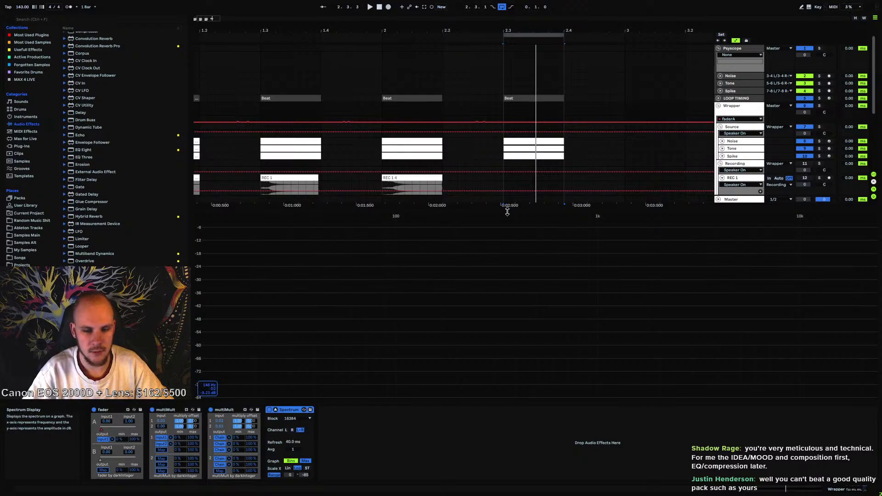
Reduce the height of the Wrapper group's expanded Spectrum display, and collapse it back into the device
left_click(503, 163)
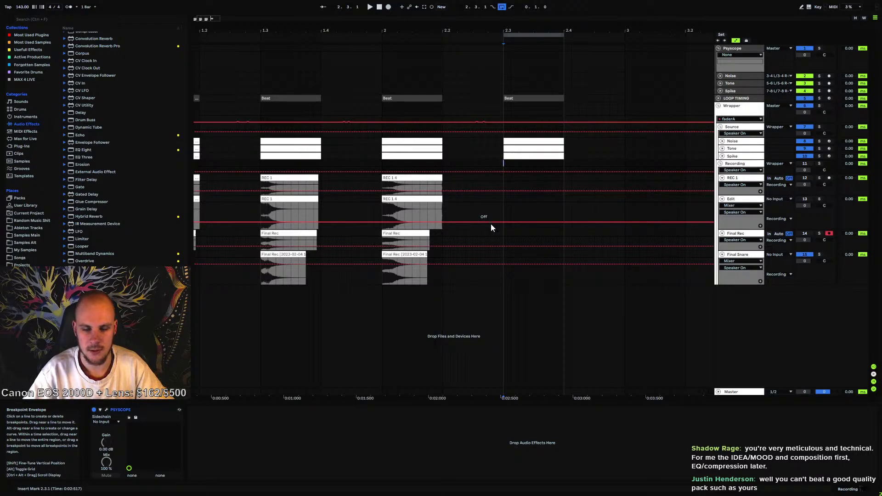
left_click(745, 120)
left_click(740, 126)
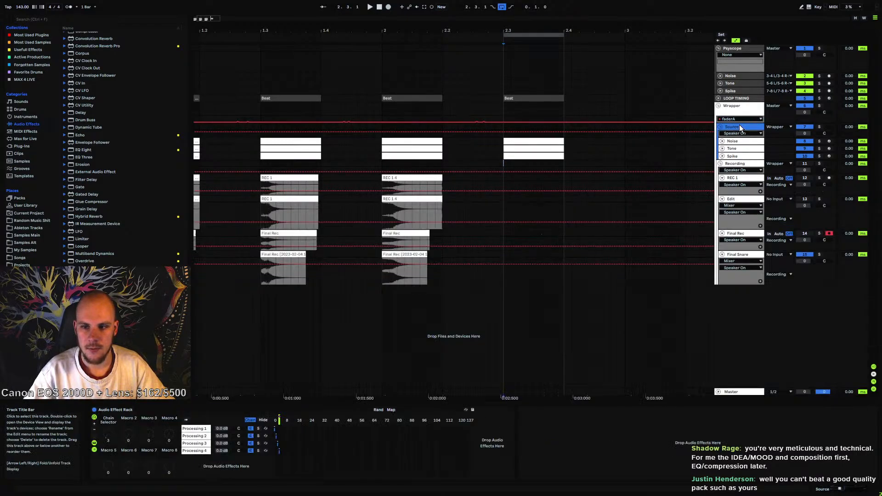
left_click(742, 110)
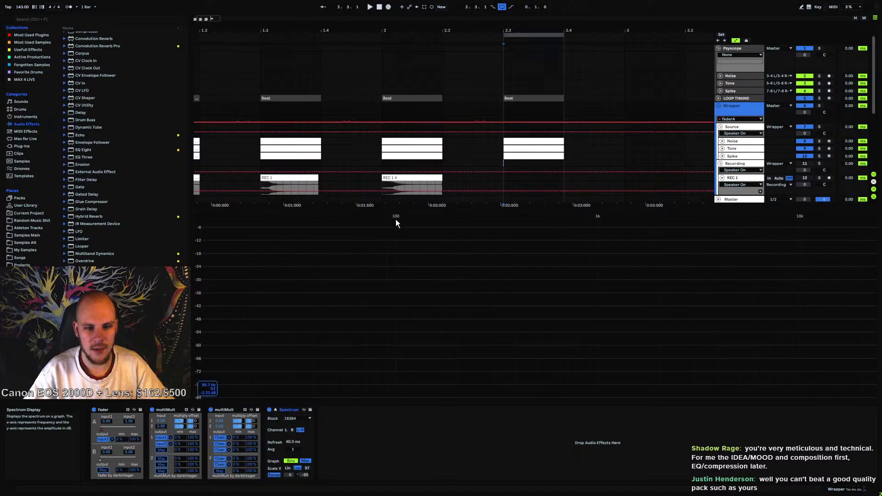
left_click_drag(401, 210, 393, 305)
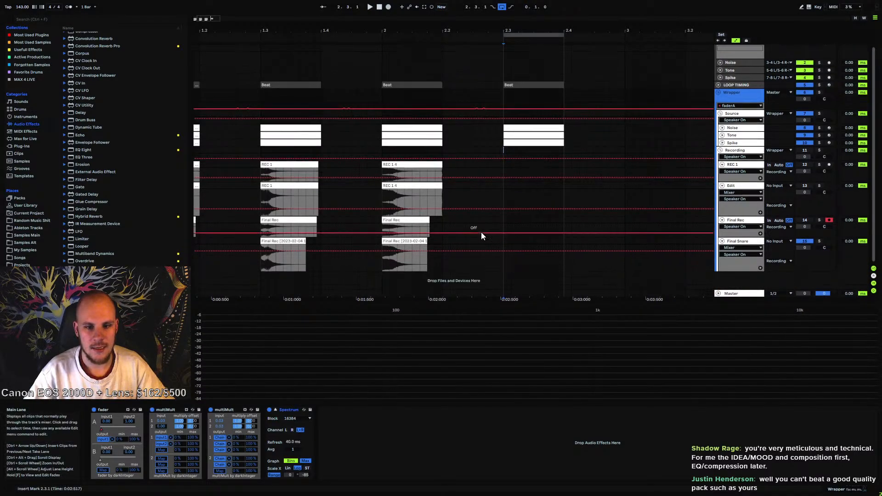
scroll(480, 232, "down", 1)
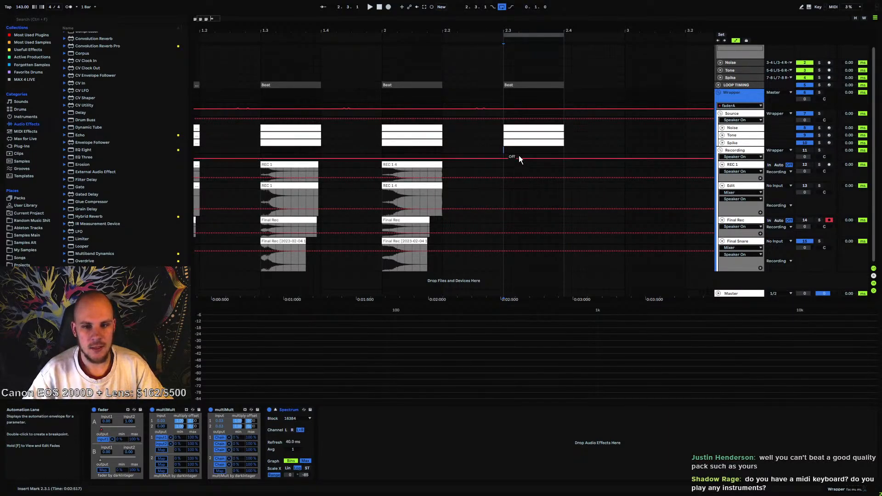
left_click(504, 152)
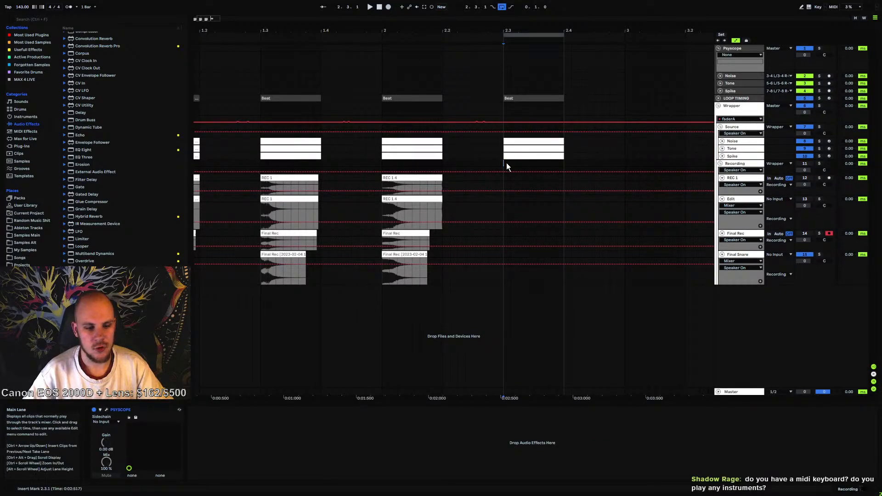
left_click(735, 109)
left_click(275, 409)
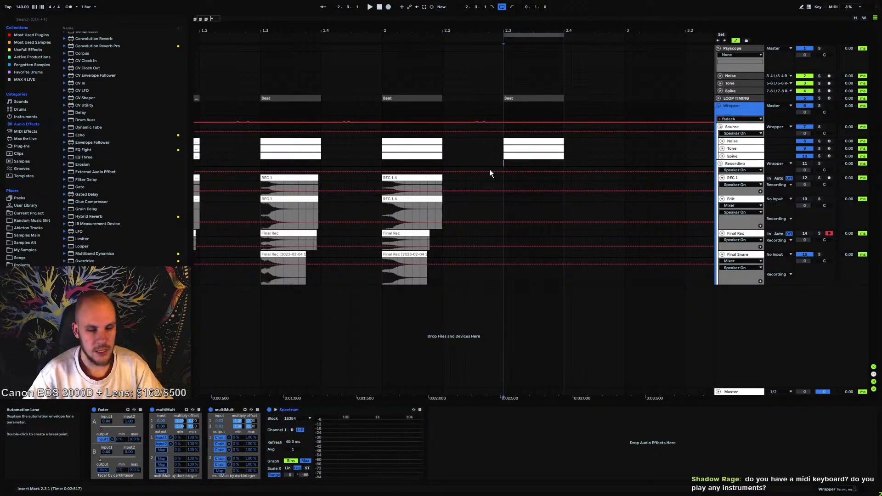
Set the insert mark at 2.3.1 on REC 1, arm that track for recording and start playback
left_click(503, 180)
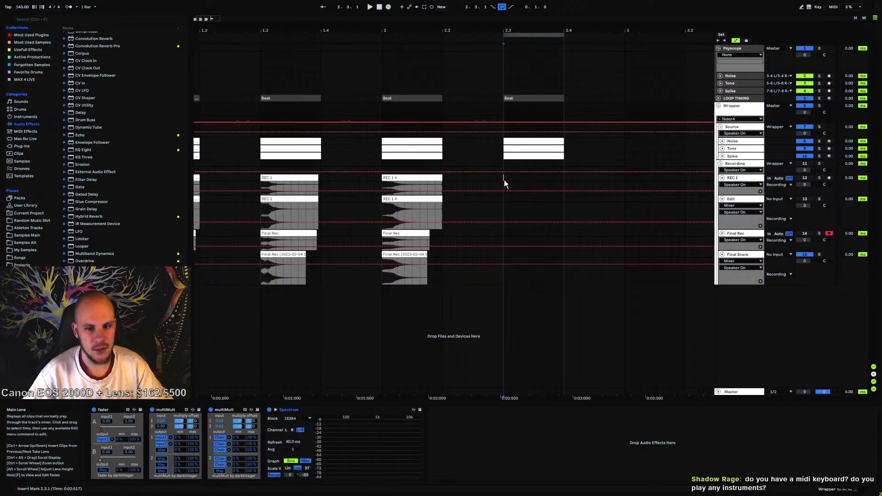
left_click(827, 178)
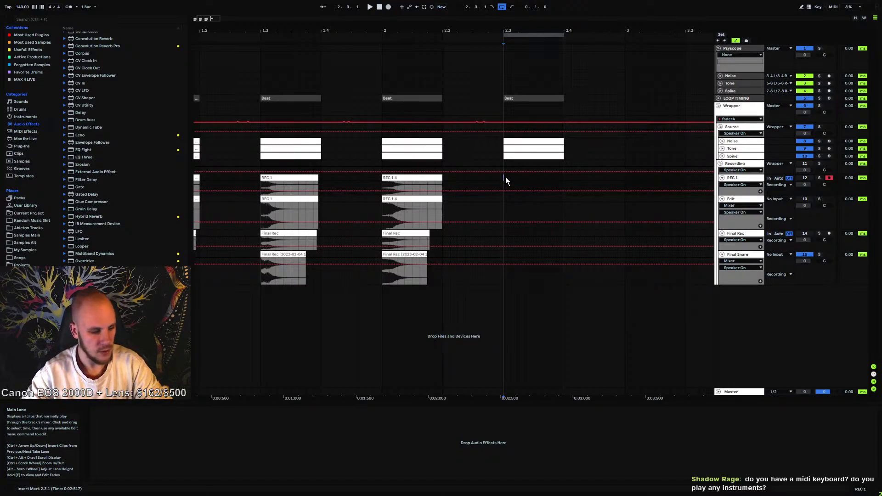
key("space")
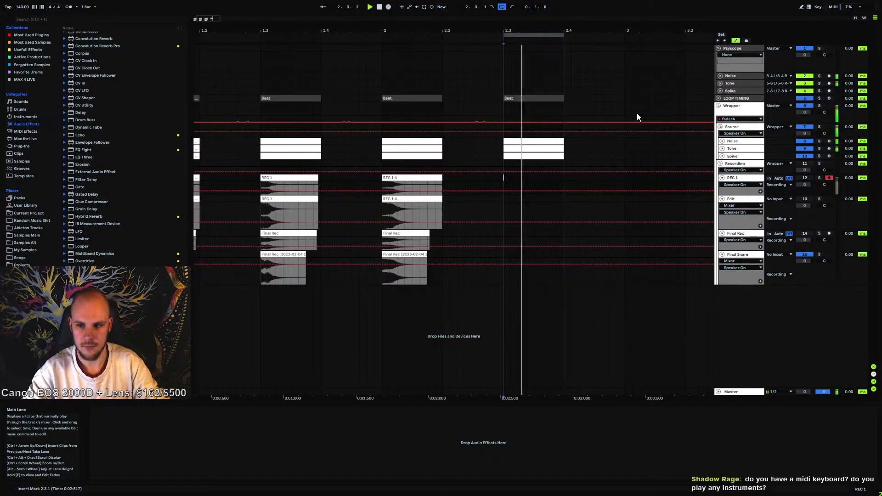
Duplicate the Spike 3 chain in the Spike track's Instrument Rack and name the copy Spike 4
left_click(735, 157)
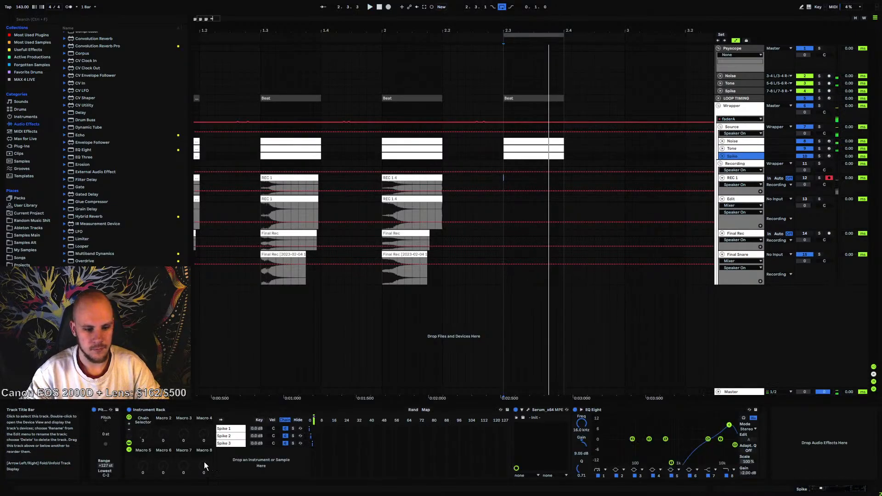
key("ctrl+d")
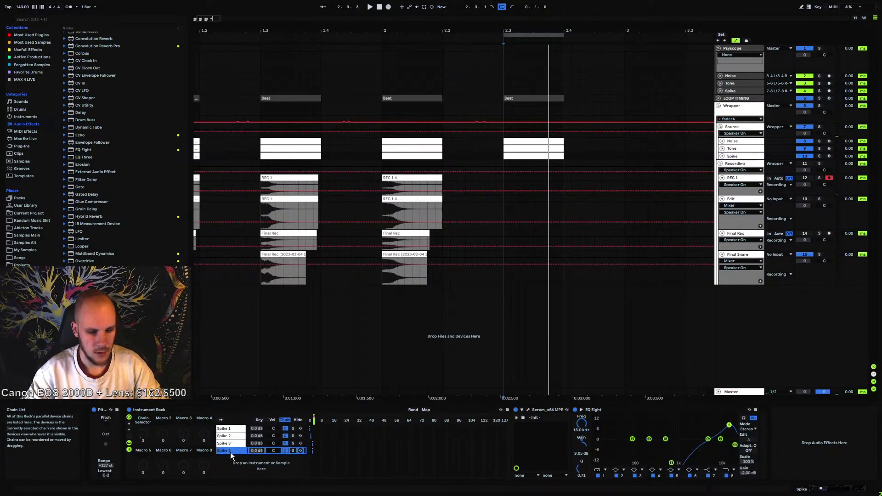
right_click(231, 452)
left_click(254, 353)
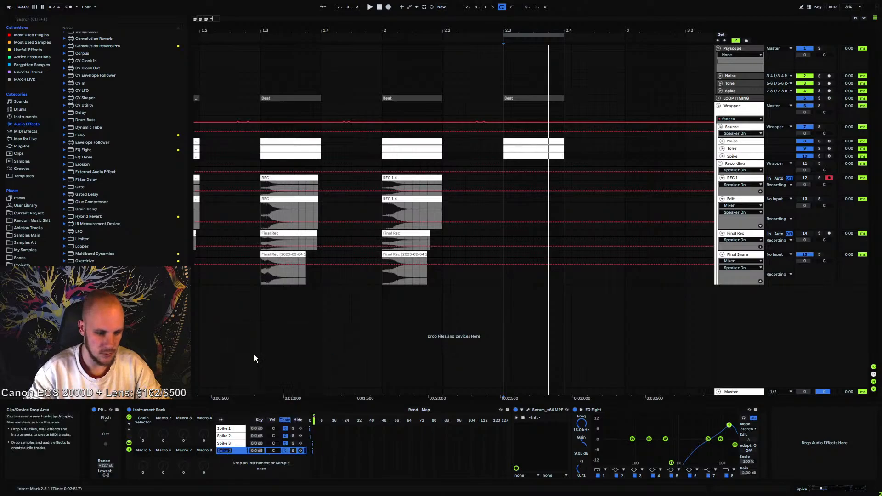
type("Sp")
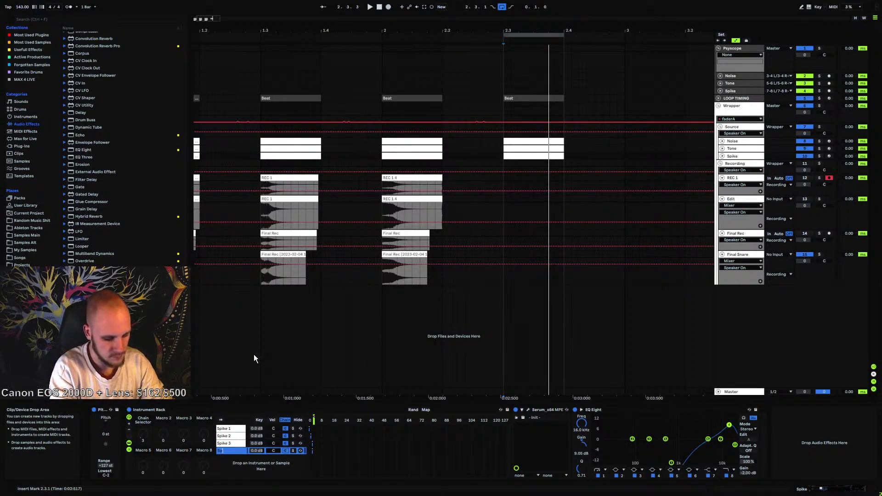
type("ike 4")
key("Return")
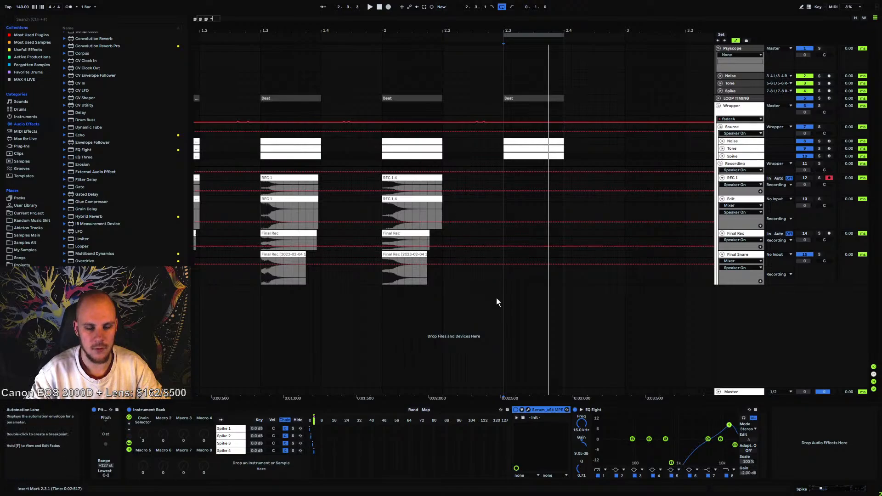
Shape the Spike 4 chain's EQ Eight with a low cut at about 539 Hz, Q 0.20, and a 10.5 dB boost near 8.81 kHz
key("space")
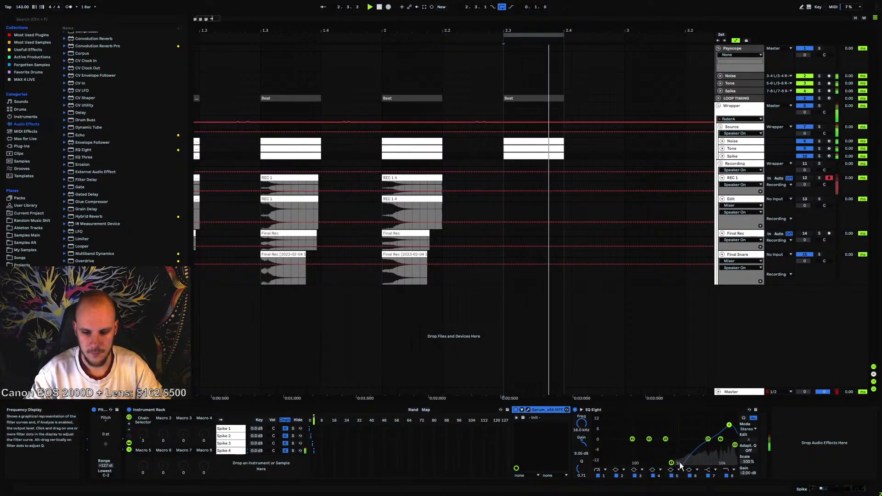
left_click_drag(671, 462, 668, 446)
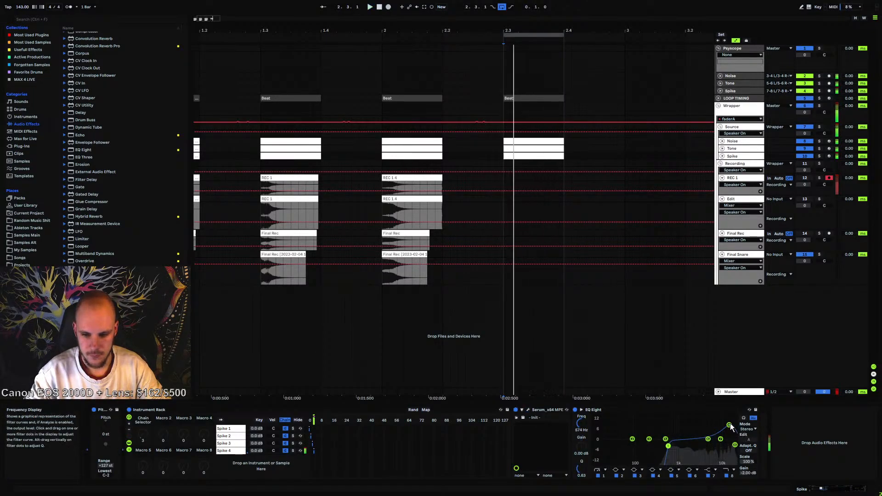
mouse_move(729, 425)
left_mouse_down()
mouse_move(731, 449)
mouse_move(717, 422)
left_mouse_up()
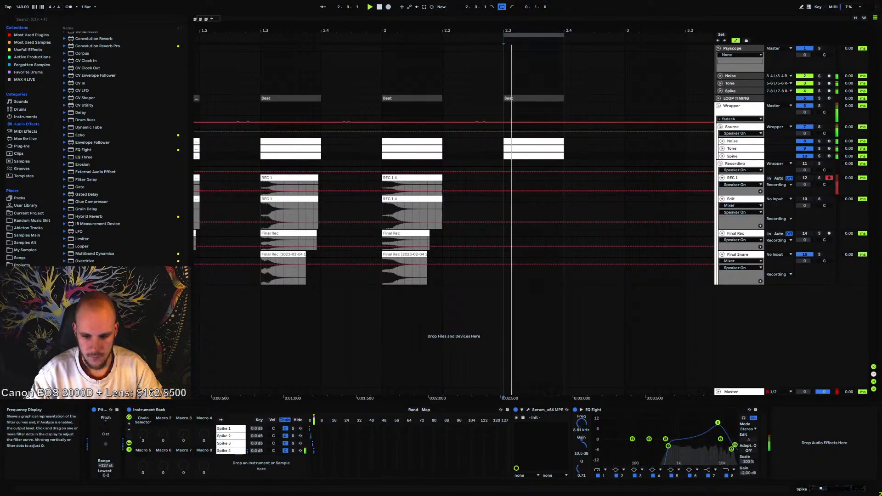
left_click_drag(668, 446, 667, 456)
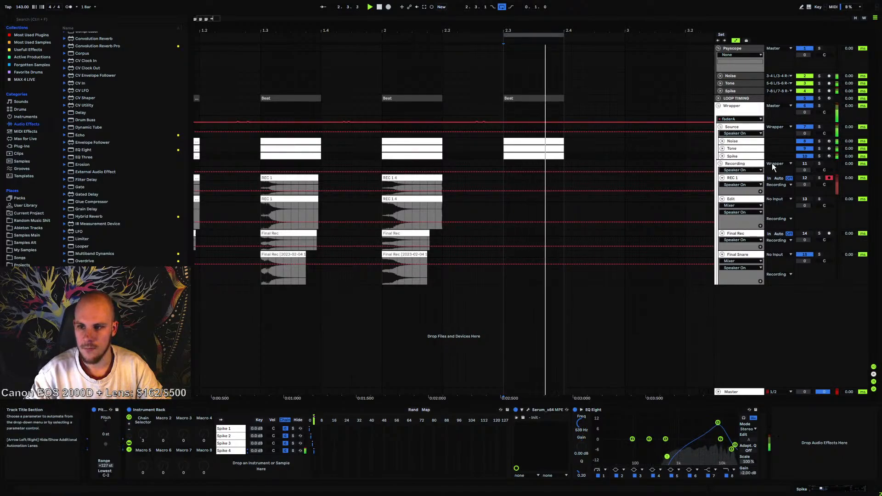
key("space")
Add a Saturator to the Source group's Processing 4 chain, with Drive at about 6.29 dB and Soft Clip on
left_click(734, 128)
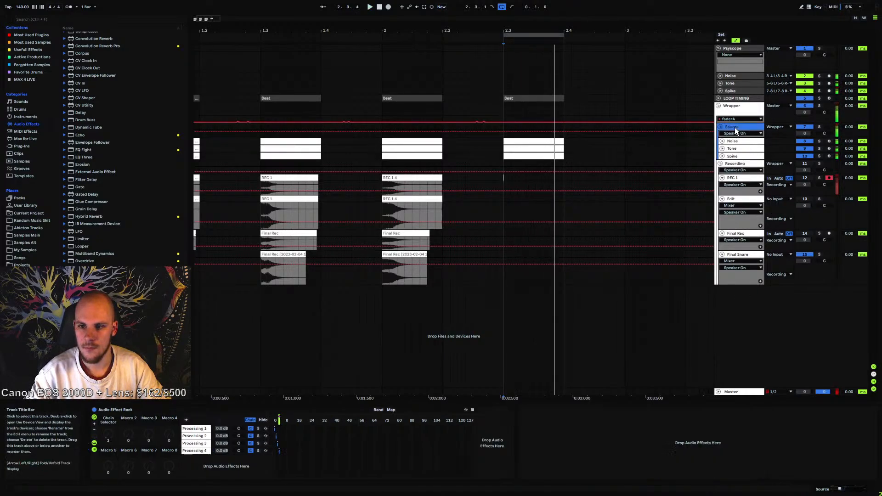
right_click(495, 445)
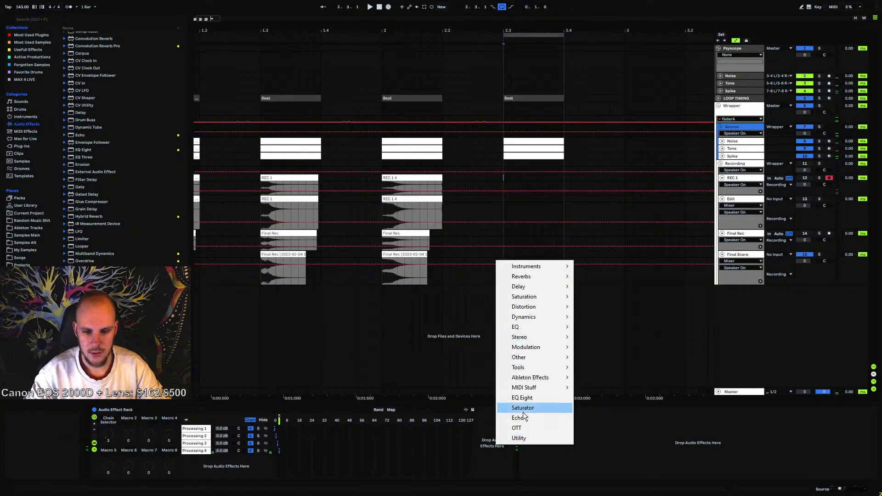
left_click_drag(523, 409, 545, 411)
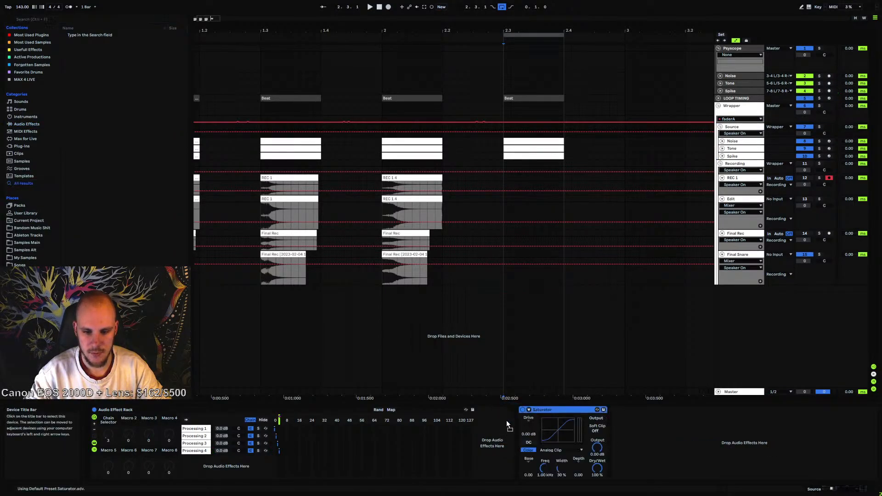
key("space")
left_click_drag(489, 425, 489, 415)
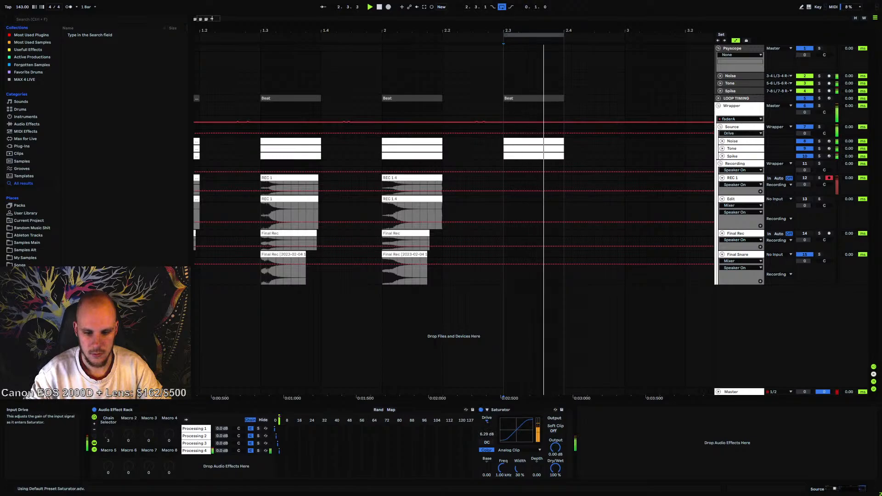
left_click(552, 431)
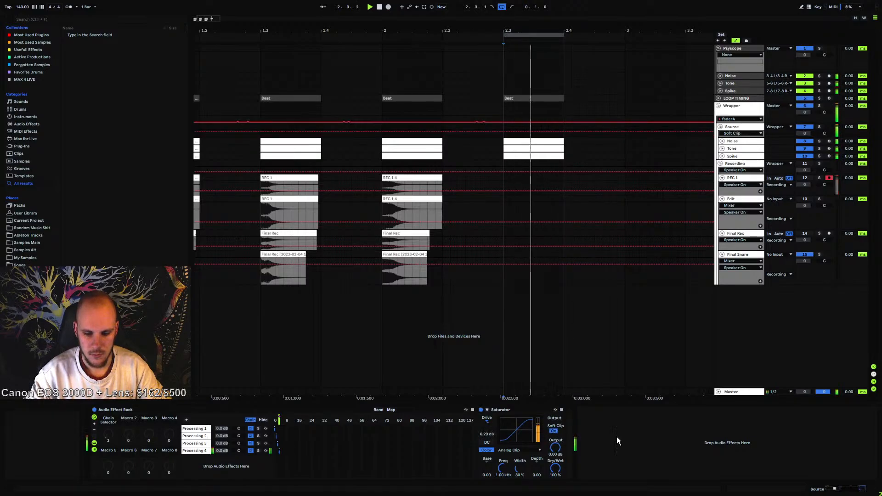
Add an EQ Eight boosting about 15 dB near 150 Hz and place it before the Saturator in the Processing 4 chain
right_click(647, 437)
left_click(681, 391)
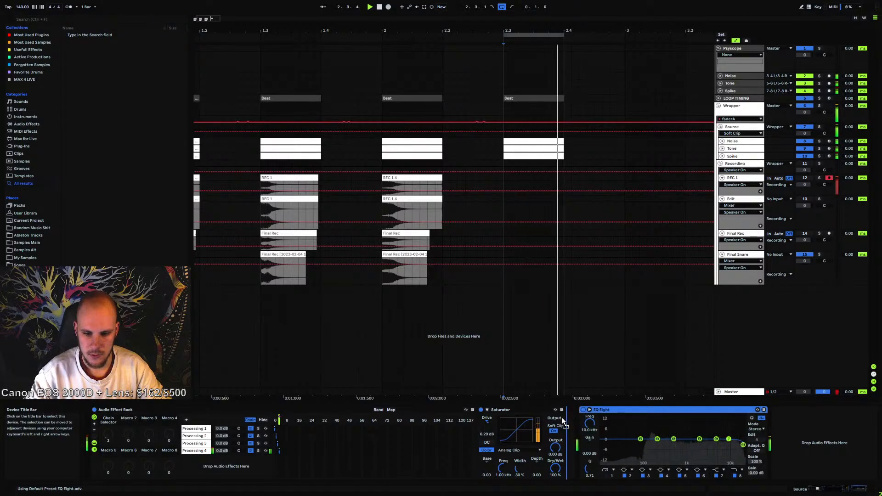
left_click_drag(644, 439, 638, 415)
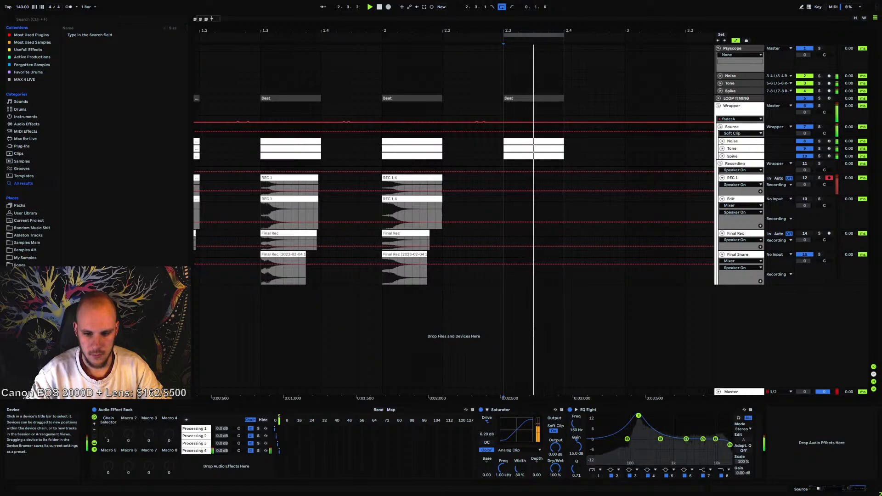
left_click(616, 409)
Set the Processing 4 EQ Eight to cut about 5.5 dB at 436 Hz and boost 9.55 dB at 163 Hz and 3.2 dB at 13.6 kHz
left_click_drag(495, 425, 568, 451)
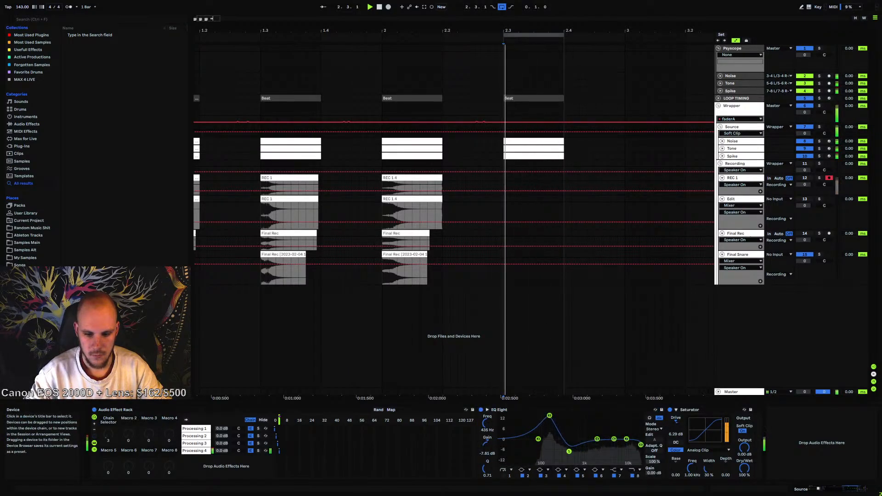
left_click_drag(549, 415, 550, 418)
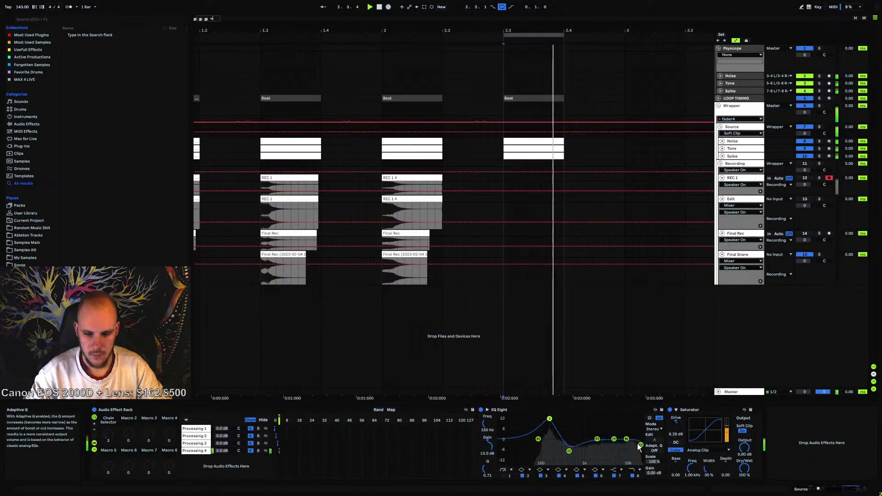
left_click_drag(613, 439, 632, 434)
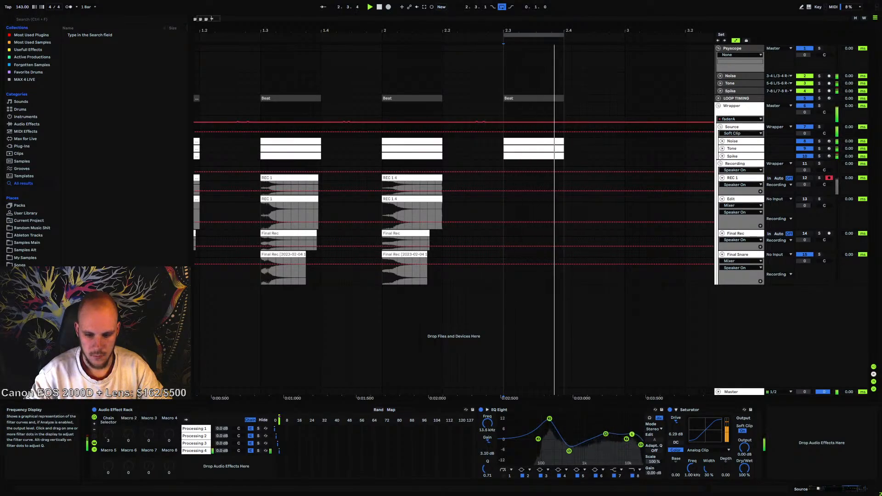
left_click_drag(569, 451, 569, 448)
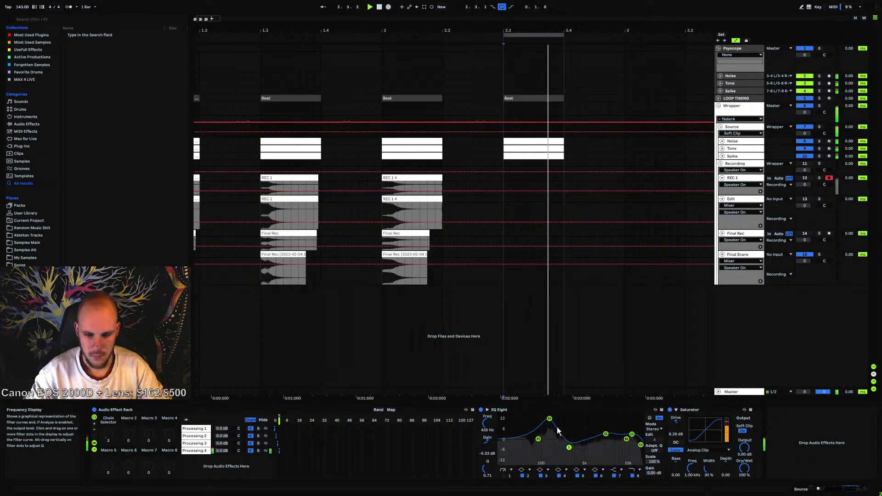
left_click_drag(550, 418, 551, 424)
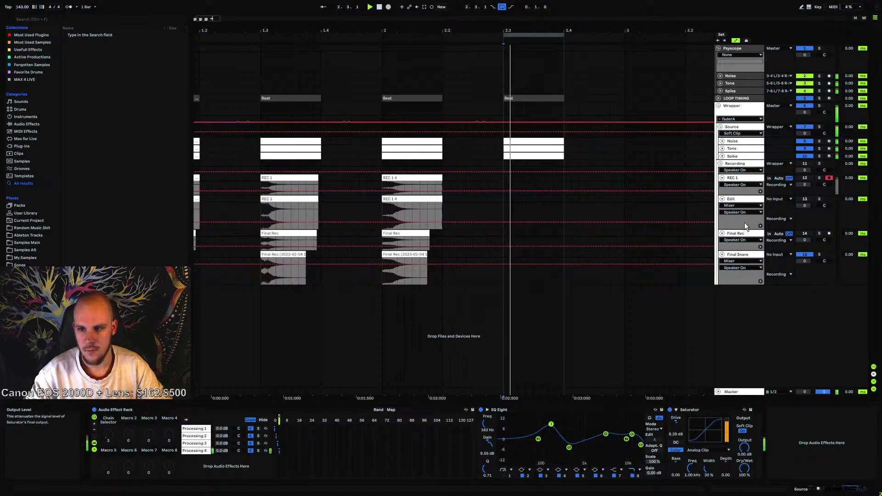
With the Psyscope window open, record the snare onto REC 1 from 2.3.1 to 2.4.1, then consolidate and play the recorded clip
left_click(732, 49)
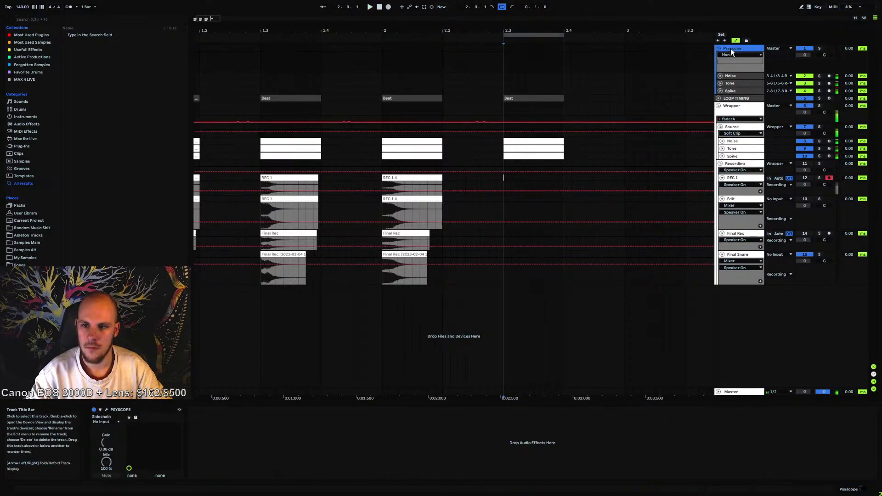
left_click(108, 410)
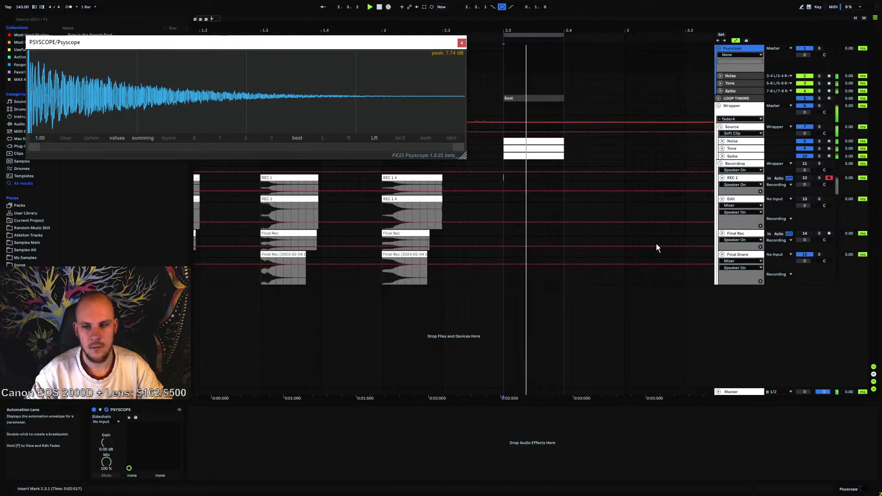
left_click(503, 181)
key("space")
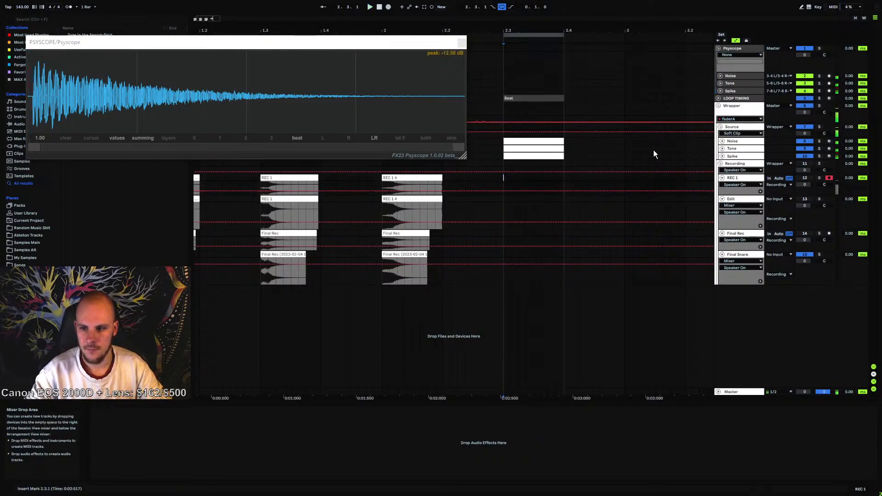
left_click(389, 7)
key("space")
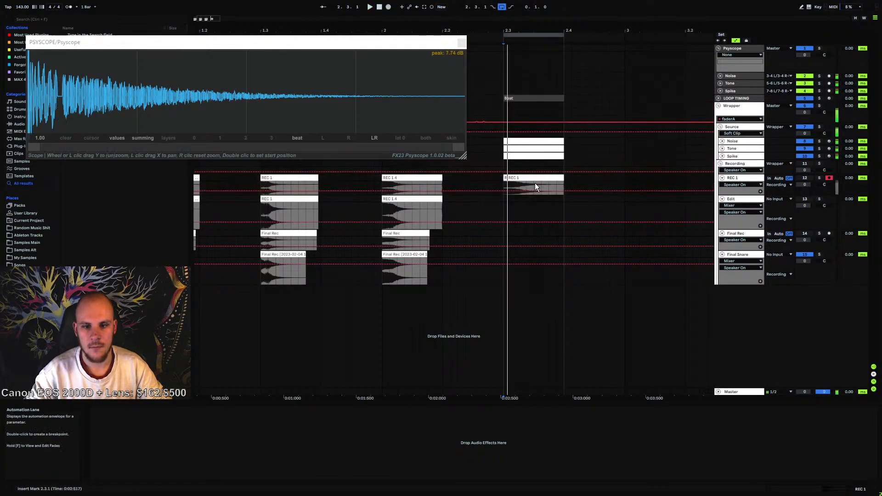
left_click(513, 176)
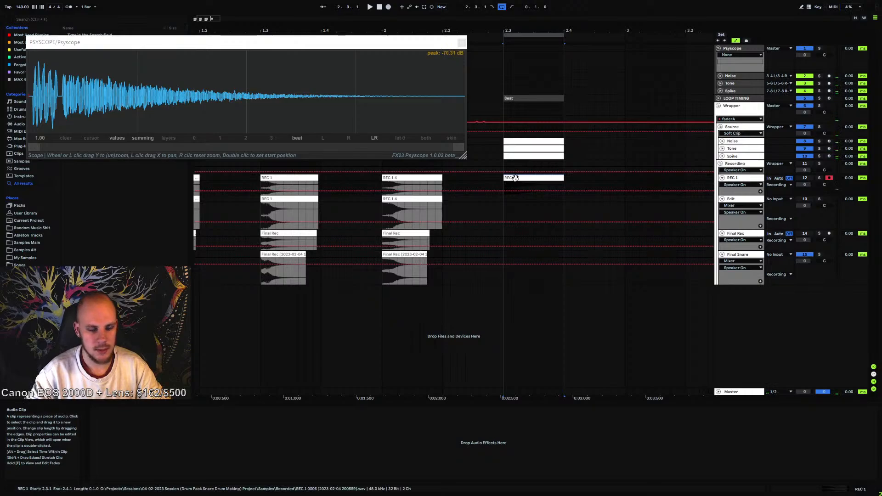
key("space")
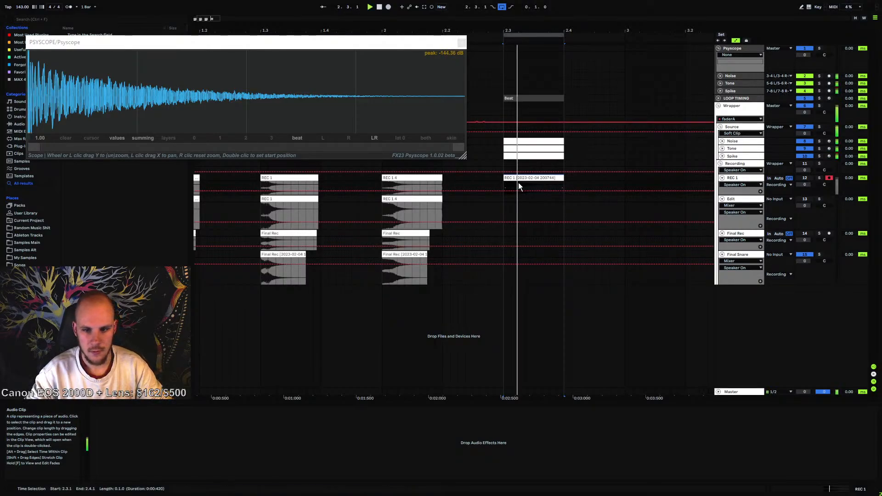
Clear the solo on REC 1 and deactivate the Source group, then close Psyscope and audition the recorded clip on its own
left_click(817, 178)
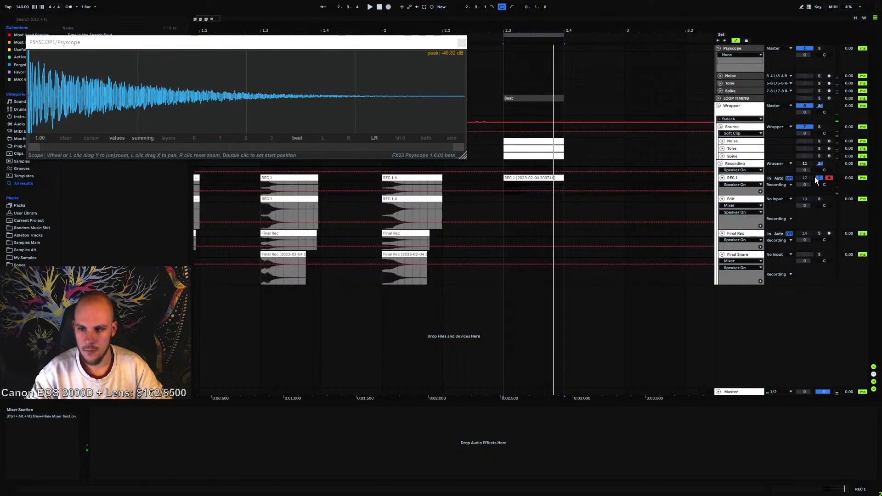
left_click(818, 178)
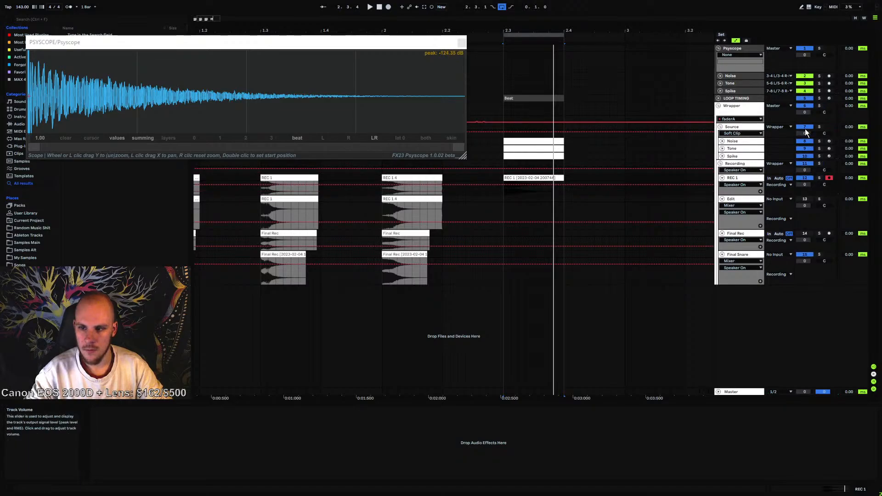
left_click(461, 42)
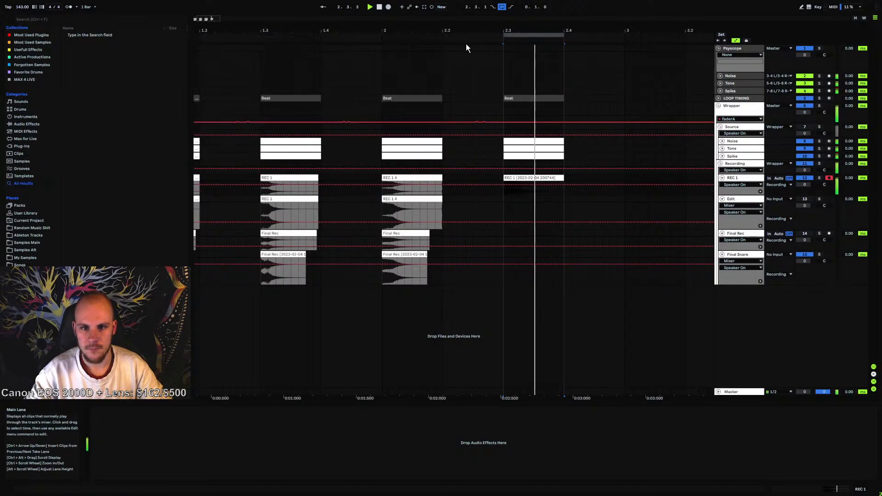
left_click(504, 193)
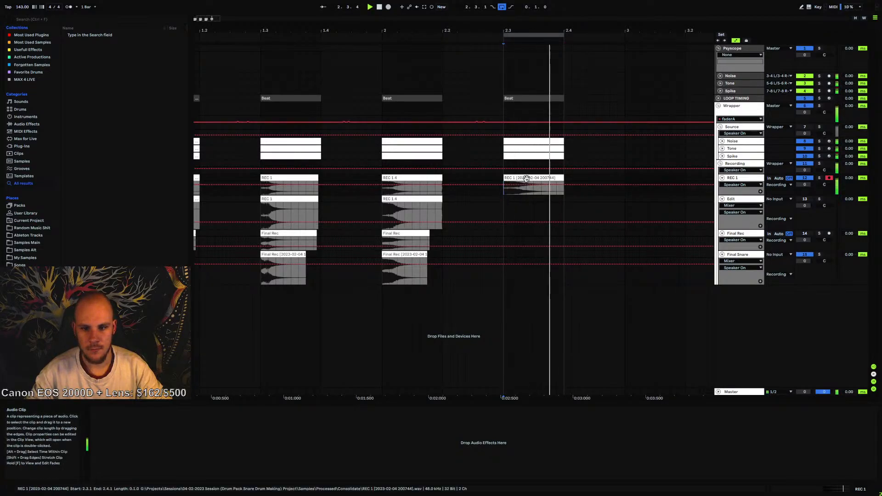
key("space")
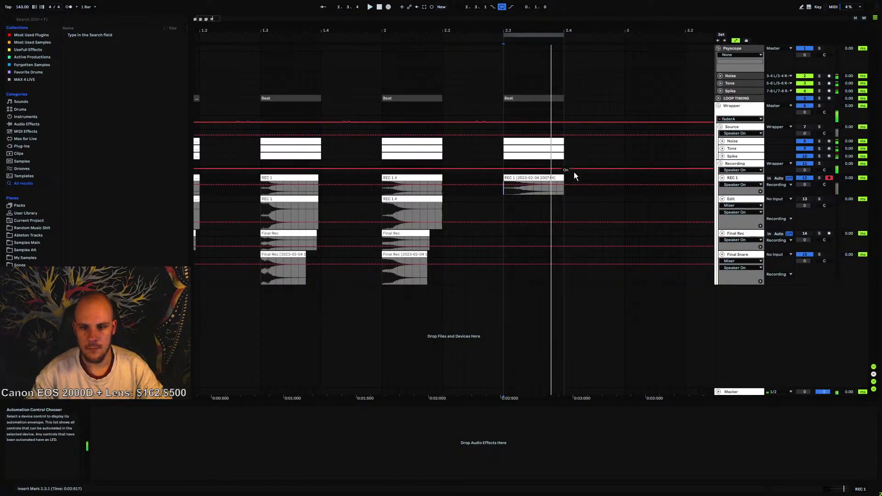
Reopen the Psyscope window and play the REC 1 clip at 2.3.1 to examine the recorded snare's waveform
left_click(578, 198)
left_click(732, 48)
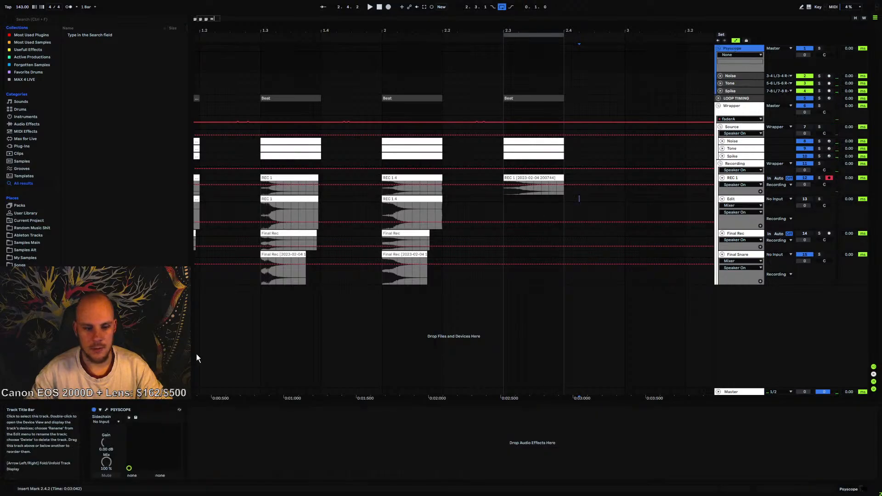
left_click(106, 410)
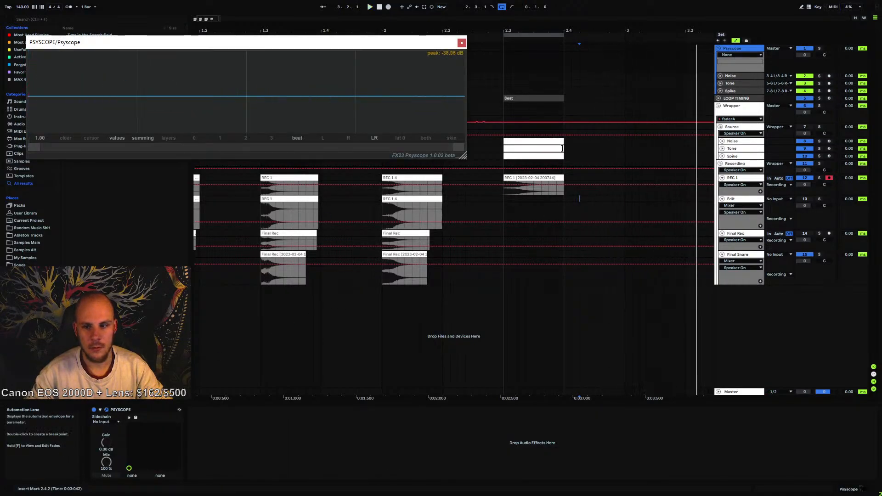
left_click(522, 177)
key("space")
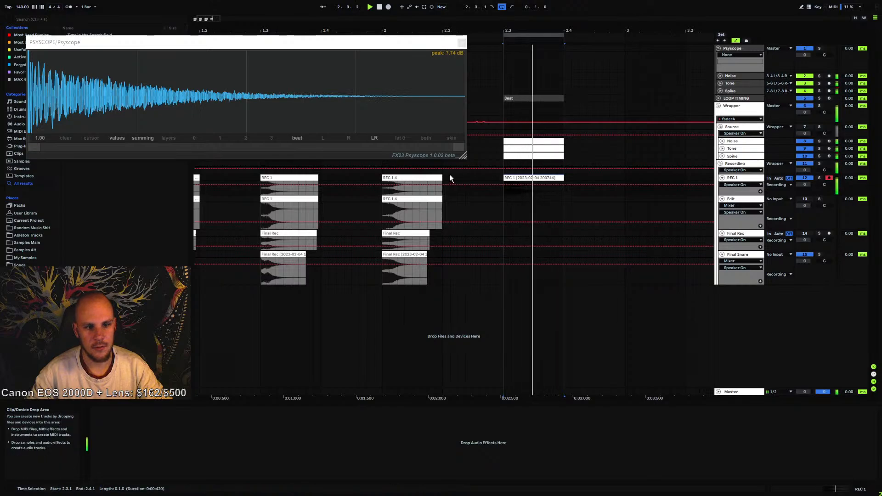
Compare Psyscope's layers, summed and input 0 views, ending with all inputs summed
left_click(168, 139)
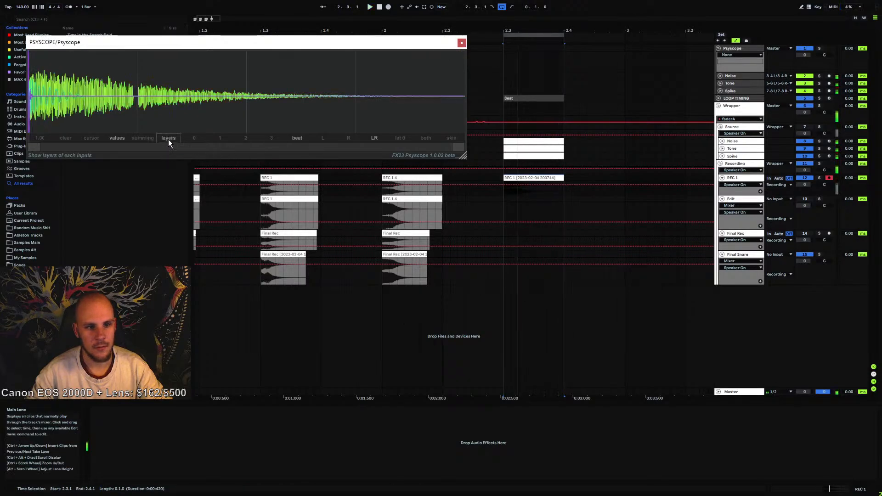
left_click(144, 139)
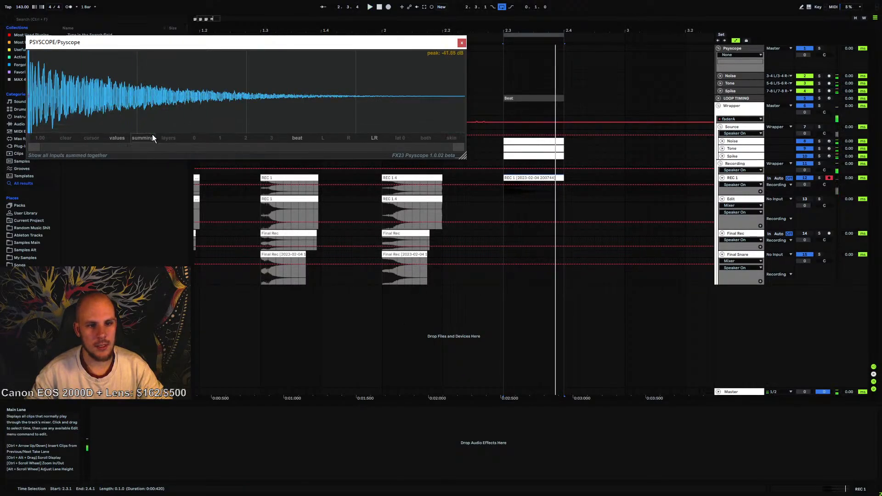
left_click(165, 137)
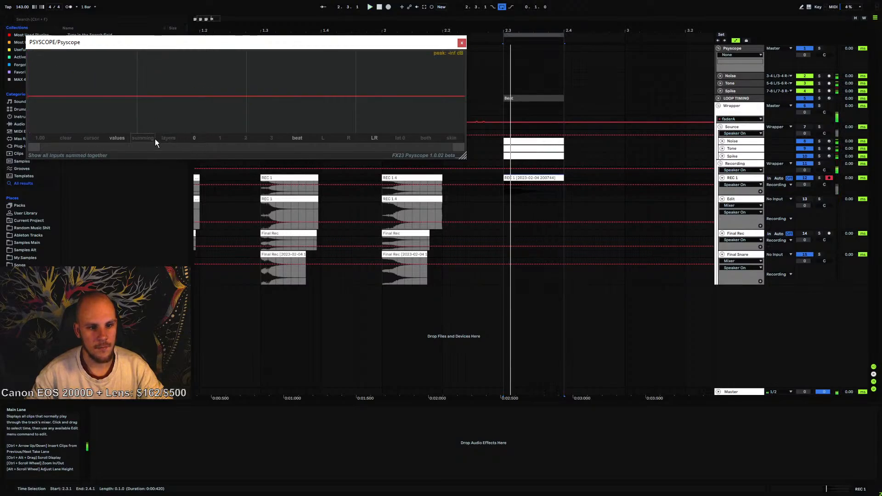
left_click(139, 139)
left_click(193, 138)
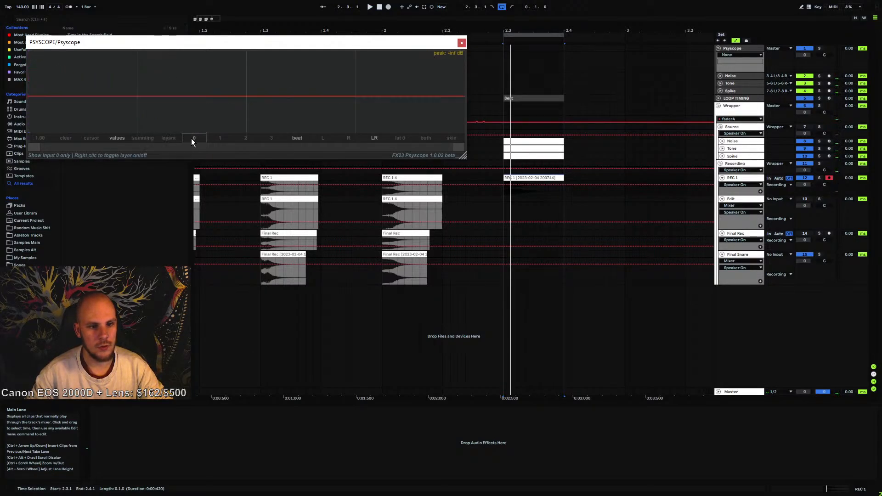
left_click(137, 139)
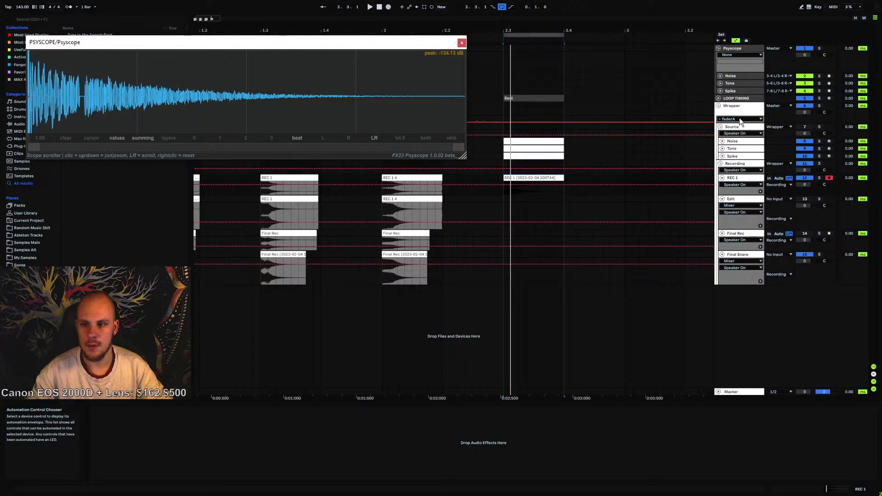
Add an audio track to the Psyscope group, place it above Noise and rename it TOTAL
left_click(733, 77)
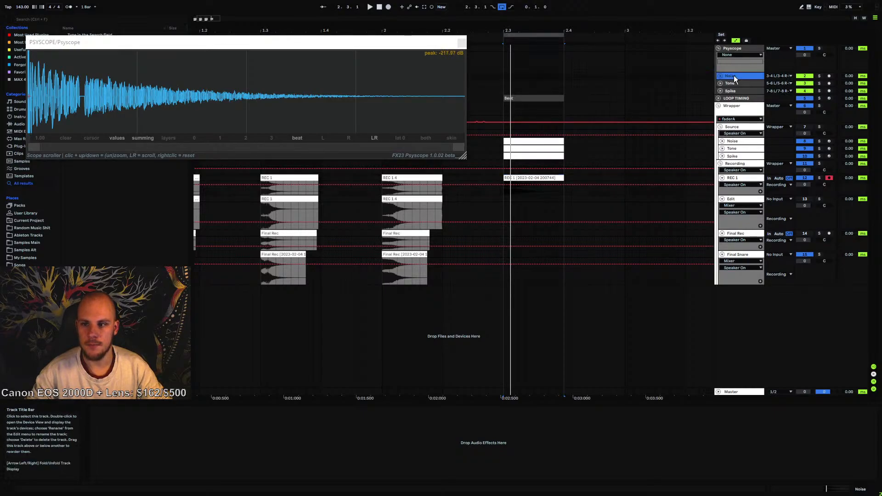
key("ctrl+t")
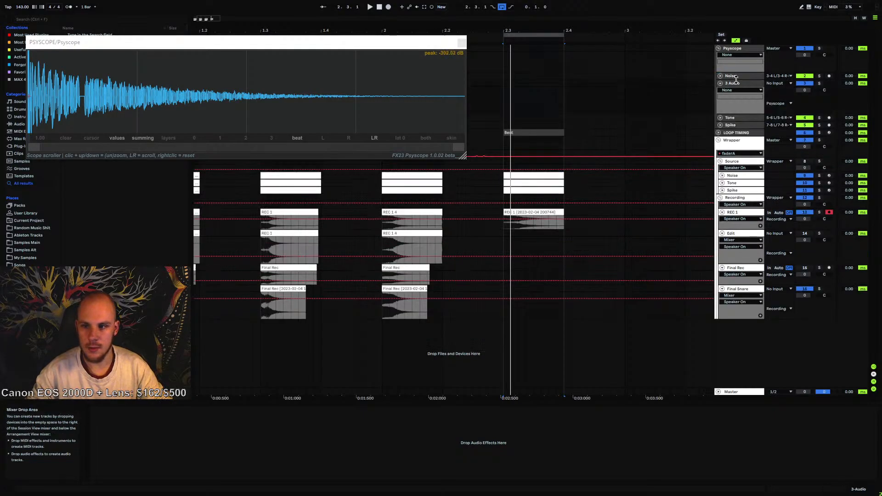
left_click_drag(739, 76, 737, 75)
right_click(735, 76)
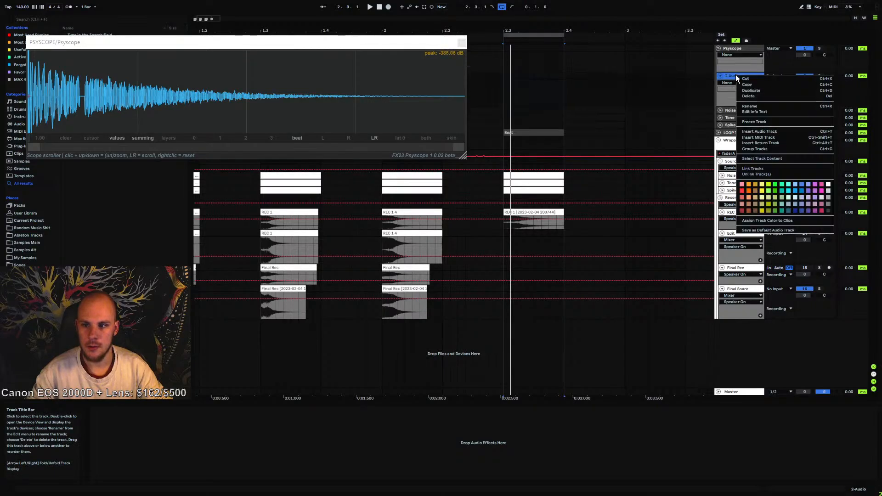
left_click(751, 106)
type("ToTAL")
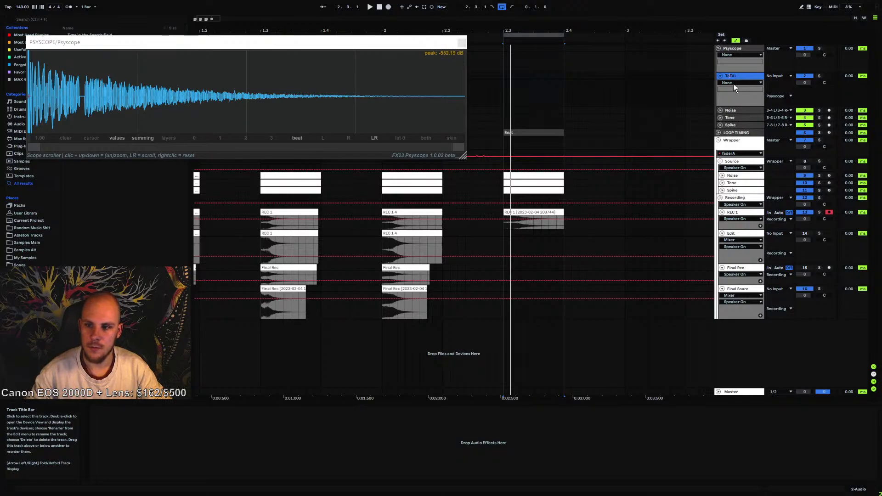
key("BackSpace")
type("O")
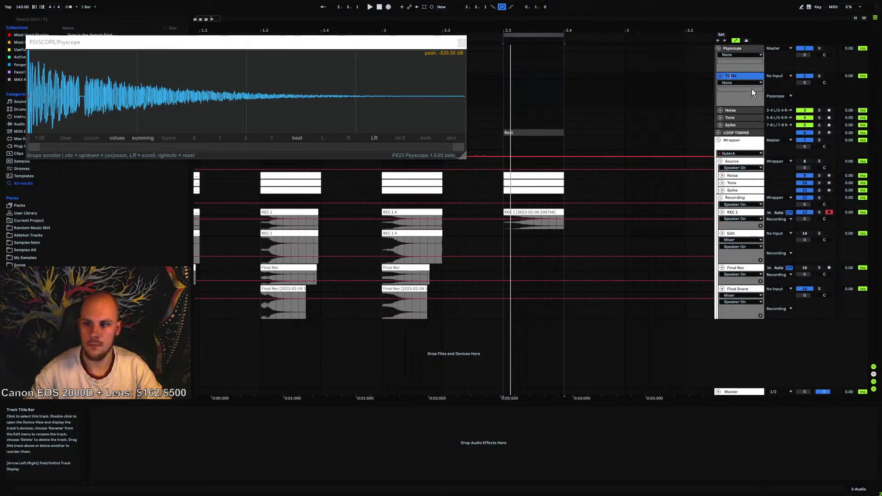
Feed TOTAL from the Source group Post FX with monitoring on In, check input 0 in an enlarged Psyscope, then close the window
left_click(778, 76)
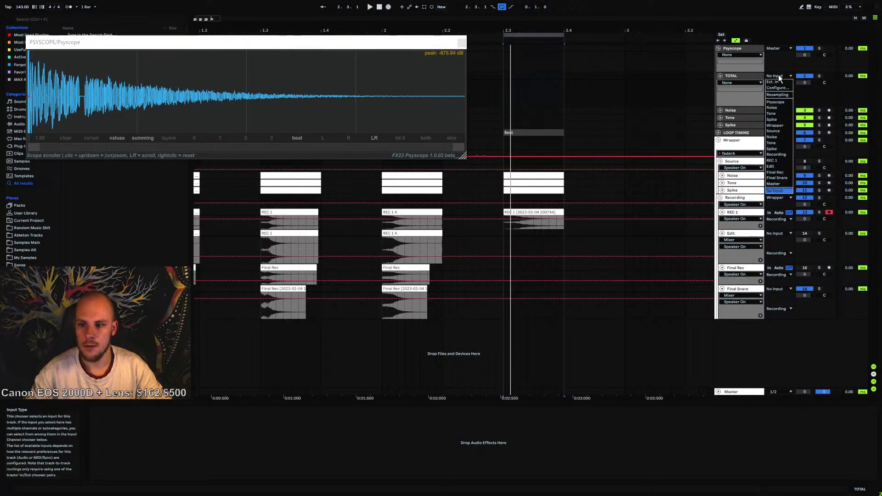
left_click(778, 131)
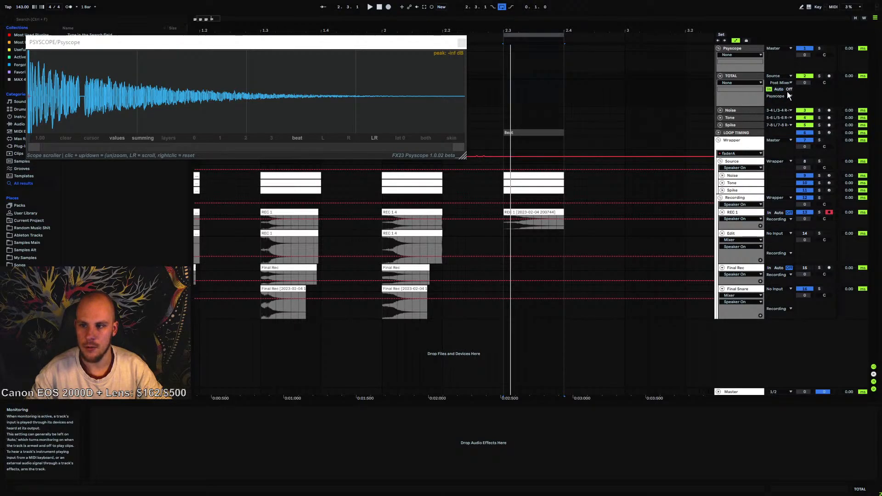
key("space")
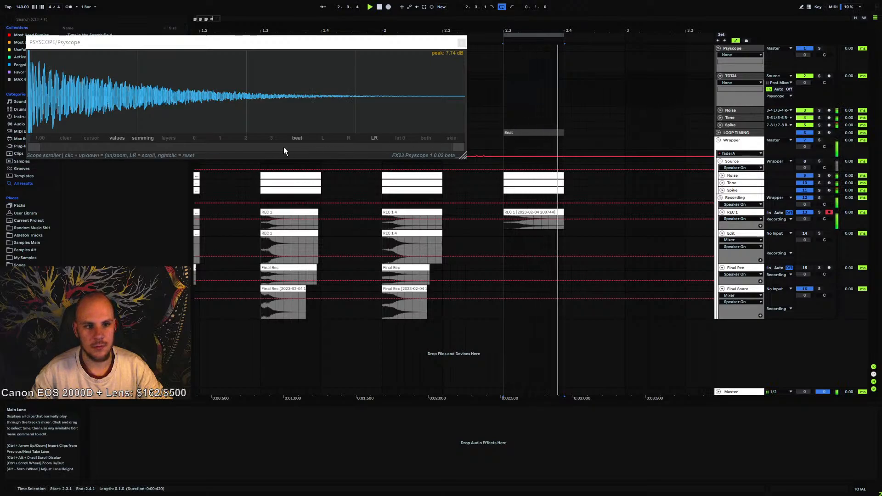
left_click(195, 139)
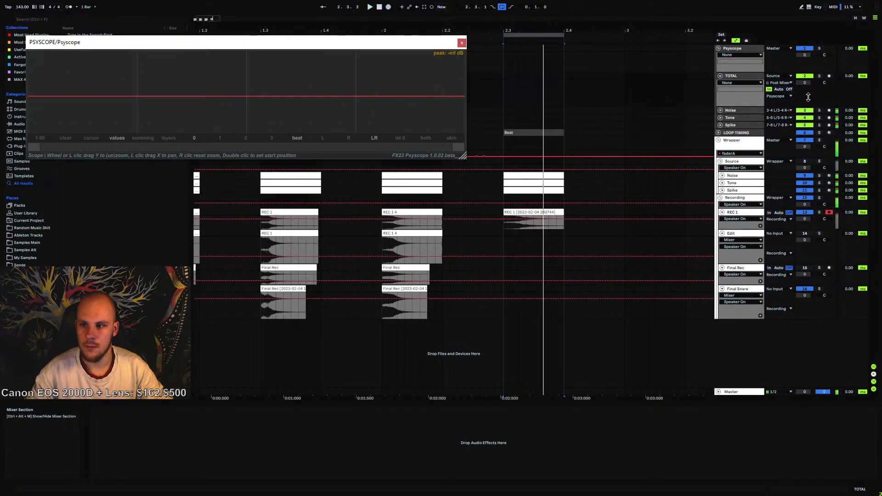
left_click(788, 89)
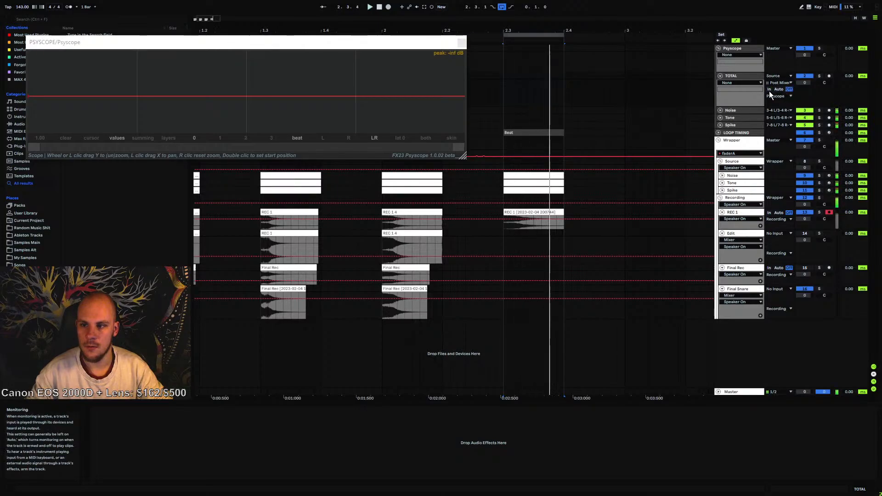
left_click(769, 89)
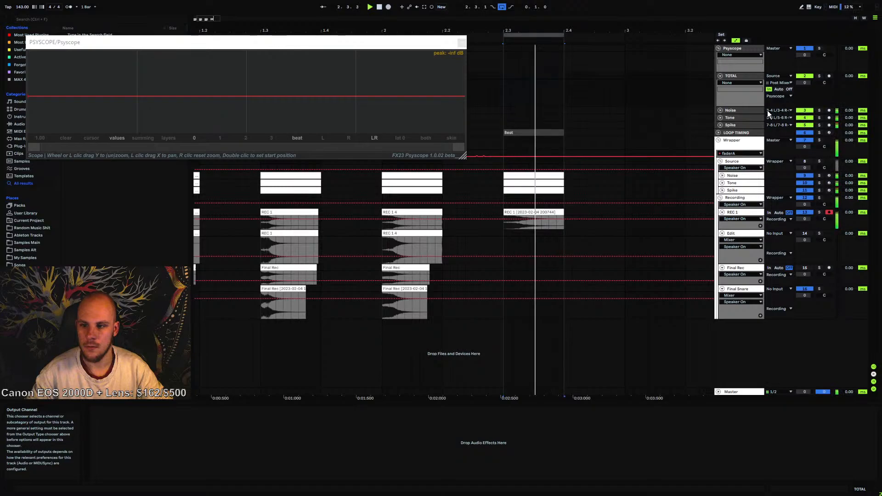
left_click(780, 83)
left_click(784, 93)
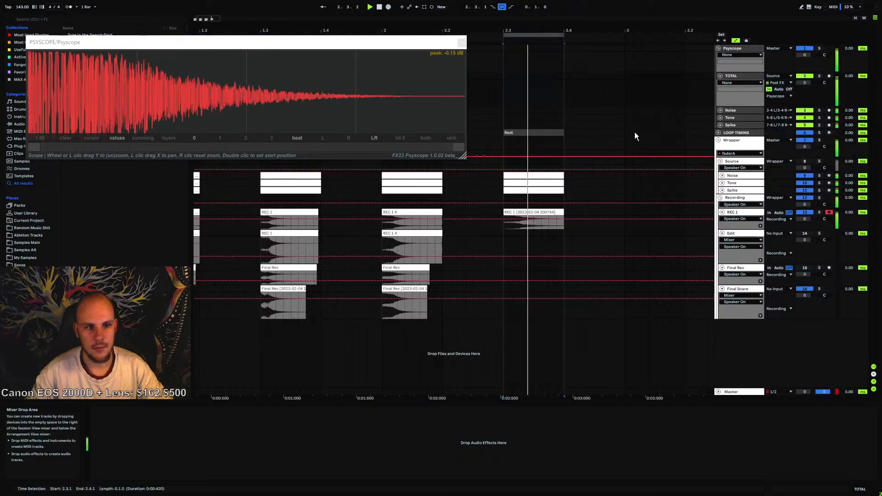
left_click_drag(461, 156, 438, 194)
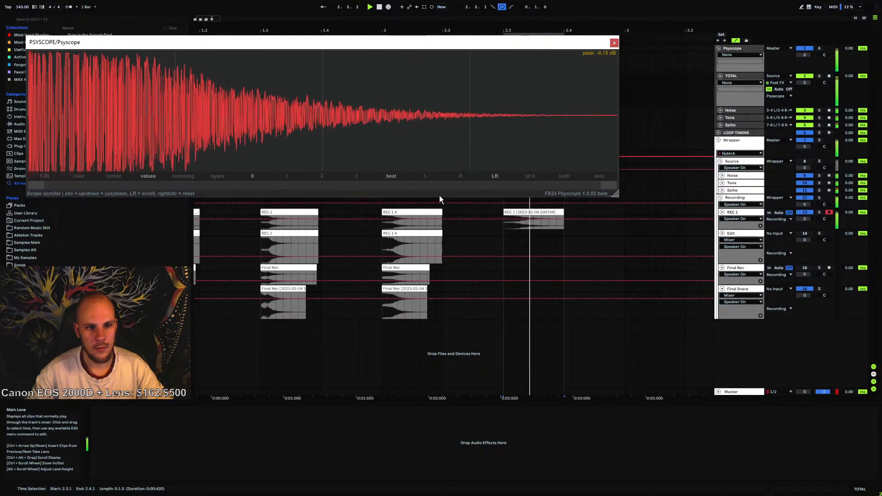
left_click(614, 43)
Copy the recorded REC 1 clip at 2.3.1 onto the Edit track at the same position
left_click(735, 212)
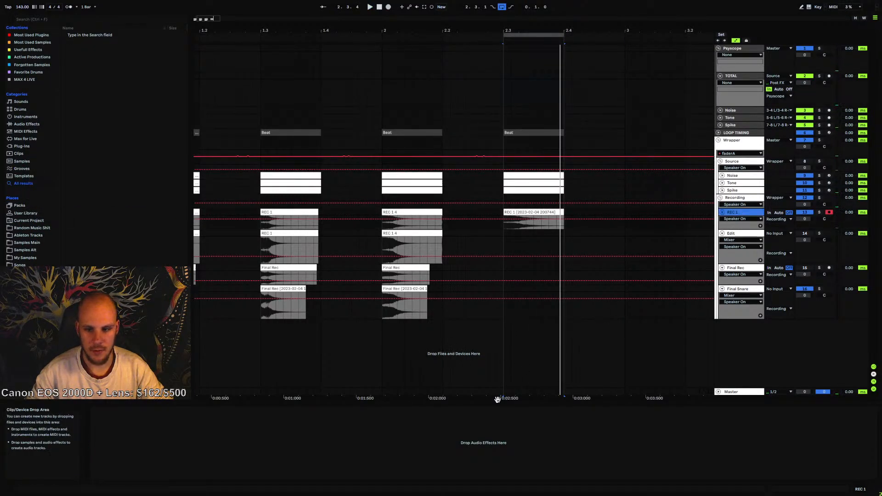
left_click(533, 220)
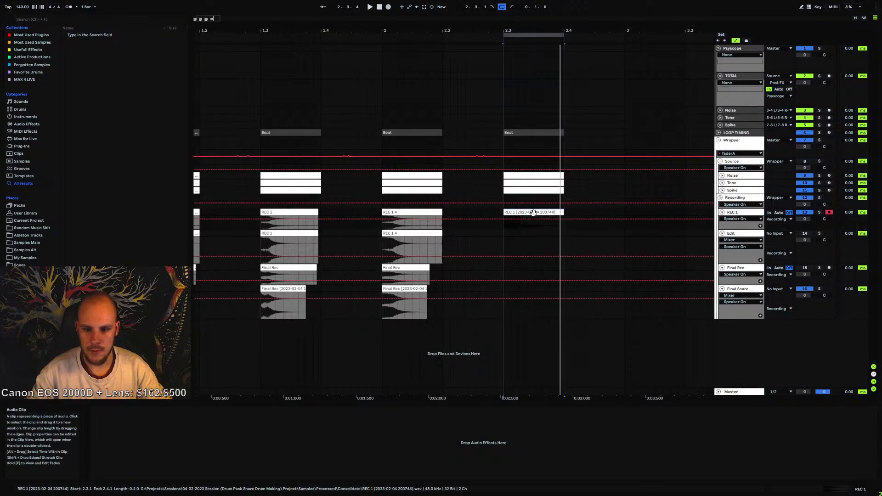
left_click(503, 236)
key("ctrl+v")
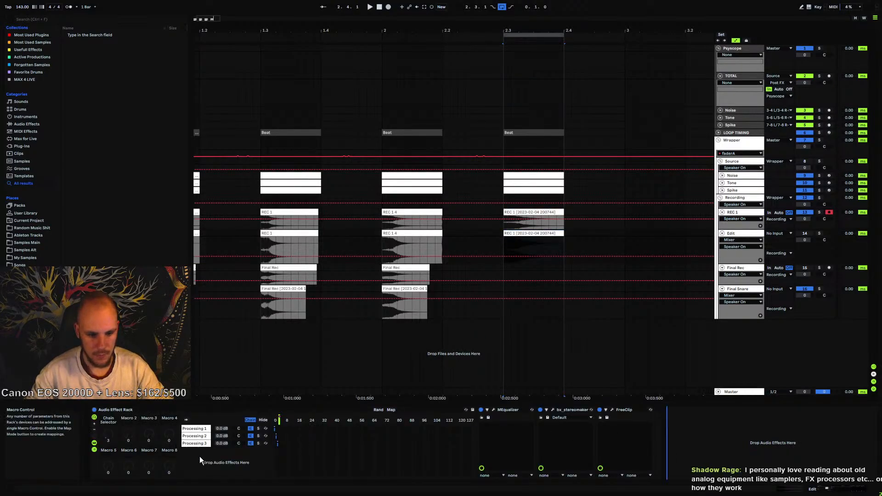
Create a fourth chain in the Edit track's Audio Effect Rack and insert LFOTool_x64 on it
right_click(223, 462)
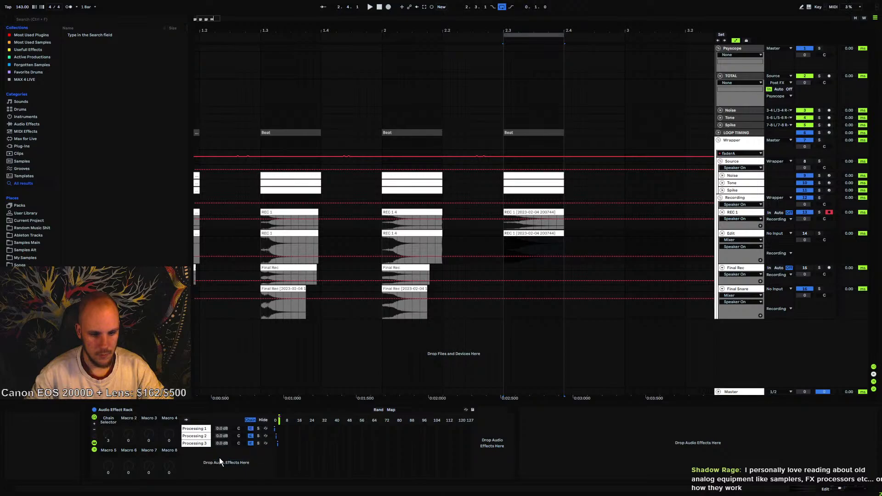
right_click(486, 441)
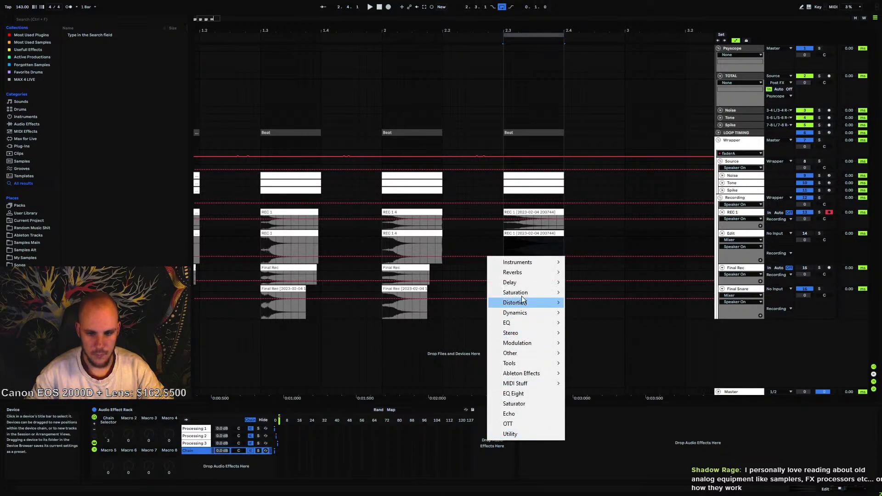
mouse_move(538, 346)
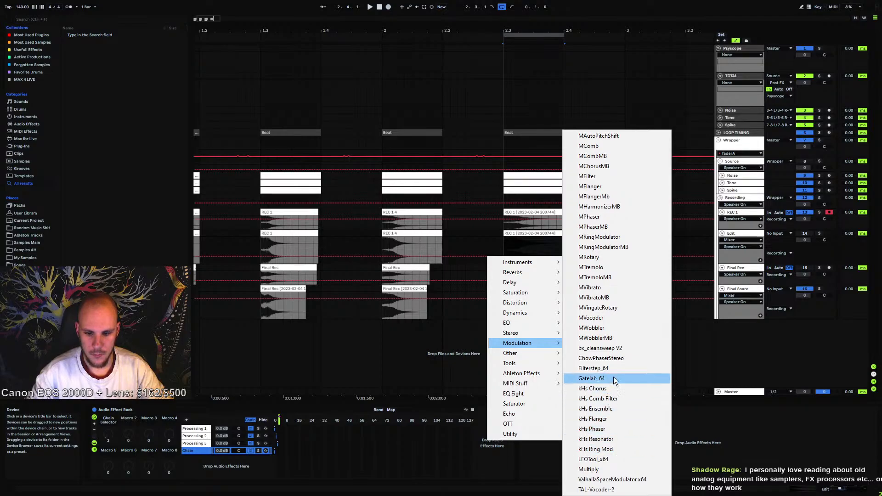
left_click(597, 458)
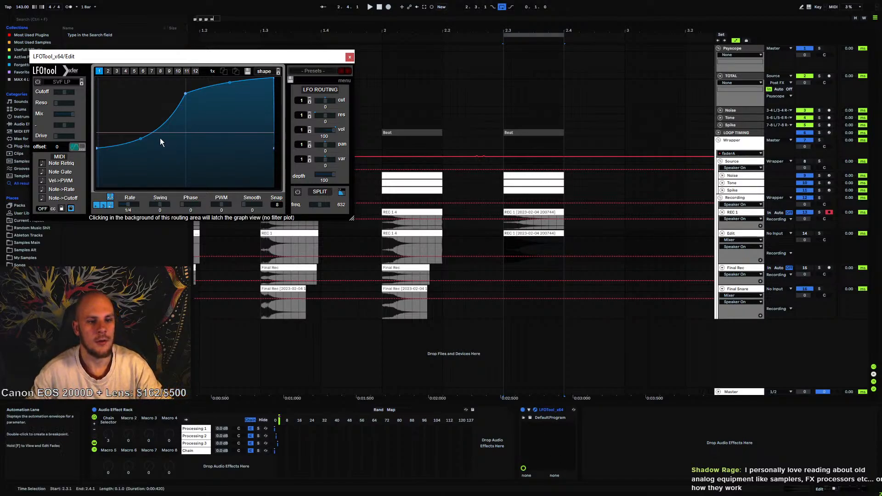
Reshape LFOTool's volume curve to start at full level, dip about a third of the way in and rise again at the end
left_click_drag(98, 148, 116, 115)
left_click_drag(187, 95, 156, 131)
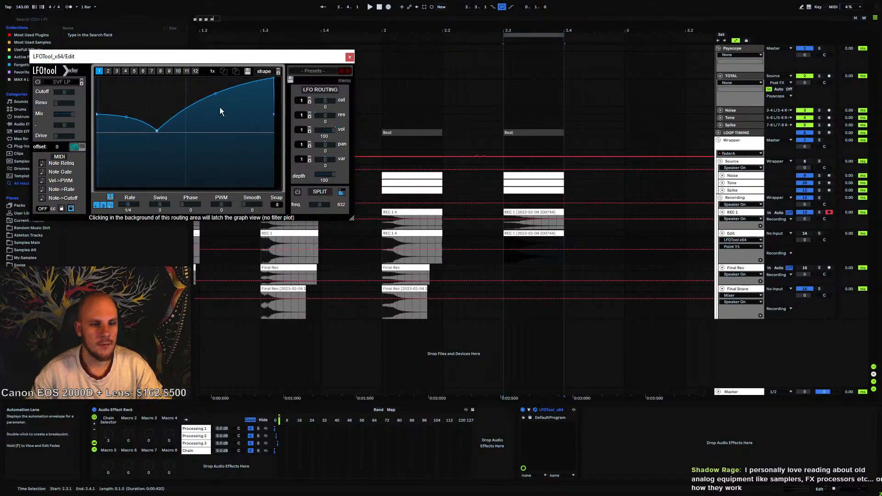
left_click_drag(274, 80, 212, 119)
left_click_drag(101, 121, 102, 84)
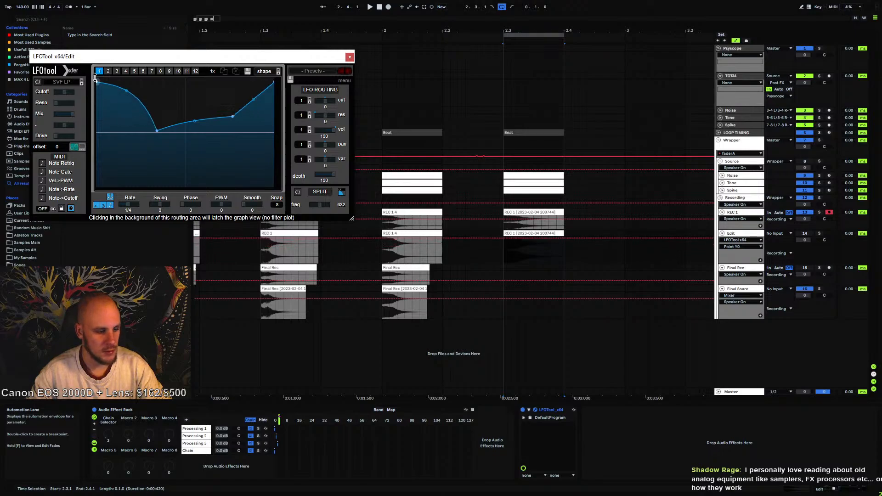
Start playback and move the new chain's zone to the current chain selector position so LFOTool processes the snare
key("space")
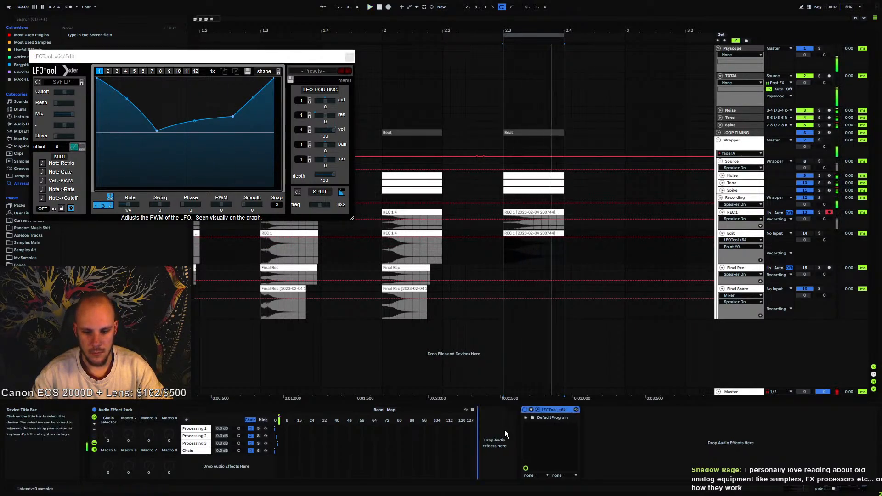
left_click(194, 450)
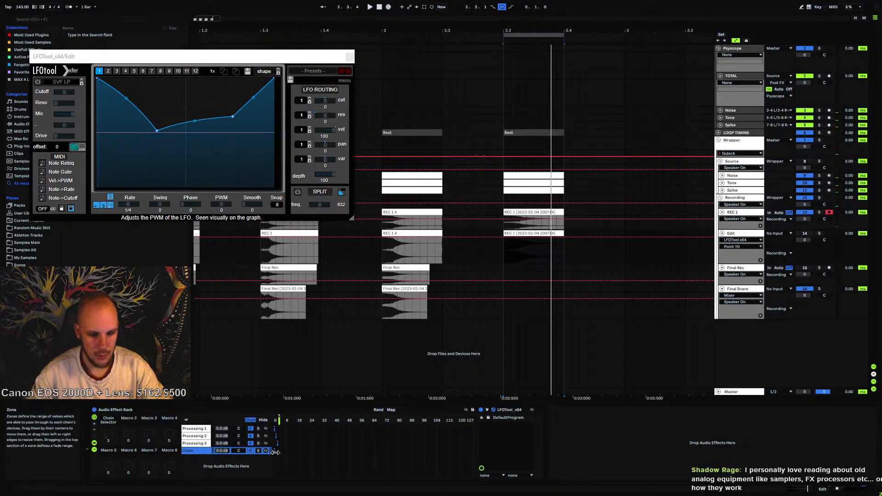
left_click_drag(281, 452, 281, 453)
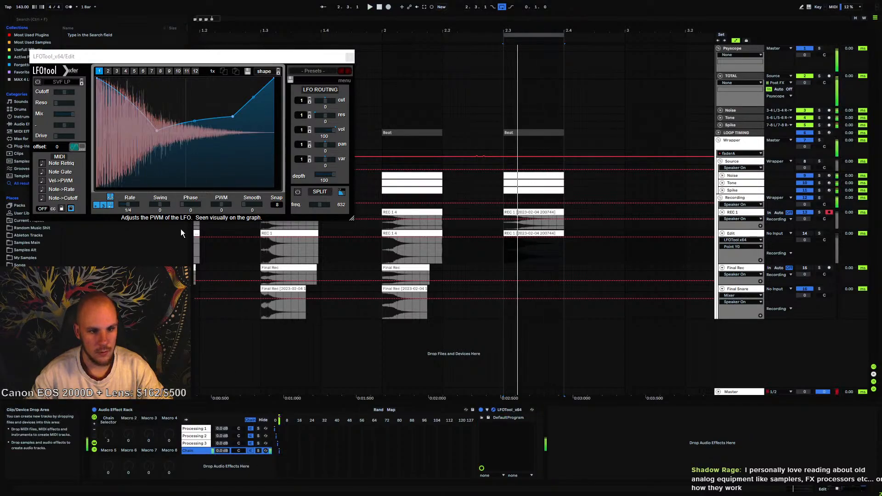
Activate Edit and deactivate REC 1, then pull the LFO curve's middle points to the floor with a rise only near the end
left_click_drag(111, 110, 105, 151)
left_click(806, 234)
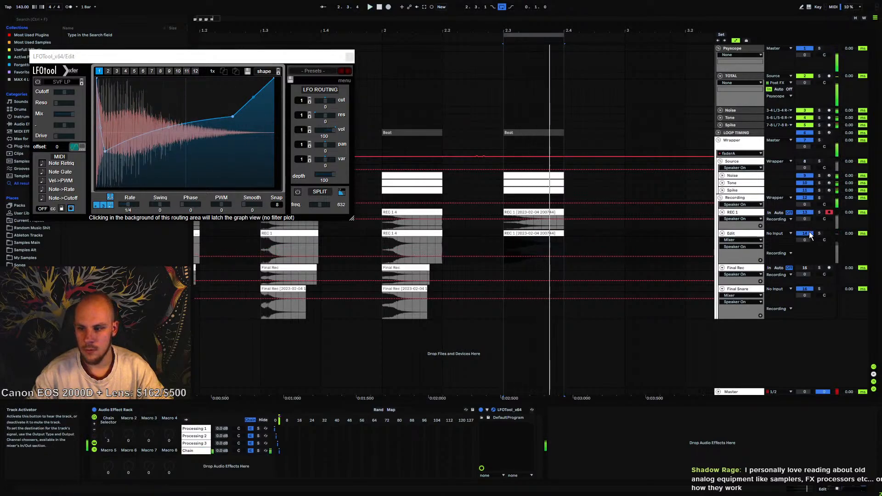
key("space")
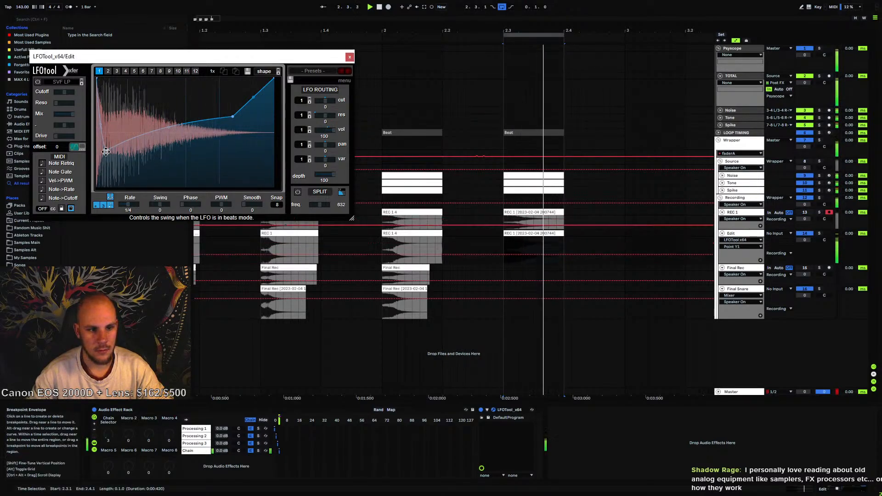
left_click_drag(106, 151, 75, 253)
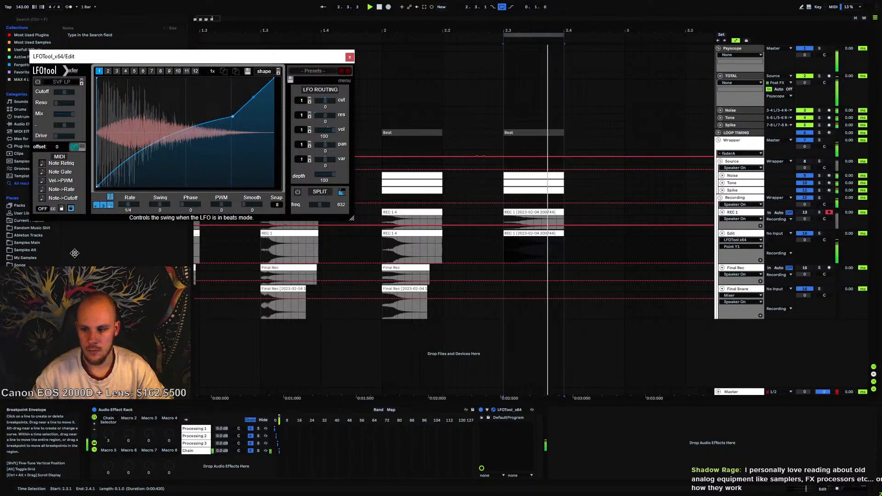
left_click_drag(164, 139, 159, 159)
left_click_drag(233, 117, 211, 203)
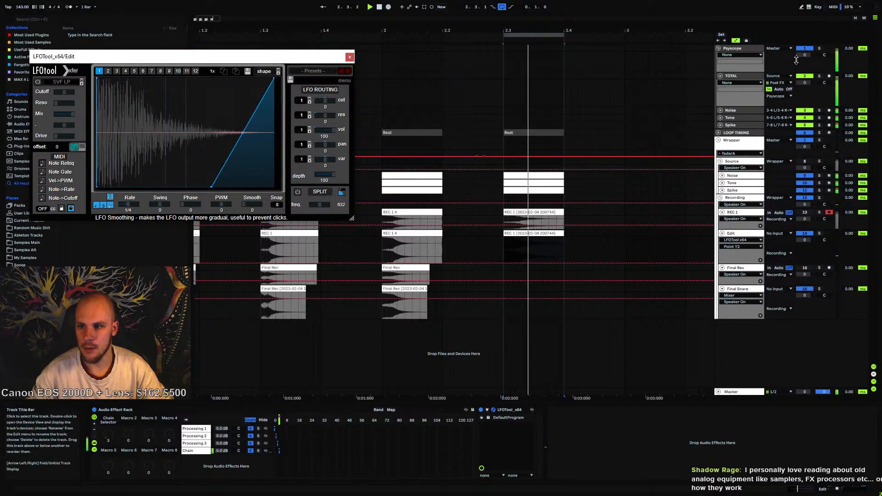
Deactivate the Psyscope group and restart playback to audition the Edit clip through LFOTool
left_click(809, 48)
key("space")
key("space")
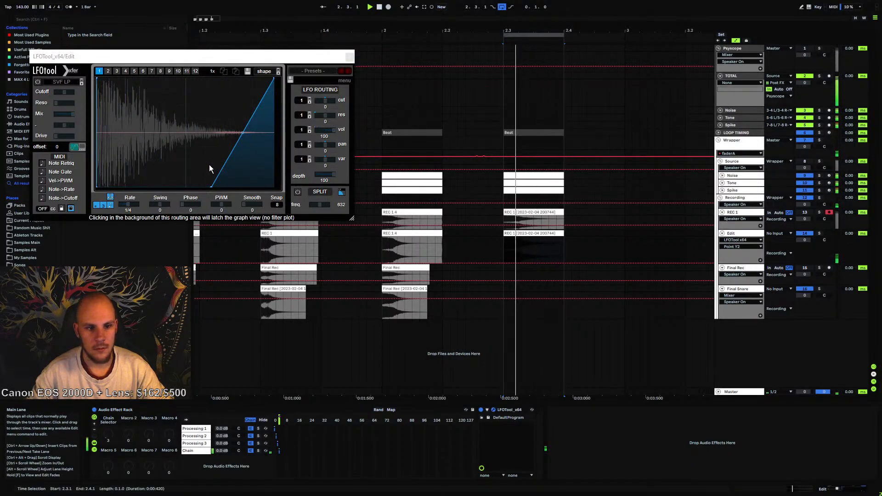
Reshape the LFO volume curve to drop quickly to about two-thirds level, hold until a third of the way in, and rise gradually
left_click_drag(214, 189, 158, 79)
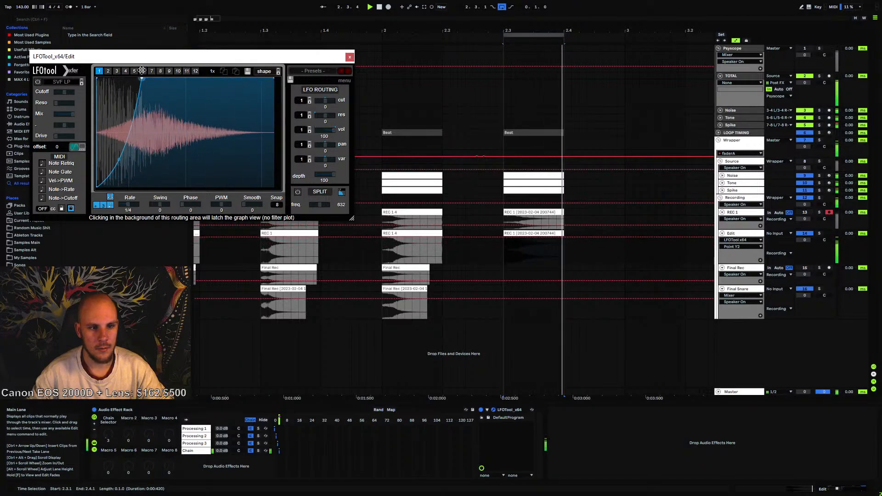
left_click_drag(96, 187, 103, 128)
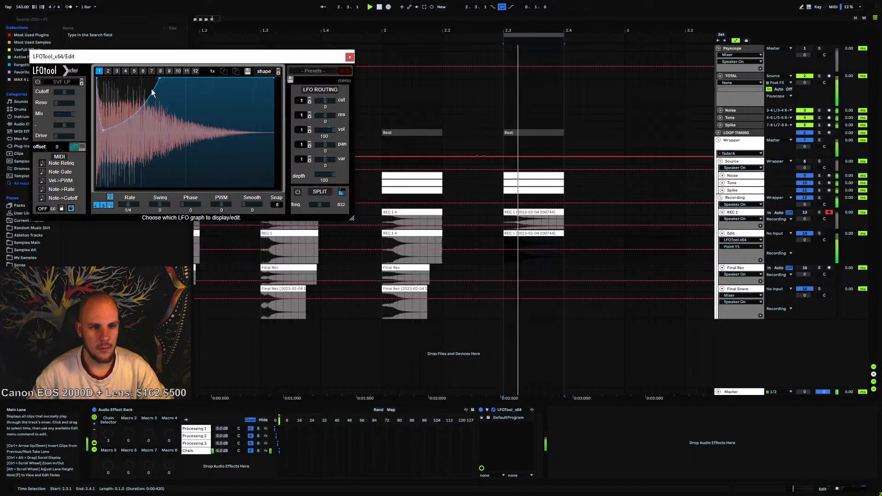
left_click_drag(158, 82, 141, 81)
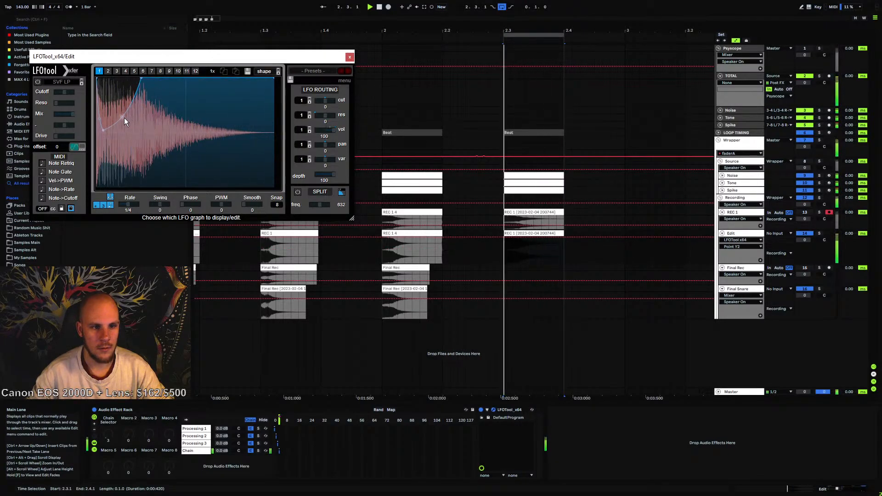
left_click_drag(142, 81, 146, 109)
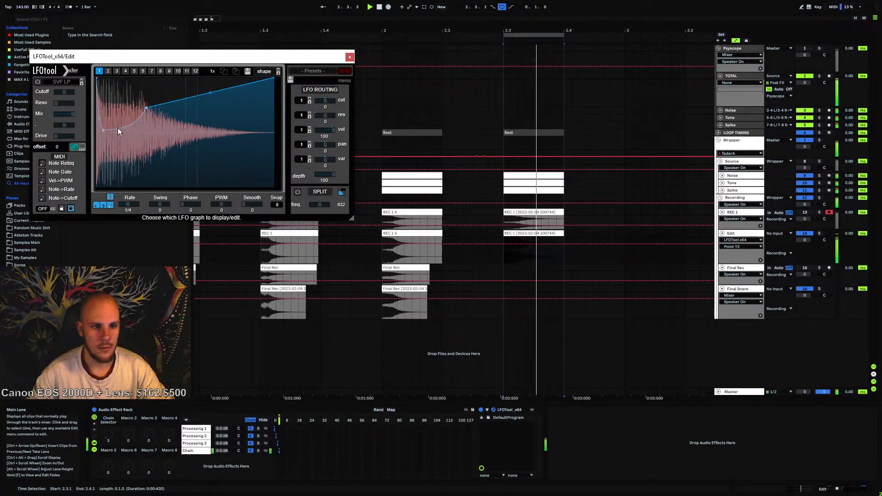
left_click(103, 130)
left_click_drag(104, 130, 159, 112)
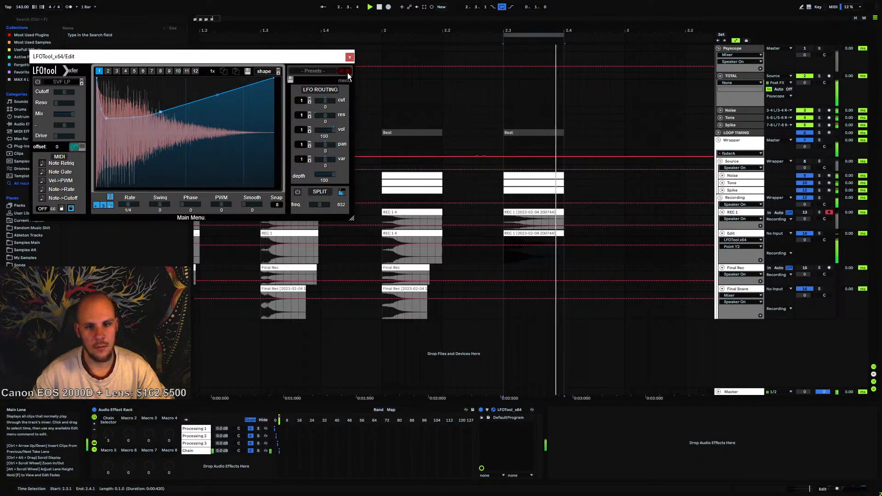
Close LFOTool, arm the Final Rec track and record the processed snare onto it from 2.3.1
left_click(350, 57)
left_click(503, 270)
key("space")
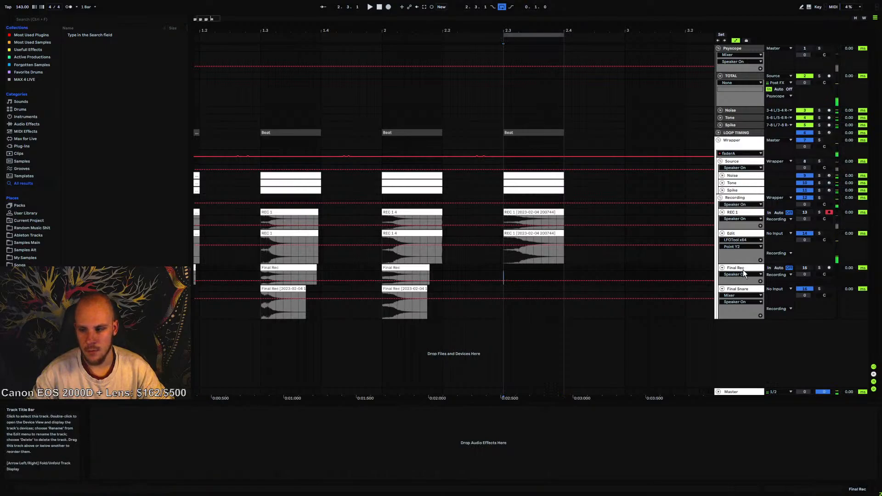
left_click(829, 268)
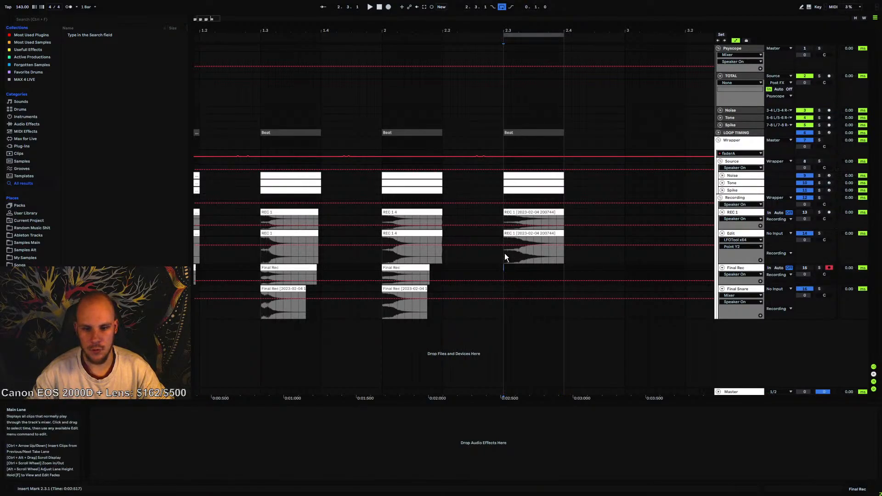
left_click(388, 7)
key("space")
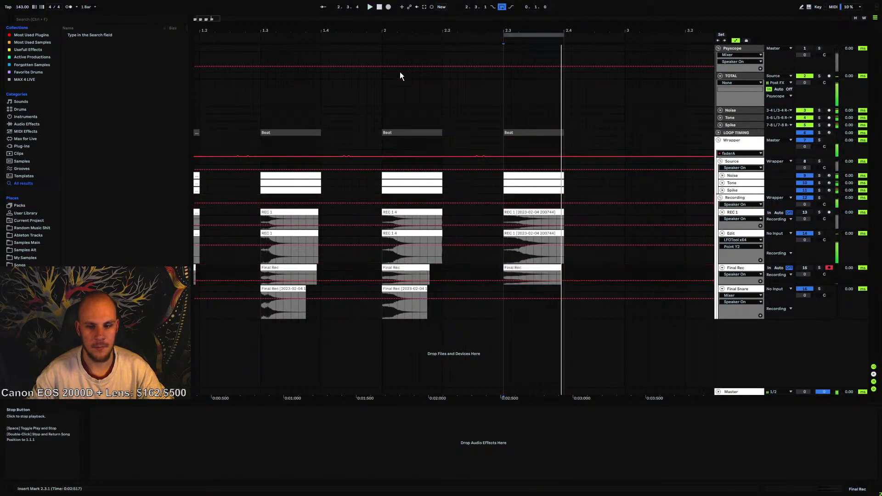
Copy the Final Rec take to Final Snare at 2.3.1 and raise its clip gain to 24 dB to inspect the tail
left_click(517, 268)
key("ctrl+c")
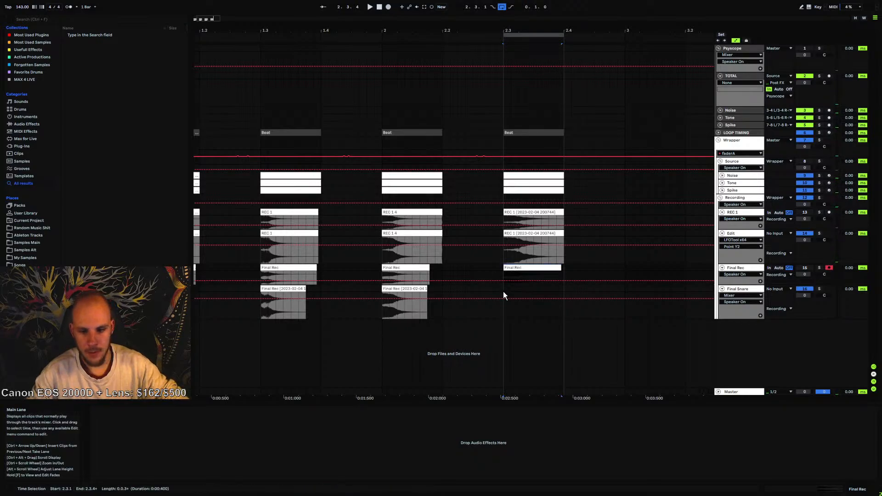
left_click(503, 293)
key("ctrl+v")
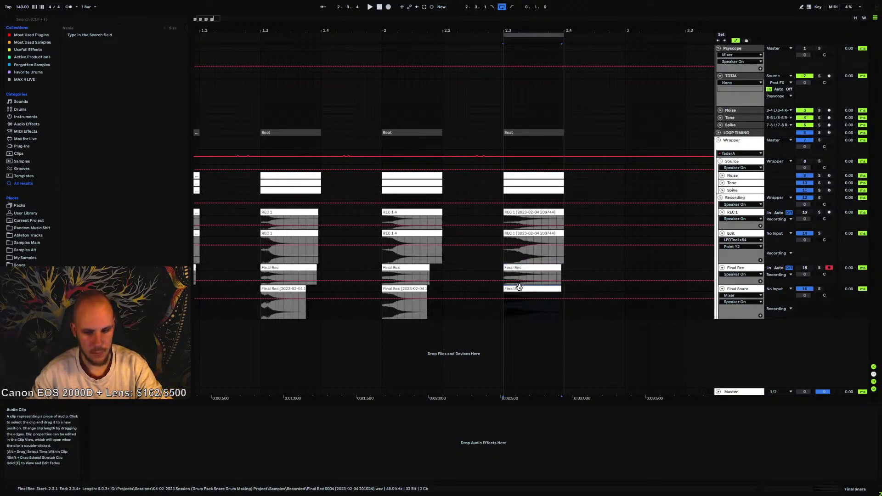
double_click(520, 288)
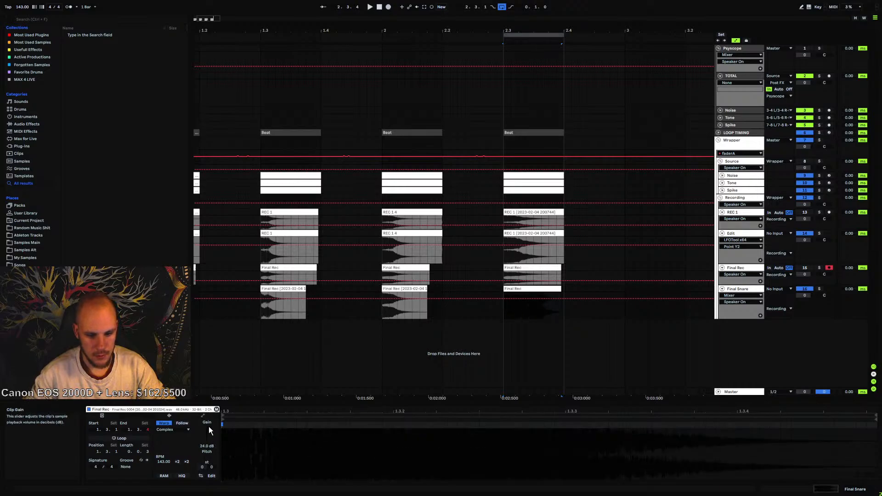
left_click(542, 316)
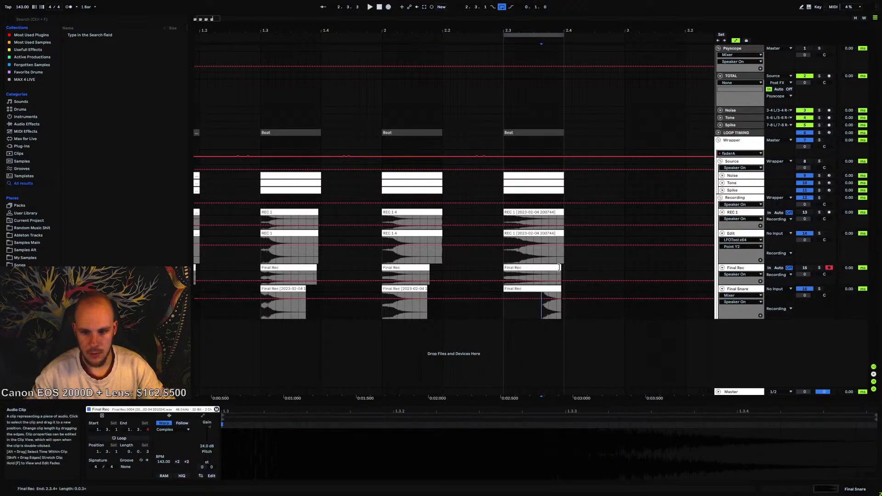
Record the snare again onto Final Rec from 2.3.1, covering the full beat
left_click(516, 261)
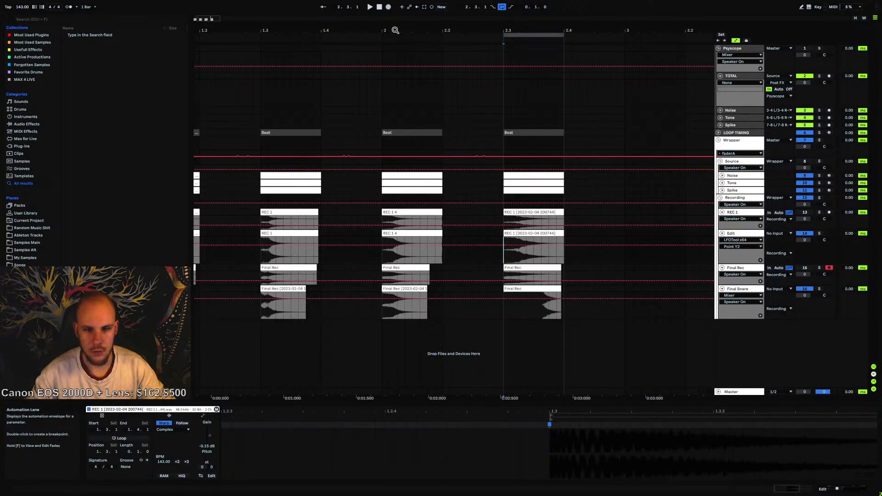
left_click(388, 7)
left_click(380, 7)
Replace the fourth Final Snare clip with a copy of the new Final Rec take, and deactivate the Edit track while auditioning it
left_click(526, 268)
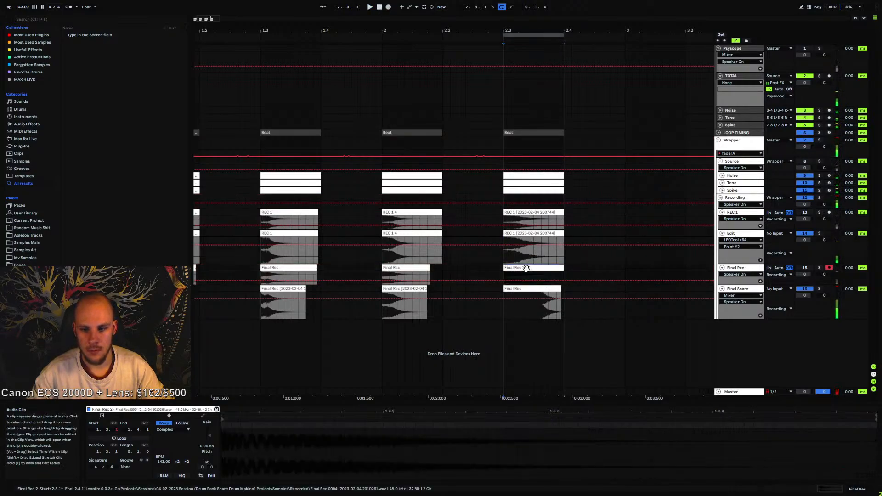
key("ctrl+c")
left_click(520, 289)
key("ctrl+v")
key("space")
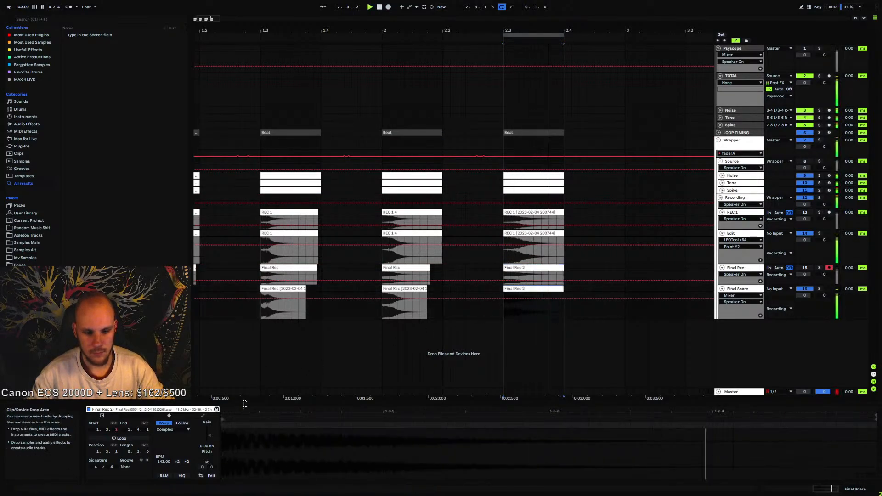
left_click(804, 233)
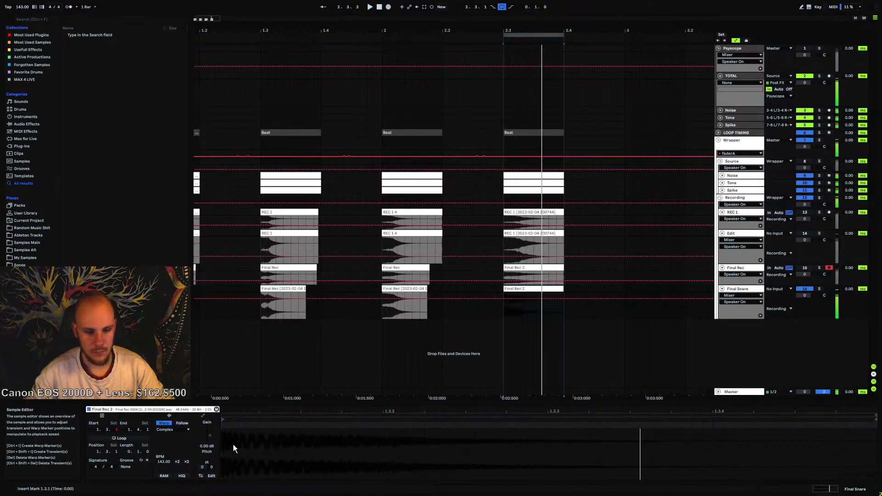
Boost the Final Snare clip's gain to 24 dB to expose its tail and add a fade-out over roughly the last third
left_click_drag(210, 436, 211, 424)
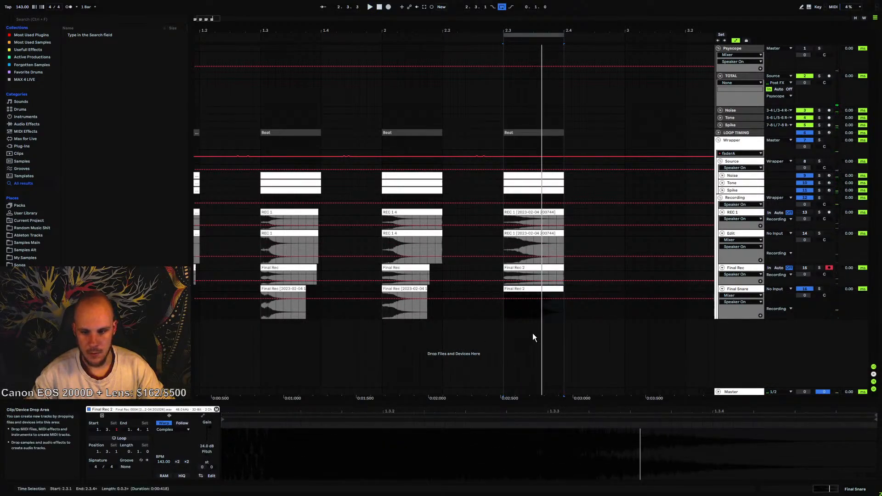
left_click(559, 323)
left_click(561, 310)
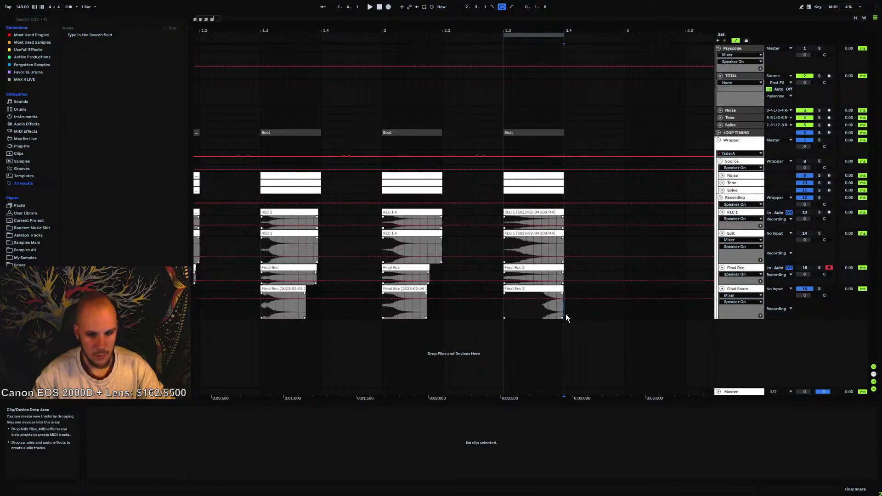
left_click_drag(562, 293, 544, 295)
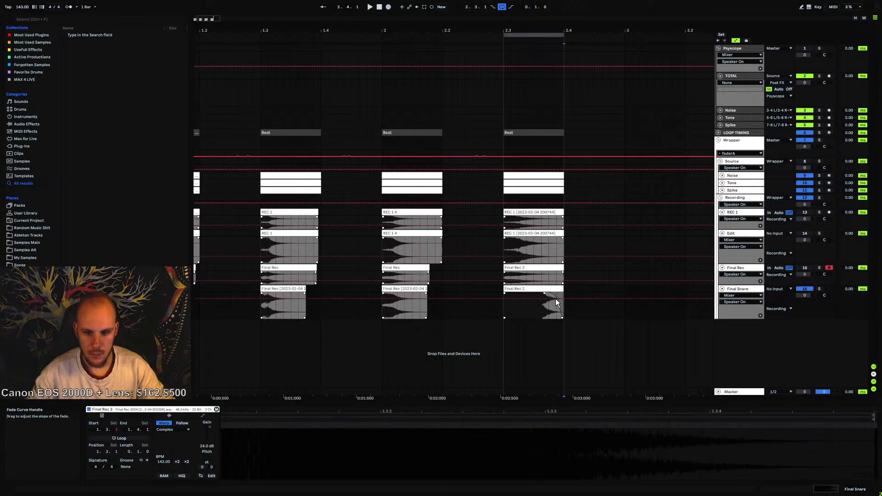
Reset the faded Final Snare clip's gain to 0 dB and consolidate the clip
left_click(208, 446)
type("0")
key("Return")
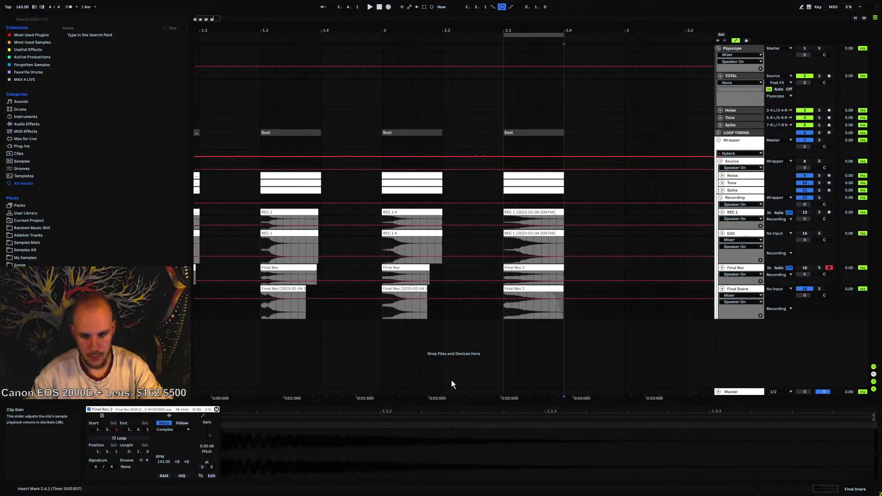
key("ctrl+j")
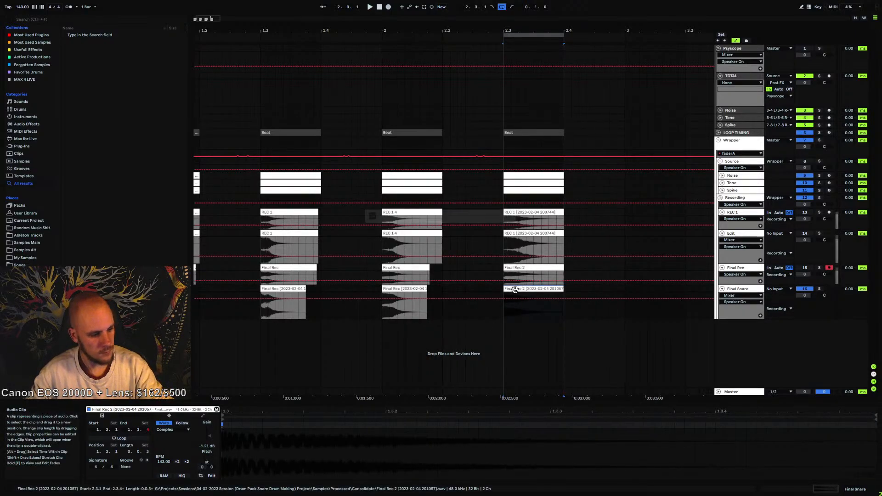
Audition the consolidated Final Snare clip and show the My Samples folder with the Projektor snares in the browser
key("space")
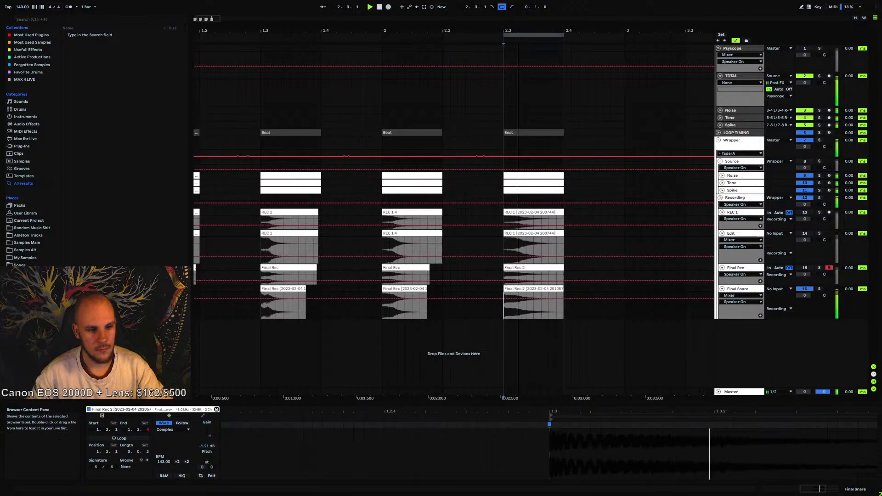
left_click(27, 258)
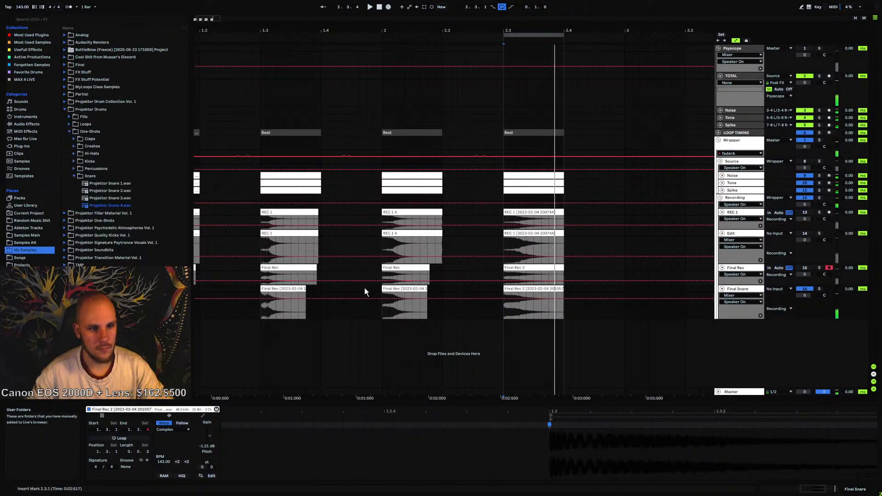
left_click(533, 298)
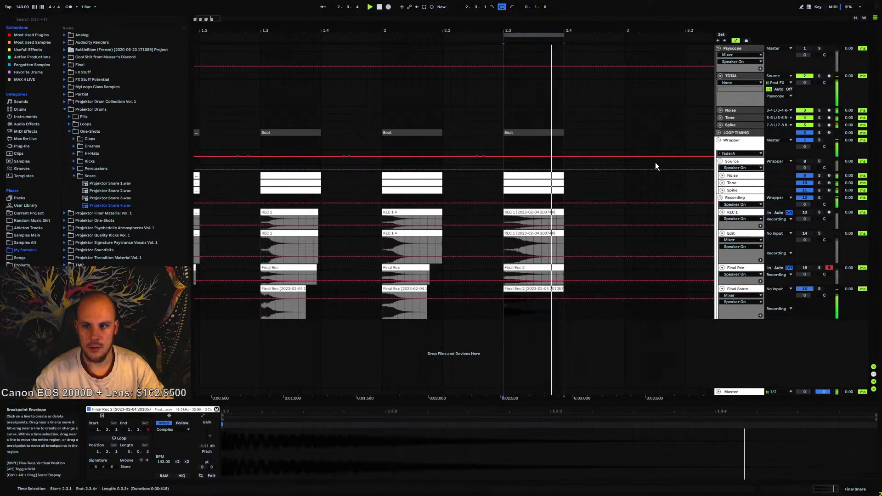
Open the Psyscope display, switch the TOTAL track's audio input to Wrapper to inspect the final snare's waveform, and close the display
left_click(735, 49)
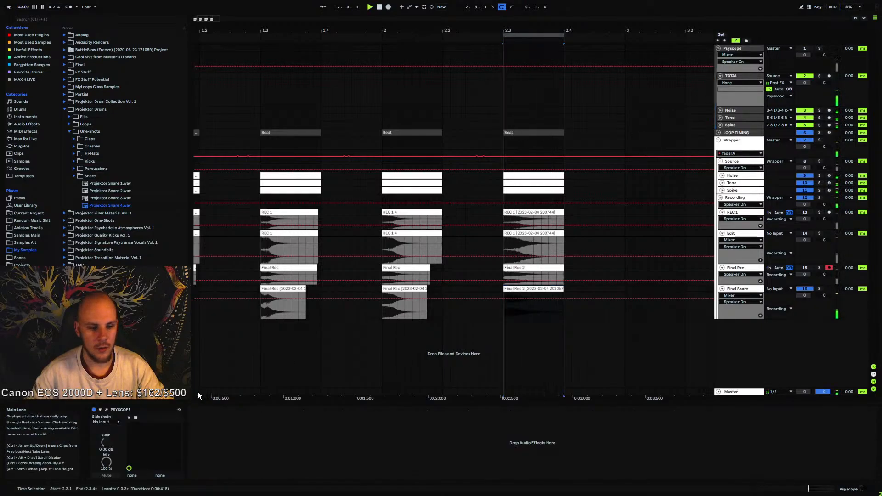
left_click(107, 409)
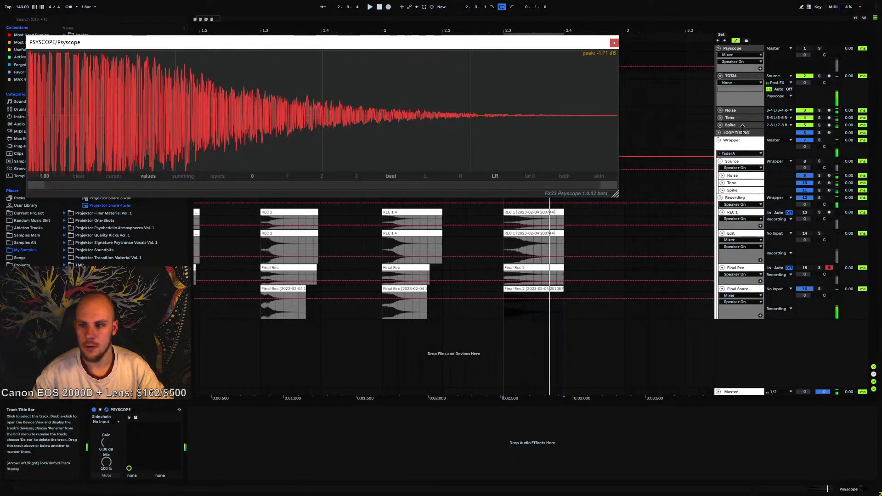
left_click(732, 140)
left_click(776, 76)
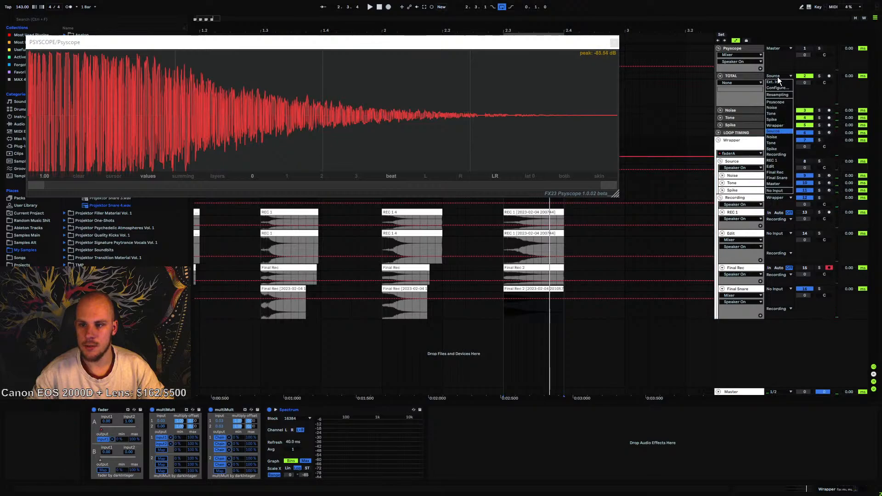
left_click(778, 126)
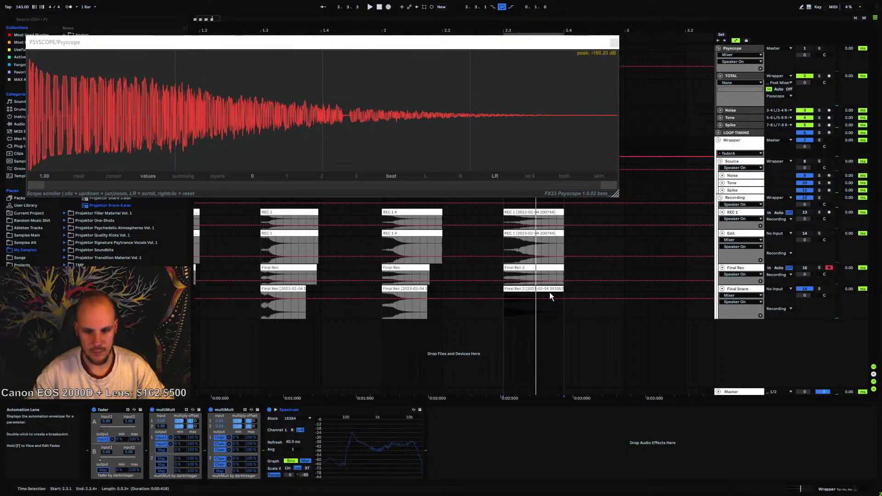
key("space")
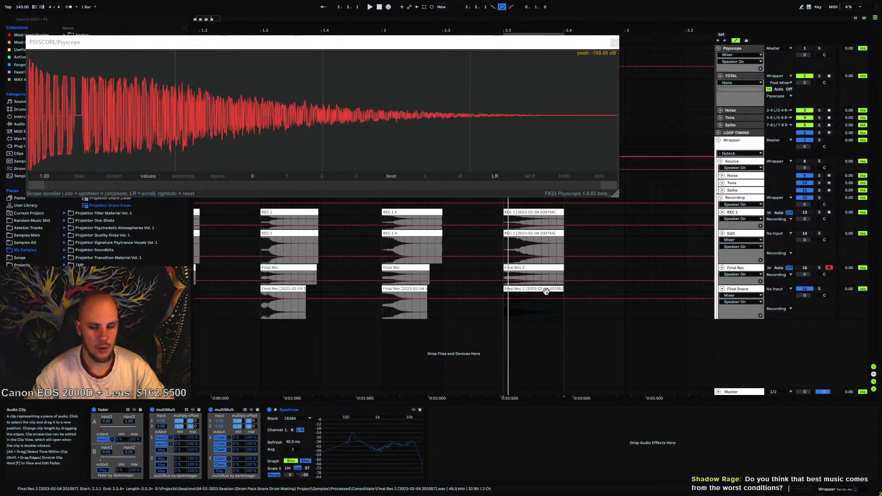
left_click(614, 42)
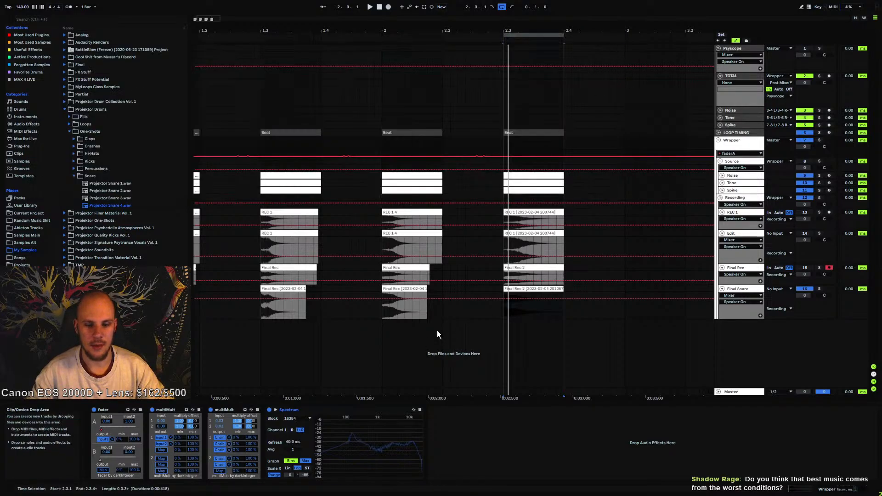
Fold the TOTAL track, shrink the Psyscope group track and set its automation control to None
left_click(720, 76)
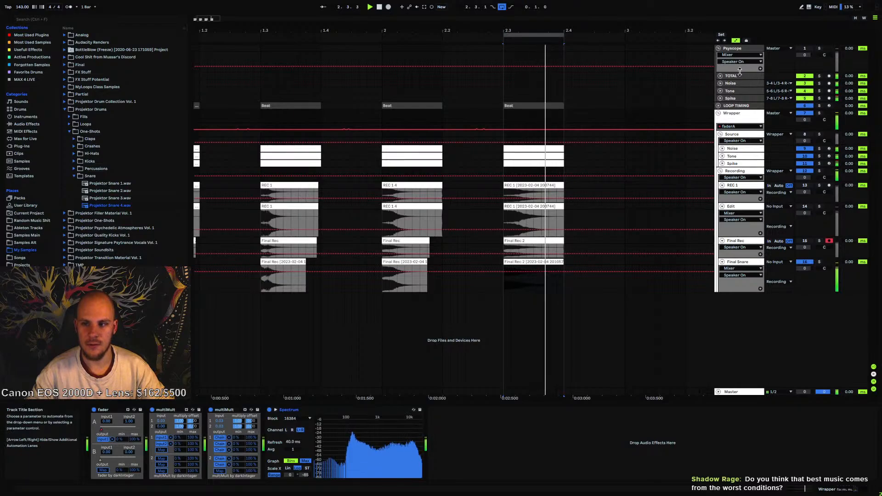
left_click_drag(742, 72, 742, 59)
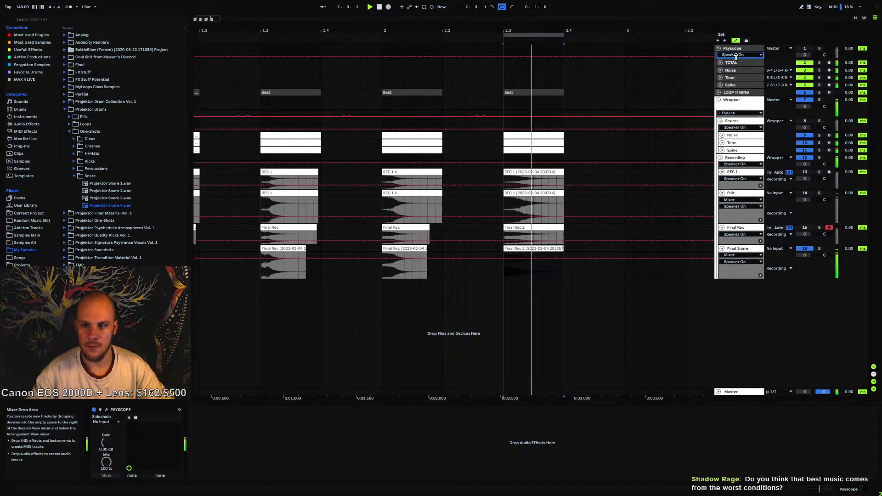
left_click(736, 55)
left_click(739, 49)
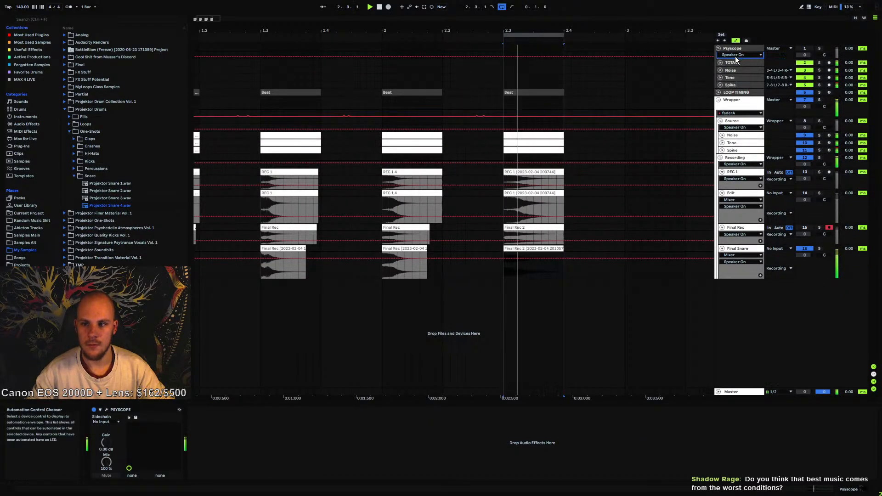
mouse_move(734, 58)
left_mouse_down()
mouse_move(733, 68)
mouse_move(731, 56)
left_mouse_up()
left_click(734, 54)
left_click(731, 62)
left_click(739, 54)
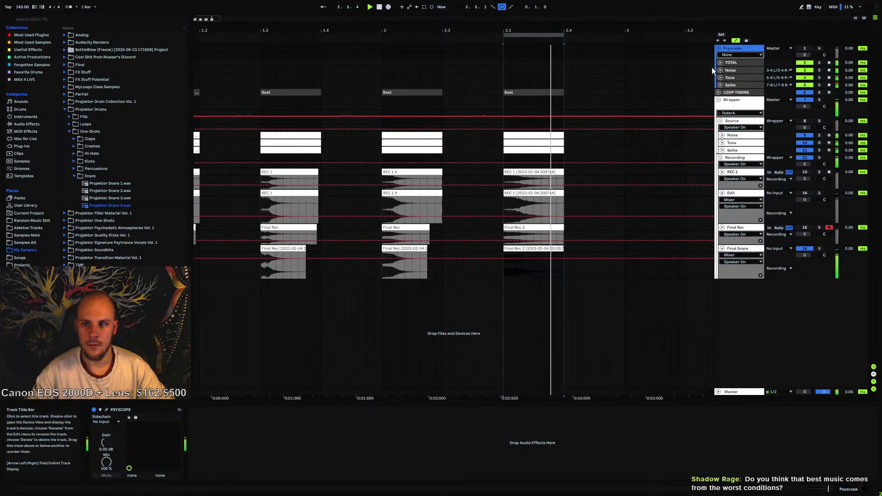
left_click(524, 144)
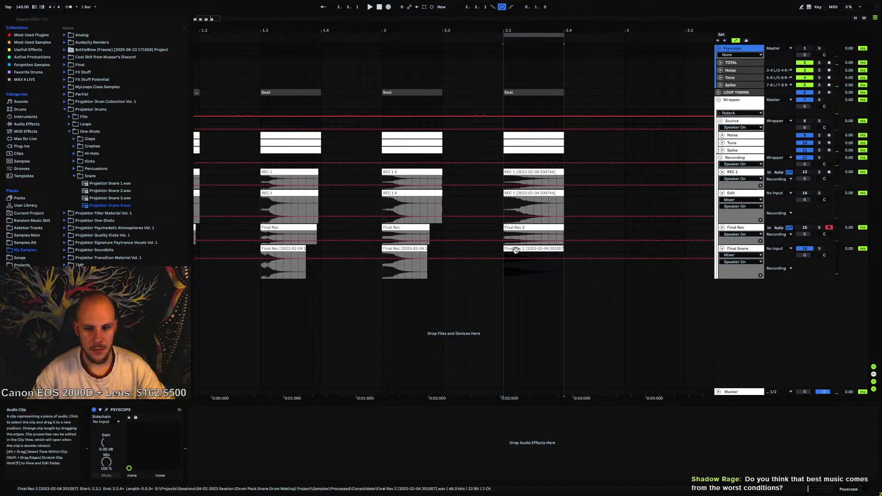
Add the last Final Snare clip to the Projektor Drums Snare folder and rename its consolidated sample Projektor Snare 5
left_click_drag(514, 248, 116, 197)
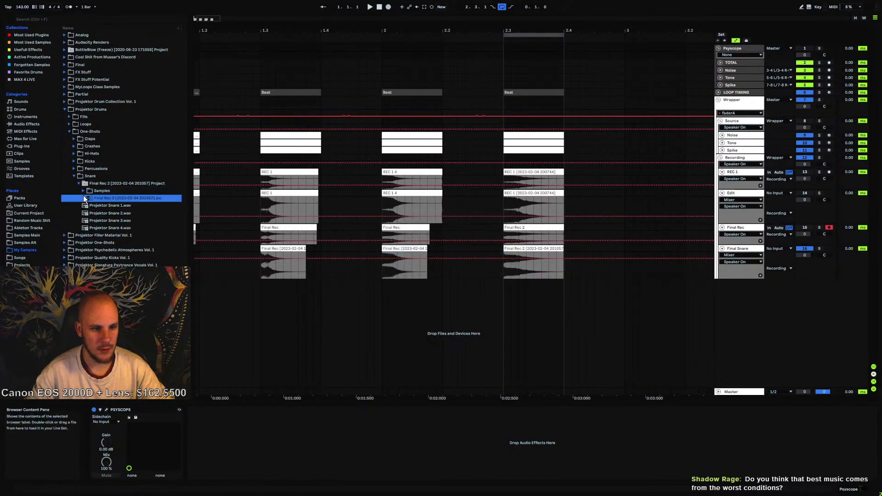
left_click(84, 192)
left_click(87, 198)
left_click(92, 205)
left_click(114, 214)
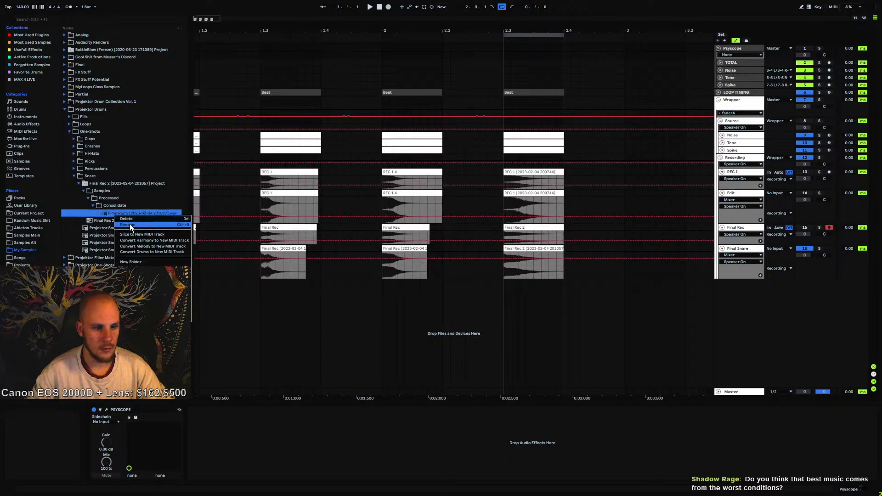
type("Projekto")
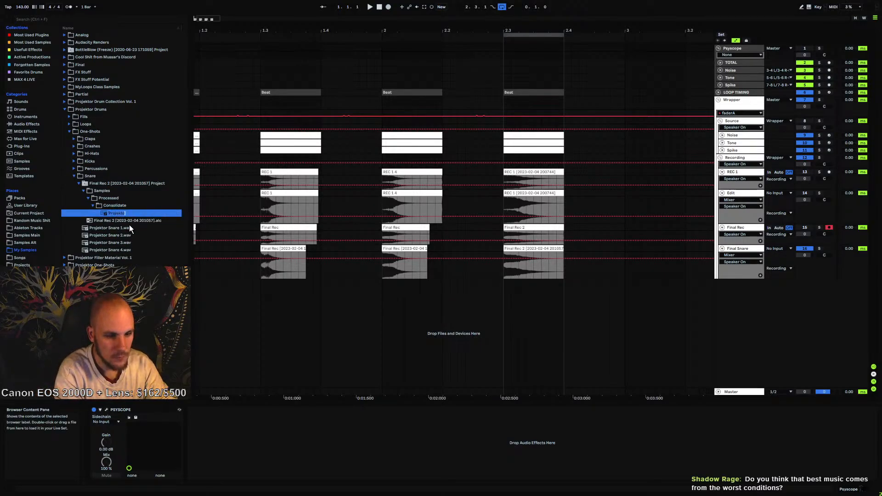
type("r Snare 5")
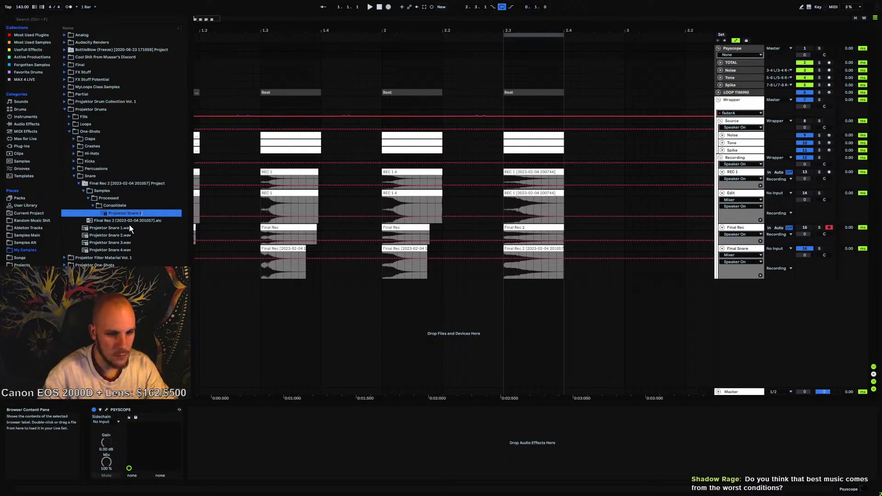
left_click(299, 320)
Move Projektor Snare 5 directly into the Snare folder and delete the leftover Final Rec 2 project folder
left_click(140, 213)
left_click_drag(115, 241, 116, 242)
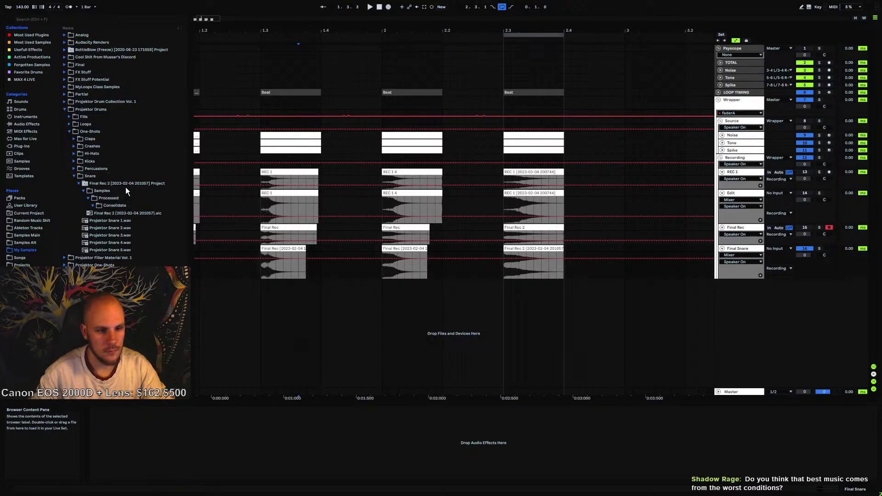
left_click(126, 184)
key("Delete")
key("Return")
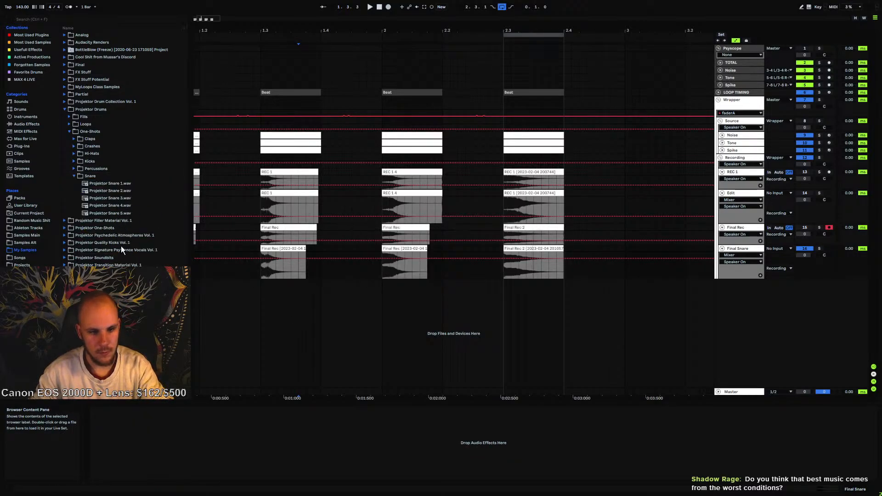
Audition the Projektor Snare samples one after another in the Snare folder
left_click(117, 206)
left_click(118, 213)
left_click(120, 198)
left_click(120, 190)
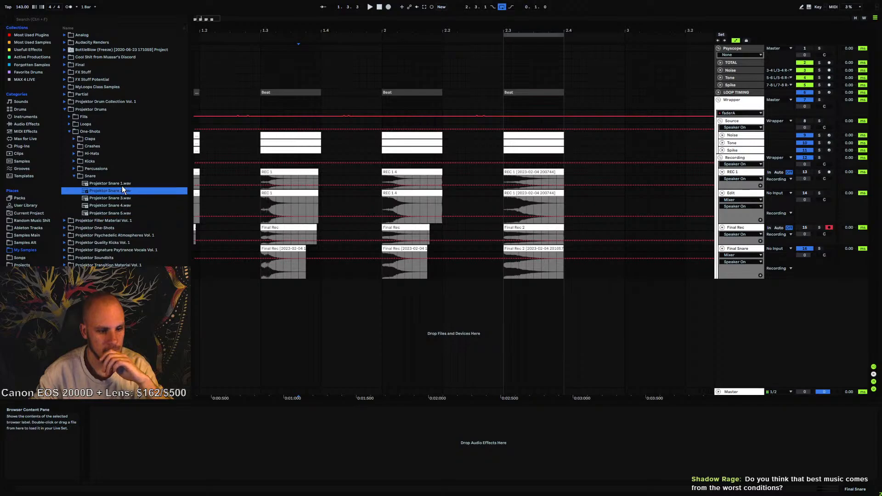
left_click(121, 184)
left_click(92, 177)
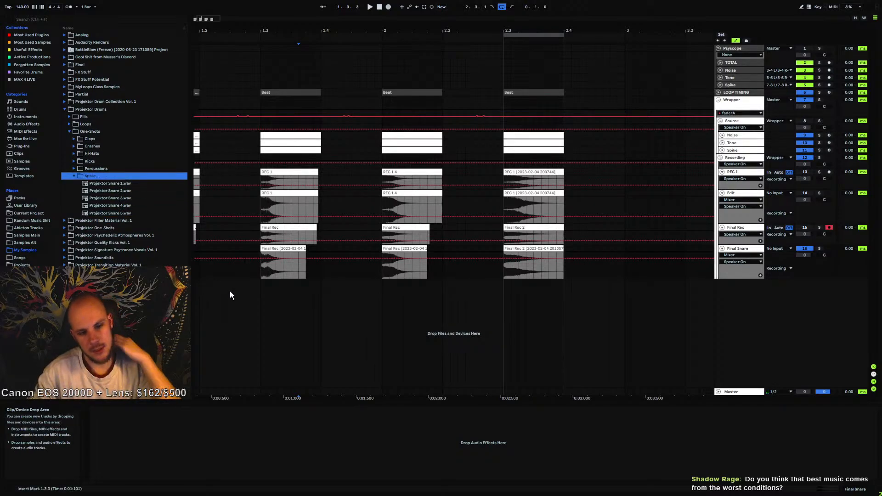
left_click_drag(384, 28, 385, 8)
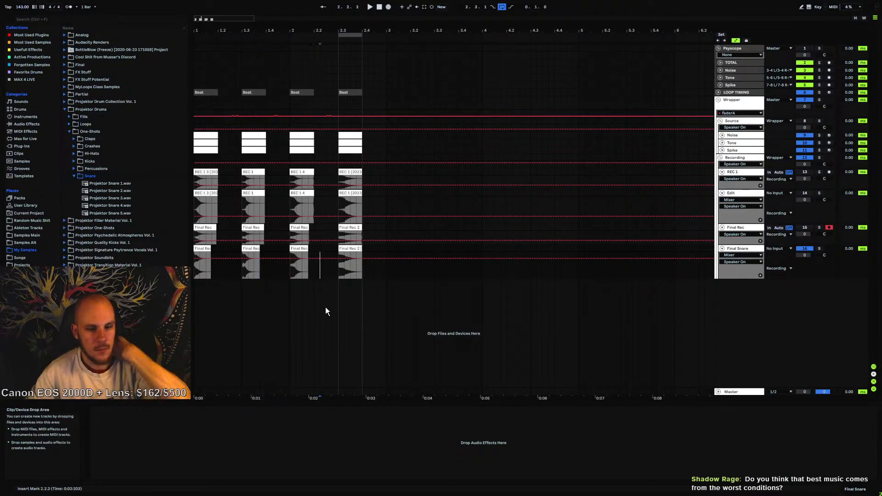
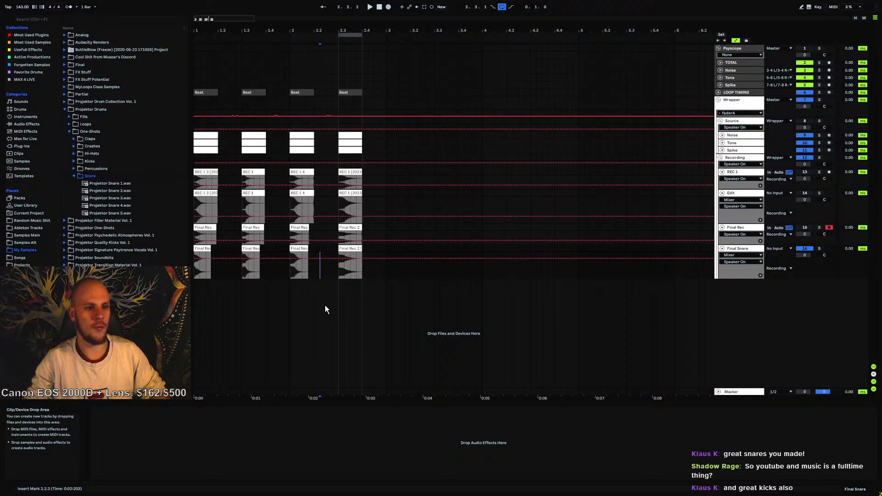
Look through the Crashes, Hi-Hats, Kicks and Percussions folders in the Projektor Drums One-Shots
left_click(94, 146)
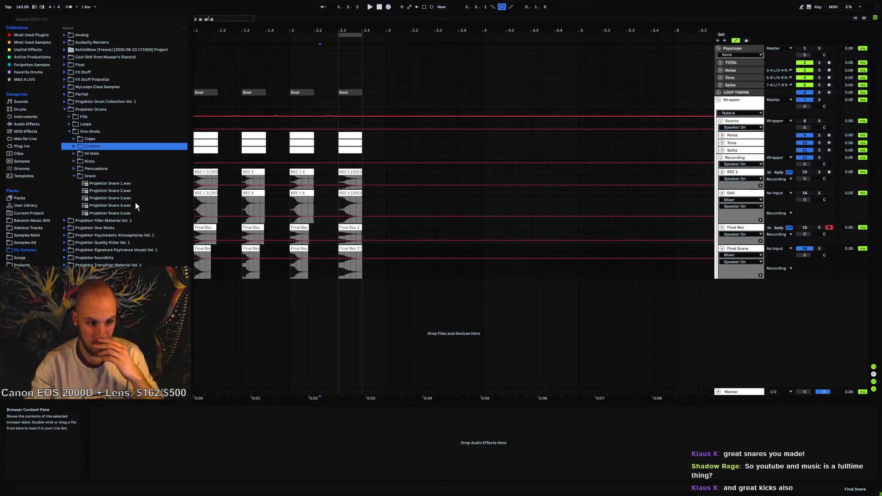
left_click(91, 153)
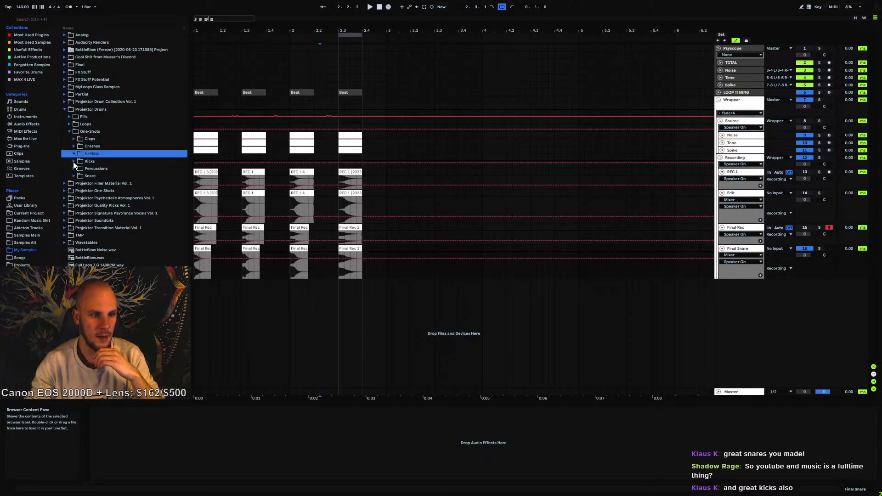
left_click(74, 161)
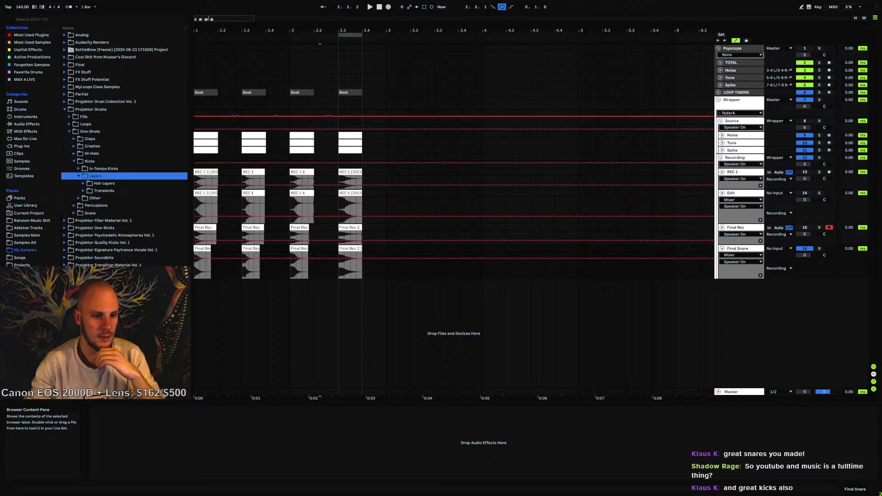
left_click(80, 198)
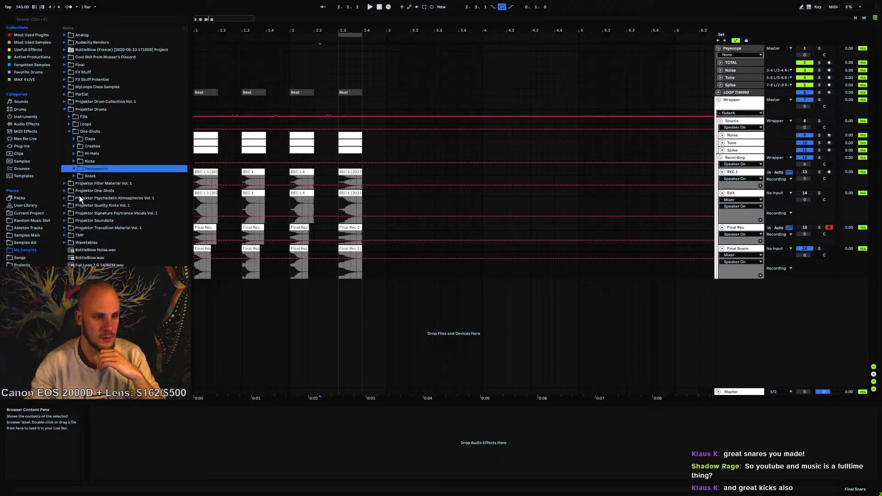
left_click(91, 161)
left_click(93, 131)
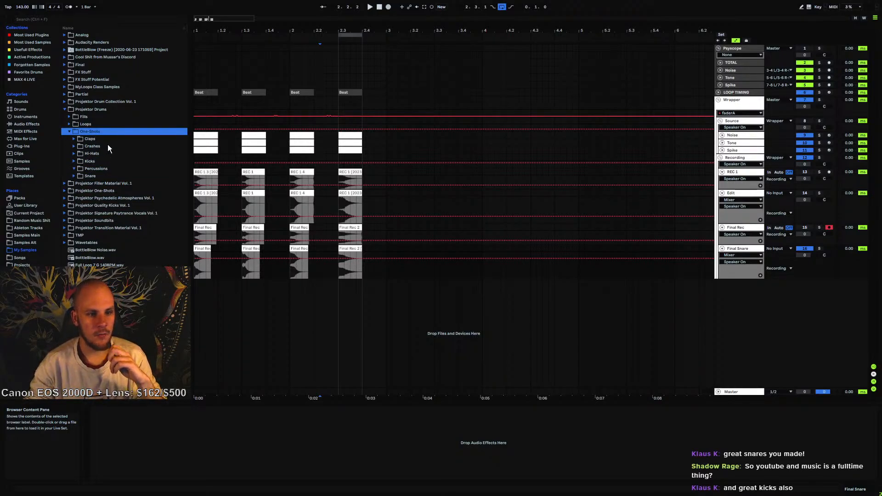
left_click(105, 110)
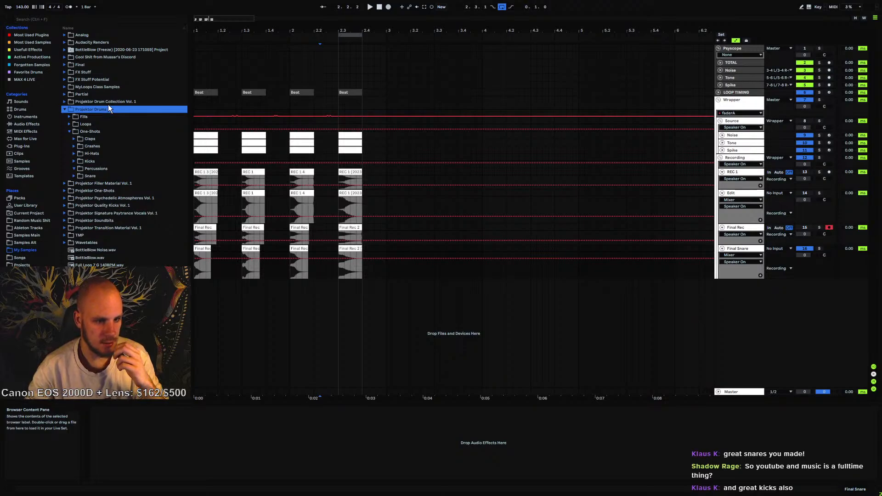
left_click(108, 102)
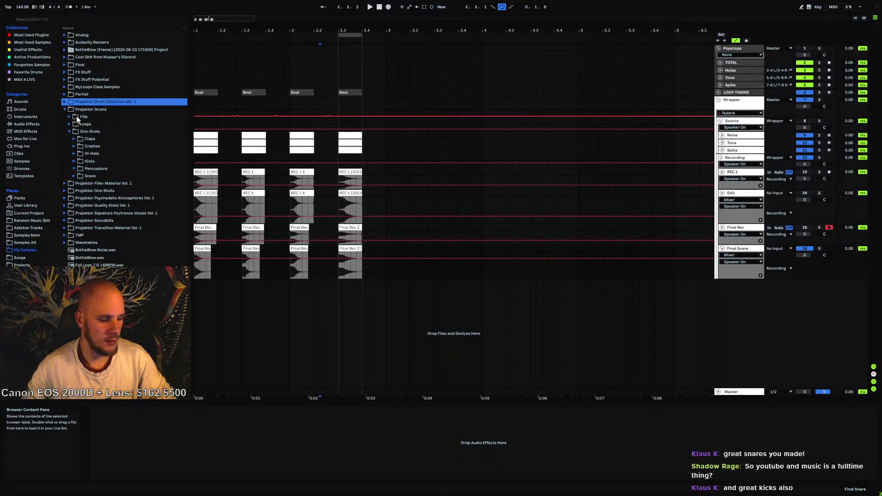
left_click(89, 111)
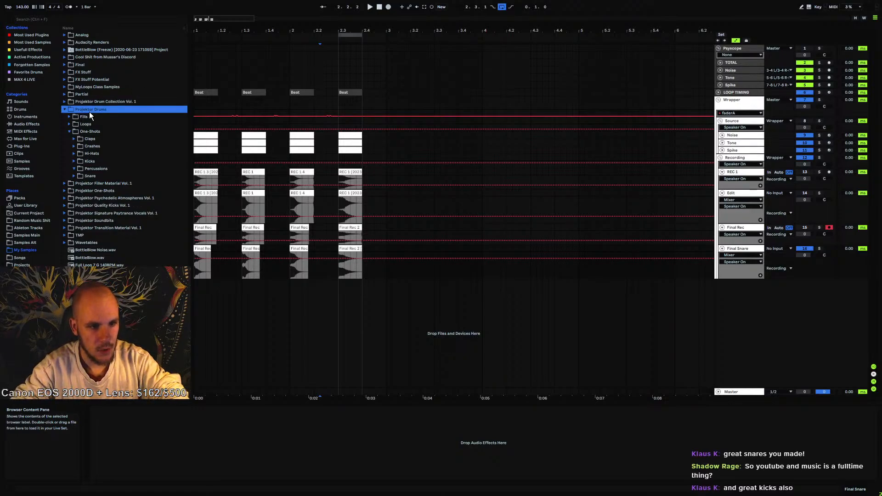
left_click(73, 161)
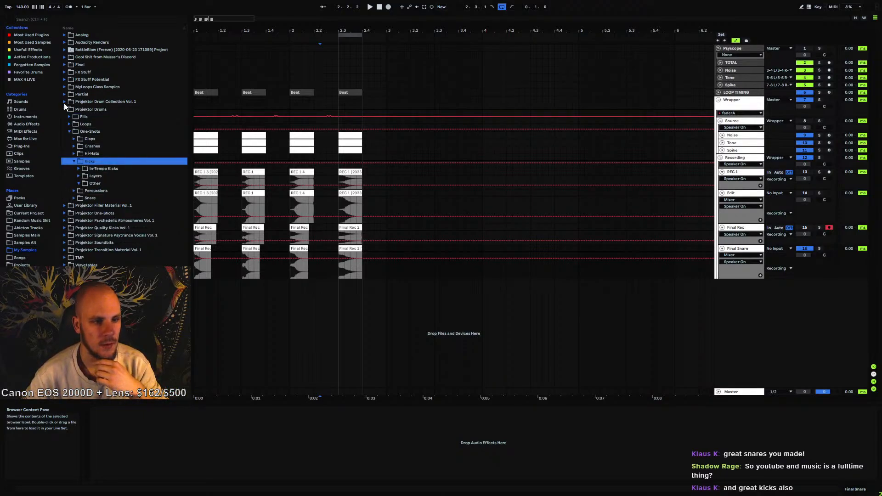
Audition several 808, Psy and Punchy kicks from the Kicks folder of Projektor Drum Collection Vol. 1
left_click(65, 102)
left_click(70, 133)
left_click(95, 169)
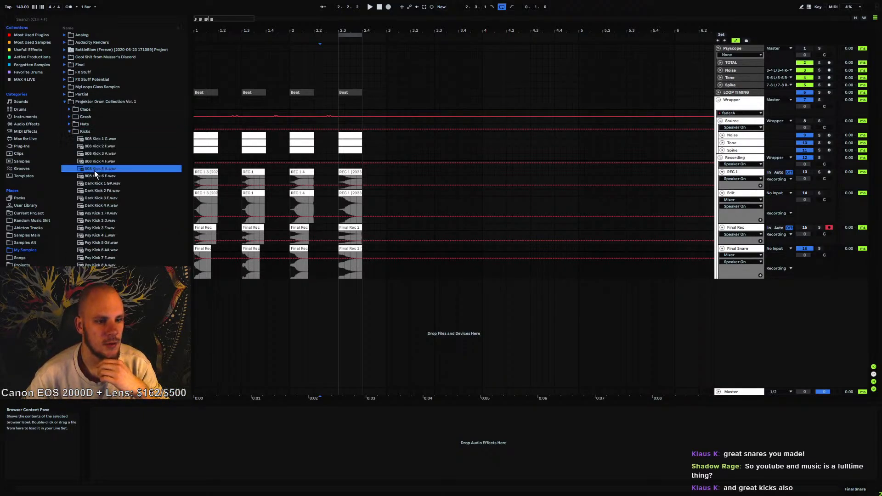
left_click(98, 256)
scroll(98, 255, "down", 5)
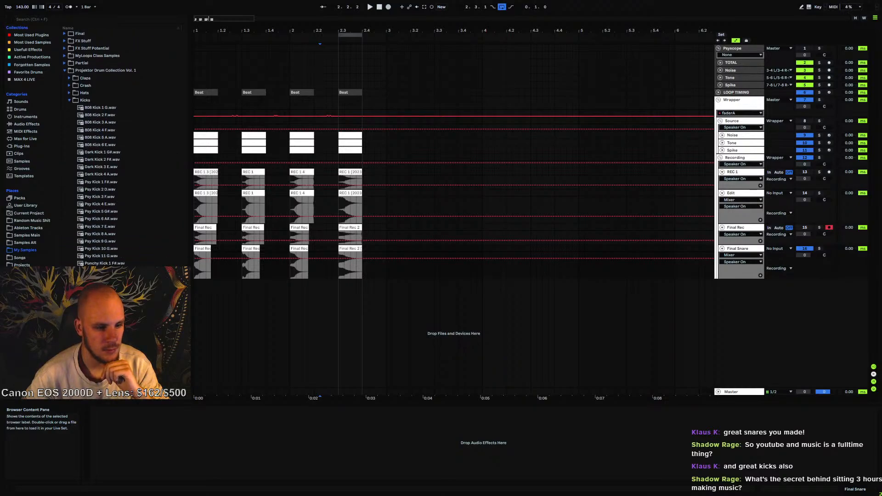
left_click(124, 208)
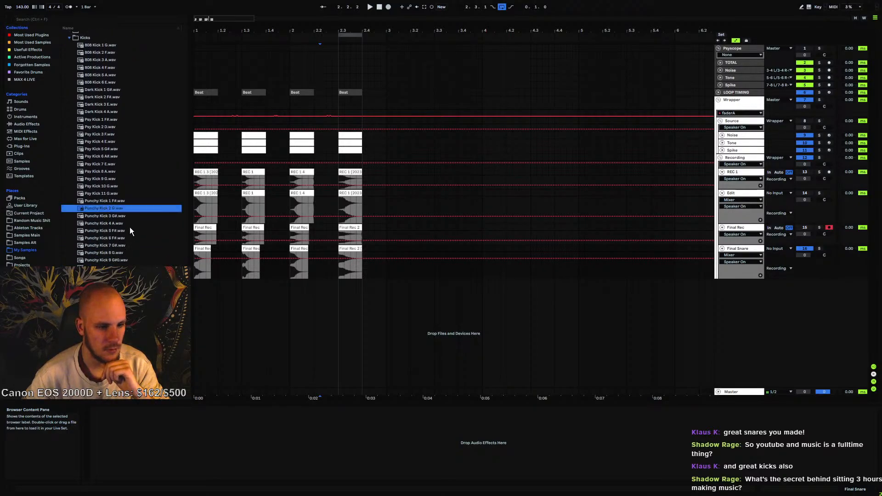
left_click(119, 163)
left_click(118, 134)
left_click(124, 230)
left_click(126, 282)
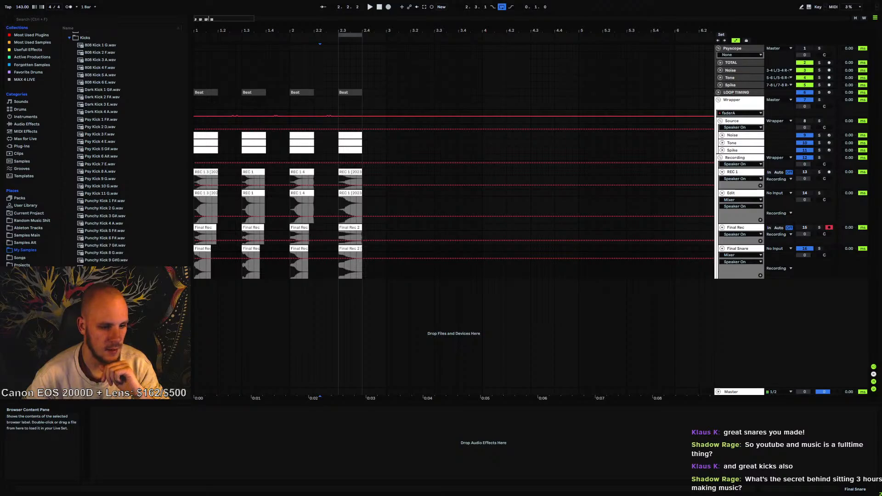
scroll(109, 225, "up", 3)
left_click(70, 100)
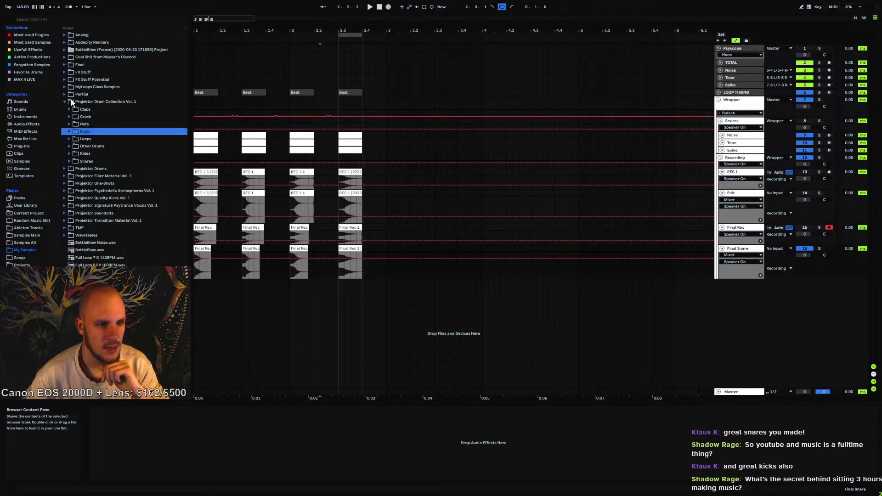
Audition closed hats 5, 10, 13 and 7 from the drum collection's Hats folder
left_click(69, 124)
left_click(74, 132)
left_click(107, 170)
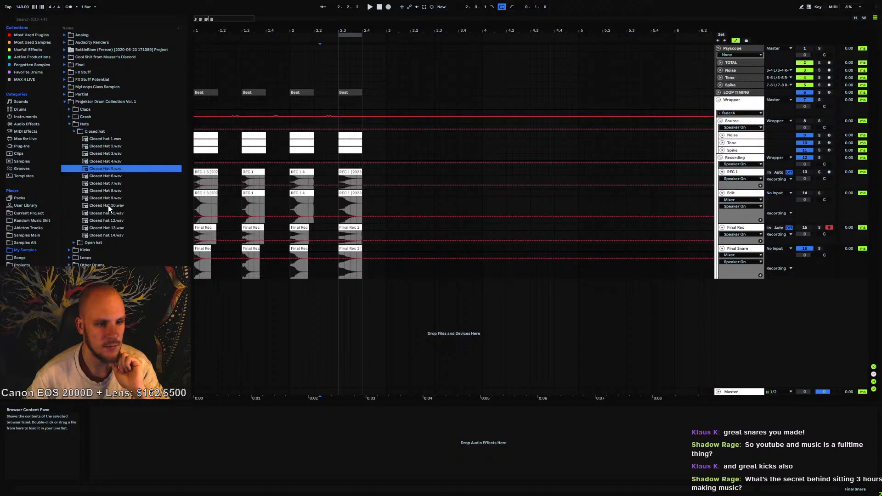
left_click(108, 205)
left_click(112, 228)
left_click(108, 183)
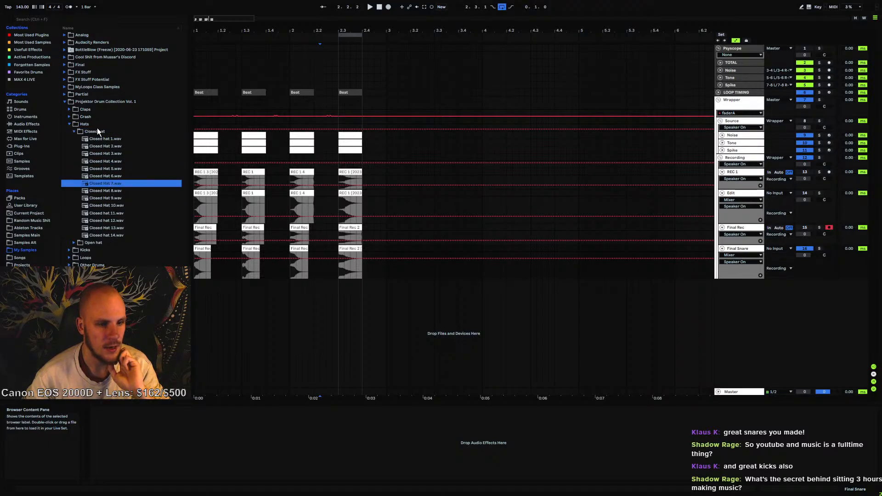
left_click(73, 132)
Audition a few samples from the drum collection's Crash folder, including Crash 4, 6 and 1
left_click(70, 118)
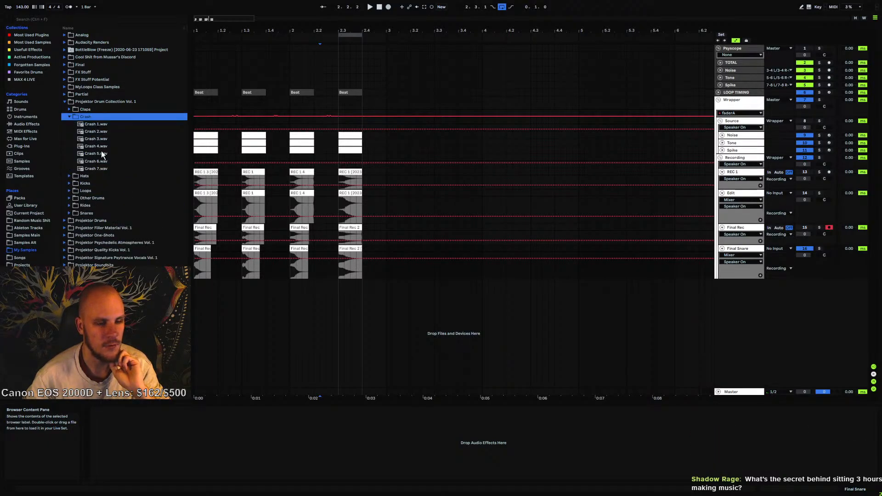
left_click(96, 148)
left_click(101, 159)
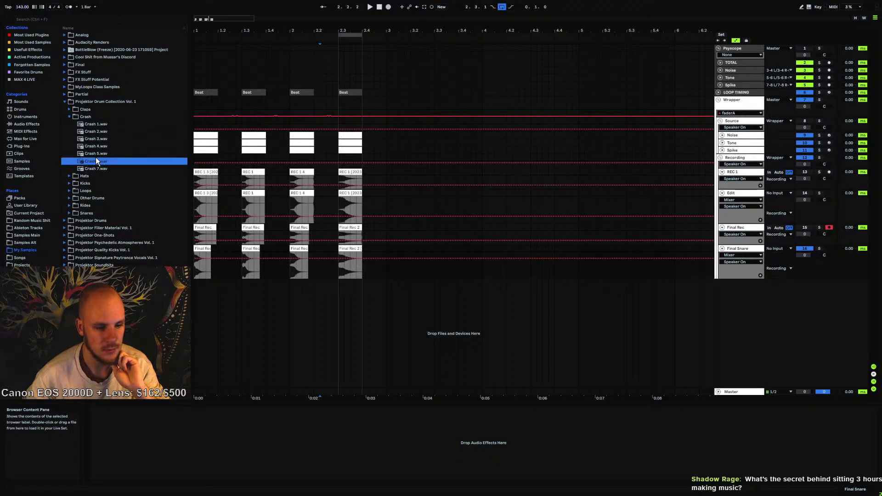
left_click(92, 124)
left_click(69, 117)
Audition several samples from the drum collection's Claps folder, including Clap 2 and Clap 4, and collapse the folder
left_click(79, 110)
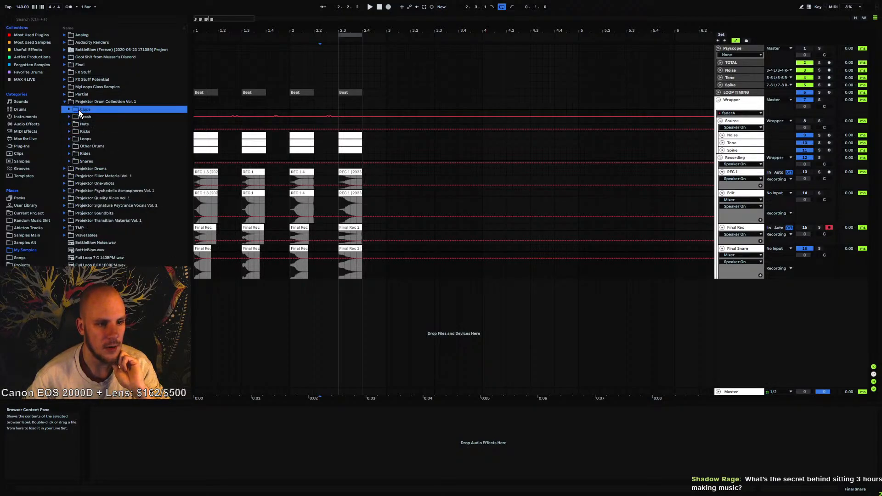
left_click(70, 110)
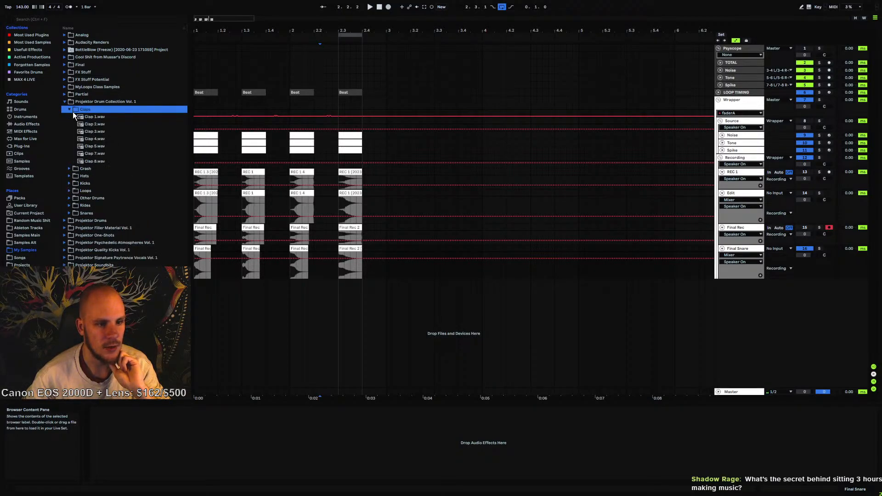
left_click(96, 124)
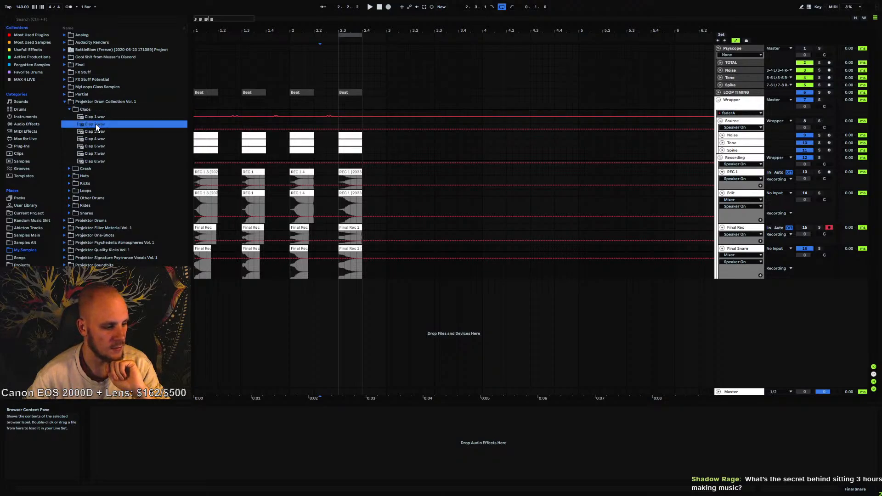
left_click(95, 139)
left_click(97, 147)
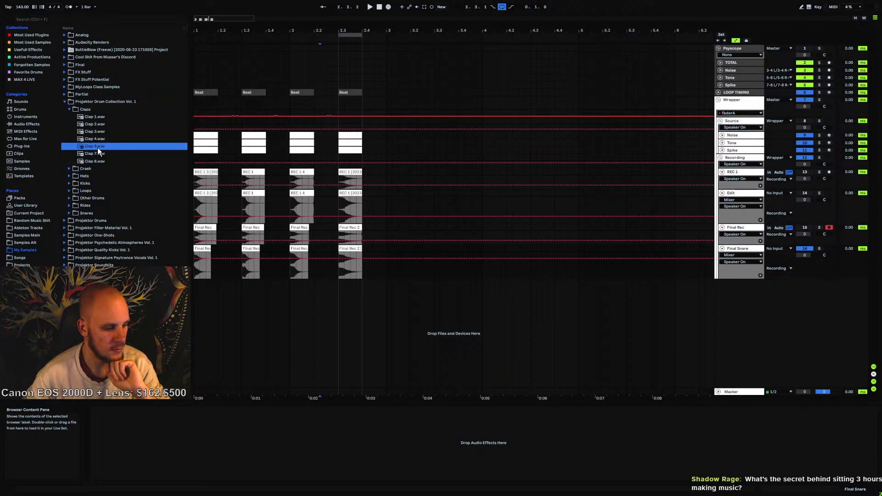
left_click(70, 109)
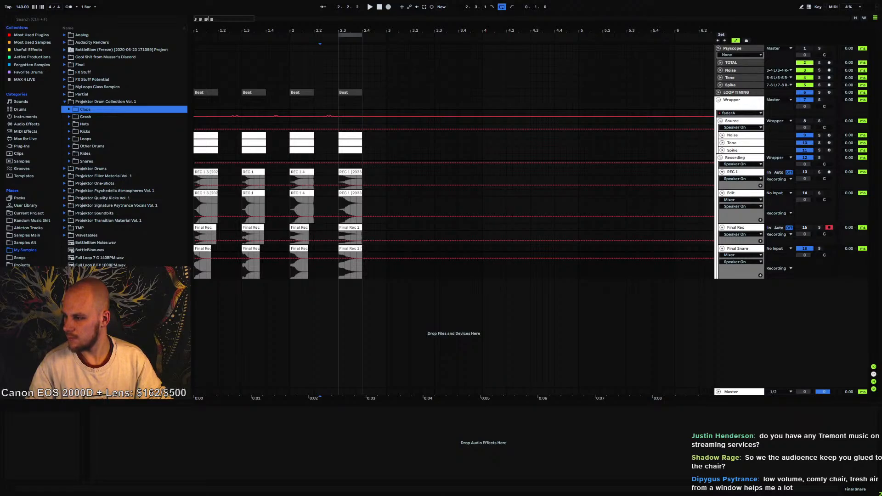
Bring up the web browser with Triemond's Spotify artist page and look through the popular tracks and discography
left_click_drag(881, 119, 356, 63)
scroll(567, 258, "down", 3)
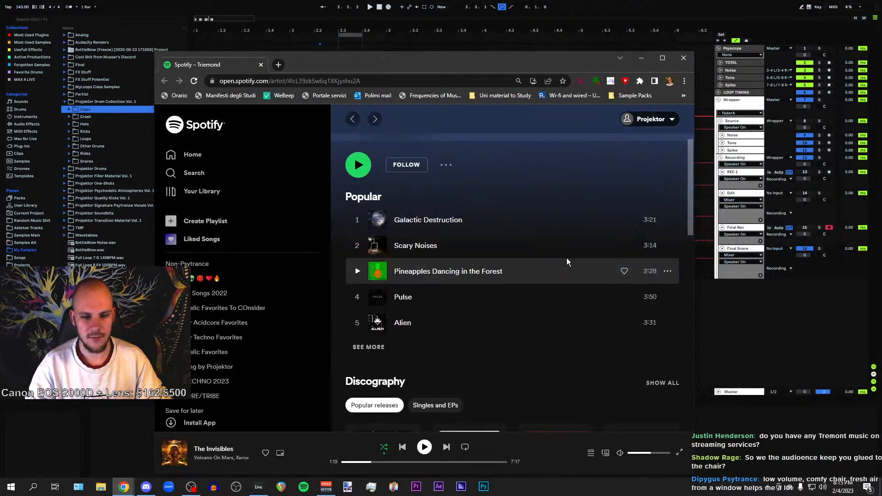
scroll(475, 205, "down", 6)
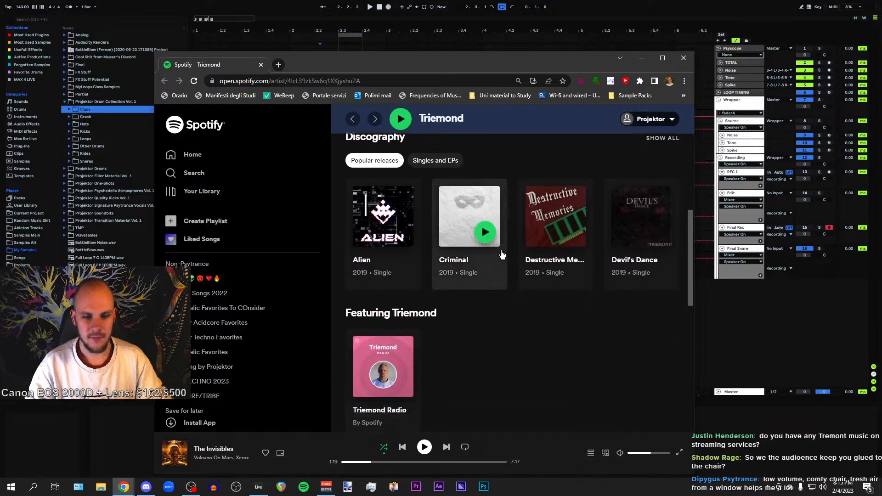
Look through the rest of Triemond's artist page, return to Ableton Live and place the insert marker at bar 3 on the LOOP TIMING track
scroll(517, 271, "down", 4)
scroll(517, 271, "up", 10)
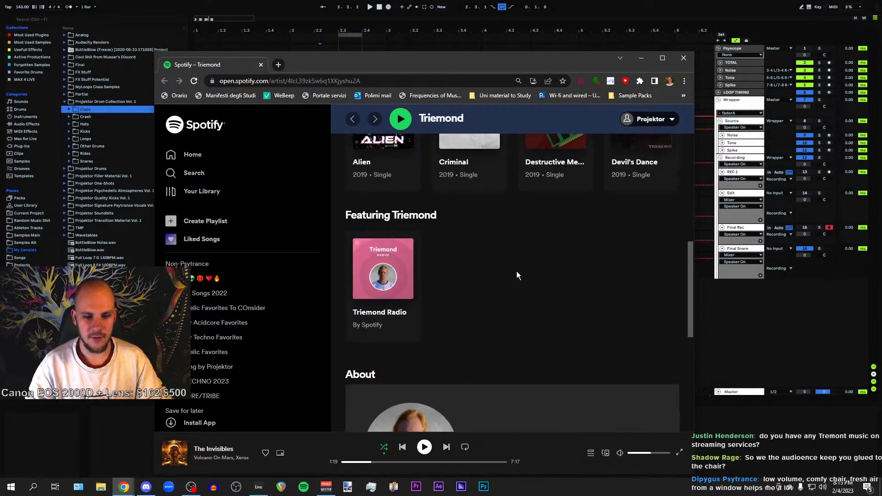
scroll(518, 271, "up", 4)
key("alt+Tab")
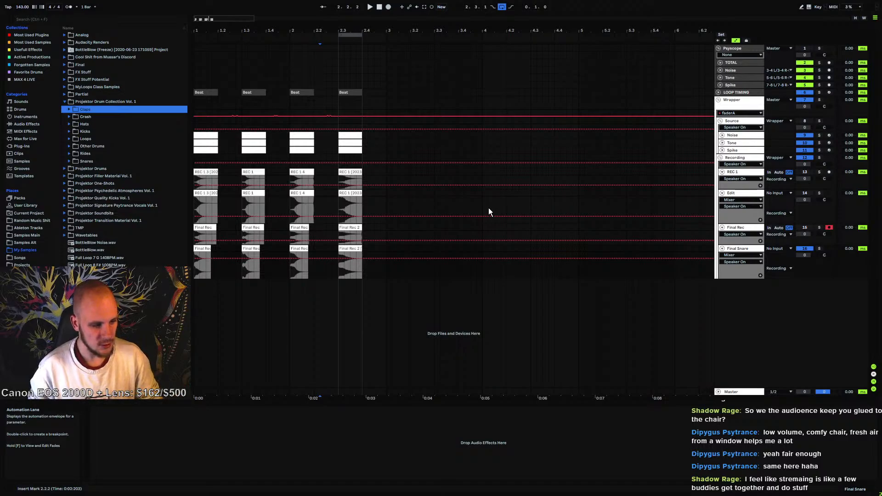
left_click(387, 93)
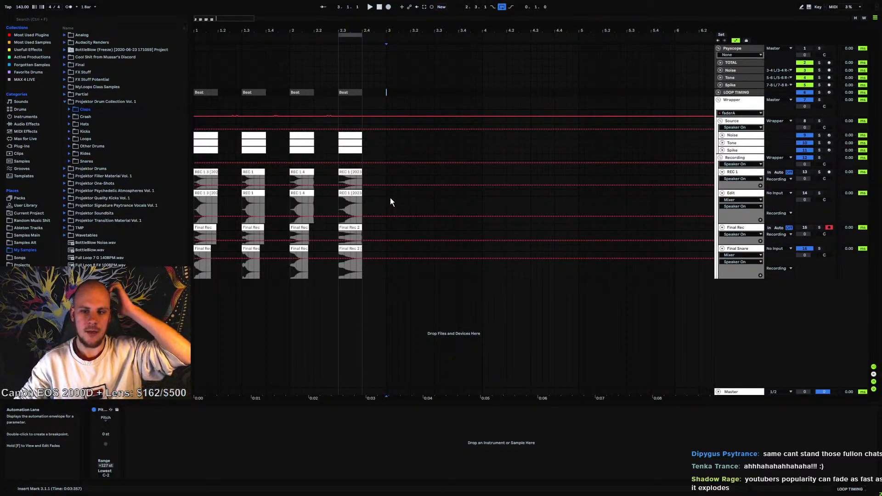
Inspect the Noise 4 chain's Serum patch, including LFO 1 and its oscillator settings, and close the plug-in window
left_click(732, 135)
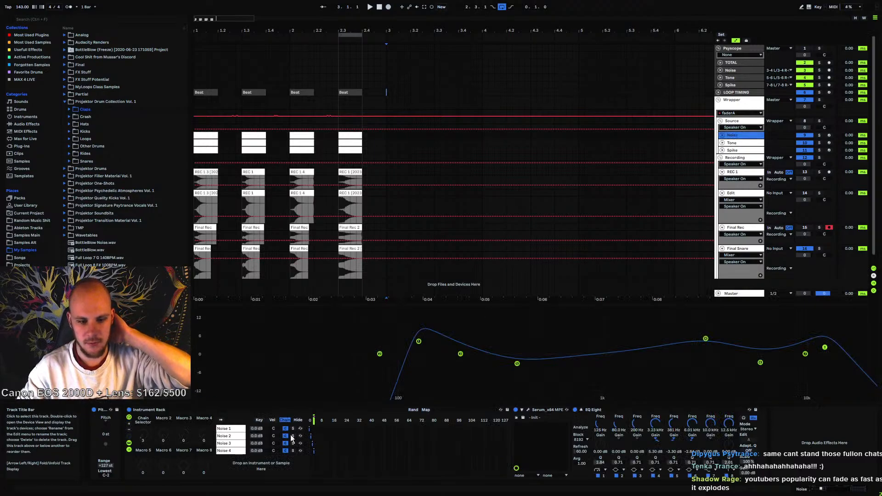
left_click(527, 410)
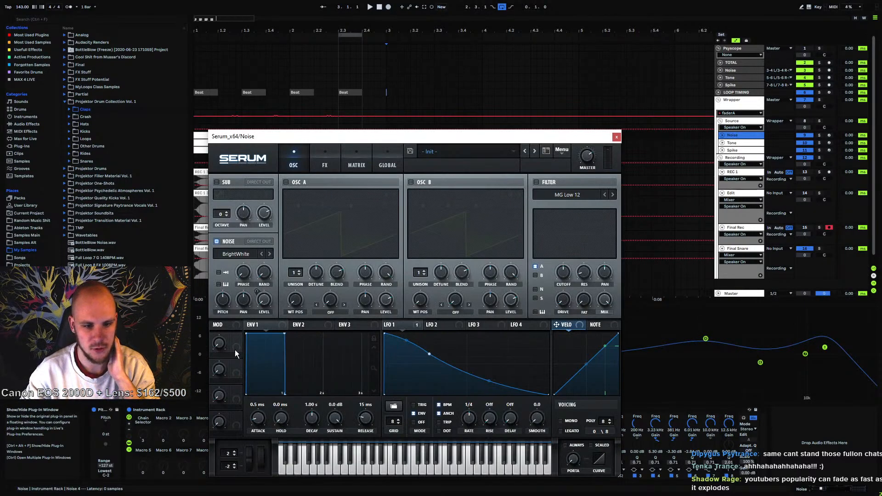
left_click(404, 324)
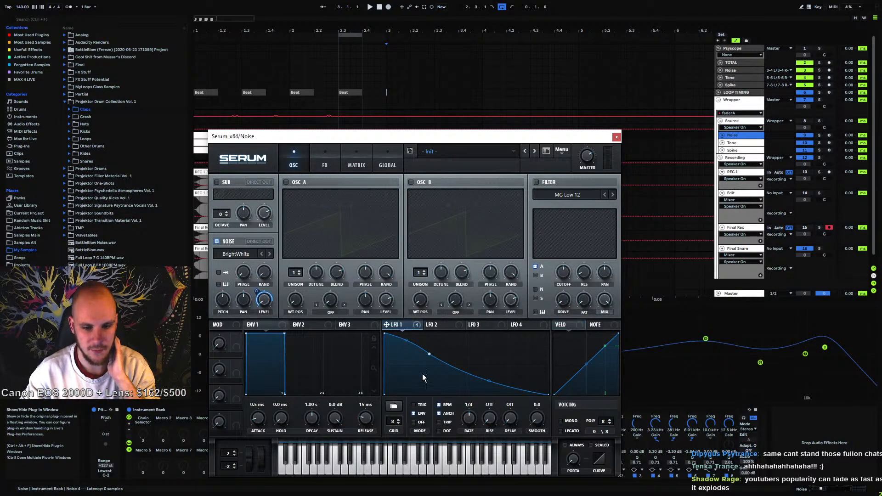
left_click(320, 165)
left_click(294, 165)
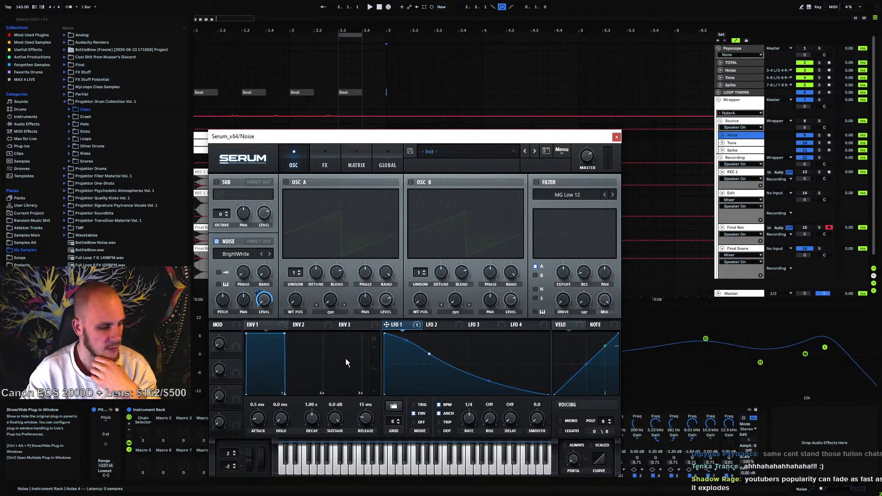
left_click(616, 137)
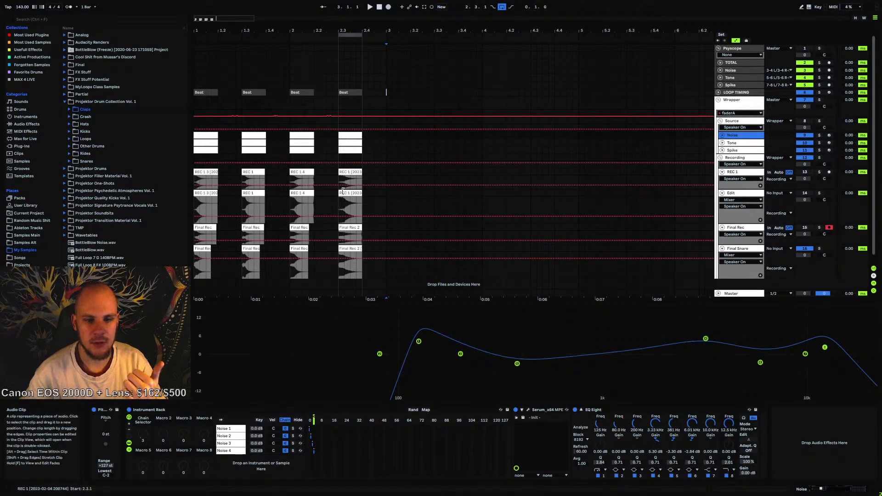
Look over the last REC 1 clip and the device chains of the Noise, Tone and Spike tracks
left_click(346, 172)
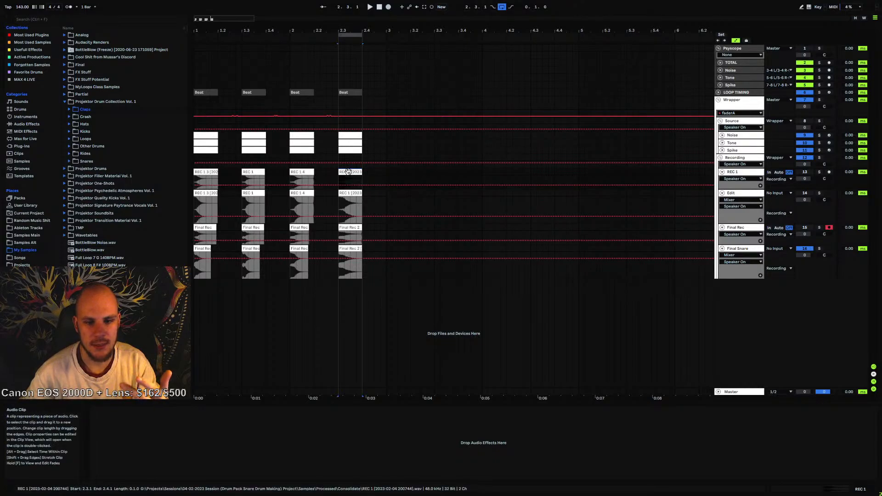
left_click(742, 135)
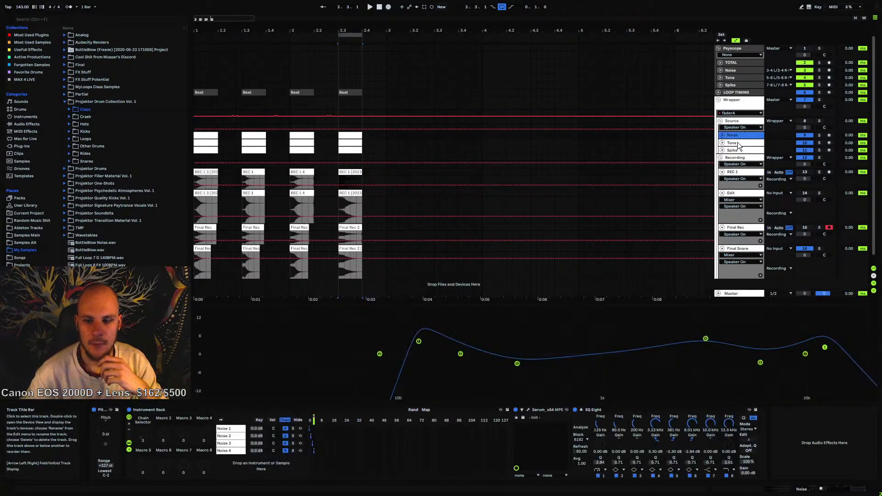
left_click(737, 142)
left_click(736, 150)
left_click(737, 143)
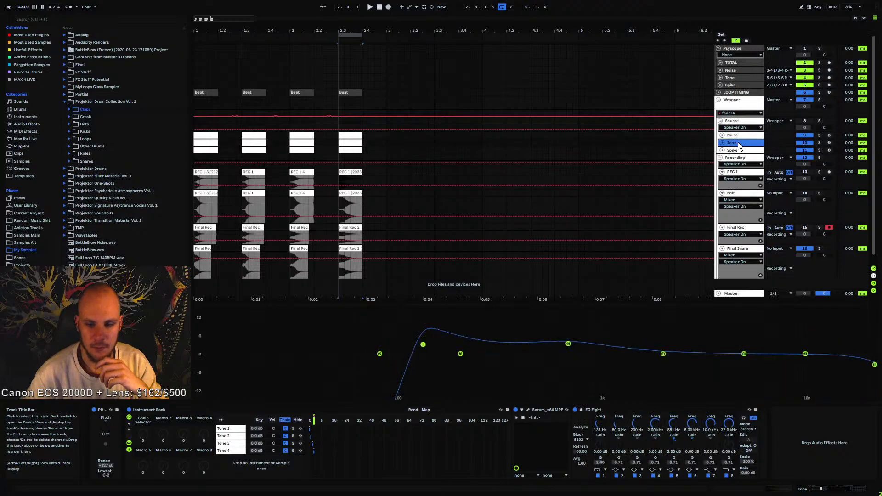
left_click(740, 134)
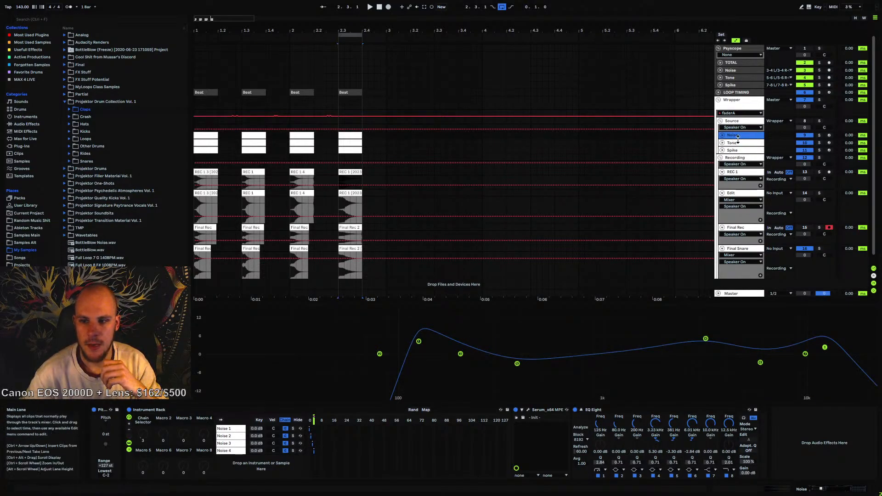
Activate the Source group, deactivate the Recording group and play the fourth snare from its live sources
left_click(804, 121)
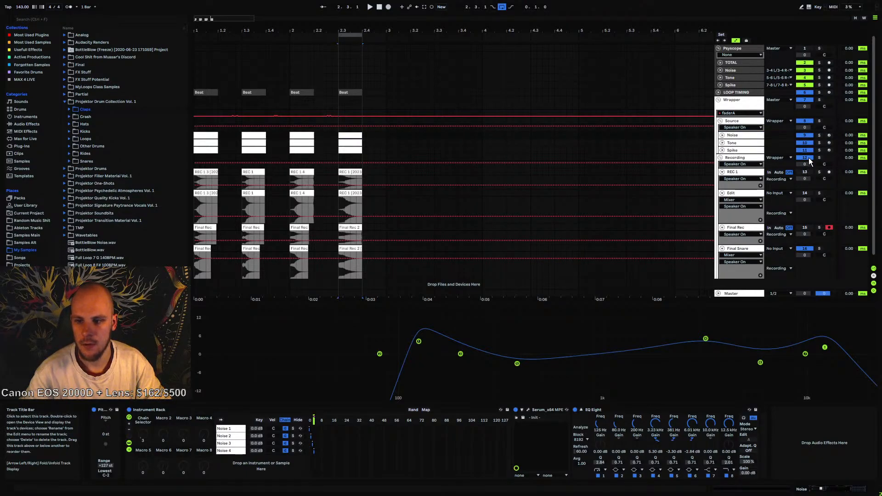
key("space")
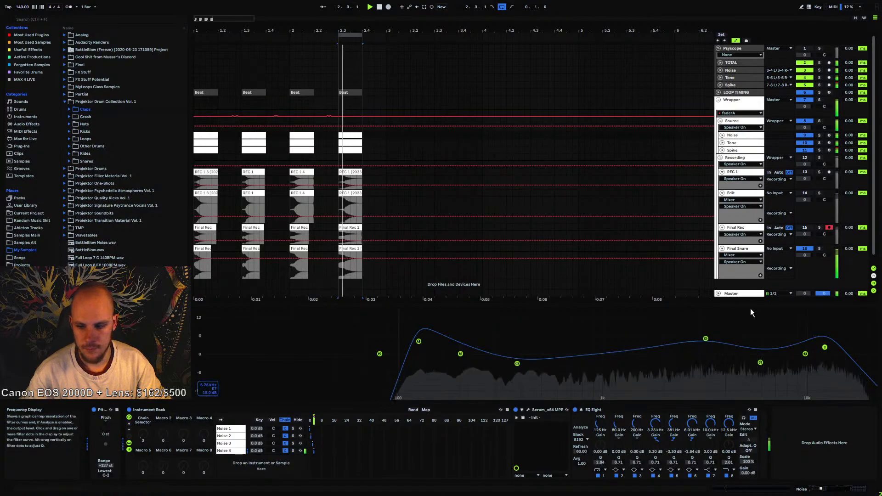
key("space")
Review the instrument racks and EQ Eight curves on the Noise, Tone and Spike source tracks
left_click(740, 135)
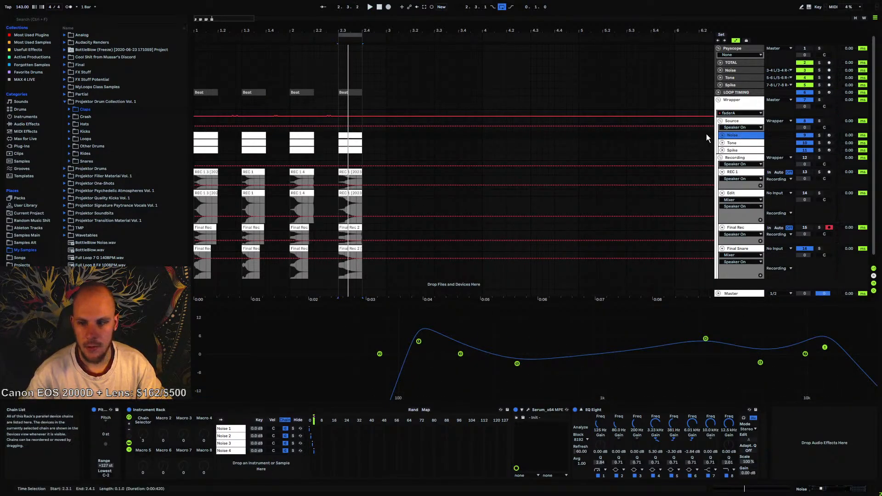
left_click(735, 143)
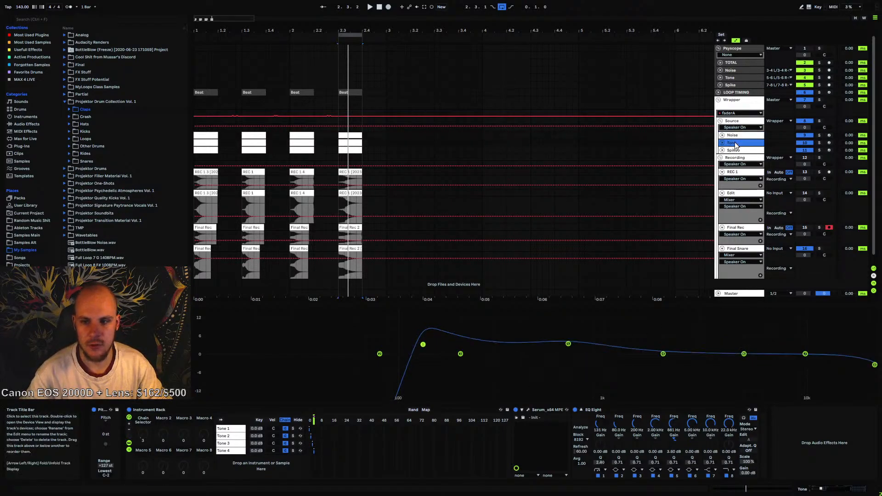
left_click(732, 150)
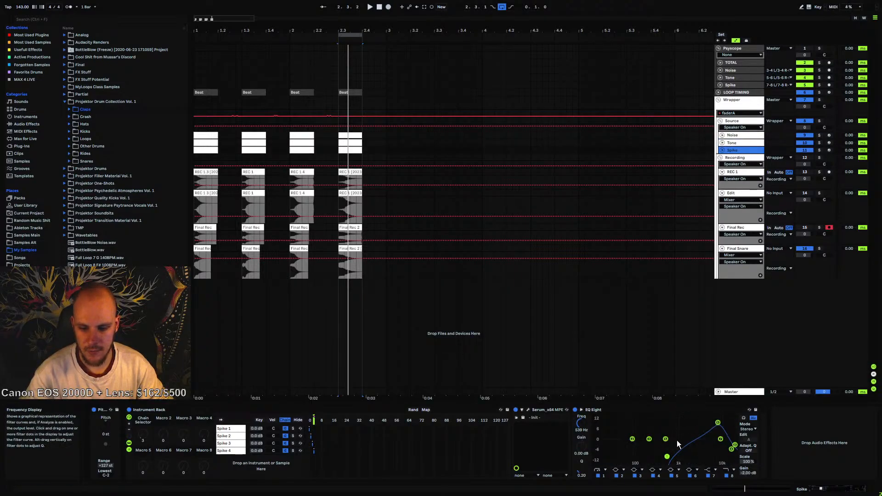
left_click(337, 107)
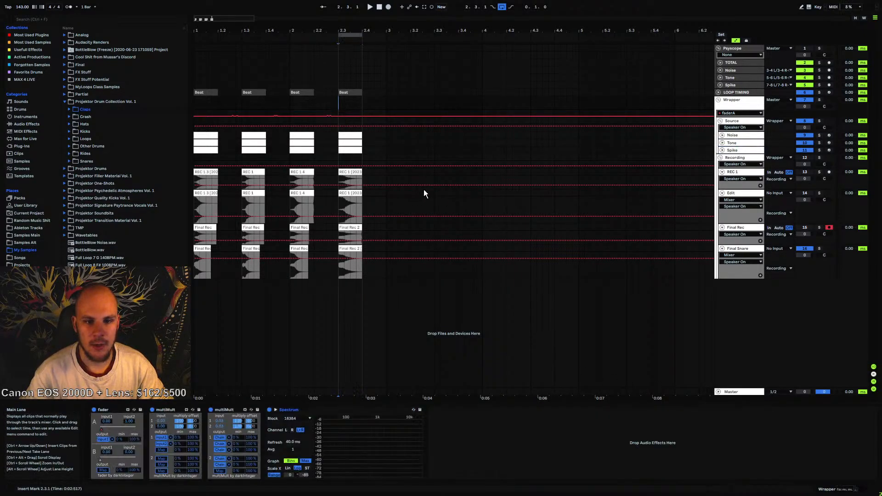
left_click(737, 137)
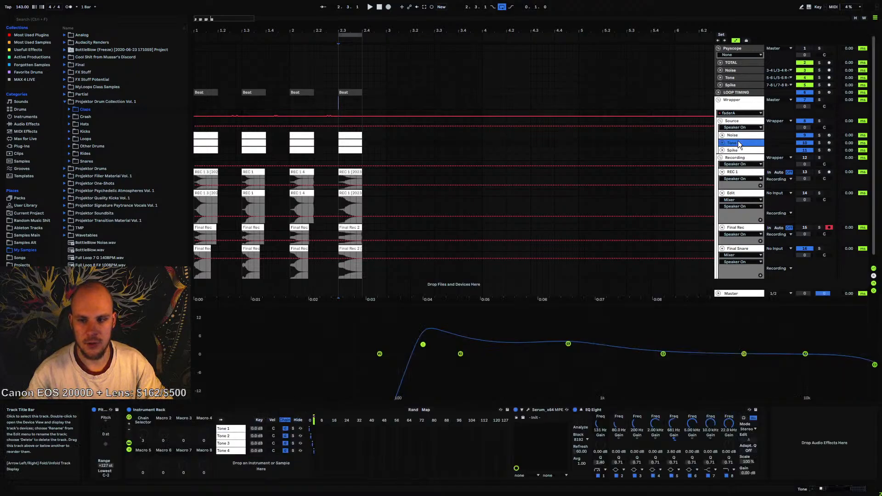
key("Down")
key("Down")
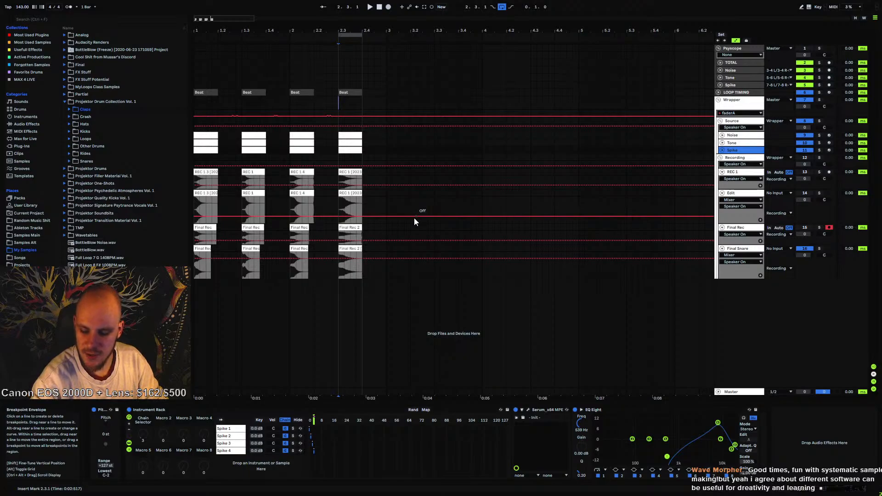
Move the loop region to start at 3.1.1 and paste a copy of the last Beat clip there
left_click(385, 90)
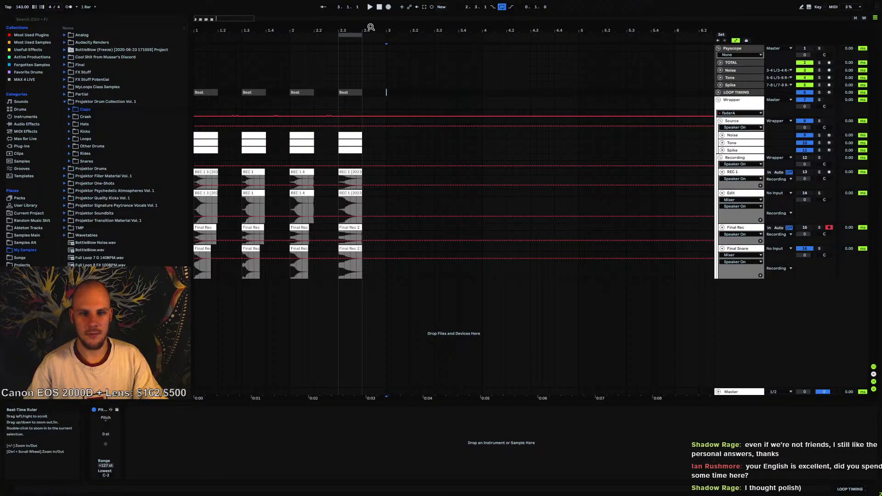
left_click_drag(353, 35, 400, 34)
left_click(350, 92)
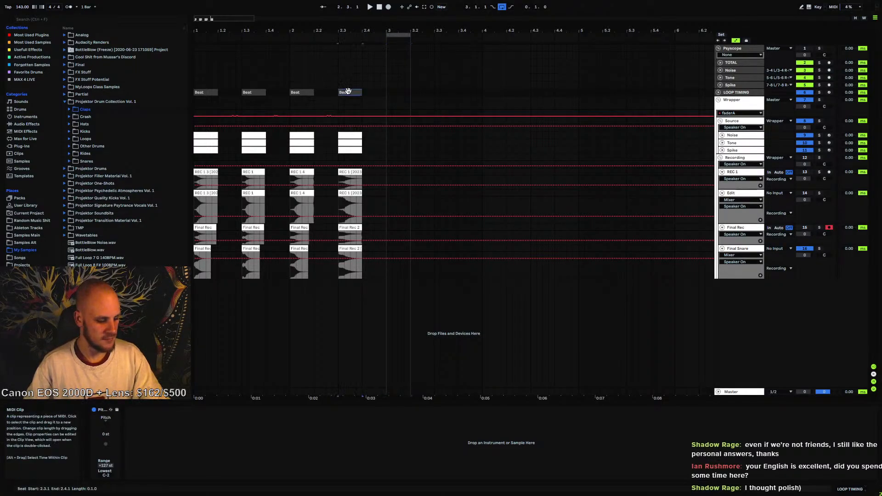
left_click(387, 92)
key("ctrl+v")
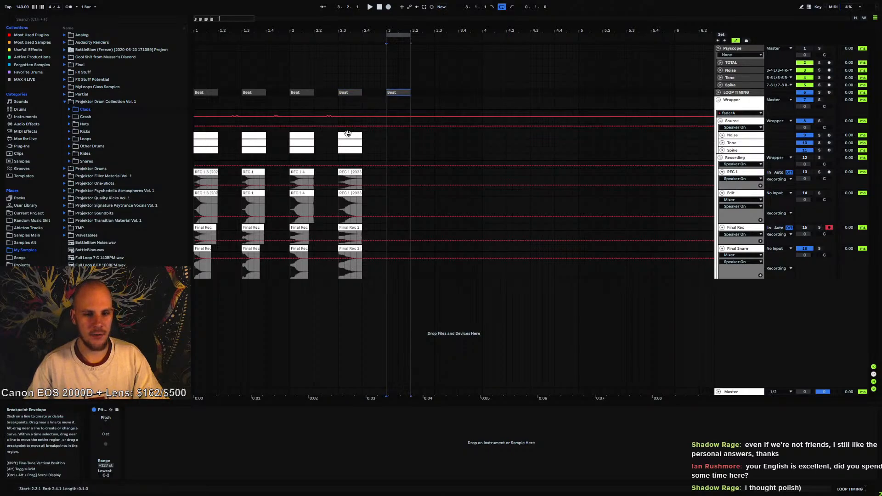
Copy the fourth snare's Noise, Tone and Spike clips to bar 3 and place the insert marker at 3.1.1
left_click(347, 152)
left_click(387, 138)
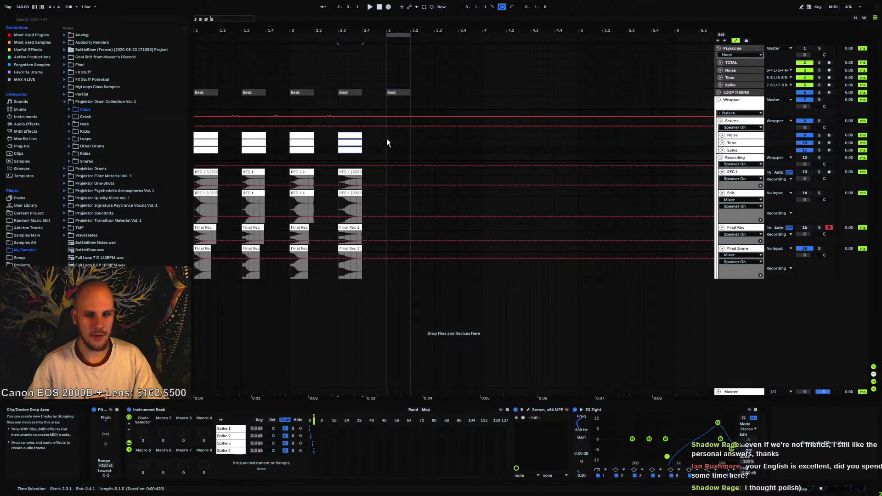
key("ctrl+v")
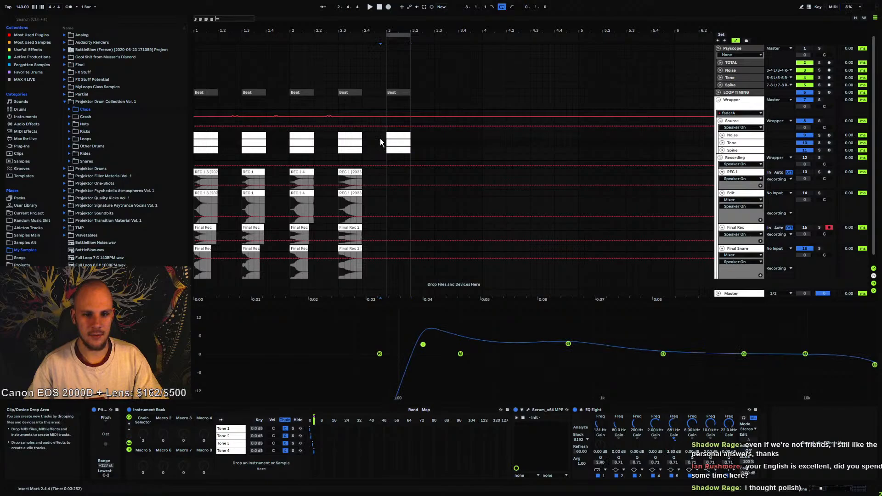
left_click(391, 98)
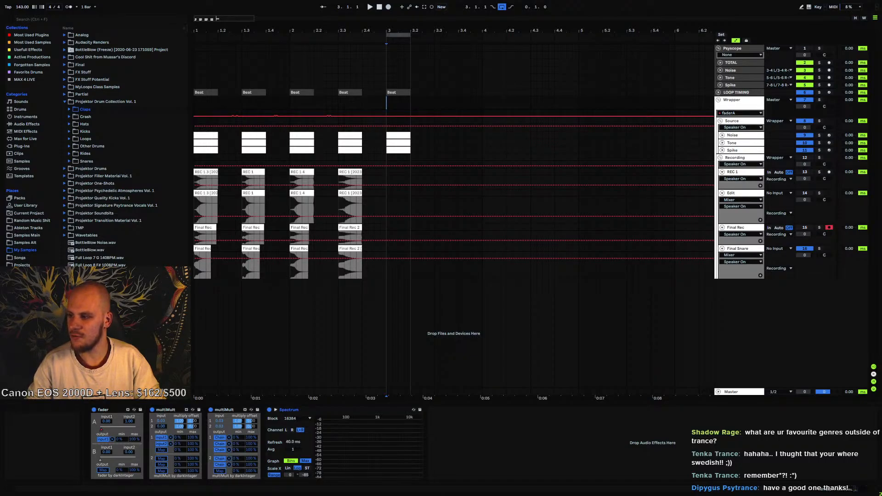
Bring up the web browser with the YouTube playlist "Epic Music For Epic Moments", look through its tracks and move the window back off the screen
left_click_drag(881, 59, 293, 40)
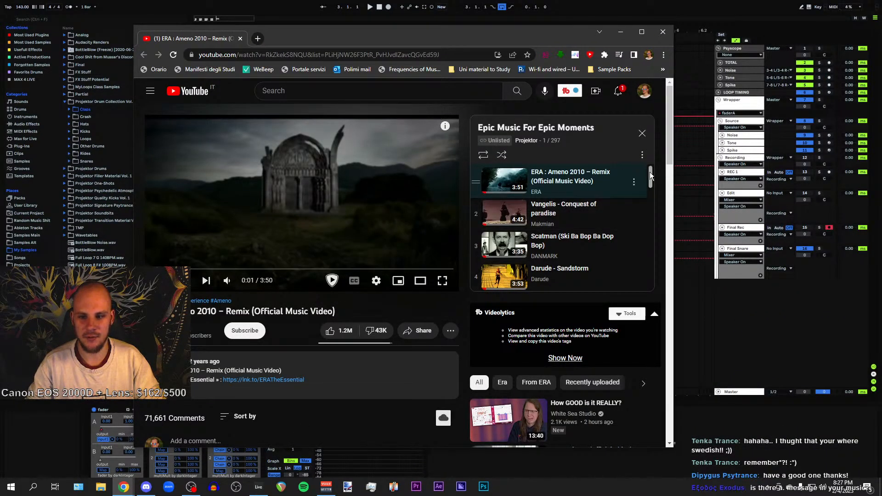
left_click_drag(649, 172, 648, 219)
scroll(591, 229, "down", 8)
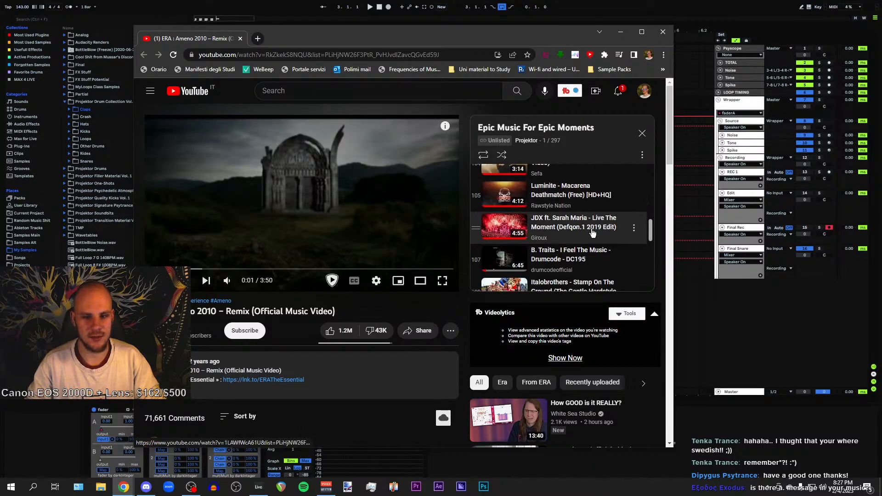
scroll(583, 232, "down", 3)
scroll(574, 232, "up", 4)
scroll(558, 231, "down", 4)
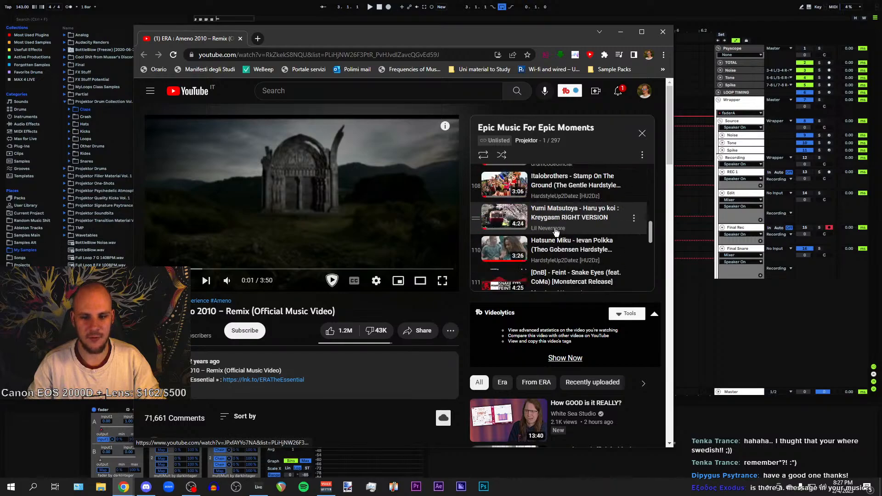
scroll(556, 230, "down", 6)
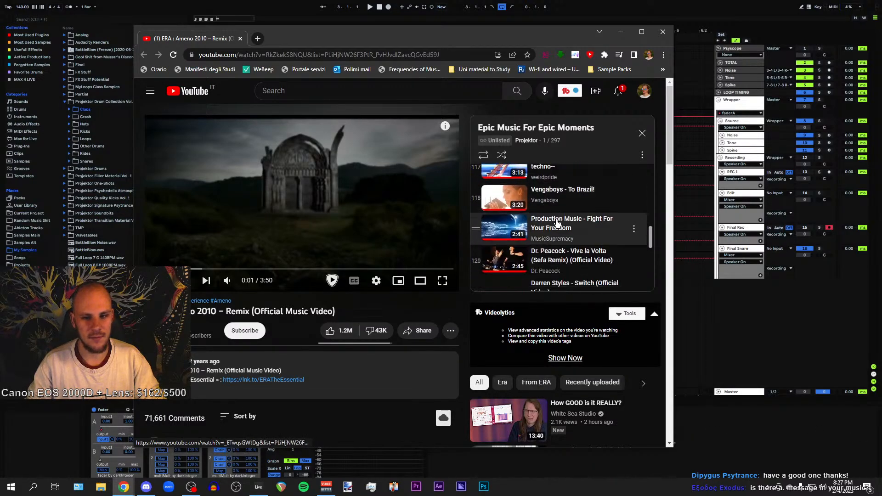
scroll(557, 223, "down", 3)
scroll(570, 211, "up", 3)
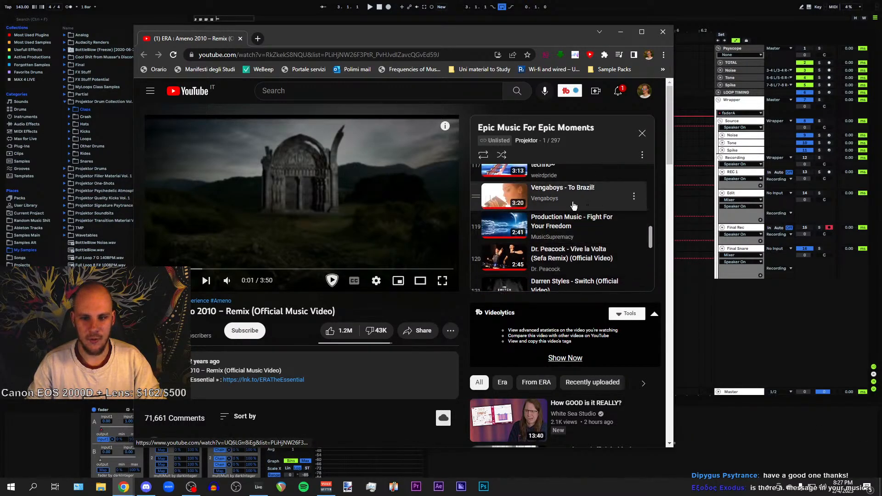
scroll(569, 206, "up", 3)
scroll(551, 218, "down", 7)
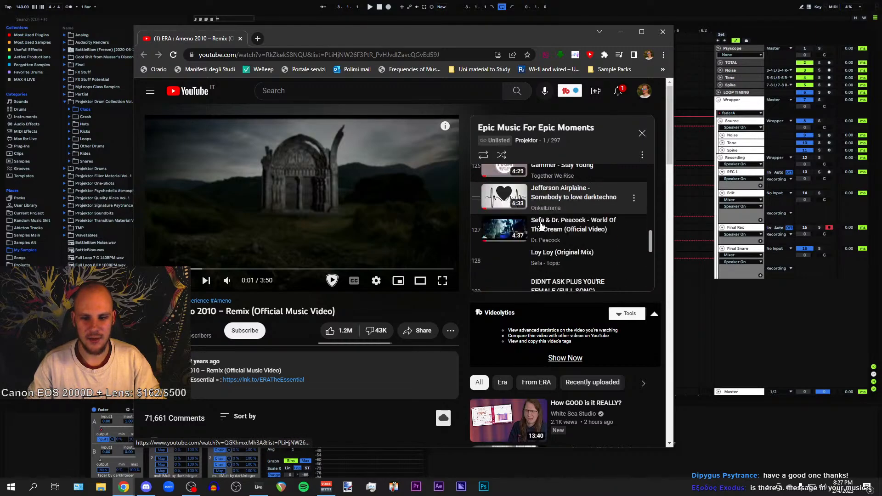
scroll(541, 225, "down", 9)
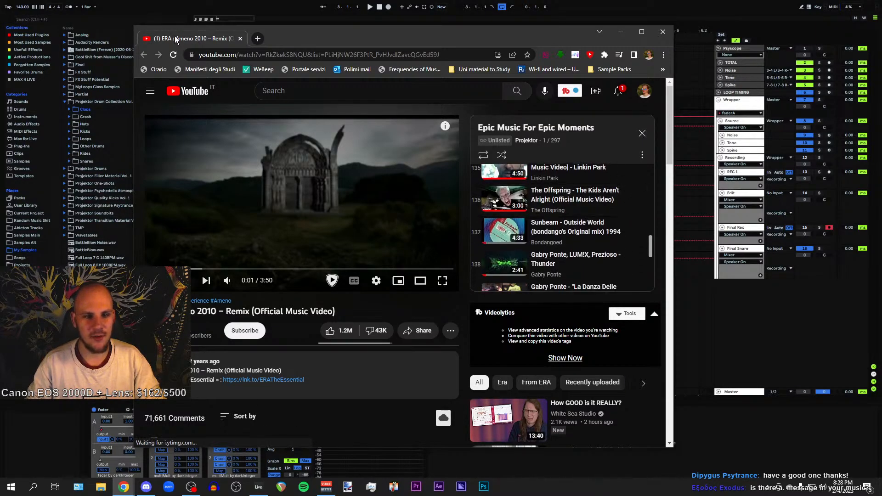
left_click_drag(177, 40, 881, 83)
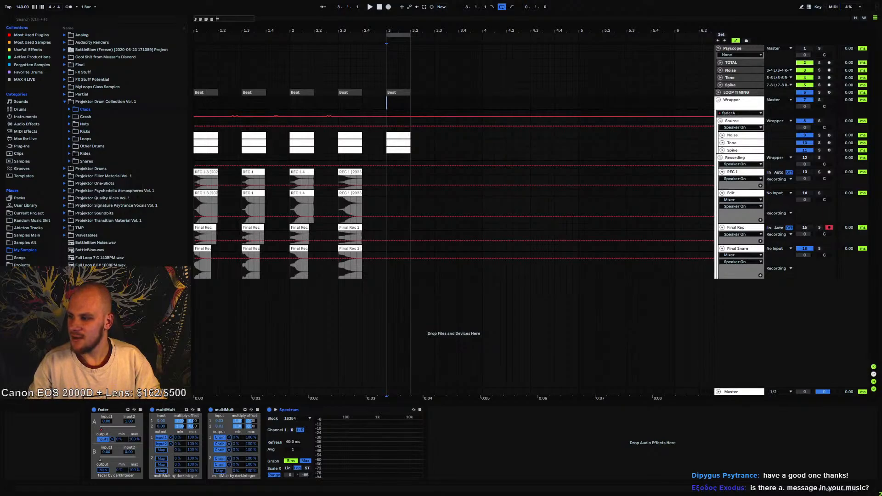